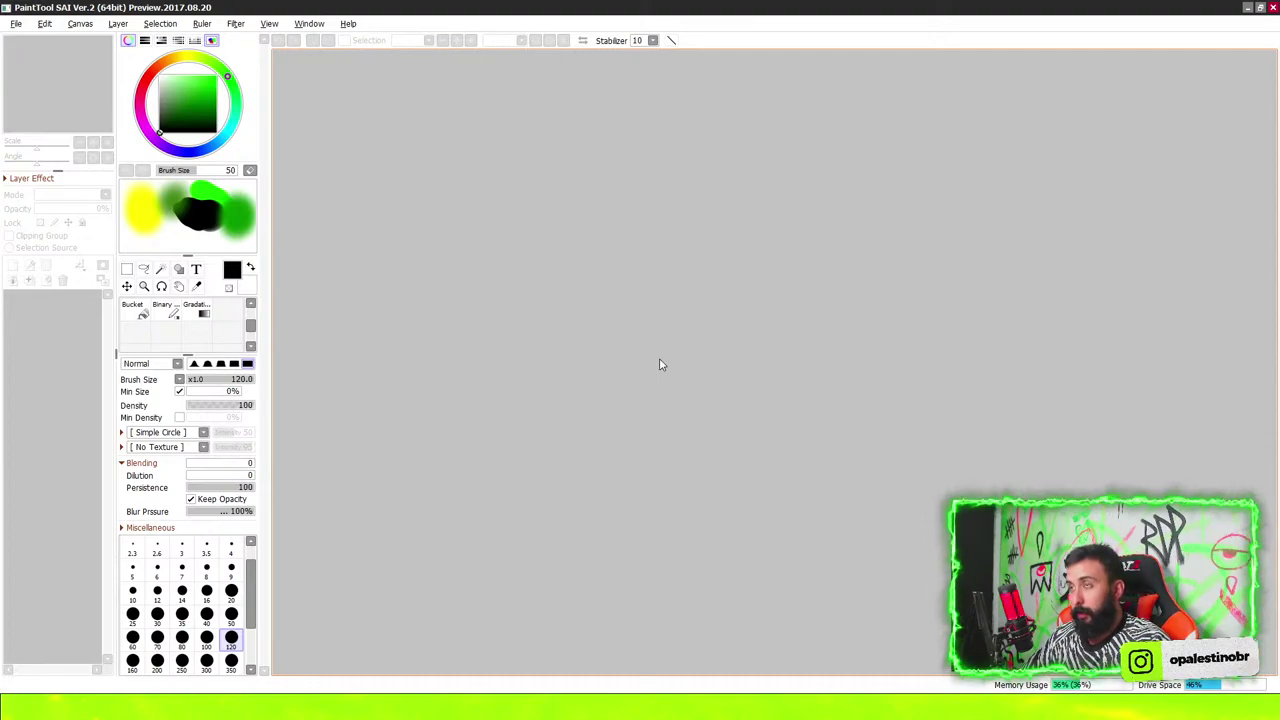
Create a new white 3000 × 3000 px canvas at 300 pixels/inch
key(ctrl+n)
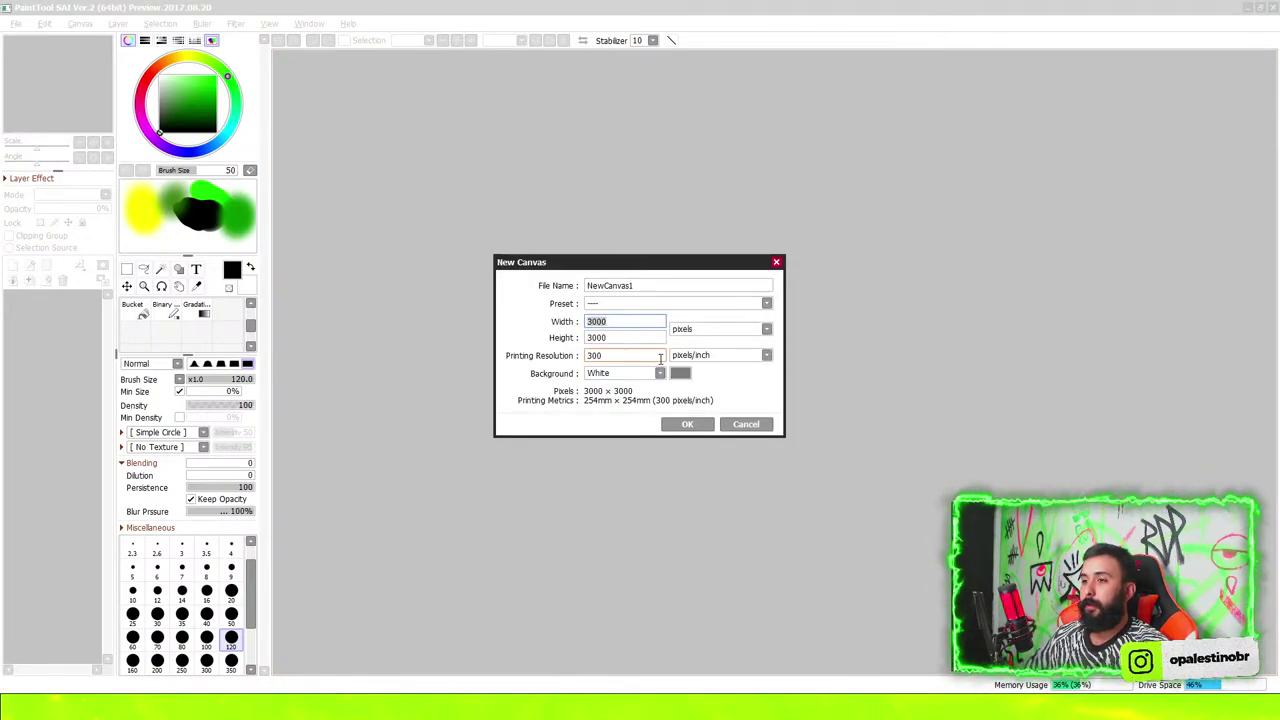
click(688, 424)
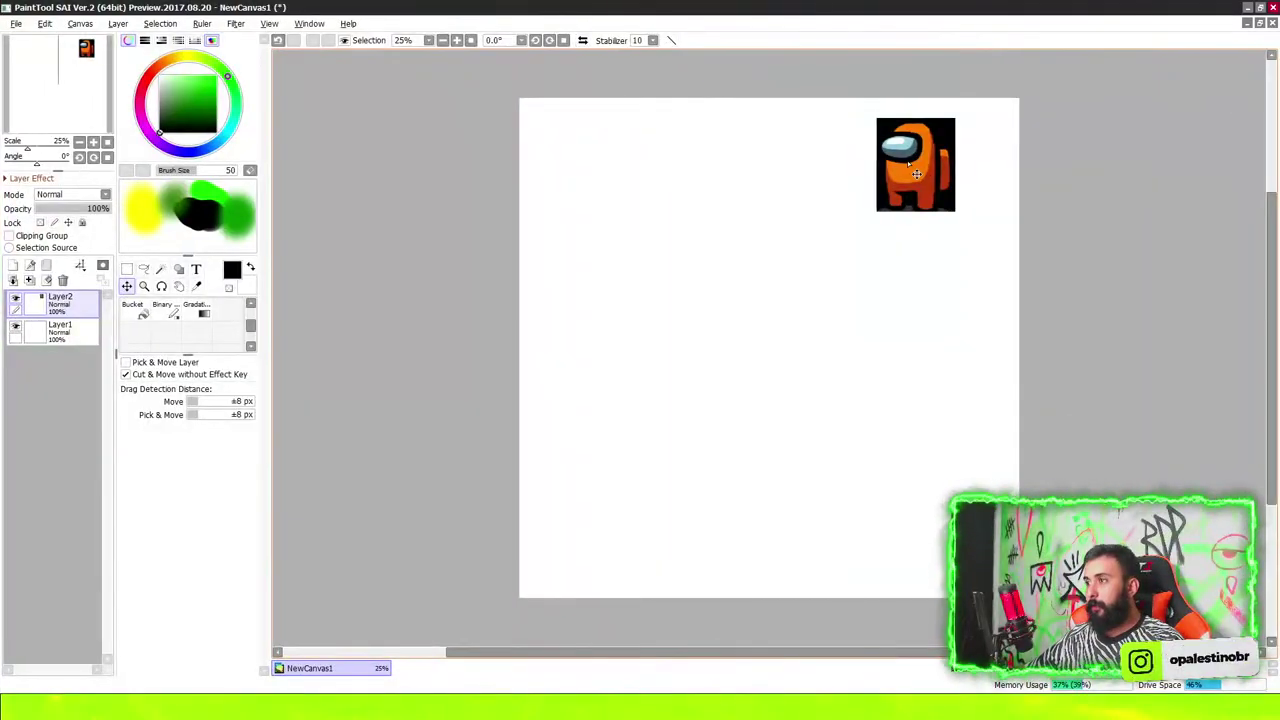
Nudge the Among Us reference image slightly right and bring the browser to the front
drag(918, 174, 969, 165)
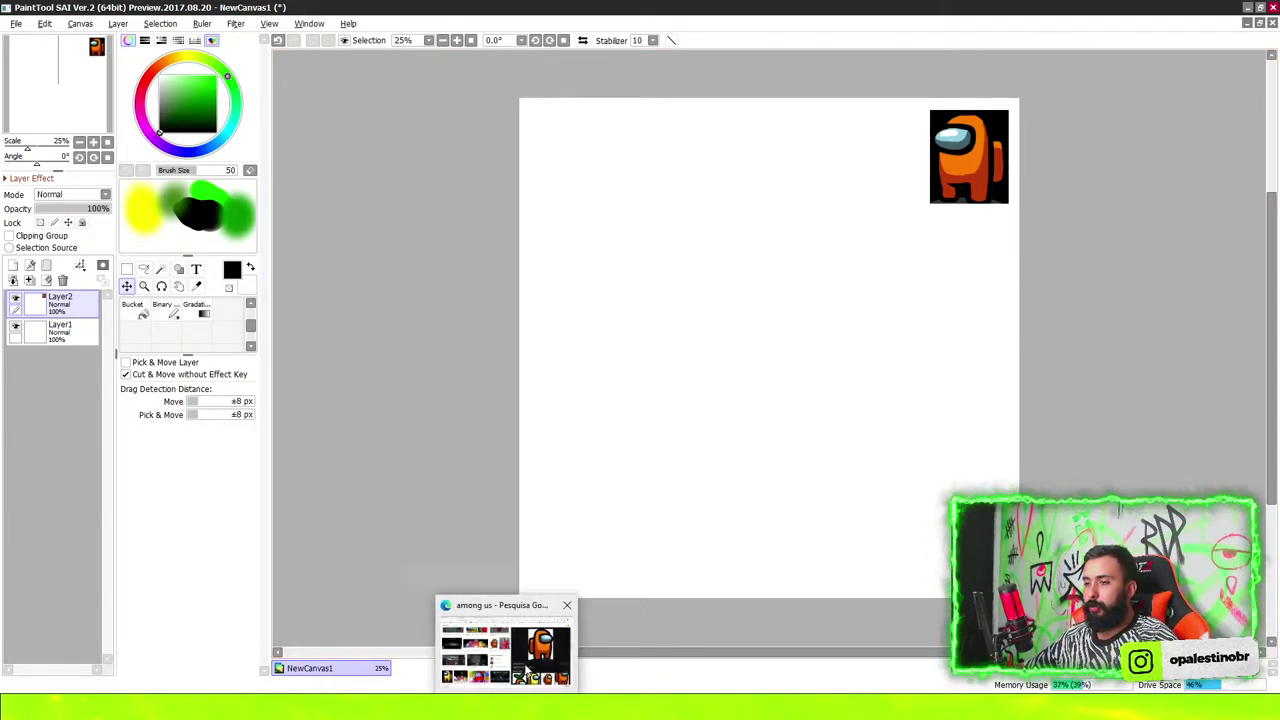
click(540, 648)
Close the image search tab and switch the stream to the webcam-and-chat scene with F4
key(ctrl+w)
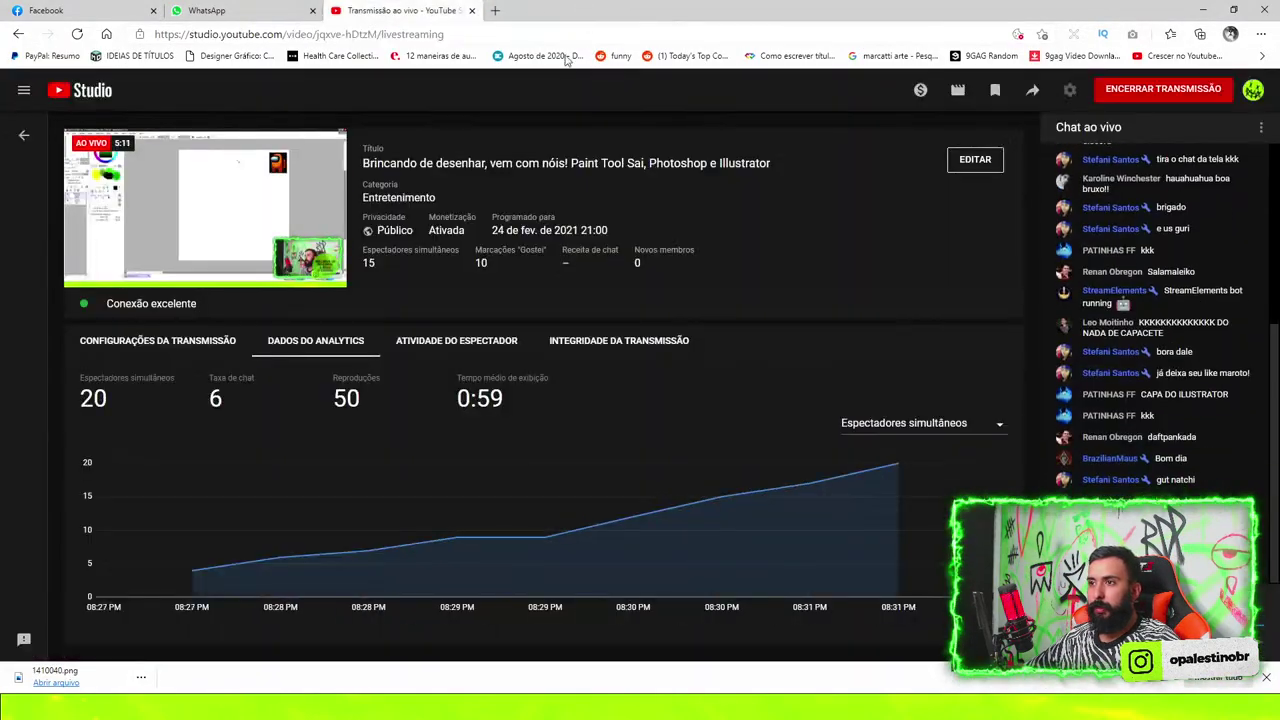
click(566, 640)
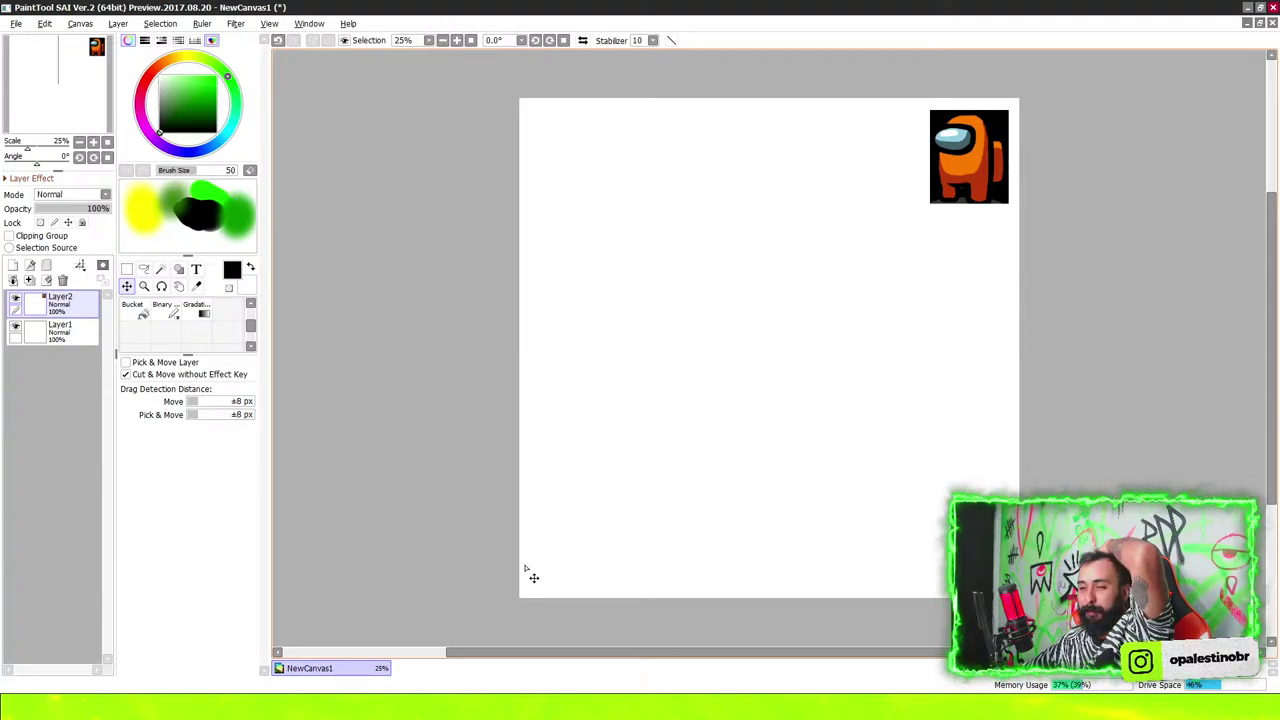
key(alt+Tab)
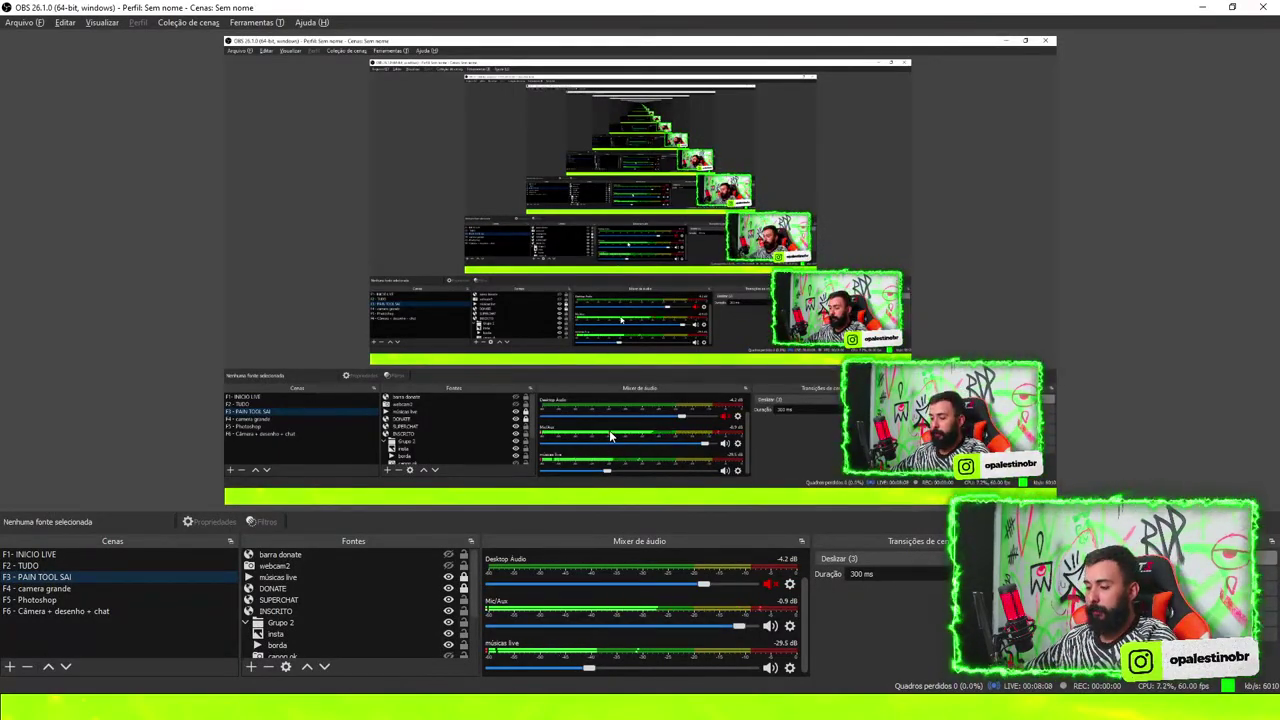
key(alt+Tab)
key(F4)
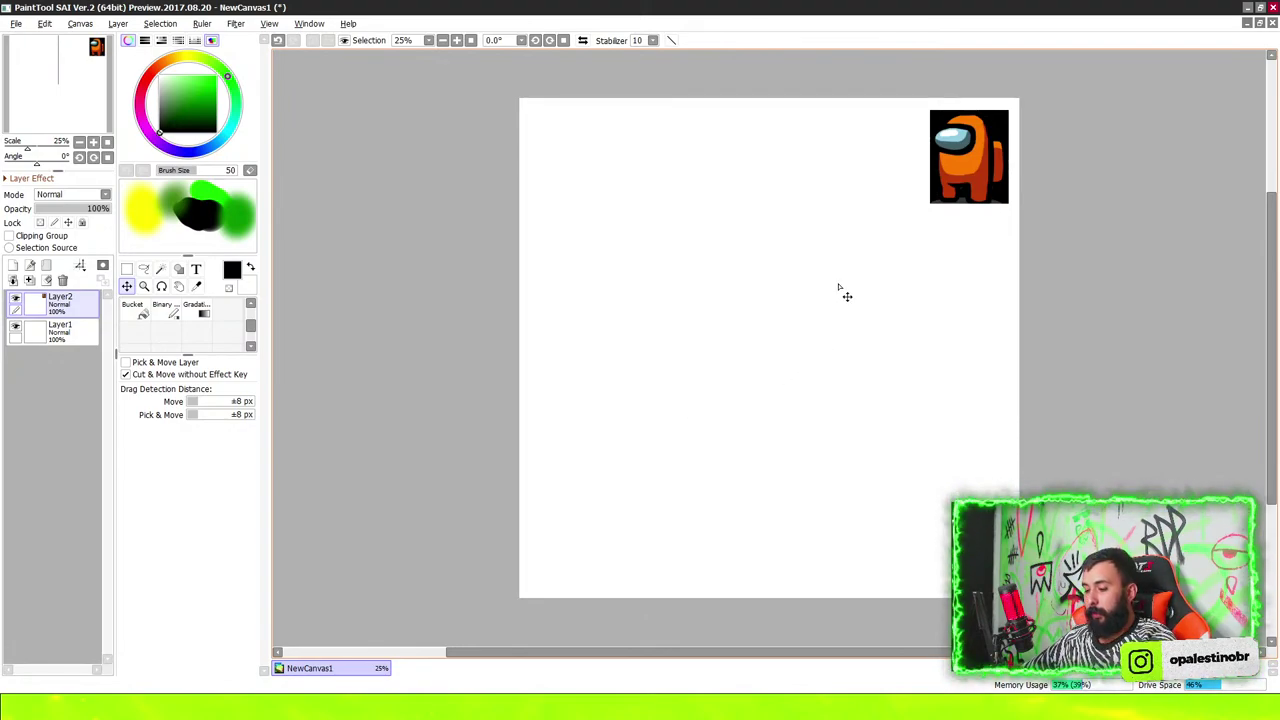
Select the brush on Layer1, then draw a test stroke and undo it
key(b)
scroll(820, 291, up, 1)
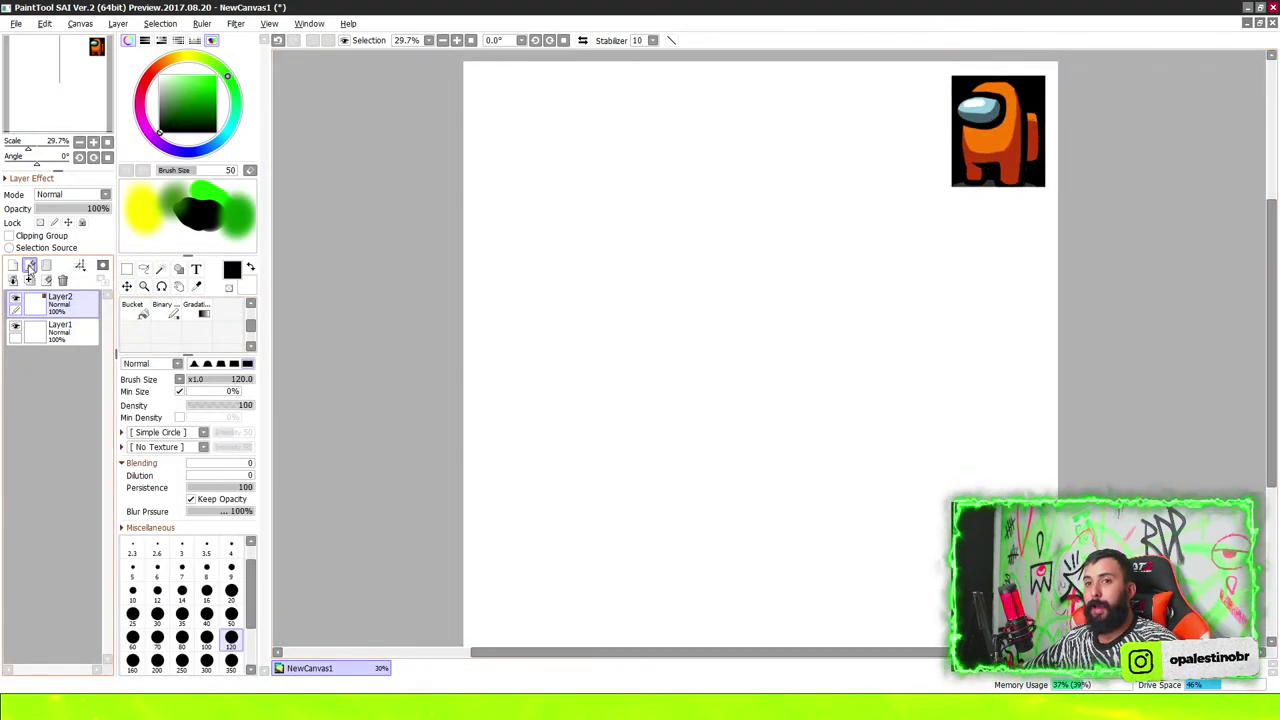
click(50, 338)
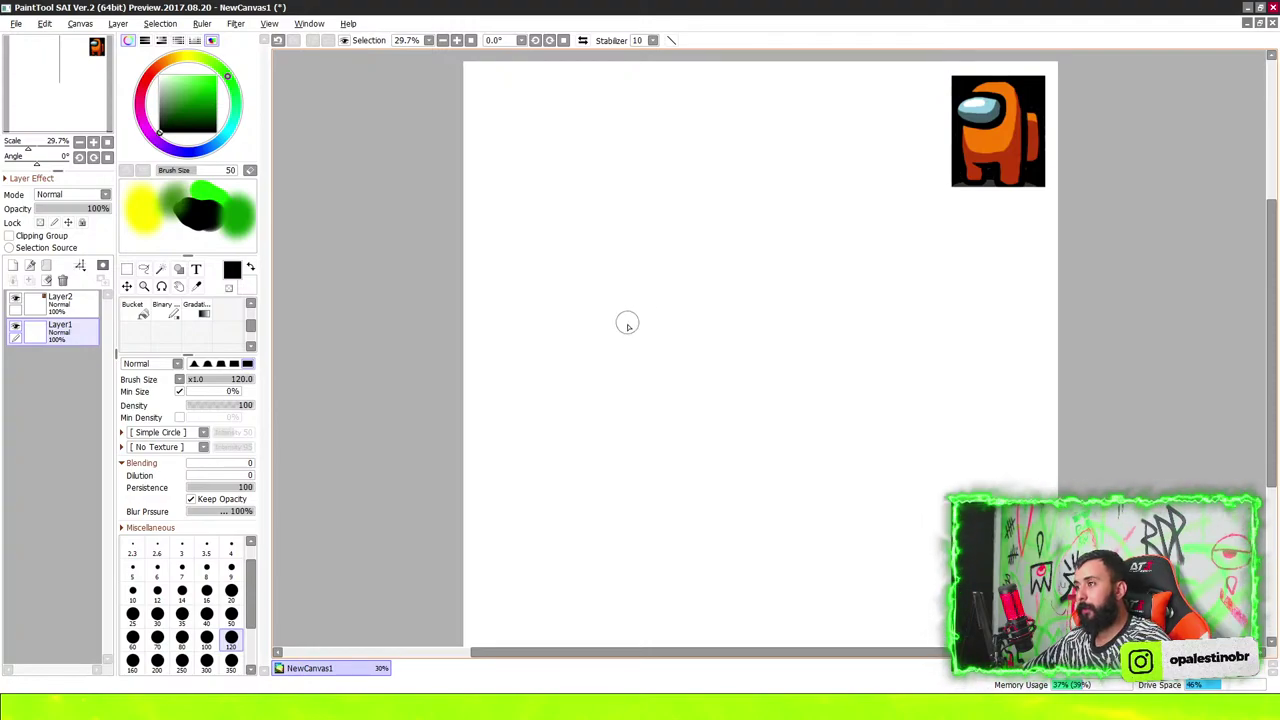
mouse_move(627, 325)
mouse_down()
mouse_move(668, 329)
mouse_move(752, 378)
mouse_up()
key(ctrl+z)
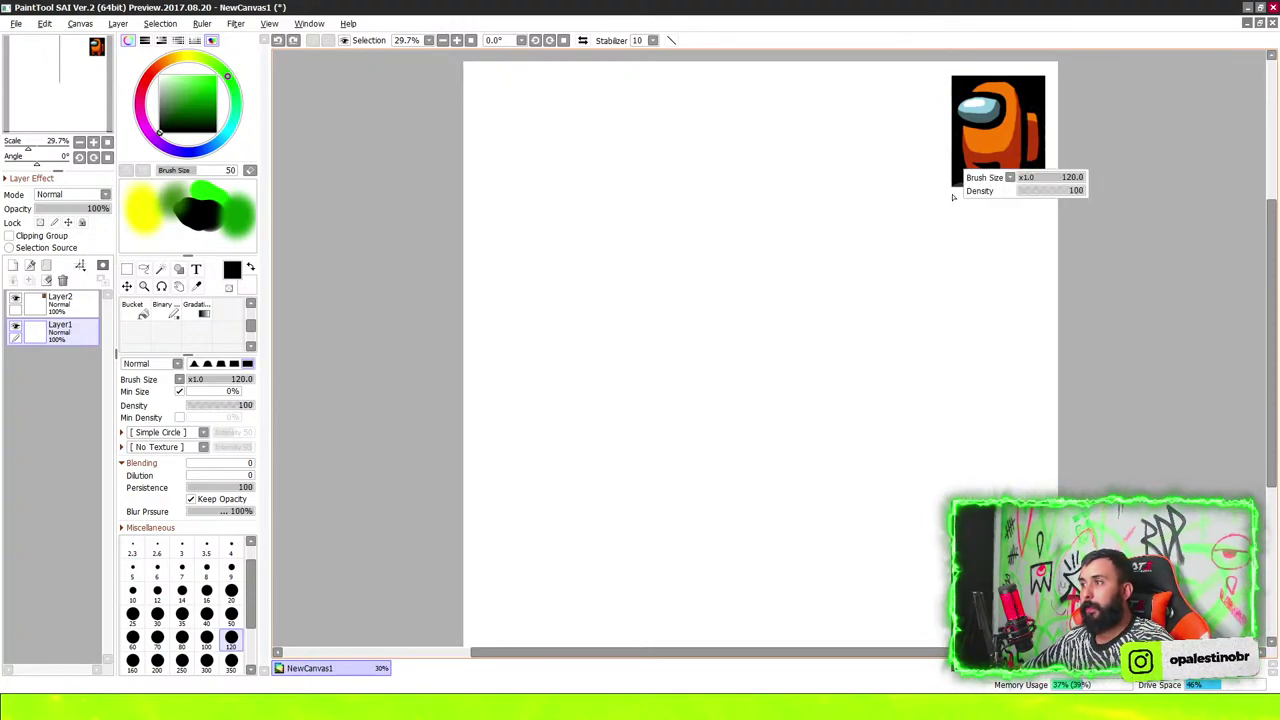
scroll(737, 257, up, 1)
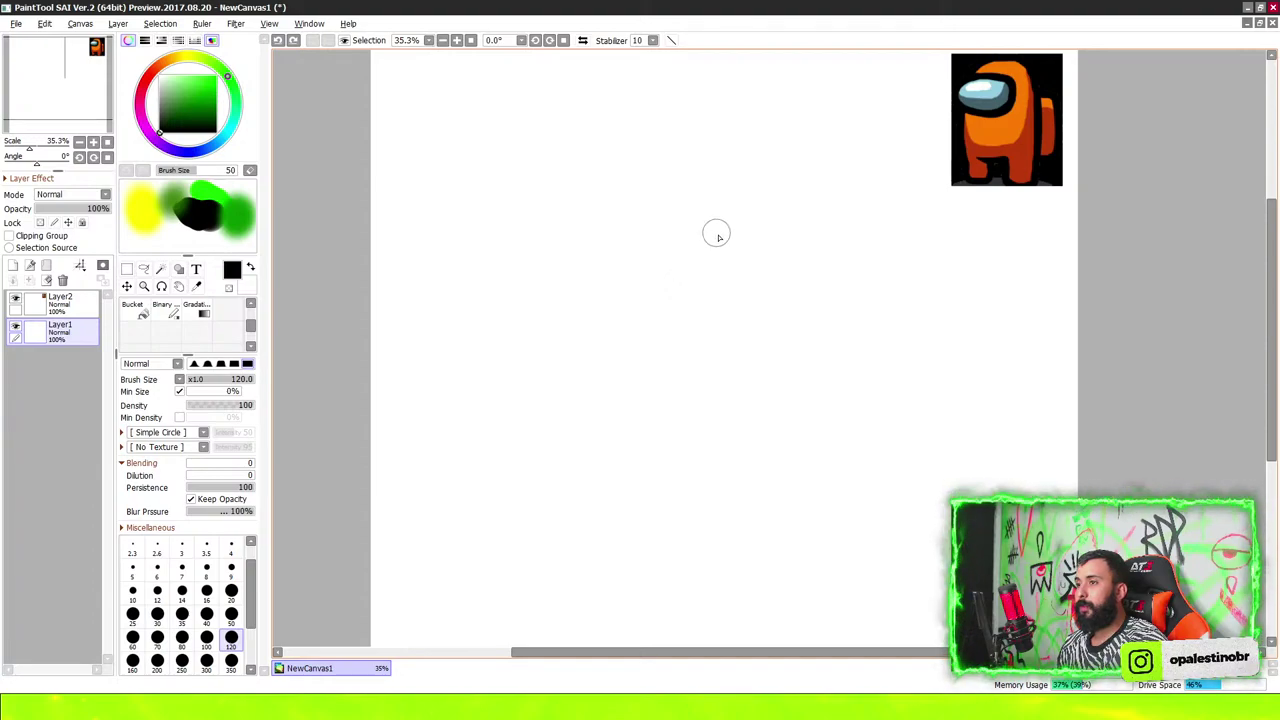
Sketch the first figure's oval head, long curve and rounded belly loop on Layer1
mouse_move(745, 200)
mouse_down()
mouse_move(706, 190)
mouse_move(700, 204)
mouse_move(722, 178)
mouse_move(677, 200)
mouse_move(700, 159)
mouse_up()
mouse_move(713, 250)
mouse_down()
mouse_move(754, 343)
mouse_move(746, 360)
mouse_up()
mouse_move(718, 300)
mouse_down()
mouse_move(757, 318)
mouse_move(779, 293)
mouse_up()
mouse_move(657, 230)
mouse_down()
mouse_move(669, 365)
mouse_move(712, 410)
mouse_move(770, 300)
mouse_move(745, 350)
mouse_up()
mouse_move(764, 300)
mouse_down()
mouse_move(815, 290)
mouse_move(778, 310)
mouse_up()
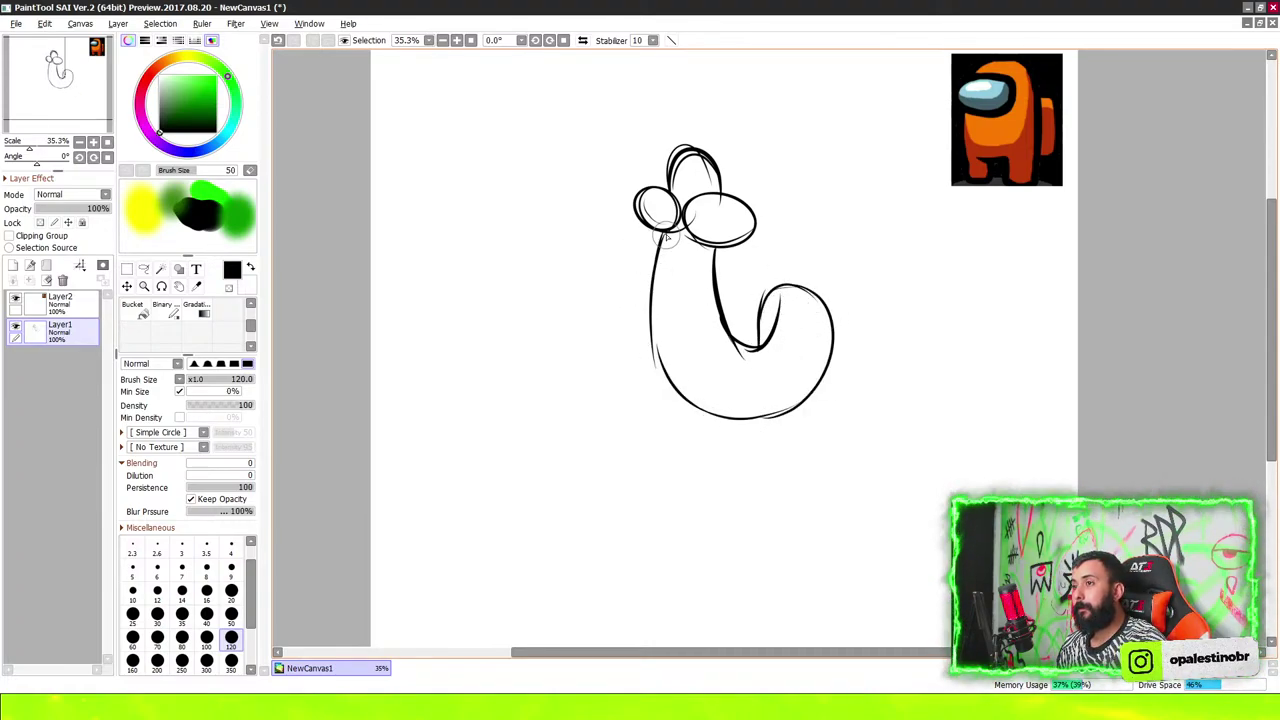
Retrace the head, left body line and belly curve boldly, then add Layer3
mouse_move(673, 180)
mouse_down()
mouse_move(690, 142)
mouse_move(730, 190)
mouse_up()
mouse_move(663, 245)
mouse_down()
mouse_move(658, 380)
mouse_move(745, 419)
mouse_up()
mouse_move(745, 355)
mouse_down()
mouse_move(770, 320)
mouse_move(620, 366)
mouse_up()
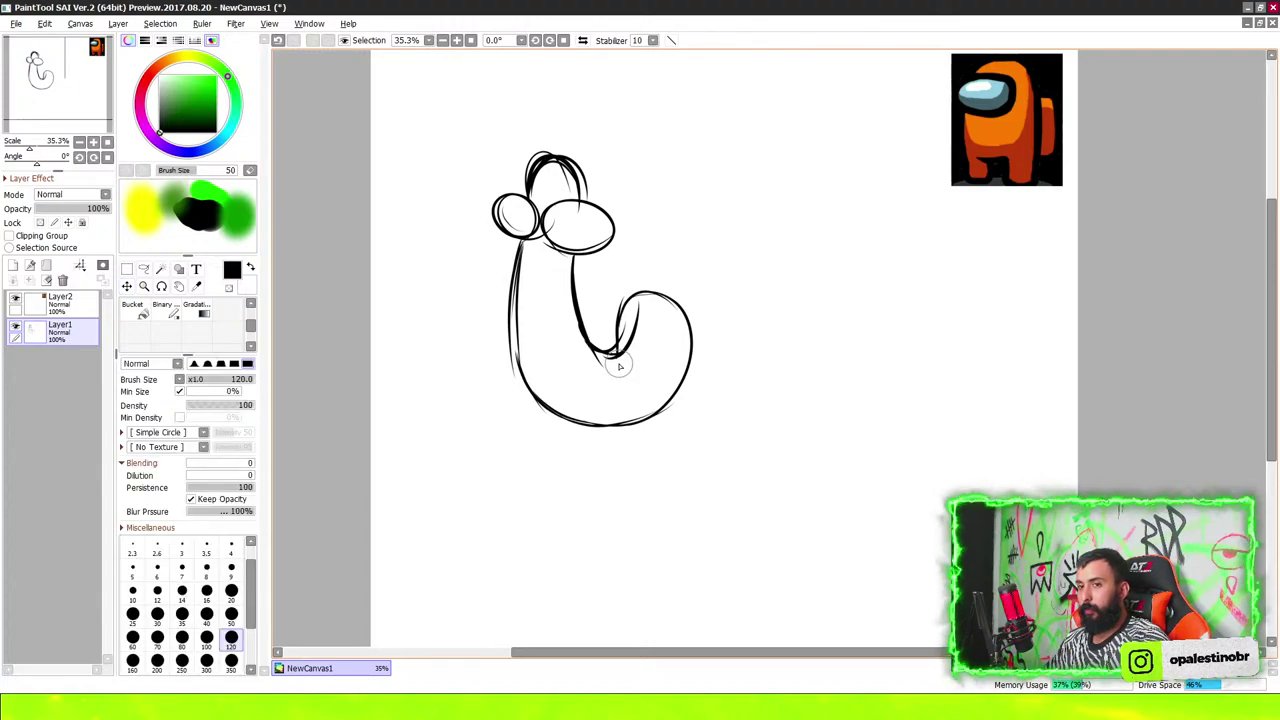
click(13, 266)
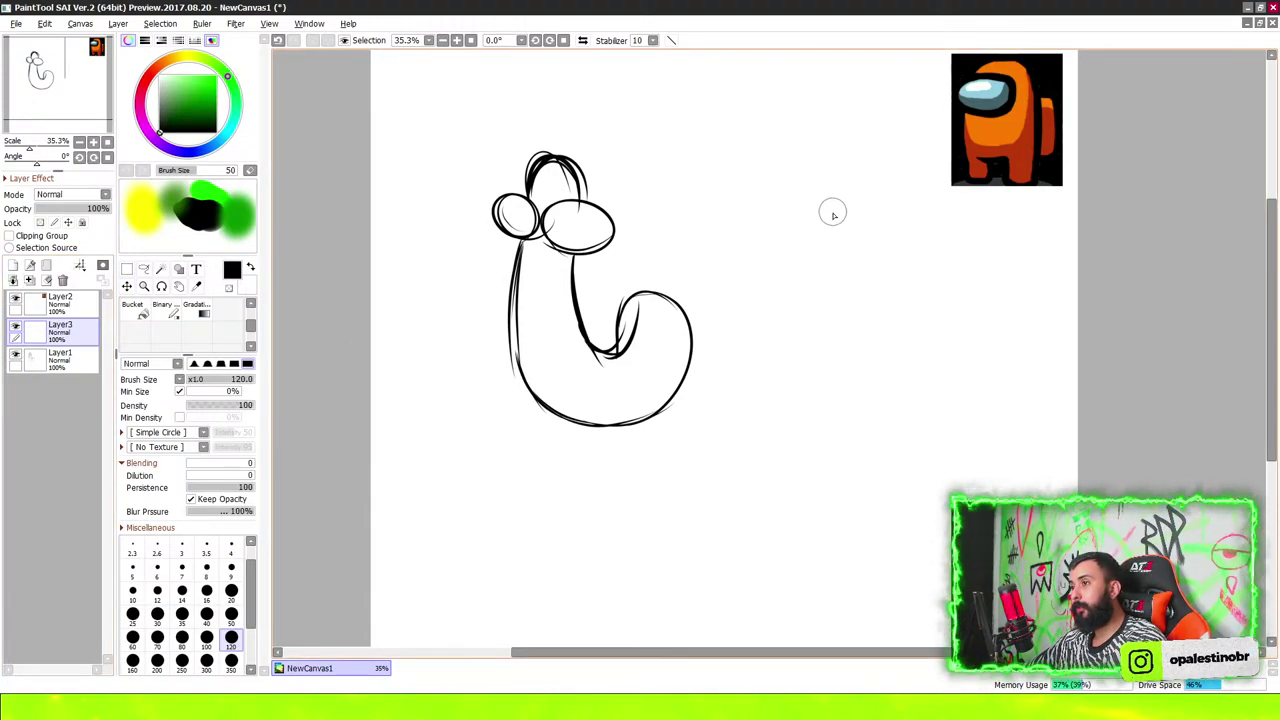
Sketch the second figure's two eye ovals, neck and long body right of the first
drag(830, 182, 866, 206)
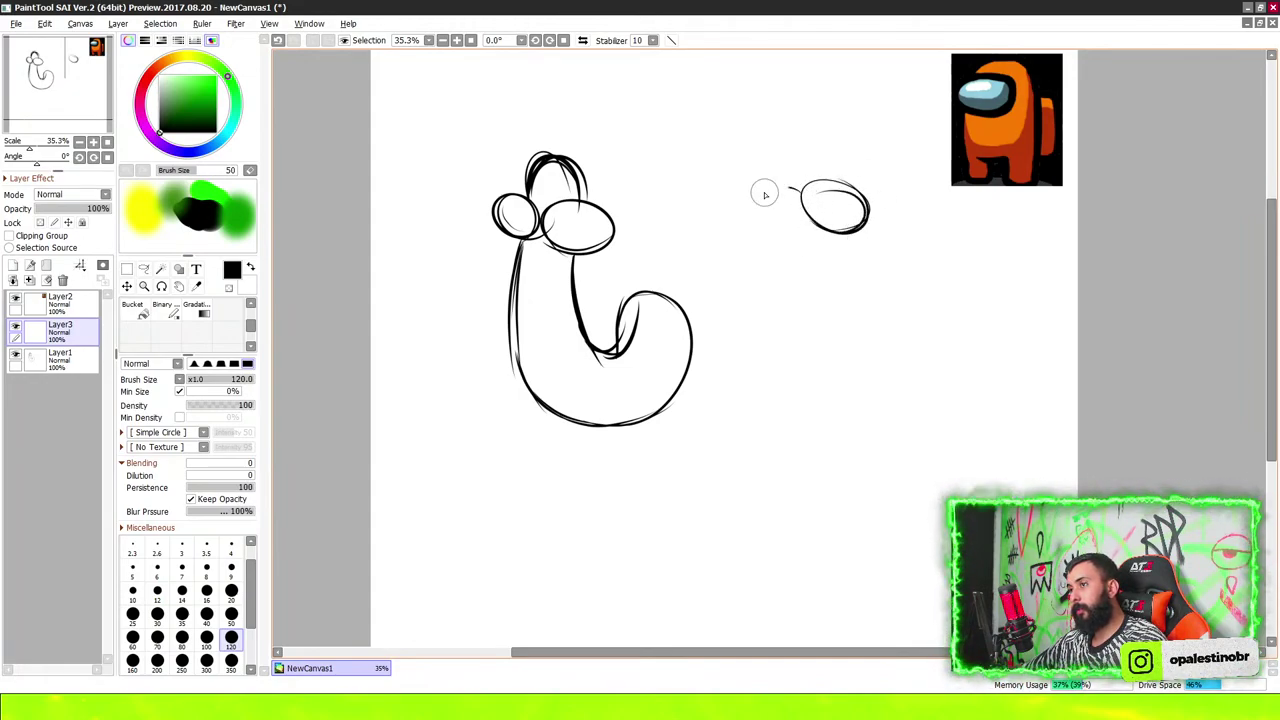
mouse_move(764, 194)
mouse_down()
mouse_move(790, 188)
mouse_move(810, 252)
mouse_up()
mouse_move(799, 205)
mouse_down()
mouse_move(812, 250)
mouse_move(800, 337)
mouse_move(771, 397)
mouse_move(783, 430)
mouse_up()
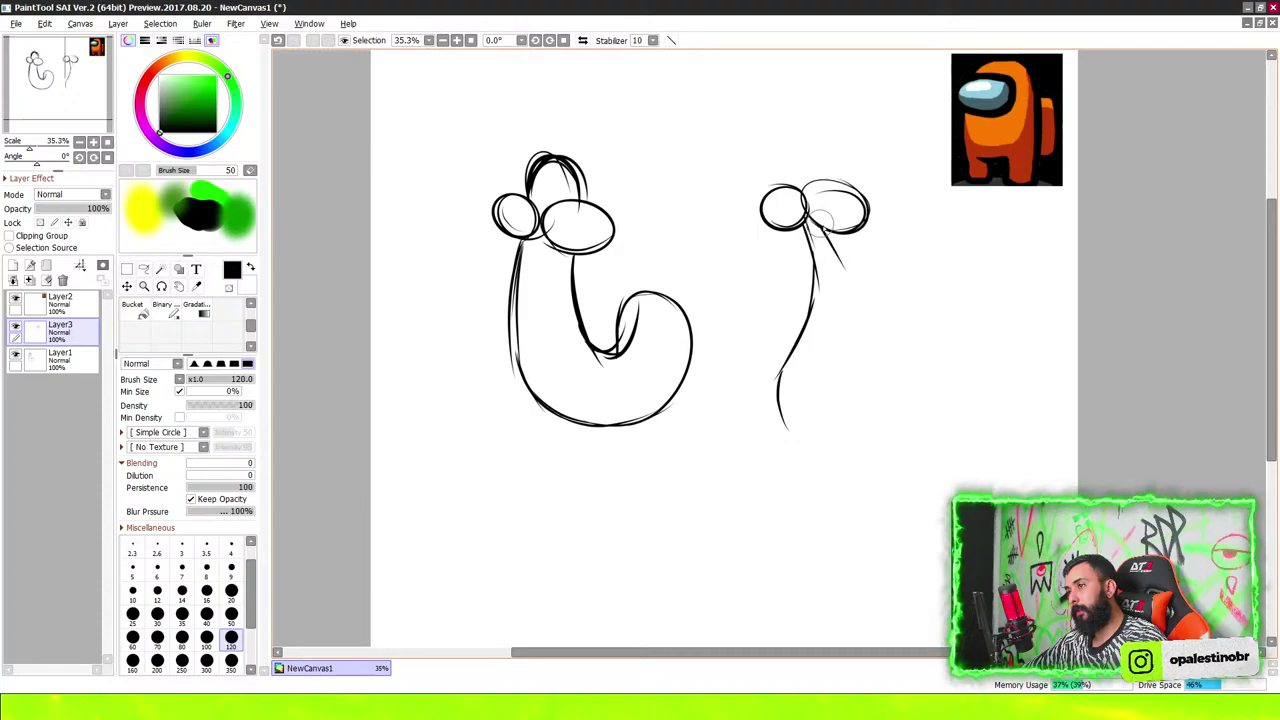
drag(817, 222, 863, 395)
mouse_move(840, 322)
mouse_down()
mouse_move(866, 408)
mouse_move(856, 414)
mouse_move(884, 388)
mouse_move(872, 348)
mouse_move(888, 390)
mouse_up()
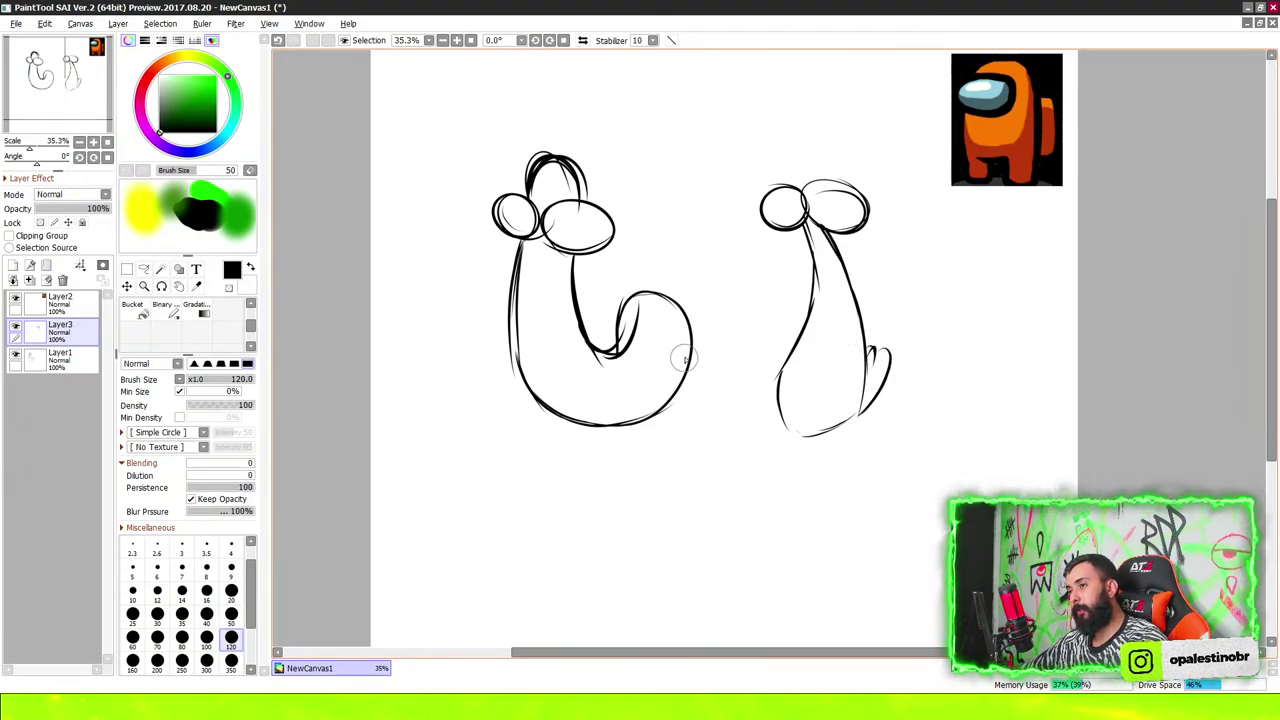
Add a small hand on the first figure's curl and a hat with wide brim
mouse_move(676, 306)
mouse_down()
mouse_move(684, 270)
mouse_move(662, 268)
mouse_up()
drag(664, 290, 672, 268)
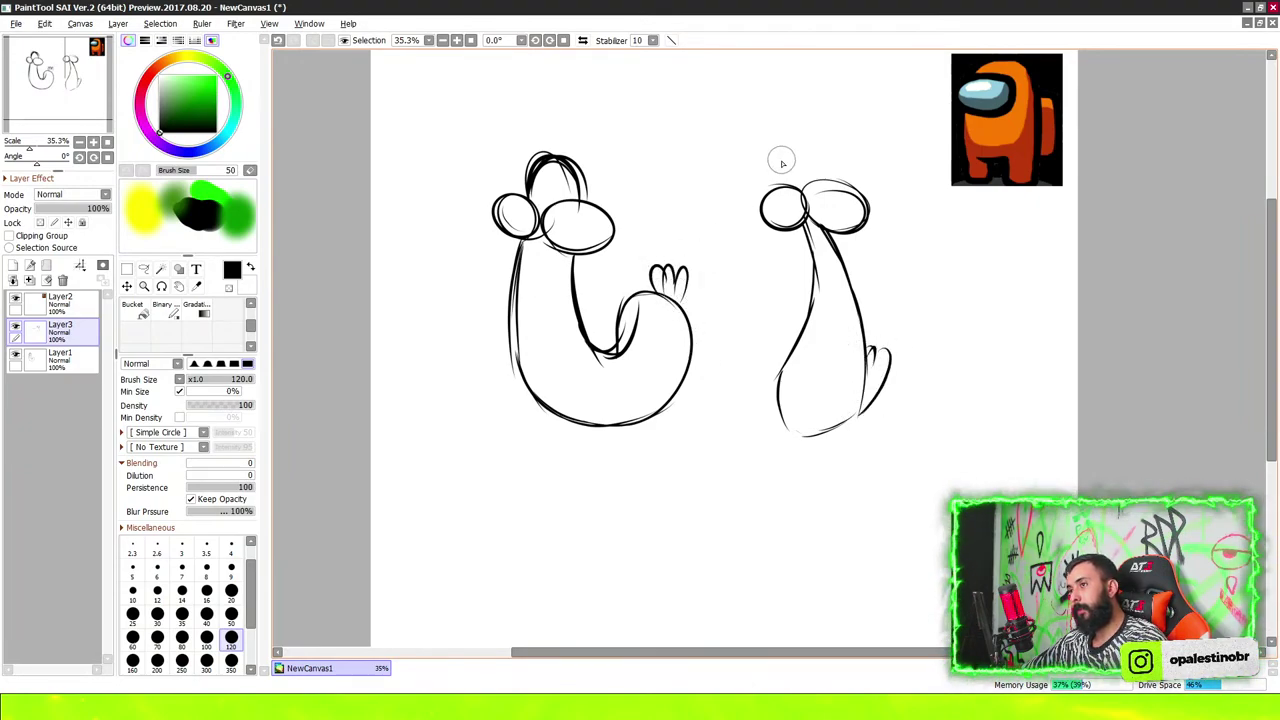
mouse_move(782, 180)
mouse_down()
mouse_move(798, 132)
mouse_move(824, 176)
mouse_up()
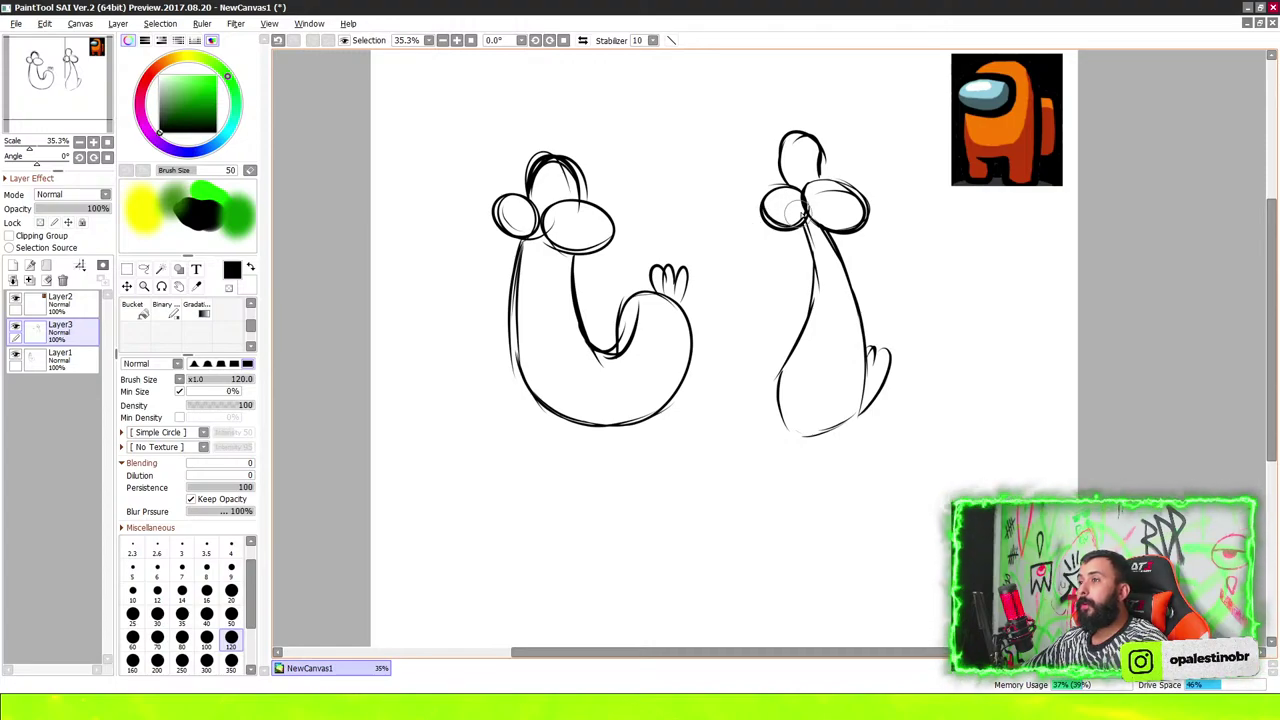
mouse_move(845, 172)
mouse_down()
mouse_move(742, 212)
mouse_move(878, 205)
mouse_move(750, 185)
mouse_move(864, 165)
mouse_up()
mouse_move(740, 195)
mouse_down()
mouse_move(838, 236)
mouse_move(790, 197)
mouse_move(808, 262)
mouse_move(828, 270)
mouse_move(805, 252)
mouse_move(805, 282)
mouse_up()
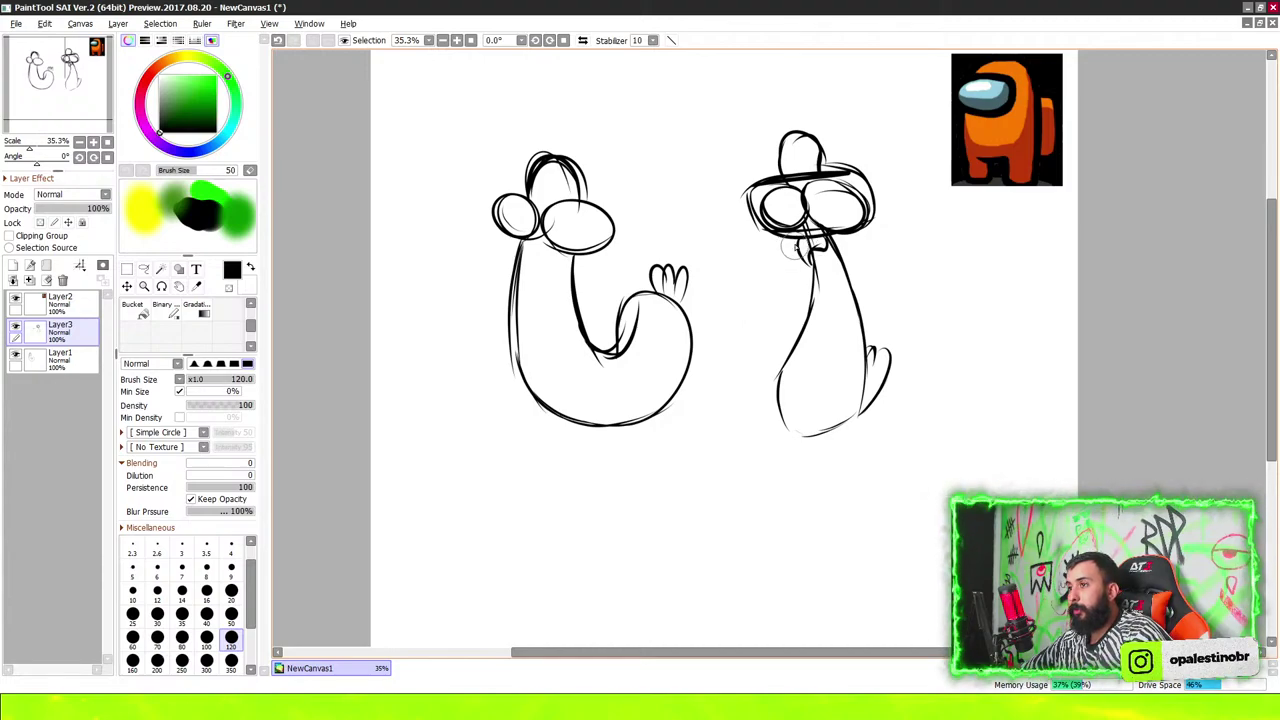
Ink the second figure's neck and left eye, and draw an arrow to the Among Us image
drag(820, 253, 816, 242)
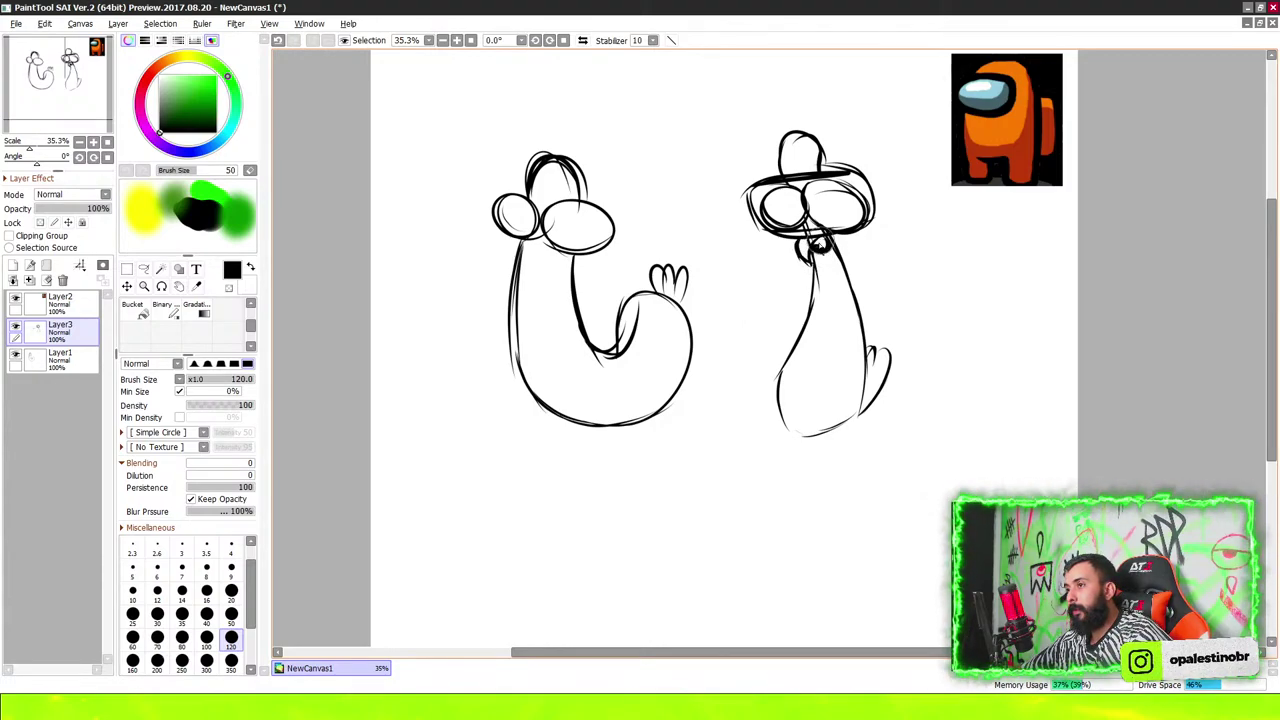
mouse_move(787, 187)
mouse_down()
mouse_move(782, 208)
mouse_move(872, 204)
mouse_move(832, 222)
mouse_up()
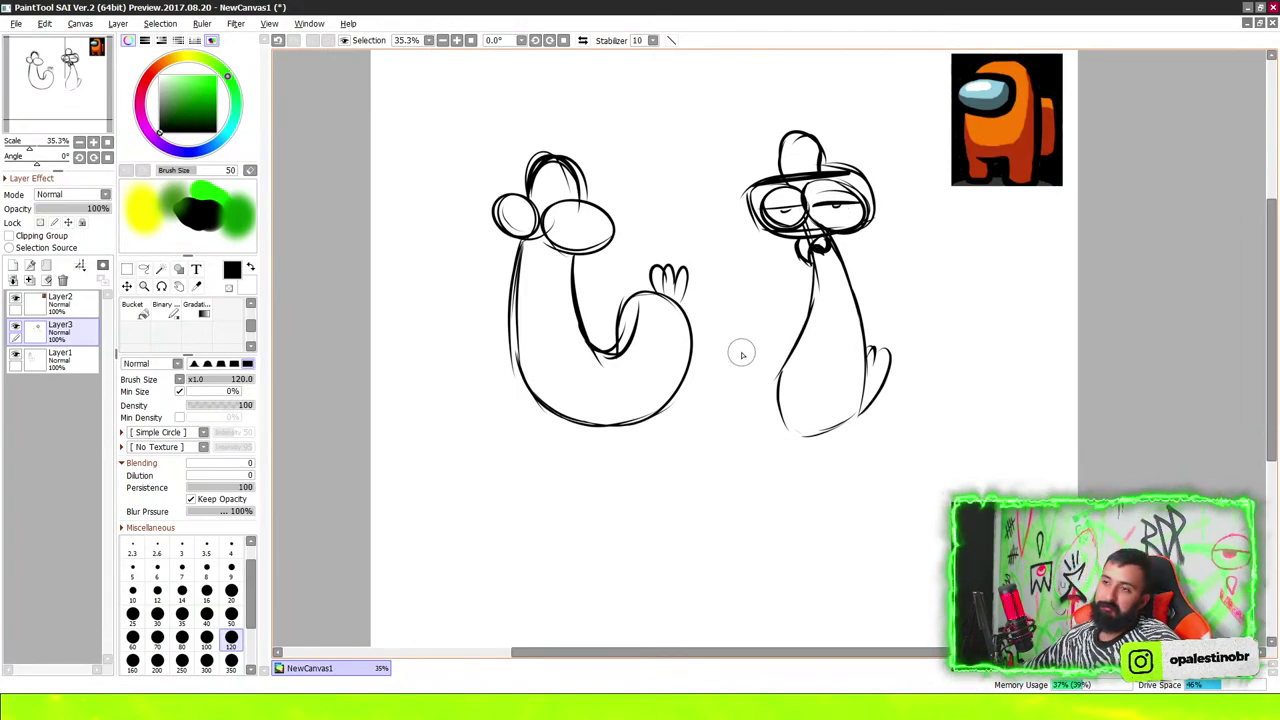
drag(529, 263, 537, 253)
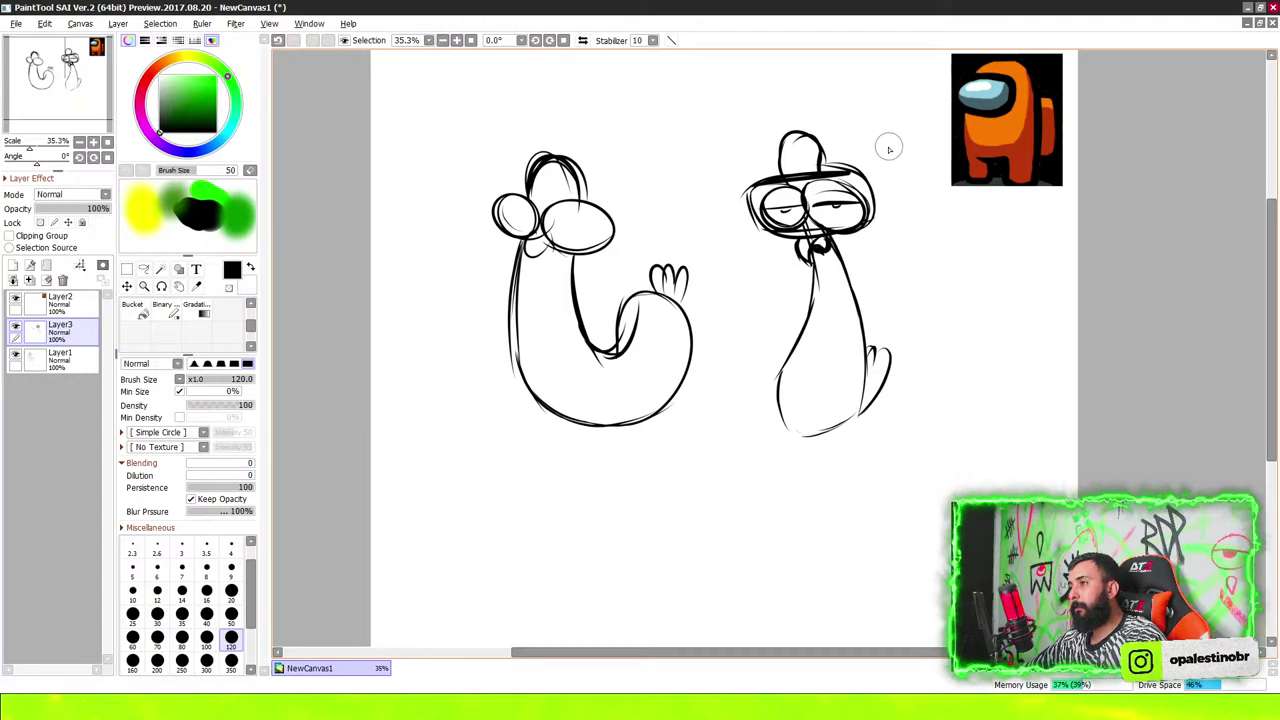
mouse_move(880, 155)
mouse_down()
mouse_move(936, 116)
mouse_move(939, 128)
mouse_up()
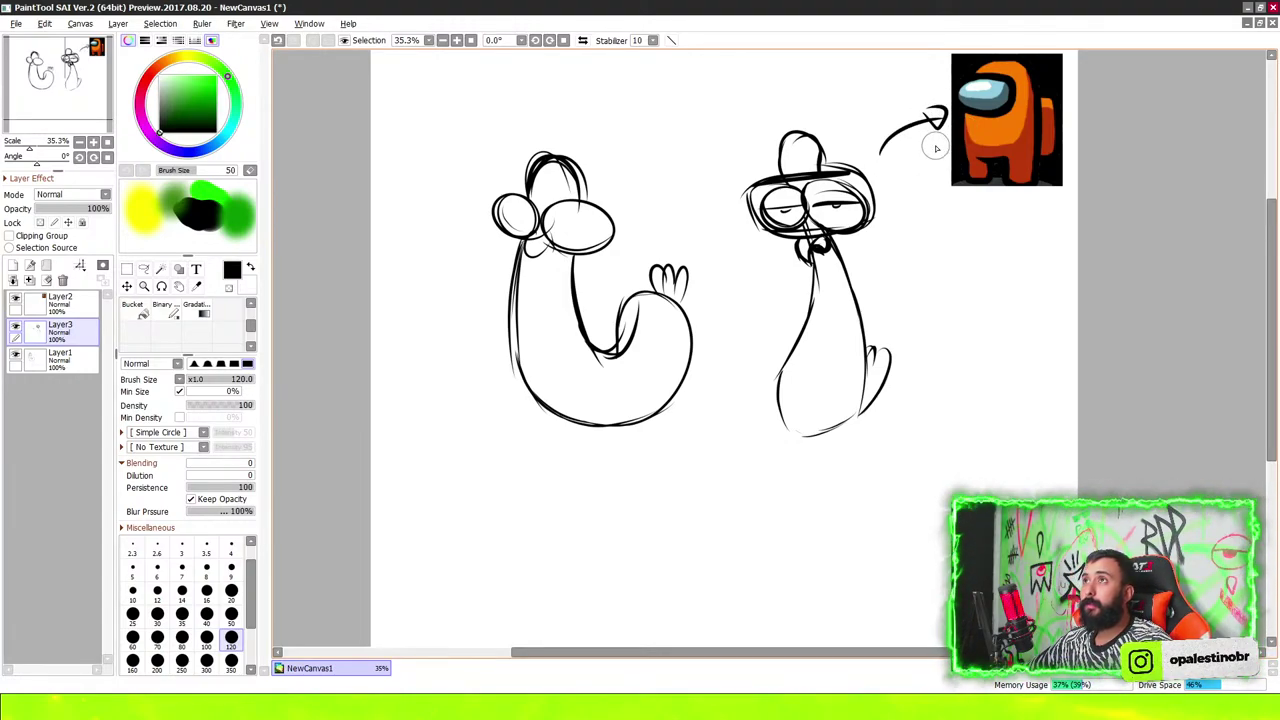
scroll(936, 148, down, 2)
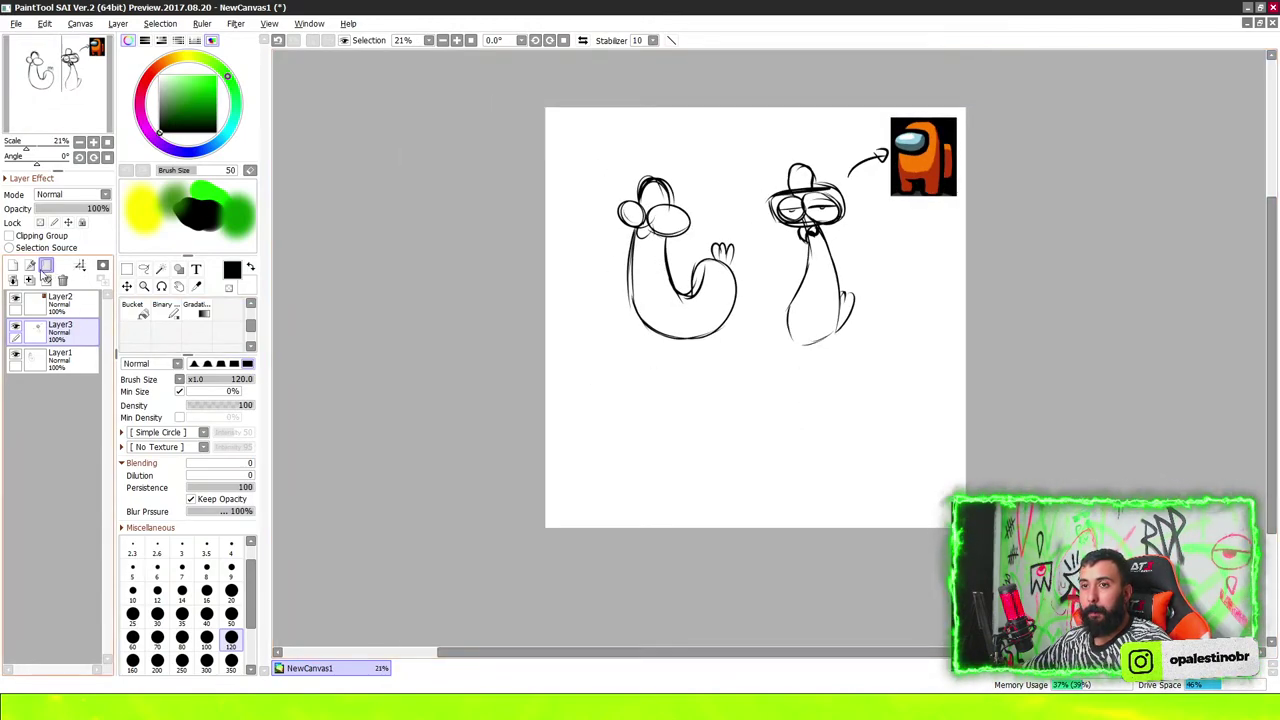
key(Delete)
click(60, 360)
click(62, 280)
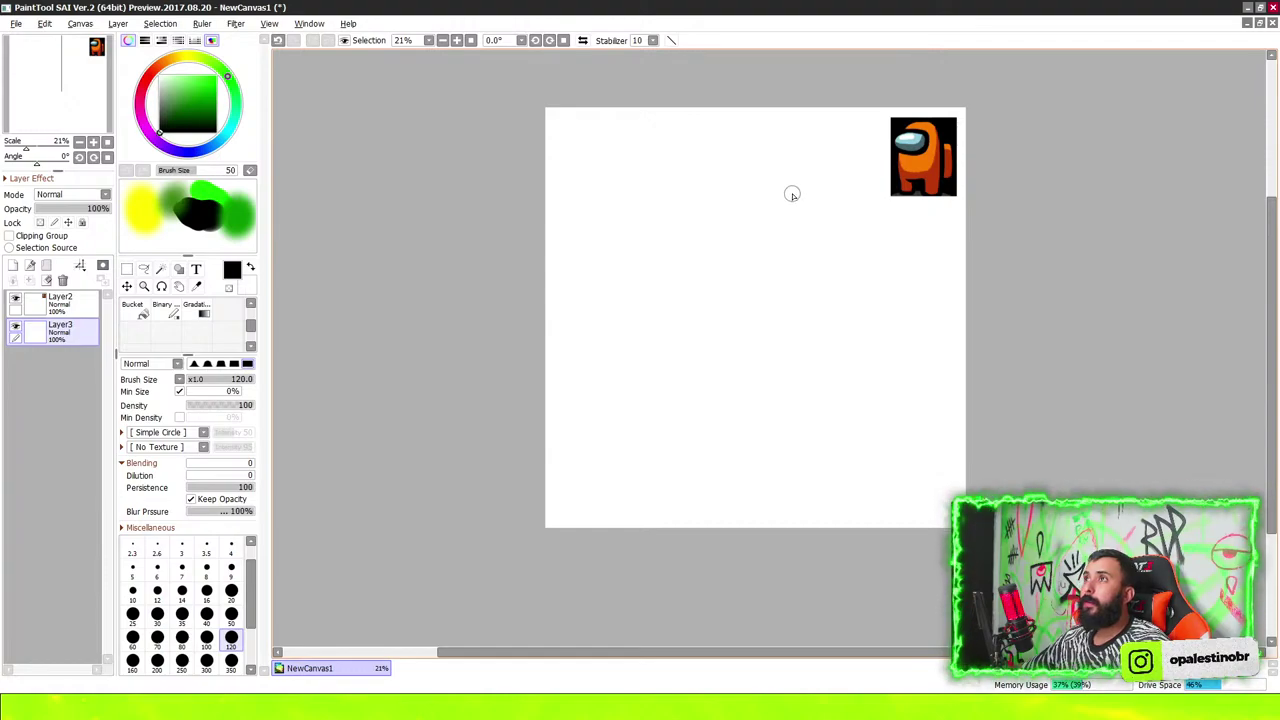
scroll(790, 262, up, 1)
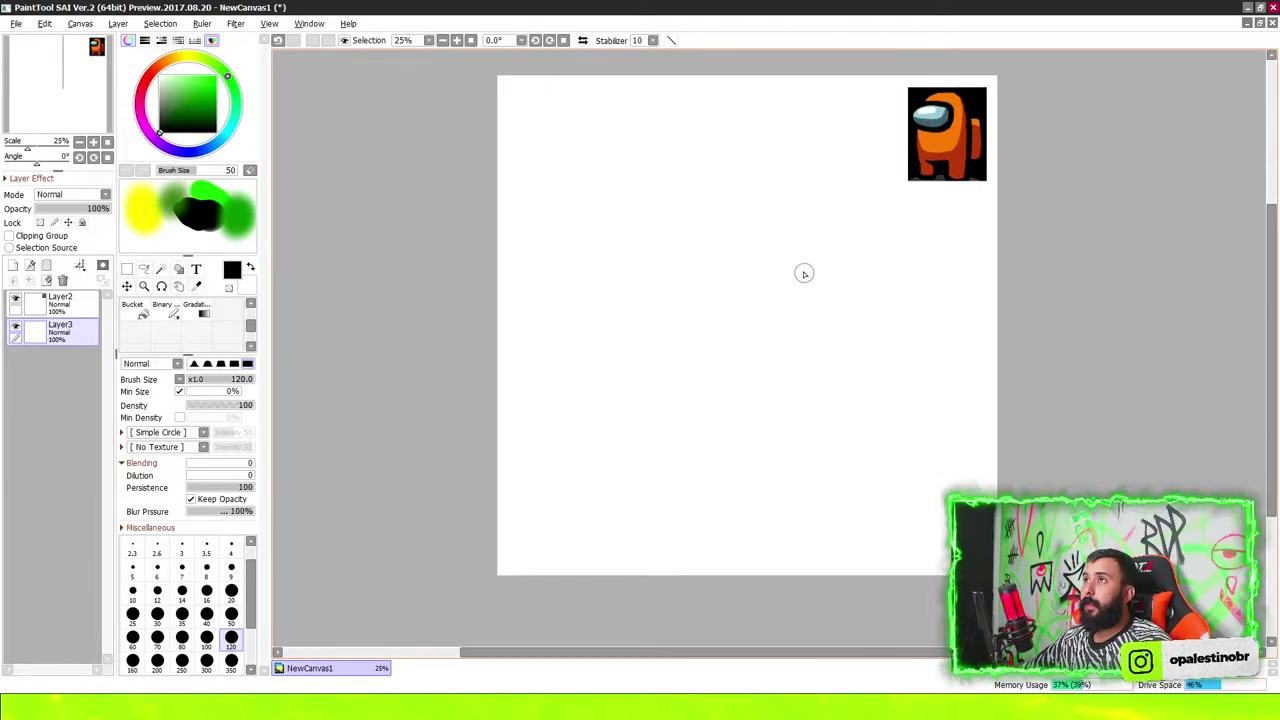
scroll(815, 285, down, 1)
scroll(760, 300, up, 1)
scroll(720, 295, up, 1)
scroll(722, 280, down, 1)
scroll(722, 277, up, 1)
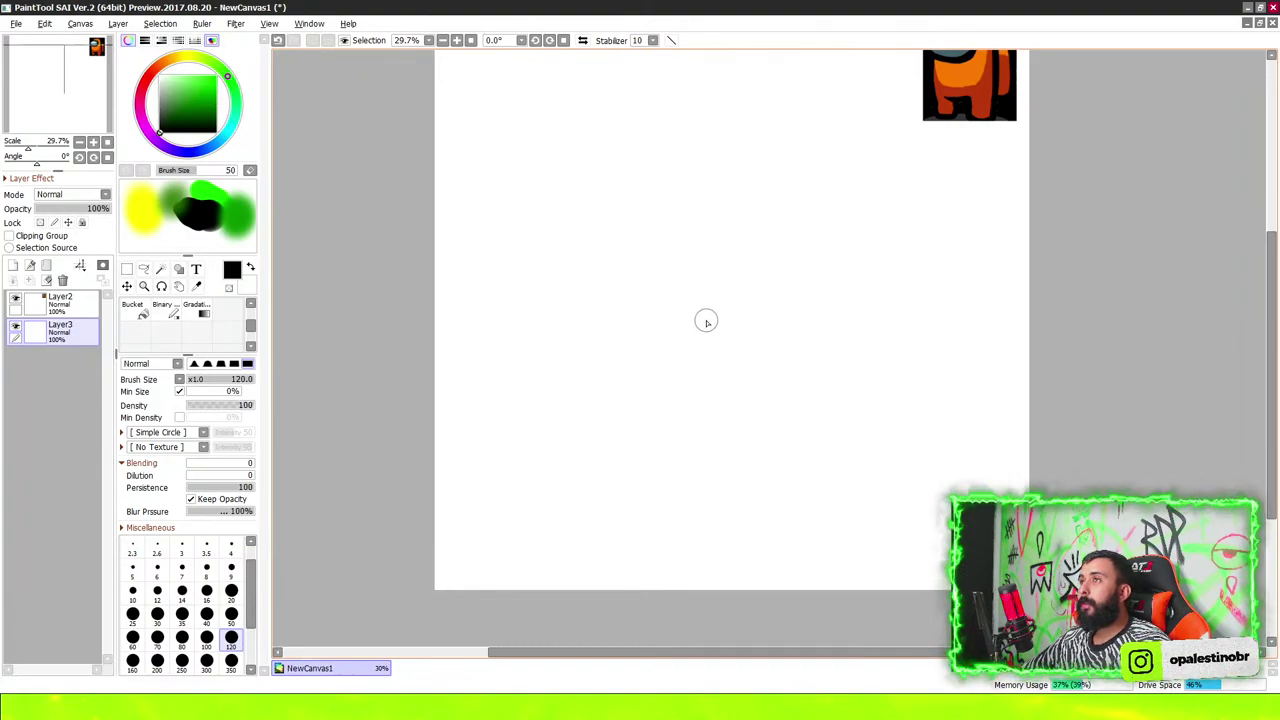
scroll(700, 280, down, 2)
scroll(760, 219, up, 1)
scroll(770, 260, down, 1)
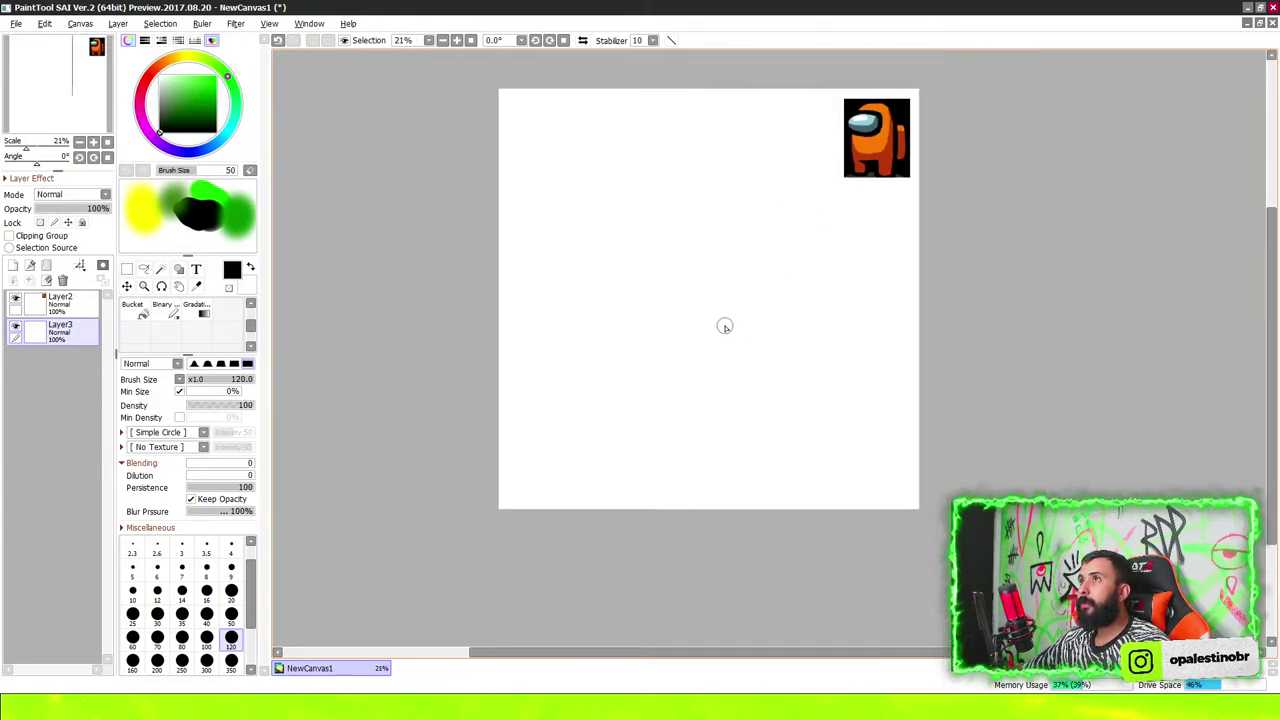
scroll(709, 298, up, 1)
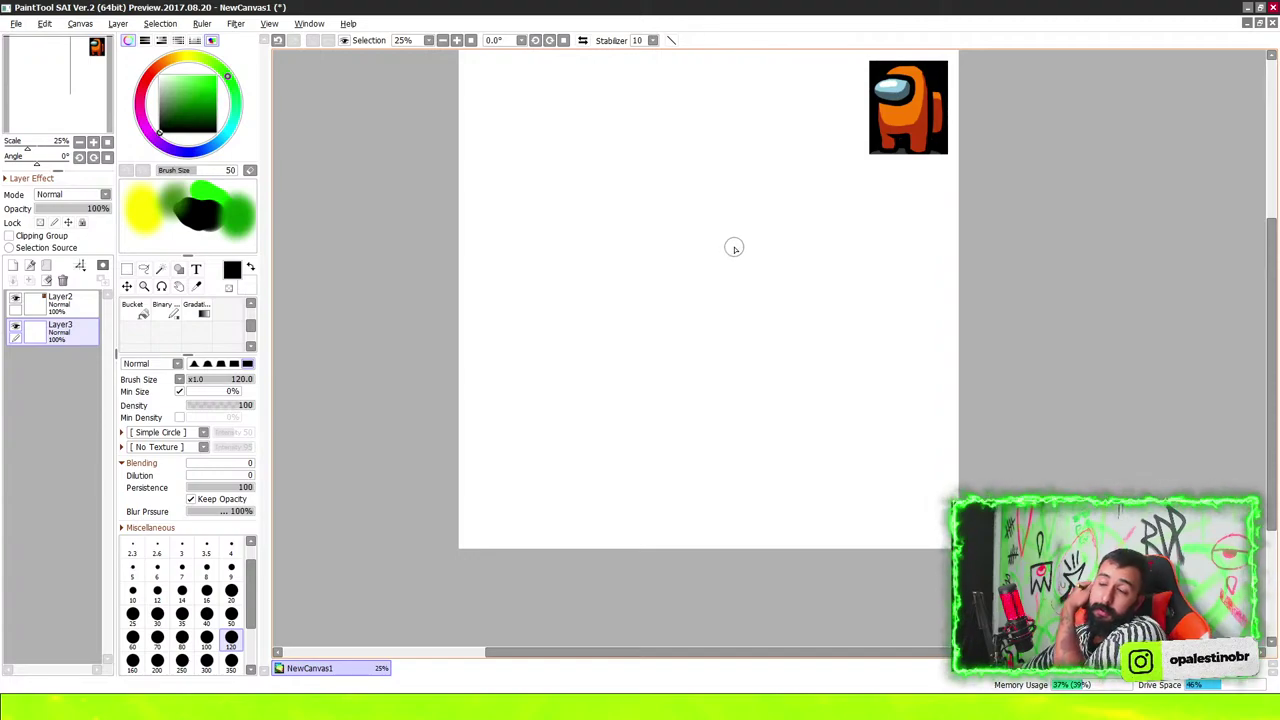
scroll(734, 230, up, 1)
scroll(710, 310, down, 1)
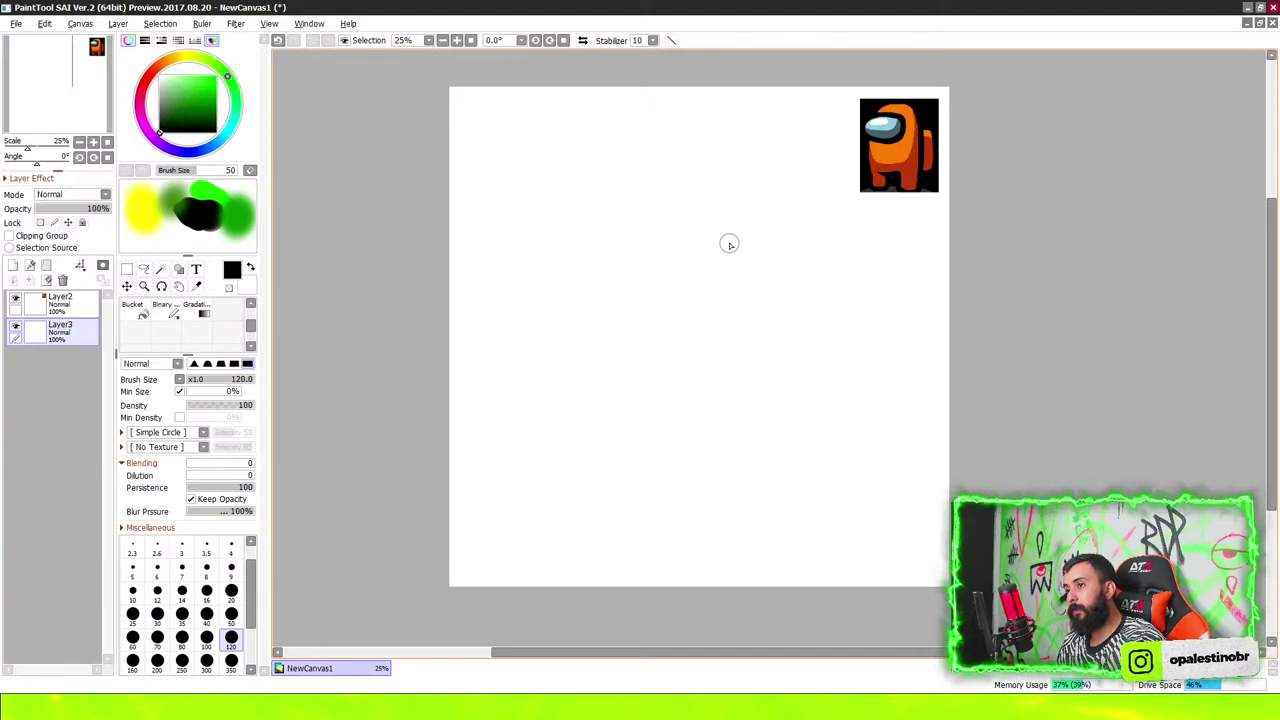
Sketch the wide visor outline after discarding two trial ellipses
drag(767, 265, 740, 250)
key(ctrl+z)
scroll(790, 217, up, 2)
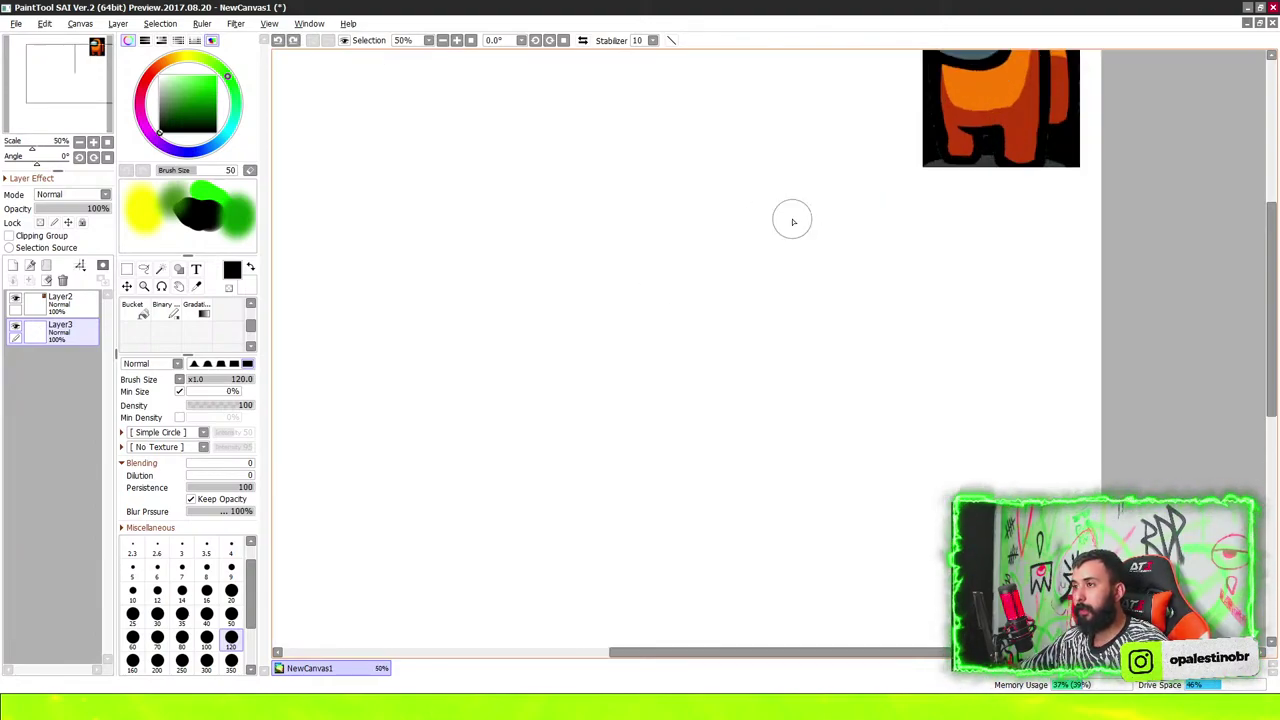
mouse_move(826, 243)
mouse_down()
mouse_move(785, 222)
mouse_move(614, 220)
mouse_move(609, 251)
mouse_move(808, 286)
mouse_move(590, 250)
mouse_up()
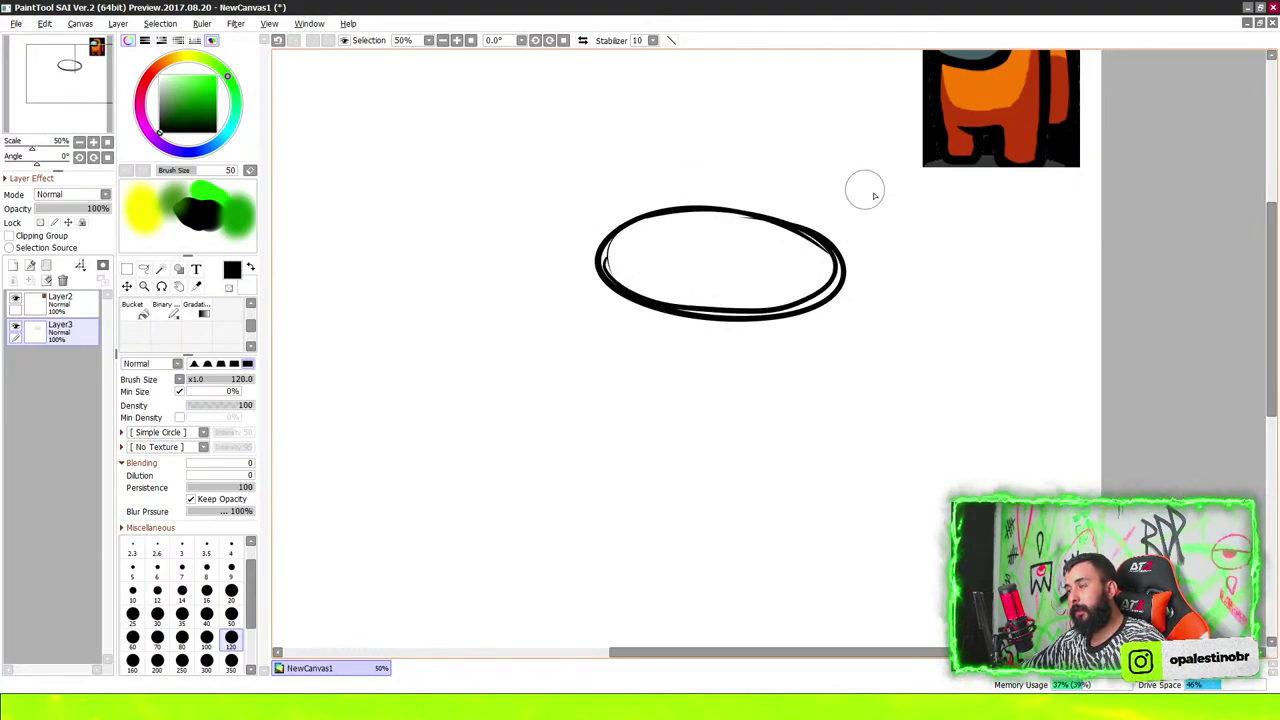
scroll(871, 204, down, 3)
scroll(660, 204, down, 1)
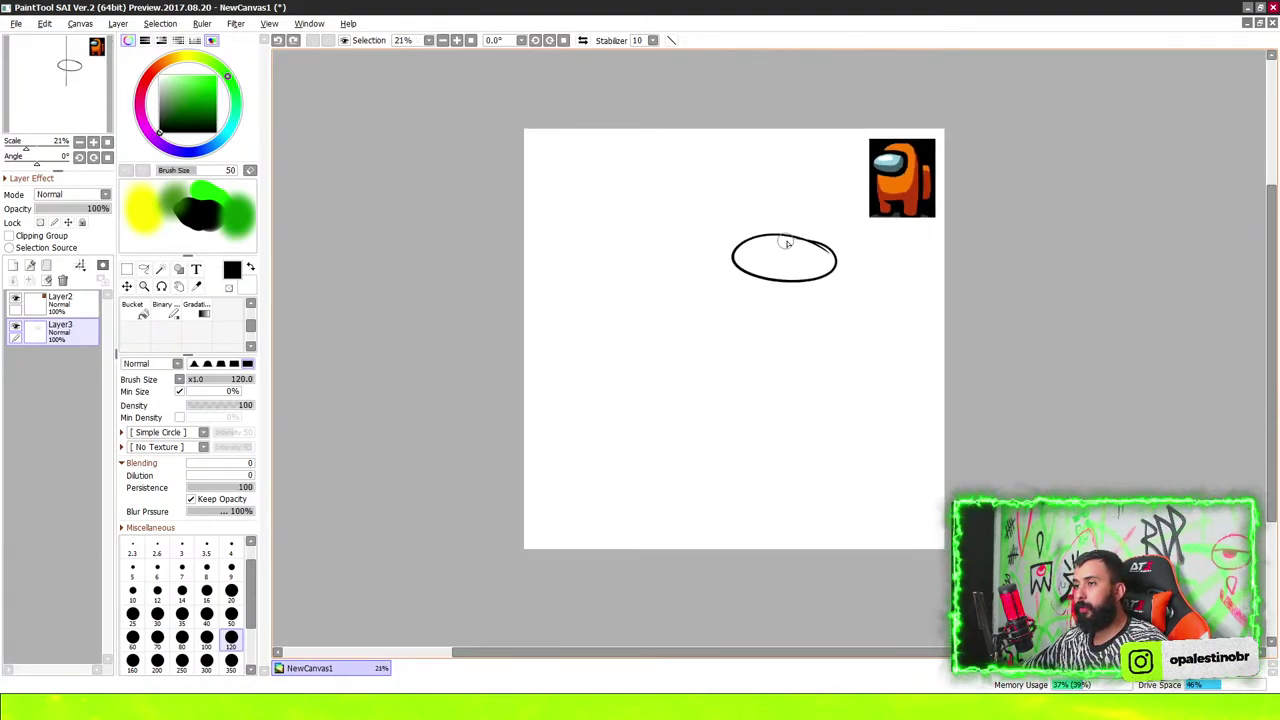
key(ctrl+z)
scroll(786, 243, up, 1)
scroll(816, 244, up, 1)
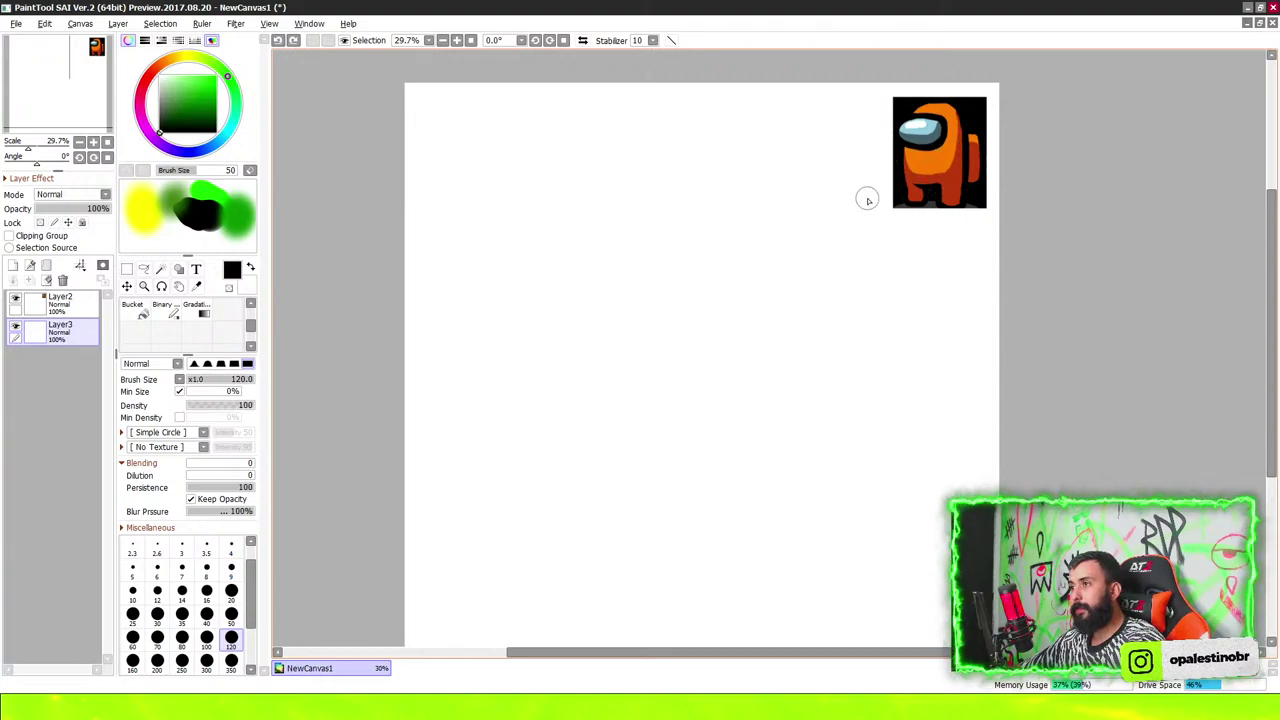
mouse_move(762, 252)
mouse_down()
mouse_move(623, 245)
mouse_move(591, 271)
mouse_move(592, 332)
mouse_up()
drag(586, 260, 592, 318)
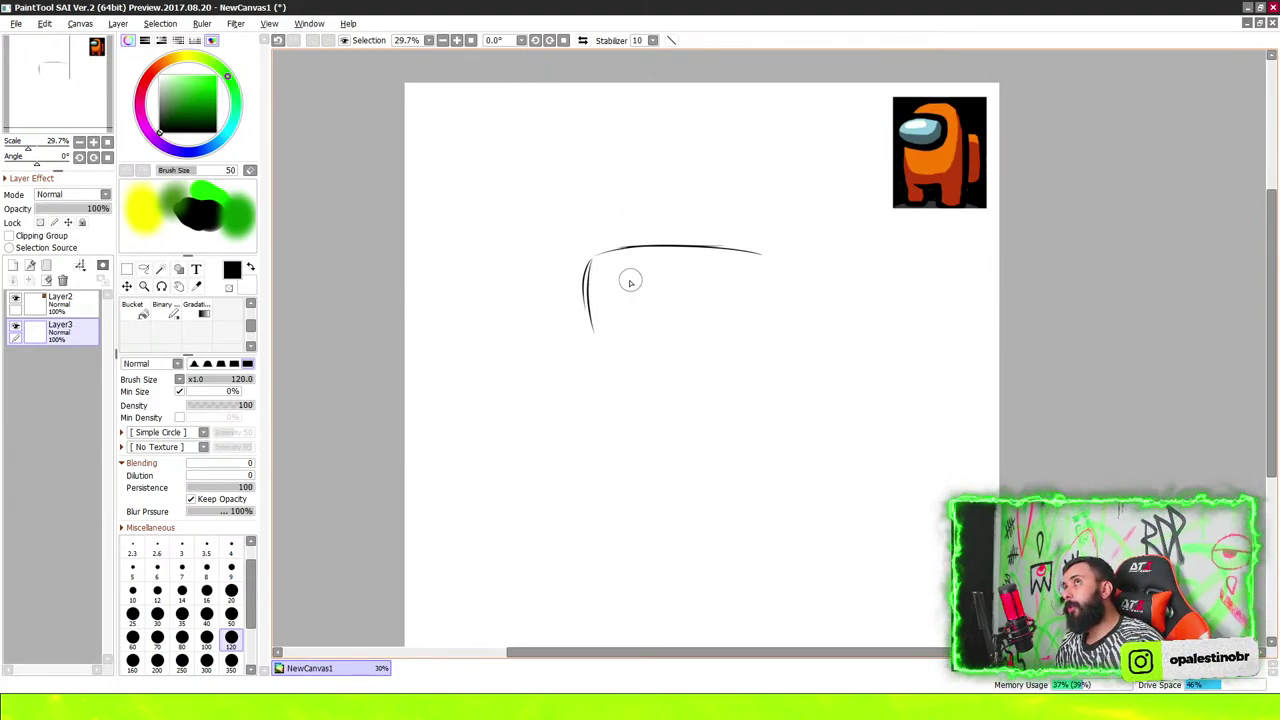
mouse_move(647, 255)
mouse_down()
mouse_move(600, 250)
mouse_move(588, 282)
mouse_move(605, 335)
mouse_move(686, 343)
mouse_move(749, 329)
mouse_move(757, 277)
mouse_move(720, 252)
mouse_move(785, 287)
mouse_up()
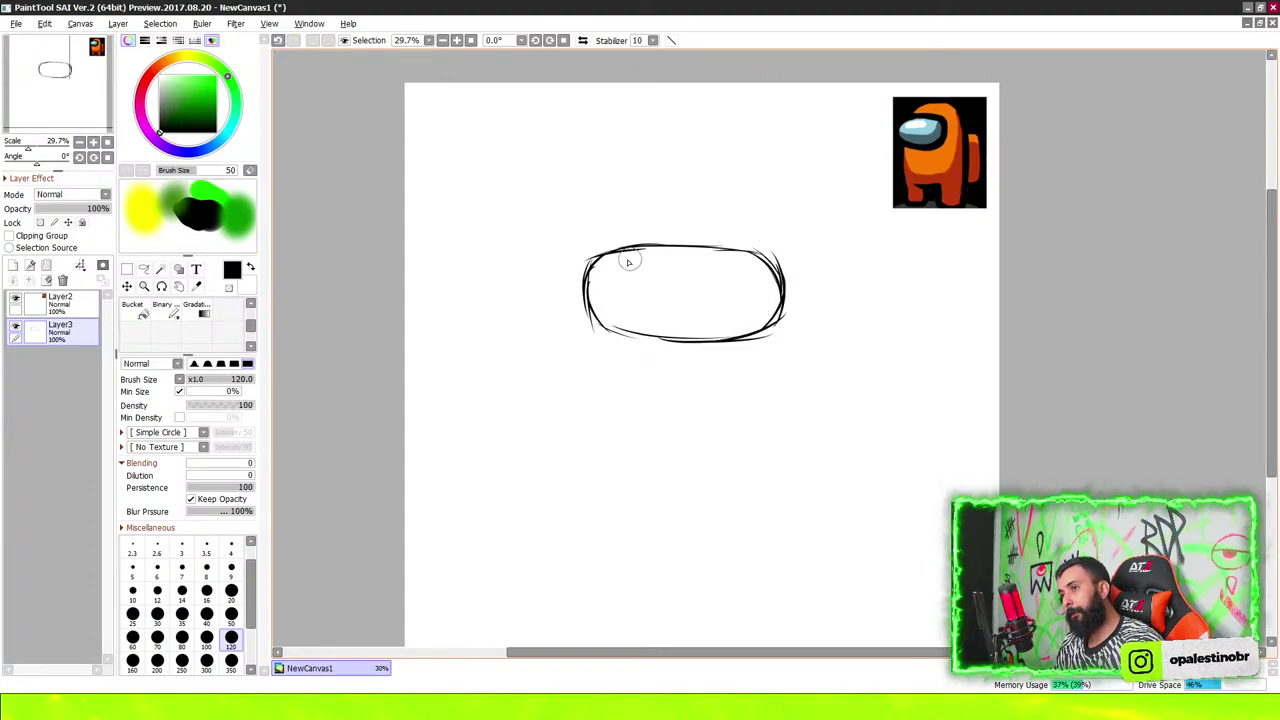
Draw the helmet dome around the visor and thicken its outline
drag(615, 211, 678, 172)
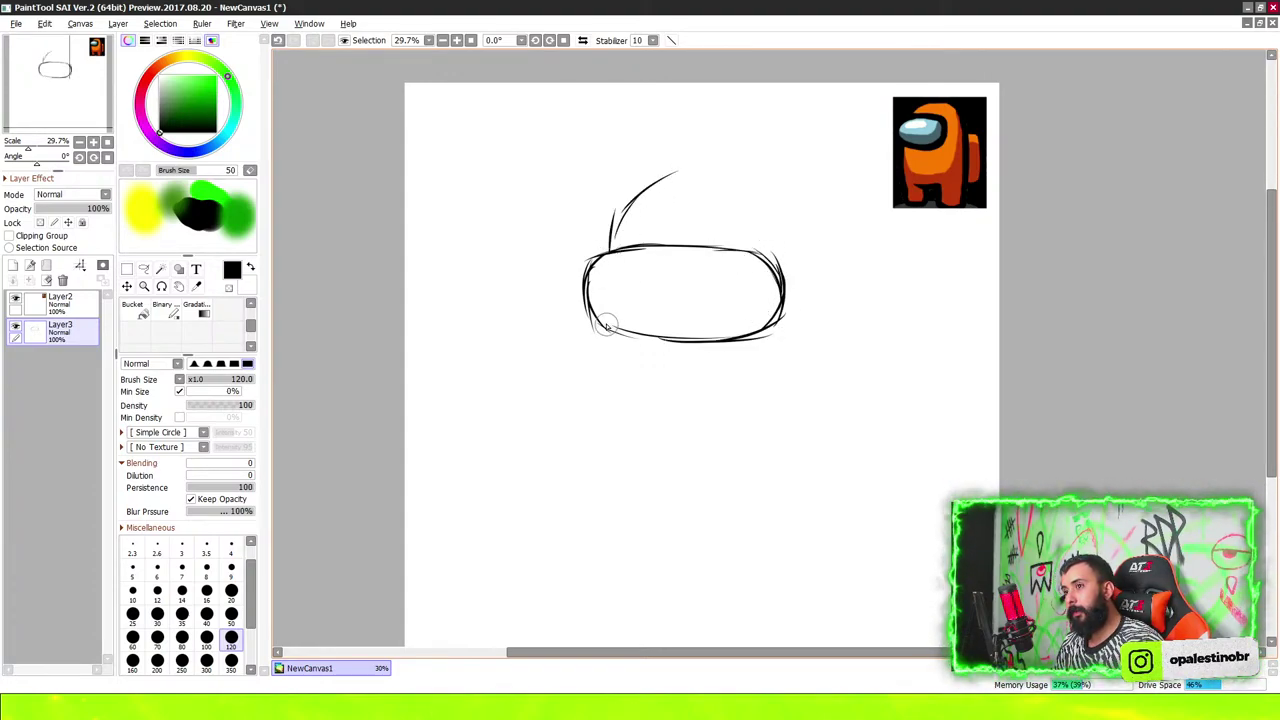
drag(604, 325, 607, 380)
mouse_move(836, 365)
mouse_down()
mouse_move(819, 249)
mouse_move(783, 189)
mouse_move(642, 188)
mouse_move(795, 203)
mouse_up()
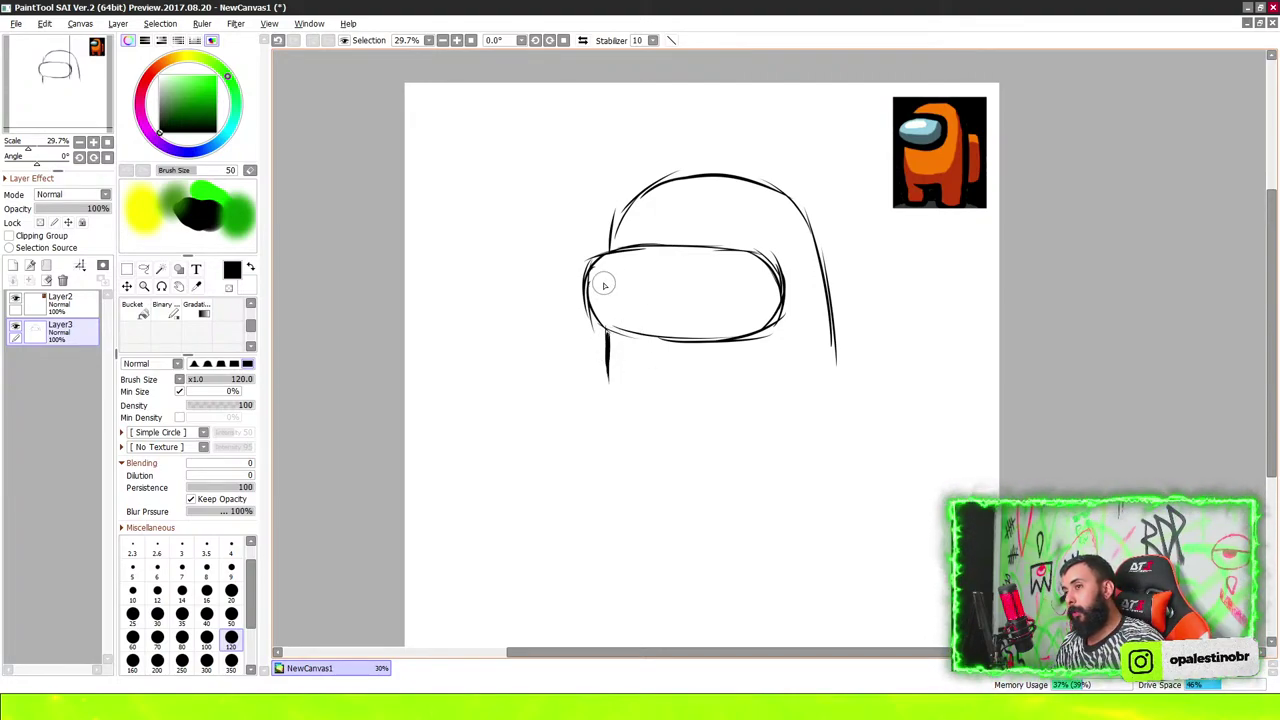
mouse_move(610, 248)
mouse_down()
mouse_move(665, 175)
mouse_move(725, 175)
mouse_up()
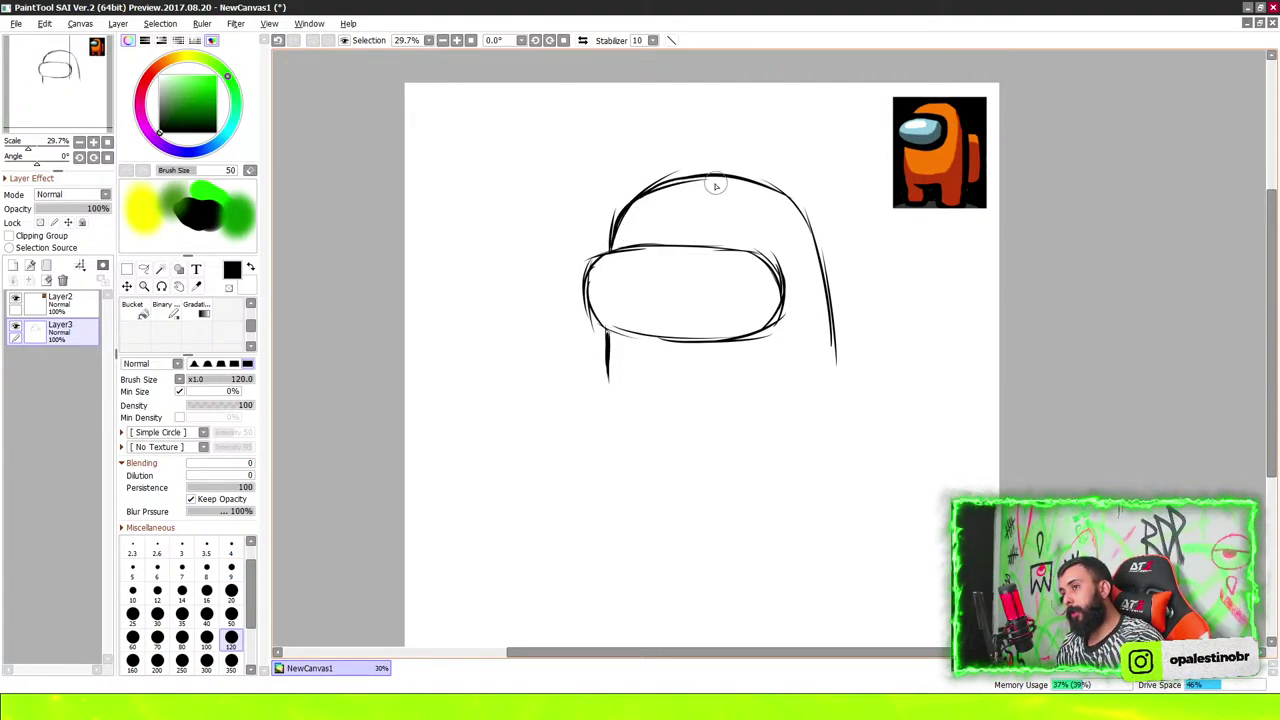
mouse_move(645, 200)
mouse_down()
mouse_move(750, 180)
mouse_move(789, 200)
mouse_move(830, 290)
mouse_up()
drag(815, 228, 838, 372)
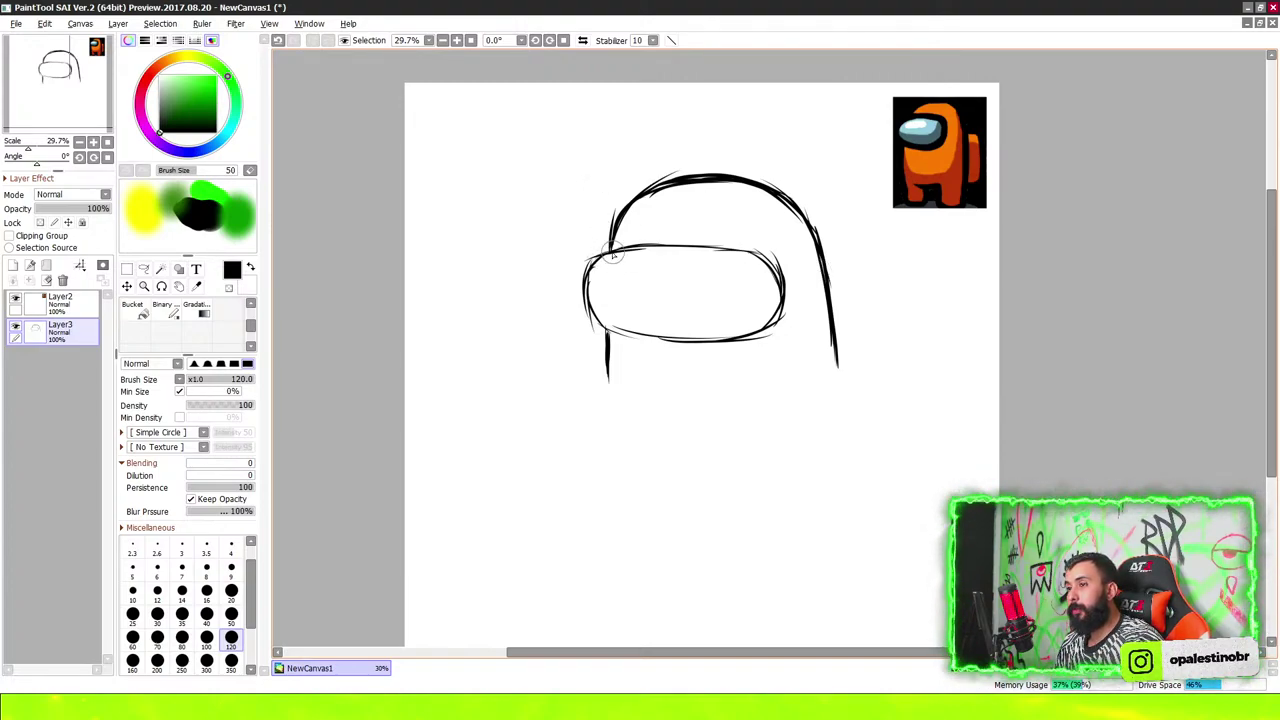
Thicken all the visor's edges and the left line below it
mouse_move(636, 246)
mouse_down()
mouse_move(590, 262)
mouse_move(598, 336)
mouse_move(600, 316)
mouse_move(680, 334)
mouse_move(722, 318)
mouse_up()
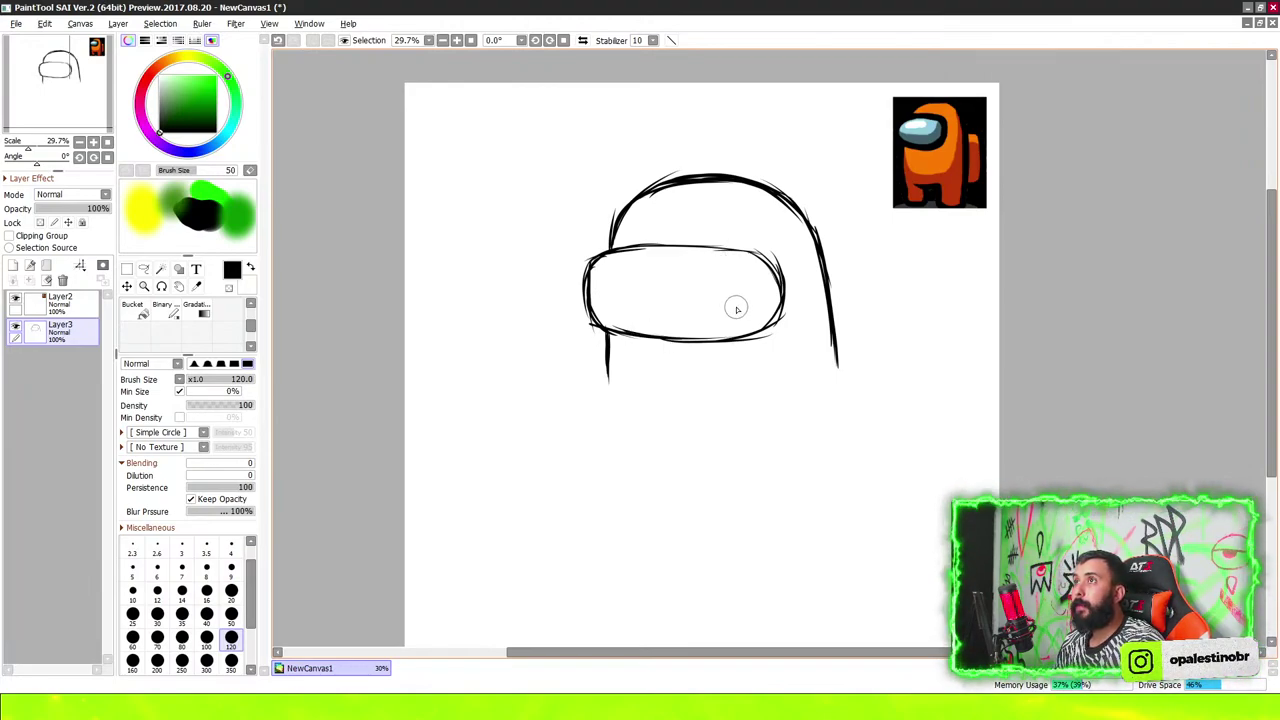
drag(650, 336, 745, 338)
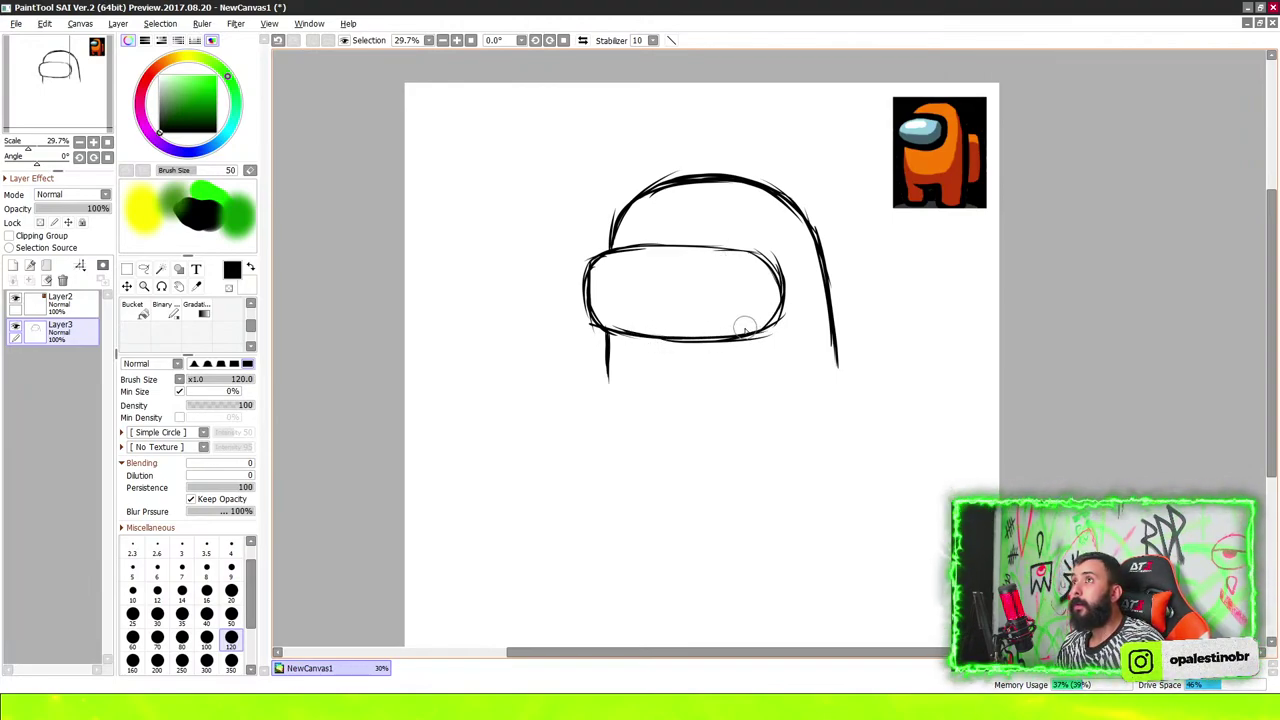
mouse_move(780, 296)
mouse_down()
mouse_move(772, 336)
mouse_move(766, 278)
mouse_move(612, 250)
mouse_move(740, 250)
mouse_up()
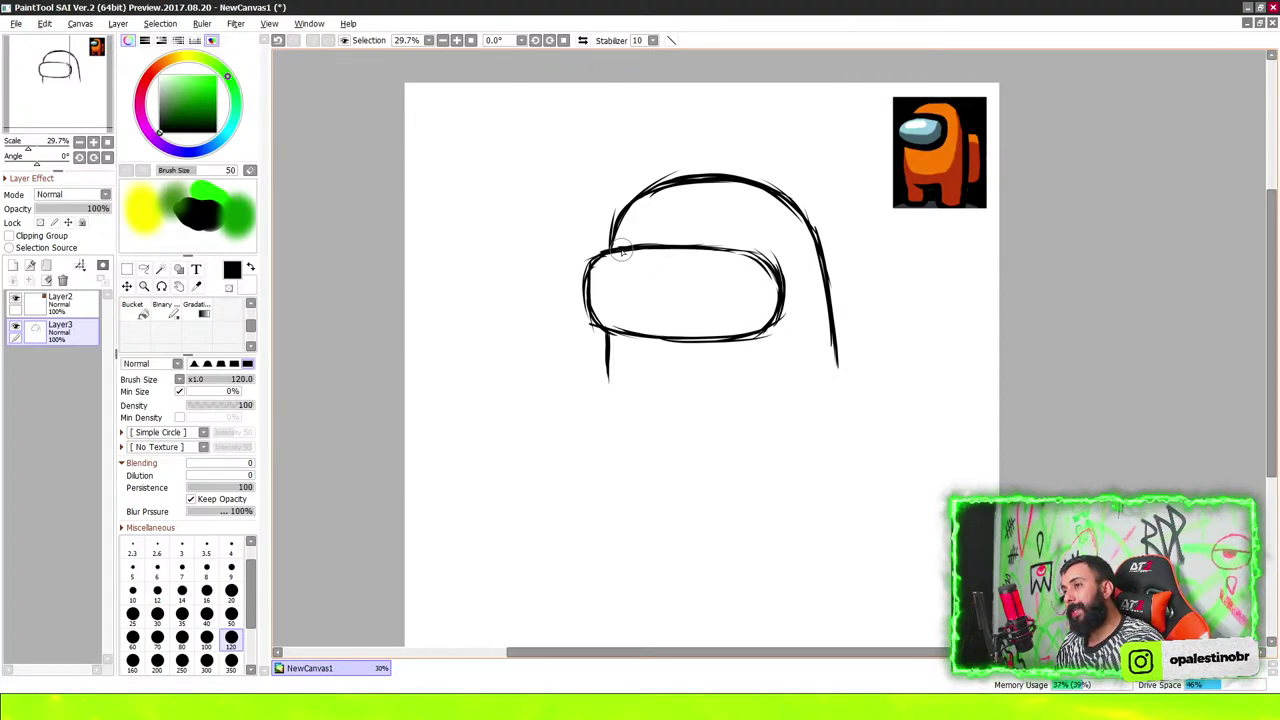
mouse_move(620, 248)
mouse_down()
mouse_move(760, 252)
mouse_move(748, 255)
mouse_up()
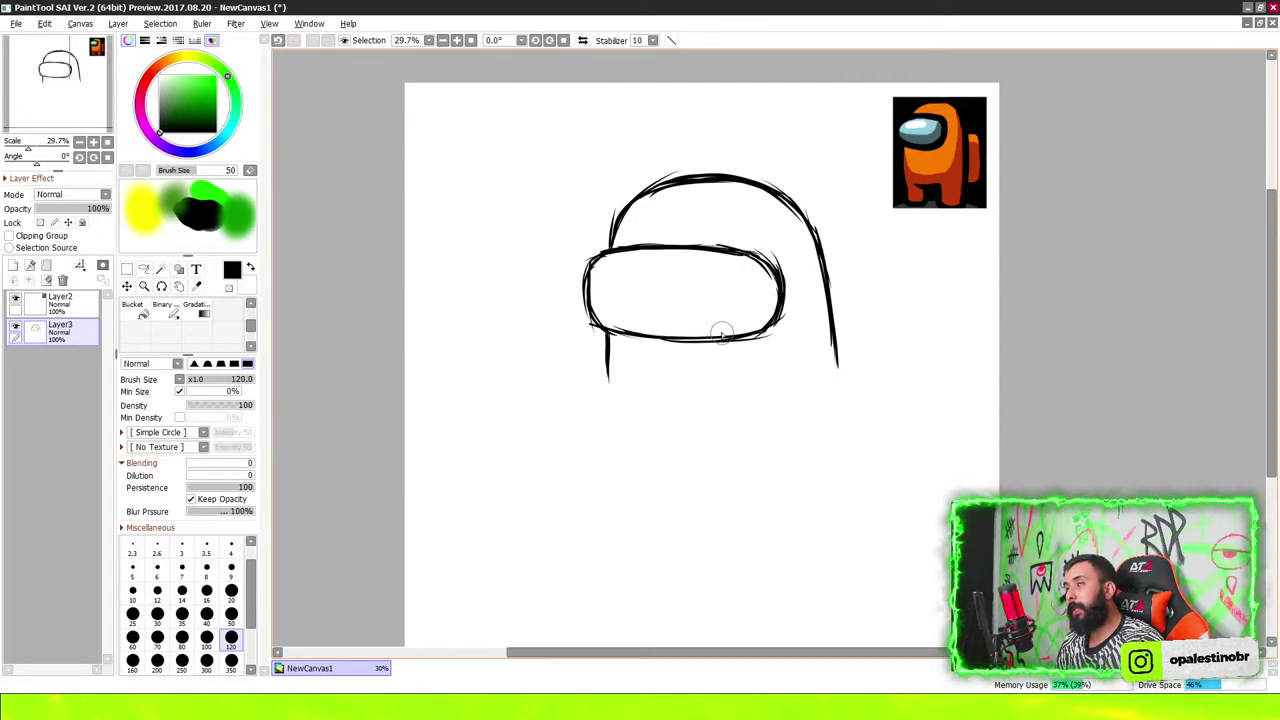
mouse_move(588, 288)
mouse_down()
mouse_move(590, 325)
mouse_move(648, 338)
mouse_up()
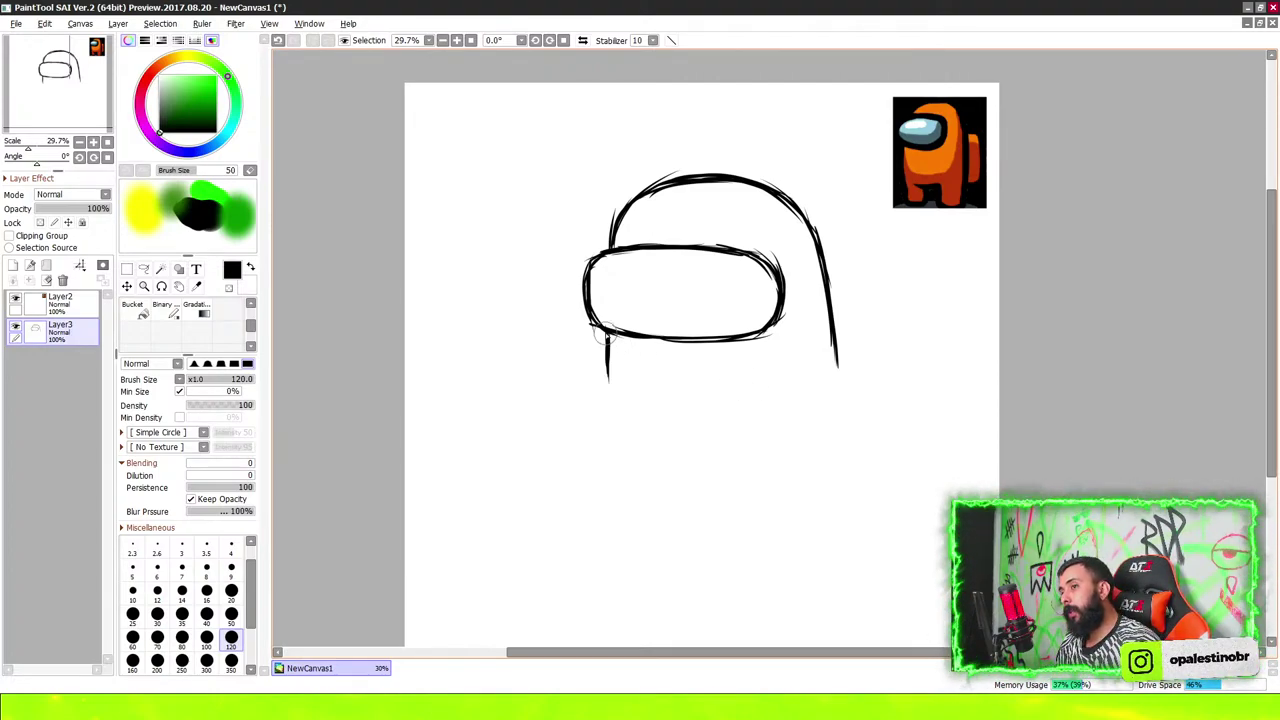
drag(606, 329, 611, 368)
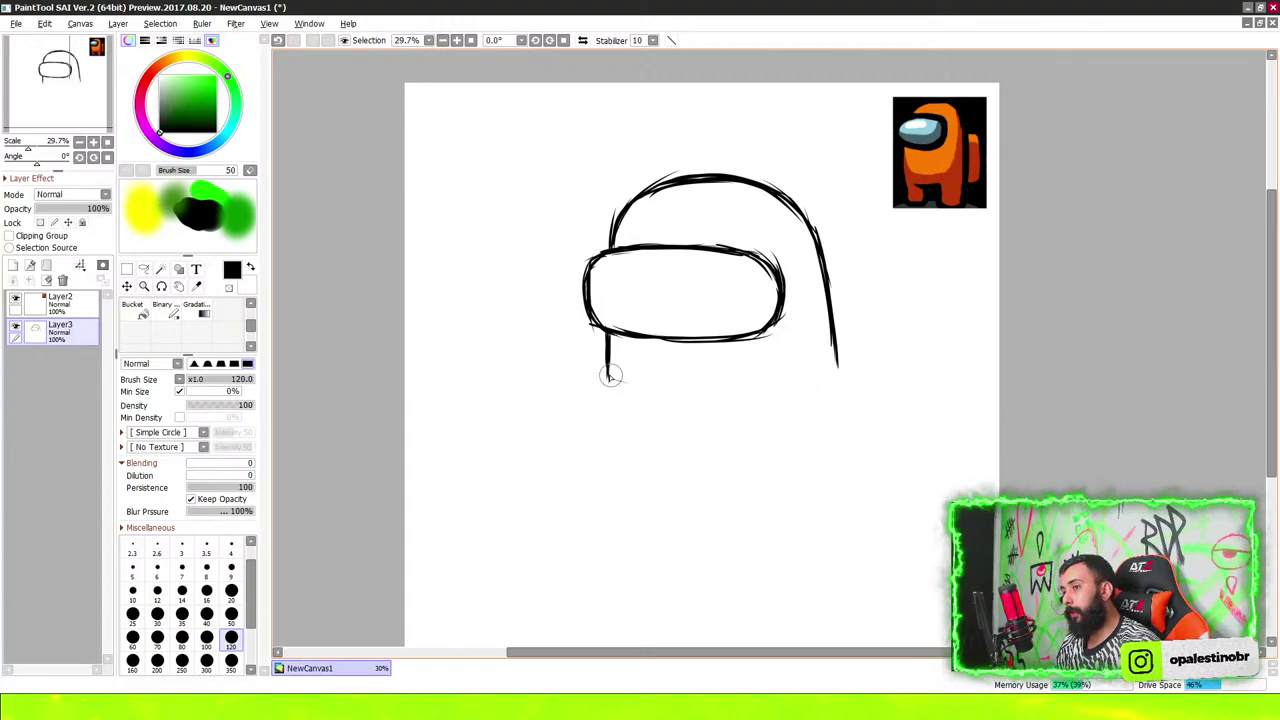
Draw and thicken the helmet's bottom edge, then shift the sketch up-left
mouse_move(611, 375)
mouse_down()
mouse_move(680, 391)
mouse_move(814, 374)
mouse_move(760, 391)
mouse_up()
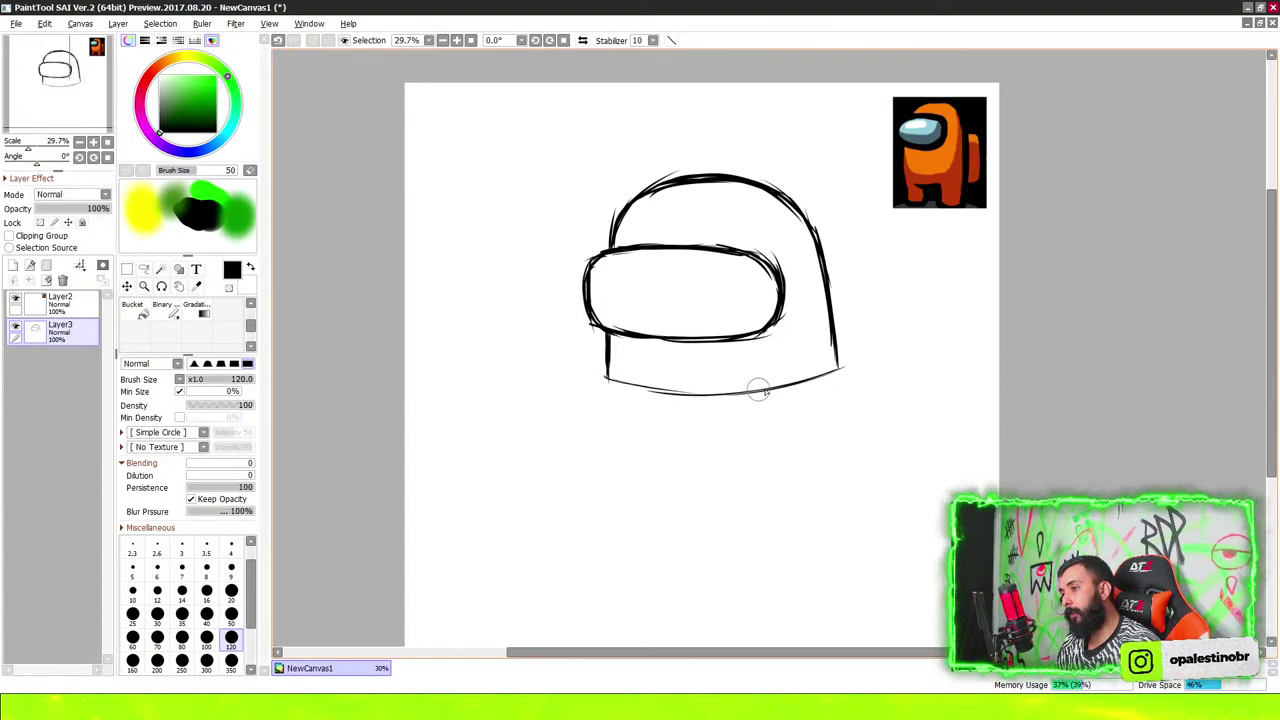
mouse_move(617, 376)
mouse_down()
mouse_move(652, 386)
mouse_move(840, 370)
mouse_move(728, 400)
mouse_up()
mouse_move(610, 355)
mouse_down()
mouse_move(603, 372)
mouse_move(686, 391)
mouse_move(836, 372)
mouse_up()
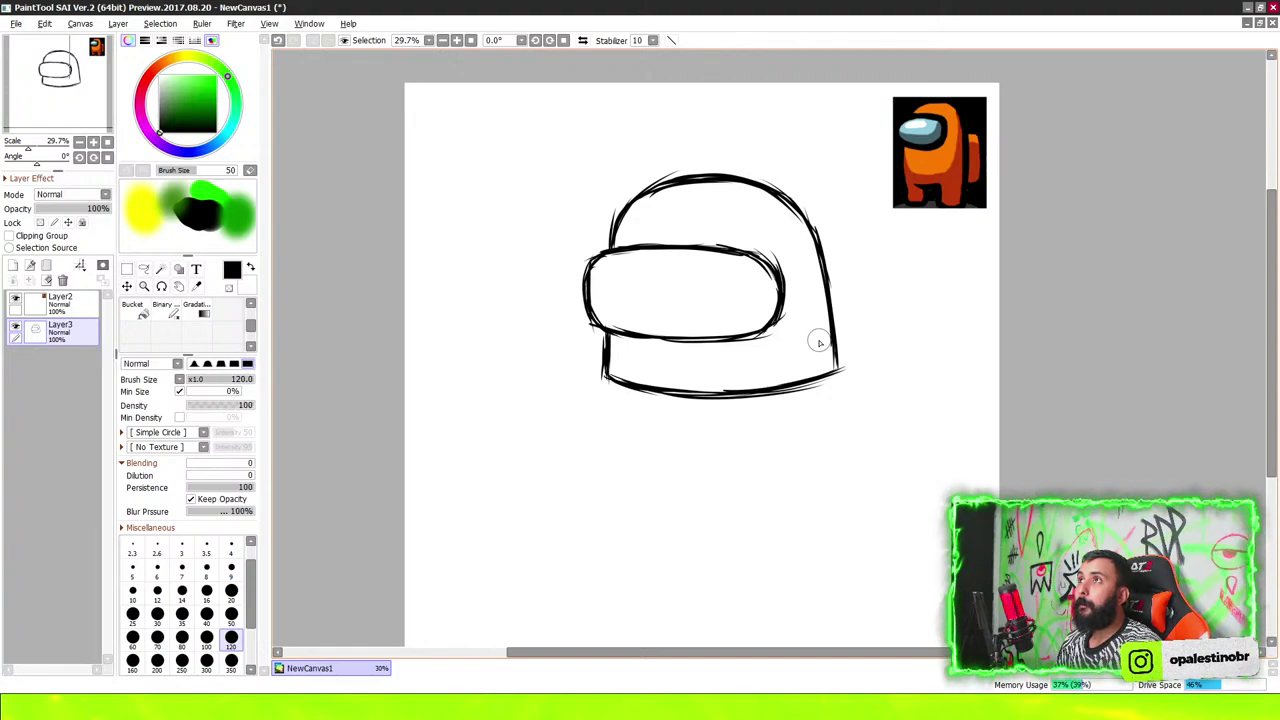
scroll(787, 331, down, 4)
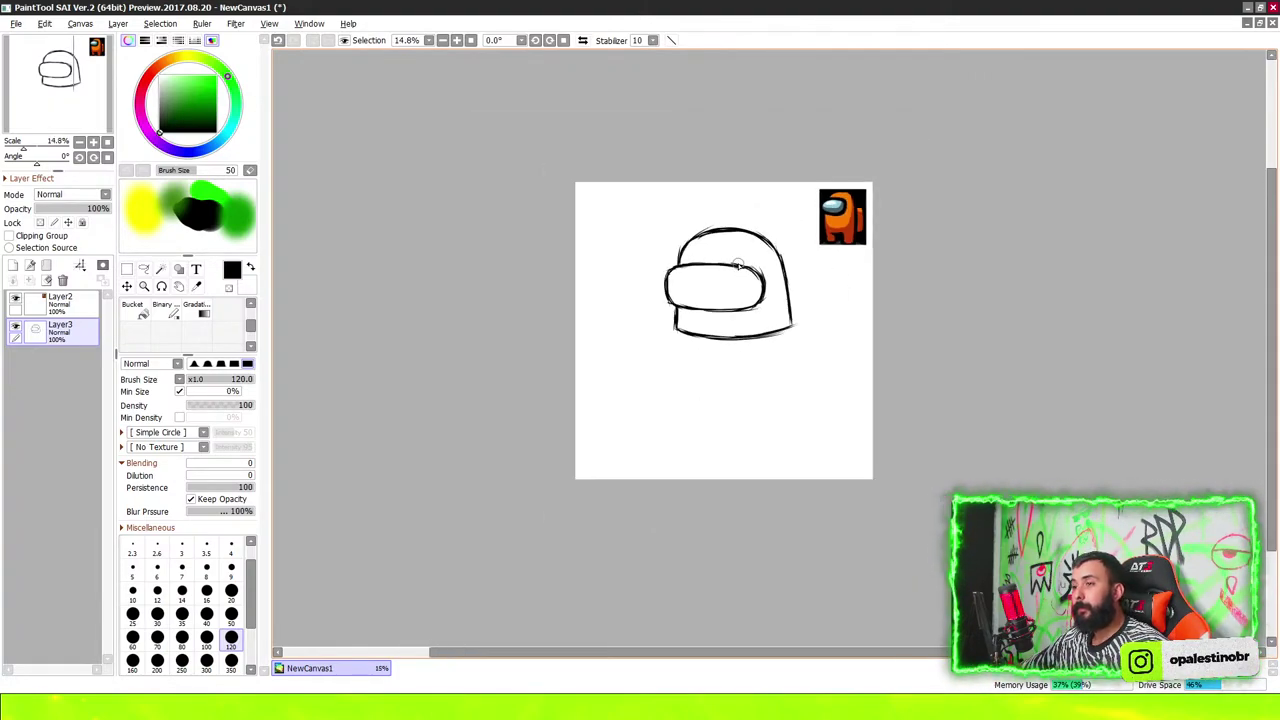
scroll(760, 300, up, 2)
drag(749, 294, 739, 267)
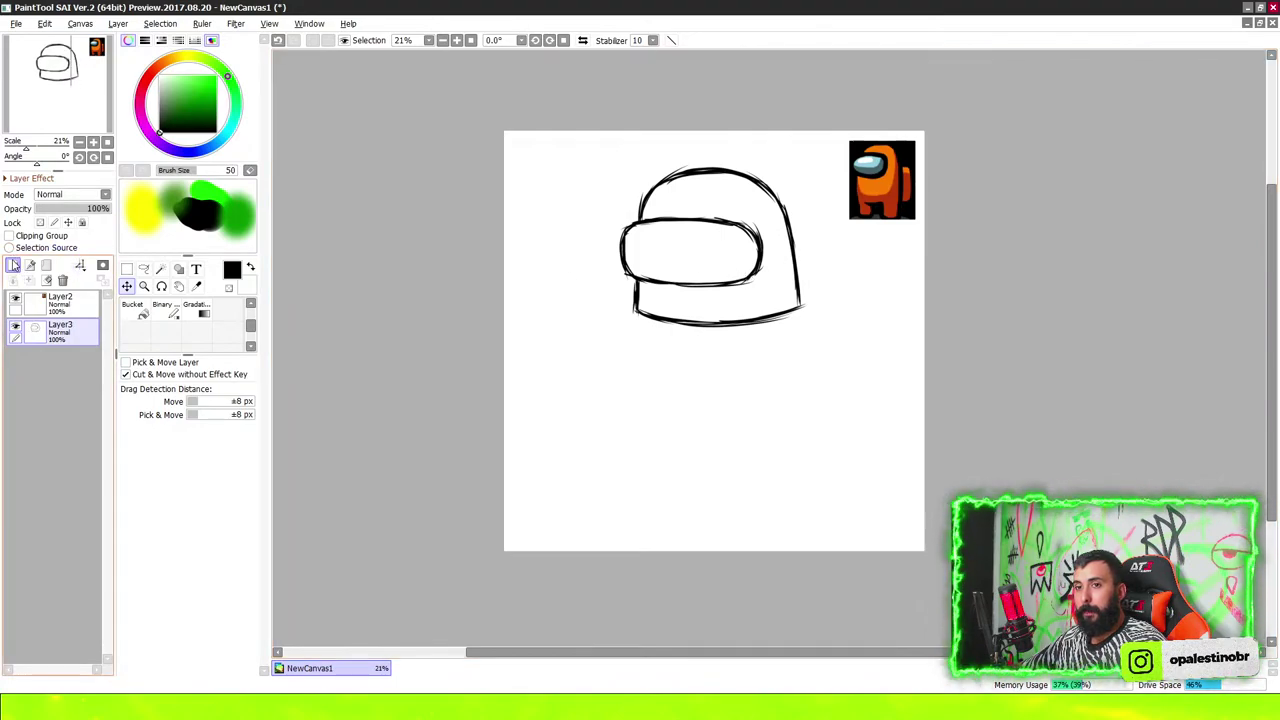
Add Layer4 and sketch the body's left side below the helmet
click(13, 265)
scroll(809, 351, up, 1)
scroll(740, 295, up, 1)
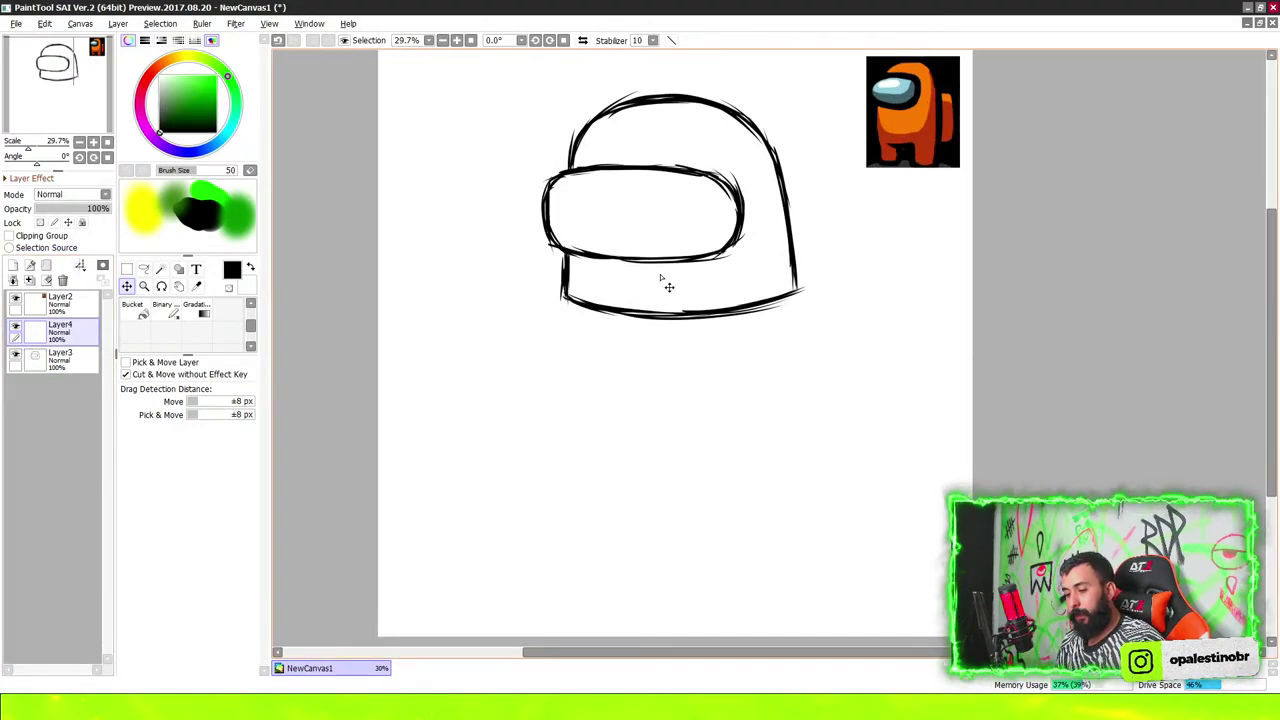
key(b)
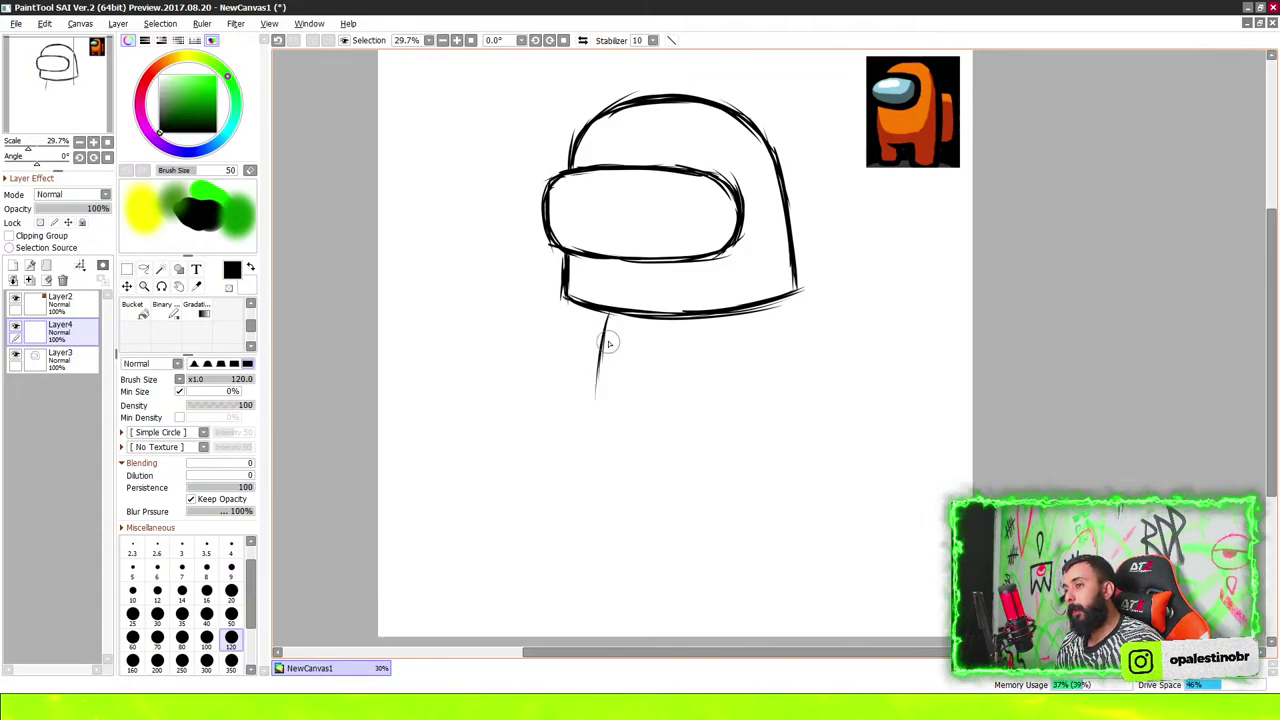
mouse_move(607, 316)
mouse_down()
mouse_move(599, 445)
mouse_move(619, 475)
mouse_up()
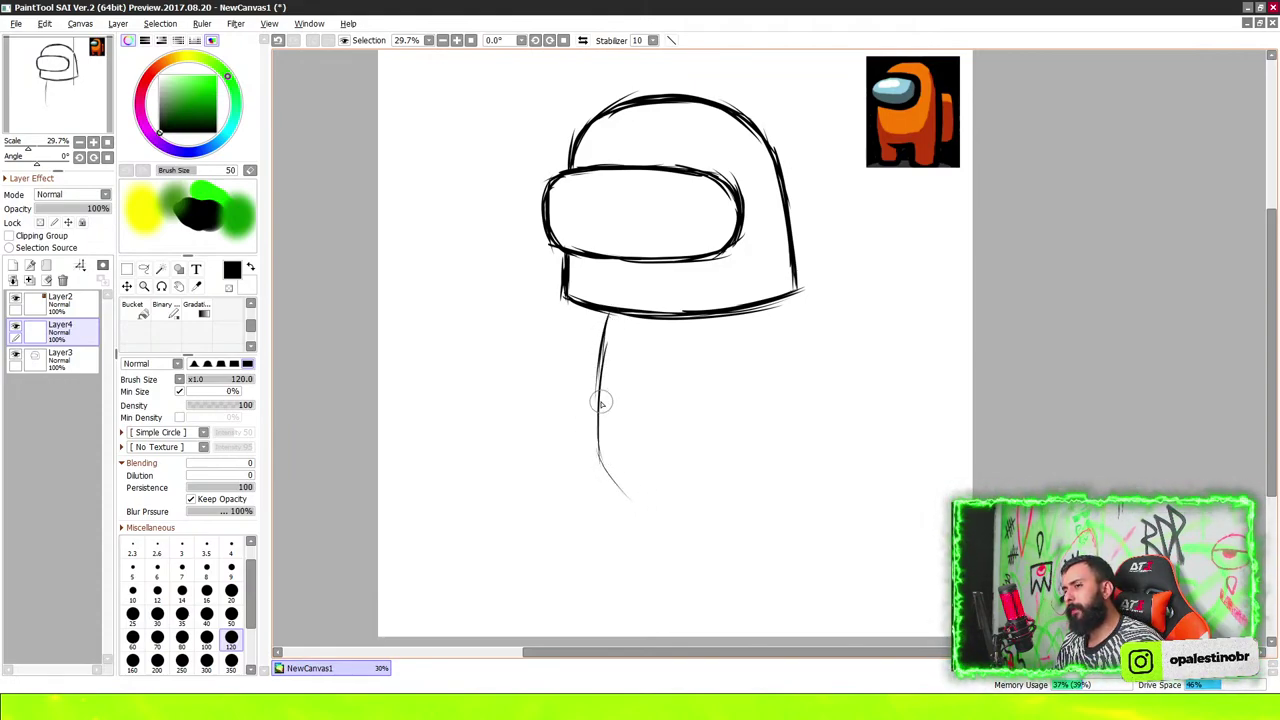
mouse_move(604, 318)
mouse_down()
mouse_move(589, 403)
mouse_move(597, 460)
mouse_move(606, 423)
mouse_move(611, 452)
mouse_move(660, 495)
mouse_move(722, 508)
mouse_up()
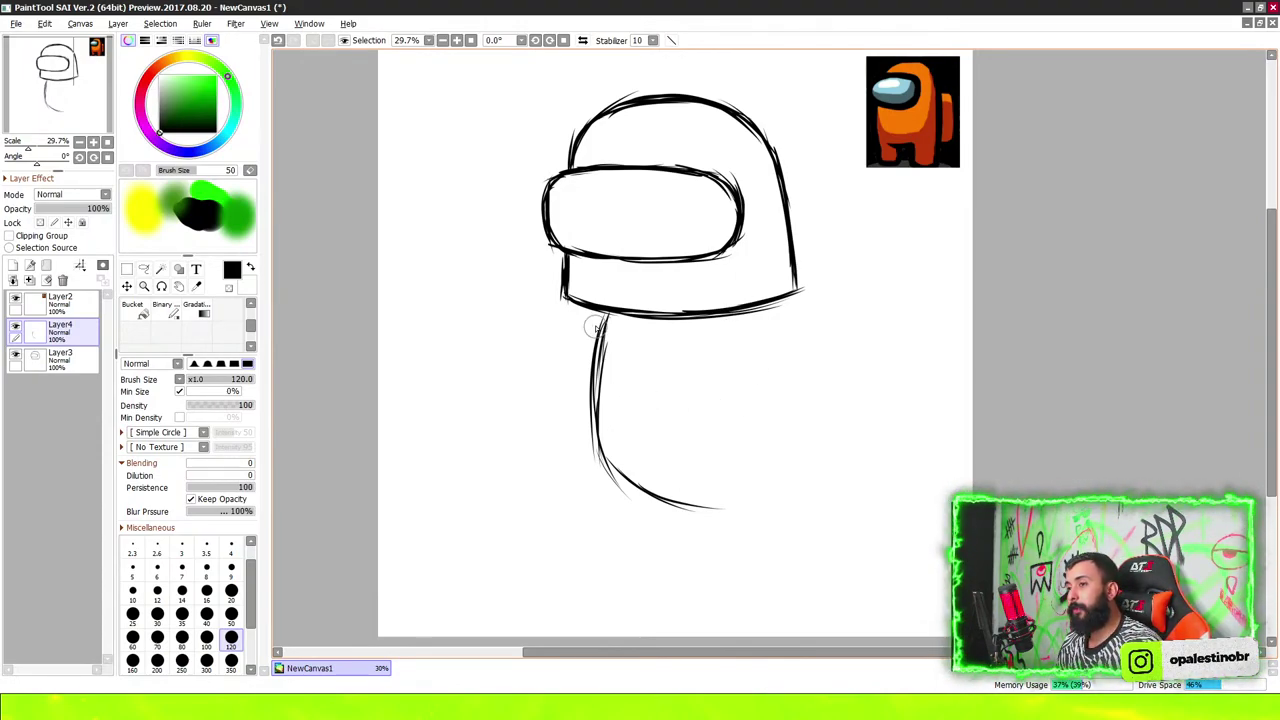
mouse_move(608, 318)
mouse_down()
mouse_move(603, 429)
mouse_move(708, 505)
mouse_move(757, 505)
mouse_move(821, 436)
mouse_up()
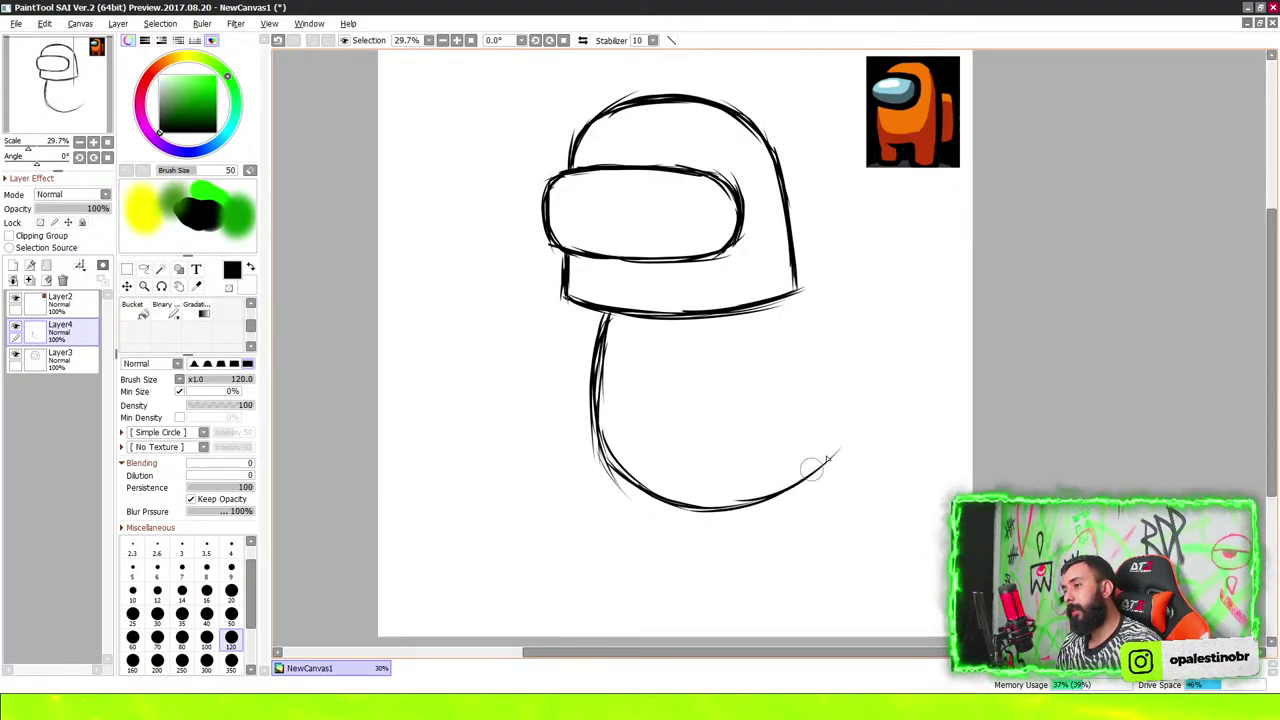
Shape the arm and curled backpack outline, and draw a small beak on the body
mouse_move(730, 311)
mouse_down()
mouse_move(745, 368)
mouse_move(826, 328)
mouse_up()
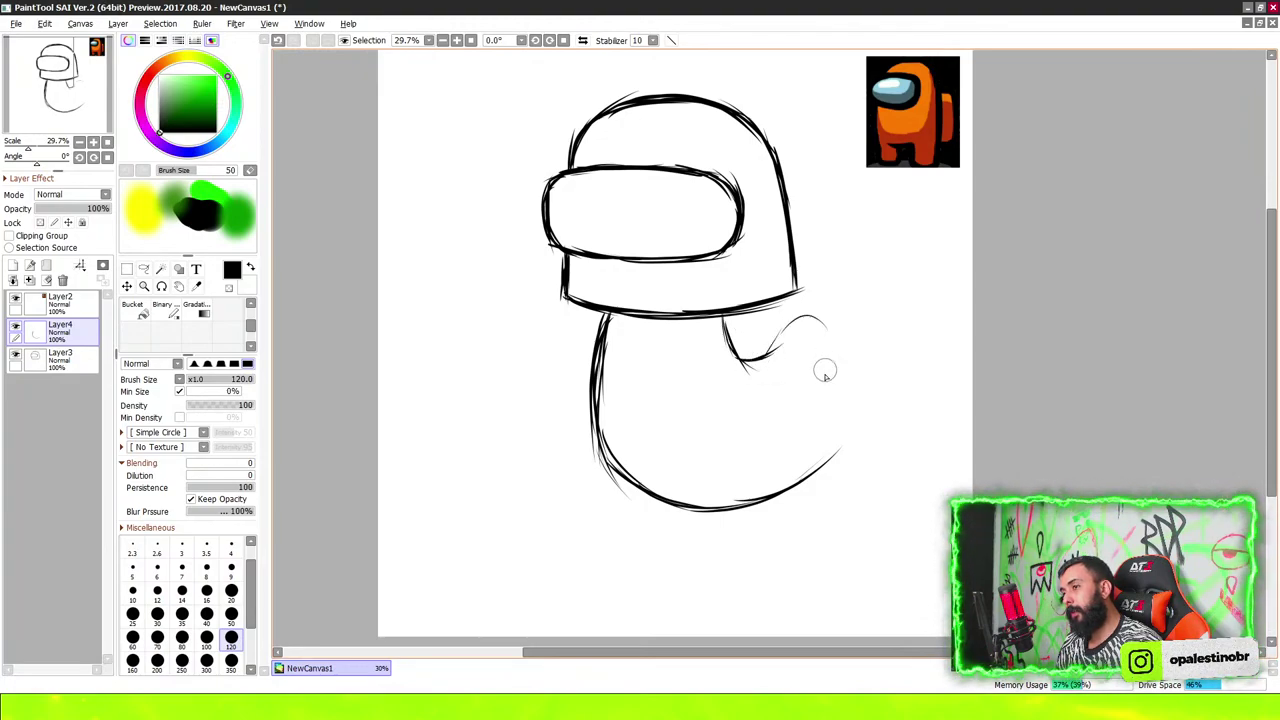
mouse_move(864, 374)
mouse_down()
mouse_move(848, 432)
mouse_move(861, 345)
mouse_up()
mouse_move(740, 358)
mouse_down()
mouse_move(822, 310)
mouse_move(844, 318)
mouse_move(864, 360)
mouse_move(852, 422)
mouse_up()
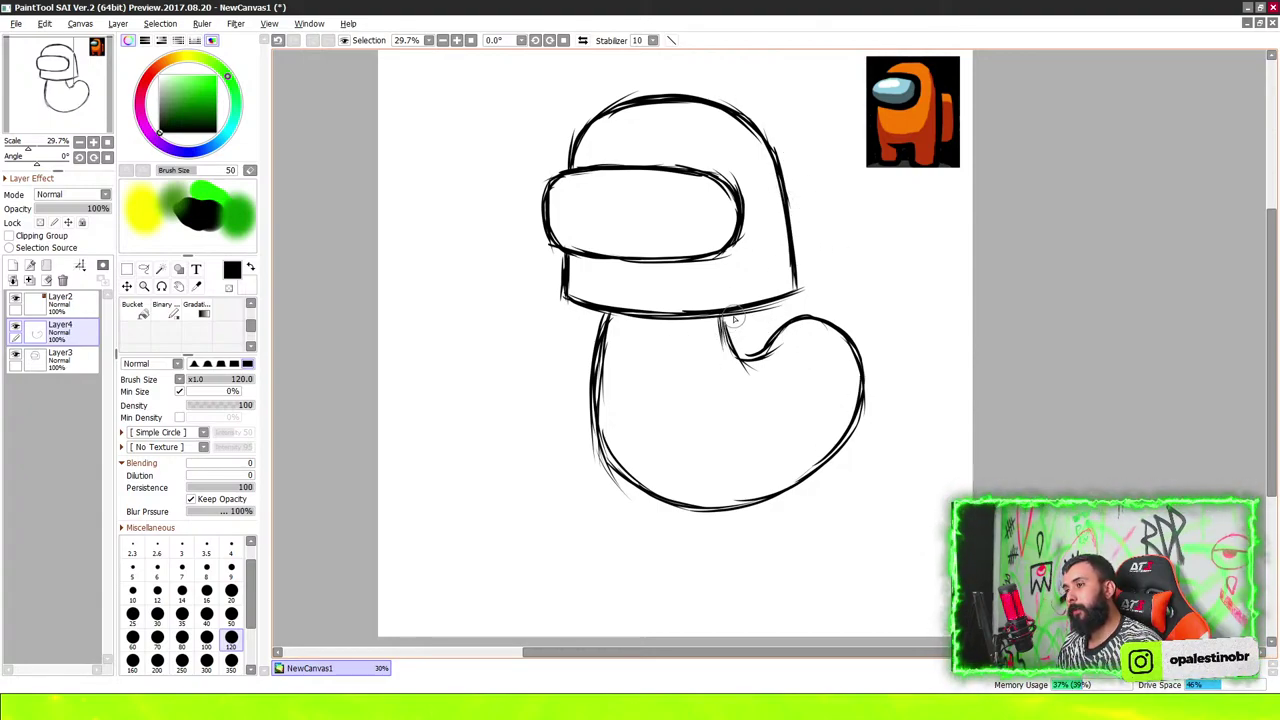
drag(735, 318, 755, 364)
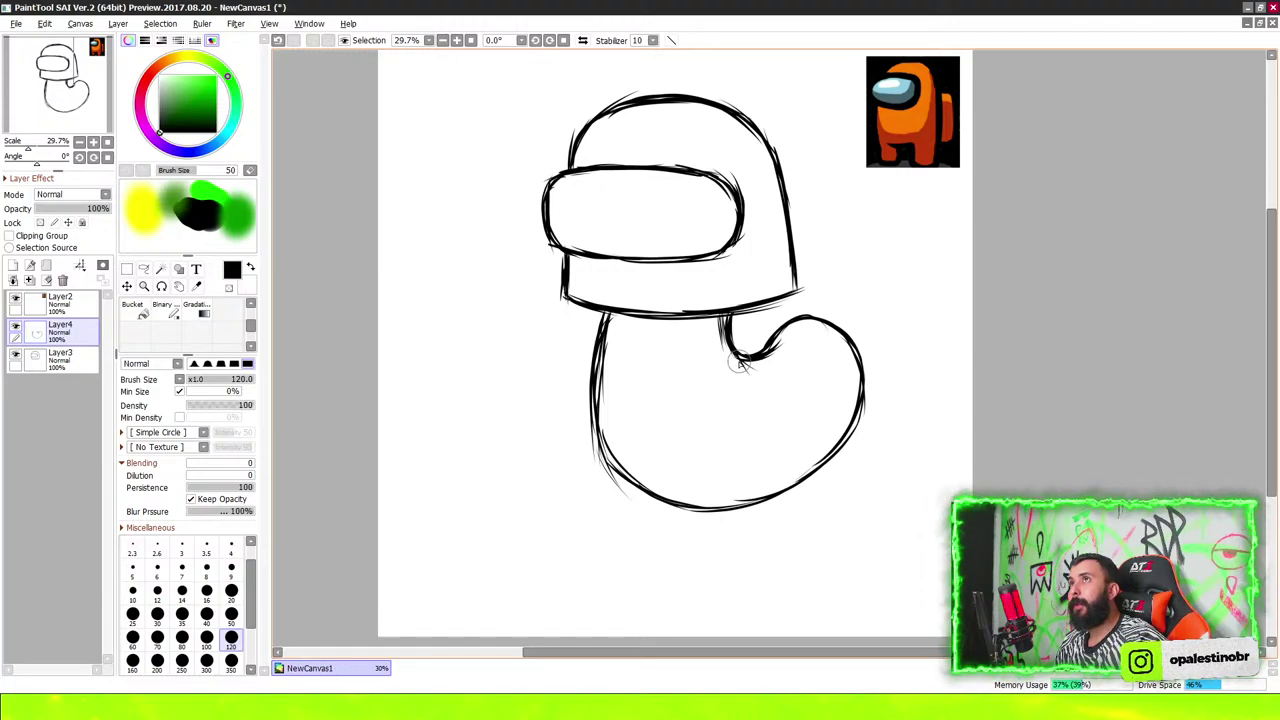
mouse_move(708, 393)
mouse_down()
mouse_move(728, 374)
mouse_move(706, 388)
mouse_move(688, 380)
mouse_up()
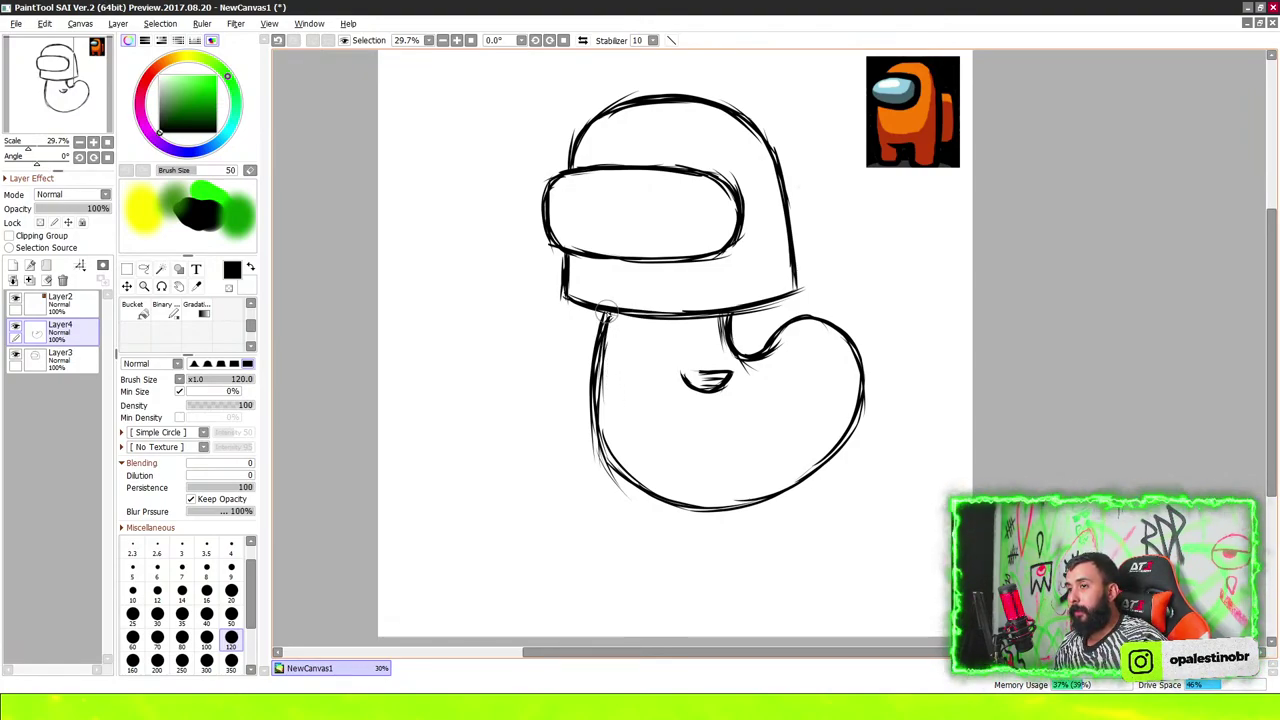
Retrace the body's left and bottom outlines, backpack top and helmet's right side darker
drag(598, 366, 607, 470)
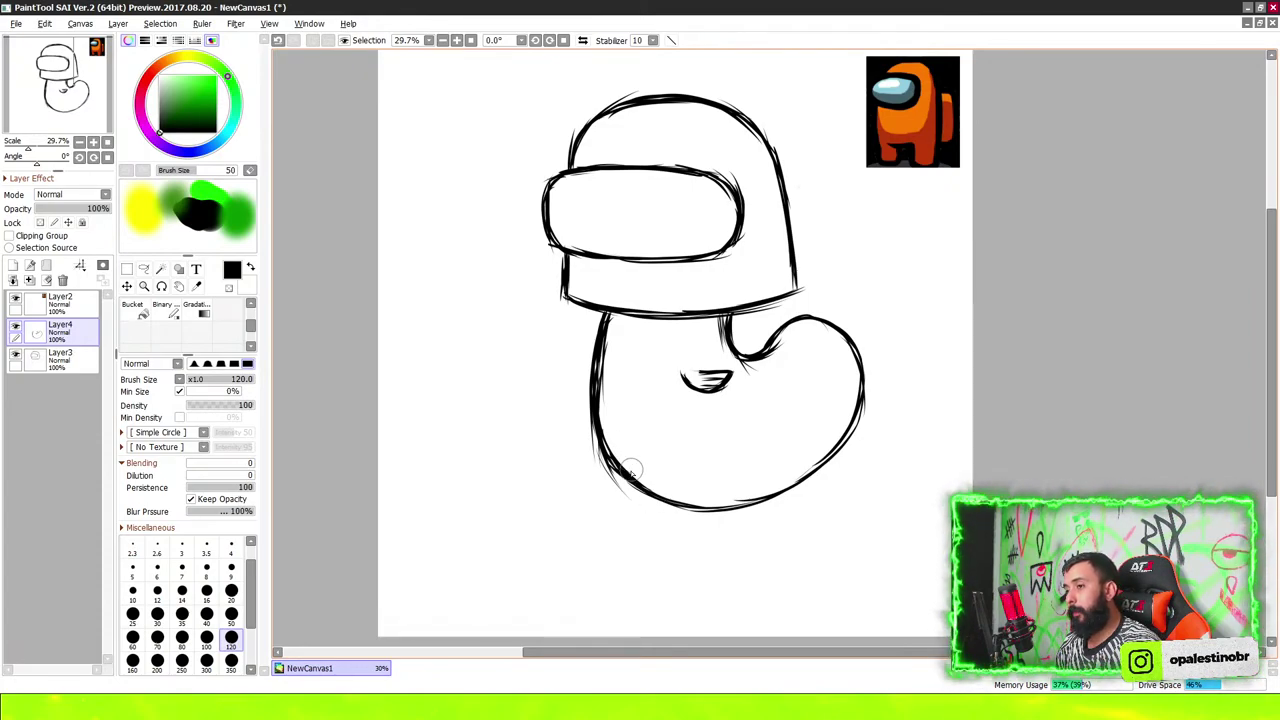
mouse_move(630, 468)
mouse_down()
mouse_move(740, 505)
mouse_move(815, 474)
mouse_move(854, 371)
mouse_up()
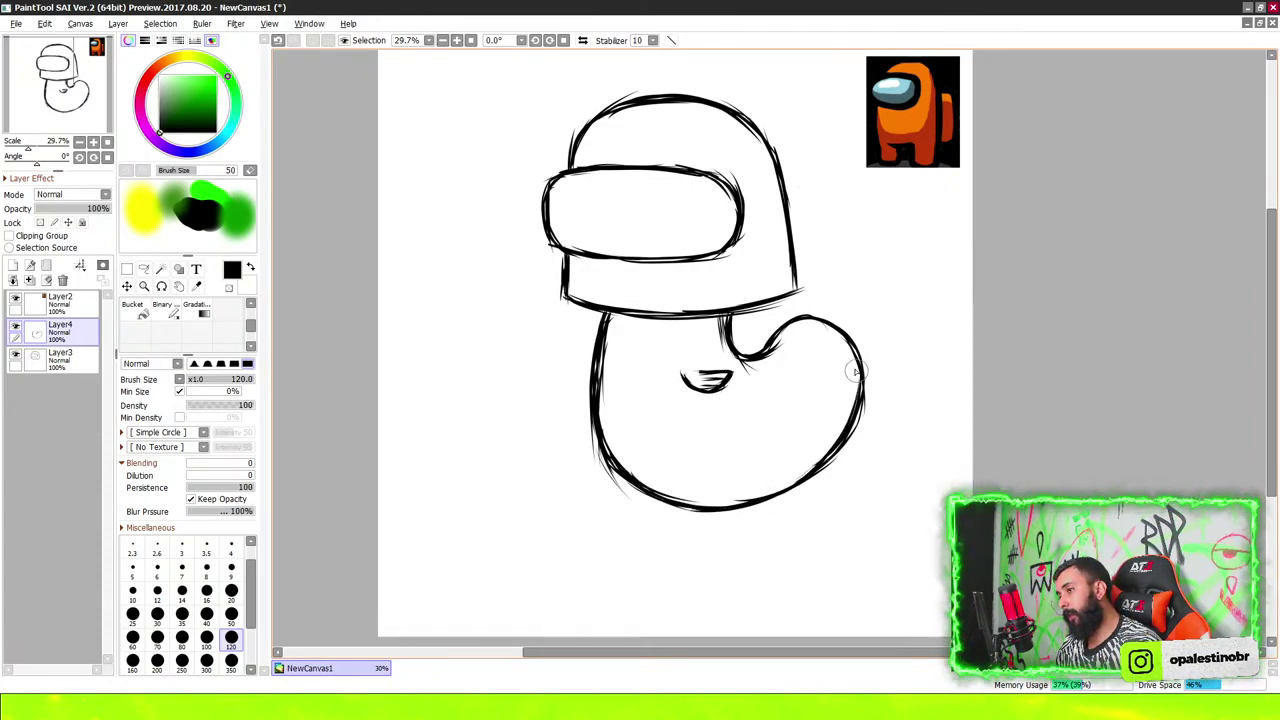
mouse_move(744, 358)
mouse_down()
mouse_move(825, 320)
mouse_move(833, 335)
mouse_up()
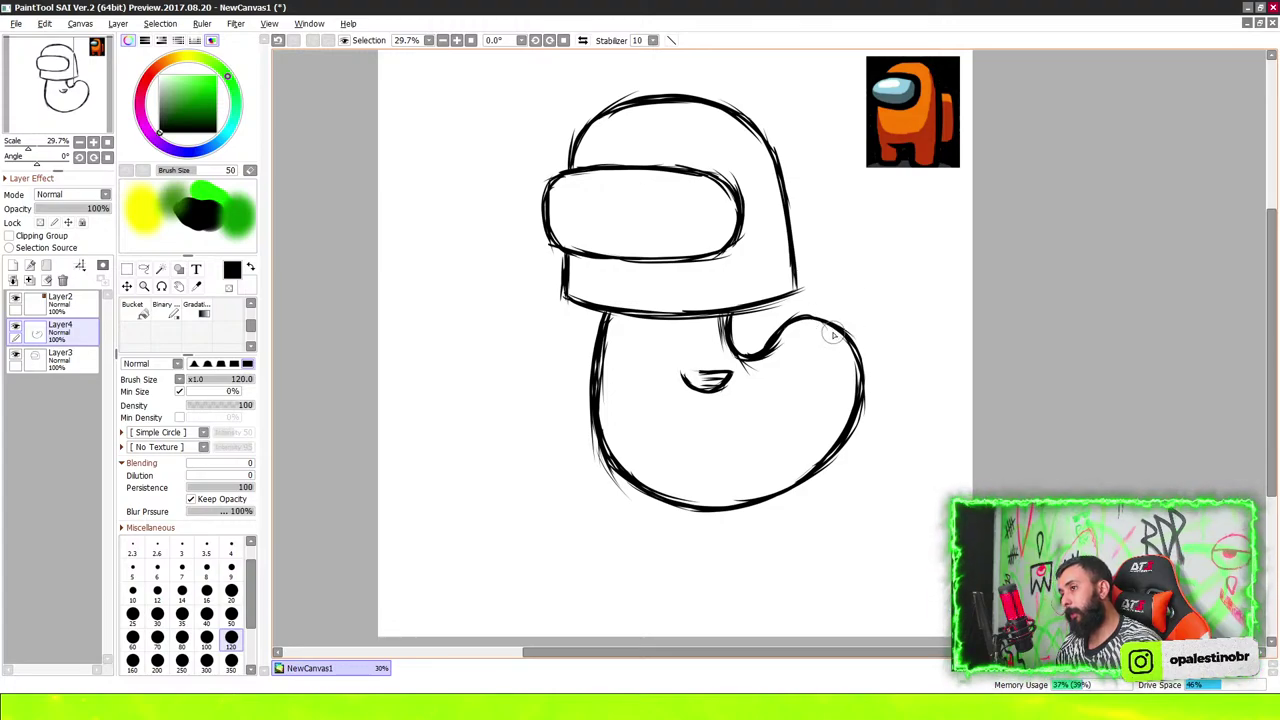
mouse_move(754, 296)
mouse_down()
mouse_move(795, 288)
mouse_move(785, 219)
mouse_up()
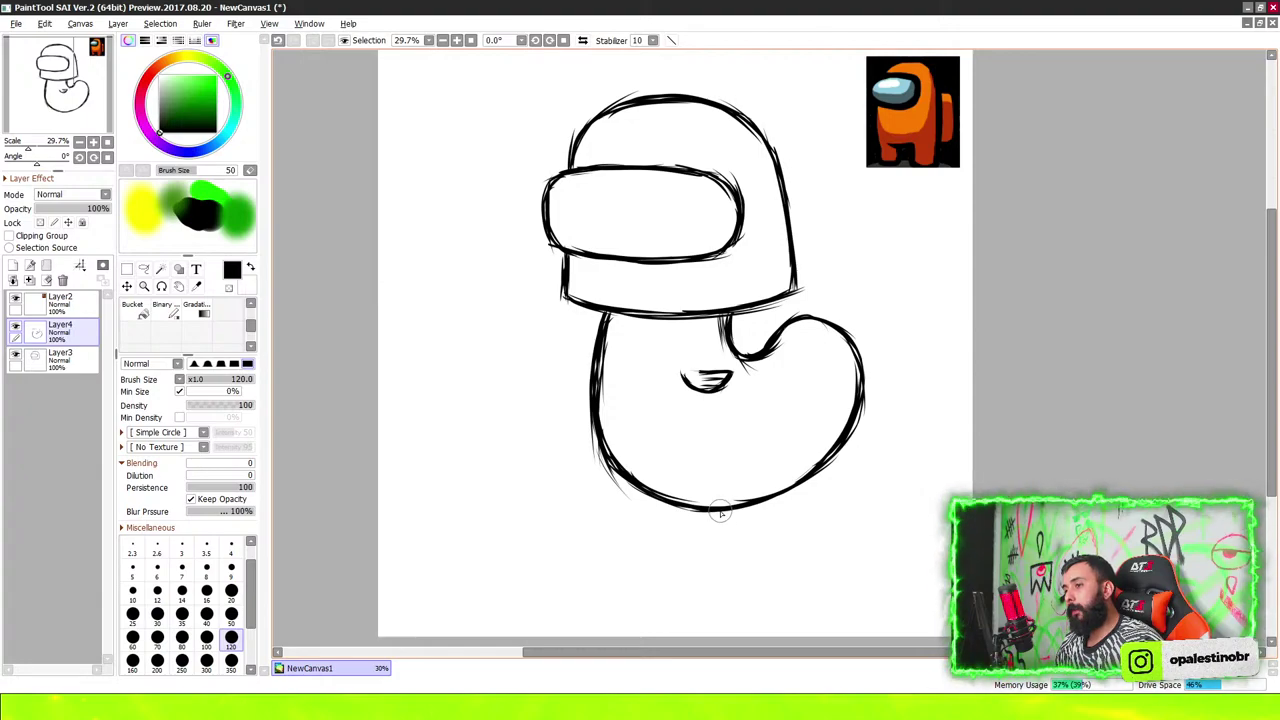
Add Layer5 and paint the first foot: a short leg with a bold flat base
scroll(597, 416, down, 2)
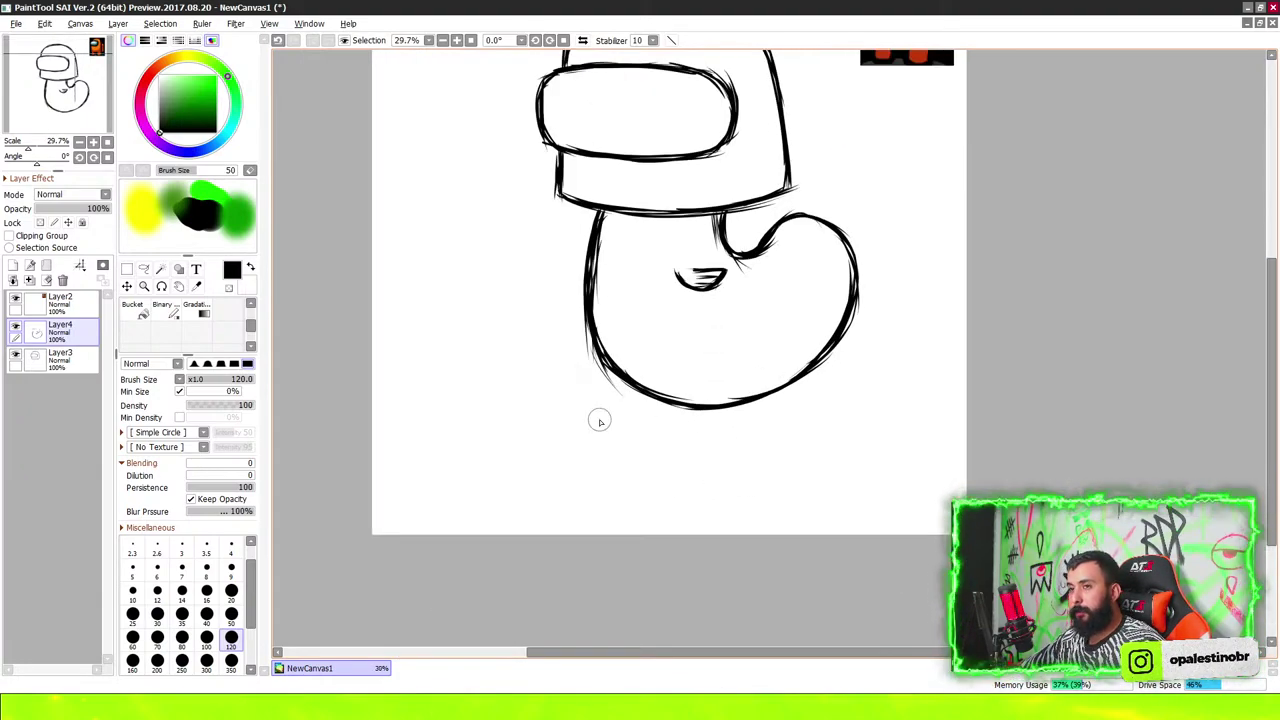
click(13, 264)
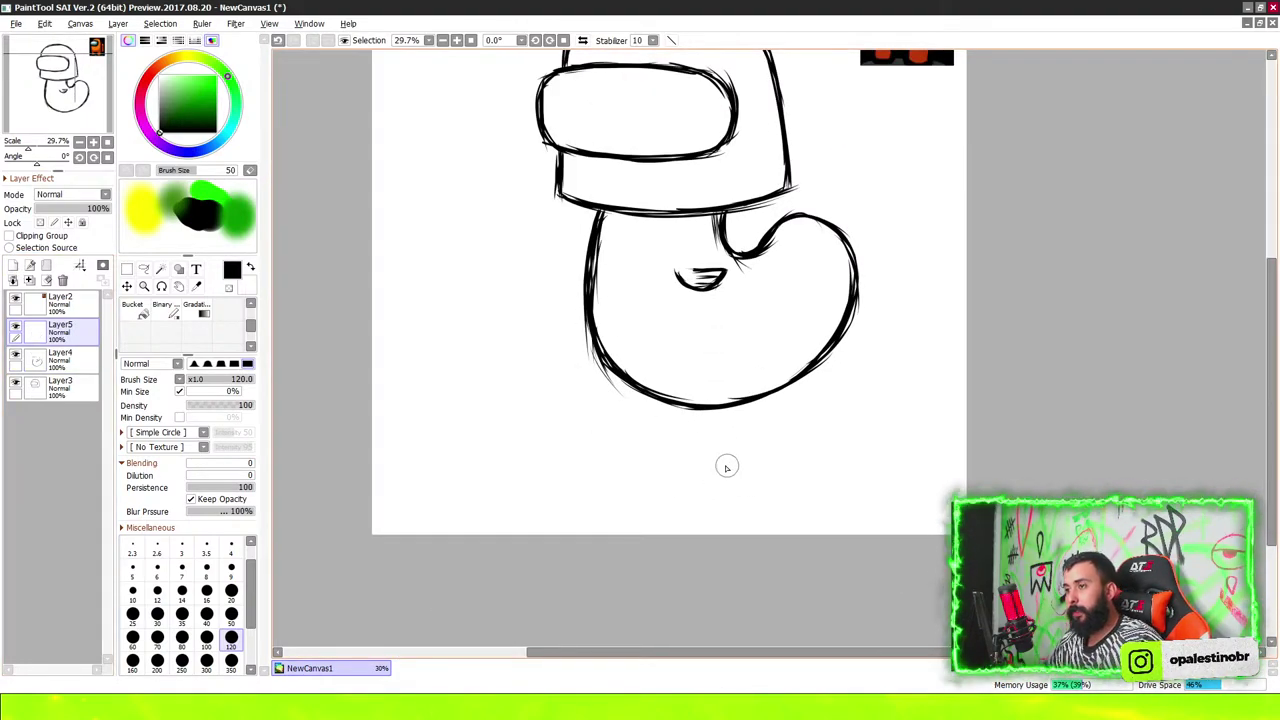
drag(725, 424, 727, 434)
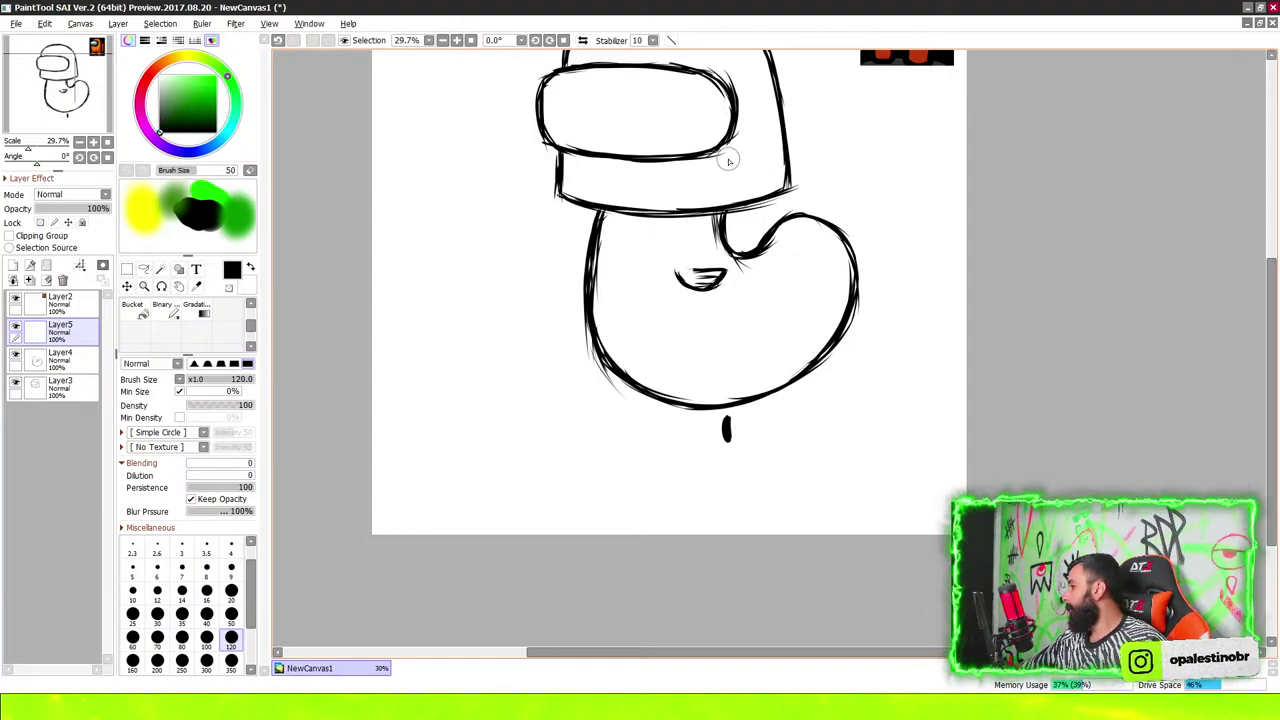
scroll(740, 200, down, 1)
scroll(724, 385, up, 5)
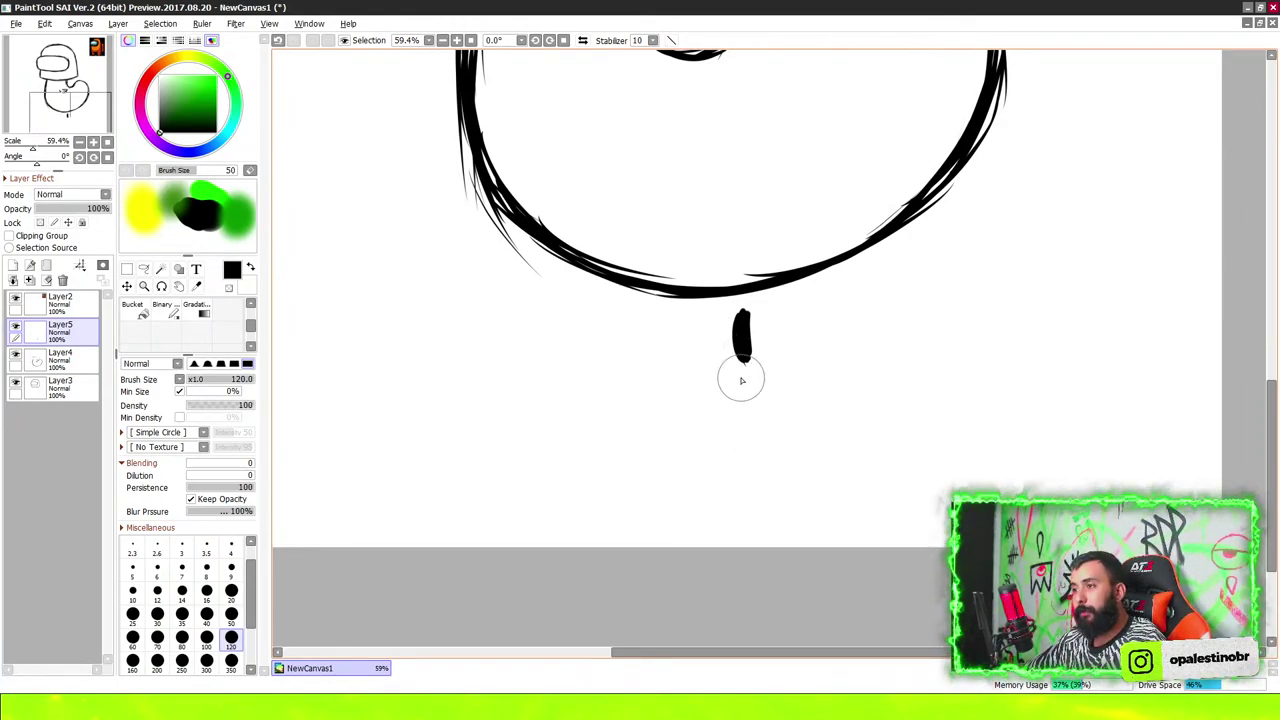
mouse_move(672, 363)
mouse_down()
mouse_move(743, 357)
mouse_move(697, 381)
mouse_move(772, 358)
mouse_up()
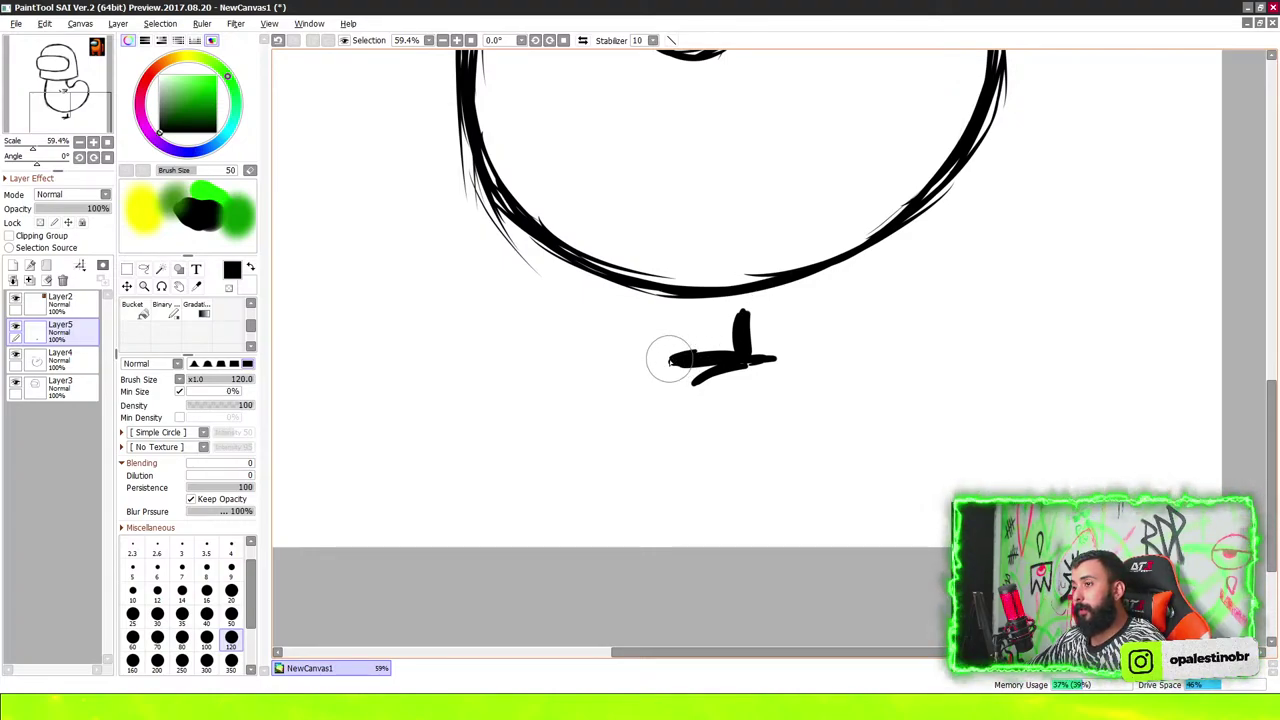
mouse_move(712, 360)
mouse_down()
mouse_move(690, 369)
mouse_move(788, 358)
mouse_up()
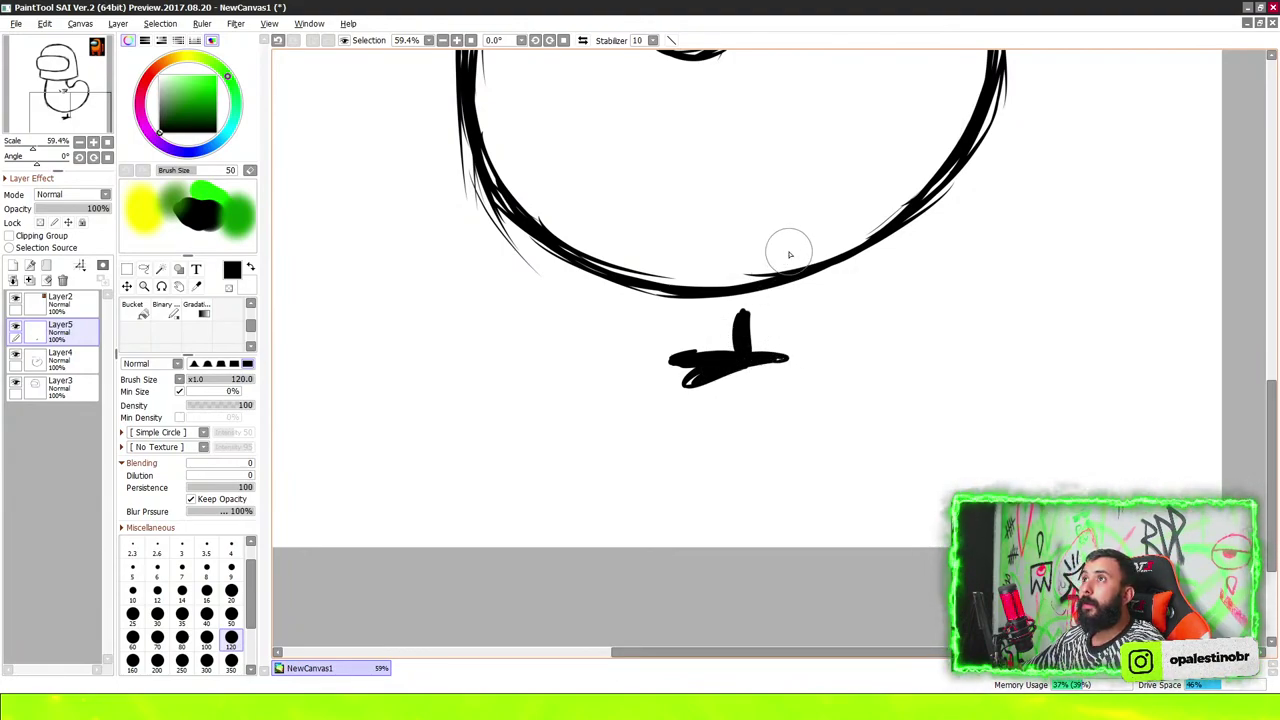
Zoom in and start the second foot beside the first
scroll(786, 255, down, 4)
scroll(806, 286, down, 4)
scroll(786, 341, up, 4)
scroll(771, 290, up, 4)
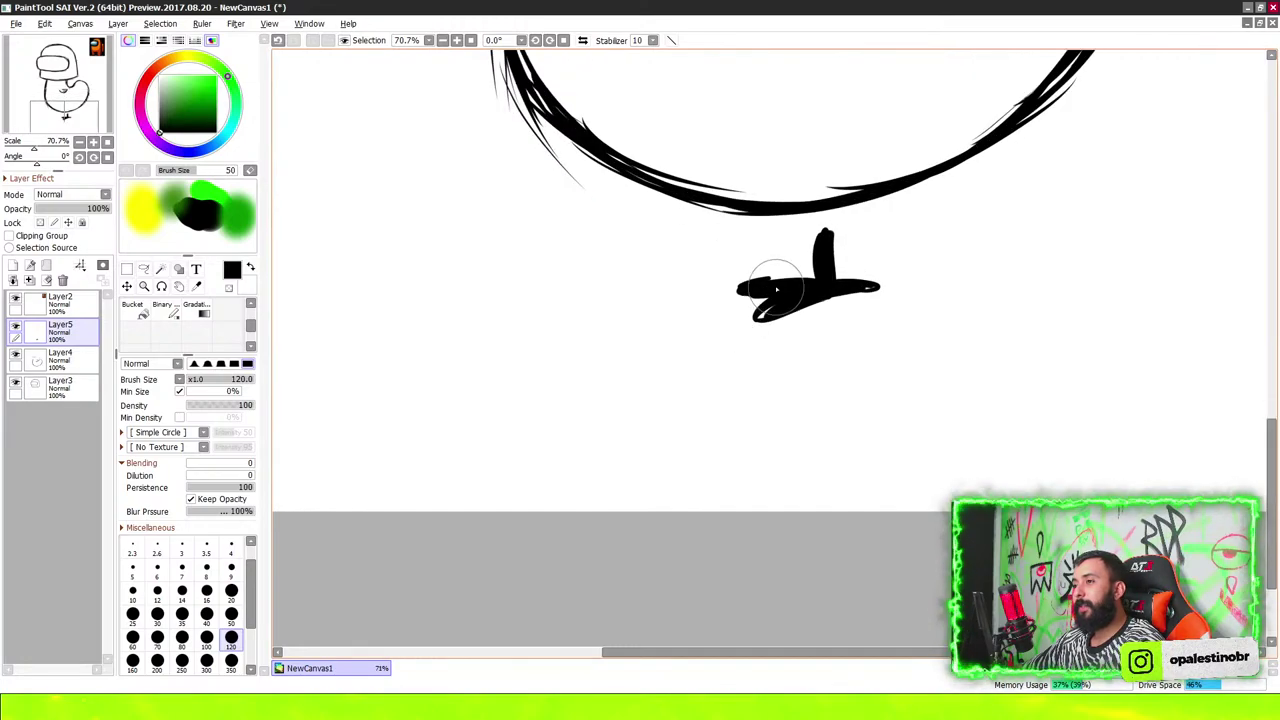
scroll(791, 264, down, 4)
scroll(734, 297, up, 4)
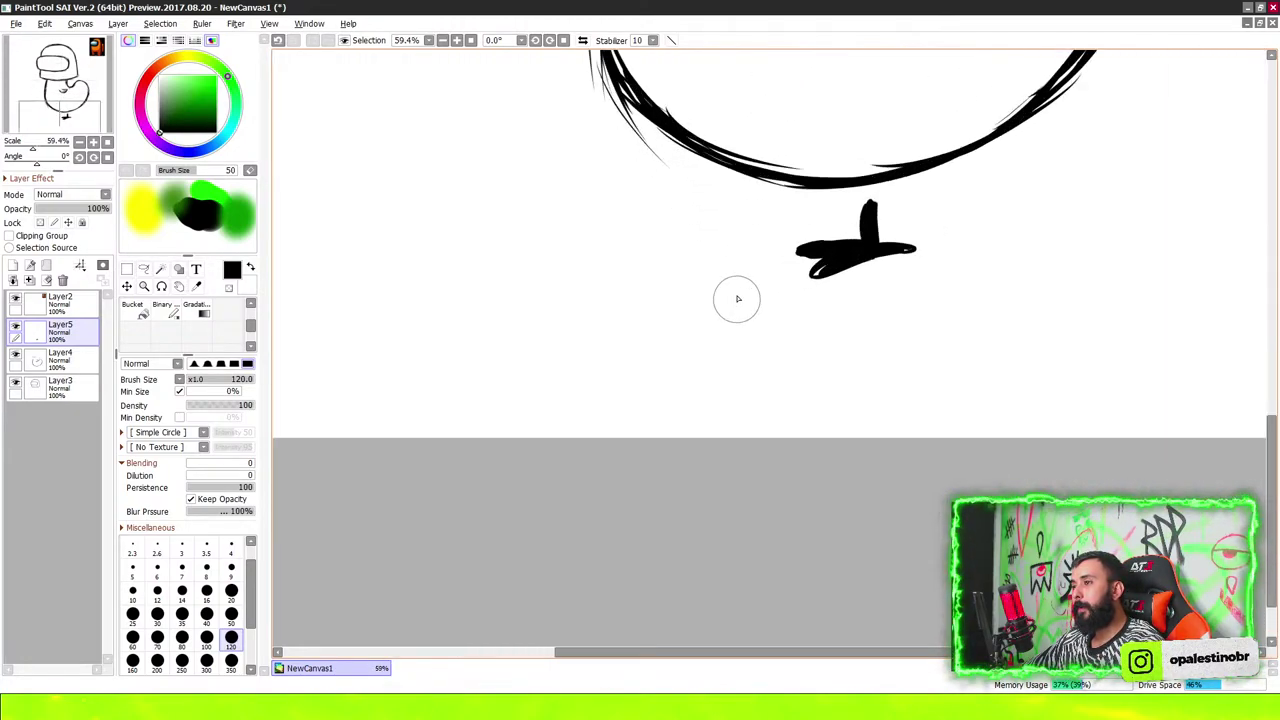
mouse_move(744, 226)
mouse_down()
mouse_move(744, 191)
mouse_move(760, 234)
mouse_move(686, 237)
mouse_move(764, 234)
mouse_move(708, 251)
mouse_move(749, 229)
mouse_move(771, 234)
mouse_move(687, 238)
mouse_move(760, 194)
mouse_move(749, 200)
mouse_up()
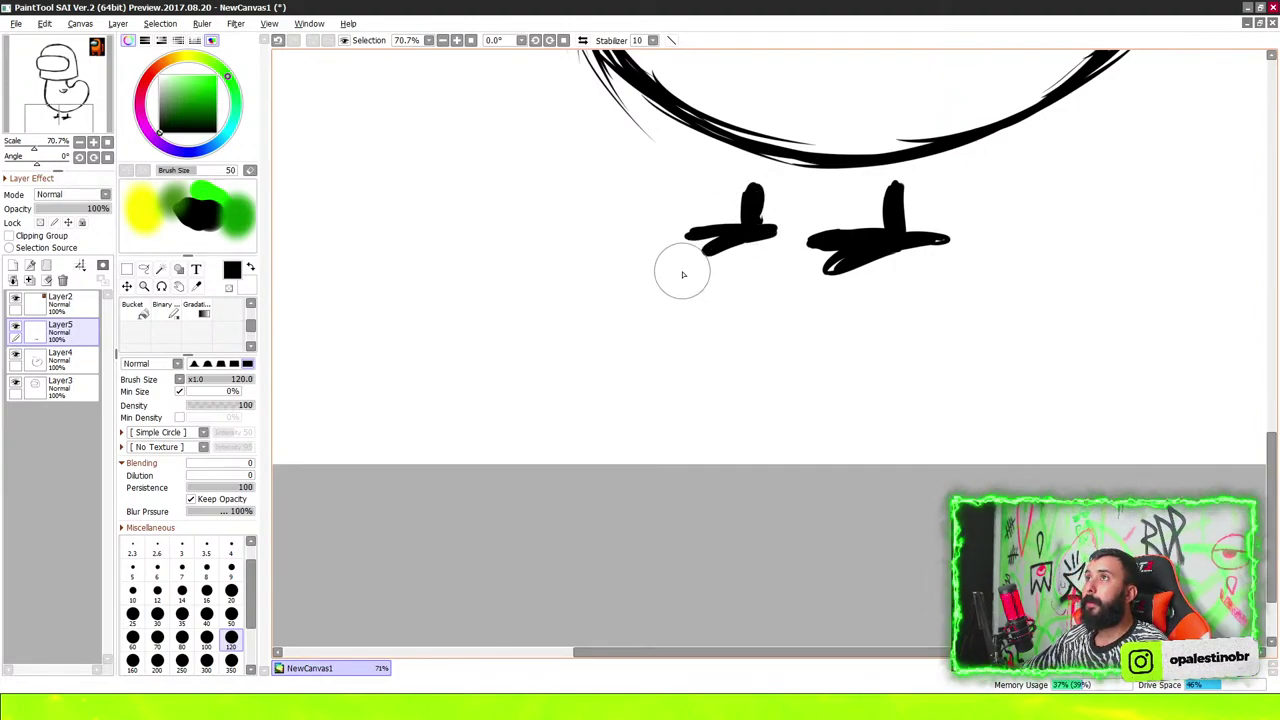
scroll(655, 255, down, 5)
scroll(725, 260, up, 2)
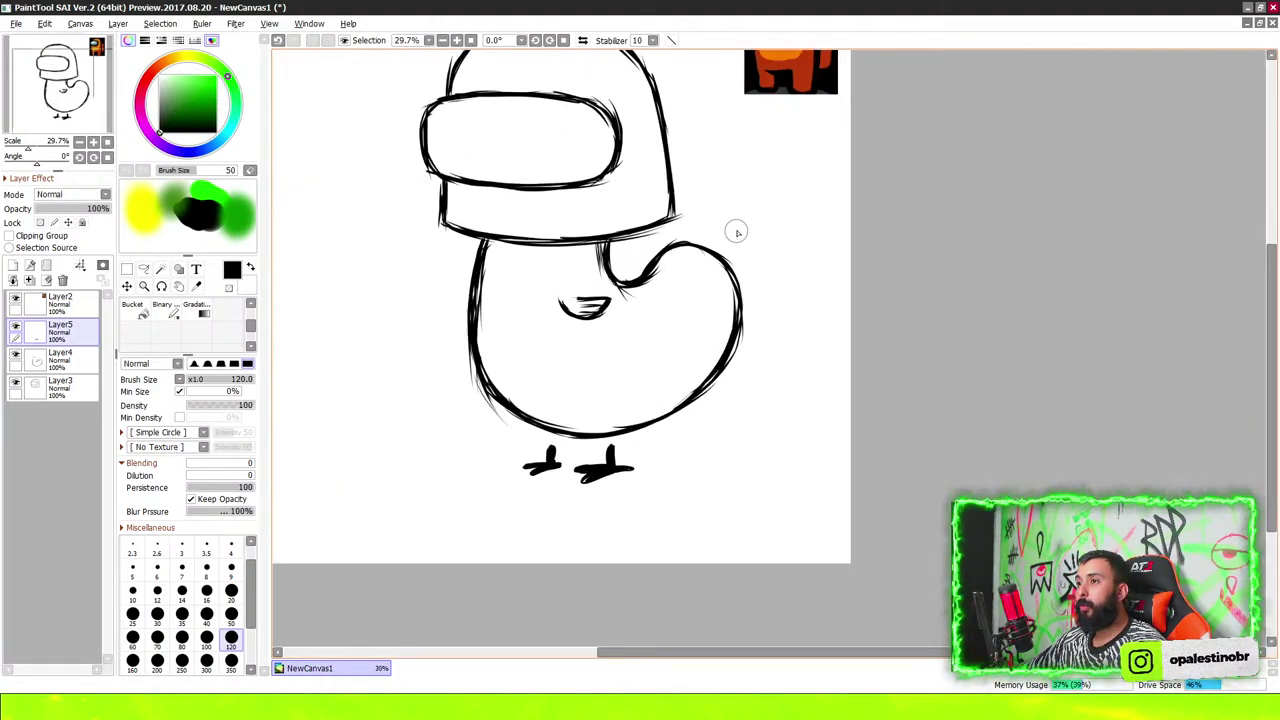
scroll(737, 229, up, 1)
Add Layer6 and draw a heart above the backpack, retracing each edge boldly
click(13, 265)
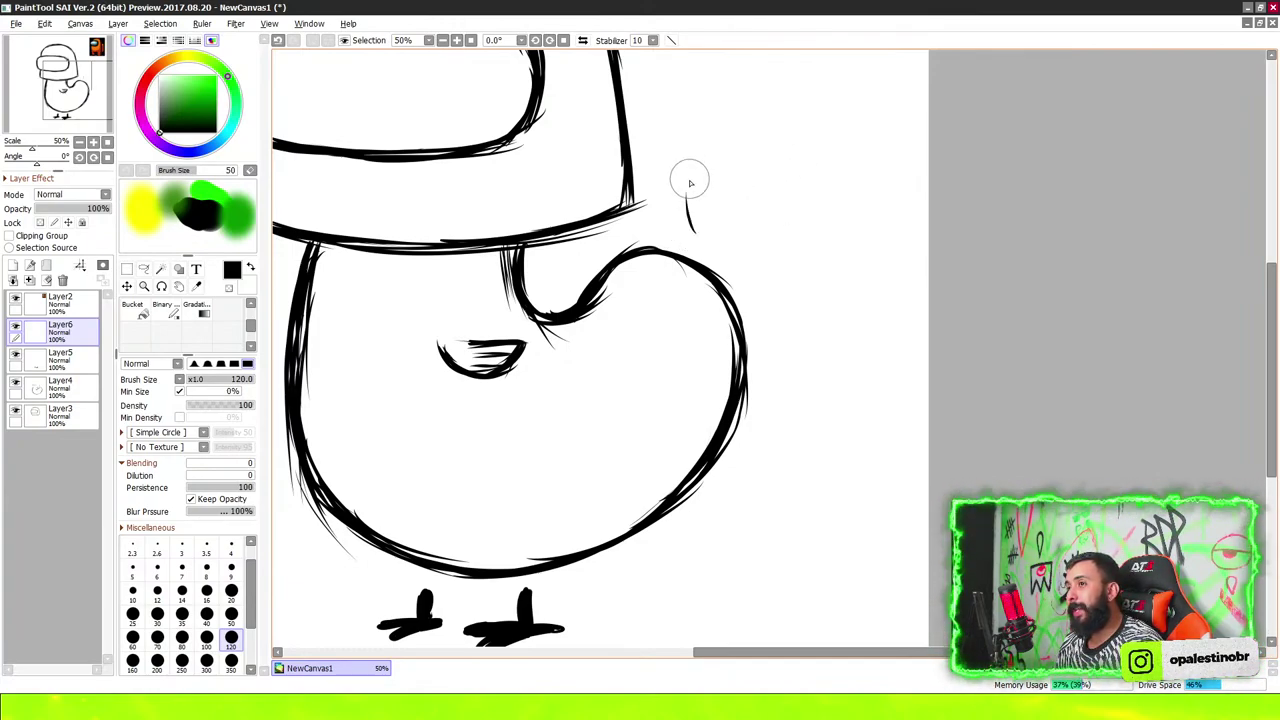
drag(686, 168, 688, 192)
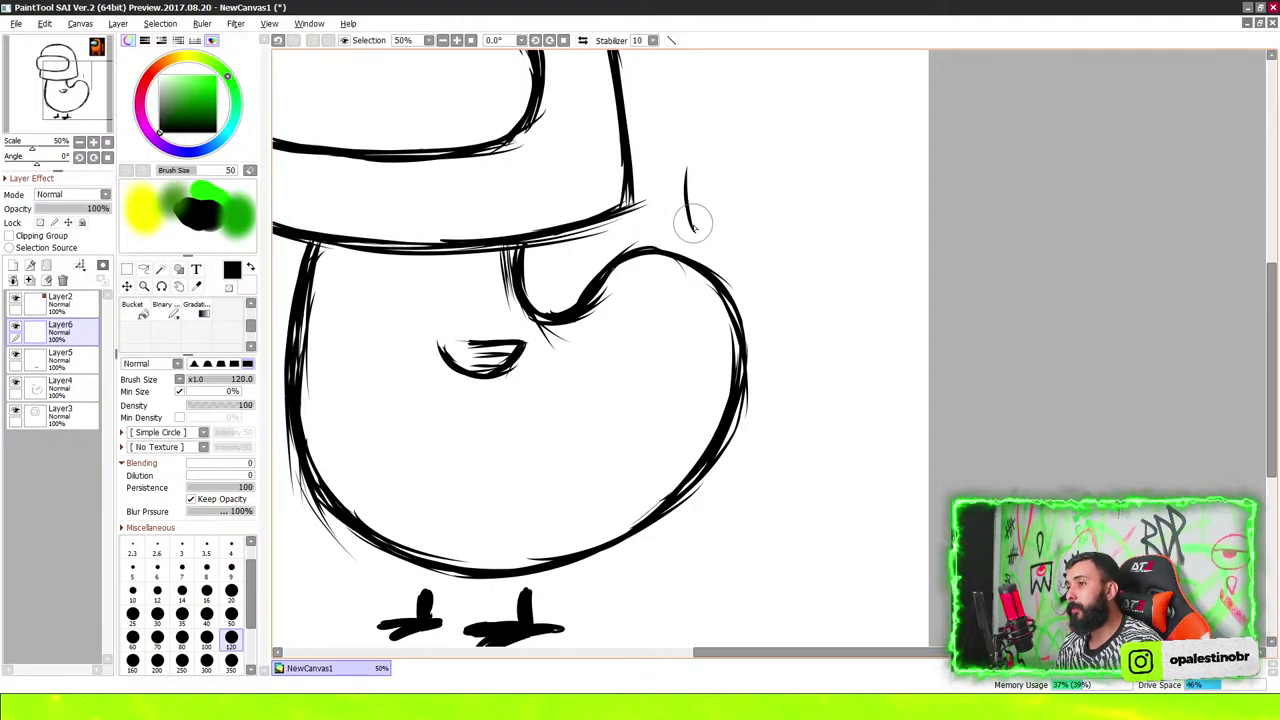
mouse_move(685, 175)
mouse_down()
mouse_move(748, 162)
mouse_move(707, 242)
mouse_move(735, 233)
mouse_up()
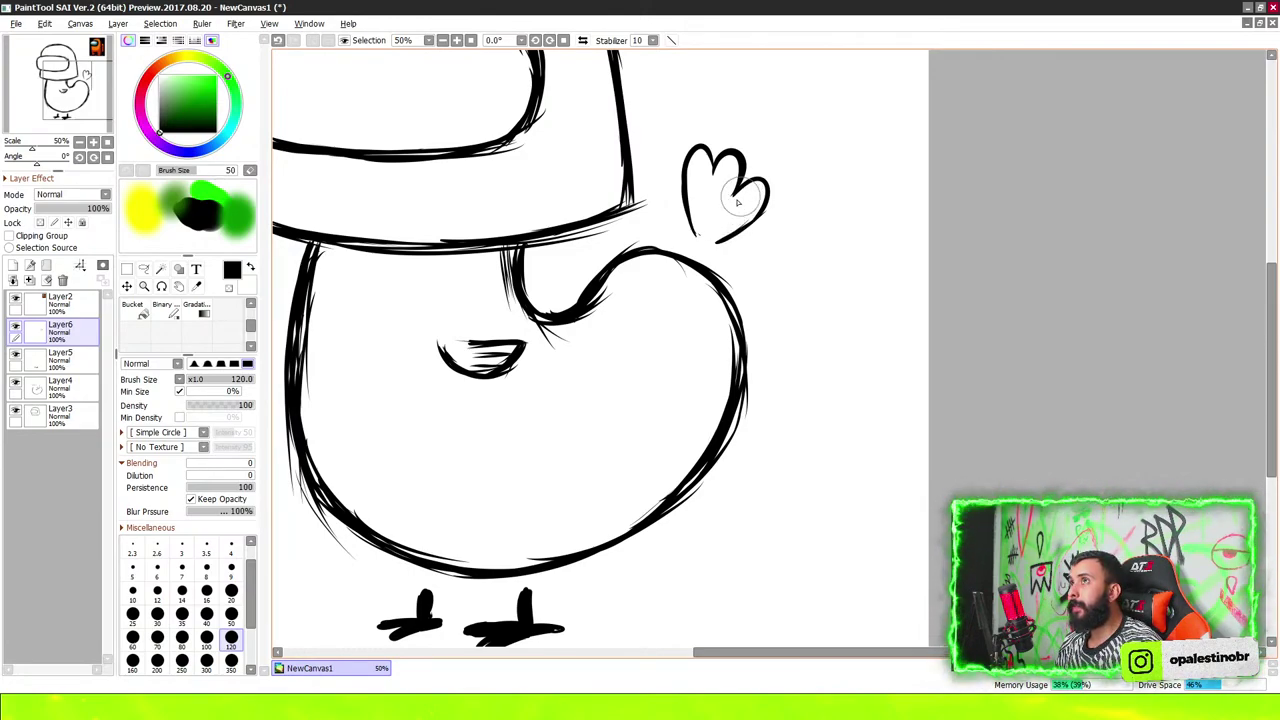
drag(686, 212, 704, 238)
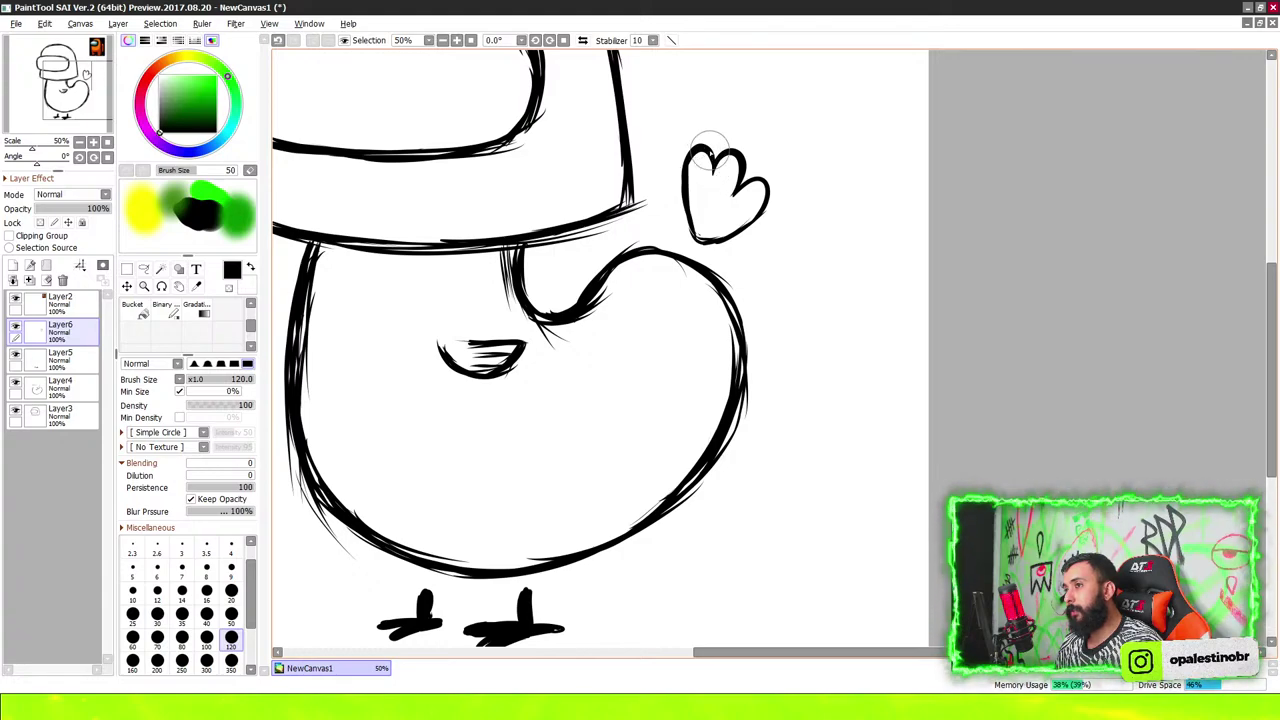
drag(690, 160, 700, 240)
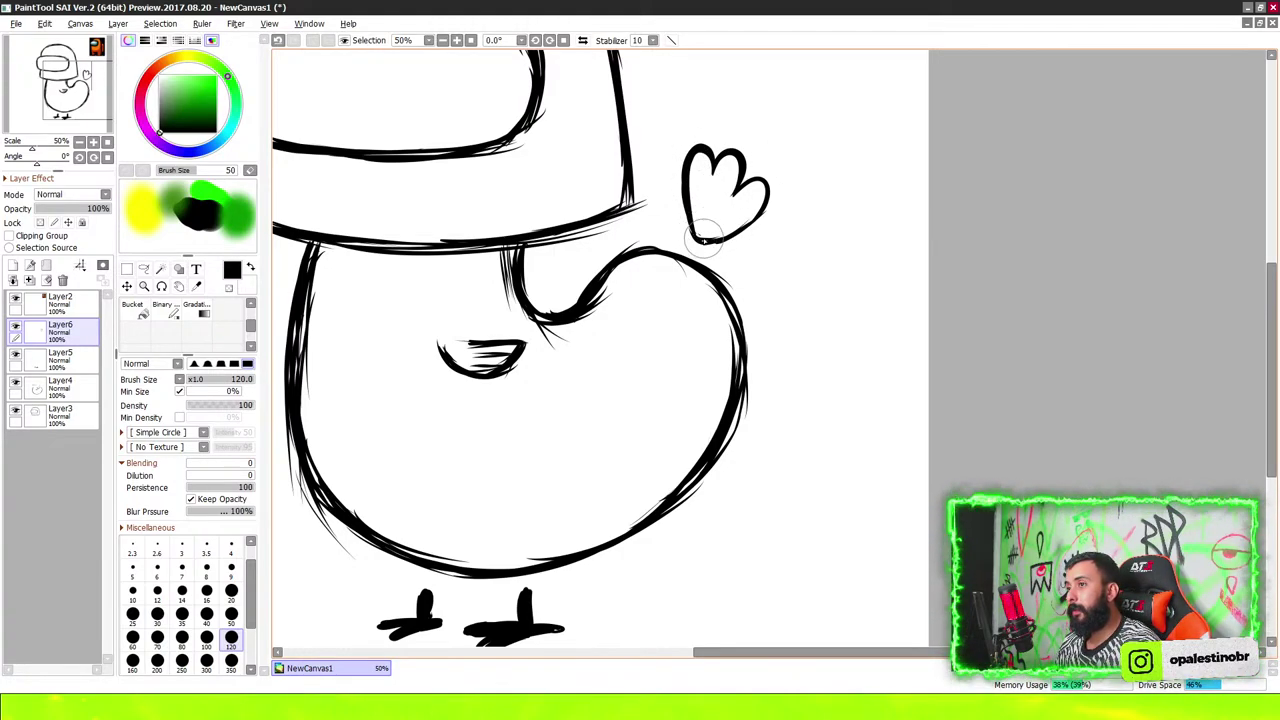
mouse_move(692, 238)
mouse_down()
mouse_move(757, 218)
mouse_move(746, 185)
mouse_up()
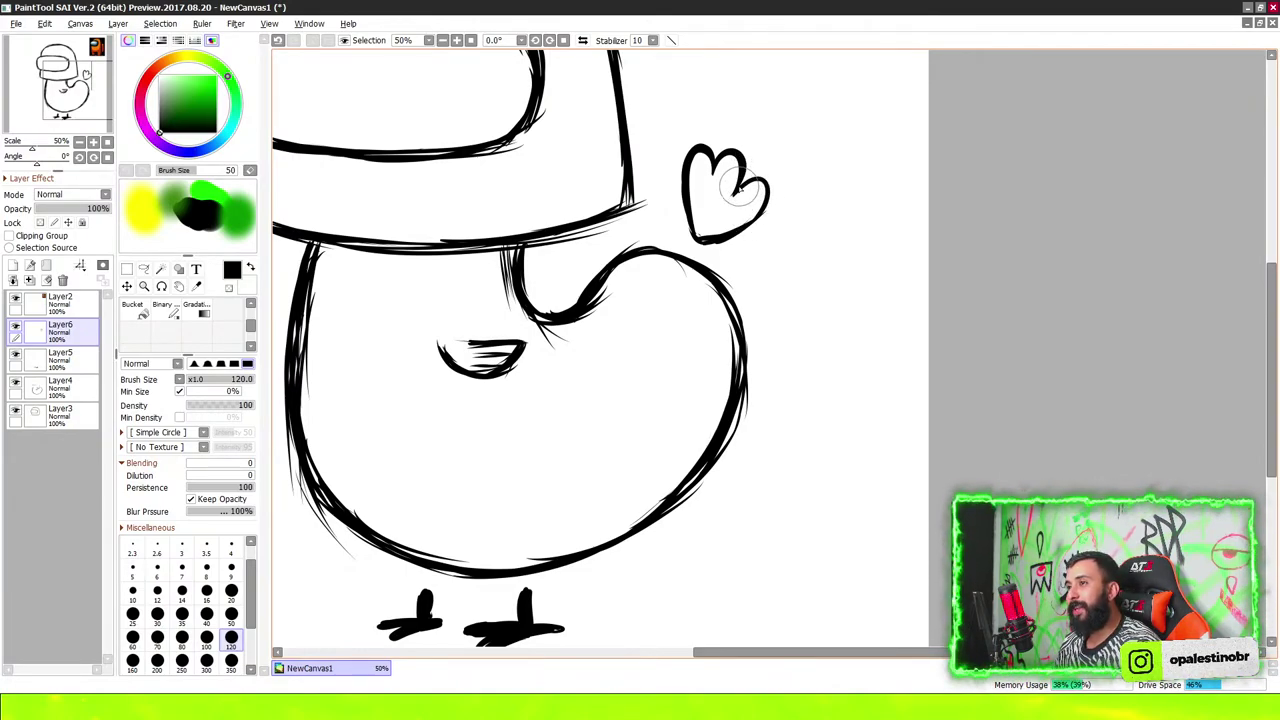
mouse_move(750, 182)
mouse_down()
mouse_move(752, 216)
mouse_move(718, 180)
mouse_up()
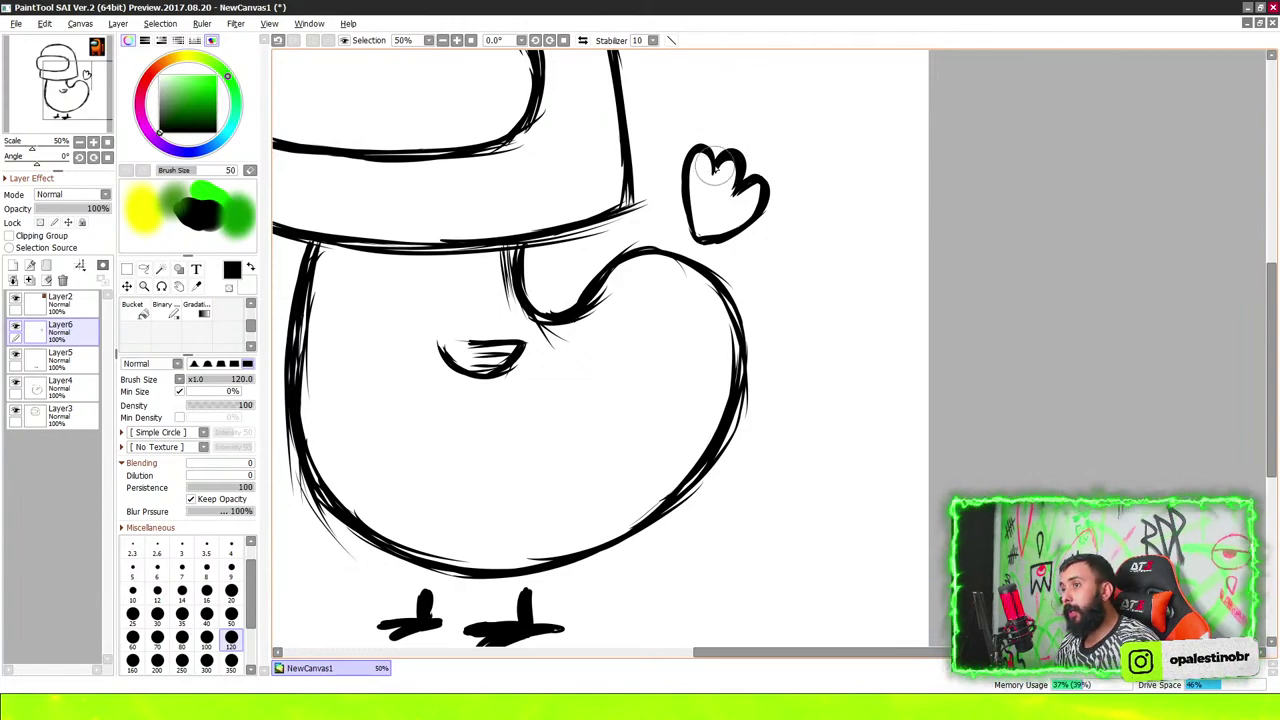
mouse_move(714, 169)
mouse_down()
mouse_move(700, 240)
mouse_move(745, 218)
mouse_up()
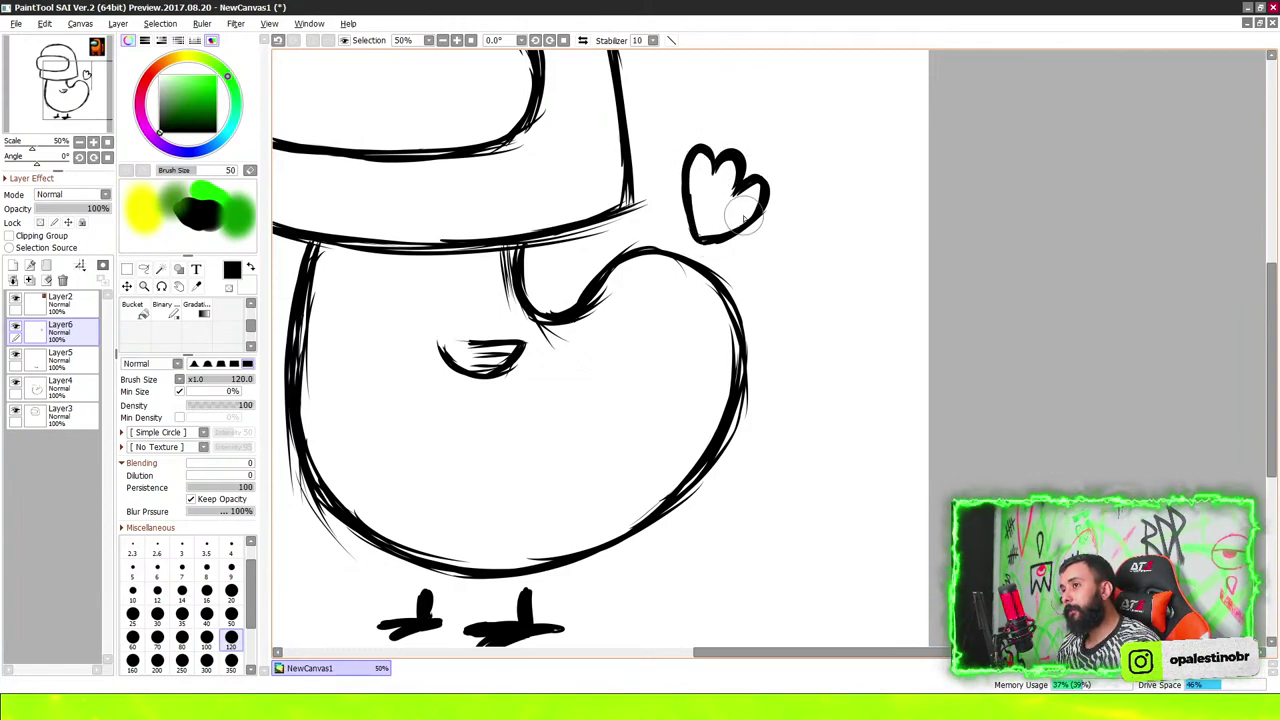
scroll(743, 218, down, 3)
scroll(687, 248, up, 3)
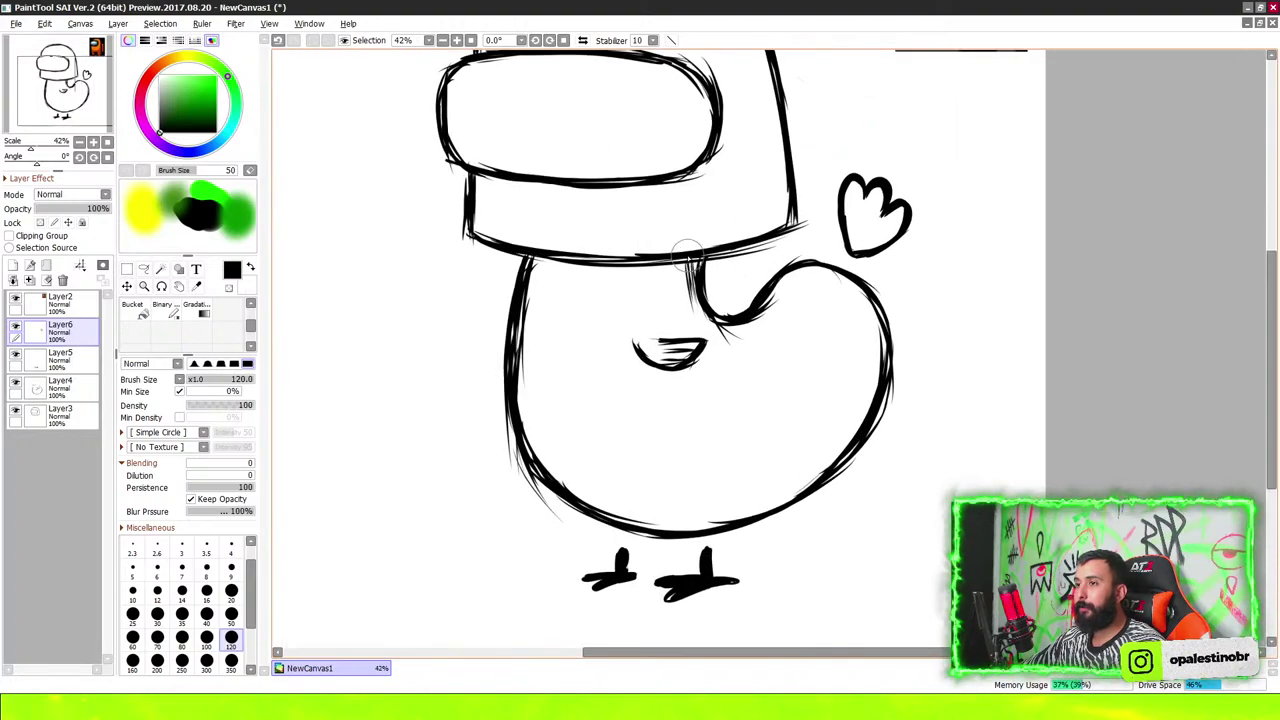
scroll(517, 237, down, 1)
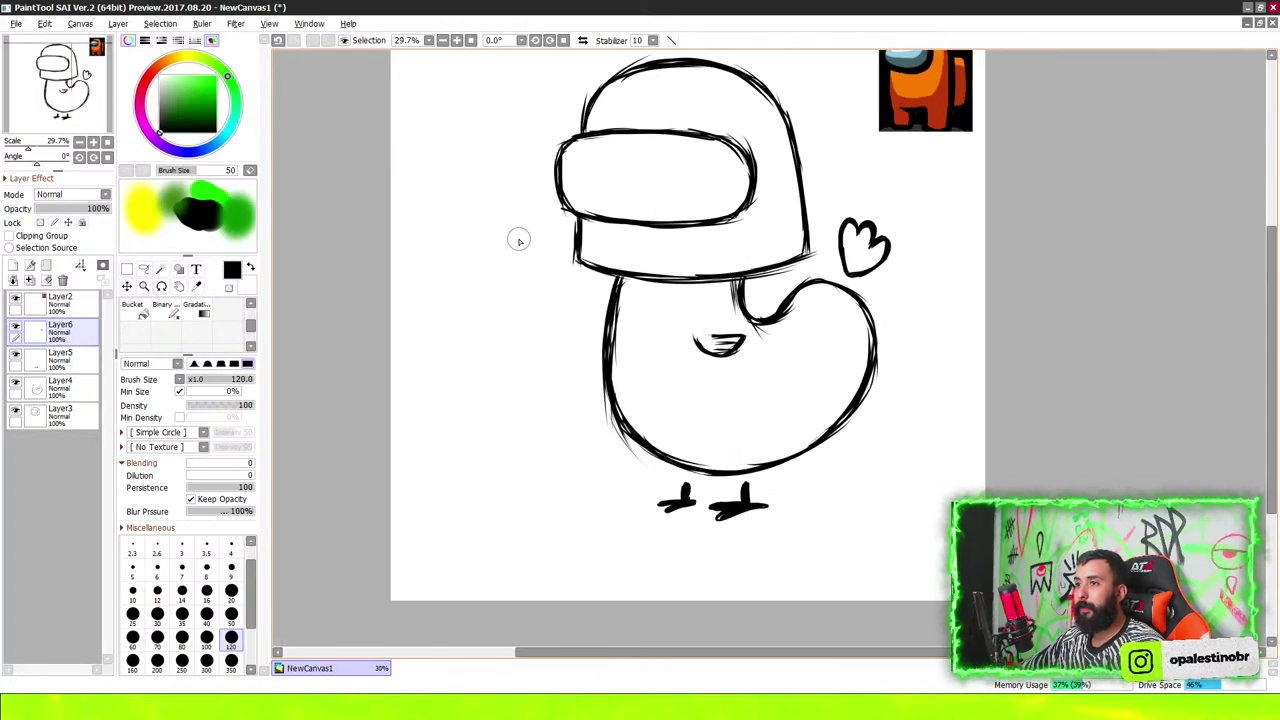
Add Layer7 and draw a small pointed shape jutting from the body's left side
click(13, 265)
scroll(656, 234, up, 2)
scroll(640, 249, down, 2)
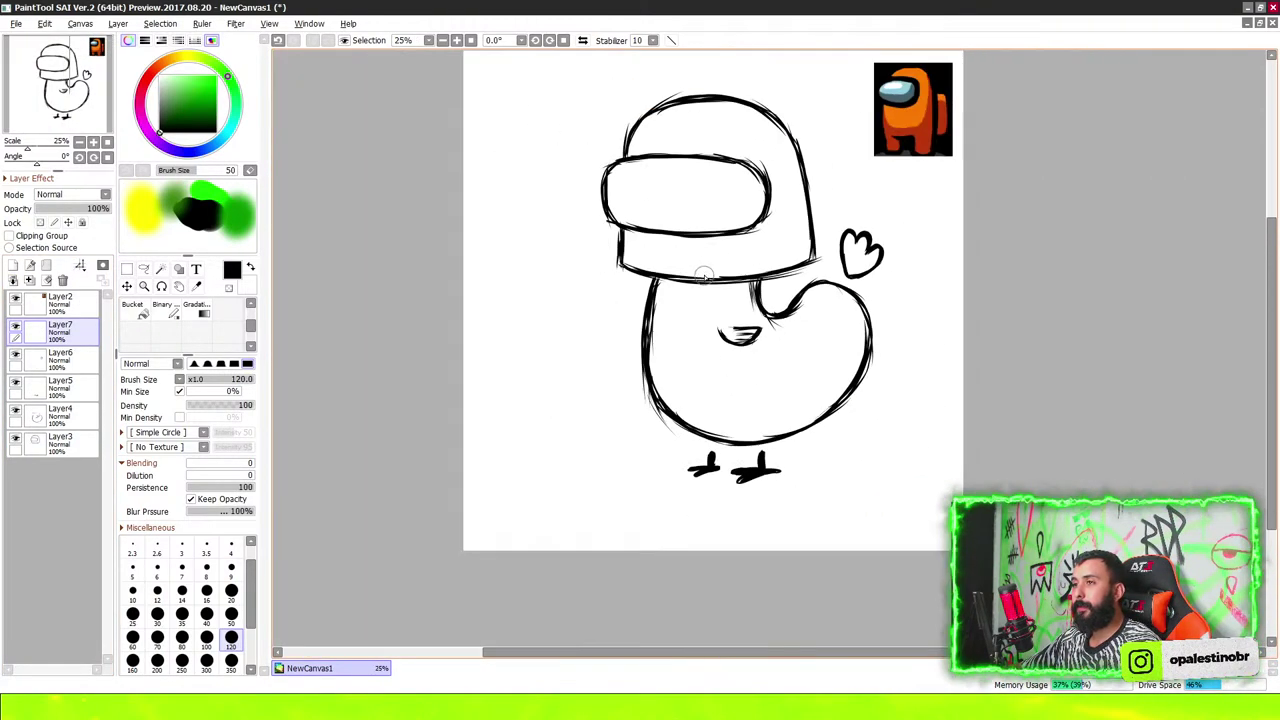
scroll(710, 165, up, 1)
scroll(600, 190, down, 1)
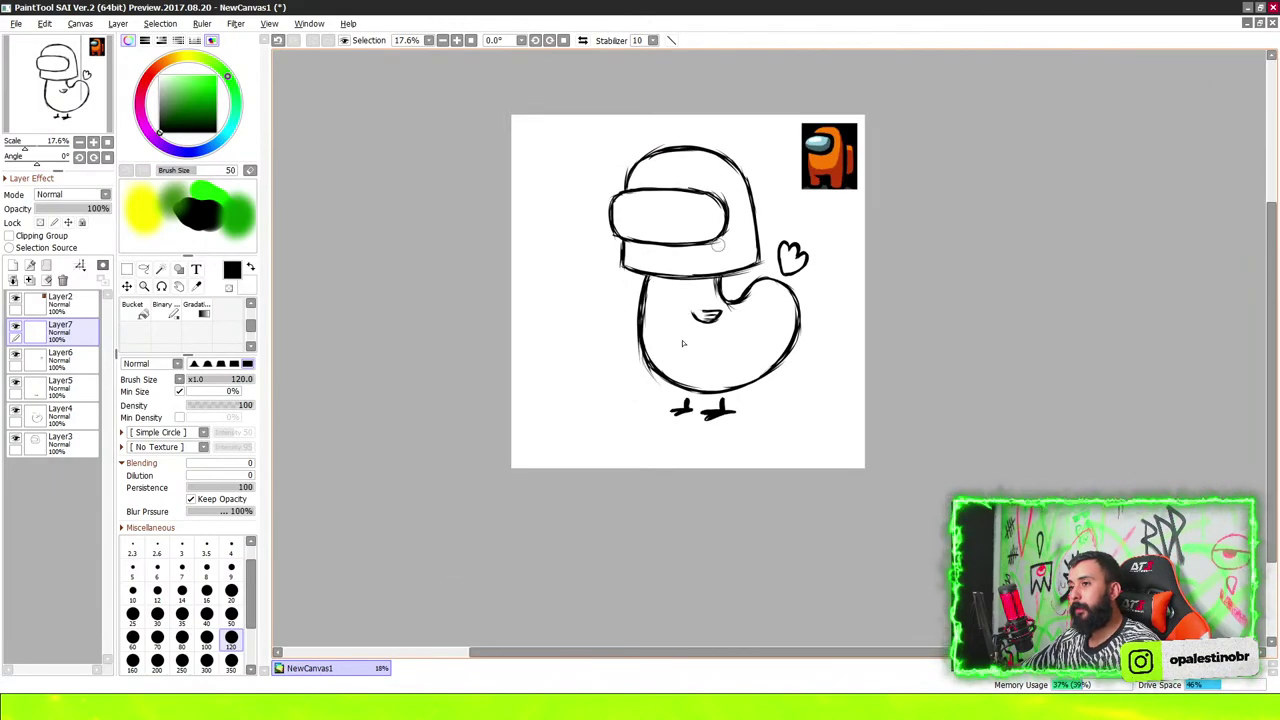
scroll(630, 250, up, 2)
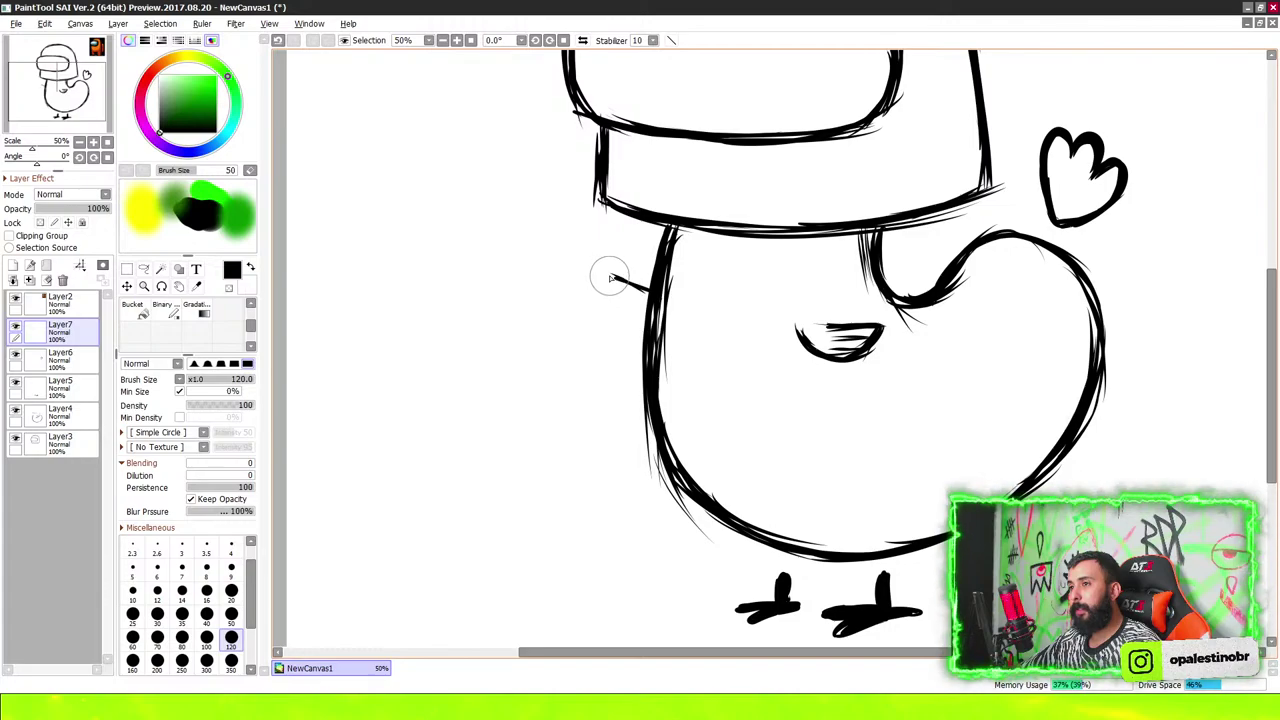
drag(610, 277, 642, 318)
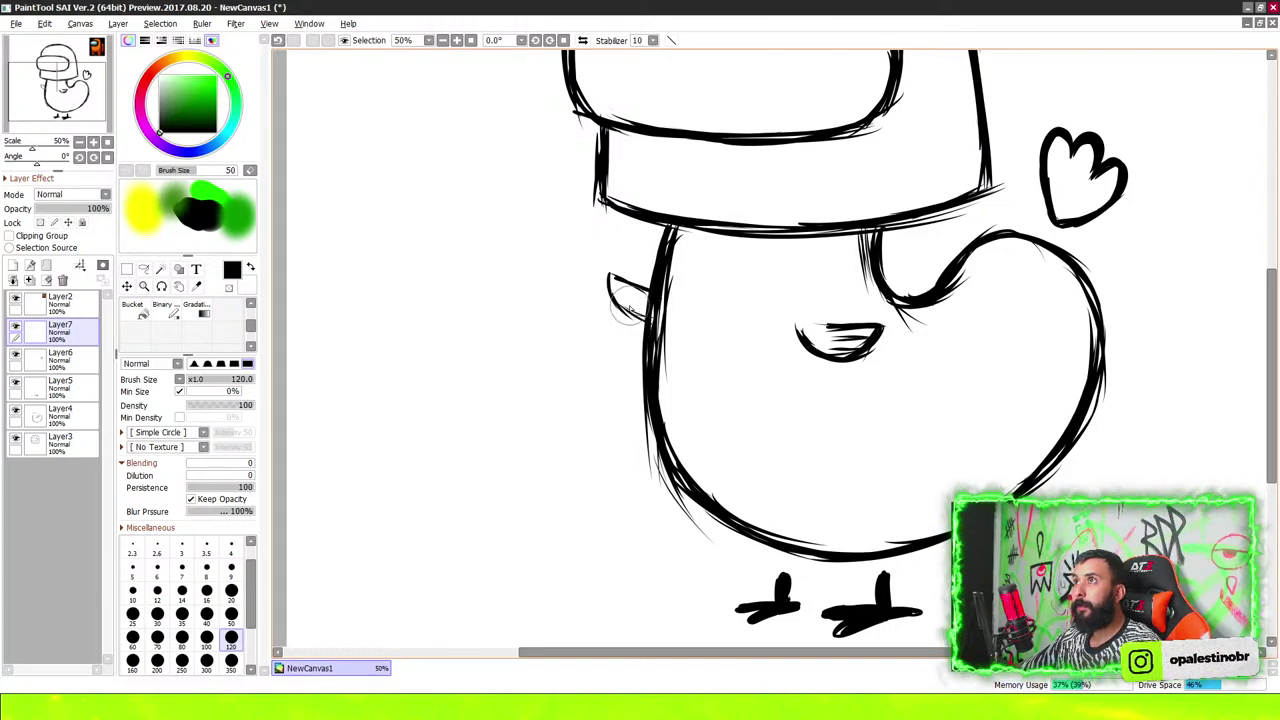
Fill the pointed shape with hatching lines, then view the whole canvas
scroll(630, 310, up, 1)
scroll(625, 305, up, 1)
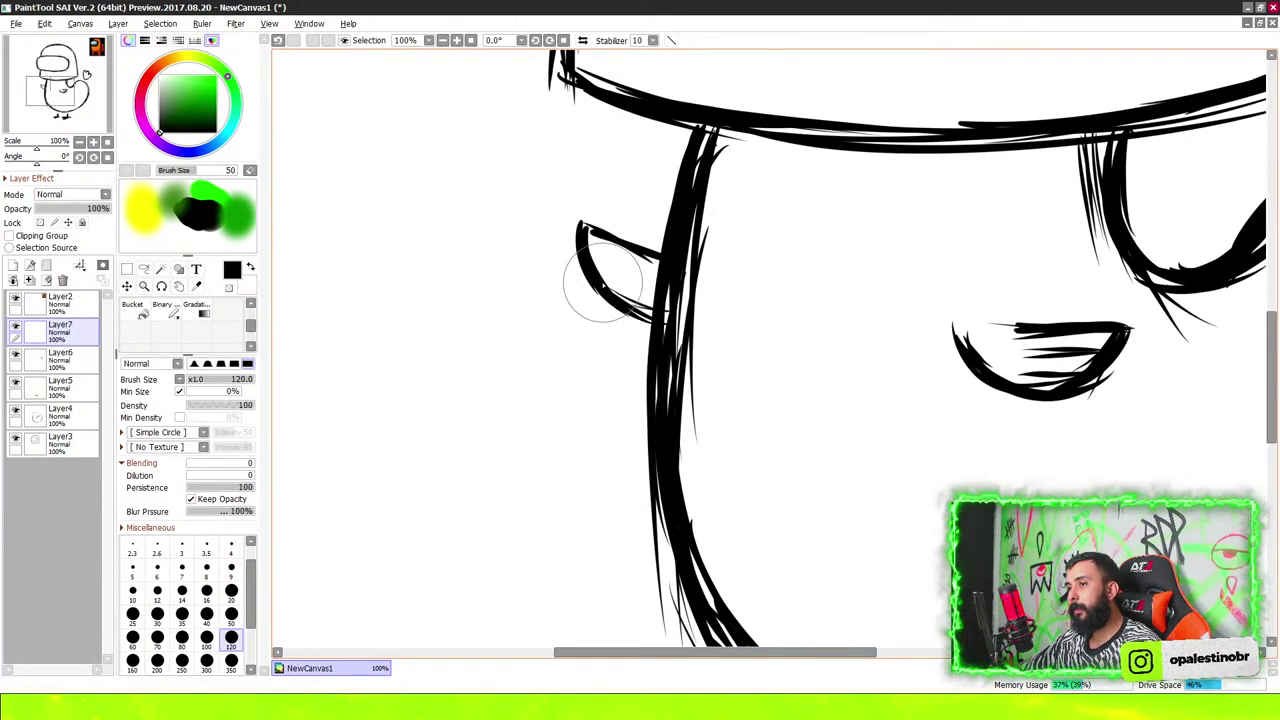
mouse_move(586, 226)
mouse_down()
mouse_move(650, 258)
mouse_move(655, 272)
mouse_move(636, 283)
mouse_up()
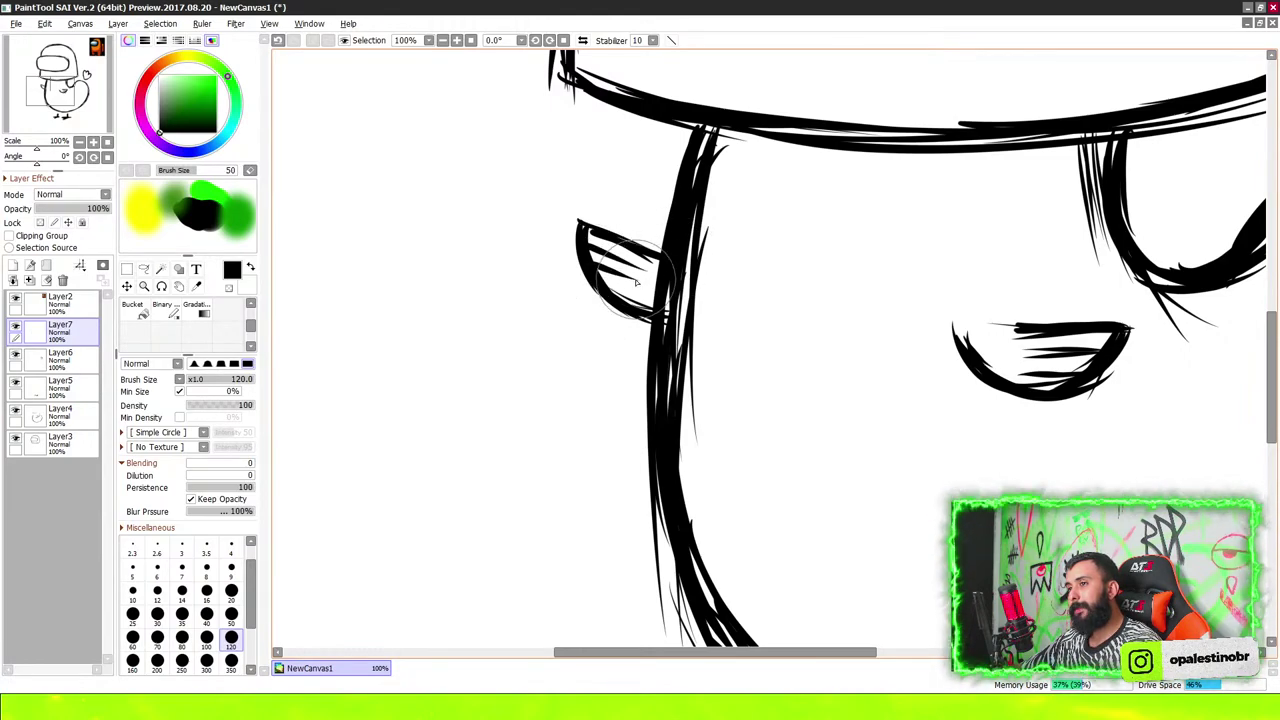
scroll(700, 220, down, 6)
scroll(723, 288, down, 4)
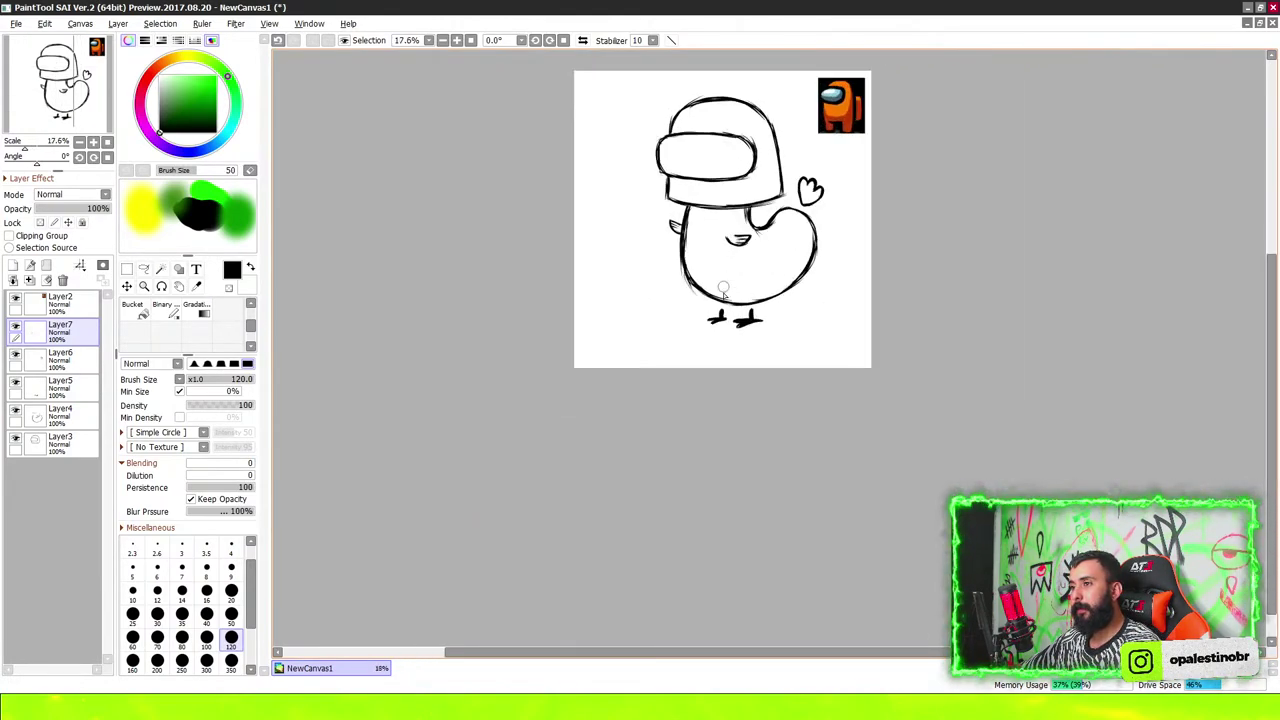
scroll(723, 288, up, 3)
scroll(760, 330, up, 2)
scroll(769, 336, down, 5)
Retrace the helmet's top curve and the lower visor line with bold strokes
scroll(772, 338, down, 5)
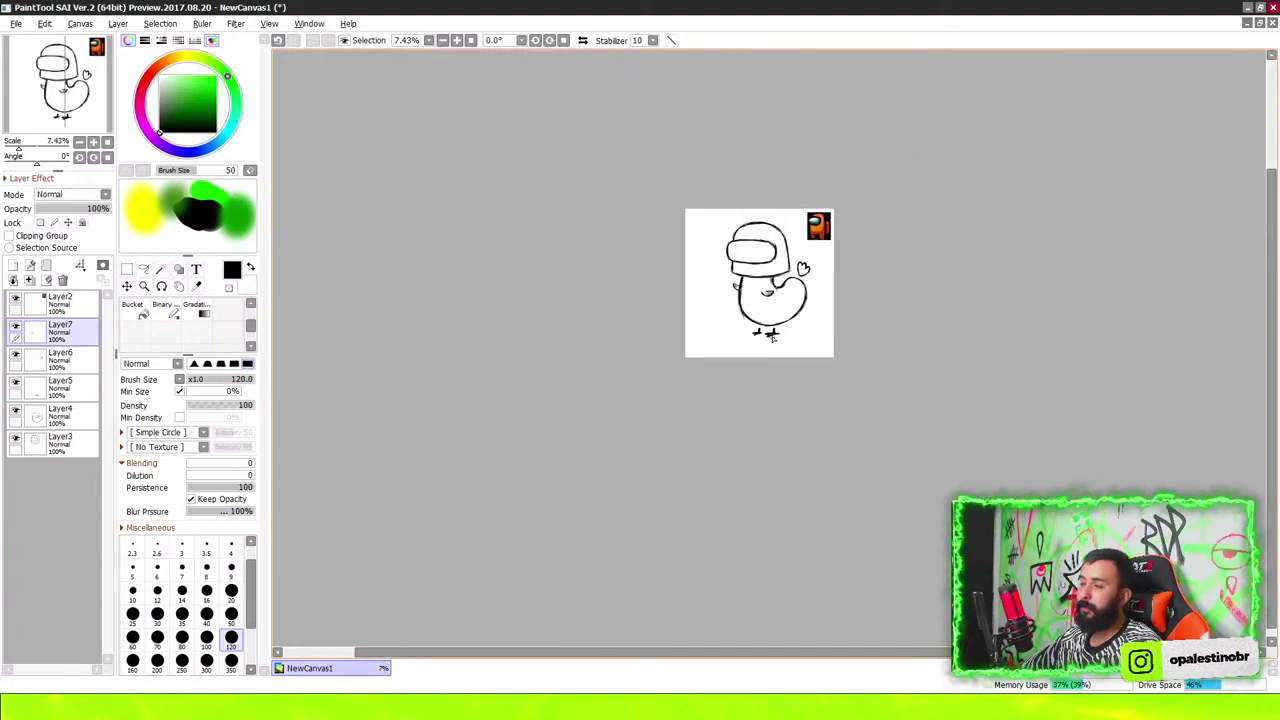
scroll(772, 338, up, 5)
scroll(759, 260, up, 4)
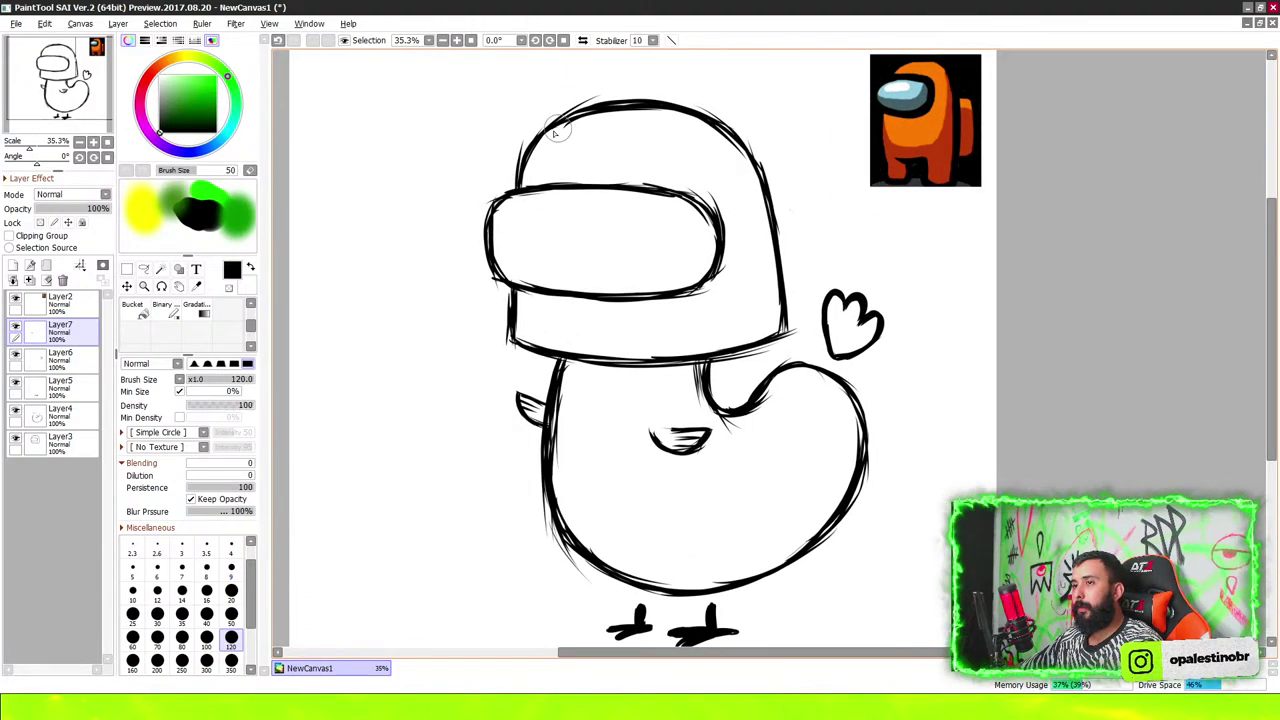
drag(550, 128, 730, 143)
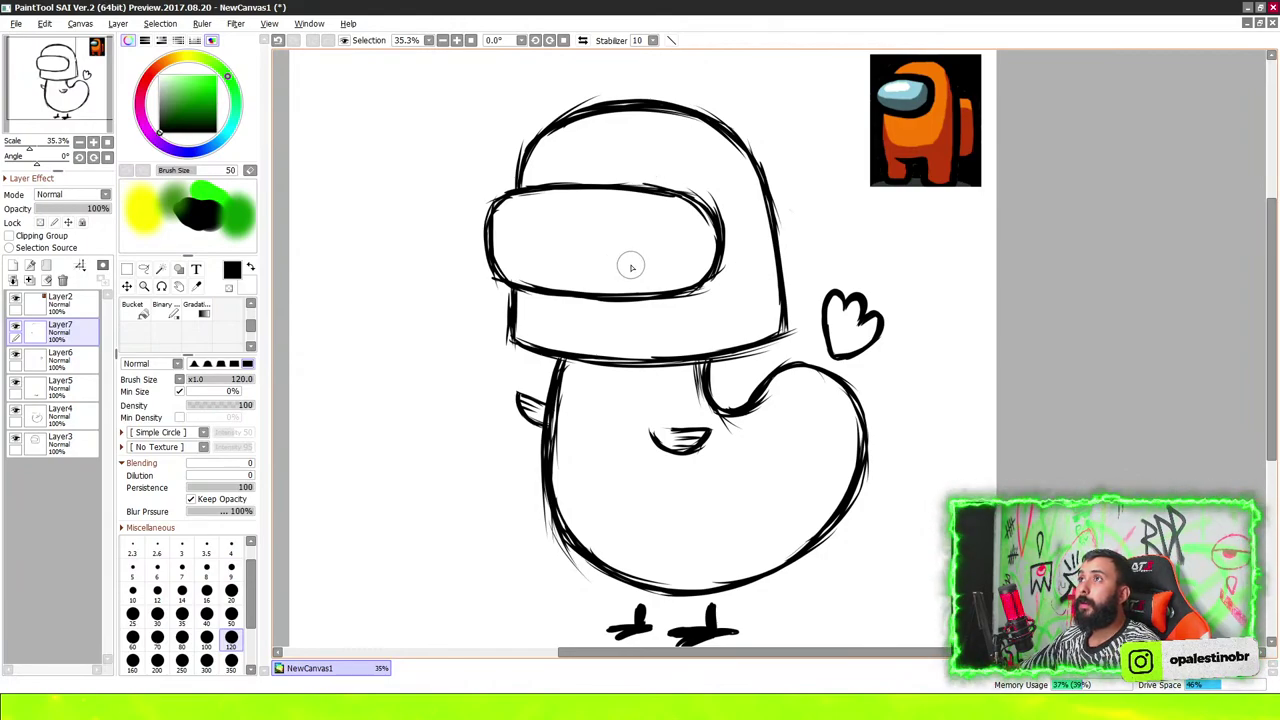
scroll(572, 251, up, 1)
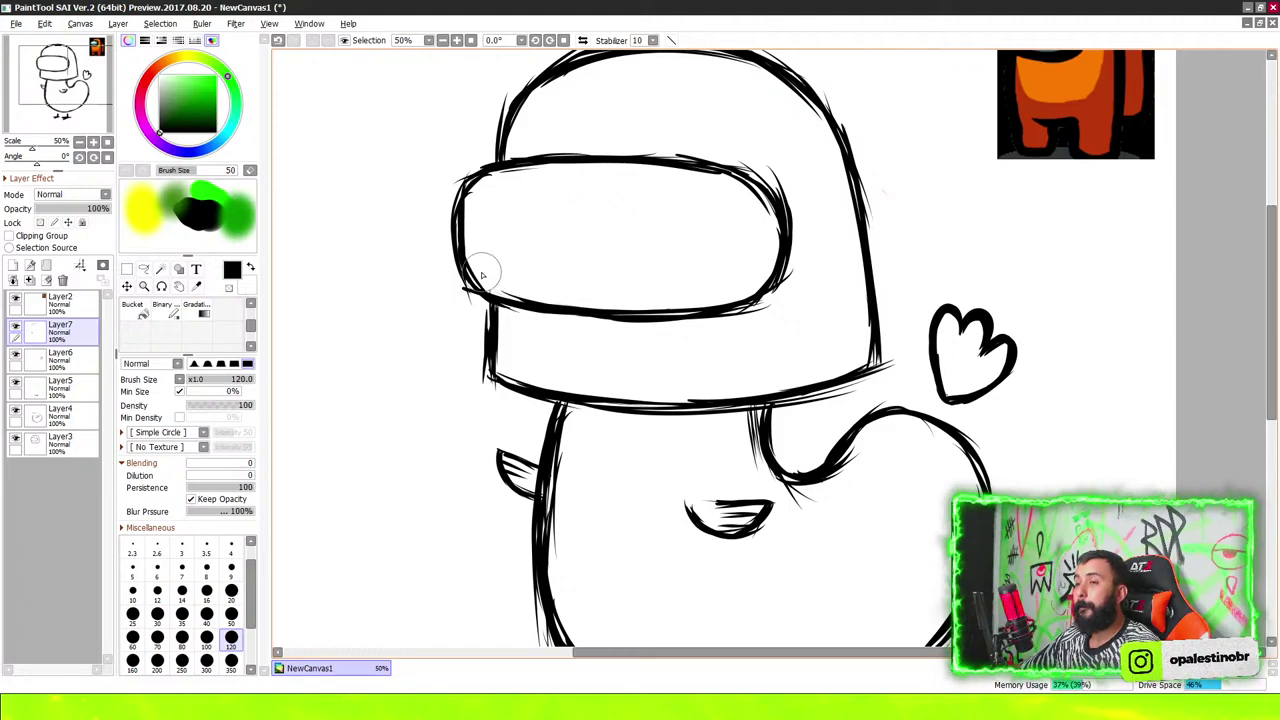
mouse_move(484, 365)
mouse_down()
mouse_move(600, 405)
mouse_move(830, 382)
mouse_up()
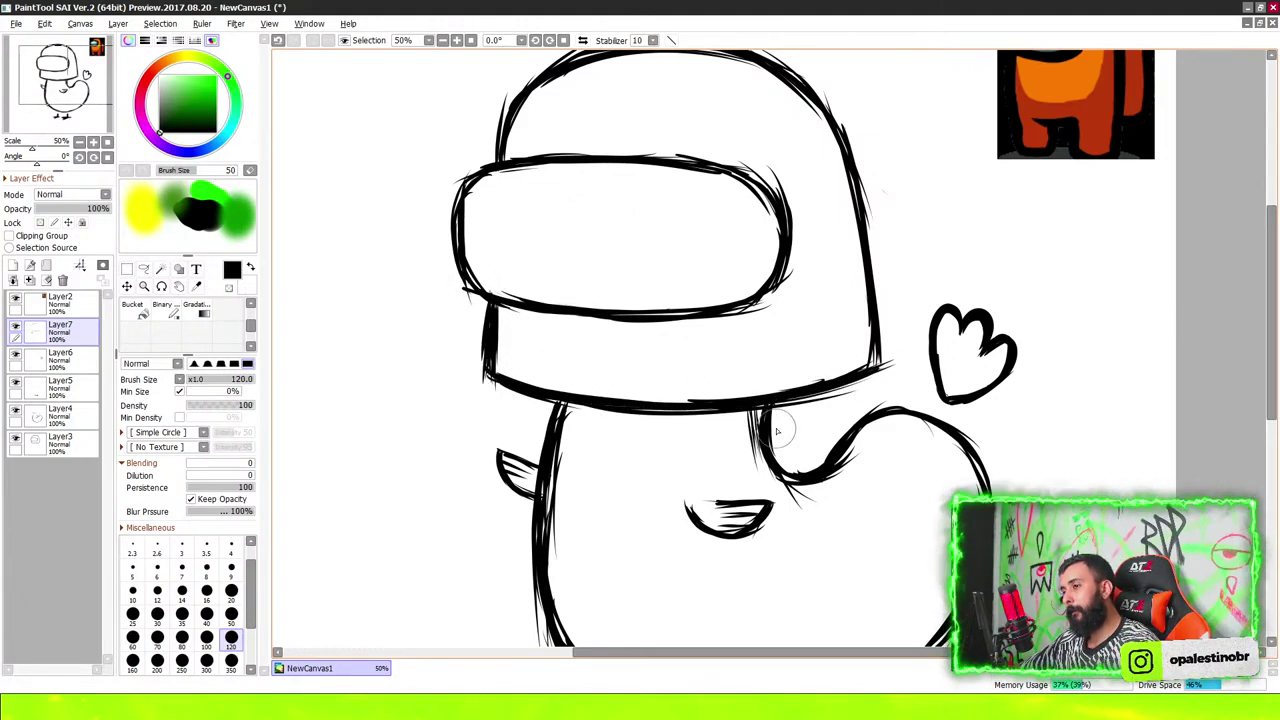
scroll(789, 470, down, 3)
scroll(800, 420, down, 1)
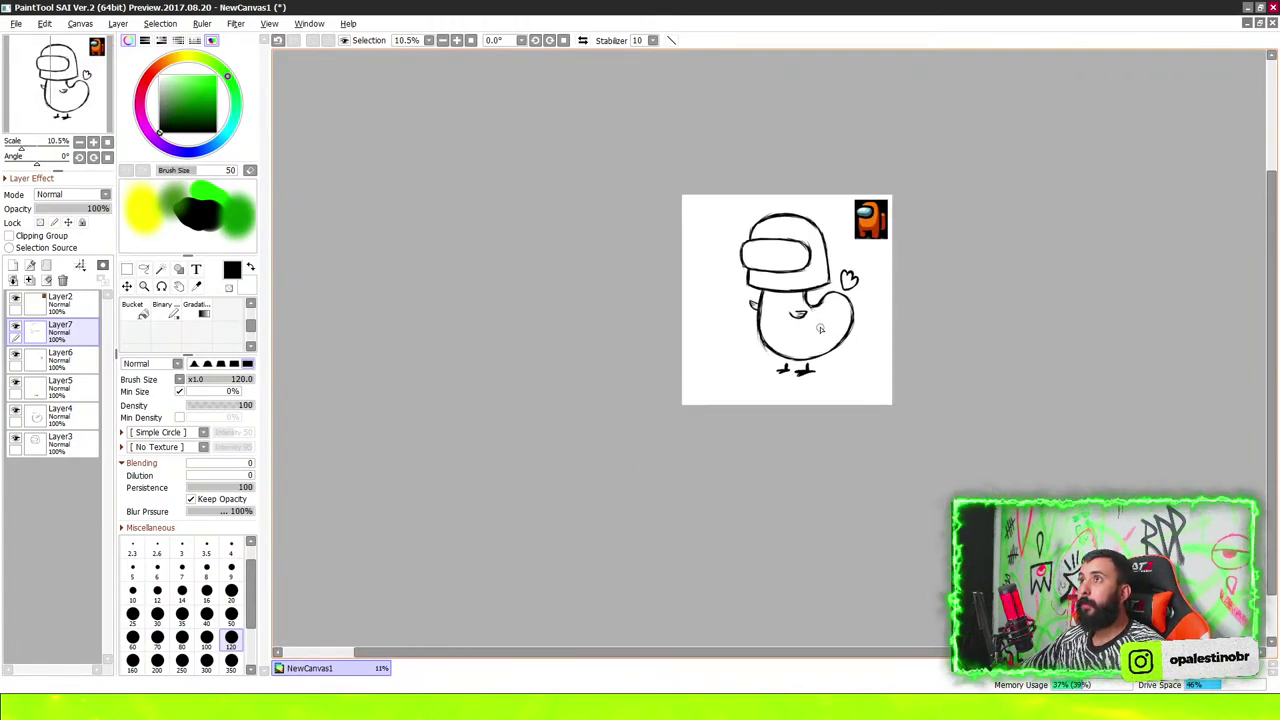
scroll(820, 328, up, 1)
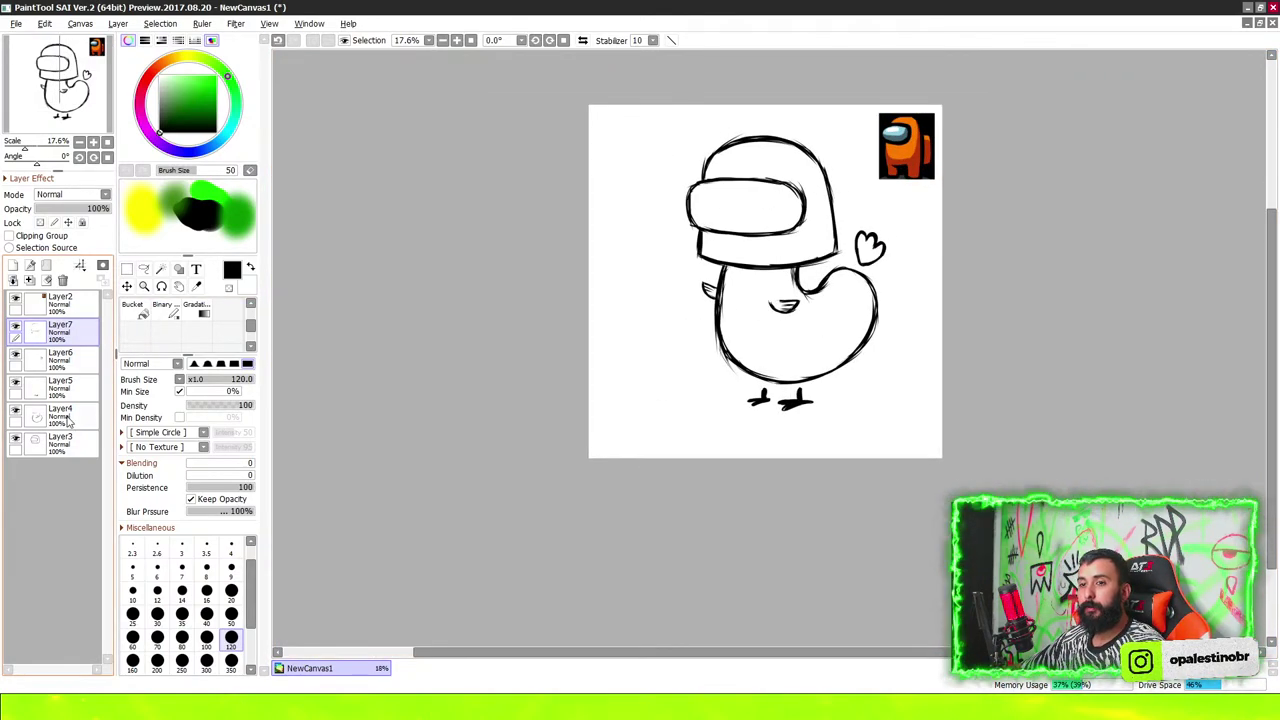
Group Layer3 through Layer7 into Folder1 and hide the folder
click(66, 448)
shift+click(68, 336)
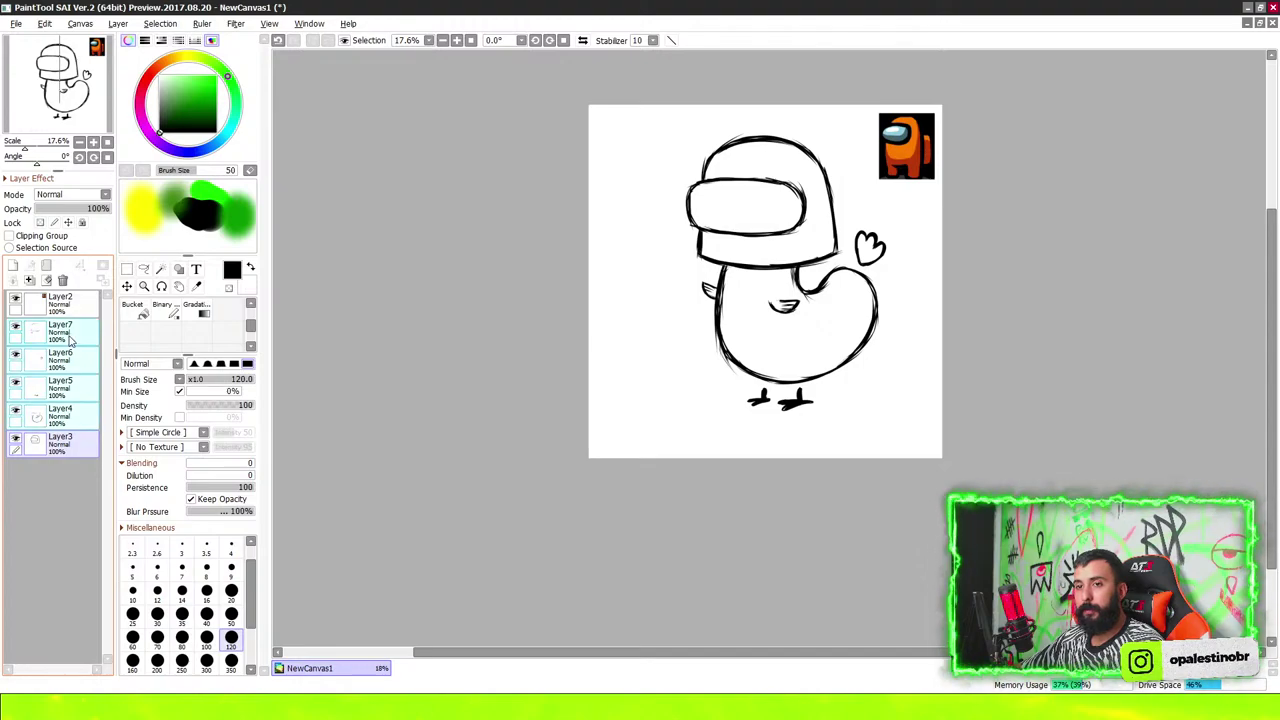
click(47, 281)
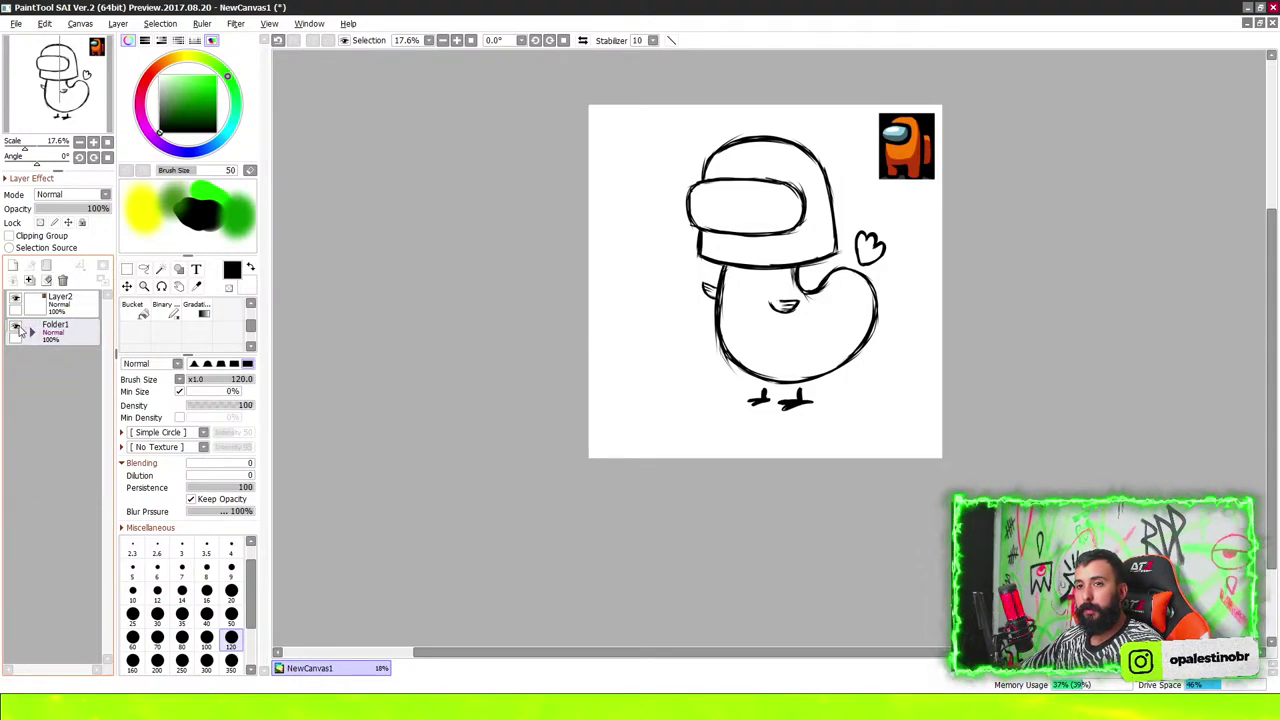
scroll(830, 200, up, 2)
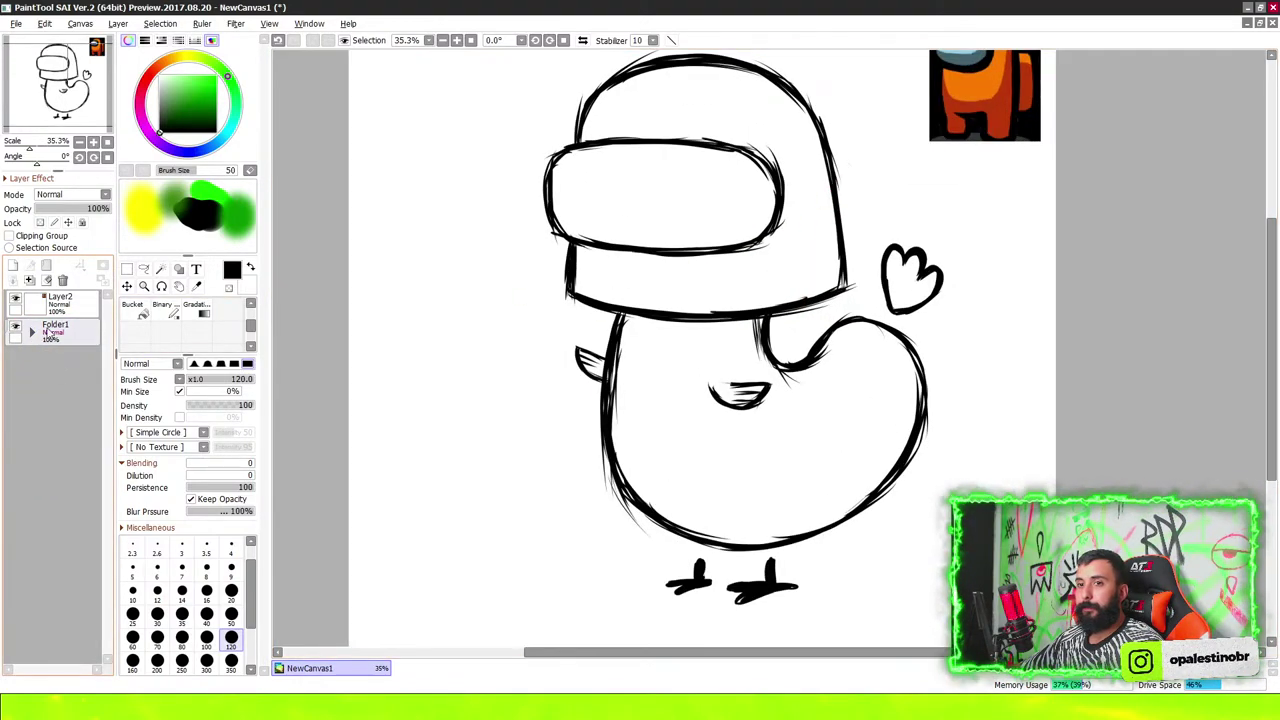
click(15, 330)
Add a new empty Layer9 above the hidden Folder1
scroll(726, 377, down, 3)
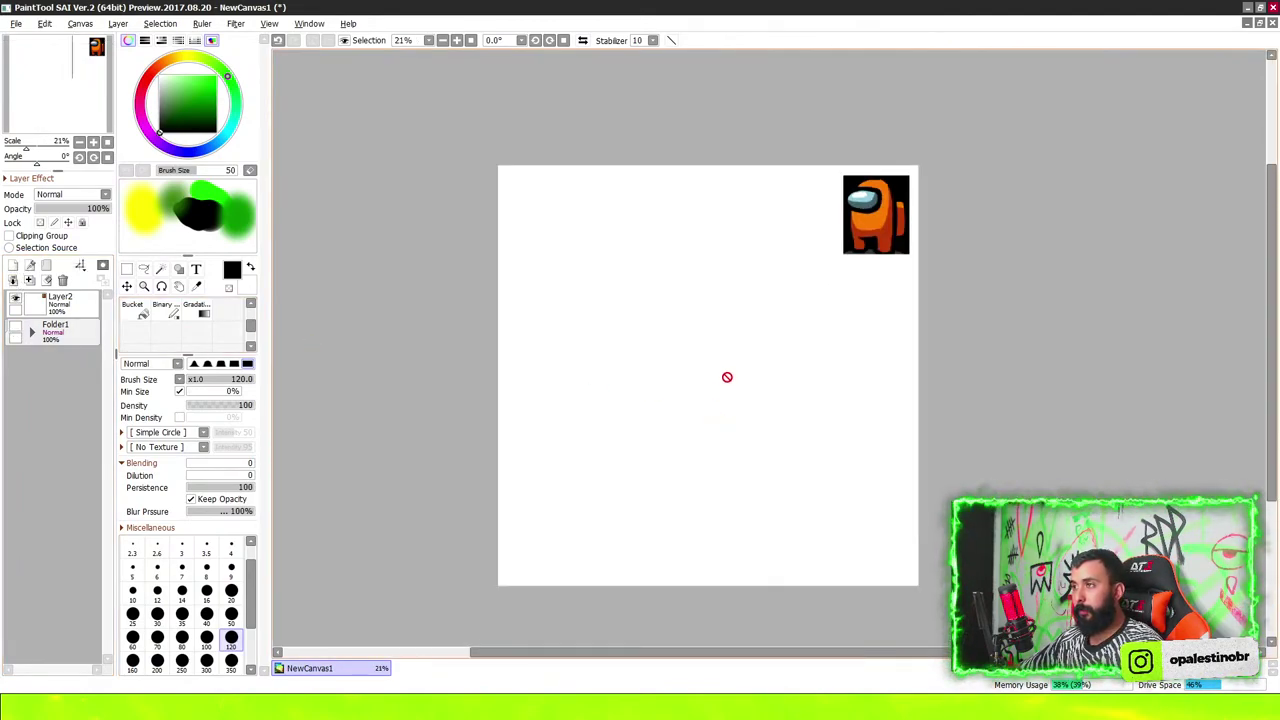
scroll(732, 340, up, 2)
scroll(741, 339, up, 2)
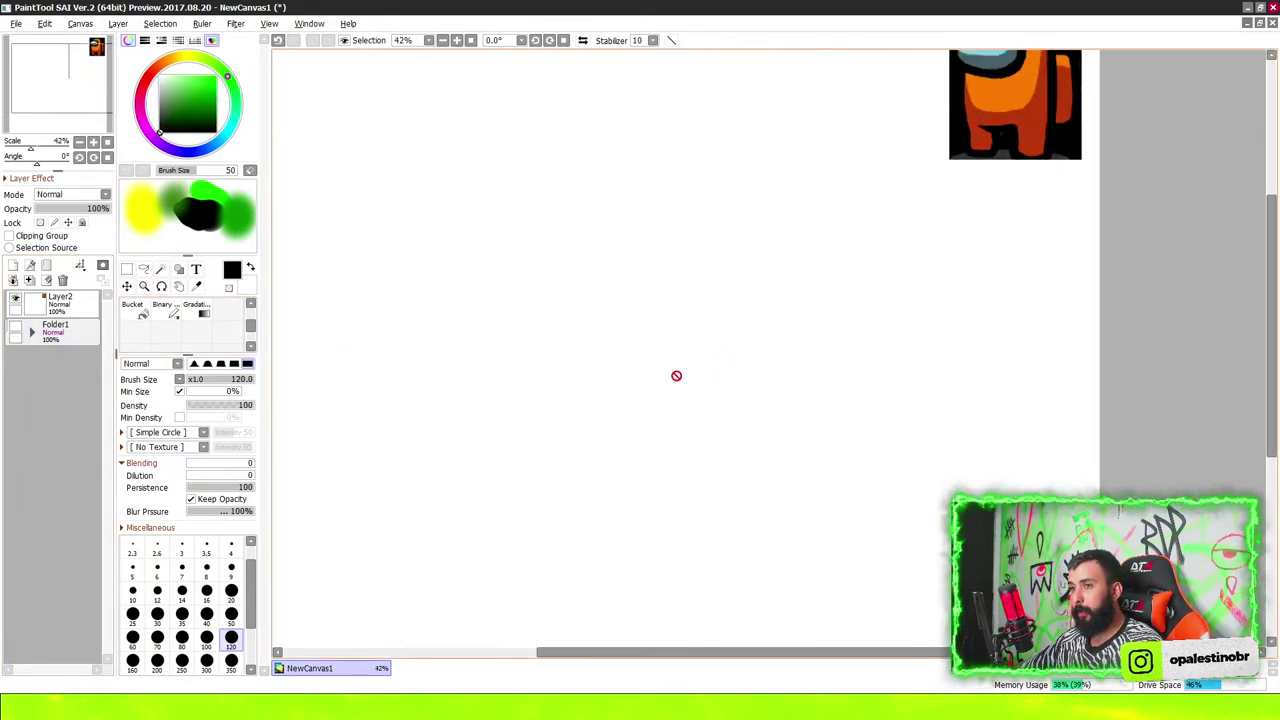
scroll(677, 371, down, 1)
click(14, 265)
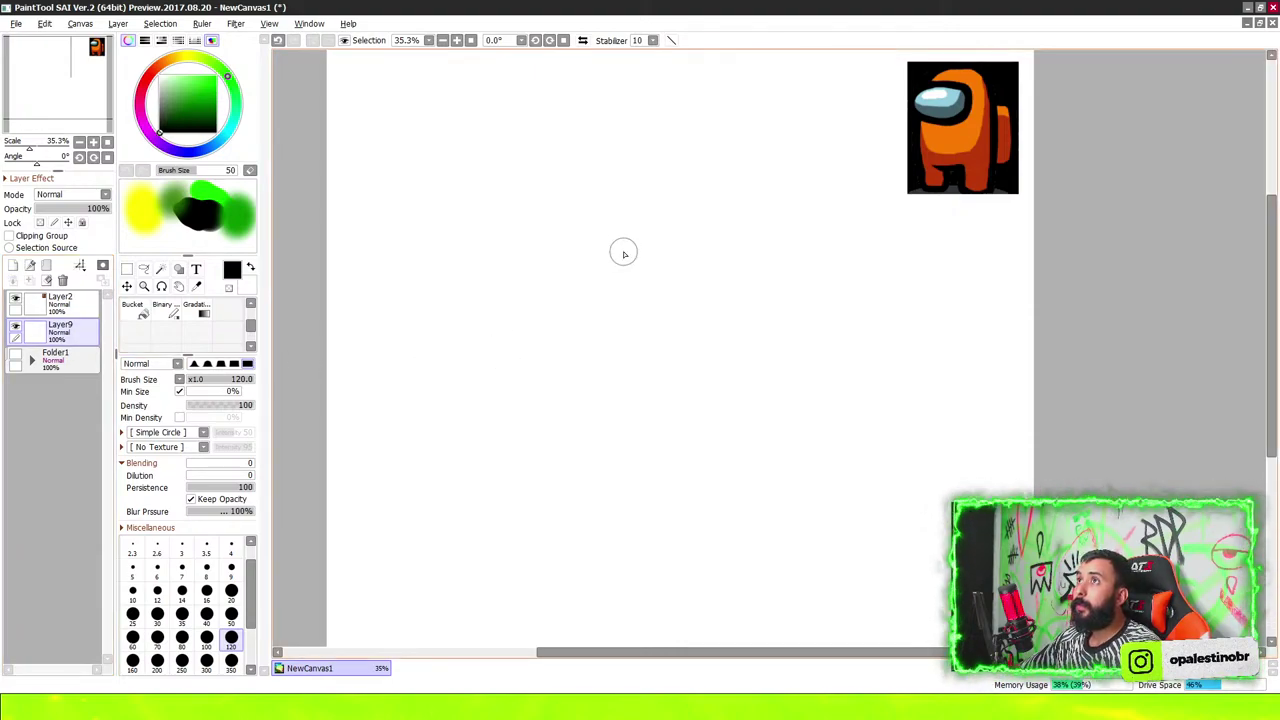
scroll(640, 300, down, 1)
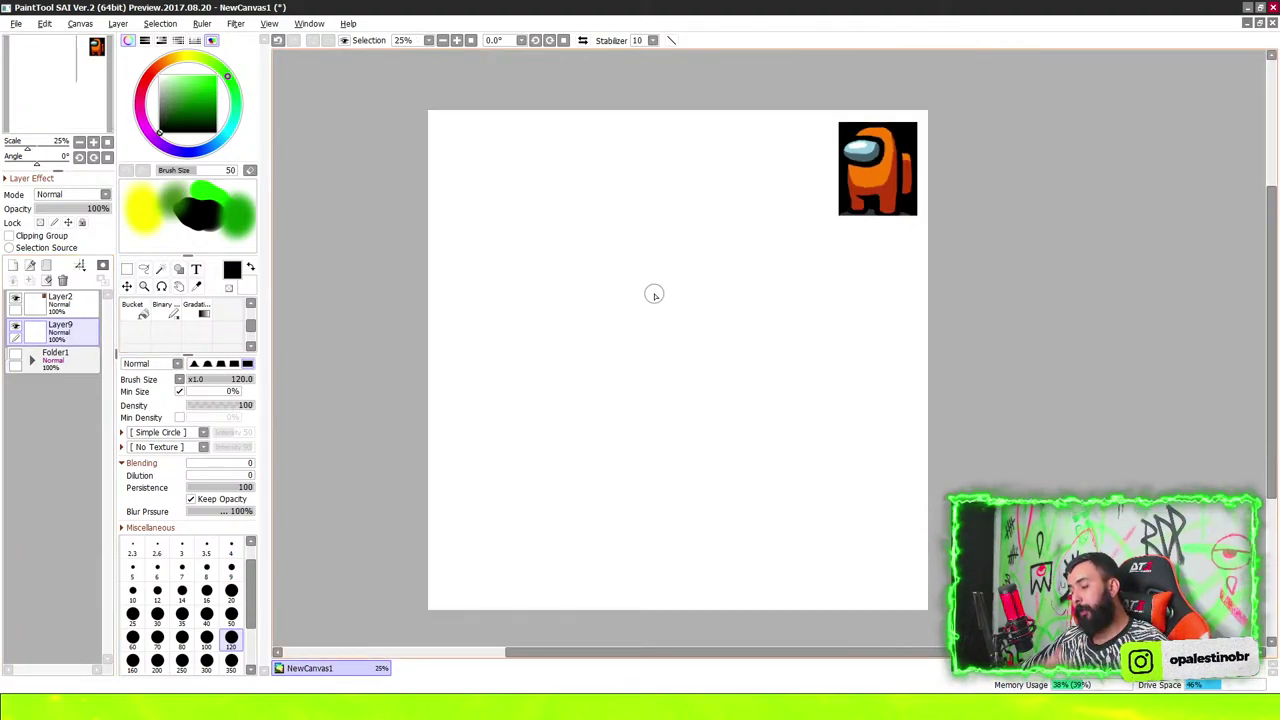
scroll(648, 298, up, 1)
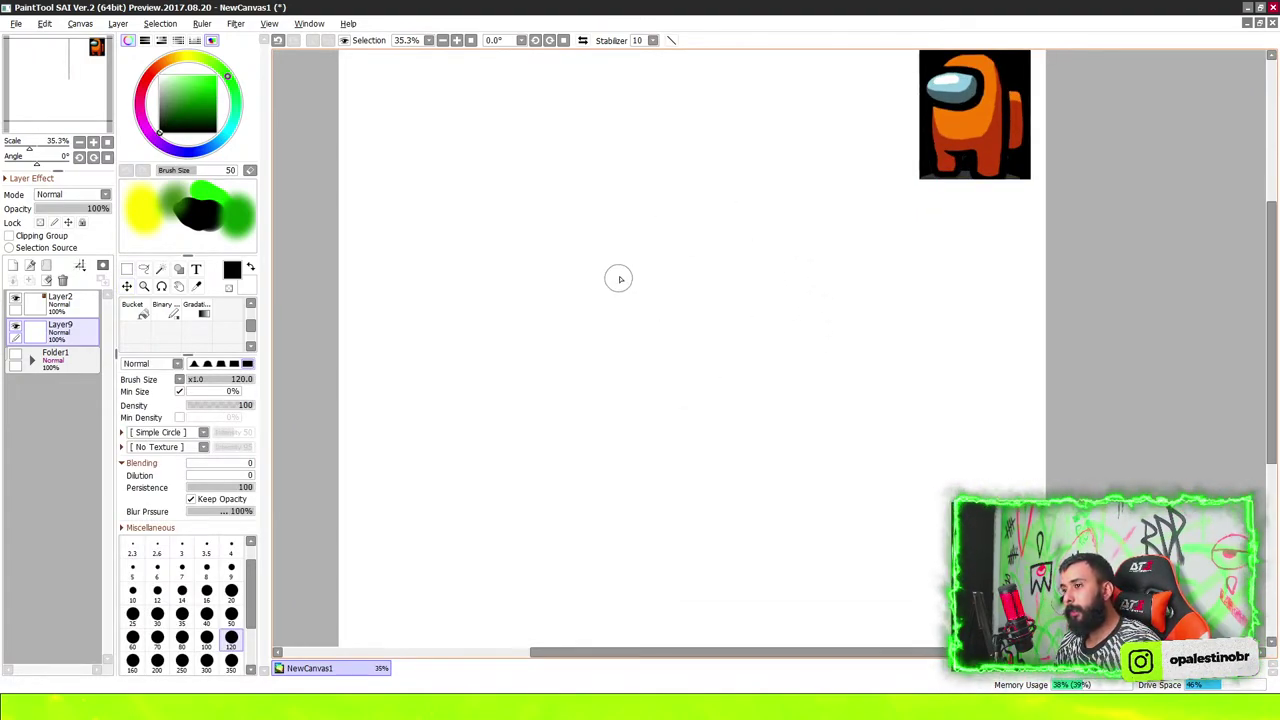
Sketch the crewmate's left side, bottom, legs, right side and rounded head top
mouse_move(597, 237)
mouse_down()
mouse_move(597, 551)
mouse_move(668, 492)
mouse_up()
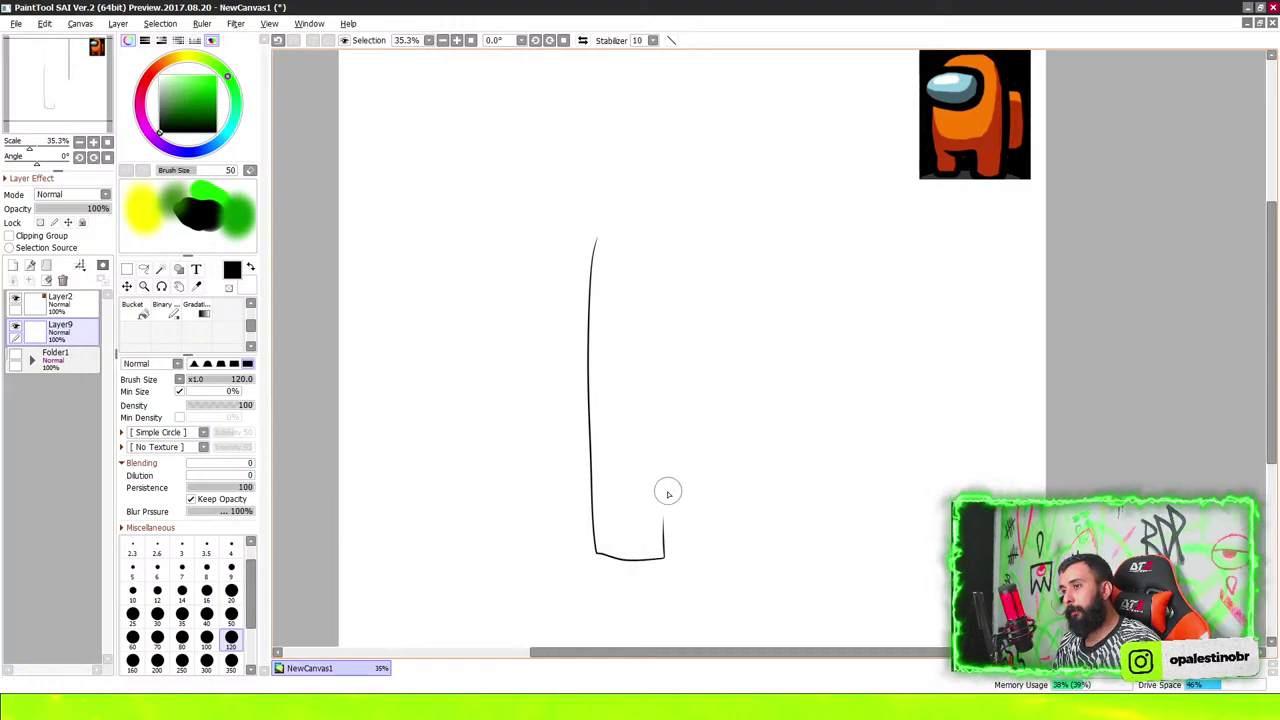
mouse_move(595, 508)
mouse_down()
mouse_move(677, 563)
mouse_move(669, 494)
mouse_move(757, 508)
mouse_up()
mouse_move(668, 503)
mouse_down()
mouse_move(757, 508)
mouse_move(765, 560)
mouse_move(847, 555)
mouse_move(857, 428)
mouse_up()
drag(857, 376, 851, 516)
drag(594, 270, 637, 152)
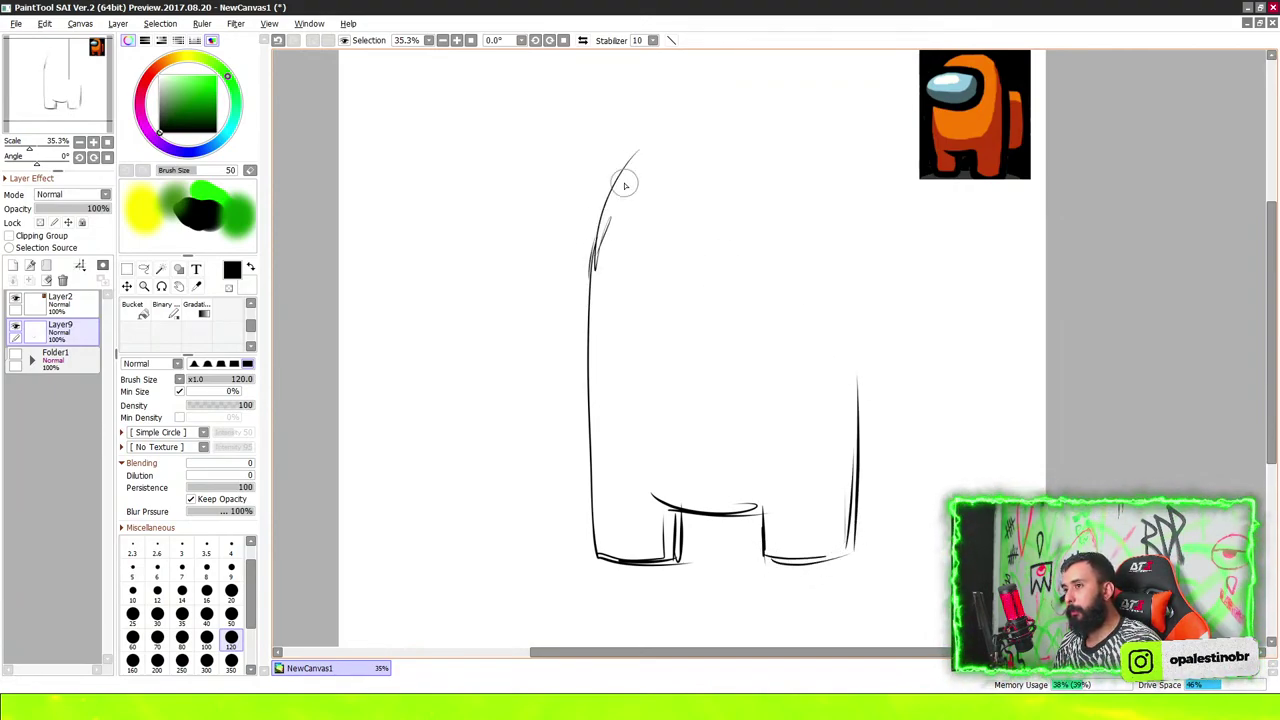
mouse_move(598, 227)
mouse_down()
mouse_move(652, 128)
mouse_move(680, 112)
mouse_up()
Draw the visor oval, undoing two bad strokes and redrawing them
drag(755, 210, 600, 213)
mouse_move(712, 210)
mouse_down()
mouse_move(564, 243)
mouse_move(650, 332)
mouse_move(765, 266)
mouse_move(752, 224)
mouse_up()
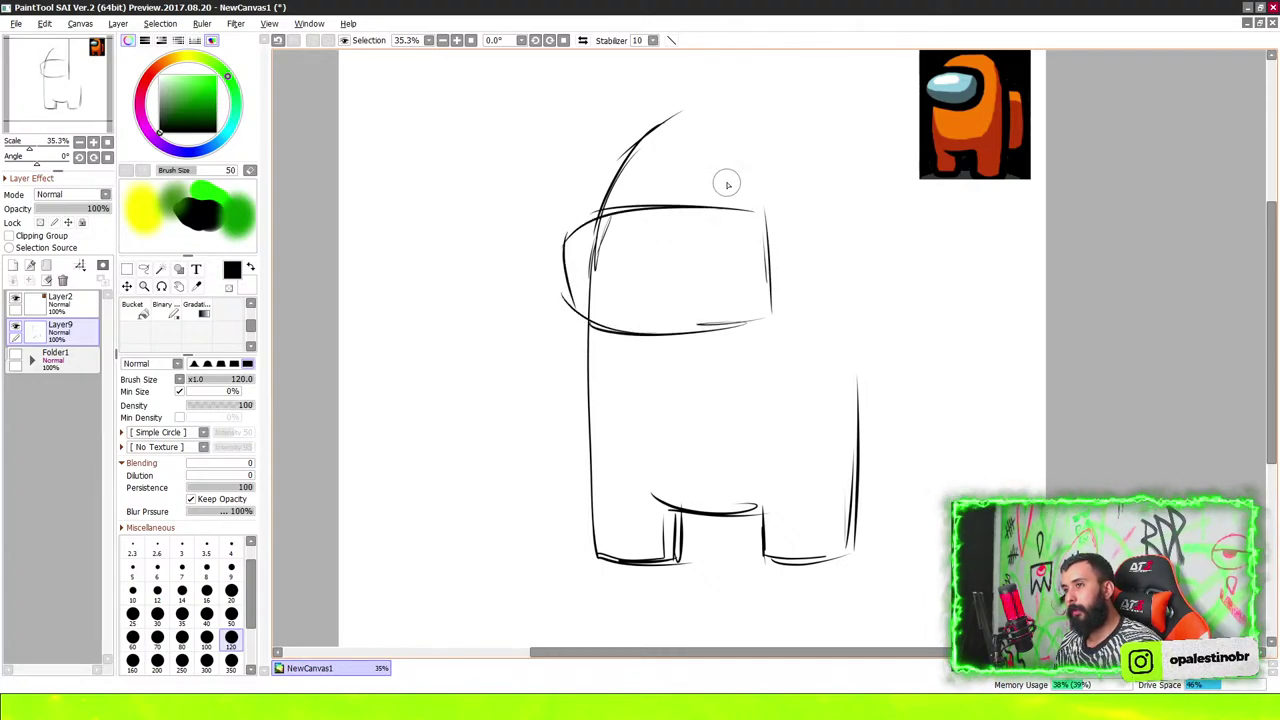
key(ctrl+z)
key(ctrl+z)
key(ctrl+z)
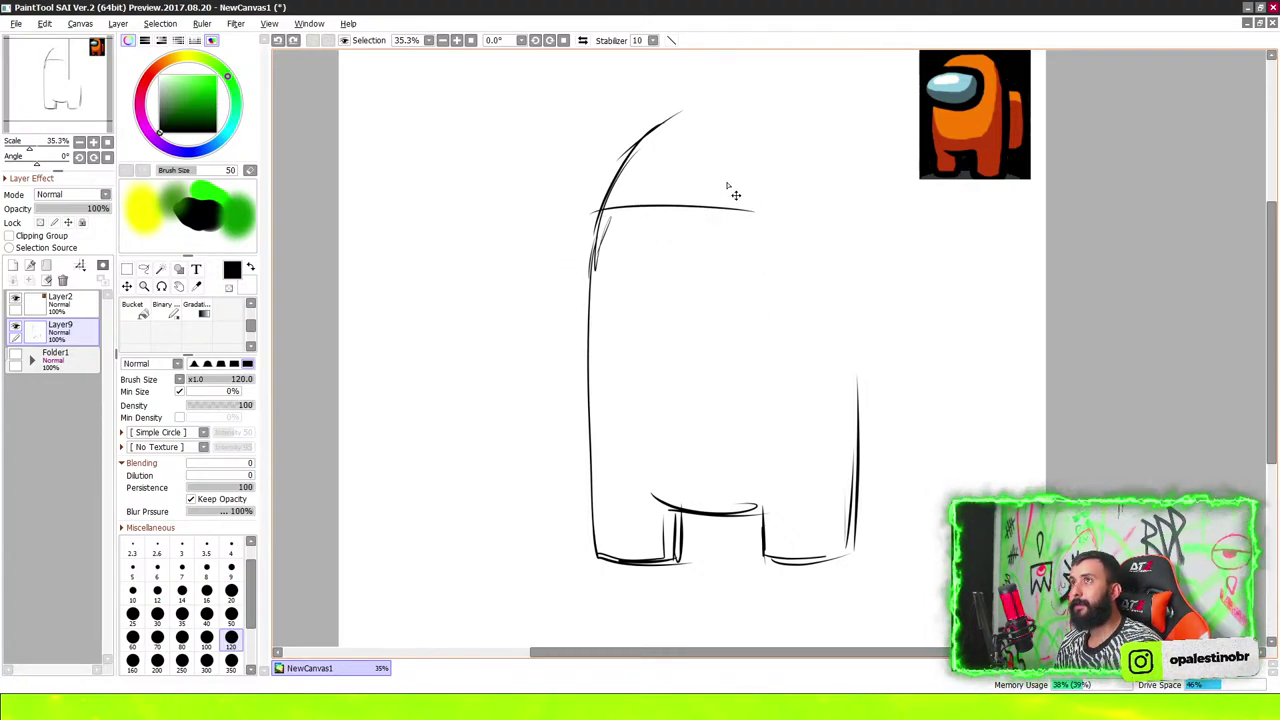
key(ctrl+z)
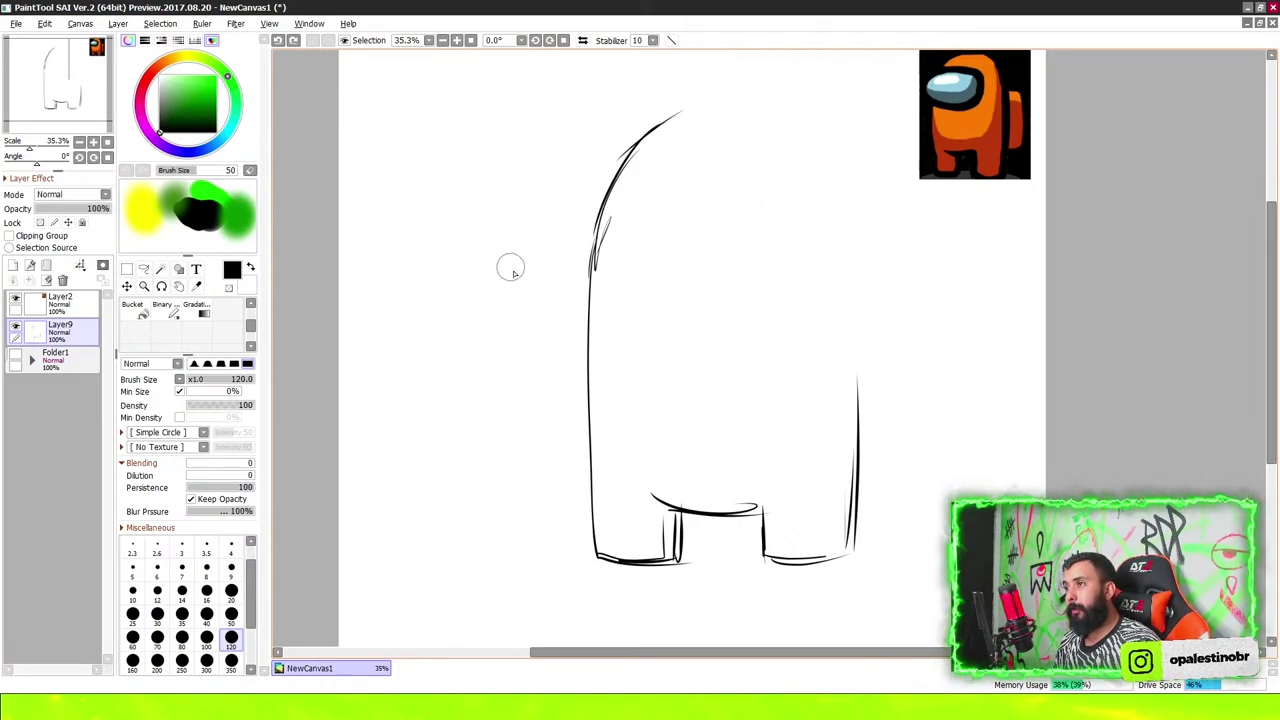
mouse_move(735, 183)
mouse_down()
mouse_move(552, 190)
mouse_move(546, 263)
mouse_move(578, 298)
mouse_up()
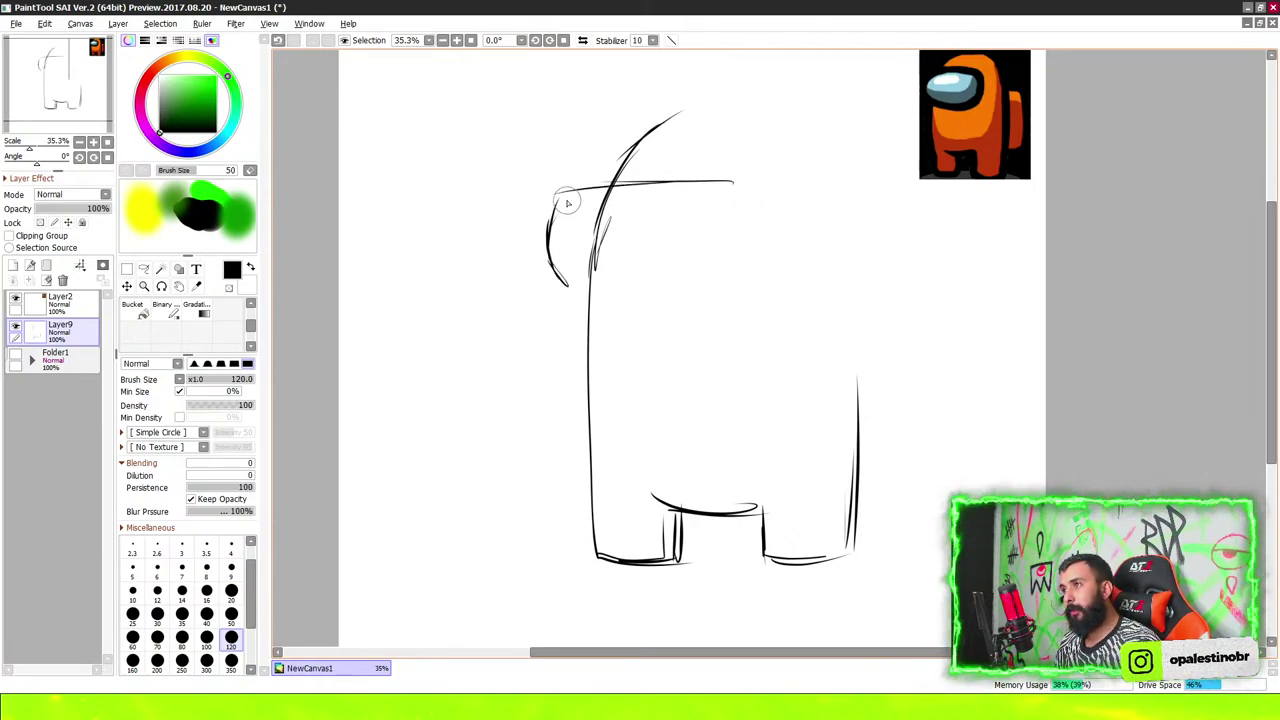
mouse_move(568, 203)
mouse_down()
mouse_move(580, 296)
mouse_move(633, 274)
mouse_move(757, 271)
mouse_move(760, 230)
mouse_move(557, 186)
mouse_move(748, 194)
mouse_up()
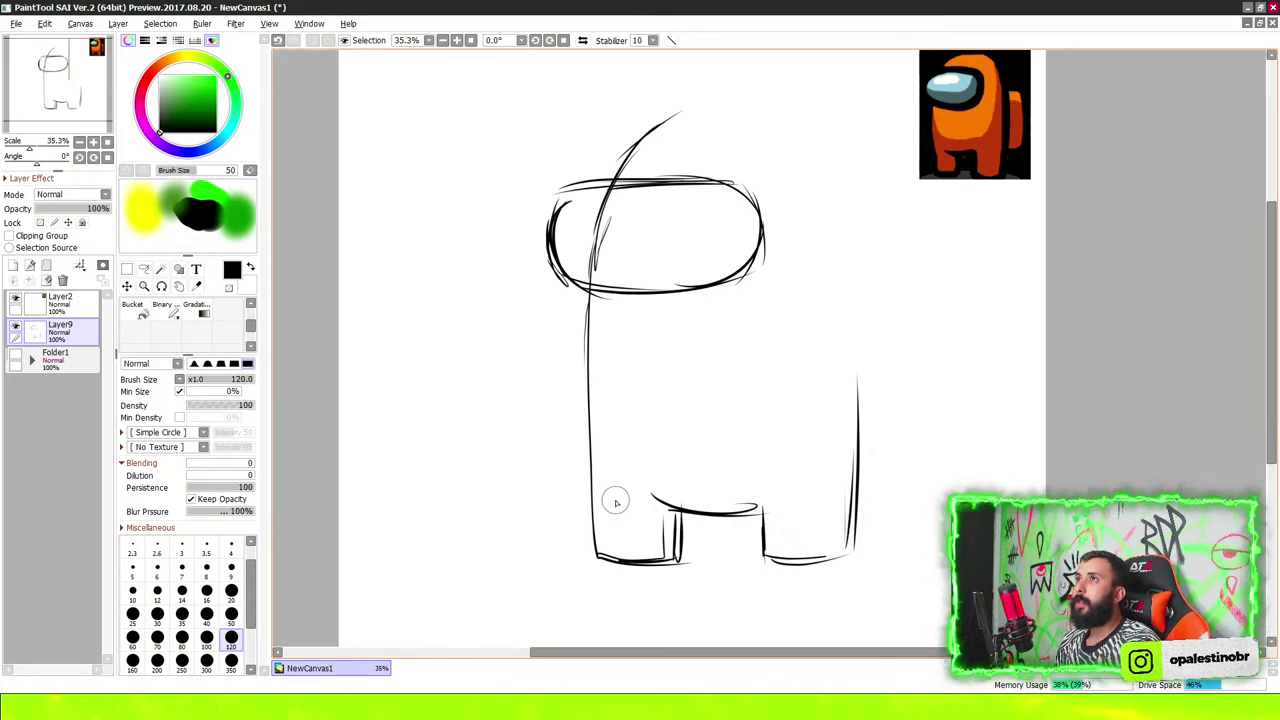
Reinforce the body's right side and darken the bottom lines of both legs
drag(860, 420, 852, 261)
drag(851, 360, 851, 198)
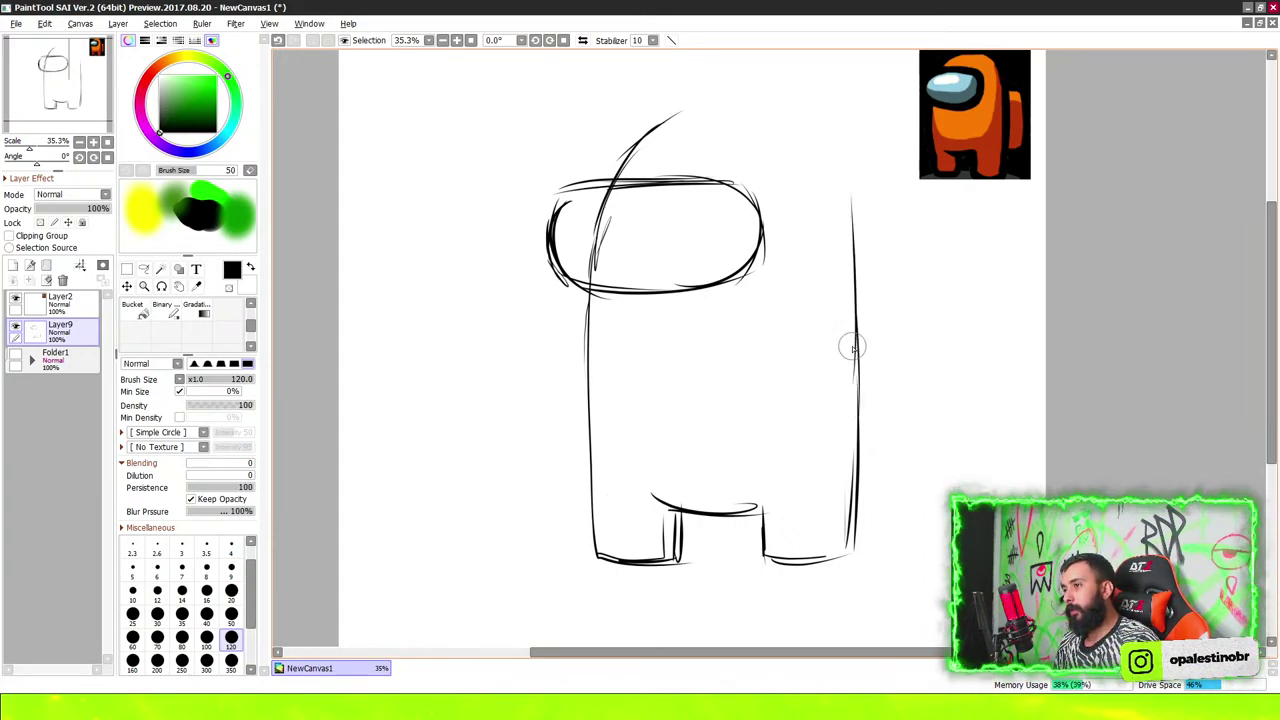
drag(852, 310, 854, 480)
mouse_move(770, 553)
mouse_down()
mouse_move(830, 562)
mouse_move(848, 540)
mouse_up()
drag(604, 562, 620, 561)
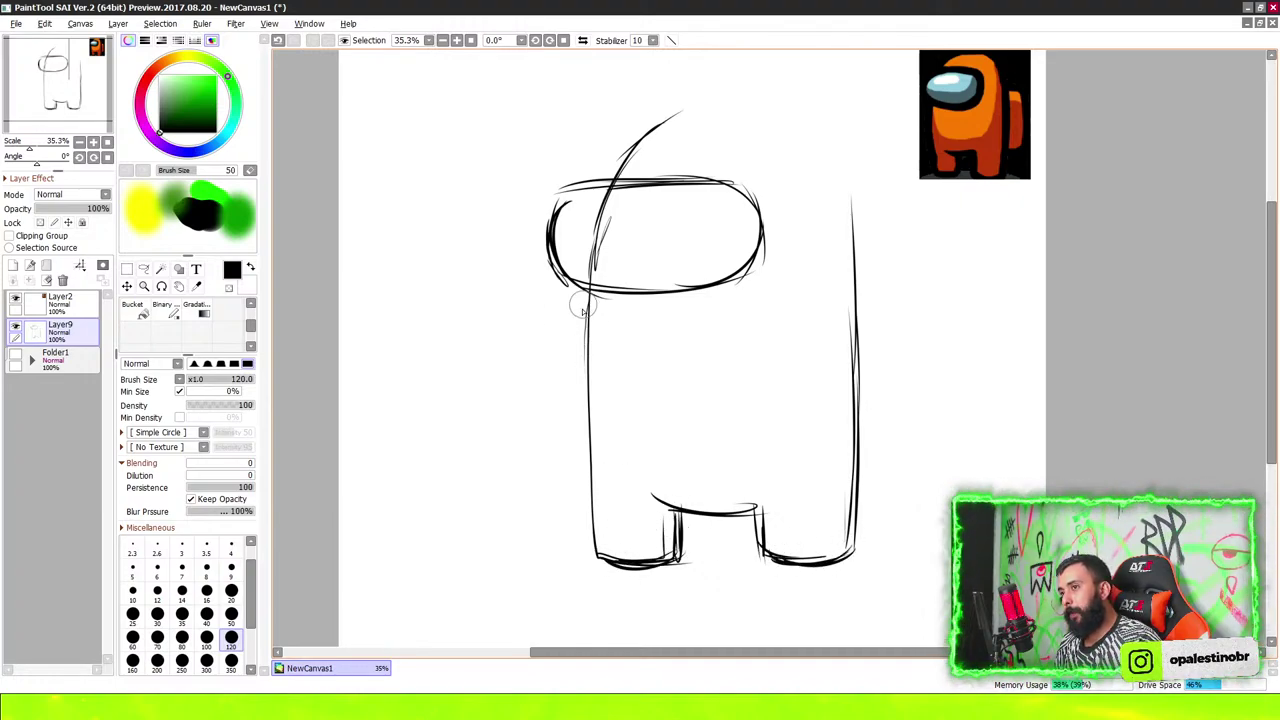
Darken the rounded head arc and extend the right body line into it
scroll(502, 479, down, 1)
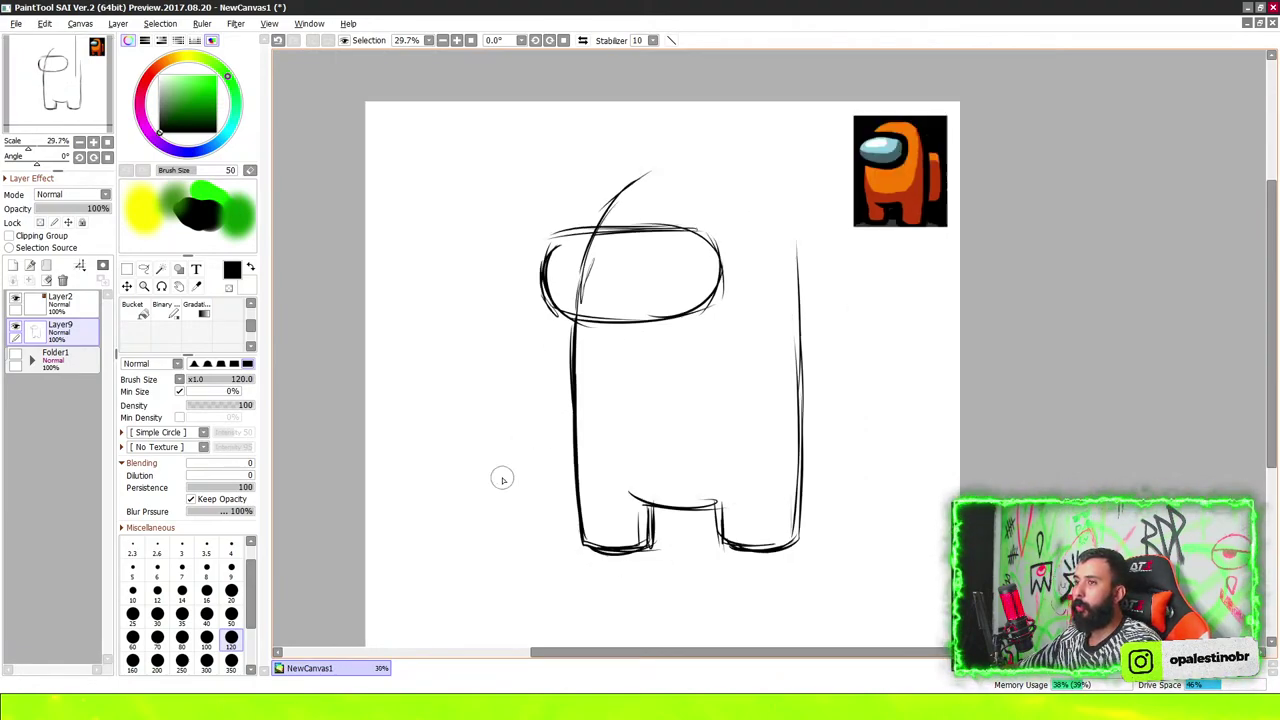
drag(817, 179, 768, 226)
drag(539, 282, 604, 222)
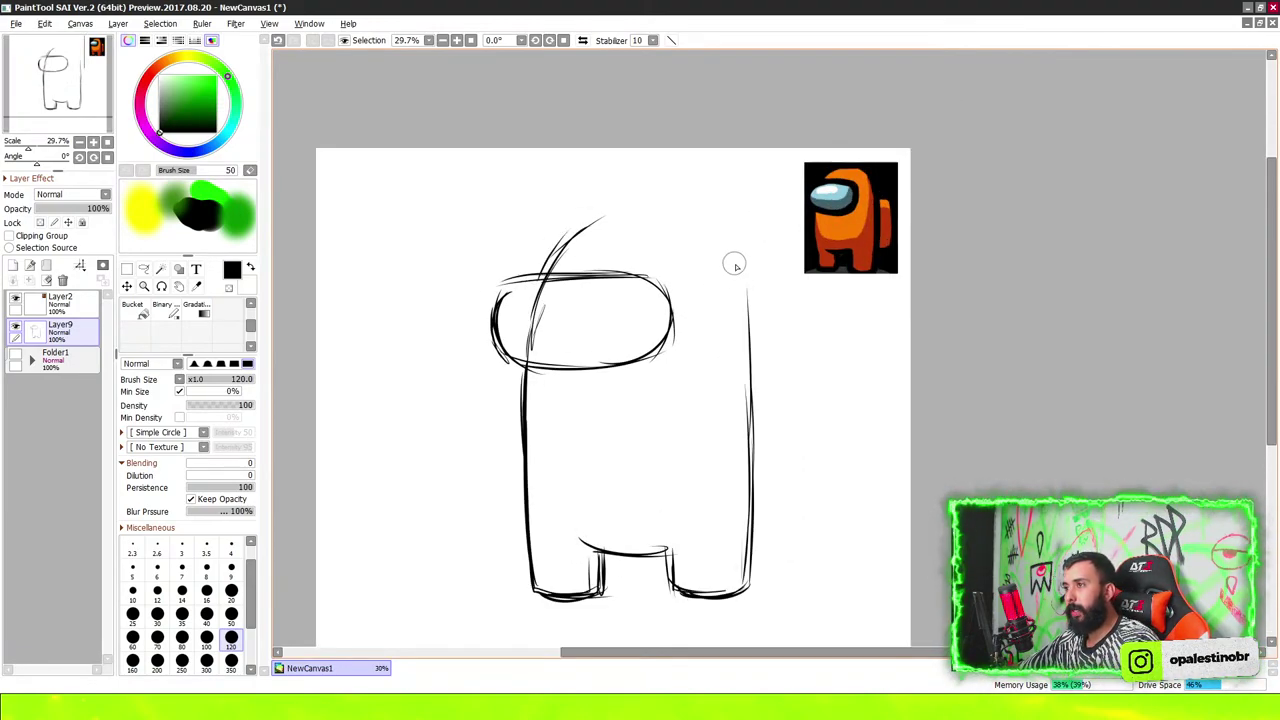
drag(746, 300, 718, 210)
drag(742, 258, 680, 206)
mouse_move(566, 248)
mouse_down()
mouse_move(688, 208)
mouse_move(743, 300)
mouse_move(756, 451)
mouse_up()
drag(742, 275, 758, 460)
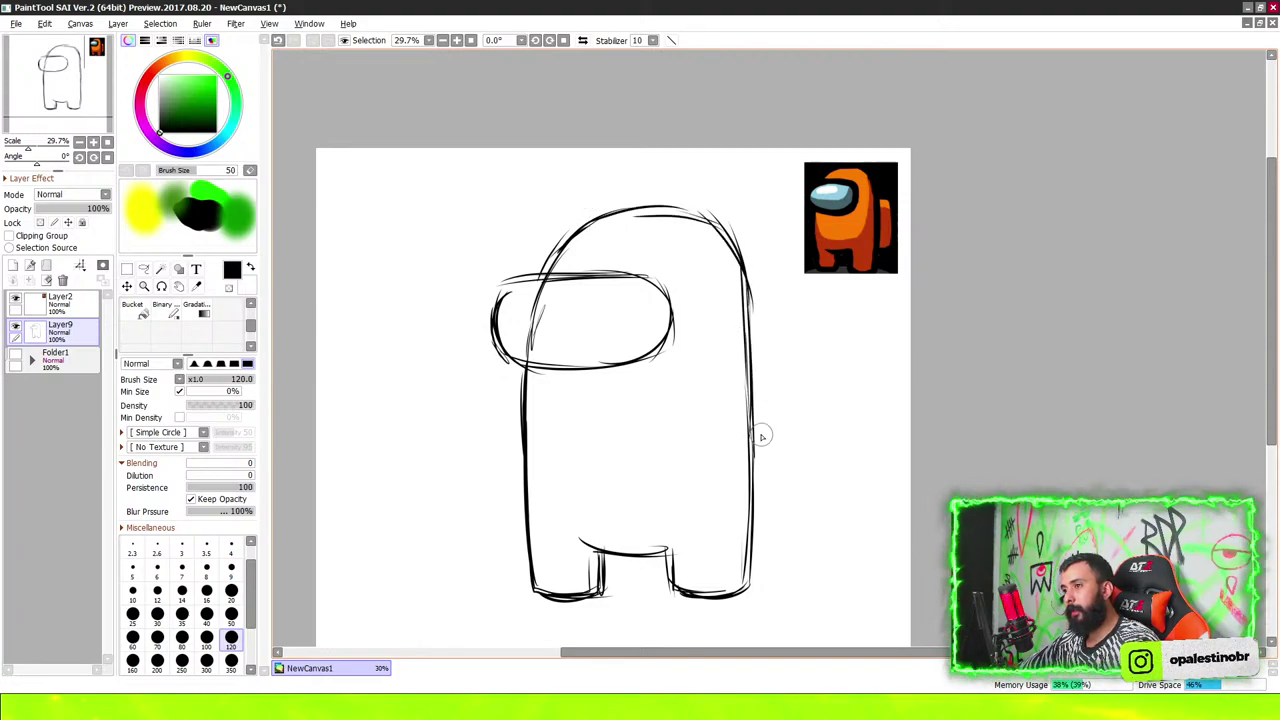
Sketch the tall backpack on the right and retrace the visor ellipse darker
scroll(779, 396, up, 1)
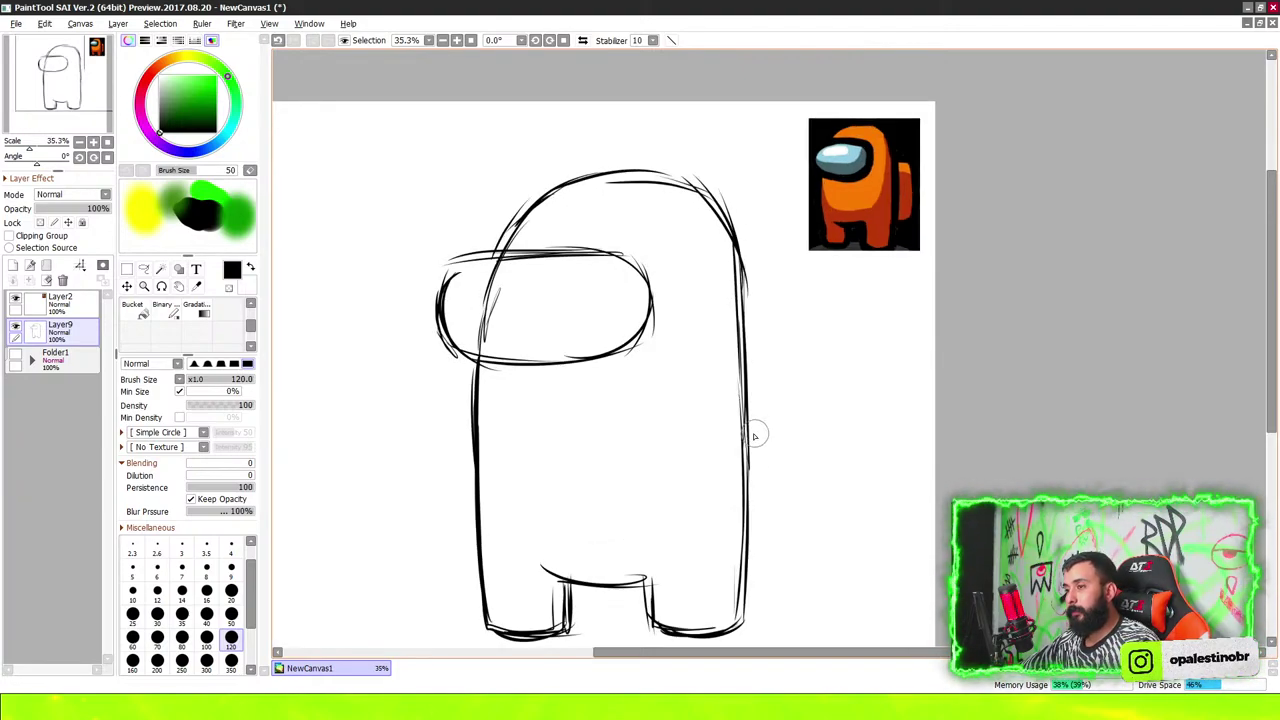
drag(792, 418, 783, 305)
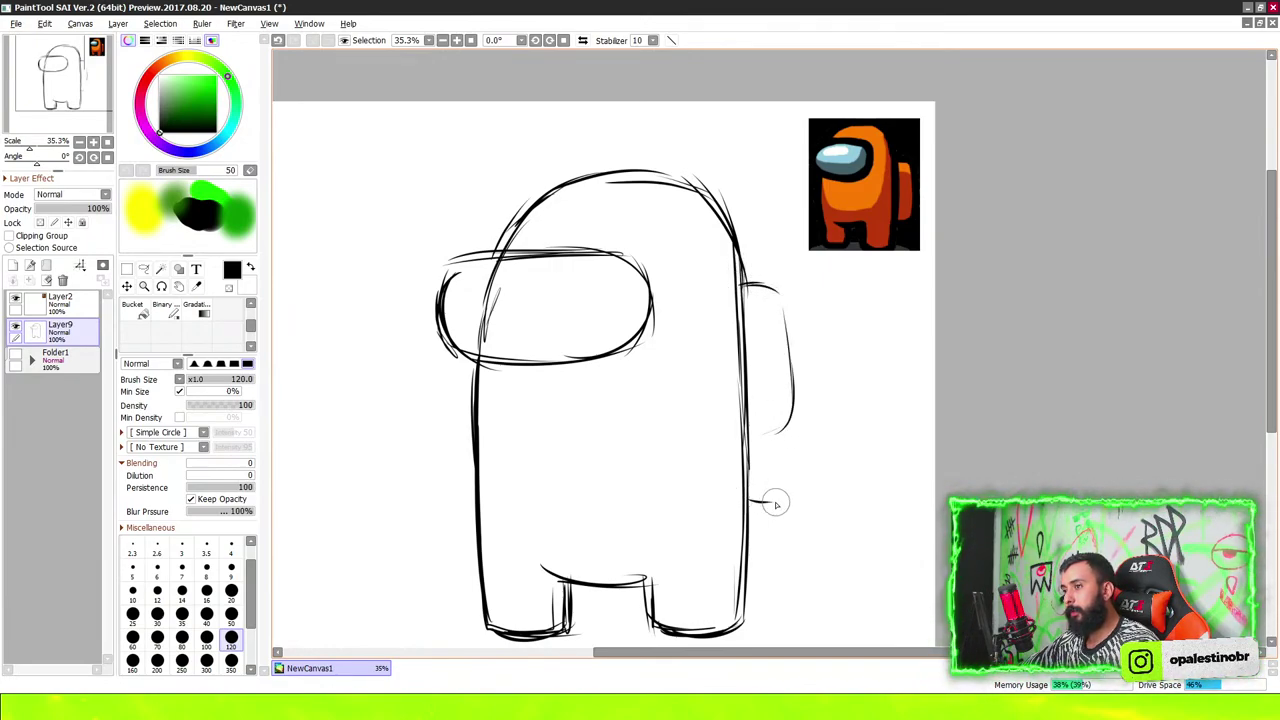
mouse_move(776, 504)
mouse_down()
mouse_move(779, 285)
mouse_move(794, 486)
mouse_move(748, 500)
mouse_move(779, 300)
mouse_up()
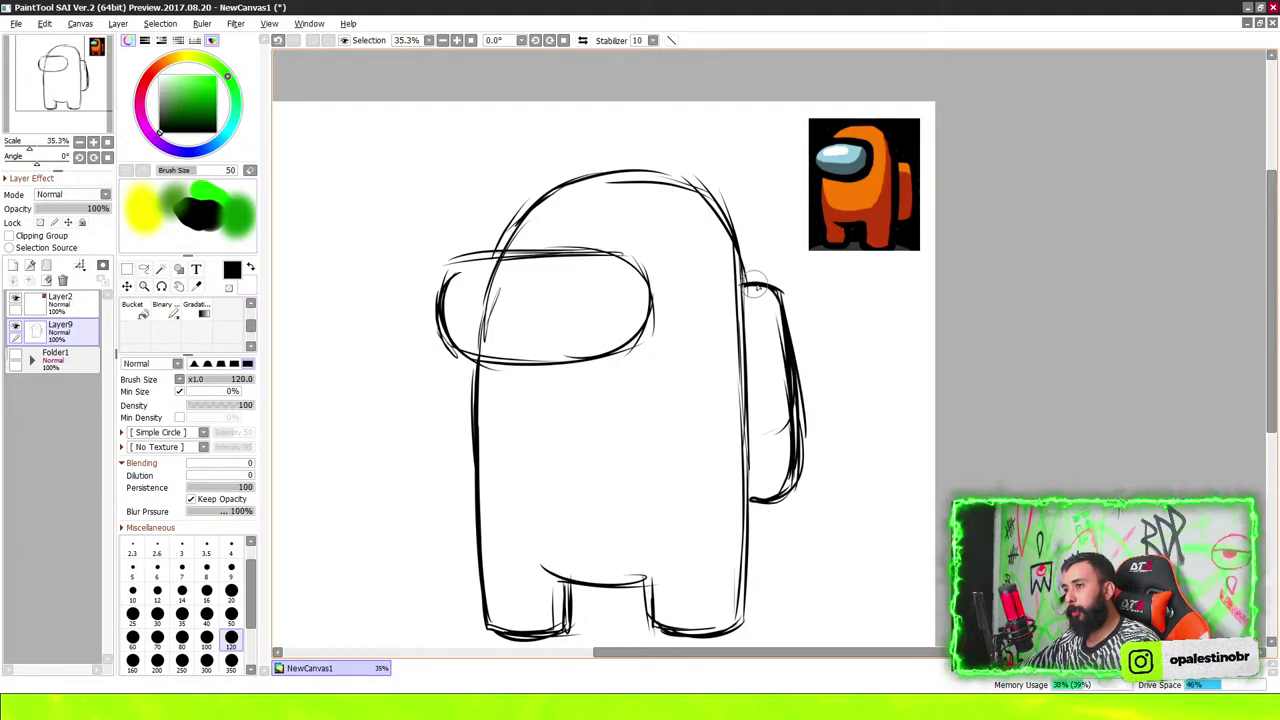
scroll(580, 206, down, 1)
scroll(434, 229, up, 2)
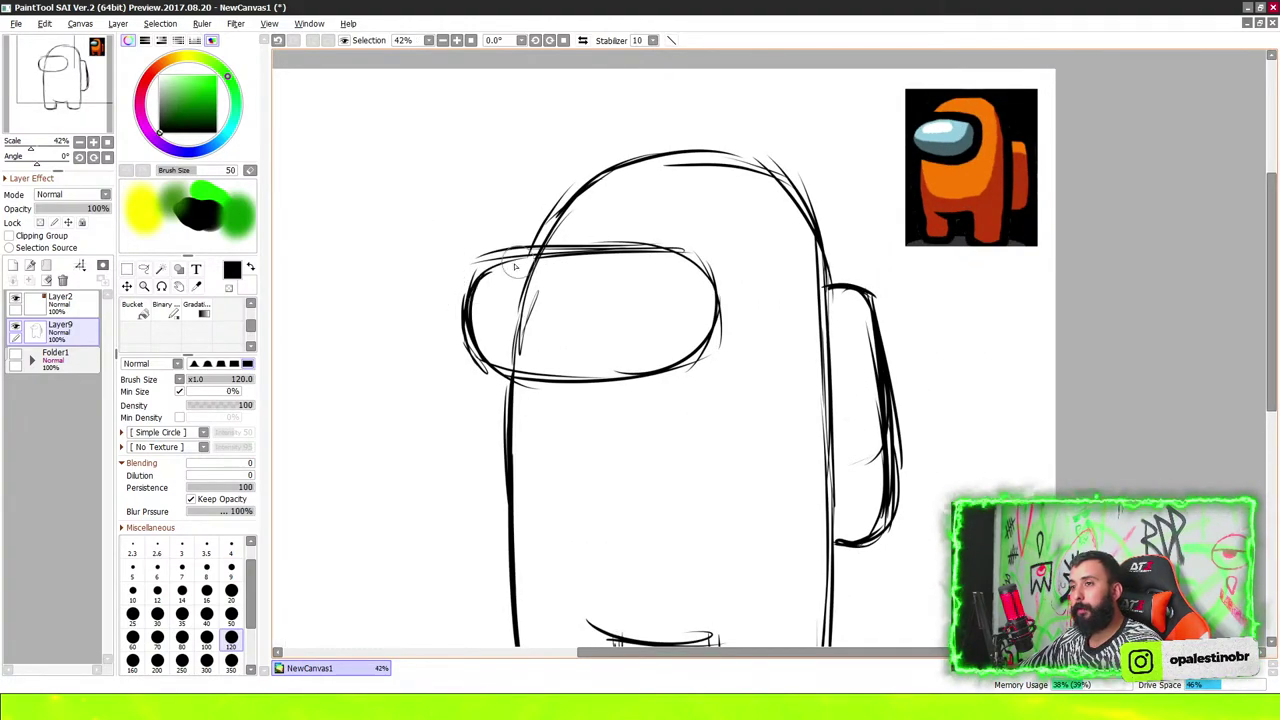
drag(545, 252, 718, 305)
drag(464, 300, 596, 385)
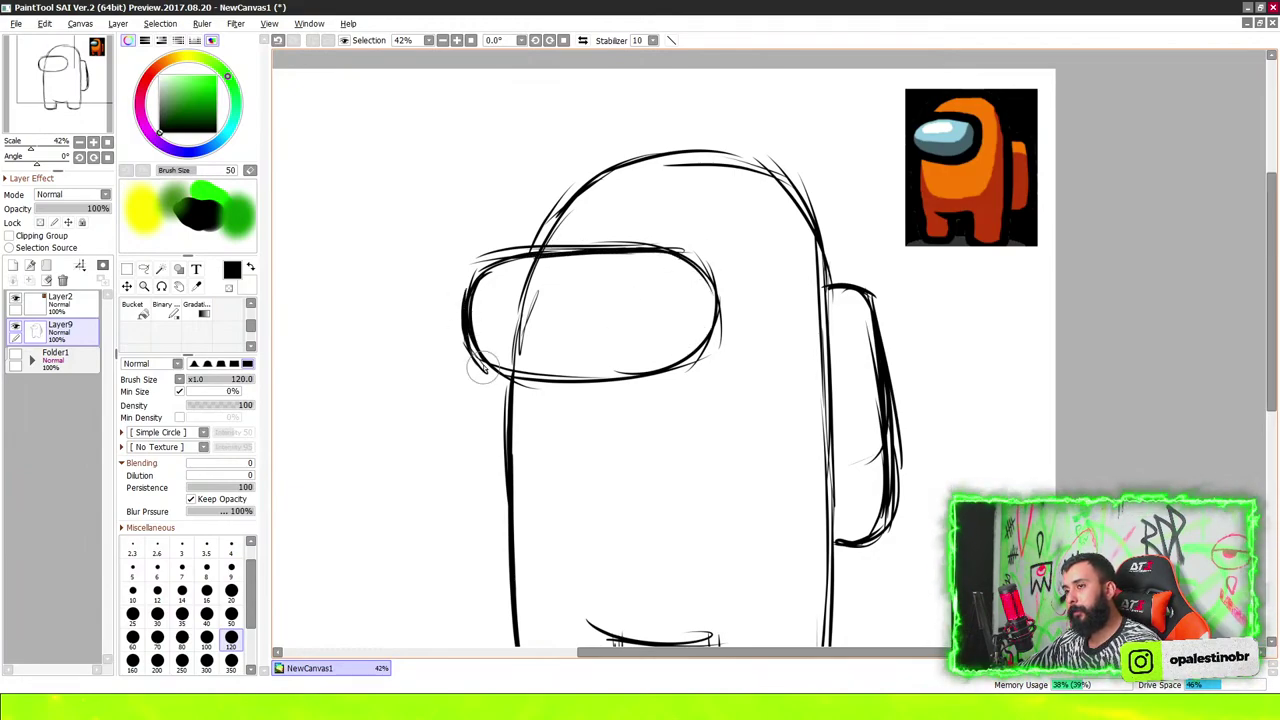
drag(510, 378, 693, 252)
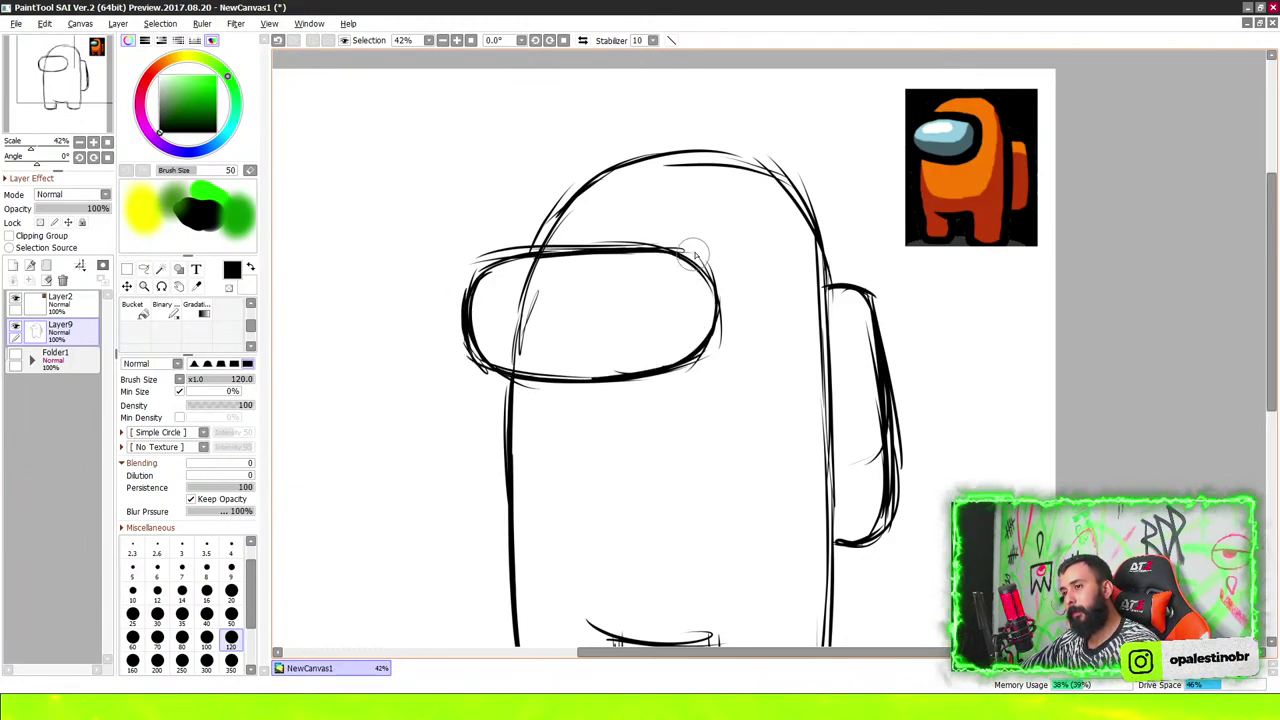
Switch to the large eraser and remove the stray stroke inside the visor
key(e)
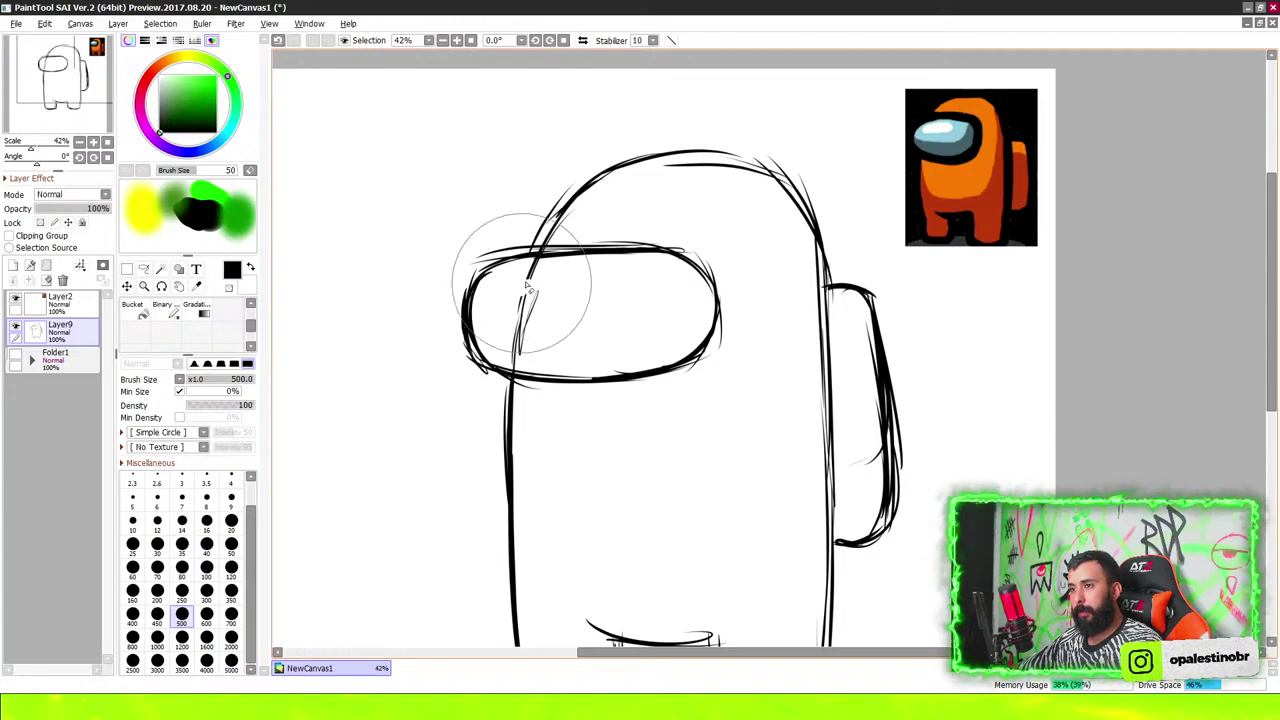
key(b)
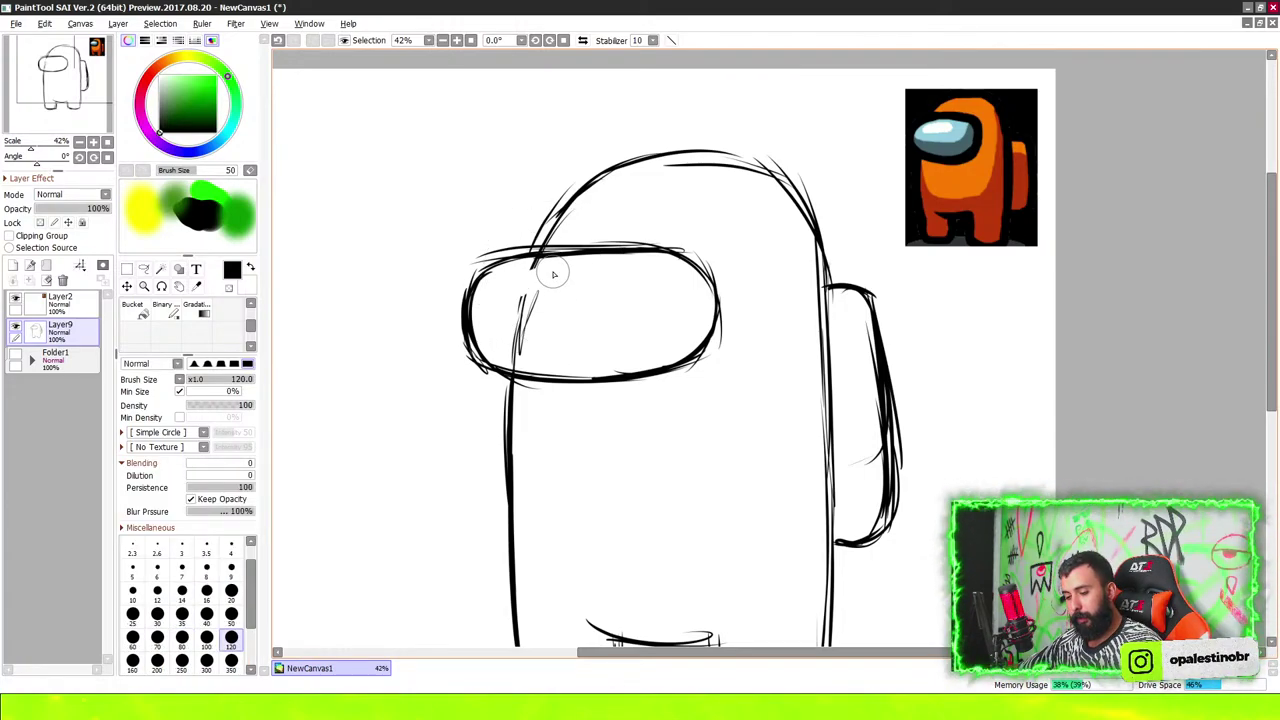
key(ctrl+t)
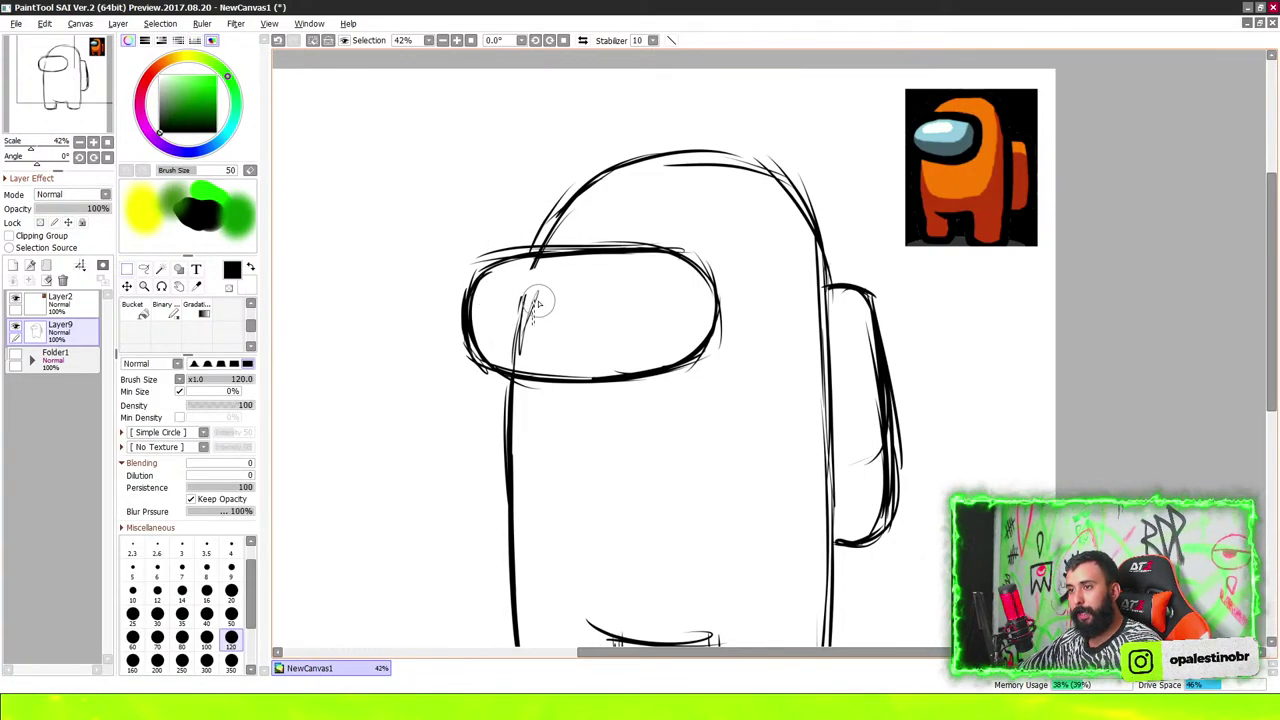
key(ctrl)
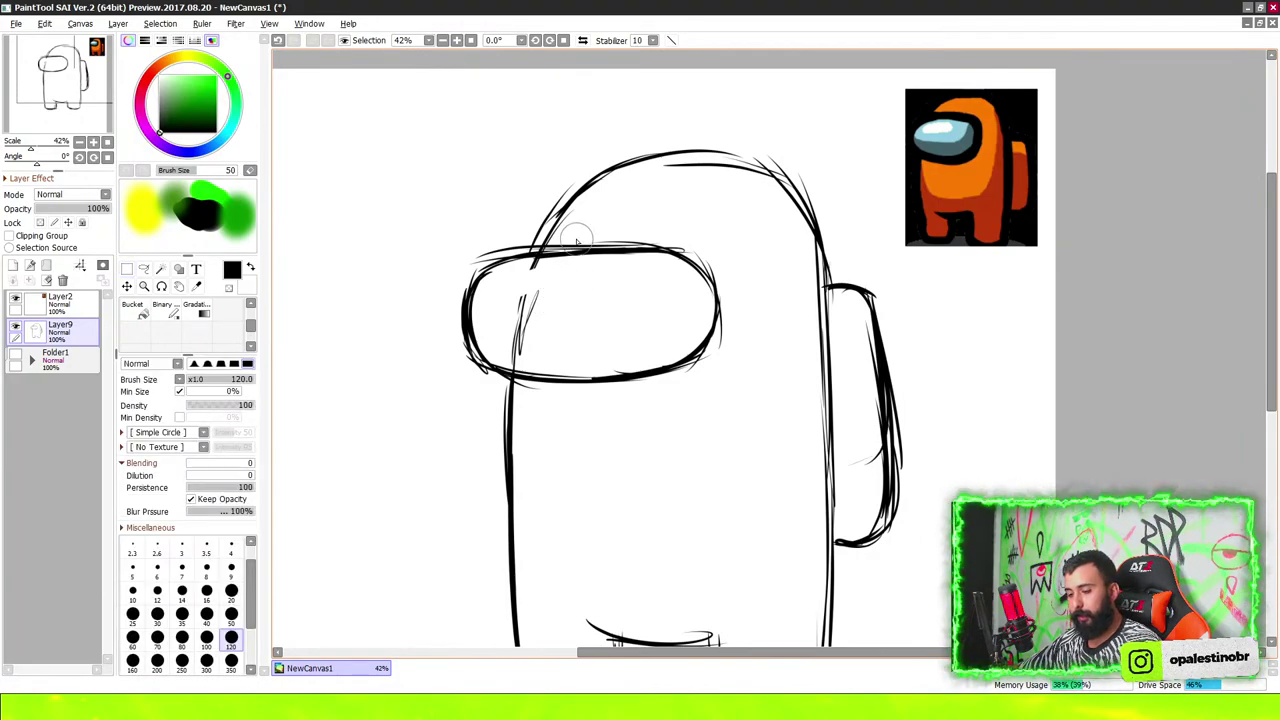
key(e)
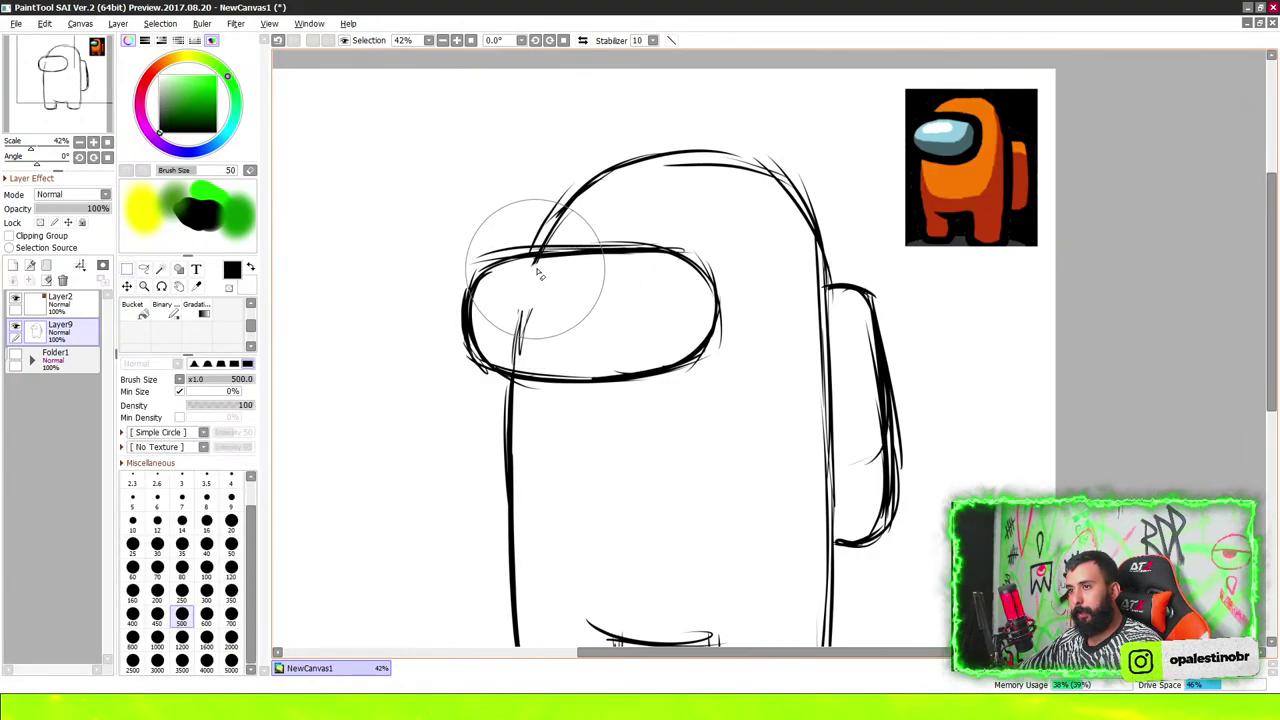
drag(520, 314, 535, 358)
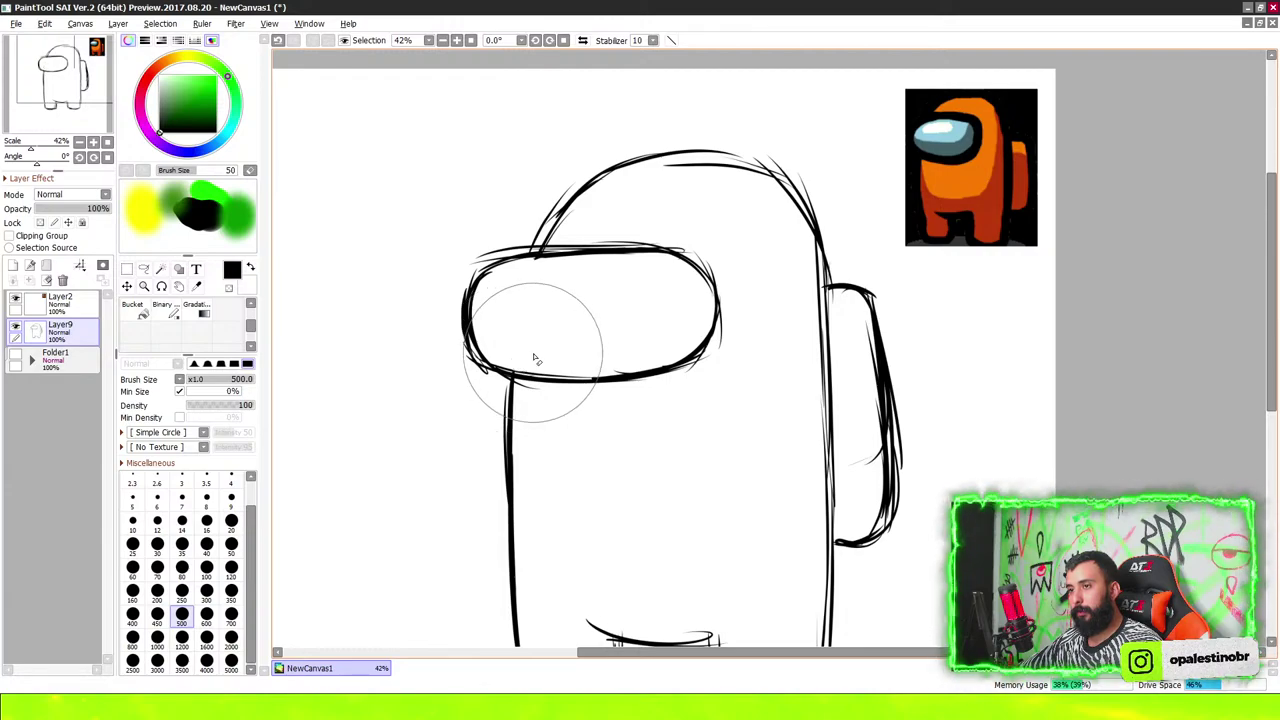
click(27, 25)
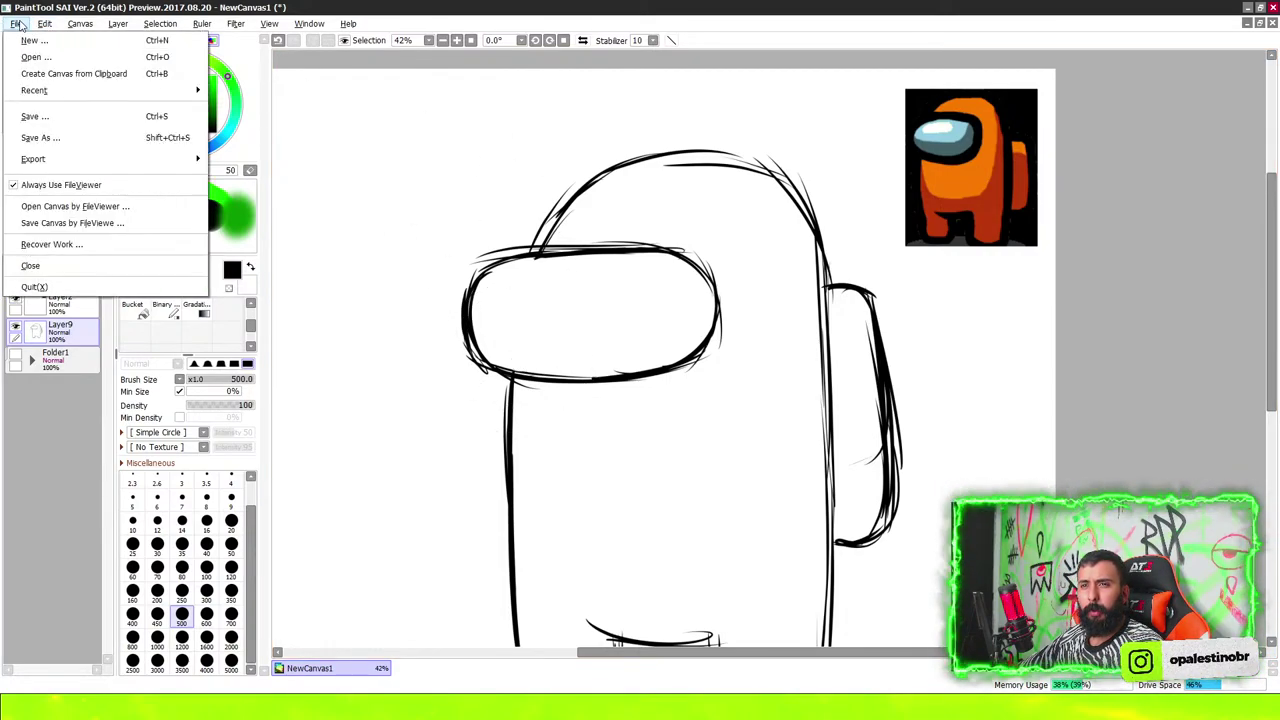
mouse_move(44, 23)
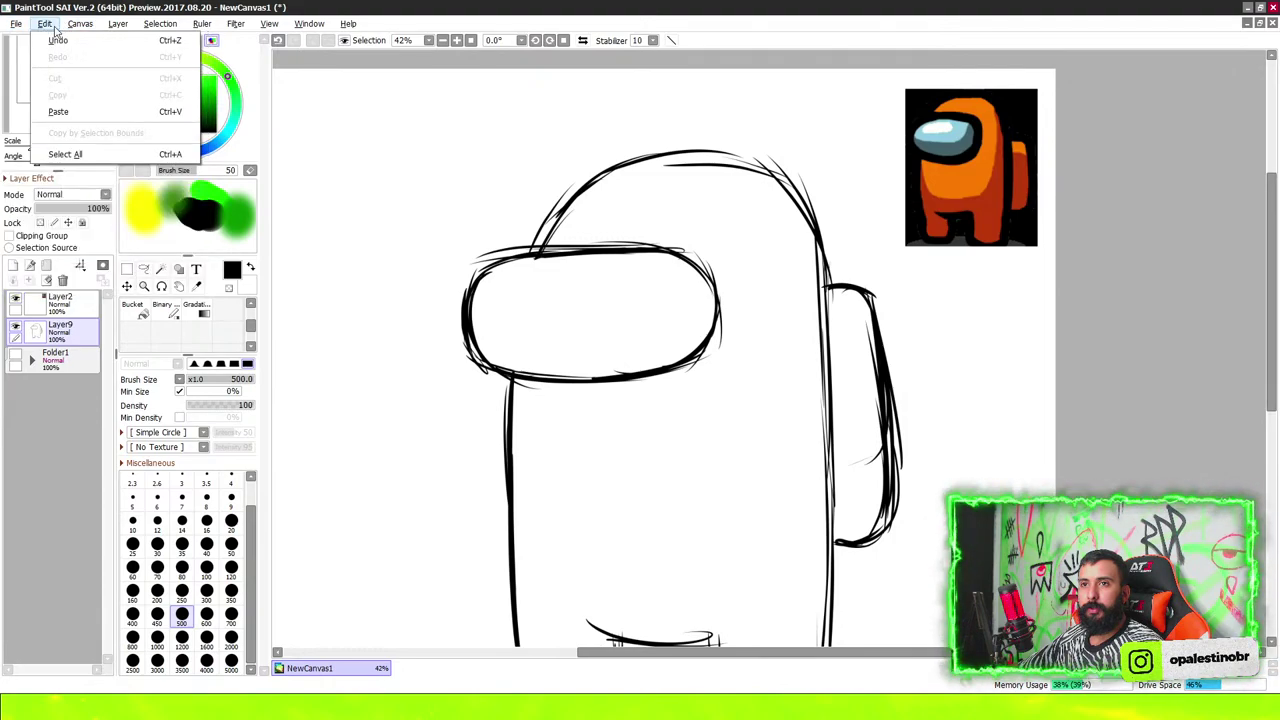
Open Shortcut Key Assignments and browse the tool command groups
click(378, 40)
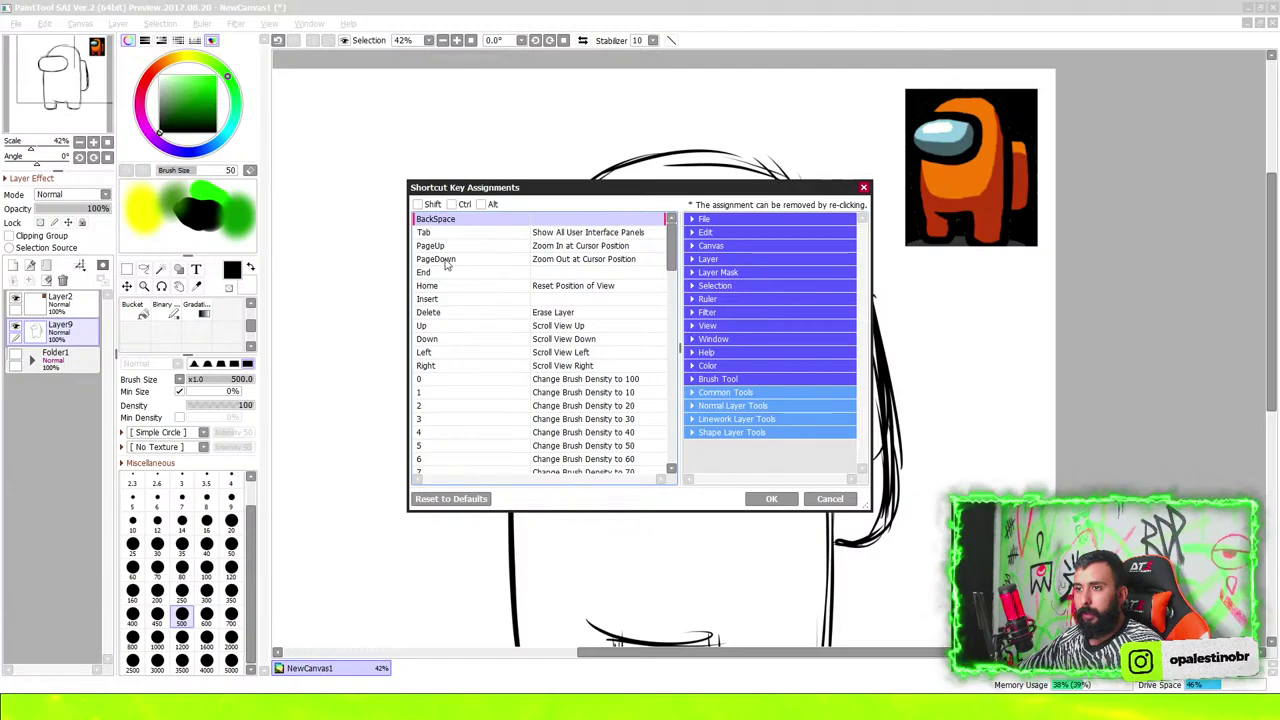
scroll(449, 301, down, 1)
scroll(449, 335, down, 1)
scroll(450, 341, down, 1)
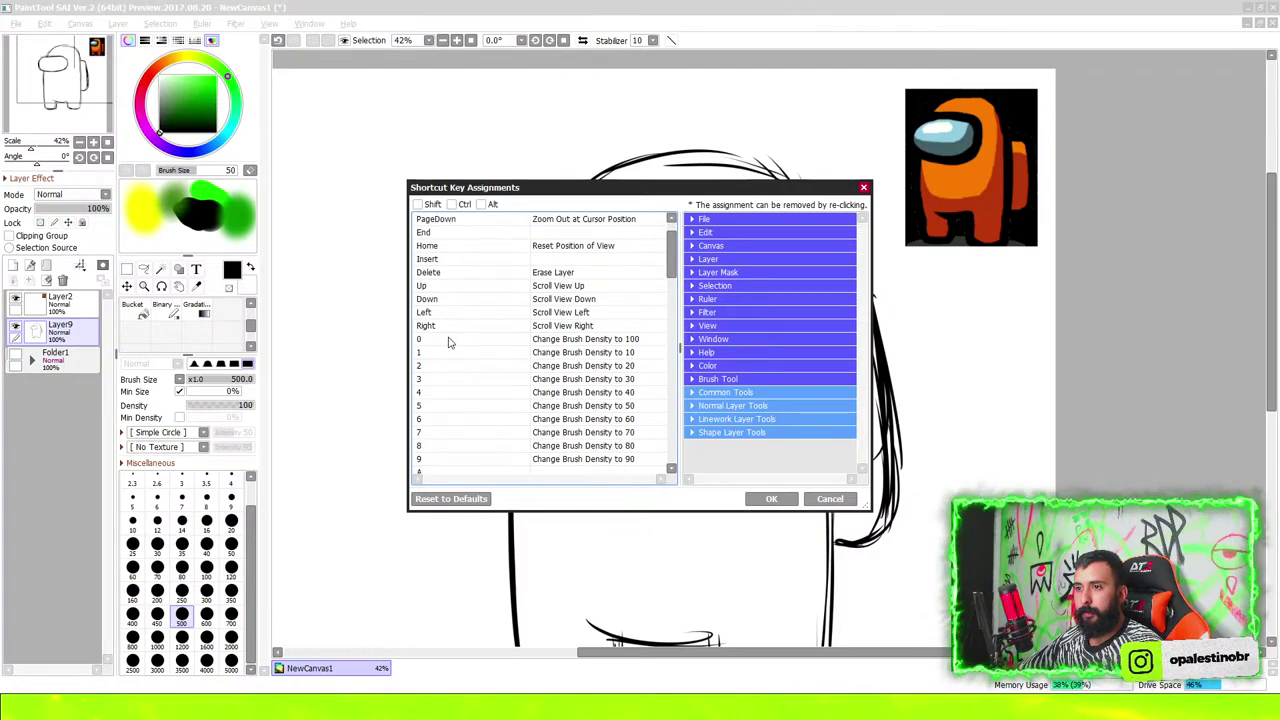
scroll(480, 345, down, 1)
scroll(509, 357, down, 6)
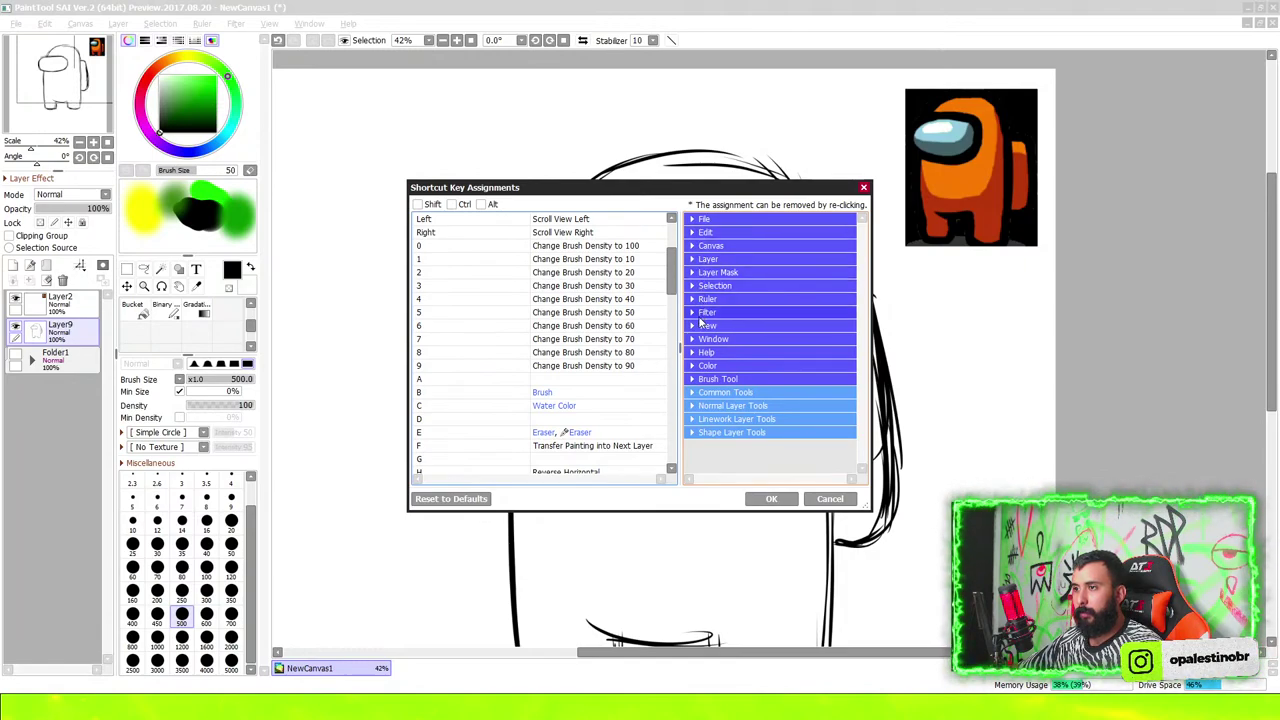
click(692, 380)
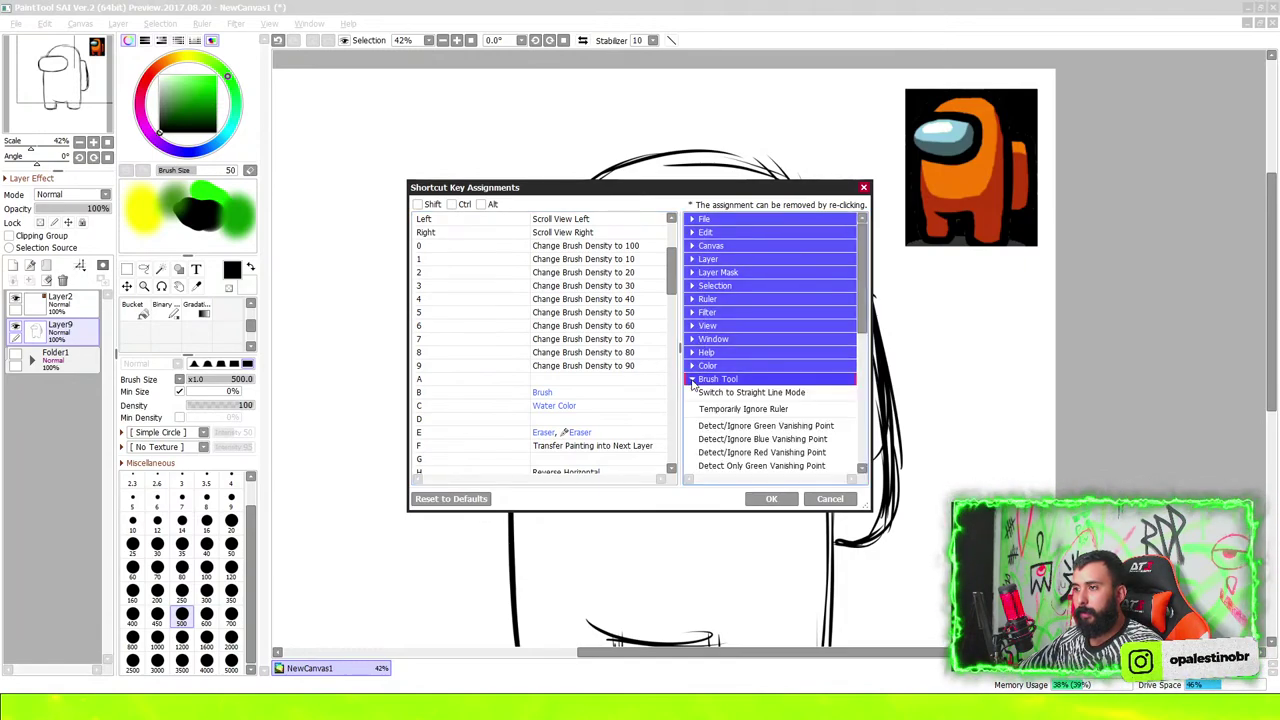
click(692, 382)
Remove the extra Normal Layer eraser from the E shortcut, leaving one Eraser
scroll(600, 370, down, 2)
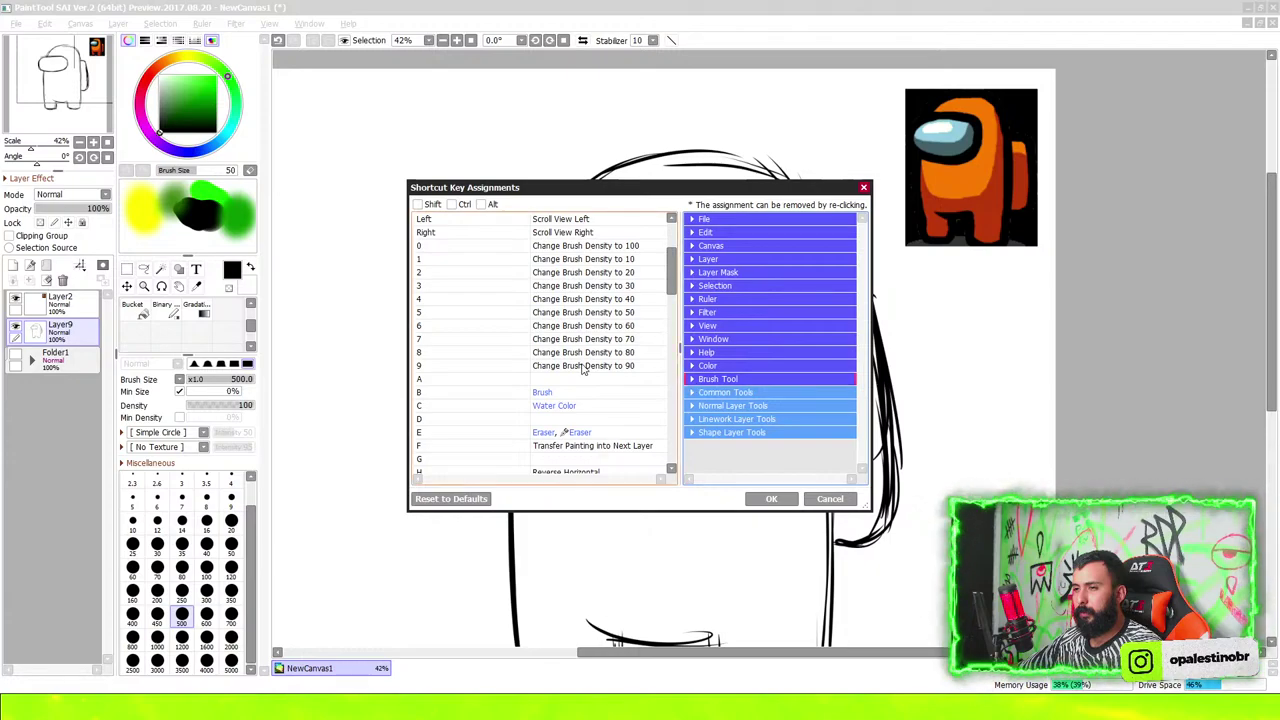
scroll(500, 360, down, 2)
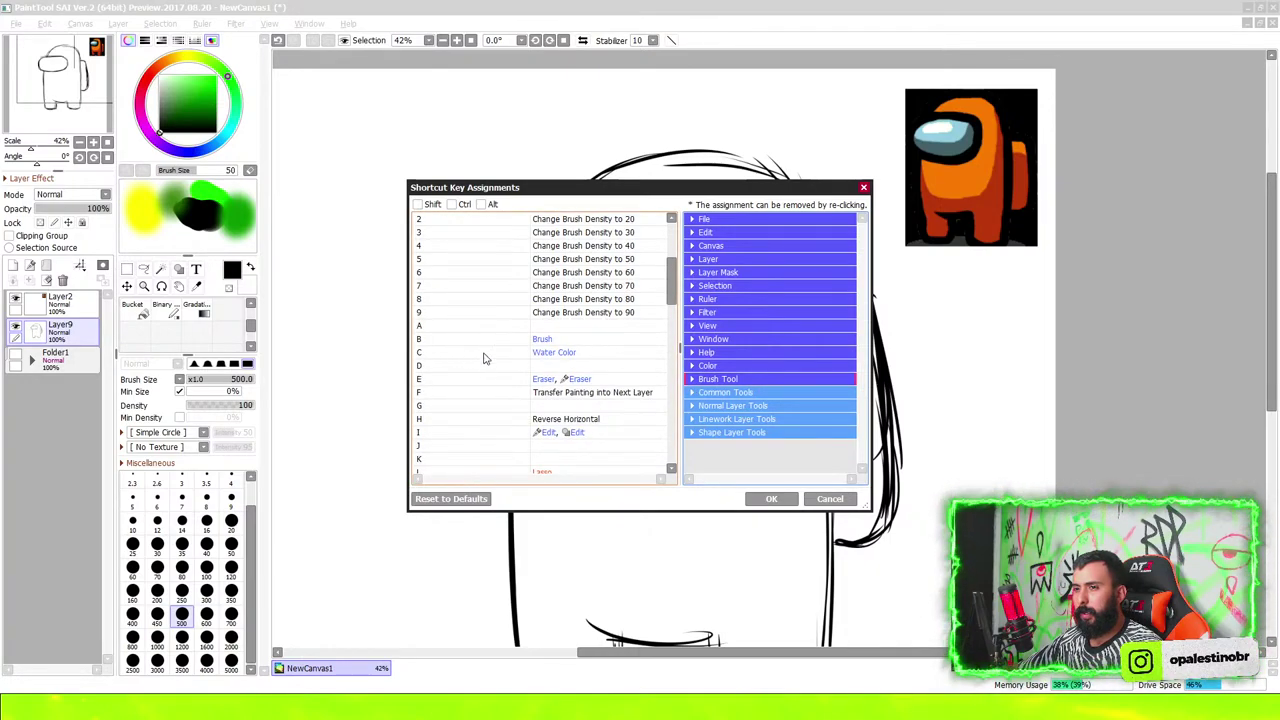
click(572, 384)
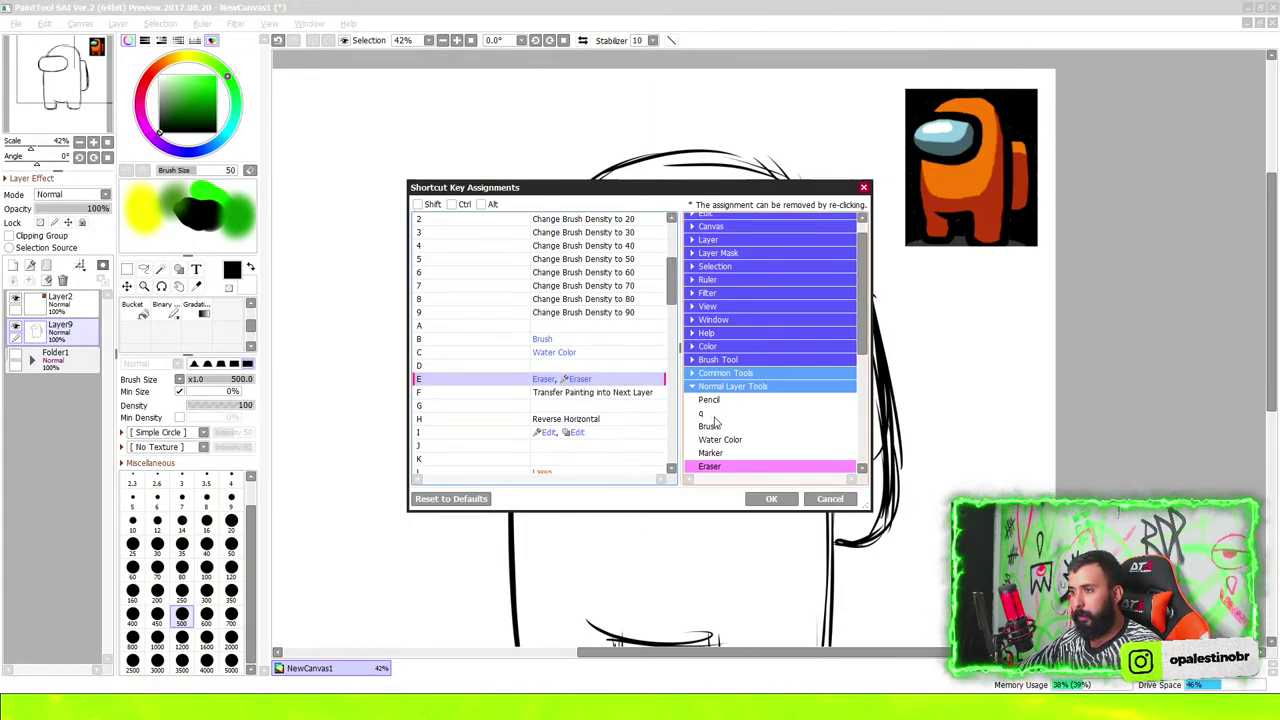
scroll(719, 429, down, 1)
click(710, 444)
click(560, 382)
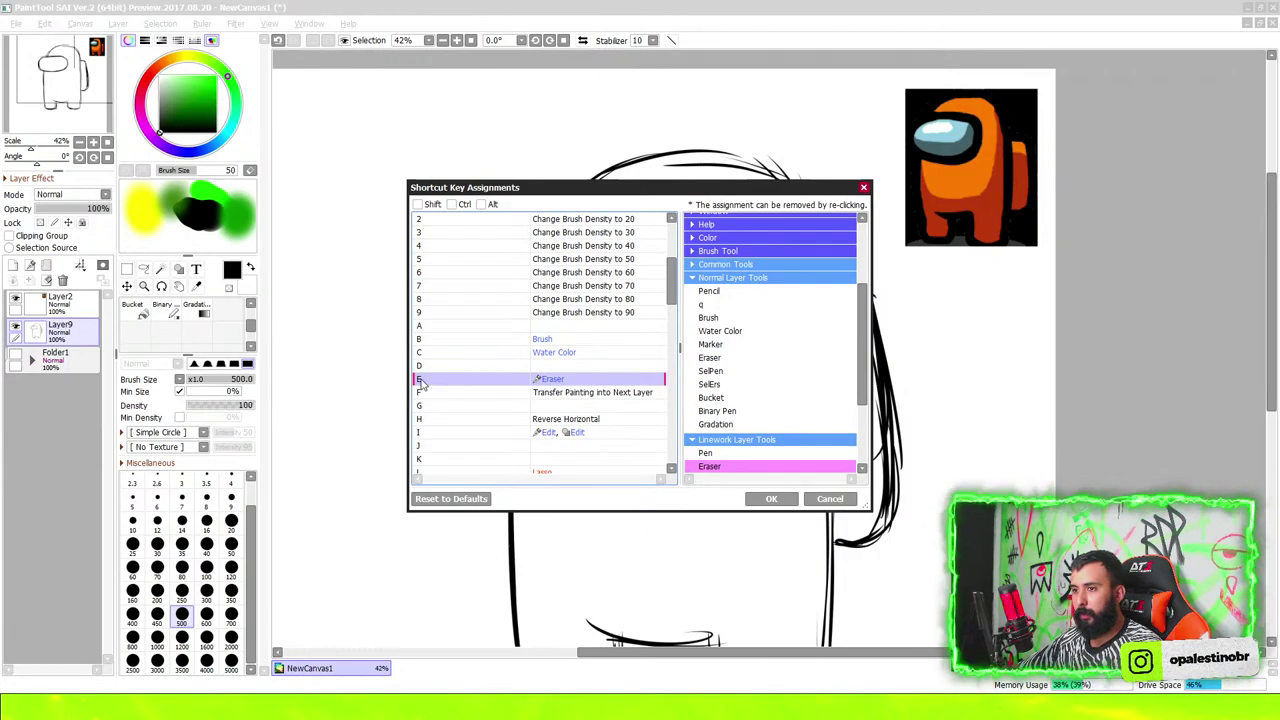
Confirm the shortcut change, undo the last action, and add a new layer for clean lines
click(830, 500)
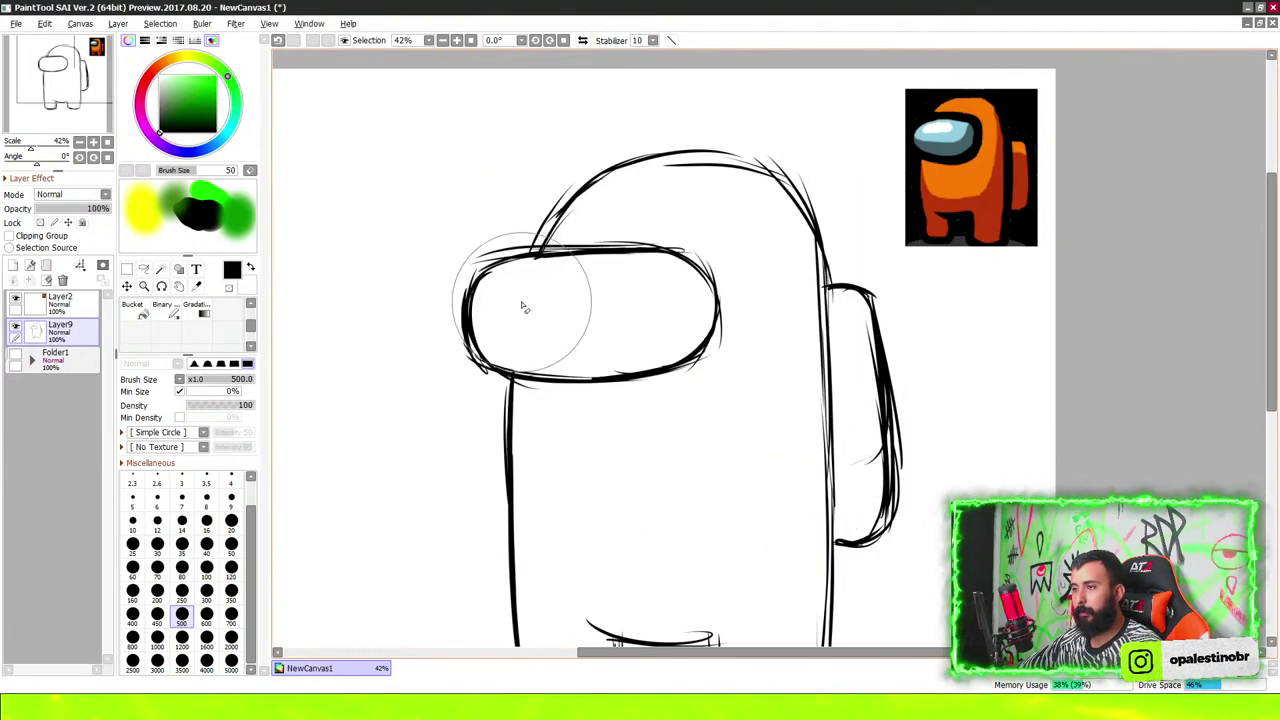
key(ctrl+z)
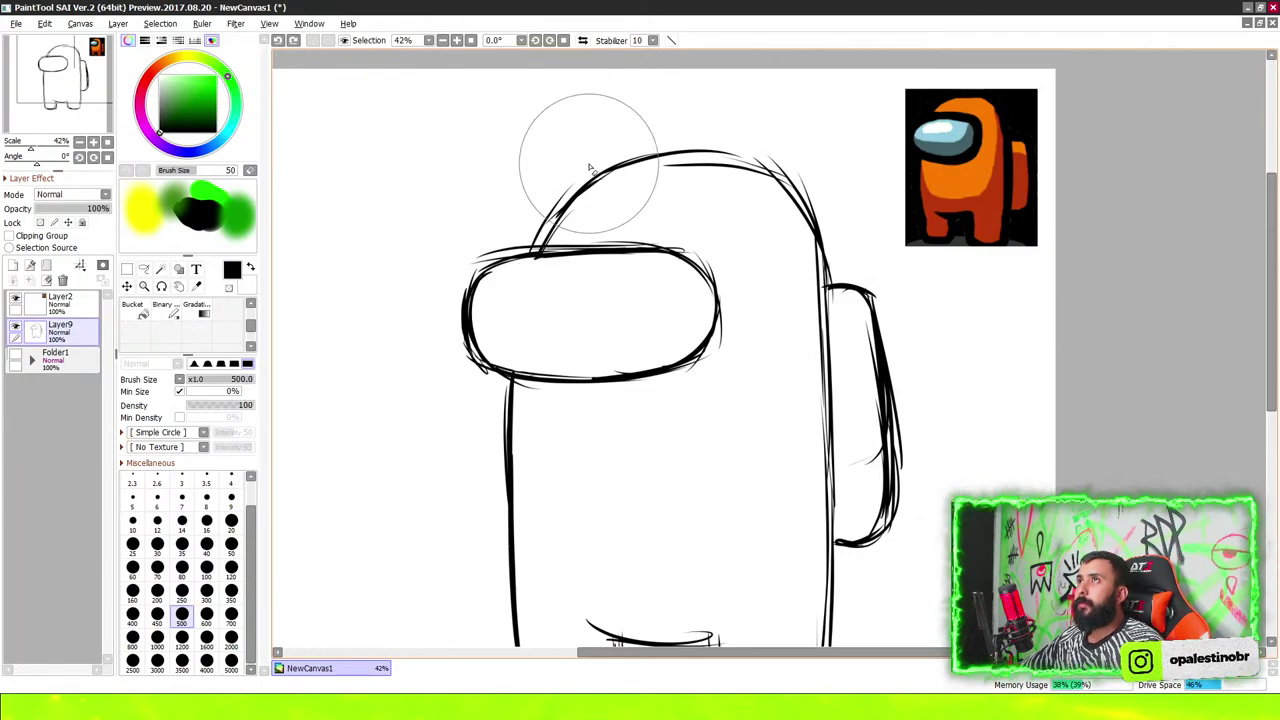
scroll(664, 190, down, 2)
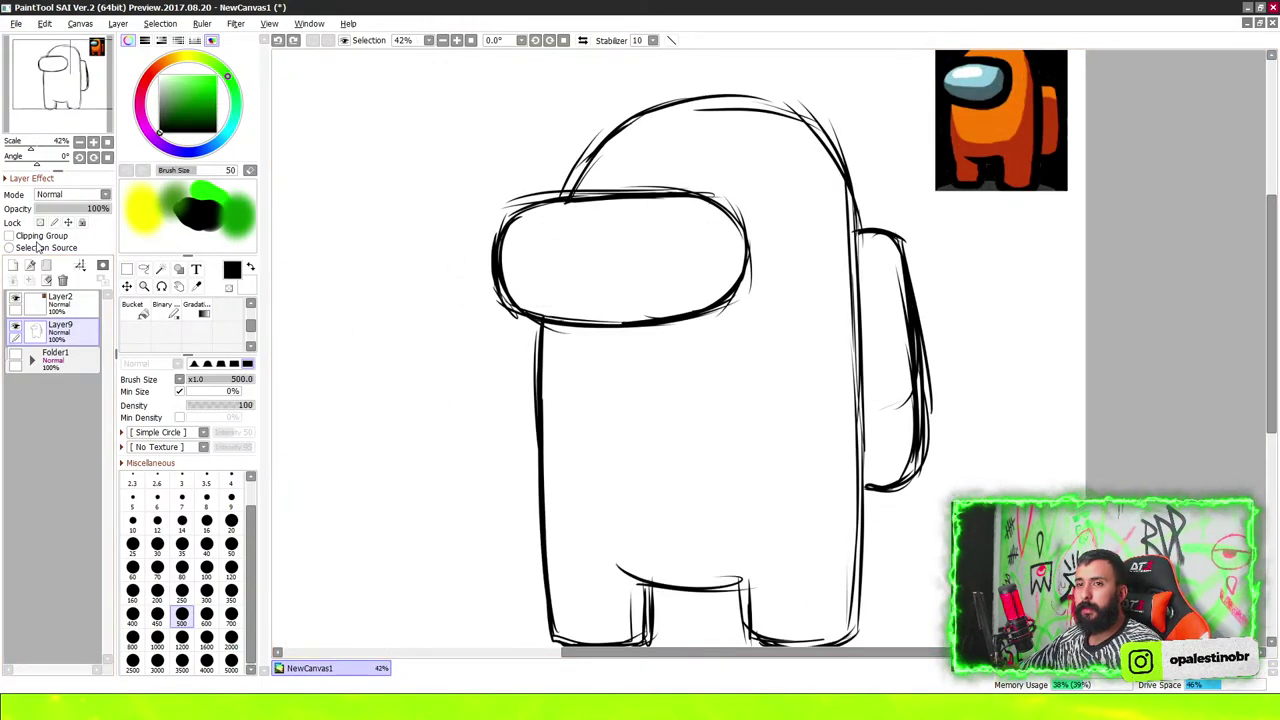
click(14, 265)
scroll(486, 243, down, 1)
scroll(643, 214, up, 1)
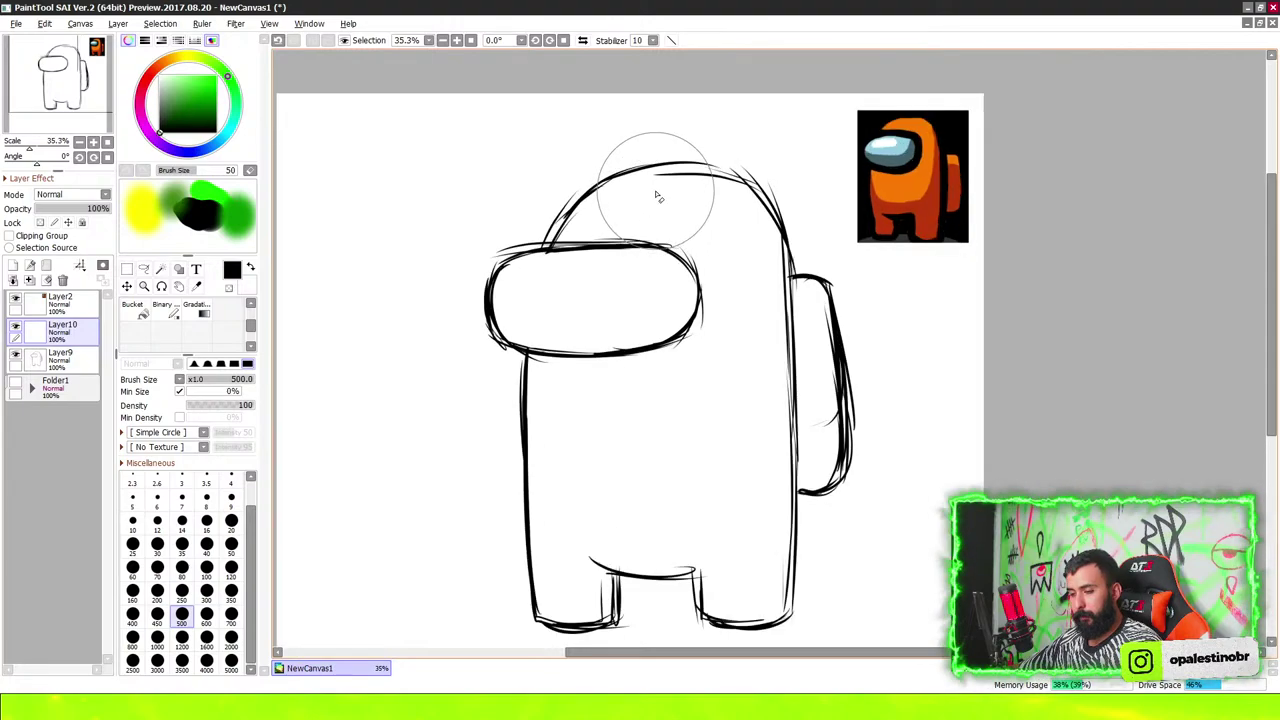
scroll(657, 200, up, 1)
With the brush, sketch extra strokes along the head's top-right curve
key(b)
drag(482, 295, 757, 203)
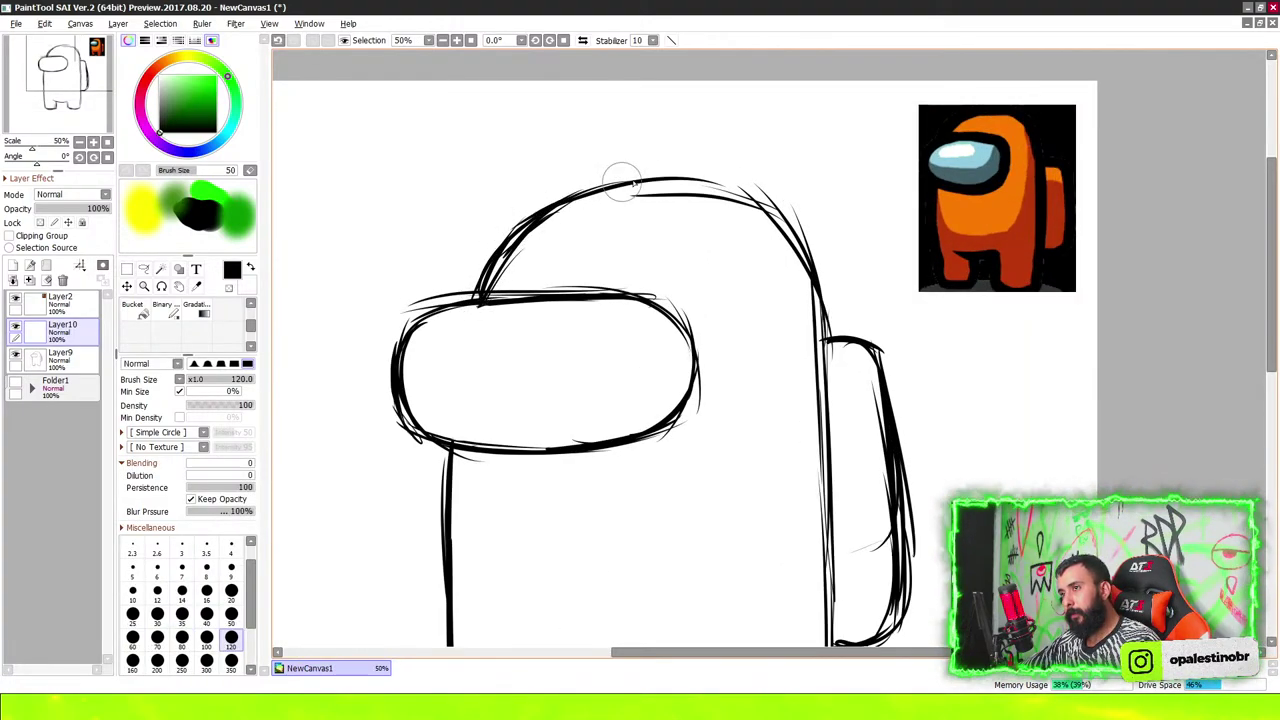
drag(660, 185, 772, 238)
drag(720, 200, 815, 285)
drag(690, 185, 825, 345)
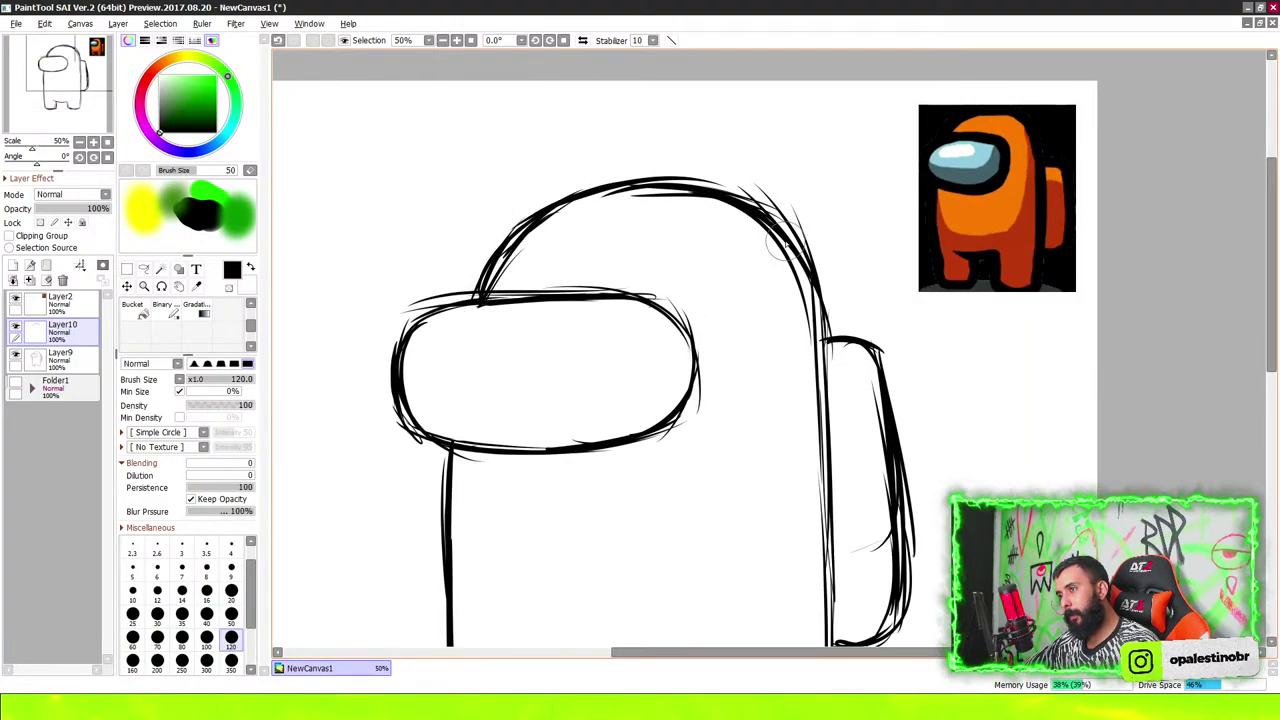
drag(770, 220, 830, 413)
scroll(831, 413, down, 5)
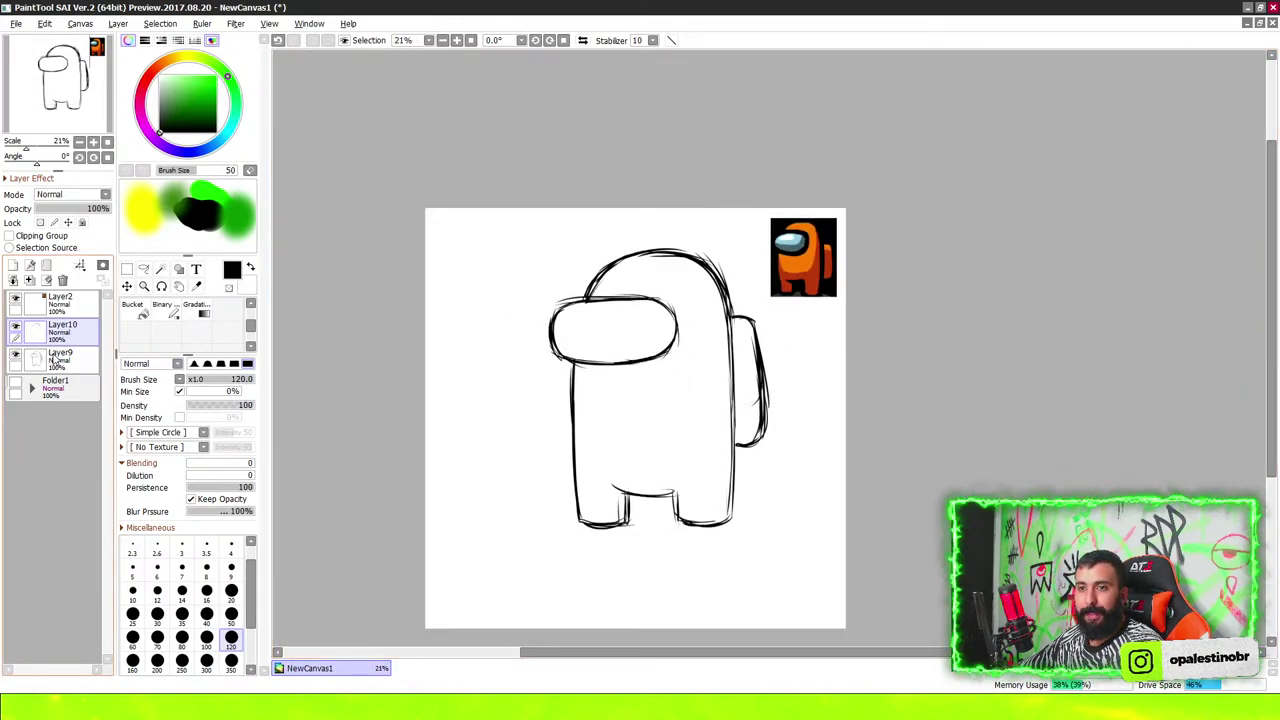
Add a new layer for the duck and draw its open lower beak with a tongue curve
click(12, 265)
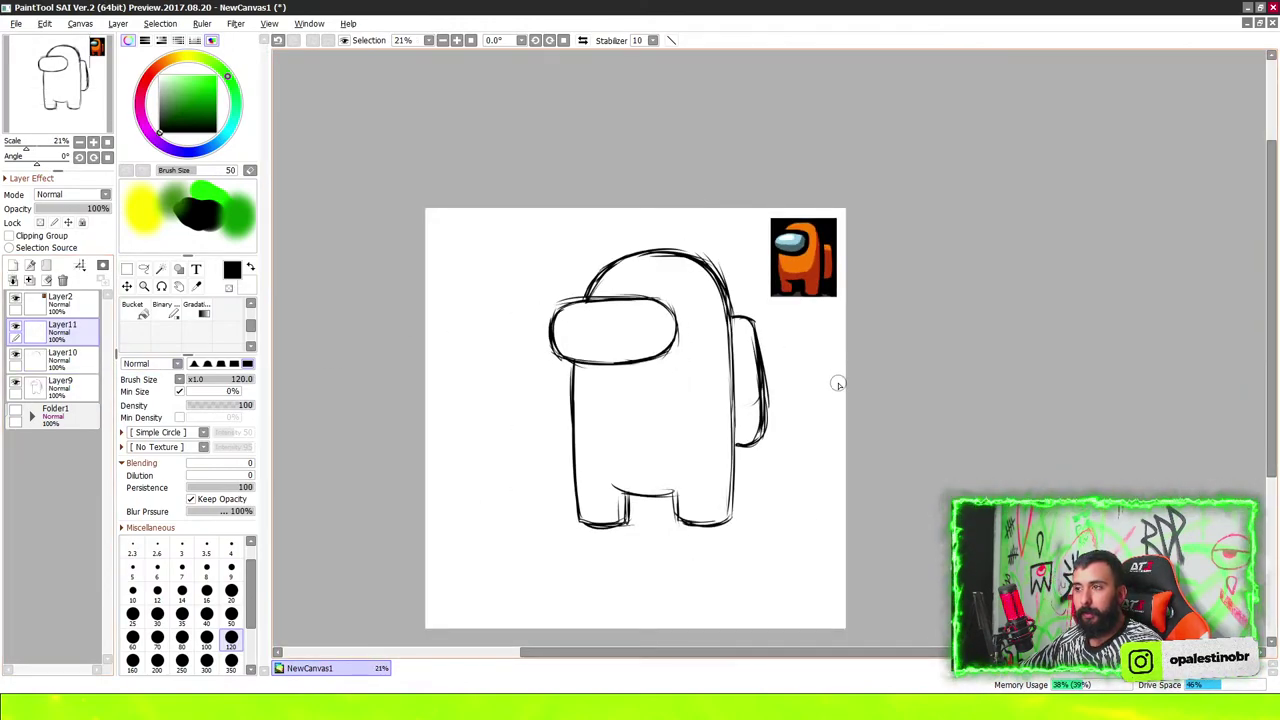
scroll(837, 379, up, 3)
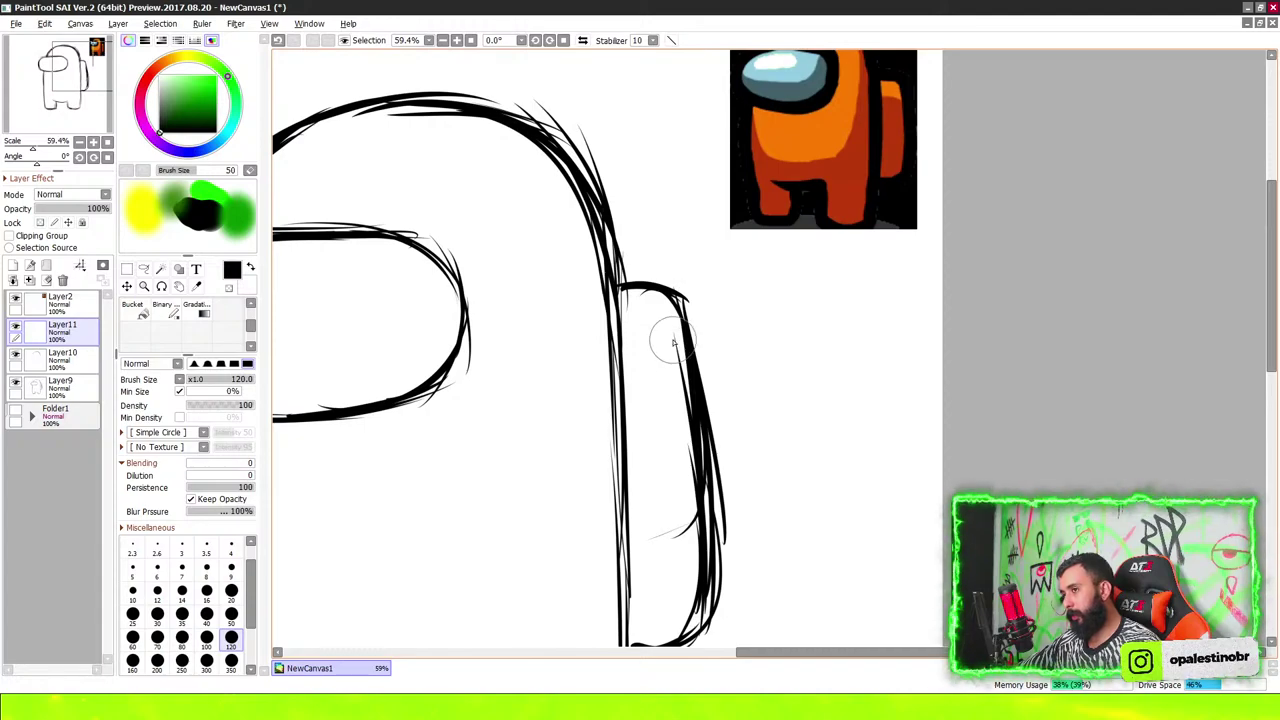
scroll(672, 348, down, 1)
scroll(680, 360, down, 1)
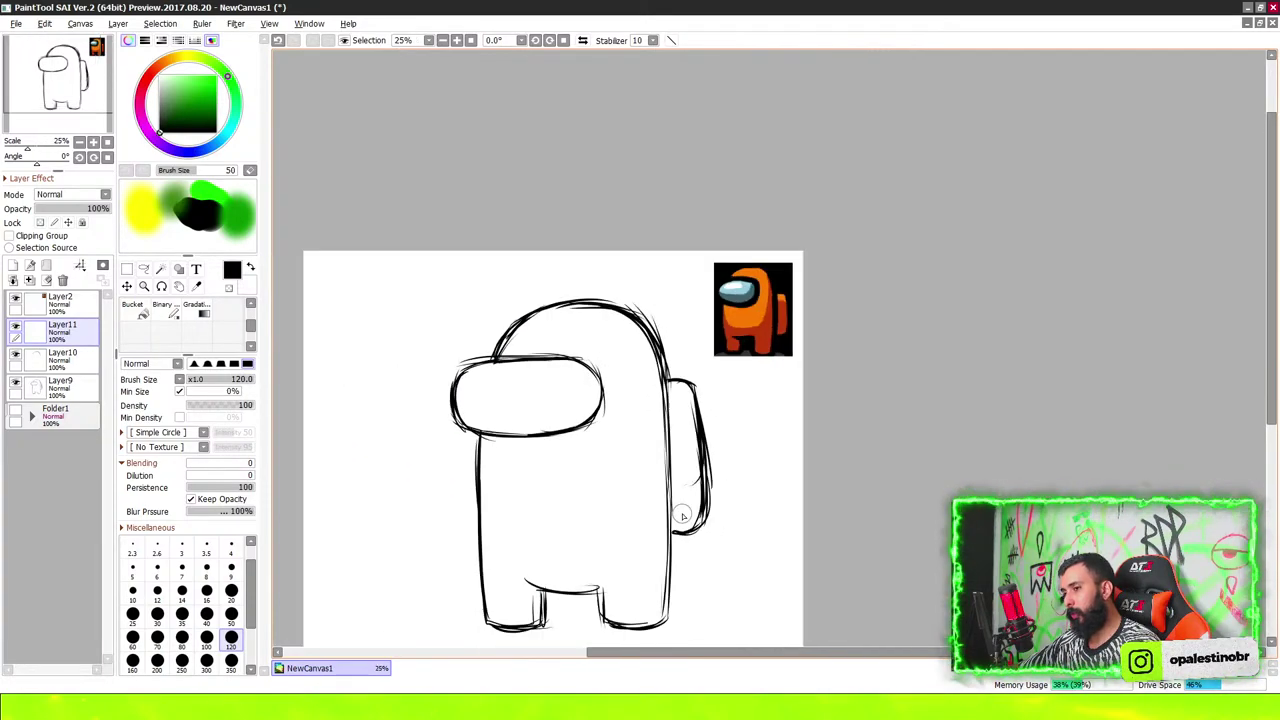
scroll(690, 380, up, 2)
scroll(706, 399, down, 1)
scroll(706, 400, up, 1)
scroll(690, 415, up, 1)
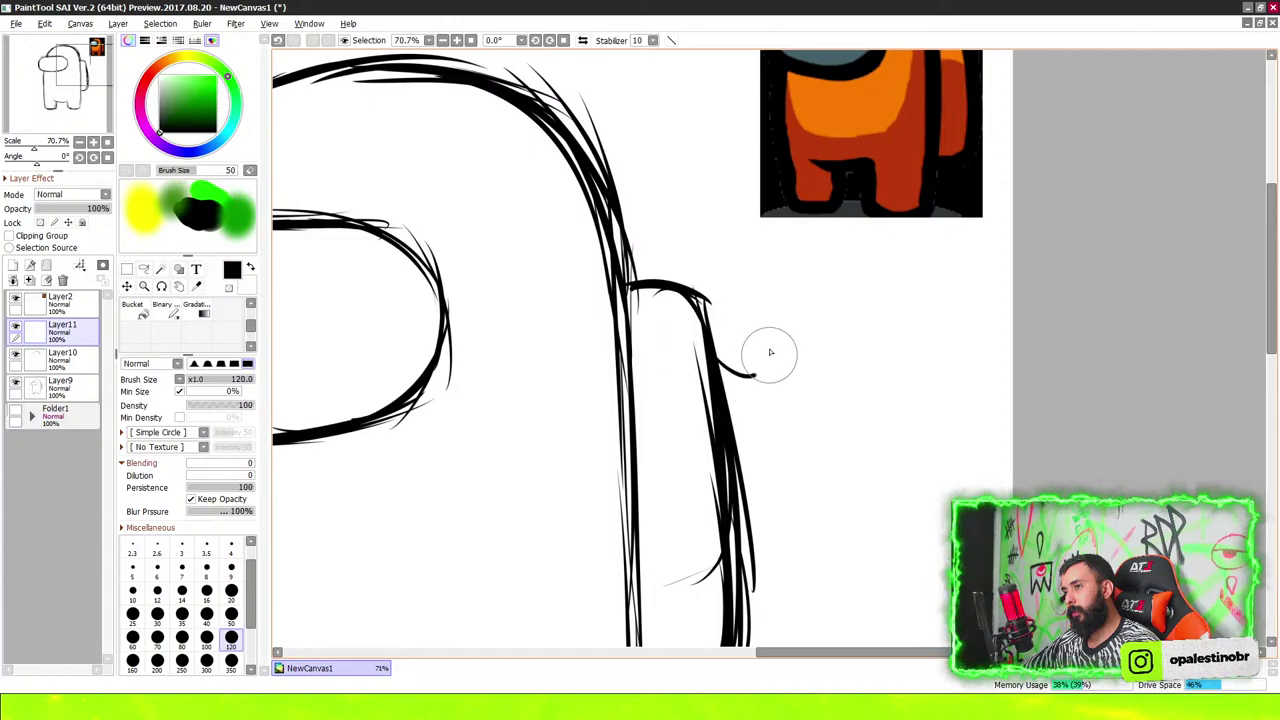
scroll(719, 369, up, 2)
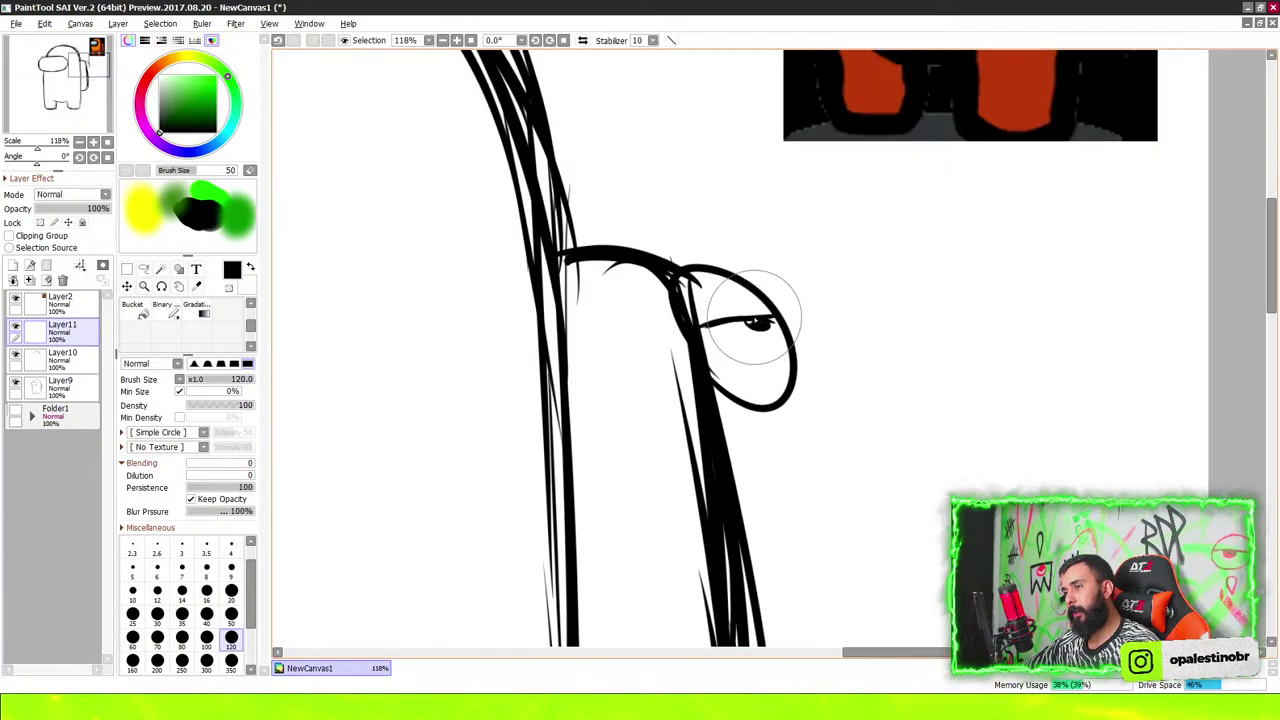
scroll(733, 397, up, 3)
drag(724, 453, 823, 535)
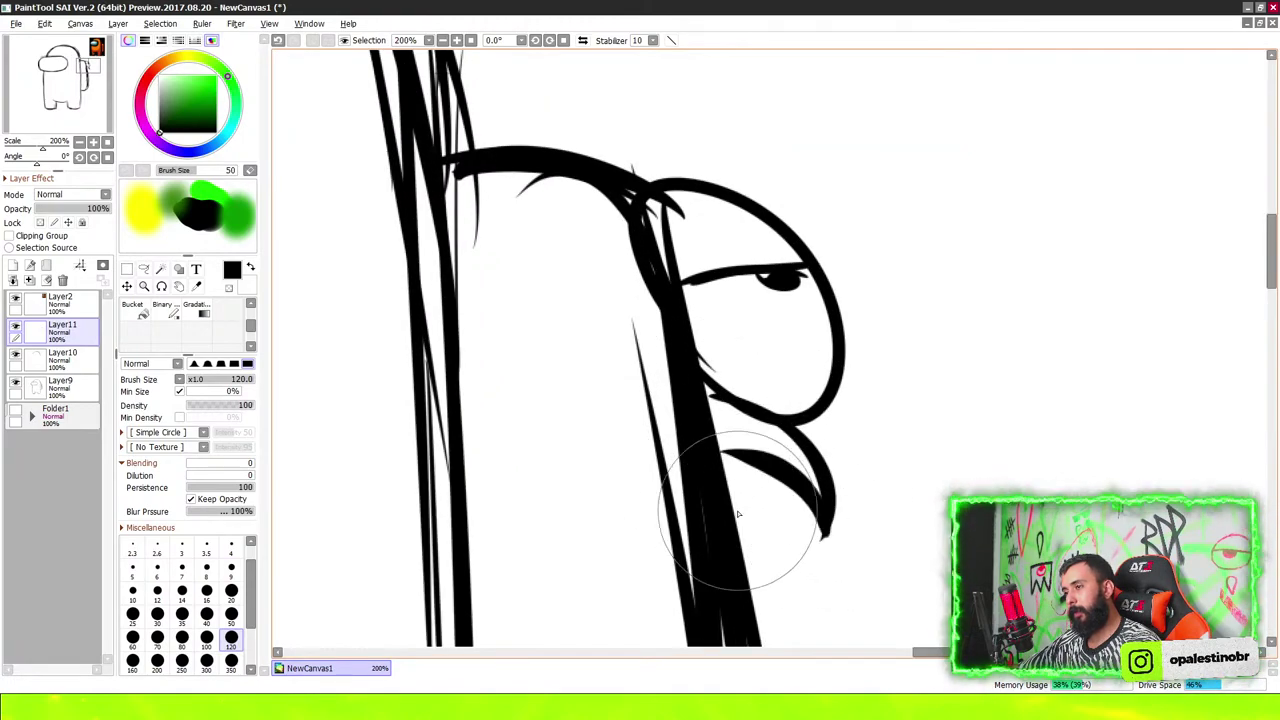
drag(757, 463, 737, 515)
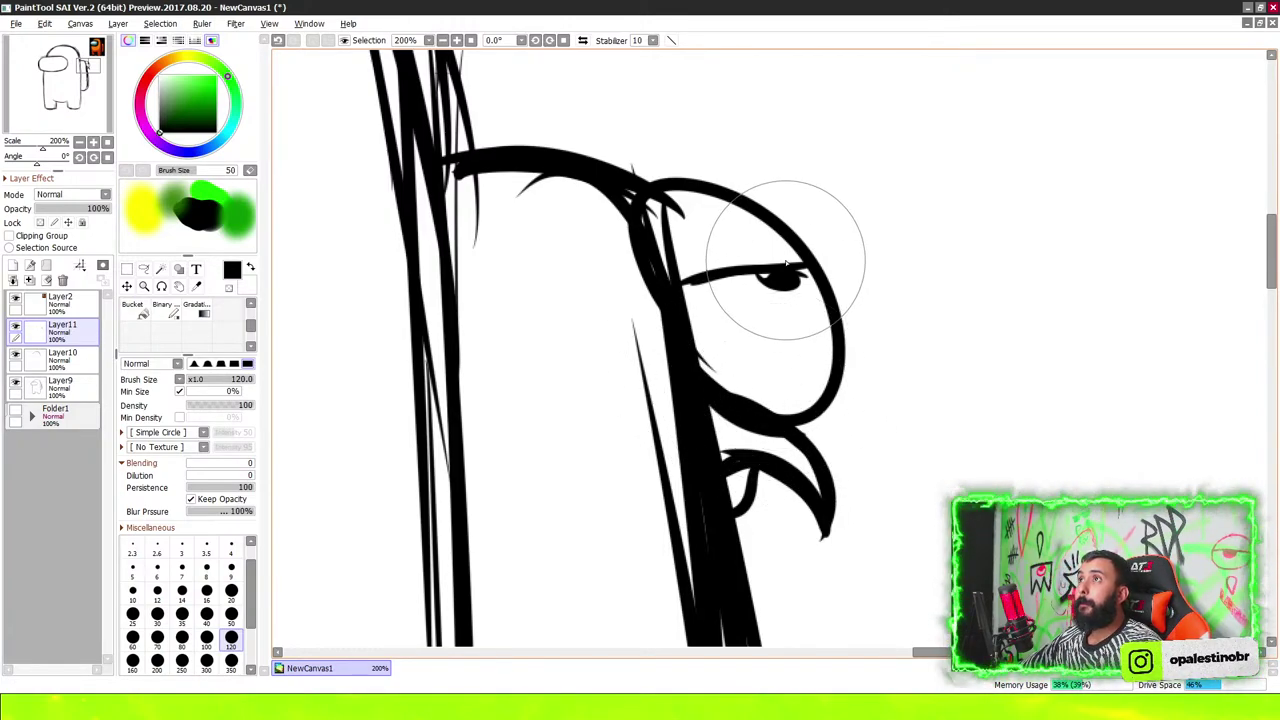
Draw a thin strap with a narrow loop hanging down the backpack, undoing one stray stroke
scroll(786, 263, down, 2)
scroll(770, 263, down, 1)
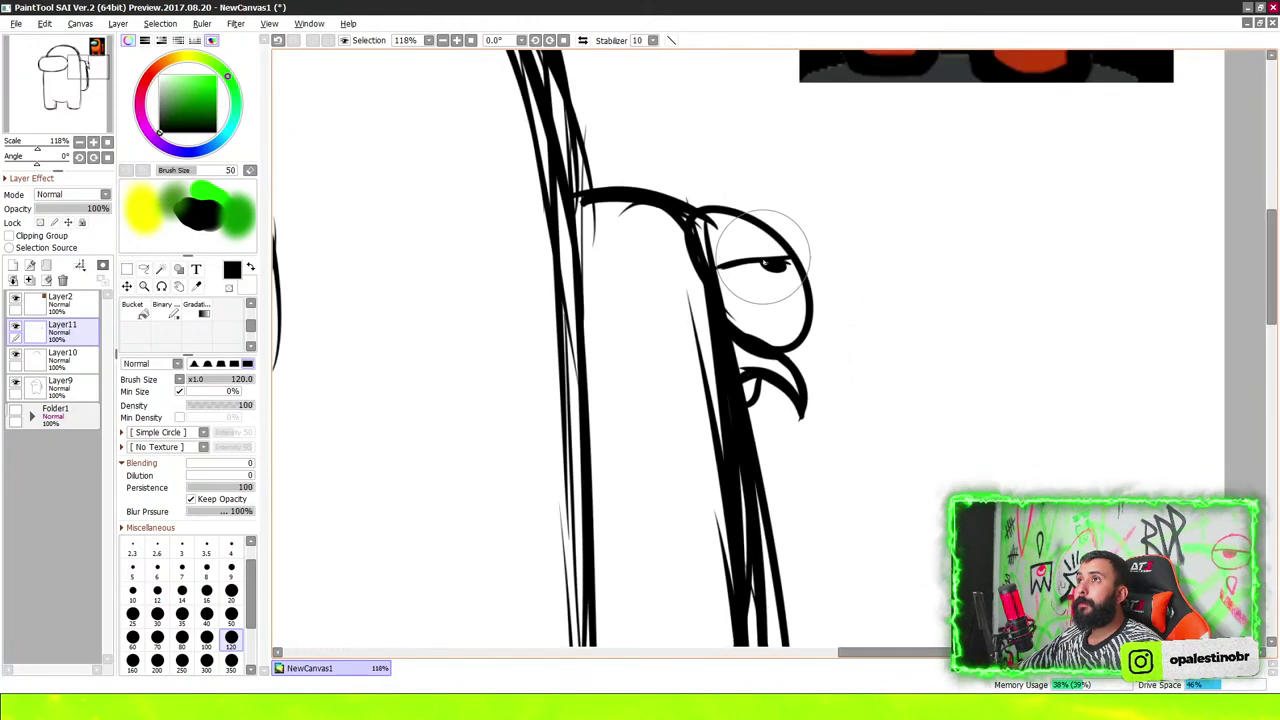
scroll(776, 344, down, 1)
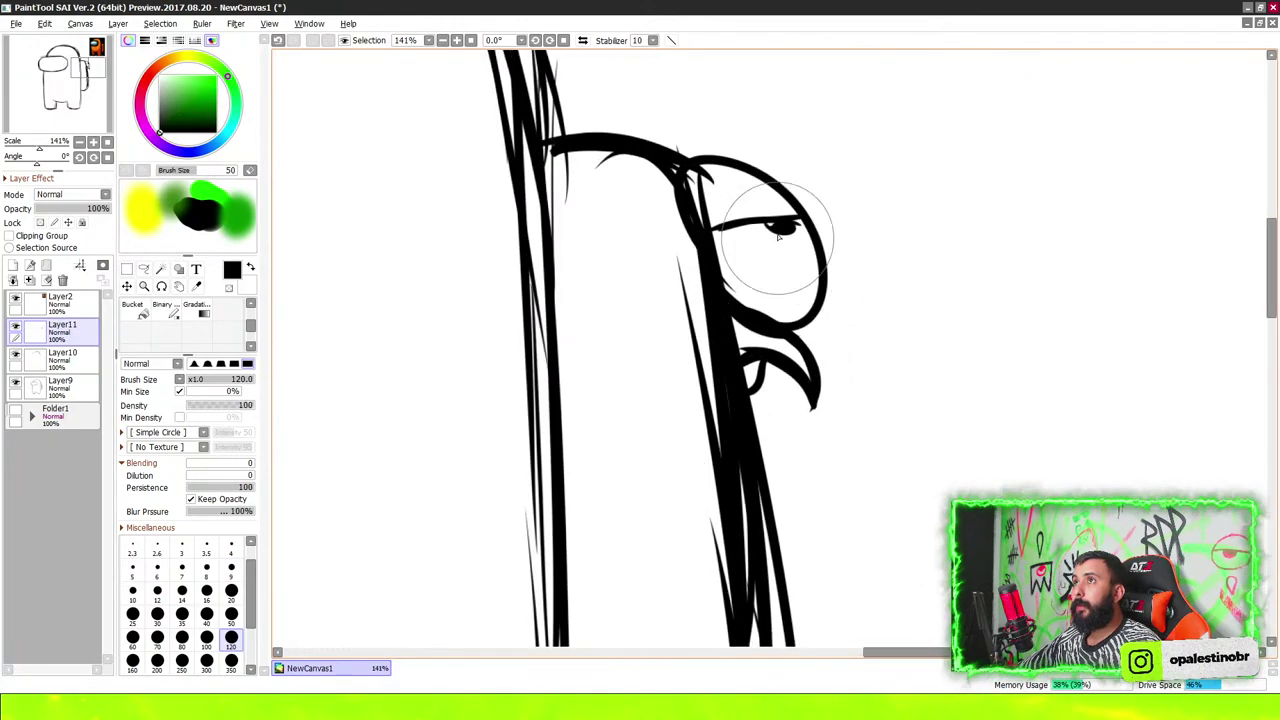
scroll(799, 315, down, 2)
scroll(771, 137, up, 3)
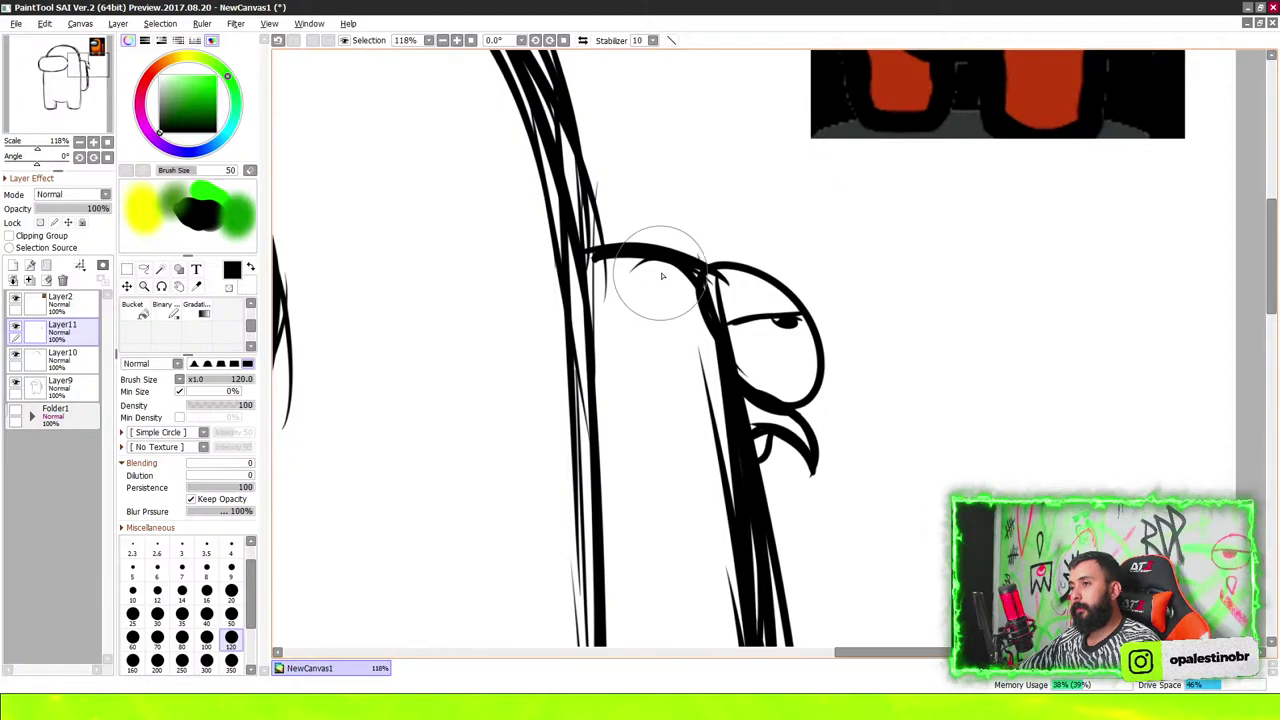
scroll(680, 270, down, 3)
scroll(665, 288, down, 2)
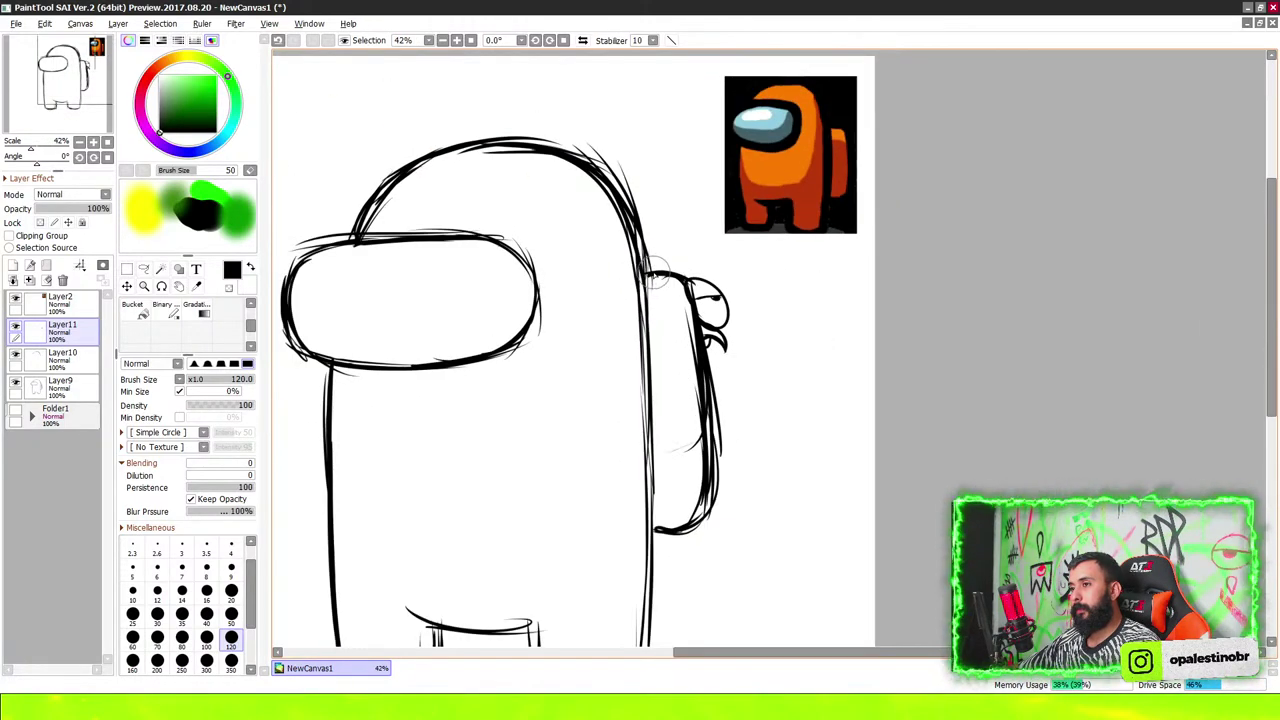
scroll(660, 280, up, 3)
scroll(686, 428, up, 4)
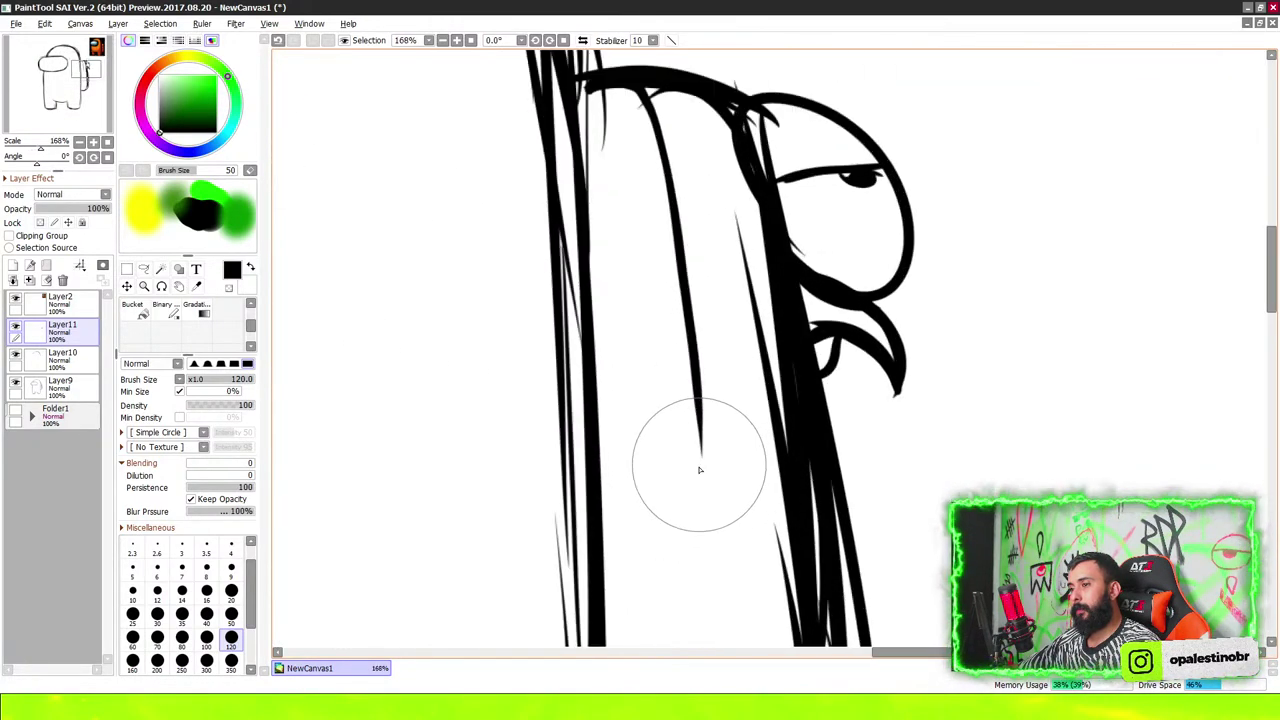
mouse_move(702, 455)
mouse_down()
mouse_move(714, 543)
mouse_move(700, 453)
mouse_up()
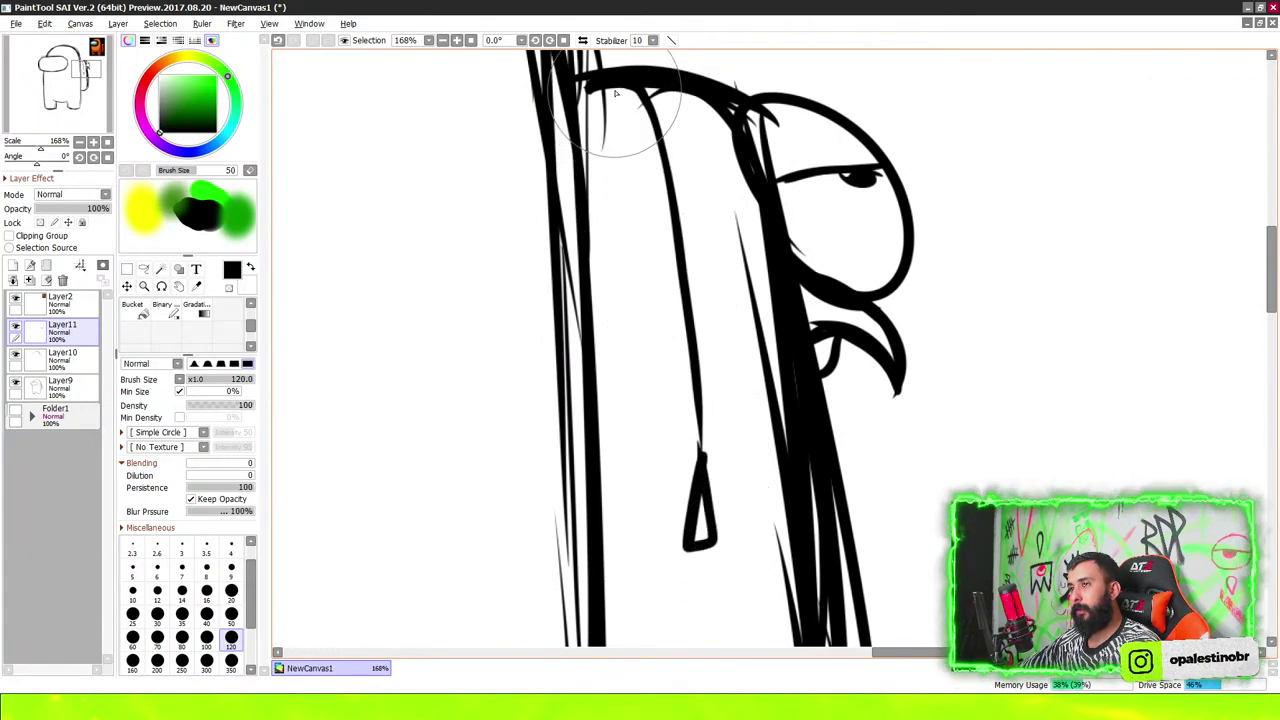
drag(626, 92, 660, 216)
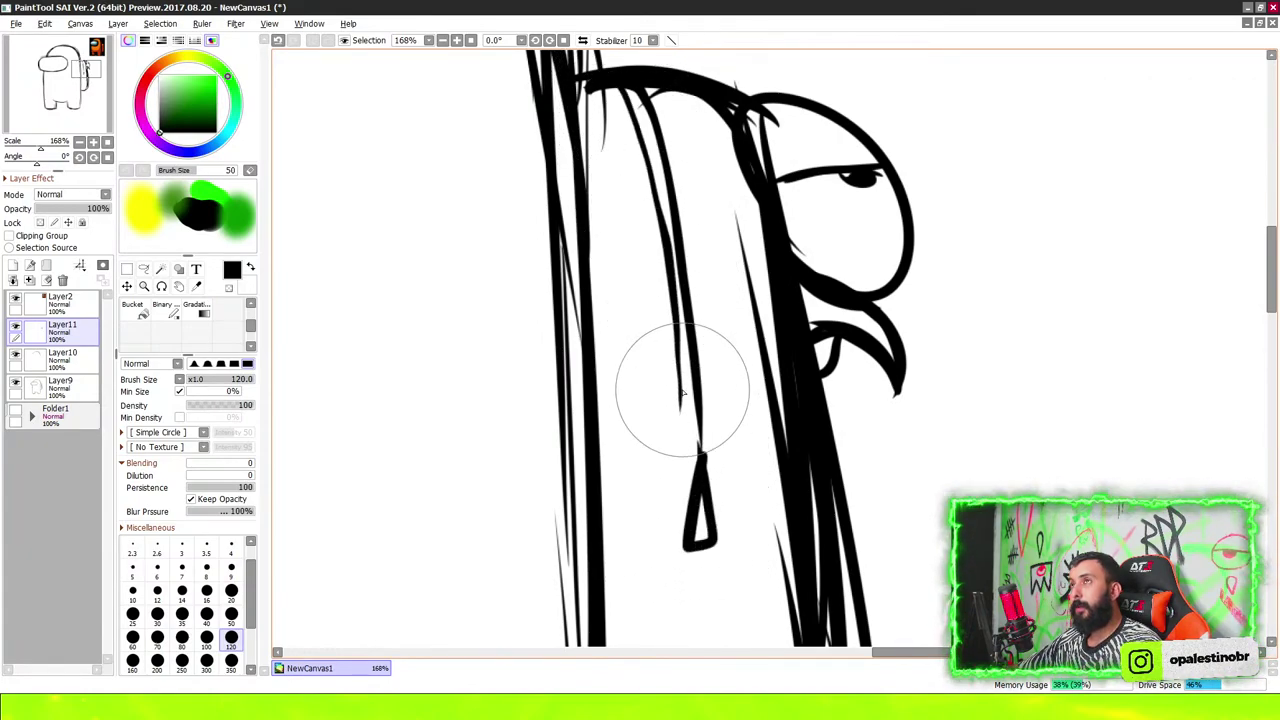
key(ctrl+z)
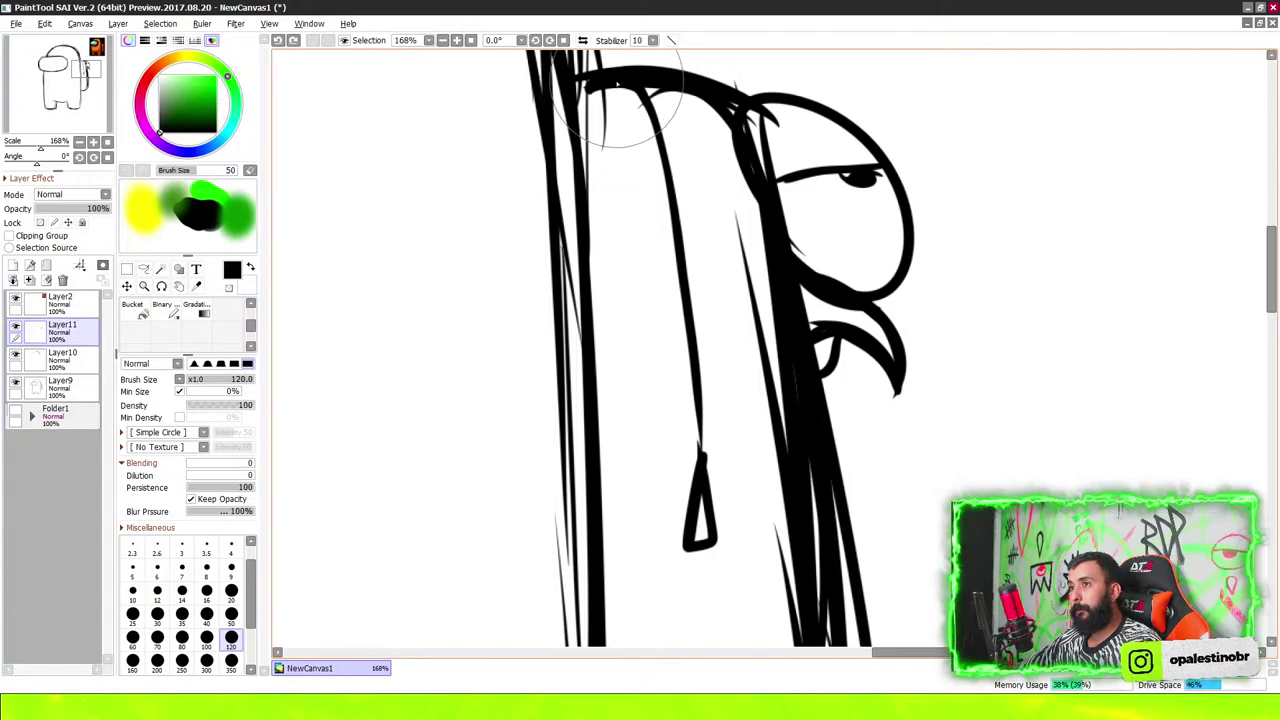
mouse_move(628, 92)
mouse_down()
mouse_move(660, 233)
mouse_move(680, 432)
mouse_move(712, 430)
mouse_move(714, 338)
mouse_up()
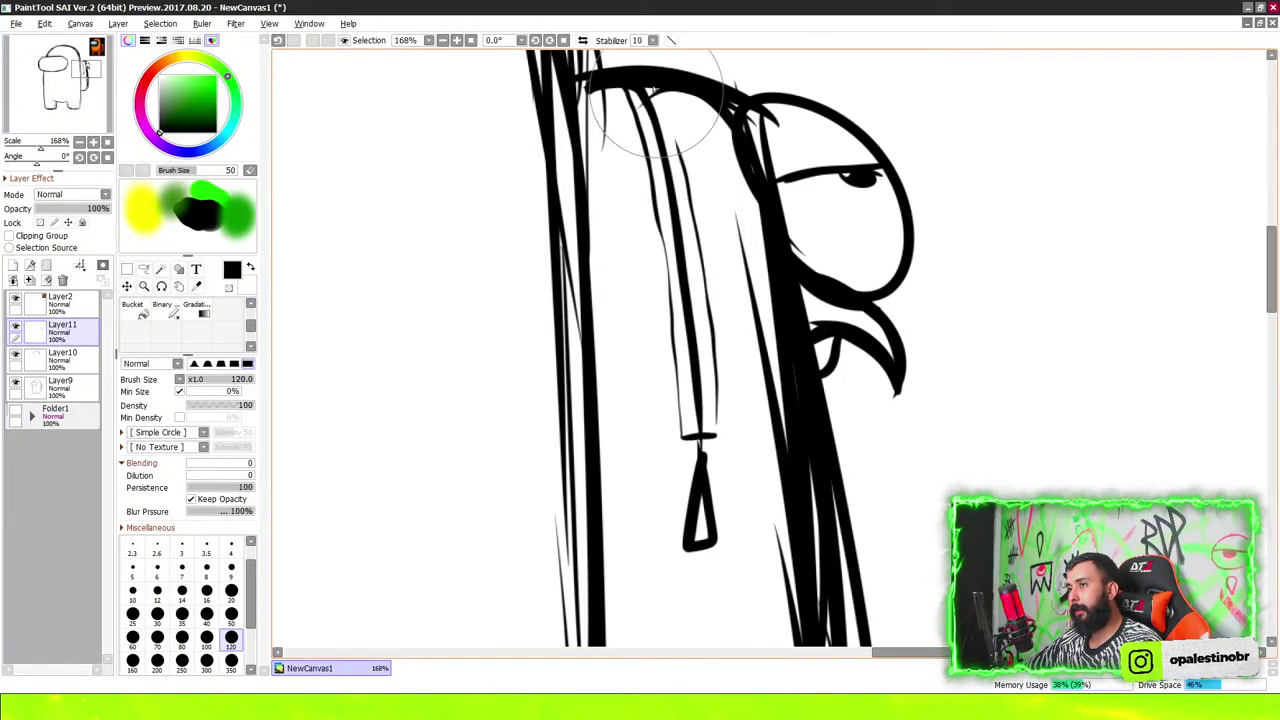
scroll(715, 220, down, 4)
scroll(725, 218, down, 3)
Draw the duck's leg dangling below the backpack, extending it down toward the foot
scroll(736, 461, up, 2)
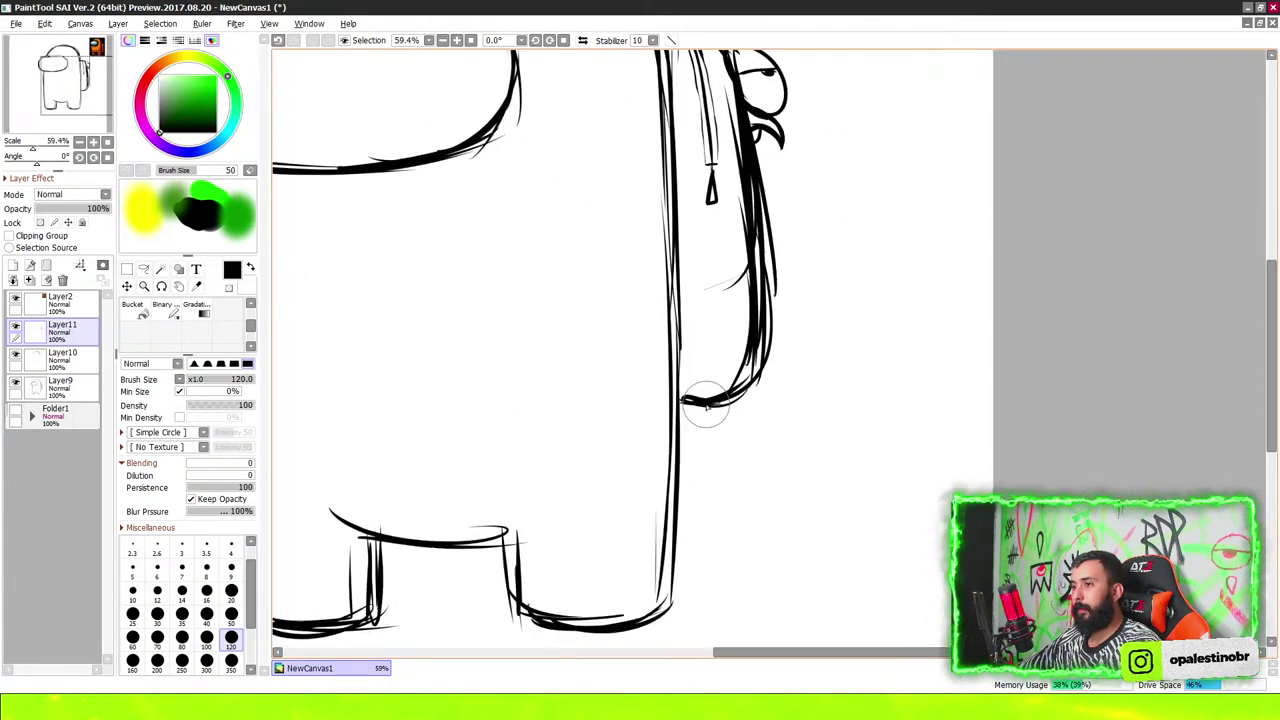
scroll(736, 461, up, 1)
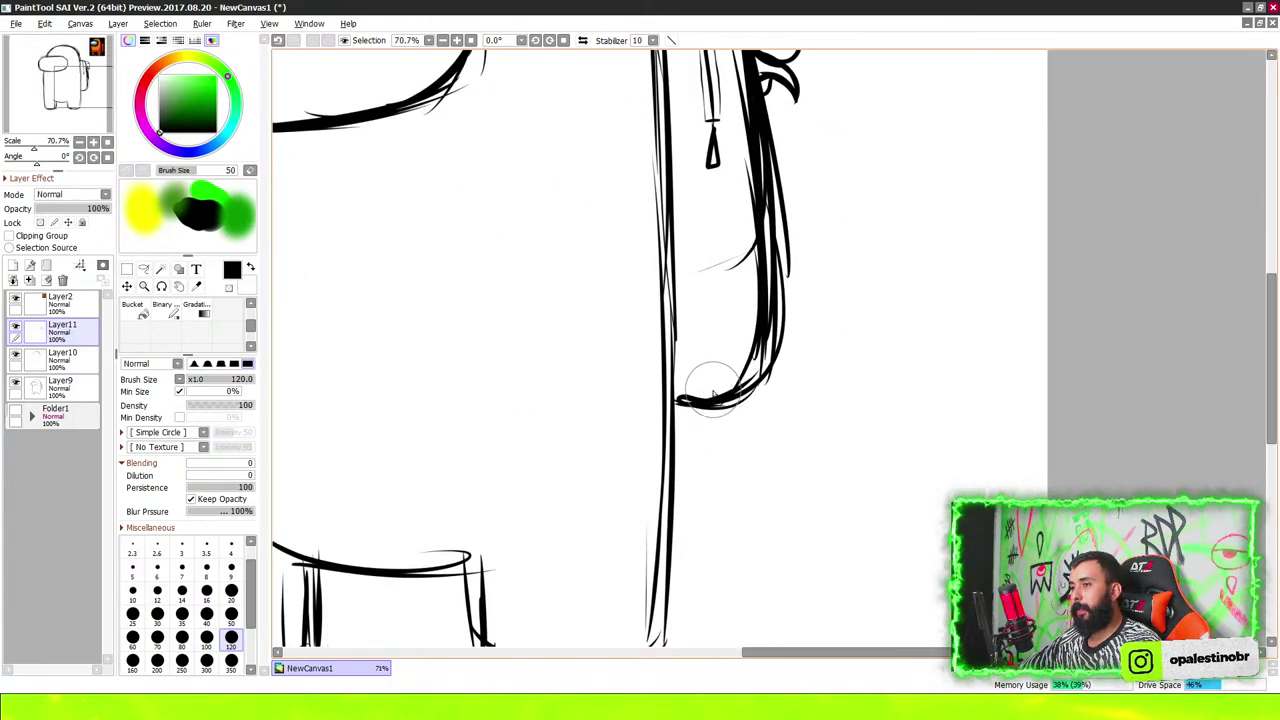
scroll(715, 398, up, 1)
drag(720, 360, 748, 443)
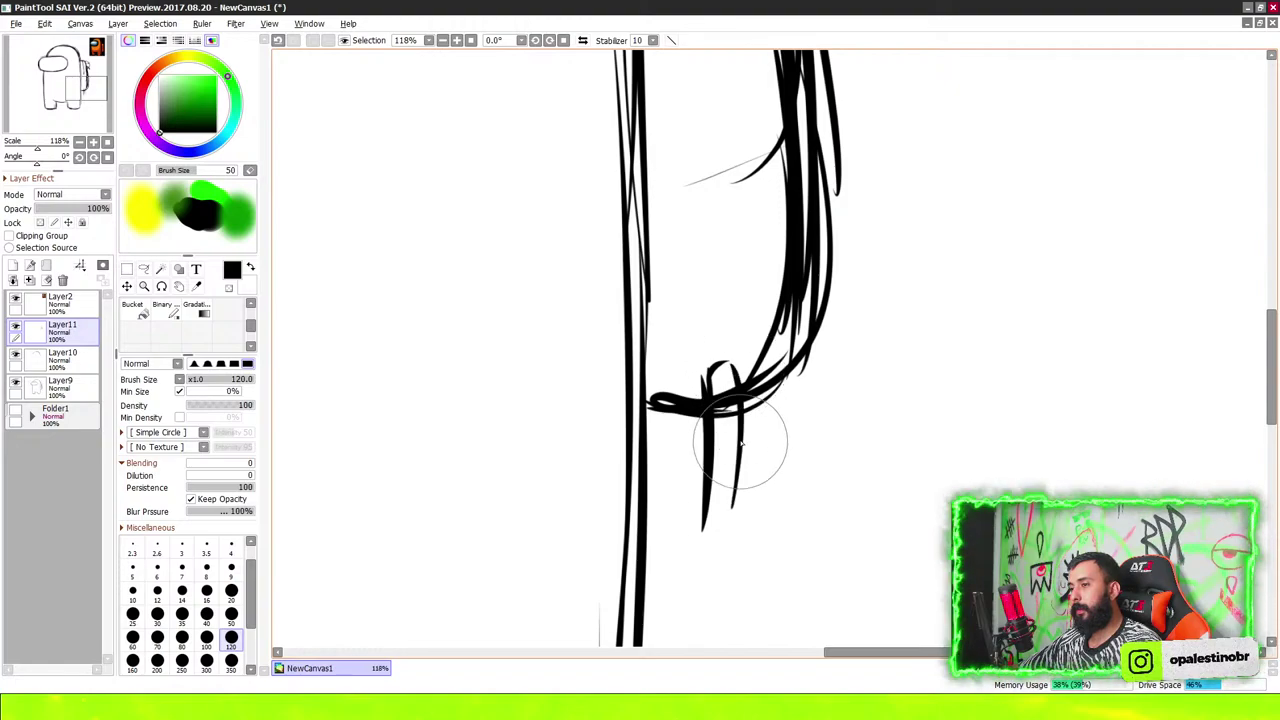
scroll(714, 366, down, 2)
scroll(710, 510, up, 4)
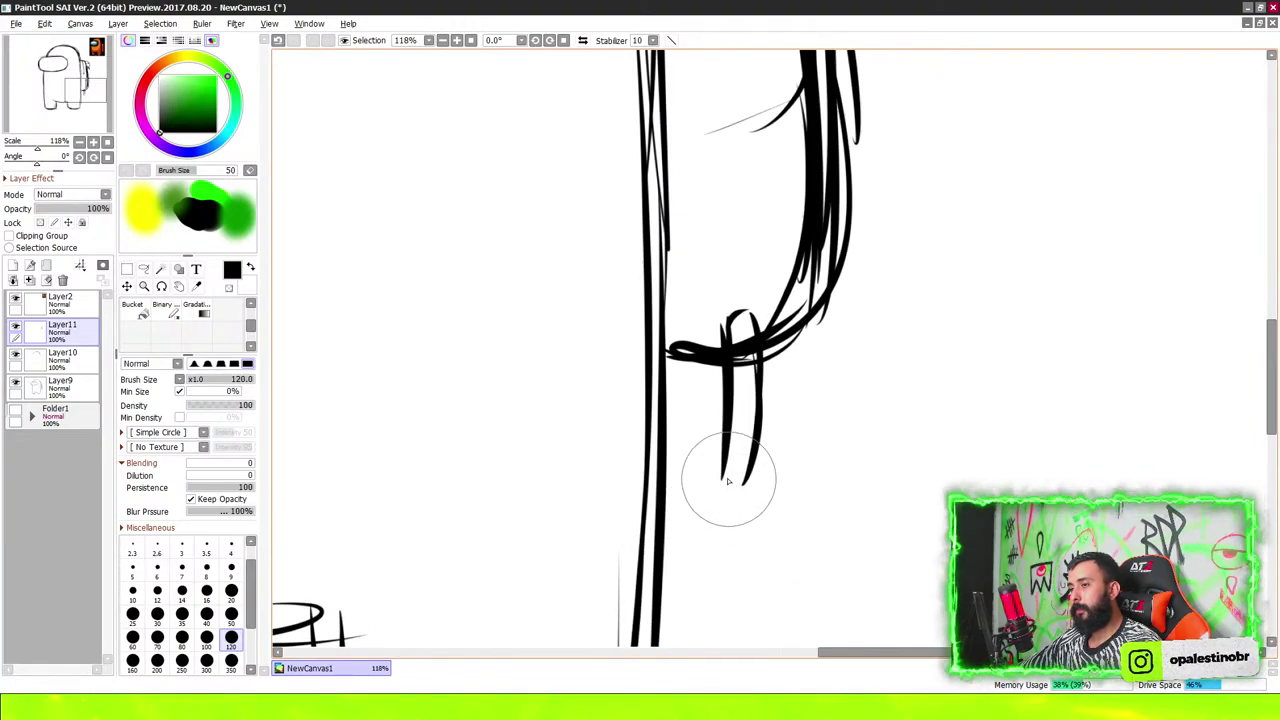
drag(758, 487, 878, 603)
scroll(820, 549, down, 1)
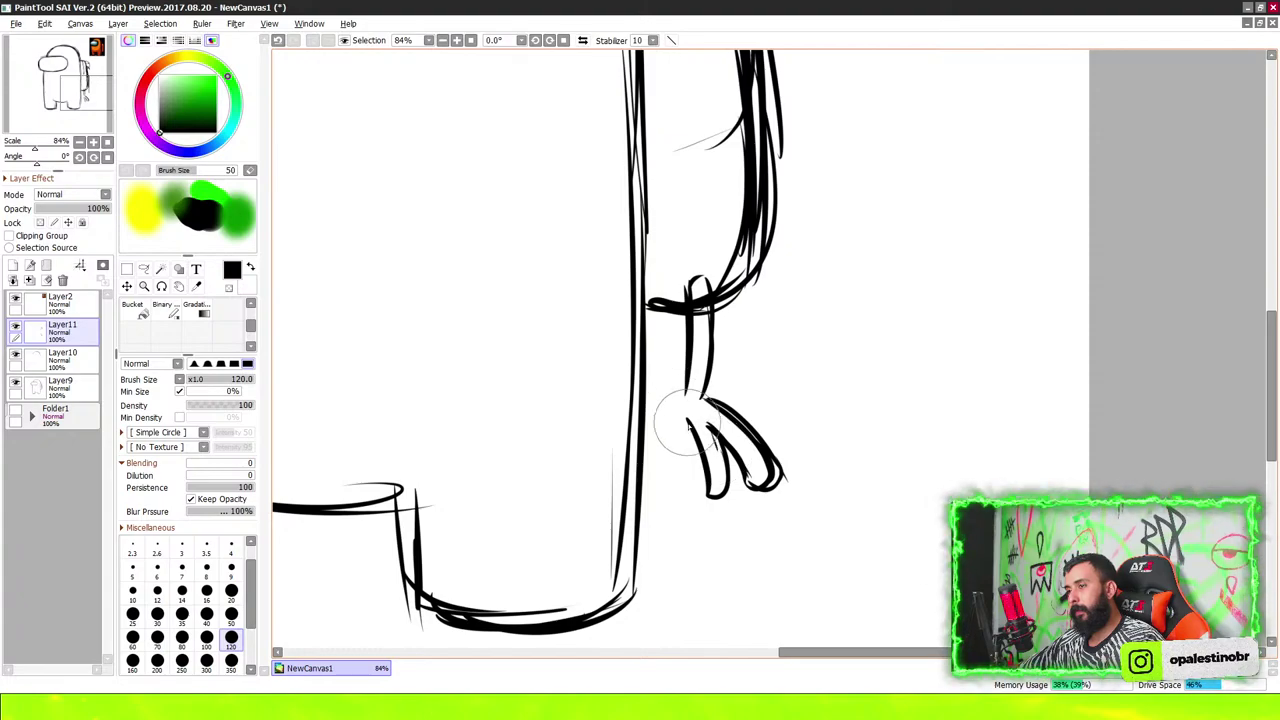
scroll(659, 407, down, 3)
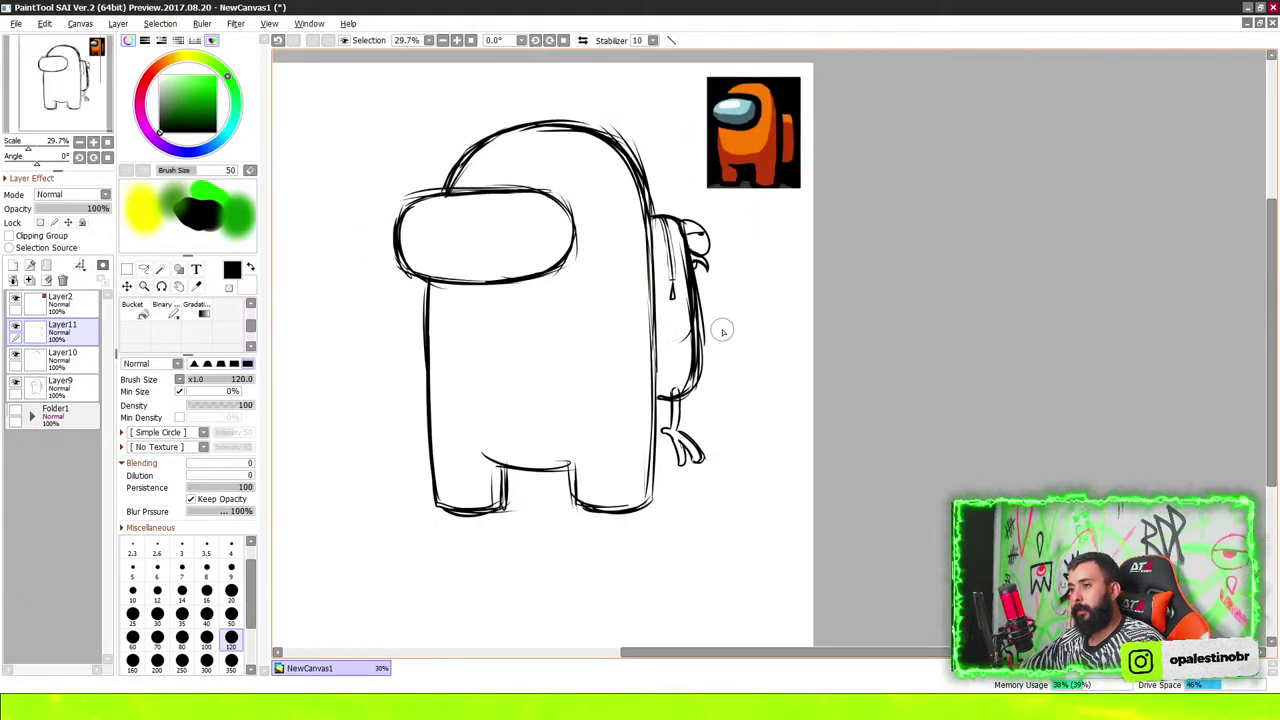
scroll(719, 329, up, 2)
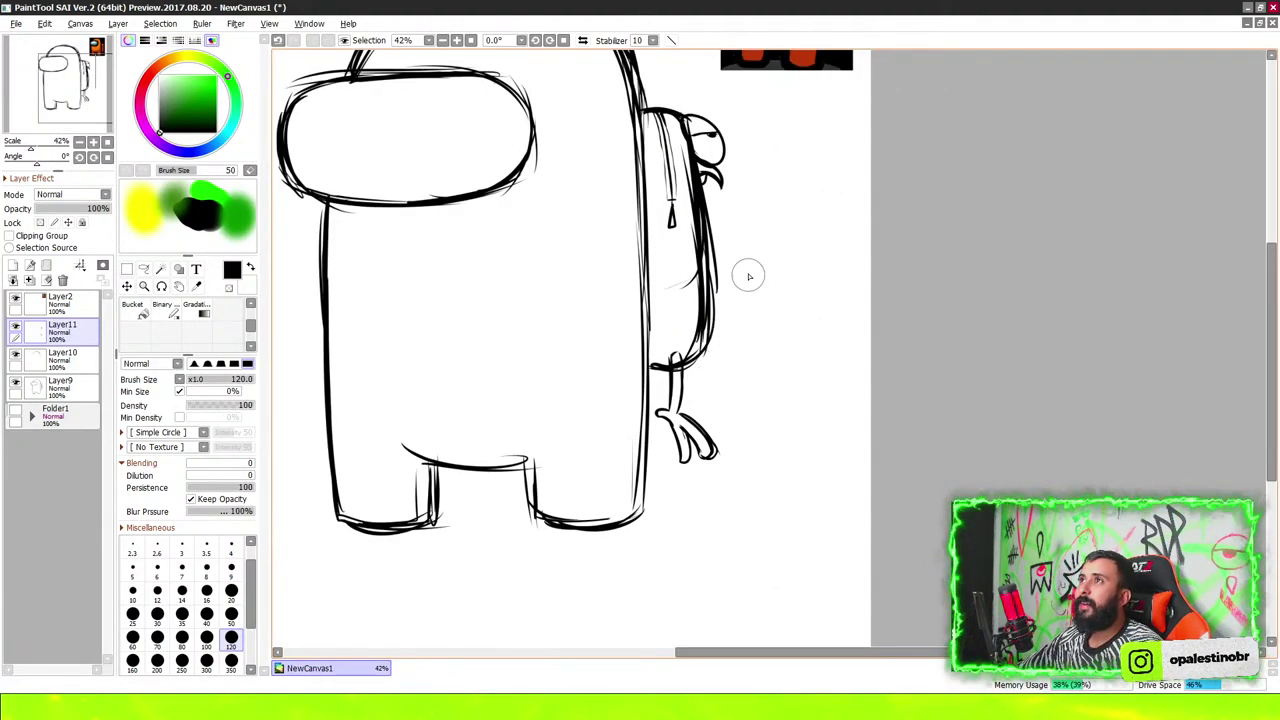
scroll(670, 335, up, 4)
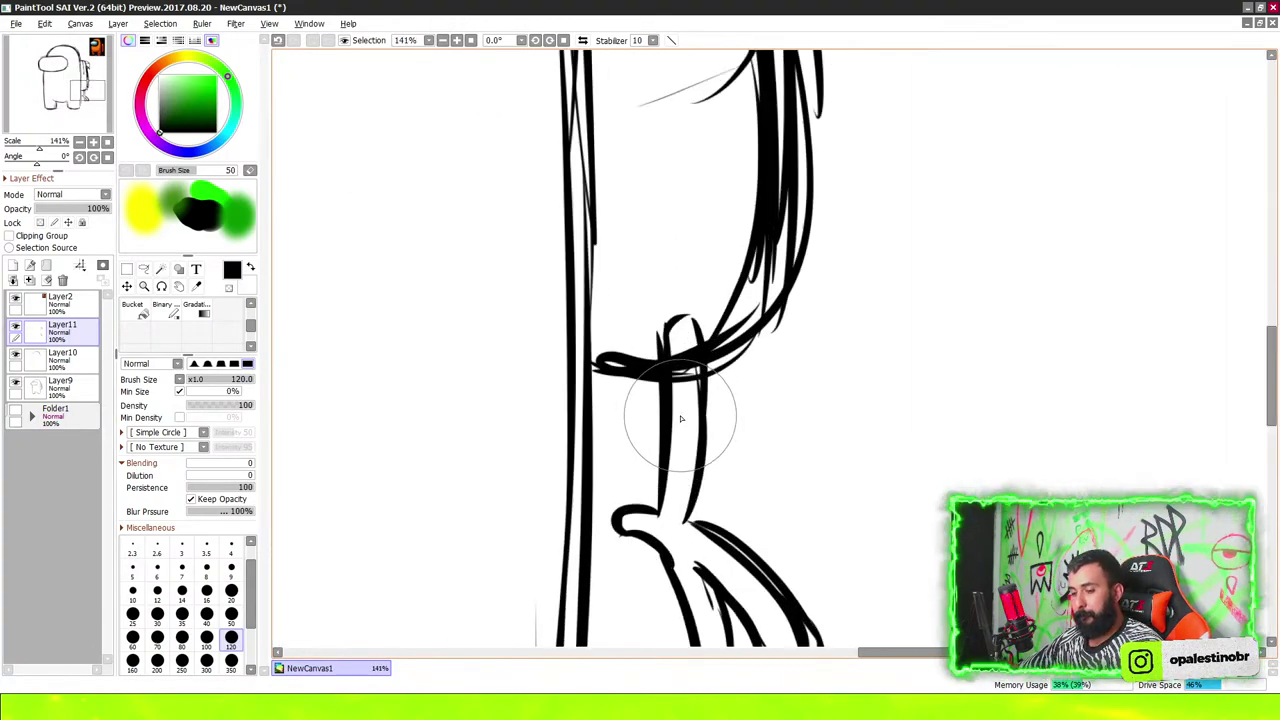
Erase a strip across the wrist strokes on Layer9 with a size-60 eraser
key(e)
scroll(680, 320, up, 2)
key(bracketright)
key(bracketright)
key(bracketright)
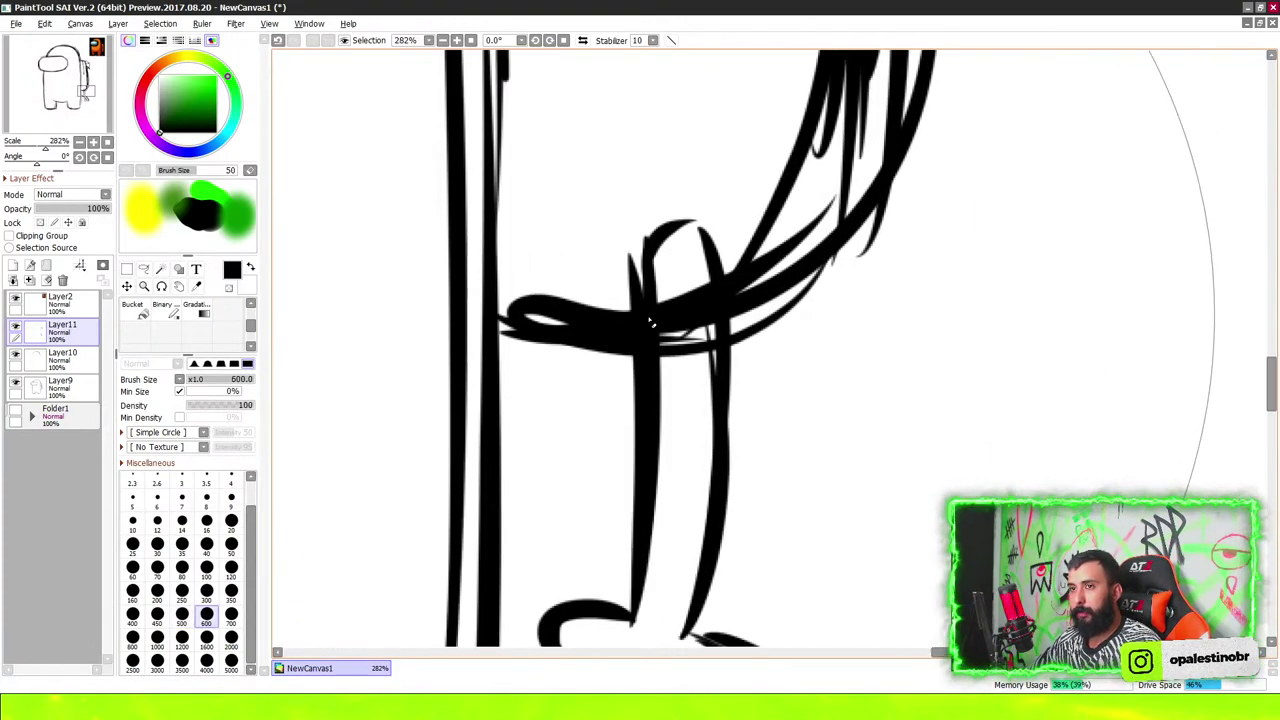
key(bracketright)
key(bracketright)
key(bracketright)
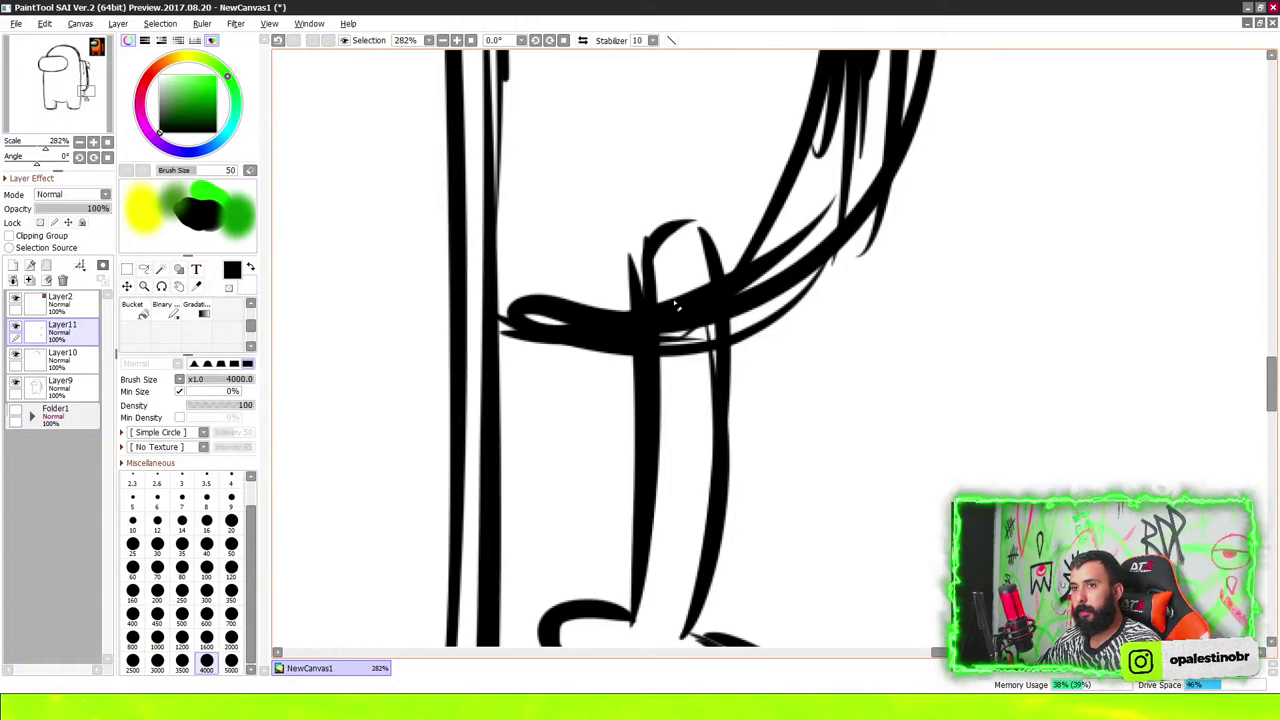
key(bracketleft)
key(bracketleft)
key(bracketleft)
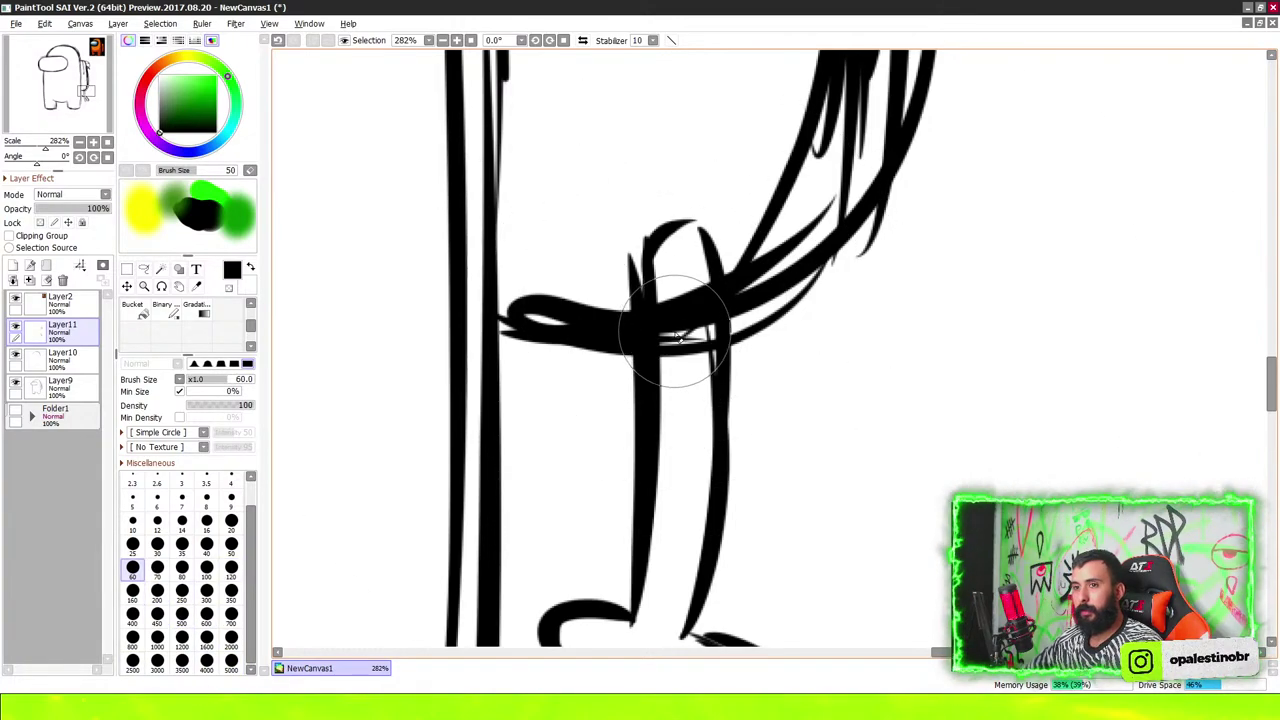
click(15, 381)
click(15, 381)
click(60, 384)
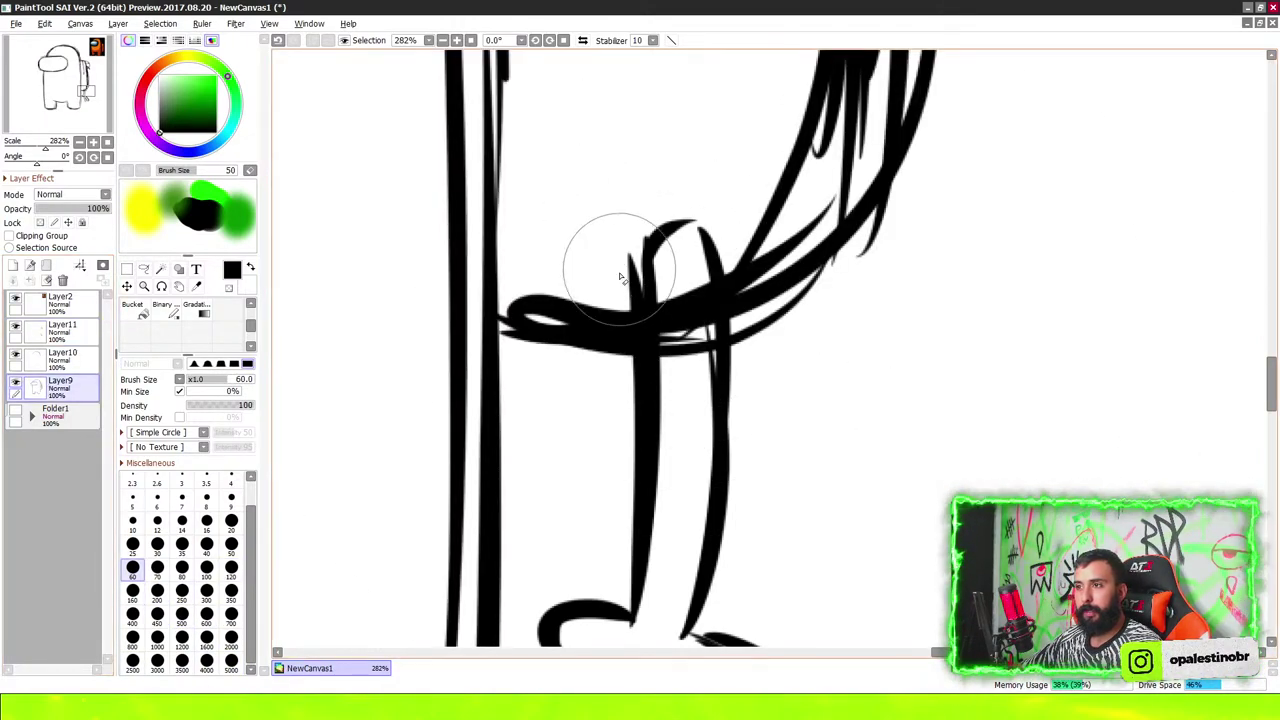
mouse_move(608, 257)
mouse_down()
mouse_move(670, 355)
mouse_move(686, 256)
mouse_move(714, 400)
mouse_move(698, 263)
mouse_up()
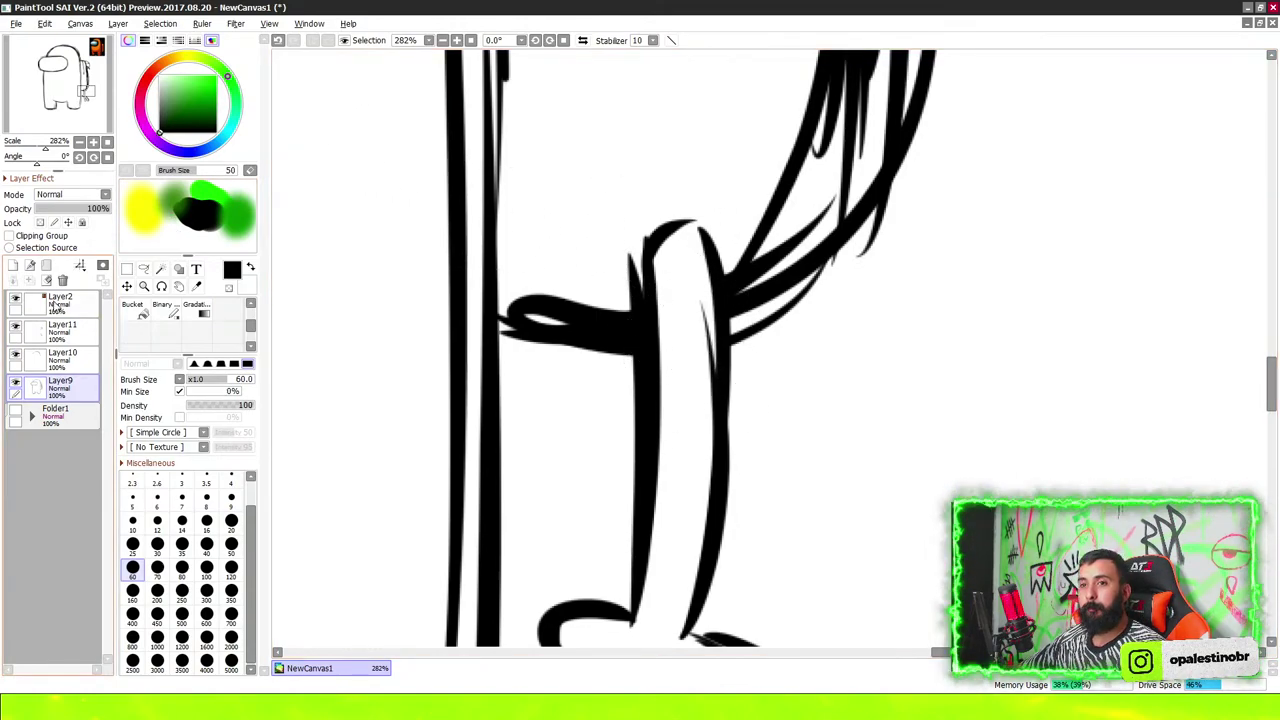
Draw pointed claws on both toes on Layer11 with the Brush
click(62, 325)
scroll(830, 245, down, 5)
scroll(829, 244, down, 2)
key(b)
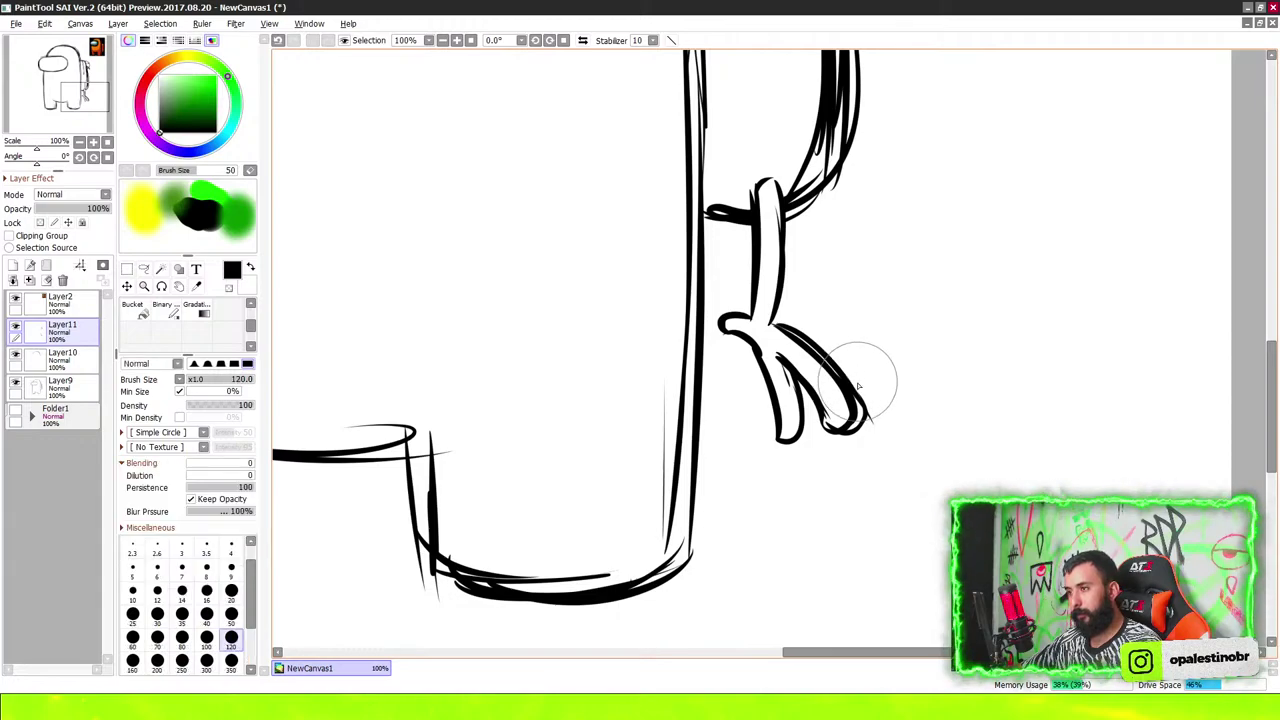
scroll(857, 371, up, 5)
drag(828, 475, 856, 478)
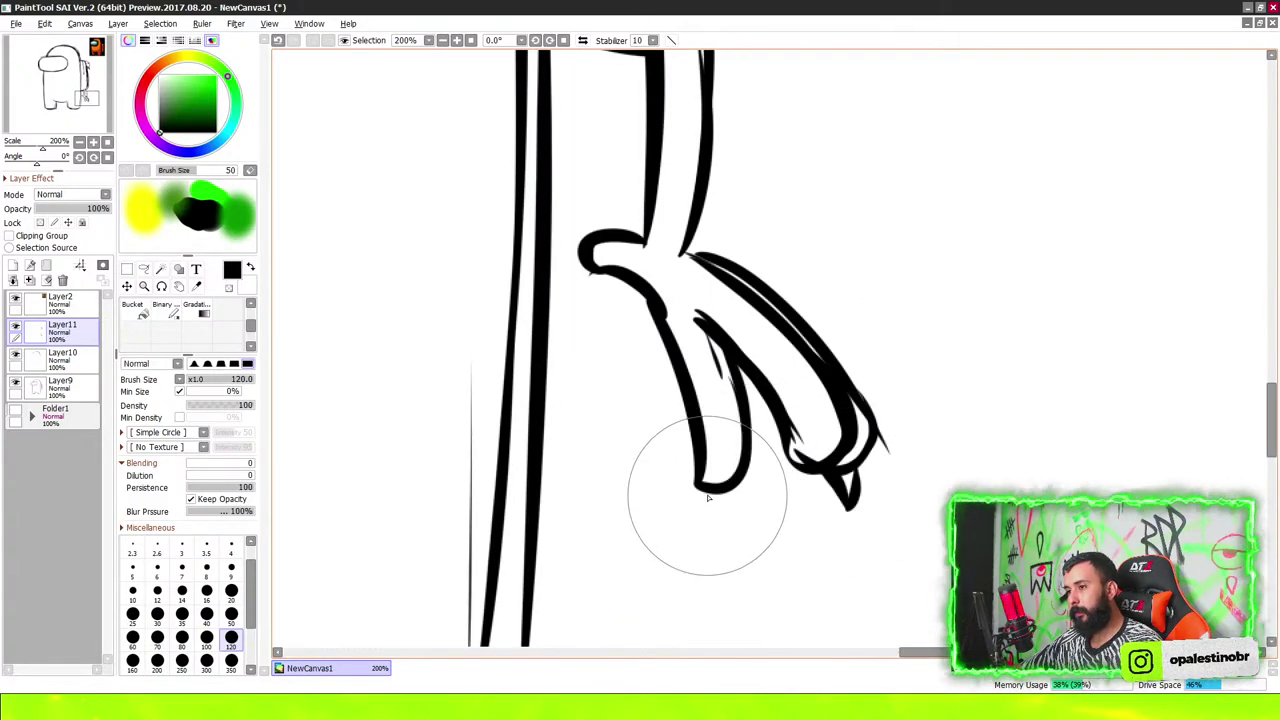
drag(706, 490, 730, 494)
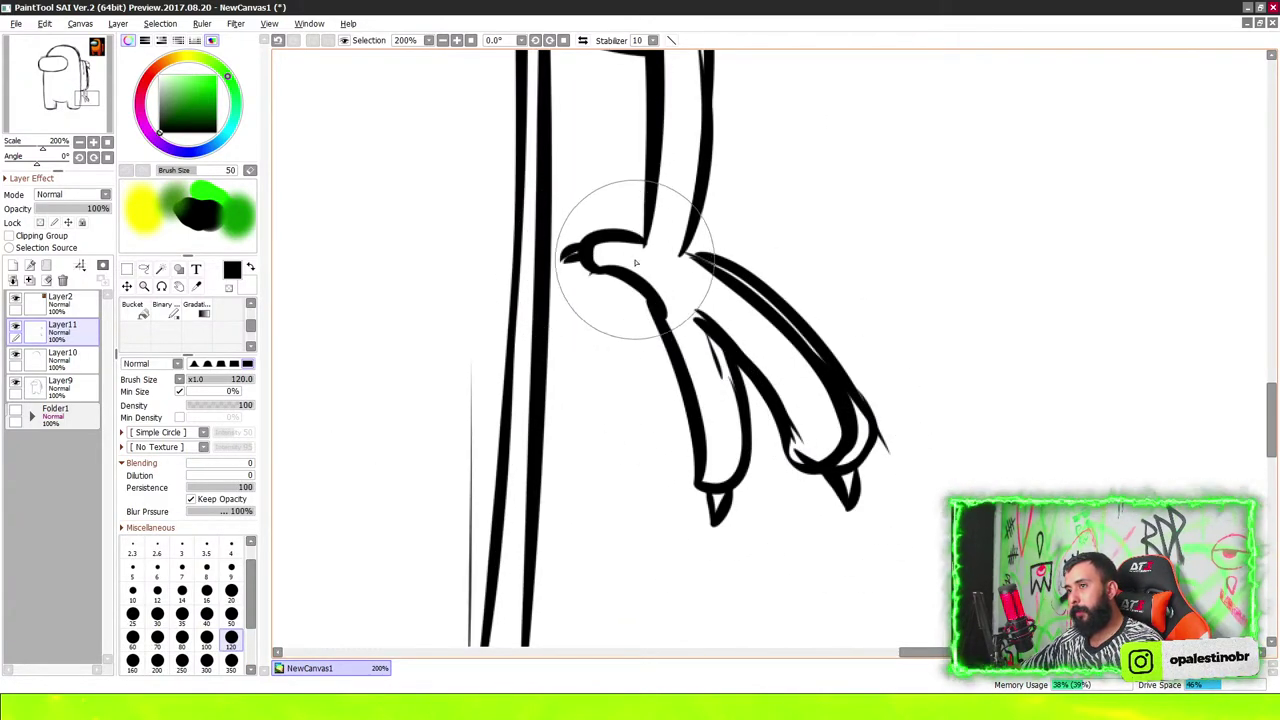
Draw ring stripes down the duck's leg and hatch stripes across its toes
scroll(659, 180, down, 2)
scroll(683, 137, down, 1)
scroll(683, 137, down, 4)
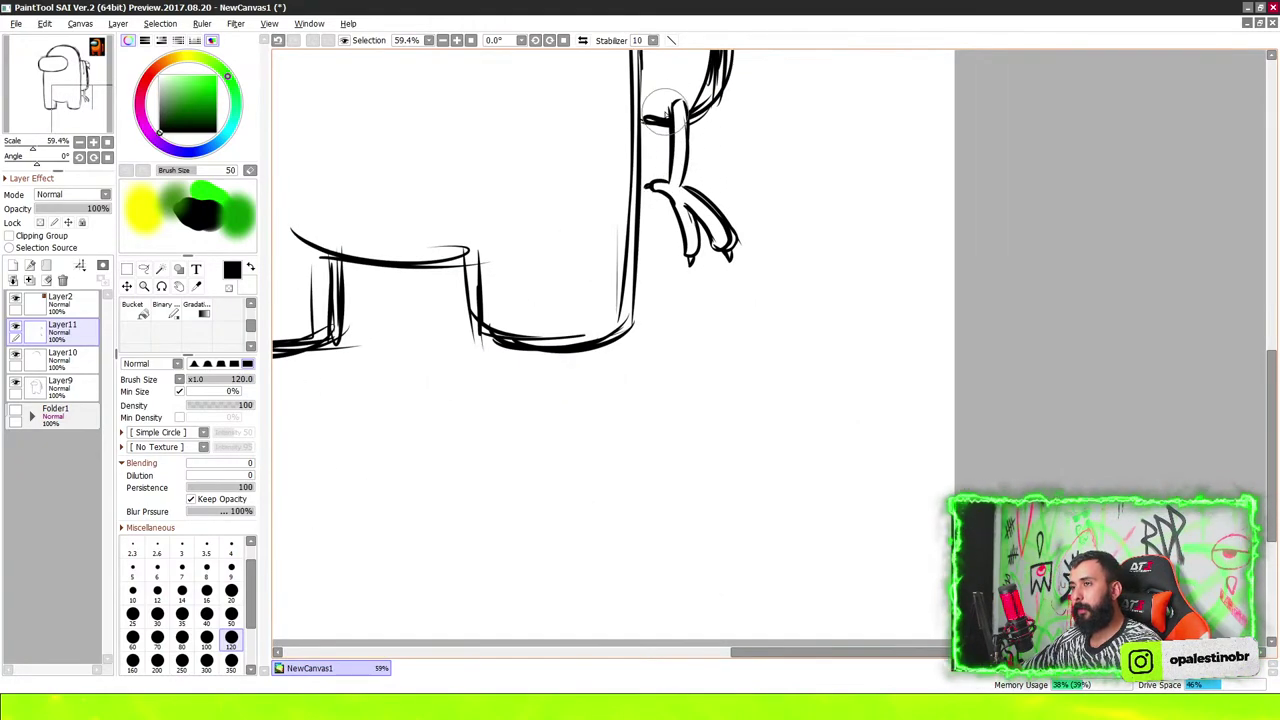
scroll(684, 191, up, 1)
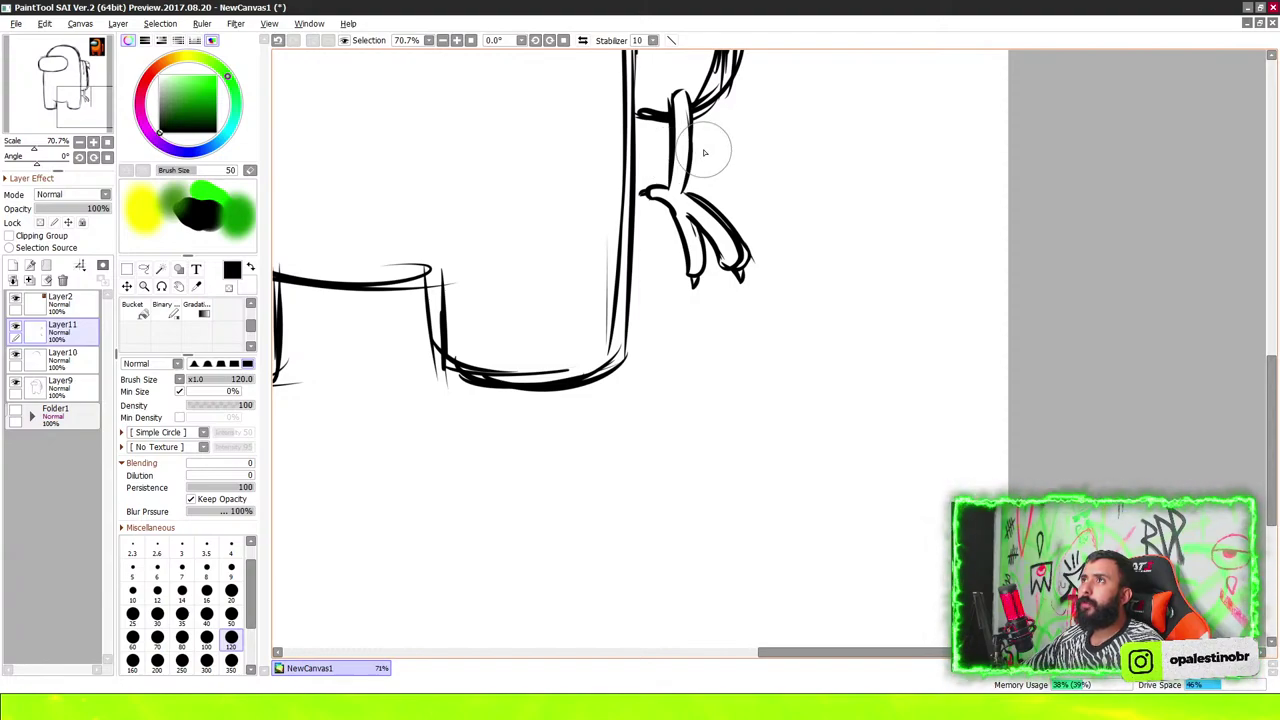
scroll(704, 152, up, 2)
scroll(700, 129, up, 1)
scroll(700, 129, up, 1)
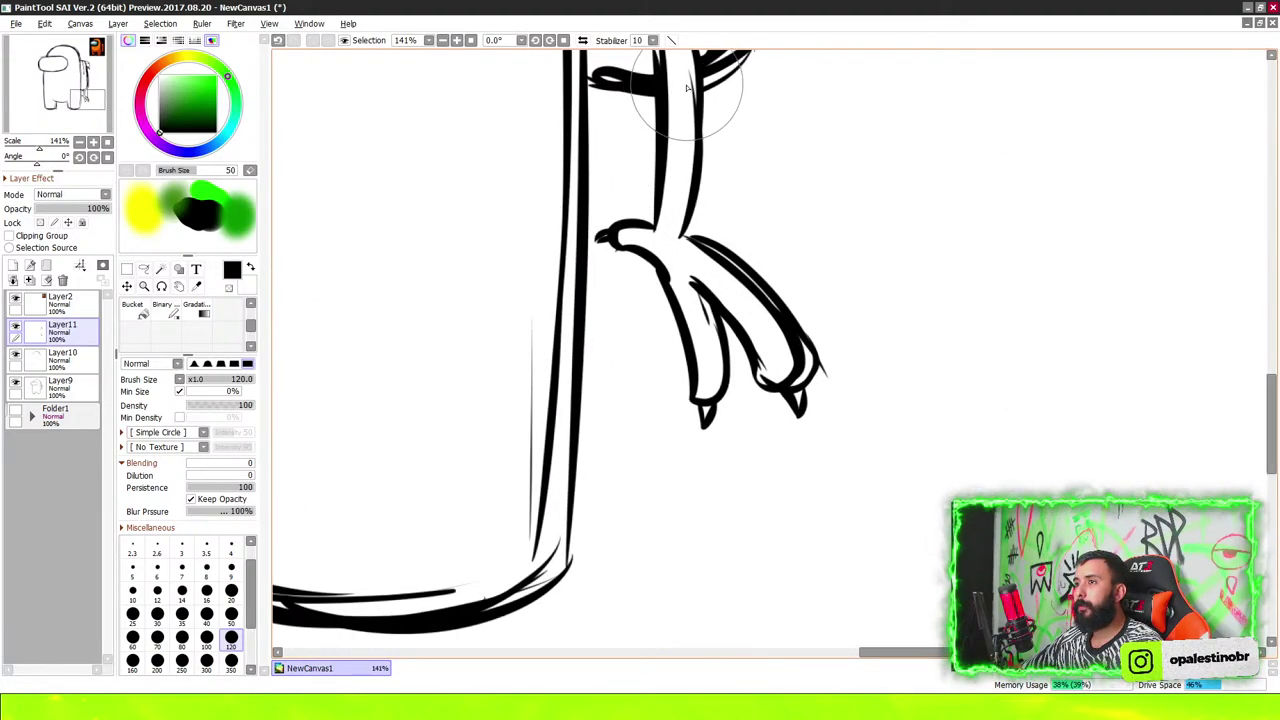
scroll(688, 88, down, 4)
scroll(677, 177, up, 3)
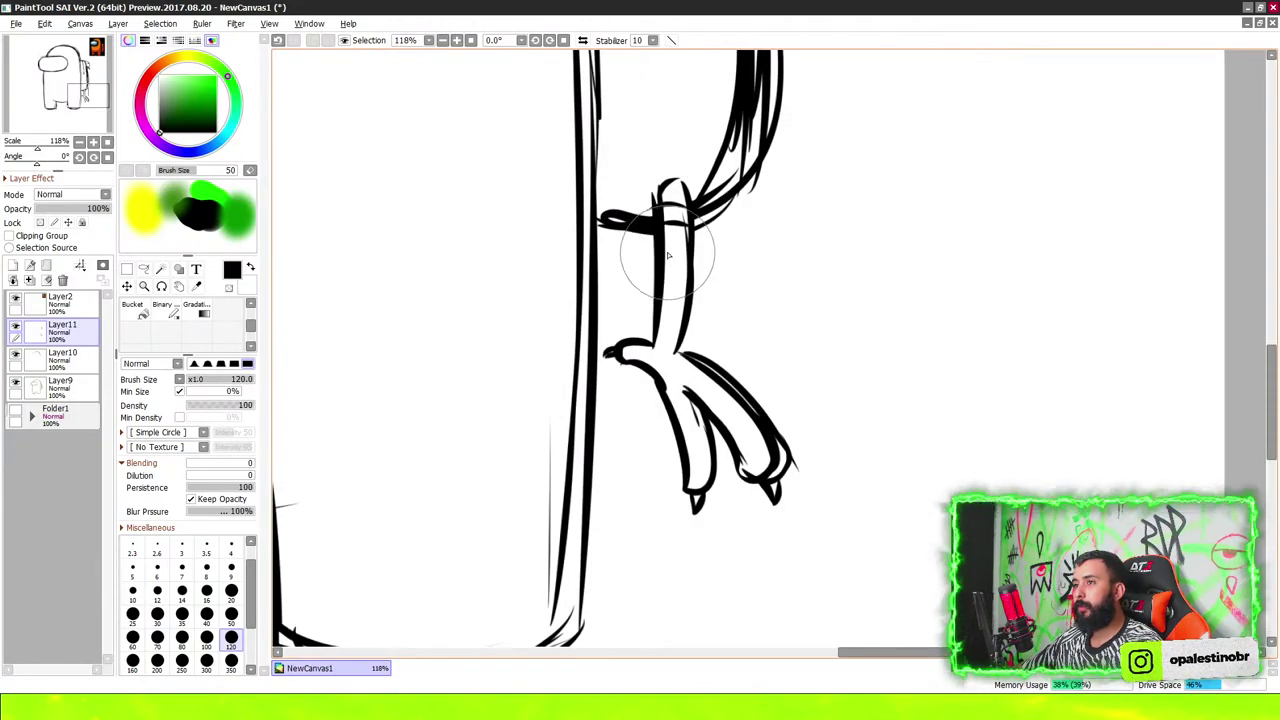
mouse_move(668, 255)
mouse_down()
mouse_move(686, 309)
mouse_move(680, 345)
mouse_move(638, 362)
mouse_up()
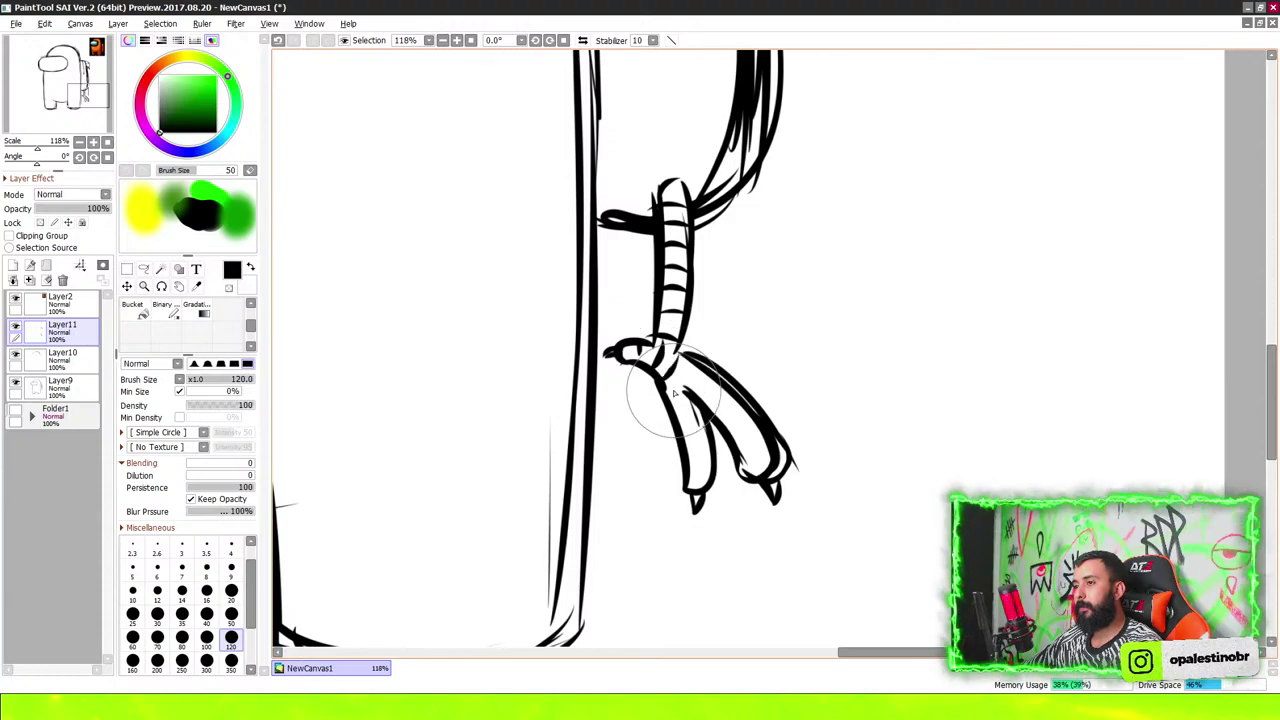
mouse_move(681, 425)
mouse_down()
mouse_move(699, 445)
mouse_move(718, 425)
mouse_up()
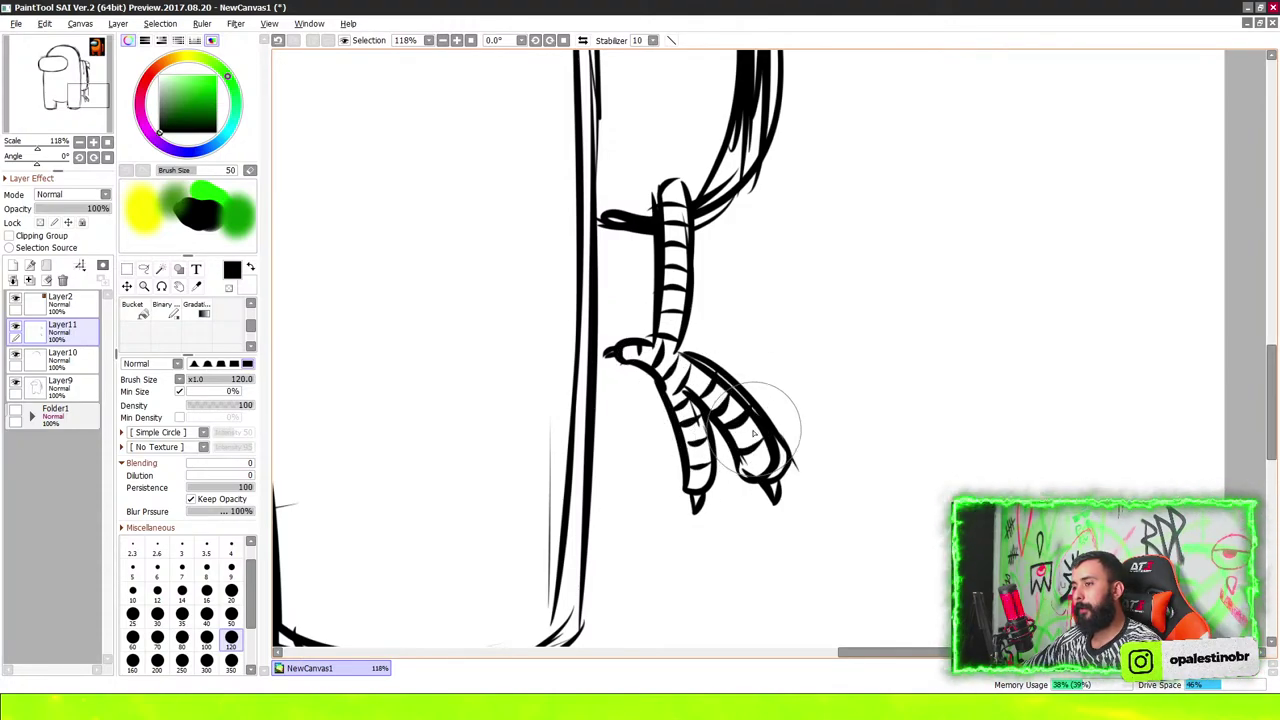
Draw three curved strokes on the backpack just below the strap tip
scroll(837, 349, down, 2)
scroll(837, 348, down, 3)
scroll(740, 280, up, 2)
scroll(740, 278, up, 2)
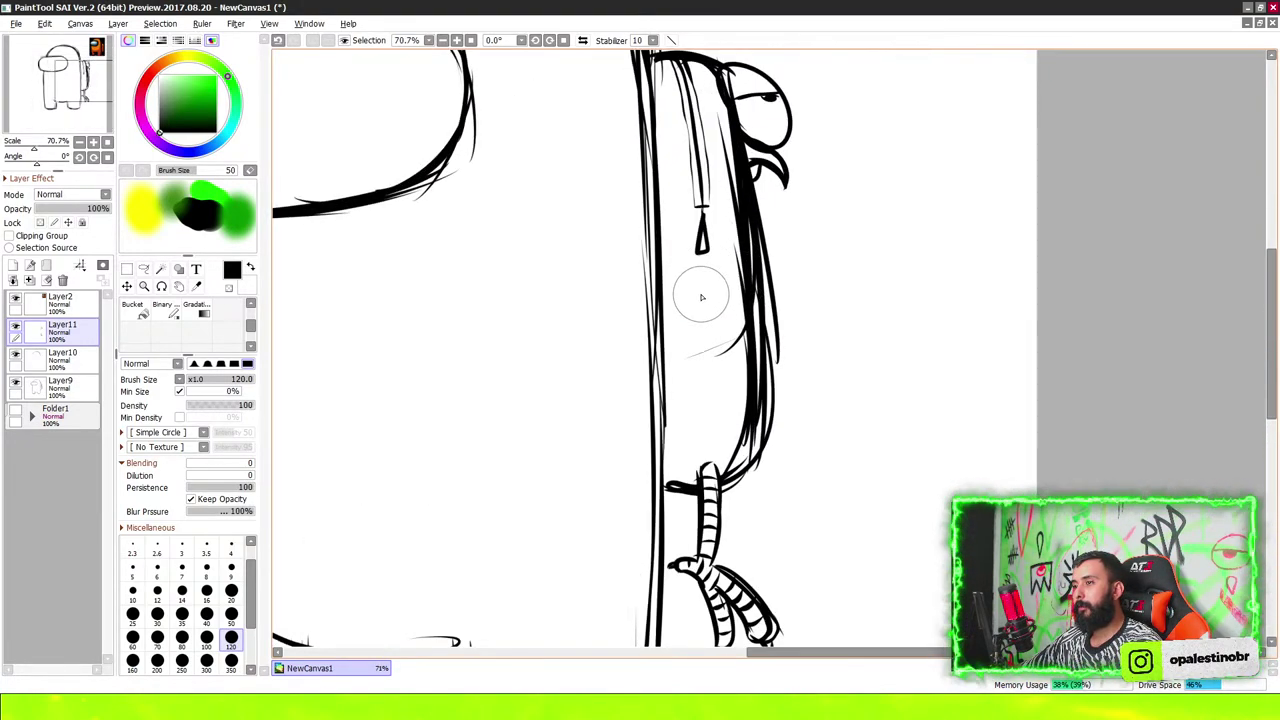
scroll(691, 306, up, 2)
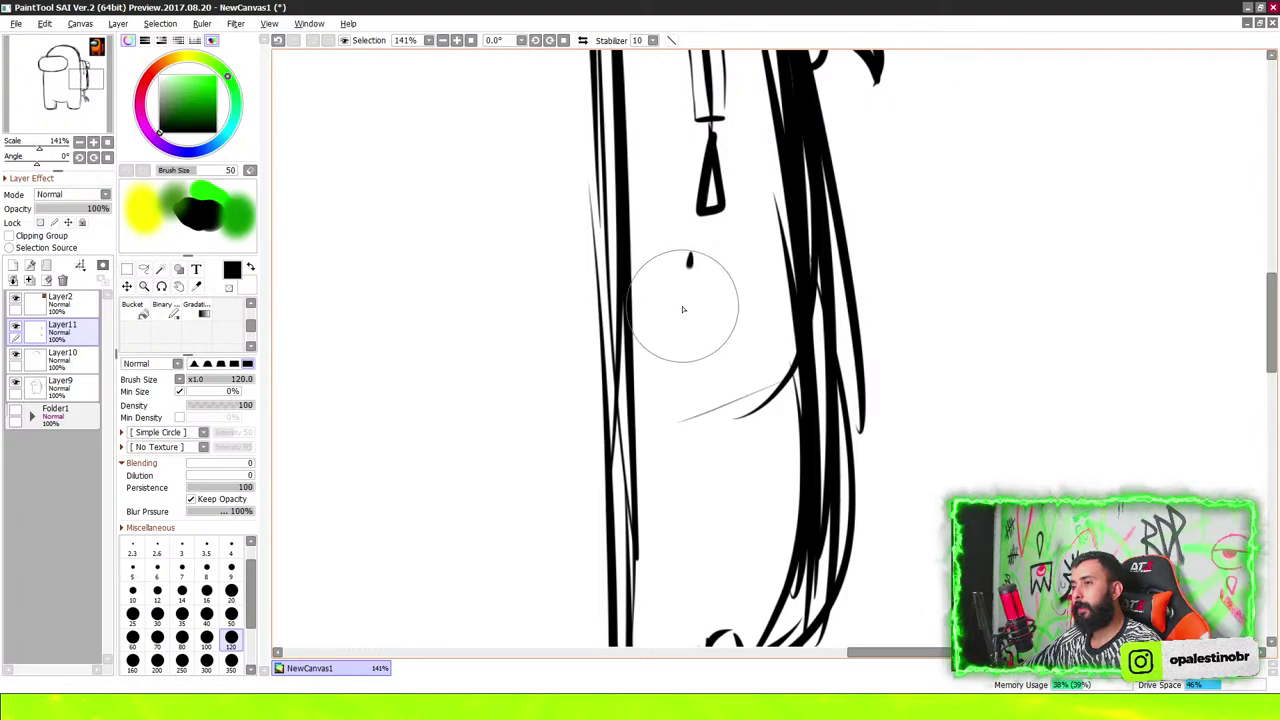
drag(688, 262, 638, 388)
drag(765, 262, 642, 398)
drag(714, 312, 689, 394)
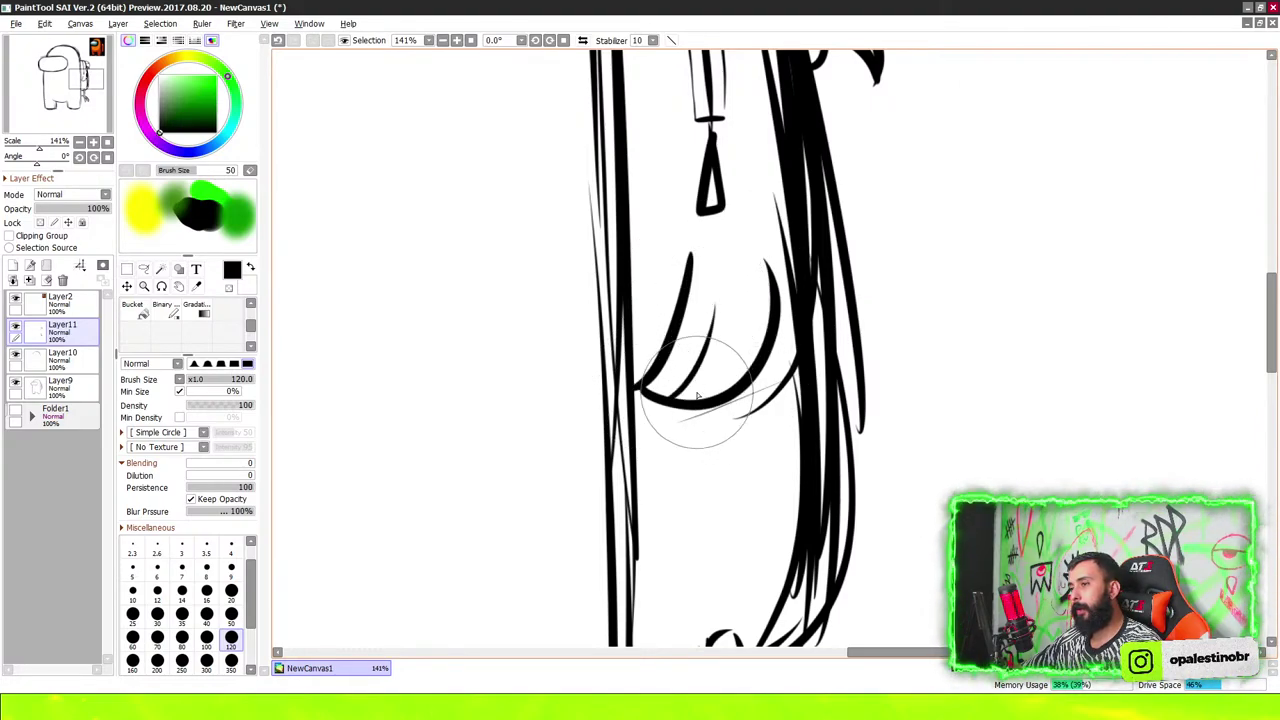
Zoom out to check the sketch, toggle Layer11's visibility, then zoom in on the duck's head
scroll(700, 380, down, 2)
scroll(730, 299, down, 3)
scroll(750, 259, down, 1)
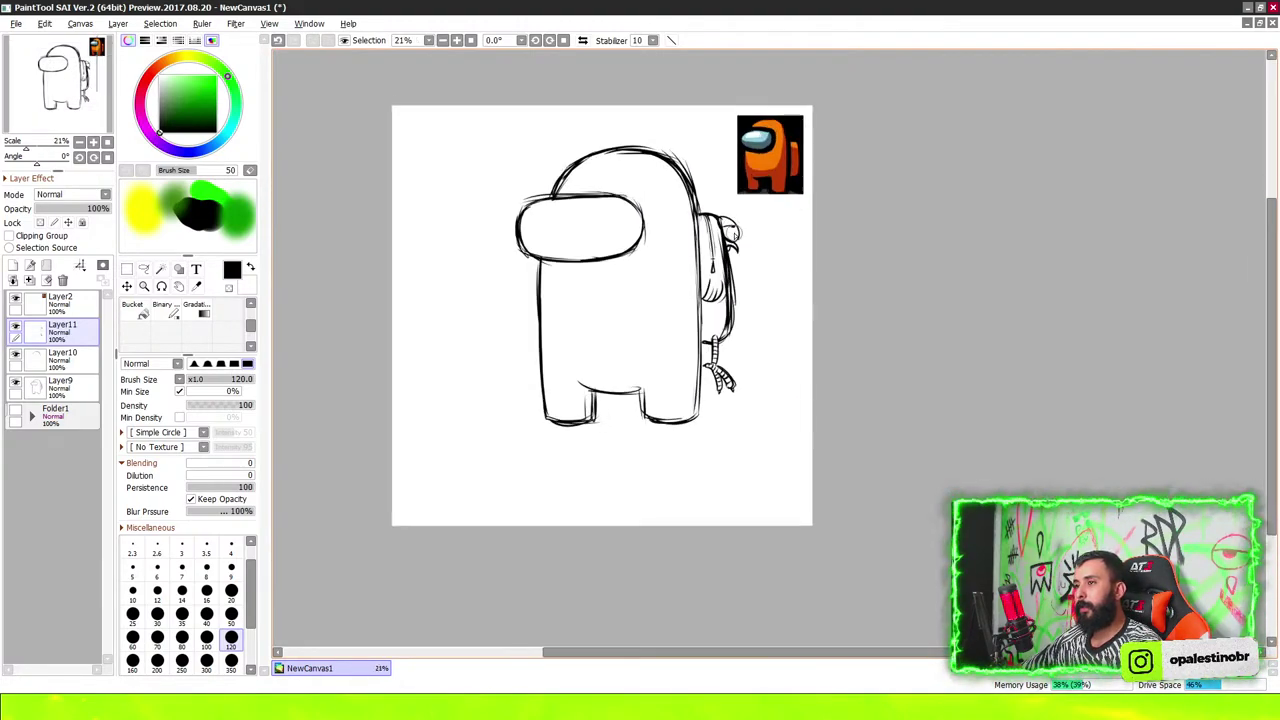
scroll(703, 194, up, 8)
scroll(703, 194, up, 1)
scroll(717, 293, down, 5)
scroll(717, 293, up, 1)
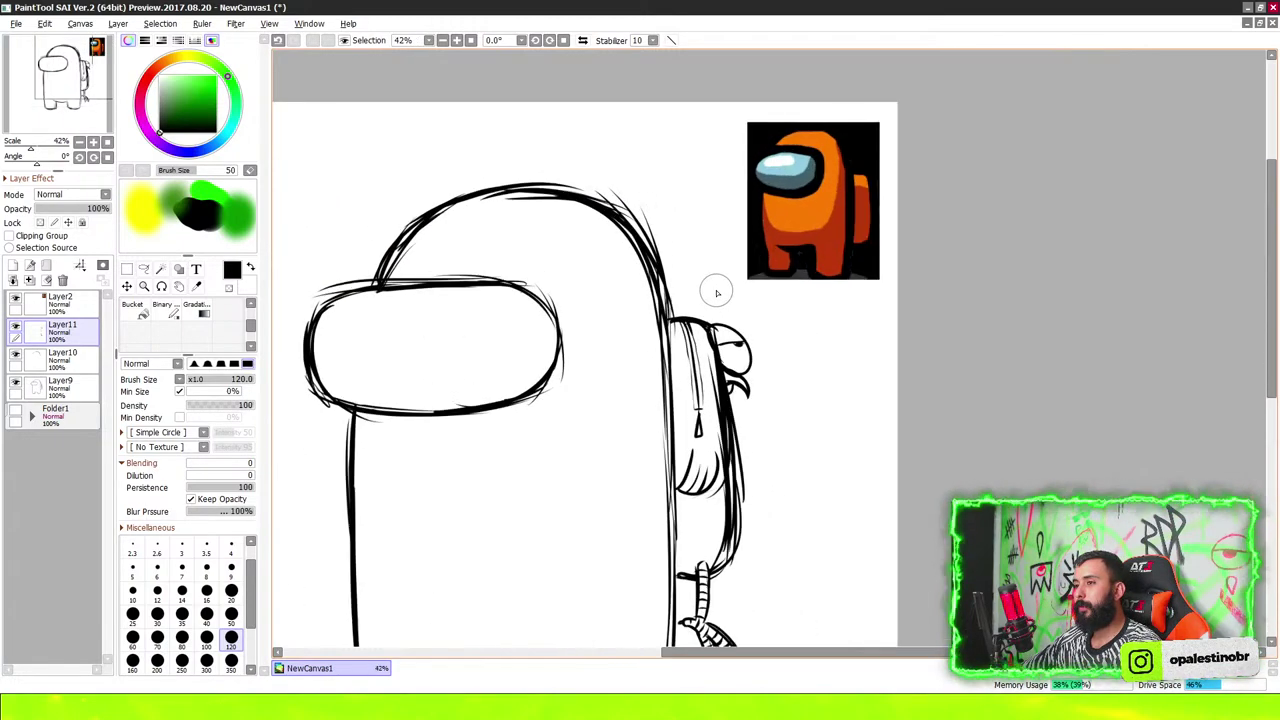
scroll(721, 297, down, 2)
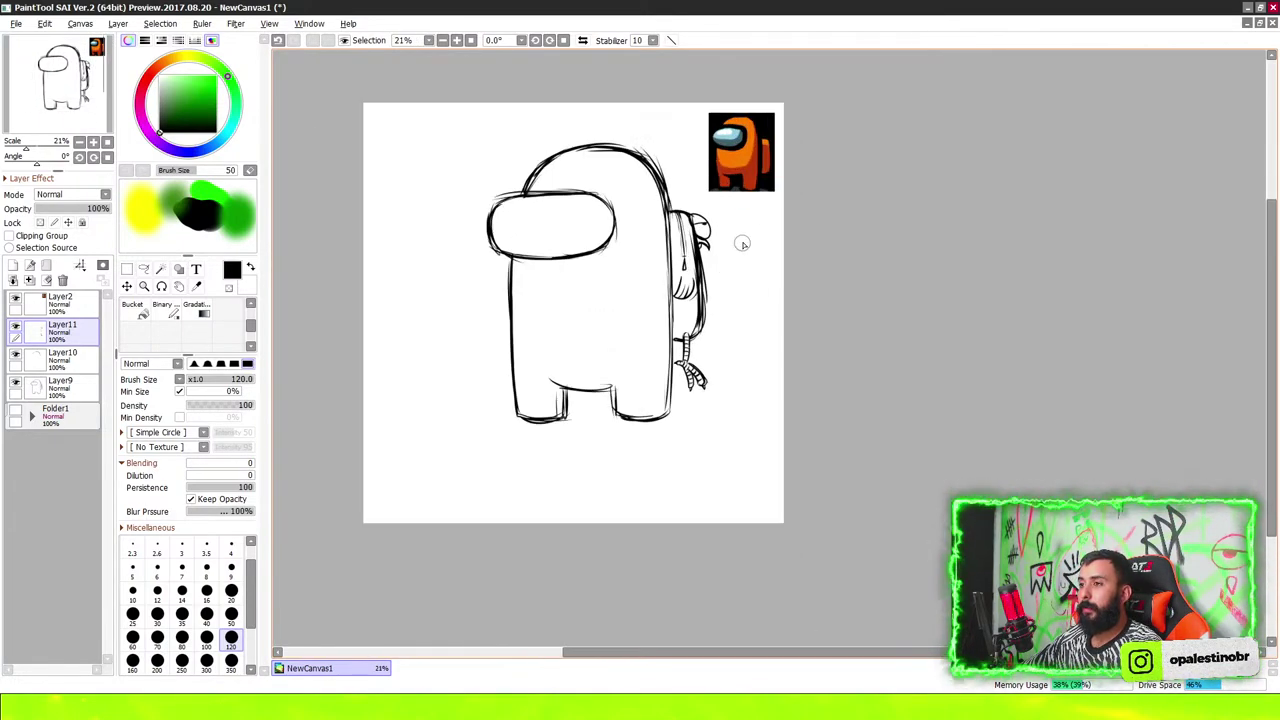
scroll(737, 240, up, 2)
scroll(739, 222, down, 3)
scroll(683, 295, up, 1)
scroll(683, 295, up, 1)
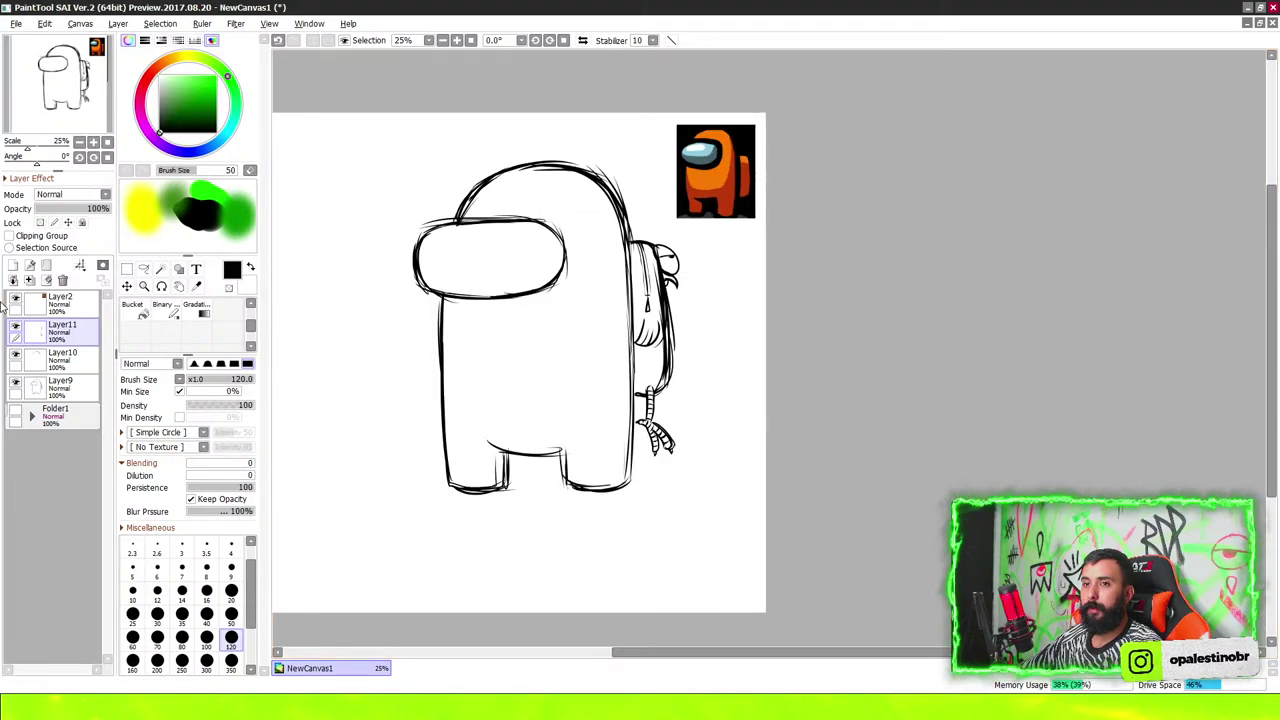
click(15, 326)
click(15, 326)
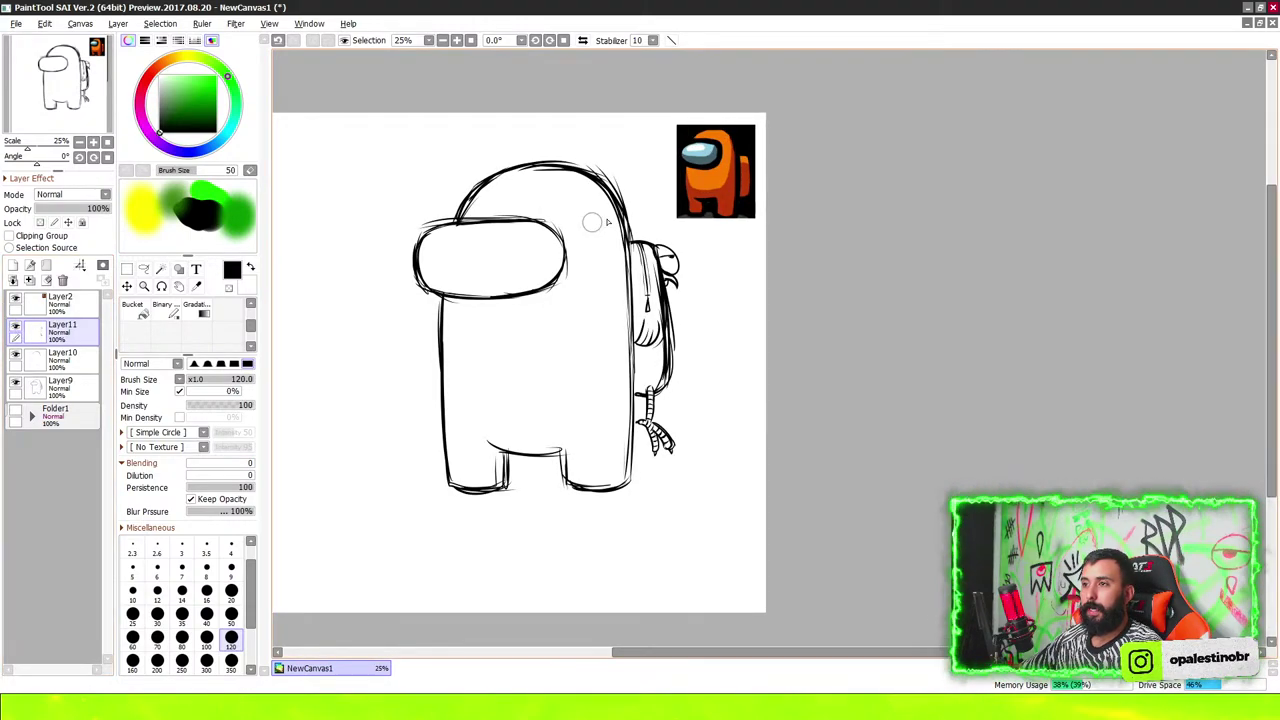
scroll(710, 155, up, 6)
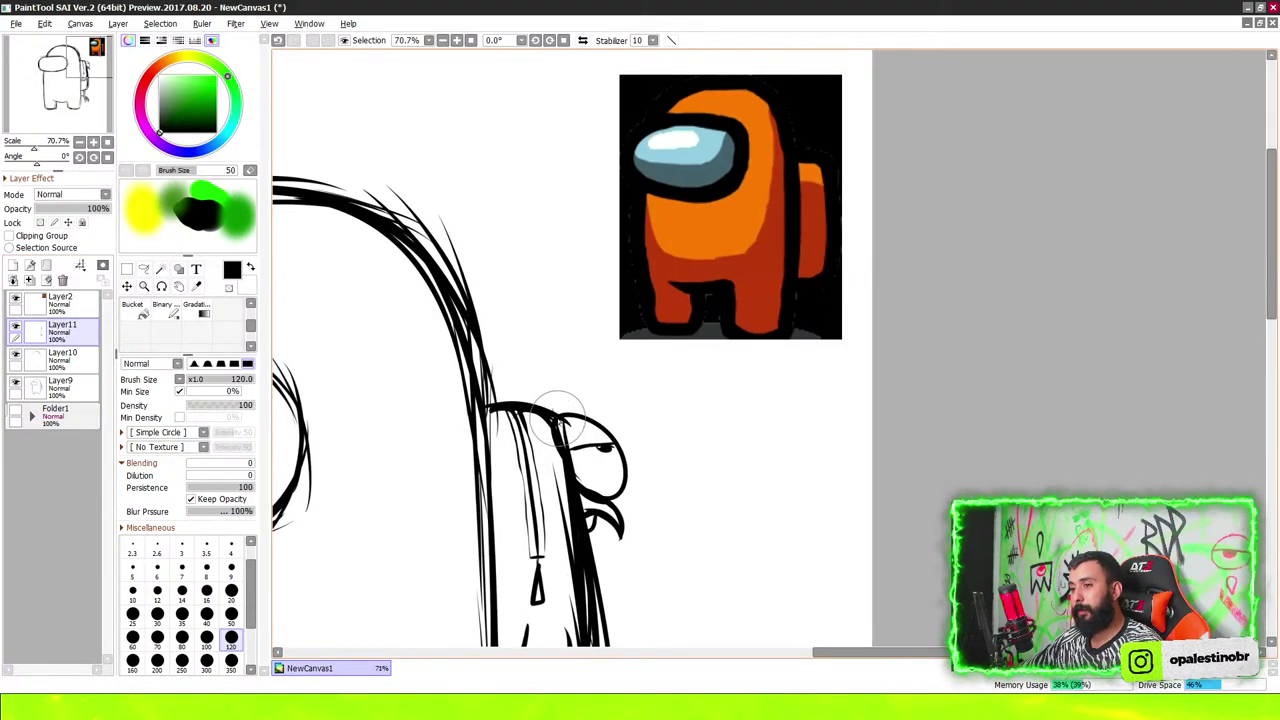
scroll(560, 412, up, 1)
scroll(629, 445, up, 1)
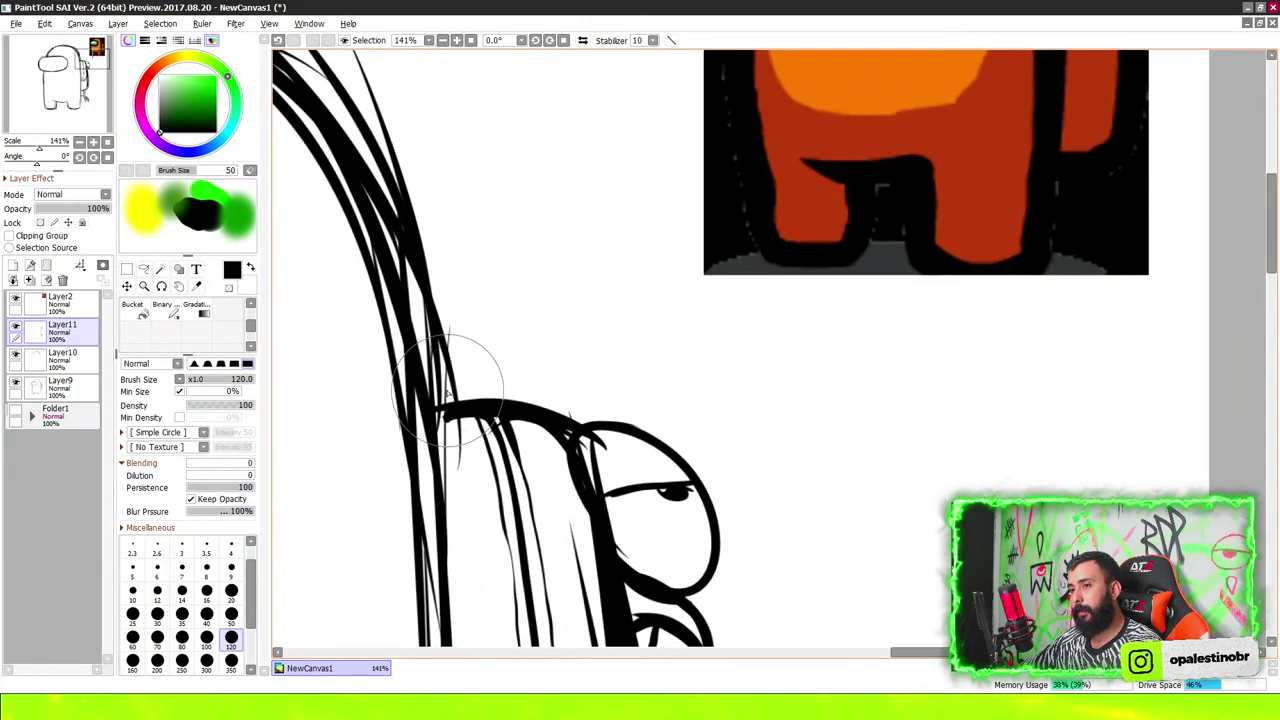
scroll(581, 403, up, 1)
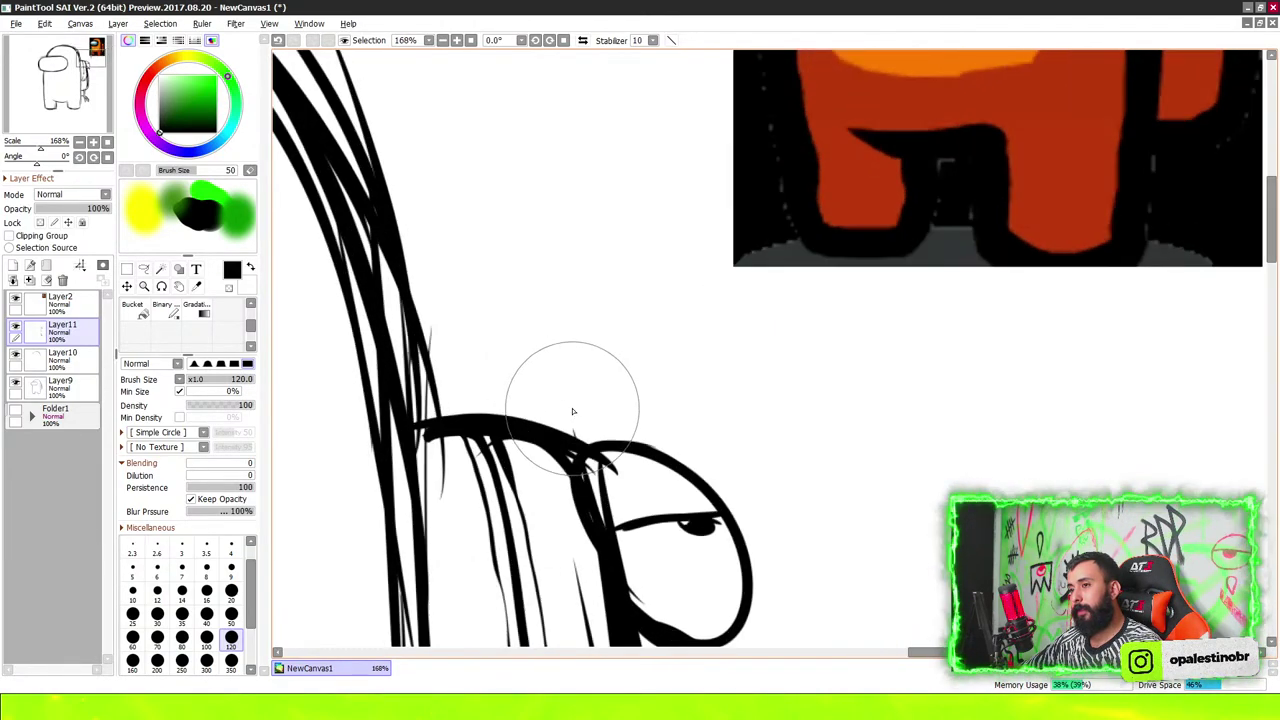
Draw the cap's brim line above the duck's head and start the cap's crown
mouse_move(600, 440)
mouse_down()
mouse_move(737, 399)
mouse_move(748, 412)
mouse_move(728, 390)
mouse_move(740, 403)
mouse_up()
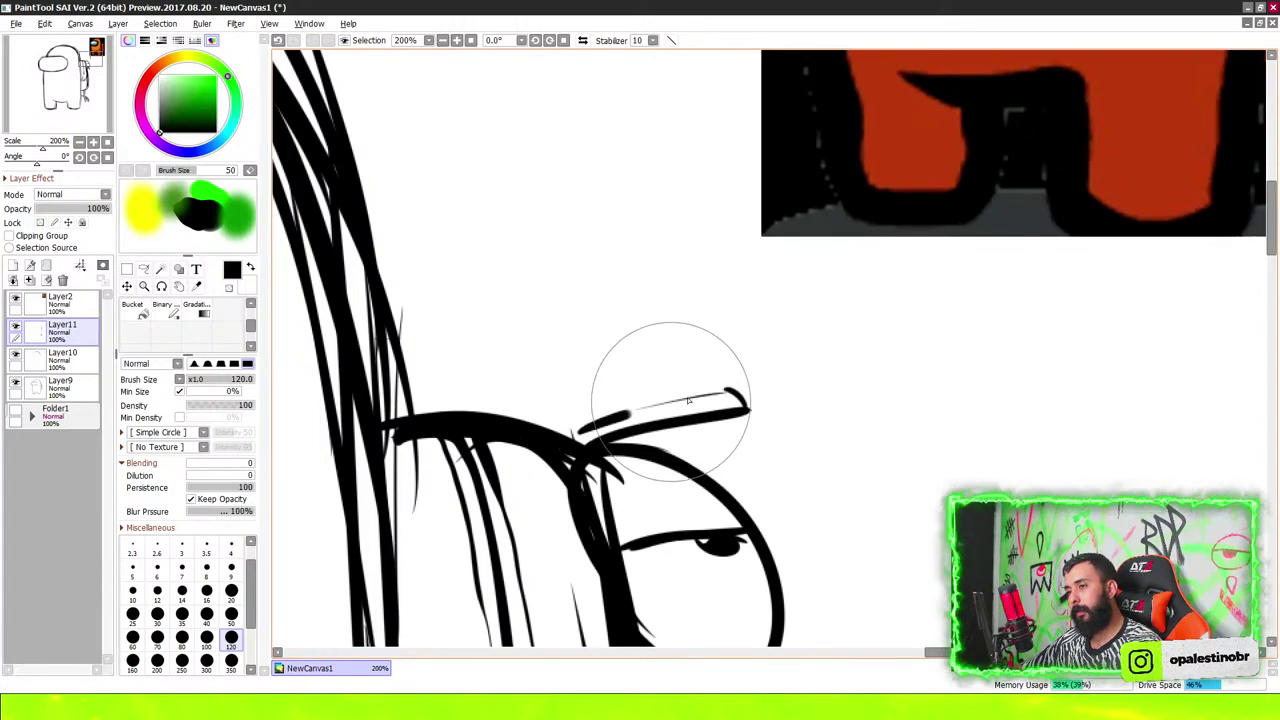
mouse_move(580, 439)
mouse_down()
mouse_move(555, 318)
mouse_move(434, 290)
mouse_move(386, 340)
mouse_move(475, 296)
mouse_move(543, 300)
mouse_move(571, 386)
mouse_up()
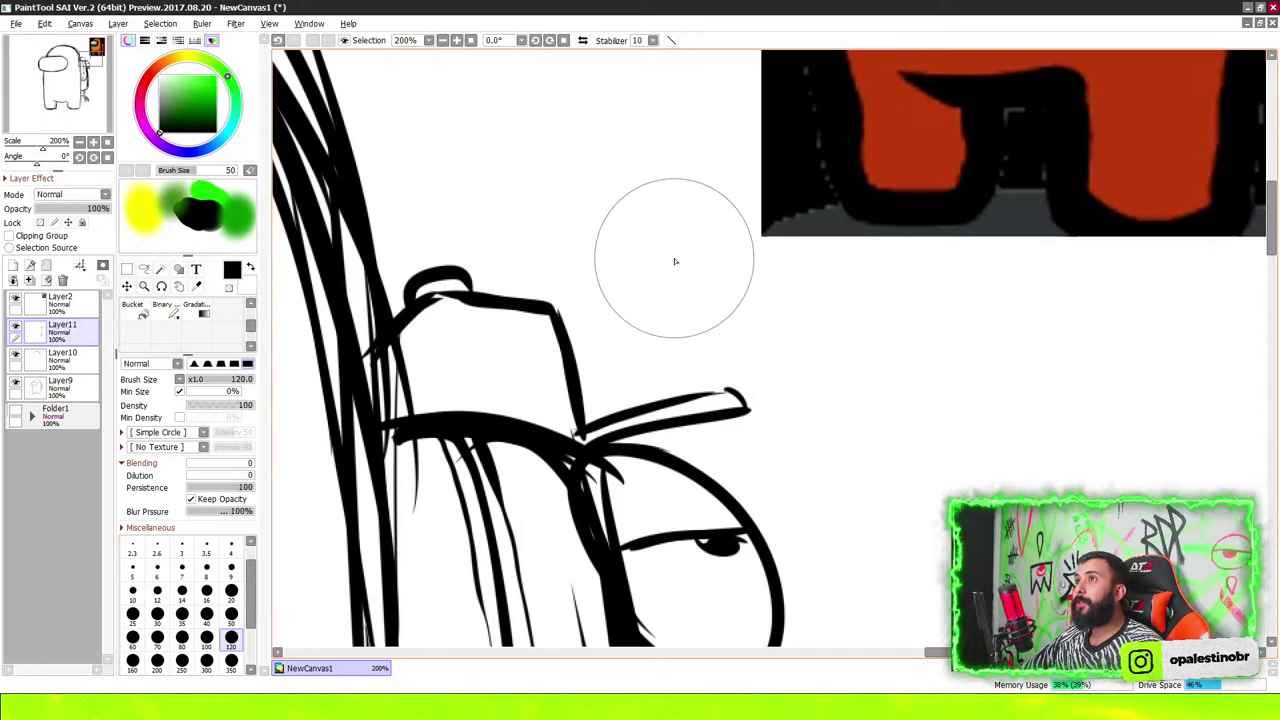
scroll(663, 227, down, 1)
scroll(666, 231, down, 1)
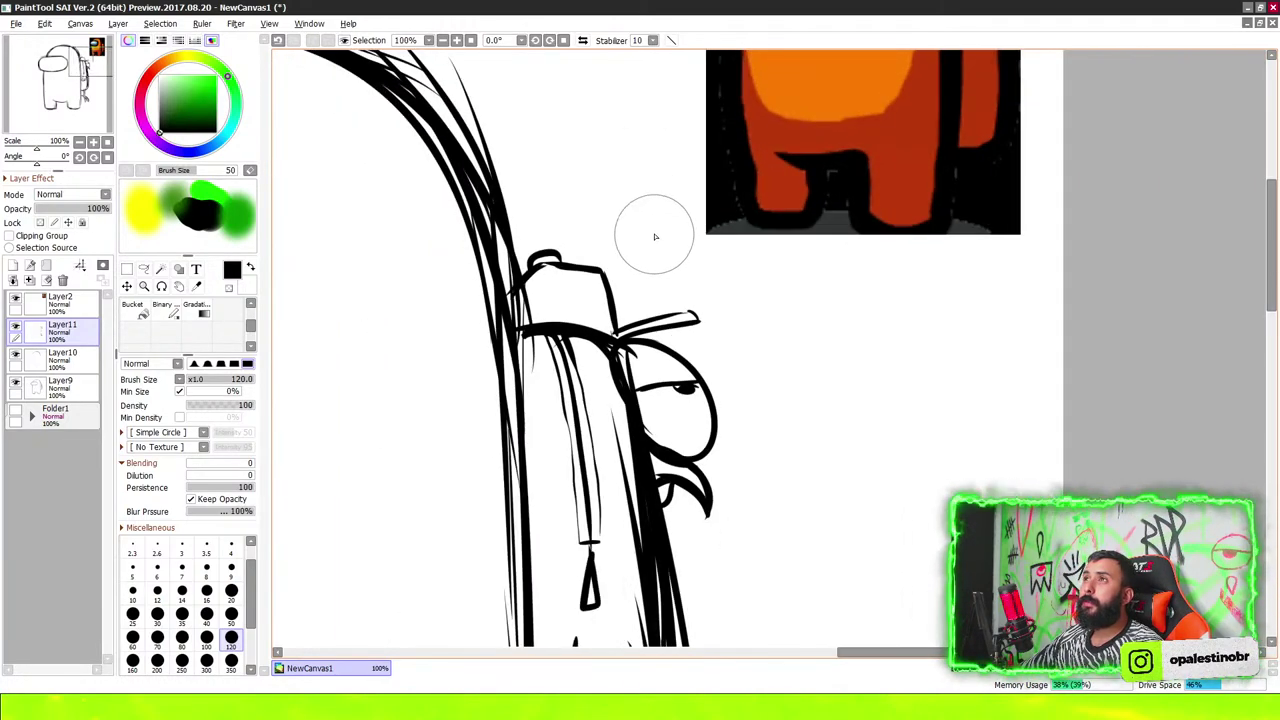
scroll(657, 237, down, 1)
scroll(660, 229, down, 1)
scroll(659, 152, down, 2)
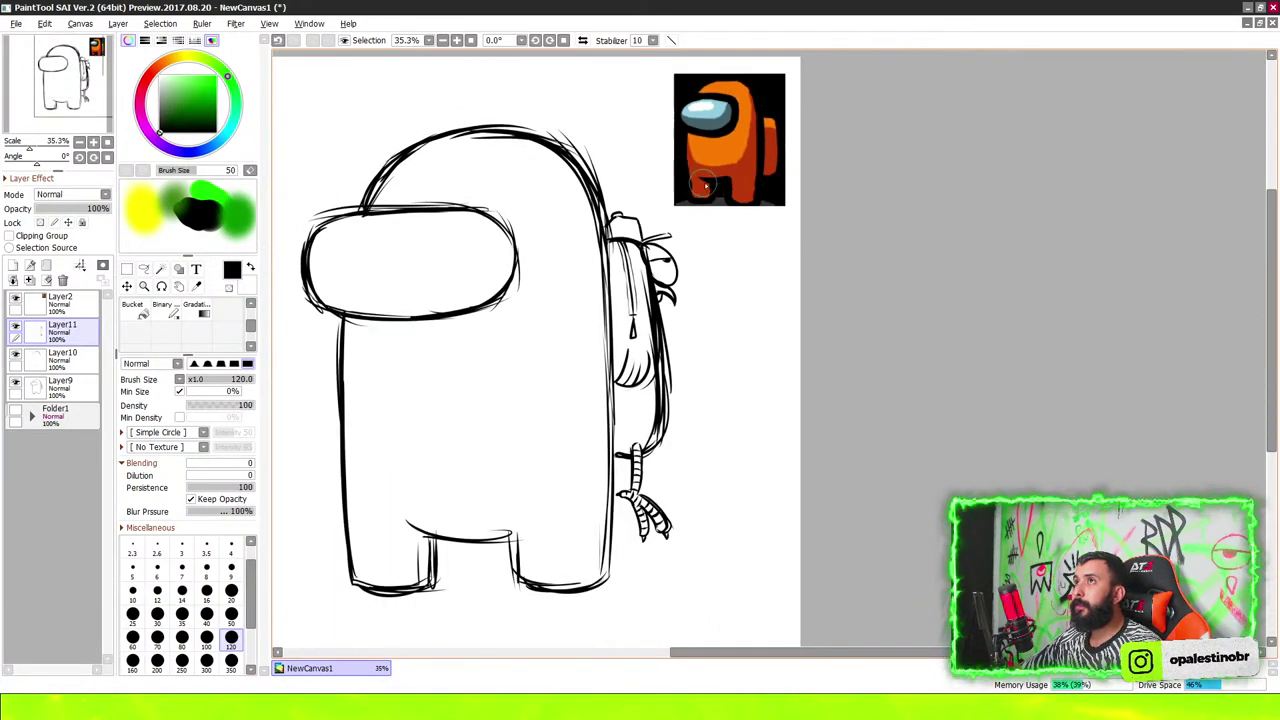
scroll(717, 189, down, 1)
scroll(656, 205, down, 1)
scroll(698, 230, down, 1)
scroll(690, 211, up, 1)
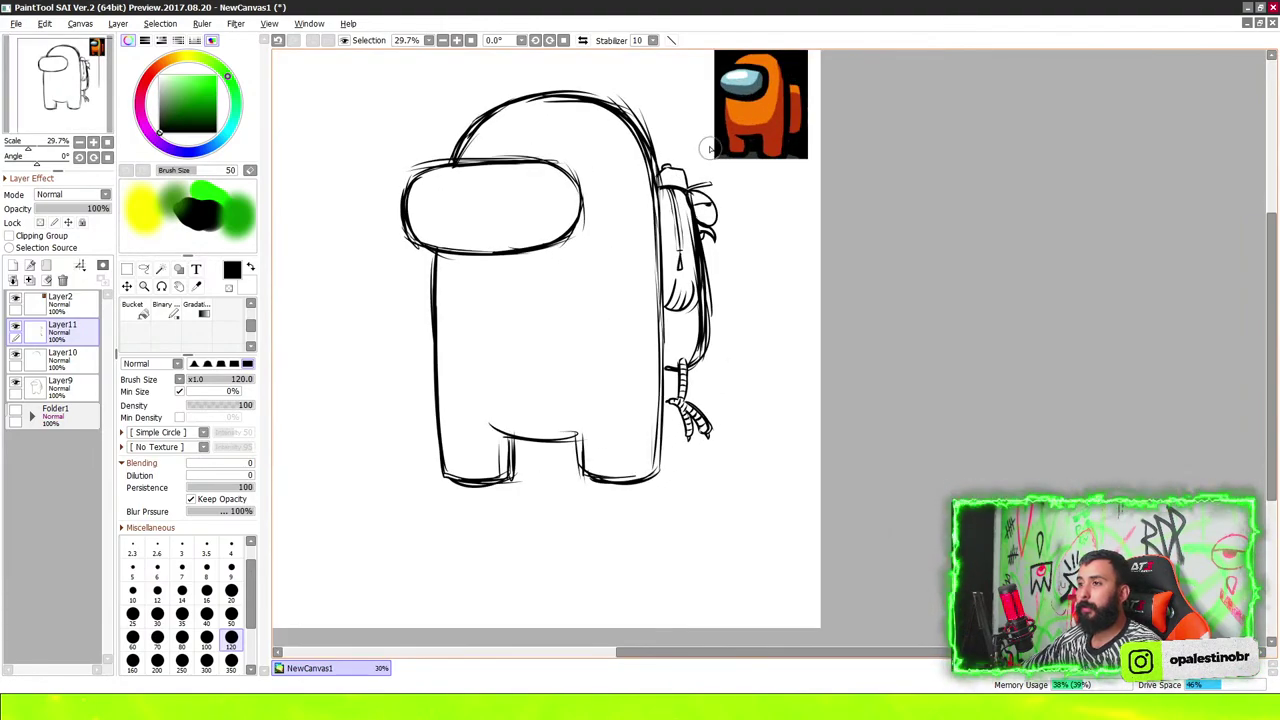
scroll(700, 150, up, 1)
scroll(649, 230, up, 1)
scroll(600, 285, down, 3)
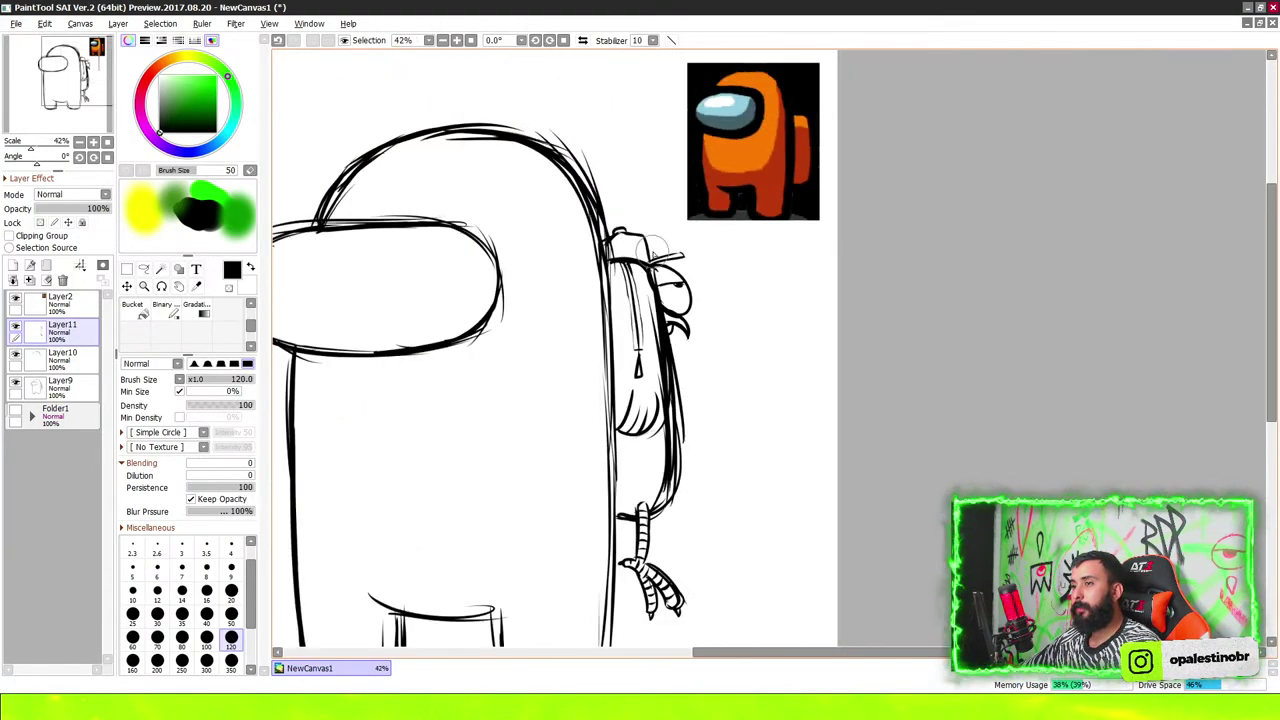
scroll(648, 295, down, 2)
scroll(640, 357, up, 2)
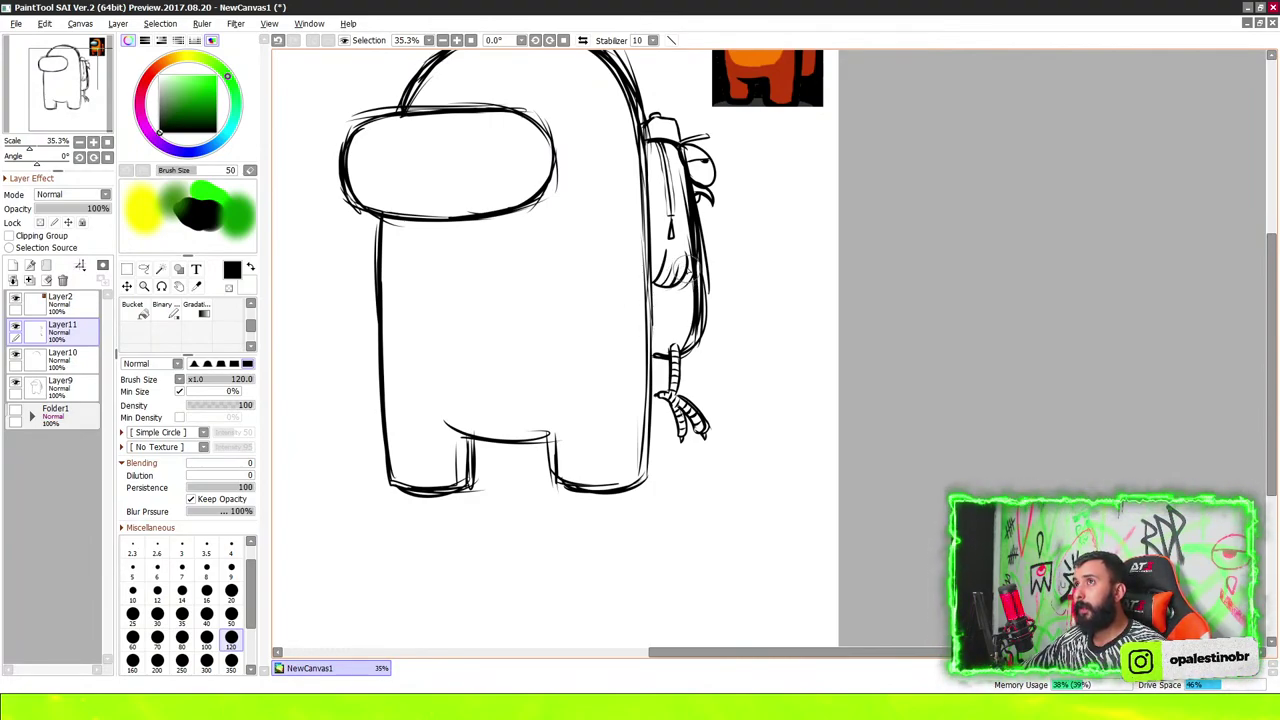
Thicken the duck's cap brim on the backpack with a heavier stroke, then zoom out
scroll(676, 265, down, 1)
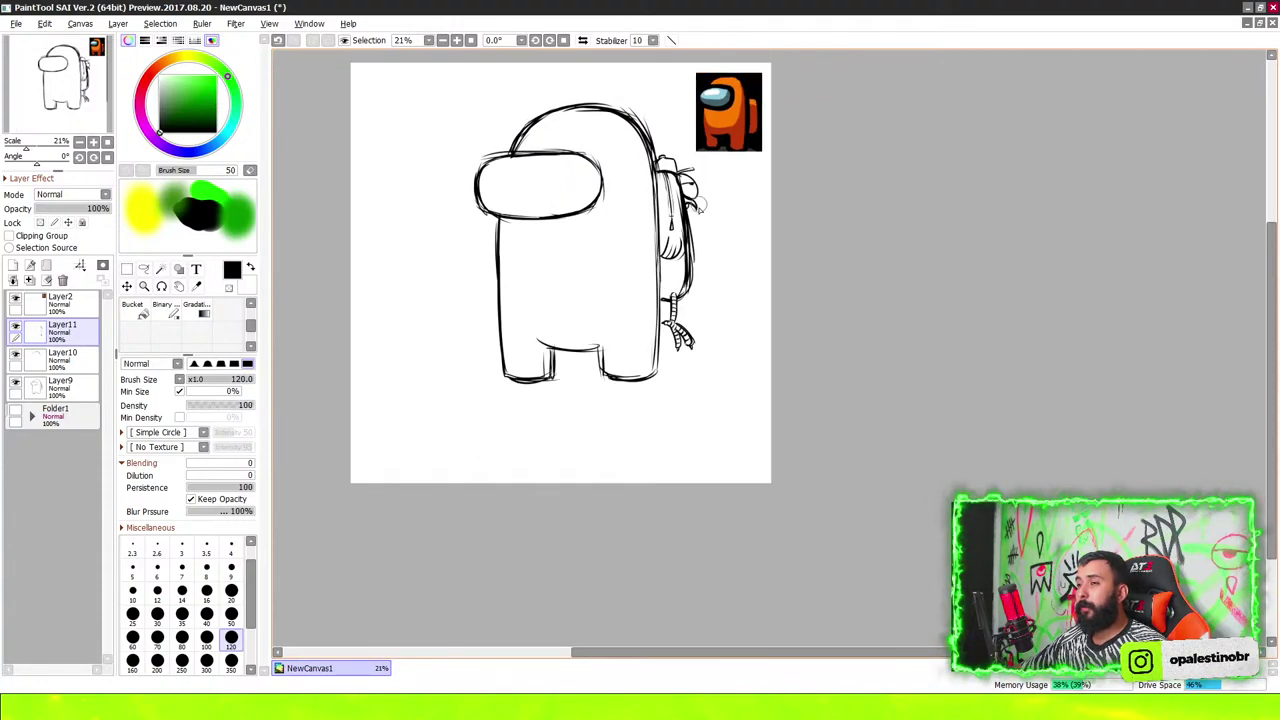
scroll(680, 83, up, 1)
scroll(677, 151, up, 3)
scroll(673, 383, up, 1)
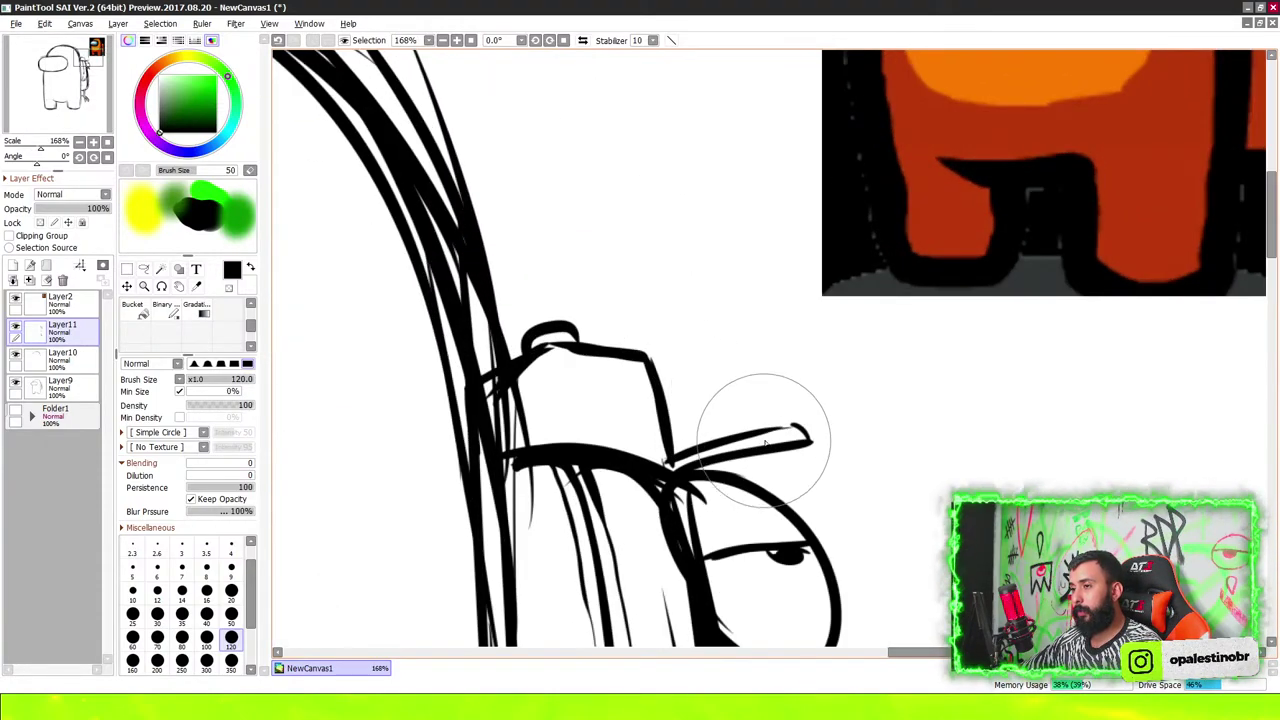
mouse_move(760, 436)
mouse_down()
mouse_move(802, 428)
mouse_move(815, 442)
mouse_up()
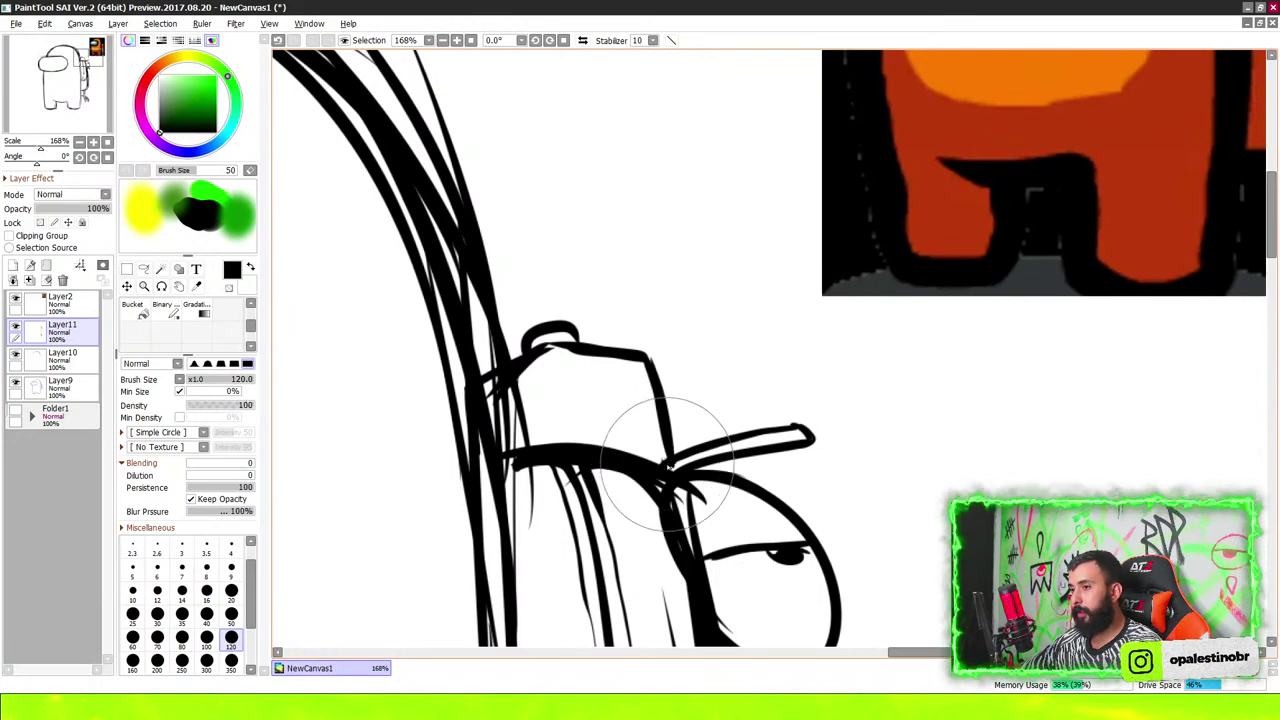
scroll(665, 450, down, 1)
scroll(604, 345, up, 2)
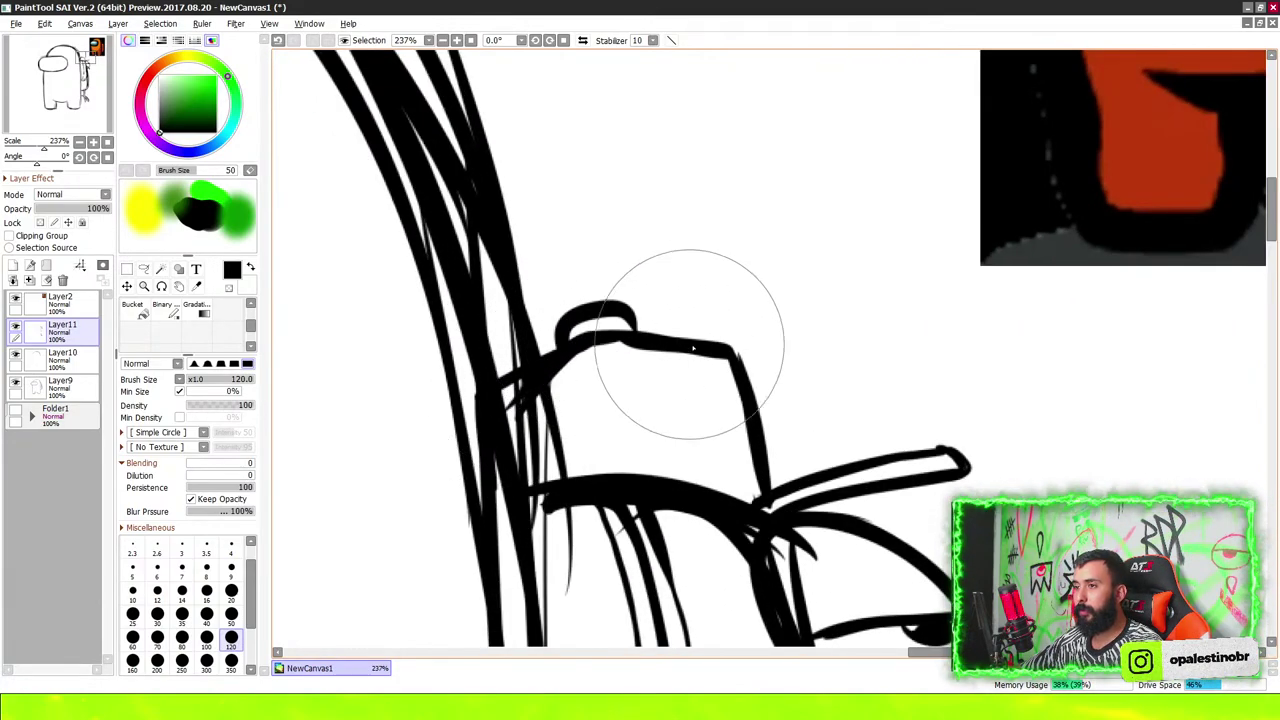
scroll(733, 244, down, 6)
scroll(733, 245, down, 2)
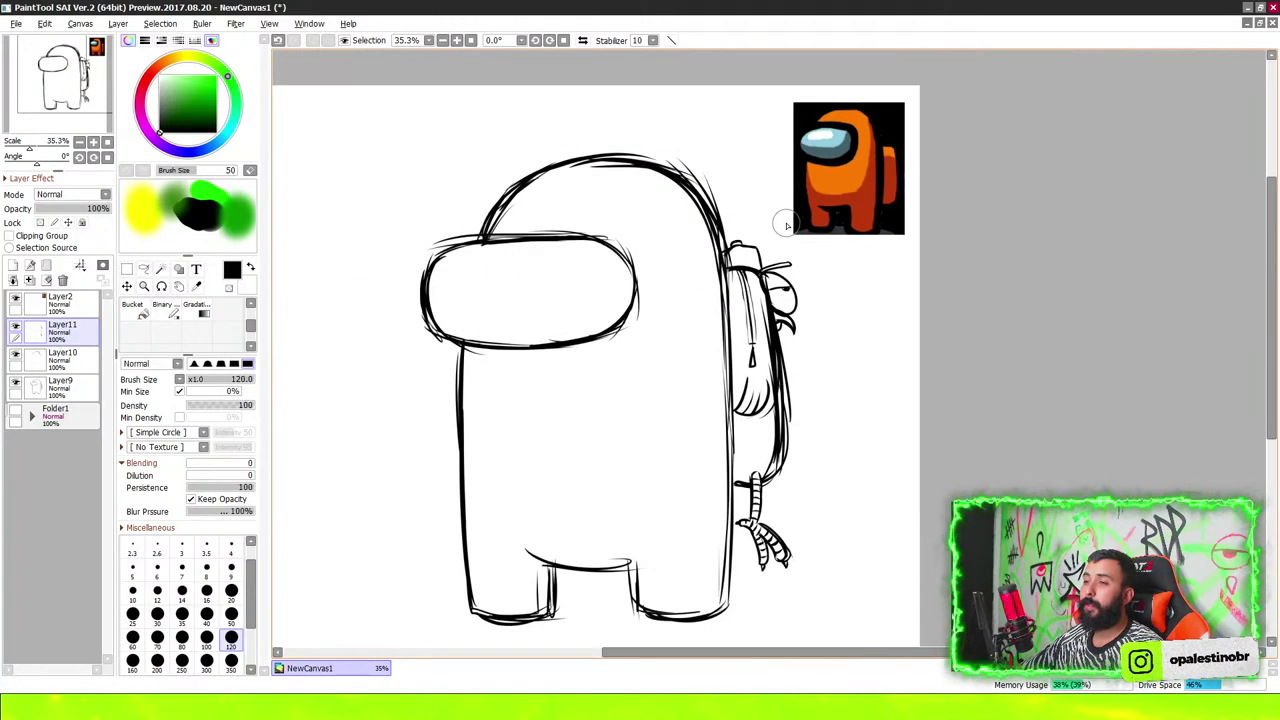
scroll(759, 230, down, 1)
scroll(710, 270, up, 1)
scroll(740, 255, down, 1)
scroll(754, 296, up, 1)
scroll(755, 296, down, 1)
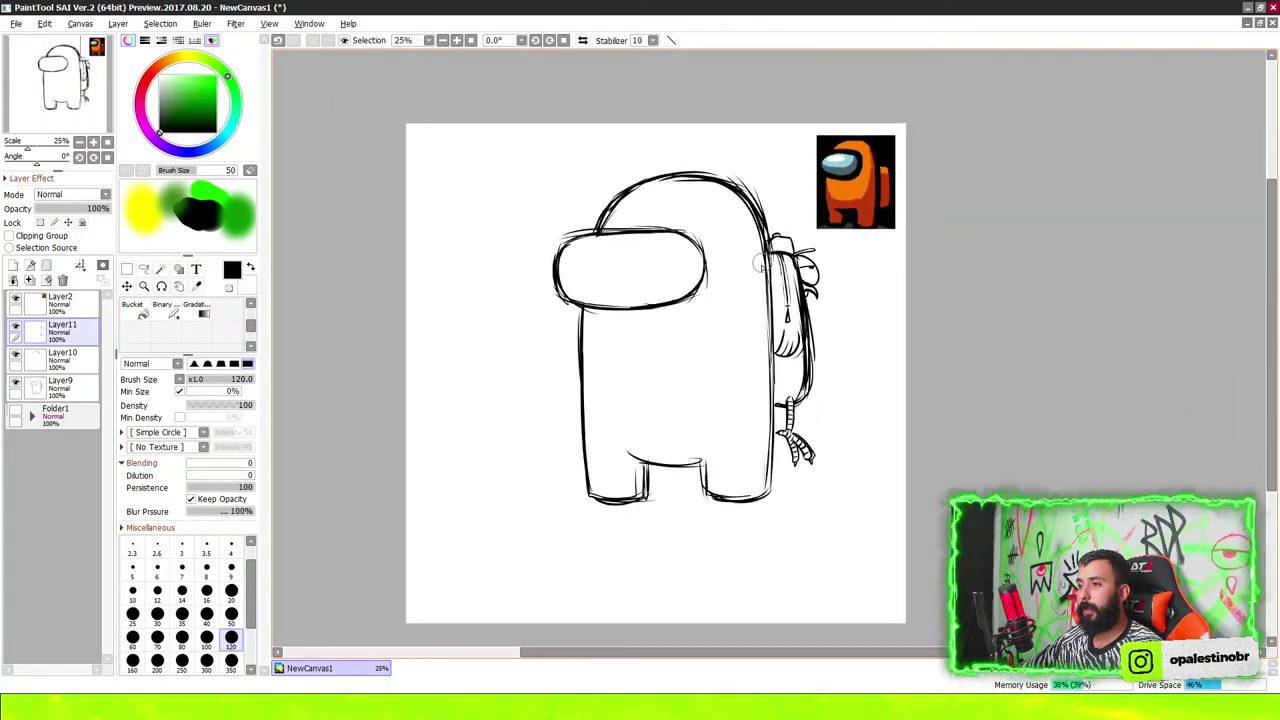
Add Layer12 and boldly re-ink the visor's bottom and right edge
key(ctrl+plus)
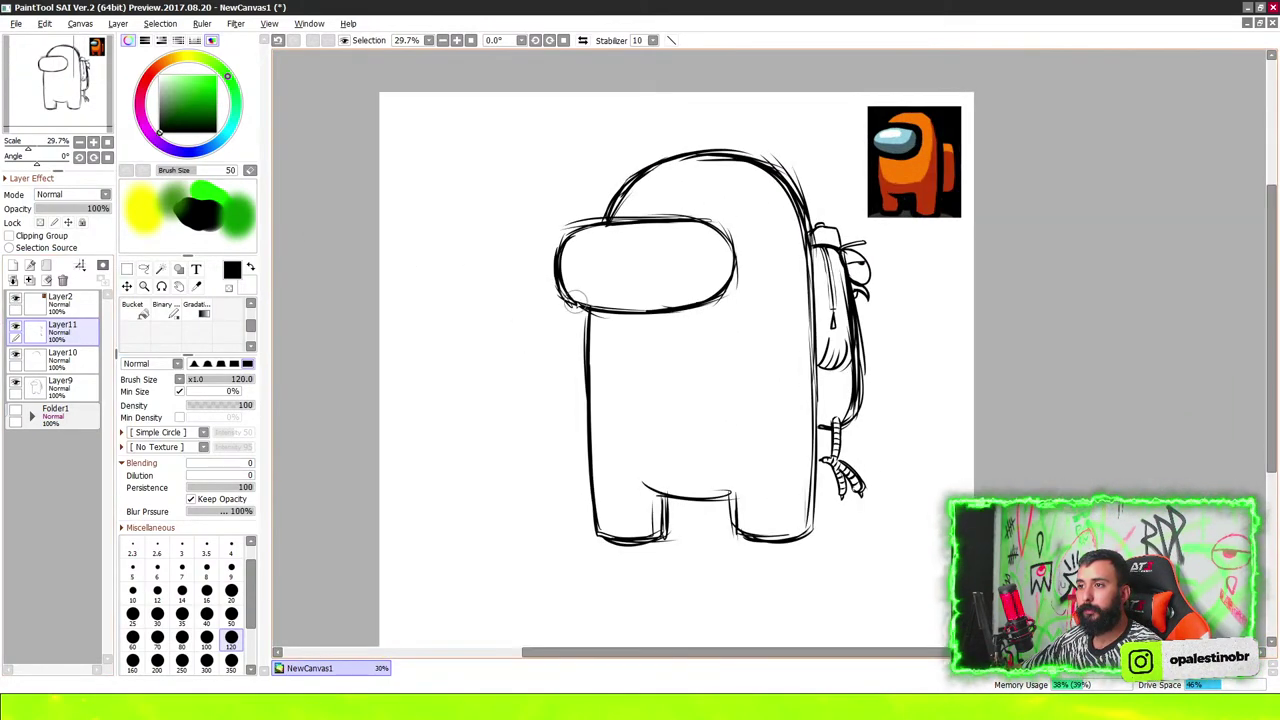
click(14, 266)
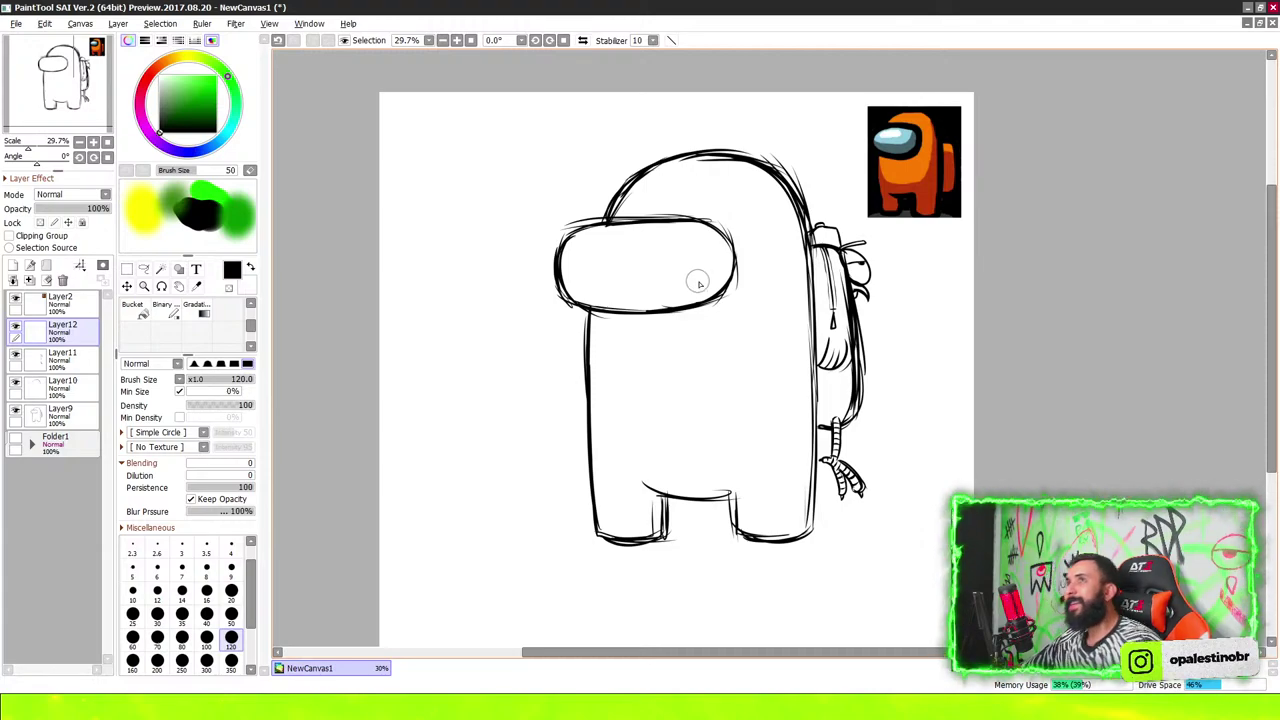
scroll(705, 247, down, 2)
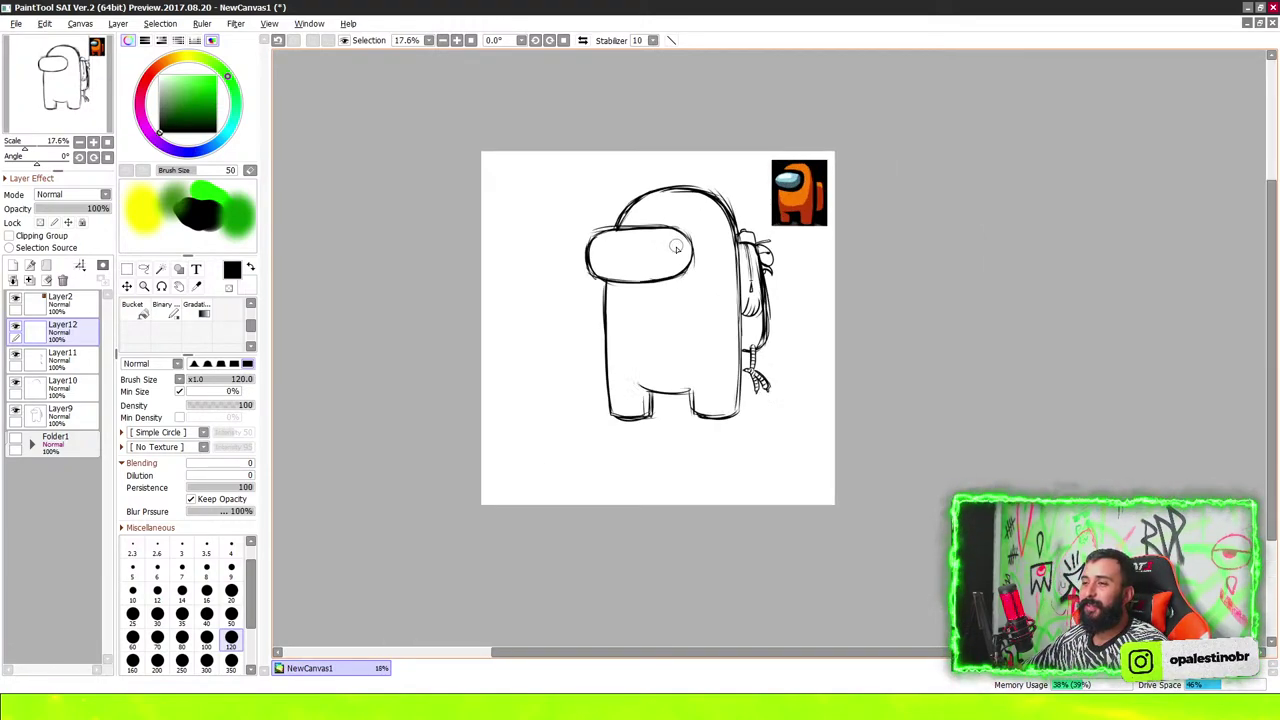
scroll(600, 250, up, 5)
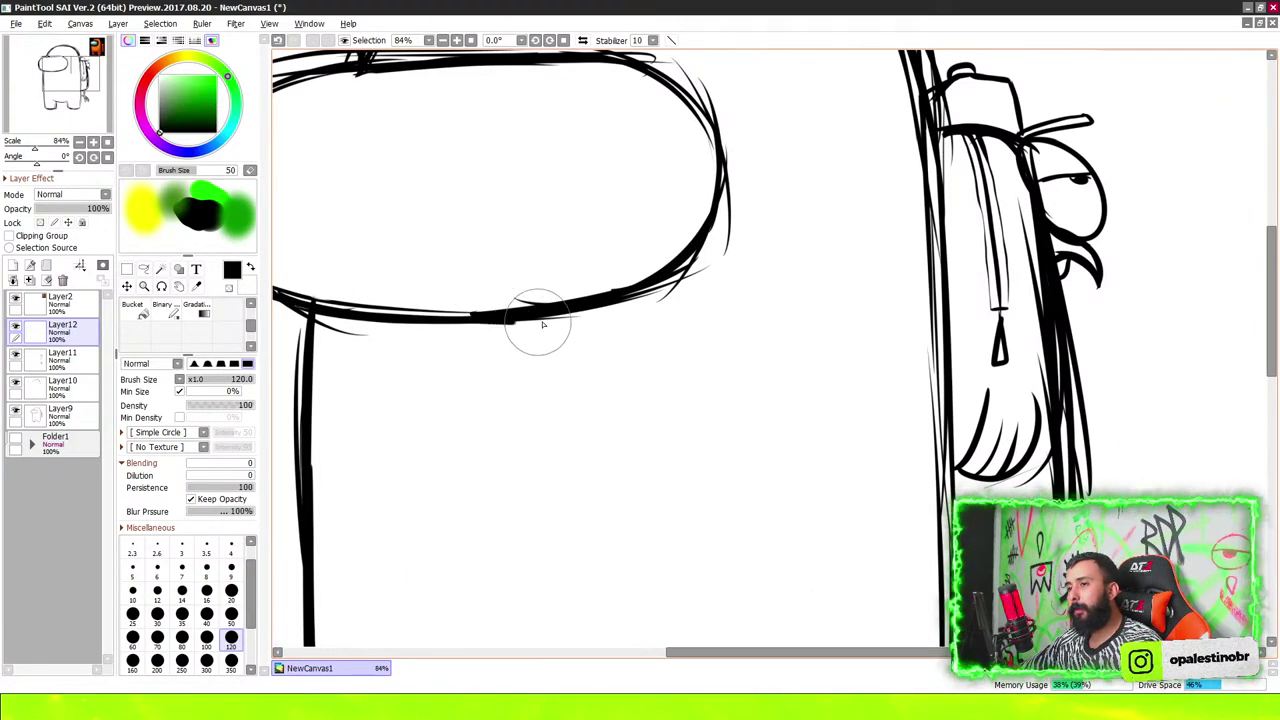
mouse_move(543, 322)
mouse_down()
mouse_move(714, 129)
mouse_move(657, 63)
mouse_up()
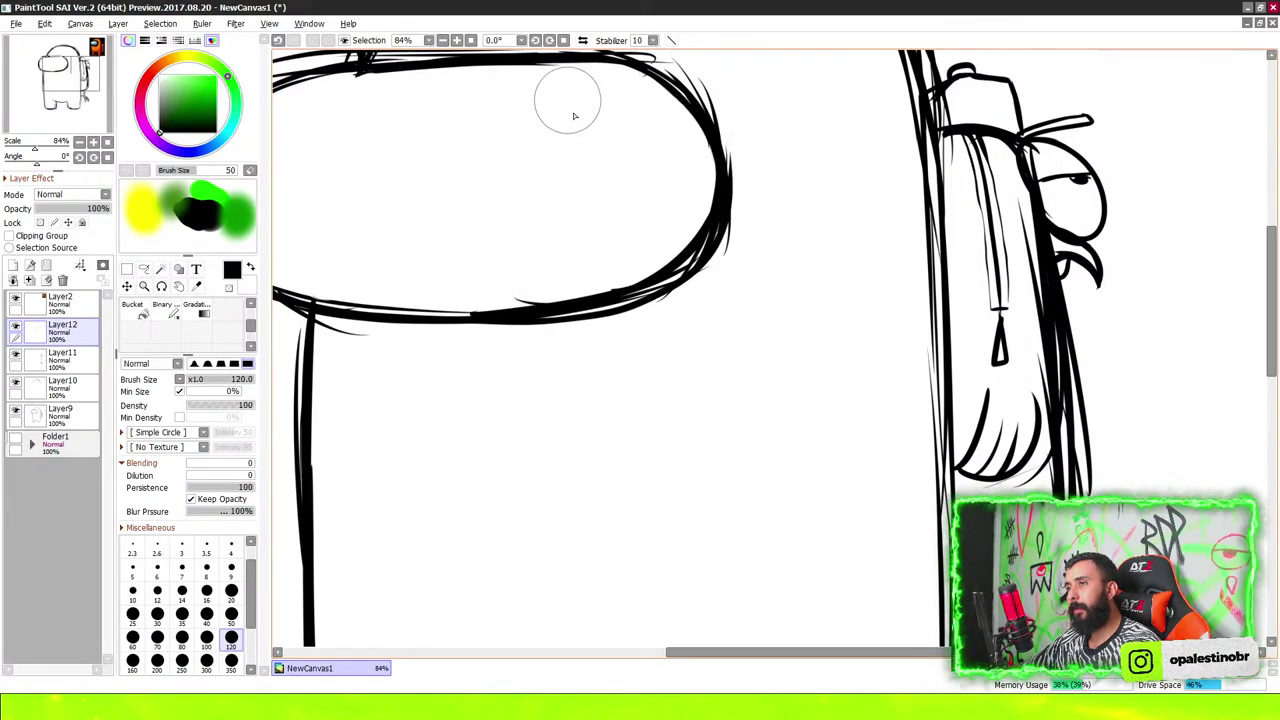
Thicken the body's left outline down to the foot with a bold stroke
scroll(574, 116, down, 5)
scroll(571, 177, up, 3)
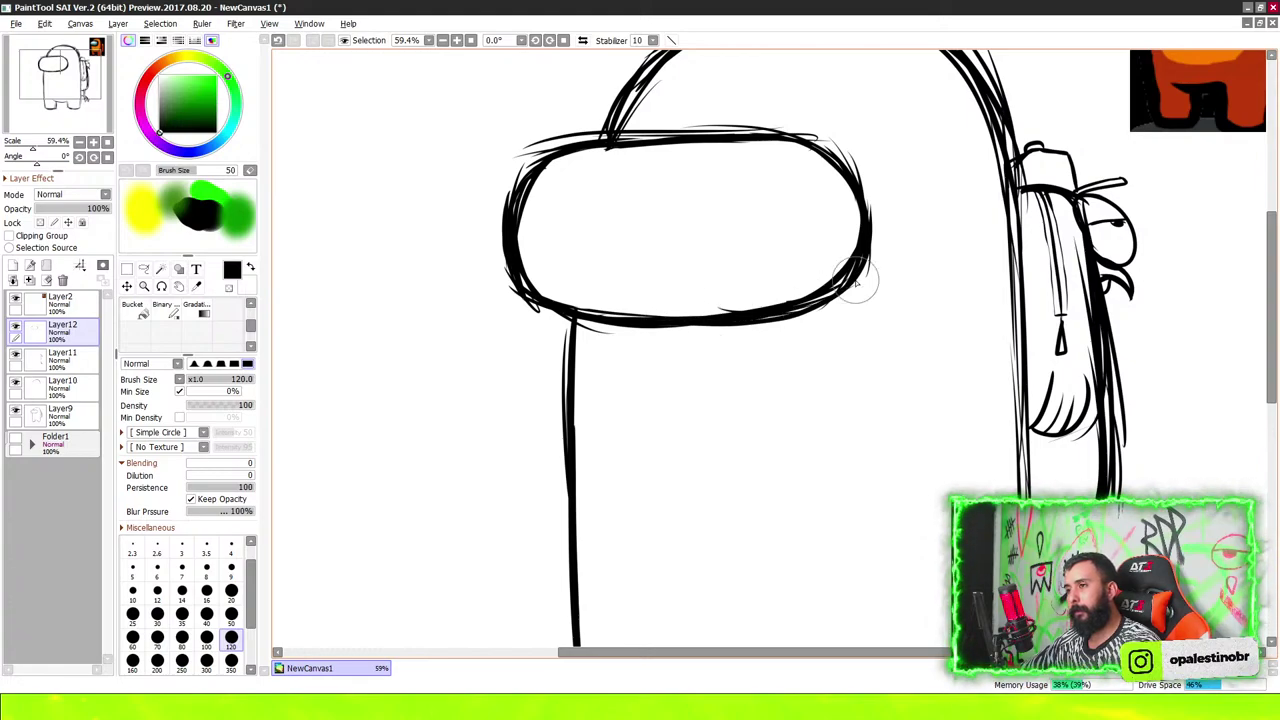
scroll(855, 283, down, 4)
scroll(711, 424, up, 1)
scroll(711, 424, up, 3)
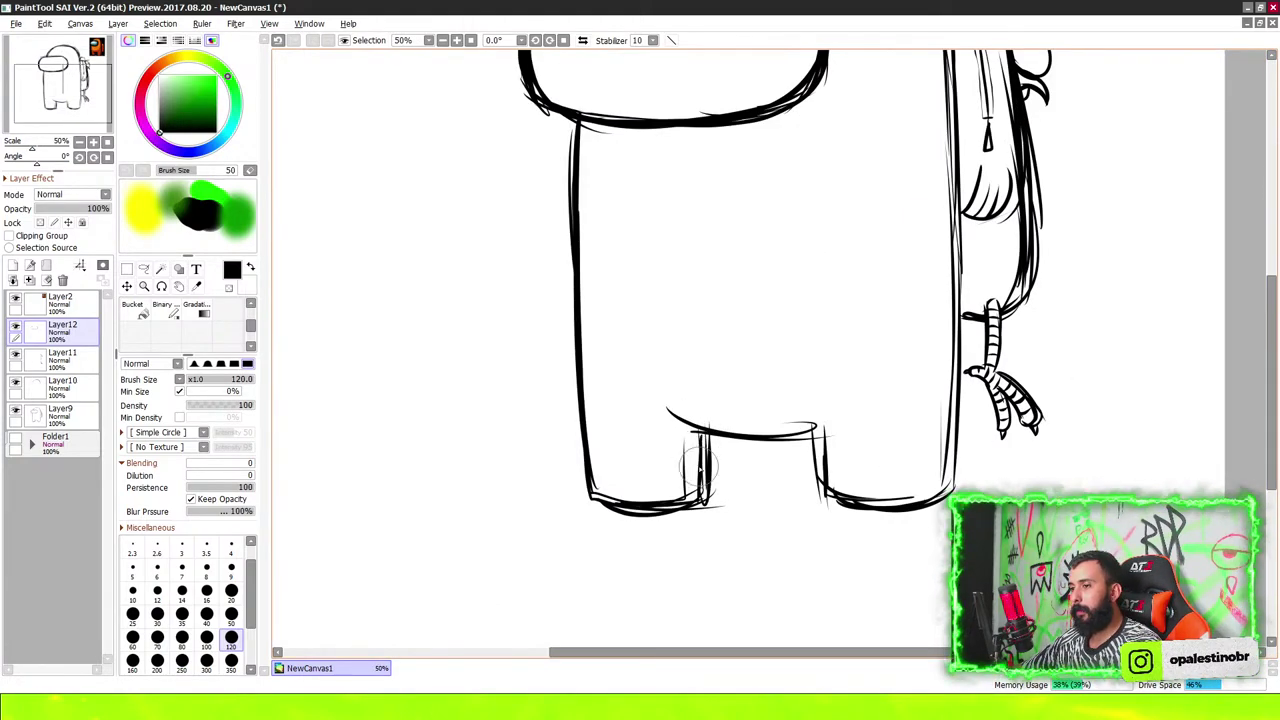
scroll(700, 466, down, 4)
scroll(778, 377, up, 2)
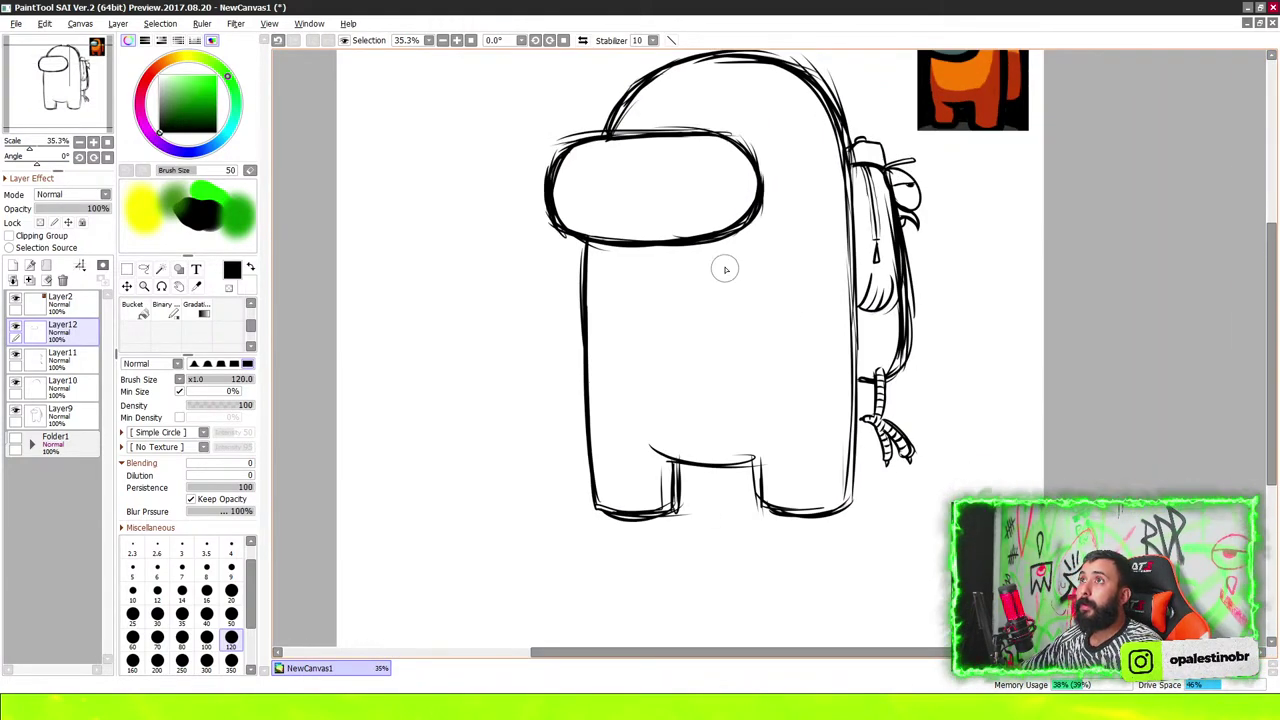
scroll(763, 366, up, 1)
scroll(768, 388, up, 1)
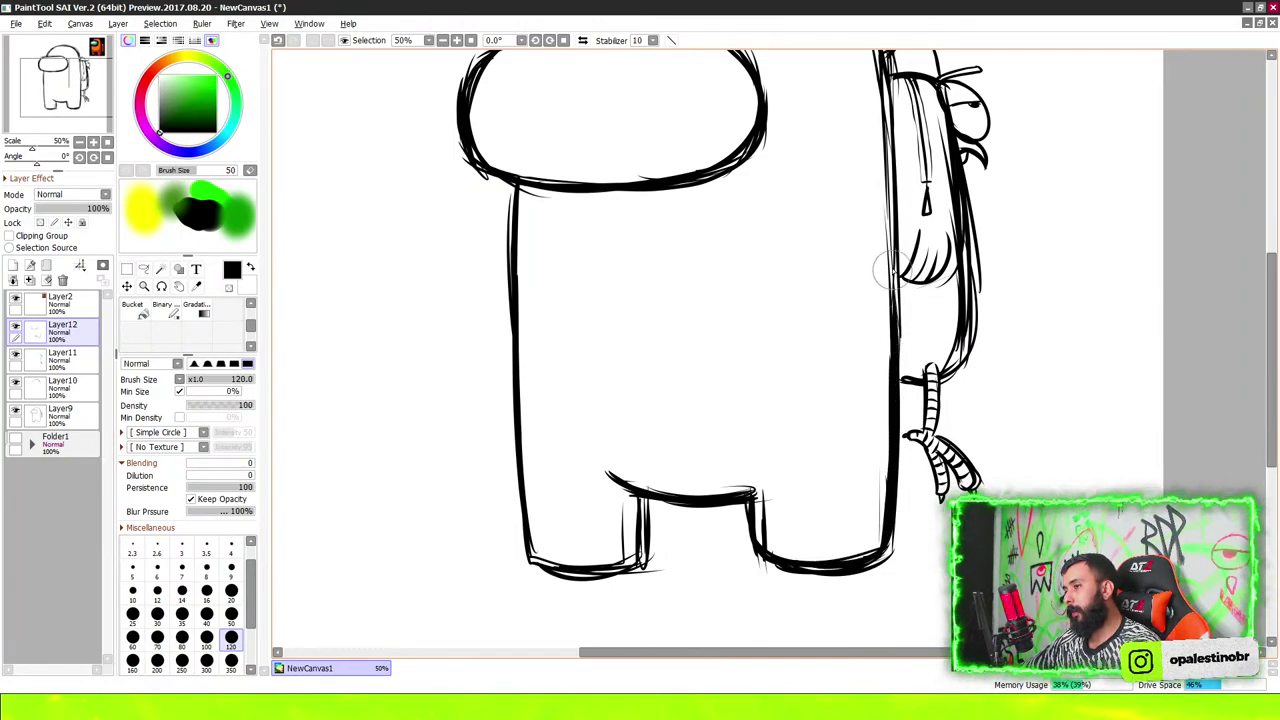
scroll(883, 200, down, 1)
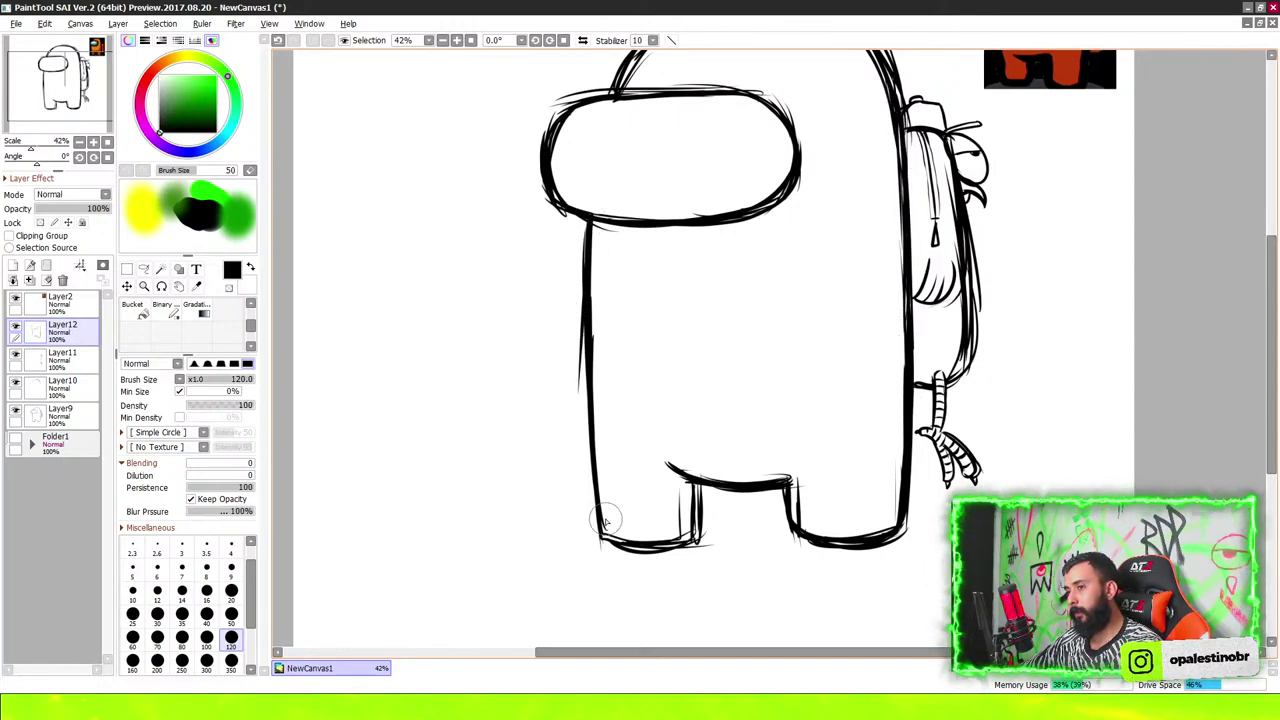
drag(583, 350, 597, 527)
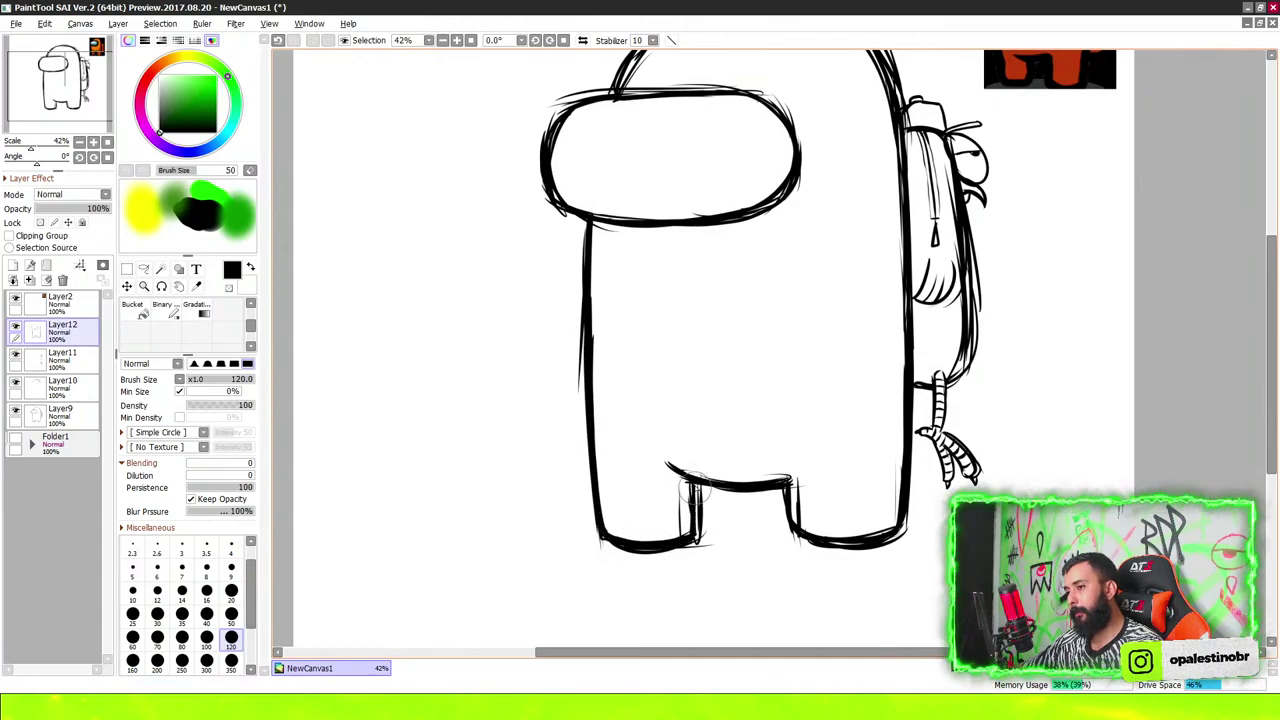
scroll(693, 517, down, 1)
scroll(699, 517, down, 1)
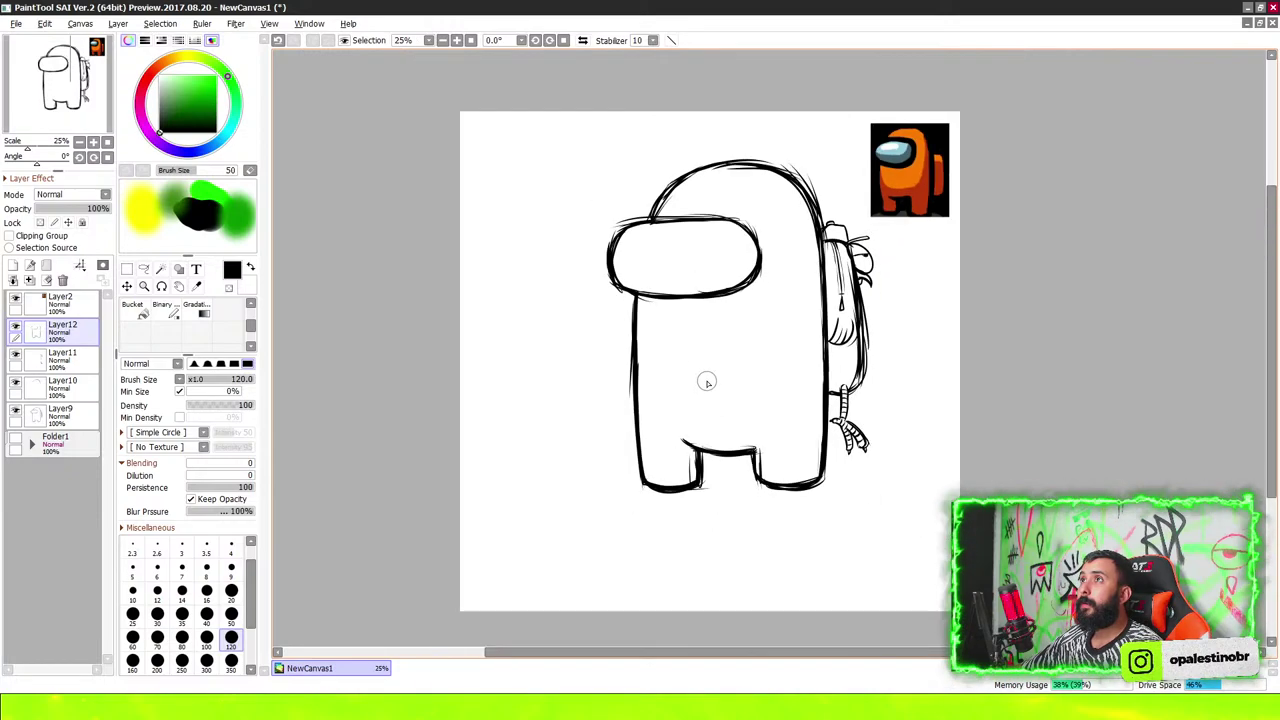
scroll(706, 377, down, 1)
scroll(672, 339, up, 3)
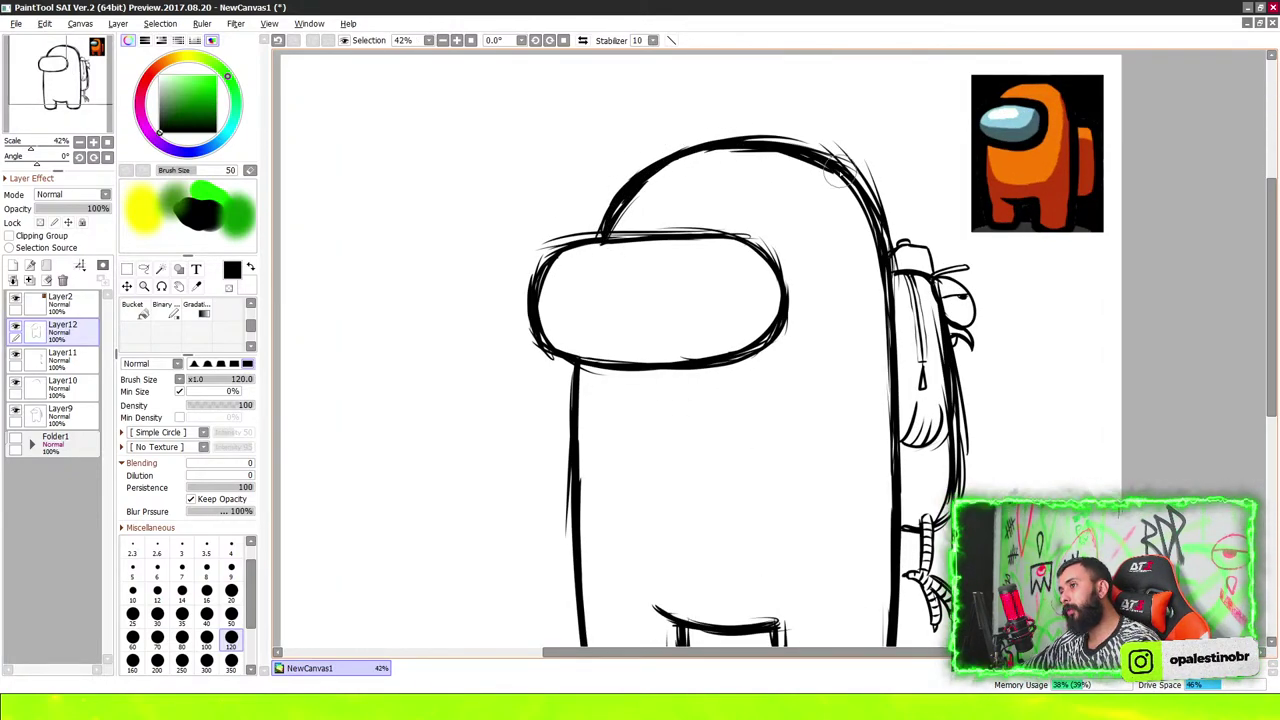
scroll(930, 300, down, 4)
scroll(944, 292, down, 3)
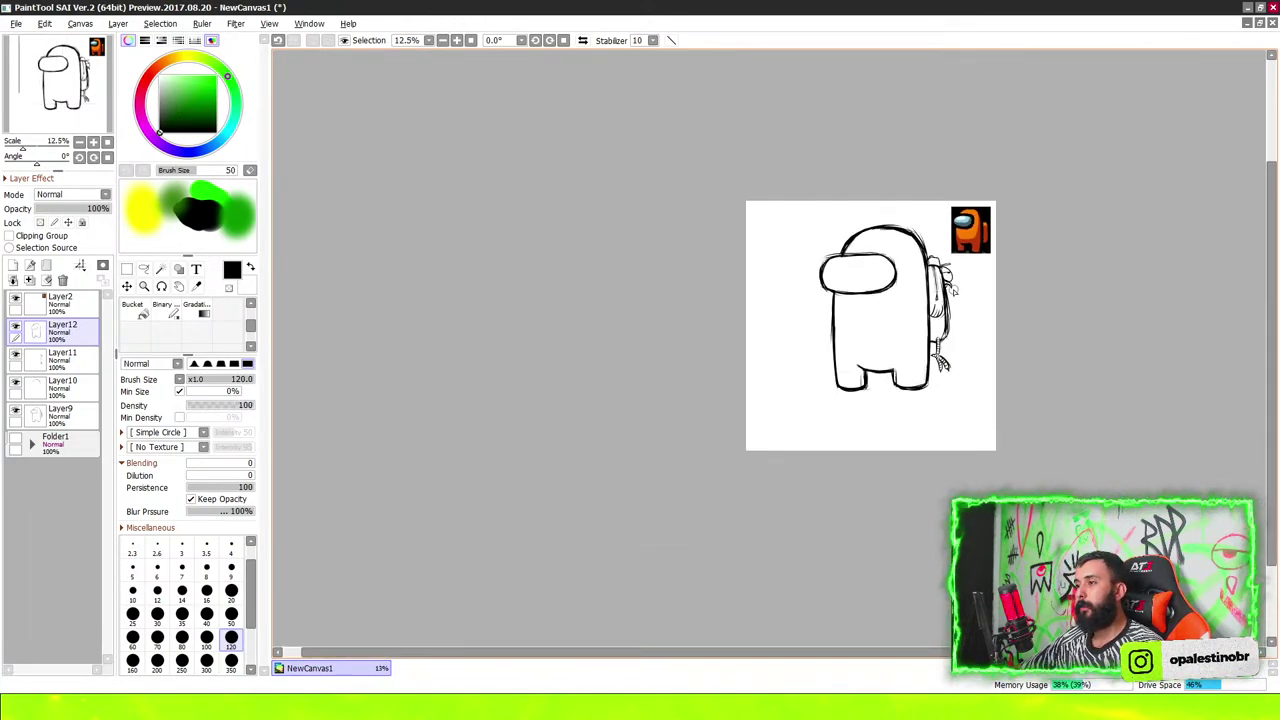
scroll(952, 289, up, 1)
scroll(933, 327, up, 2)
scroll(925, 329, up, 2)
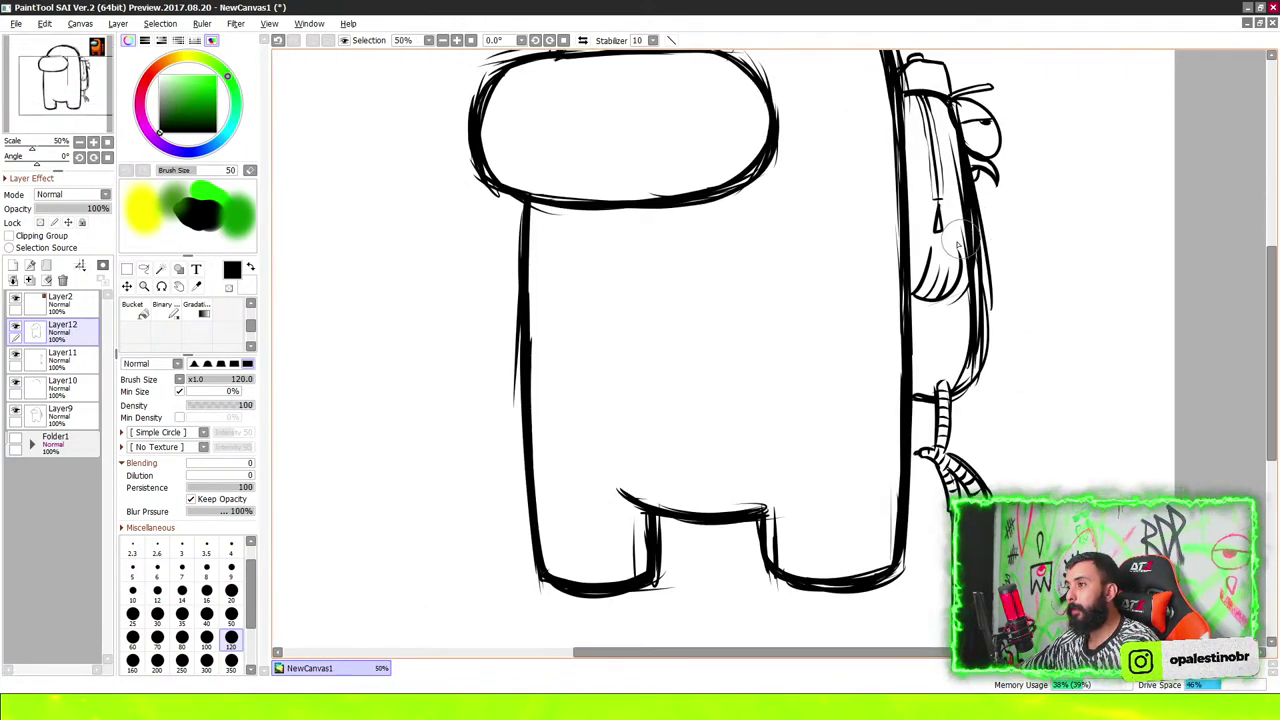
scroll(900, 335, up, 2)
scroll(880, 337, up, 1)
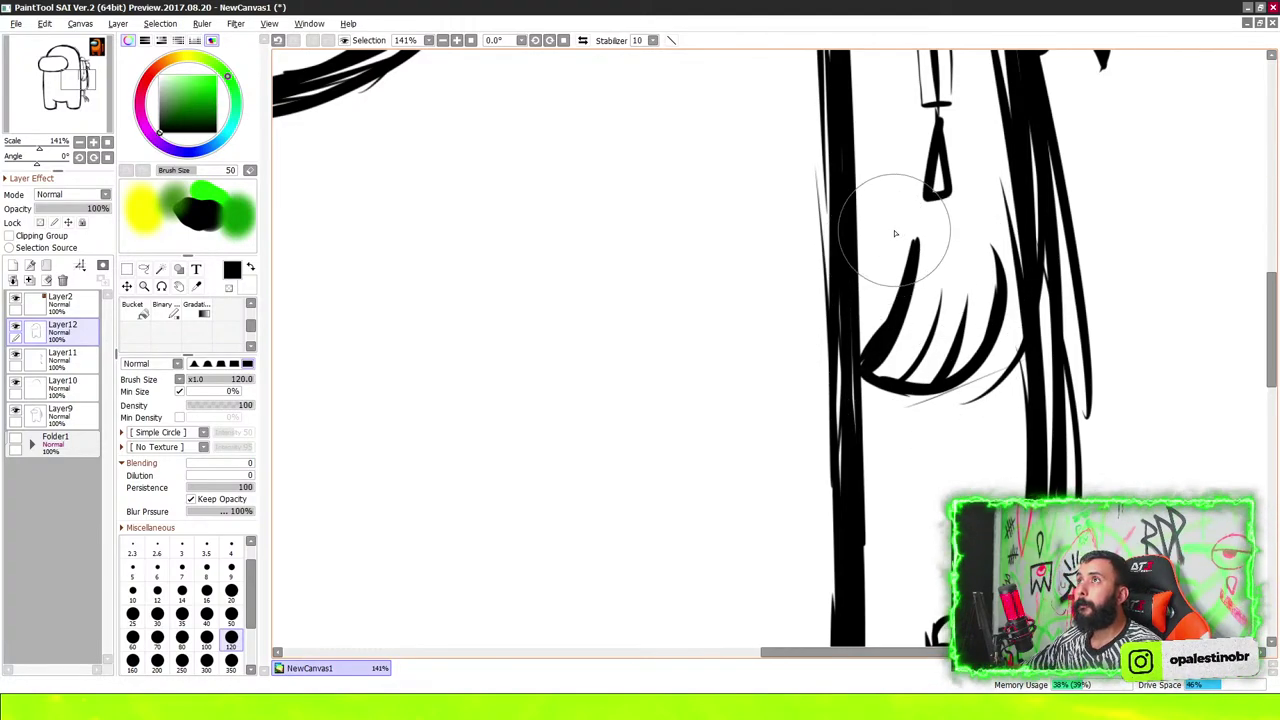
scroll(900, 230, down, 7)
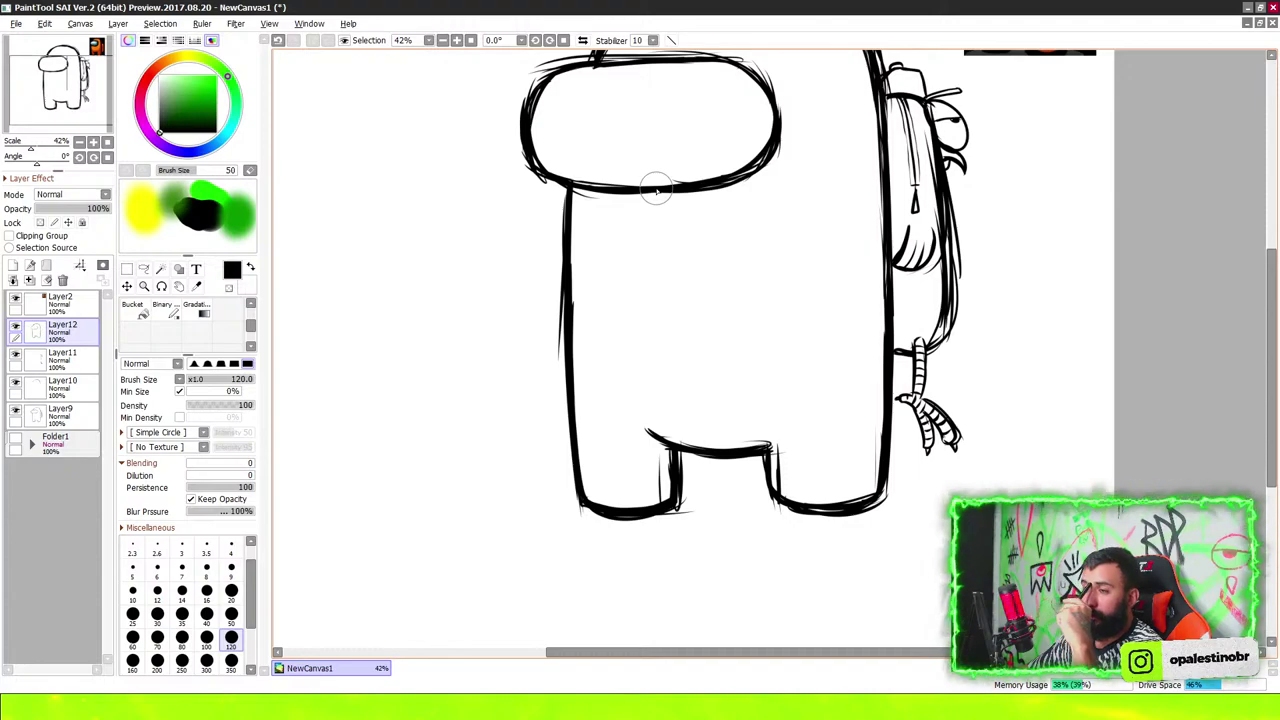
scroll(656, 190, down, 2)
scroll(654, 331, down, 2)
scroll(694, 345, up, 2)
scroll(743, 405, down, 2)
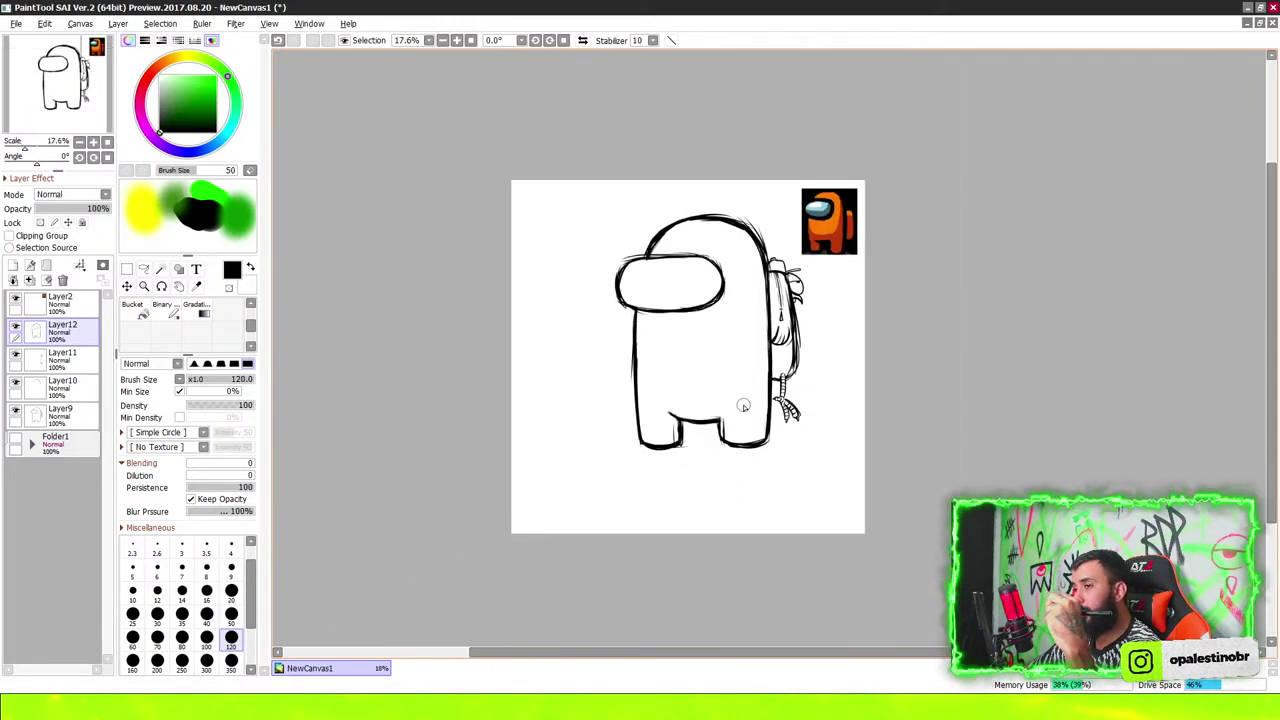
scroll(746, 336, up, 1)
scroll(781, 370, up, 4)
scroll(808, 420, up, 3)
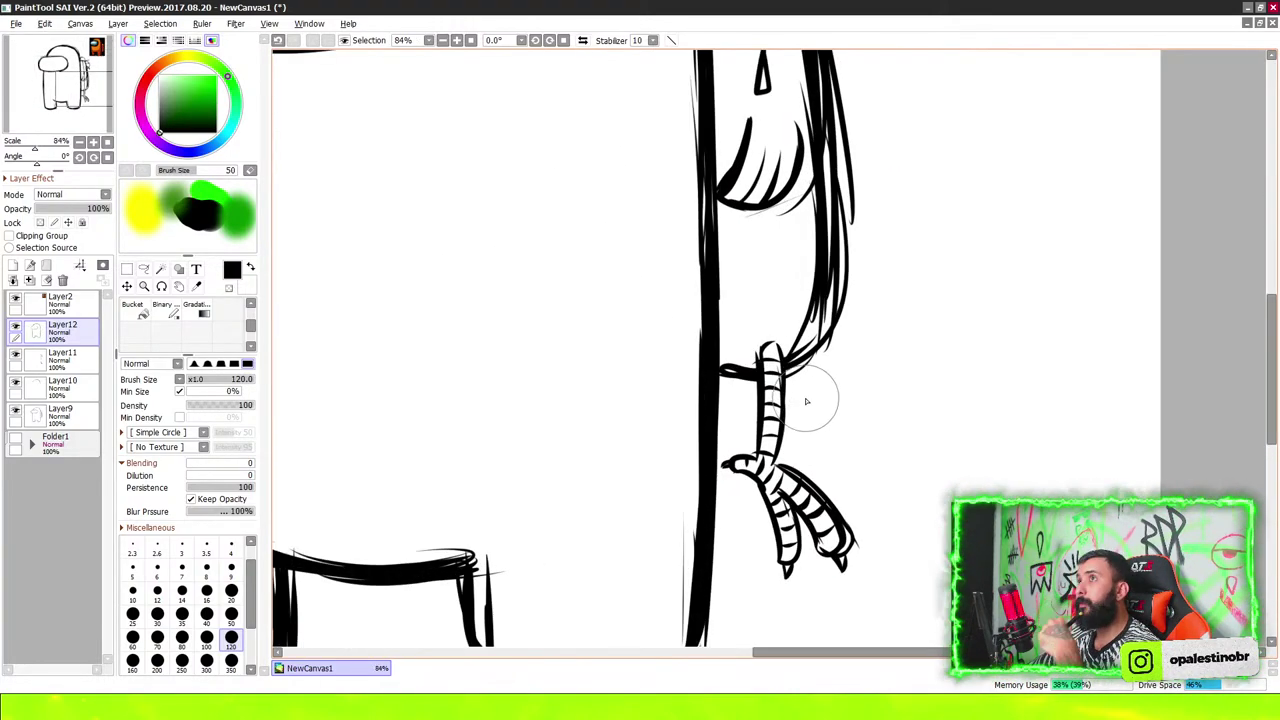
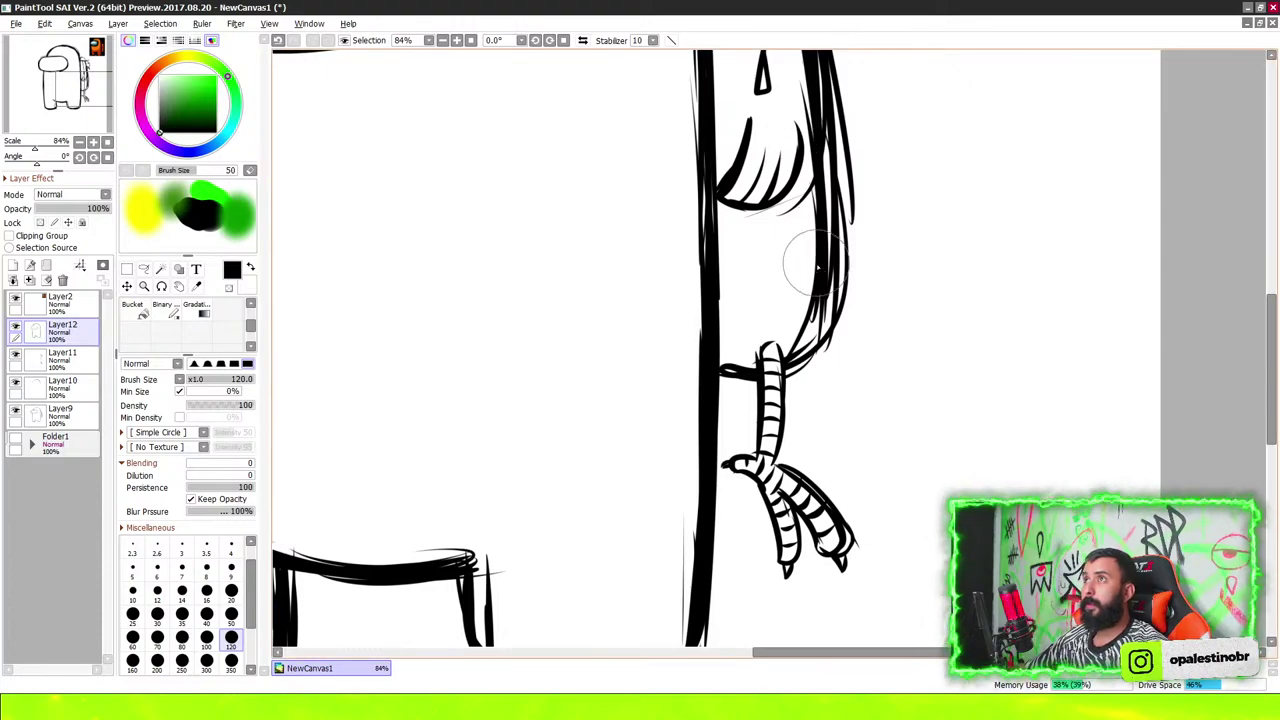
Add a new layer above Layer12 and try fist shapes left of the body, undoing the failed attempts
scroll(800, 190, down, 2)
scroll(760, 320, down, 3)
scroll(750, 370, up, 1)
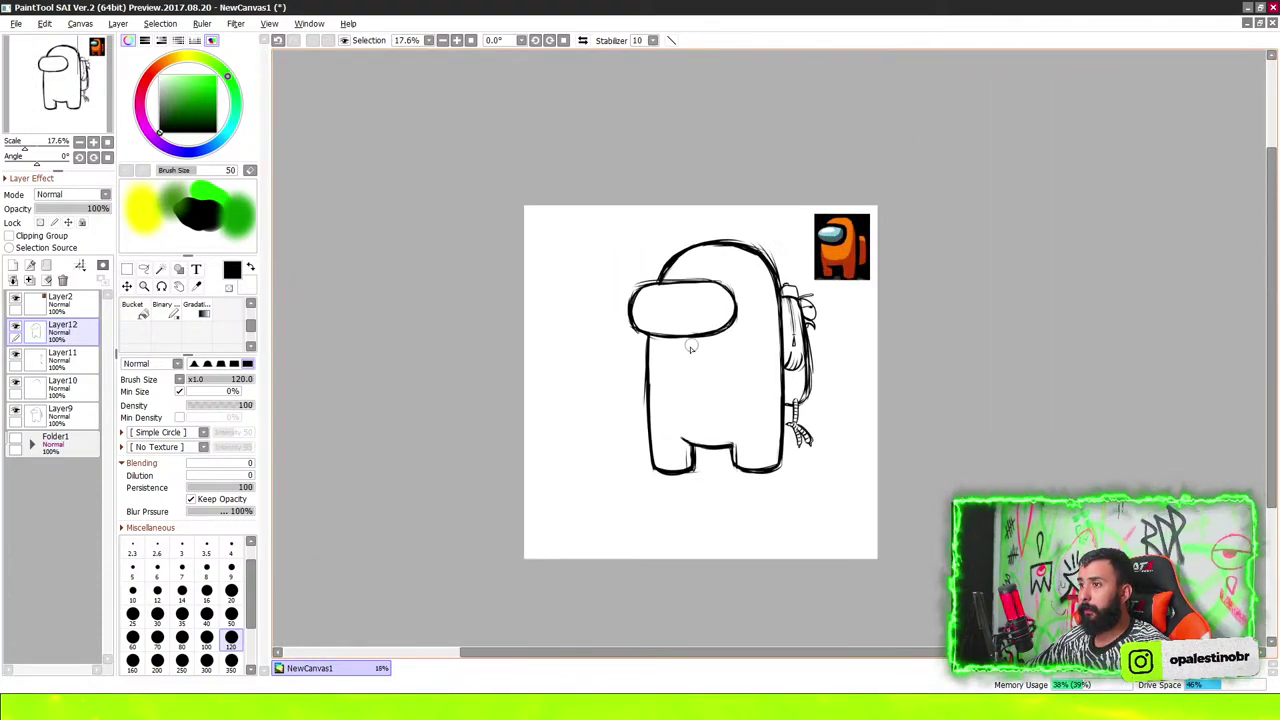
scroll(684, 353, up, 1)
scroll(684, 353, up, 2)
scroll(474, 300, up, 1)
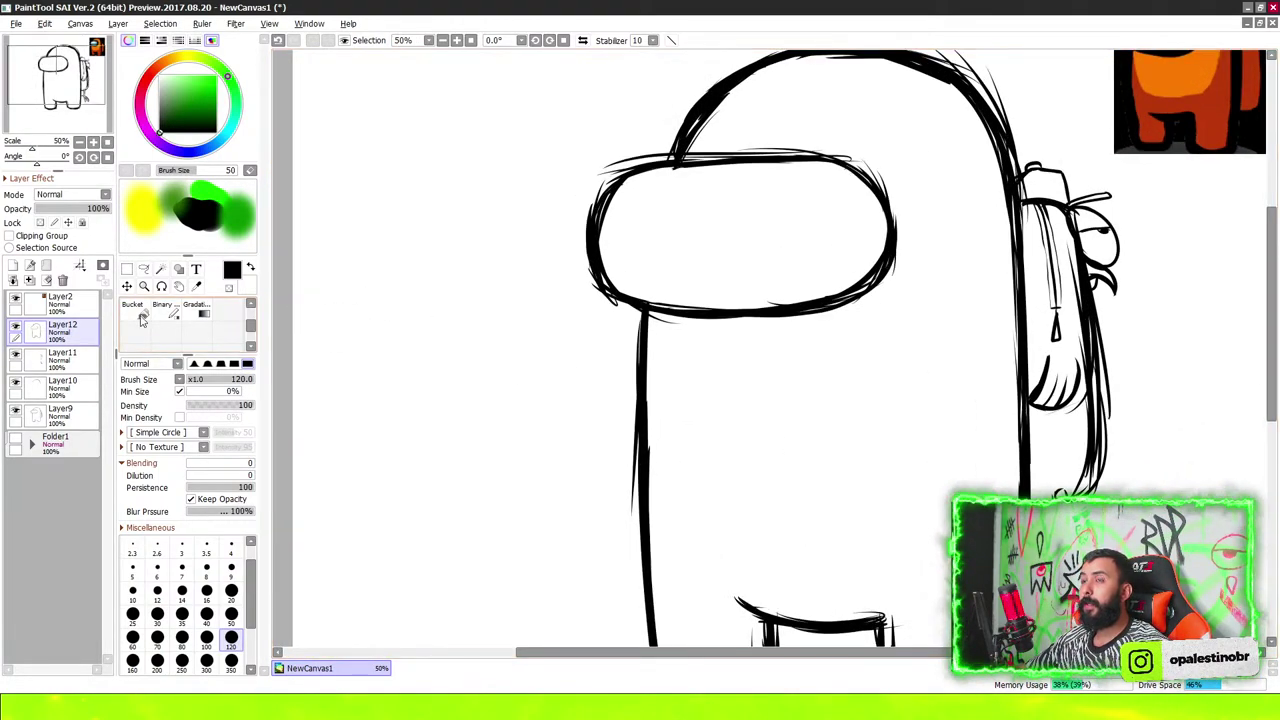
click(13, 266)
scroll(581, 410, up, 1)
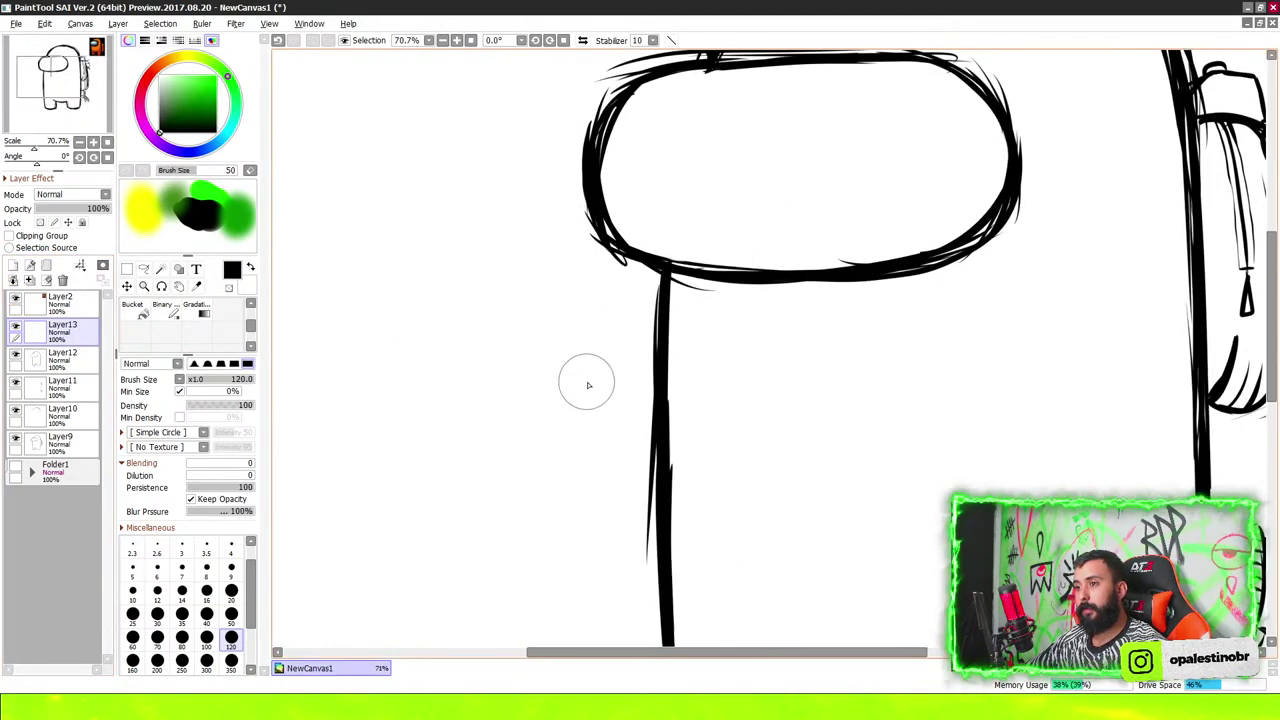
mouse_move(605, 368)
mouse_down()
mouse_move(509, 409)
mouse_move(539, 402)
mouse_up()
scroll(539, 402, down, 4)
scroll(757, 314, up, 2)
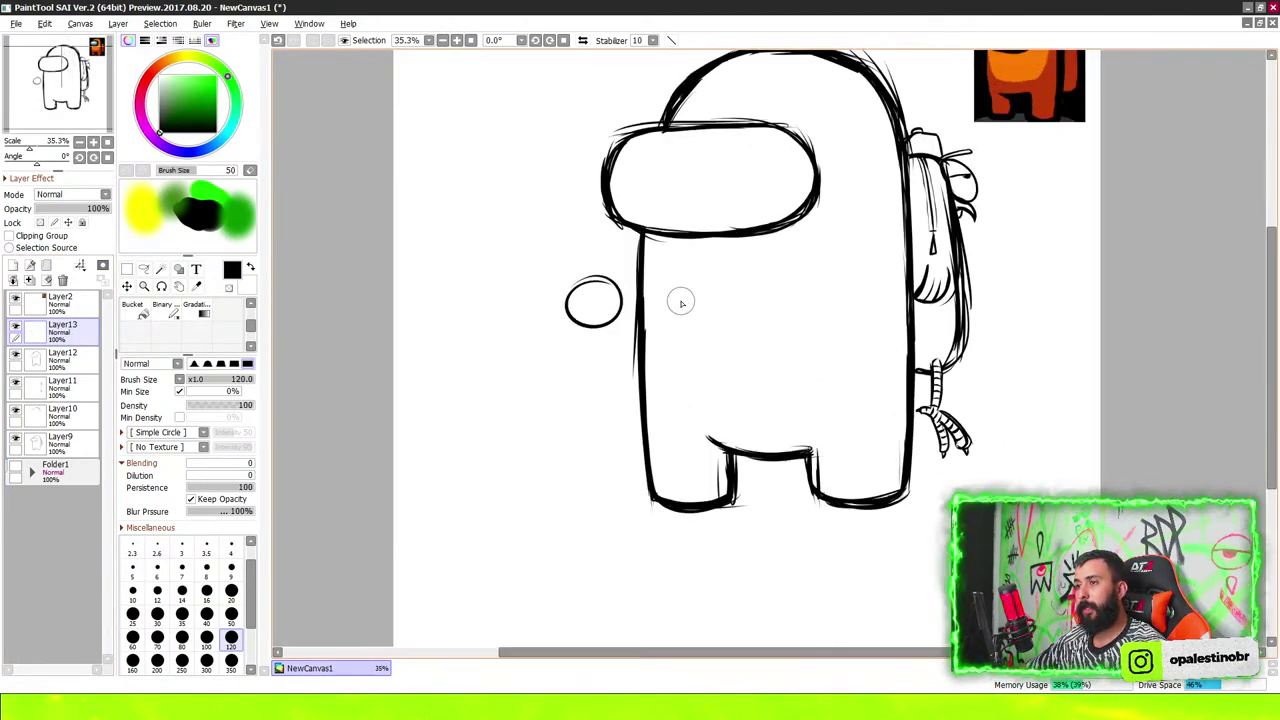
scroll(680, 300, up, 1)
key(ctrl+z)
scroll(533, 256, up, 3)
mouse_move(528, 250)
mouse_down()
mouse_move(523, 374)
mouse_move(526, 266)
mouse_move(457, 286)
mouse_move(570, 254)
mouse_move(586, 160)
mouse_move(543, 214)
mouse_up()
key(ctrl+z)
scroll(485, 196, up, 1)
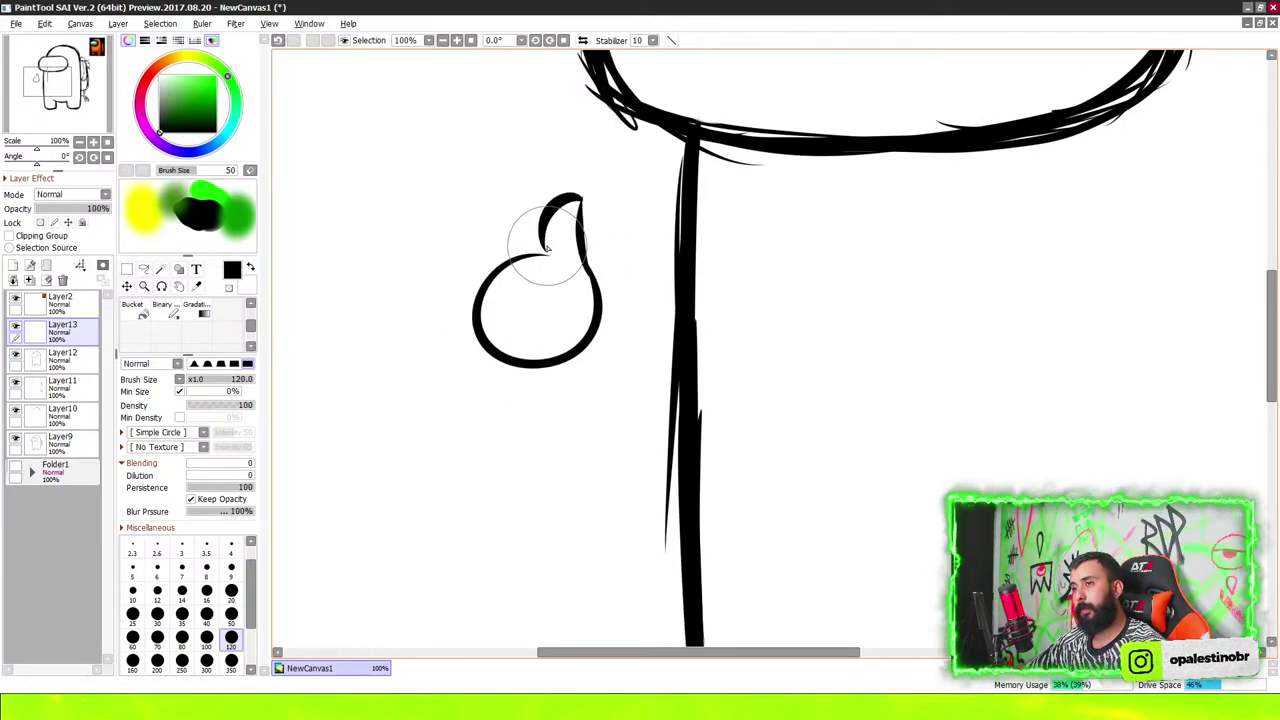
scroll(650, 250, down, 4)
scroll(632, 250, up, 3)
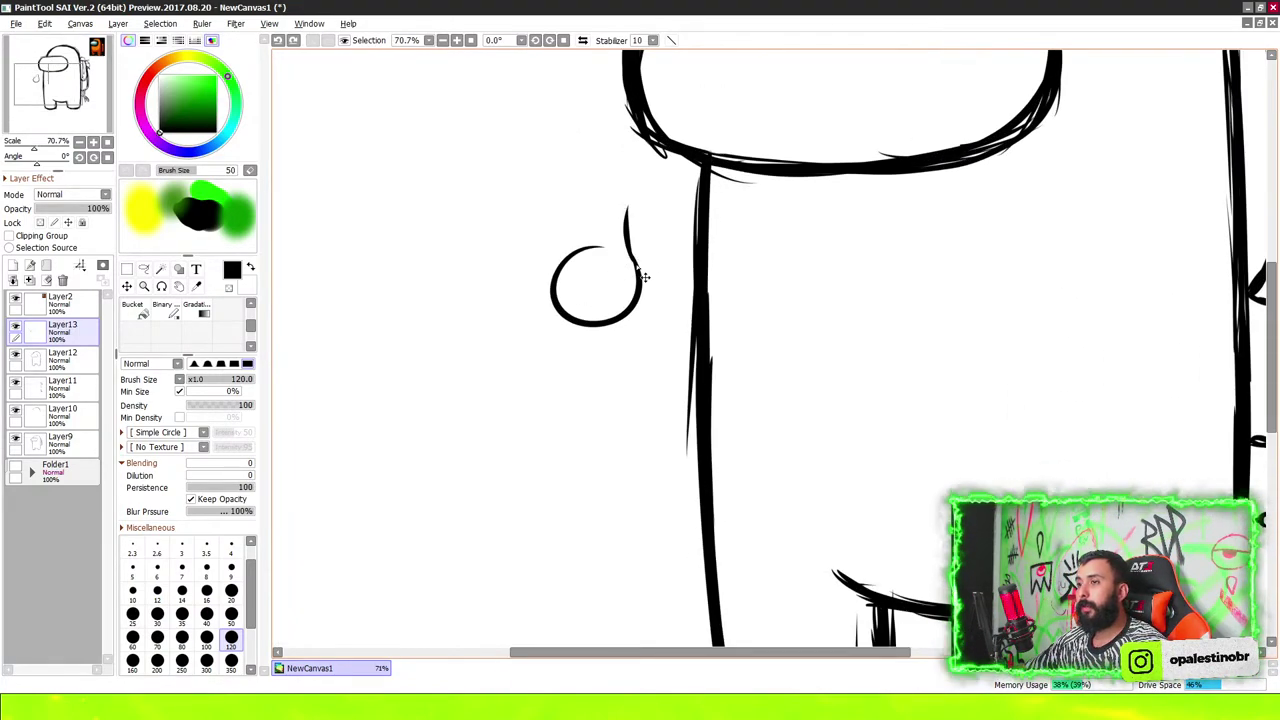
key(ctrl+z)
key(ctrl+z)
Draw a round fist left of the body with a thumb extending upward
scroll(650, 250, down, 2)
scroll(655, 245, up, 2)
scroll(625, 258, up, 1)
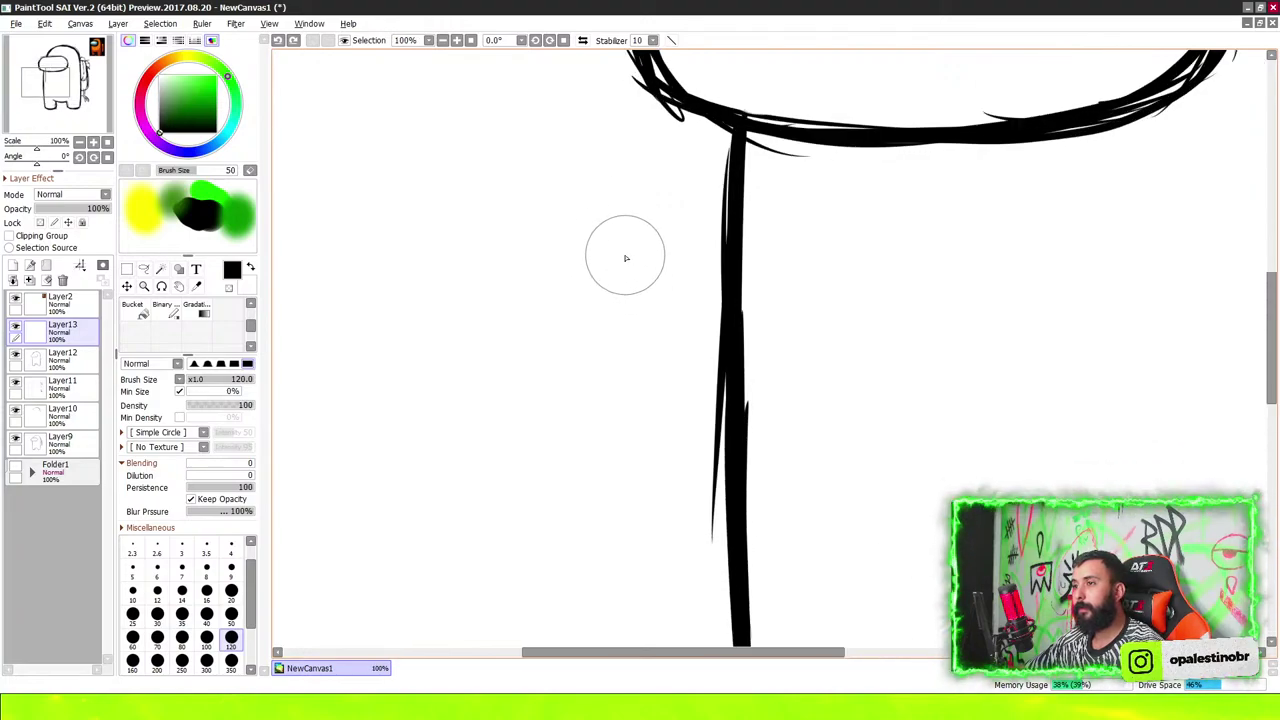
mouse_move(593, 244)
mouse_down()
mouse_move(640, 360)
mouse_move(657, 283)
mouse_up()
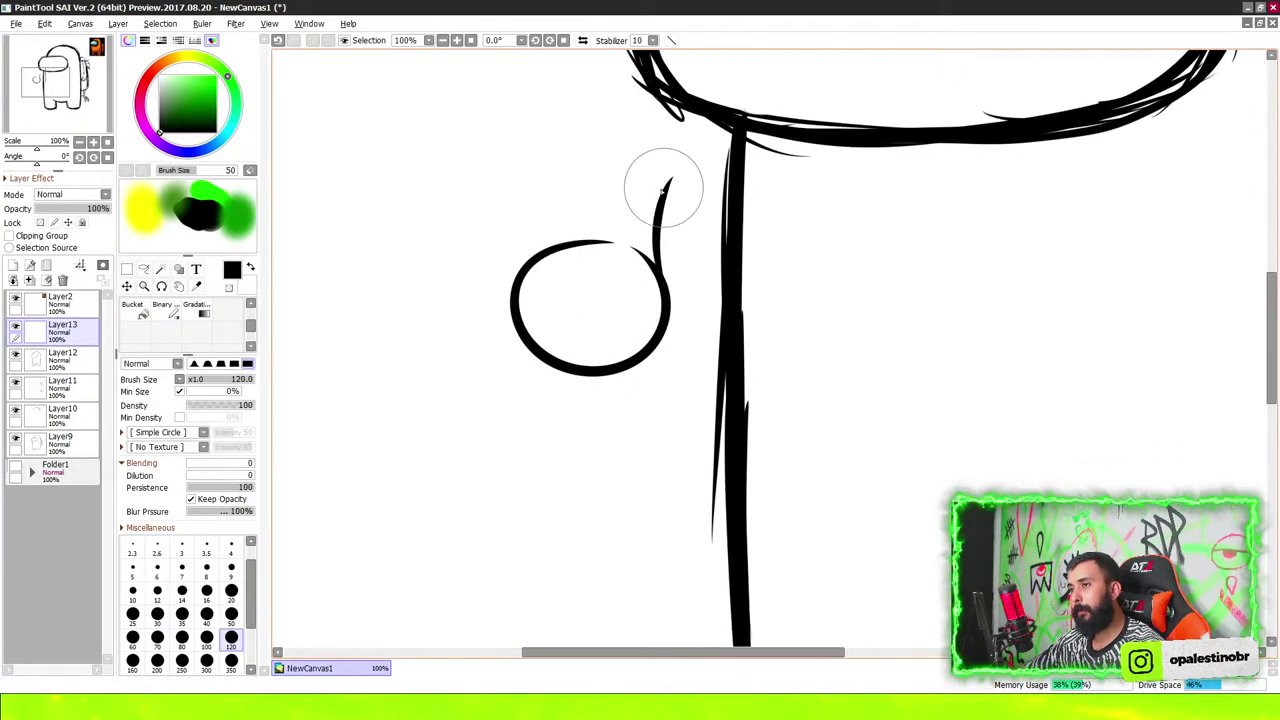
drag(607, 208, 657, 171)
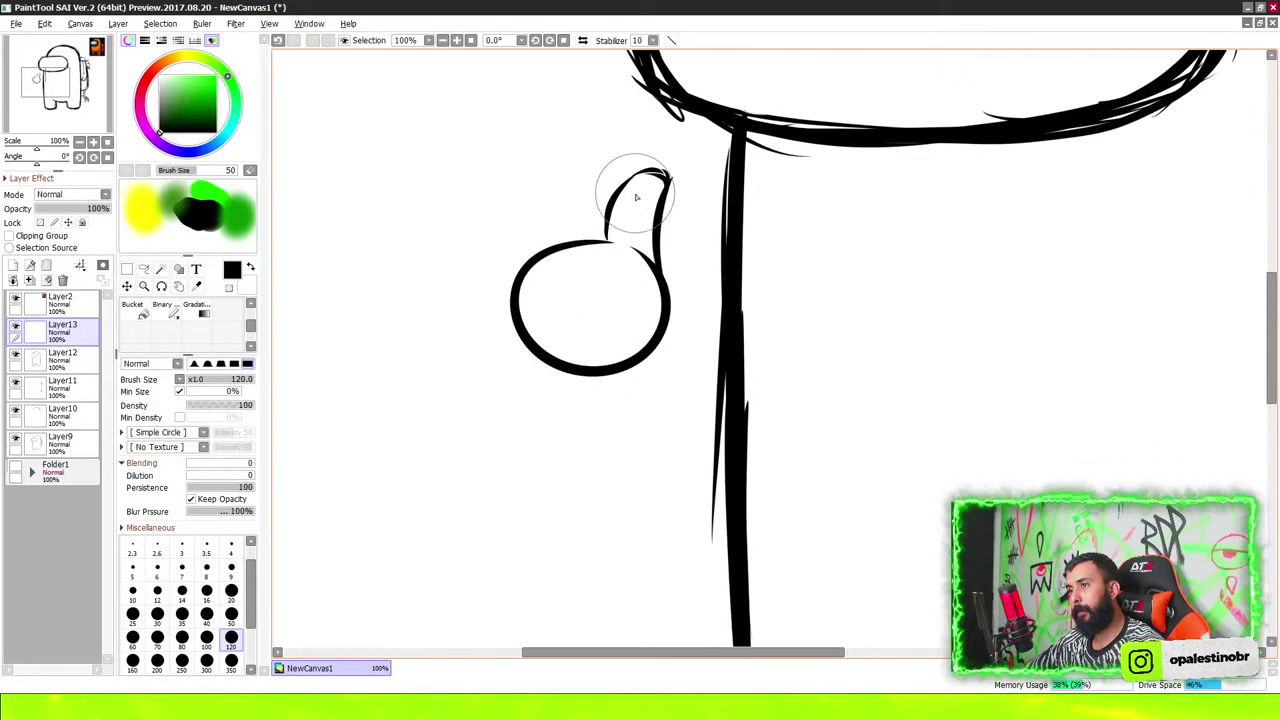
scroll(636, 197, down, 5)
scroll(636, 200, up, 2)
scroll(640, 220, up, 1)
Move the thumbs-up hand slightly right and up, nearer the body
key(ctrl+t)
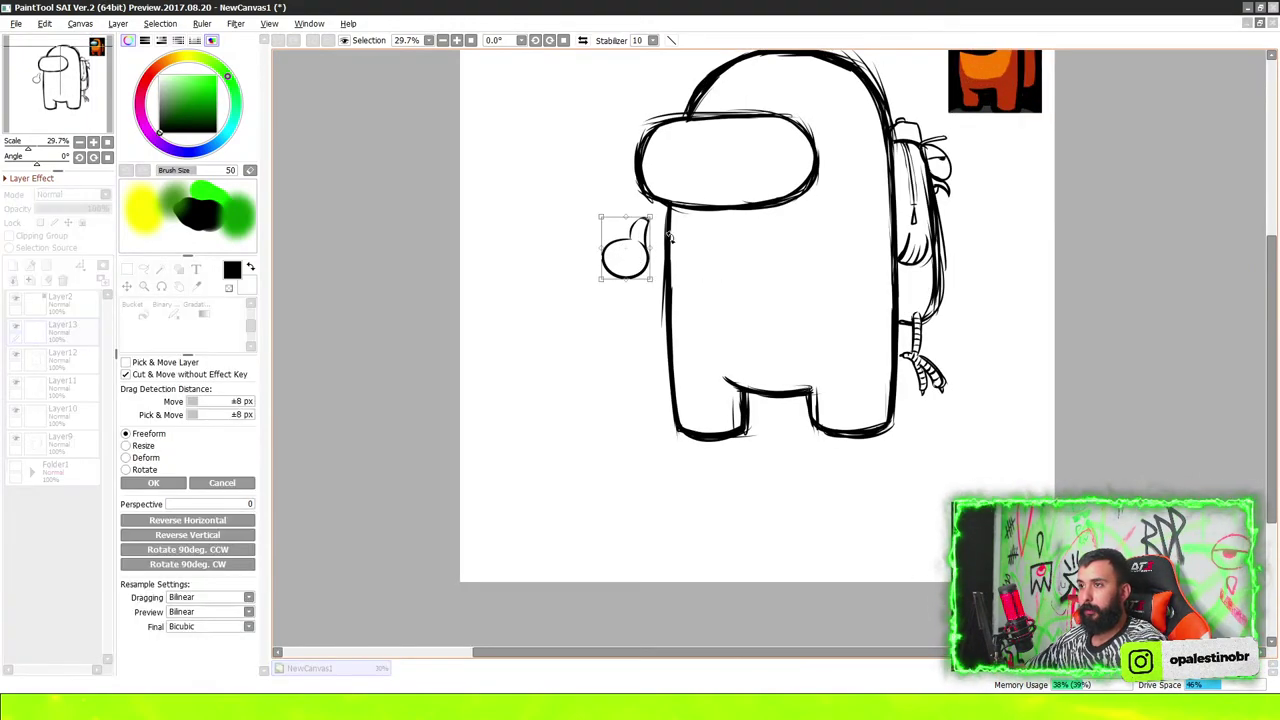
key(Return)
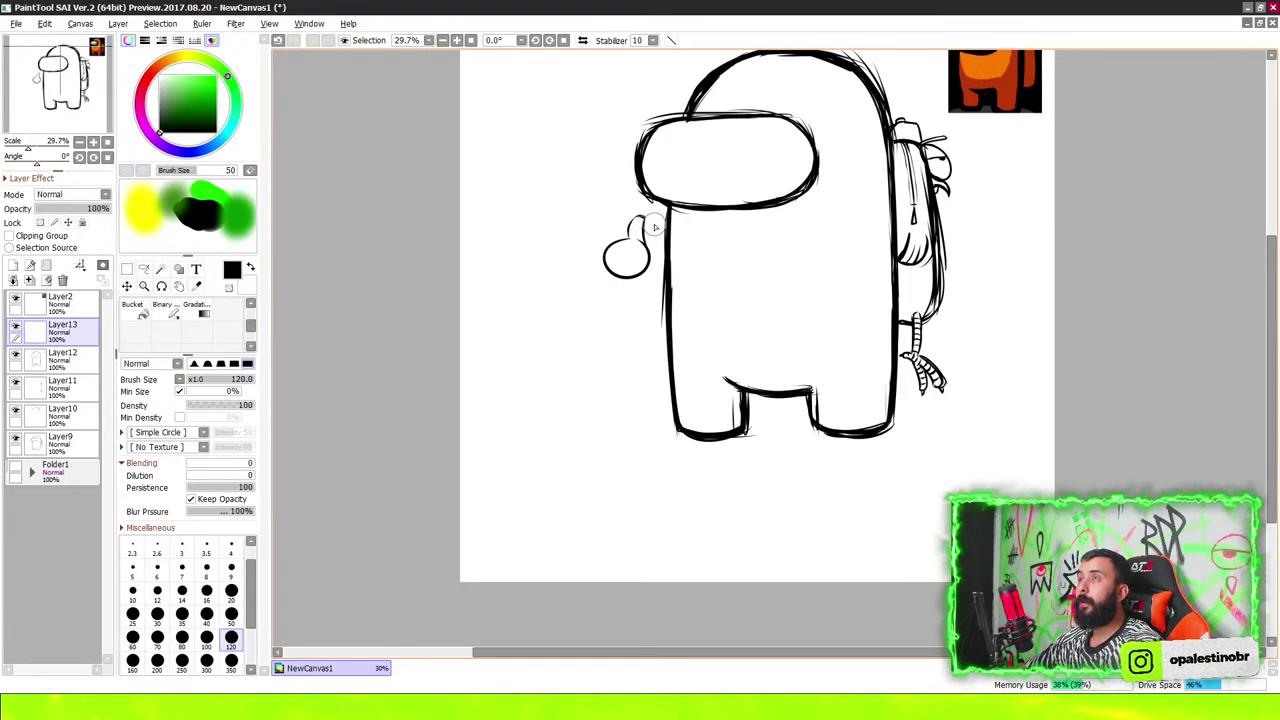
scroll(636, 240, up, 3)
drag(628, 264, 641, 257)
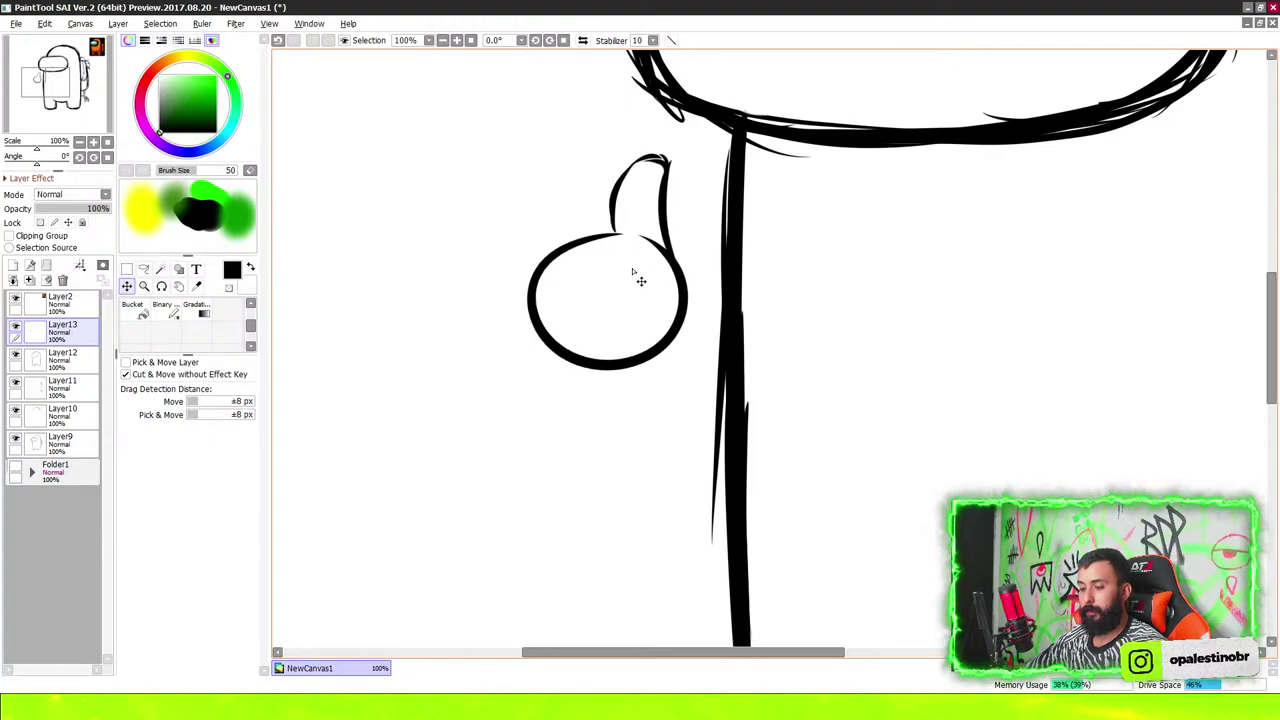
scroll(582, 242, up, 2)
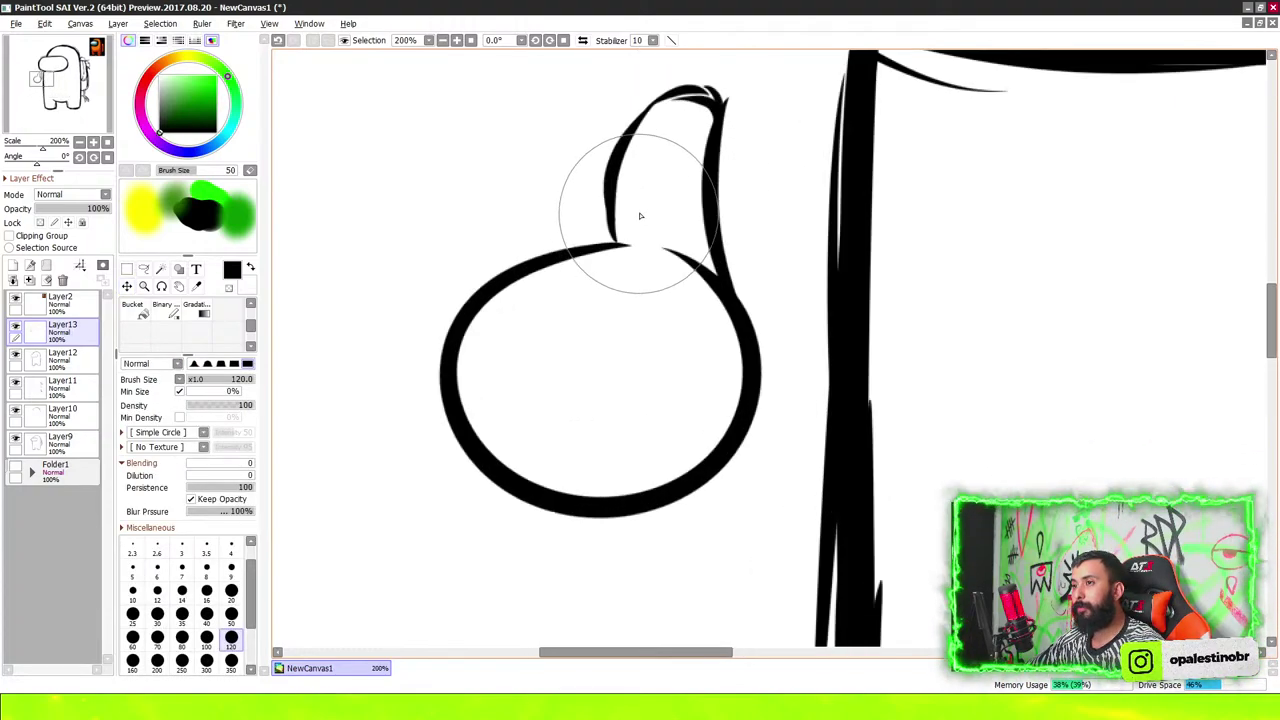
scroll(634, 206, down, 2)
scroll(643, 134, up, 1)
scroll(657, 129, up, 1)
scroll(620, 390, down, 2)
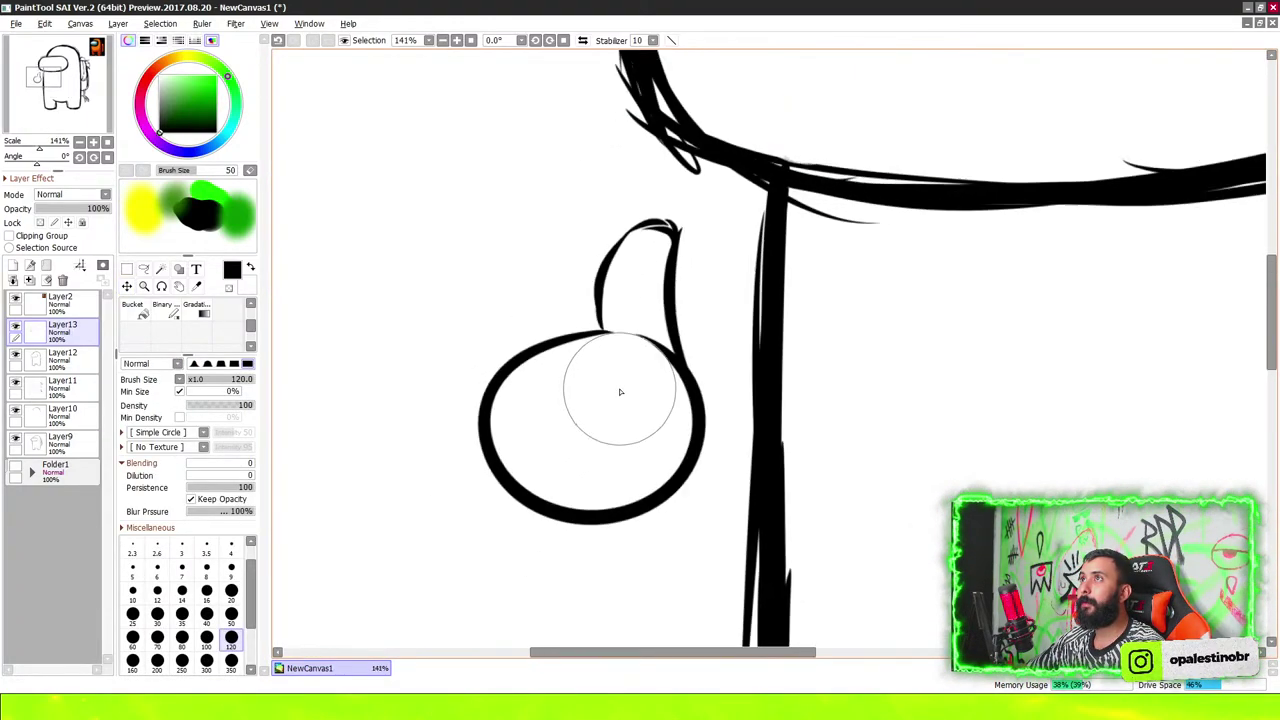
scroll(620, 391, down, 2)
scroll(631, 363, up, 4)
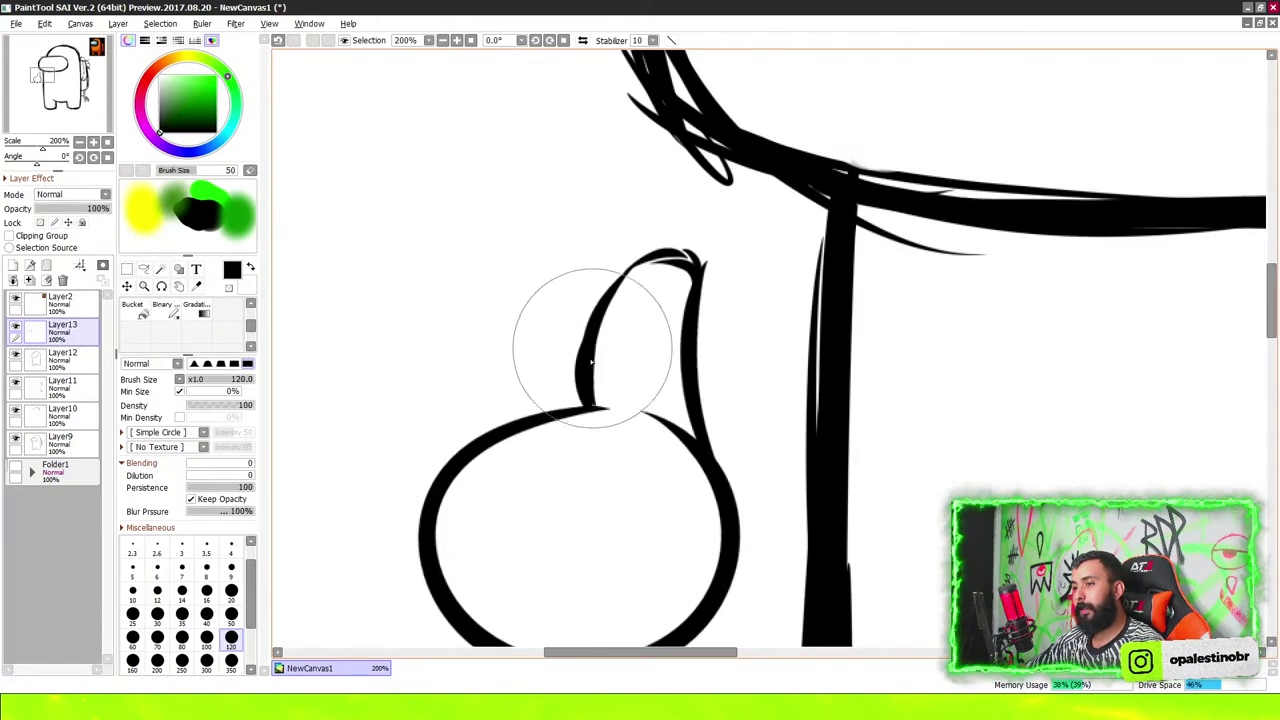
Redraw the thumb's left side, rounded top and right side with thicker strokes
mouse_move(583, 395)
mouse_down()
mouse_move(600, 280)
mouse_move(715, 280)
mouse_up()
drag(640, 268, 705, 255)
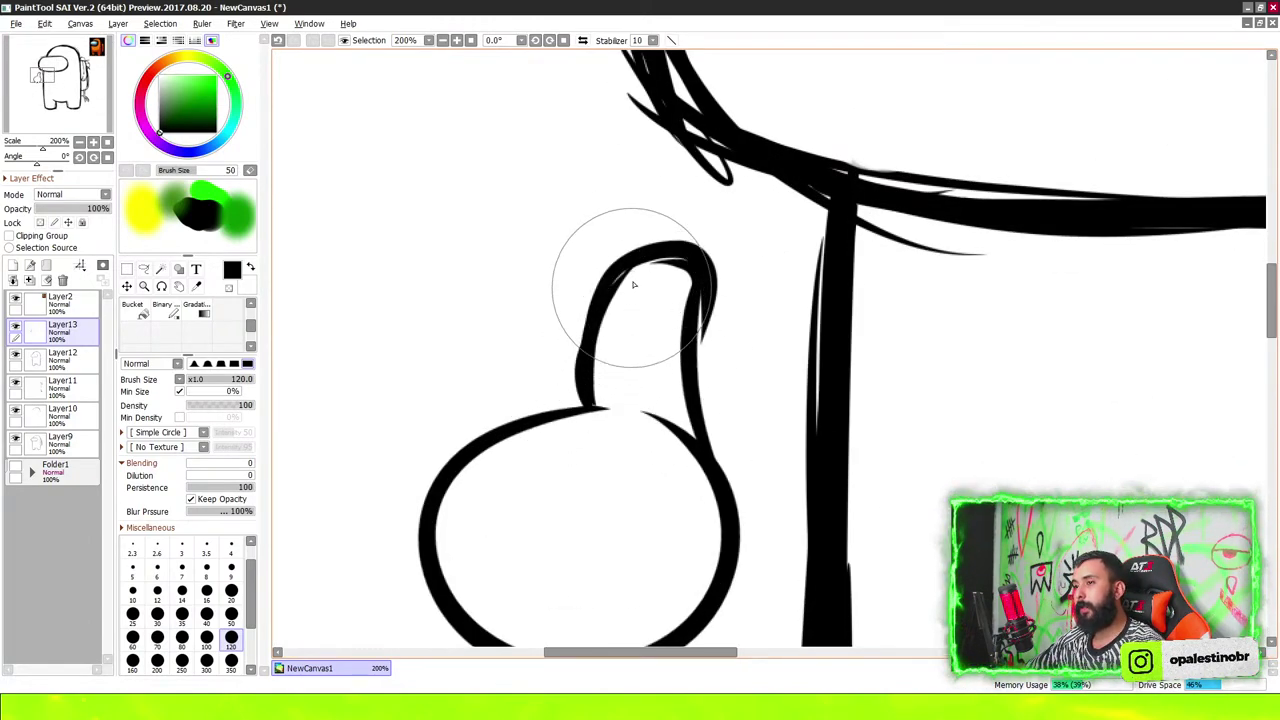
key(ctrl+z)
scroll(700, 250, up, 1)
mouse_move(583, 285)
mouse_down()
mouse_move(605, 245)
mouse_move(705, 310)
mouse_up()
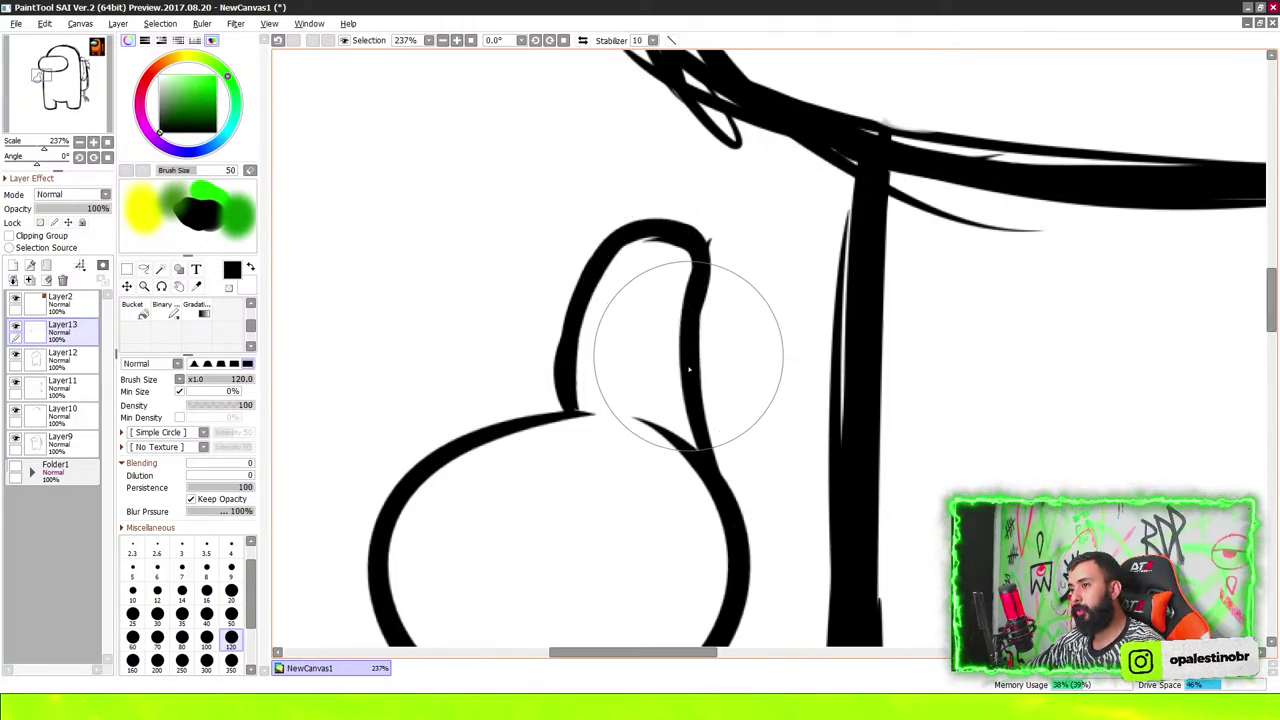
Thicken the fist's outline around its bottom and review the redrawn hand
scroll(760, 277, down, 4)
scroll(627, 265, up, 3)
scroll(627, 265, up, 1)
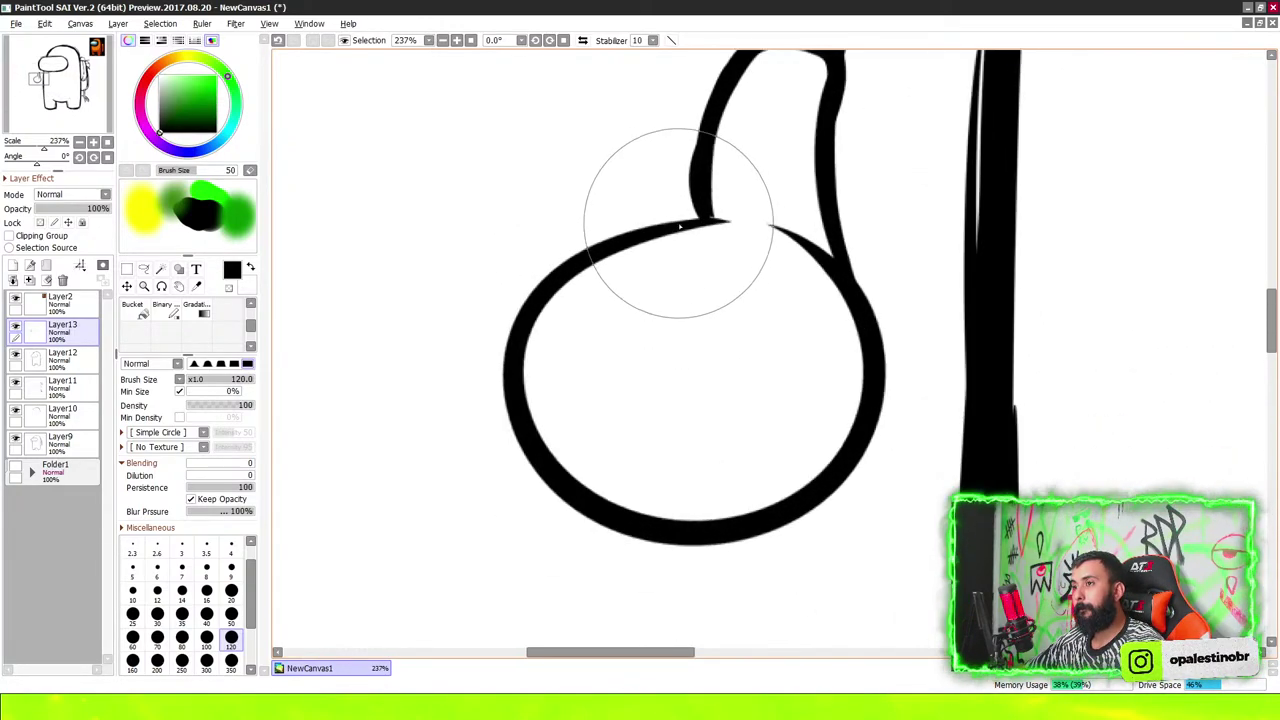
drag(503, 347, 848, 282)
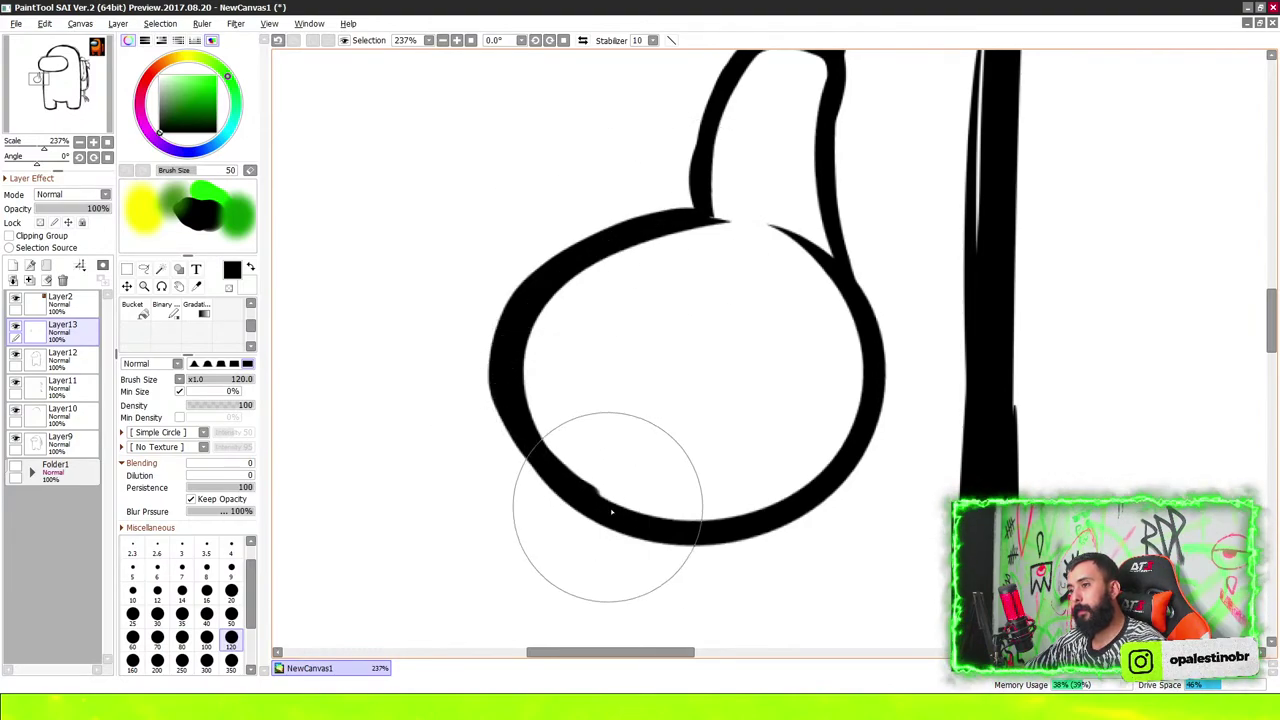
scroll(812, 357, down, 2)
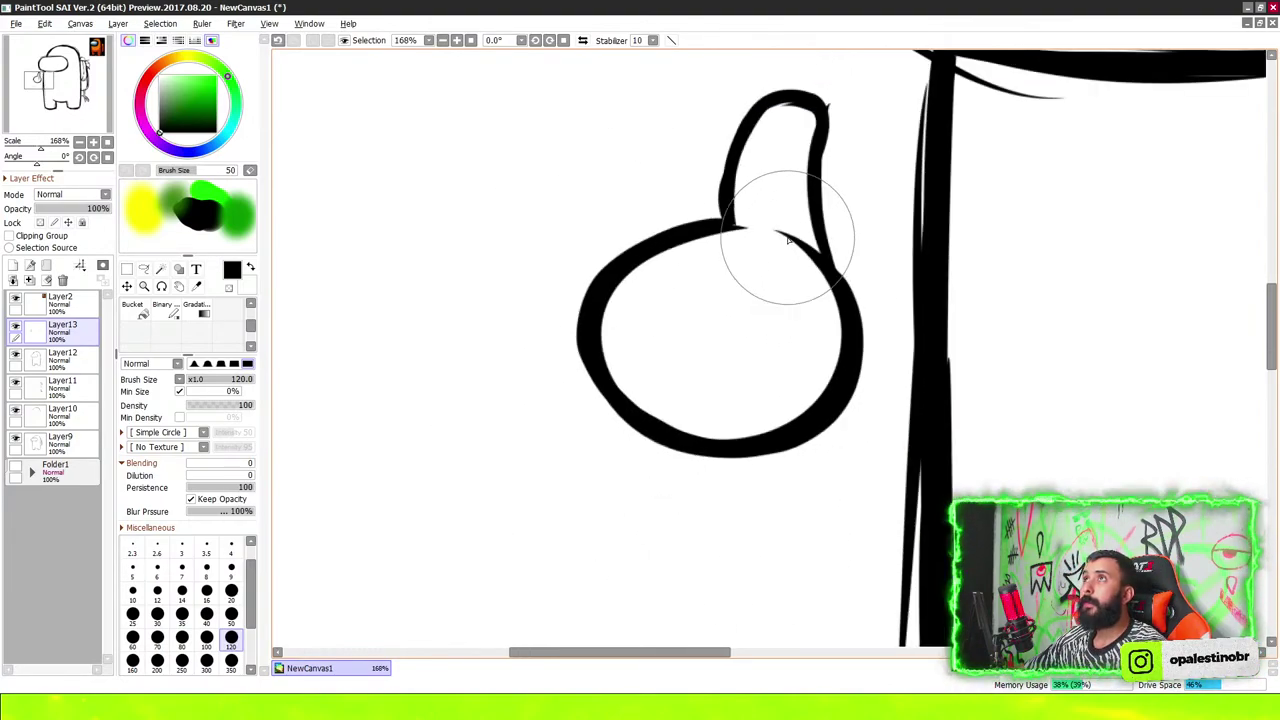
scroll(799, 300, down, 3)
scroll(790, 250, down, 5)
scroll(789, 233, down, 3)
scroll(789, 233, up, 1)
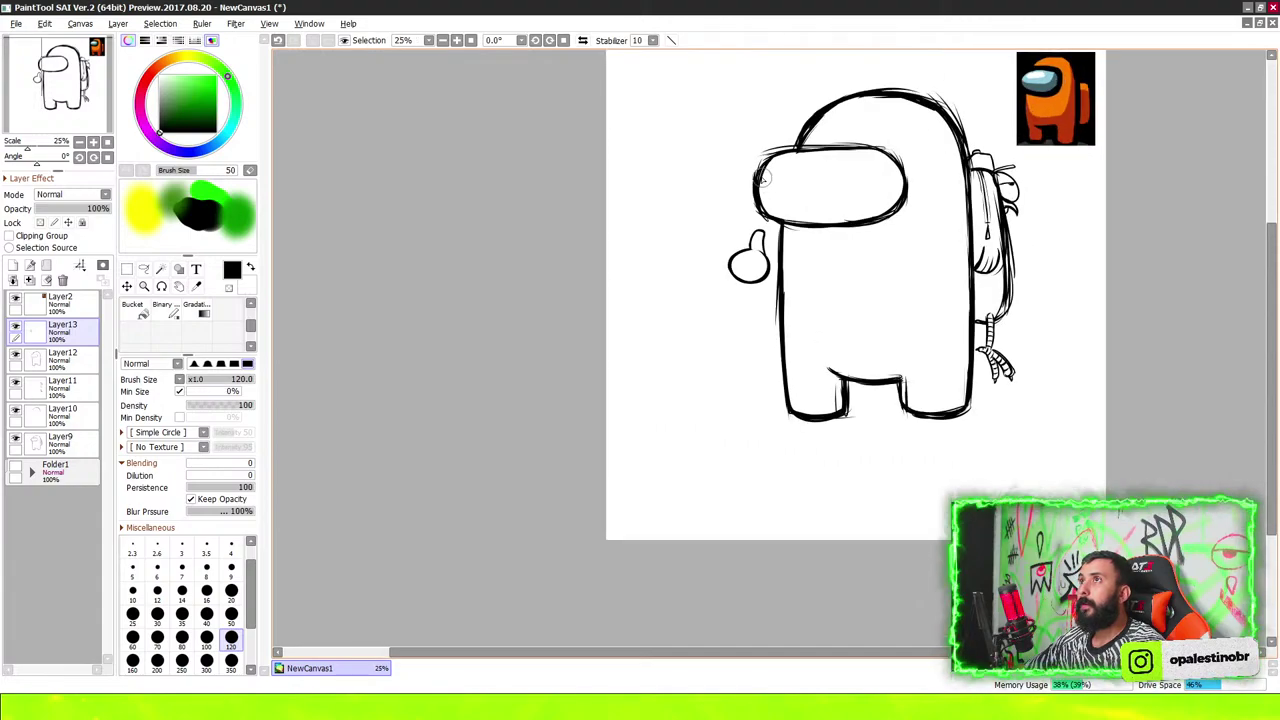
scroll(786, 214, up, 2)
scroll(739, 214, up, 1)
scroll(783, 368, up, 1)
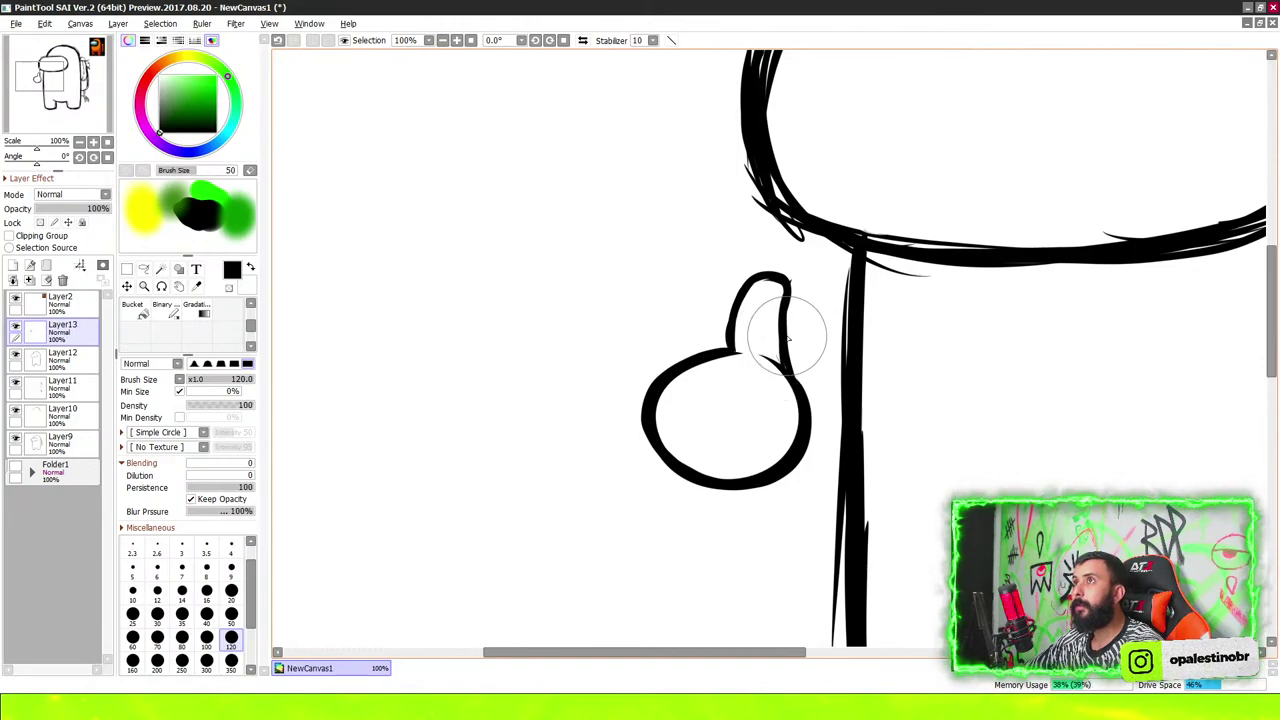
scroll(787, 340, up, 1)
scroll(785, 335, up, 1)
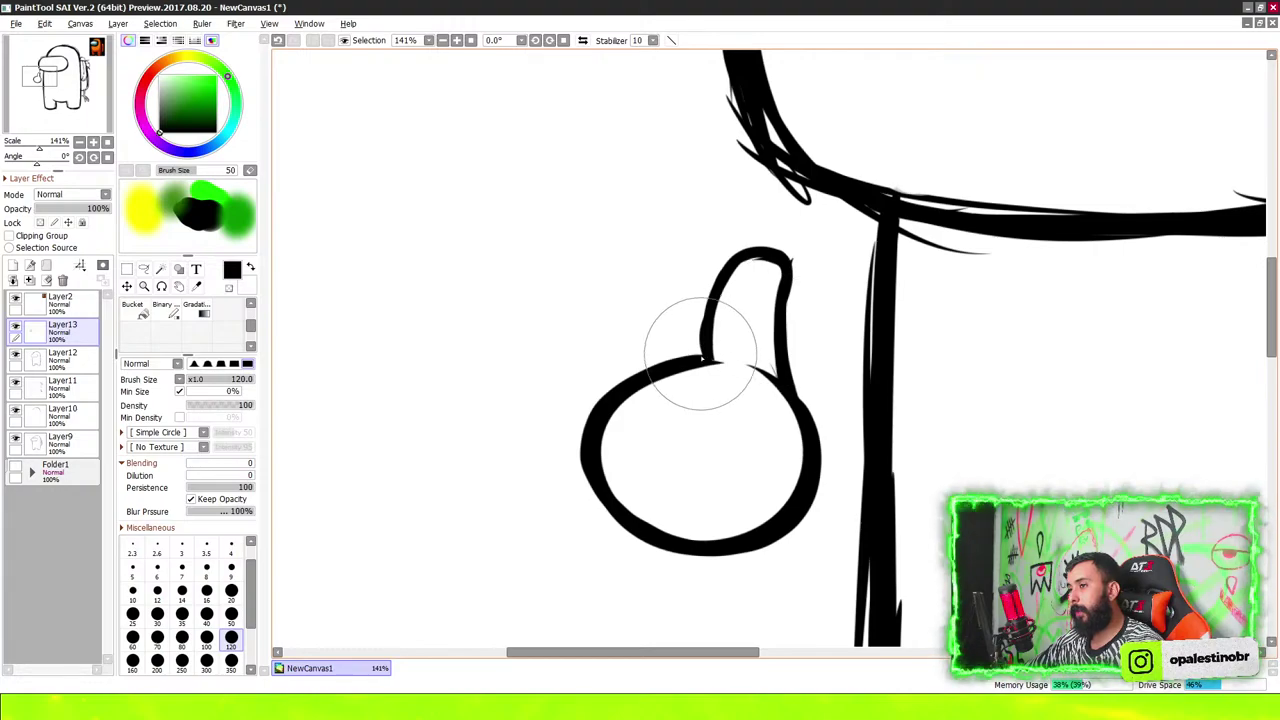
scroll(712, 330, down, 5)
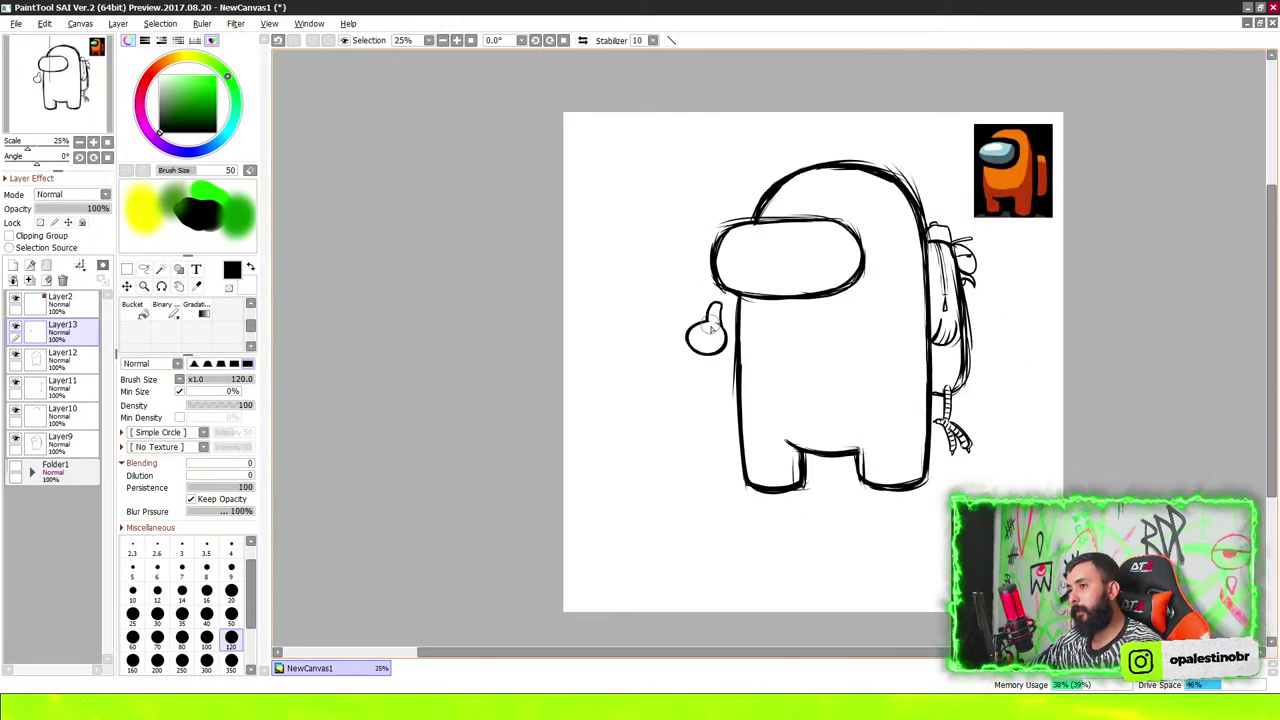
scroll(710, 328, down, 3)
scroll(740, 318, up, 6)
scroll(590, 368, up, 3)
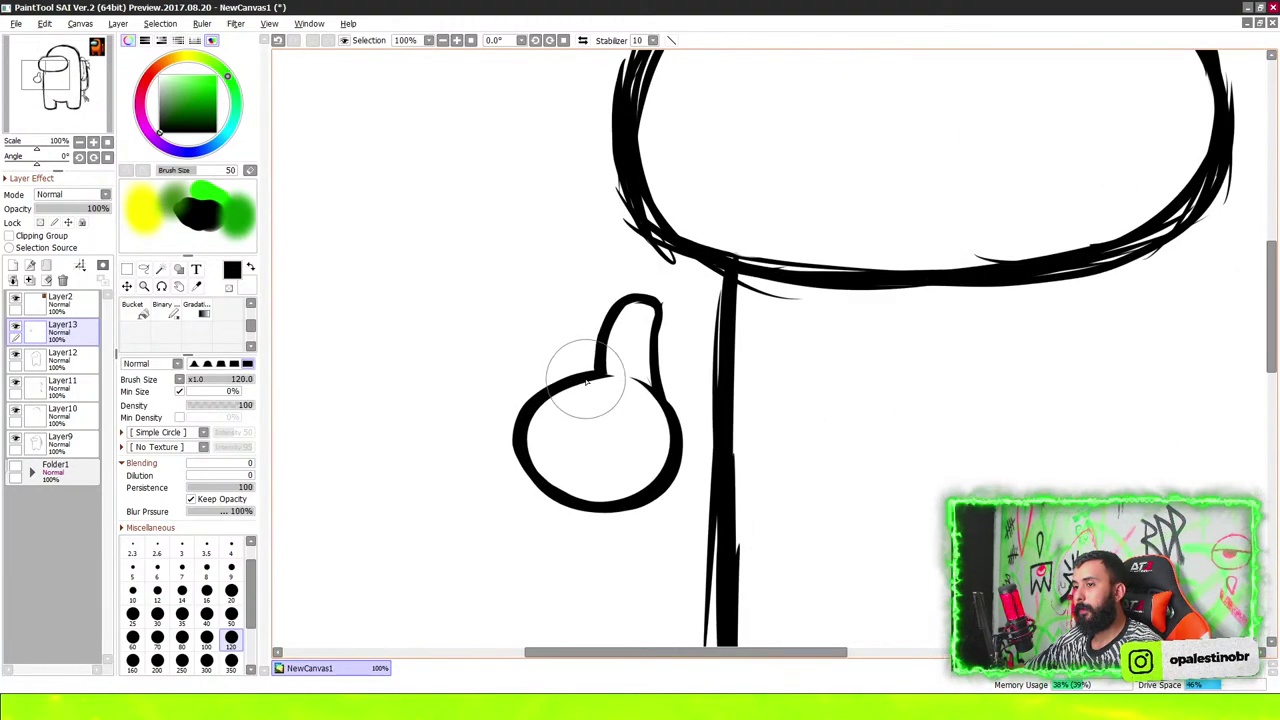
scroll(843, 333, down, 4)
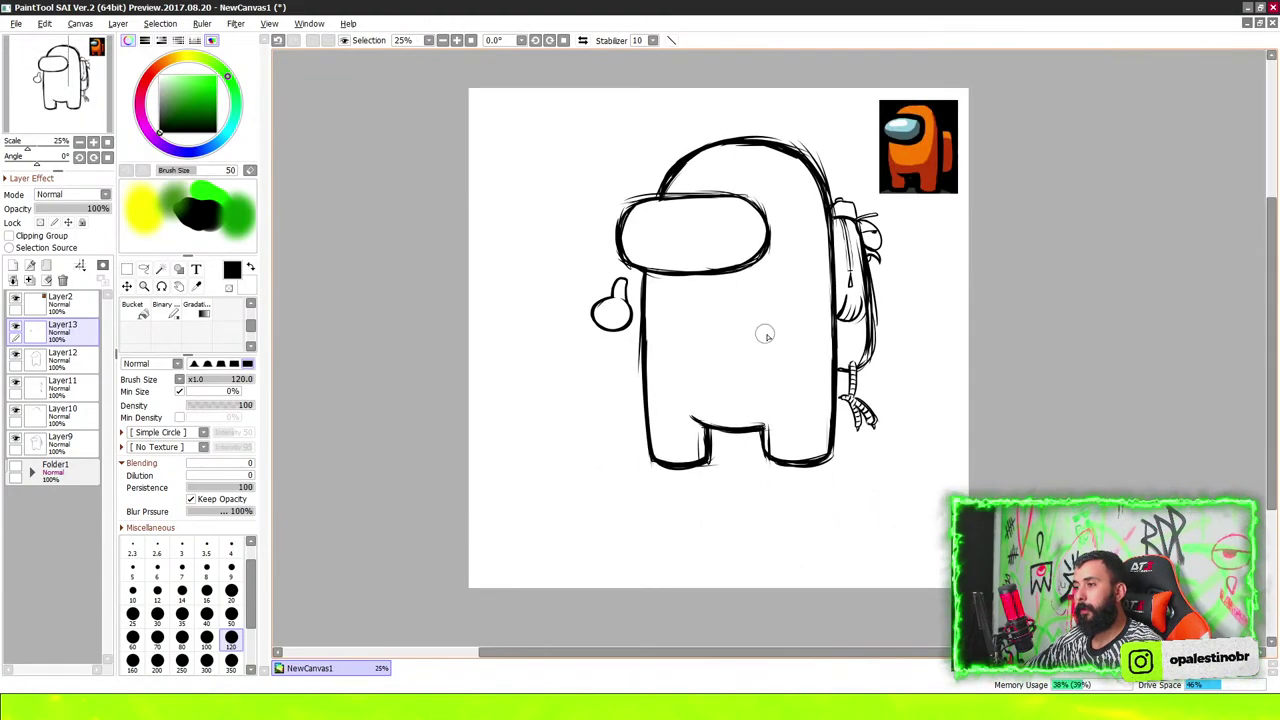
scroll(666, 377, up, 2)
Add a new layer above Layer13 and draw a diagonal strap line across the chest
click(14, 268)
scroll(869, 287, up, 1)
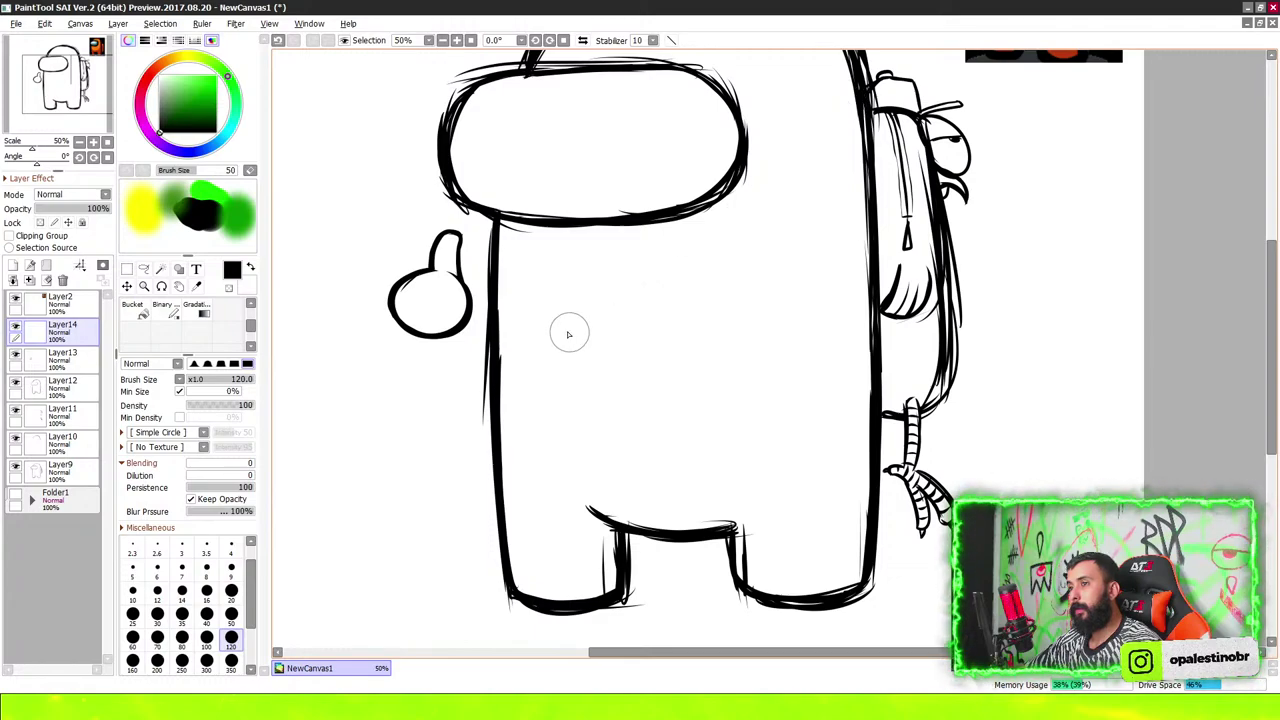
mouse_move(497, 388)
mouse_down()
mouse_move(634, 337)
mouse_move(857, 100)
mouse_move(862, 70)
mouse_up()
key(ctrl+z)
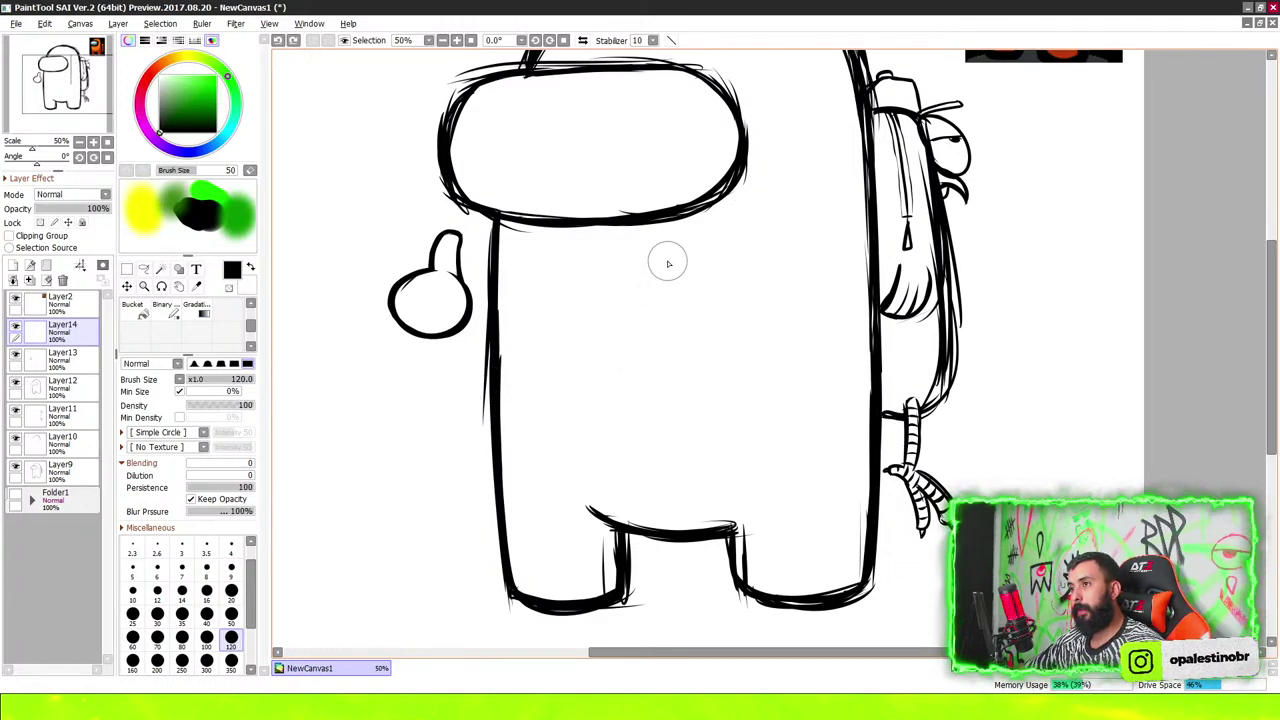
drag(497, 213, 856, 361)
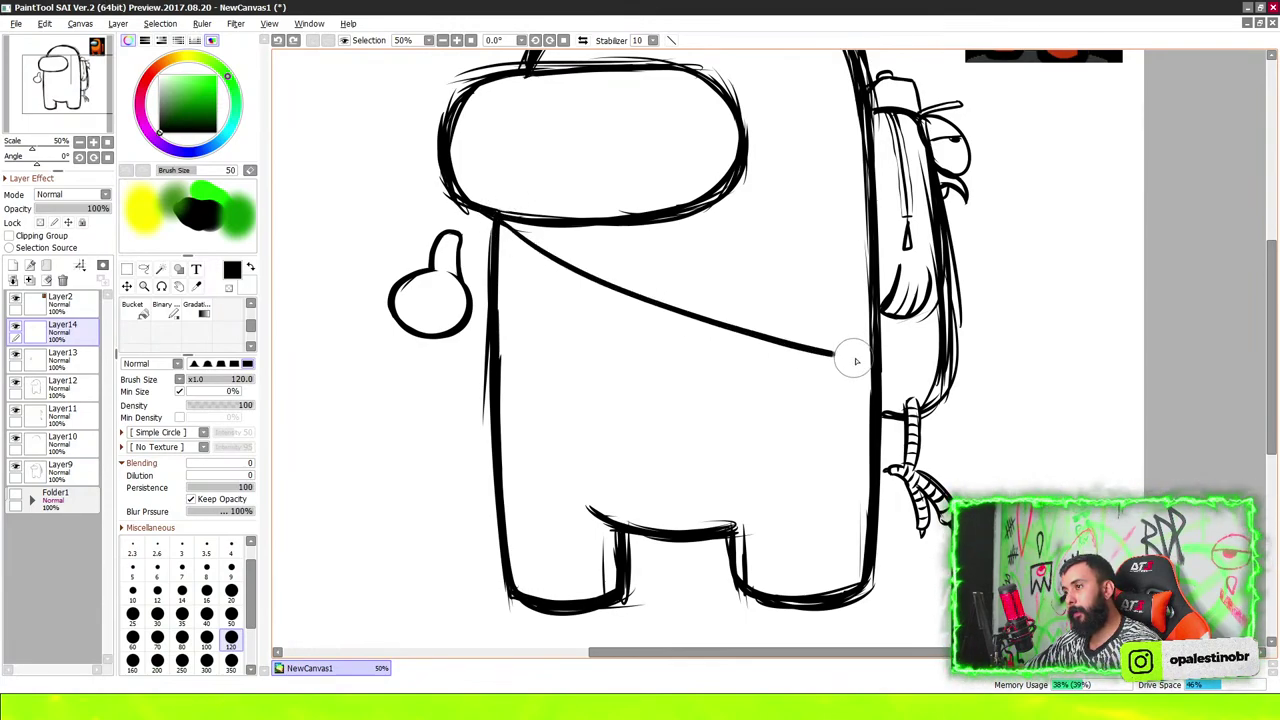
scroll(632, 301, up, 1)
Draw the chest pouch's curved bottom outline, redoing a misplaced curve
mouse_move(471, 240)
mouse_down()
mouse_move(631, 456)
mouse_move(830, 520)
mouse_move(929, 449)
mouse_move(1005, 438)
mouse_up()
scroll(900, 400, down, 4)
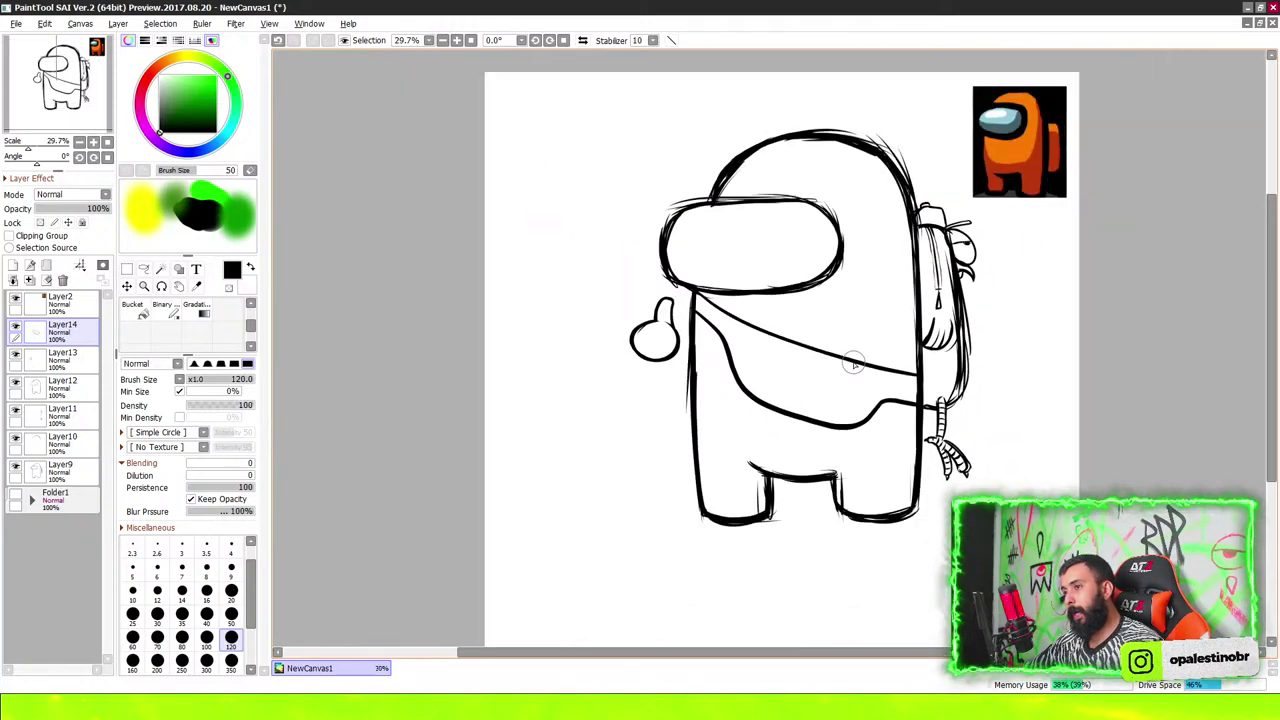
scroll(853, 368, up, 3)
scroll(856, 370, up, 2)
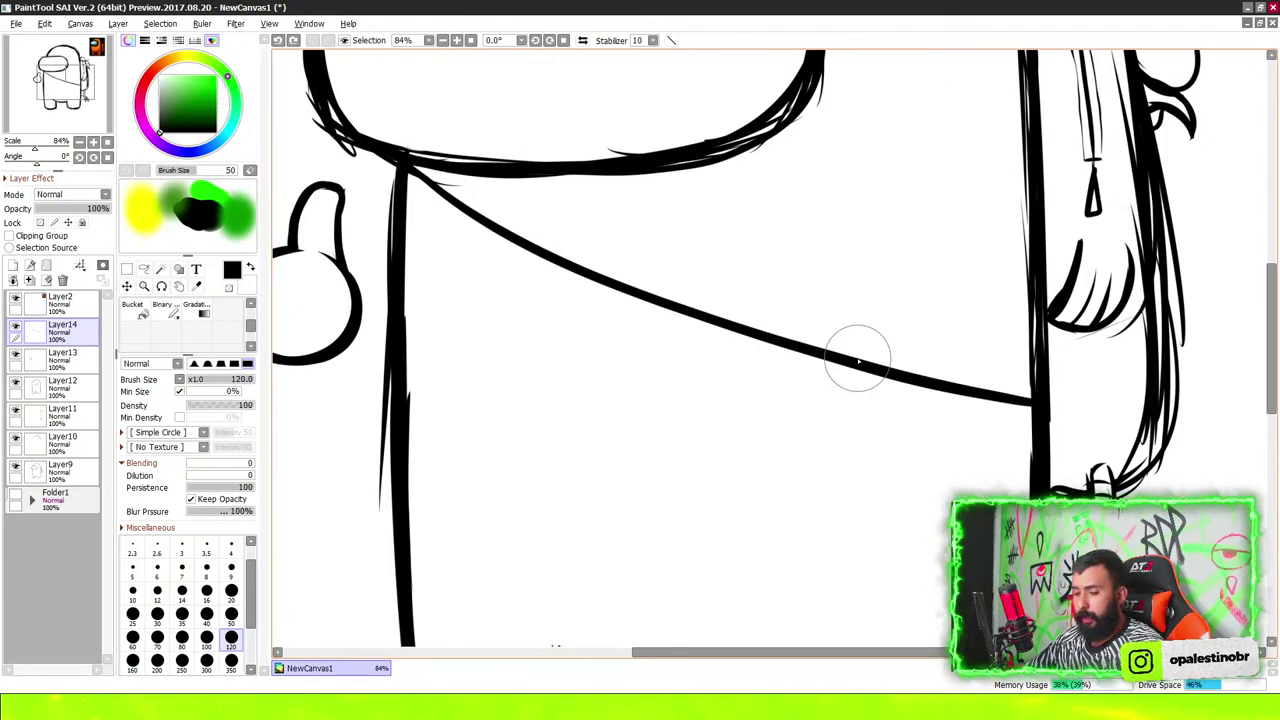
scroll(398, 215, down, 1)
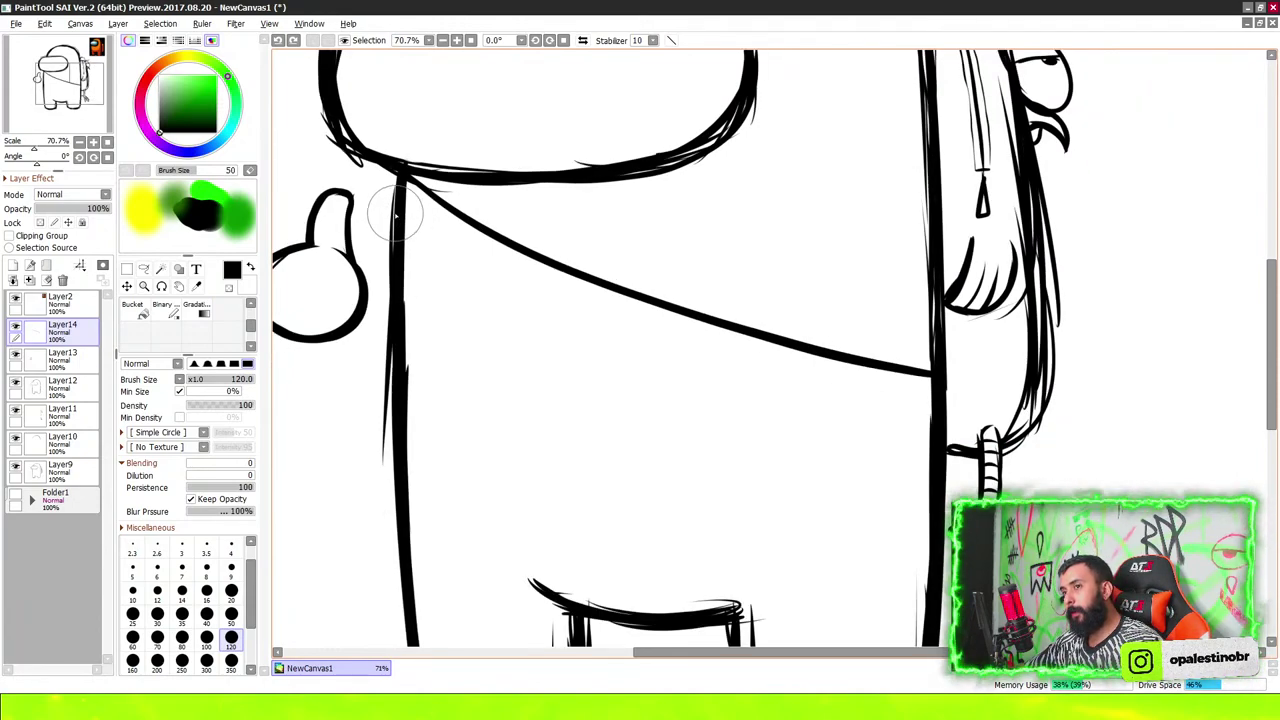
drag(395, 215, 490, 370)
key(ctrl+z)
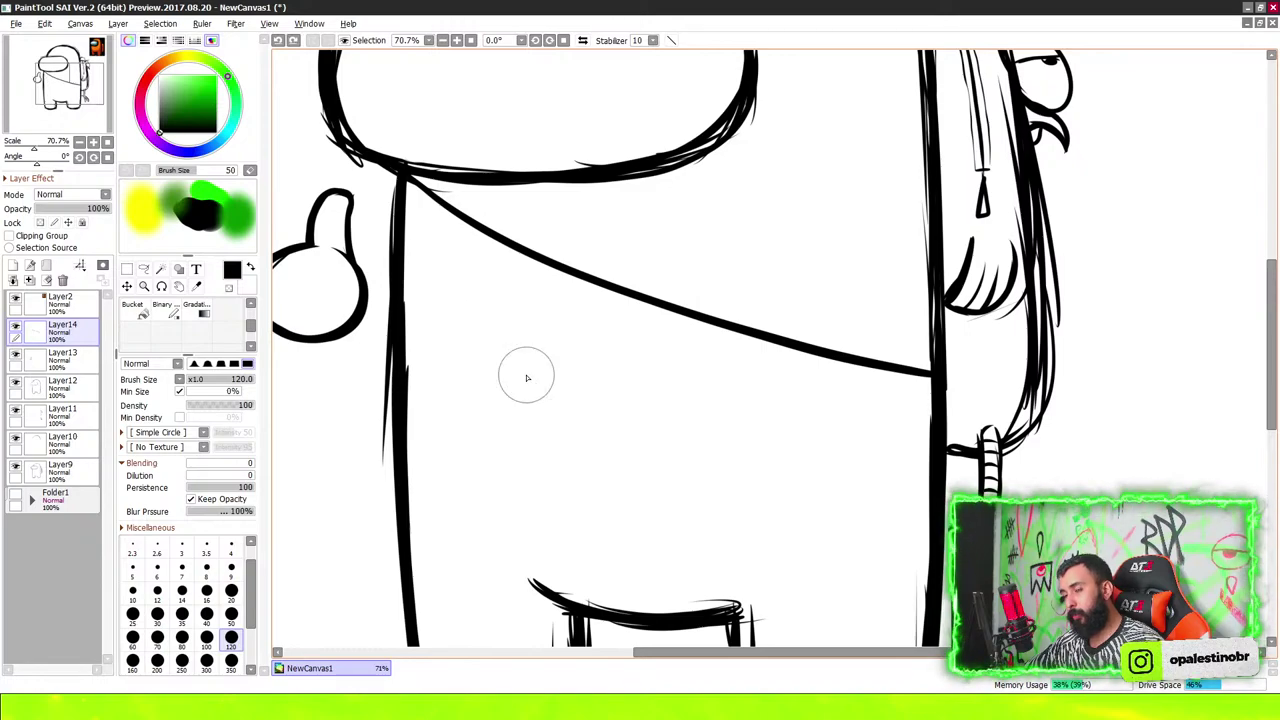
mouse_move(397, 213)
mouse_down()
mouse_move(686, 492)
mouse_move(940, 408)
mouse_up()
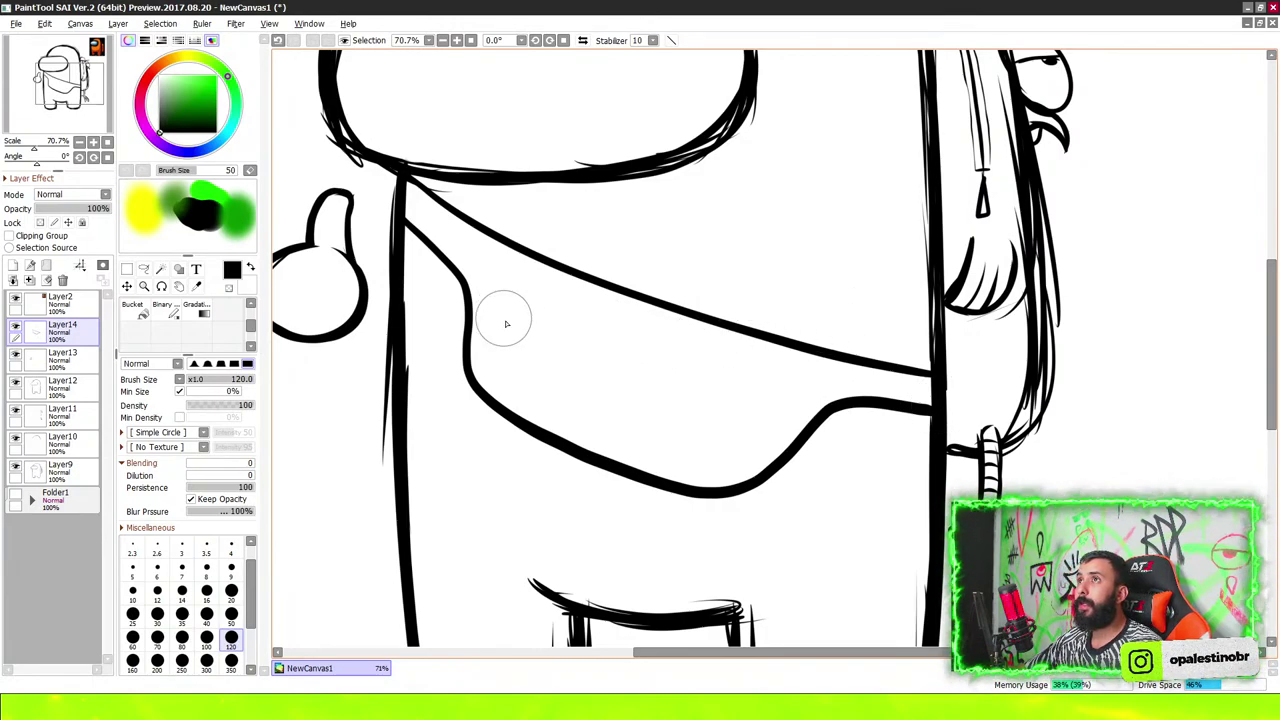
scroll(455, 320, up, 1)
scroll(420, 300, up, 1)
scroll(480, 310, up, 2)
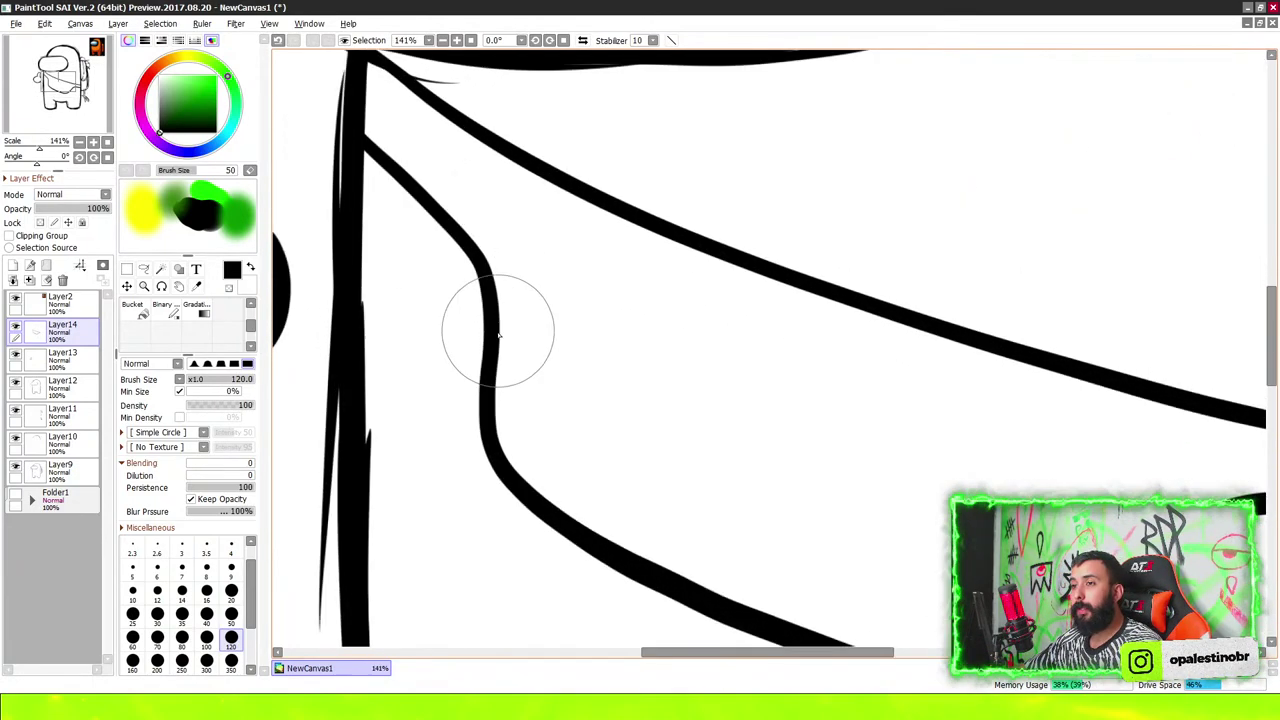
Add pointed corner tips, a top seam stroke, and inner seam curves on both sides of the pouch
drag(495, 315, 511, 262)
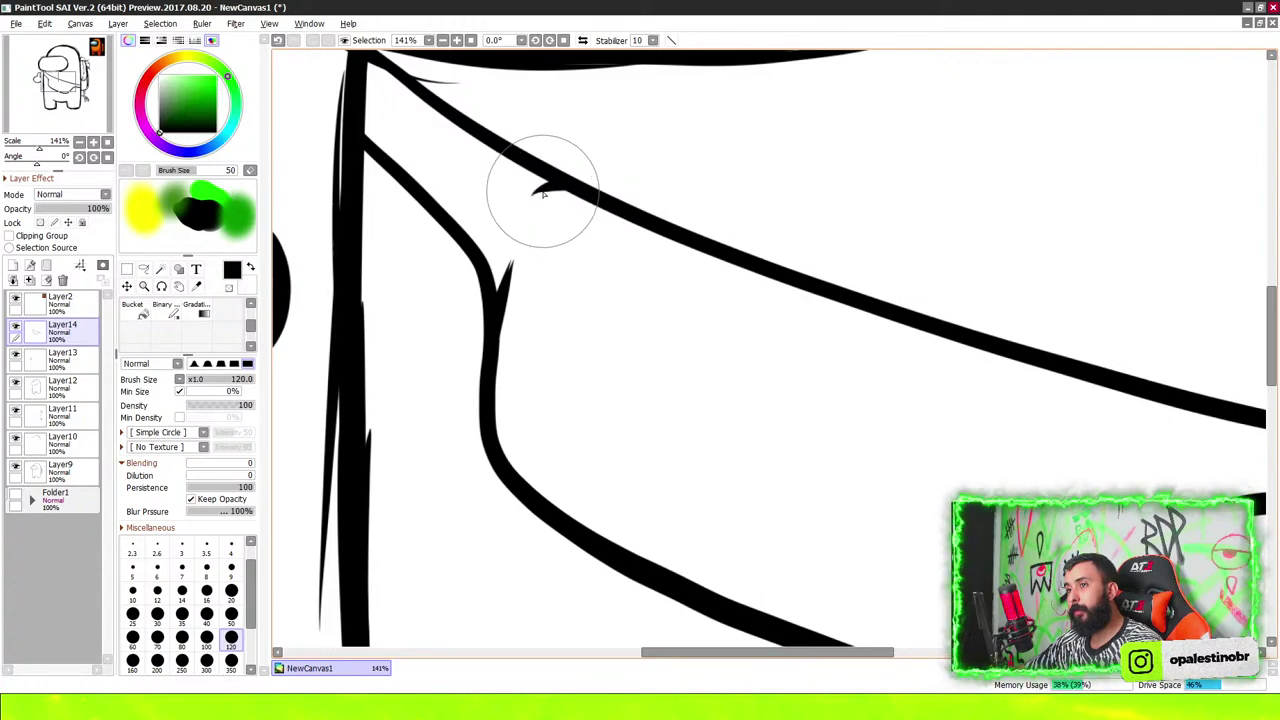
drag(558, 188, 525, 222)
scroll(540, 210, down, 3)
scroll(848, 366, up, 2)
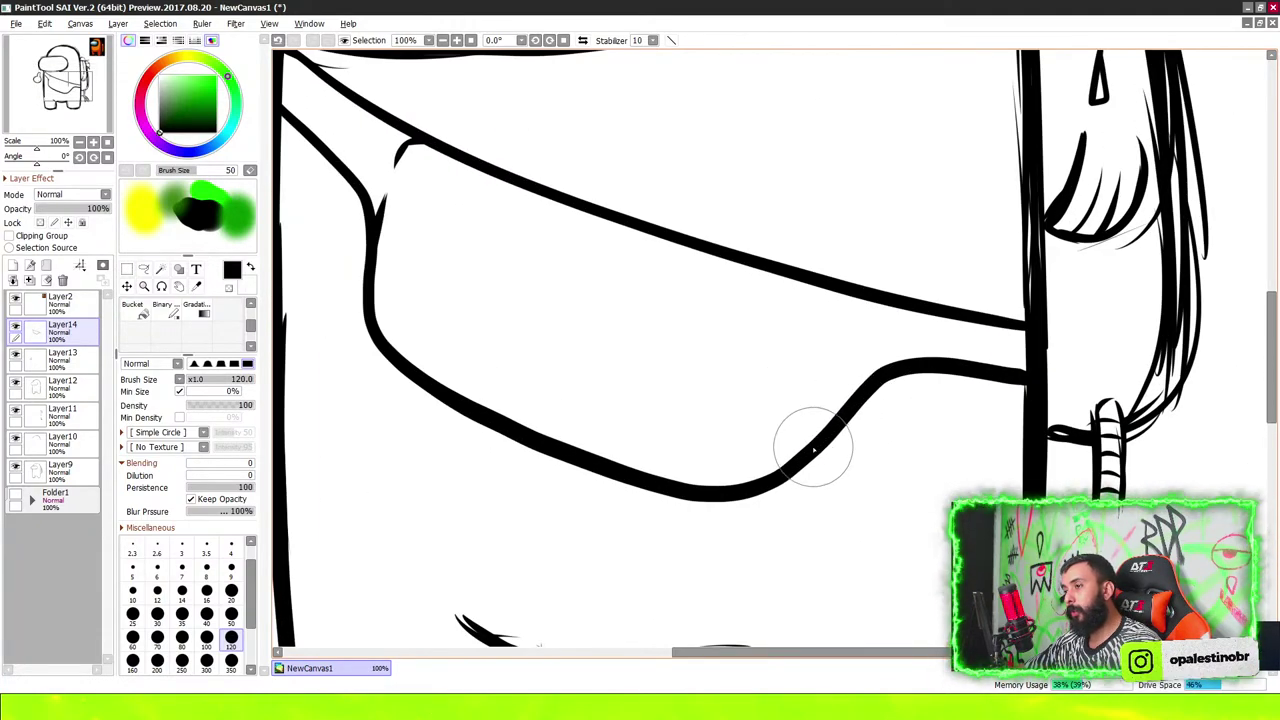
drag(840, 410, 874, 318)
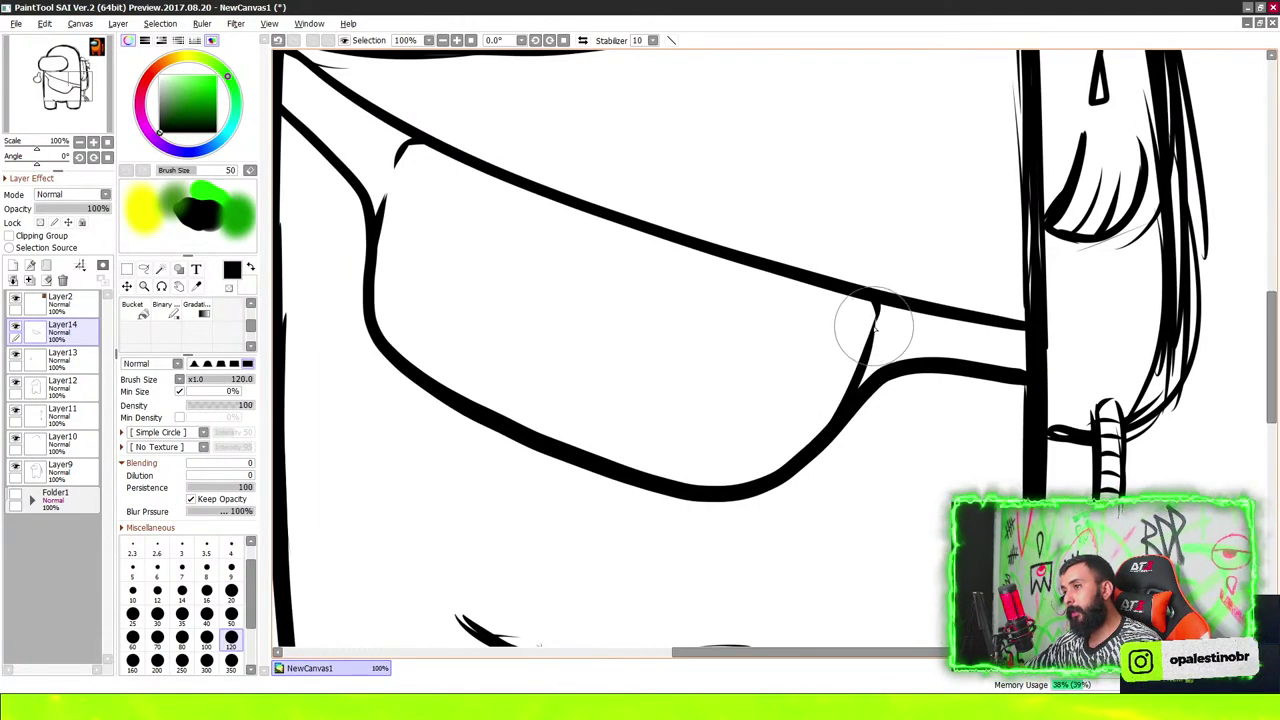
scroll(850, 345, down, 3)
scroll(800, 311, up, 3)
scroll(549, 229, up, 1)
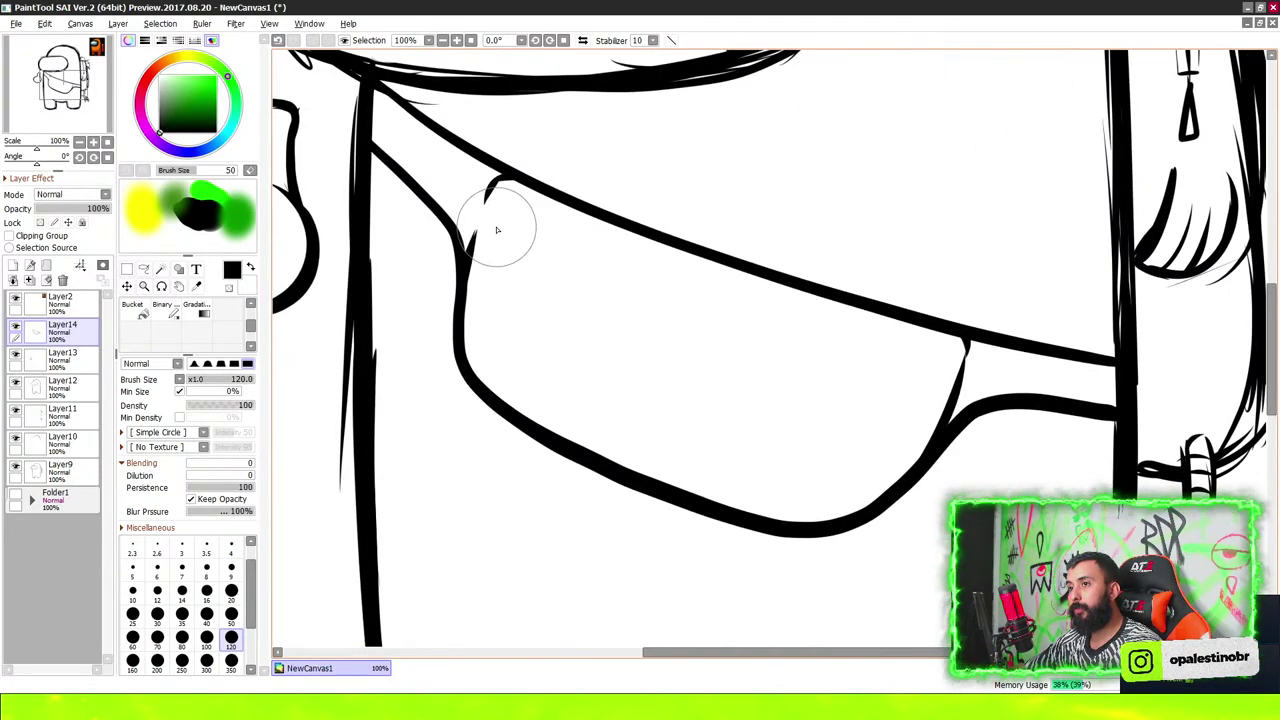
mouse_move(478, 335)
mouse_down()
mouse_move(508, 229)
mouse_move(535, 205)
mouse_up()
drag(912, 540, 999, 372)
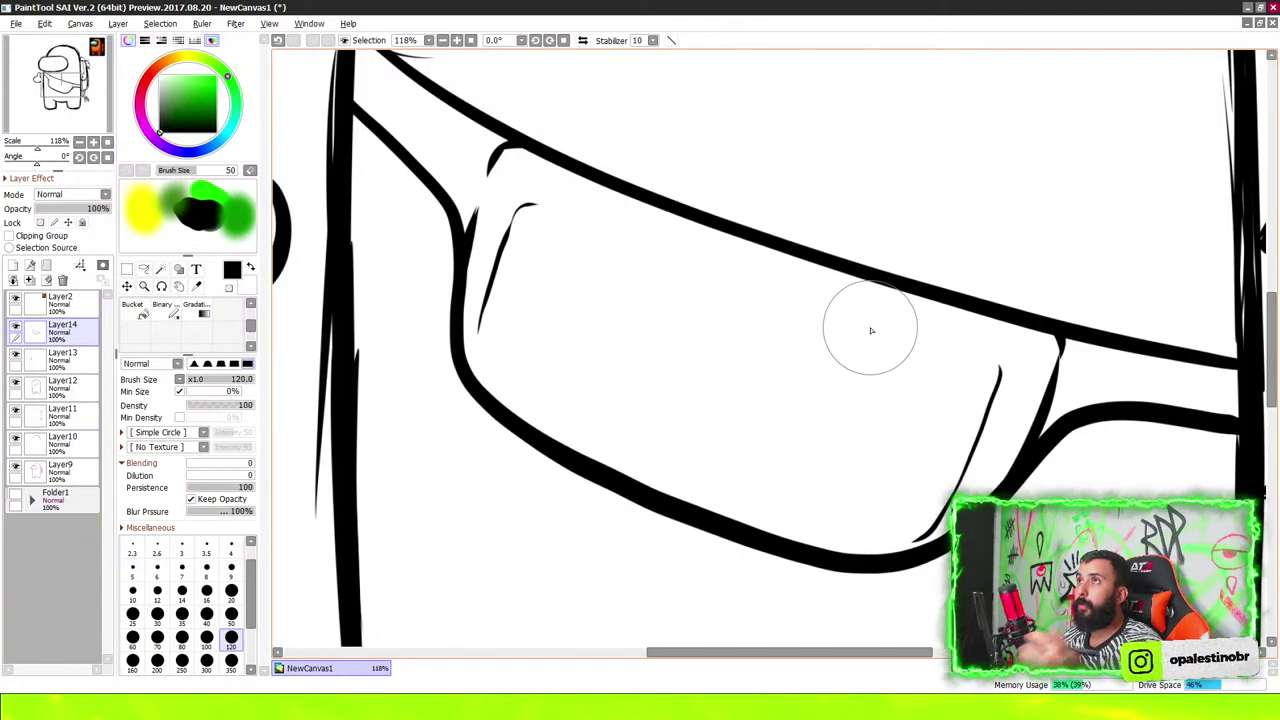
Draw a long seam line along the pouch's top, extending to its right corner
scroll(914, 243, down, 1)
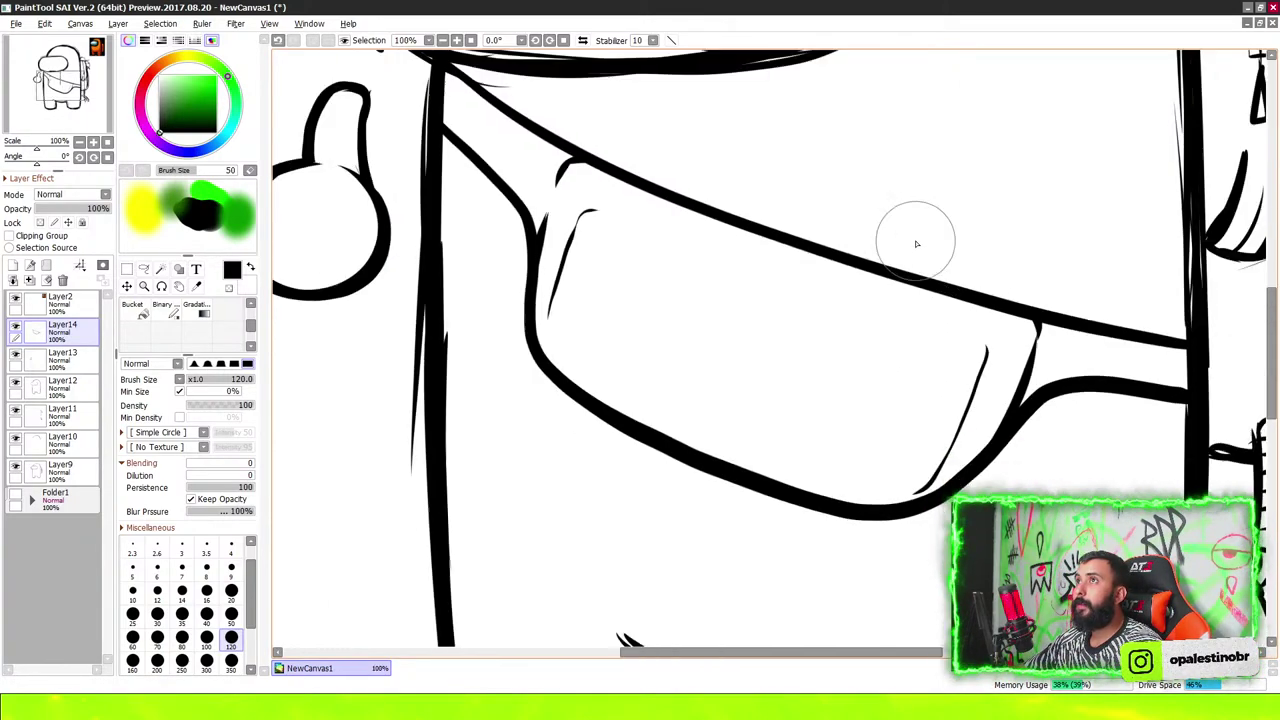
scroll(866, 270, down, 6)
scroll(900, 235, up, 8)
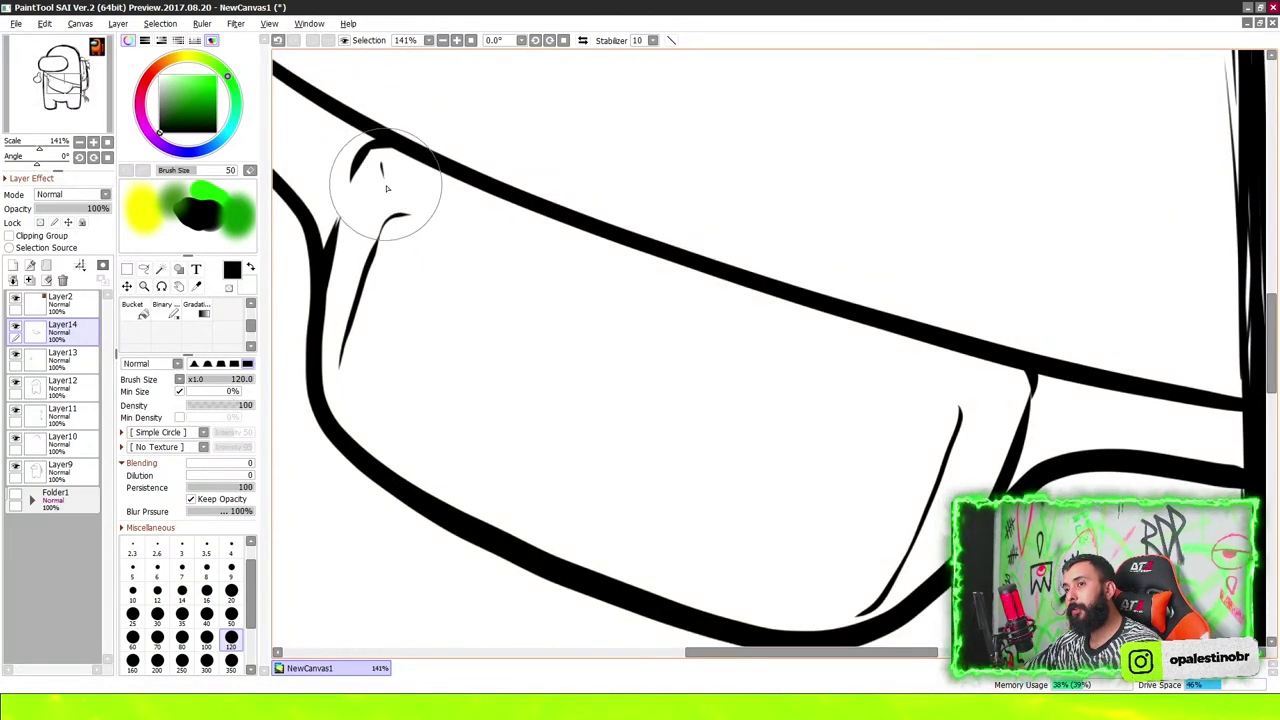
drag(380, 163, 390, 197)
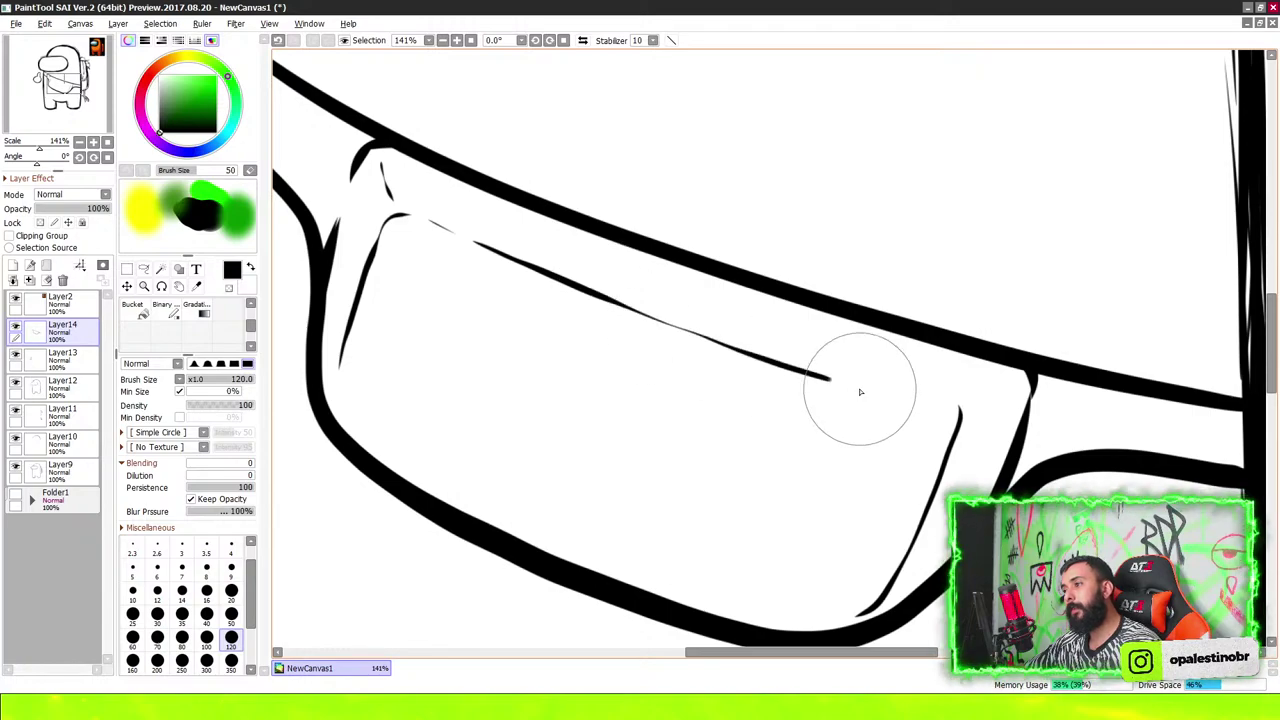
drag(610, 302, 935, 403)
mouse_move(430, 192)
mouse_down()
mouse_move(1004, 392)
mouse_move(995, 455)
mouse_up()
scroll(985, 397, up, 3)
scroll(970, 376, down, 5)
scroll(975, 370, up, 3)
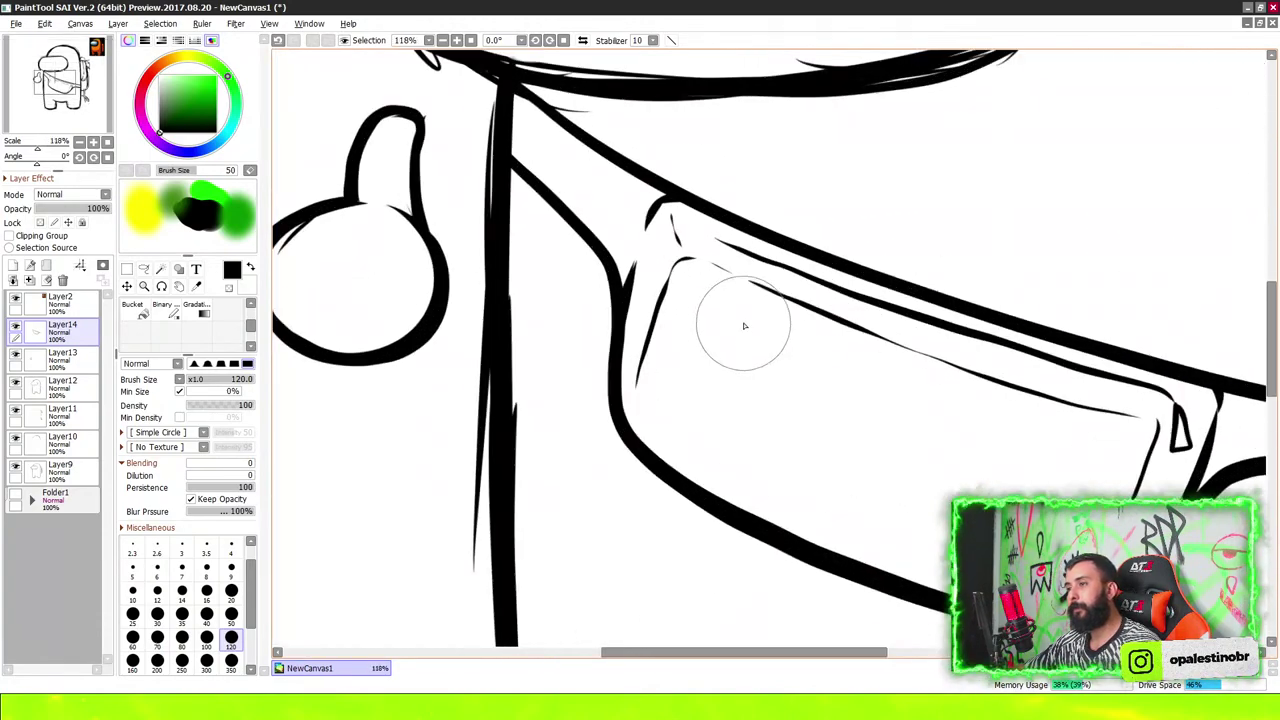
scroll(837, 329, down, 2)
scroll(790, 170, up, 1)
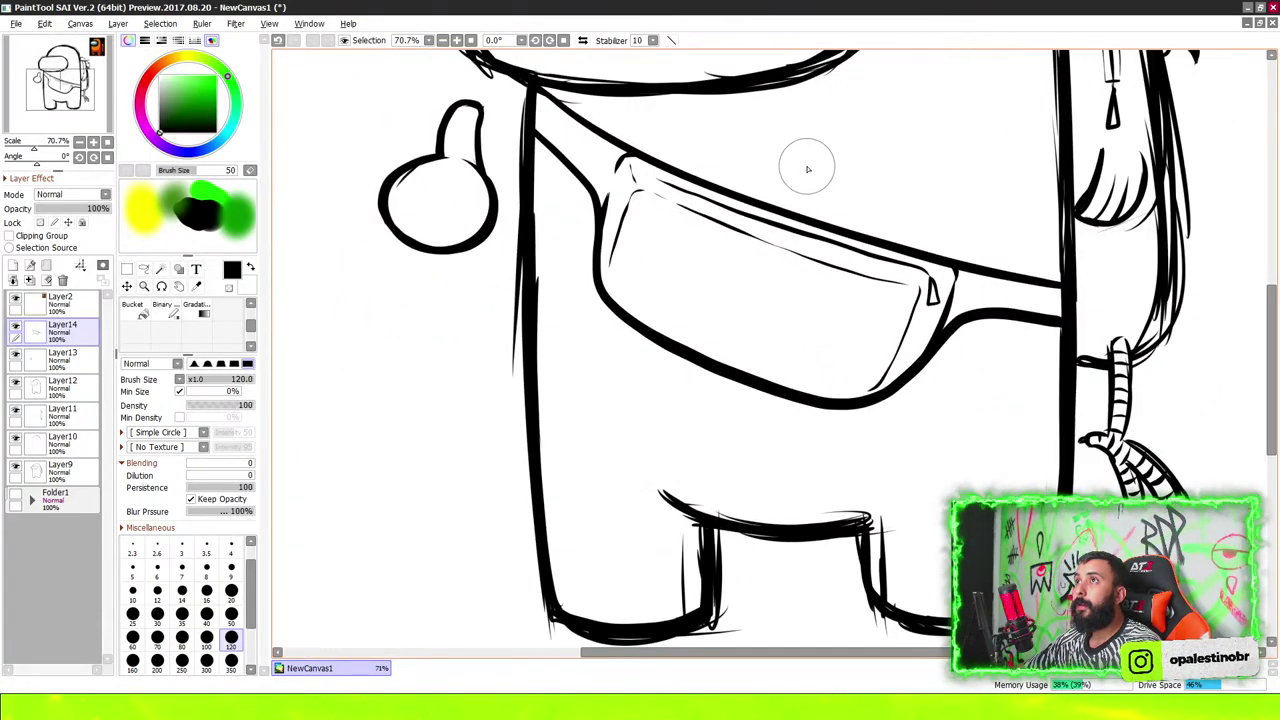
scroll(850, 190, up, 1)
scroll(830, 200, up, 1)
Outline a rectangular front pocket on the pouch with an inner line near its top
mouse_move(553, 278)
mouse_down()
mouse_move(545, 370)
mouse_move(714, 451)
mouse_move(796, 366)
mouse_up()
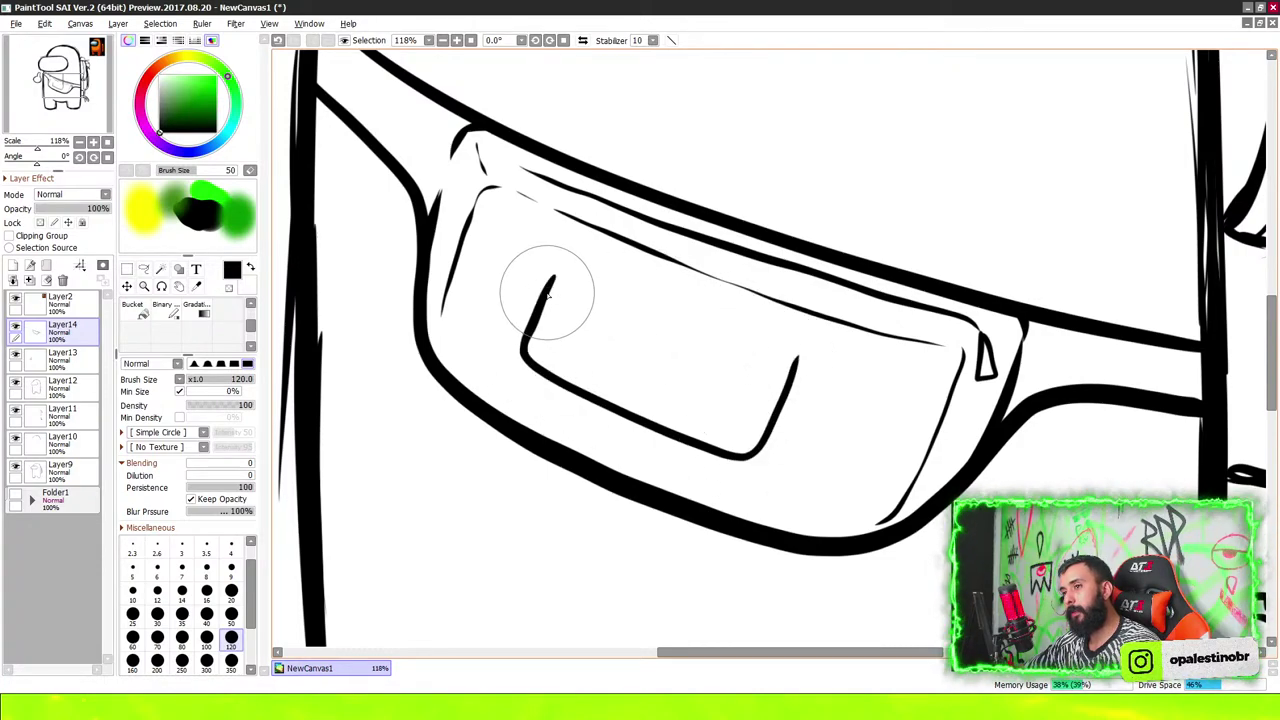
drag(553, 280, 797, 357)
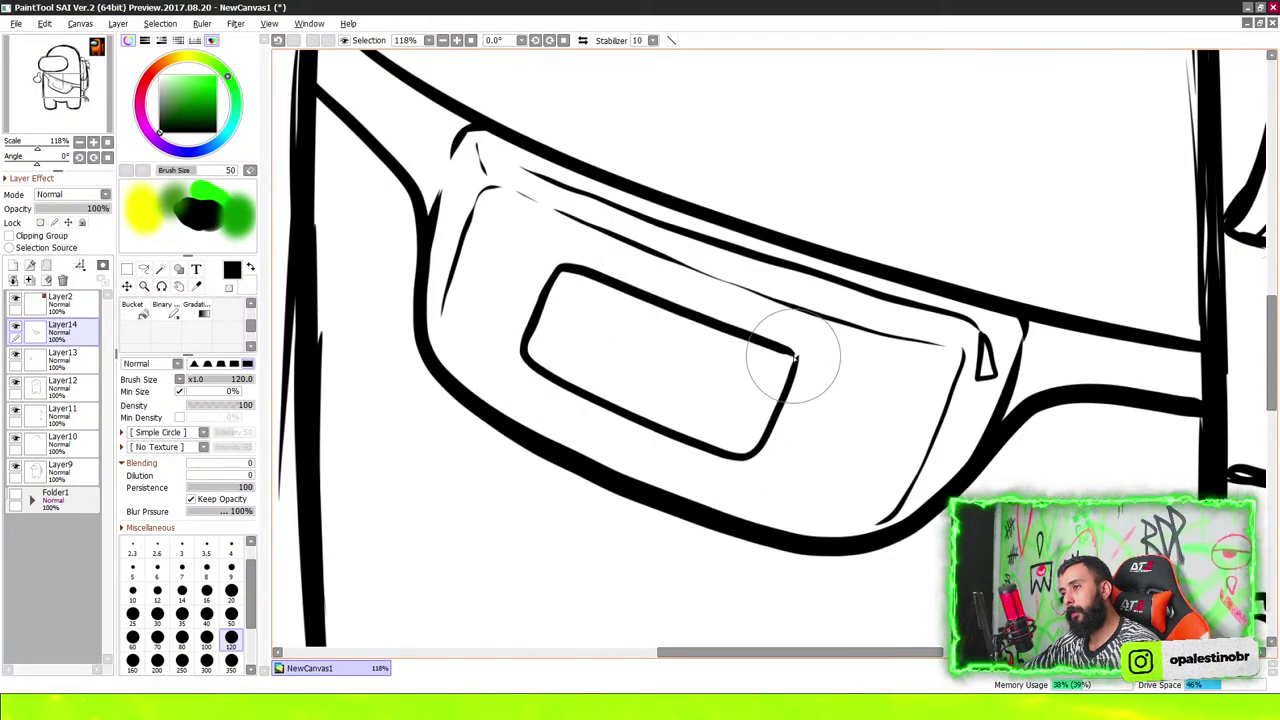
scroll(785, 357, up, 2)
mouse_move(505, 302)
mouse_down()
mouse_move(757, 414)
mouse_move(840, 425)
mouse_up()
scroll(585, 318, down, 2)
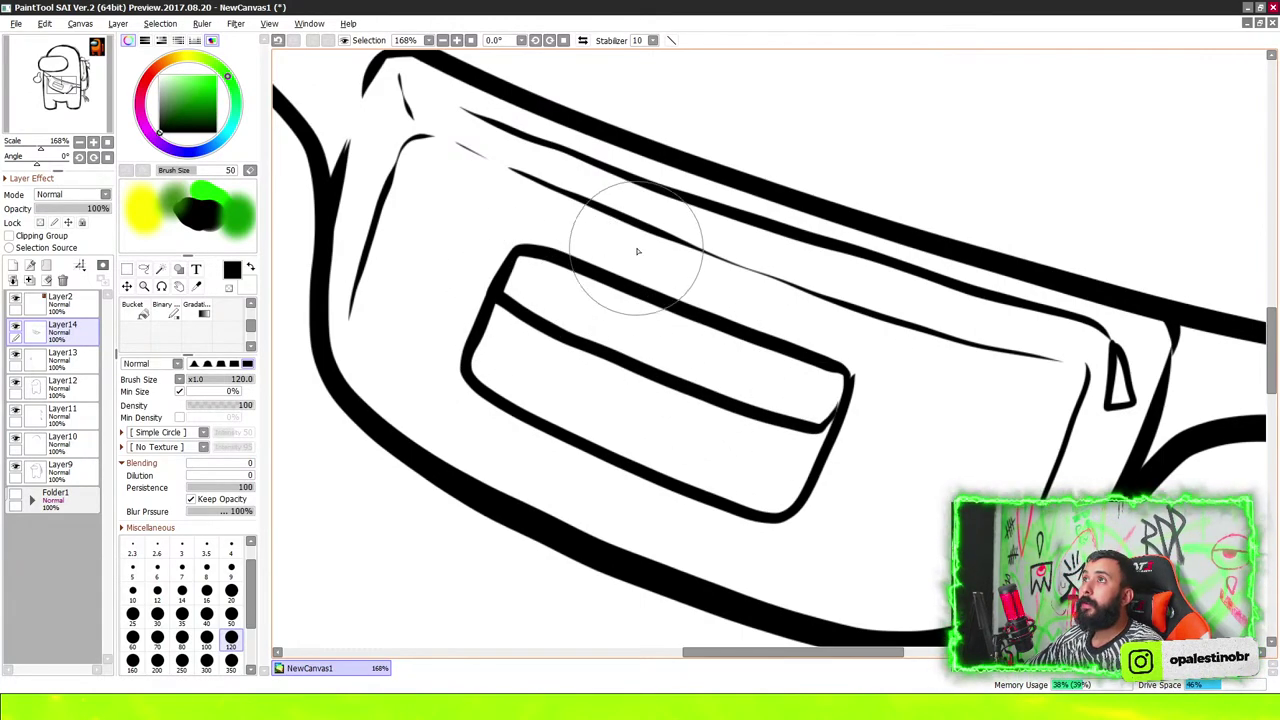
scroll(634, 171, down, 2)
scroll(665, 245, down, 2)
scroll(670, 260, down, 3)
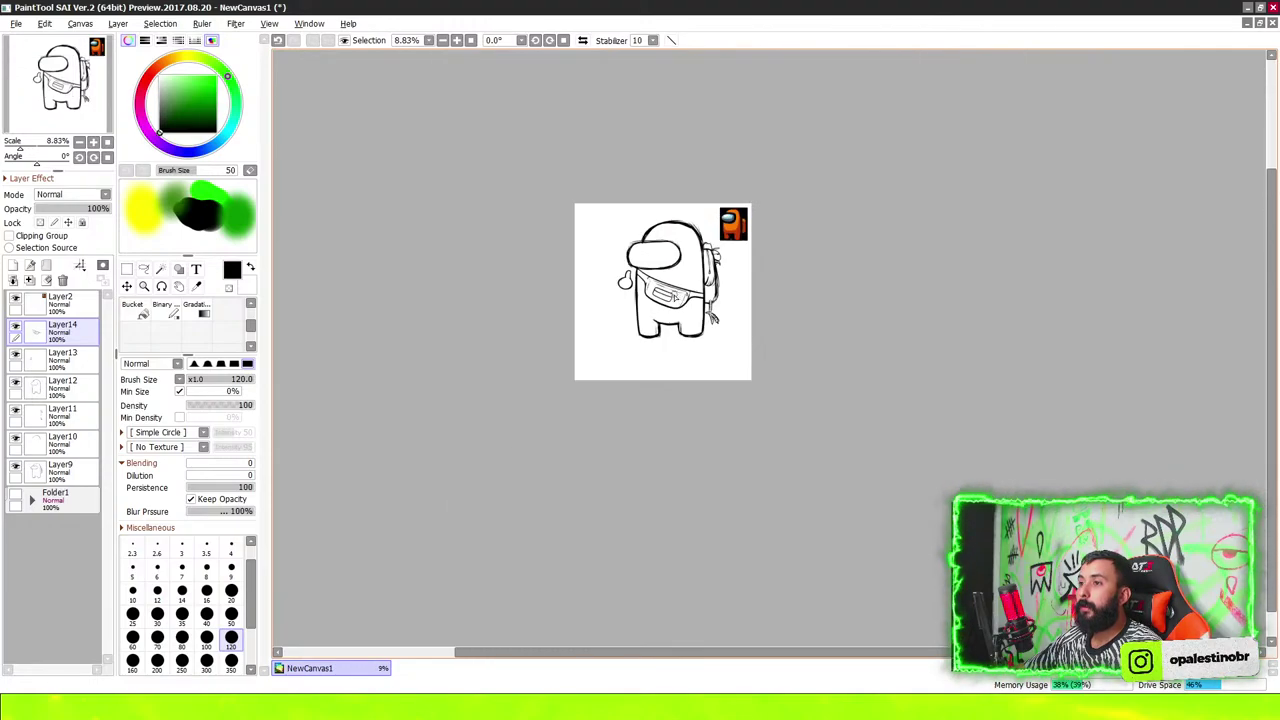
scroll(680, 280, up, 2)
scroll(684, 288, up, 2)
scroll(684, 288, up, 2)
scroll(714, 250, down, 1)
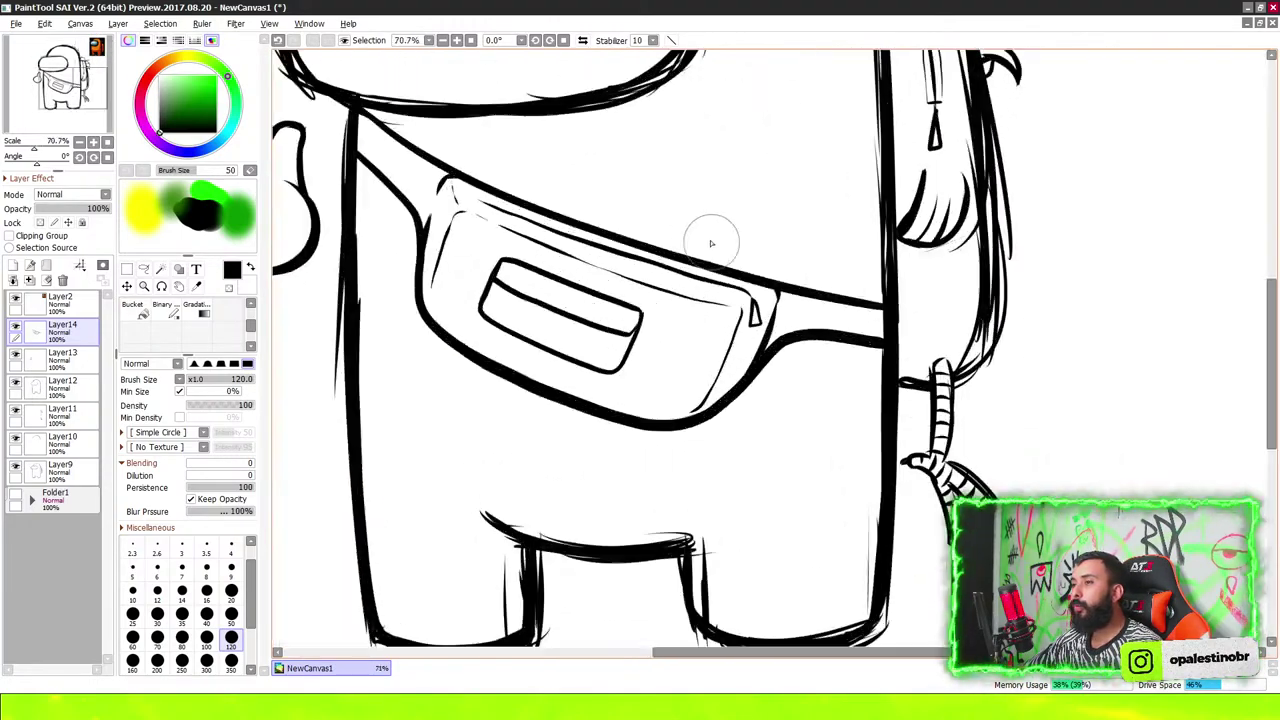
scroll(714, 300, down, 2)
scroll(772, 300, up, 3)
scroll(780, 290, down, 2)
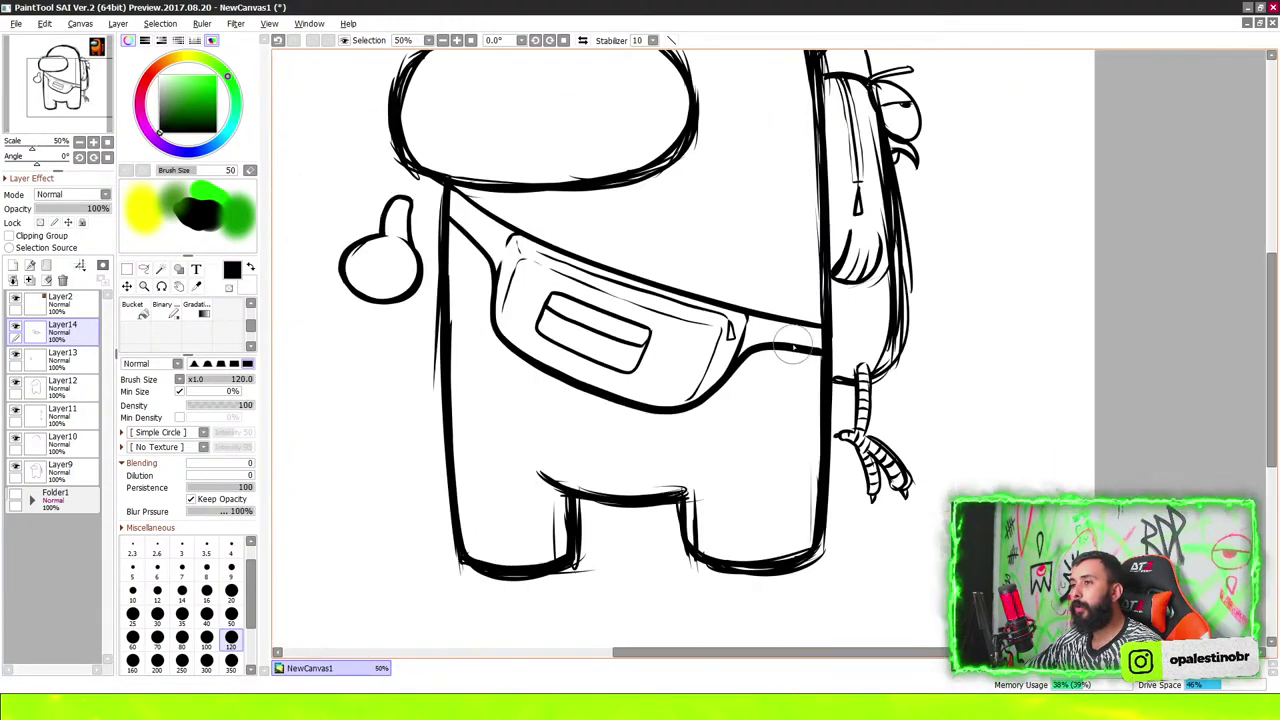
scroll(790, 300, down, 2)
scroll(729, 173, up, 2)
scroll(700, 178, down, 1)
scroll(684, 220, up, 2)
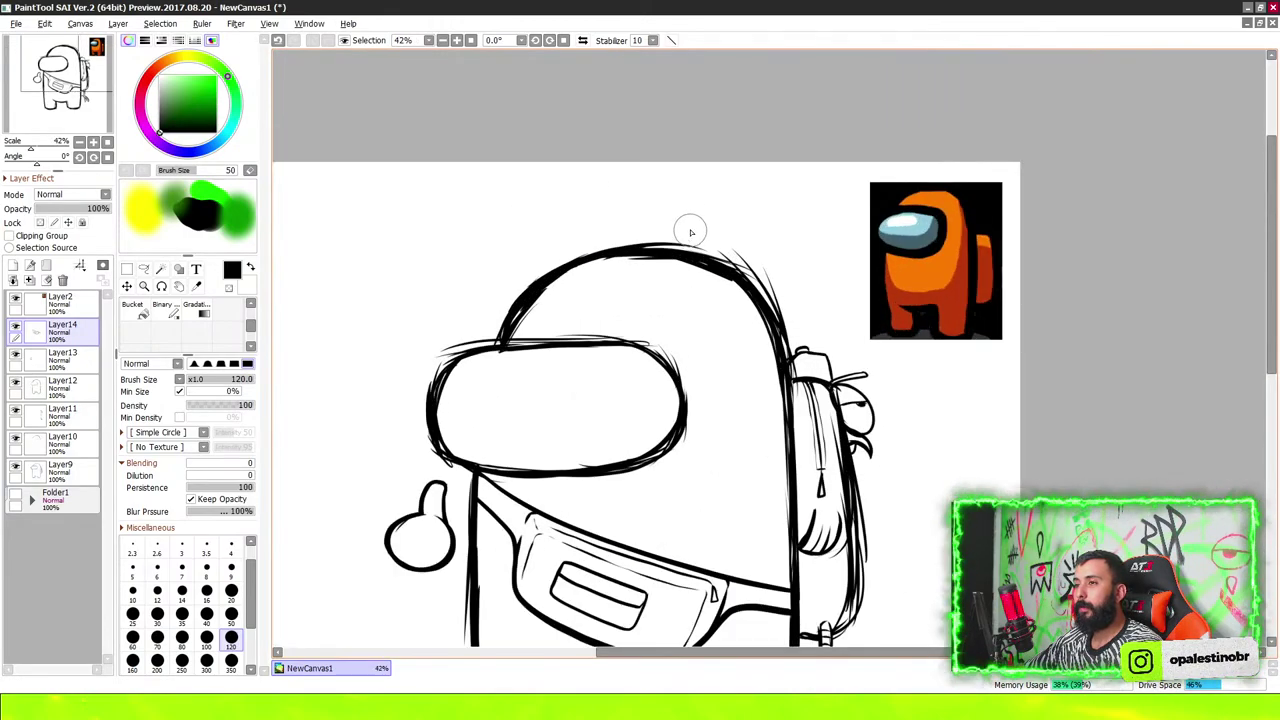
scroll(600, 195, up, 1)
scroll(602, 236, up, 1)
scroll(603, 236, up, 1)
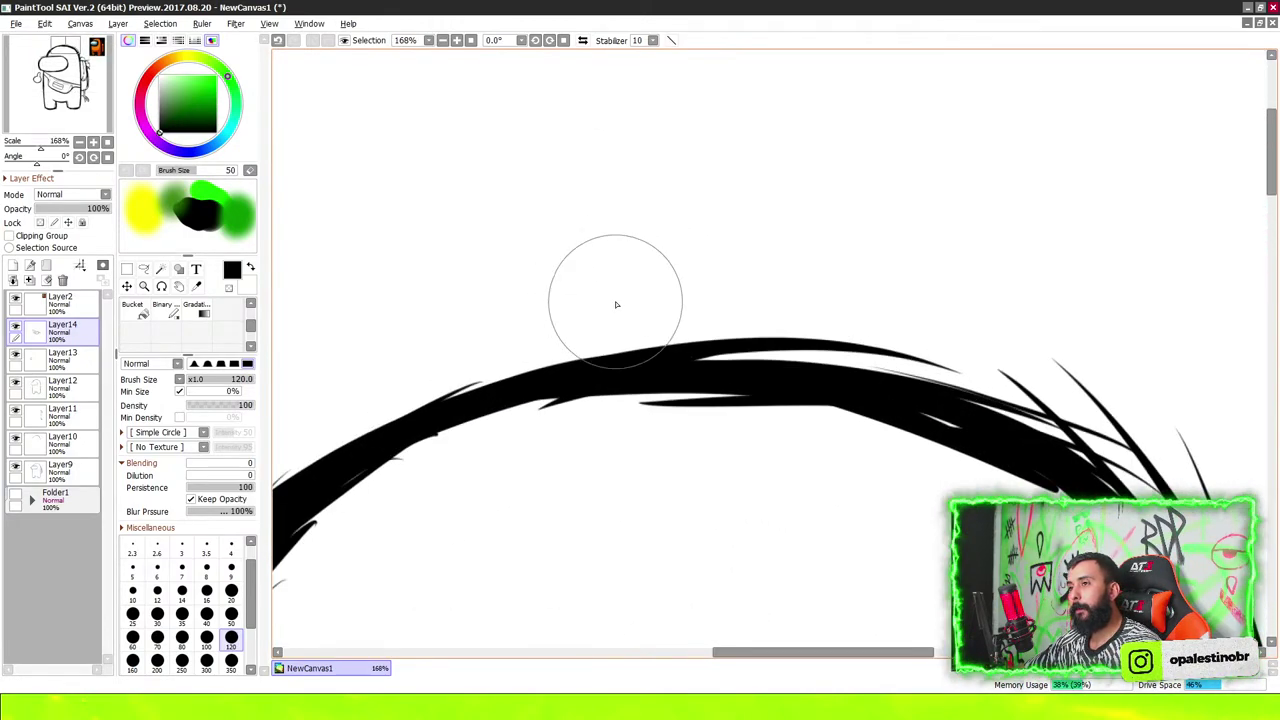
scroll(614, 303, down, 3)
scroll(700, 292, up, 2)
scroll(690, 241, down, 4)
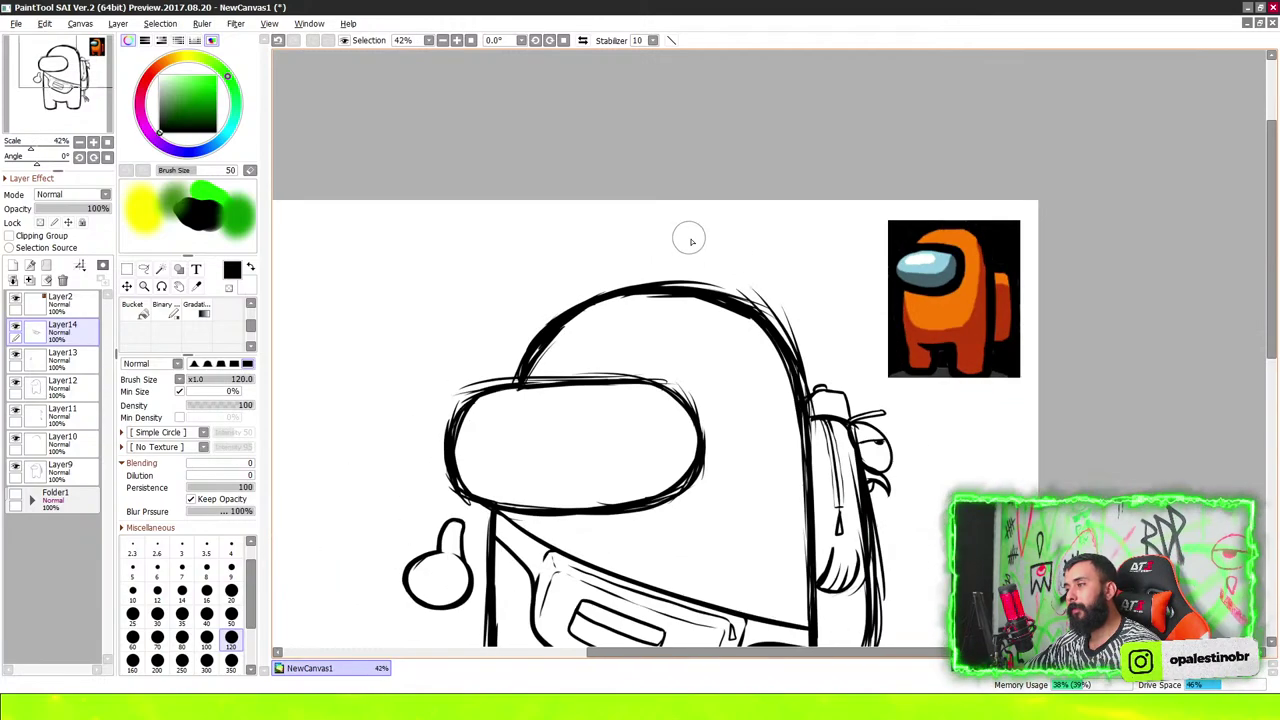
scroll(712, 325, up, 4)
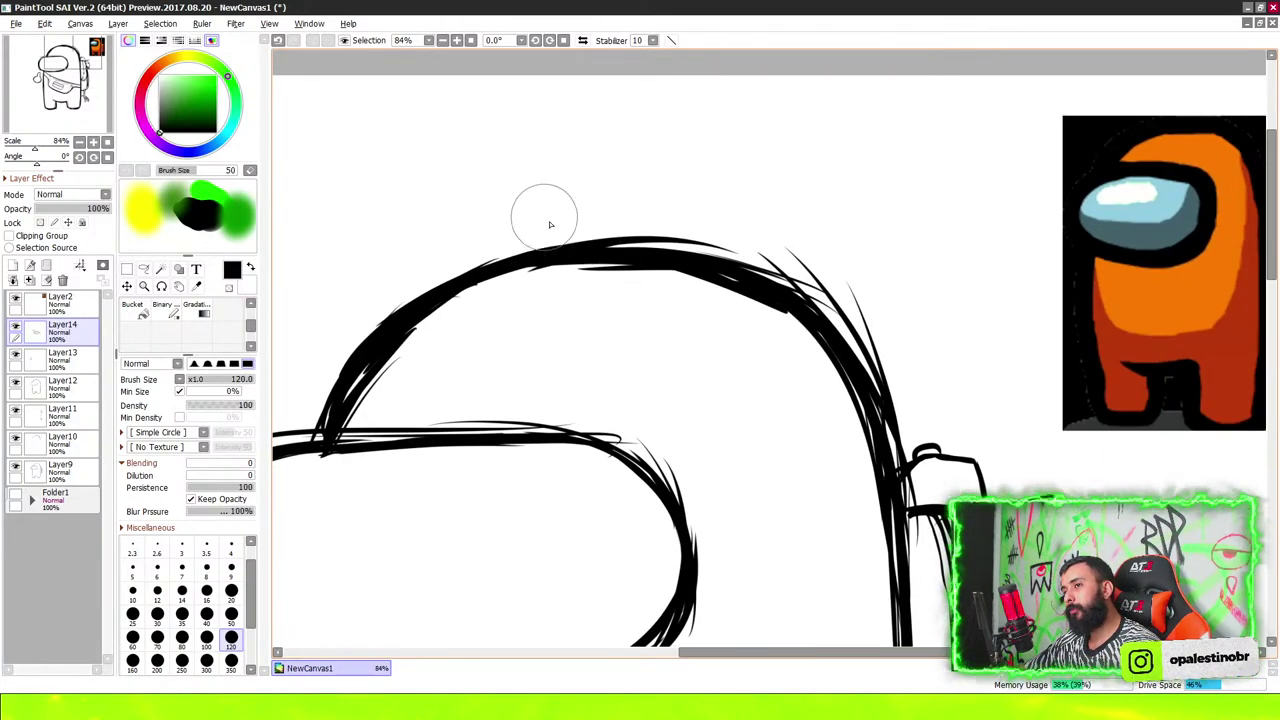
drag(592, 268, 590, 160)
drag(624, 280, 622, 172)
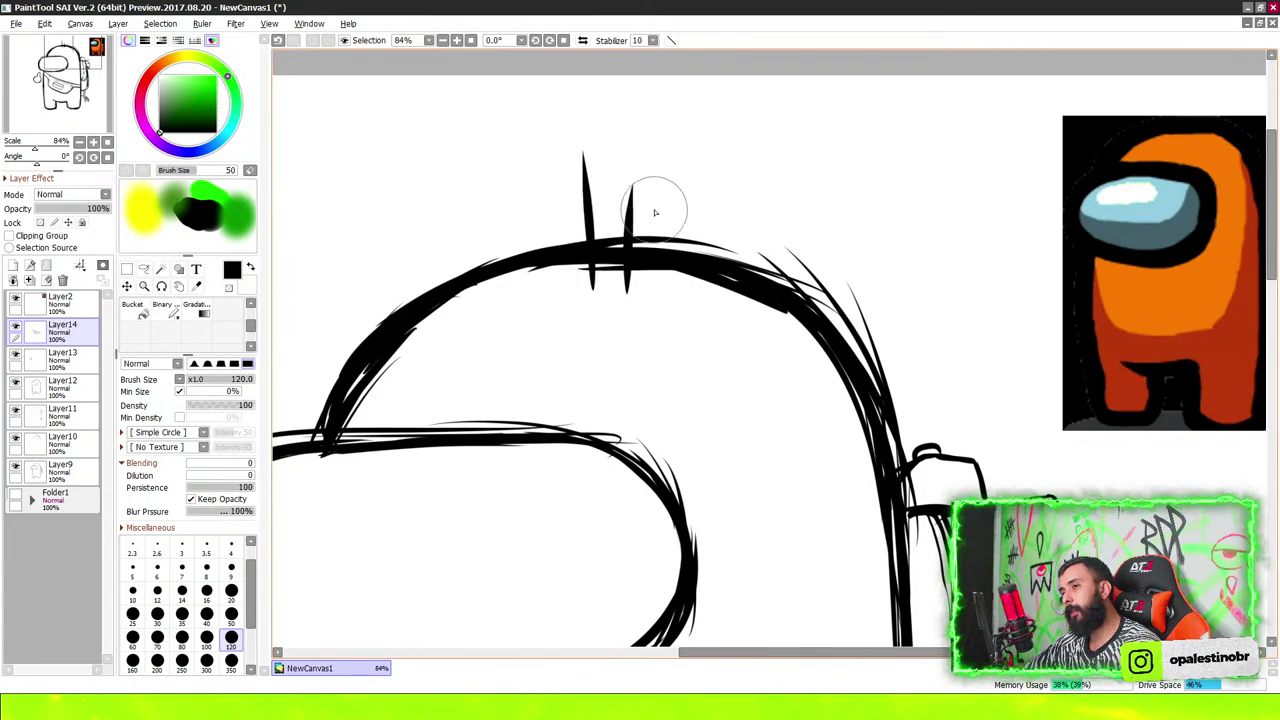
drag(664, 270, 662, 172)
scroll(714, 256, down, 10)
scroll(713, 256, up, 5)
scroll(740, 215, up, 2)
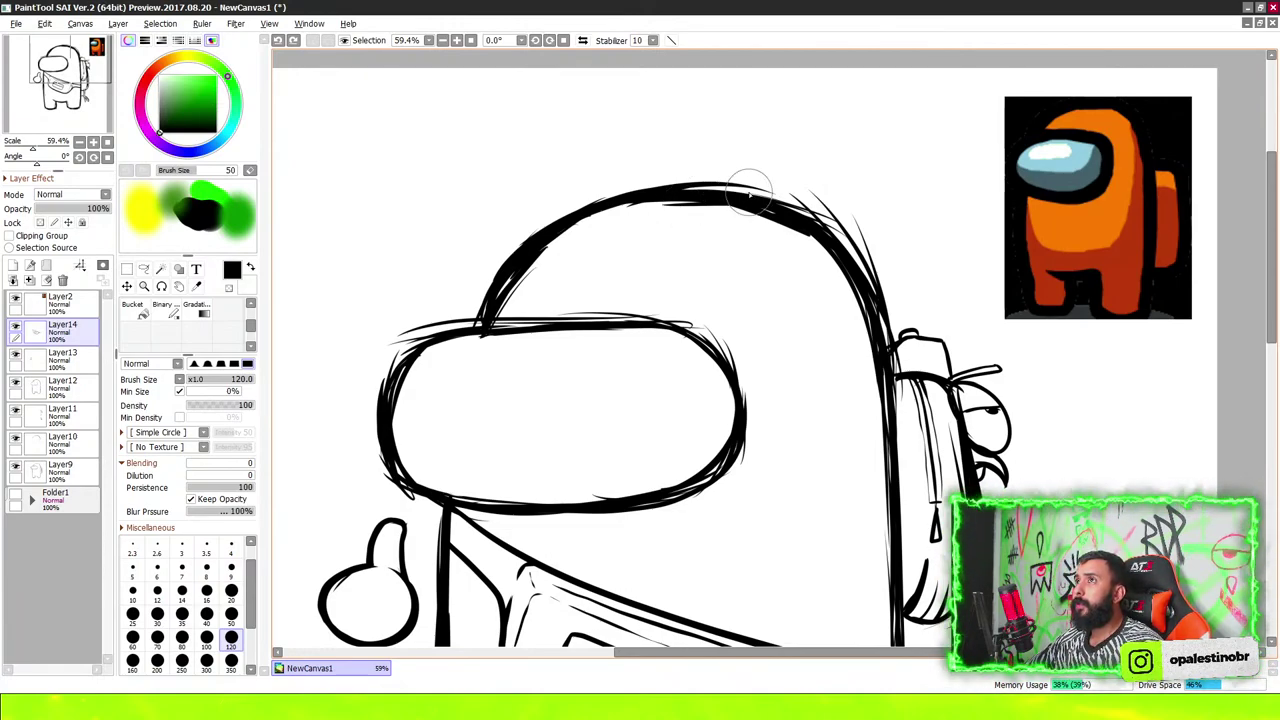
mouse_move(618, 155)
mouse_down()
mouse_move(675, 118)
mouse_move(682, 150)
mouse_up()
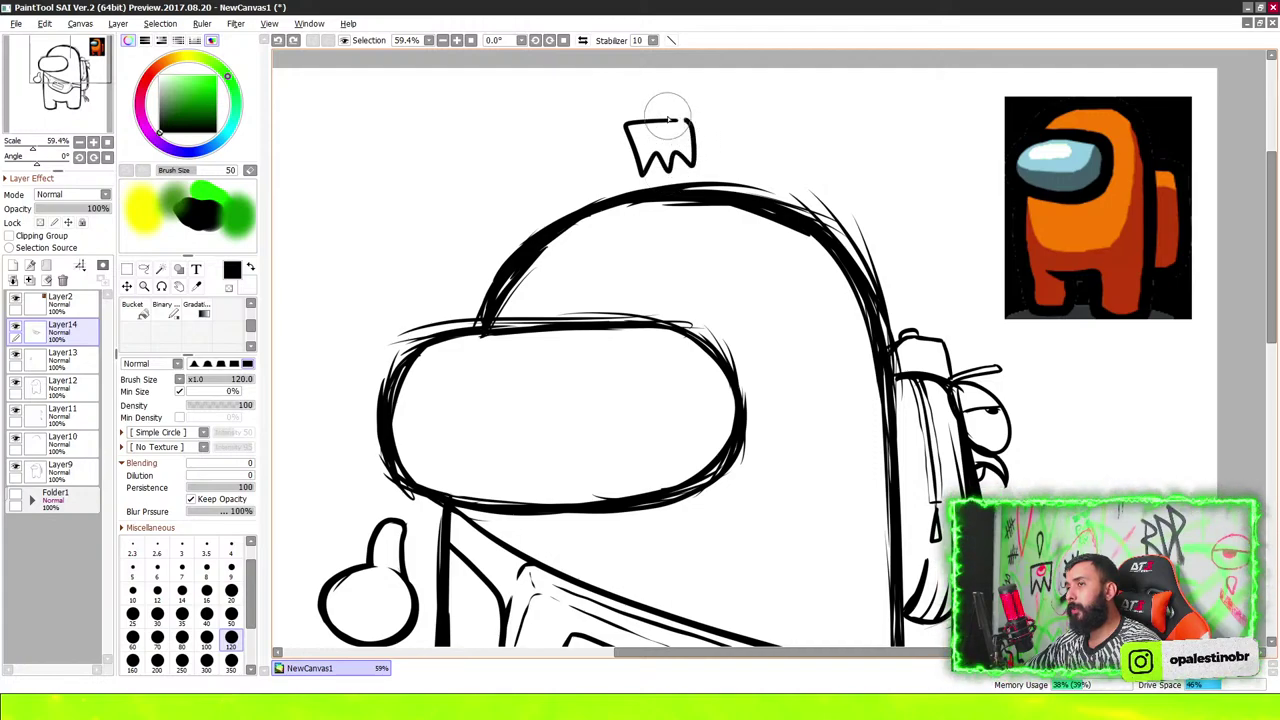
drag(645, 110, 682, 130)
key(ctrl+z)
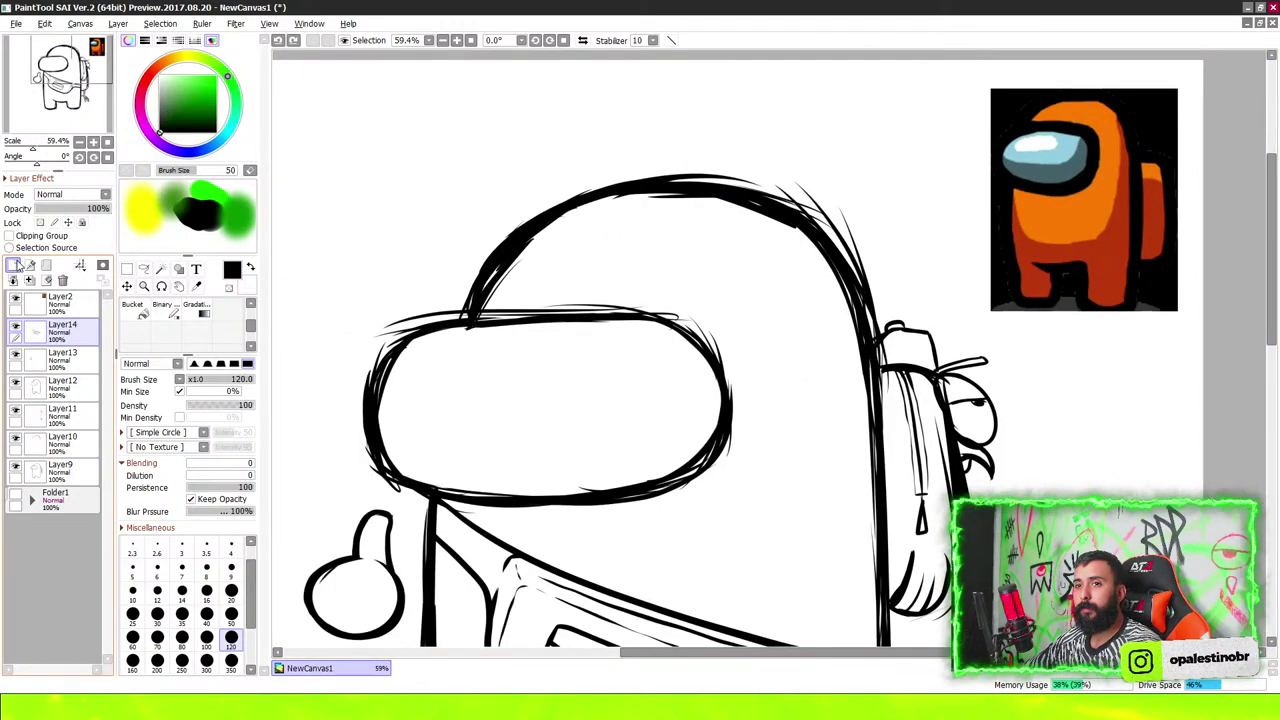
click(13, 265)
mouse_move(671, 106)
mouse_down()
mouse_move(610, 106)
mouse_move(622, 160)
mouse_move(640, 135)
mouse_move(682, 160)
mouse_move(687, 110)
mouse_up()
scroll(610, 106, up, 1)
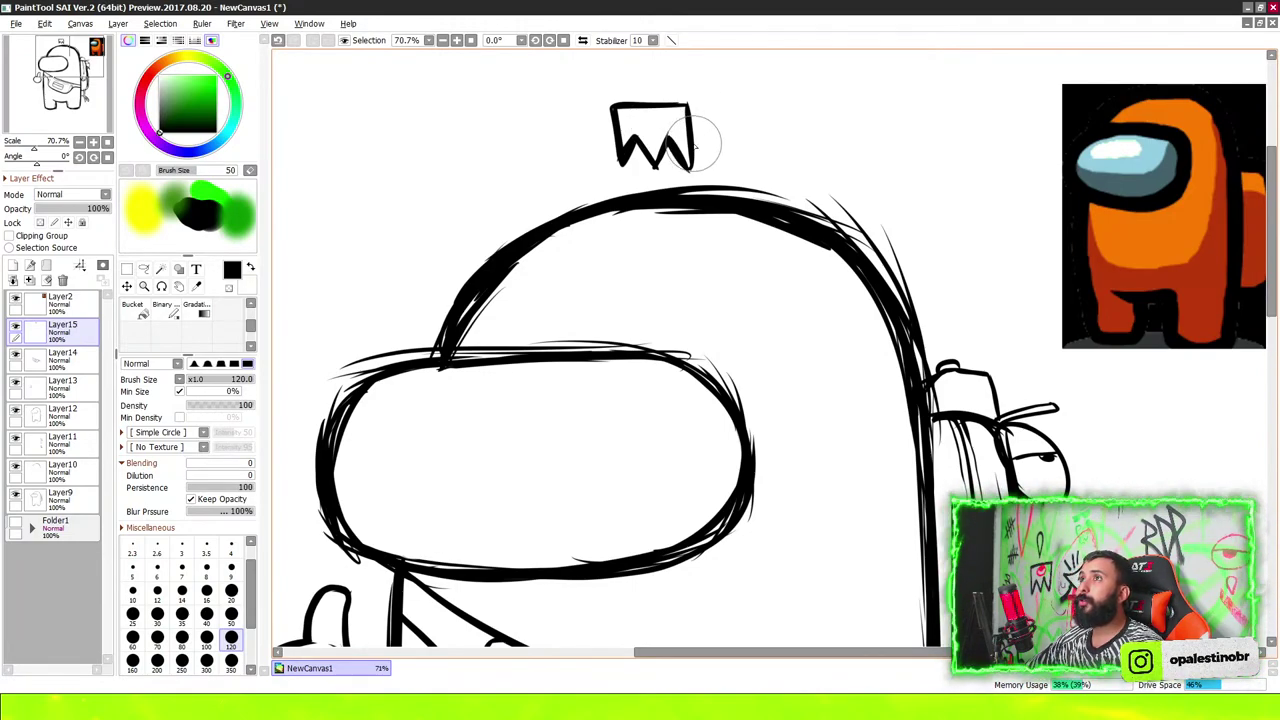
scroll(697, 120, down, 5)
scroll(734, 77, up, 2)
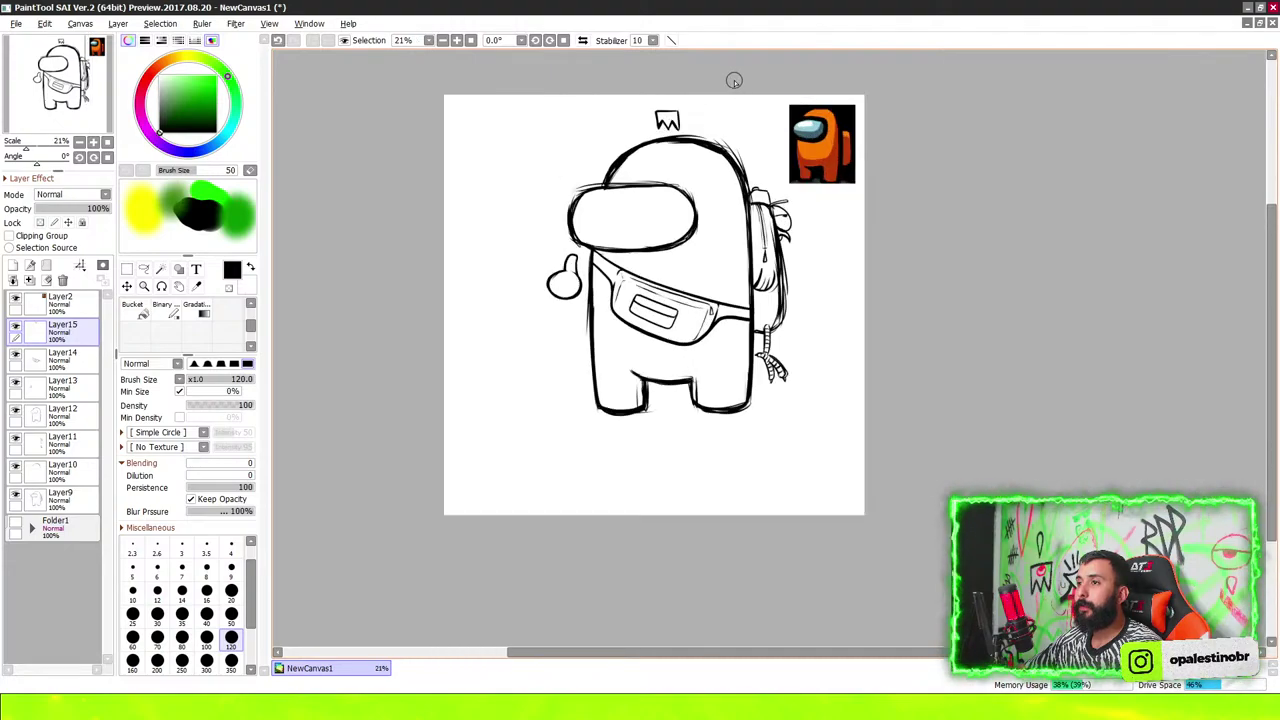
scroll(705, 91, up, 1)
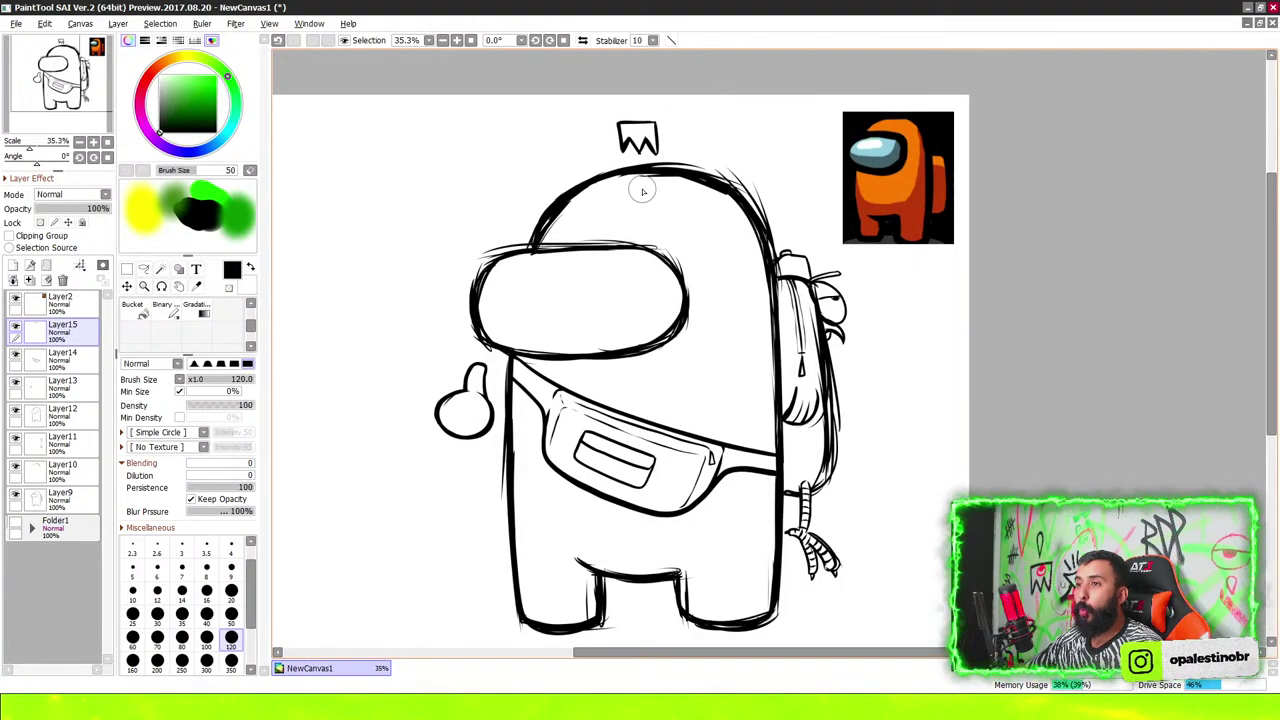
scroll(645, 205, up, 1)
scroll(620, 200, up, 2)
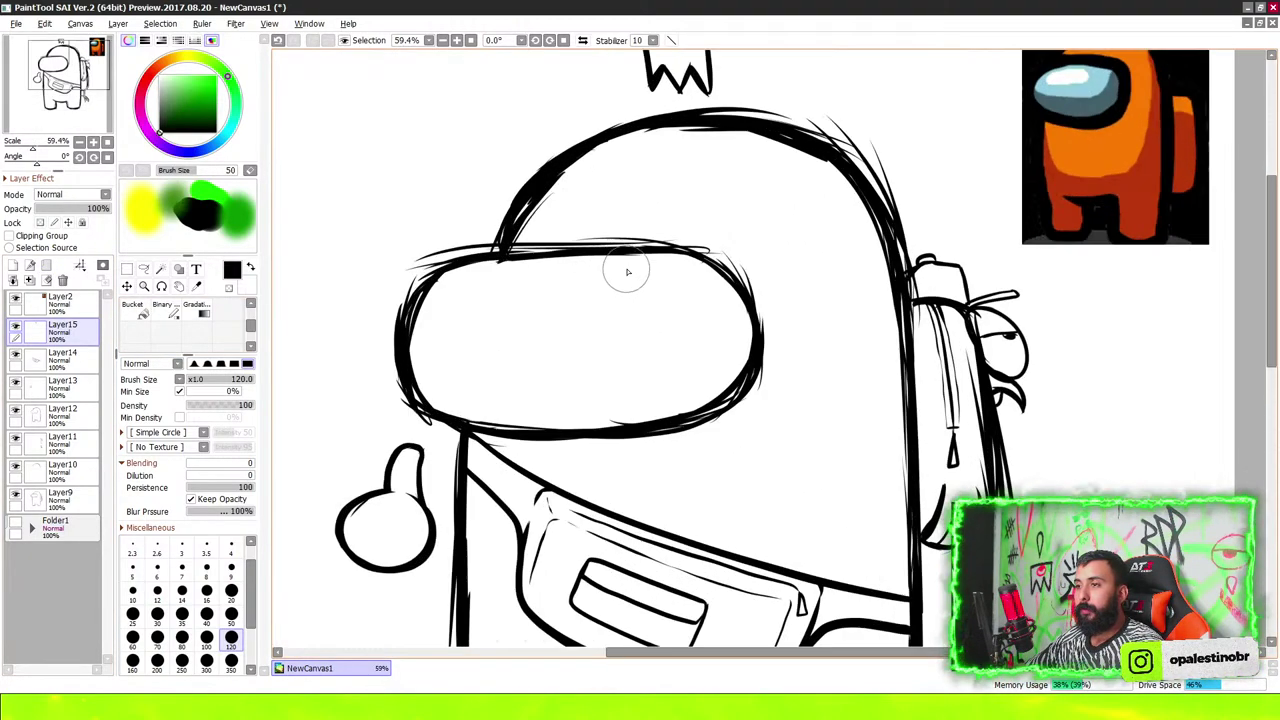
scroll(627, 271, down, 2)
scroll(668, 290, down, 2)
scroll(648, 324, up, 3)
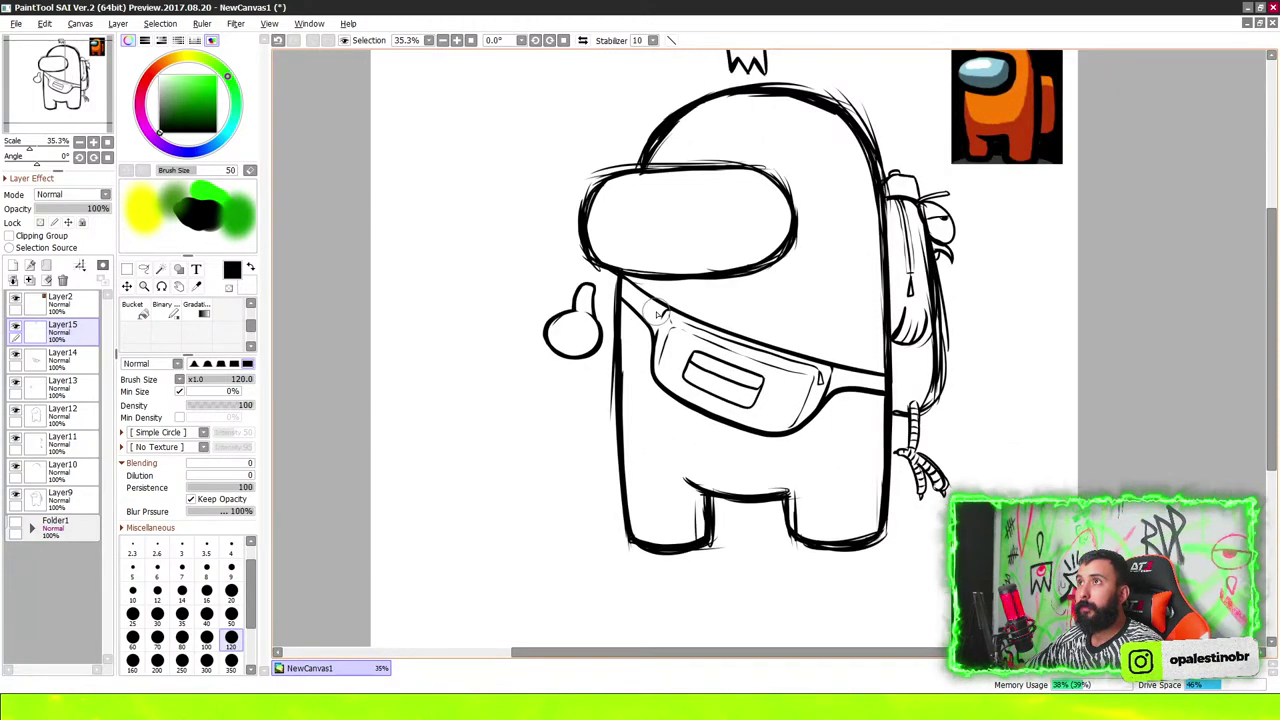
scroll(656, 313, down, 2)
scroll(711, 171, up, 3)
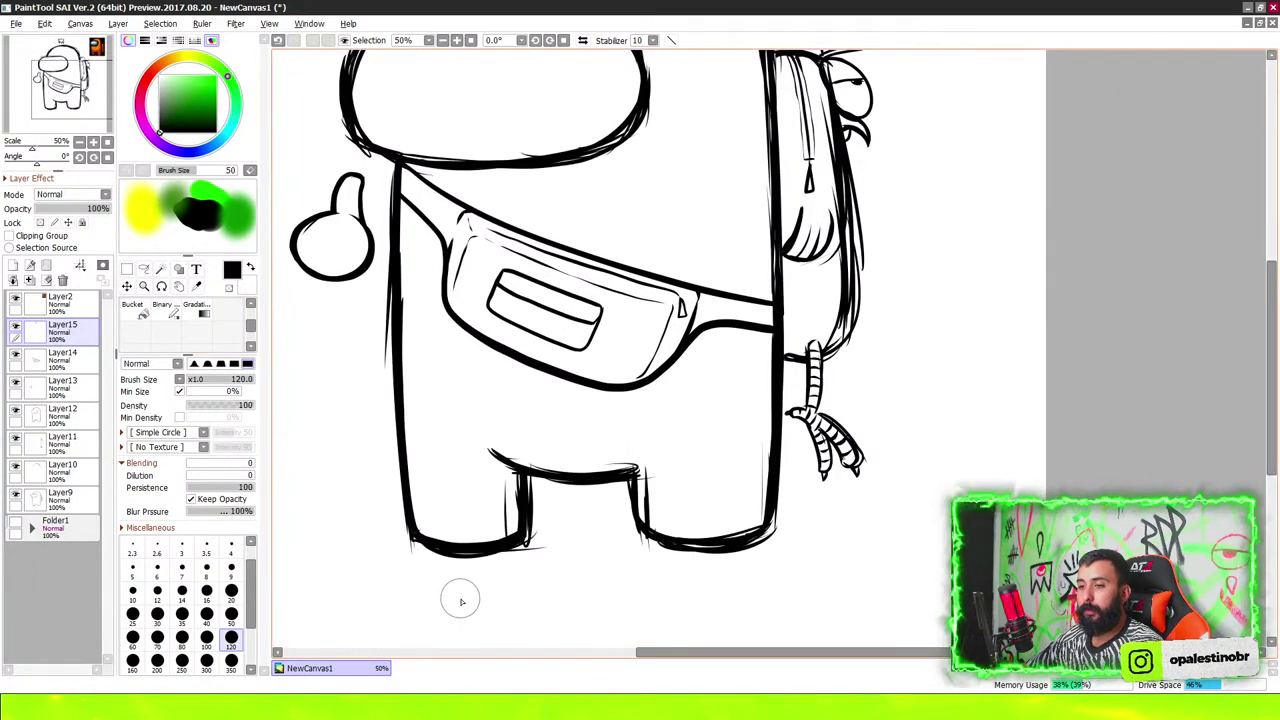
On a new layer, draw a small cross from vertical and horizontal strokes below the visor
click(13, 280)
scroll(640, 350, down, 2)
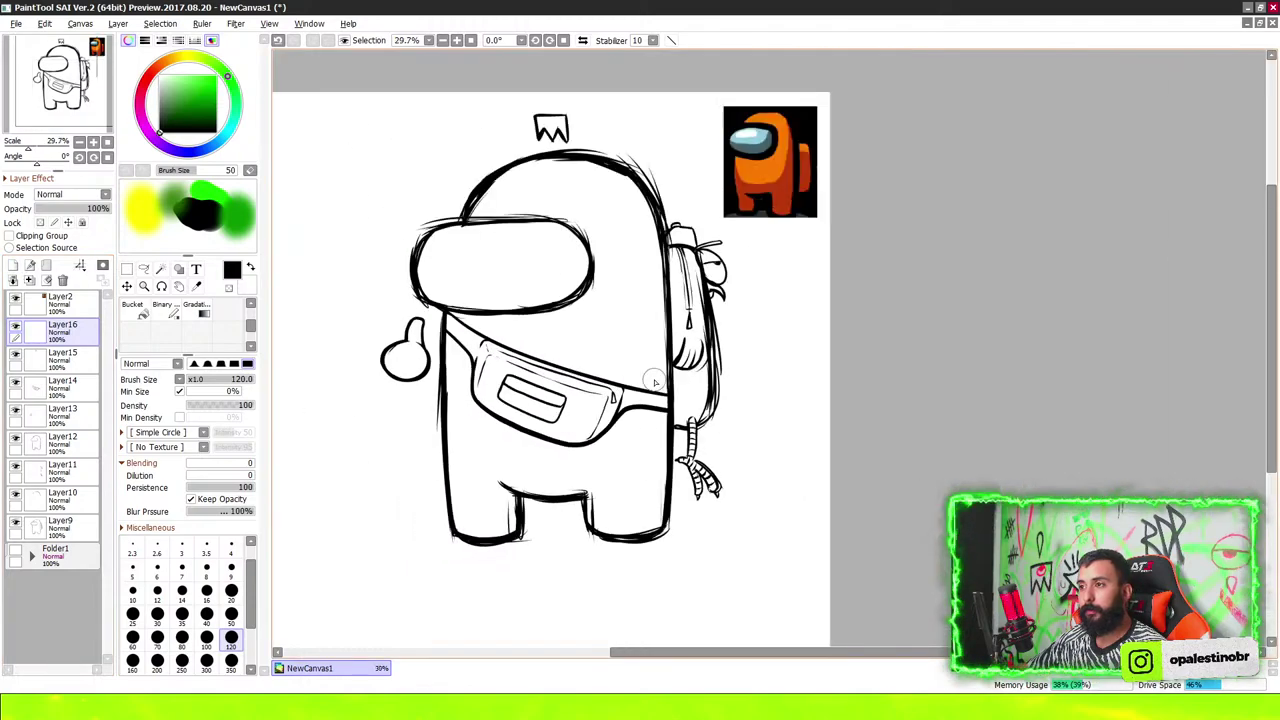
scroll(650, 375, up, 1)
scroll(650, 375, up, 1)
scroll(694, 320, down, 1)
scroll(626, 286, up, 3)
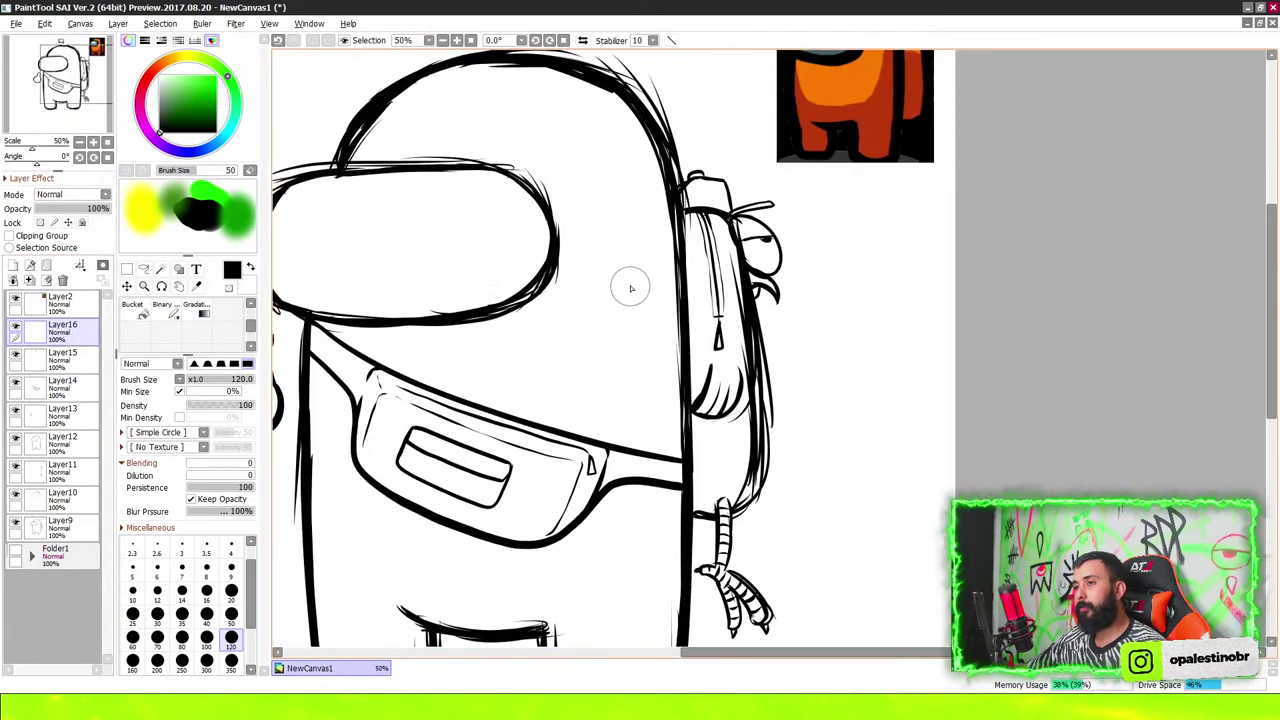
scroll(634, 282, down, 1)
scroll(638, 257, up, 1)
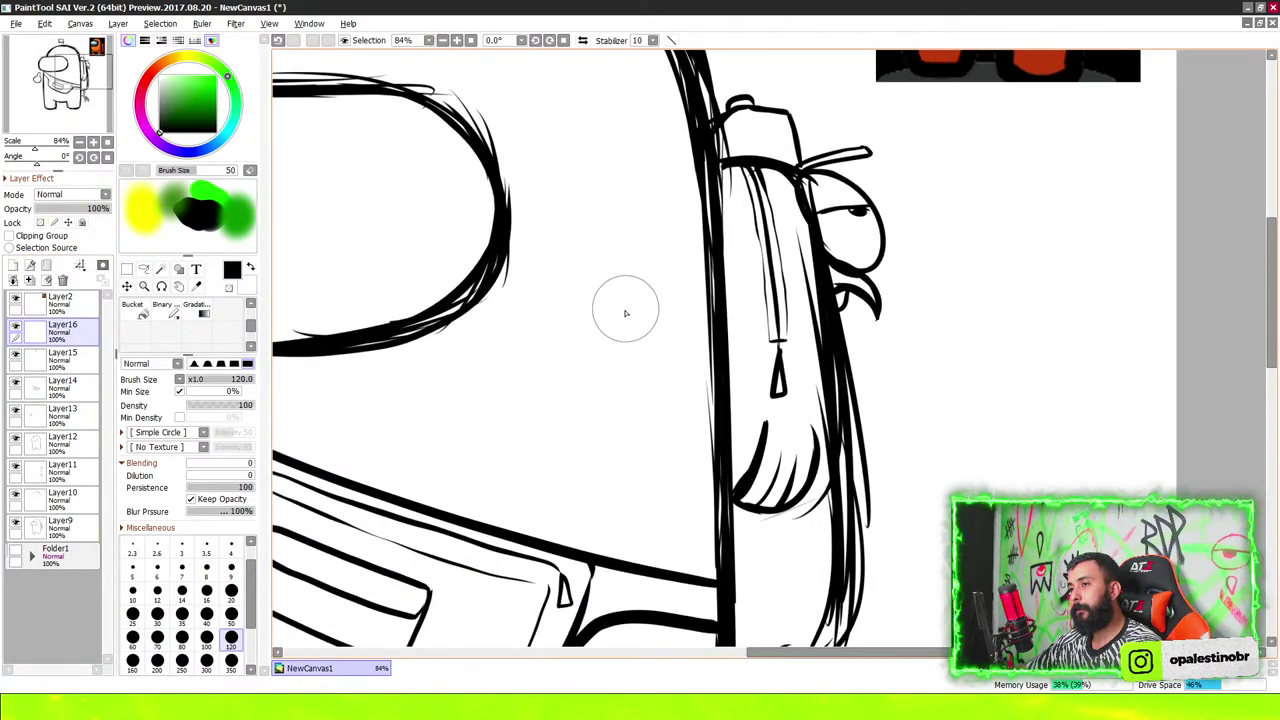
drag(477, 348, 477, 406)
scroll(478, 383, up, 3)
drag(489, 351, 460, 350)
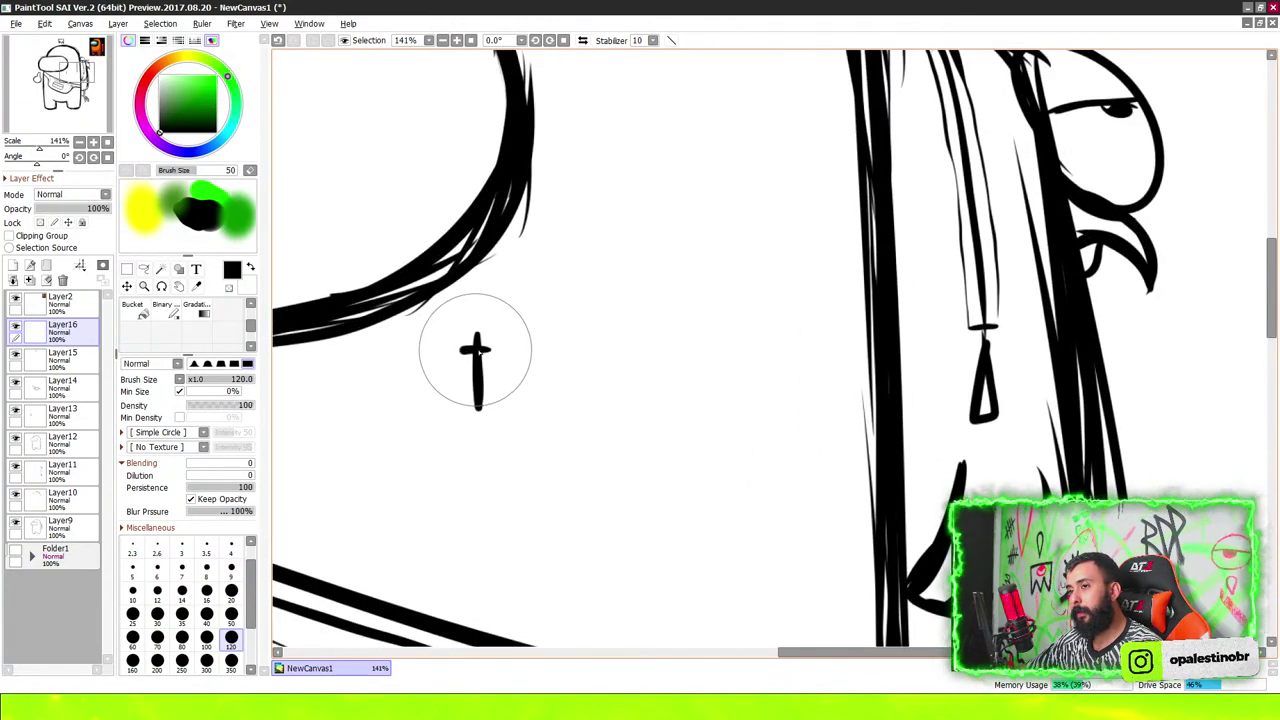
scroll(645, 397, down, 6)
scroll(645, 397, down, 2)
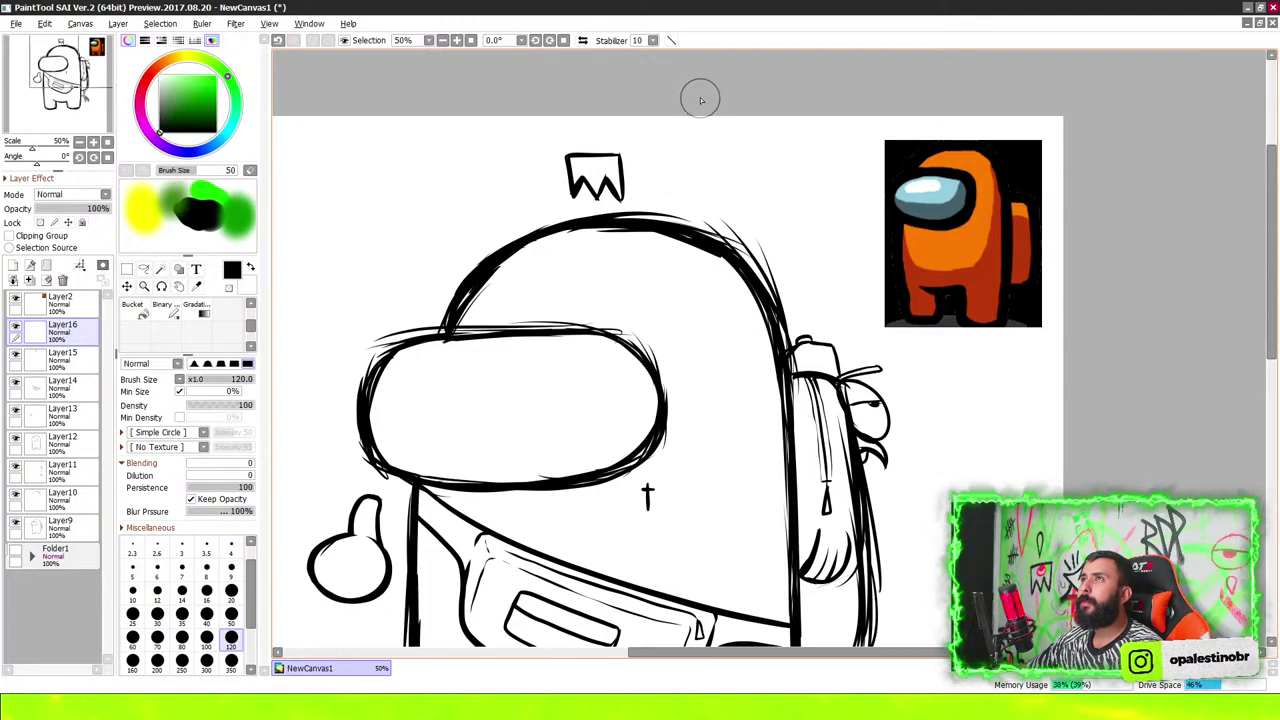
Zoom in and out to inspect the crewmate's nearly complete line art
scroll(705, 115, down, 4)
scroll(711, 131, up, 3)
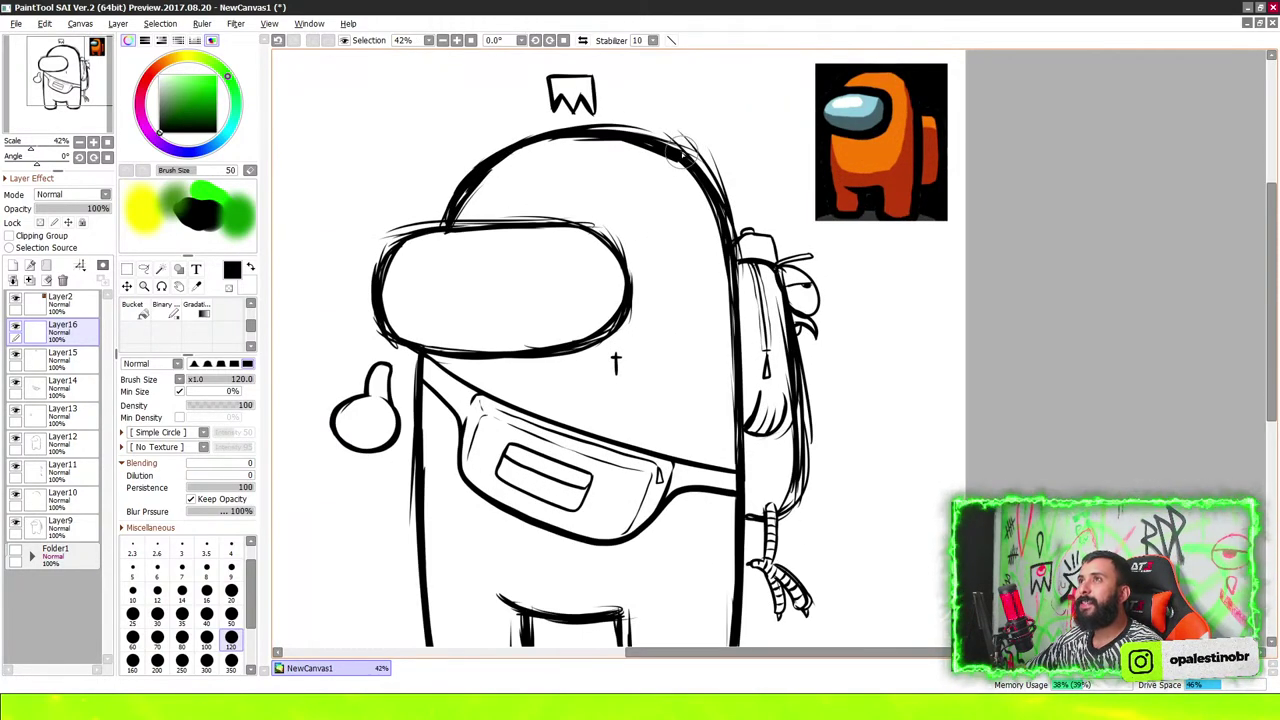
scroll(680, 140, down, 2)
scroll(690, 95, down, 1)
scroll(690, 176, up, 1)
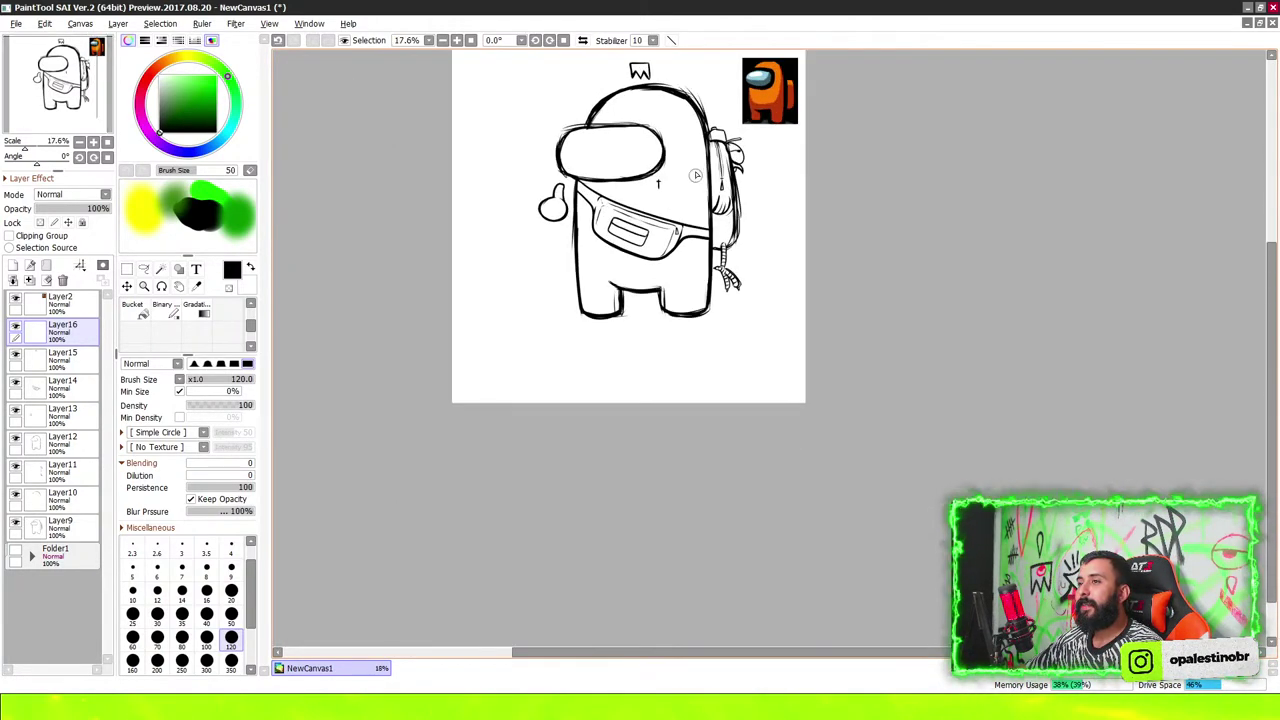
scroll(672, 281, down, 1)
scroll(677, 214, up, 2)
scroll(580, 323, up, 1)
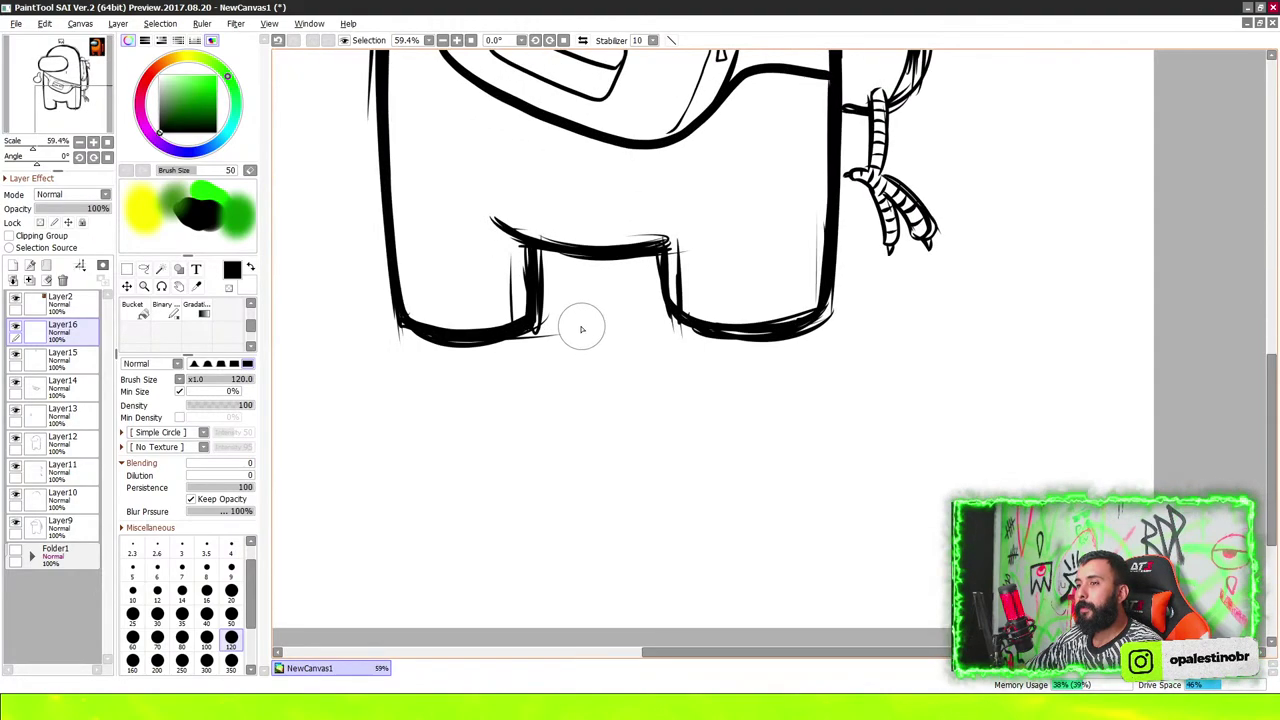
scroll(480, 293, down, 1)
scroll(480, 295, up, 3)
scroll(520, 300, up, 2)
scroll(470, 335, up, 2)
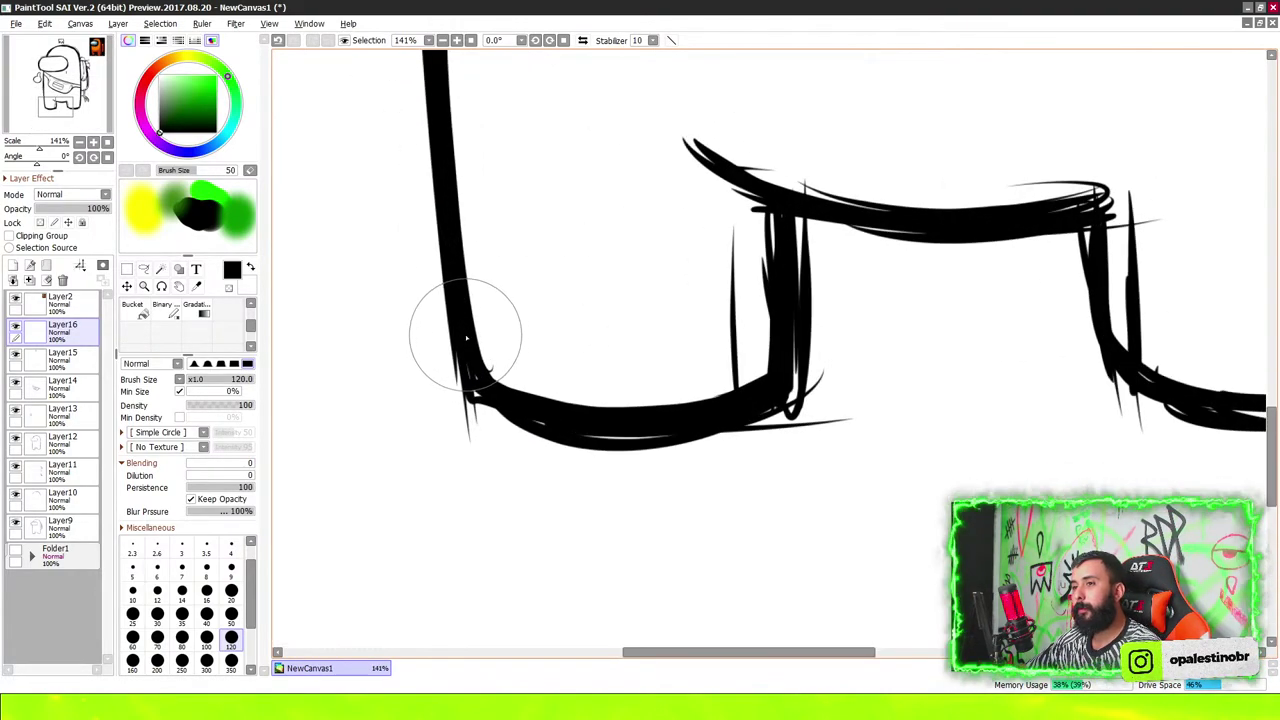
scroll(476, 362, down, 3)
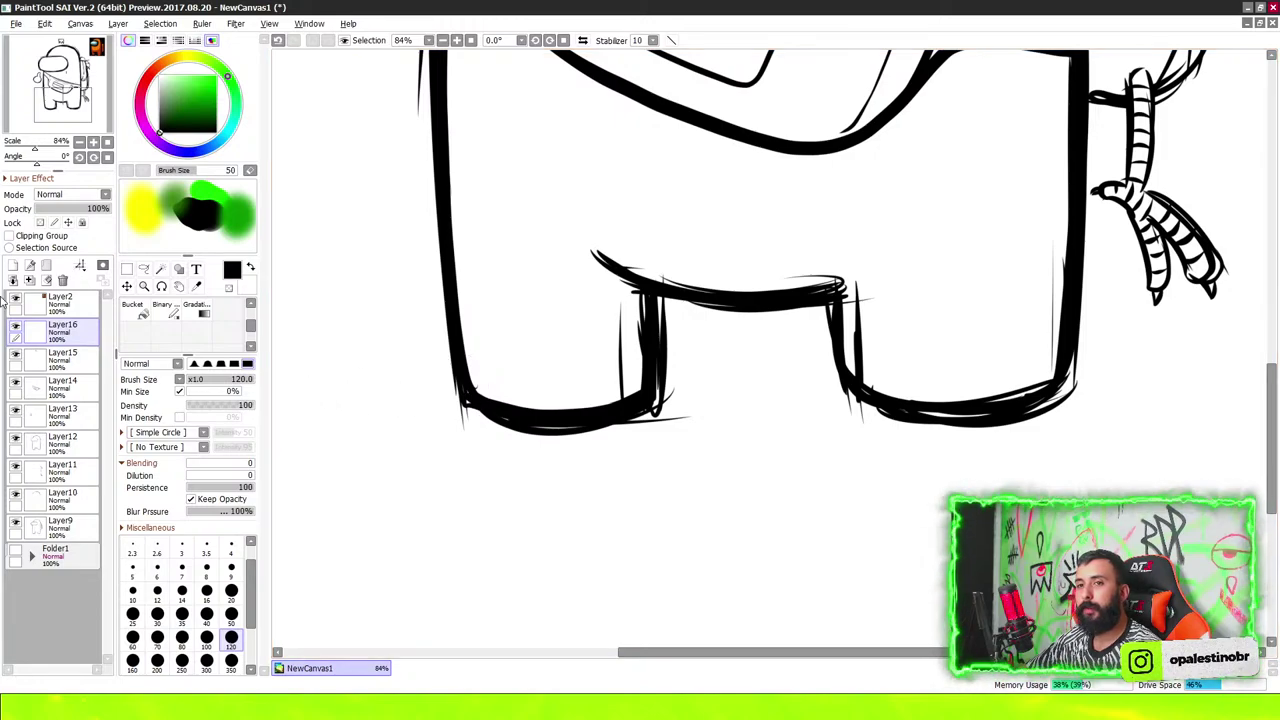
Add a new layer and outline an angled shoe sole under the left leg
click(12, 266)
scroll(400, 390, up, 1)
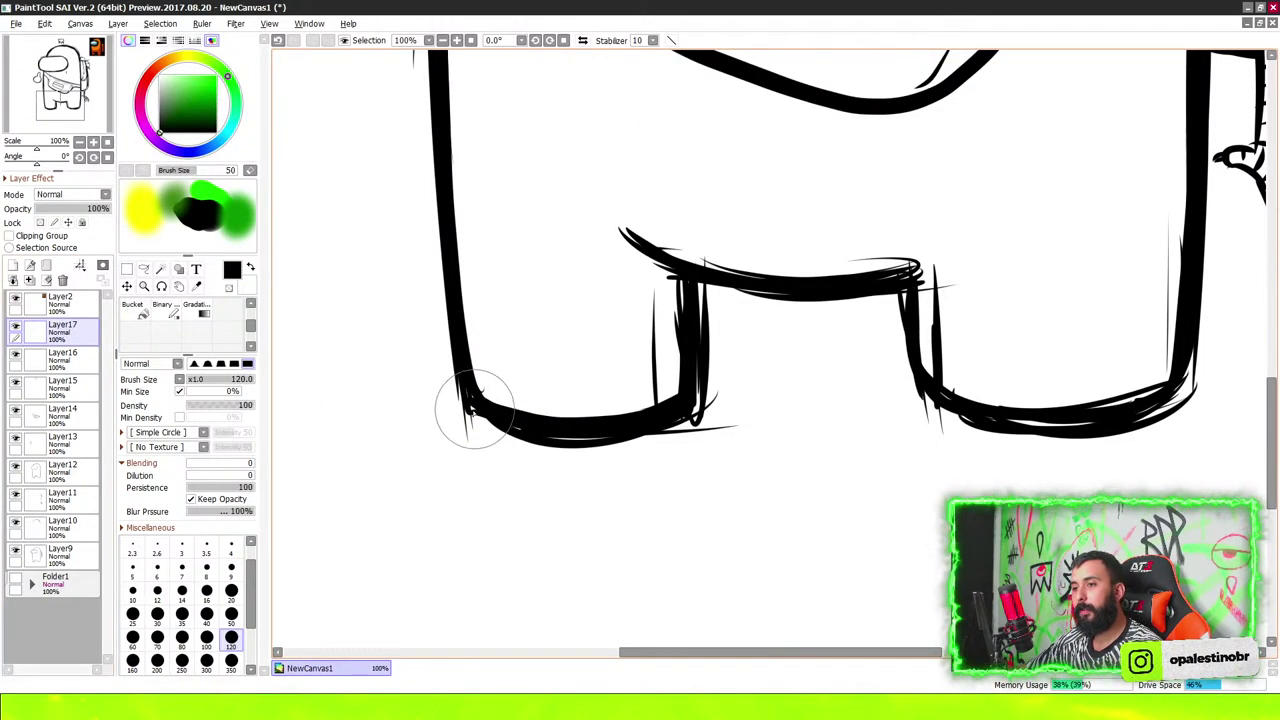
drag(465, 415, 406, 471)
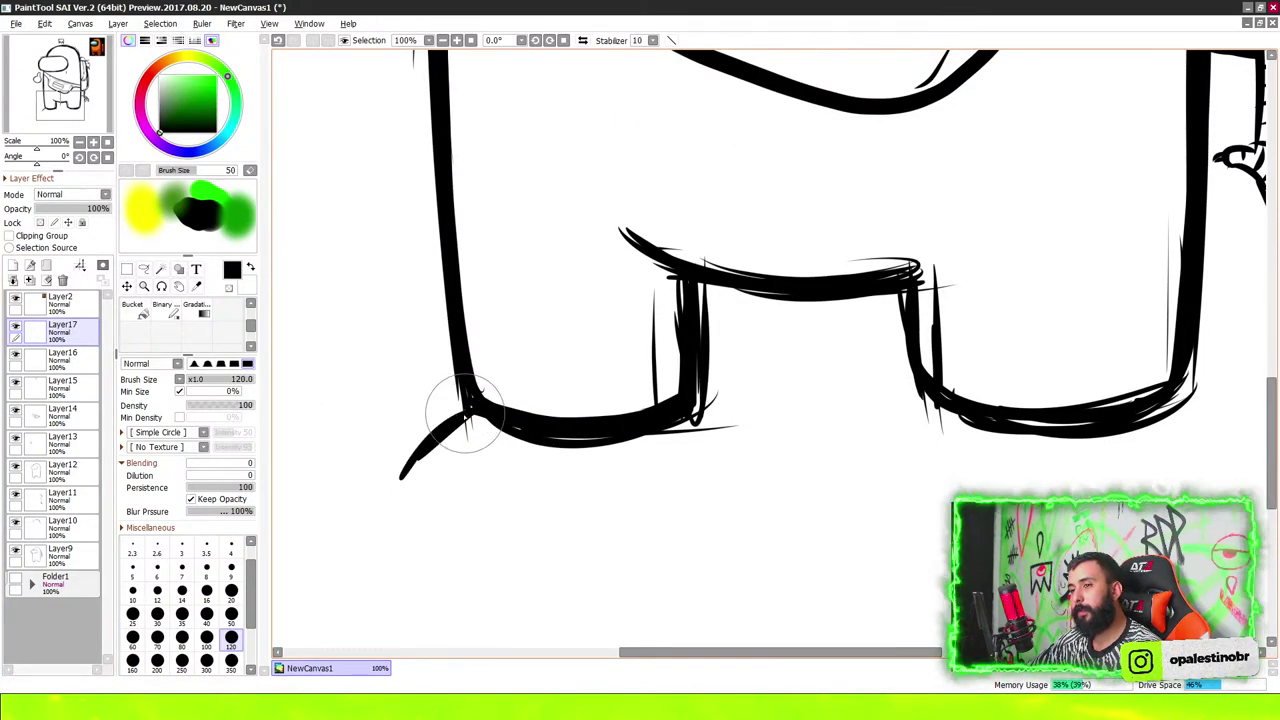
mouse_move(457, 428)
mouse_down()
mouse_move(405, 468)
mouse_move(457, 491)
mouse_move(660, 463)
mouse_move(700, 382)
mouse_up()
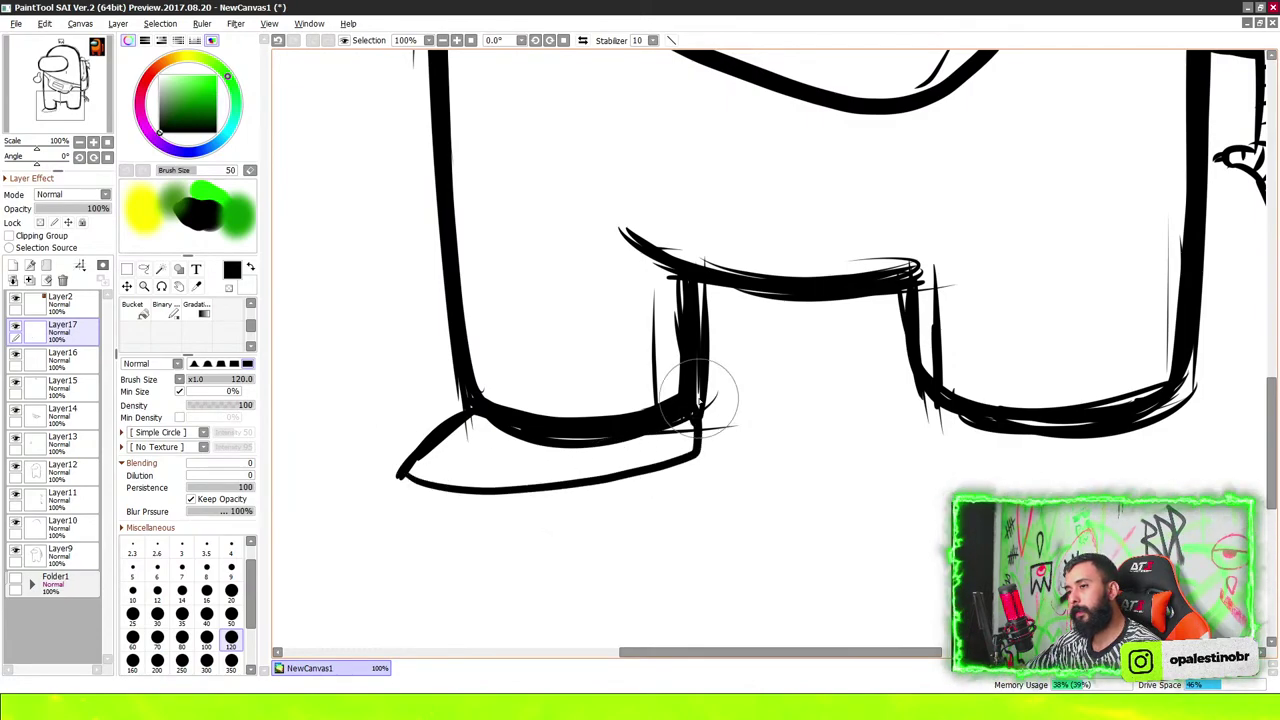
scroll(755, 415, down, 10)
scroll(817, 393, up, 5)
scroll(677, 363, up, 2)
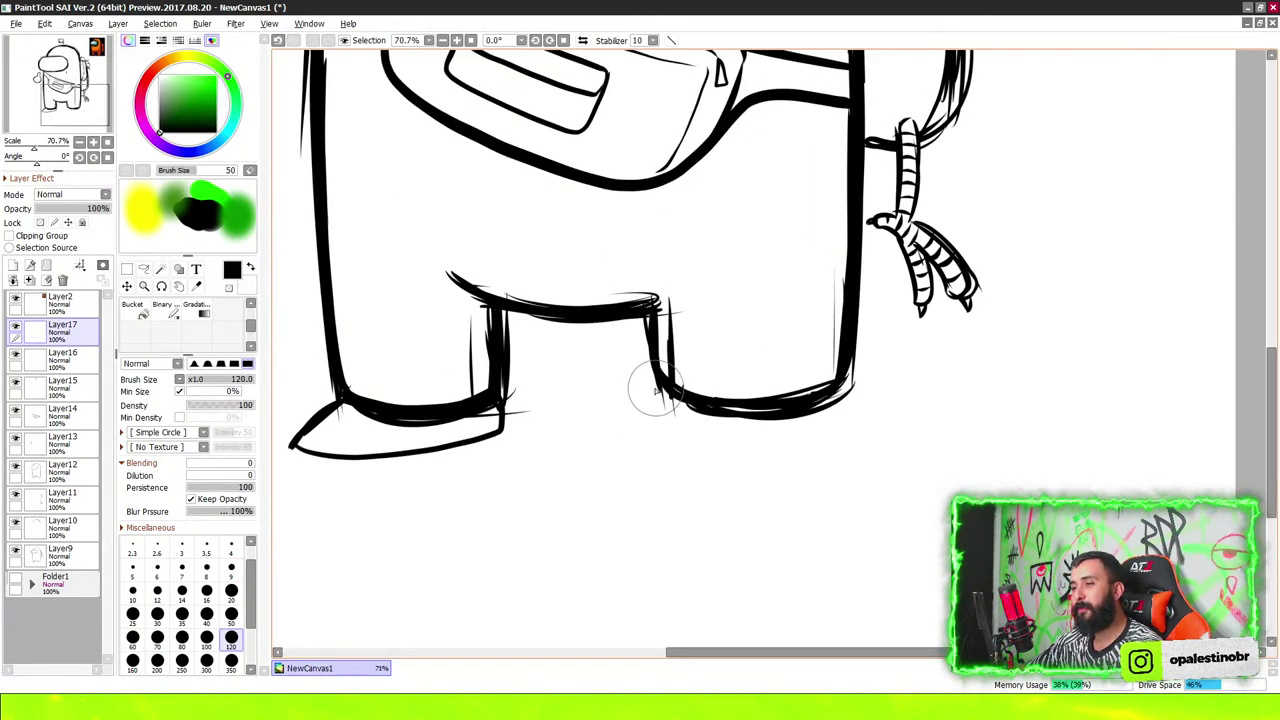
Start the right foot outline, undoing a stray stroke and redrawing the curve along its bottom
mouse_move(655, 378)
mouse_down()
mouse_move(636, 450)
mouse_move(870, 330)
mouse_up()
scroll(769, 416, down, 5)
scroll(769, 416, down, 3)
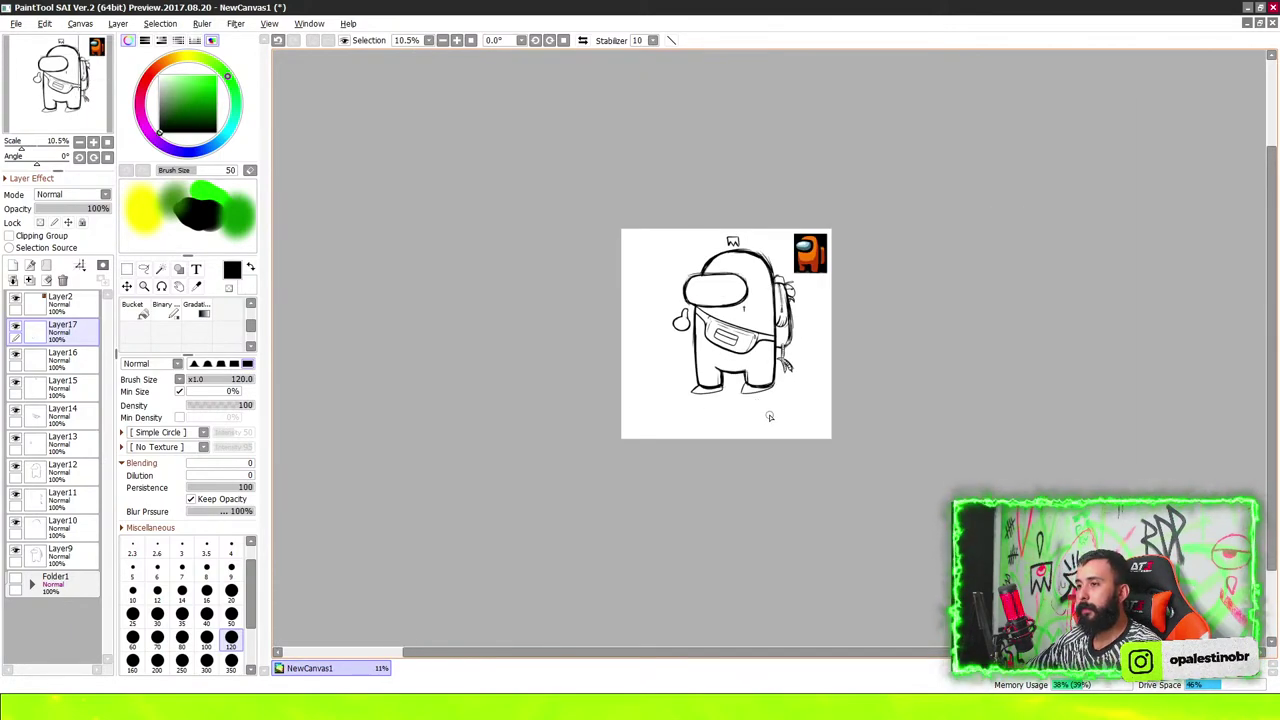
scroll(769, 416, up, 10)
scroll(776, 360, up, 1)
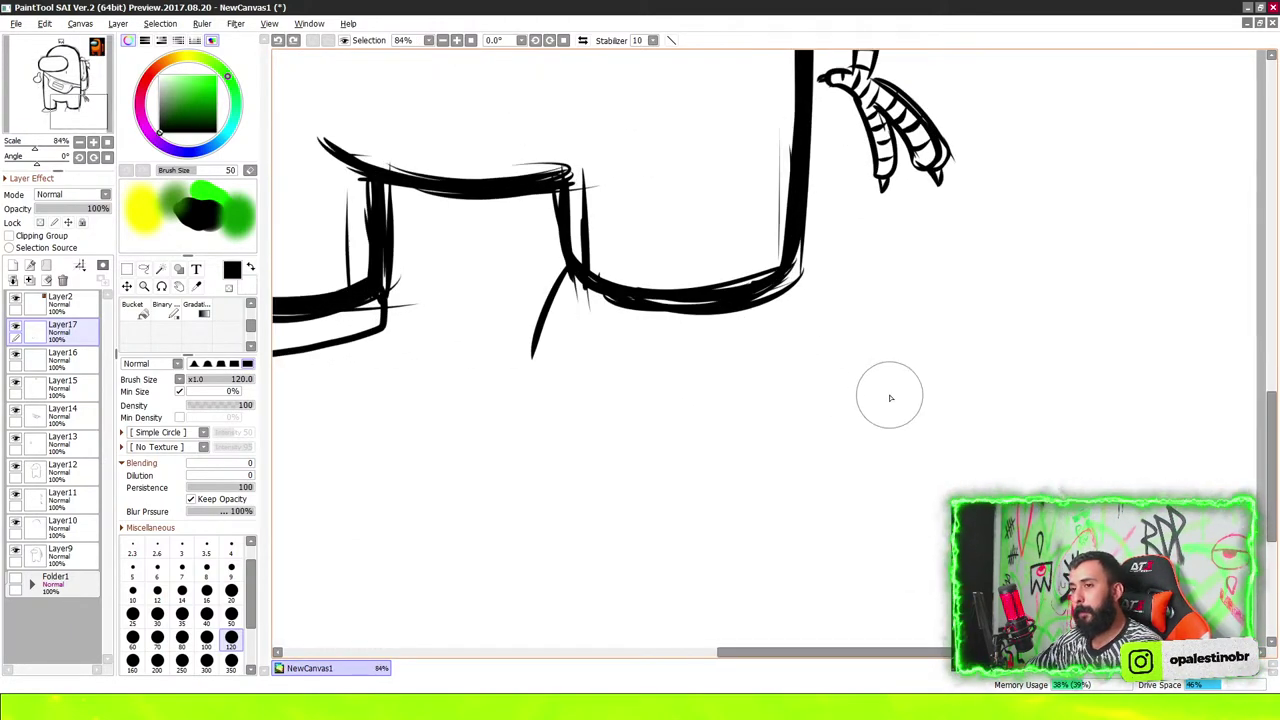
scroll(890, 398, down, 5)
scroll(652, 318, up, 4)
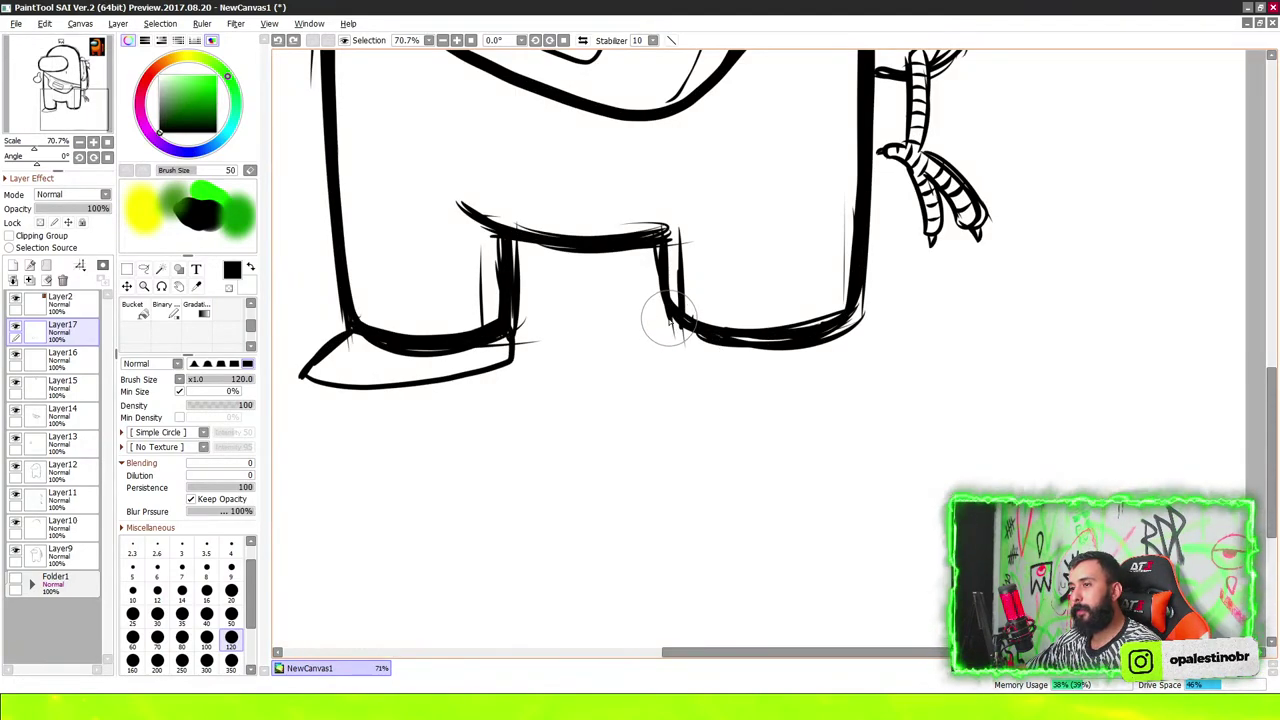
drag(668, 316, 870, 280)
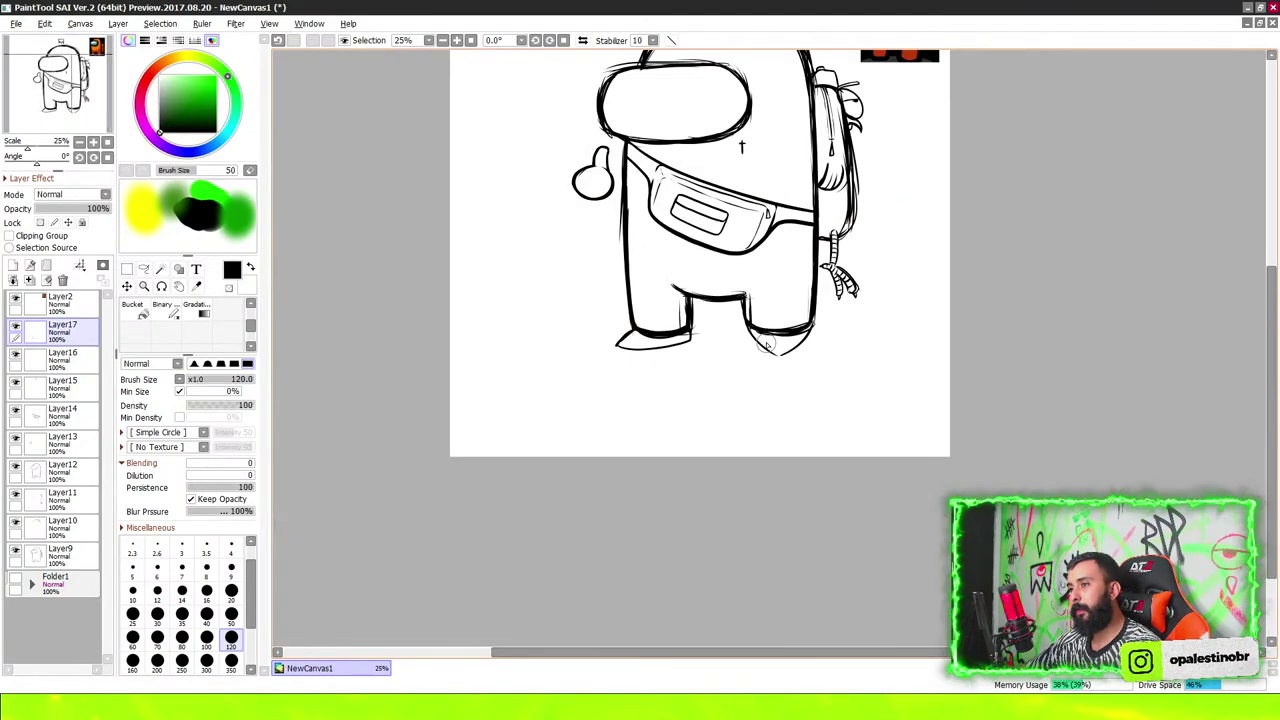
scroll(793, 355, down, 8)
scroll(793, 355, up, 6)
scroll(788, 333, up, 2)
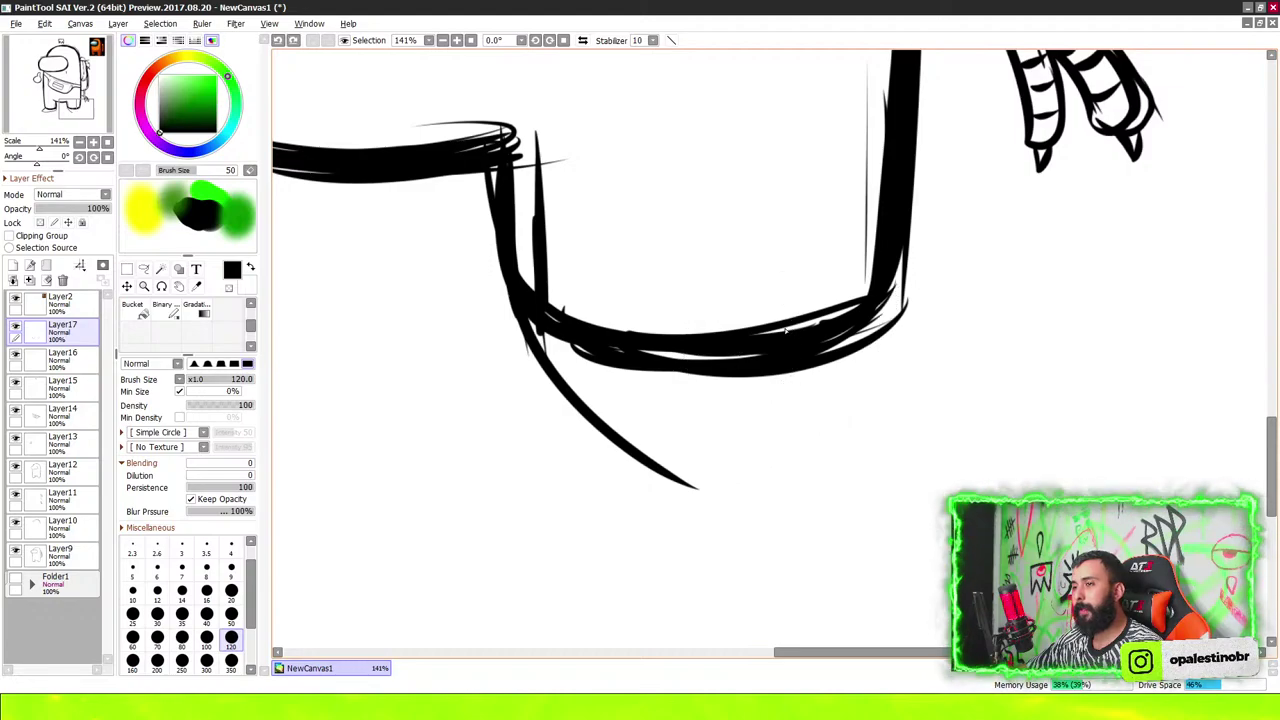
key(ctrl+z)
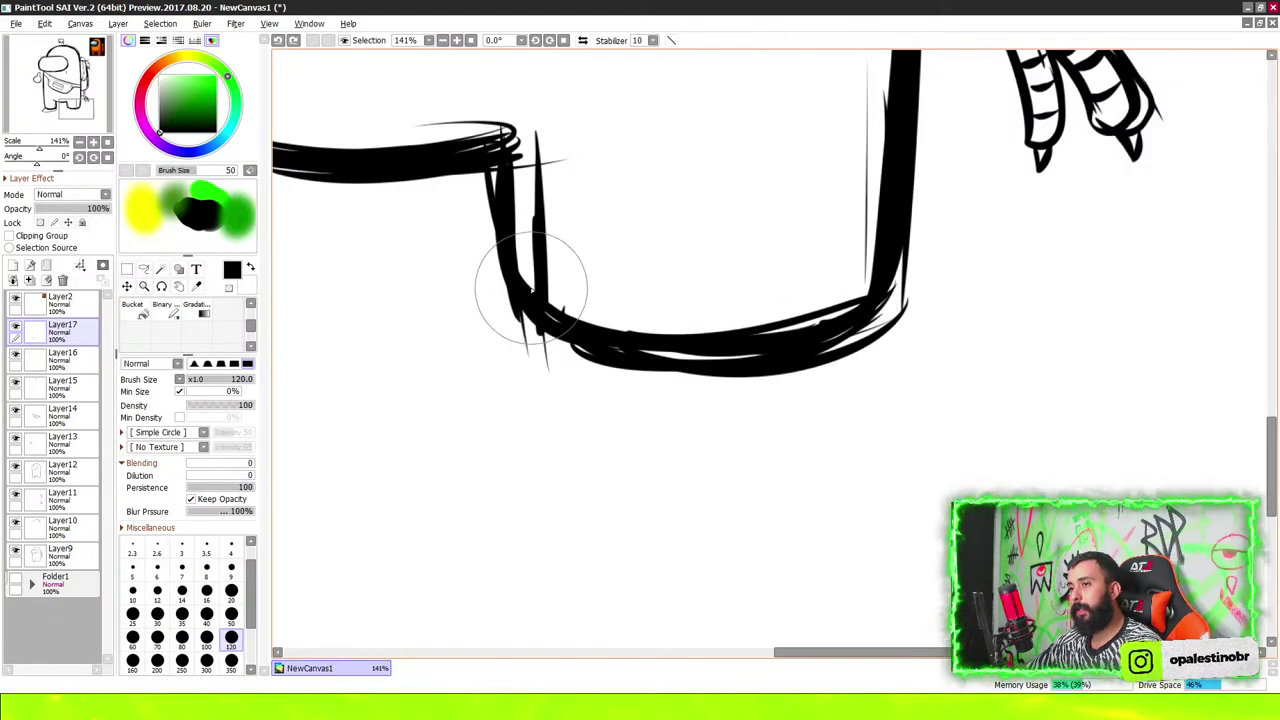
drag(566, 261, 900, 230)
scroll(900, 229, down, 8)
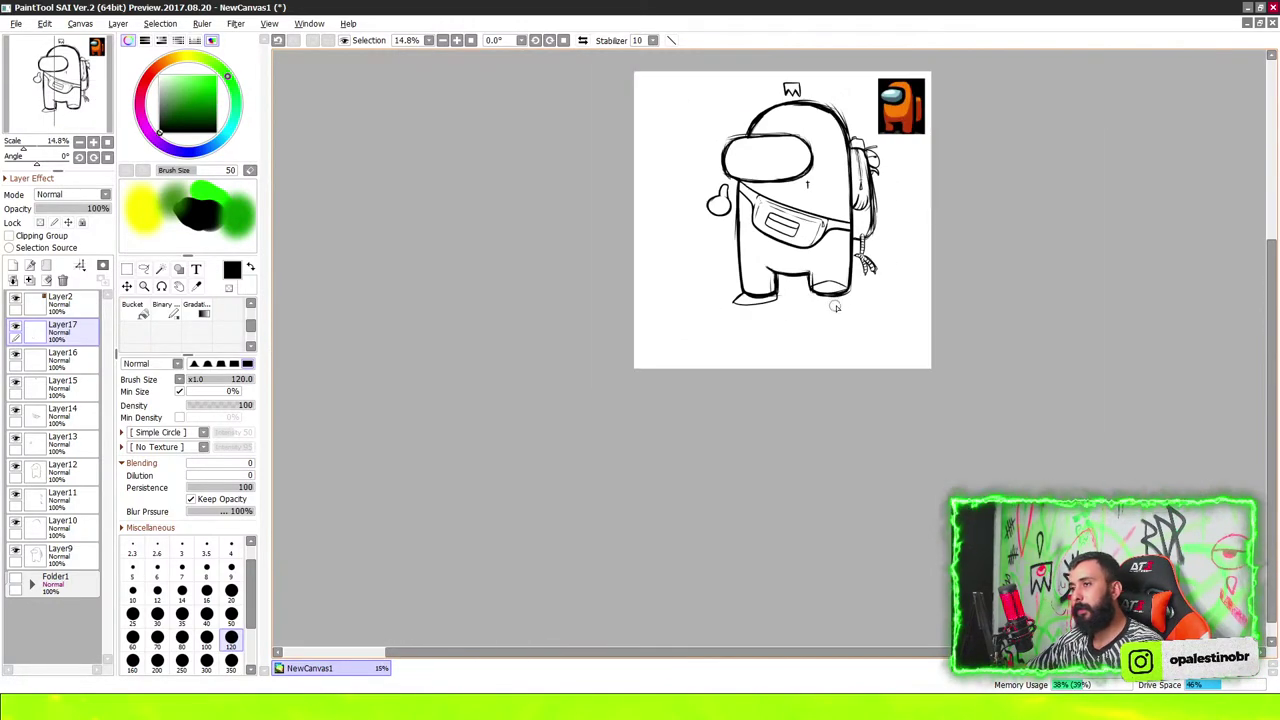
scroll(842, 296, up, 5)
scroll(834, 326, up, 2)
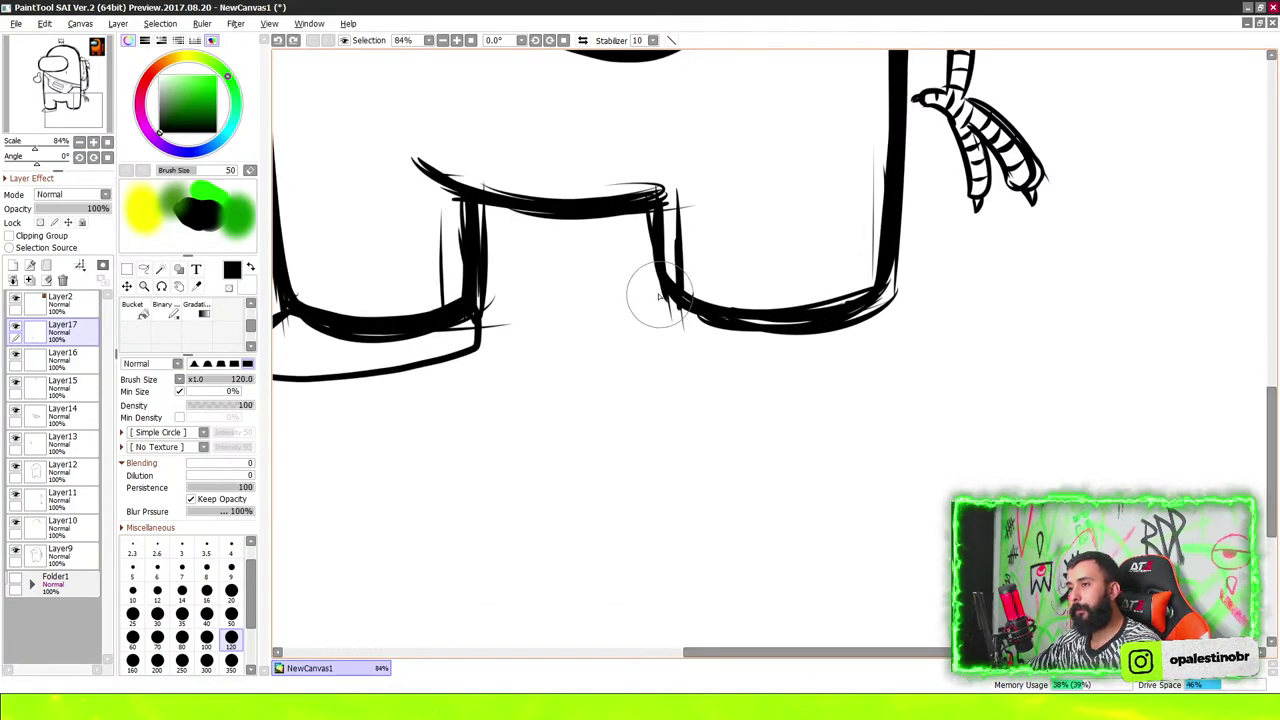
Draw the right foot's underside and close its outline up to the leg
mouse_move(657, 285)
mouse_down()
mouse_move(766, 357)
mouse_move(860, 362)
mouse_move(875, 300)
mouse_move(773, 297)
mouse_move(875, 304)
mouse_up()
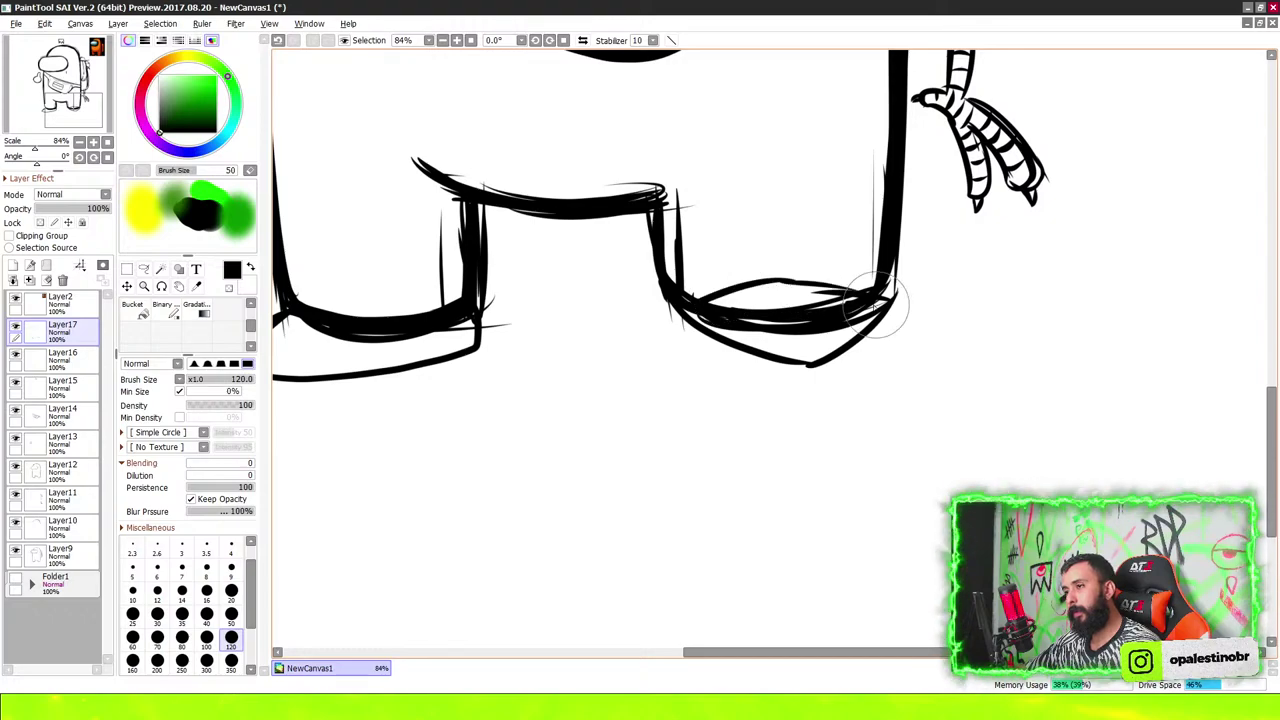
scroll(797, 284, down, 3)
scroll(790, 275, down, 2)
scroll(773, 258, up, 5)
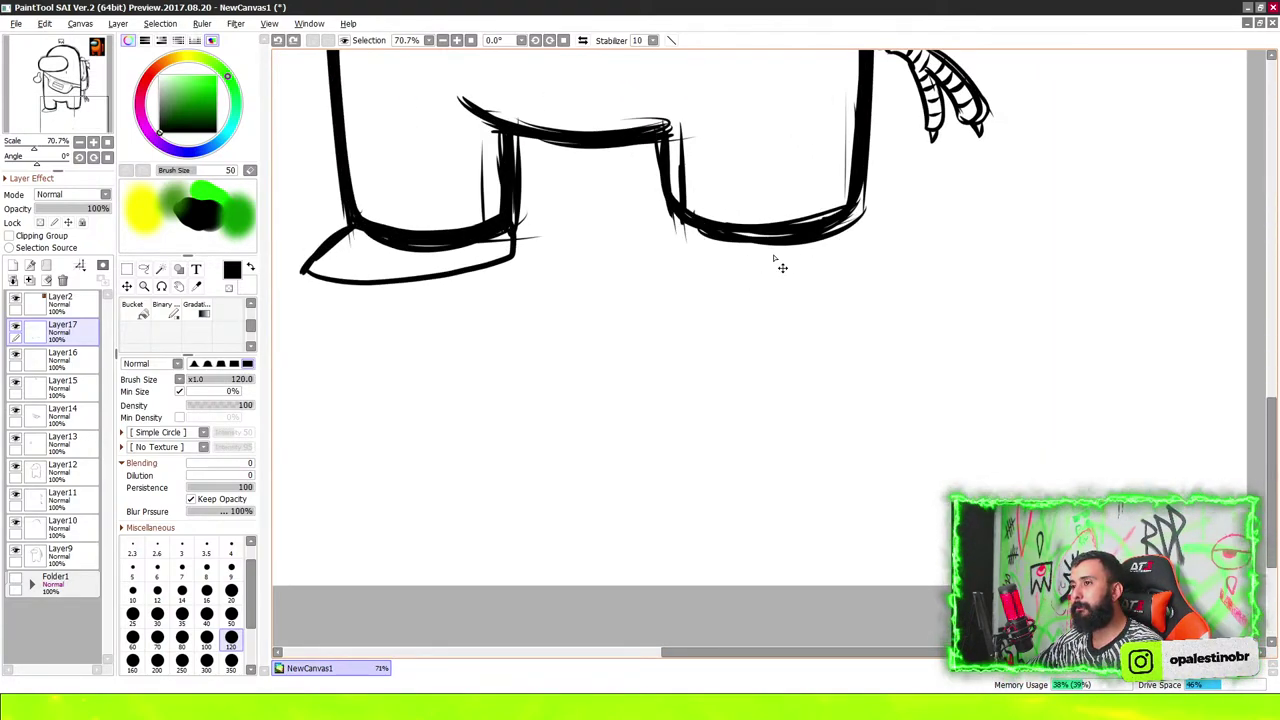
mouse_move(672, 213)
mouse_down()
mouse_move(674, 250)
mouse_move(729, 266)
mouse_move(932, 262)
mouse_move(862, 210)
mouse_up()
scroll(795, 280, down, 4)
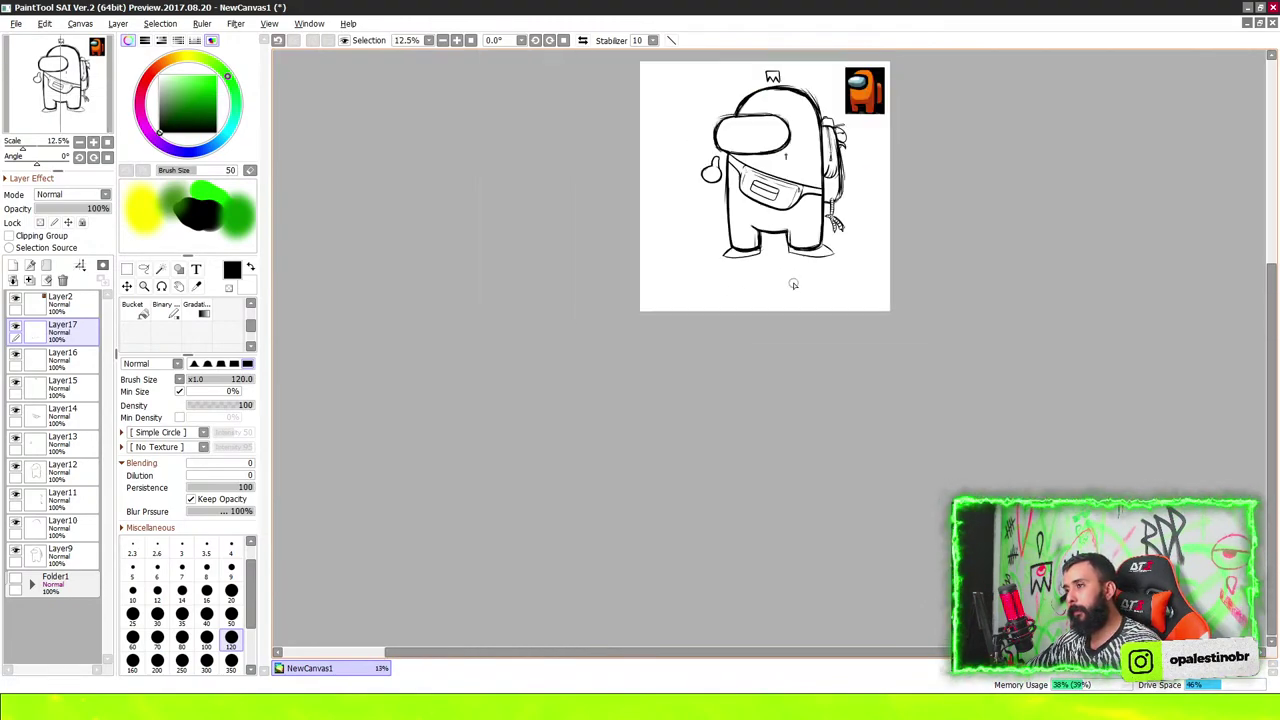
scroll(795, 280, up, 1)
scroll(828, 233, up, 2)
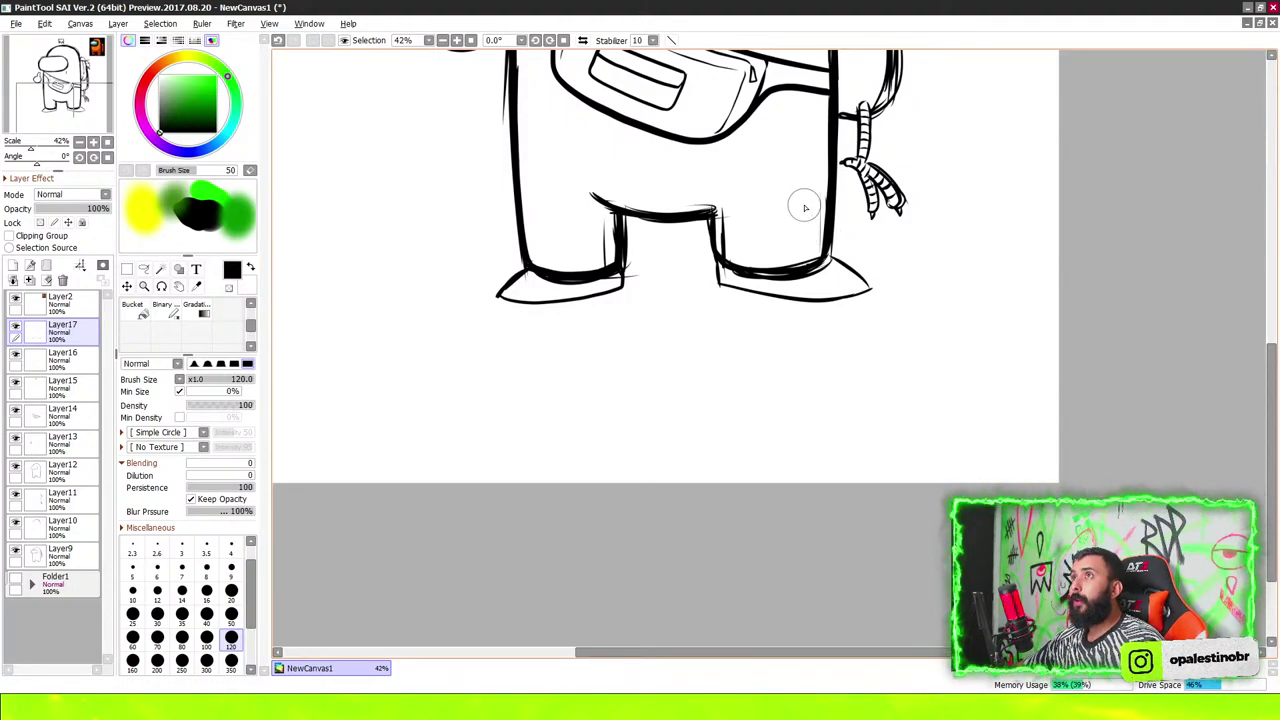
scroll(804, 207, down, 4)
scroll(840, 235, up, 3)
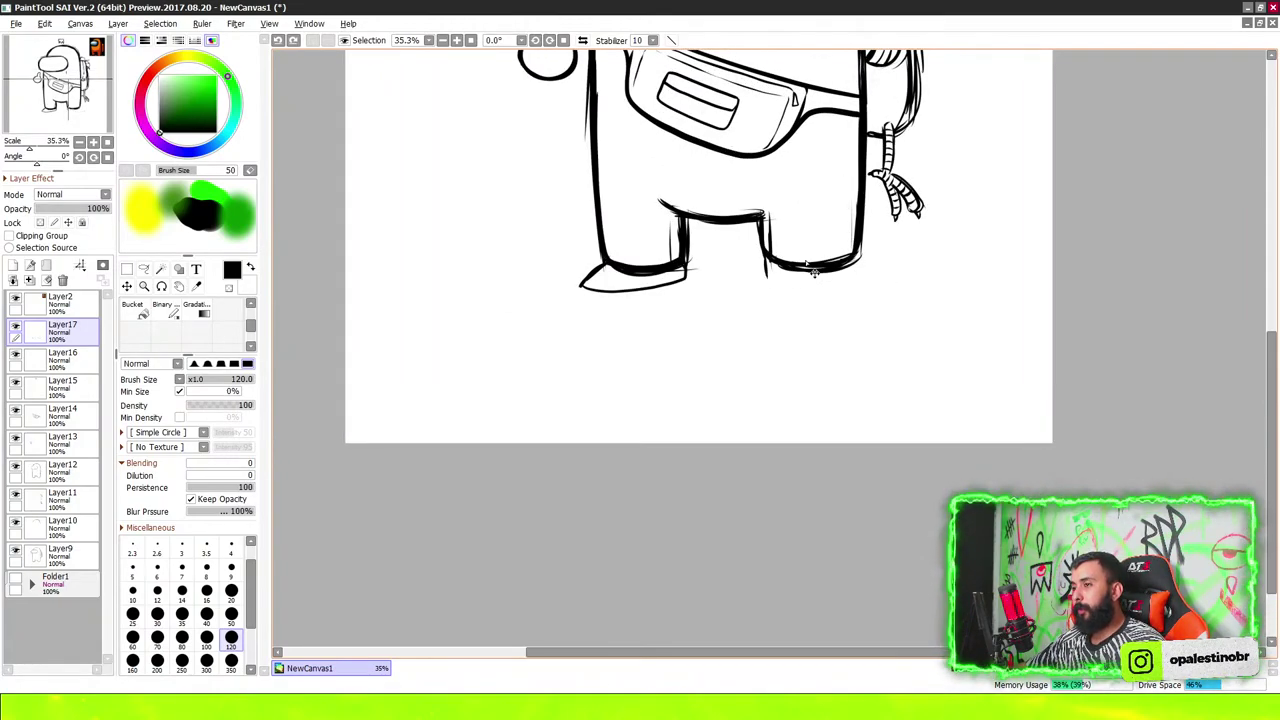
scroll(818, 268, up, 4)
scroll(794, 263, up, 2)
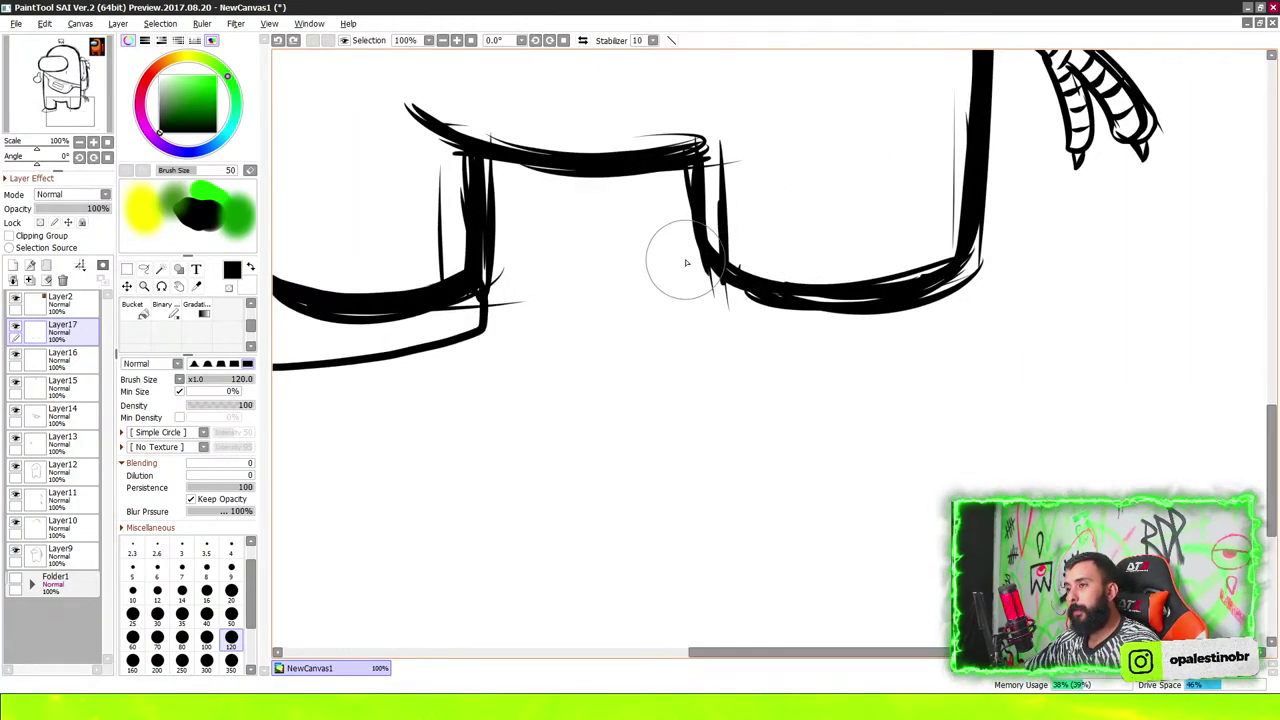
Add a thick sole under the right foot and the left leg's bottom, then hide Layer17
mouse_move(700, 254)
mouse_down()
mouse_move(610, 328)
mouse_move(975, 239)
mouse_up()
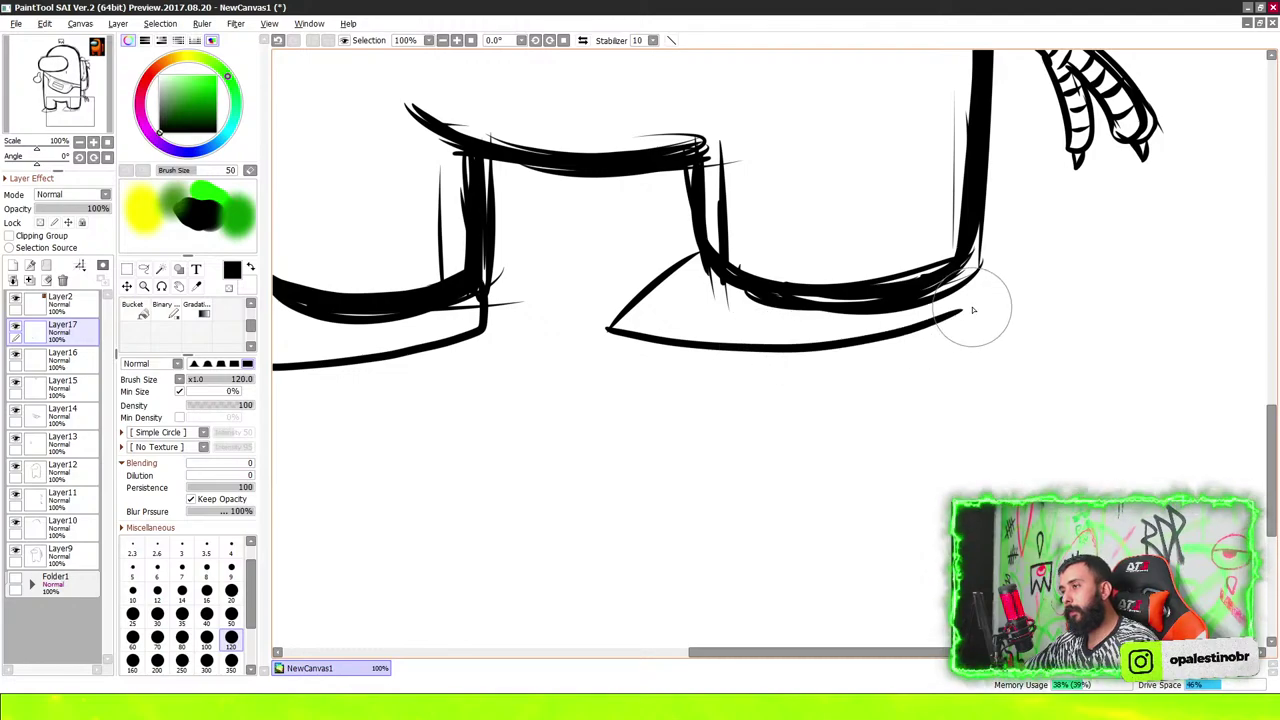
scroll(909, 249, down, 5)
scroll(910, 250, up, 5)
mouse_move(748, 218)
mouse_down()
mouse_move(709, 266)
mouse_move(983, 270)
mouse_move(995, 178)
mouse_up()
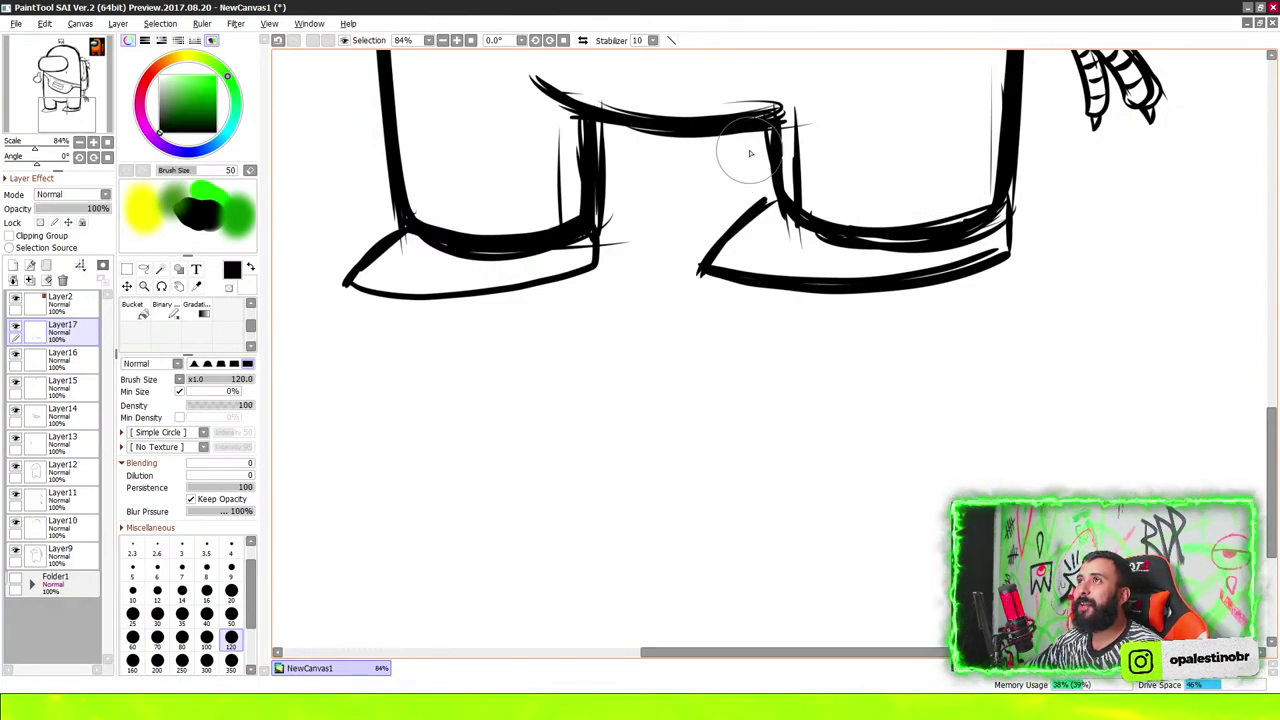
scroll(800, 160, down, 4)
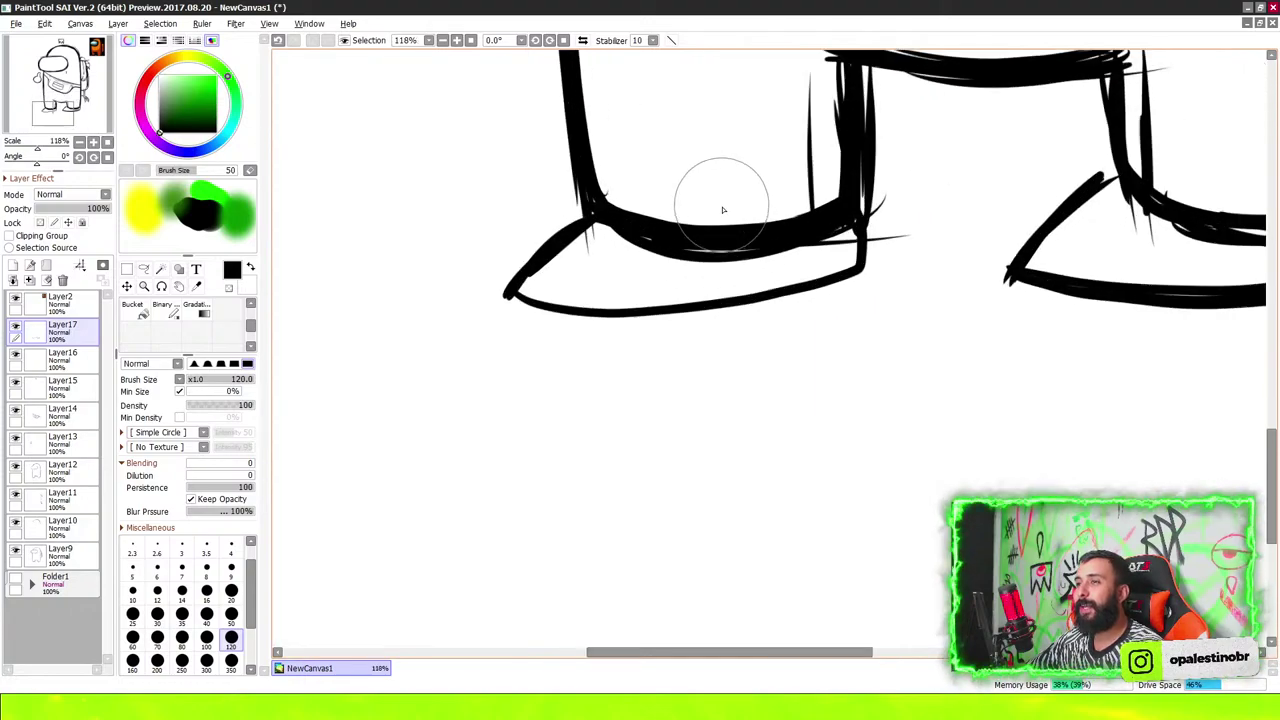
scroll(720, 208, up, 6)
mouse_move(505, 293)
mouse_down()
mouse_move(560, 309)
mouse_move(814, 300)
mouse_move(860, 268)
mouse_up()
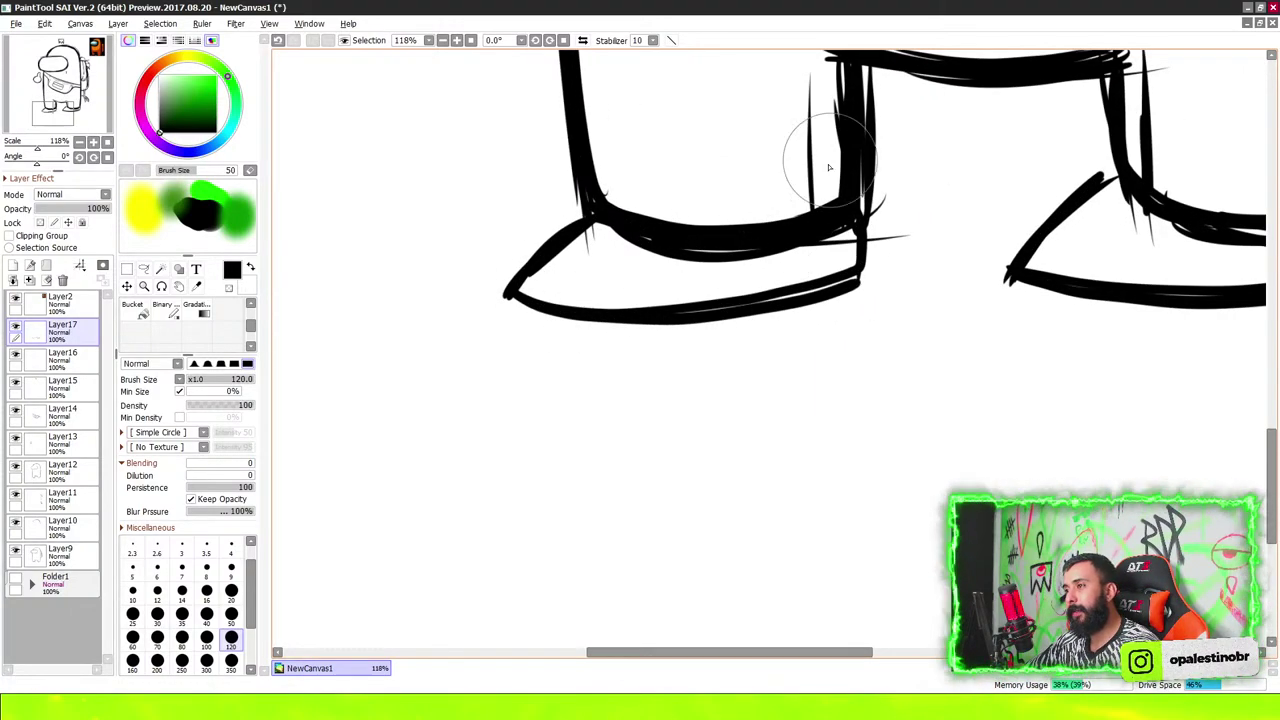
scroll(548, 340, down, 5)
click(16, 331)
Briefly show the shoe-outline layer, re-hide it, and add a new Layer18
click(16, 331)
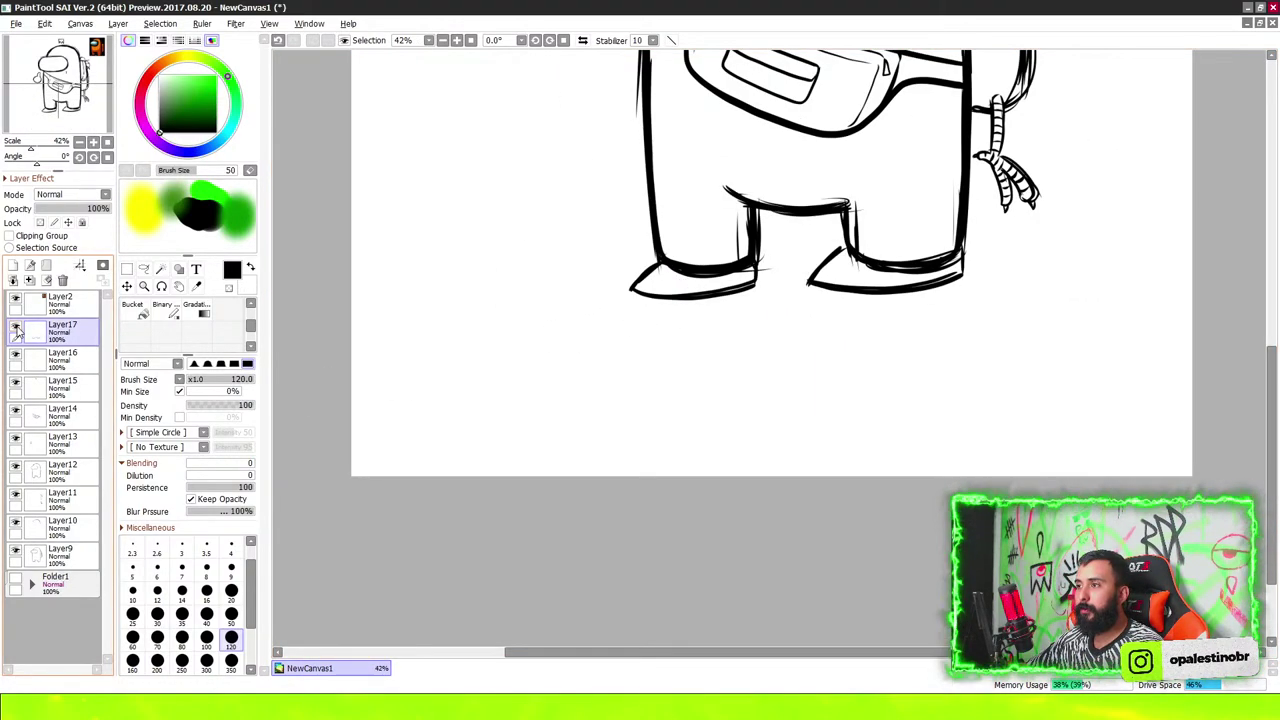
click(16, 331)
click(13, 281)
scroll(746, 243, up, 4)
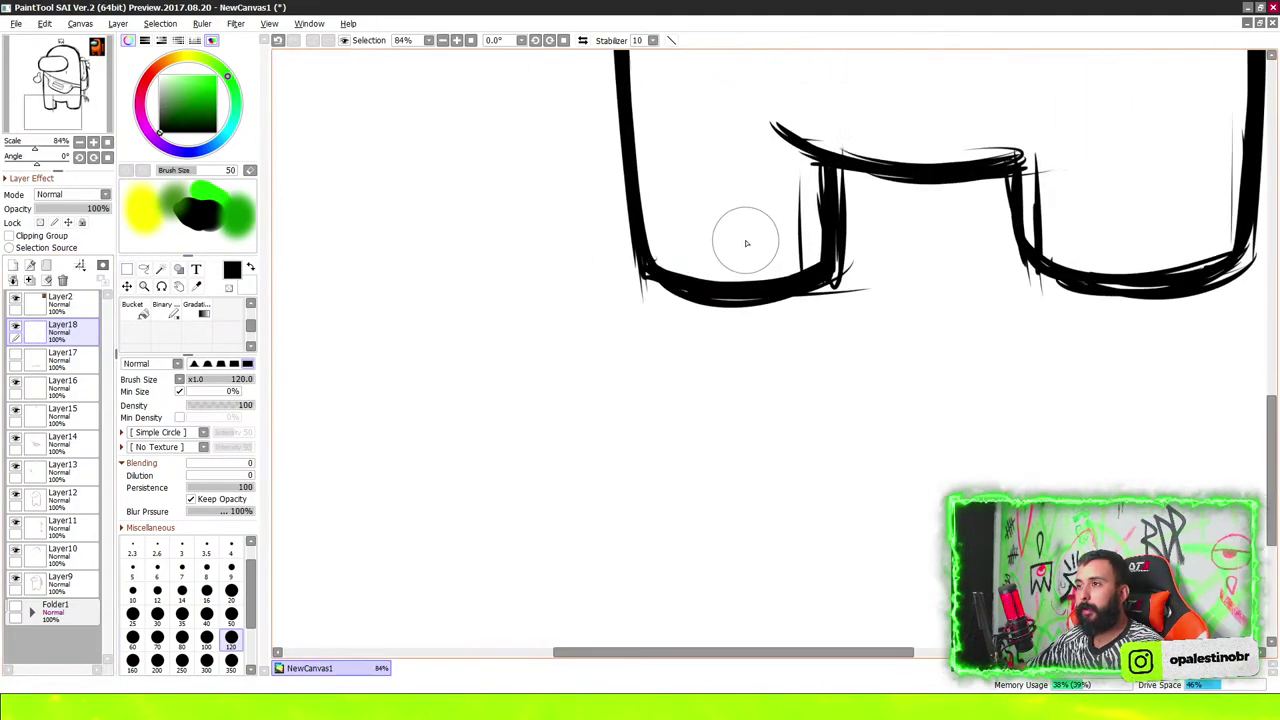
scroll(663, 160, up, 1)
Draw matching horizontal cuff lines across both legs
drag(624, 218, 849, 212)
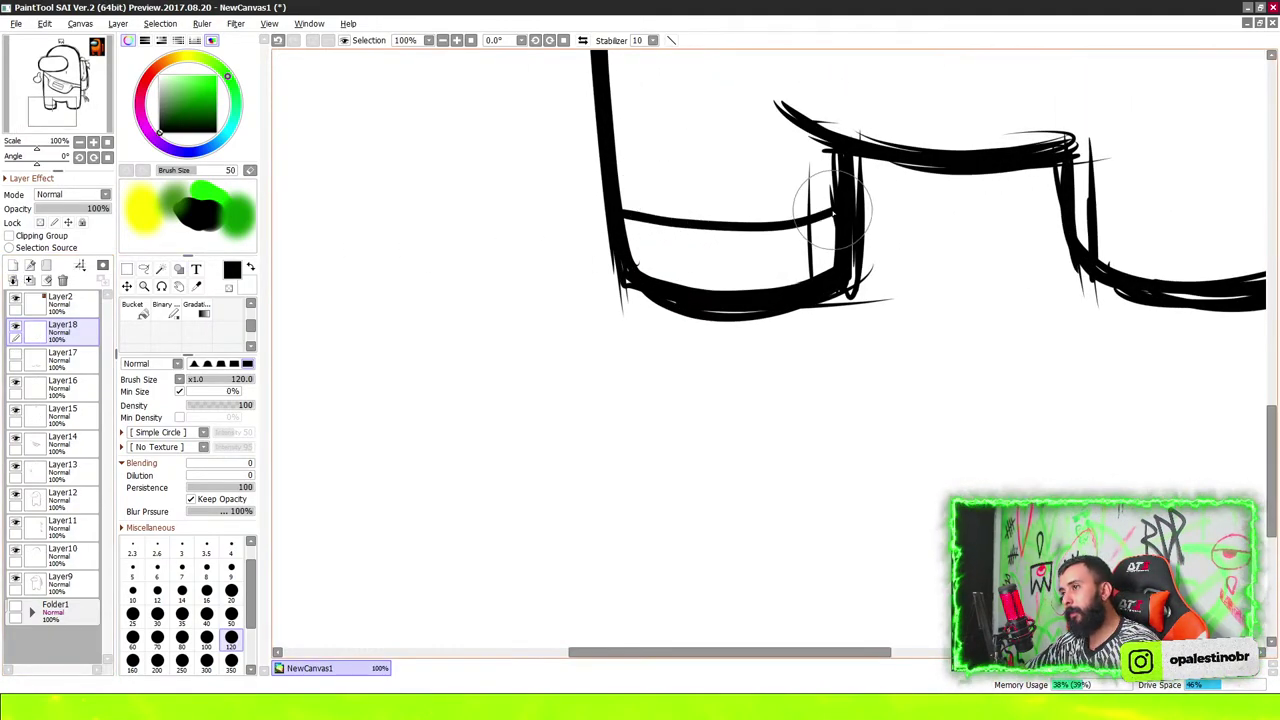
scroll(900, 280, down, 3)
scroll(953, 251, up, 1)
scroll(953, 251, up, 3)
drag(850, 350, 1110, 286)
scroll(688, 396, down, 6)
scroll(688, 396, down, 3)
scroll(694, 406, up, 3)
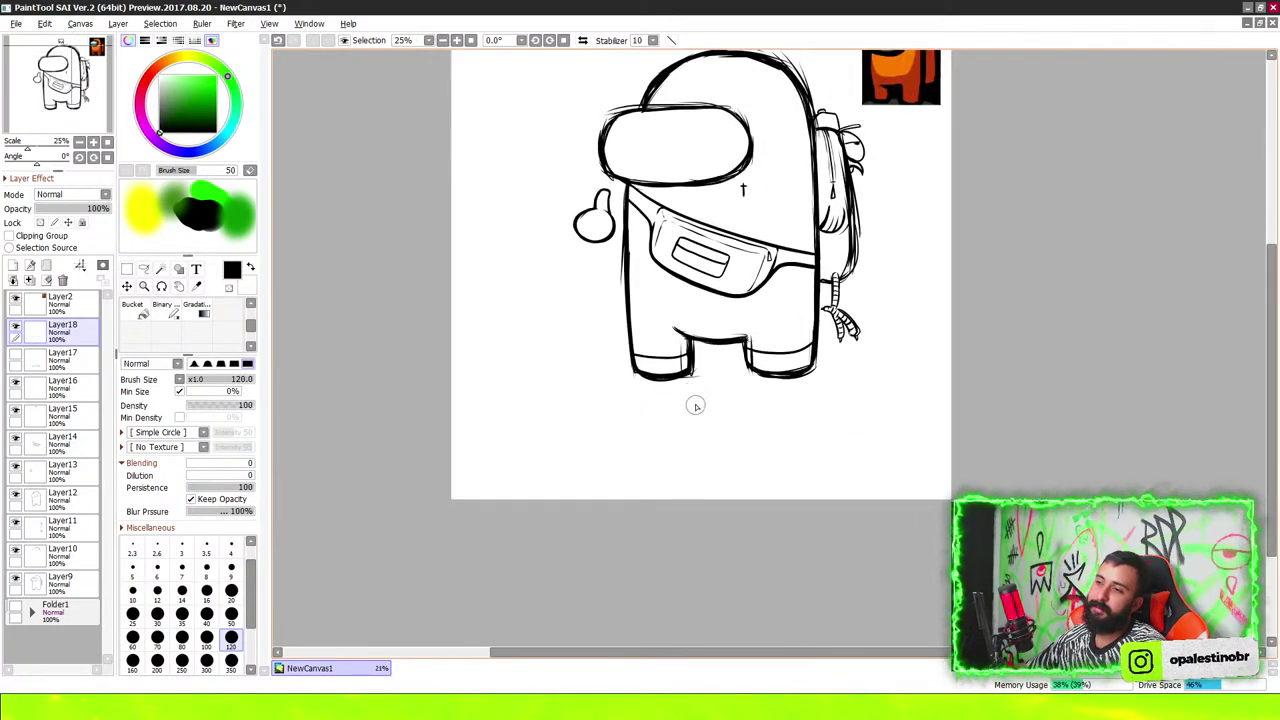
scroll(693, 406, up, 4)
scroll(560, 366, up, 2)
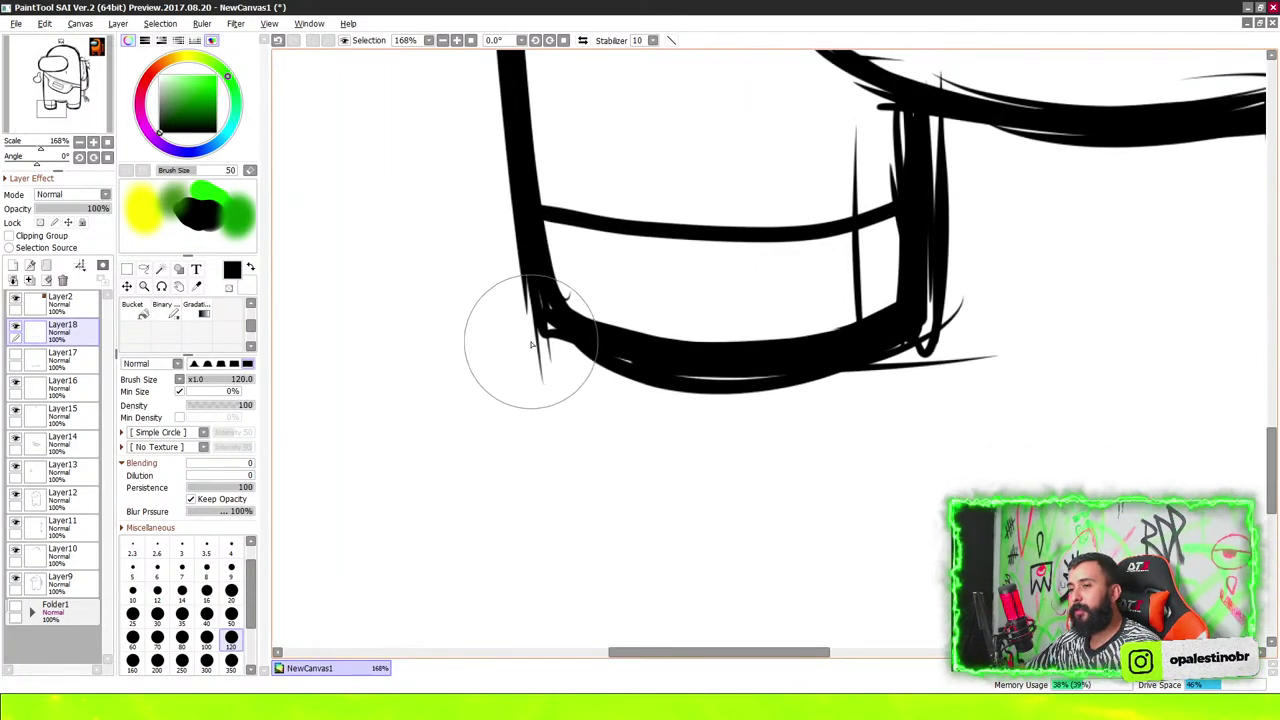
Try a scalloped cloud under the left foot, then undo it
mouse_move(545, 342)
mouse_down()
mouse_move(526, 409)
mouse_move(588, 392)
mouse_move(614, 414)
mouse_move(737, 422)
mouse_move(713, 435)
mouse_up()
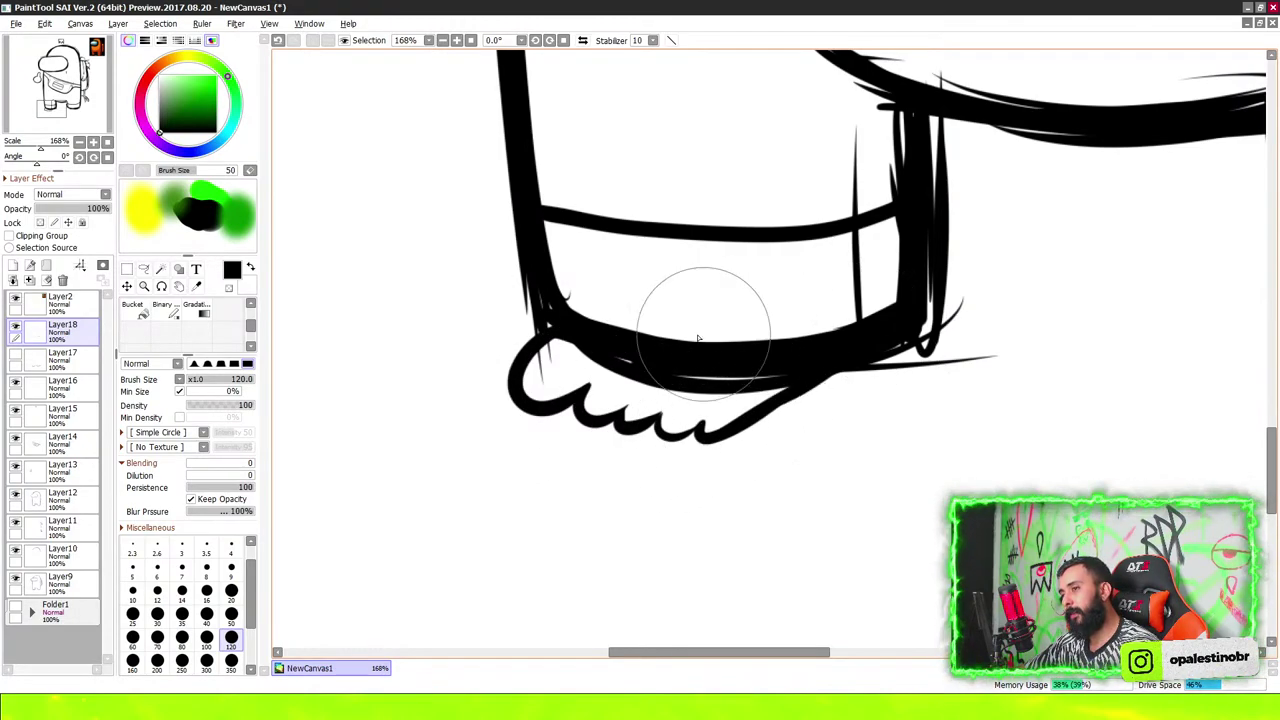
scroll(700, 300, down, 10)
scroll(600, 379, up, 7)
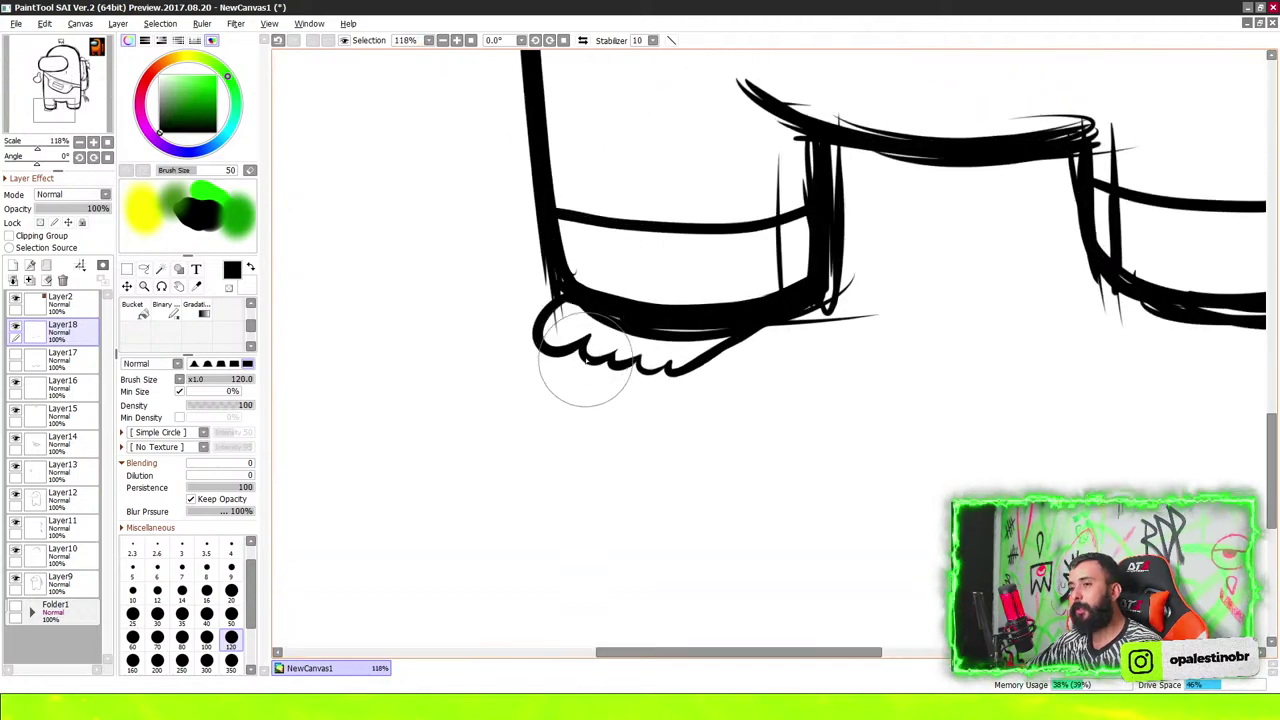
scroll(600, 372, down, 2)
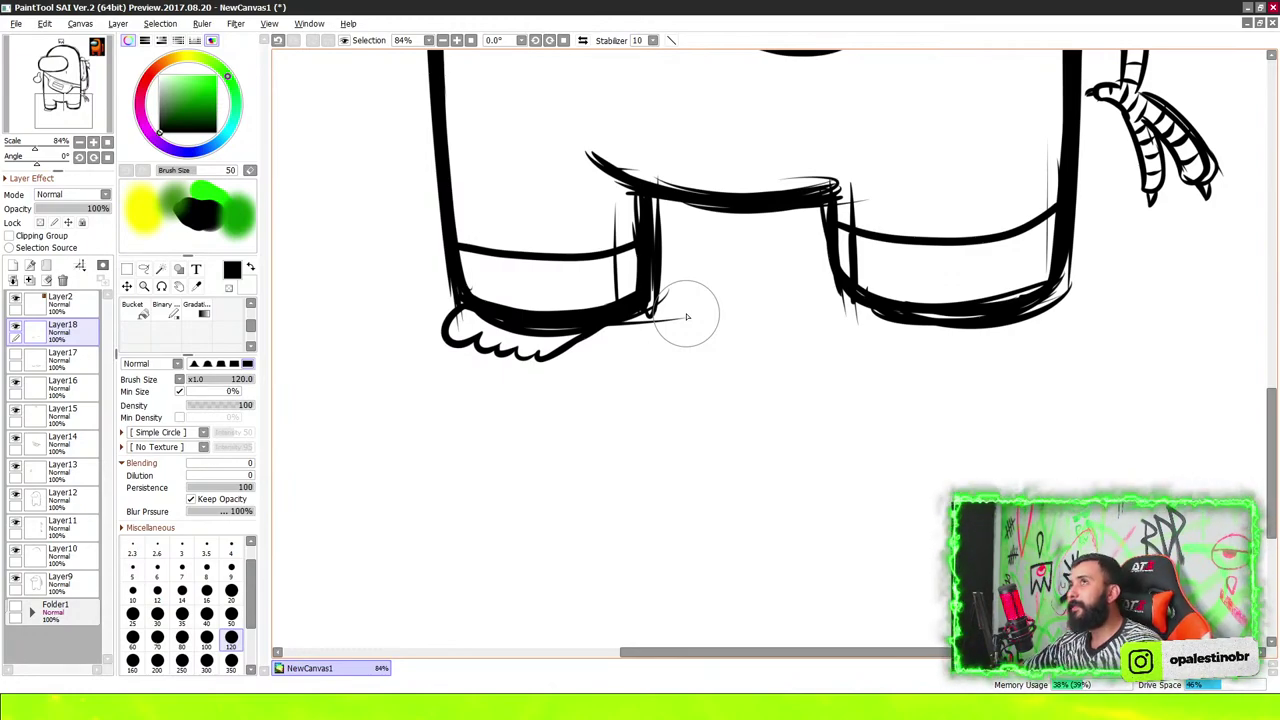
scroll(680, 312, up, 1)
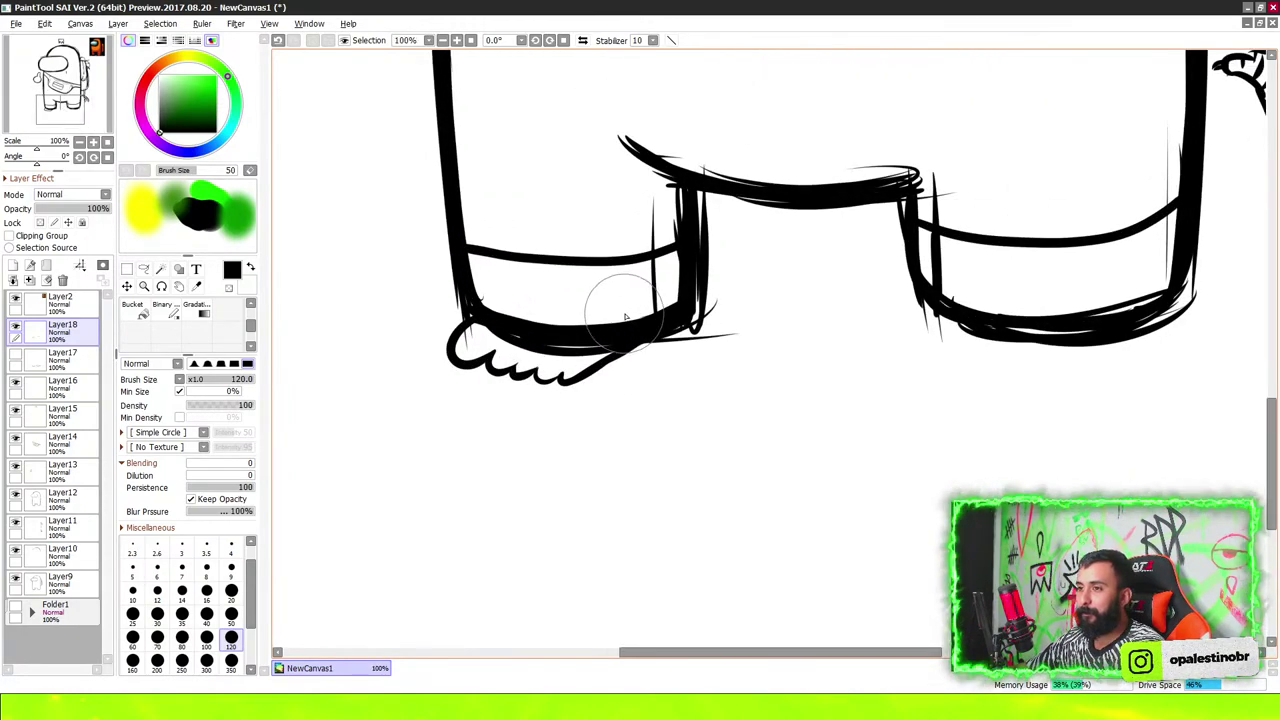
key(ctrl+z)
key(ctrl+z)
key(ctrl+z)
key(ctrl+z)
key(ctrl+z)
key(ctrl+z)
scroll(455, 341, down, 3)
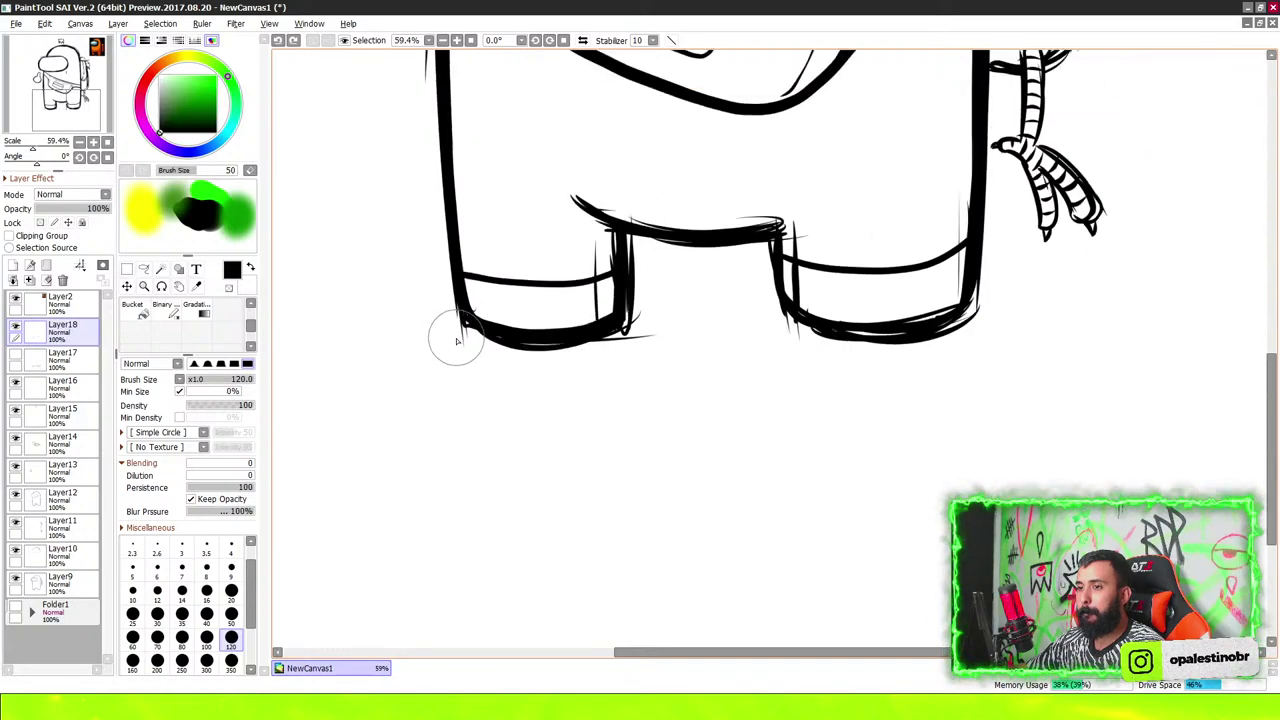
scroll(456, 341, up, 2)
scroll(714, 334, up, 2)
Draw a scalloped cloud with an extra bump under the right leg
mouse_move(651, 325)
mouse_down()
mouse_move(684, 398)
mouse_move(768, 410)
mouse_up()
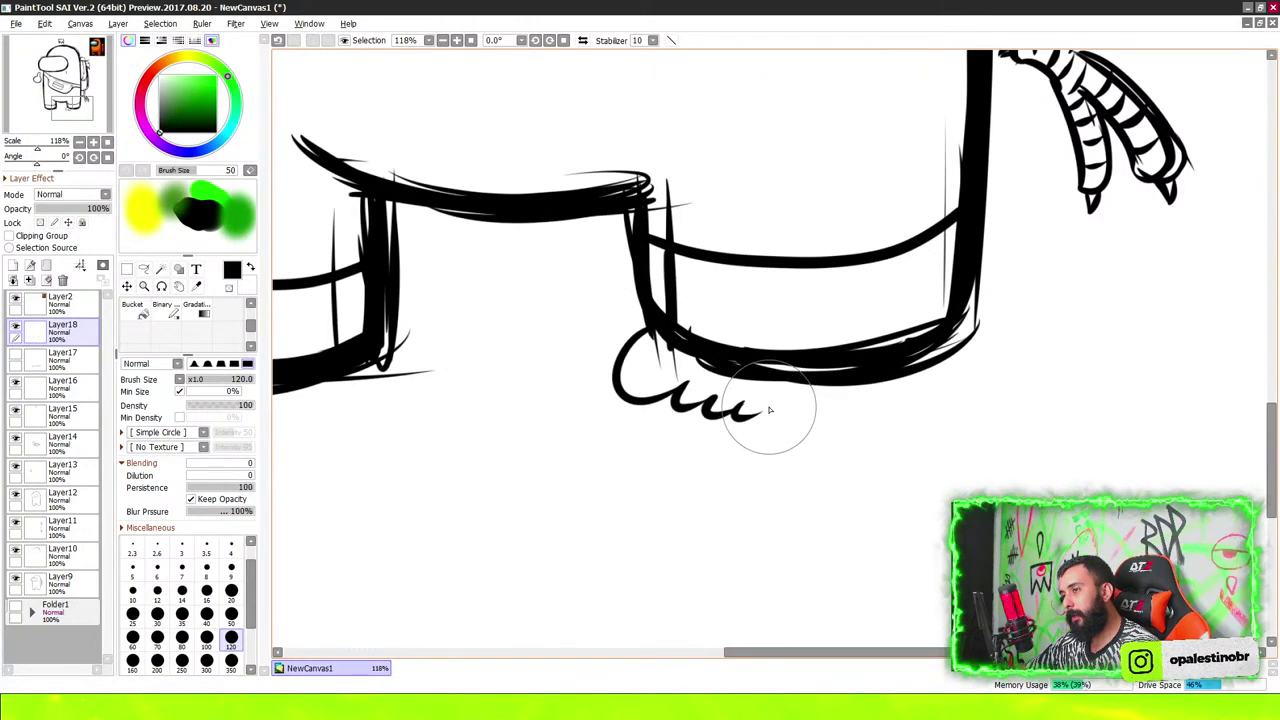
drag(762, 412, 857, 400)
scroll(857, 394, down, 2)
scroll(503, 391, up, 2)
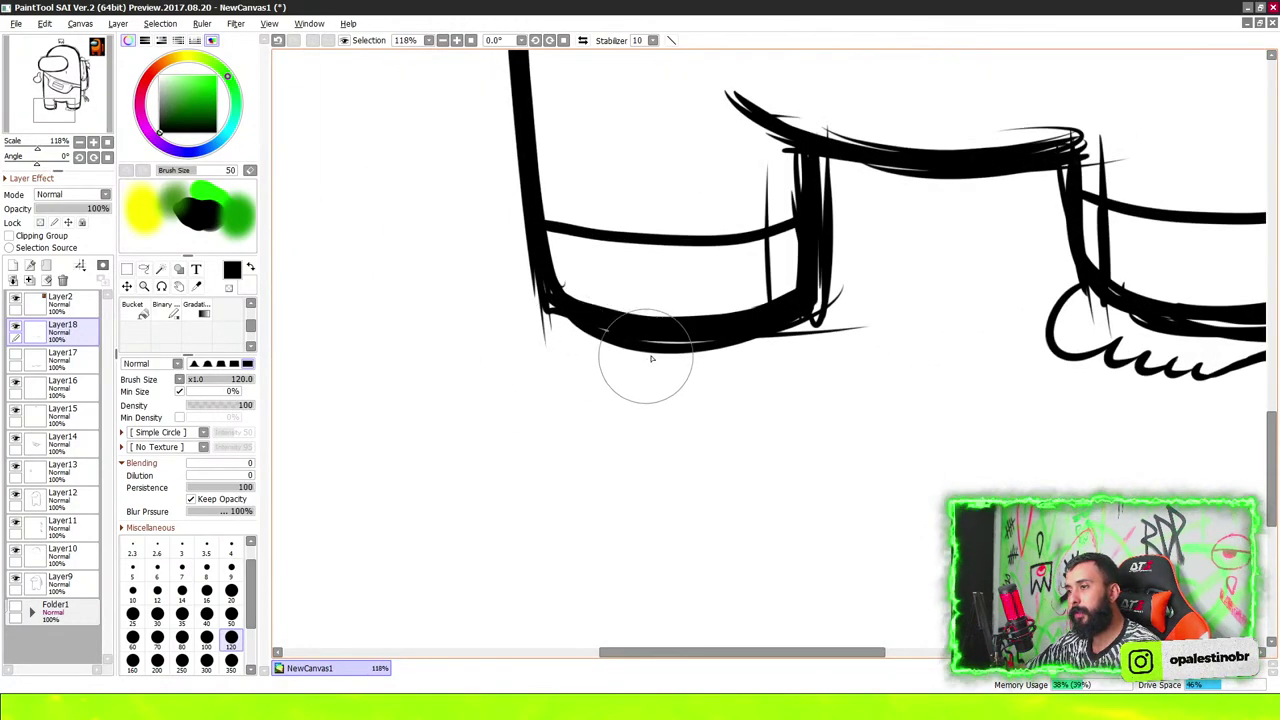
scroll(651, 358, down, 3)
scroll(809, 340, up, 2)
scroll(769, 376, up, 2)
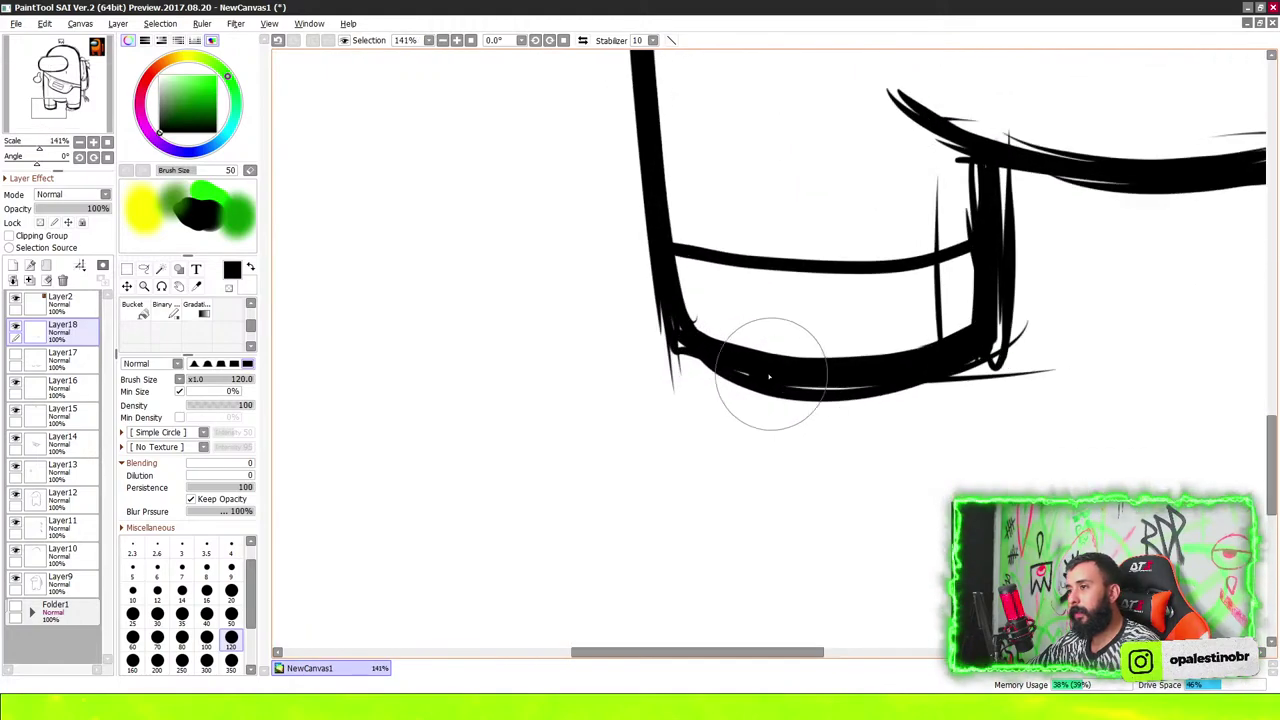
Draw a curly scalloped cloud under the left leg
mouse_move(666, 371)
mouse_down()
mouse_move(685, 408)
mouse_move(717, 424)
mouse_move(861, 418)
mouse_up()
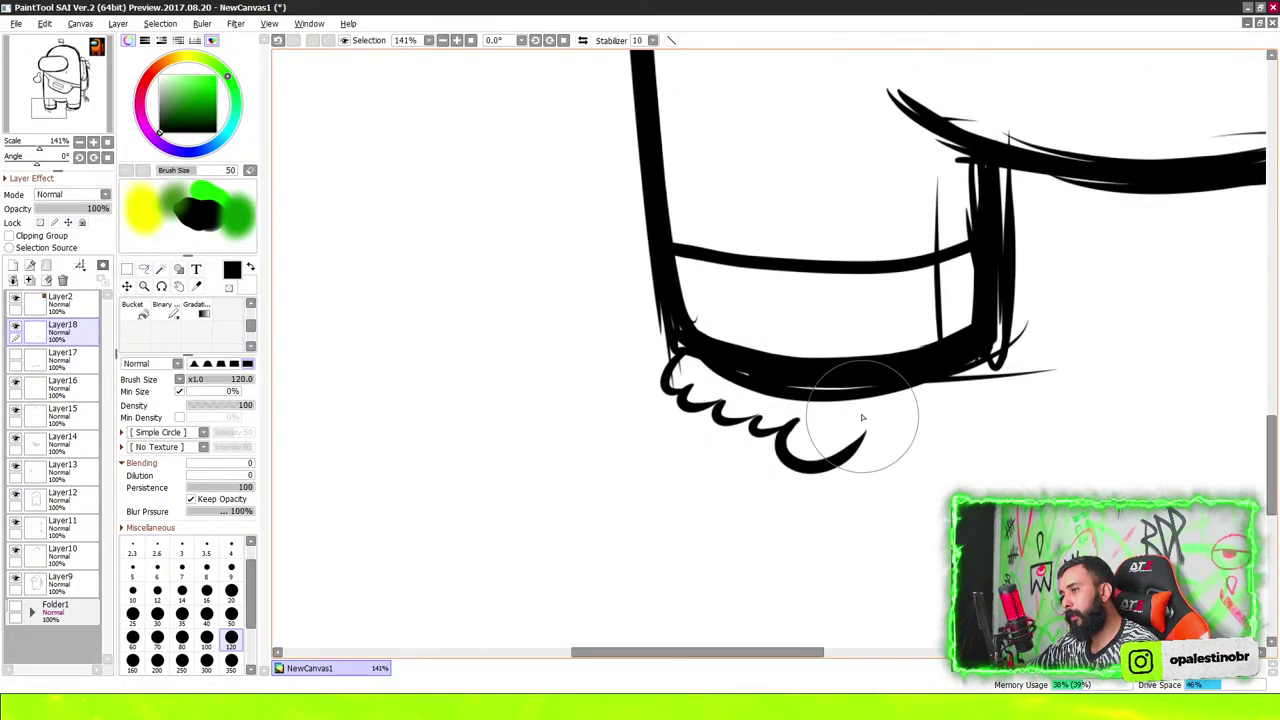
scroll(850, 425, down, 5)
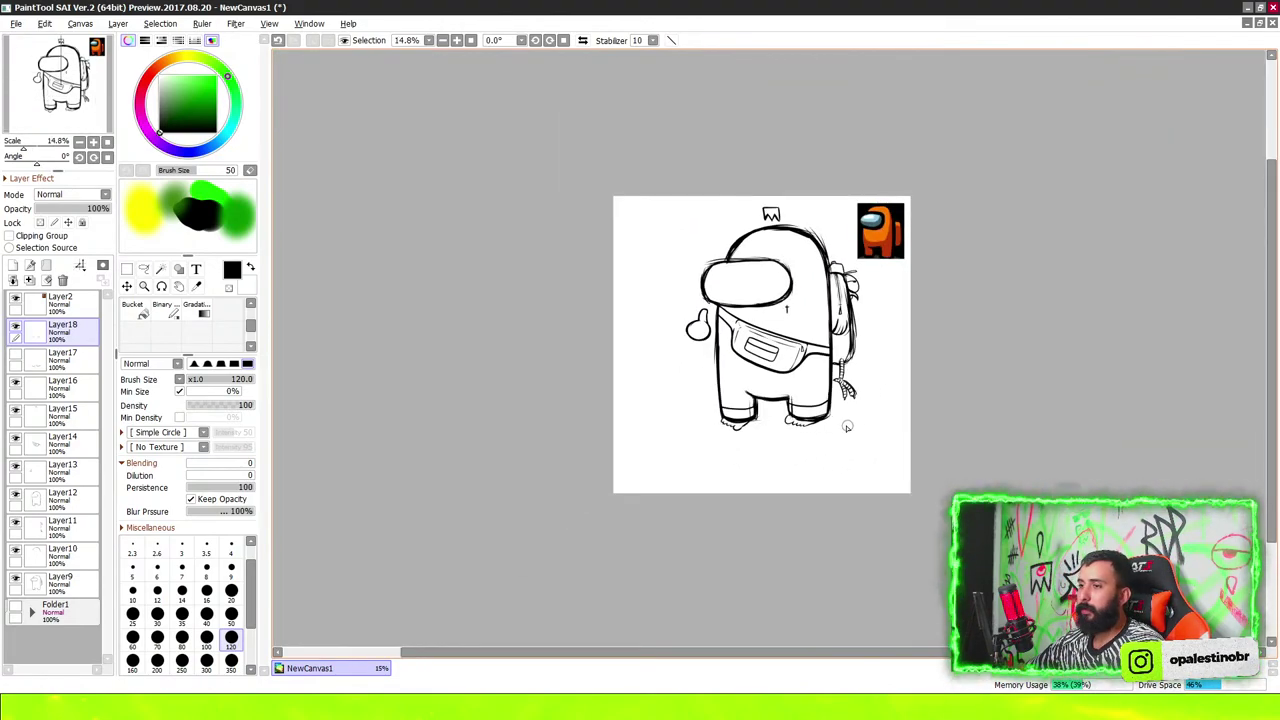
scroll(844, 426, down, 1)
scroll(820, 420, up, 2)
scroll(826, 418, up, 1)
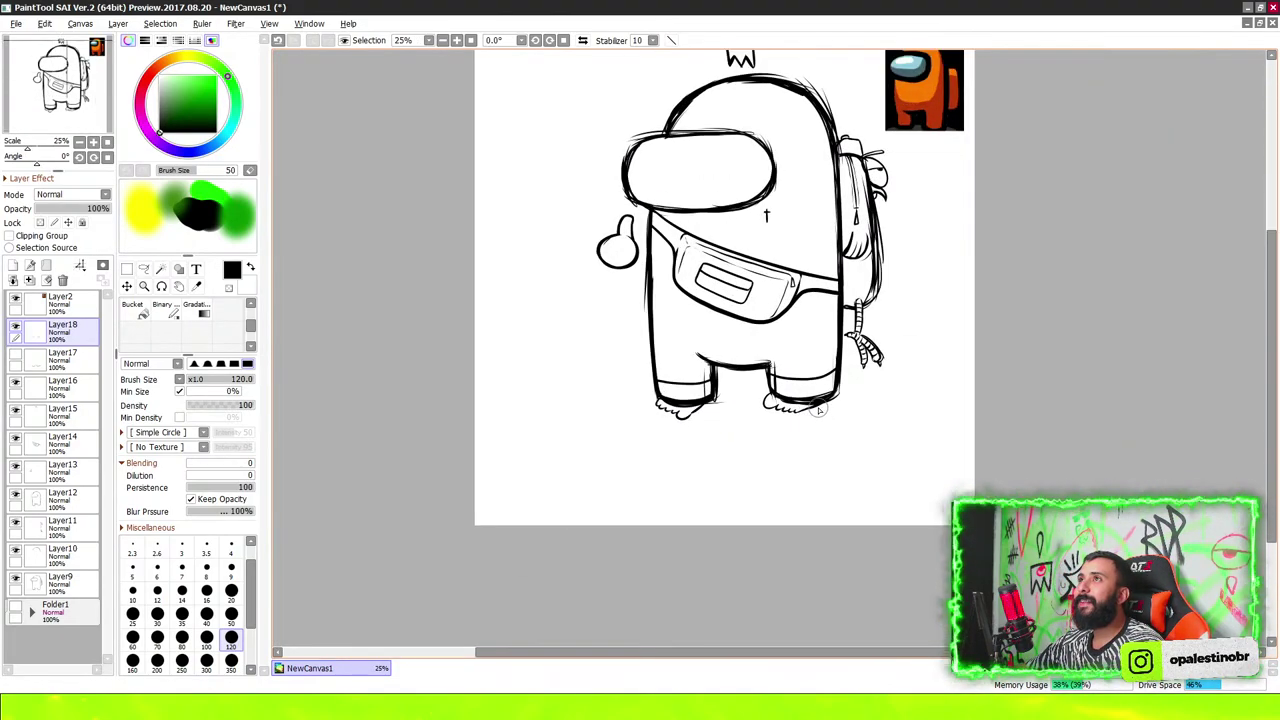
scroll(818, 409, up, 1)
scroll(744, 396, up, 1)
scroll(731, 389, up, 1)
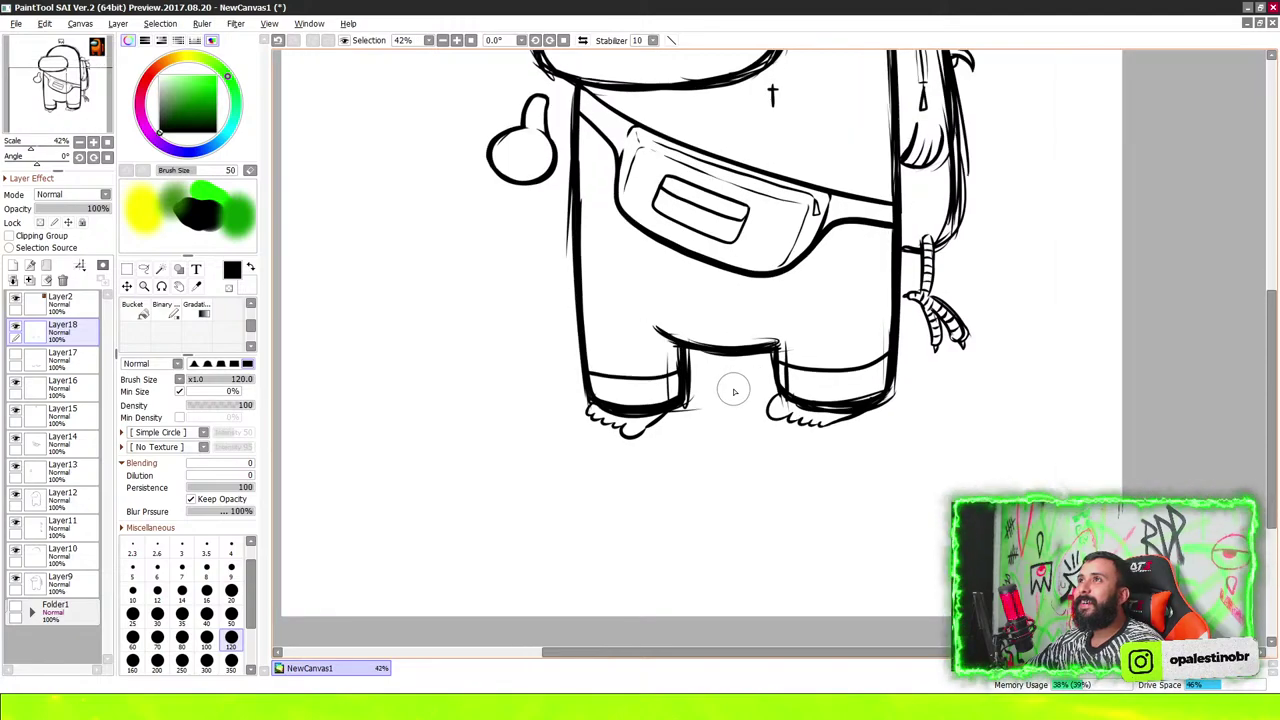
scroll(753, 379, up, 2)
scroll(686, 480, up, 2)
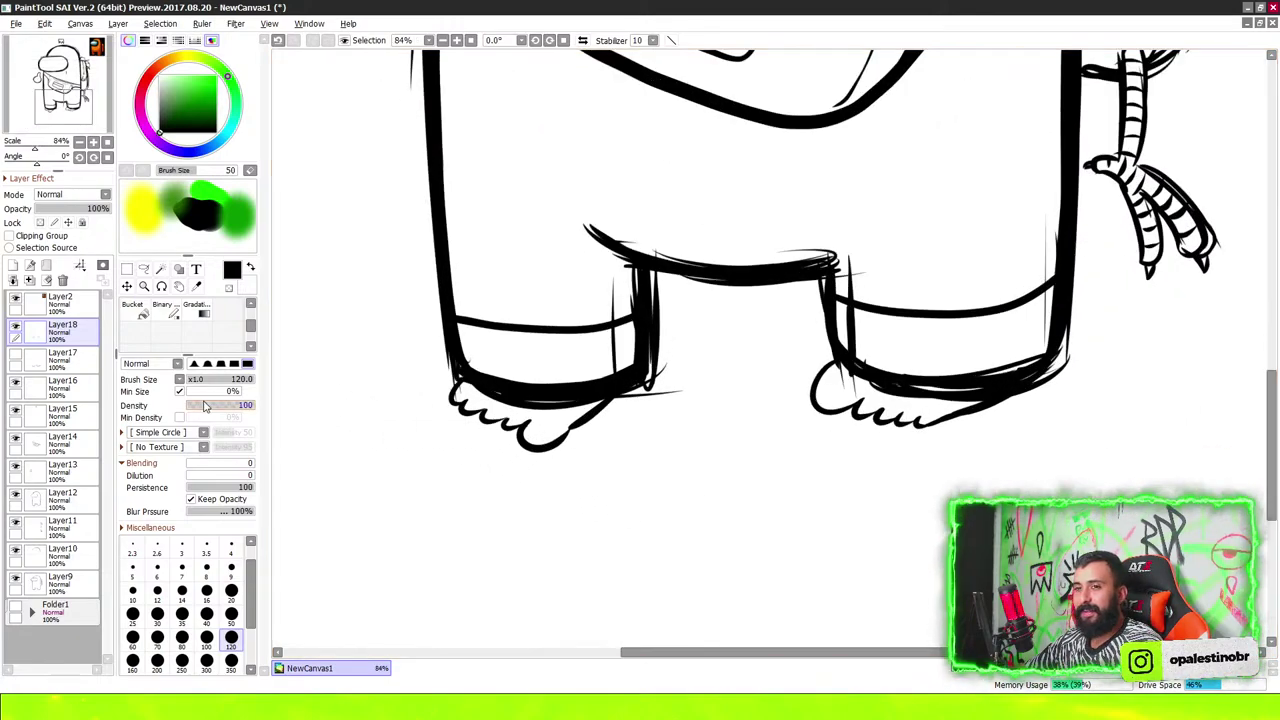
Hide the shoe-outline and cuff/cloud layers and add a new layer for the thrusters
click(15, 355)
click(15, 355)
click(16, 327)
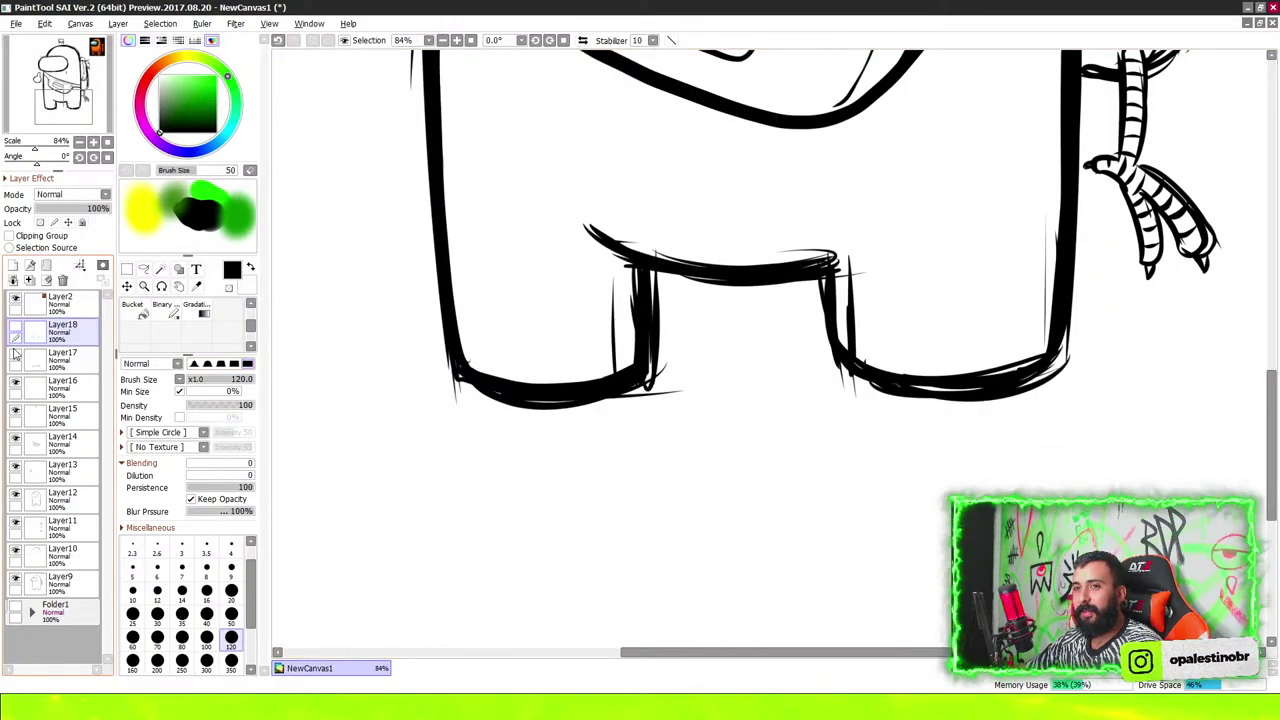
click(13, 265)
scroll(557, 323, down, 1)
scroll(625, 424, down, 3)
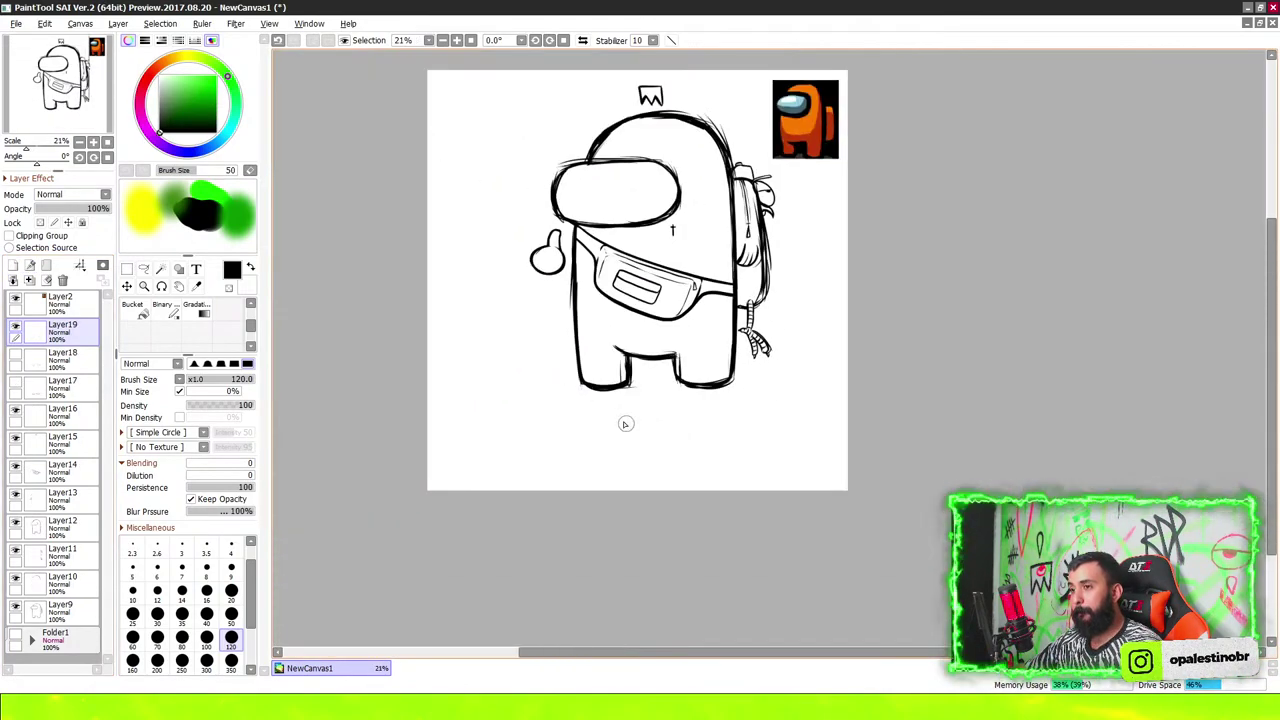
scroll(625, 424, up, 8)
scroll(603, 370, down, 2)
scroll(600, 354, down, 5)
scroll(681, 359, up, 5)
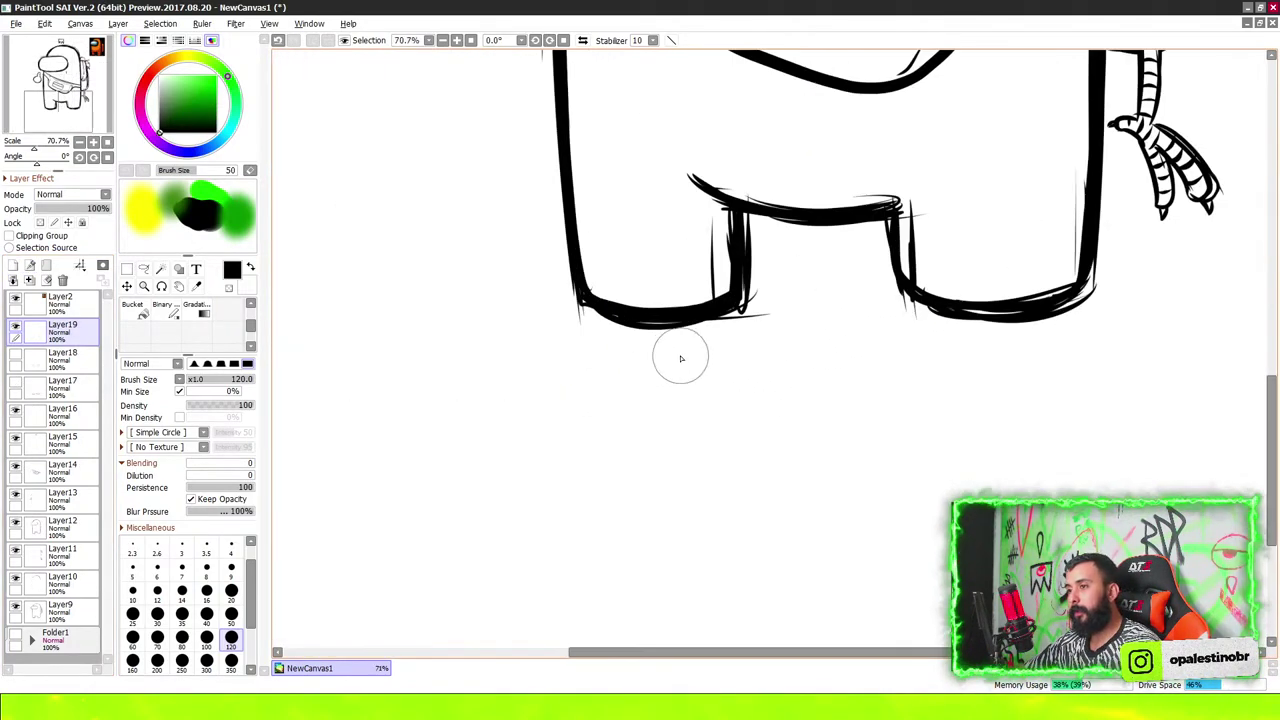
scroll(631, 338, up, 3)
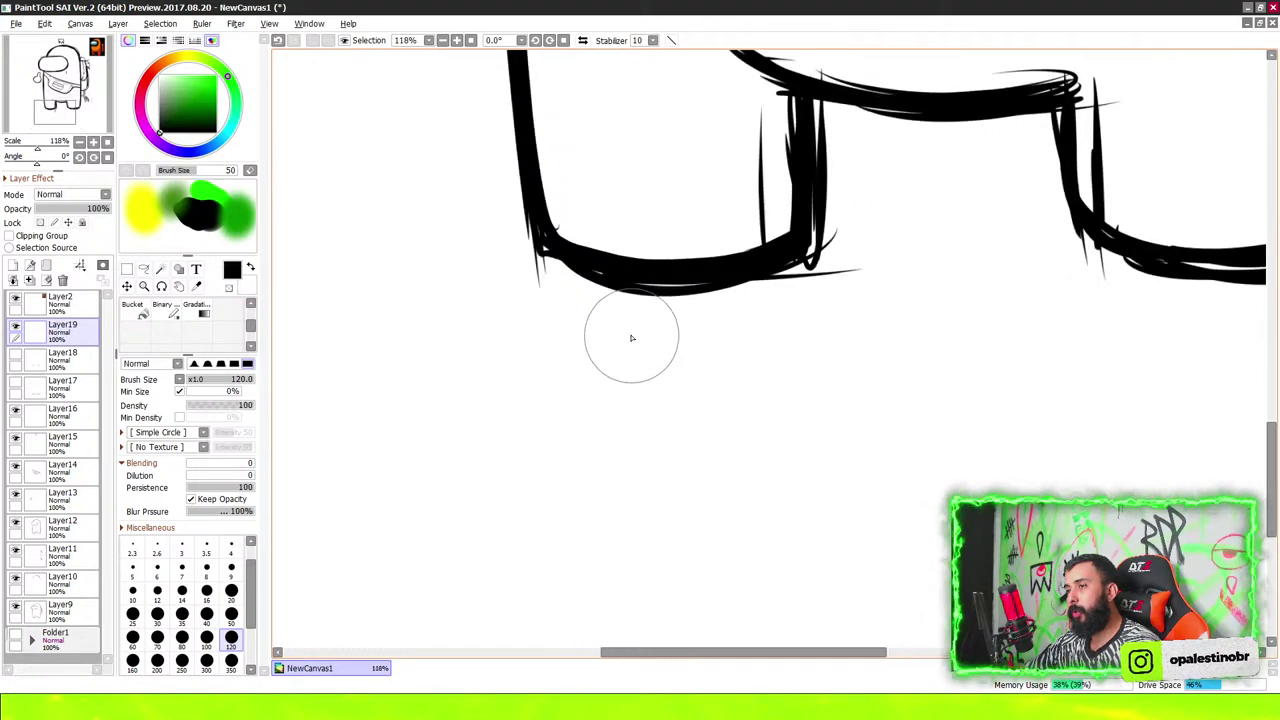
scroll(631, 338, down, 2)
scroll(614, 349, up, 1)
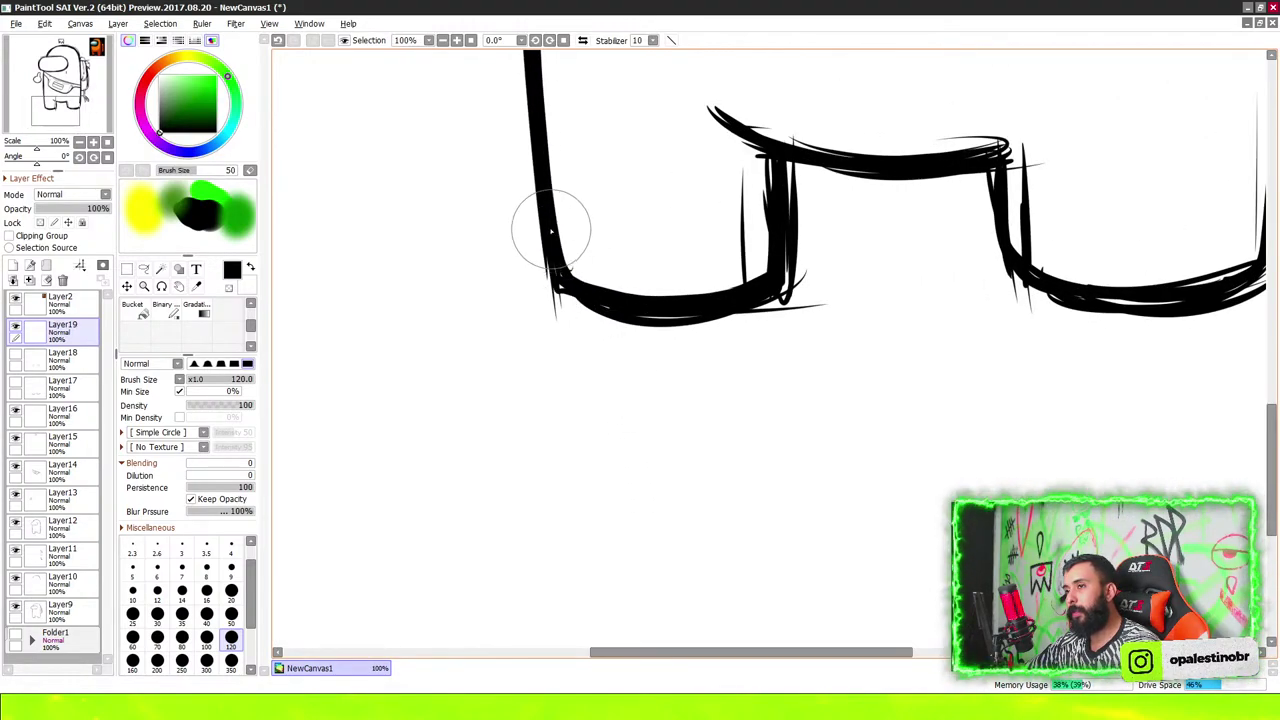
Outline a trapezoid thruster nozzle under each leg
drag(574, 302, 614, 376)
drag(766, 298, 738, 378)
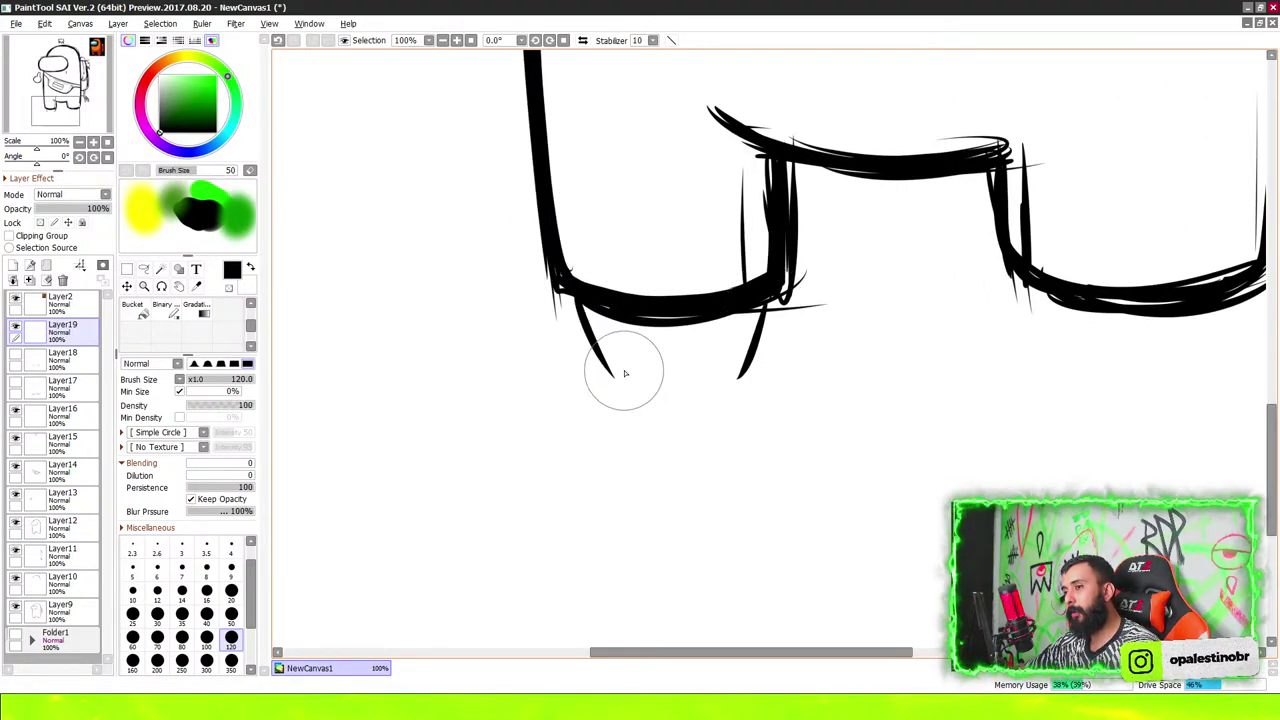
drag(612, 382, 740, 380)
scroll(967, 327, down, 1)
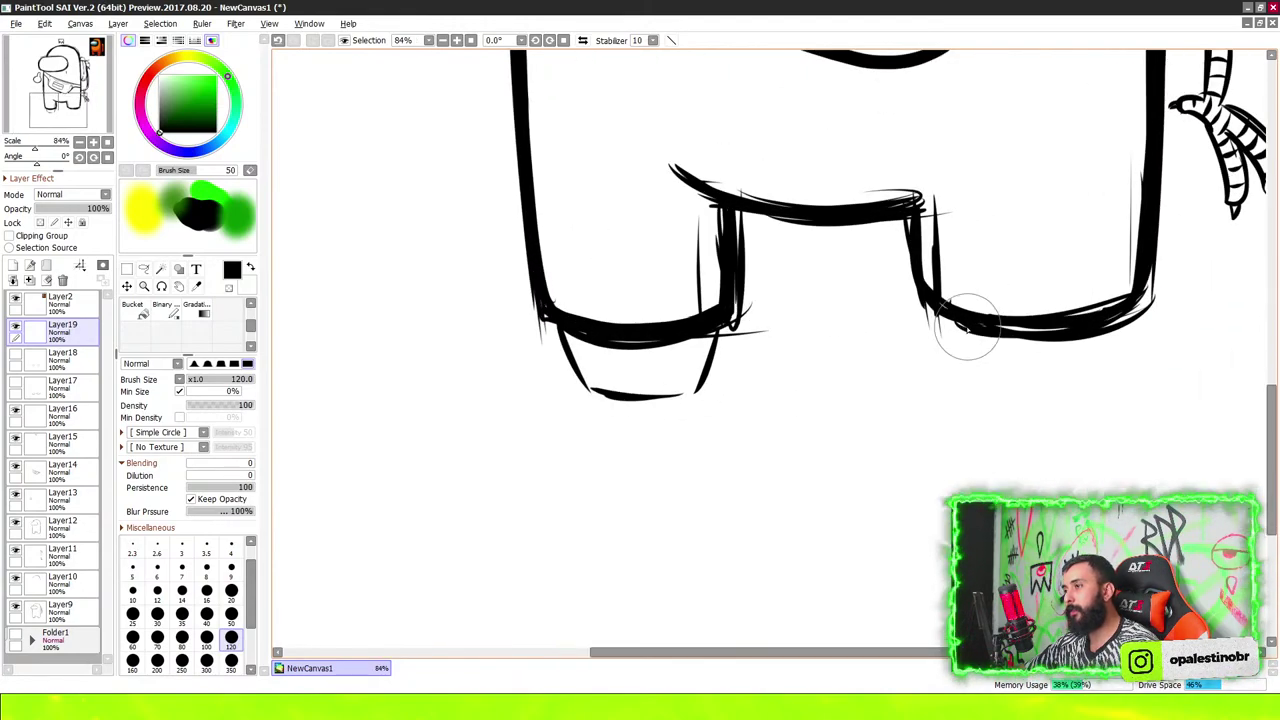
drag(950, 318, 989, 375)
drag(1104, 338, 1091, 378)
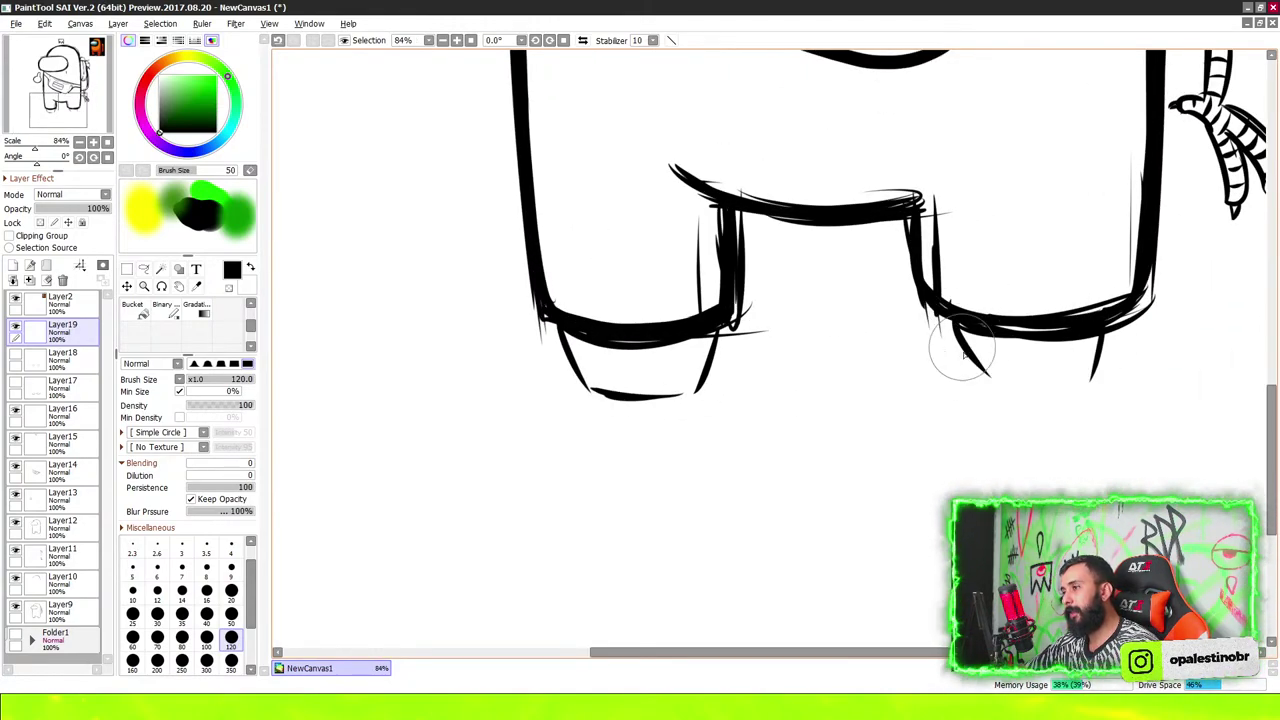
mouse_move(940, 315)
mouse_down()
mouse_move(980, 380)
mouse_move(1099, 385)
mouse_up()
Fill the right thruster with vertical ribbing strokes
scroll(1075, 383, up, 2)
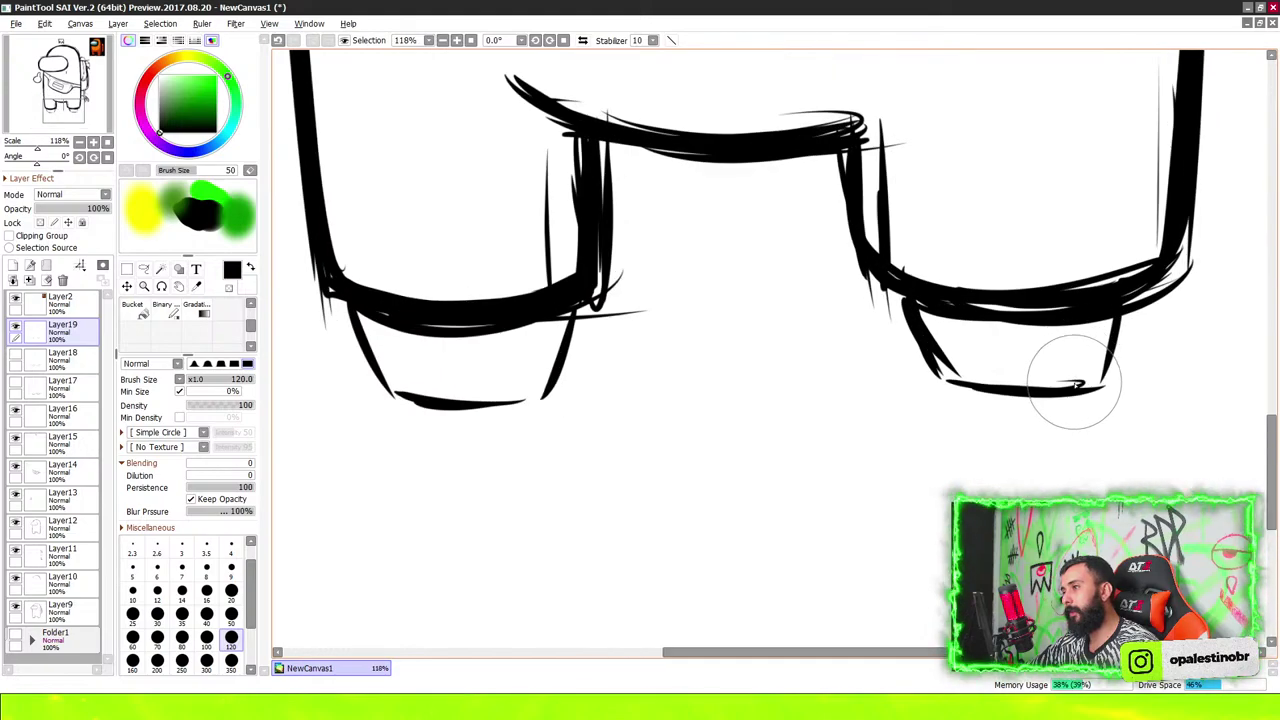
drag(1076, 324, 1077, 384)
mouse_move(1064, 326)
mouse_down()
mouse_move(1065, 384)
mouse_move(1033, 385)
mouse_up()
drag(1003, 322, 1006, 384)
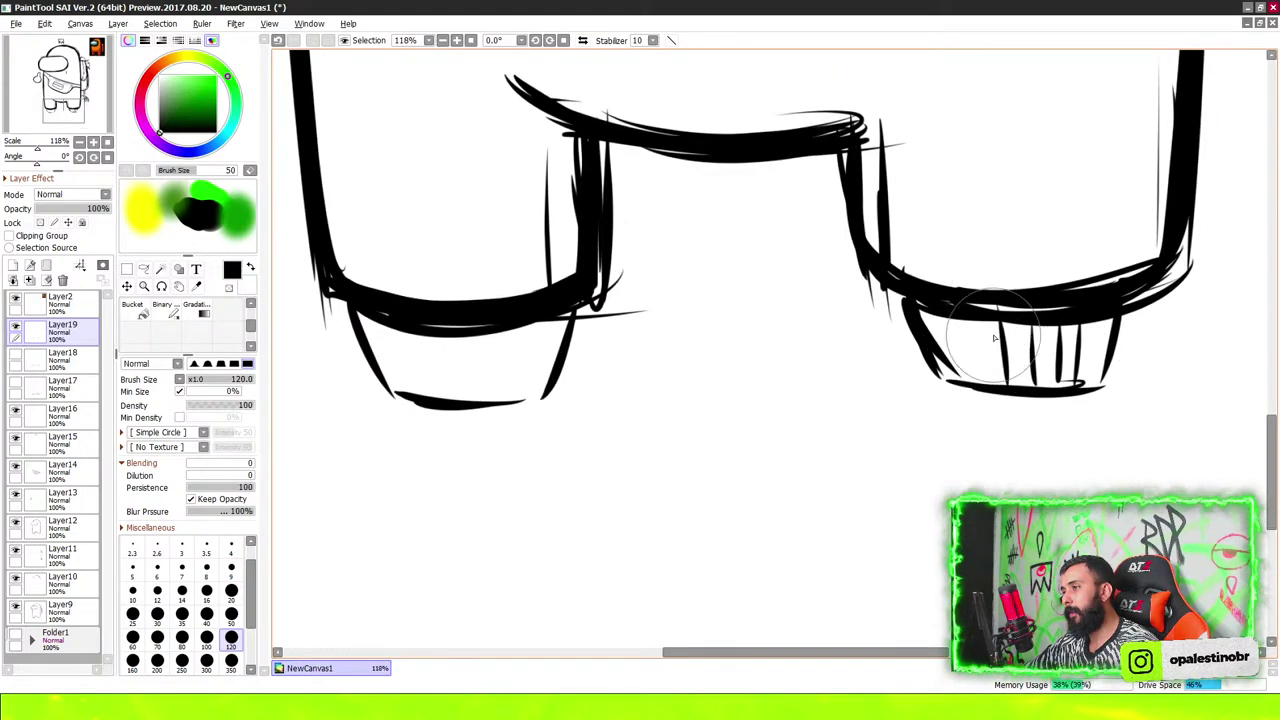
mouse_move(945, 318)
mouse_down()
mouse_move(970, 378)
mouse_move(950, 378)
mouse_up()
drag(600, 282, 592, 310)
Fill the left thruster with vertical ribbing strokes
drag(523, 365, 522, 400)
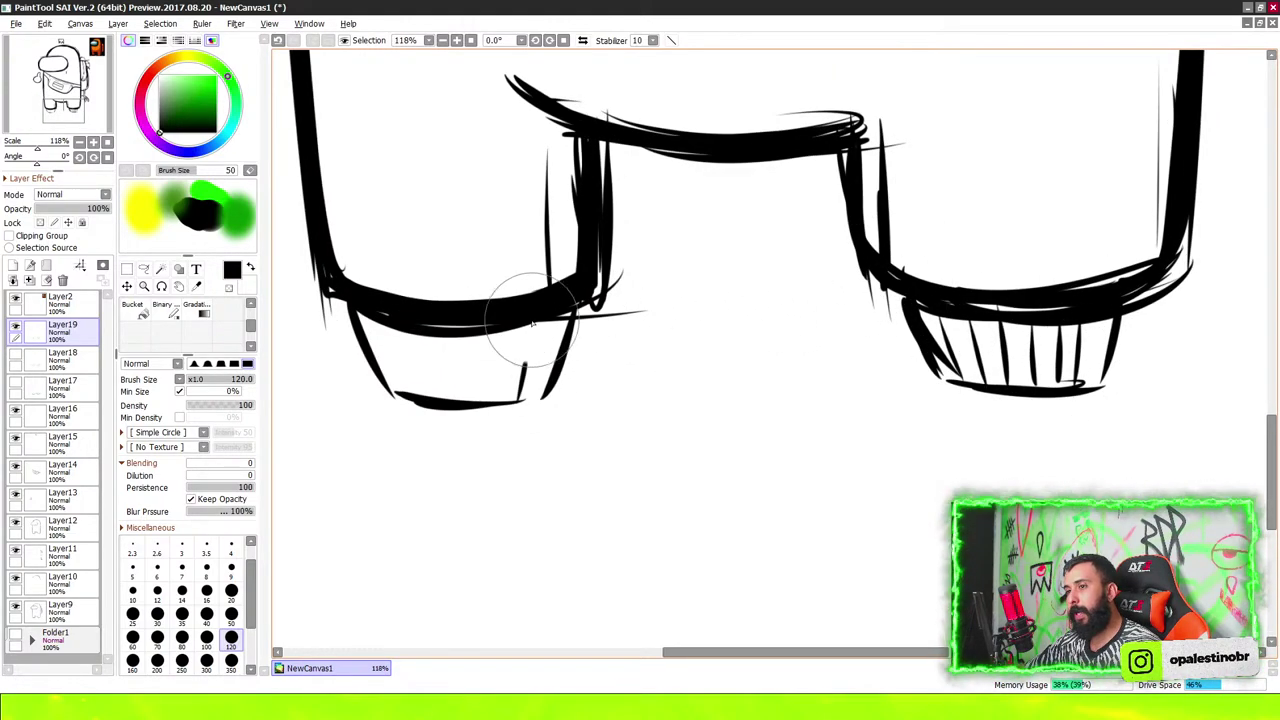
mouse_move(528, 330)
mouse_down()
mouse_move(525, 395)
mouse_move(490, 398)
mouse_up()
mouse_move(463, 332)
mouse_down()
mouse_move(462, 398)
mouse_move(435, 400)
mouse_up()
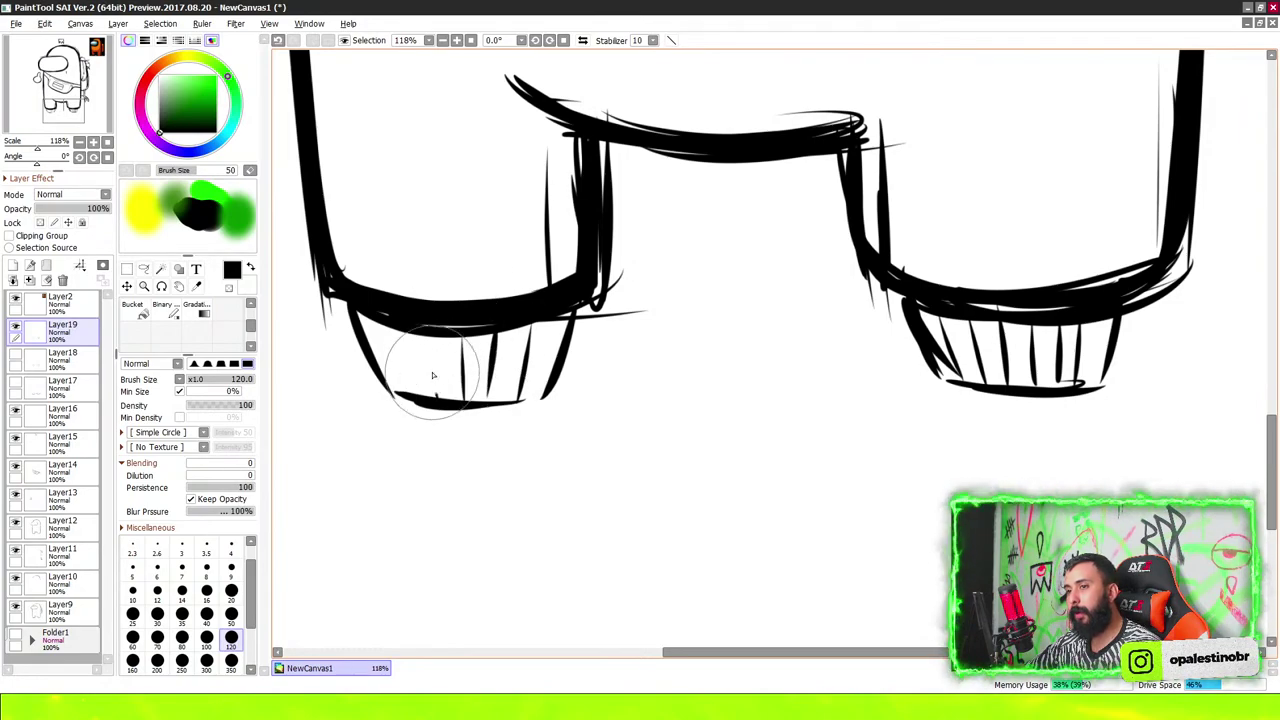
drag(420, 330, 405, 405)
drag(350, 250, 390, 340)
scroll(648, 109, down, 3)
Draw two long tapering exhaust lines under each leg, then zoom out to view everything
scroll(728, 77, down, 3)
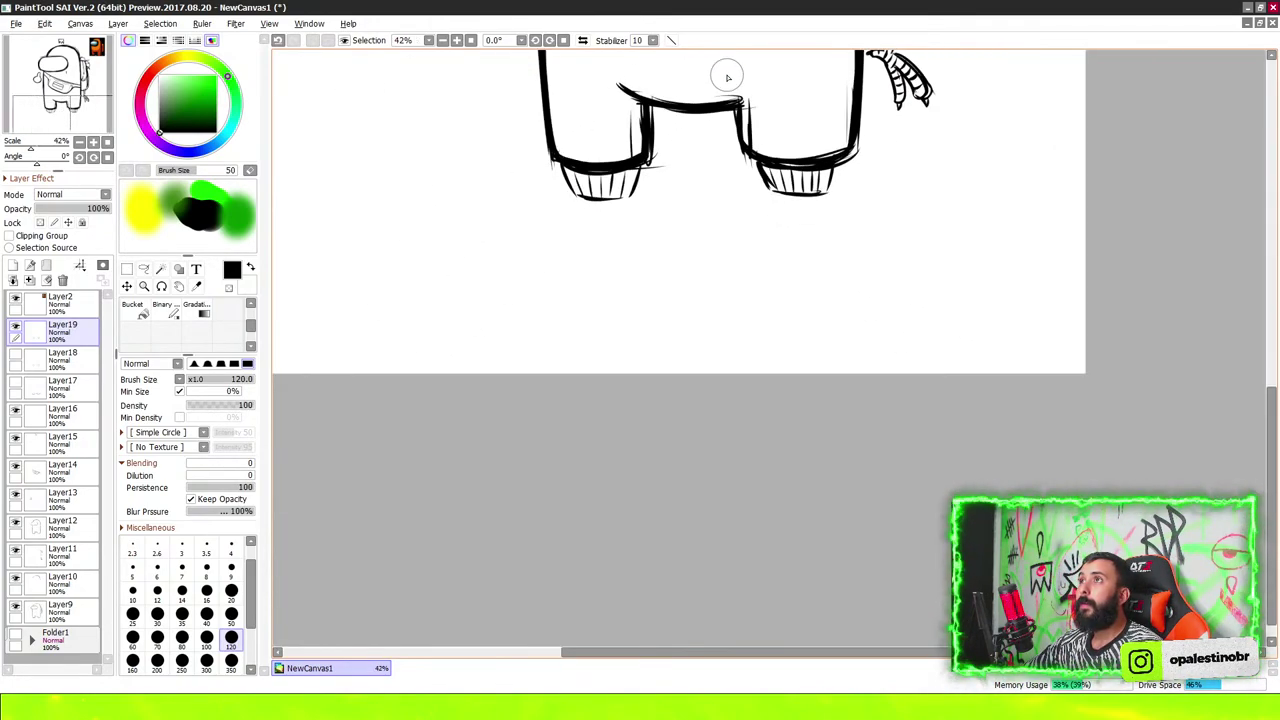
scroll(641, 120, up, 1)
scroll(651, 180, up, 1)
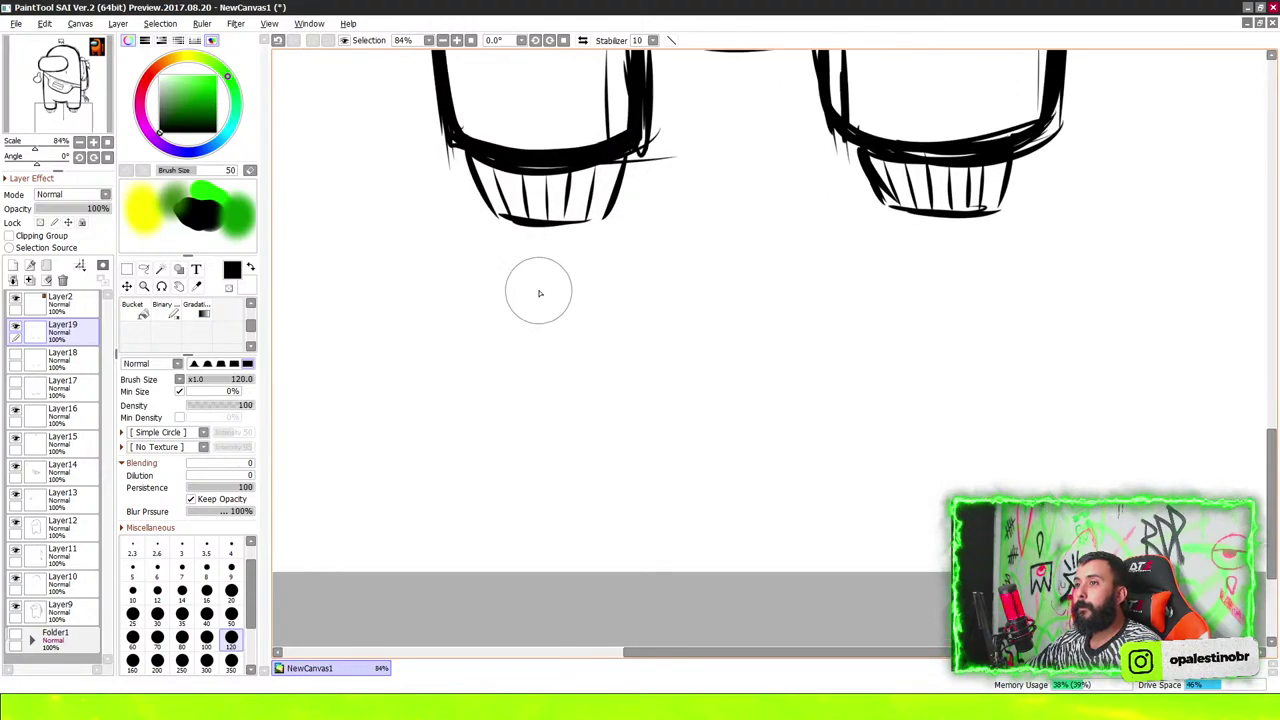
drag(522, 247, 556, 492)
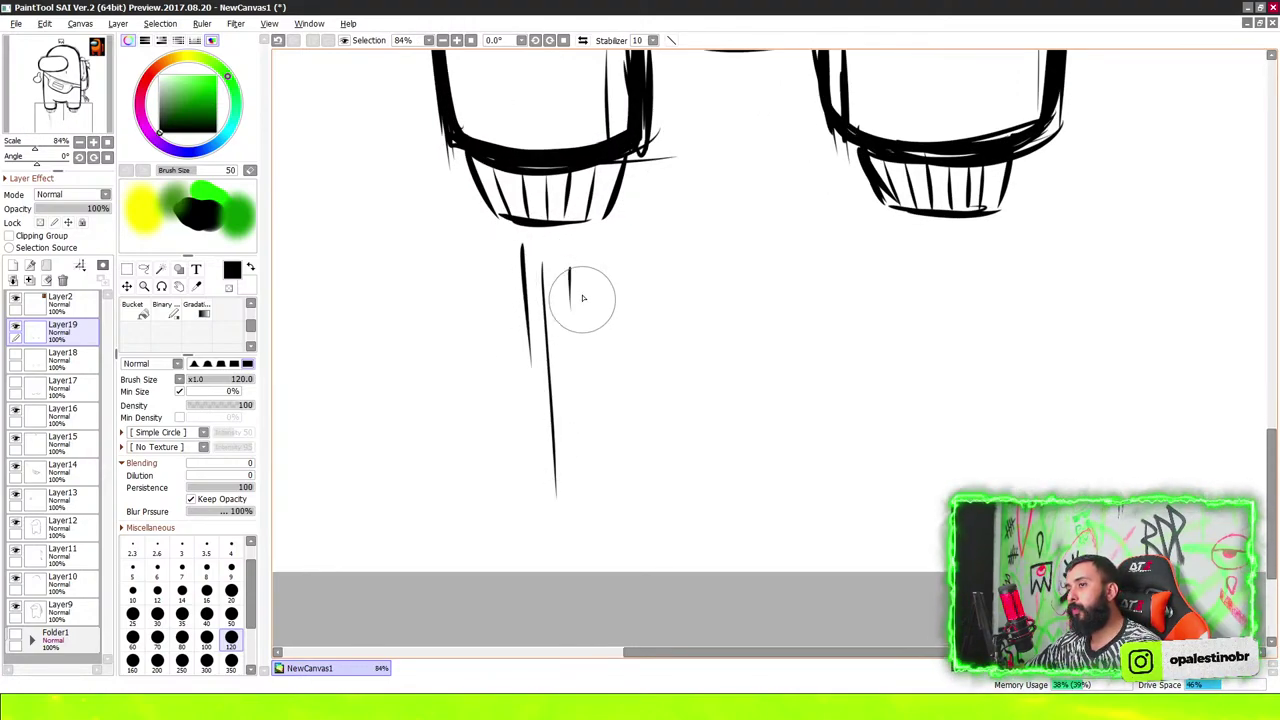
drag(570, 265, 584, 400)
mouse_move(907, 245)
mouse_down()
mouse_move(923, 360)
mouse_move(946, 368)
mouse_up()
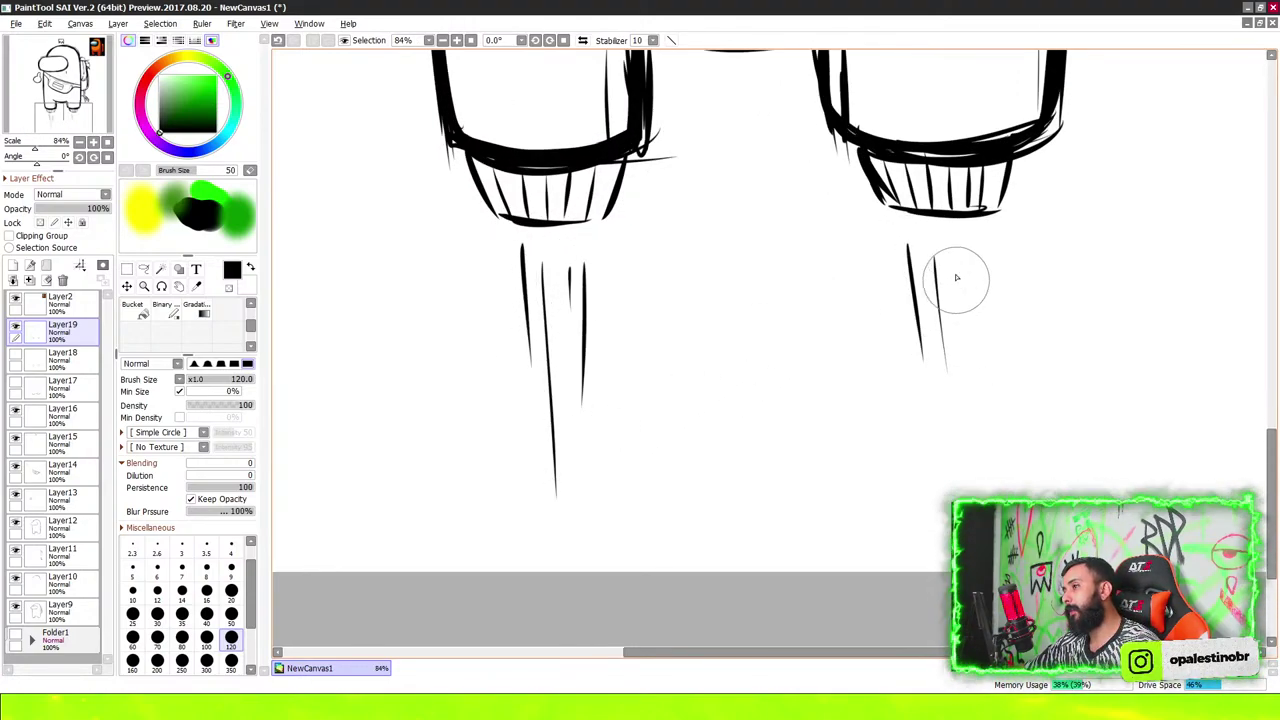
drag(961, 253, 965, 473)
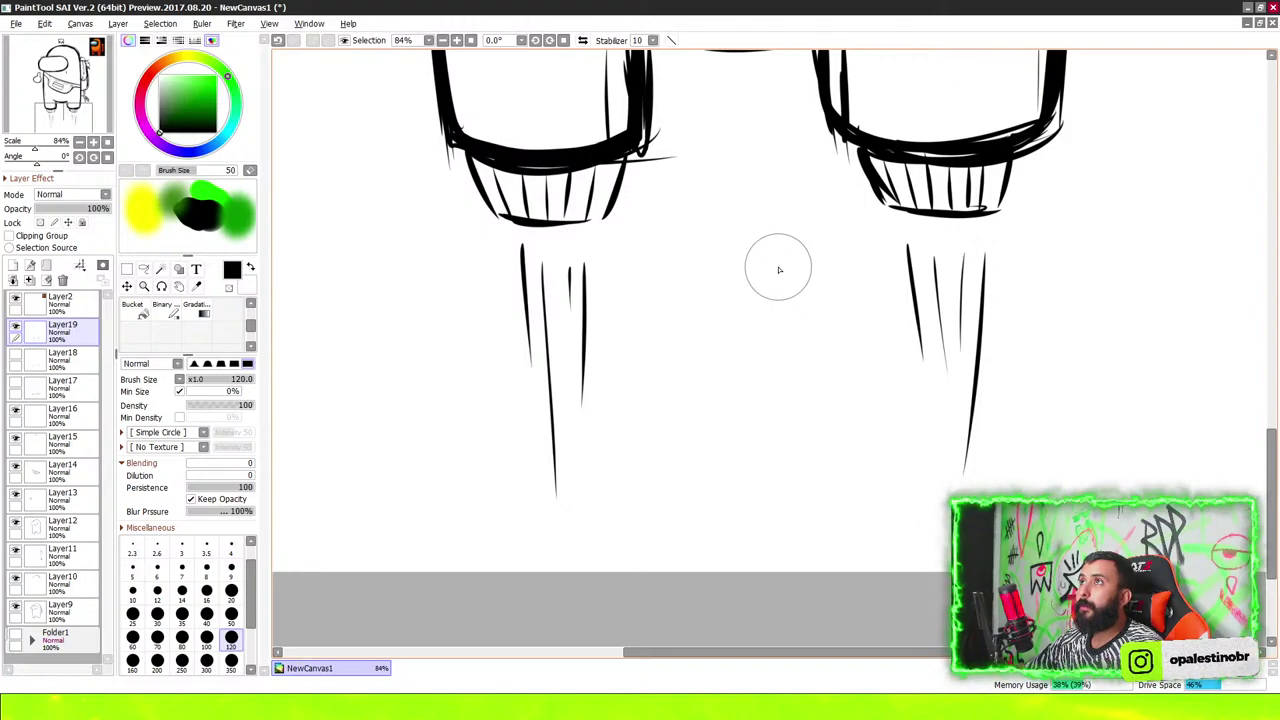
scroll(779, 273, down, 3)
scroll(797, 303, down, 5)
scroll(800, 363, up, 3)
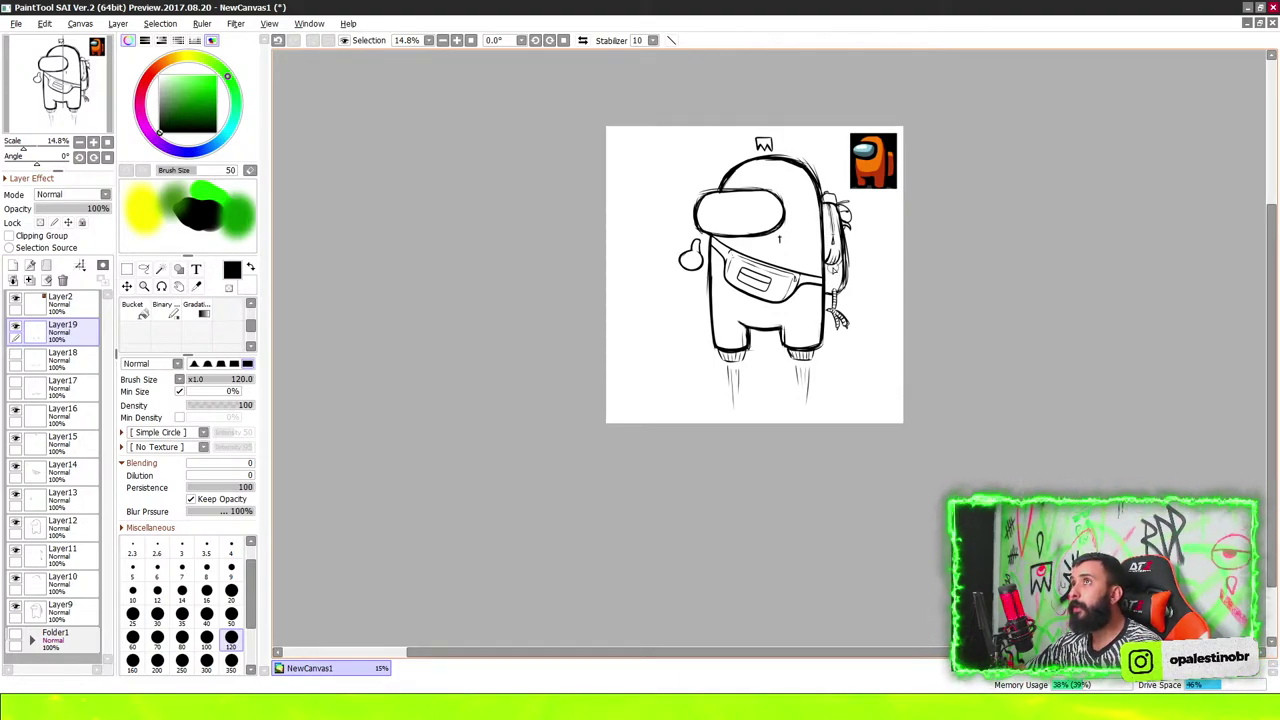
Toggle Layer19 and Layer17 visibility to compare the foot outline versions
scroll(797, 181, down, 2)
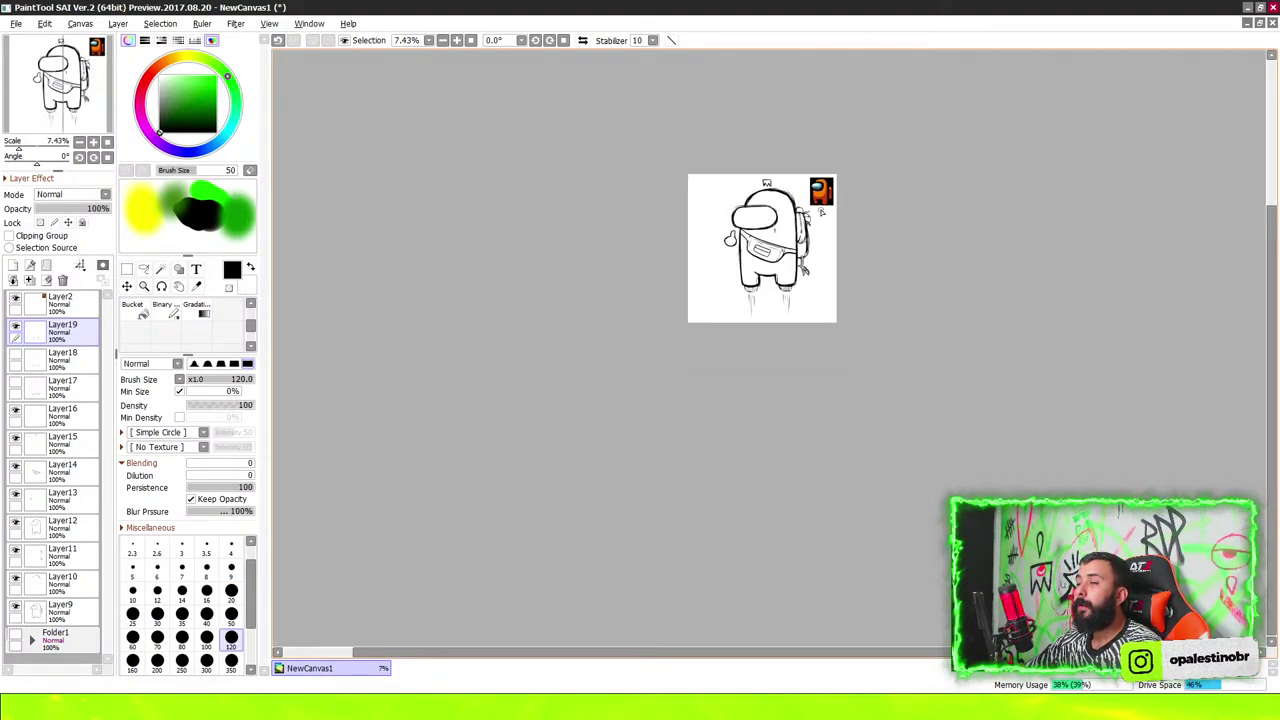
scroll(833, 243, up, 2)
scroll(834, 246, up, 2)
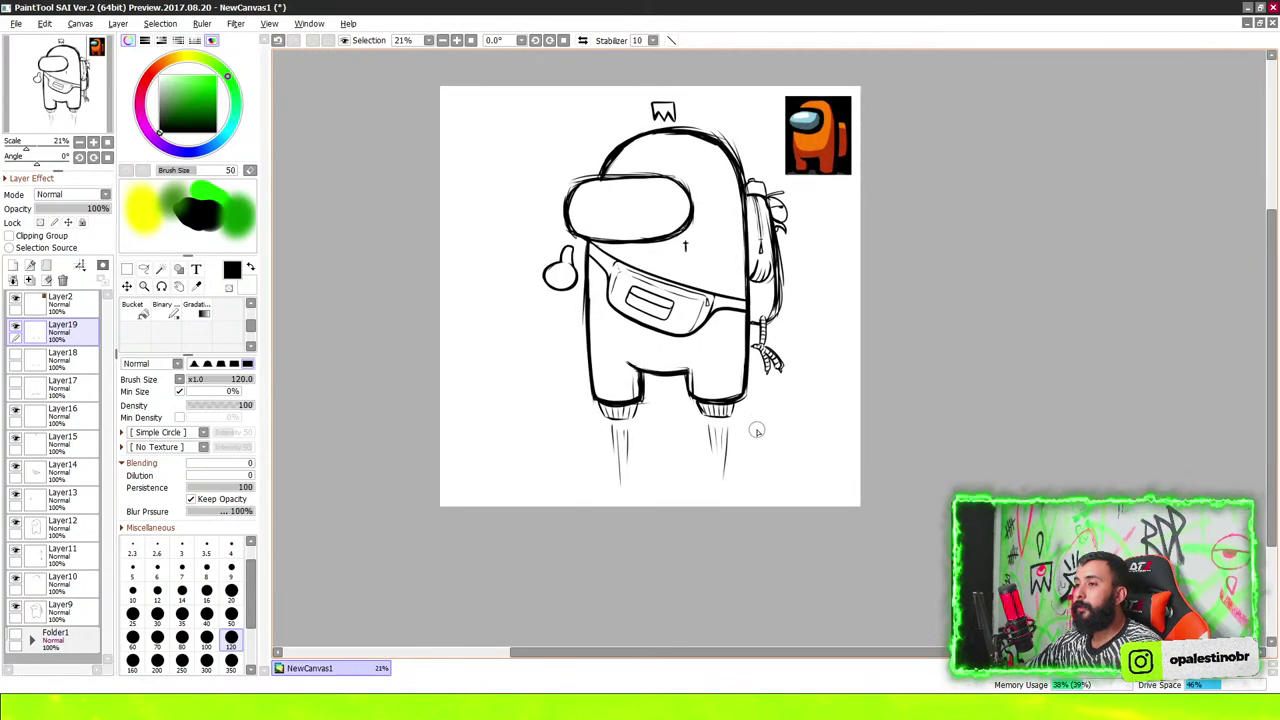
scroll(692, 442, down, 1)
scroll(736, 402, up, 1)
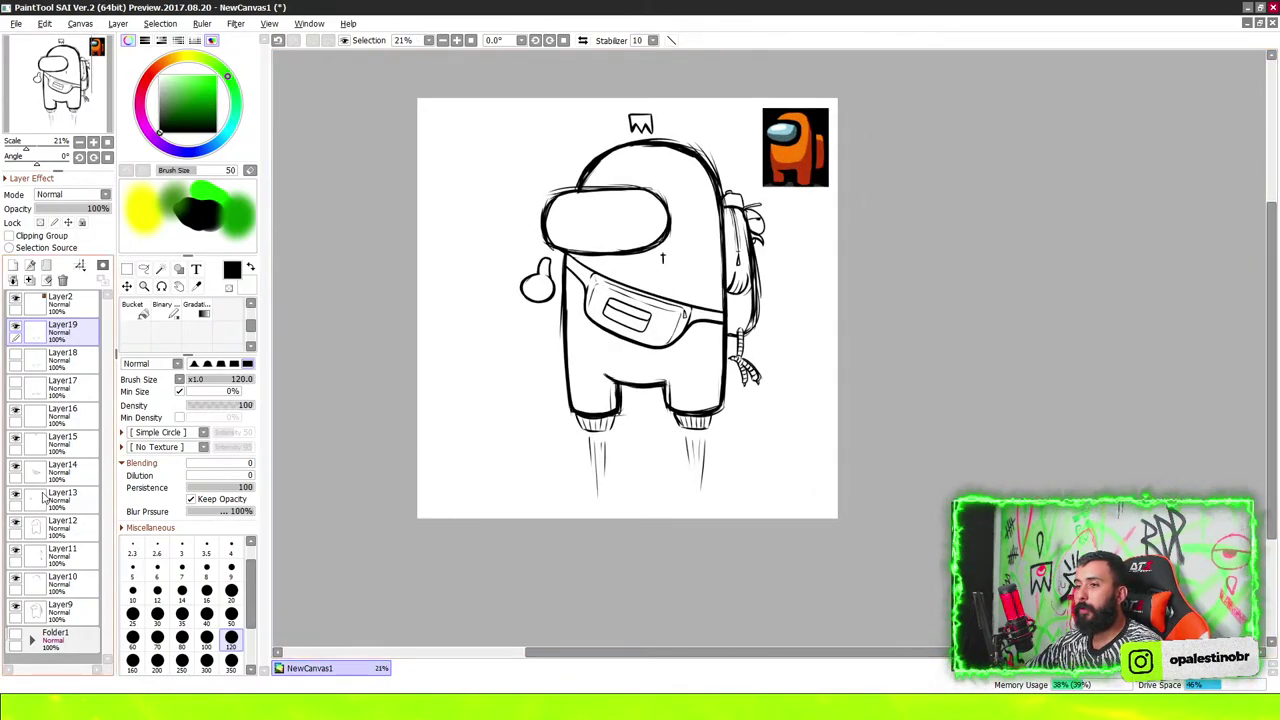
click(15, 330)
click(15, 330)
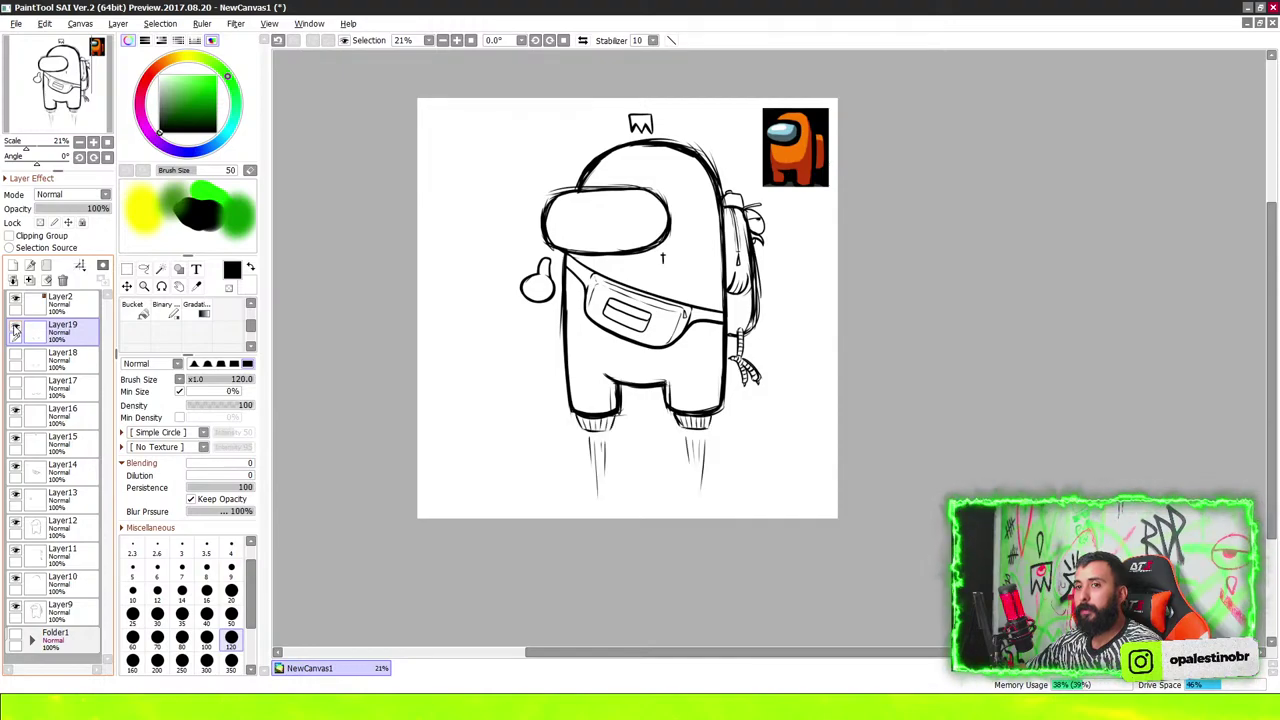
click(15, 330)
click(15, 386)
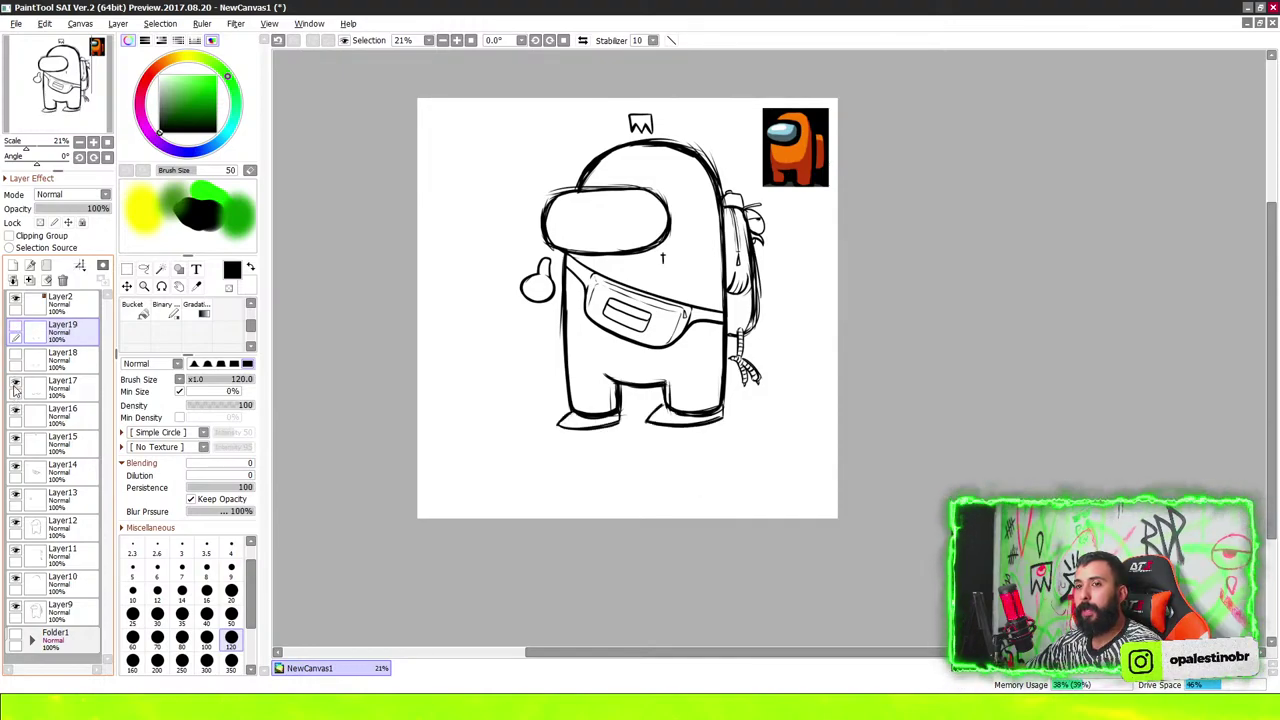
Hide Layer18's extra foot lines and the thruster layer, then add empty Layer20
click(15, 386)
click(18, 358)
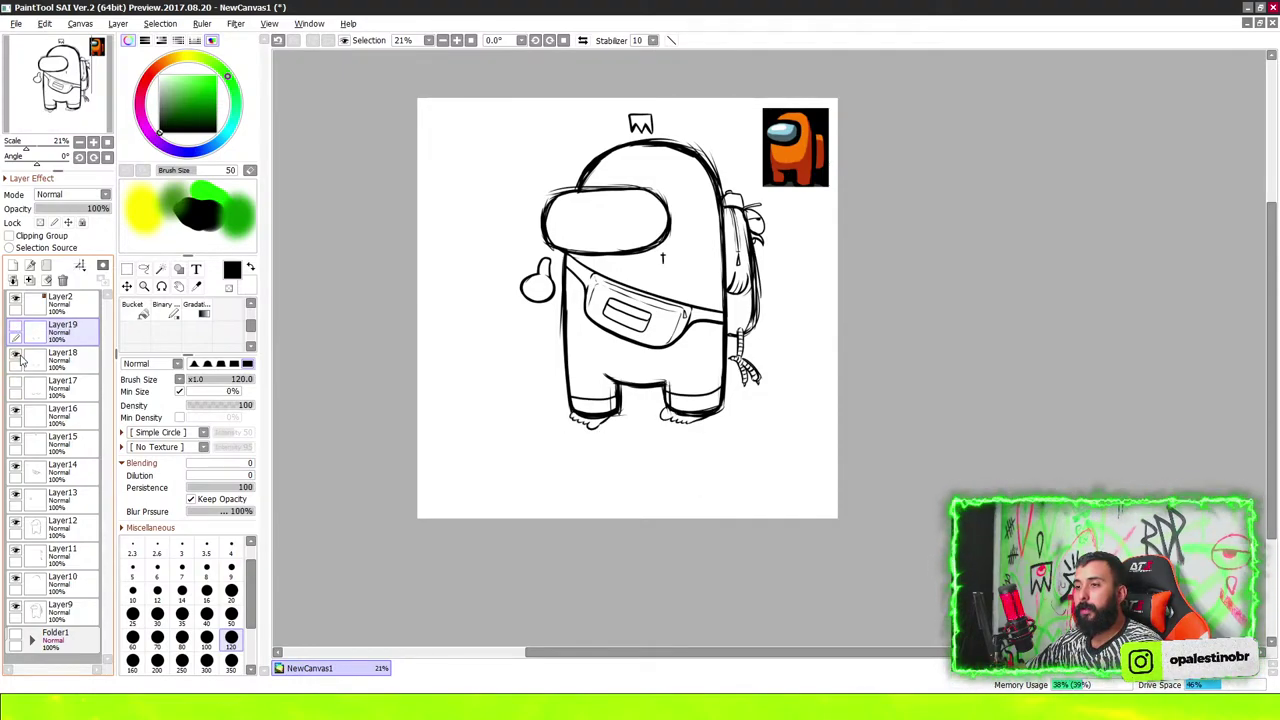
click(18, 358)
click(18, 358)
click(18, 358)
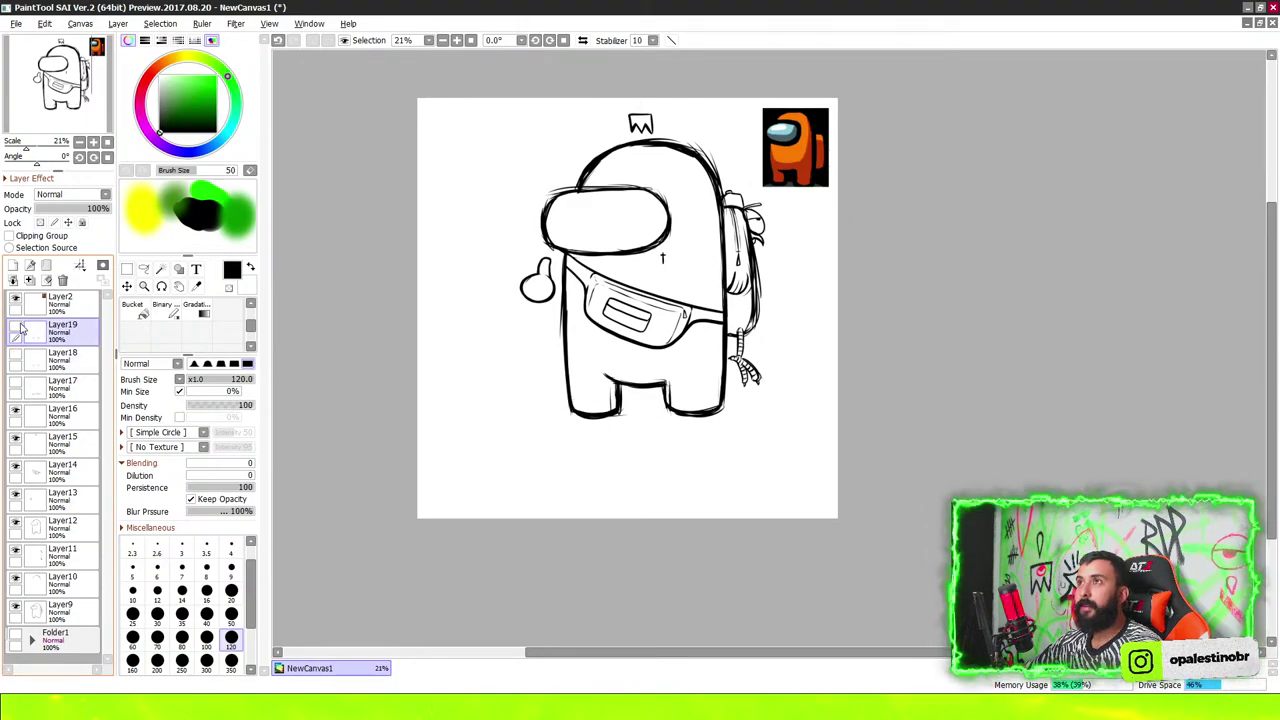
click(17, 329)
click(17, 329)
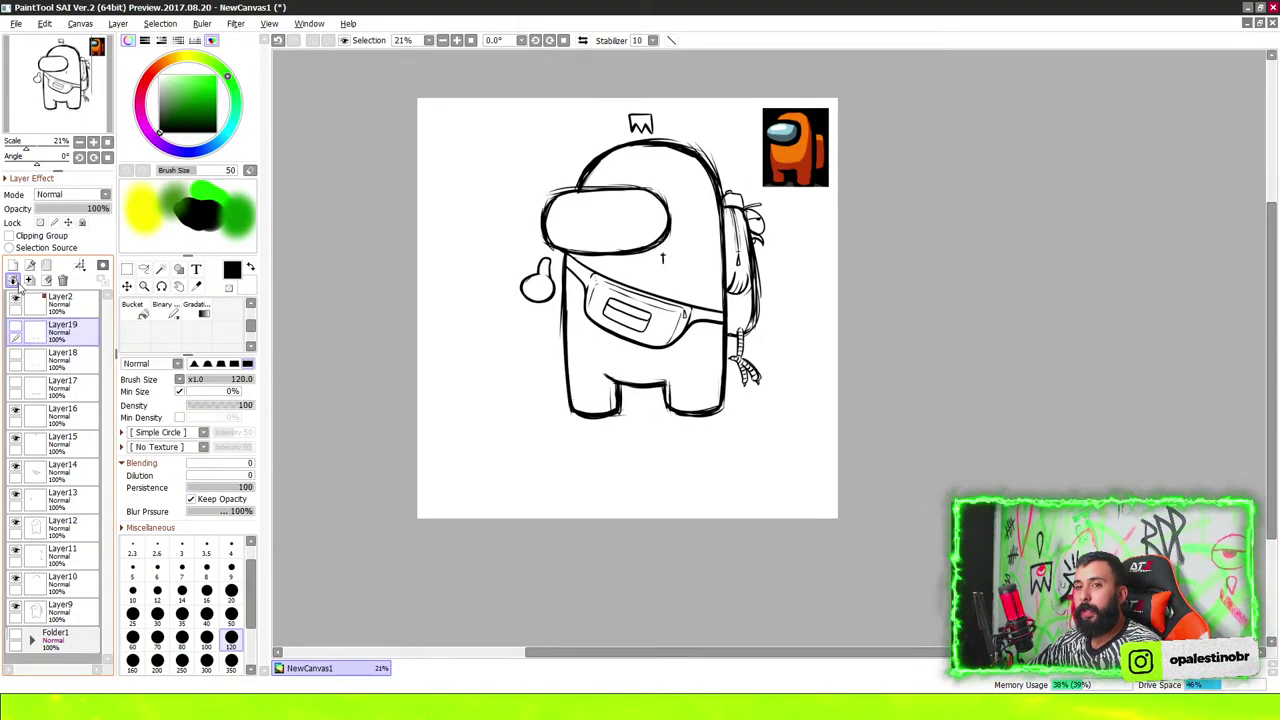
click(13, 266)
scroll(530, 370, up, 3)
scroll(600, 380, down, 2)
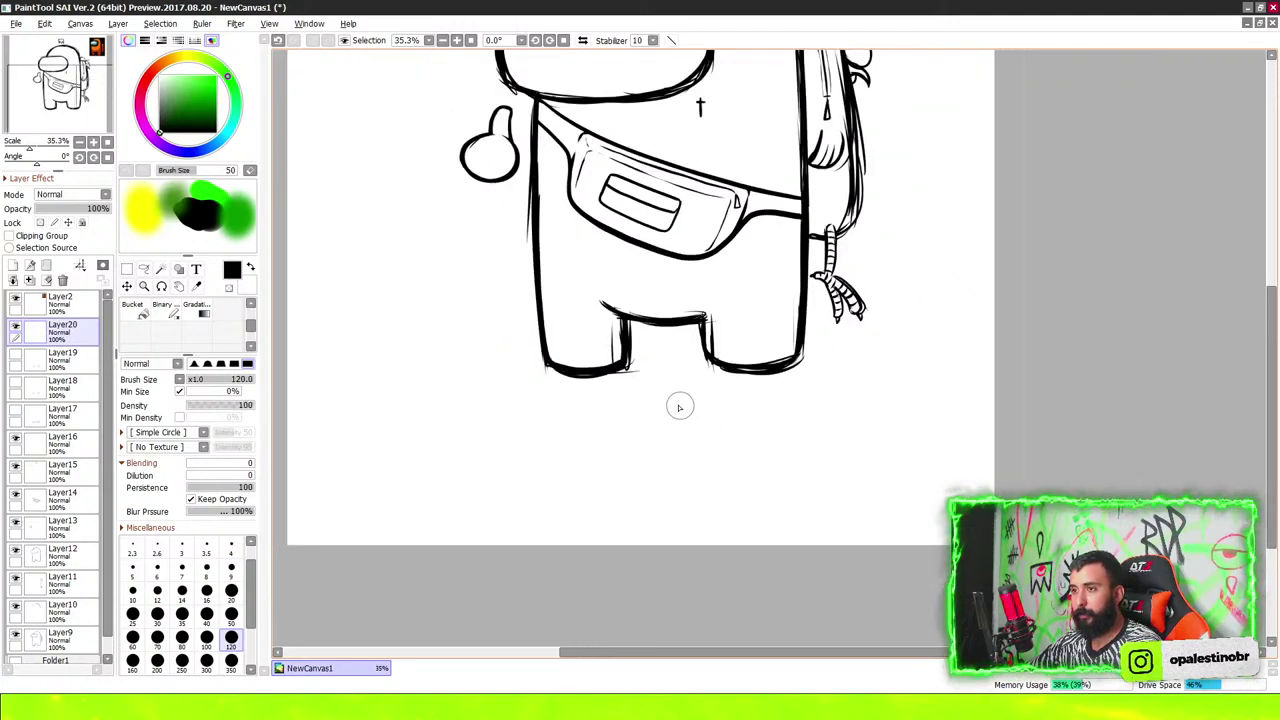
scroll(600, 420, up, 3)
scroll(560, 360, down, 1)
scroll(562, 368, up, 1)
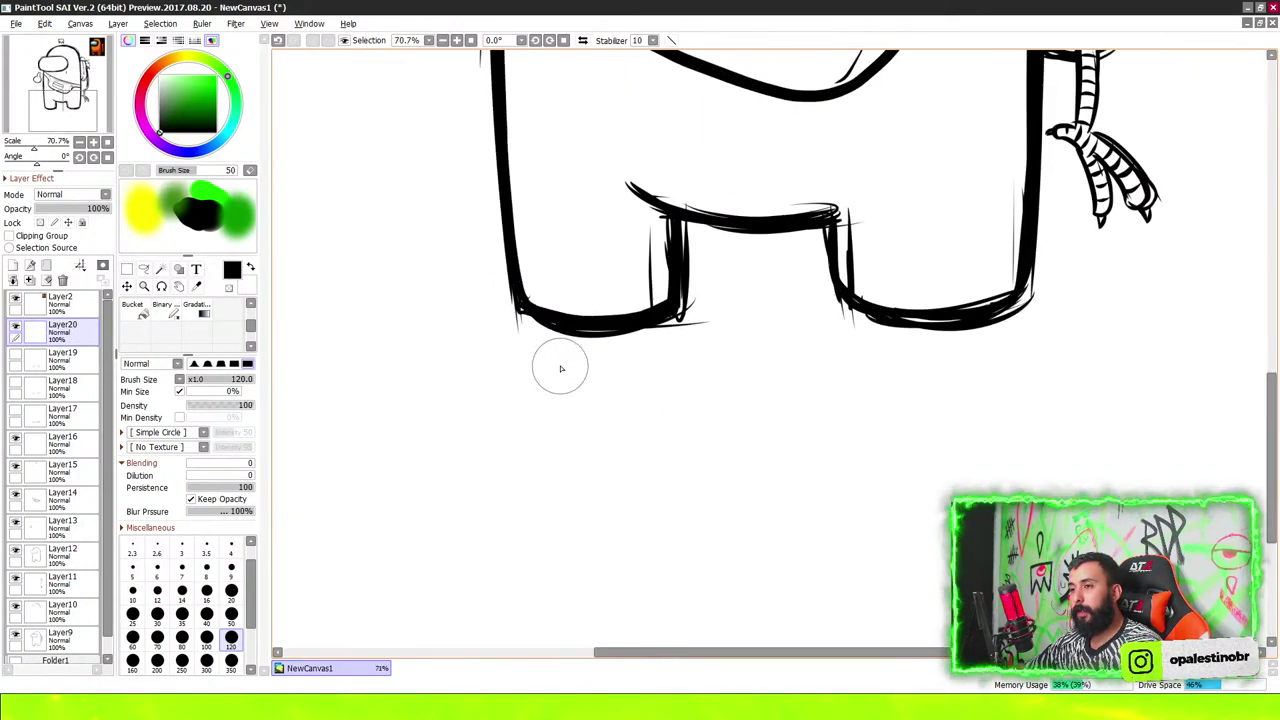
scroll(620, 356, down, 1)
scroll(583, 349, up, 3)
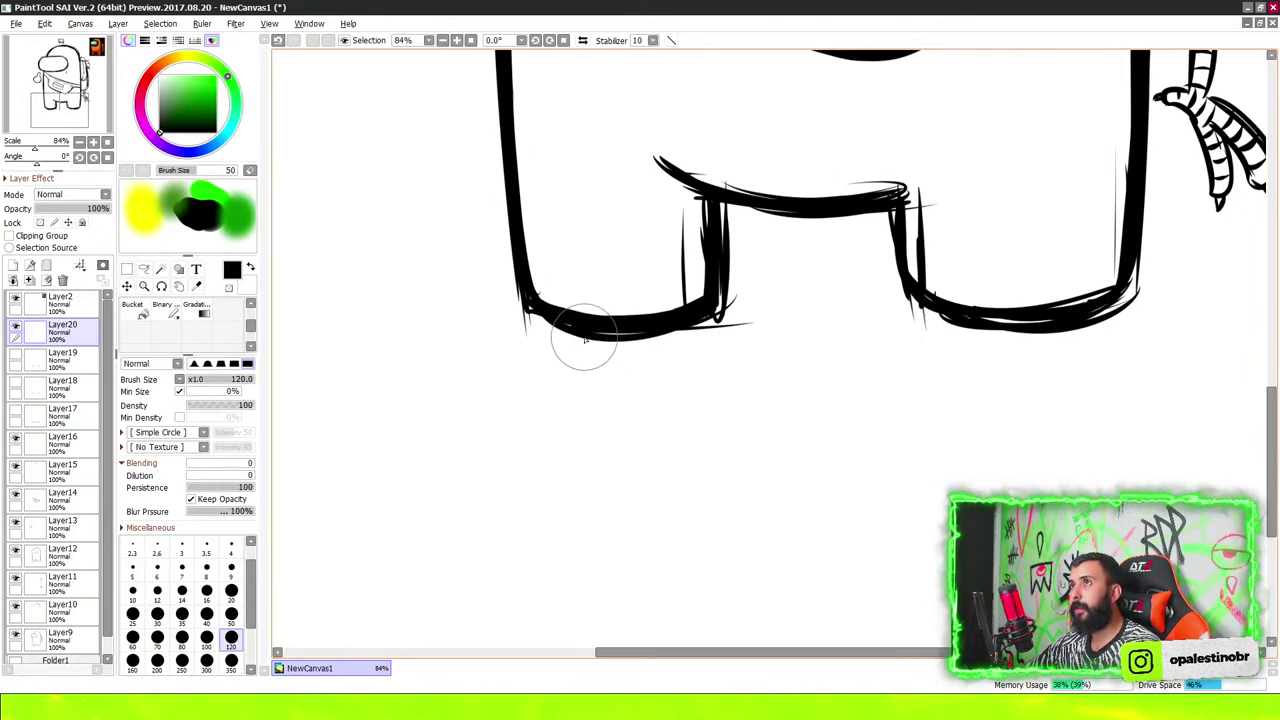
scroll(587, 340, down, 3)
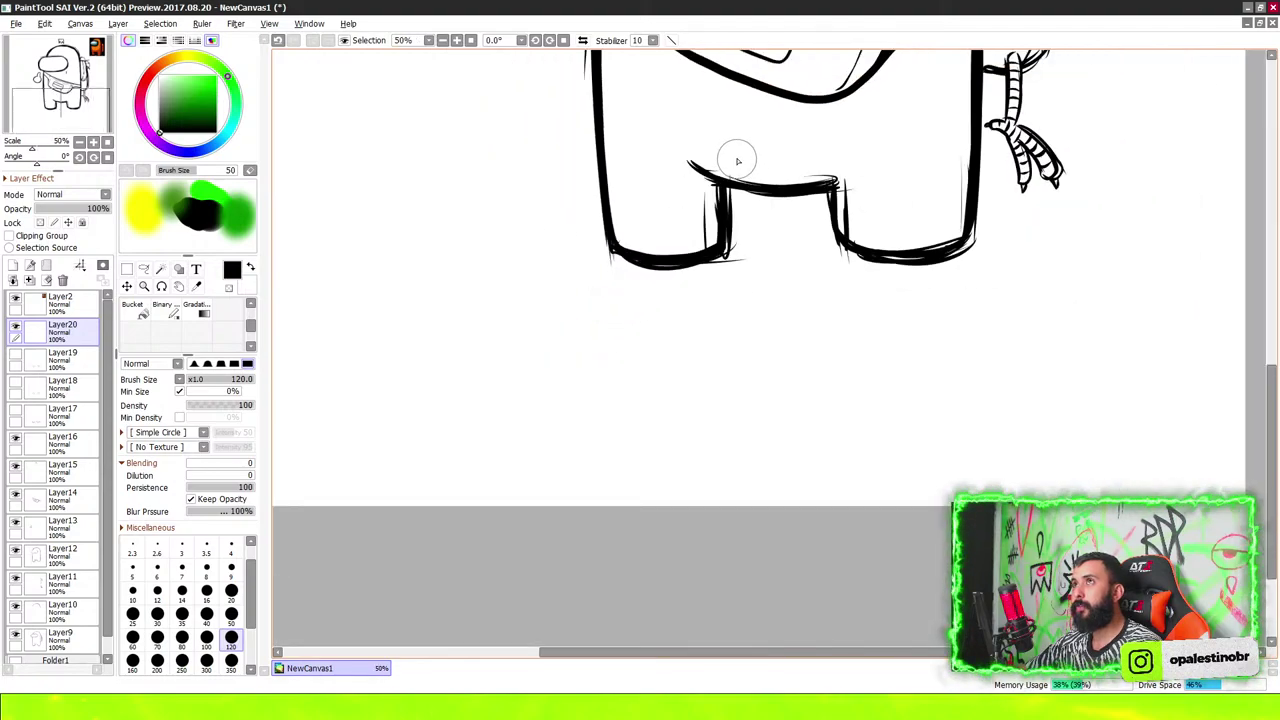
scroll(737, 157, up, 1)
scroll(888, 277, up, 1)
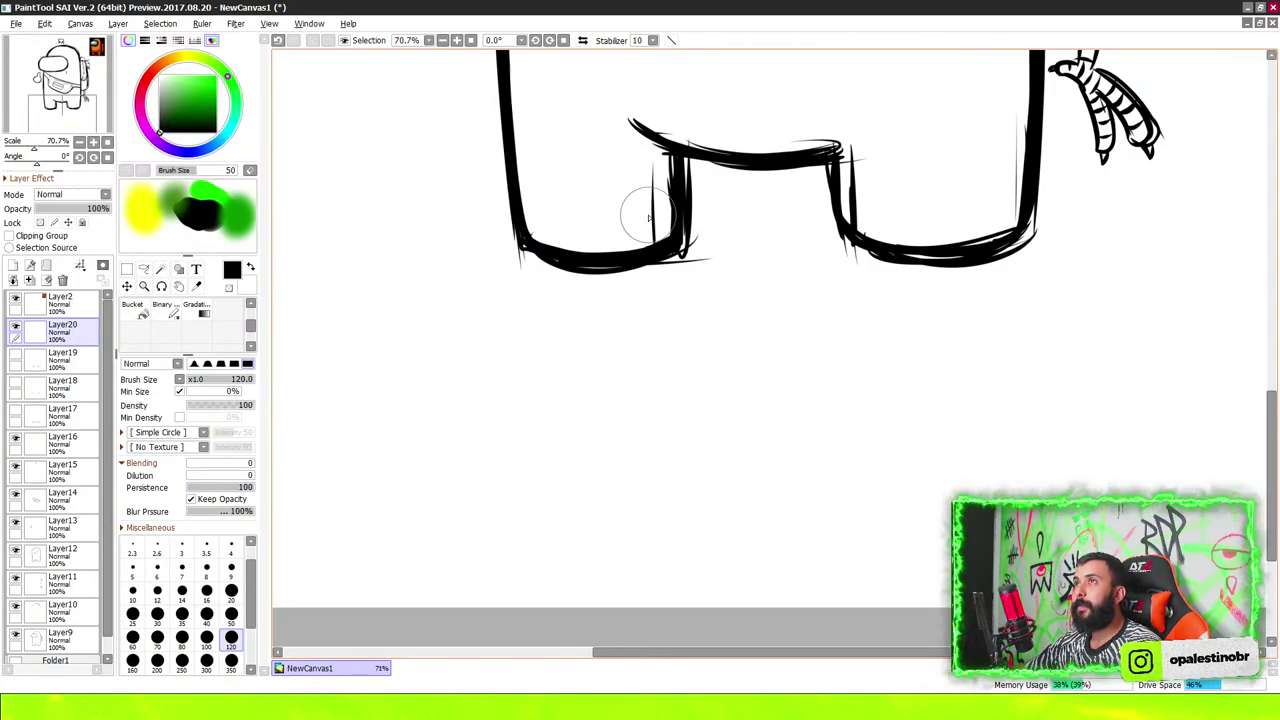
scroll(650, 205, down, 1)
scroll(648, 200, down, 2)
scroll(660, 260, down, 2)
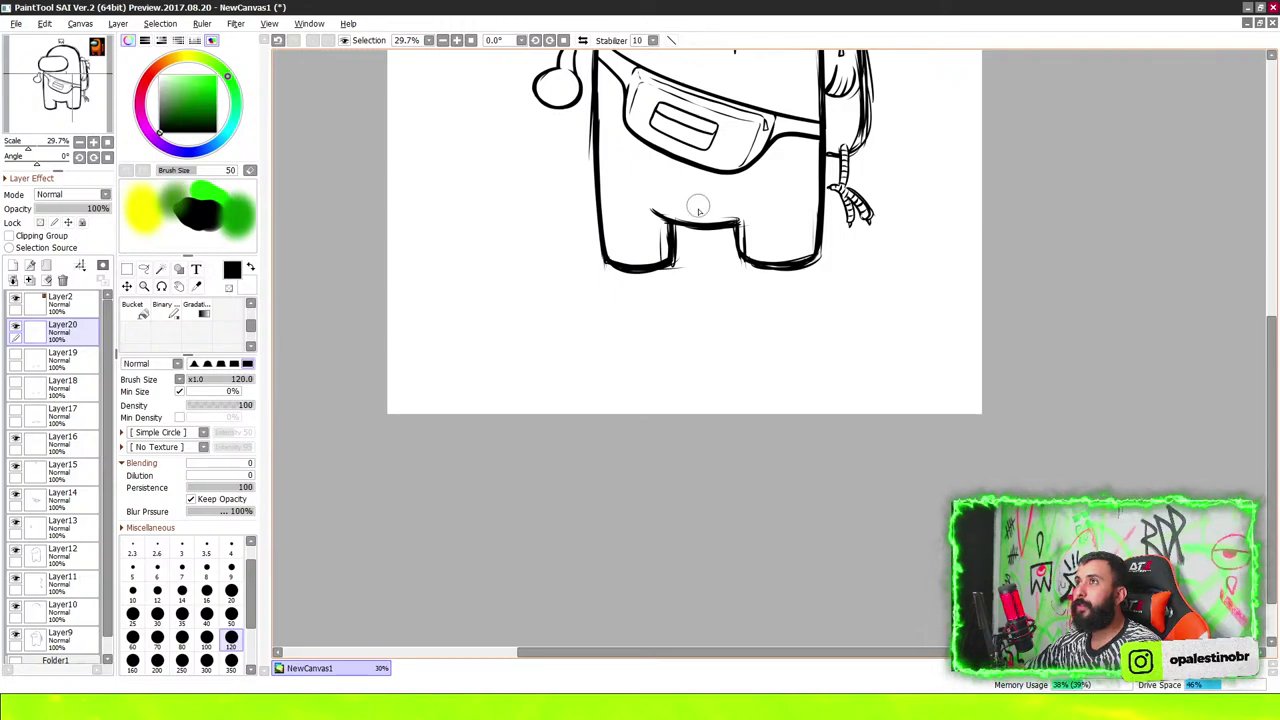
scroll(697, 208, down, 1)
scroll(690, 210, down, 1)
scroll(685, 215, down, 1)
scroll(678, 220, up, 2)
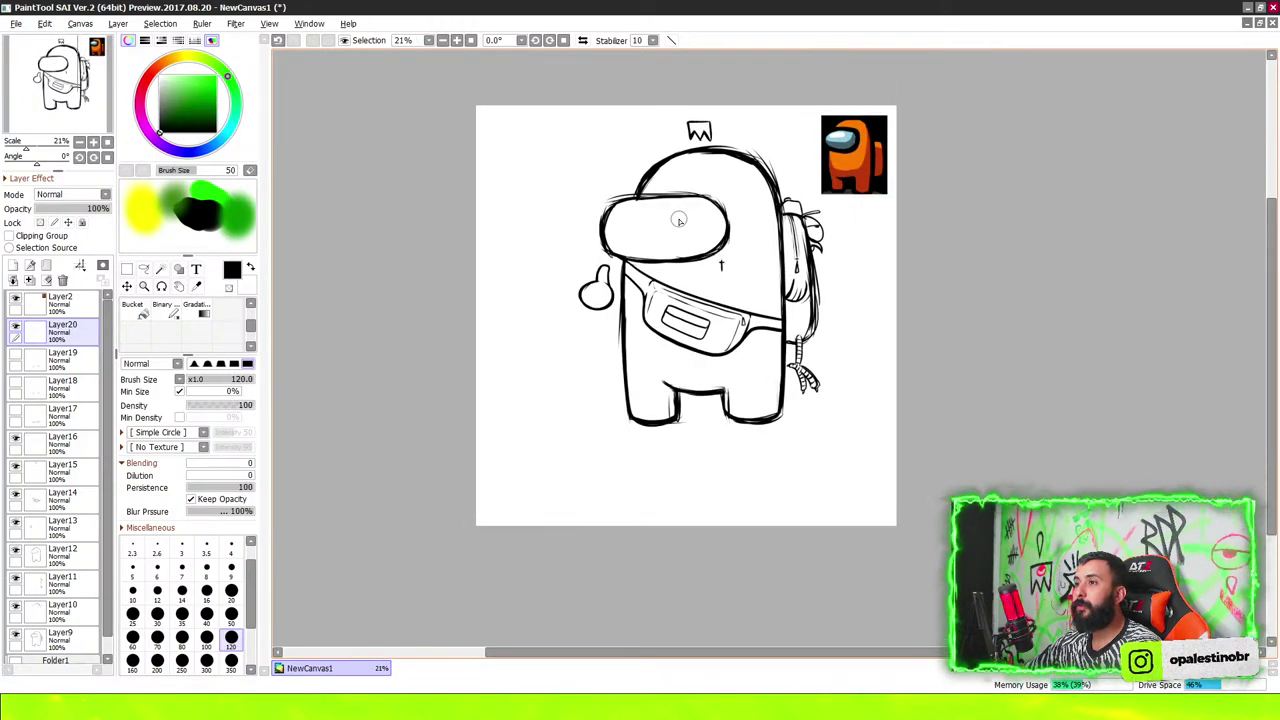
scroll(650, 360, up, 1)
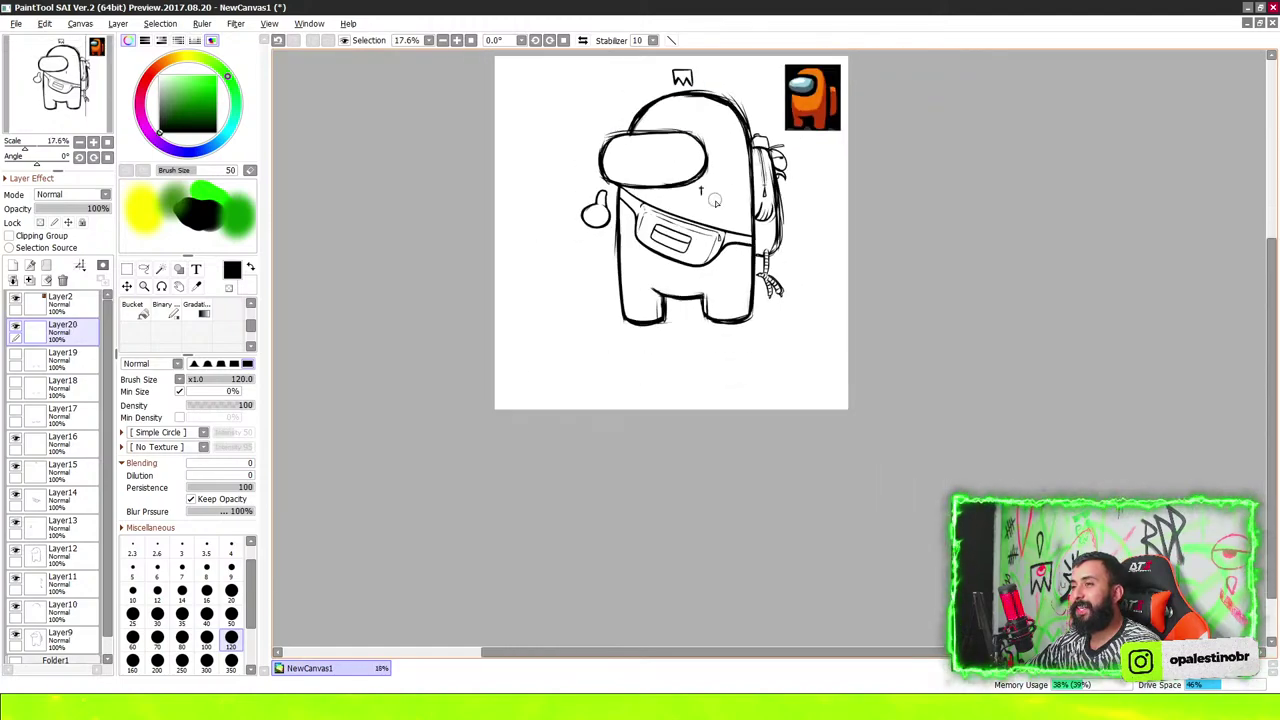
scroll(614, 203, up, 1)
scroll(654, 262, up, 1)
Sketch two thin, bent, double-lined stick legs ending in small toed feet under the body
mouse_move(655, 263)
mouse_down()
mouse_move(686, 323)
mouse_move(610, 388)
mouse_move(668, 263)
mouse_up()
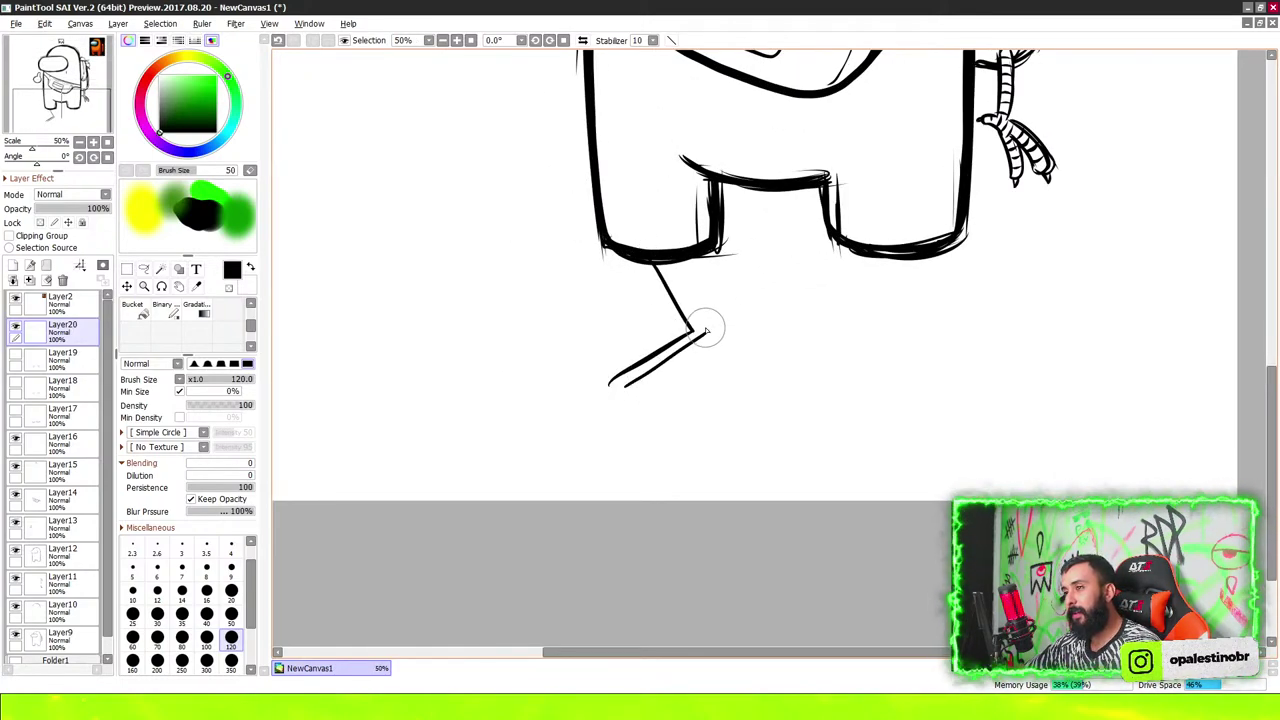
drag(882, 263, 860, 387)
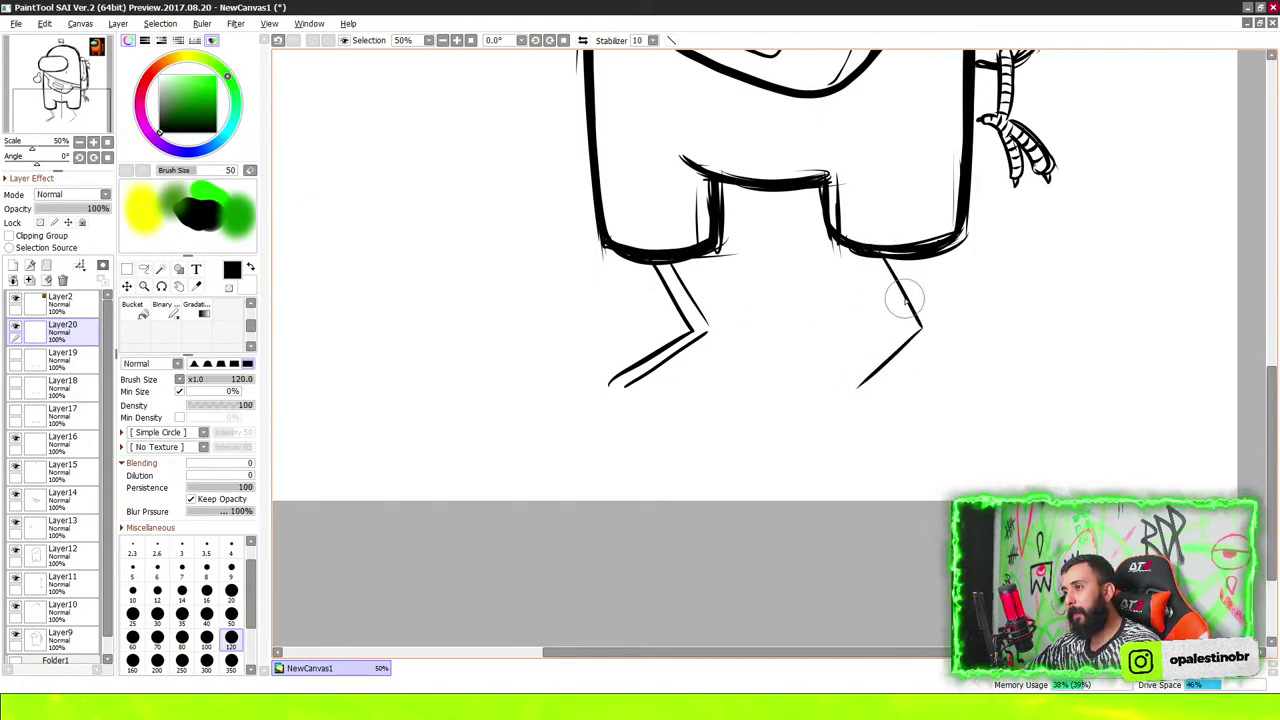
mouse_move(903, 258)
mouse_down()
mouse_move(866, 390)
mouse_move(812, 394)
mouse_move(882, 394)
mouse_up()
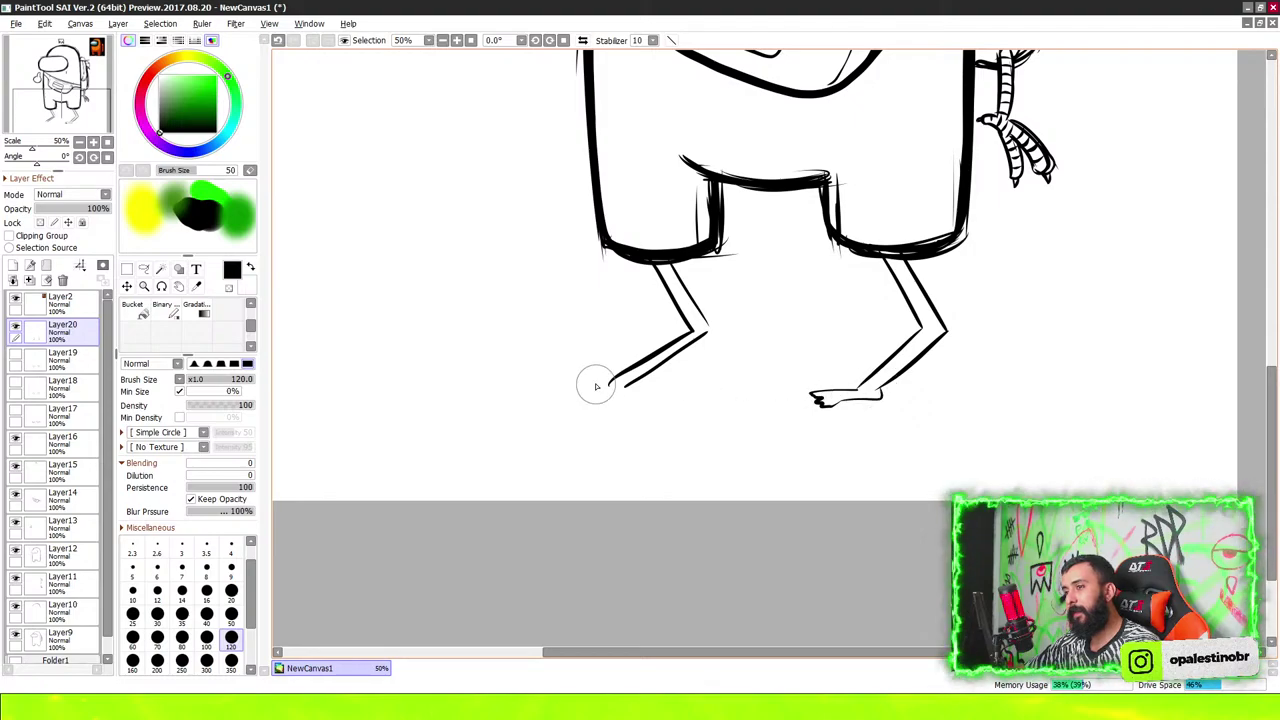
mouse_move(615, 382)
mouse_down()
mouse_move(563, 391)
mouse_move(591, 403)
mouse_up()
scroll(732, 431, down, 4)
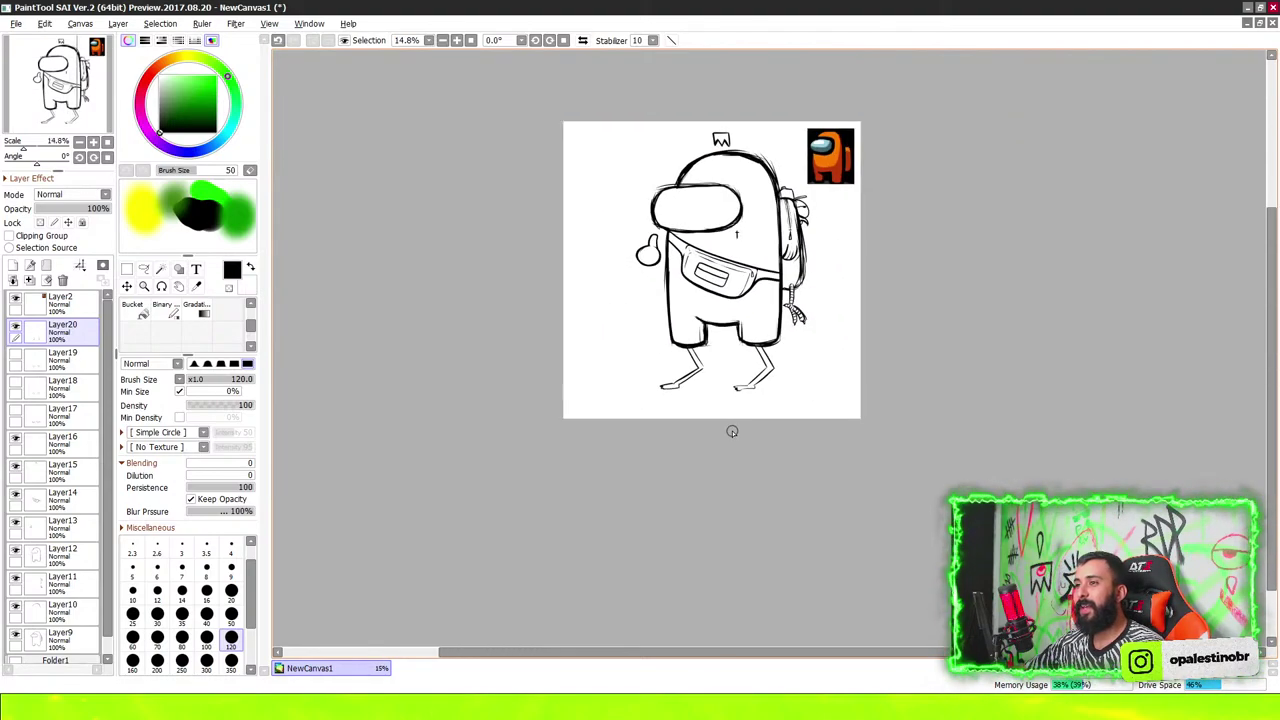
scroll(804, 160, up, 1)
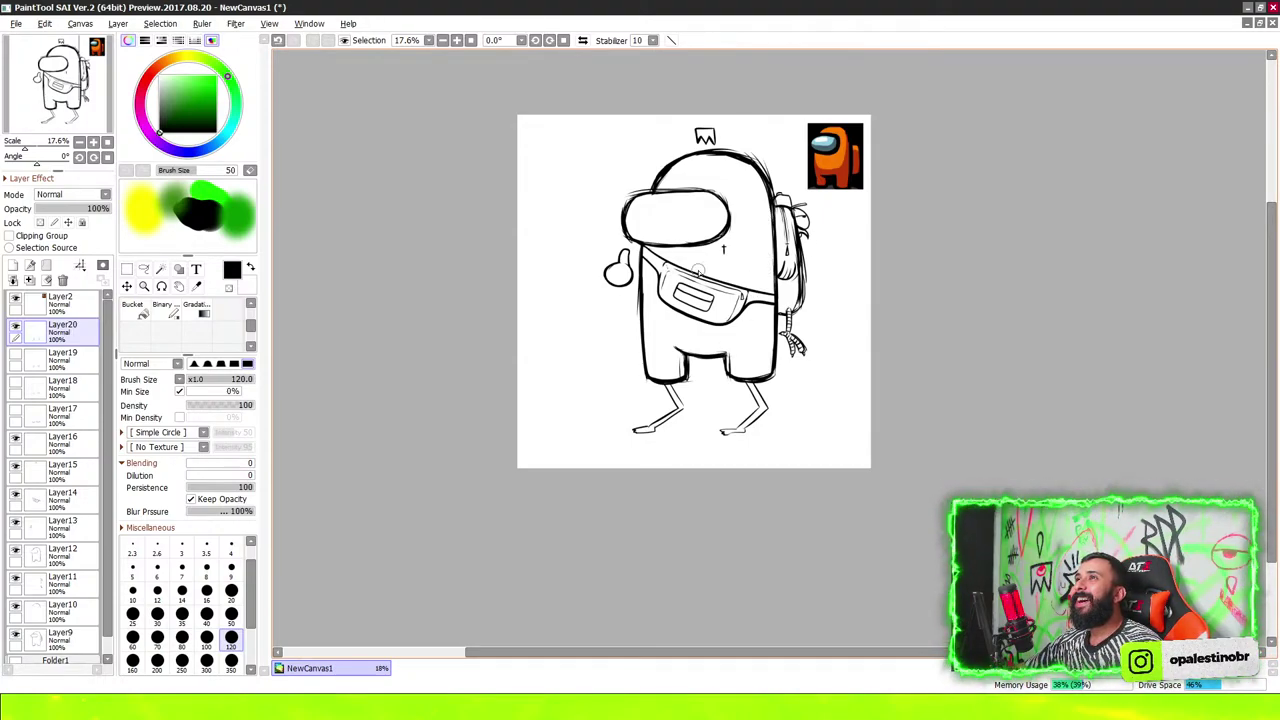
Erase the sketched bent stick legs with the Eraser and return to the Brush
scroll(731, 306, up, 1)
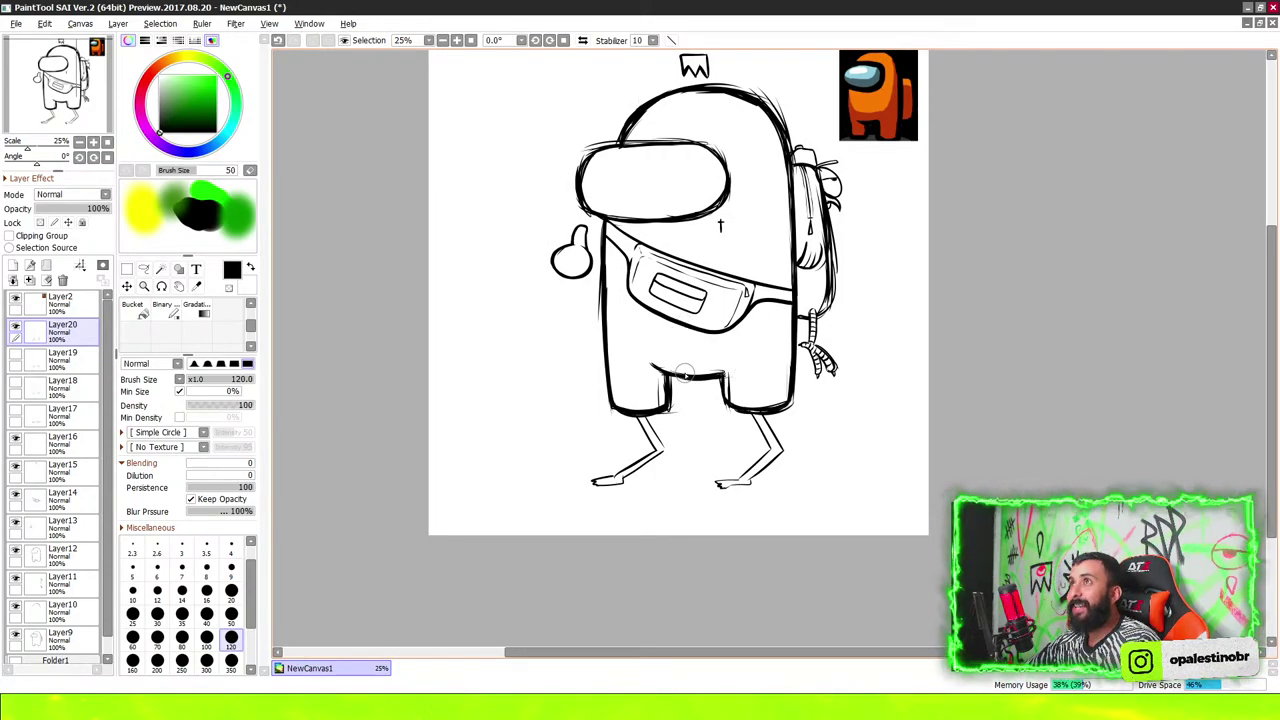
key(e)
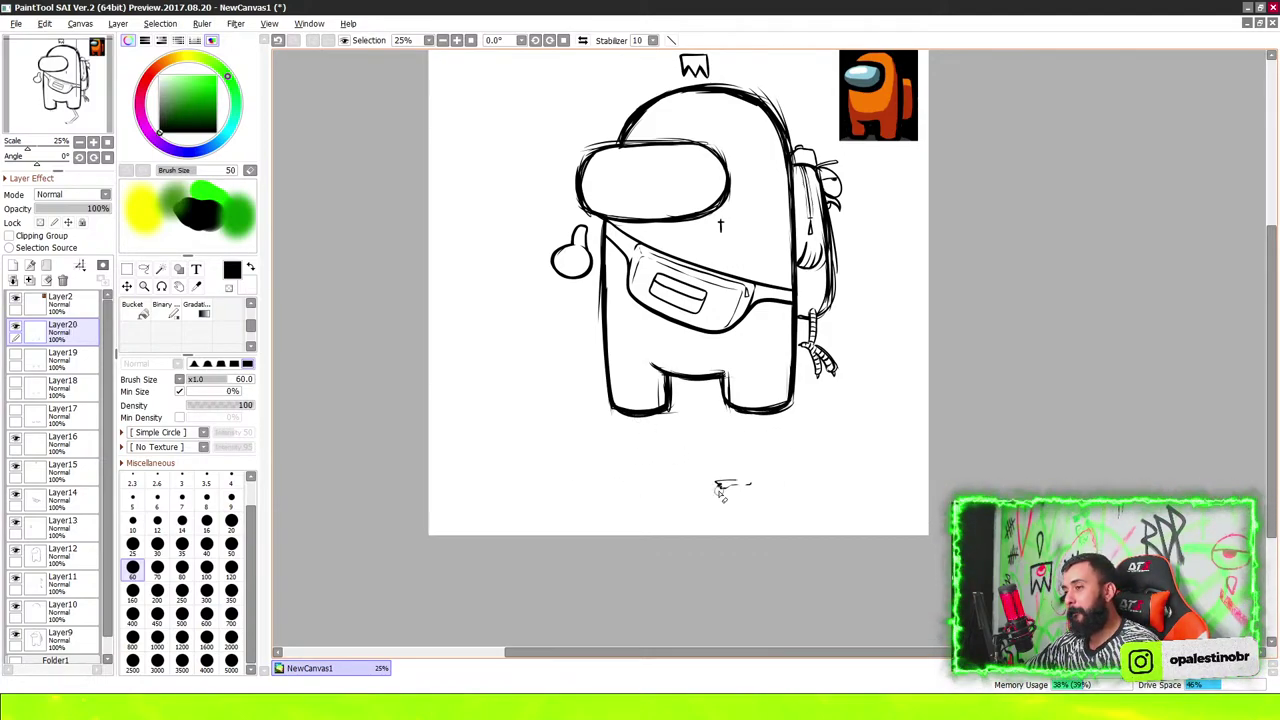
key(b)
scroll(690, 410, up, 2)
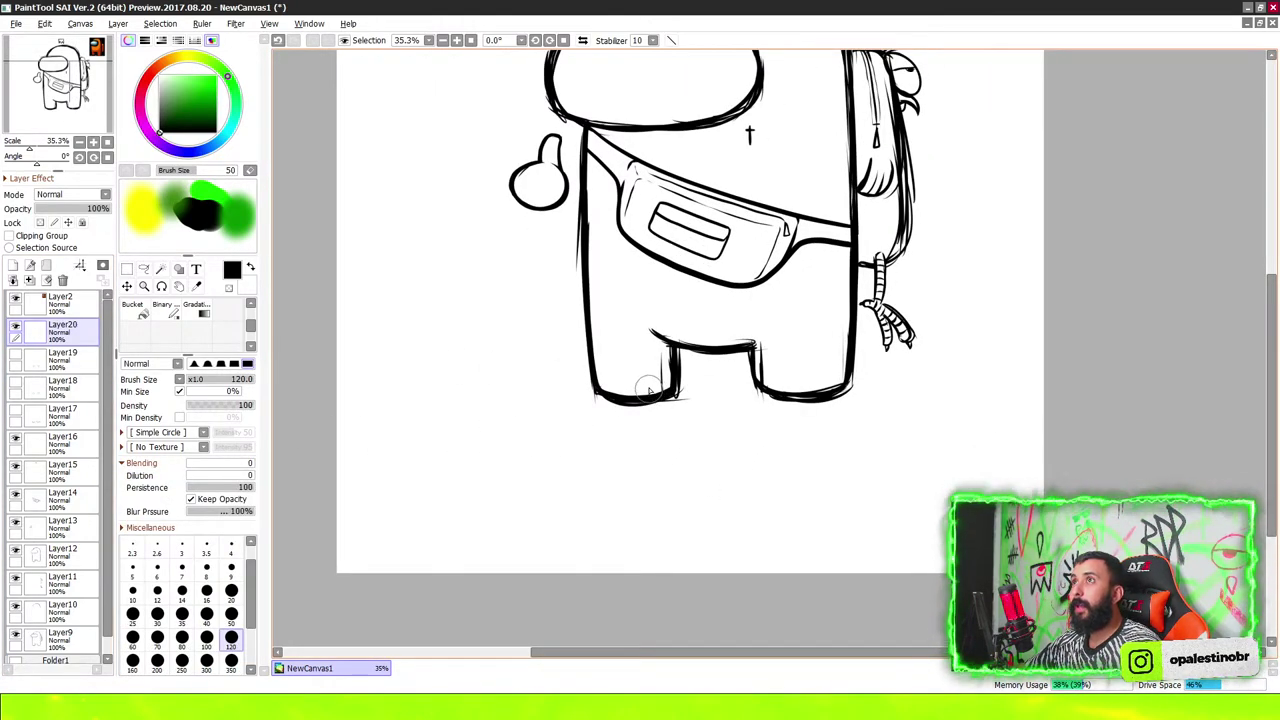
scroll(643, 414, up, 1)
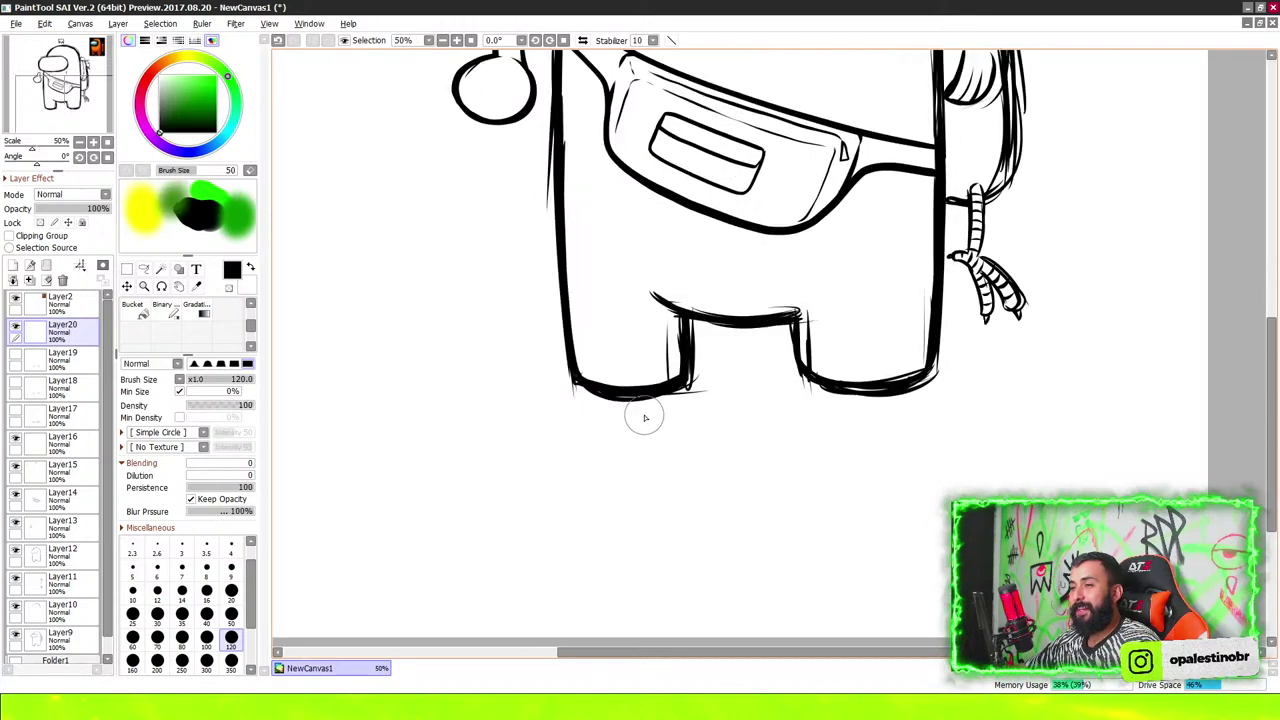
scroll(650, 430, down, 4)
scroll(739, 427, up, 4)
scroll(650, 345, up, 1)
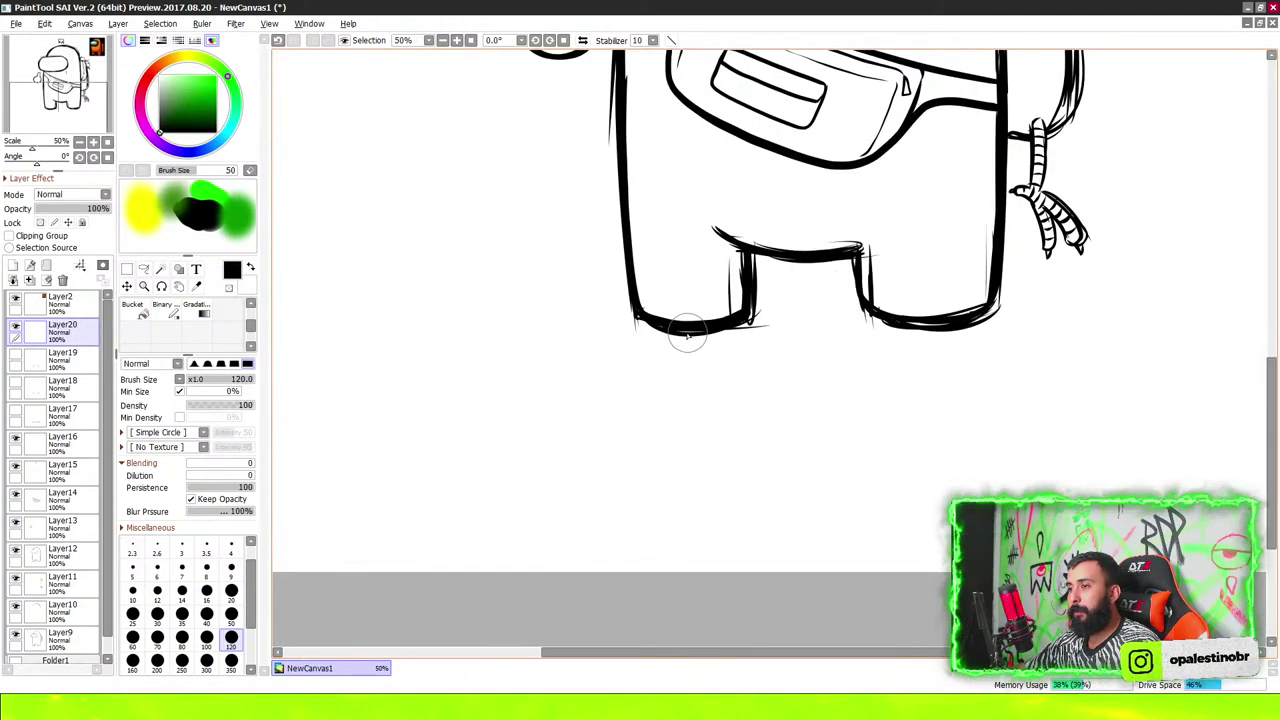
scroll(680, 336, up, 1)
Ink two vertical lines forming a thin straight leg under the crewmate's left leg
mouse_move(683, 340)
mouse_down()
mouse_move(688, 390)
mouse_move(705, 385)
mouse_up()
scroll(730, 390, down, 6)
scroll(785, 430, down, 4)
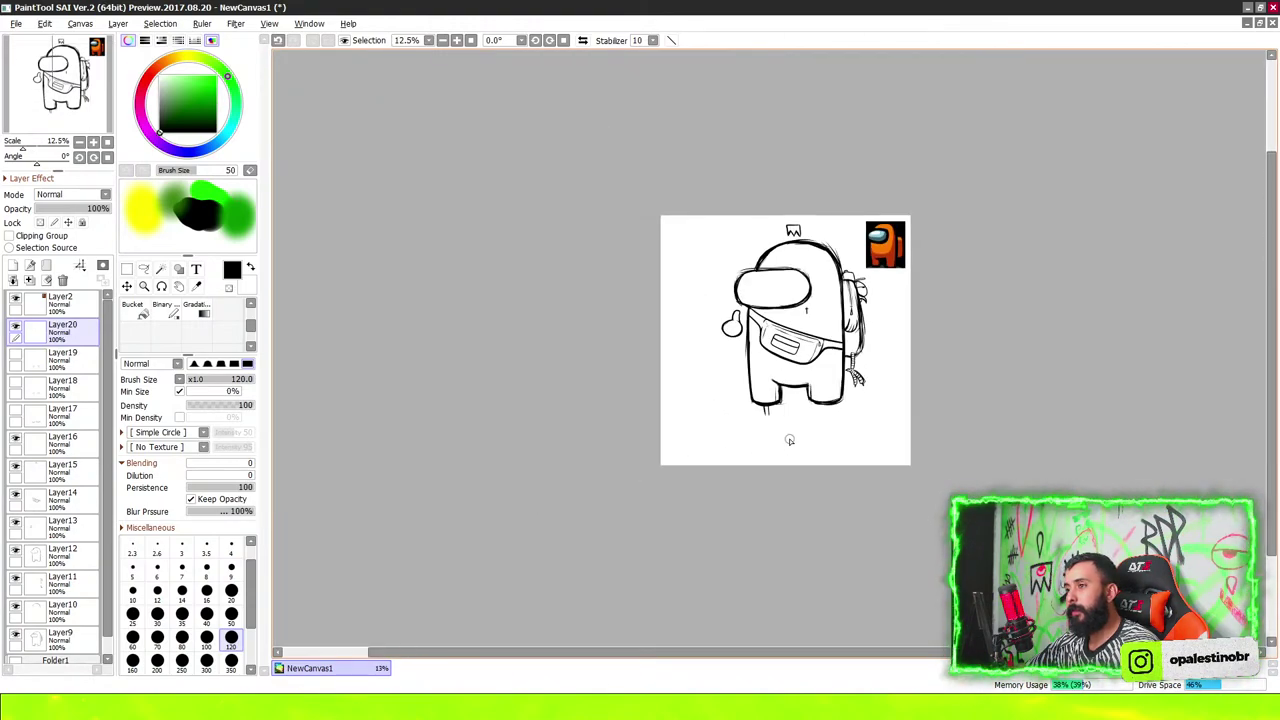
scroll(788, 440, up, 2)
scroll(750, 420, up, 3)
scroll(712, 403, up, 4)
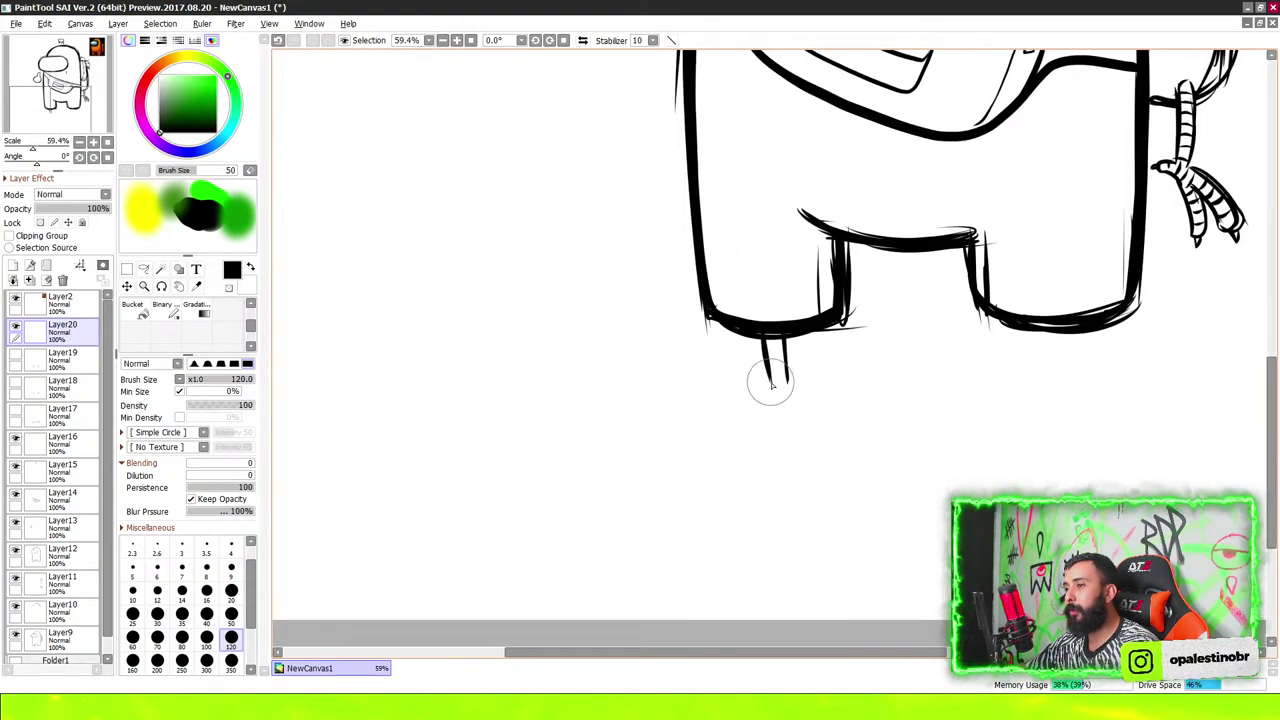
scroll(773, 387, up, 3)
scroll(760, 300, down, 3)
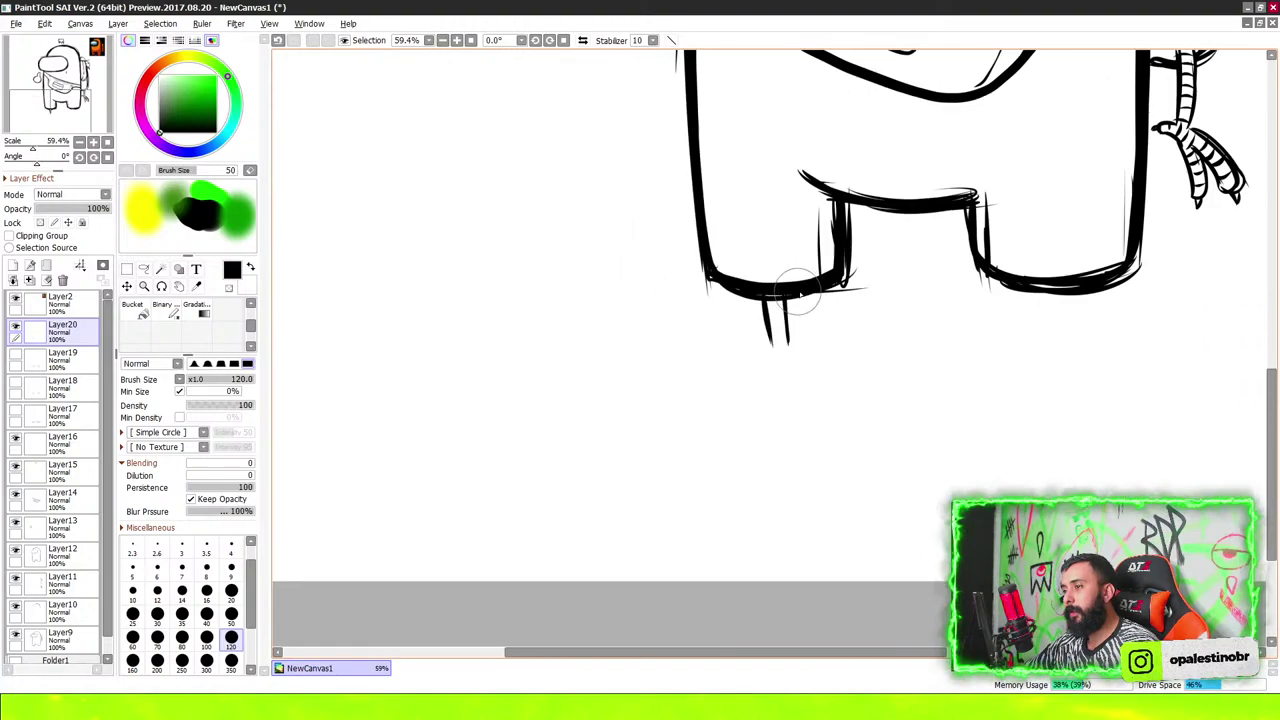
scroll(812, 320, up, 2)
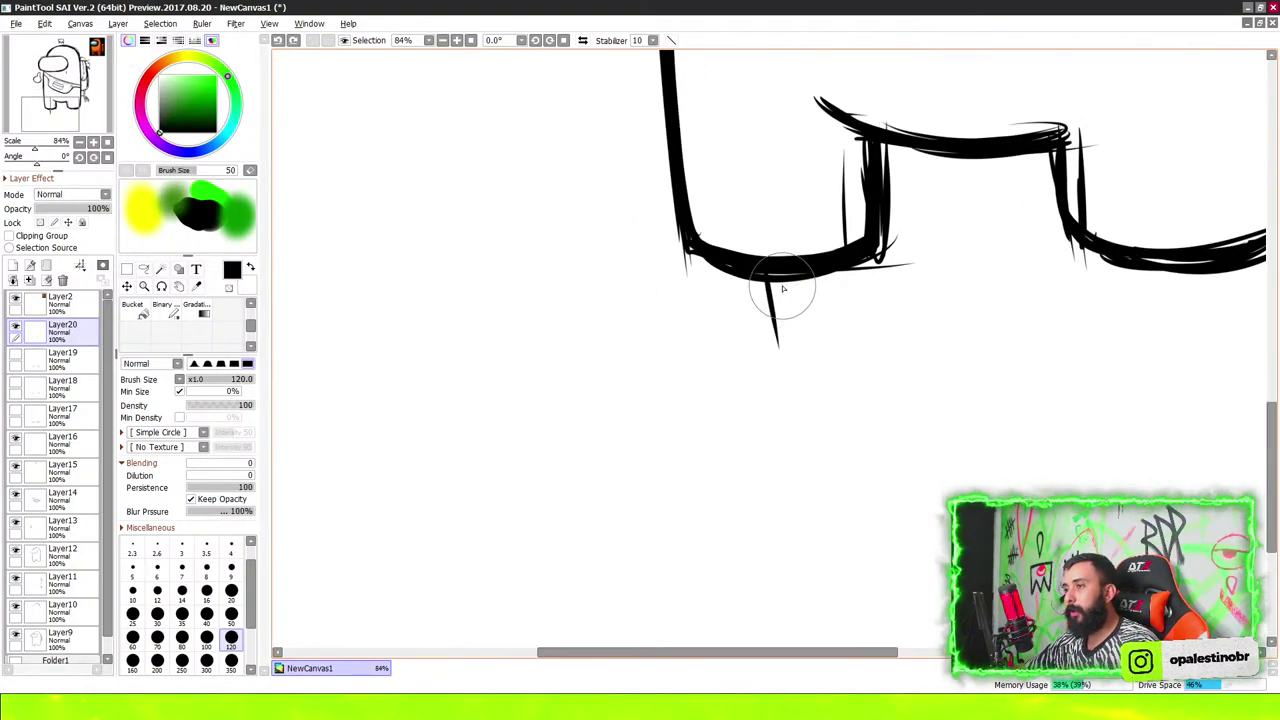
drag(767, 282, 779, 415)
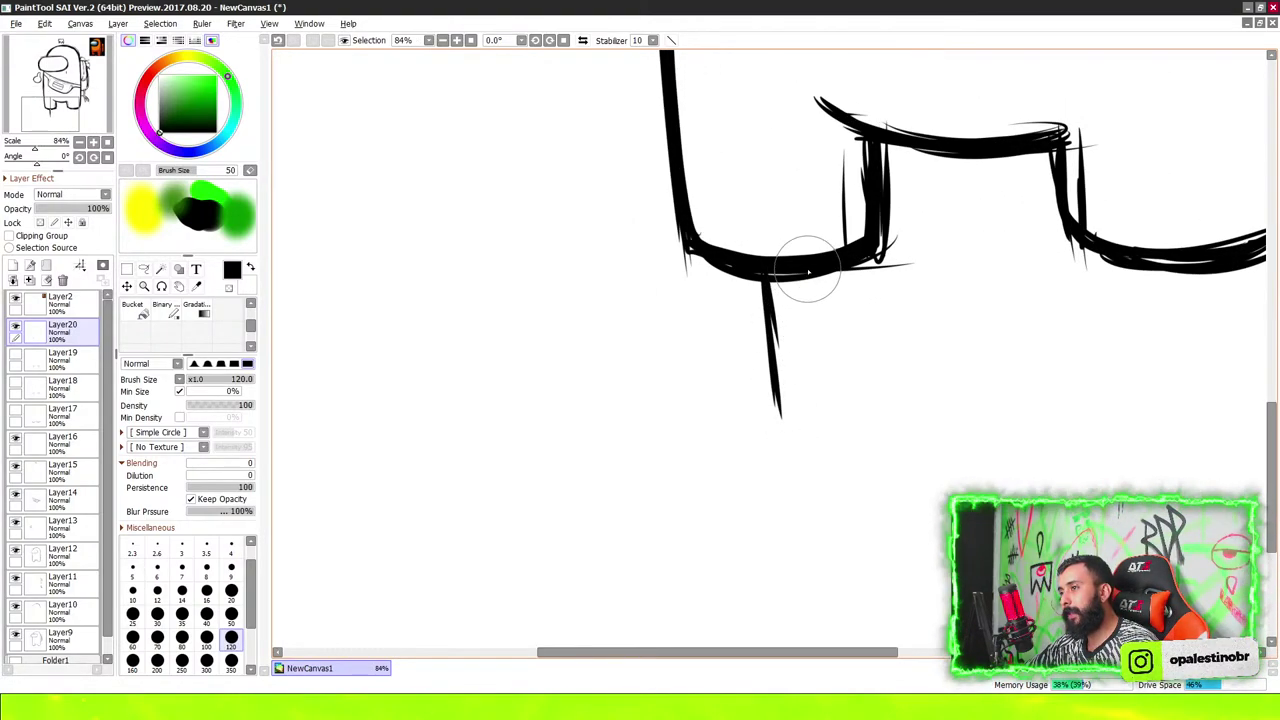
drag(805, 343, 811, 405)
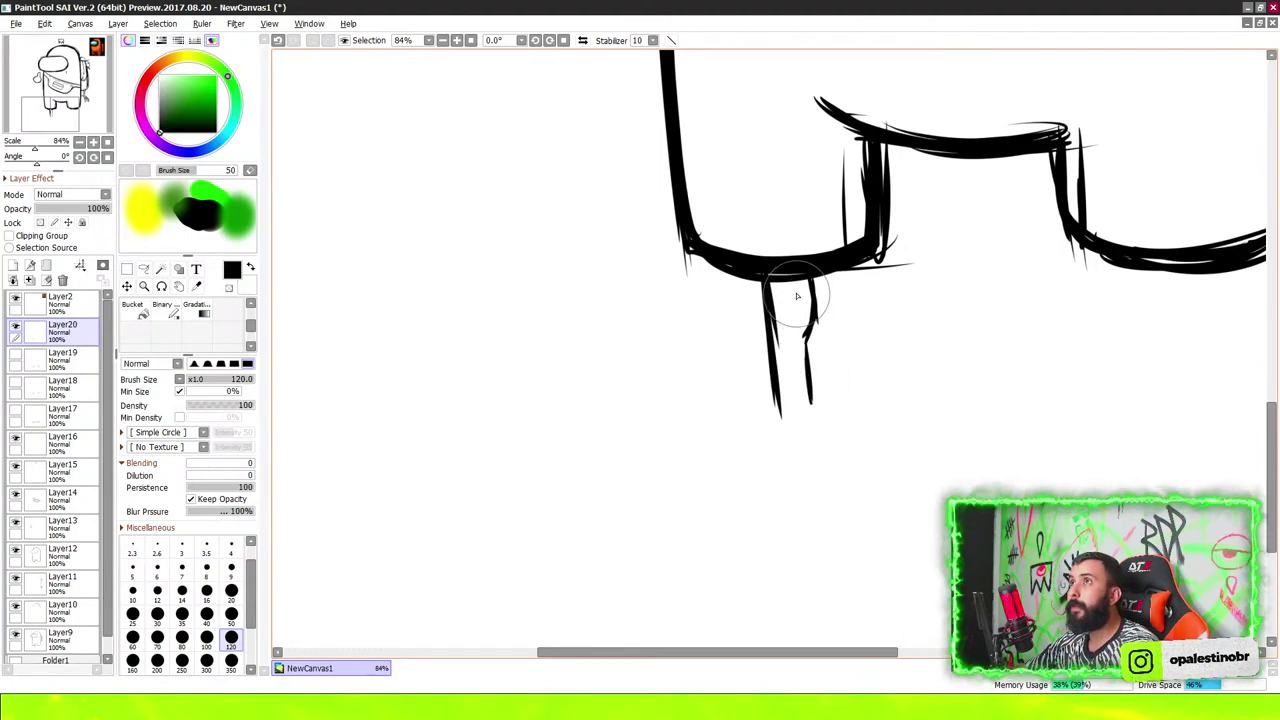
scroll(797, 296, up, 1)
scroll(801, 381, up, 3)
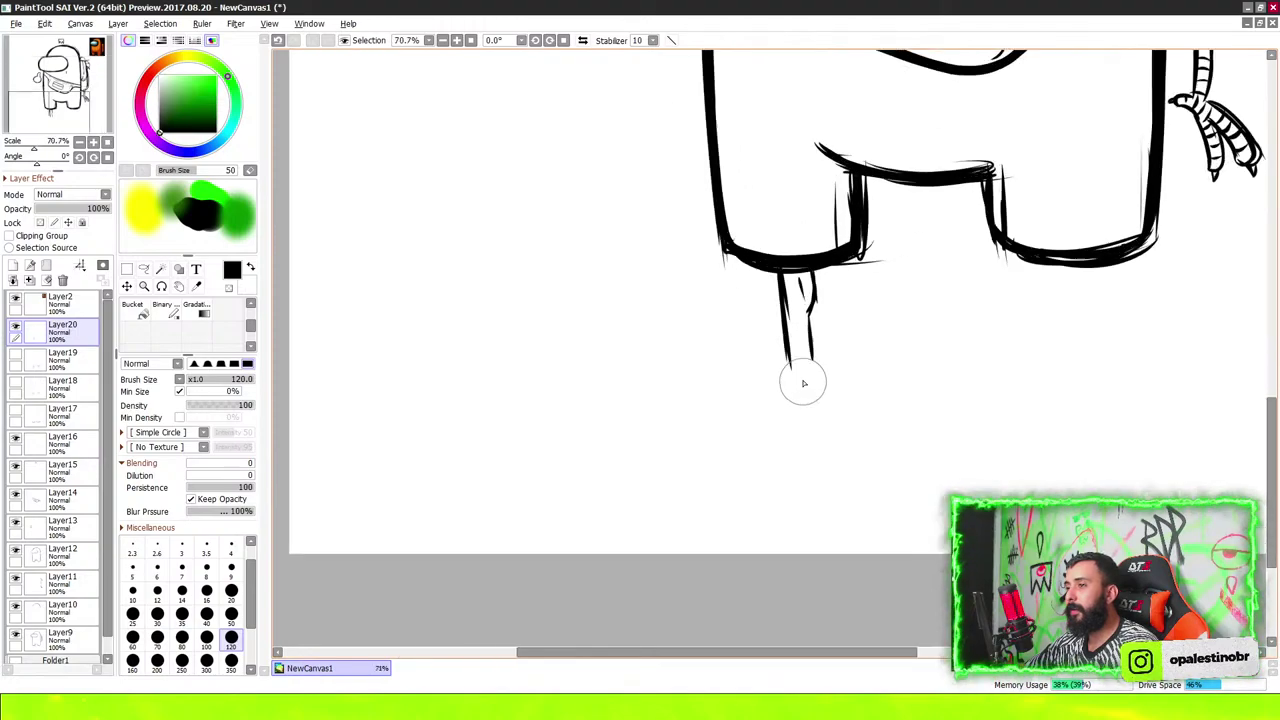
scroll(801, 381, up, 3)
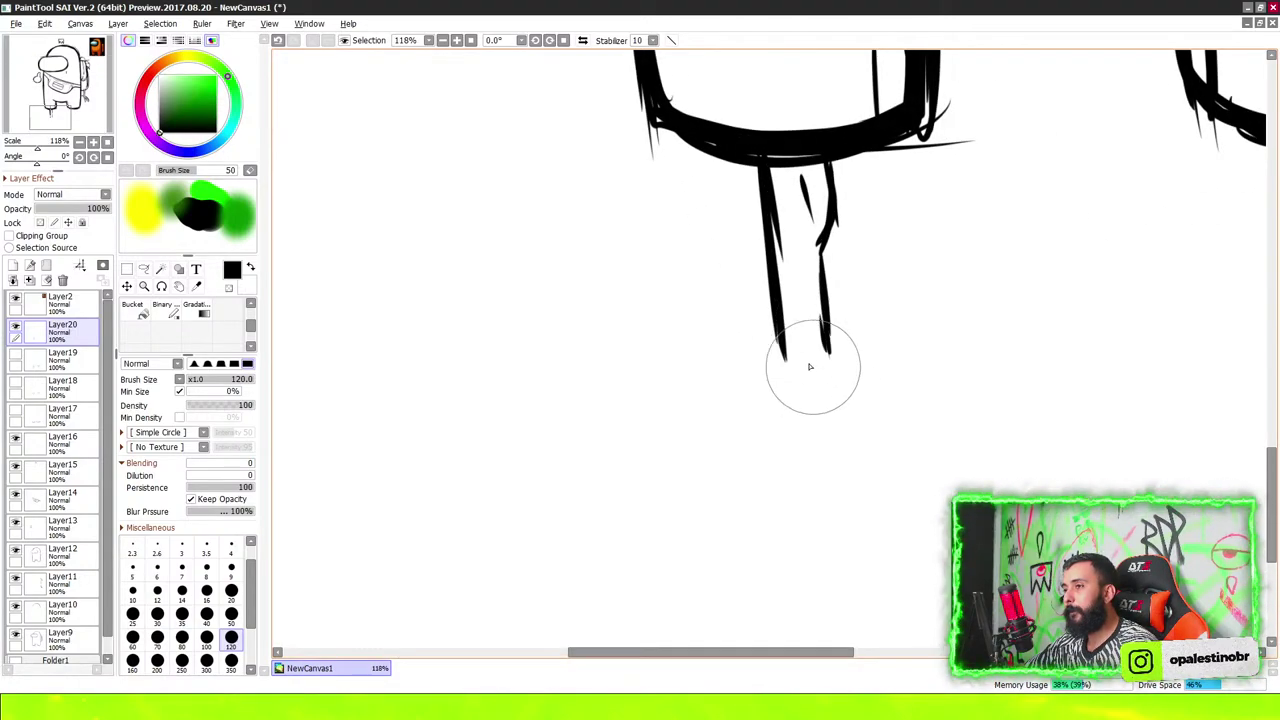
scroll(806, 374, down, 4)
scroll(894, 355, down, 6)
scroll(852, 351, up, 4)
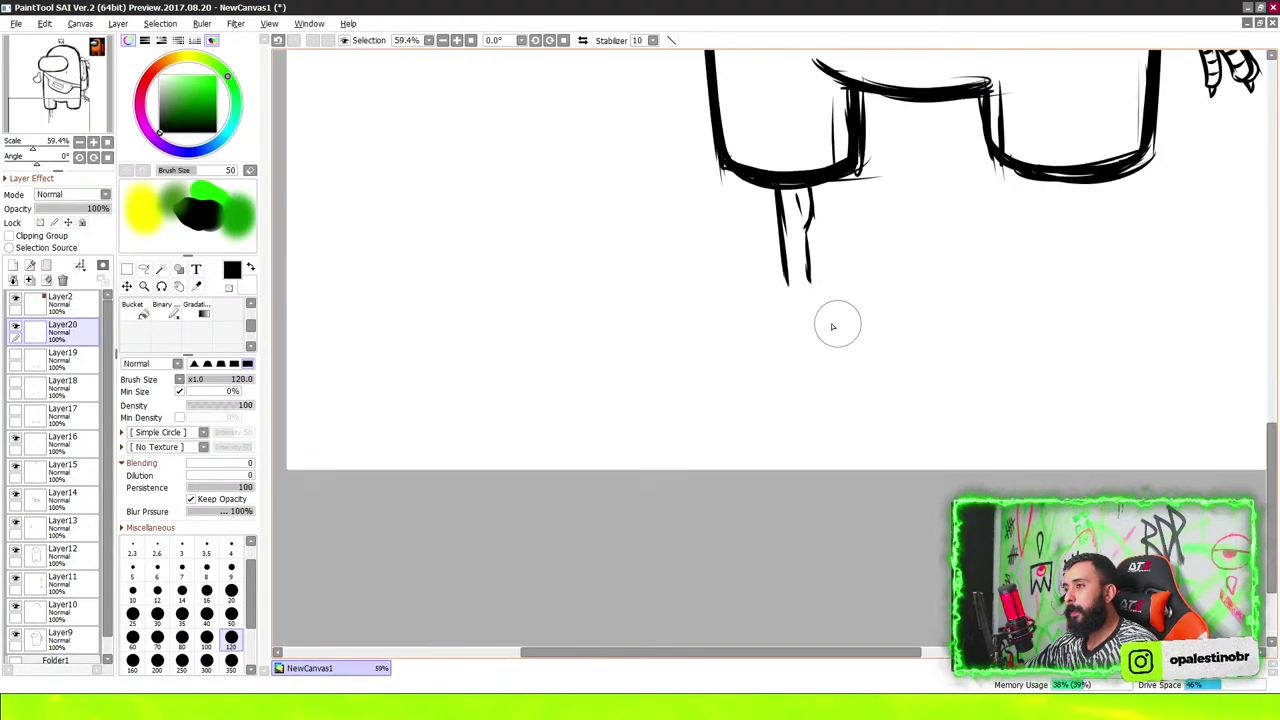
scroll(834, 323, up, 3)
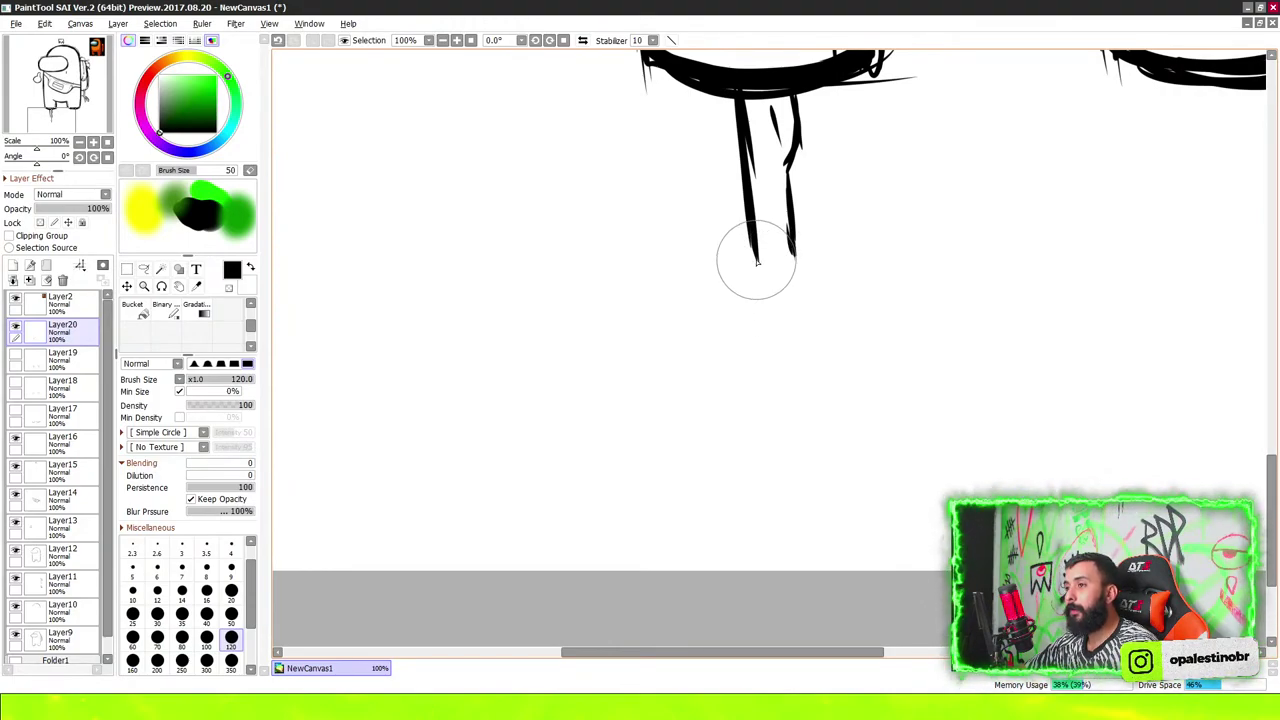
On a new layer, ink the foot's top line, heel, ankle joint and underside
click(13, 265)
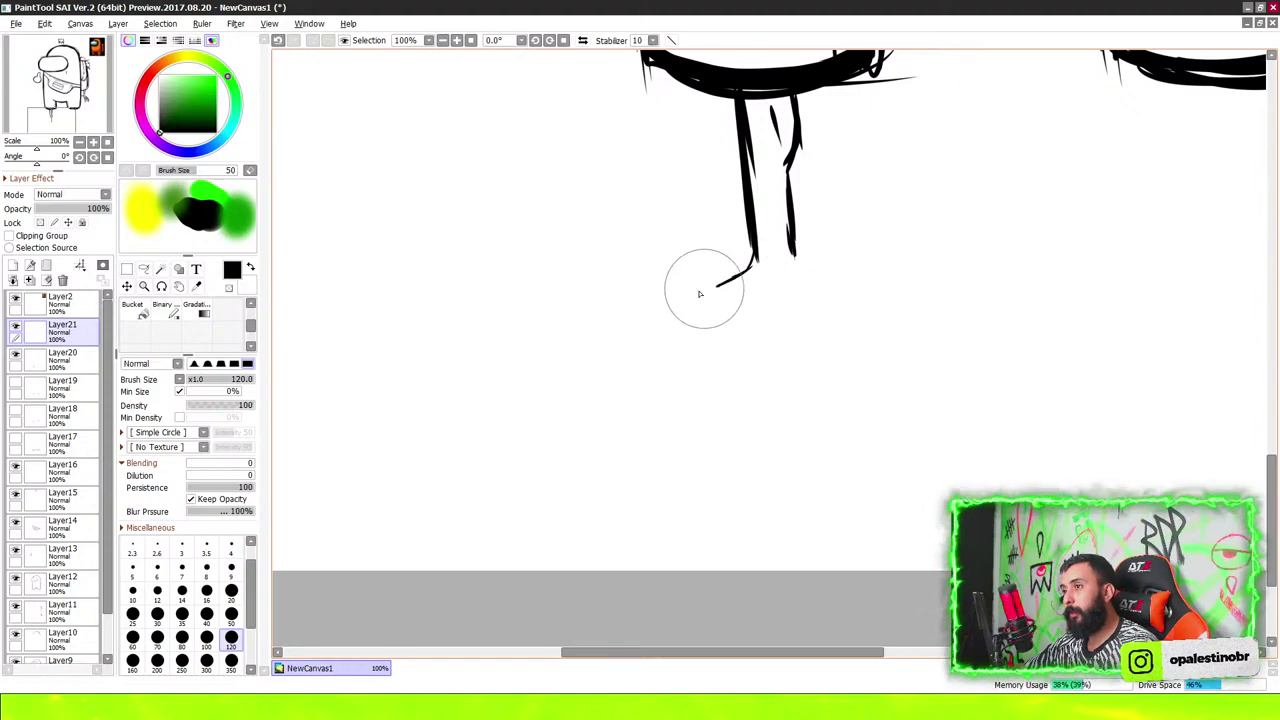
drag(733, 283, 600, 320)
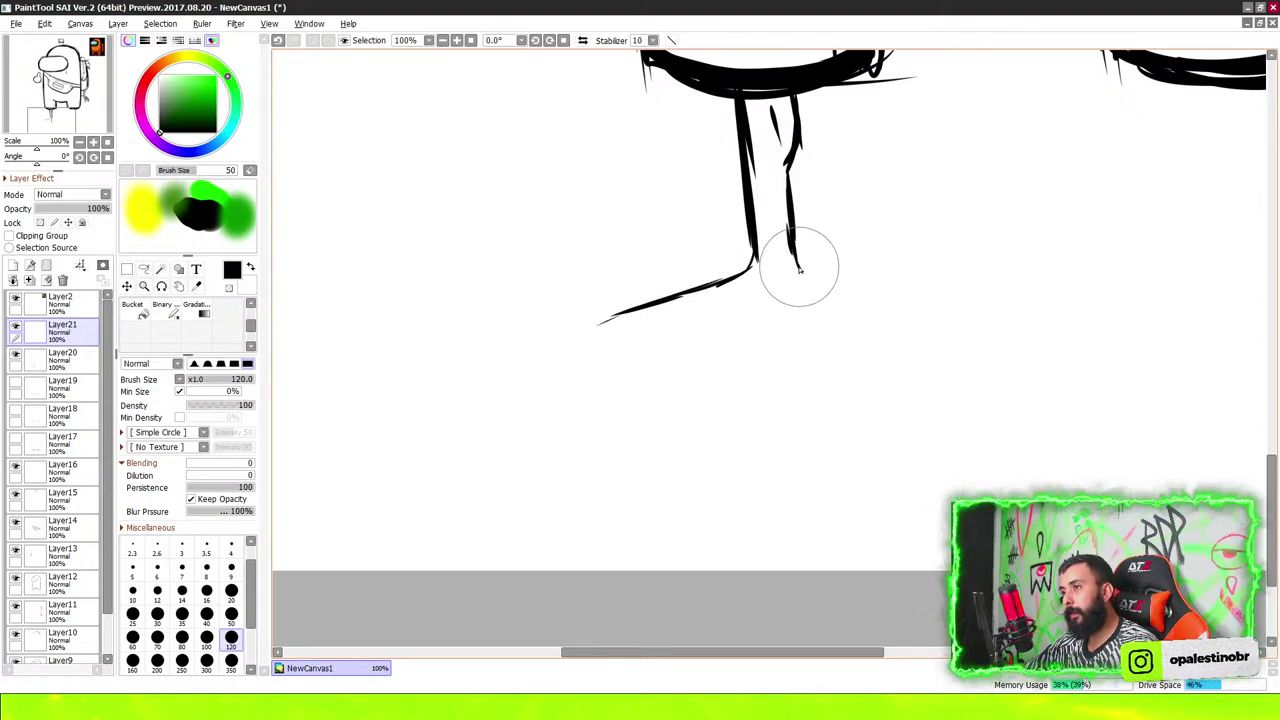
drag(800, 260, 806, 305)
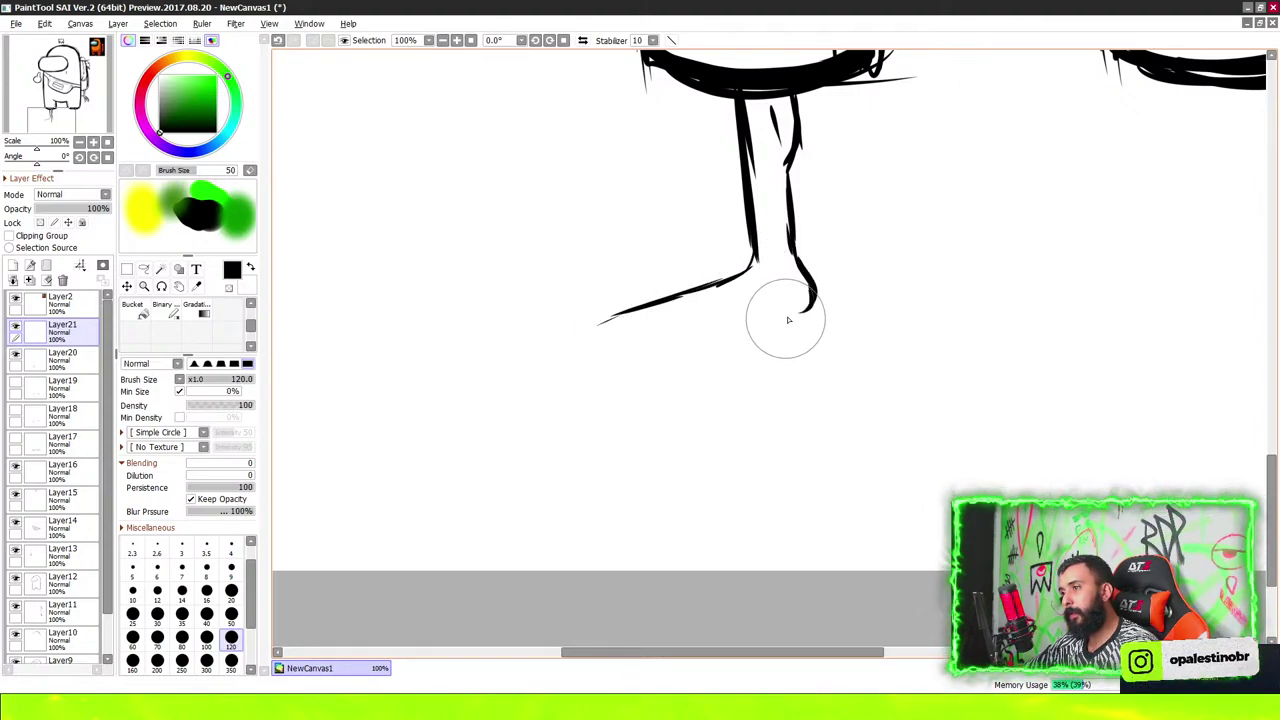
drag(716, 285, 753, 245)
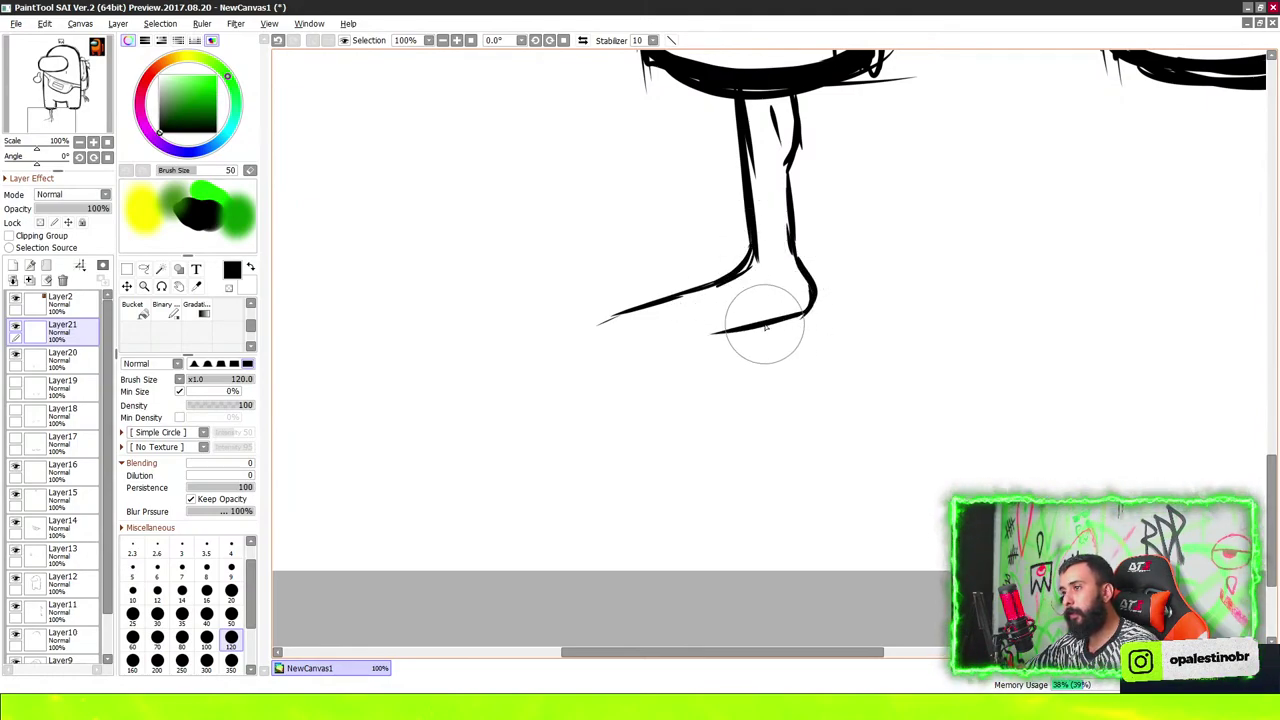
mouse_move(815, 318)
mouse_down()
mouse_move(665, 343)
mouse_move(655, 364)
mouse_move(668, 310)
mouse_move(634, 270)
mouse_move(580, 300)
mouse_move(571, 257)
mouse_up()
Undo the unwanted toe strokes, then draw two curved toes and thicken the contour above them
scroll(663, 342, up, 1)
scroll(645, 343, up, 3)
scroll(638, 339, up, 2)
scroll(687, 319, down, 5)
scroll(687, 319, up, 5)
key(ctrl+z)
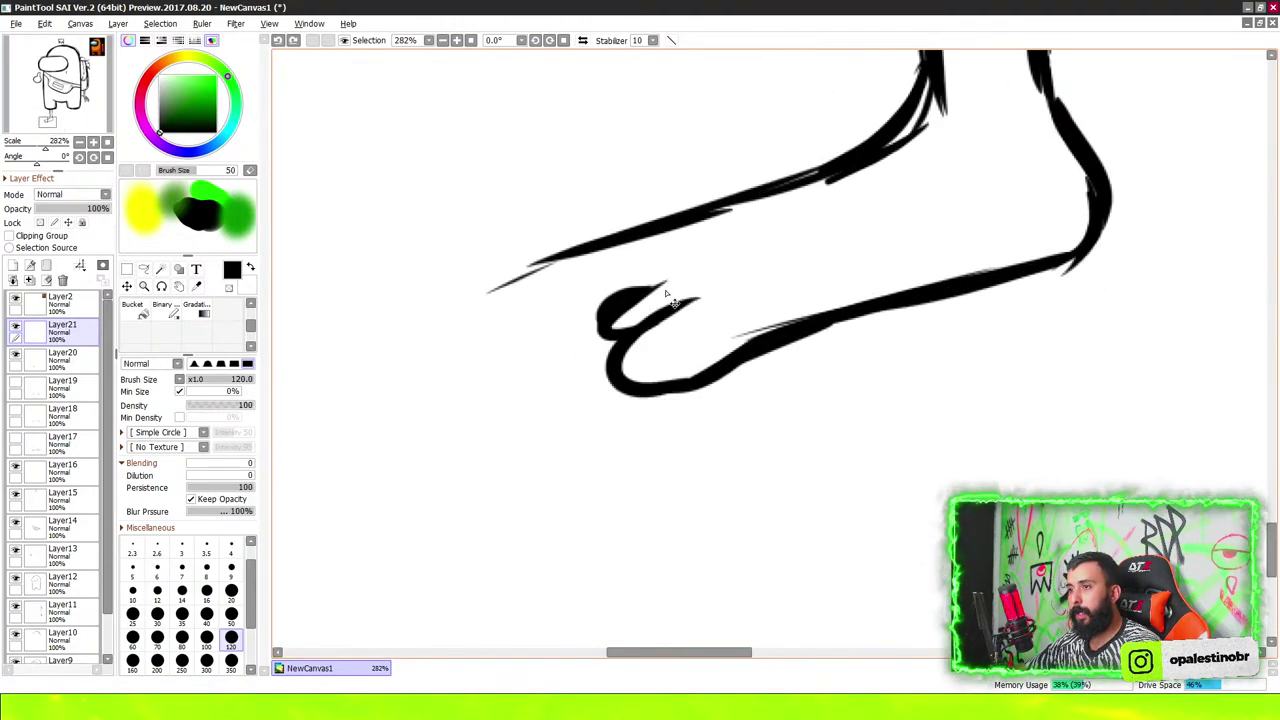
key(ctrl+z)
scroll(620, 250, up, 2)
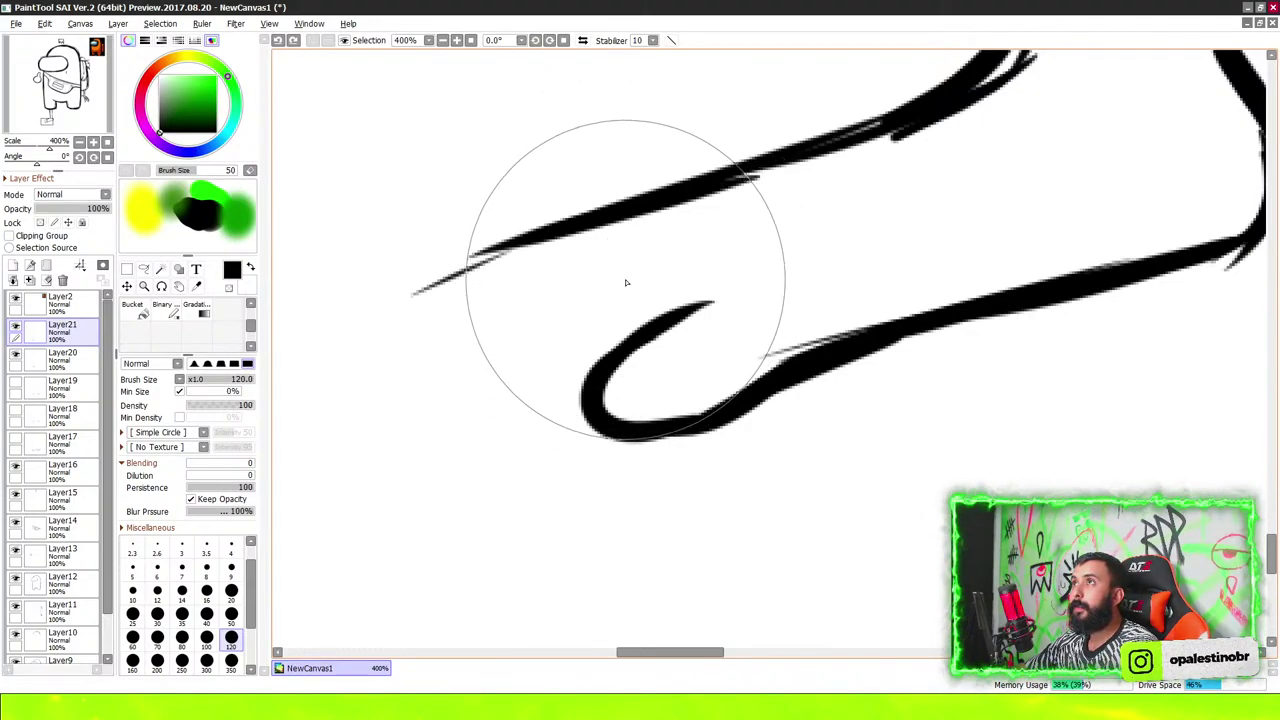
drag(650, 292, 574, 368)
drag(610, 260, 550, 335)
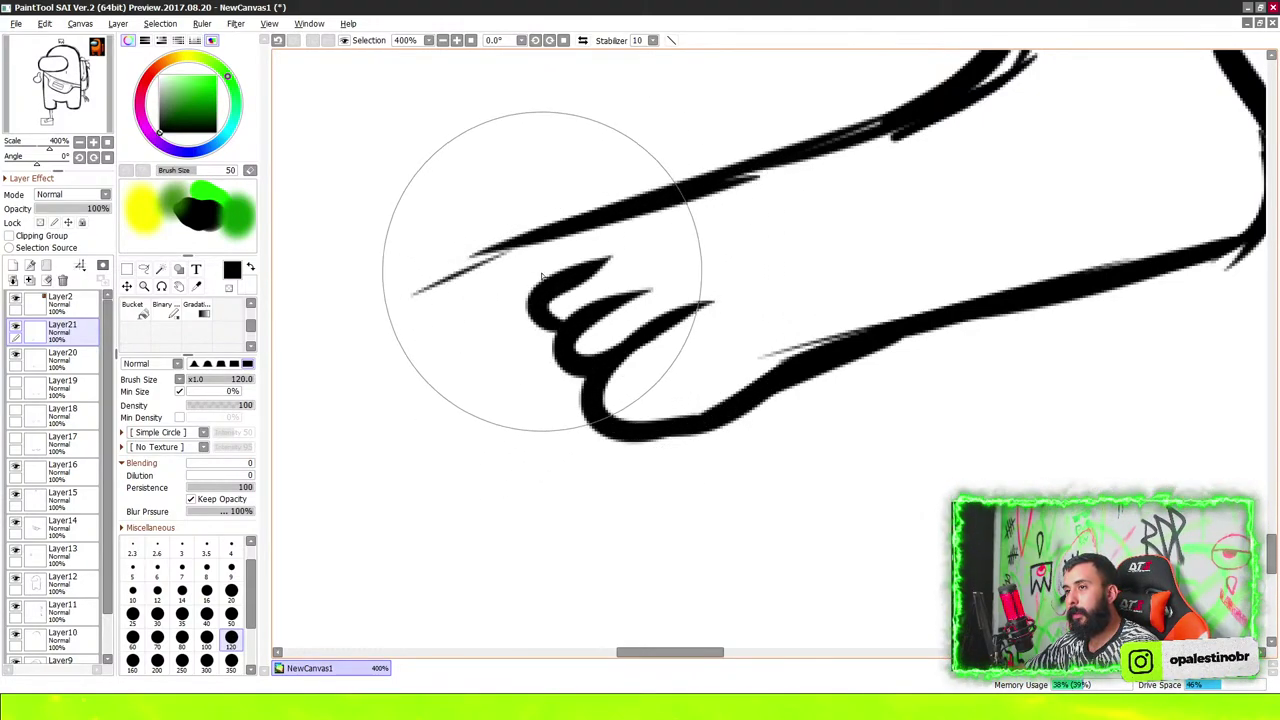
drag(508, 236, 662, 184)
scroll(729, 143, down, 2)
scroll(757, 129, down, 3)
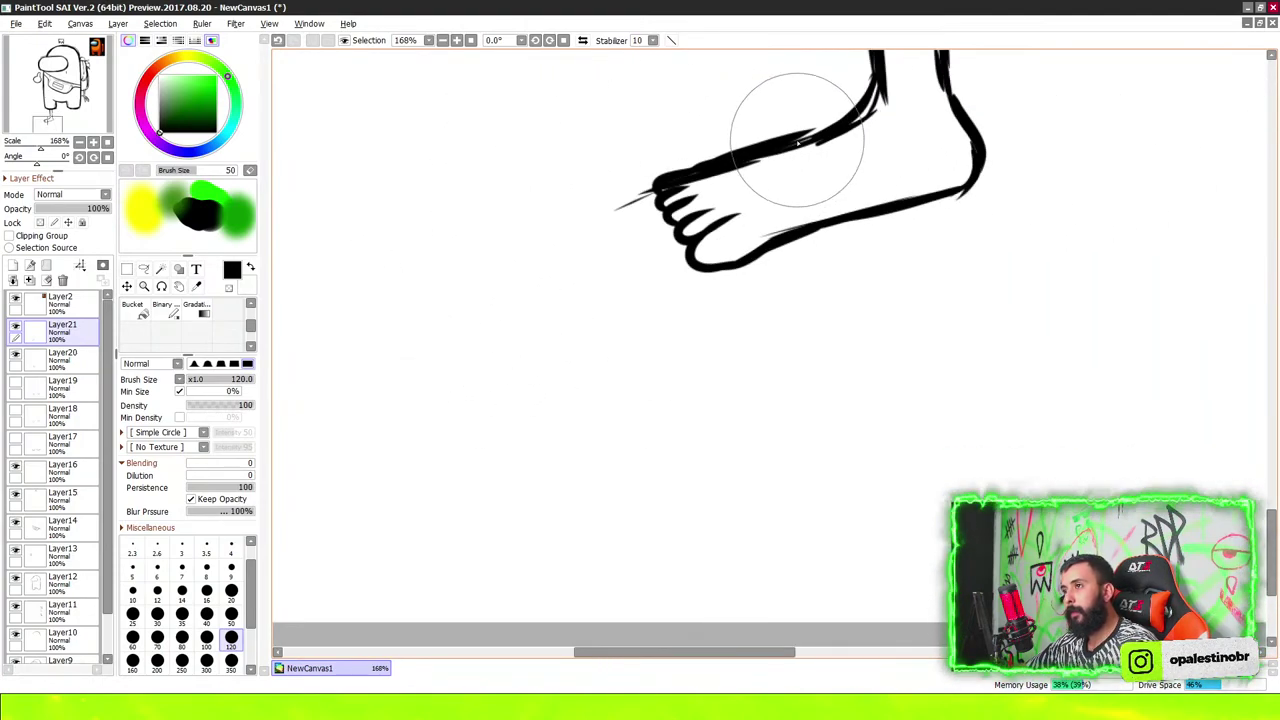
Add an ankle bone curve near the heel and small toenails on the toes
drag(942, 123, 921, 160)
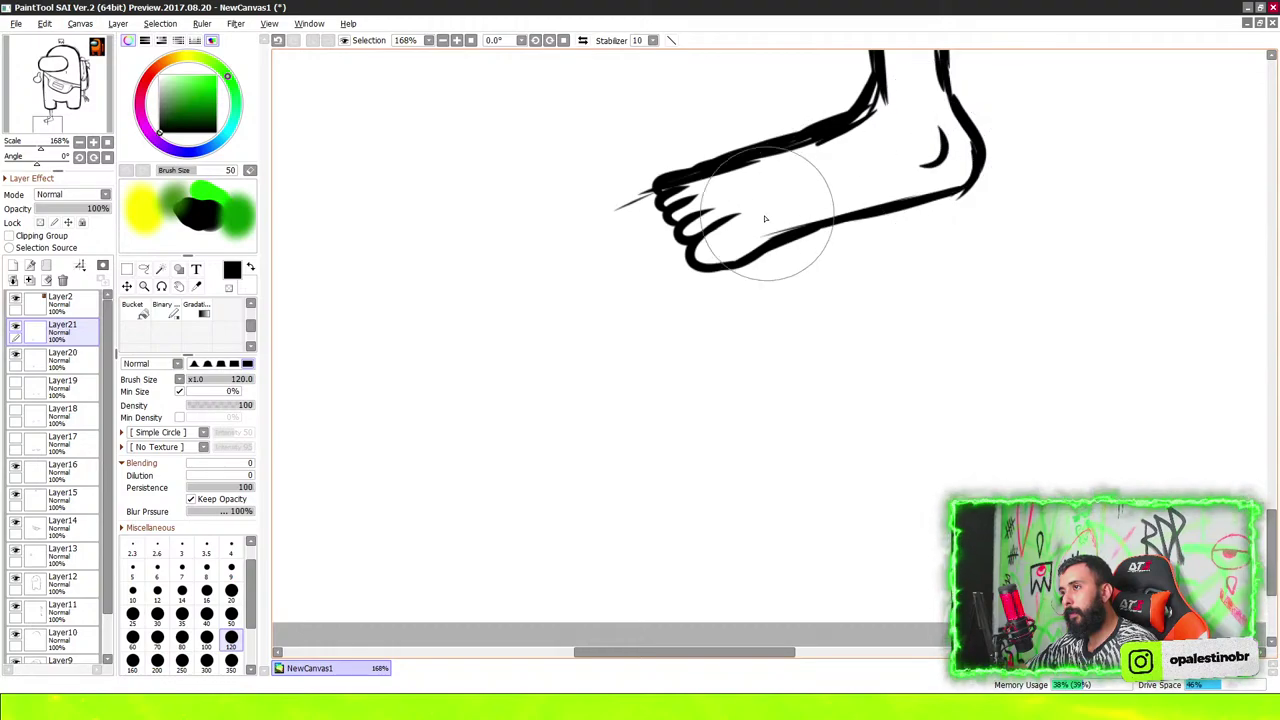
scroll(720, 230, up, 2)
scroll(697, 248, down, 1)
scroll(749, 229, down, 4)
scroll(829, 143, down, 4)
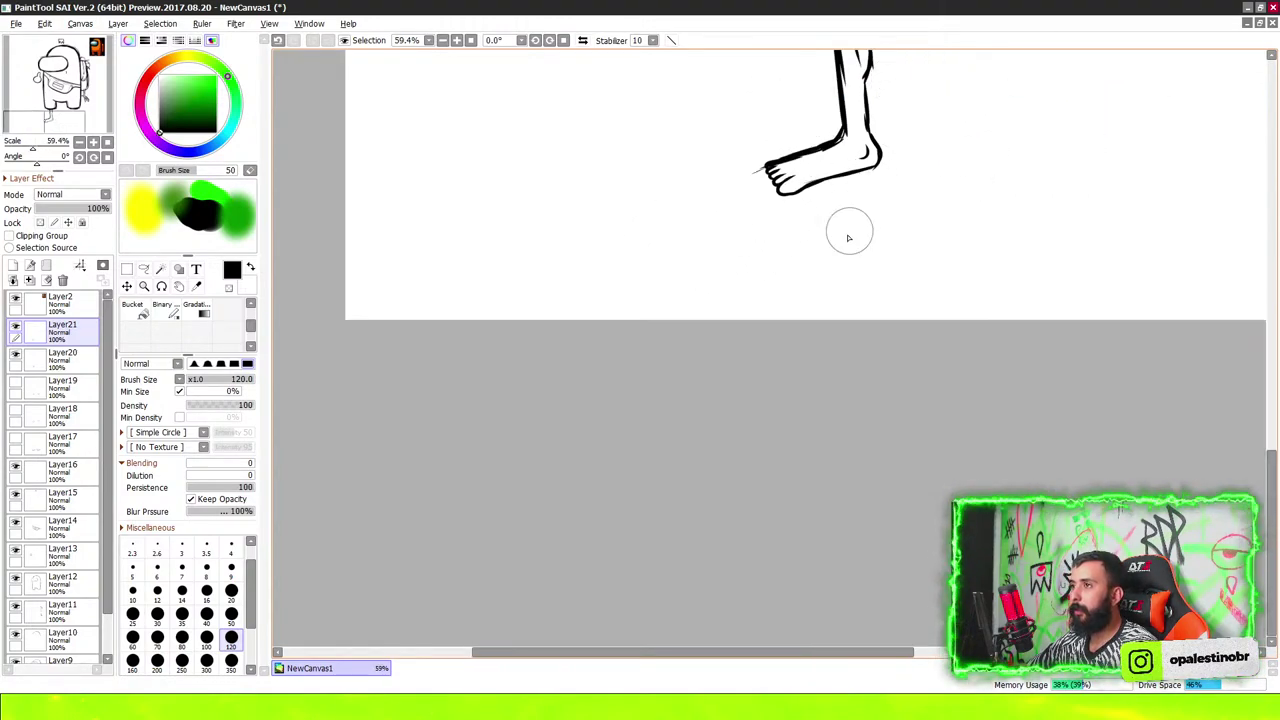
scroll(846, 231, down, 3)
scroll(857, 180, up, 4)
scroll(714, 414, up, 1)
scroll(657, 457, up, 2)
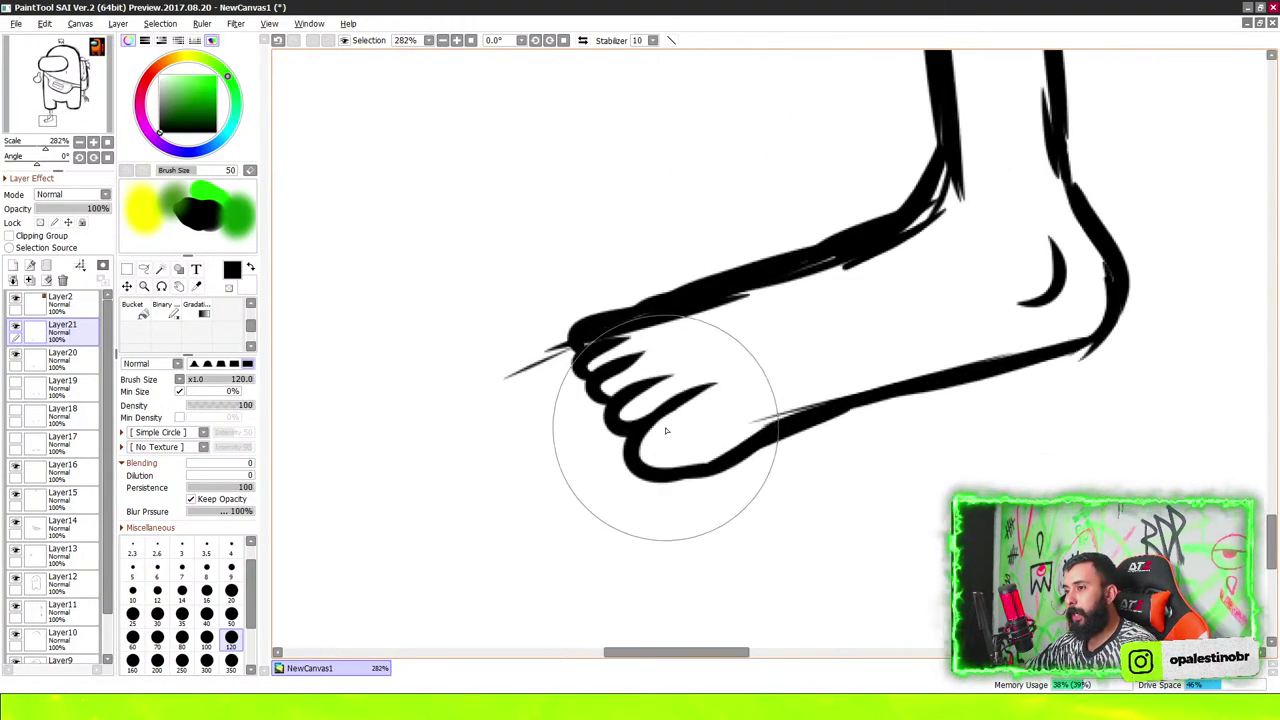
scroll(659, 447, up, 2)
drag(672, 424, 684, 438)
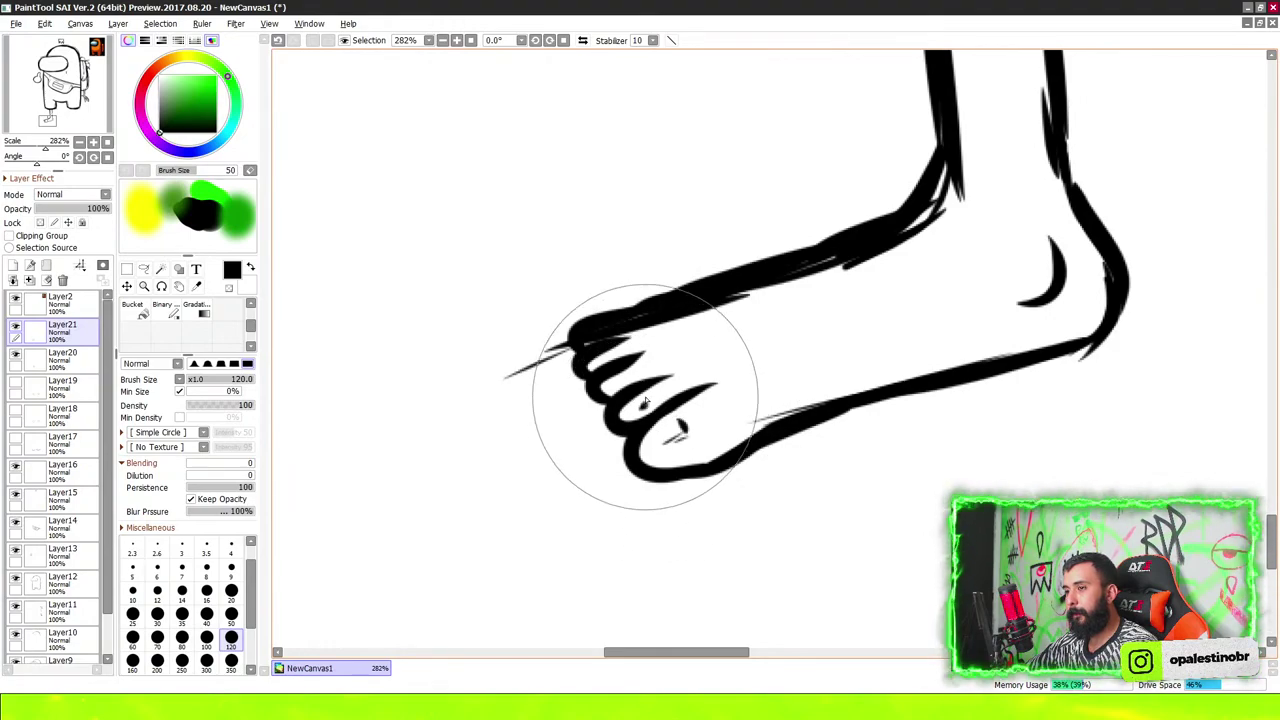
drag(641, 394, 647, 408)
scroll(586, 269, down, 9)
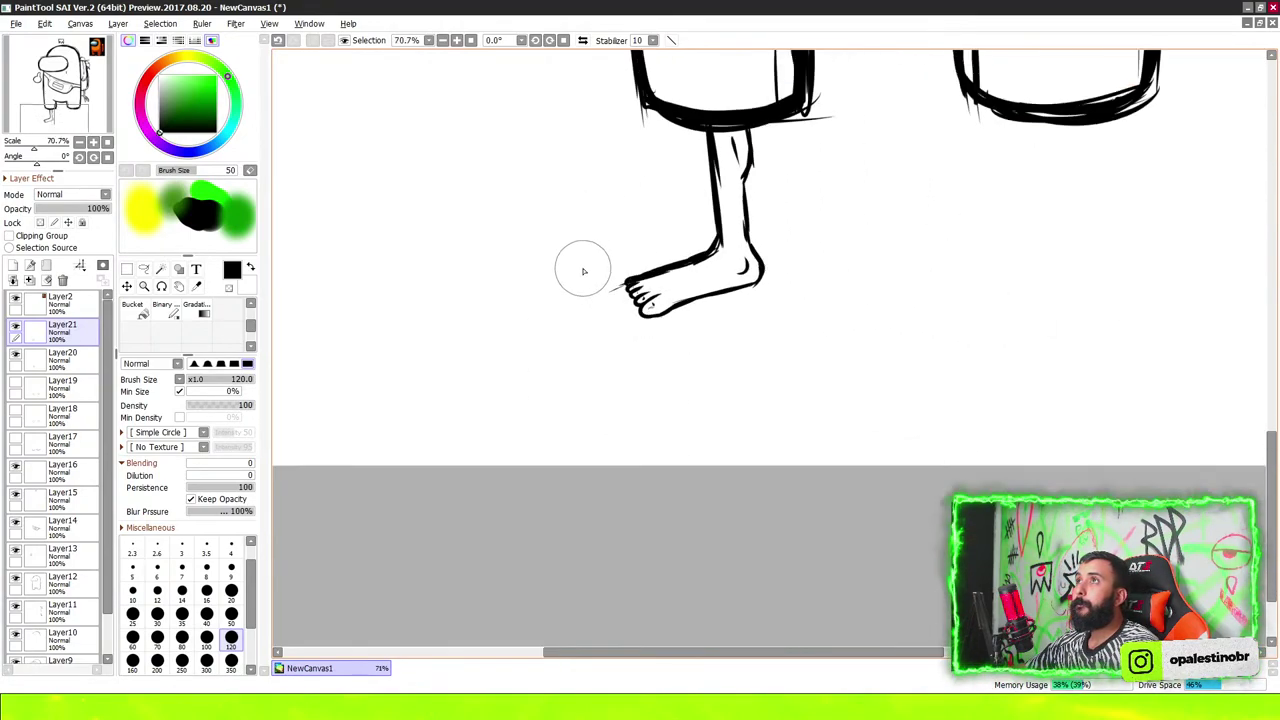
scroll(683, 355, down, 2)
scroll(683, 355, down, 2)
scroll(706, 346, up, 2)
scroll(563, 406, up, 2)
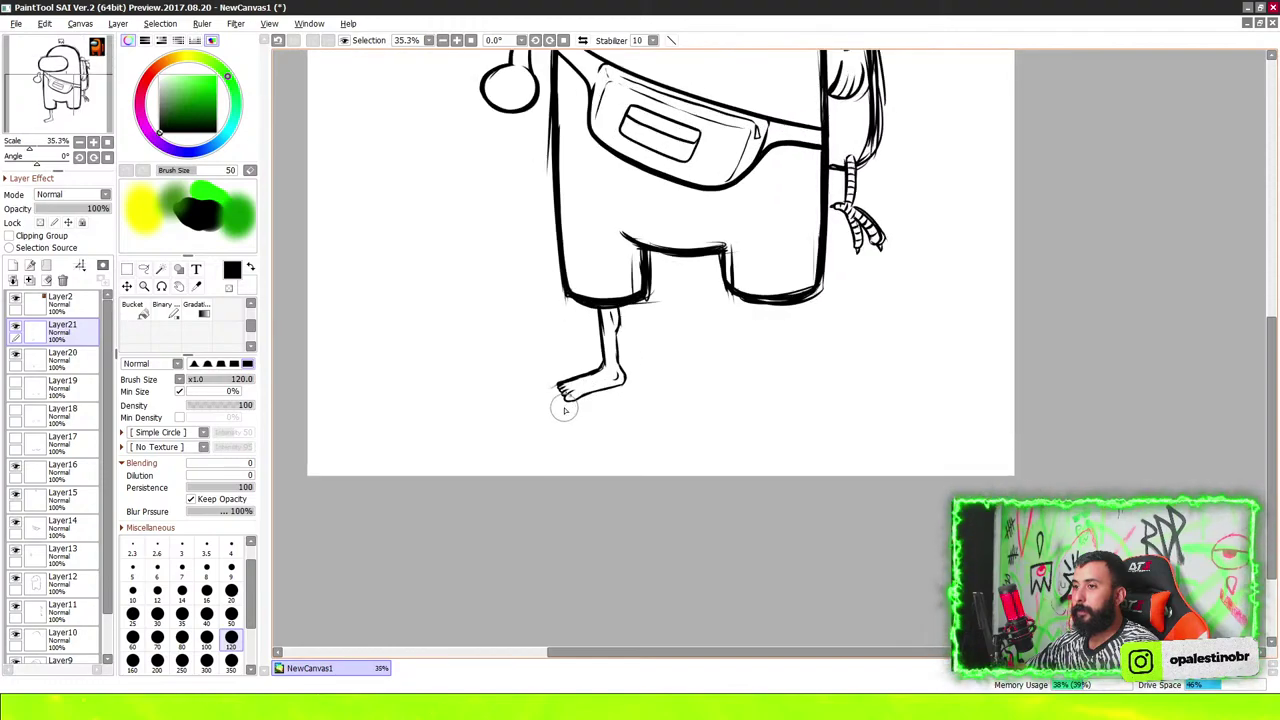
Ink crease lines across the instep and re-ink the toe lines more boldly
scroll(565, 408, up, 1)
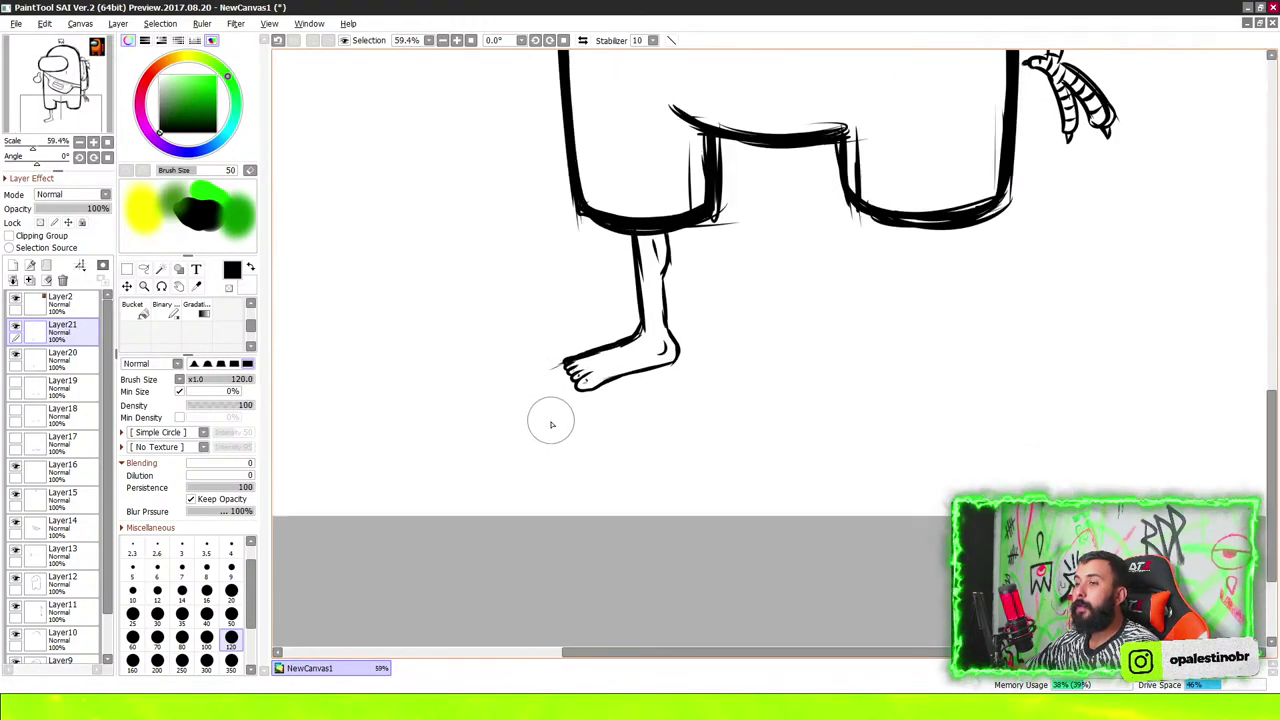
scroll(549, 420, up, 4)
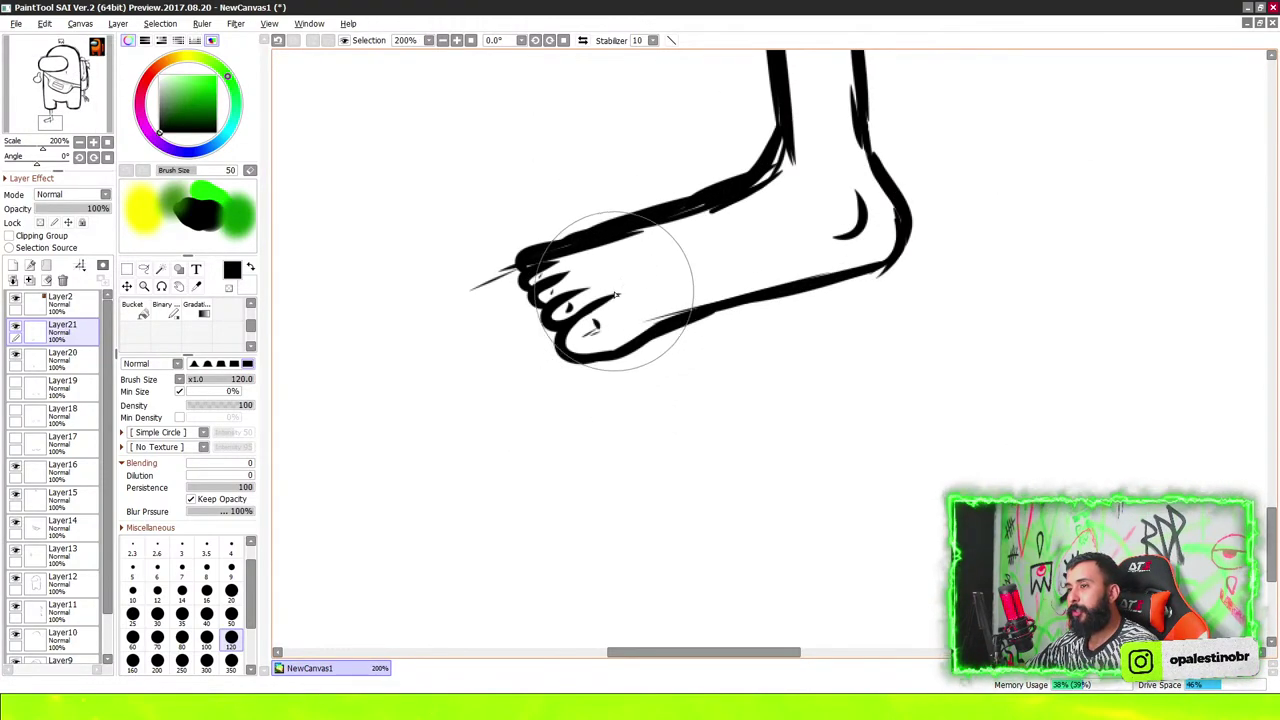
drag(540, 270, 694, 166)
key(ctrl+z)
drag(650, 228, 718, 292)
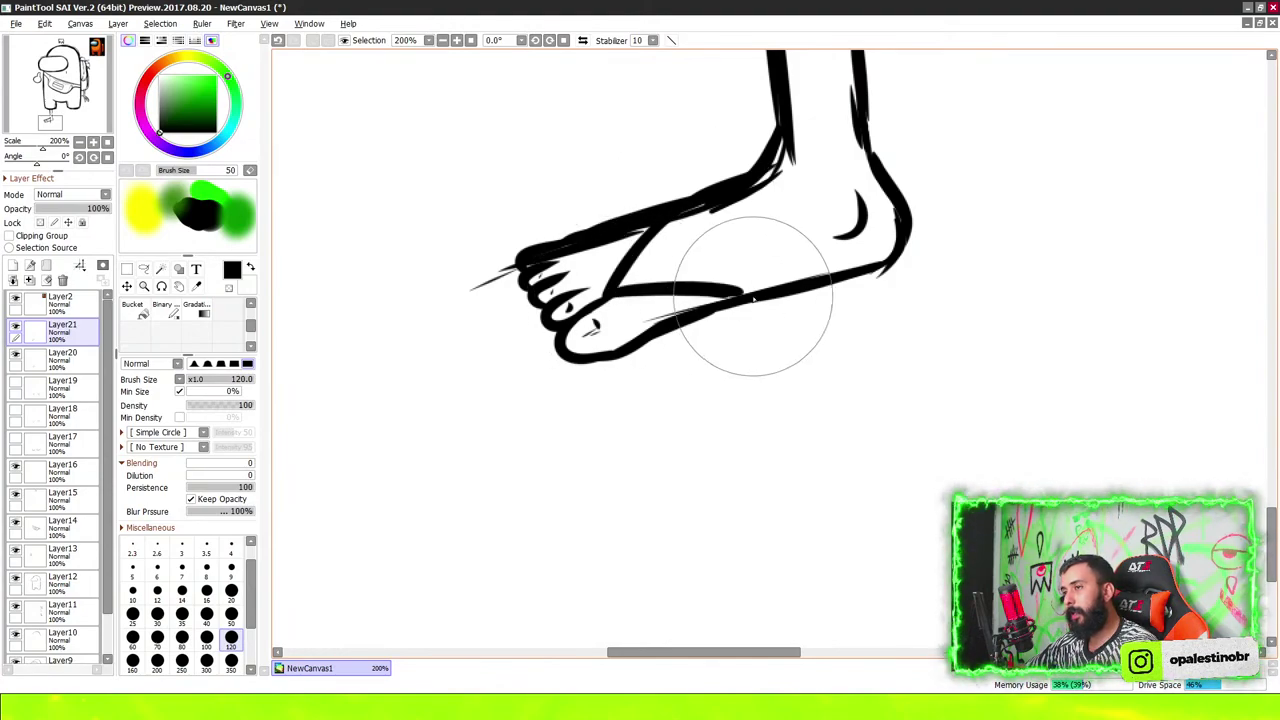
mouse_move(523, 286)
mouse_down()
mouse_move(565, 368)
mouse_move(789, 314)
mouse_move(870, 251)
mouse_up()
Ink a thick line along the sole and thicken the heel outline
scroll(699, 433, down, 5)
scroll(699, 433, up, 2)
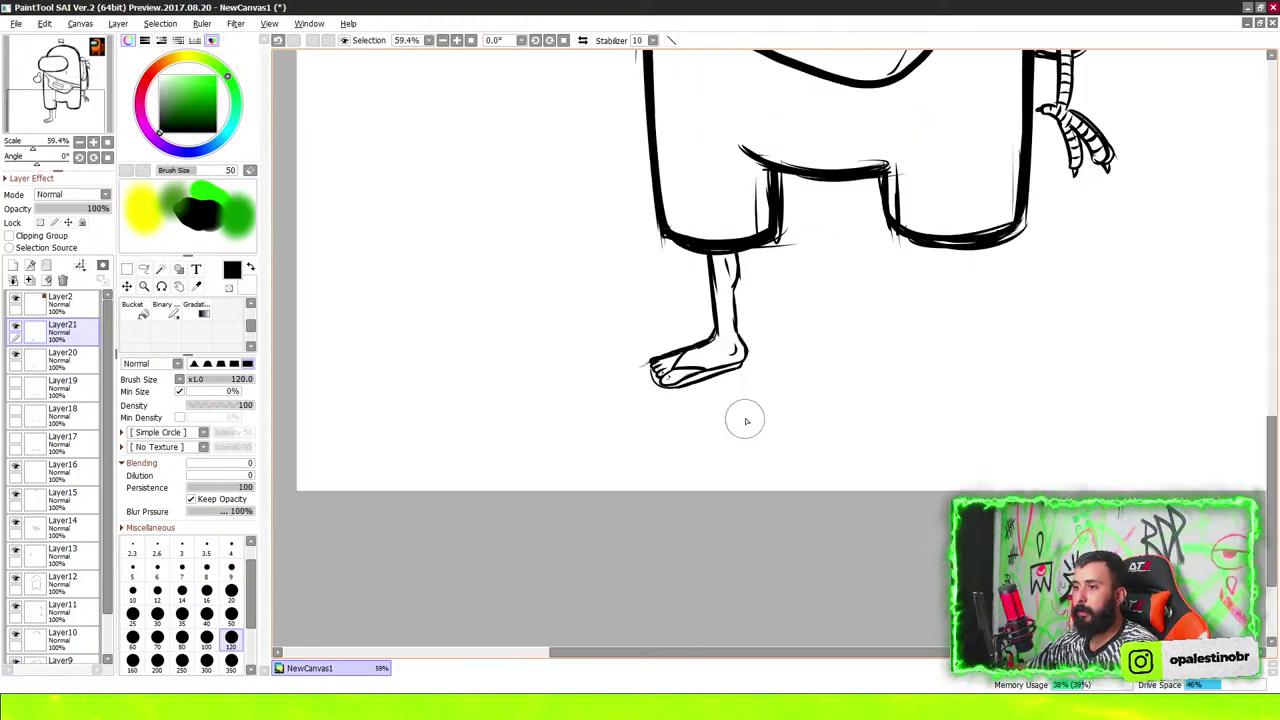
scroll(746, 417, up, 3)
scroll(736, 366, up, 2)
mouse_move(483, 290)
mouse_down()
mouse_move(523, 400)
mouse_move(680, 400)
mouse_move(1024, 257)
mouse_up()
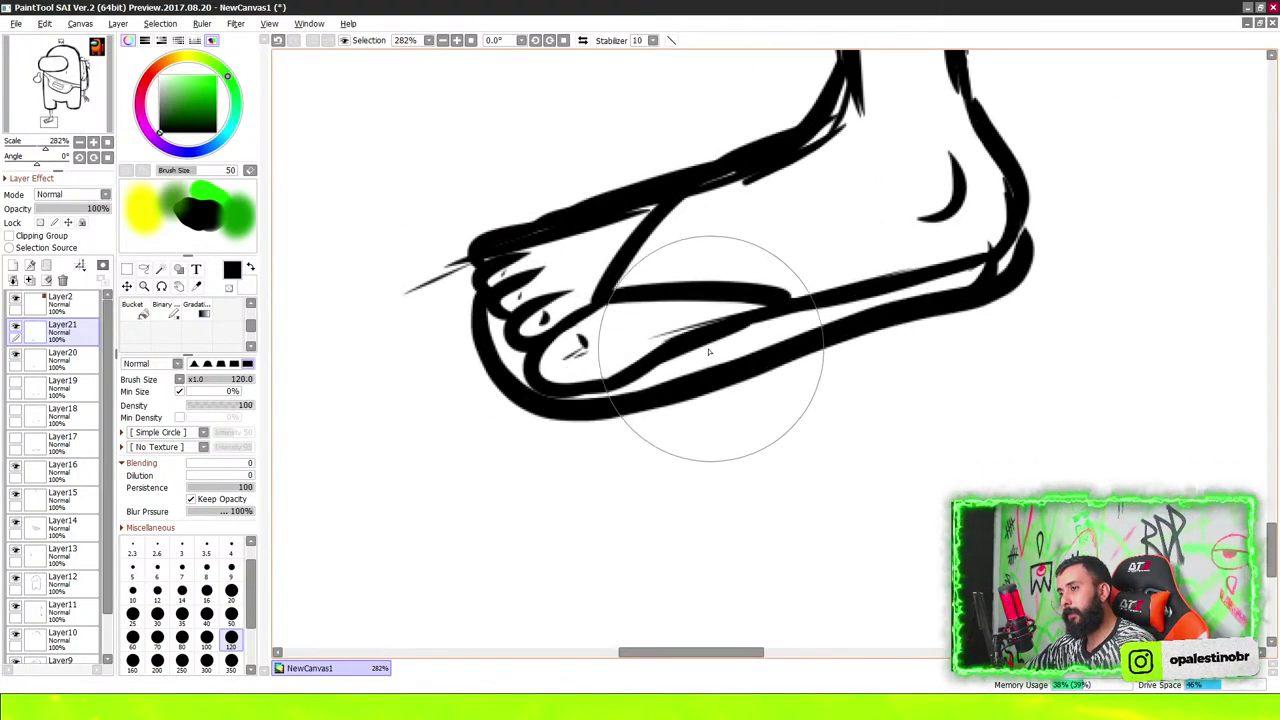
mouse_move(714, 343)
mouse_down()
mouse_move(885, 314)
mouse_move(984, 246)
mouse_up()
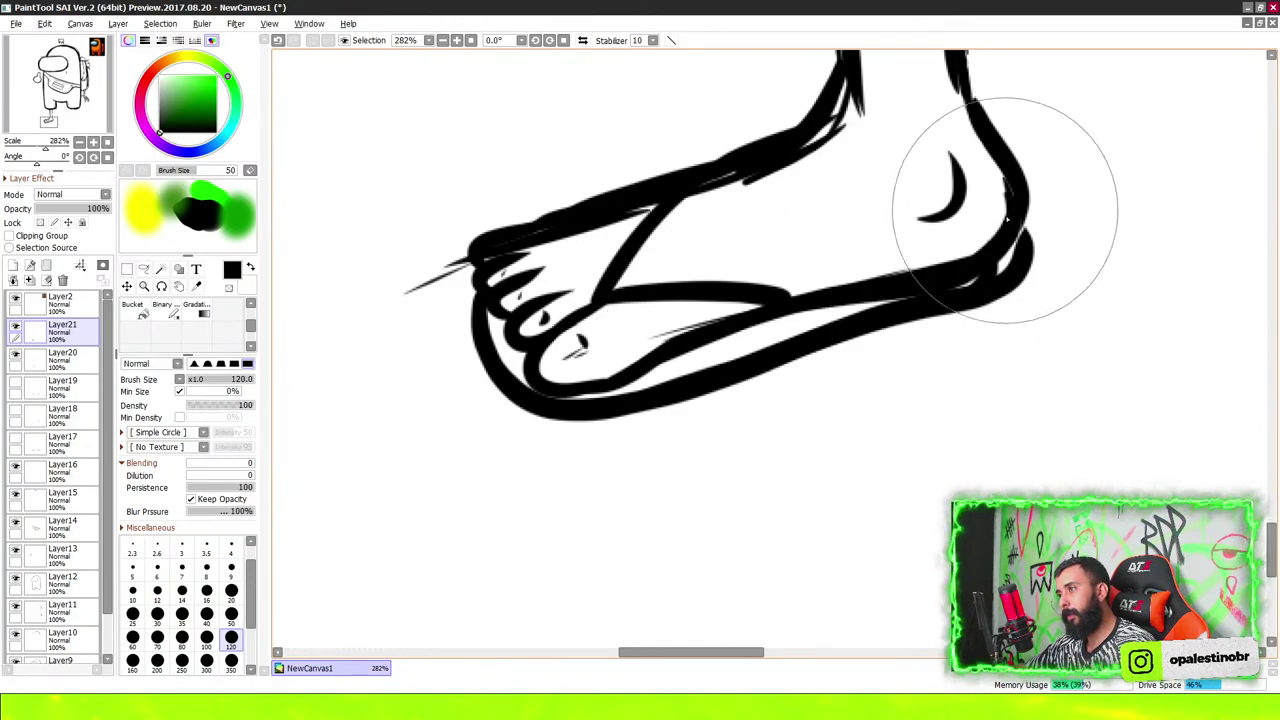
scroll(824, 260, down, 3)
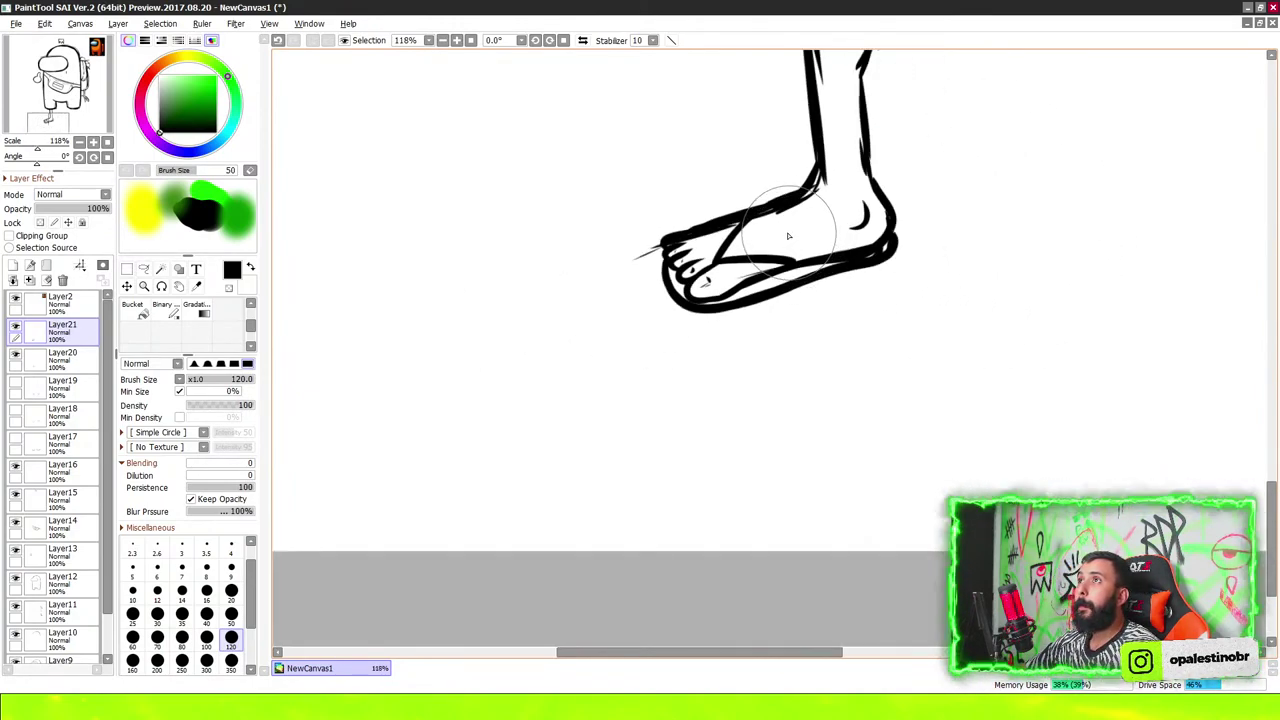
scroll(826, 265, down, 3)
scroll(827, 275, down, 2)
scroll(829, 287, down, 2)
scroll(829, 287, up, 3)
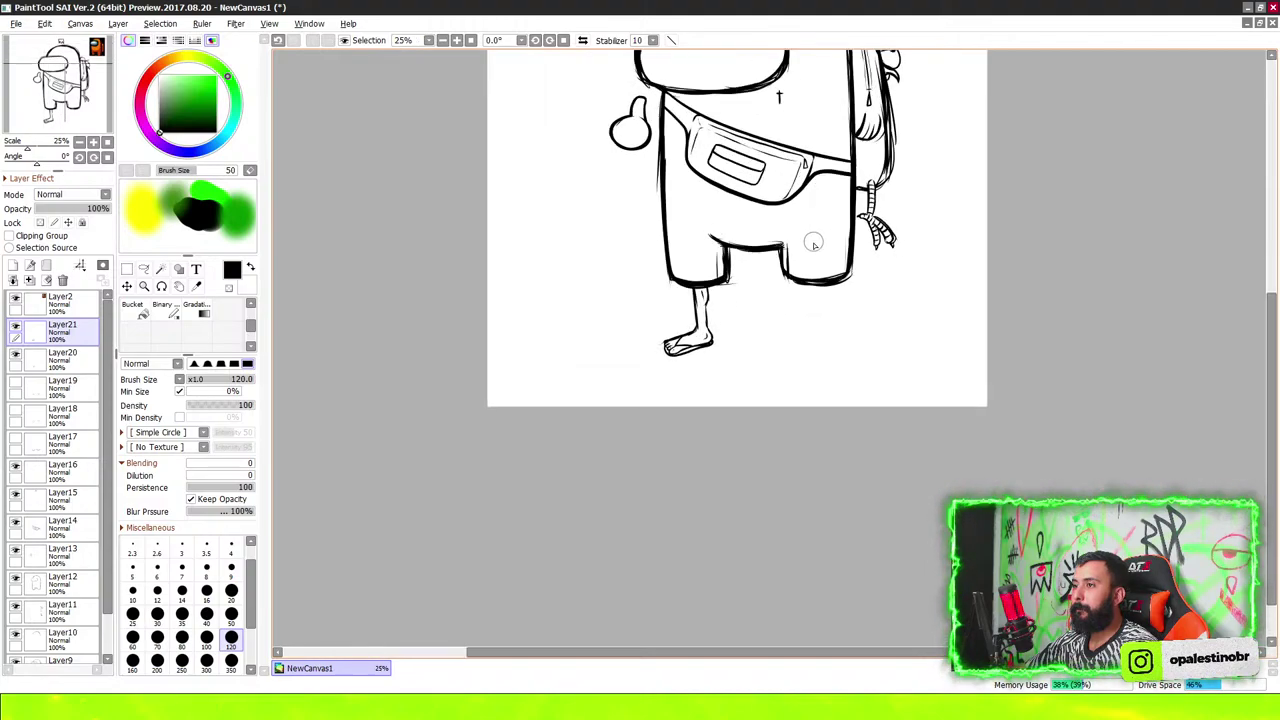
scroll(824, 272, up, 2)
scroll(826, 270, up, 1)
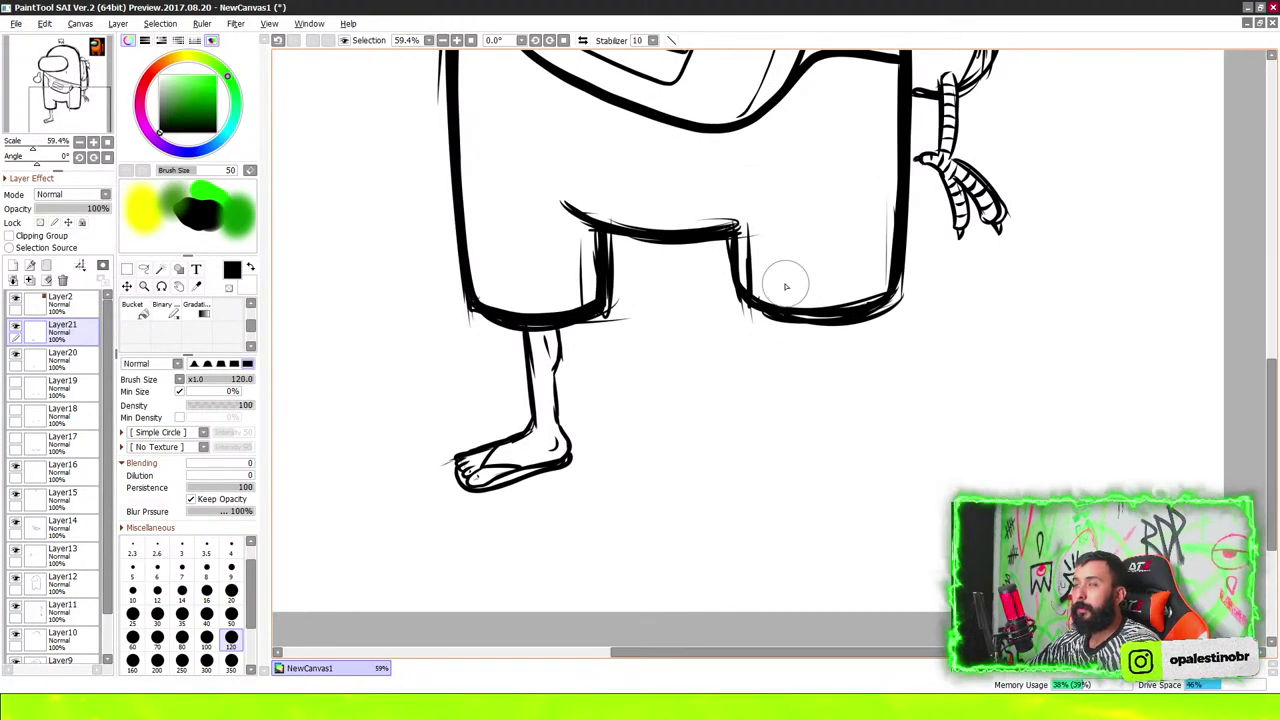
scroll(696, 258, down, 1)
scroll(655, 270, down, 1)
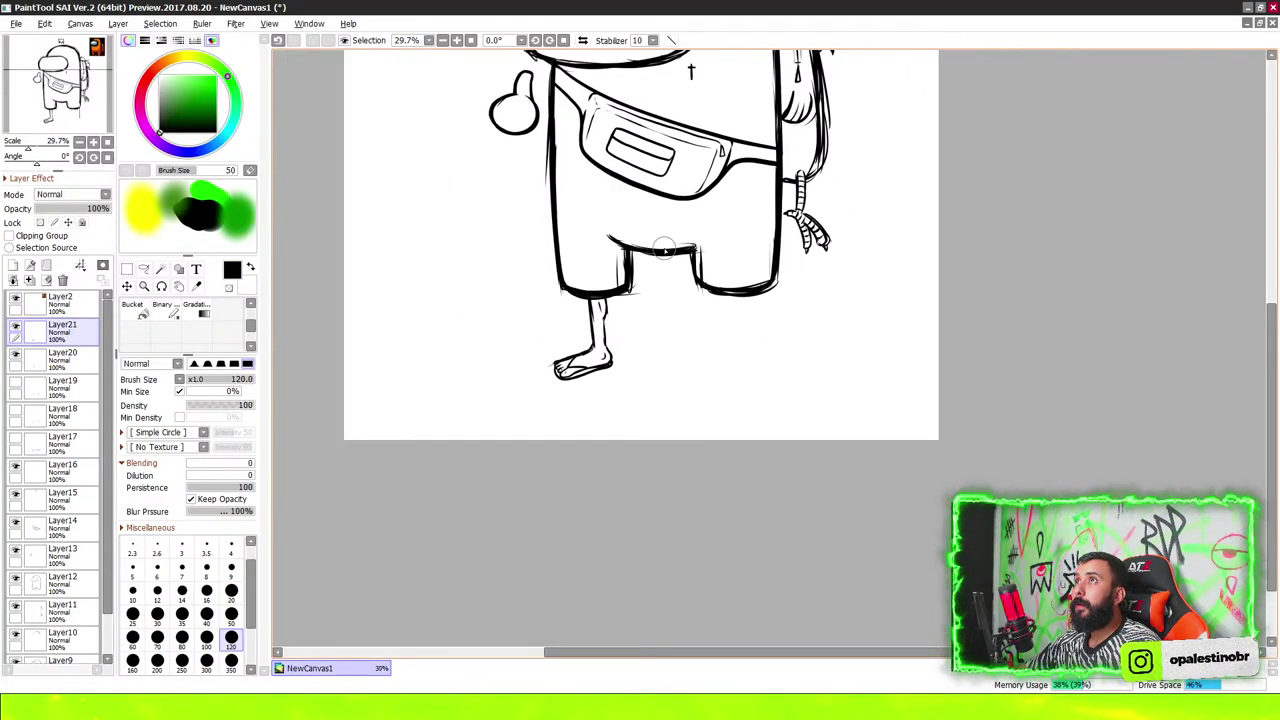
scroll(664, 250, up, 2)
scroll(630, 240, up, 5)
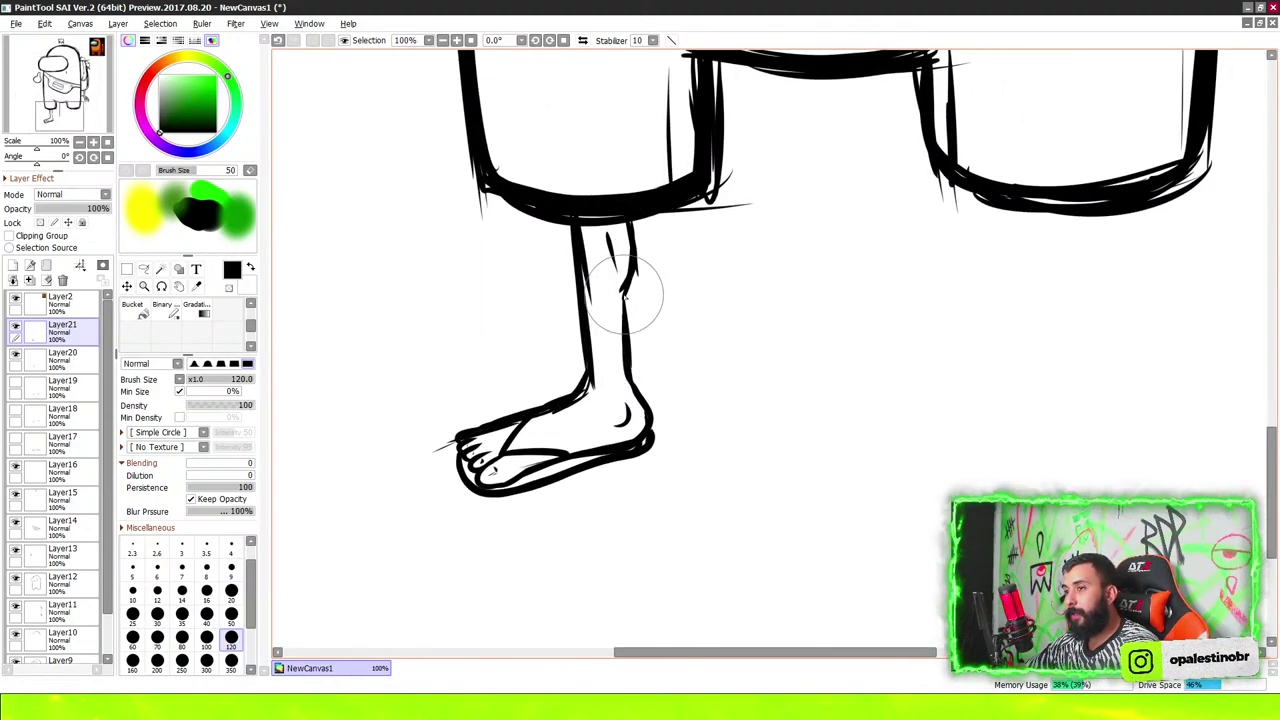
Strengthen the leg's contour near the knee, then view the whole crewmate
drag(624, 305, 630, 220)
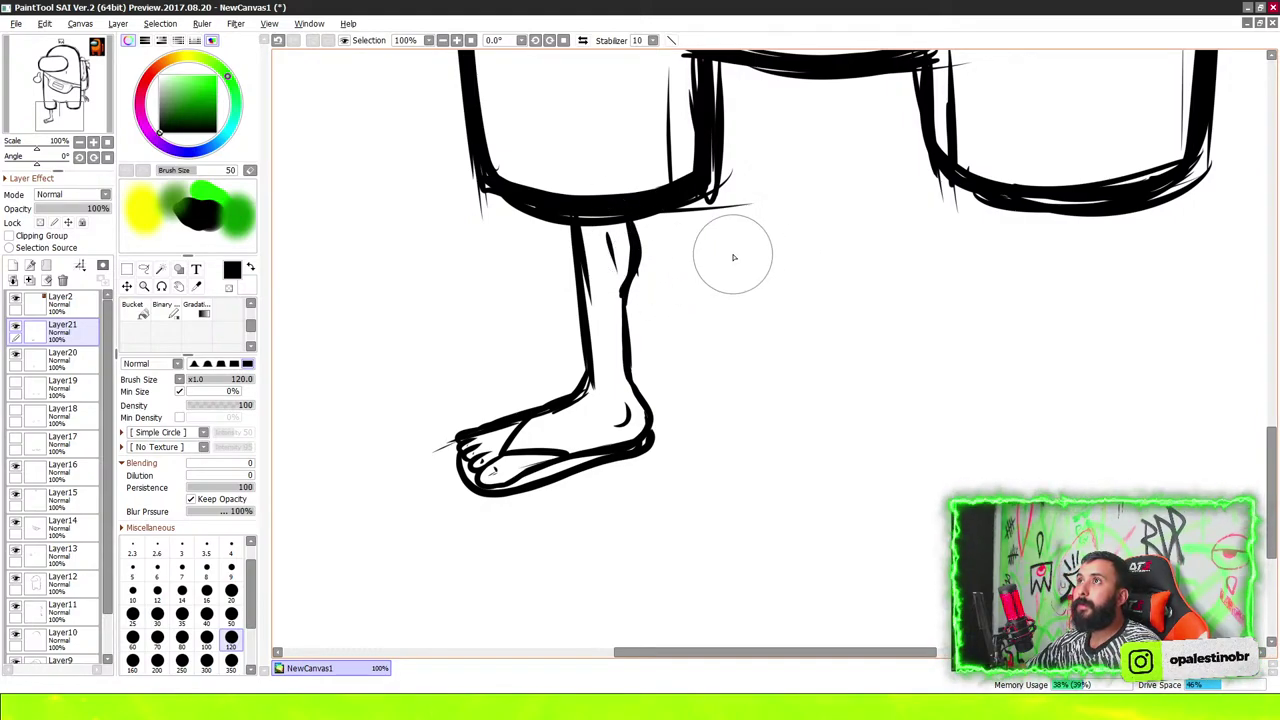
scroll(728, 223, down, 2)
scroll(633, 366, down, 2)
scroll(618, 396, up, 1)
scroll(618, 396, up, 4)
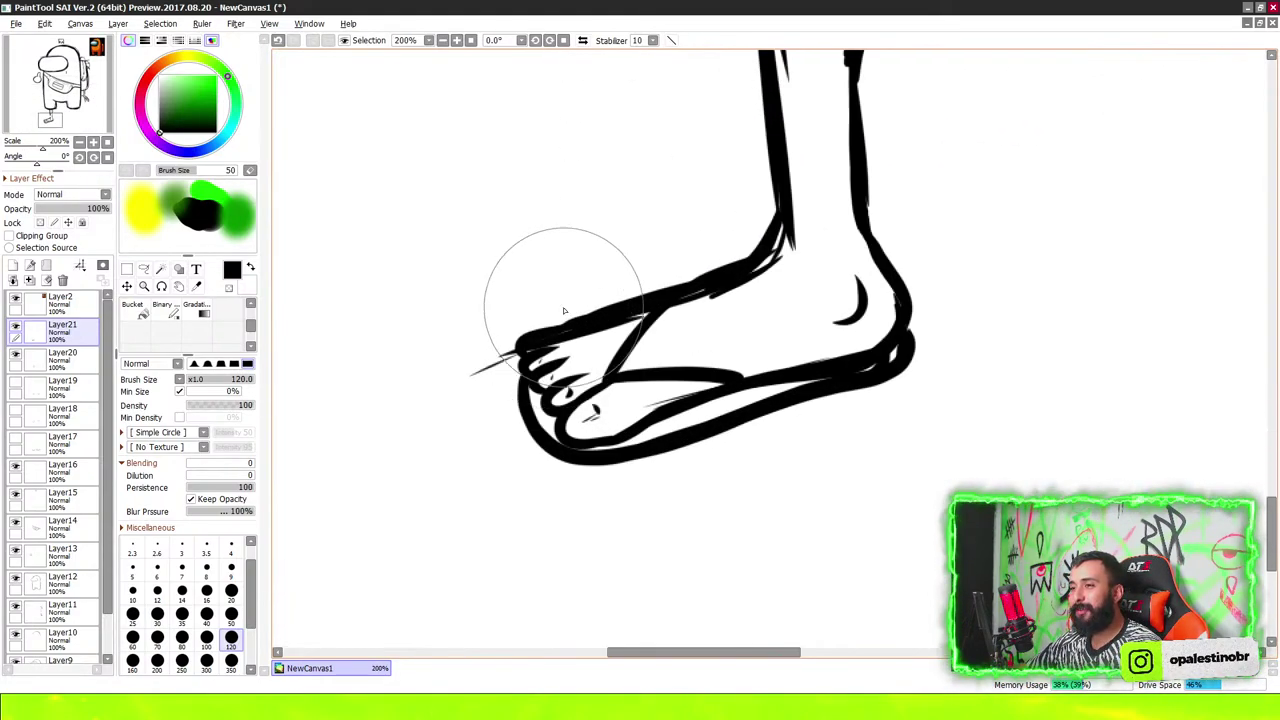
scroll(742, 280, down, 2)
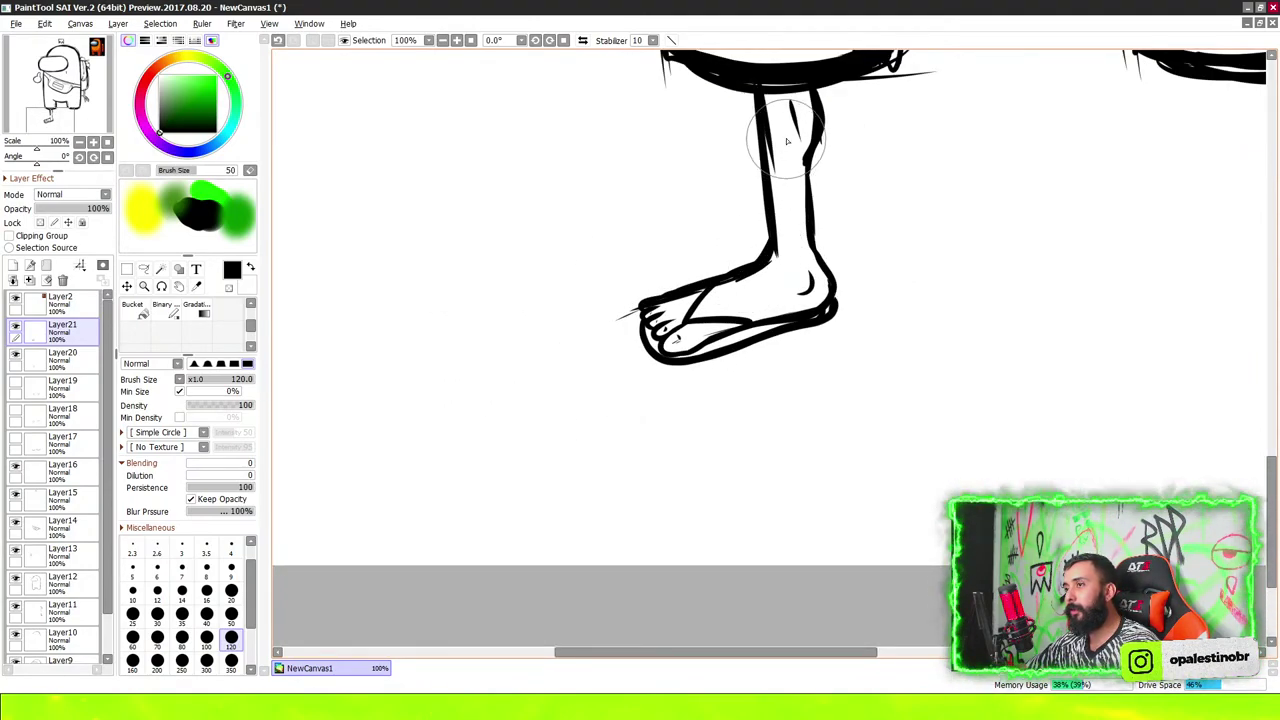
scroll(786, 230, down, 1)
scroll(785, 250, down, 2)
scroll(784, 263, down, 1)
scroll(784, 263, down, 1)
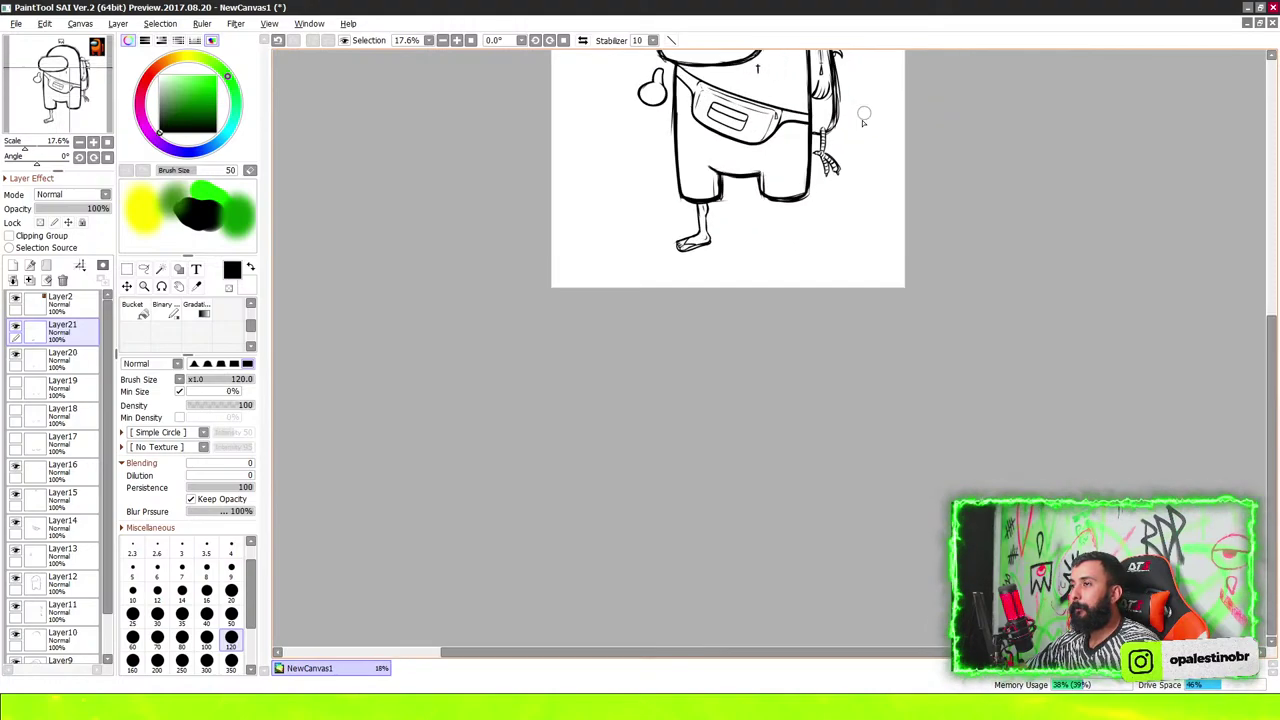
scroll(800, 200, down, 2)
scroll(740, 220, up, 2)
scroll(718, 230, up, 1)
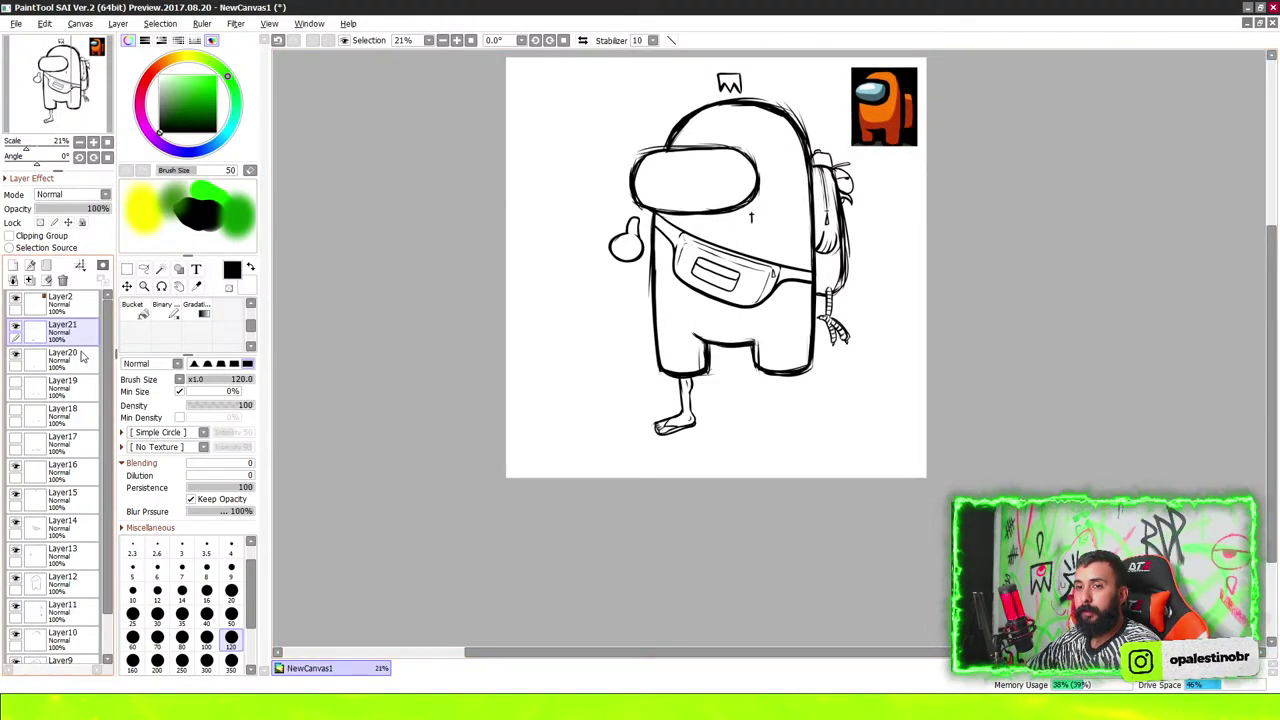
Group Layer21 and Layer20 into a single leg folder
click(13, 265)
click(127, 286)
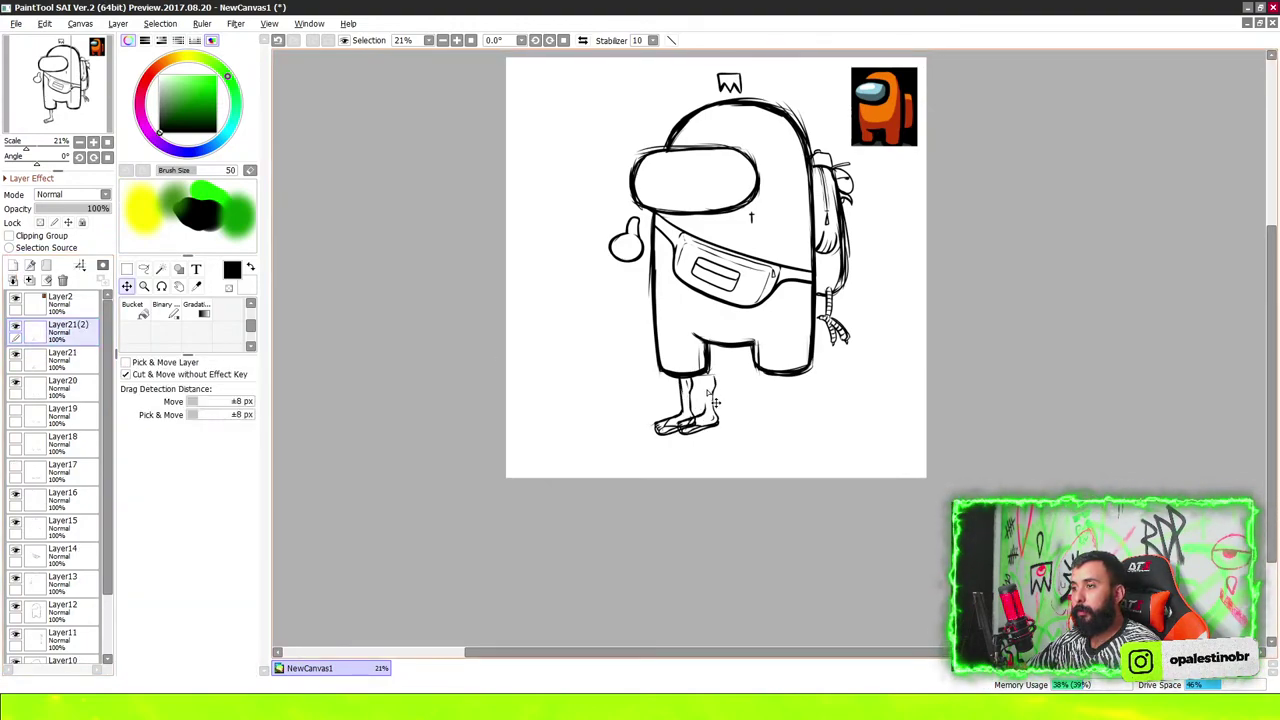
drag(715, 400, 752, 398)
key(ctrl+z)
key(ctrl+z)
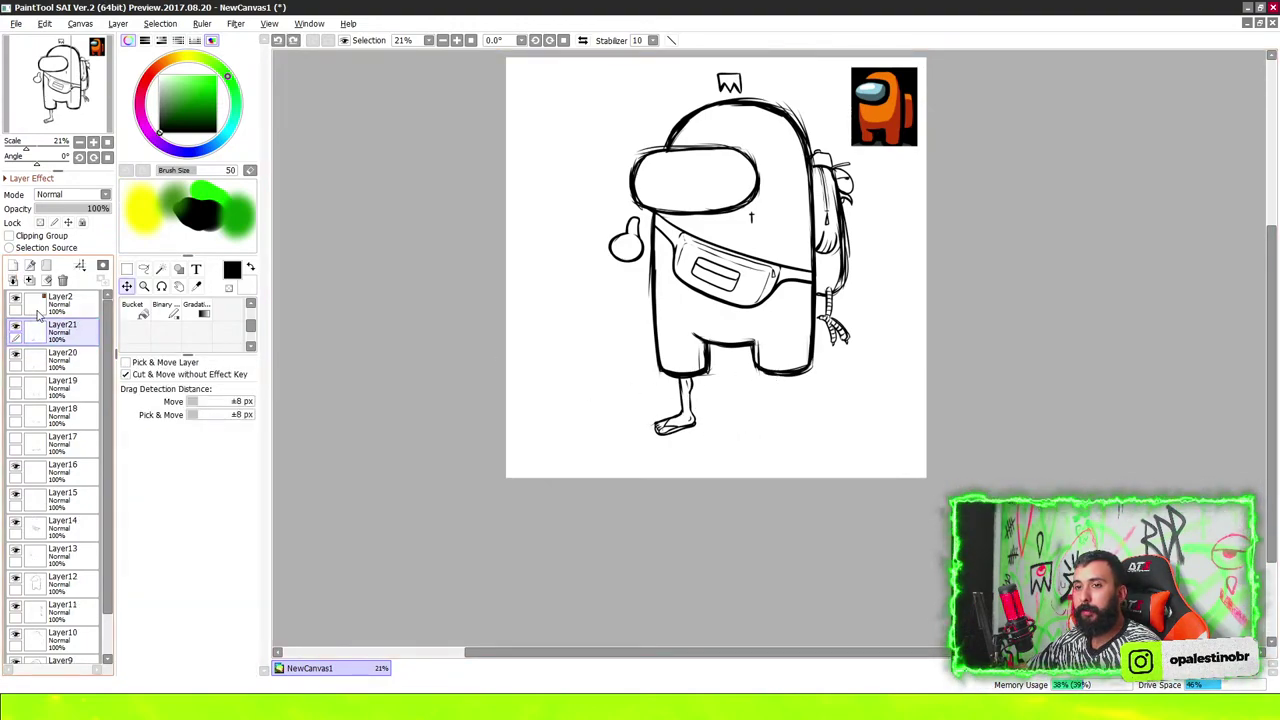
click(40, 360)
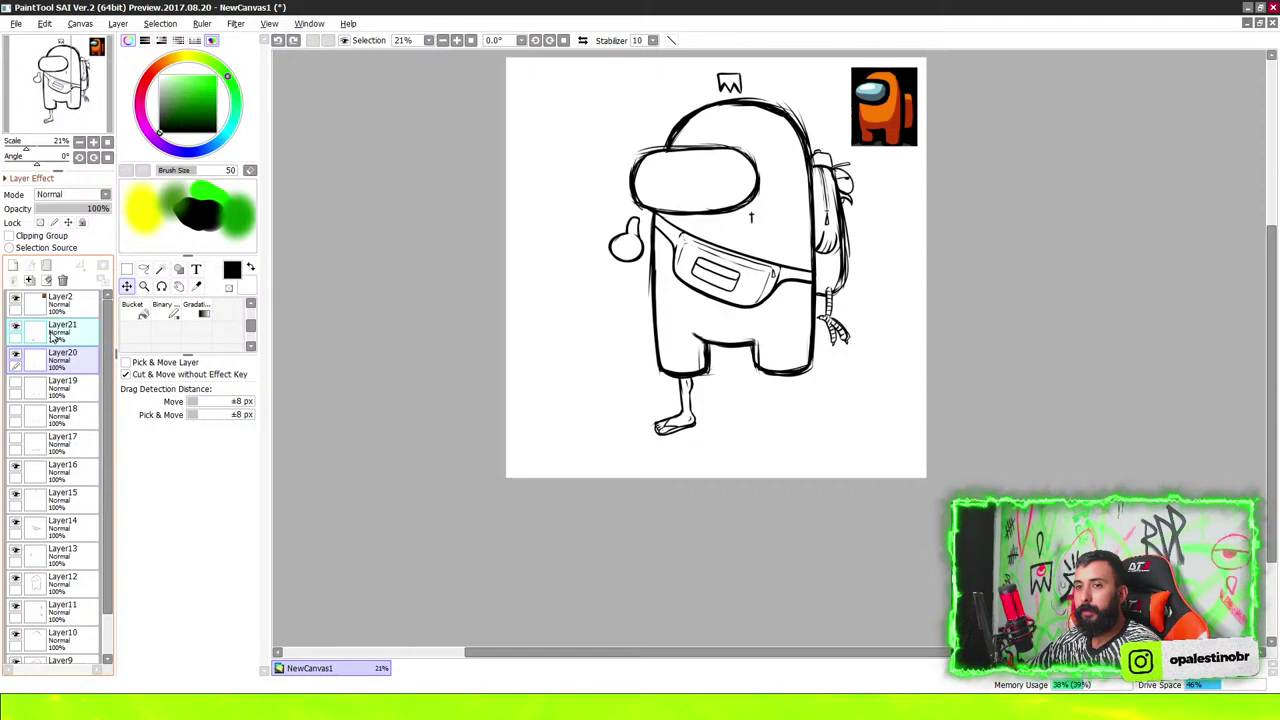
click(46, 265)
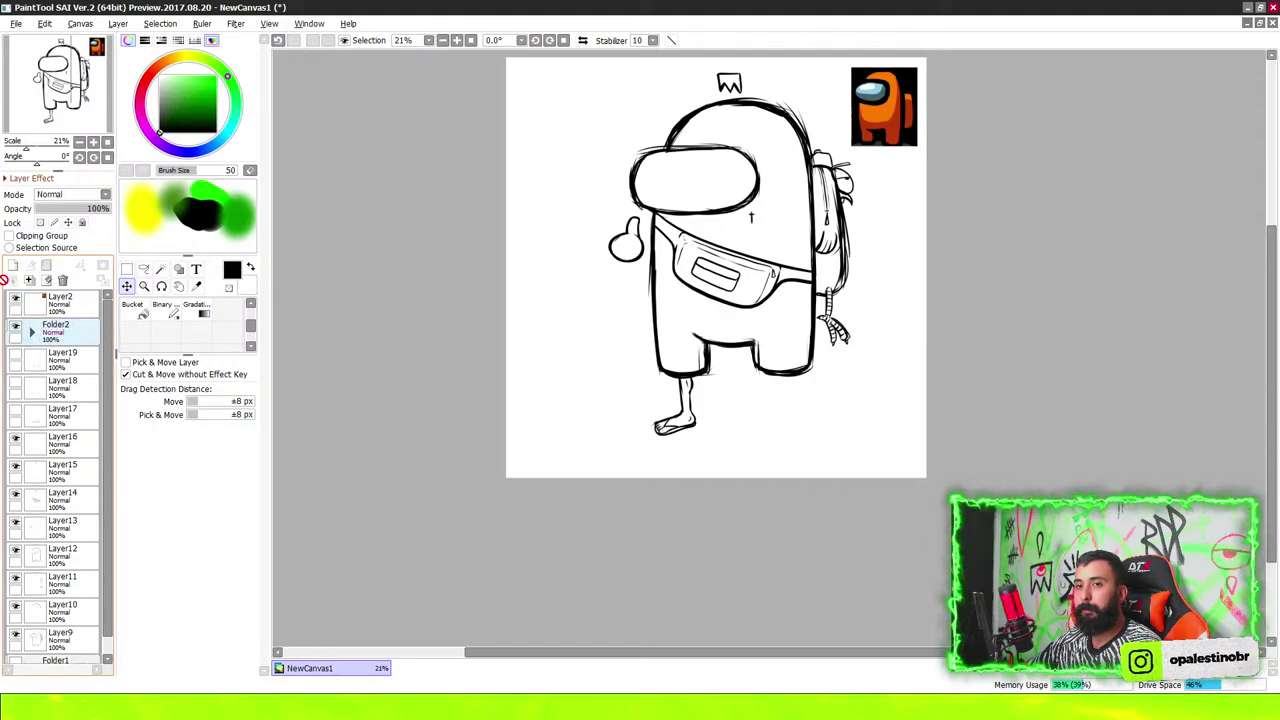
Duplicate the leg folder, shift the copy right and mirror it horizontally
click(12, 270)
drag(694, 398, 801, 406)
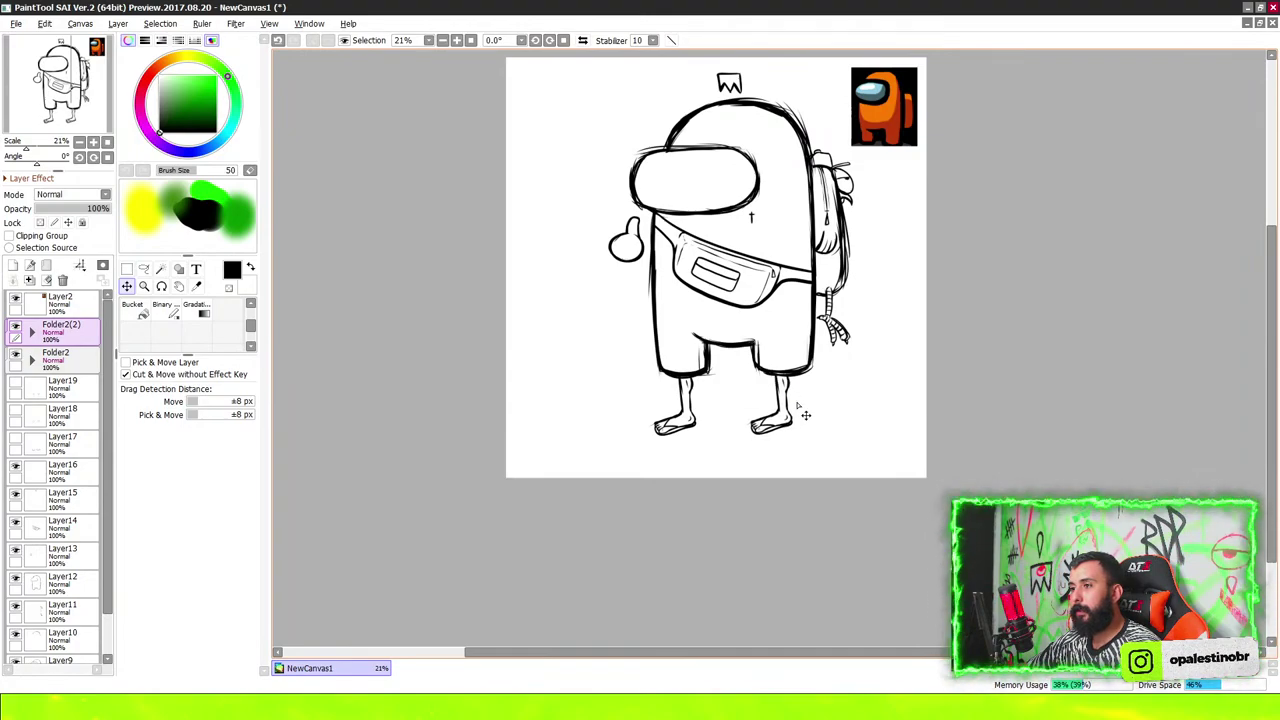
scroll(805, 414, up, 2)
scroll(800, 414, up, 2)
scroll(795, 413, up, 2)
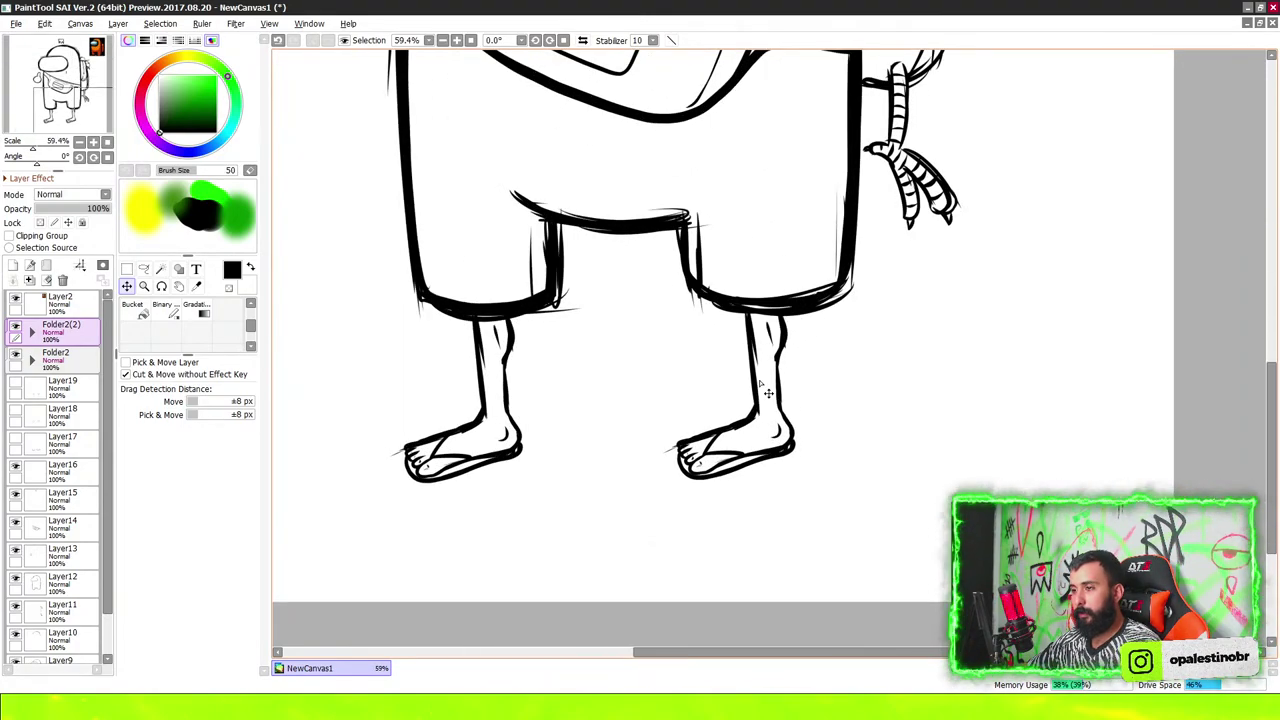
key(ctrl+t)
click(187, 520)
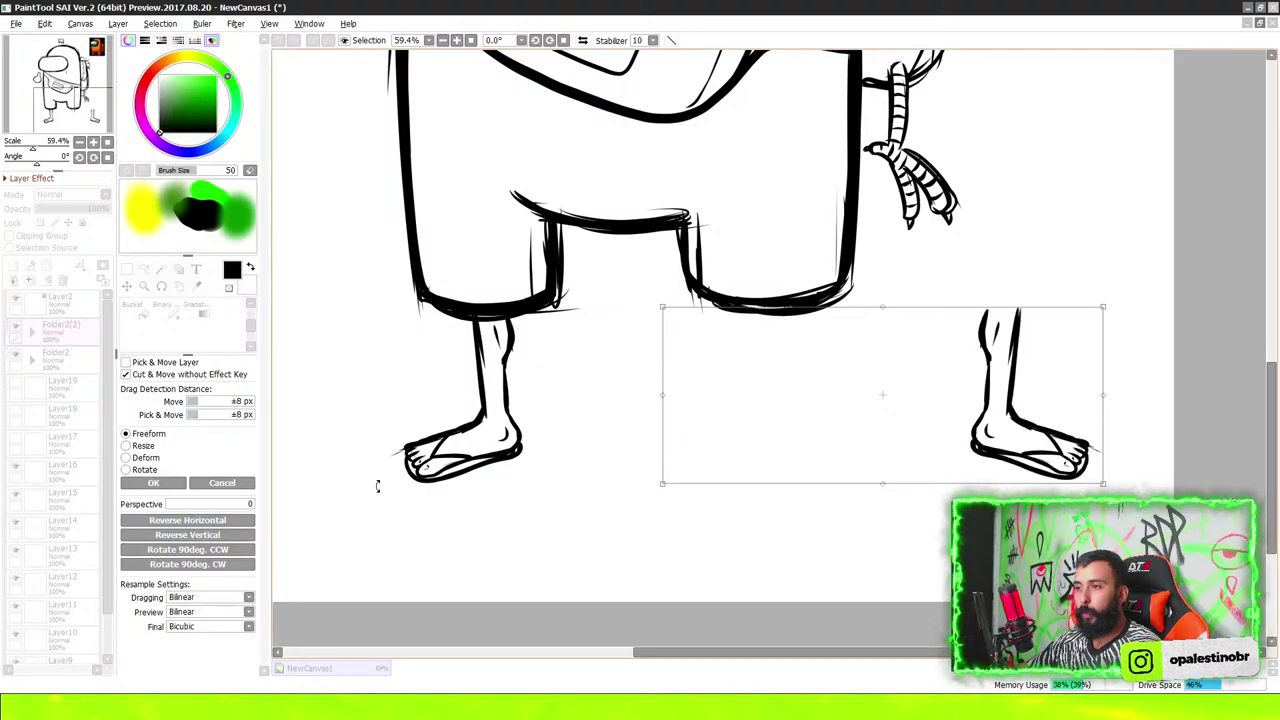
key(Return)
Place the mirrored leg under the body's right side and tilt it slightly clockwise
drag(1028, 399, 774, 404)
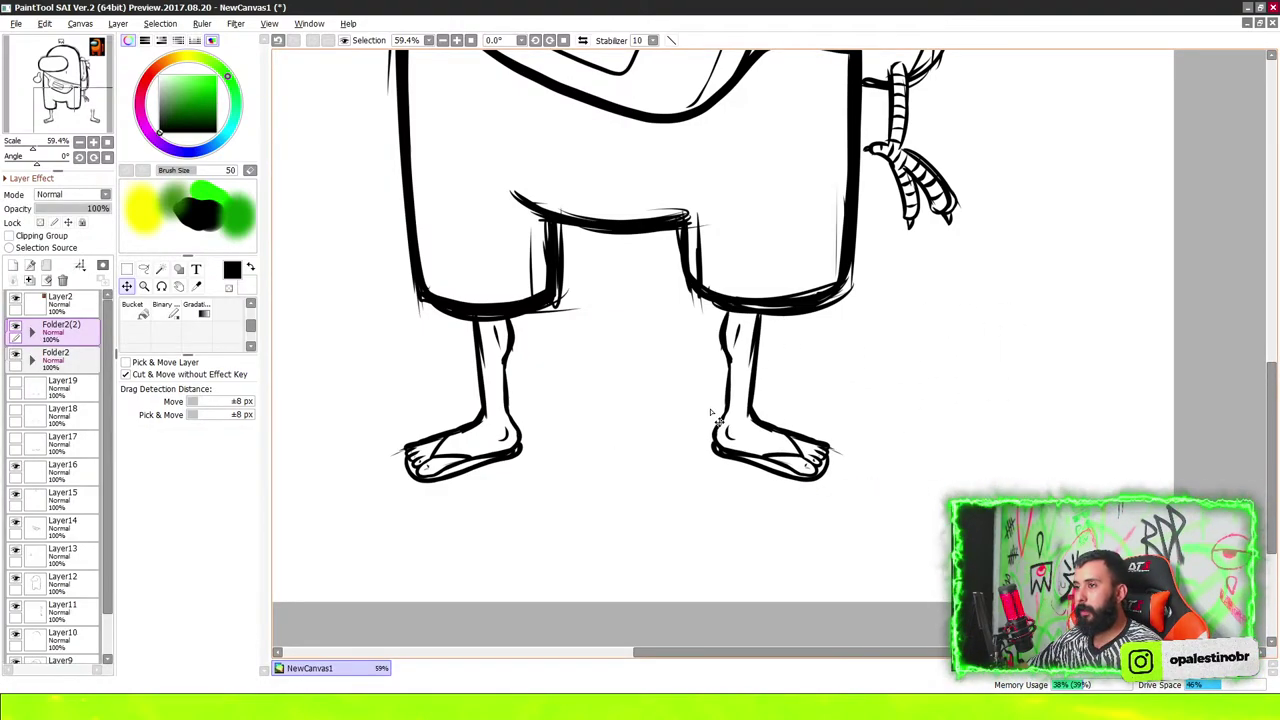
scroll(700, 368, down, 6)
scroll(700, 367, up, 4)
scroll(712, 385, up, 3)
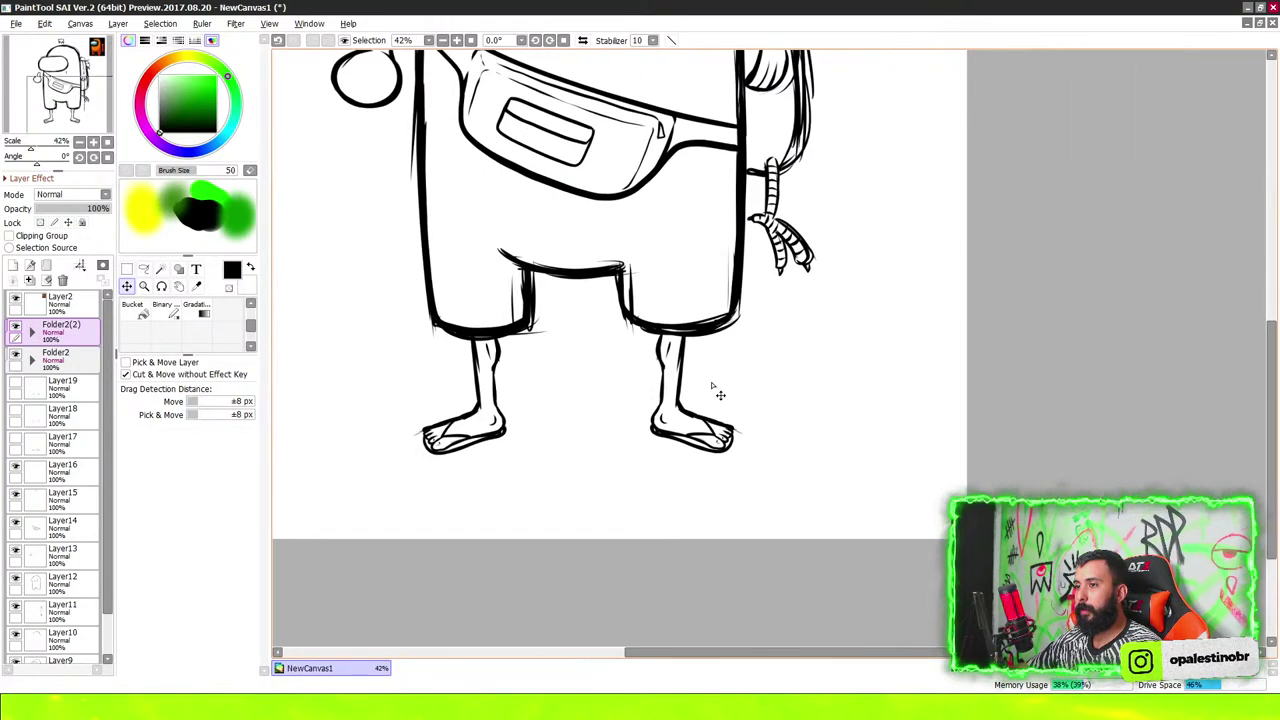
key(ctrl+t)
mouse_move(786, 354)
mouse_down()
mouse_move(773, 345)
mouse_move(718, 372)
mouse_up()
key(Return)
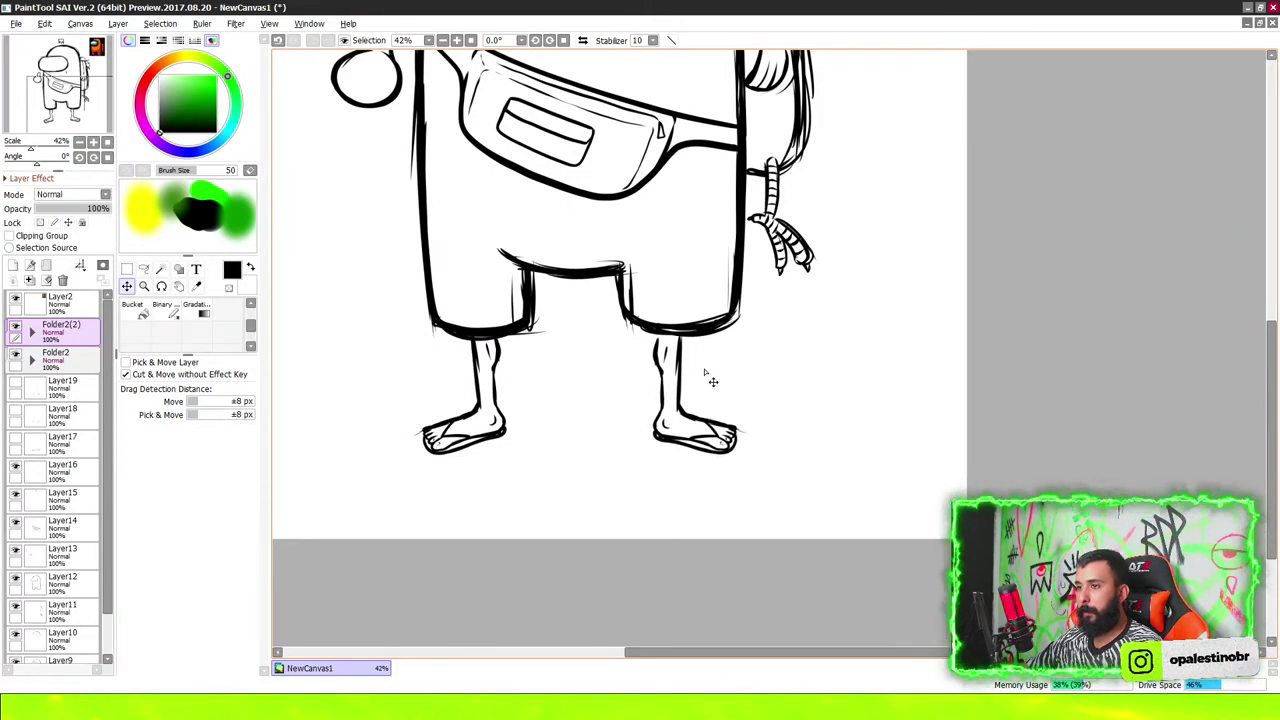
scroll(720, 375, down, 4)
scroll(722, 375, down, 3)
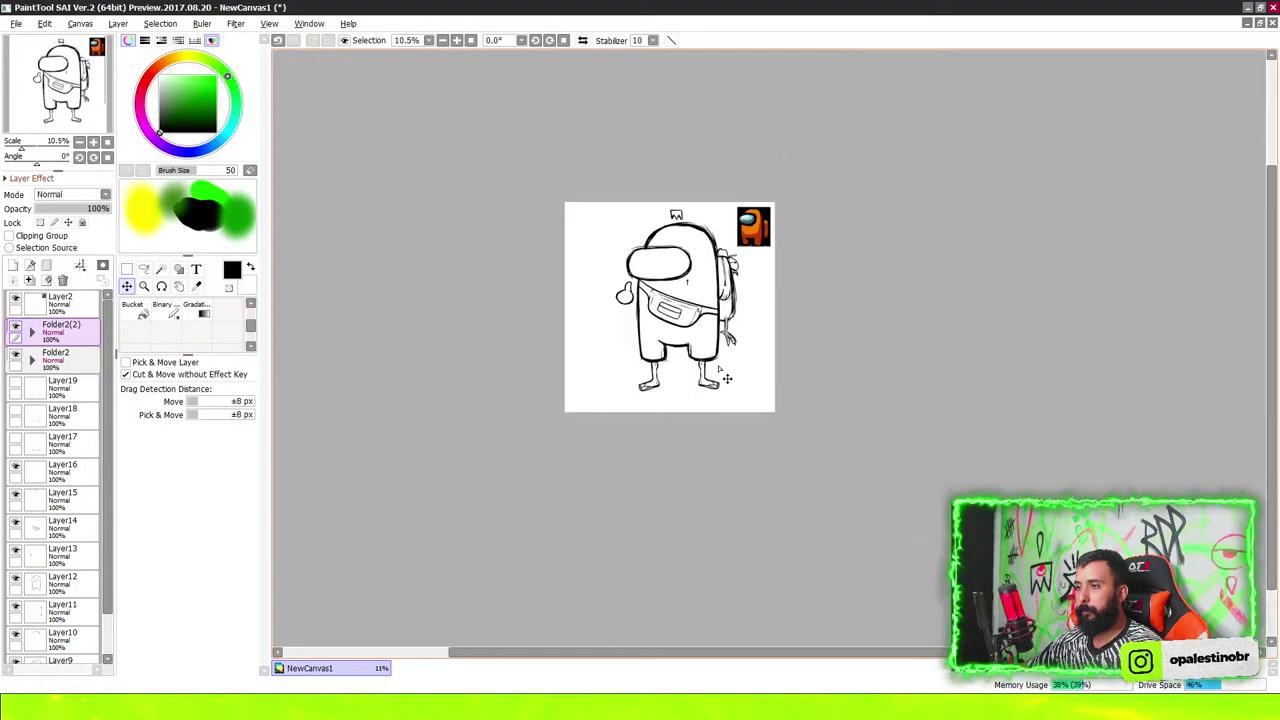
scroll(722, 375, up, 3)
scroll(700, 378, up, 3)
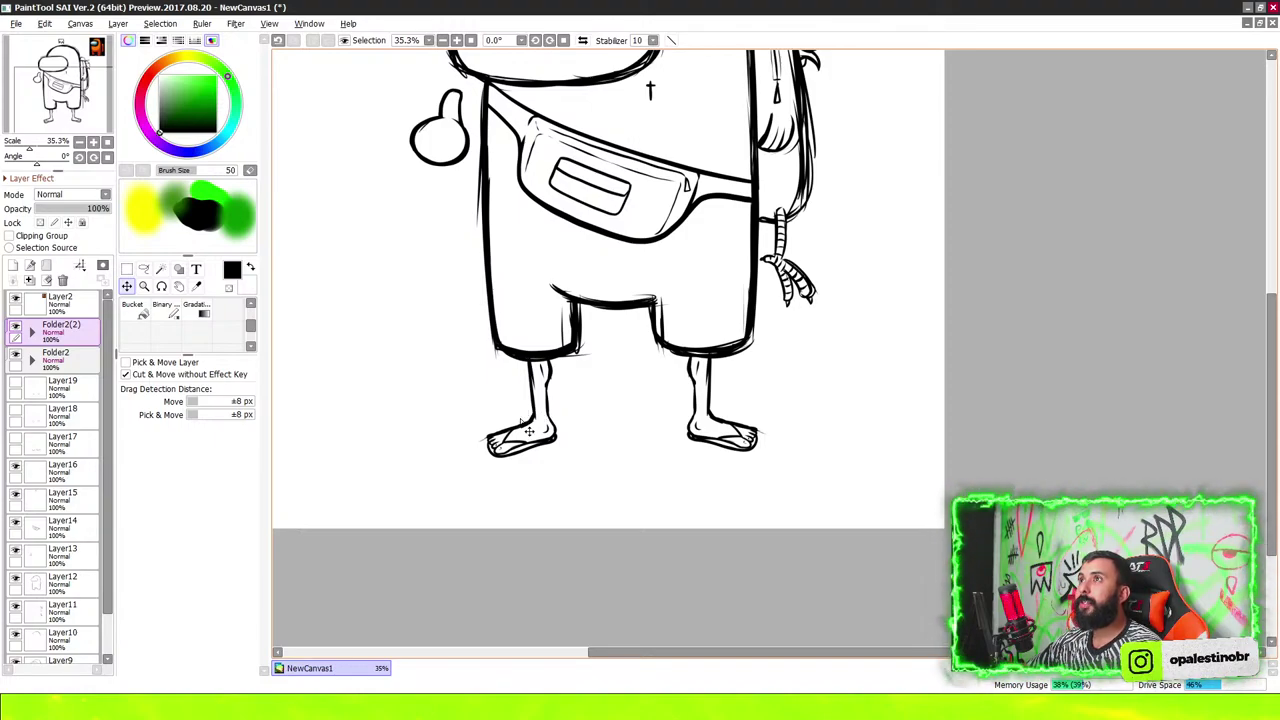
scroll(669, 330, down, 2)
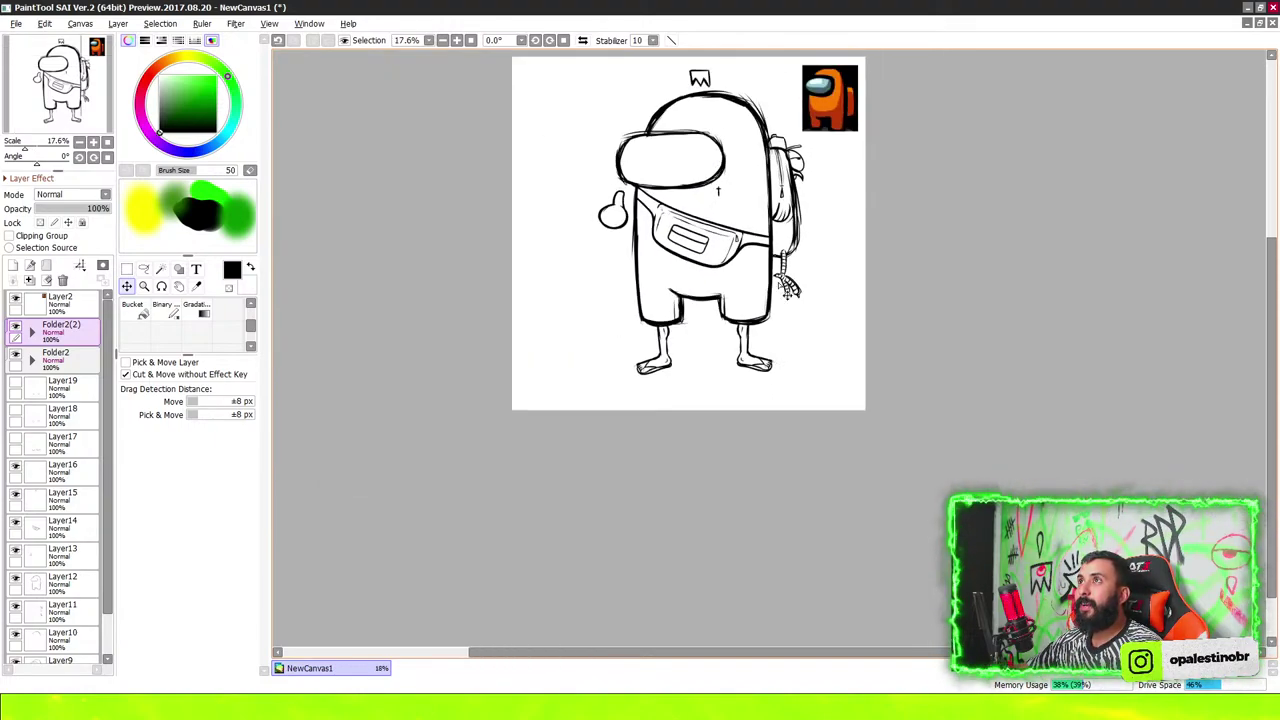
scroll(703, 298, up, 1)
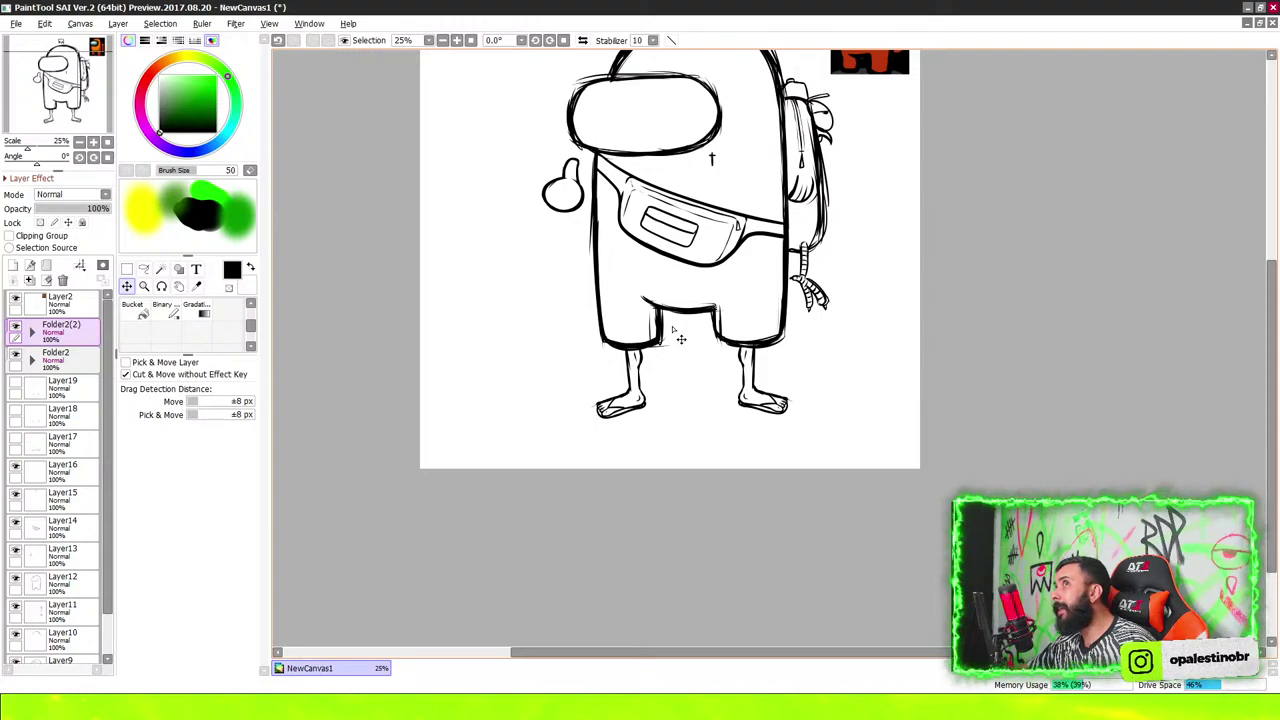
scroll(680, 339, down, 2)
scroll(670, 380, down, 1)
scroll(663, 449, up, 2)
scroll(692, 400, down, 2)
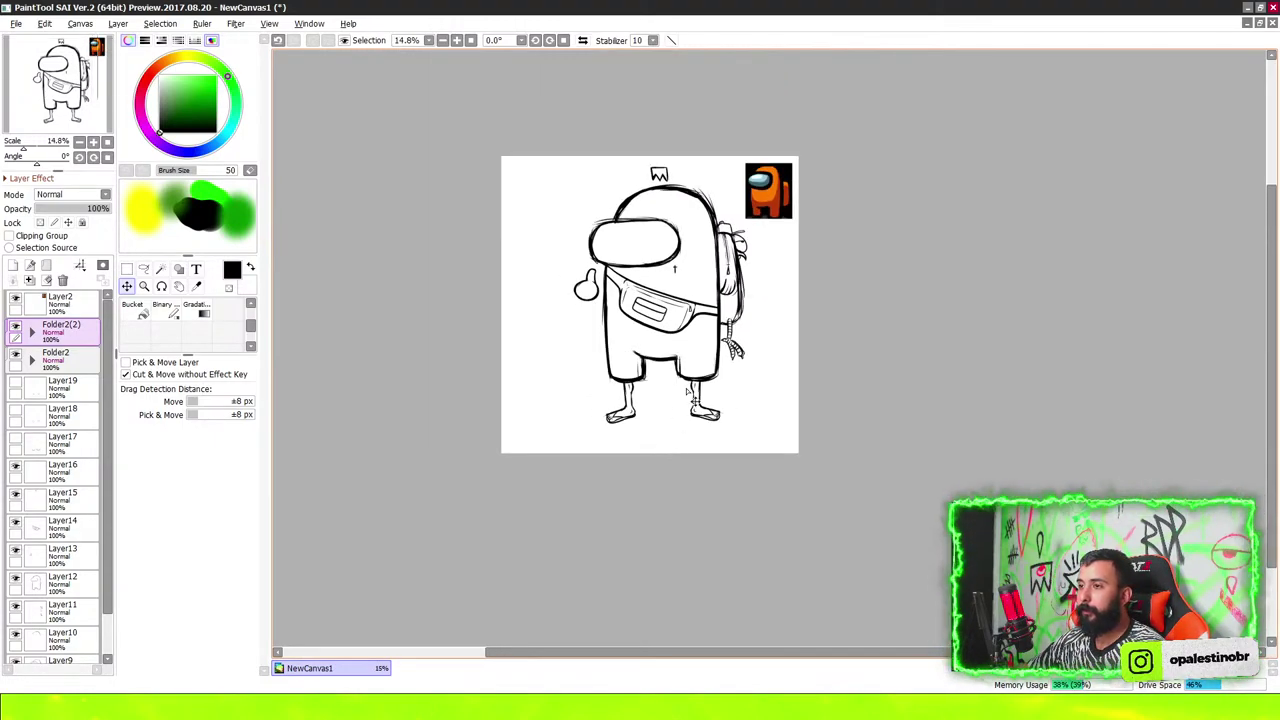
scroll(690, 396, up, 2)
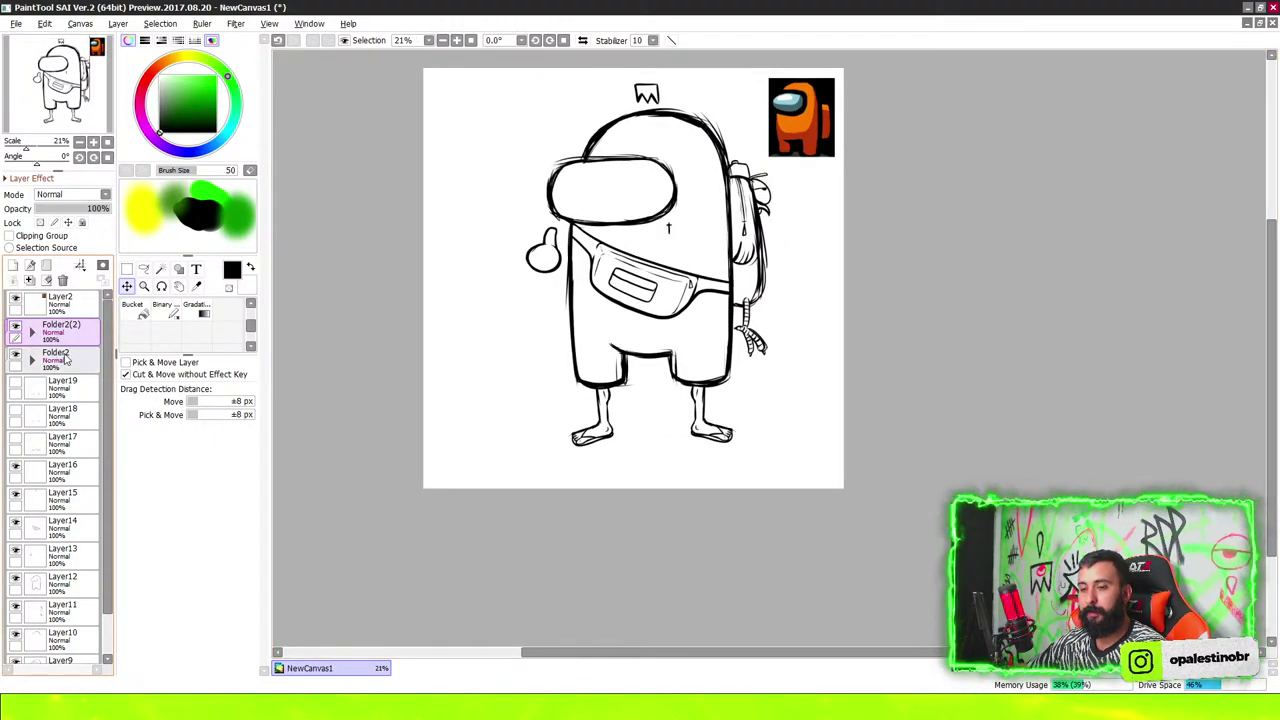
Combine the two leg folders into one folder
ctrl+click(60, 355)
click(46, 280)
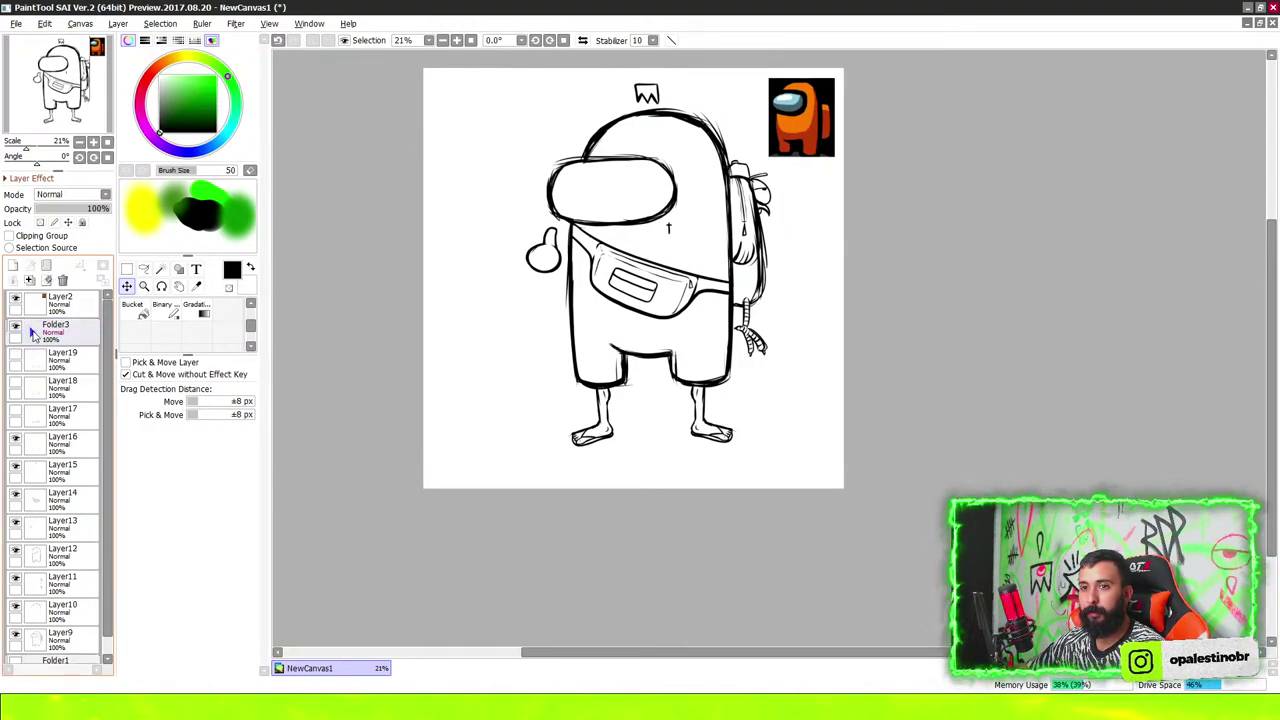
click(16, 330)
Toggle visibility of Layer17, Layer18, Layer19 and Folder3 to compare leg versions
click(16, 413)
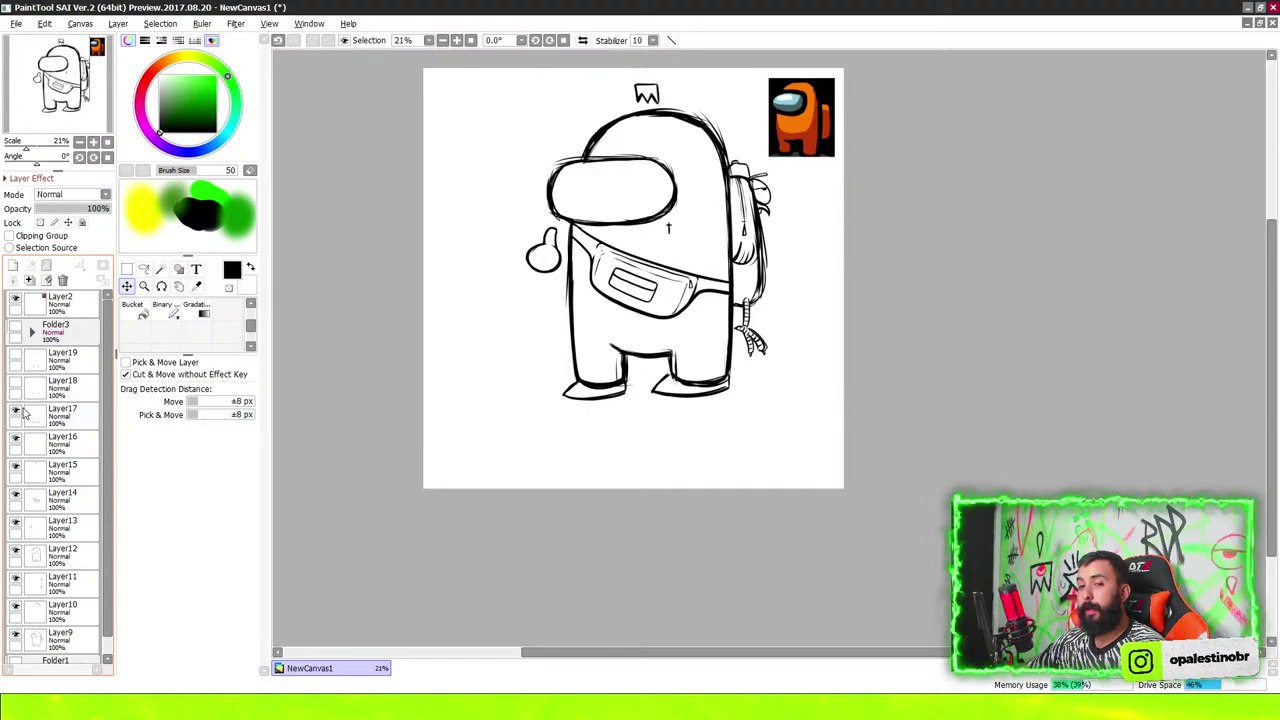
click(16, 413)
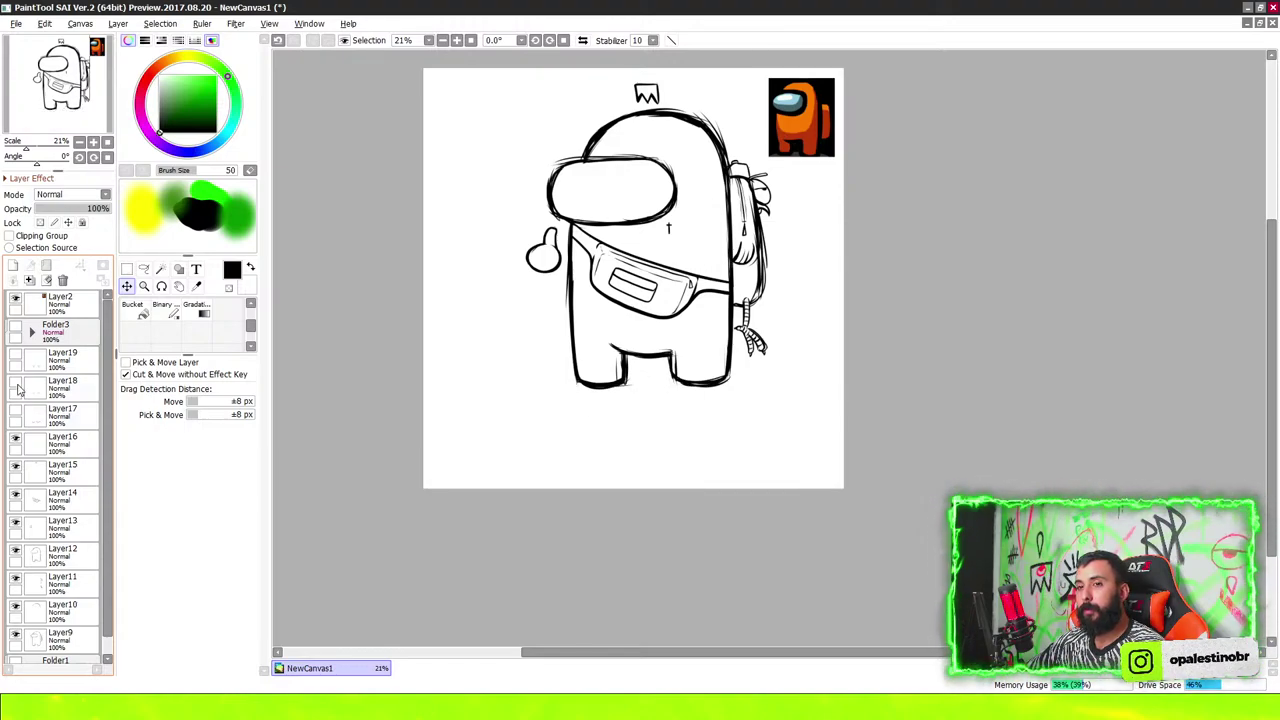
click(16, 386)
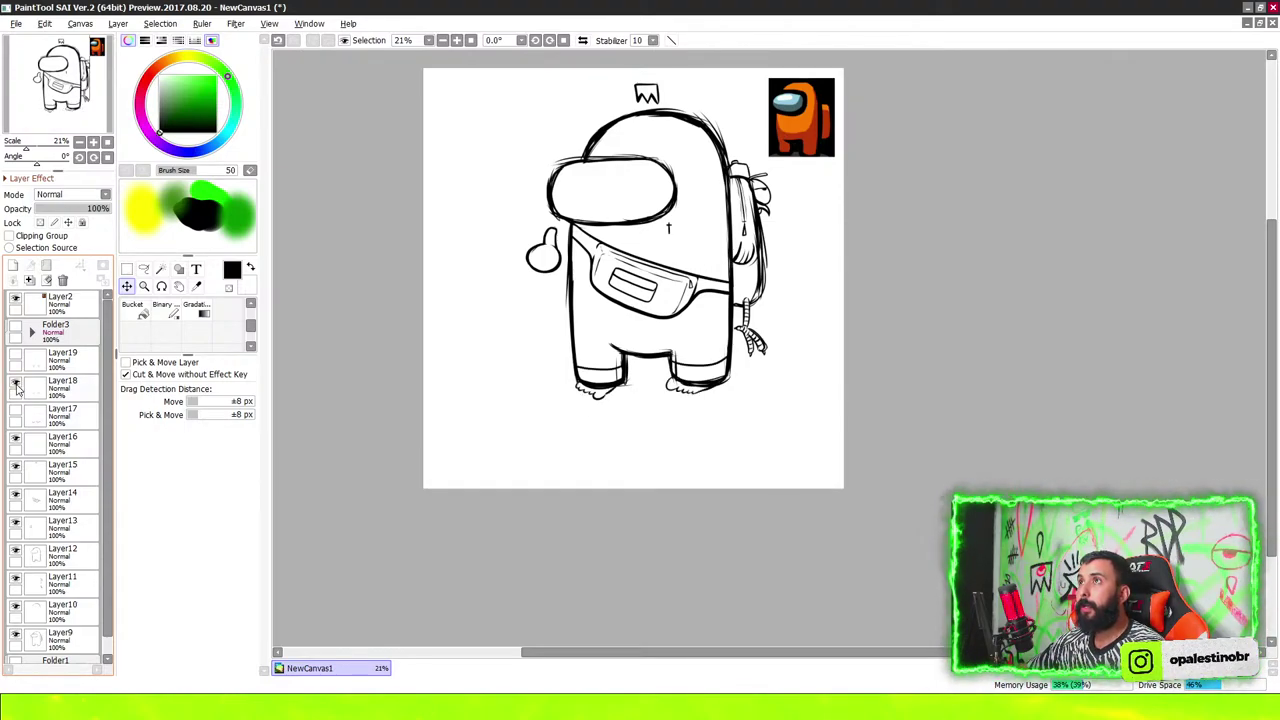
click(16, 386)
click(16, 358)
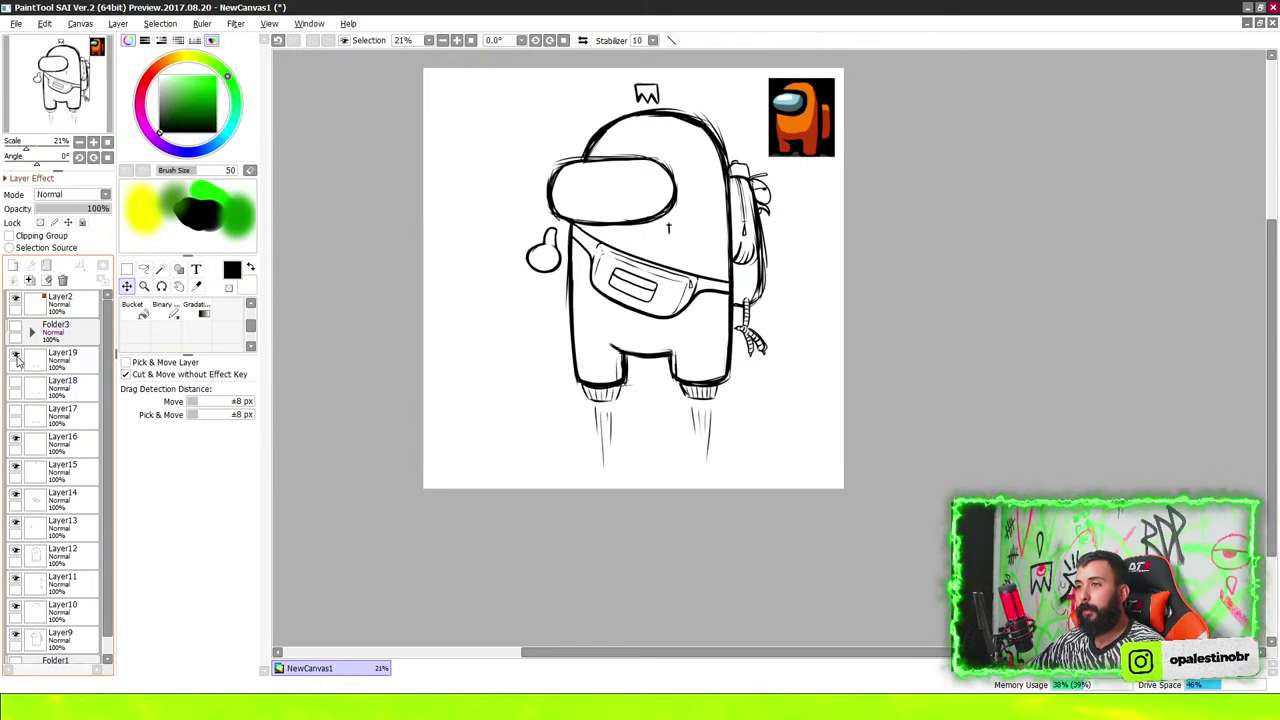
click(16, 358)
click(16, 328)
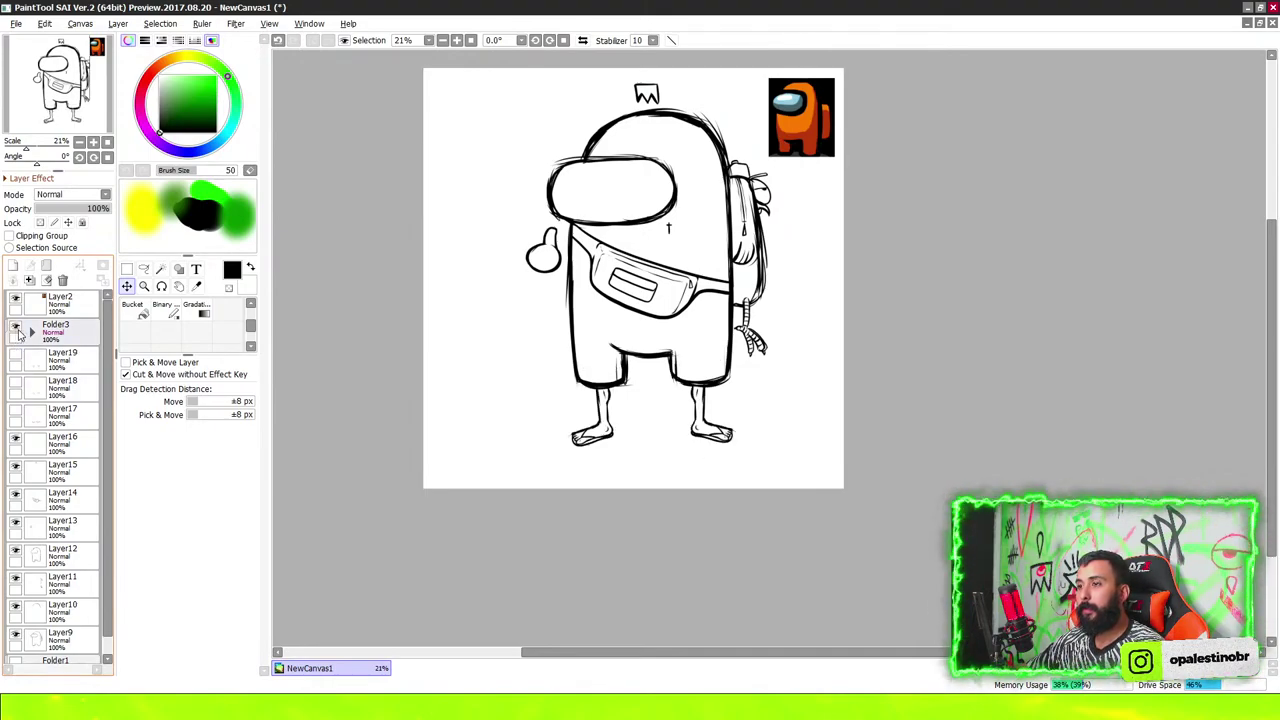
scroll(726, 434, down, 2)
scroll(758, 418, up, 3)
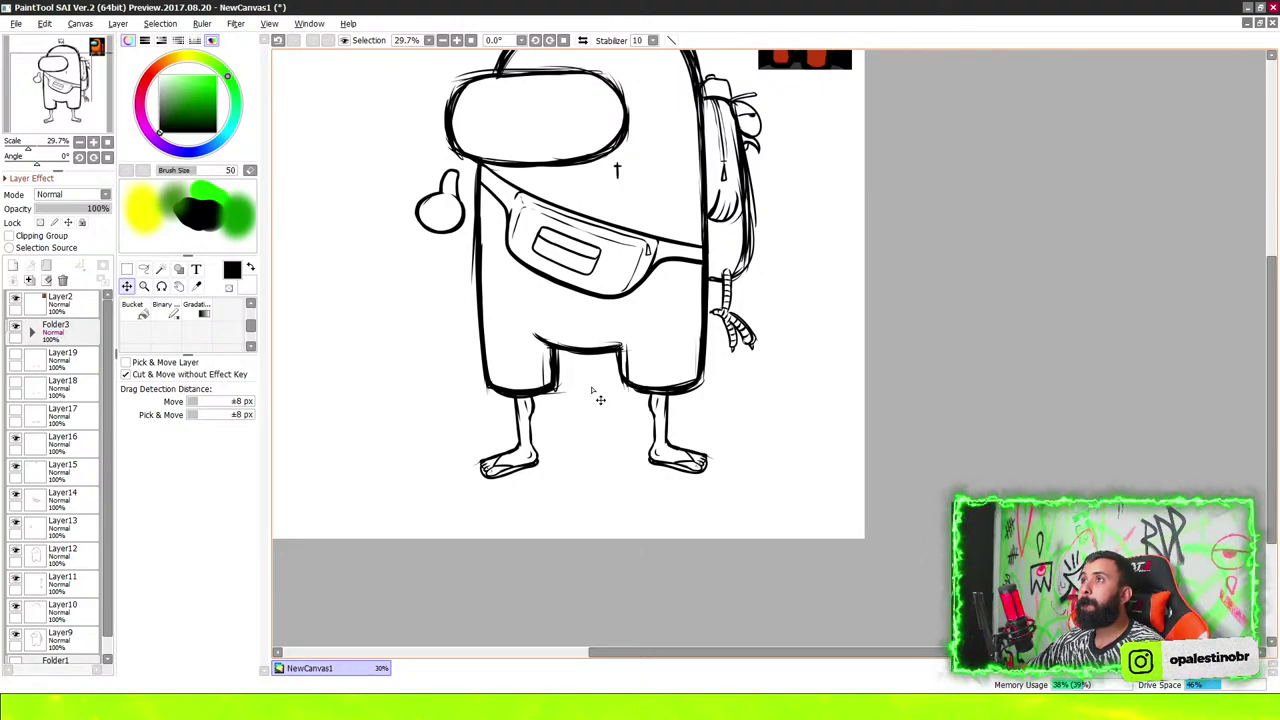
scroll(739, 407, down, 1)
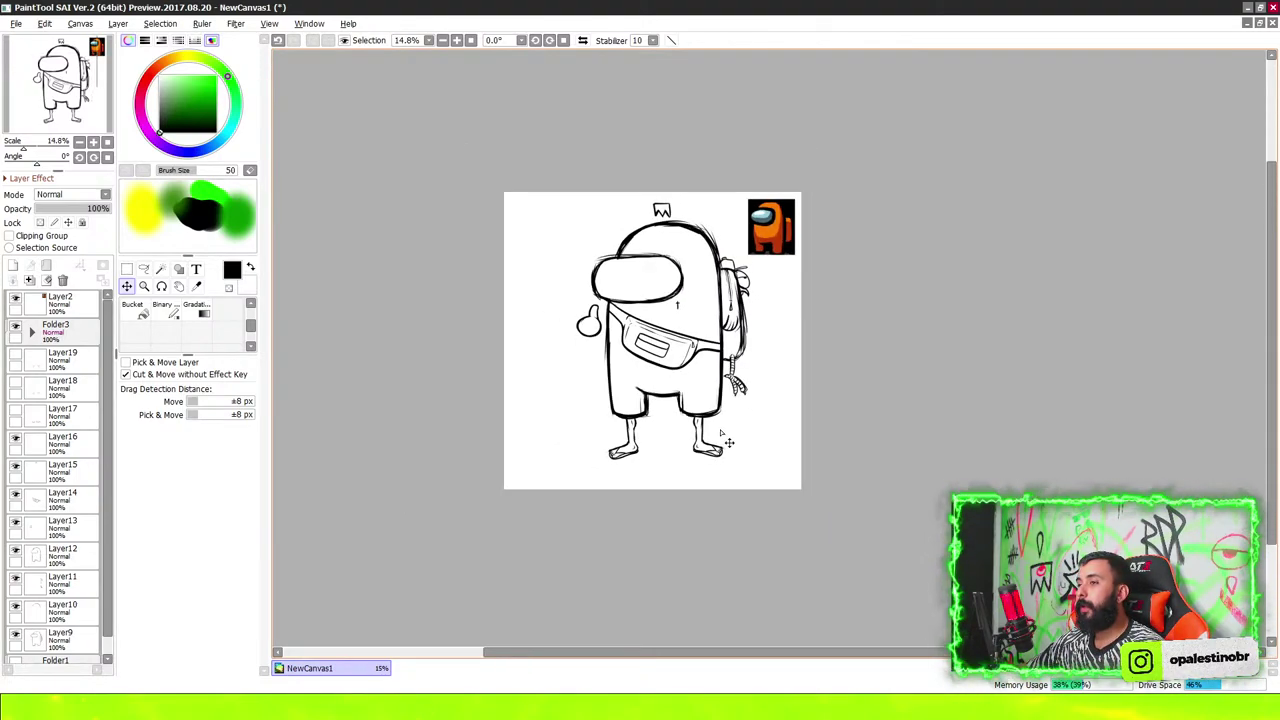
scroll(720, 431, up, 1)
scroll(714, 437, up, 2)
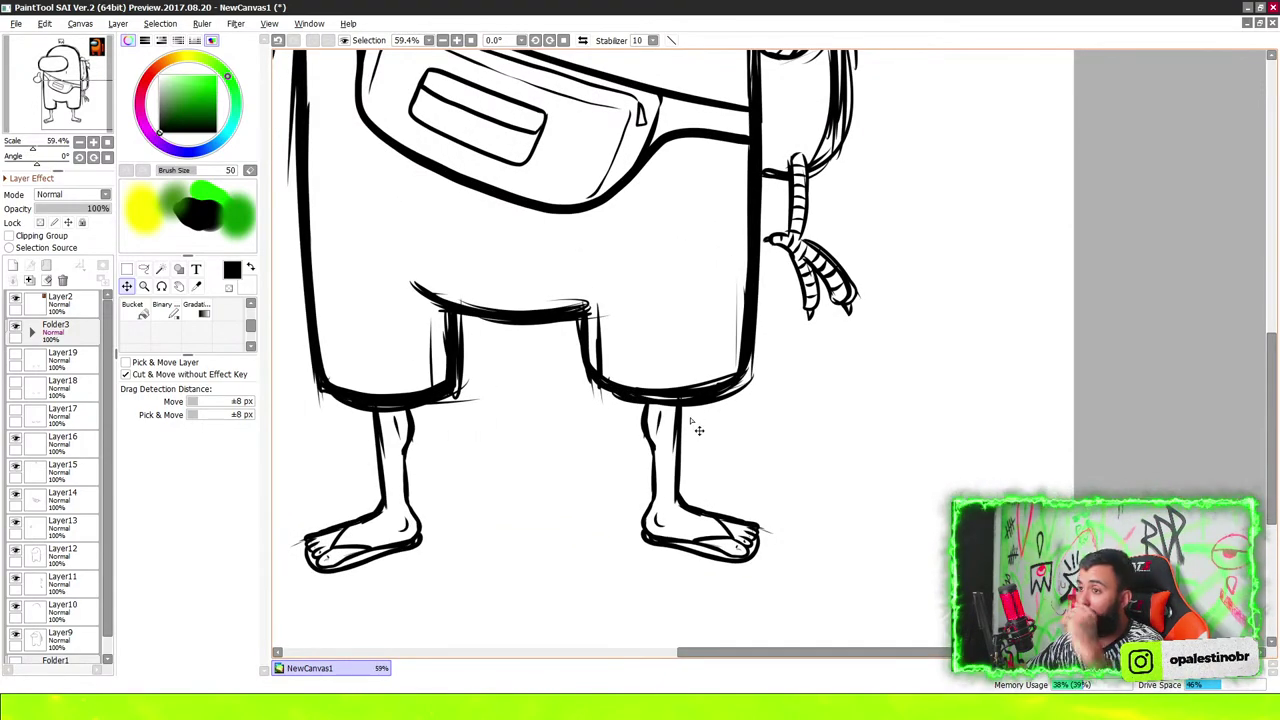
scroll(699, 430, down, 3)
scroll(717, 440, down, 2)
scroll(706, 437, down, 2)
scroll(684, 342, up, 3)
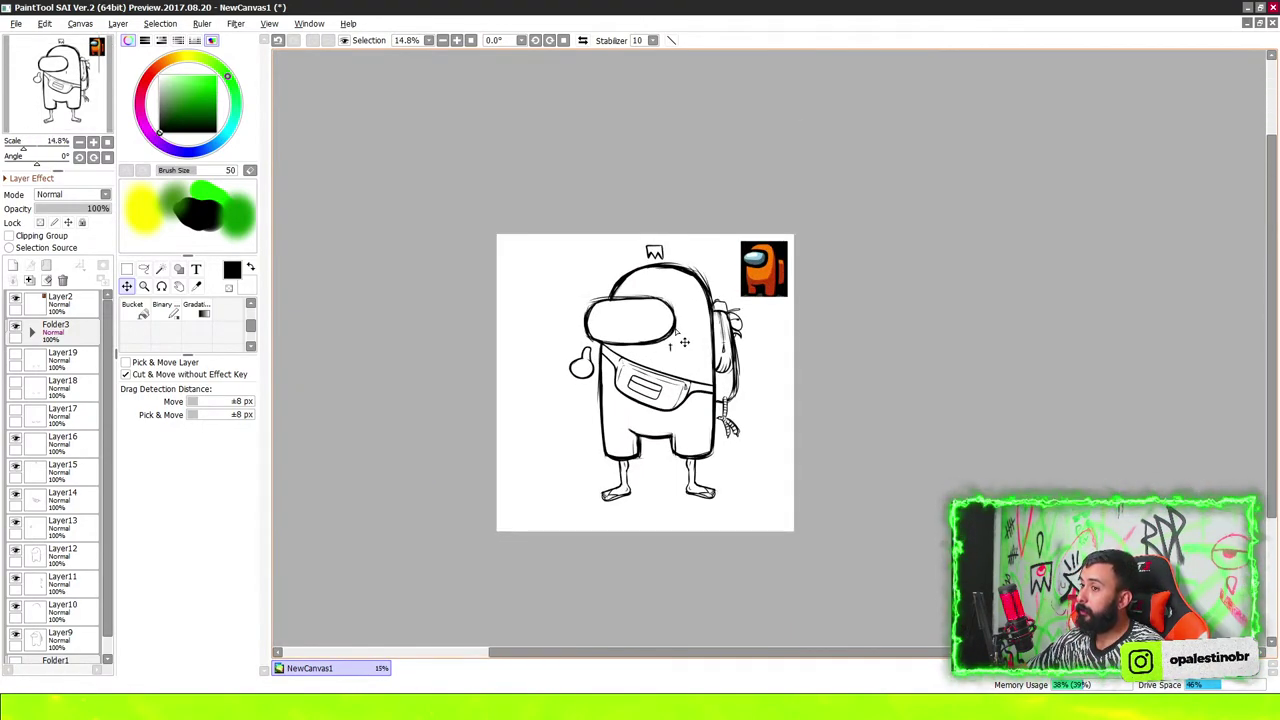
scroll(684, 342, up, 3)
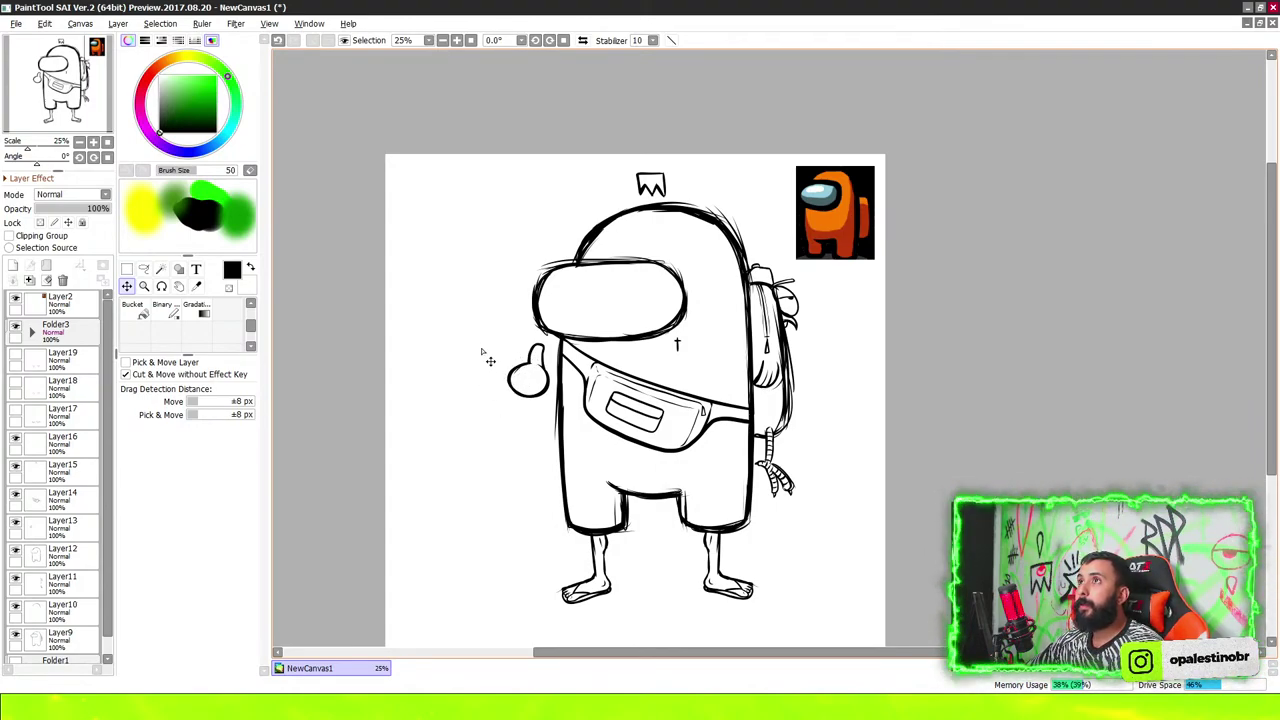
scroll(489, 344, down, 3)
scroll(489, 344, up, 3)
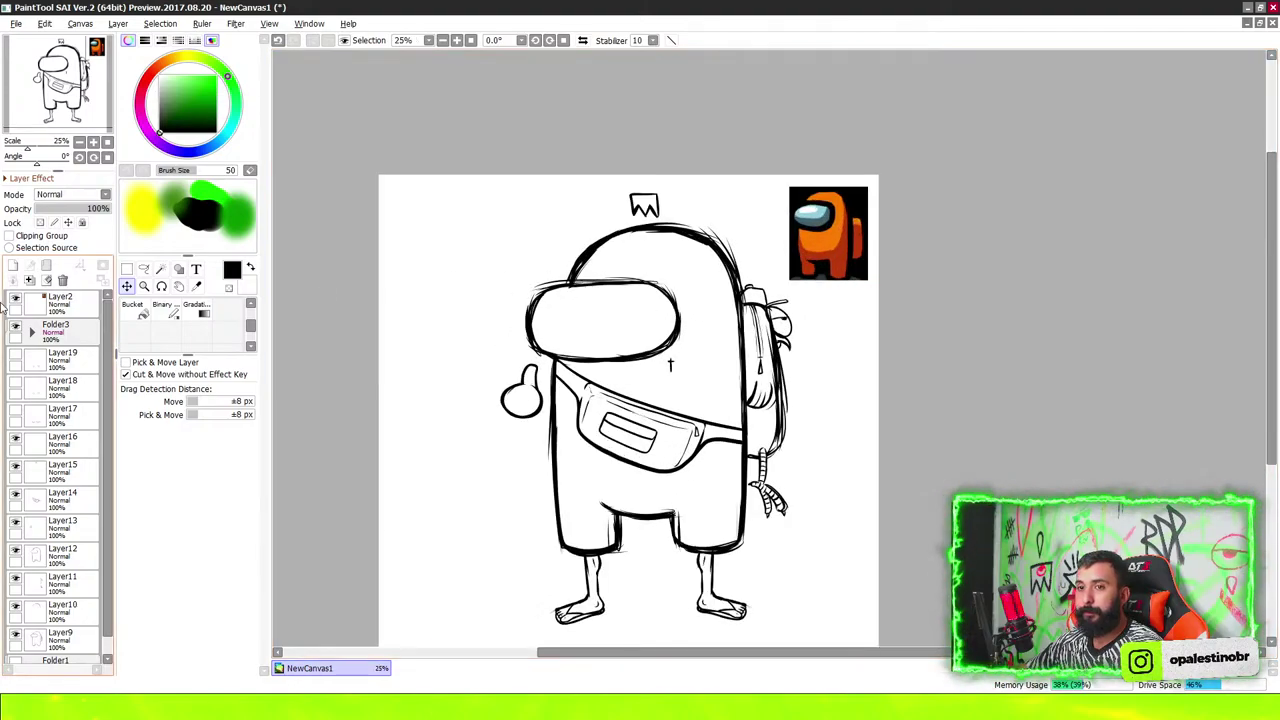
Make Layer19 active, hide the feet legs in Folder3 and show the exhaust thrusters
click(50, 365)
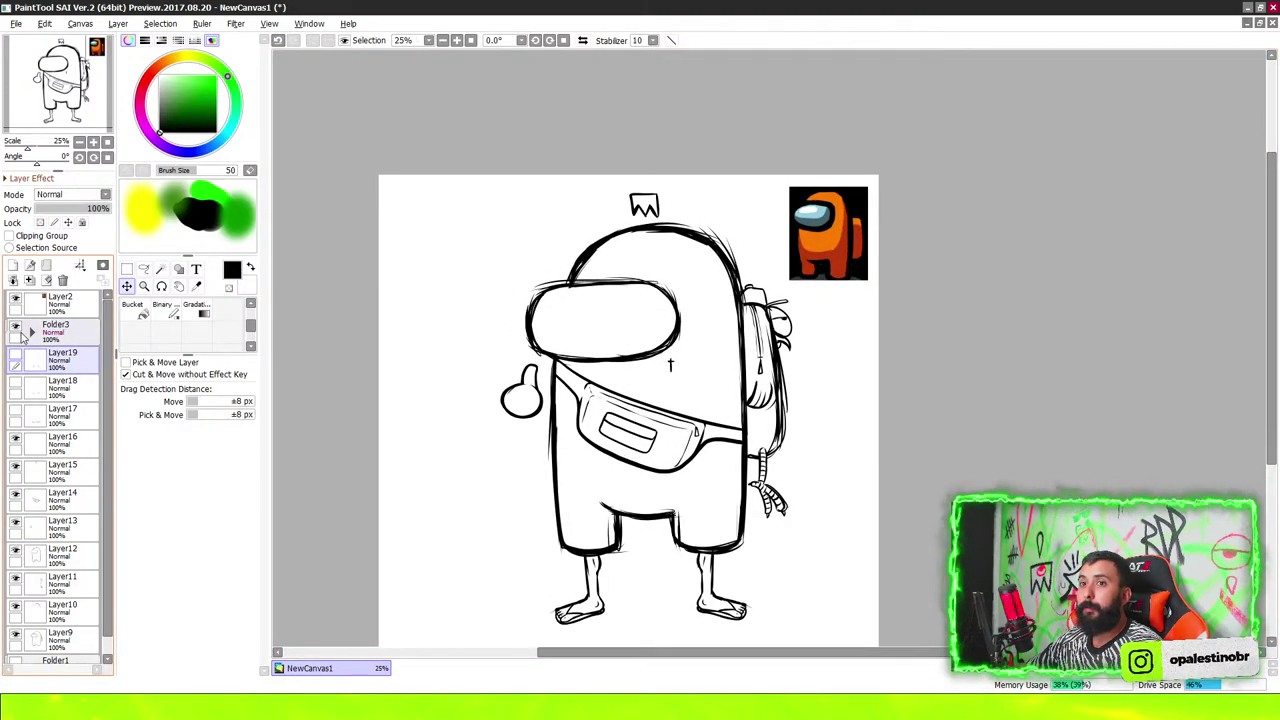
click(15, 326)
click(15, 358)
scroll(689, 424, down, 1)
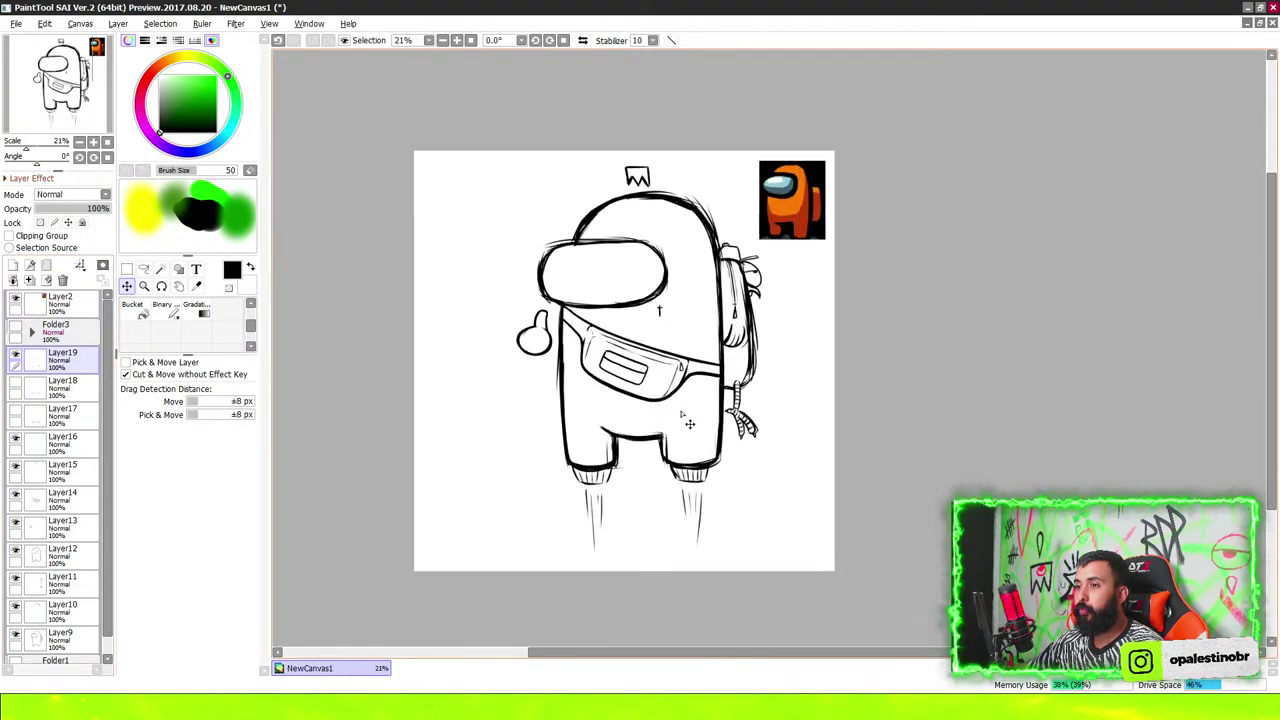
scroll(608, 523, up, 6)
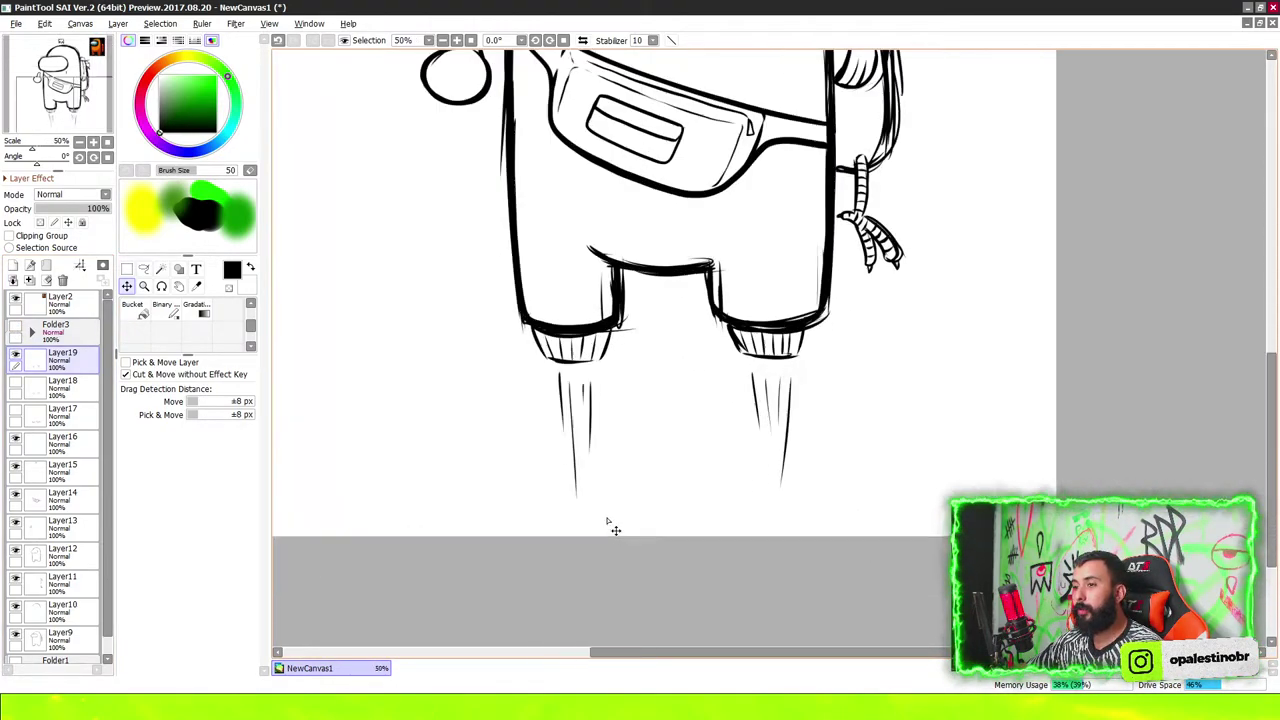
Draw puffy smoke cloud outlines under both thrusters with the pen on a new layer
key(b)
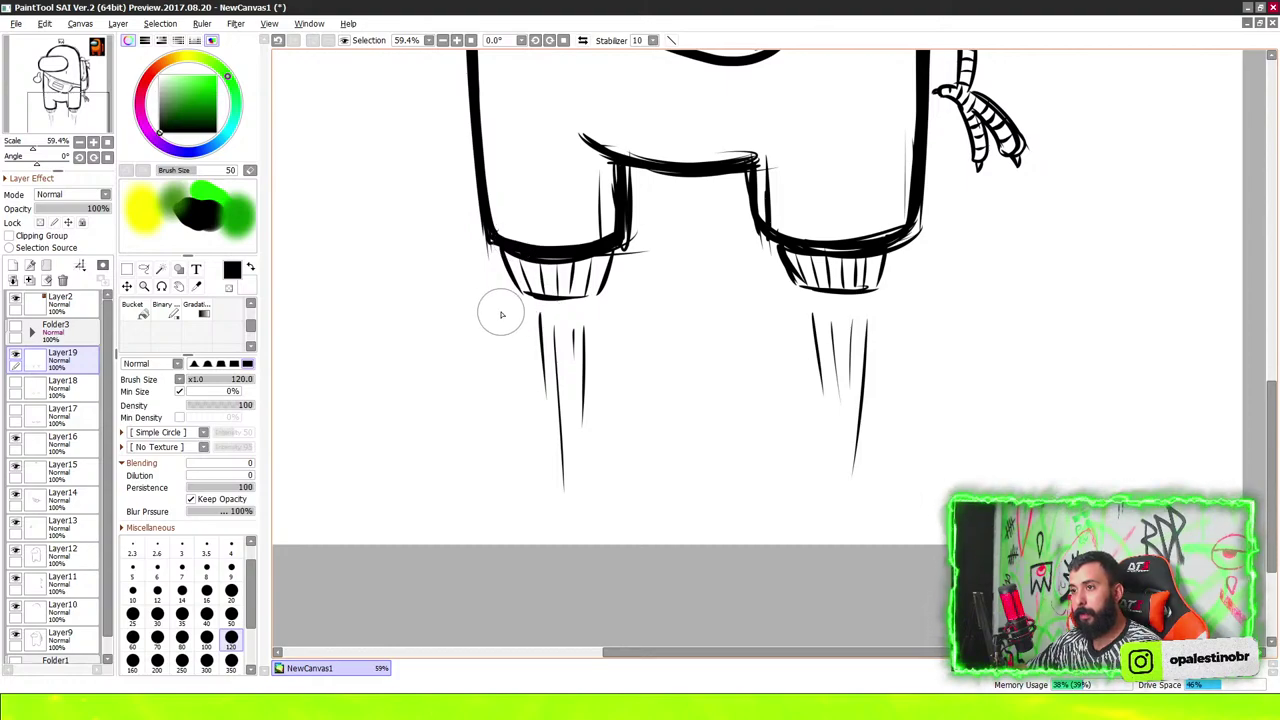
click(13, 266)
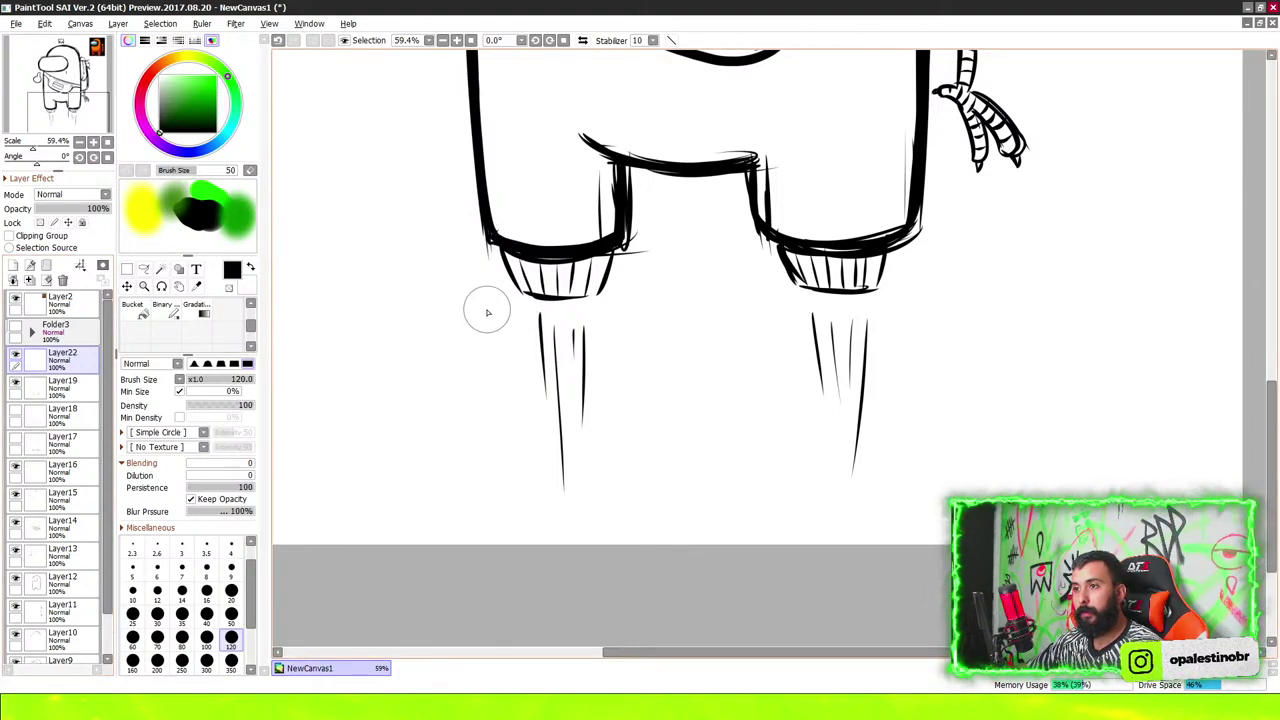
mouse_move(507, 327)
mouse_down()
mouse_move(468, 355)
mouse_move(447, 418)
mouse_move(407, 469)
mouse_up()
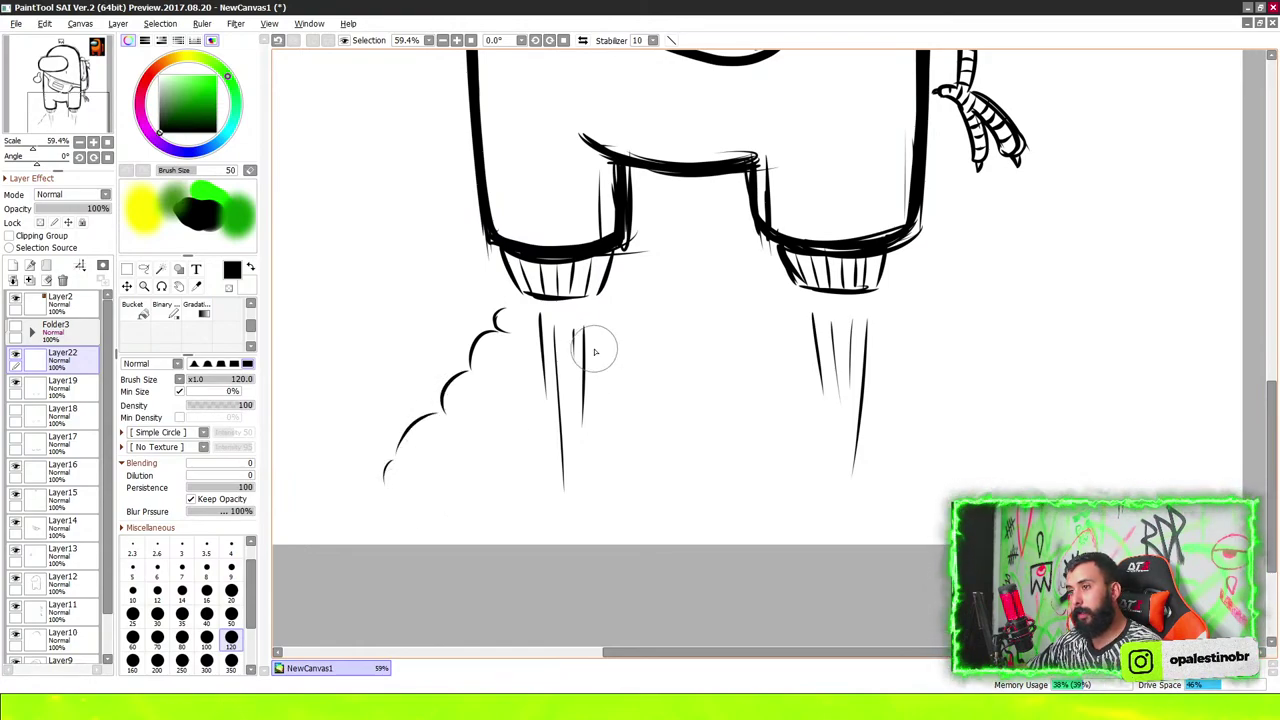
drag(629, 365, 649, 399)
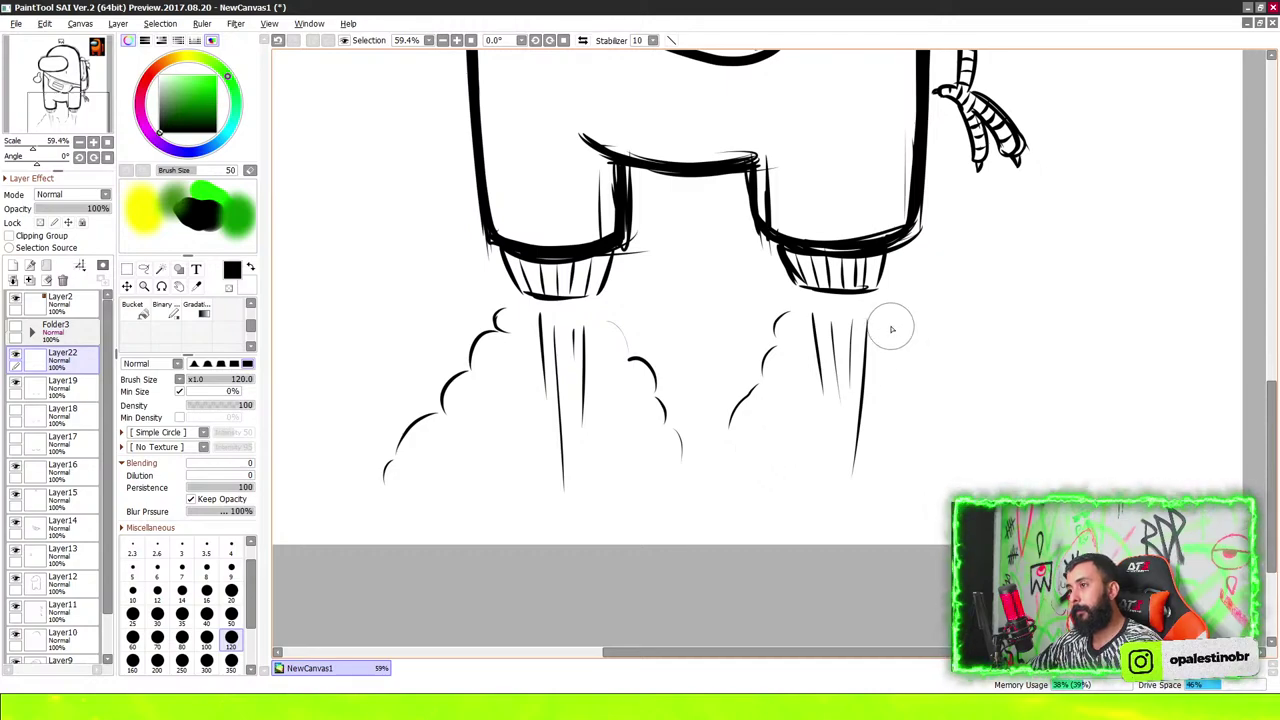
drag(966, 397, 1042, 470)
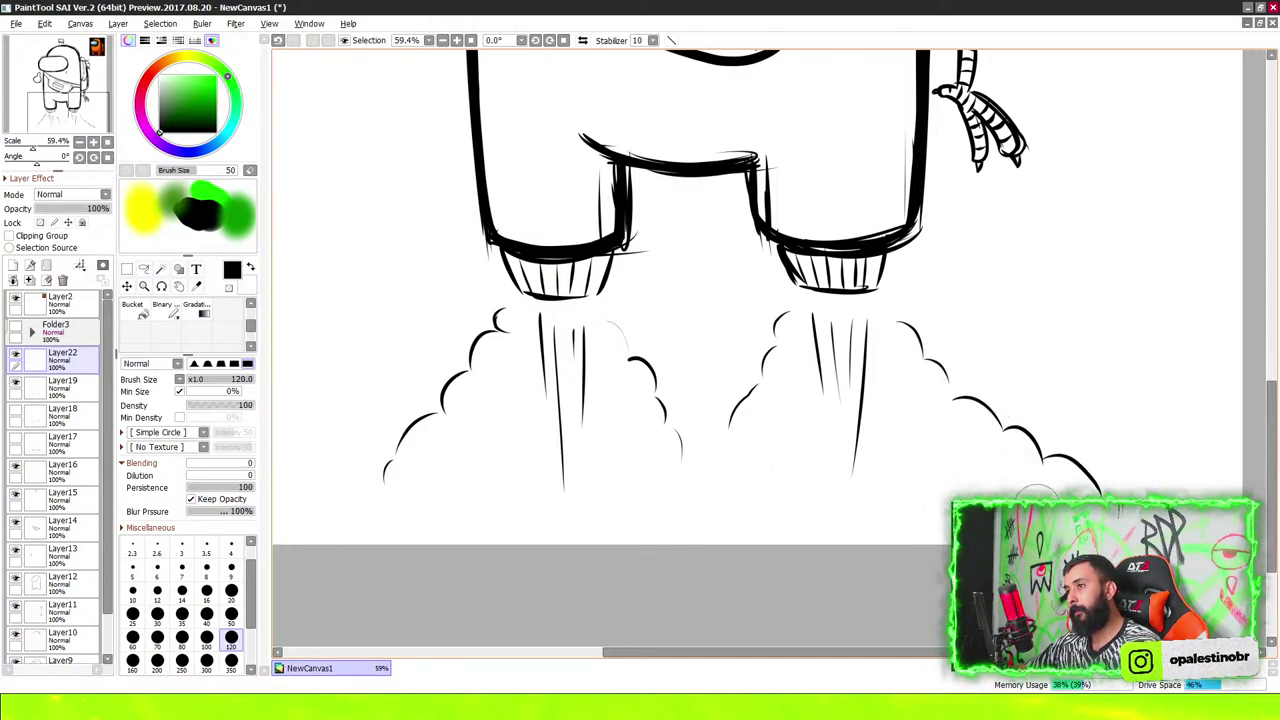
Add an empty Layer23 above the smoke layer Layer22
scroll(1035, 490, down, 2)
scroll(837, 466, down, 2)
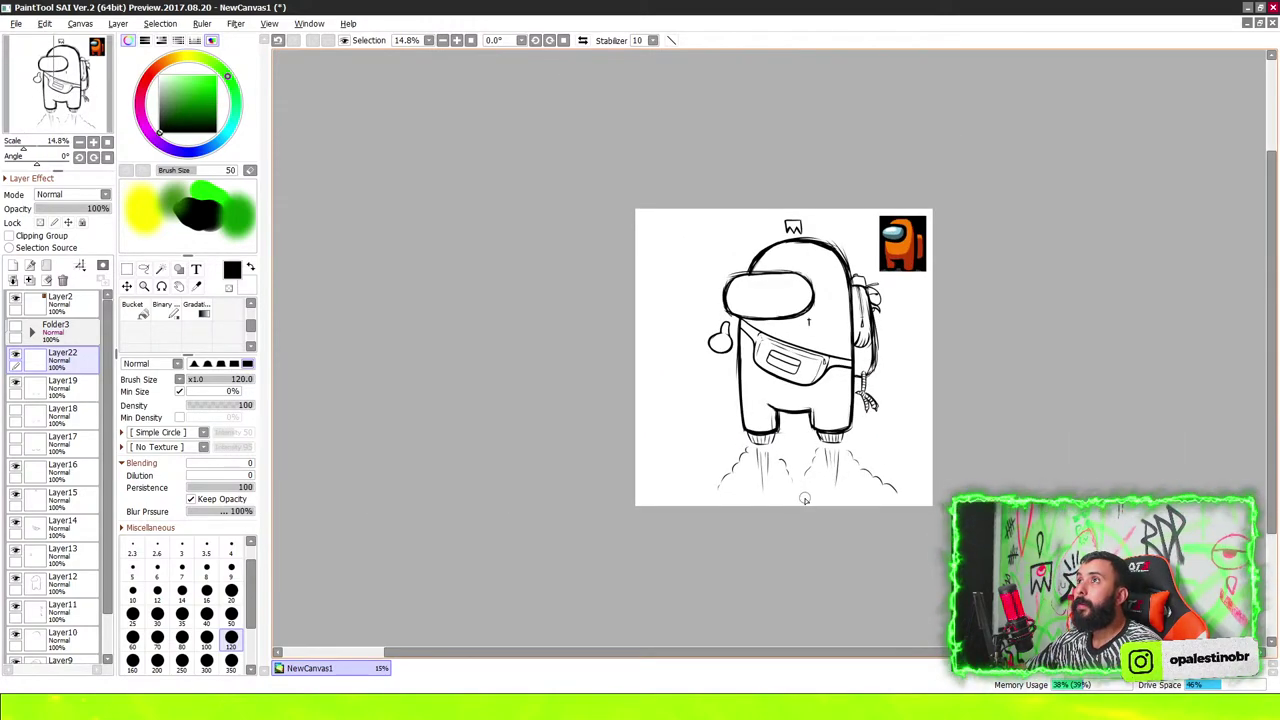
scroll(805, 499, up, 1)
scroll(654, 448, up, 1)
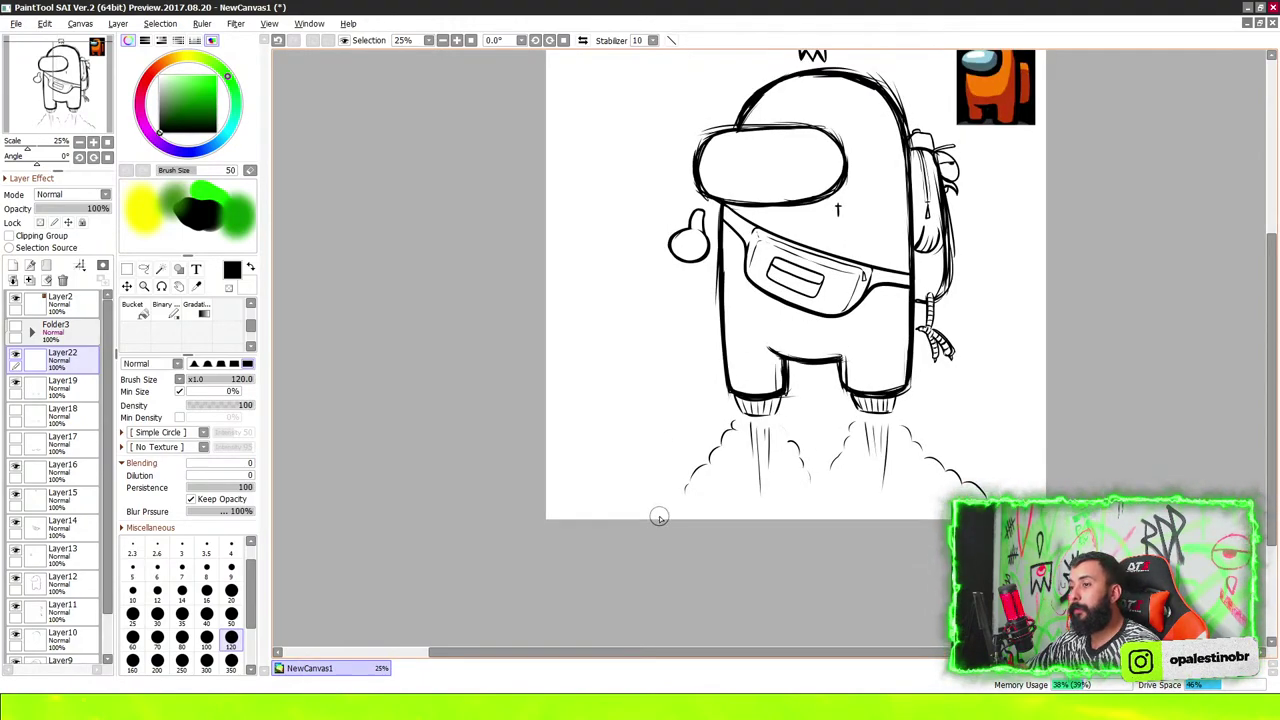
scroll(659, 517, up, 1)
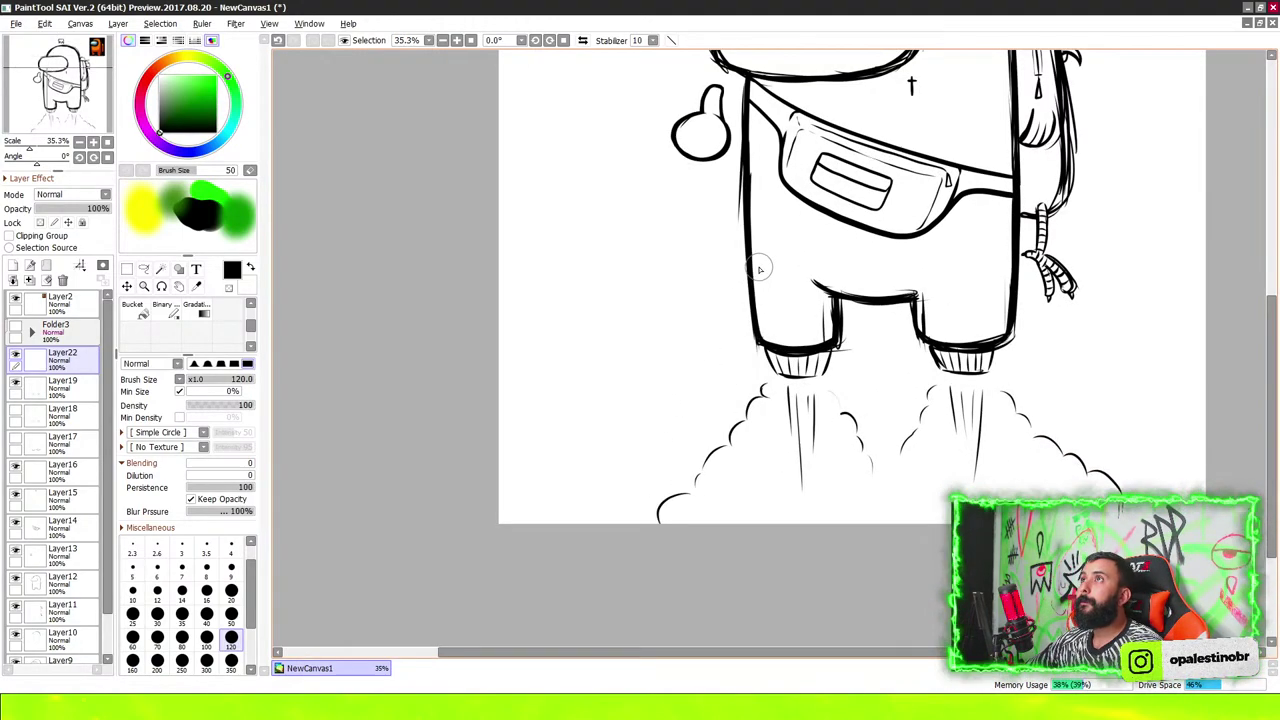
scroll(760, 286, down, 2)
scroll(651, 309, down, 2)
scroll(651, 305, up, 3)
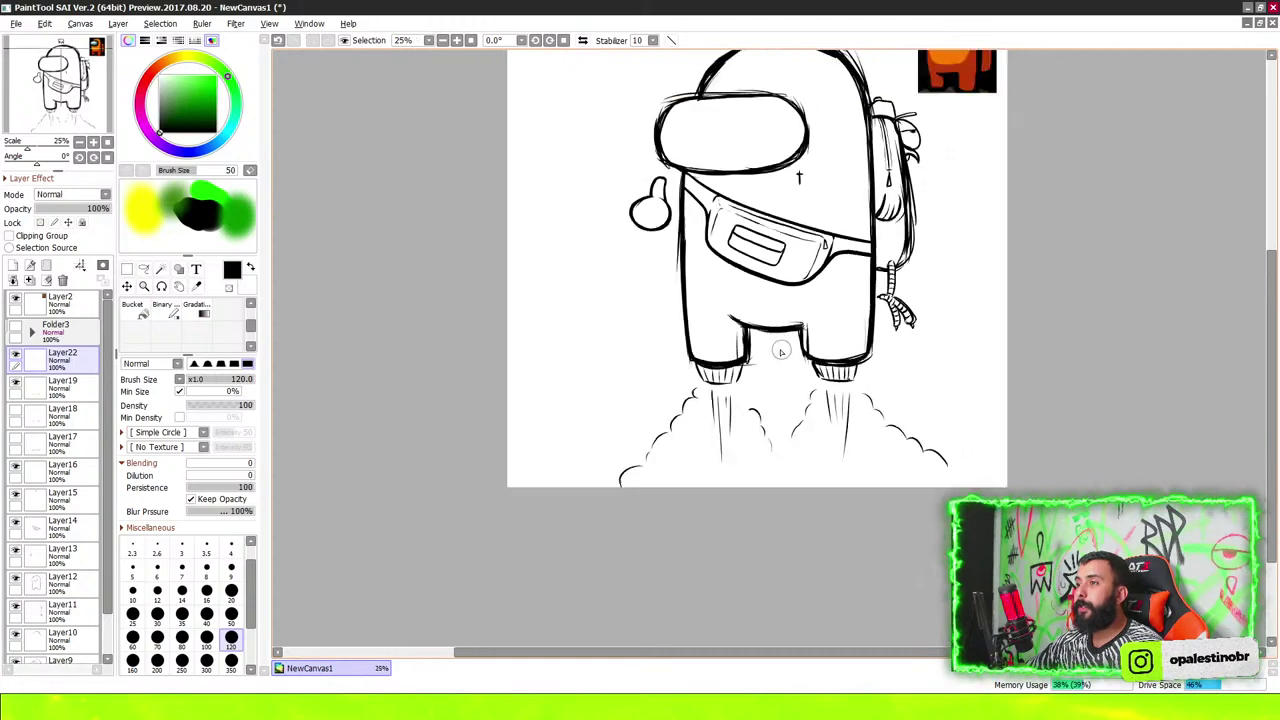
scroll(651, 300, down, 1)
scroll(725, 176, up, 1)
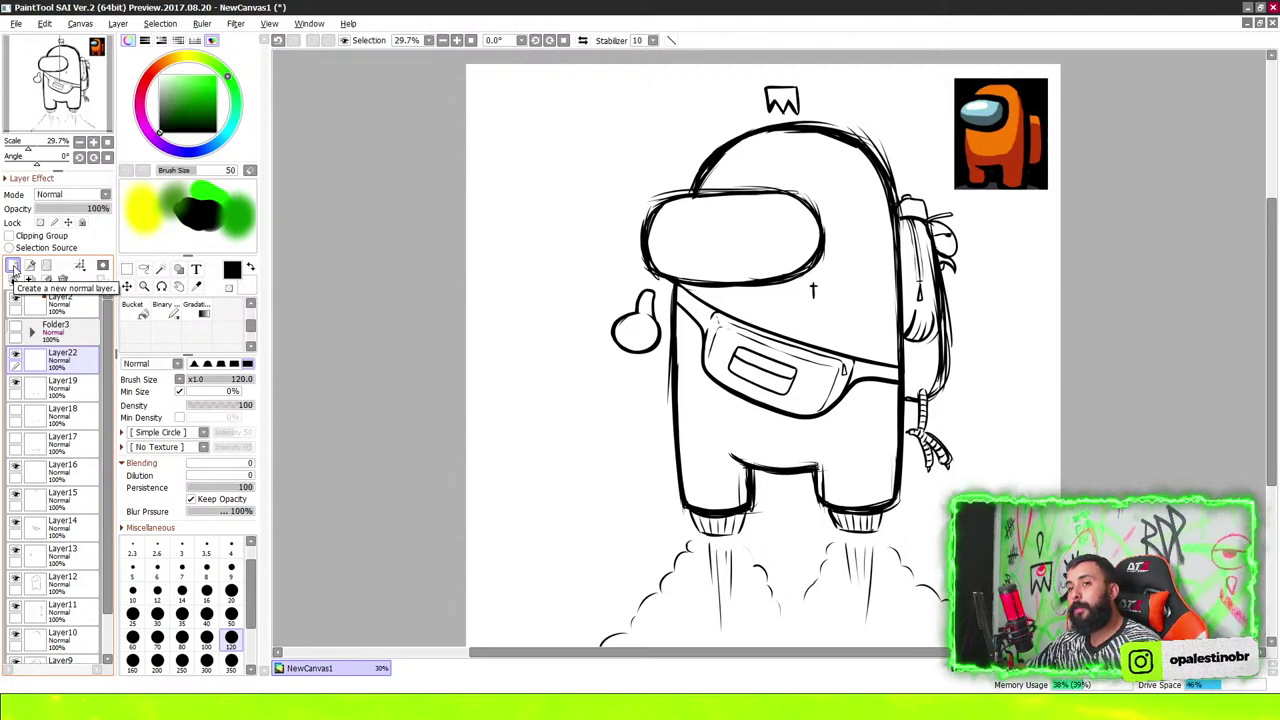
click(13, 266)
scroll(812, 290, down, 2)
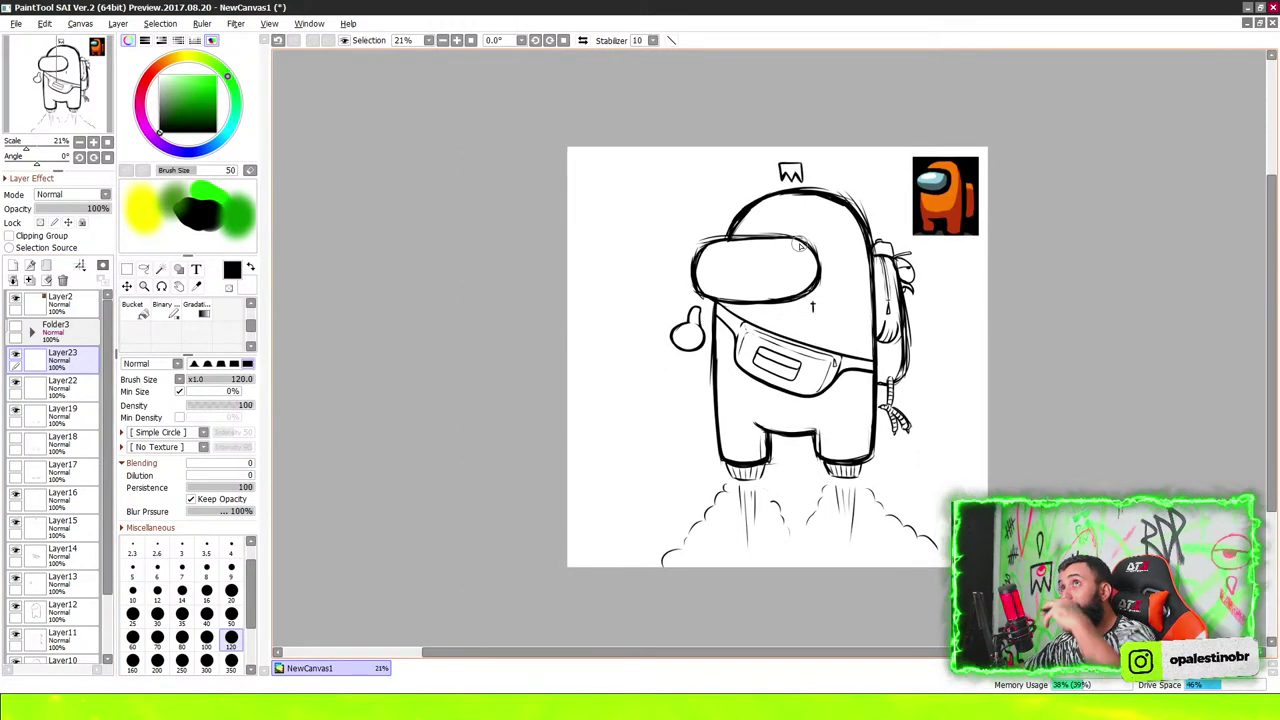
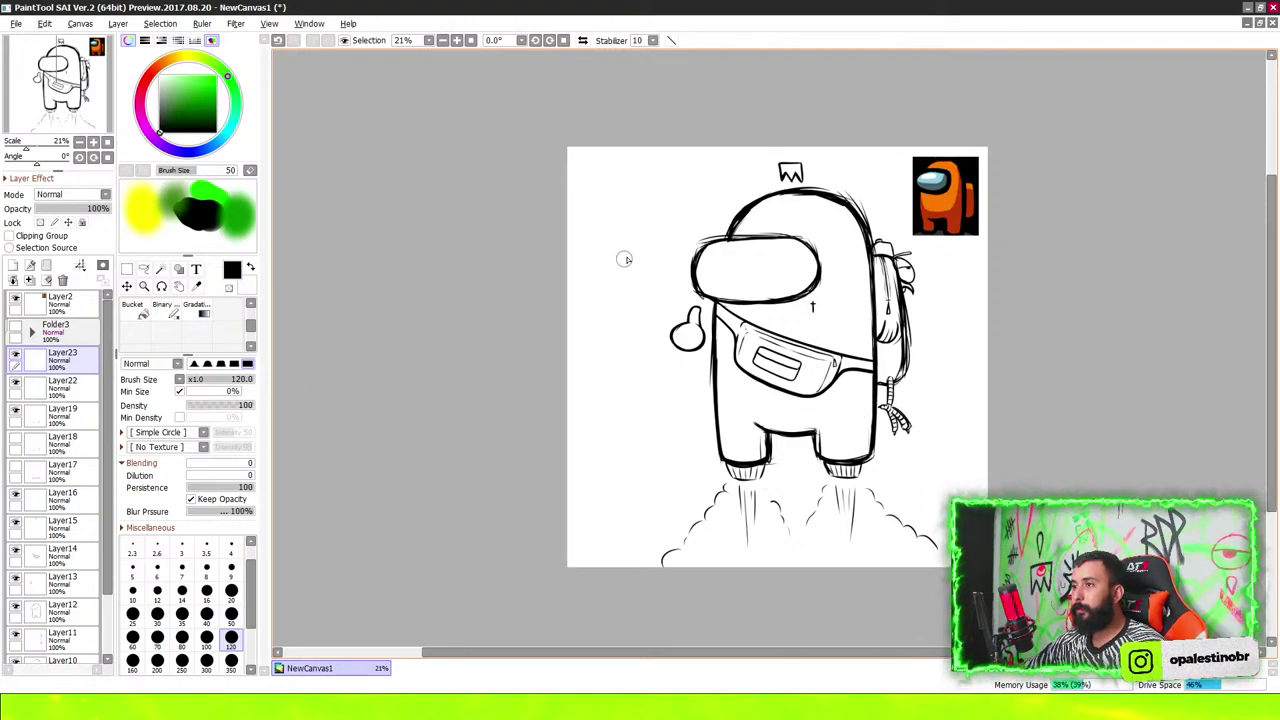
Draw an almond eye outline on the forehead with a bold lower lid and upper lid
scroll(805, 189, up, 2)
scroll(780, 175, up, 2)
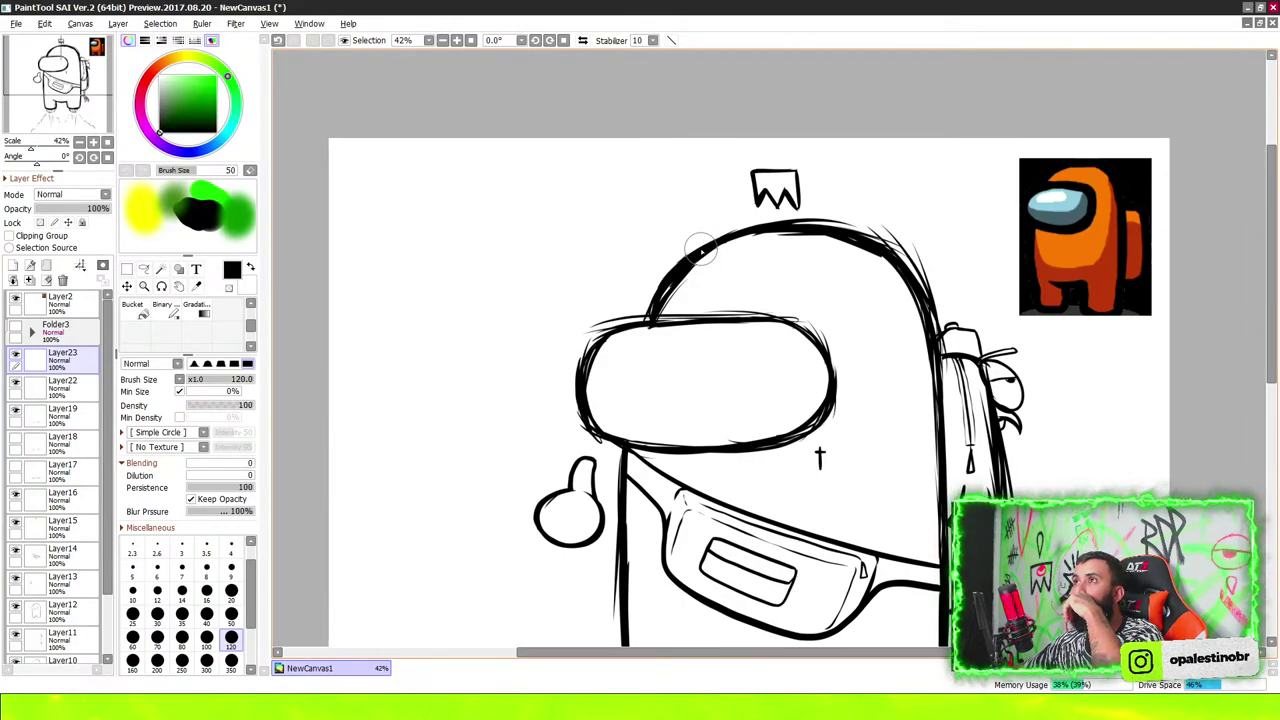
scroll(705, 312, down, 3)
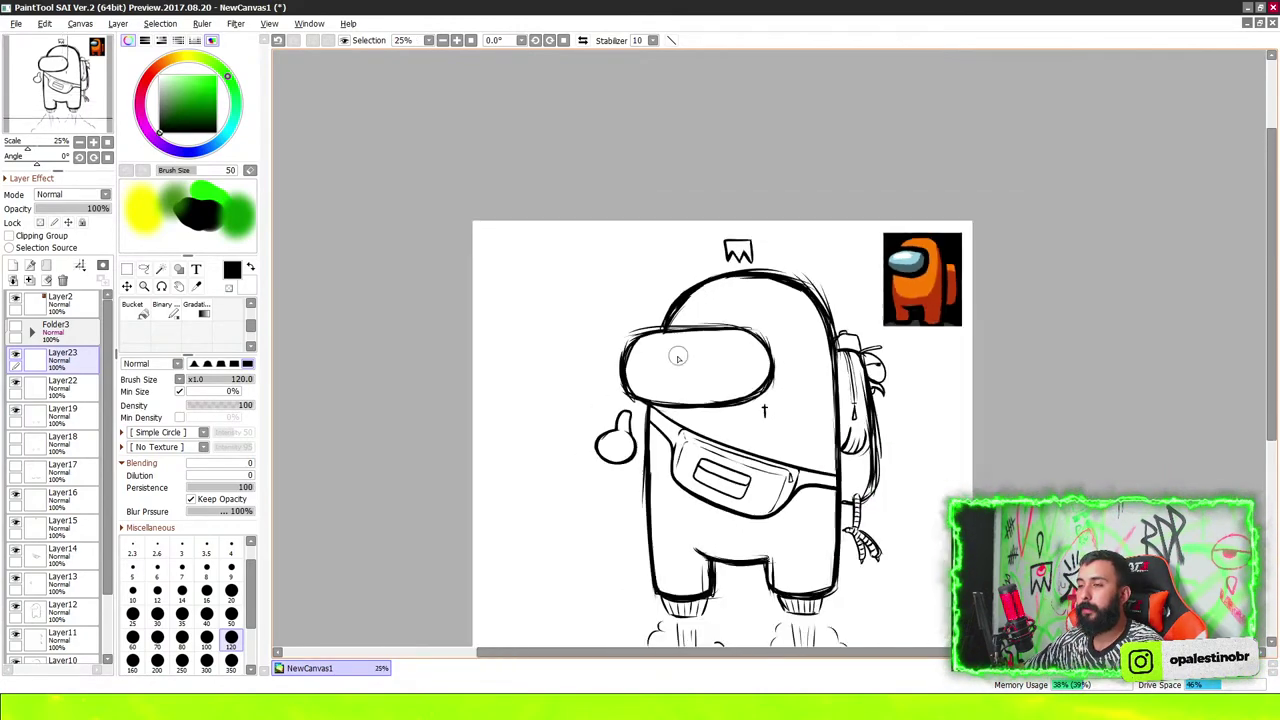
scroll(710, 320, down, 2)
scroll(720, 330, up, 6)
scroll(731, 340, up, 3)
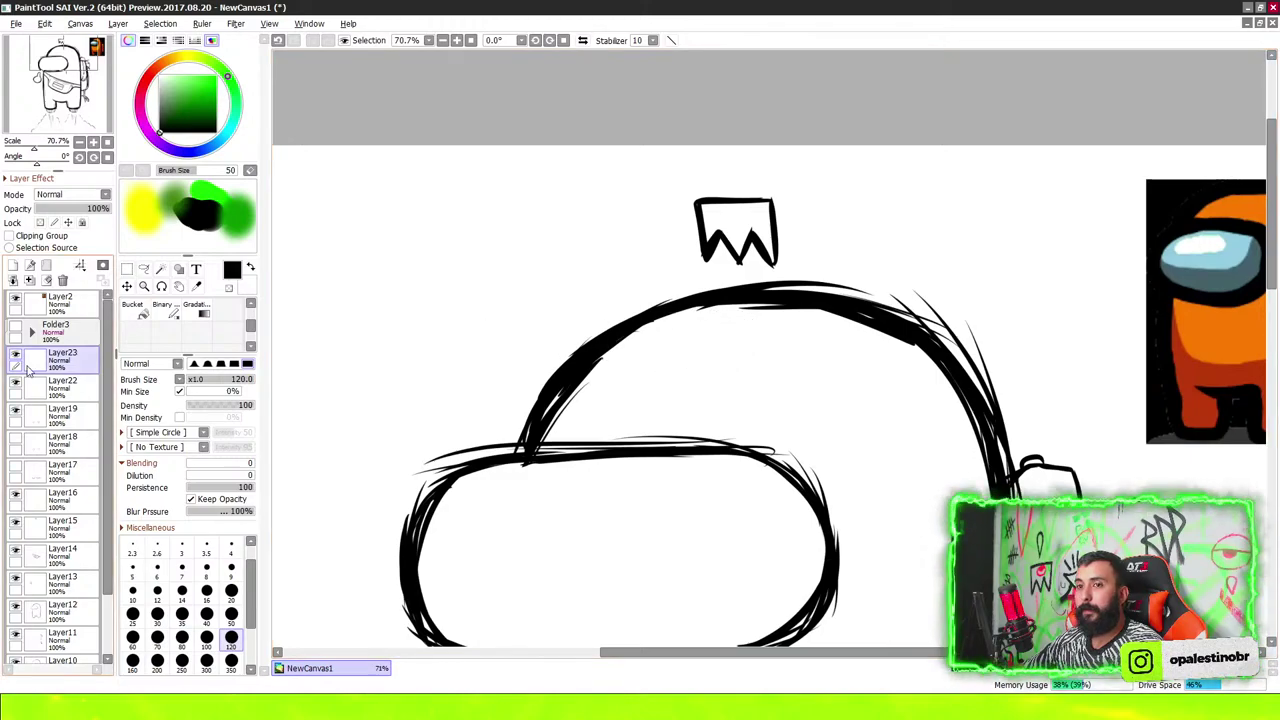
scroll(729, 355, up, 2)
drag(529, 437, 670, 443)
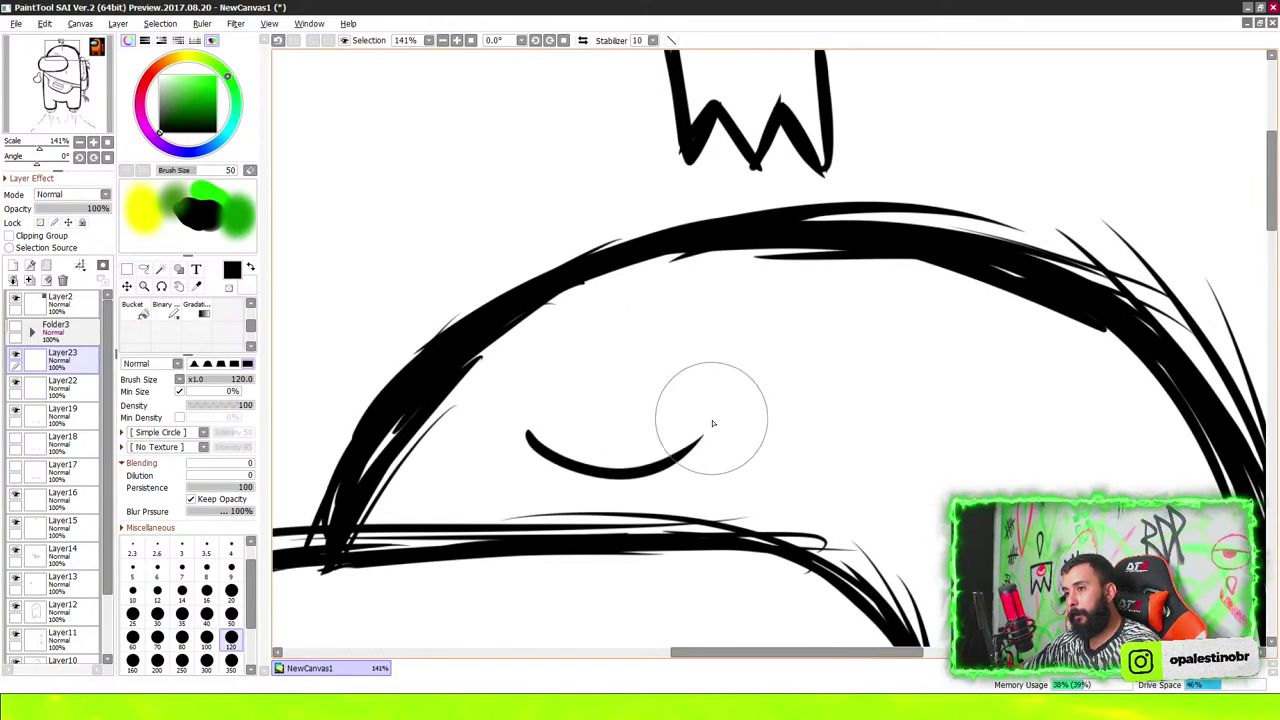
scroll(700, 420, up, 2)
mouse_move(400, 451)
mouse_down()
mouse_move(710, 432)
mouse_move(762, 462)
mouse_up()
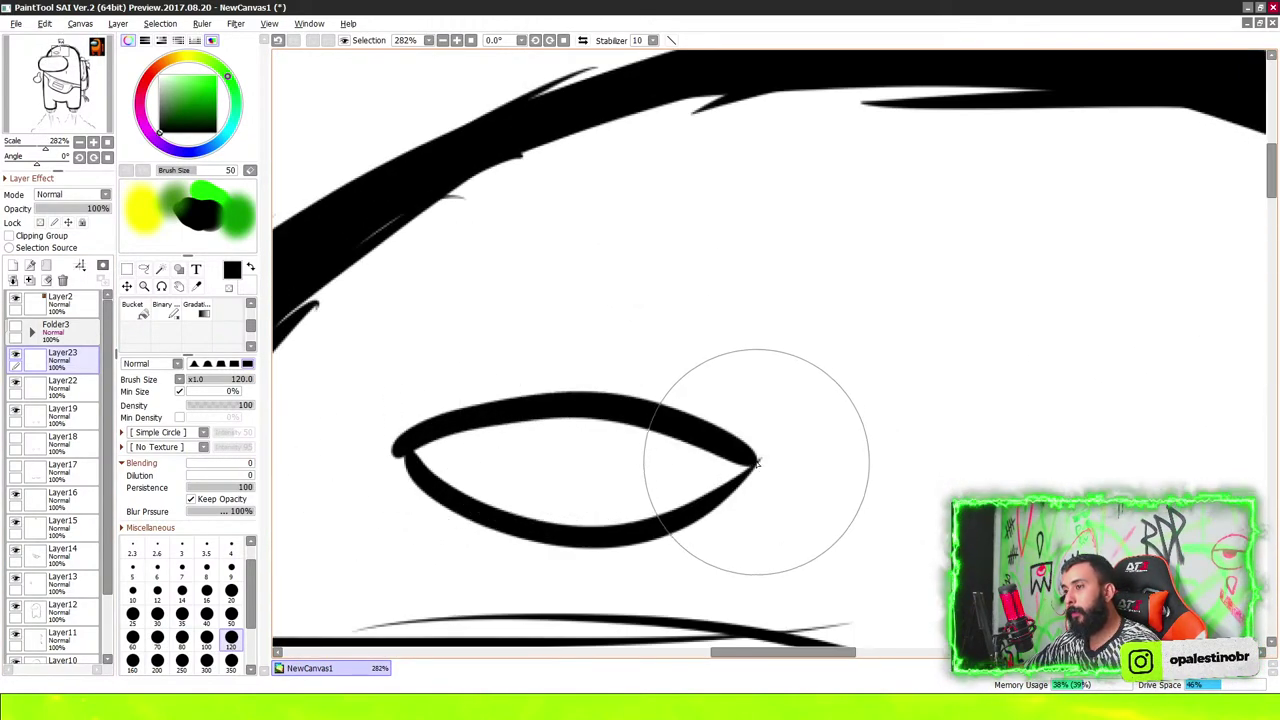
drag(405, 455, 758, 466)
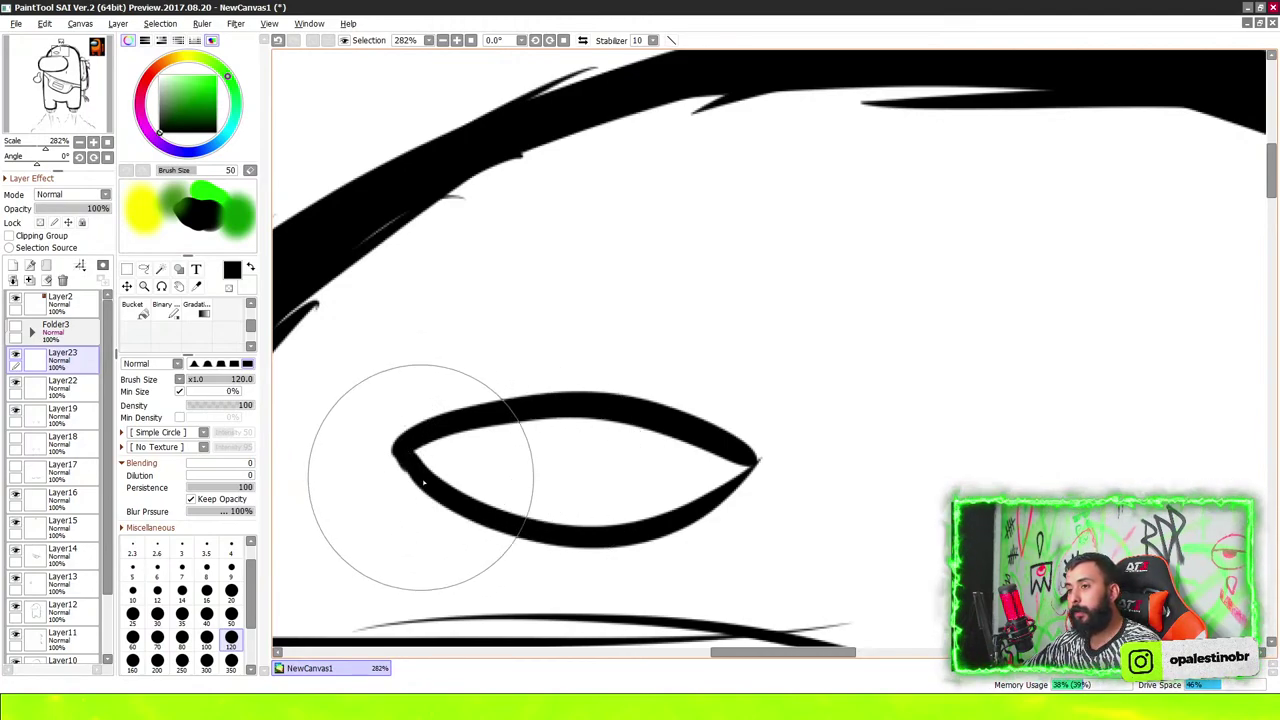
Fill a solid black iris inside the forehead eye
scroll(527, 437, up, 1)
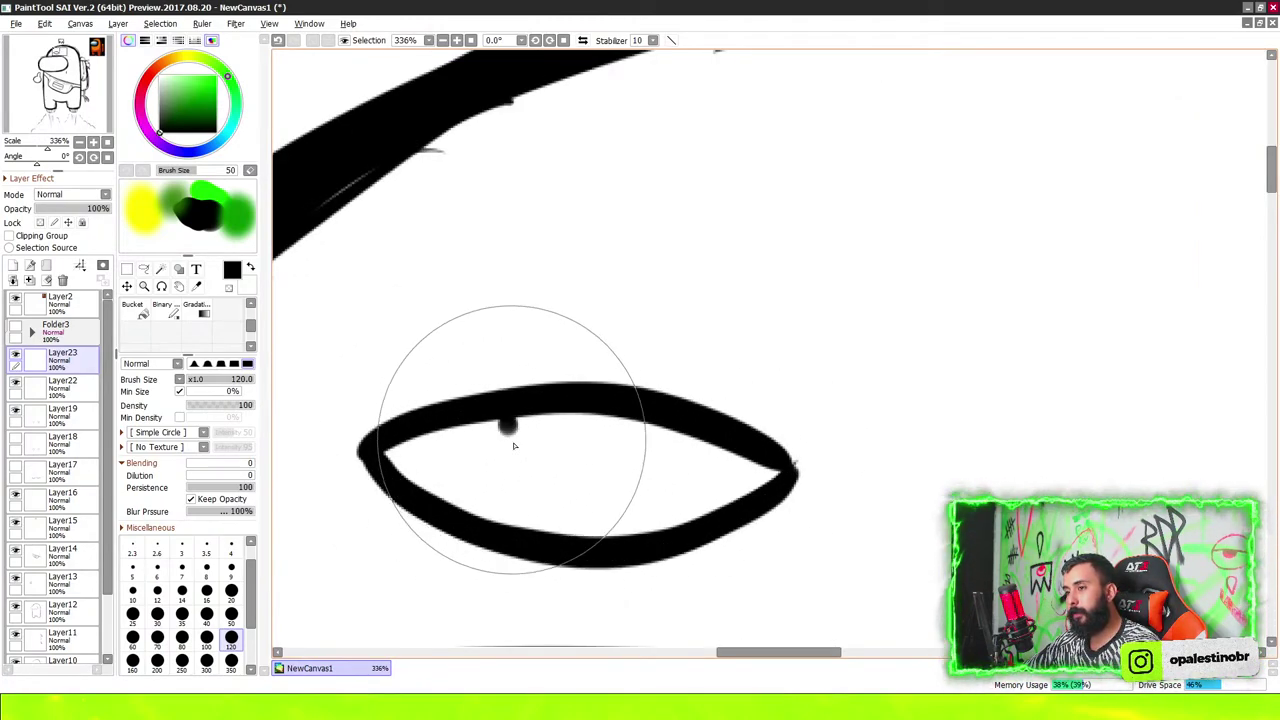
mouse_move(508, 445)
mouse_down()
mouse_move(600, 450)
mouse_move(551, 443)
mouse_move(583, 423)
mouse_move(491, 435)
mouse_move(651, 415)
mouse_up()
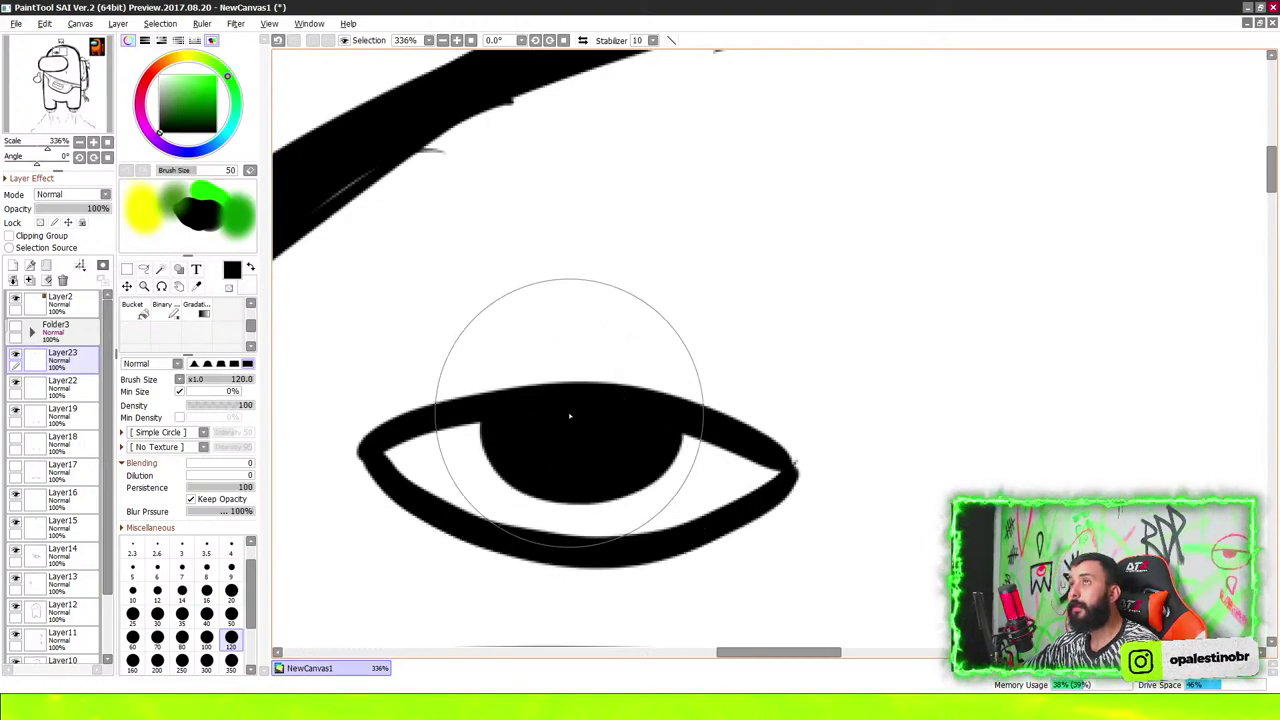
scroll(640, 330, down, 4)
scroll(674, 274, down, 6)
scroll(667, 323, up, 2)
scroll(667, 323, up, 2)
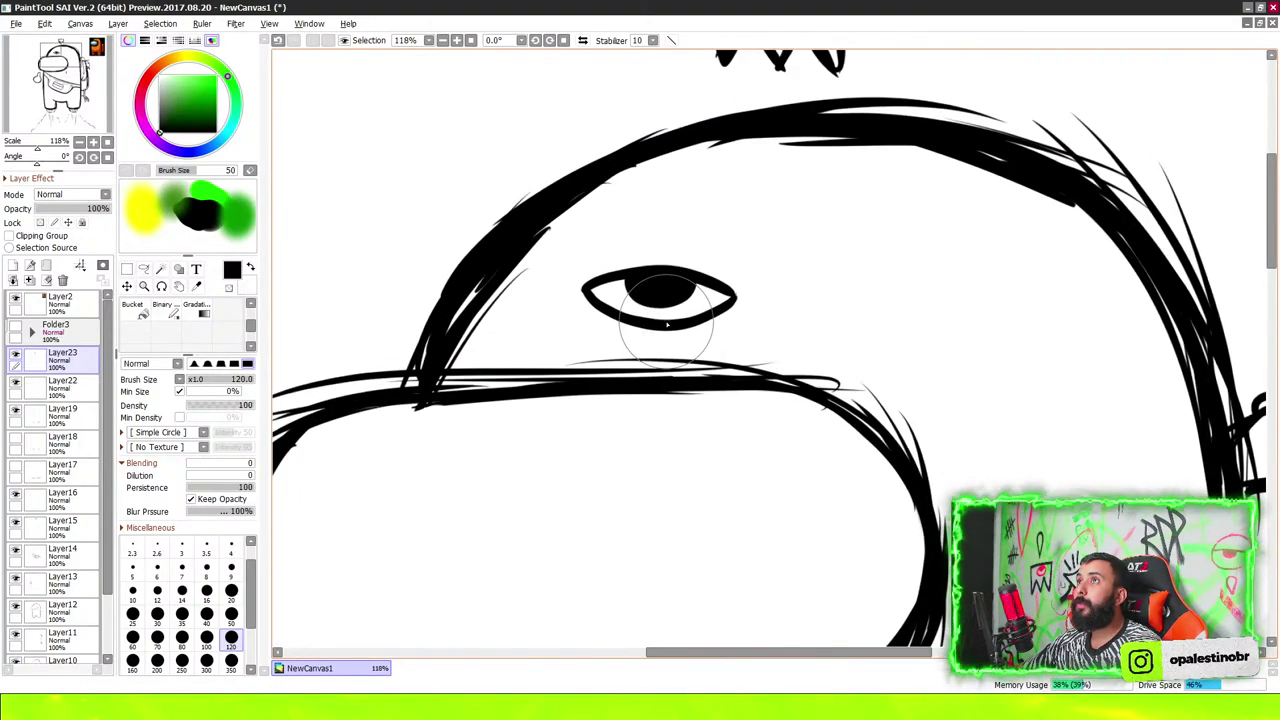
scroll(667, 340, up, 2)
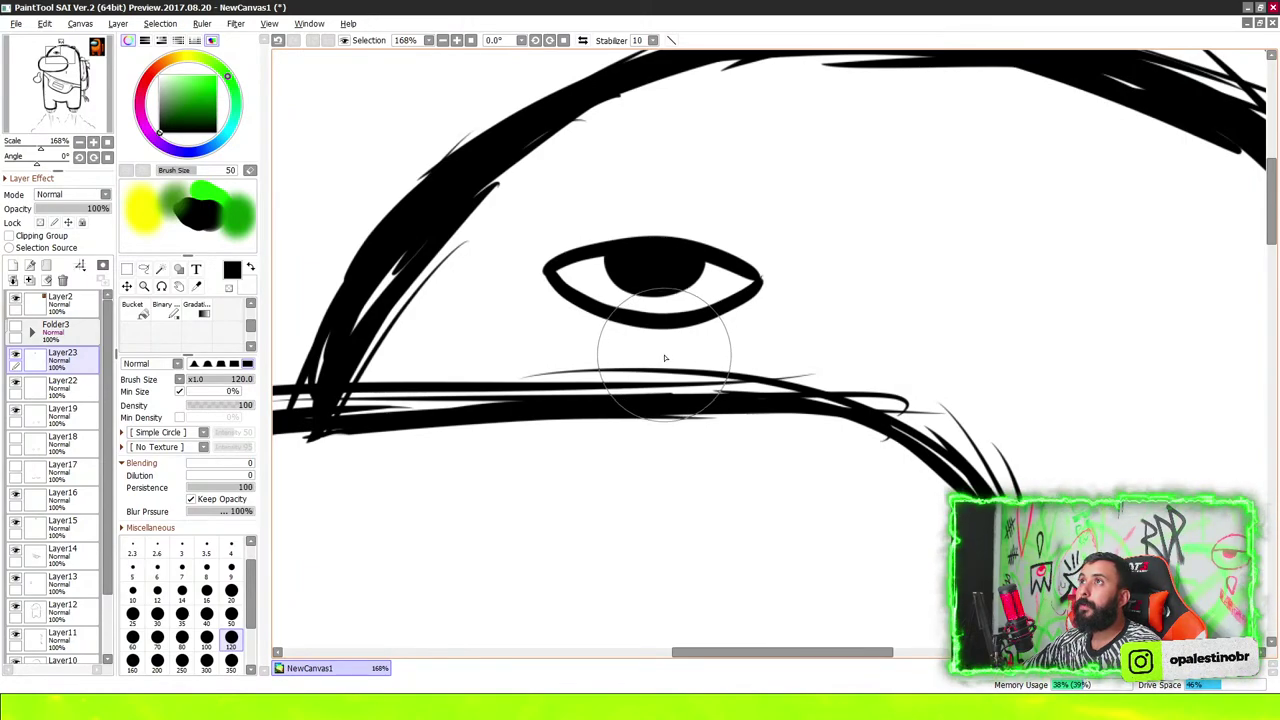
scroll(733, 212, down, 4)
scroll(729, 215, up, 1)
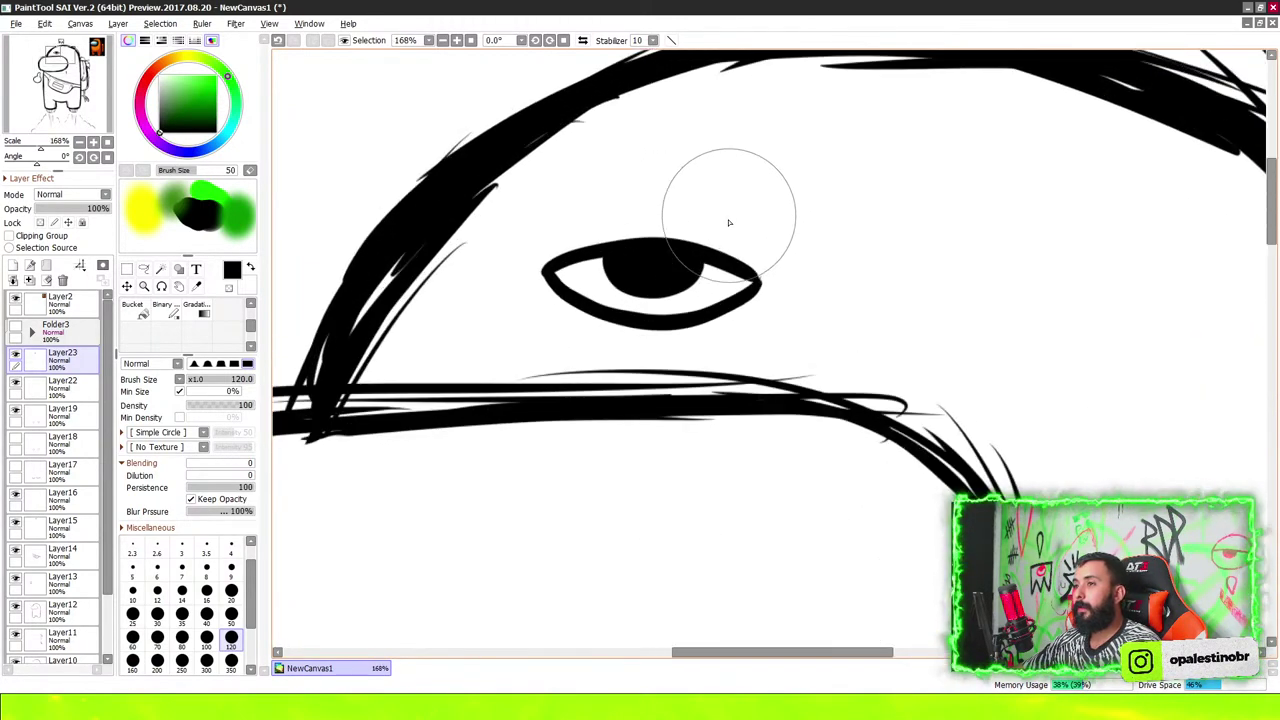
key(ctrl)
scroll(688, 290, down, 2)
scroll(697, 300, down, 3)
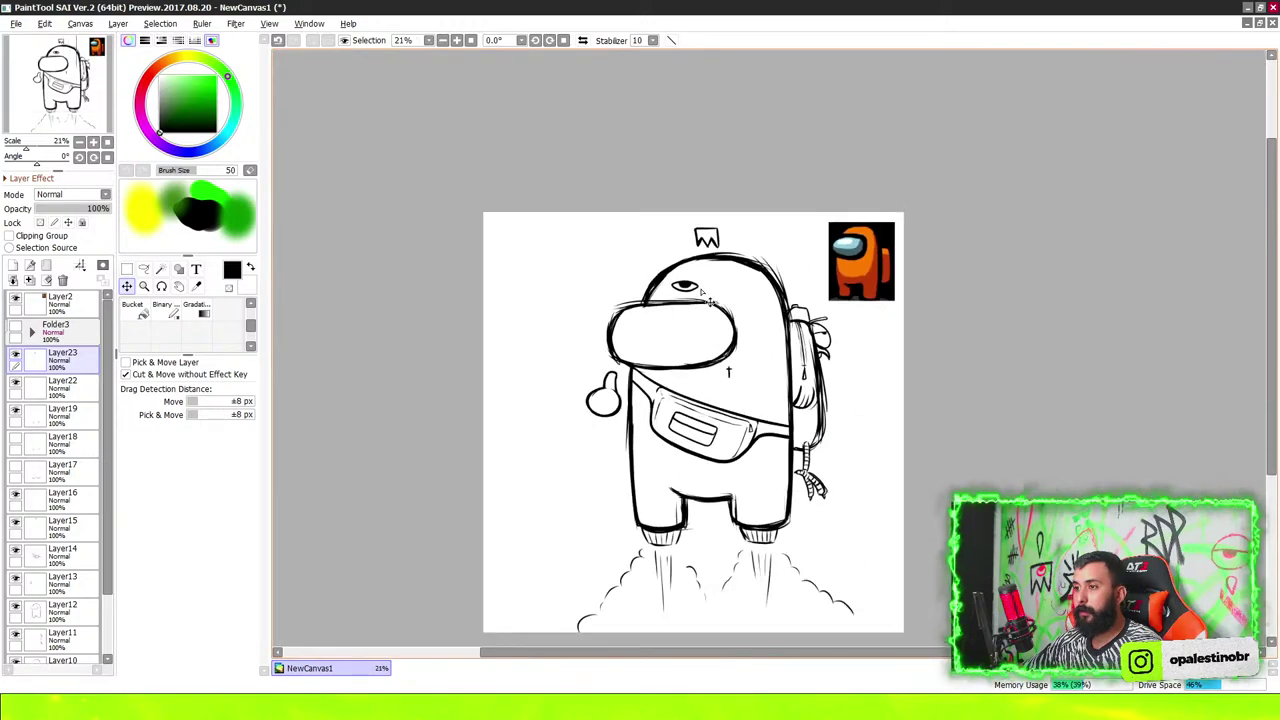
scroll(697, 300, down, 1)
scroll(697, 300, up, 1)
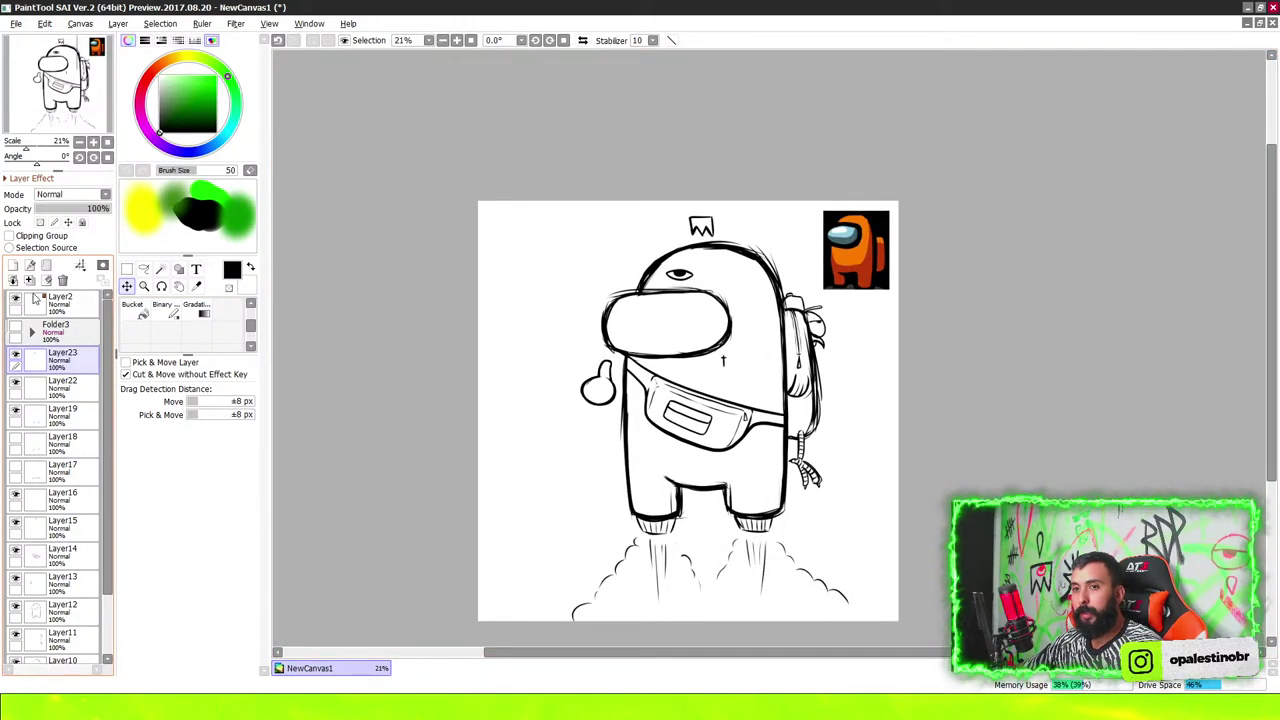
Return to the brush and scroll around the canvas to review the inked crewmate
key(ctrl)
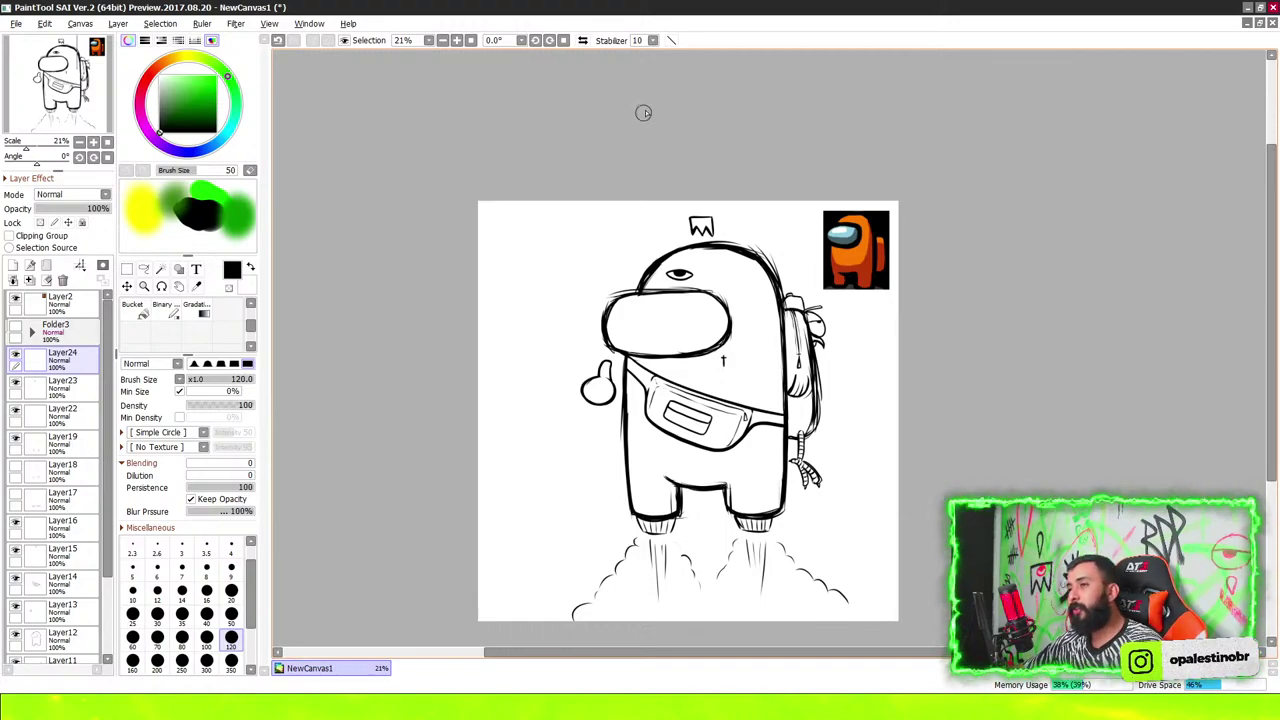
scroll(817, 271, up, 2)
scroll(820, 286, up, 2)
scroll(810, 290, up, 2)
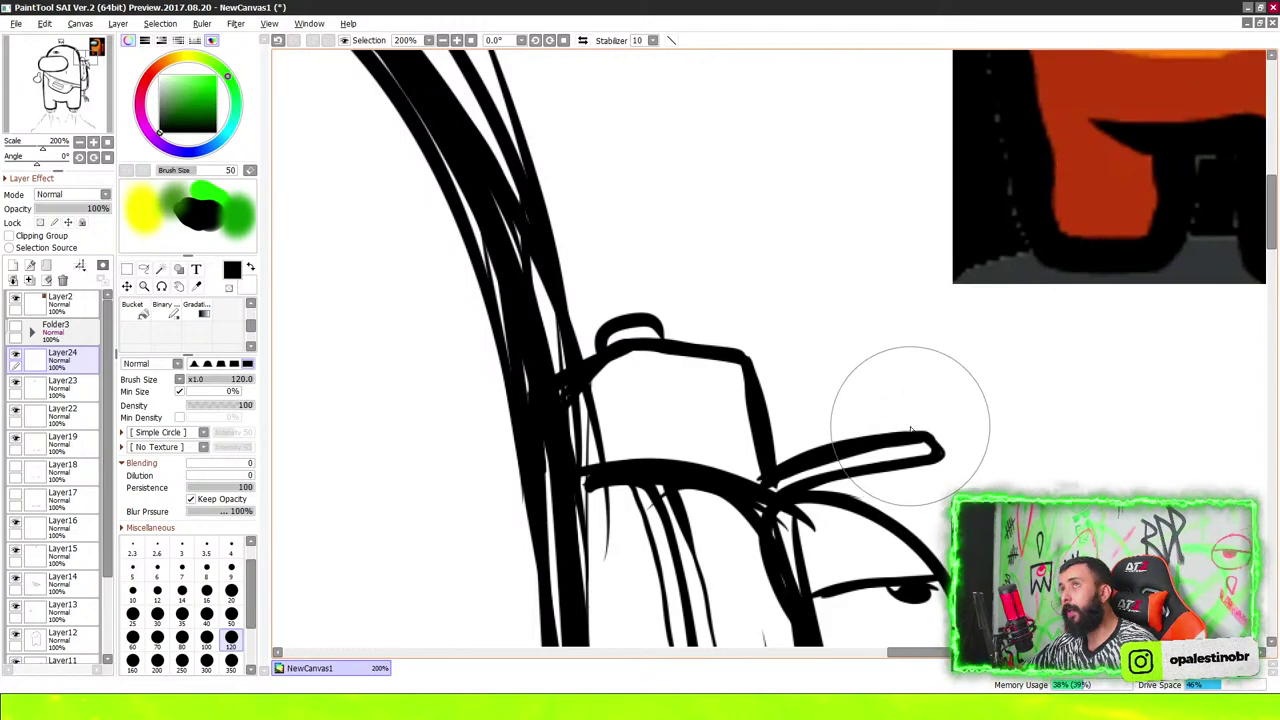
scroll(886, 413, down, 1)
scroll(877, 366, down, 1)
scroll(776, 306, down, 3)
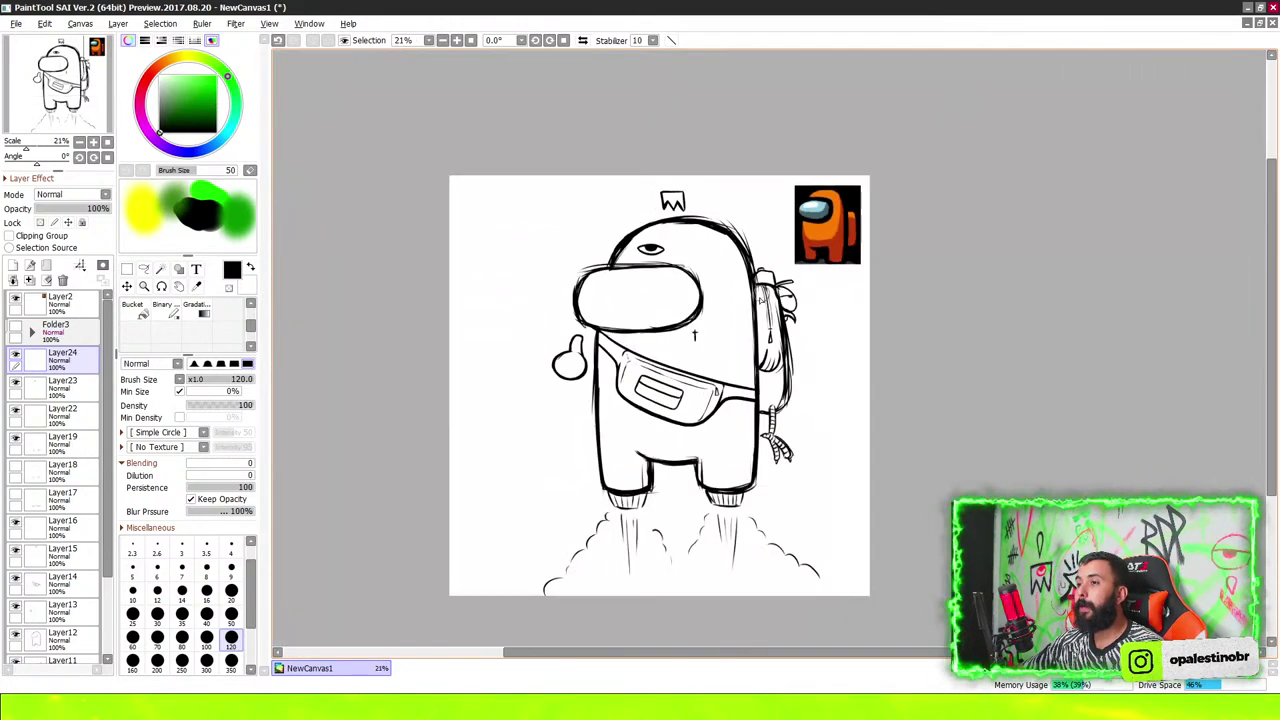
scroll(760, 298, down, 1)
scroll(730, 389, up, 1)
scroll(755, 275, up, 1)
scroll(750, 250, up, 2)
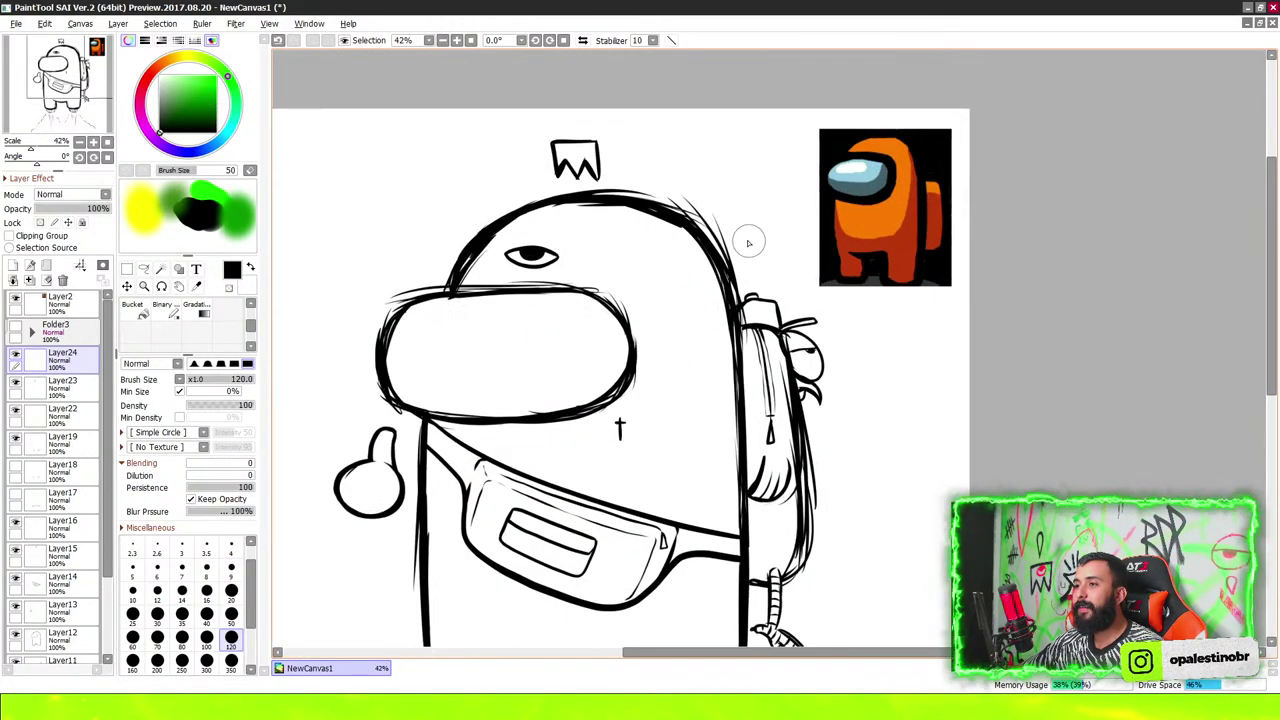
scroll(747, 242, up, 1)
scroll(730, 205, down, 2)
scroll(748, 178, up, 1)
scroll(745, 183, up, 1)
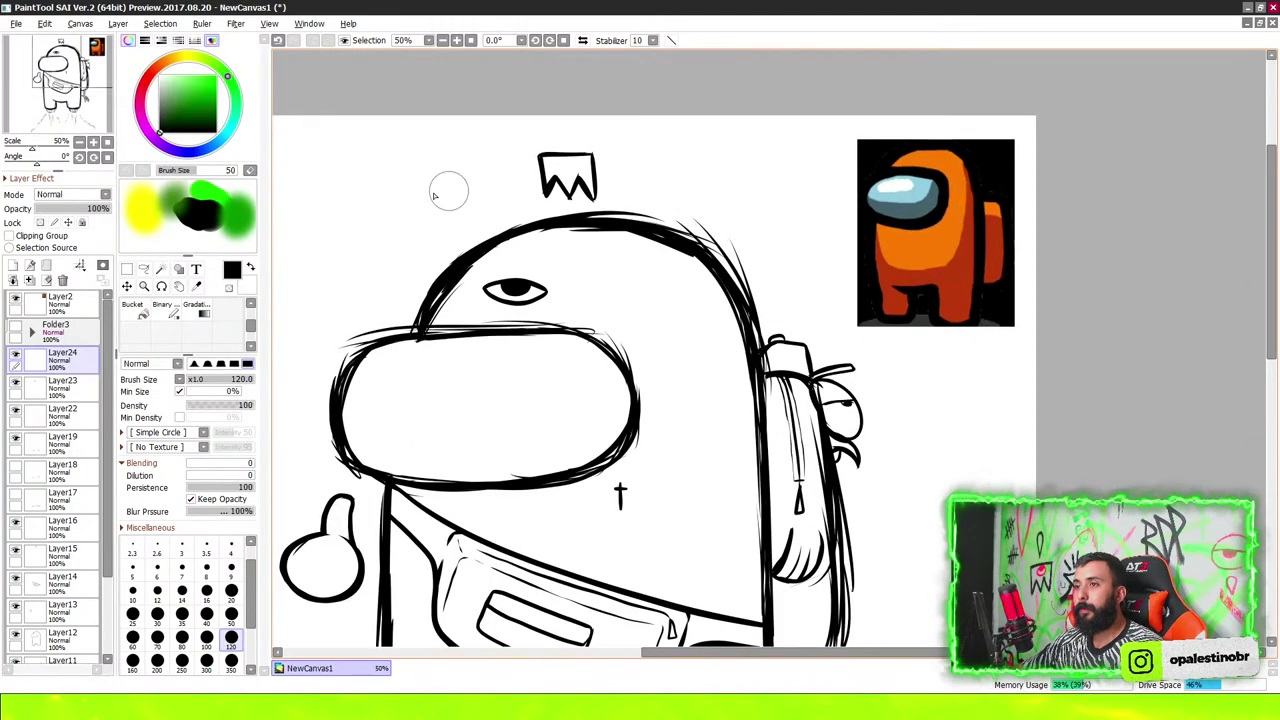
Make Layer15 the active drawing layer
click(40, 553)
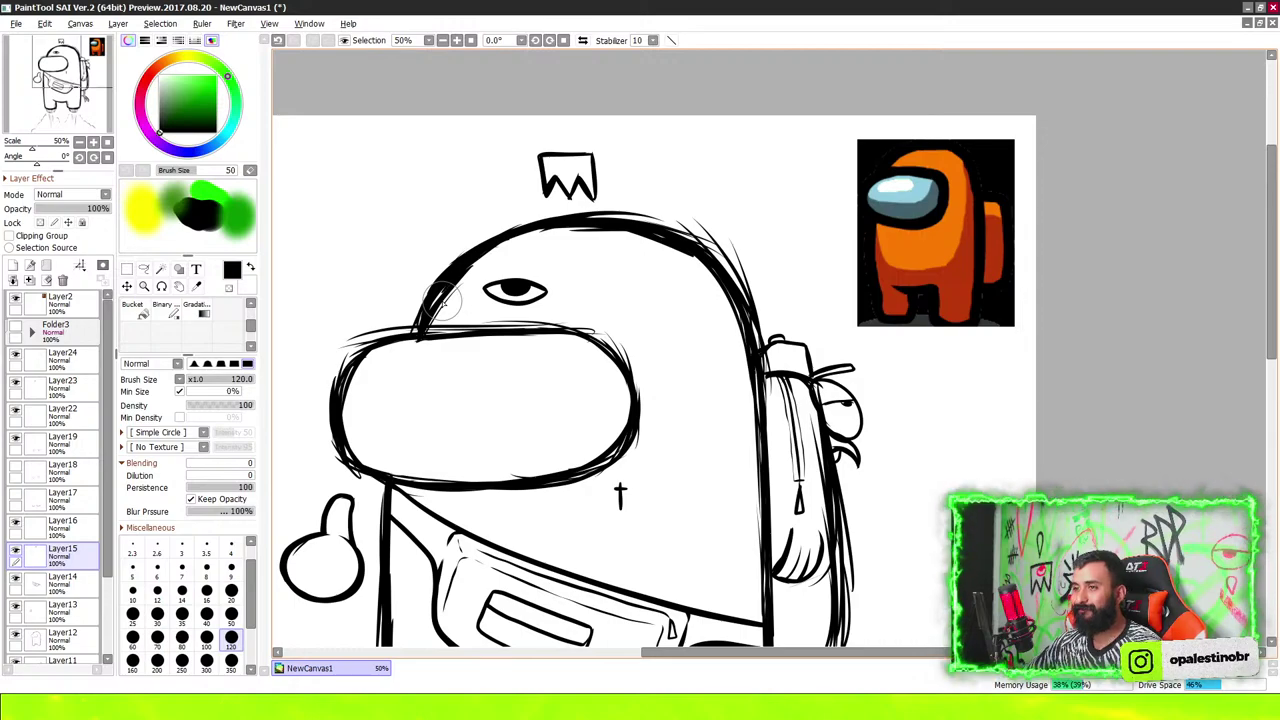
scroll(443, 298, down, 3)
scroll(805, 151, down, 1)
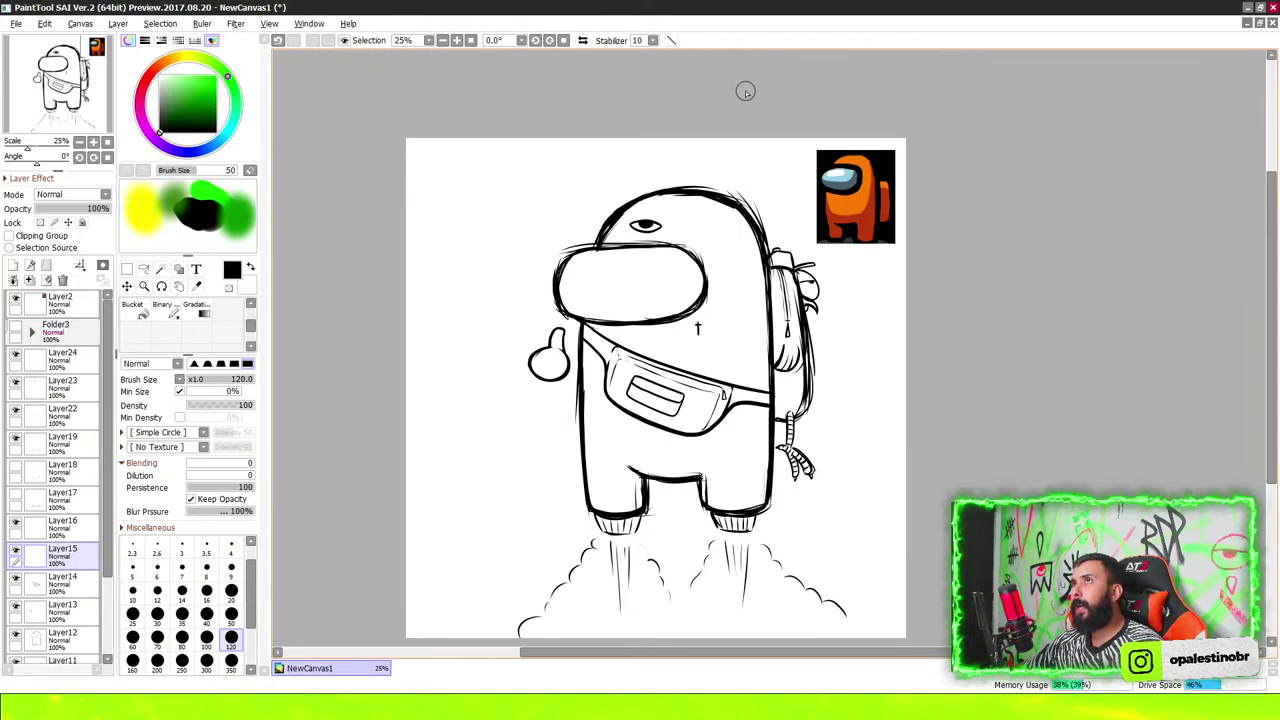
Trace heavy black strokes over the visor's left, top, bottom and right edges
scroll(760, 150, down, 1)
scroll(740, 180, up, 3)
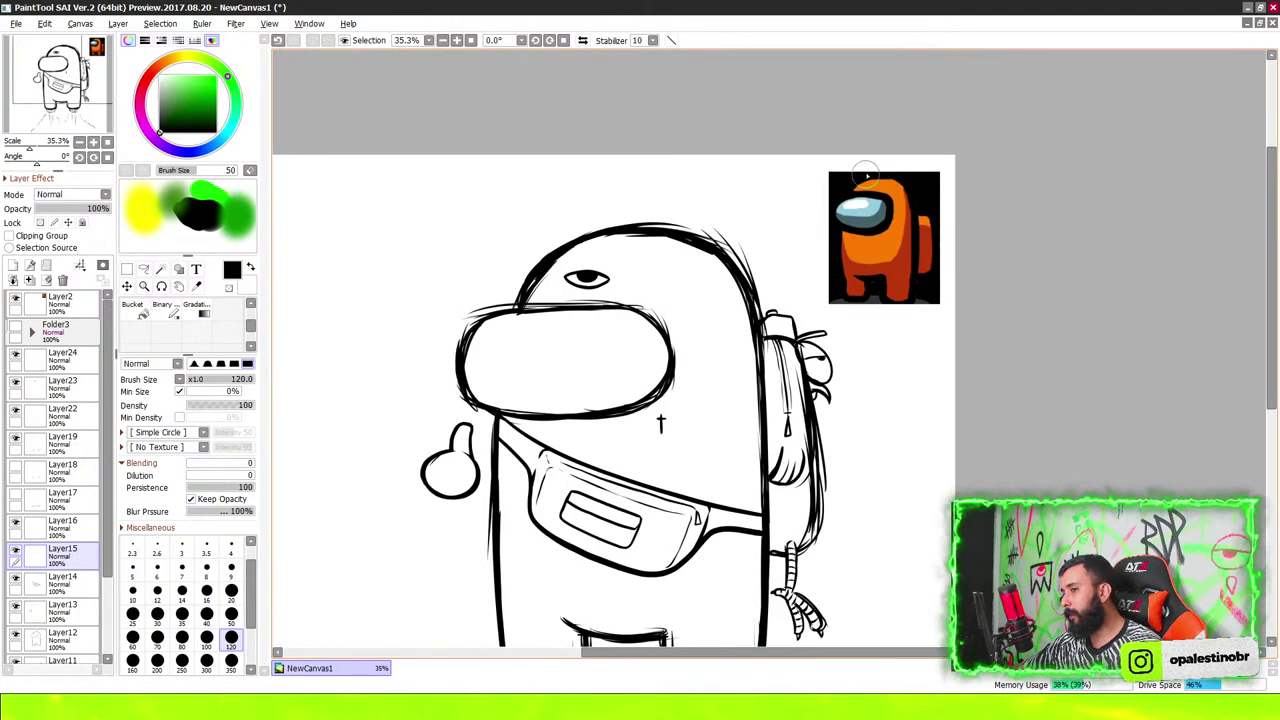
scroll(720, 220, down, 2)
scroll(690, 262, up, 2)
scroll(690, 262, up, 2)
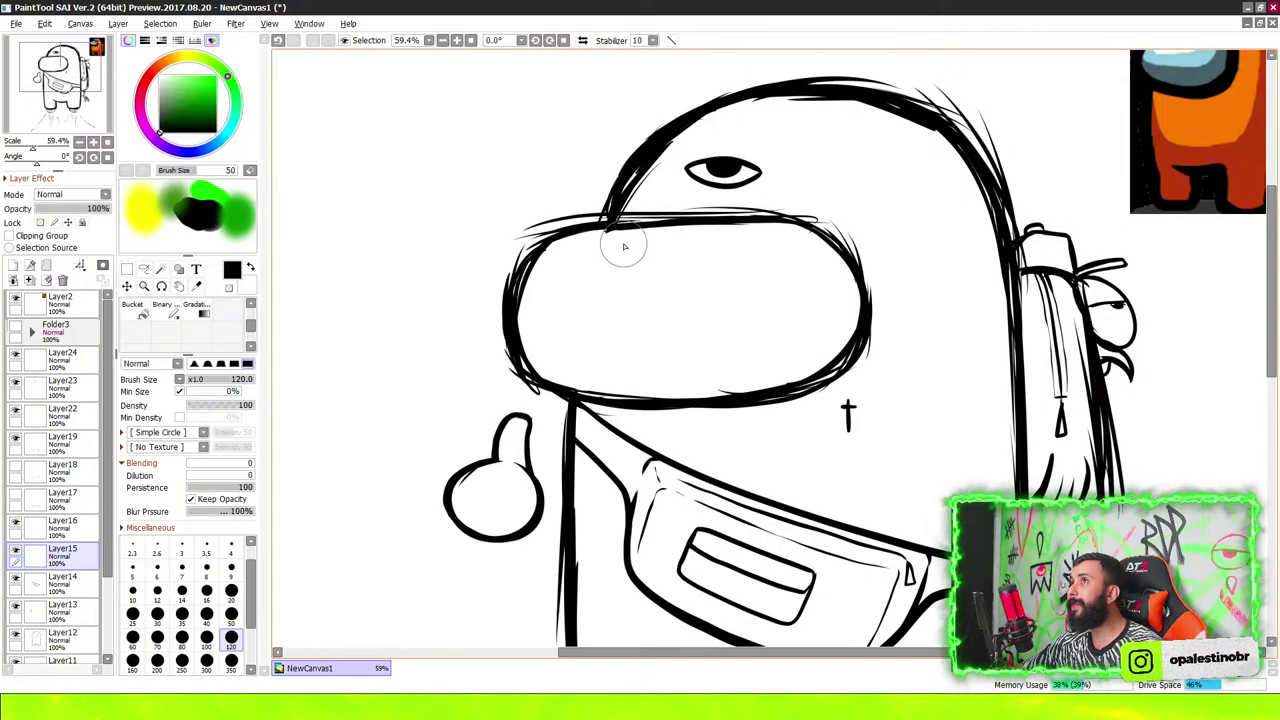
scroll(624, 246, down, 2)
scroll(489, 277, up, 1)
scroll(750, 213, up, 1)
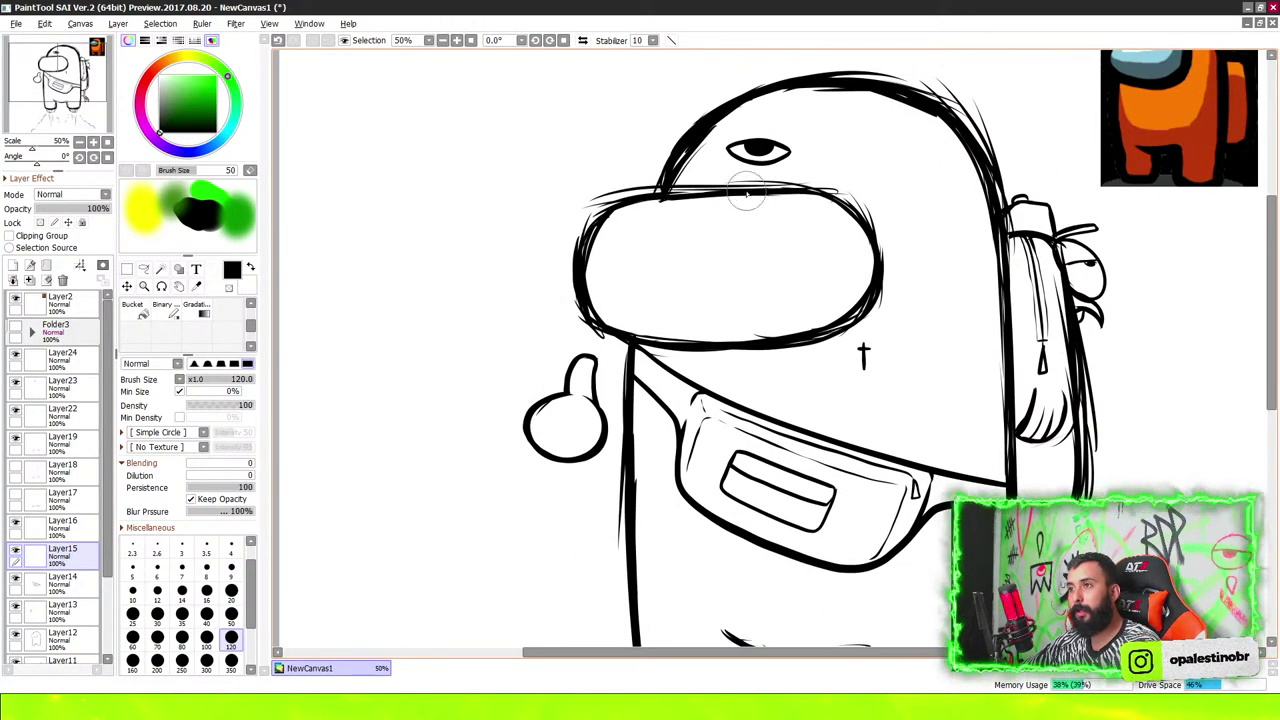
mouse_move(742, 192)
mouse_down()
mouse_move(622, 196)
mouse_move(576, 262)
mouse_move(630, 344)
mouse_move(770, 354)
mouse_move(865, 300)
mouse_up()
mouse_move(848, 212)
mouse_down()
mouse_move(679, 190)
mouse_move(594, 212)
mouse_up()
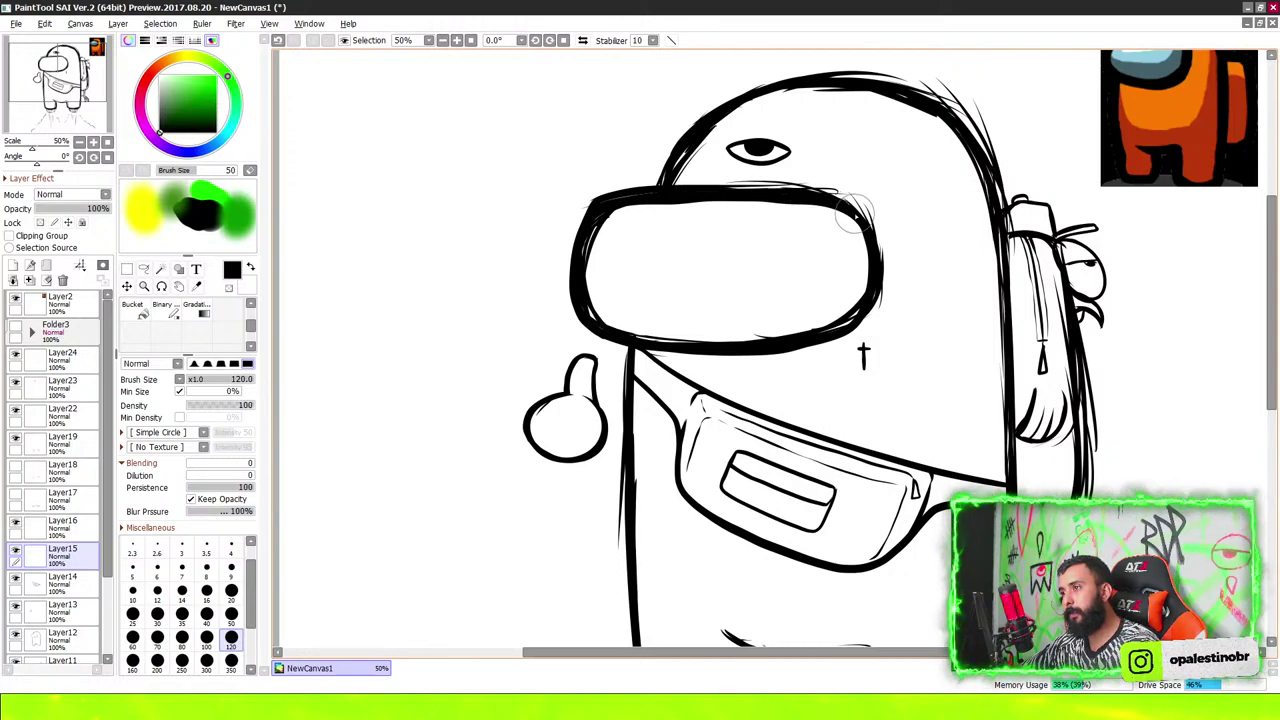
drag(605, 324, 732, 343)
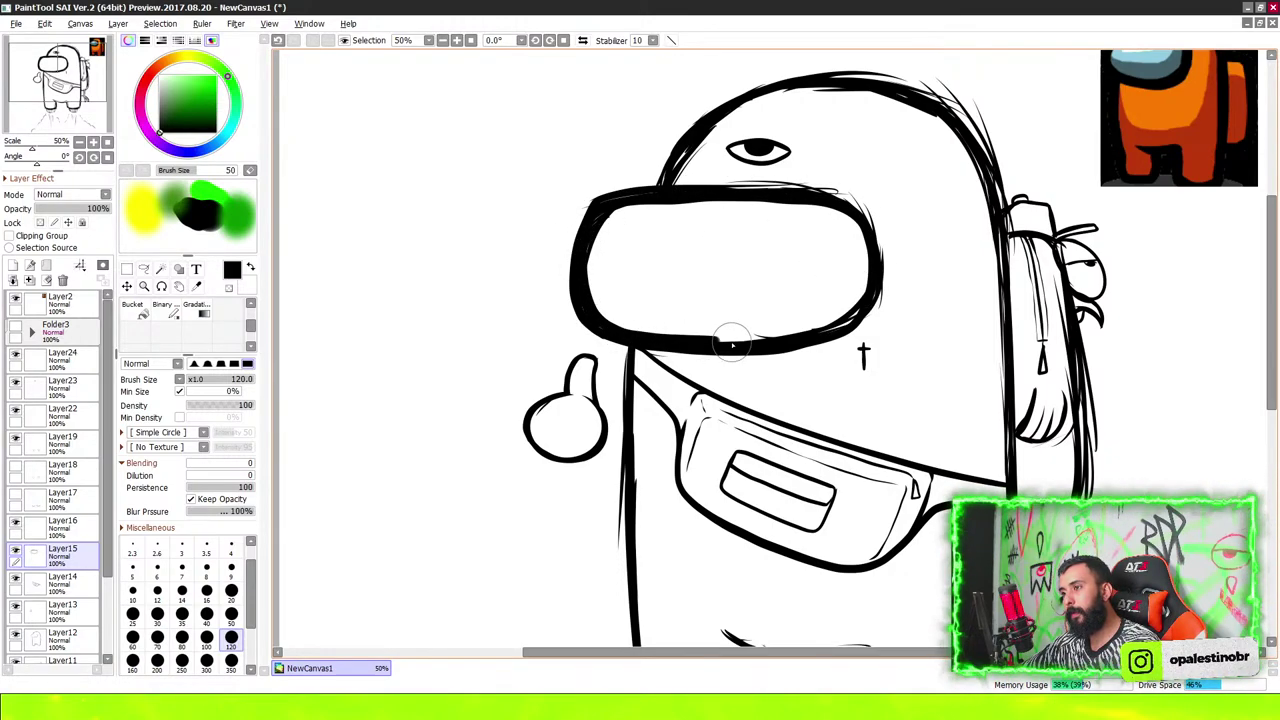
mouse_move(862, 312)
mouse_down()
mouse_move(862, 205)
mouse_move(757, 193)
mouse_up()
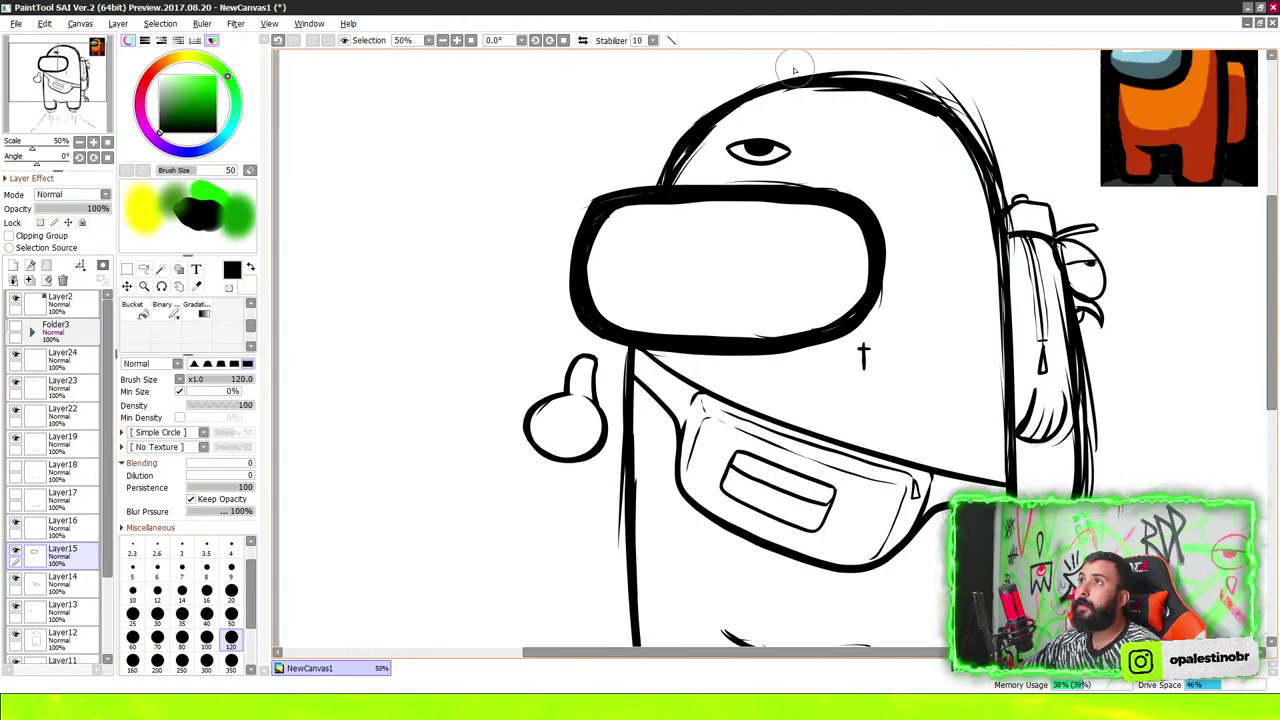
scroll(780, 90, down, 3)
scroll(794, 126, up, 1)
scroll(793, 154, up, 1)
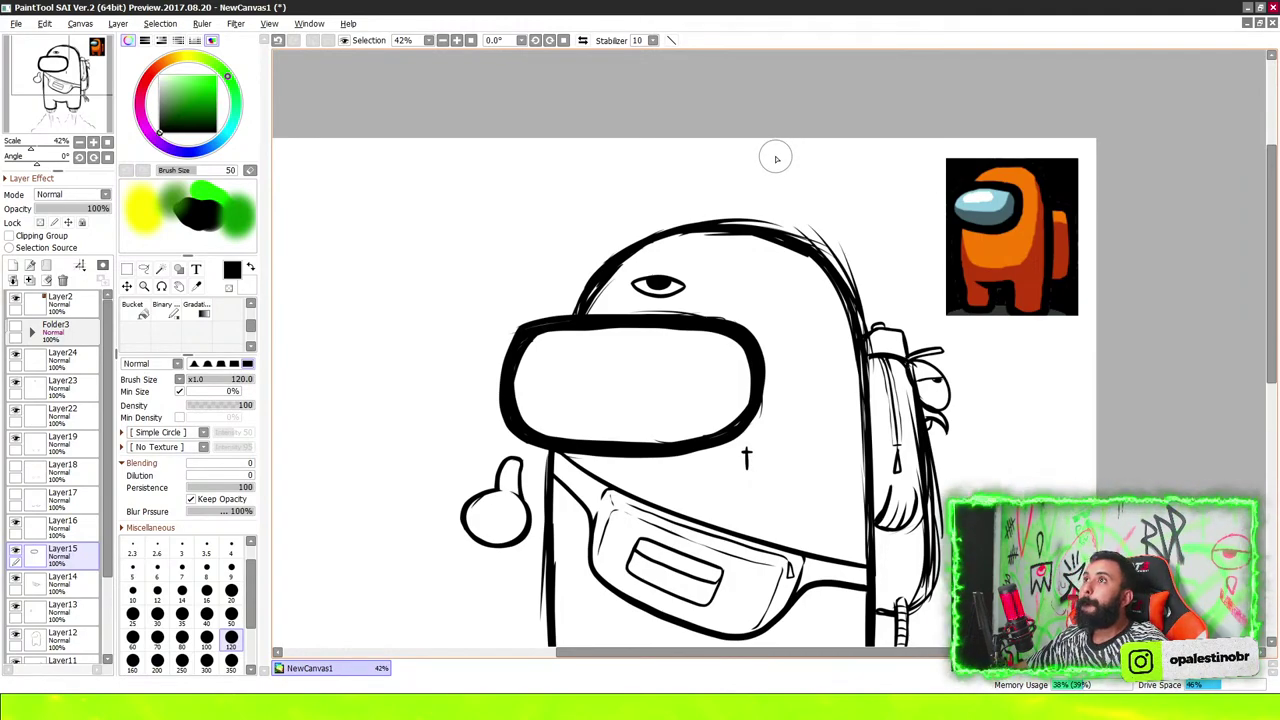
Paint black tapered spike hatching across the left belt strap end
scroll(717, 202, down, 3)
scroll(740, 259, up, 5)
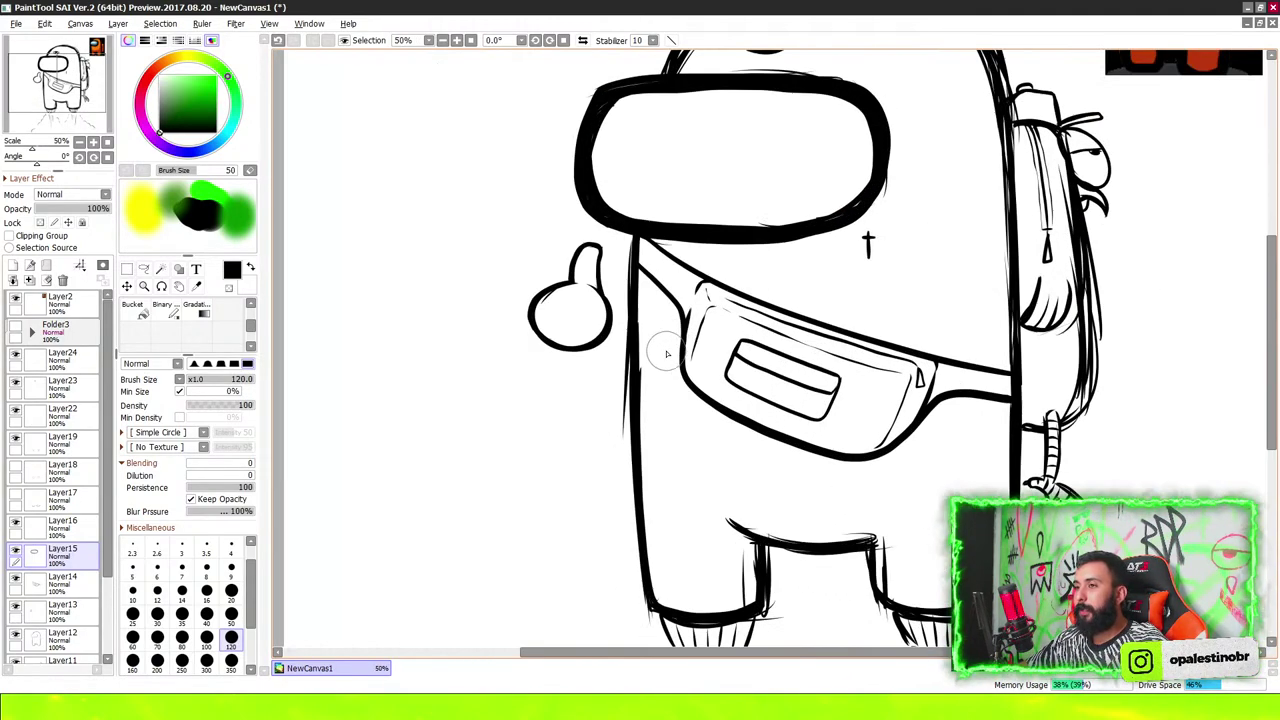
scroll(748, 268, down, 5)
scroll(757, 300, up, 3)
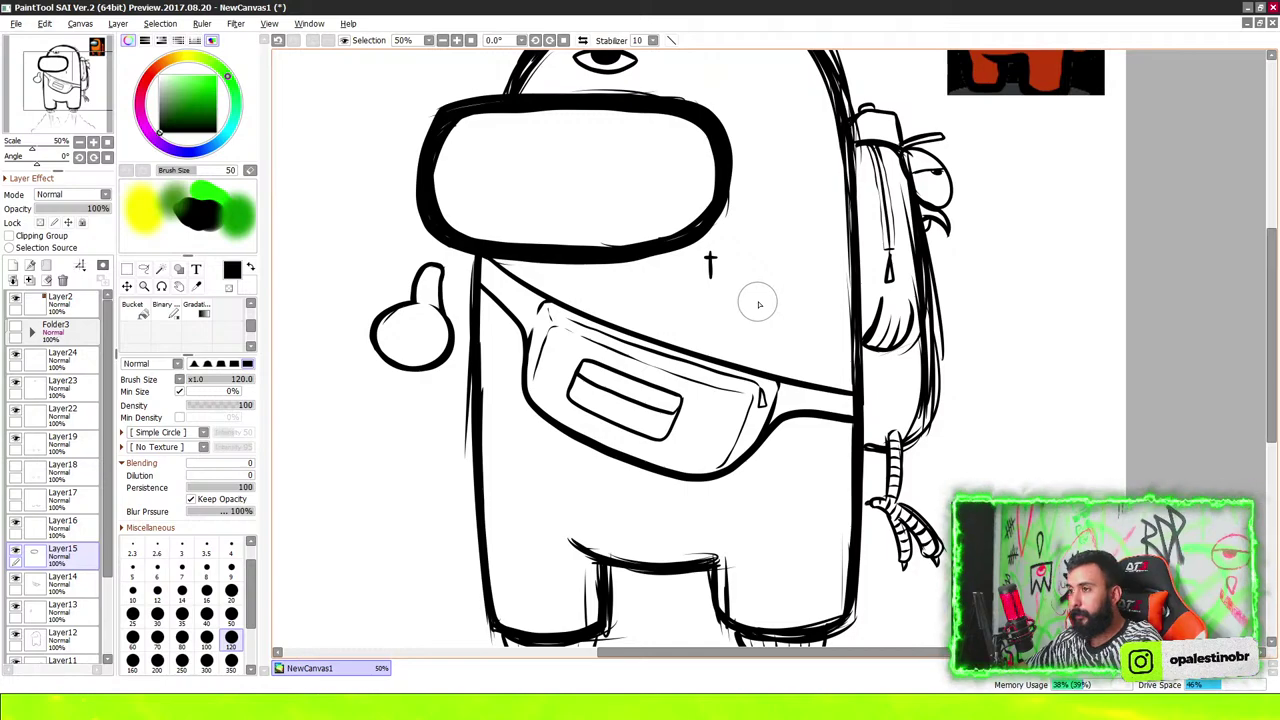
scroll(758, 304, down, 2)
scroll(762, 517, up, 1)
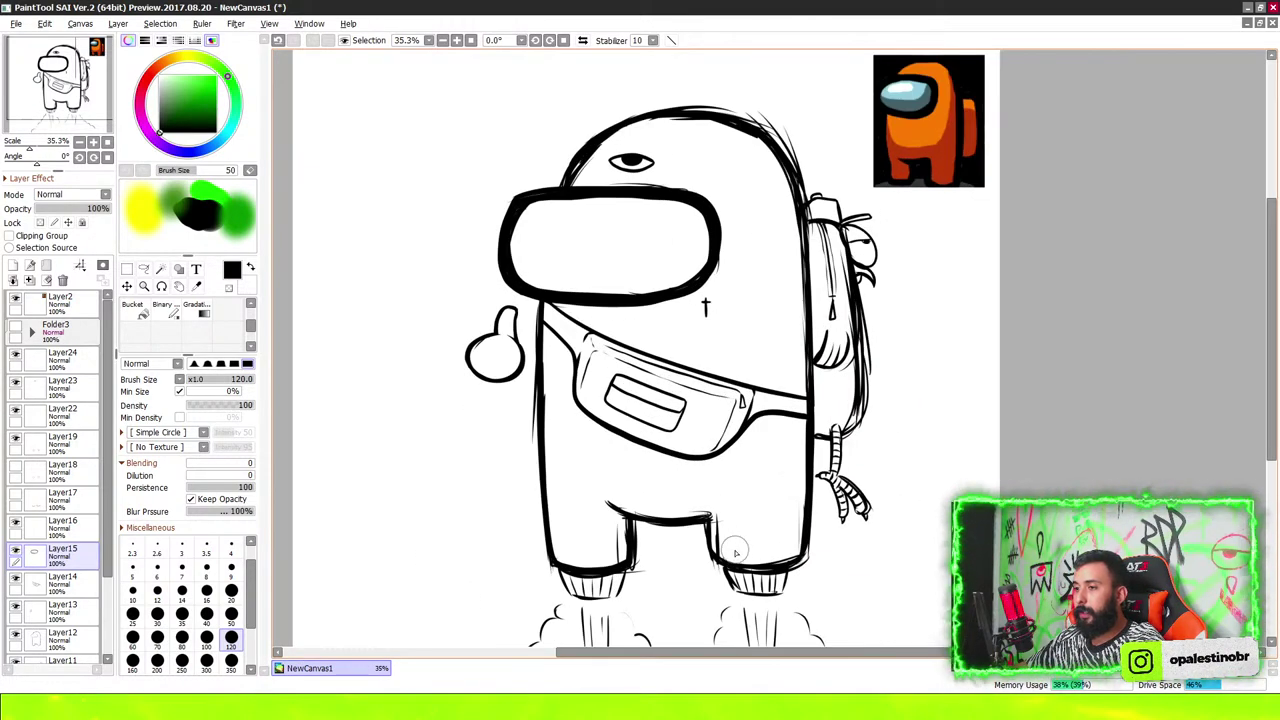
scroll(735, 551, up, 3)
scroll(757, 643, down, 4)
scroll(757, 643, up, 1)
scroll(843, 286, up, 2)
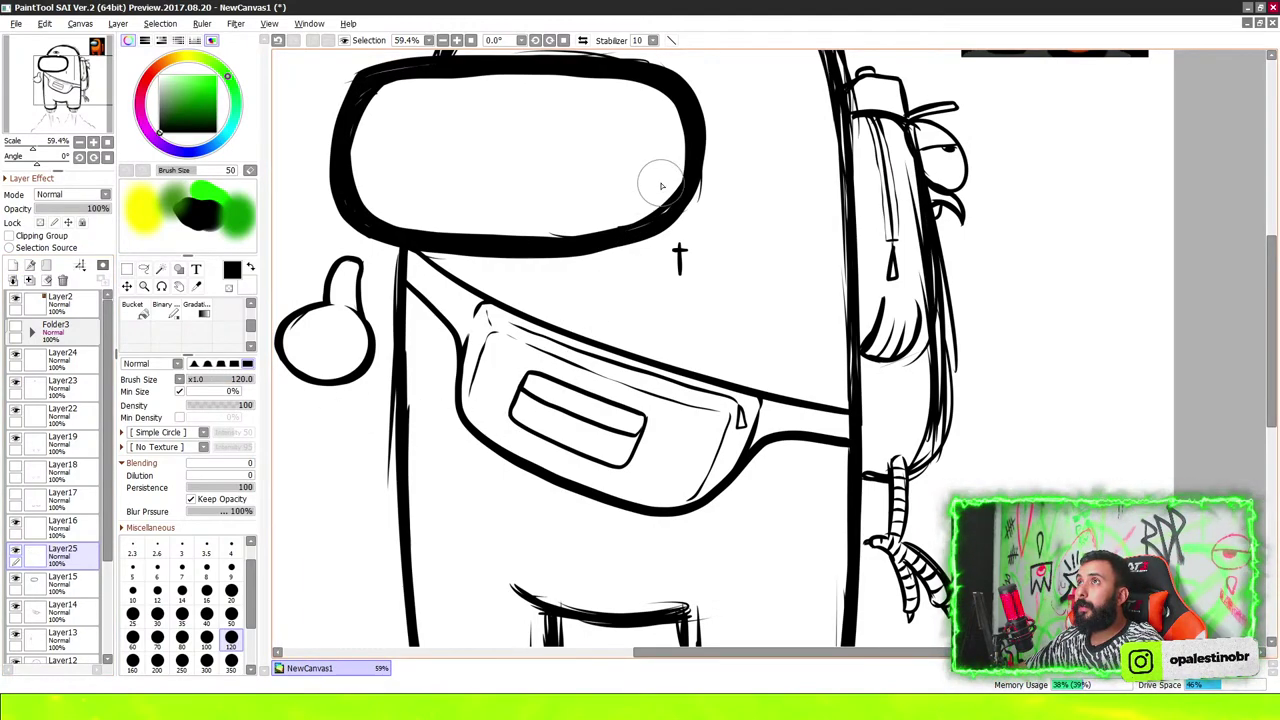
scroll(451, 356, up, 2)
scroll(437, 249, up, 1)
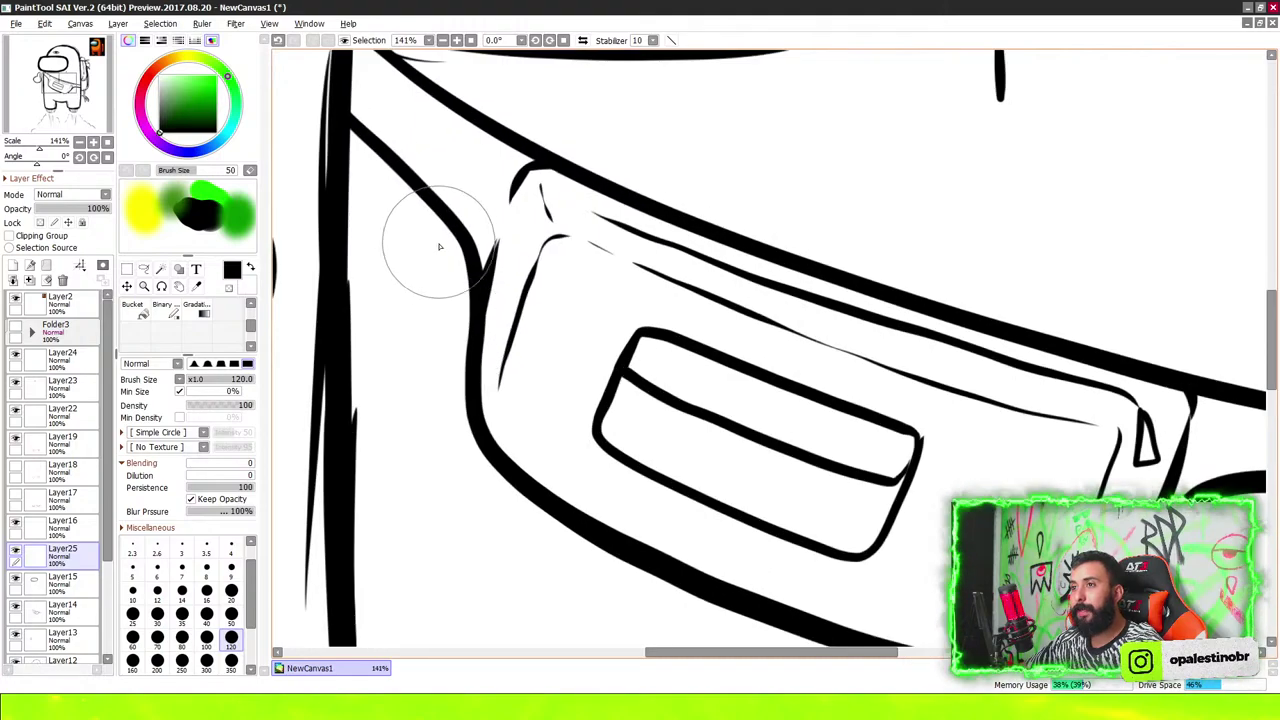
scroll(436, 200, down, 2)
scroll(439, 145, up, 2)
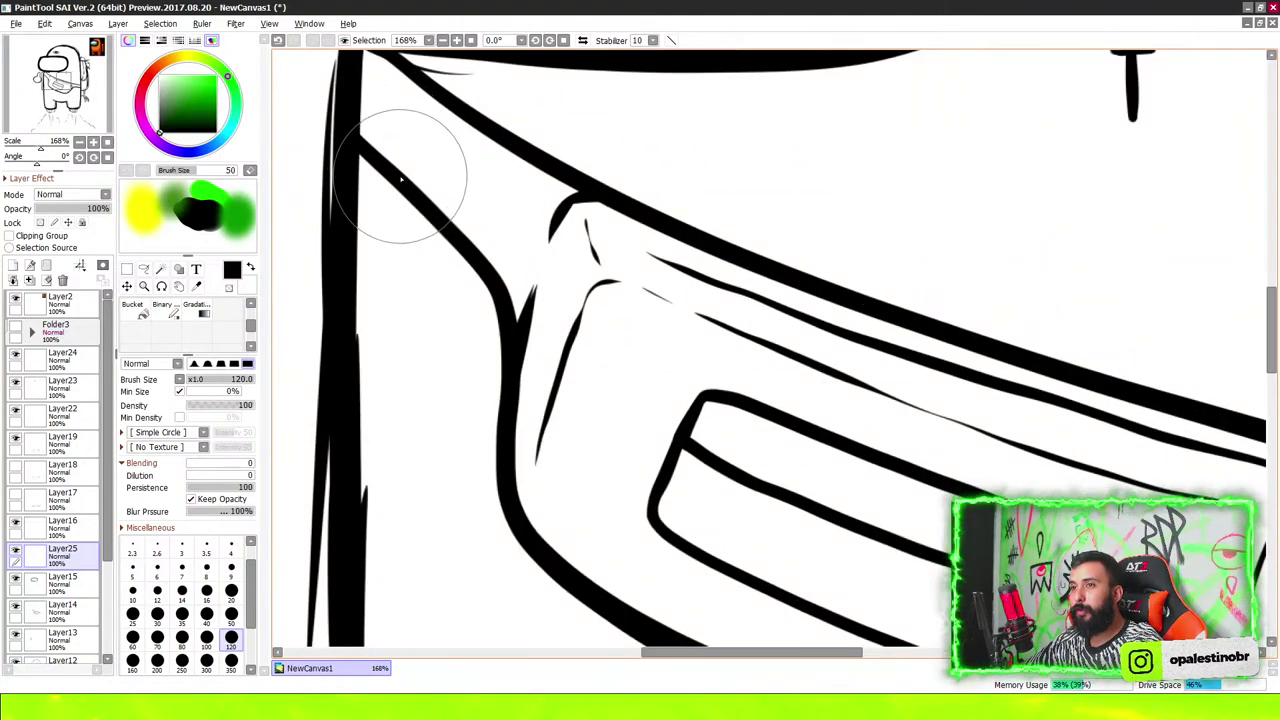
mouse_move(386, 88)
mouse_down()
mouse_move(383, 160)
mouse_move(398, 172)
mouse_up()
scroll(384, 140, down, 1)
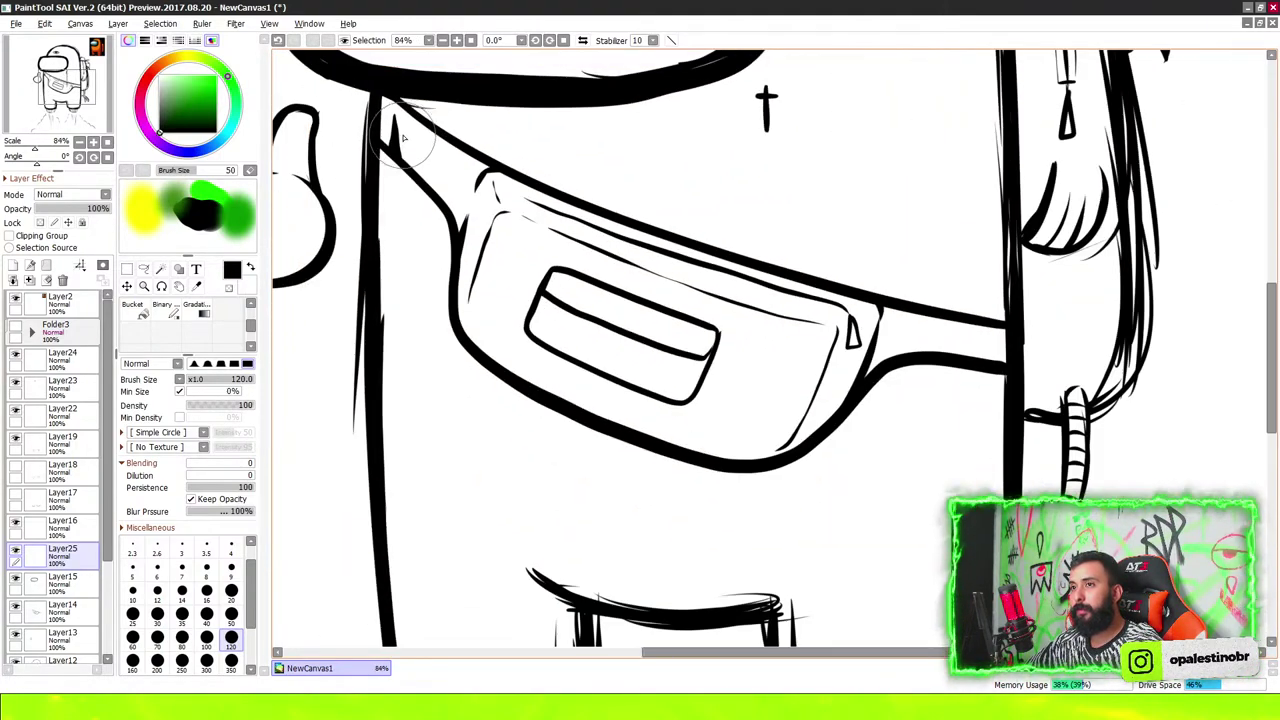
scroll(380, 110, up, 2)
scroll(376, 85, up, 1)
mouse_move(378, 82)
mouse_down()
mouse_move(384, 176)
mouse_move(390, 122)
mouse_move(480, 318)
mouse_up()
mouse_move(488, 230)
mouse_down()
mouse_move(468, 125)
mouse_move(495, 150)
mouse_up()
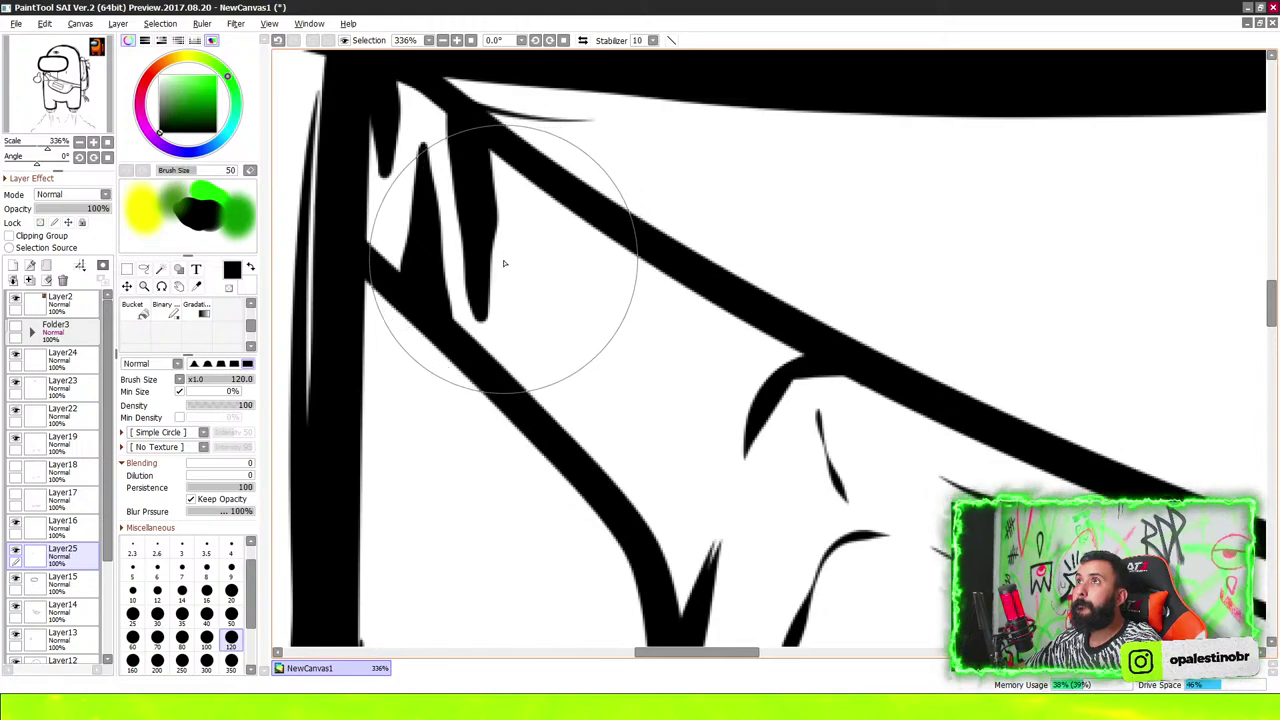
mouse_move(521, 388)
mouse_down()
mouse_move(525, 224)
mouse_move(588, 433)
mouse_move(614, 257)
mouse_move(676, 318)
mouse_up()
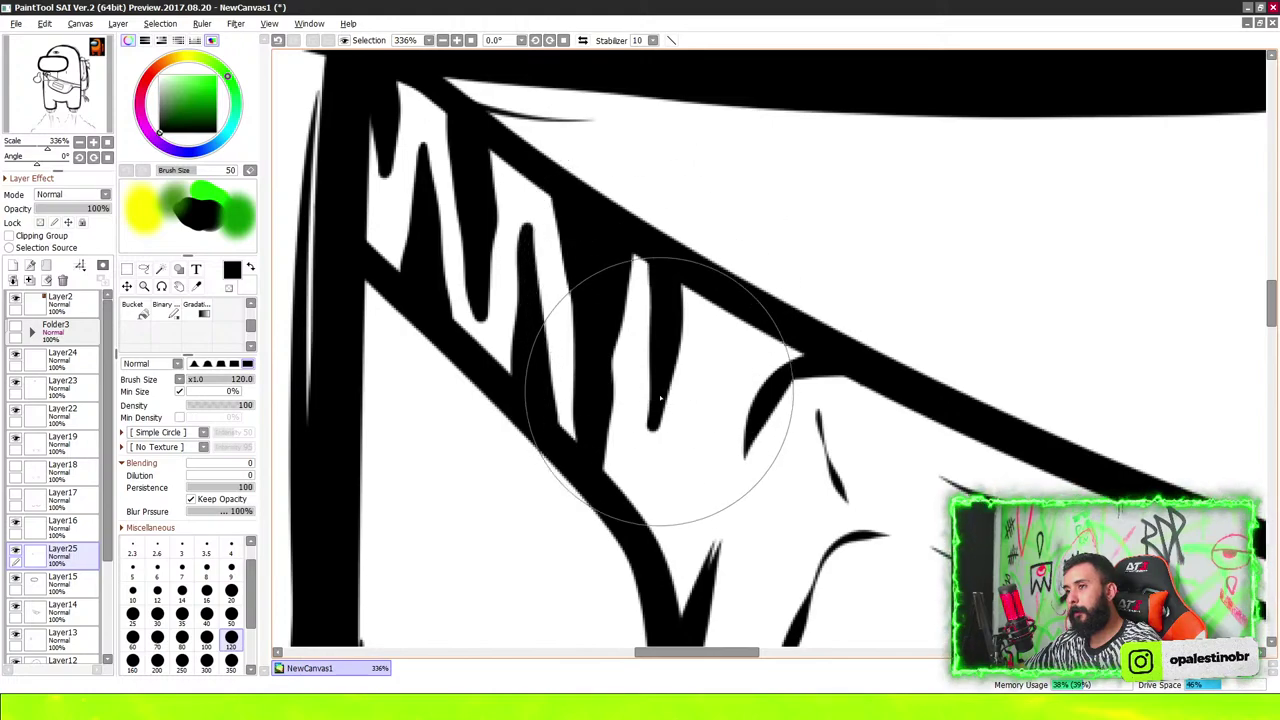
drag(650, 520, 715, 347)
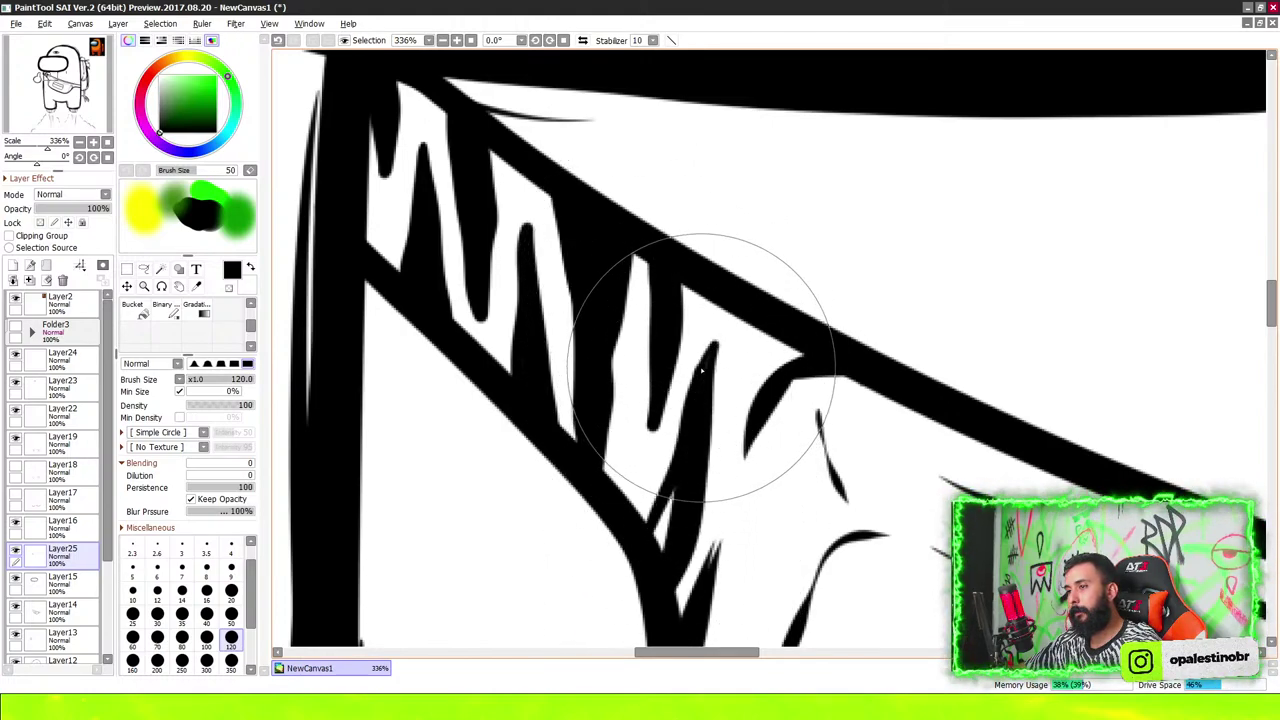
drag(735, 405, 757, 330)
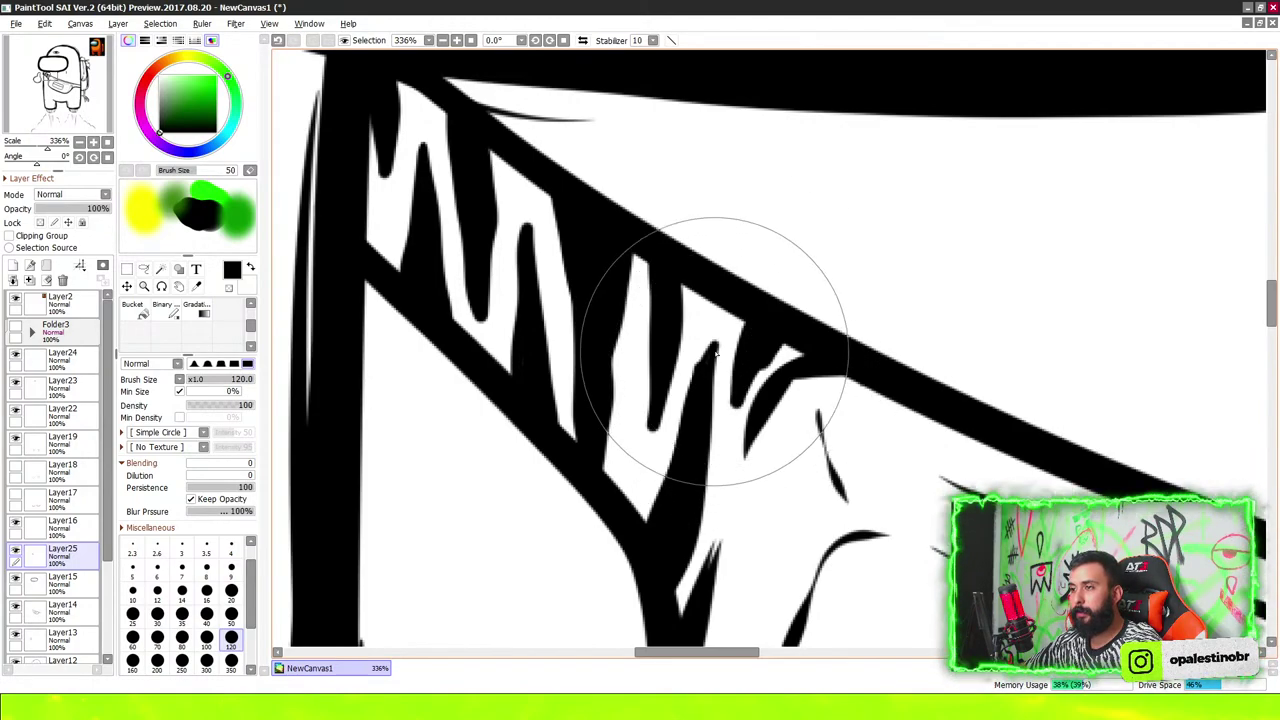
drag(585, 425, 601, 310)
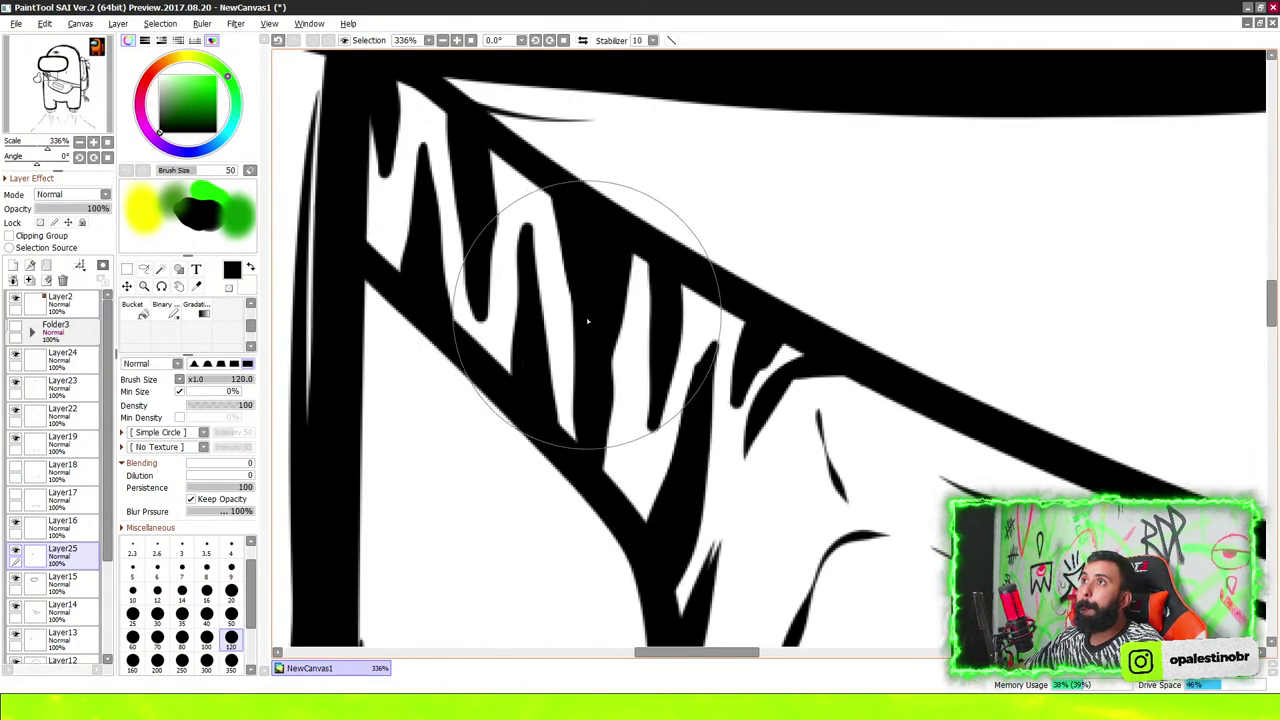
Thicken the strap edge below the fanny-pack triangle
scroll(597, 393, down, 4)
scroll(597, 393, down, 1)
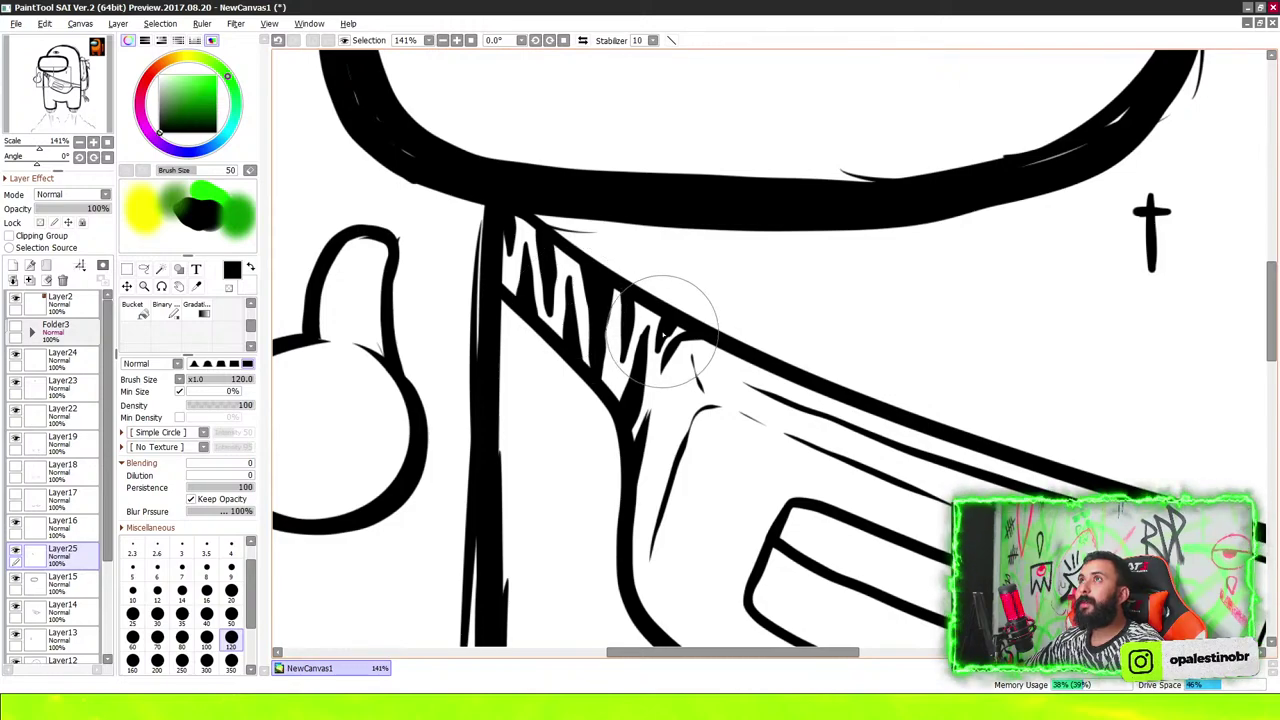
scroll(662, 331, down, 5)
scroll(586, 409, down, 2)
scroll(700, 400, up, 5)
scroll(660, 317, up, 3)
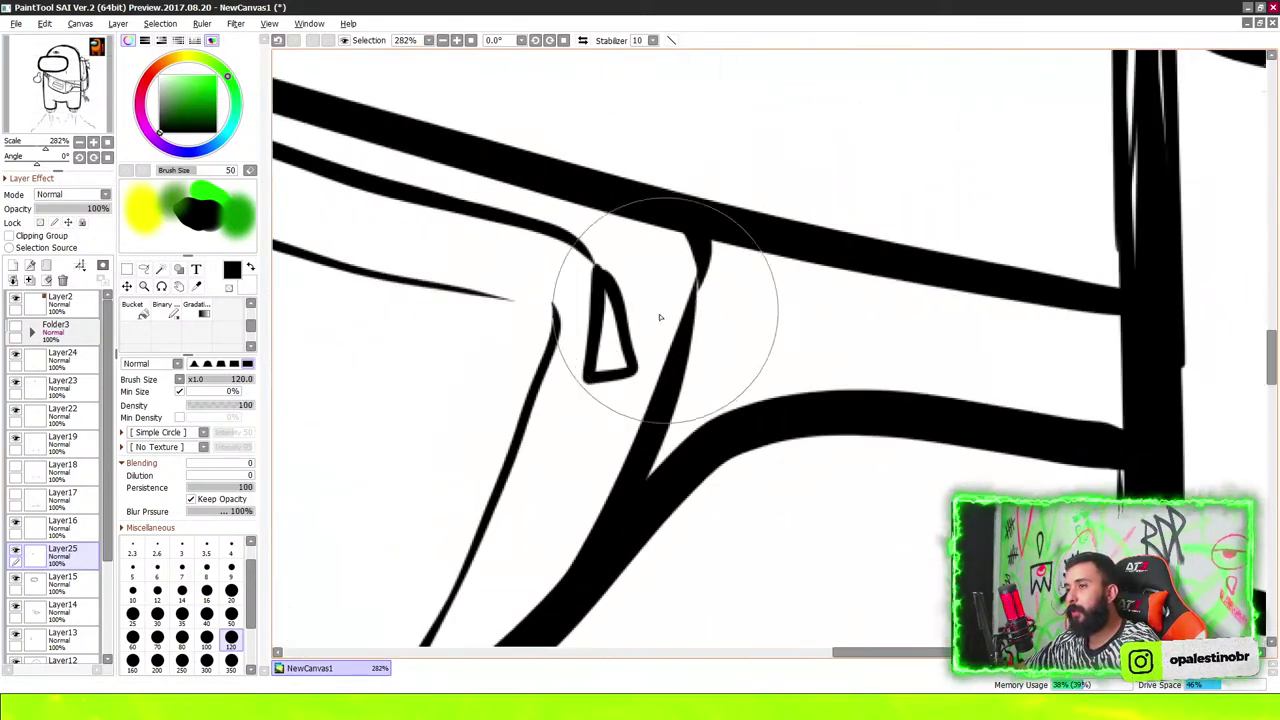
drag(671, 384, 663, 514)
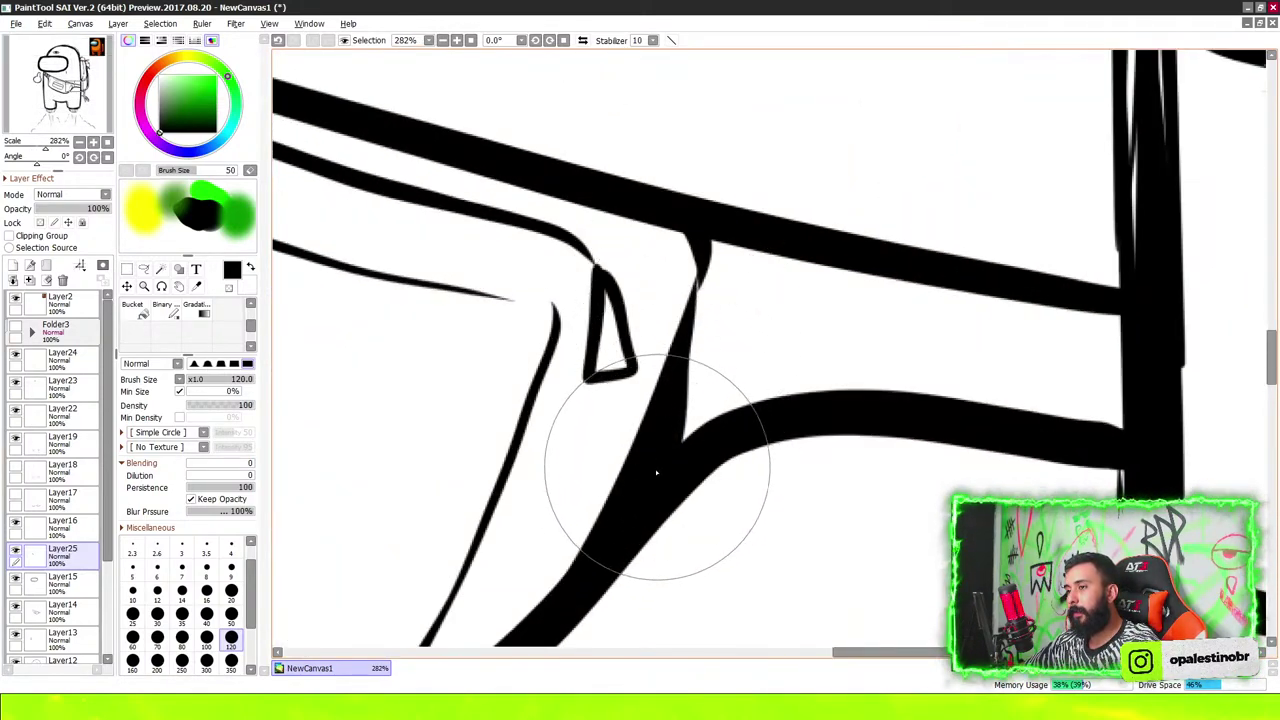
Add black jagged spikes along the right strap end, filling its white gaps
drag(700, 240, 715, 372)
mouse_move(748, 250)
mouse_down()
mouse_move(720, 368)
mouse_move(745, 300)
mouse_up()
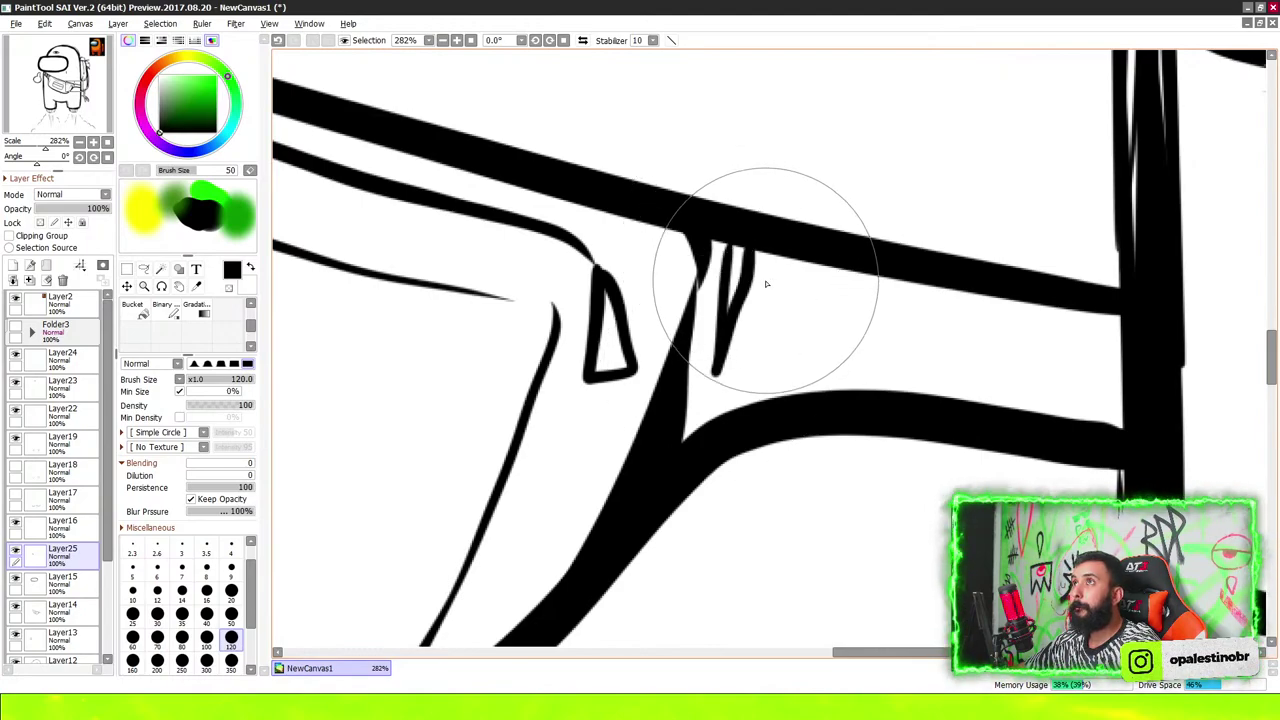
drag(728, 252, 731, 290)
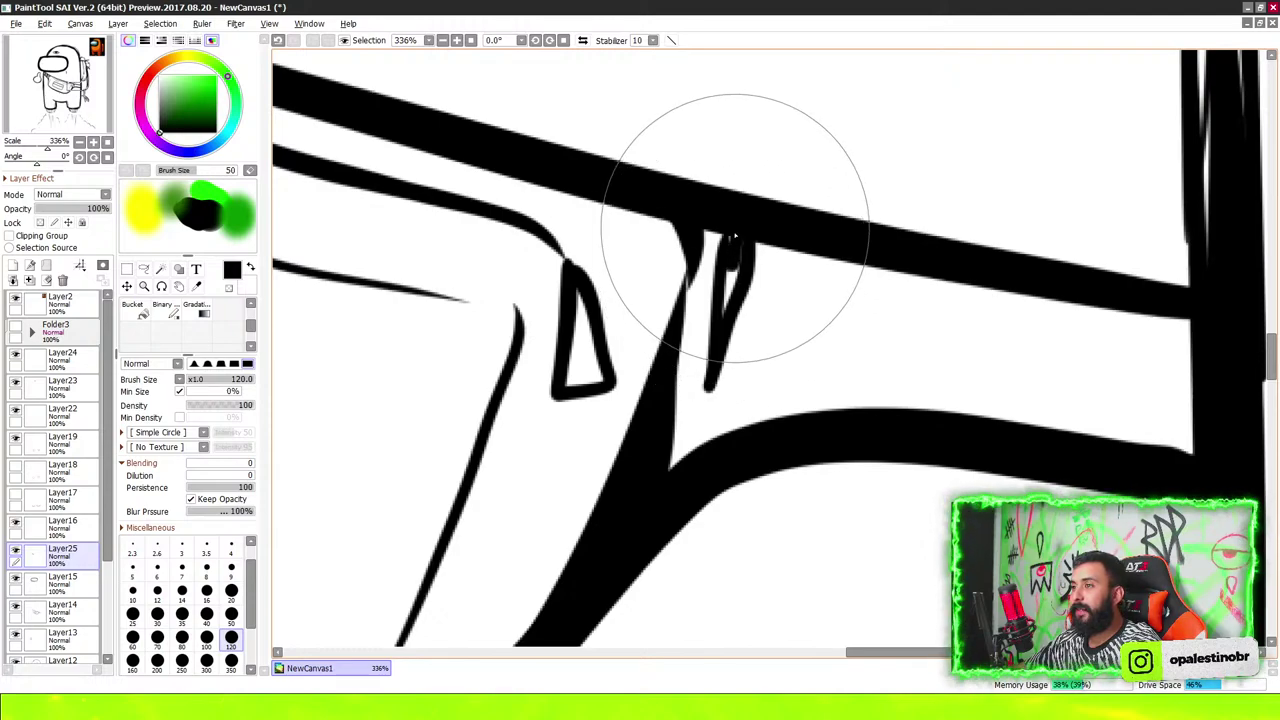
drag(735, 221, 729, 249)
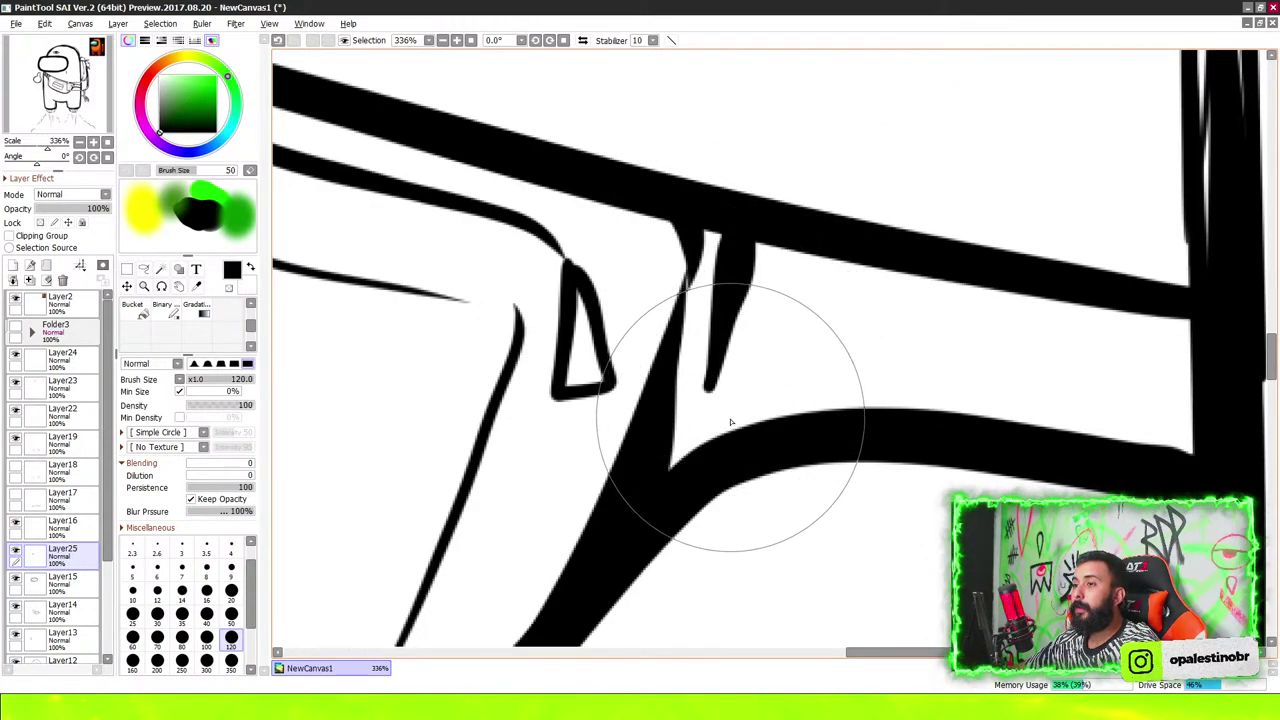
mouse_move(728, 428)
mouse_down()
mouse_move(806, 300)
mouse_move(777, 427)
mouse_move(742, 430)
mouse_move(770, 408)
mouse_up()
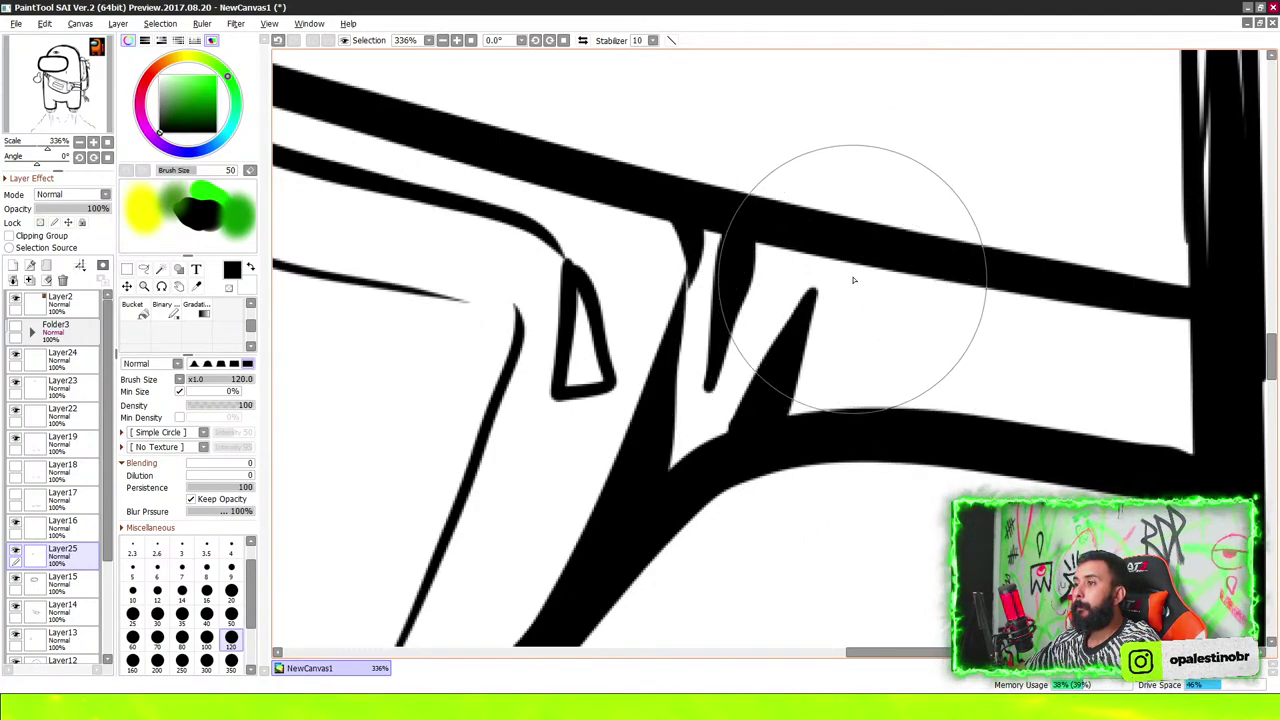
mouse_move(855, 268)
mouse_down()
mouse_move(829, 363)
mouse_move(868, 292)
mouse_up()
mouse_move(822, 395)
mouse_down()
mouse_move(856, 294)
mouse_move(857, 314)
mouse_move(908, 360)
mouse_move(908, 331)
mouse_move(907, 405)
mouse_move(930, 285)
mouse_move(908, 357)
mouse_up()
drag(985, 290, 959, 395)
mouse_move(989, 325)
mouse_down()
mouse_move(1000, 271)
mouse_move(957, 386)
mouse_move(1043, 320)
mouse_up()
mouse_move(997, 431)
mouse_down()
mouse_move(985, 425)
mouse_move(1029, 371)
mouse_move(1057, 300)
mouse_move(1088, 390)
mouse_move(1082, 430)
mouse_up()
mouse_move(1145, 330)
mouse_down()
mouse_move(1122, 440)
mouse_move(1177, 271)
mouse_up()
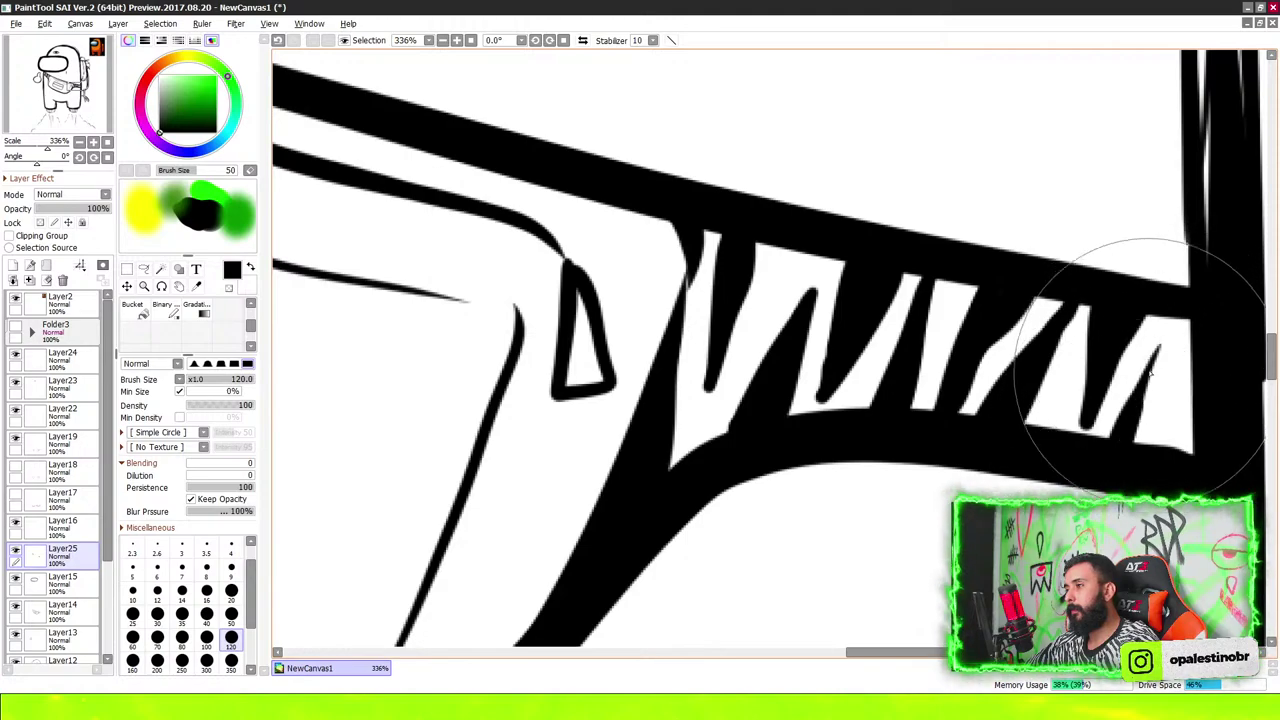
drag(1155, 365, 1138, 408)
mouse_move(1188, 312)
mouse_down()
mouse_move(1172, 388)
mouse_move(1181, 476)
mouse_up()
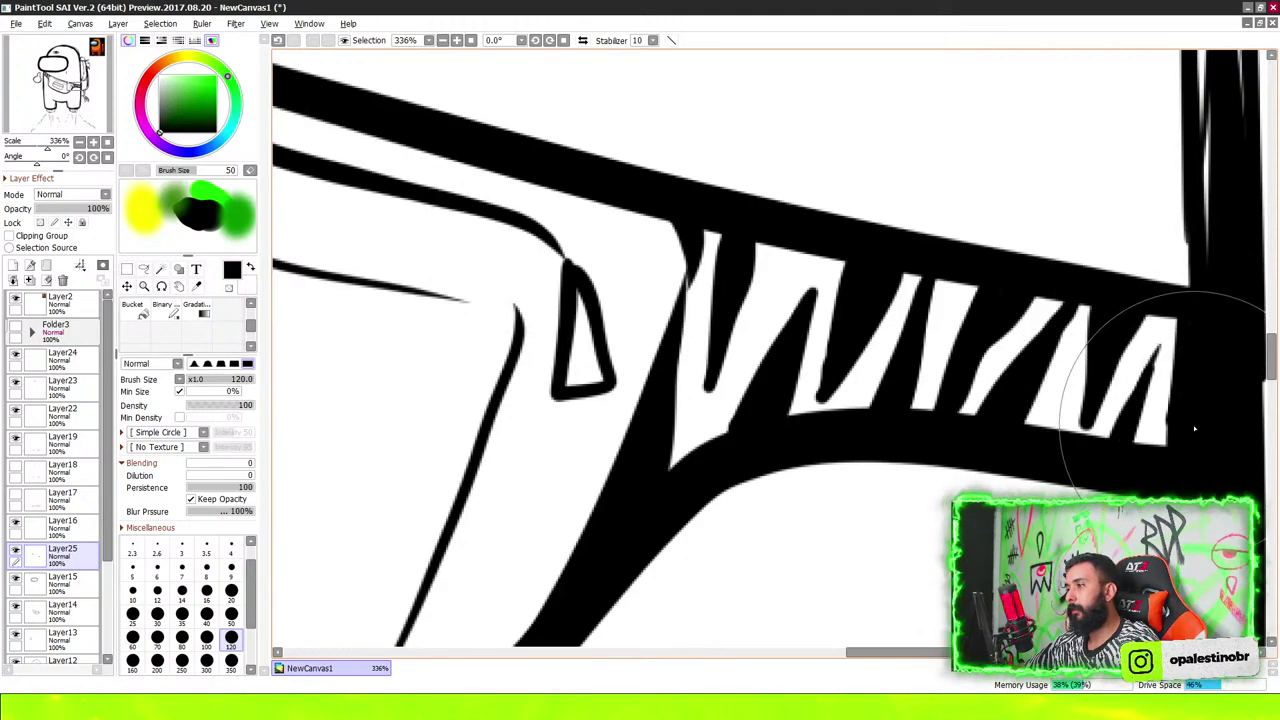
Connect the hook curve to the left strap hatching and thicken the line beneath it
scroll(1193, 428, down, 3)
scroll(1100, 400, down, 3)
scroll(957, 300, up, 2)
scroll(960, 384, up, 1)
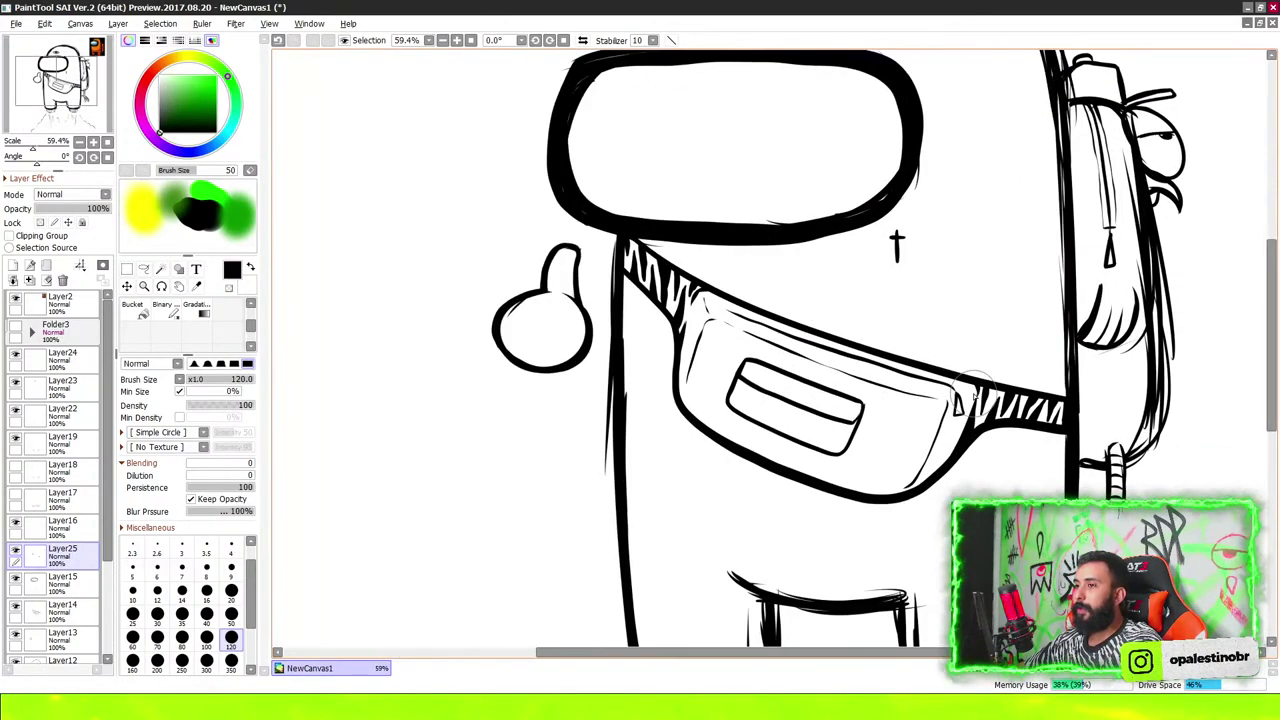
scroll(920, 378, up, 1)
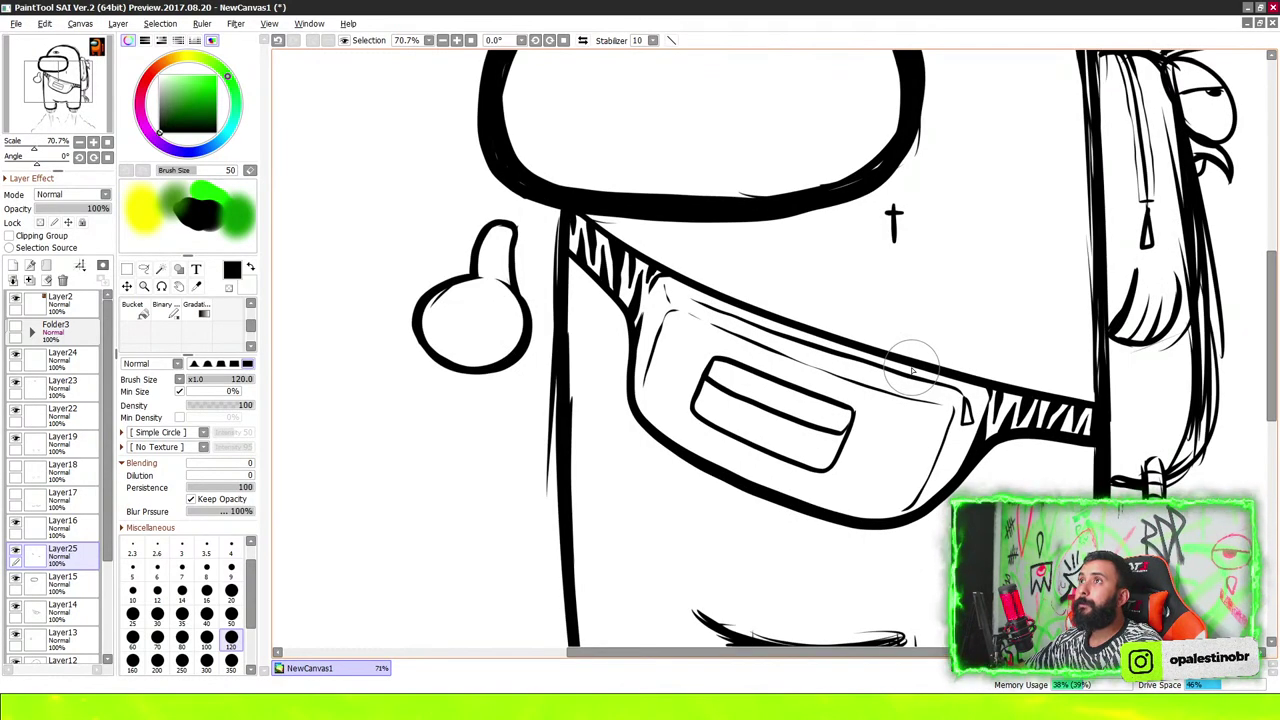
scroll(782, 179, down, 2)
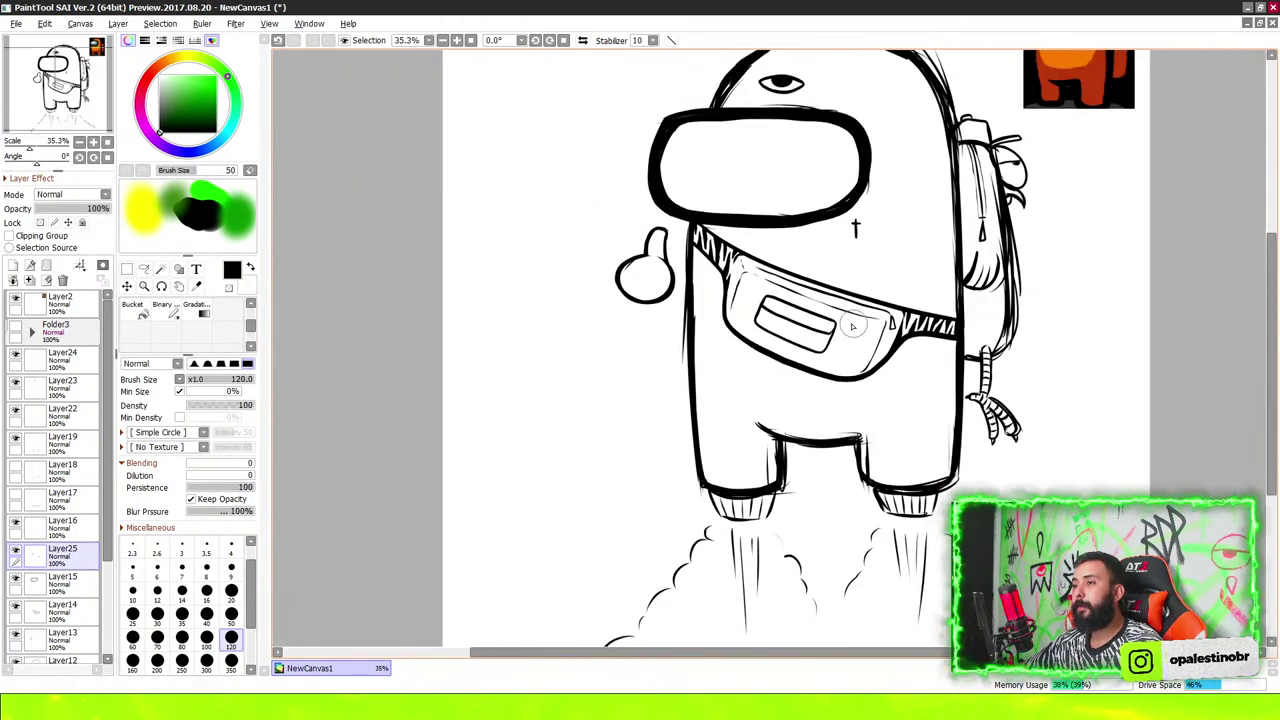
scroll(857, 257, up, 4)
scroll(884, 285, up, 1)
scroll(953, 259, up, 1)
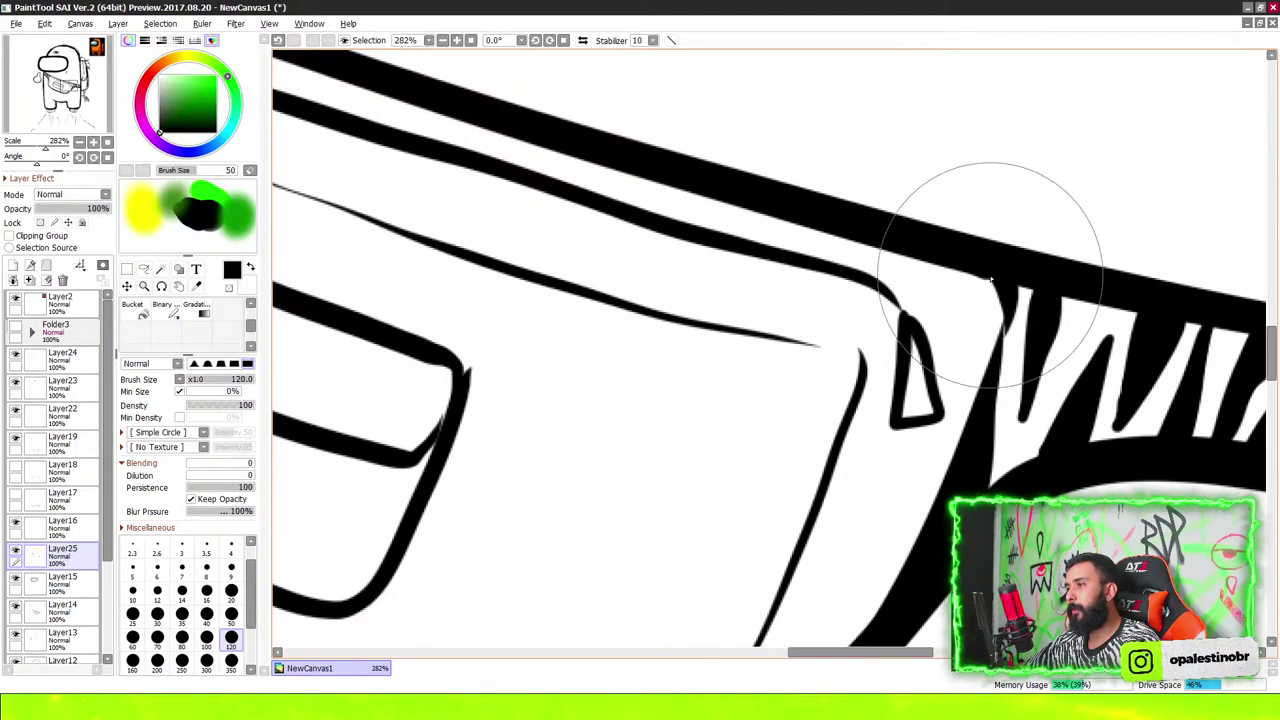
scroll(979, 428, down, 5)
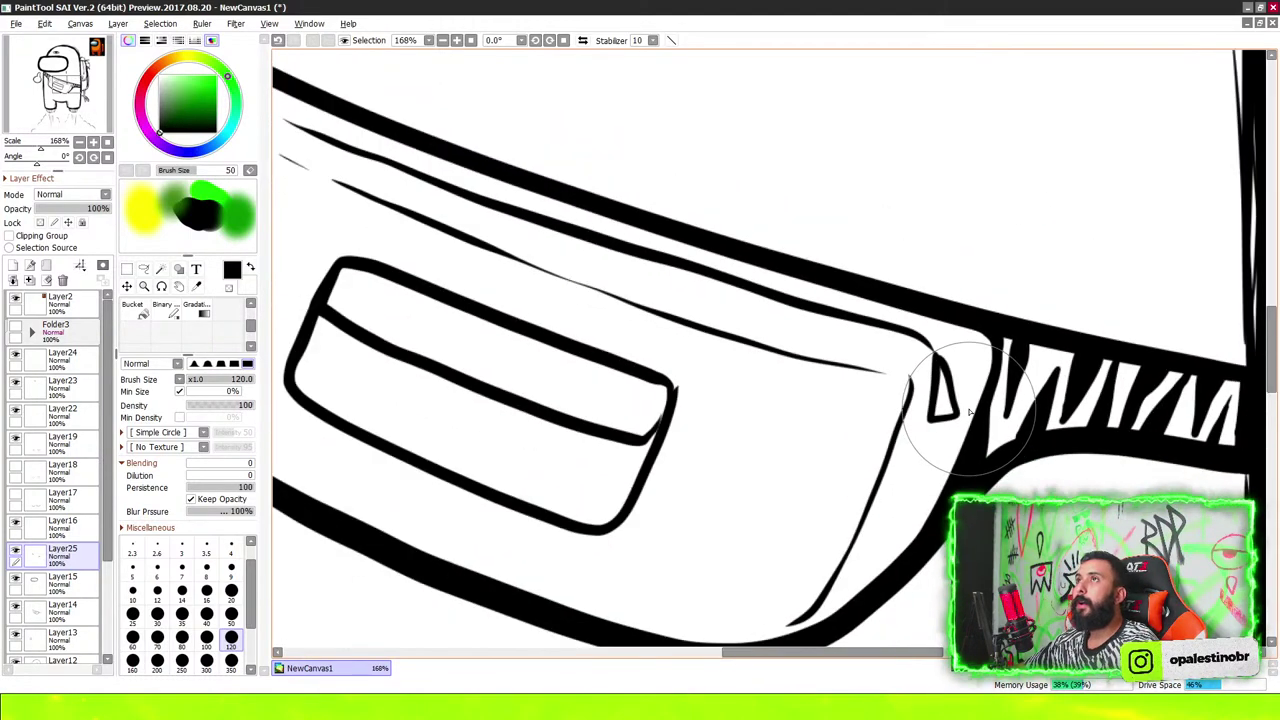
scroll(908, 109, down, 3)
scroll(526, 197, up, 7)
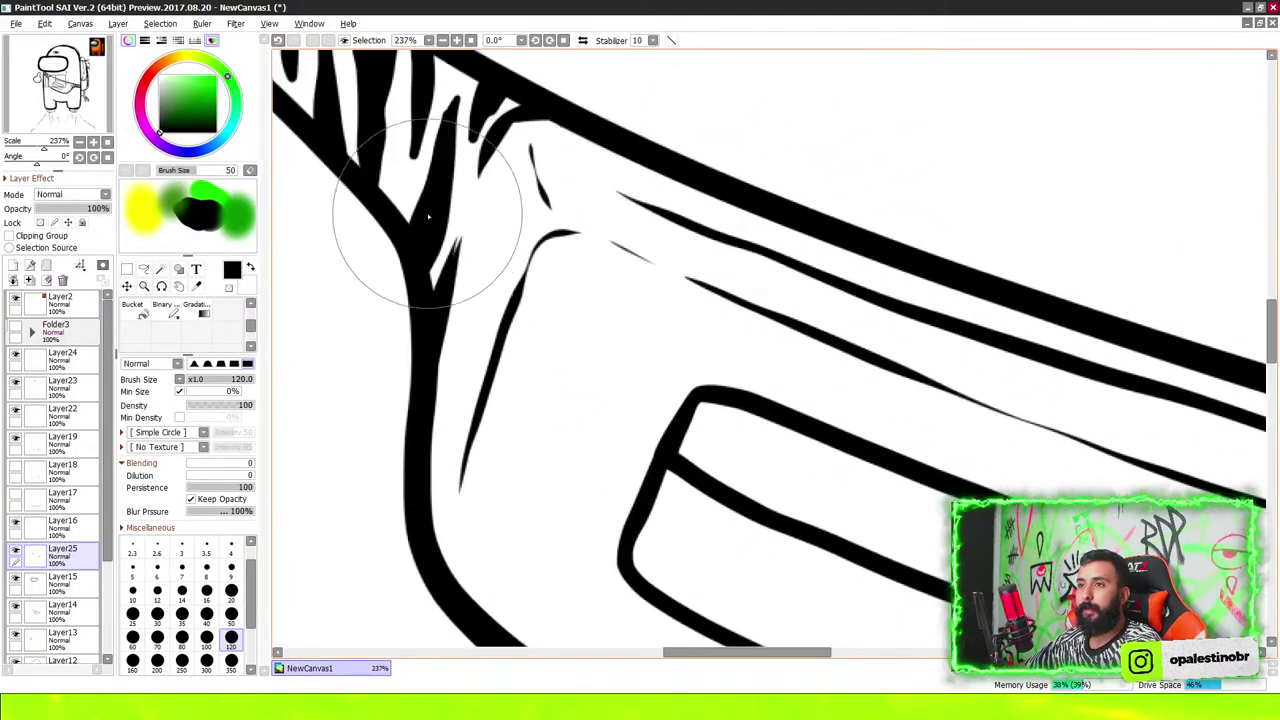
scroll(429, 260, up, 1)
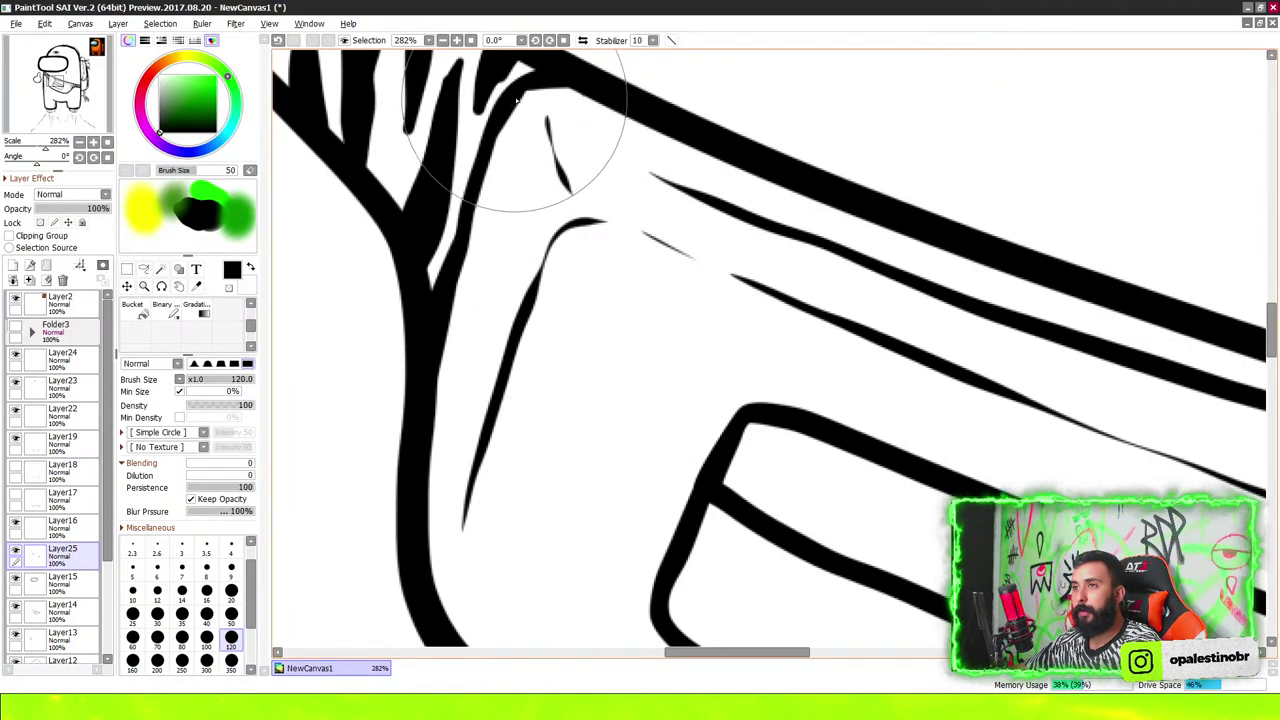
drag(500, 104, 578, 90)
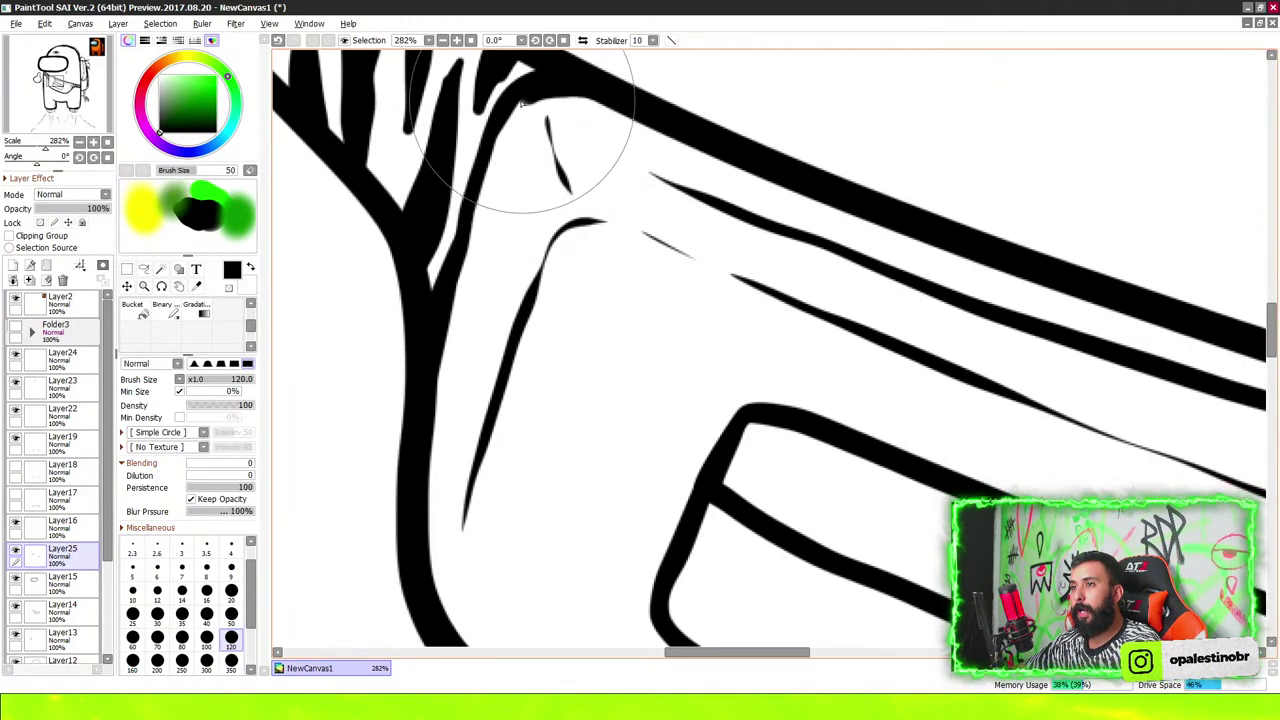
drag(504, 125, 435, 275)
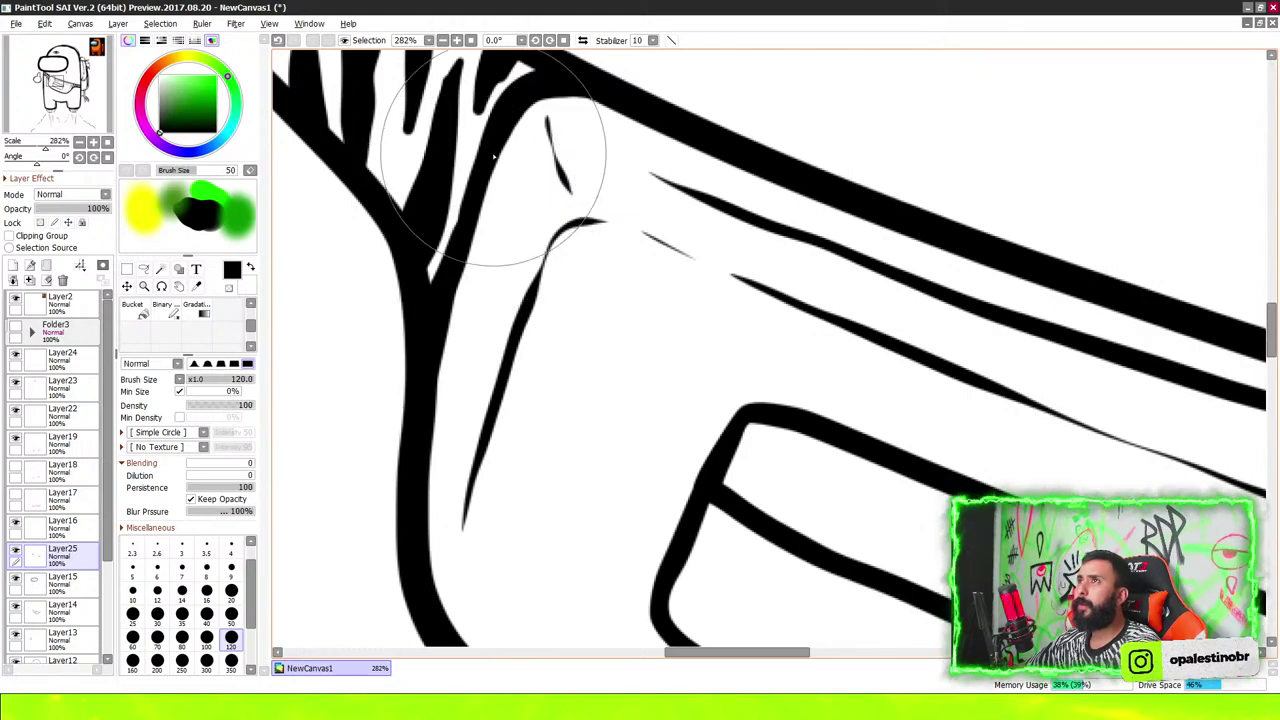
scroll(637, 199, down, 1)
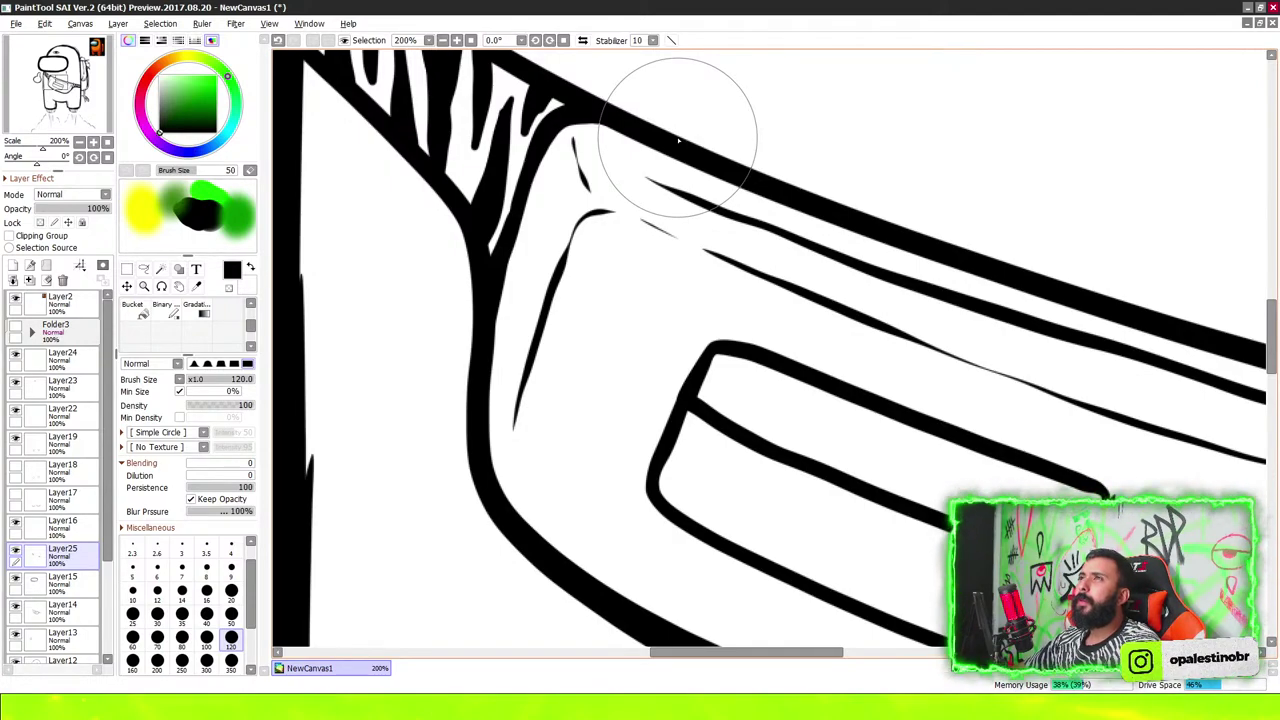
scroll(712, 198, down, 3)
scroll(800, 250, down, 2)
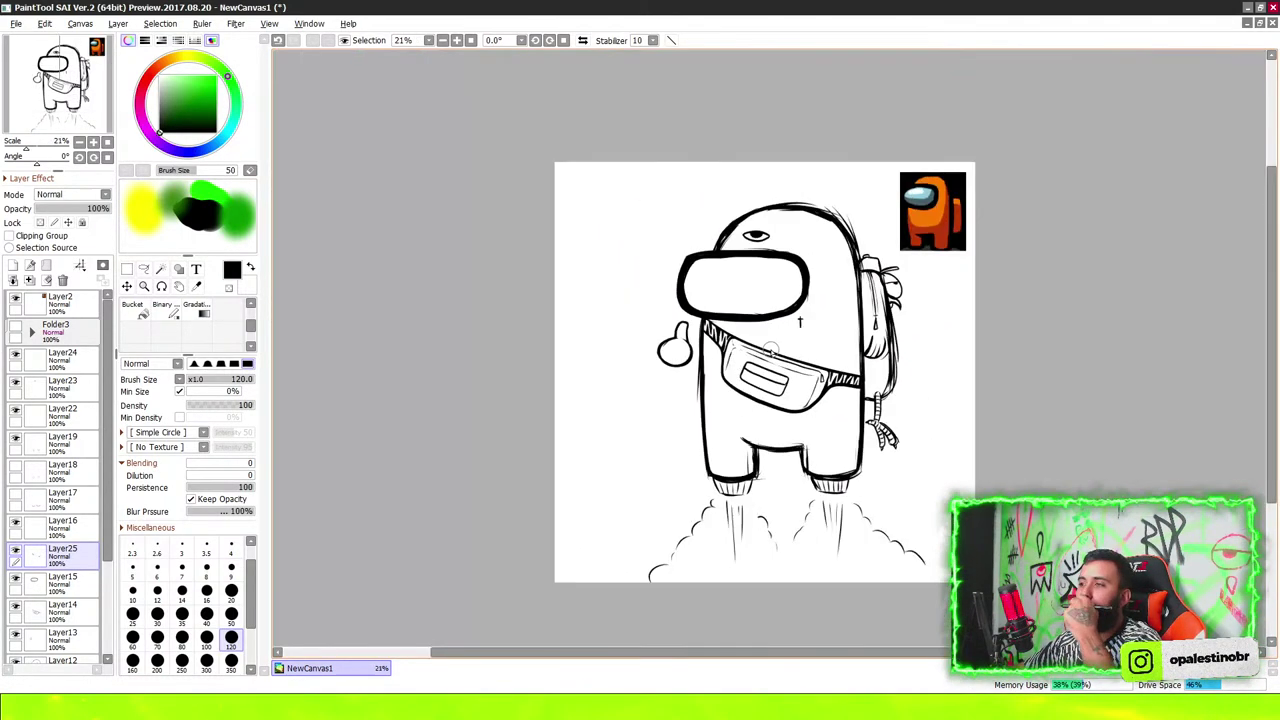
scroll(837, 320, up, 1)
scroll(845, 312, up, 1)
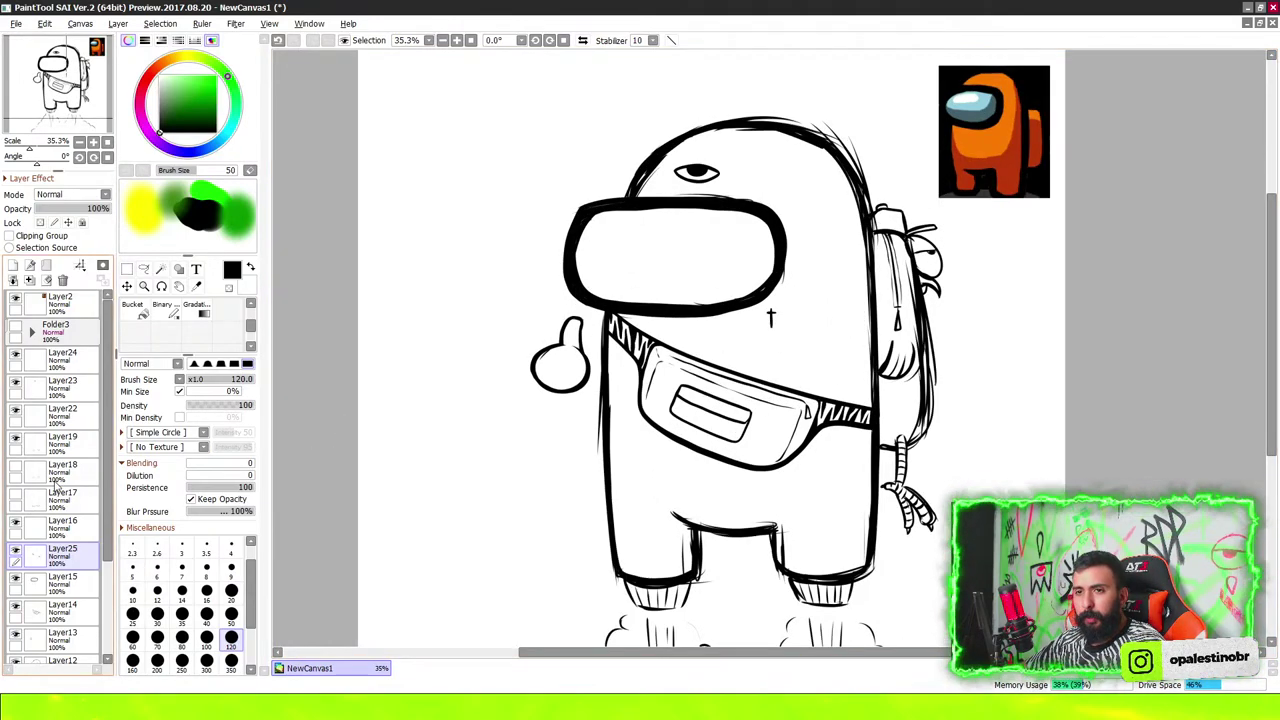
scroll(748, 264, down, 1)
scroll(757, 286, up, 1)
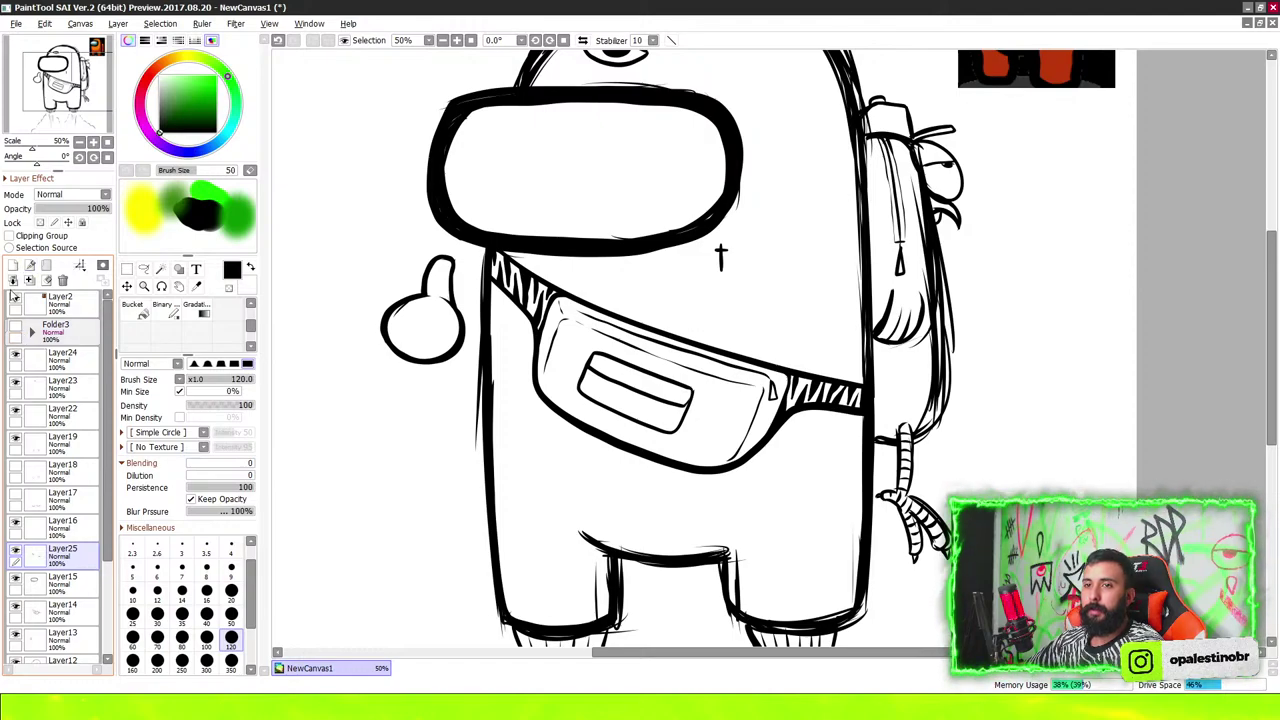
On Layer23, redraw the hand's thumb and left contour as a thicker, rounder outline
click(66, 386)
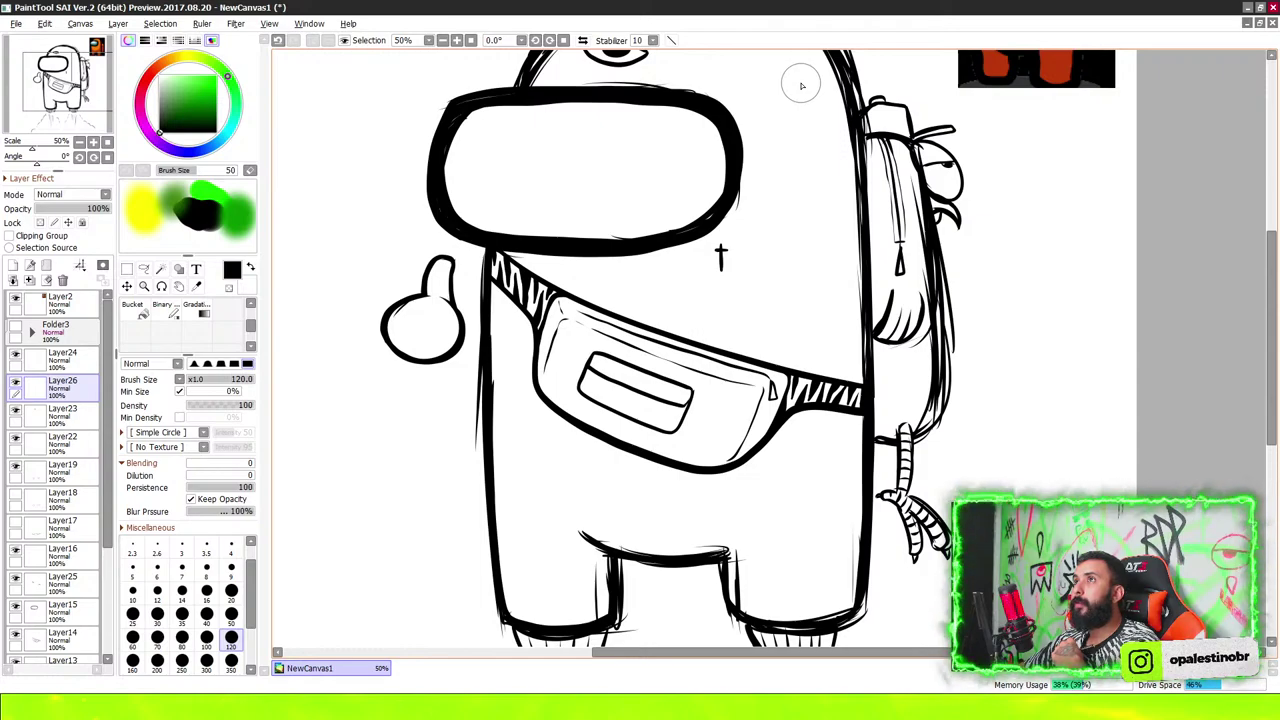
scroll(808, 70, down, 3)
scroll(760, 130, down, 1)
scroll(720, 190, up, 2)
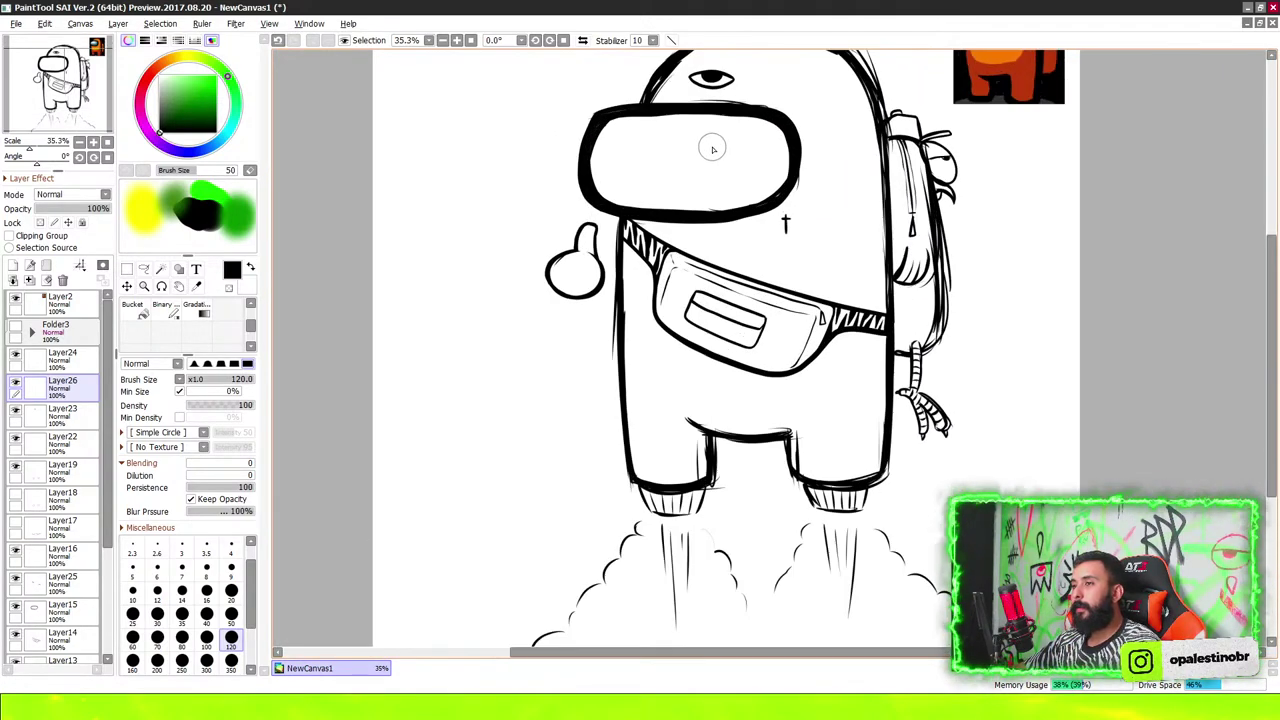
scroll(677, 256, up, 3)
scroll(590, 260, down, 3)
scroll(575, 246, up, 1)
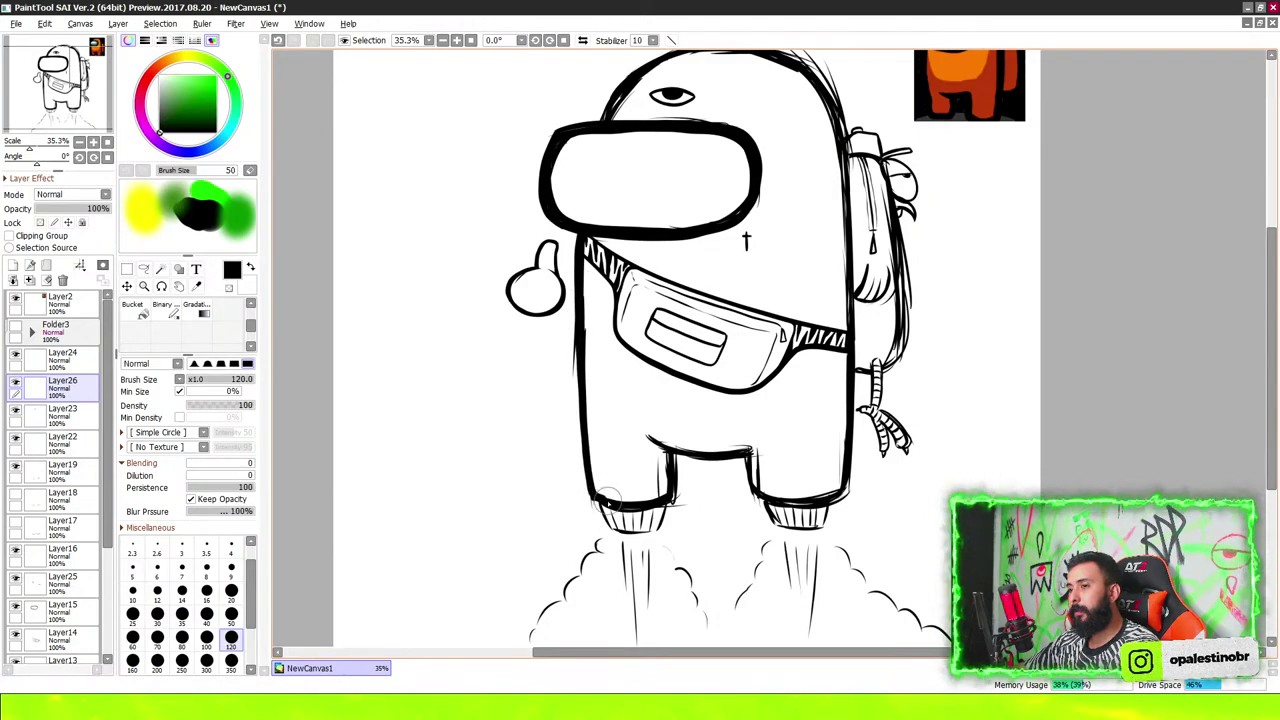
scroll(668, 455, up, 1)
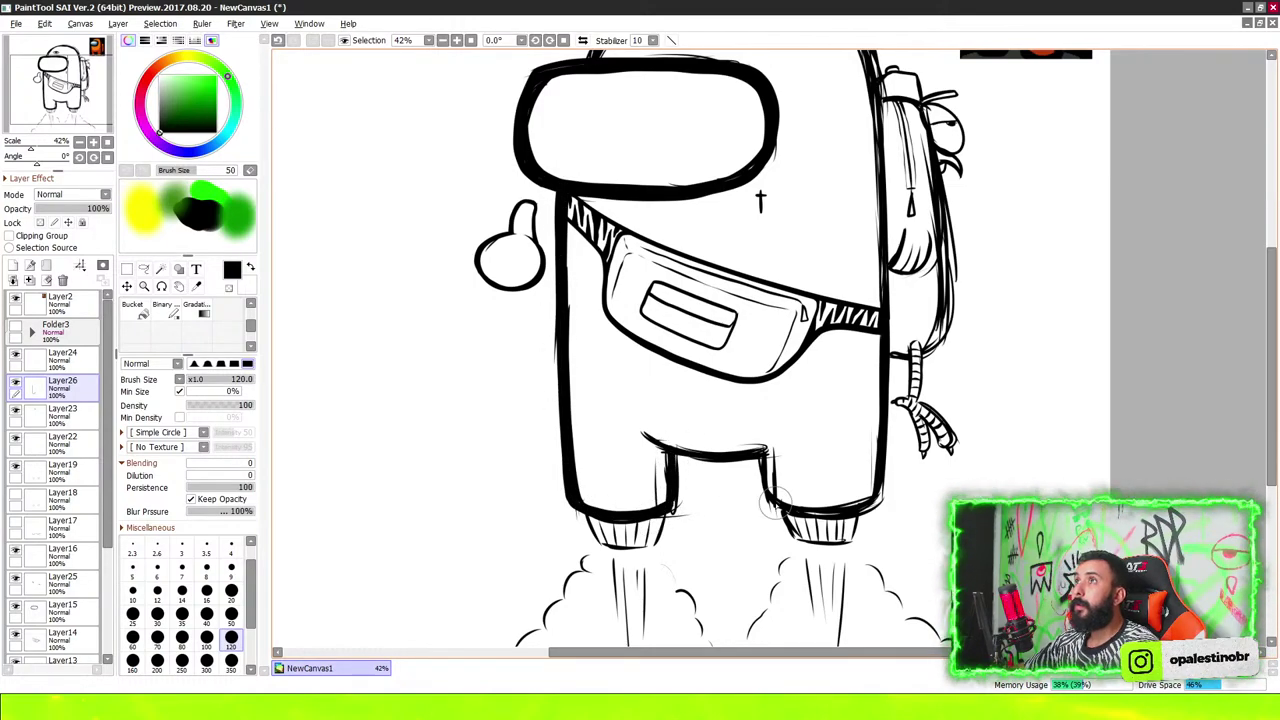
scroll(772, 500, up, 1)
scroll(760, 540, down, 3)
scroll(752, 557, down, 2)
scroll(762, 530, up, 6)
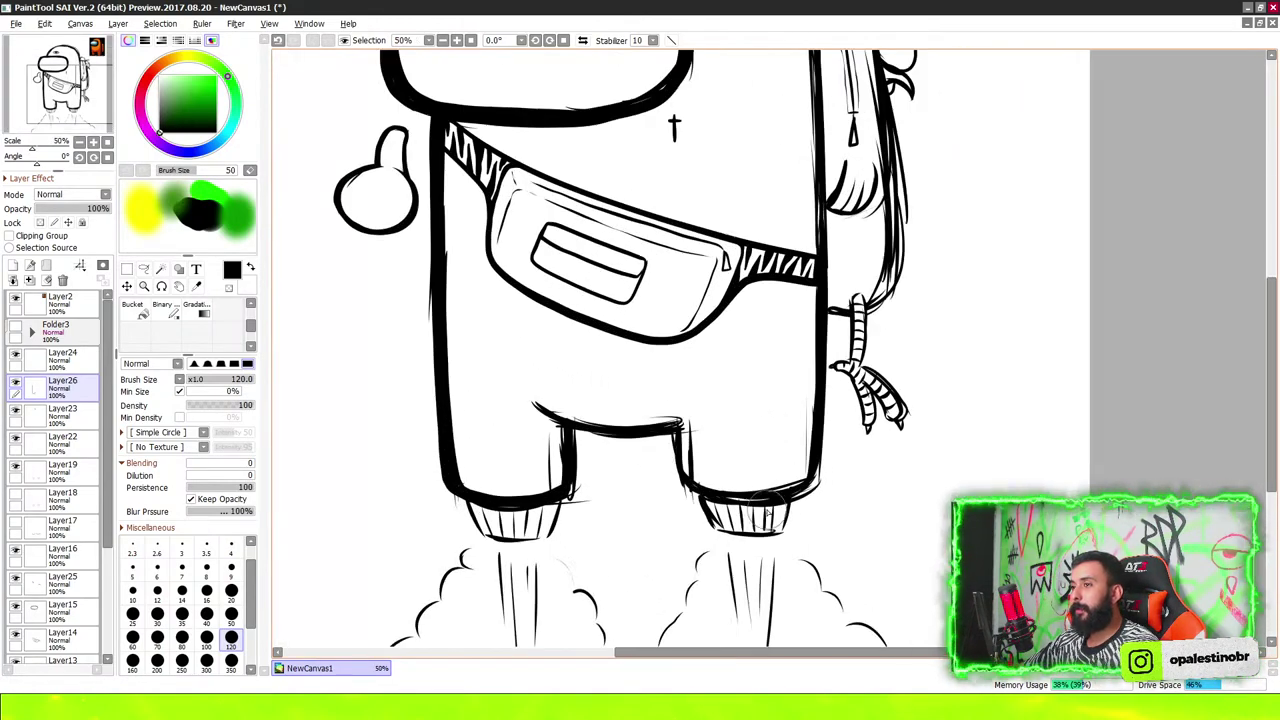
scroll(636, 470, up, 3)
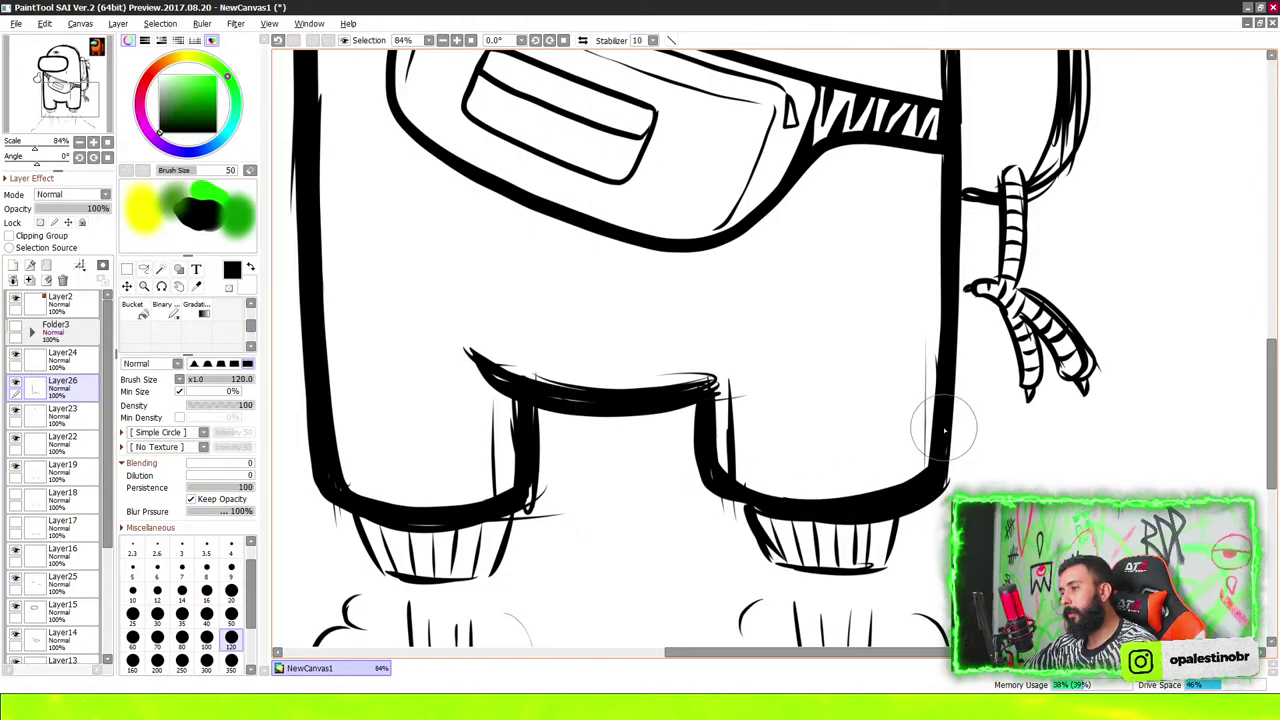
scroll(900, 420, down, 2)
scroll(780, 300, down, 3)
scroll(650, 400, up, 2)
scroll(622, 404, up, 1)
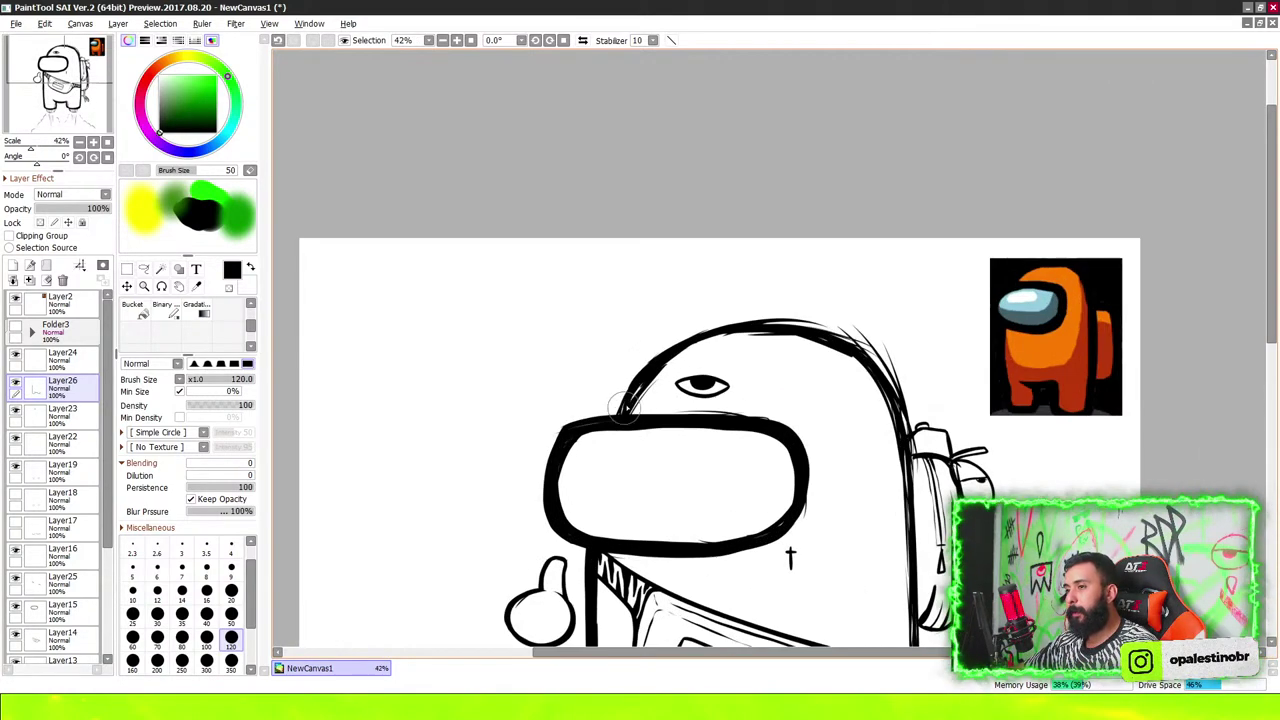
scroll(682, 352, down, 2)
scroll(640, 400, up, 1)
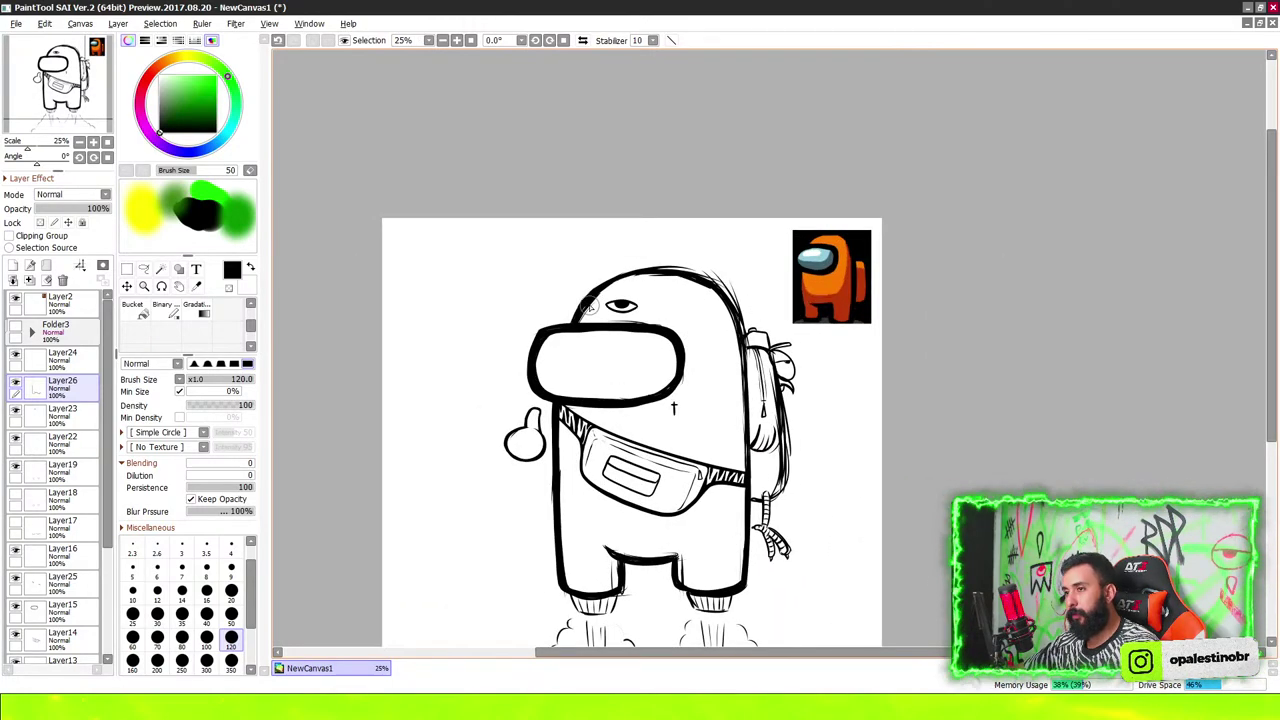
scroll(578, 310, up, 1)
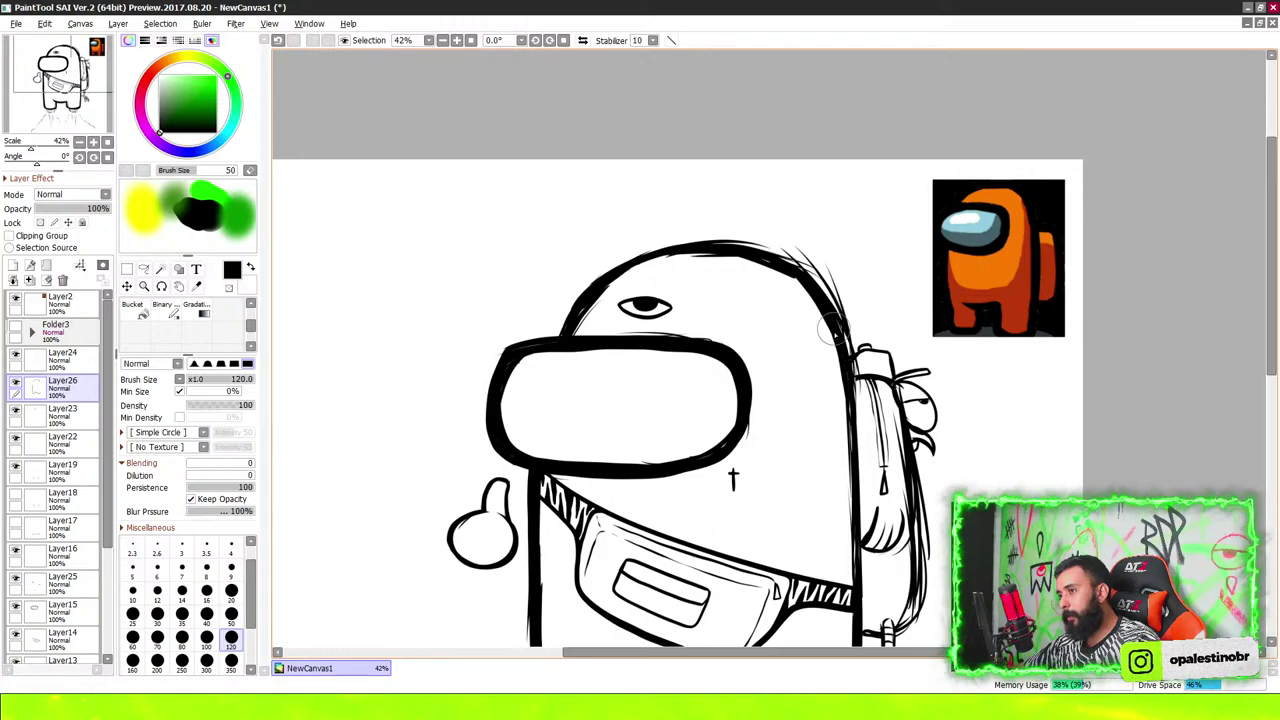
scroll(857, 491, down, 2)
scroll(900, 330, up, 2)
scroll(914, 306, up, 1)
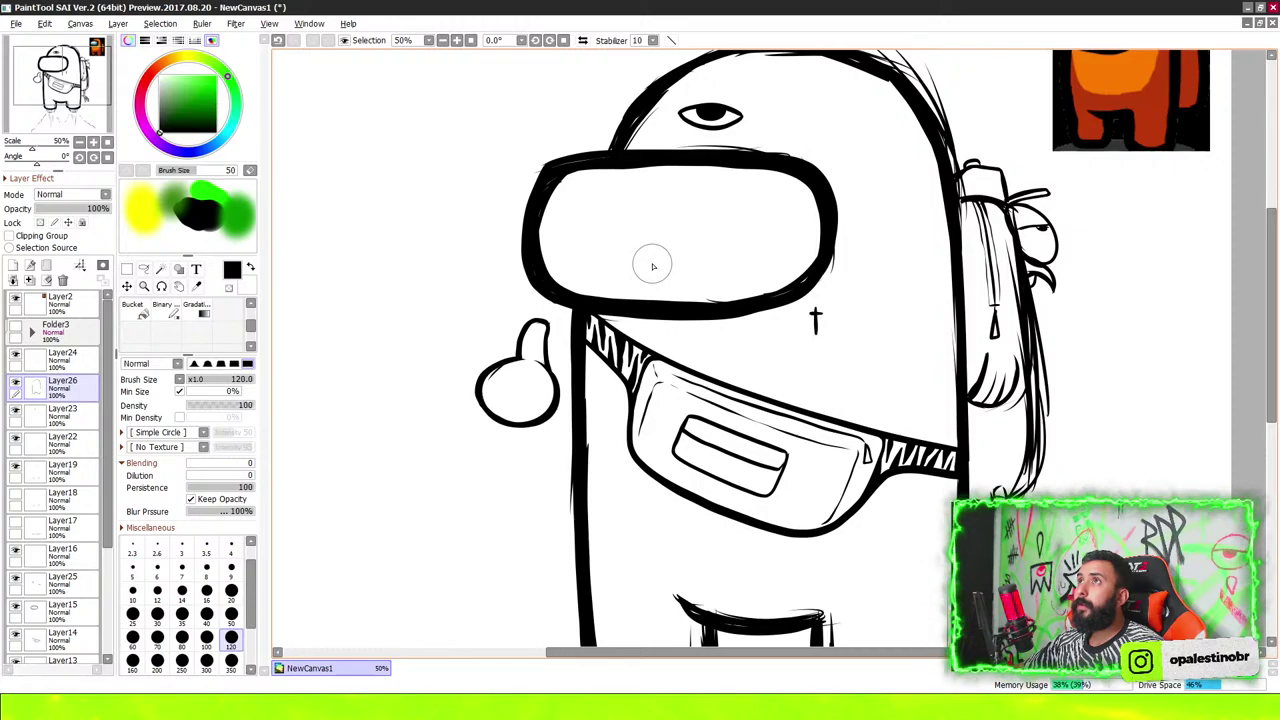
scroll(736, 313, down, 2)
scroll(700, 300, down, 1)
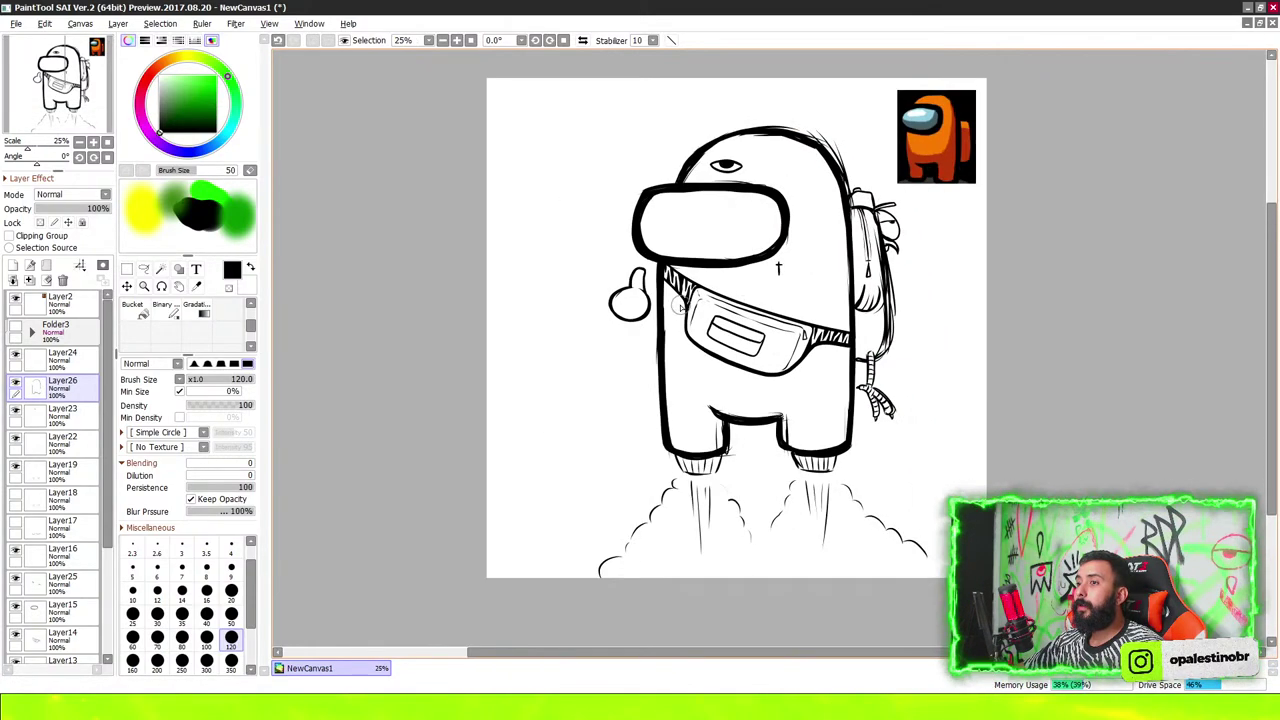
scroll(617, 296, up, 3)
scroll(617, 296, up, 2)
scroll(617, 296, up, 3)
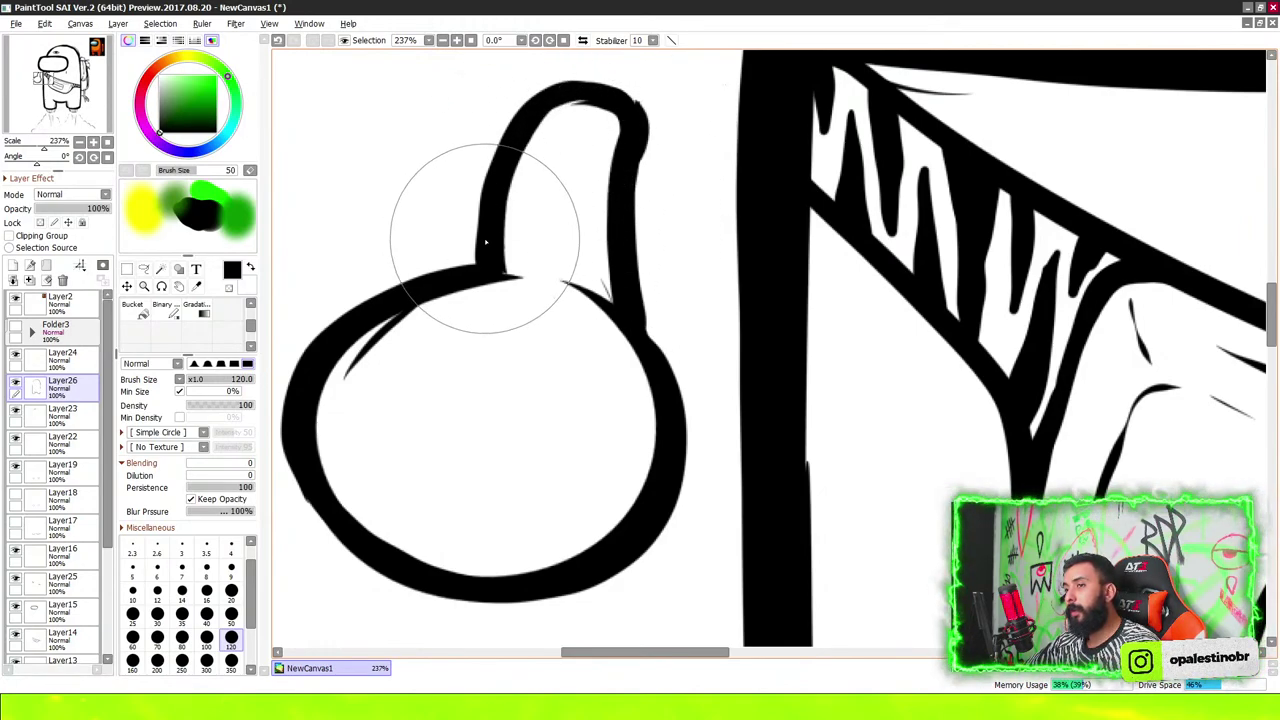
mouse_move(478, 260)
mouse_down()
mouse_move(486, 177)
mouse_move(571, 87)
mouse_move(634, 214)
mouse_up()
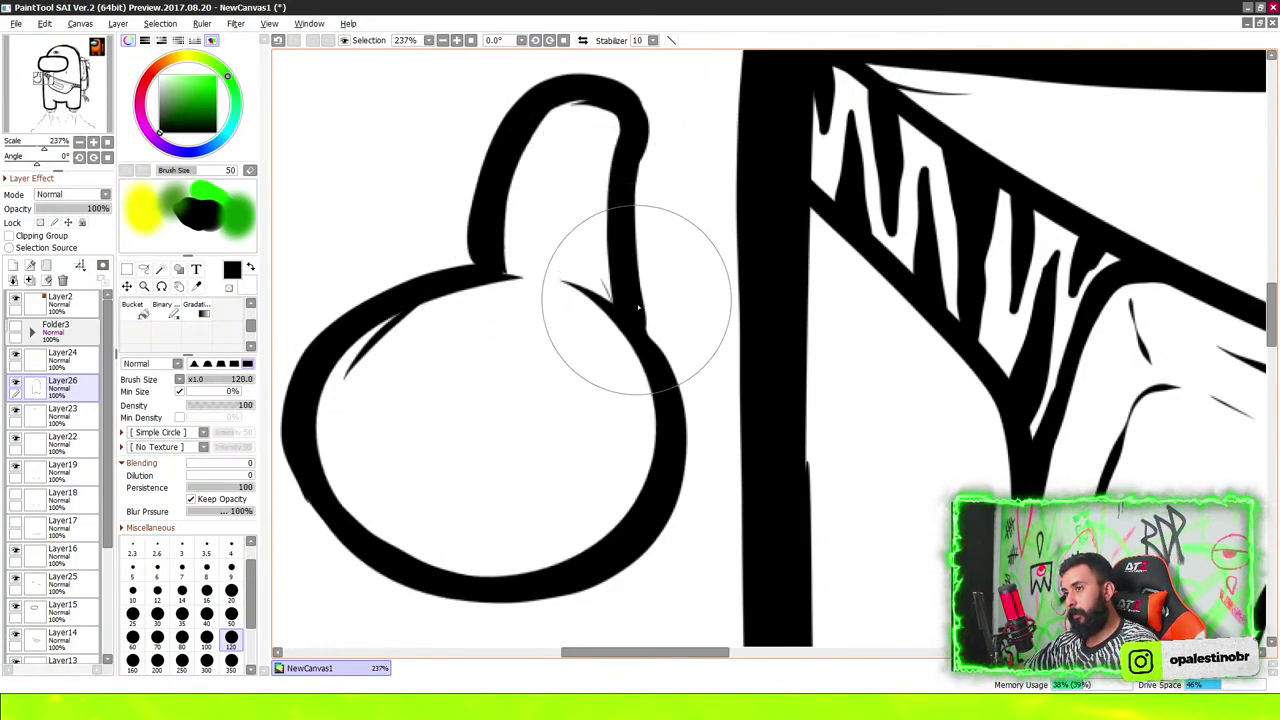
mouse_move(483, 263)
mouse_down()
mouse_move(389, 256)
mouse_move(320, 343)
mouse_move(304, 508)
mouse_move(443, 598)
mouse_move(634, 529)
mouse_move(619, 285)
mouse_up()
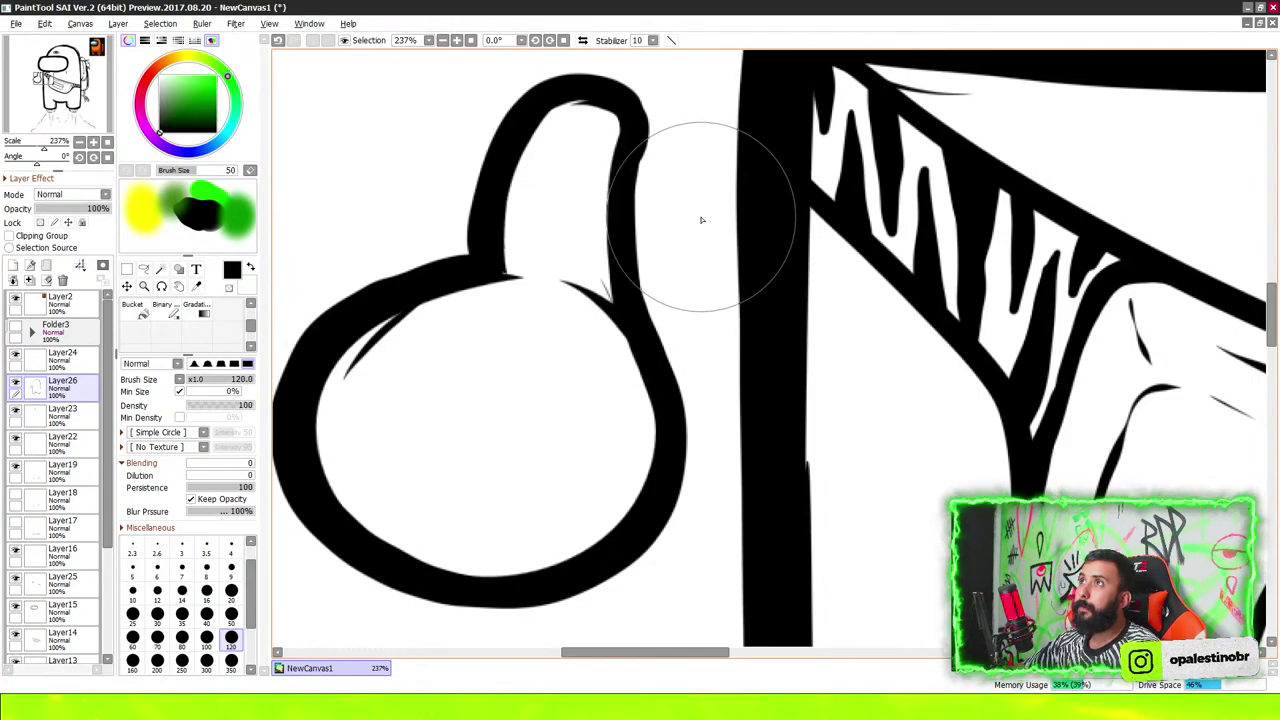
Zoom back out over the crewmate and switch away to check the live stream
scroll(701, 220, down, 1)
scroll(665, 200, down, 1)
scroll(665, 200, down, 1)
scroll(672, 213, down, 1)
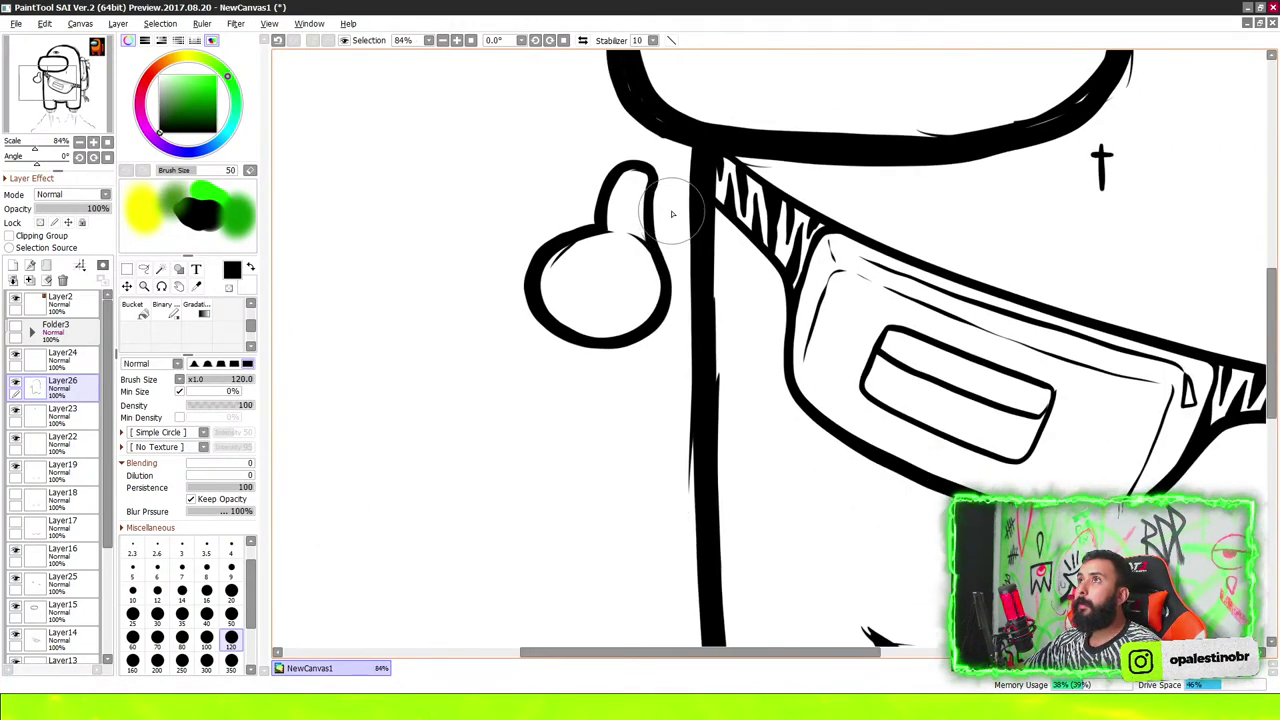
scroll(672, 213, down, 1)
scroll(552, 354, down, 1)
scroll(614, 314, down, 2)
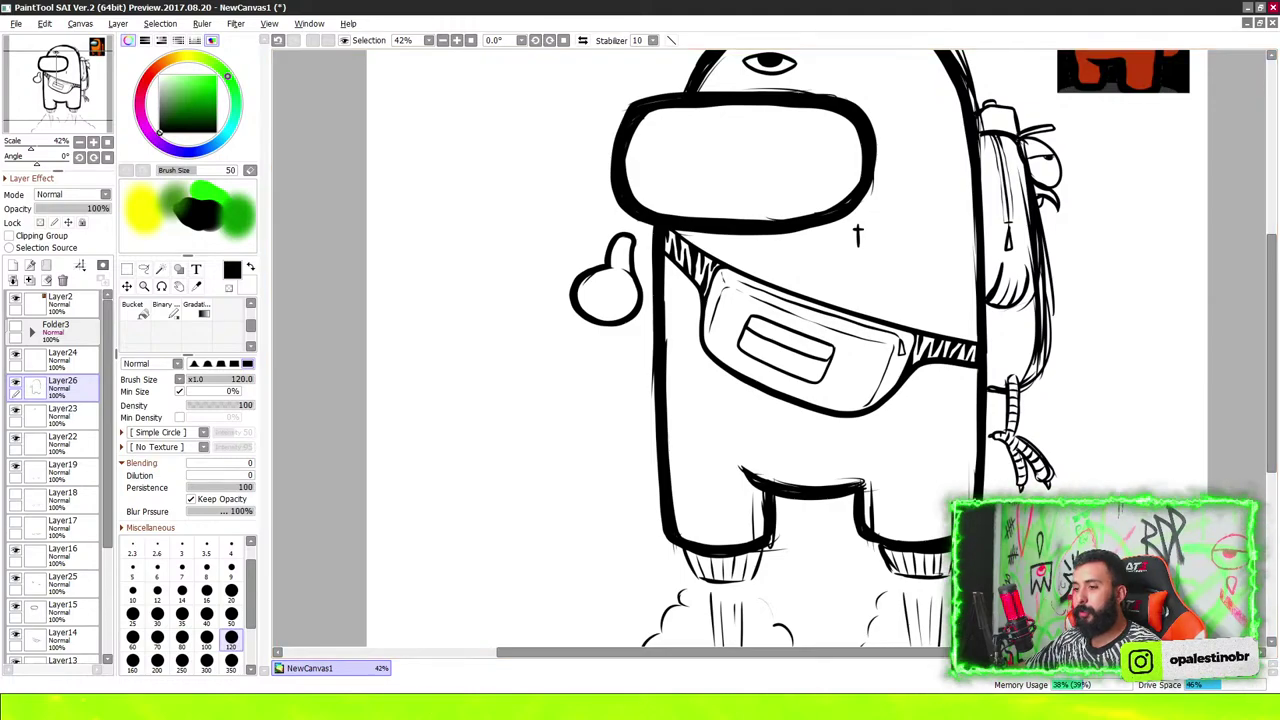
key(alt+Tab)
key(alt+Tab)
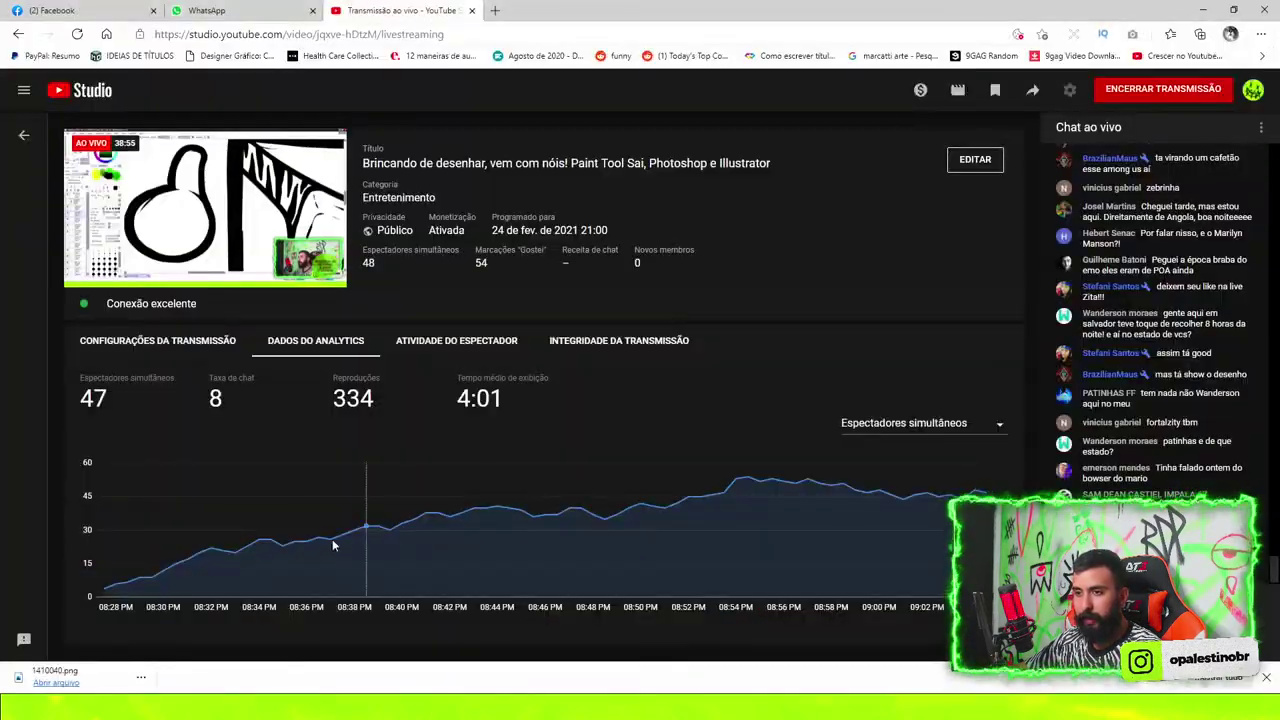
click(150, 348)
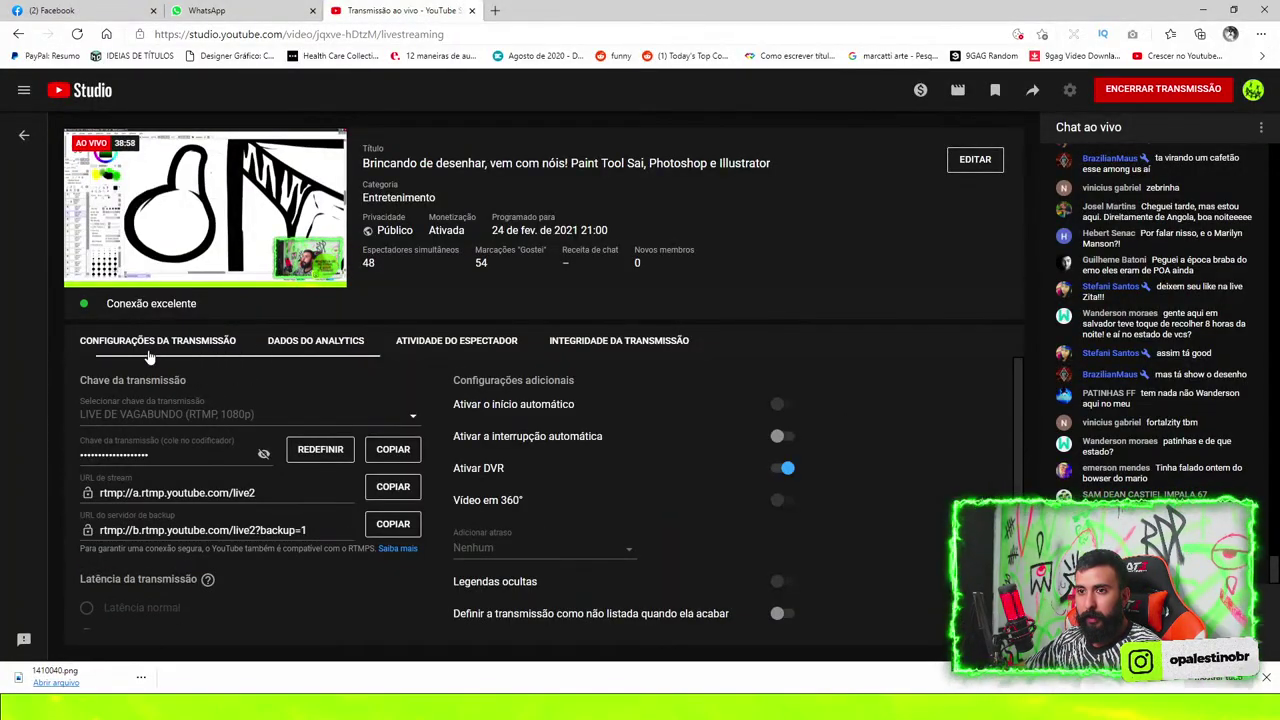
scroll(170, 582, down, 1)
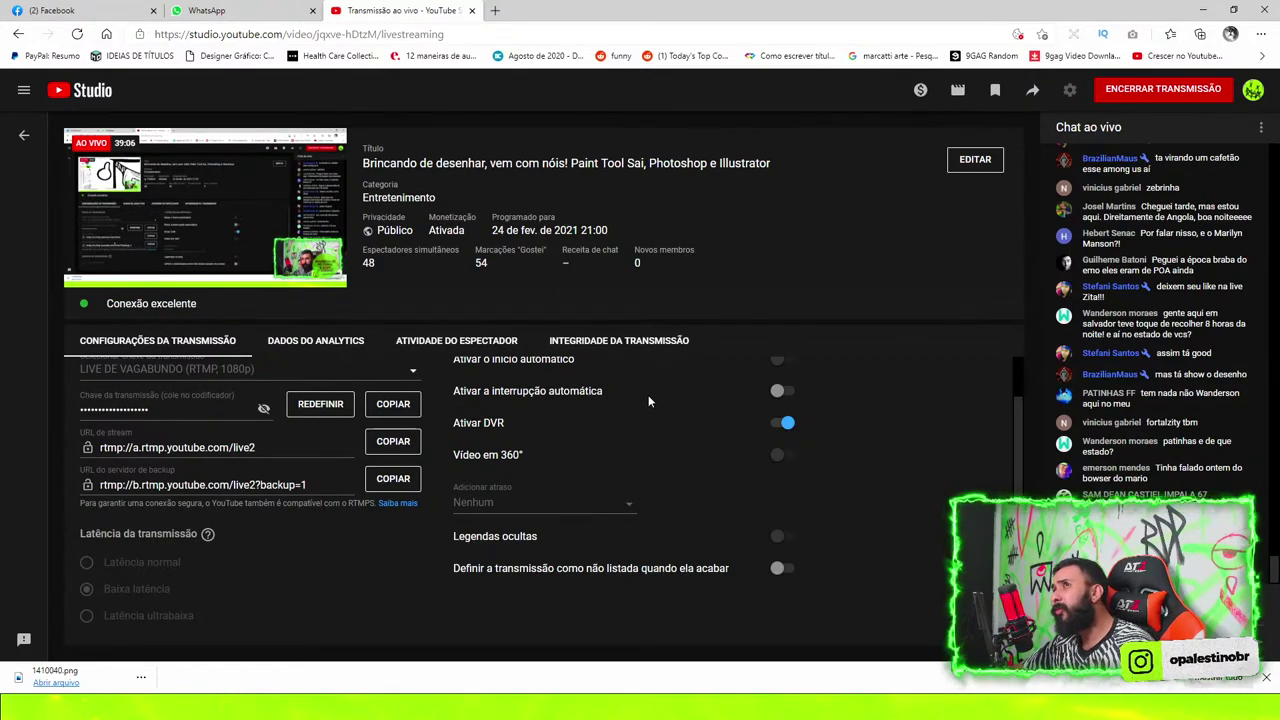
key(alt+Tab)
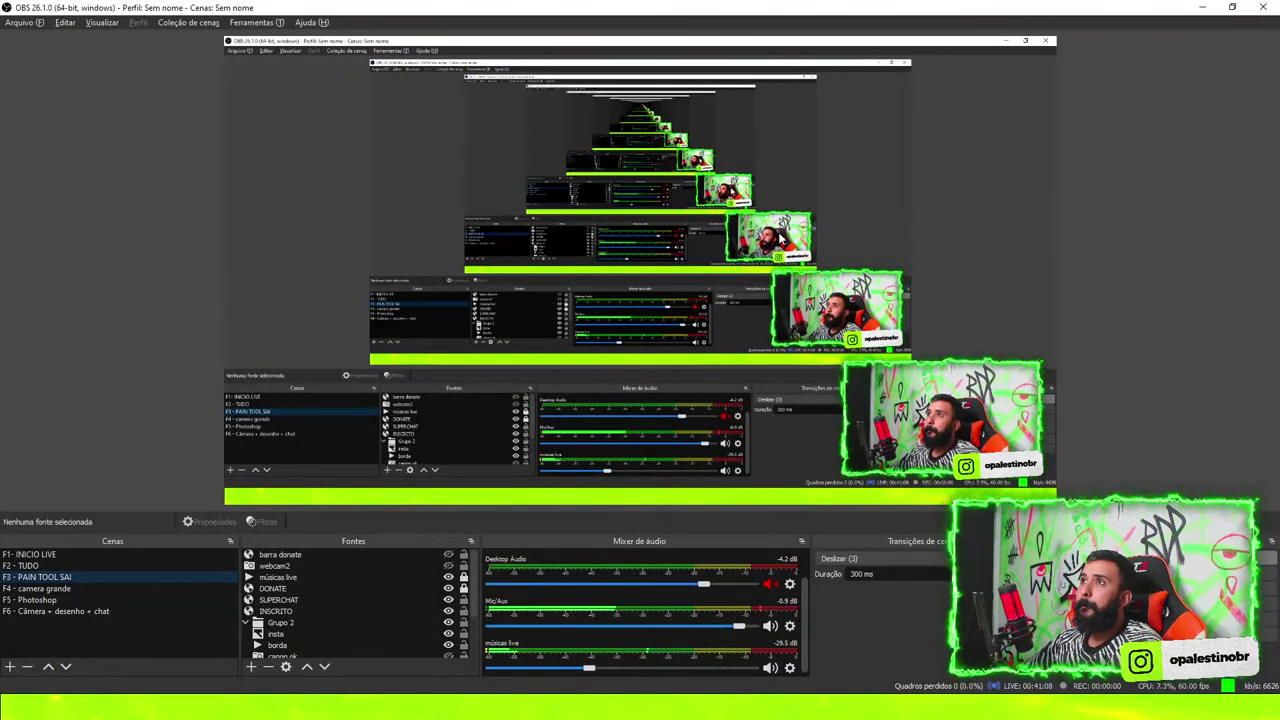
key(alt+Tab)
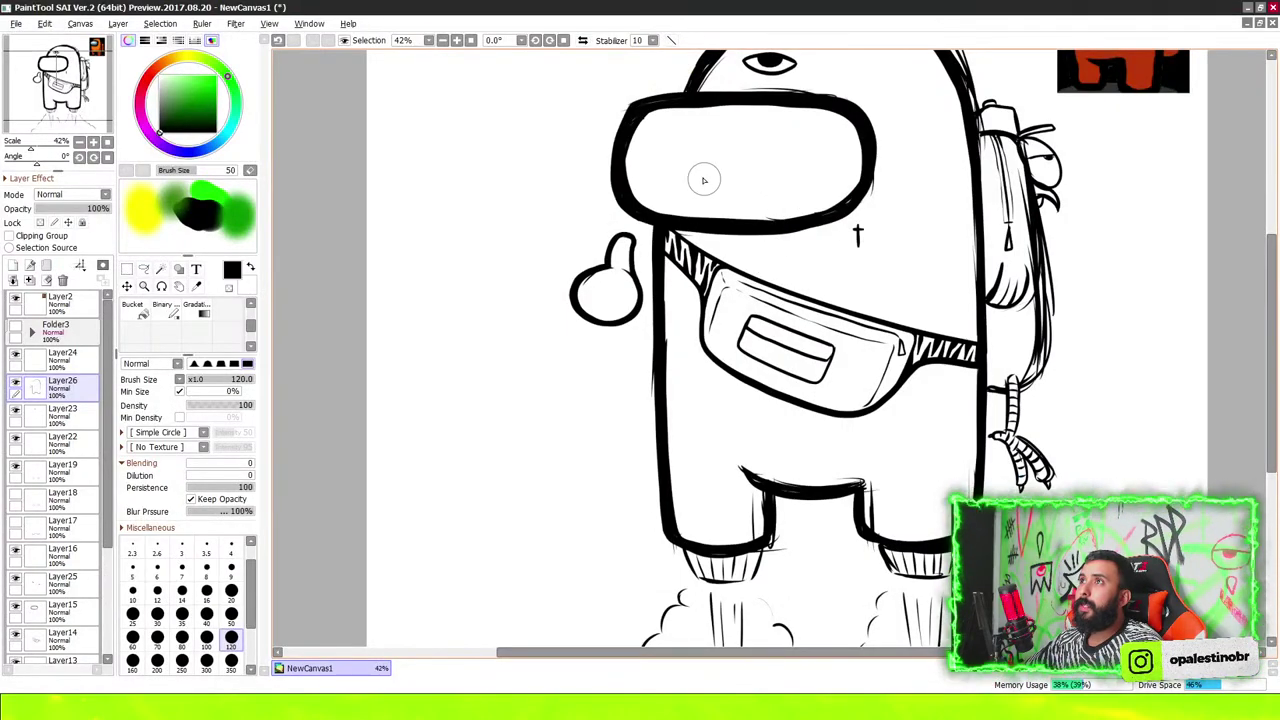
On Layer24, ink a bold stroke along the lower left of the hook-shaped cord
scroll(703, 180, down, 3)
scroll(690, 200, down, 3)
scroll(695, 280, up, 1)
scroll(695, 291, up, 4)
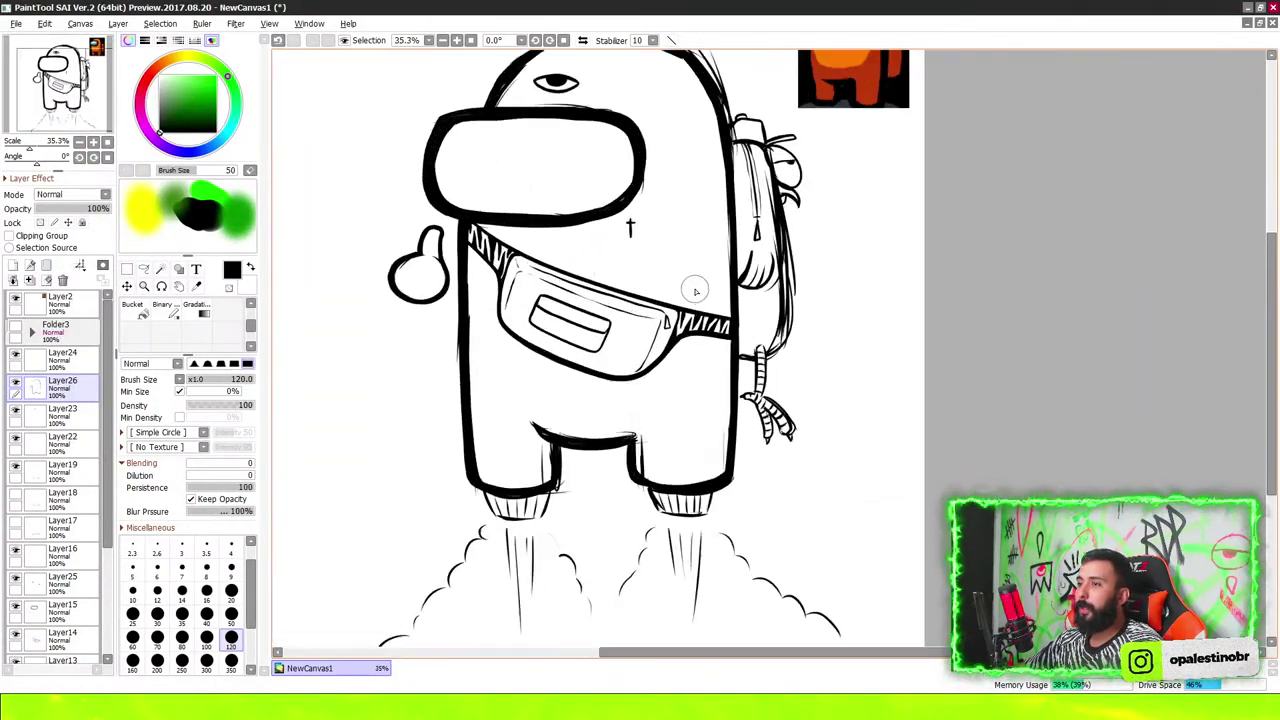
scroll(695, 291, up, 3)
scroll(750, 350, down, 4)
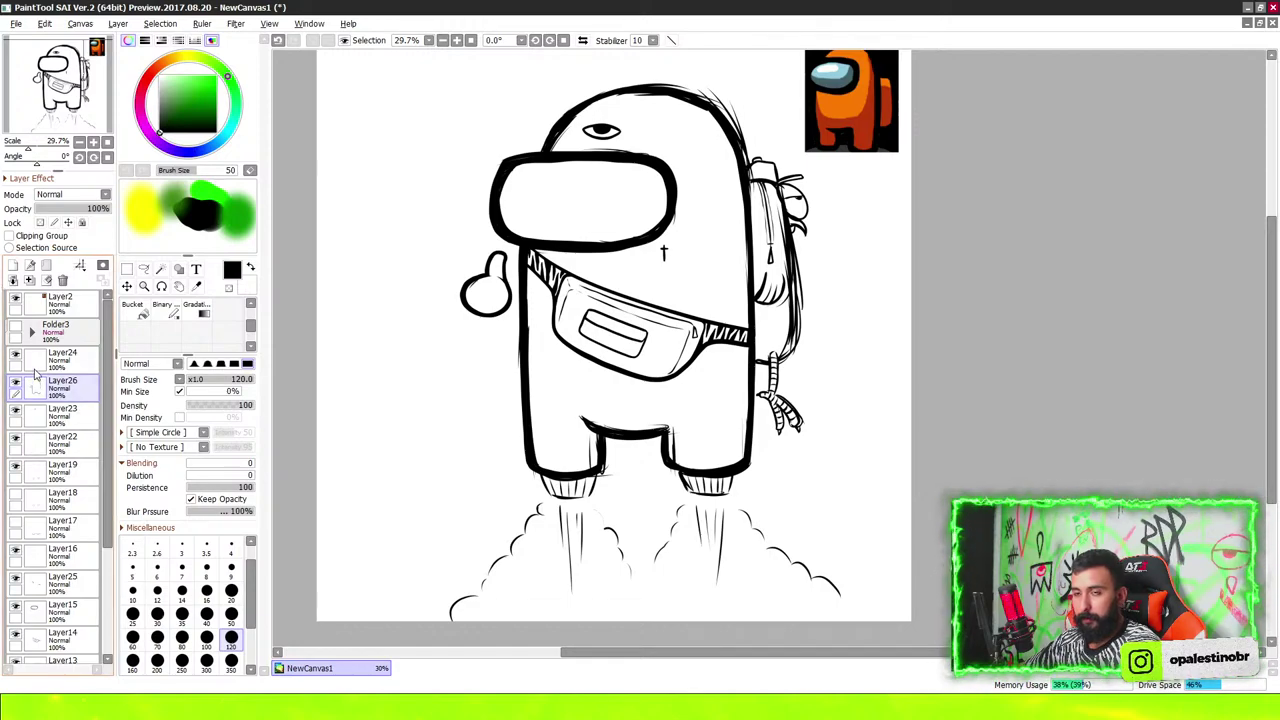
click(30, 363)
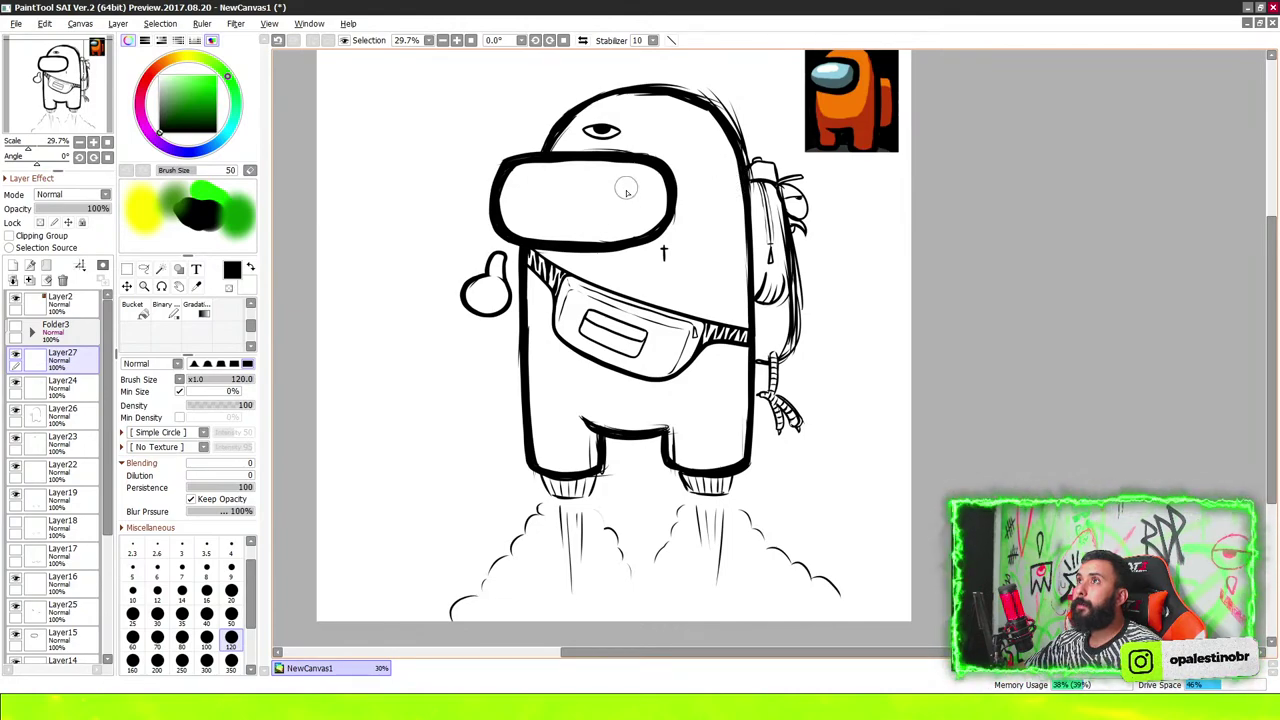
scroll(626, 191, down, 1)
scroll(626, 250, up, 2)
scroll(630, 300, up, 3)
scroll(620, 330, up, 2)
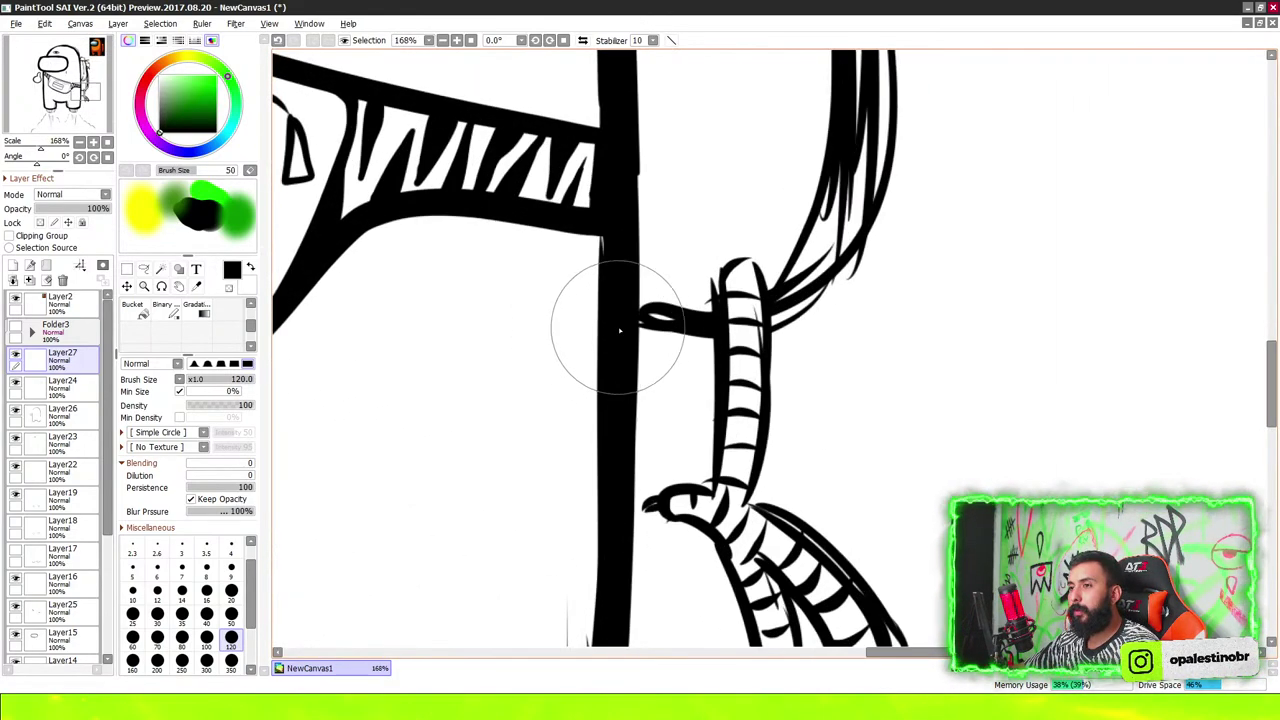
scroll(720, 340, down, 1)
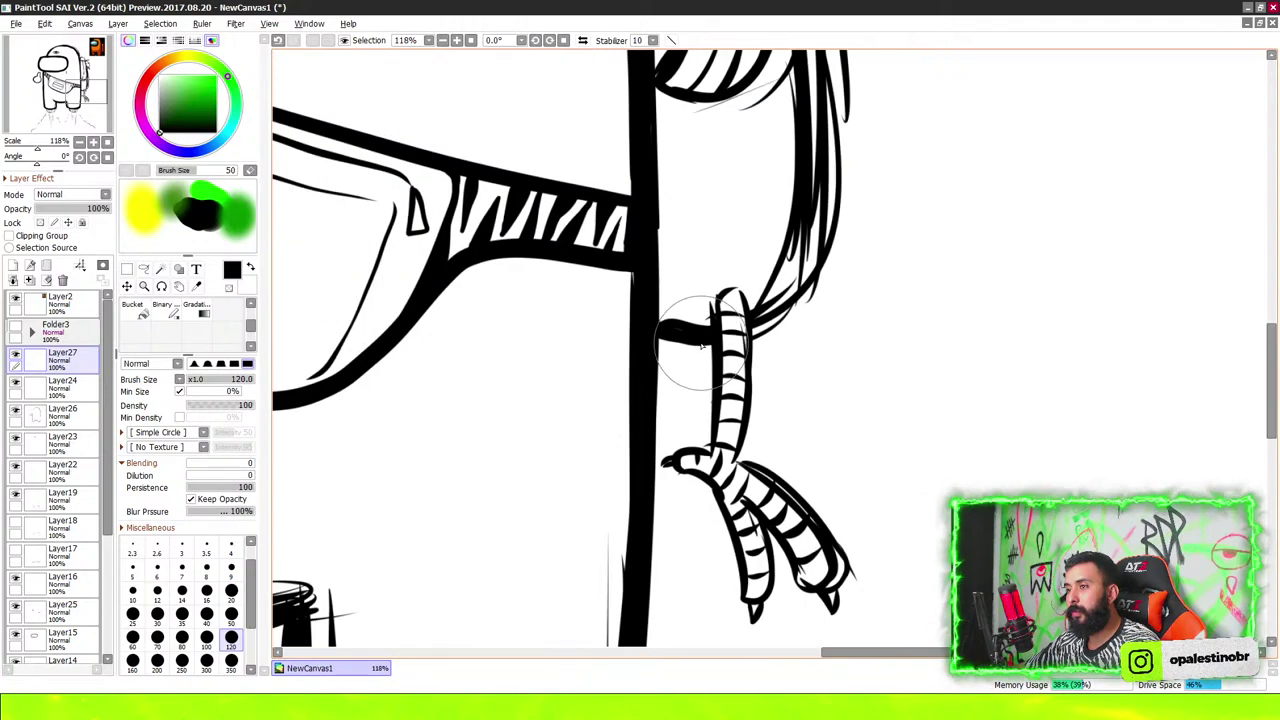
scroll(745, 340, up, 2)
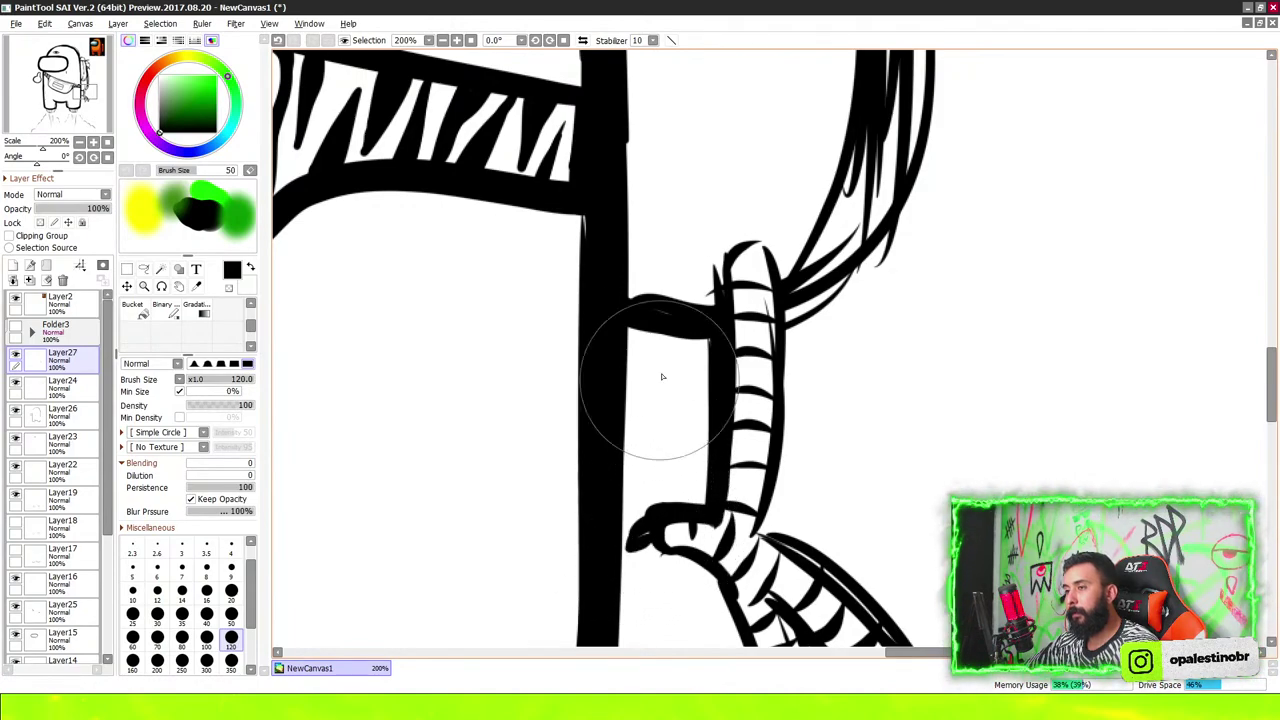
scroll(760, 360, down, 1)
scroll(905, 465, down, 1)
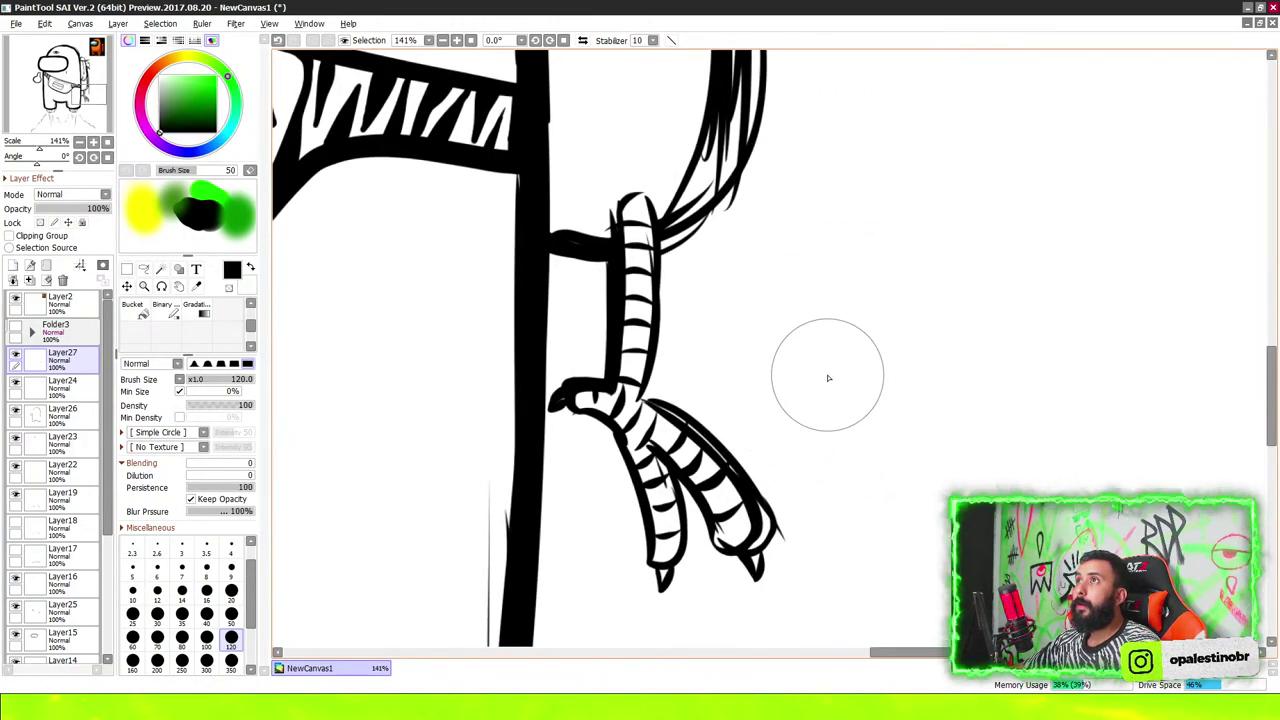
scroll(820, 339, up, 3)
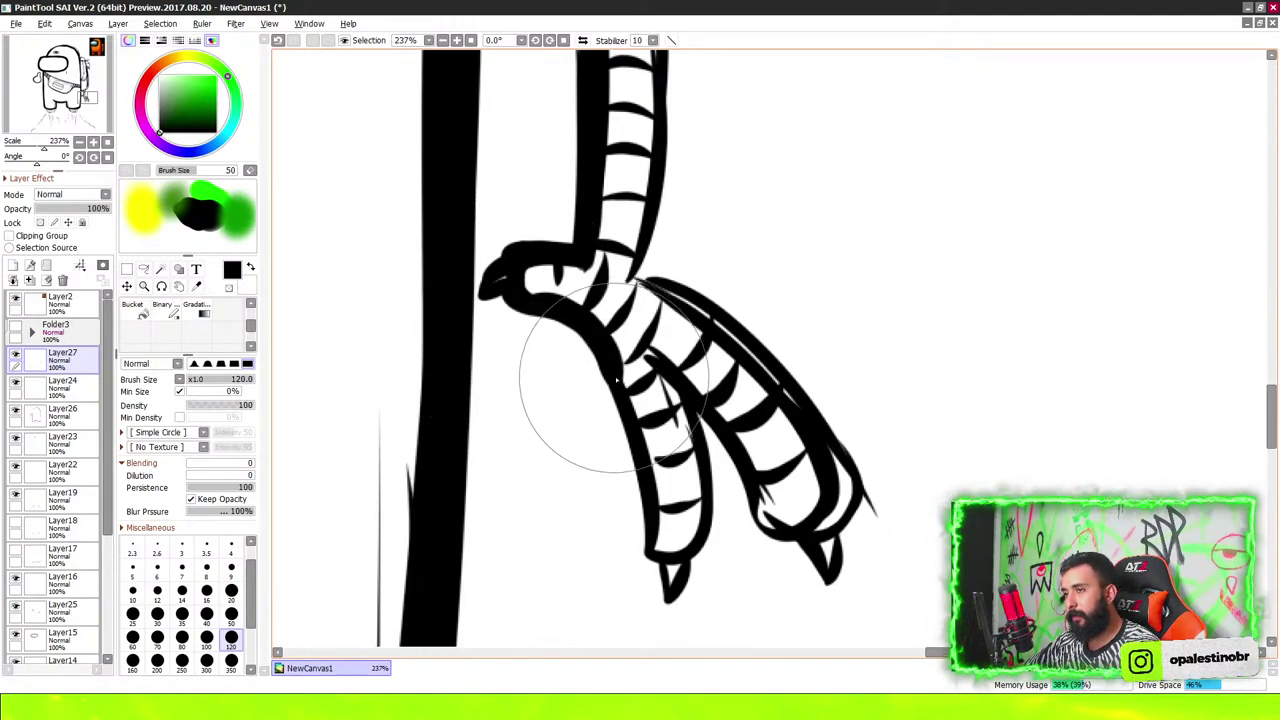
mouse_move(575, 322)
mouse_down()
mouse_move(613, 414)
mouse_move(643, 557)
mouse_move(725, 514)
mouse_move(687, 399)
mouse_move(720, 520)
mouse_move(793, 545)
mouse_move(829, 588)
mouse_move(871, 471)
mouse_move(686, 257)
mouse_move(651, 186)
mouse_move(757, 286)
mouse_move(798, 378)
mouse_move(856, 428)
mouse_up()
Thicken the cord's right side and round off its top, then zoom out to check
scroll(623, 560, down, 2)
scroll(648, 420, up, 1)
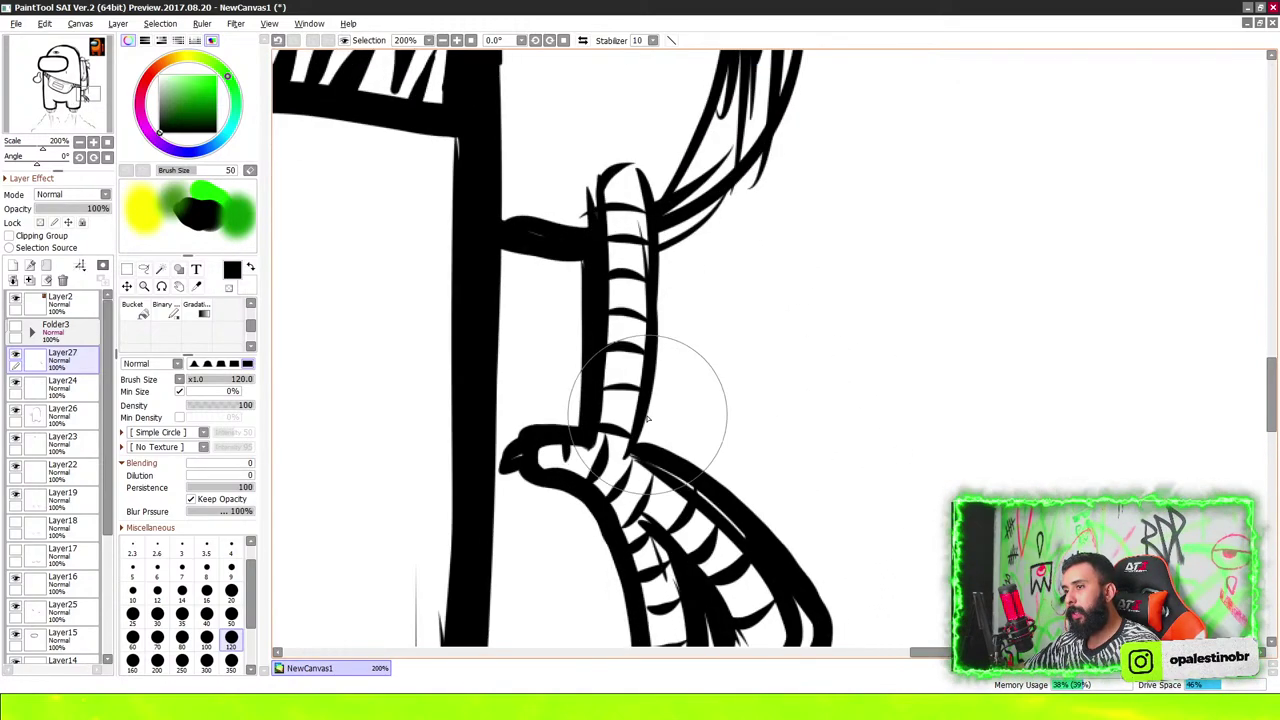
mouse_move(637, 453)
mouse_down()
mouse_move(660, 360)
mouse_move(645, 175)
mouse_up()
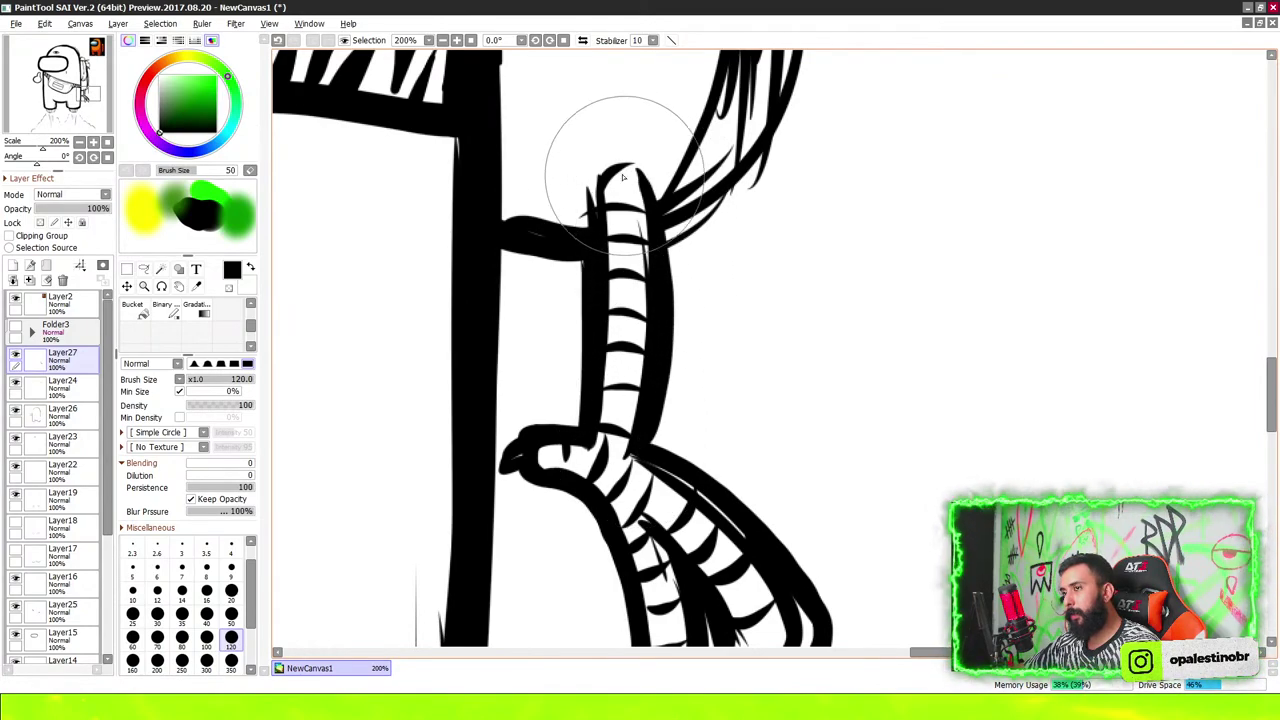
mouse_move(580, 205)
mouse_down()
mouse_move(609, 155)
mouse_move(642, 215)
mouse_move(614, 172)
mouse_up()
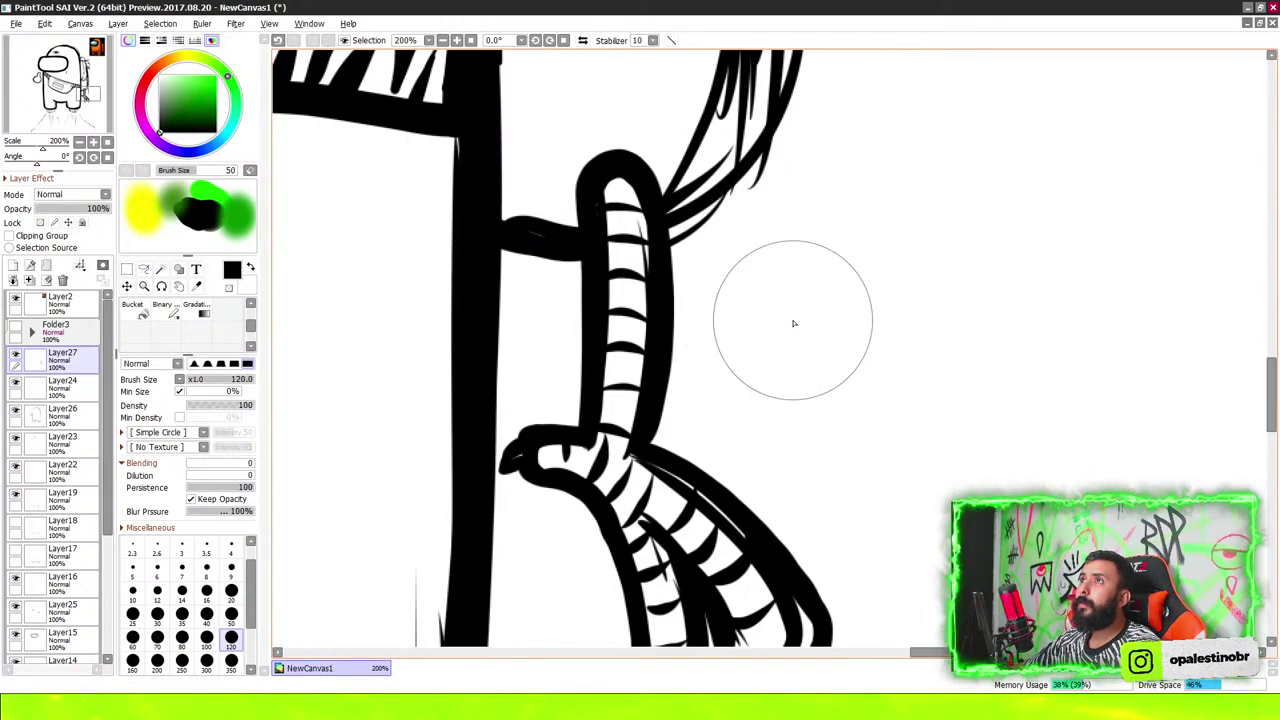
scroll(702, 413, down, 2)
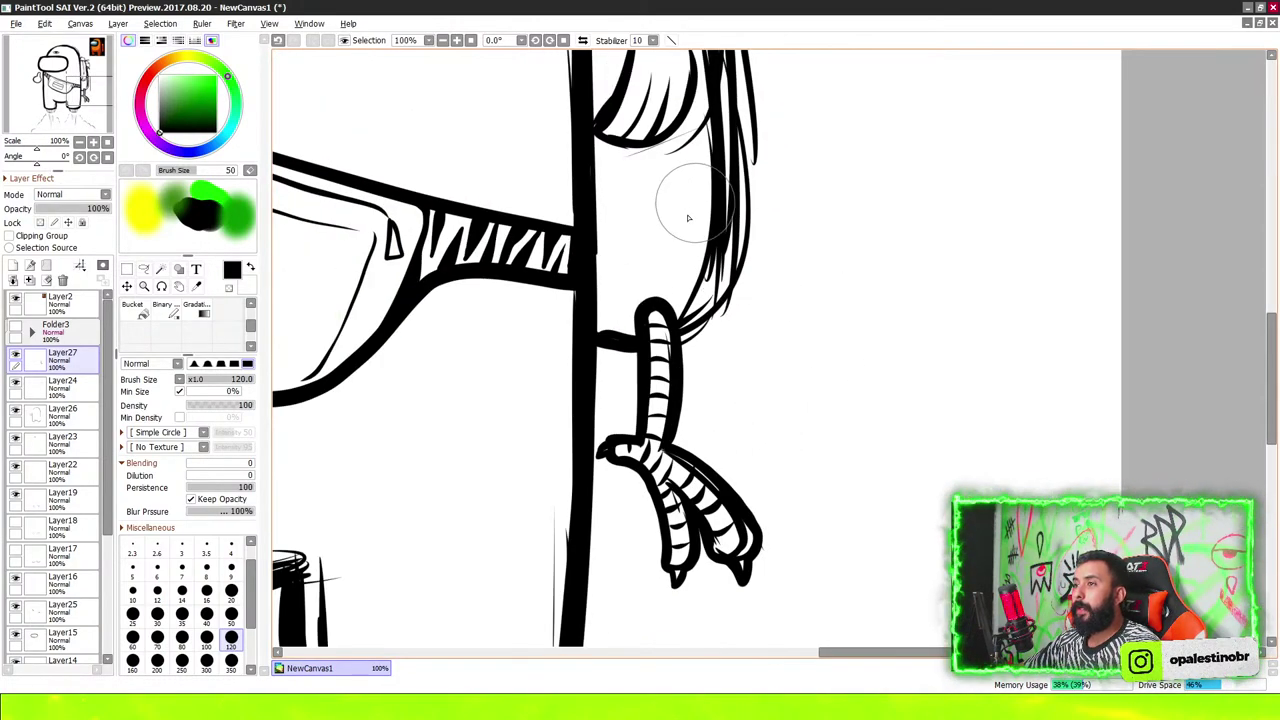
scroll(686, 200, down, 1)
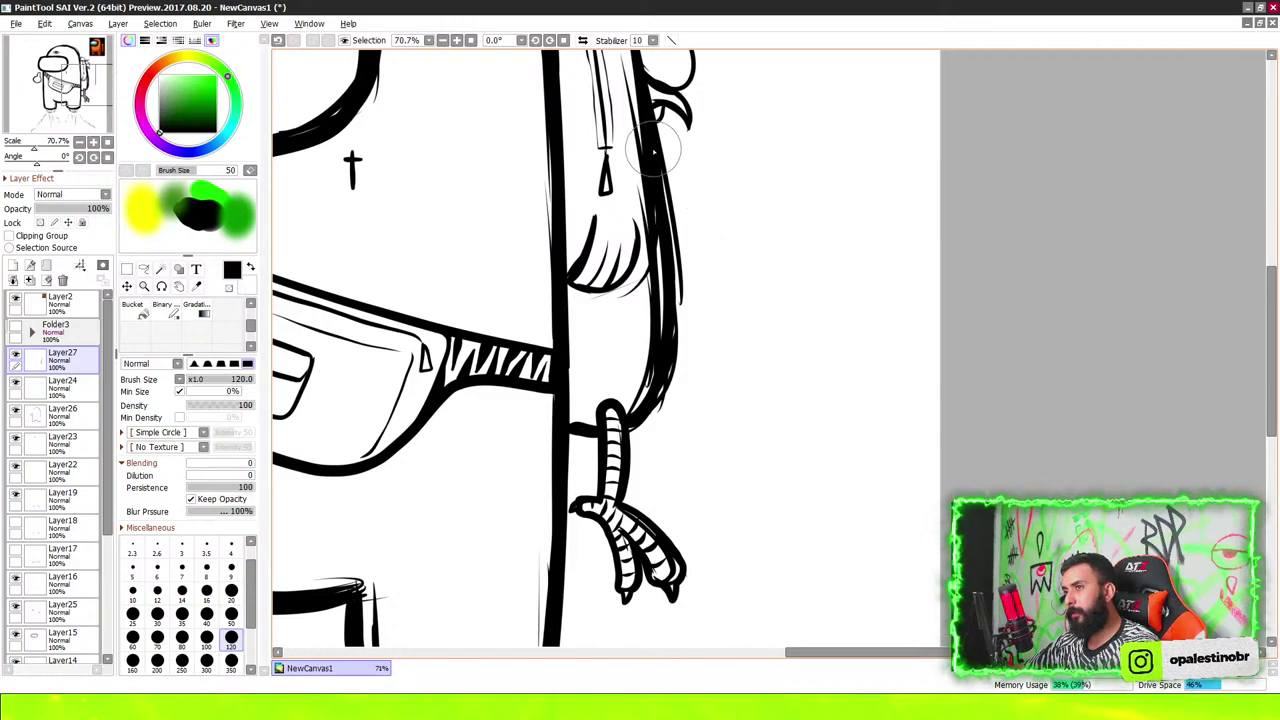
scroll(680, 480, up, 1)
Redraw the tongue curl under the backpack's little face larger
scroll(656, 320, up, 2)
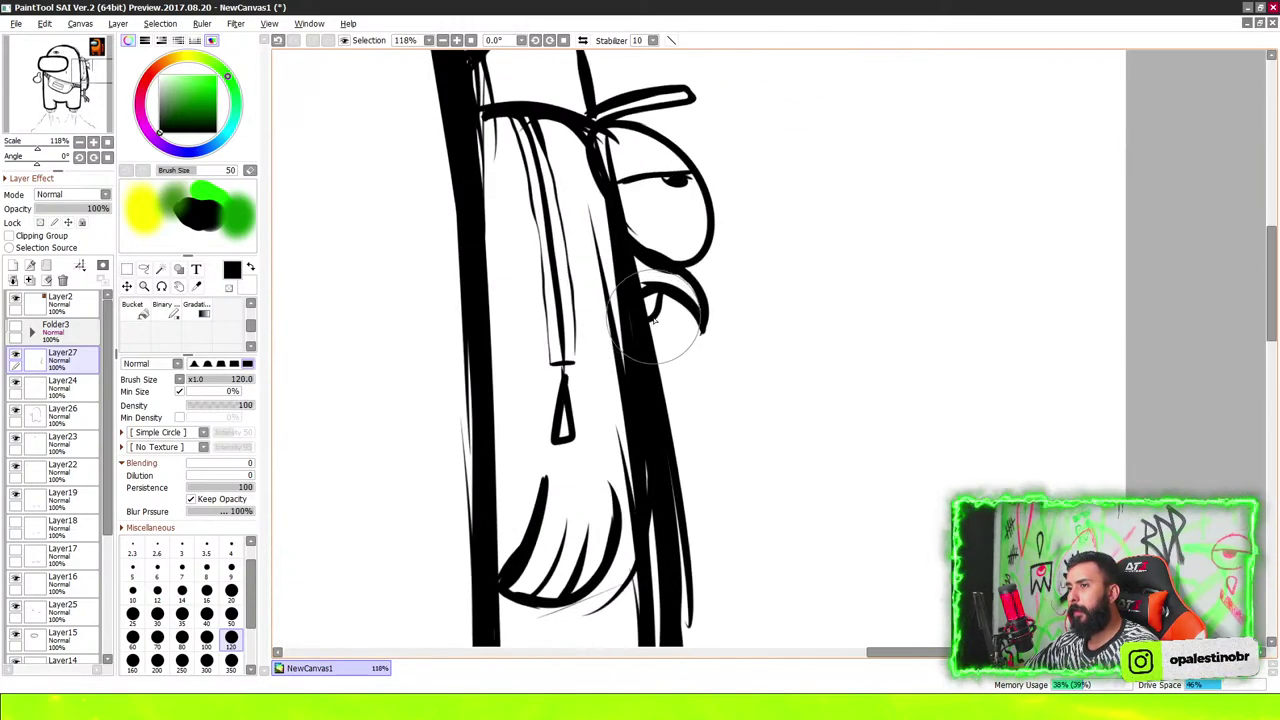
scroll(700, 320, up, 2)
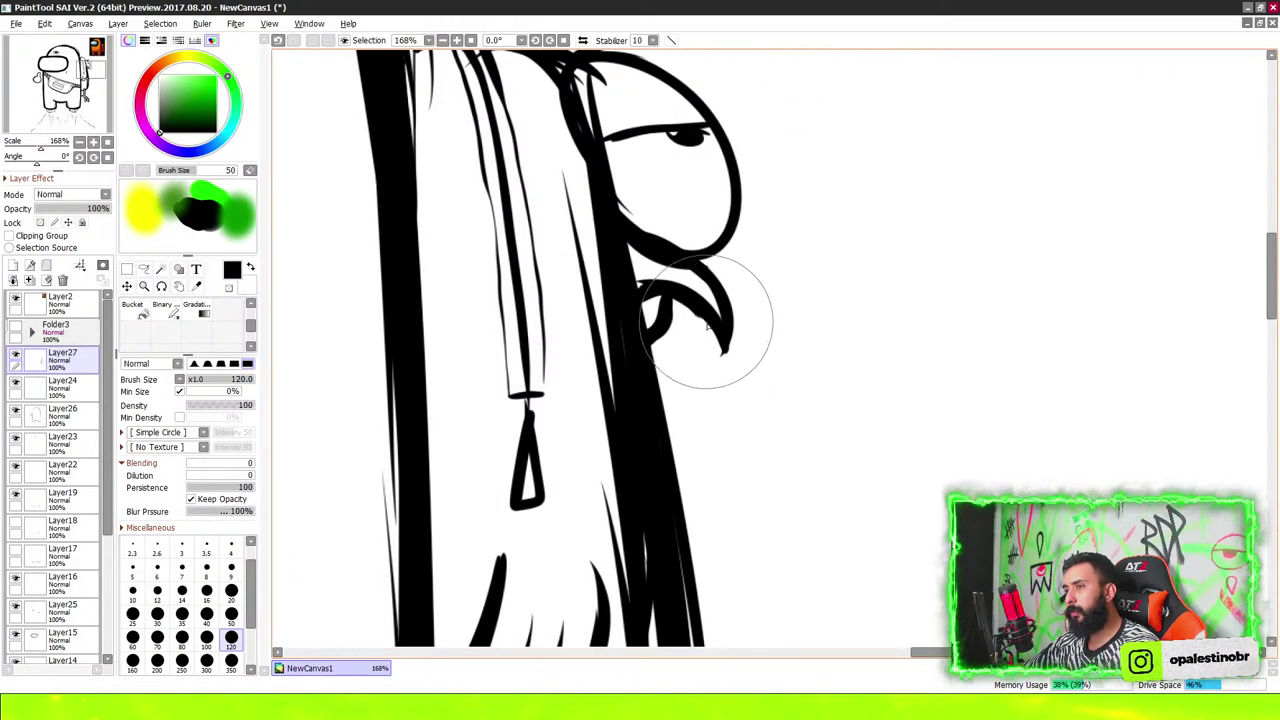
drag(700, 265, 715, 355)
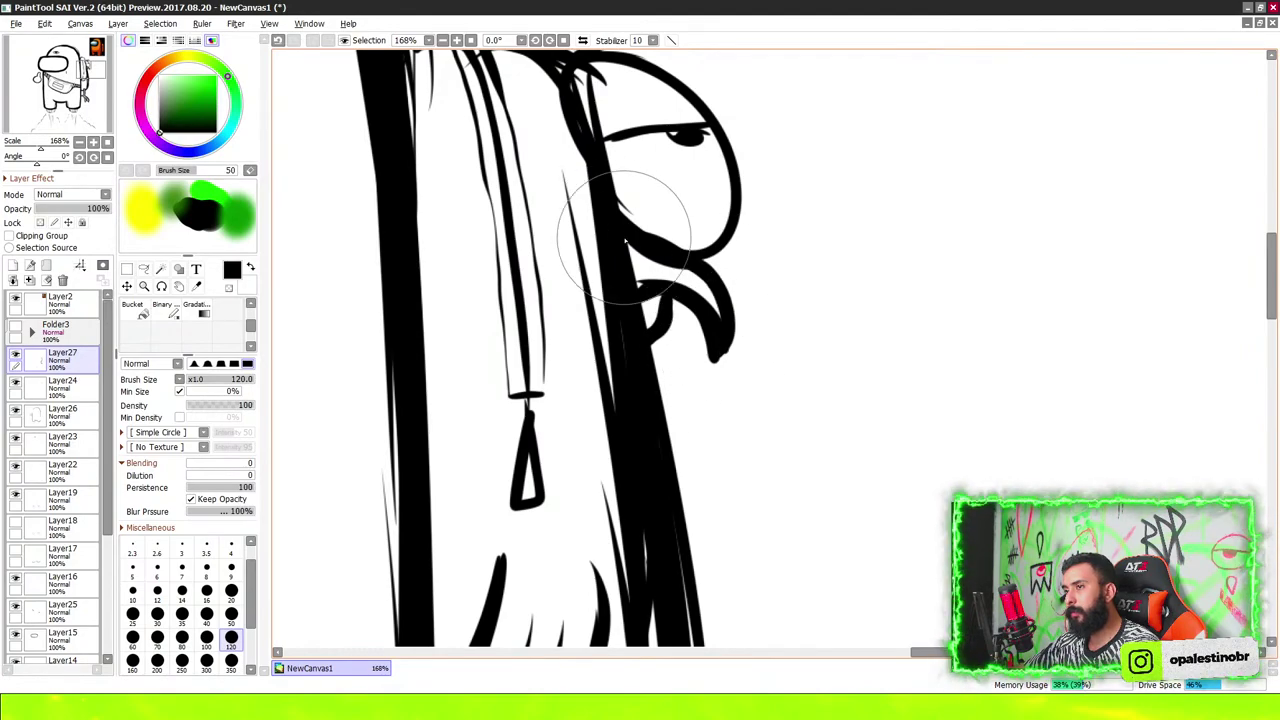
Thicken the little hat's top outline and the face outline, smoothing the chin junction
scroll(686, 371, down, 3)
scroll(740, 250, down, 1)
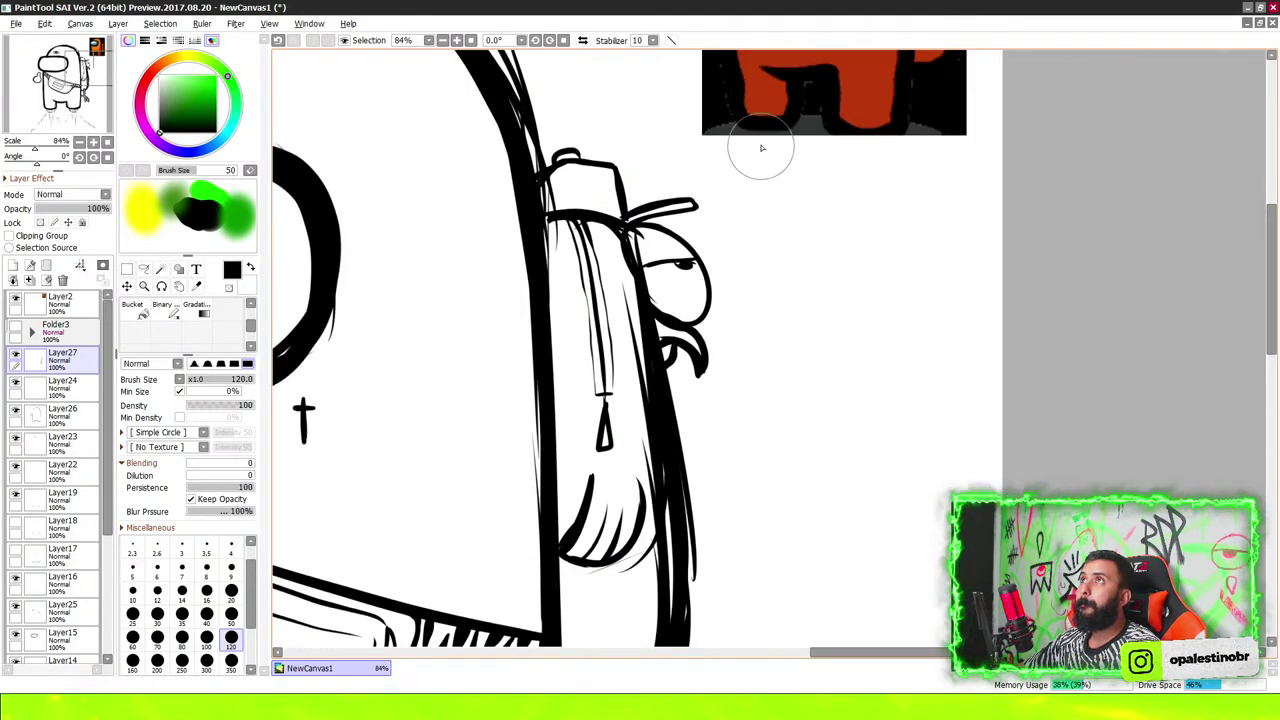
scroll(755, 220, up, 1)
scroll(745, 200, up, 1)
scroll(519, 238, up, 1)
scroll(380, 160, up, 1)
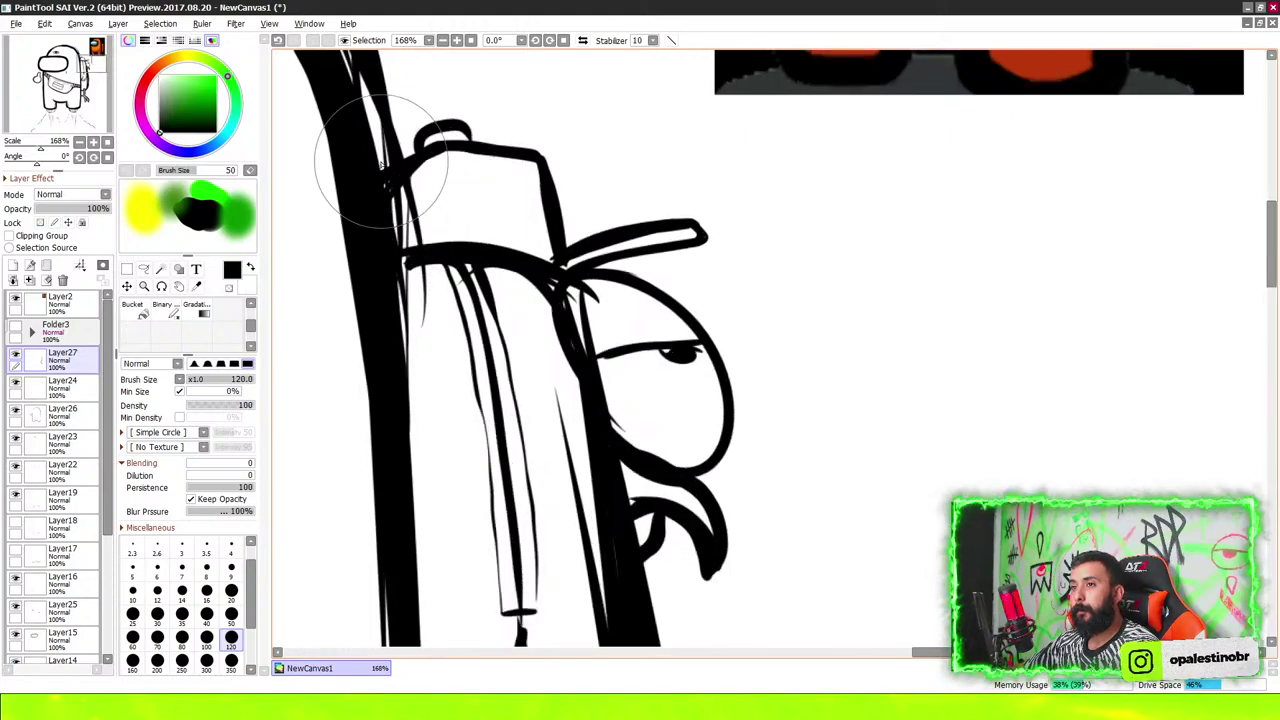
mouse_move(383, 165)
mouse_down()
mouse_move(400, 130)
mouse_move(428, 114)
mouse_move(556, 171)
mouse_move(566, 245)
mouse_move(629, 213)
mouse_move(694, 214)
mouse_move(676, 251)
mouse_move(596, 271)
mouse_move(670, 292)
mouse_move(711, 345)
mouse_move(727, 413)
mouse_move(700, 451)
mouse_up()
drag(614, 428, 681, 466)
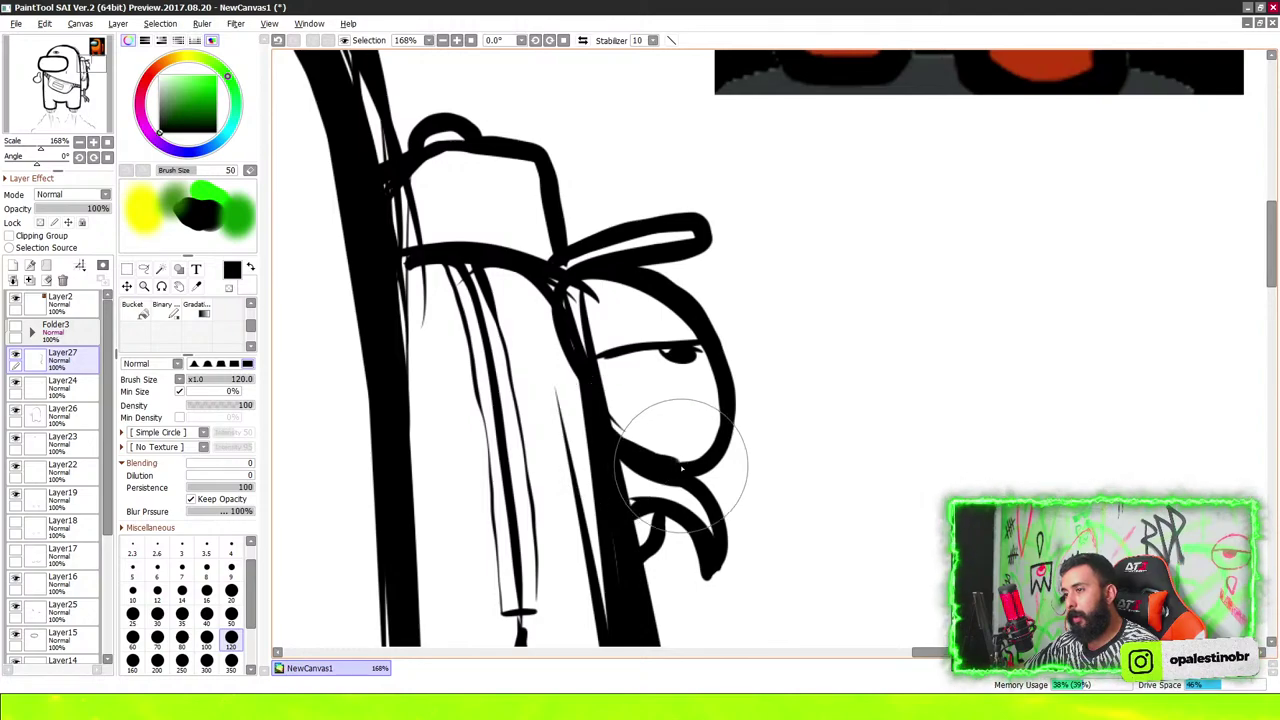
scroll(700, 400, up, 2)
scroll(669, 429, up, 2)
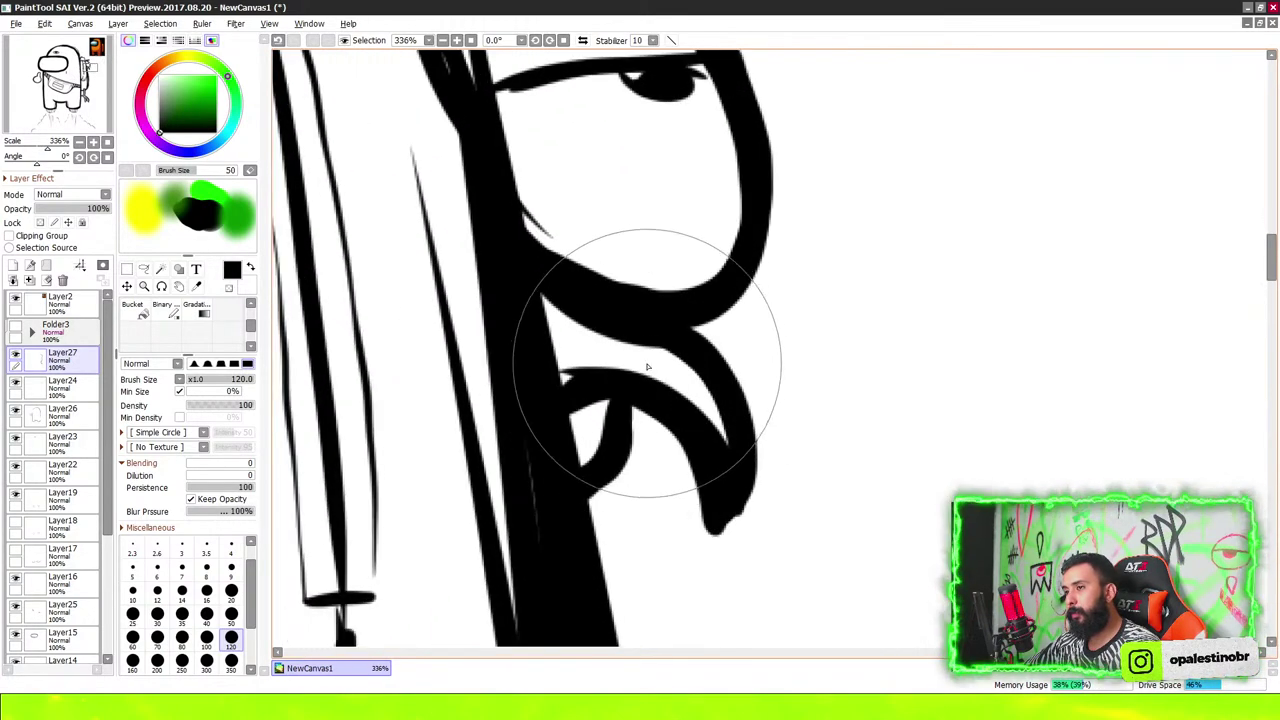
drag(671, 286, 729, 386)
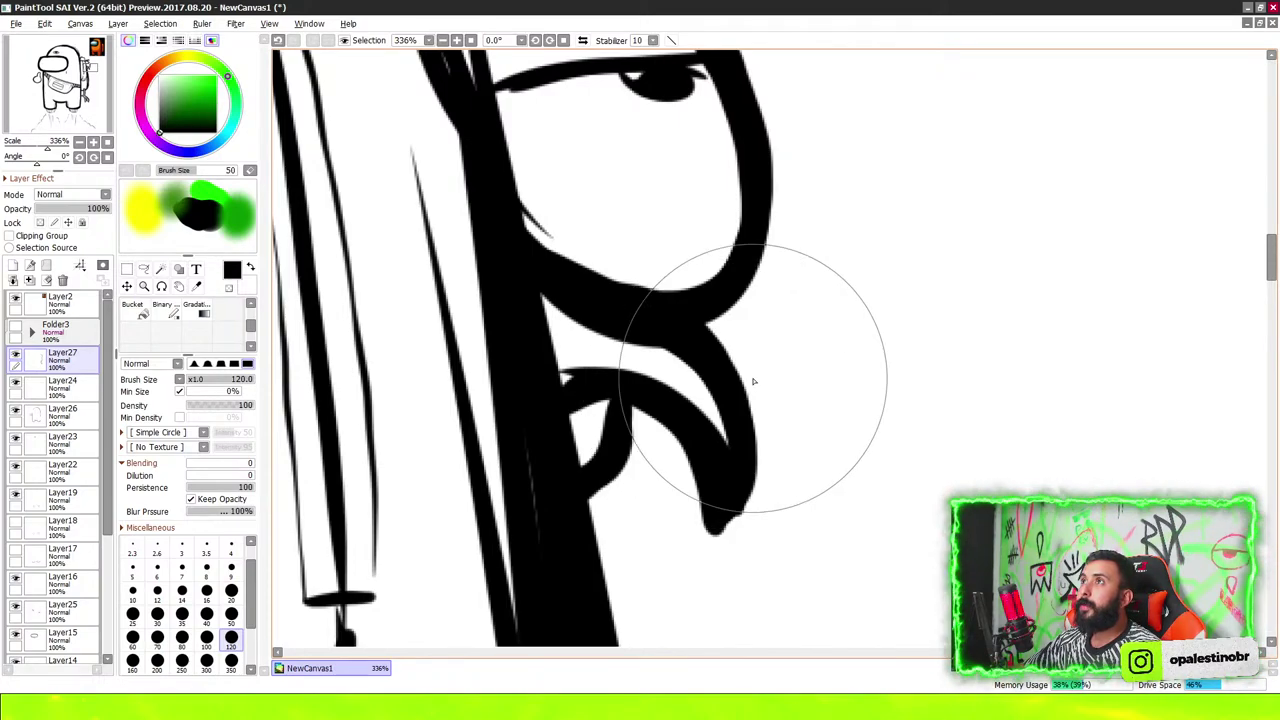
scroll(848, 268, down, 3)
scroll(846, 277, down, 3)
Make the backpack hat's top-left arch bolder
scroll(800, 222, down, 2)
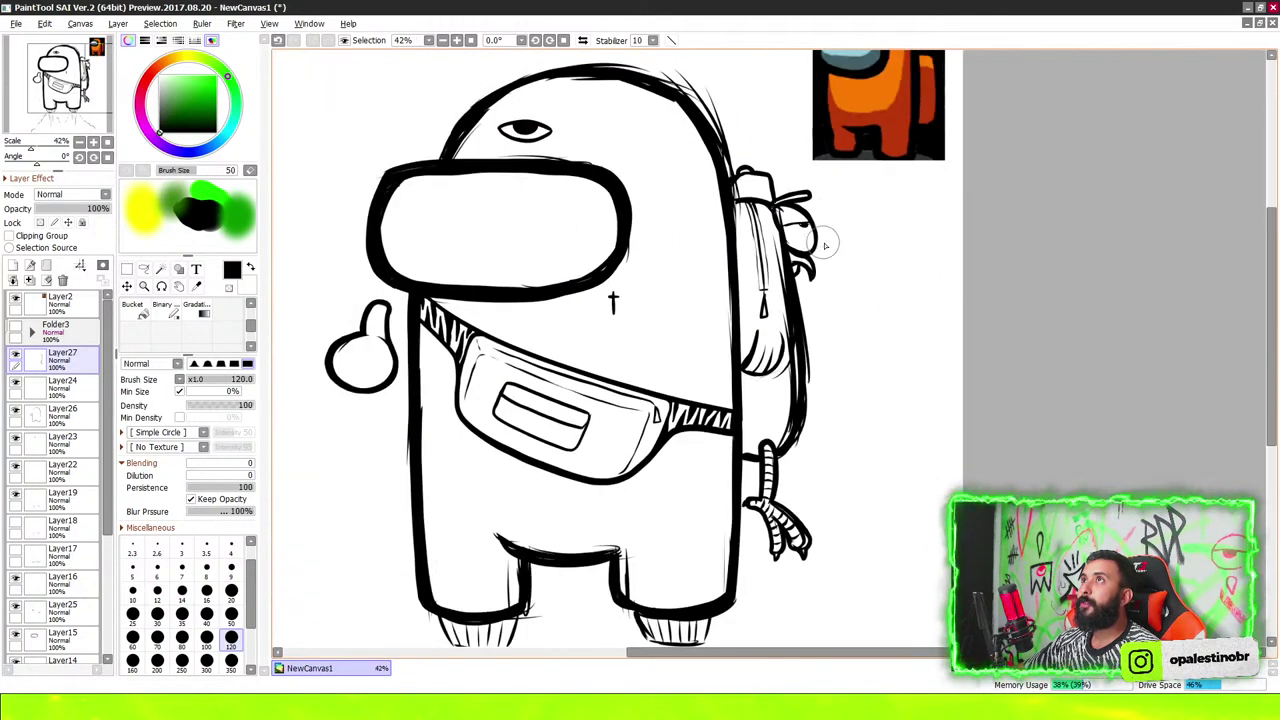
scroll(800, 226, down, 1)
scroll(798, 232, down, 1)
scroll(797, 238, up, 1)
scroll(797, 238, up, 3)
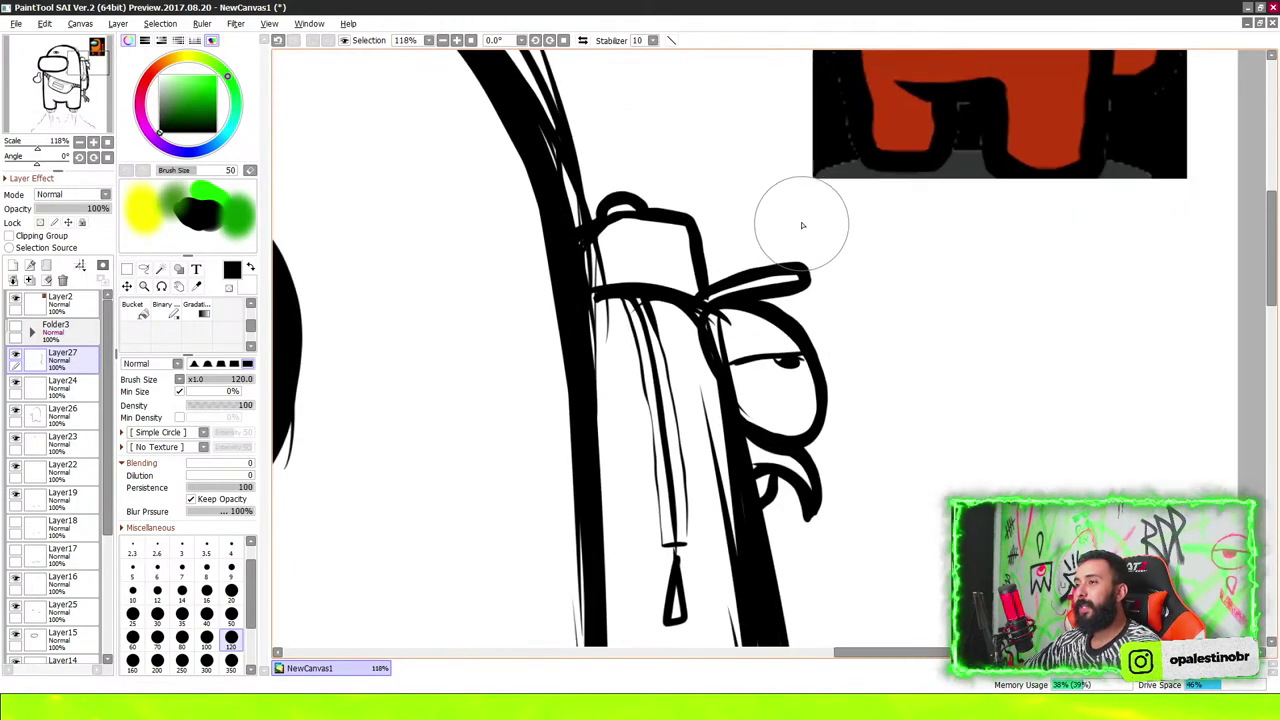
scroll(629, 157, up, 1)
scroll(560, 235, up, 1)
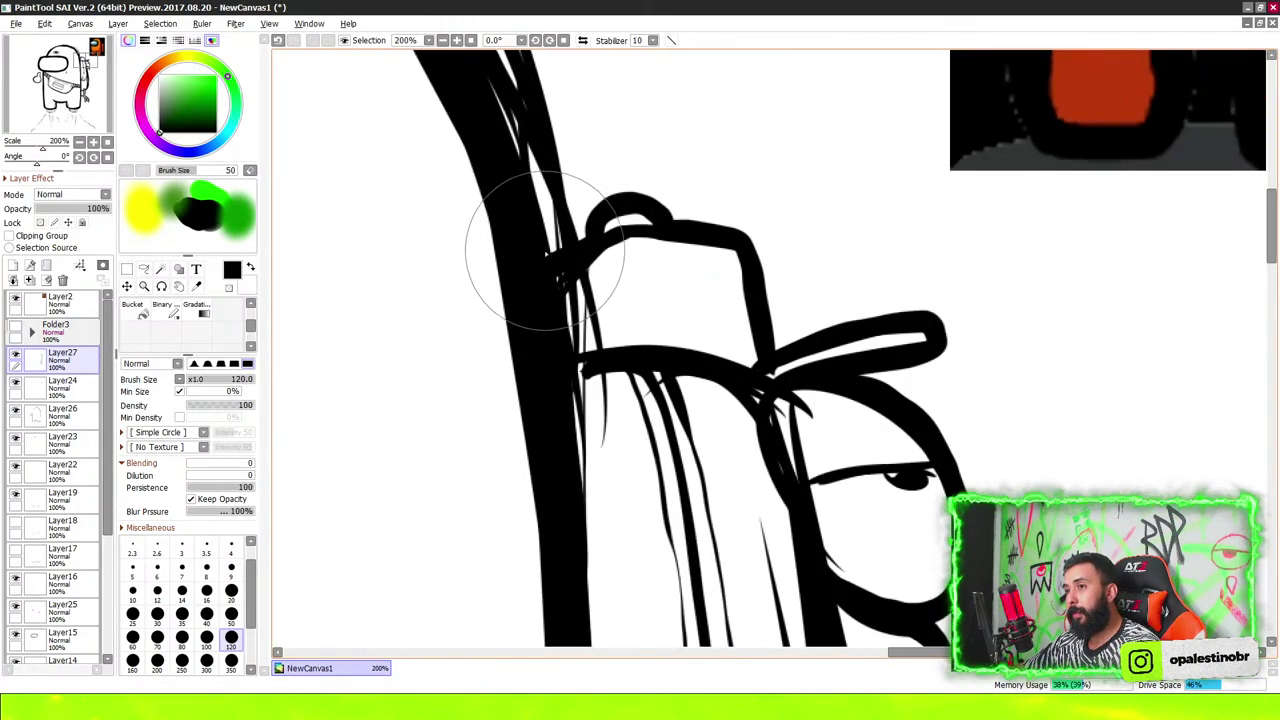
mouse_move(586, 234)
mouse_down()
mouse_move(614, 209)
mouse_move(749, 229)
mouse_move(776, 350)
mouse_up()
Thicken the fanny pack's left and bottom outline and darken the strap's left-end hatching
scroll(587, 255, down, 4)
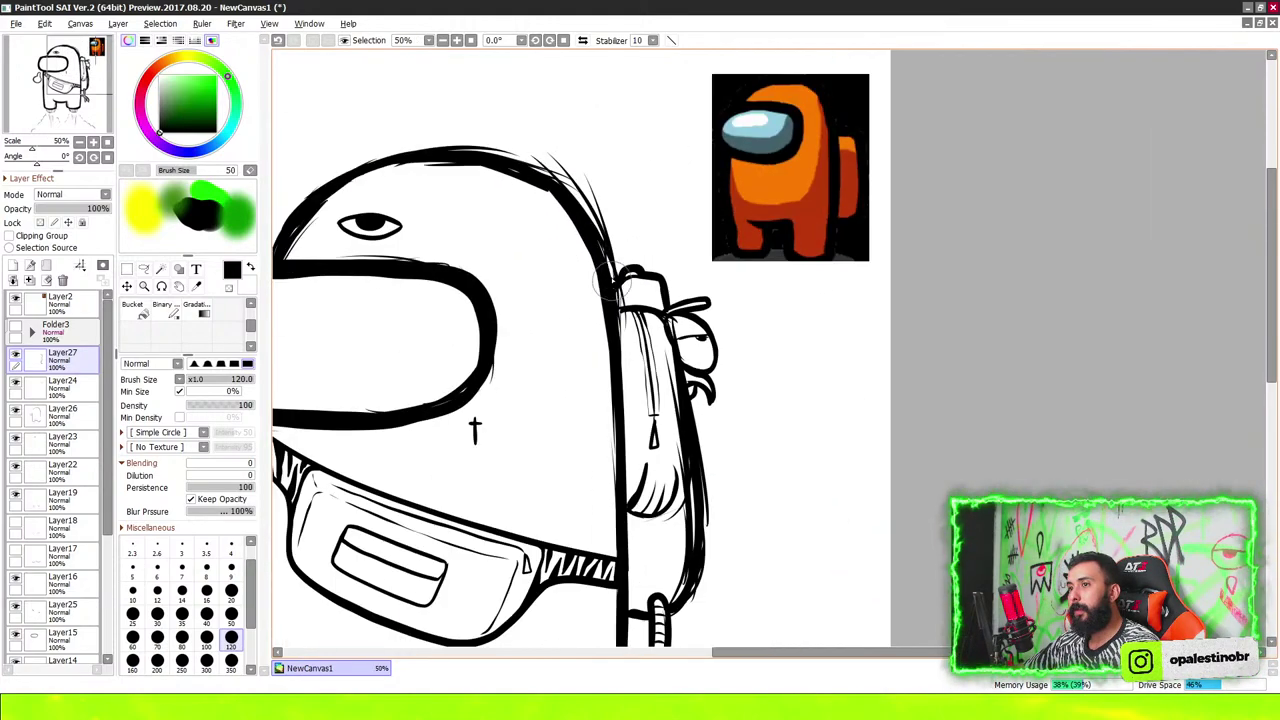
scroll(610, 197, down, 2)
scroll(492, 279, up, 2)
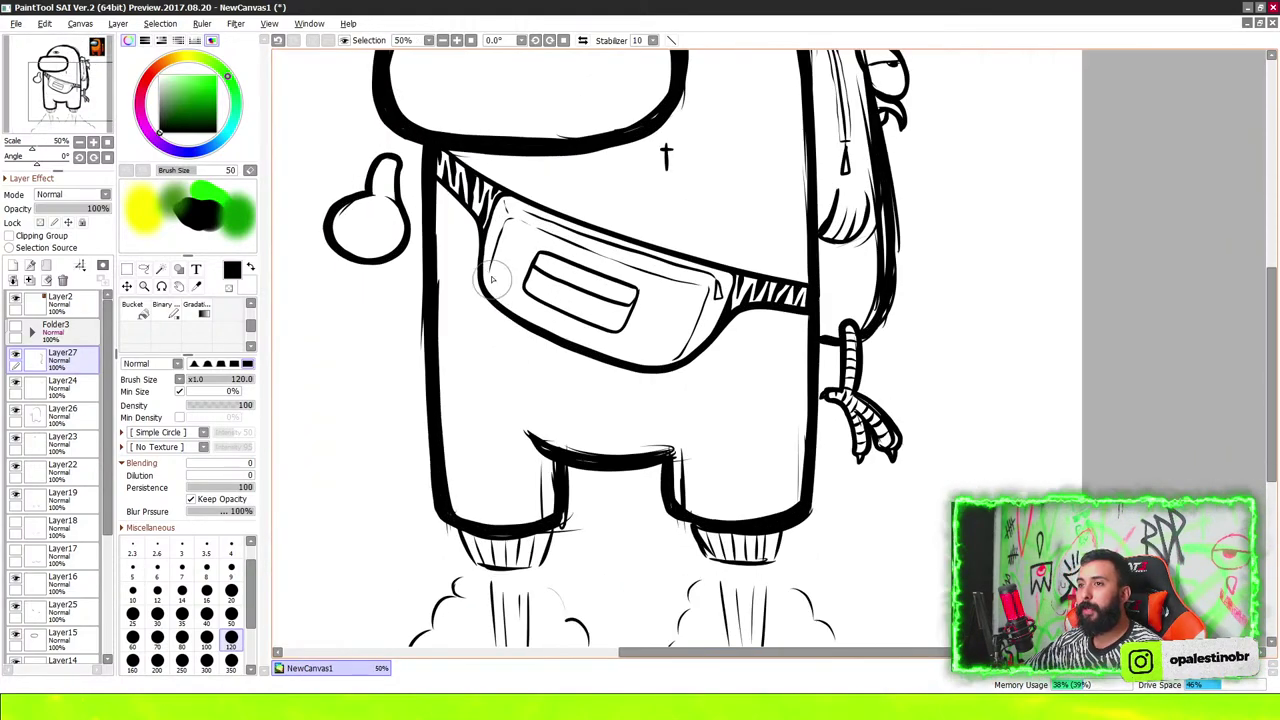
scroll(737, 187, up, 1)
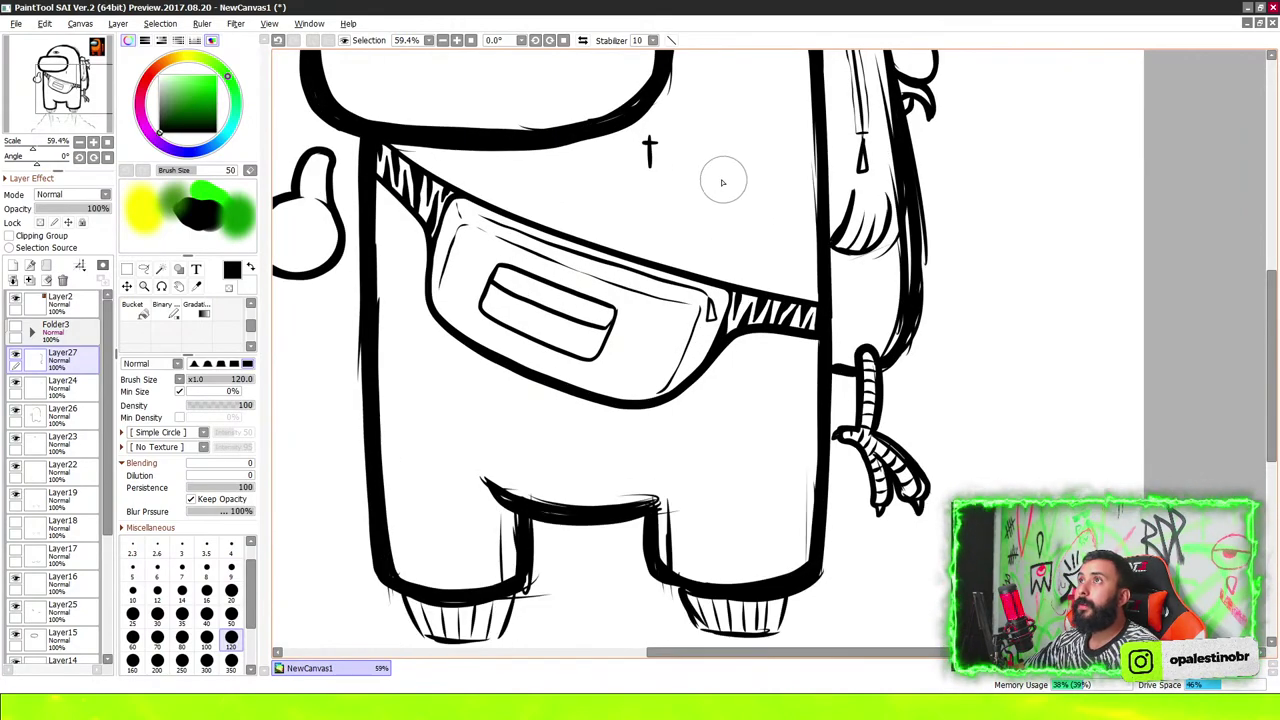
scroll(695, 167, up, 1)
scroll(340, 182, up, 1)
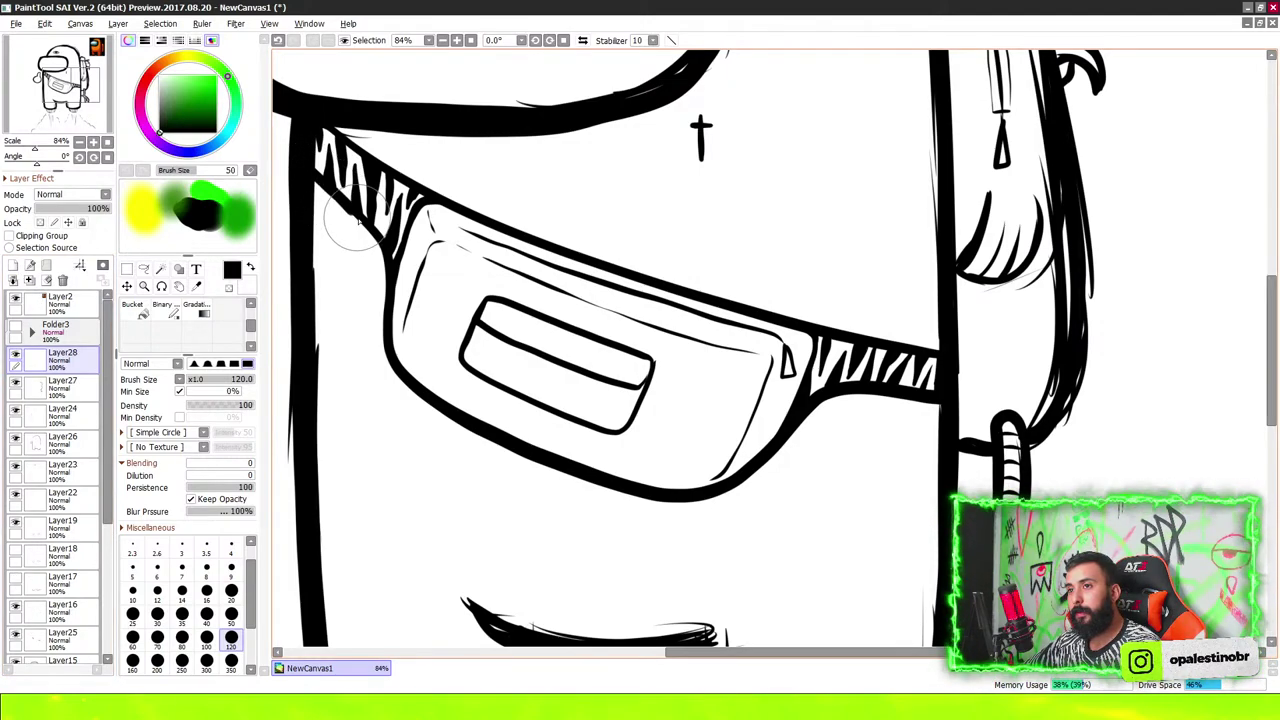
mouse_move(384, 272)
mouse_down()
mouse_move(371, 343)
mouse_move(429, 394)
mouse_move(523, 457)
mouse_move(655, 500)
mouse_move(744, 478)
mouse_move(820, 408)
mouse_move(908, 396)
mouse_move(942, 408)
mouse_up()
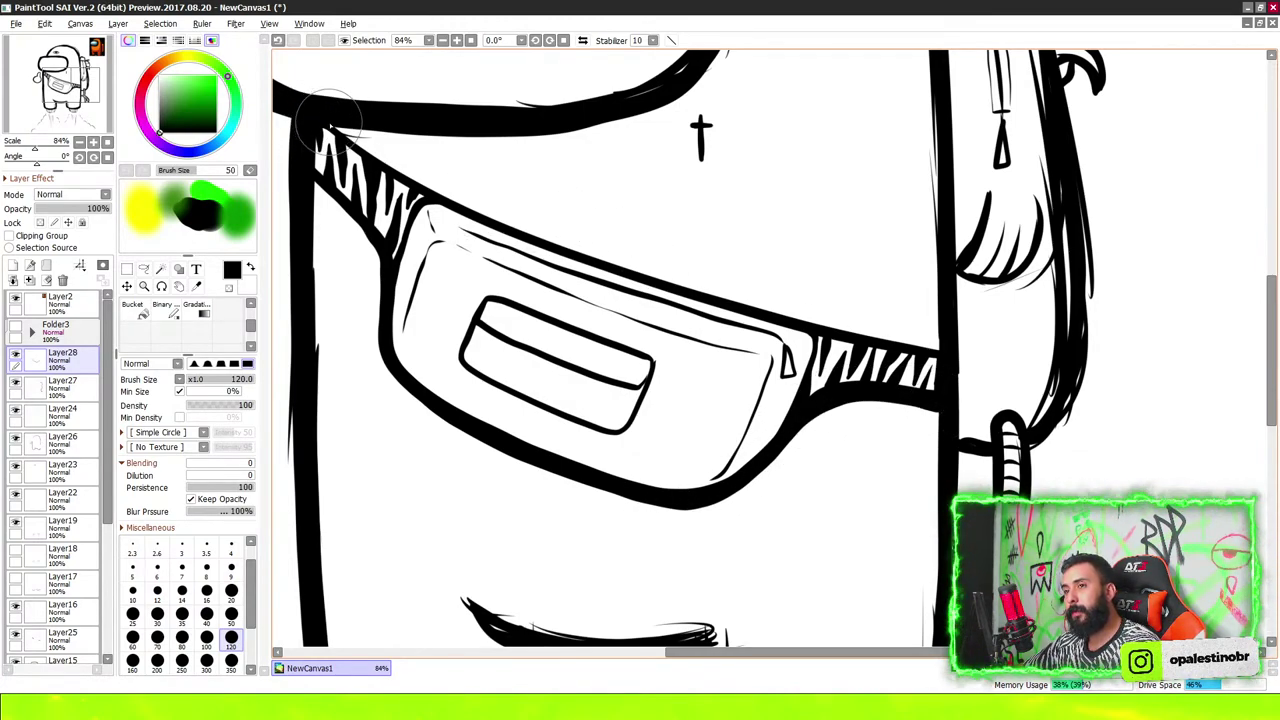
mouse_move(329, 135)
mouse_down()
mouse_move(630, 255)
mouse_move(939, 345)
mouse_up()
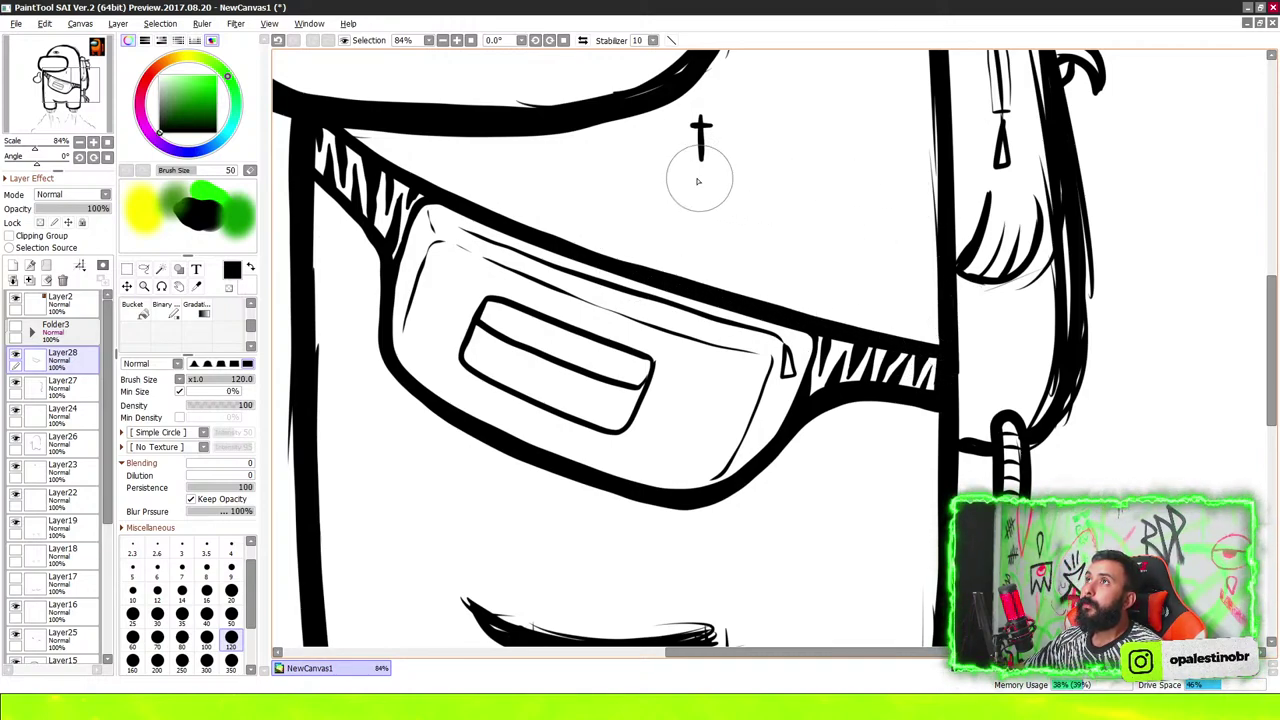
scroll(700, 178, down, 2)
scroll(700, 190, down, 3)
scroll(700, 190, down, 2)
scroll(700, 300, up, 3)
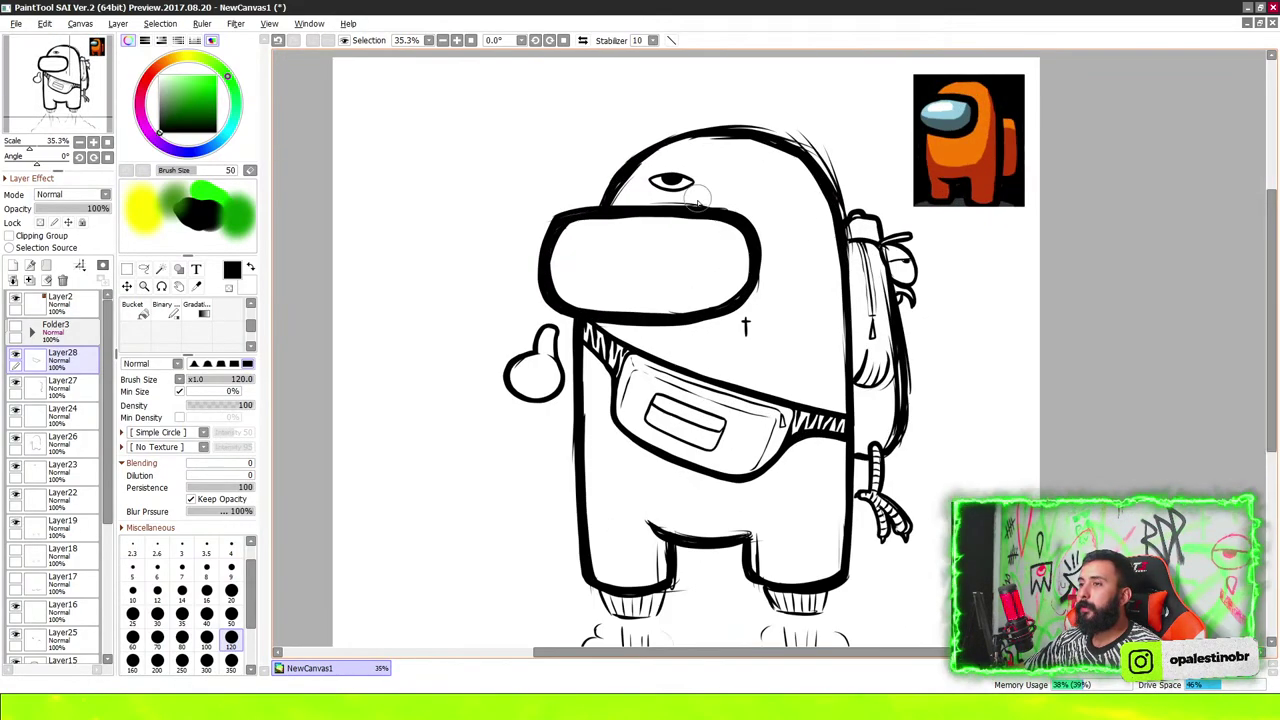
scroll(700, 300, up, 2)
scroll(700, 300, down, 3)
click(13, 265)
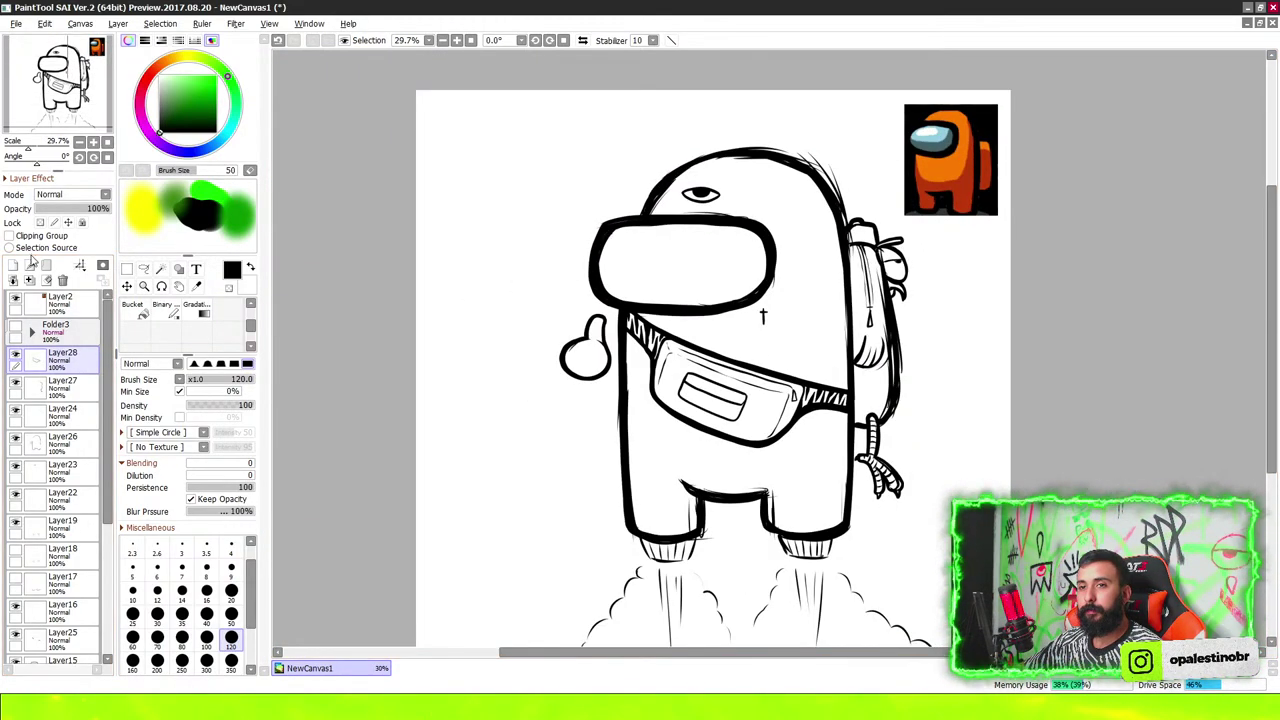
scroll(765, 280, down, 2)
scroll(766, 280, up, 4)
scroll(766, 271, up, 3)
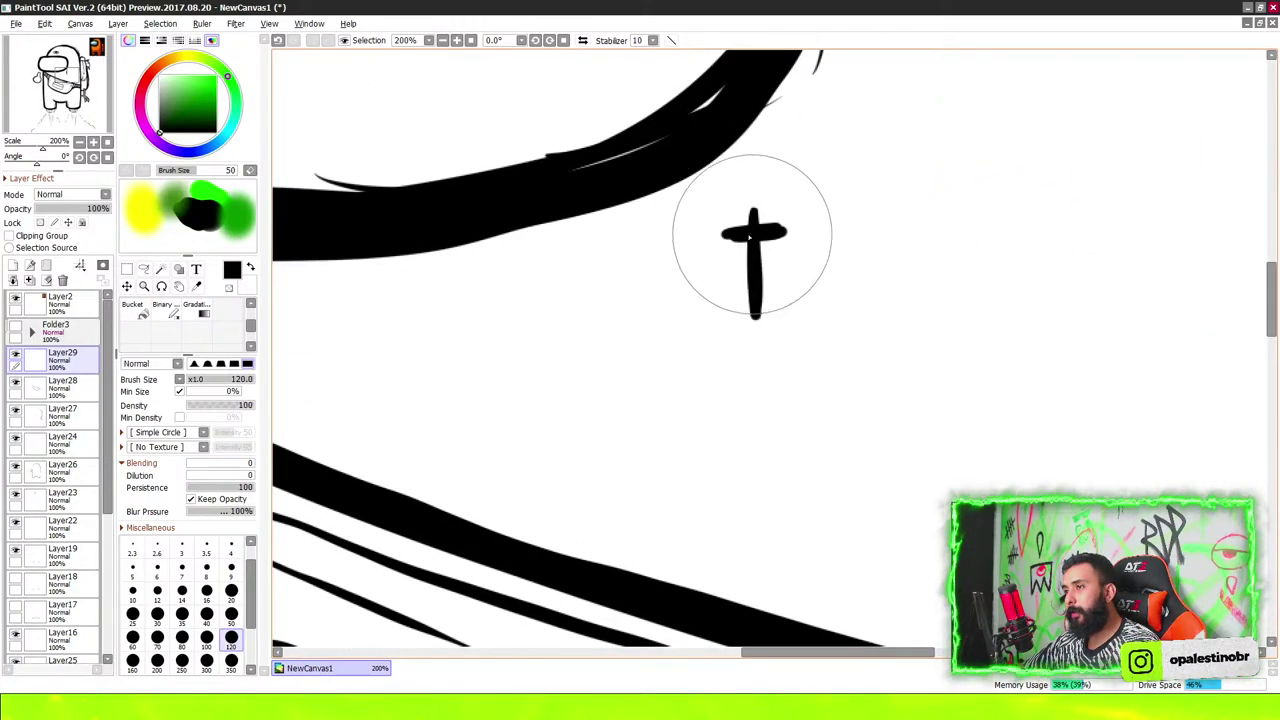
drag(754, 206, 756, 326)
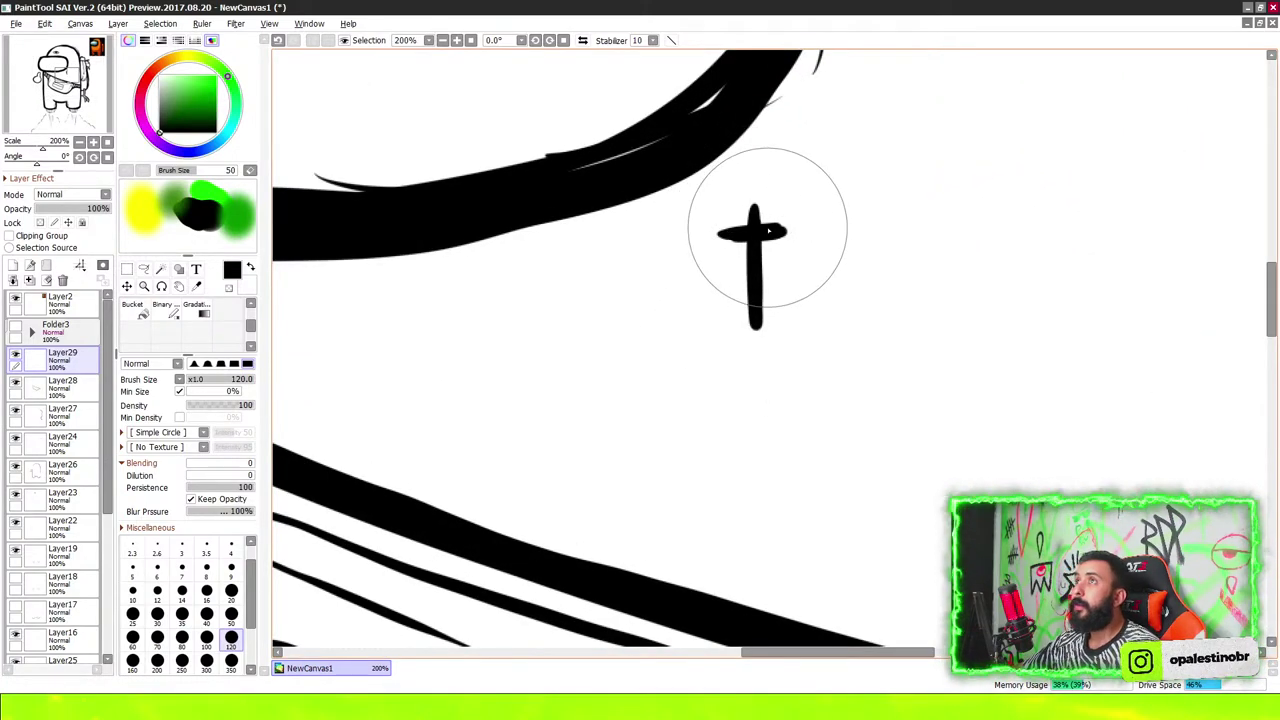
scroll(760, 170, down, 2)
scroll(760, 165, down, 2)
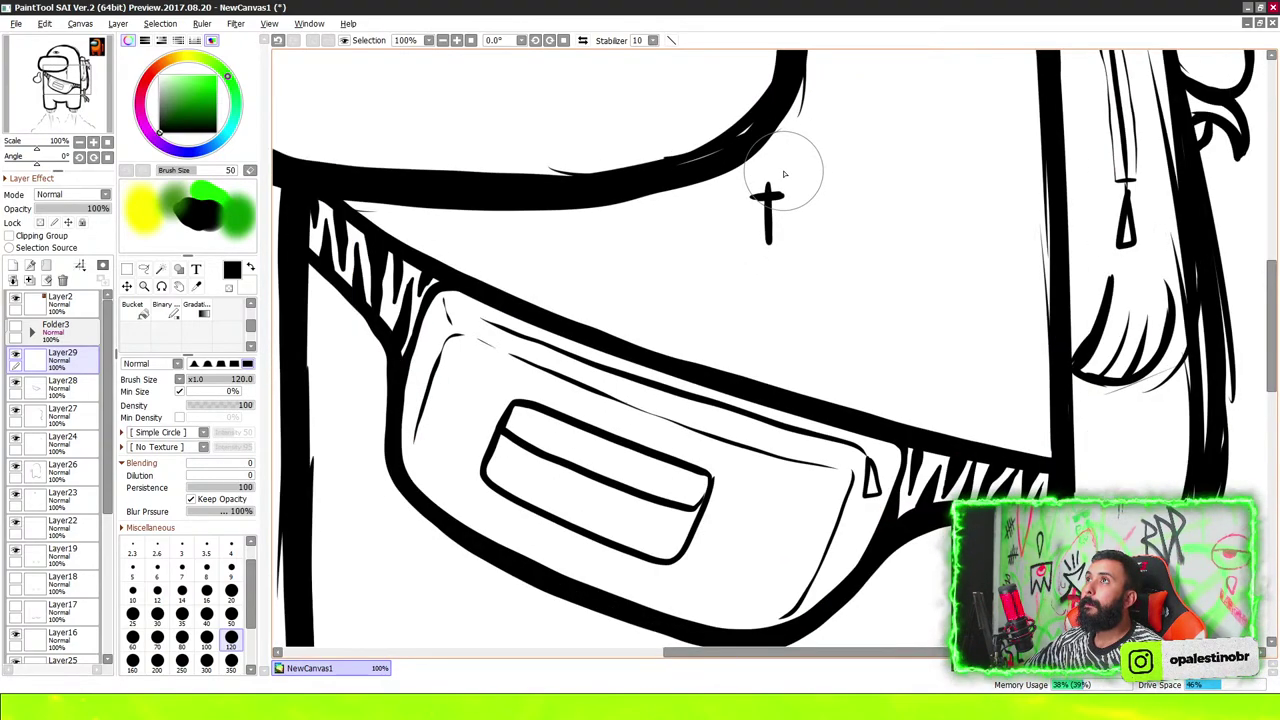
scroll(760, 165, down, 3)
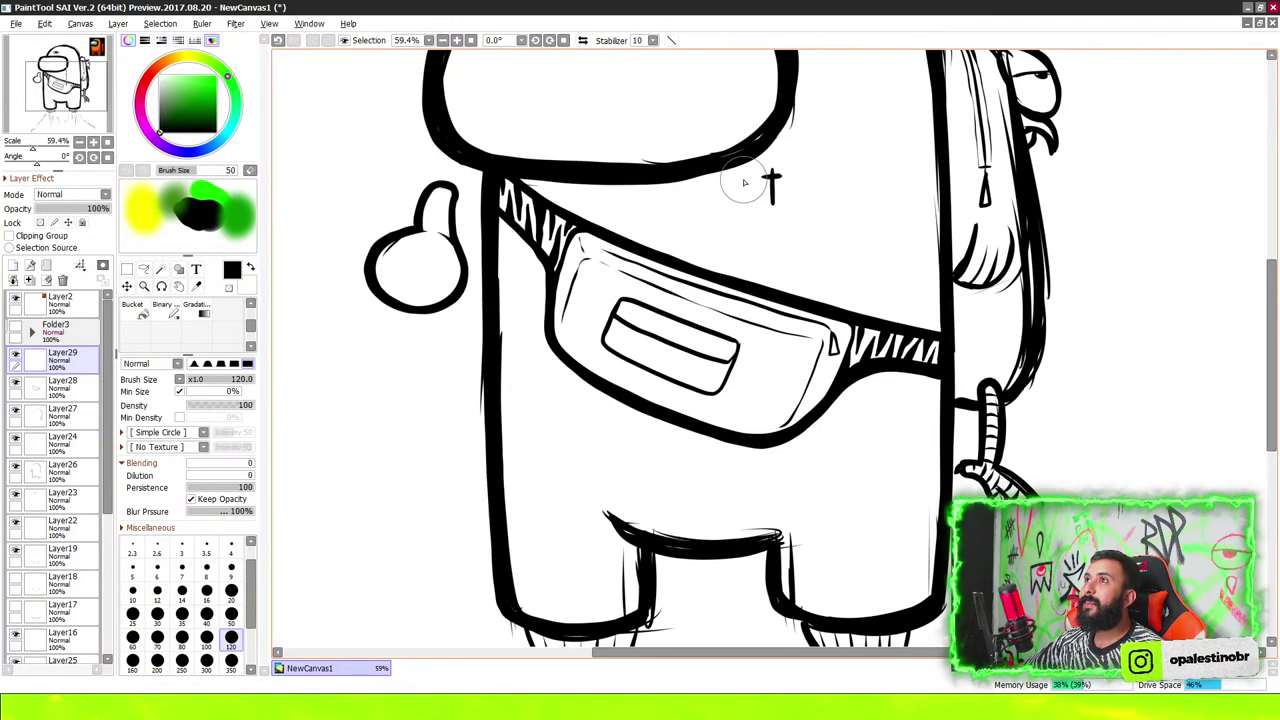
scroll(744, 182, down, 2)
scroll(740, 184, down, 2)
scroll(720, 195, down, 2)
scroll(703, 200, down, 2)
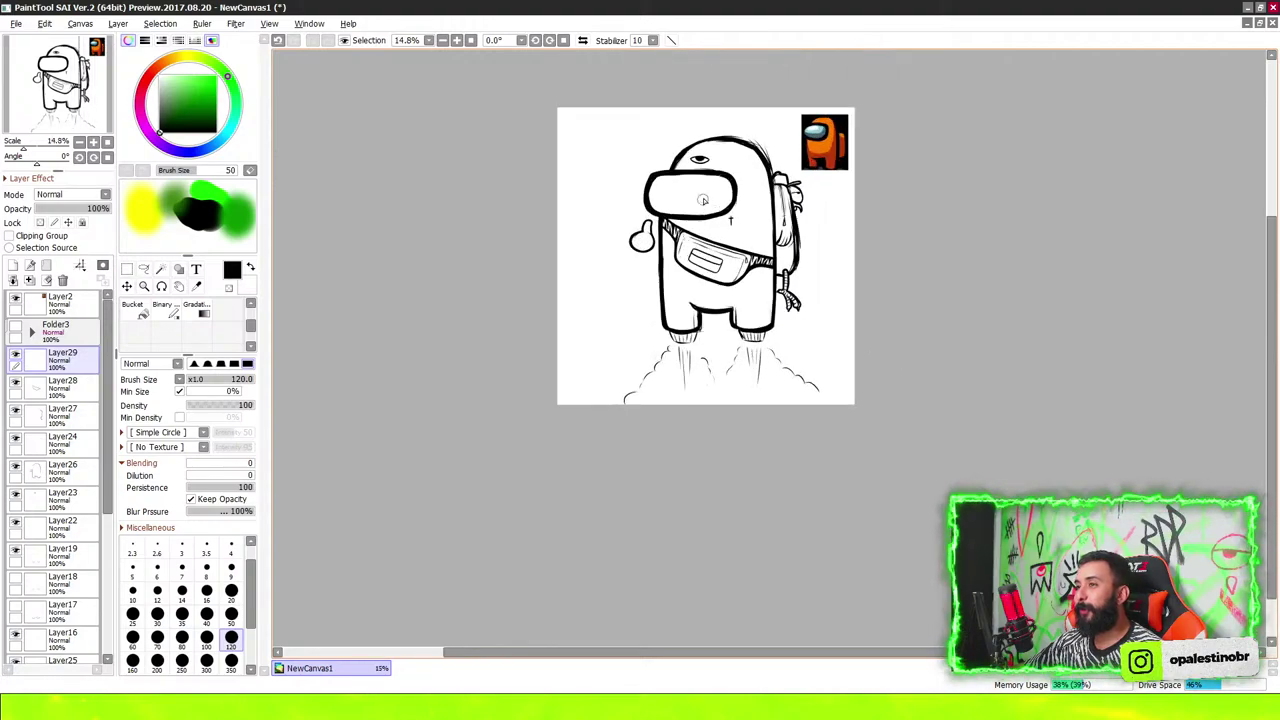
scroll(703, 200, up, 2)
scroll(710, 205, up, 2)
scroll(725, 215, up, 2)
scroll(740, 239, up, 2)
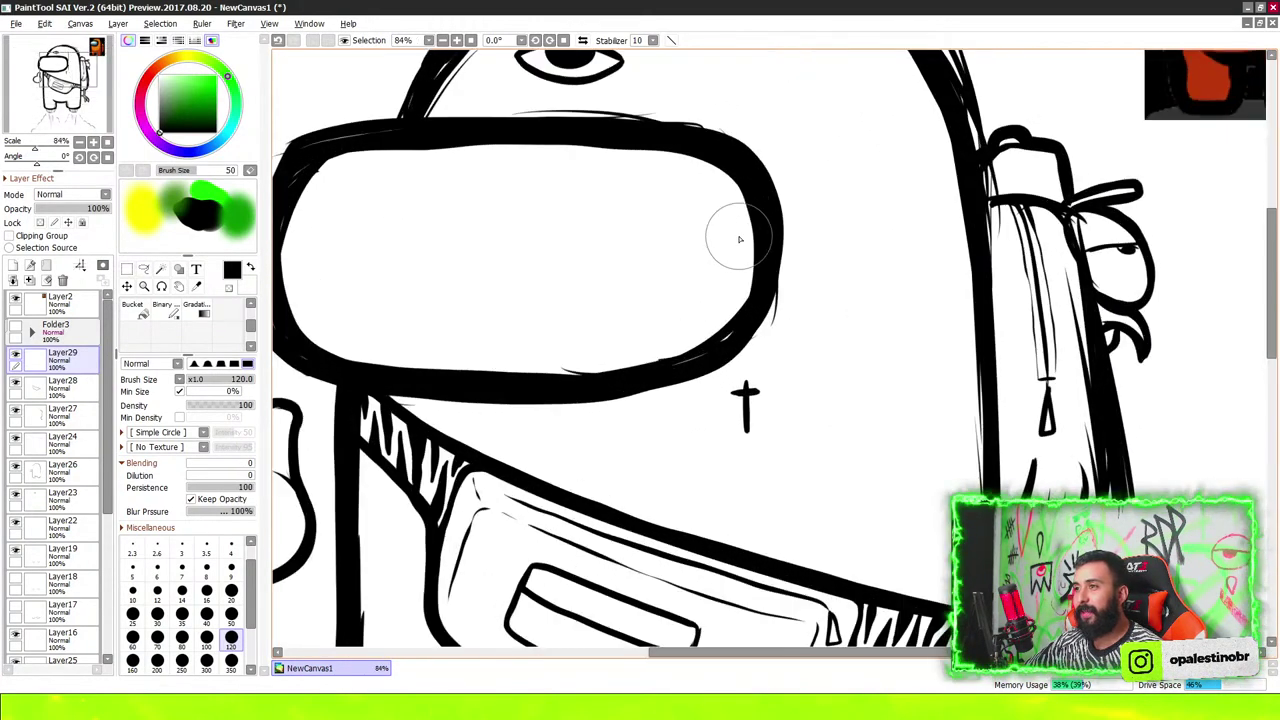
scroll(700, 300, down, 2)
scroll(680, 330, up, 2)
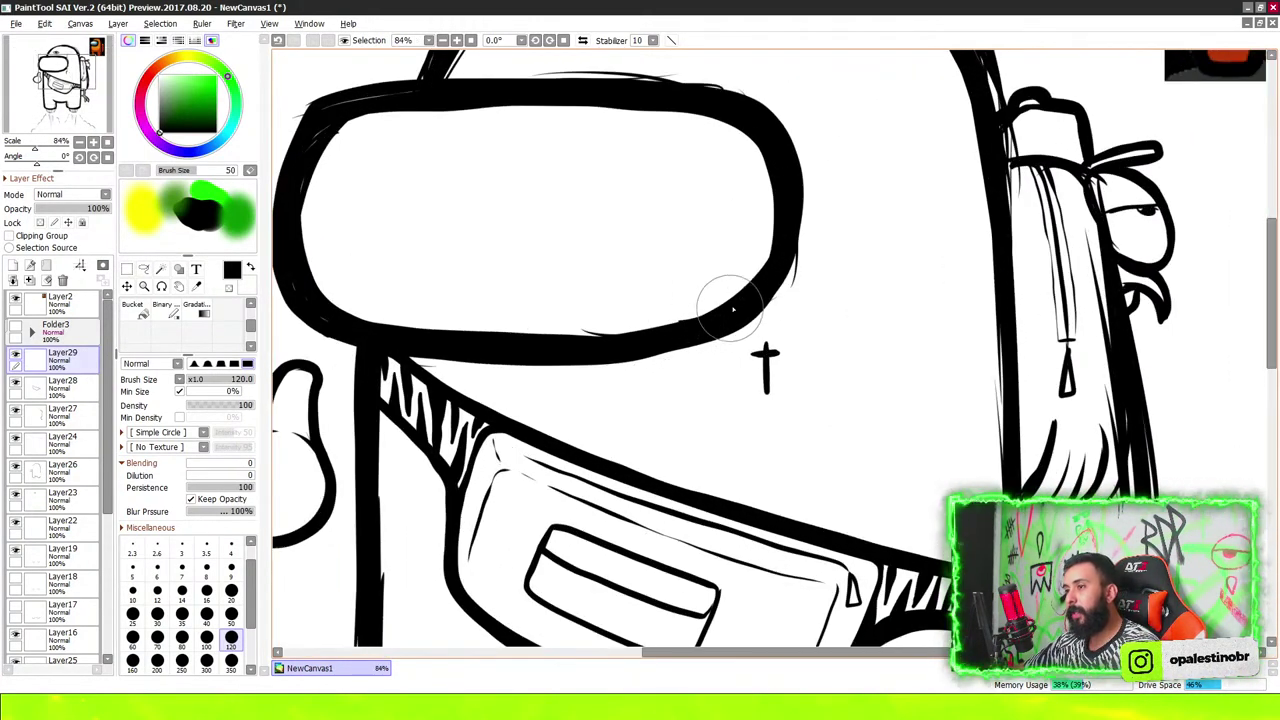
scroll(592, 320, up, 1)
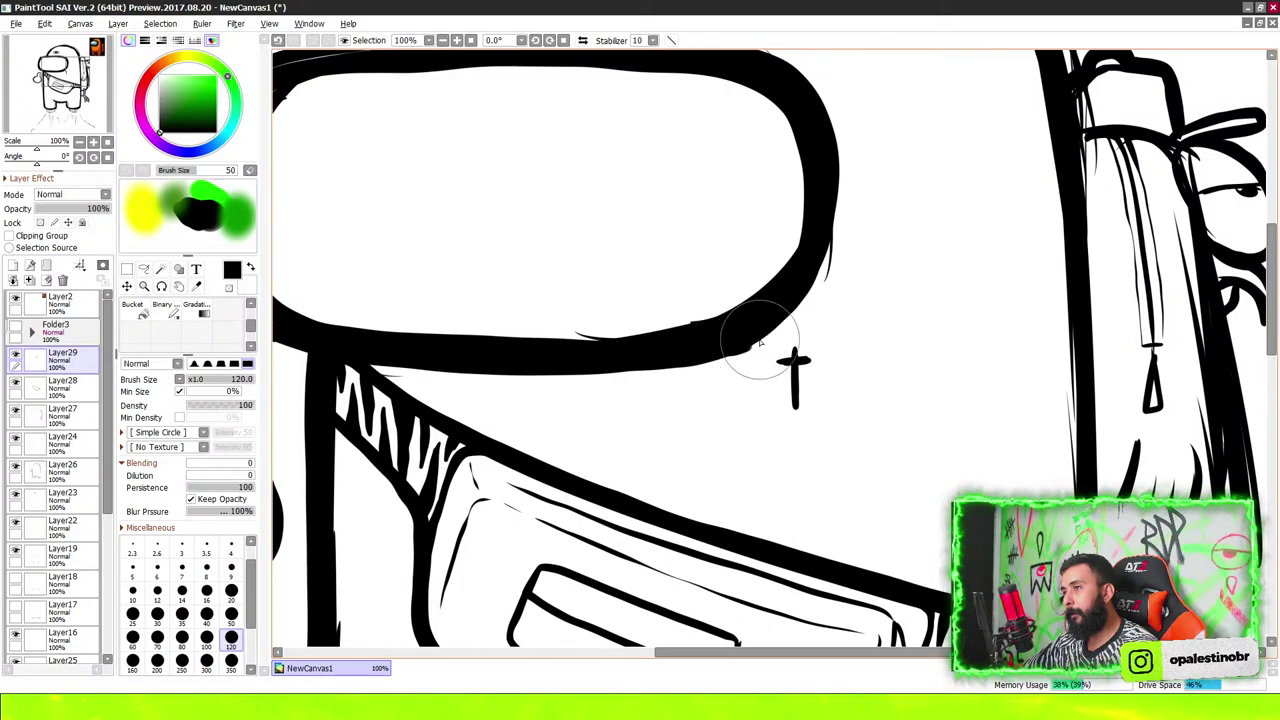
drag(760, 345, 829, 209)
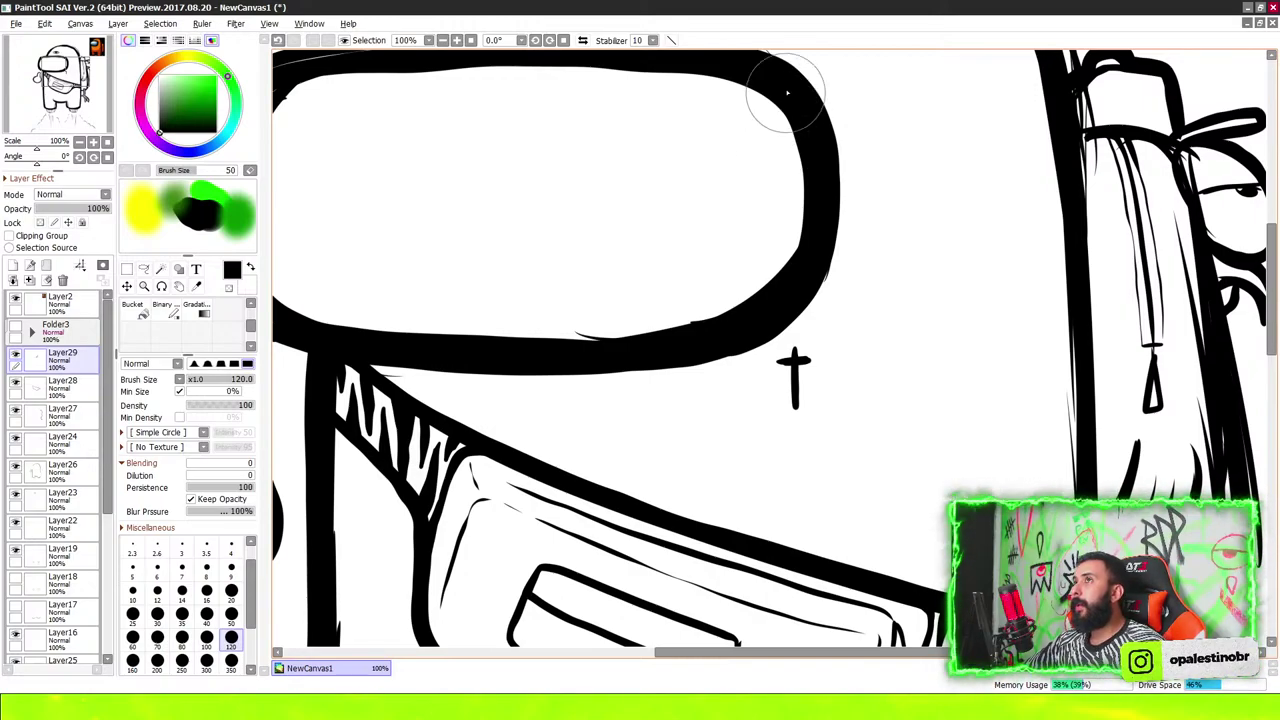
scroll(812, 260, down, 5)
scroll(795, 313, up, 5)
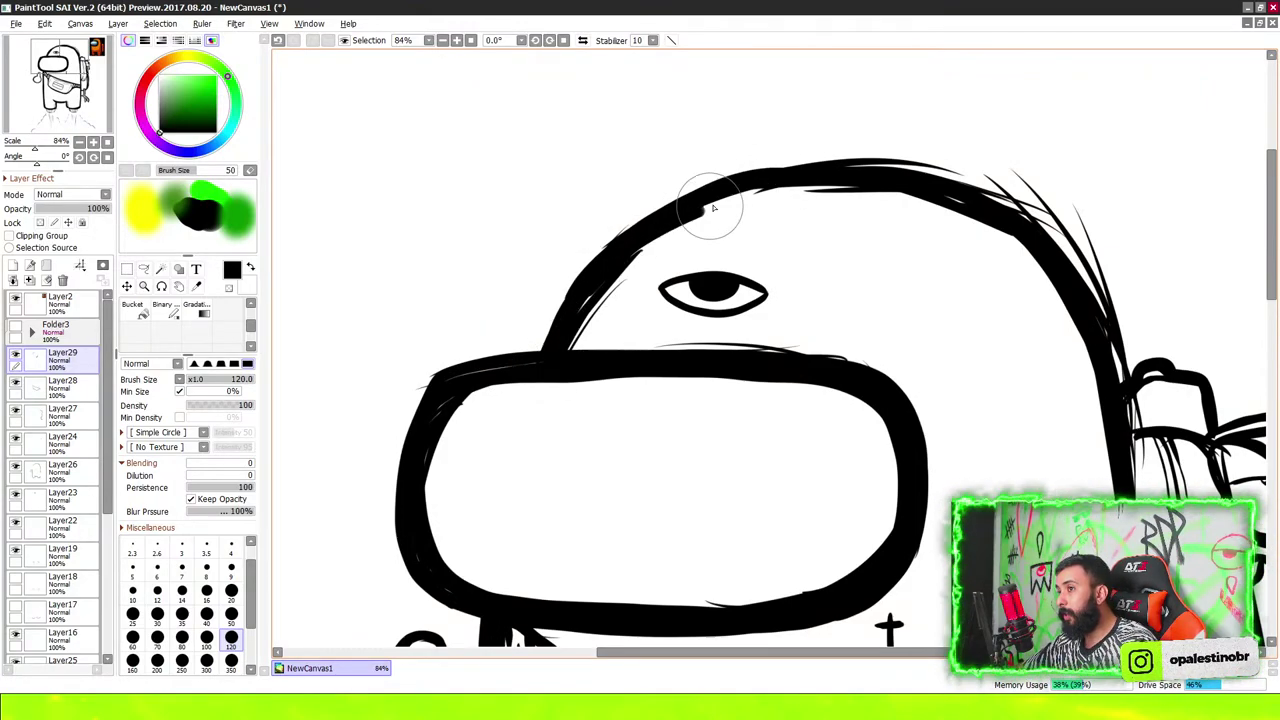
scroll(747, 216, down, 2)
scroll(747, 216, down, 1)
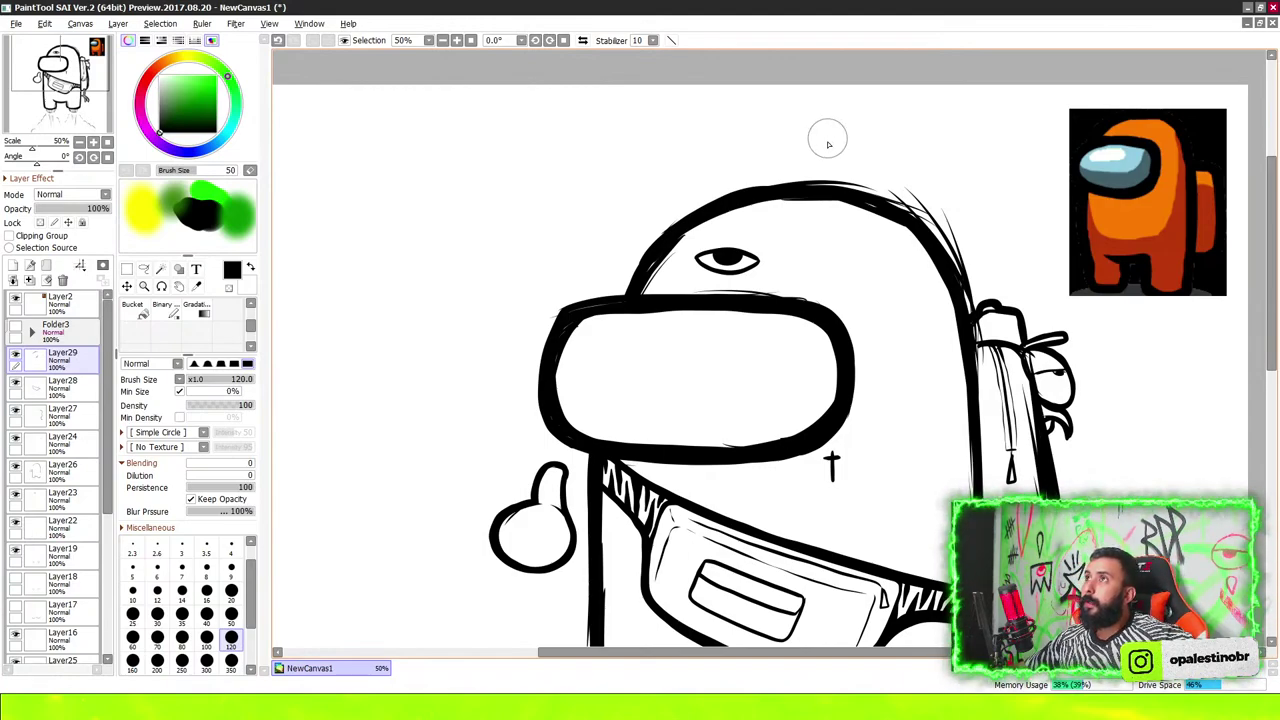
scroll(671, 154, down, 1)
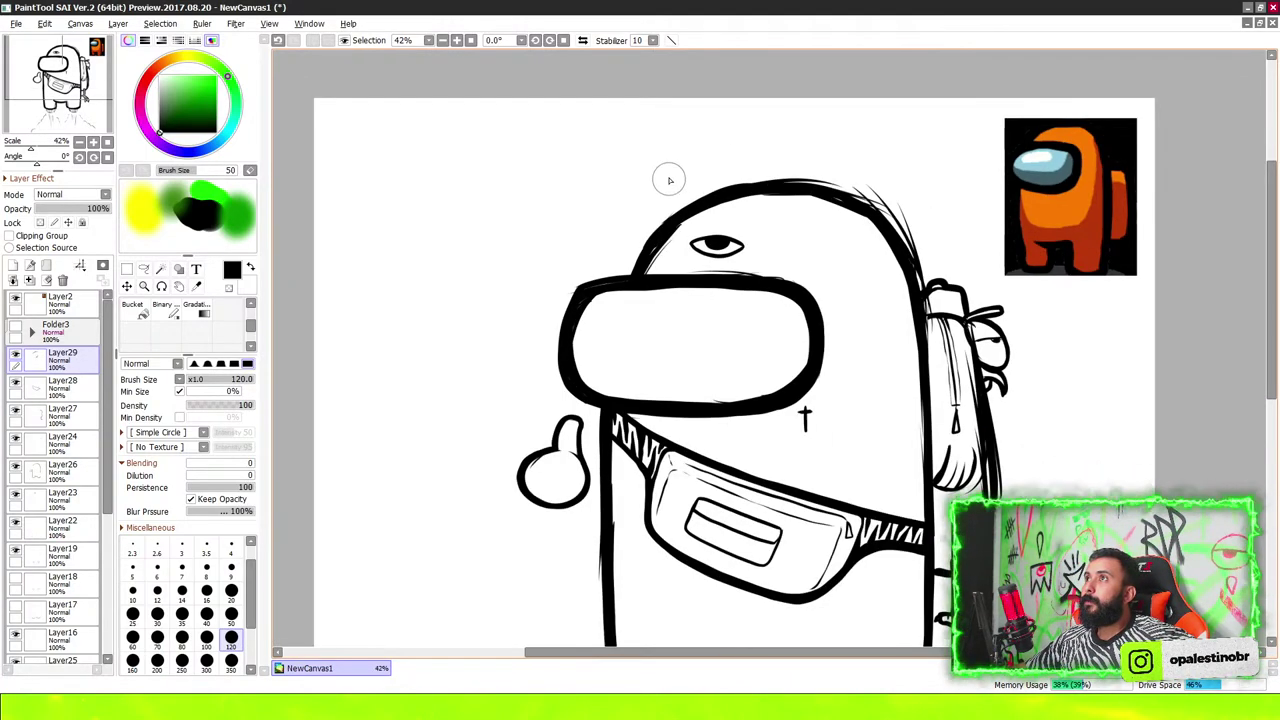
scroll(666, 222, down, 6)
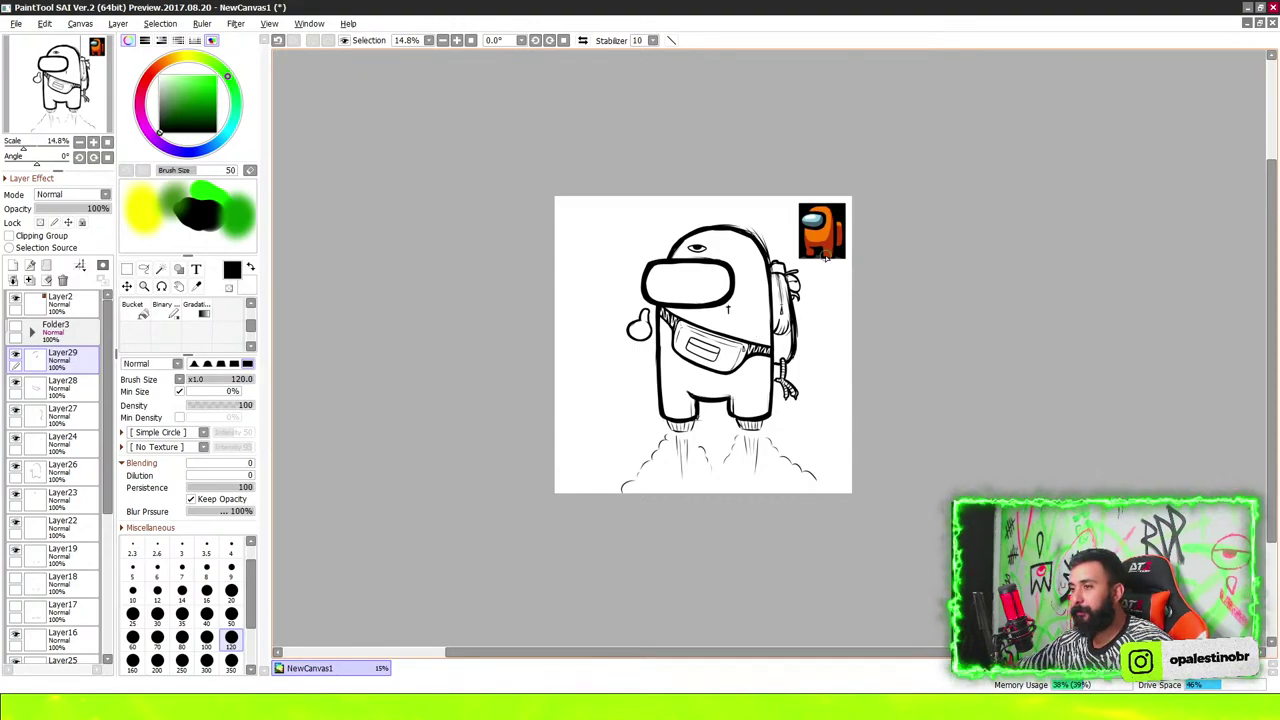
scroll(828, 390, up, 1)
scroll(794, 280, up, 4)
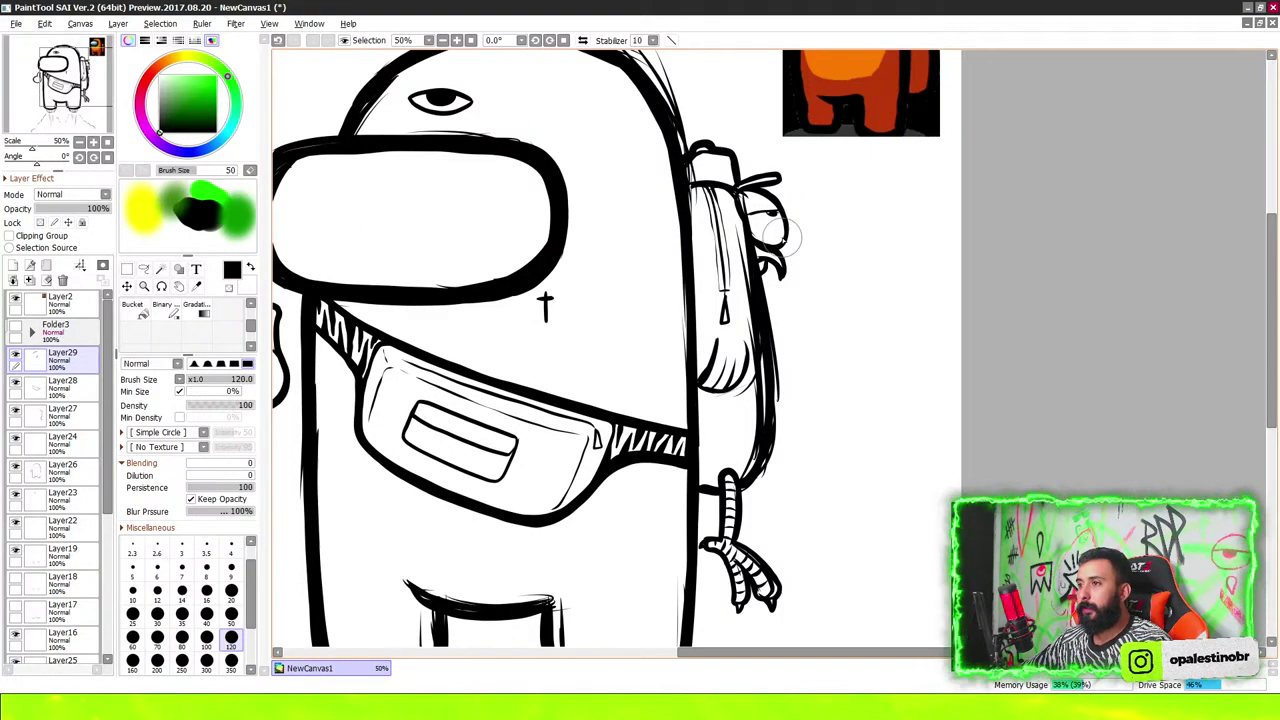
scroll(775, 240, down, 1)
scroll(778, 260, down, 2)
scroll(780, 280, down, 1)
scroll(786, 314, up, 5)
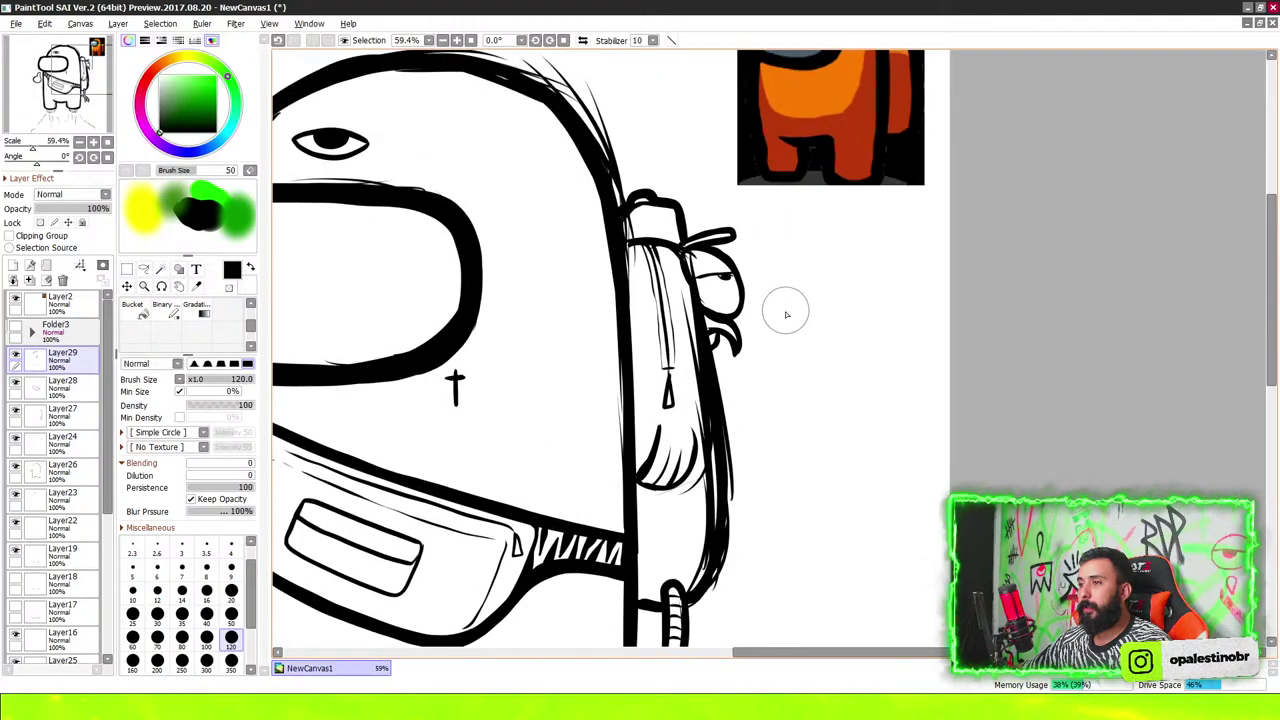
scroll(786, 314, down, 4)
scroll(704, 335, down, 4)
scroll(630, 274, up, 5)
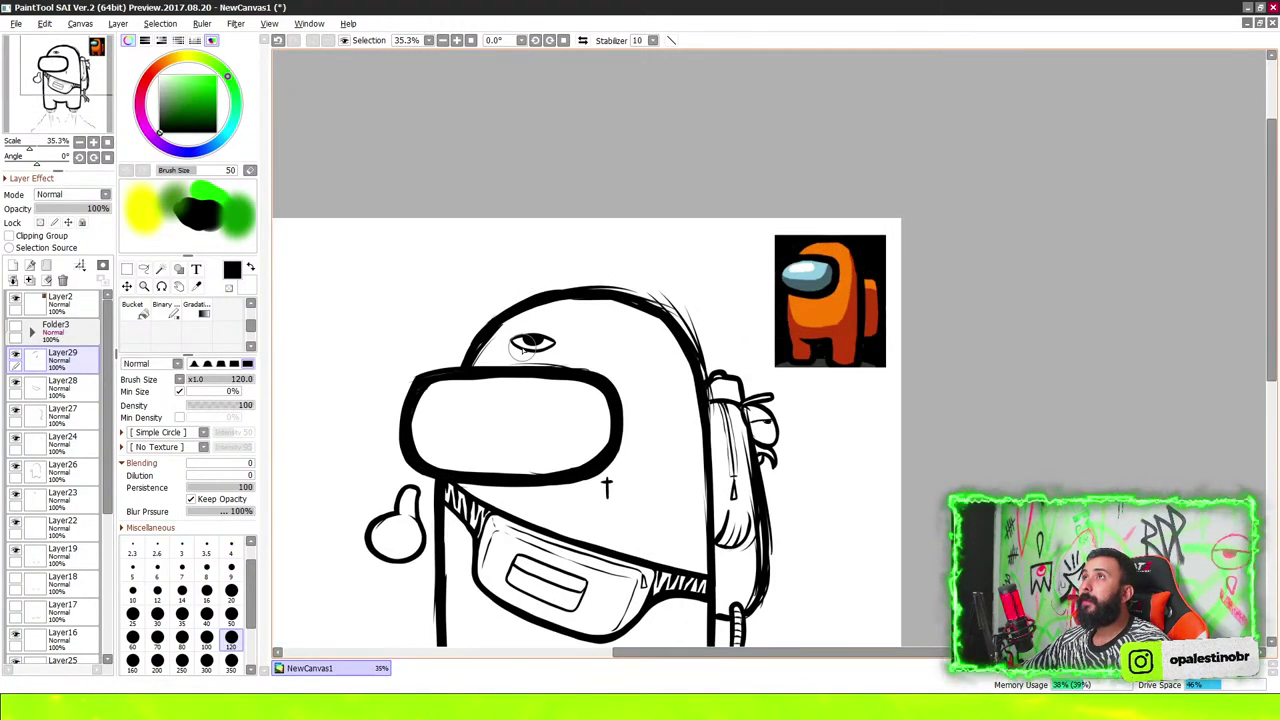
scroll(577, 312, down, 4)
scroll(577, 312, down, 1)
scroll(582, 290, up, 1)
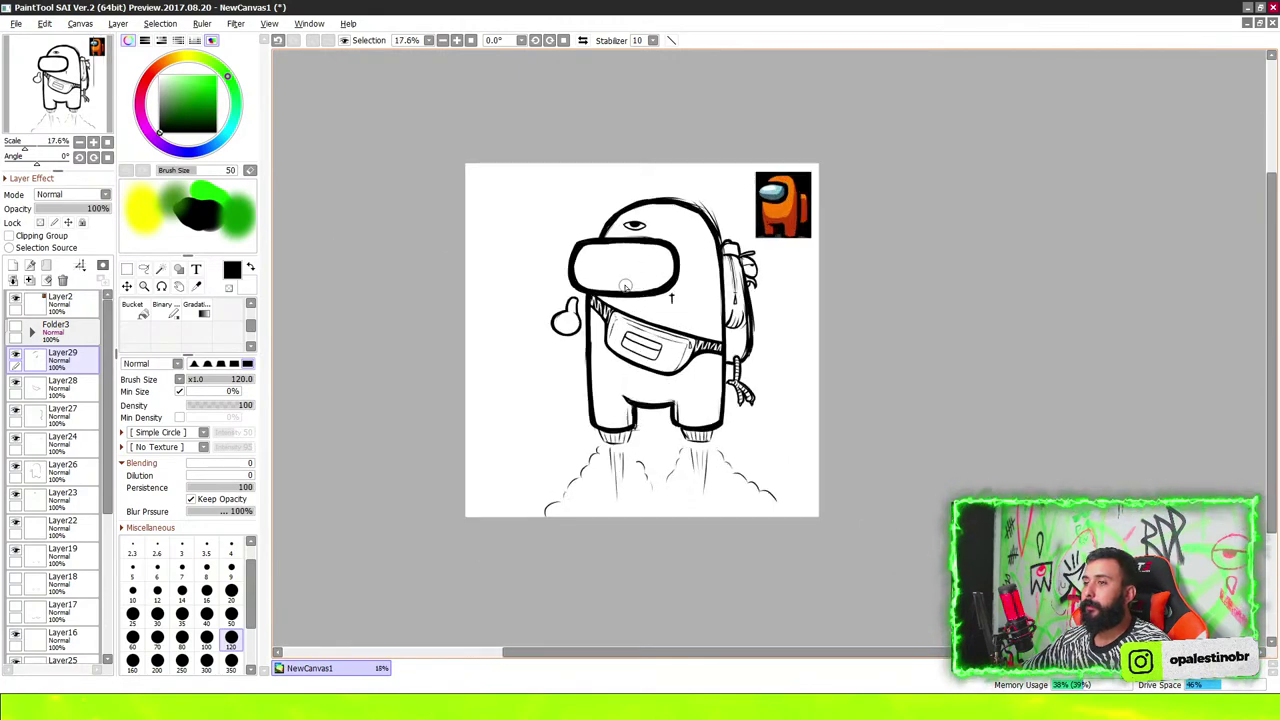
scroll(585, 266, up, 2)
drag(585, 266, 602, 272)
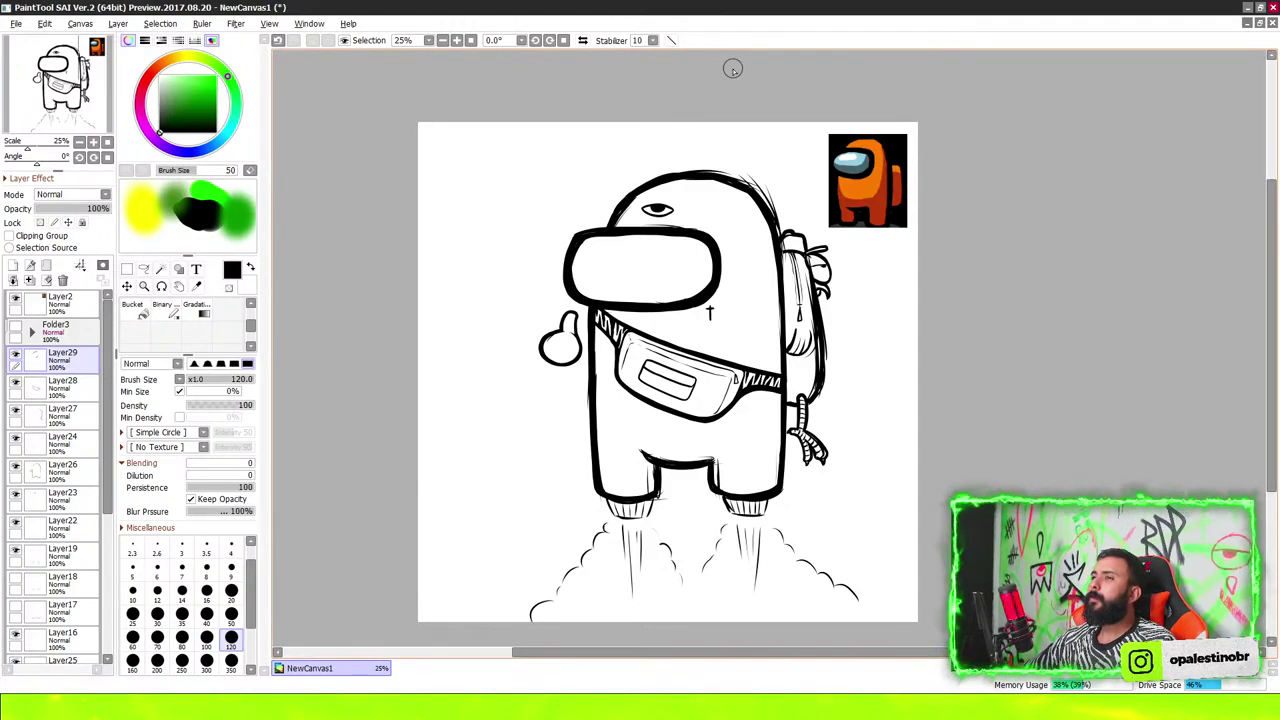
scroll(726, 118, up, 2)
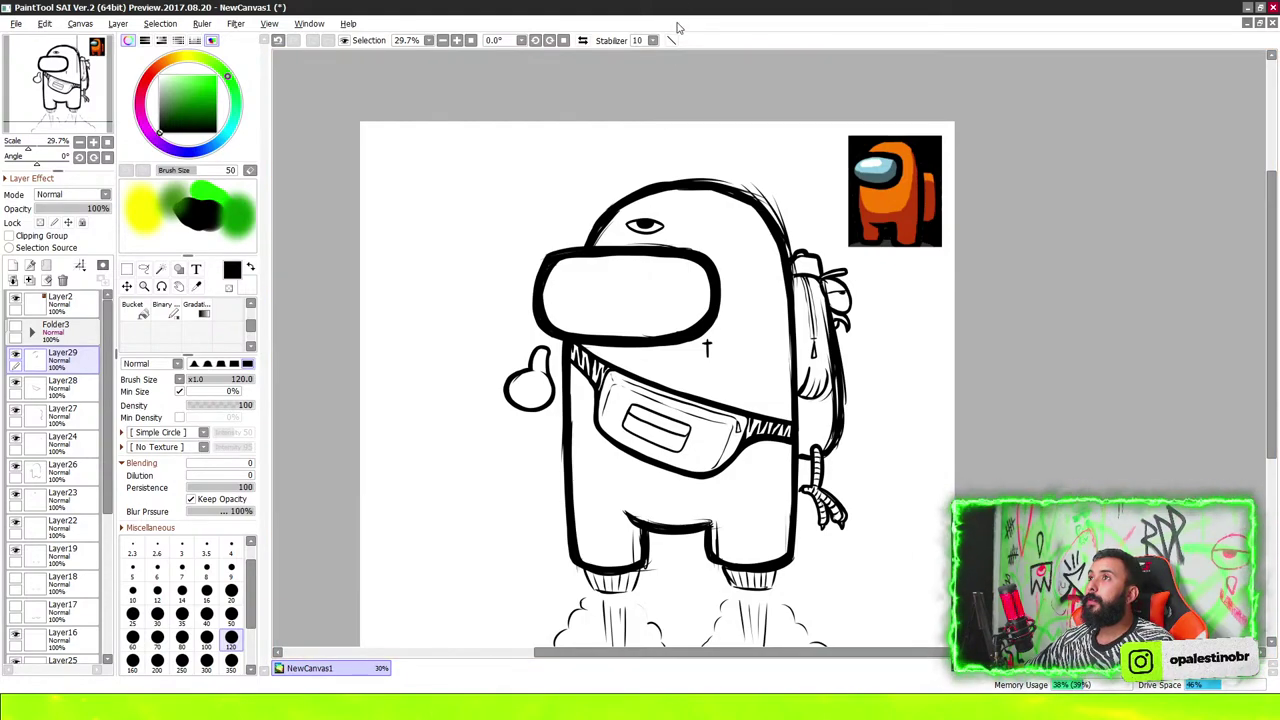
scroll(677, 55, up, 1)
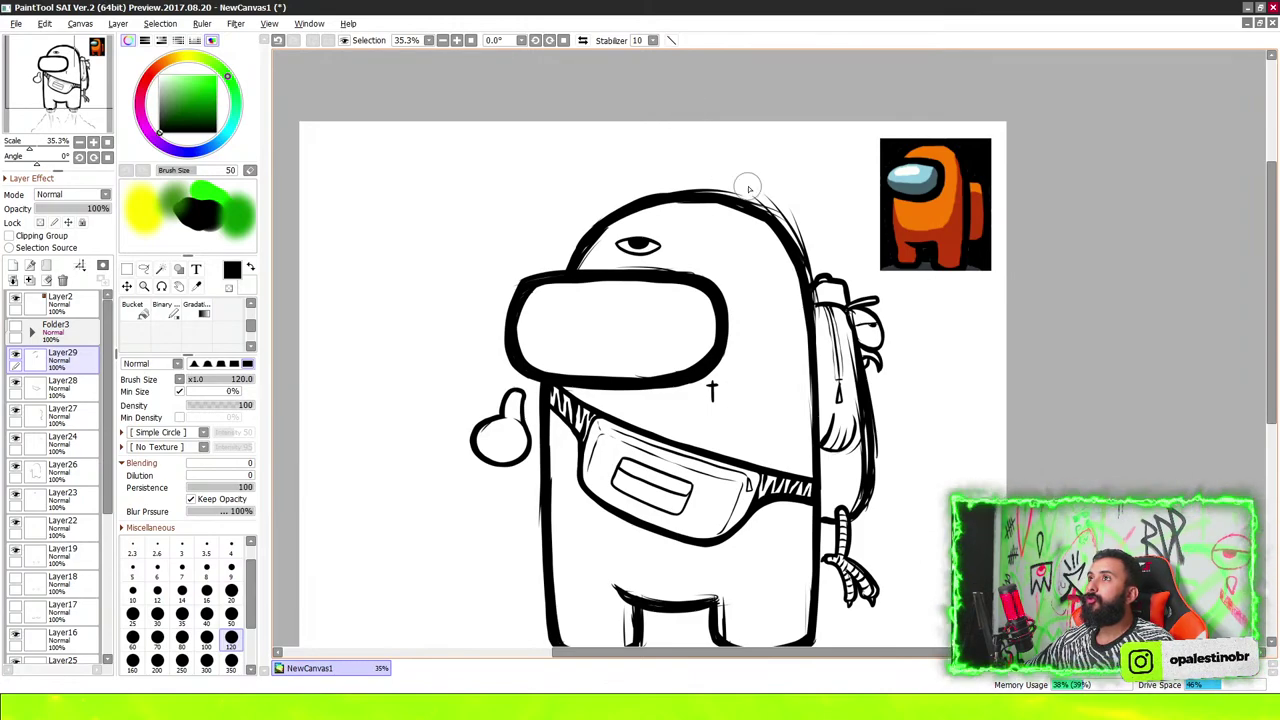
scroll(748, 187, up, 2)
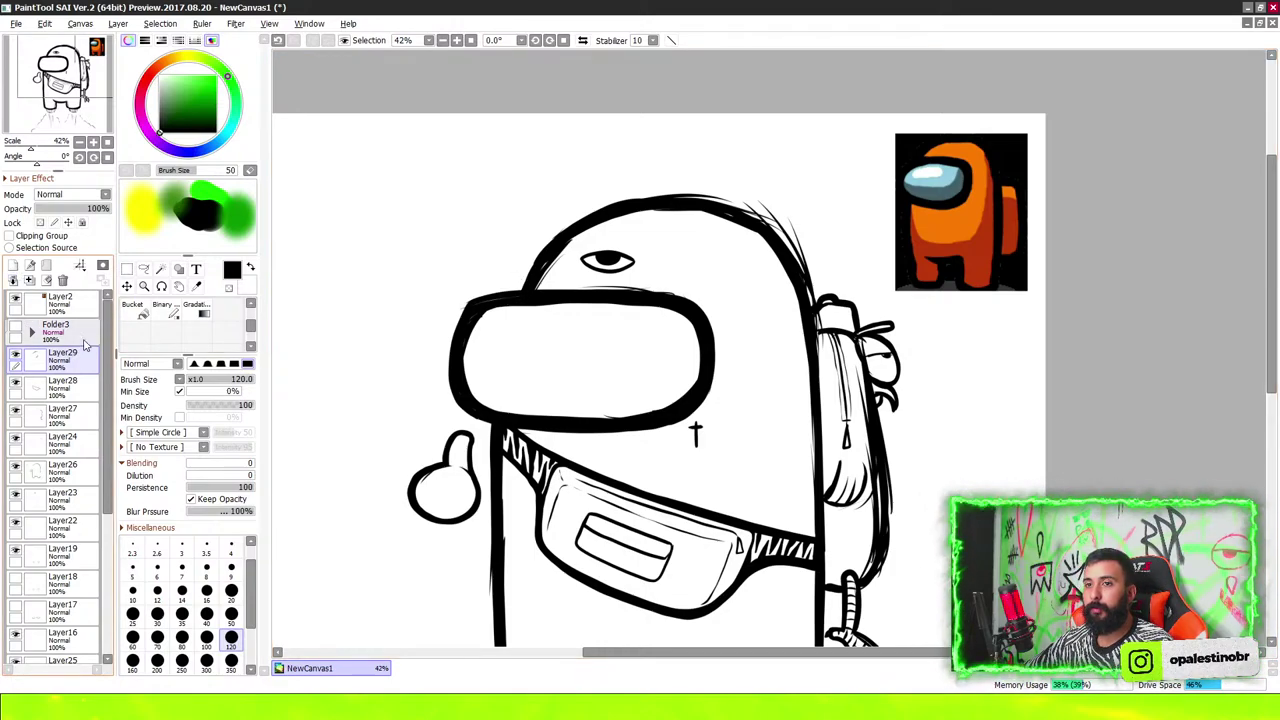
On a new layer, sketch the beanie's sides with a rounded top-right corner
click(85, 338)
click(13, 265)
scroll(642, 192, up, 3)
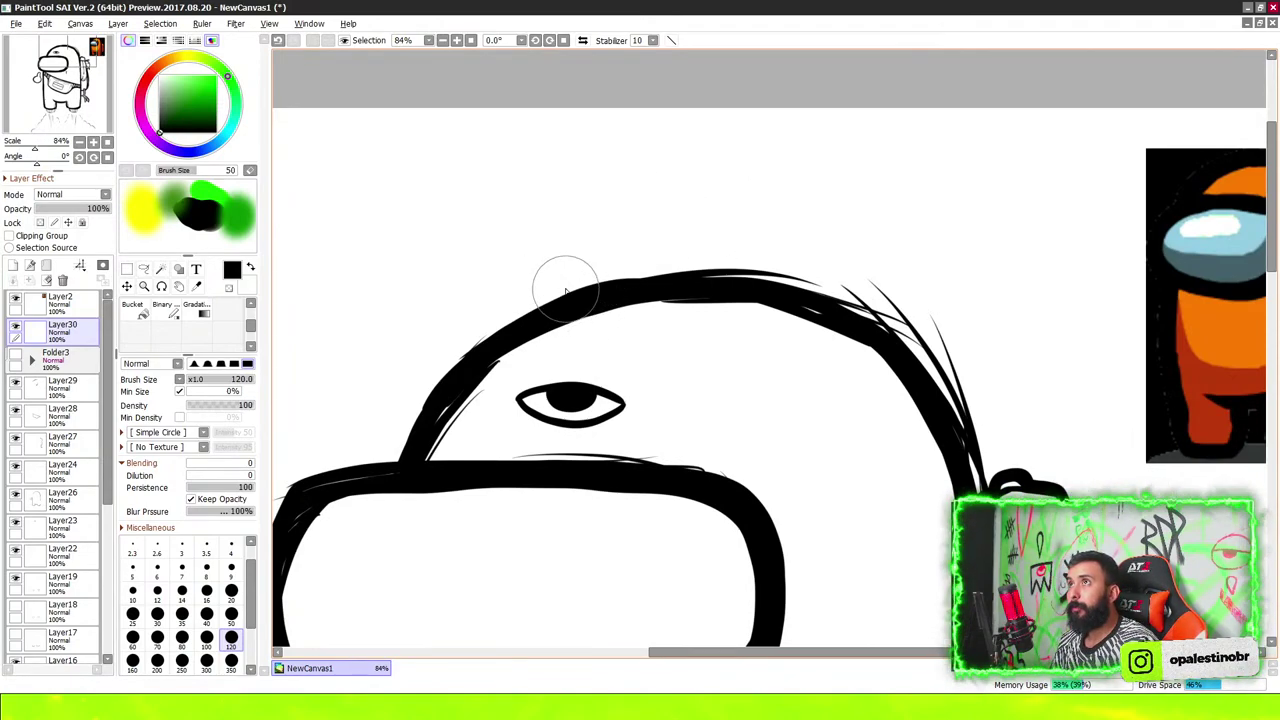
mouse_move(563, 298)
mouse_down()
mouse_move(540, 215)
mouse_move(726, 191)
mouse_move(786, 197)
mouse_move(830, 290)
mouse_up()
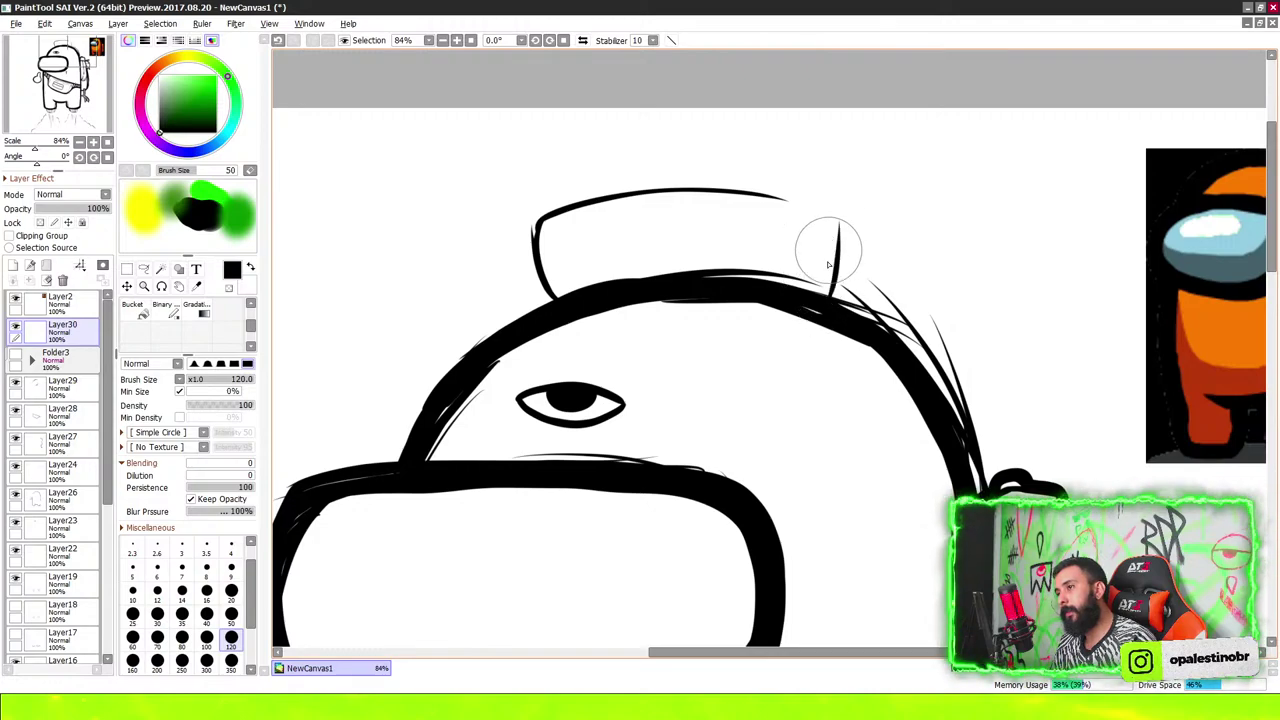
drag(729, 186, 838, 250)
mouse_move(553, 296)
mouse_down()
mouse_move(536, 225)
mouse_move(708, 177)
mouse_move(847, 234)
mouse_move(832, 292)
mouse_up()
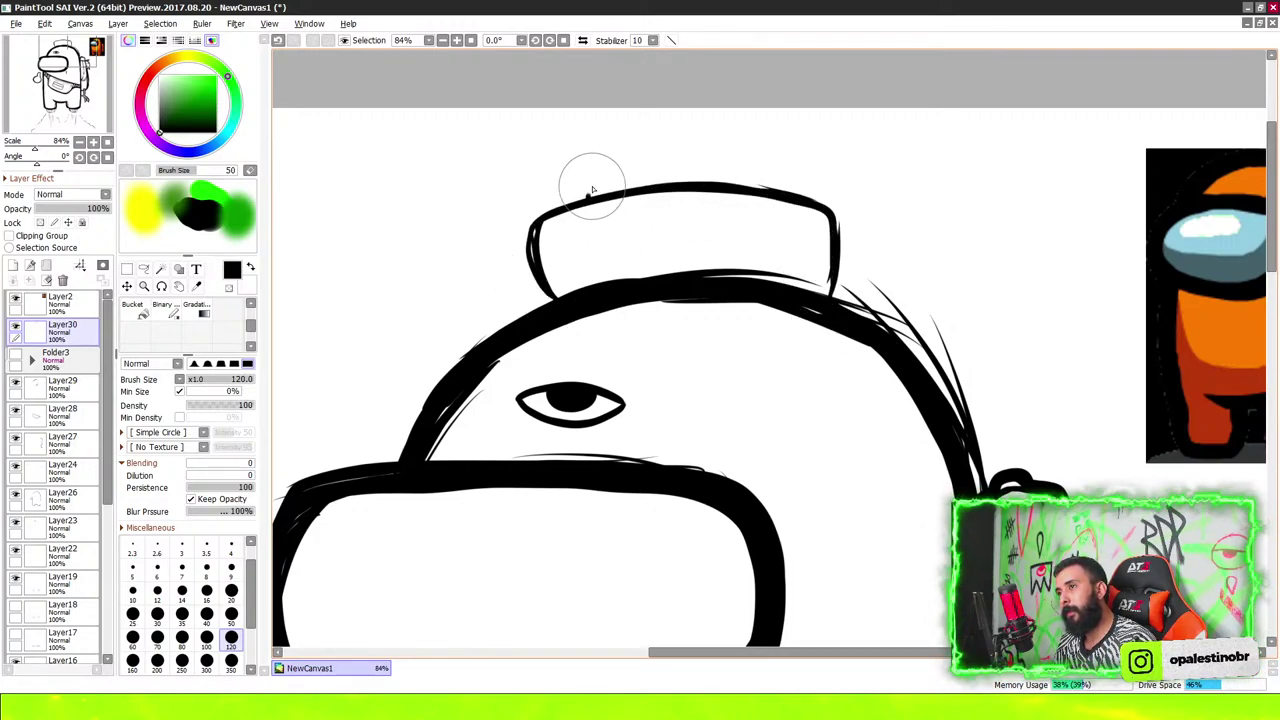
Draw the beanie's curled-over top and thicken the band's left edge
mouse_move(592, 190)
mouse_down()
mouse_move(857, 151)
mouse_move(812, 183)
mouse_up()
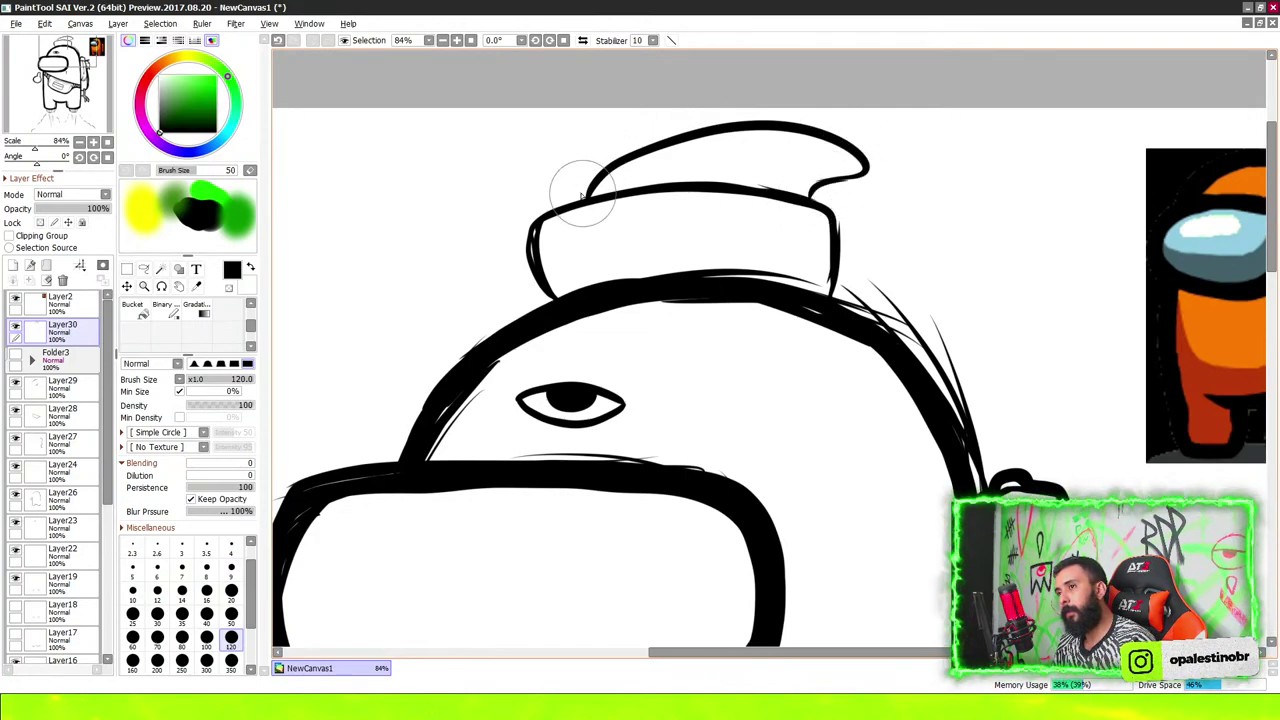
mouse_move(575, 203)
mouse_down()
mouse_move(709, 129)
mouse_move(851, 200)
mouse_up()
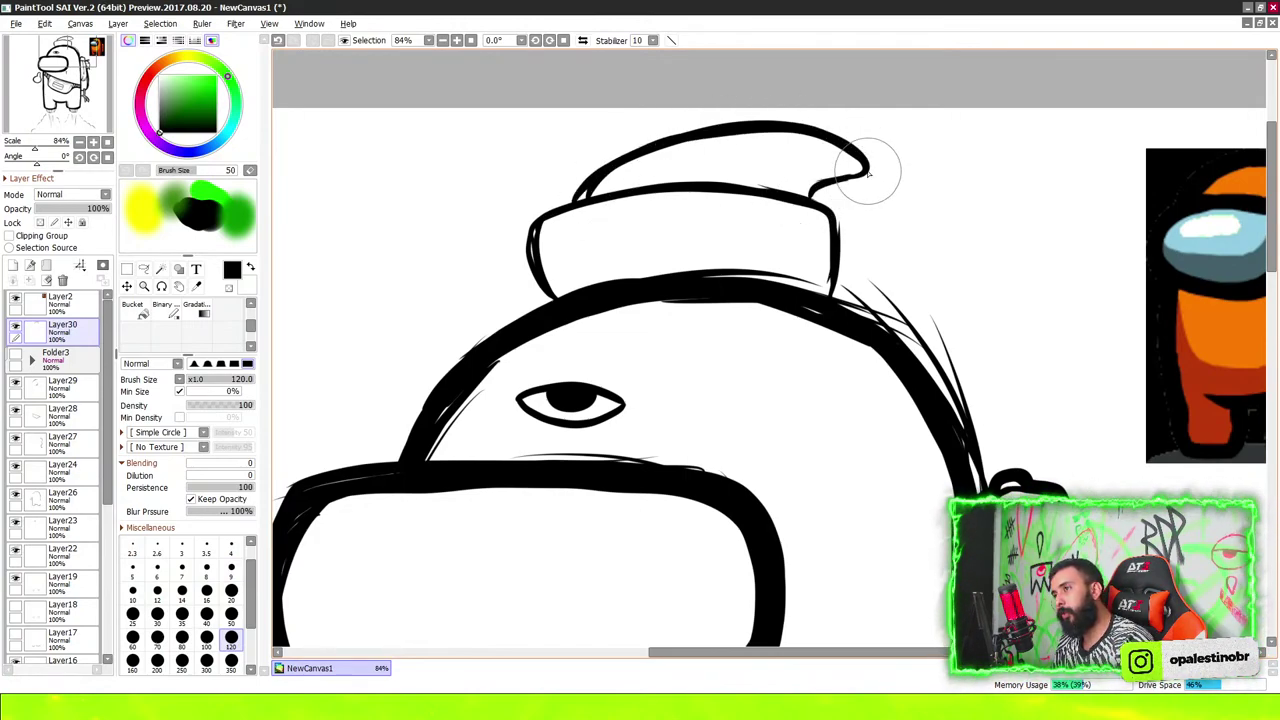
mouse_move(575, 205)
mouse_down()
mouse_move(555, 298)
mouse_move(590, 268)
mouse_up()
Add six vertical ribbing lines across the hat band, then zoom out to review
drag(615, 200, 612, 265)
mouse_move(633, 198)
mouse_down()
mouse_move(630, 262)
mouse_move(667, 255)
mouse_up()
mouse_move(688, 195)
mouse_down()
mouse_move(688, 250)
mouse_move(707, 255)
mouse_up()
mouse_move(730, 198)
mouse_down()
mouse_move(729, 258)
mouse_move(751, 262)
mouse_up()
drag(775, 202, 774, 265)
mouse_move(798, 204)
mouse_down()
mouse_move(797, 268)
mouse_move(815, 272)
mouse_up()
scroll(808, 307, down, 5)
scroll(800, 260, down, 5)
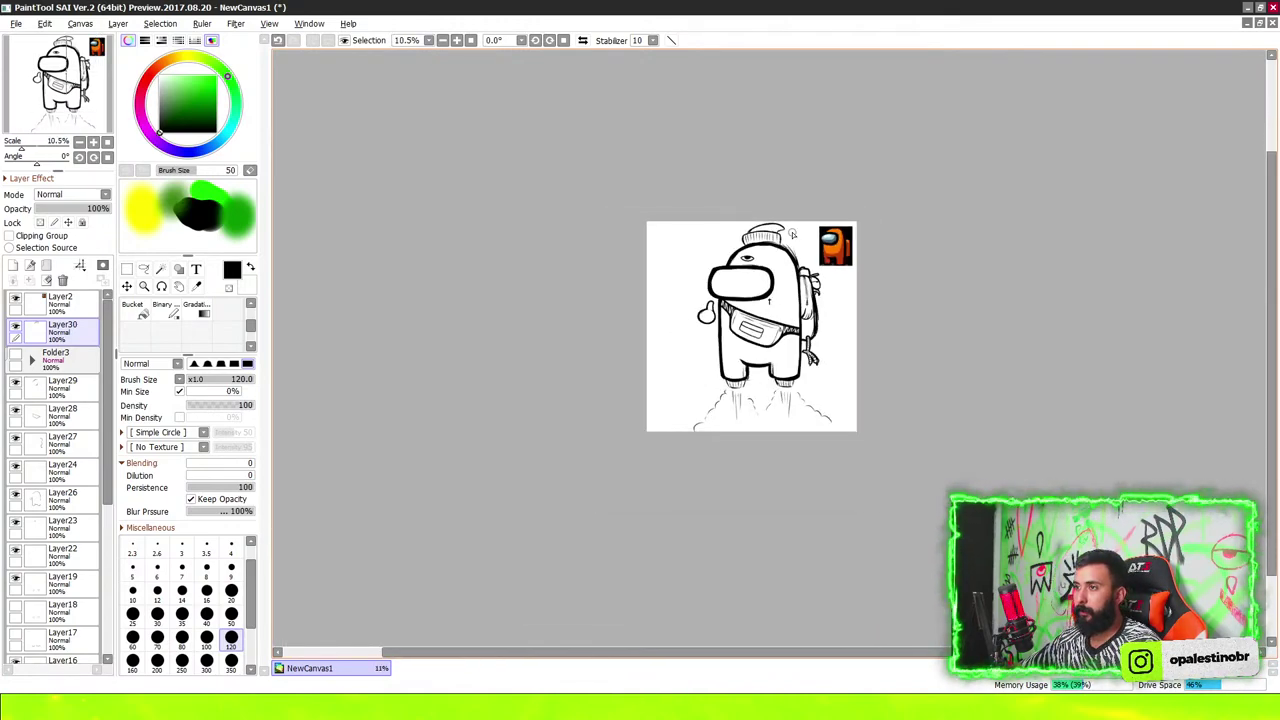
scroll(796, 242, up, 4)
scroll(763, 204, up, 4)
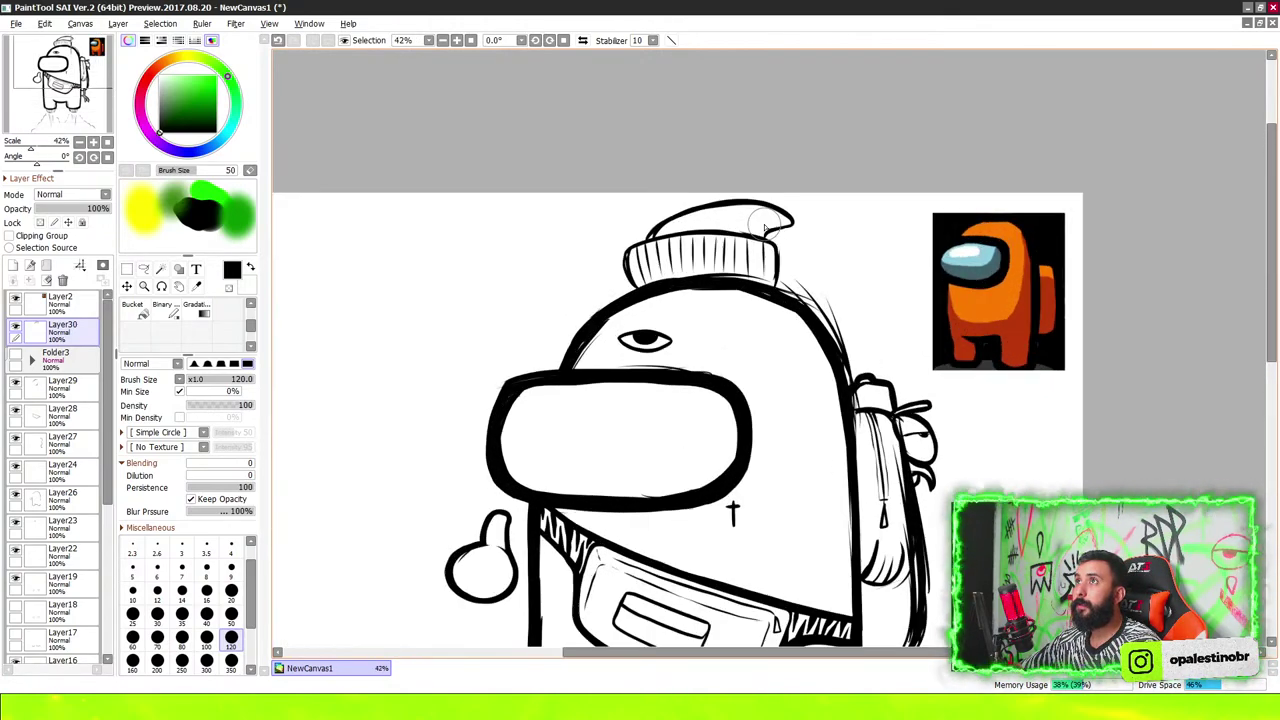
scroll(760, 215, down, 4)
scroll(758, 225, down, 2)
scroll(755, 236, up, 2)
scroll(755, 236, up, 3)
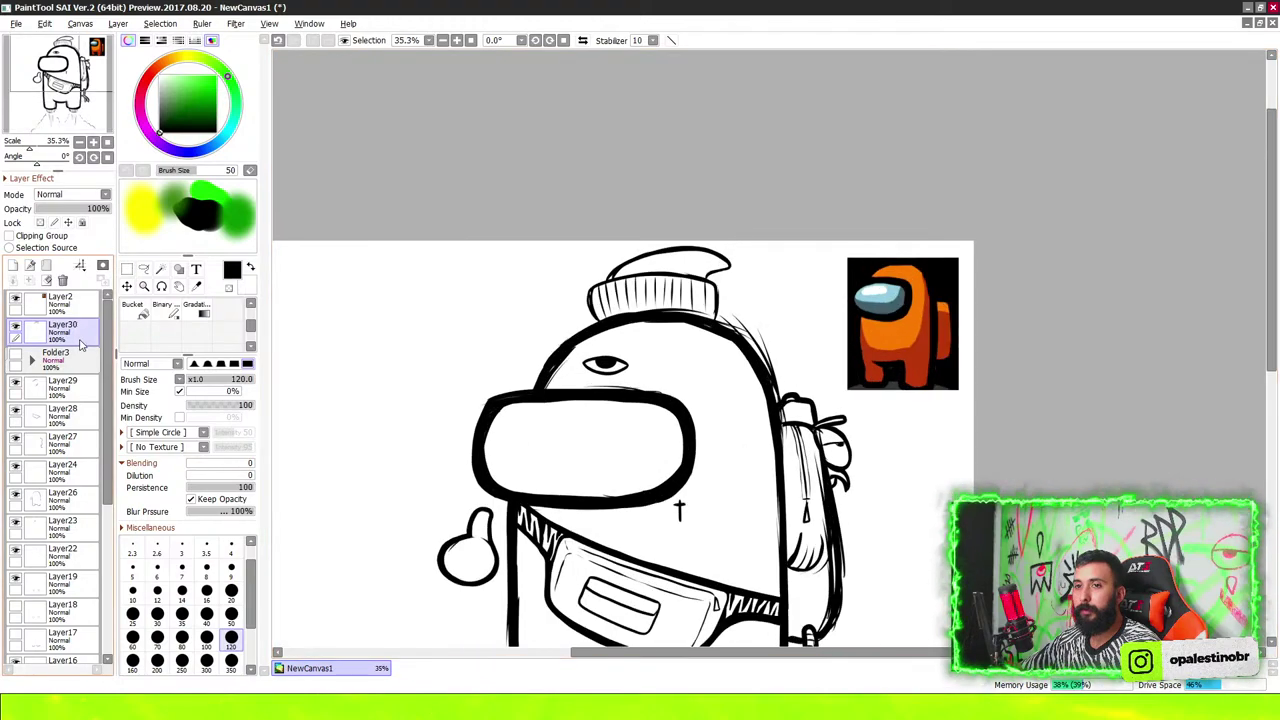
Hide the beanie layer (Layer30) and add a new empty layer for the horn
click(15, 330)
click(13, 266)
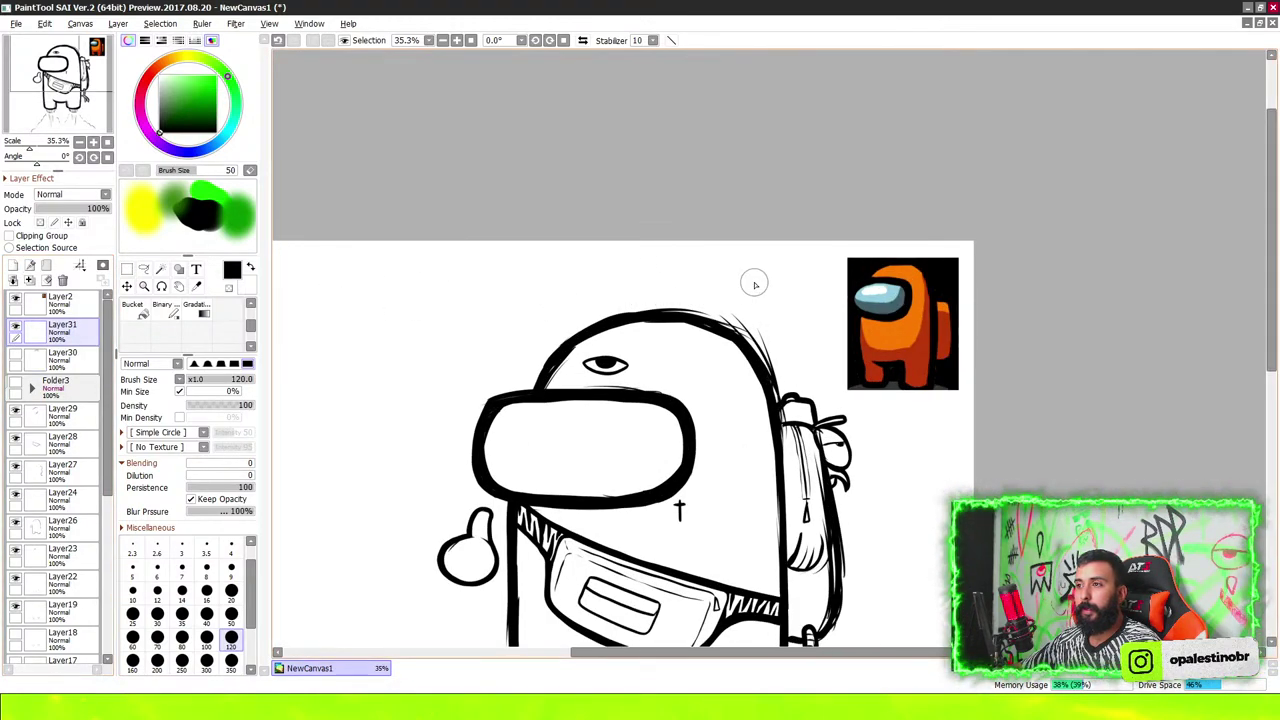
scroll(656, 294, up, 2)
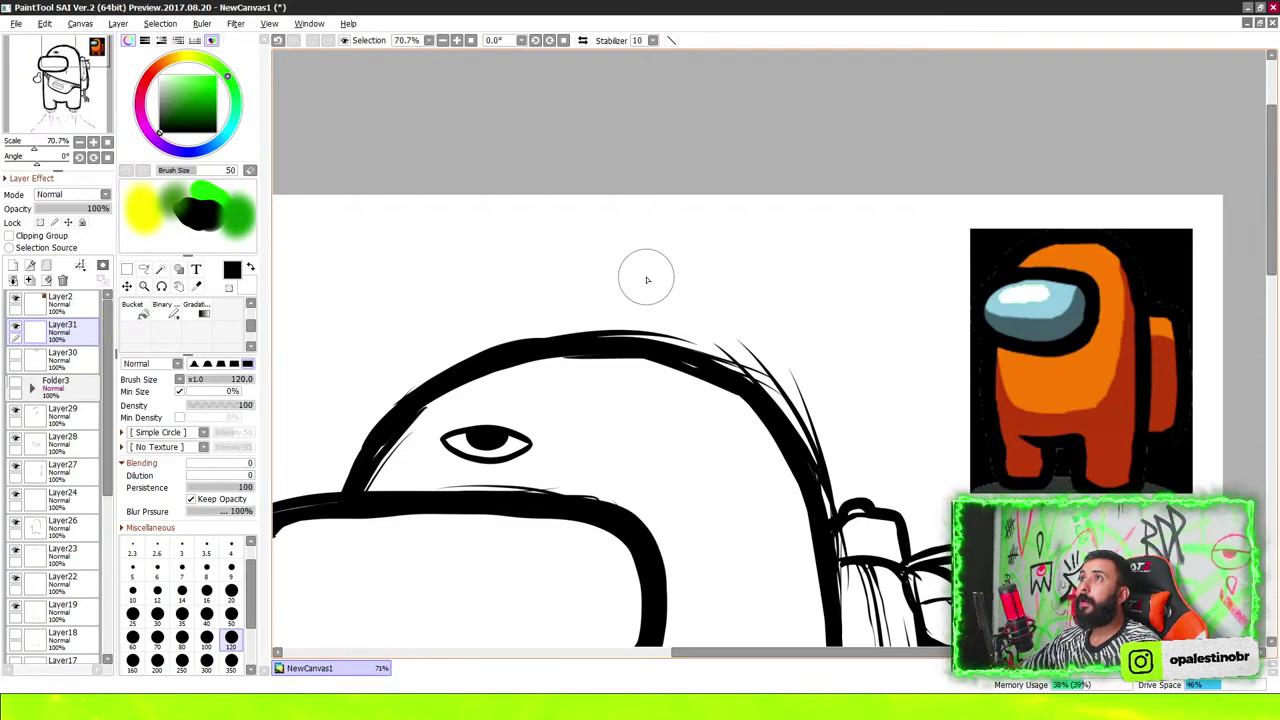
scroll(800, 349, down, 1)
scroll(711, 323, up, 1)
scroll(737, 371, up, 1)
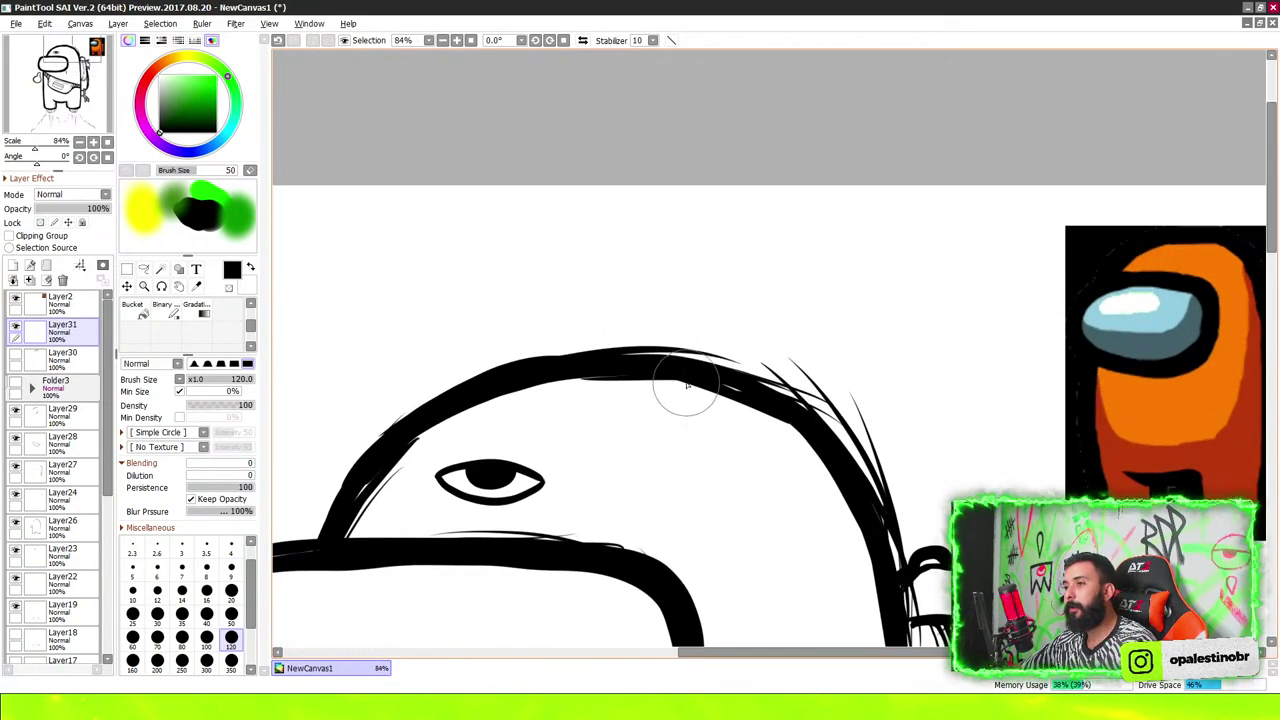
scroll(686, 385, down, 1)
scroll(586, 251, up, 1)
scroll(643, 414, up, 1)
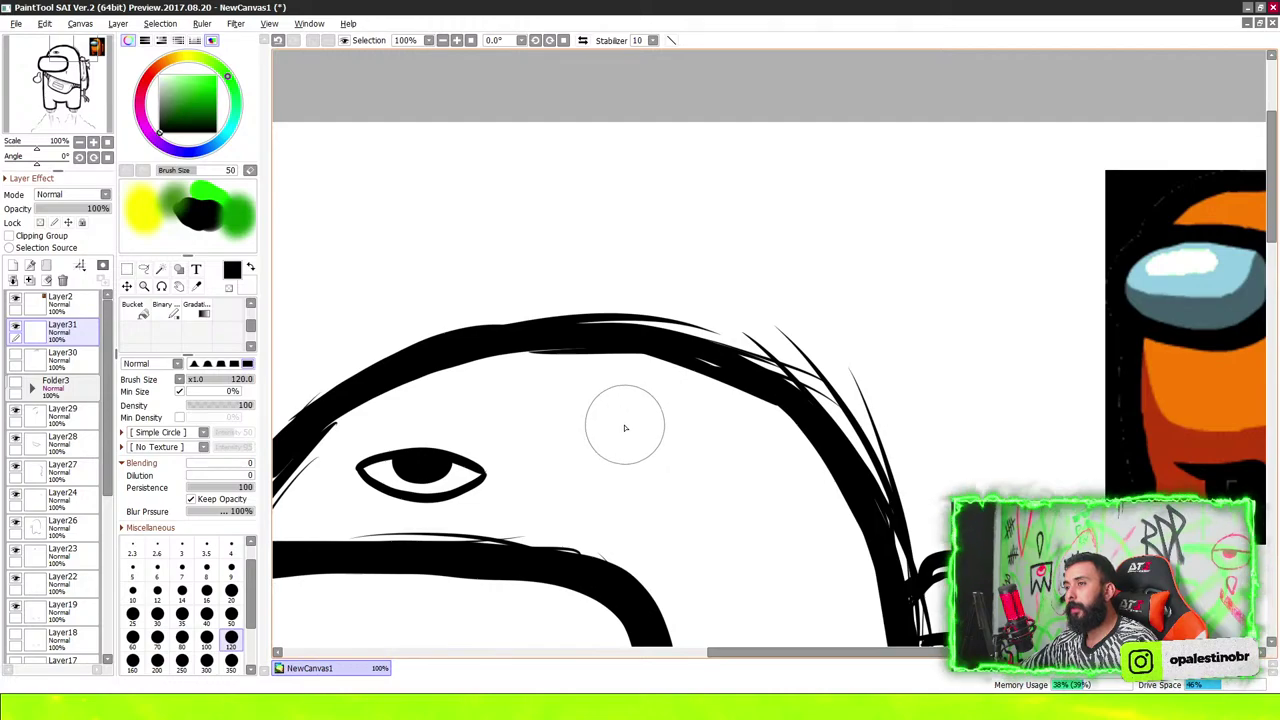
Draw the curling horn's outline and thickened spiral tip rising from the head
drag(630, 434, 832, 273)
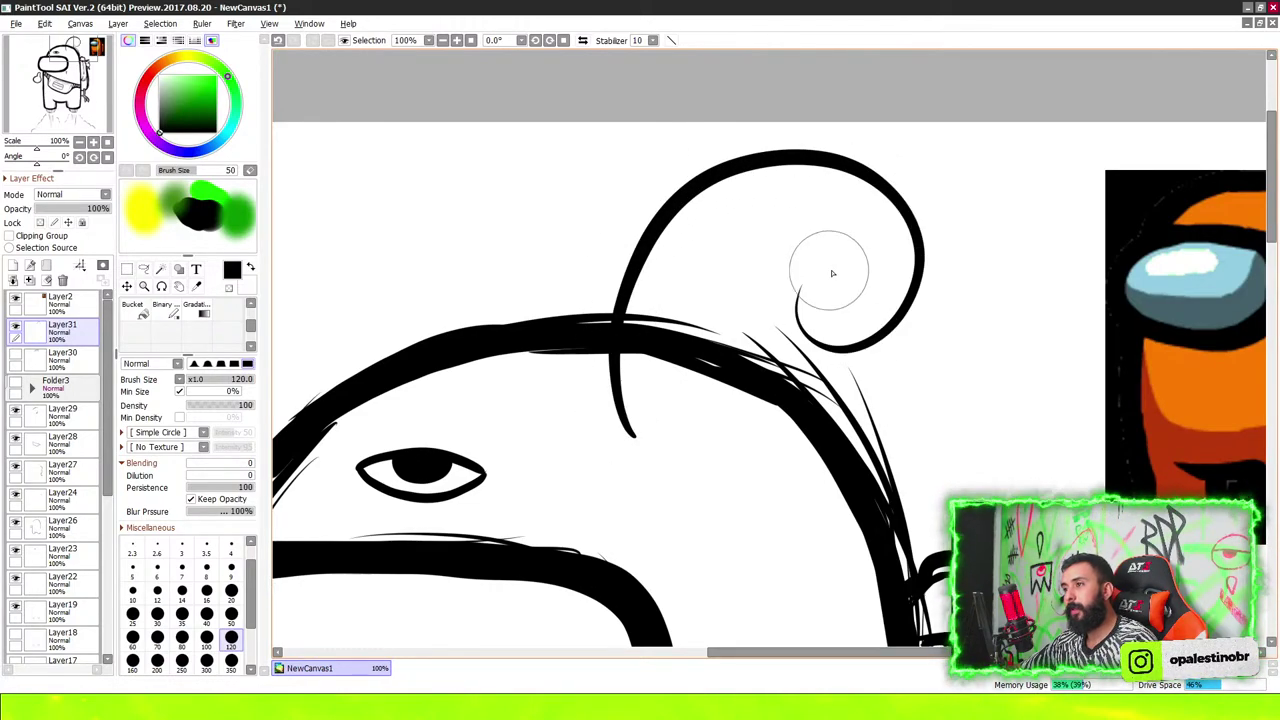
scroll(832, 273, down, 2)
scroll(686, 357, up, 3)
scroll(521, 447, down, 1)
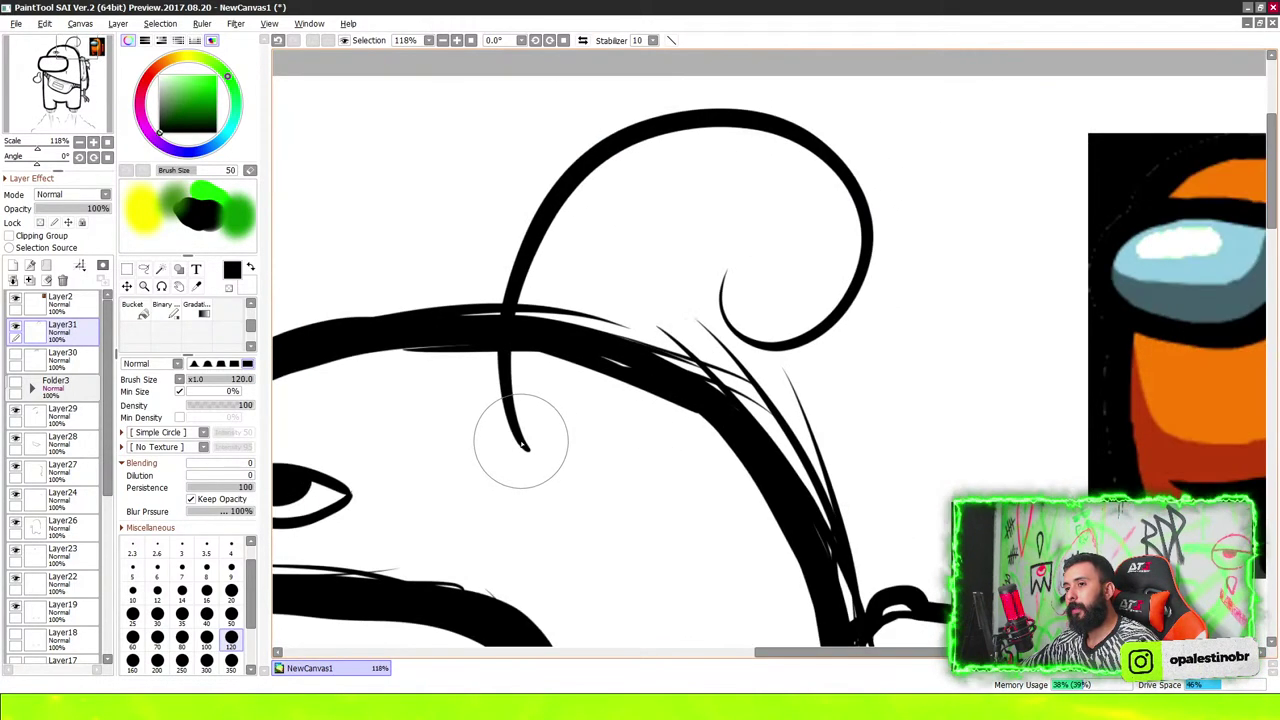
mouse_move(521, 447)
mouse_down()
mouse_move(746, 170)
mouse_move(731, 312)
mouse_up()
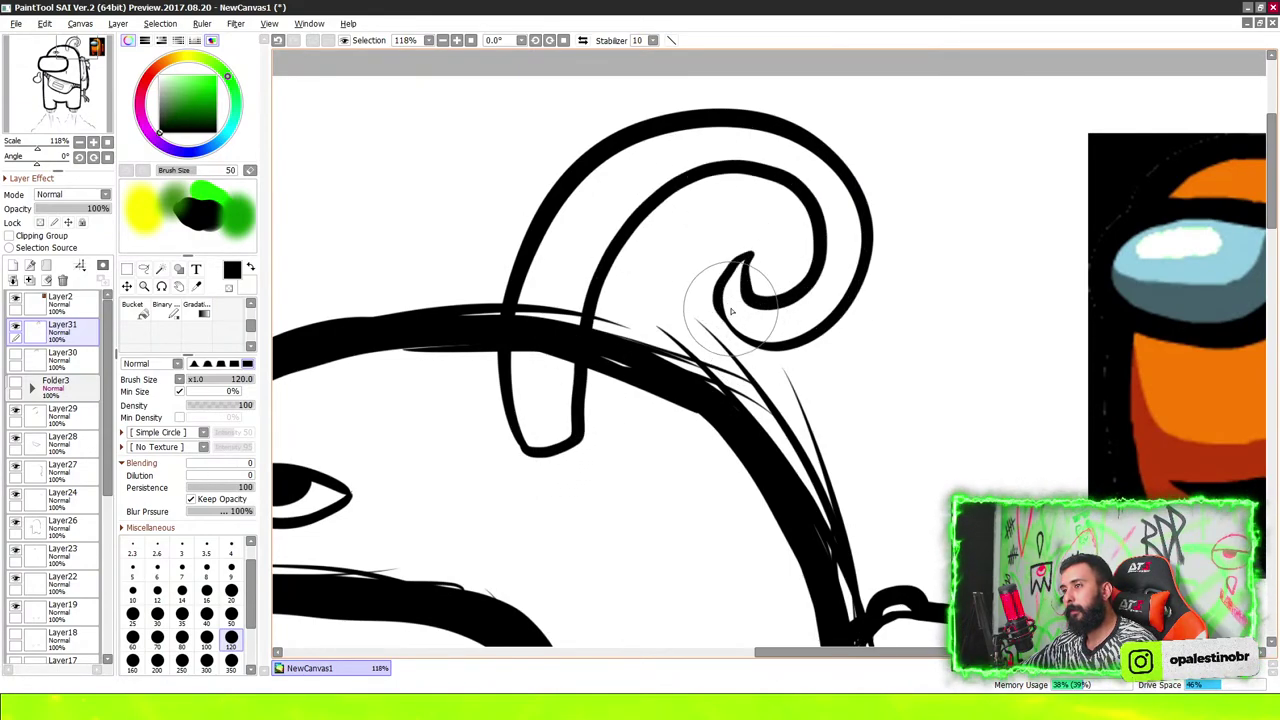
mouse_move(731, 312)
mouse_down()
mouse_move(756, 313)
mouse_move(741, 328)
mouse_up()
Hatch ridge lines across the horn's inner curl and upper band
mouse_move(776, 308)
mouse_down()
mouse_move(778, 332)
mouse_move(804, 318)
mouse_up()
drag(828, 270, 836, 285)
drag(836, 240, 855, 252)
mouse_move(822, 203)
mouse_down()
mouse_move(847, 198)
mouse_move(797, 158)
mouse_move(695, 130)
mouse_up()
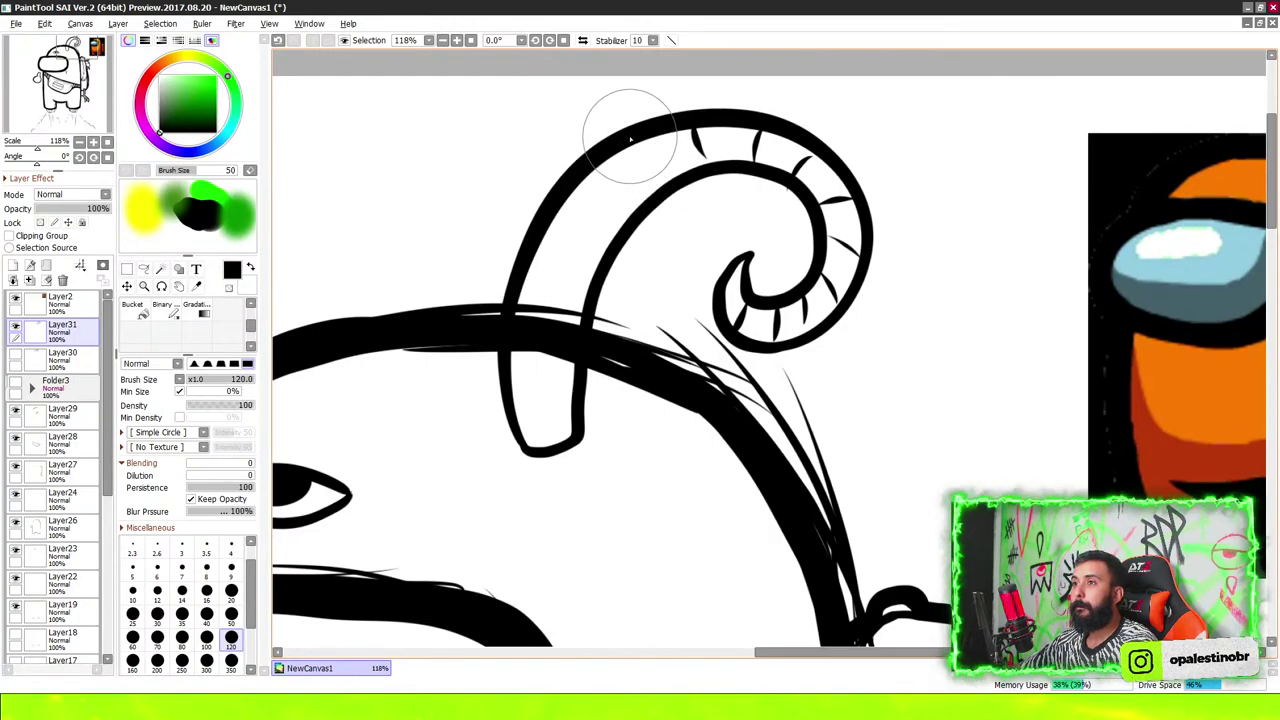
drag(648, 192, 626, 148)
drag(609, 225, 572, 197)
drag(585, 287, 522, 268)
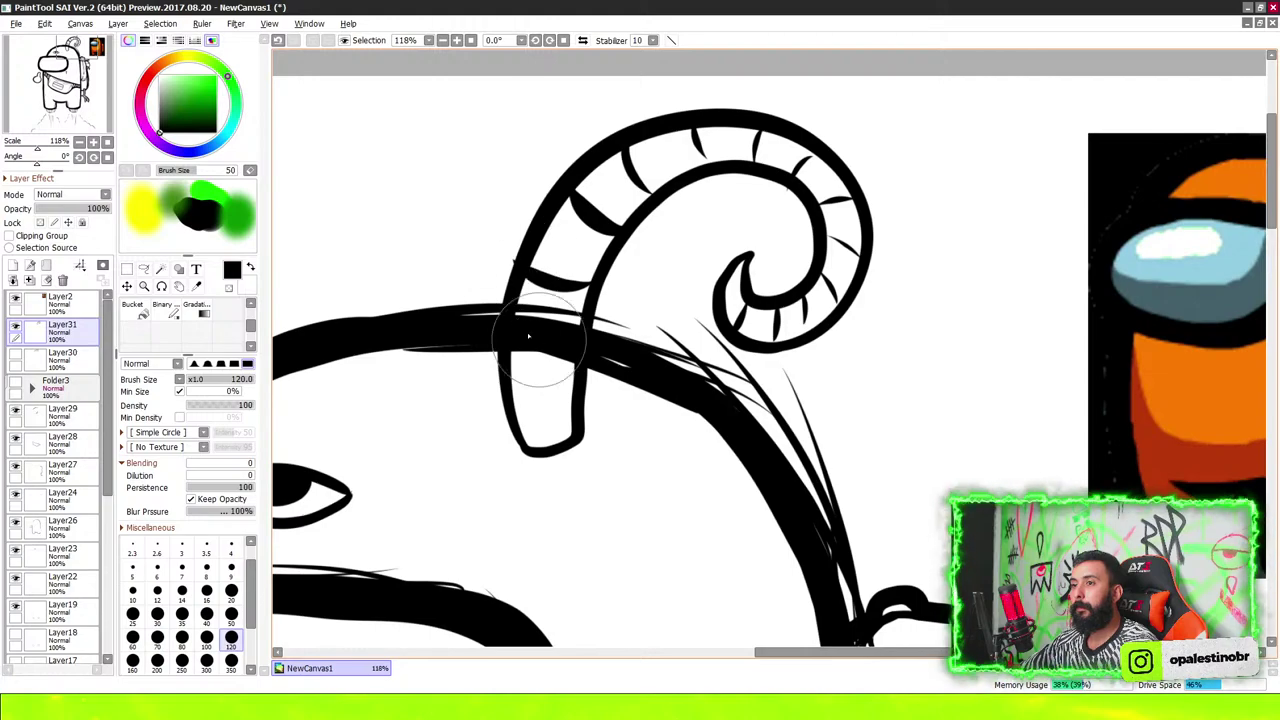
scroll(528, 336, down, 5)
scroll(718, 258, up, 2)
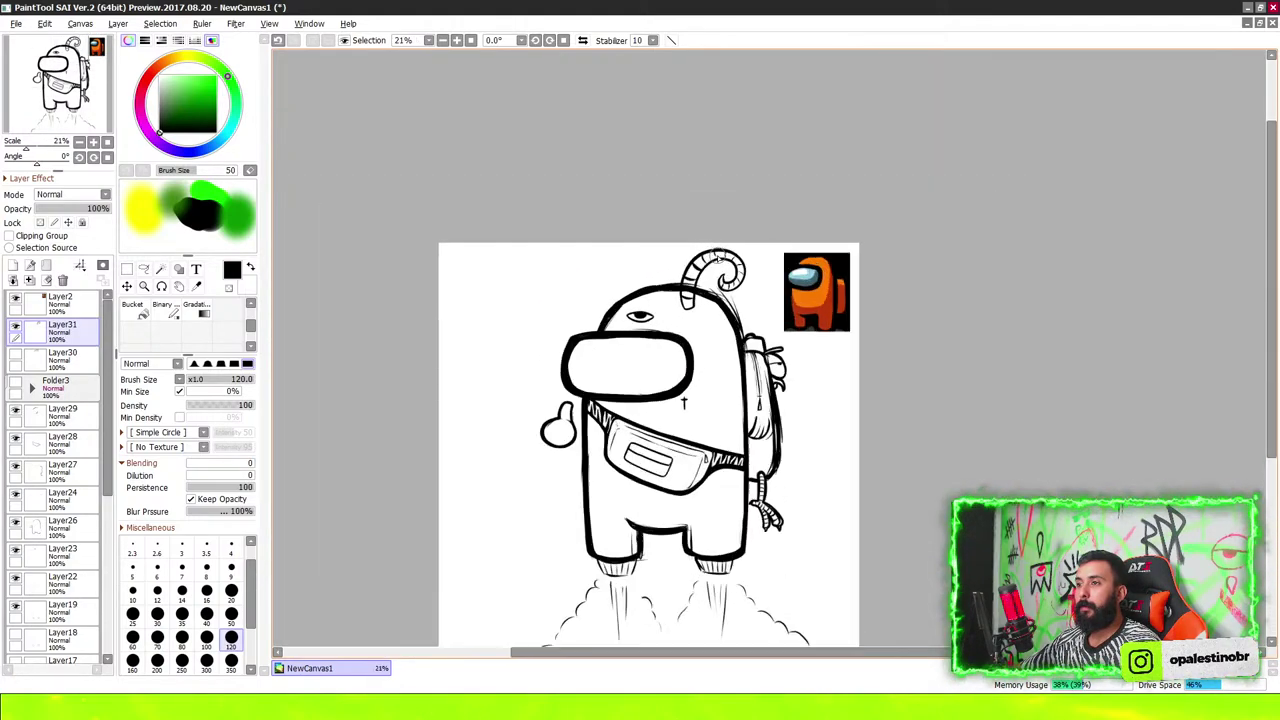
scroll(718, 257, up, 8)
Duplicate the horn layer and move the copy to the head's left side as a second horn
click(126, 286)
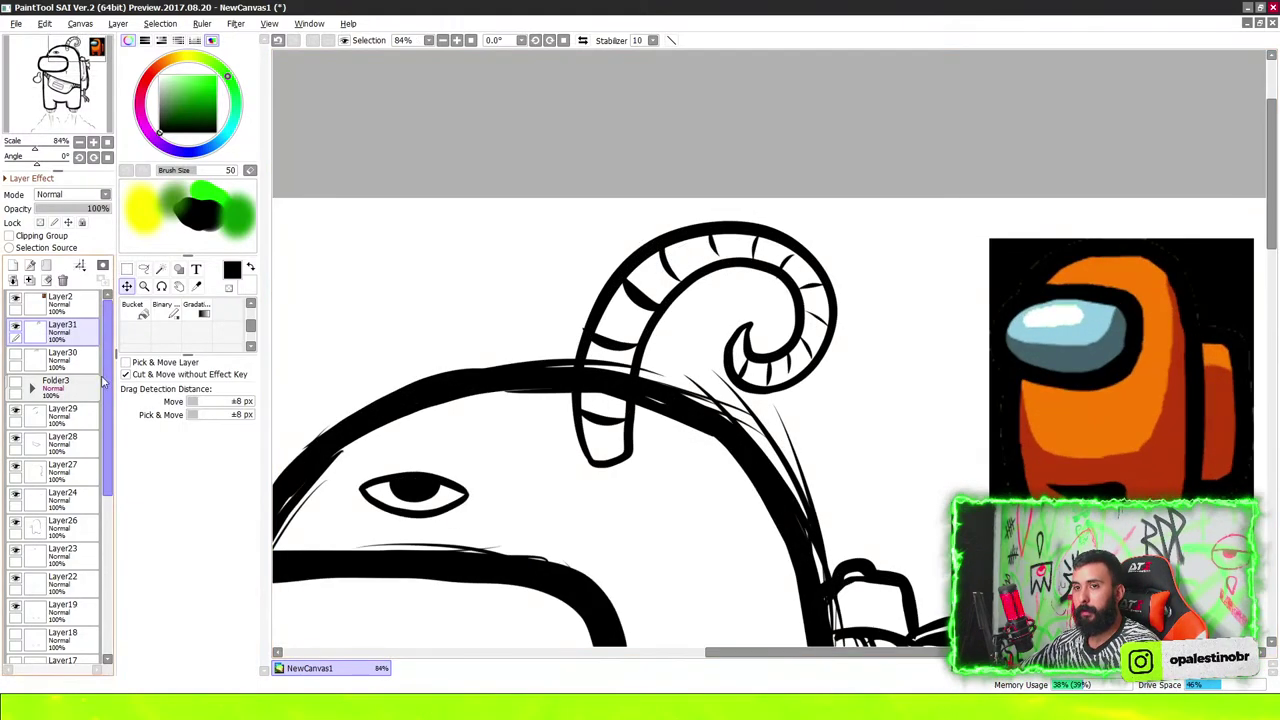
click(14, 285)
drag(632, 303, 367, 288)
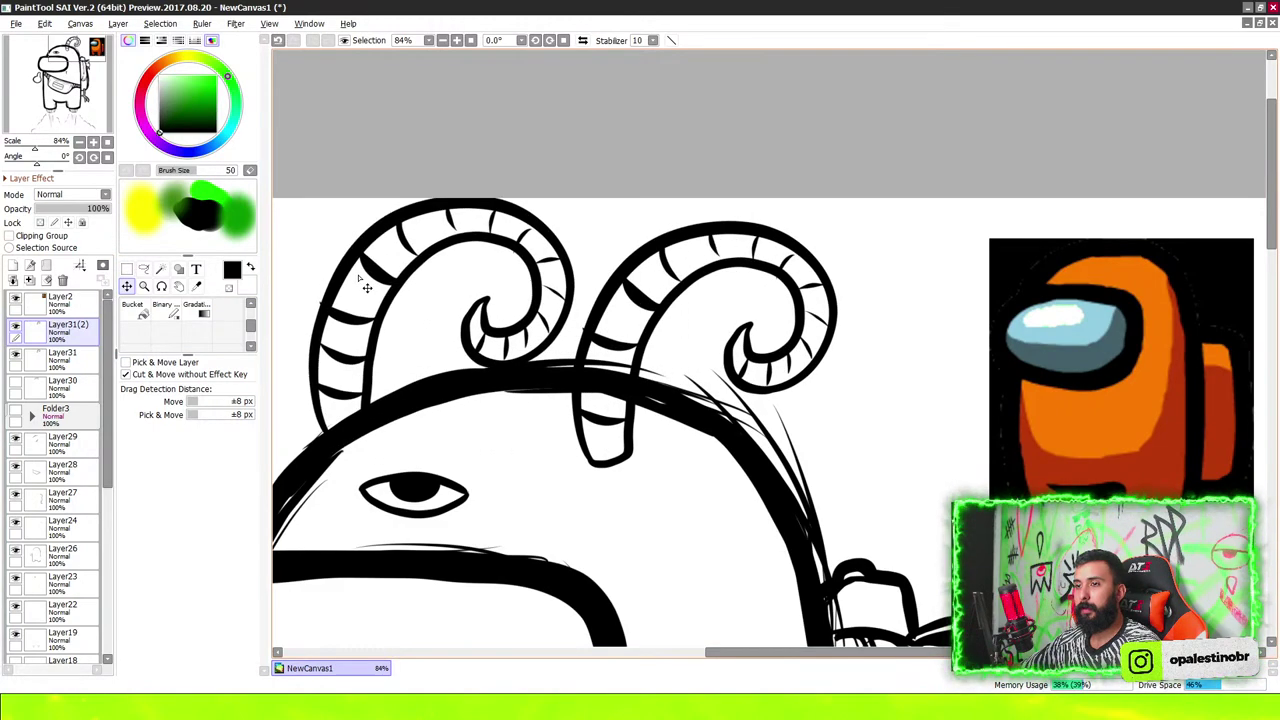
scroll(367, 288, down, 6)
scroll(551, 294, up, 6)
scroll(543, 320, down, 8)
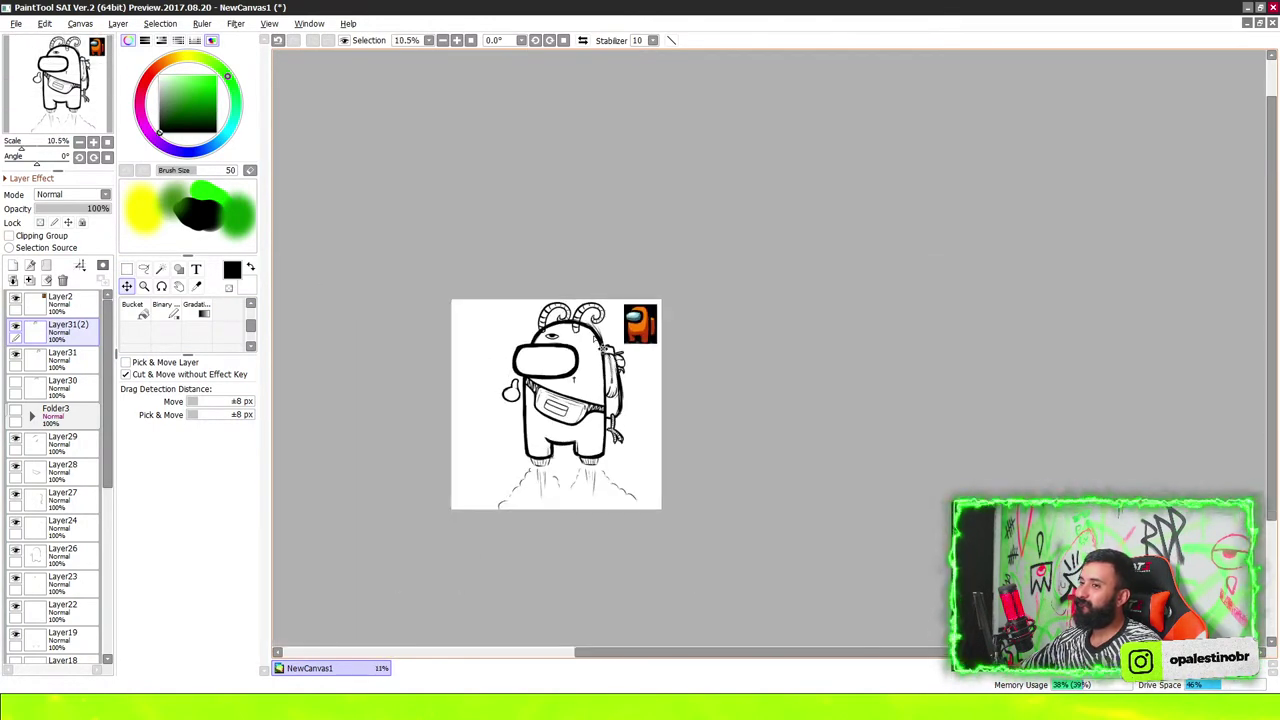
scroll(612, 318, up, 3)
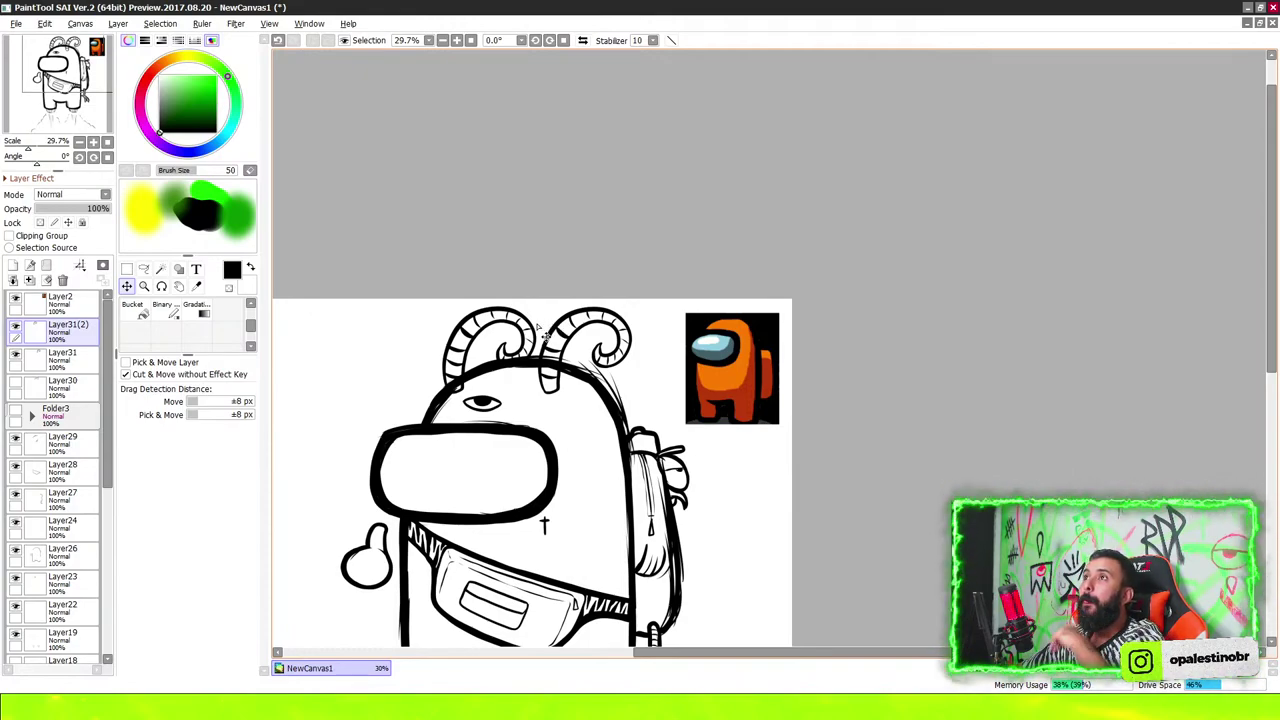
scroll(857, 182, down, 3)
scroll(858, 182, up, 2)
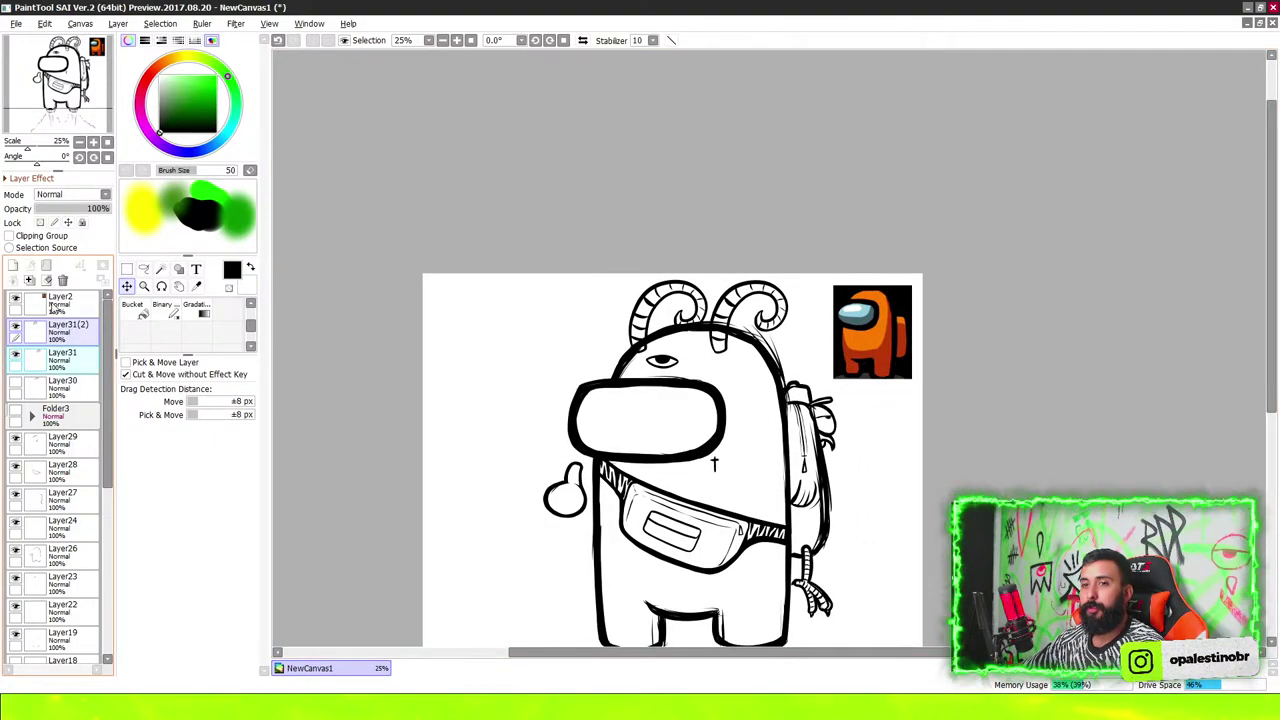
Group the horn layers into a collapsed folder and hide it, leaving the hat sketch hidden
click(63, 280)
click(32, 332)
click(15, 330)
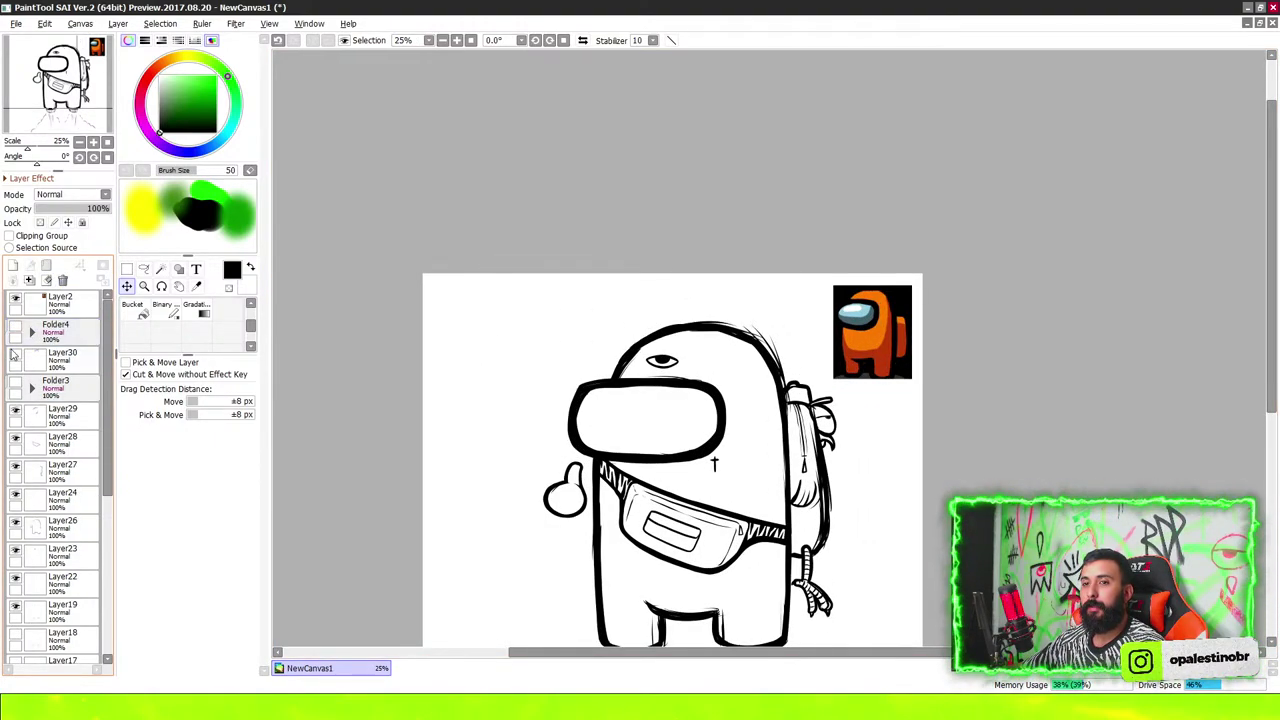
click(15, 355)
click(15, 355)
click(15, 331)
click(15, 331)
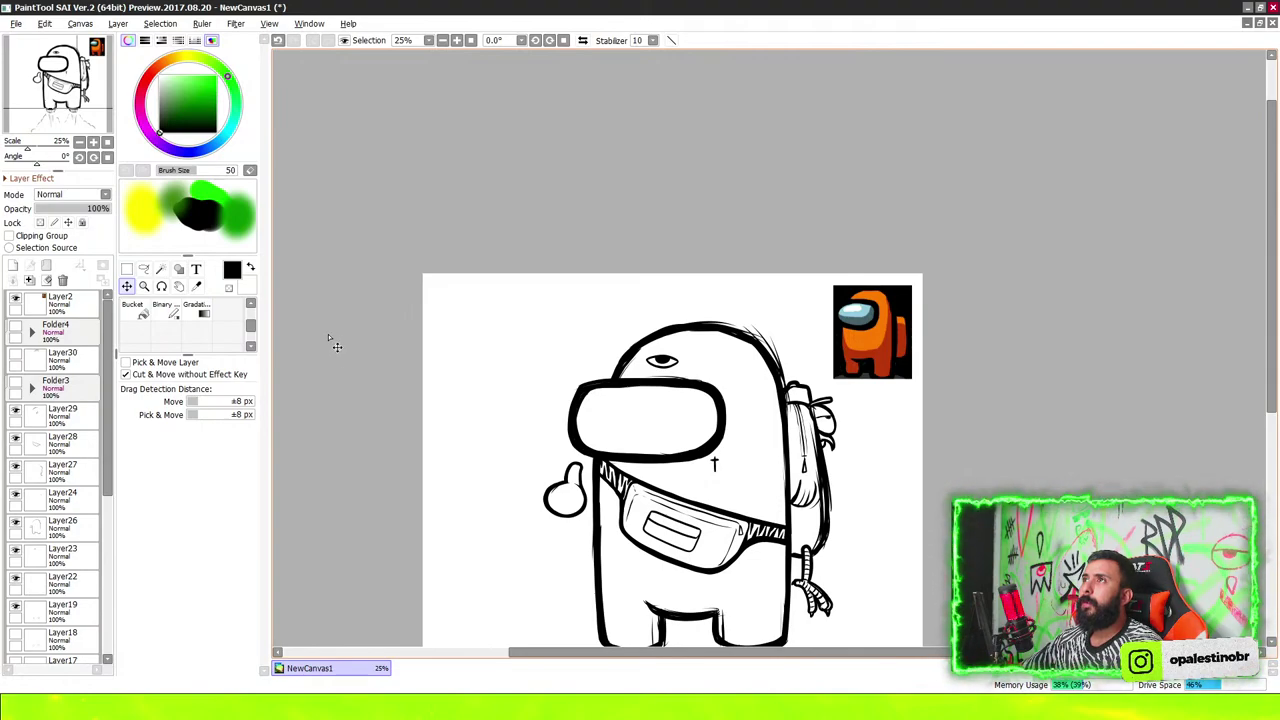
Zoom in and add a new empty Layer33 above Folder4
key(ctrl+plus)
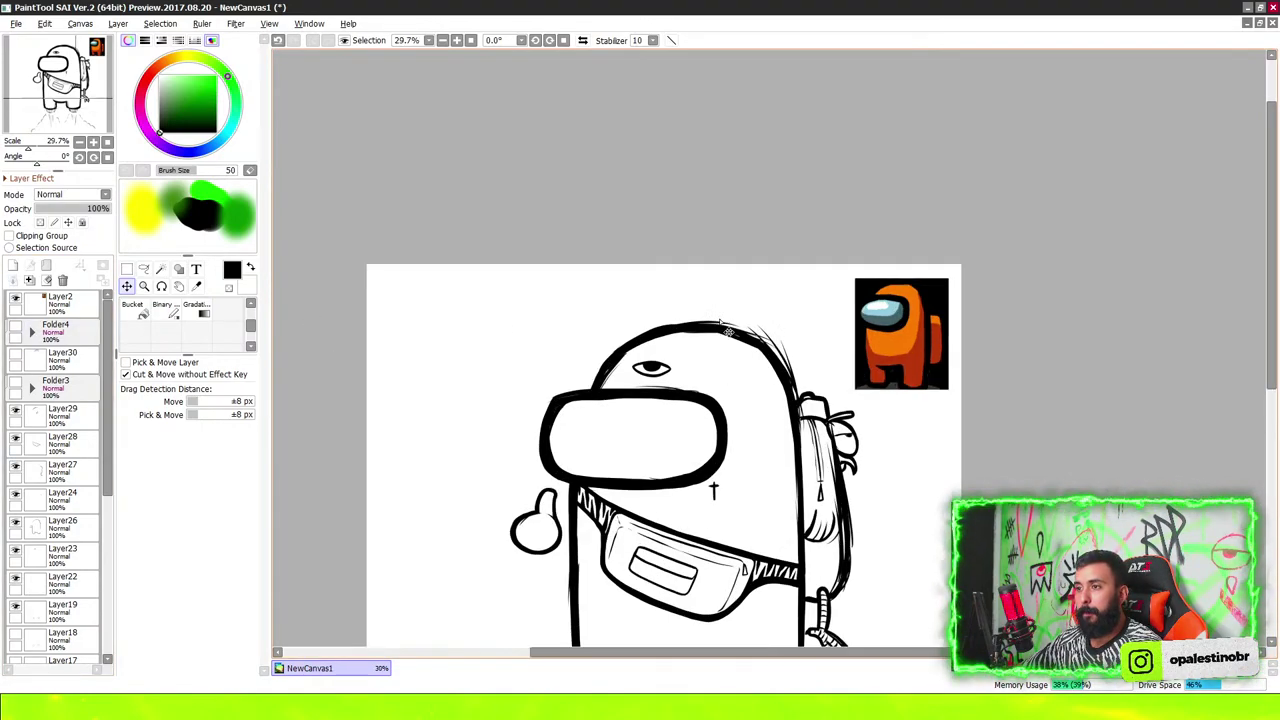
key(ctrl+plus)
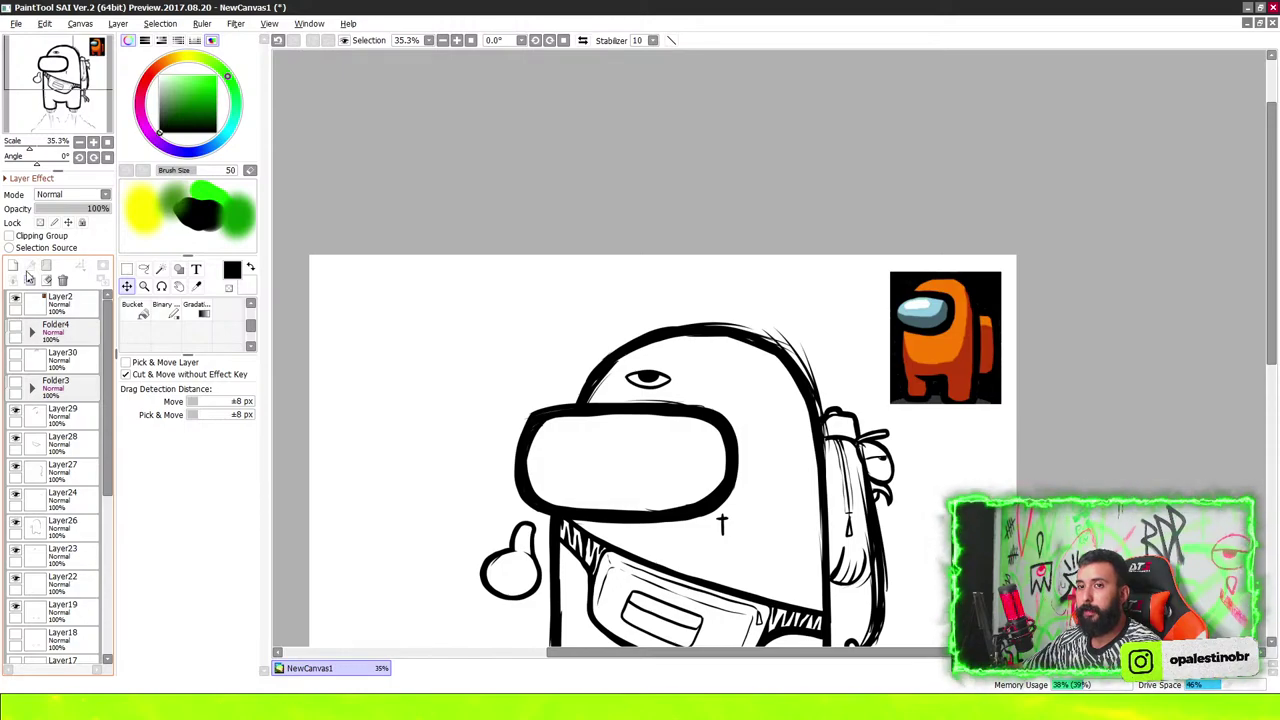
click(13, 266)
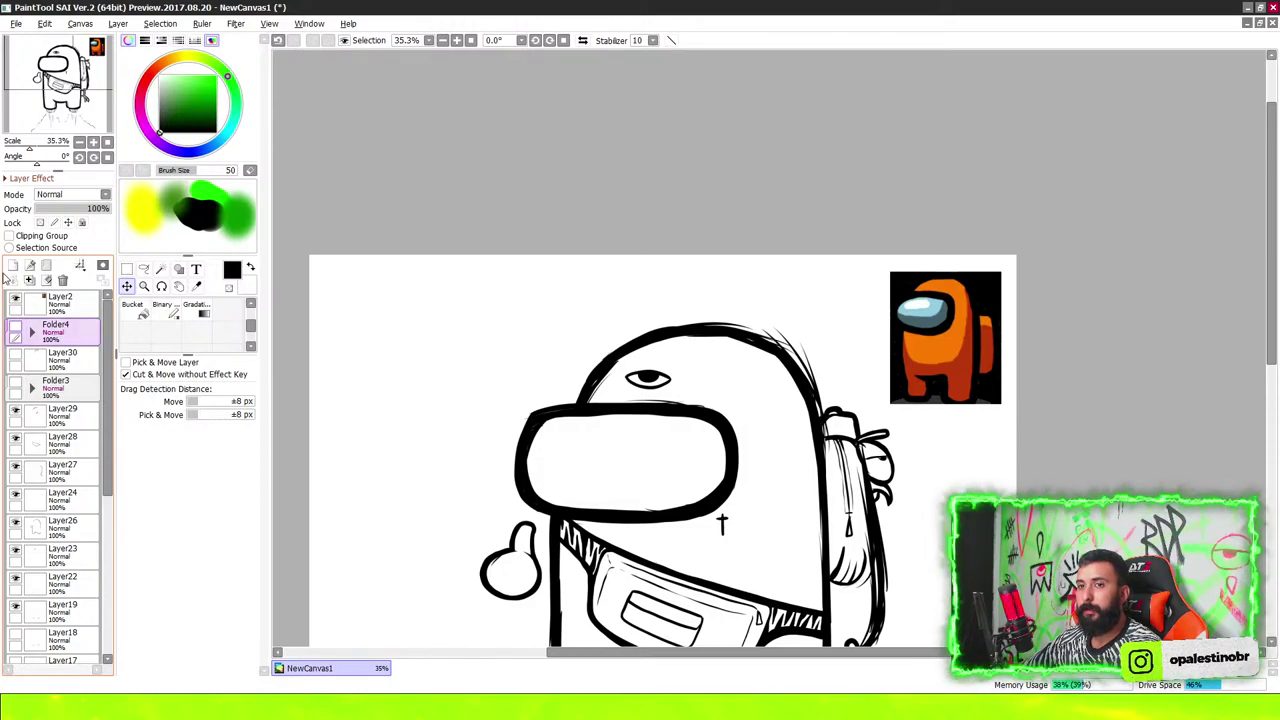
scroll(695, 313, up, 1)
Sketch a cap's top line and left edge over the head on Layer33, undoing one stray stroke
key(b)
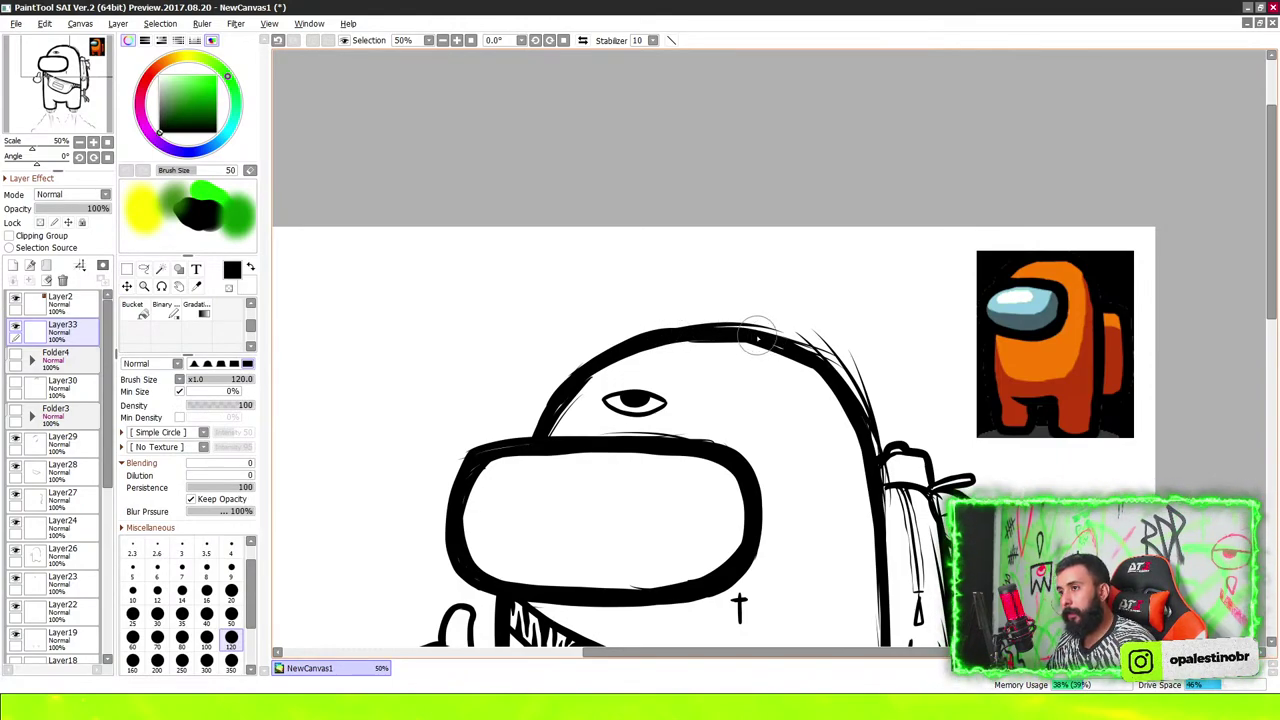
drag(730, 334, 604, 290)
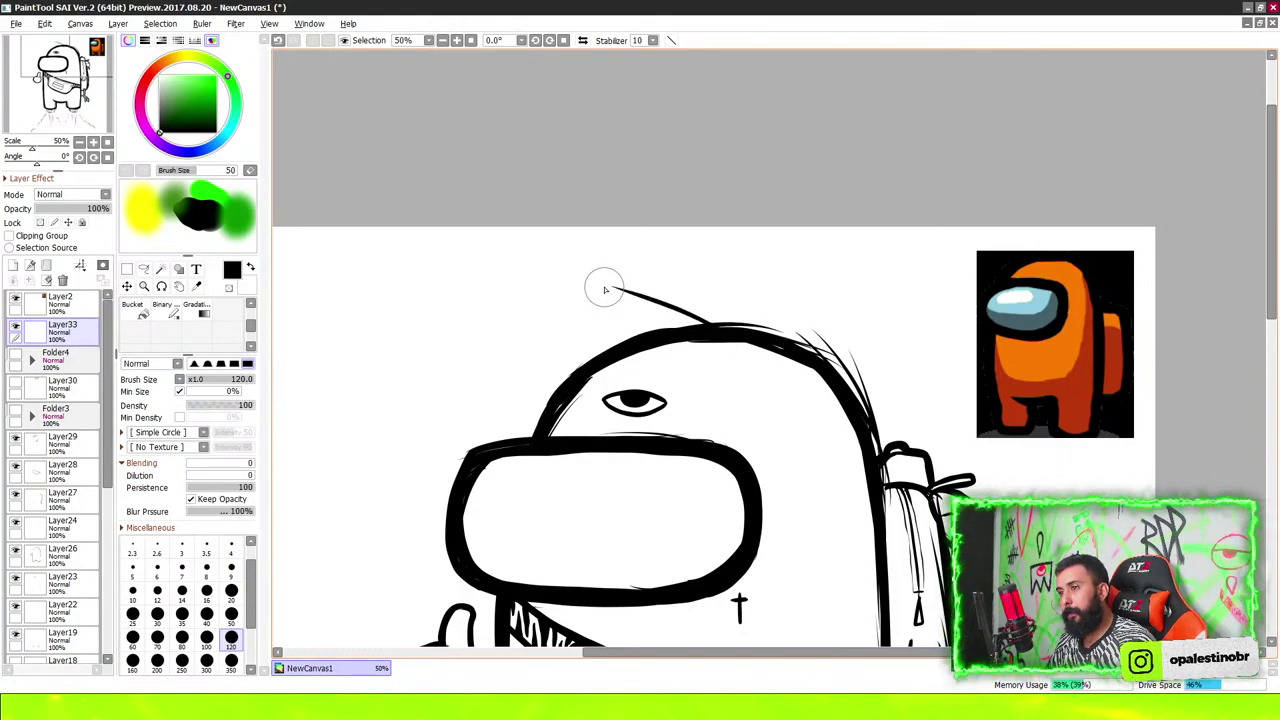
key(ctrl+z)
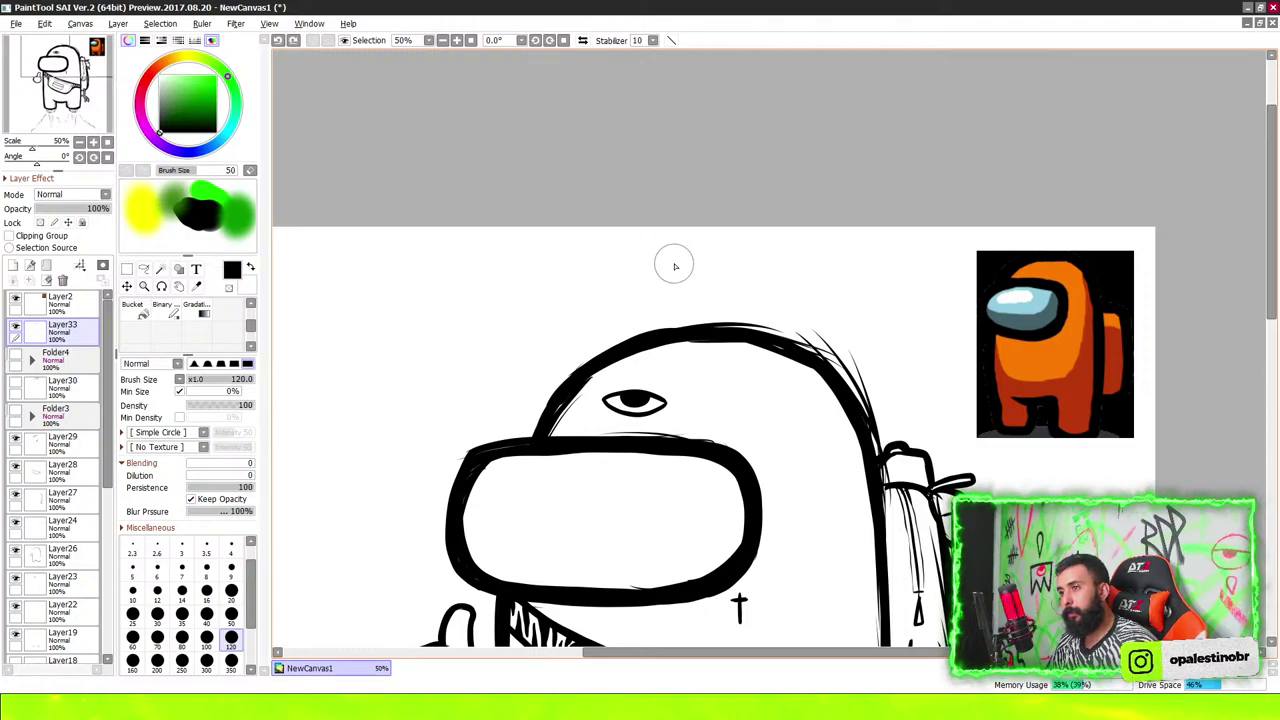
drag(728, 315, 608, 308)
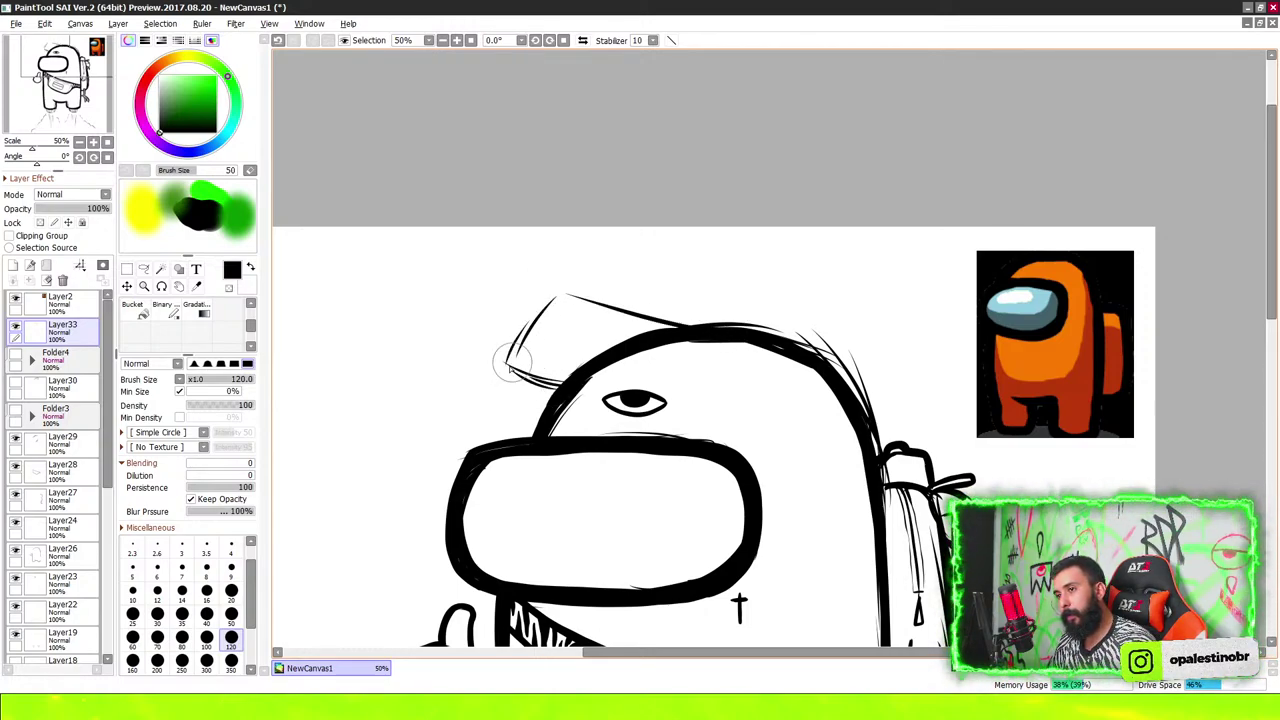
drag(508, 366, 558, 298)
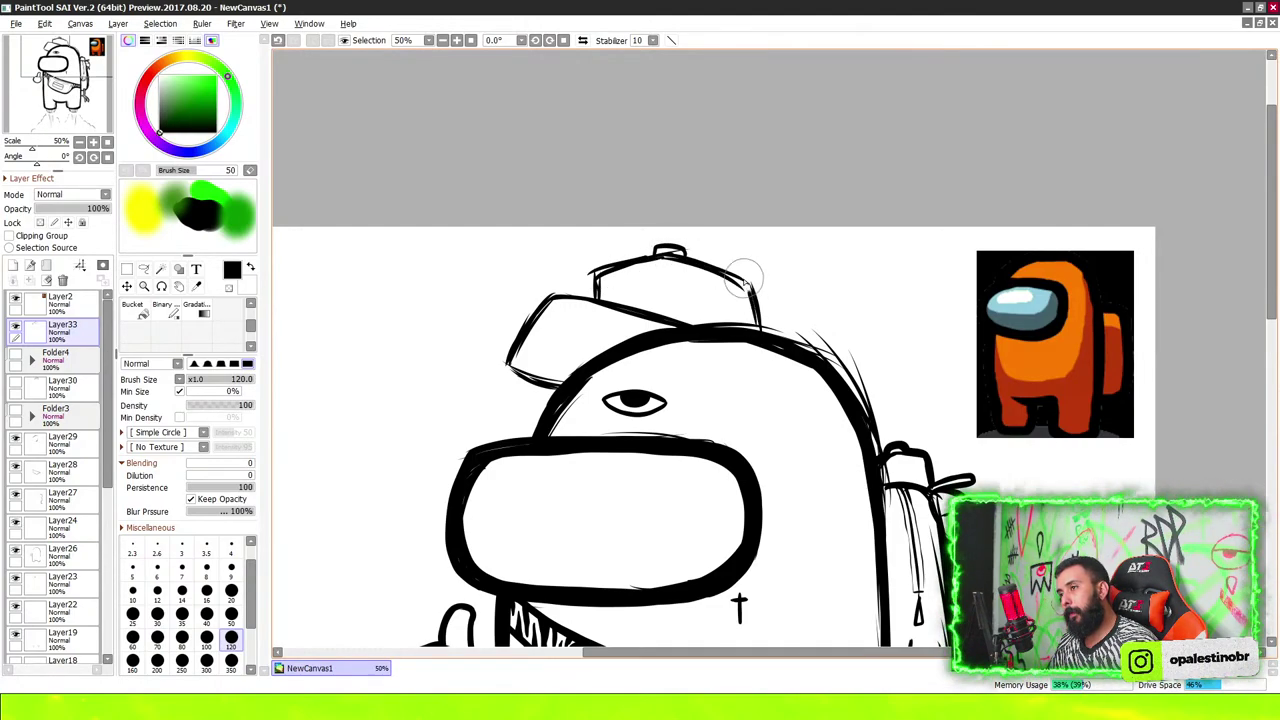
scroll(672, 254, down, 4)
scroll(672, 254, down, 2)
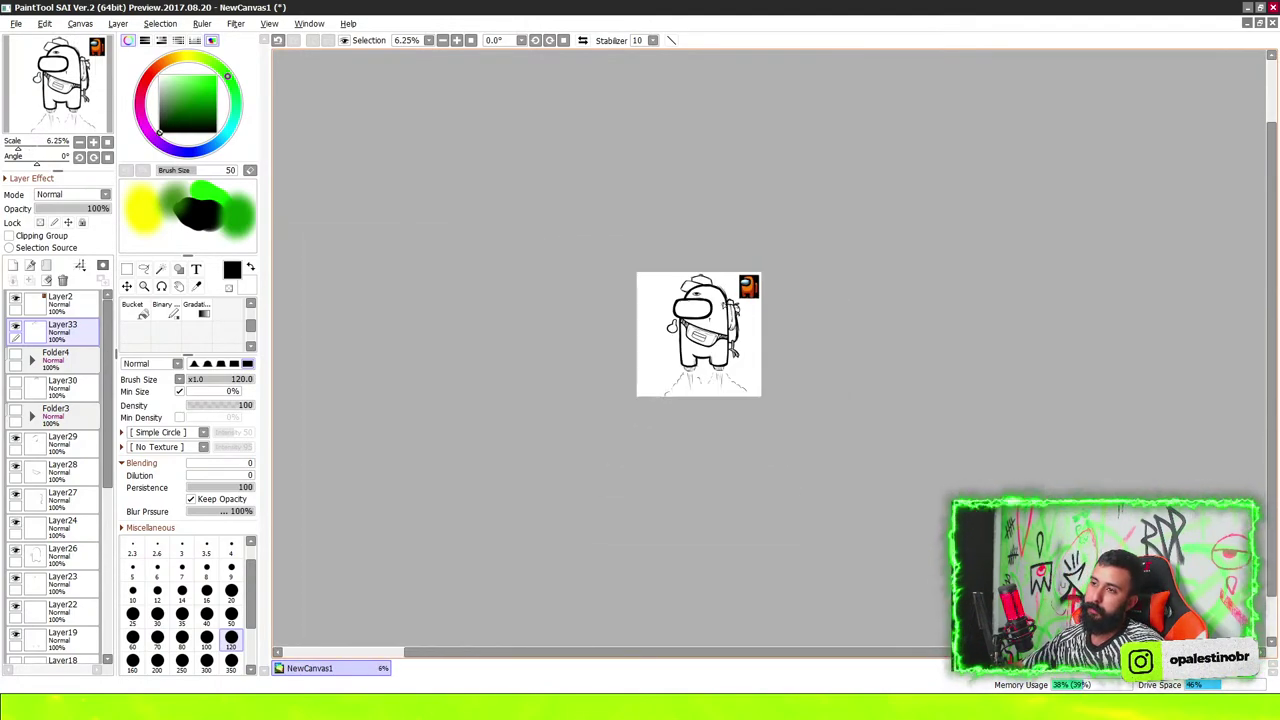
scroll(700, 260, up, 3)
scroll(724, 264, up, 4)
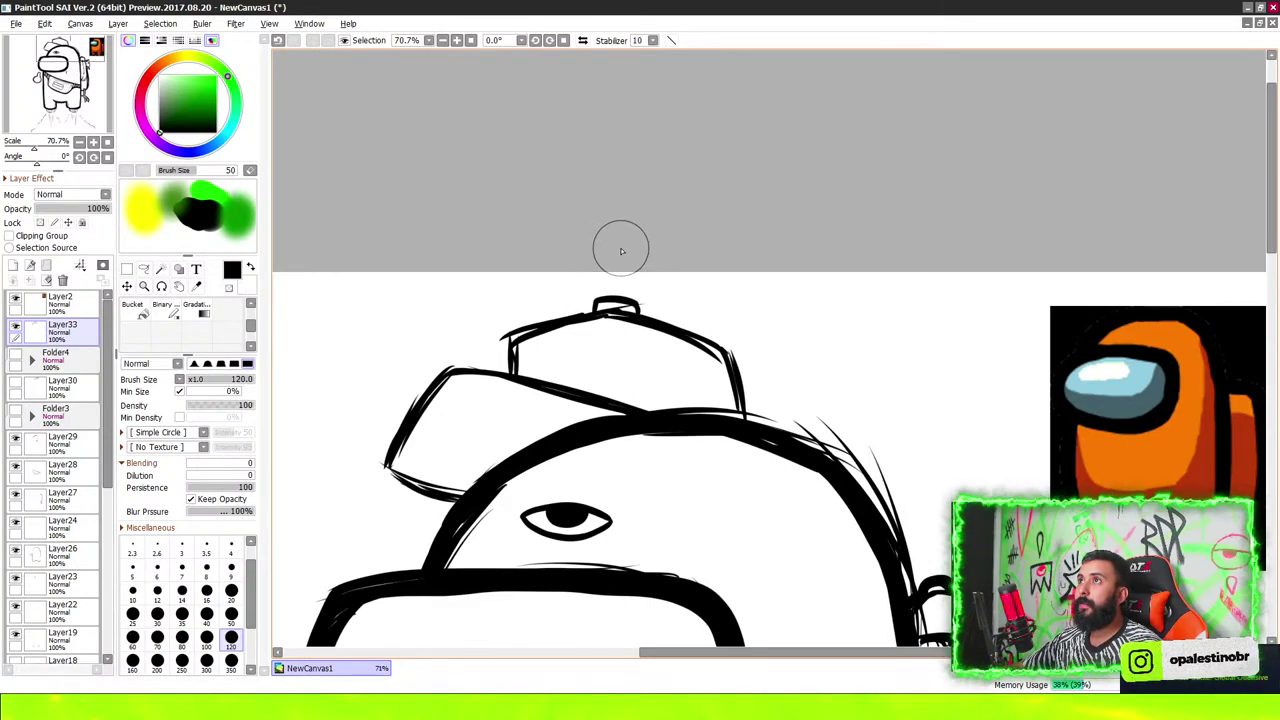
scroll(621, 251, down, 1)
scroll(617, 263, down, 1)
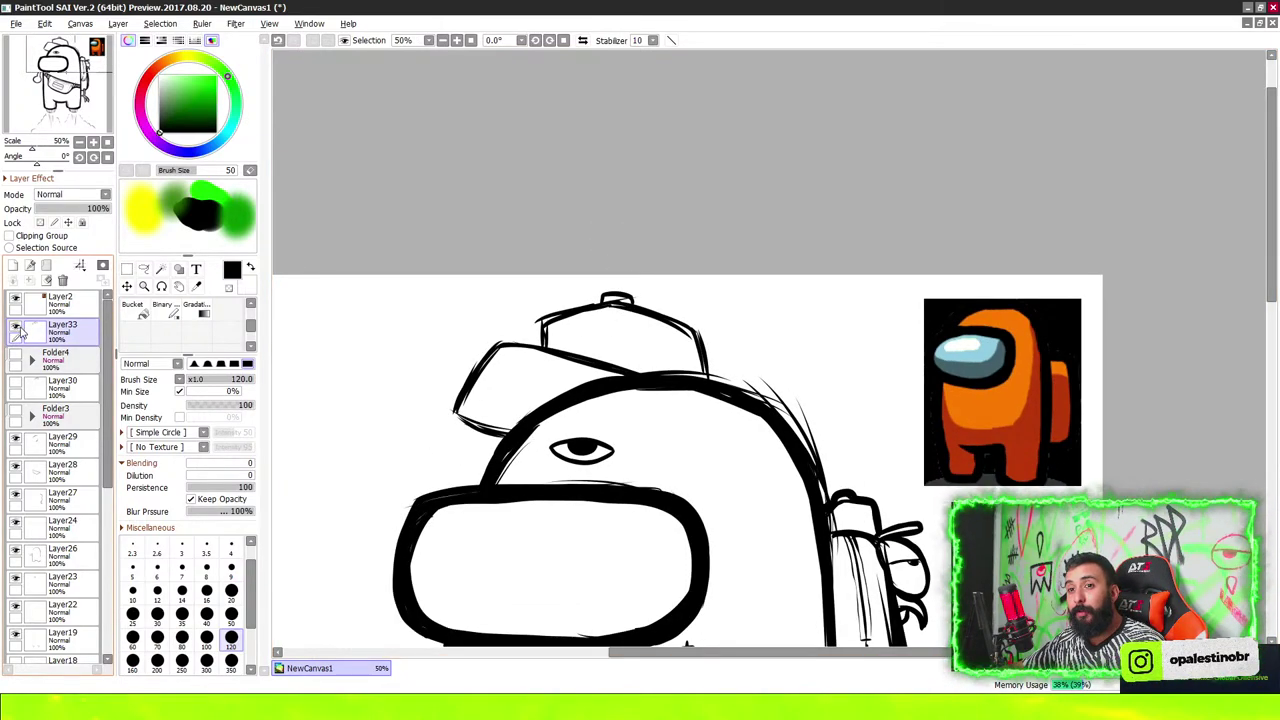
Hide the cap sketch and add a new layer for a topknot
click(15, 326)
click(13, 265)
scroll(680, 323, up, 3)
scroll(668, 384, down, 2)
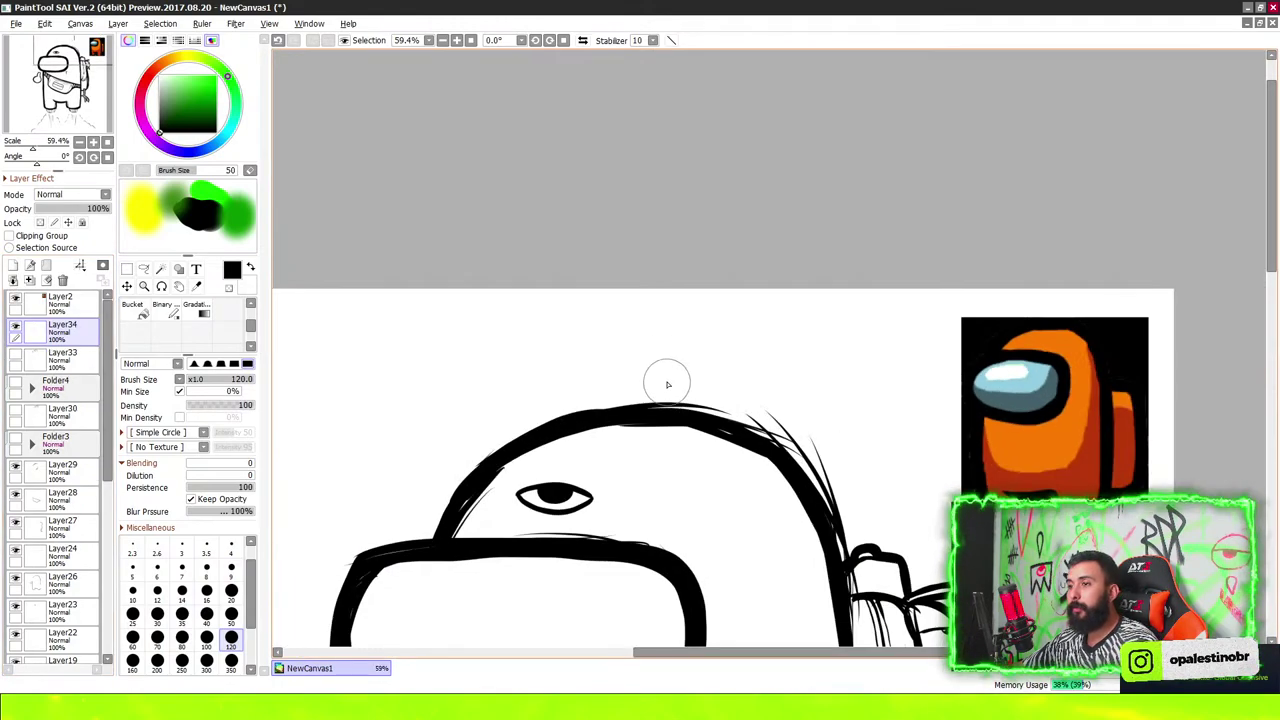
scroll(668, 384, up, 3)
Draw the topknot's outline with a hooked right side, arched top and base line
drag(668, 430, 652, 328)
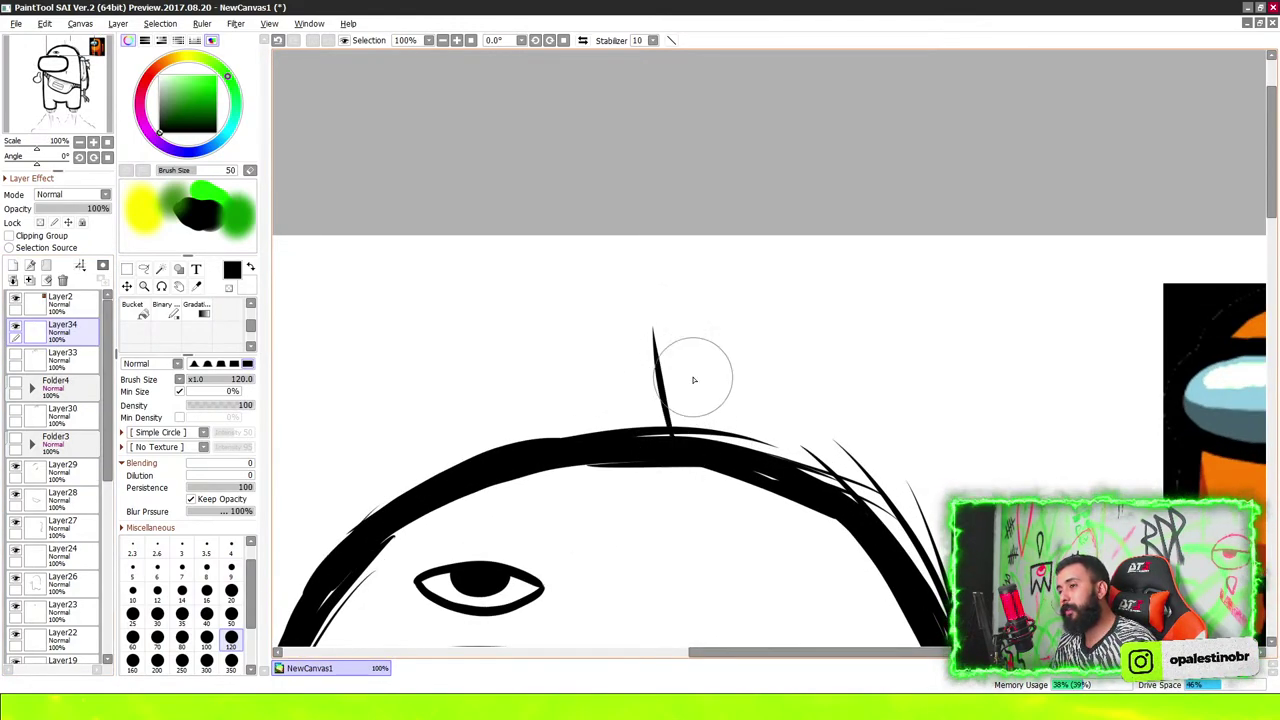
mouse_move(795, 455)
mouse_down()
mouse_move(833, 366)
mouse_move(825, 334)
mouse_move(768, 280)
mouse_up()
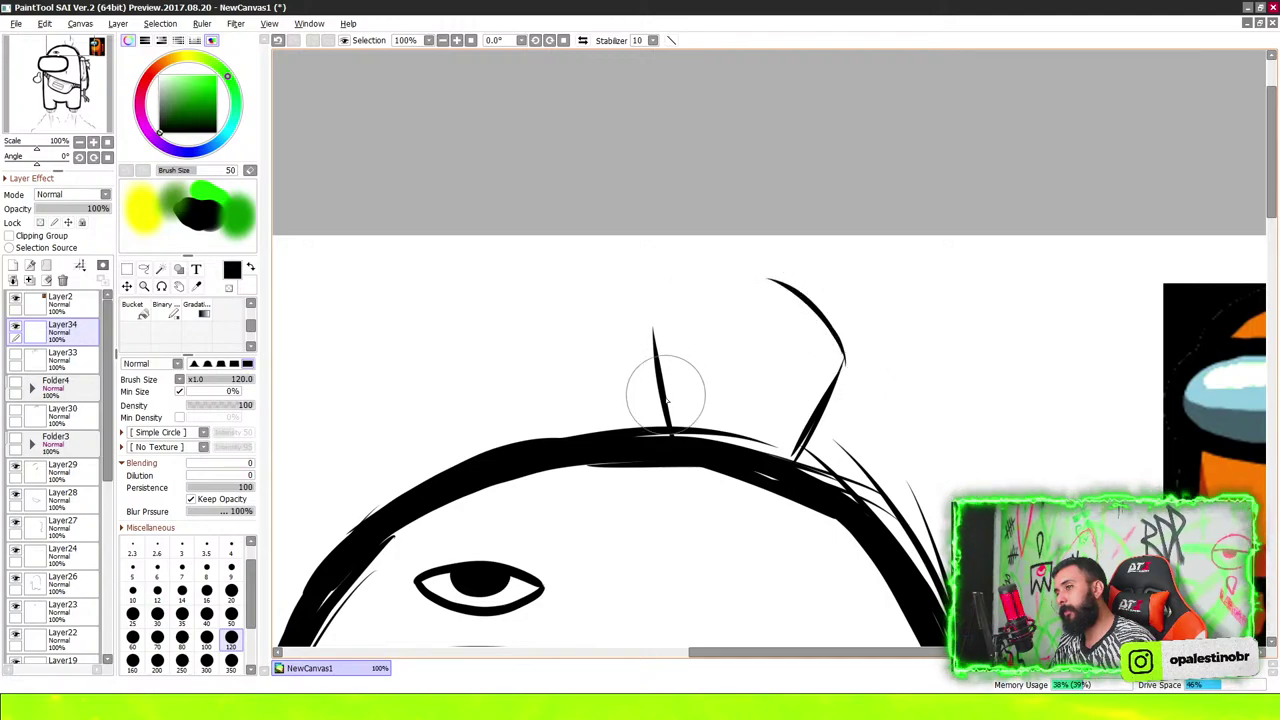
drag(650, 331, 766, 279)
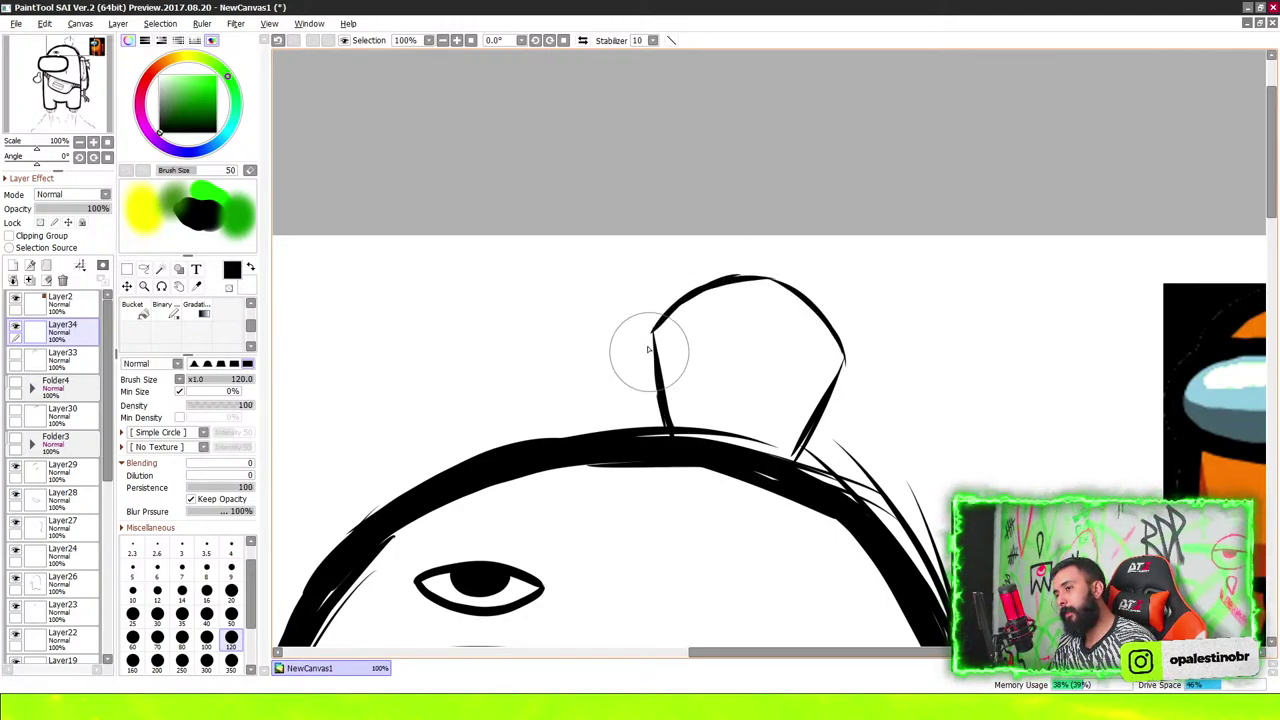
mouse_move(664, 425)
mouse_down()
mouse_move(648, 334)
mouse_move(677, 289)
mouse_move(820, 423)
mouse_move(836, 385)
mouse_move(767, 279)
mouse_up()
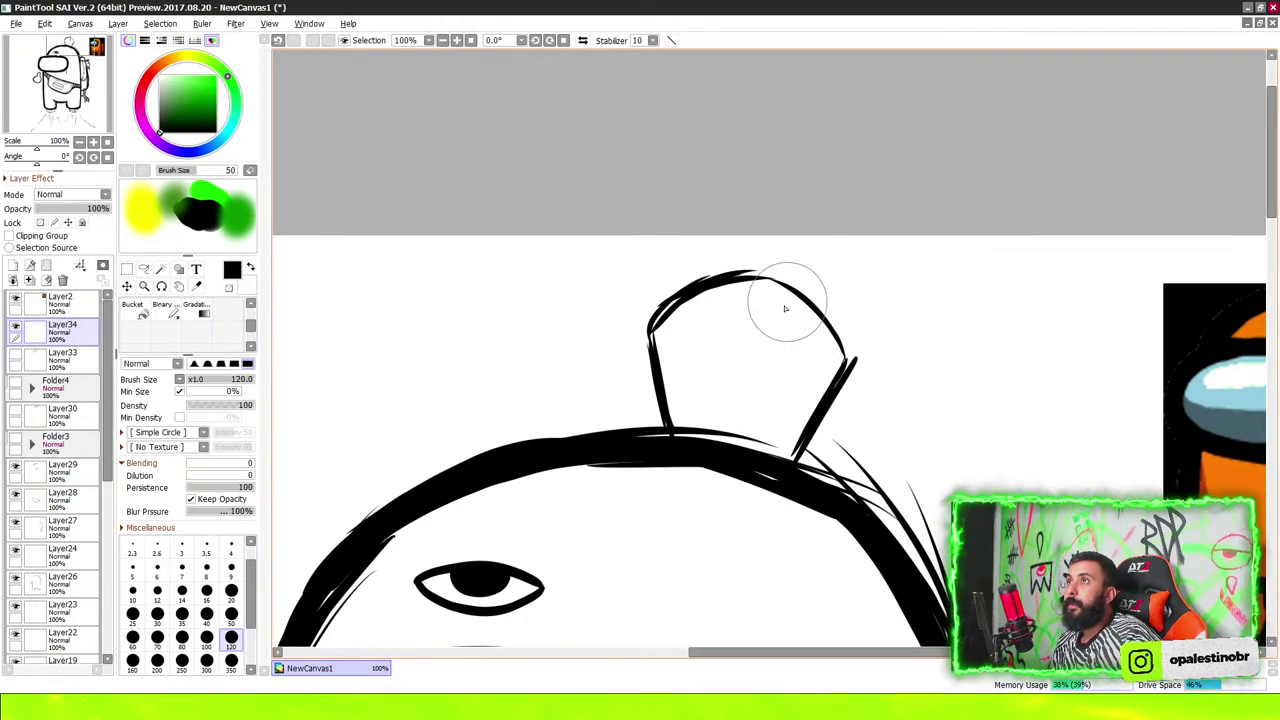
mouse_move(850, 364)
mouse_down()
mouse_move(807, 286)
mouse_move(710, 278)
mouse_up()
mouse_move(650, 330)
mouse_down()
mouse_move(662, 380)
mouse_move(651, 339)
mouse_move(686, 286)
mouse_move(756, 271)
mouse_move(848, 366)
mouse_up()
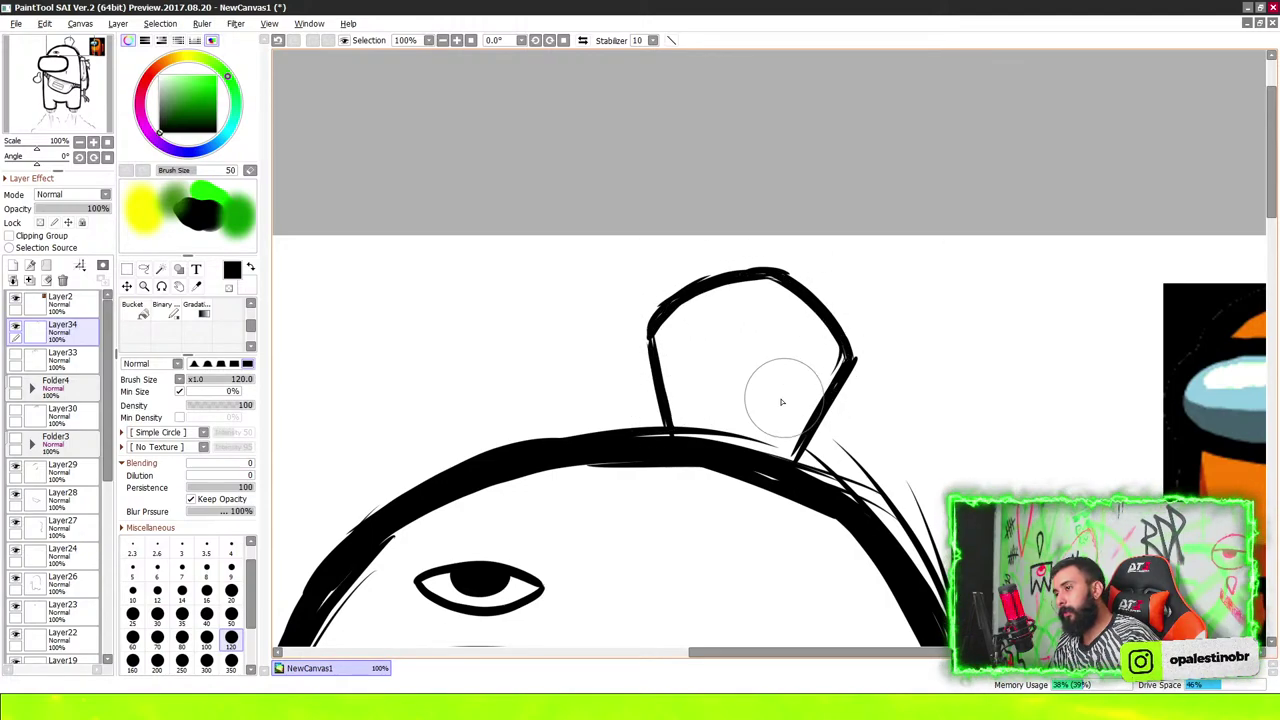
drag(738, 420, 810, 414)
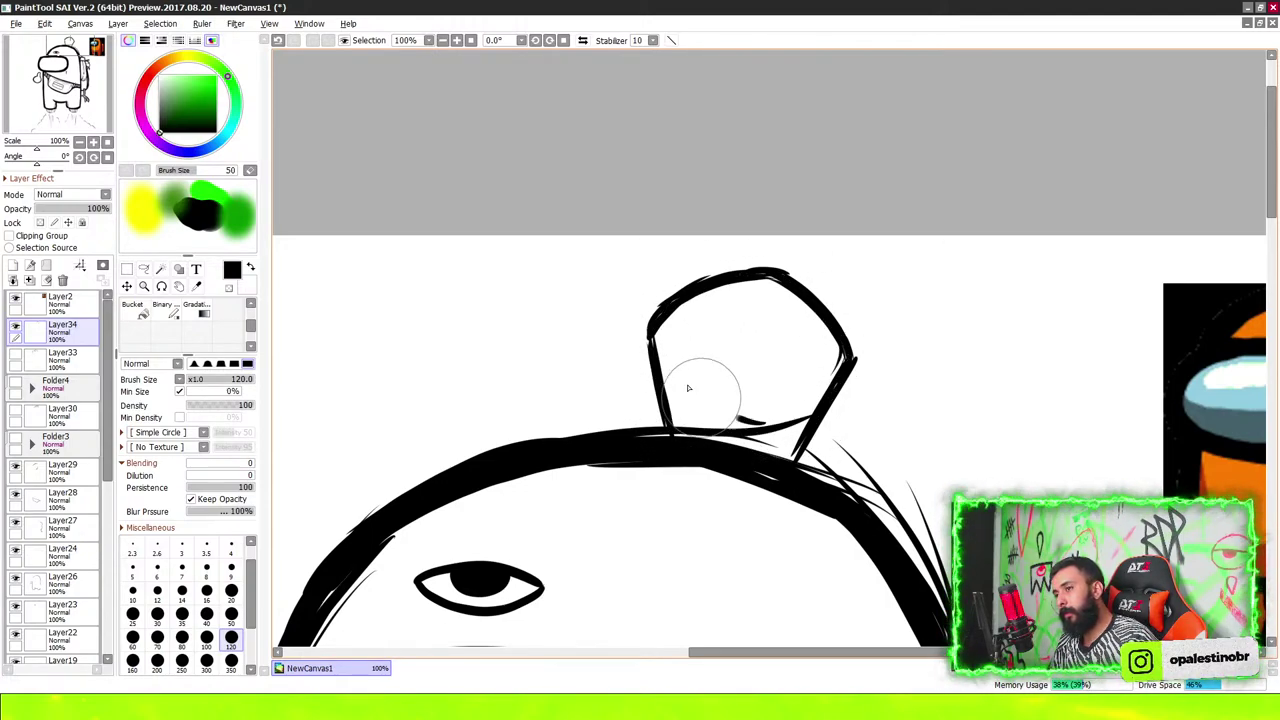
Hatch wrapped bands across the topknot and thicken its left outline
mouse_move(655, 366)
mouse_down()
mouse_move(855, 358)
mouse_move(662, 302)
mouse_move(800, 305)
mouse_up()
mouse_move(705, 312)
mouse_down()
mouse_move(795, 295)
mouse_move(790, 285)
mouse_move(667, 308)
mouse_move(760, 380)
mouse_up()
drag(649, 320, 750, 430)
mouse_move(660, 360)
mouse_down()
mouse_move(688, 378)
mouse_move(850, 360)
mouse_move(770, 450)
mouse_up()
drag(850, 340, 720, 430)
drag(870, 300, 755, 336)
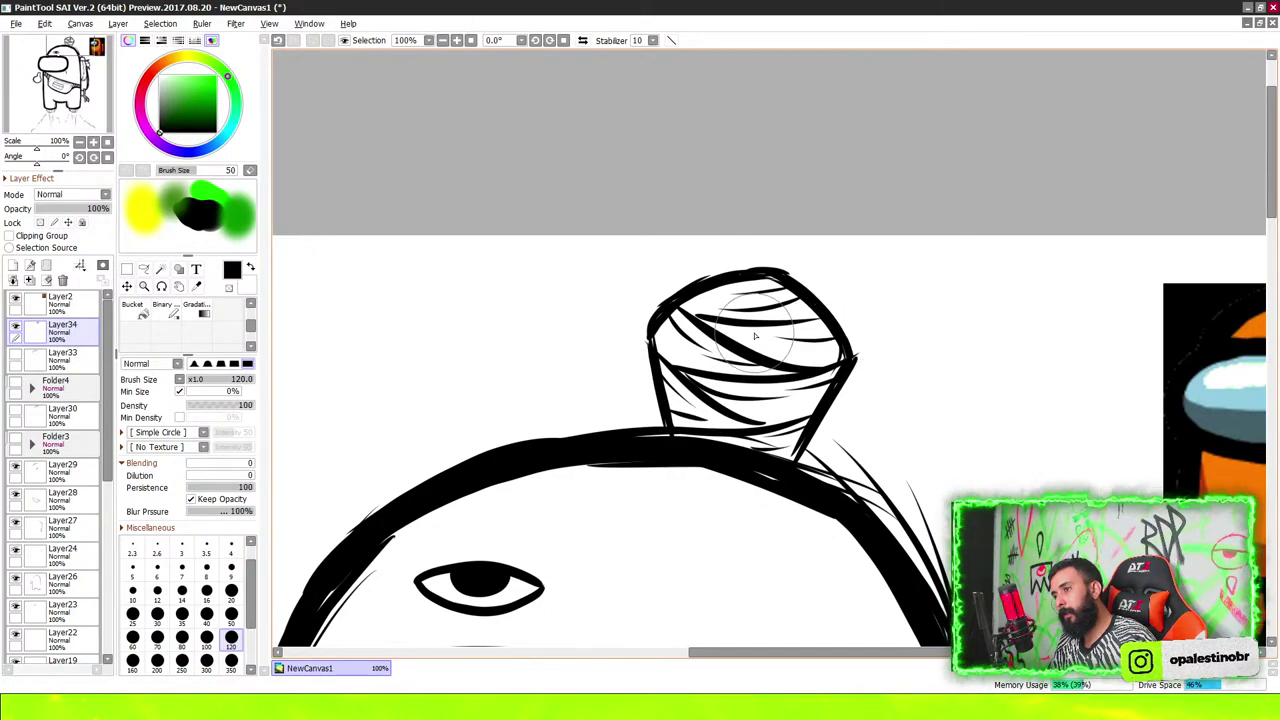
scroll(893, 309, up, 3)
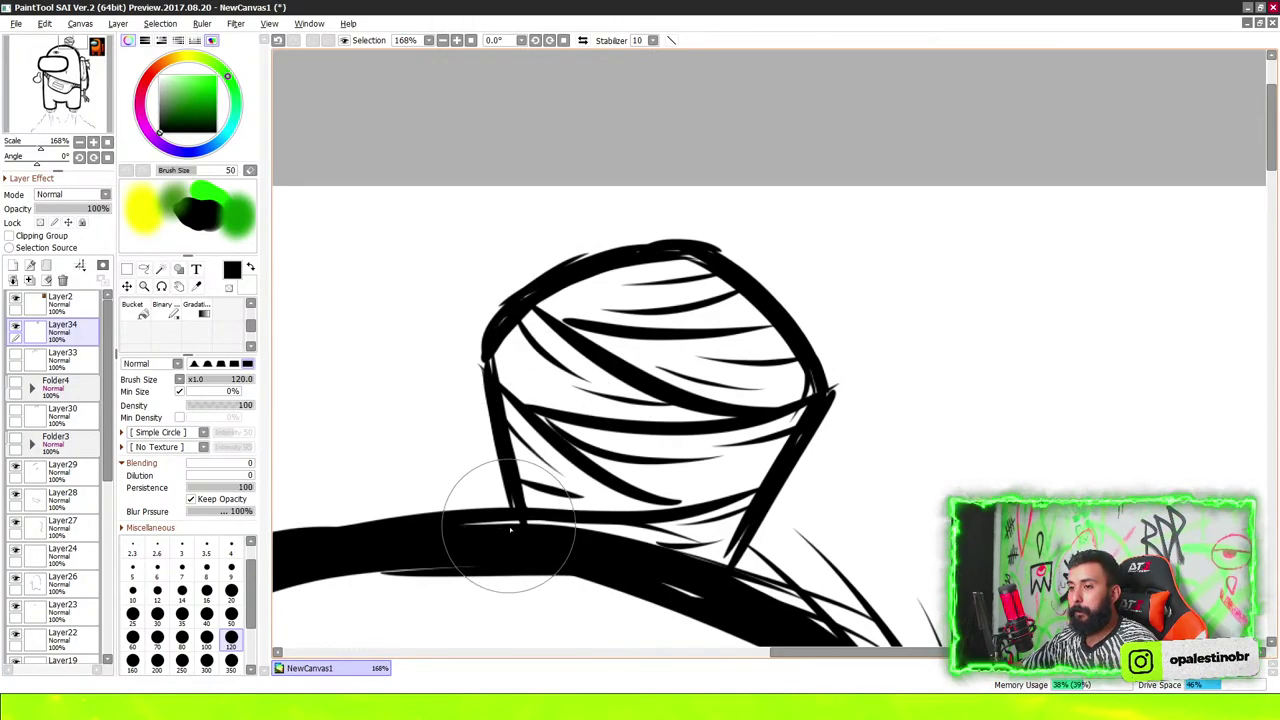
mouse_move(510, 530)
mouse_down()
mouse_move(480, 350)
mouse_move(560, 280)
mouse_move(688, 248)
mouse_move(799, 330)
mouse_move(757, 525)
mouse_move(705, 560)
mouse_move(805, 414)
mouse_up()
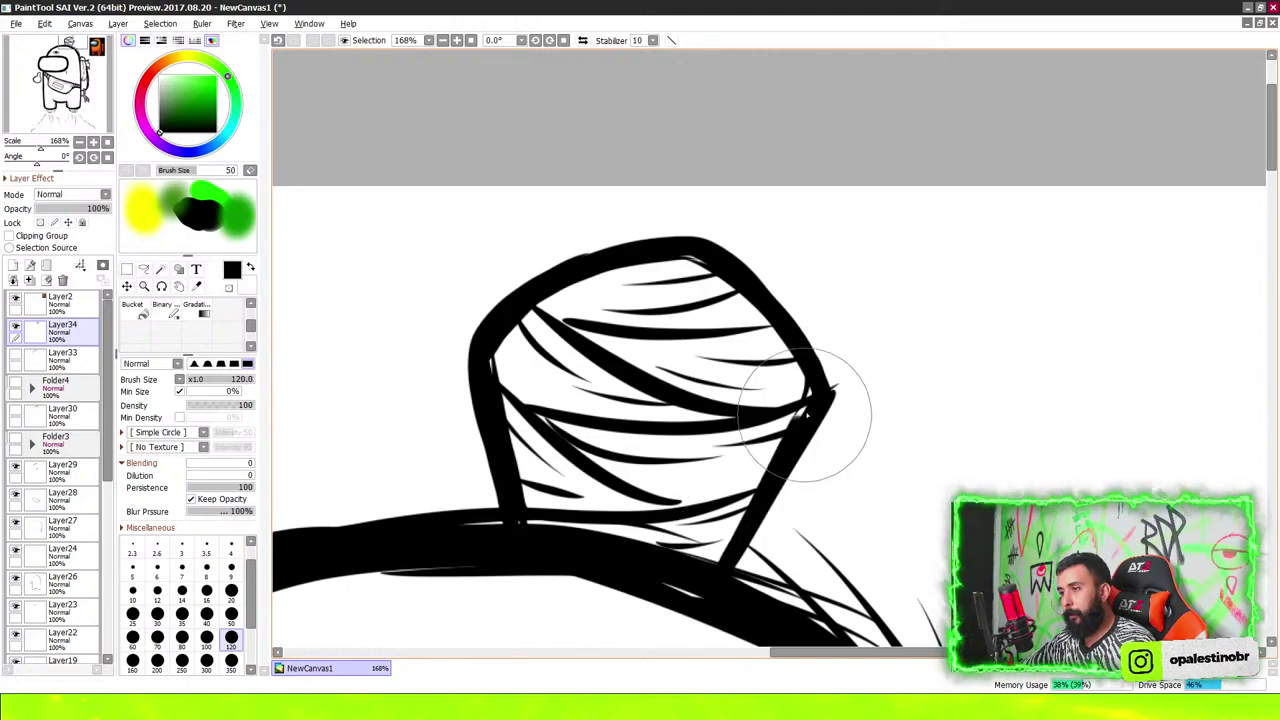
Shift the crewmate's line art layers (Layer9–Layer19) slightly down the canvas
scroll(700, 214, down, 6)
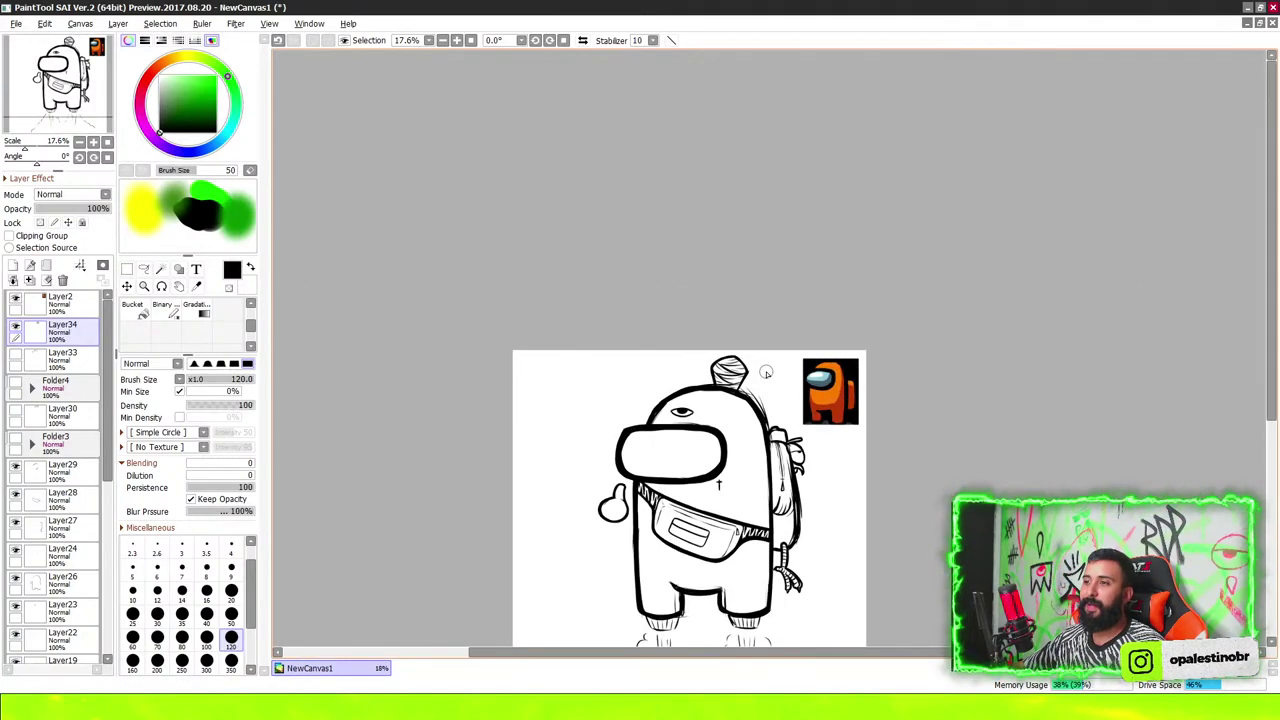
scroll(766, 372, up, 1)
scroll(762, 374, up, 1)
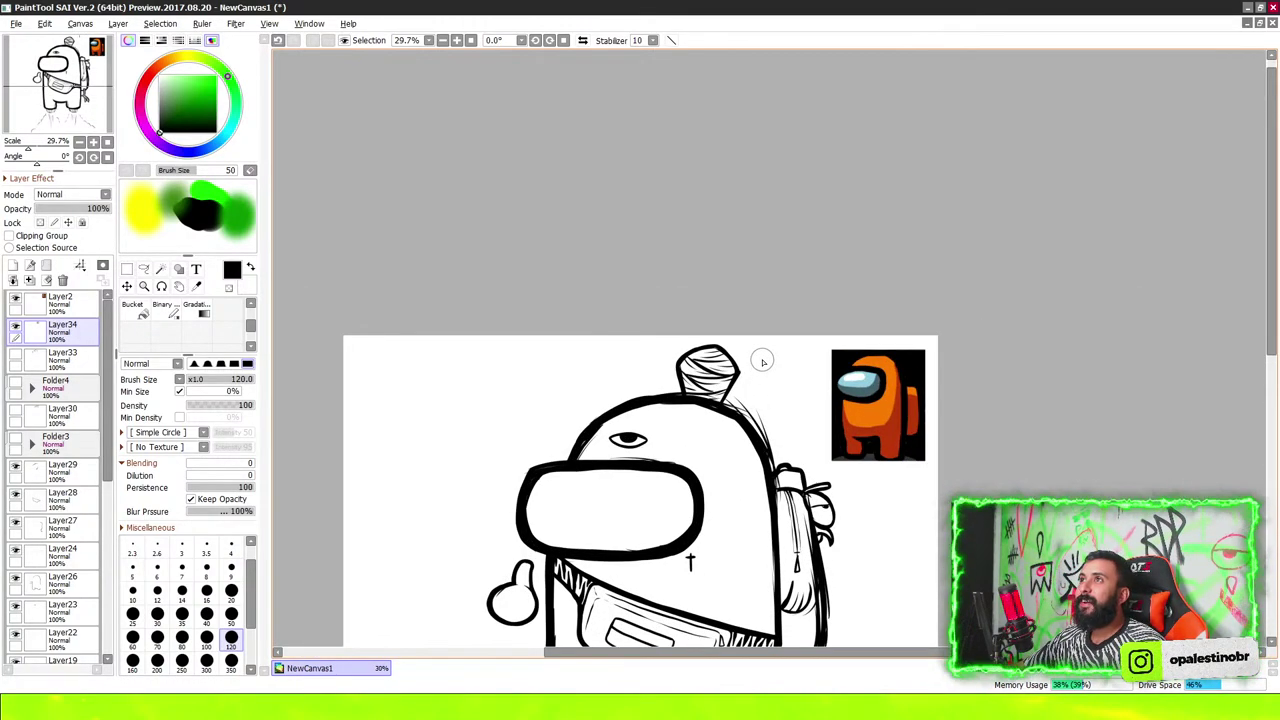
scroll(762, 362, up, 1)
scroll(728, 292, down, 2)
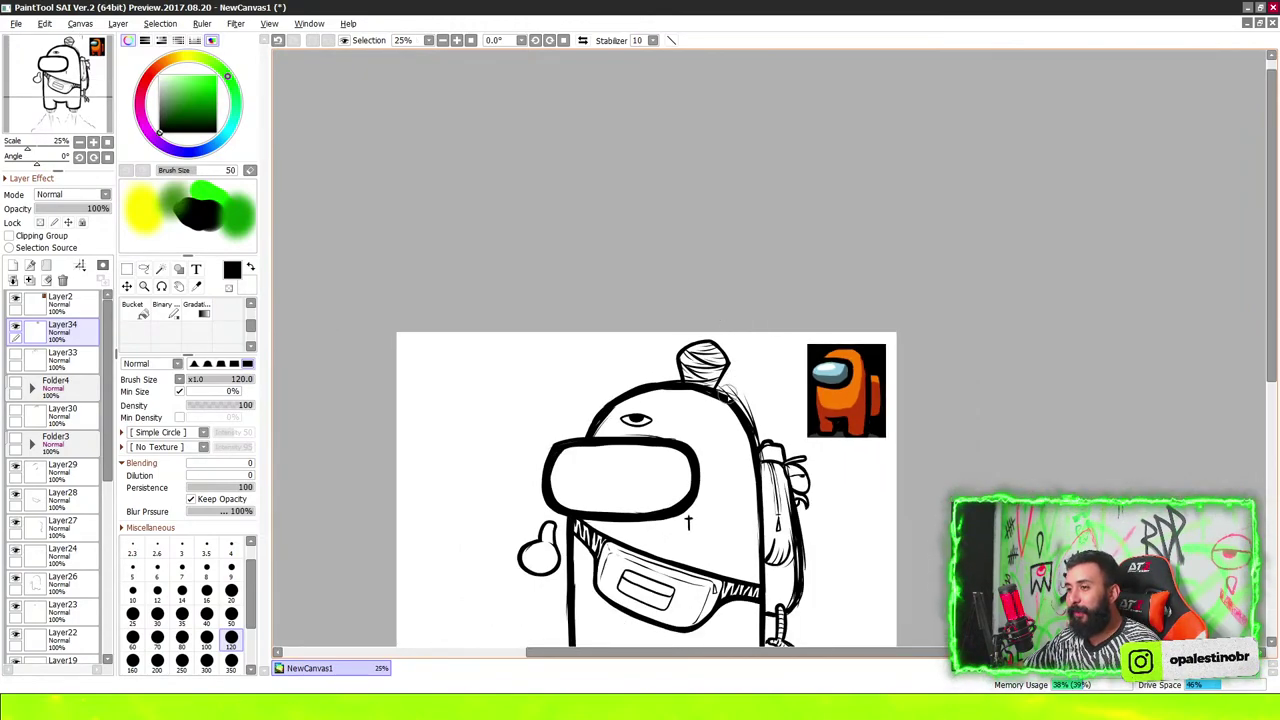
scroll(728, 292, down, 6)
scroll(728, 292, up, 6)
scroll(728, 292, down, 1)
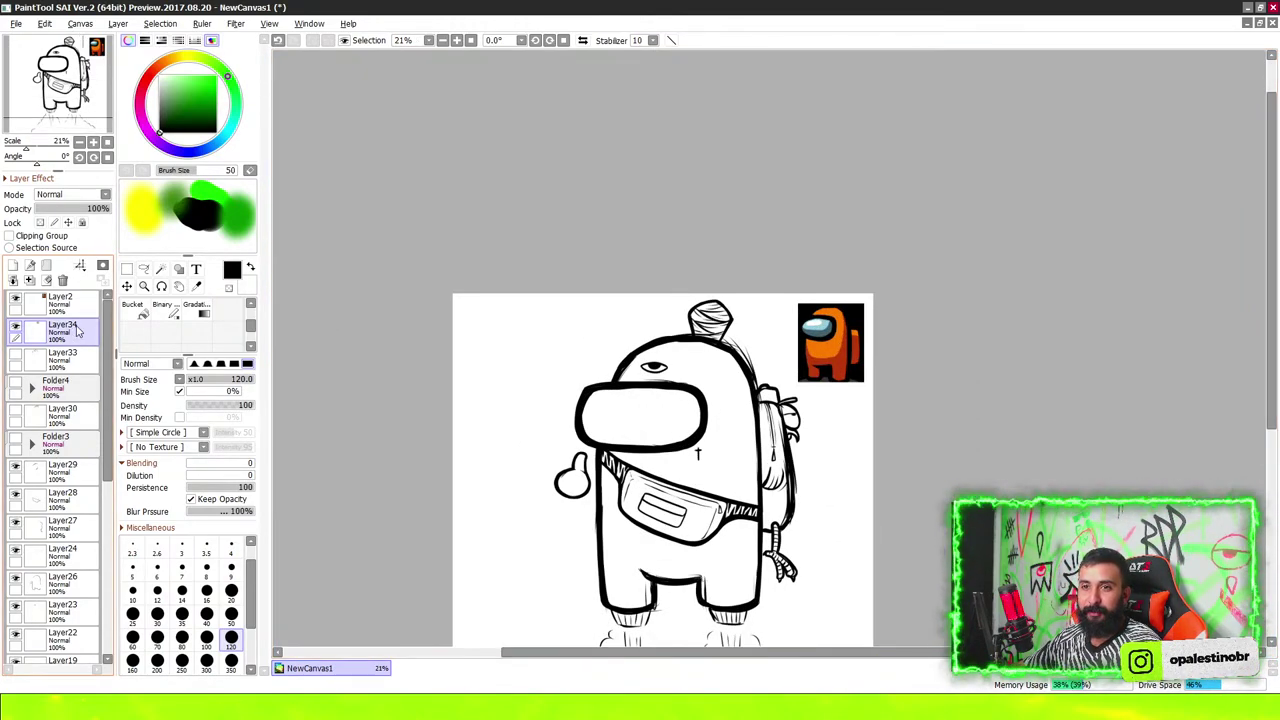
scroll(60, 450, down, 5)
shift+click(60, 614)
scroll(773, 403, down, 1)
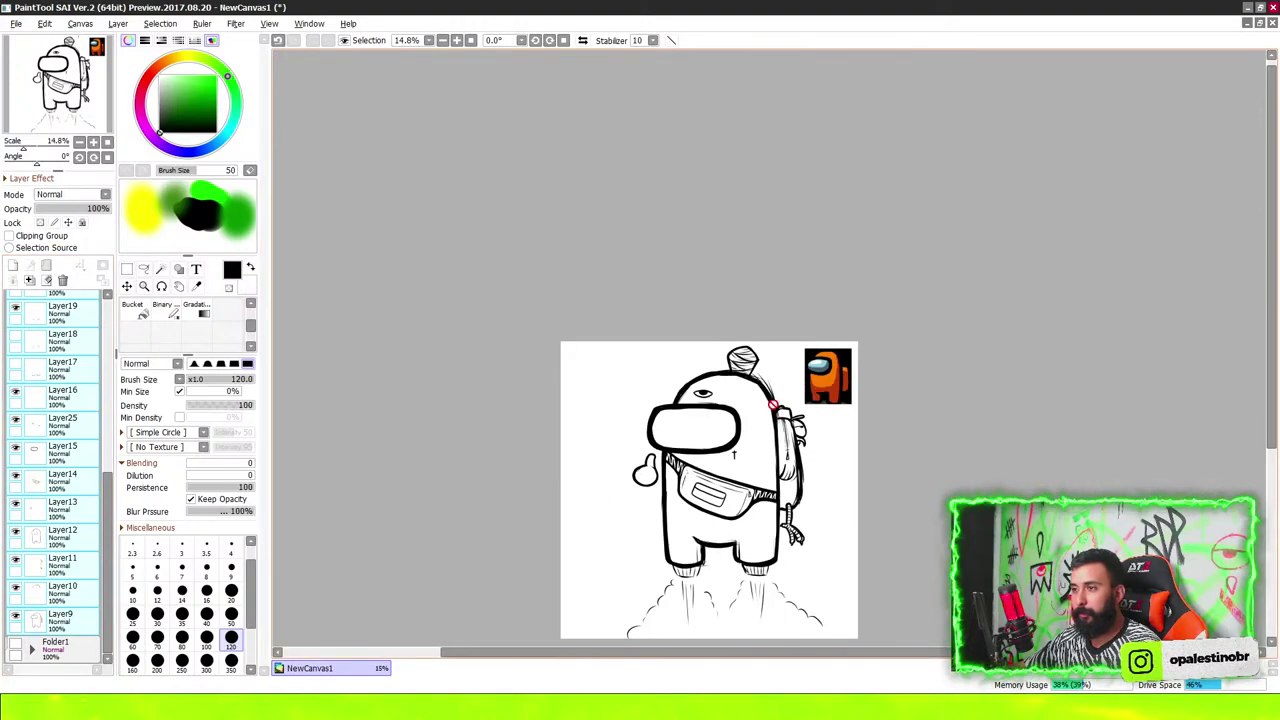
scroll(777, 508, up, 1)
drag(736, 285, 735, 298)
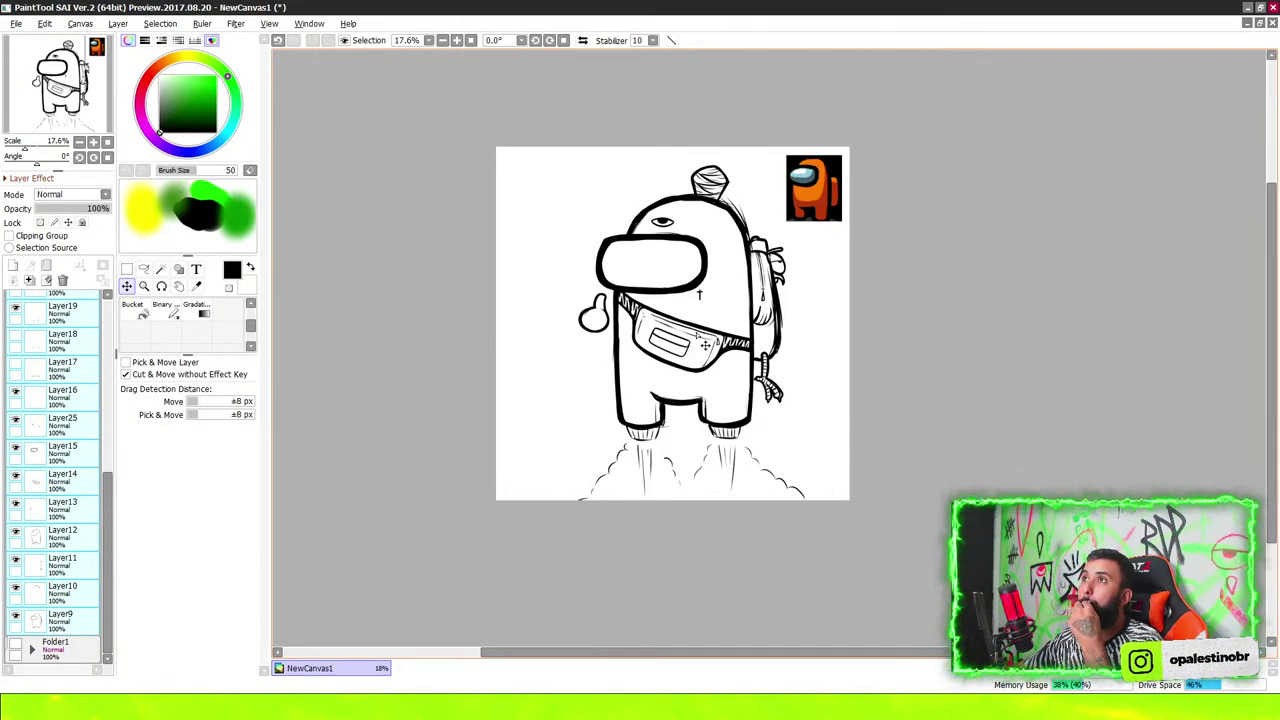
scroll(705, 344, up, 3)
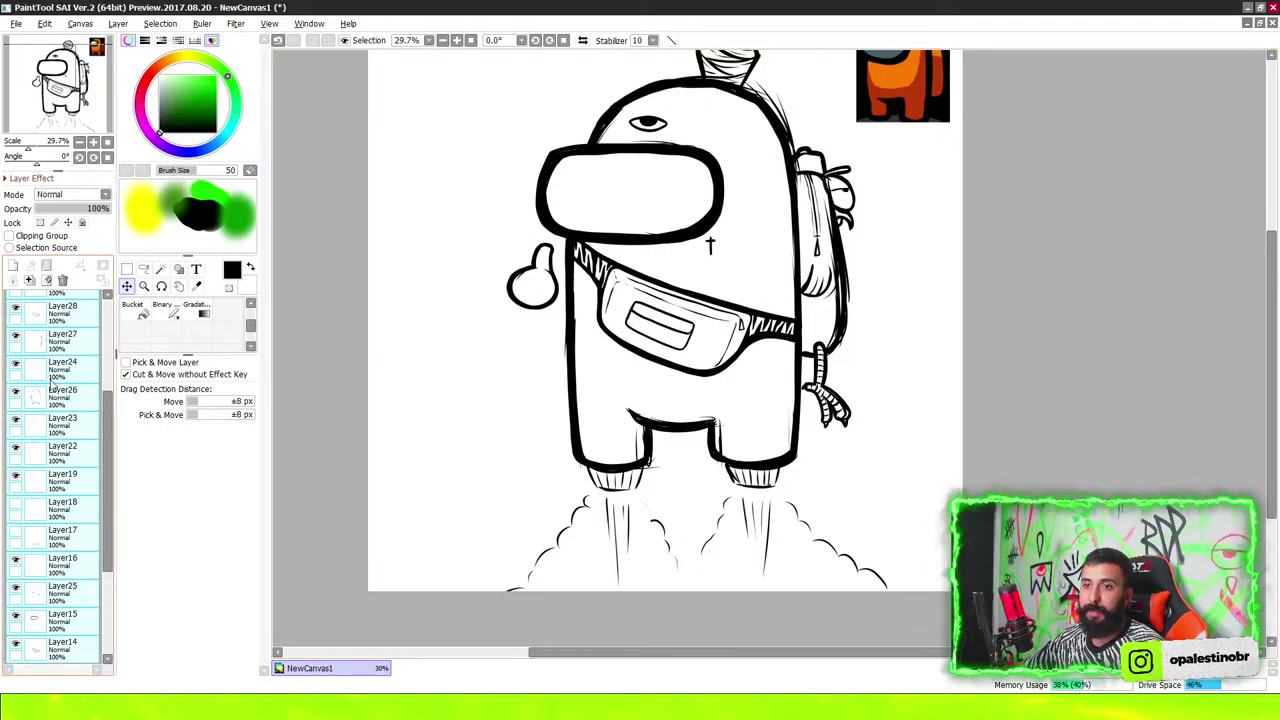
scroll(55, 450, up, 5)
click(42, 310)
On new layers, brush a rounded black tomoe mark inside the visor
click(14, 266)
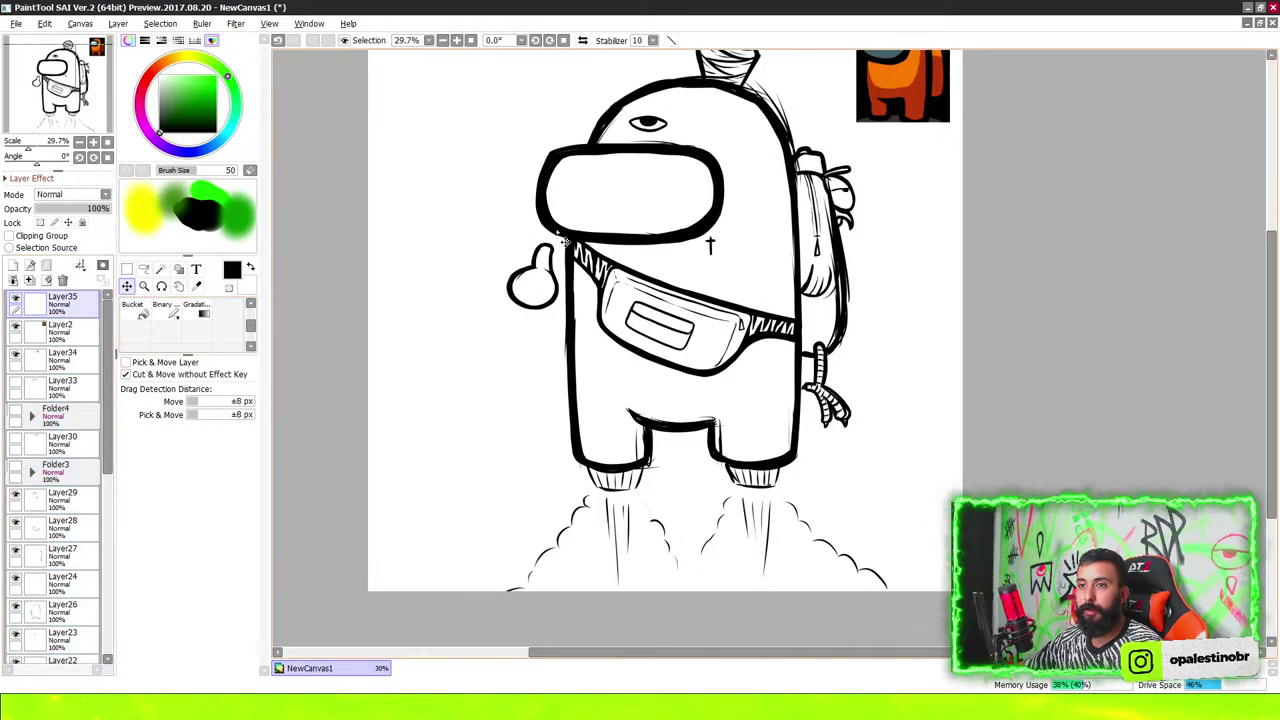
scroll(617, 186, up, 4)
key(b)
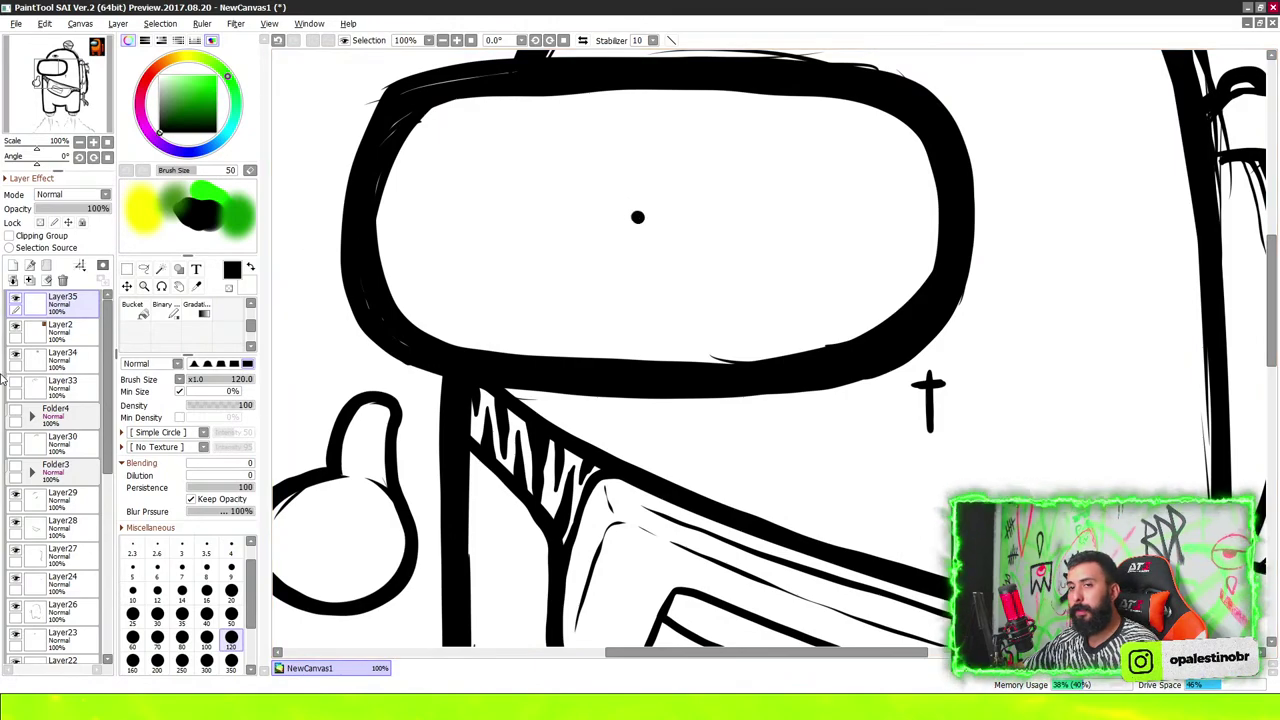
click(14, 266)
mouse_move(559, 235)
mouse_down()
mouse_move(657, 171)
mouse_move(549, 229)
mouse_move(546, 268)
mouse_move(580, 337)
mouse_move(543, 266)
mouse_up()
scroll(560, 236, up, 3)
mouse_move(597, 189)
mouse_down()
mouse_move(556, 209)
mouse_move(495, 365)
mouse_up()
scroll(556, 209, up, 1)
scroll(691, 420, down, 3)
scroll(691, 420, down, 3)
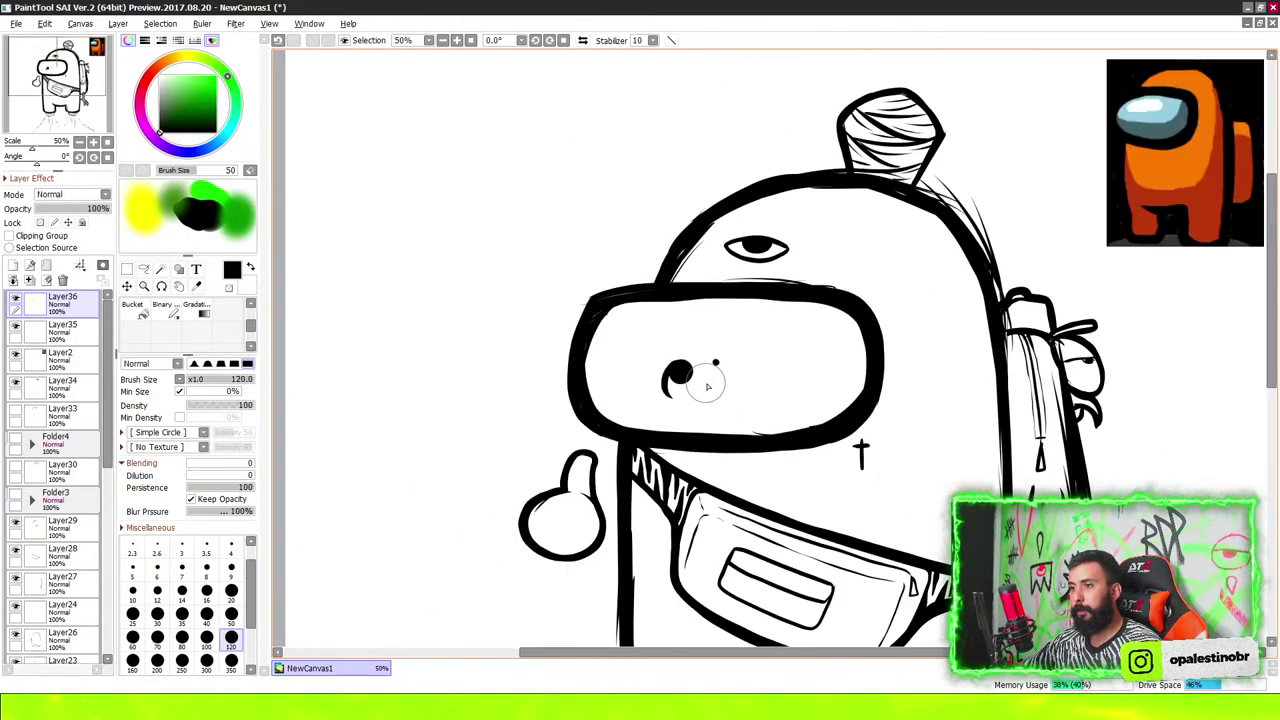
scroll(674, 371, up, 3)
Rotate the tomoe slightly, duplicate its layer twice, and rotate one copy to a new angle
key(ctrl+t)
drag(695, 288, 708, 304)
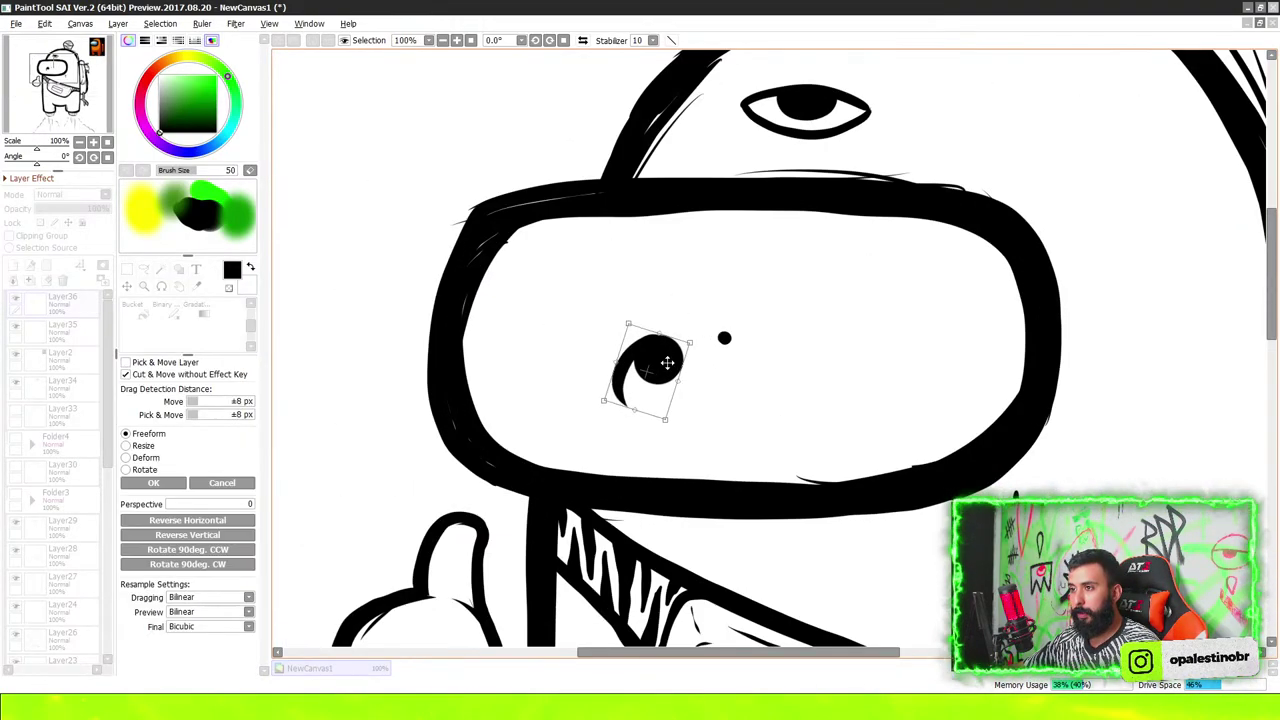
key(Return)
click(14, 270)
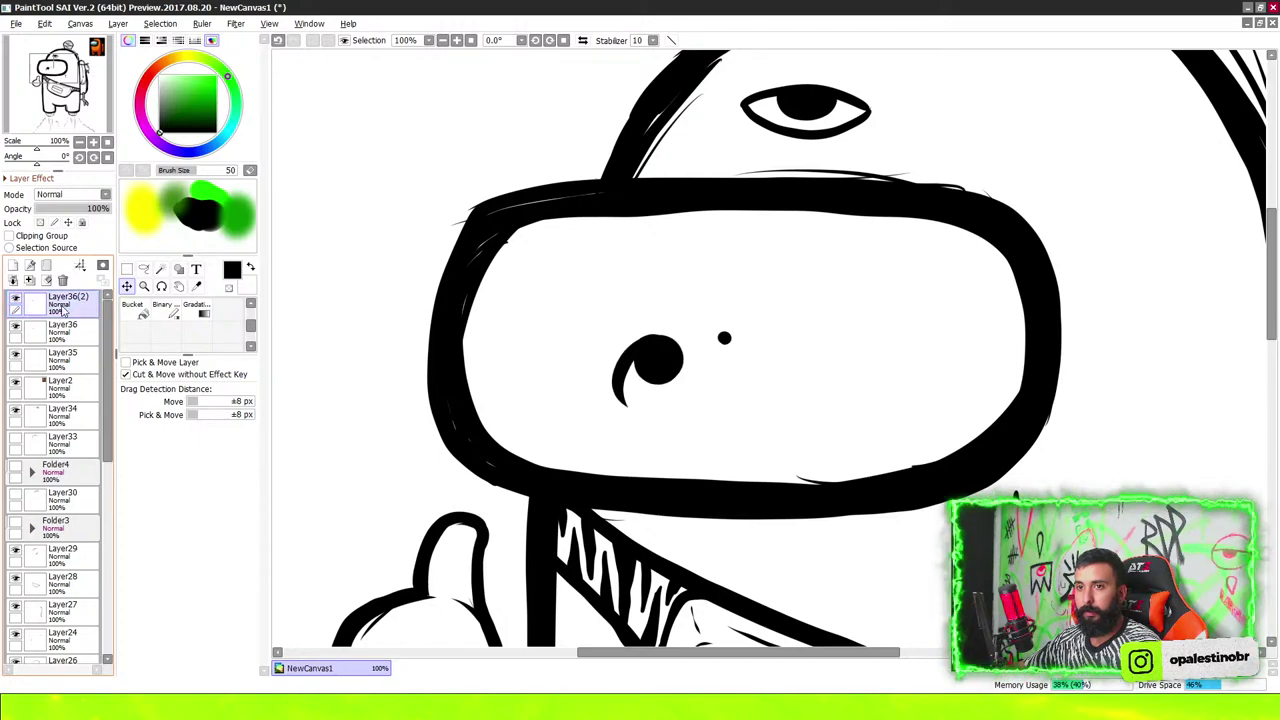
click(14, 270)
key(ctrl+t)
mouse_move(750, 362)
mouse_down()
mouse_move(607, 368)
mouse_move(788, 366)
mouse_up()
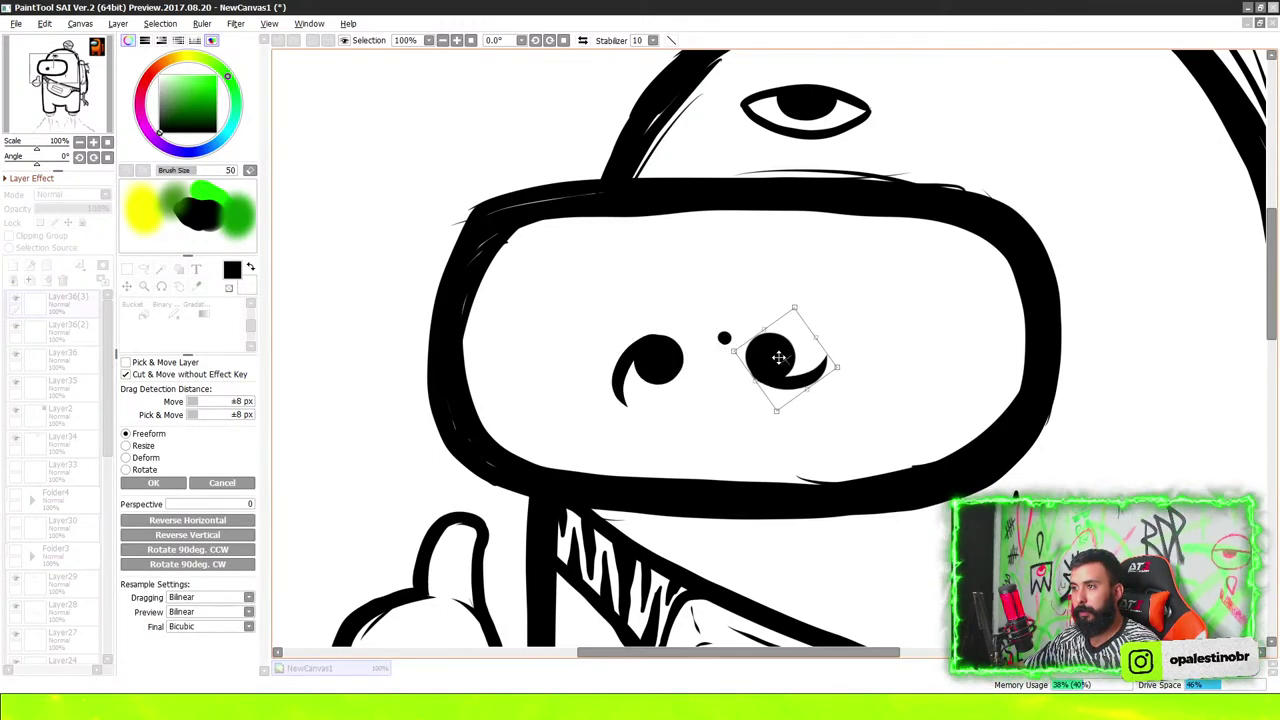
key(Return)
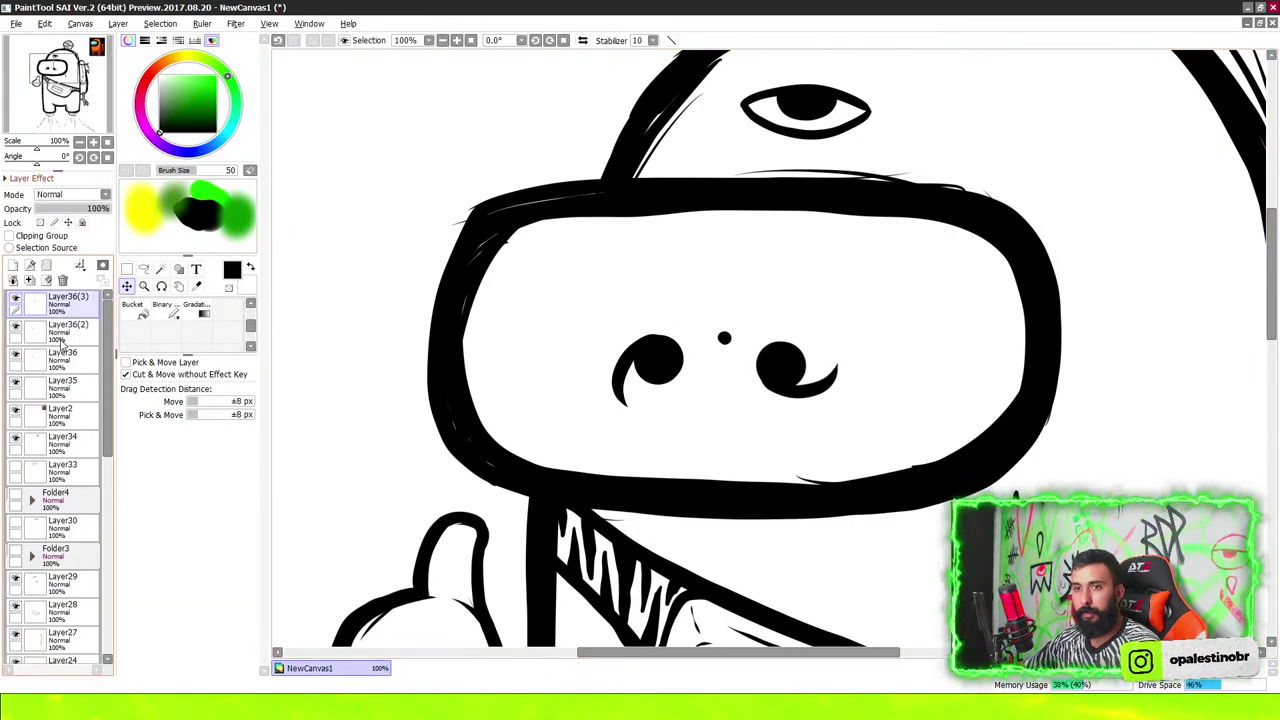
Move the Layer36 tomoe above the central dot and rotate it about 45 degrees
click(60, 358)
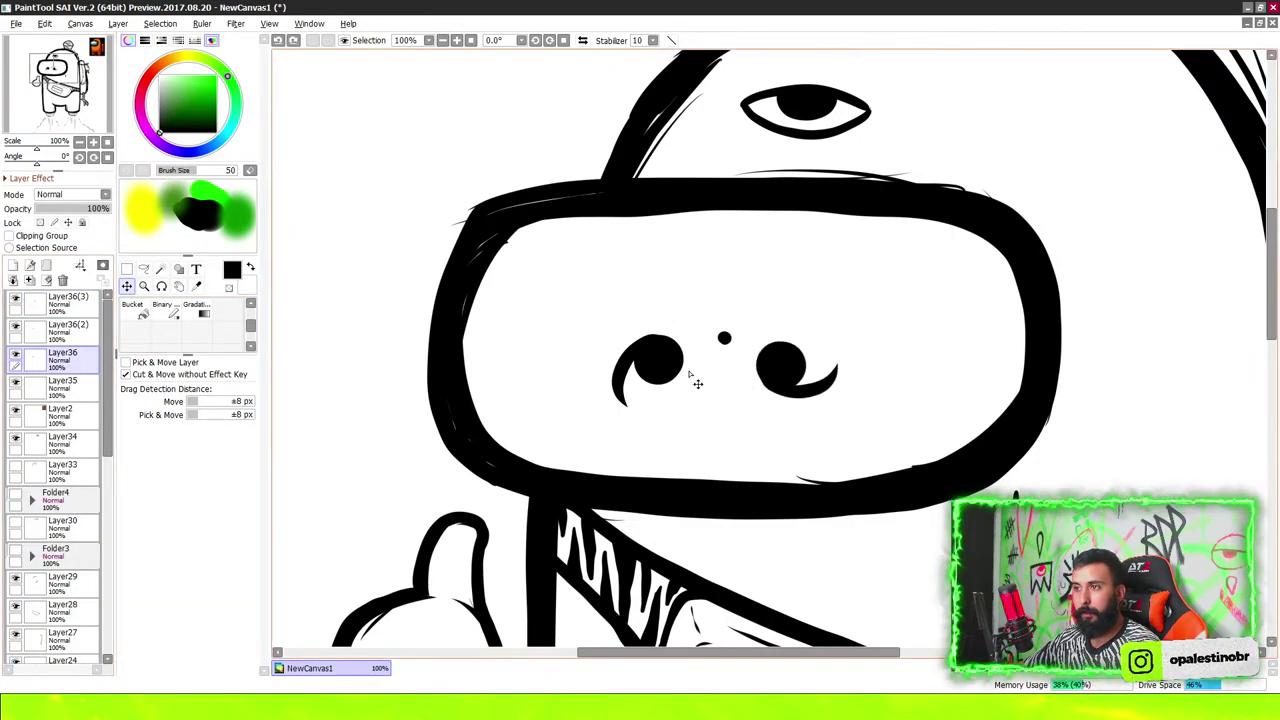
drag(691, 371, 768, 293)
key(ctrl+t)
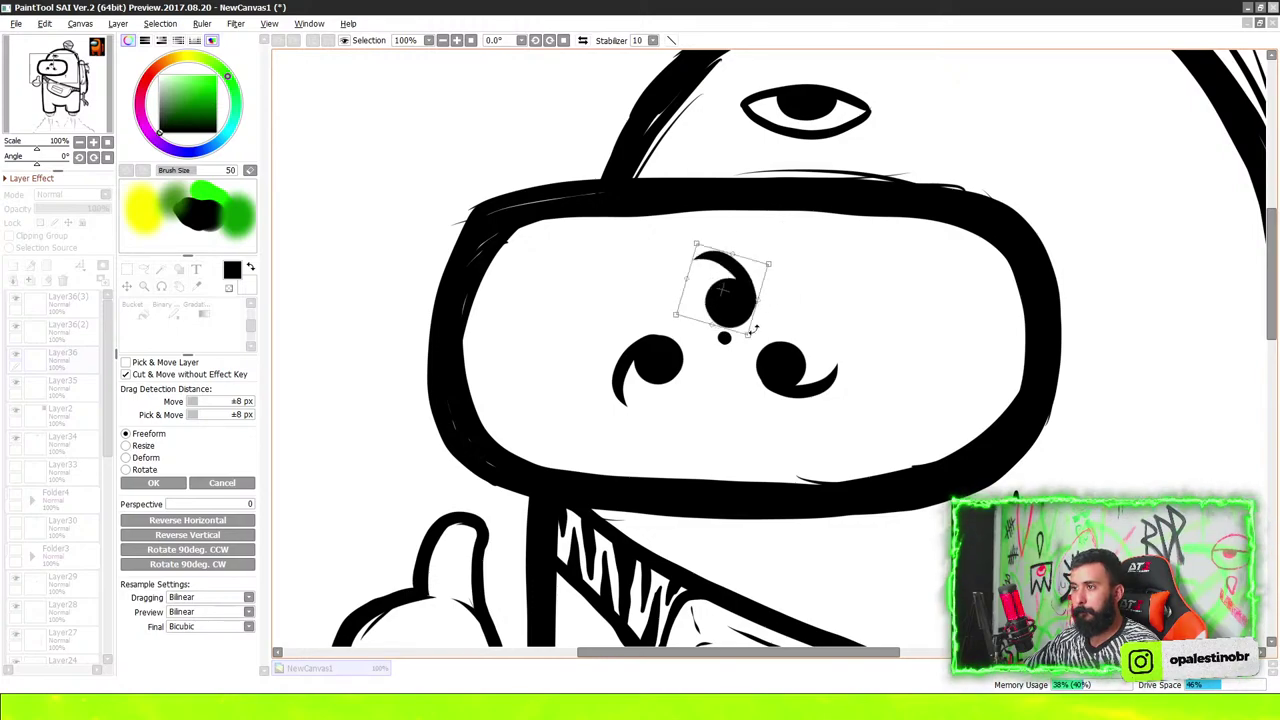
drag(770, 208, 732, 280)
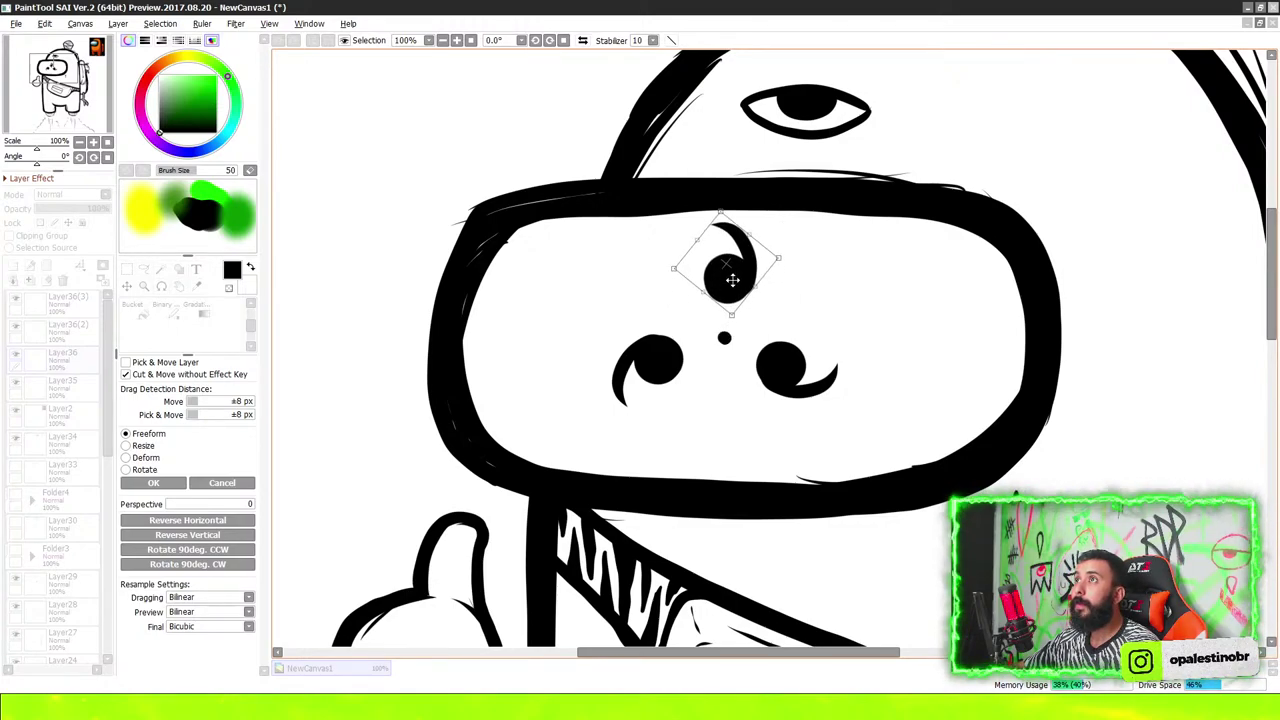
key(Return)
scroll(795, 290, down, 2)
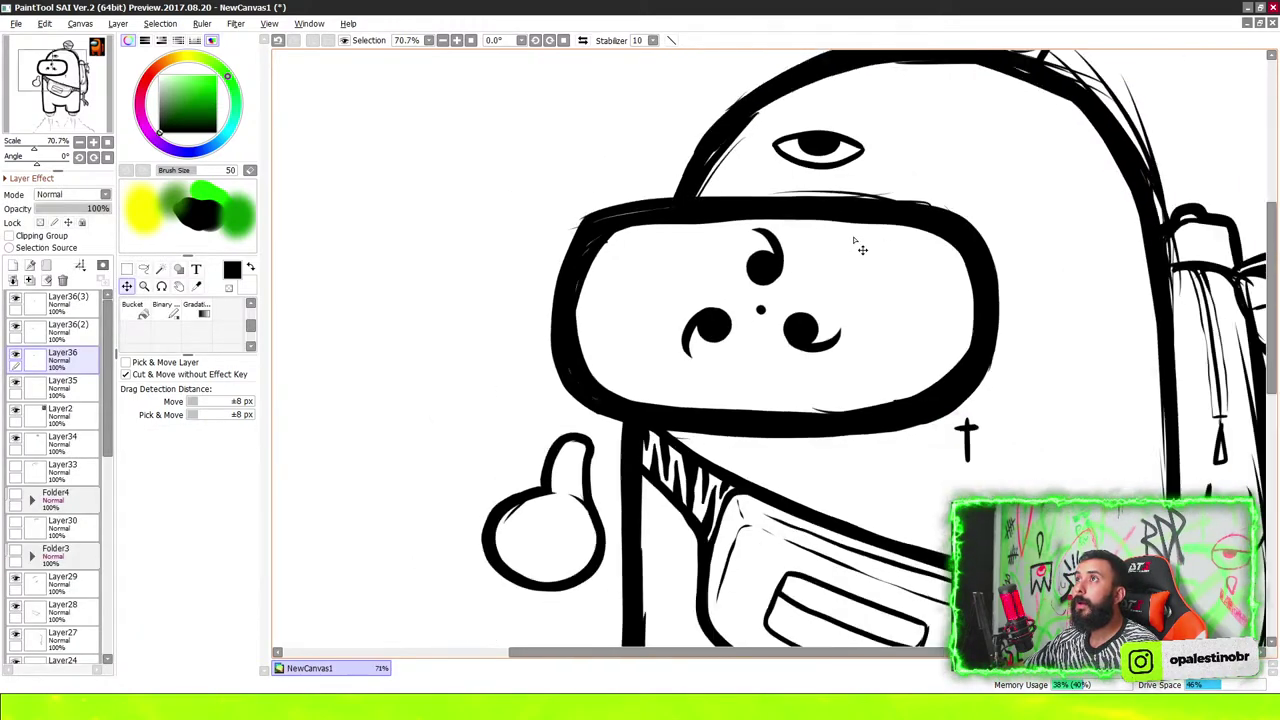
scroll(795, 290, down, 2)
scroll(795, 290, up, 5)
scroll(795, 290, down, 2)
scroll(795, 290, down, 2)
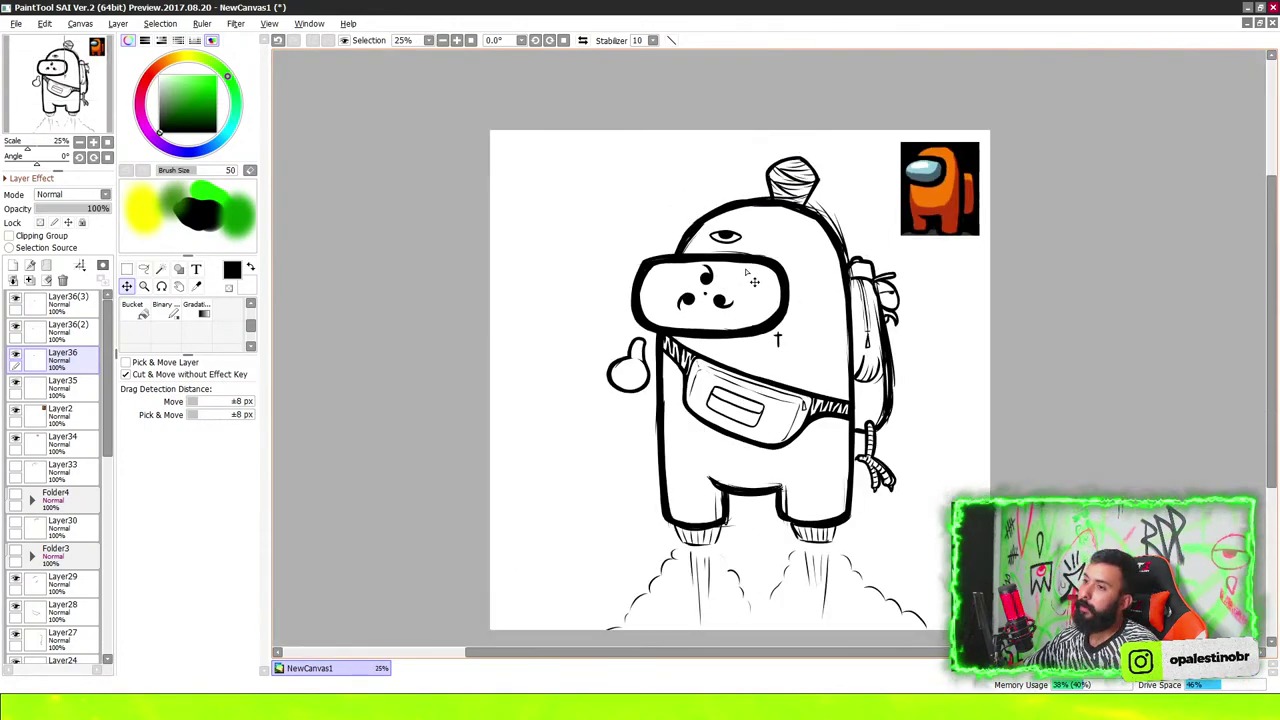
scroll(760, 290, down, 1)
scroll(720, 287, up, 5)
scroll(726, 290, up, 1)
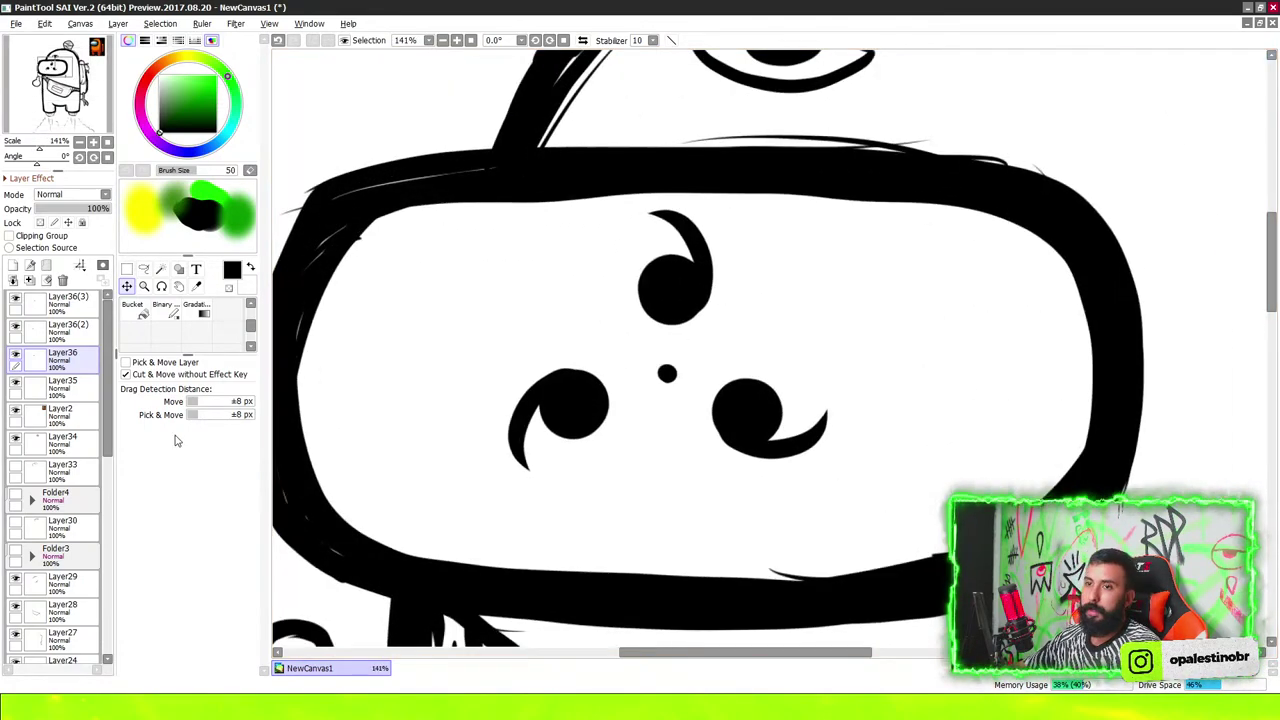
Nudge the left, top and right tomoe copies into position around the dot
click(15, 326)
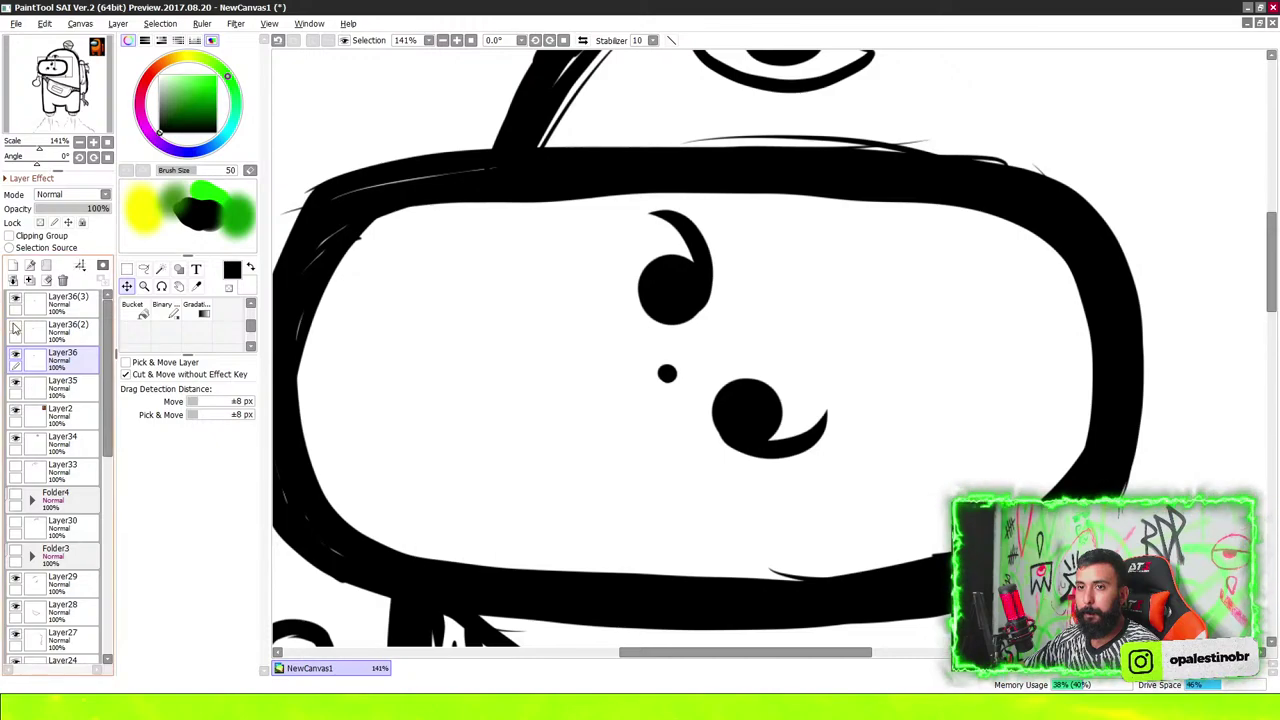
click(15, 326)
click(70, 335)
drag(588, 426, 604, 428)
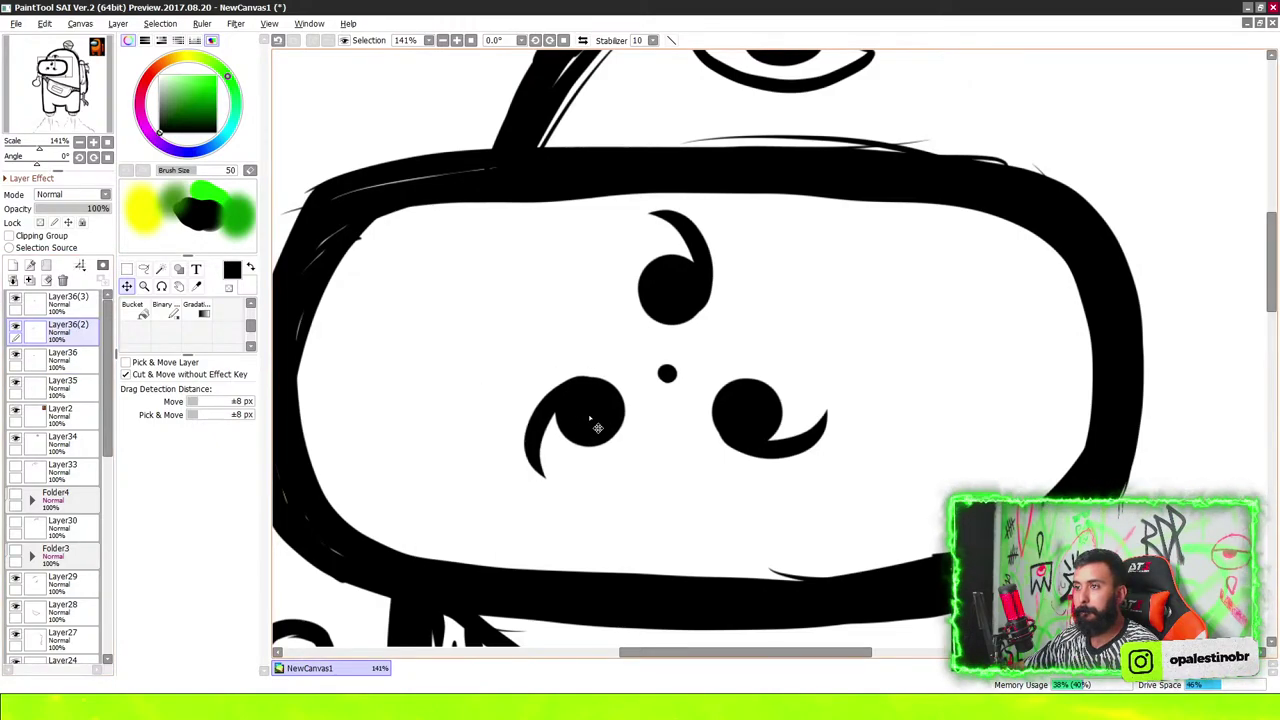
click(62, 360)
drag(656, 324, 660, 335)
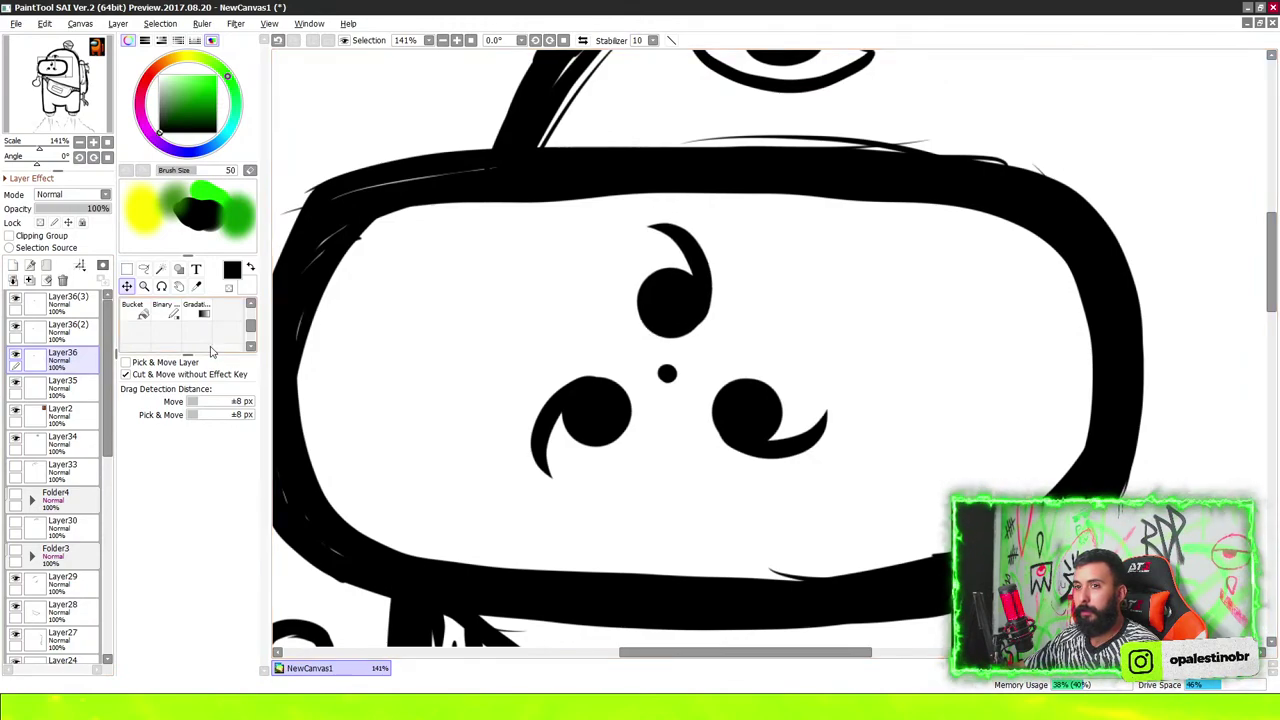
click(62, 305)
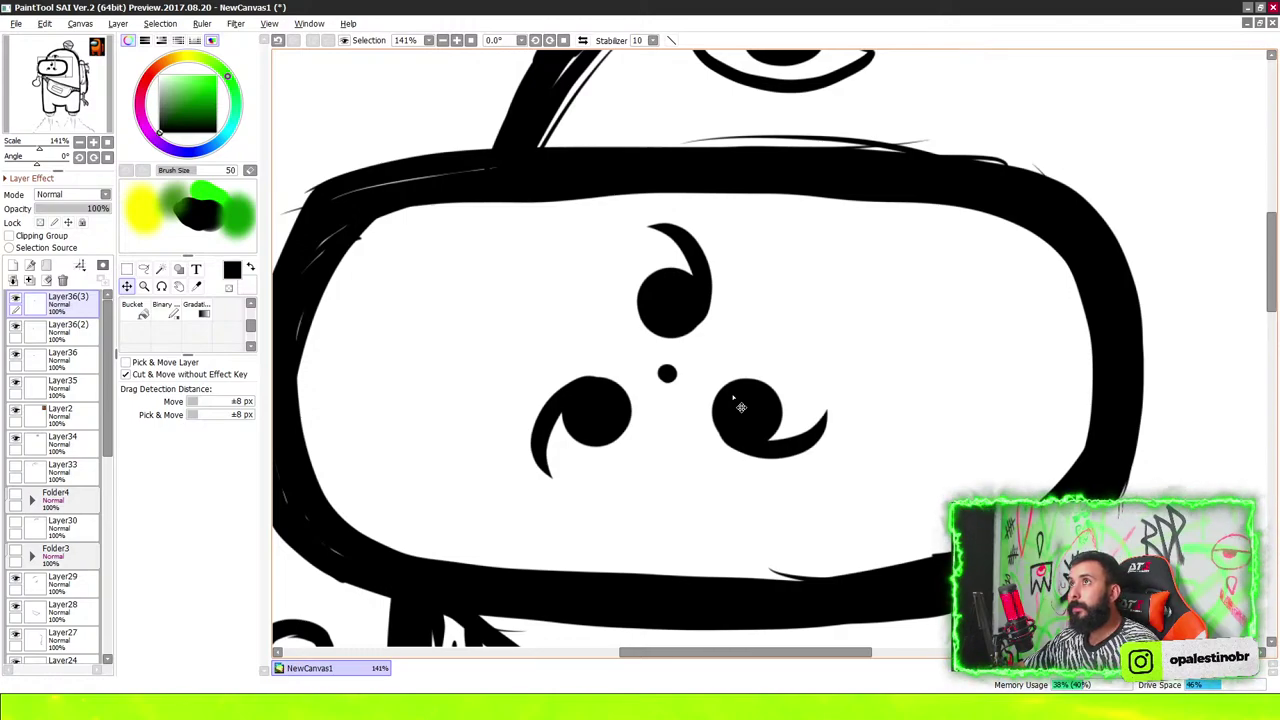
drag(741, 407, 738, 400)
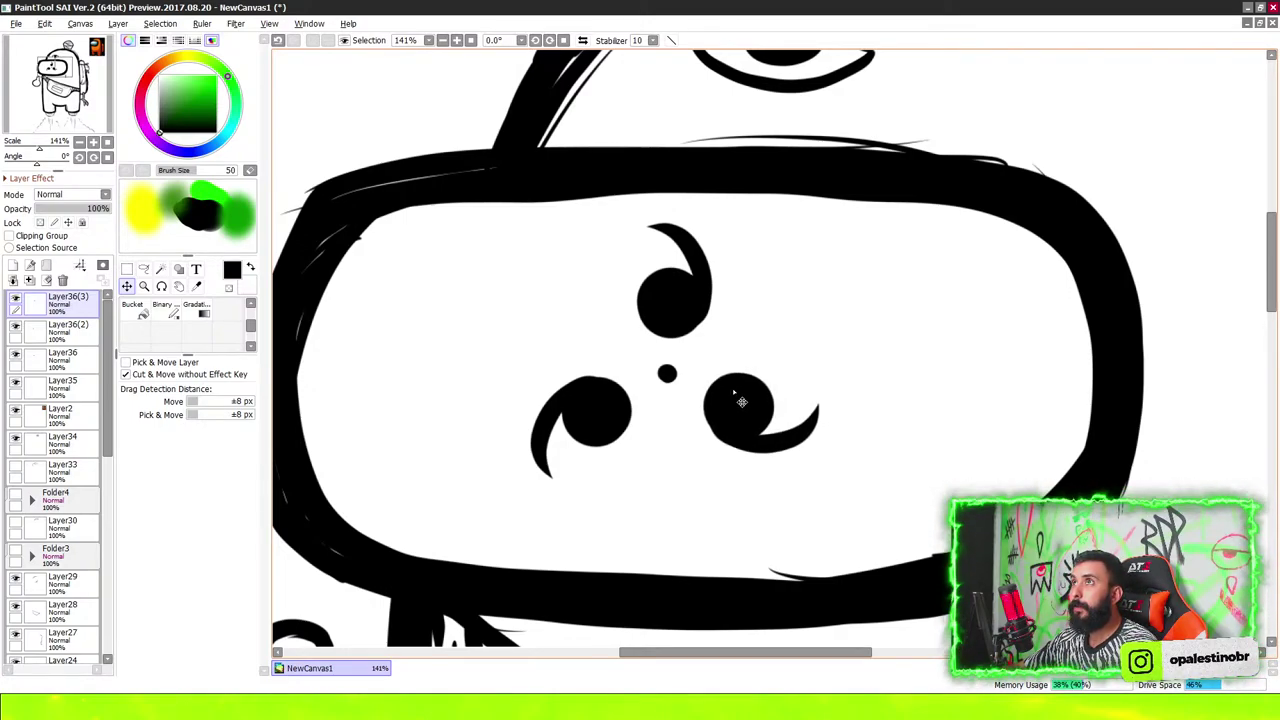
Rotate the right tomoe clockwise, shift it left, and select Layer35 with the three eye layers
key(ctrl+t)
drag(774, 297, 811, 304)
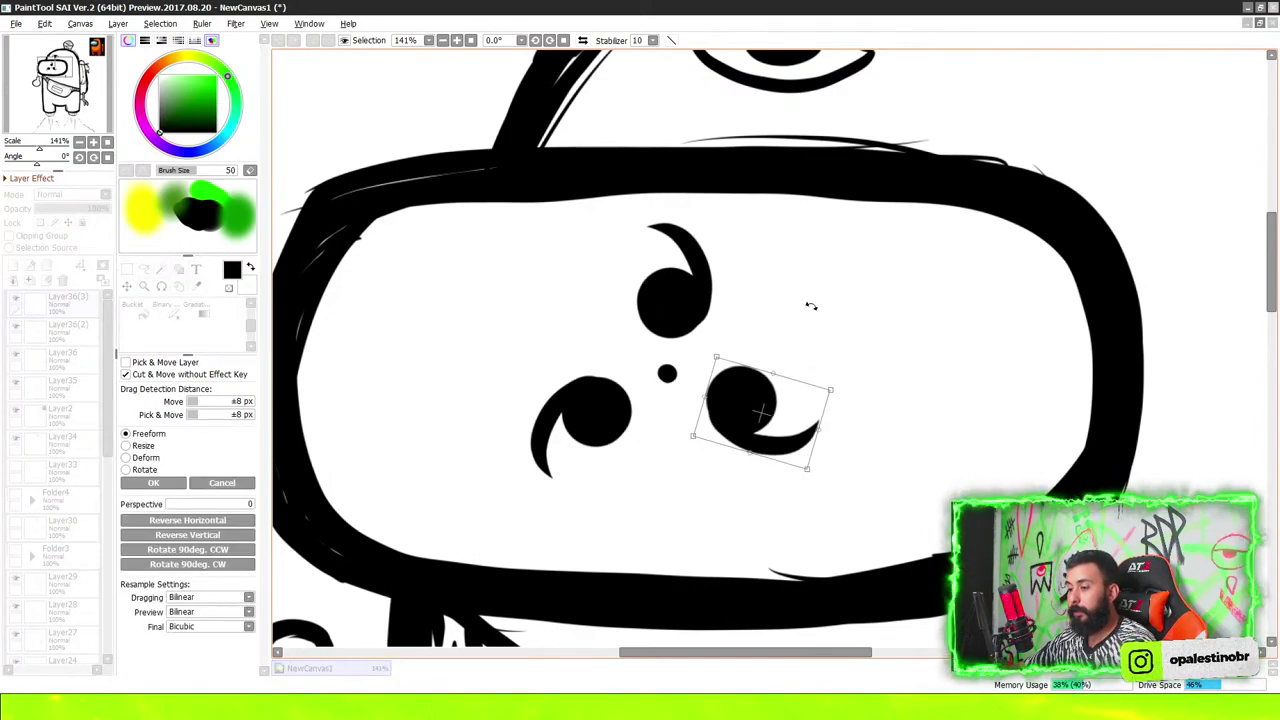
key(Return)
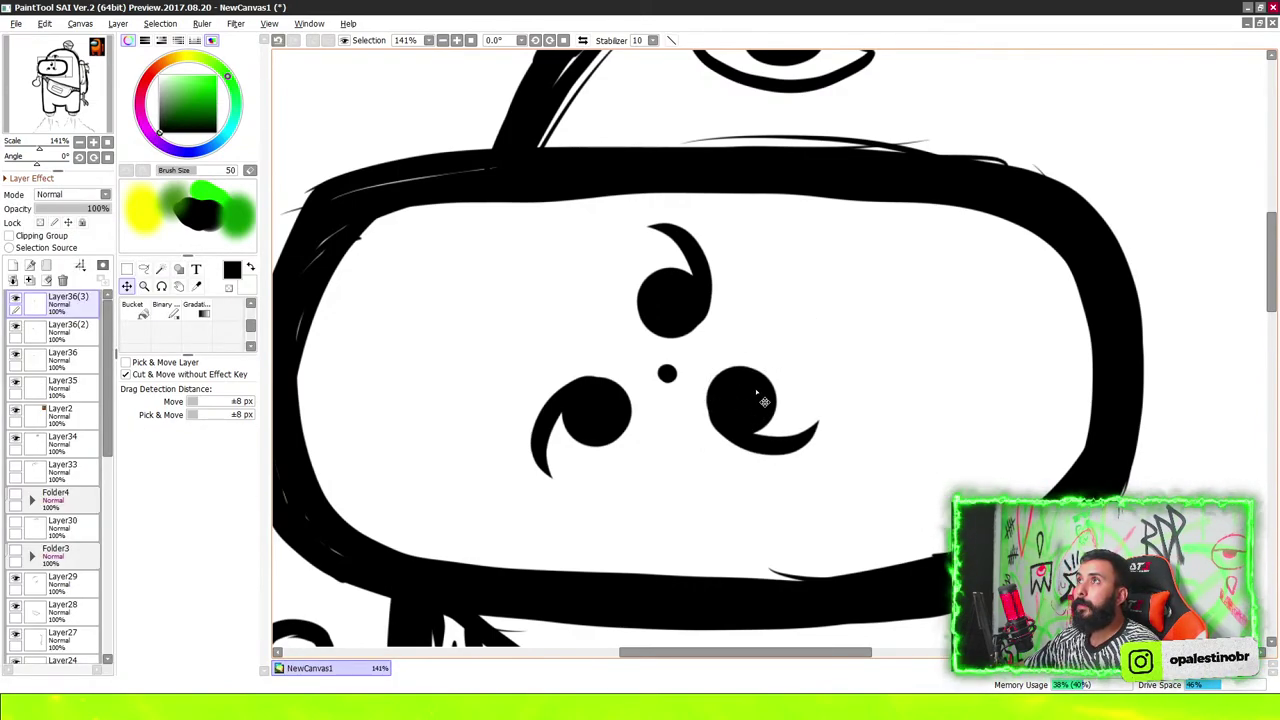
drag(745, 418, 735, 420)
scroll(737, 417, down, 3)
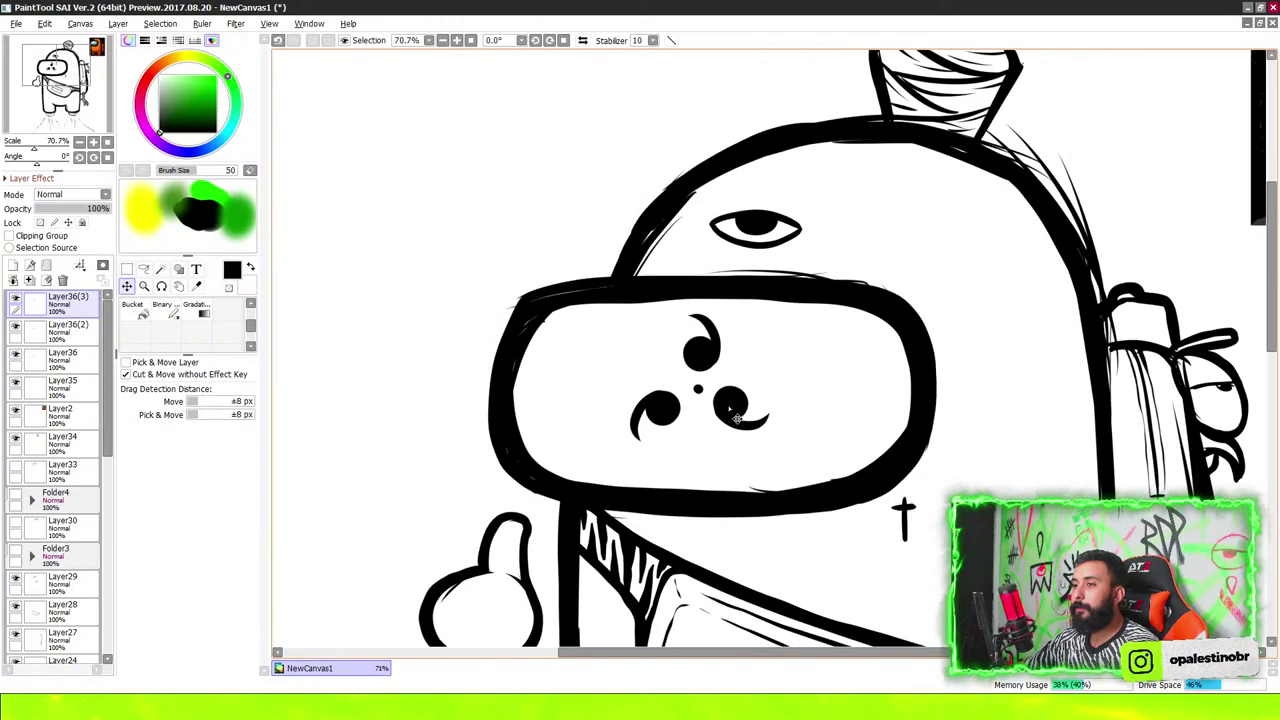
scroll(737, 417, down, 3)
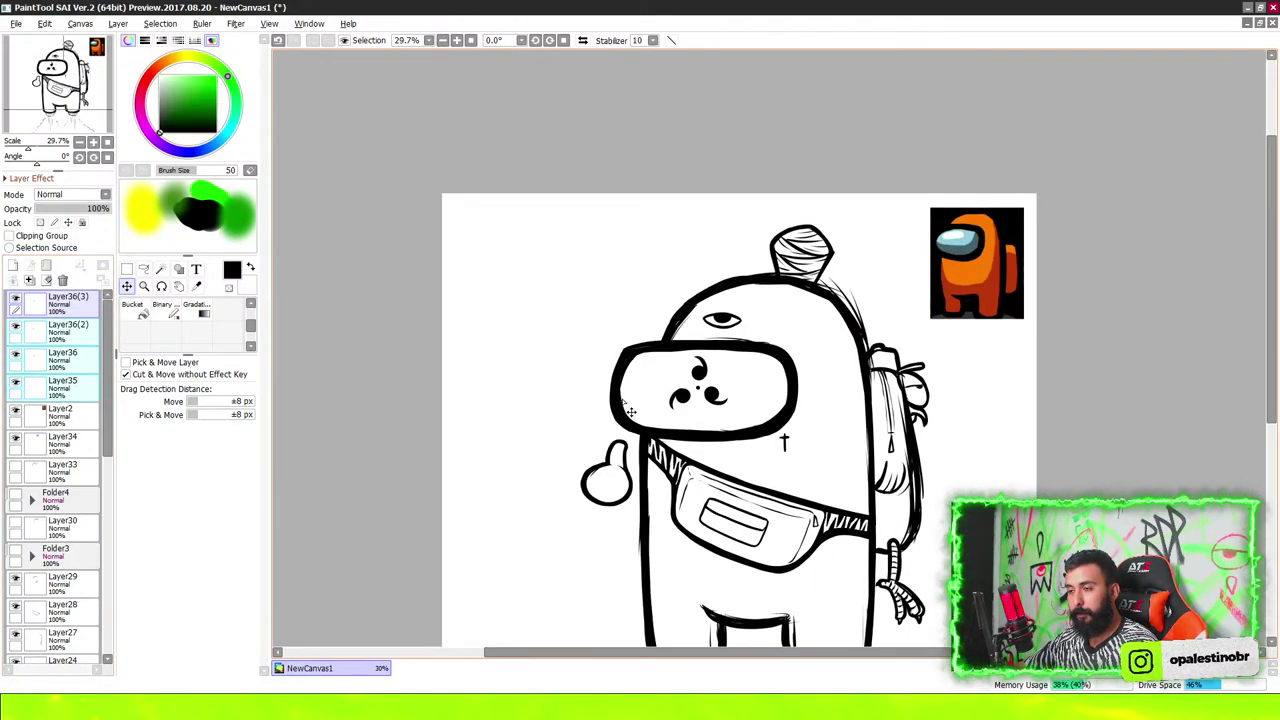
click(18, 391)
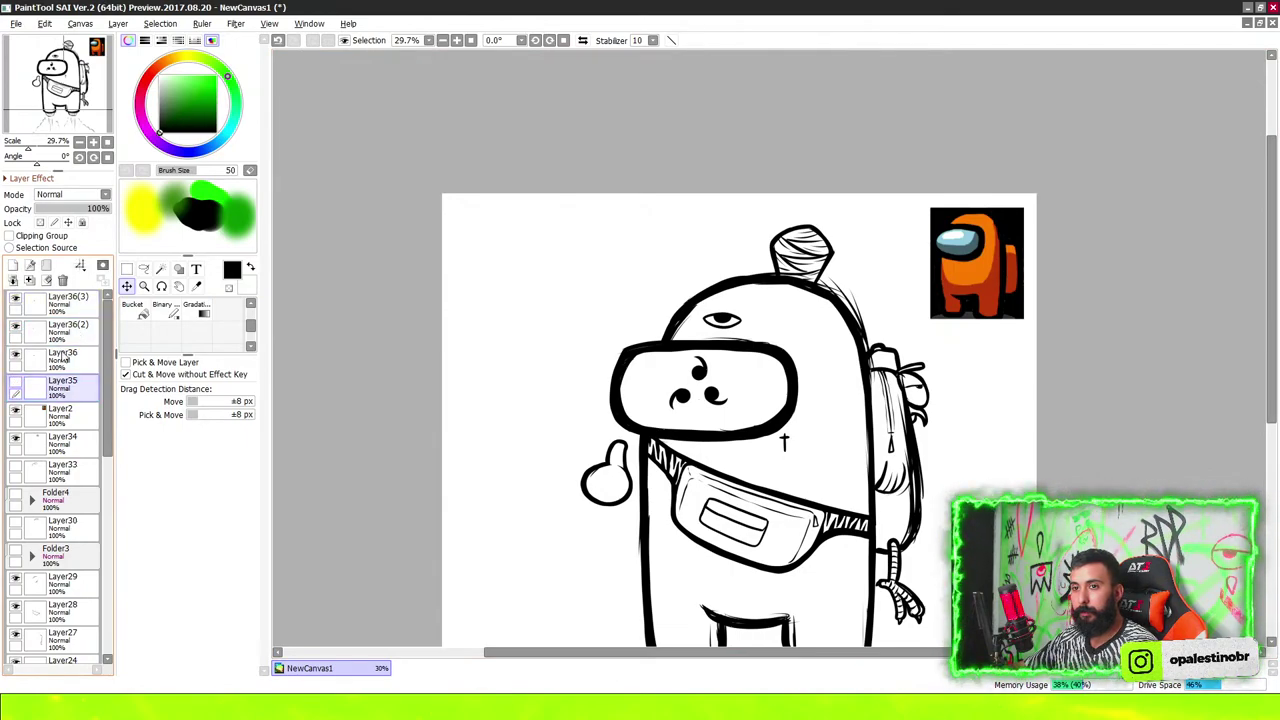
drag(16, 390, 76, 330)
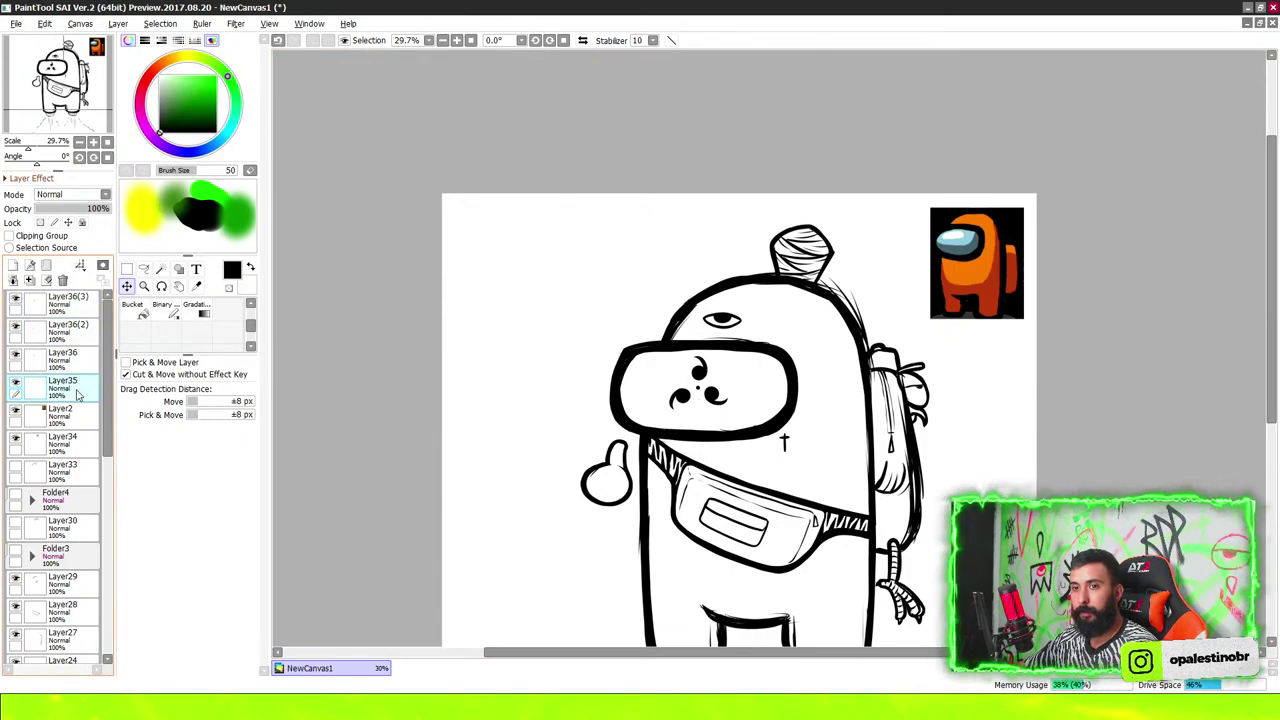
Reposition the tomoe marks on the visor, moving them left and slightly up
click(45, 266)
scroll(730, 425, up, 2)
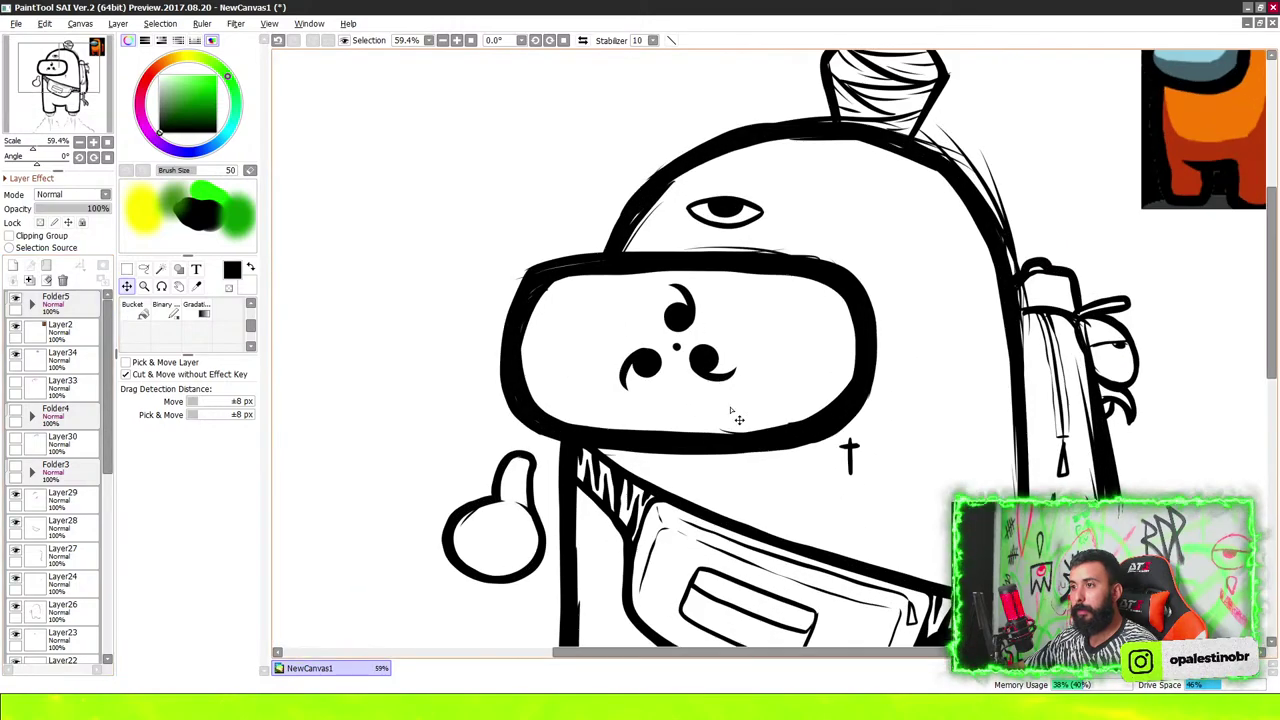
drag(711, 344, 712, 353)
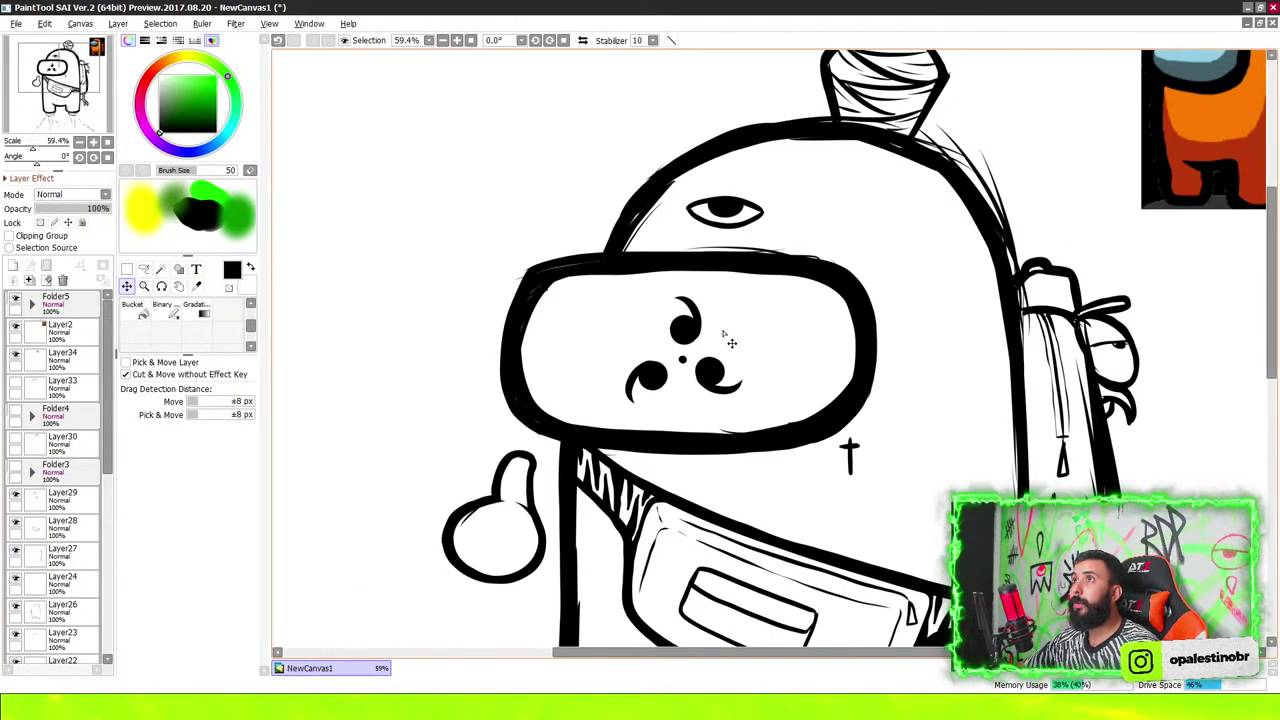
scroll(709, 337, up, 1)
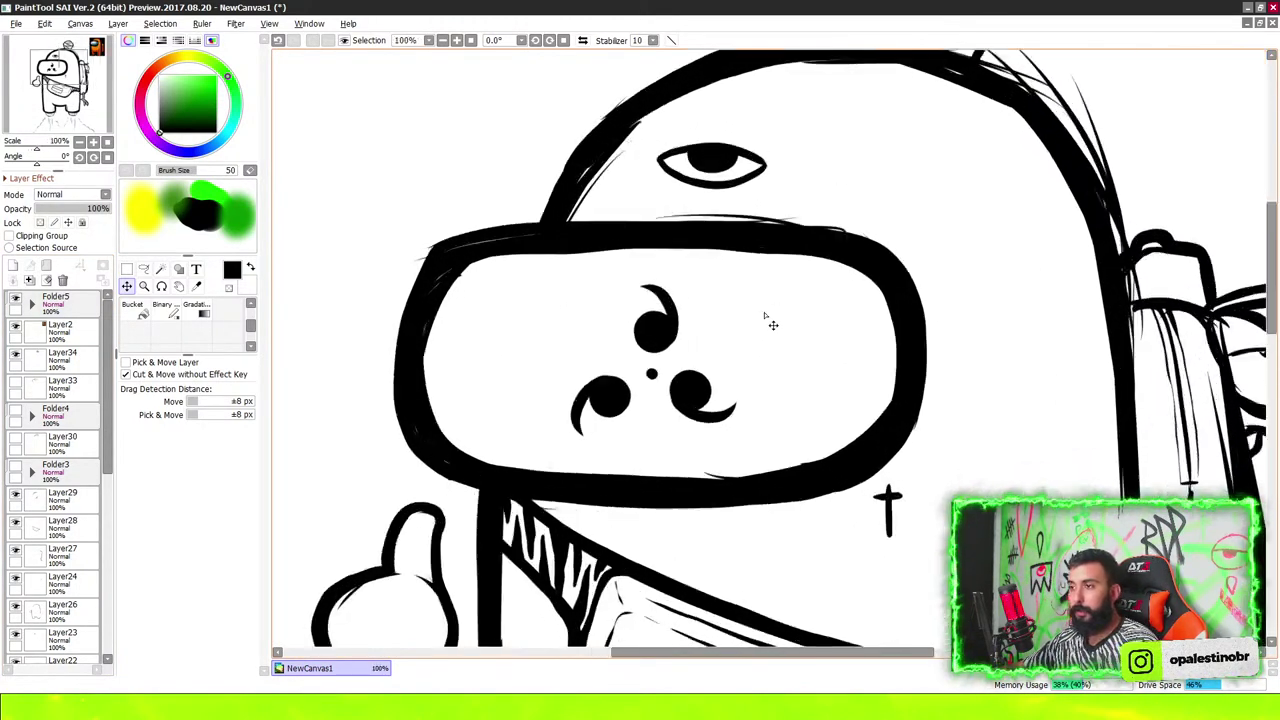
scroll(706, 375, down, 1)
drag(688, 348, 675, 345)
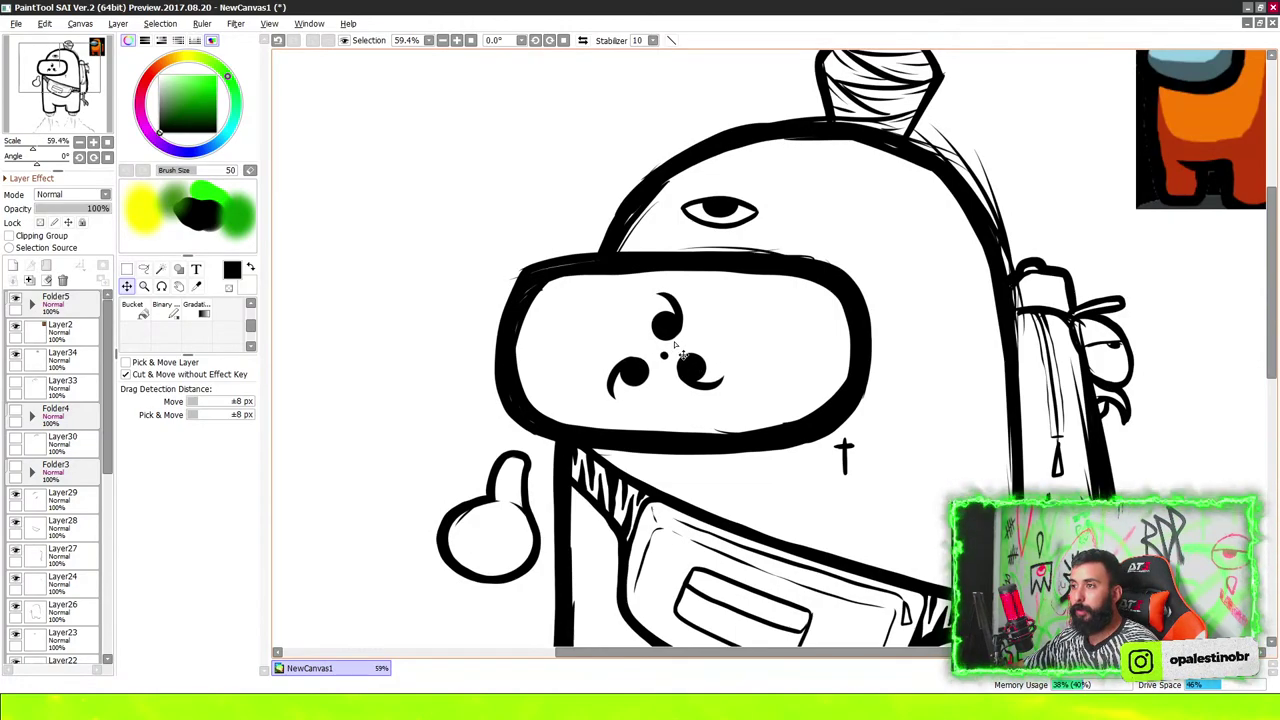
Select Layer2 and add a new empty layer, Layer37, above it
scroll(745, 340, down, 5)
scroll(745, 340, up, 5)
scroll(750, 345, up, 1)
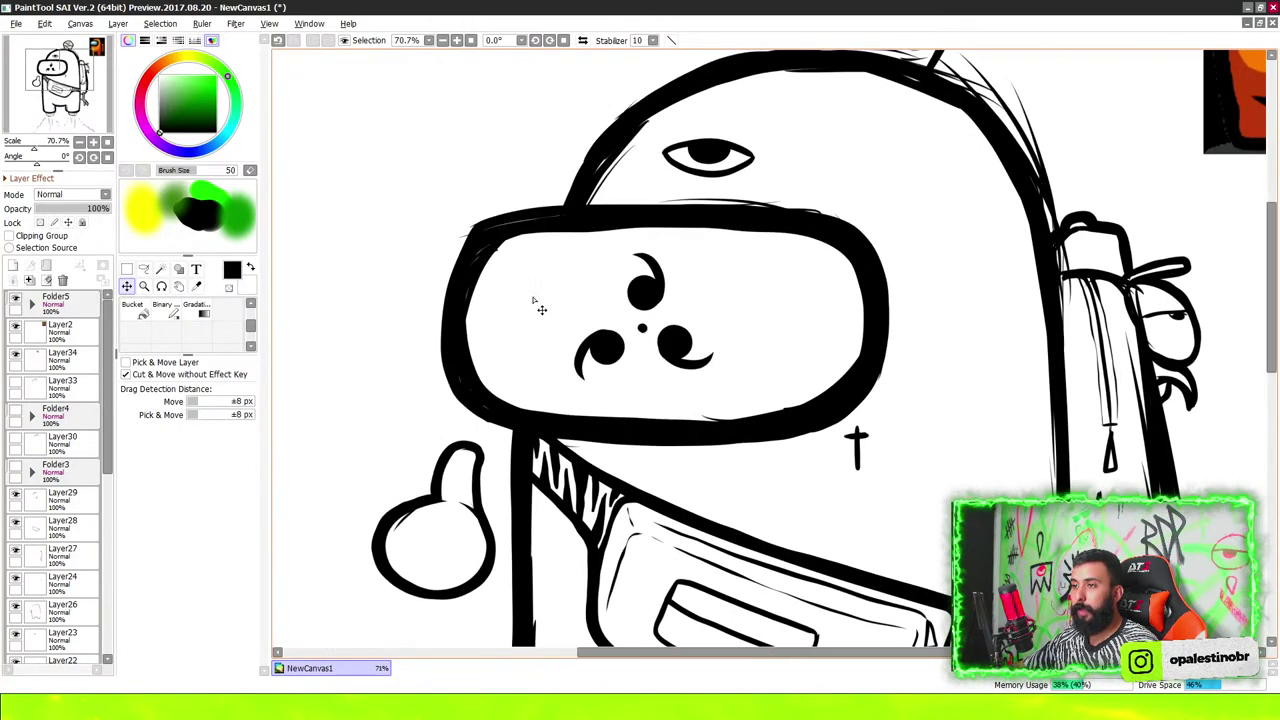
scroll(745, 360, down, 2)
scroll(735, 290, down, 4)
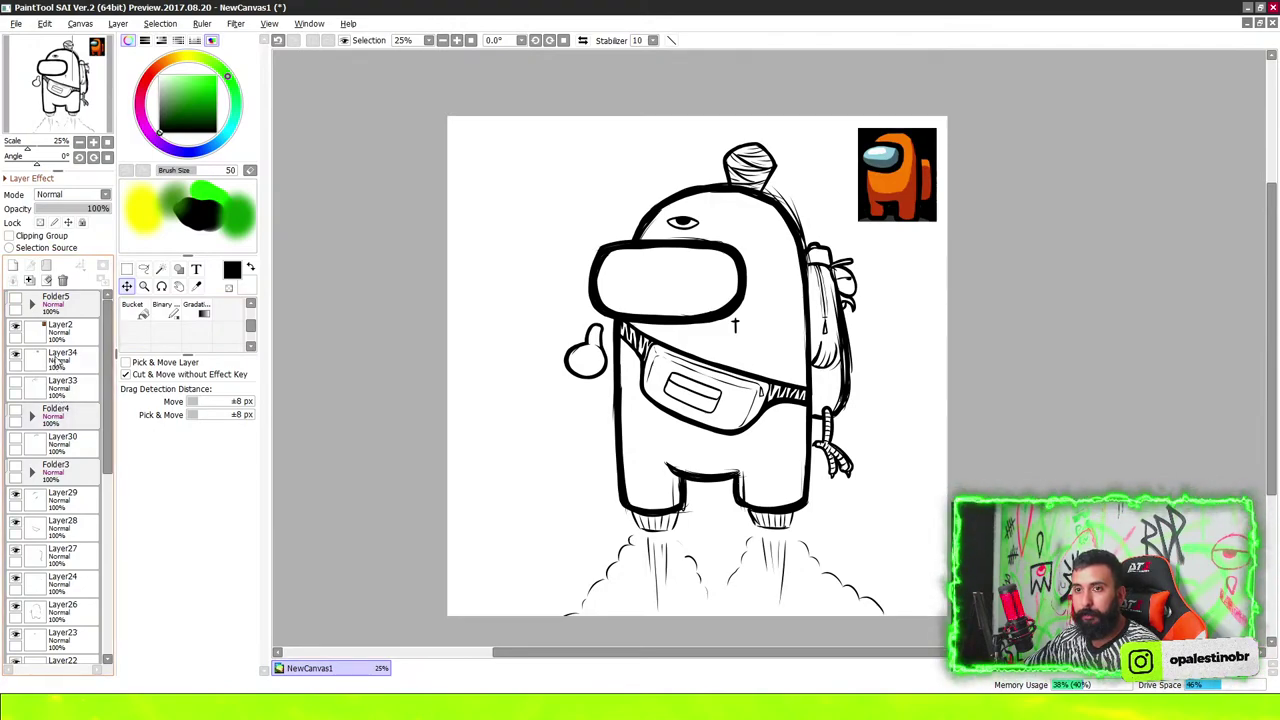
click(37, 333)
click(13, 266)
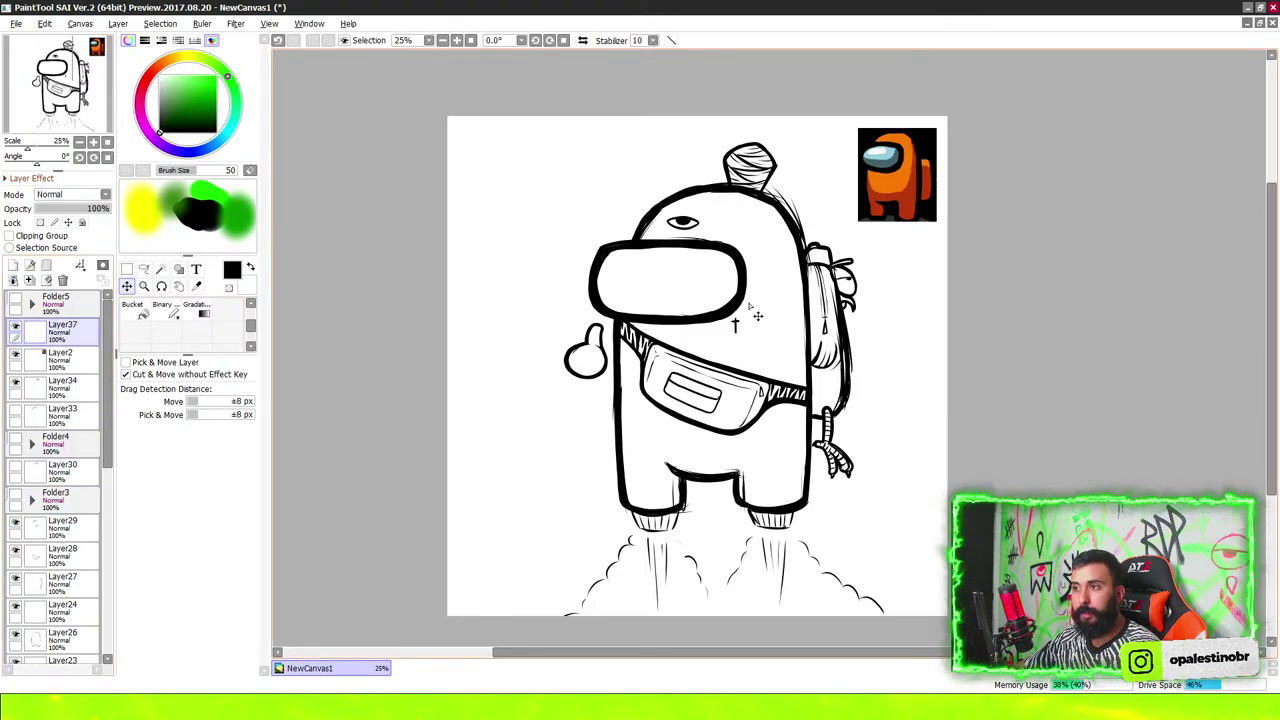
With the brush, ink the strap's two edges from the visor back to the backpack
scroll(751, 266, up, 5)
key(b)
scroll(788, 258, up, 2)
scroll(679, 353, up, 2)
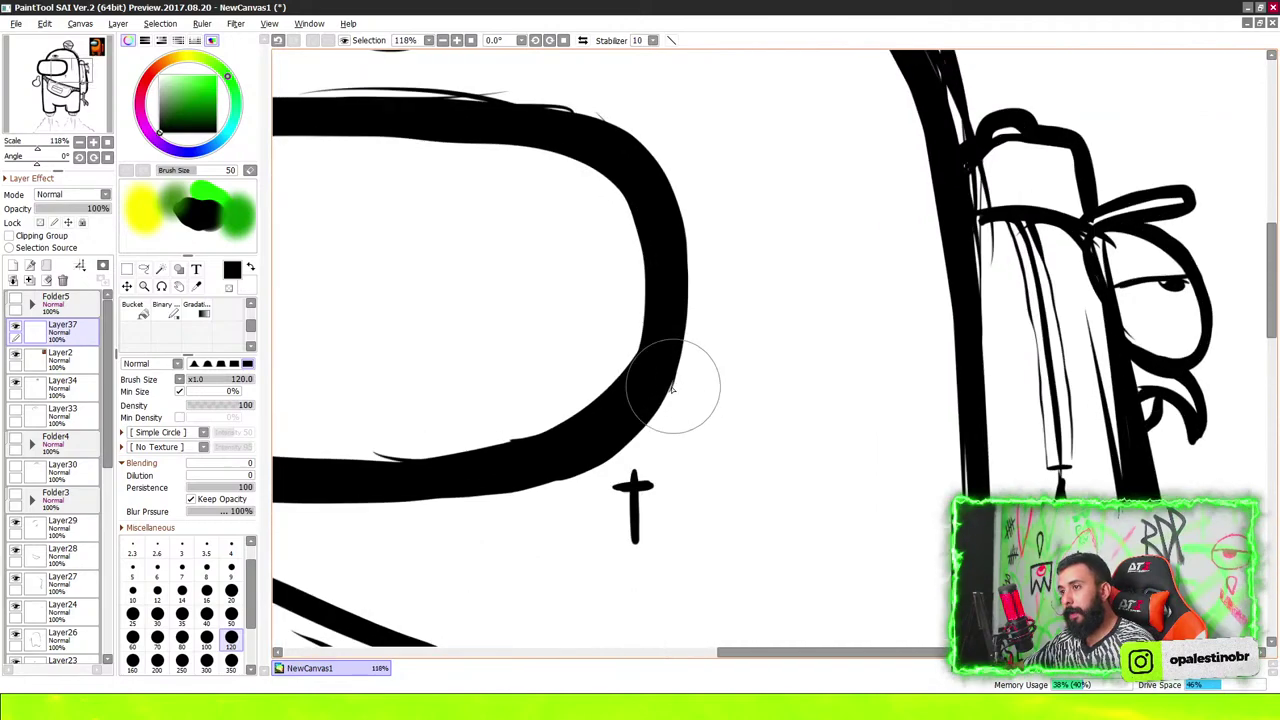
mouse_move(660, 383)
mouse_down()
mouse_move(811, 346)
mouse_move(880, 290)
mouse_up()
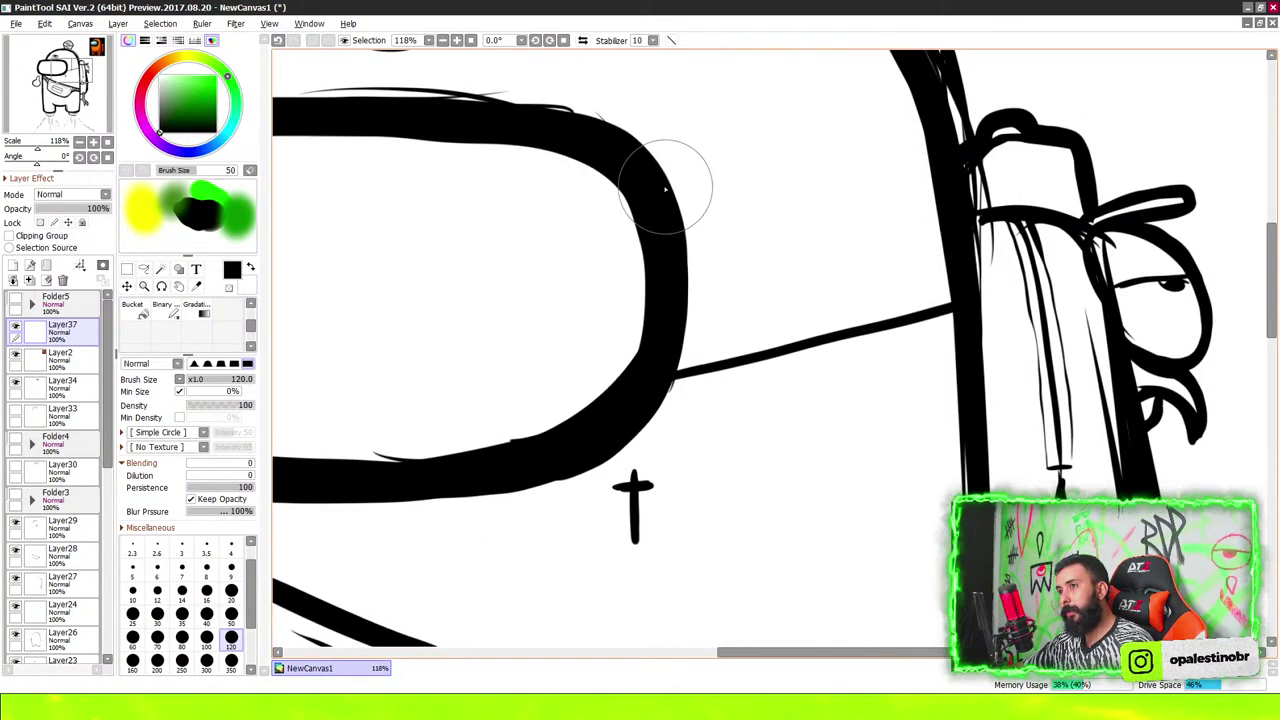
drag(665, 188, 900, 145)
scroll(900, 145, up, 1)
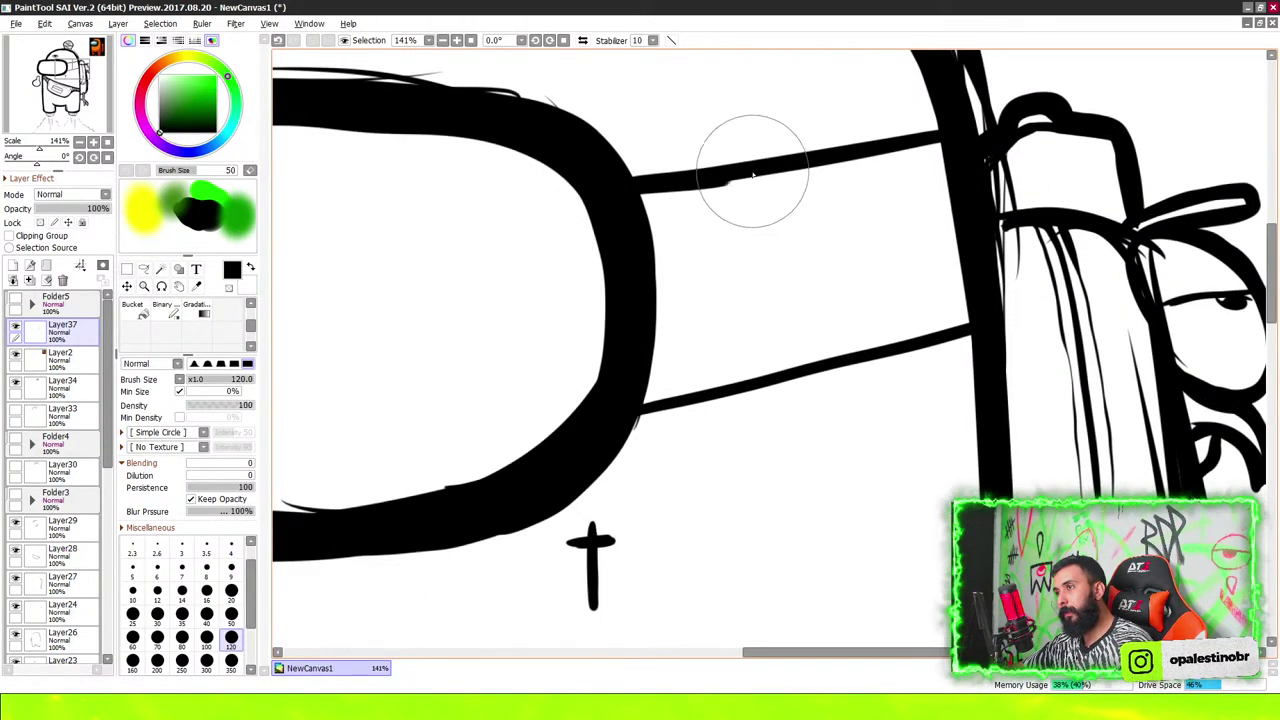
drag(752, 175, 940, 135)
mouse_move(620, 400)
mouse_down()
mouse_move(814, 366)
mouse_move(960, 308)
mouse_up()
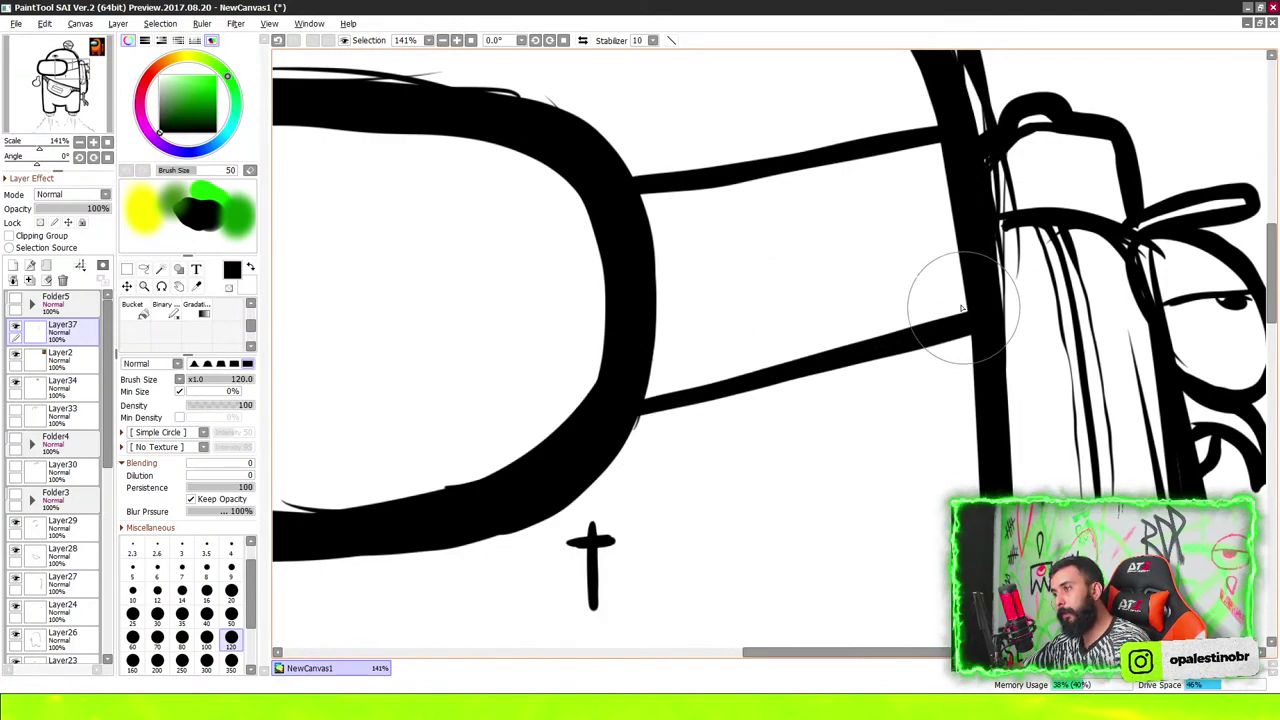
Draw the rectangular buckle on the strap, with curved sides and a small loop
scroll(962, 308, up, 2)
mouse_move(665, 165)
mouse_down()
mouse_move(715, 410)
mouse_move(950, 355)
mouse_move(906, 142)
mouse_up()
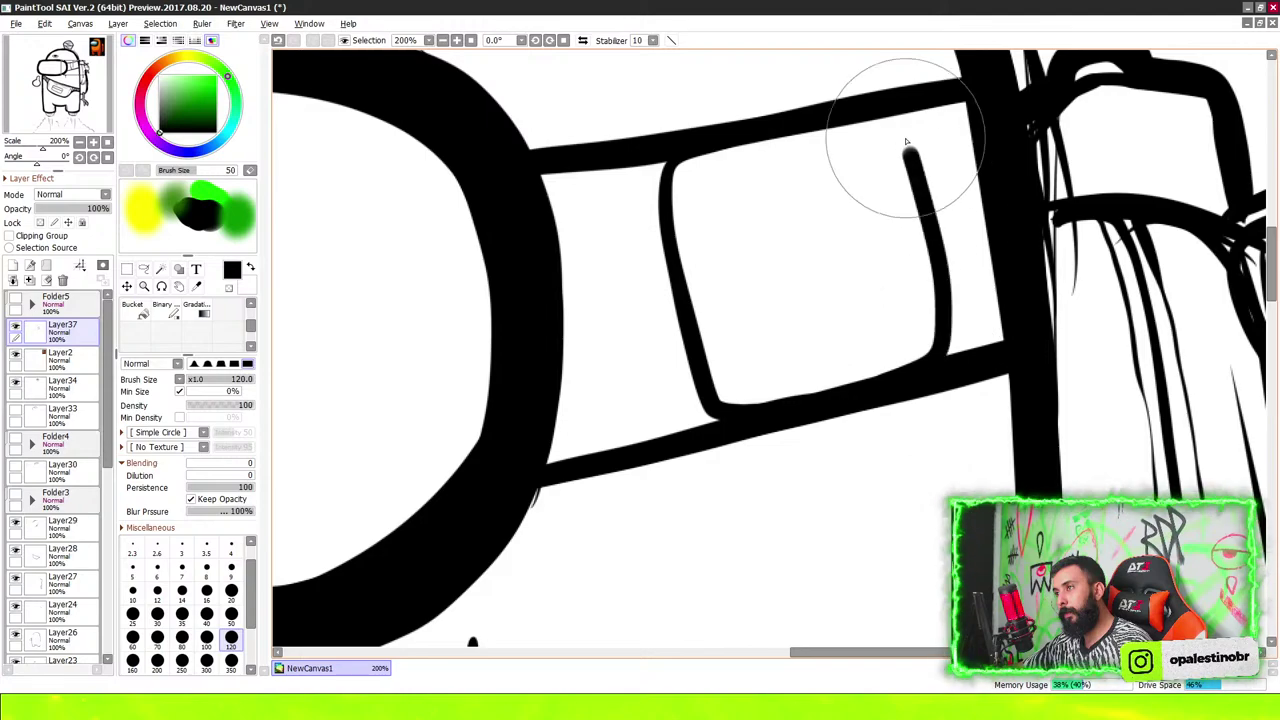
scroll(860, 330, up, 1)
mouse_move(875, 372)
mouse_down()
mouse_move(893, 266)
mouse_move(932, 220)
mouse_up()
drag(795, 85, 908, 160)
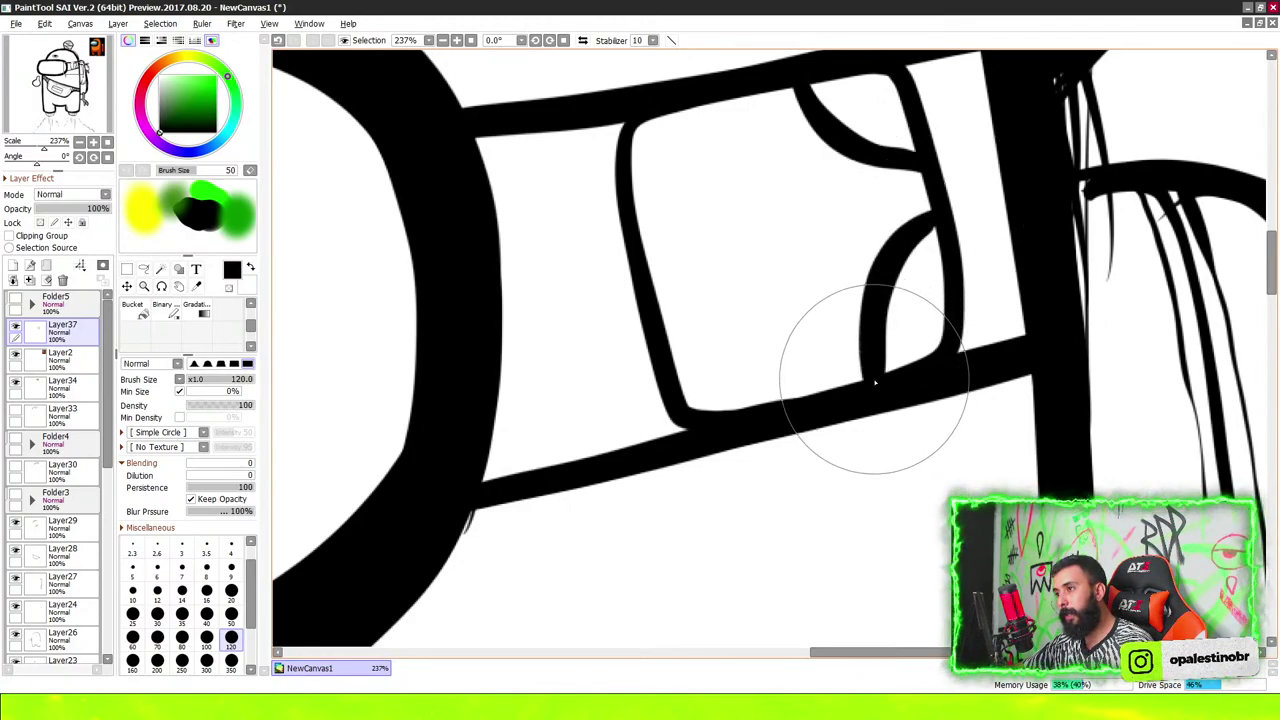
drag(875, 381, 956, 290)
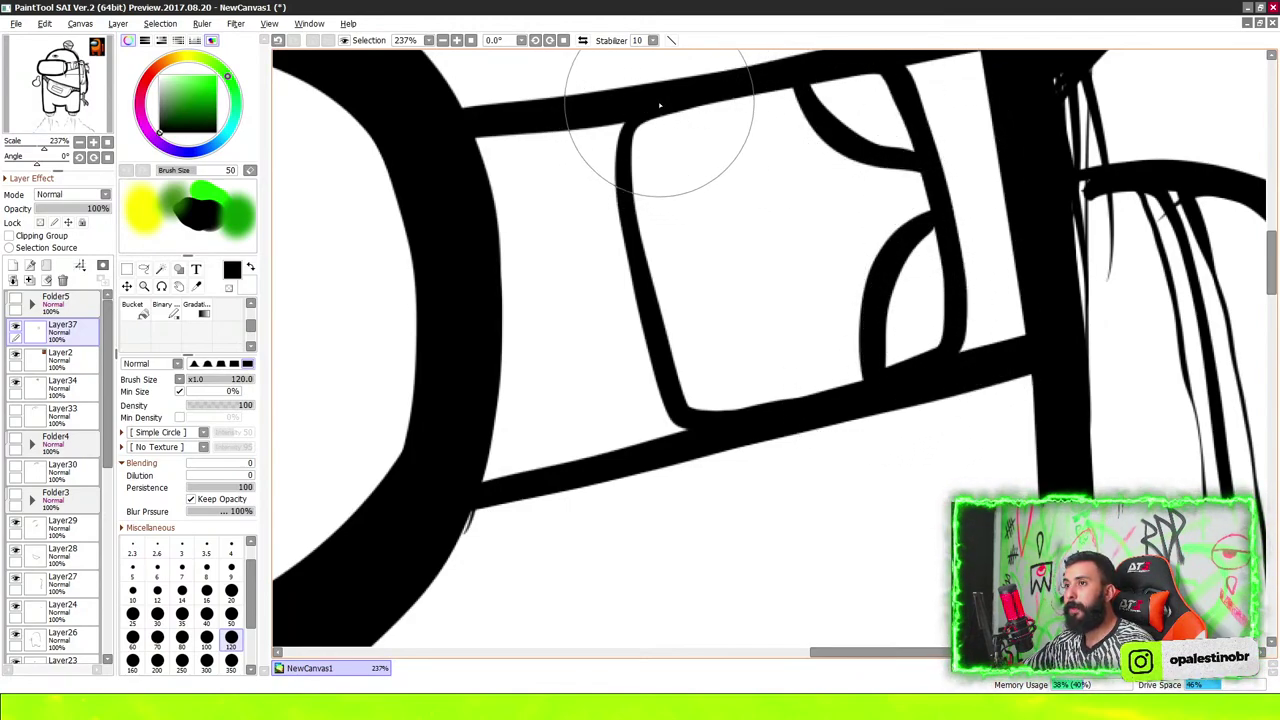
drag(622, 118, 684, 428)
Add two thickened diagonal stripes inside the strap
scroll(729, 371, down, 3)
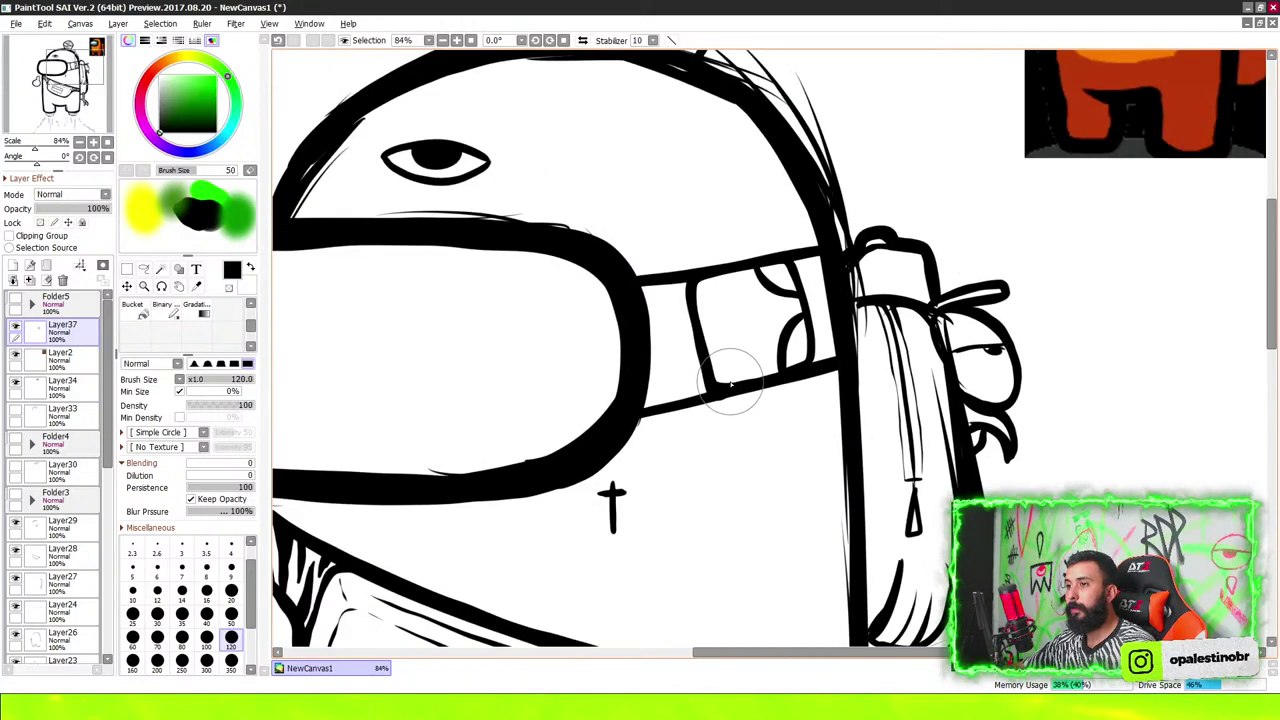
scroll(730, 383, up, 3)
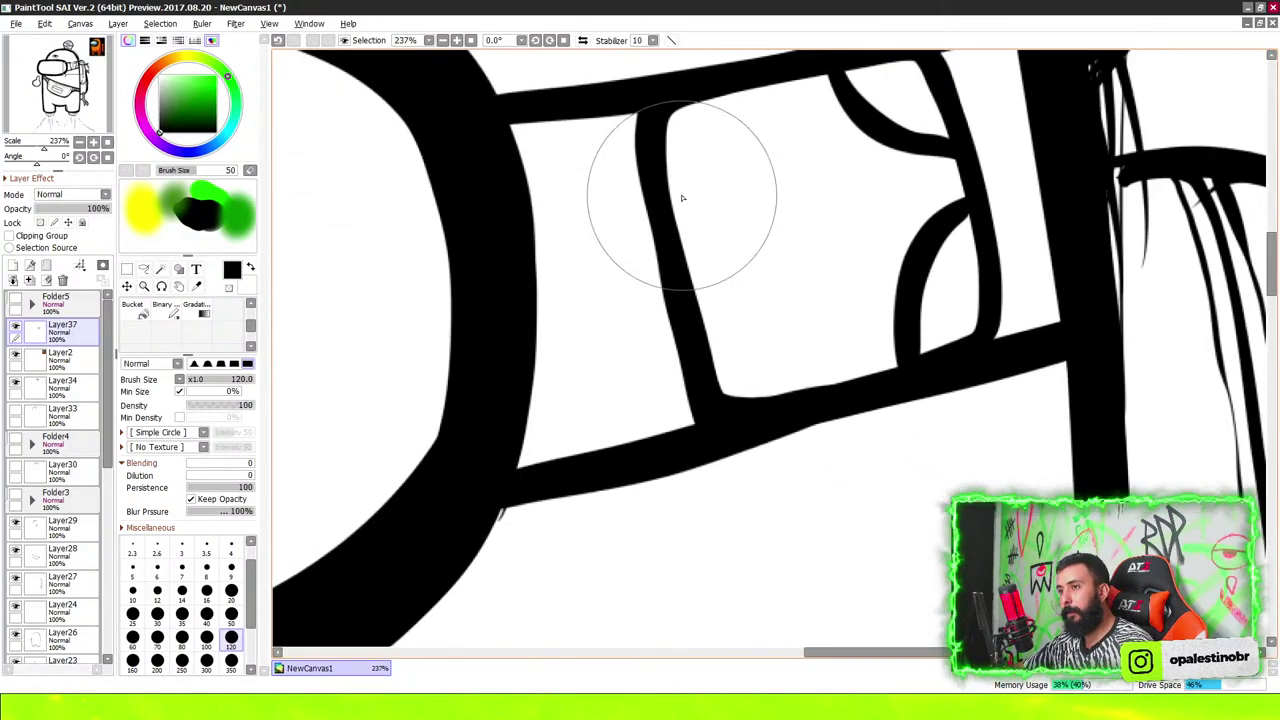
drag(543, 122, 626, 440)
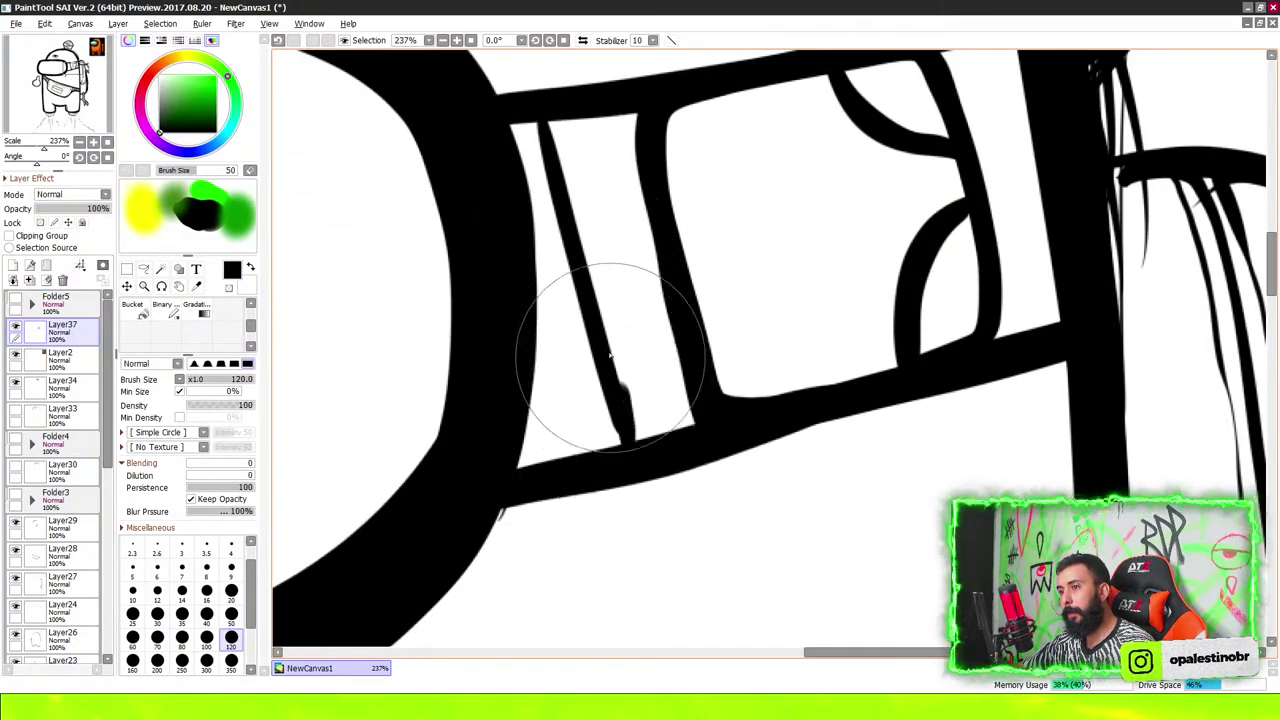
drag(543, 90, 630, 440)
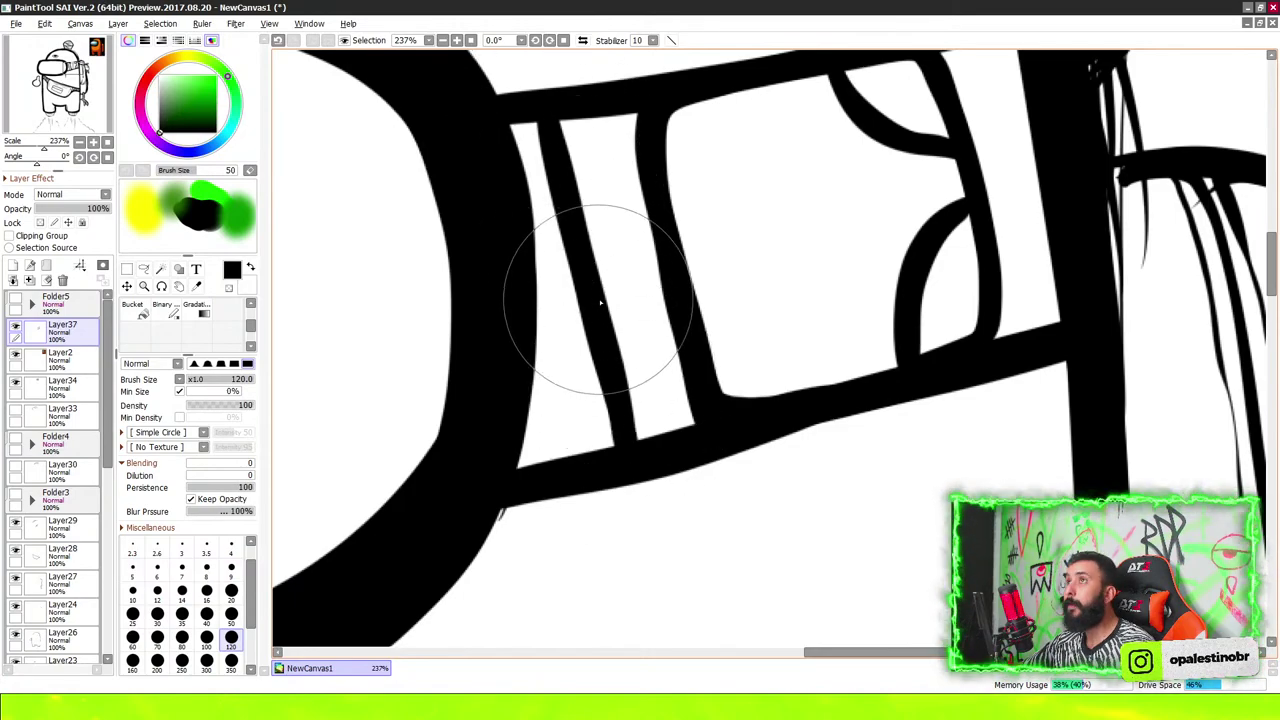
drag(650, 130, 700, 390)
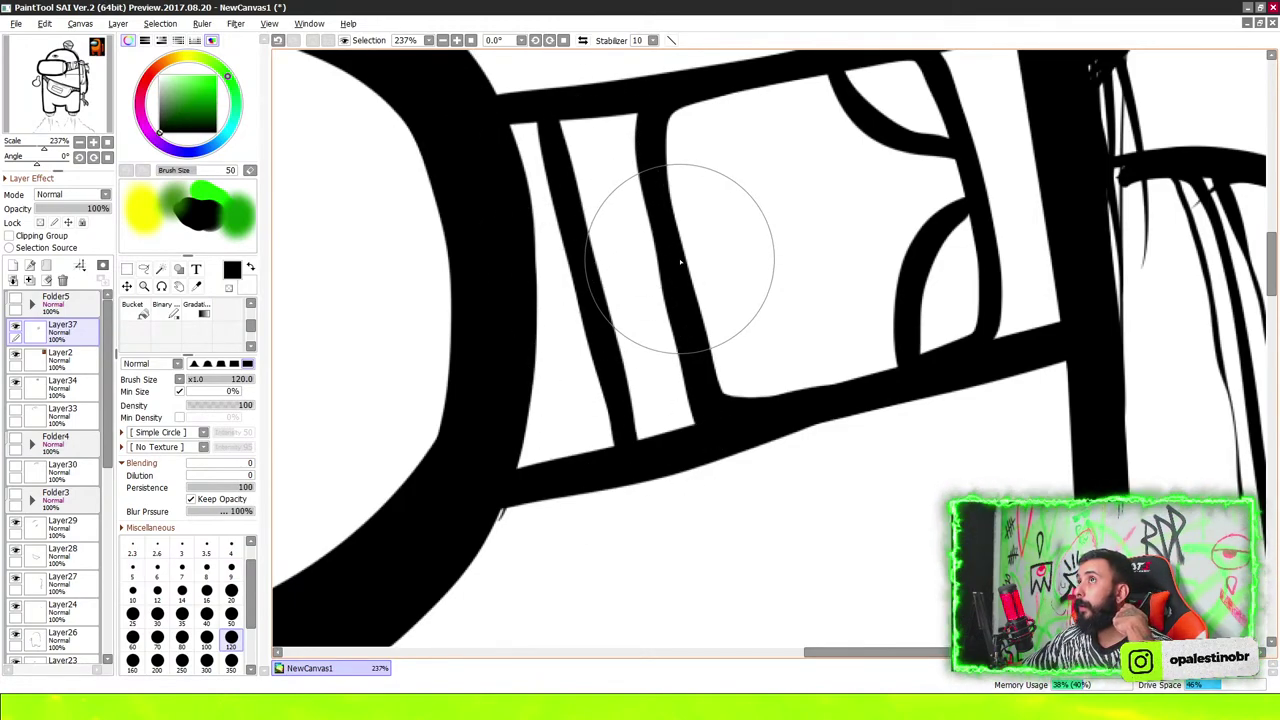
Reinforce the strap's upper and lower edges with heavier strokes
scroll(680, 262, down, 2)
scroll(743, 246, down, 2)
scroll(841, 258, down, 1)
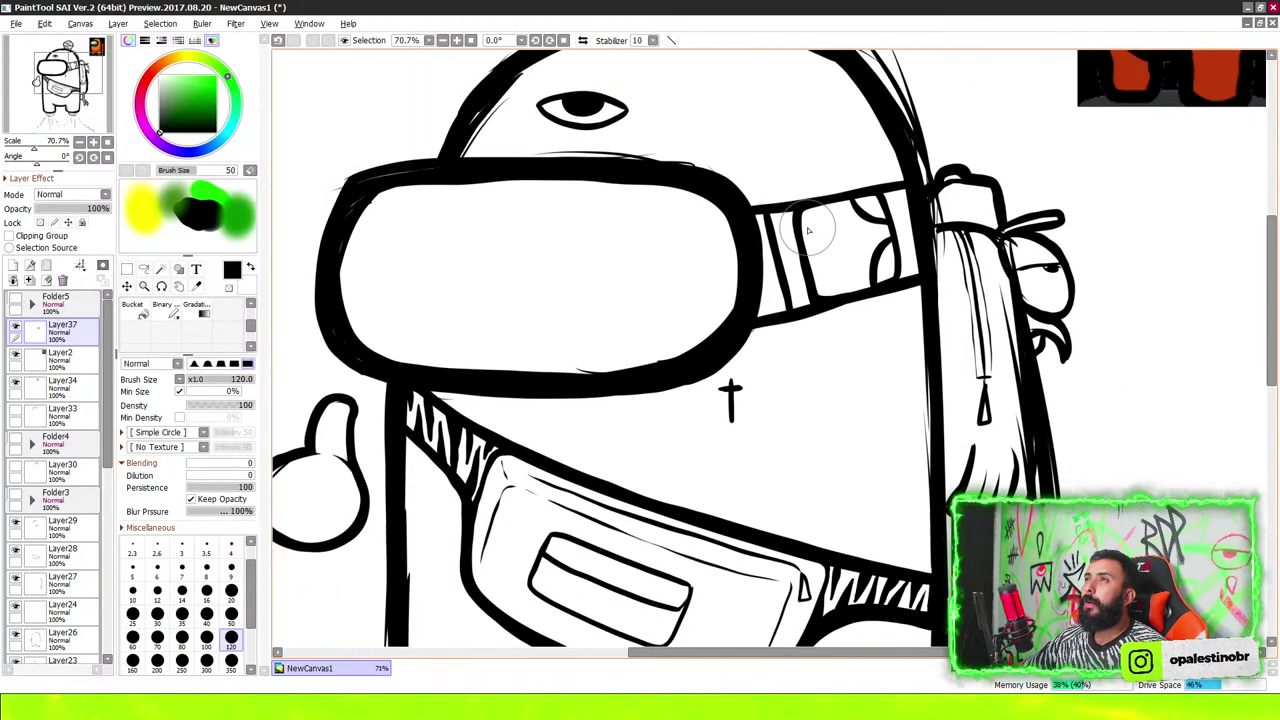
scroll(809, 230, down, 1)
scroll(607, 230, up, 1)
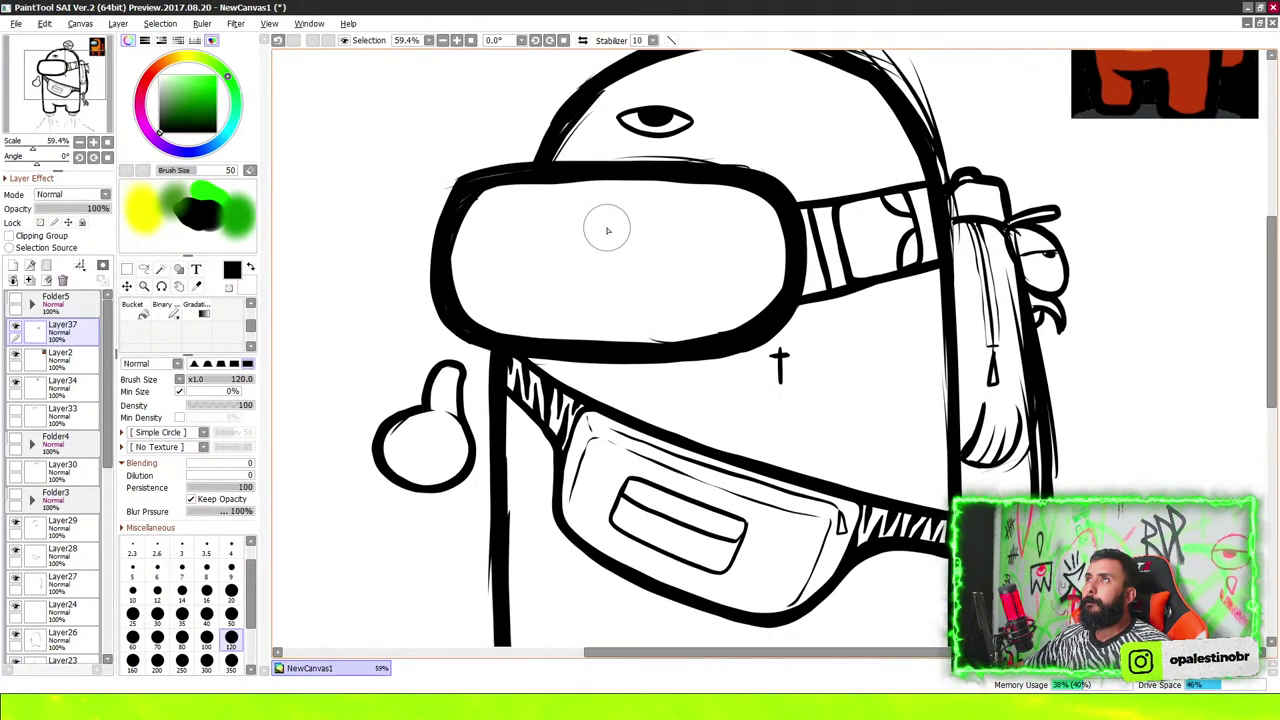
scroll(606, 237, down, 3)
scroll(666, 217, up, 2)
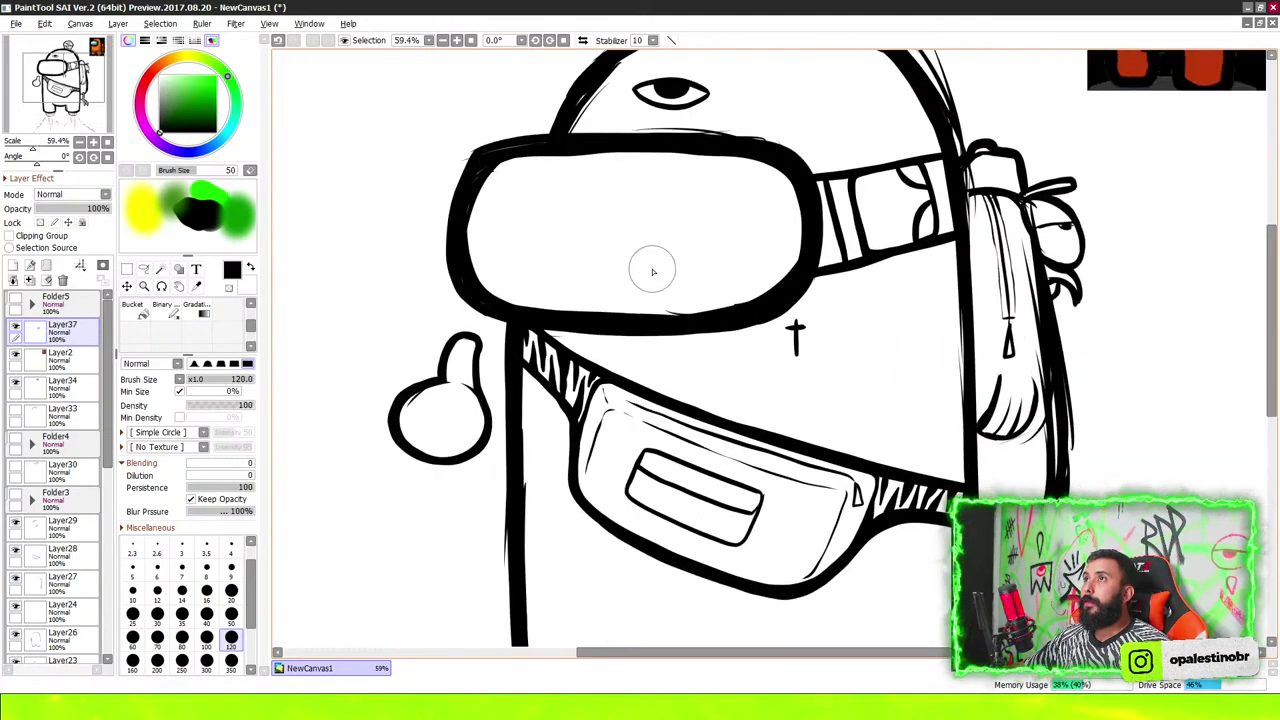
scroll(651, 269, up, 3)
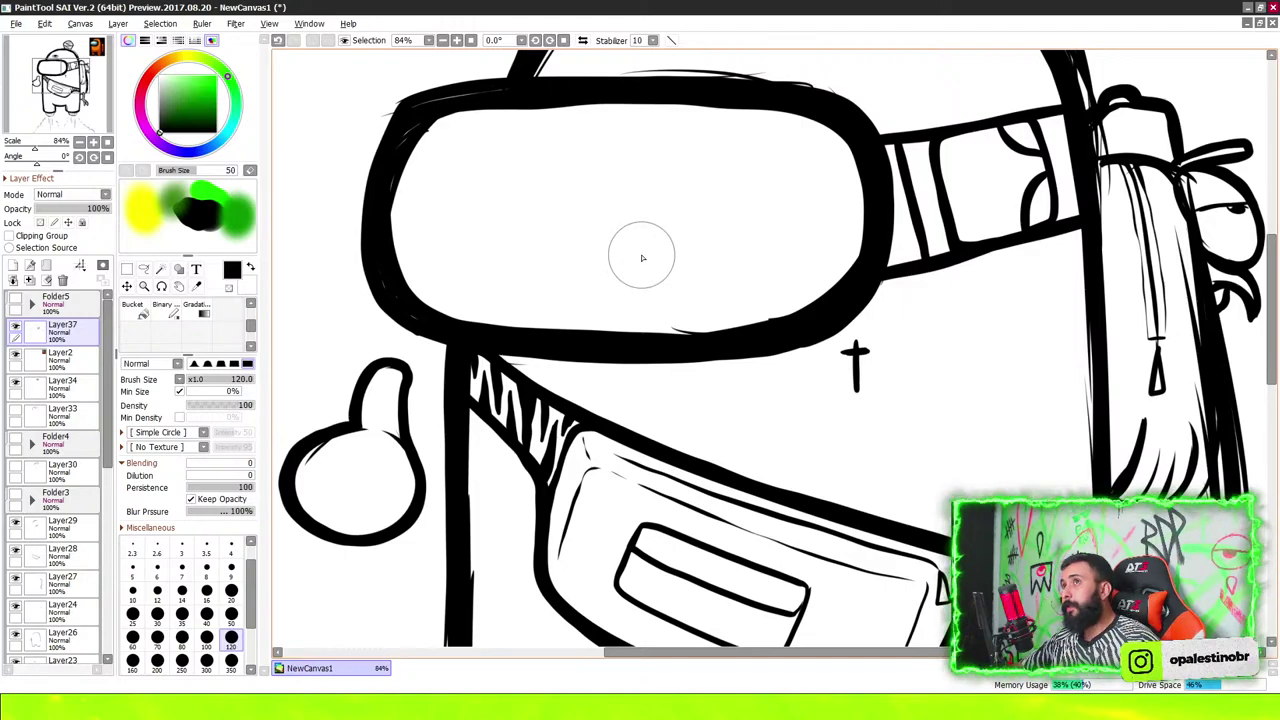
scroll(642, 256, down, 3)
scroll(639, 255, down, 2)
scroll(619, 255, up, 6)
scroll(606, 254, up, 1)
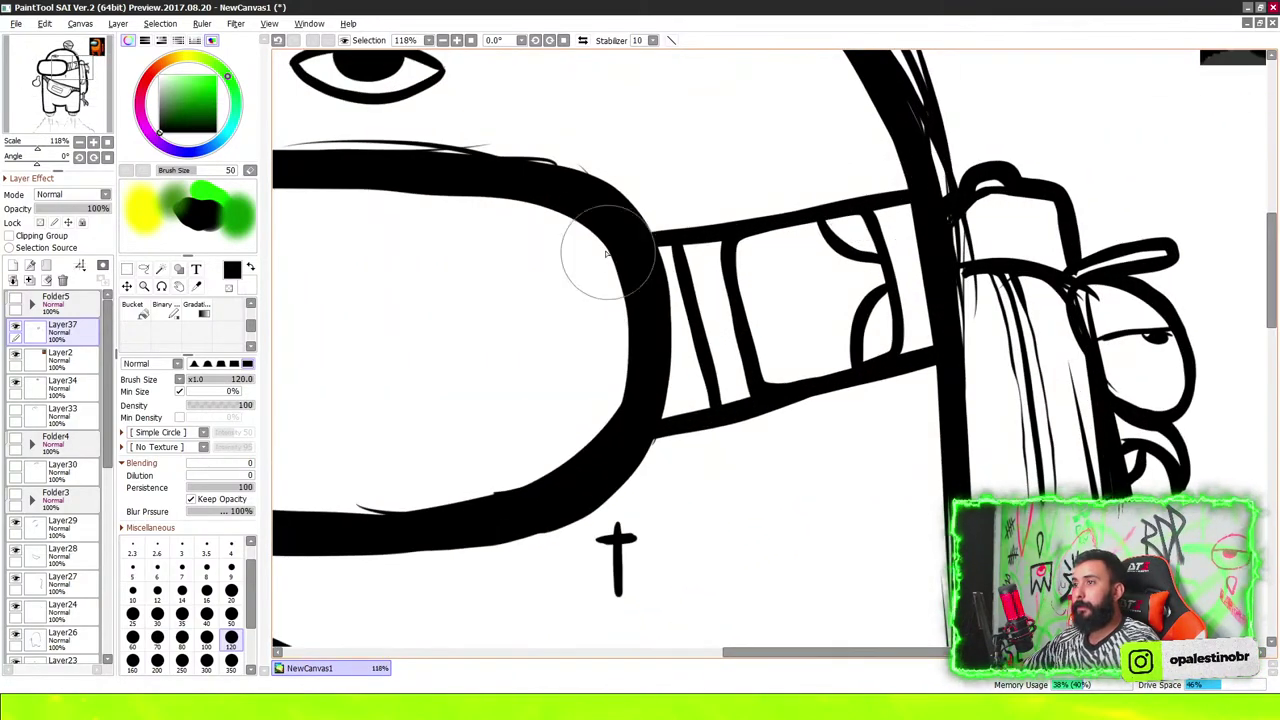
mouse_move(655, 230)
mouse_down()
mouse_move(808, 200)
mouse_move(885, 235)
mouse_up()
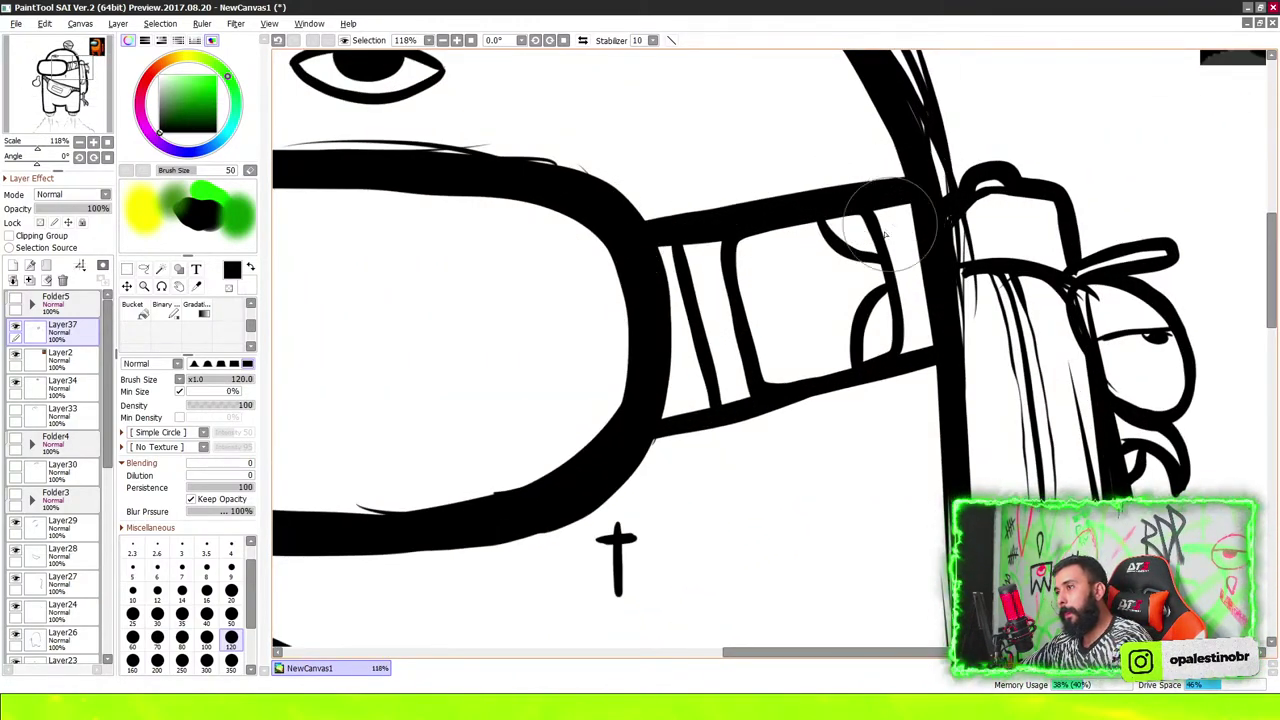
drag(630, 443, 960, 350)
scroll(960, 350, down, 4)
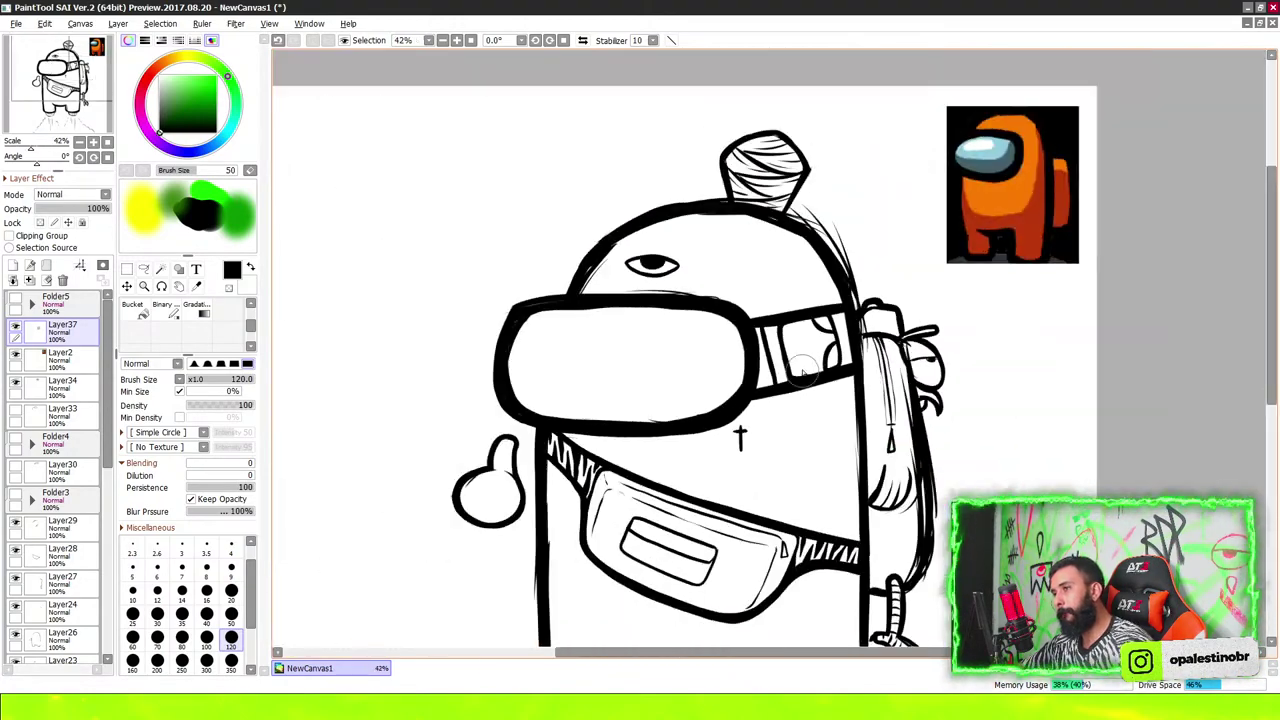
scroll(960, 350, down, 4)
scroll(834, 358, up, 3)
scroll(820, 360, up, 5)
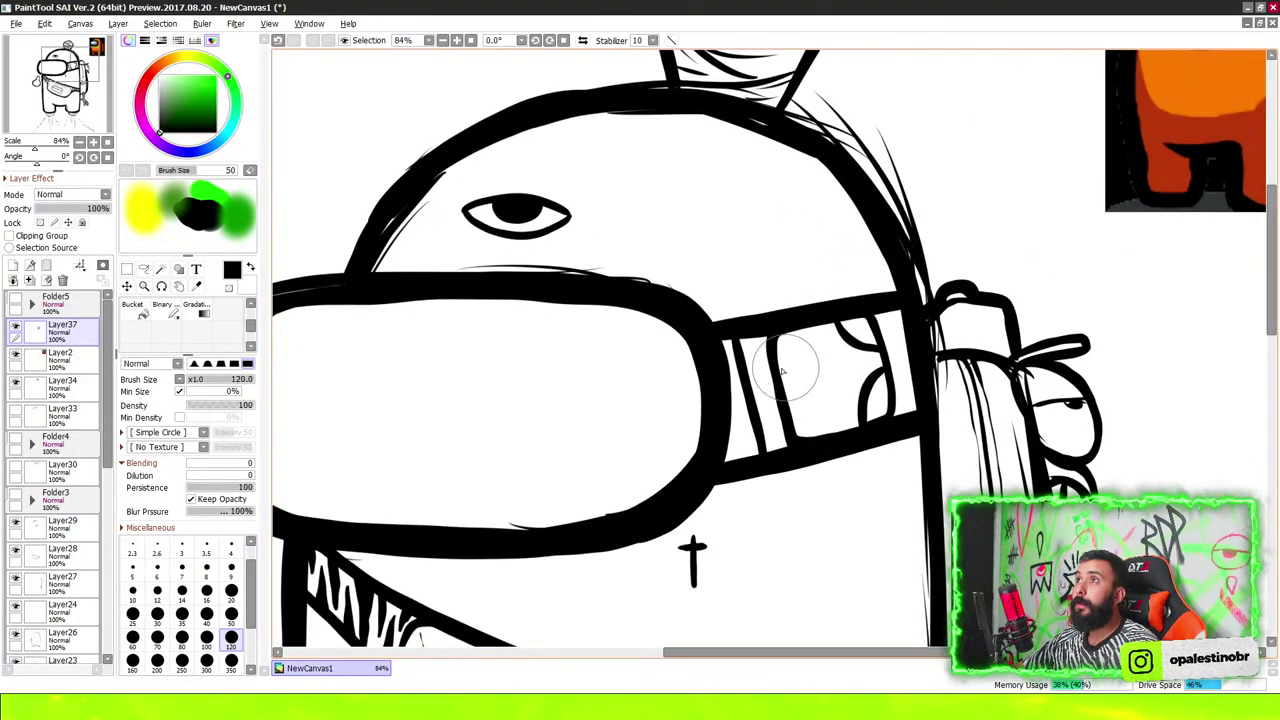
scroll(785, 370, down, 3)
scroll(754, 341, up, 5)
scroll(785, 385, down, 2)
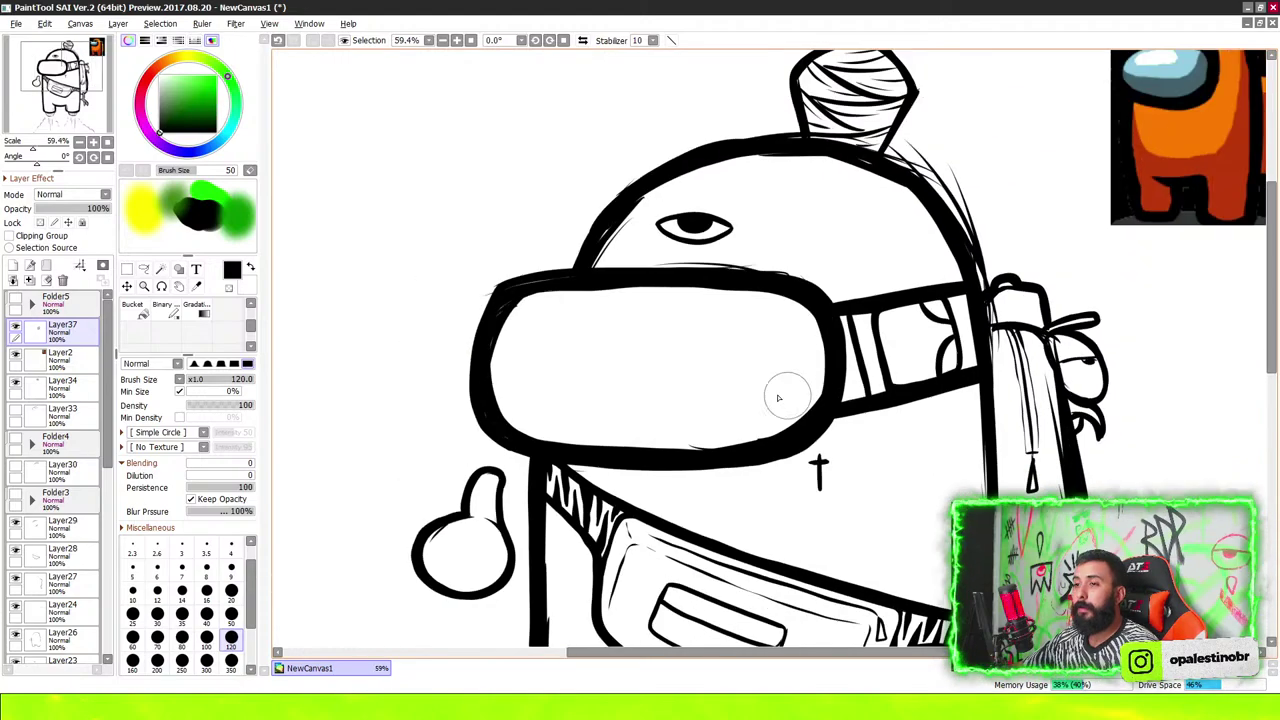
scroll(522, 376, up, 1)
scroll(898, 349, up, 1)
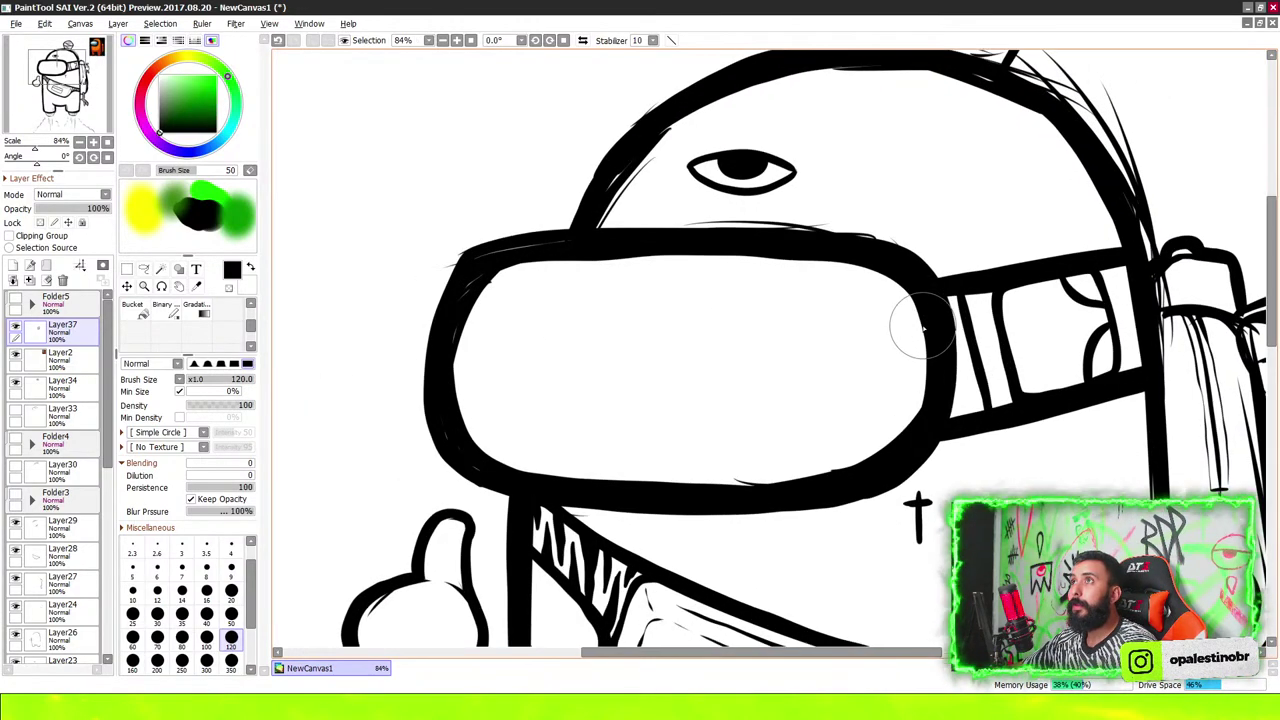
scroll(518, 342, up, 1)
Draw an inner contour around the visor, along its left, top, bottom and right
mouse_move(466, 403)
mouse_down()
mouse_move(477, 306)
mouse_move(571, 274)
mouse_move(794, 274)
mouse_move(964, 307)
mouse_move(971, 370)
mouse_up()
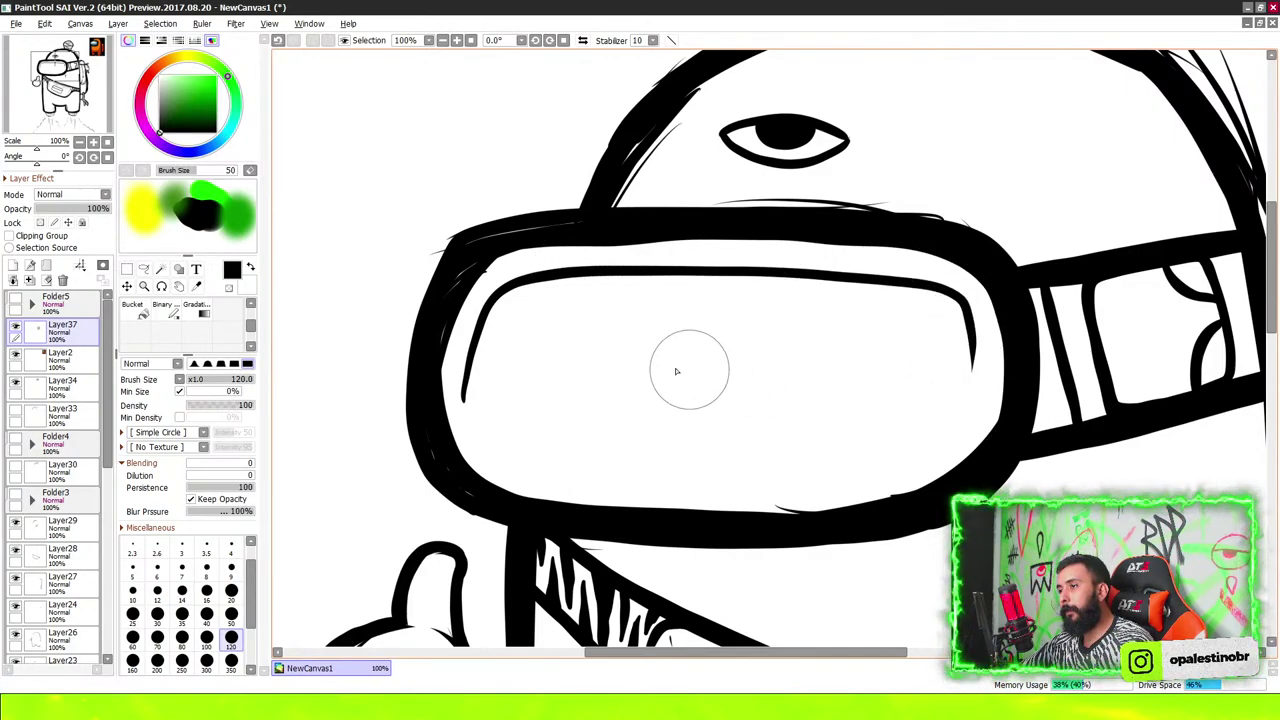
mouse_move(483, 443)
mouse_down()
mouse_move(591, 471)
mouse_move(757, 466)
mouse_move(920, 380)
mouse_move(965, 335)
mouse_up()
scroll(965, 335, up, 1)
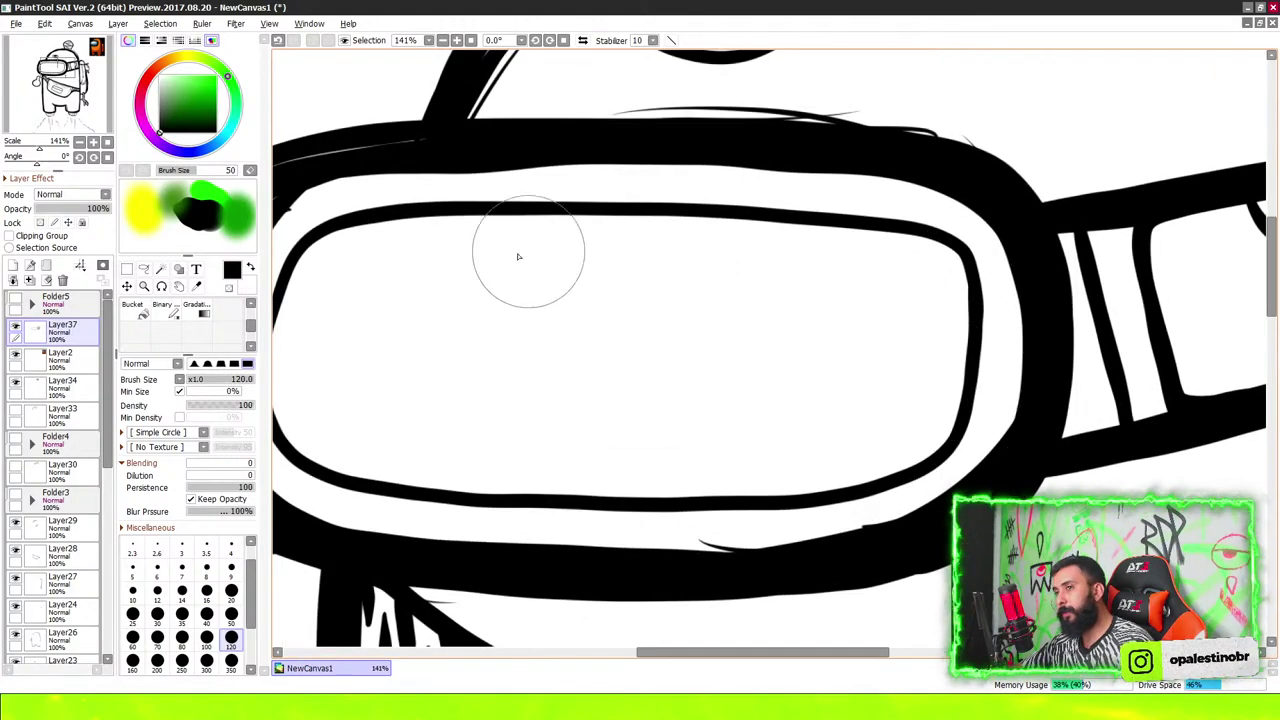
scroll(491, 378, down, 2)
scroll(352, 365, up, 3)
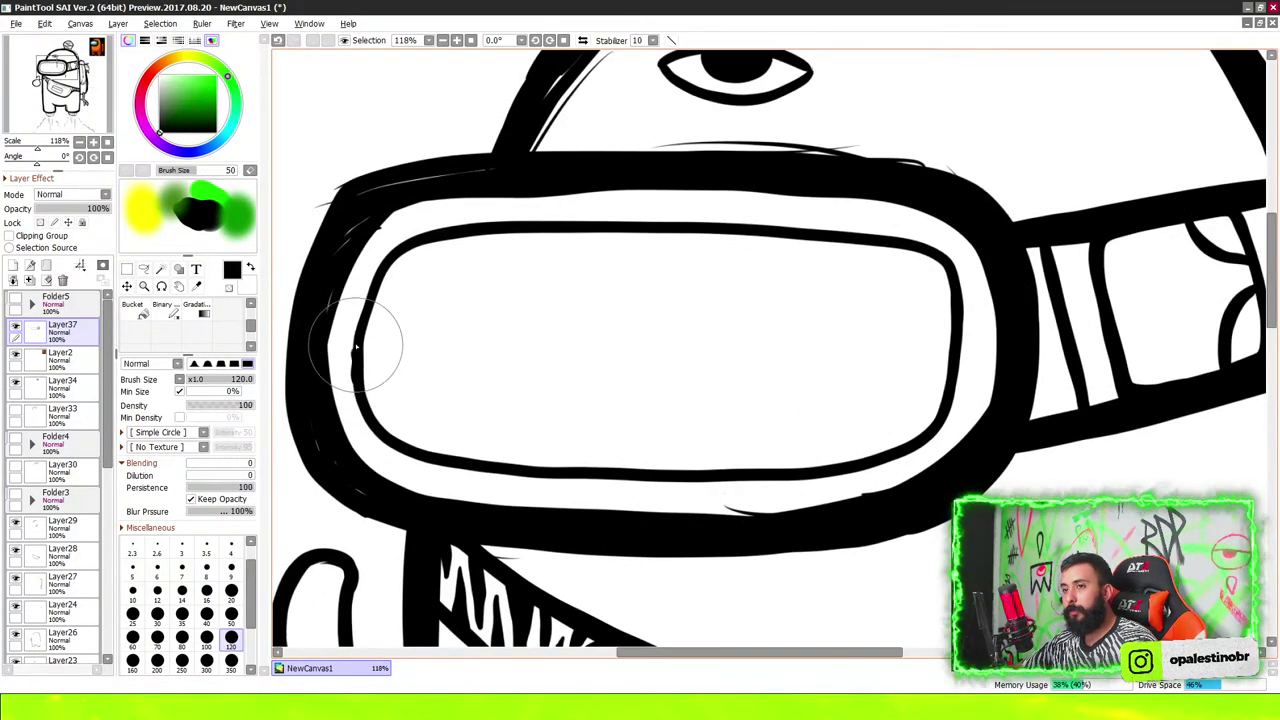
Thicken the top and bottom edges of the inner visor contour
drag(389, 260, 495, 226)
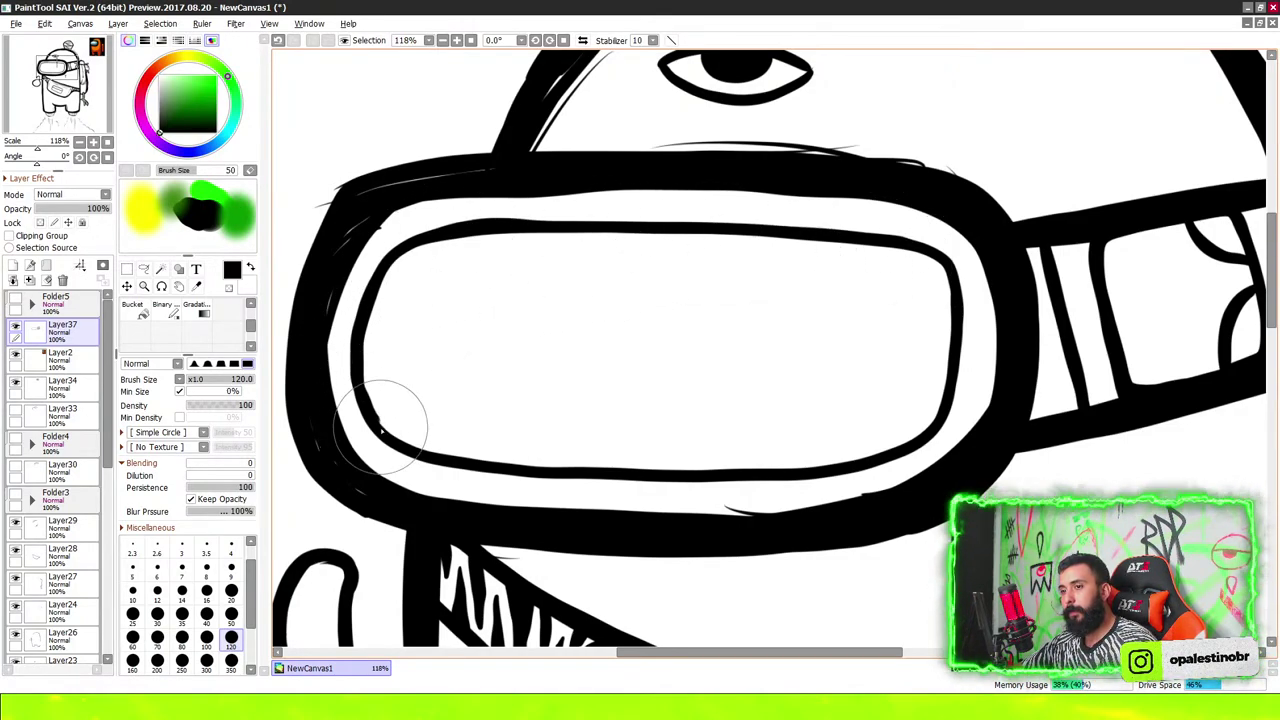
drag(380, 430, 895, 458)
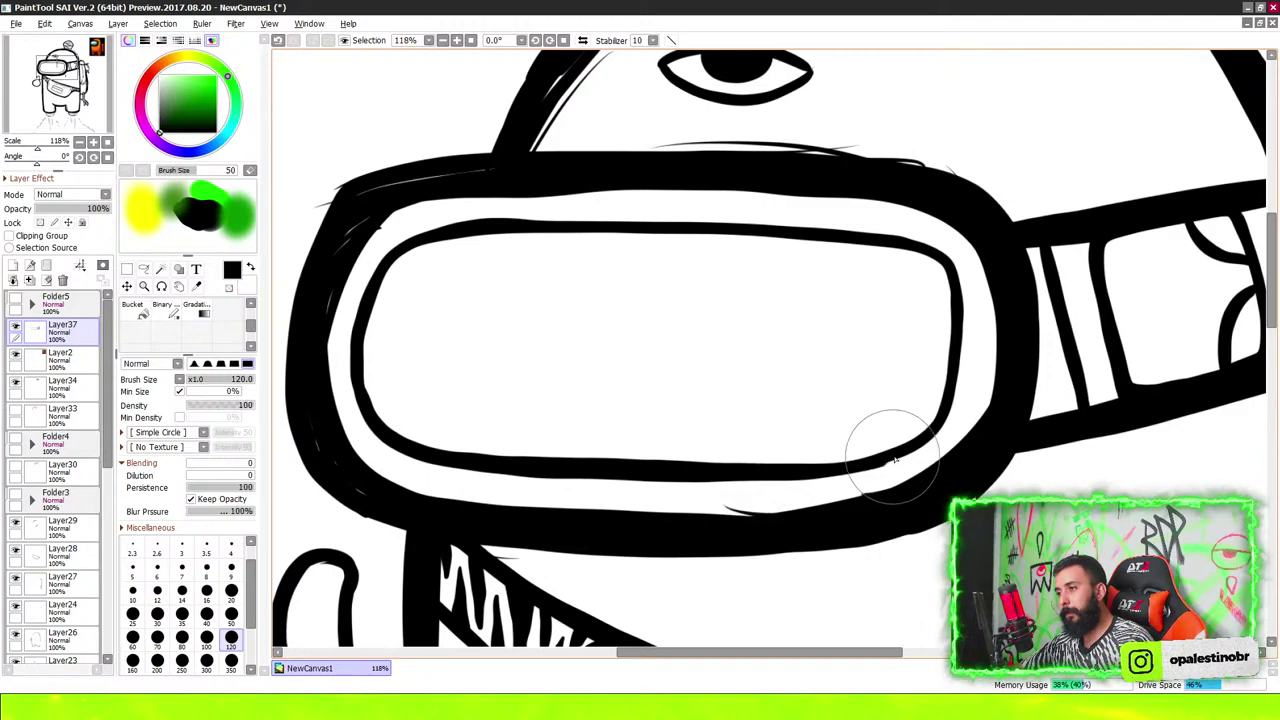
scroll(811, 178, down, 4)
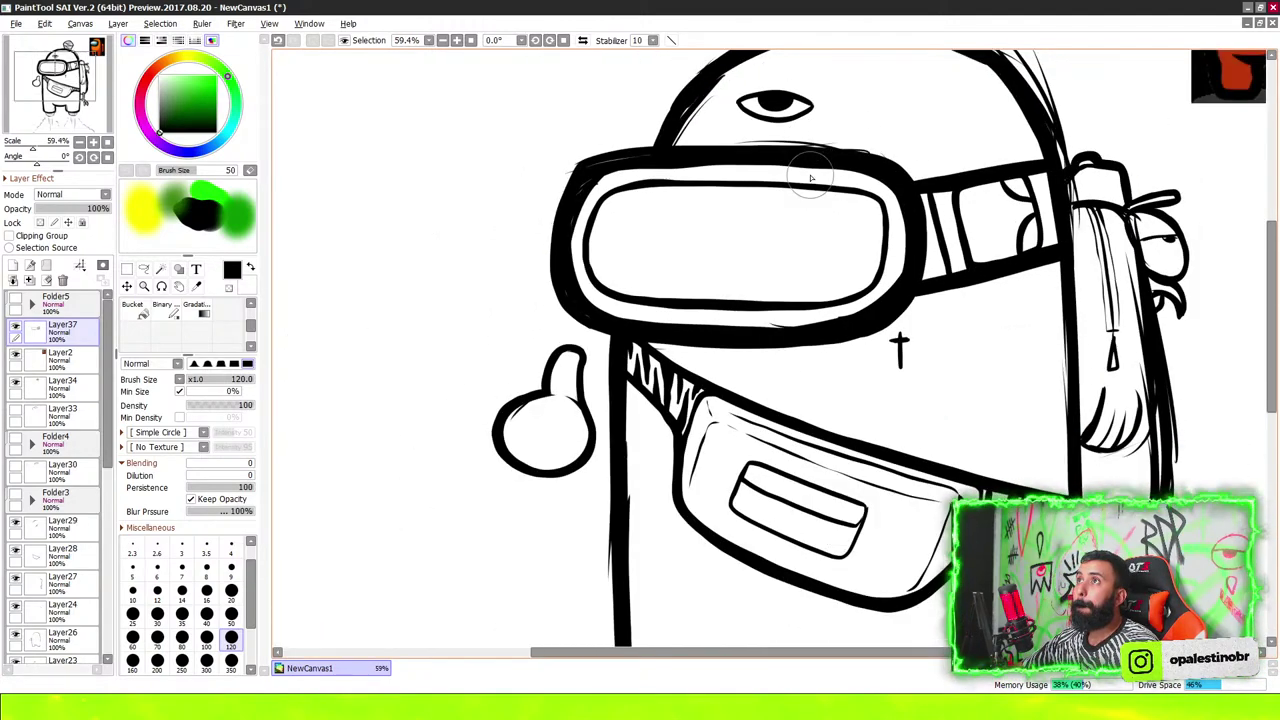
scroll(783, 178, up, 2)
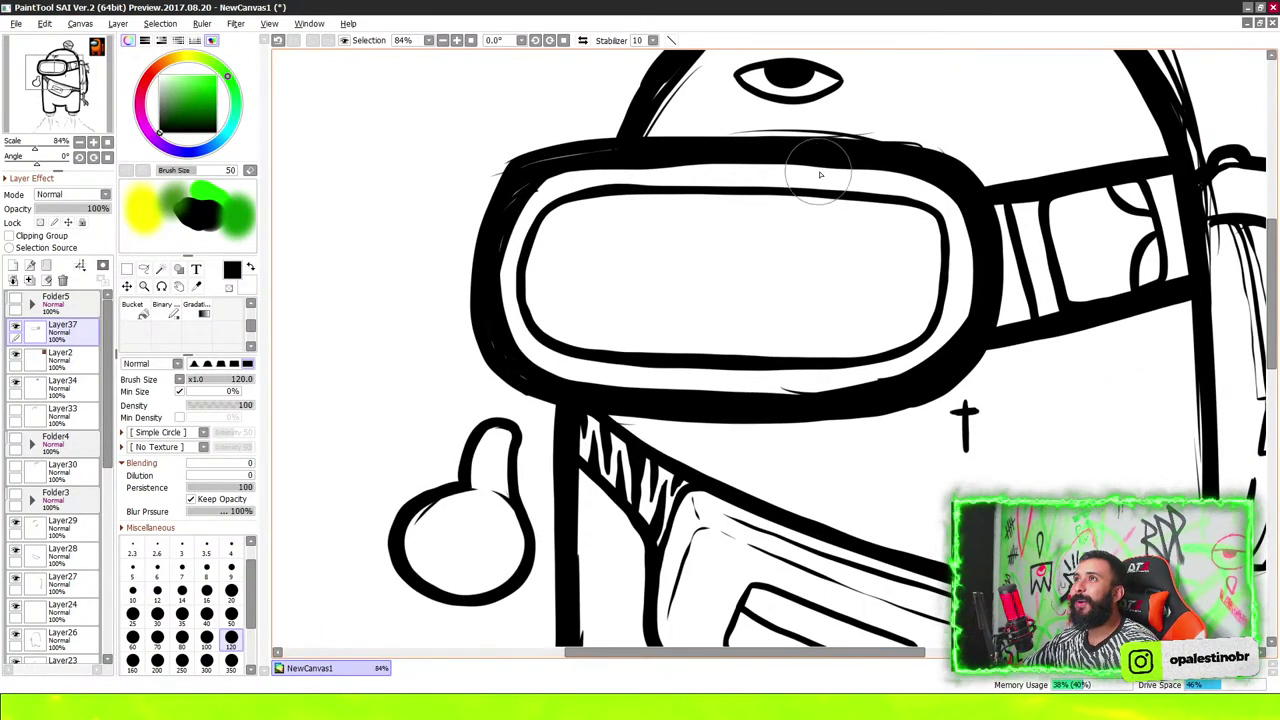
scroll(819, 175, up, 1)
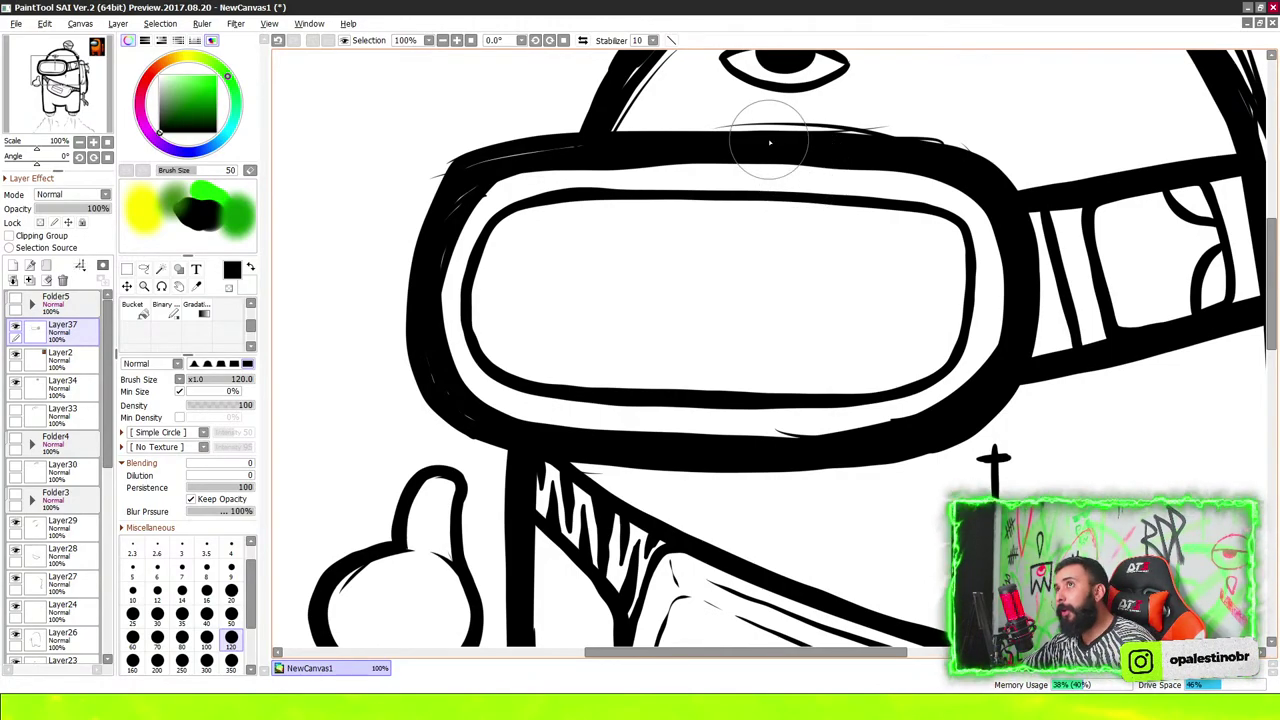
scroll(752, 153, down, 7)
scroll(790, 190, up, 2)
scroll(820, 220, down, 5)
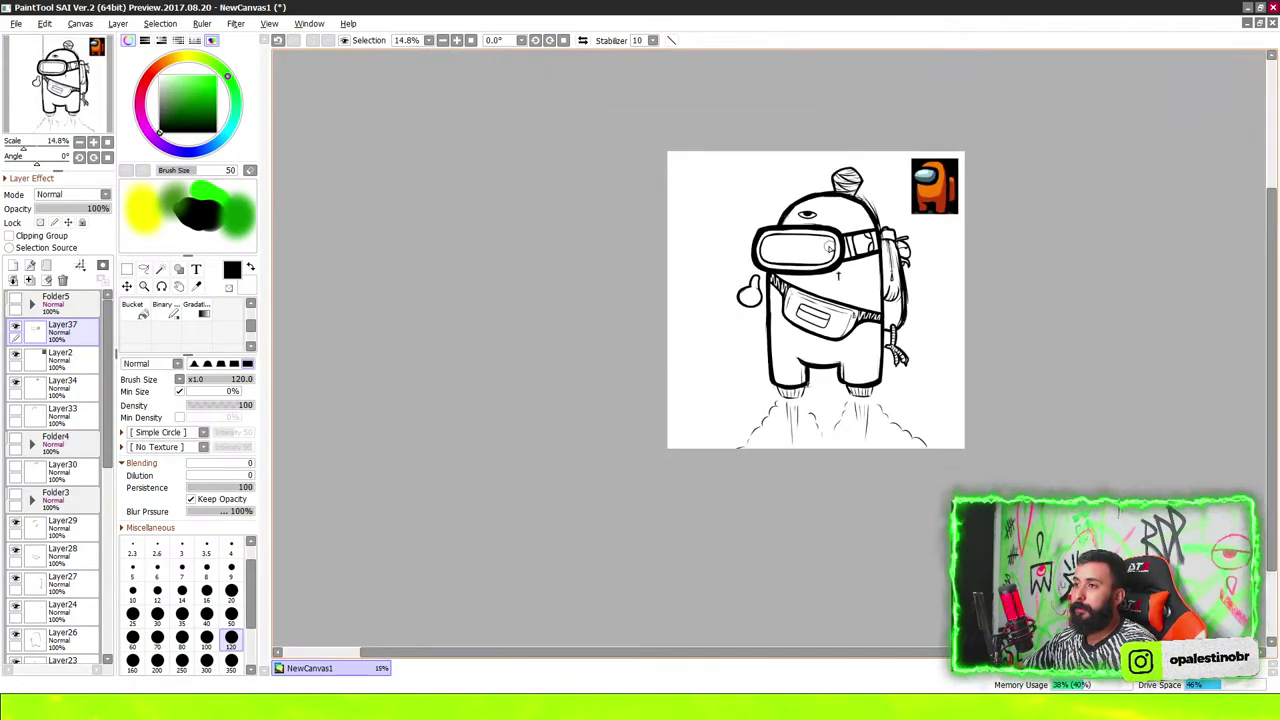
scroll(828, 225, up, 1)
scroll(800, 270, up, 5)
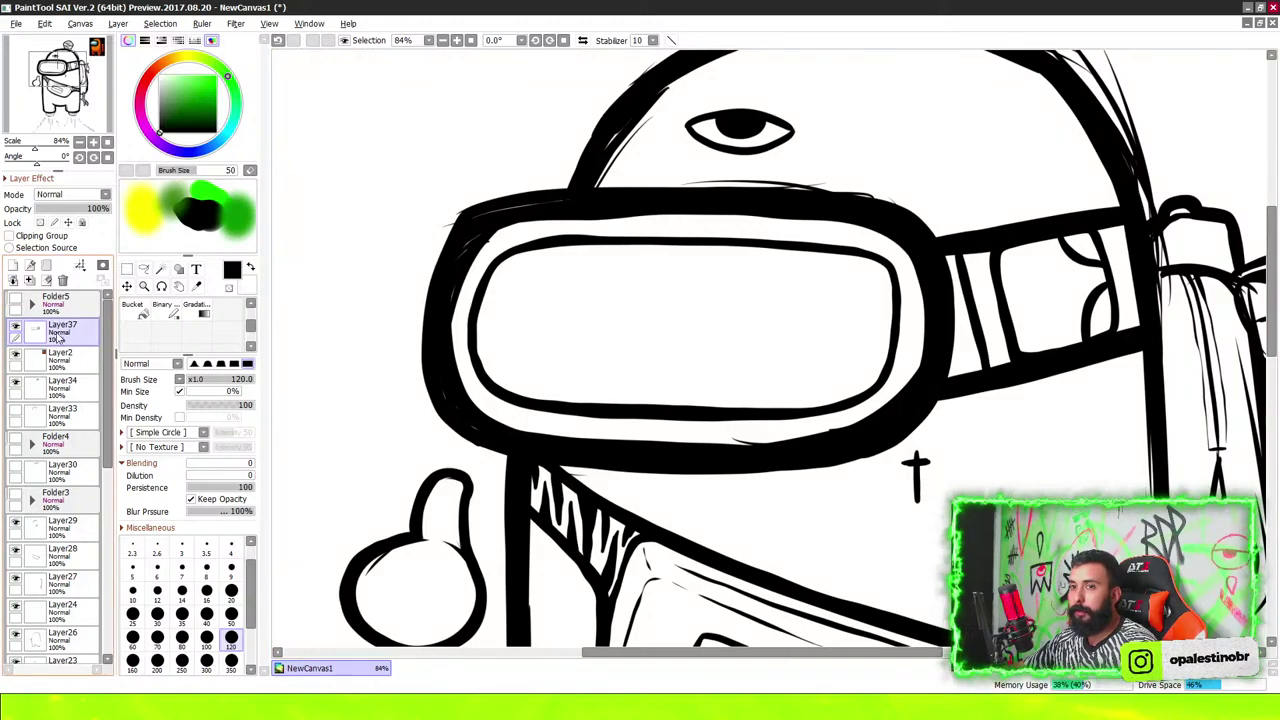
scroll(800, 258, down, 8)
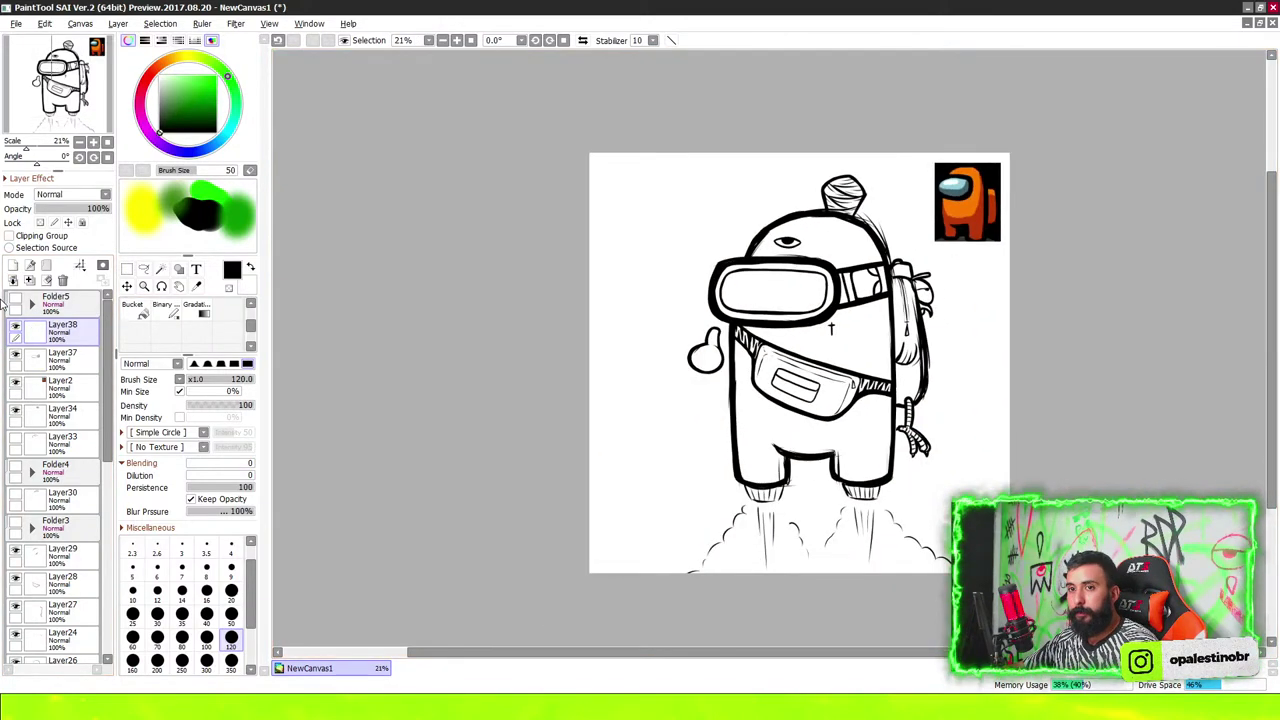
Add a new empty layer, Layer38, above Layer37
click(13, 265)
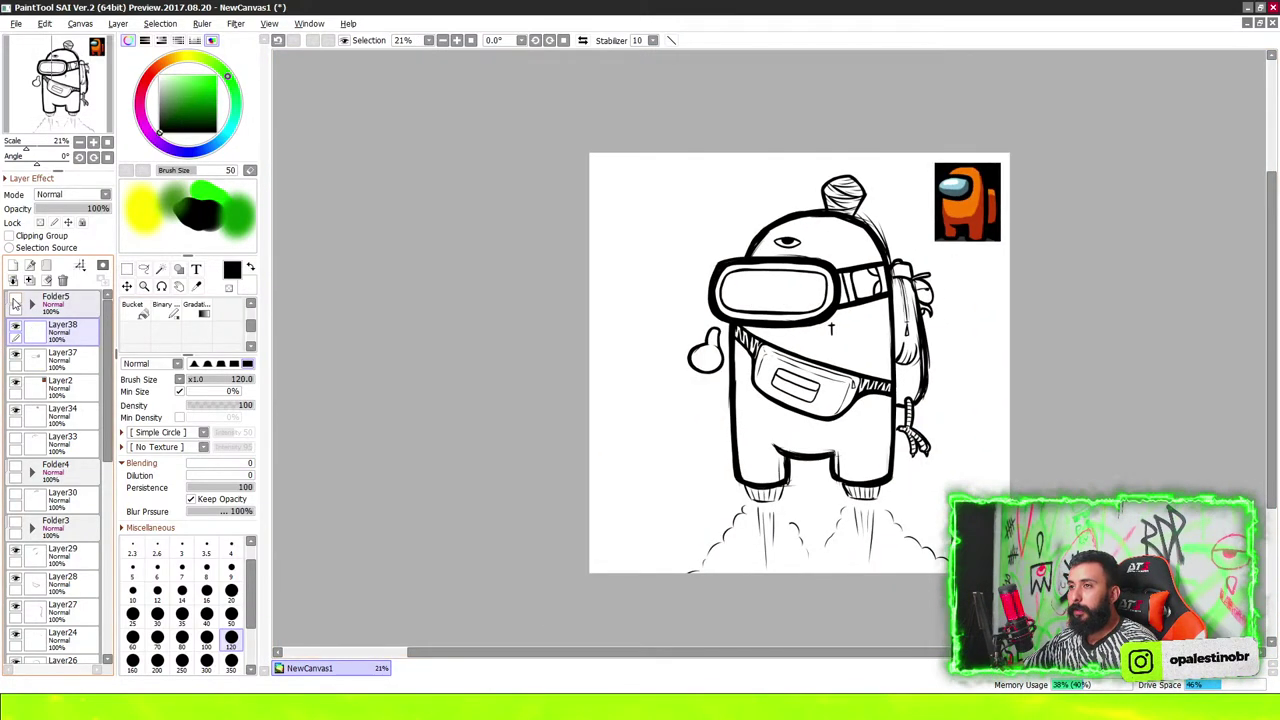
scroll(792, 235, up, 4)
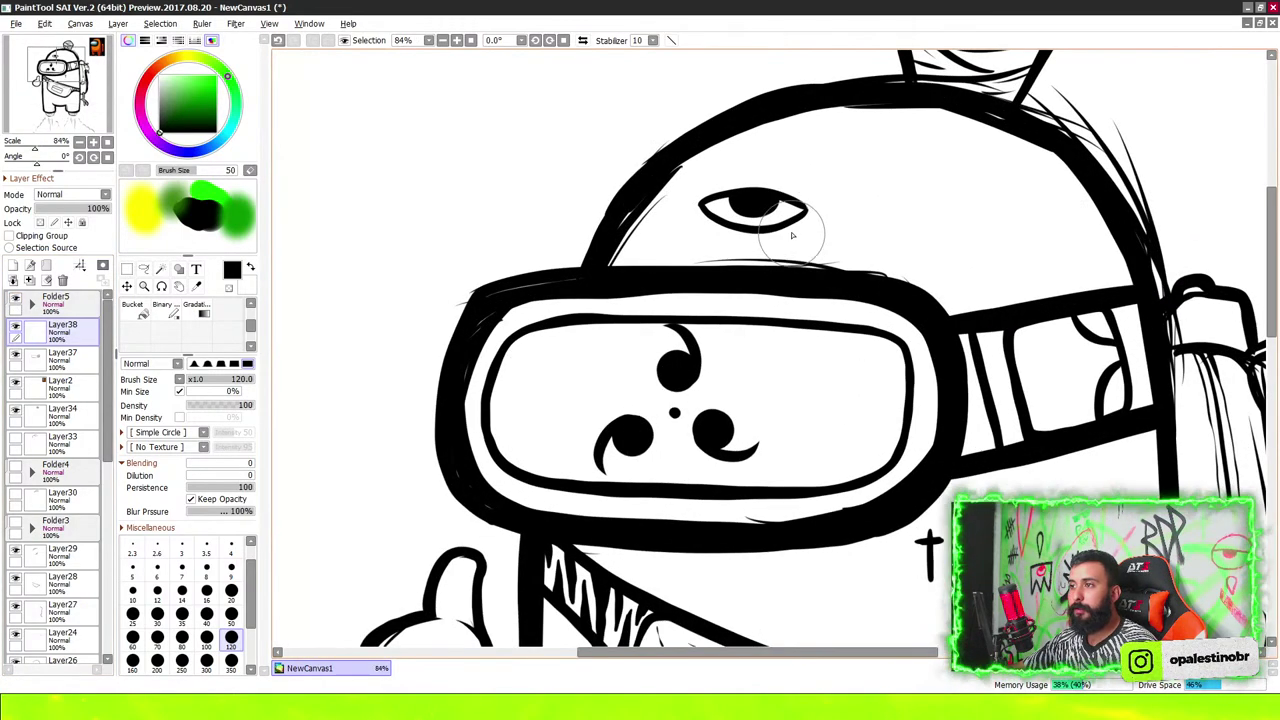
scroll(30, 585, down, 4)
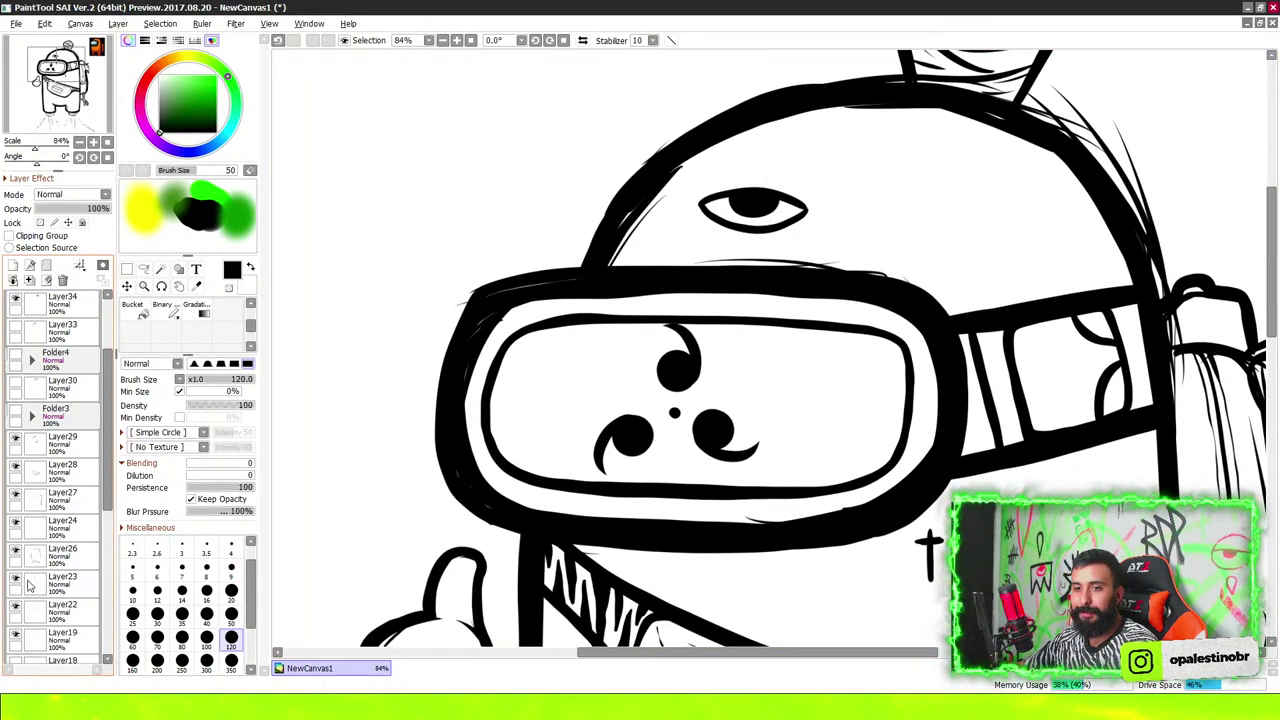
Toggle Layer23's visibility to confirm it holds the forehead eye, and select it
double_click(14, 580)
click(14, 580)
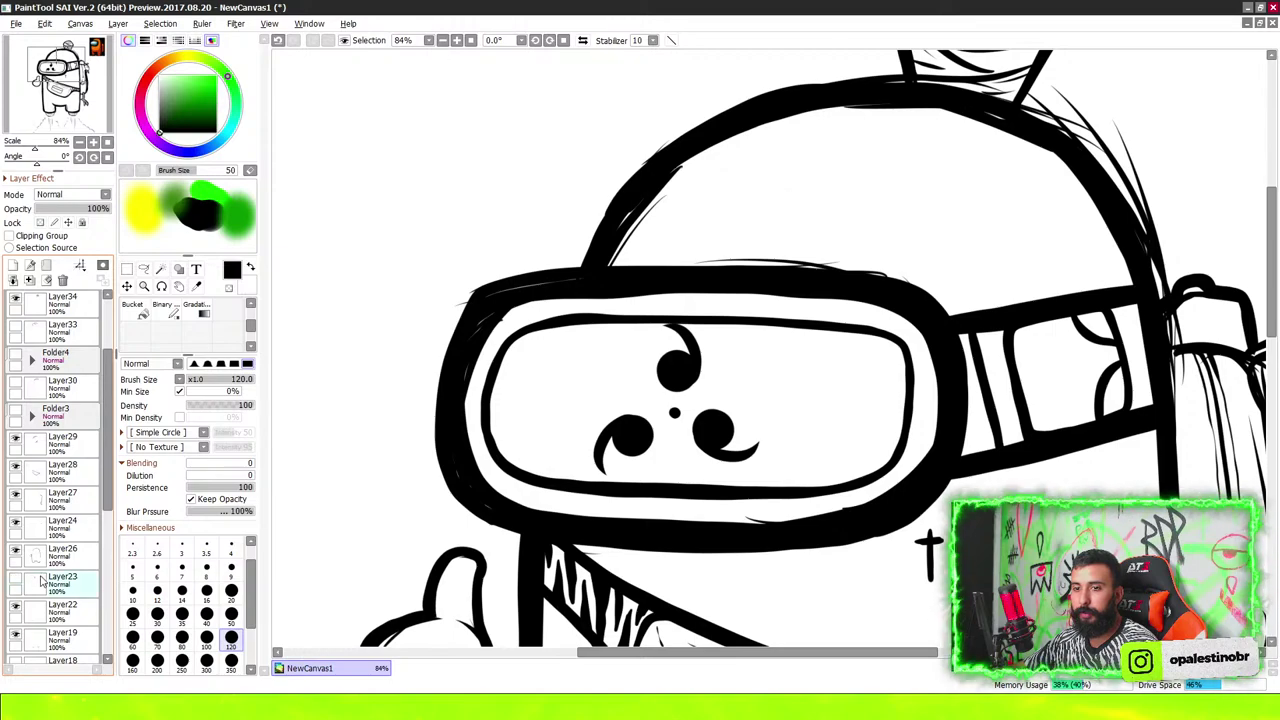
click(45, 582)
click(14, 579)
scroll(668, 240, up, 3)
Erase the old forehead eye with the Eraser
scroll(825, 134, up, 2)
key(e)
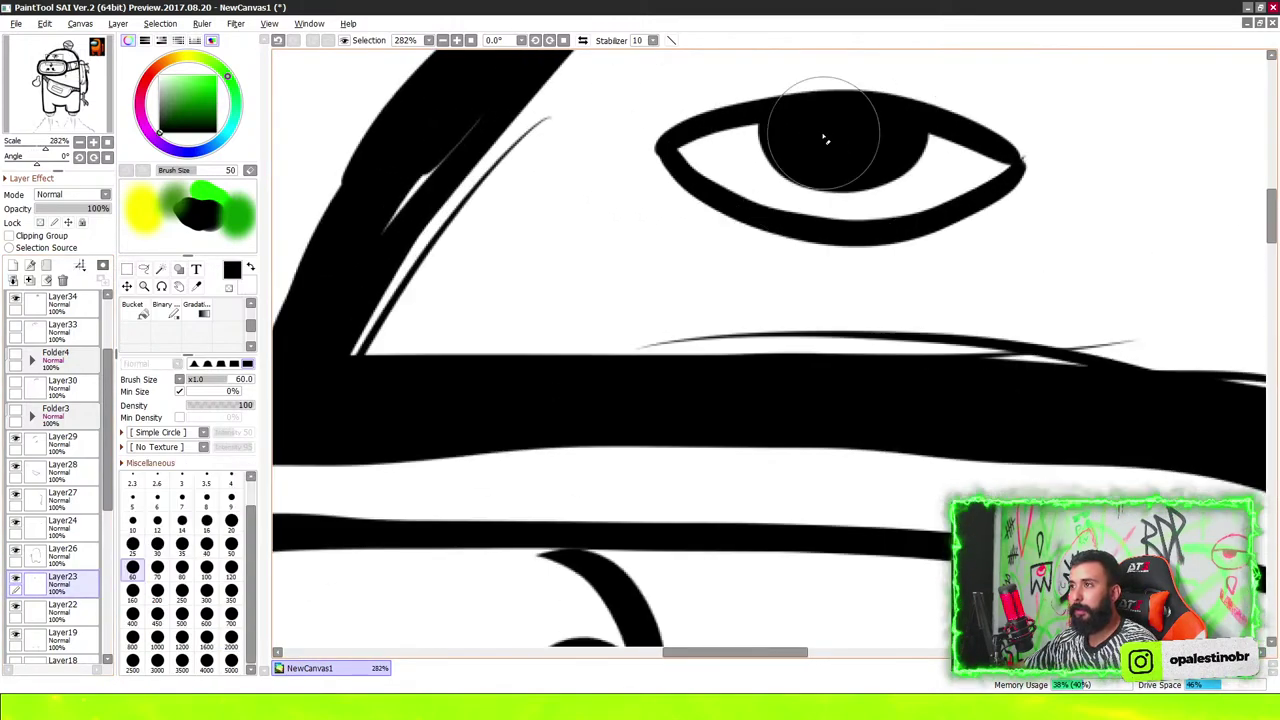
mouse_move(663, 100)
mouse_down()
mouse_move(812, 135)
mouse_move(777, 229)
mouse_up()
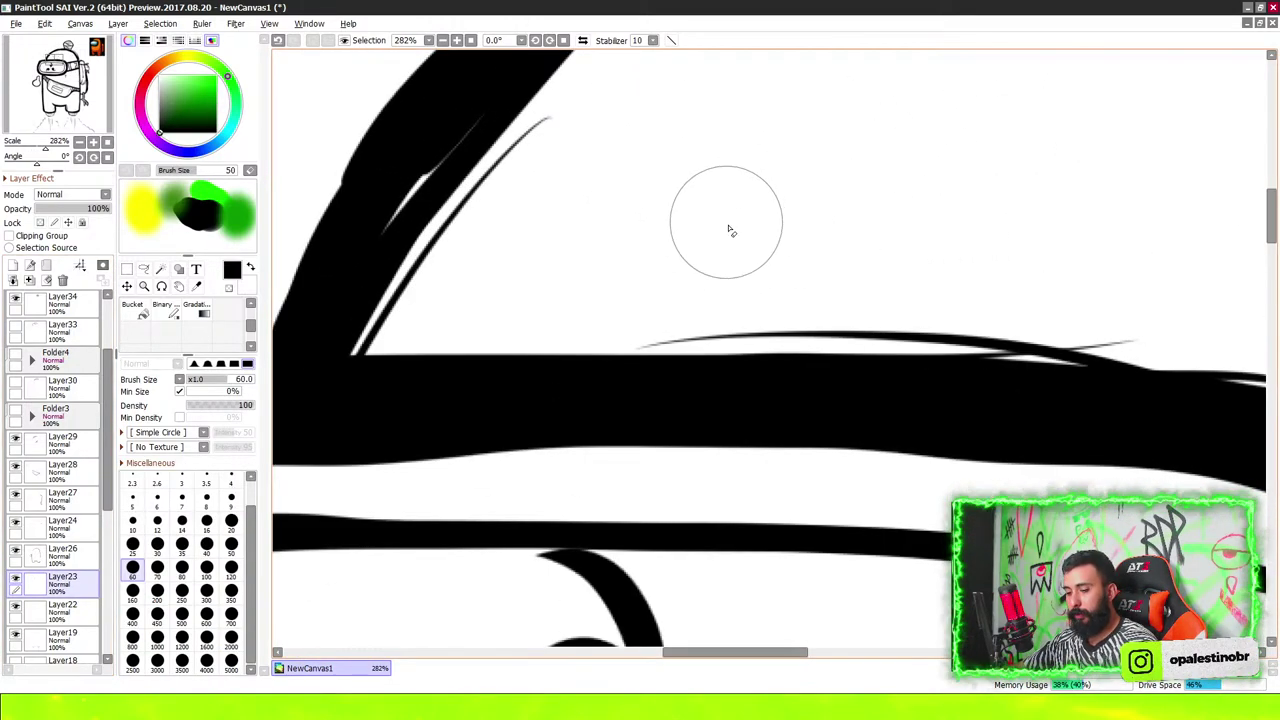
Redraw the forehead eye as an almond outline with a curved iris inside
key(b)
scroll(729, 220, down, 3)
scroll(590, 330, up, 2)
drag(588, 266, 883, 264)
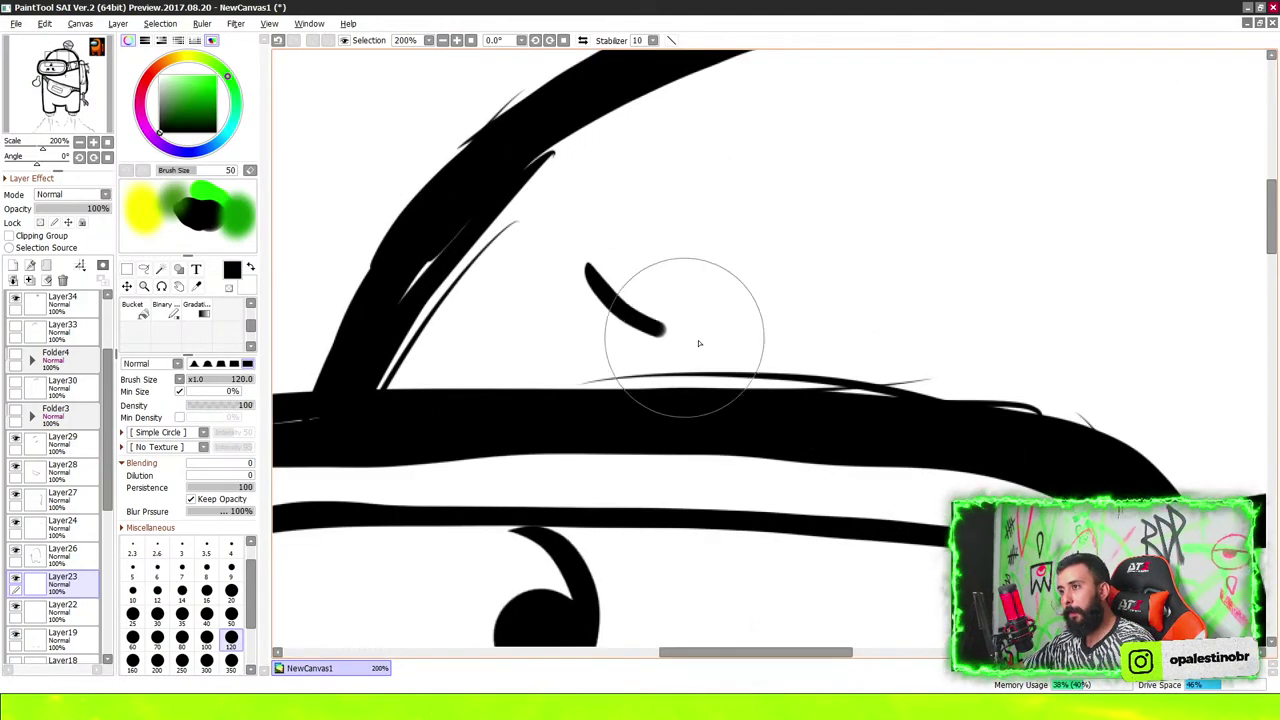
drag(590, 264, 871, 251)
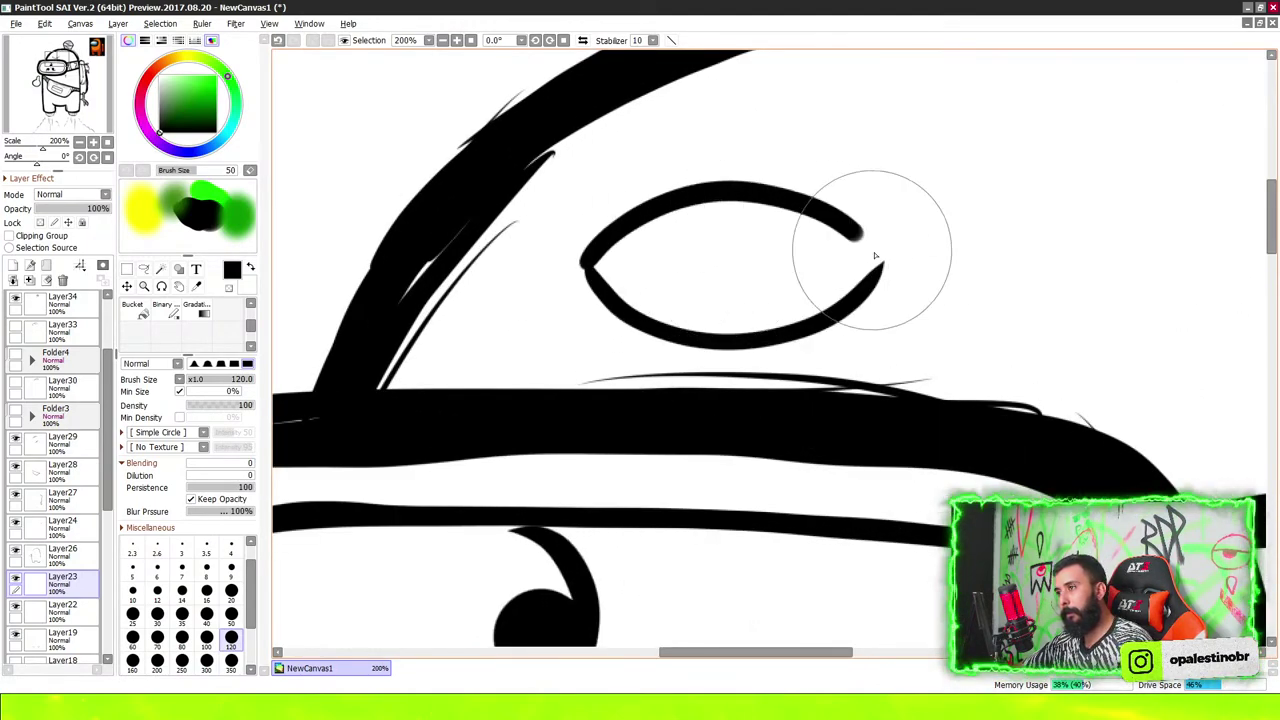
scroll(700, 225, up, 1)
mouse_move(633, 215)
mouse_down()
mouse_move(634, 262)
mouse_move(804, 343)
mouse_move(860, 221)
mouse_up()
scroll(859, 220, down, 3)
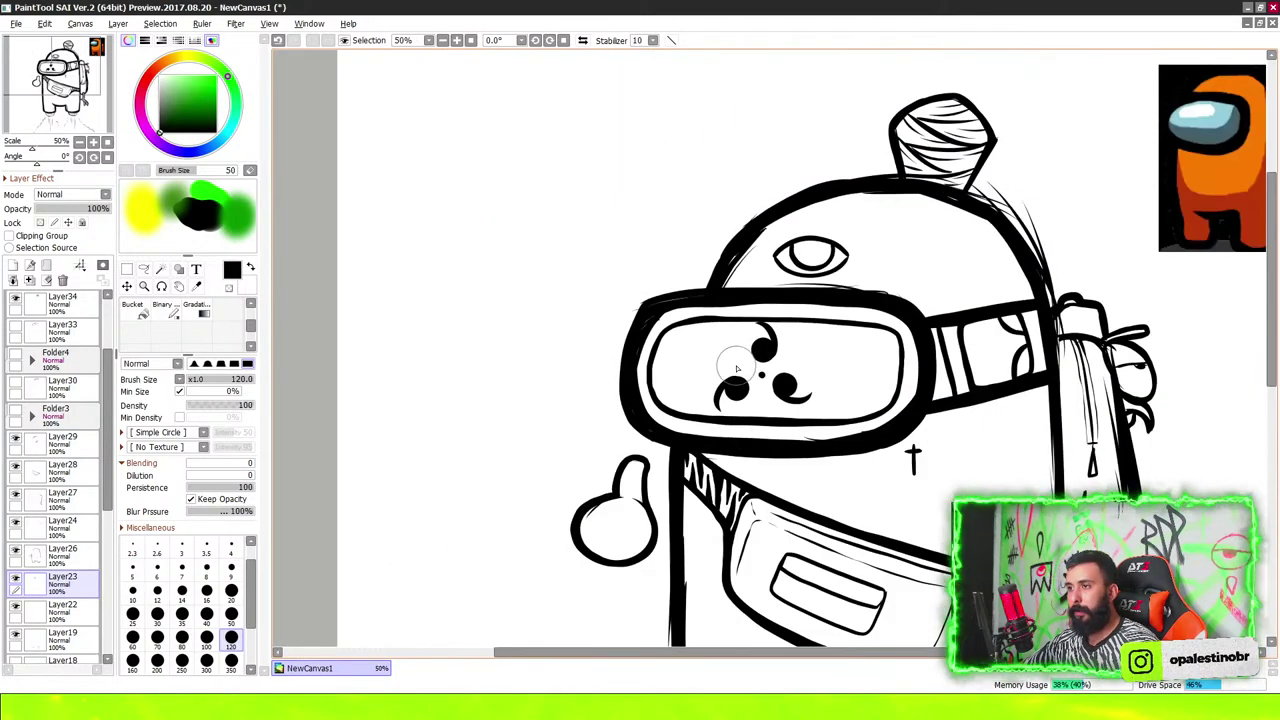
scroll(860, 220, down, 2)
Select Folder5 and shrink the tomoe pattern toward the upper left with Ctrl+T
scroll(44, 318, up, 2)
click(50, 305)
key(ctrl+t)
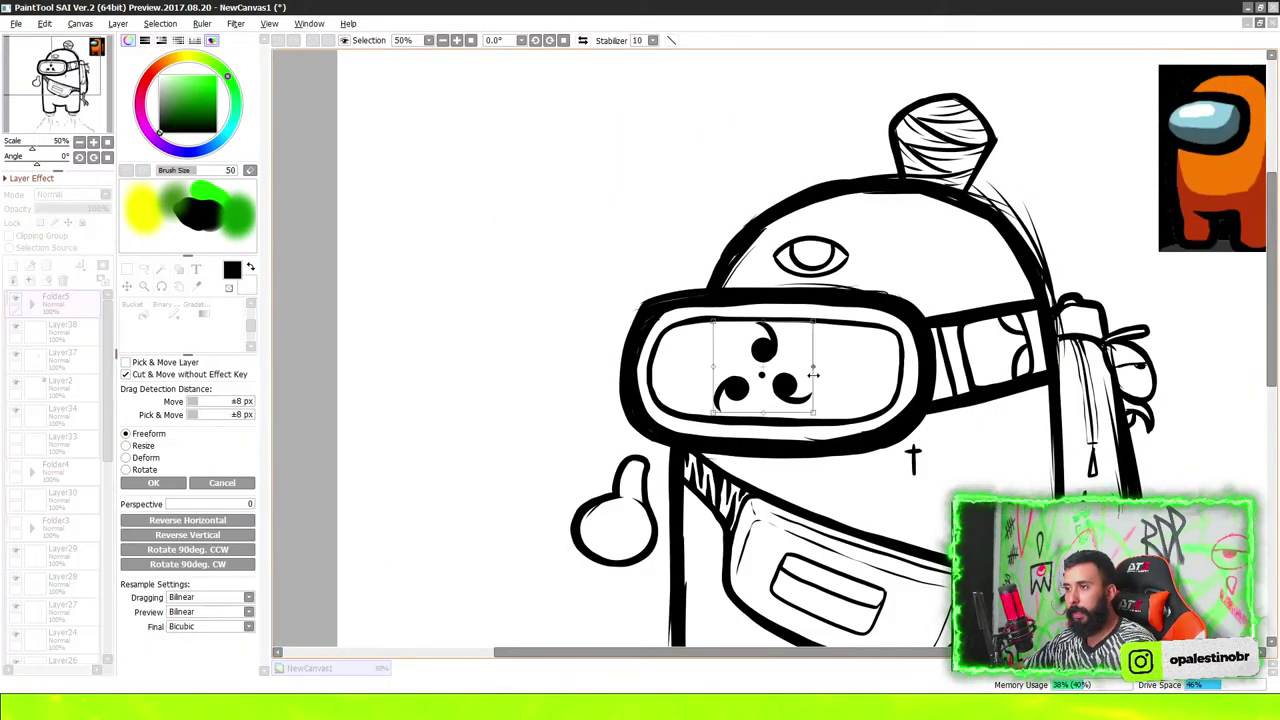
drag(810, 413, 759, 345)
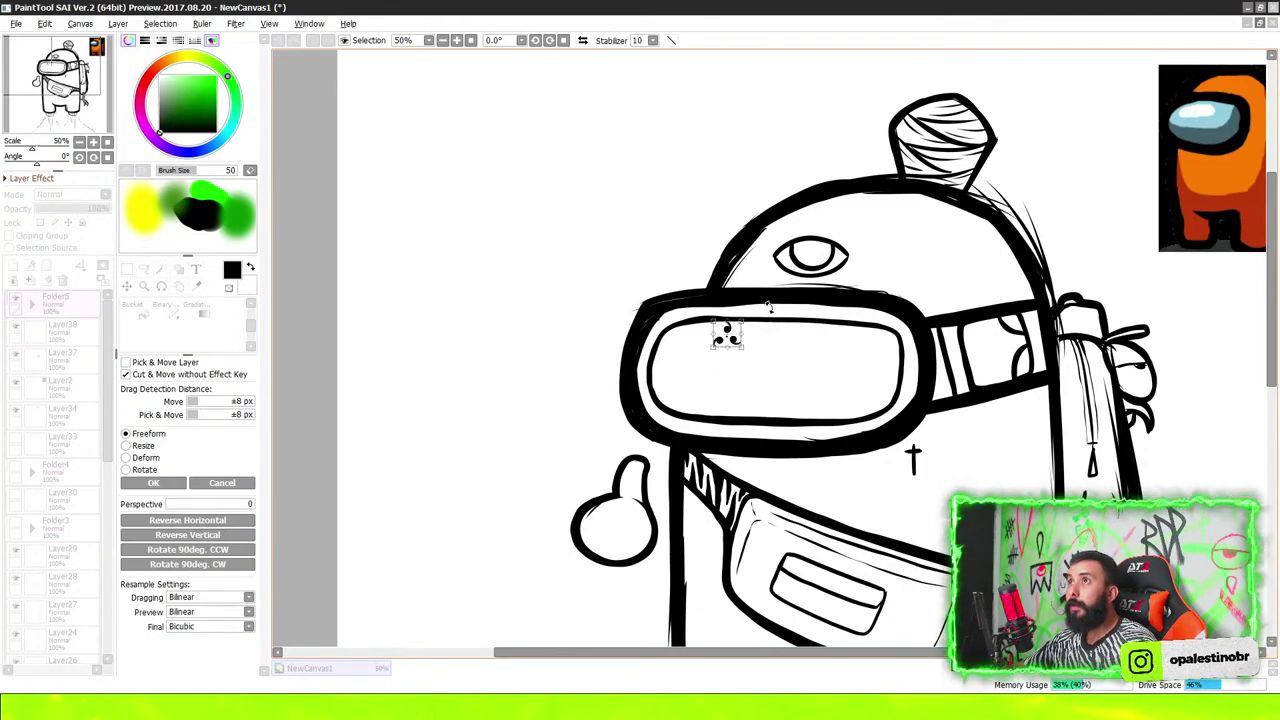
scroll(812, 288, up, 1)
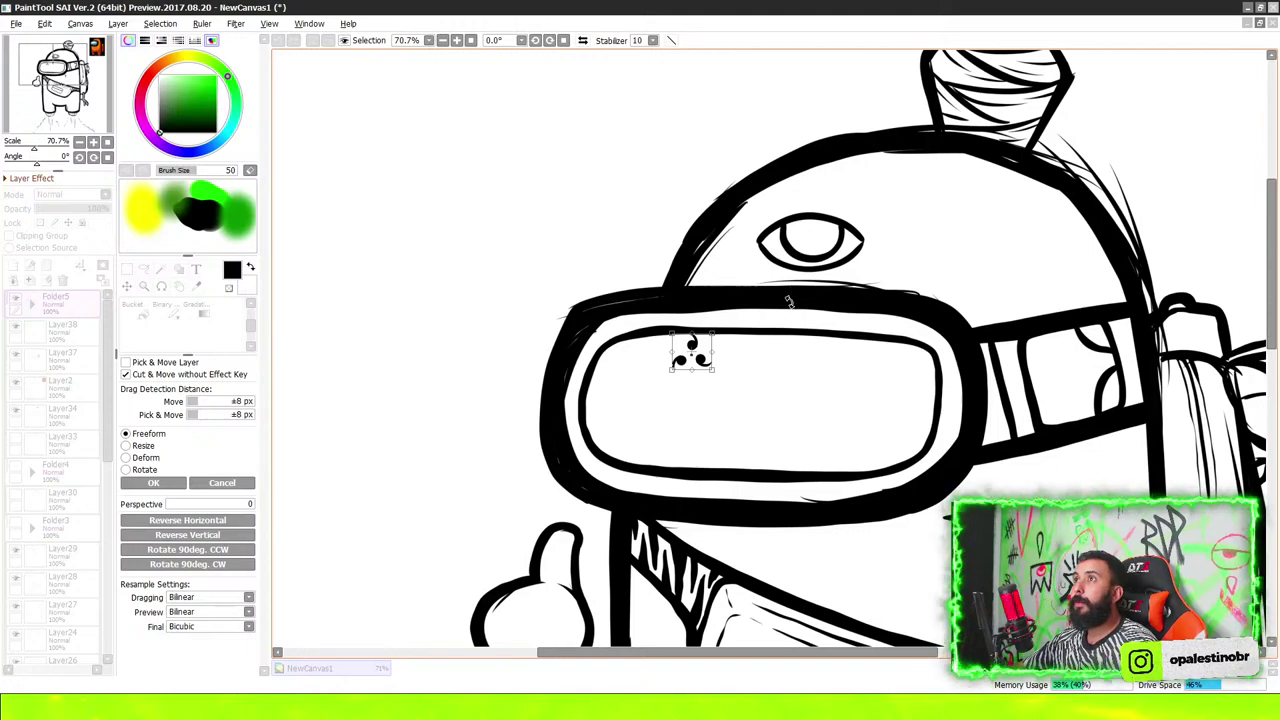
key(Return)
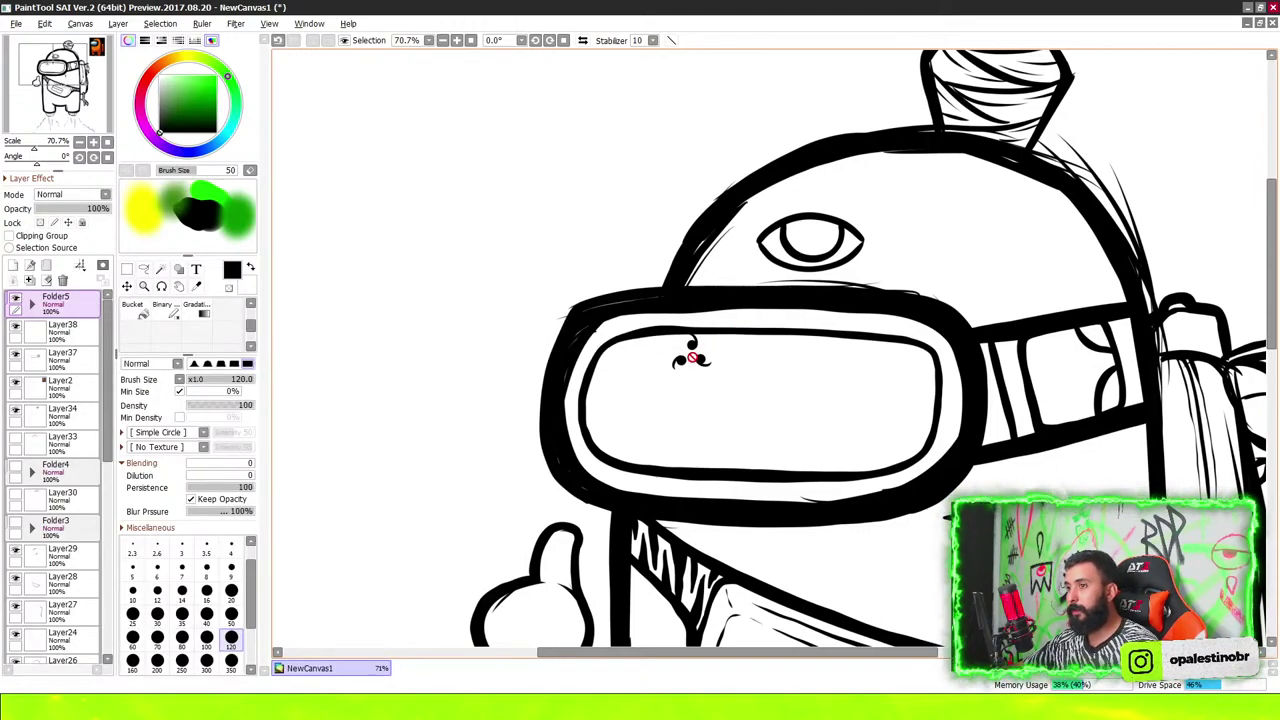
Resize, position and slightly rotate the tomoe pattern to fill the eye's iris
key(ctrl)
scroll(815, 245, up, 4)
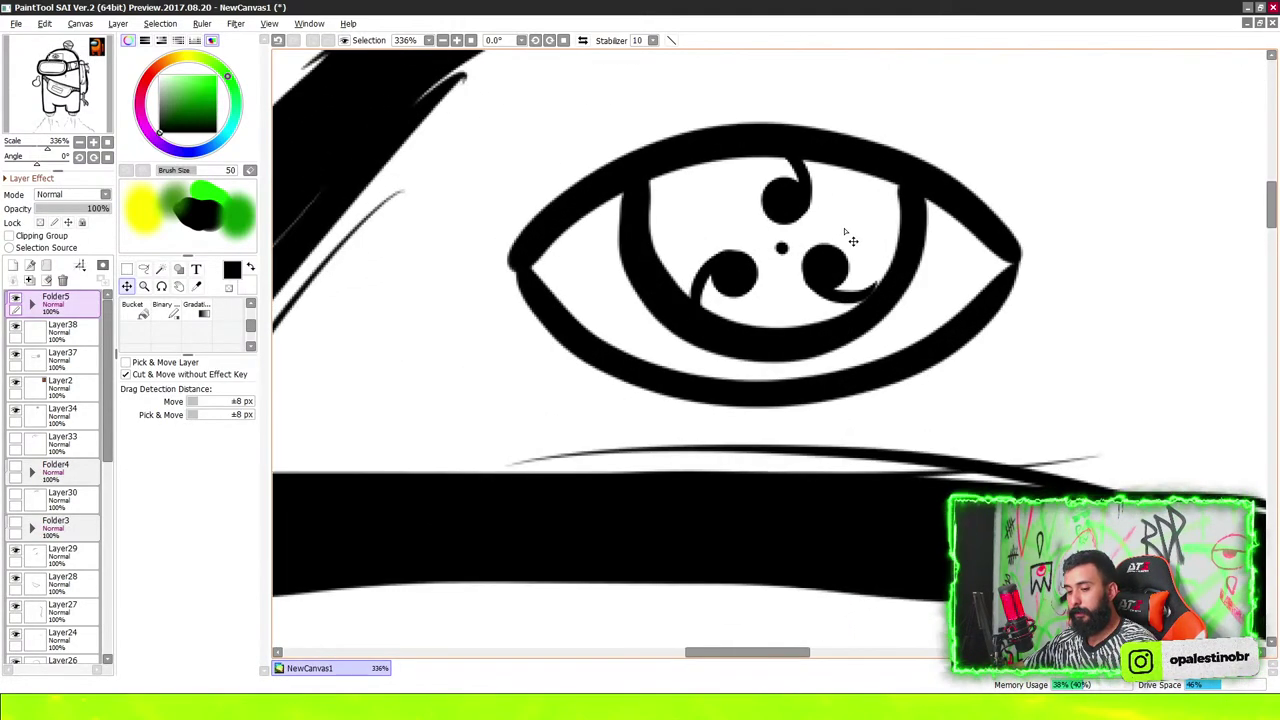
key(ctrl+t)
drag(866, 312, 836, 280)
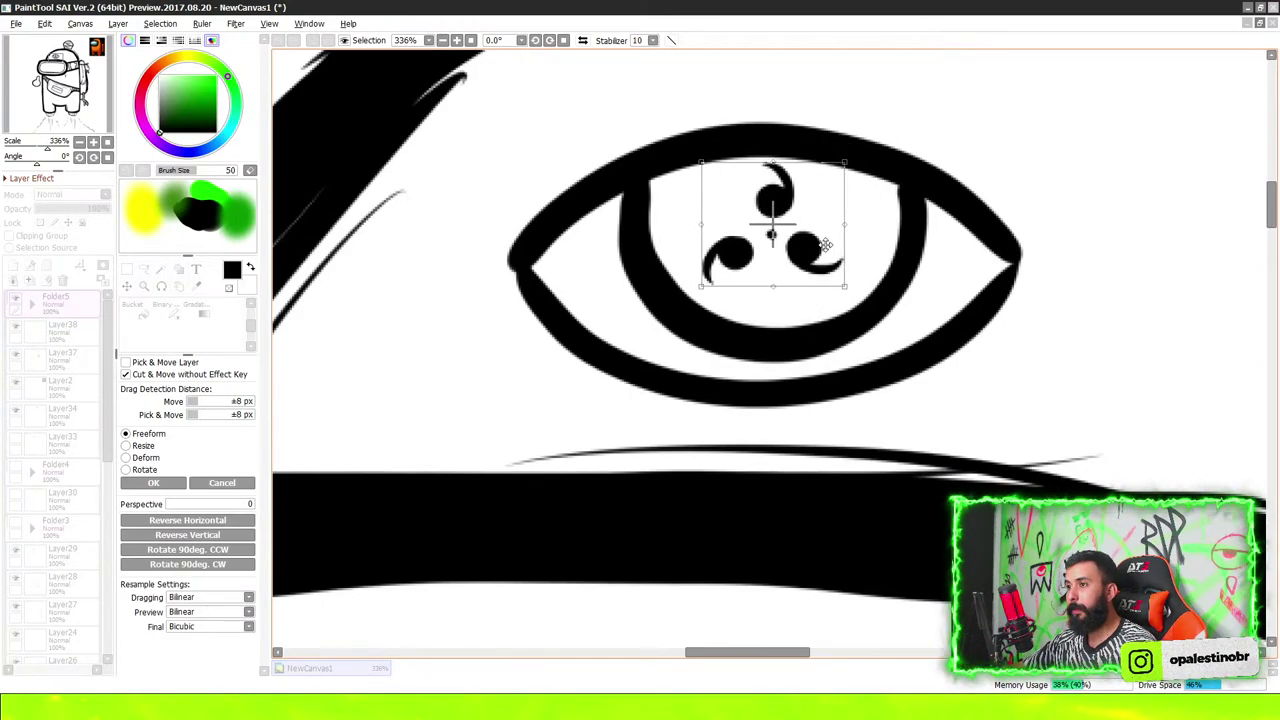
drag(768, 220, 818, 243)
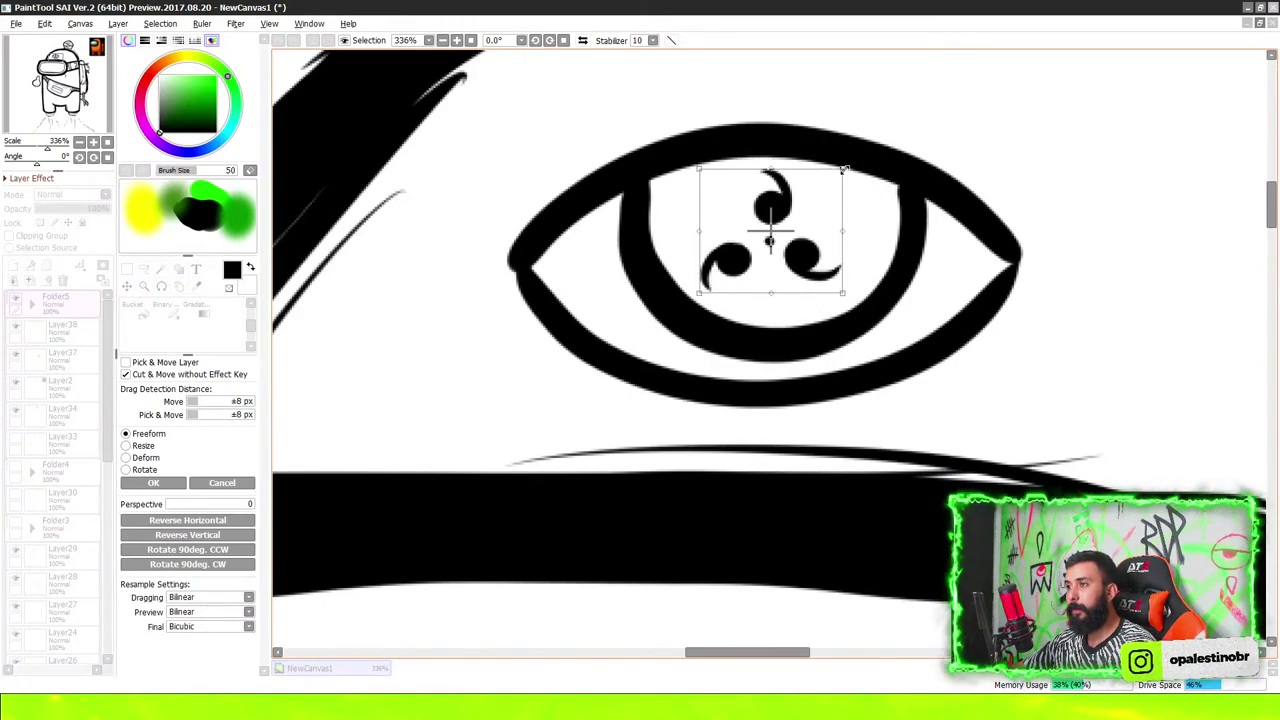
drag(843, 170, 874, 133)
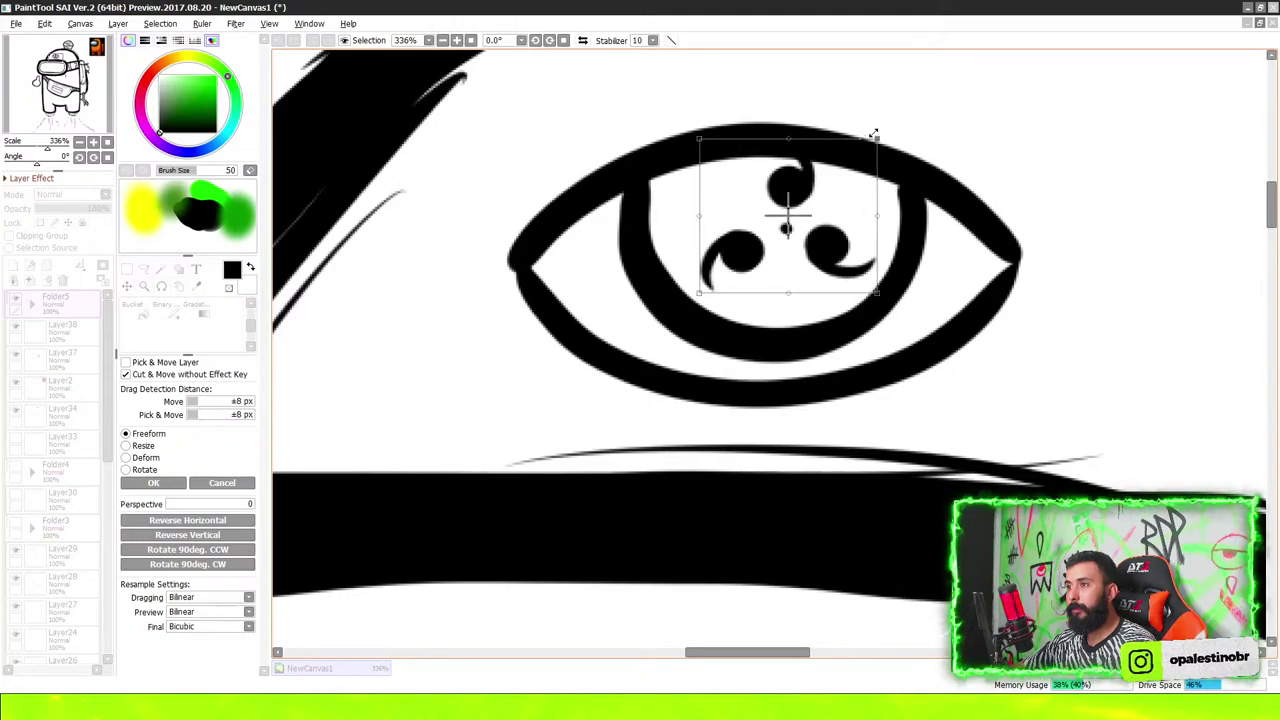
drag(814, 194, 808, 194)
drag(880, 136, 883, 135)
key(Return)
scroll(883, 135, down, 5)
scroll(887, 270, down, 5)
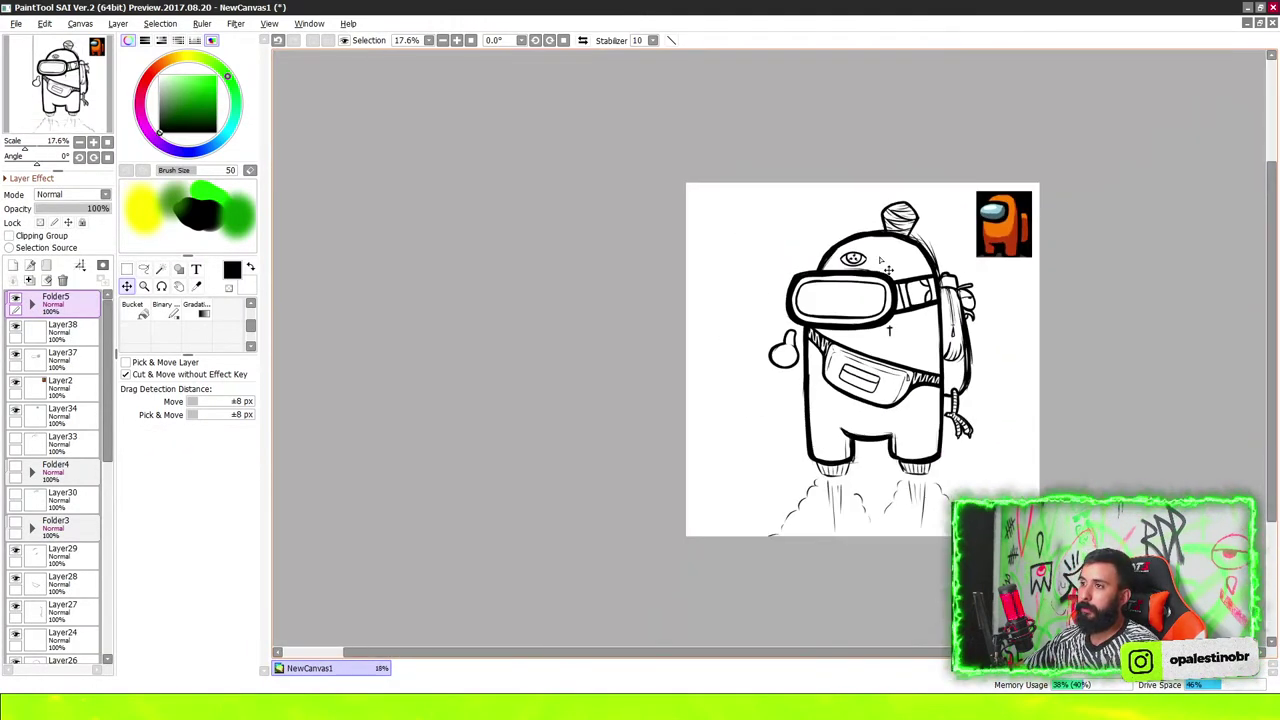
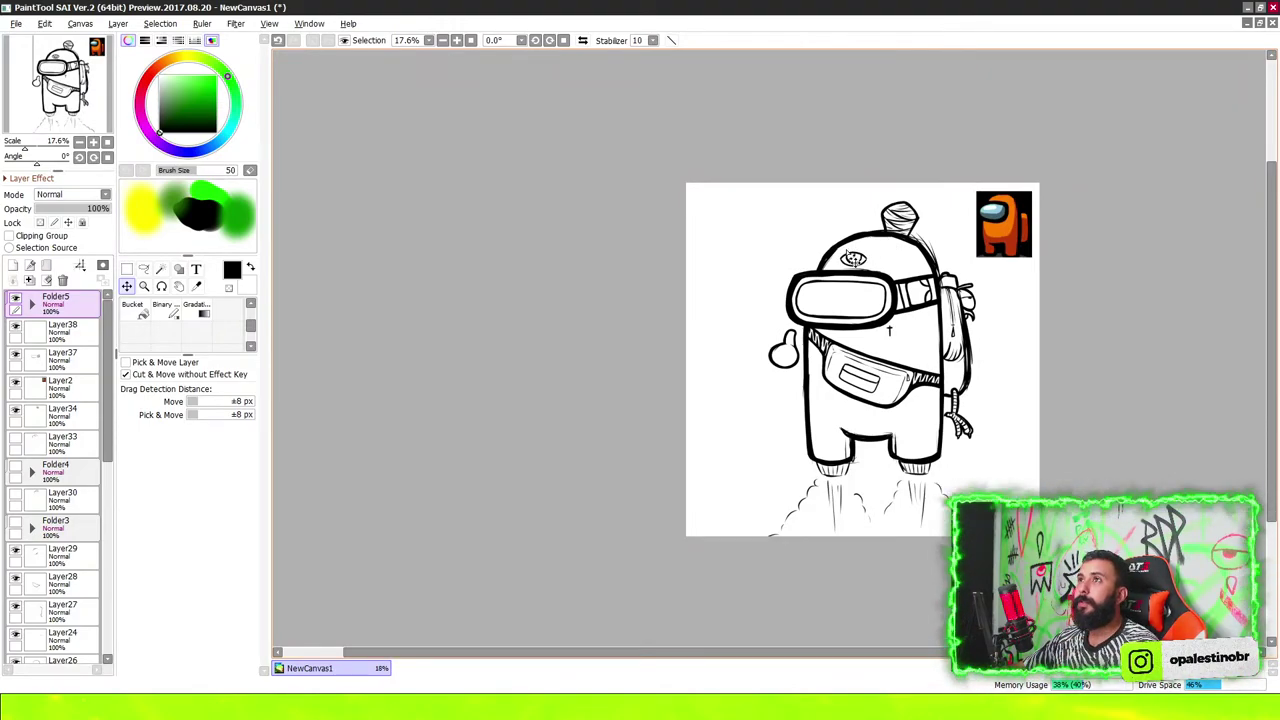
Select the first layer inside Folder5, collapse the folder, and switch to the brush
scroll(727, 193, up, 3)
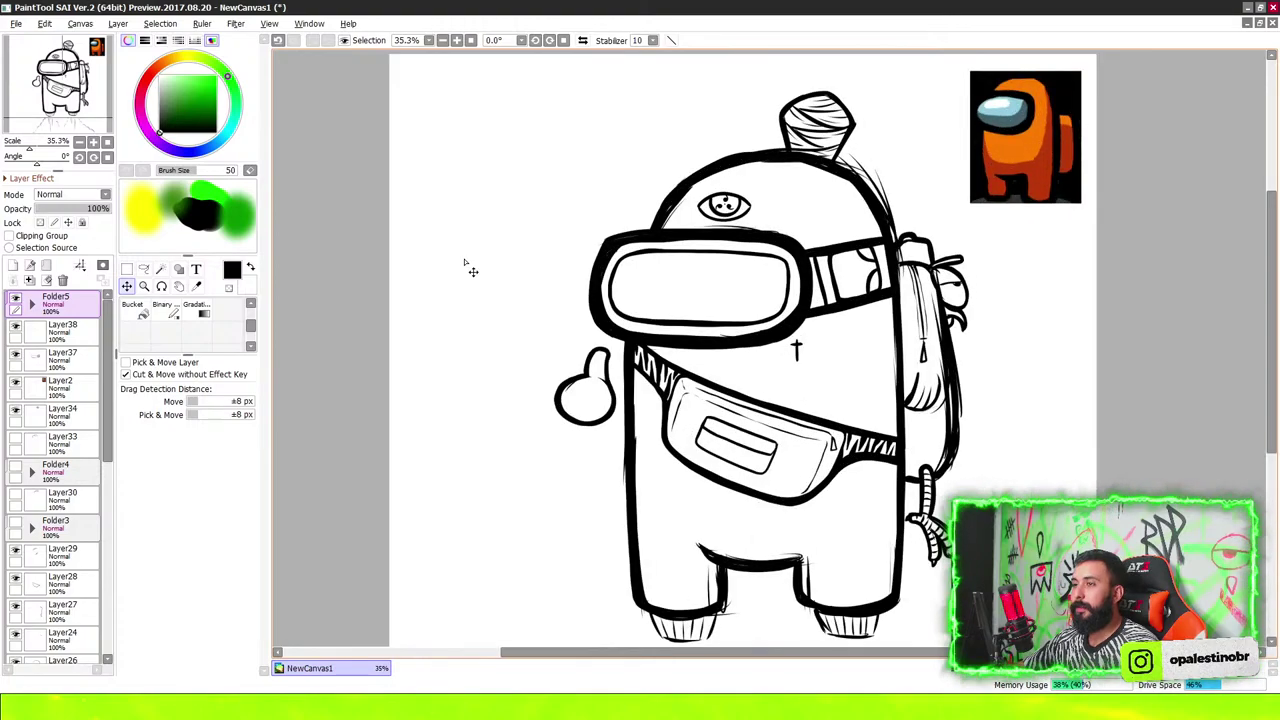
click(32, 303)
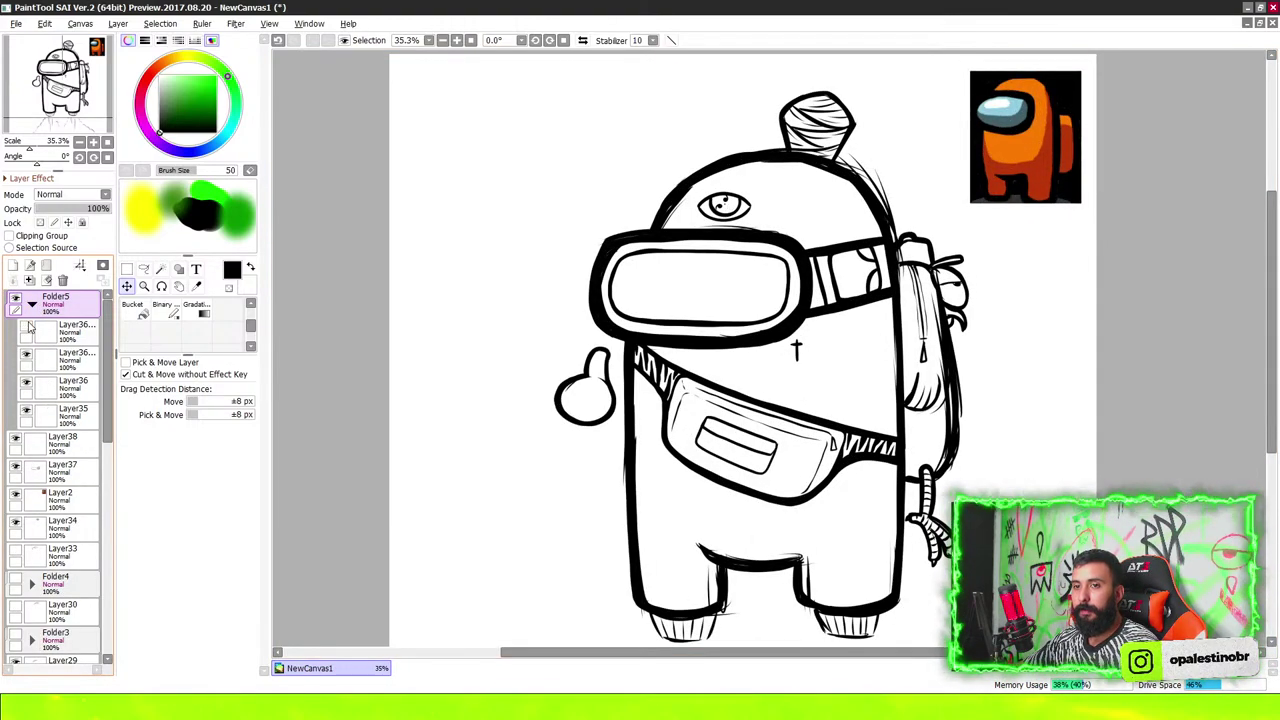
click(88, 332)
click(31, 303)
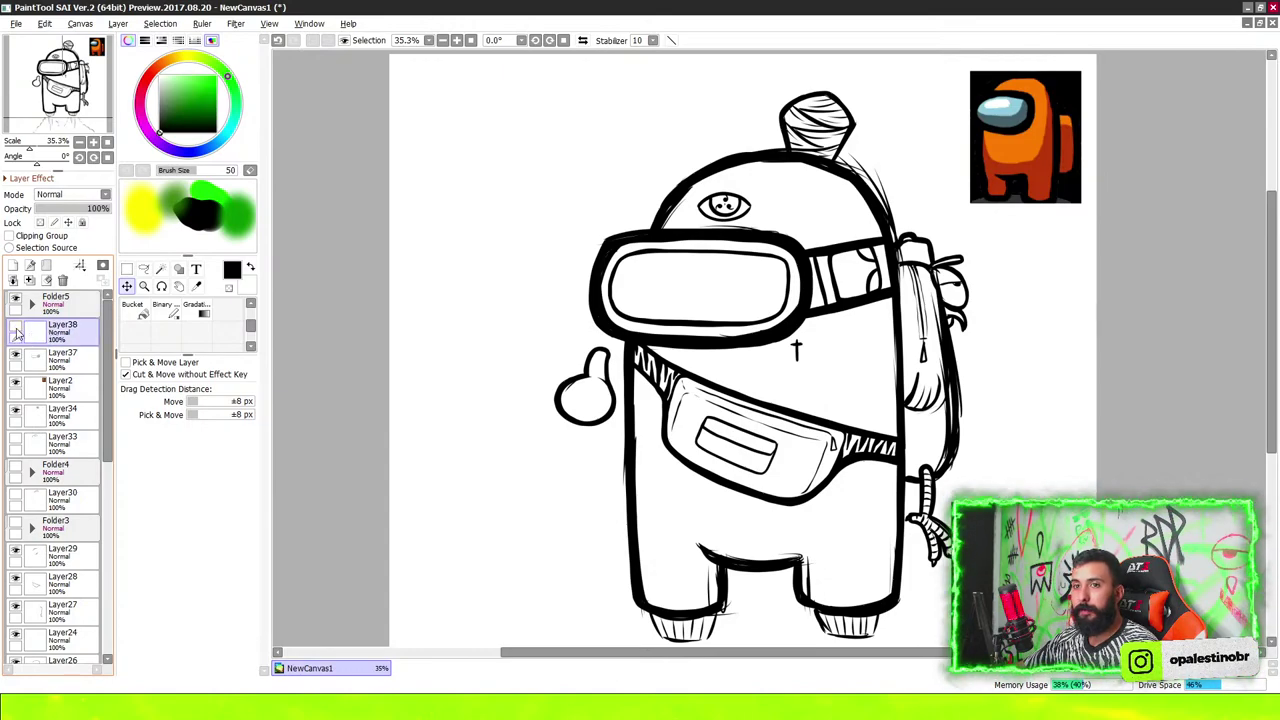
key(b)
Zoom in on the crewmate's goggle visor
scroll(686, 280, up, 1)
scroll(686, 289, up, 2)
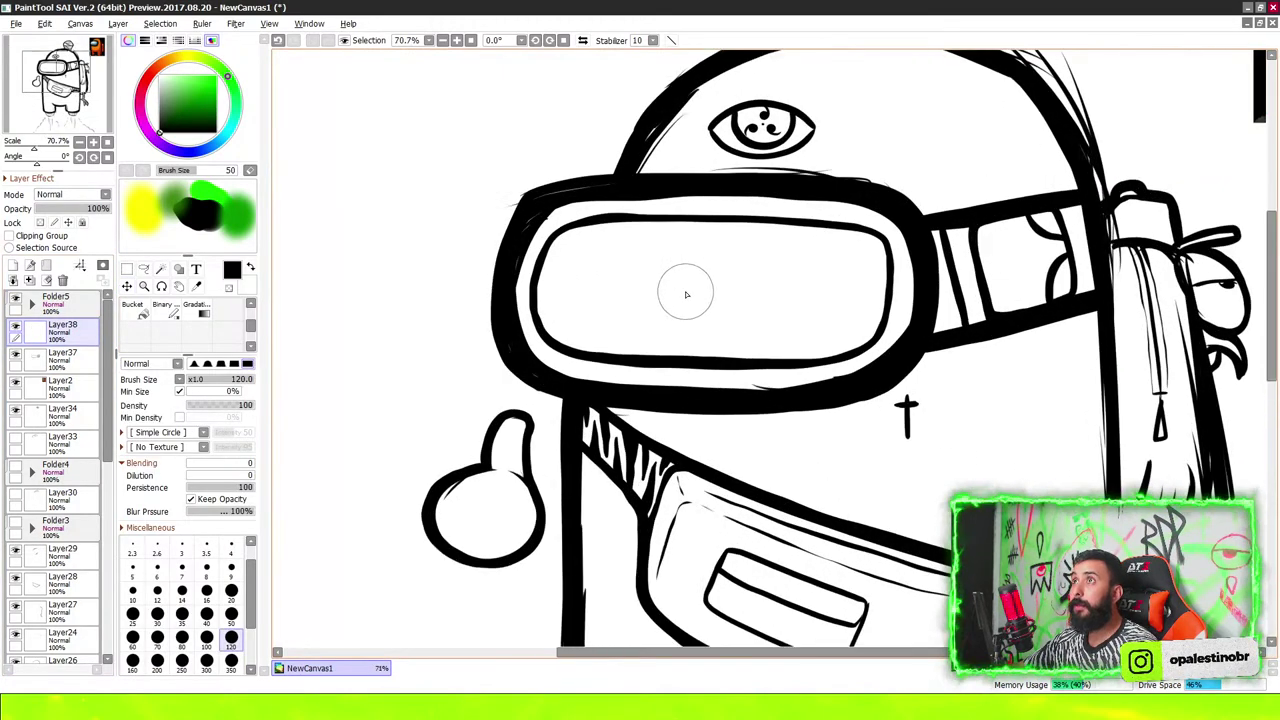
scroll(679, 300, up, 2)
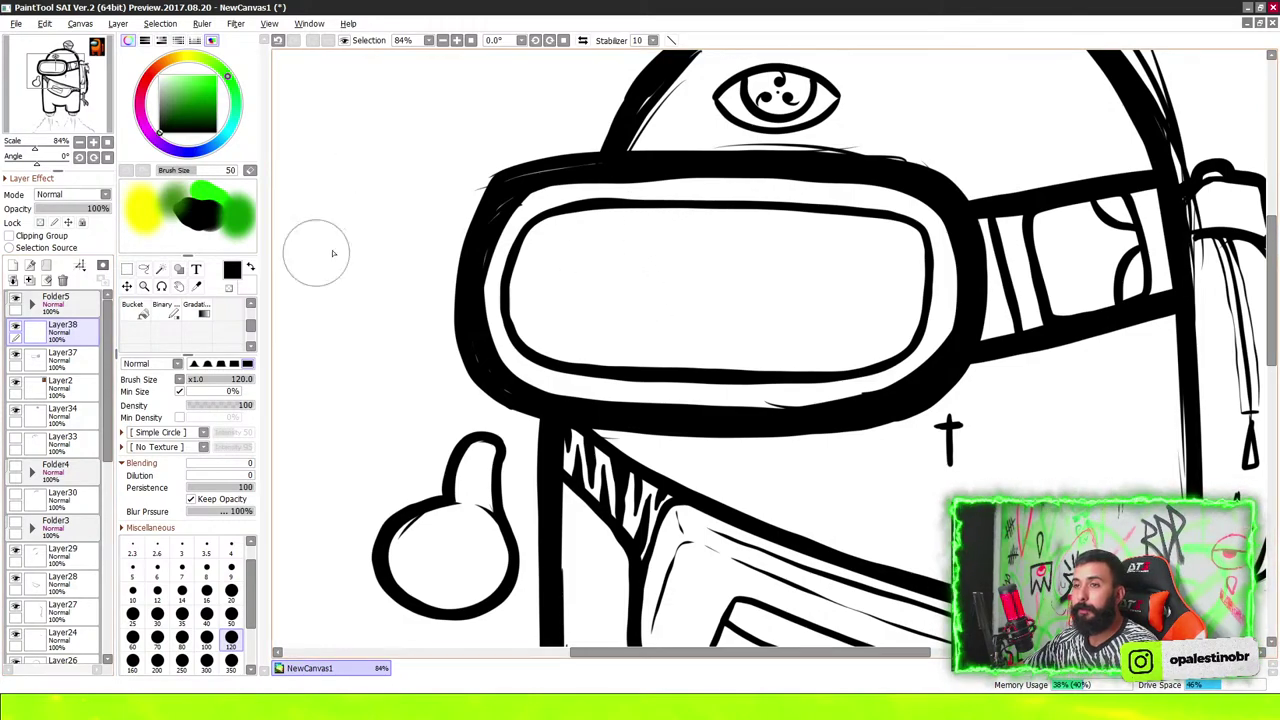
scroll(660, 258, up, 2)
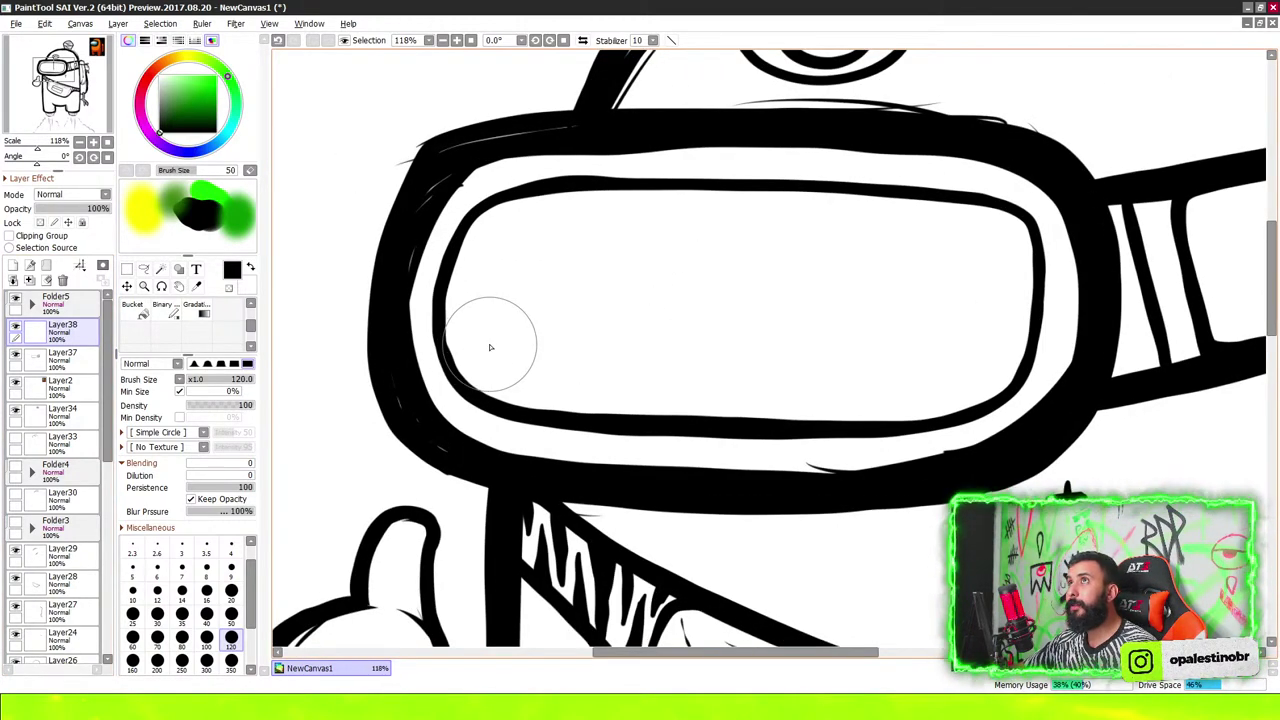
scroll(642, 299, down, 2)
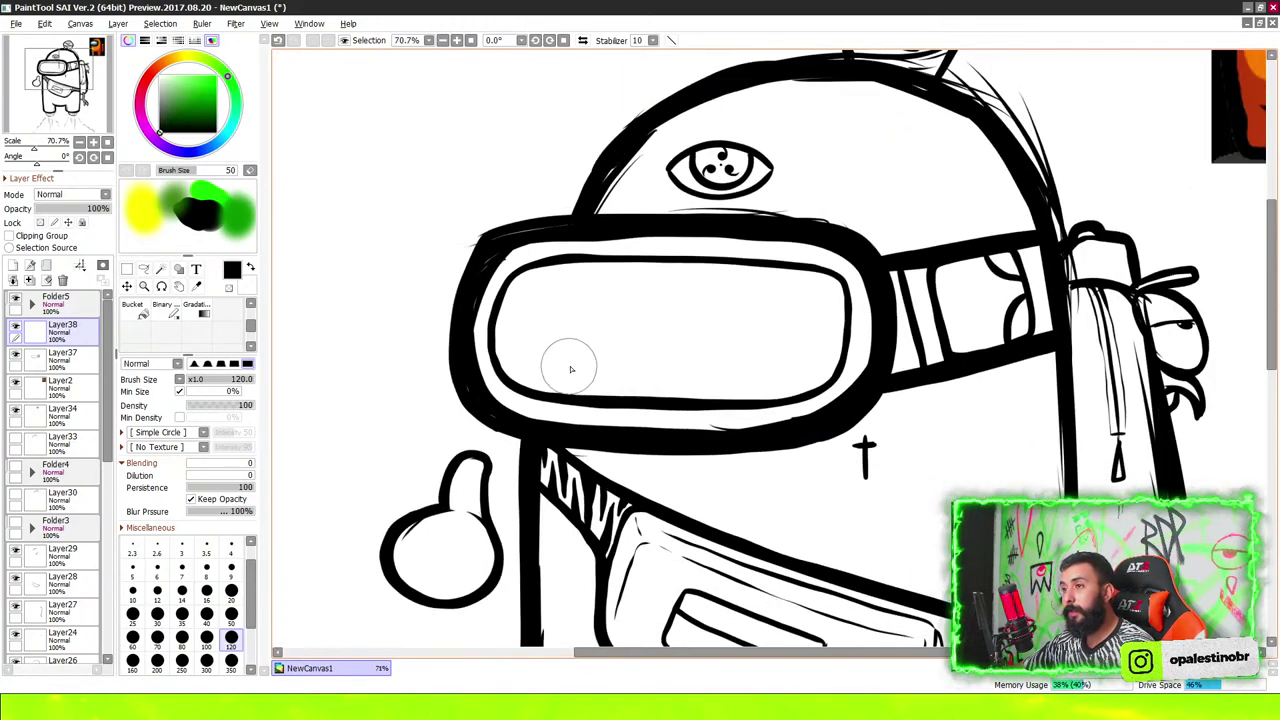
scroll(535, 391, up, 2)
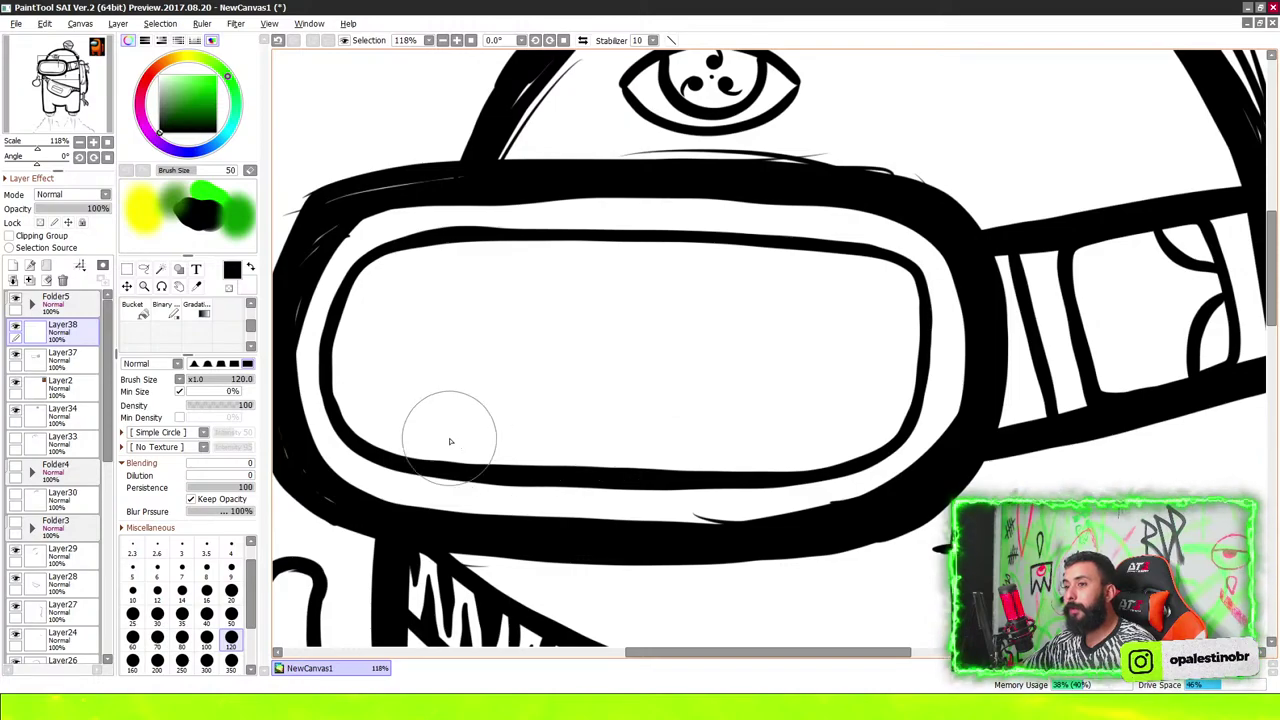
scroll(601, 370, down, 1)
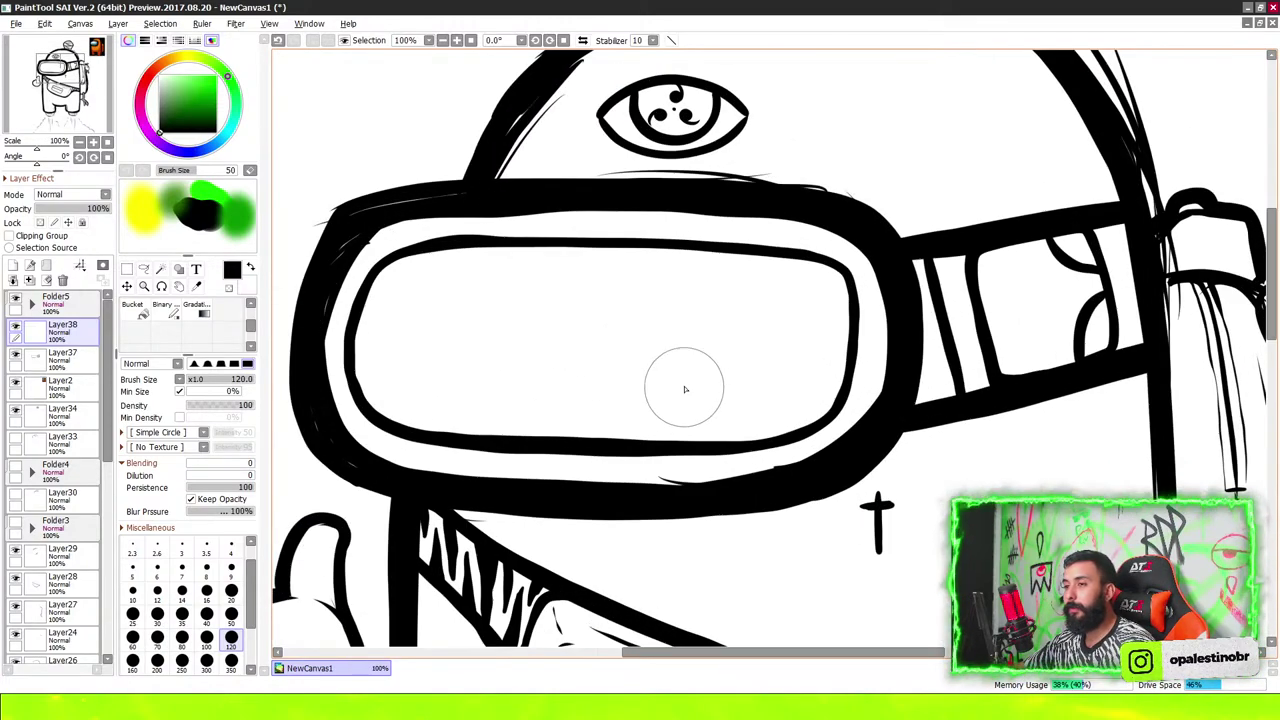
scroll(687, 360, down, 2)
scroll(733, 350, up, 3)
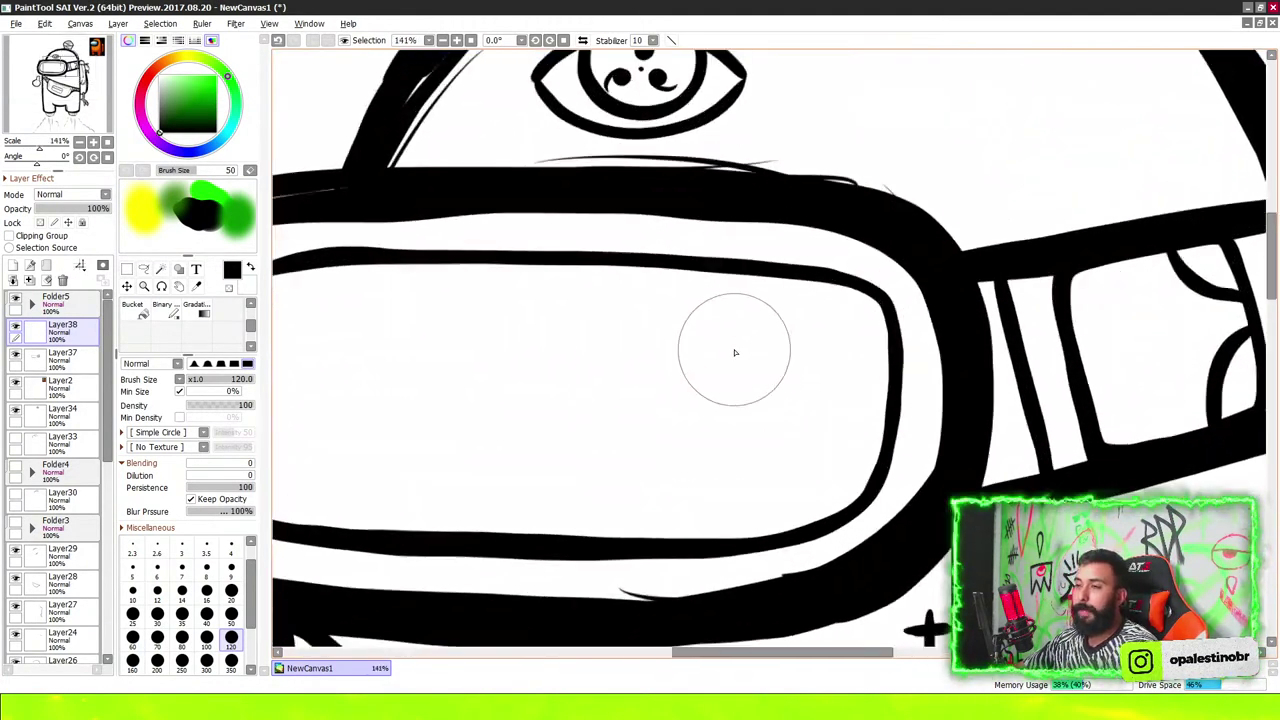
scroll(595, 414, down, 2)
scroll(608, 467, up, 1)
scroll(491, 434, down, 3)
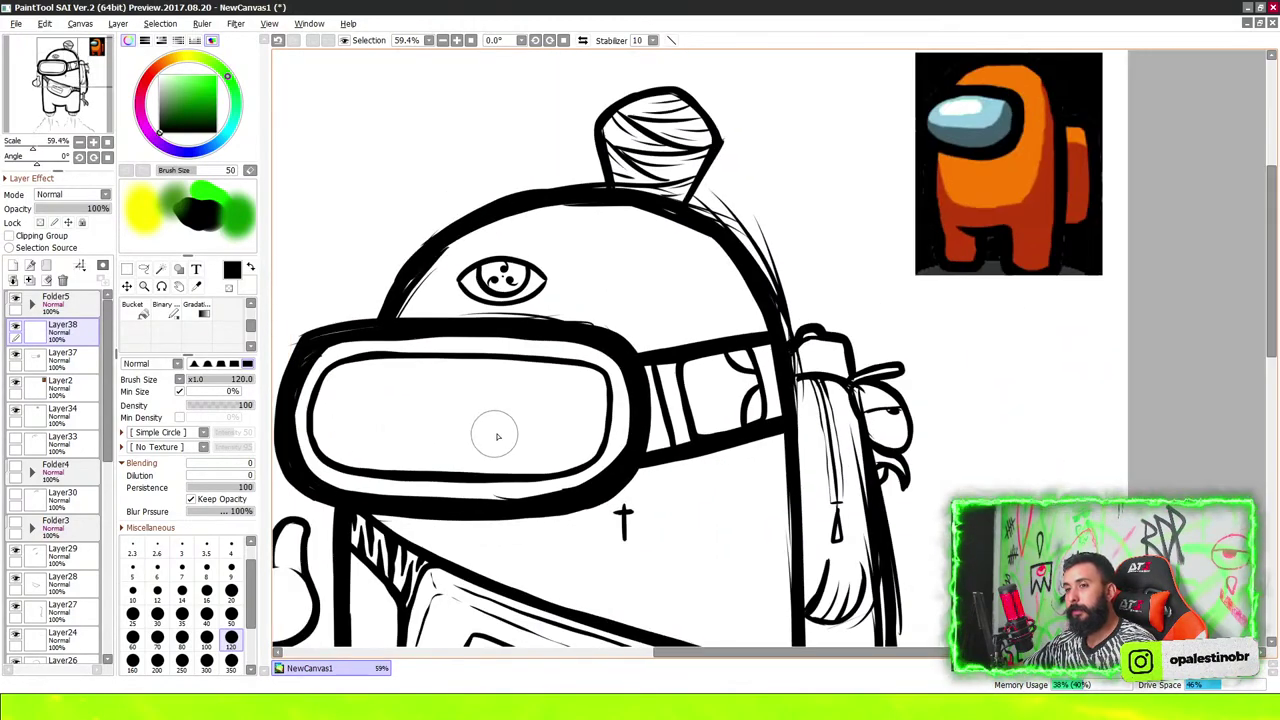
scroll(429, 433, up, 1)
scroll(506, 394, up, 3)
scroll(629, 389, down, 1)
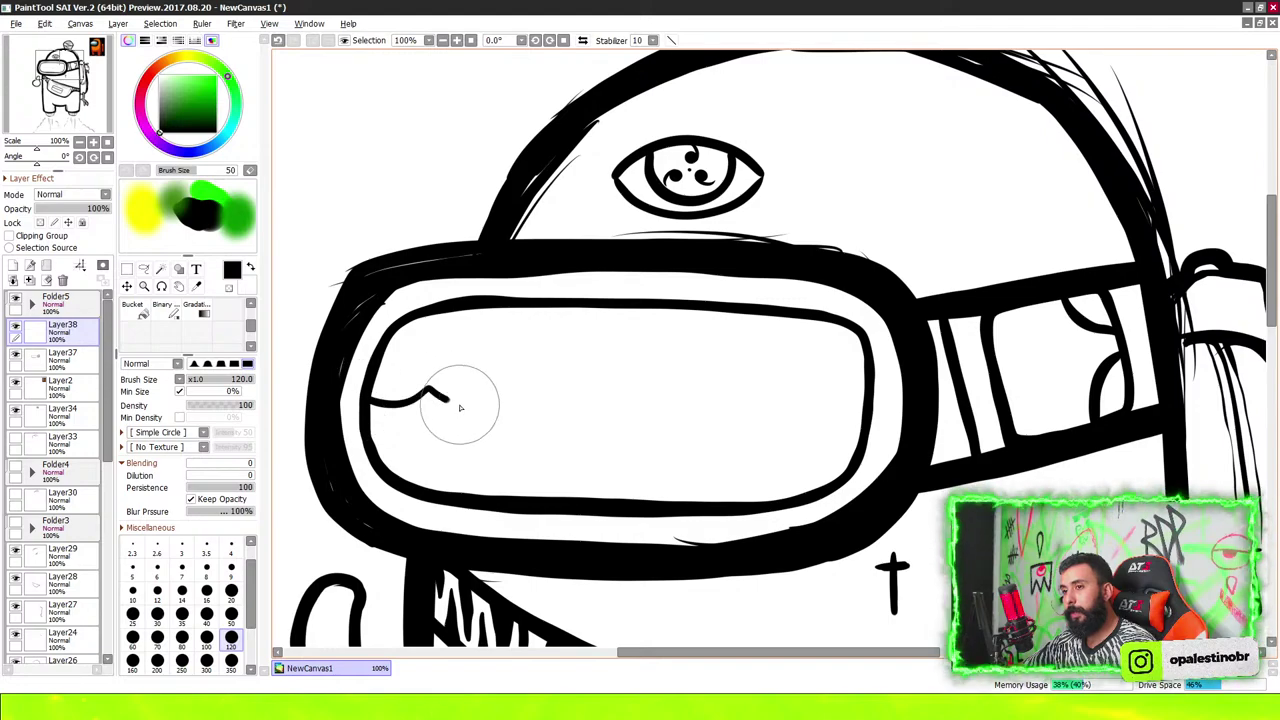
Try a curved line in the visor, undo it, and draw three short wave ripples
scroll(534, 477, up, 2)
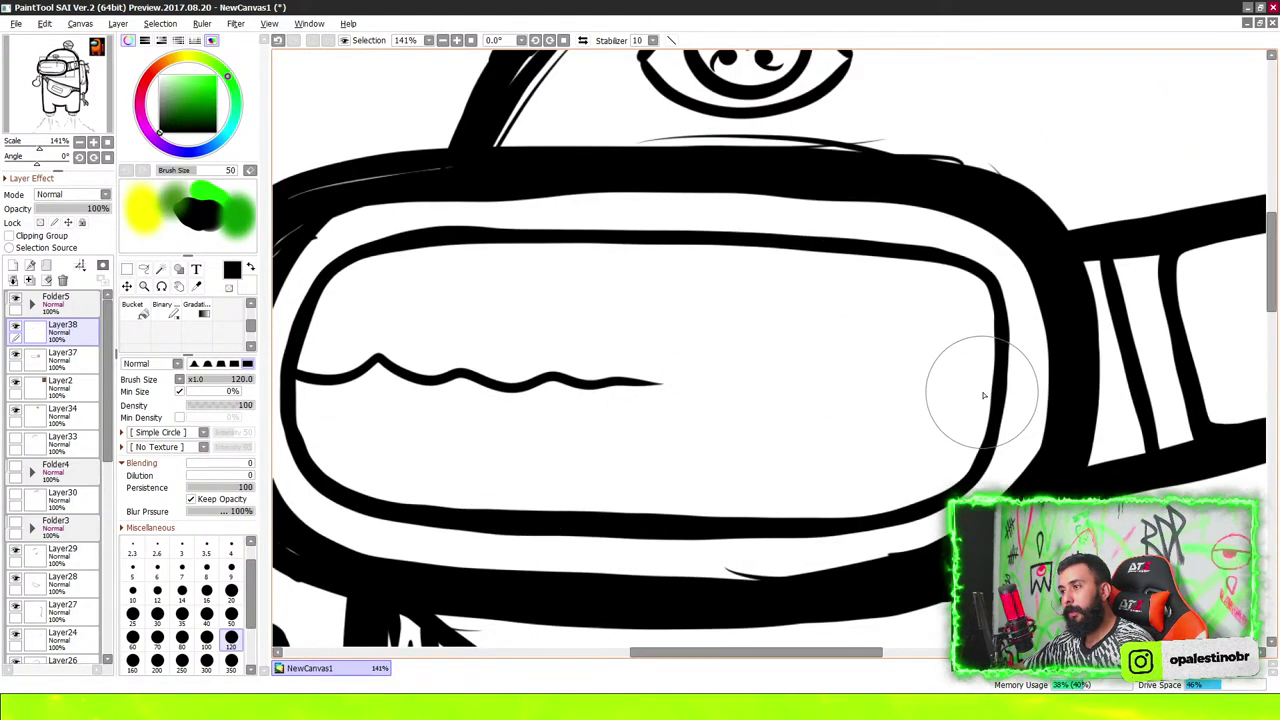
mouse_move(985, 395)
mouse_down()
mouse_move(814, 357)
mouse_move(671, 380)
mouse_move(763, 409)
mouse_move(940, 412)
mouse_move(851, 349)
mouse_move(674, 366)
mouse_move(728, 423)
mouse_move(729, 482)
mouse_move(899, 466)
mouse_move(991, 428)
mouse_up()
key(ctrl+z)
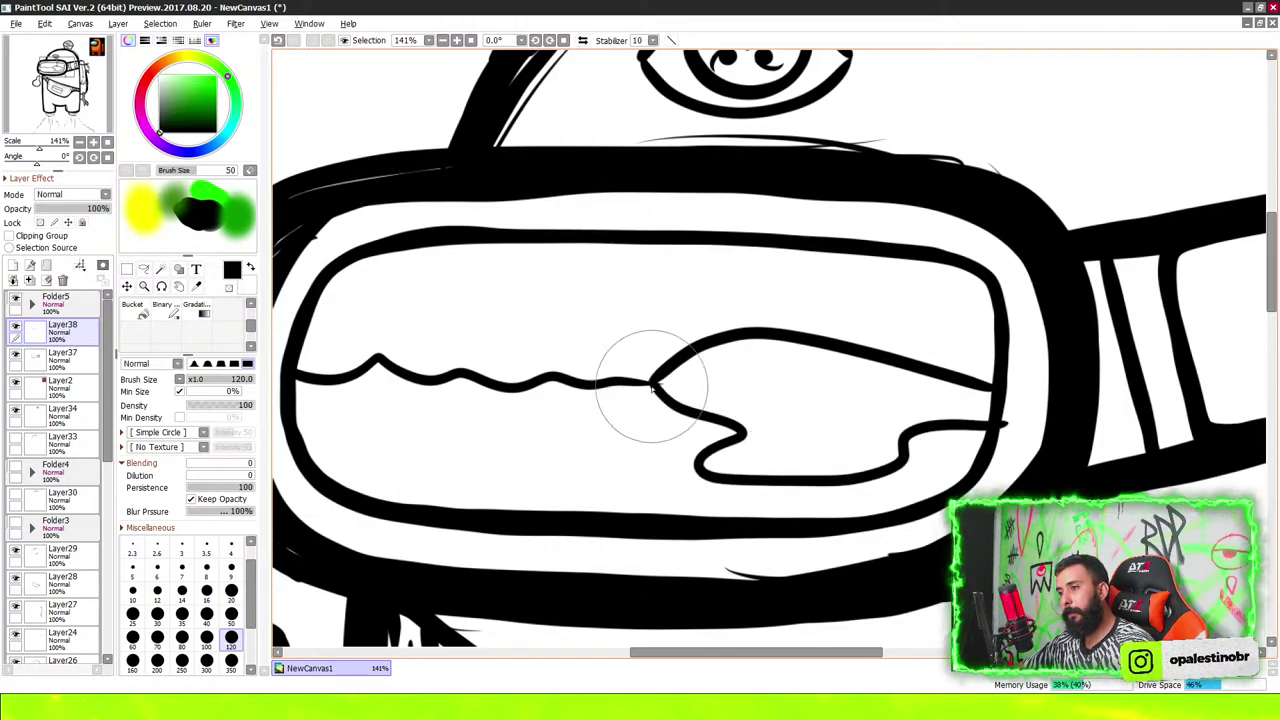
scroll(652, 388, up, 3)
scroll(652, 388, down, 3)
drag(350, 448, 490, 438)
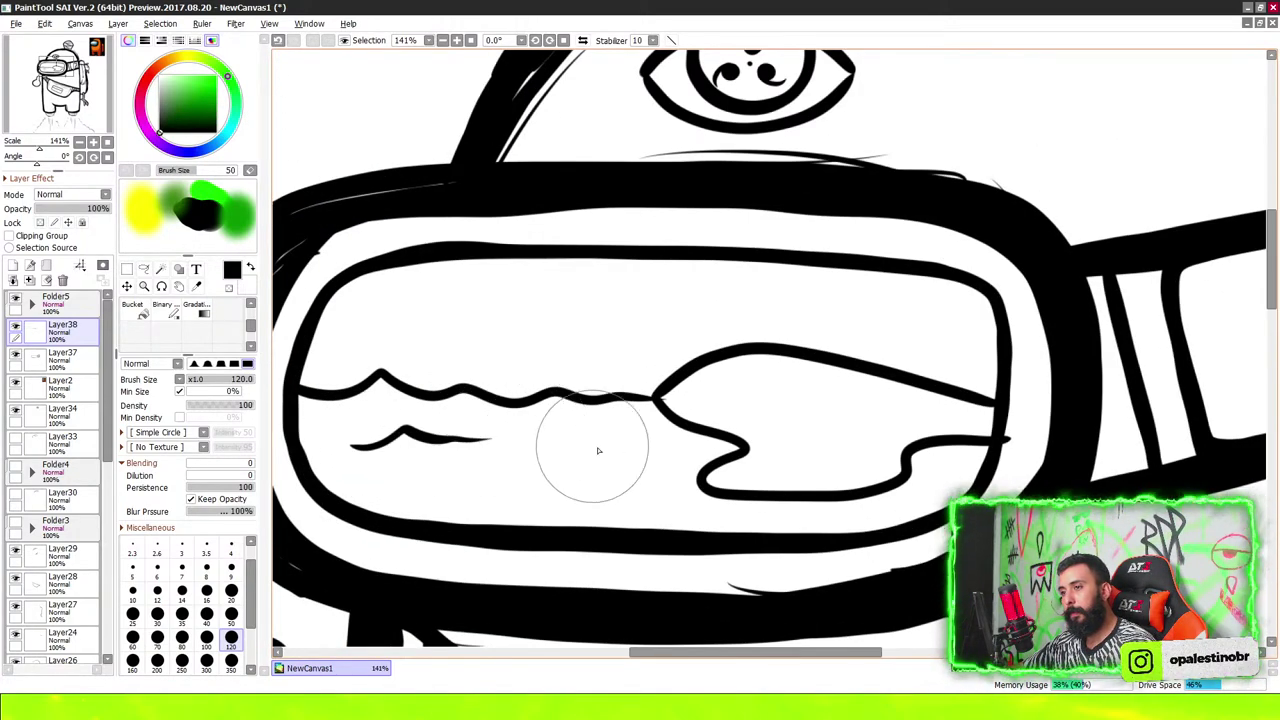
drag(677, 456, 623, 450)
drag(470, 492, 538, 498)
Erase a small gap into the island line with the eraser
scroll(808, 366, down, 2)
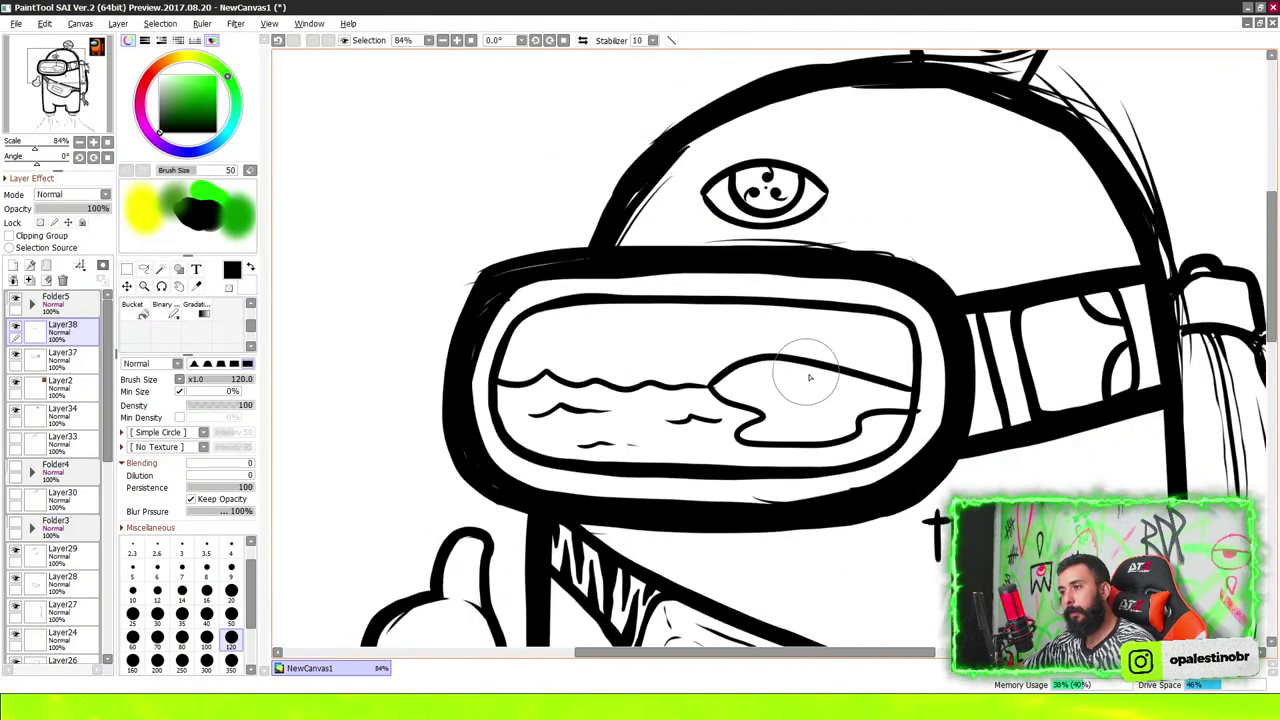
scroll(814, 329, up, 2)
scroll(753, 384, up, 3)
scroll(753, 384, down, 2)
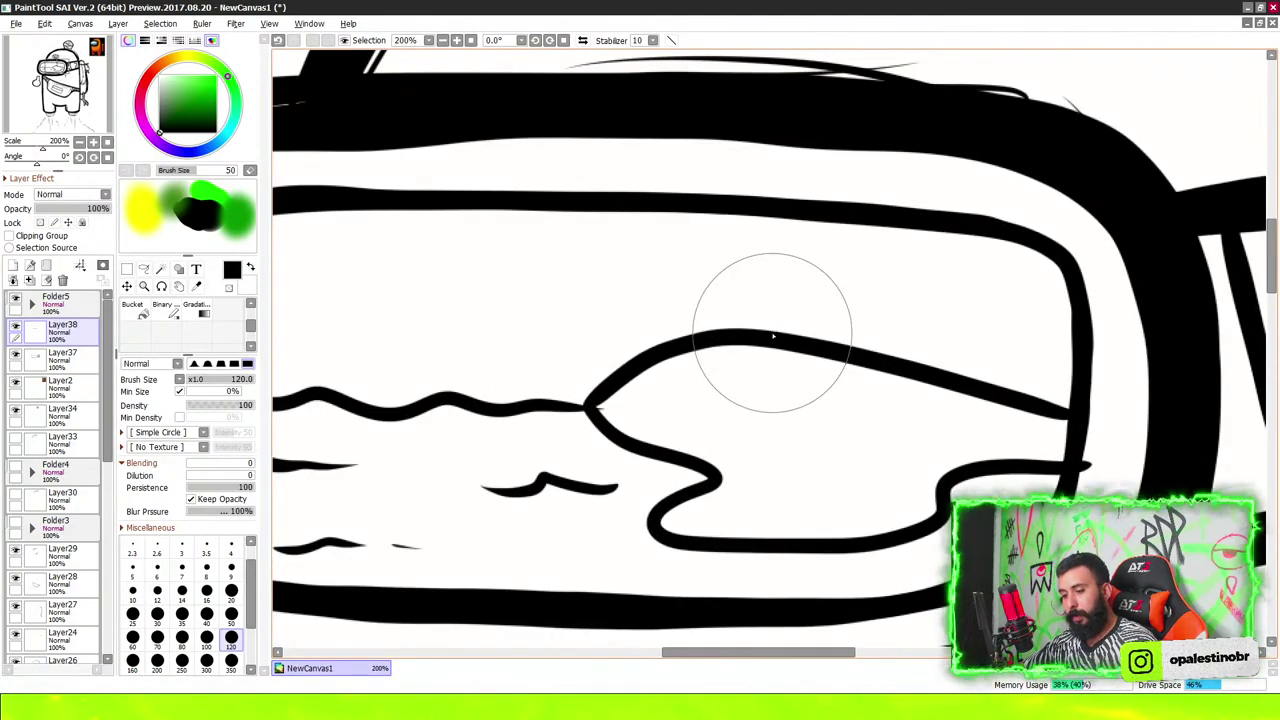
key(n)
scroll(763, 343, up, 2)
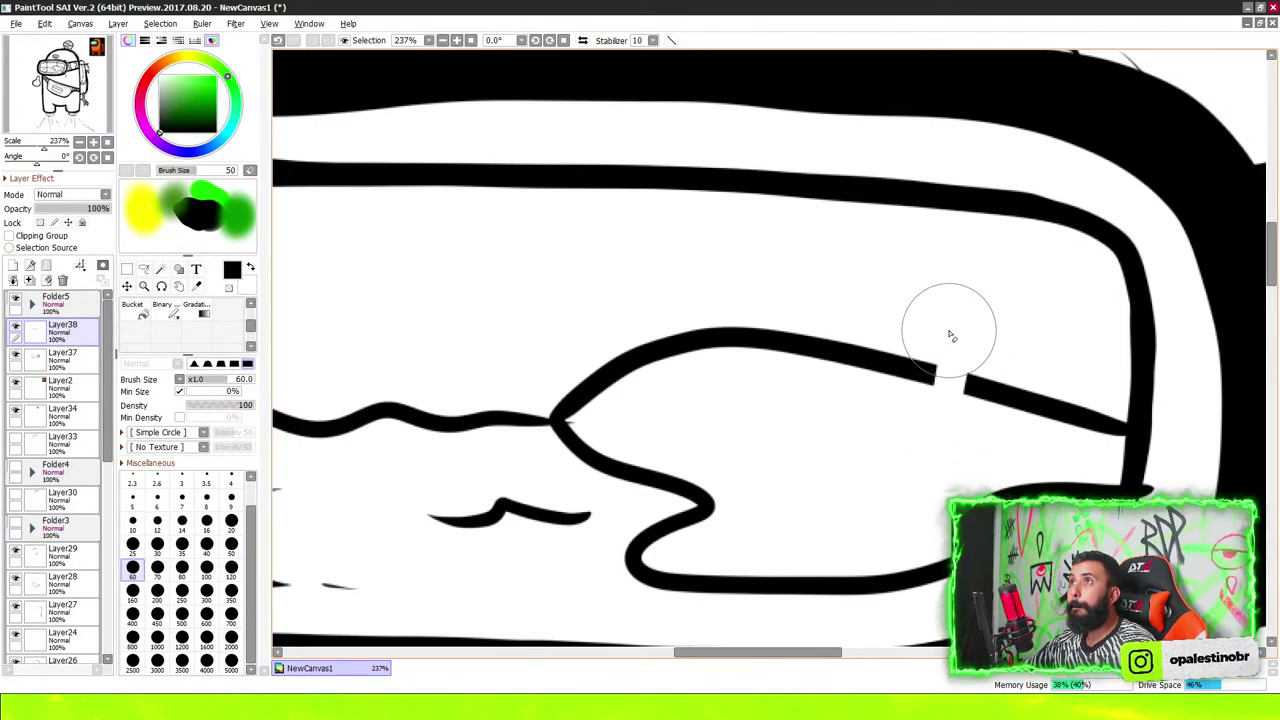
key(b)
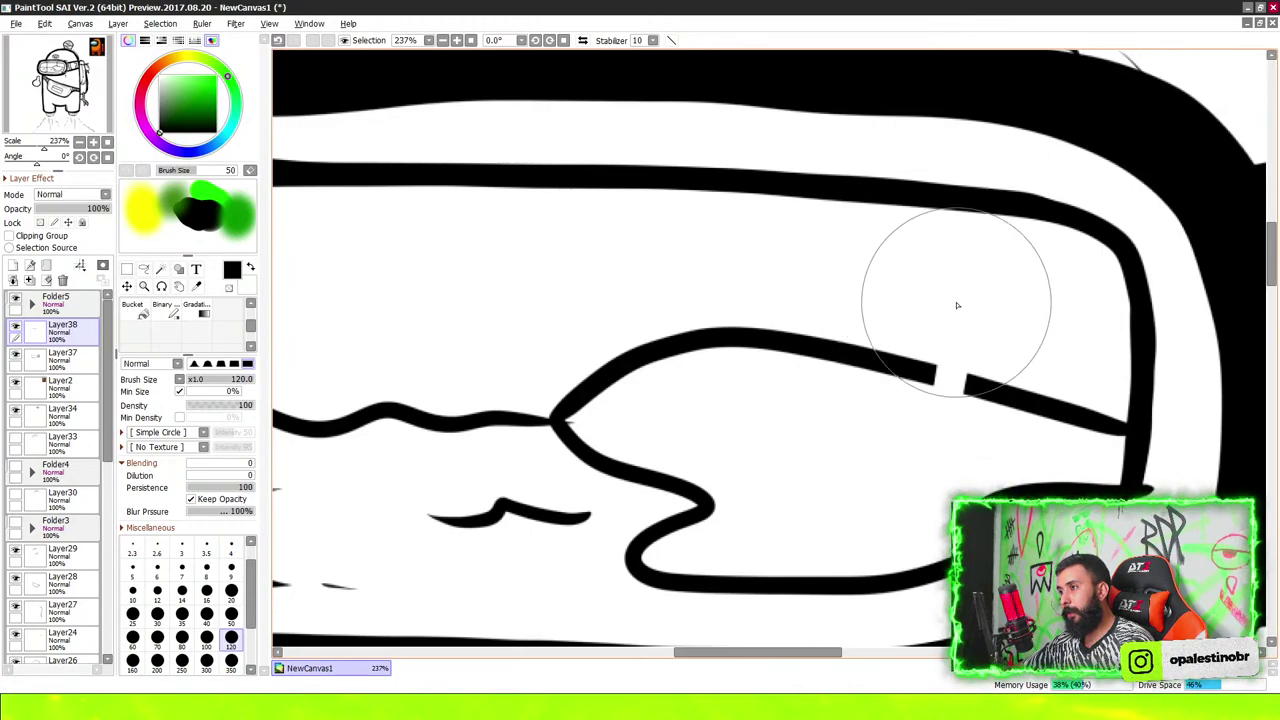
Draw the palm trunk's two lines and the arching fronds above it
drag(937, 350, 912, 438)
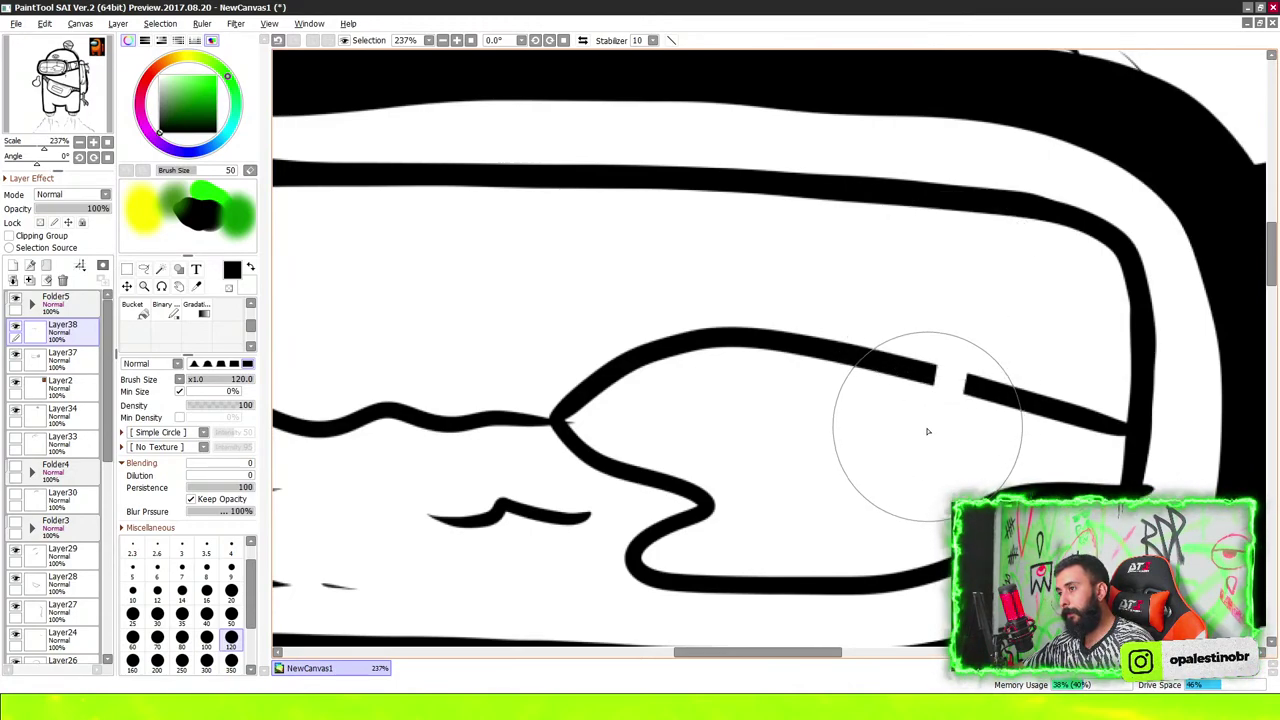
mouse_move(936, 283)
mouse_down()
mouse_move(939, 430)
mouse_move(960, 275)
mouse_up()
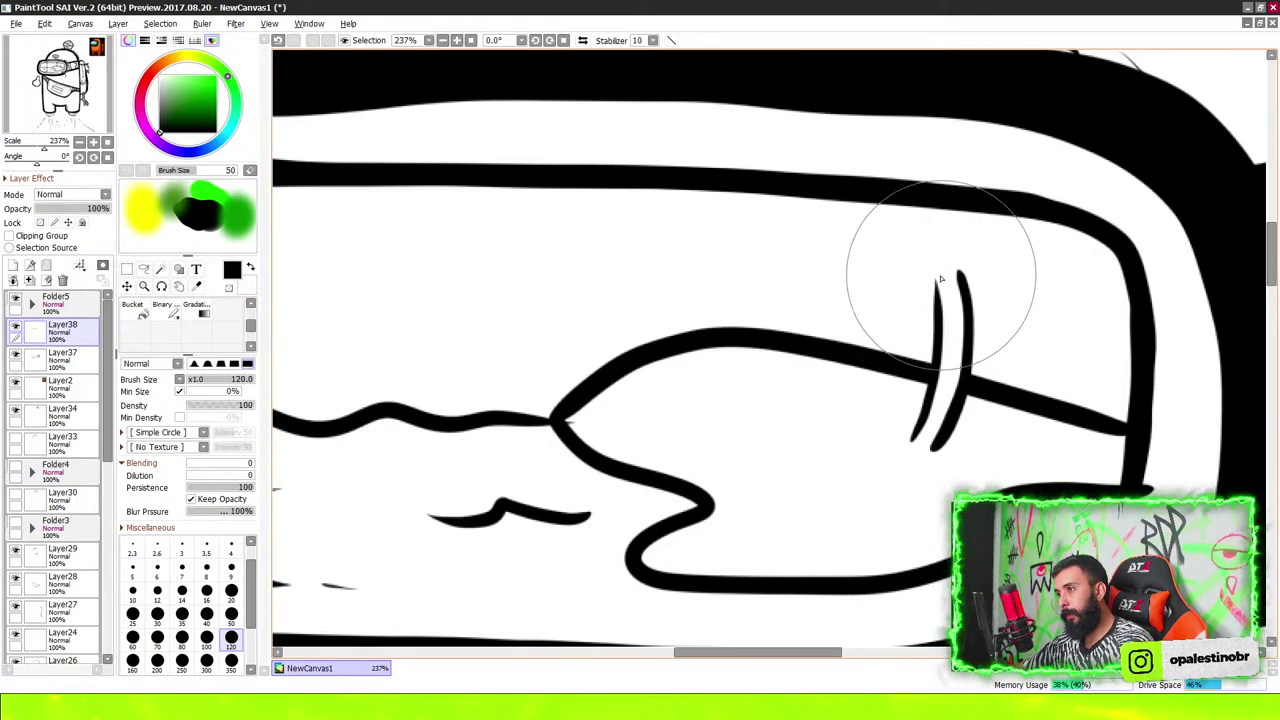
mouse_move(800, 285)
mouse_down()
mouse_move(934, 262)
mouse_move(1087, 278)
mouse_up()
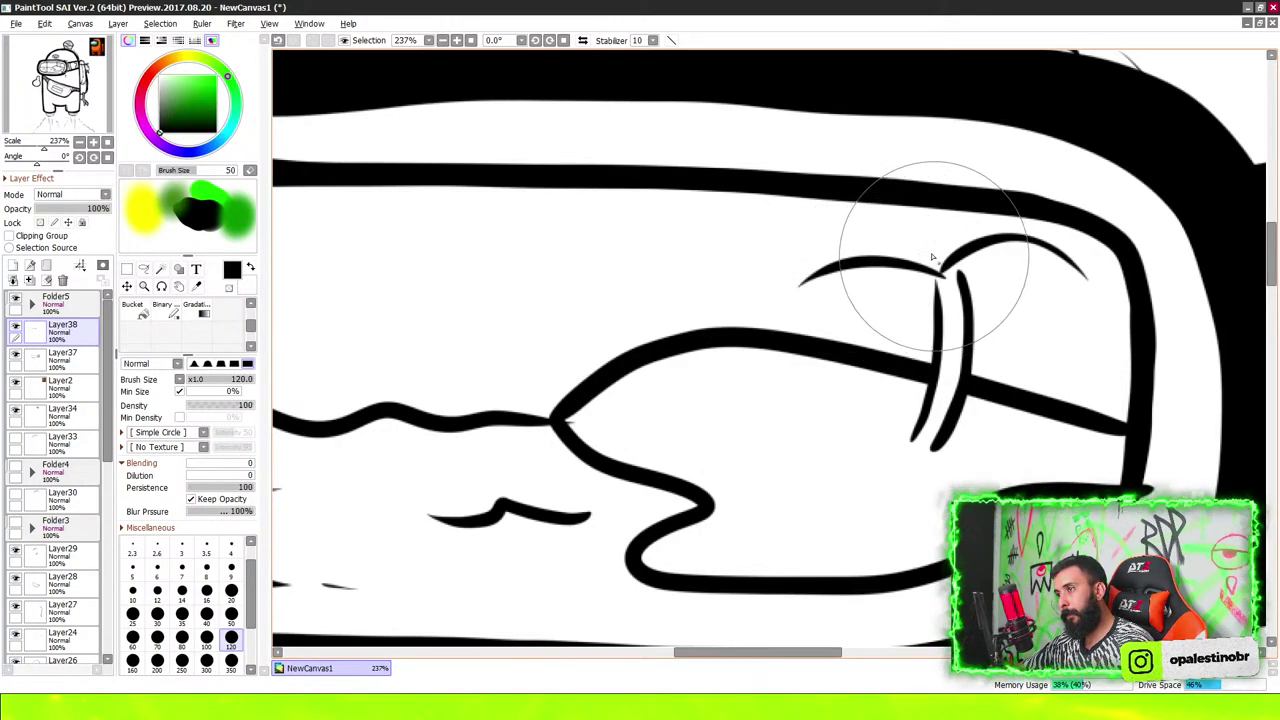
mouse_move(802, 222)
mouse_down()
mouse_move(938, 262)
mouse_move(1058, 330)
mouse_up()
mouse_move(930, 278)
mouse_down()
mouse_move(936, 292)
mouse_move(990, 280)
mouse_move(897, 287)
mouse_up()
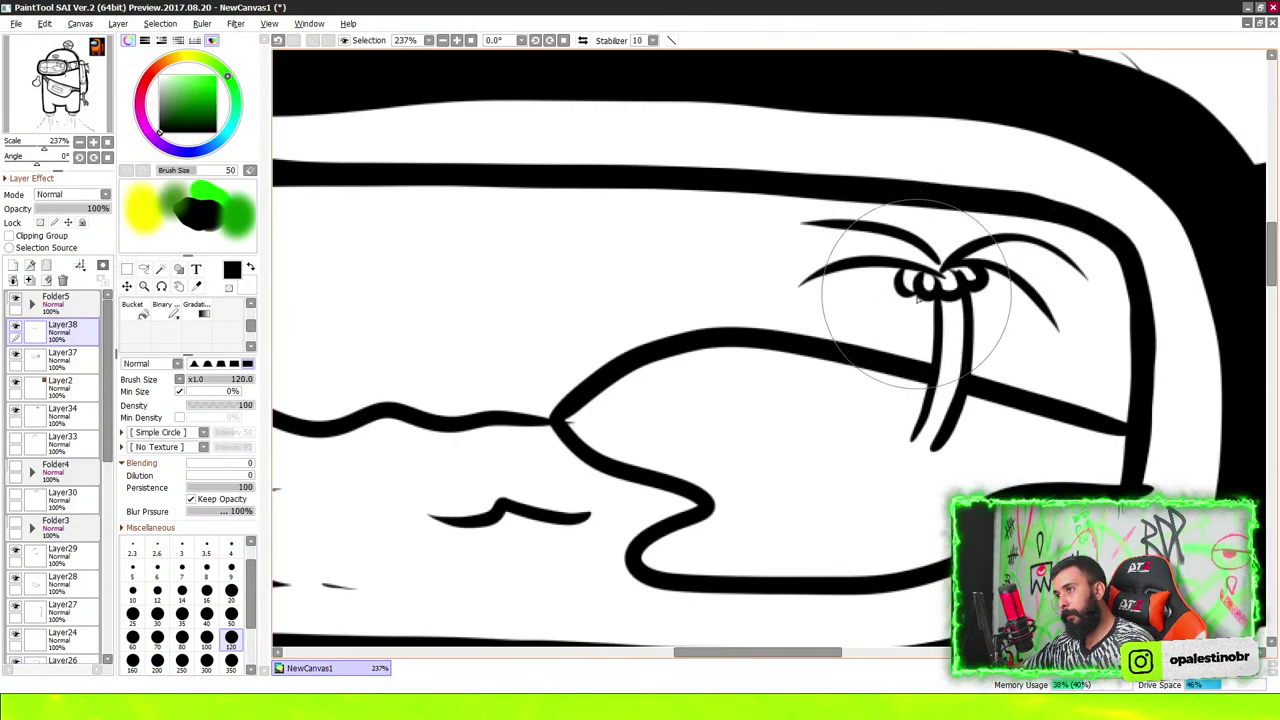
drag(912, 440, 935, 452)
scroll(918, 445, up, 3)
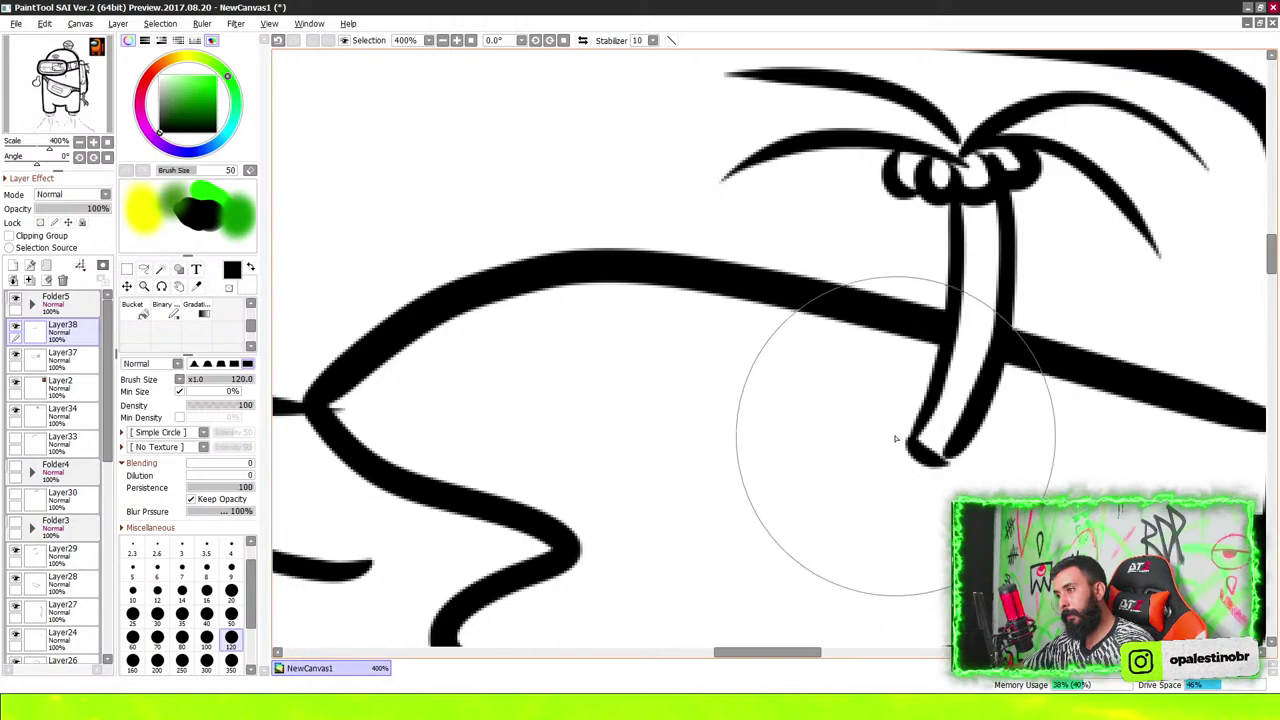
Add ring bands down the trunk and feathery leaf texture to the left fronds
mouse_move(962, 237)
mouse_down()
mouse_move(998, 237)
mouse_move(1000, 290)
mouse_up()
mouse_move(950, 315)
mouse_down()
mouse_move(995, 315)
mouse_move(990, 345)
mouse_up()
mouse_move(935, 375)
mouse_down()
mouse_move(980, 375)
mouse_move(970, 400)
mouse_up()
mouse_move(871, 152)
mouse_down()
mouse_move(886, 207)
mouse_move(899, 200)
mouse_up()
drag(870, 240, 905, 205)
drag(825, 252, 860, 212)
mouse_move(785, 250)
mouse_down()
mouse_move(830, 205)
mouse_move(950, 185)
mouse_move(945, 195)
mouse_up()
mouse_move(850, 160)
mouse_down()
mouse_move(920, 195)
mouse_move(788, 179)
mouse_move(730, 215)
mouse_move(900, 190)
mouse_up()
mouse_move(750, 180)
mouse_down()
mouse_move(880, 170)
mouse_move(840, 150)
mouse_move(745, 143)
mouse_move(870, 157)
mouse_up()
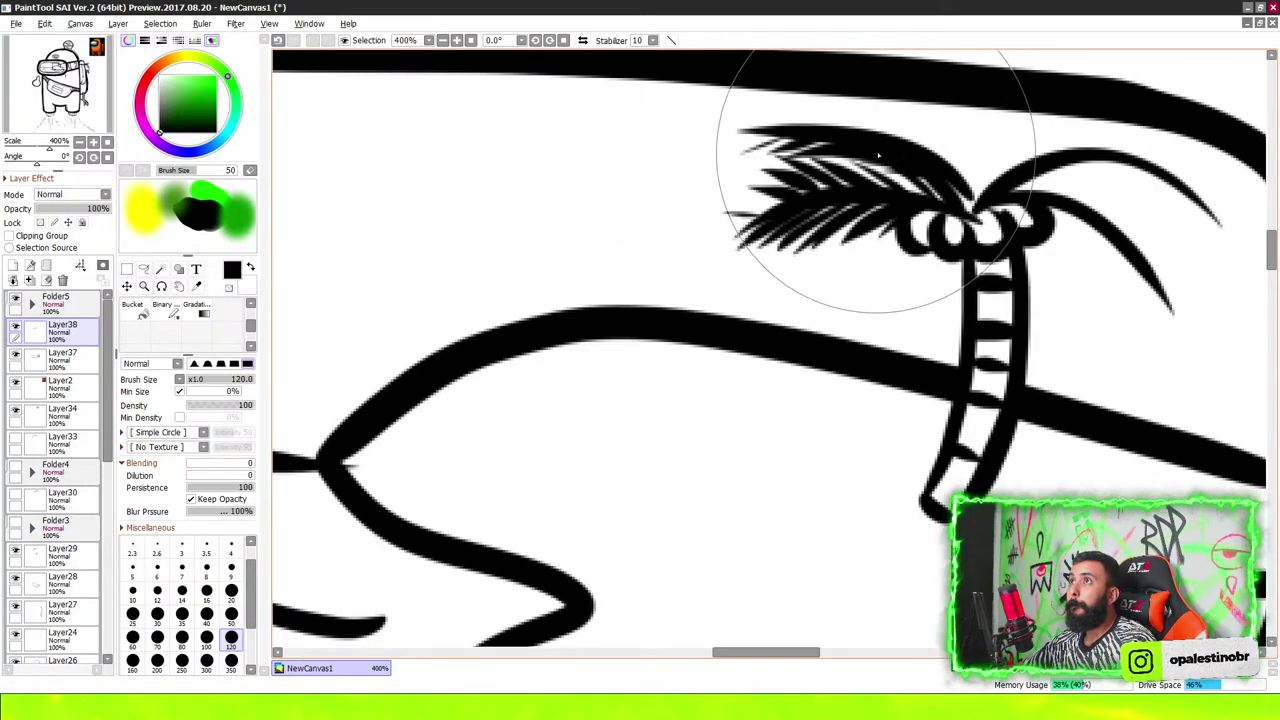
mouse_move(799, 150)
mouse_down()
mouse_move(951, 140)
mouse_move(940, 115)
mouse_move(757, 104)
mouse_up()
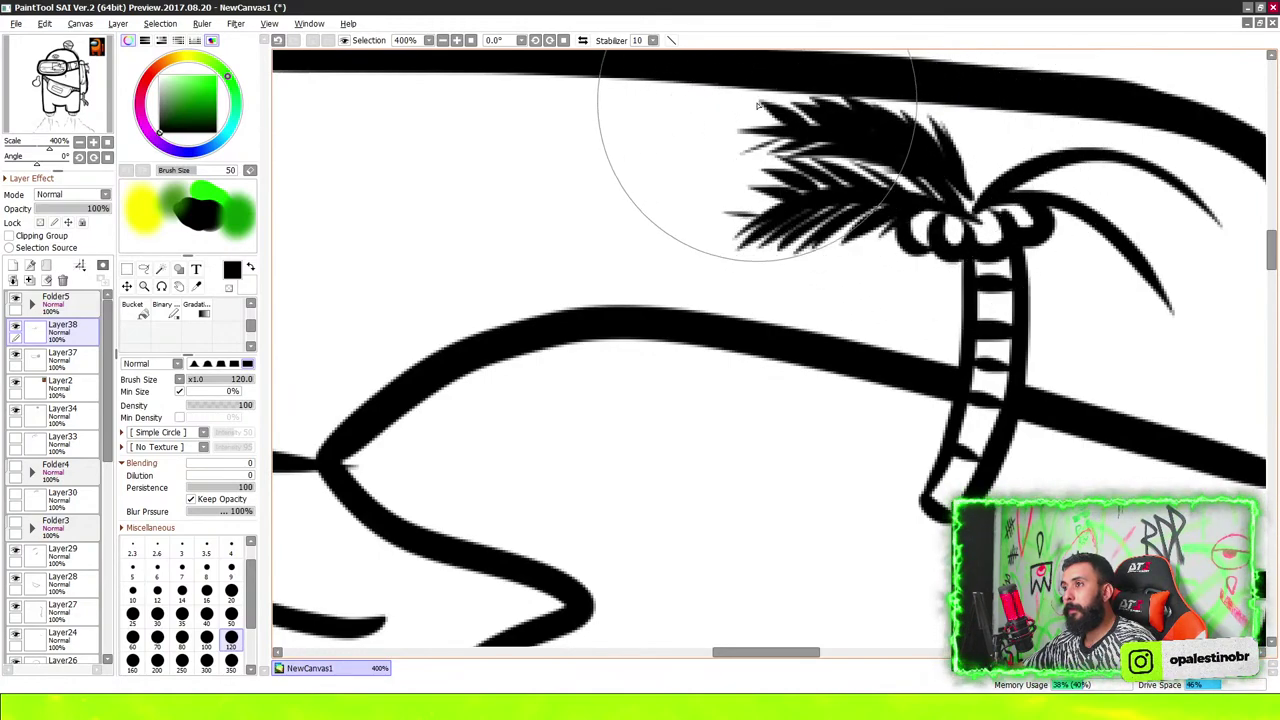
Hatch the right frond dark and fill the centre of the palm crown
mouse_move(1044, 218)
mouse_down()
mouse_move(1072, 256)
mouse_move(1116, 266)
mouse_move(1168, 332)
mouse_up()
drag(1010, 174, 1151, 230)
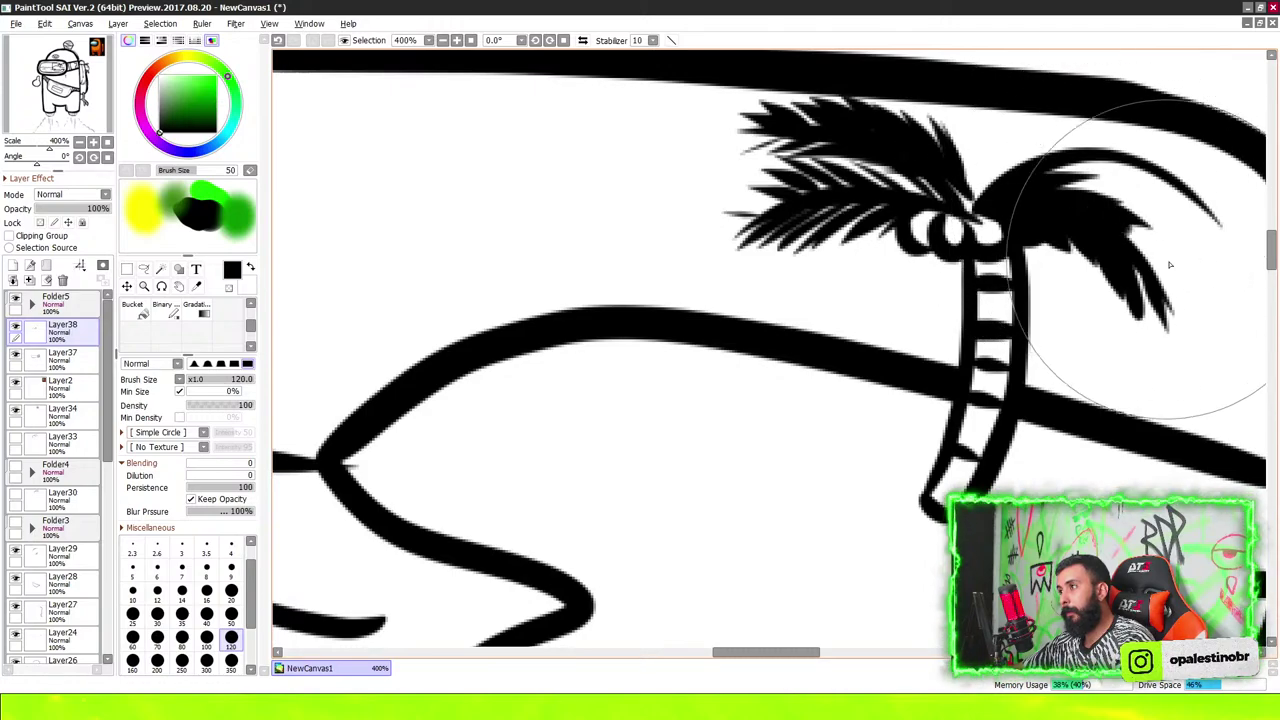
mouse_move(1100, 190)
mouse_down()
mouse_move(1180, 300)
mouse_move(1160, 260)
mouse_up()
mouse_move(1020, 143)
mouse_down()
mouse_move(1034, 194)
mouse_move(1154, 210)
mouse_up()
drag(1120, 164, 1189, 225)
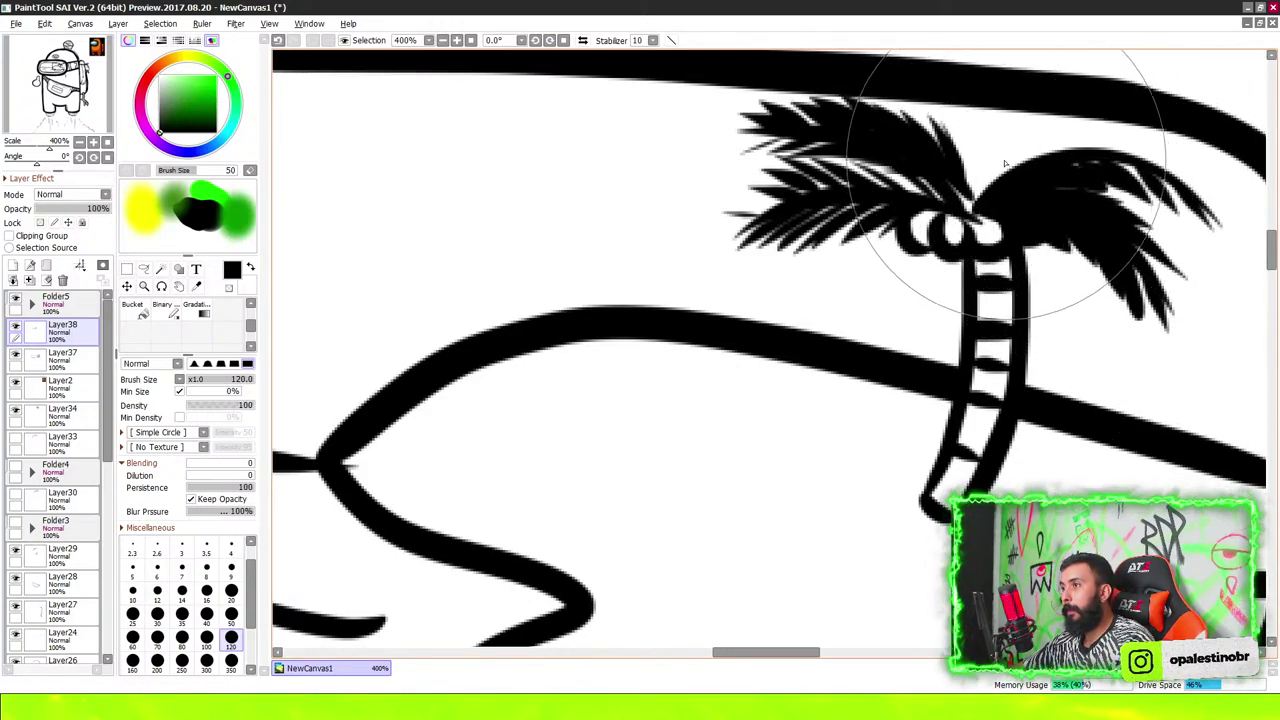
drag(1005, 163, 1039, 195)
drag(1050, 140, 1157, 200)
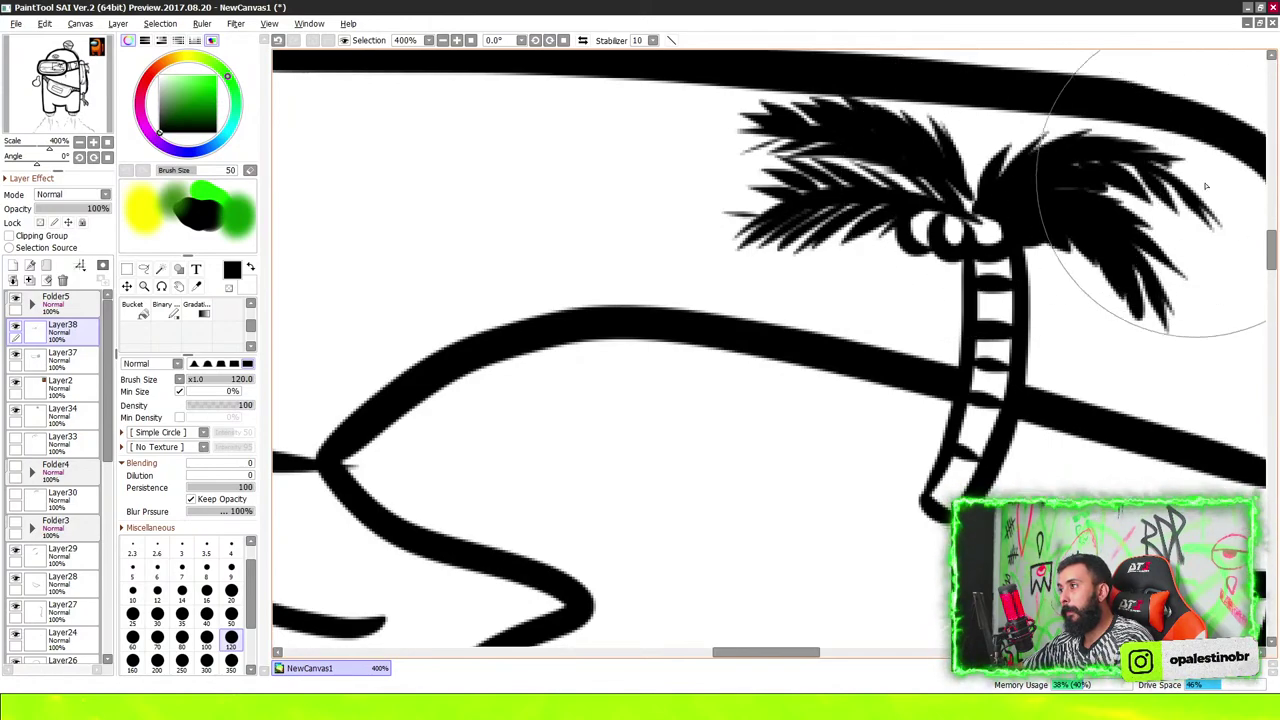
drag(1150, 120, 1190, 220)
mouse_move(1000, 110)
mouse_down()
mouse_move(1060, 200)
mouse_move(990, 185)
mouse_move(960, 200)
mouse_up()
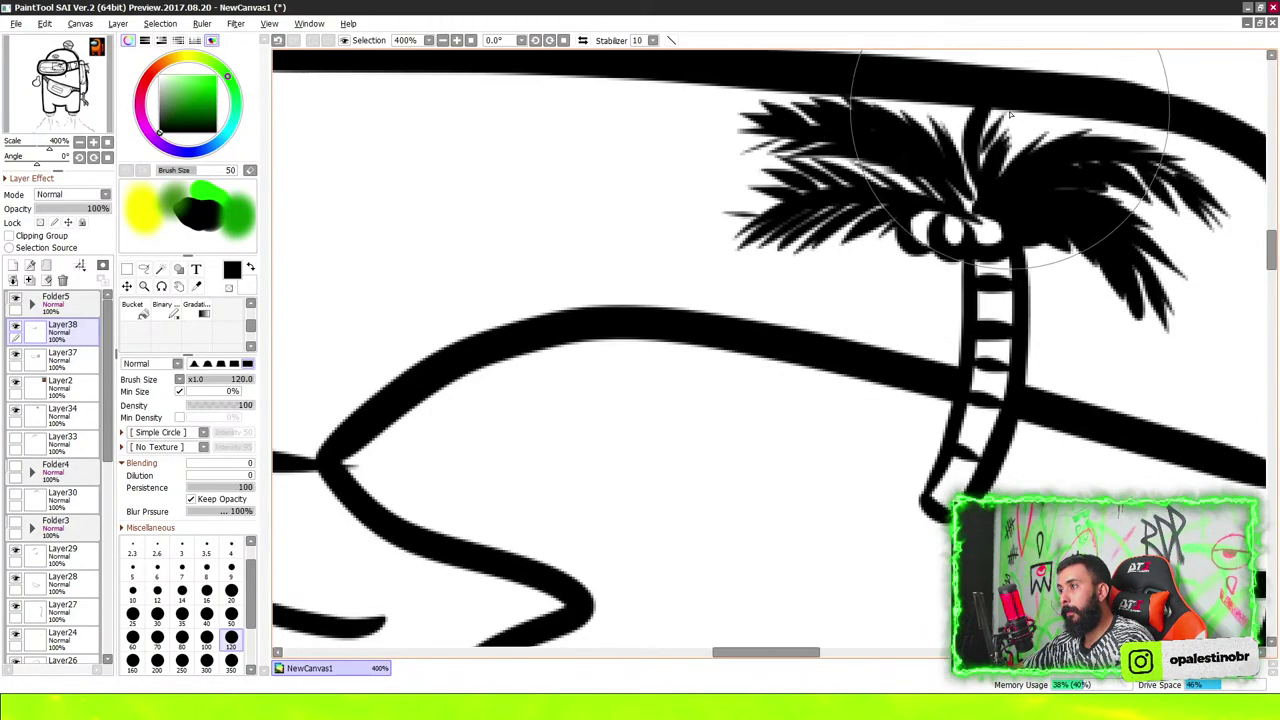
scroll(975, 302, down, 8)
Zoom in beside the palm trunk and set the brush to size 30
scroll(975, 302, up, 4)
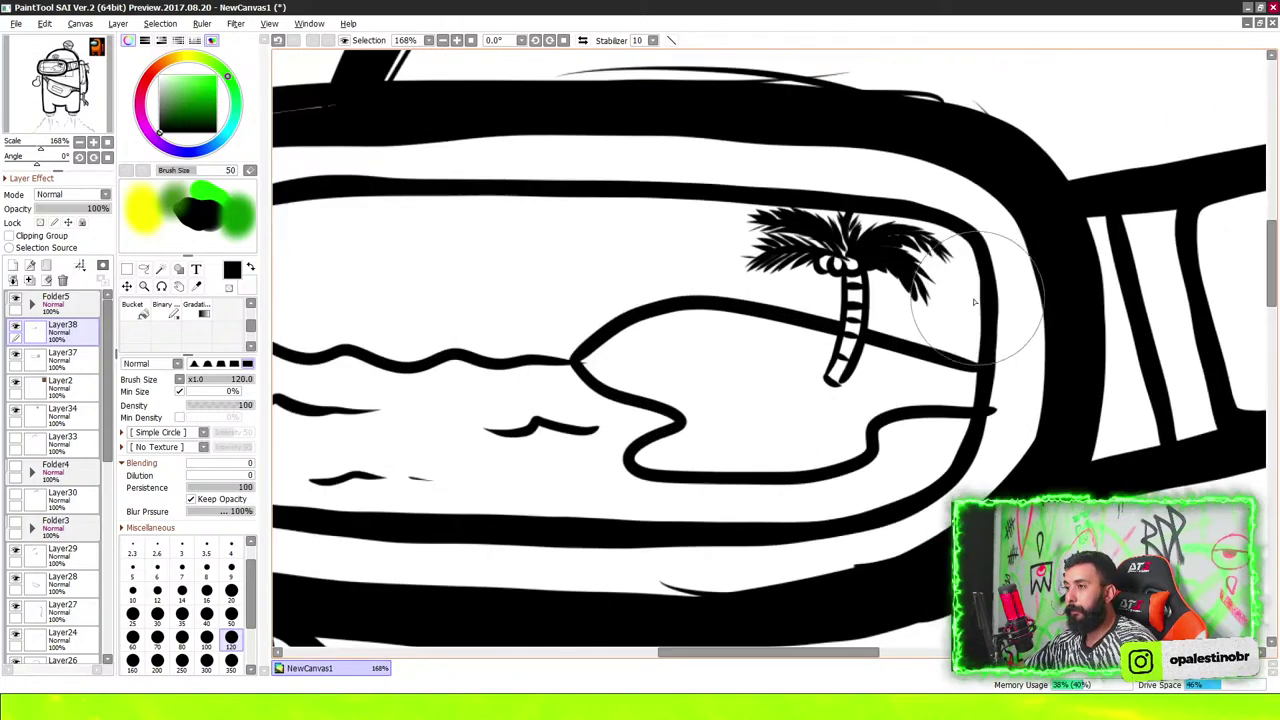
scroll(760, 360, up, 1)
scroll(731, 423, down, 3)
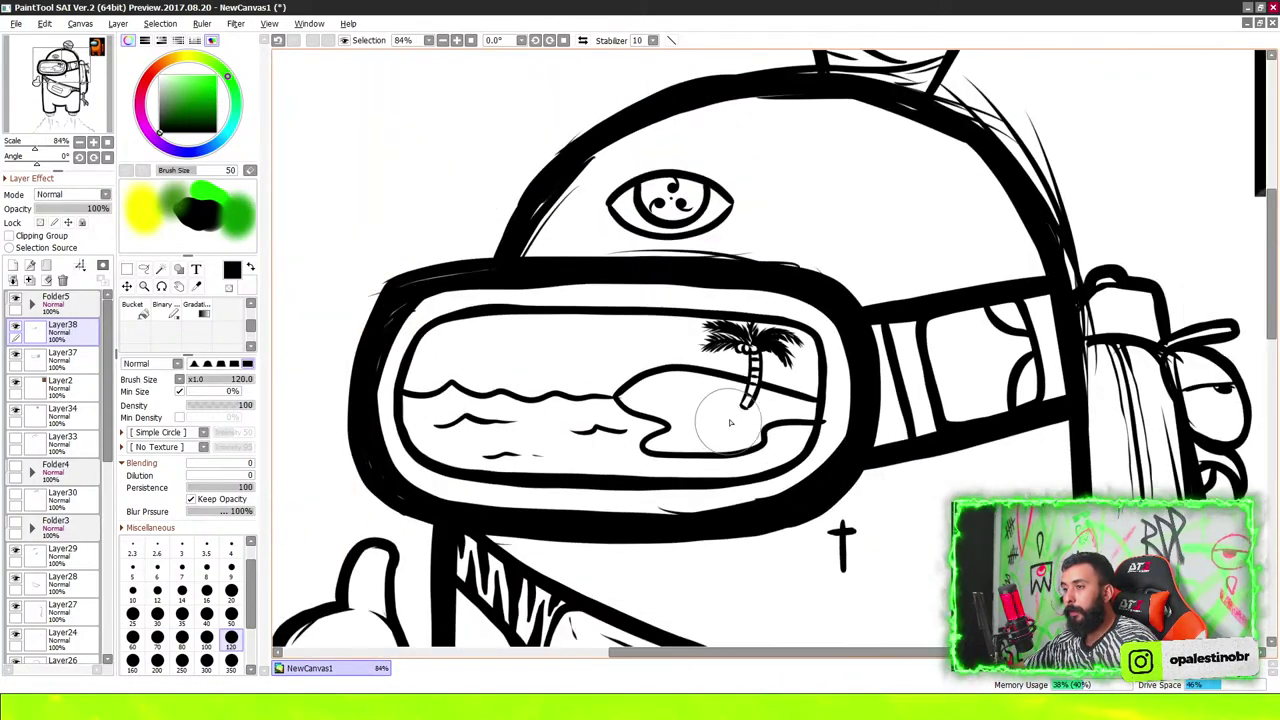
scroll(731, 423, up, 6)
scroll(722, 380, up, 2)
scroll(737, 380, up, 2)
scroll(707, 380, down, 3)
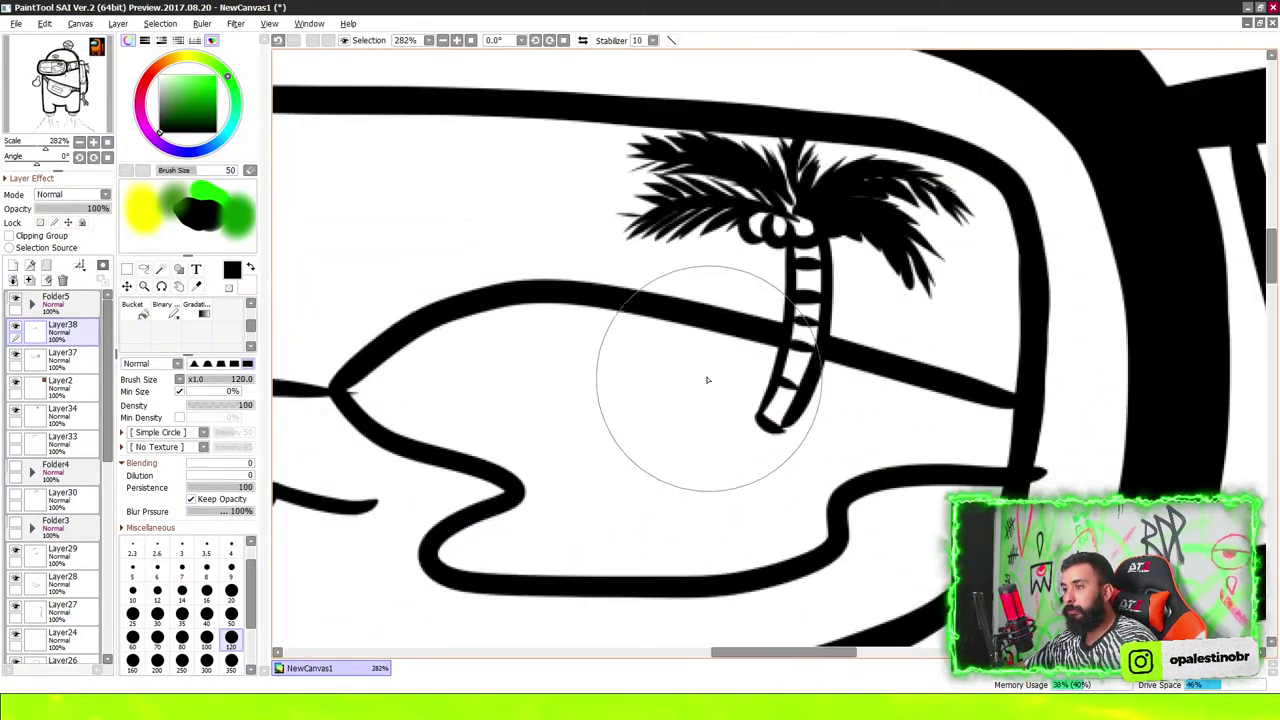
scroll(707, 380, up, 3)
drag(690, 445, 672, 451)
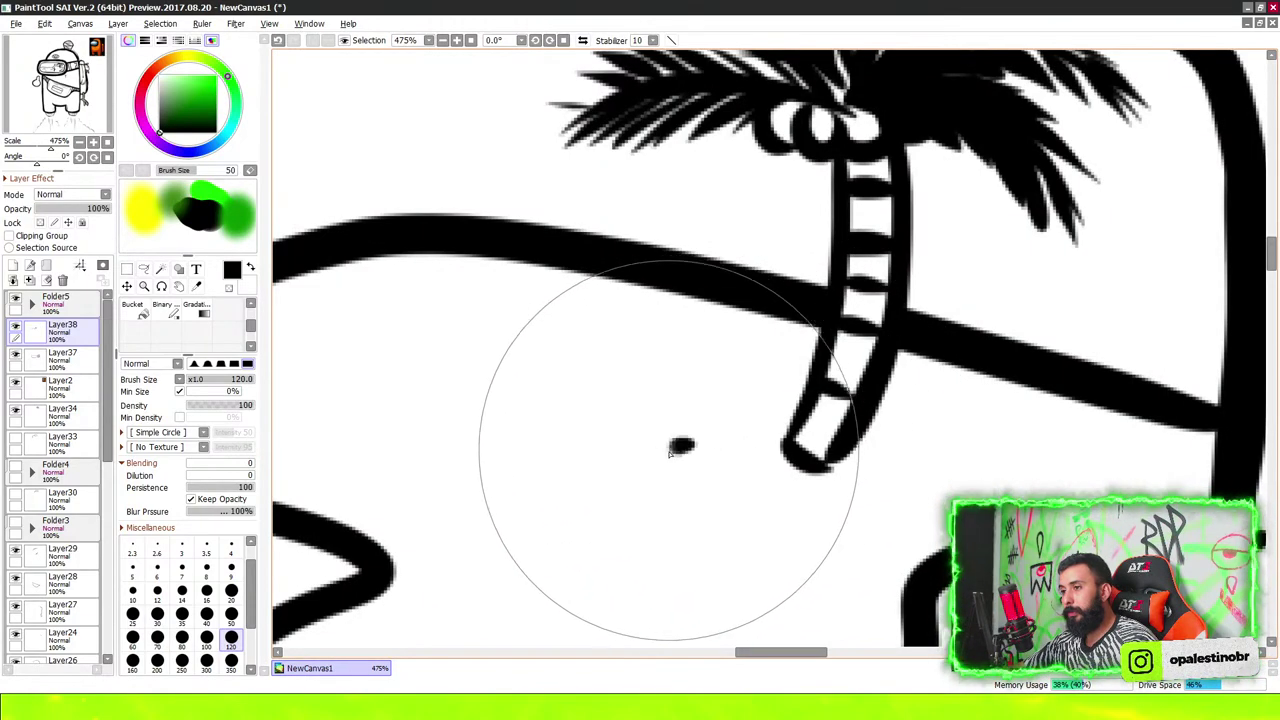
key(ctrl+z)
key(bracketright)
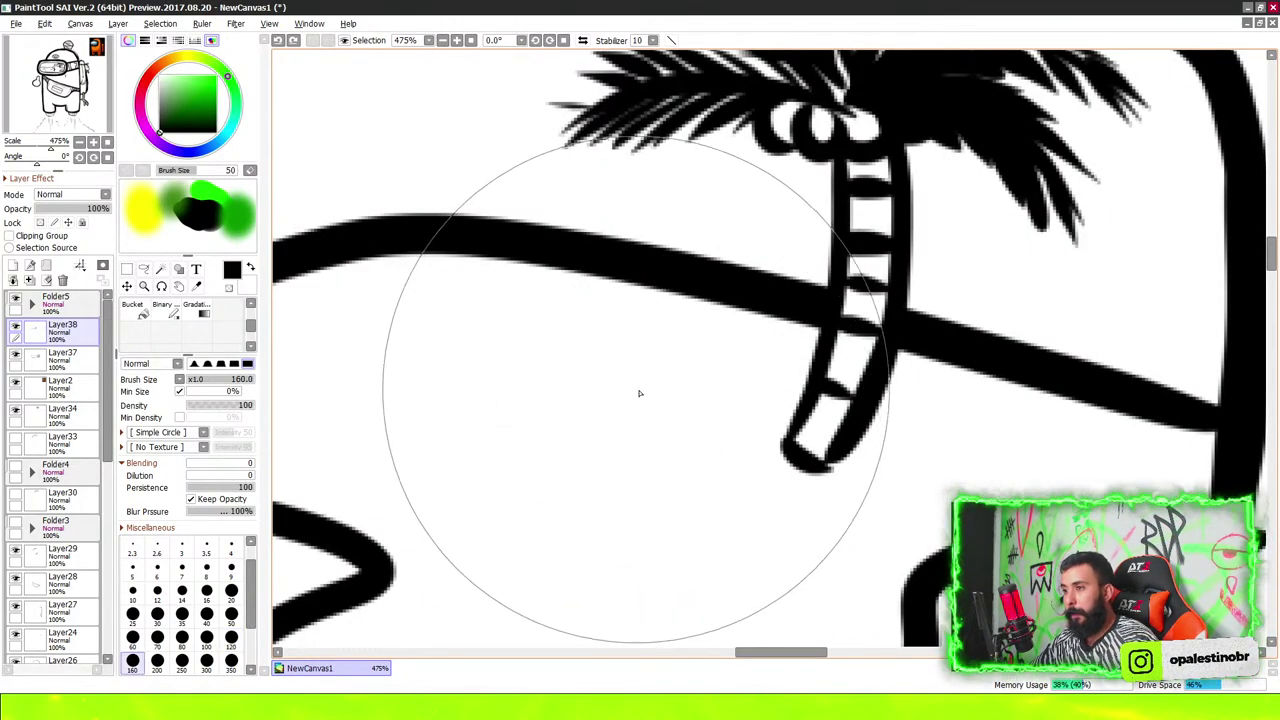
key(bracketleft)
key(bracketleft)
key(bracketleft)
key(bracketleft)
key(bracketleft)
key(bracketleft)
key(bracketleft)
key(bracketleft)
key(bracketleft)
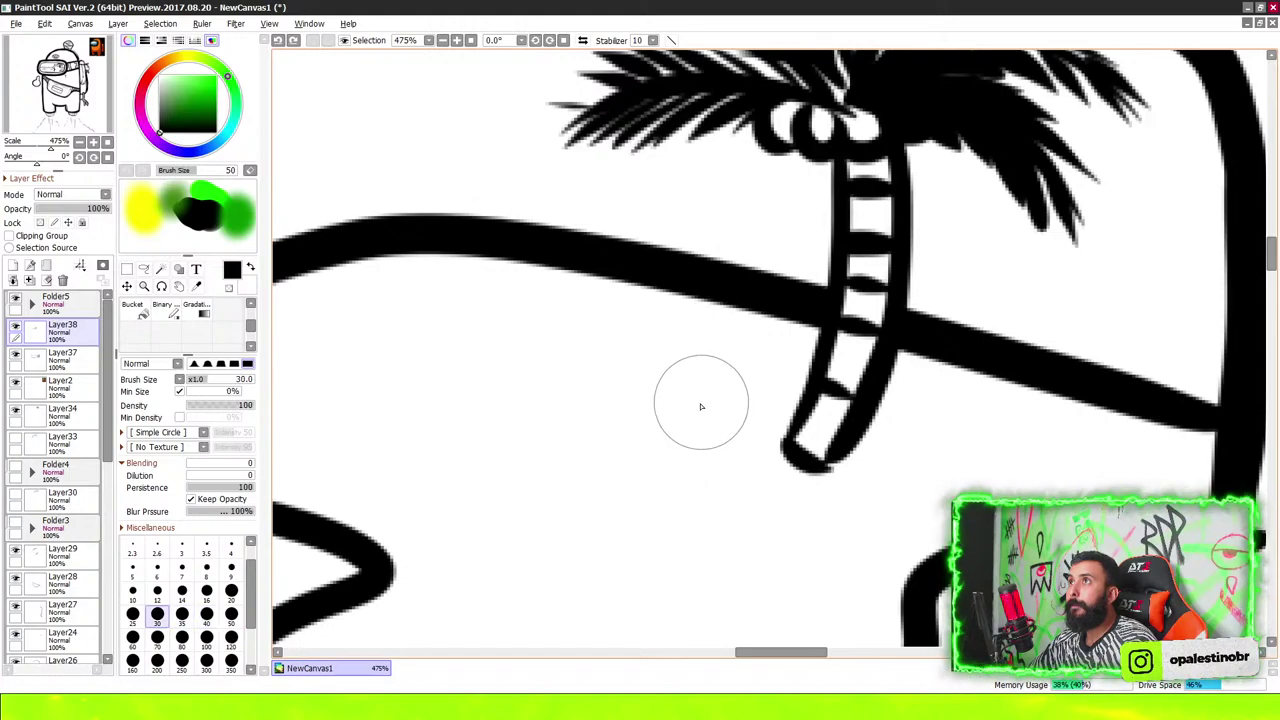
Sketch the crewmate's edge by the trunk and erase the horizon line behind it
drag(669, 433, 661, 481)
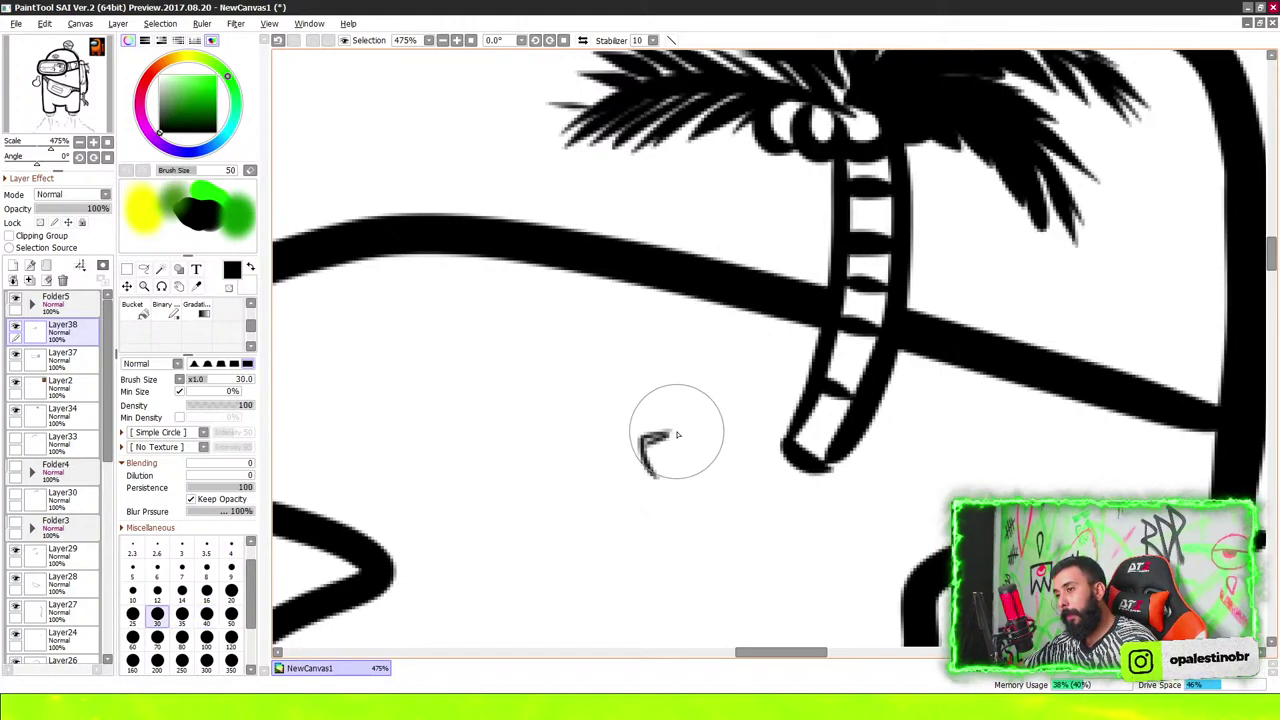
mouse_move(677, 434)
mouse_down()
mouse_move(687, 478)
mouse_move(779, 441)
mouse_up()
drag(801, 343, 790, 410)
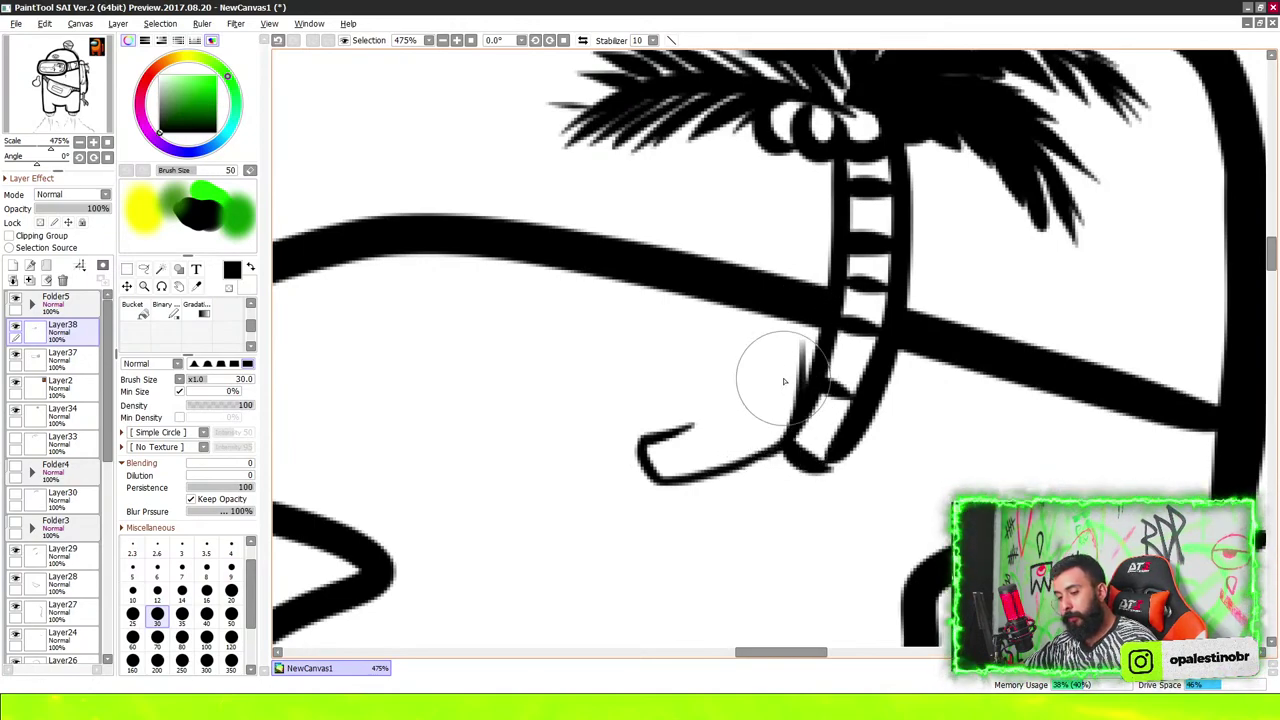
key(e)
mouse_move(785, 290)
mouse_down()
mouse_move(714, 271)
mouse_move(677, 309)
mouse_up()
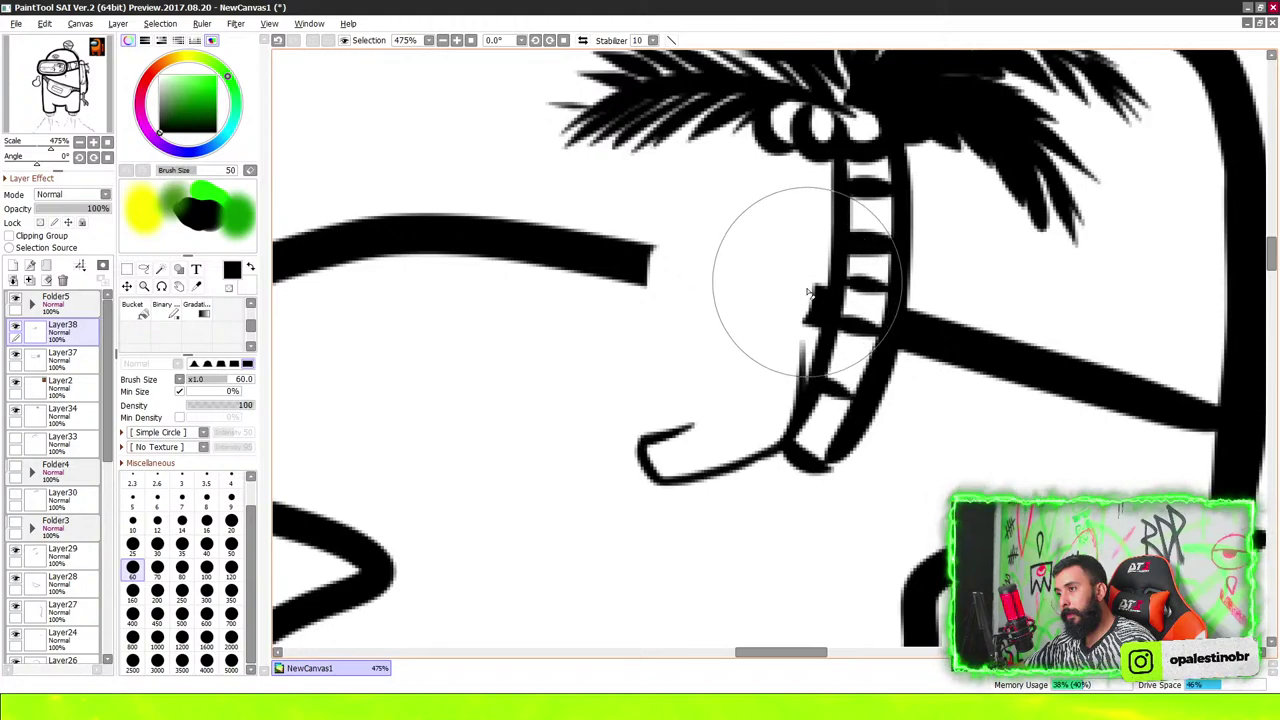
drag(808, 292, 800, 353)
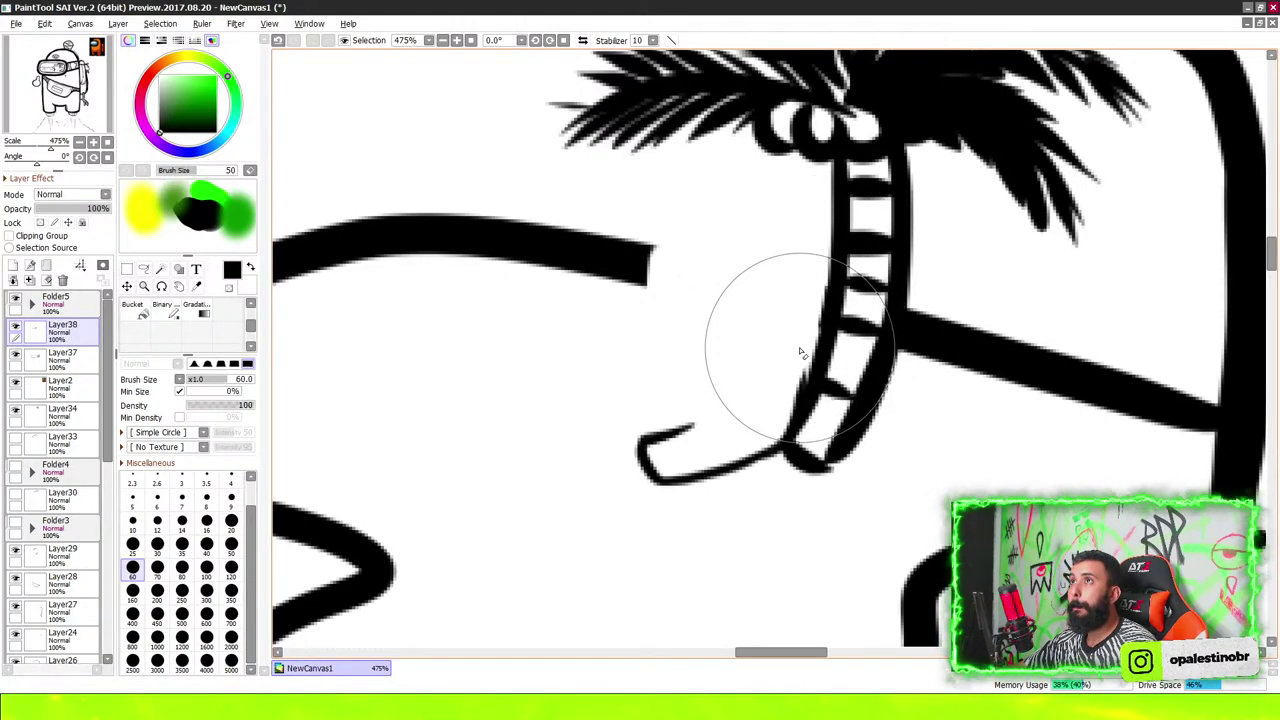
key(n)
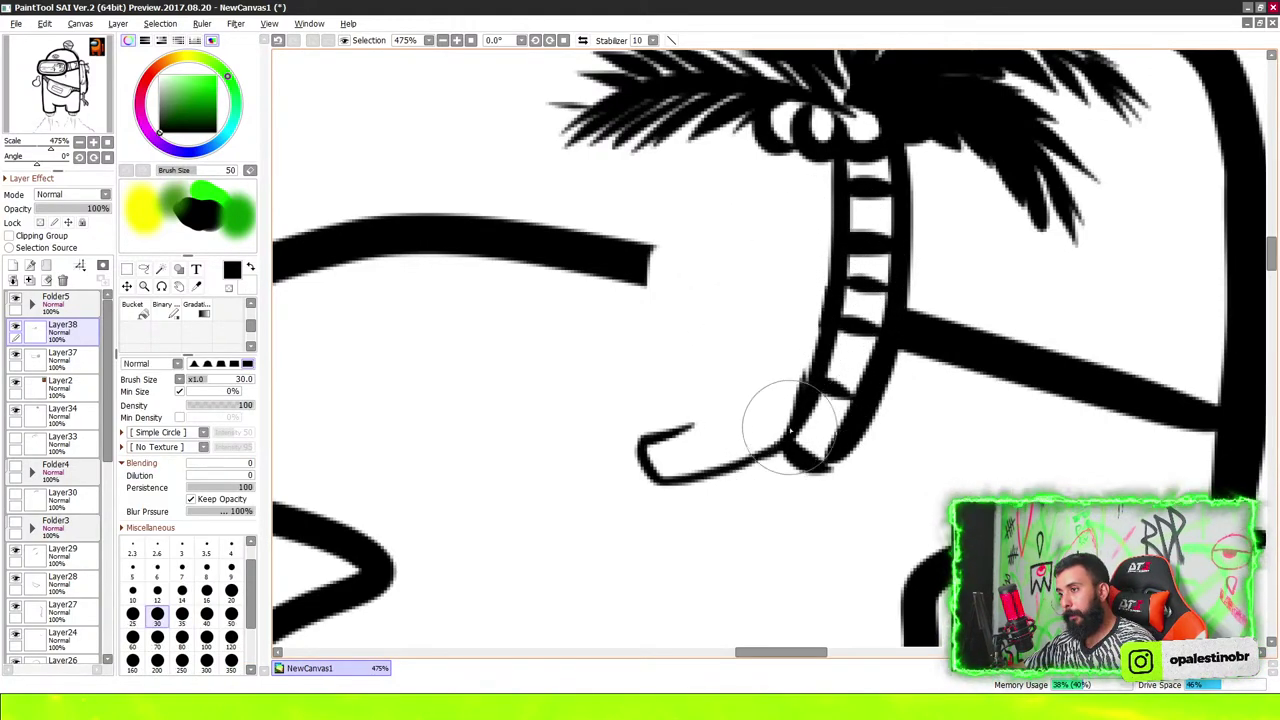
Redraw the trunk's left rail and outline the crewmate's body, visor and backpack
mouse_move(802, 216)
mouse_down()
mouse_move(810, 299)
mouse_move(784, 262)
mouse_up()
mouse_move(818, 343)
mouse_down()
mouse_move(822, 283)
mouse_move(669, 214)
mouse_move(670, 289)
mouse_up()
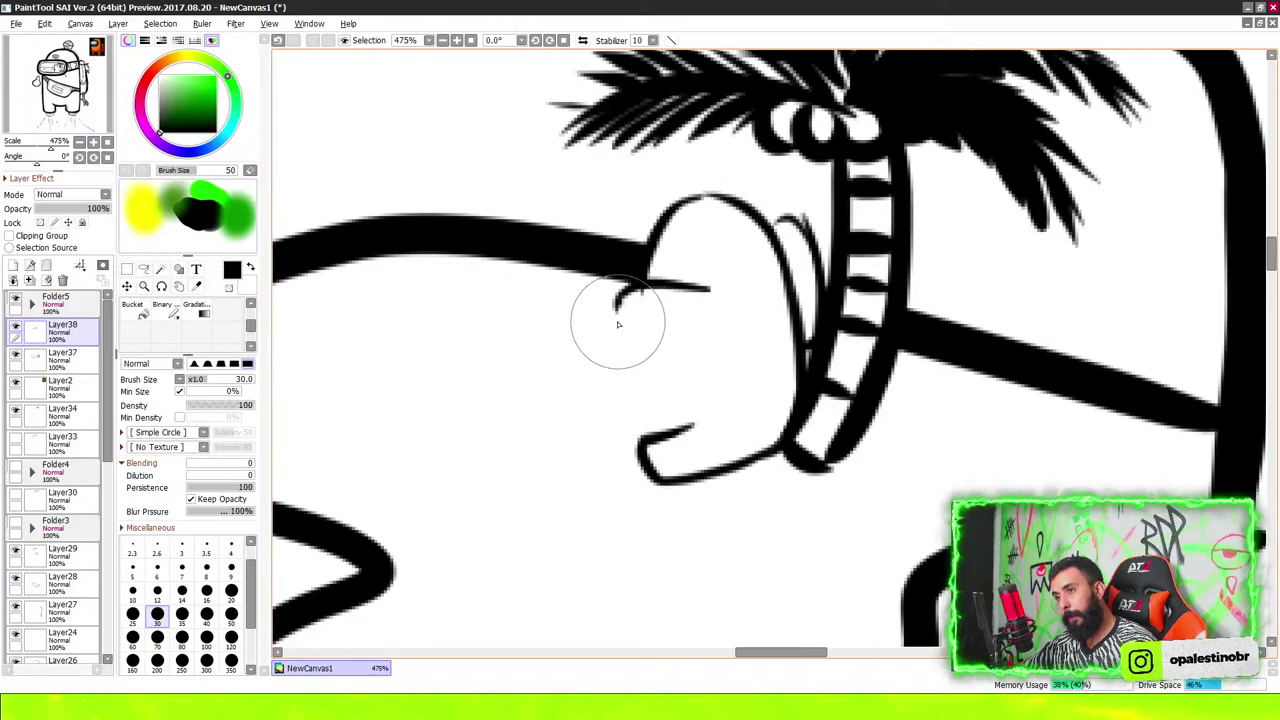
mouse_move(618, 323)
mouse_down()
mouse_move(655, 350)
mouse_move(646, 407)
mouse_up()
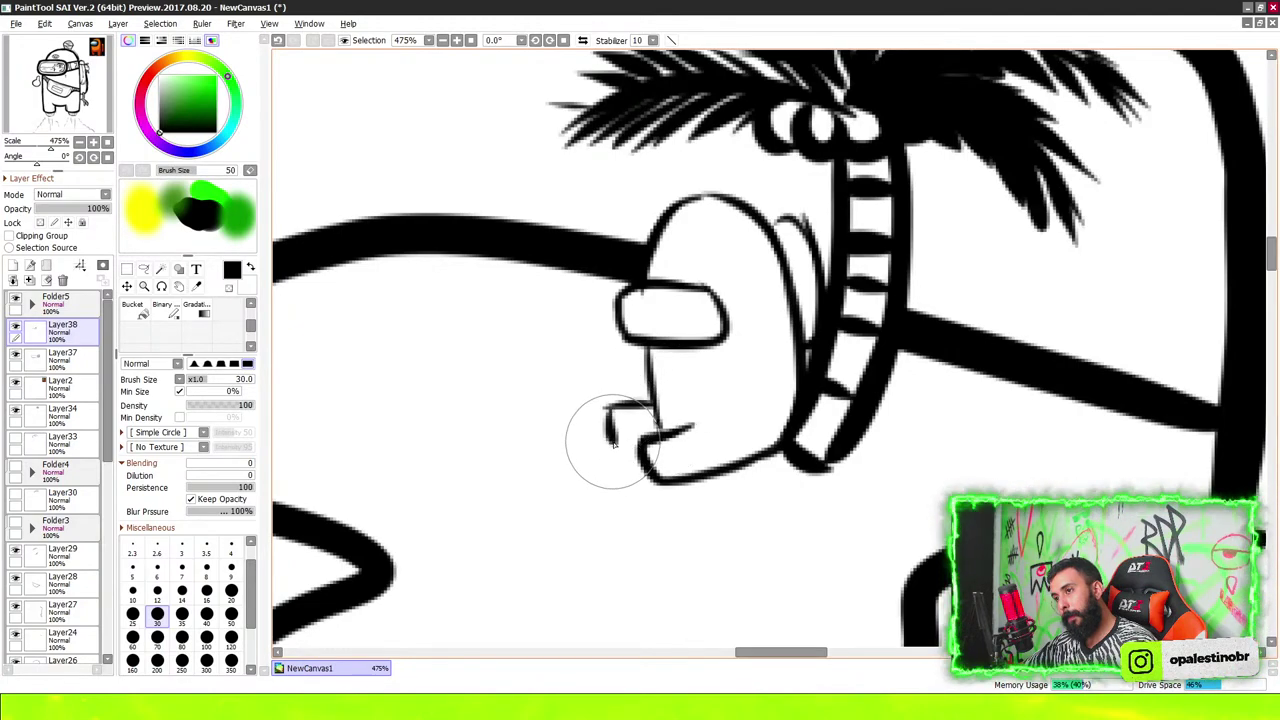
mouse_move(656, 435)
mouse_down()
mouse_move(645, 352)
mouse_move(729, 343)
mouse_up()
drag(614, 290, 695, 307)
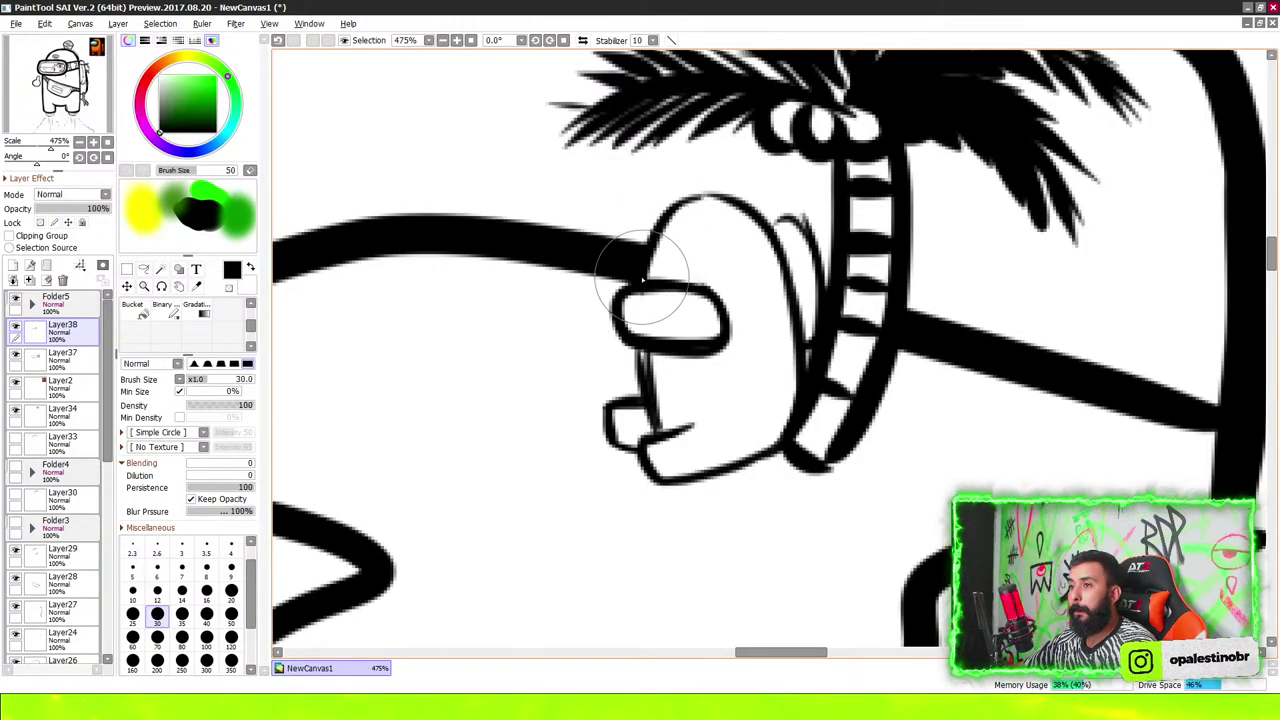
mouse_move(660, 242)
mouse_down()
mouse_move(668, 220)
mouse_move(725, 203)
mouse_up()
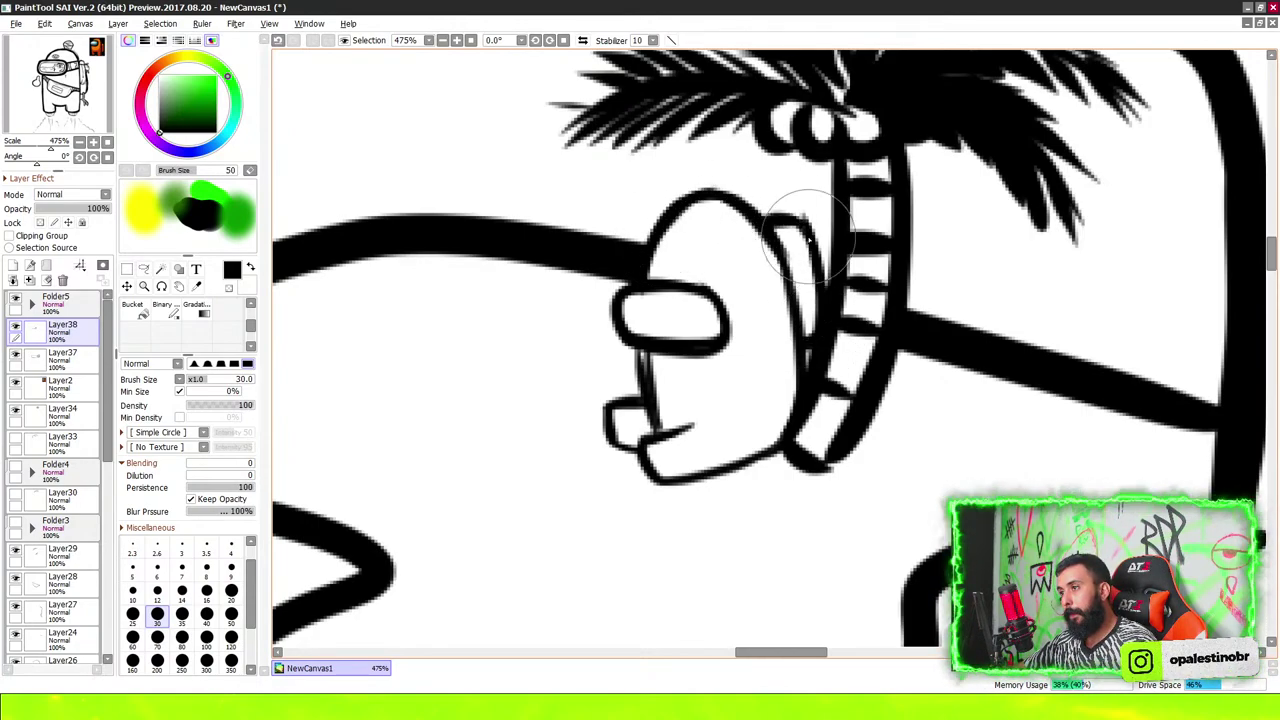
scroll(793, 350, up, 1)
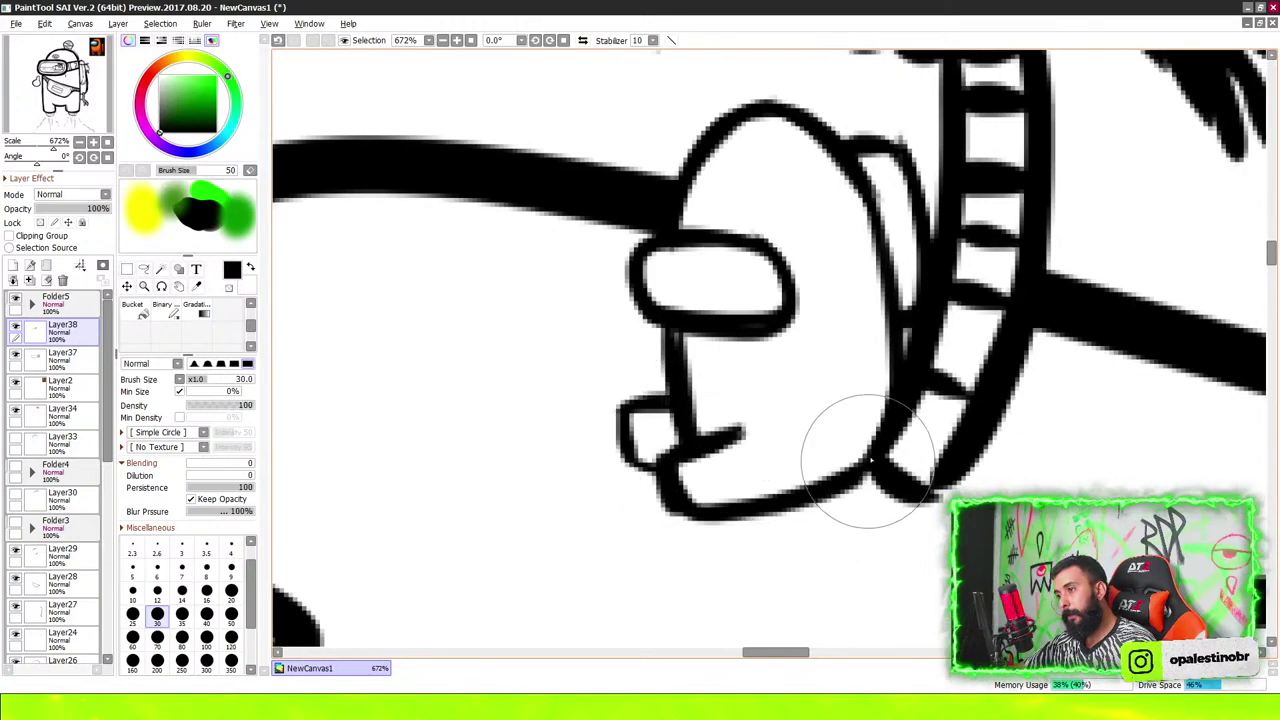
scroll(620, 408, up, 1)
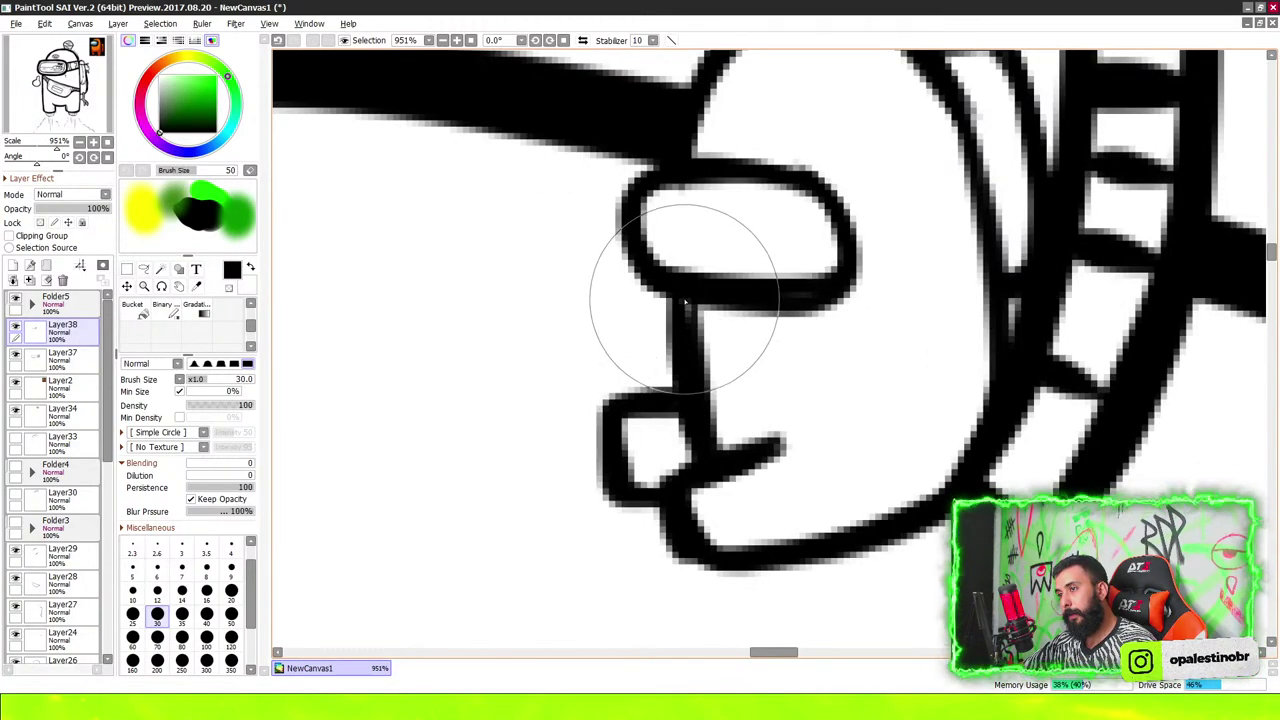
scroll(689, 445, down, 6)
scroll(630, 314, up, 2)
scroll(630, 315, up, 2)
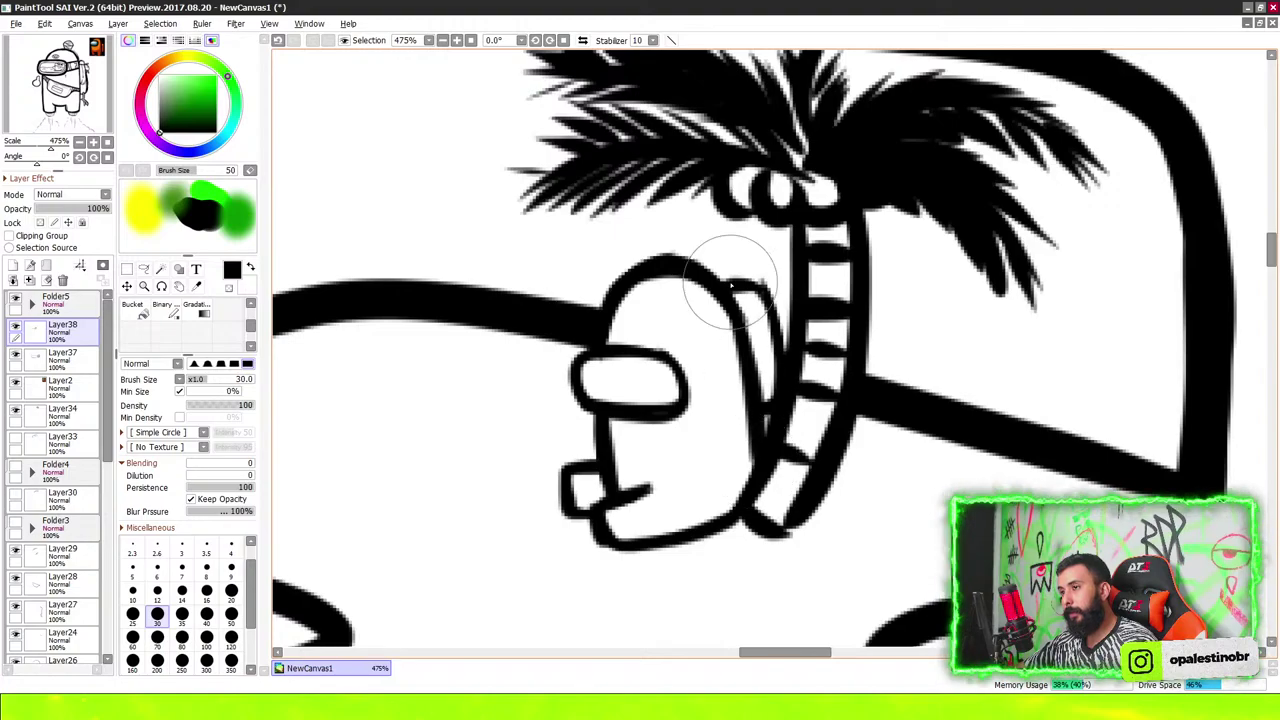
scroll(730, 286, up, 1)
scroll(757, 443, down, 3)
scroll(826, 346, up, 1)
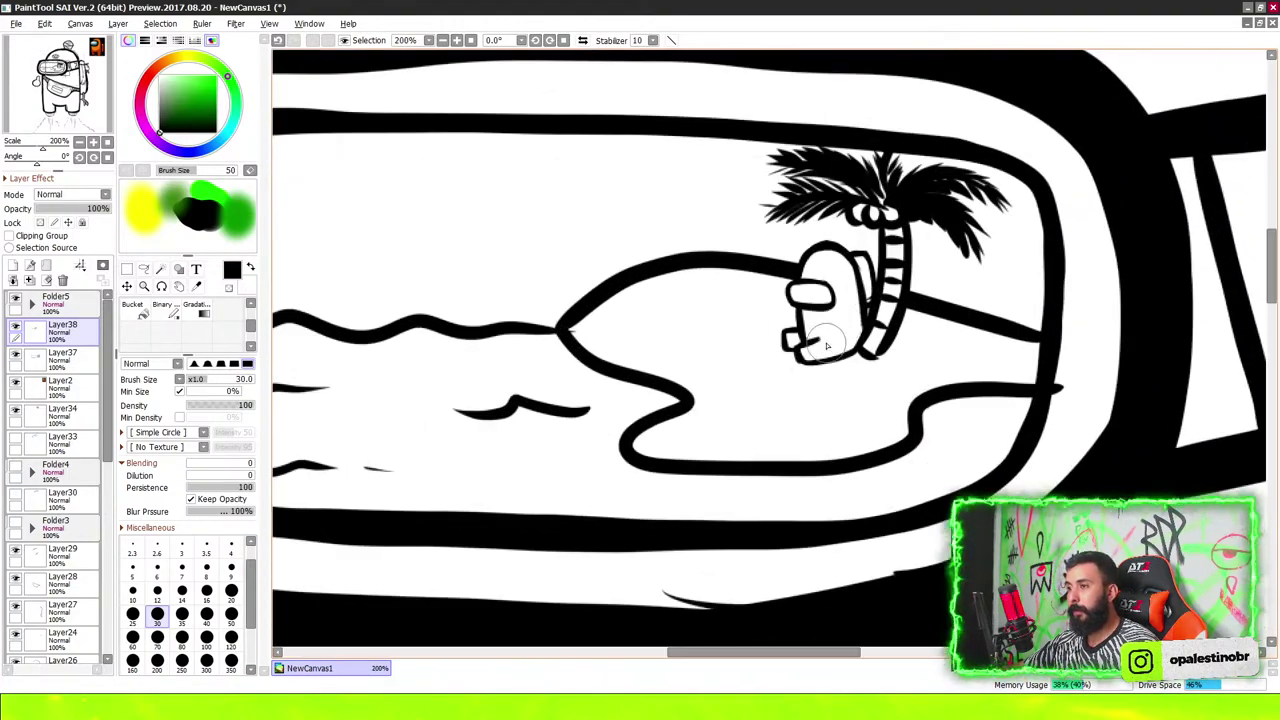
scroll(826, 346, up, 5)
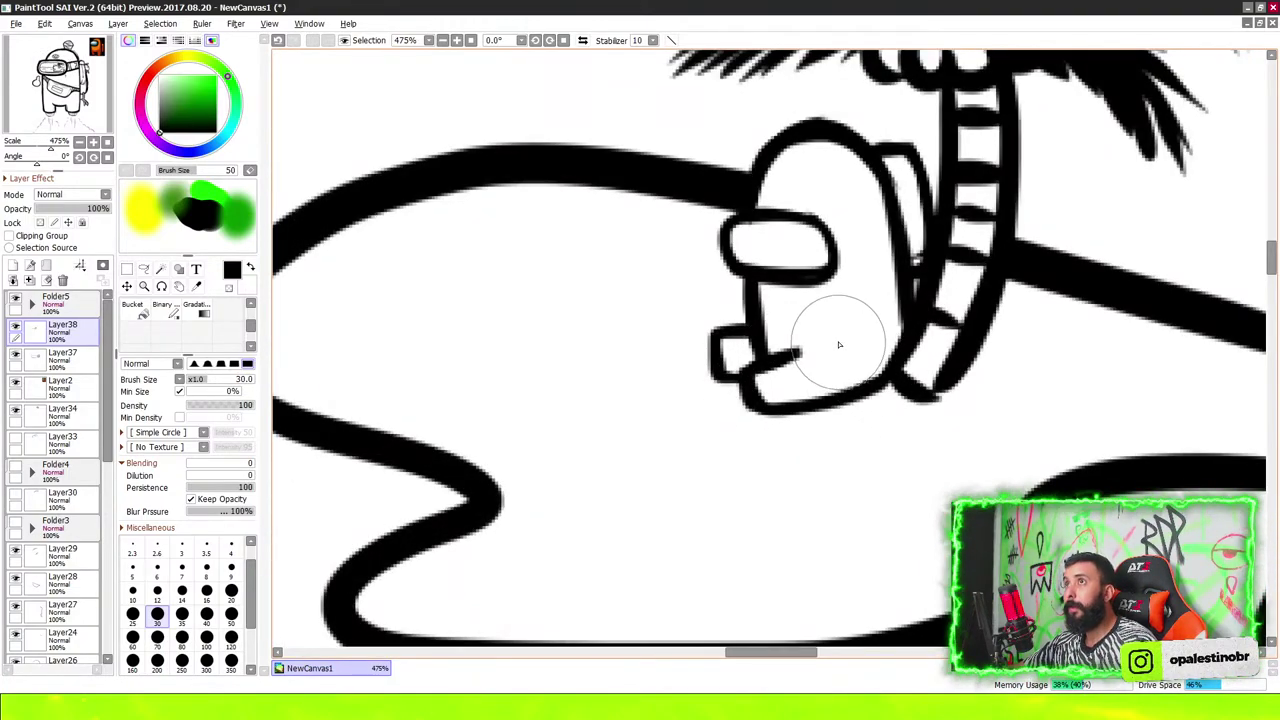
scroll(839, 345, down, 5)
scroll(848, 244, up, 3)
scroll(845, 197, down, 1)
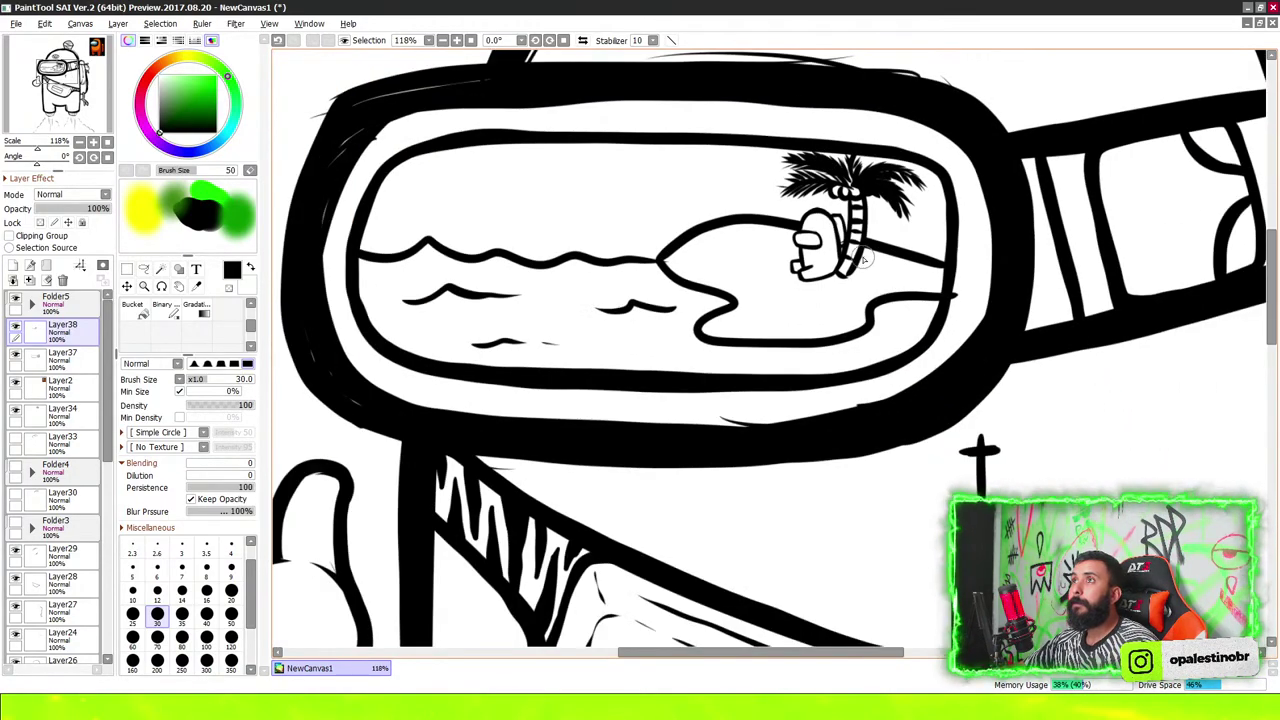
scroll(975, 400, down, 3)
scroll(866, 272, down, 5)
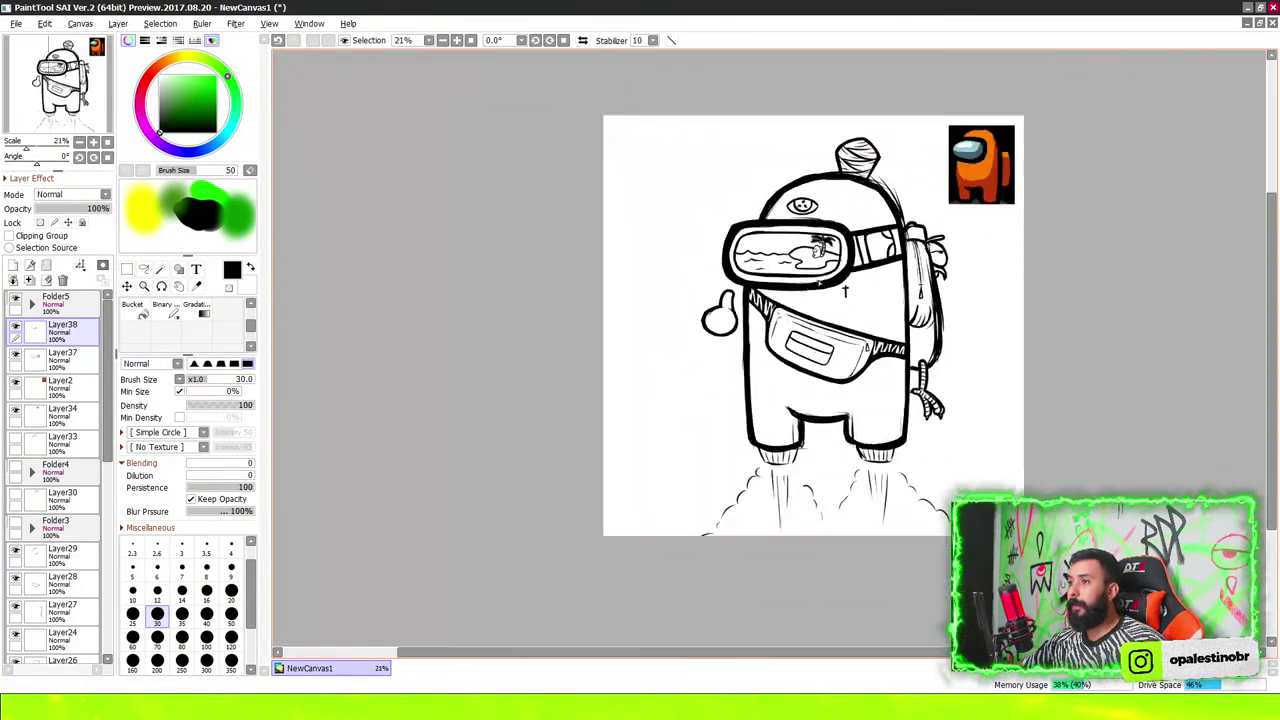
scroll(875, 240, down, 1)
scroll(875, 240, up, 7)
scroll(815, 236, up, 2)
key(e)
scroll(815, 236, up, 4)
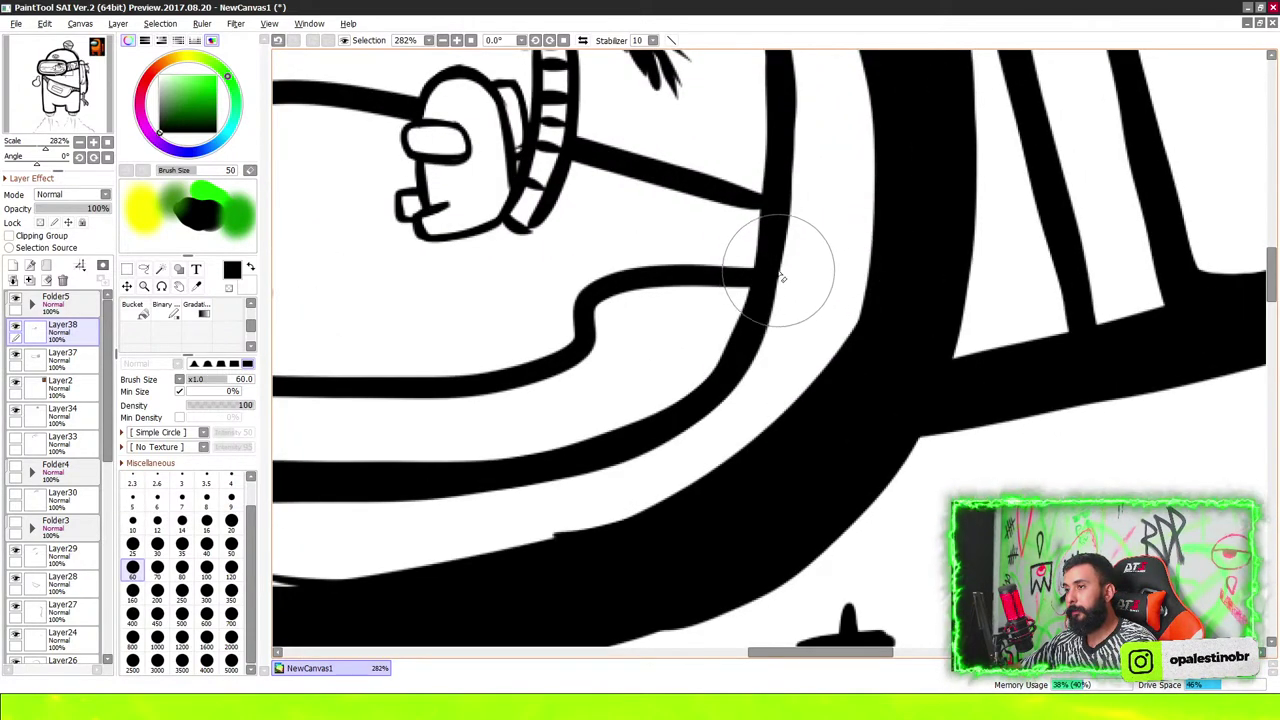
scroll(787, 298, down, 2)
scroll(789, 275, down, 1)
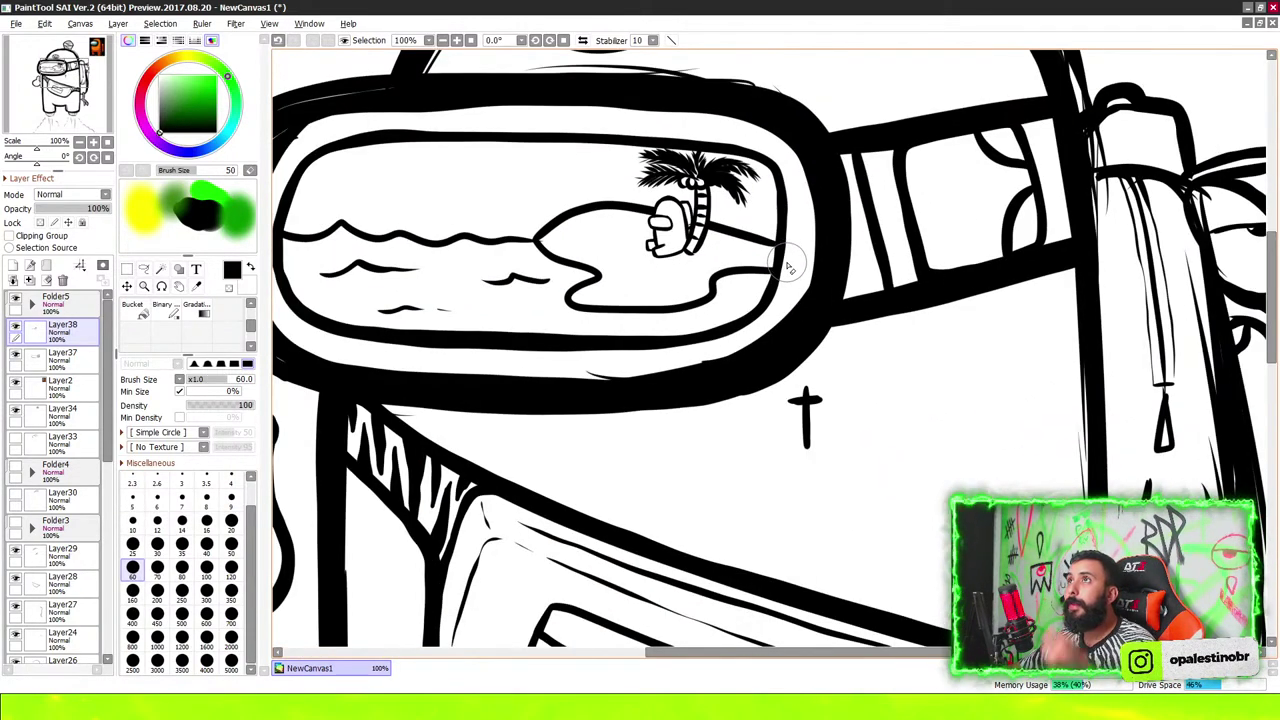
scroll(789, 266, down, 1)
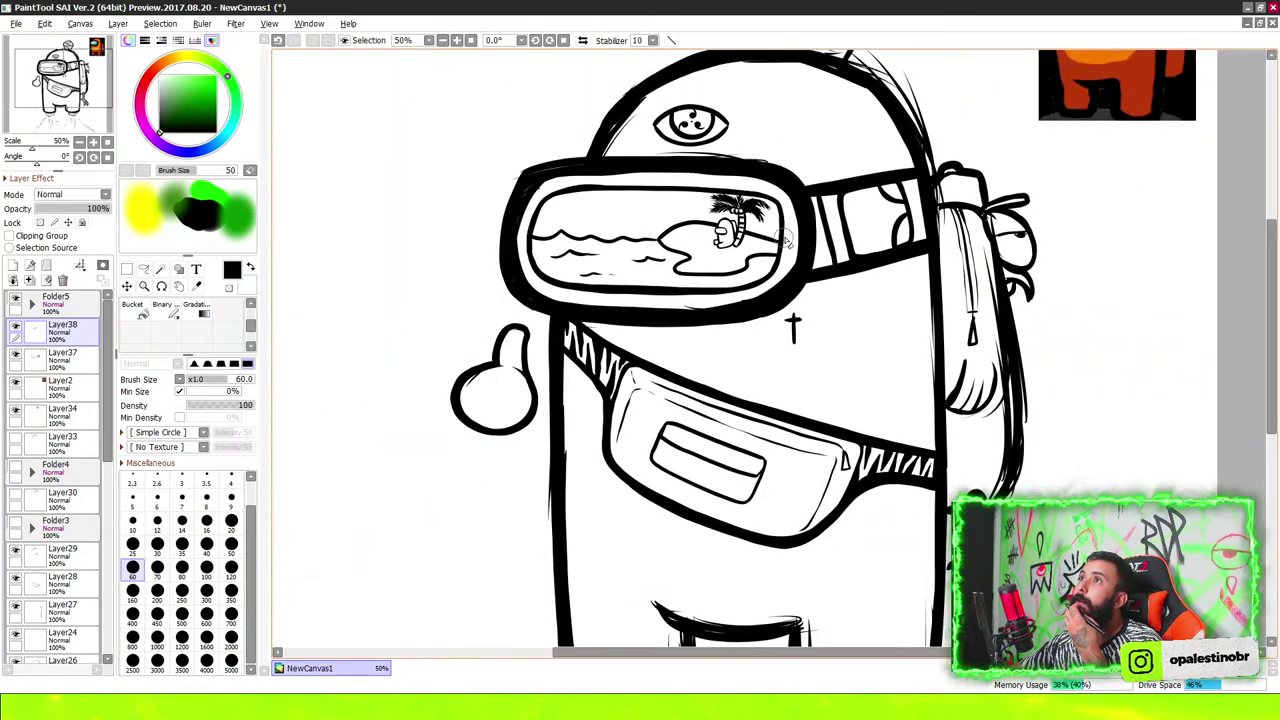
scroll(677, 209, up, 5)
scroll(757, 255, up, 2)
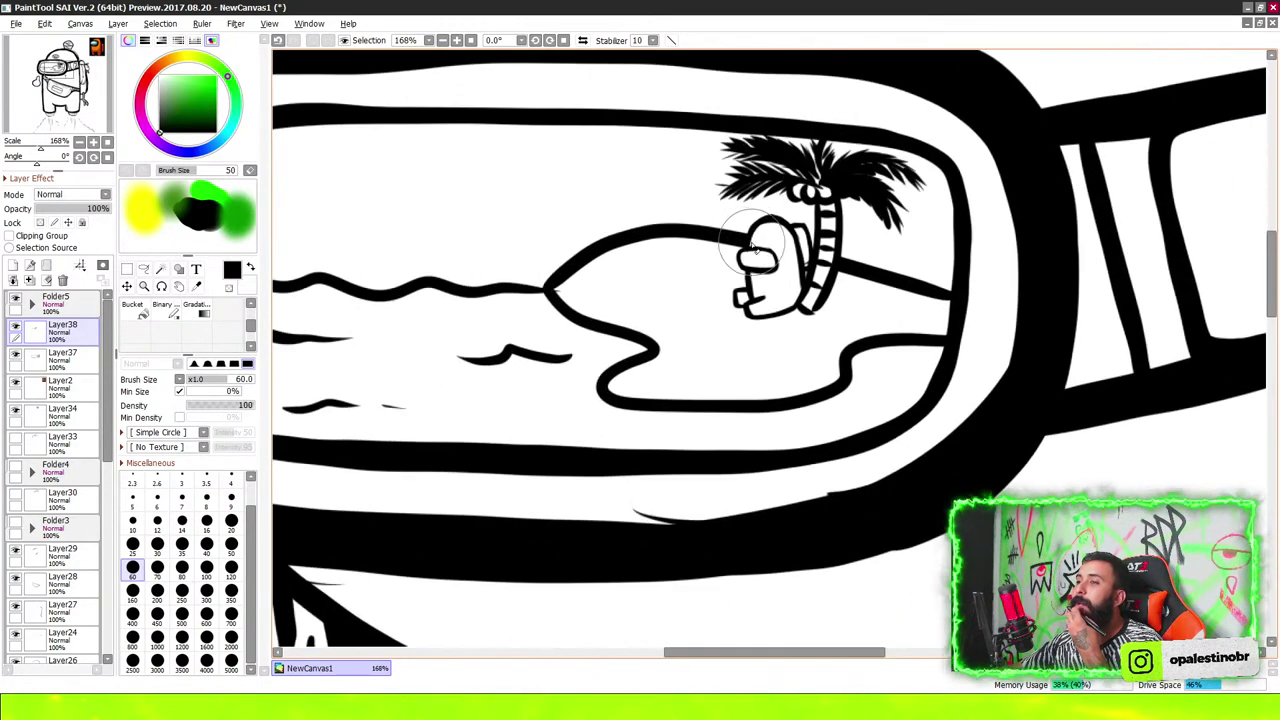
scroll(790, 265, down, 2)
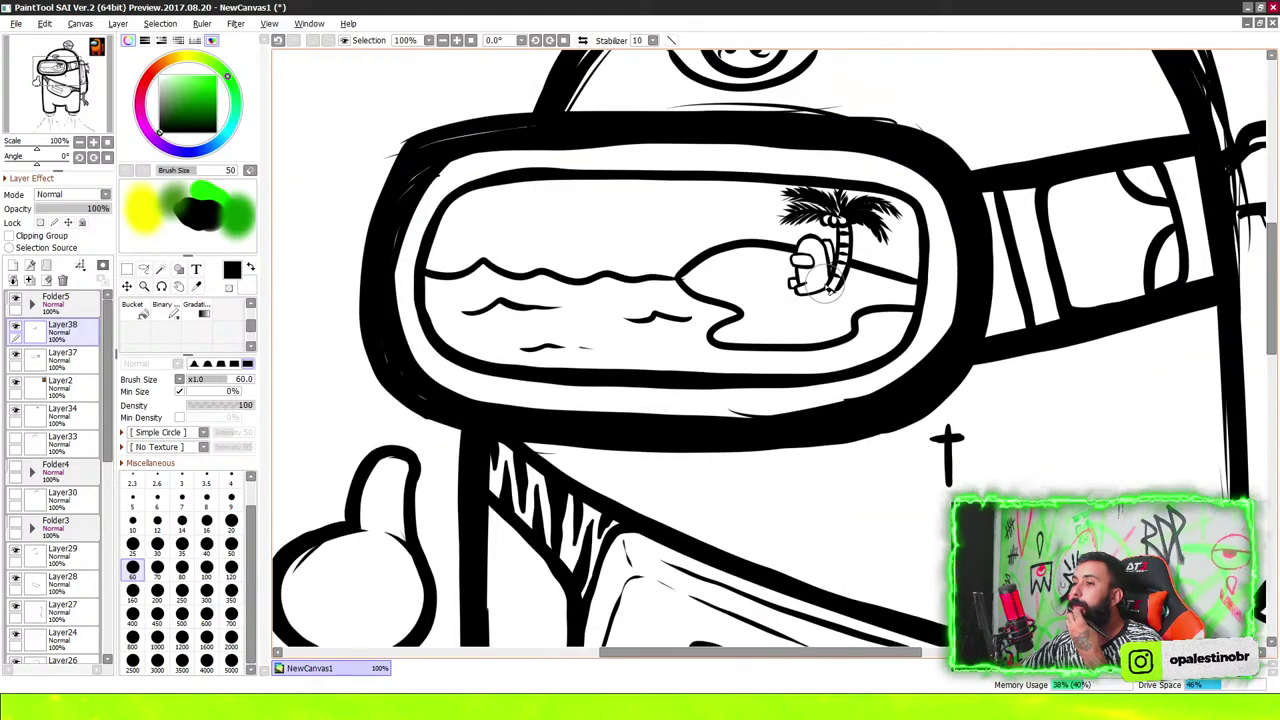
scroll(700, 262, up, 1)
scroll(639, 255, up, 1)
key(b)
scroll(500, 255, up, 1)
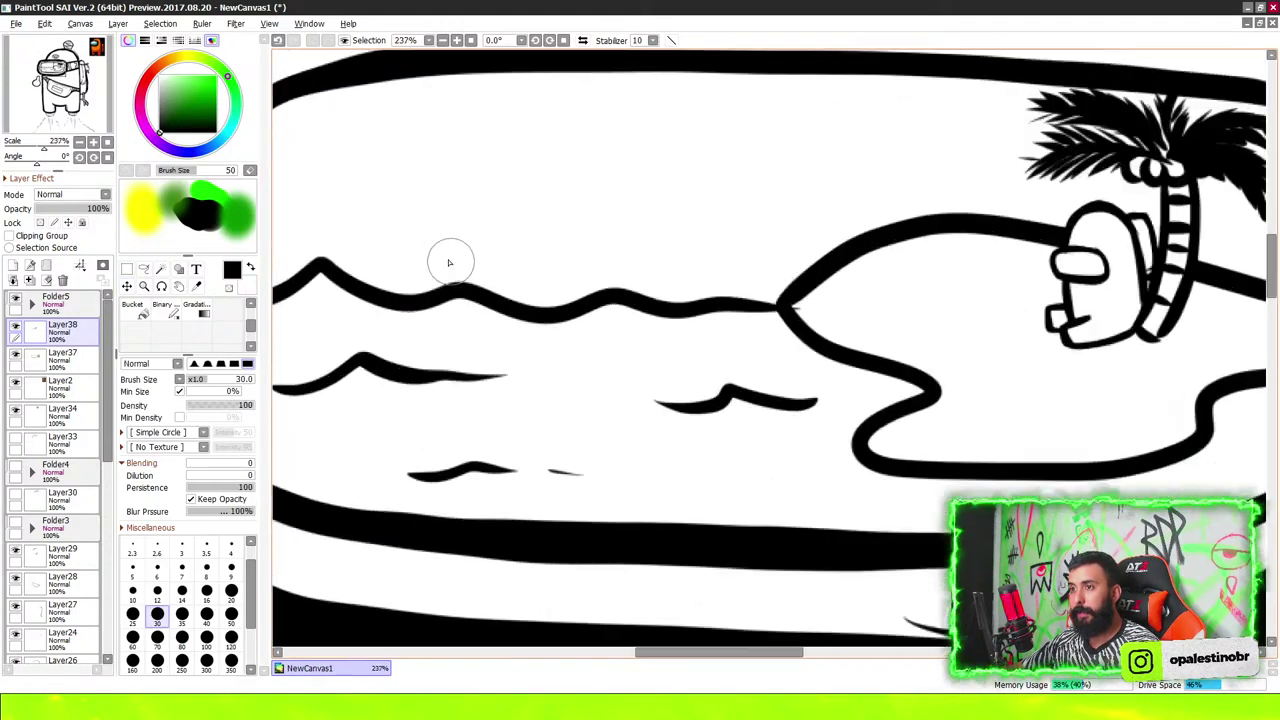
scroll(420, 290, up, 1)
Sketch the boat hull and a first mast line, then undo the mast
drag(357, 264, 405, 301)
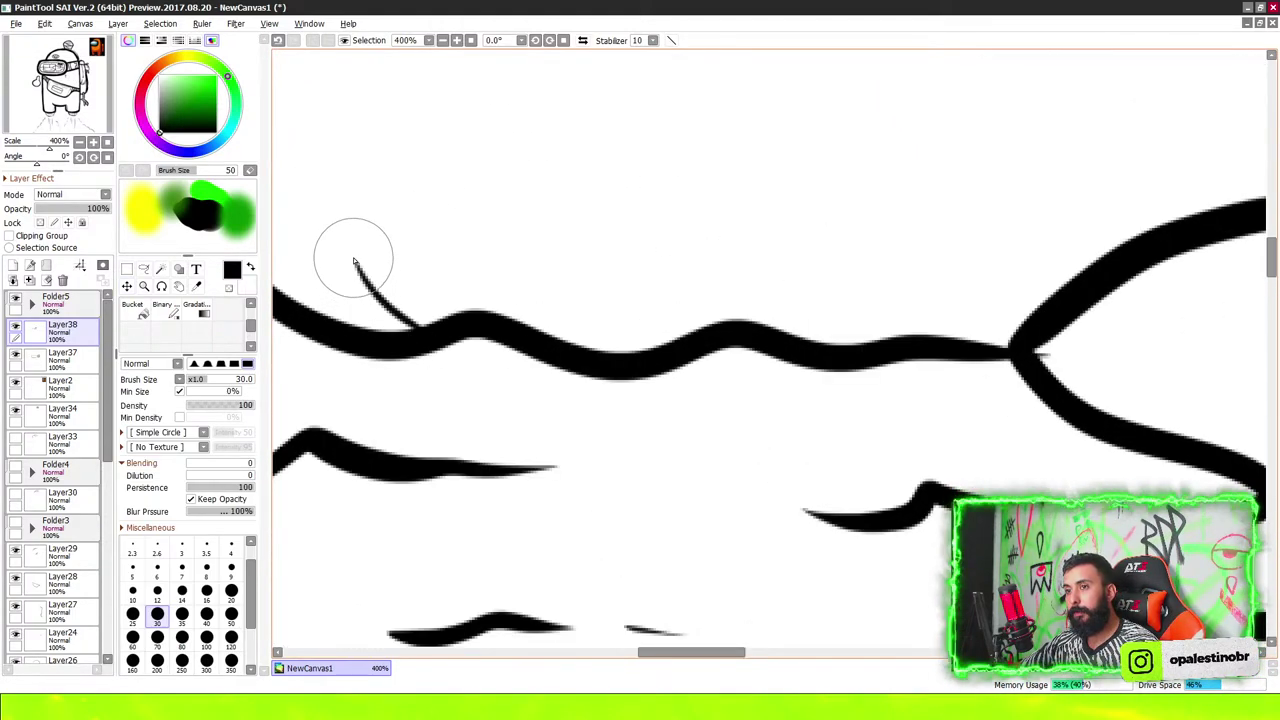
mouse_move(354, 262)
mouse_down()
mouse_move(660, 249)
mouse_move(663, 306)
mouse_move(586, 349)
mouse_move(713, 243)
mouse_move(357, 258)
mouse_up()
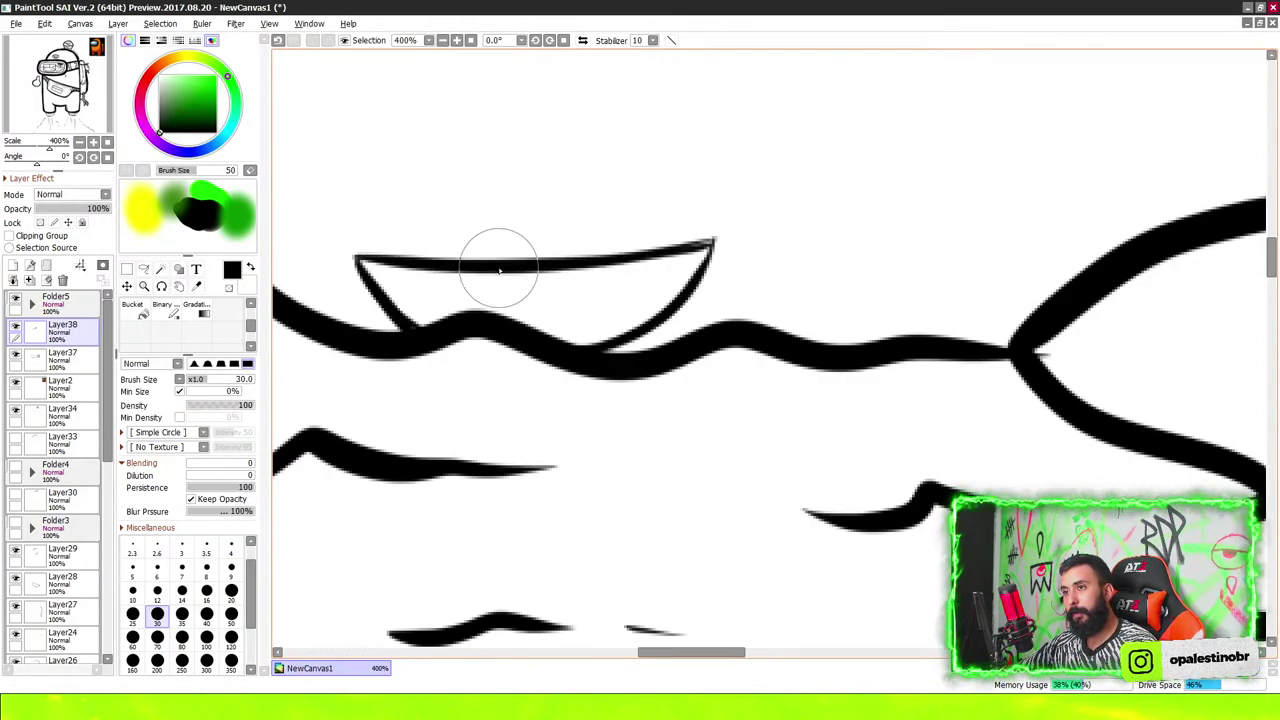
drag(484, 104, 493, 260)
scroll(1086, 294, down, 3)
scroll(877, 183, up, 2)
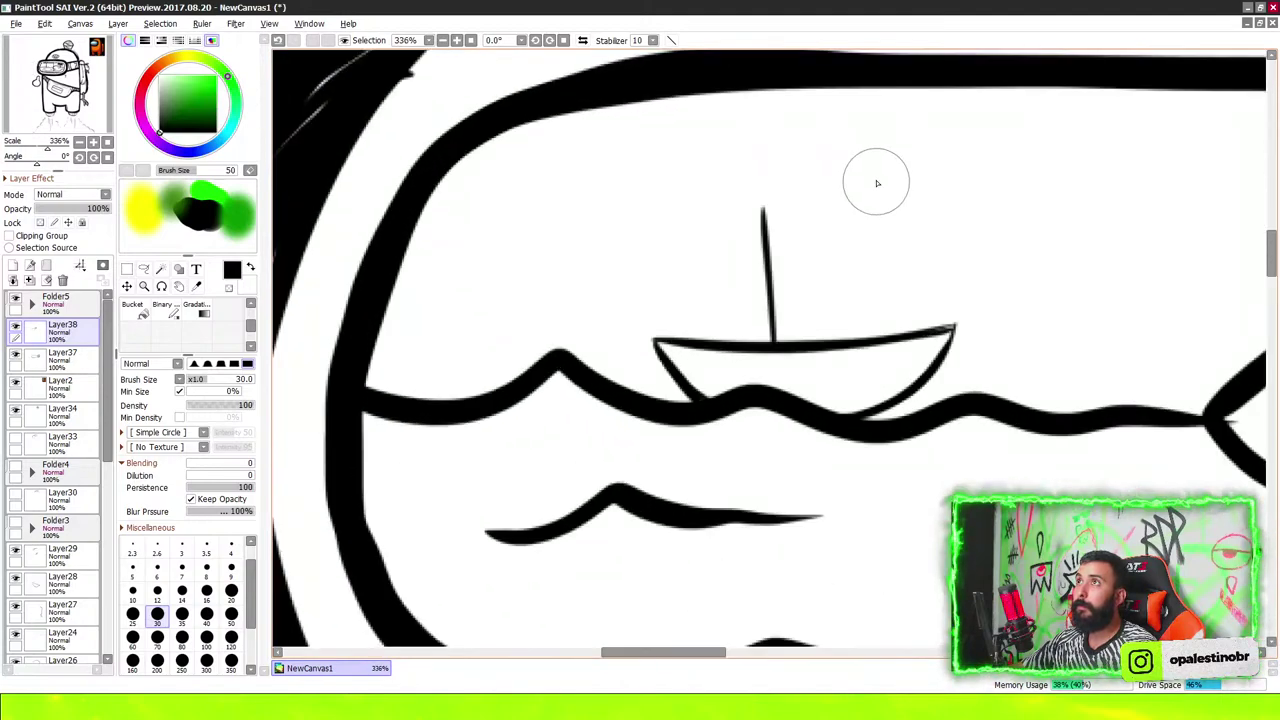
scroll(877, 183, up, 2)
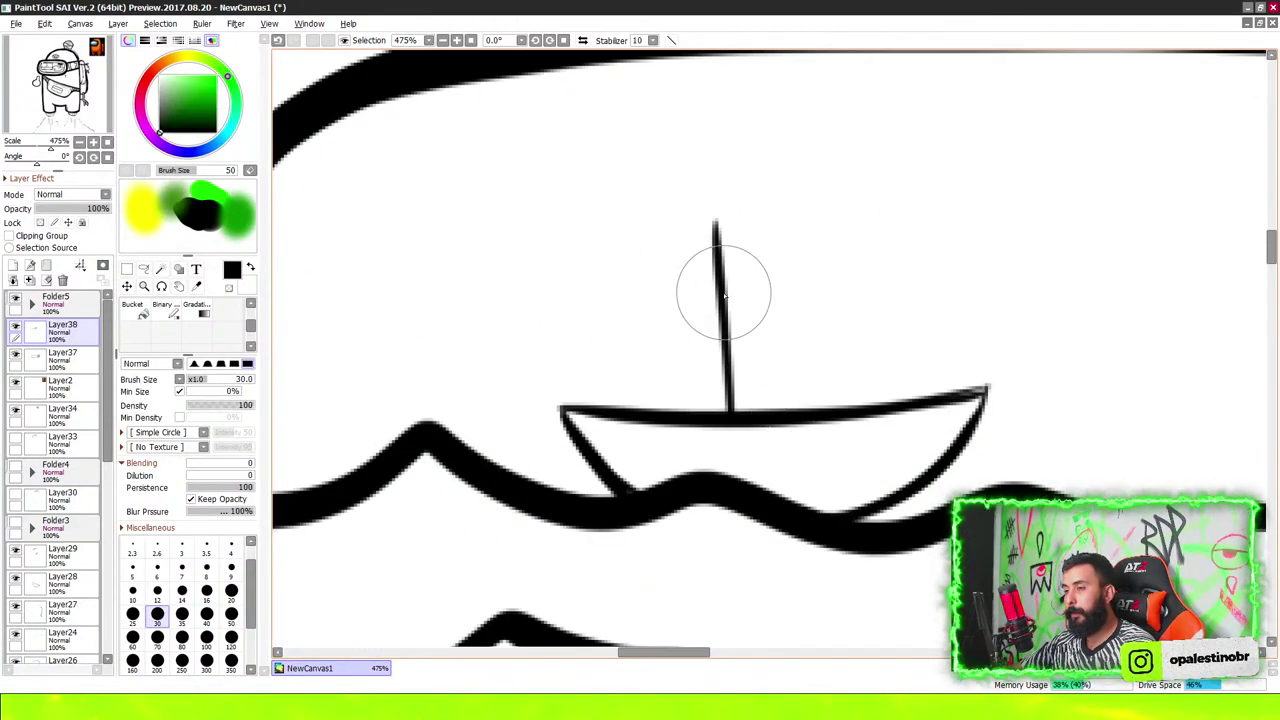
key(ctrl+z)
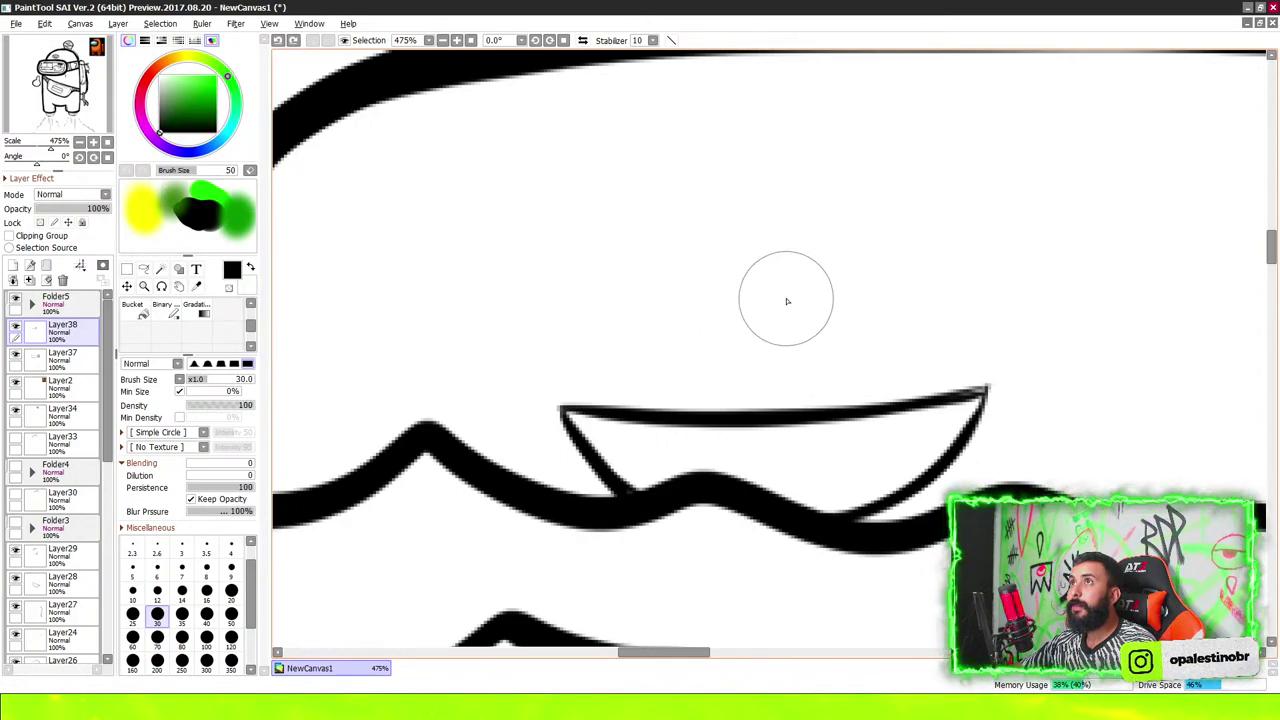
Redraw the mast as a double-lined pole with two triangular sails
mouse_move(741, 410)
mouse_down()
mouse_move(734, 220)
mouse_move(759, 414)
mouse_move(729, 213)
mouse_move(662, 335)
mouse_move(744, 335)
mouse_up()
drag(720, 212, 664, 330)
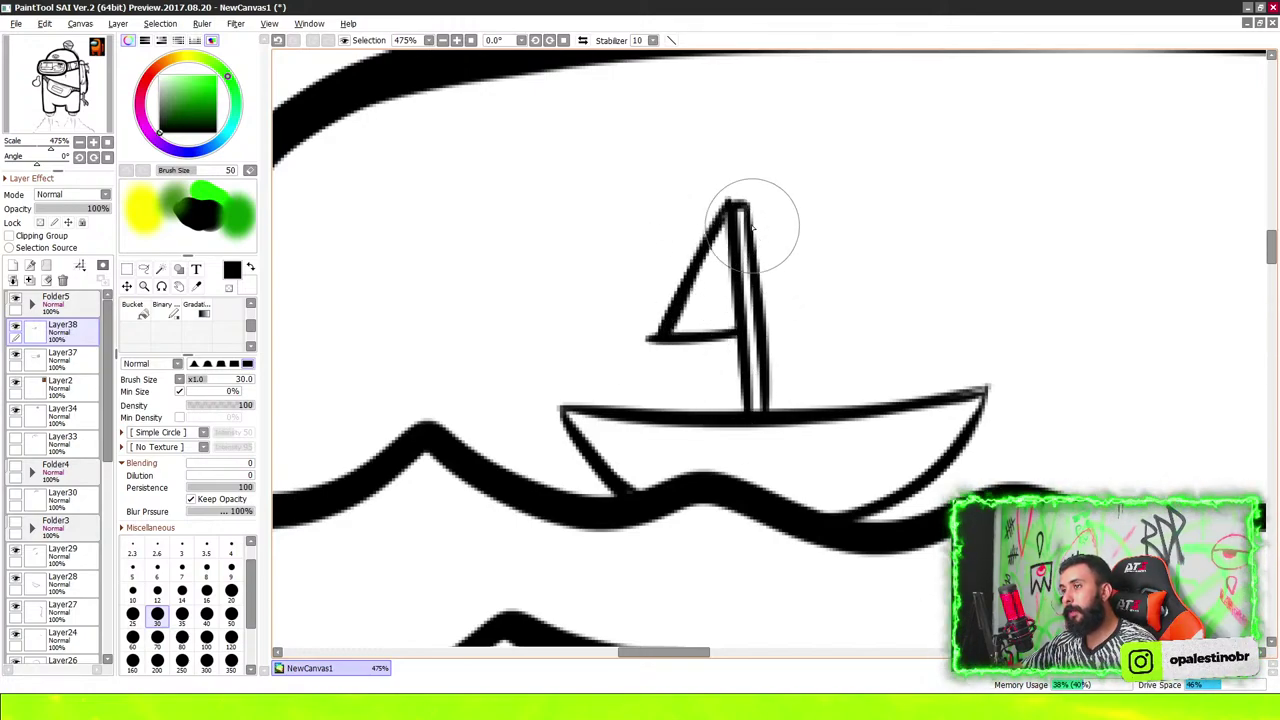
drag(752, 207, 866, 335)
mouse_move(758, 335)
mouse_down()
mouse_move(865, 335)
mouse_move(760, 210)
mouse_up()
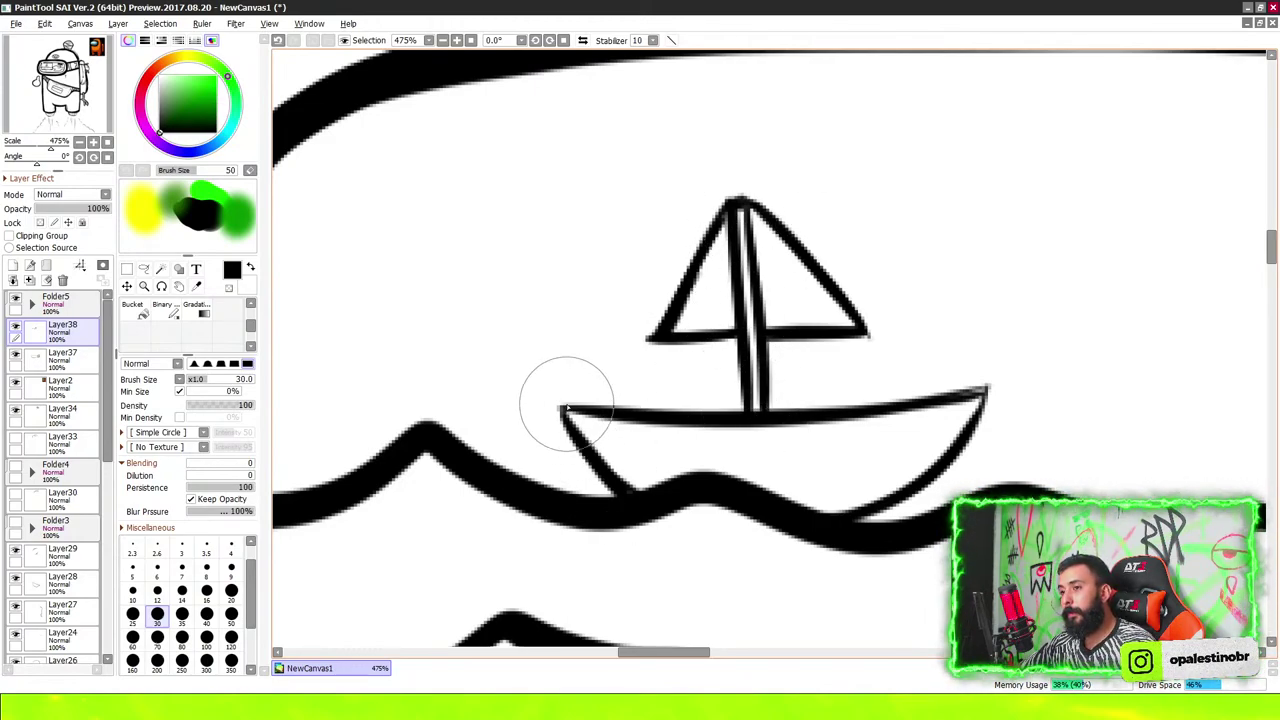
Re-ink the boat's hull line from its left end along the bottom
drag(557, 420, 608, 490)
drag(565, 408, 905, 468)
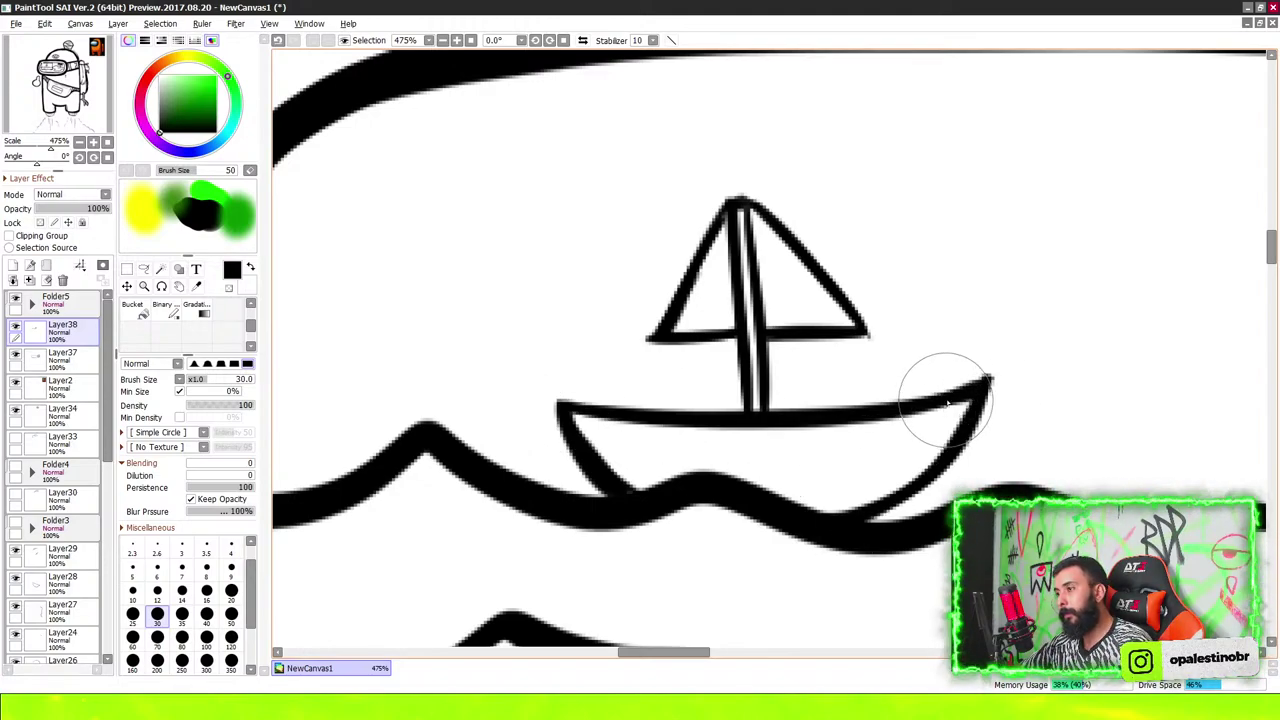
scroll(943, 386, down, 5)
scroll(945, 240, up, 1)
scroll(945, 240, up, 3)
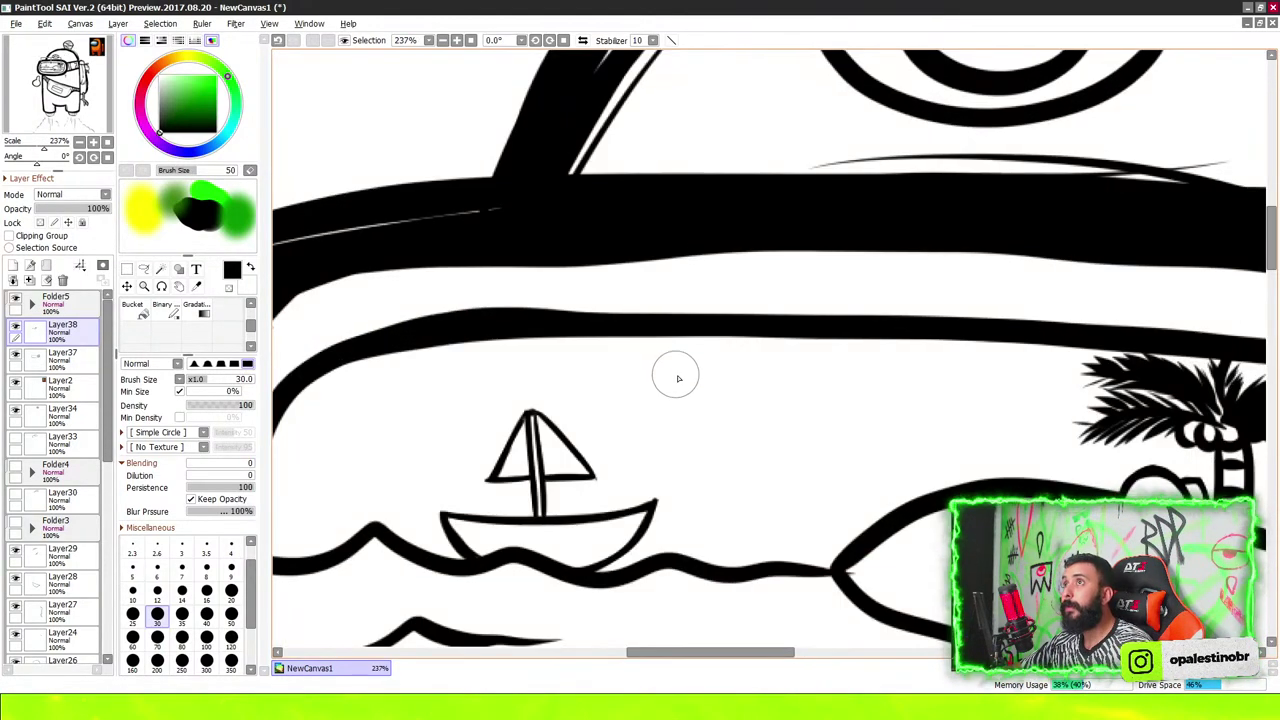
scroll(772, 389, down, 2)
scroll(772, 389, down, 2)
scroll(706, 309, up, 2)
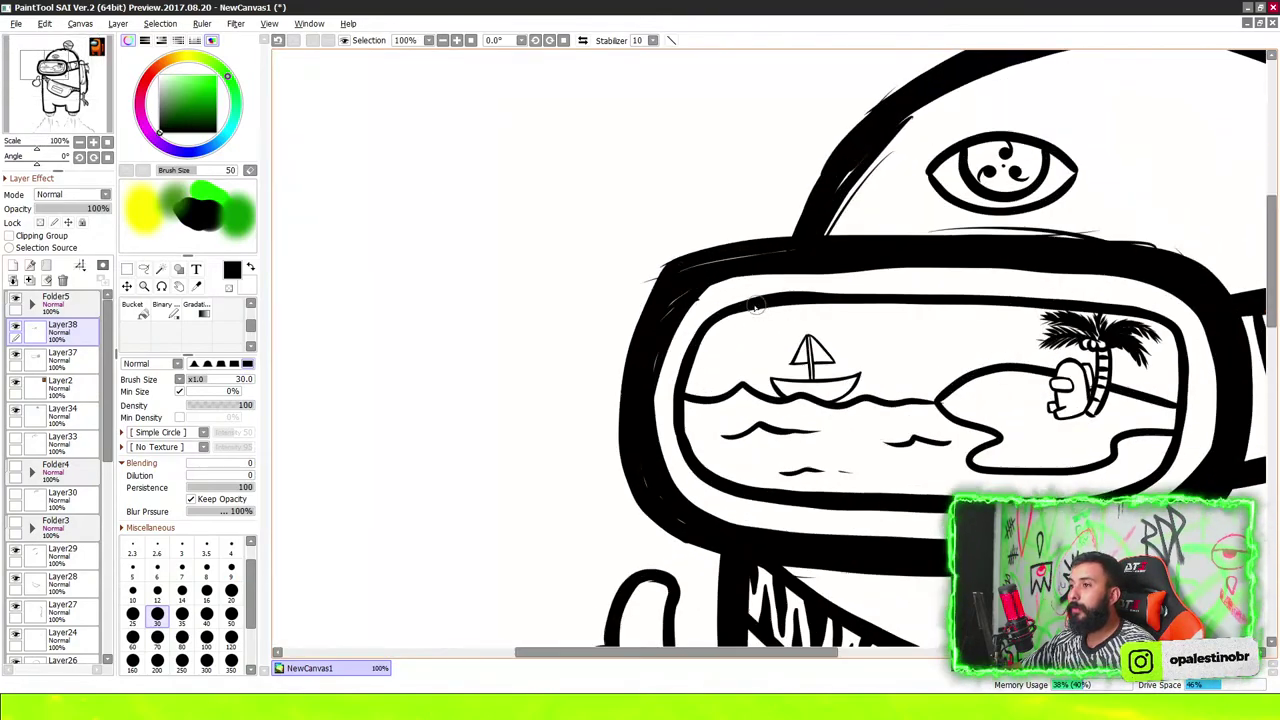
scroll(706, 309, up, 3)
Draw three small cloud outlines in the sky above the sea
mouse_move(660, 343)
mouse_down()
mouse_move(694, 363)
mouse_move(777, 366)
mouse_move(720, 309)
mouse_move(709, 318)
mouse_up()
scroll(951, 331, down, 2)
scroll(951, 298, up, 1)
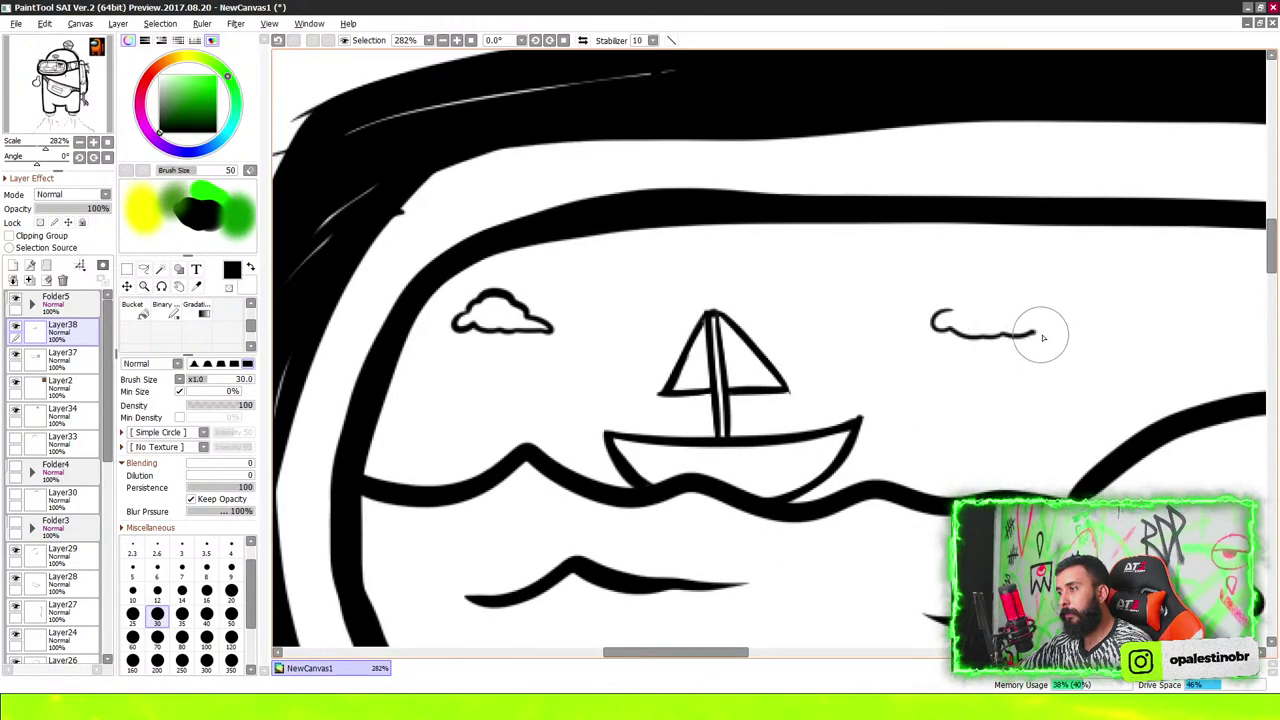
scroll(1050, 477, up, 3)
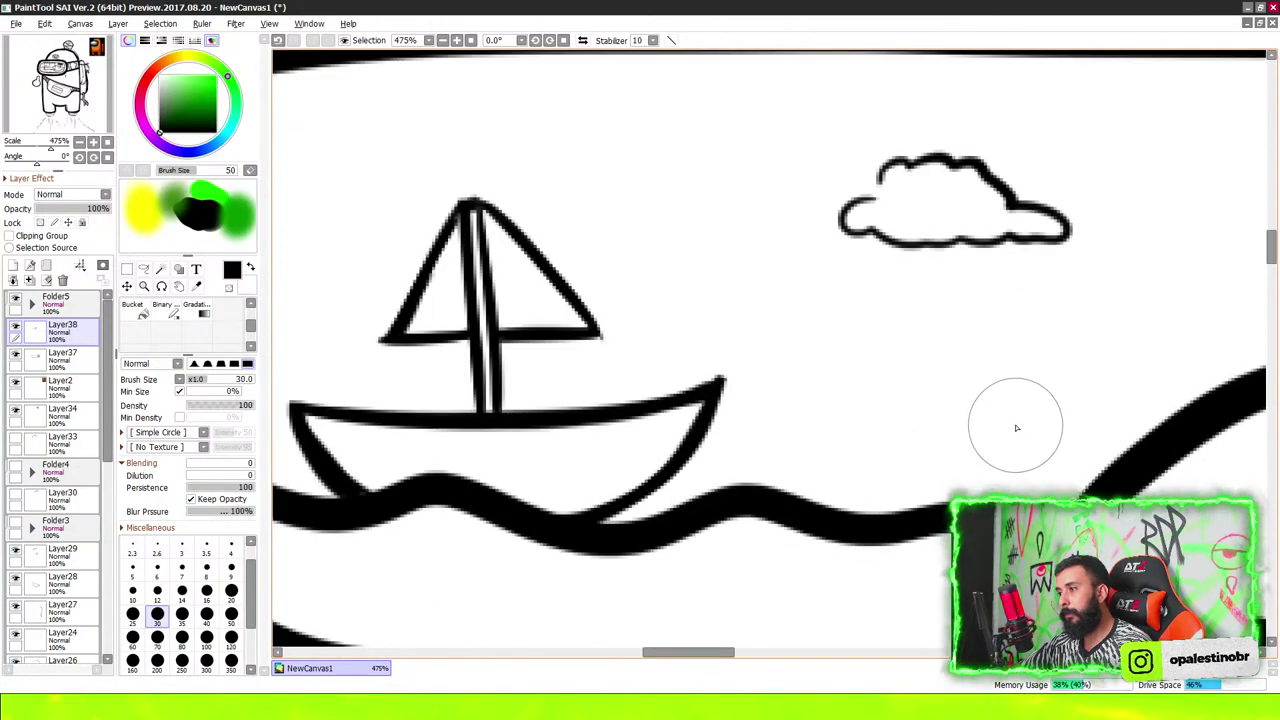
mouse_move(1000, 423)
mouse_down()
mouse_move(914, 414)
mouse_move(971, 394)
mouse_move(995, 405)
mouse_up()
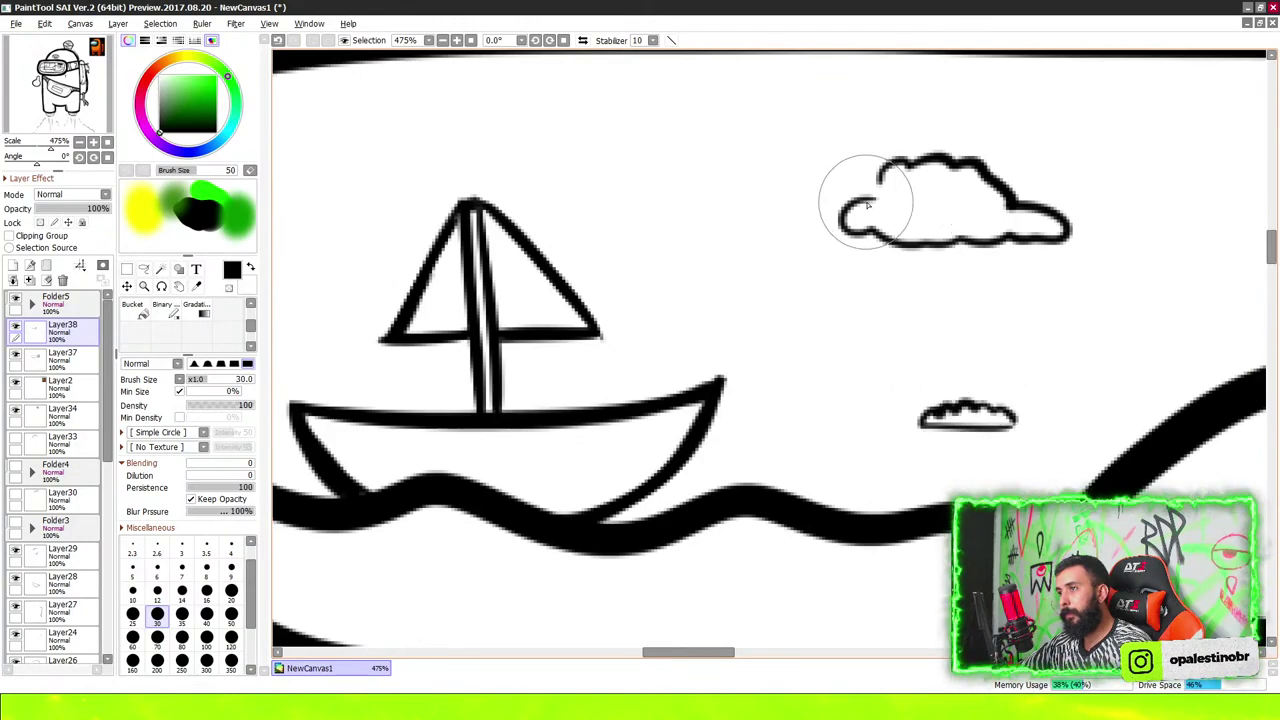
scroll(1034, 160, down, 5)
scroll(1000, 150, up, 1)
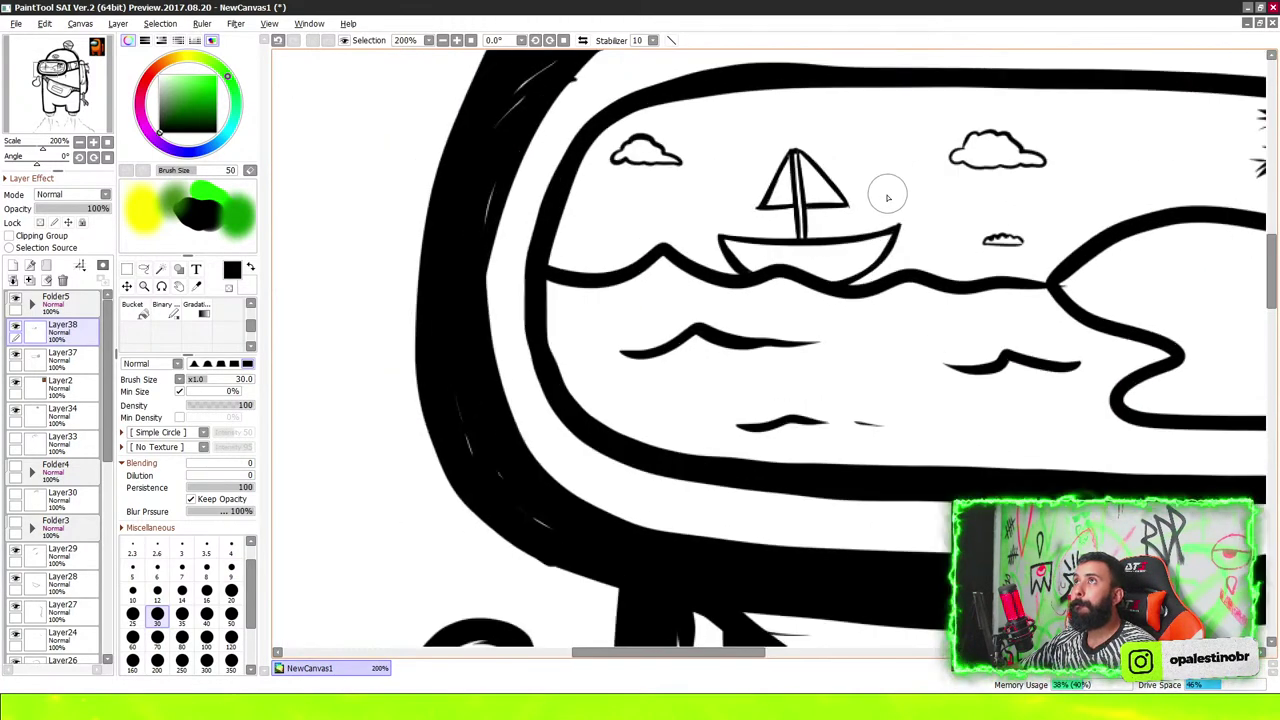
scroll(887, 197, down, 2)
scroll(1080, 386, down, 1)
scroll(820, 331, up, 2)
scroll(737, 263, up, 1)
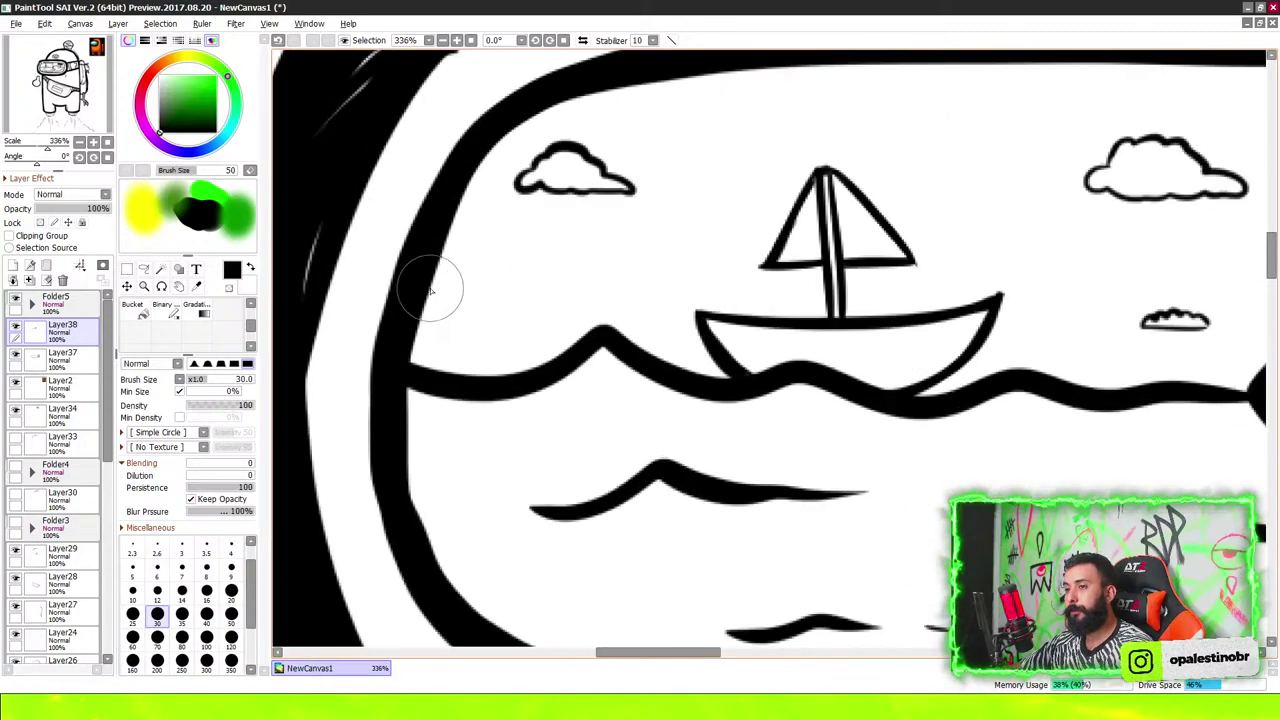
scroll(447, 327, up, 1)
mouse_move(414, 330)
mouse_down()
mouse_move(486, 329)
mouse_move(457, 286)
mouse_up()
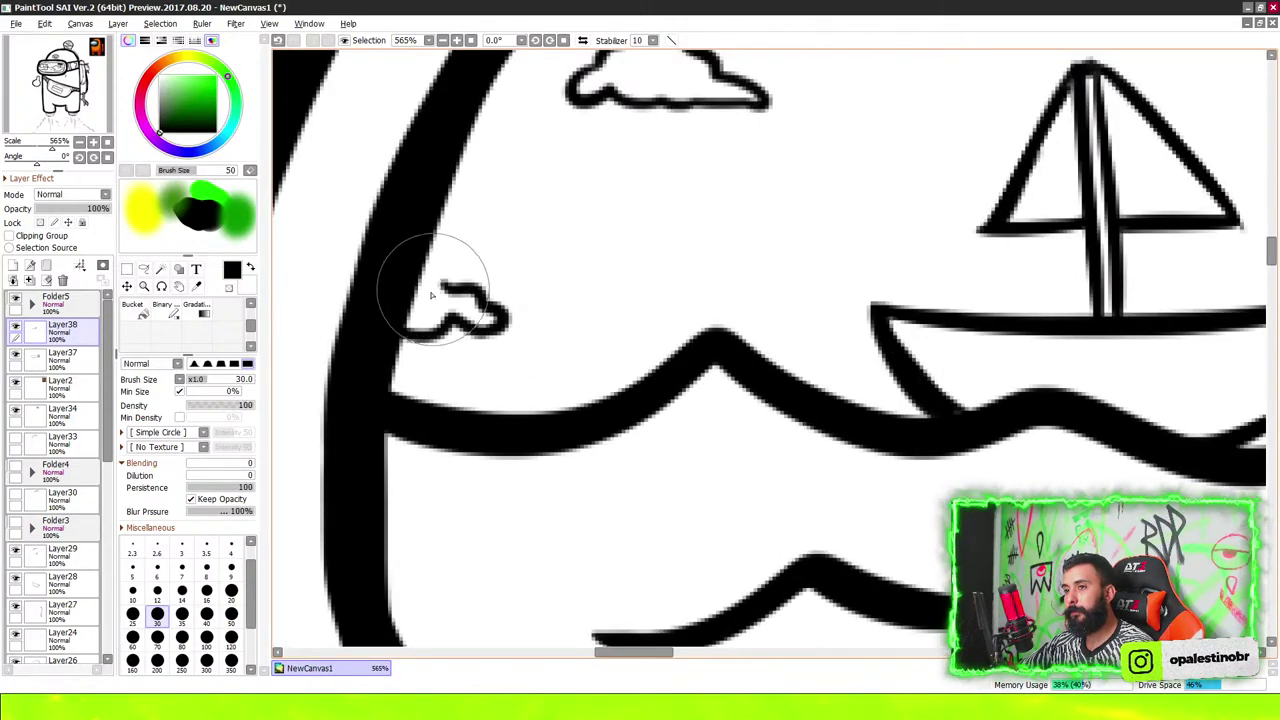
Paint a small solid black dot inside the boat's right sail
scroll(428, 308, down, 3)
scroll(430, 306, down, 4)
scroll(471, 240, up, 5)
scroll(486, 277, up, 2)
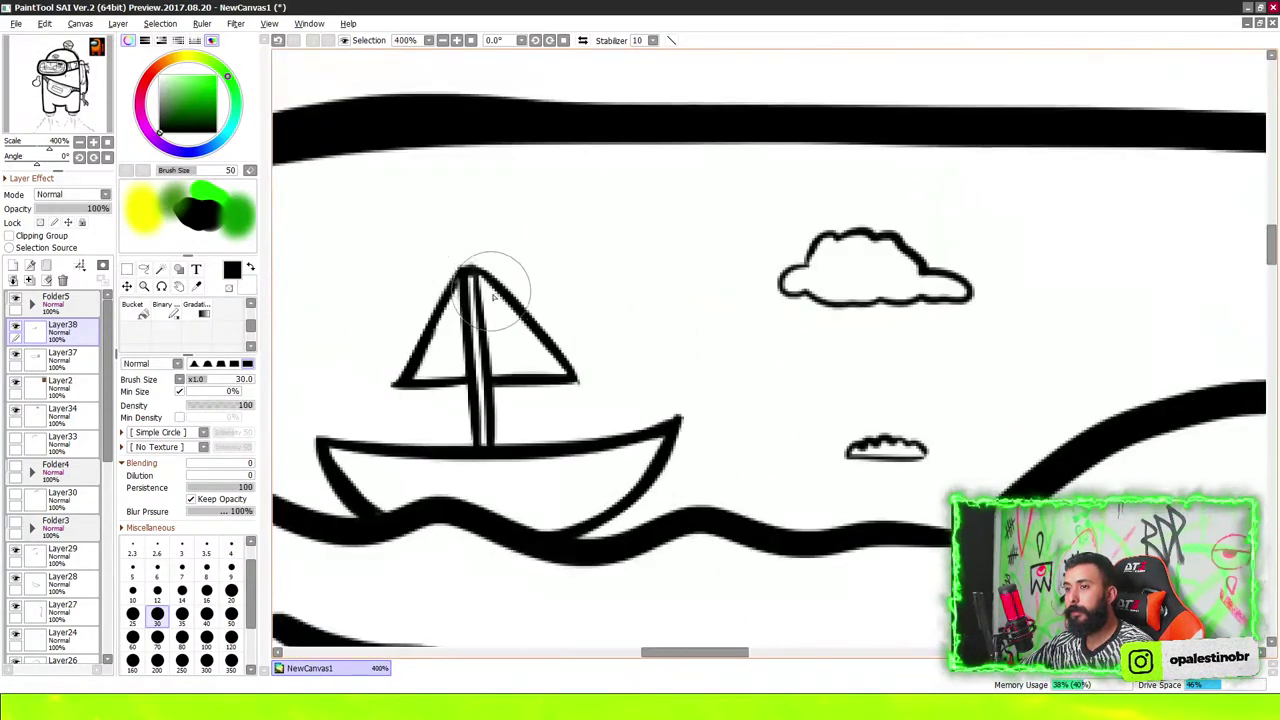
scroll(530, 277, up, 2)
scroll(530, 277, up, 3)
mouse_move(470, 400)
mouse_down()
mouse_move(466, 425)
mouse_move(478, 405)
mouse_up()
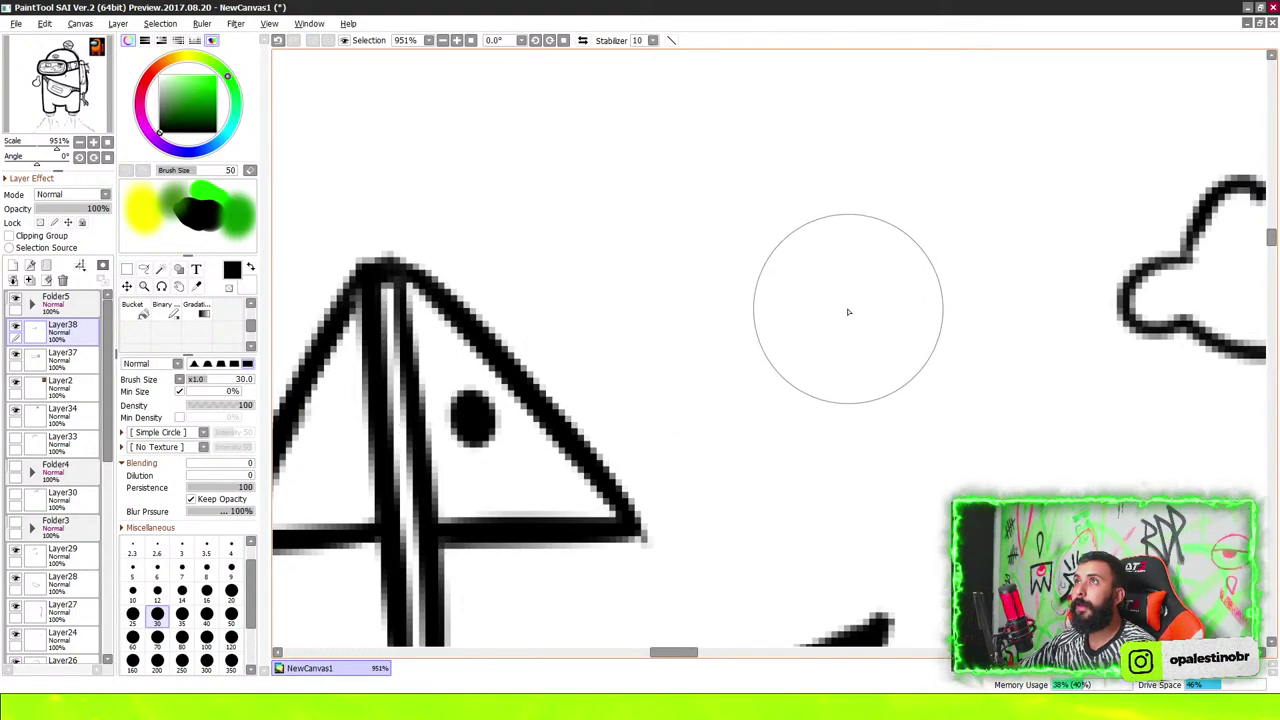
Draw crossbones under the skull dot on the boat's sail
scroll(806, 317, down, 6)
scroll(784, 372, up, 3)
scroll(787, 373, up, 3)
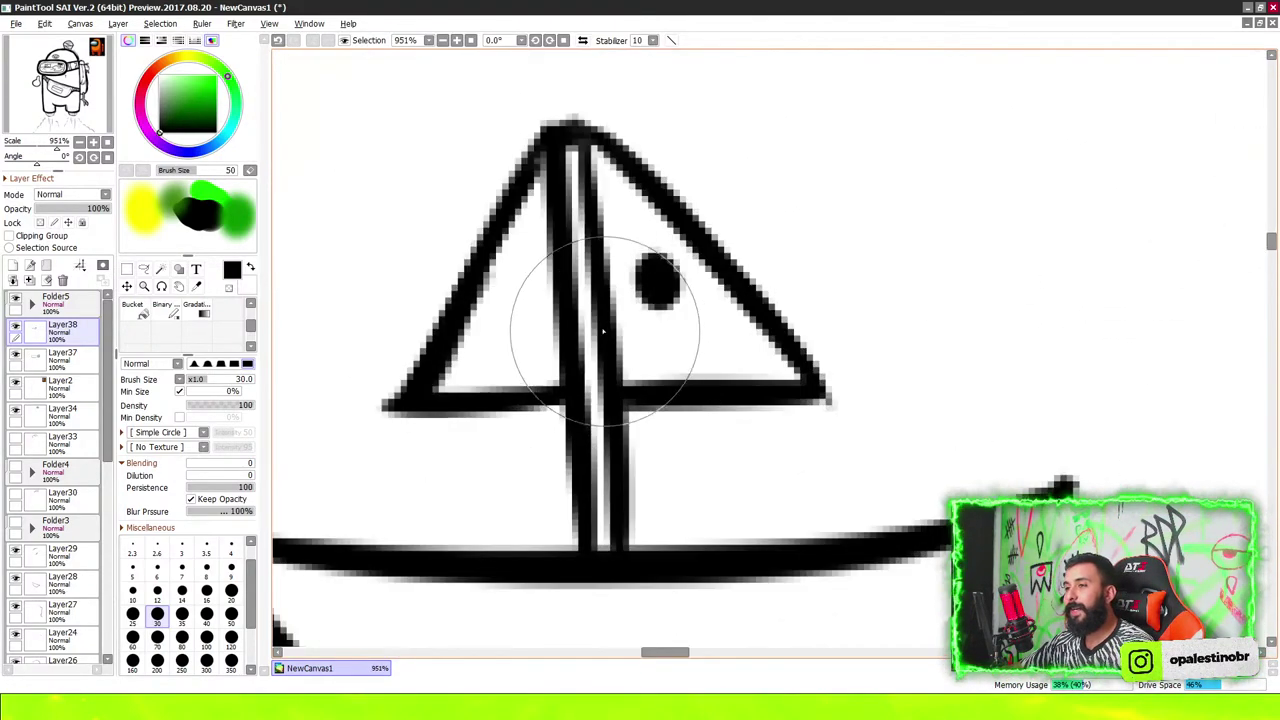
scroll(787, 373, up, 3)
drag(768, 320, 682, 392)
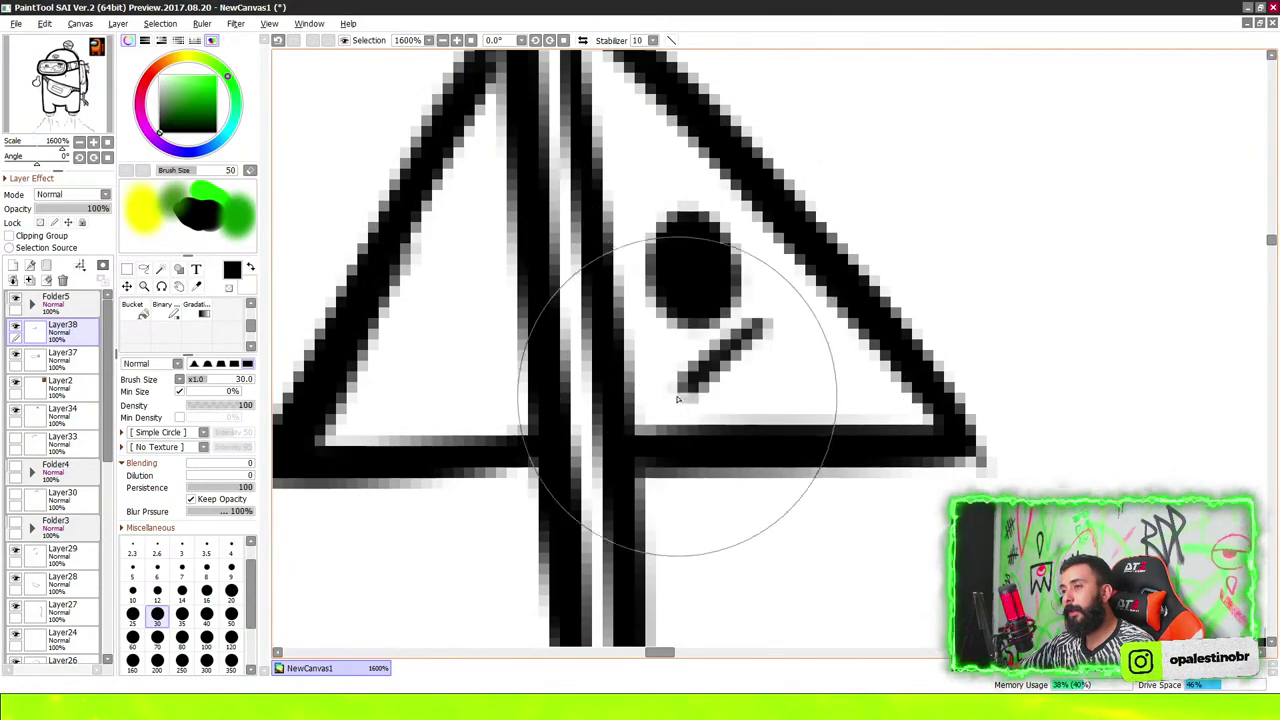
drag(664, 338, 794, 394)
Erase part of the island shoreline with a larger eraser where the surfboard will stand
scroll(648, 330, down, 3)
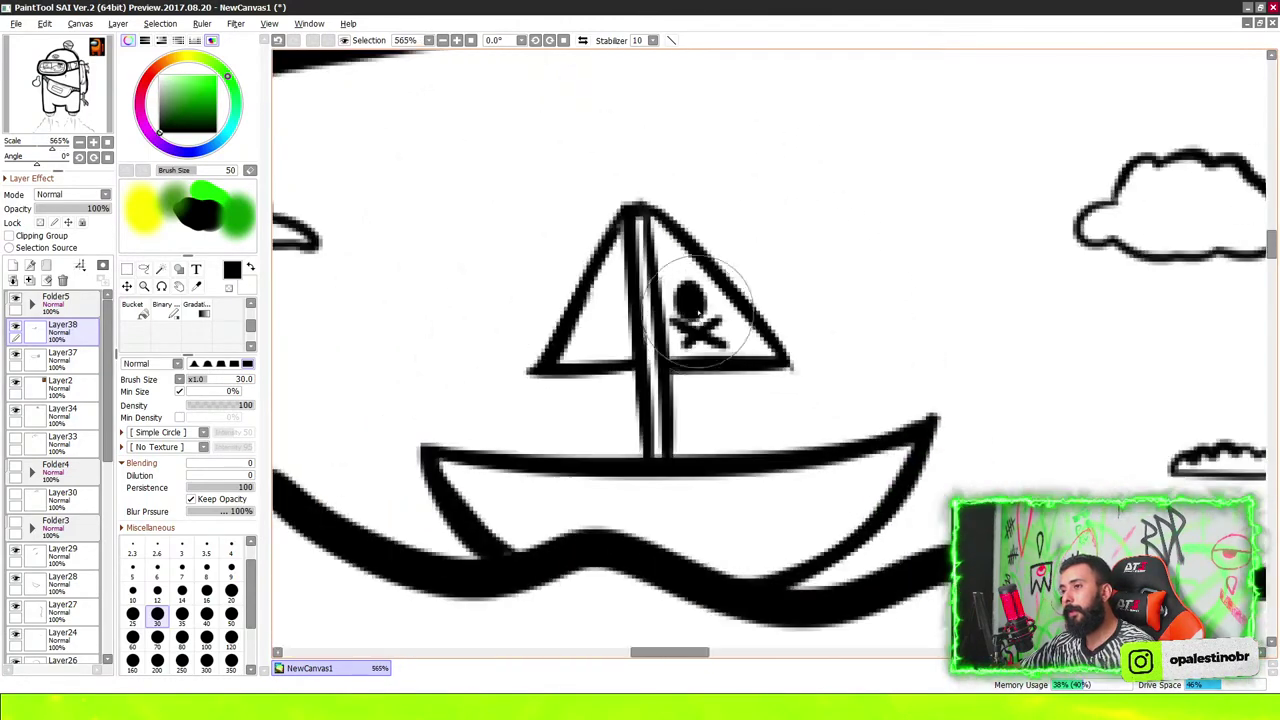
scroll(783, 327, down, 4)
scroll(822, 368, up, 1)
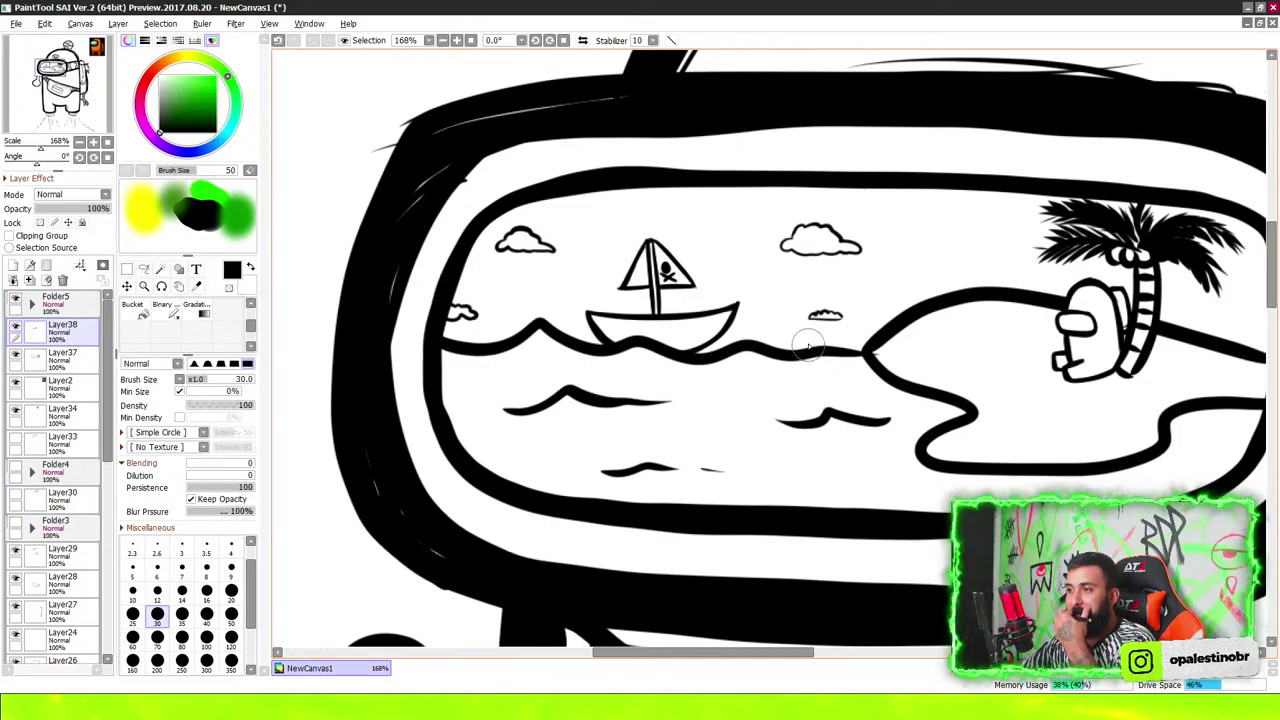
scroll(893, 348, down, 1)
scroll(886, 324, up, 3)
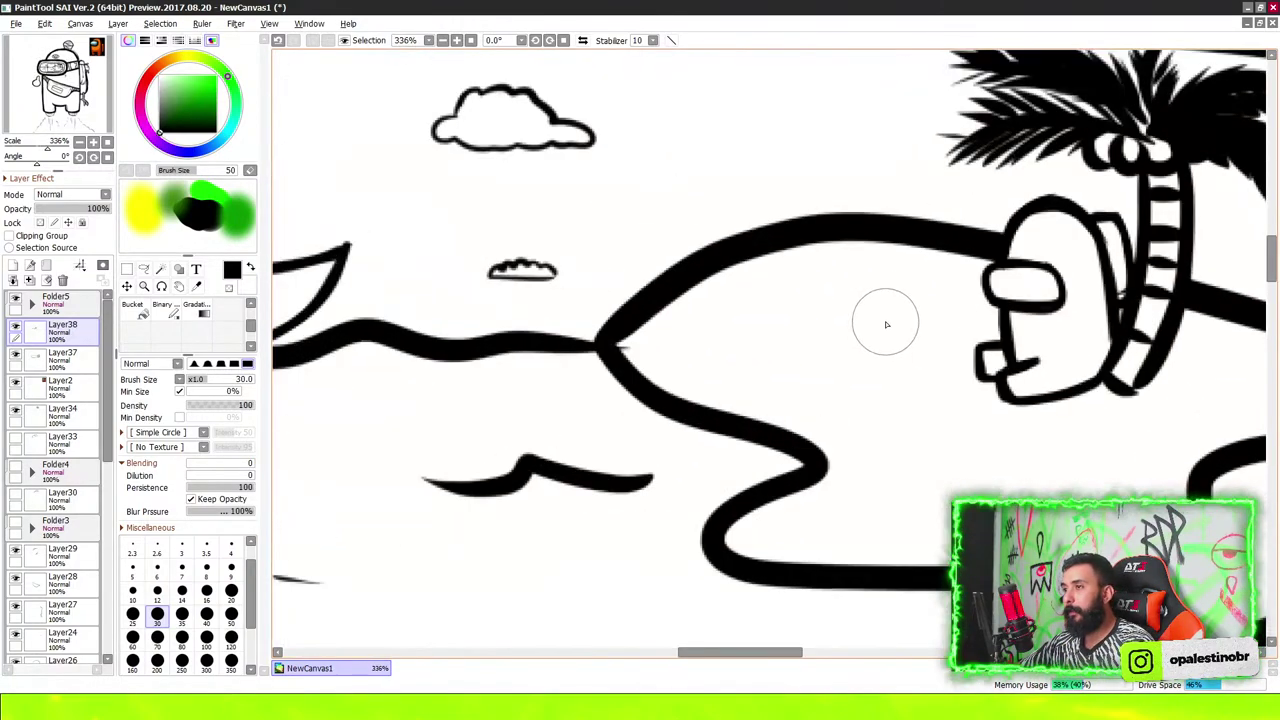
key(bracketright)
key(bracketright)
key(bracketright)
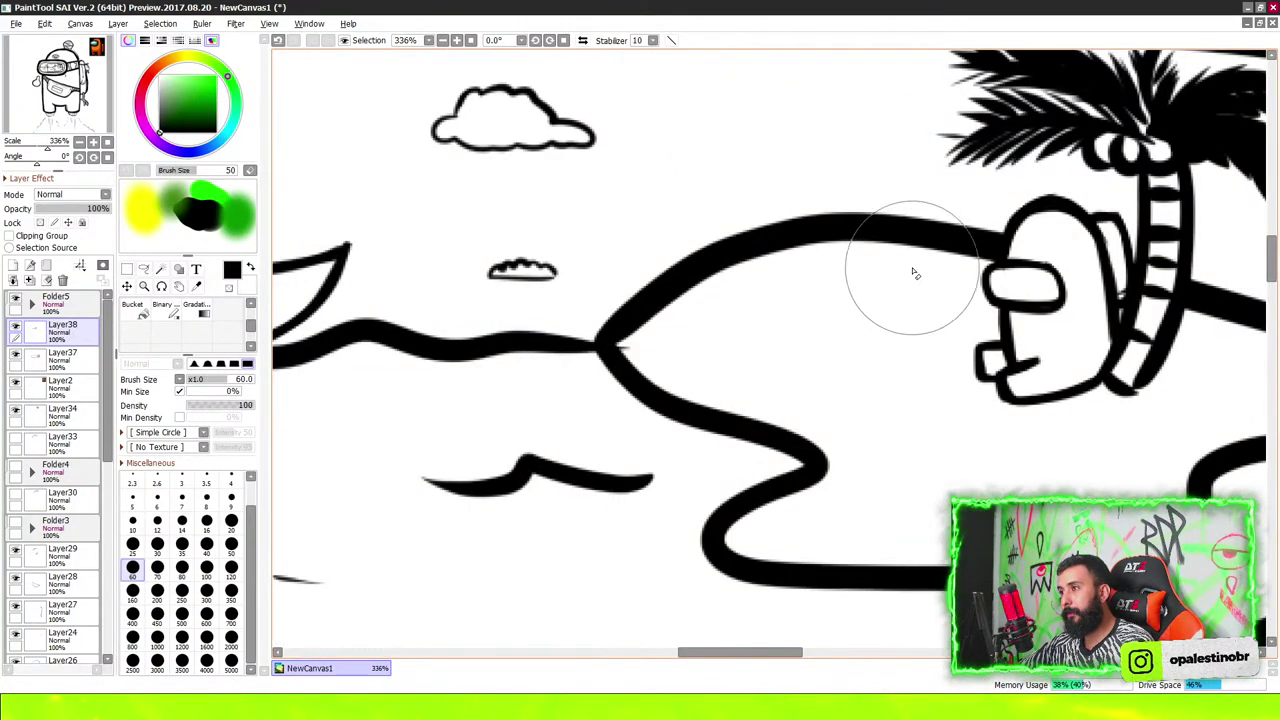
mouse_move(893, 265)
mouse_down()
mouse_move(851, 266)
mouse_move(829, 295)
mouse_move(838, 285)
mouse_up()
Ink an upright surfboard outline with a pointed tip in the sand
key(b)
mouse_move(815, 134)
mouse_down()
mouse_move(826, 300)
mouse_move(886, 186)
mouse_up()
drag(866, 130, 890, 316)
drag(888, 207, 822, 118)
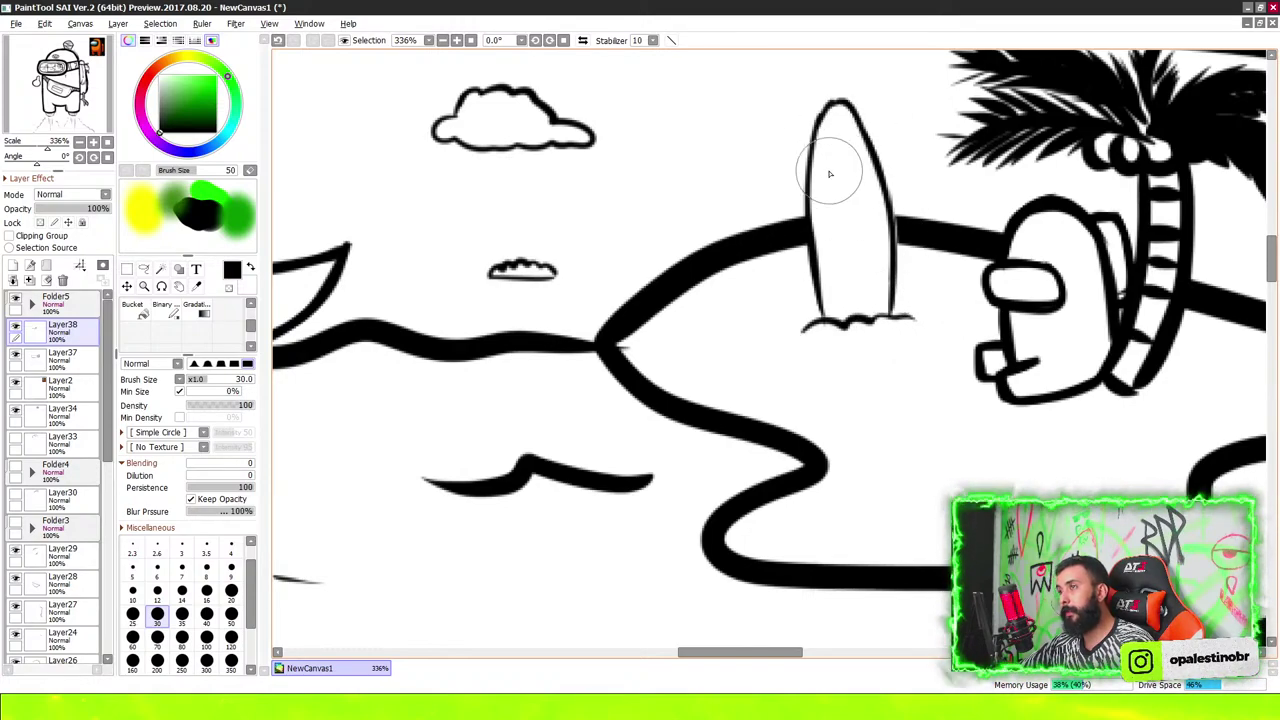
scroll(720, 410, down, 2)
scroll(771, 286, up, 2)
scroll(795, 289, up, 1)
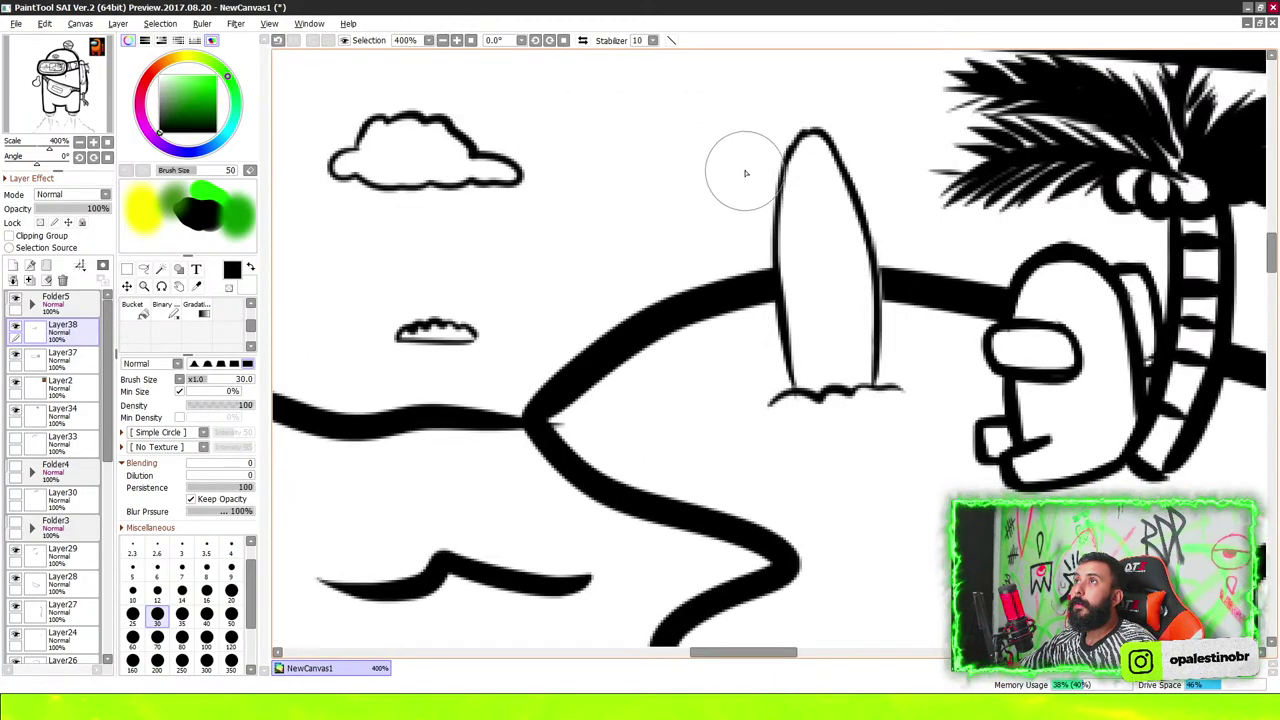
scroll(701, 160, down, 5)
scroll(747, 350, up, 5)
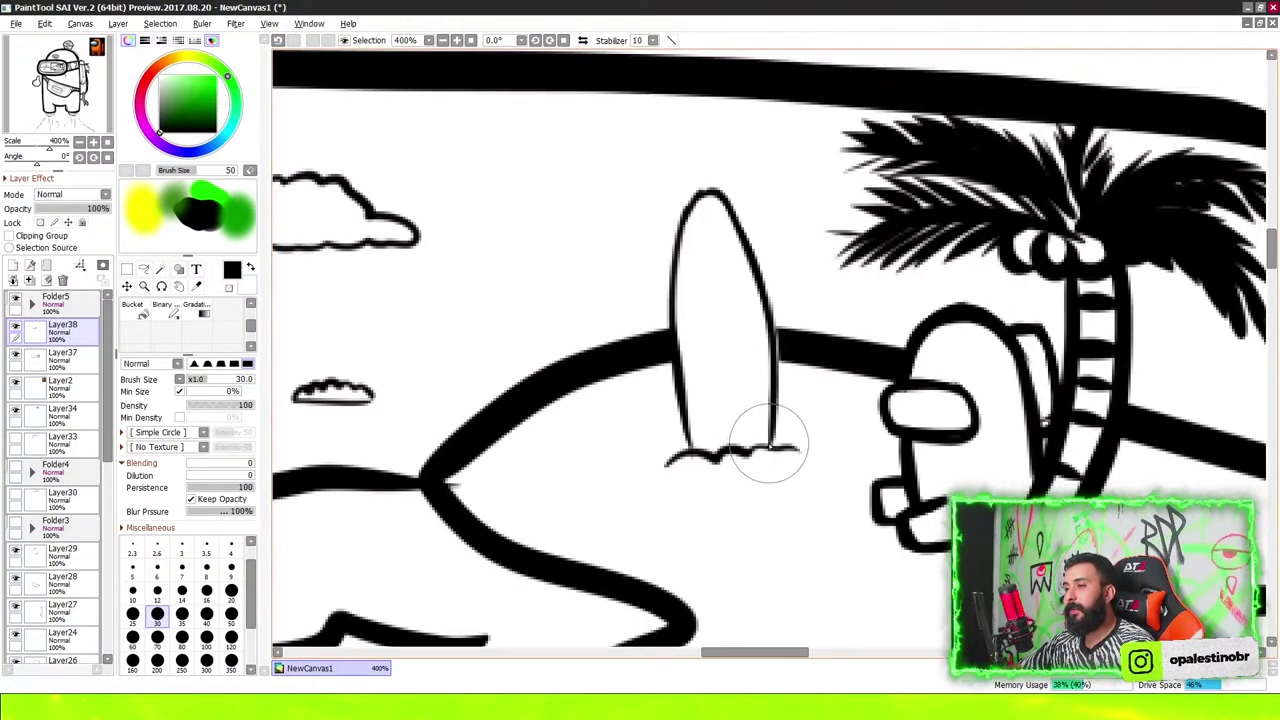
Thicken the surfboard outline, darken the sand at its base, and add a center stripe
mouse_move(768, 443)
mouse_down()
mouse_move(756, 286)
mouse_move(760, 340)
mouse_up()
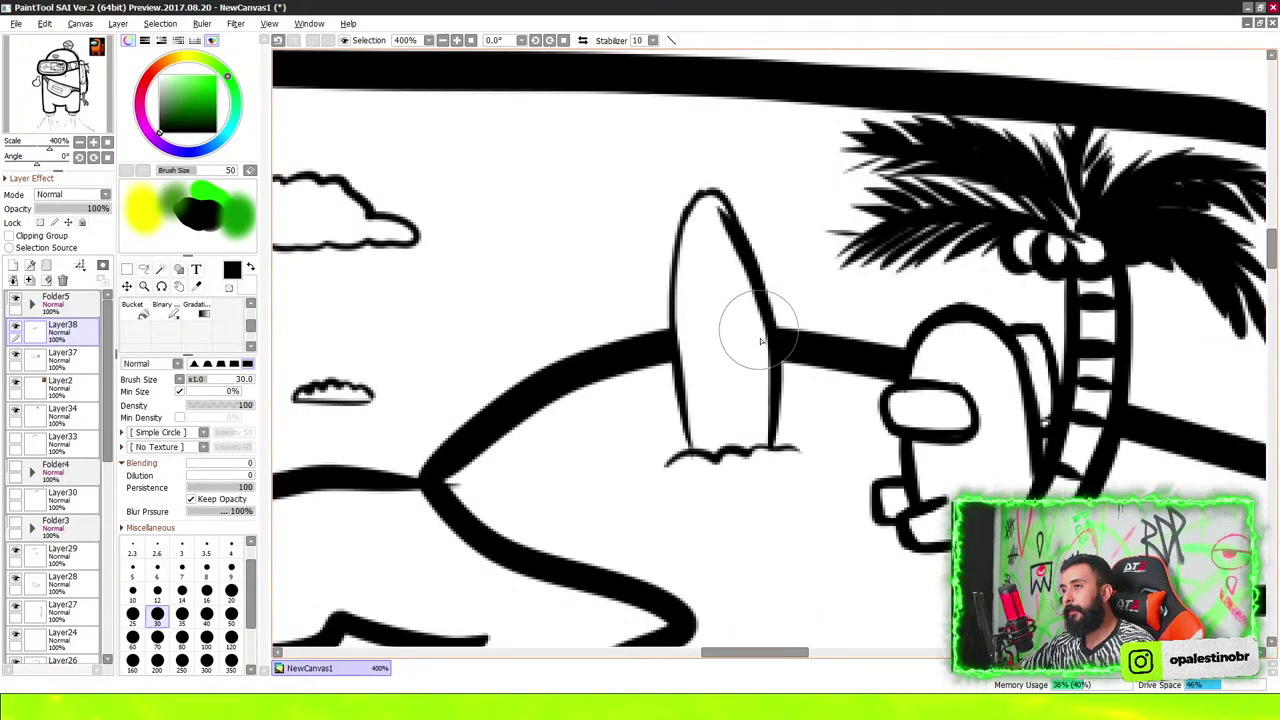
mouse_move(687, 440)
mouse_down()
mouse_move(686, 314)
mouse_move(720, 208)
mouse_up()
drag(674, 455, 755, 457)
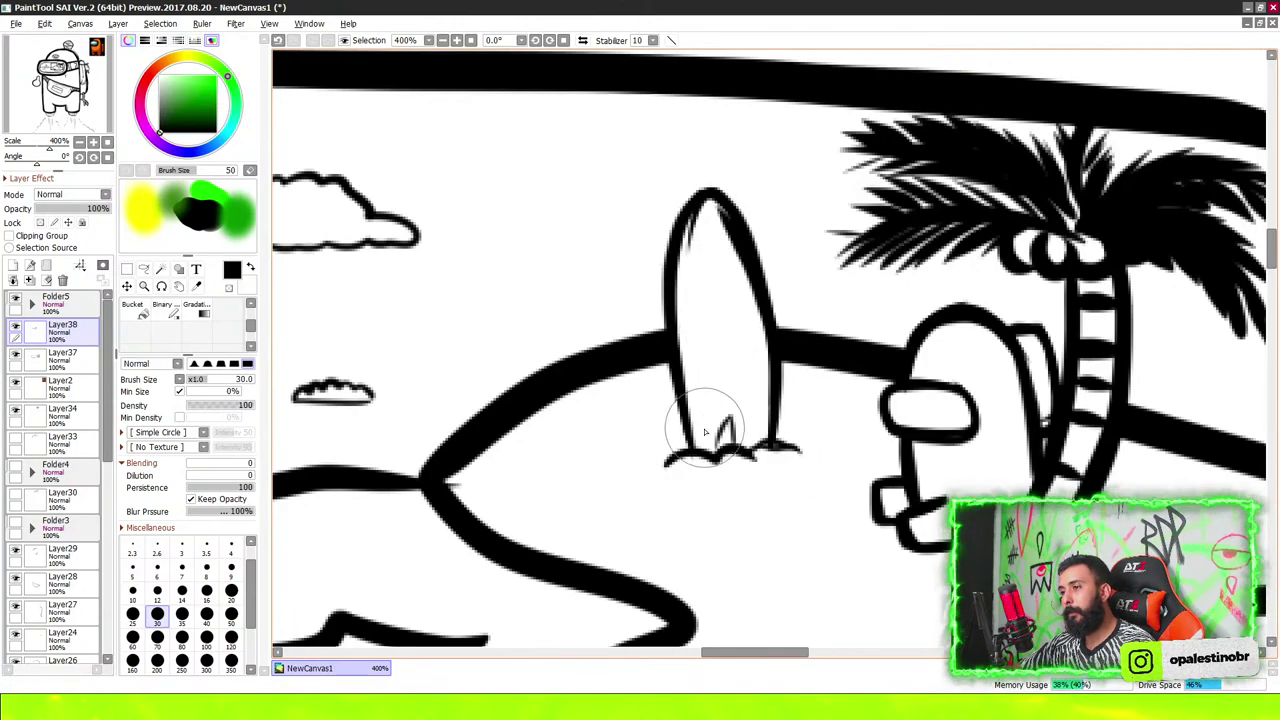
scroll(705, 432, down, 2)
scroll(707, 300, up, 2)
drag(720, 370, 722, 420)
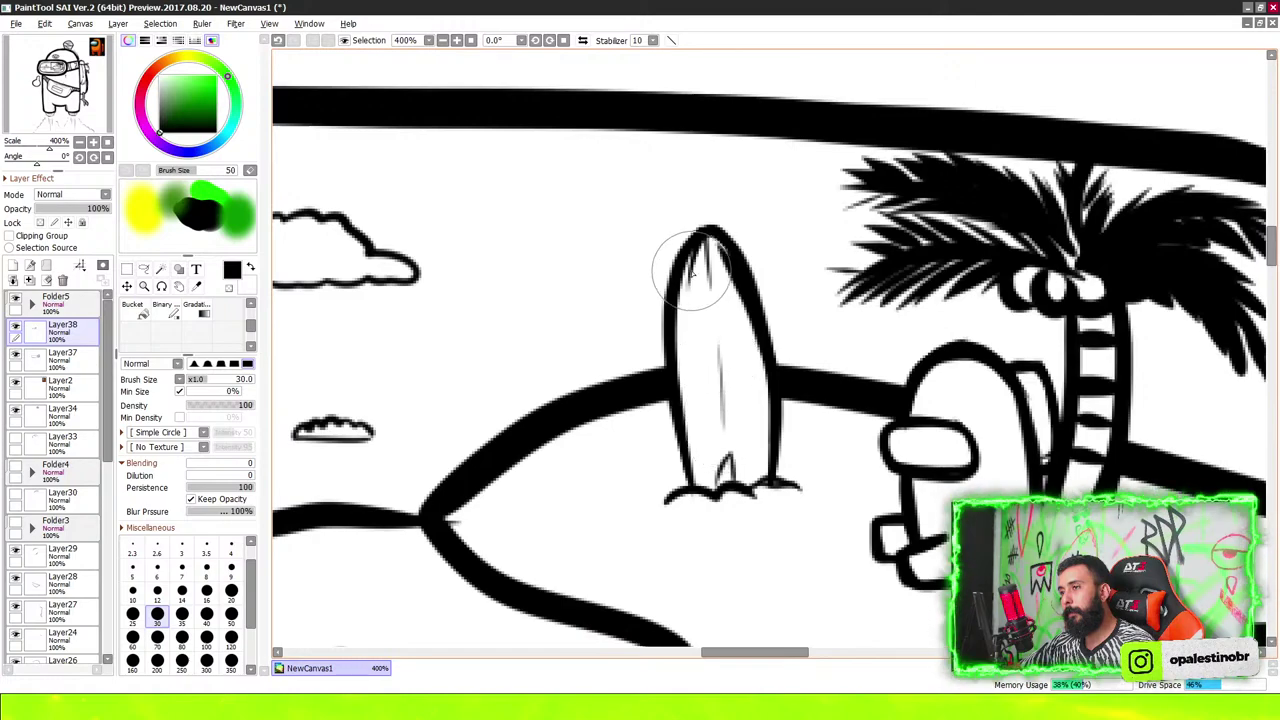
scroll(740, 400, down, 3)
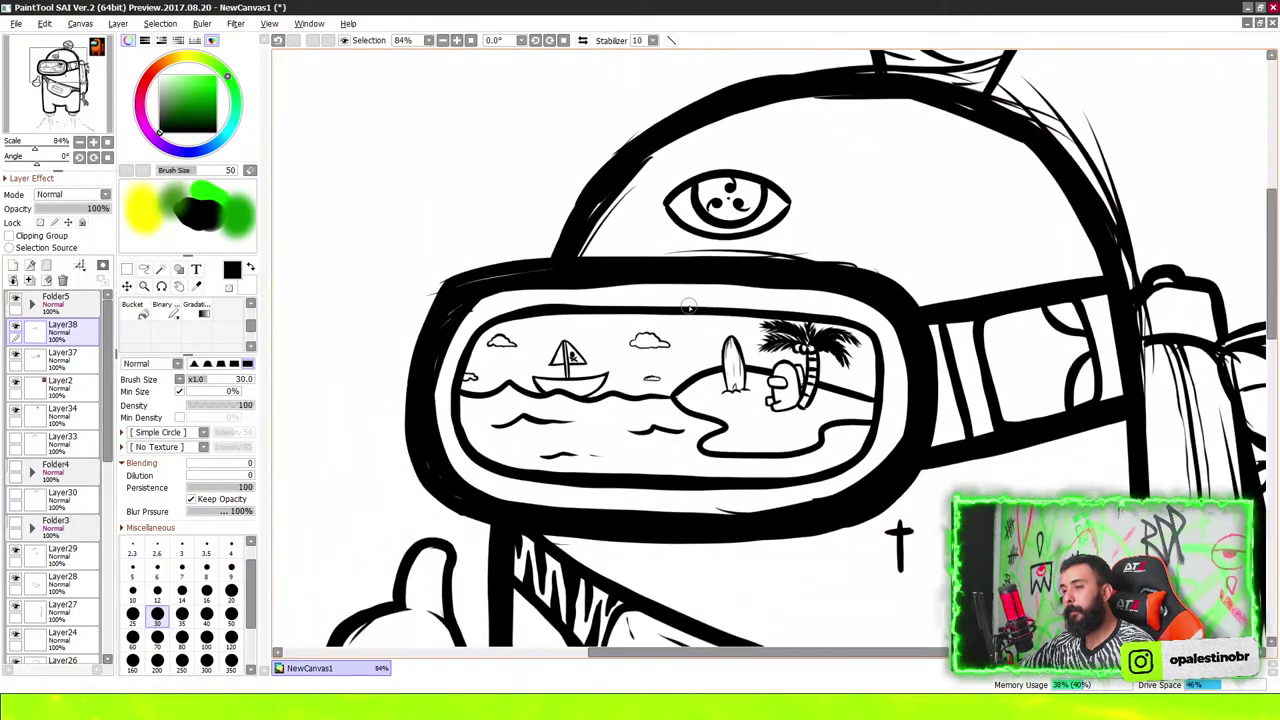
scroll(455, 335, up, 2)
scroll(472, 335, up, 1)
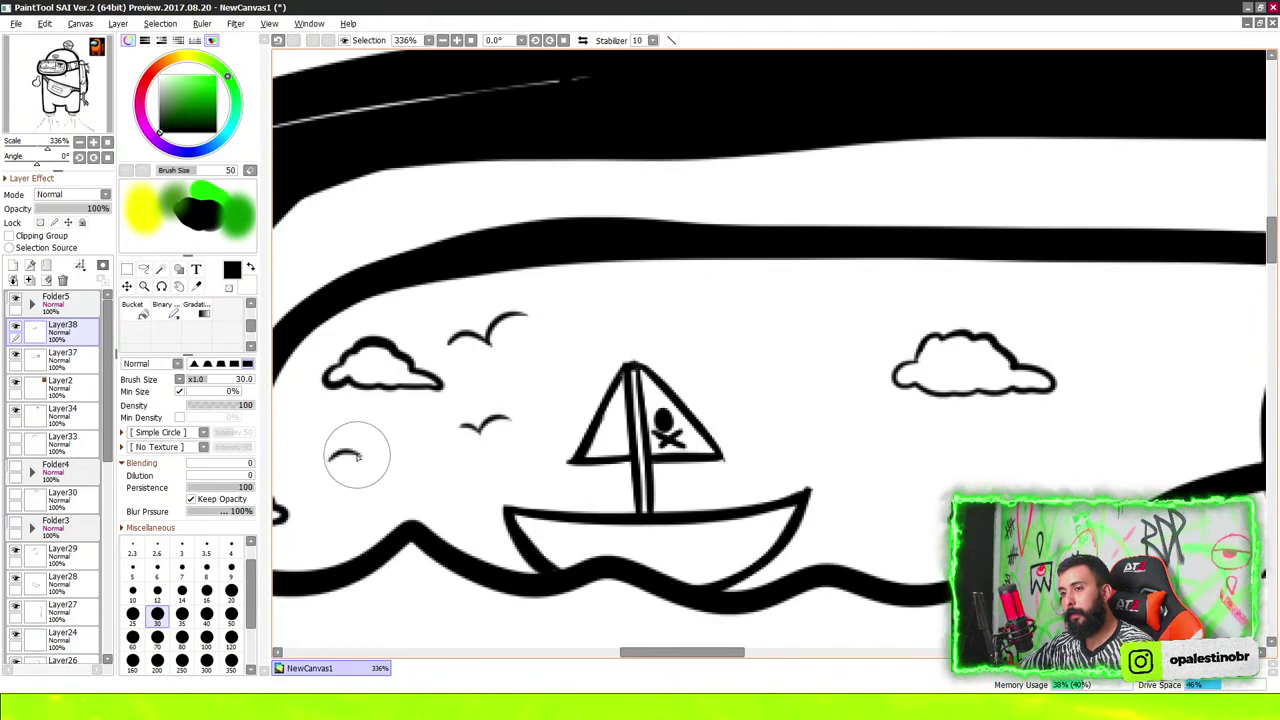
scroll(420, 485, down, 3)
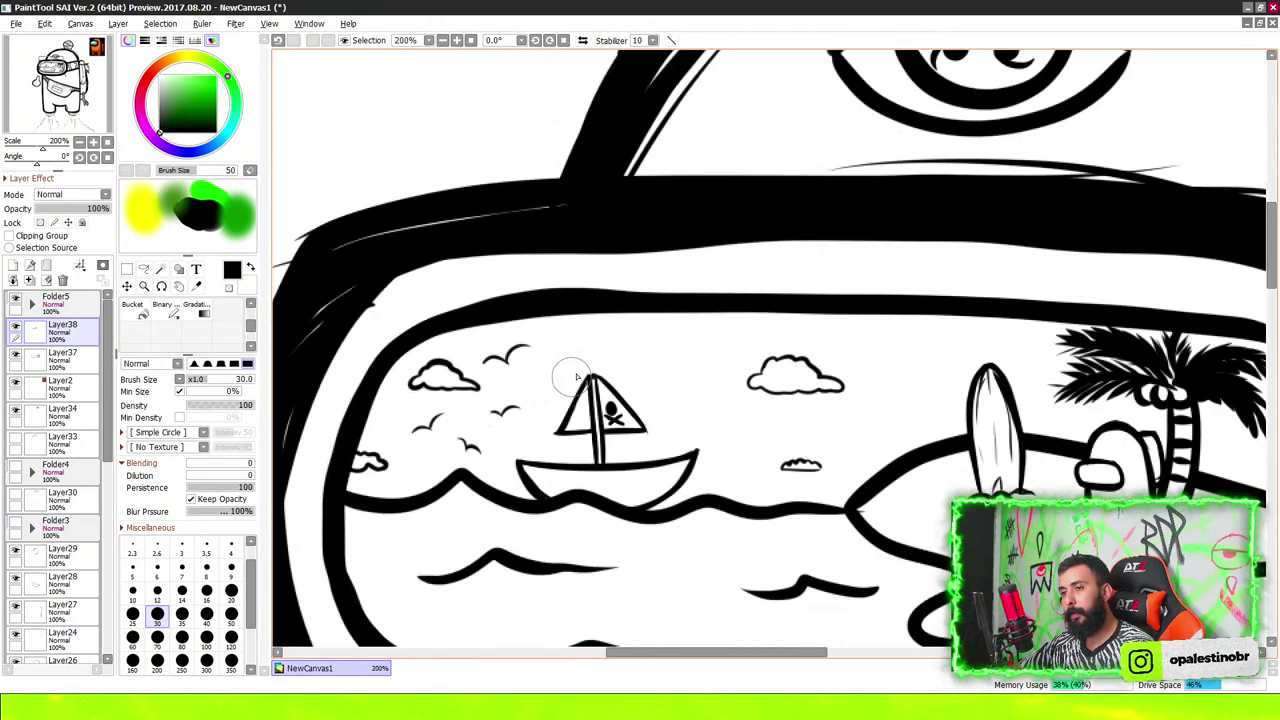
scroll(571, 366, down, 2)
scroll(634, 392, up, 2)
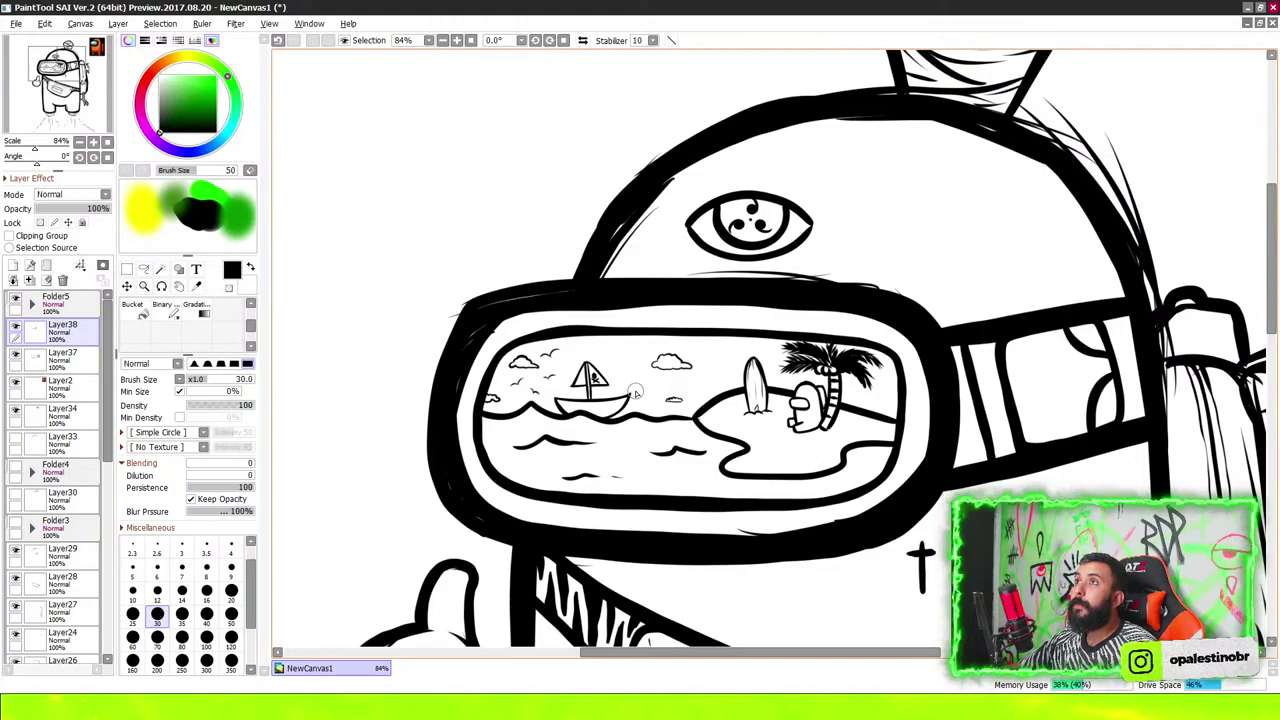
scroll(708, 290, down, 3)
scroll(735, 370, up, 6)
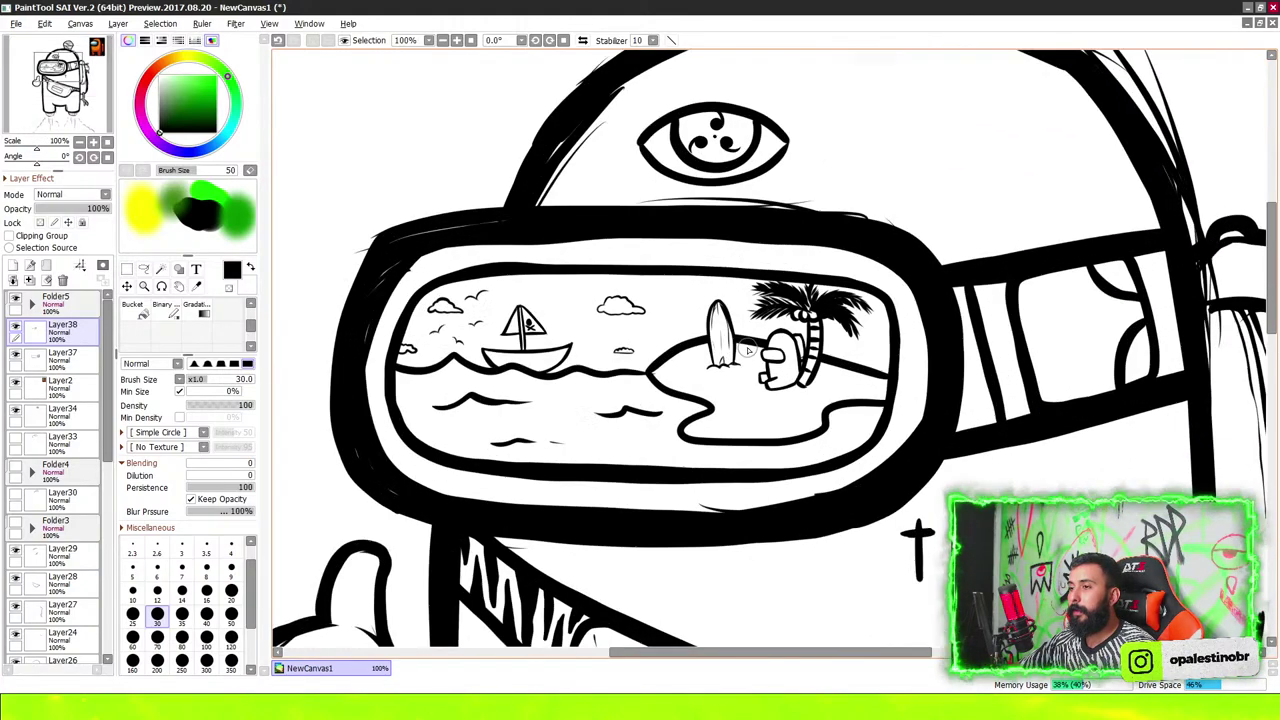
scroll(700, 330, up, 4)
scroll(640, 390, up, 4)
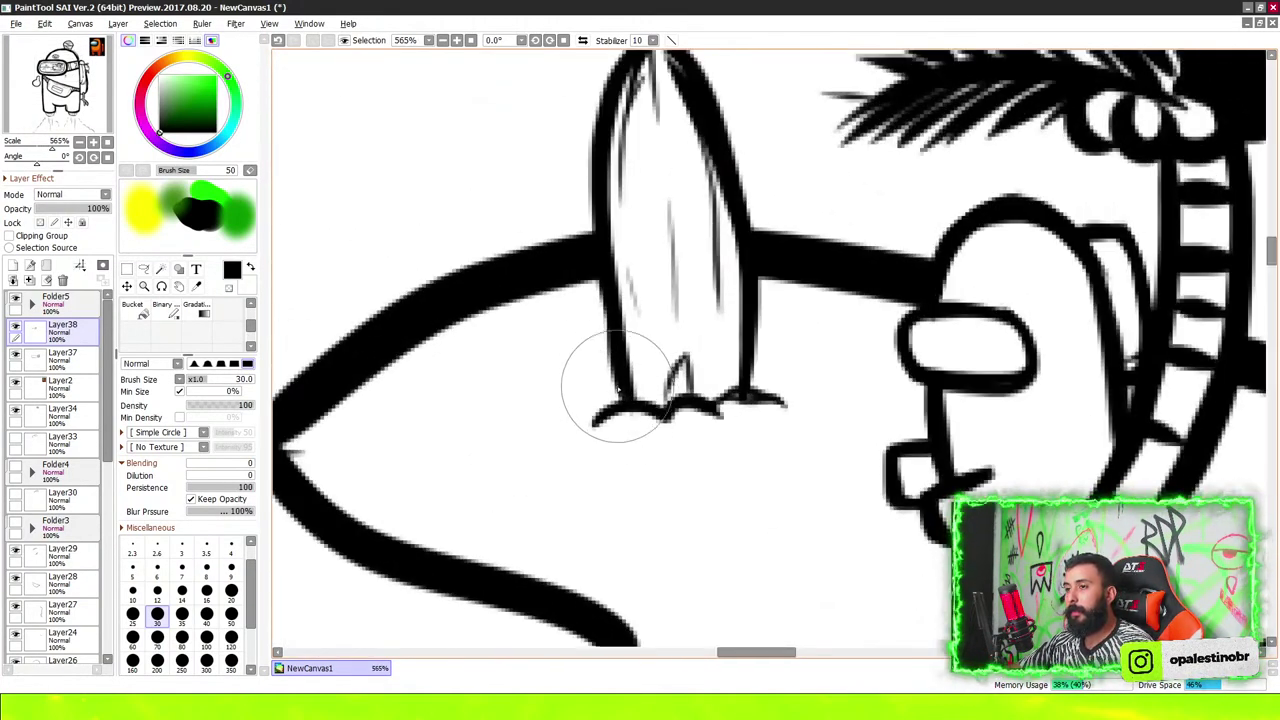
scroll(627, 400, down, 7)
scroll(650, 395, down, 4)
scroll(680, 390, up, 7)
scroll(680, 390, up, 1)
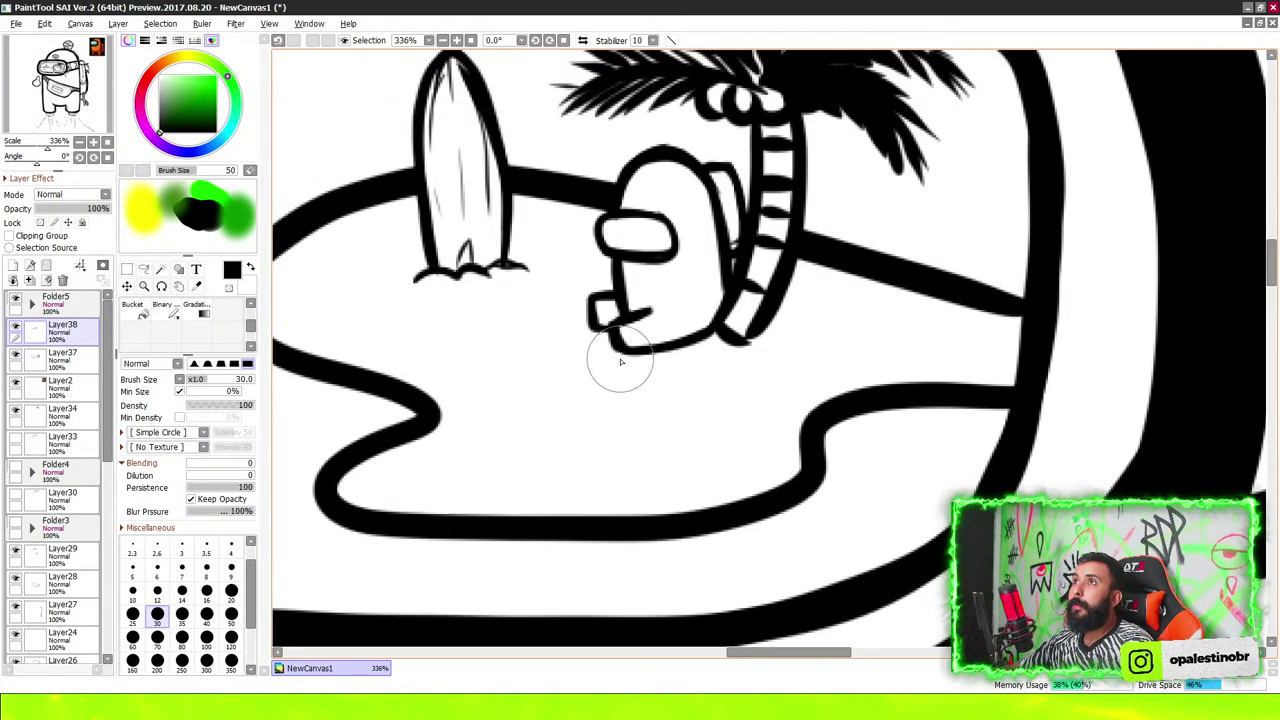
scroll(623, 369, down, 3)
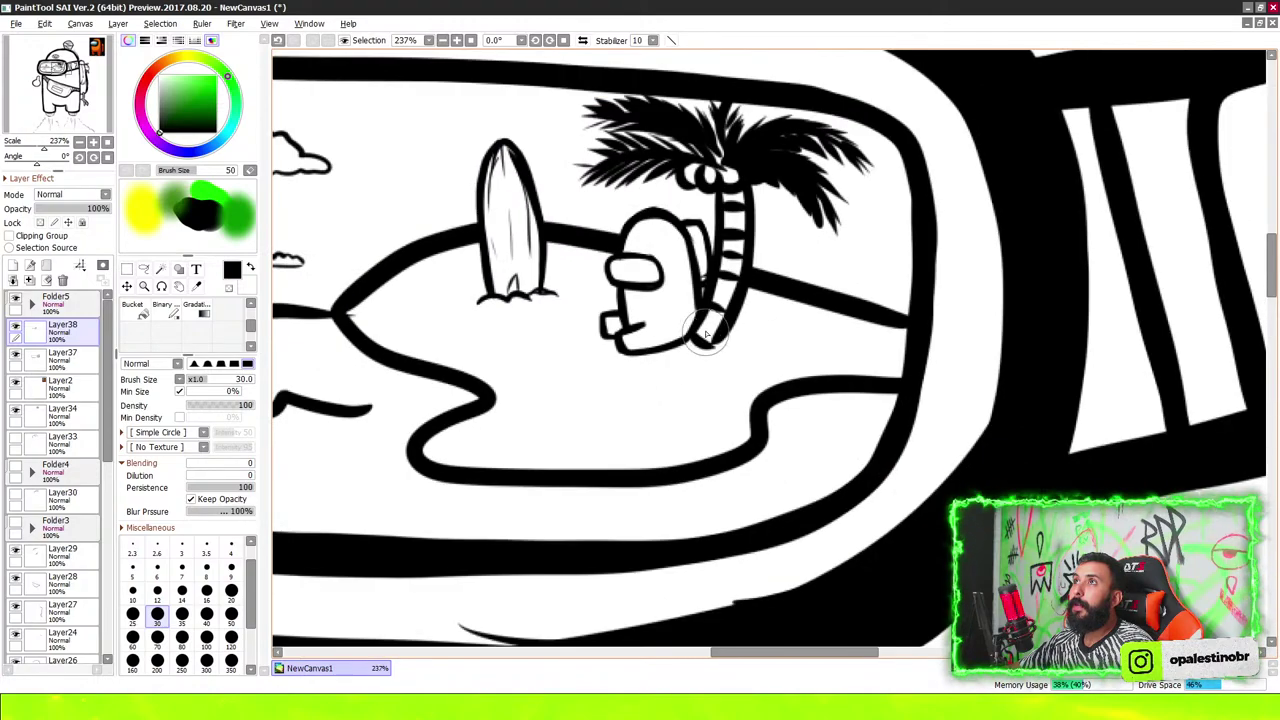
scroll(680, 340, down, 4)
scroll(737, 316, down, 3)
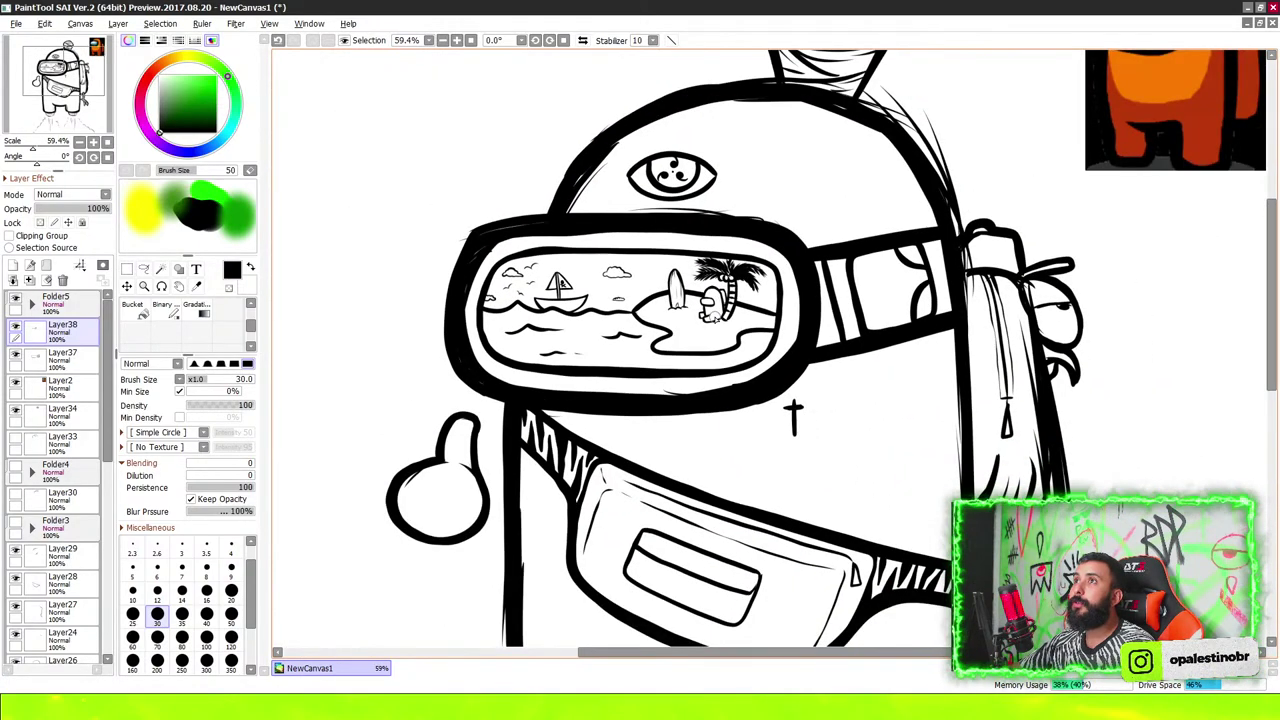
scroll(775, 295, up, 1)
scroll(750, 330, up, 1)
scroll(790, 350, up, 1)
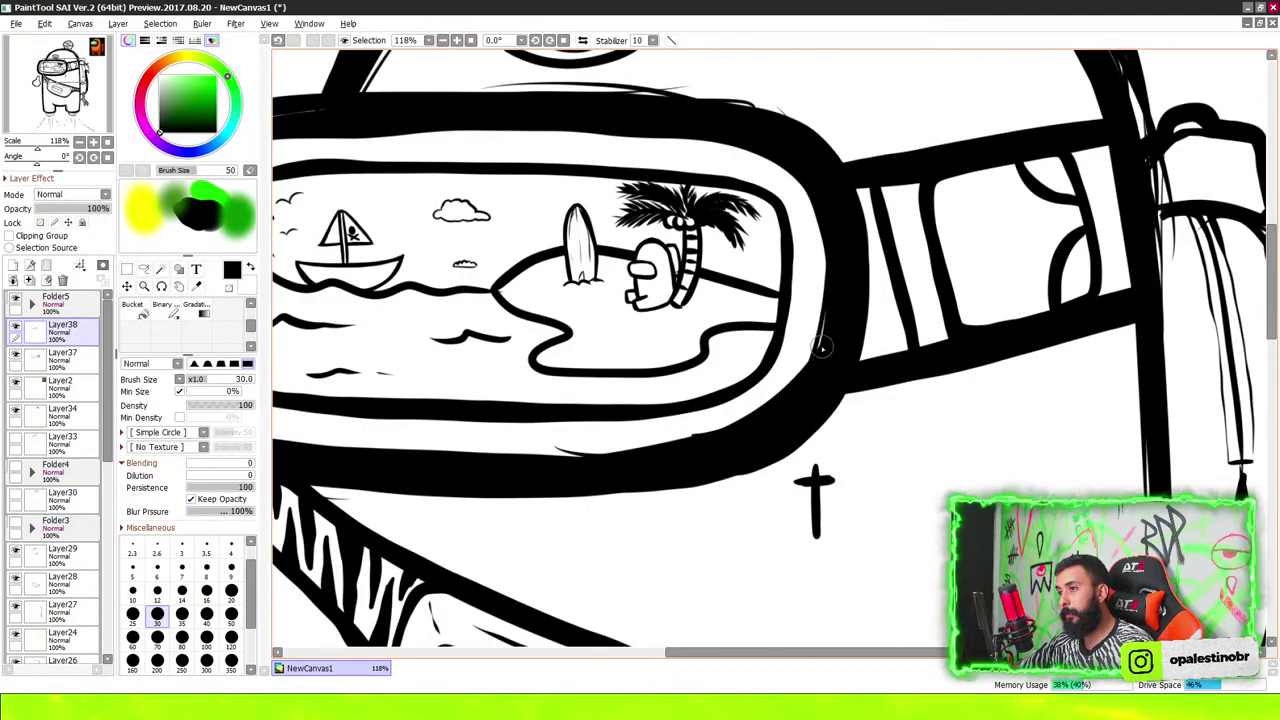
scroll(828, 255, down, 4)
scroll(800, 262, down, 6)
scroll(780, 268, down, 4)
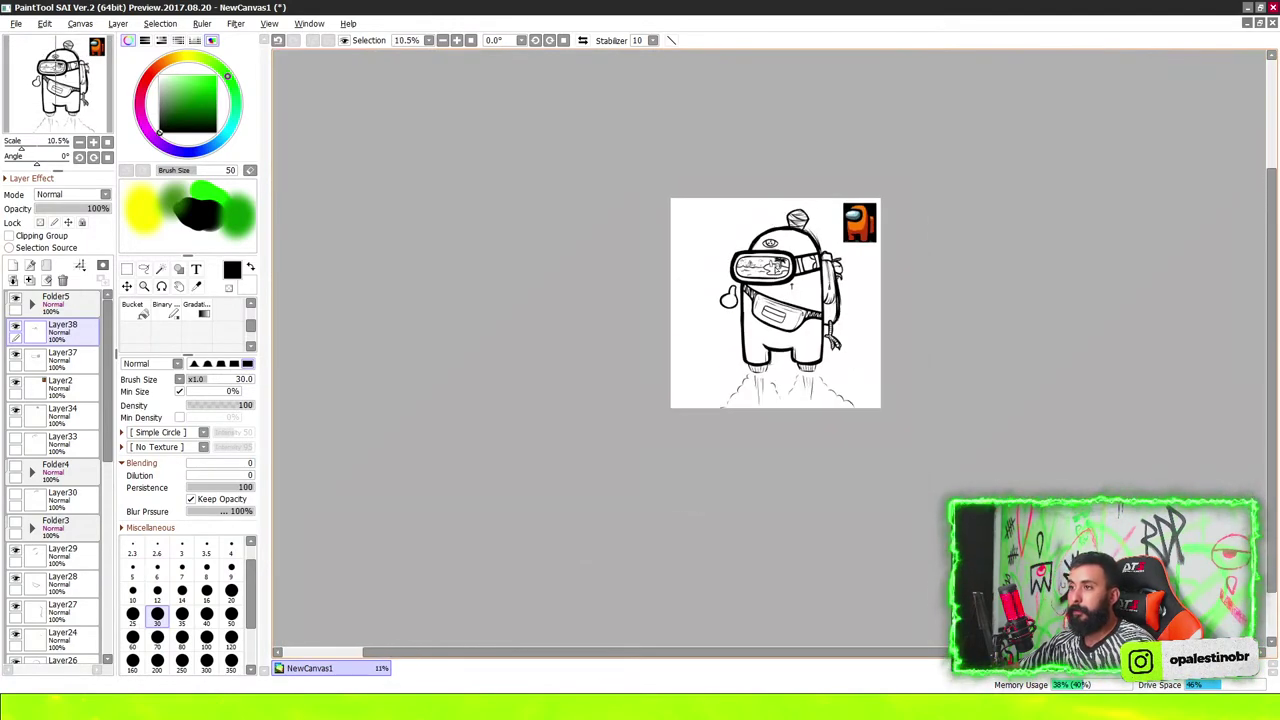
scroll(785, 262, up, 8)
scroll(791, 259, up, 1)
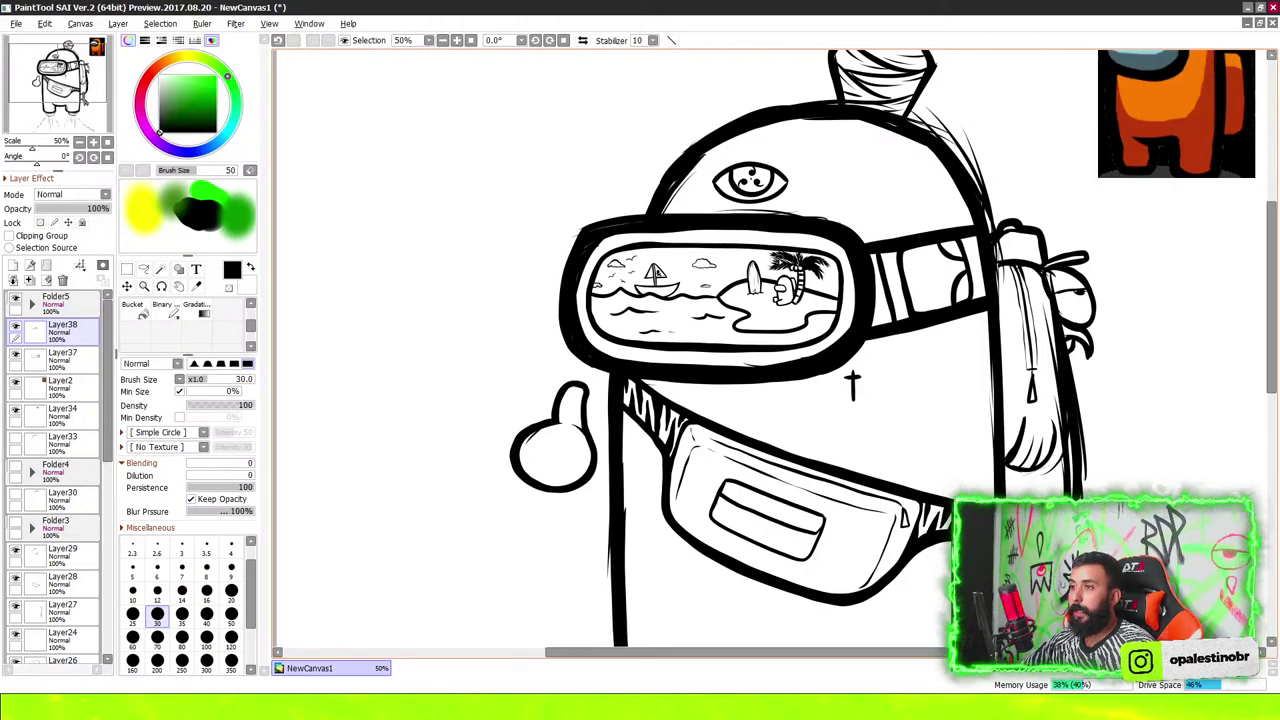
scroll(783, 258, up, 1)
scroll(694, 251, up, 3)
scroll(703, 289, up, 1)
scroll(630, 297, up, 1)
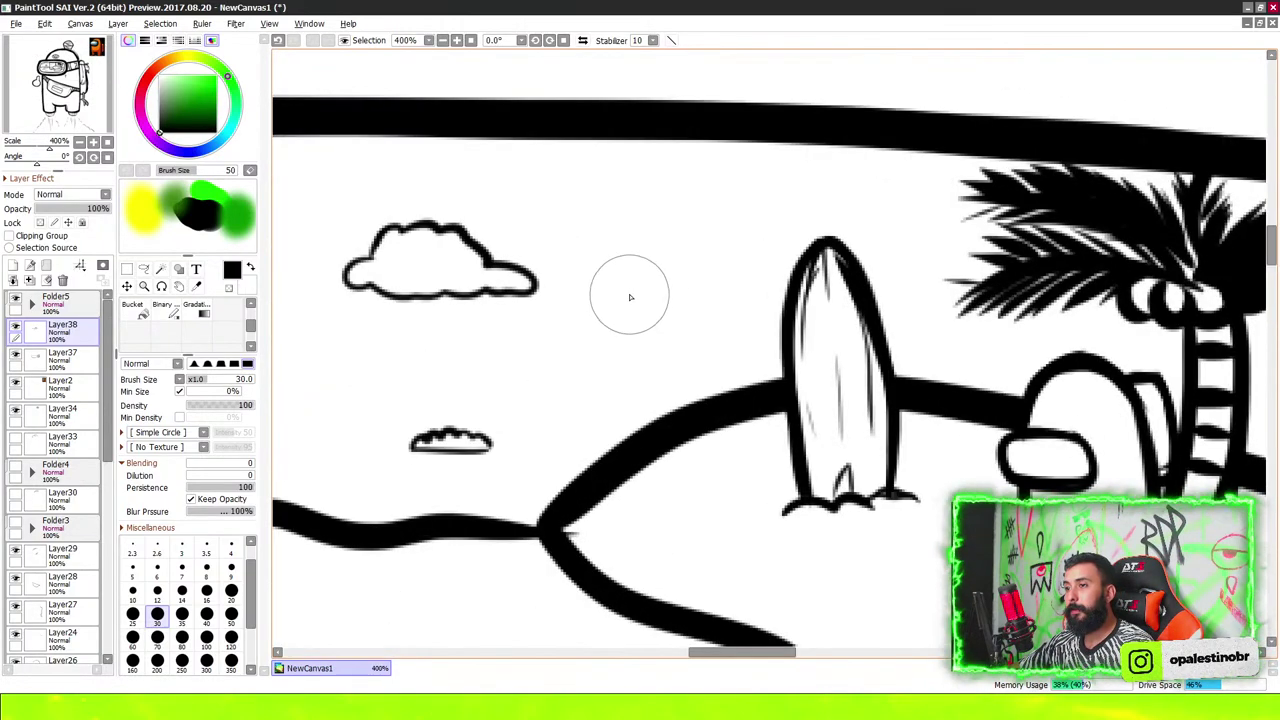
scroll(605, 200, up, 3)
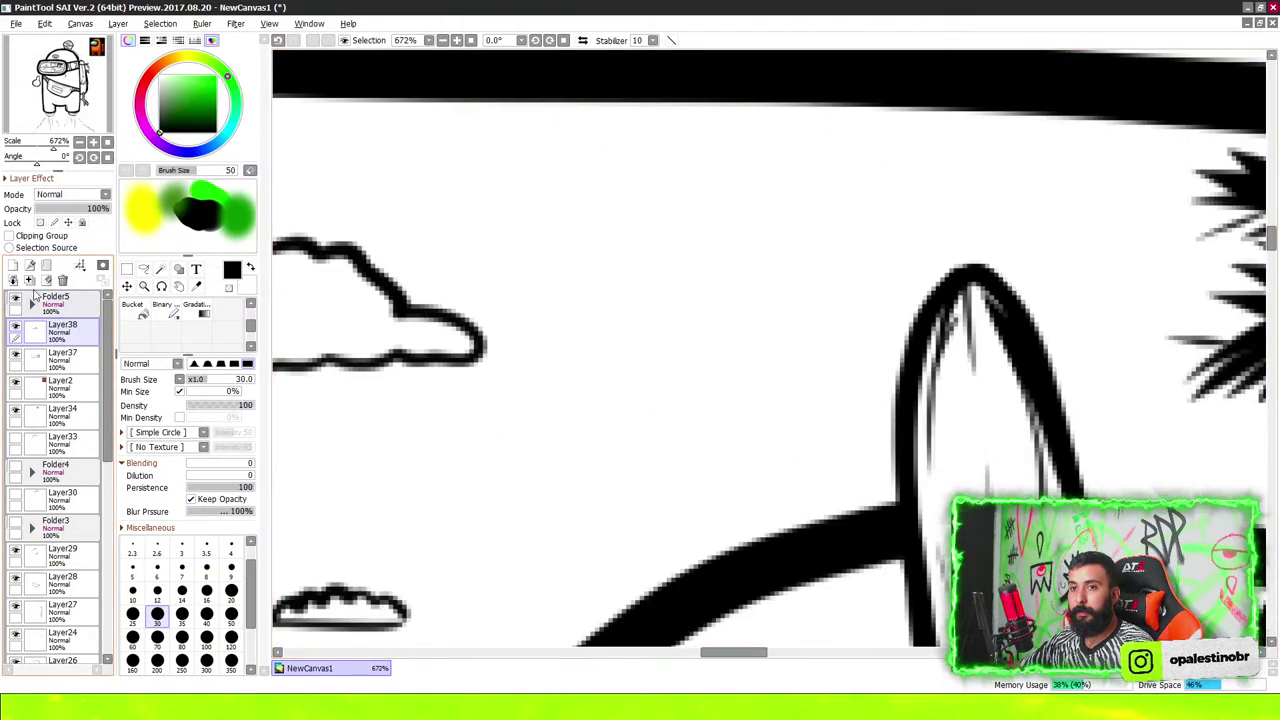
On a new layer, draw a puffy cluster with a tiny figure dangling beneath it
click(13, 267)
scroll(640, 285, down, 3)
scroll(590, 255, up, 3)
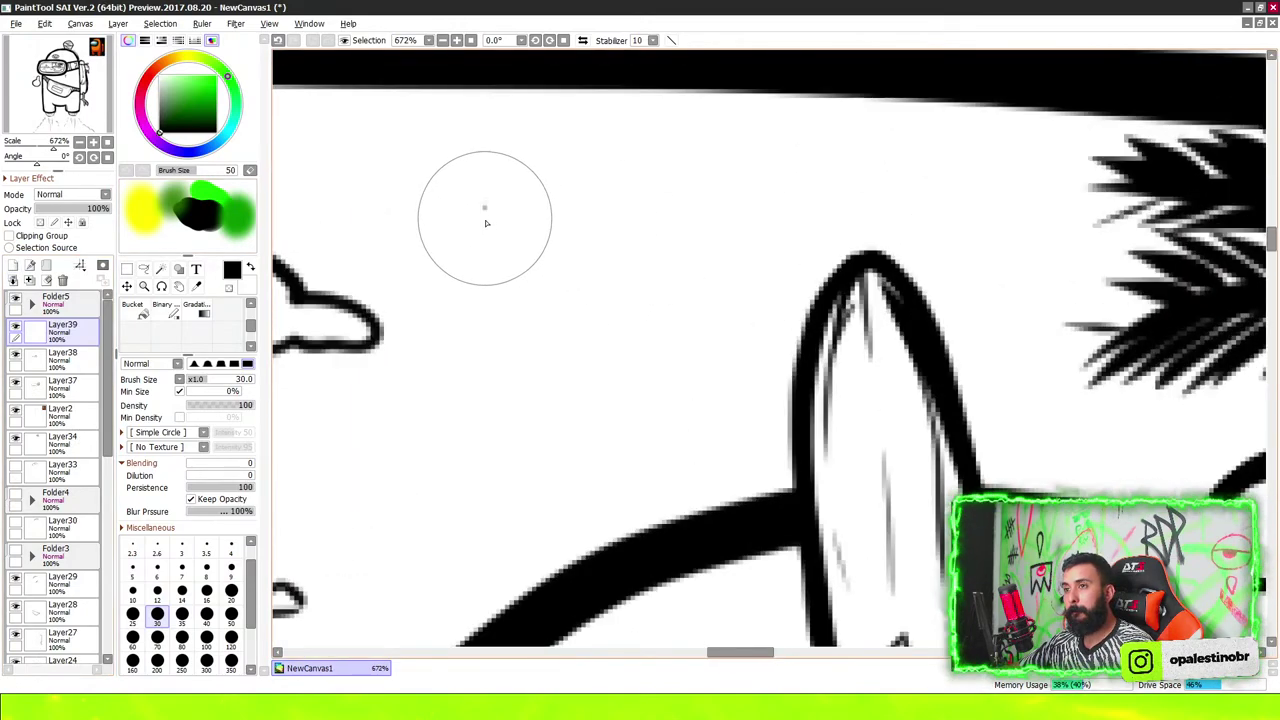
mouse_move(492, 190)
mouse_down()
mouse_move(486, 212)
mouse_move(546, 236)
mouse_move(514, 214)
mouse_move(500, 243)
mouse_move(531, 251)
mouse_move(590, 215)
mouse_move(471, 194)
mouse_move(462, 225)
mouse_move(543, 140)
mouse_move(586, 171)
mouse_move(566, 257)
mouse_move(548, 275)
mouse_move(514, 257)
mouse_move(537, 300)
mouse_move(551, 294)
mouse_move(488, 308)
mouse_move(443, 157)
mouse_move(507, 183)
mouse_up()
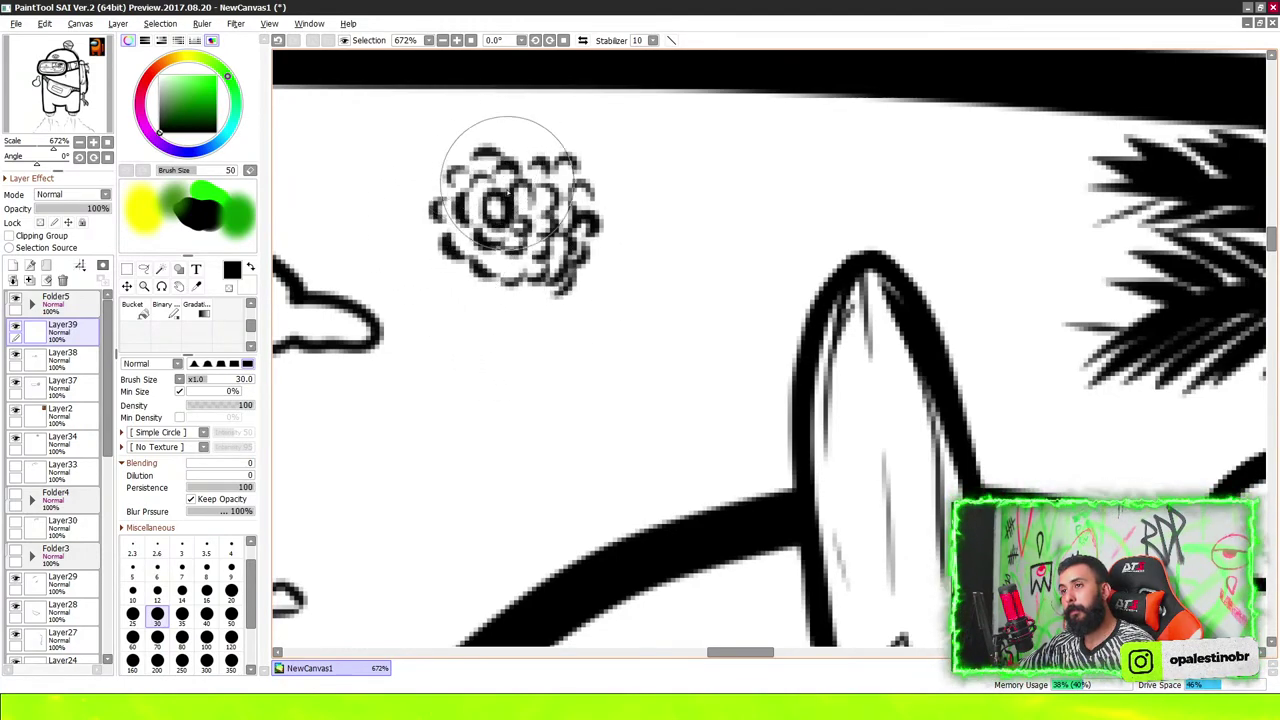
mouse_move(486, 286)
mouse_down()
mouse_move(508, 343)
mouse_move(537, 366)
mouse_move(488, 312)
mouse_move(509, 366)
mouse_move(526, 366)
mouse_move(515, 371)
mouse_move(530, 399)
mouse_up()
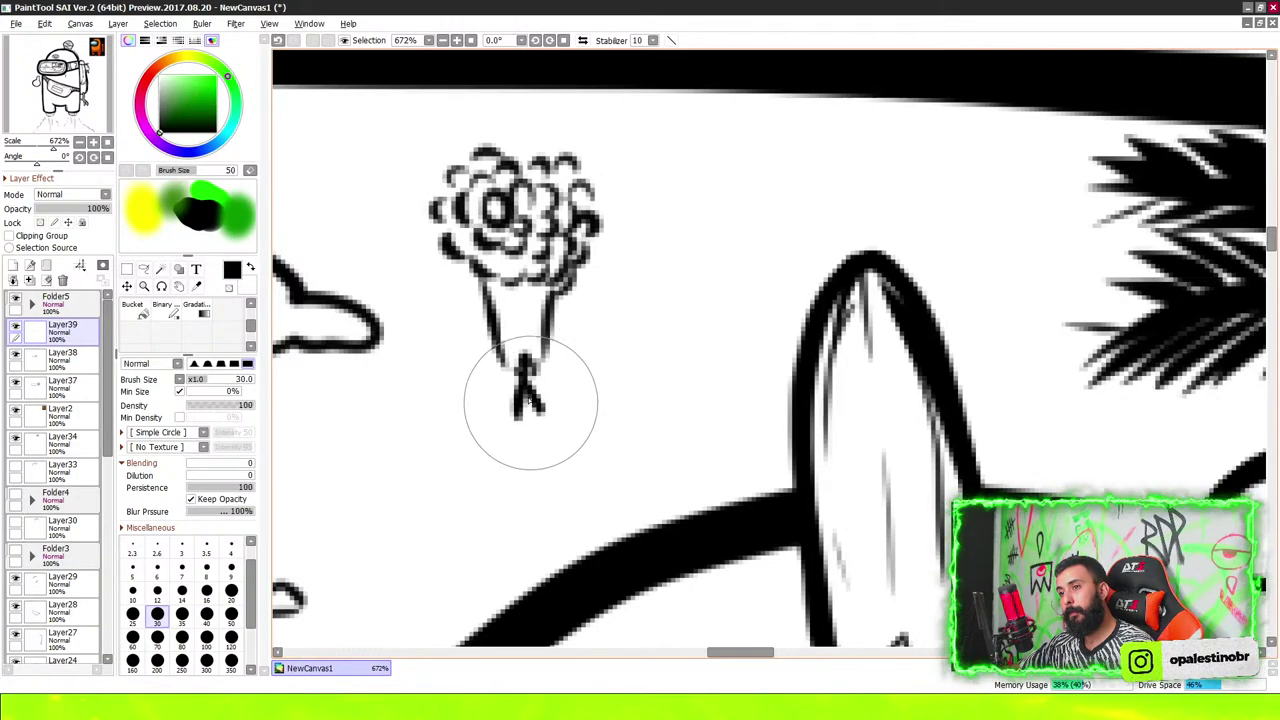
Undo a stray stroke and letter "Weee!" beside the floating figure
scroll(537, 363, down, 4)
scroll(600, 360, down, 3)
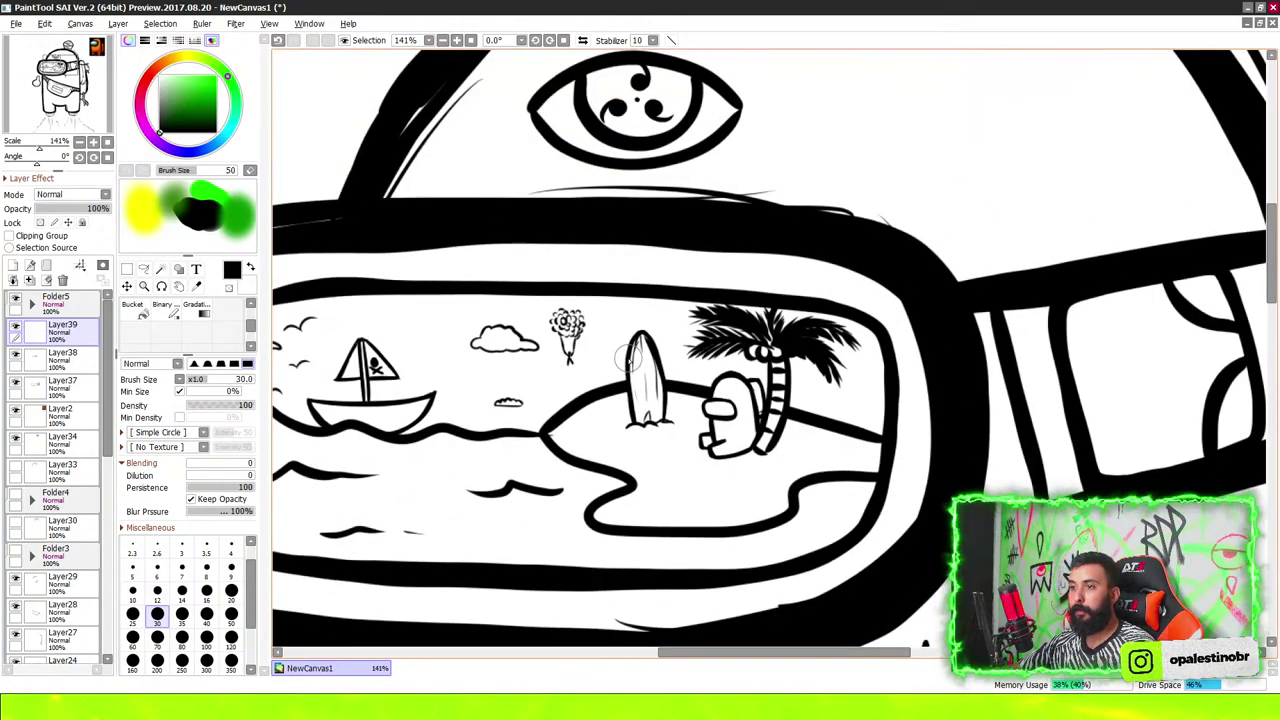
scroll(630, 356, down, 2)
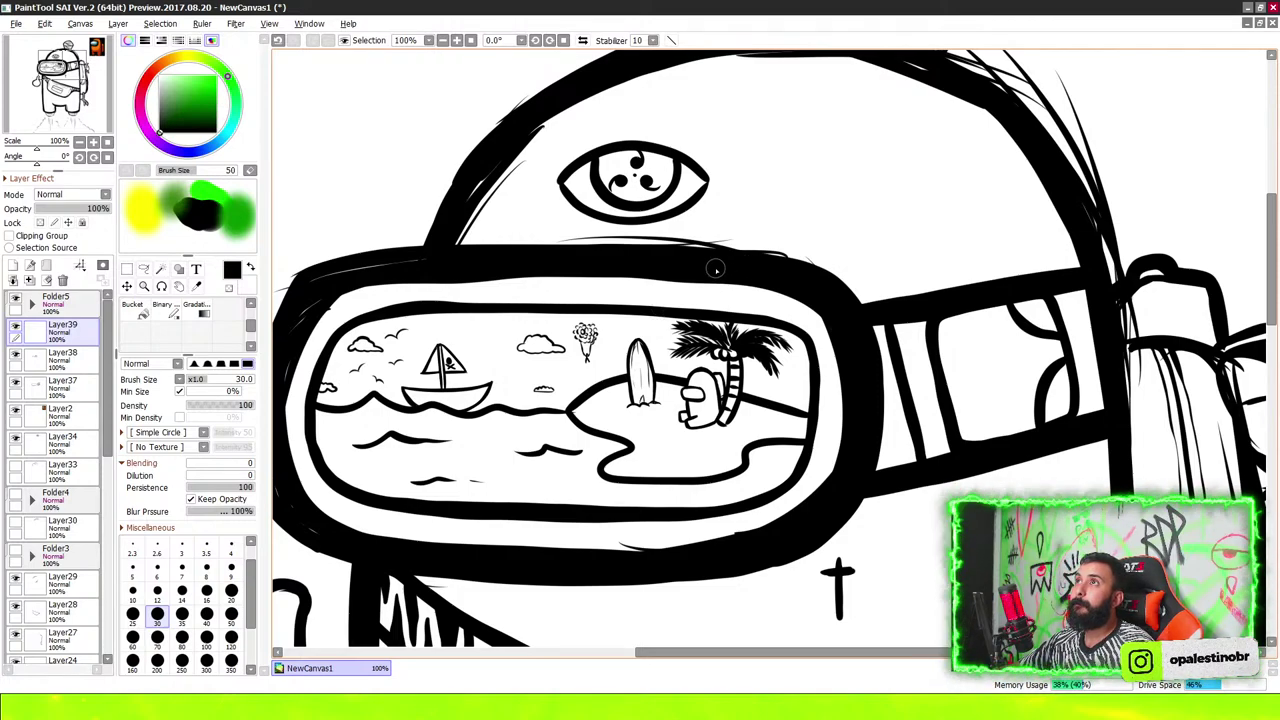
scroll(707, 276, down, 1)
scroll(785, 175, down, 2)
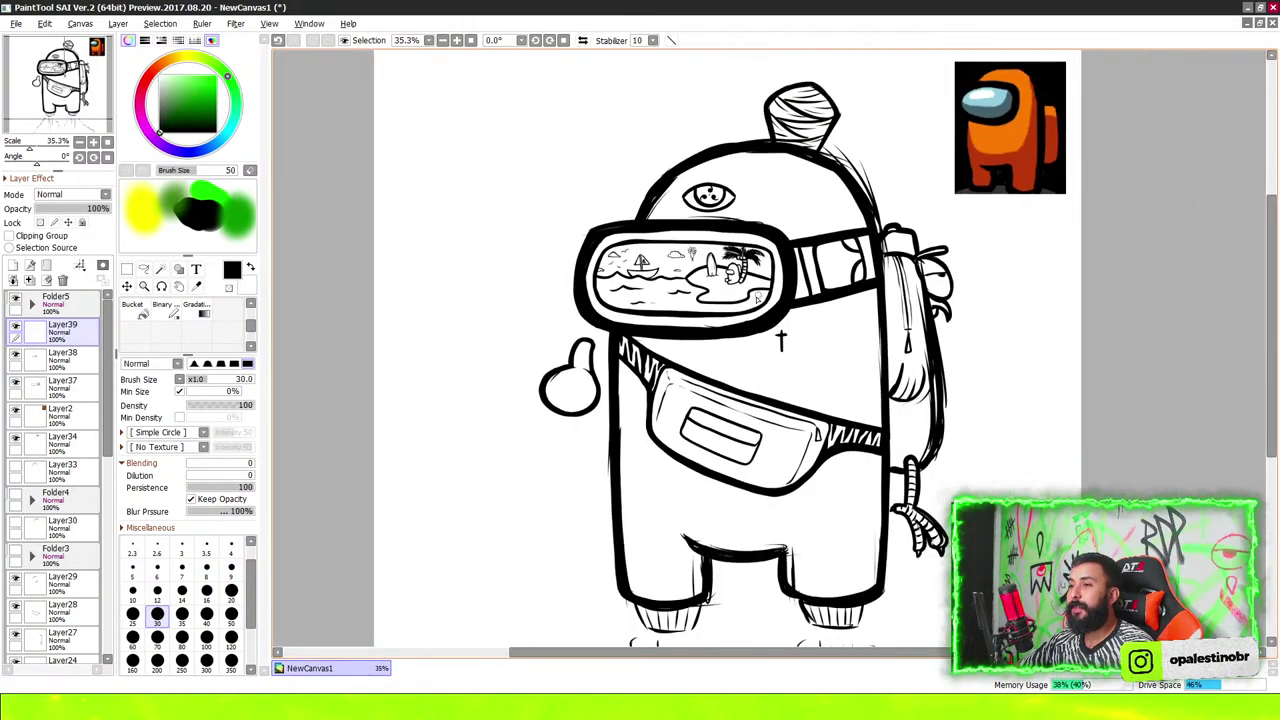
scroll(785, 175, down, 1)
scroll(785, 175, up, 2)
scroll(650, 265, up, 4)
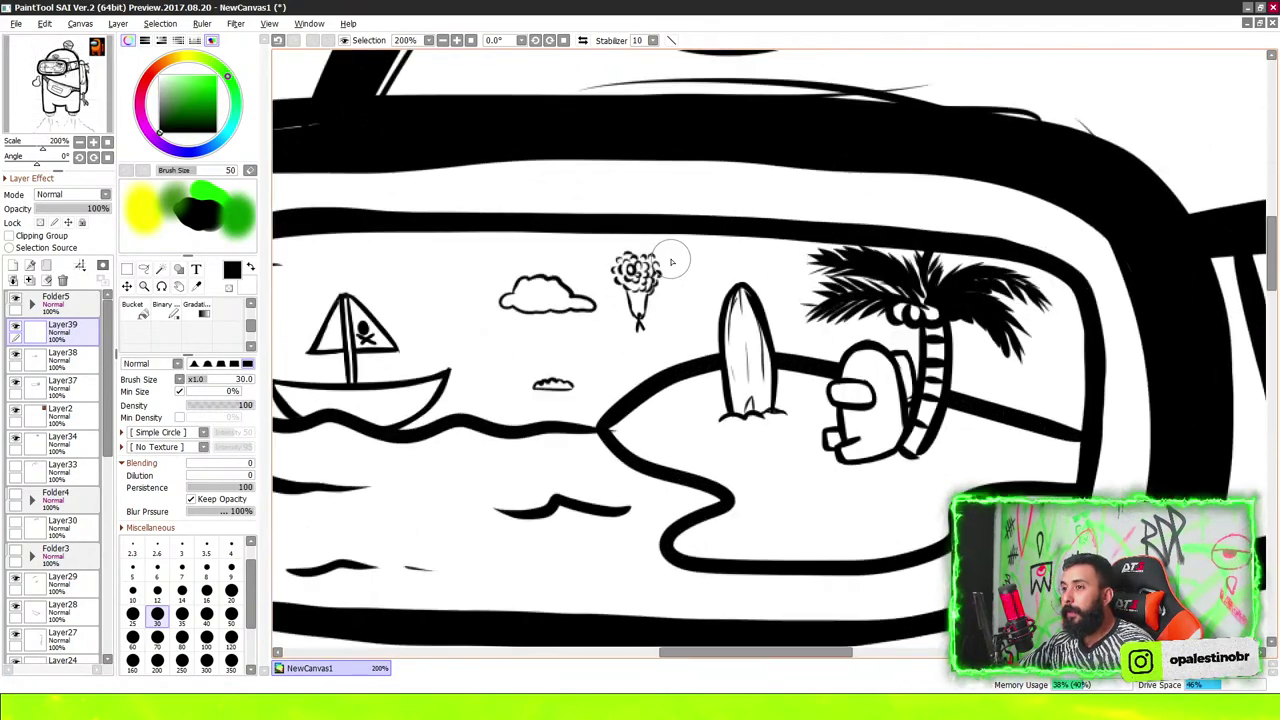
scroll(674, 246, up, 5)
scroll(617, 277, up, 2)
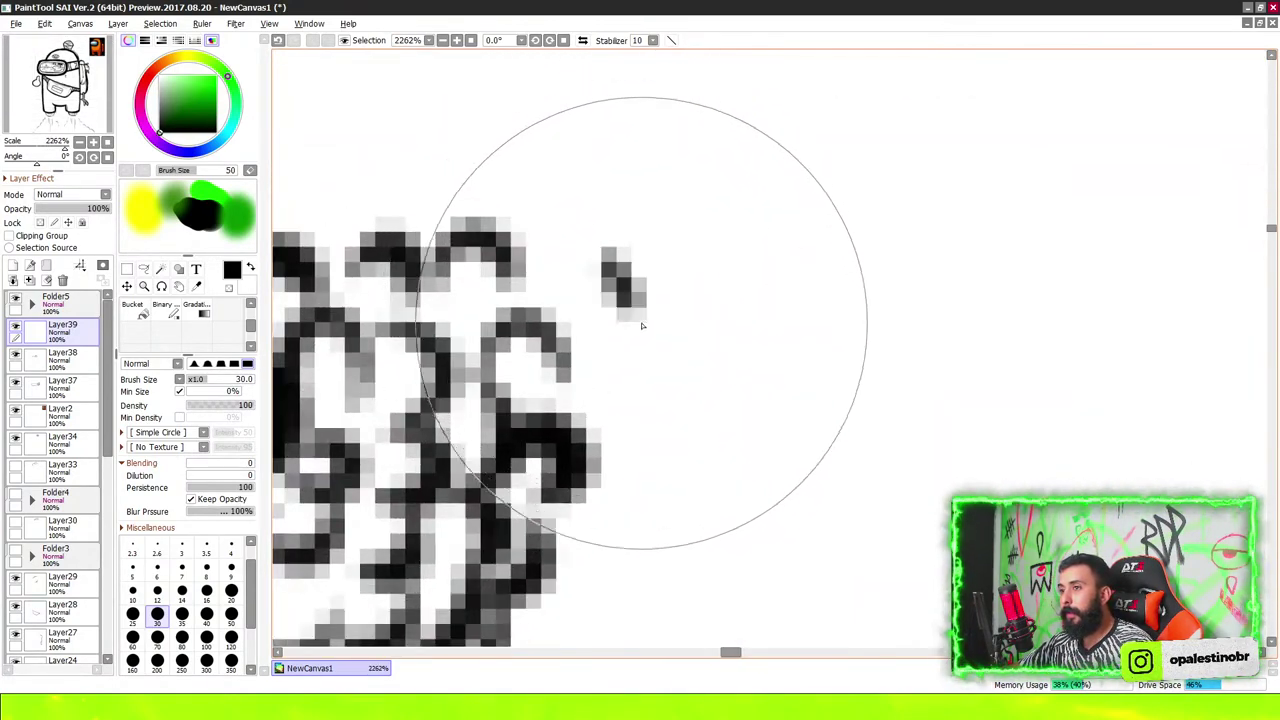
drag(617, 277, 640, 285)
scroll(640, 285, down, 3)
key(ctrl+z)
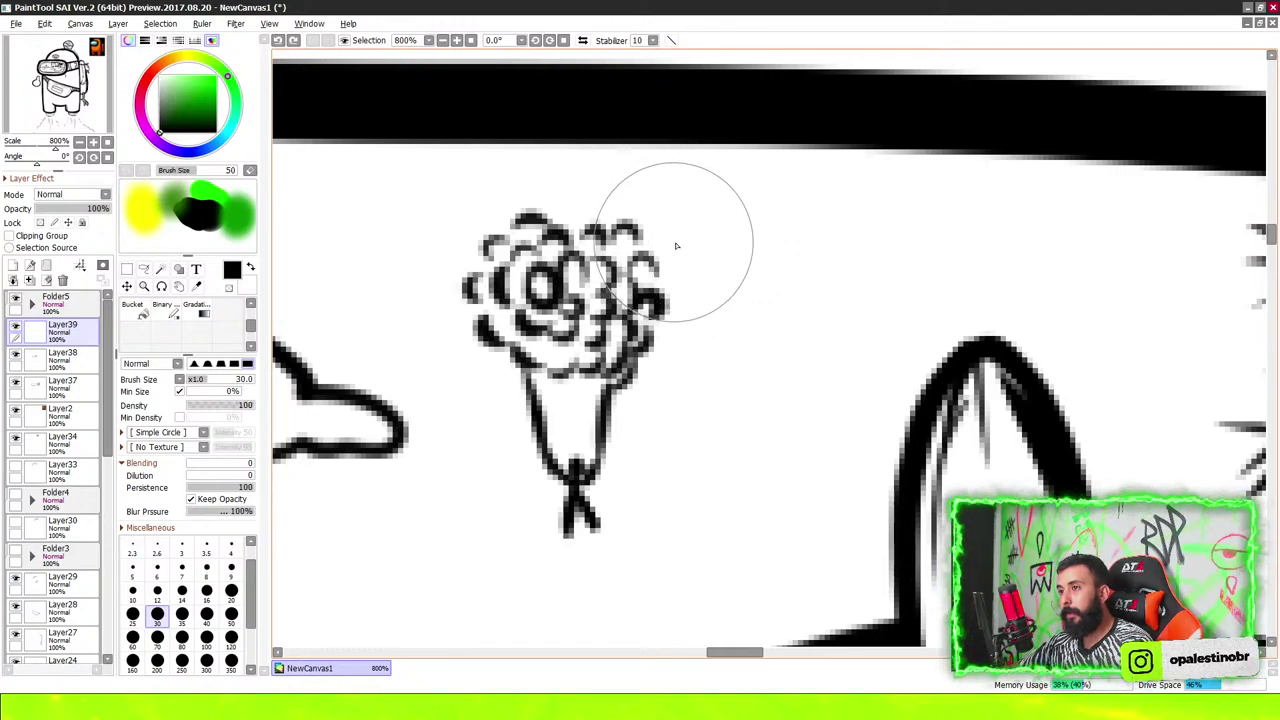
mouse_move(680, 225)
mouse_down()
mouse_move(712, 290)
mouse_move(722, 215)
mouse_move(756, 285)
mouse_up()
mouse_move(796, 214)
mouse_down()
mouse_move(789, 229)
mouse_move(815, 255)
mouse_move(914, 194)
mouse_move(926, 226)
mouse_up()
scroll(930, 247, down, 10)
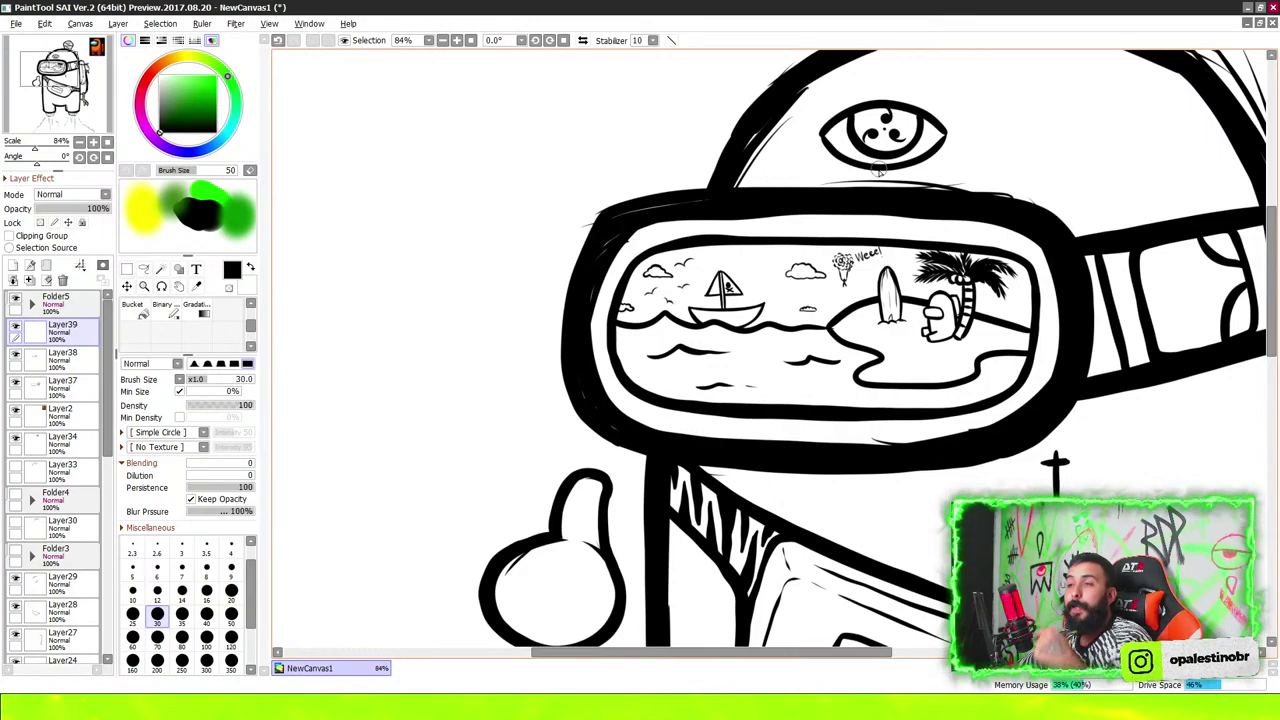
On a new layer, retrace the left boot sole's outline with bolder strokes
scroll(877, 167, down, 8)
scroll(866, 383, down, 1)
scroll(866, 383, up, 1)
scroll(866, 383, up, 3)
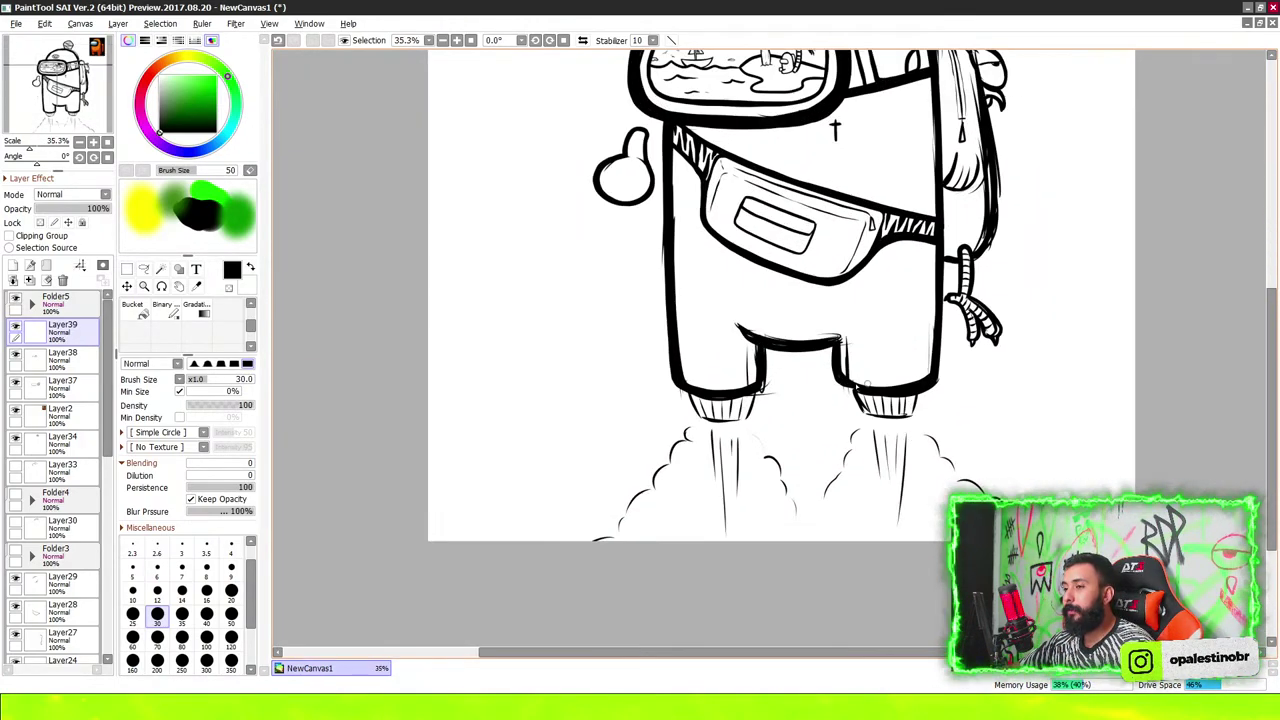
scroll(750, 391, up, 4)
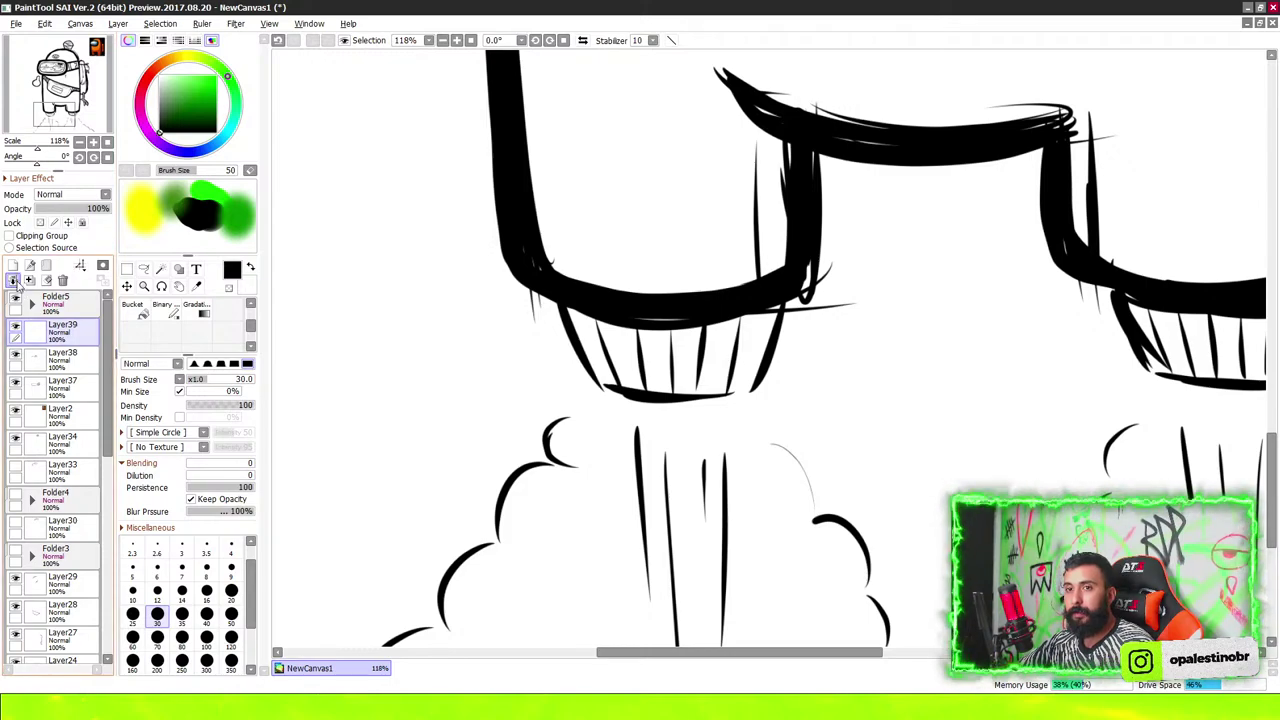
click(13, 265)
scroll(600, 340, up, 4)
drag(519, 262, 591, 449)
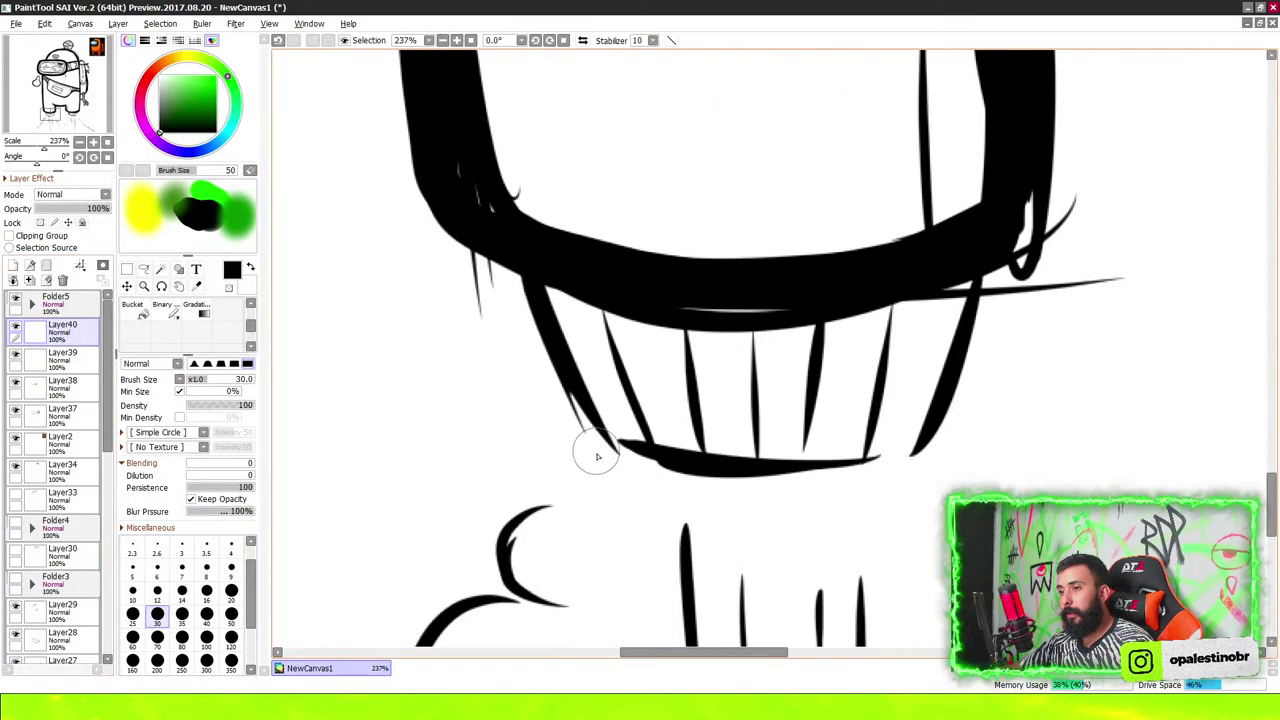
mouse_move(509, 262)
mouse_down()
mouse_move(591, 443)
mouse_move(735, 475)
mouse_move(905, 452)
mouse_move(970, 266)
mouse_move(918, 440)
mouse_up()
mouse_move(519, 265)
mouse_down()
mouse_move(586, 428)
mouse_move(686, 466)
mouse_move(908, 456)
mouse_move(950, 288)
mouse_up()
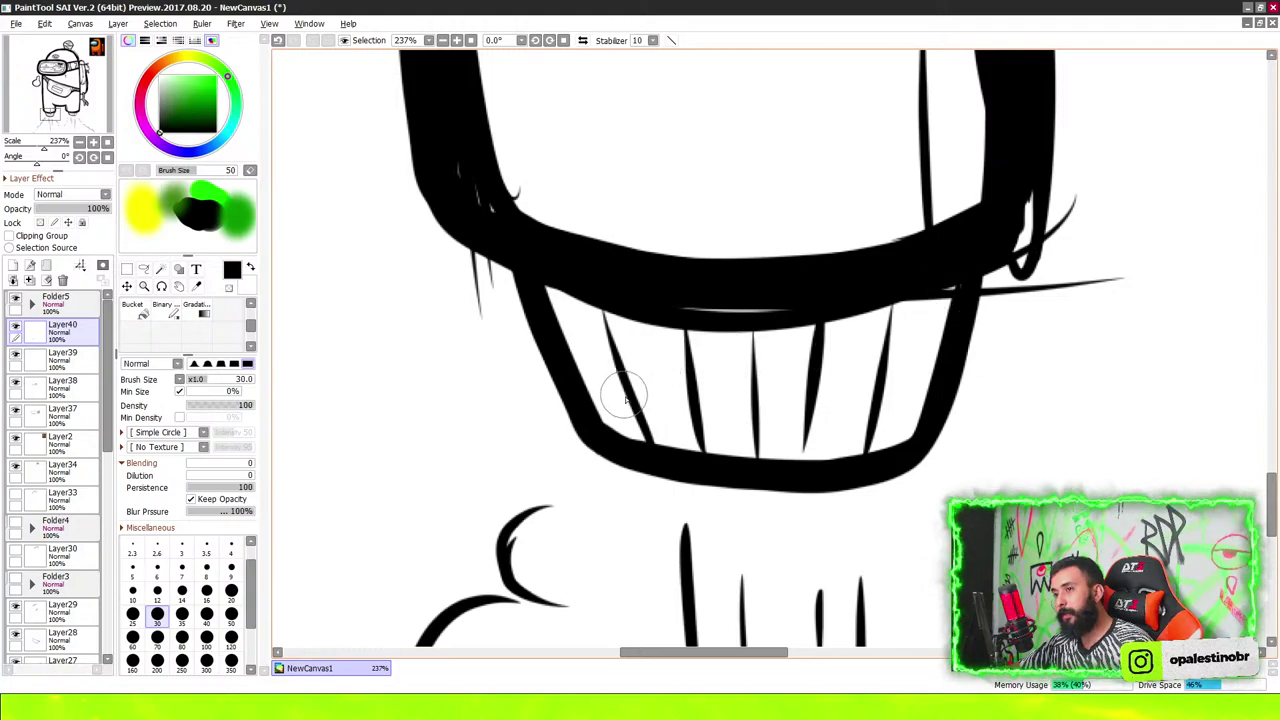
Redraw the boot's tread lines thicker and longer
scroll(950, 288, up, 1)
drag(717, 460, 690, 305)
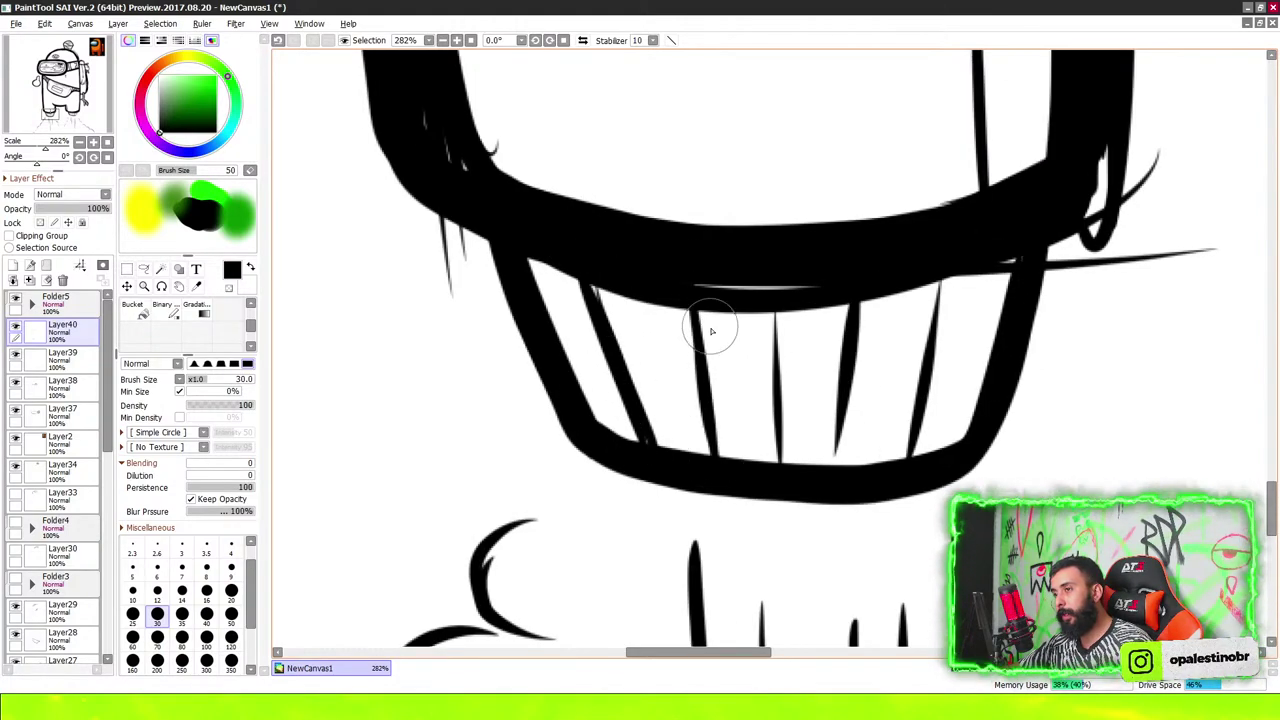
mouse_move(772, 285)
mouse_down()
mouse_move(781, 458)
mouse_move(856, 300)
mouse_up()
drag(912, 455, 940, 295)
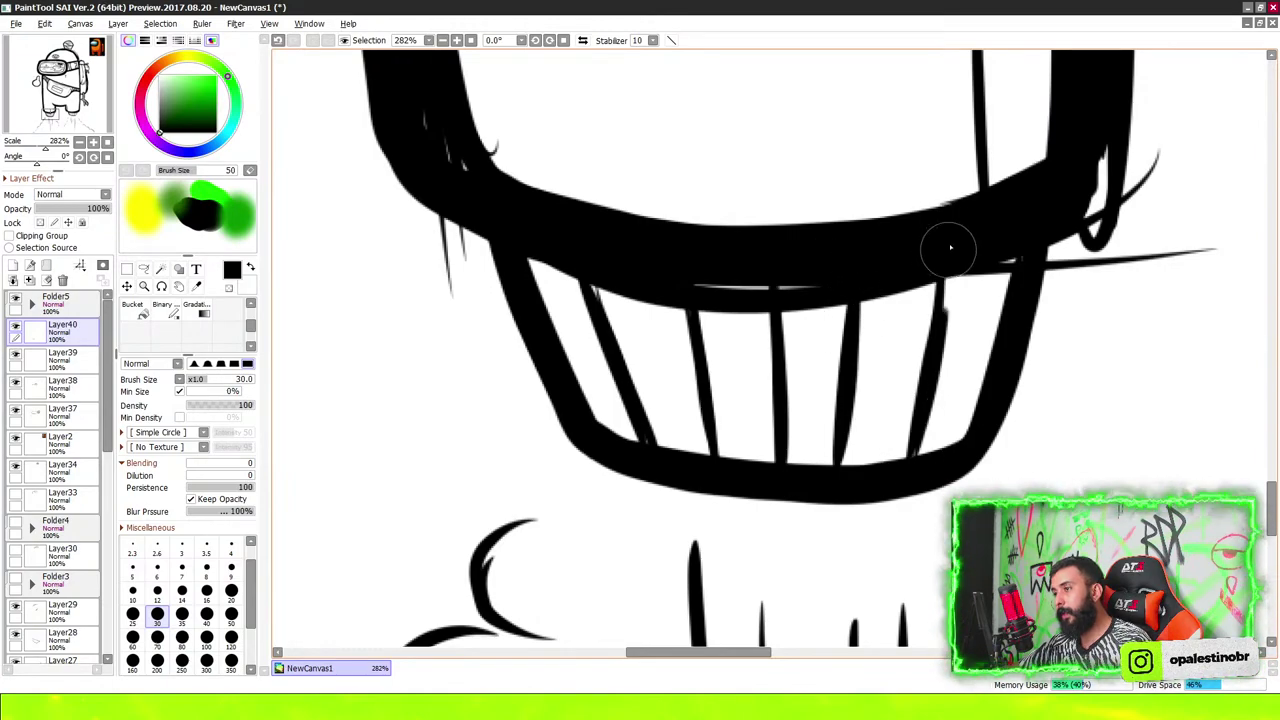
Thicken the cuff's outline and retrace each of its ridge lines darker
scroll(711, 273, down, 3)
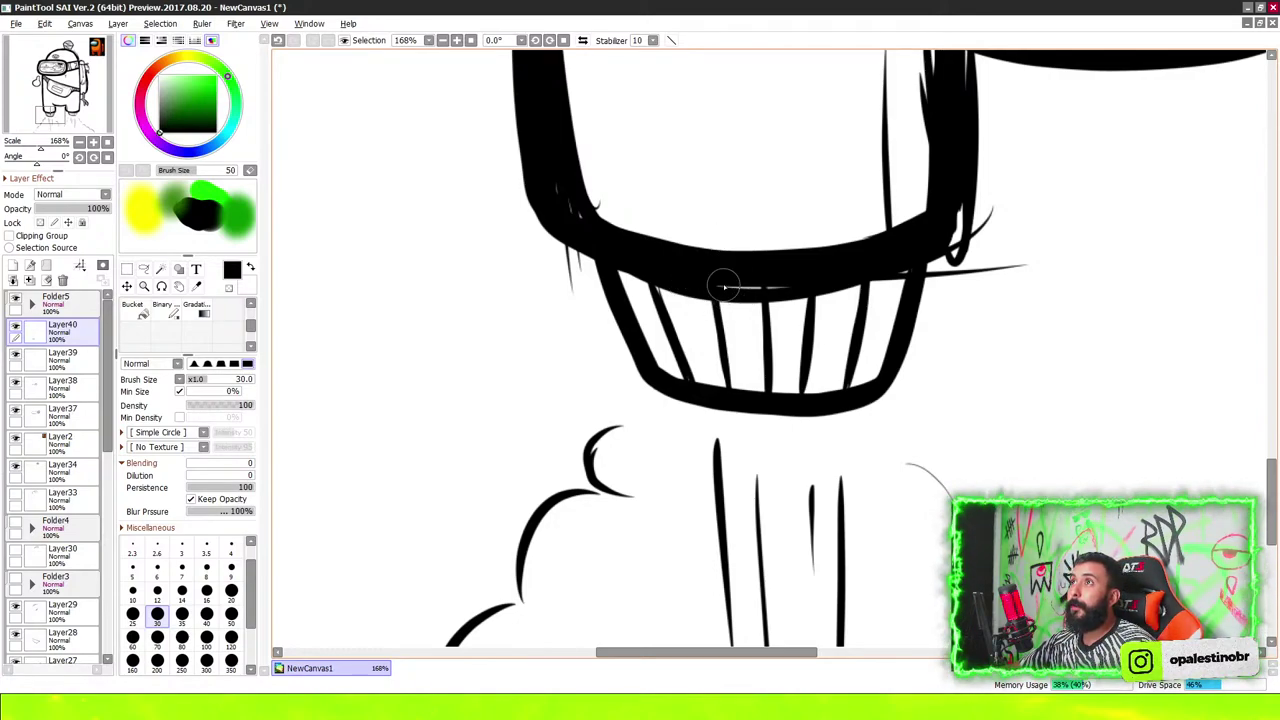
scroll(754, 251, down, 2)
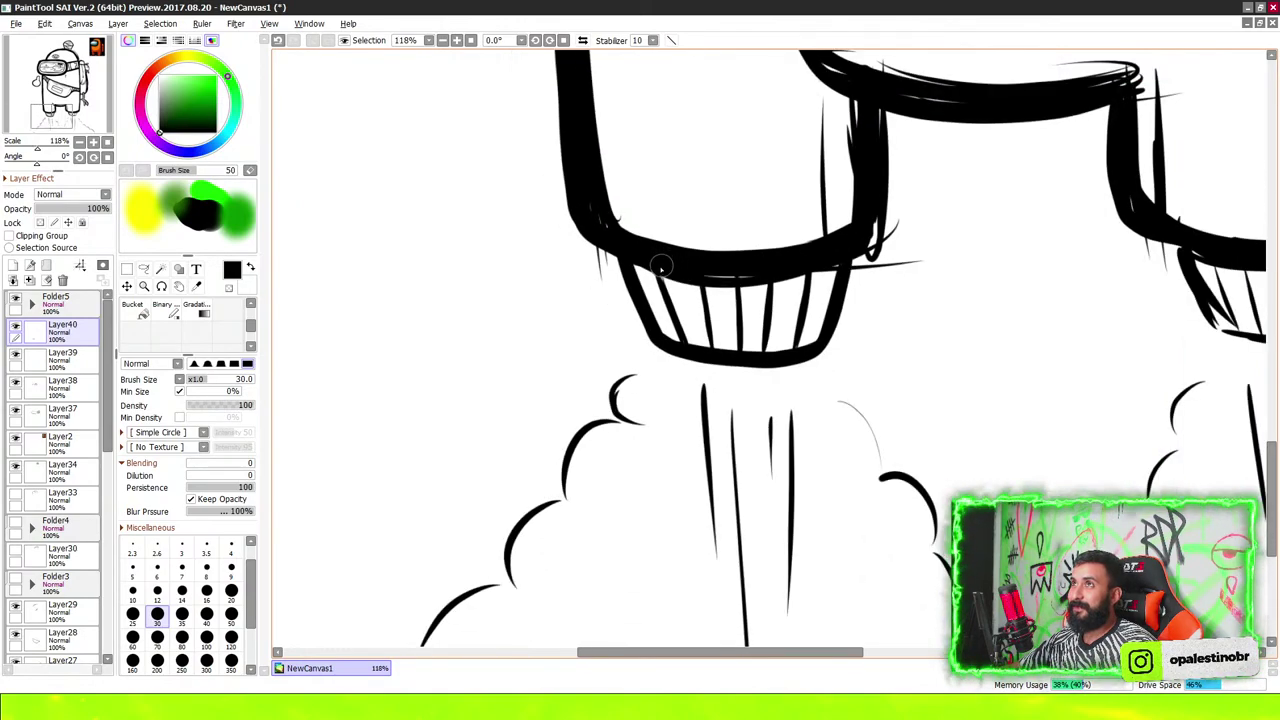
scroll(754, 251, down, 2)
scroll(742, 270, up, 2)
scroll(742, 270, up, 3)
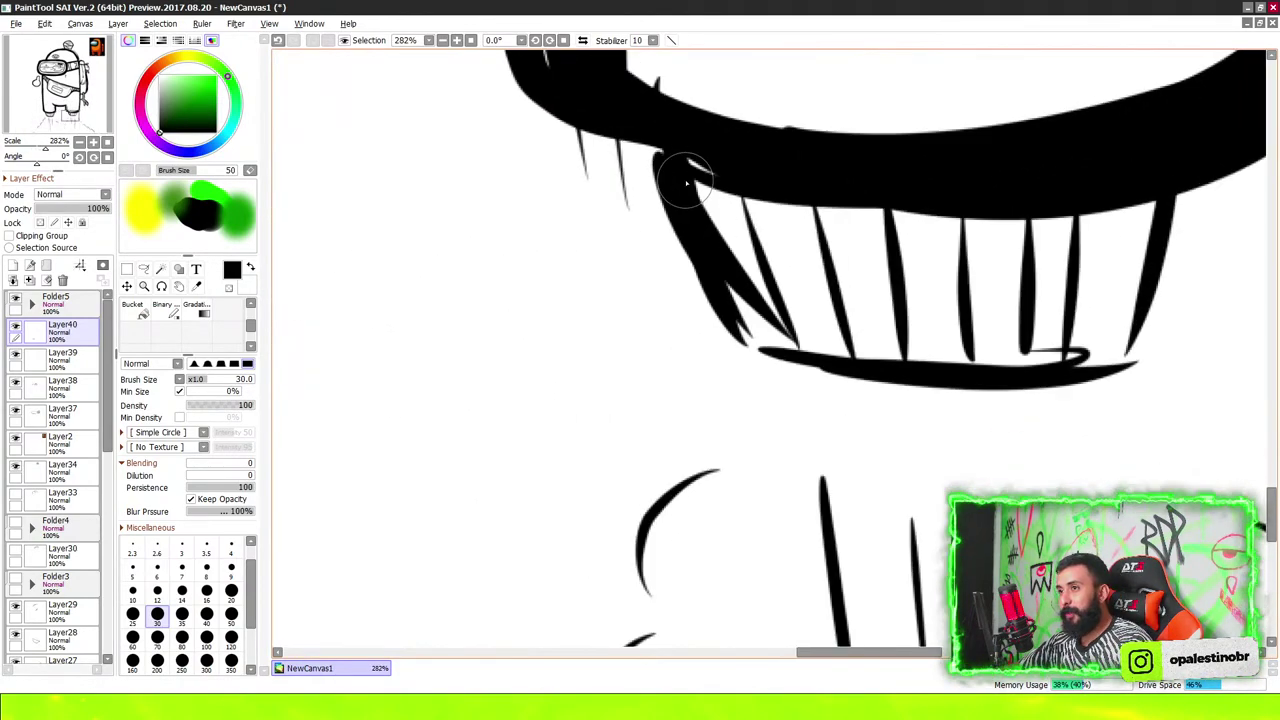
scroll(665, 228, up, 1)
mouse_move(658, 148)
mouse_down()
mouse_move(737, 349)
mouse_move(1043, 391)
mouse_move(1157, 194)
mouse_up()
drag(1100, 385, 1145, 300)
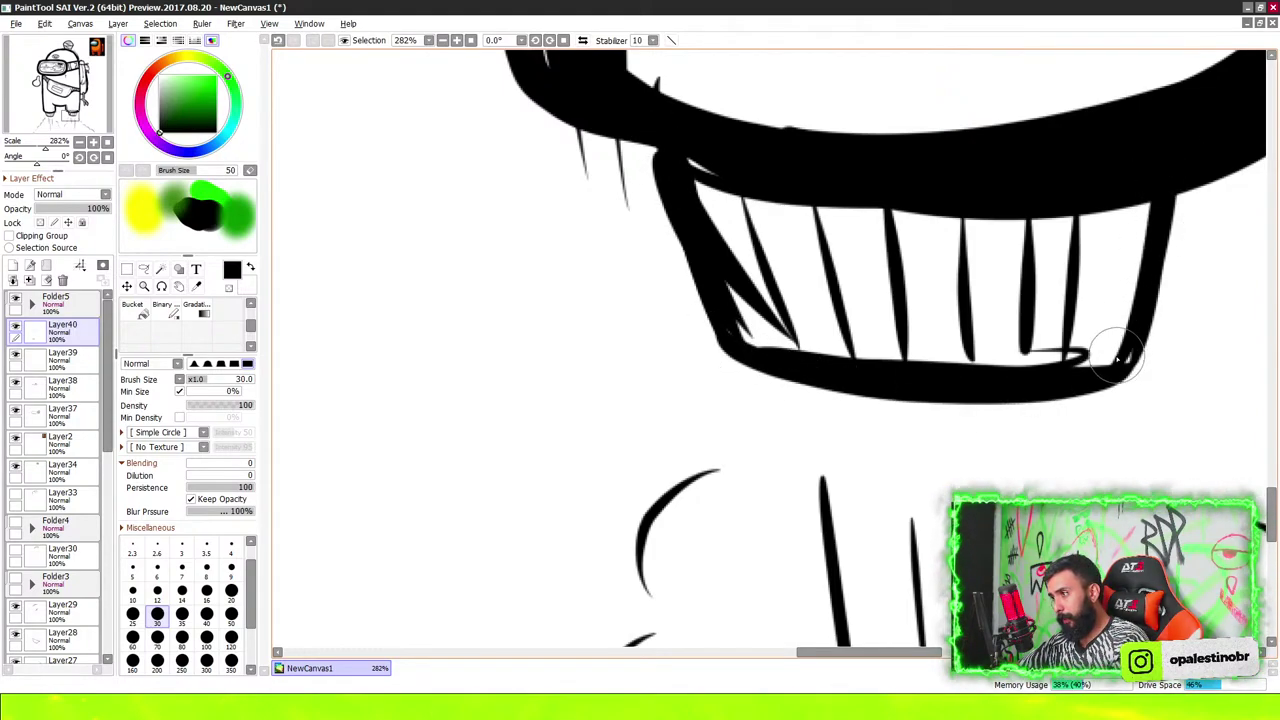
drag(1030, 370, 1025, 225)
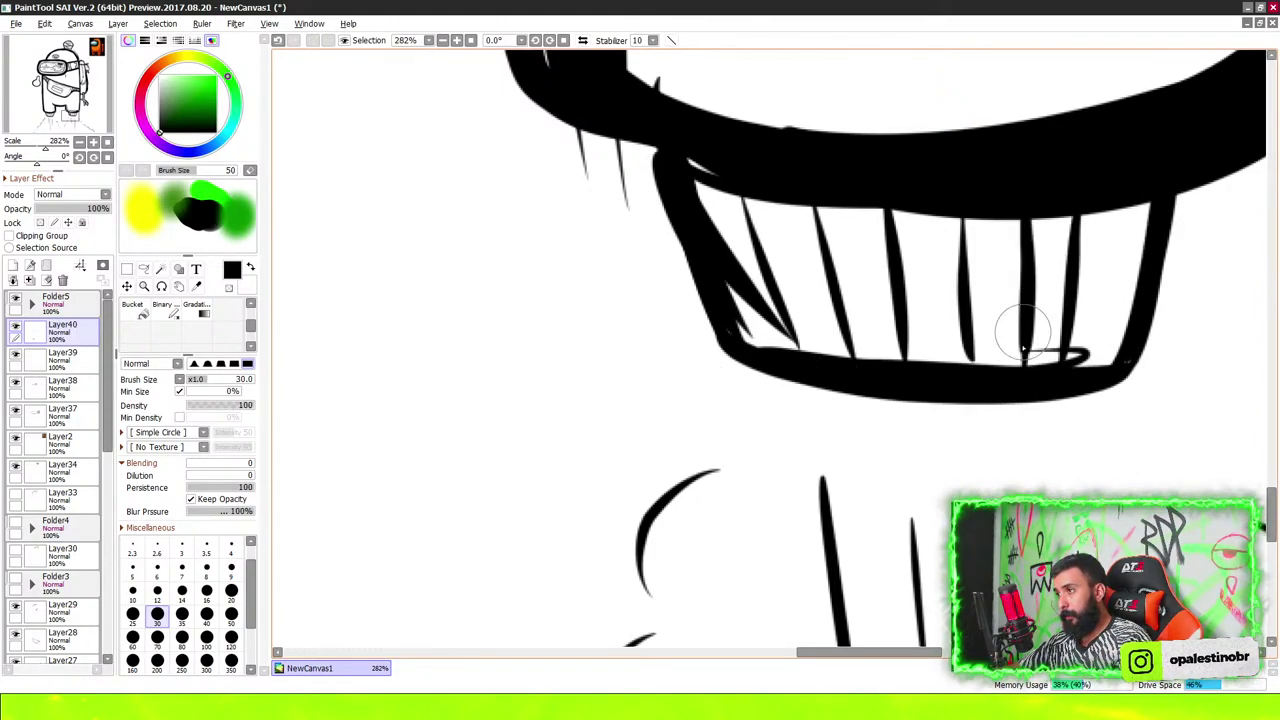
drag(962, 385, 957, 186)
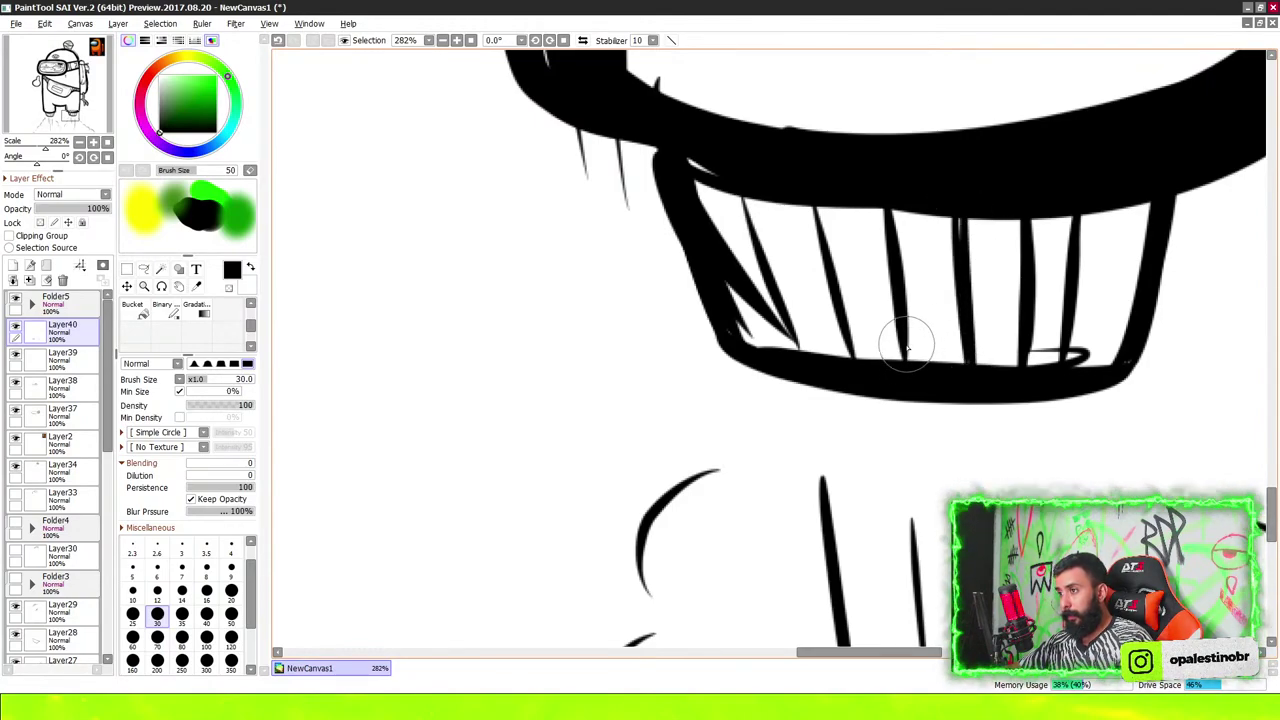
drag(905, 355, 893, 205)
mouse_move(845, 355)
mouse_down()
mouse_move(814, 208)
mouse_move(846, 355)
mouse_move(762, 205)
mouse_move(785, 200)
mouse_up()
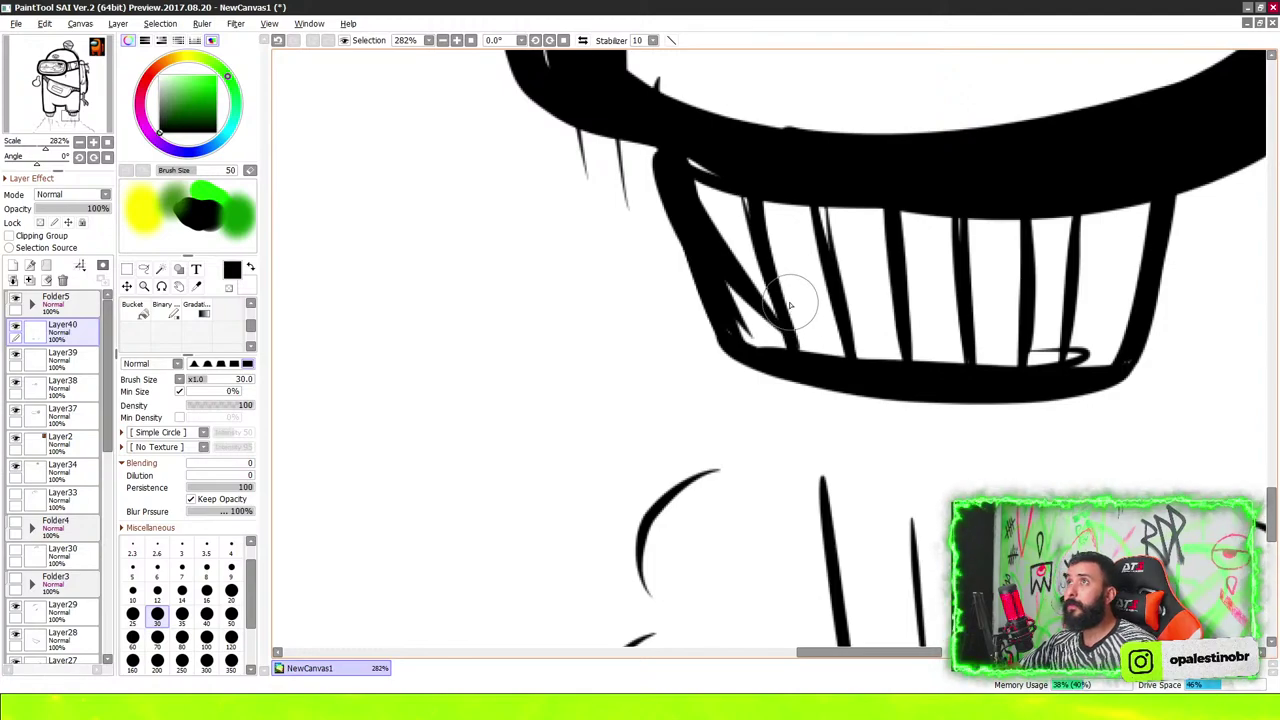
Start a save, look through the file format list, then cancel
key(ctrl+s)
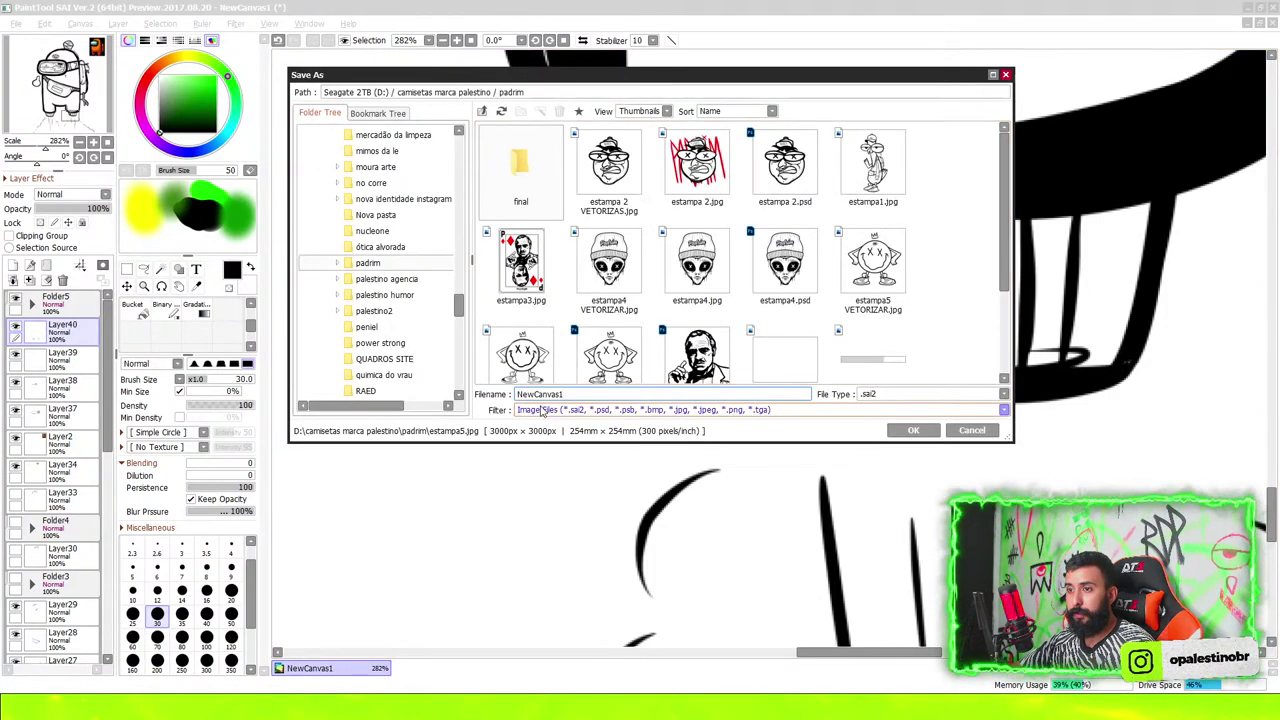
click(901, 392)
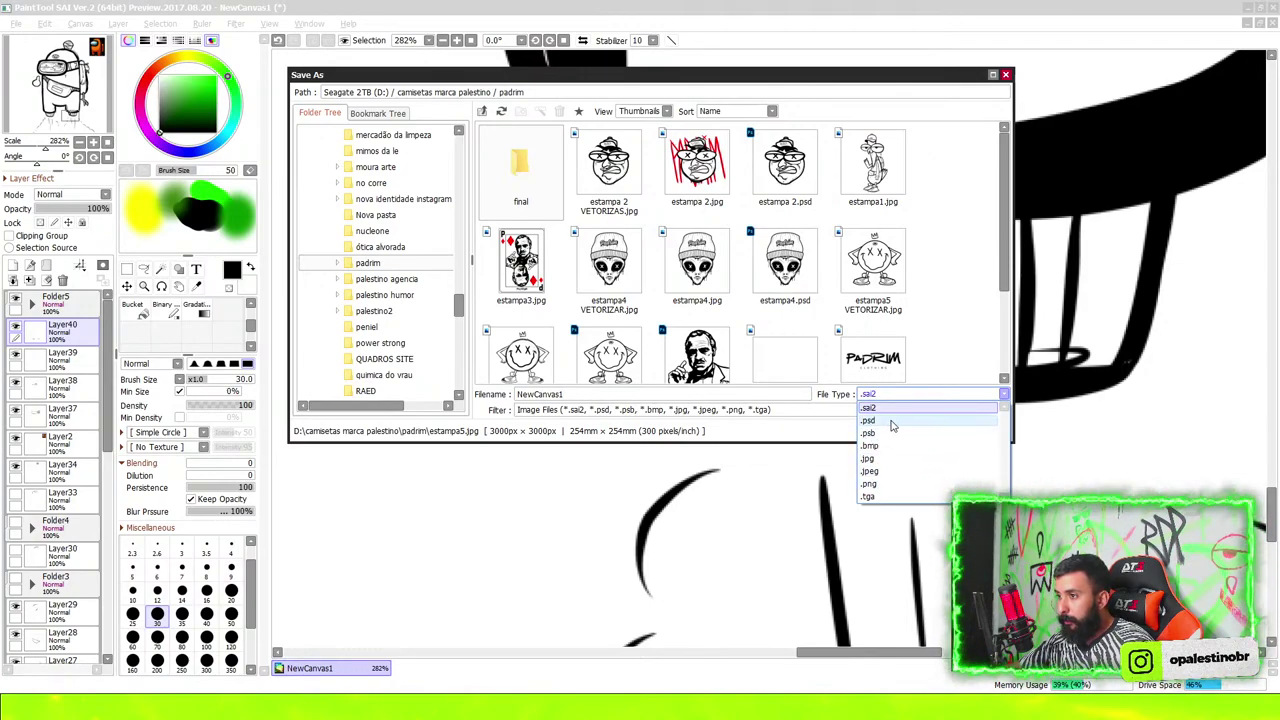
click(948, 318)
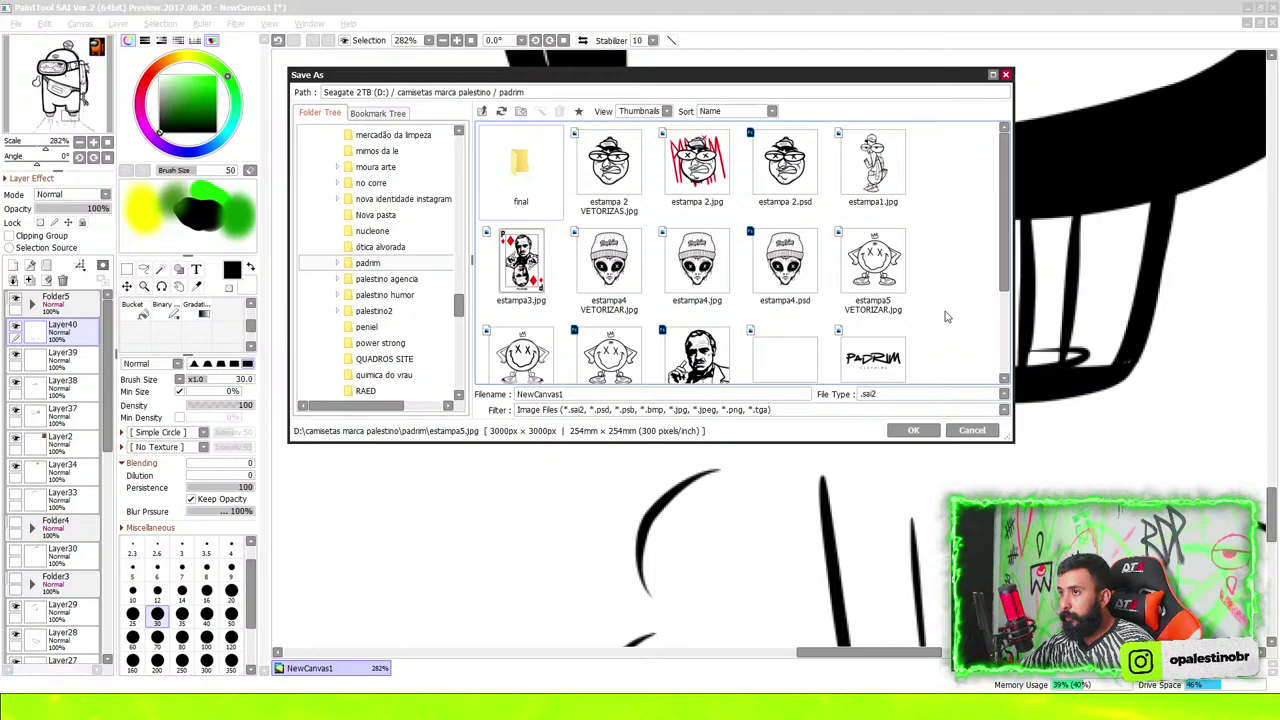
click(972, 431)
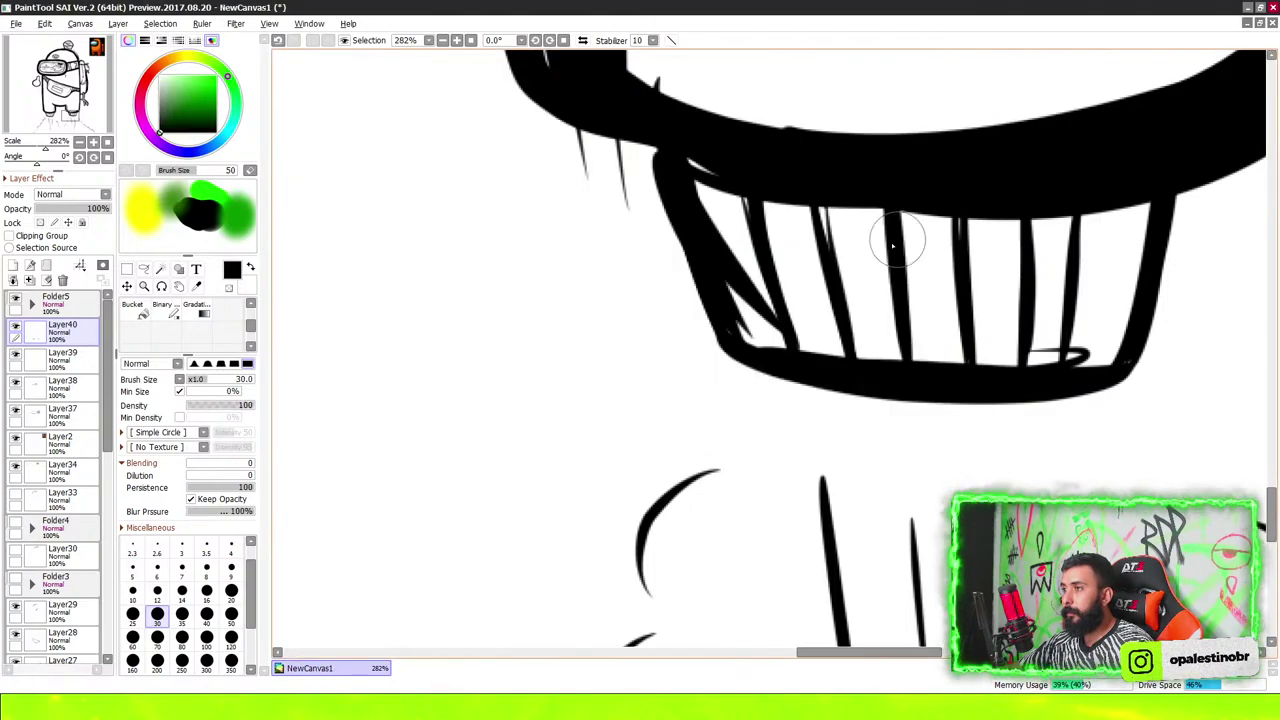
Save the drawing as AMONGAS.psd in the camisetas marca palestino folder
key(ctrl+0)
key(ctrl+s)
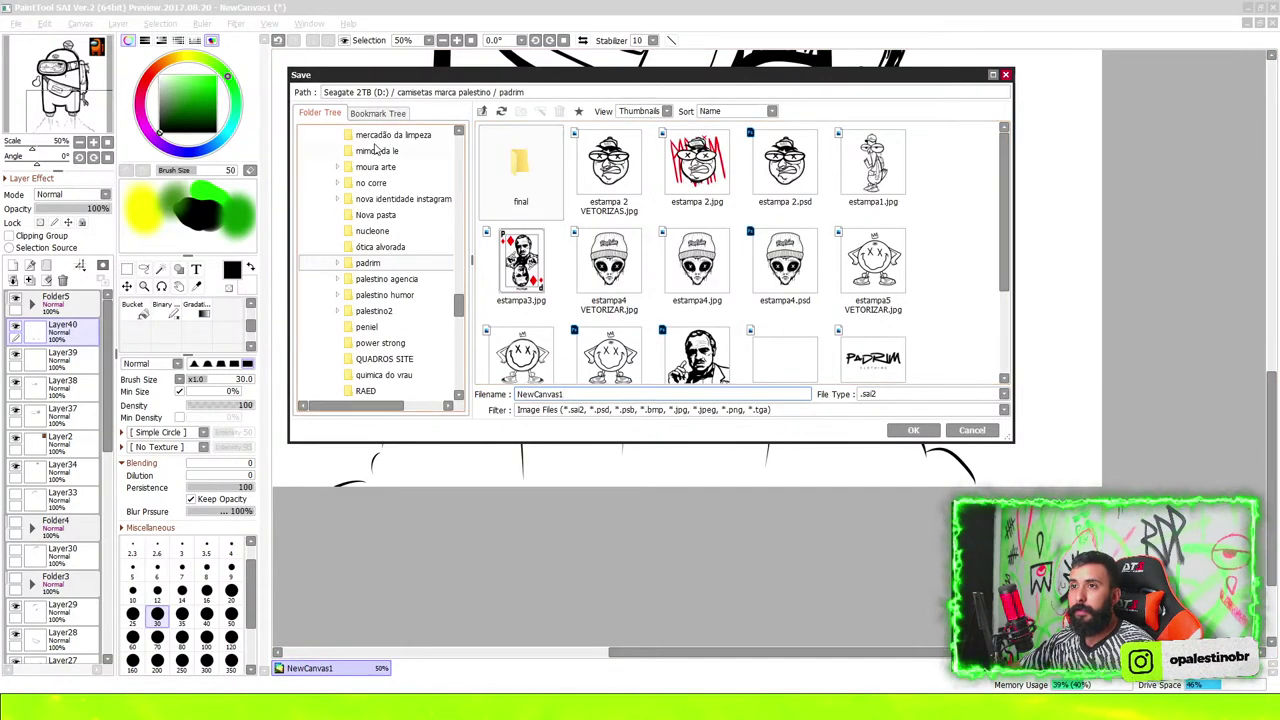
scroll(380, 220, up, 2)
scroll(365, 150, up, 1)
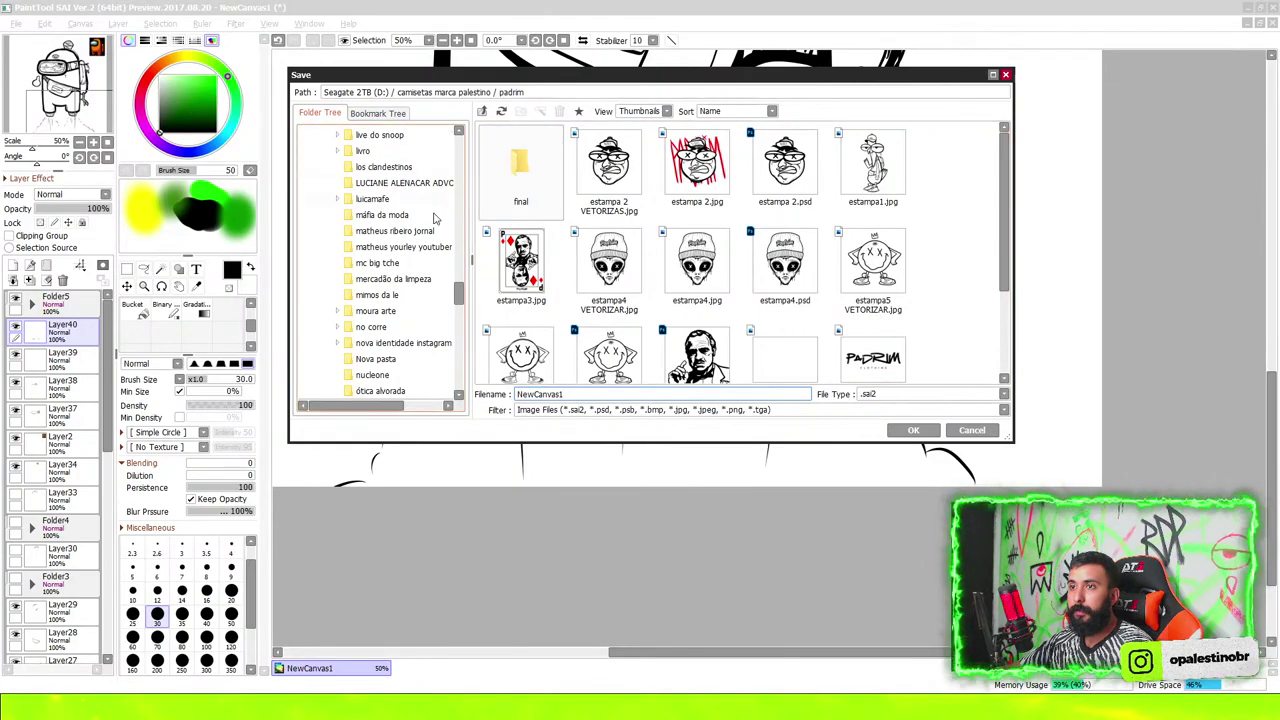
scroll(400, 220, up, 5)
scroll(420, 260, up, 5)
scroll(432, 287, up, 3)
click(432, 289)
text(AMONGAS)
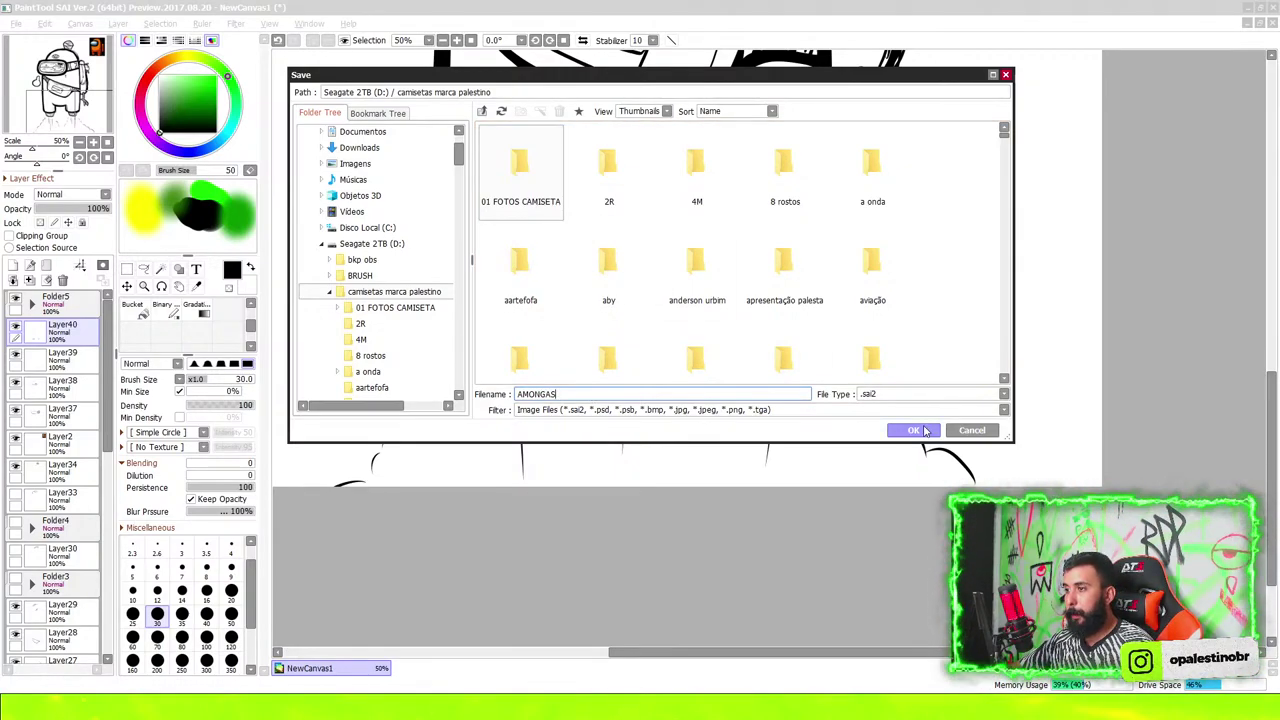
click(930, 395)
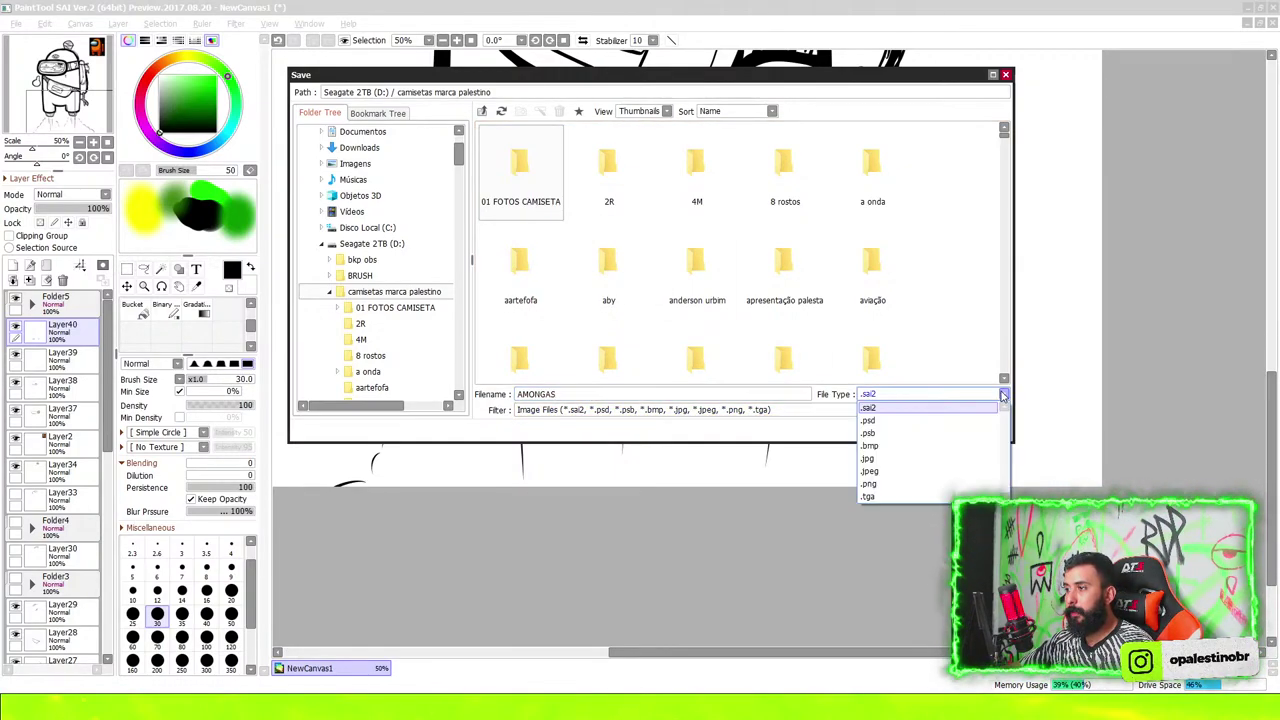
click(890, 427)
click(913, 430)
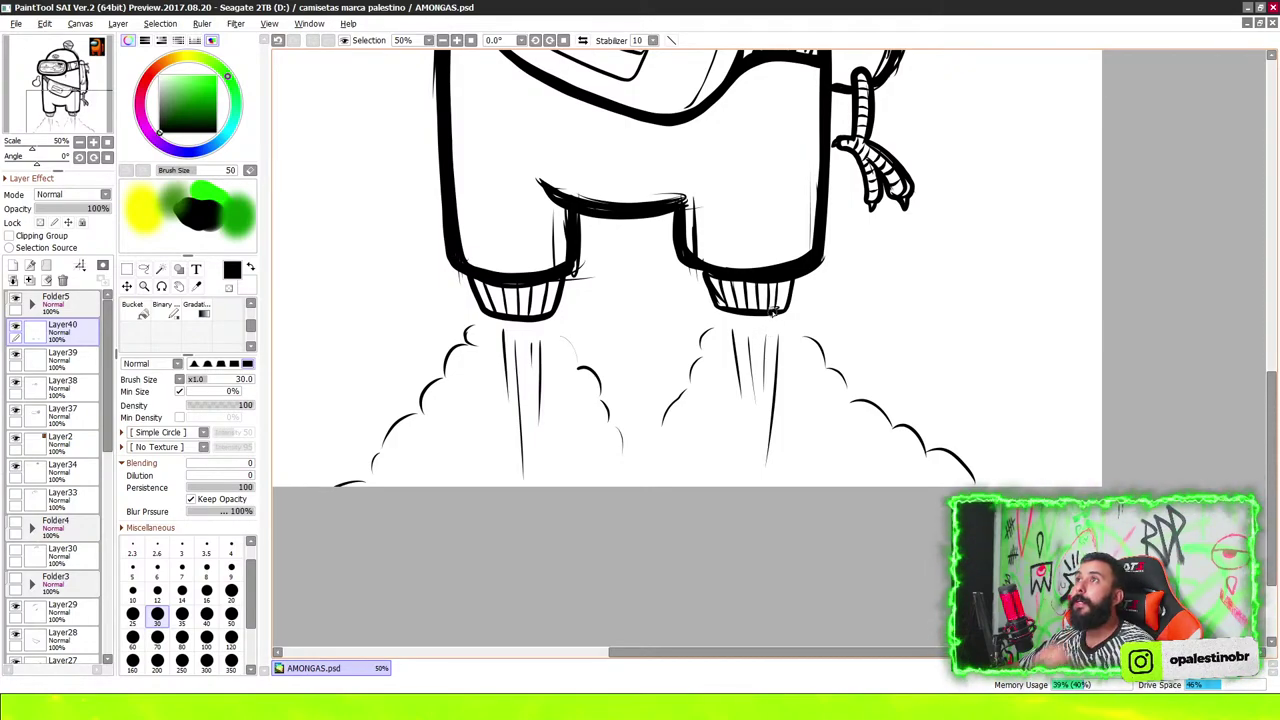
Add a new empty layer, Layer41
scroll(657, 171, down, 1)
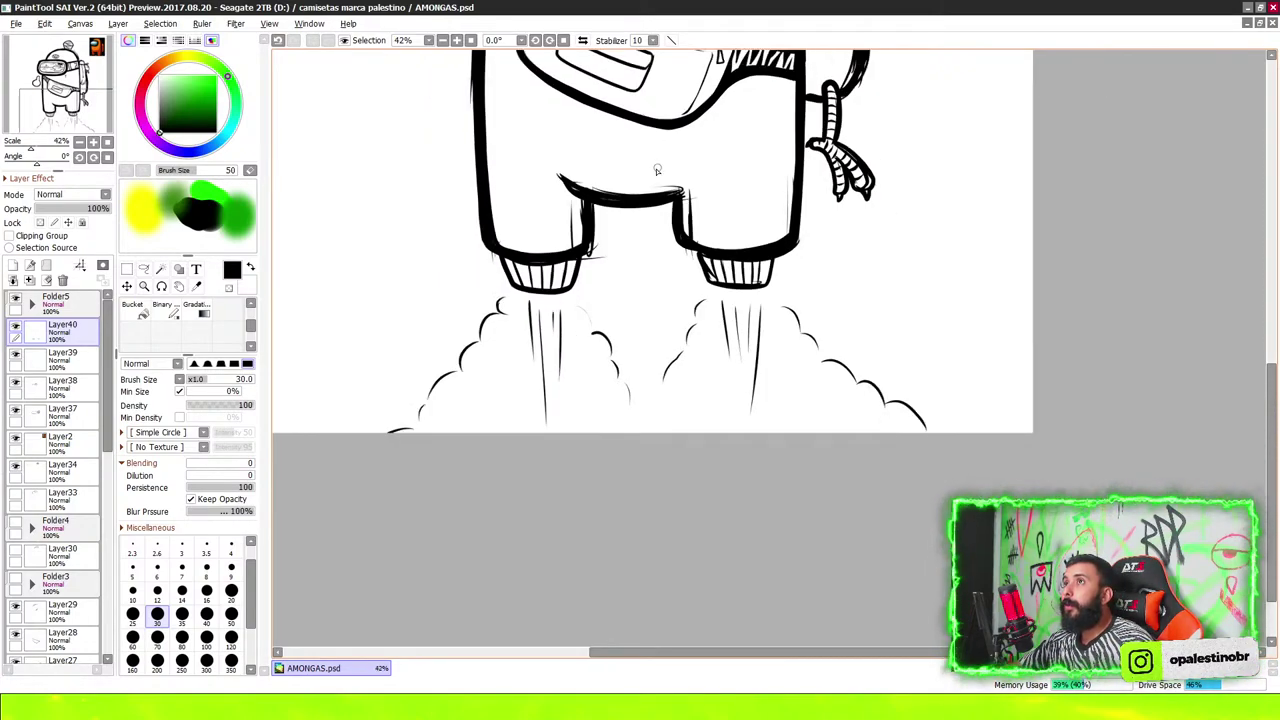
scroll(650, 213, down, 3)
scroll(650, 213, down, 1)
scroll(710, 238, up, 2)
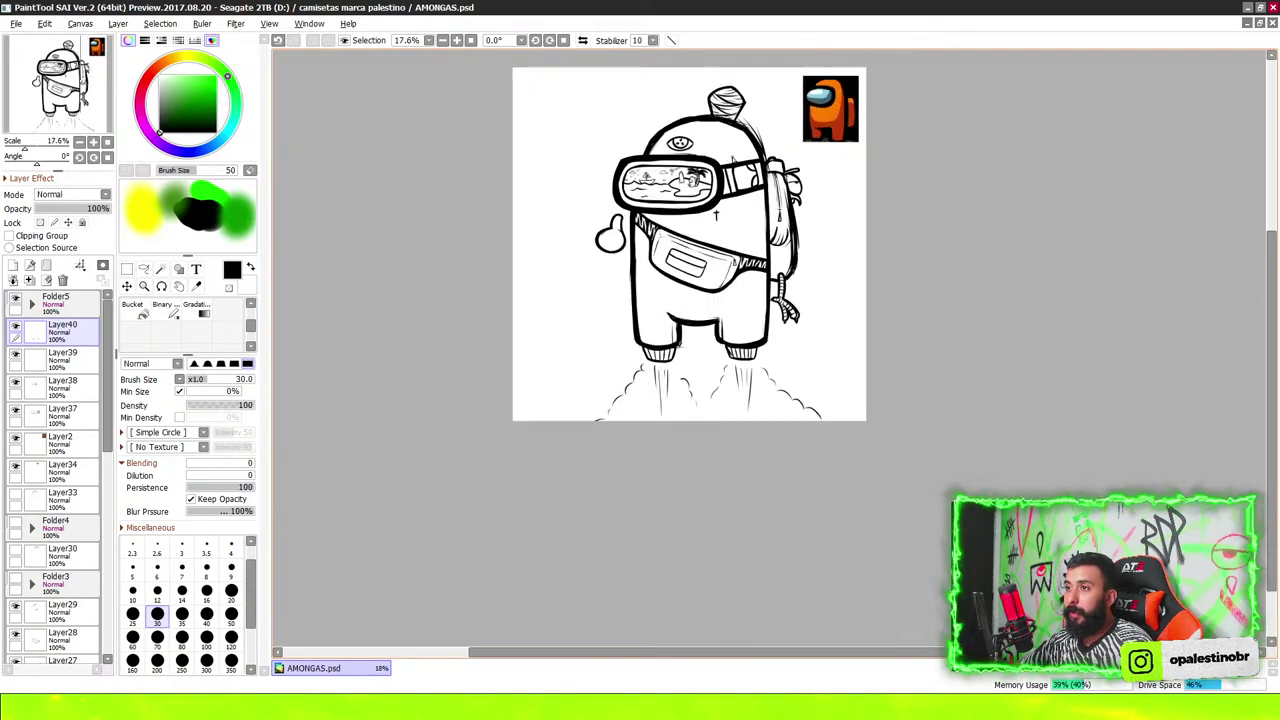
scroll(710, 238, up, 1)
scroll(672, 289, up, 2)
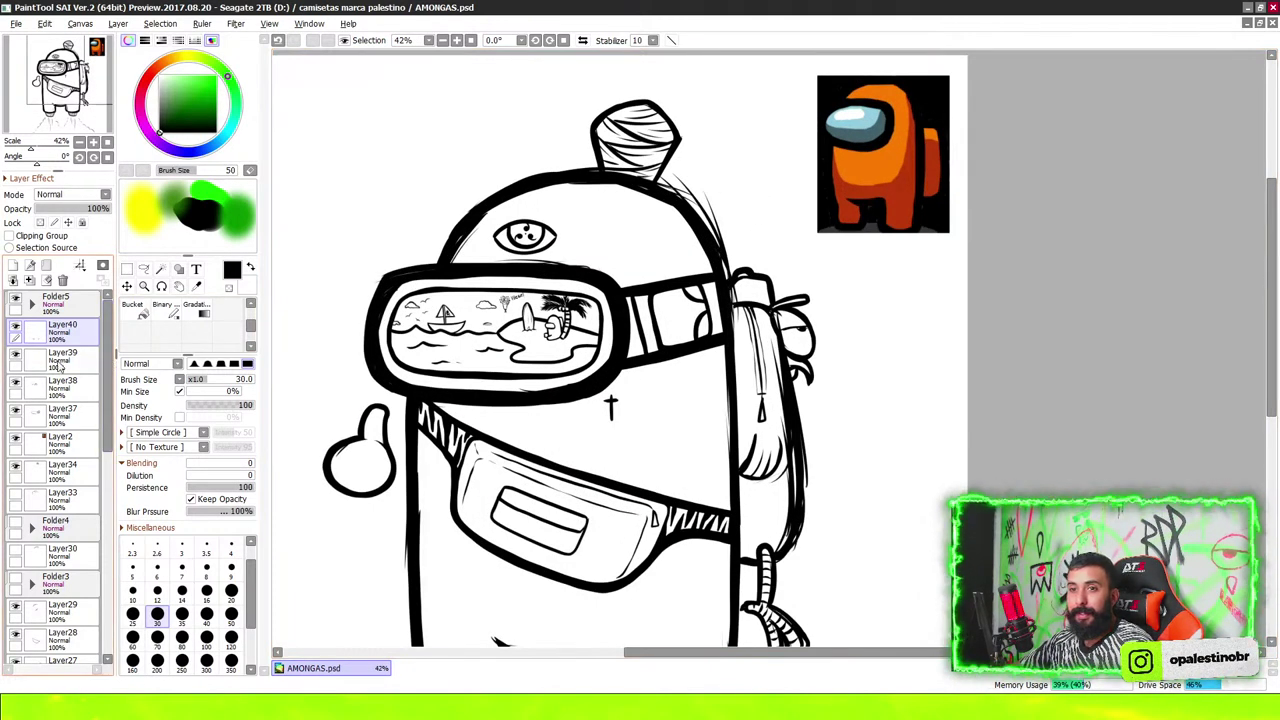
click(13, 266)
Delete Layer2, the orange crewmate reference layer
scroll(564, 274, down, 2)
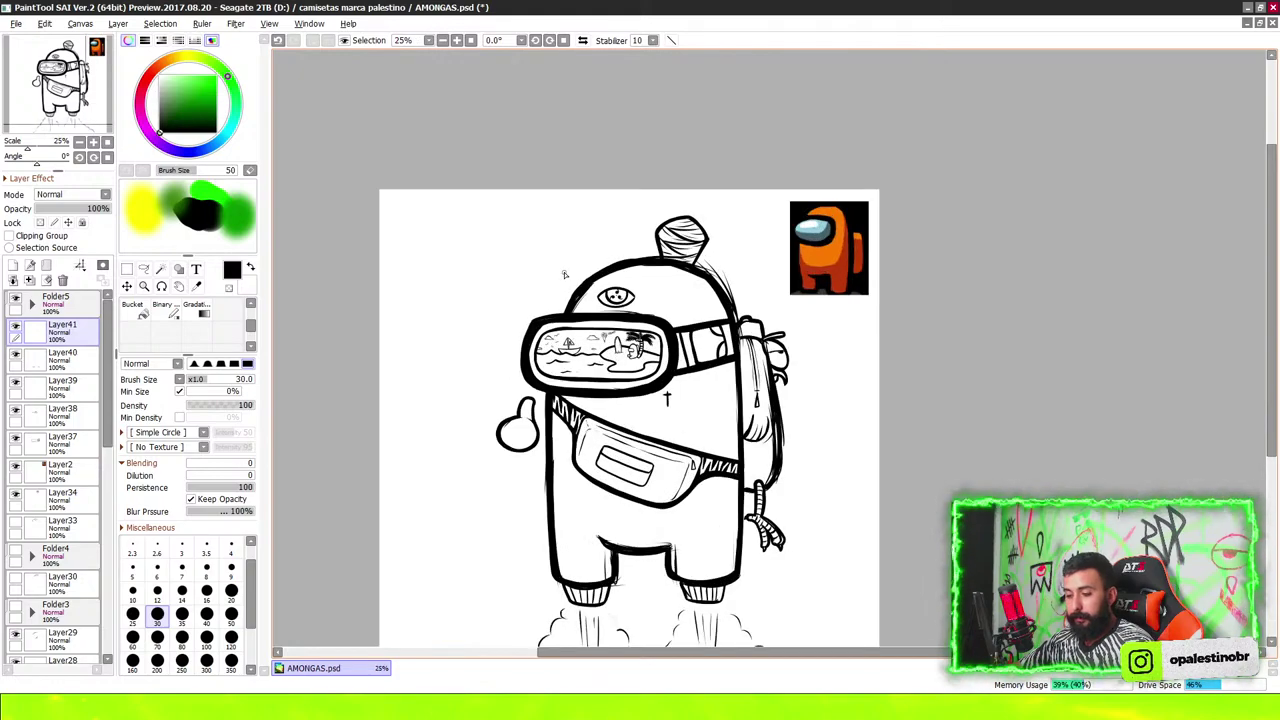
scroll(685, 318, up, 1)
scroll(640, 400, up, 3)
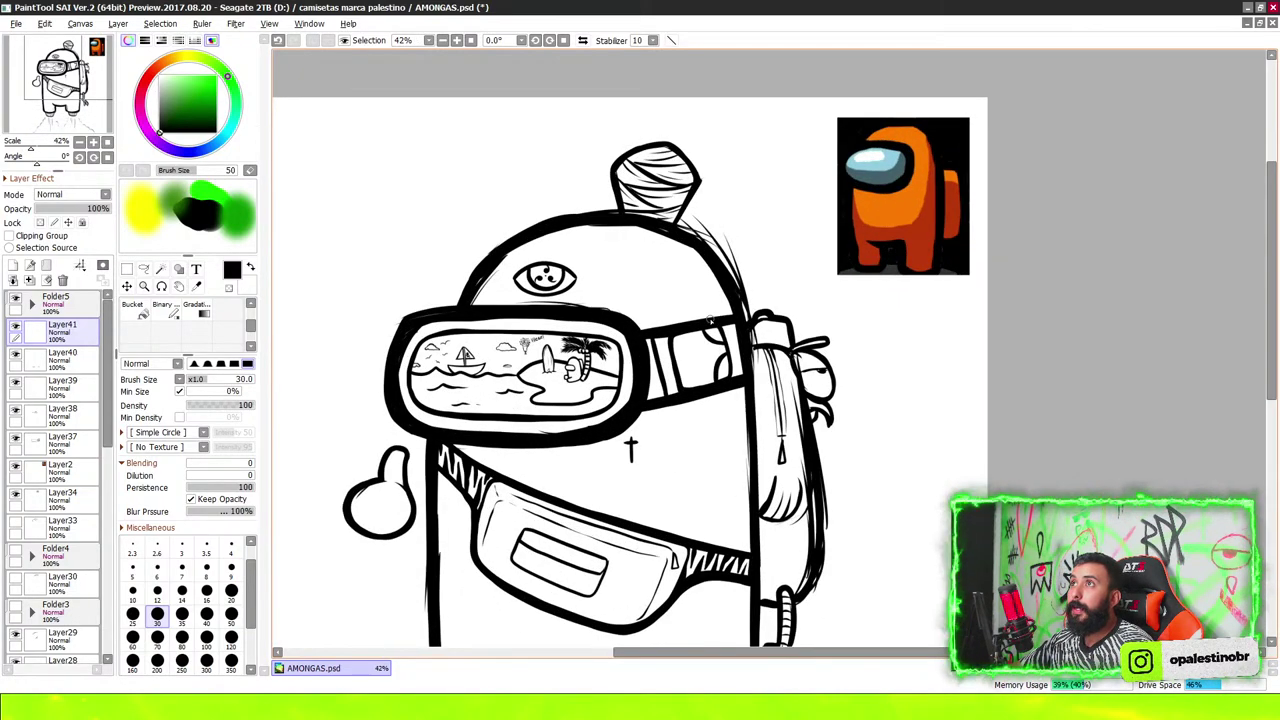
scroll(640, 400, down, 4)
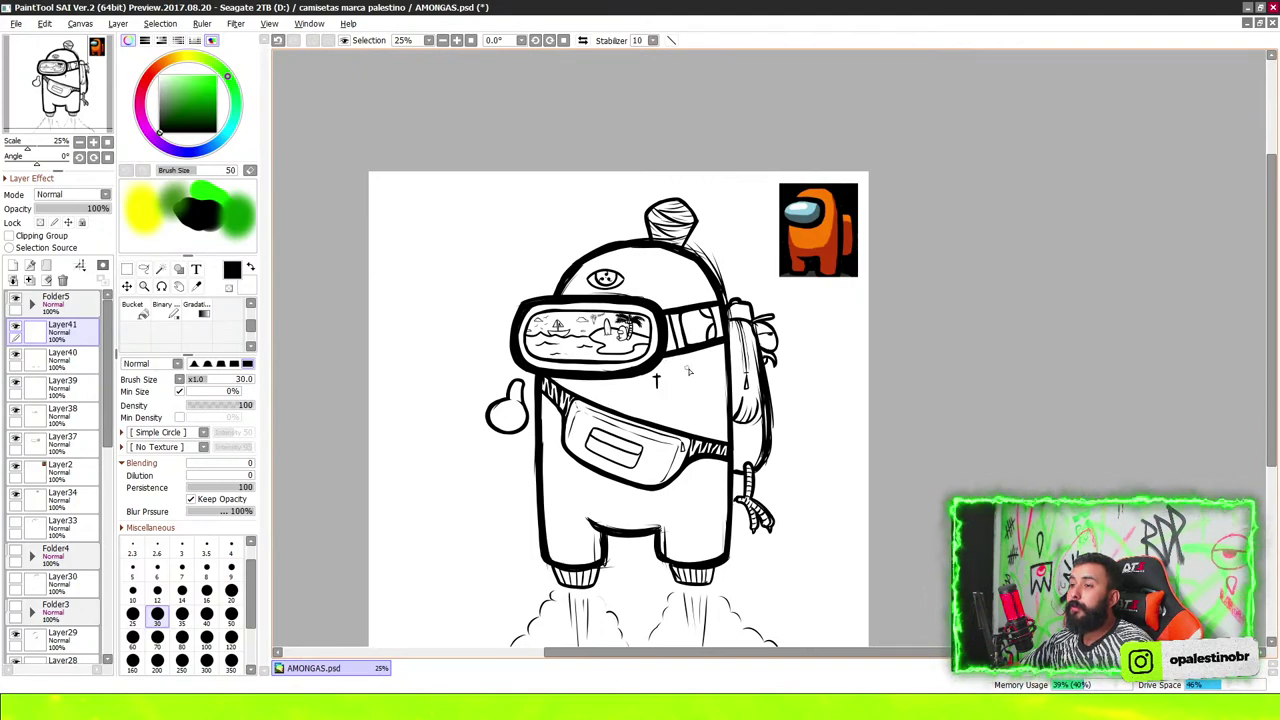
scroll(730, 375, down, 3)
scroll(733, 384, up, 9)
scroll(733, 385, up, 8)
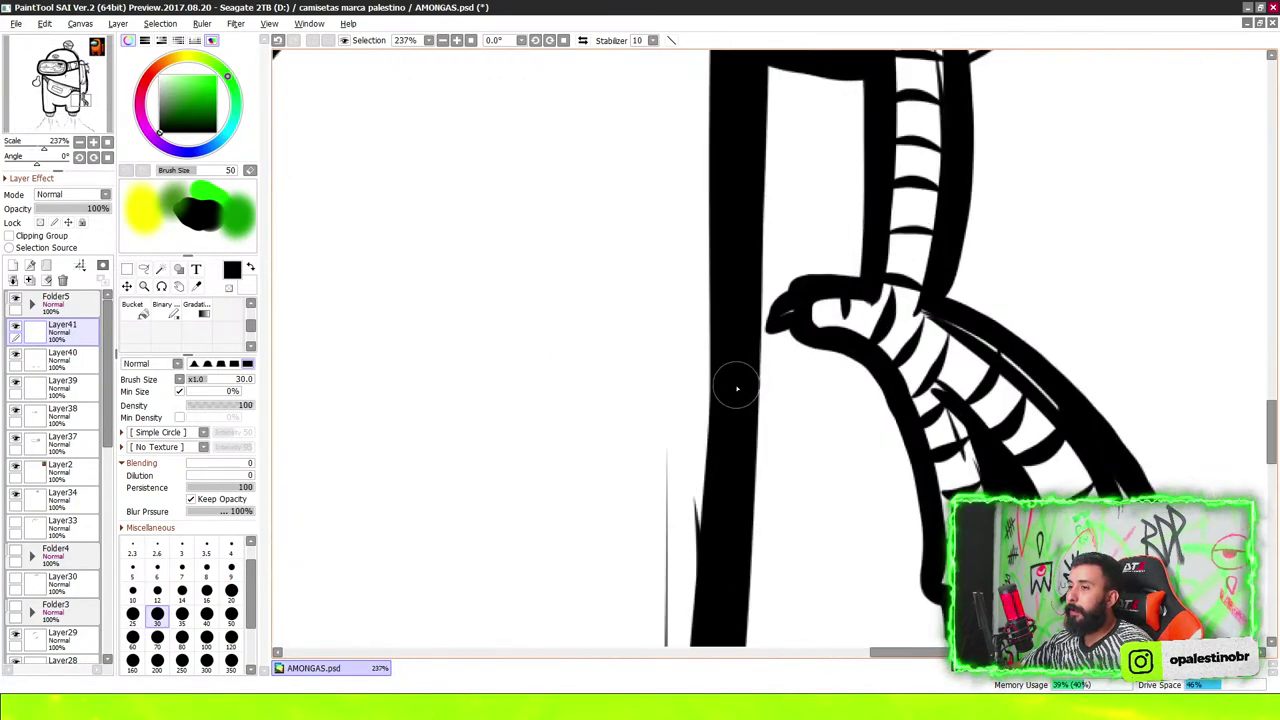
scroll(733, 385, up, 5)
scroll(733, 385, down, 8)
scroll(745, 365, down, 3)
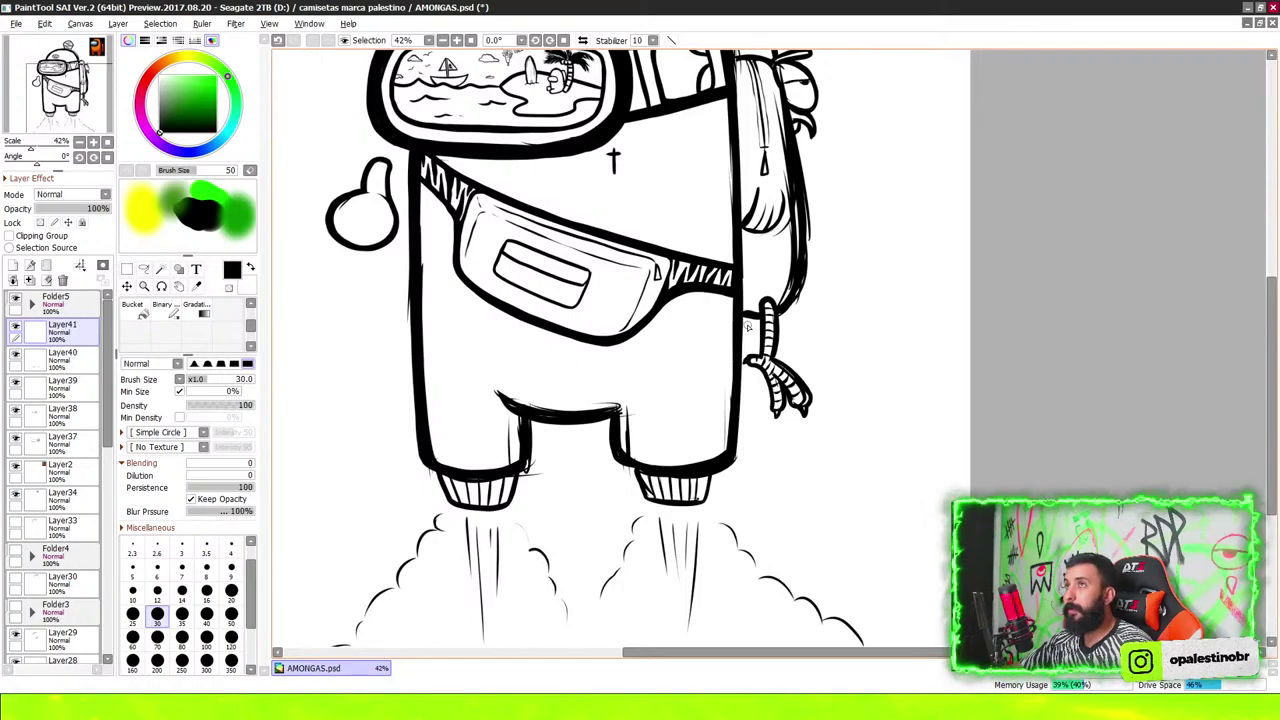
scroll(757, 335, down, 3)
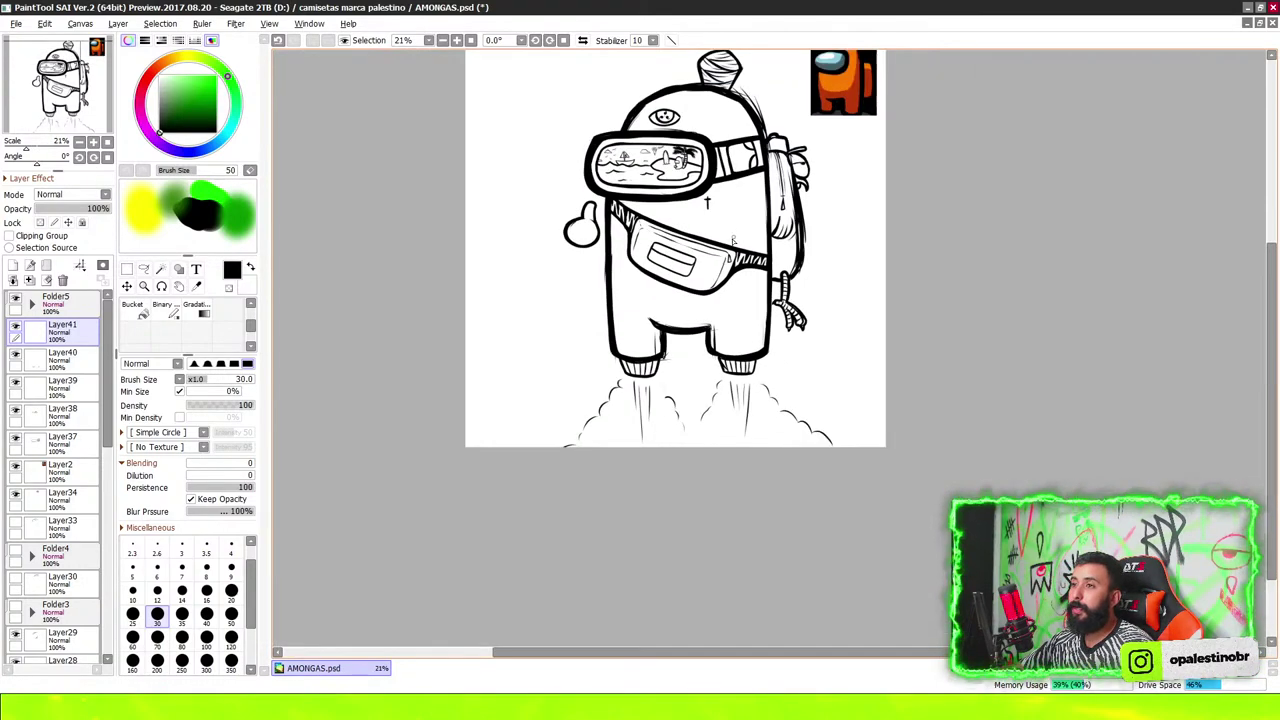
scroll(732, 240, down, 1)
scroll(733, 240, up, 3)
scroll(733, 240, down, 2)
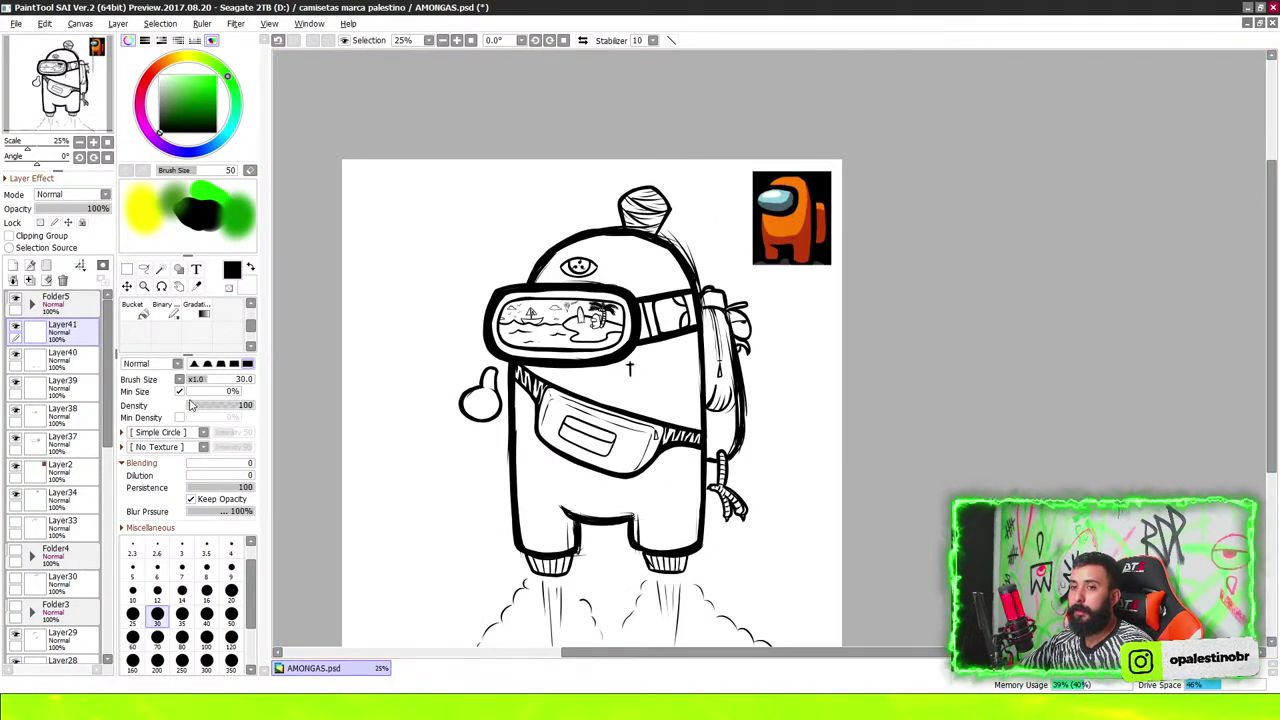
scroll(70, 500, down, 5)
scroll(77, 568, down, 5)
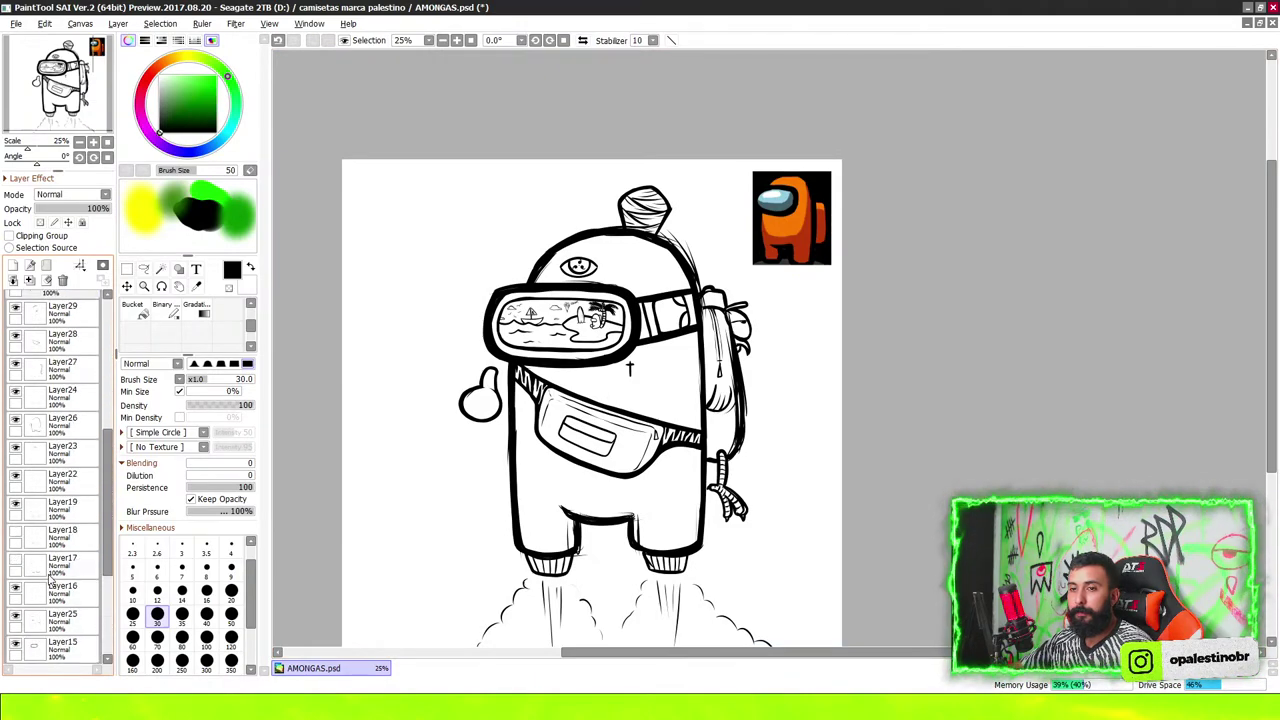
scroll(57, 470, up, 10)
click(56, 455)
click(57, 464)
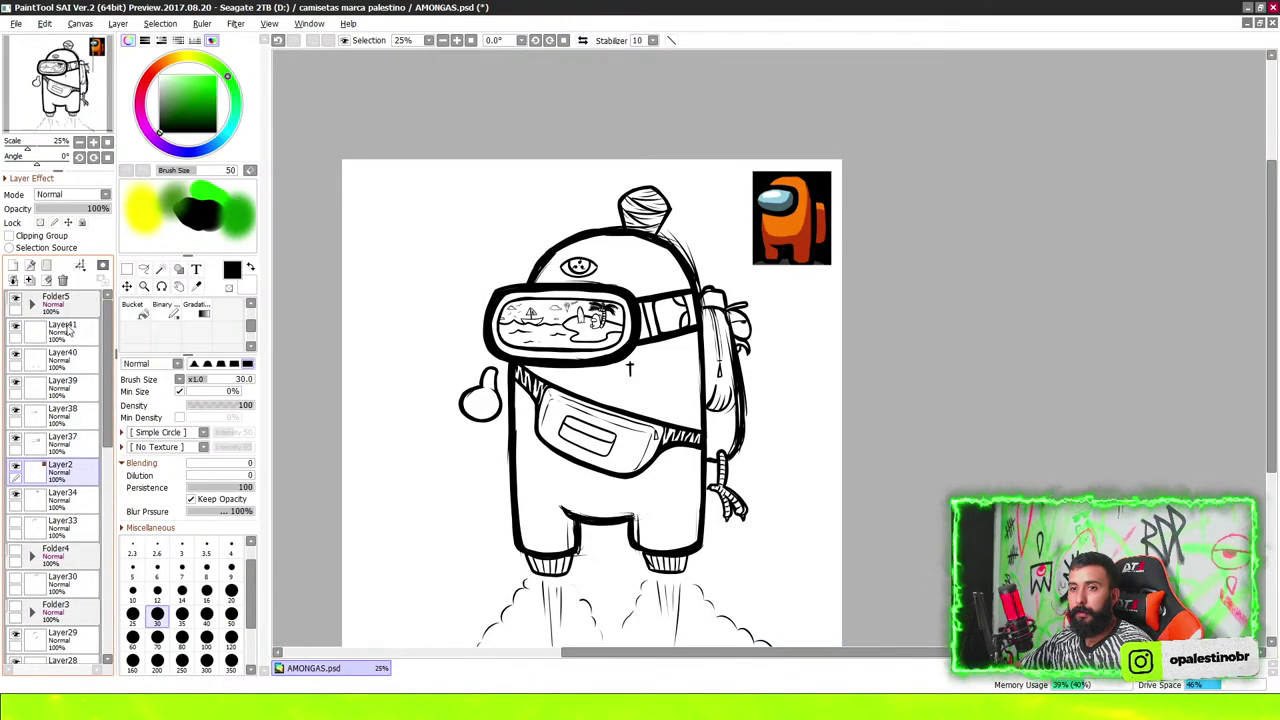
click(63, 279)
scroll(366, 266, down, 2)
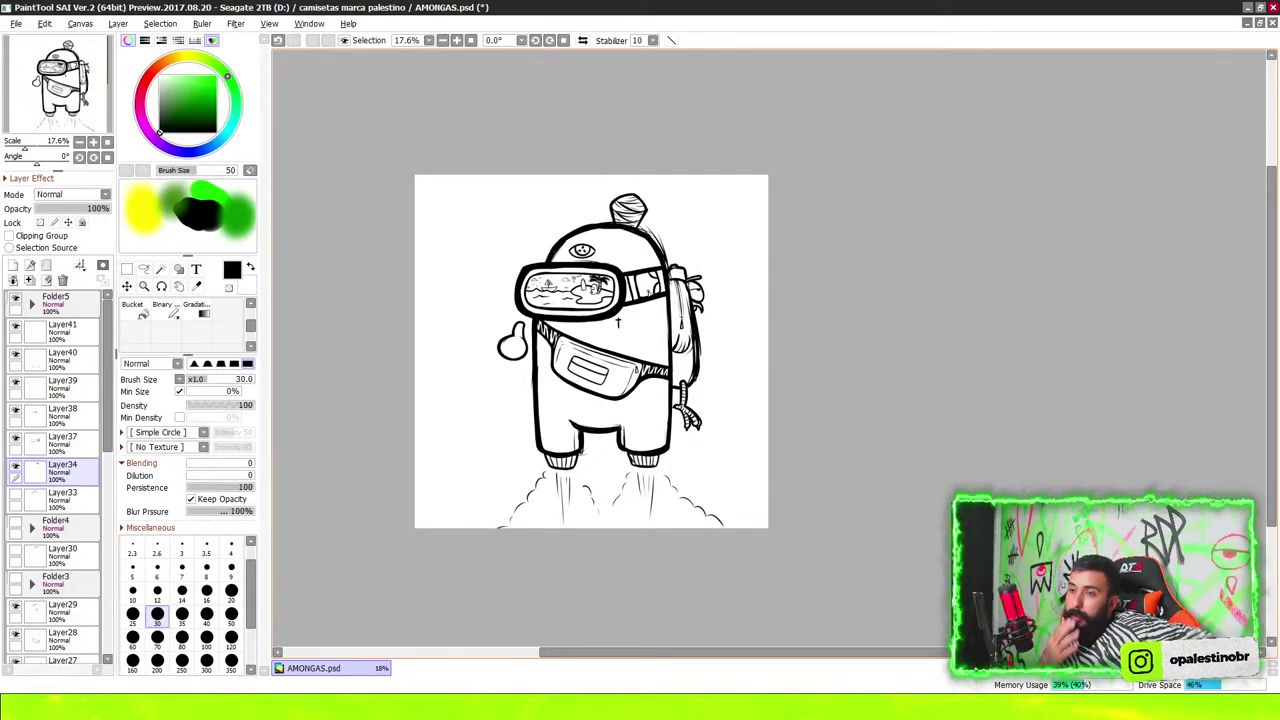
scroll(60, 590, down, 5)
scroll(60, 590, down, 5)
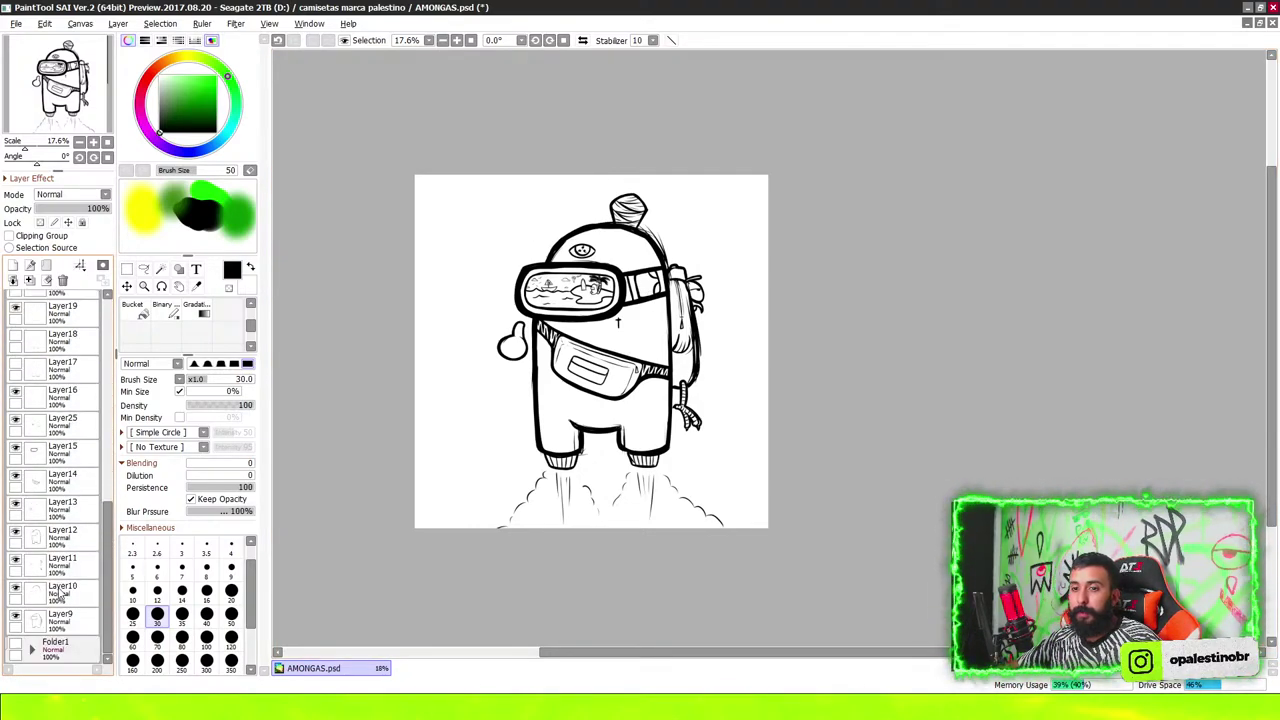
Add a new Layer42 at the bottom of the stack, beside Folder1
click(57, 651)
click(13, 265)
scroll(638, 391, up, 1)
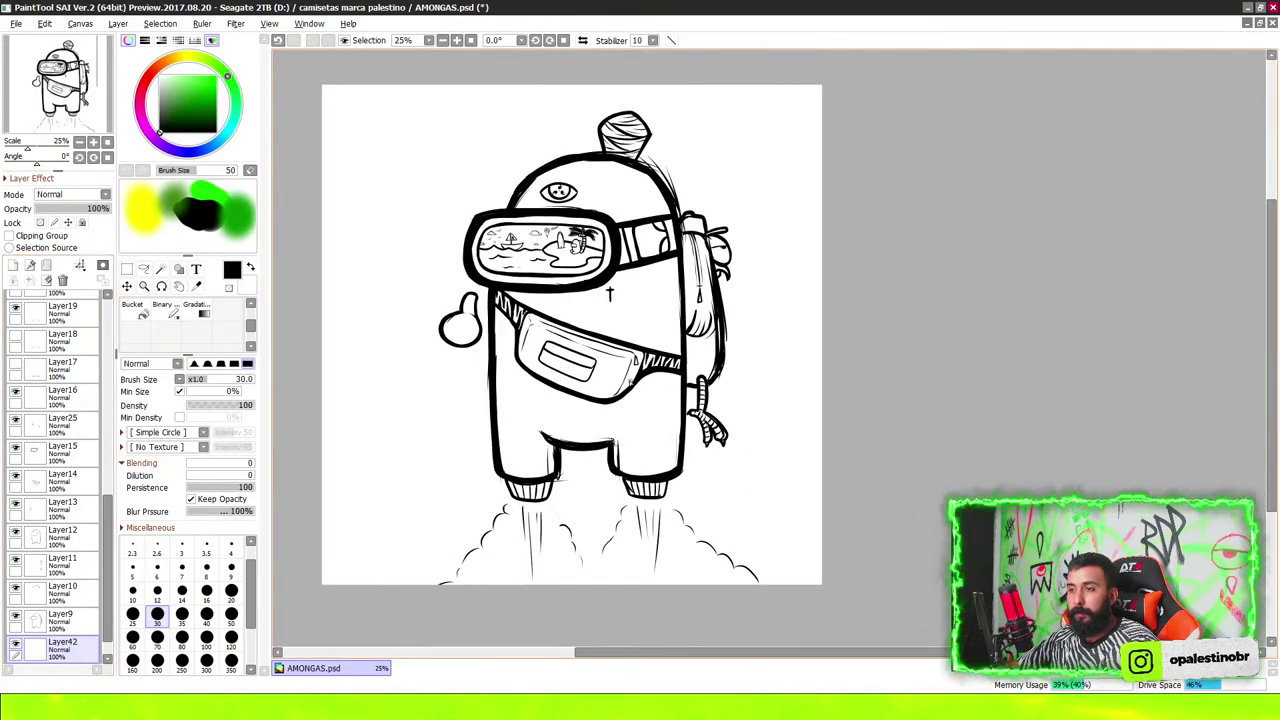
scroll(383, 193, down, 2)
scroll(388, 206, up, 4)
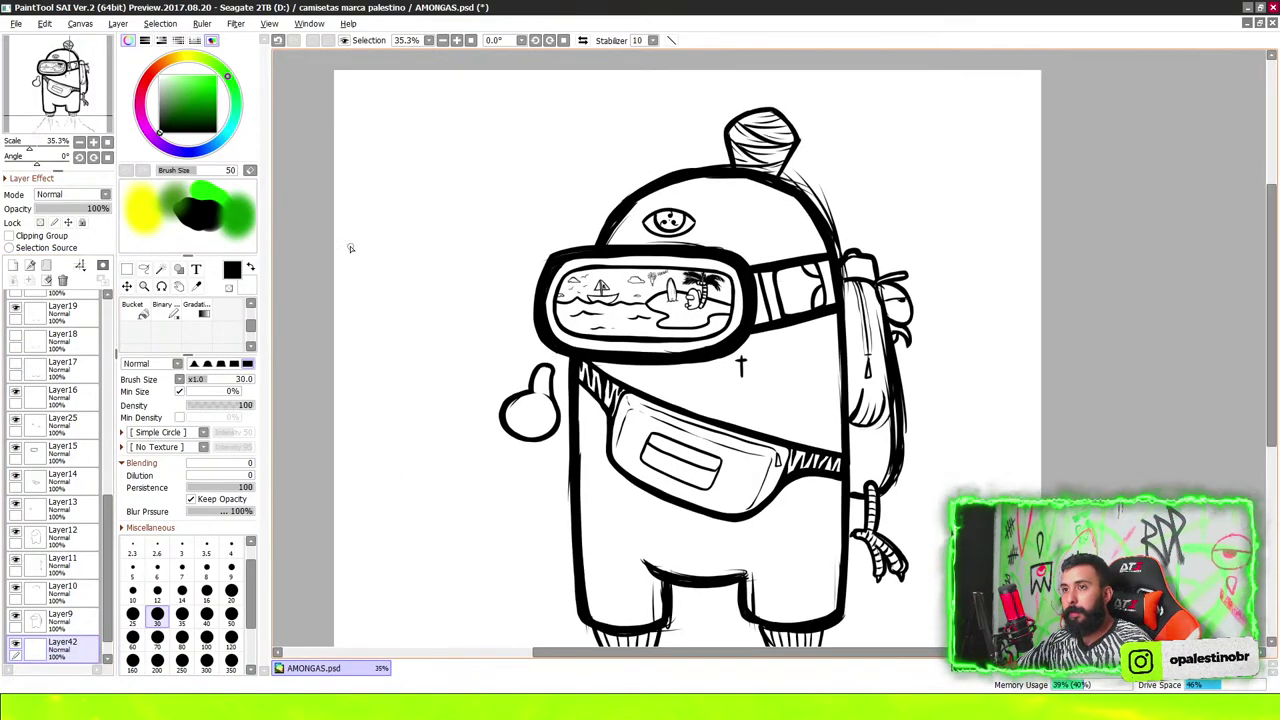
scroll(350, 245, down, 1)
Draw a large arc in the canvas's top-left corner and zoom to check it
drag(317, 224, 462, 136)
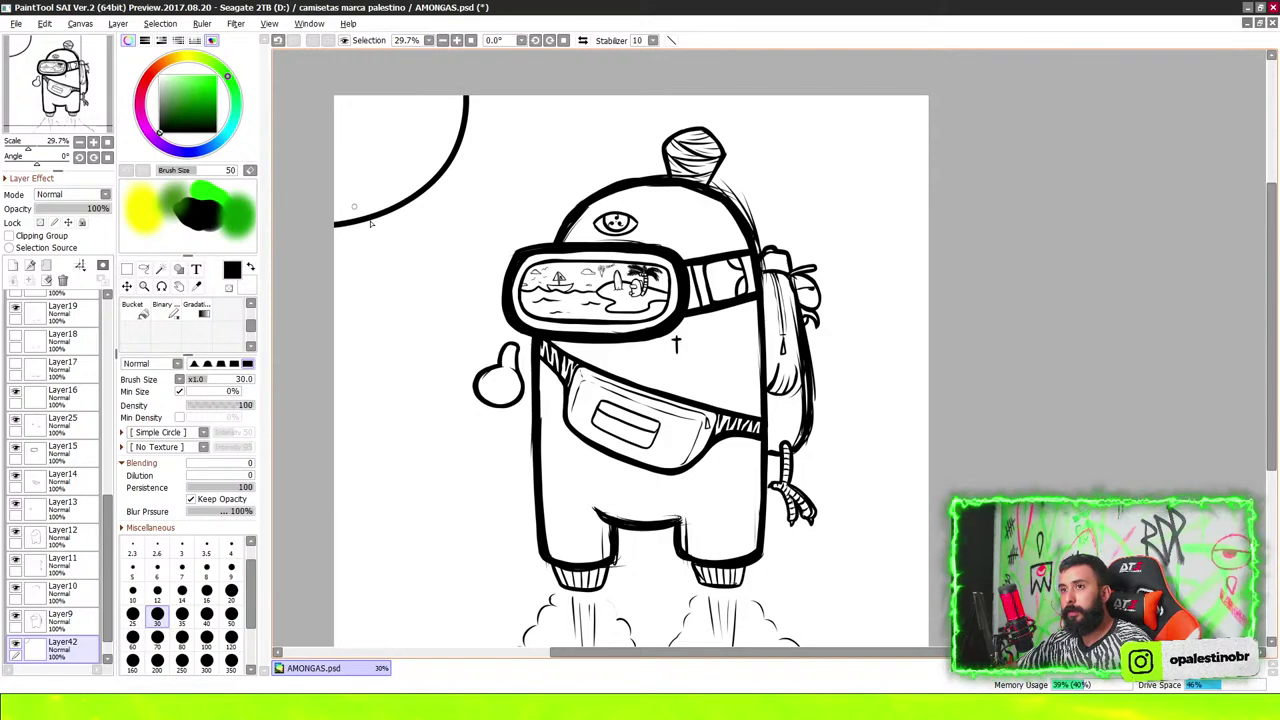
scroll(371, 222, up, 1)
scroll(390, 223, up, 2)
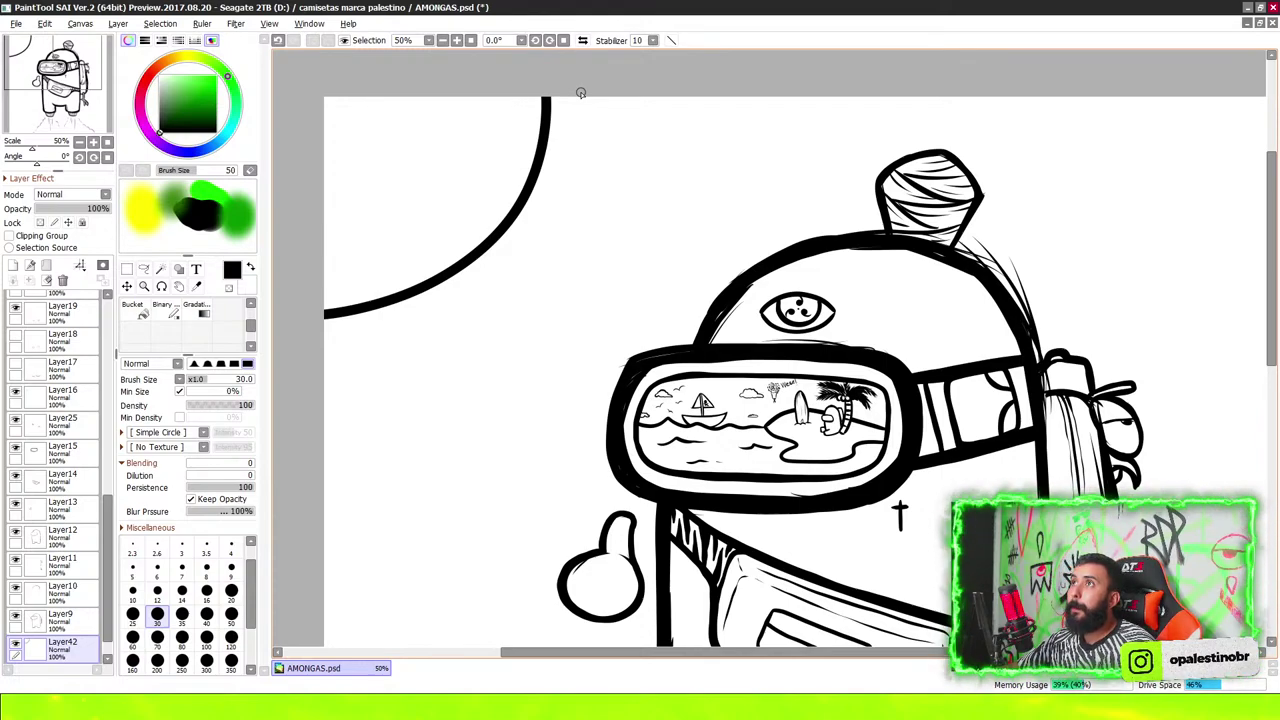
scroll(751, 60, down, 3)
scroll(750, 60, down, 2)
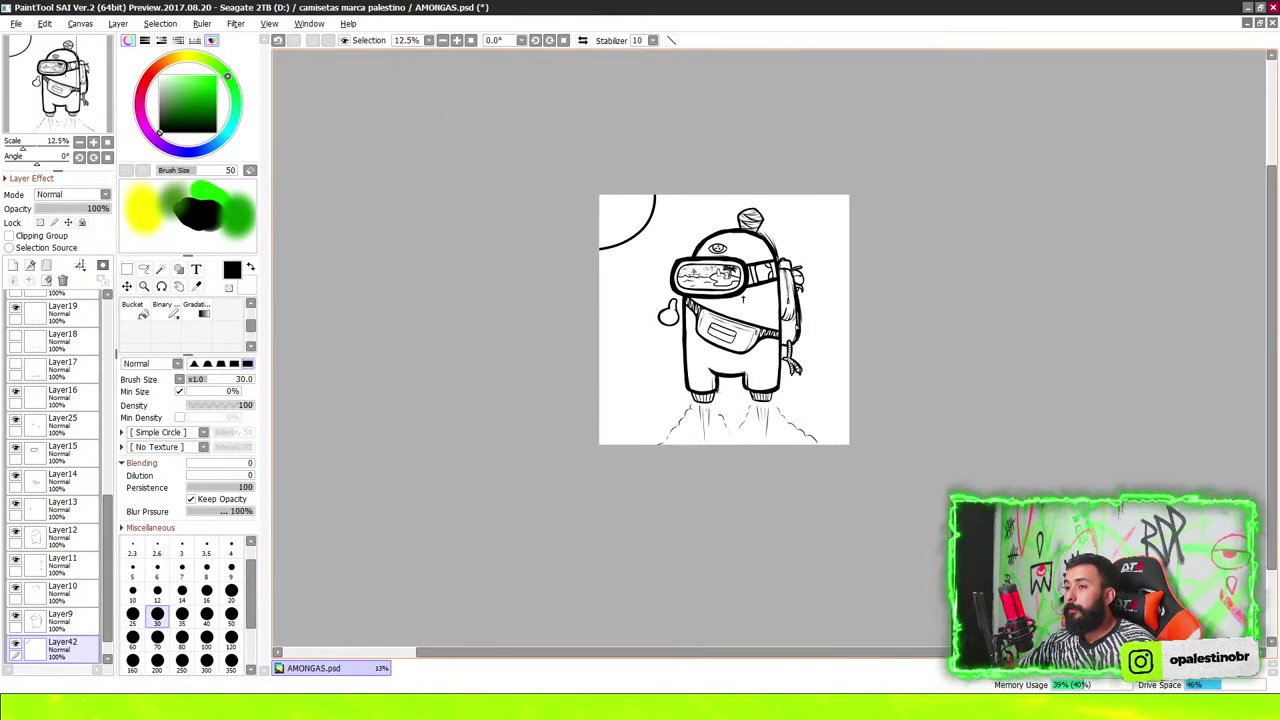
scroll(829, 323, up, 4)
scroll(788, 223, down, 3)
scroll(788, 223, down, 1)
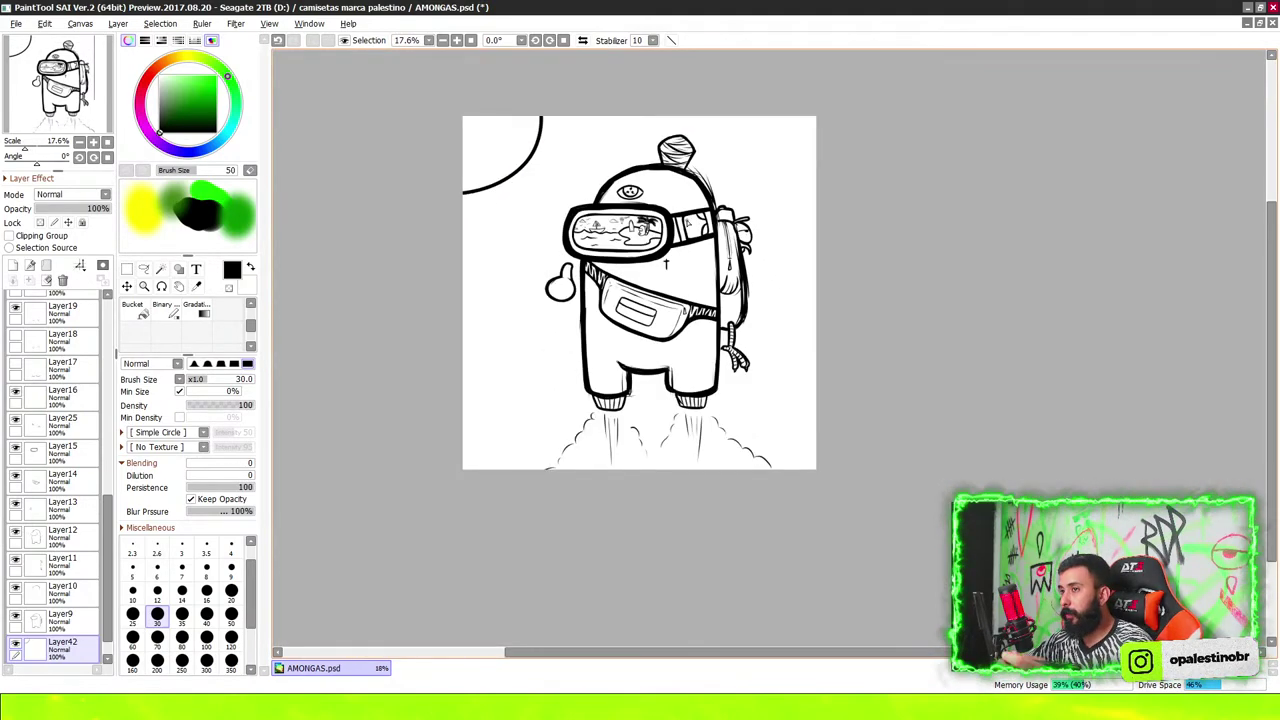
scroll(865, 127, up, 5)
scroll(757, 212, up, 2)
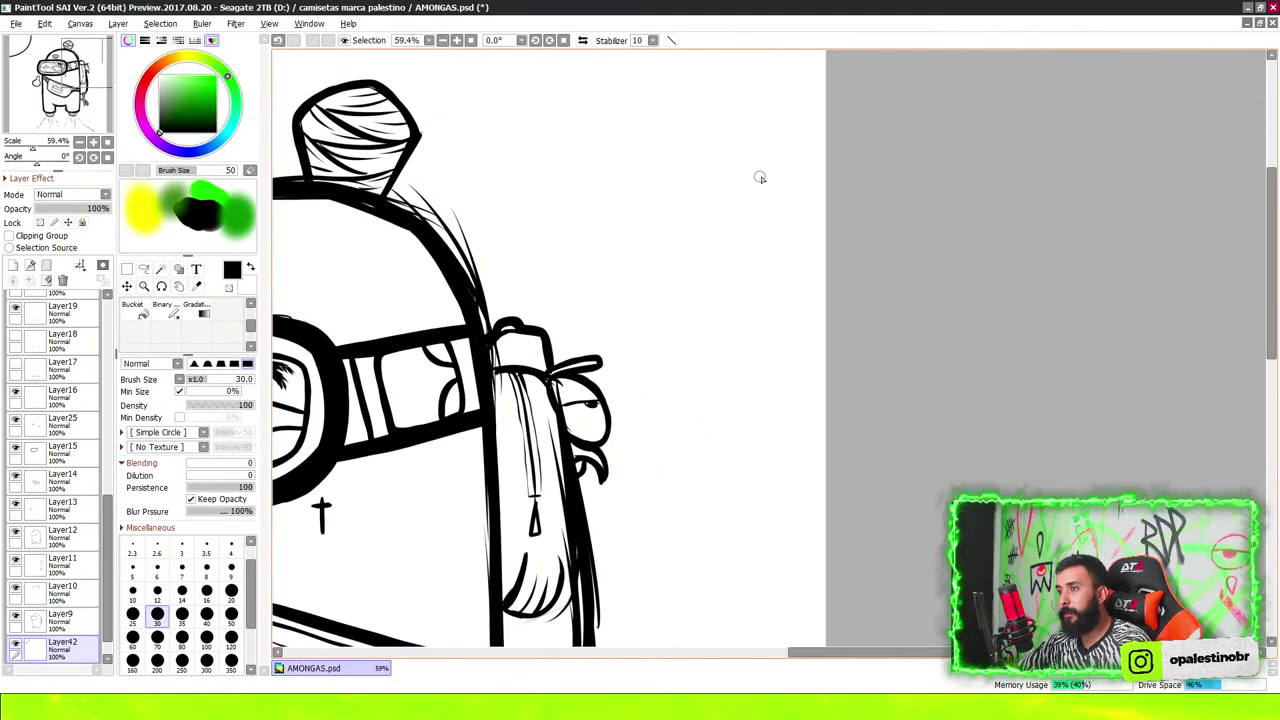
Draw the planet's round body in the upper right, redoing the first circle attempt
mouse_move(739, 162)
mouse_down()
mouse_move(557, 223)
mouse_move(590, 140)
mouse_up()
scroll(629, 137, up, 2)
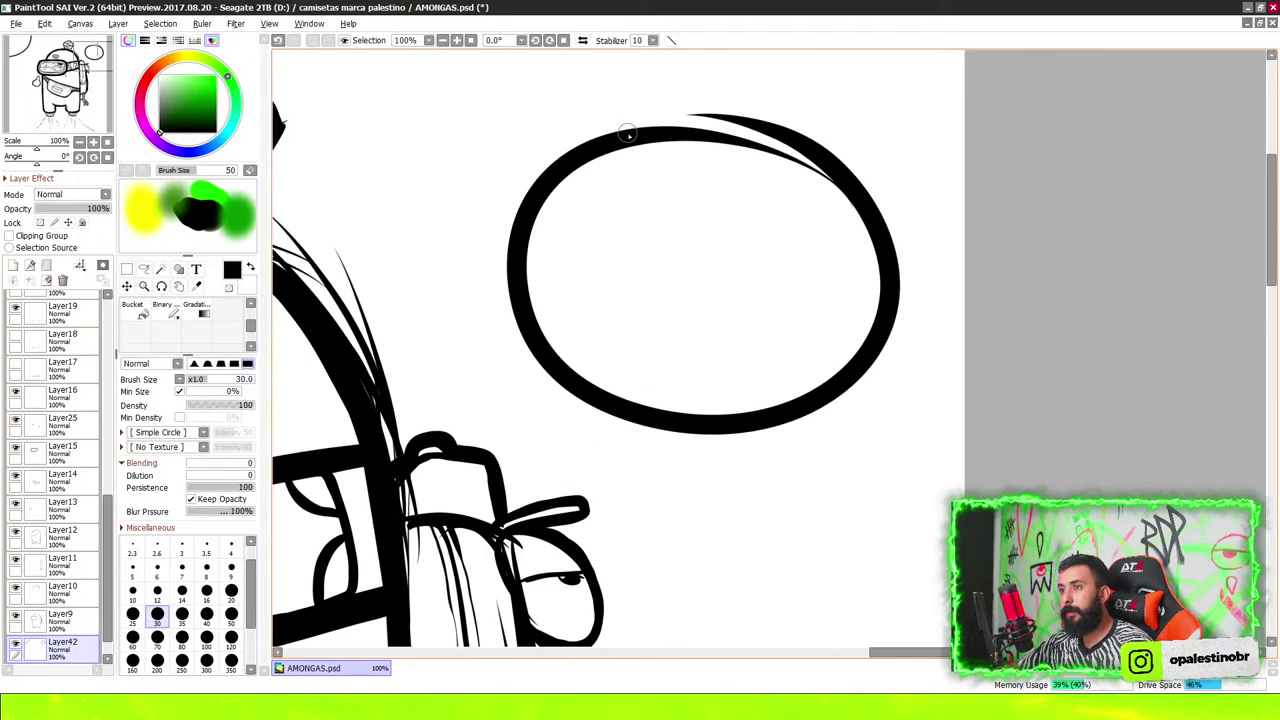
scroll(704, 268, down, 1)
key(ctrl+z)
scroll(704, 269, up, 3)
mouse_move(758, 138)
mouse_down()
mouse_move(817, 268)
mouse_move(759, 126)
mouse_up()
Wrap a ring stroke around the planet circle and zoom to check it
scroll(646, 252, up, 1)
mouse_move(651, 248)
mouse_down()
mouse_move(634, 363)
mouse_move(843, 91)
mouse_move(800, 62)
mouse_up()
scroll(765, 120, down, 6)
scroll(700, 250, down, 5)
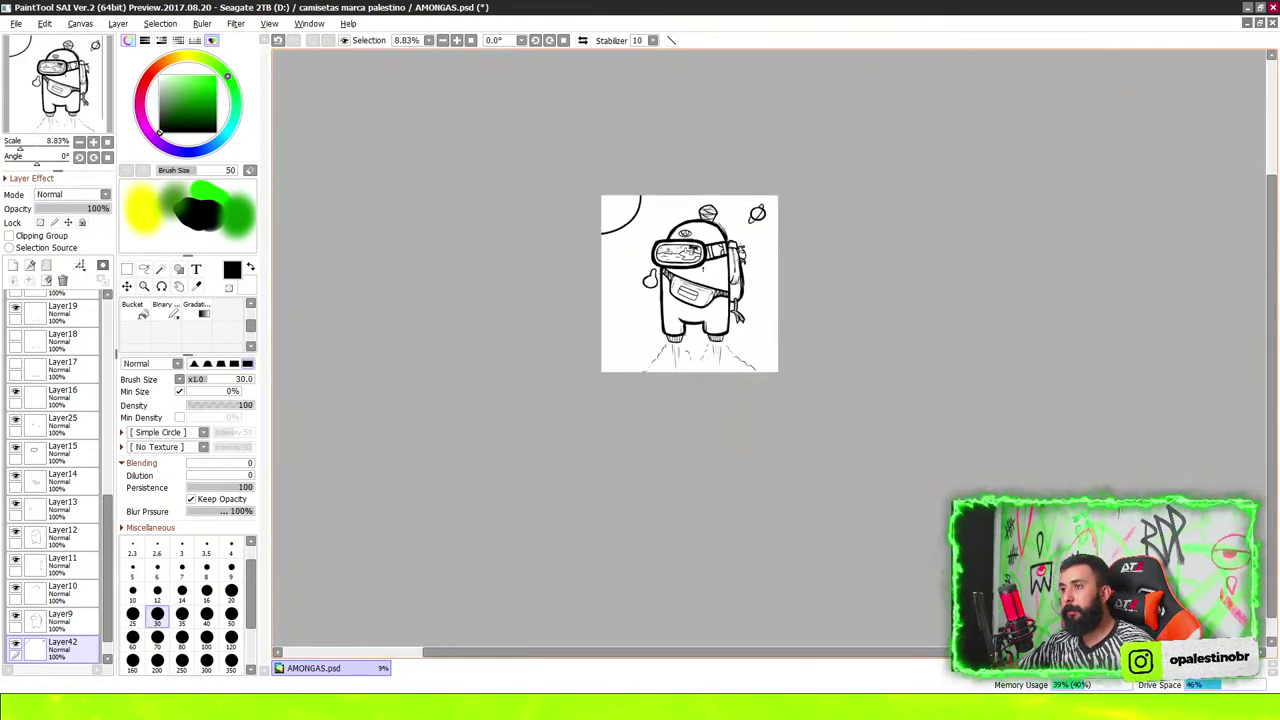
scroll(599, 330, up, 2)
scroll(450, 400, up, 1)
scroll(508, 460, down, 2)
scroll(500, 465, up, 8)
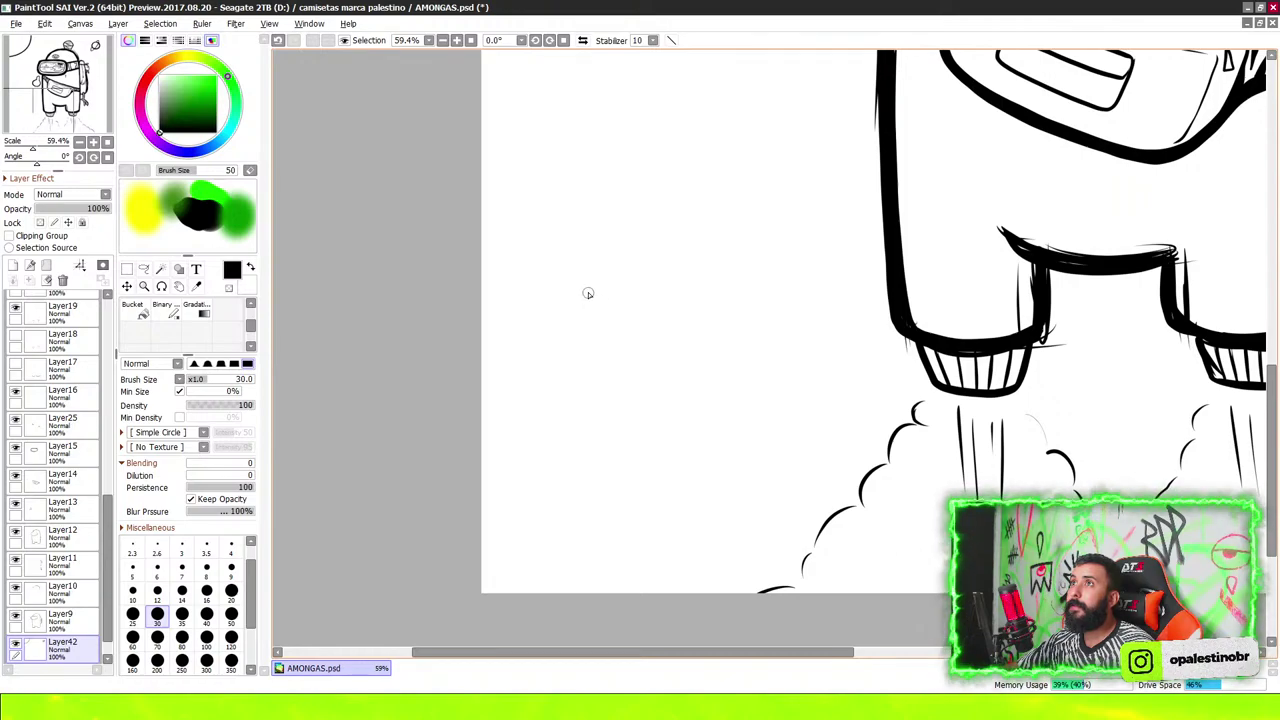
scroll(588, 293, down, 2)
scroll(654, 331, down, 2)
scroll(670, 340, down, 1)
scroll(671, 340, up, 5)
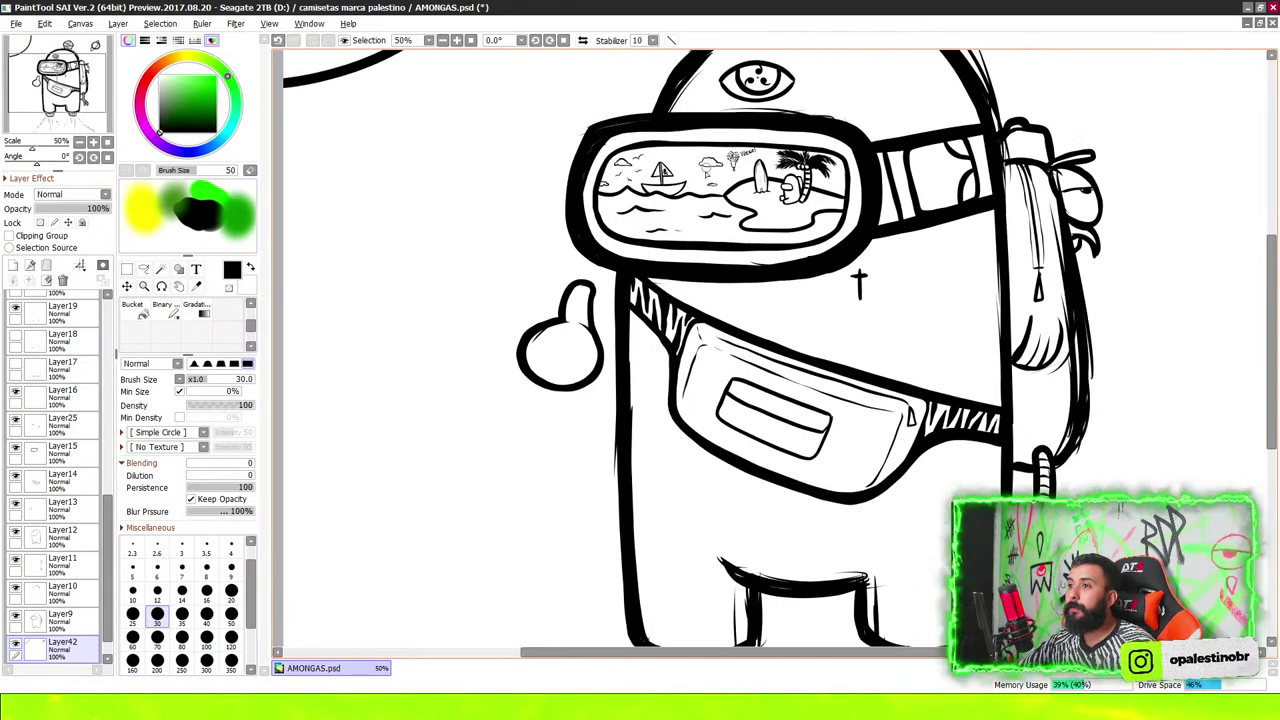
scroll(677, 184, up, 5)
scroll(680, 187, up, 1)
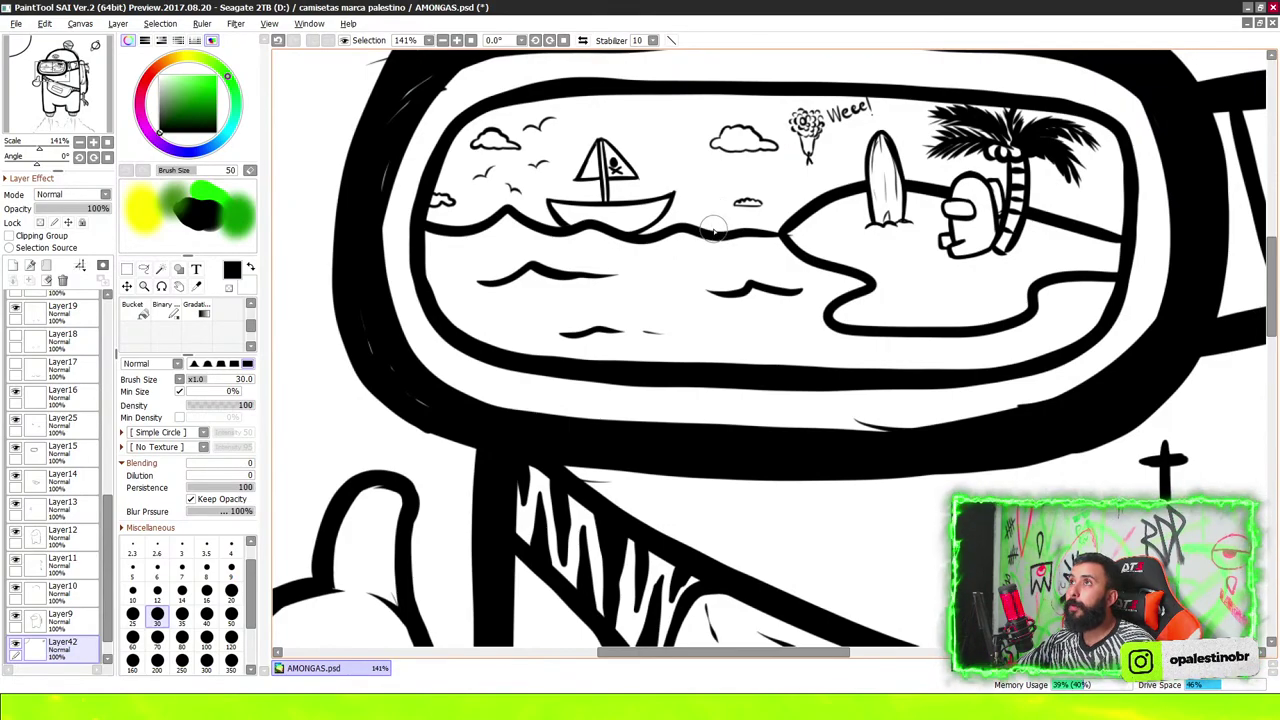
scroll(710, 228, down, 2)
scroll(710, 228, down, 2)
scroll(730, 245, down, 3)
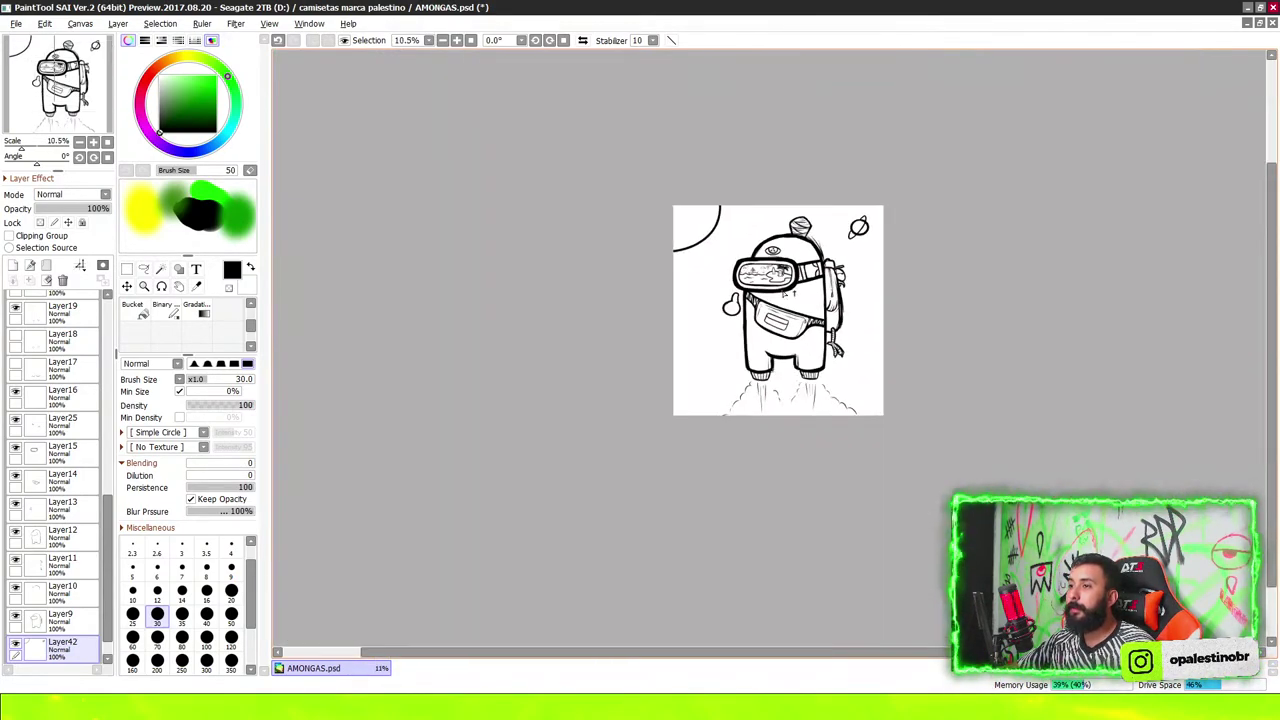
scroll(752, 262, up, 2)
scroll(752, 262, up, 10)
scroll(755, 217, down, 2)
scroll(451, 320, up, 1)
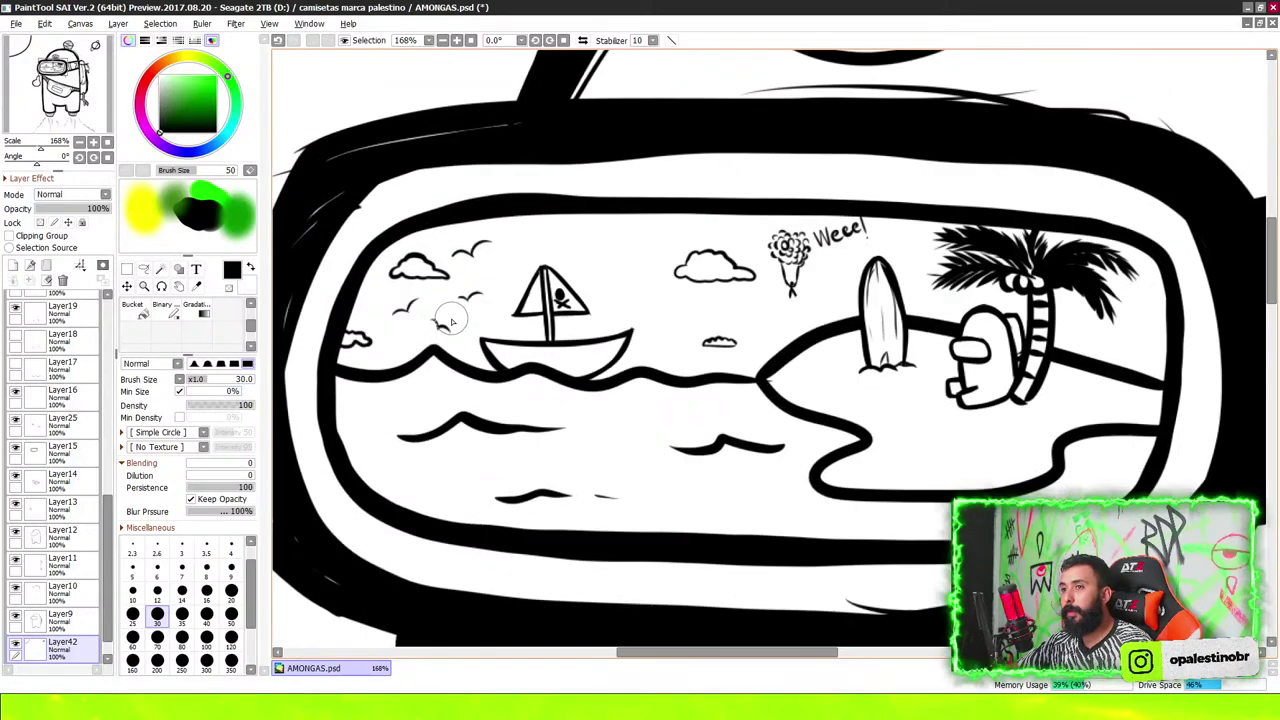
scroll(471, 451, down, 1)
scroll(756, 420, down, 8)
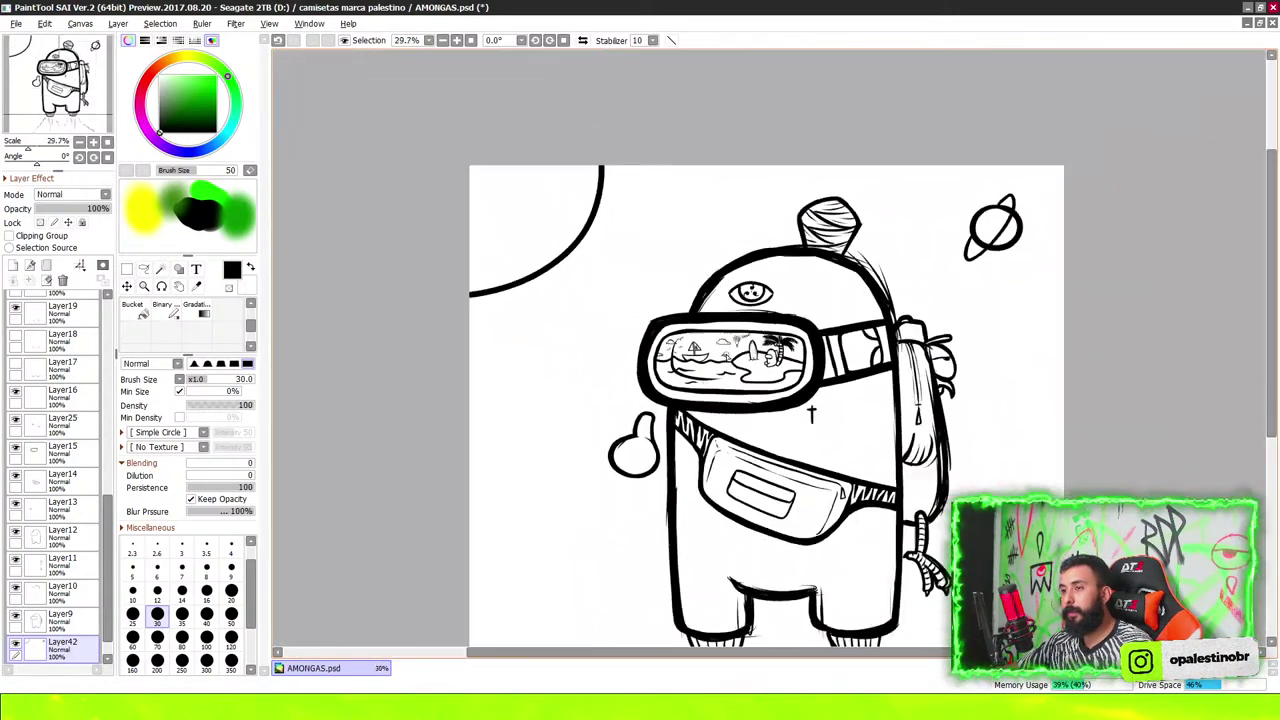
scroll(749, 371, up, 3)
scroll(709, 367, up, 1)
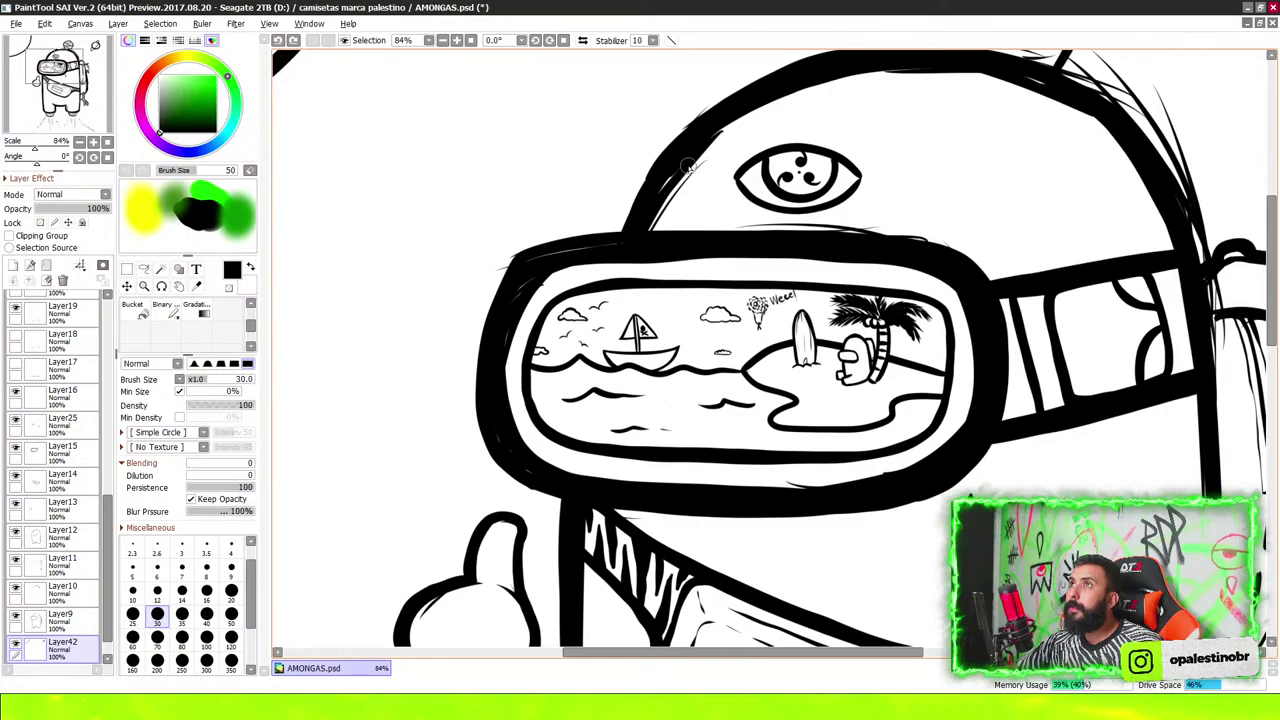
scroll(760, 175, down, 2)
scroll(815, 192, up, 2)
Draw a hollow drip and a falling drop below the backpack strap tip
scroll(770, 194, up, 2)
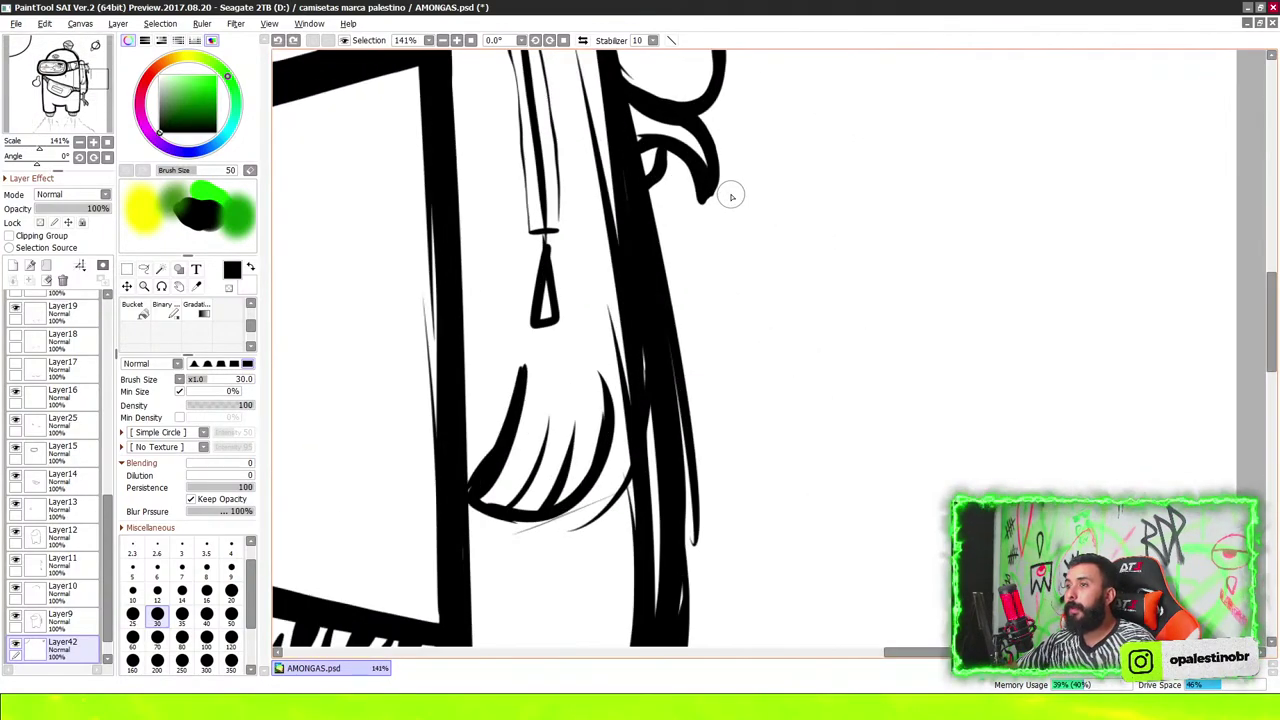
scroll(700, 190, up, 1)
mouse_move(697, 193)
mouse_down()
mouse_move(706, 251)
mouse_move(708, 171)
mouse_up()
mouse_move(696, 287)
mouse_down()
mouse_move(702, 321)
mouse_move(688, 292)
mouse_move(718, 220)
mouse_up()
Add more drips hanging beneath the strap
scroll(749, 309, down, 2)
scroll(700, 280, up, 2)
scroll(673, 265, up, 1)
drag(688, 330, 689, 352)
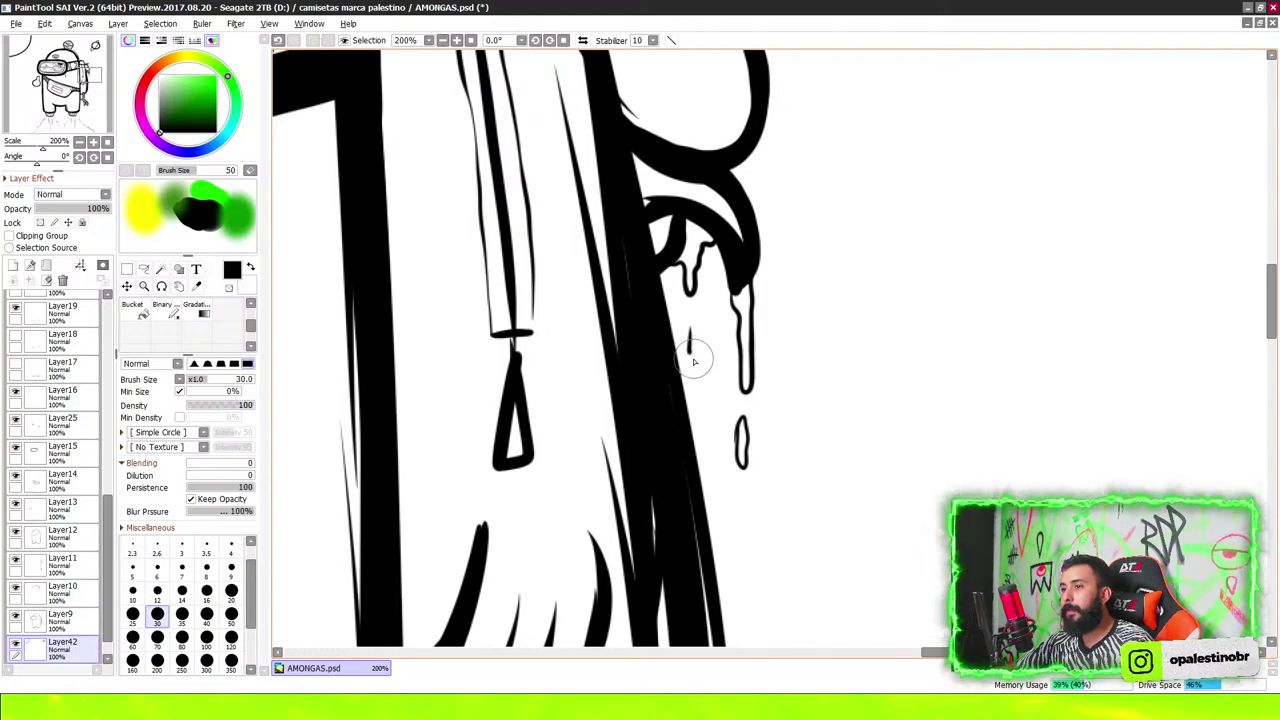
scroll(694, 361, down, 2)
scroll(694, 361, down, 1)
scroll(647, 262, up, 3)
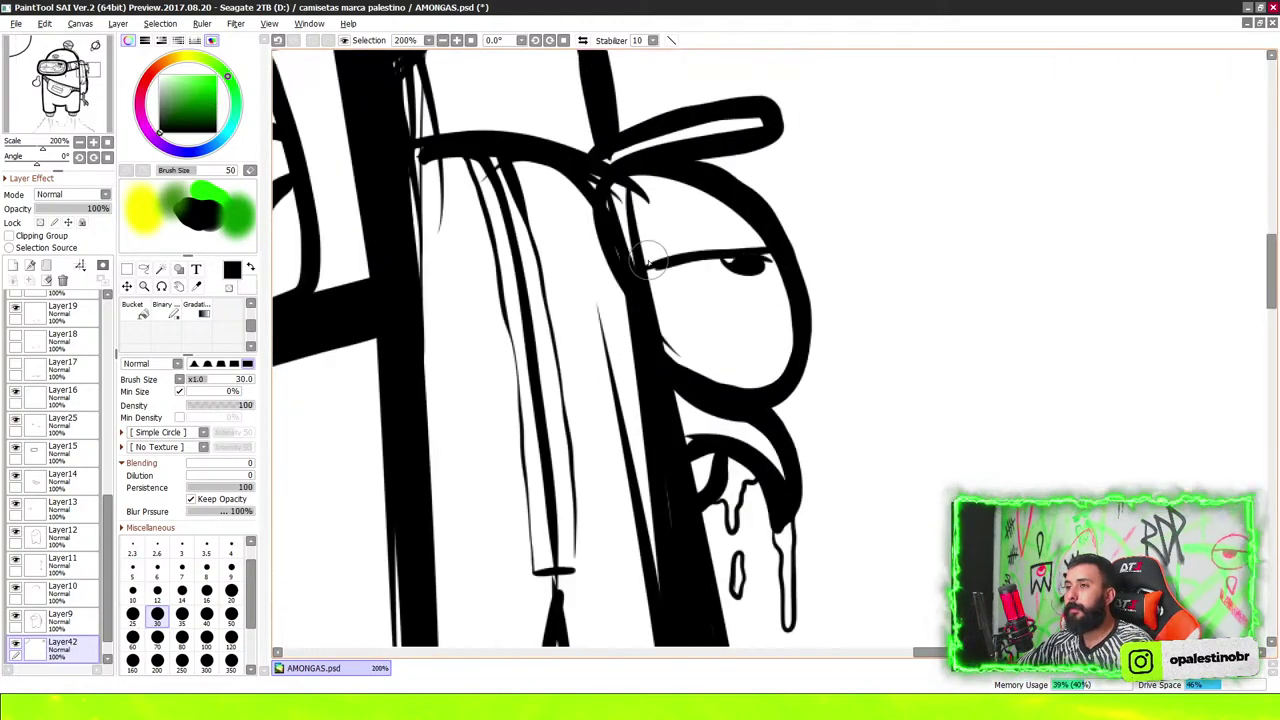
scroll(648, 258, up, 2)
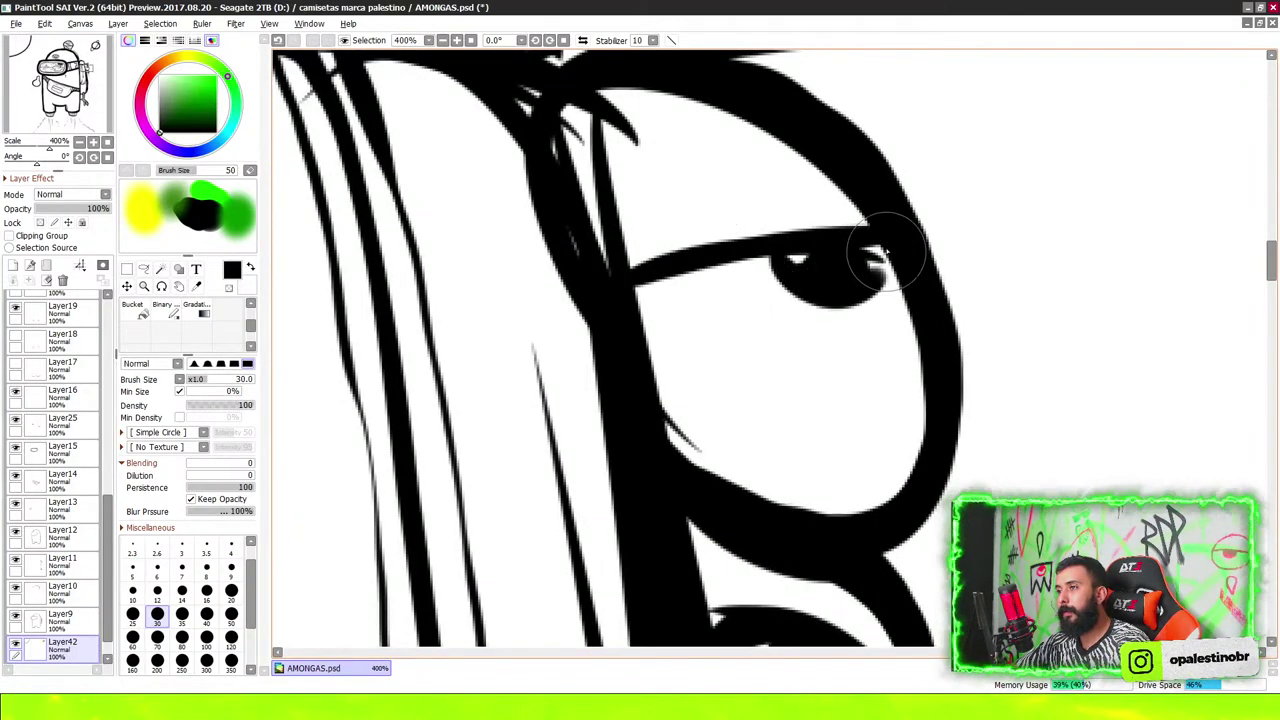
scroll(700, 275, down, 2)
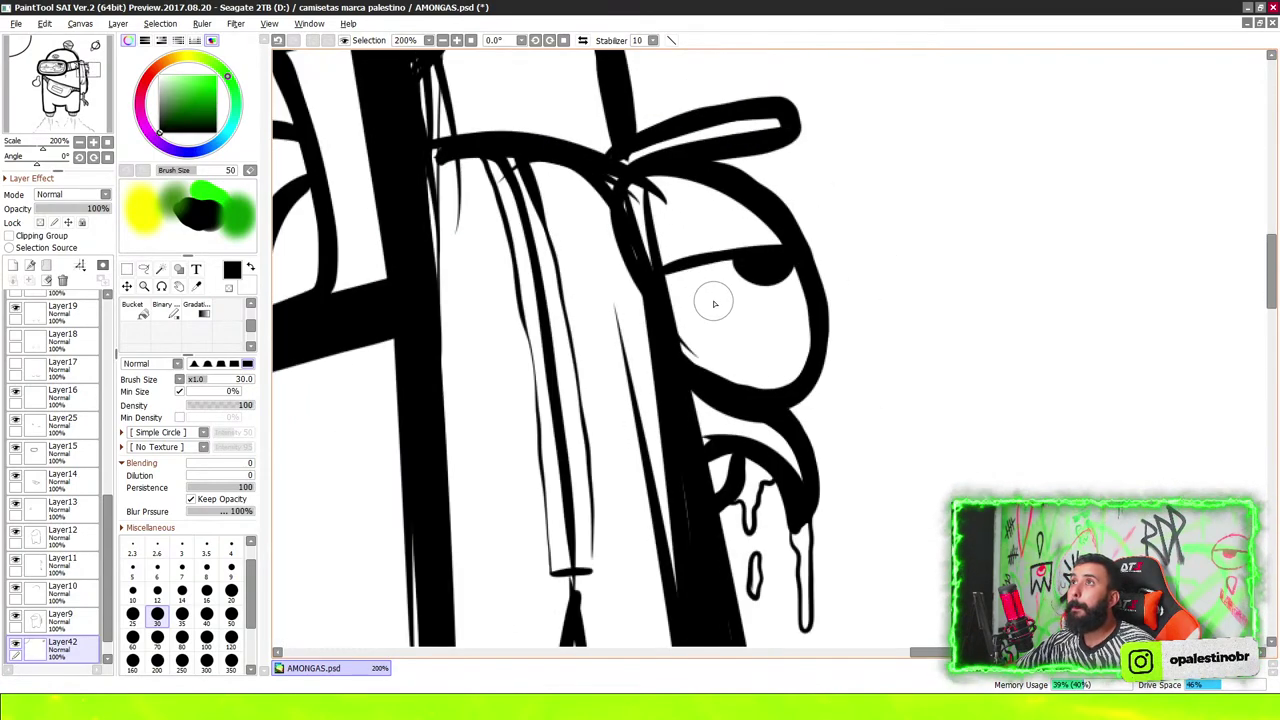
scroll(714, 303, down, 1)
scroll(740, 280, down, 1)
scroll(760, 260, down, 1)
scroll(781, 242, down, 1)
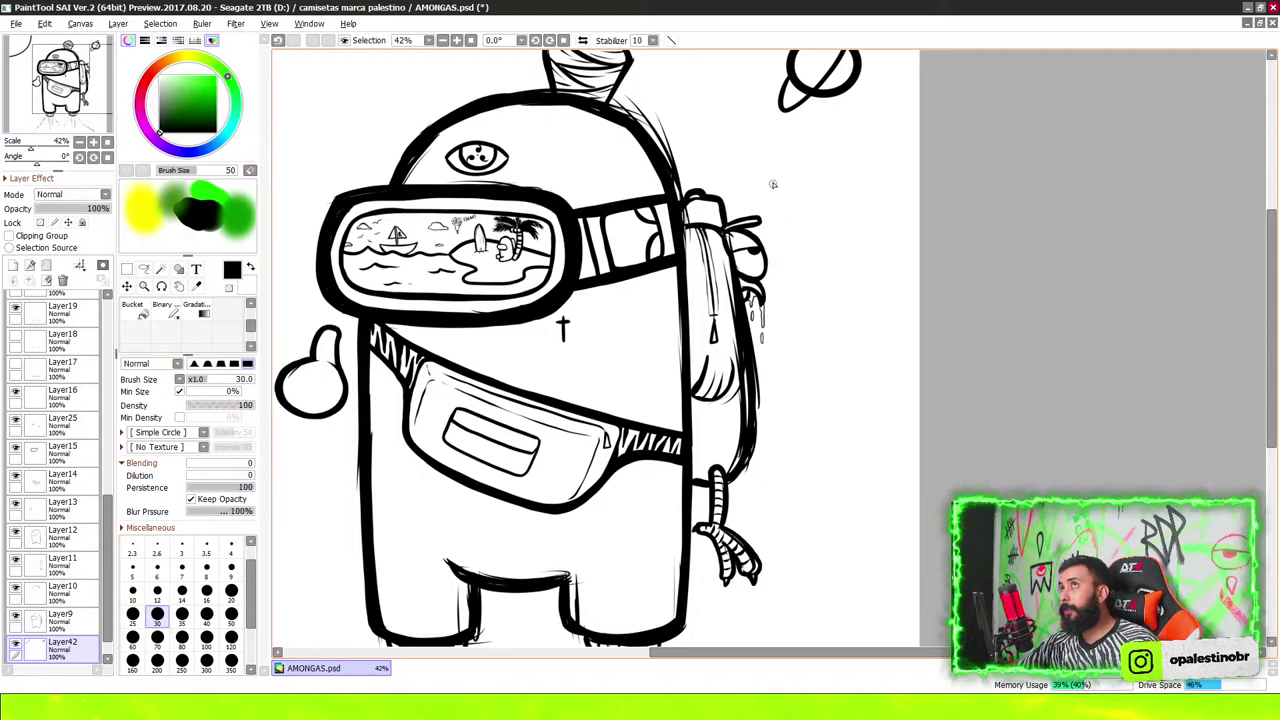
scroll(773, 184, down, 1)
scroll(784, 170, down, 1)
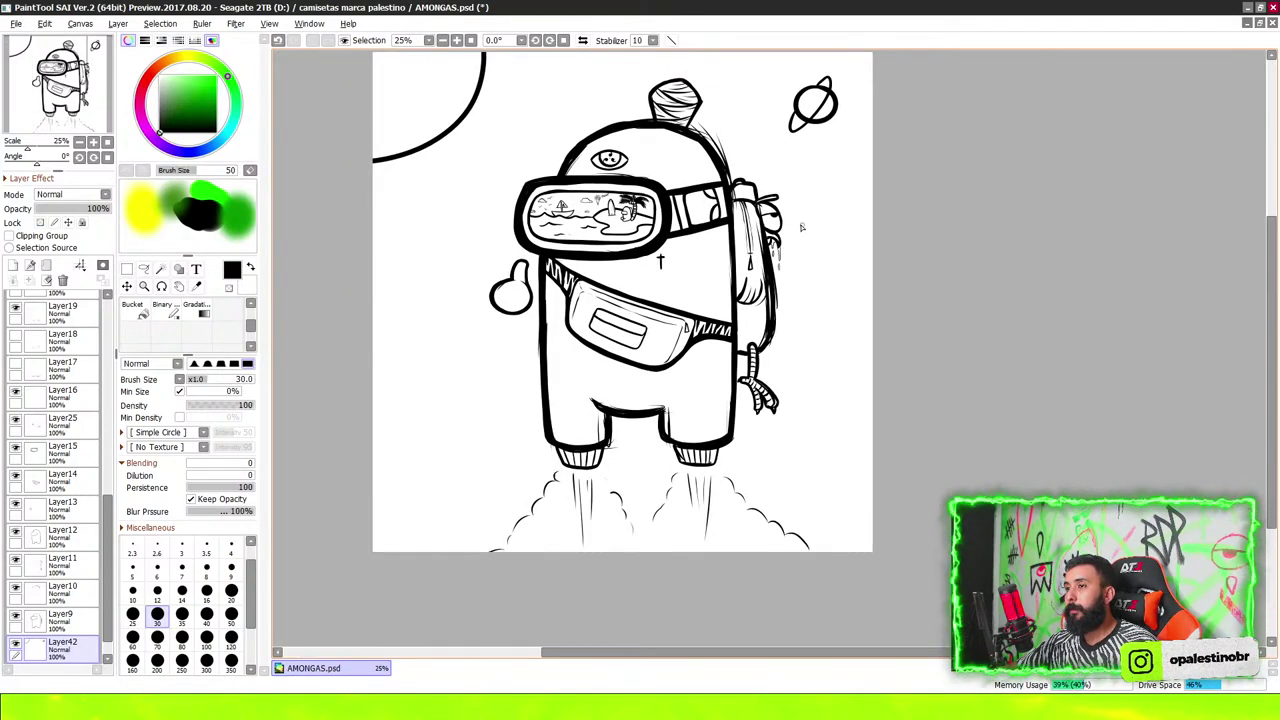
scroll(801, 227, down, 1)
scroll(795, 260, up, 1)
scroll(725, 278, down, 1)
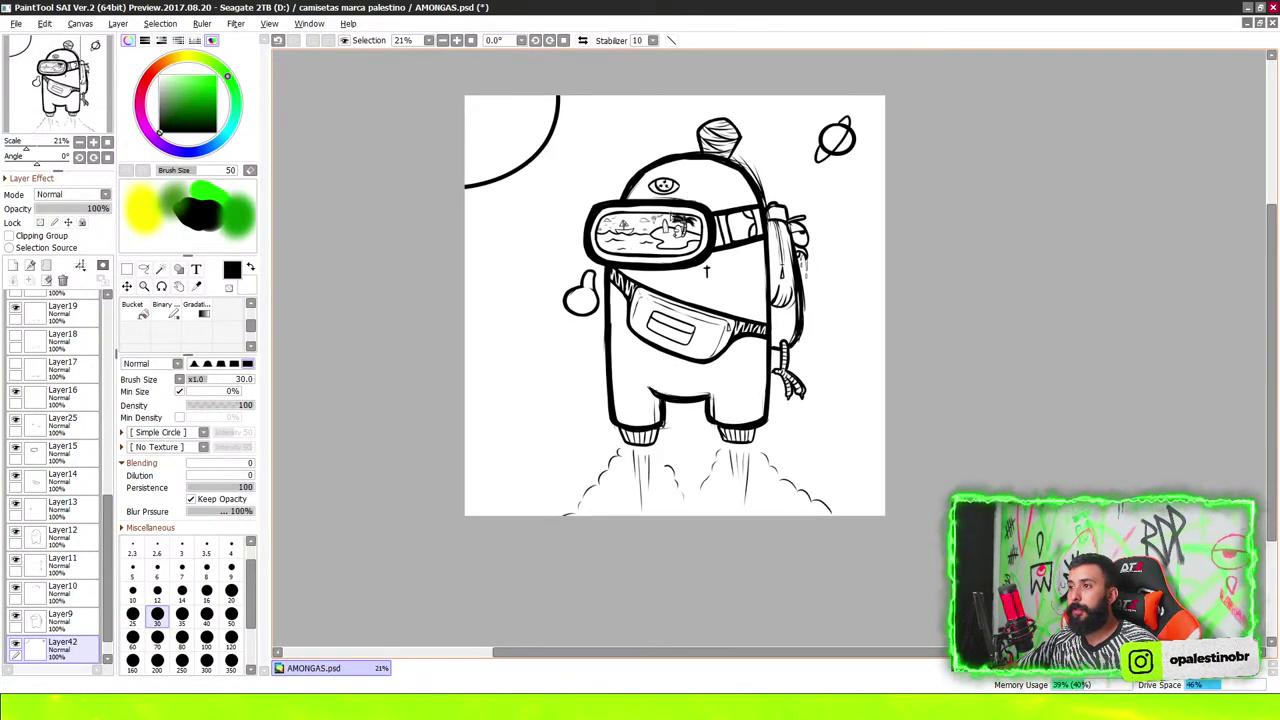
Draw a large curved arc into the bottom-left corner of the canvas
scroll(592, 396, up, 2)
scroll(560, 410, up, 1)
scroll(510, 450, up, 1)
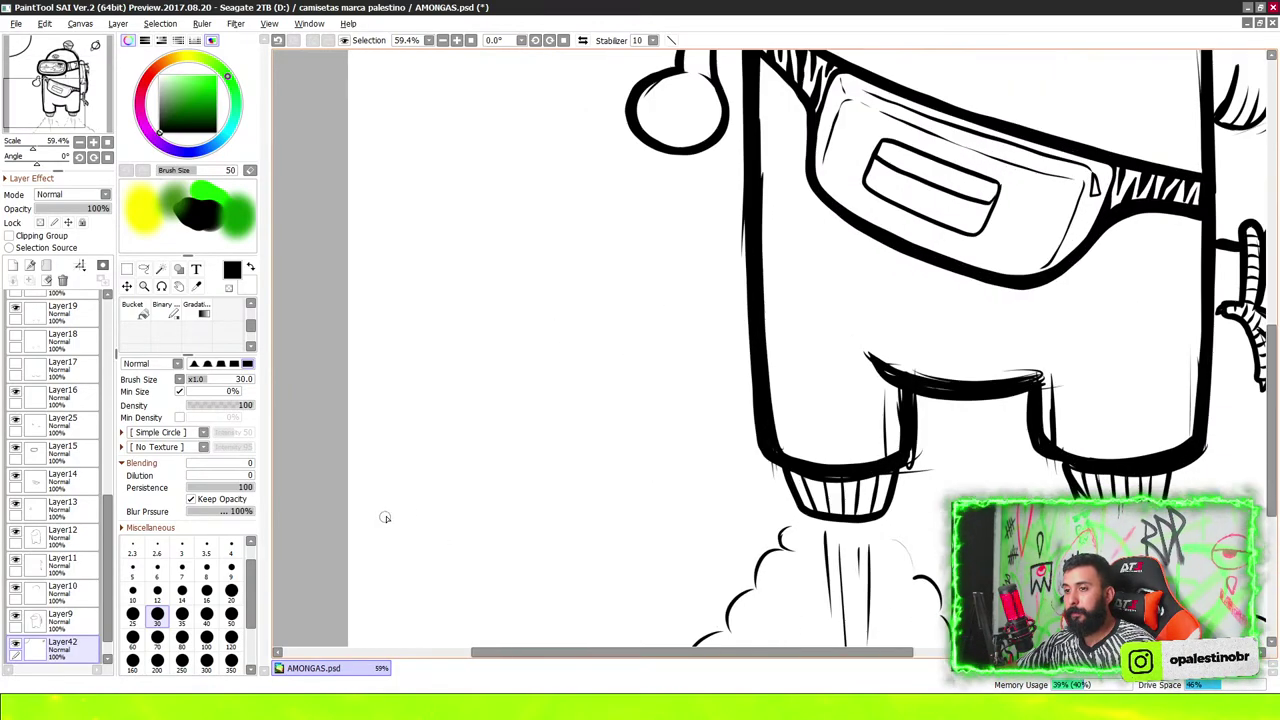
scroll(460, 495, down, 2)
drag(380, 548, 461, 647)
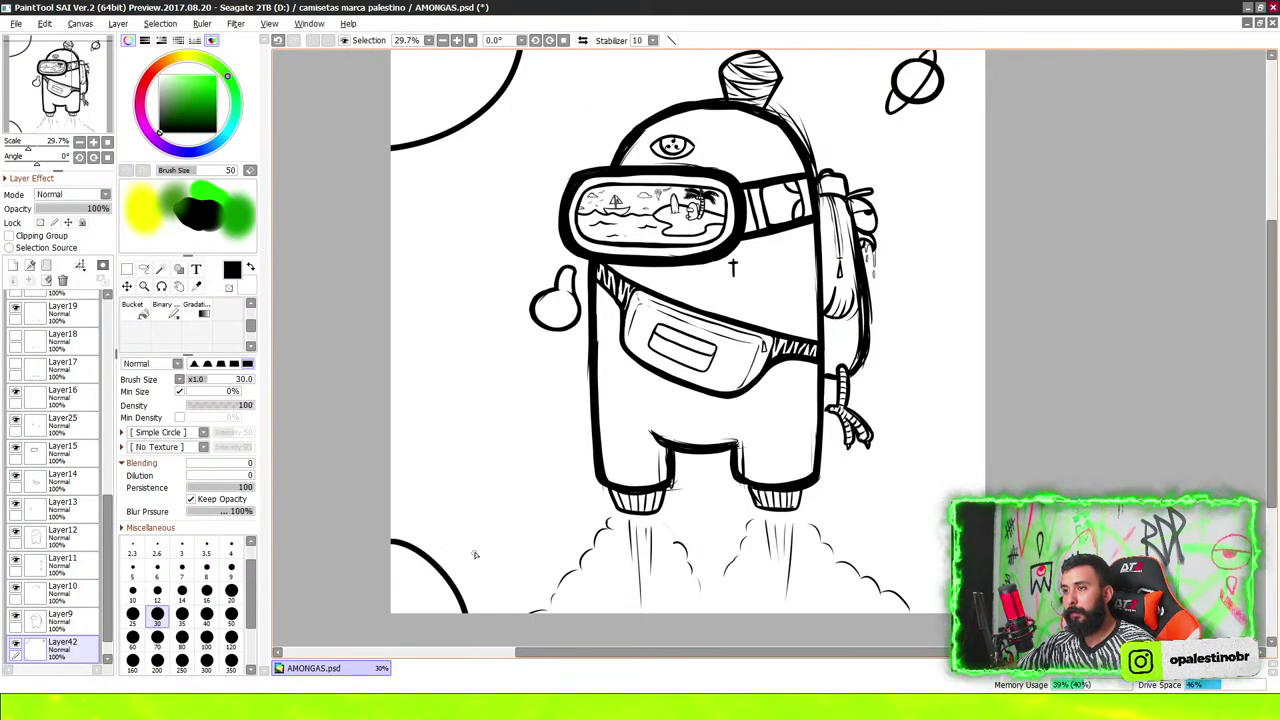
Draw a slanted ellipse for a planet ring, then remove it
scroll(475, 554, down, 4)
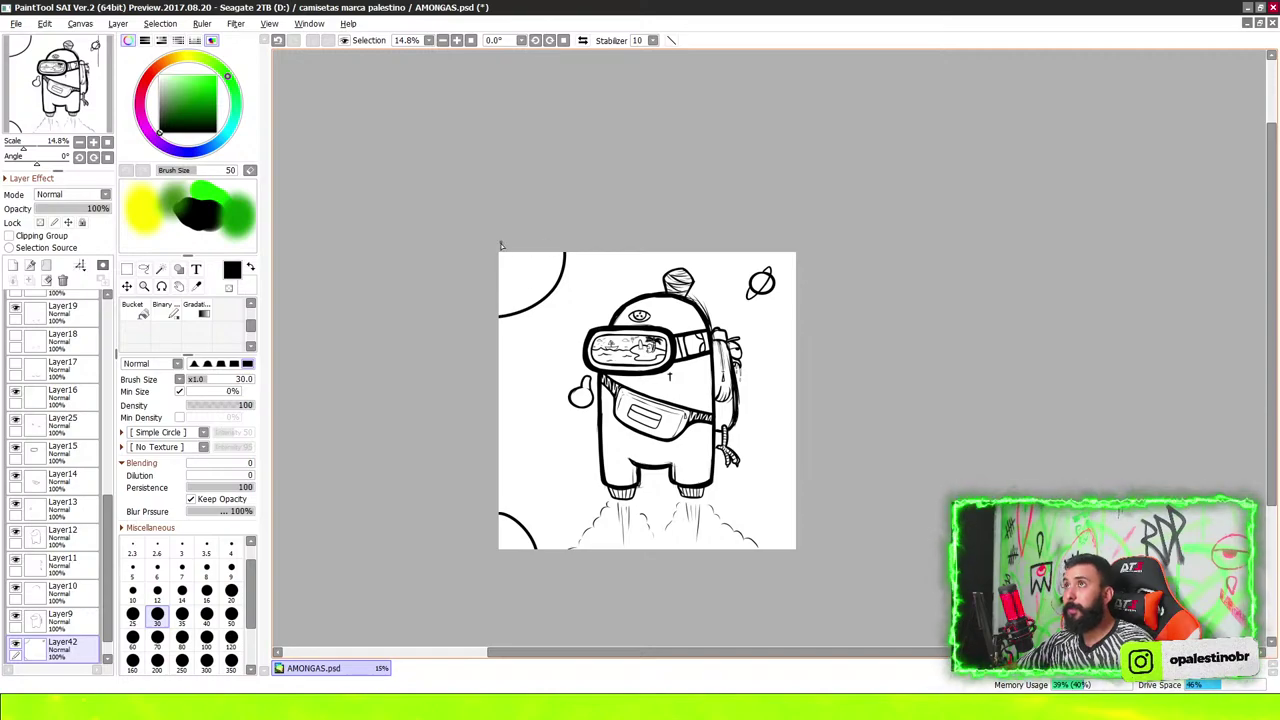
scroll(529, 371, up, 3)
scroll(506, 400, down, 2)
scroll(471, 414, up, 3)
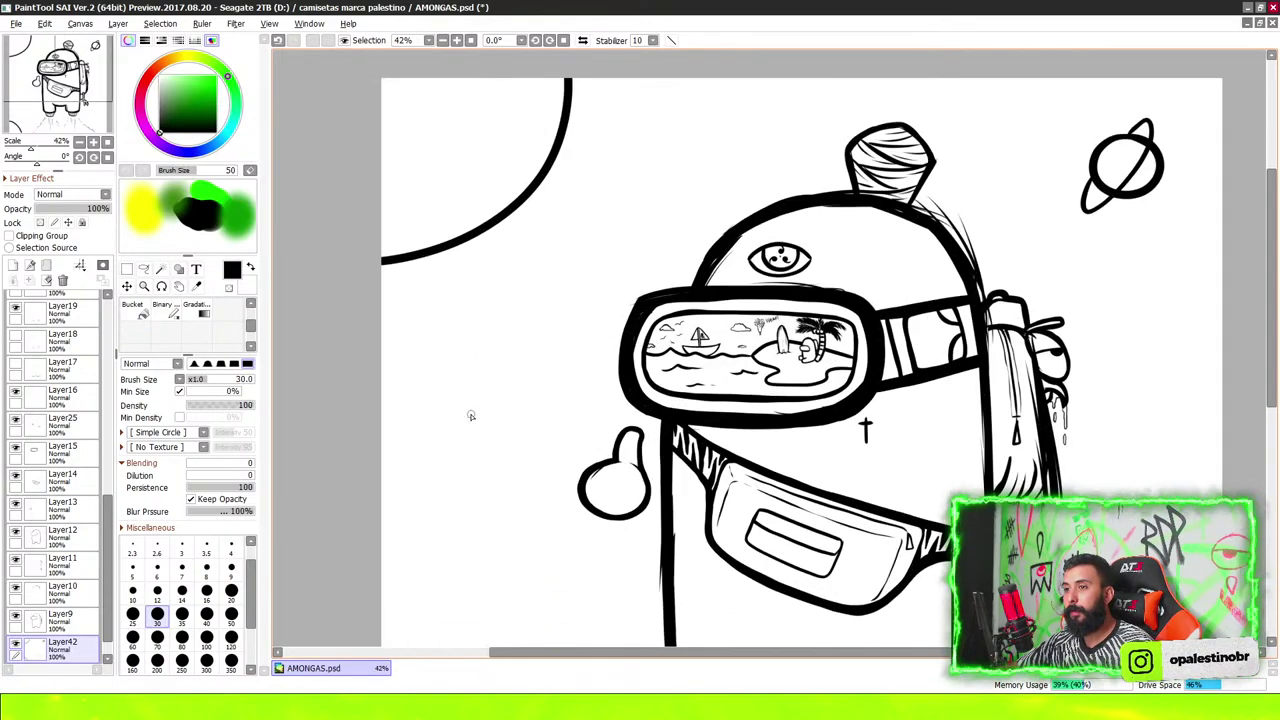
scroll(485, 376, up, 1)
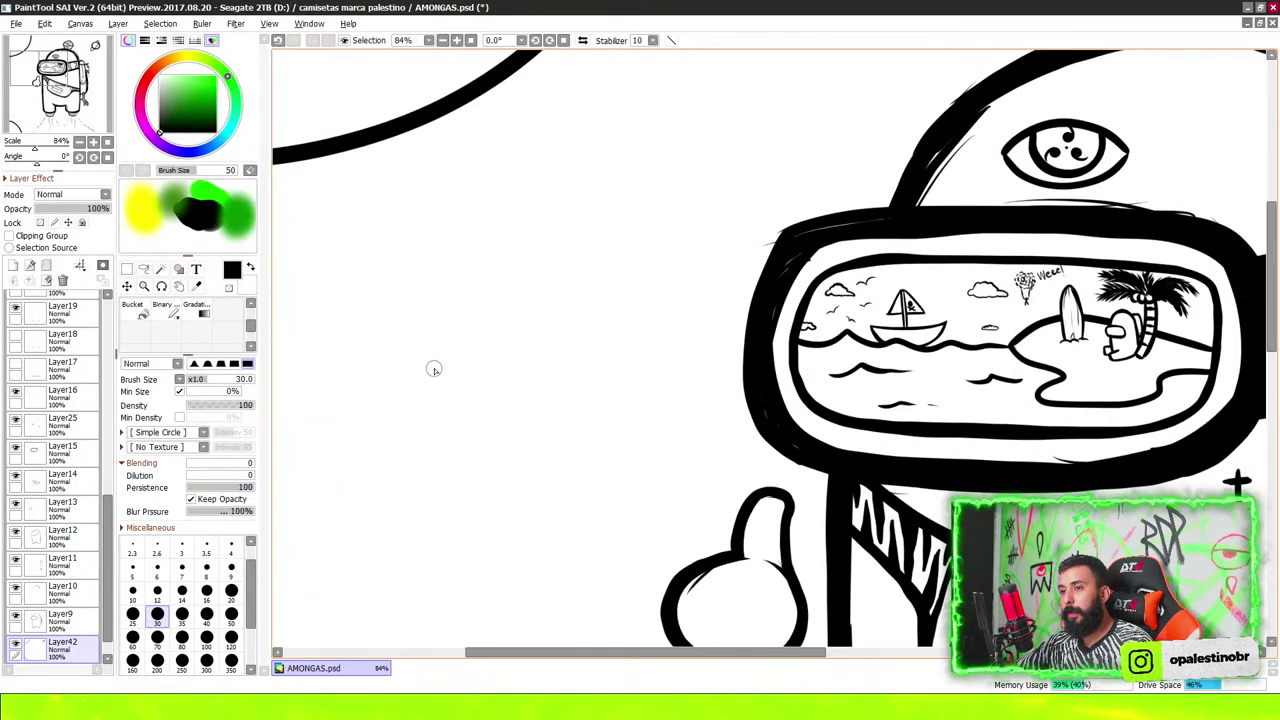
scroll(434, 370, up, 3)
mouse_move(511, 287)
mouse_down()
mouse_move(451, 451)
mouse_move(720, 160)
mouse_move(480, 357)
mouse_up()
scroll(600, 273, up, 1)
key(Delete)
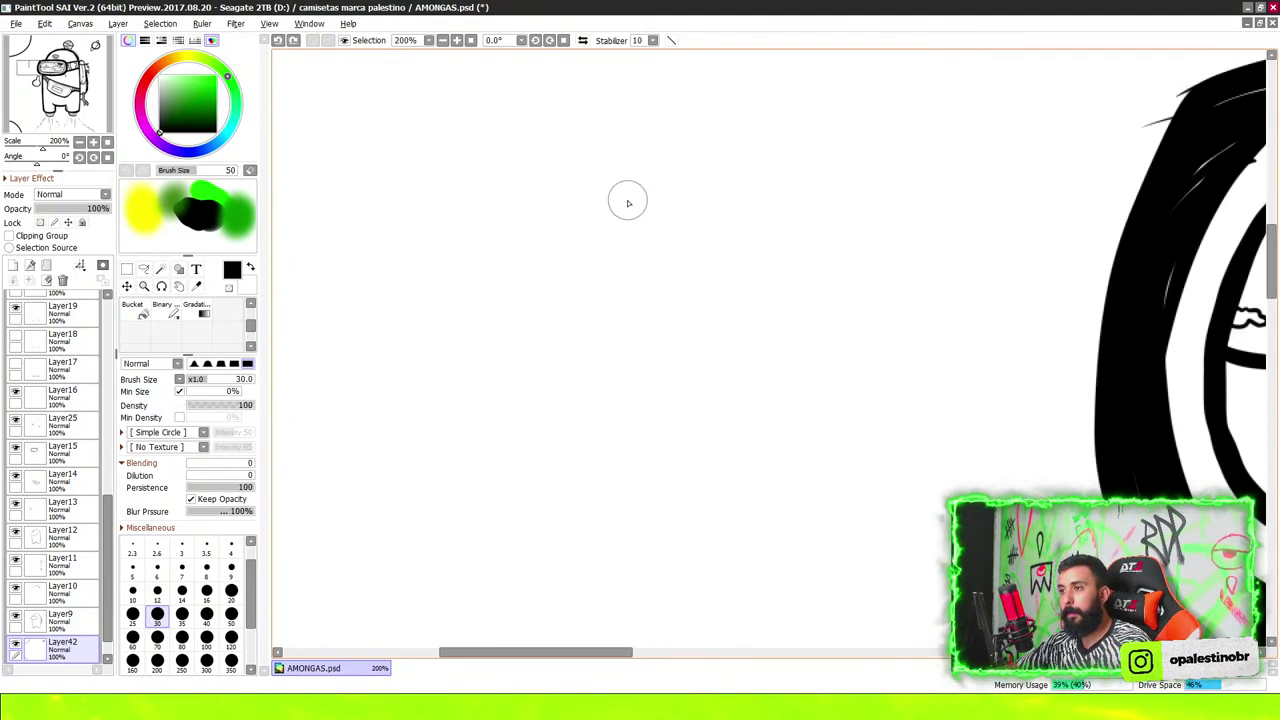
Redraw the slanted ellipse ring, erasing part and redrawing the curve toward the top gap
mouse_move(705, 160)
mouse_down()
mouse_move(409, 506)
mouse_move(903, 114)
mouse_move(466, 403)
mouse_move(540, 391)
mouse_move(590, 284)
mouse_move(571, 351)
mouse_move(517, 414)
mouse_up()
scroll(523, 444, down, 3)
scroll(523, 444, up, 1)
key(e)
scroll(517, 414, up, 2)
key(b)
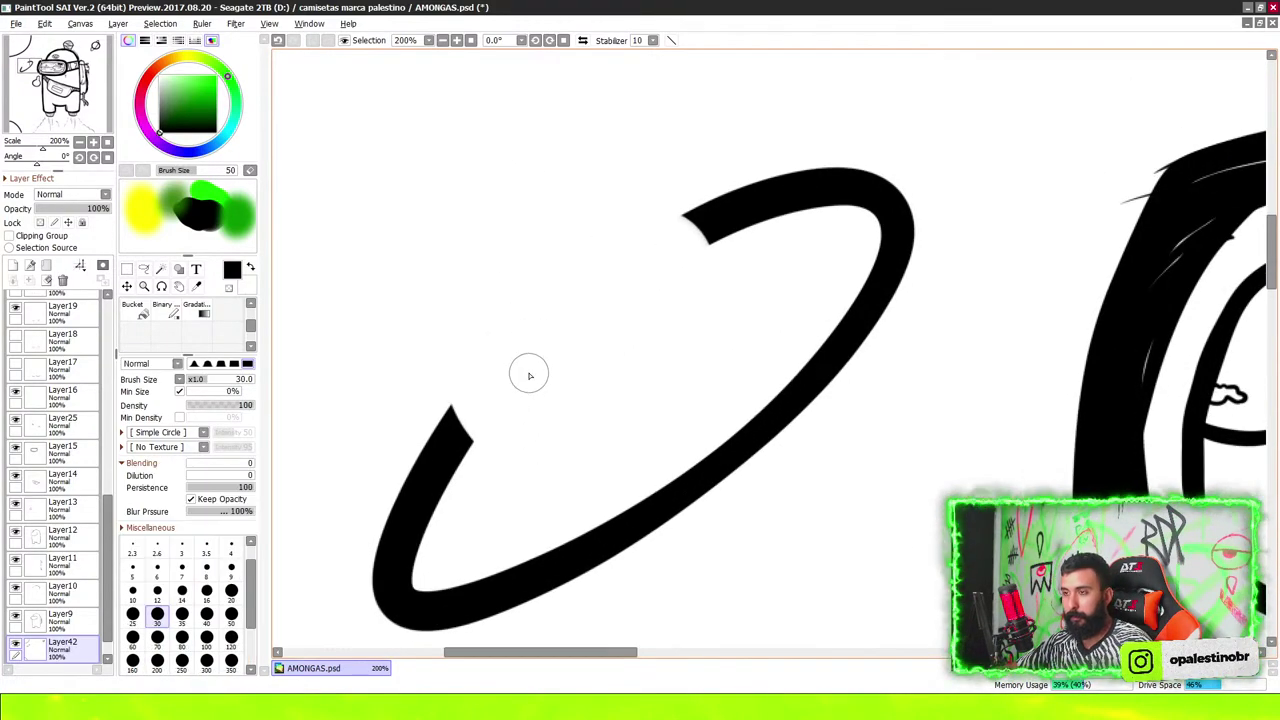
scroll(530, 375, up, 1)
mouse_move(434, 403)
mouse_down()
mouse_move(752, 270)
mouse_move(436, 405)
mouse_up()
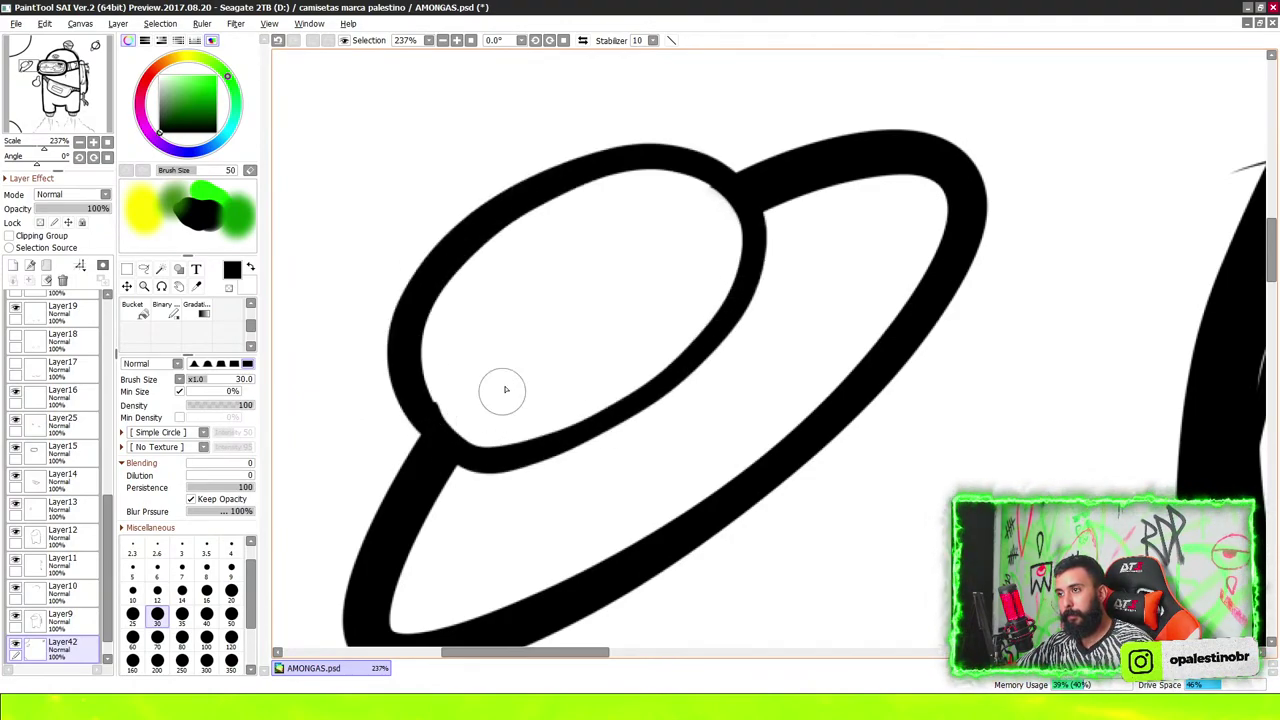
Thicken the right edge of the dome's inner ellipse
scroll(505, 390, down, 3)
scroll(535, 212, up, 3)
mouse_move(614, 124)
mouse_down()
mouse_move(634, 200)
mouse_move(620, 248)
mouse_up()
Draw six small oval lights along the saucer rim
drag(351, 501, 368, 505)
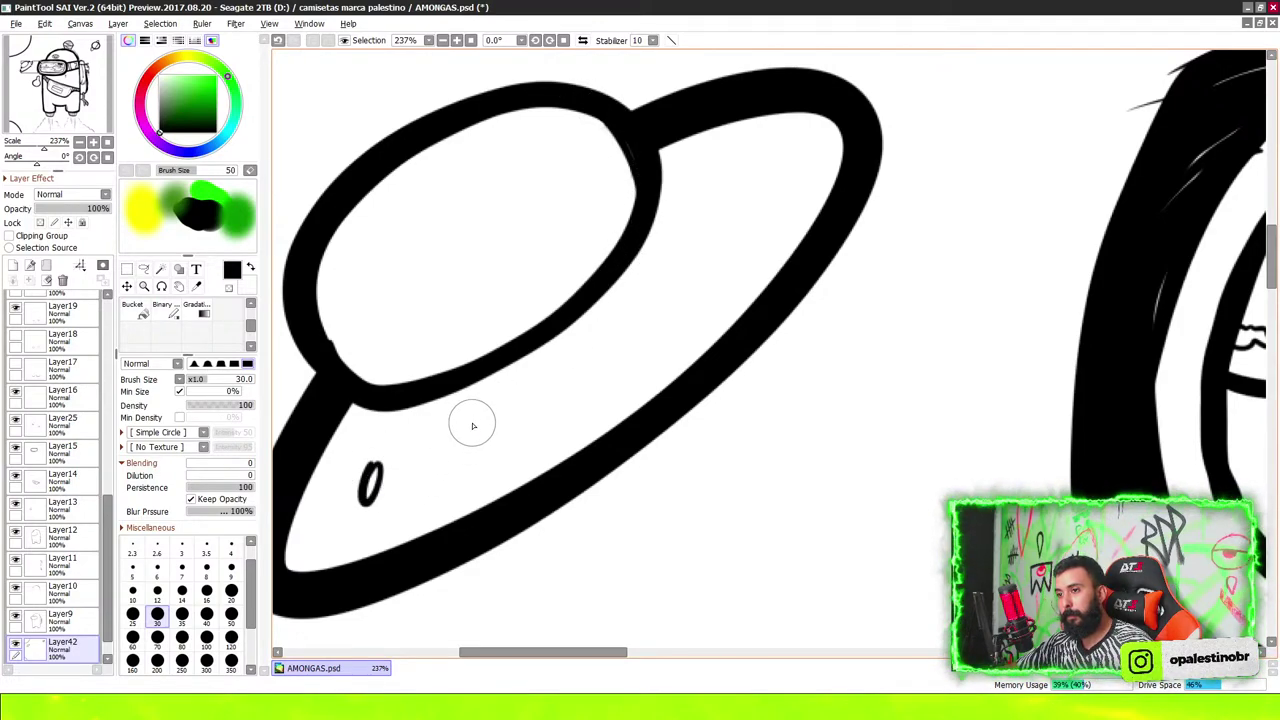
drag(473, 426, 478, 420)
drag(572, 370, 582, 366)
drag(626, 320, 645, 322)
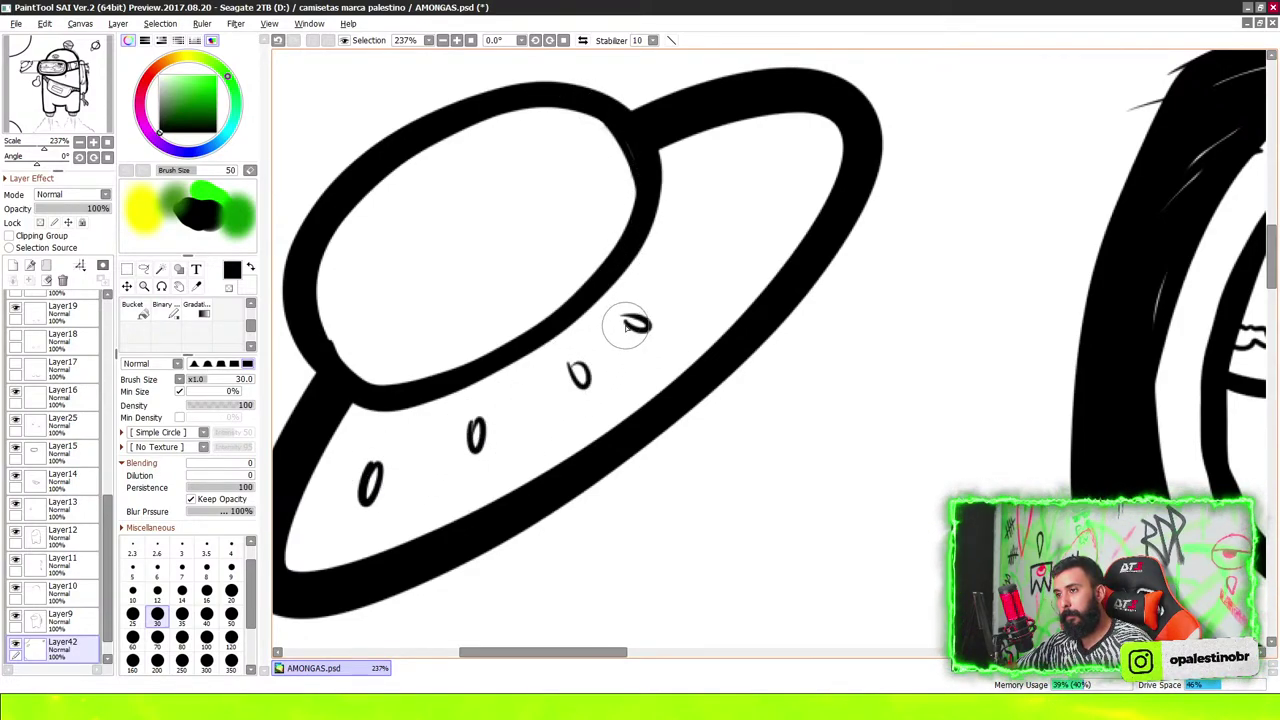
drag(690, 241, 712, 240)
drag(712, 160, 723, 164)
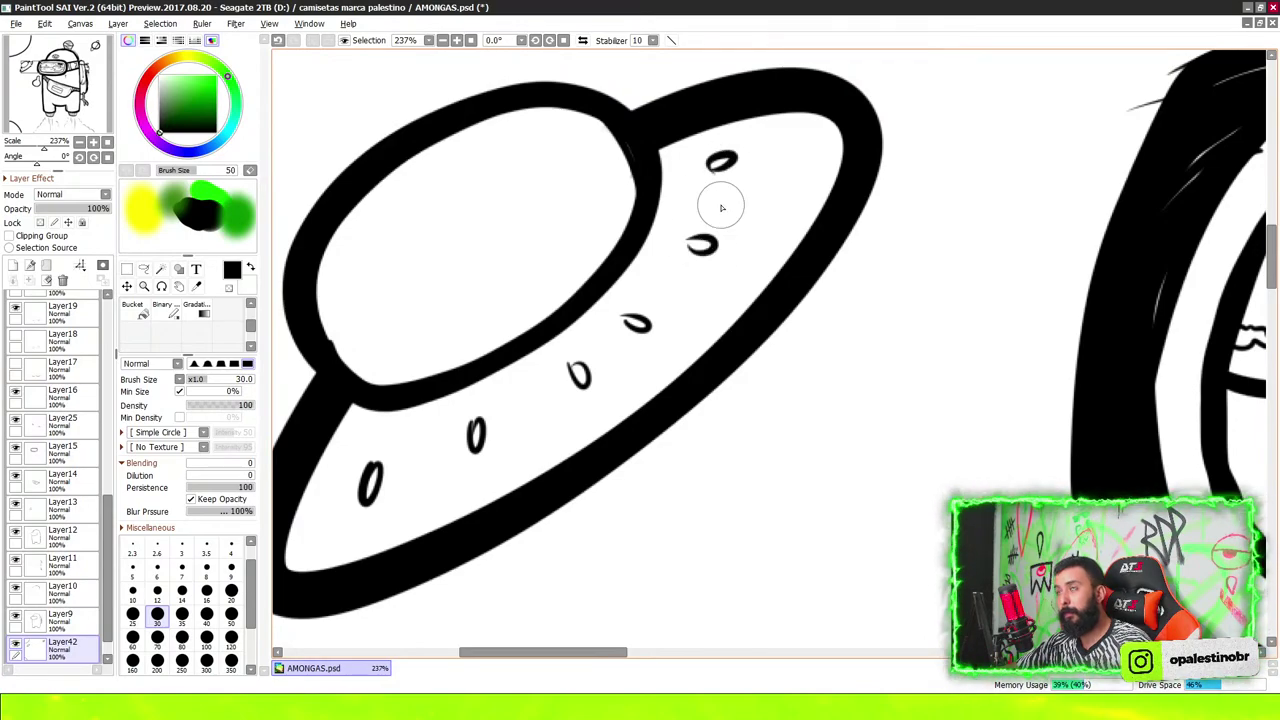
scroll(773, 65, down, 2)
scroll(773, 65, down, 2)
scroll(737, 140, up, 2)
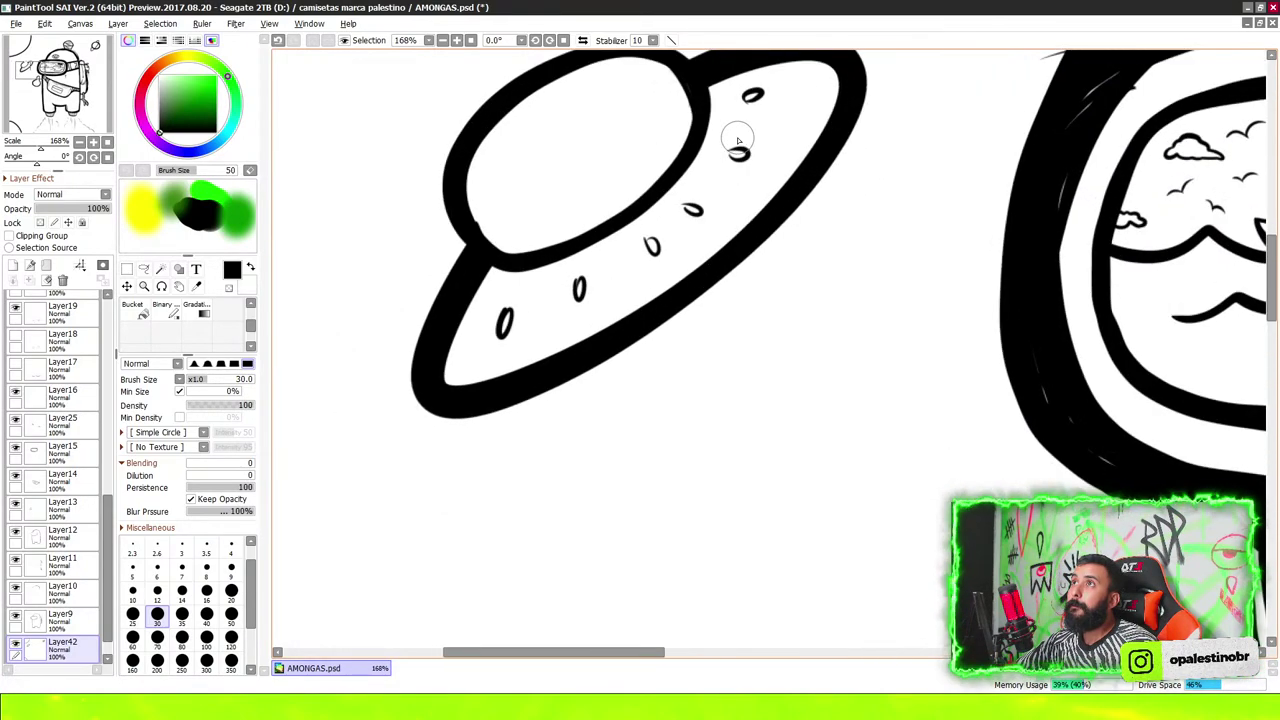
scroll(742, 127, up, 1)
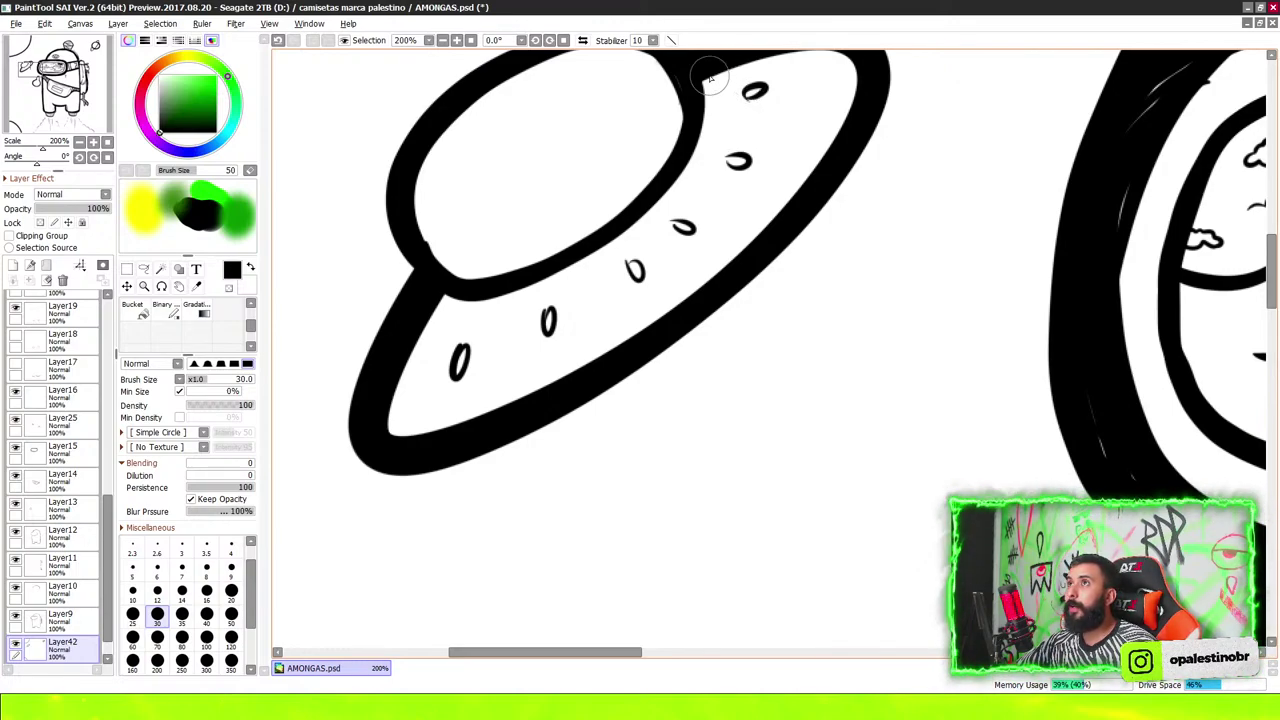
scroll(710, 77, down, 2)
scroll(696, 68, up, 2)
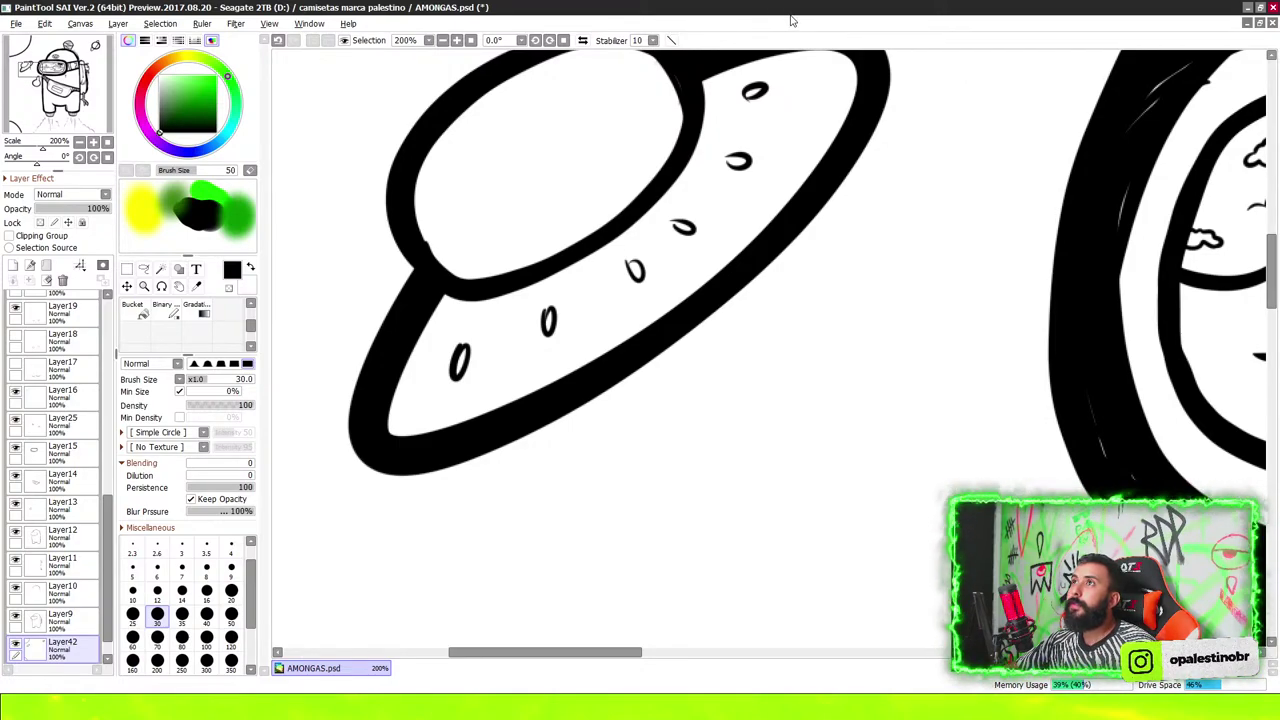
scroll(1000, 300, down, 2)
scroll(677, 186, up, 3)
scroll(432, 345, up, 1)
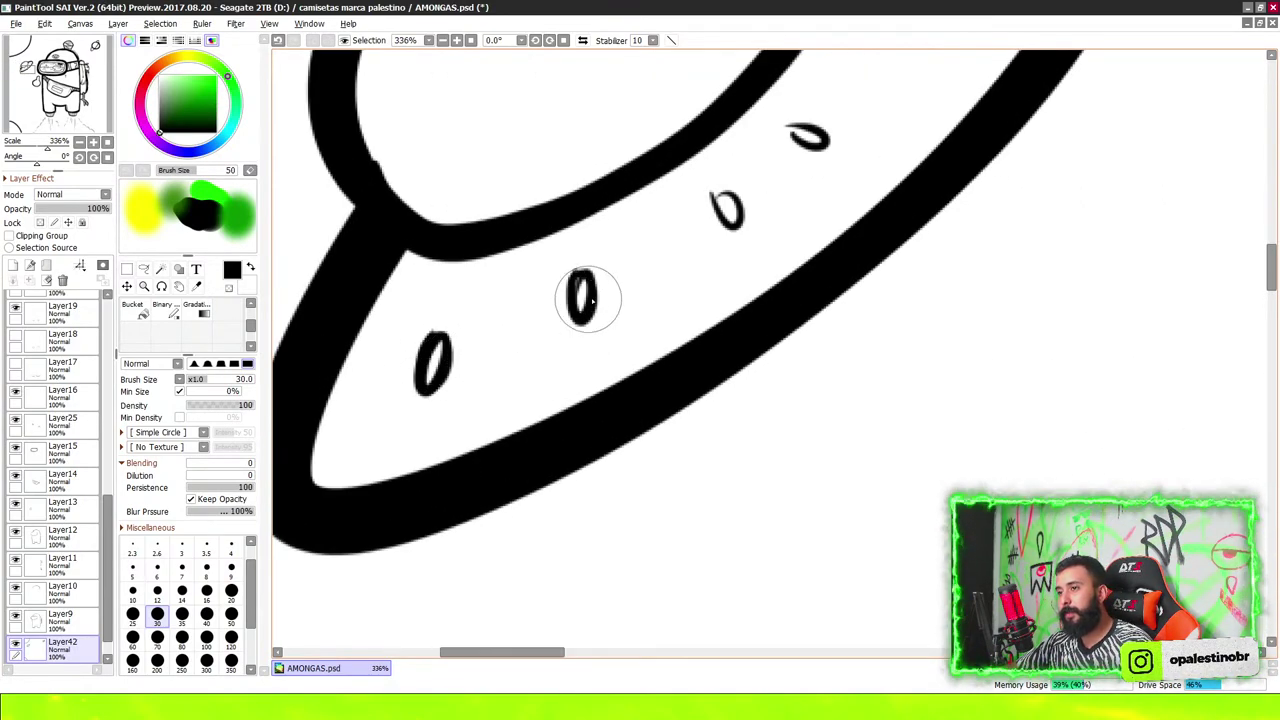
Retrace the right-hand saucer lights to make them bolder
drag(718, 188, 735, 228)
mouse_move(792, 130)
mouse_down()
mouse_move(828, 138)
mouse_move(808, 145)
mouse_move(820, 158)
mouse_up()
scroll(825, 138, down, 1)
scroll(746, 277, down, 1)
scroll(814, 157, up, 1)
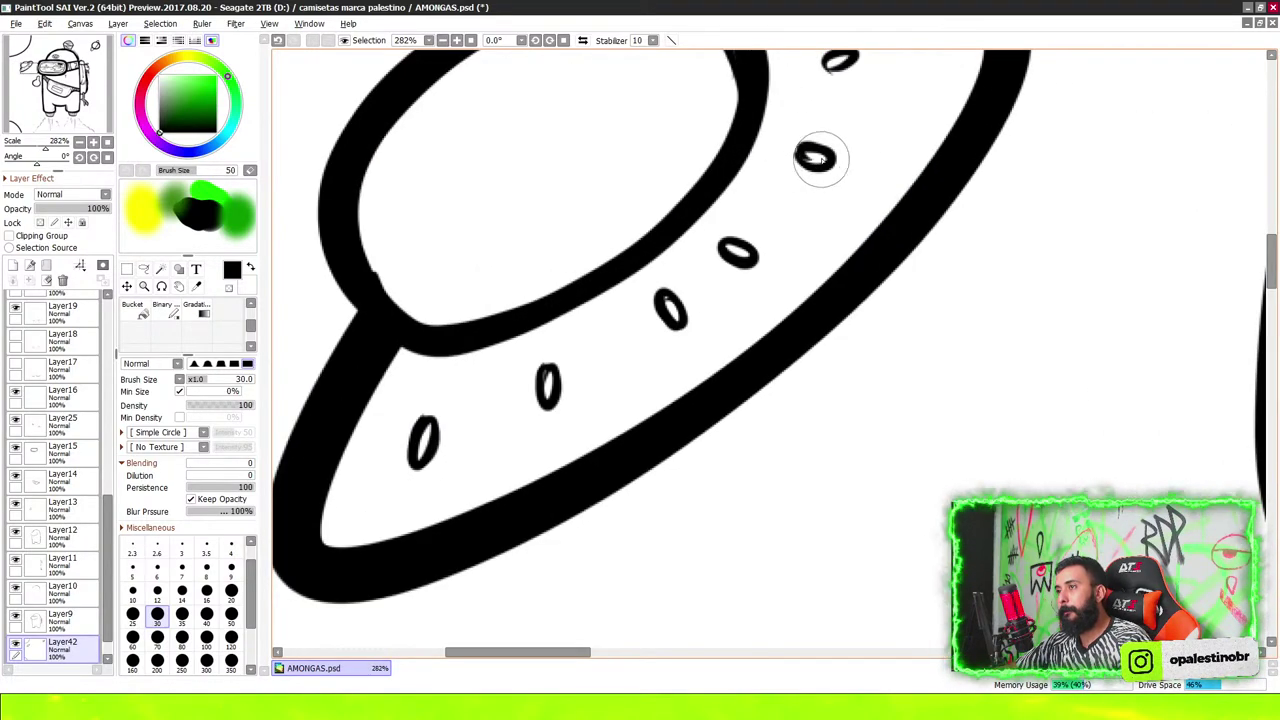
scroll(832, 78, down, 4)
scroll(828, 84, down, 2)
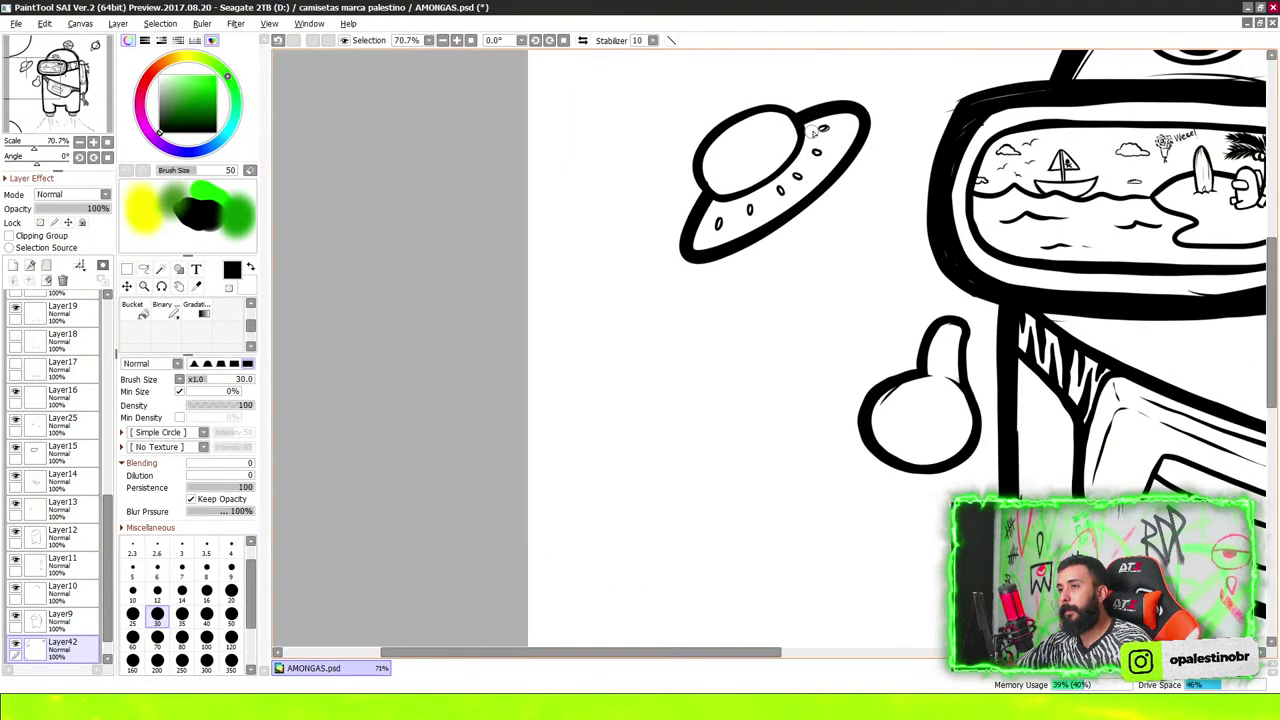
scroll(760, 250, up, 1)
scroll(694, 380, down, 1)
scroll(696, 263, up, 2)
scroll(697, 263, up, 2)
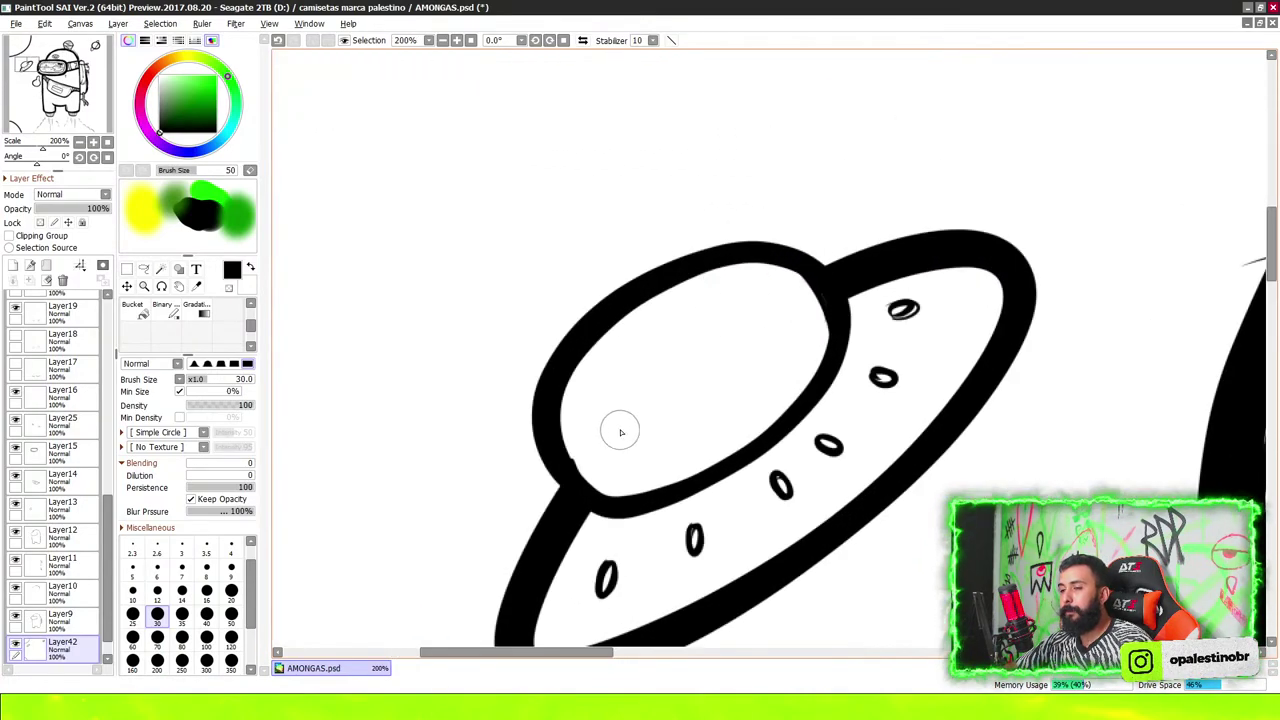
scroll(627, 425, up, 1)
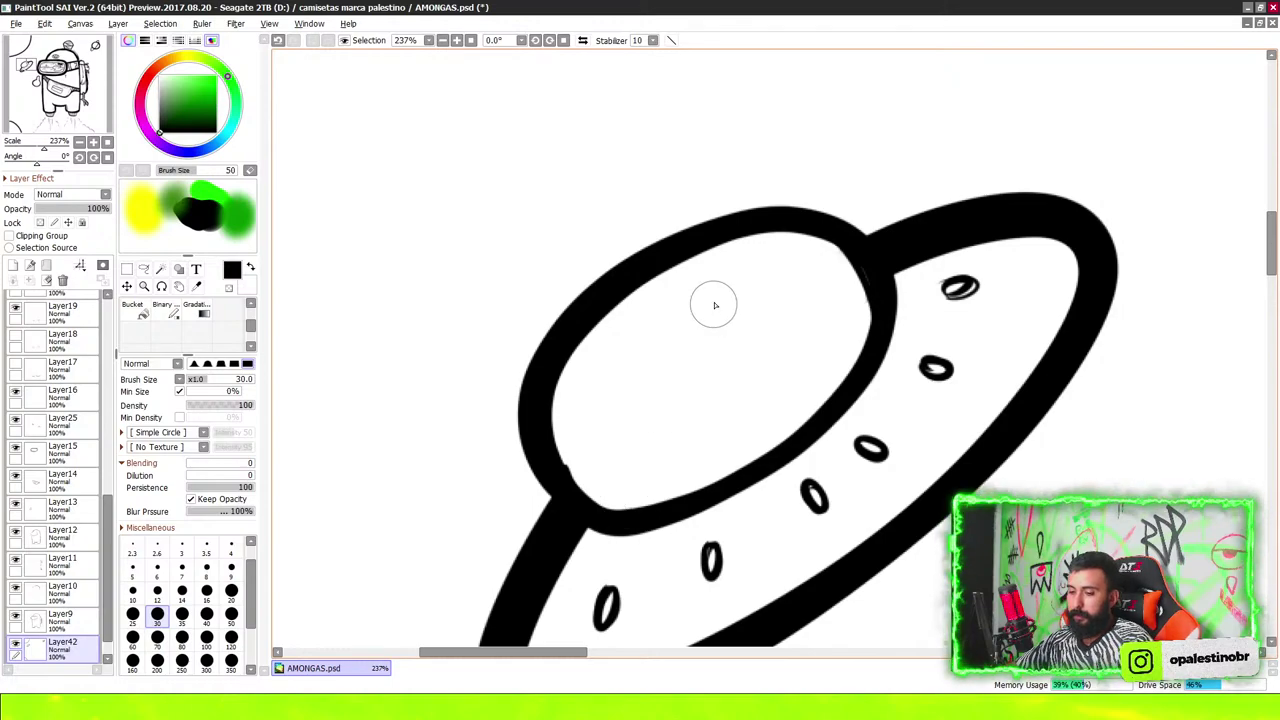
Rotate the canvas to level the UFO and draw the first dome windows
drag(714, 300, 903, 290)
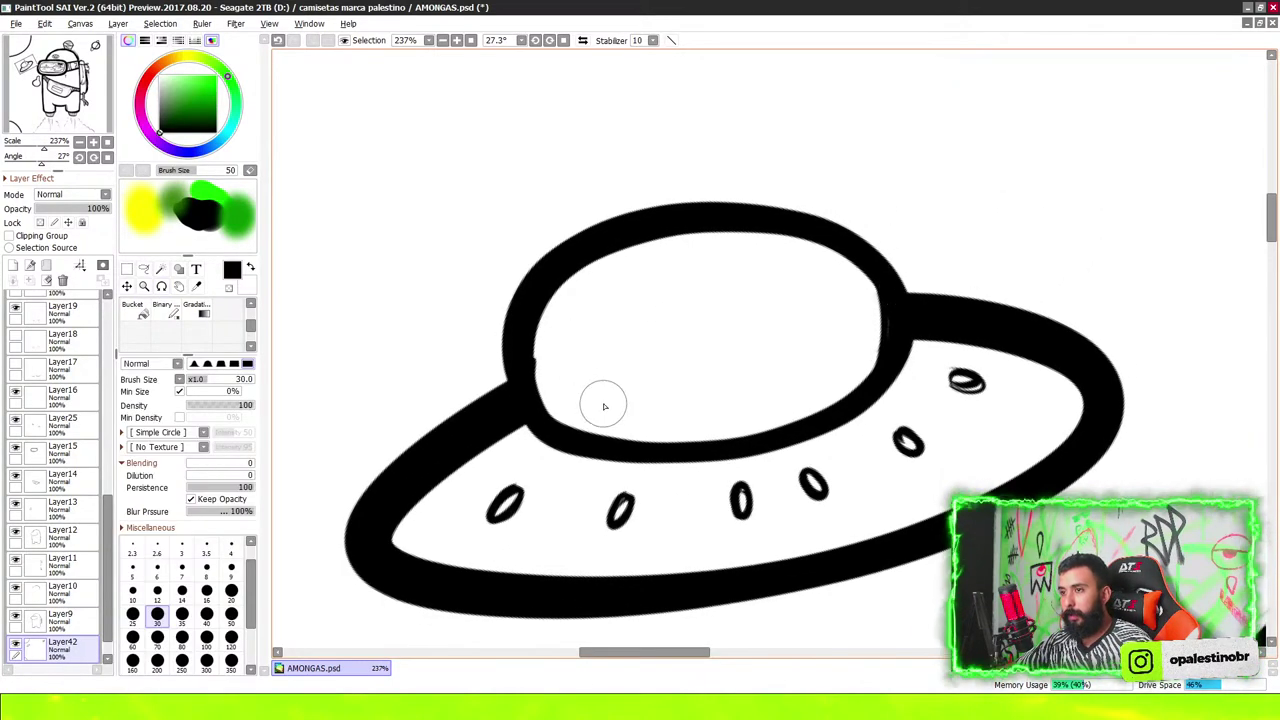
drag(566, 328, 567, 330)
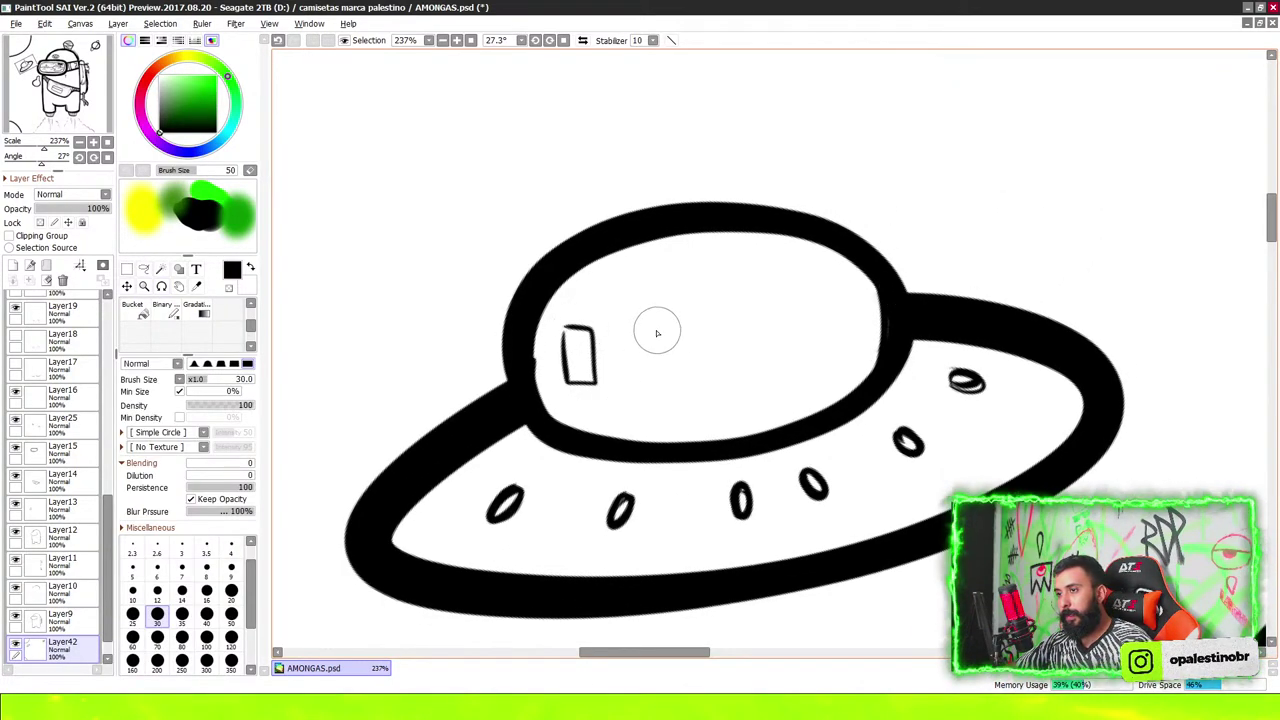
mouse_move(648, 343)
mouse_down()
mouse_move(837, 320)
mouse_move(808, 294)
mouse_move(828, 314)
mouse_move(789, 330)
mouse_up()
scroll(789, 330, up, 1)
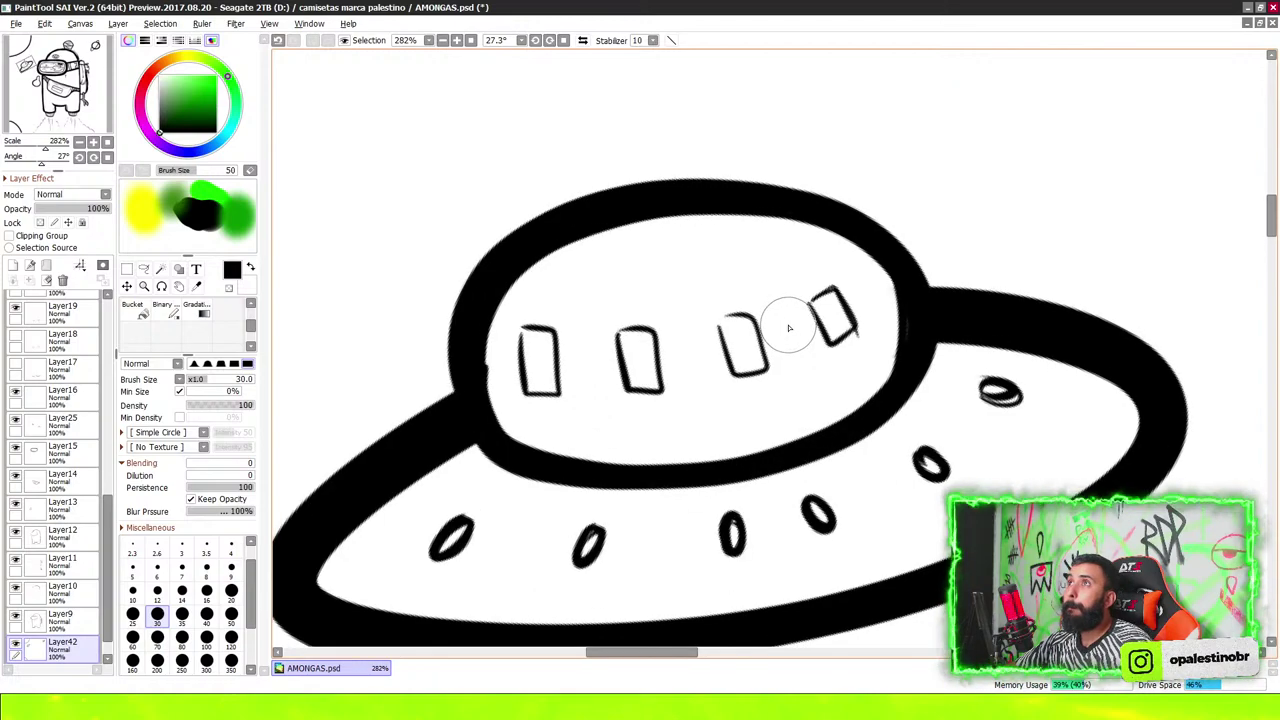
scroll(590, 310, up, 2)
scroll(529, 330, up, 1)
Retrace all four dome window outlines more boldly
mouse_move(477, 344)
mouse_down()
mouse_move(491, 434)
mouse_move(486, 349)
mouse_up()
mouse_move(643, 343)
mouse_down()
mouse_move(713, 430)
mouse_move(648, 345)
mouse_up()
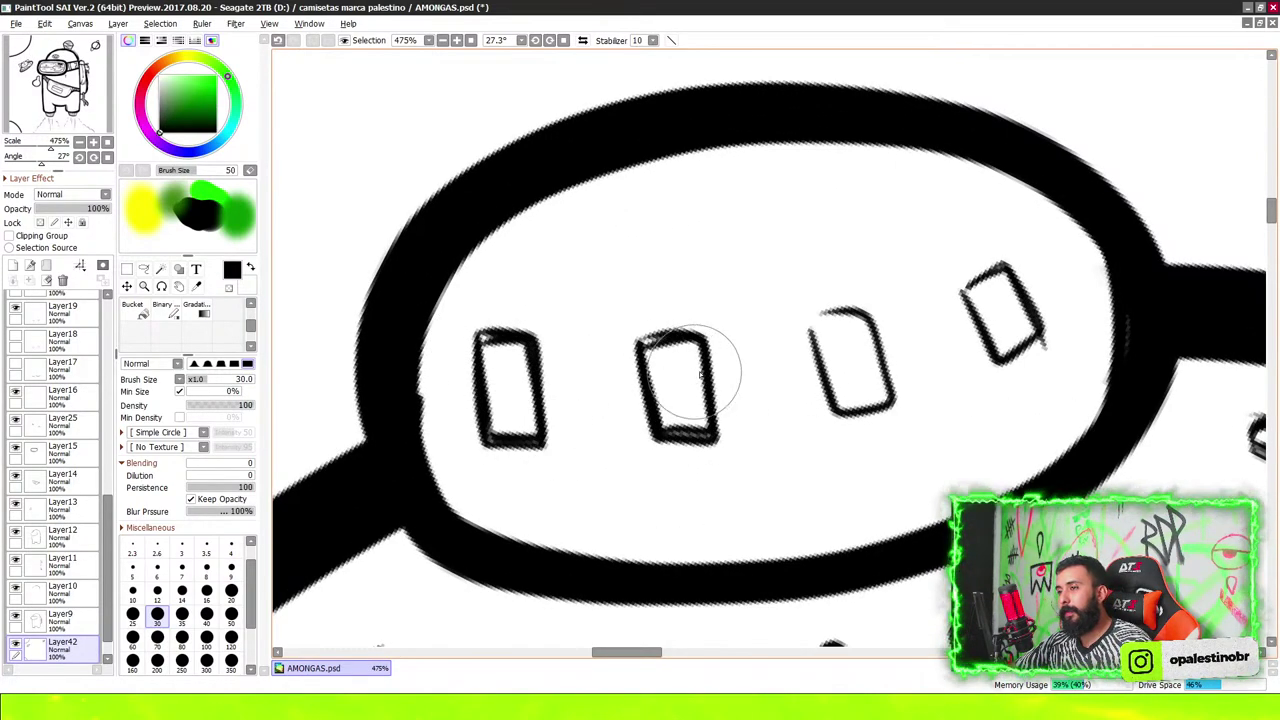
mouse_move(812, 318)
mouse_down()
mouse_move(835, 409)
mouse_move(880, 320)
mouse_up()
mouse_move(978, 316)
mouse_down()
mouse_move(994, 334)
mouse_move(971, 286)
mouse_up()
scroll(865, 386, down, 7)
scroll(925, 498, down, 3)
scroll(925, 498, up, 5)
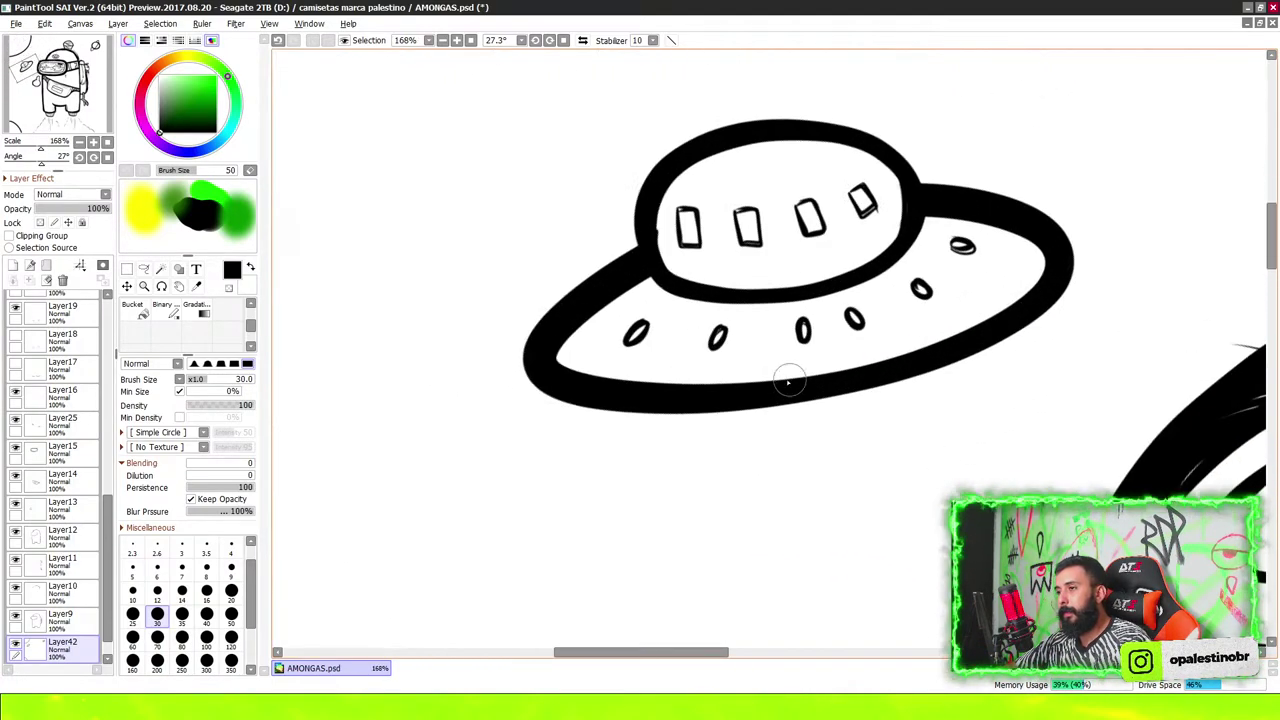
scroll(786, 377, up, 2)
scroll(714, 437, down, 2)
scroll(709, 403, up, 1)
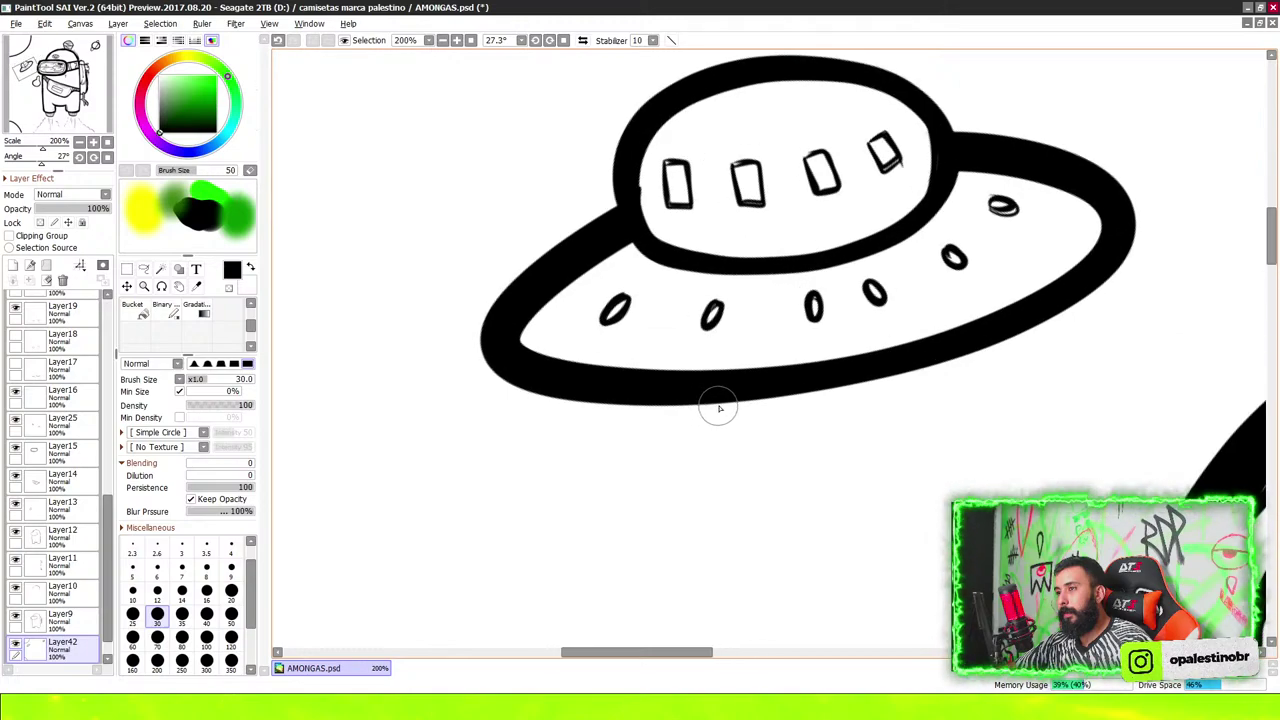
scroll(712, 400, down, 1)
scroll(730, 395, up, 1)
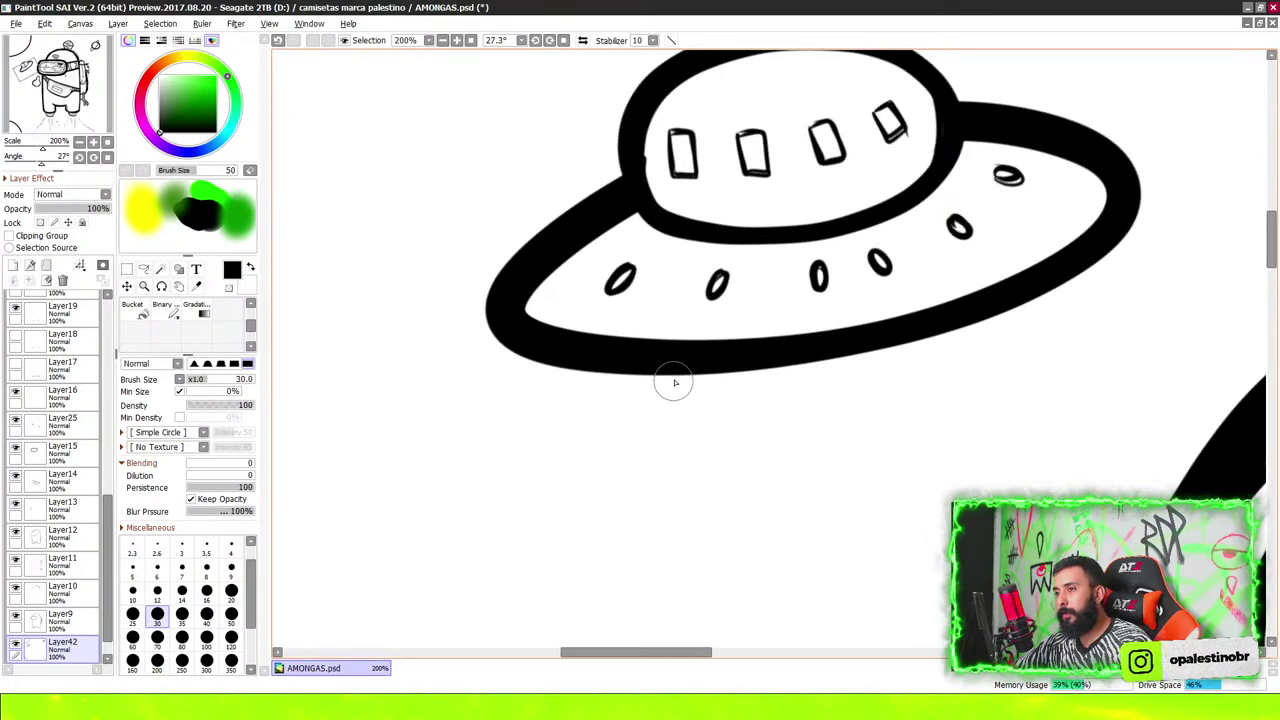
scroll(715, 369, down, 1)
scroll(705, 360, up, 1)
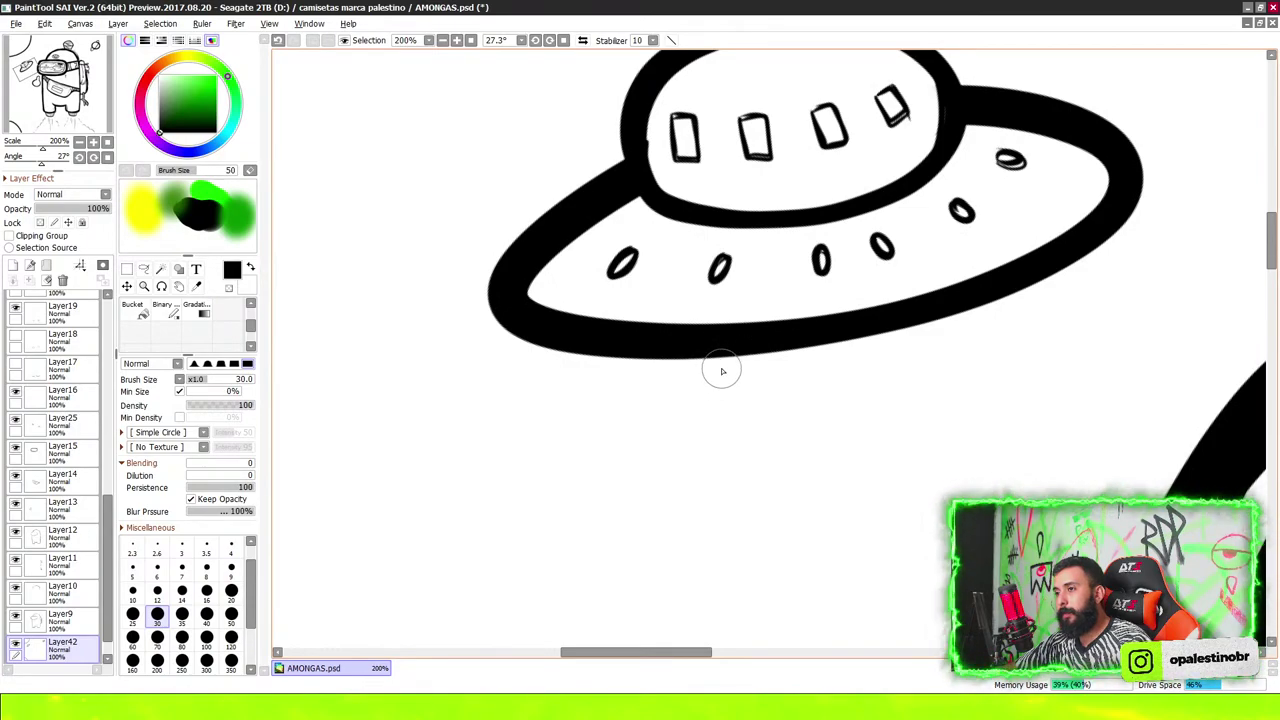
Draw two parallel beam lines down from the UFO's underside
drag(714, 358, 709, 450)
drag(726, 358, 716, 452)
scroll(716, 470, down, 3)
scroll(746, 583, up, 2)
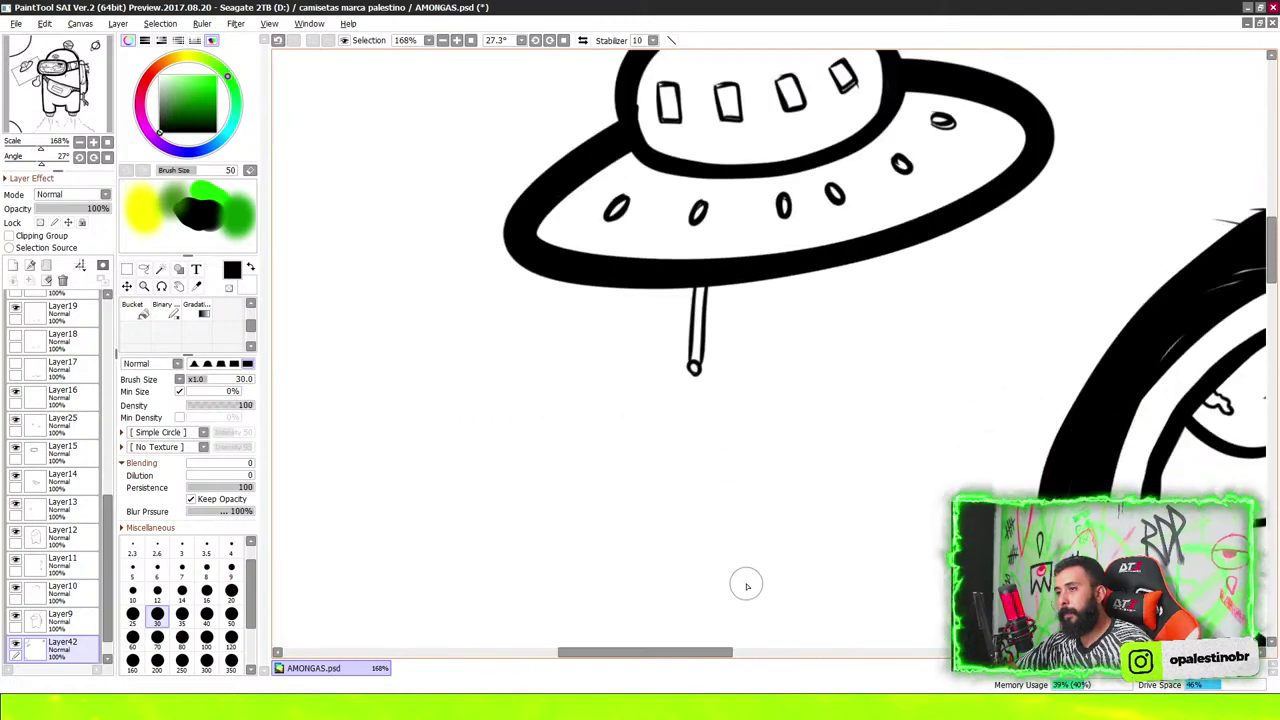
scroll(659, 323, up, 2)
scroll(660, 283, down, 5)
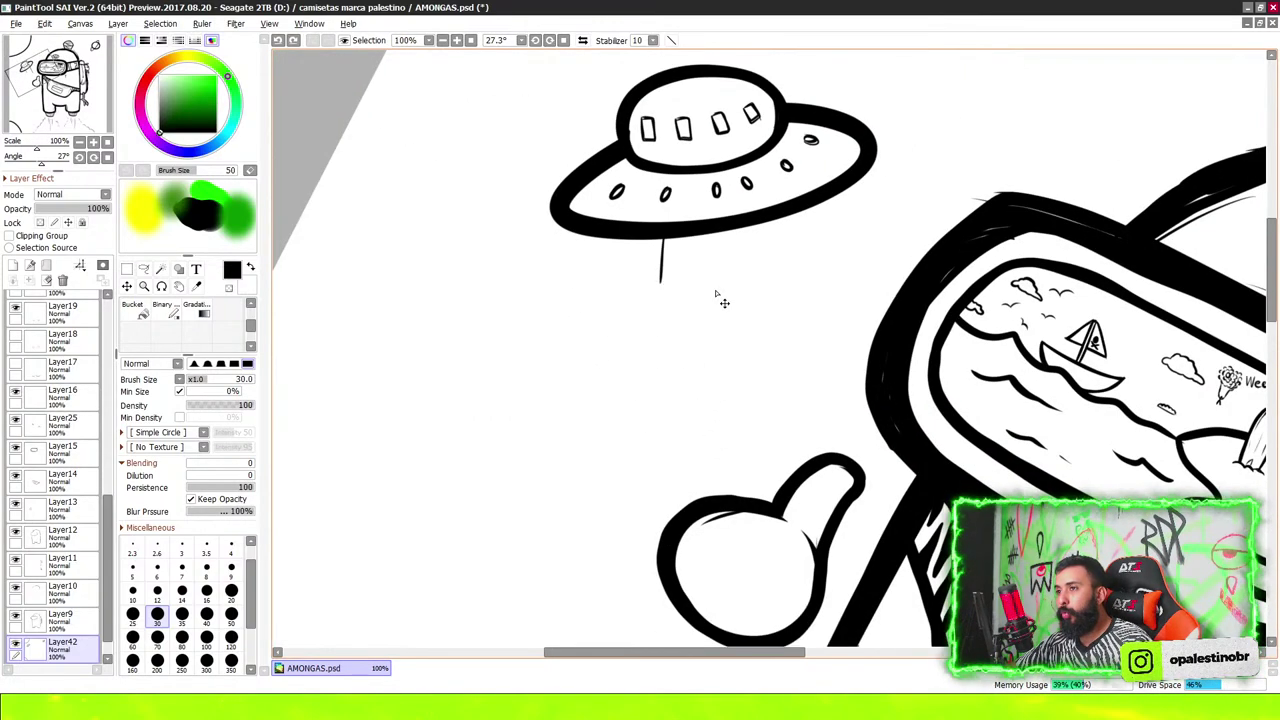
scroll(715, 291, up, 1)
Try a vertical left edge and a diagonal right edge for the beam, then undo both
drag(625, 218, 610, 405)
drag(790, 194, 886, 400)
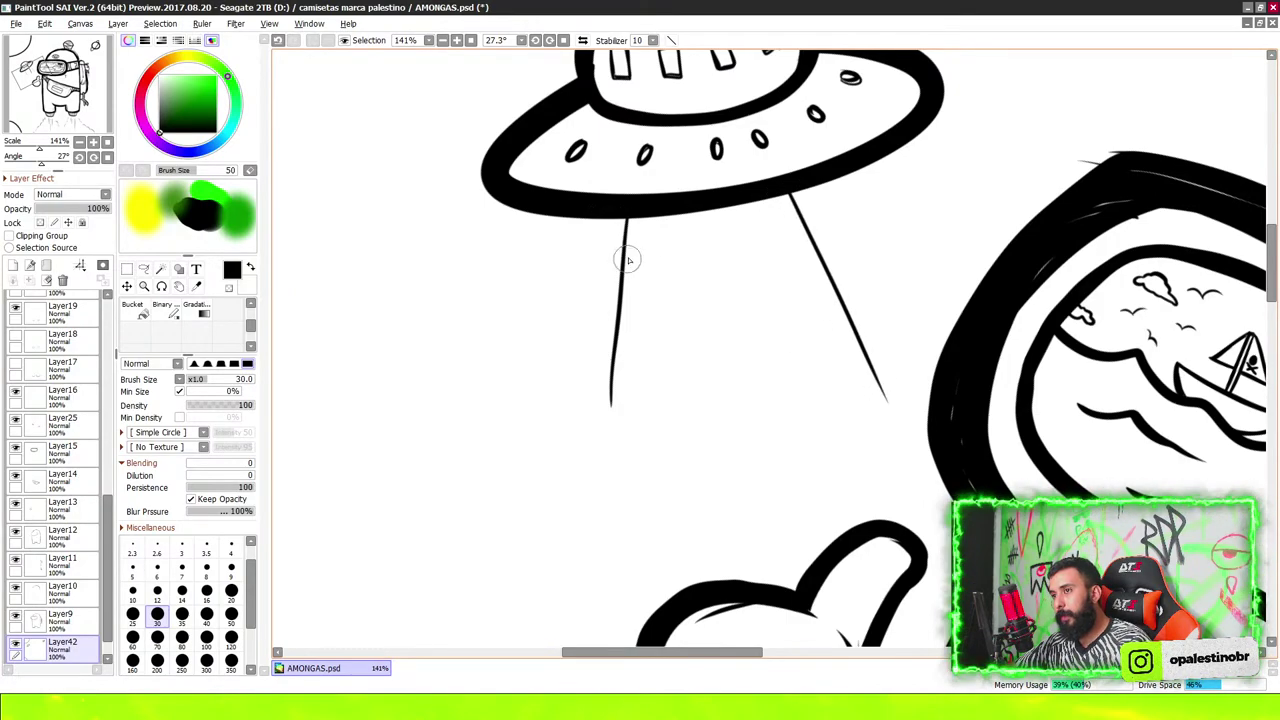
key(ctrl+z)
scroll(700, 150, down, 4)
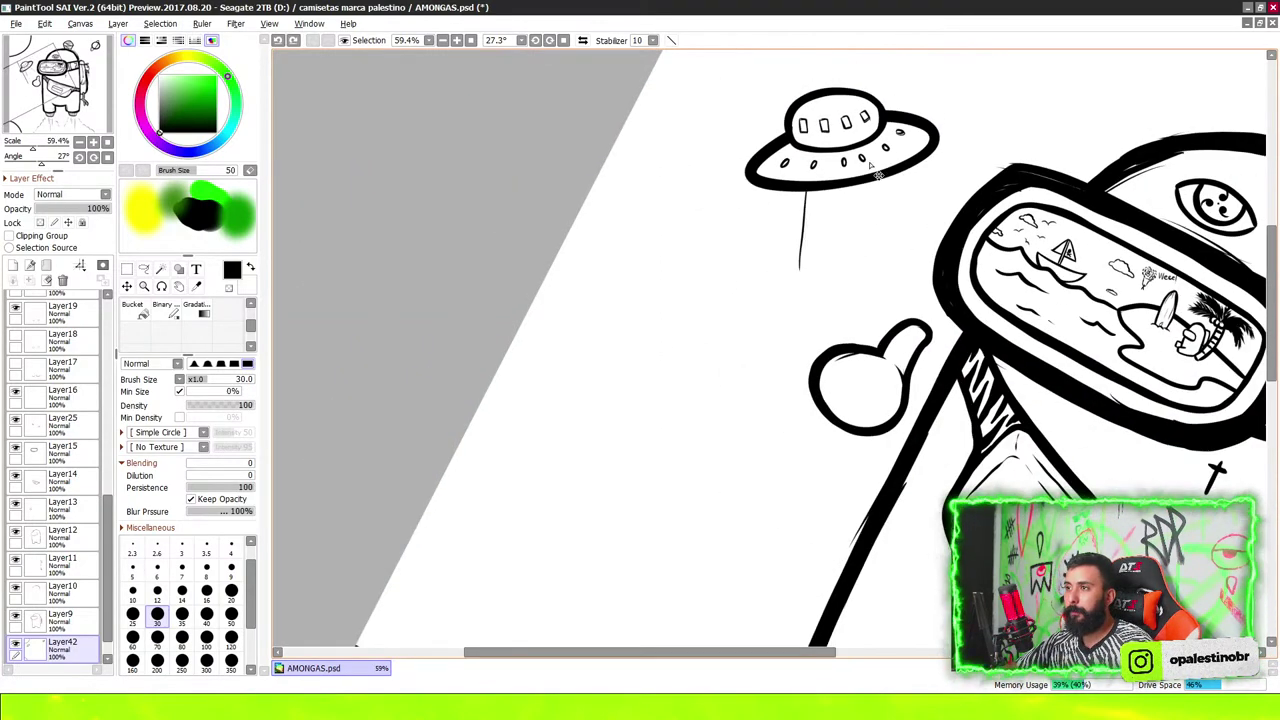
scroll(855, 183, up, 3)
key(ctrl+z)
scroll(855, 183, up, 1)
Redraw the beam's vertical left edge and a right edge slanting down-right
drag(740, 208, 716, 457)
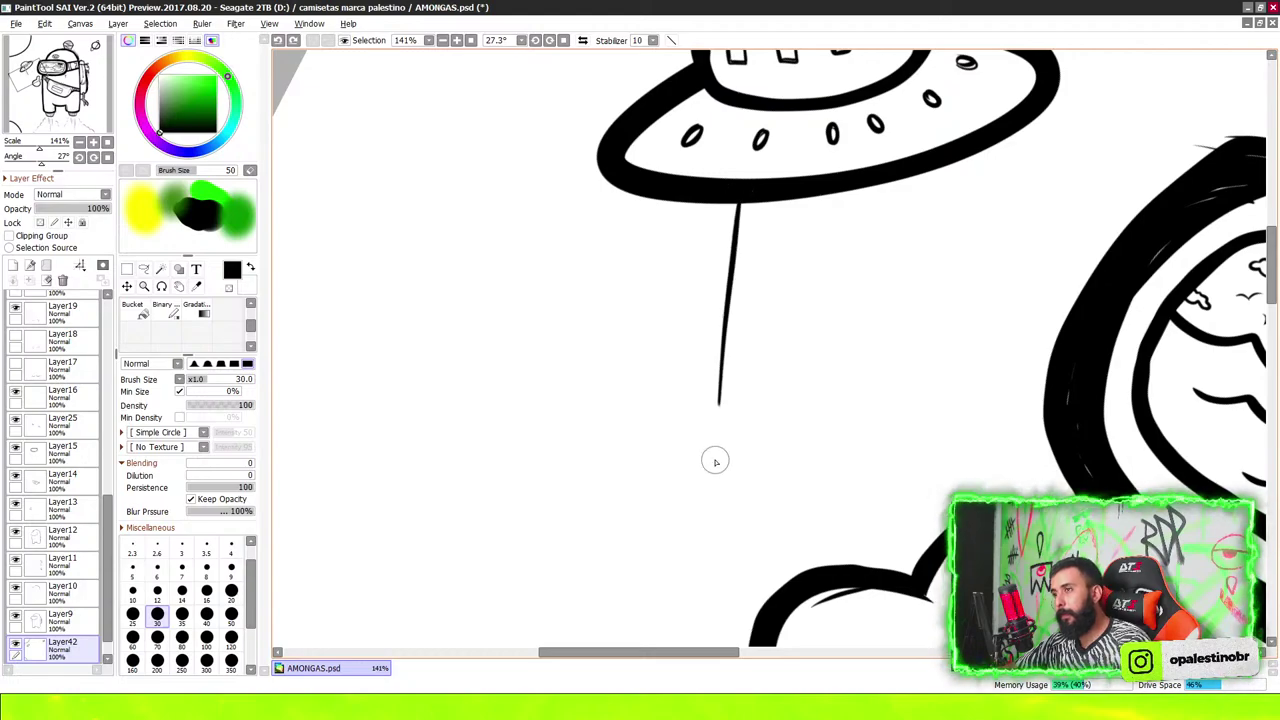
drag(941, 213, 1046, 390)
scroll(857, 289, down, 3)
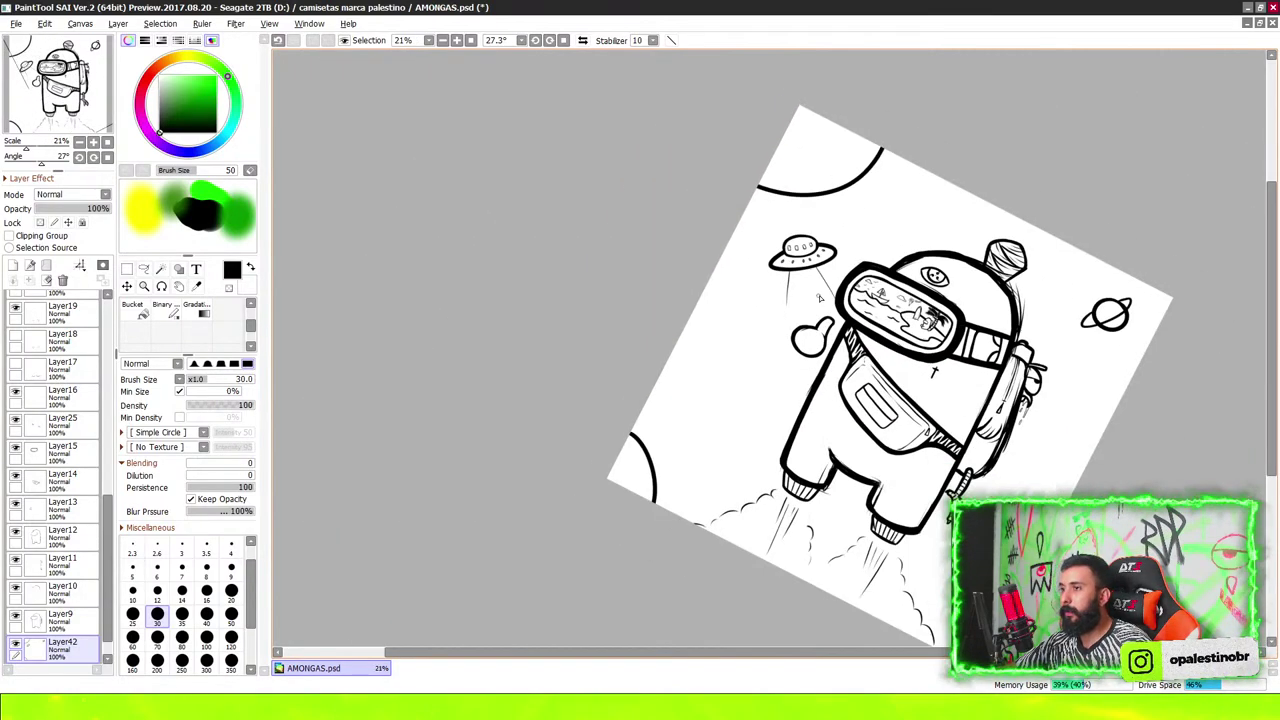
scroll(820, 250, up, 2)
scroll(804, 209, up, 2)
scroll(804, 209, up, 2)
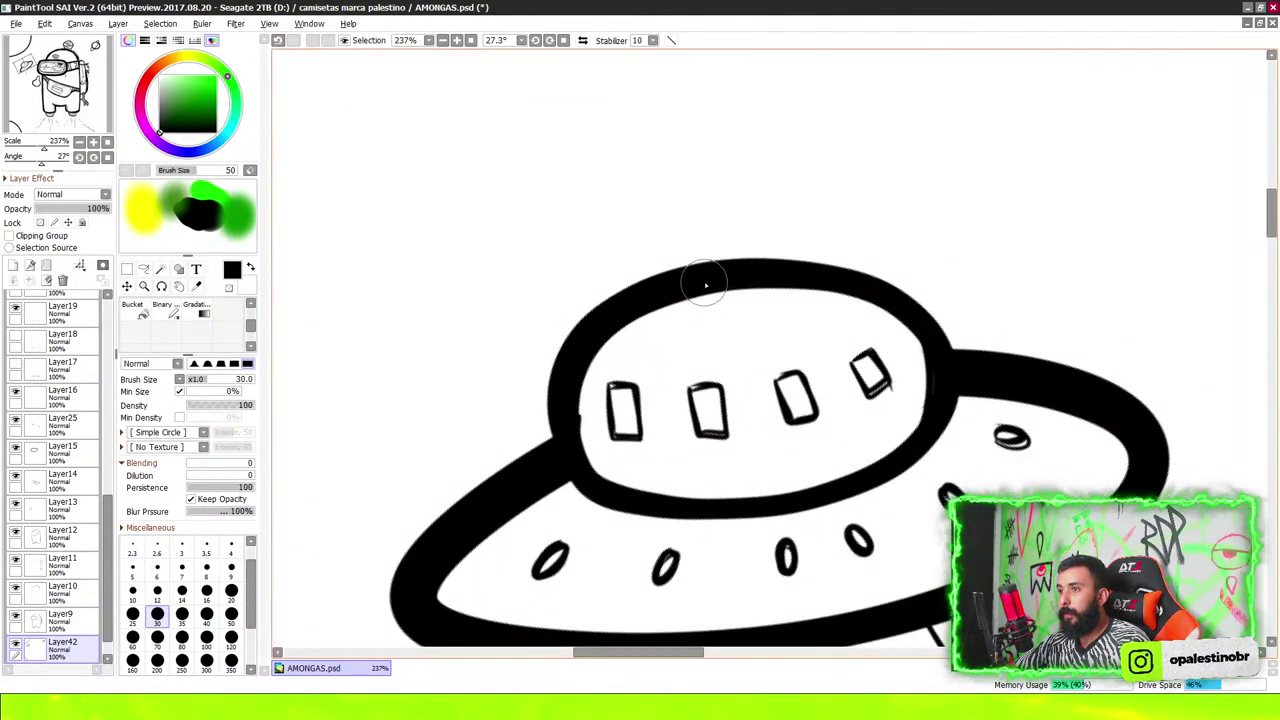
Draw the UFO's antenna with a ball on top and ink it over with darker strokes
drag(706, 285, 702, 158)
mouse_move(737, 262)
mouse_down()
mouse_move(710, 150)
mouse_move(708, 262)
mouse_up()
mouse_move(712, 155)
mouse_down()
mouse_move(734, 265)
mouse_move(745, 262)
mouse_up()
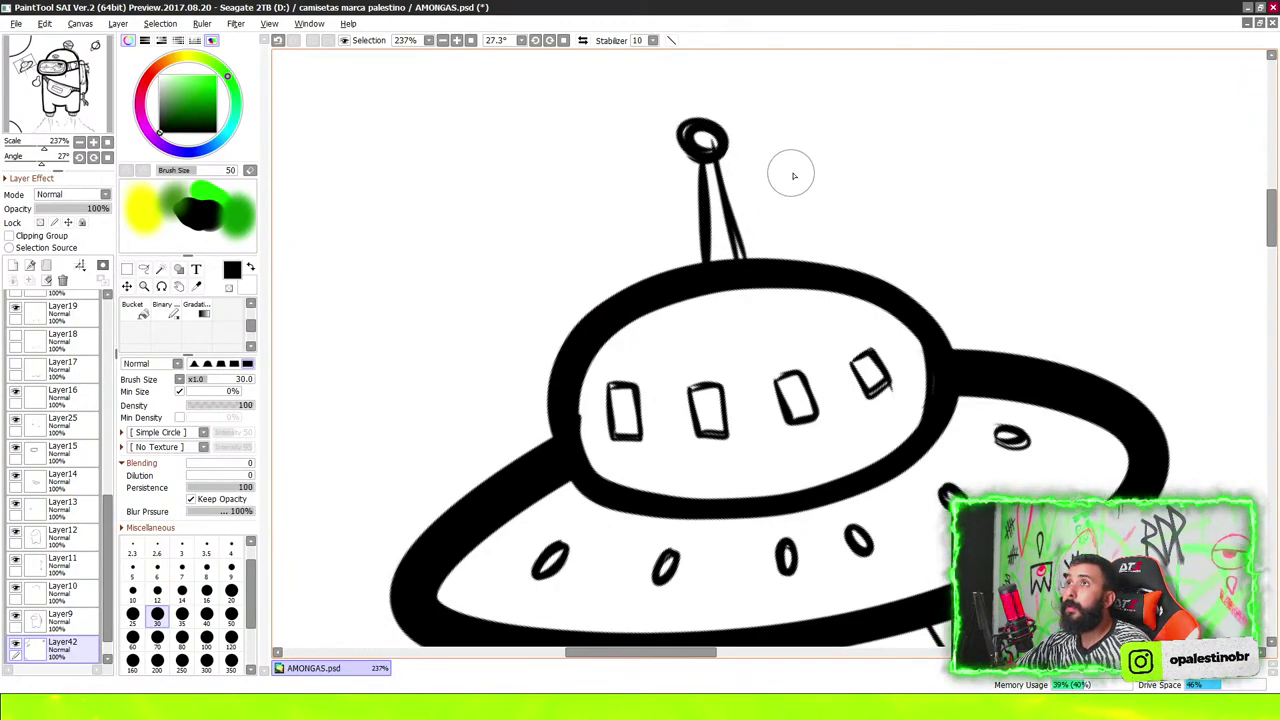
scroll(793, 176, down, 3)
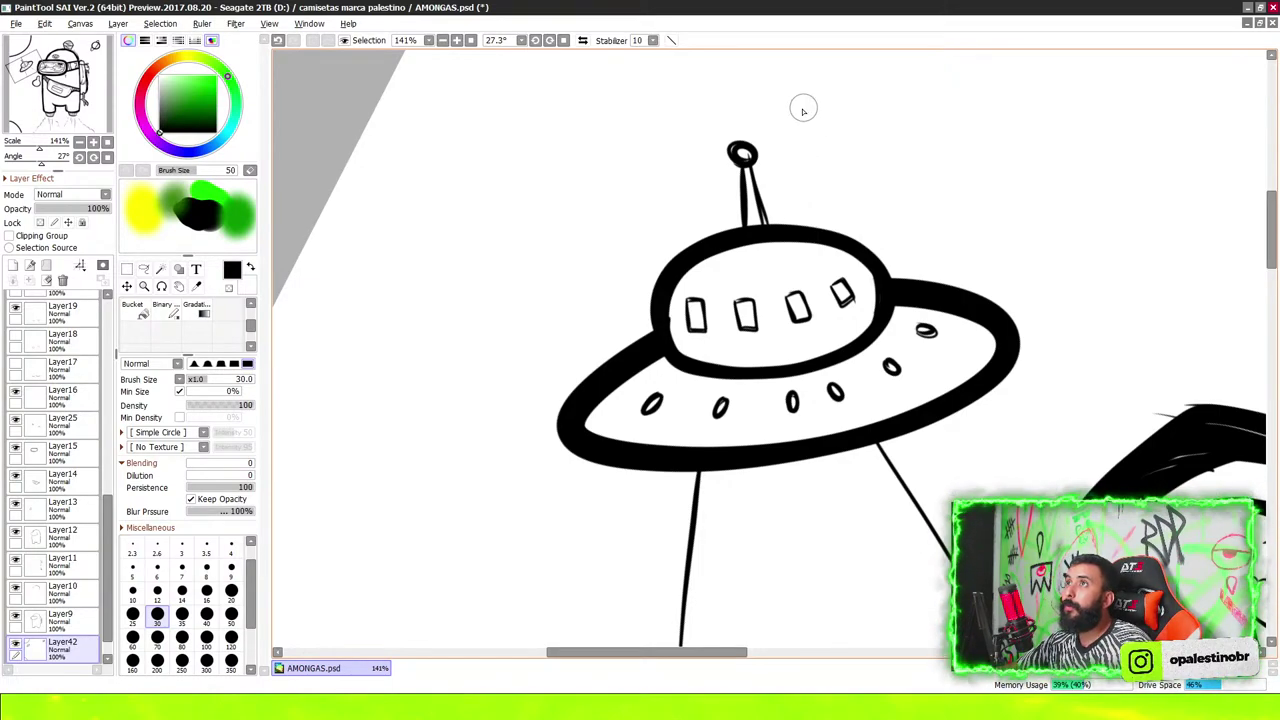
scroll(810, 80, down, 1)
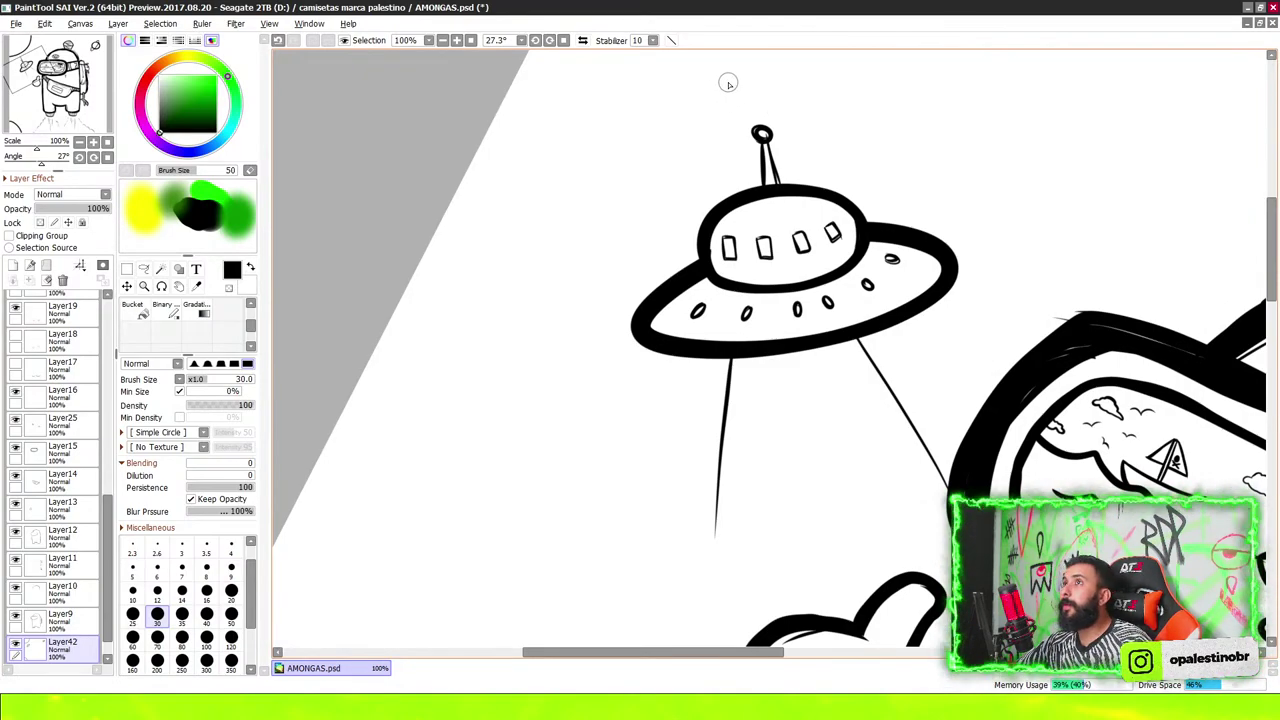
scroll(728, 83, down, 4)
scroll(745, 132, up, 5)
scroll(722, 150, up, 2)
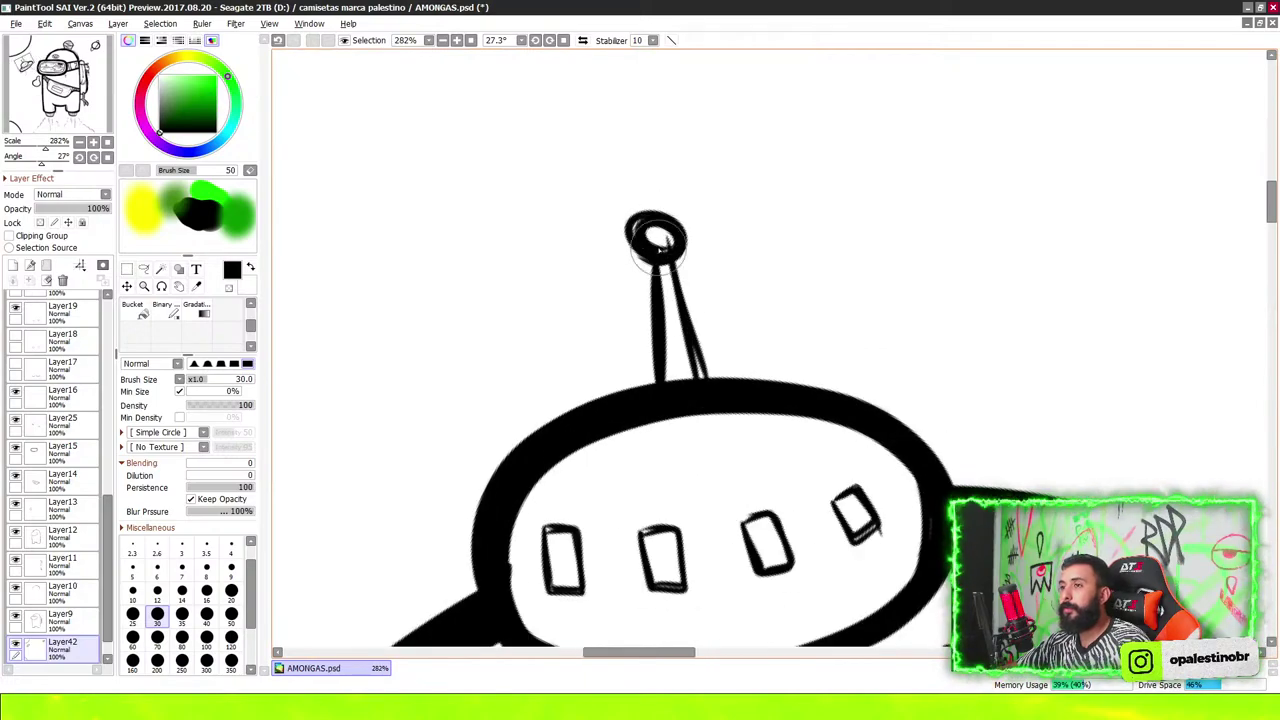
mouse_move(660, 265)
mouse_down()
mouse_move(660, 378)
mouse_move(662, 300)
mouse_move(705, 378)
mouse_up()
scroll(685, 275, down, 2)
scroll(685, 275, down, 3)
scroll(760, 350, down, 3)
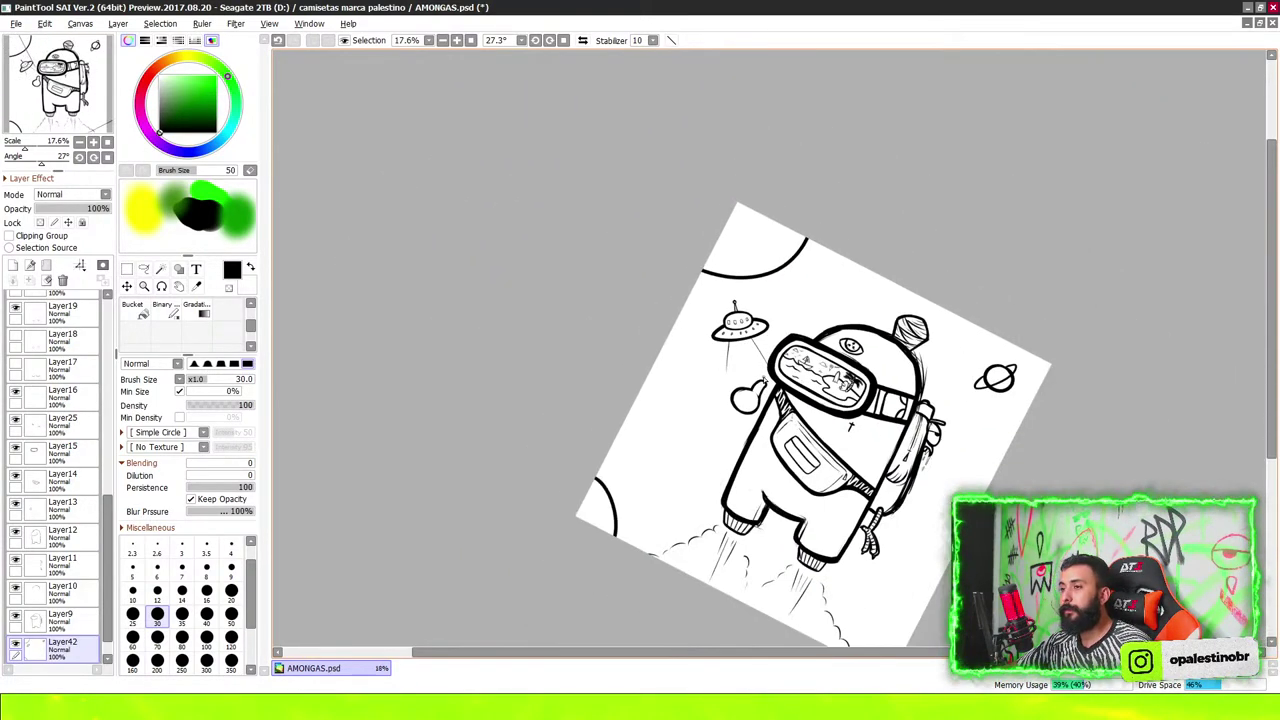
Reset the canvas view rotation to 0°
click(522, 41)
click(505, 110)
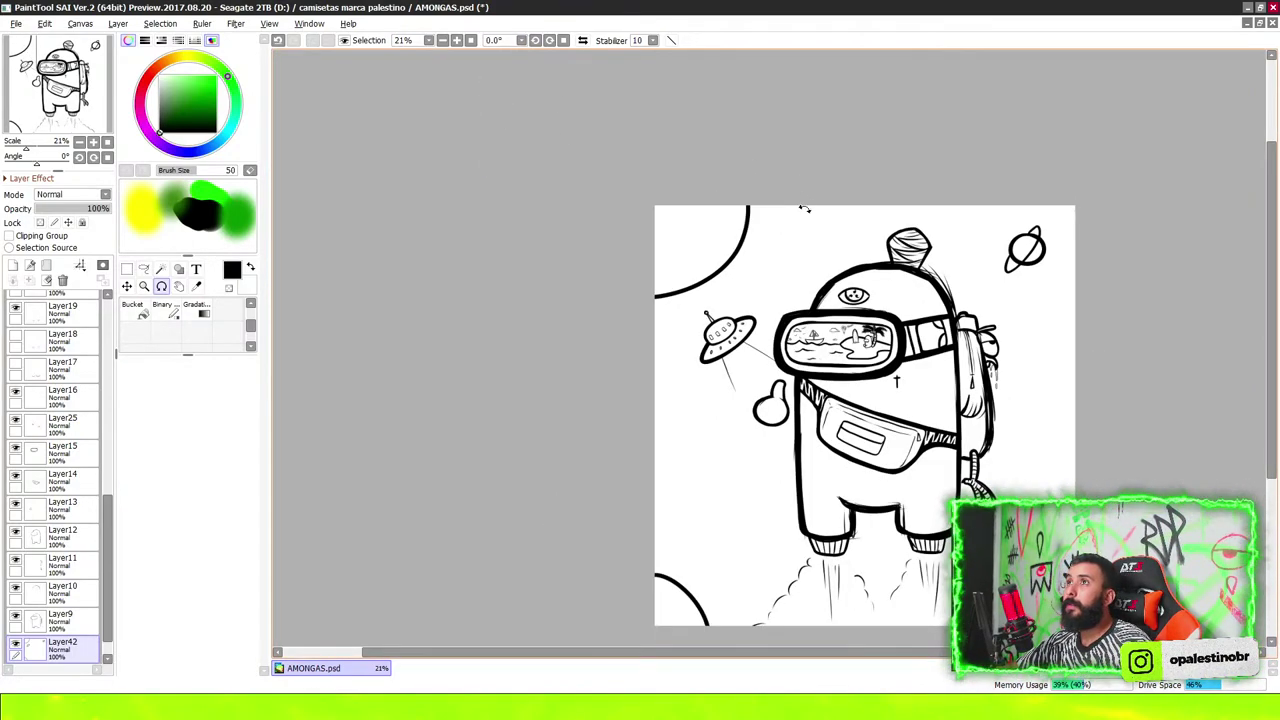
scroll(774, 324, up, 2)
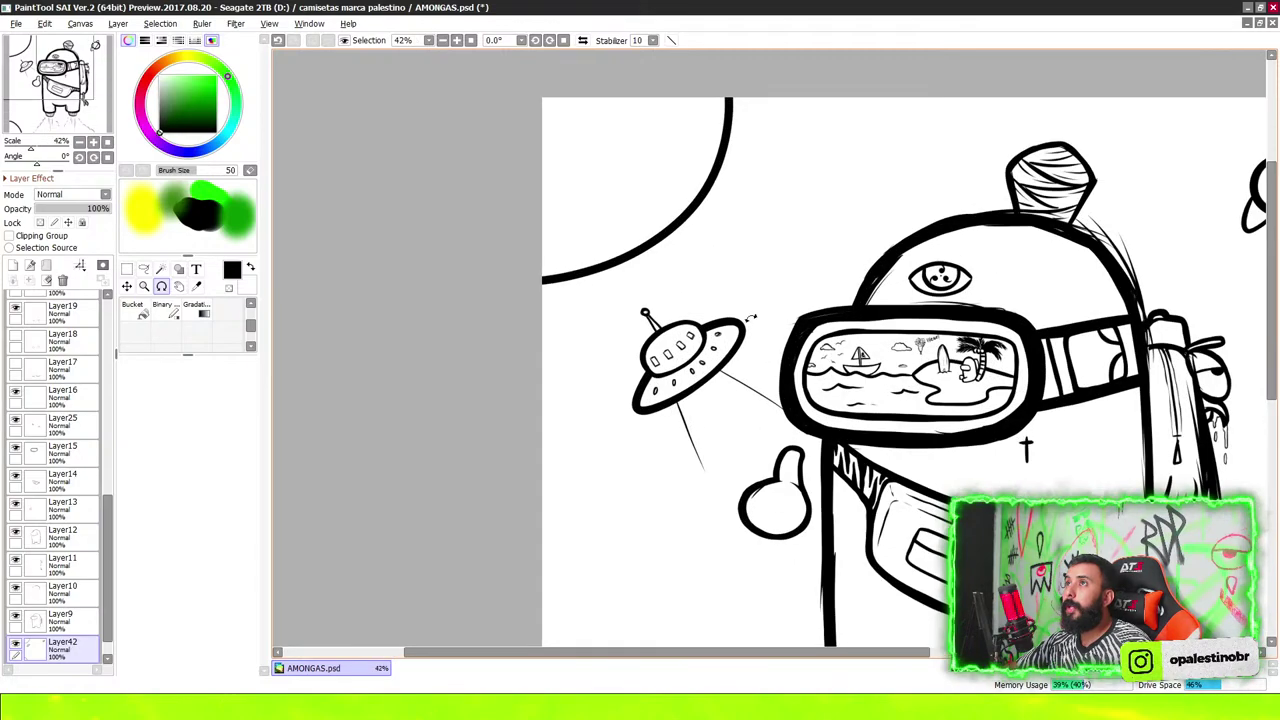
scroll(766, 251, down, 4)
scroll(950, 335, up, 1)
scroll(950, 335, up, 1)
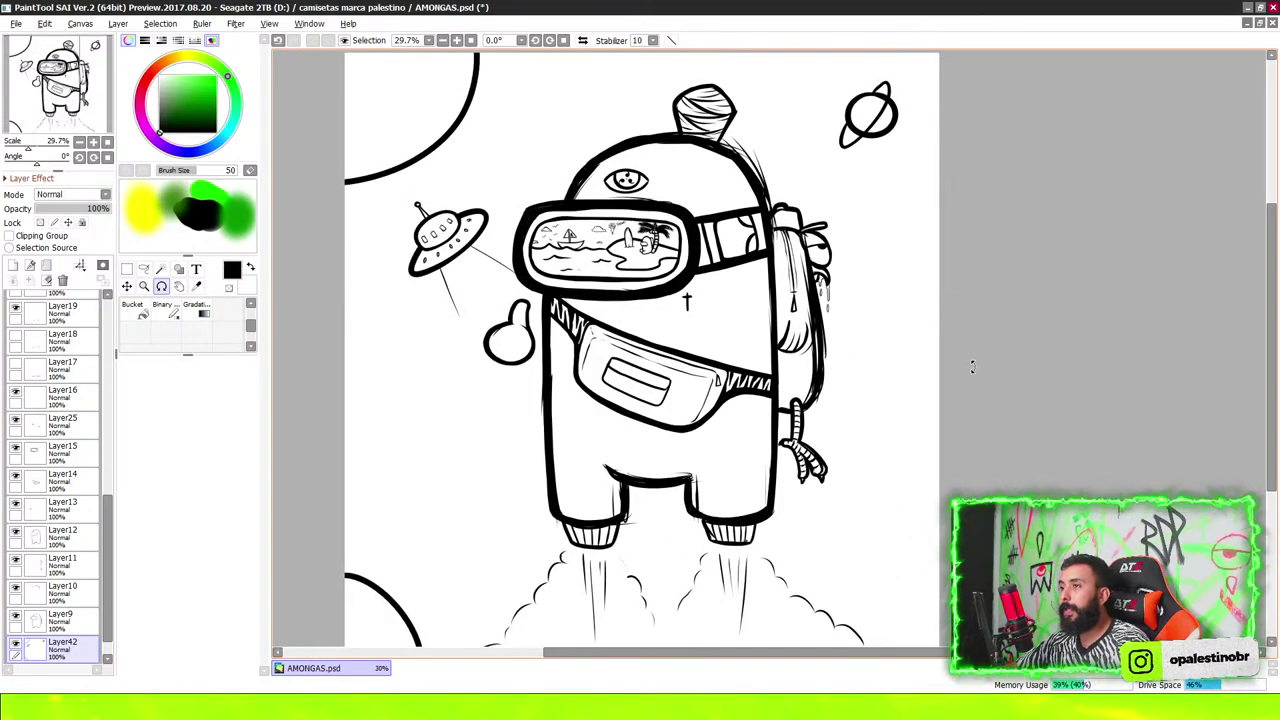
scroll(957, 320, down, 2)
With the brush, draw a circle outline at the right edge of the drawing
key(b)
scroll(958, 354, up, 4)
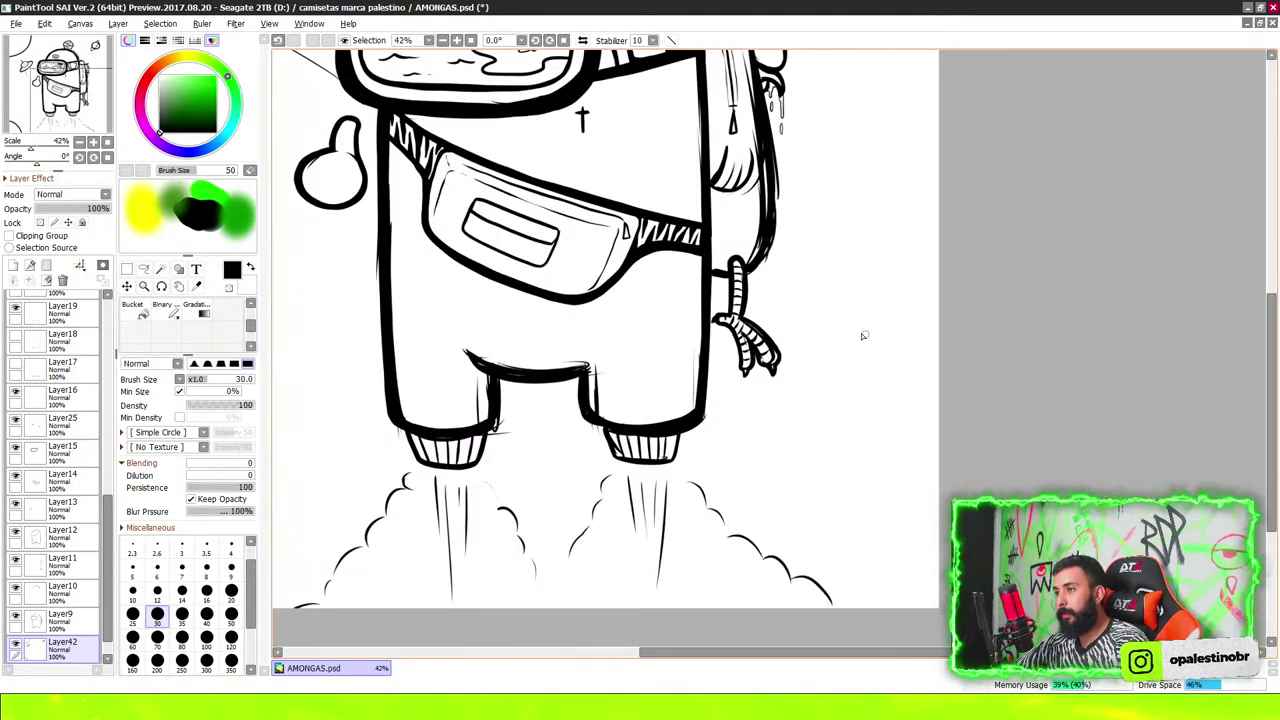
scroll(864, 336, up, 1)
scroll(881, 350, down, 2)
scroll(912, 315, up, 1)
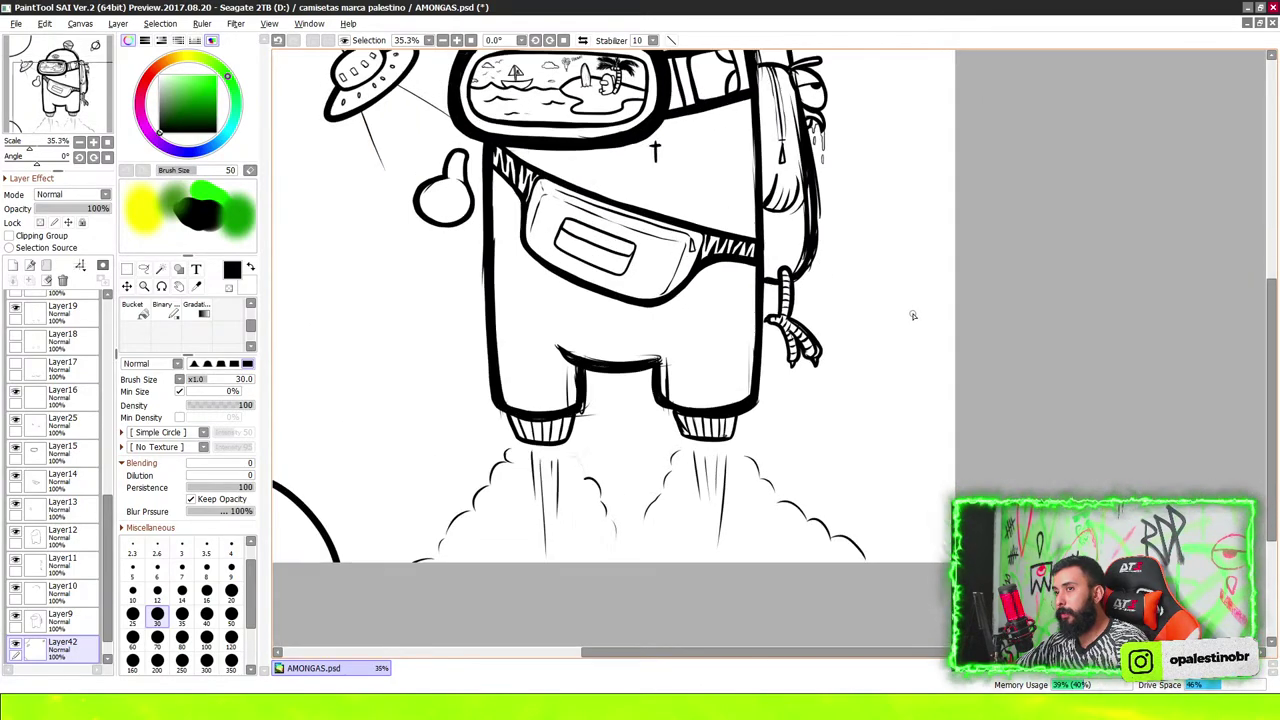
scroll(977, 373, down, 5)
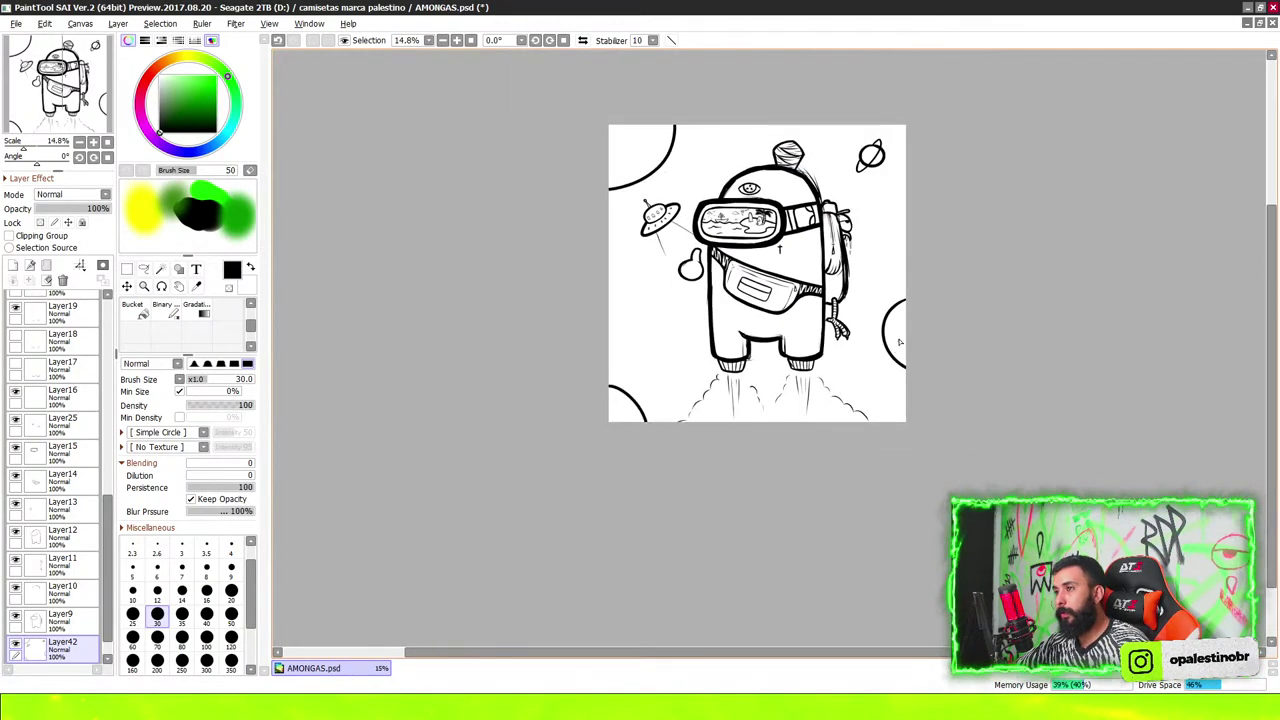
scroll(908, 314, up, 4)
scroll(950, 280, up, 2)
scroll(866, 309, up, 3)
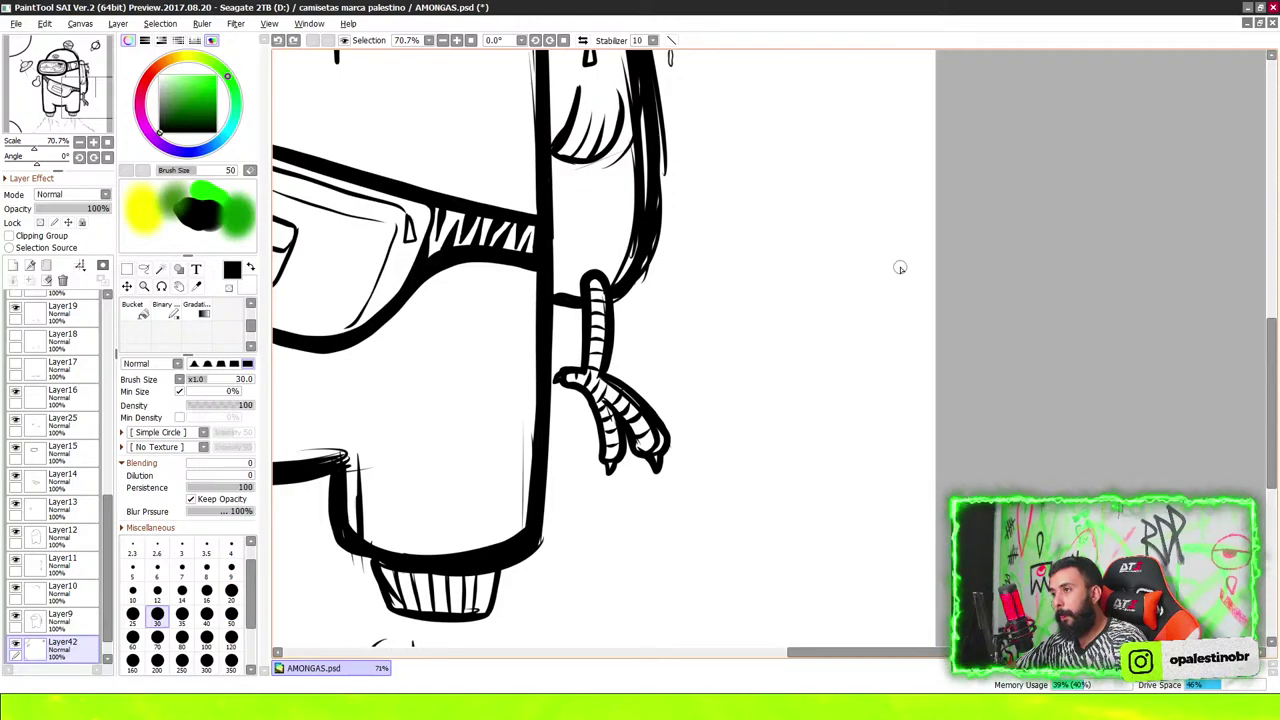
drag(900, 268, 830, 255)
scroll(790, 320, down, 6)
scroll(793, 321, down, 3)
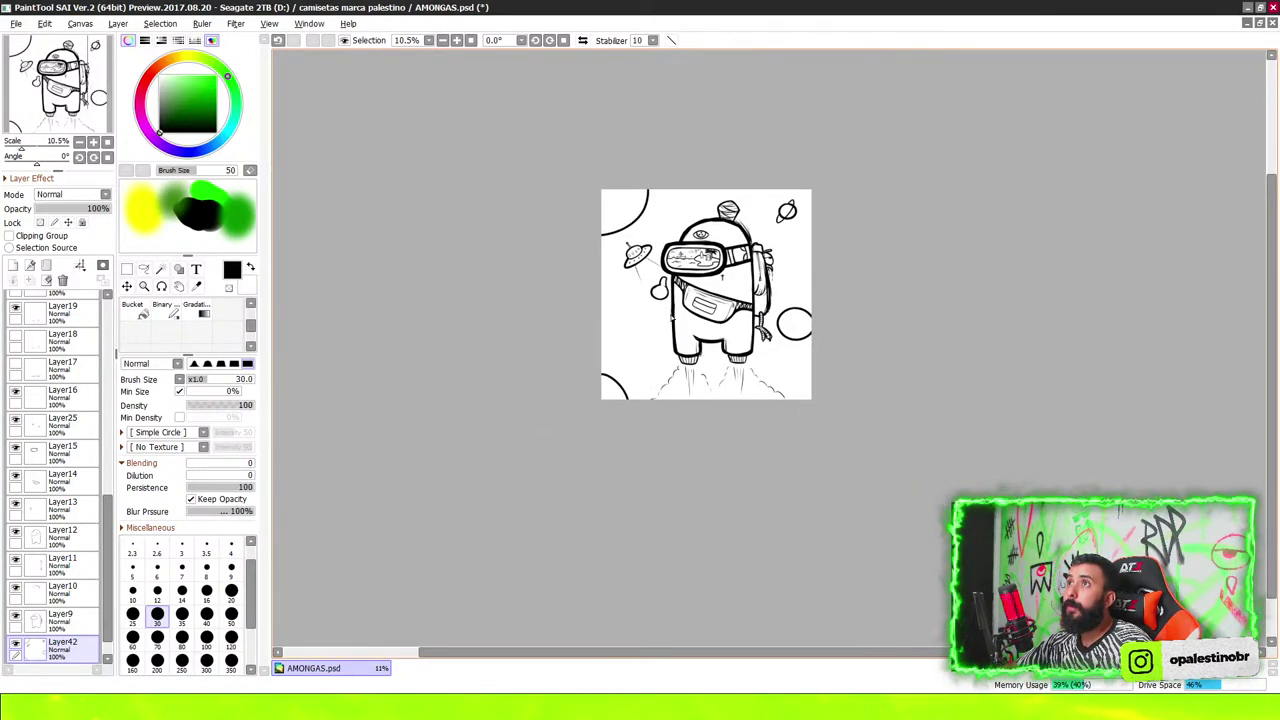
scroll(62, 373, up, 5)
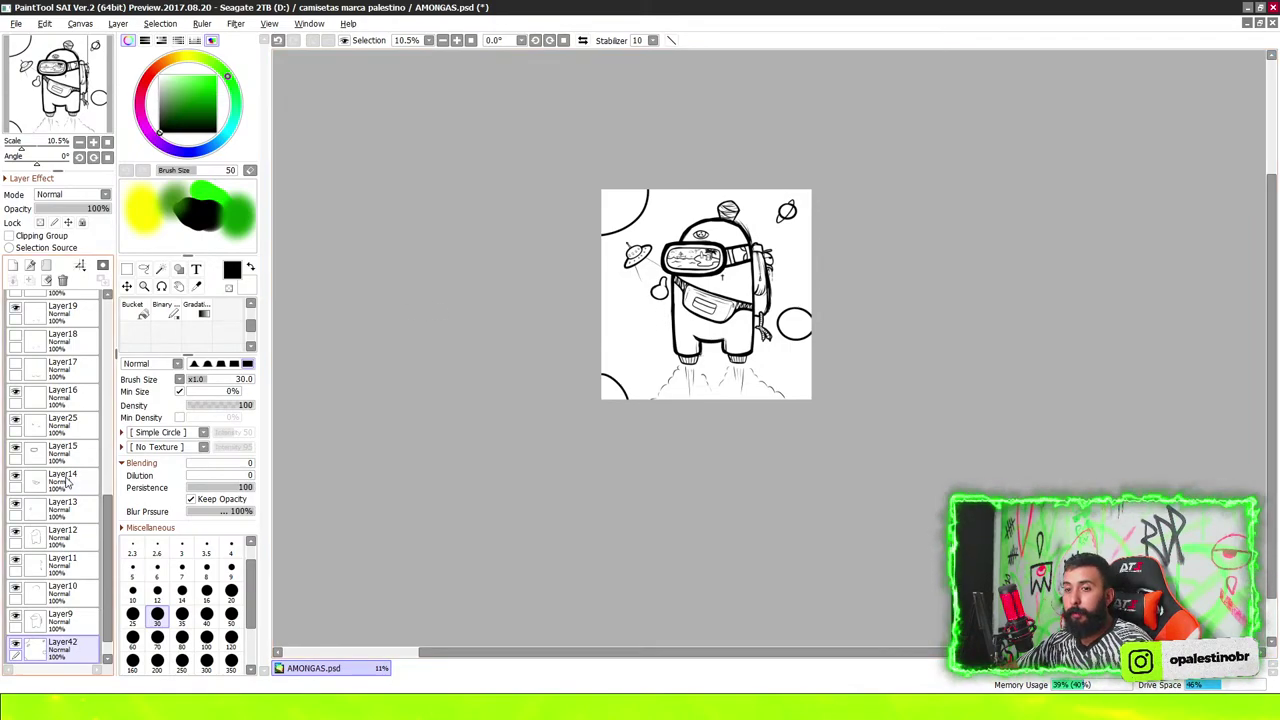
scroll(62, 373, up, 5)
scroll(62, 373, up, 5)
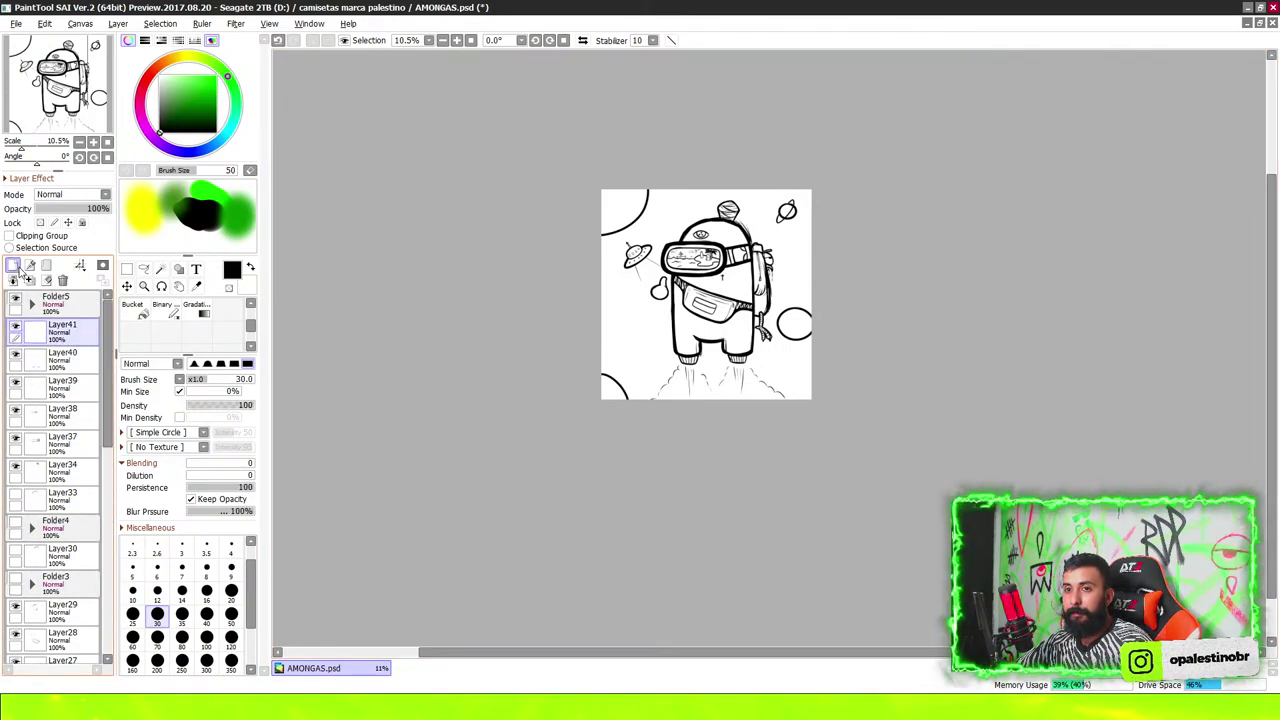
On a new layer, outline the rocket's top, nose and right edge below the UFO
click(14, 265)
scroll(650, 280, up, 9)
scroll(694, 257, up, 6)
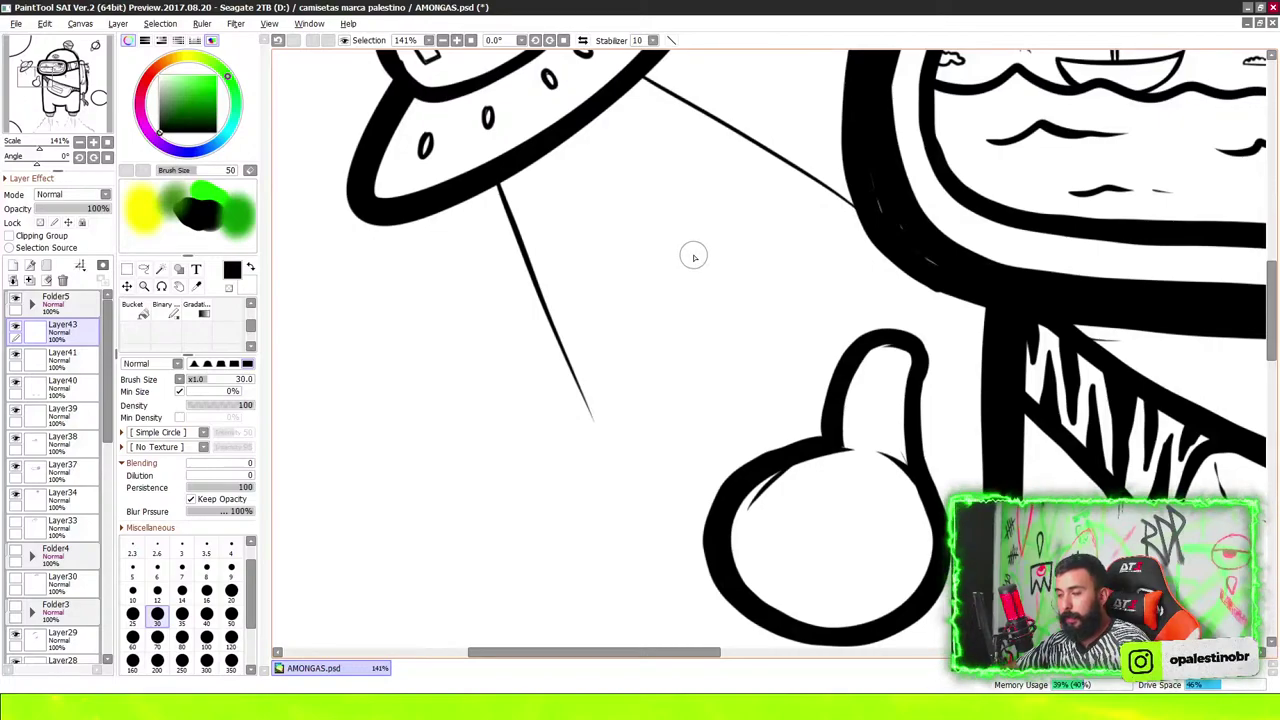
scroll(694, 257, up, 1)
mouse_move(765, 235)
mouse_down()
mouse_move(591, 281)
mouse_move(770, 230)
mouse_up()
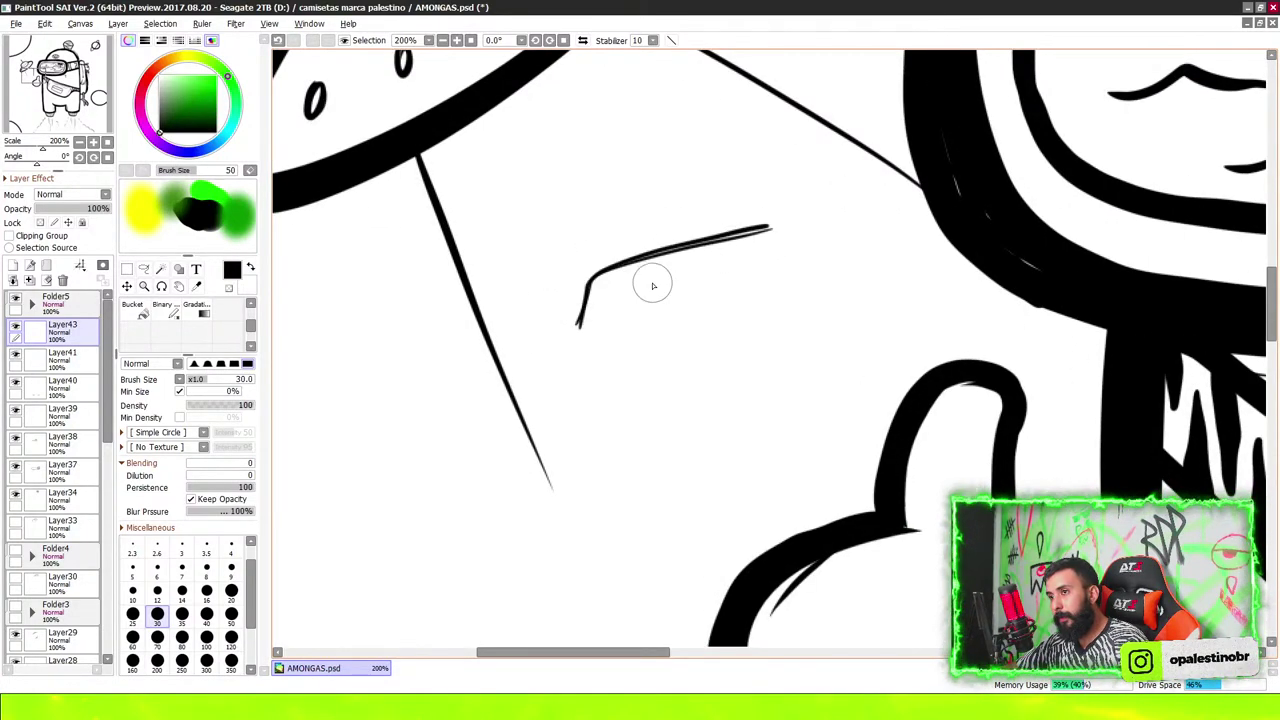
mouse_move(586, 289)
mouse_down()
mouse_move(588, 343)
mouse_move(749, 306)
mouse_move(789, 268)
mouse_move(749, 224)
mouse_up()
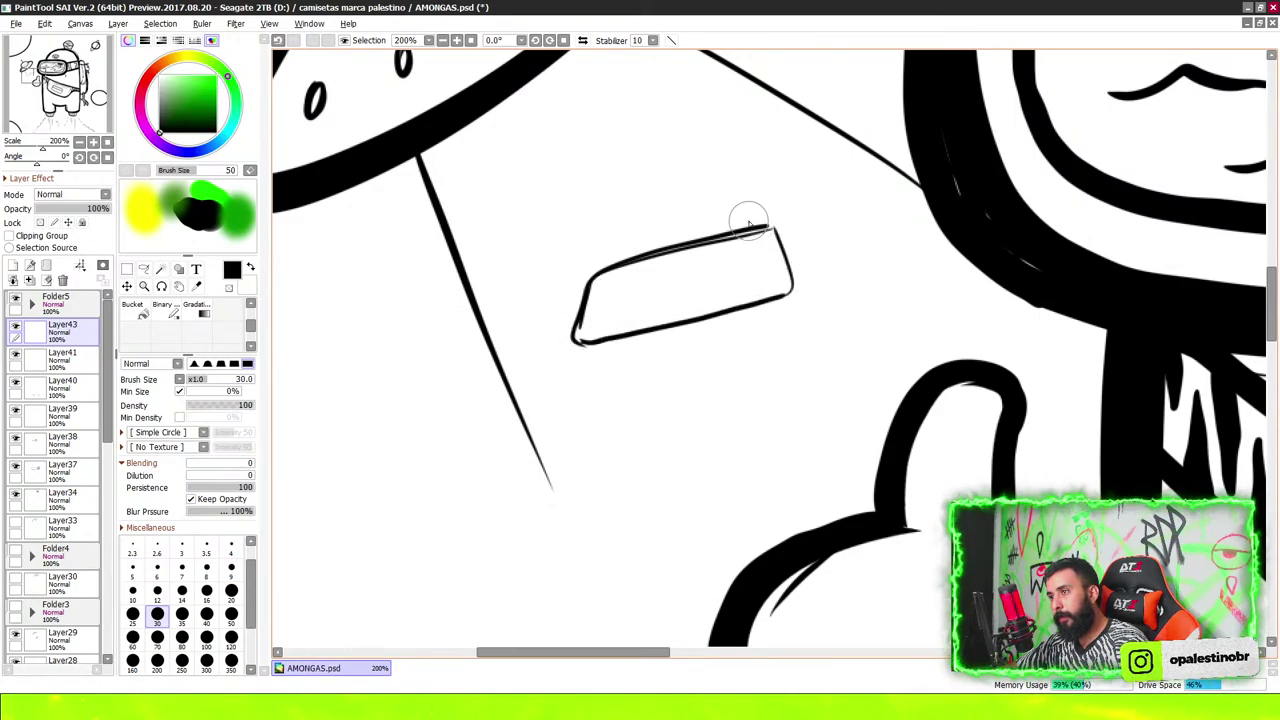
drag(791, 262, 745, 194)
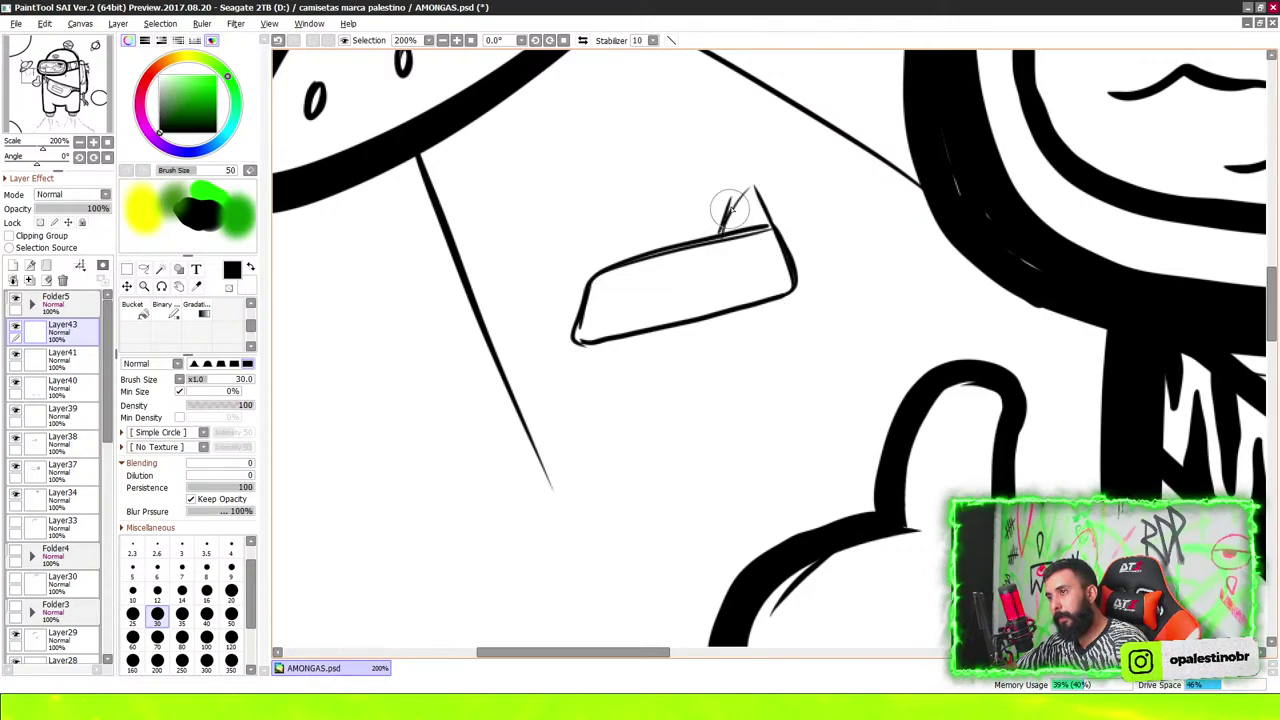
Try hatching the rocket's lower-right corner, undo it, and reinforce the left nose end
scroll(760, 197, up, 1)
mouse_move(735, 283)
mouse_down()
mouse_move(772, 258)
mouse_move(788, 292)
mouse_move(770, 245)
mouse_move(790, 240)
mouse_move(810, 300)
mouse_move(727, 284)
mouse_up()
key(ctrl+z)
scroll(728, 285, down, 5)
scroll(780, 272, up, 6)
scroll(780, 272, down, 2)
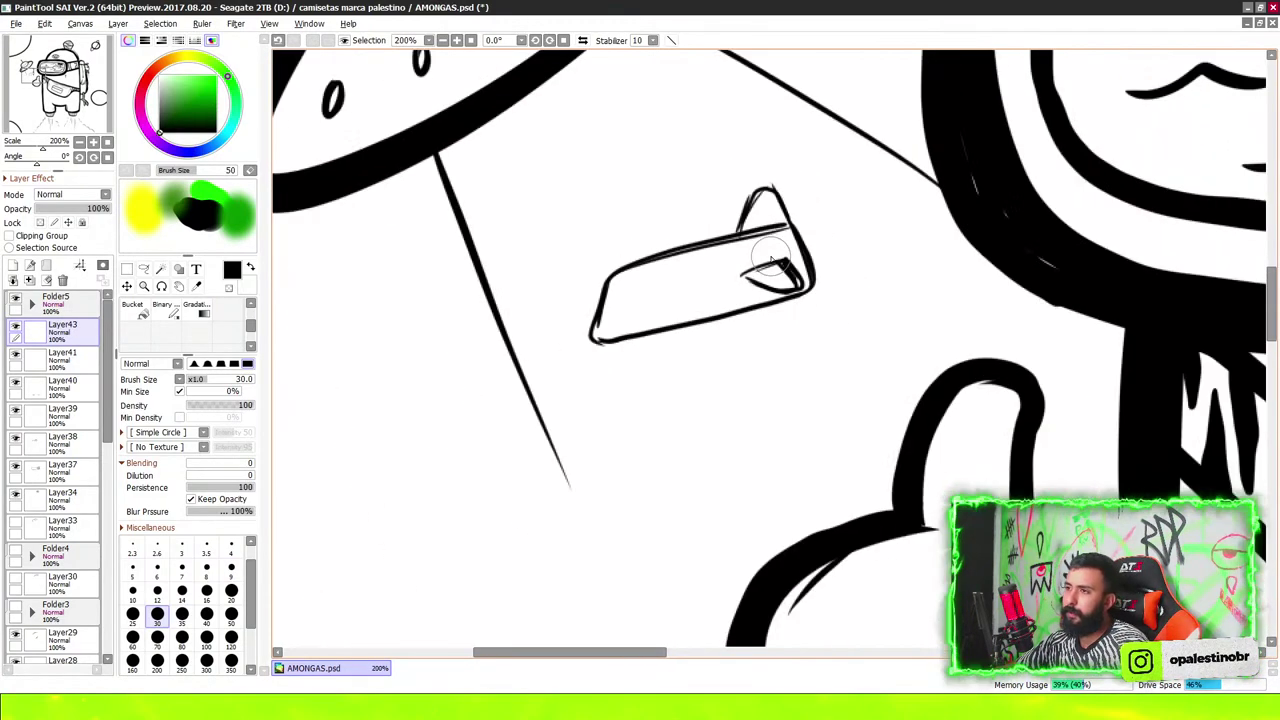
scroll(781, 270, up, 1)
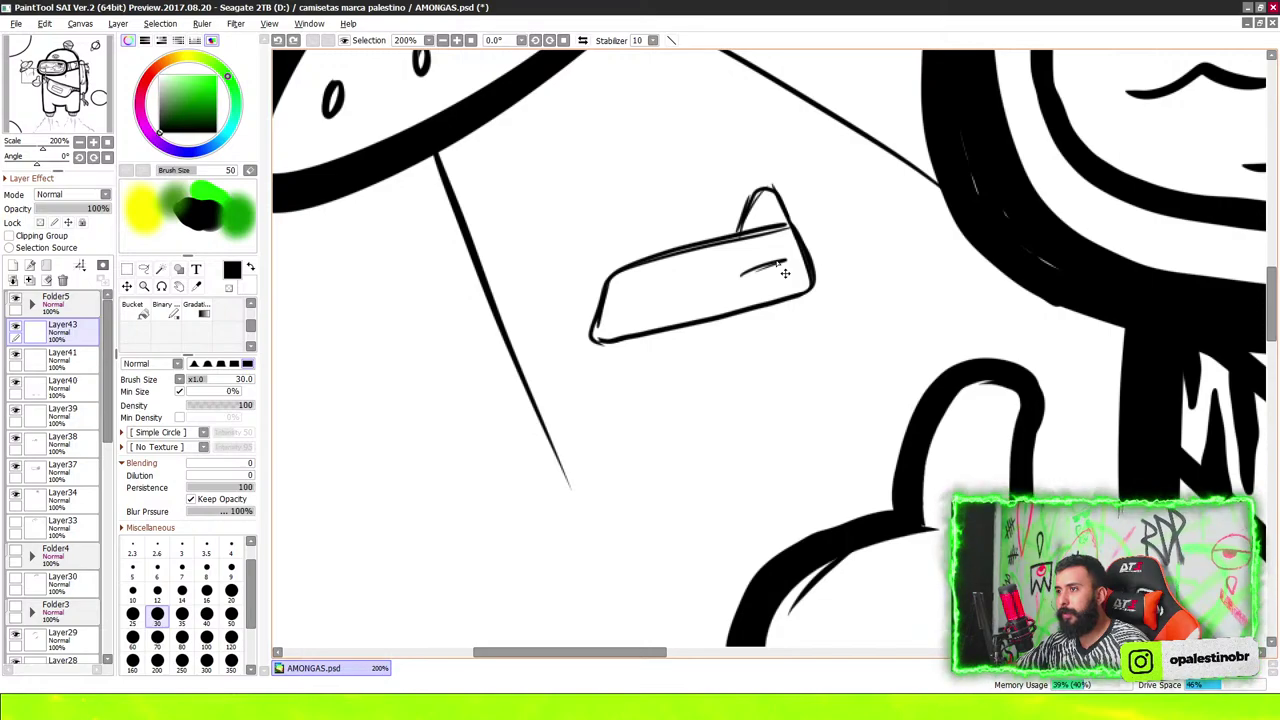
scroll(777, 263, up, 2)
mouse_move(548, 288)
mouse_down()
mouse_move(520, 350)
mouse_move(593, 298)
mouse_up()
Dot four windows along the rocket's side
click(597, 294)
click(639, 284)
click(680, 270)
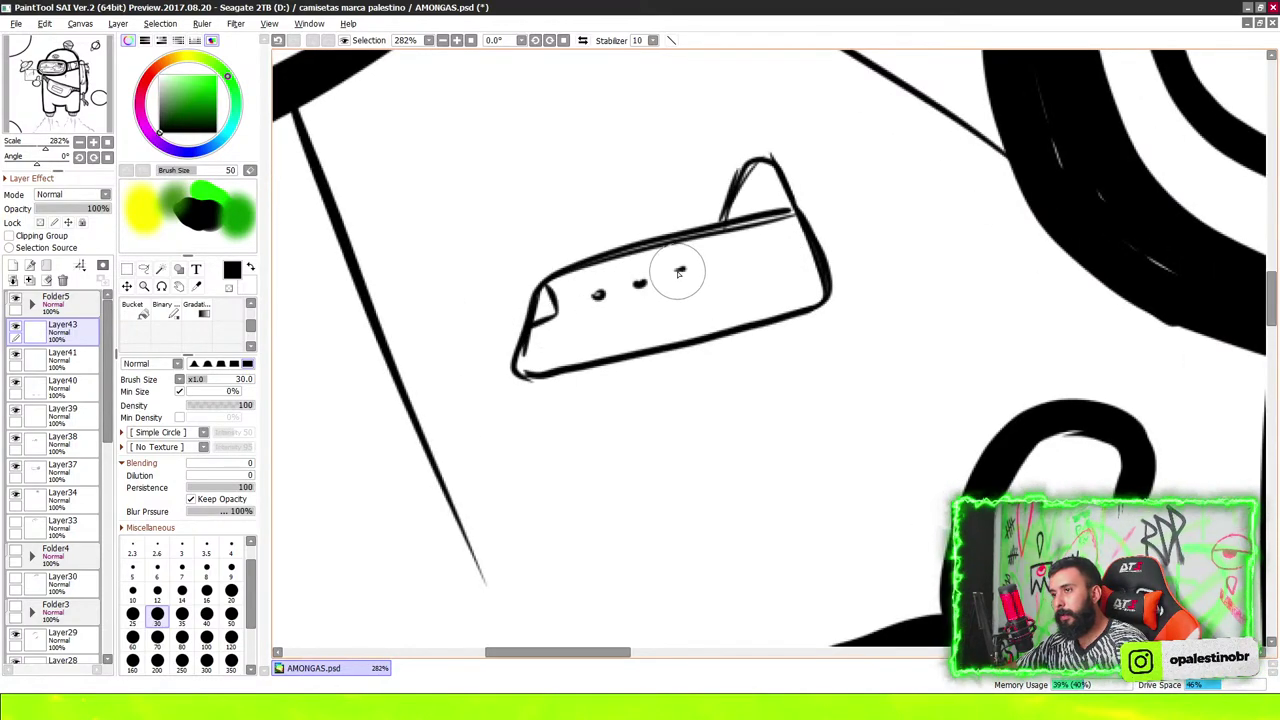
click(712, 265)
scroll(716, 295, up, 1)
scroll(716, 295, up, 1)
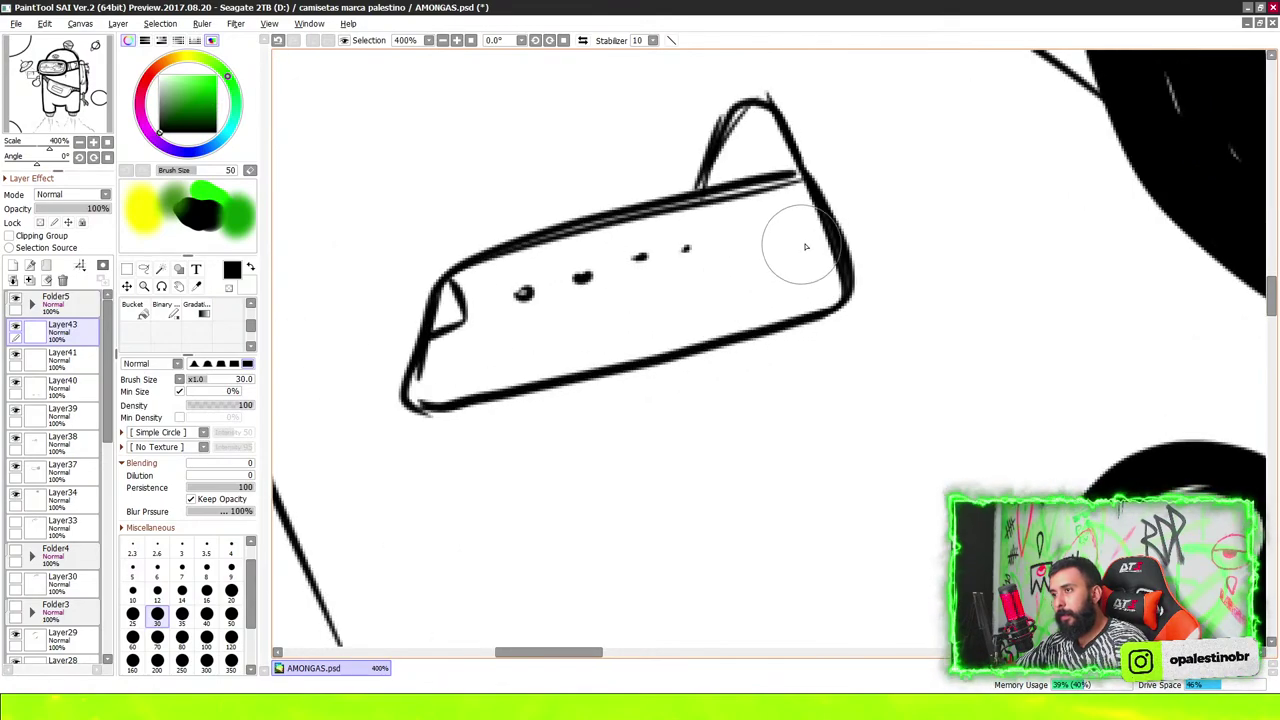
Outline the rocket's rear panel and add a thick band at its tail
mouse_move(815, 242)
mouse_down()
mouse_move(665, 295)
mouse_move(675, 347)
mouse_up()
mouse_move(790, 250)
mouse_down()
mouse_move(860, 235)
mouse_move(857, 302)
mouse_up()
drag(678, 348, 862, 302)
drag(848, 238, 860, 292)
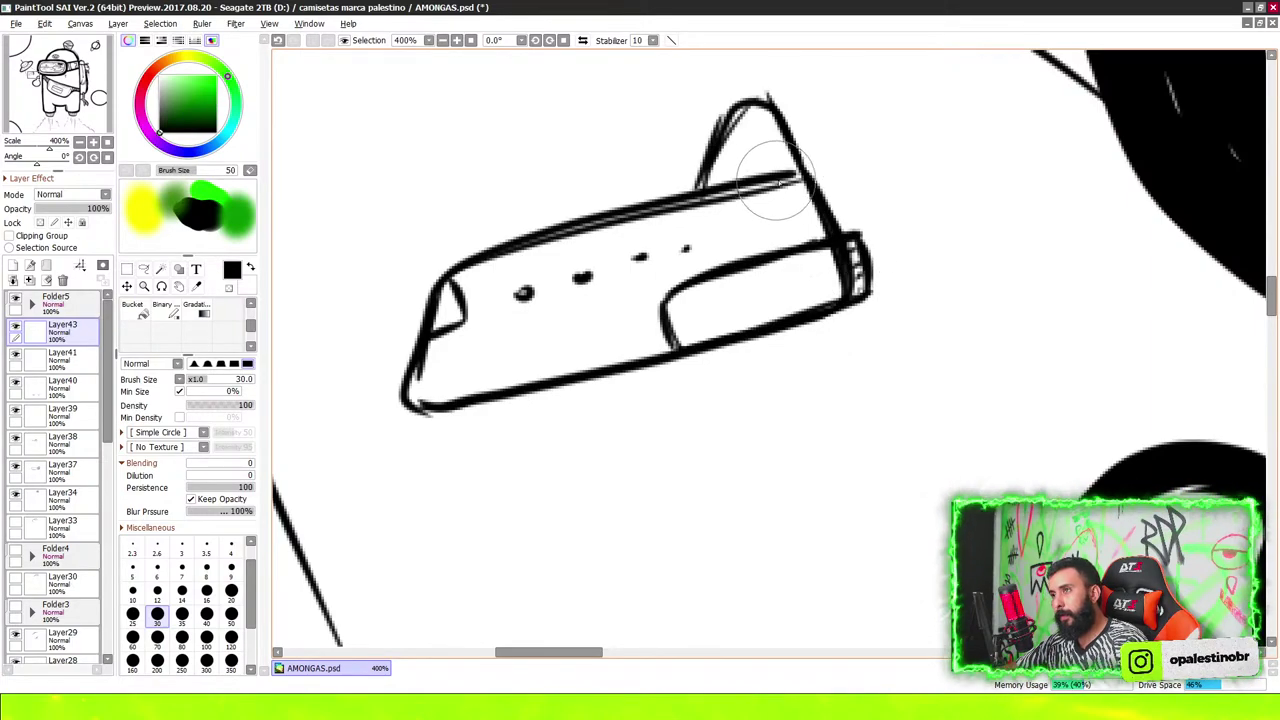
scroll(780, 180, down, 5)
scroll(662, 347, up, 2)
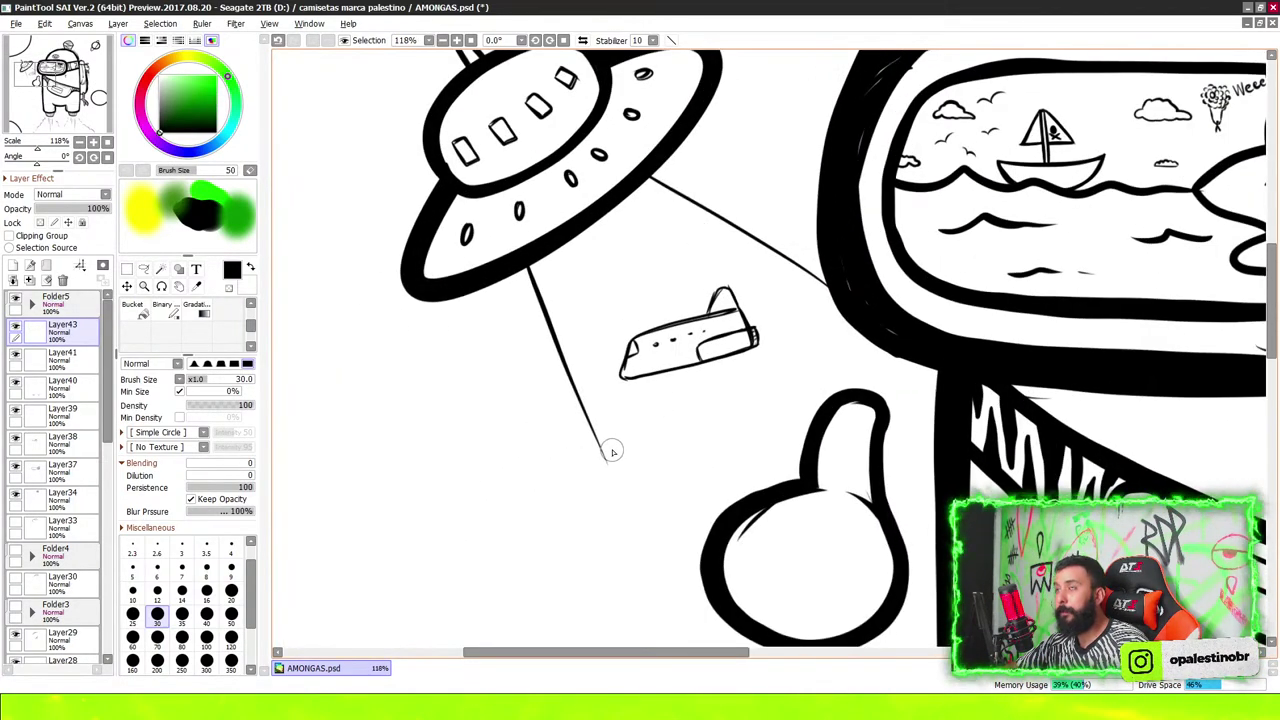
Thicken the rocket's nose, bottom, top and fin outlines
scroll(781, 342, down, 1)
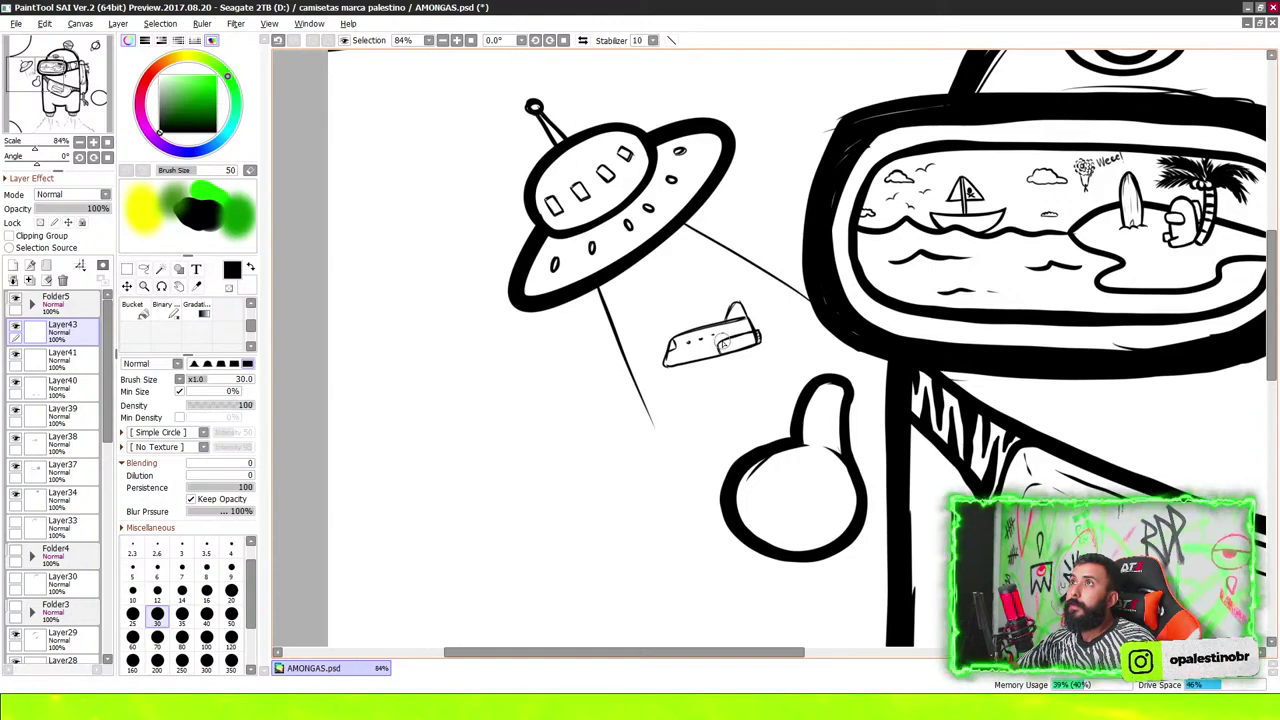
scroll(811, 256, down, 2)
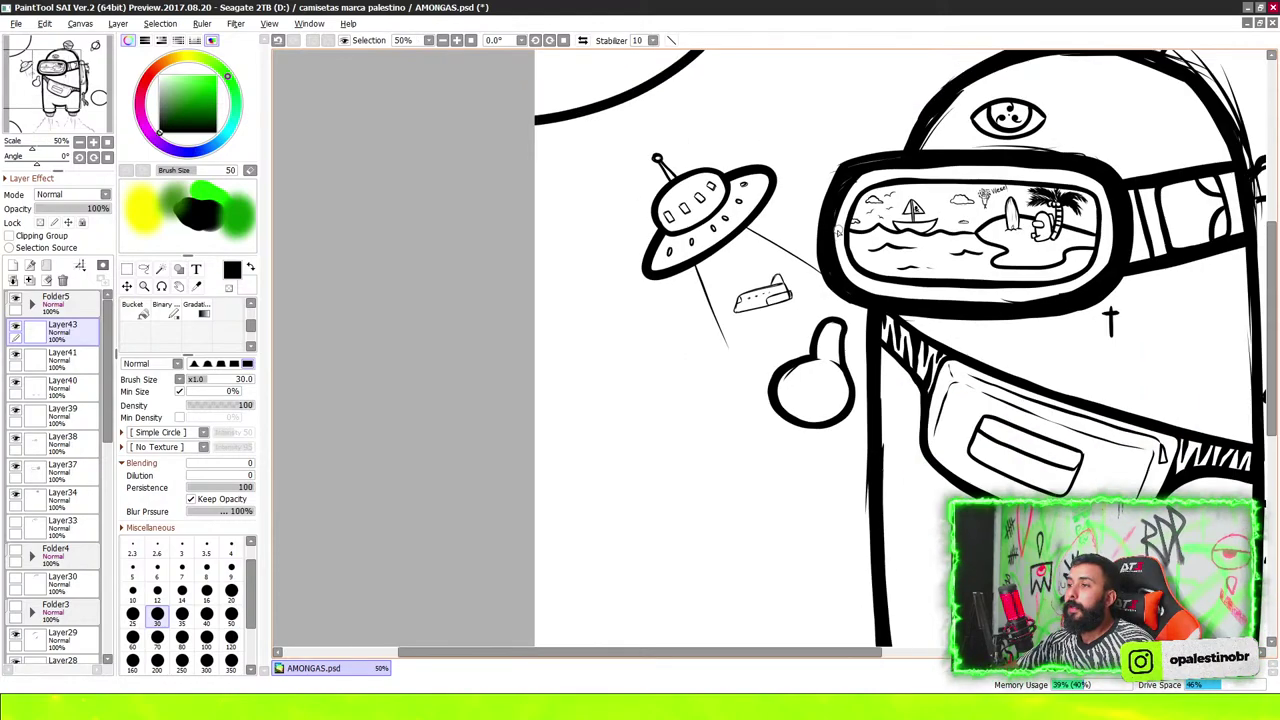
scroll(700, 270, up, 2)
scroll(652, 262, up, 1)
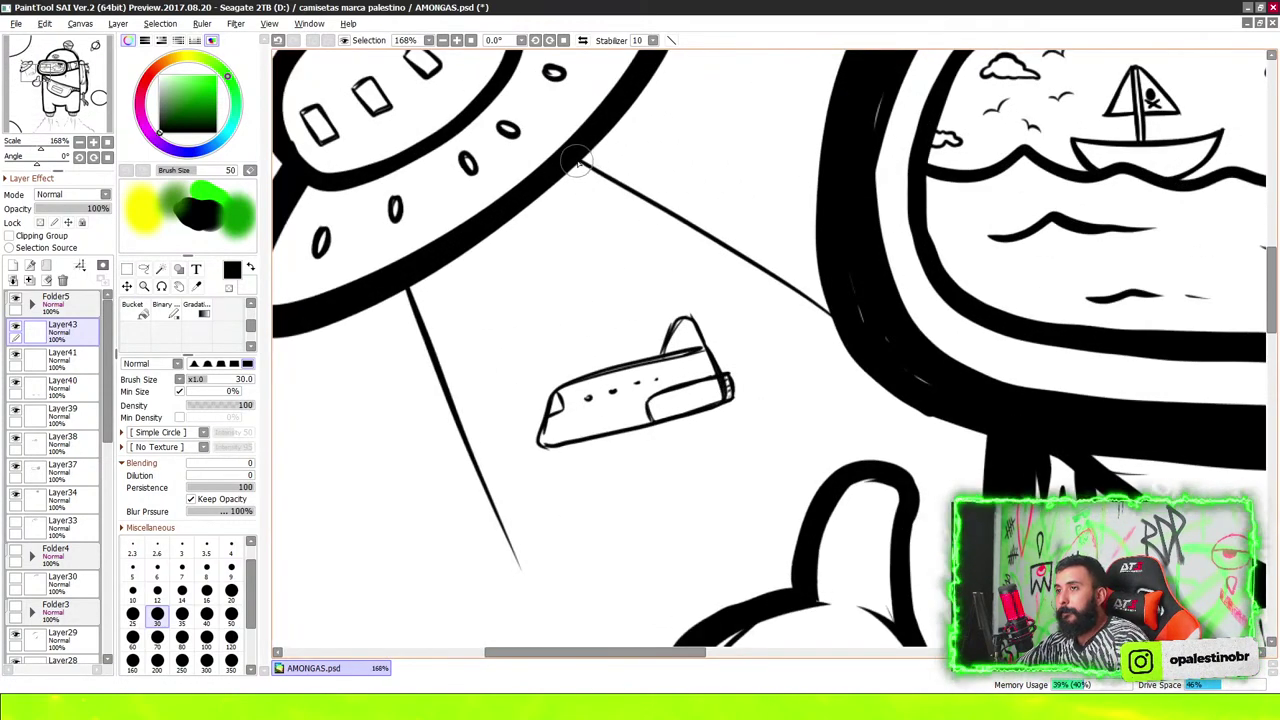
scroll(611, 178, down, 3)
scroll(760, 260, down, 3)
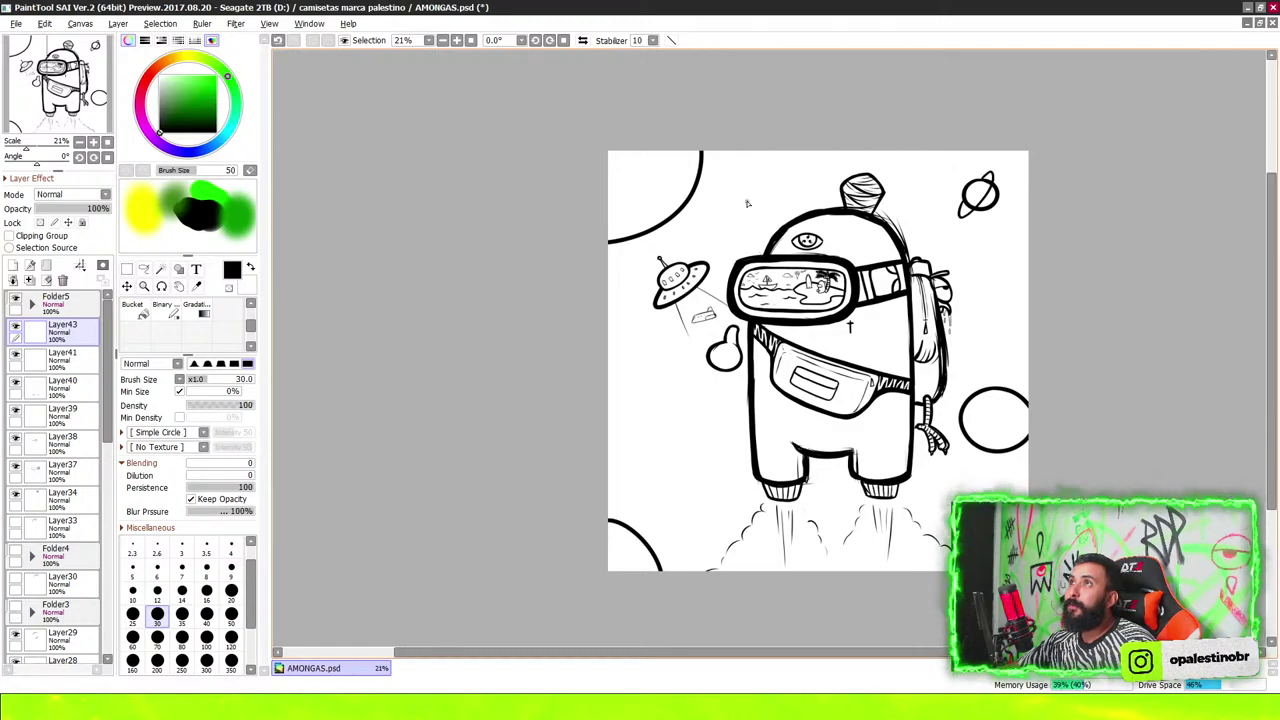
scroll(746, 203, down, 2)
scroll(700, 320, up, 5)
scroll(650, 400, up, 3)
scroll(617, 431, up, 3)
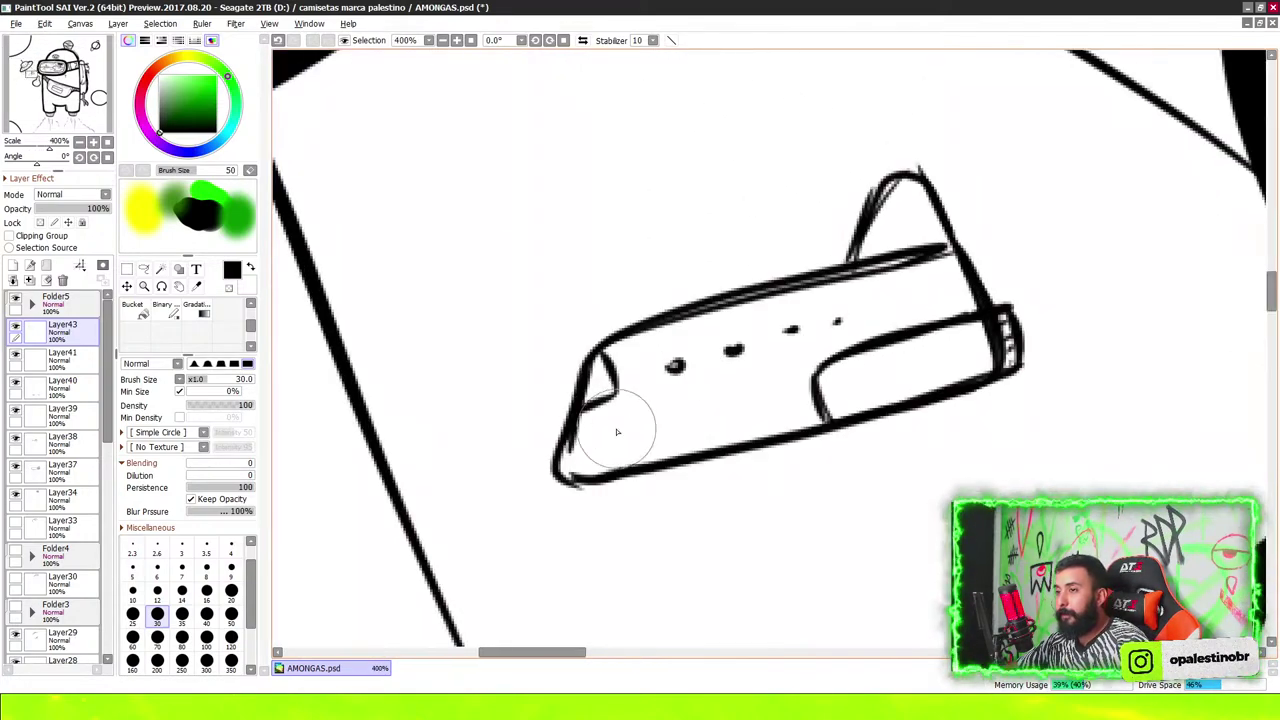
mouse_move(576, 425)
mouse_down()
mouse_move(600, 468)
mouse_move(580, 490)
mouse_move(568, 428)
mouse_up()
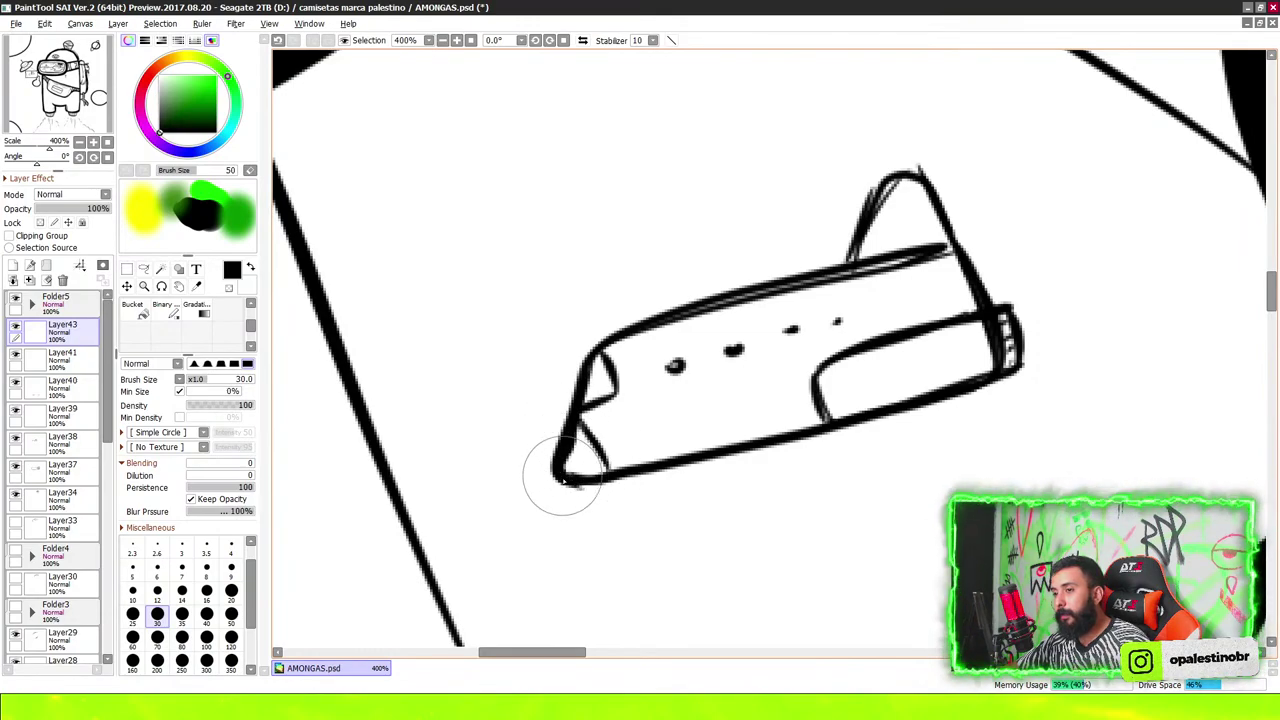
drag(562, 477, 877, 428)
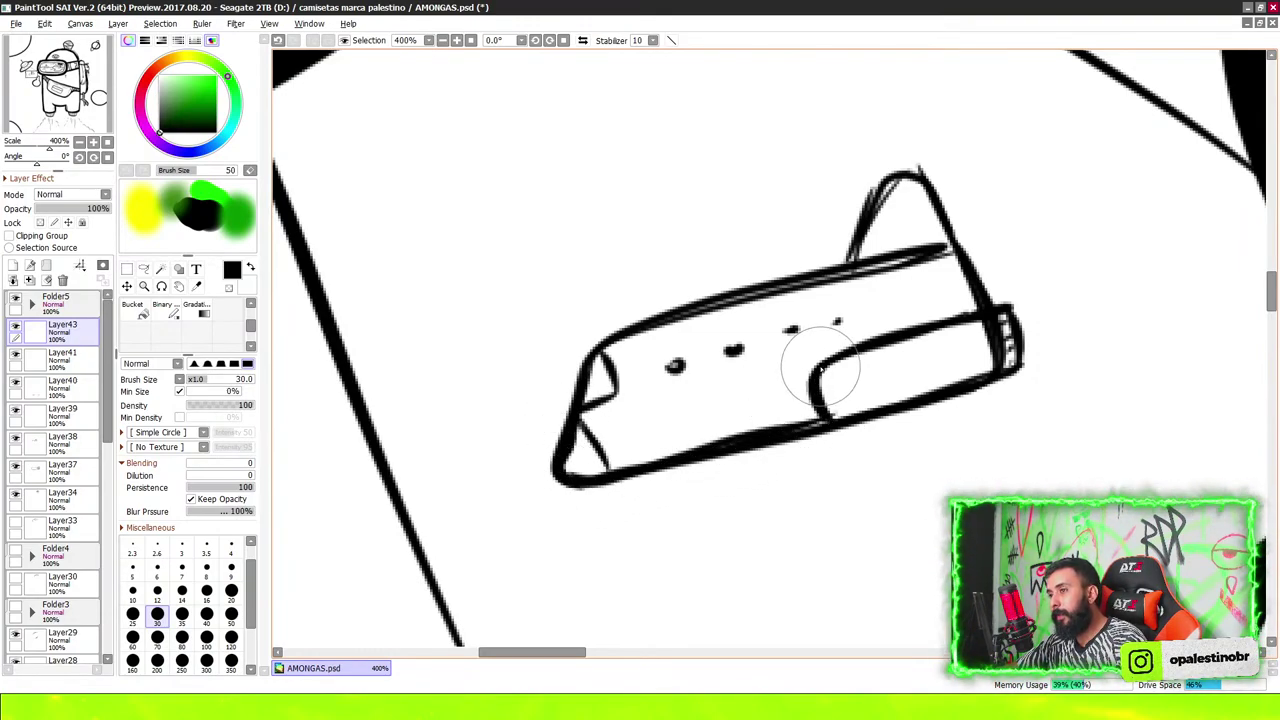
mouse_move(950, 245)
mouse_down()
mouse_move(808, 271)
mouse_move(600, 351)
mouse_move(700, 286)
mouse_up()
drag(847, 270, 943, 206)
Add zigzag thrust flames behind the rocket's tail and zoom out to check
scroll(899, 240, down, 3)
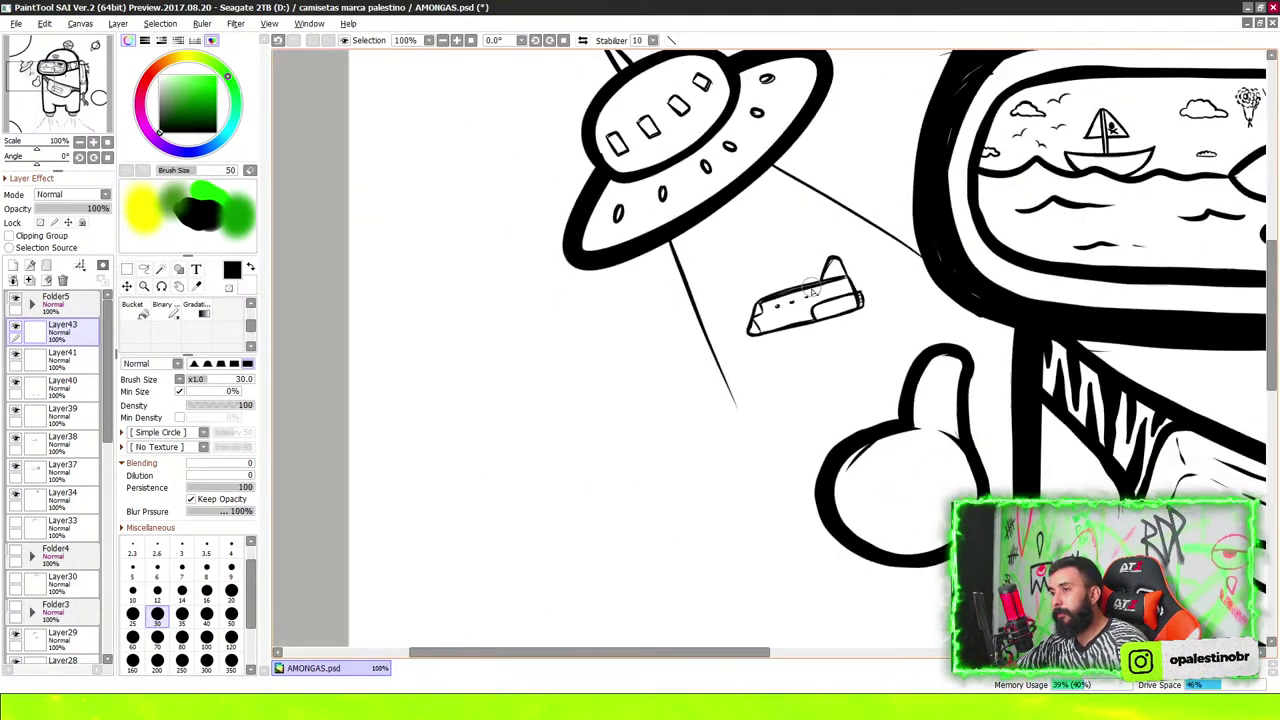
scroll(870, 260, down, 3)
scroll(829, 287, up, 4)
scroll(829, 287, up, 3)
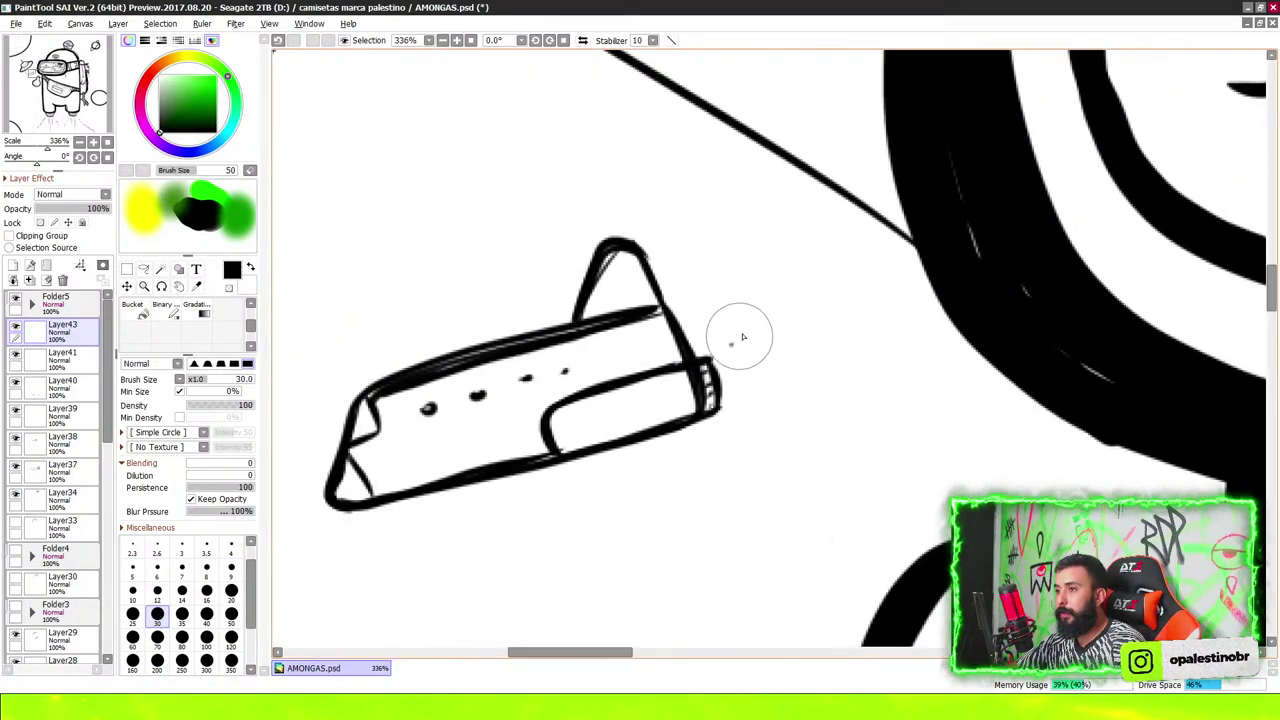
mouse_move(733, 345)
mouse_down()
mouse_move(839, 330)
mouse_move(753, 395)
mouse_move(823, 357)
mouse_move(834, 323)
mouse_move(731, 343)
mouse_move(762, 340)
mouse_up()
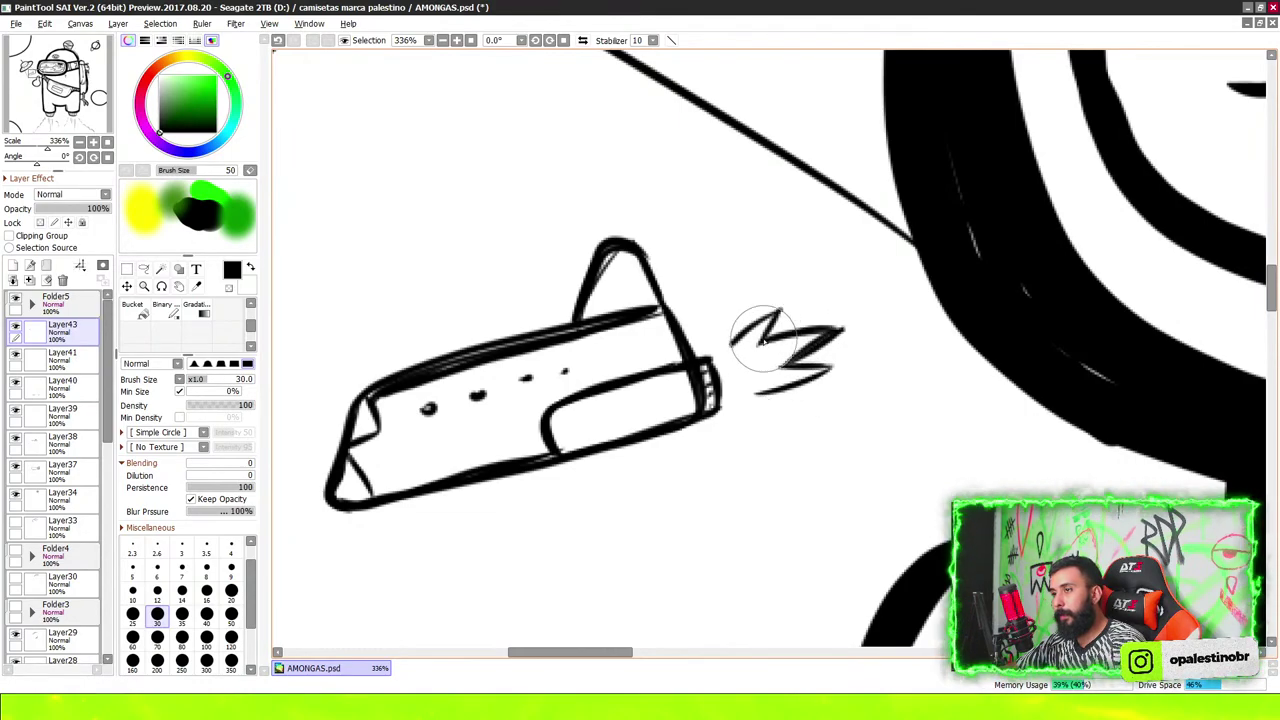
scroll(770, 338, down, 4)
scroll(815, 318, down, 3)
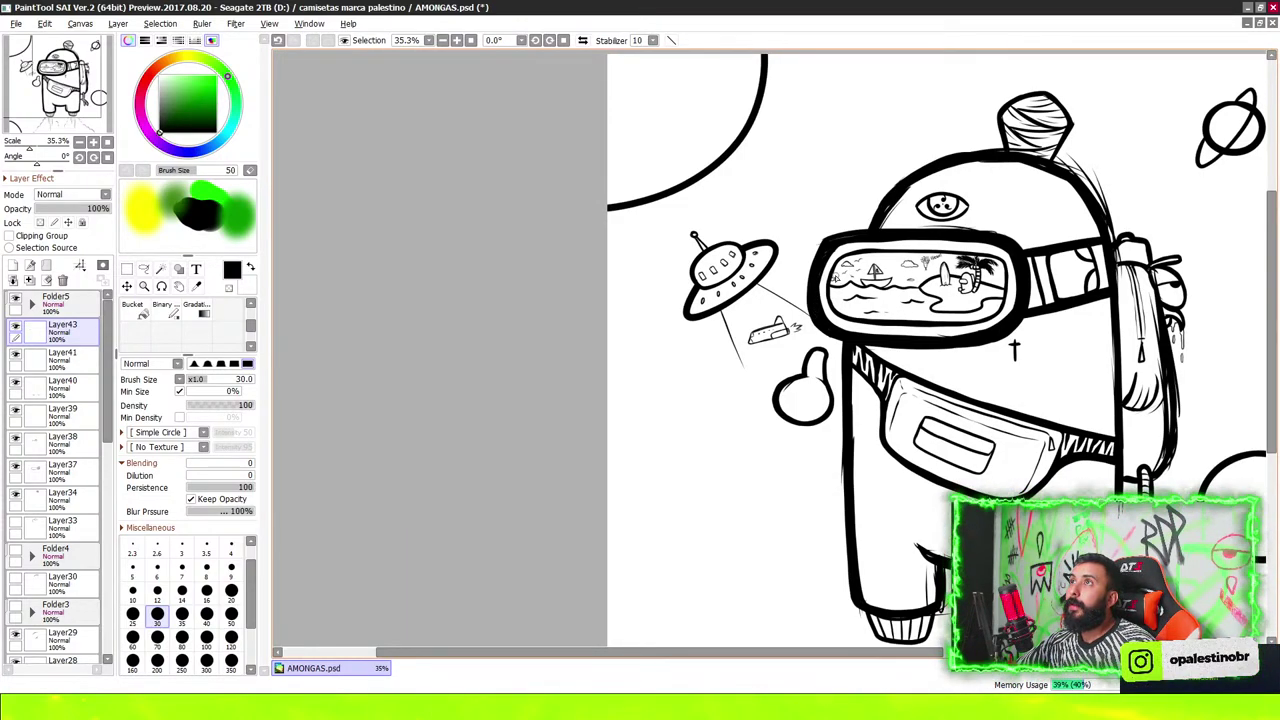
scroll(800, 209, down, 1)
scroll(780, 200, up, 5)
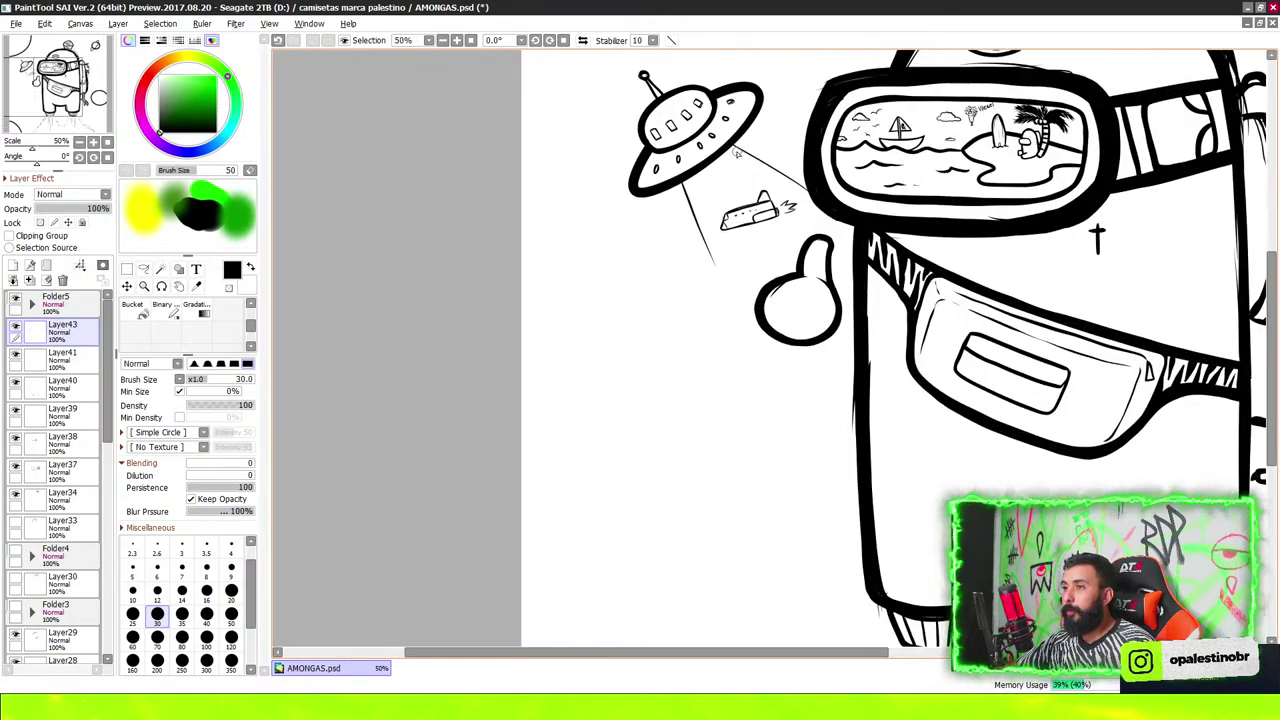
scroll(730, 194, up, 1)
scroll(731, 194, up, 1)
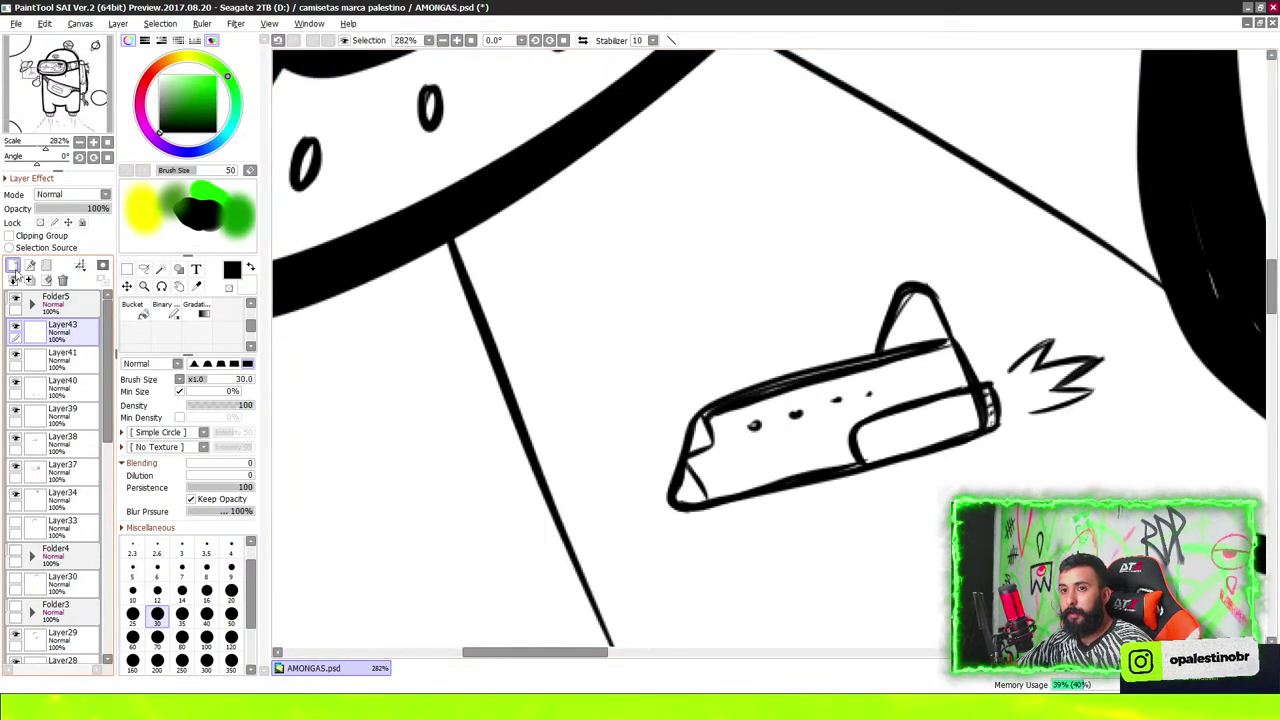
On a new layer, outline the tiny crewmate's body and legs in the beam
click(13, 266)
scroll(623, 226, up, 1)
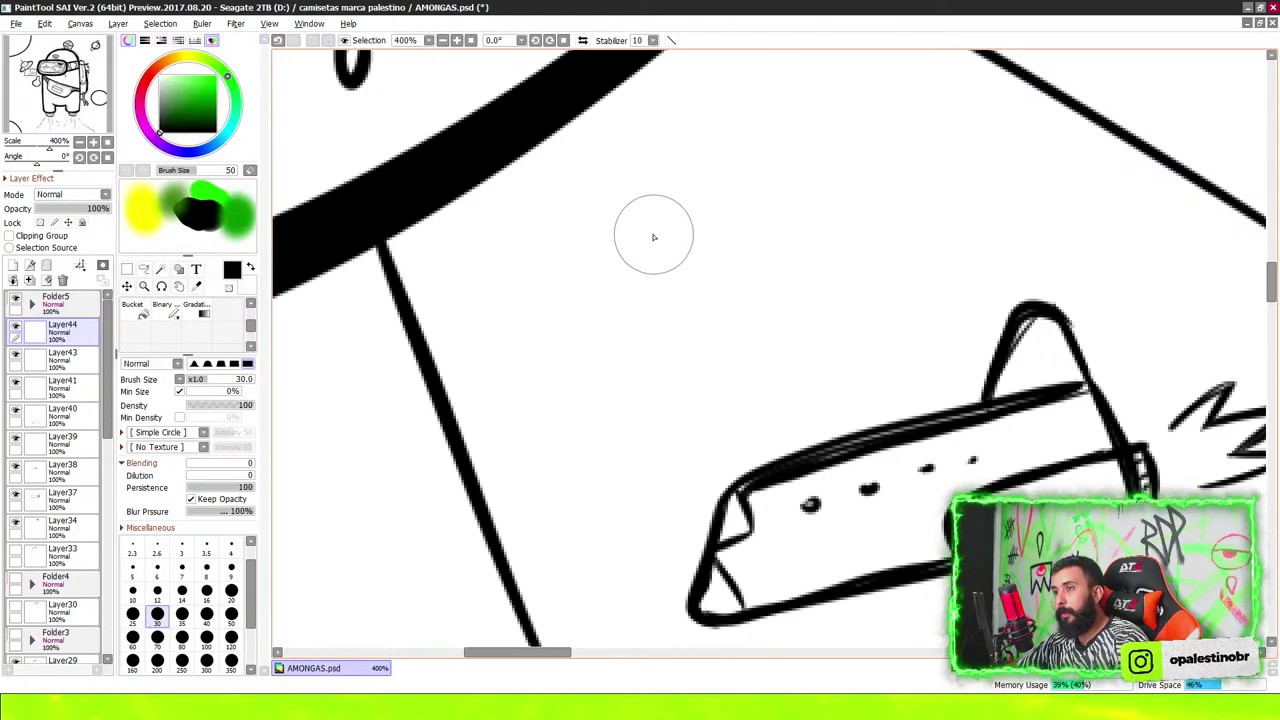
mouse_move(653, 237)
mouse_down()
mouse_move(794, 360)
mouse_move(780, 303)
mouse_move(822, 296)
mouse_up()
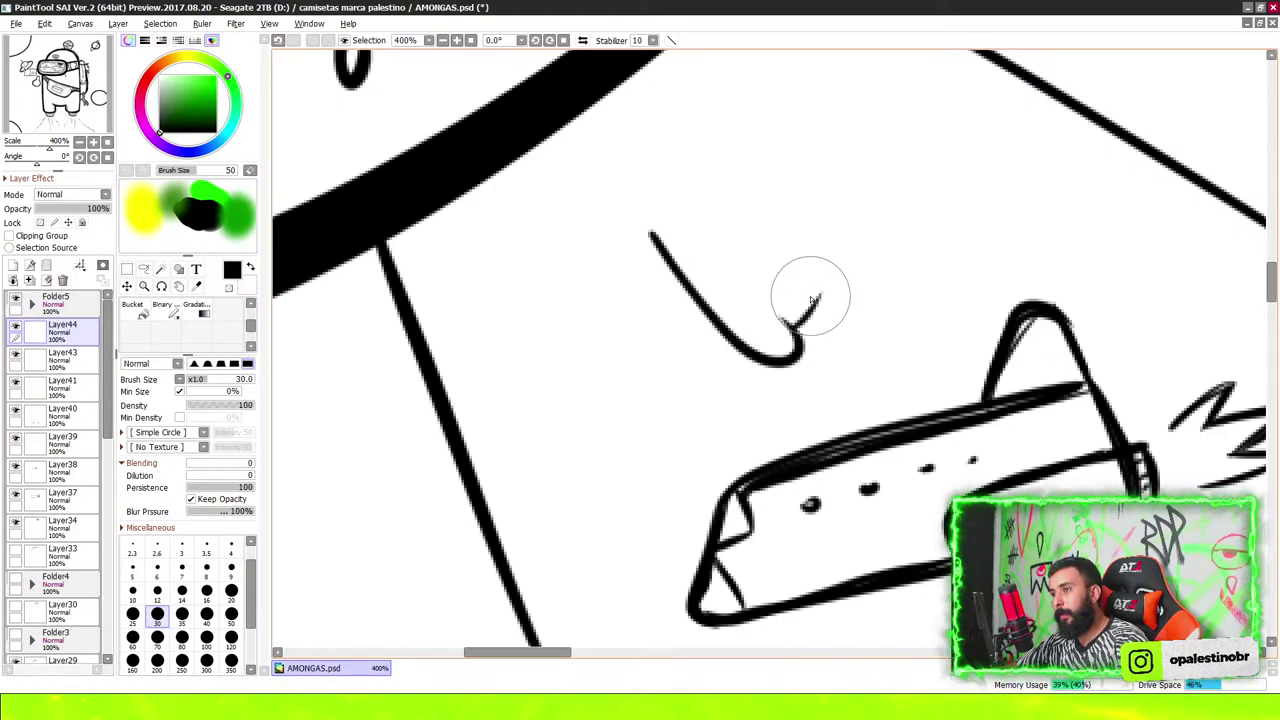
scroll(812, 300, up, 1)
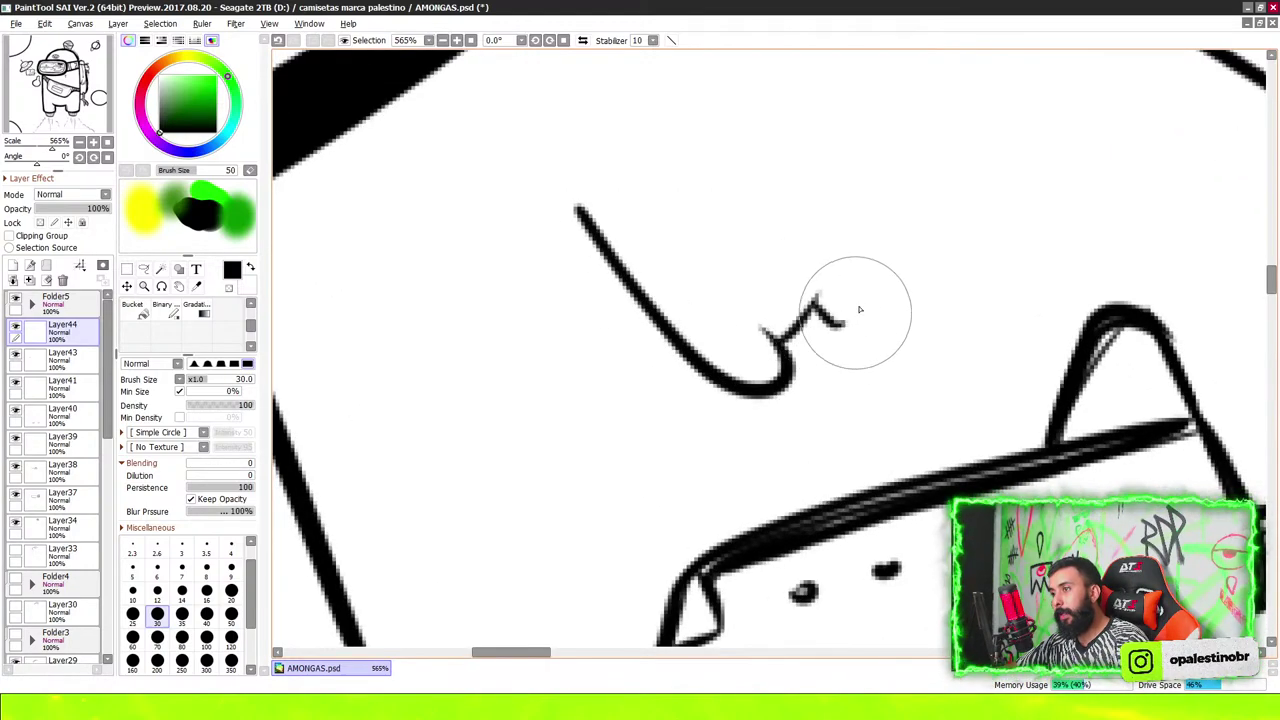
drag(826, 318, 850, 266)
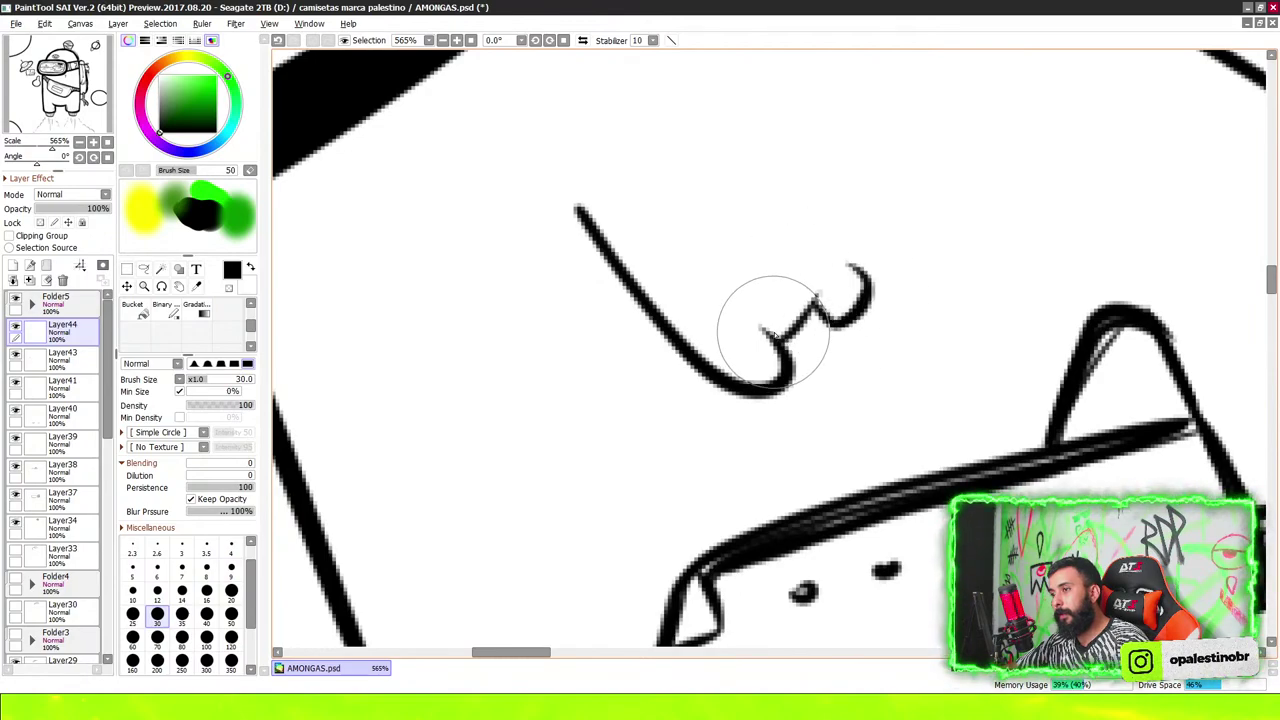
Extend and thicken the crewmate's head and side outline, redrawing the leg notch
scroll(773, 330, down, 3)
mouse_move(659, 260)
mouse_down()
mouse_move(717, 184)
mouse_move(702, 210)
mouse_move(830, 300)
mouse_up()
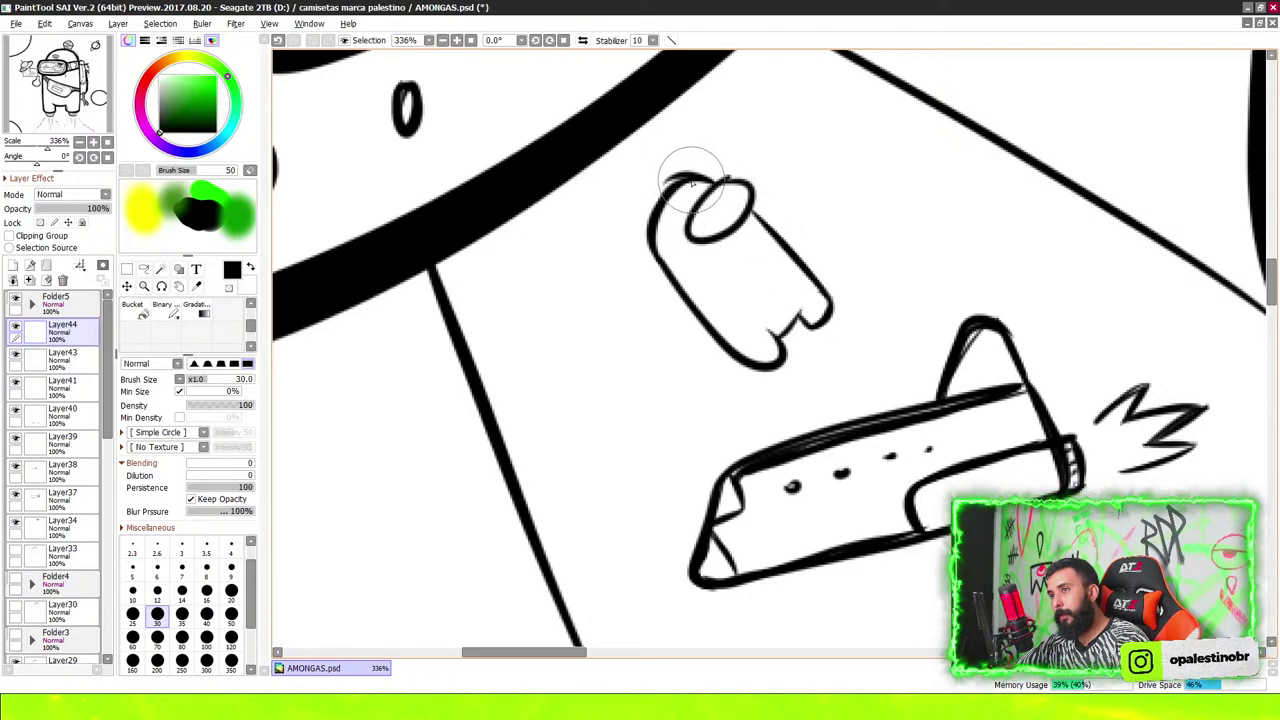
drag(694, 170, 663, 251)
scroll(697, 296, up, 3)
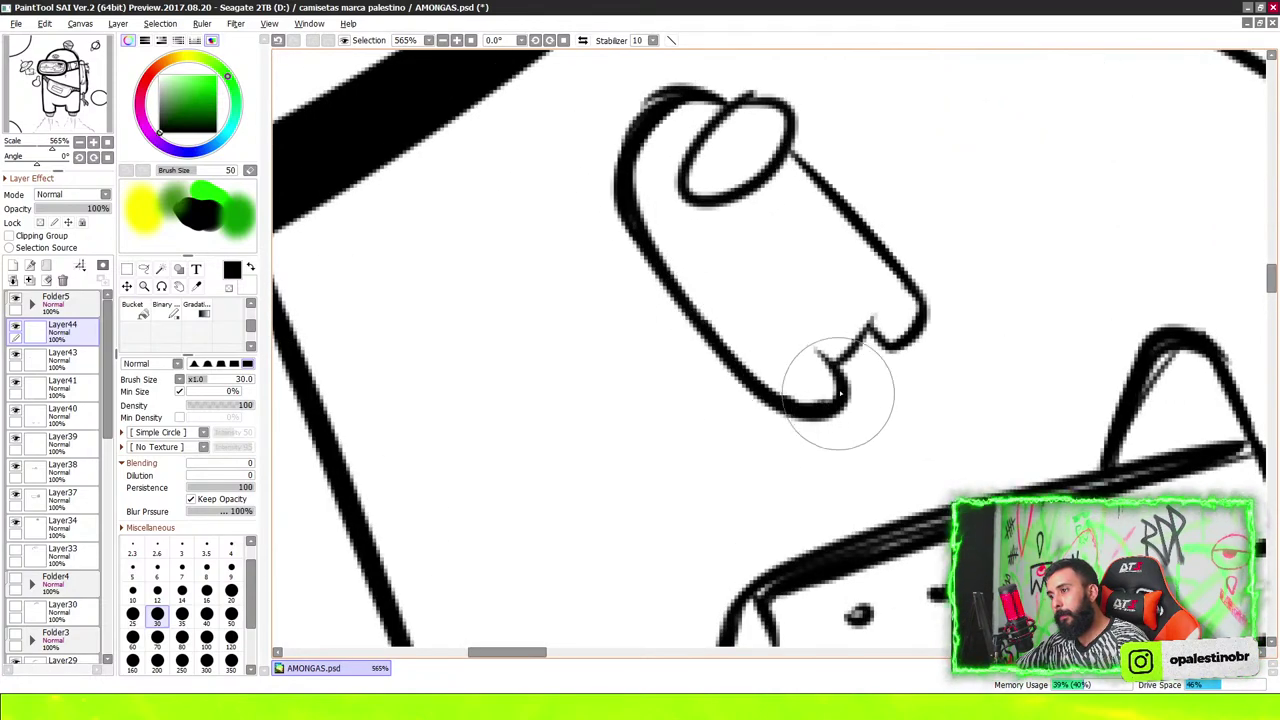
mouse_move(815, 350)
mouse_down()
mouse_move(866, 320)
mouse_move(800, 165)
mouse_up()
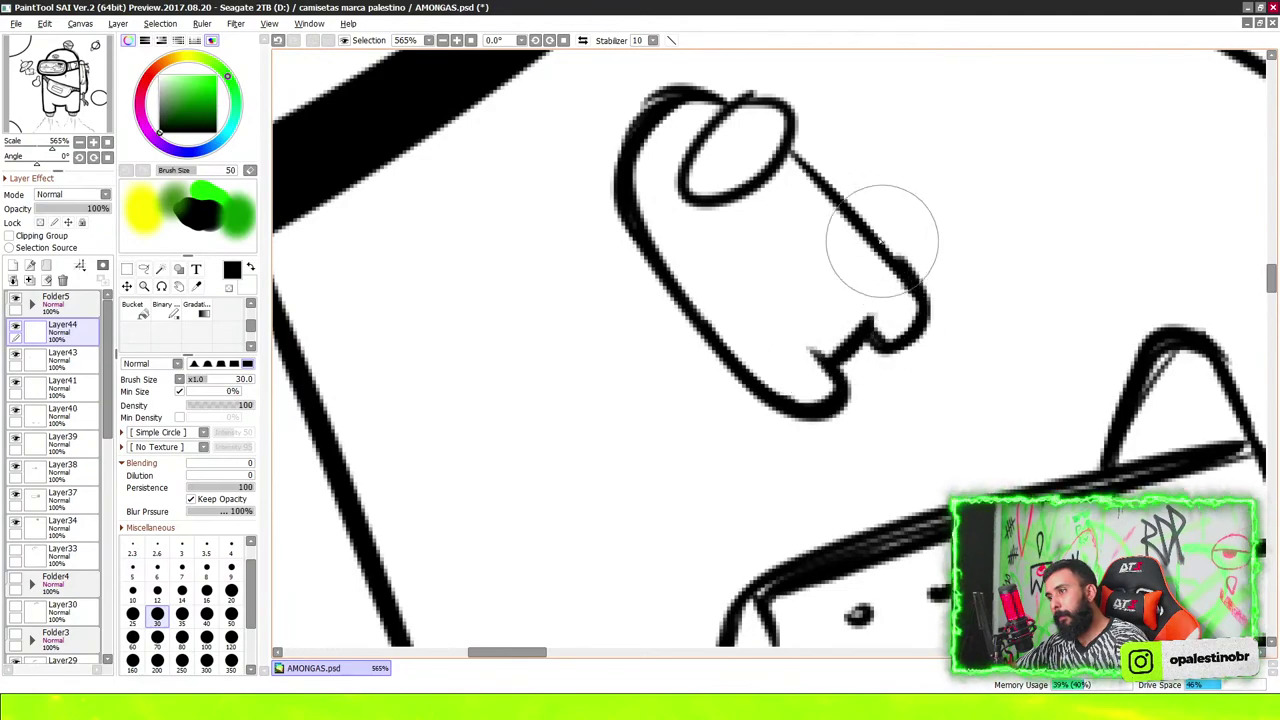
scroll(755, 172, down, 3)
Hand-letter 'OH' with 'SHIT!' below it beside the tiny crewmate
scroll(736, 120, up, 3)
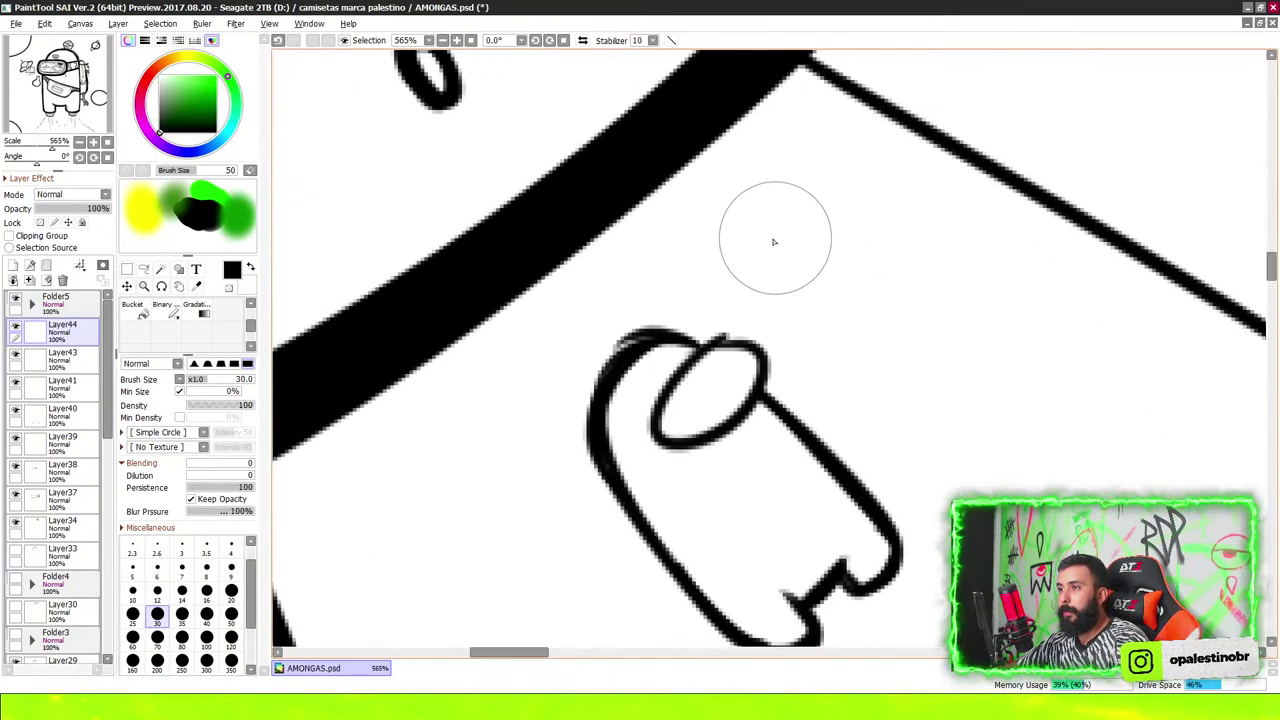
drag(794, 223, 822, 276)
mouse_move(838, 205)
mouse_down()
mouse_move(840, 270)
mouse_move(865, 245)
mouse_move(870, 295)
mouse_move(850, 350)
mouse_up()
drag(840, 300, 804, 318)
mouse_move(860, 300)
mouse_down()
mouse_move(862, 365)
mouse_move(894, 330)
mouse_up()
mouse_move(893, 295)
mouse_down()
mouse_move(897, 375)
mouse_move(916, 395)
mouse_up()
mouse_move(938, 330)
mouse_down()
mouse_move(942, 405)
mouse_move(965, 327)
mouse_up()
drag(980, 280, 976, 405)
click(976, 428)
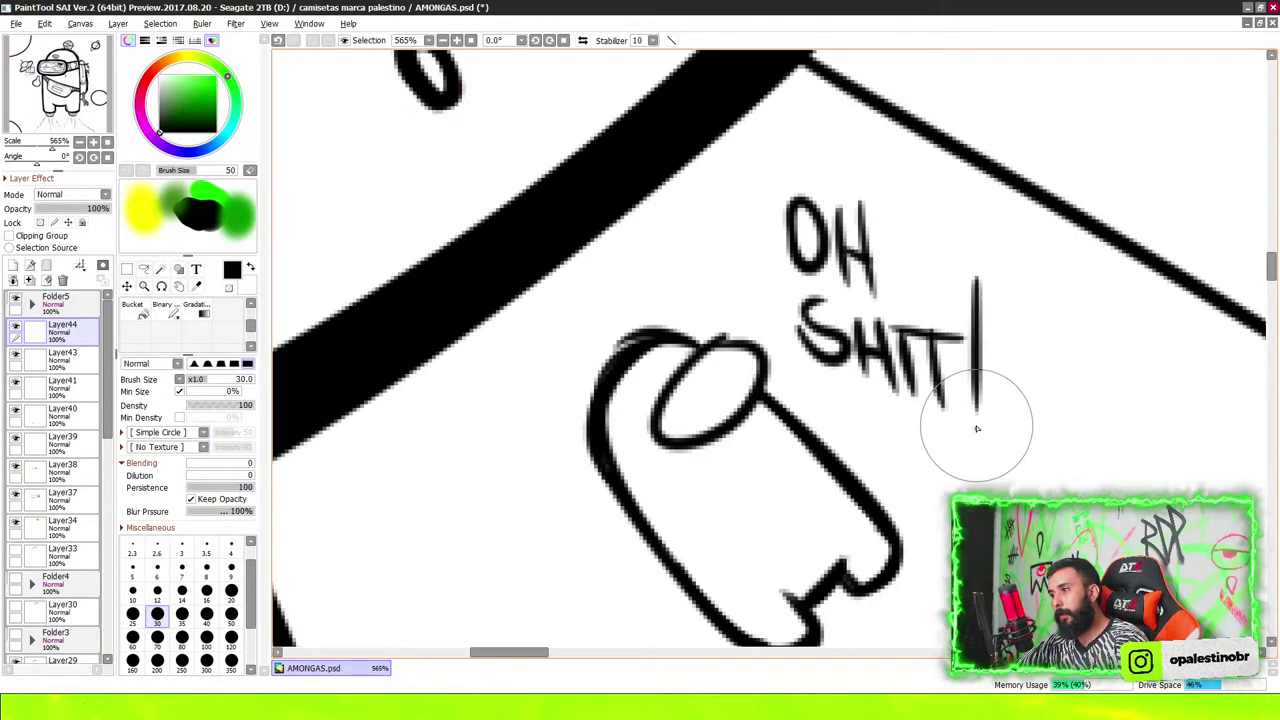
Zoom out to view the whole canvas
scroll(835, 250, down, 2)
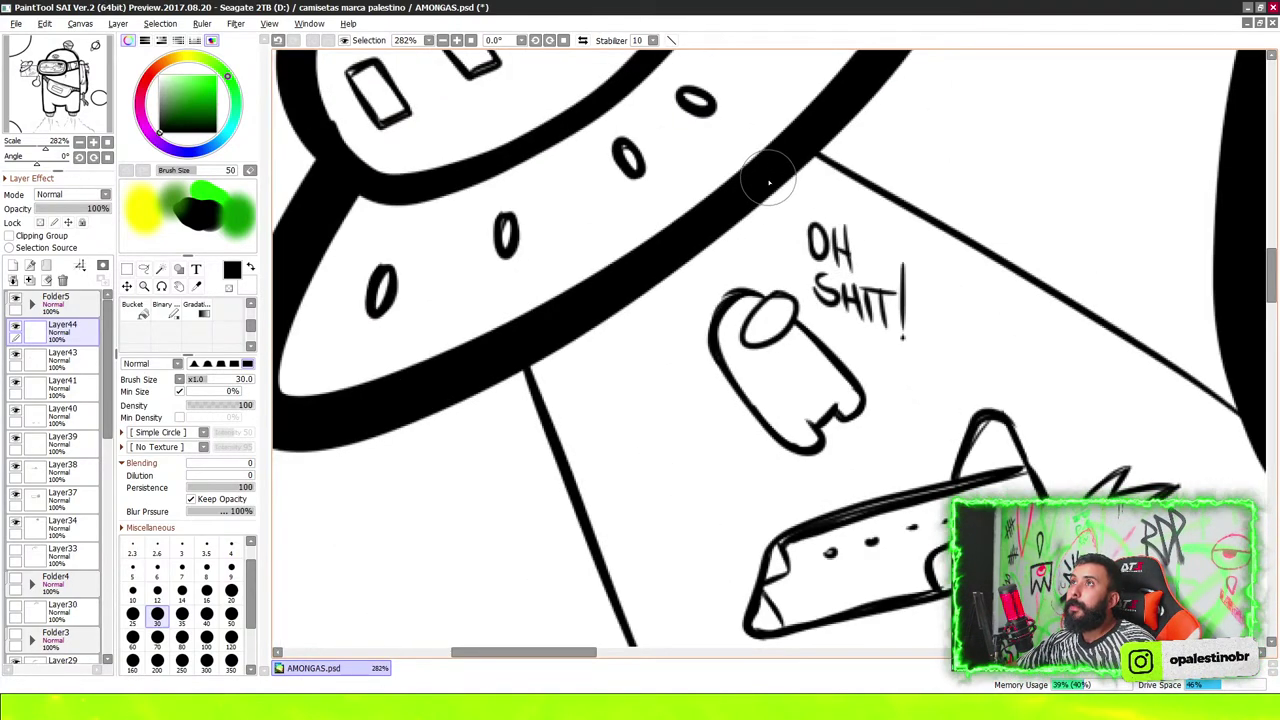
scroll(780, 127, down, 2)
scroll(780, 127, down, 3)
scroll(780, 127, down, 3)
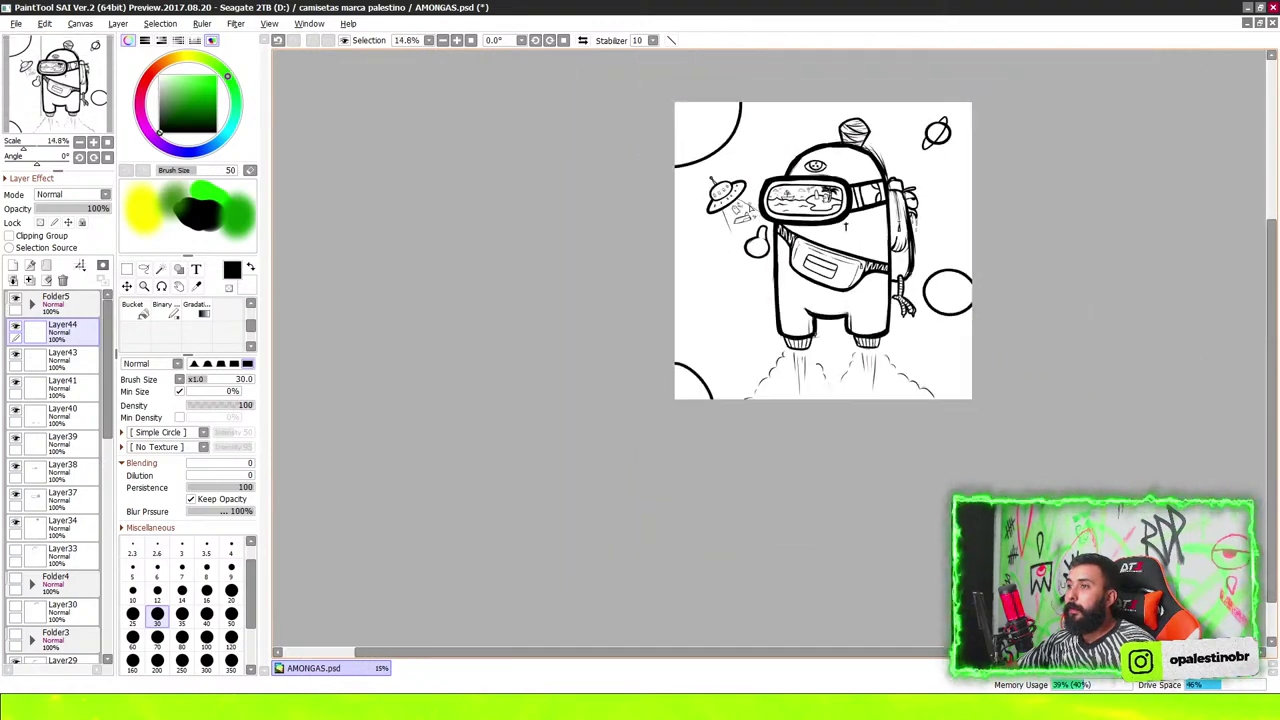
scroll(694, 368, up, 3)
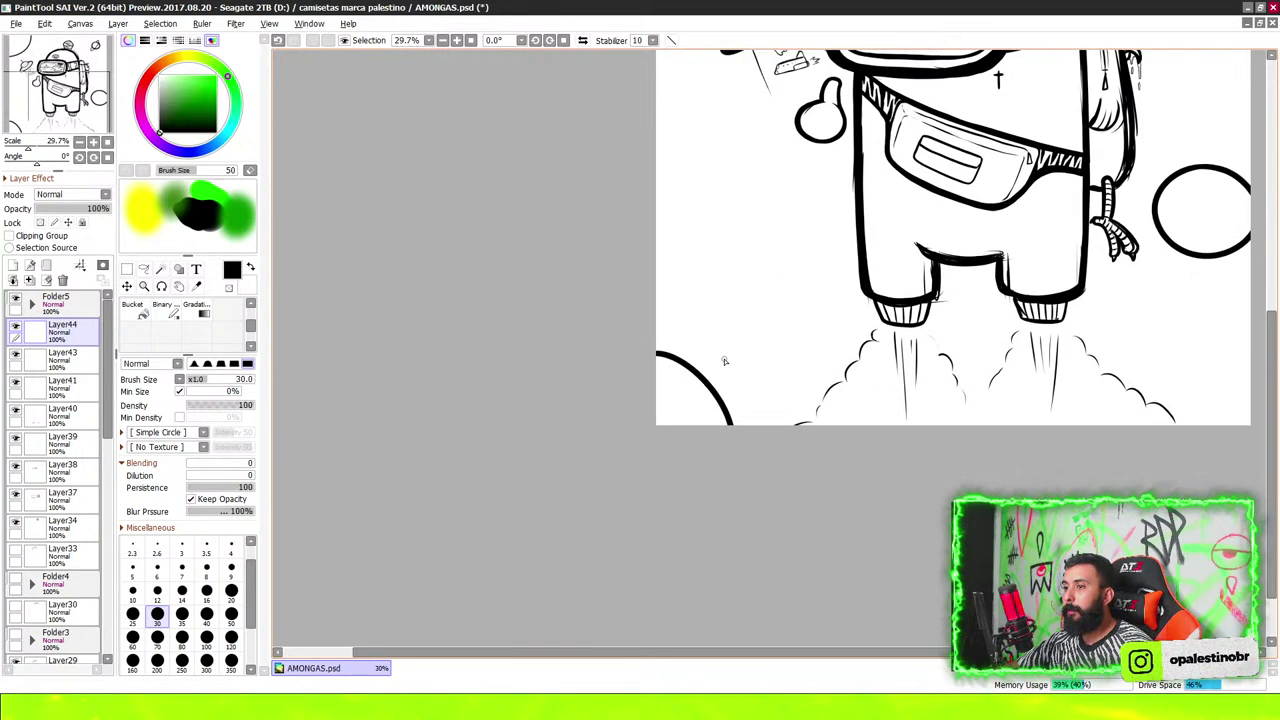
scroll(720, 363, down, 4)
scroll(690, 345, up, 4)
scroll(680, 334, down, 3)
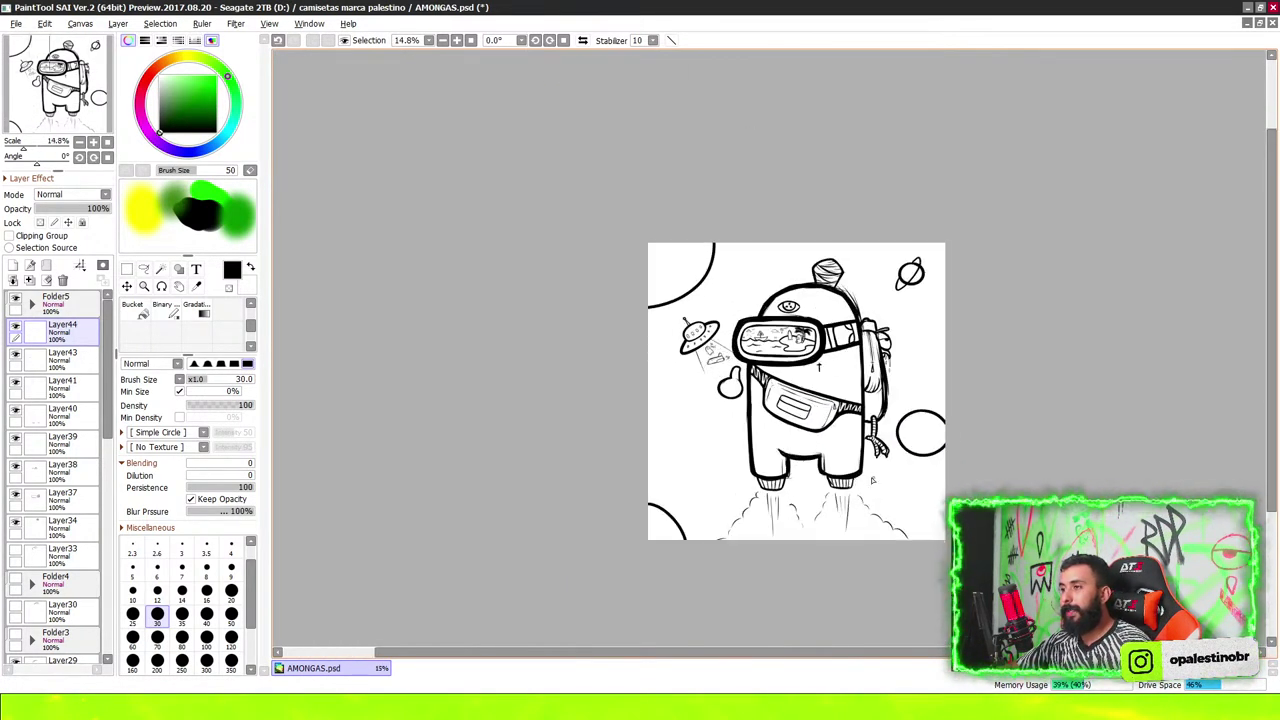
scroll(660, 545, up, 2)
scroll(645, 568, up, 1)
Redraw the lower-left planet's ring as one bold stroke with a bigger brush
drag(660, 586, 537, 618)
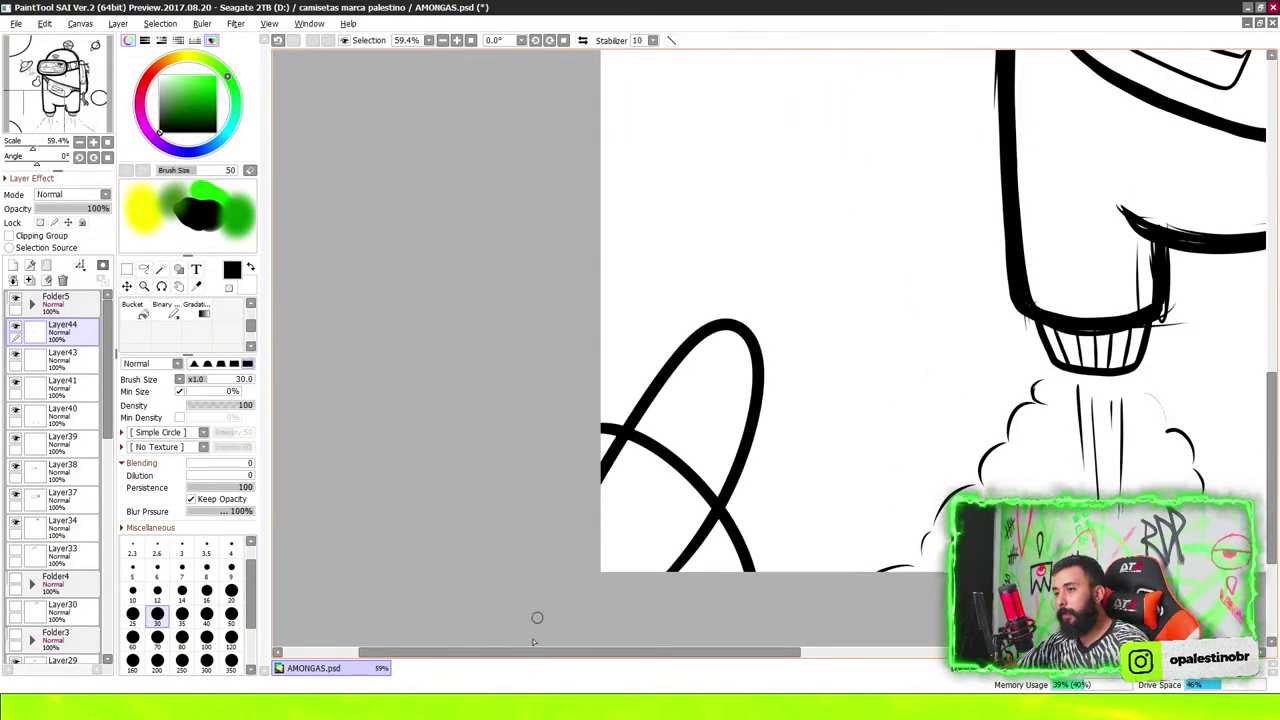
key(ctrl+z)
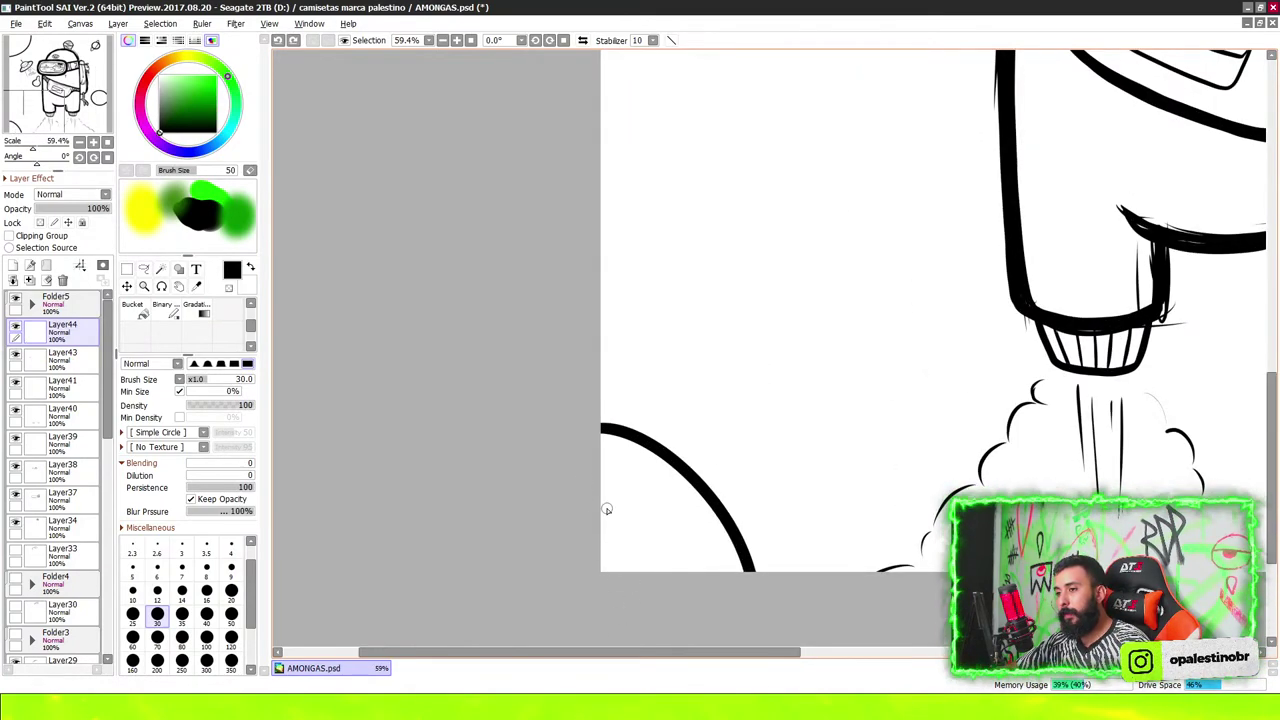
key(bracketright)
key(bracketright)
key(bracketright)
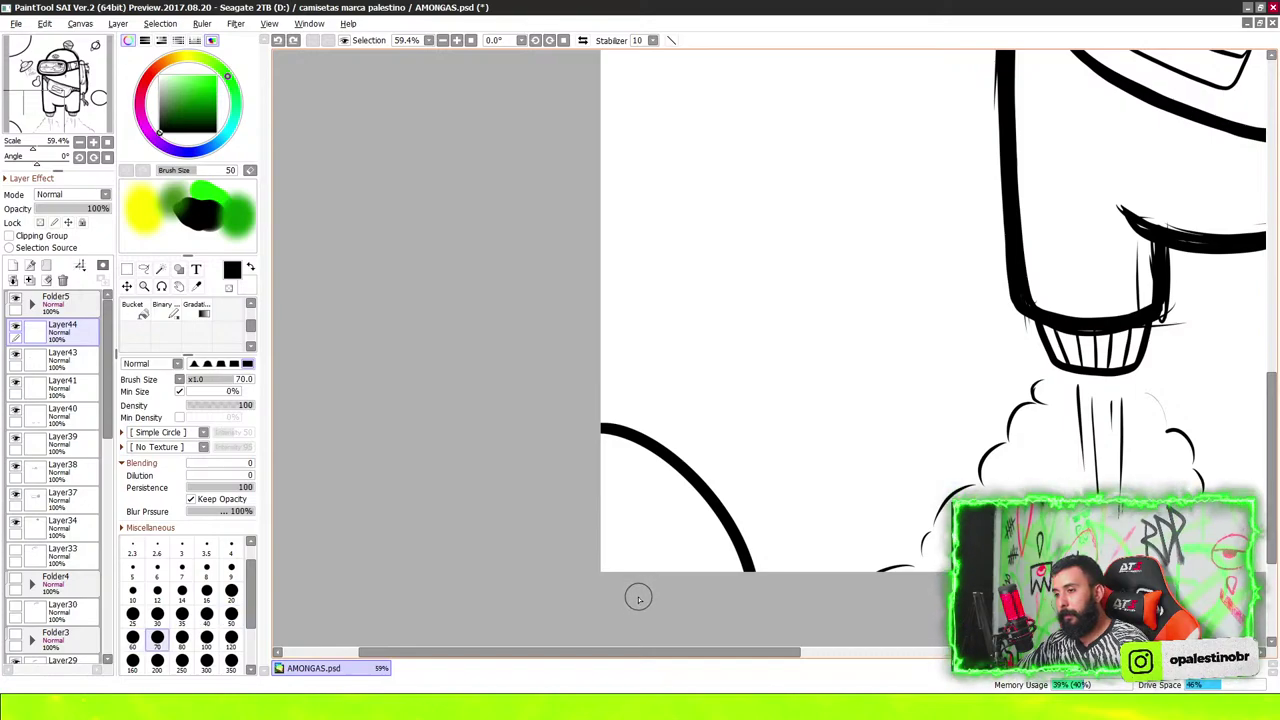
mouse_move(645, 590)
mouse_down()
mouse_move(749, 486)
mouse_move(656, 377)
mouse_move(600, 527)
mouse_up()
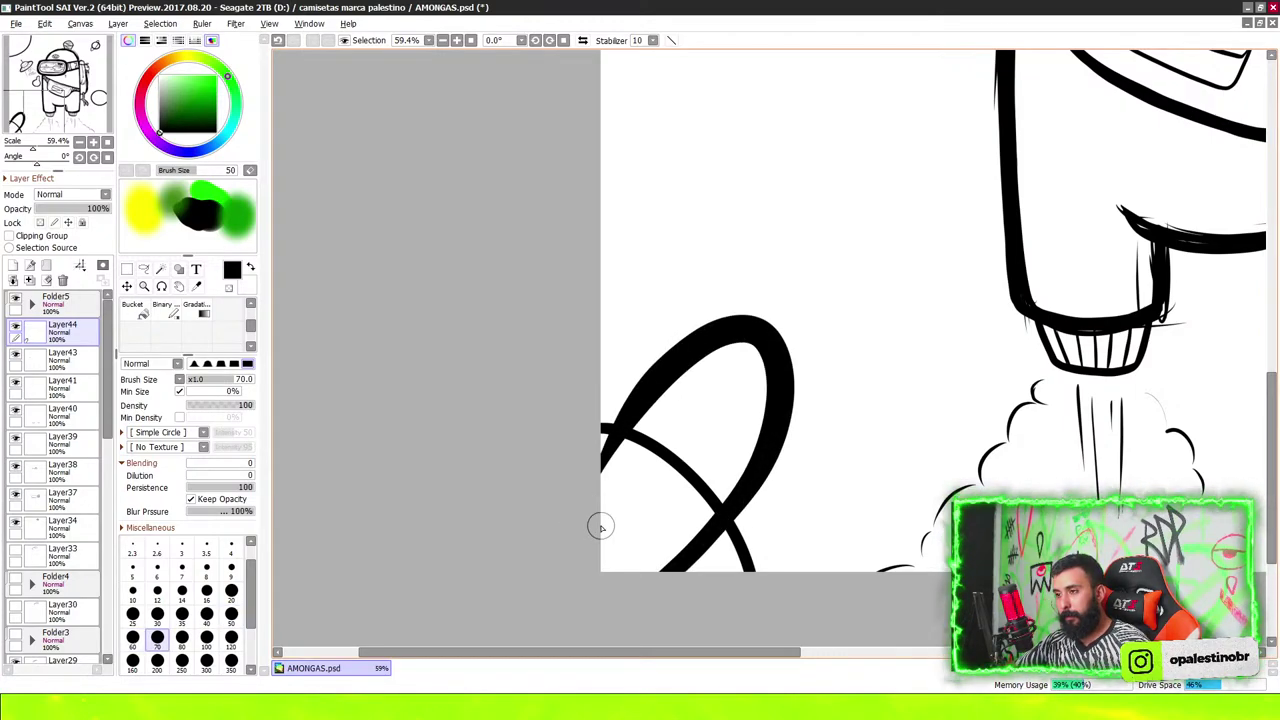
key(ctrl+z)
mouse_move(598, 483)
mouse_down()
mouse_move(765, 370)
mouse_move(685, 585)
mouse_up()
Switch to the Eraser and zoom around the ring to check its overlaps
key(e)
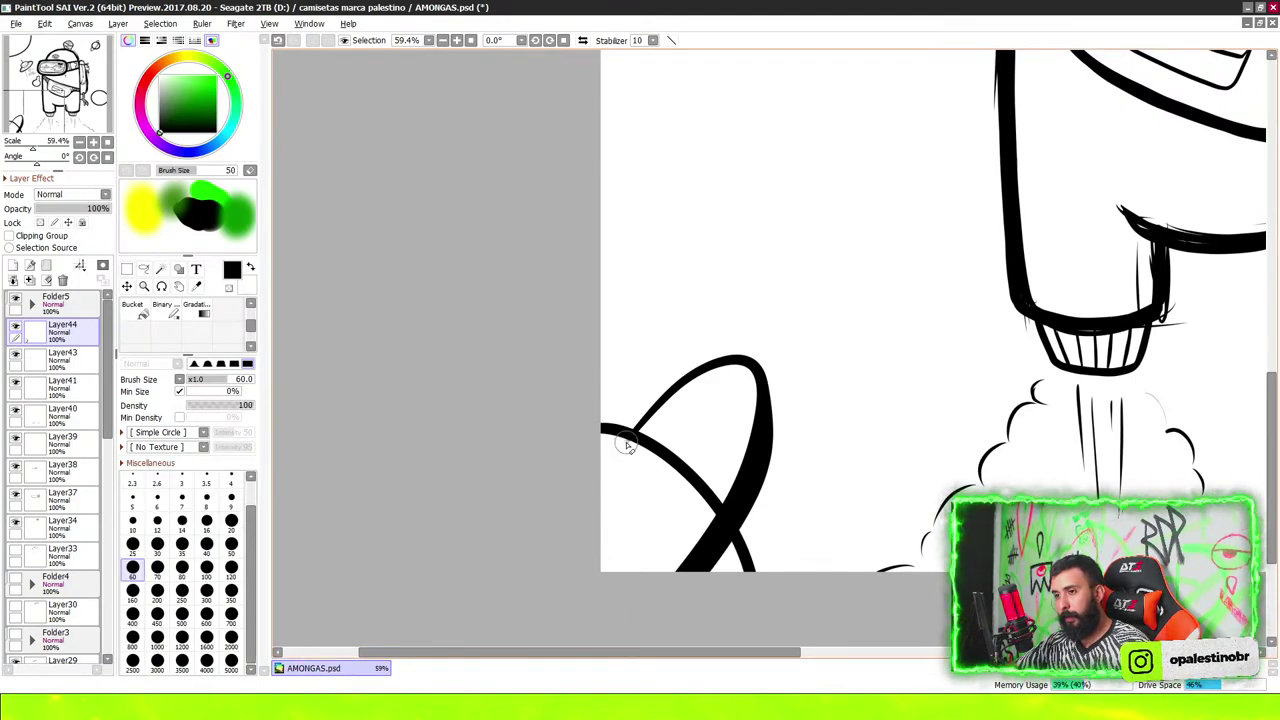
scroll(627, 446, down, 3)
scroll(660, 448, down, 3)
scroll(705, 450, up, 2)
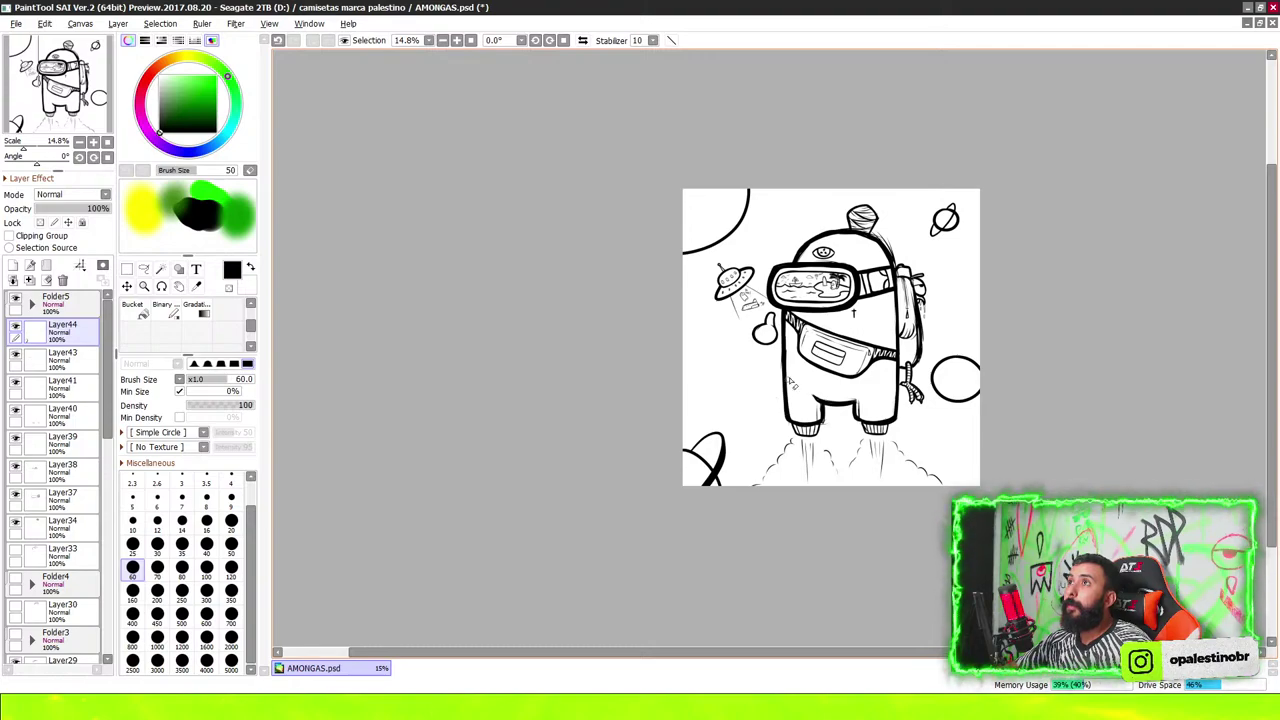
scroll(745, 300, up, 4)
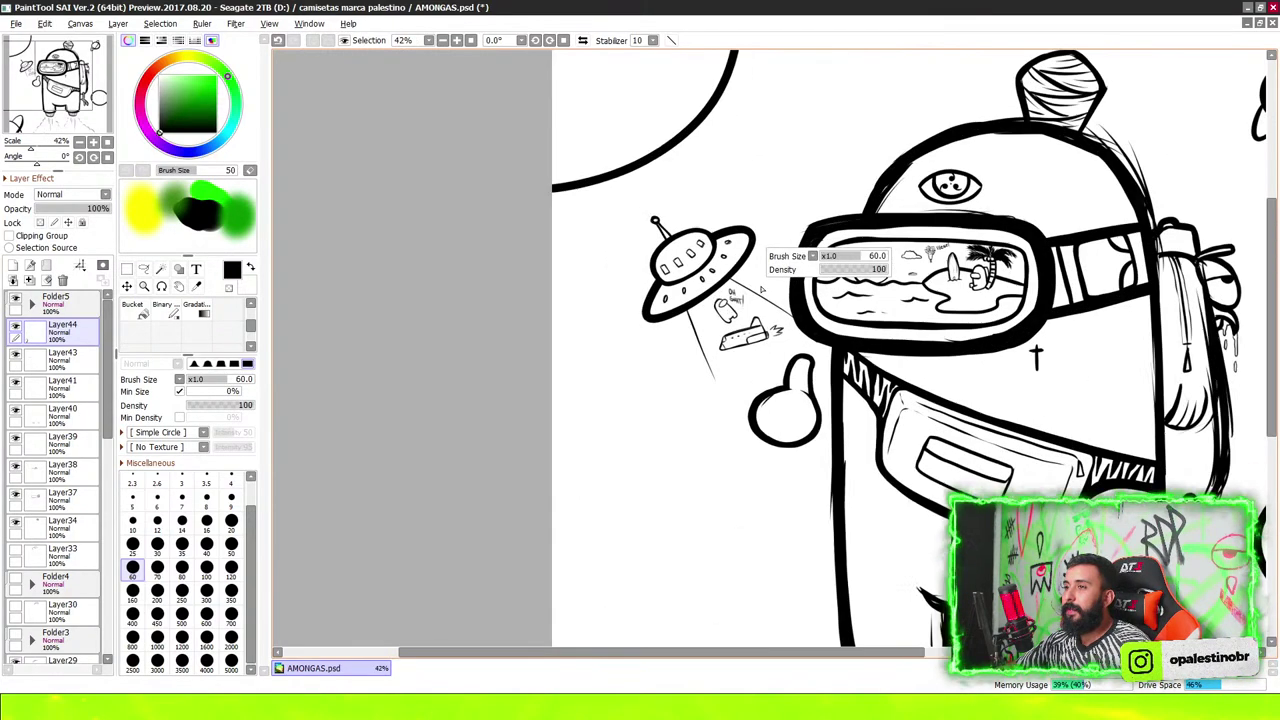
scroll(745, 342, up, 1)
scroll(773, 338, down, 3)
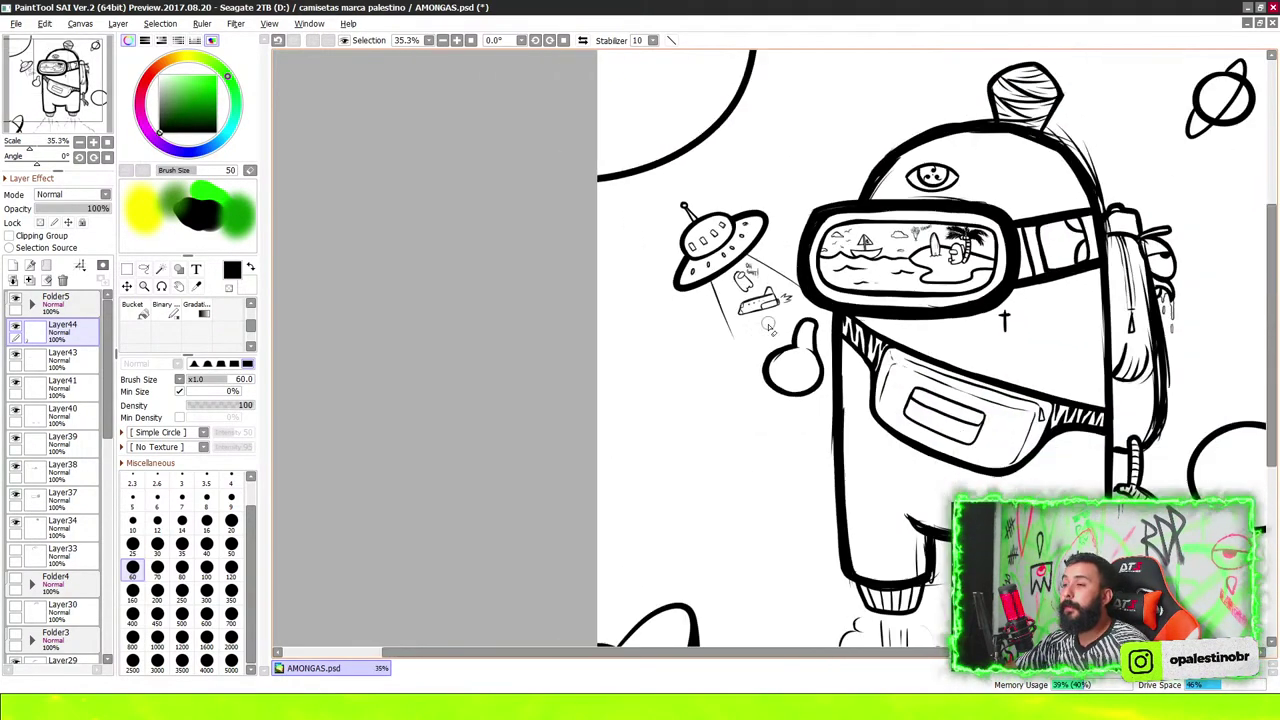
scroll(773, 338, down, 7)
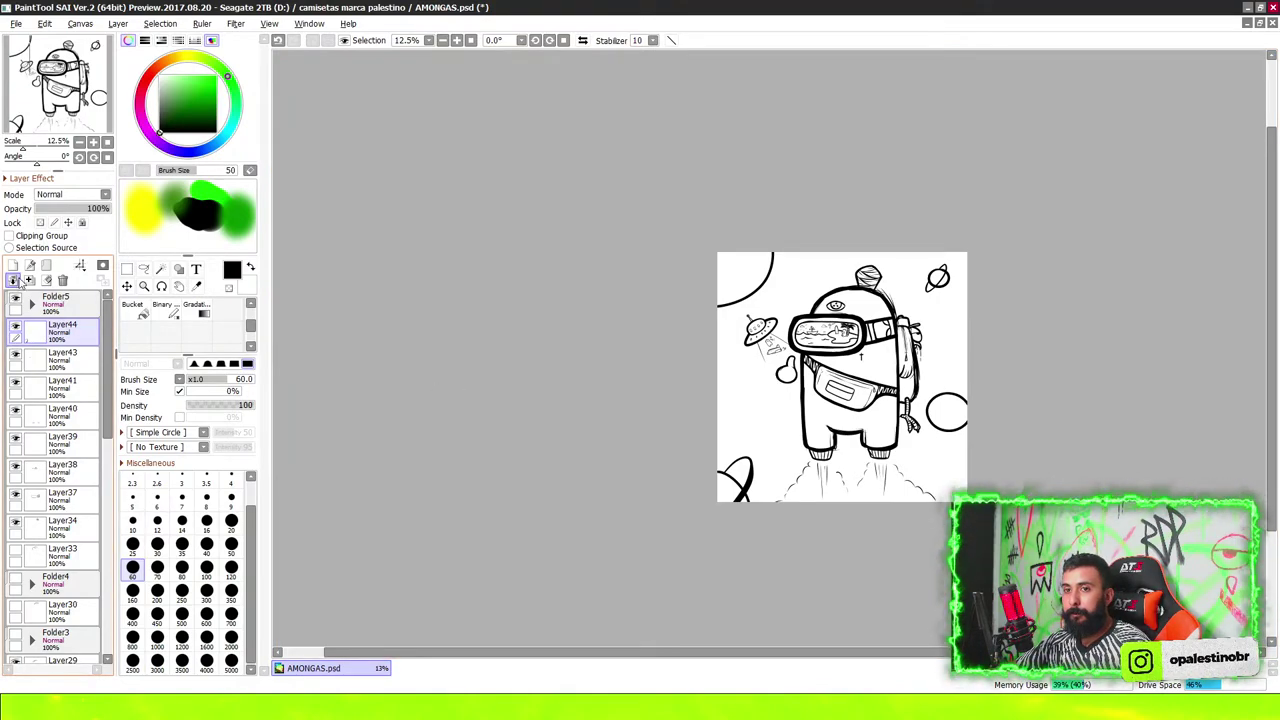
Add a new layer, Layer45, and switch back to the brush near the top-right planet
click(14, 280)
key(b)
scroll(962, 345, up, 7)
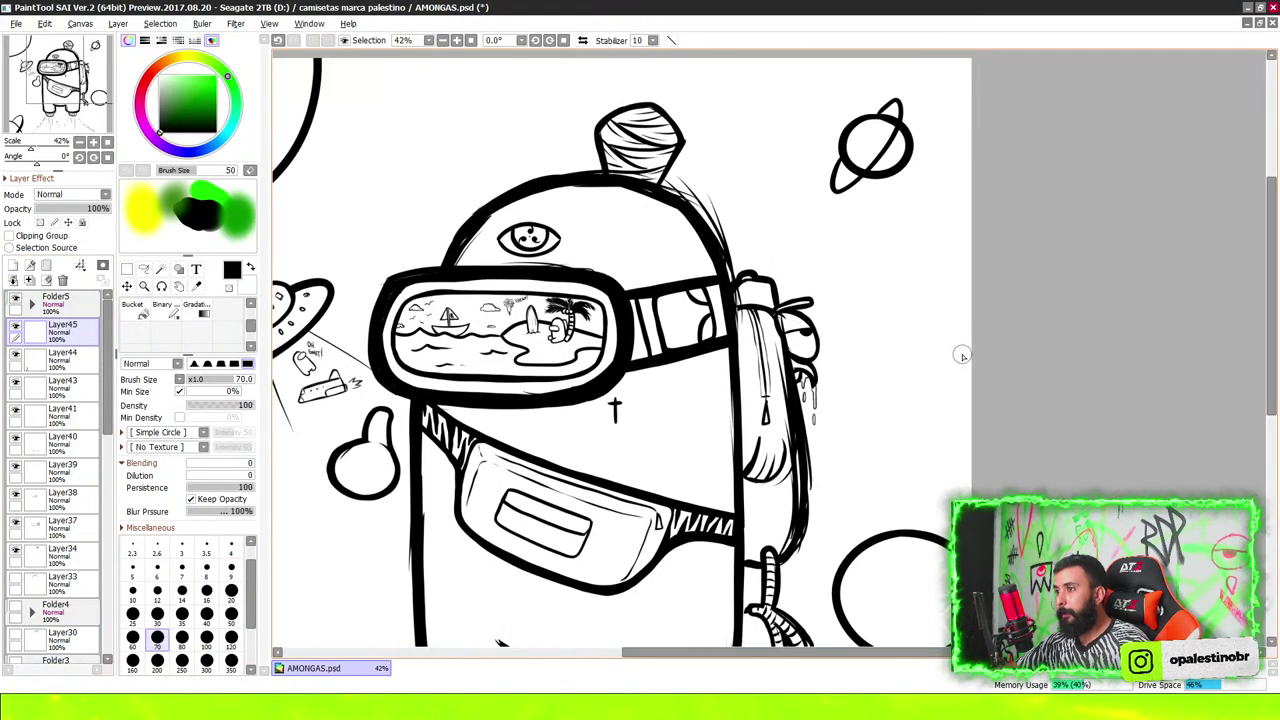
scroll(881, 411, down, 2)
scroll(899, 300, down, 1)
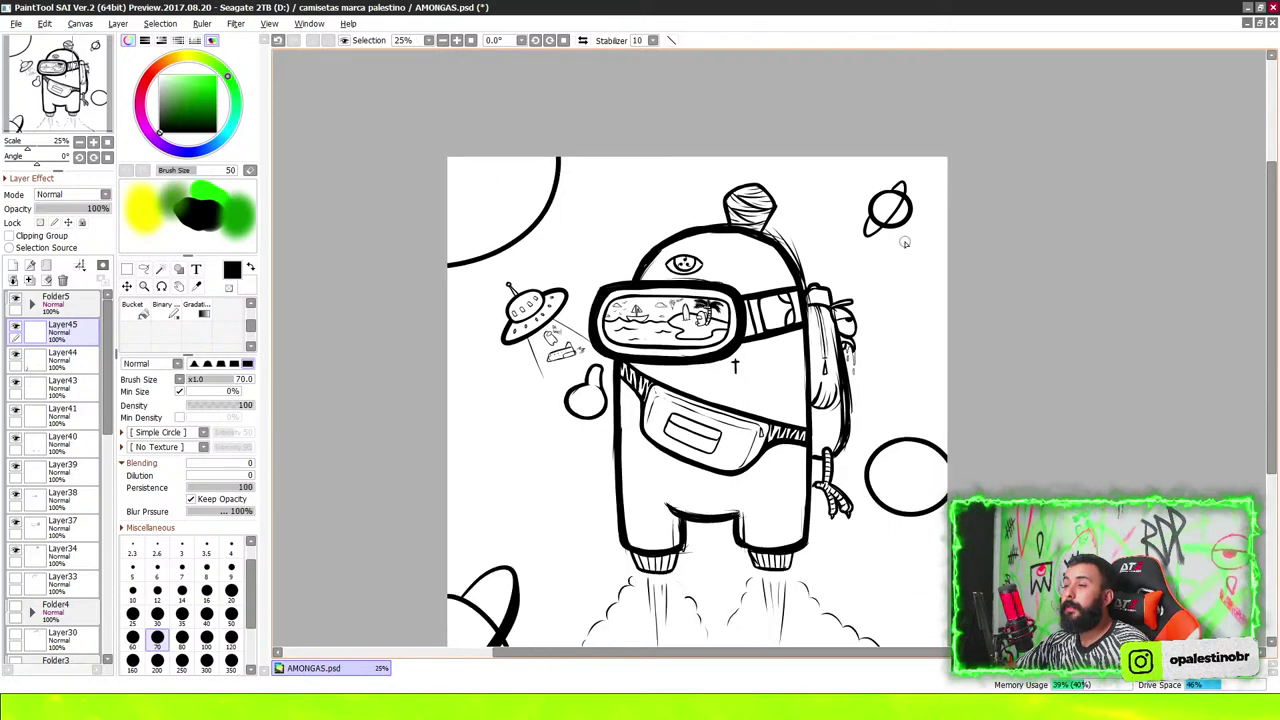
scroll(899, 299, down, 1)
scroll(589, 443, up, 1)
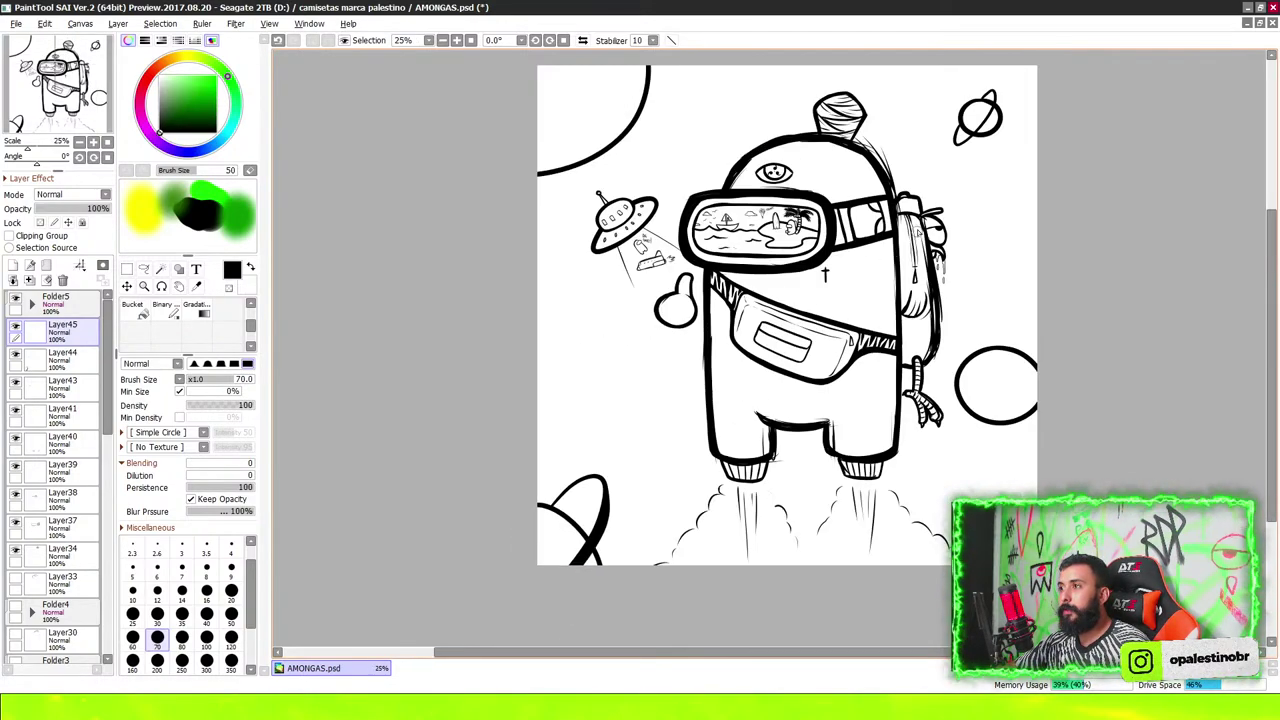
scroll(1057, 119, up, 5)
scroll(845, 266, up, 4)
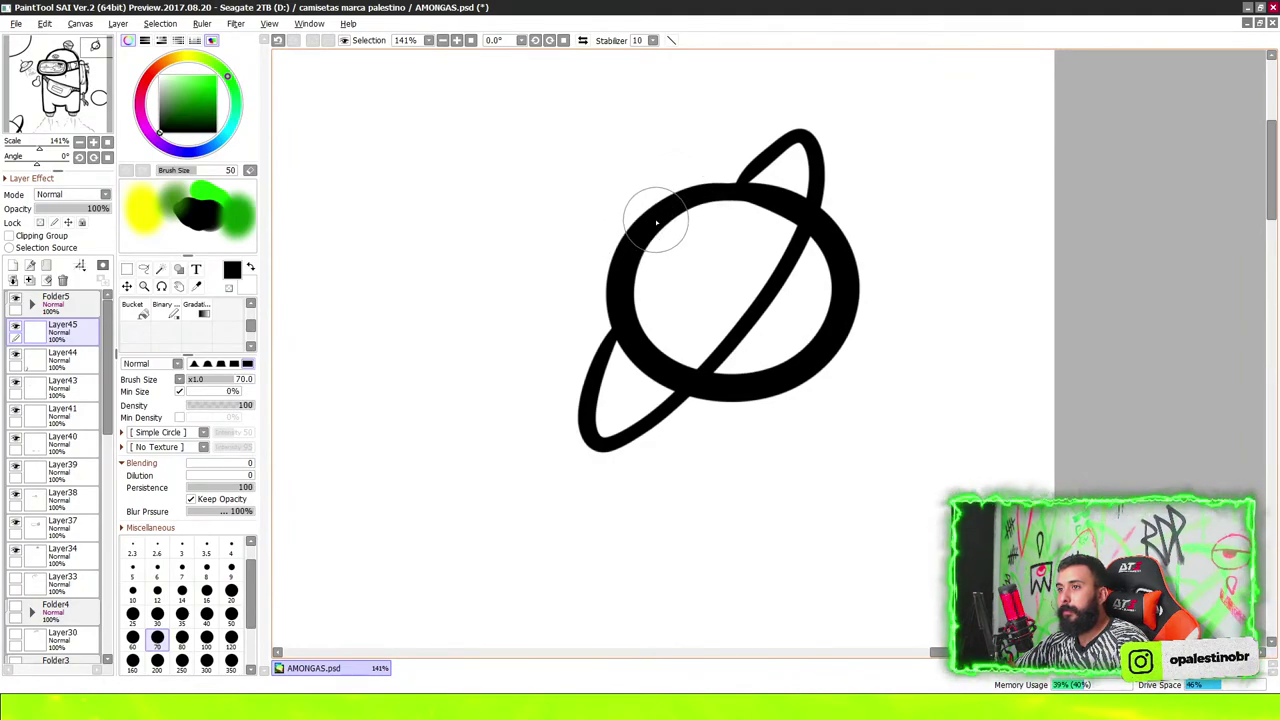
Draw a bold diagonal ring around the small top-right planet, redoing the first attempt
mouse_move(655, 222)
mouse_down()
mouse_move(557, 163)
mouse_move(860, 470)
mouse_up()
key(ctrl+z)
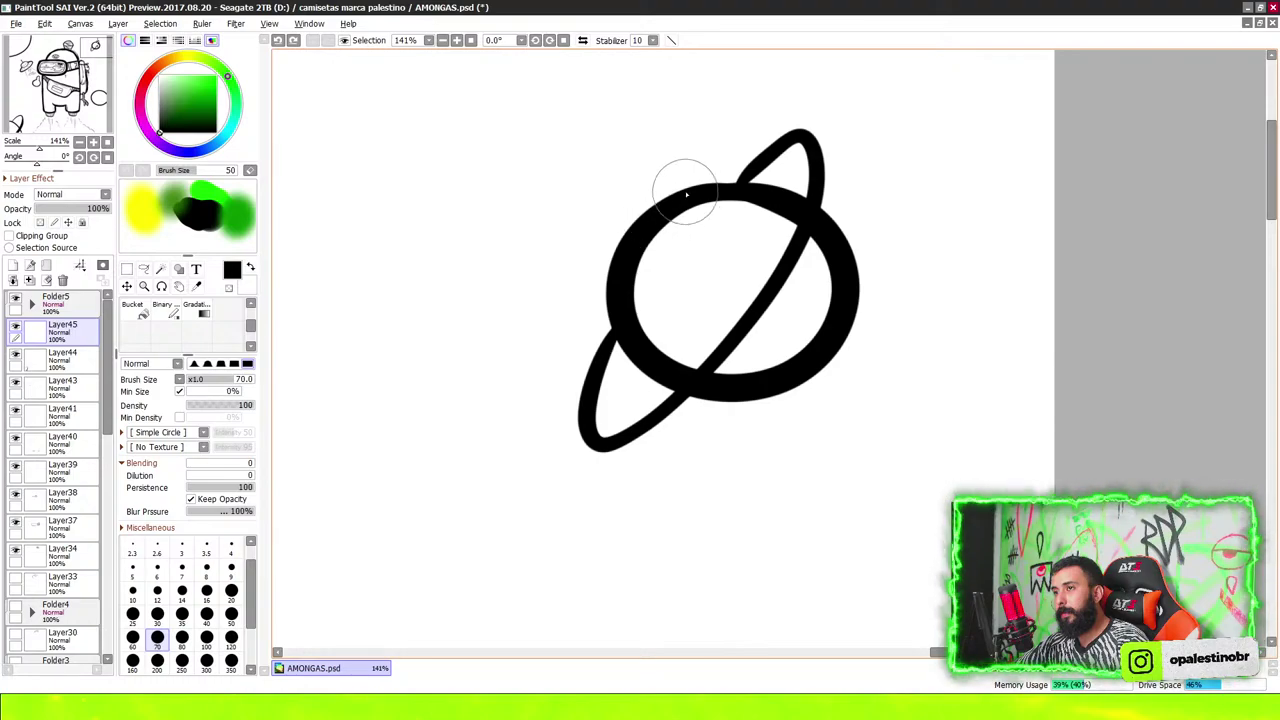
mouse_move(686, 194)
mouse_down()
mouse_move(600, 94)
mouse_move(879, 457)
mouse_move(771, 343)
mouse_up()
scroll(786, 335, down, 9)
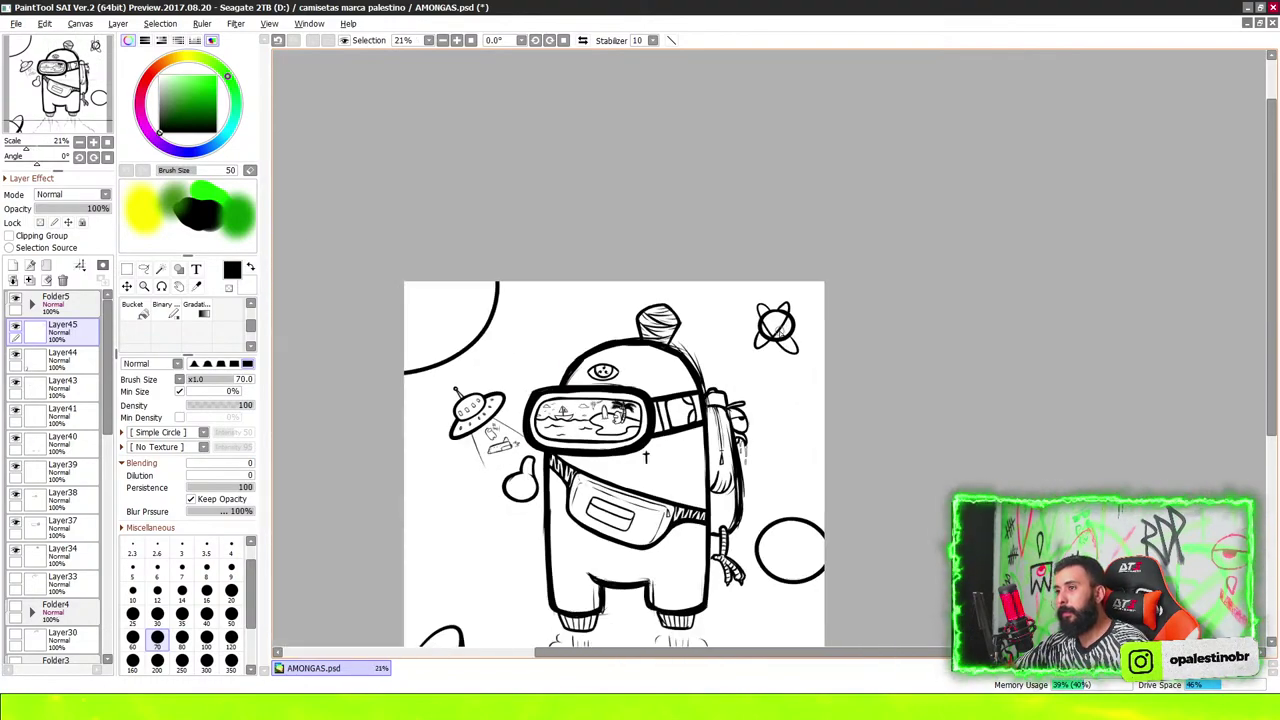
scroll(779, 336, up, 3)
scroll(790, 340, down, 4)
scroll(800, 350, down, 1)
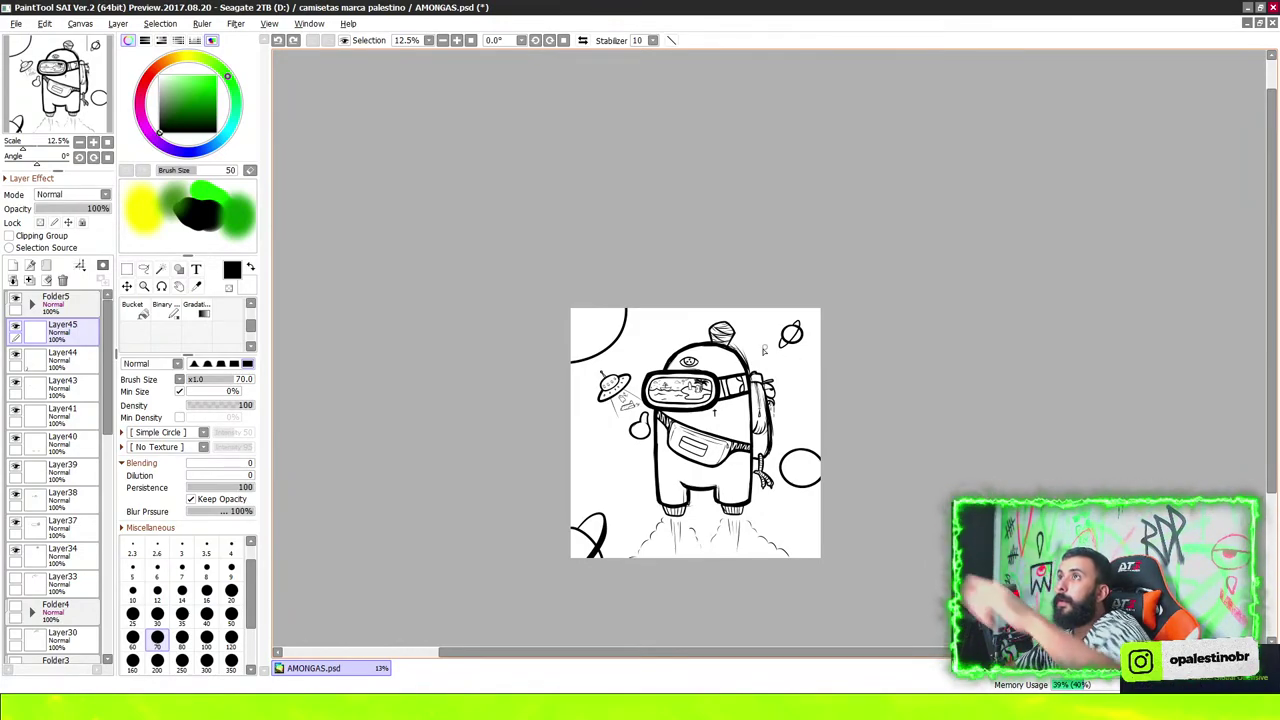
Add a new layer, Layer46, for the exhaust cloud outlines
scroll(846, 391, down, 2)
scroll(846, 391, up, 1)
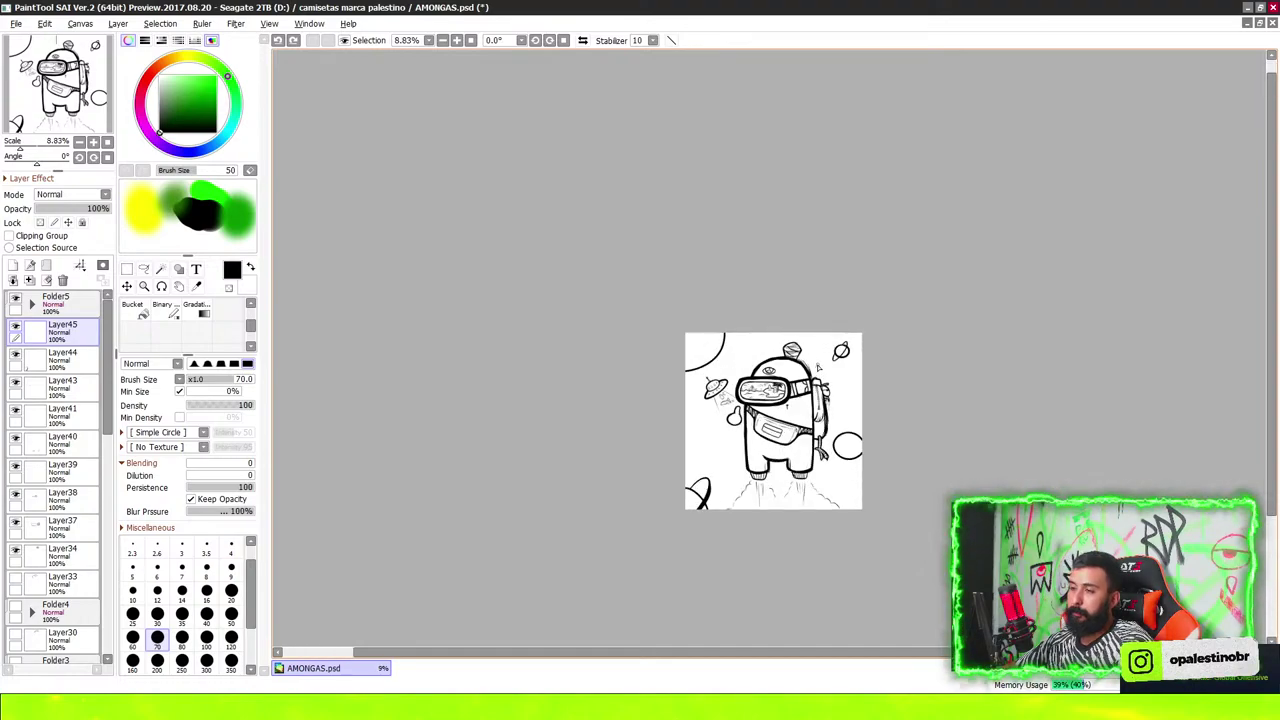
scroll(818, 367, down, 1)
scroll(840, 390, up, 5)
scroll(869, 407, down, 3)
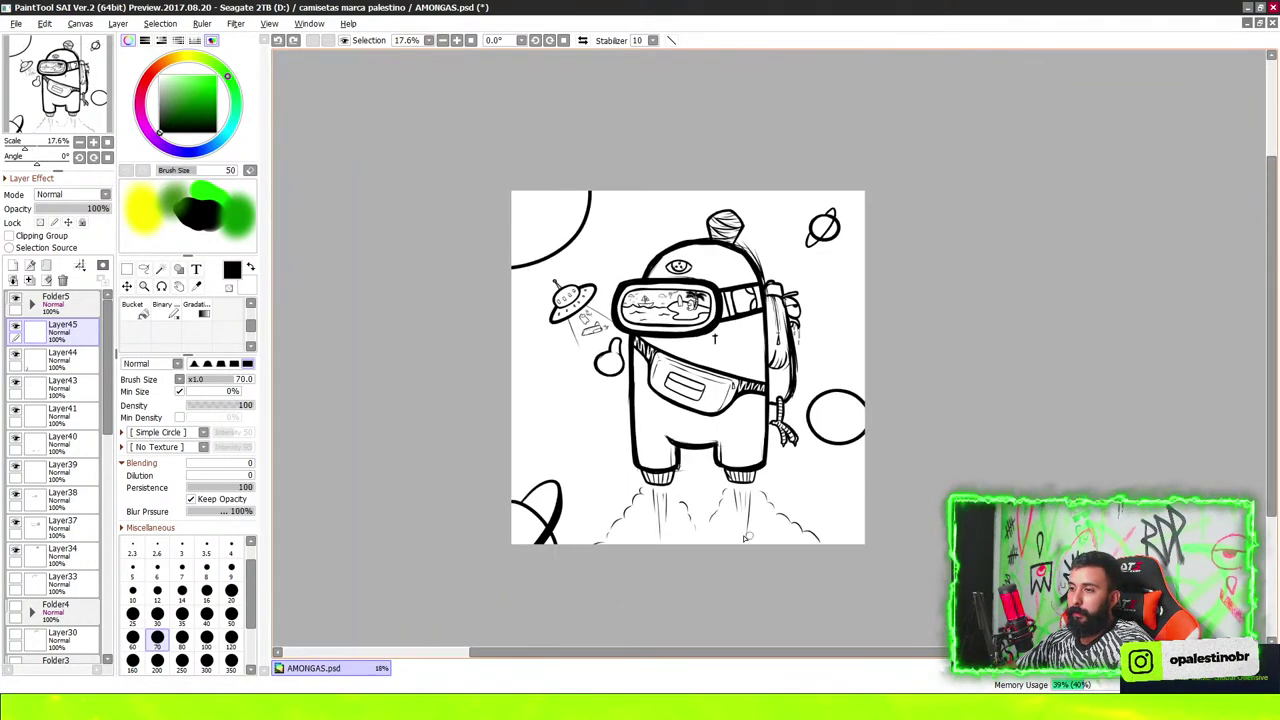
scroll(745, 537, up, 2)
click(29, 266)
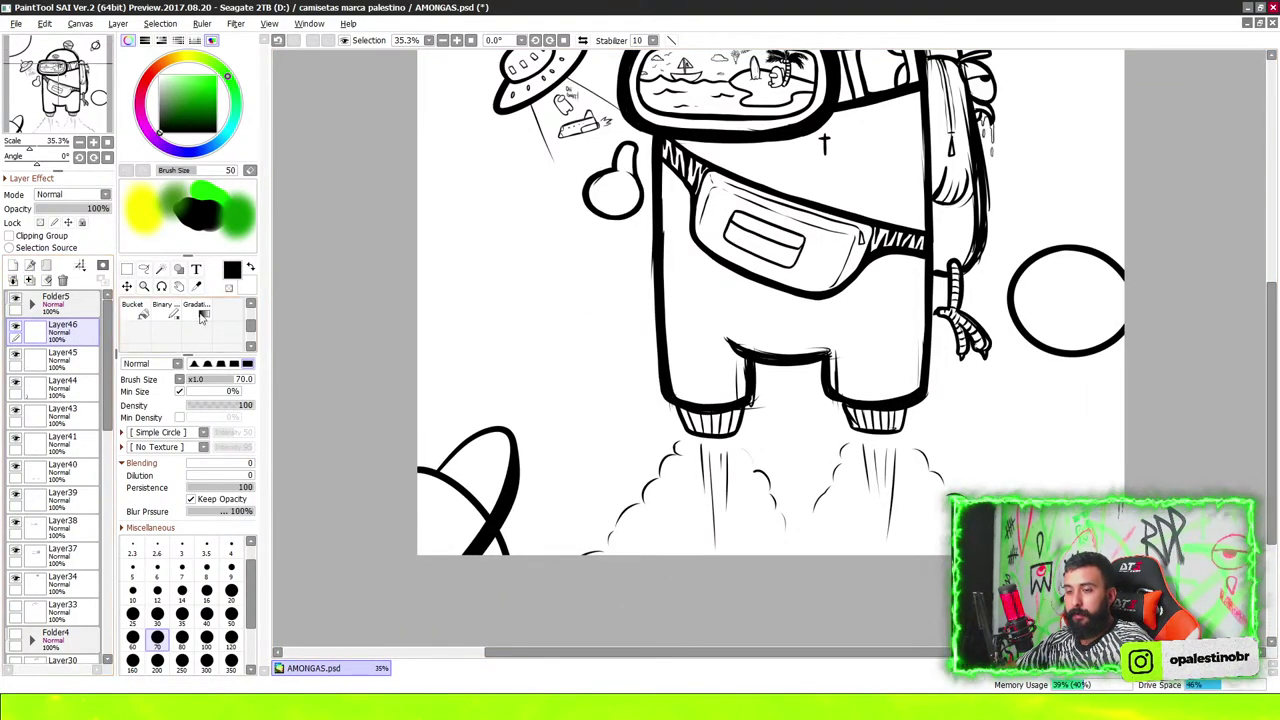
scroll(389, 594, up, 4)
scroll(389, 594, down, 3)
scroll(389, 594, up, 8)
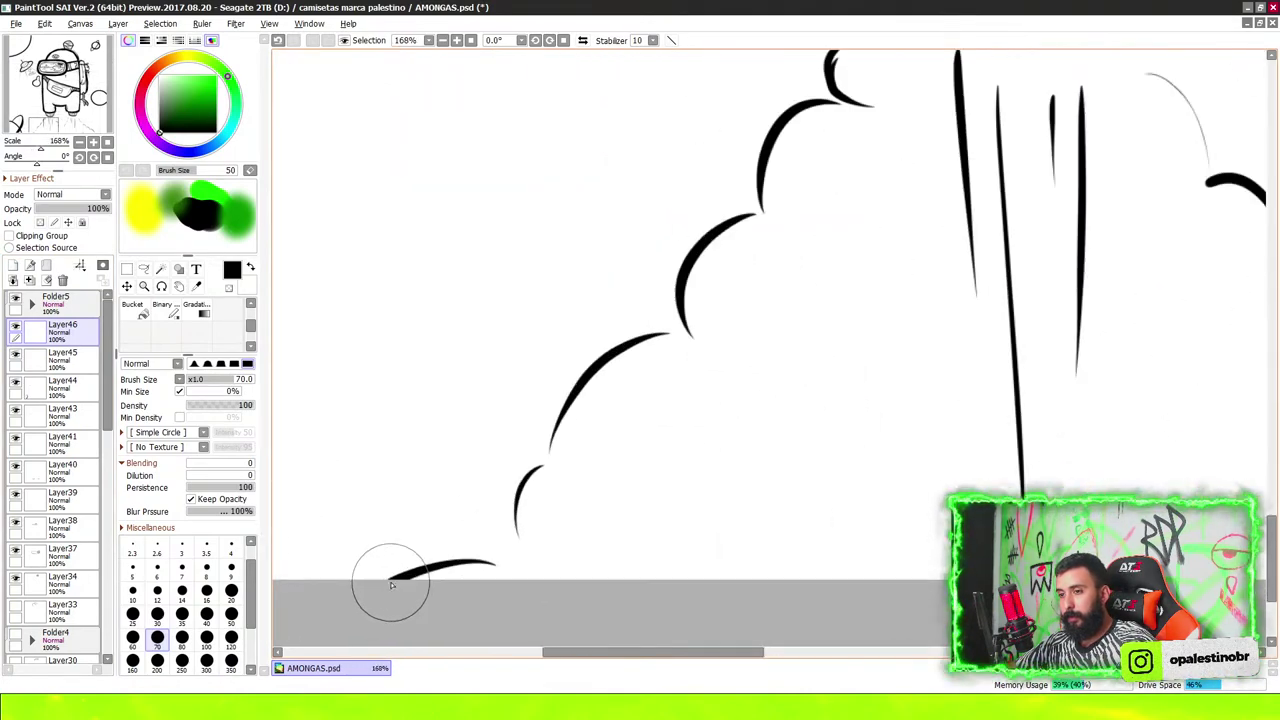
Ink bold scalloped strokes along the cloud's lower-left edge and upper bumps
mouse_move(570, 576)
mouse_down()
mouse_move(500, 557)
mouse_move(550, 440)
mouse_move(535, 462)
mouse_move(686, 320)
mouse_move(770, 186)
mouse_move(849, 100)
mouse_move(768, 143)
mouse_move(815, 265)
mouse_up()
mouse_move(879, 54)
mouse_down()
mouse_move(794, 189)
mouse_move(740, 220)
mouse_up()
scroll(778, 180, up, 1)
scroll(623, 223, down, 1)
scroll(623, 223, down, 1)
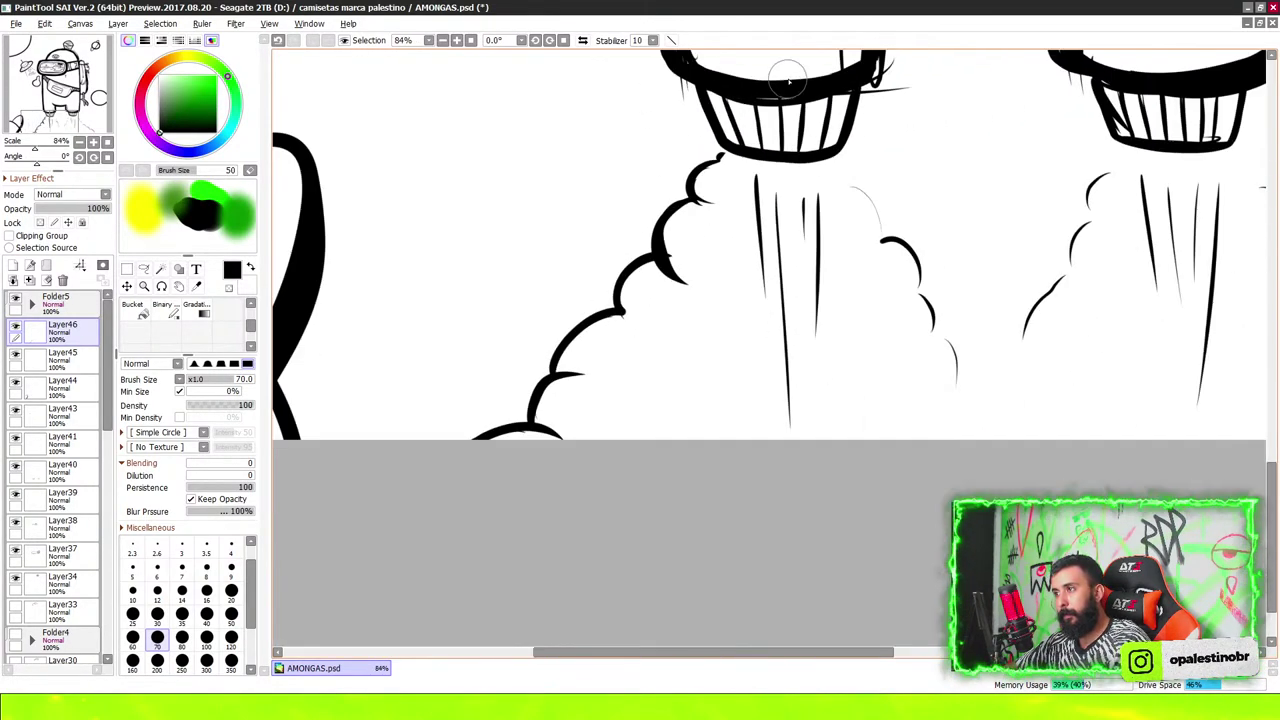
mouse_move(798, 135)
mouse_down()
mouse_move(799, 172)
mouse_move(917, 369)
mouse_move(990, 420)
mouse_move(1045, 490)
mouse_up()
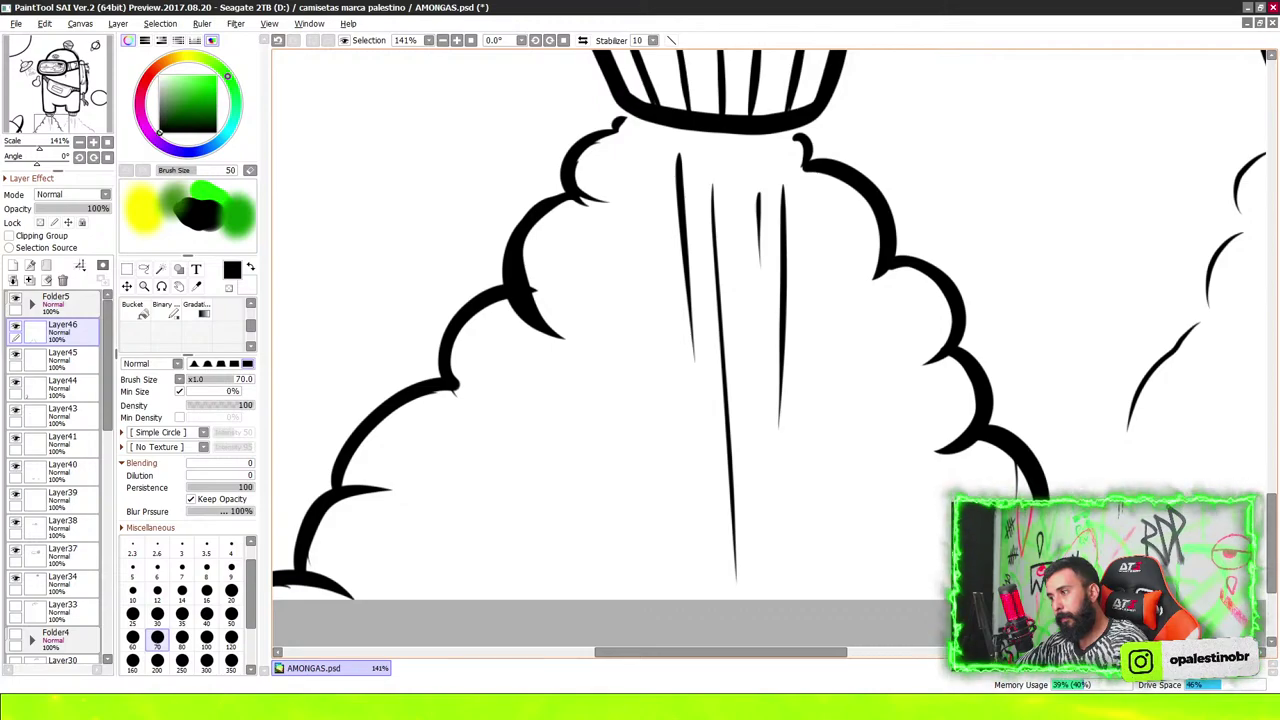
scroll(777, 493, down, 4)
scroll(1148, 427, down, 3)
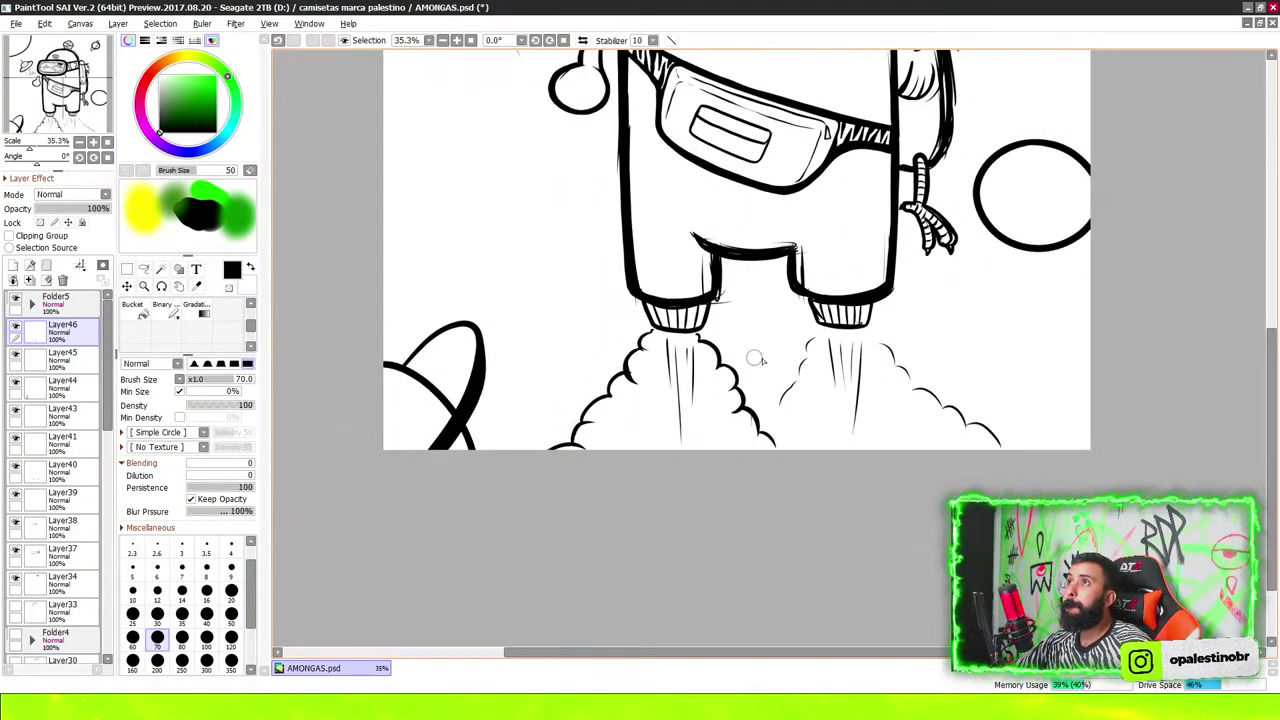
scroll(1005, 322, up, 2)
scroll(995, 328, down, 1)
scroll(797, 249, up, 4)
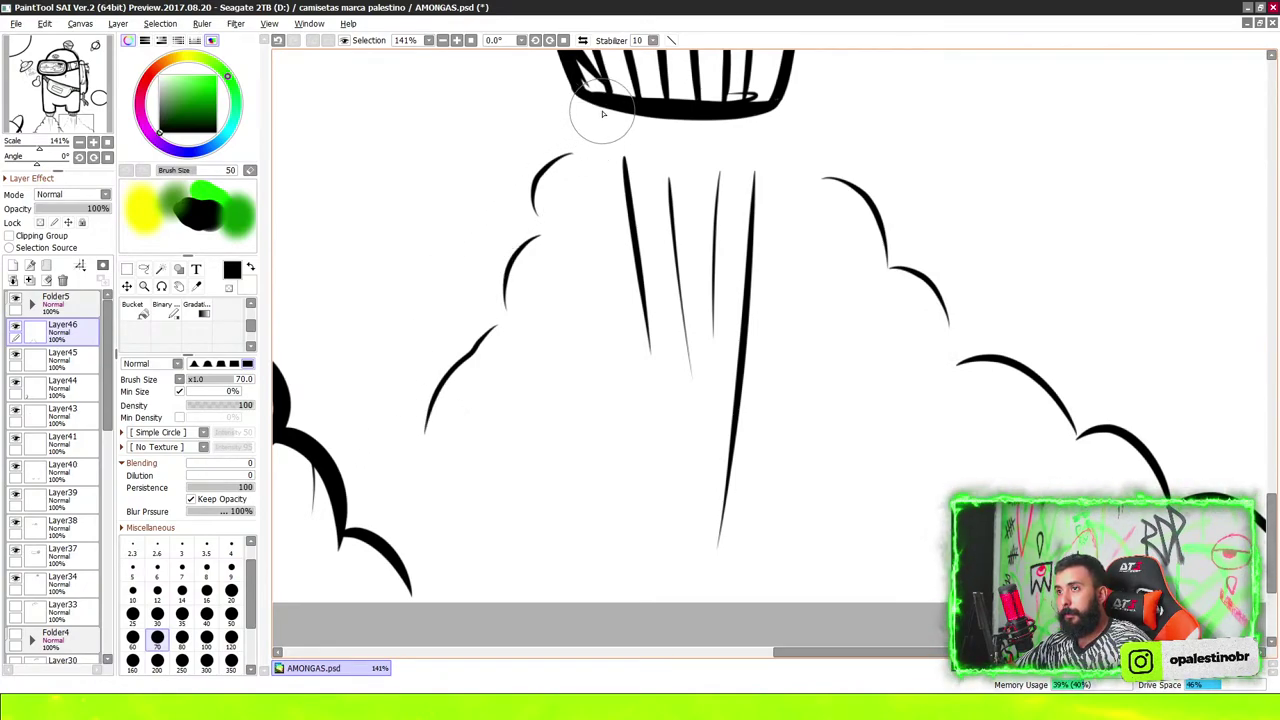
Thicken the cloud outline below the nozzle, down its left side and along its right arc
mouse_move(602, 114)
mouse_down()
mouse_move(570, 268)
mouse_move(502, 280)
mouse_move(533, 345)
mouse_move(490, 408)
mouse_up()
mouse_move(478, 365)
mouse_down()
mouse_move(420, 503)
mouse_move(393, 531)
mouse_up()
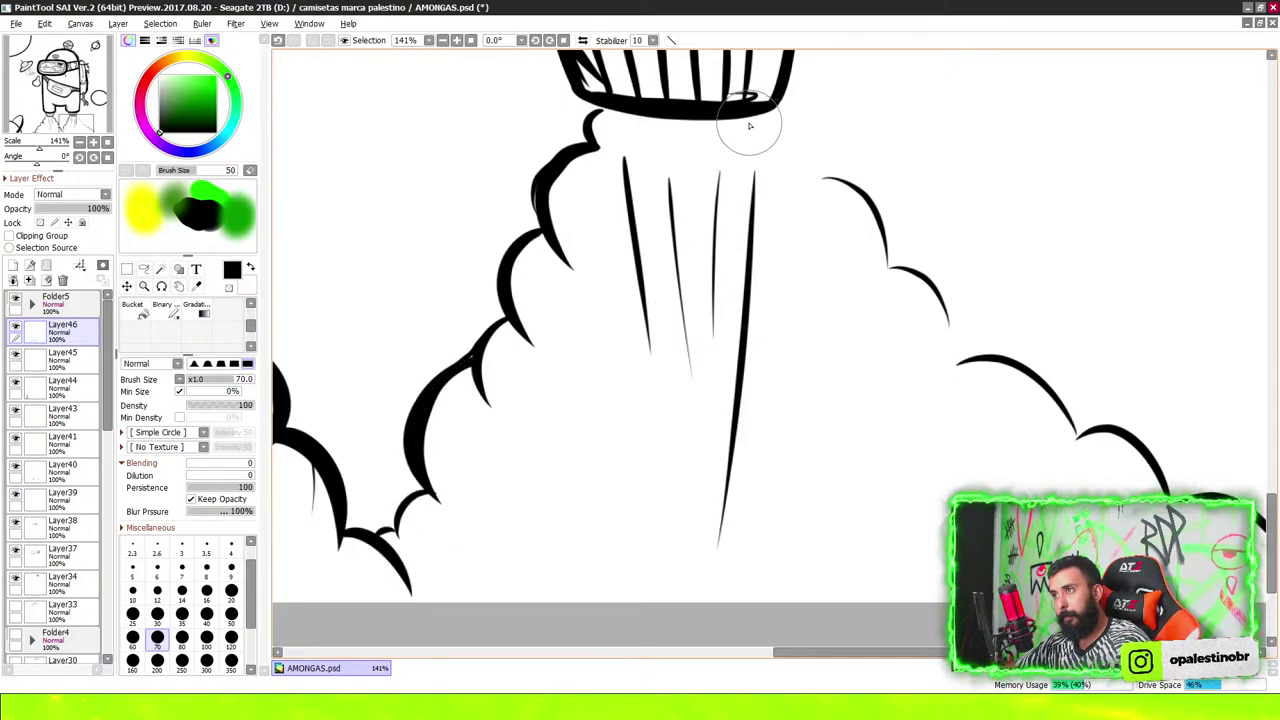
drag(776, 125, 822, 205)
mouse_move(795, 148)
mouse_down()
mouse_move(895, 272)
mouse_move(935, 300)
mouse_move(964, 360)
mouse_up()
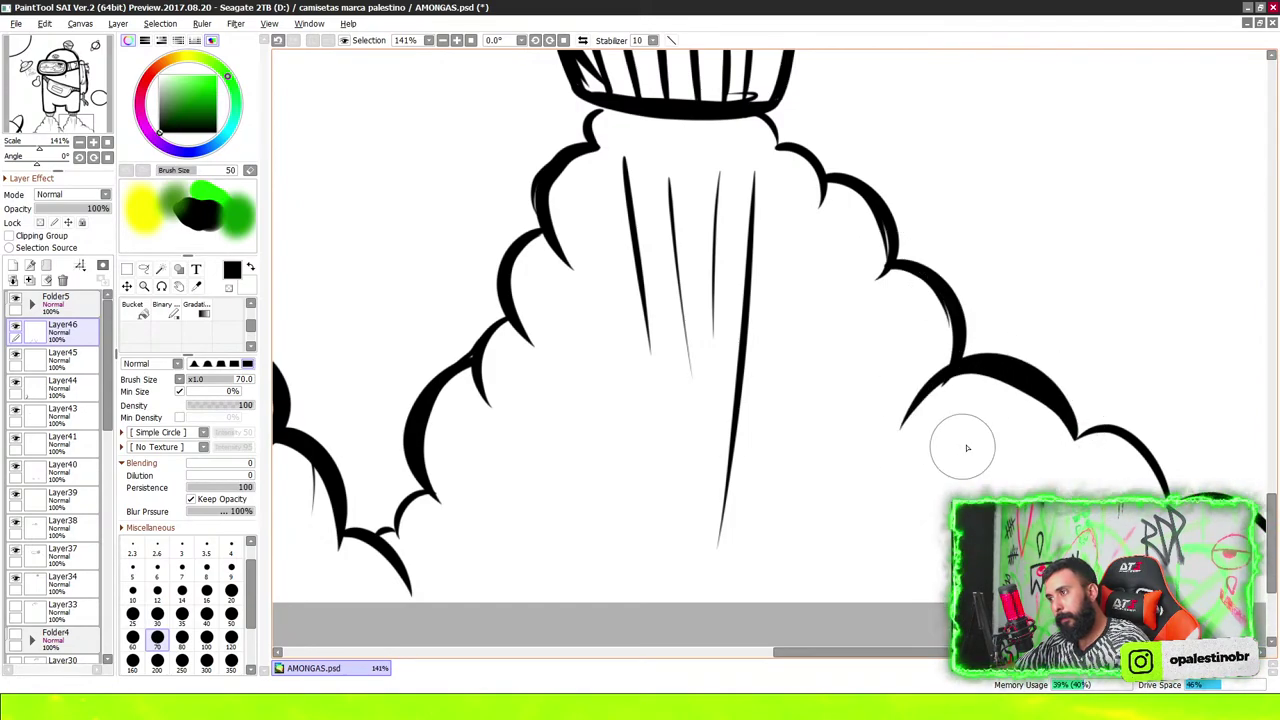
scroll(963, 446, down, 5)
scroll(966, 329, up, 5)
scroll(874, 286, up, 1)
scroll(914, 365, up, 2)
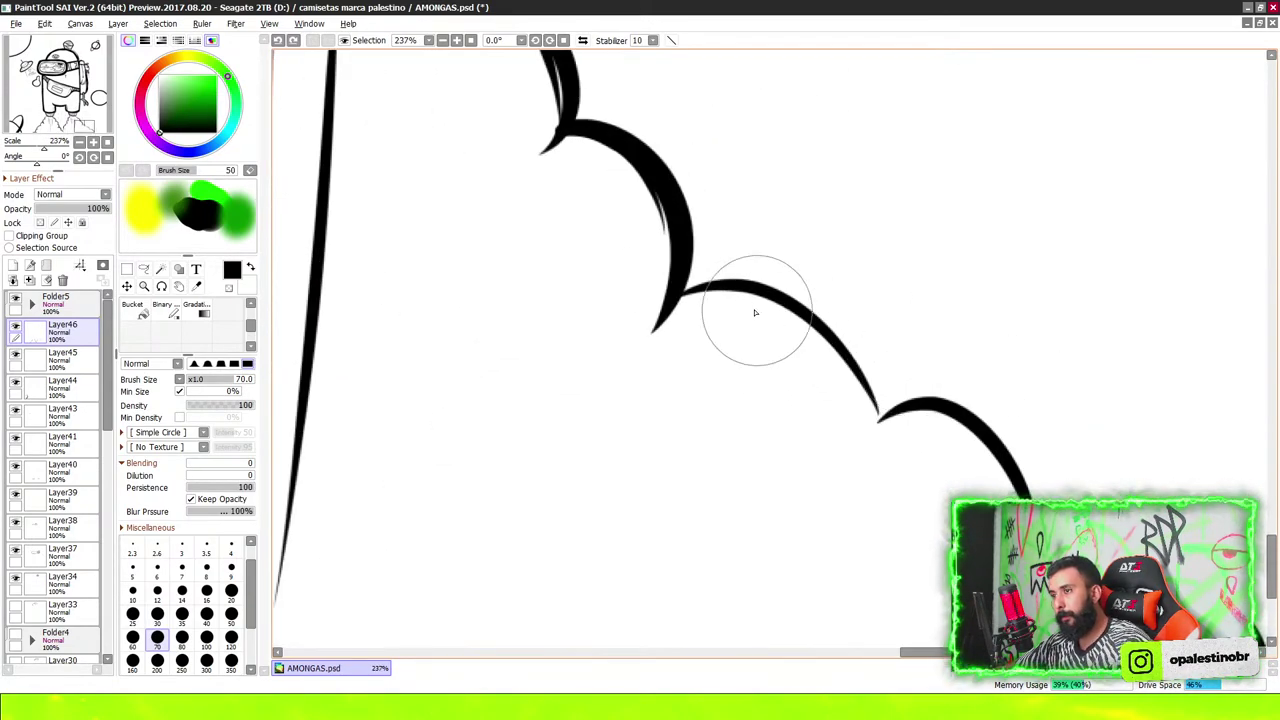
mouse_move(866, 420)
mouse_down()
mouse_move(693, 293)
mouse_move(619, 340)
mouse_up()
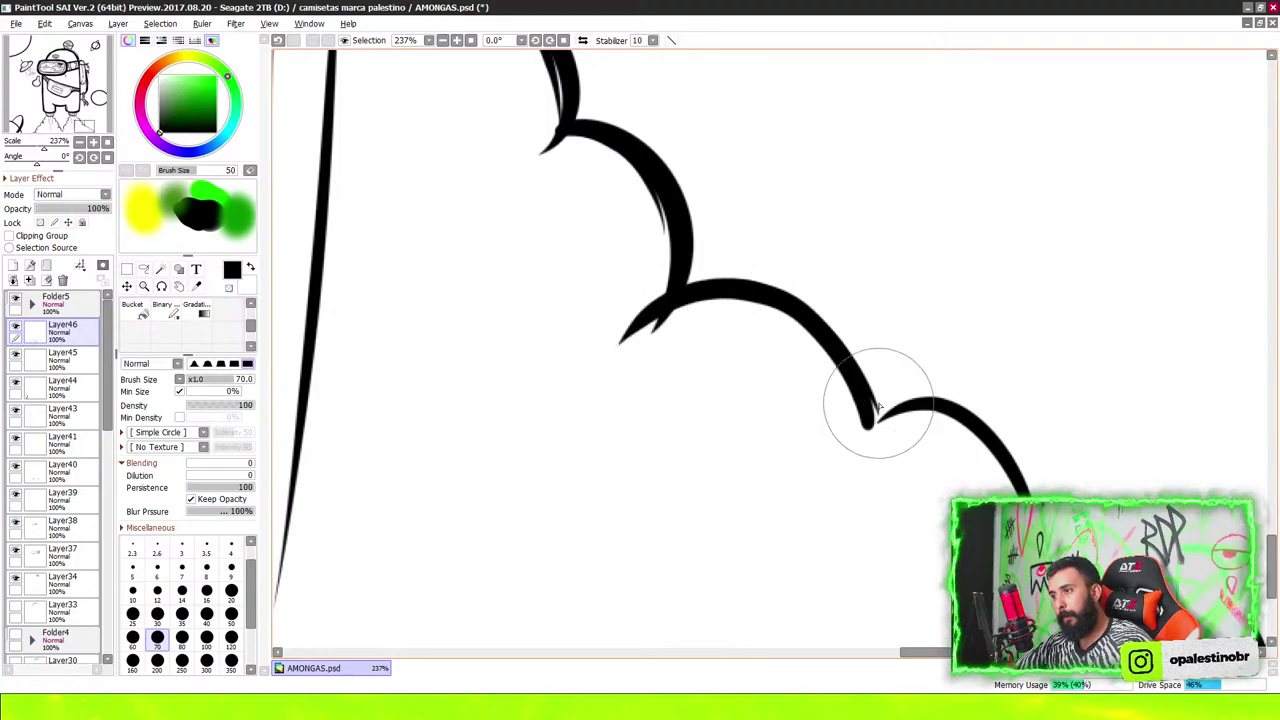
drag(870, 418, 1042, 492)
scroll(1040, 488, down, 3)
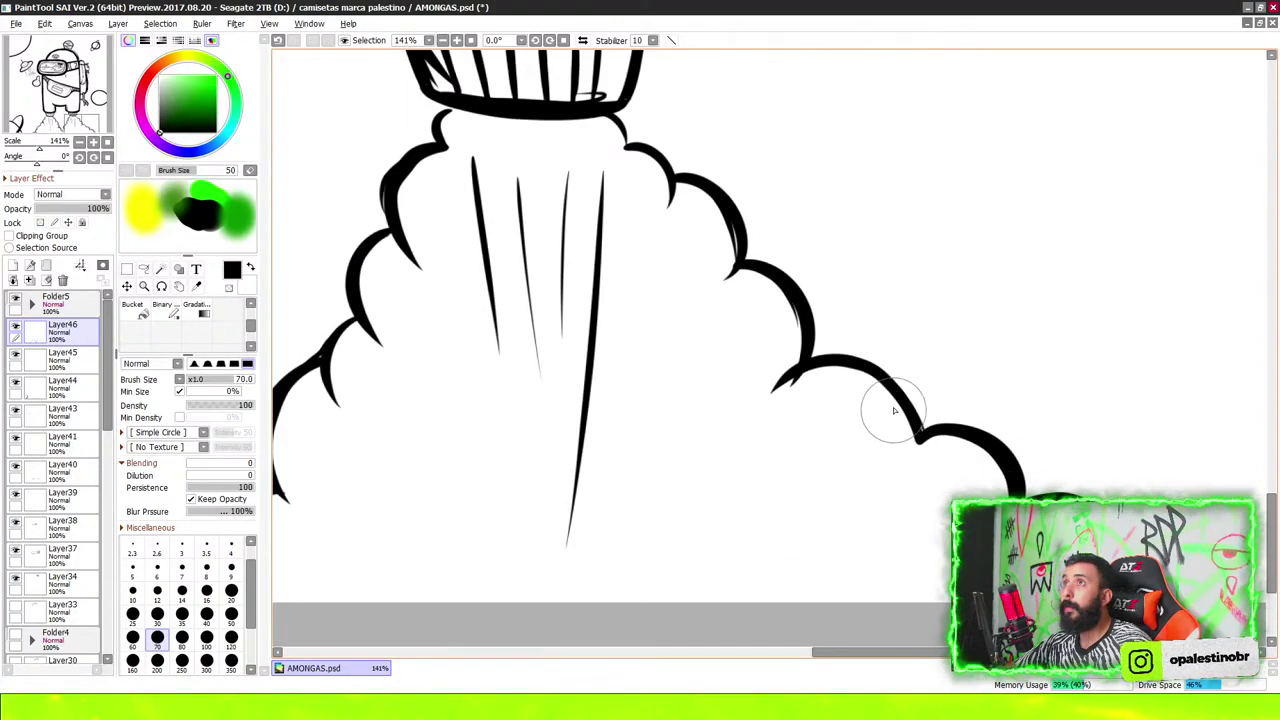
scroll(930, 425, down, 1)
scroll(775, 323, down, 3)
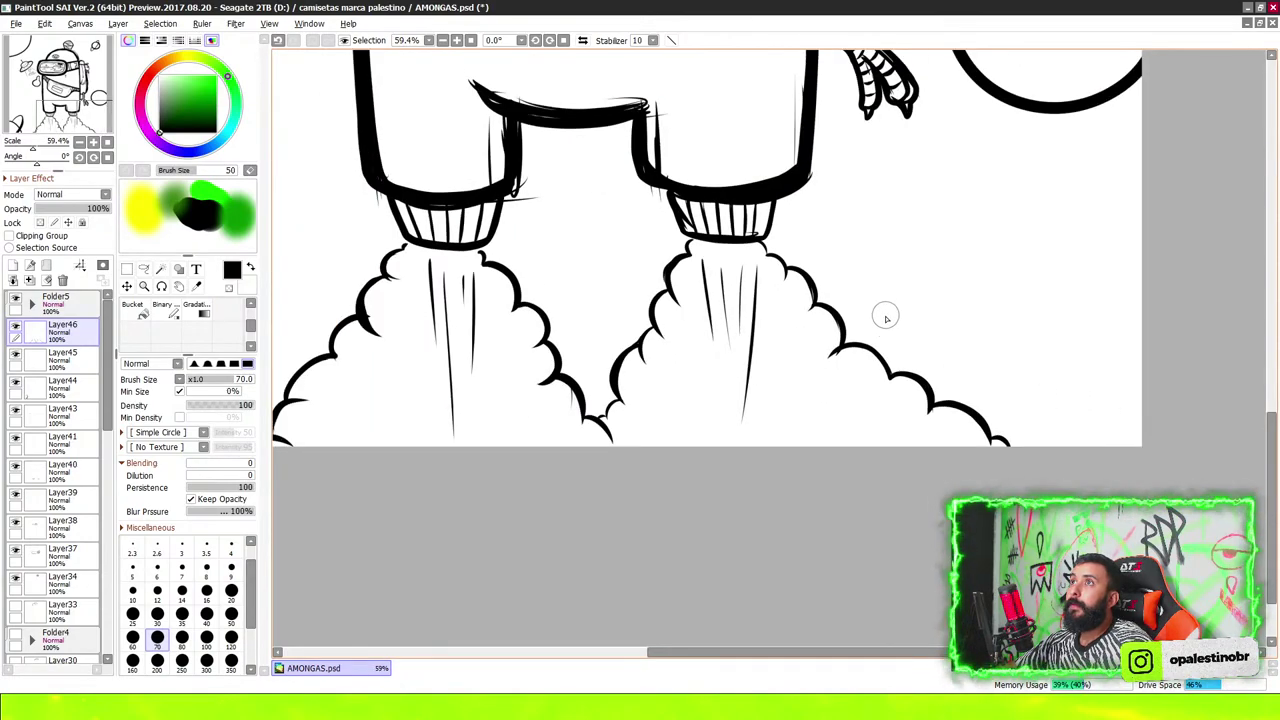
scroll(884, 318, down, 2)
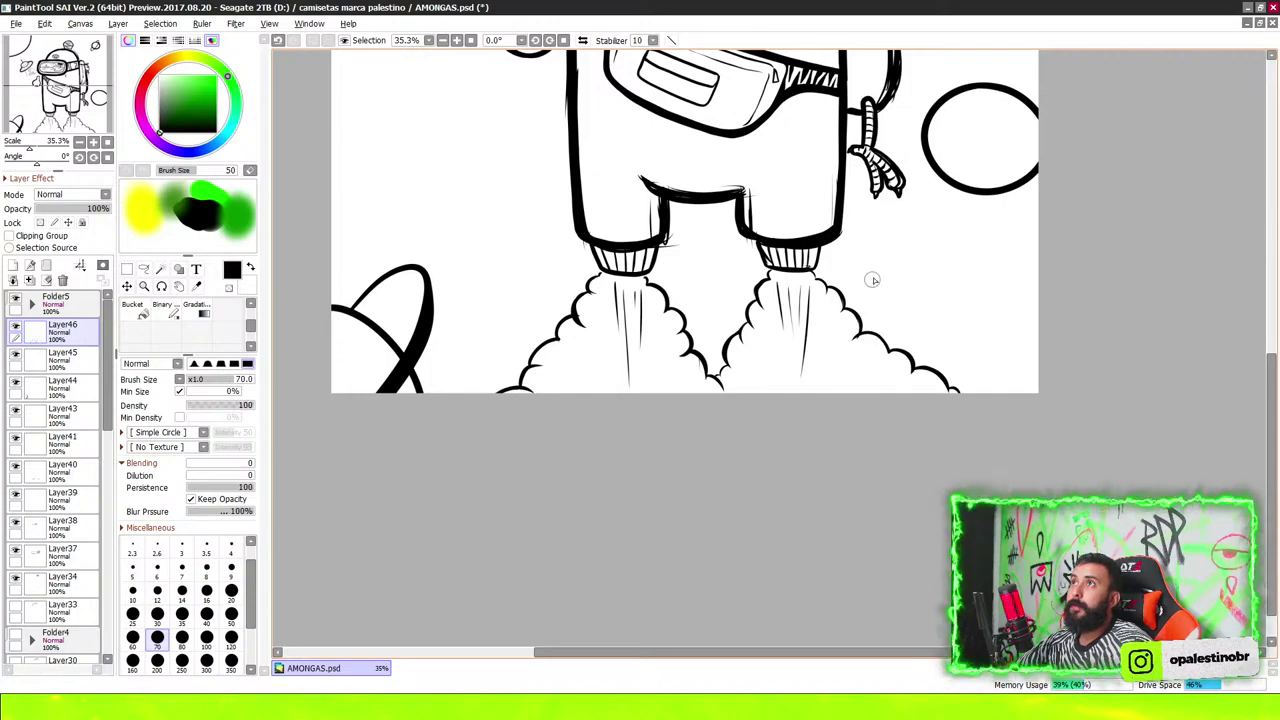
scroll(871, 261, down, 3)
Add empty Layer47 above Layer46 and zoom in on the ringed planet
scroll(800, 300, down, 6)
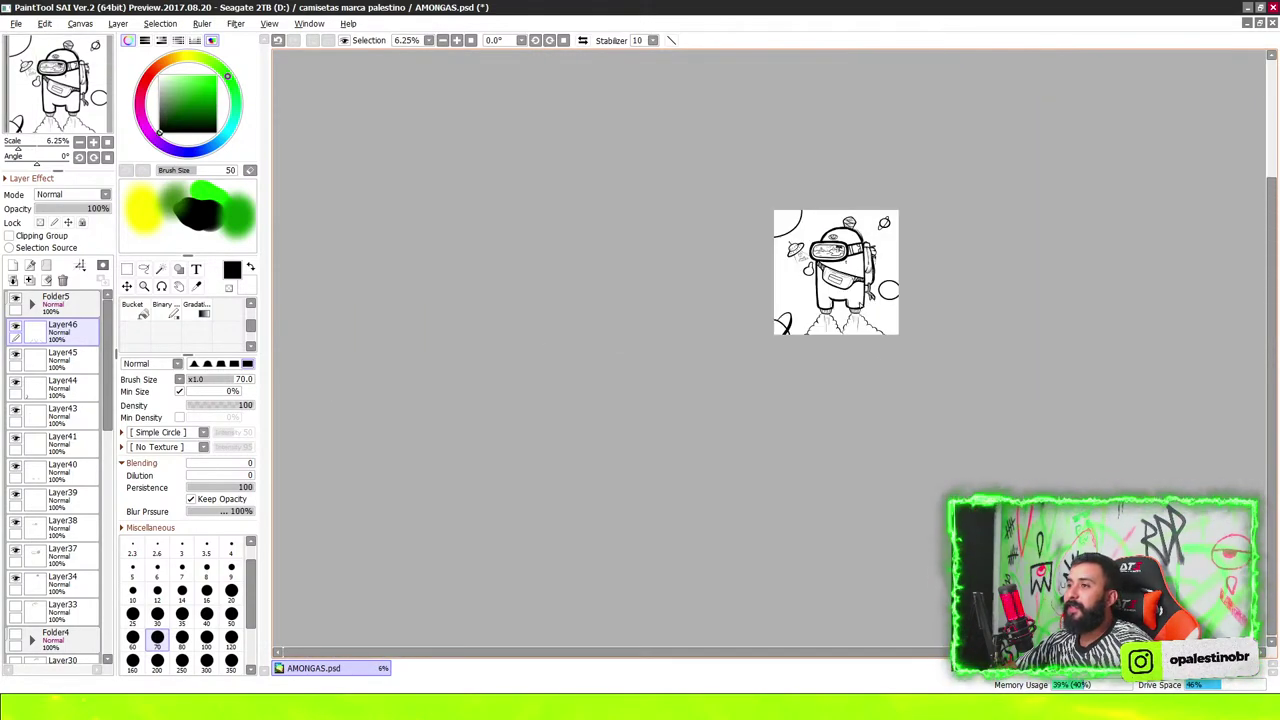
scroll(790, 314, up, 4)
scroll(828, 358, up, 3)
scroll(827, 358, down, 1)
scroll(835, 350, up, 2)
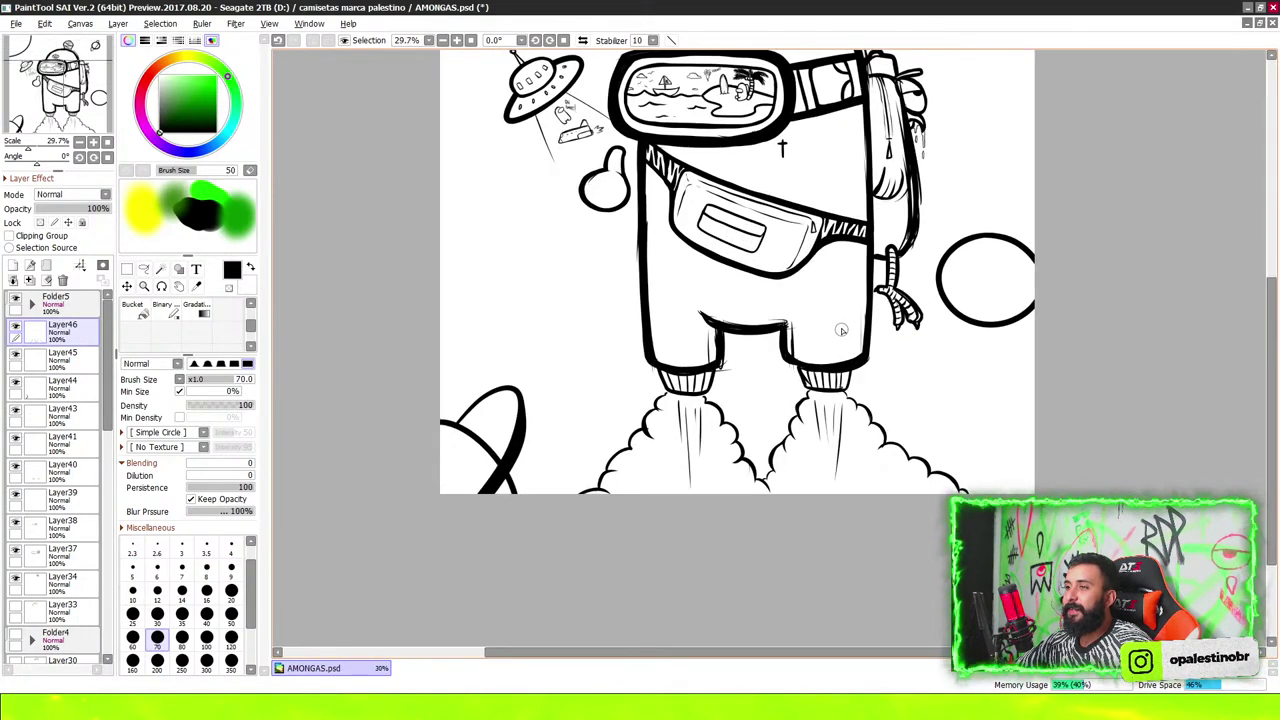
scroll(840, 340, up, 2)
scroll(846, 331, down, 3)
scroll(915, 365, down, 1)
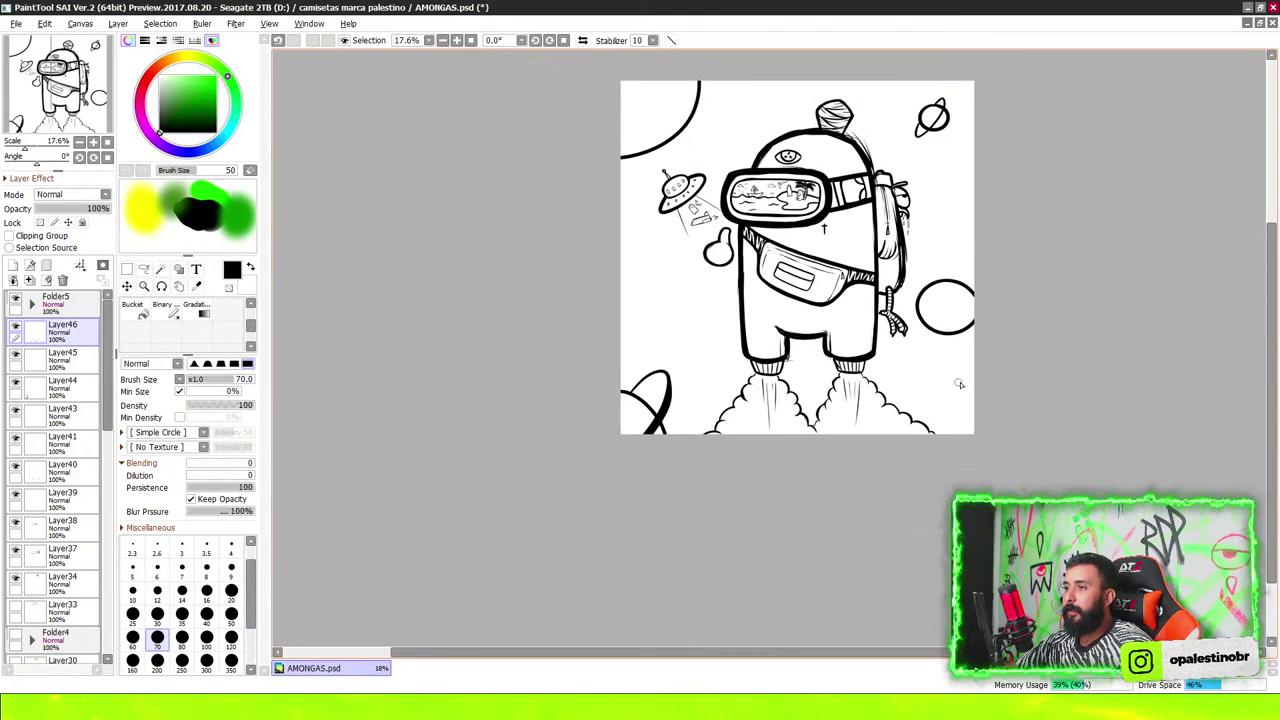
scroll(979, 315, up, 1)
scroll(922, 174, up, 3)
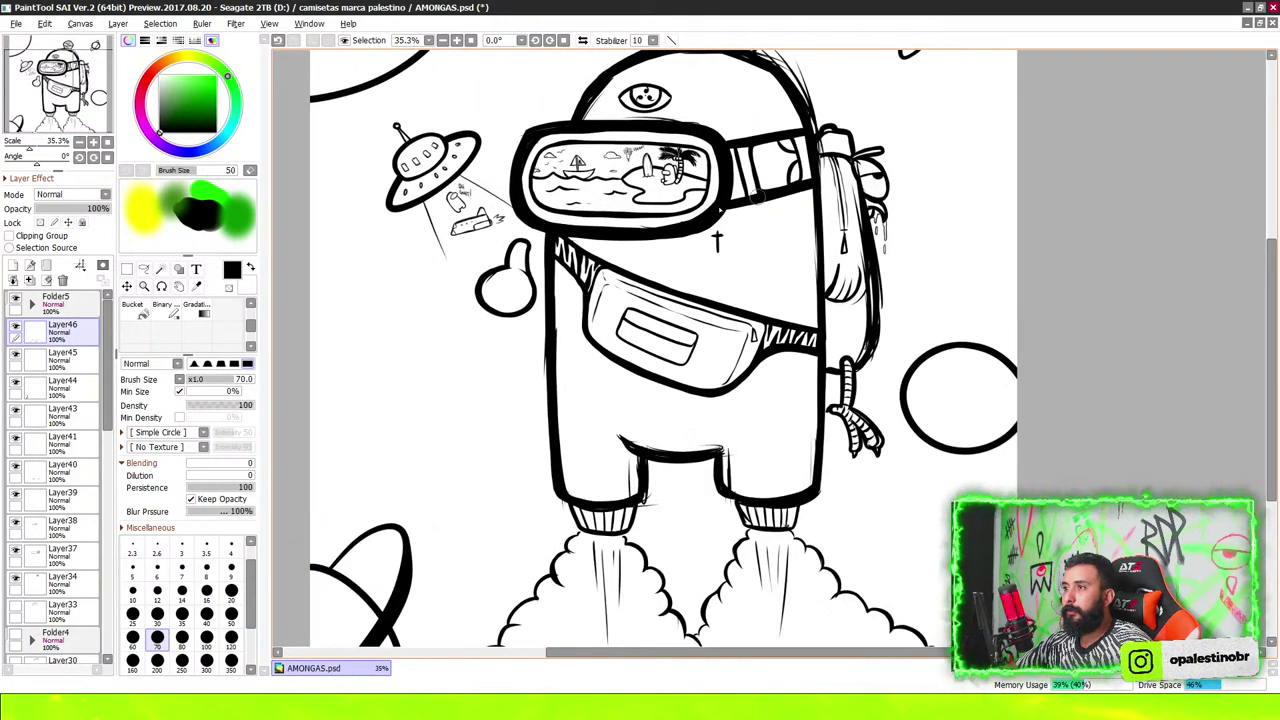
click(13, 266)
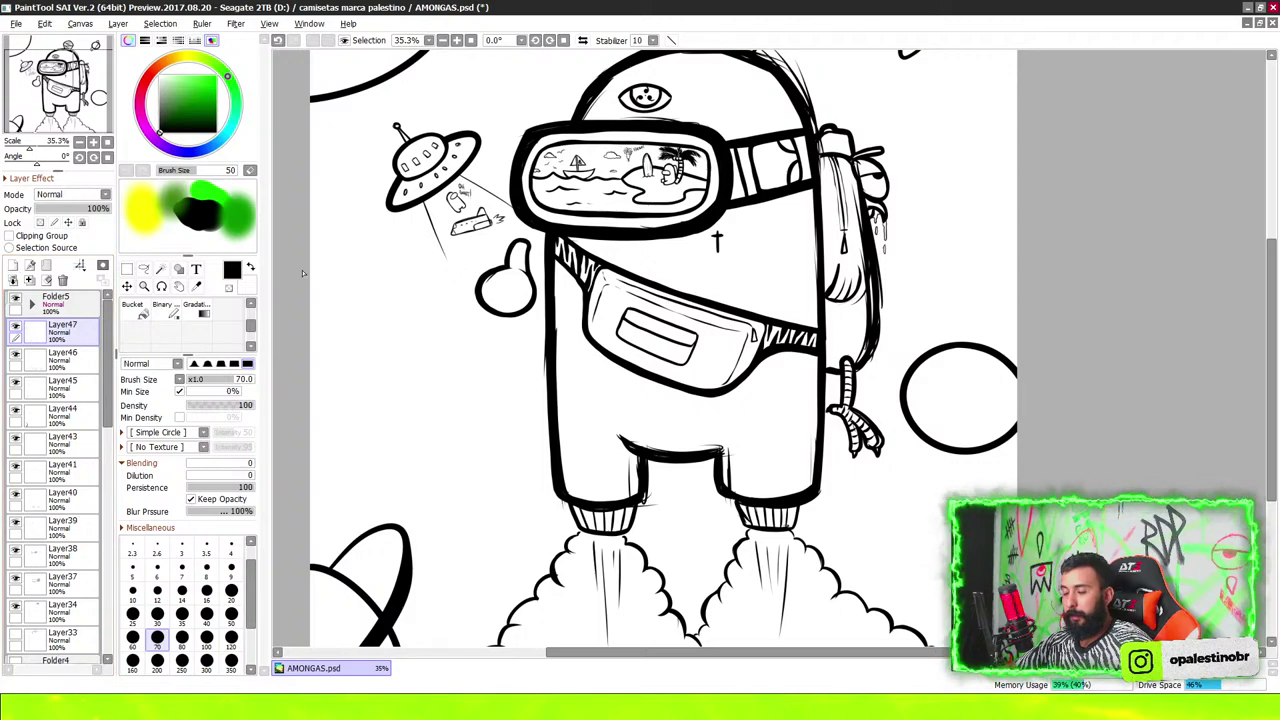
scroll(558, 52, down, 1)
scroll(737, 67, up, 2)
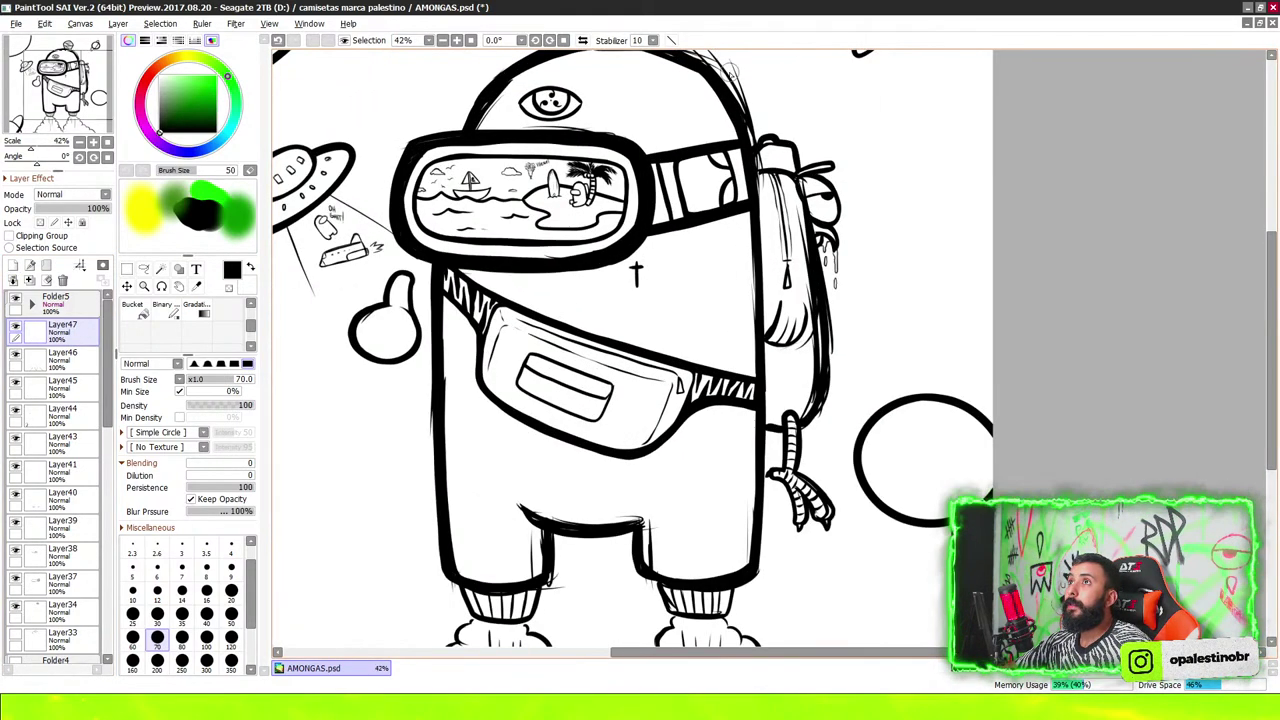
scroll(790, 55, down, 1)
scroll(798, 179, down, 1)
scroll(798, 179, up, 1)
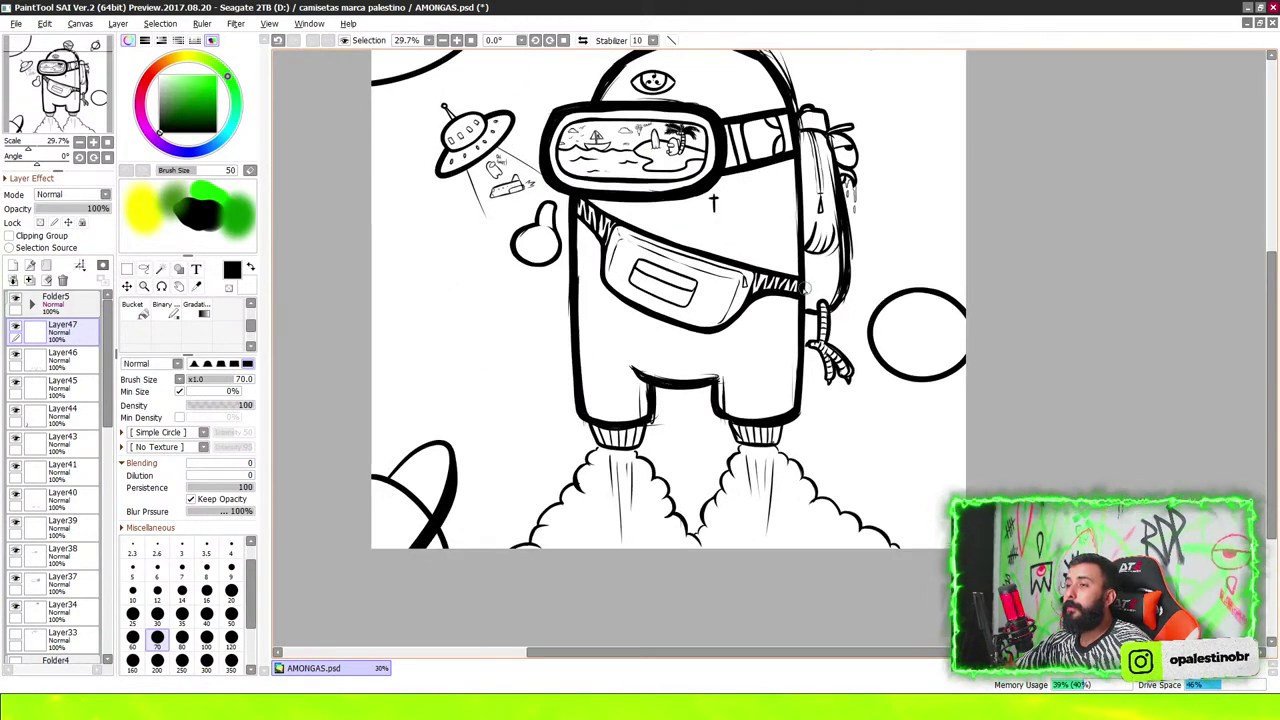
scroll(798, 179, down, 5)
scroll(805, 182, up, 5)
scroll(808, 180, up, 5)
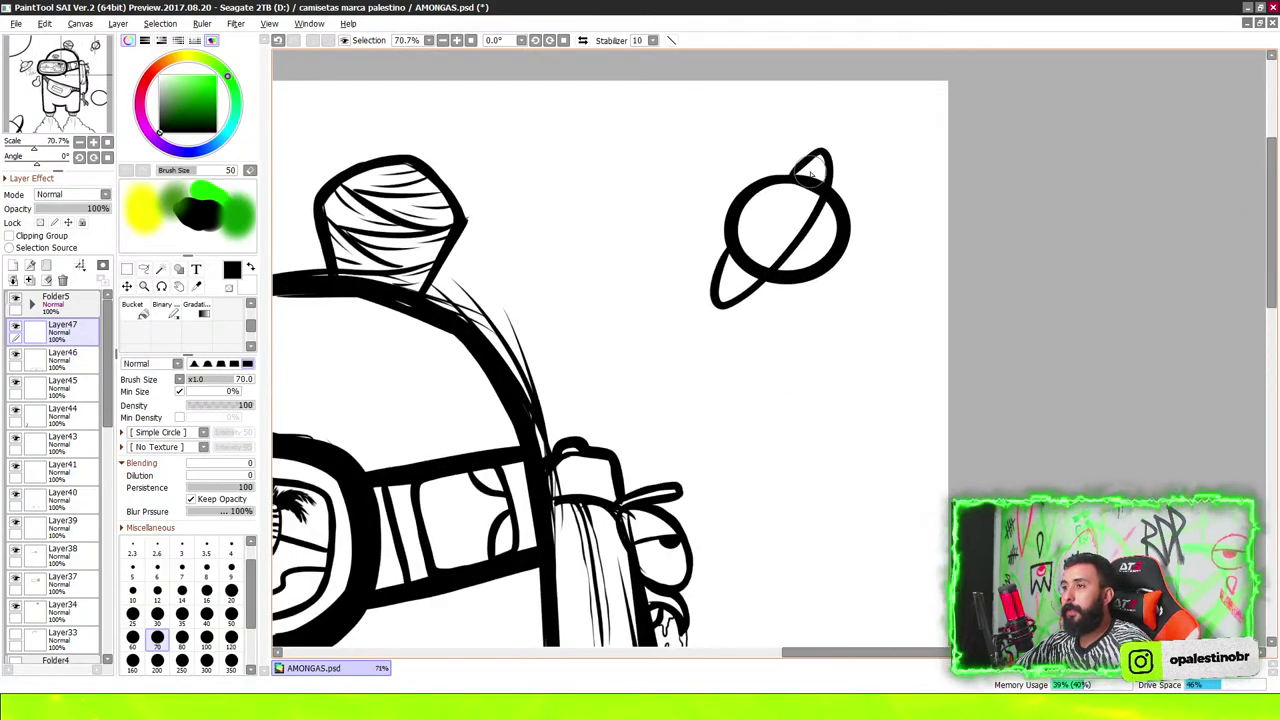
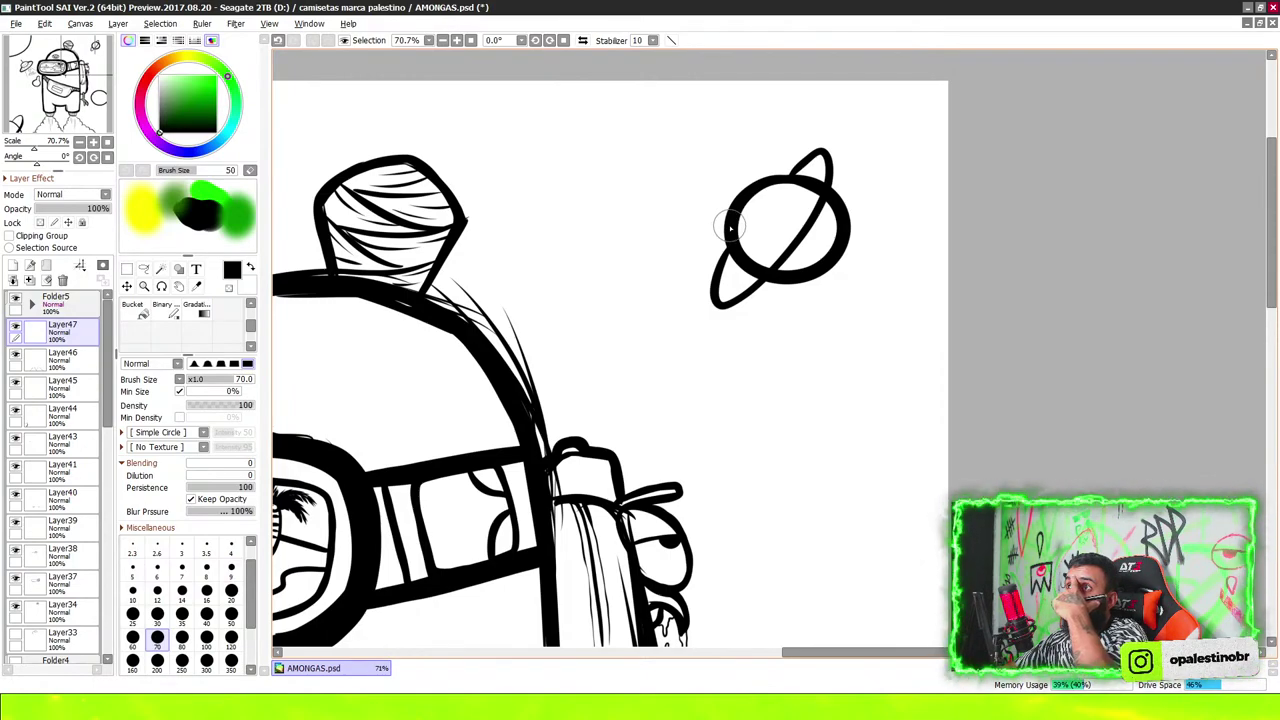
Draw two X eyes on the crewmate's body just below the goggles
scroll(746, 212, down, 2)
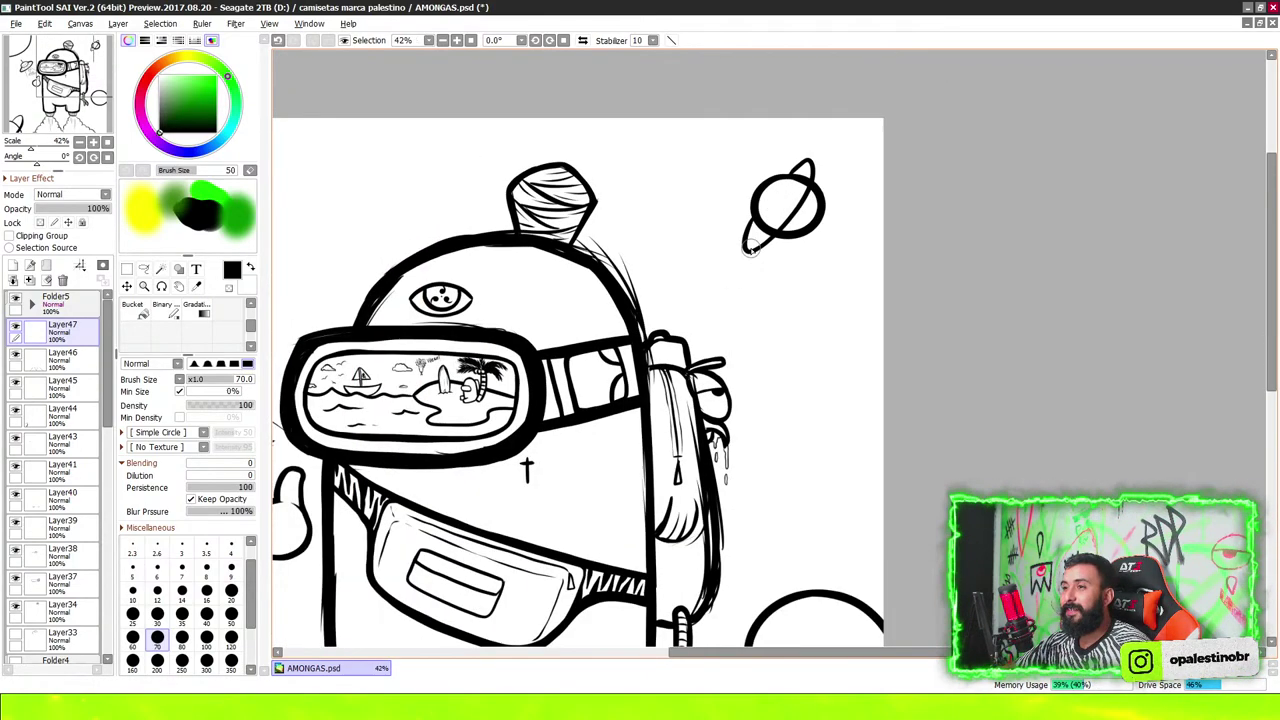
scroll(746, 212, down, 2)
scroll(700, 250, up, 1)
scroll(621, 287, up, 1)
scroll(621, 288, down, 2)
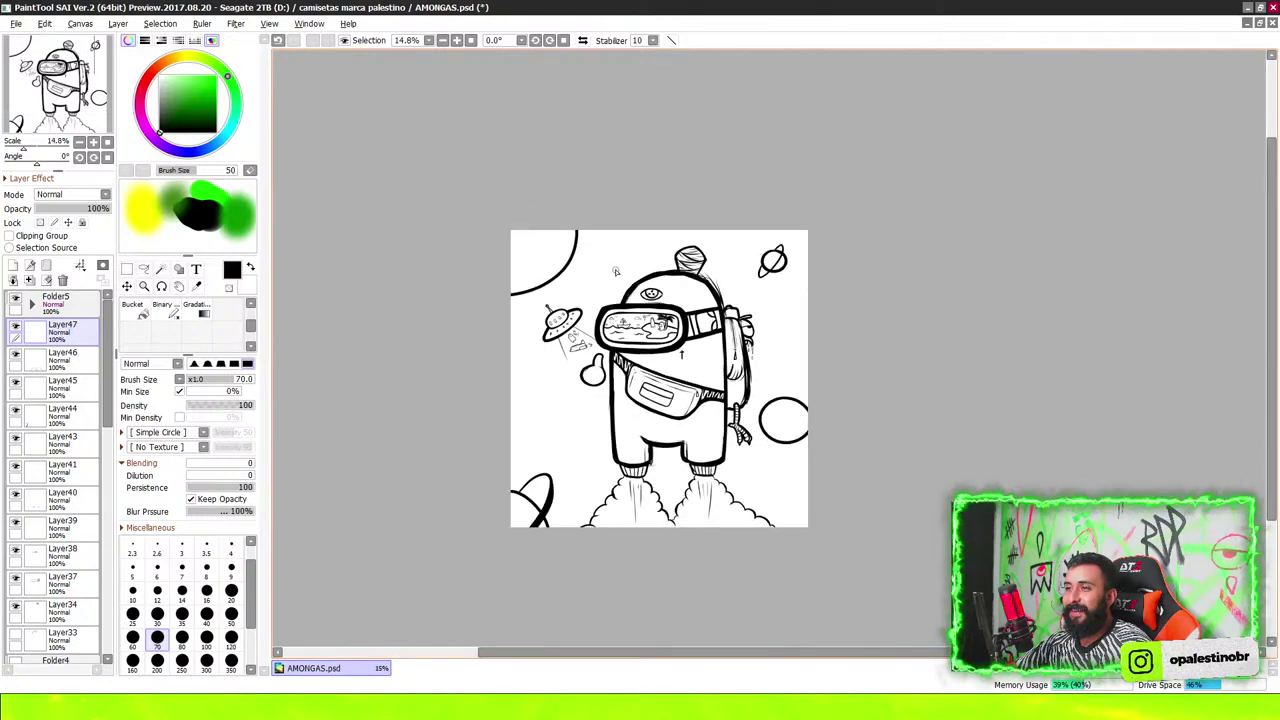
scroll(665, 298, up, 1)
scroll(700, 300, down, 2)
scroll(700, 300, up, 2)
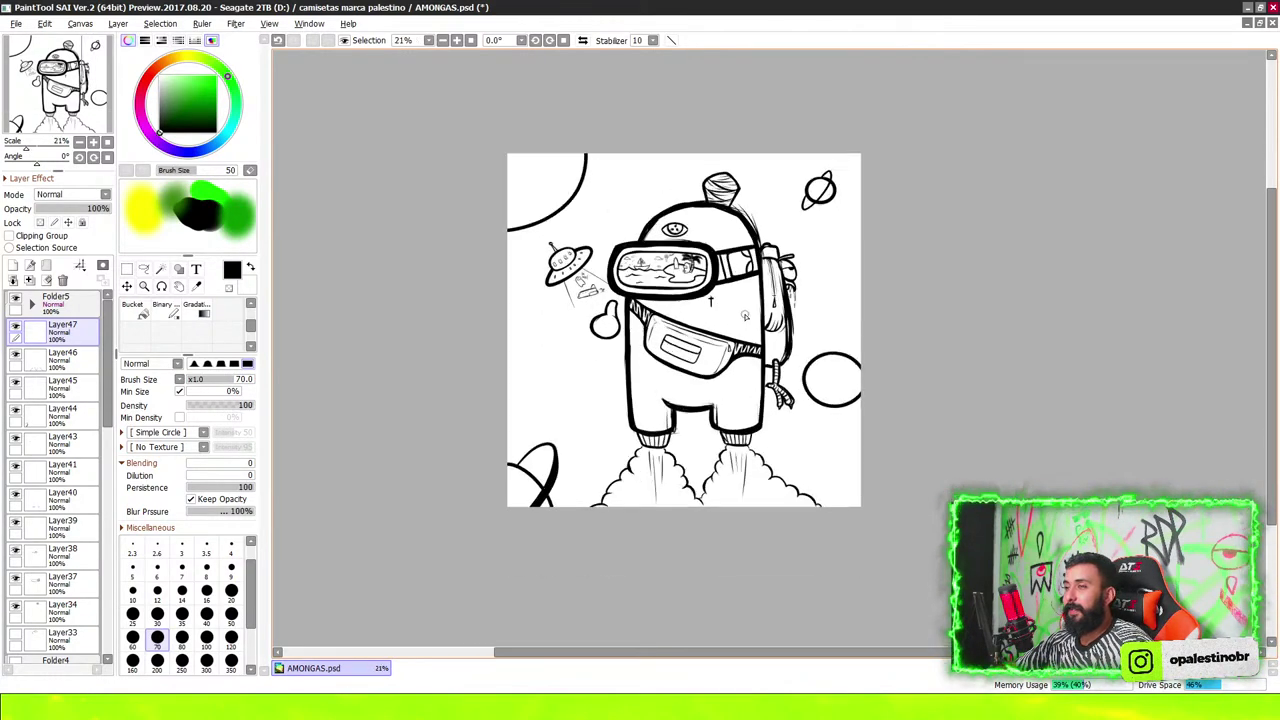
scroll(700, 300, up, 2)
scroll(699, 300, down, 3)
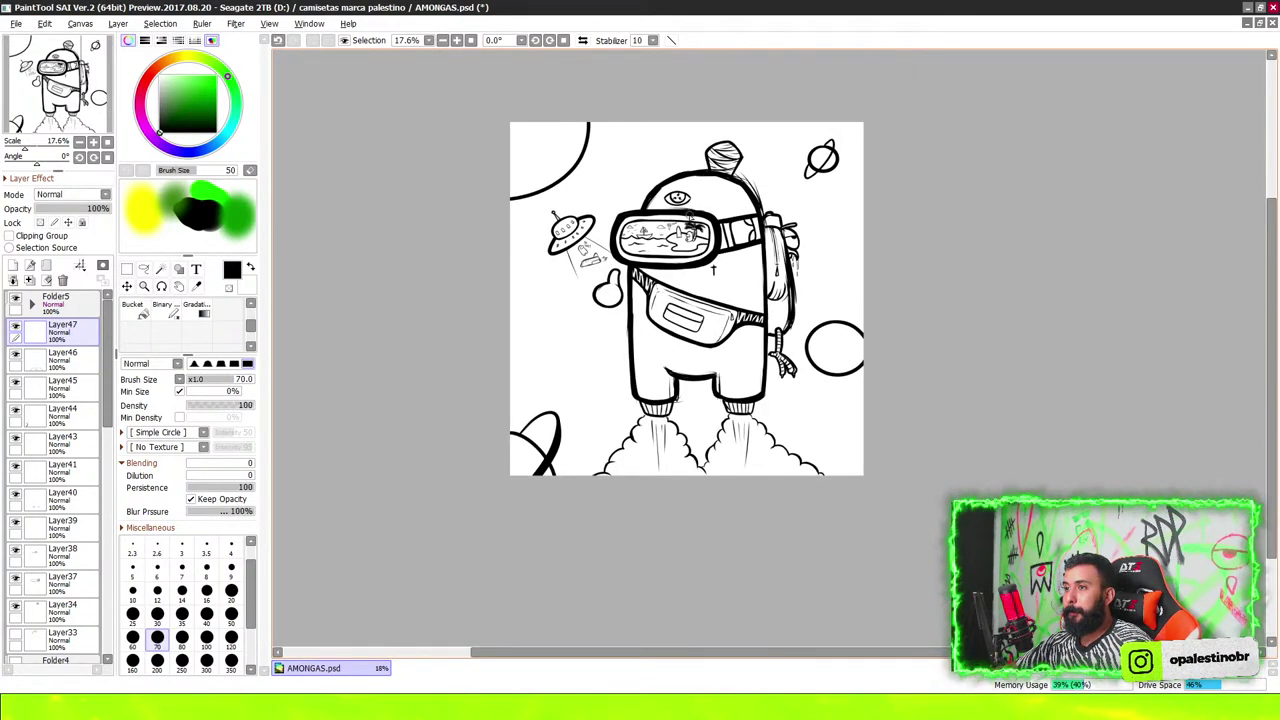
scroll(684, 364, up, 3)
scroll(689, 309, up, 3)
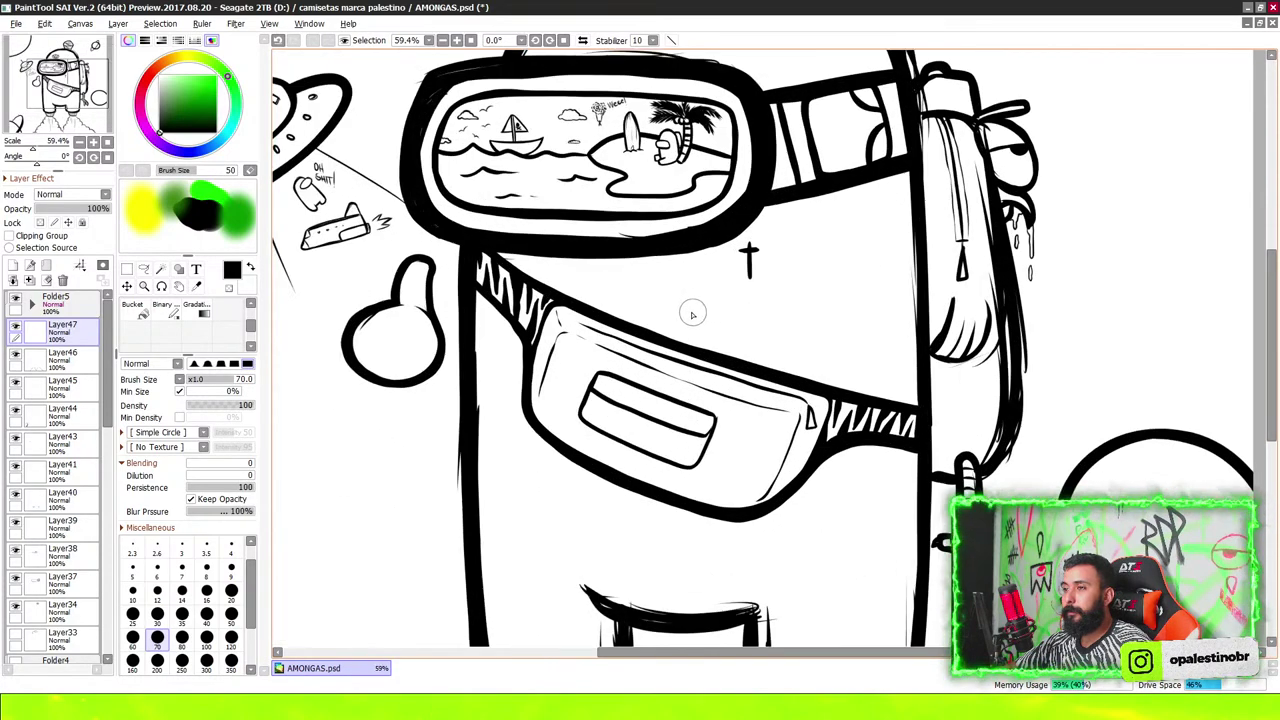
scroll(689, 299, up, 2)
scroll(689, 296, up, 1)
scroll(689, 296, up, 1)
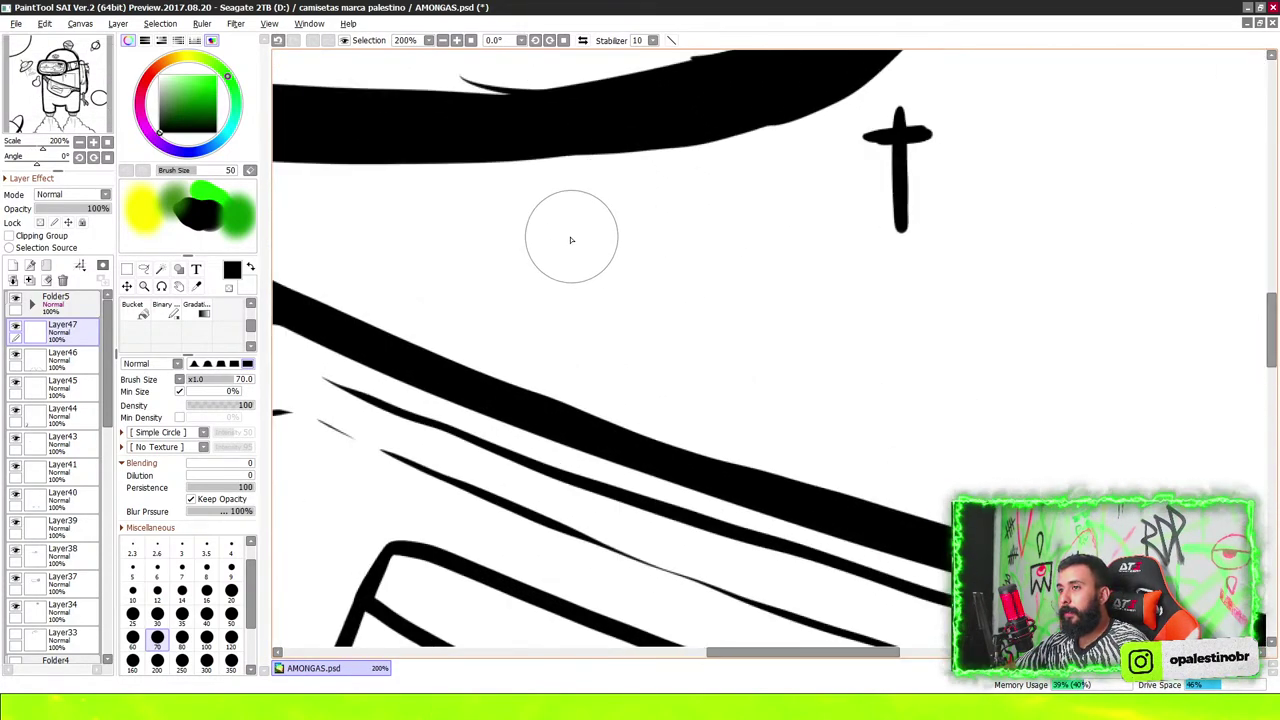
drag(567, 203, 541, 265)
mouse_move(637, 195)
mouse_down()
mouse_move(610, 268)
mouse_move(664, 280)
mouse_up()
Draw a crescent smile with zigzag teeth under the X eyes
mouse_move(508, 272)
mouse_down()
mouse_move(632, 383)
mouse_move(711, 282)
mouse_up()
scroll(508, 286, up, 1)
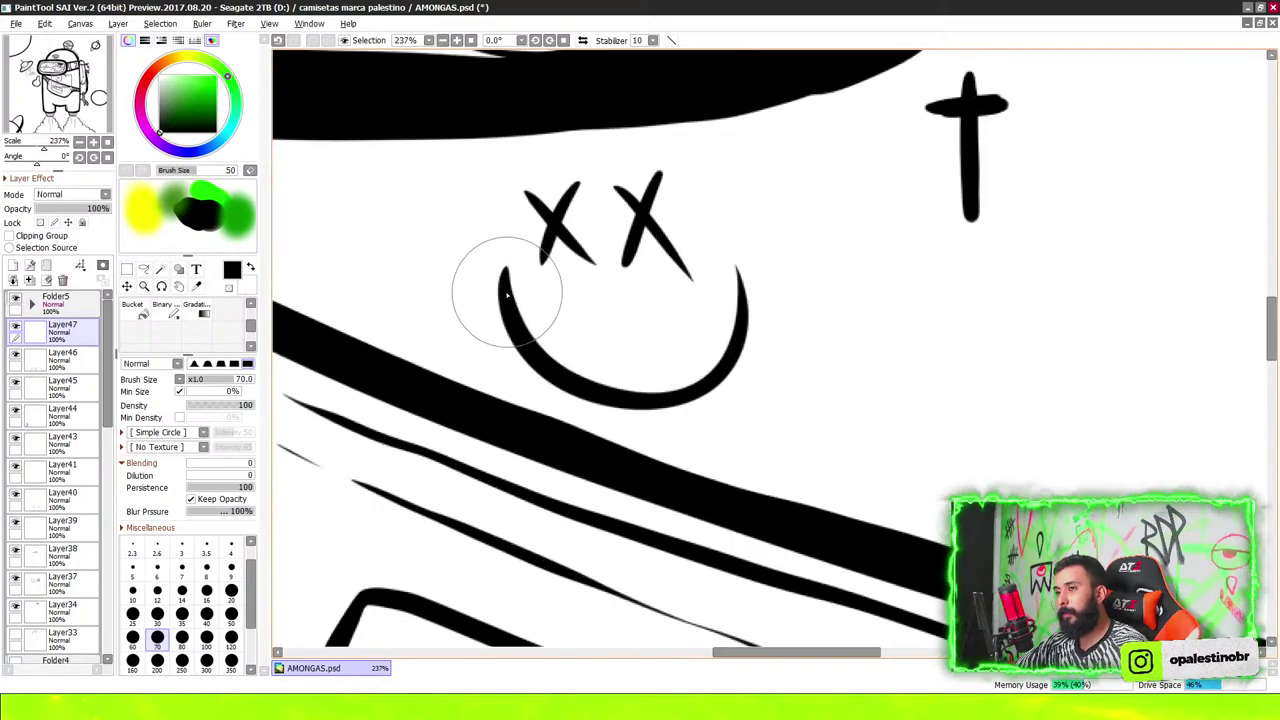
drag(505, 282, 740, 268)
drag(515, 357, 758, 360)
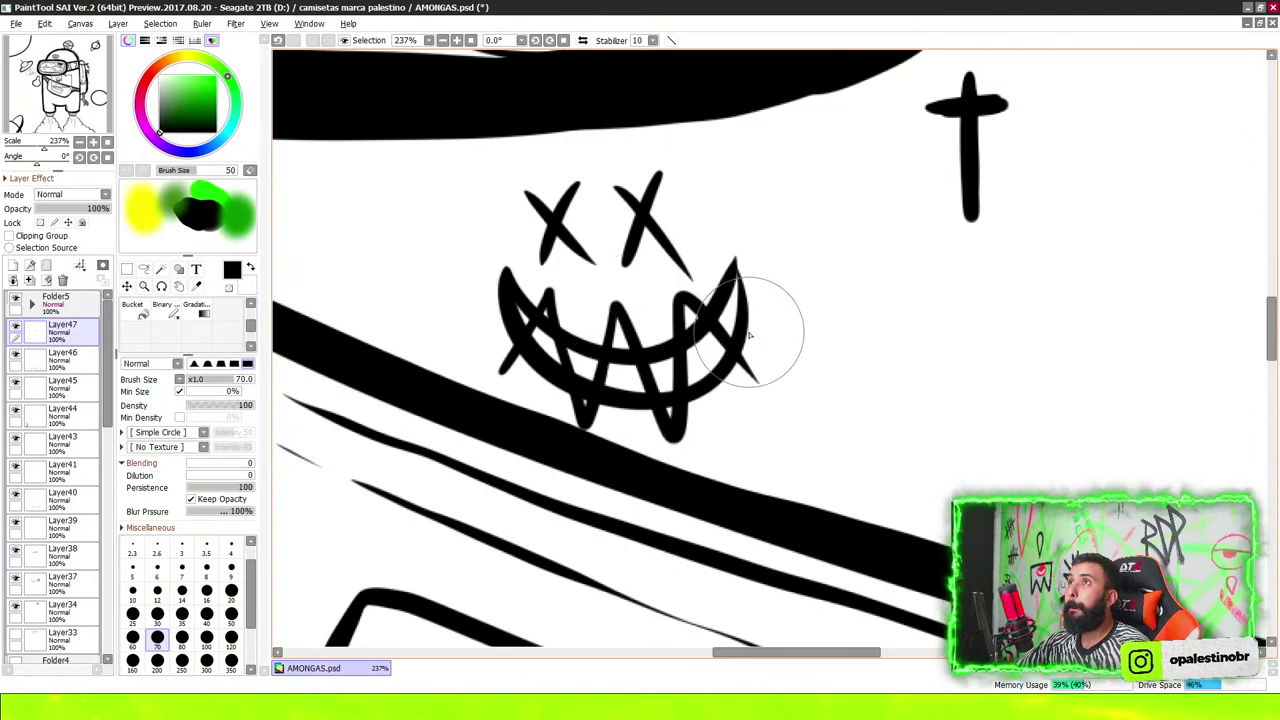
scroll(765, 330, down, 2)
scroll(763, 320, down, 2)
scroll(762, 333, down, 2)
scroll(763, 333, down, 1)
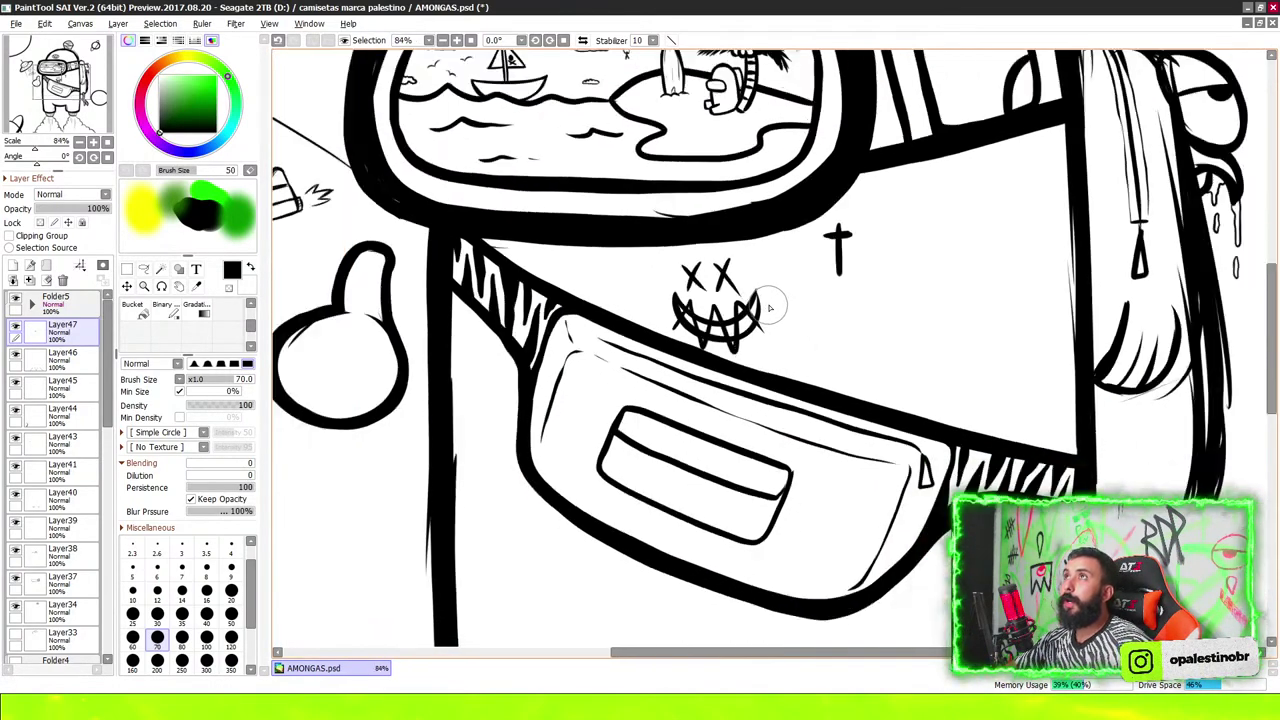
scroll(770, 340, down, 2)
scroll(790, 360, down, 2)
scroll(815, 385, down, 1)
scroll(822, 396, up, 1)
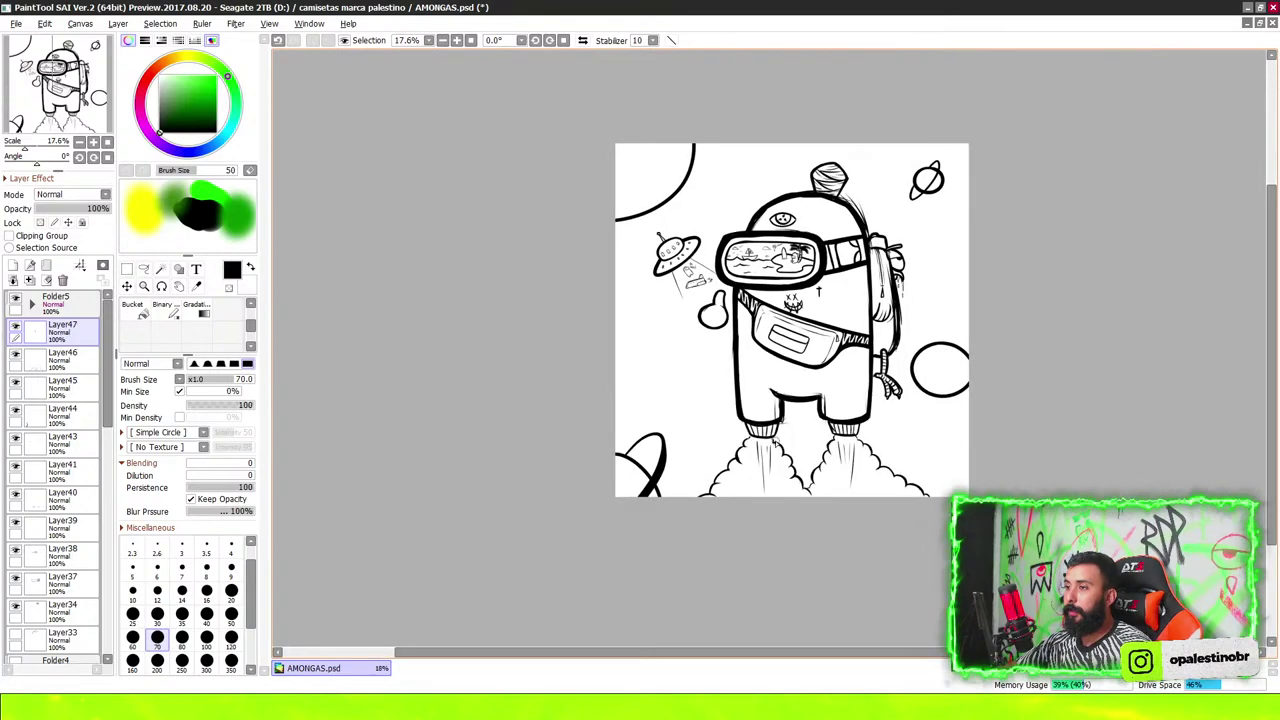
scroll(780, 360, up, 1)
scroll(729, 323, up, 1)
scroll(731, 345, up, 2)
scroll(775, 340, down, 1)
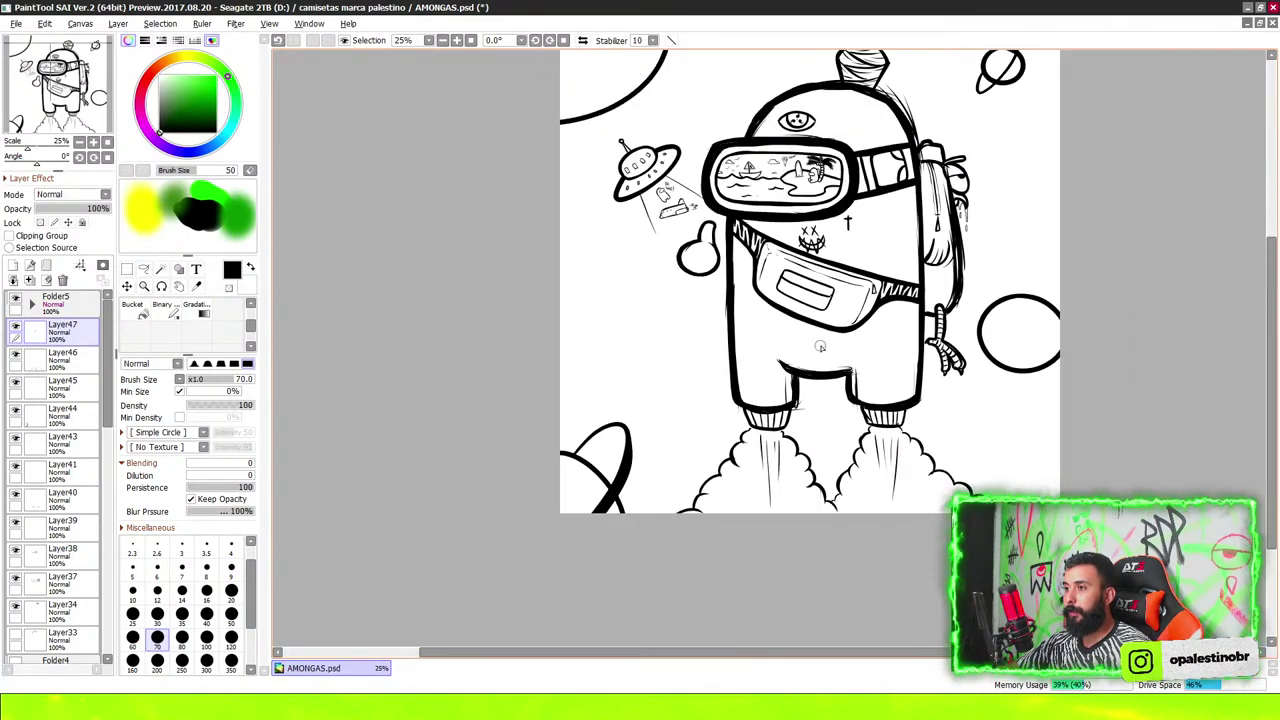
scroll(914, 342, down, 1)
Add empty Layer48 above Layer47 and zoom around the canvas to review the drawing
click(13, 266)
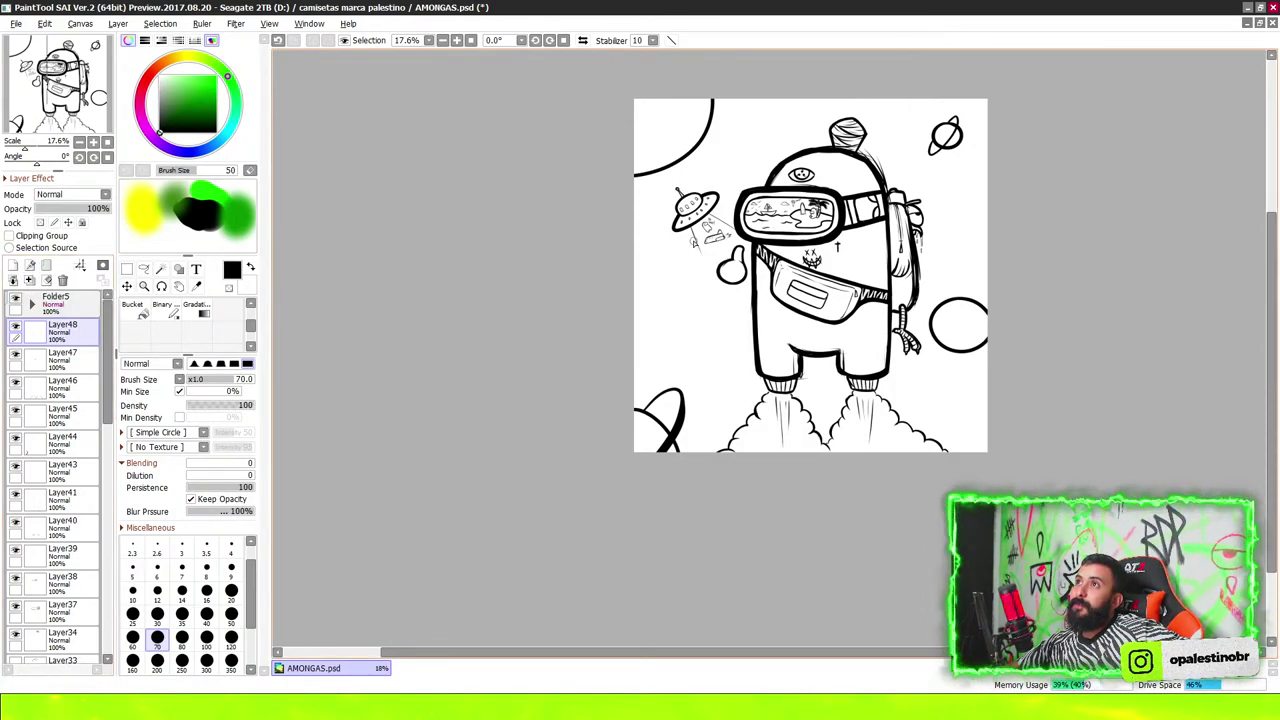
scroll(700, 258, down, 1)
scroll(720, 250, down, 1)
scroll(740, 235, down, 2)
scroll(760, 224, up, 1)
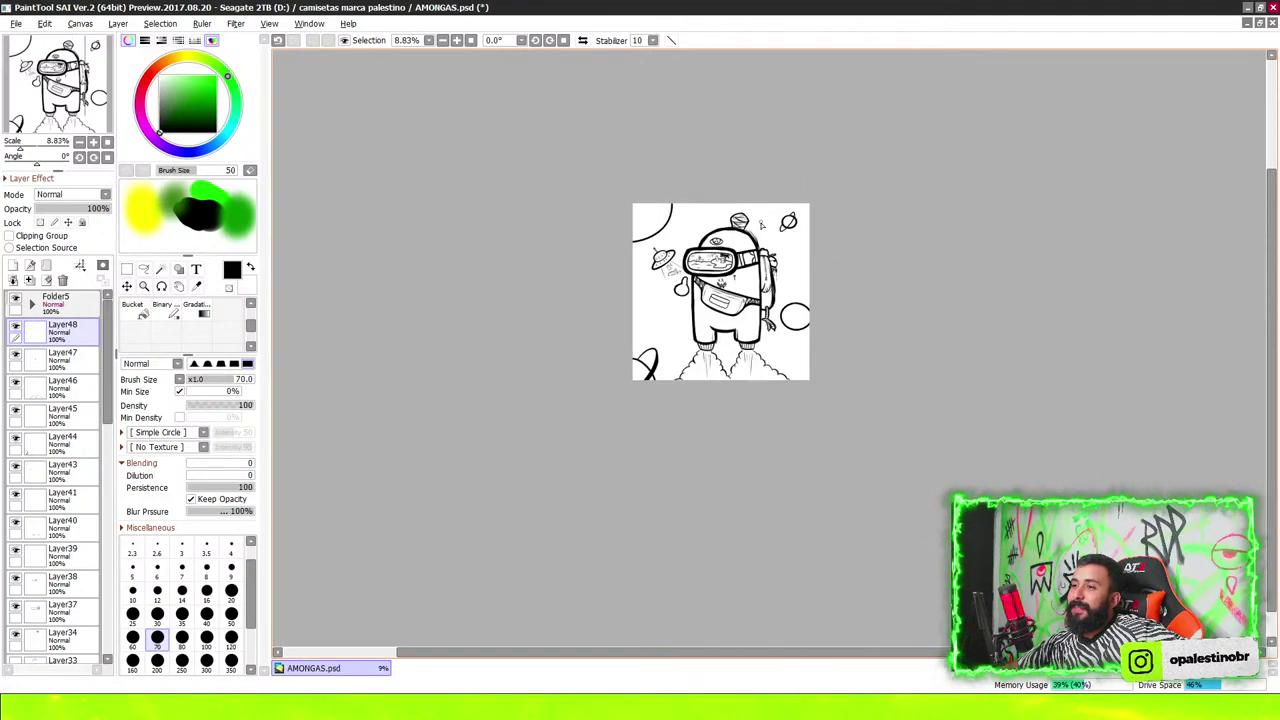
scroll(761, 224, up, 2)
scroll(740, 250, up, 1)
scroll(698, 298, up, 1)
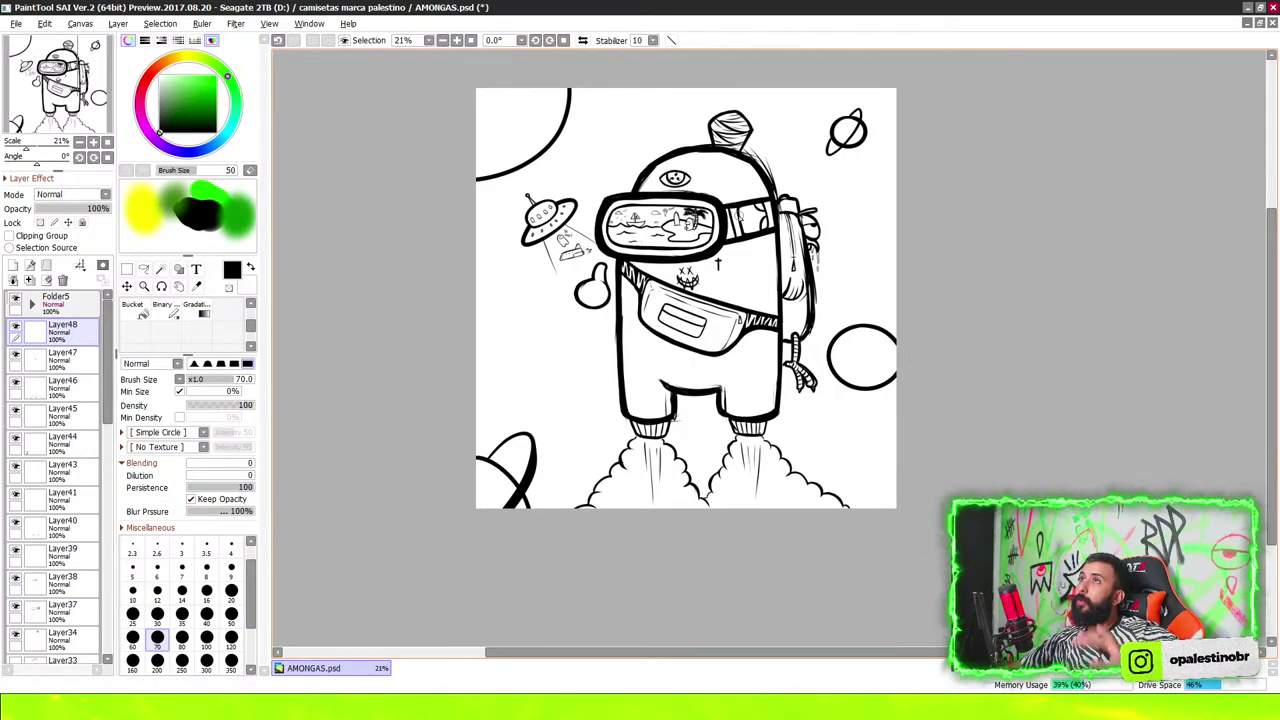
scroll(712, 238, up, 2)
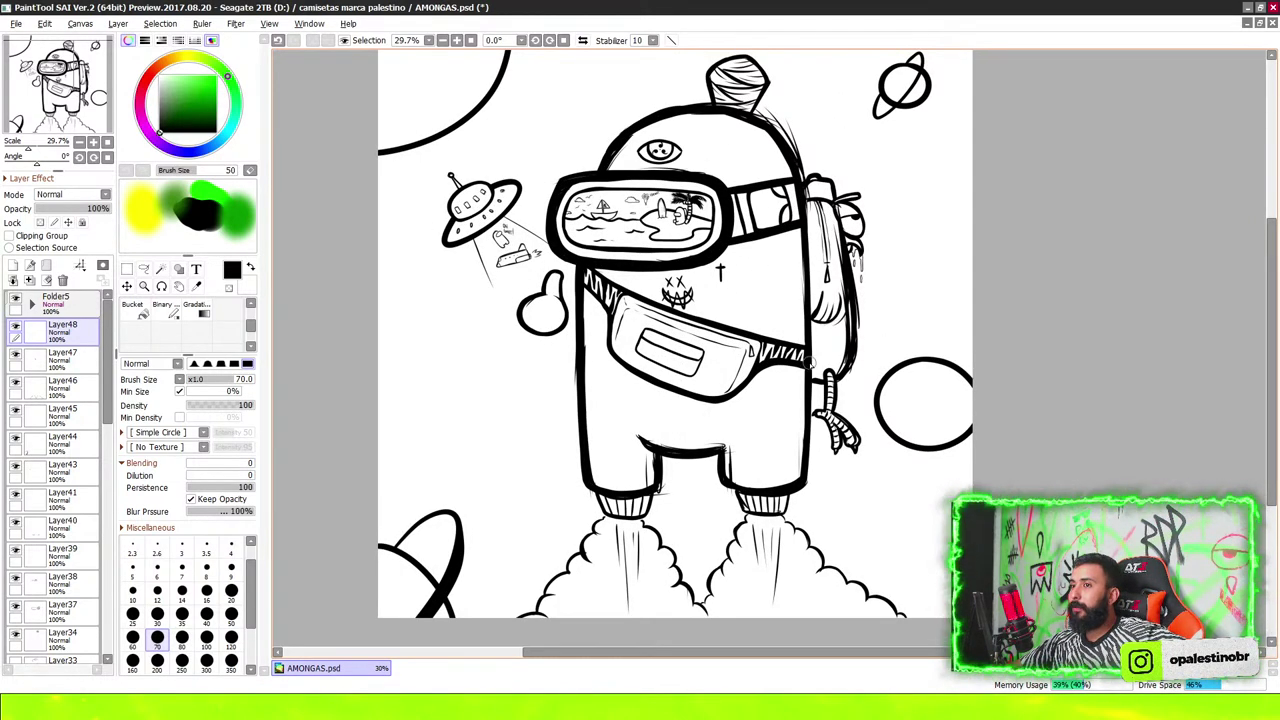
scroll(808, 365, down, 2)
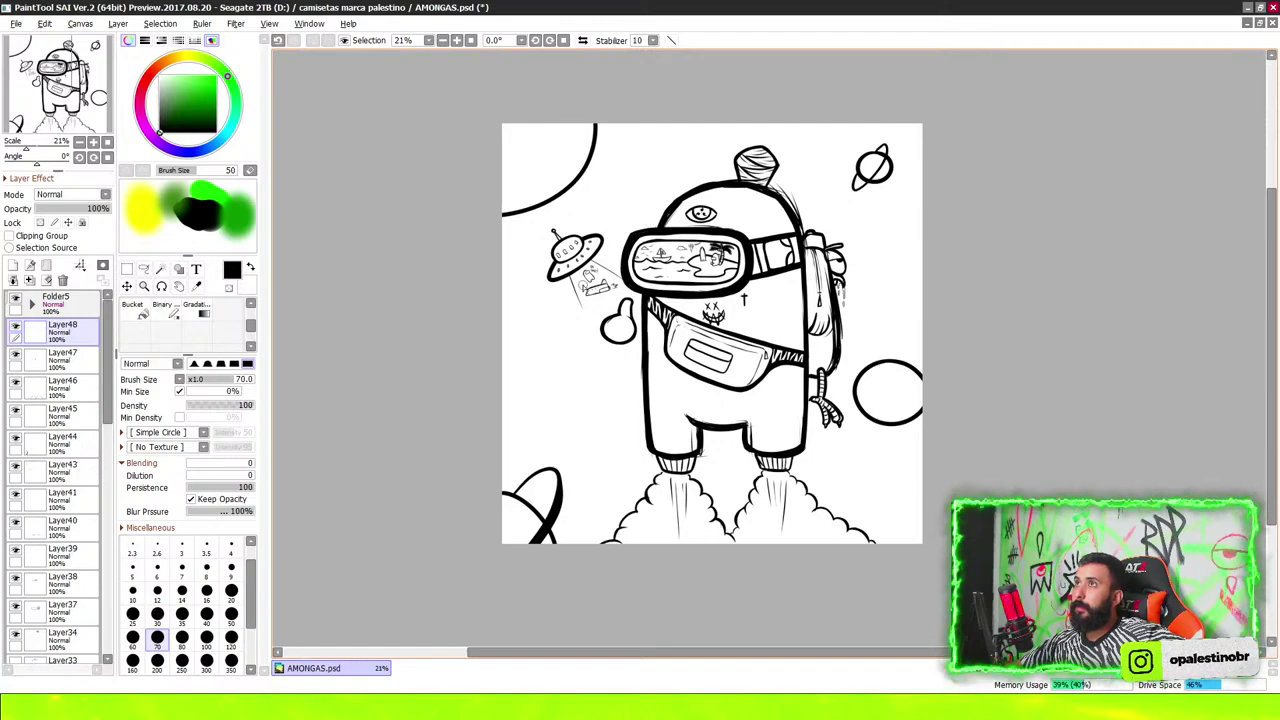
scroll(586, 291, up, 1)
scroll(615, 265, down, 2)
scroll(715, 294, up, 1)
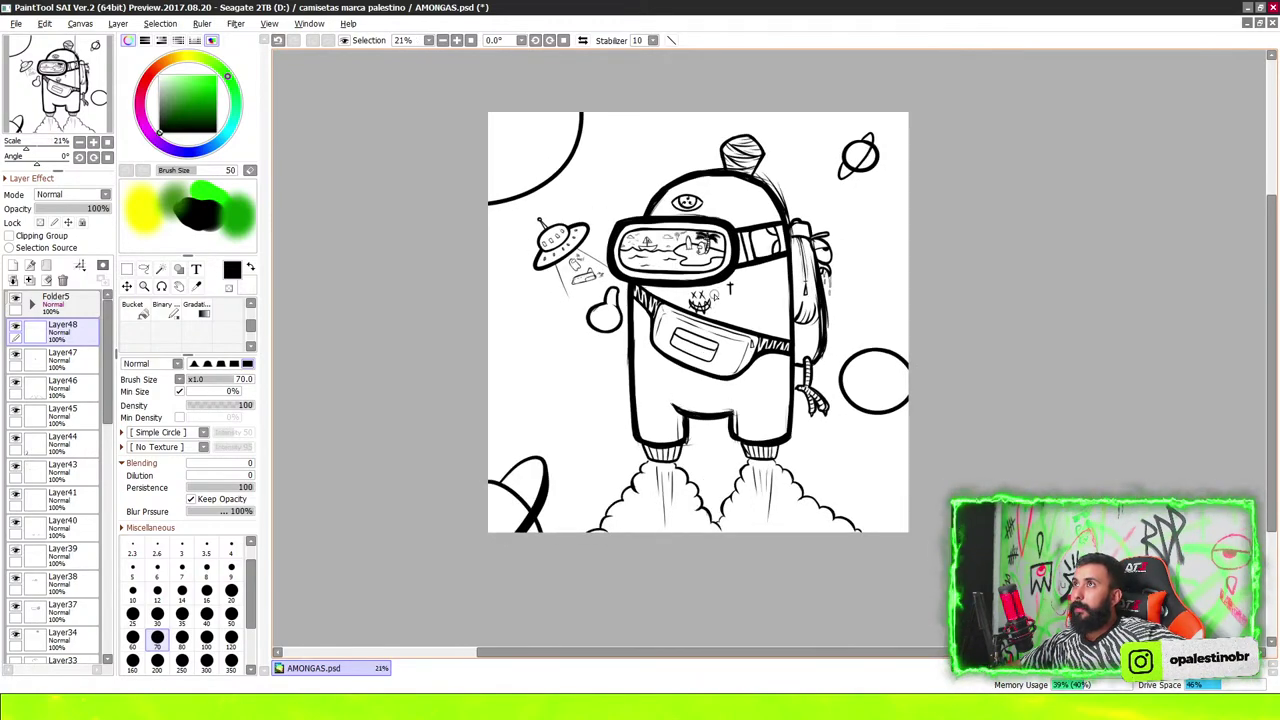
scroll(720, 270, down, 1)
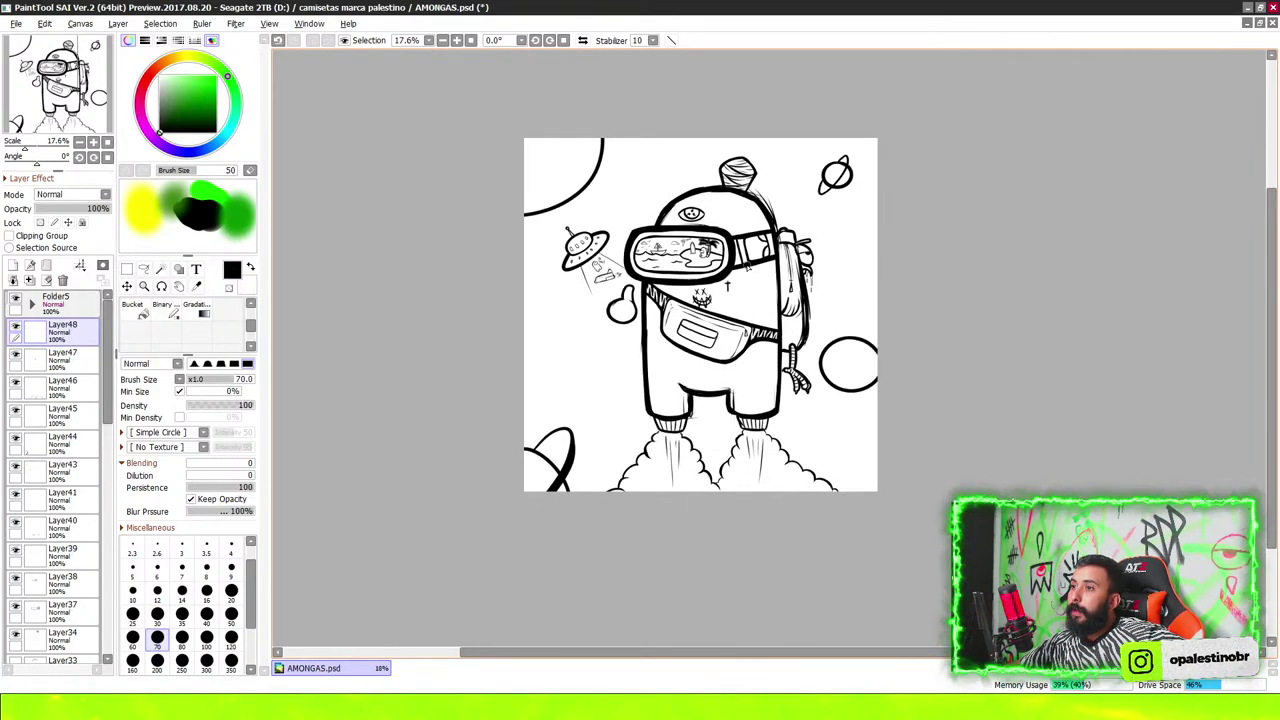
scroll(745, 268, down, 1)
scroll(744, 274, up, 2)
scroll(740, 225, up, 2)
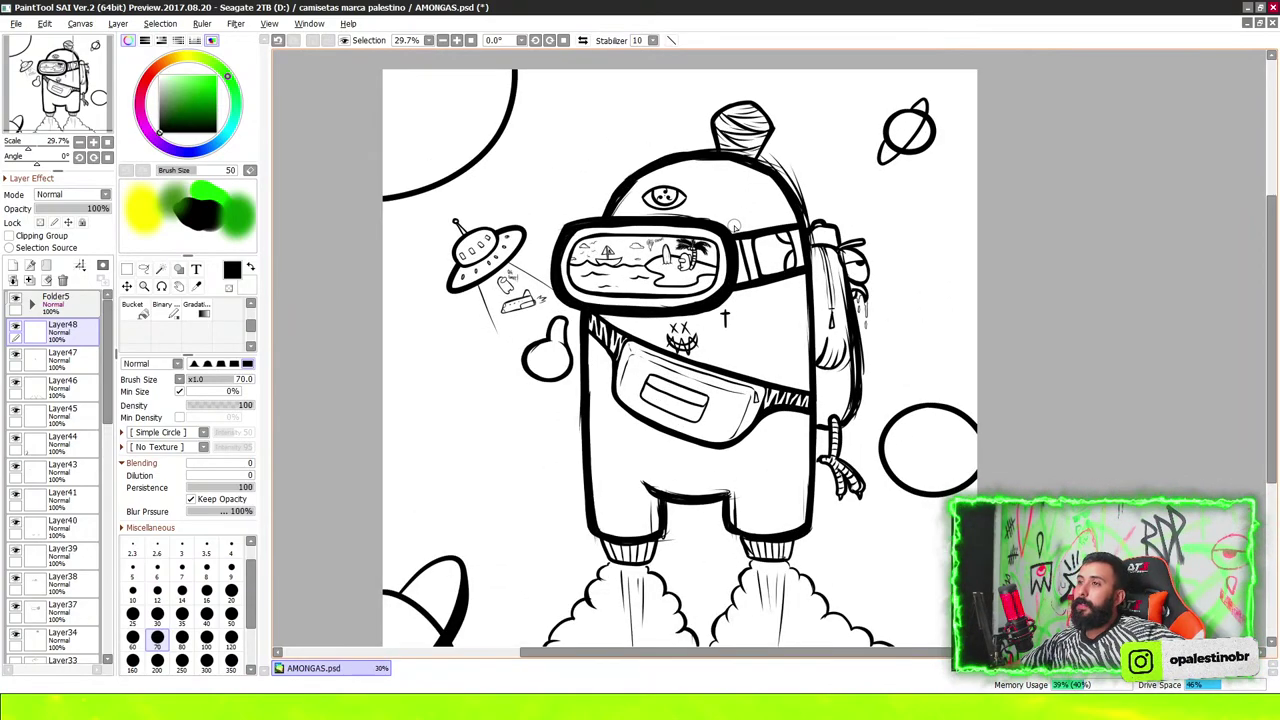
scroll(736, 229, down, 3)
scroll(606, 389, up, 1)
scroll(582, 381, down, 1)
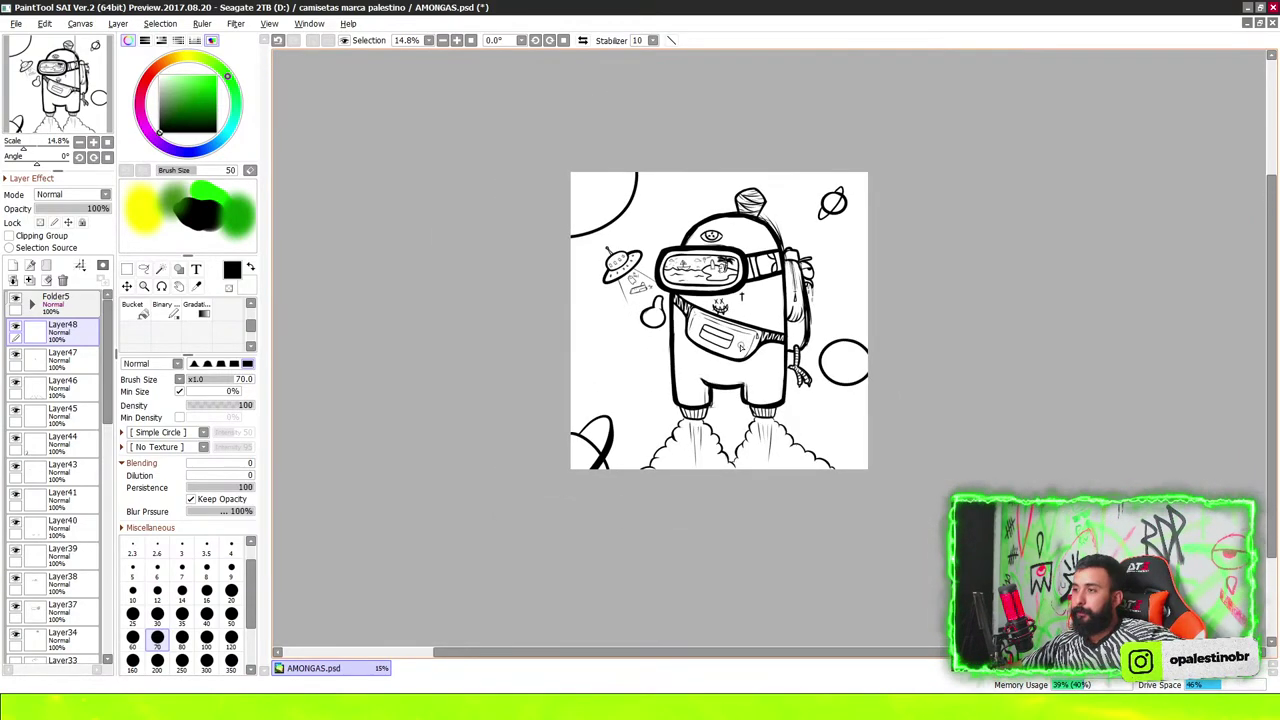
scroll(570, 343, up, 2)
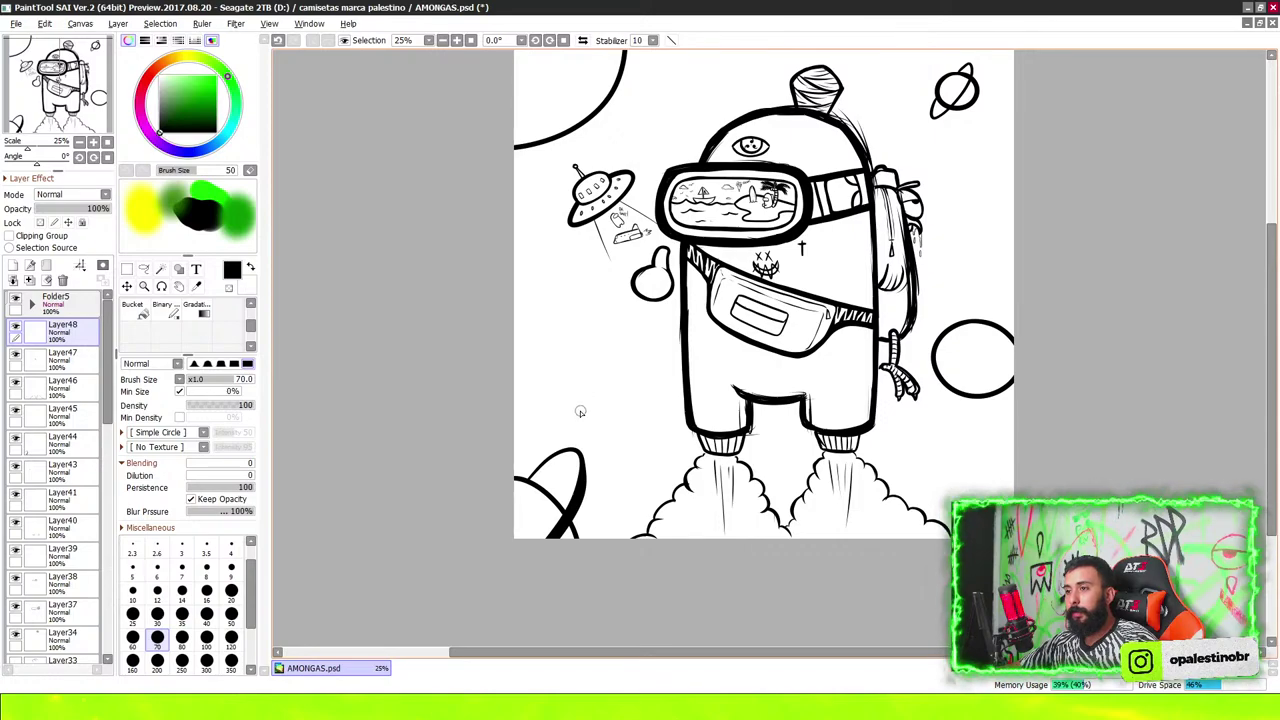
scroll(667, 328, down, 1)
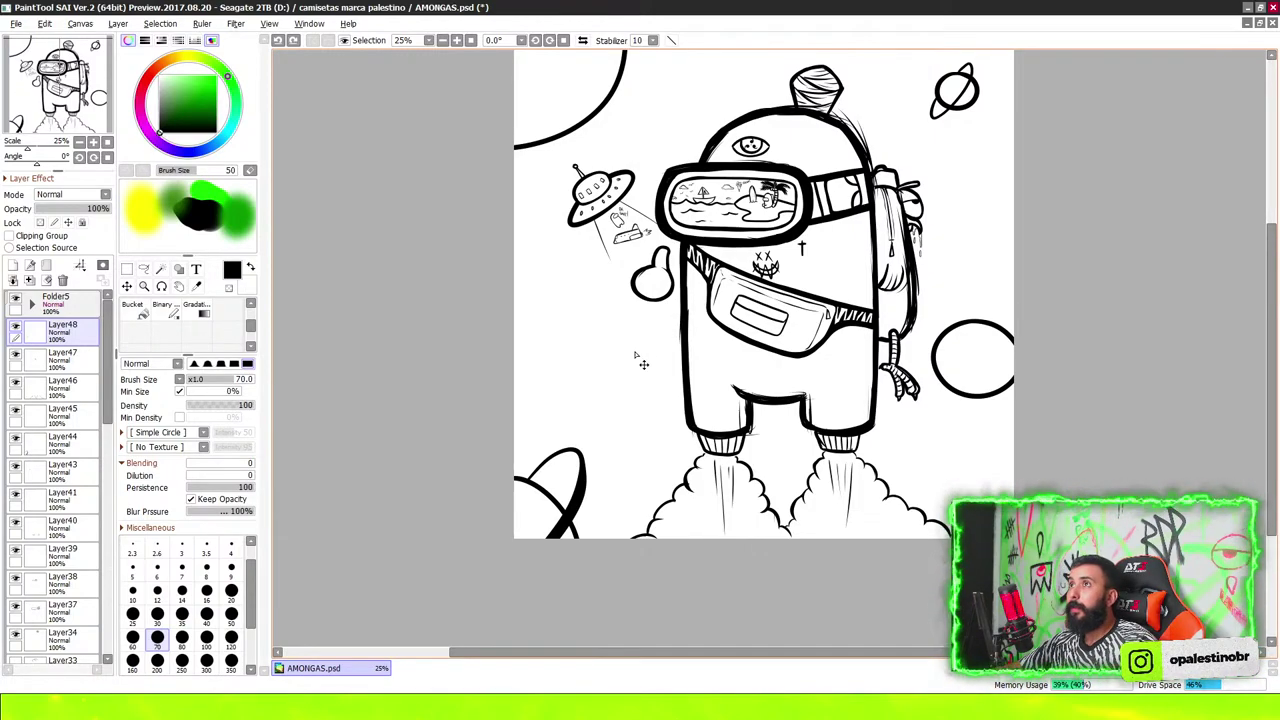
scroll(626, 358, up, 3)
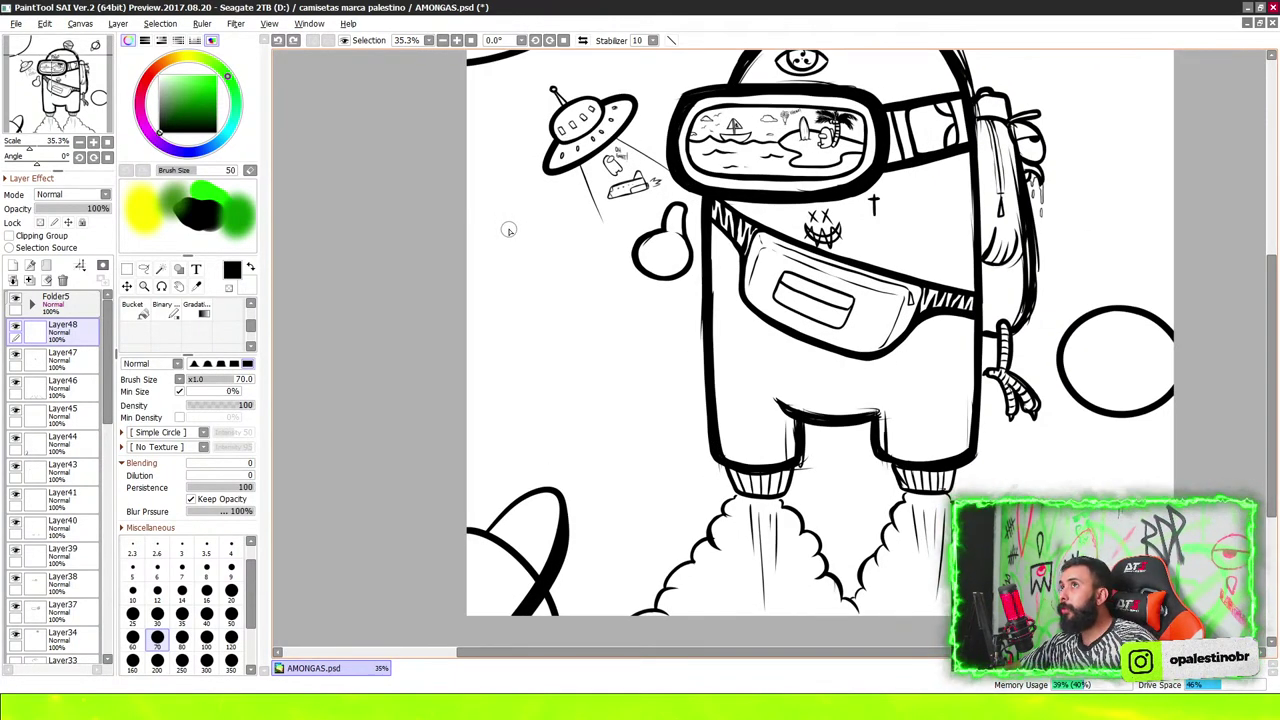
mouse_move(581, 397)
mouse_down()
mouse_move(583, 408)
mouse_move(562, 332)
mouse_up()
scroll(583, 408, up, 2)
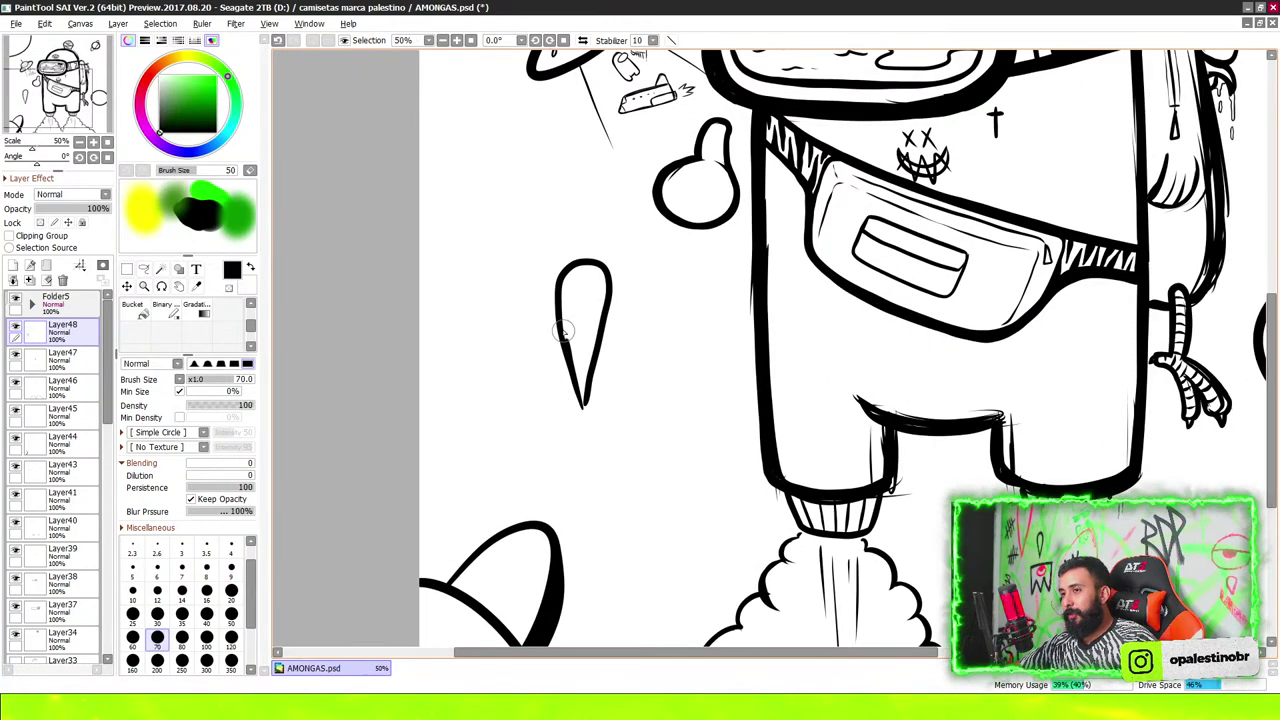
mouse_move(566, 268)
mouse_down()
mouse_move(610, 295)
mouse_move(584, 410)
mouse_up()
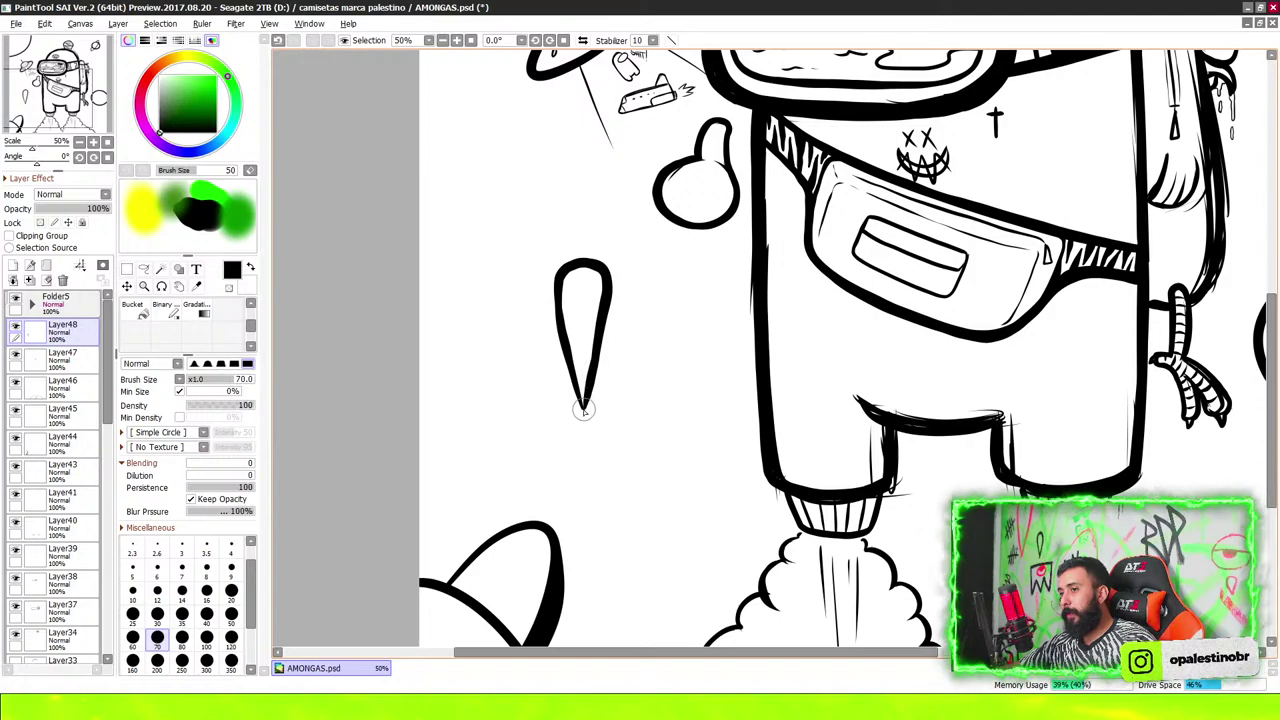
drag(562, 298, 556, 297)
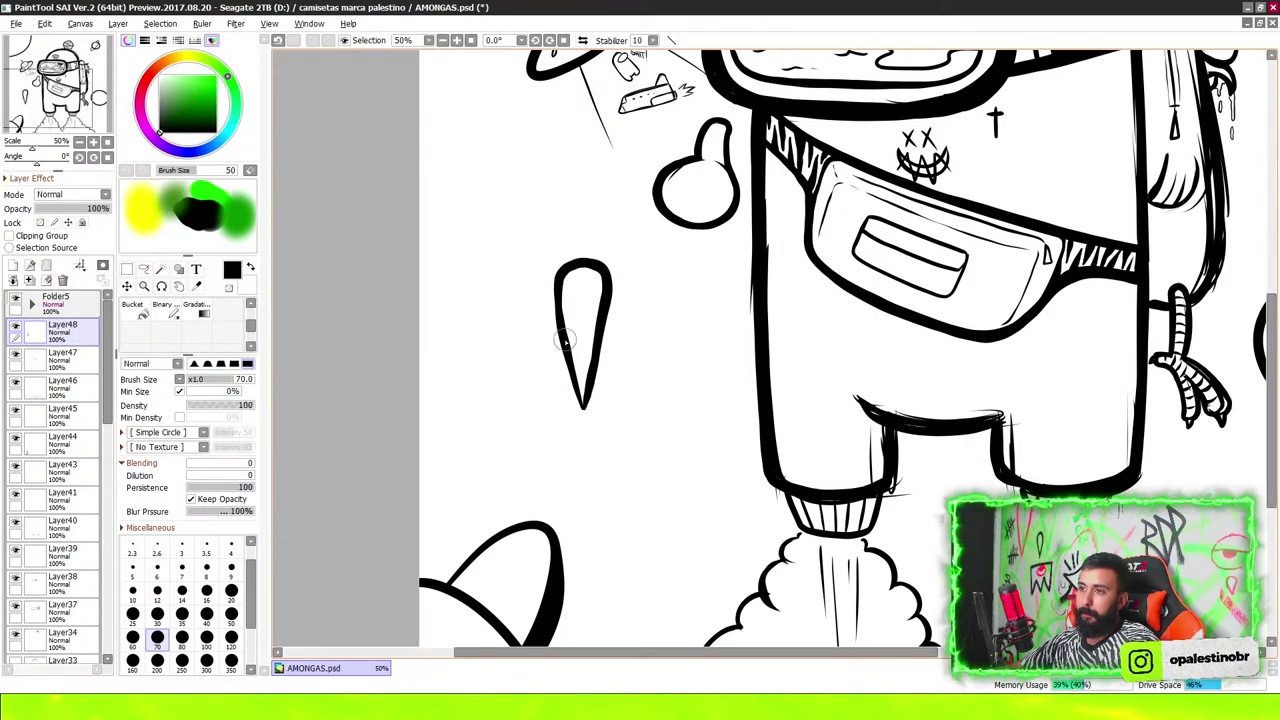
scroll(588, 307, down, 2)
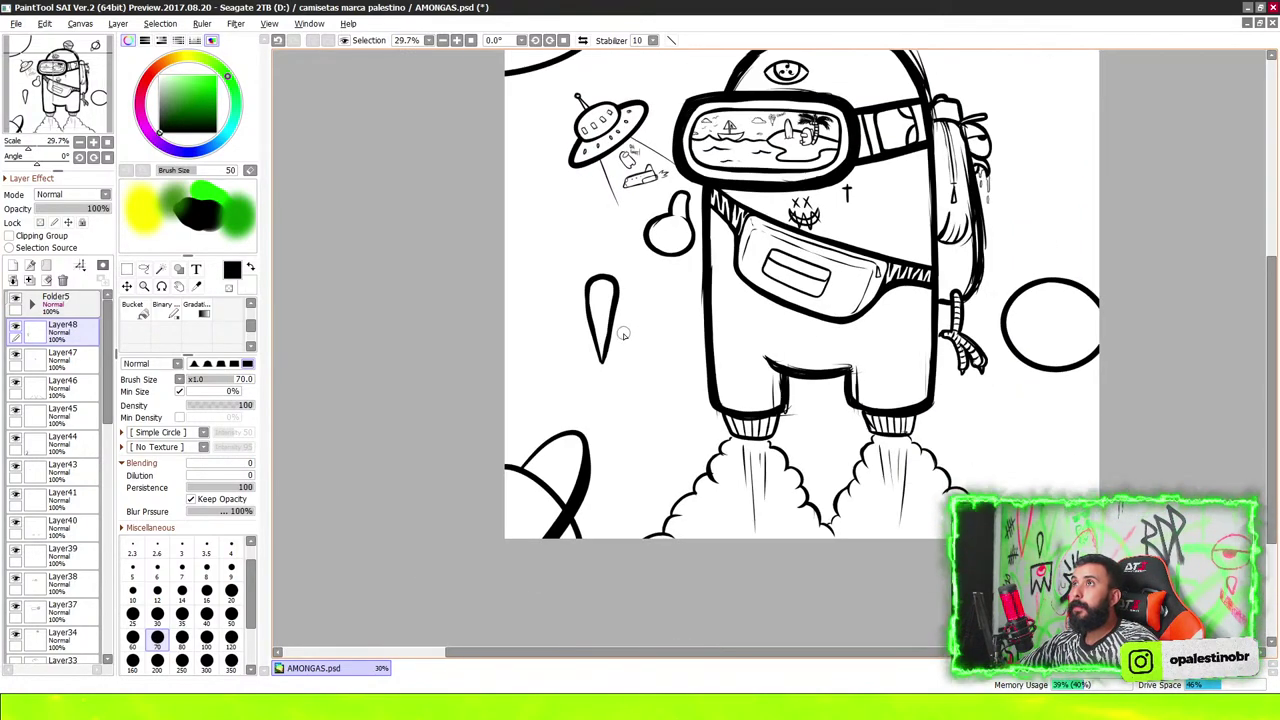
scroll(620, 320, down, 2)
scroll(700, 300, up, 3)
scroll(767, 268, down, 1)
scroll(767, 268, up, 3)
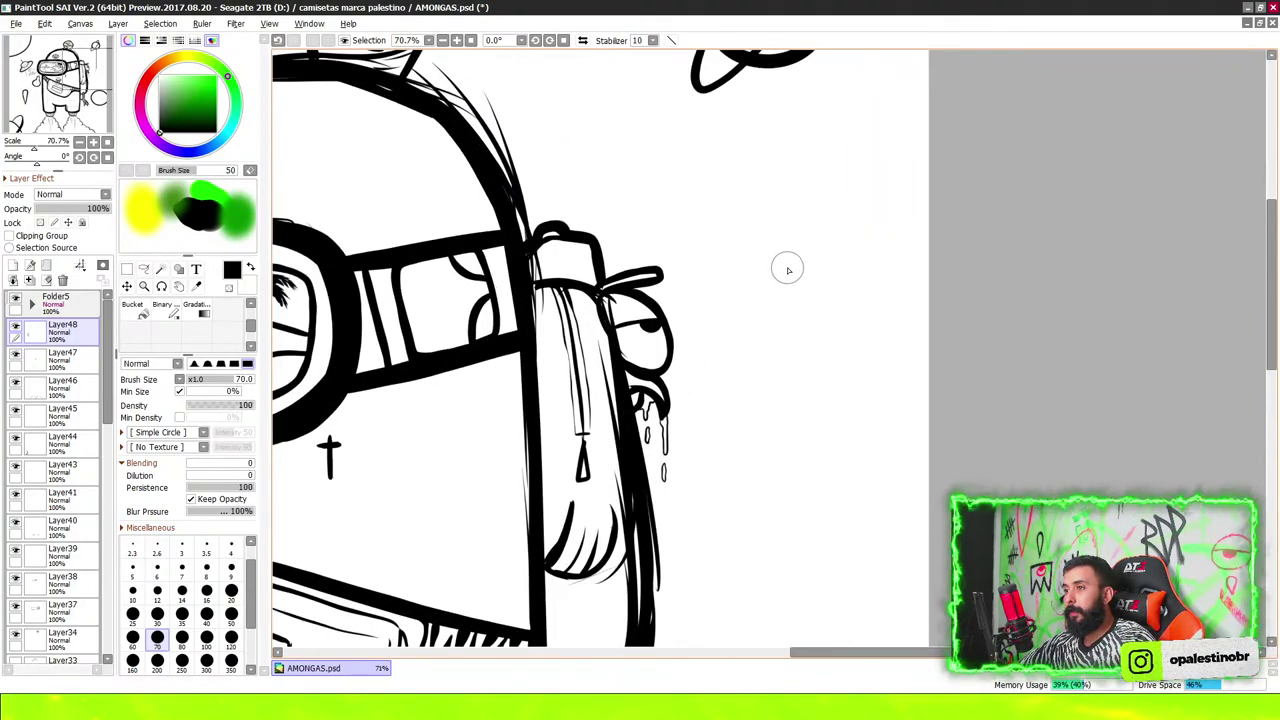
mouse_move(781, 287)
mouse_down()
mouse_move(778, 205)
mouse_move(783, 285)
mouse_move(769, 222)
mouse_move(786, 203)
mouse_move(783, 290)
mouse_up()
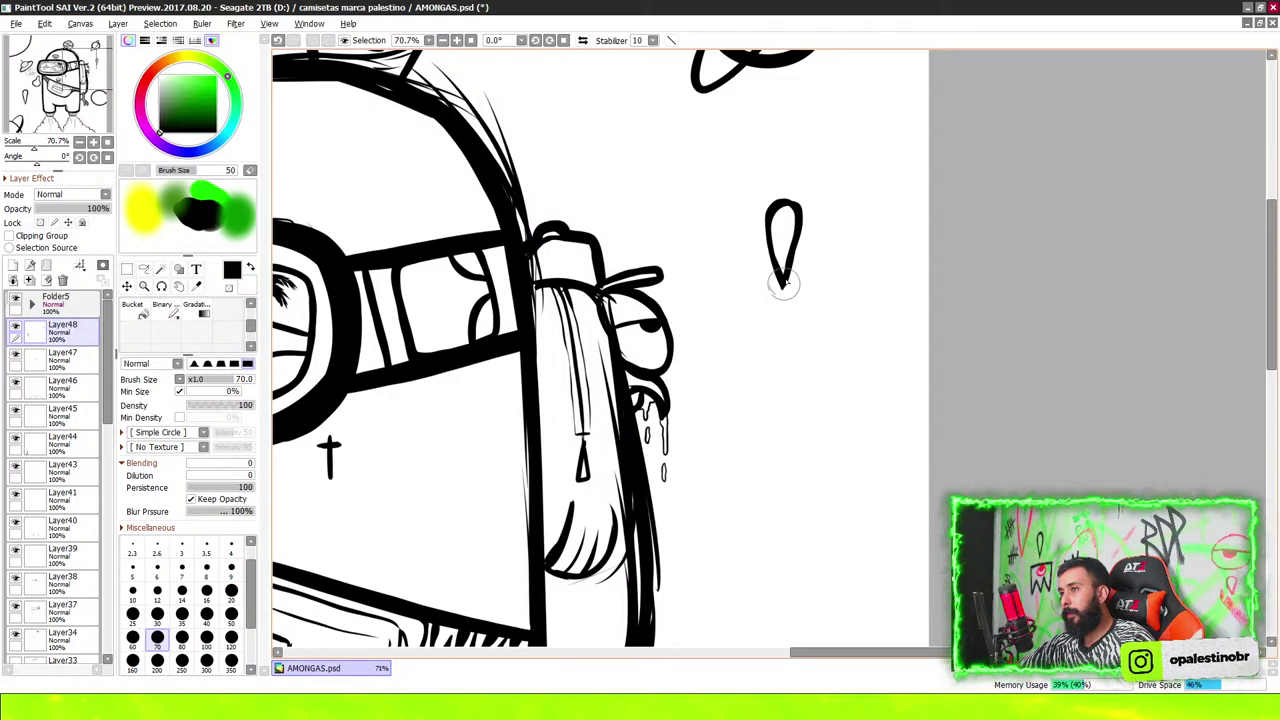
scroll(770, 250, down, 3)
scroll(745, 225, down, 3)
scroll(745, 219, up, 1)
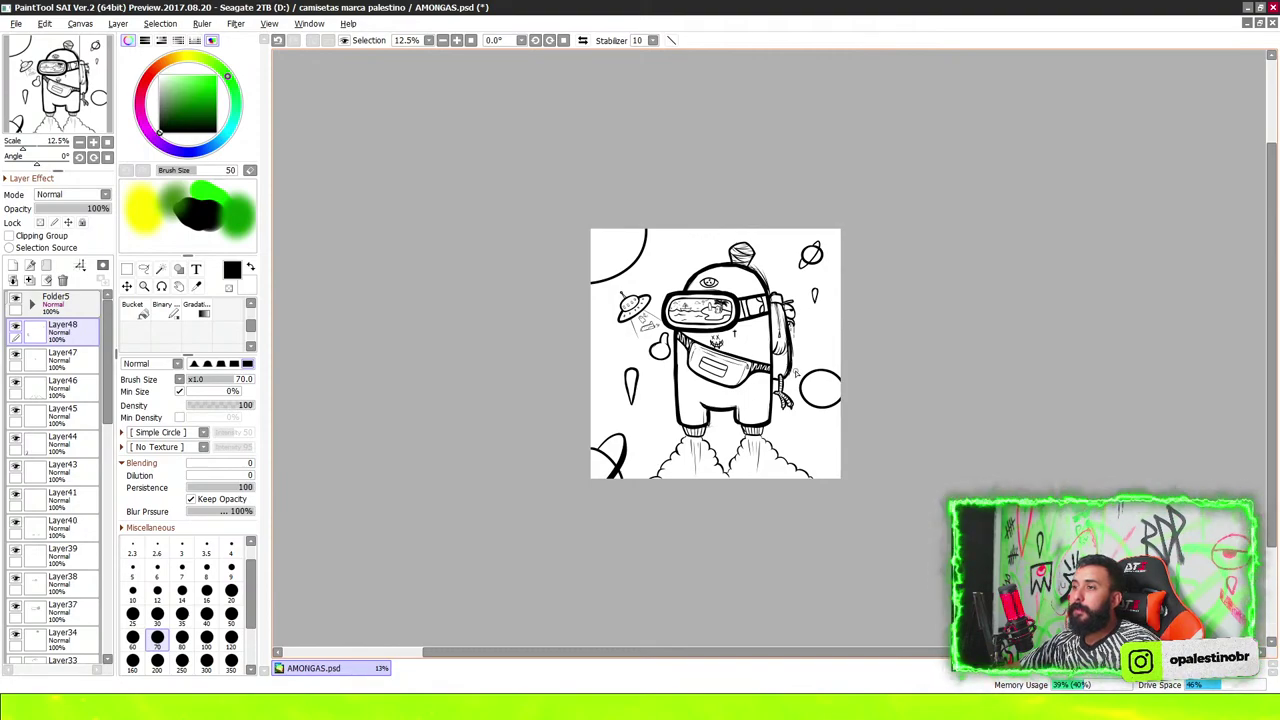
scroll(768, 384, up, 1)
scroll(785, 340, up, 1)
scroll(800, 298, up, 1)
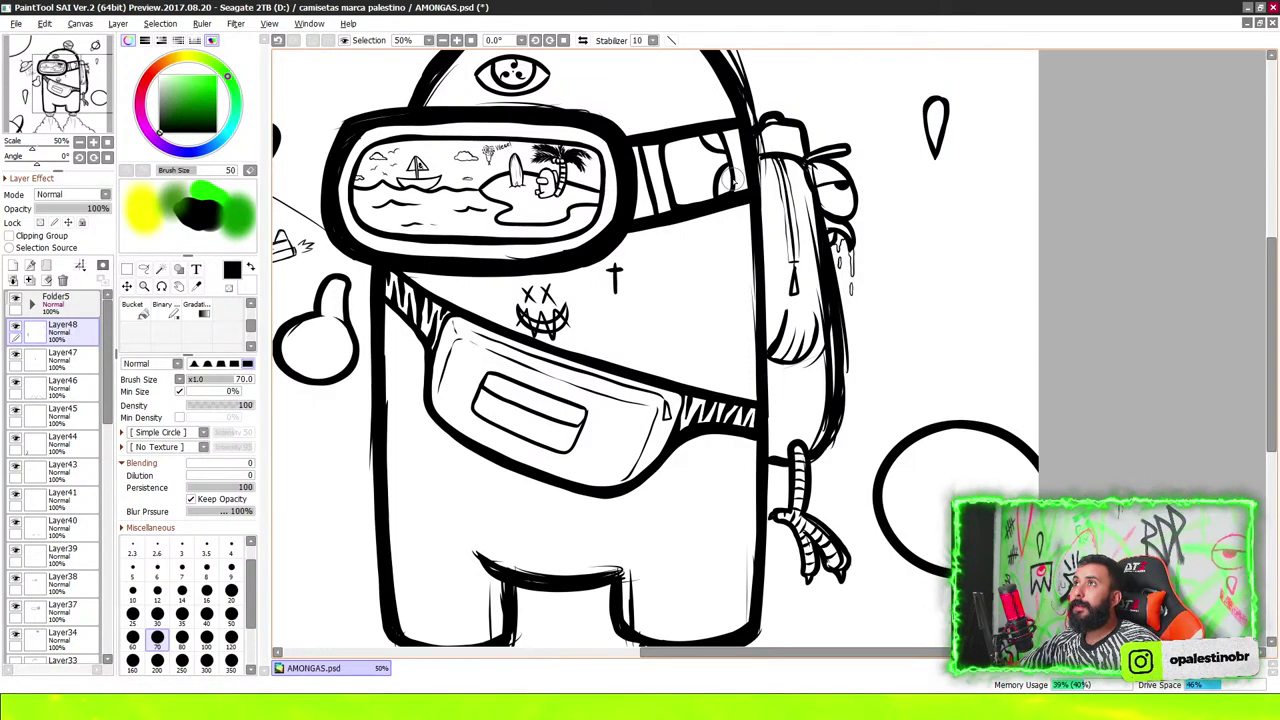
scroll(700, 200, down, 6)
scroll(734, 252, up, 5)
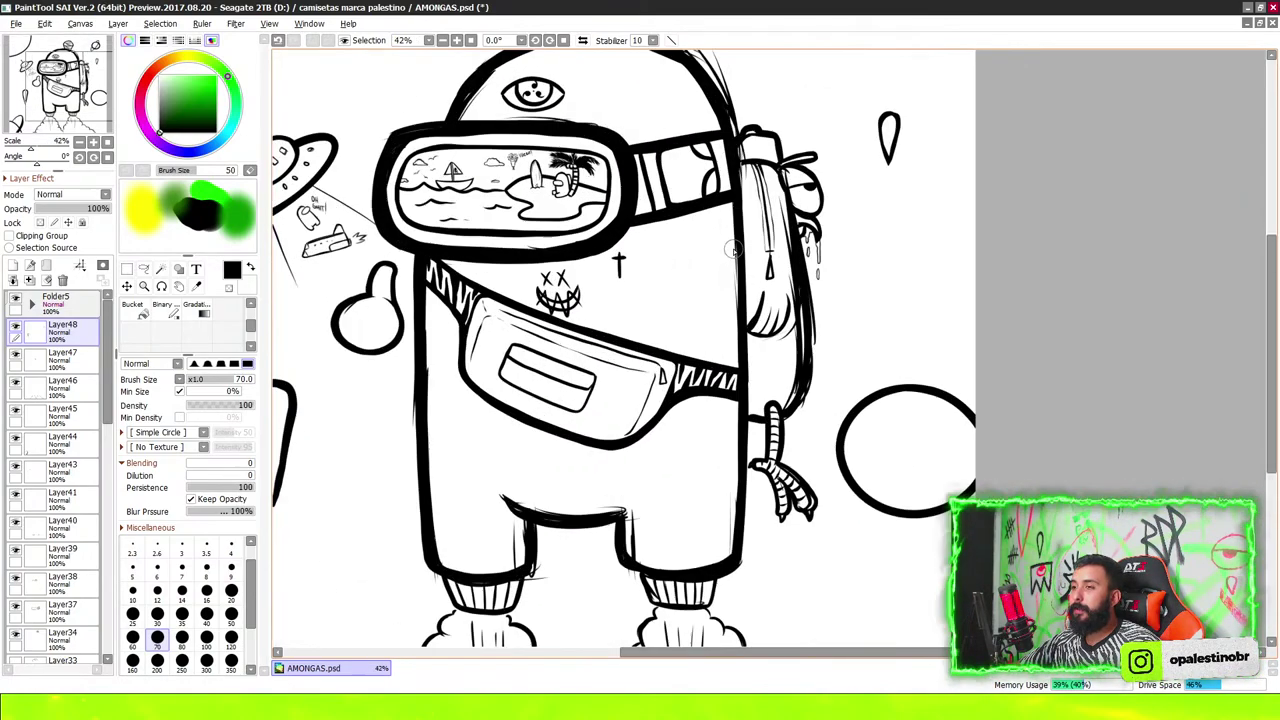
scroll(732, 242, down, 5)
scroll(732, 242, up, 5)
scroll(716, 311, up, 1)
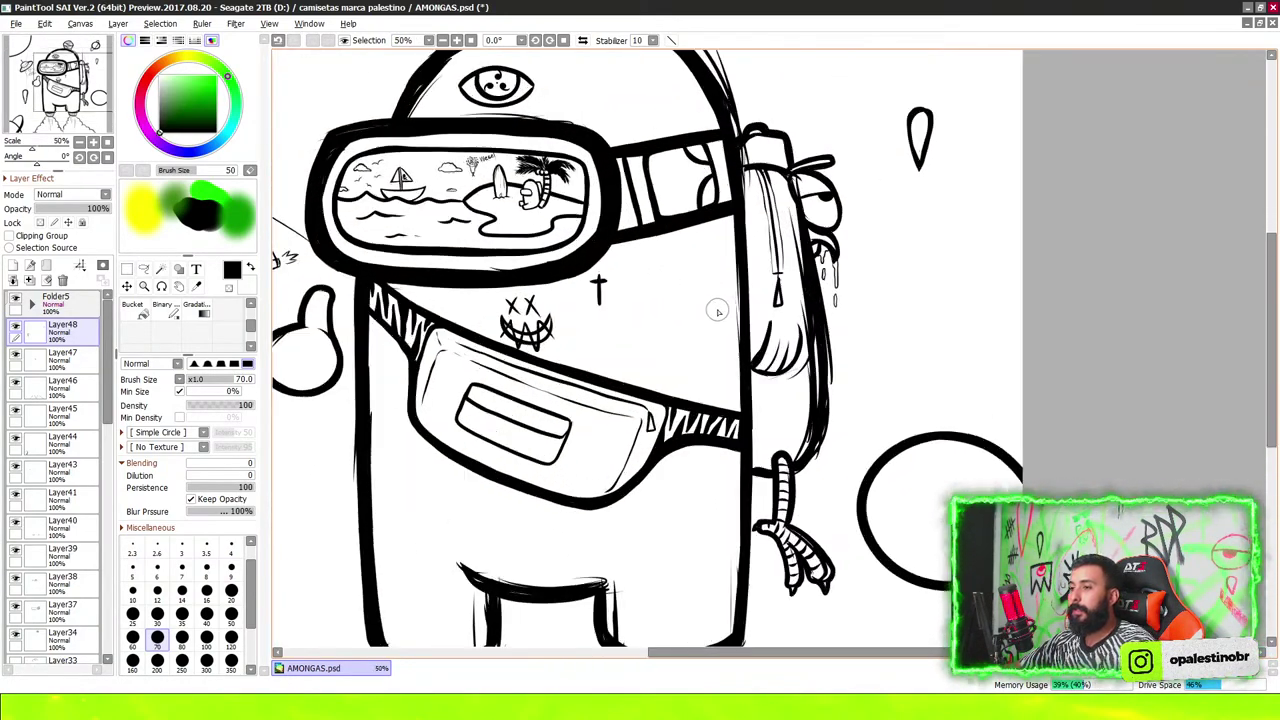
Set the stabilizer to S-7 and add a new layer for stripes
scroll(614, 241, down, 3)
click(650, 40)
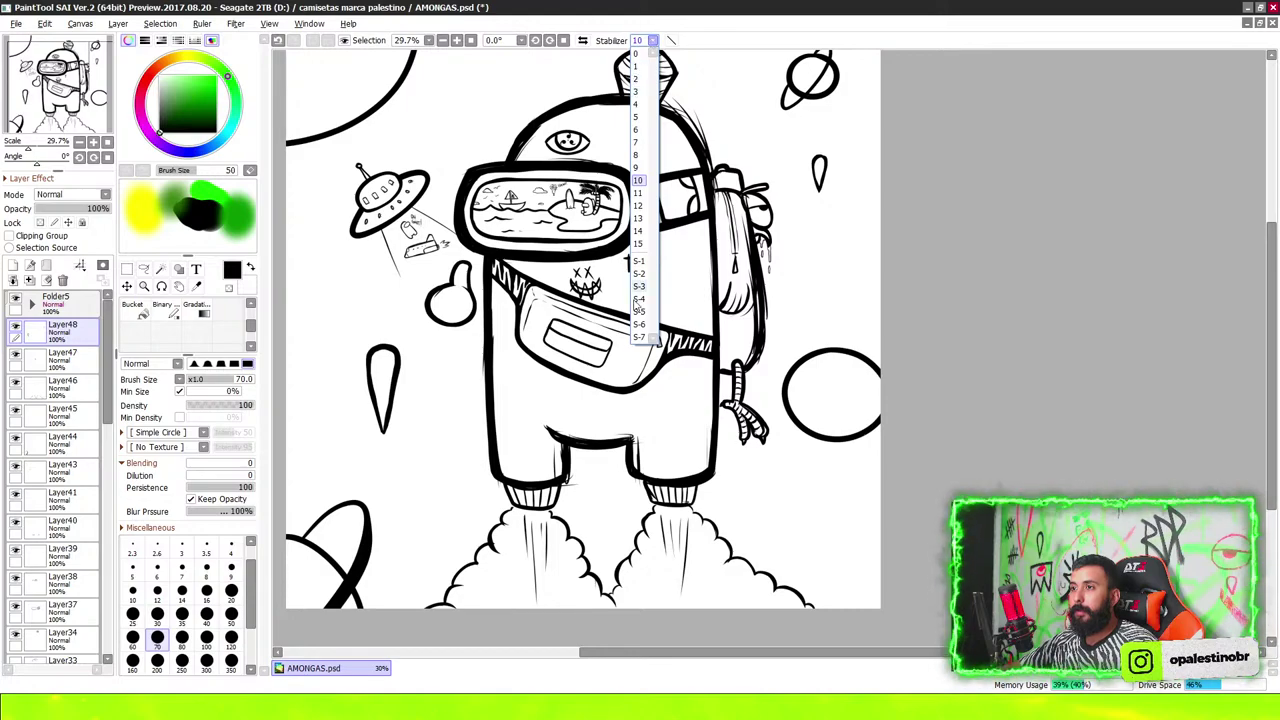
click(638, 338)
click(14, 264)
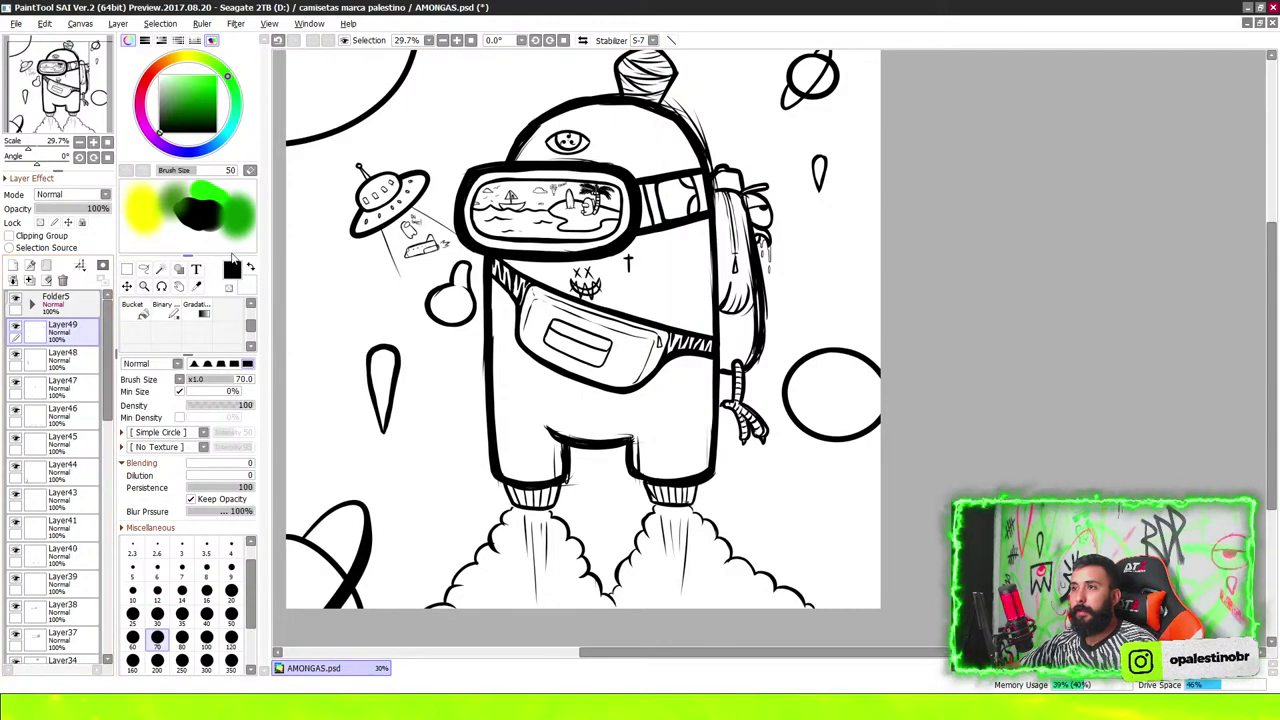
scroll(648, 100, up, 1)
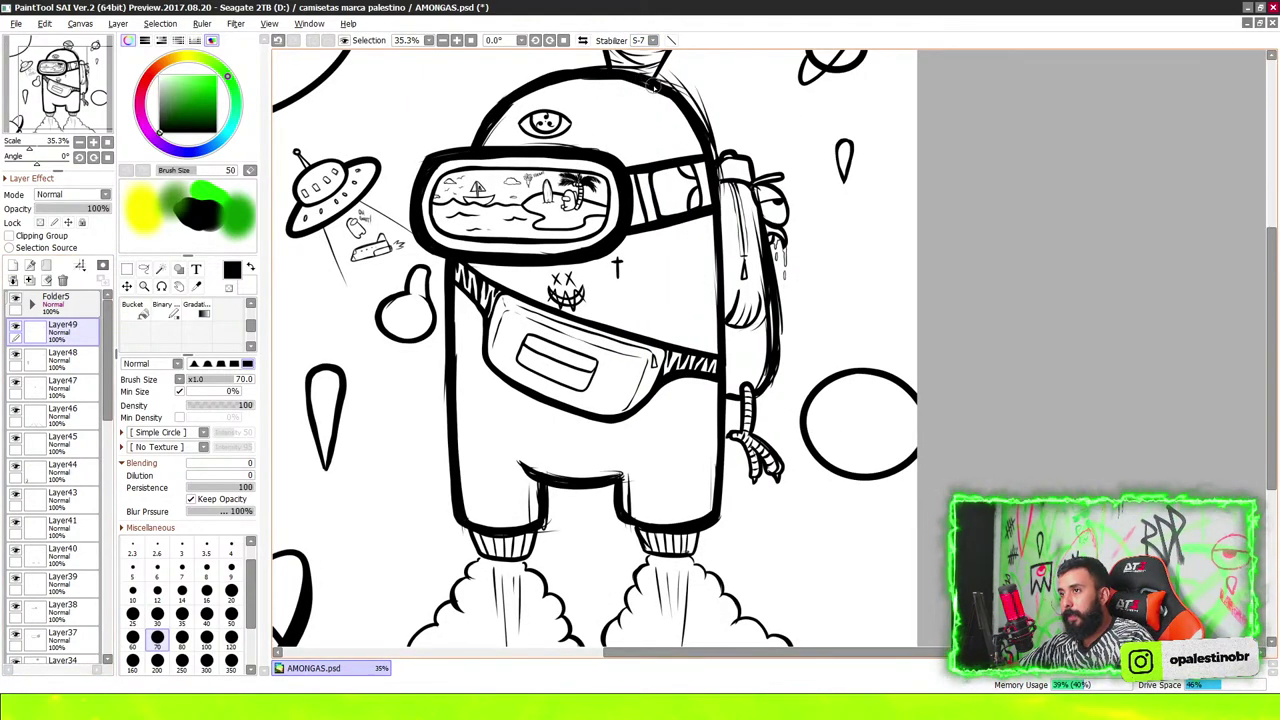
Draw three long vertical stripes down the crewmate's right side, one from the helmet top
drag(699, 212, 705, 530)
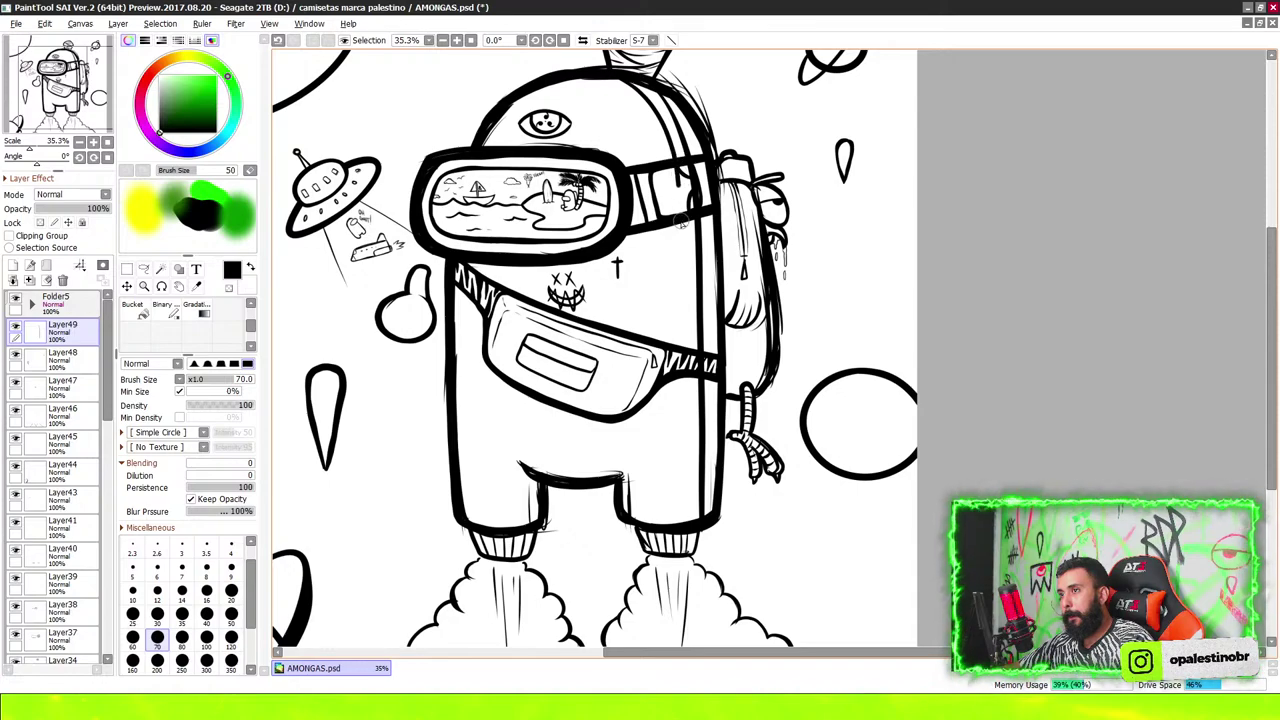
drag(678, 281, 686, 545)
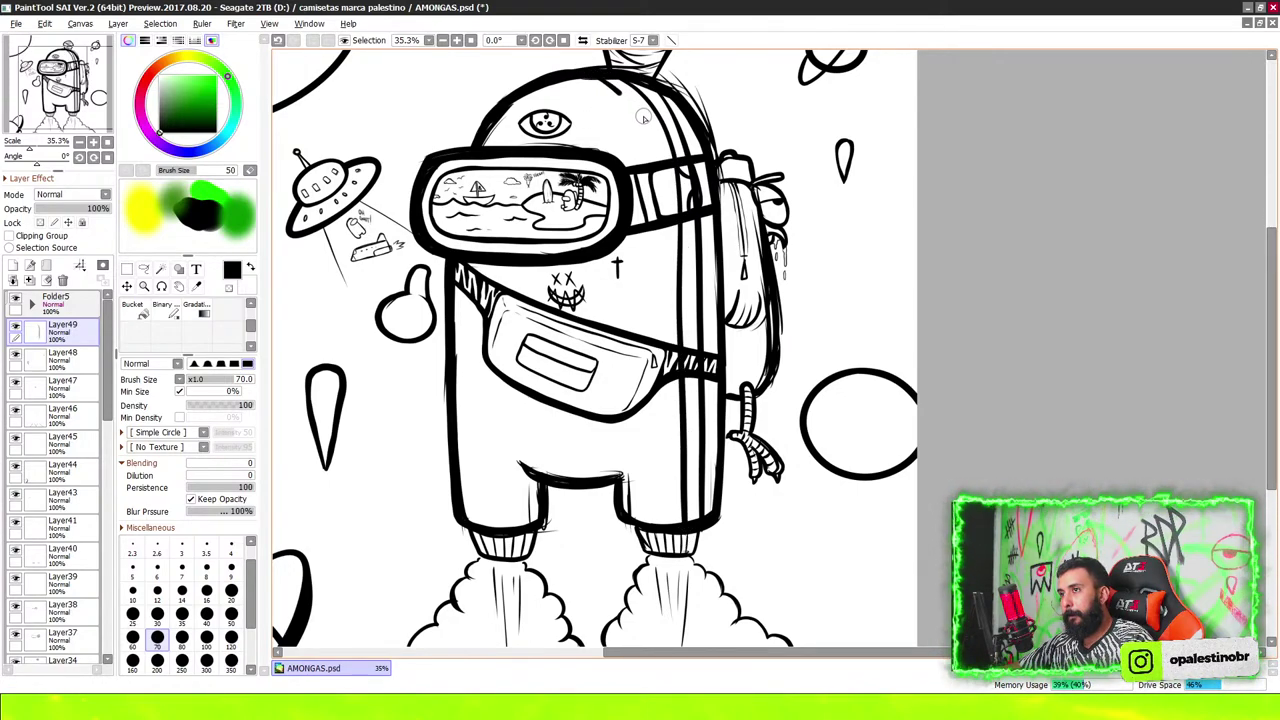
mouse_move(642, 117)
mouse_down()
mouse_move(667, 179)
mouse_move(668, 530)
mouse_up()
Switch to the eraser and lower the stabilizer to 6
scroll(667, 532, up, 2)
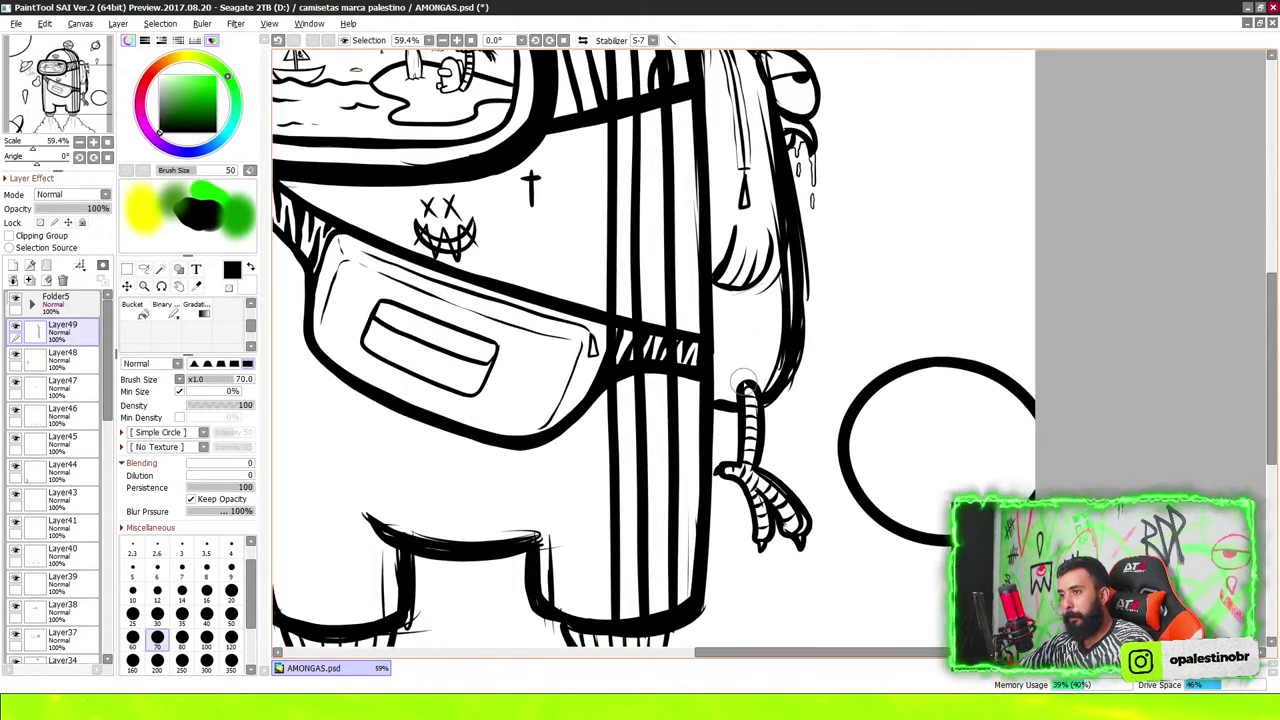
key(n)
scroll(610, 333, up, 2)
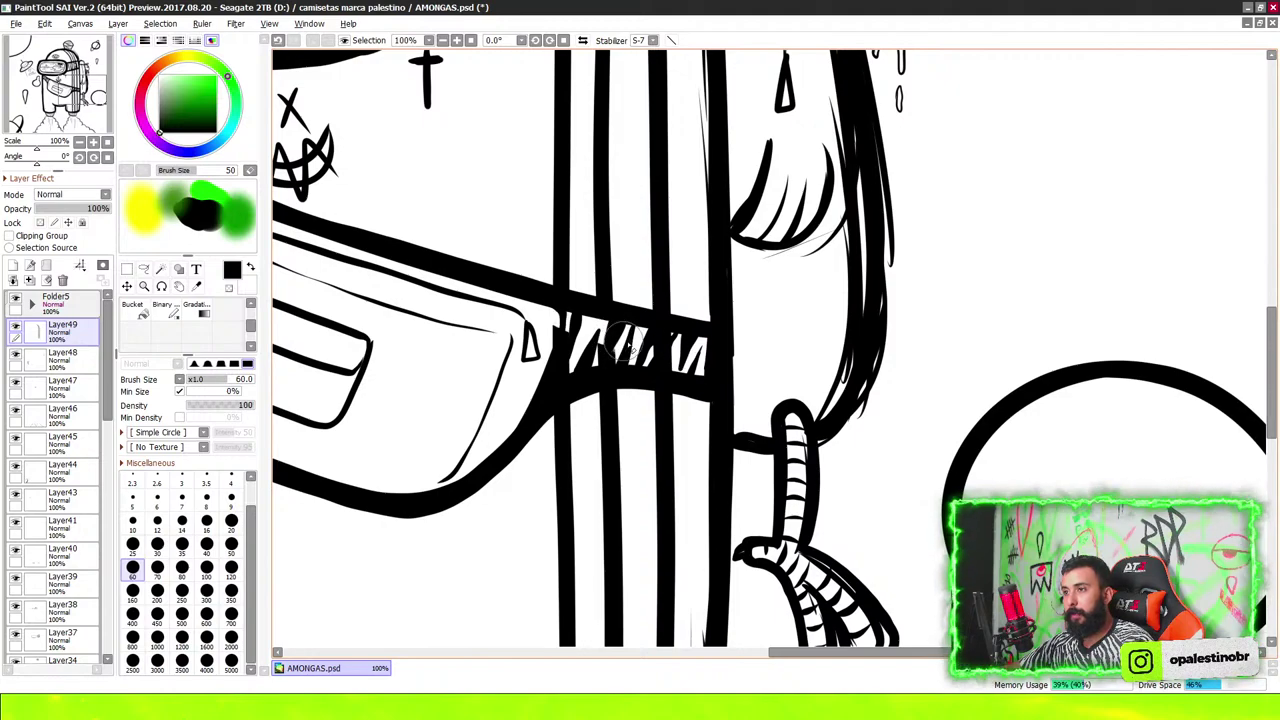
click(646, 40)
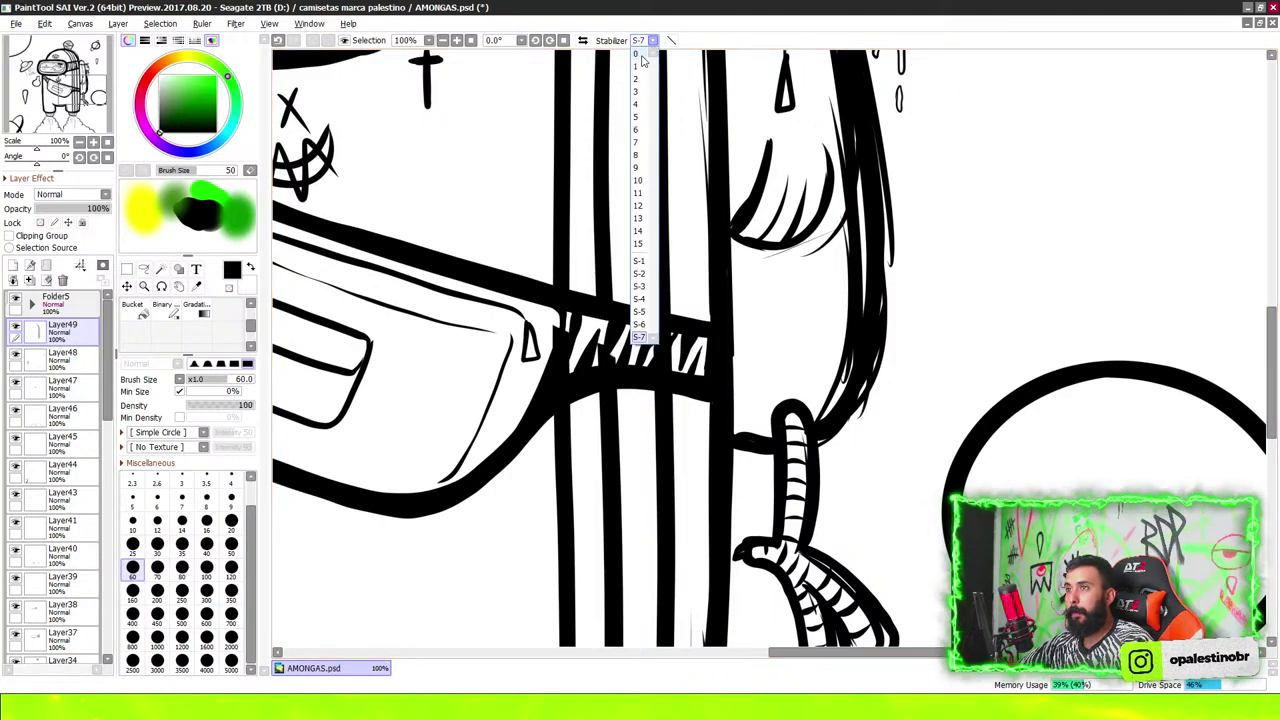
click(638, 129)
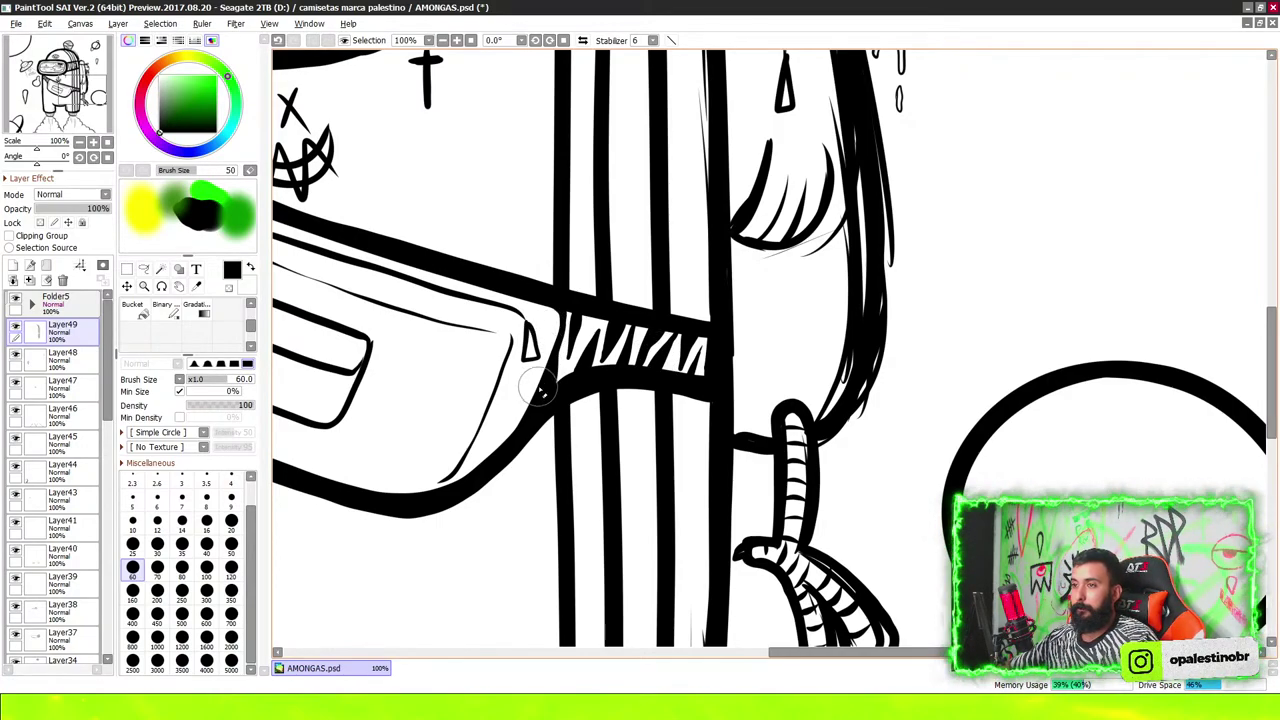
Erase the stripe tops over the goggle strap and above the fanny pack, then return to the pen
scroll(686, 290, down, 4)
scroll(686, 290, up, 1)
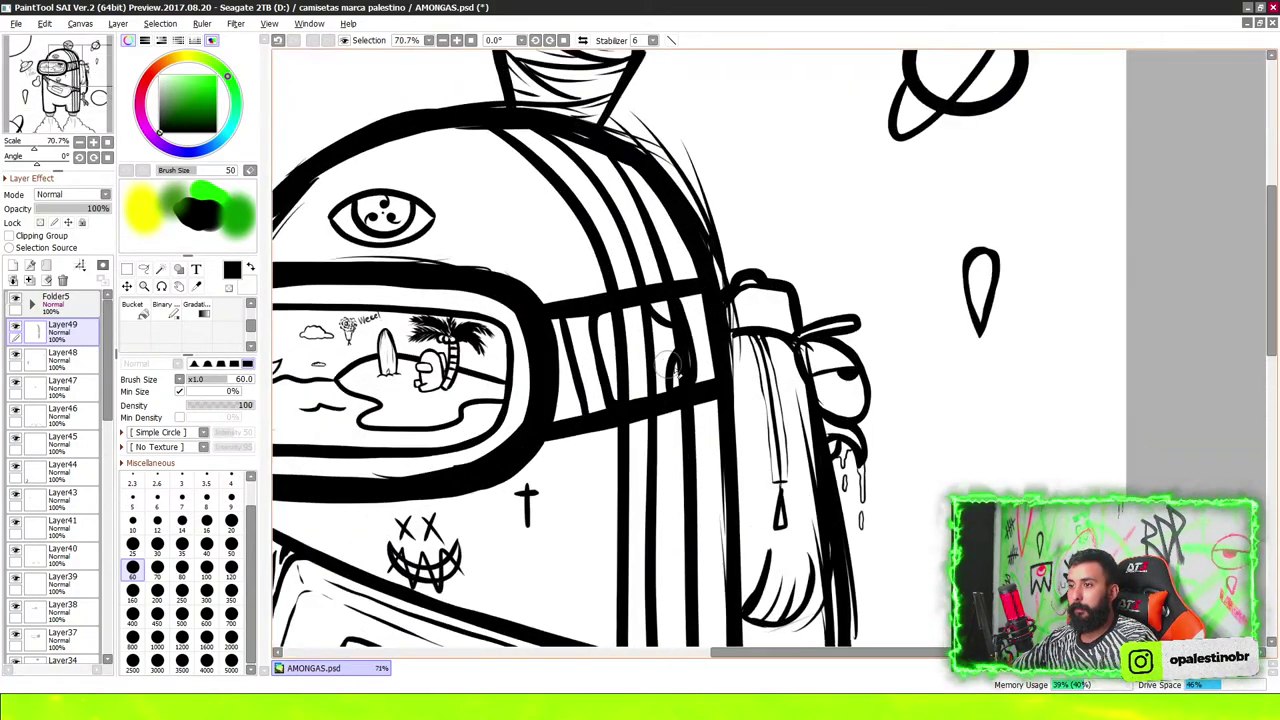
drag(672, 365, 651, 338)
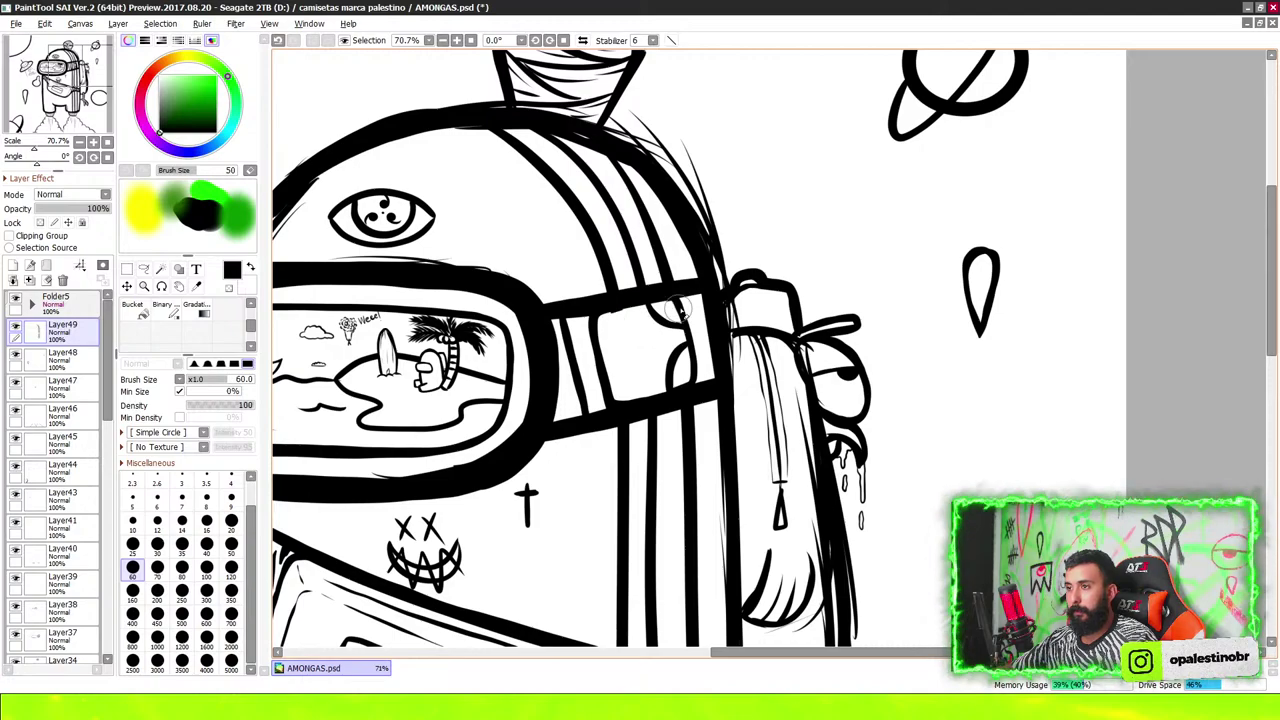
scroll(660, 320, down, 3)
scroll(707, 334, down, 3)
scroll(707, 327, down, 1)
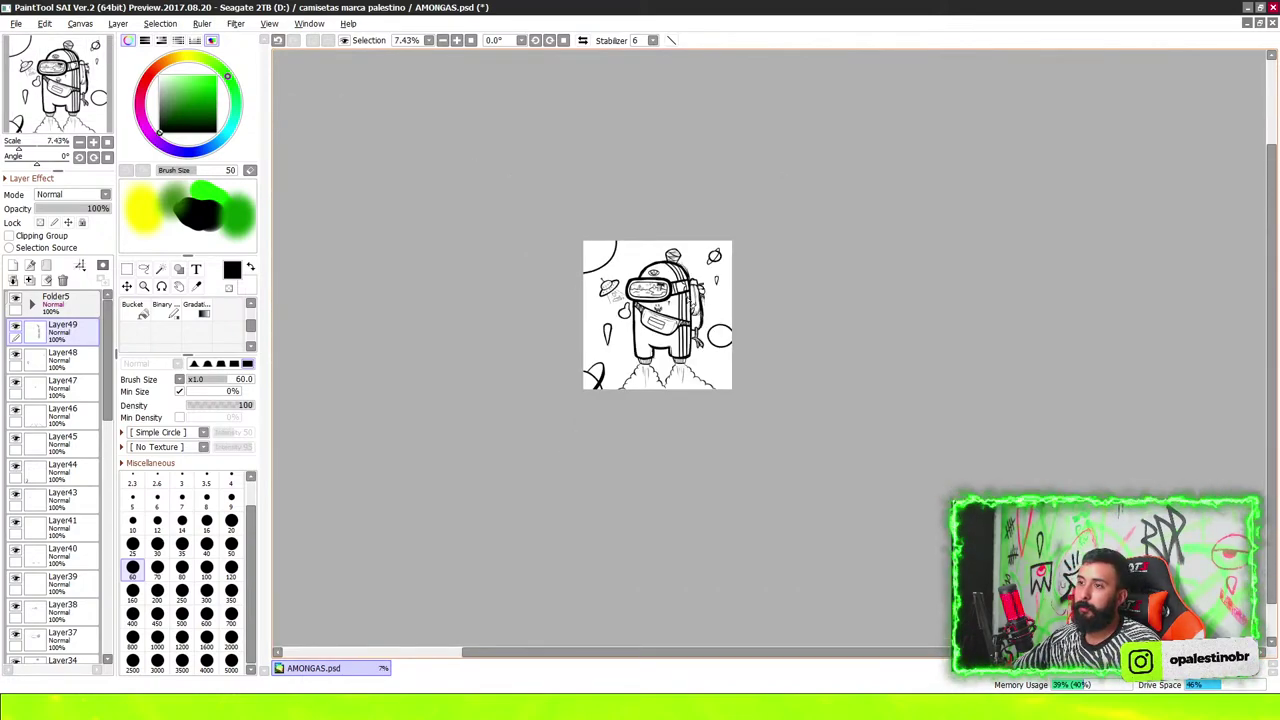
scroll(690, 302, up, 4)
scroll(700, 336, down, 5)
scroll(700, 336, up, 5)
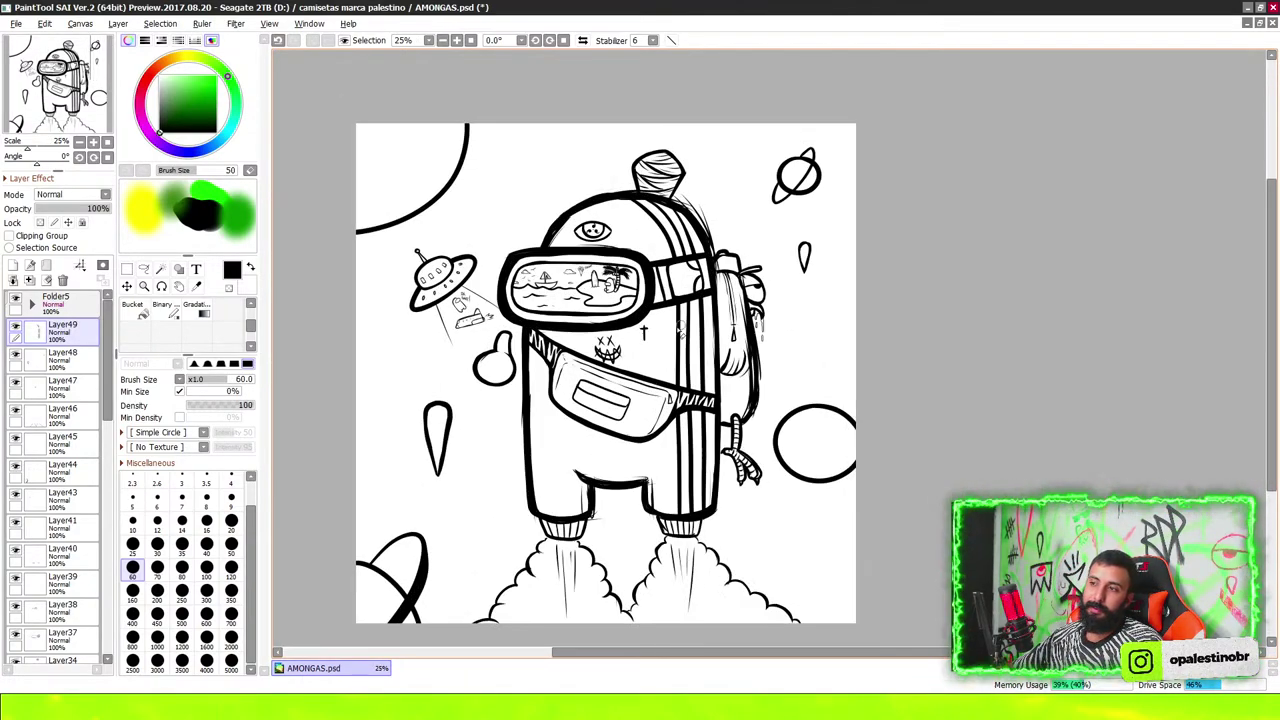
scroll(690, 400, up, 1)
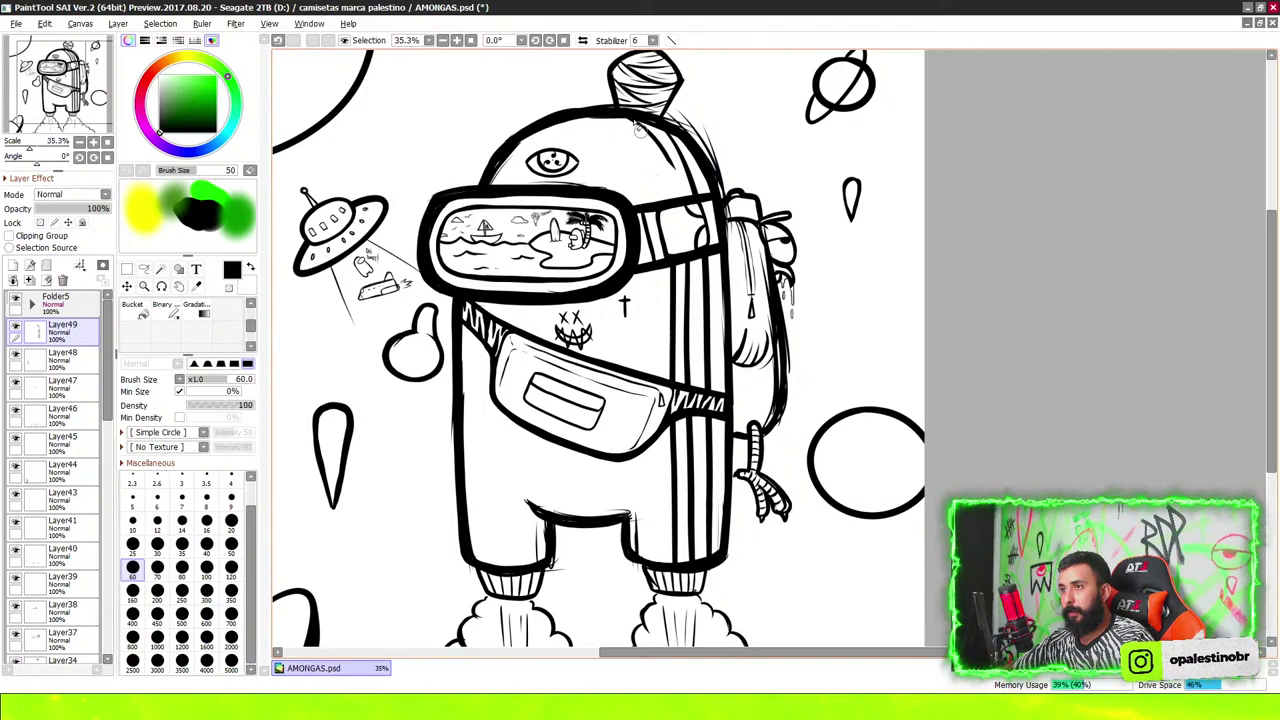
mouse_move(731, 307)
mouse_down()
mouse_move(706, 262)
mouse_move(688, 289)
mouse_up()
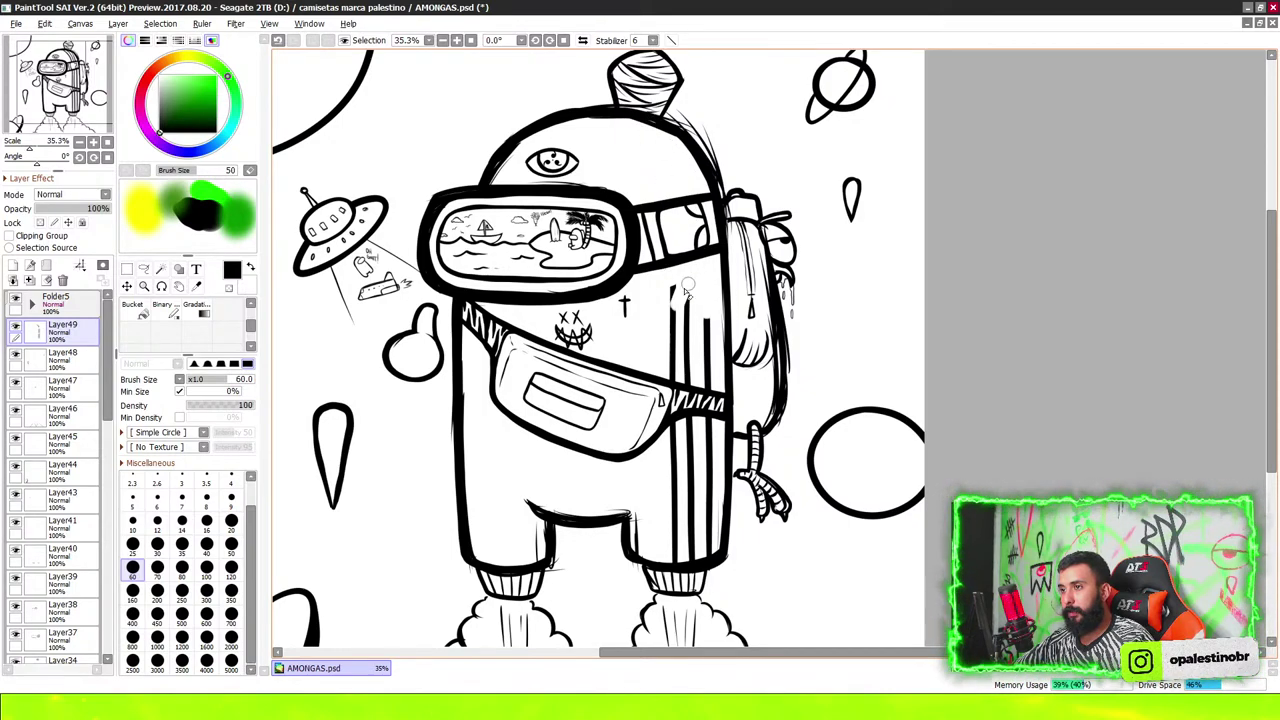
mouse_move(651, 330)
mouse_down()
mouse_move(692, 360)
mouse_move(678, 383)
mouse_up()
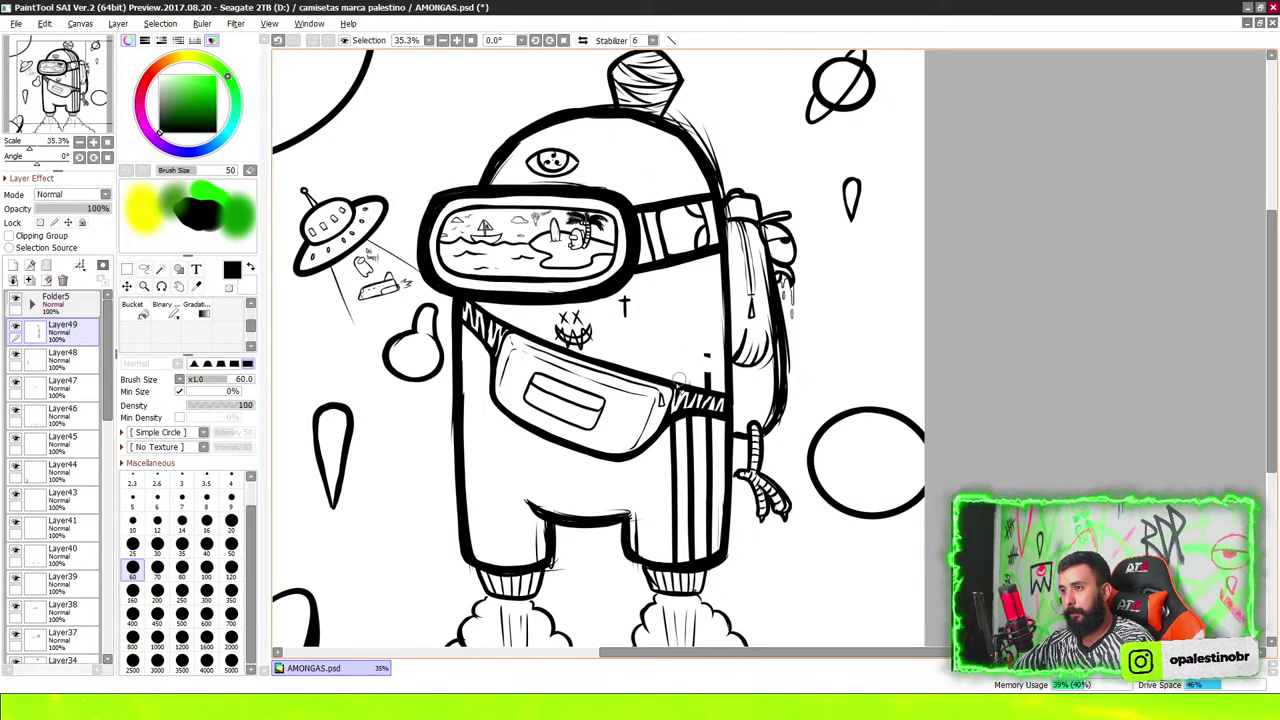
scroll(707, 368, down, 2)
scroll(707, 368, down, 4)
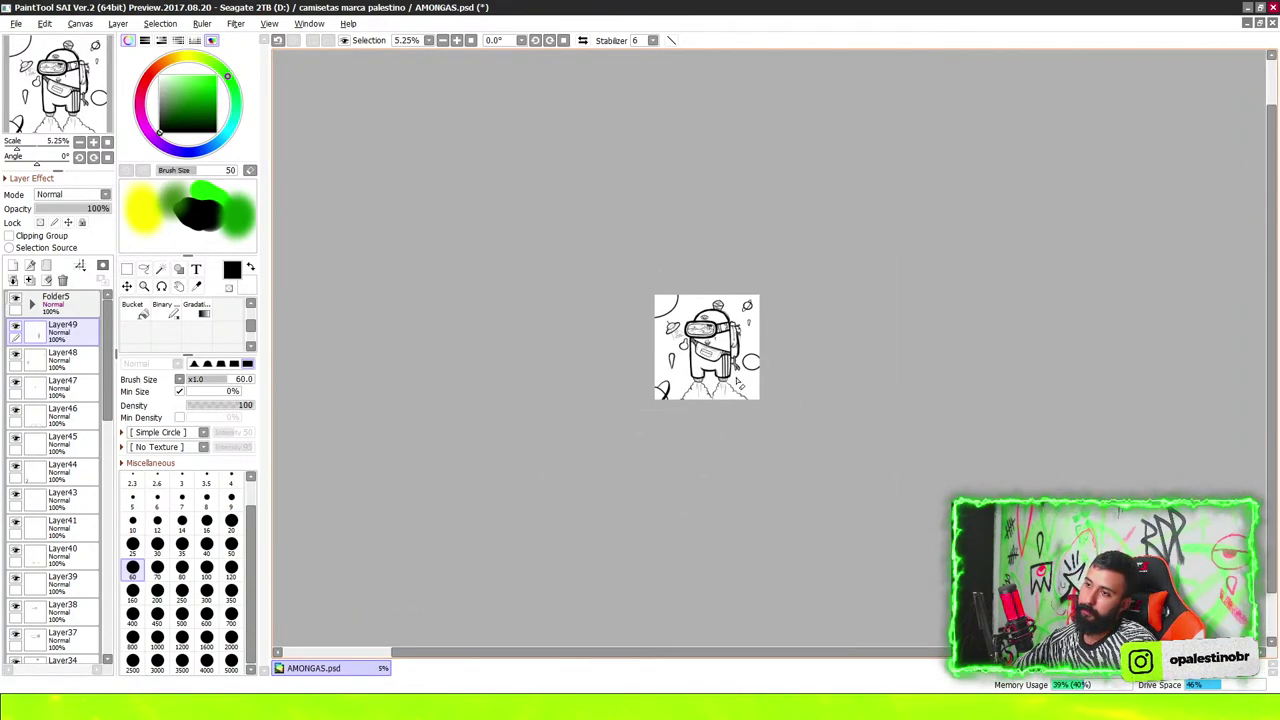
scroll(738, 381, up, 5)
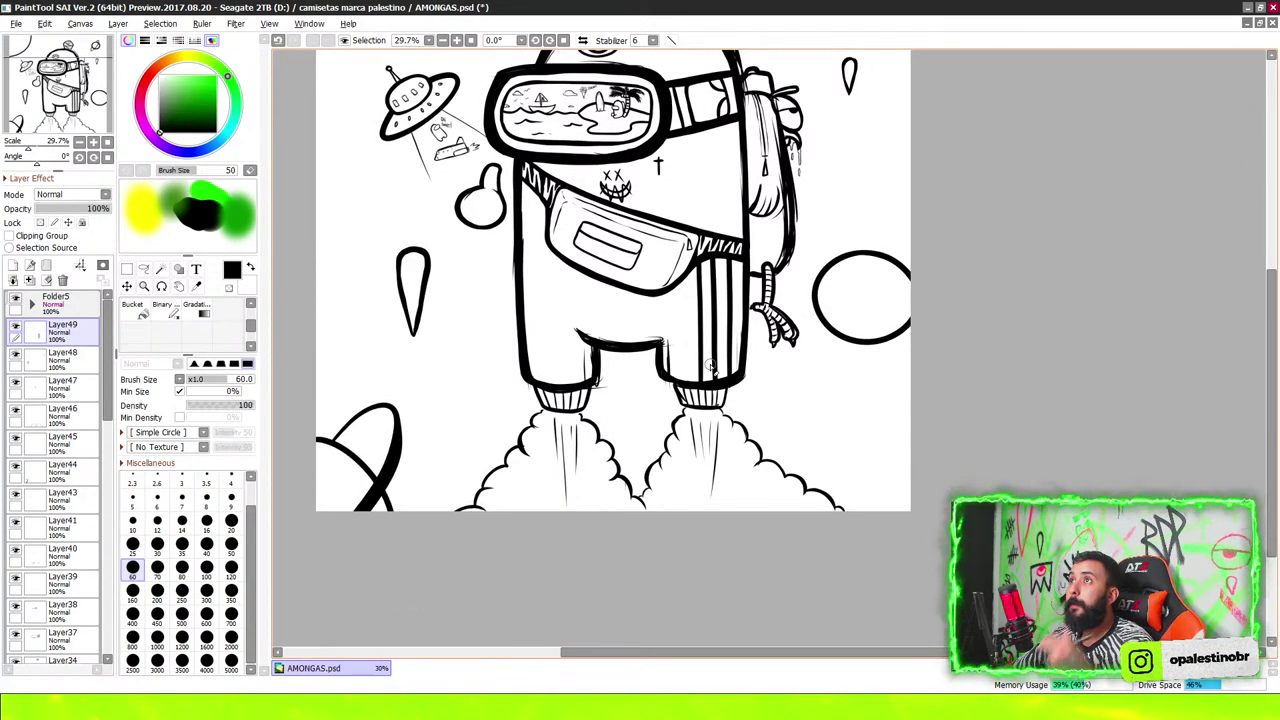
scroll(568, 367, up, 1)
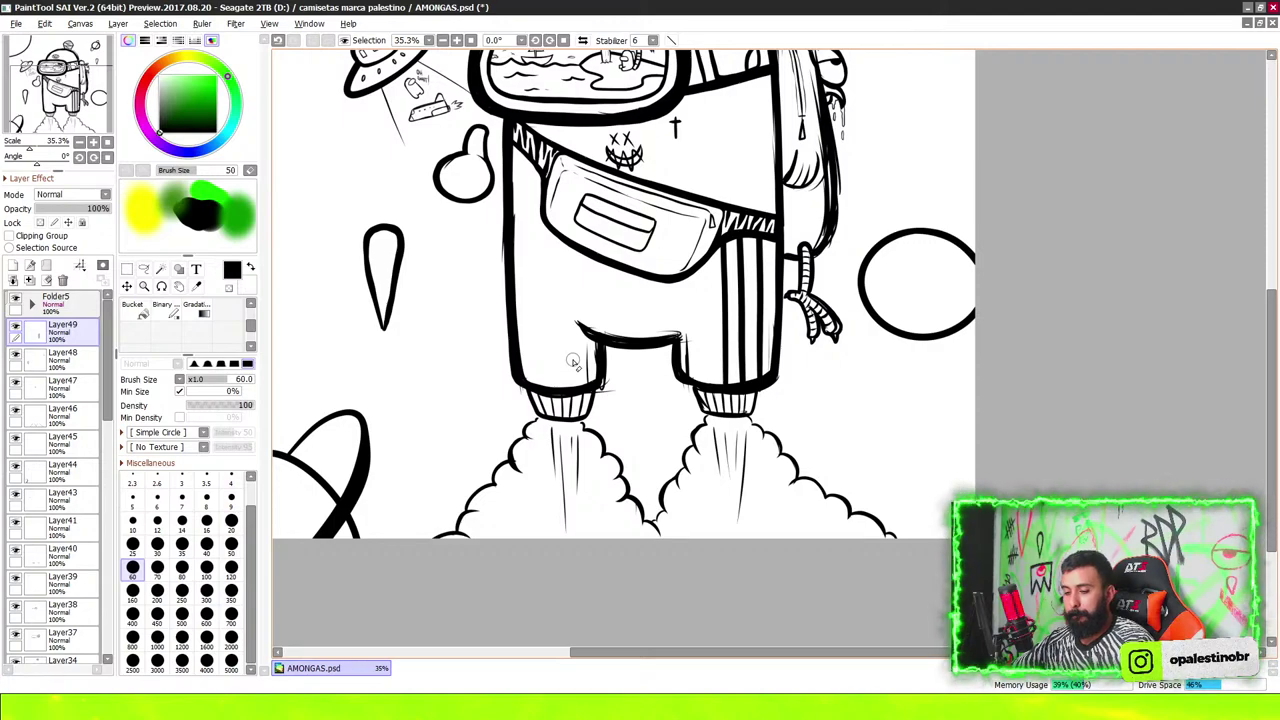
key(b)
scroll(600, 330, up, 1)
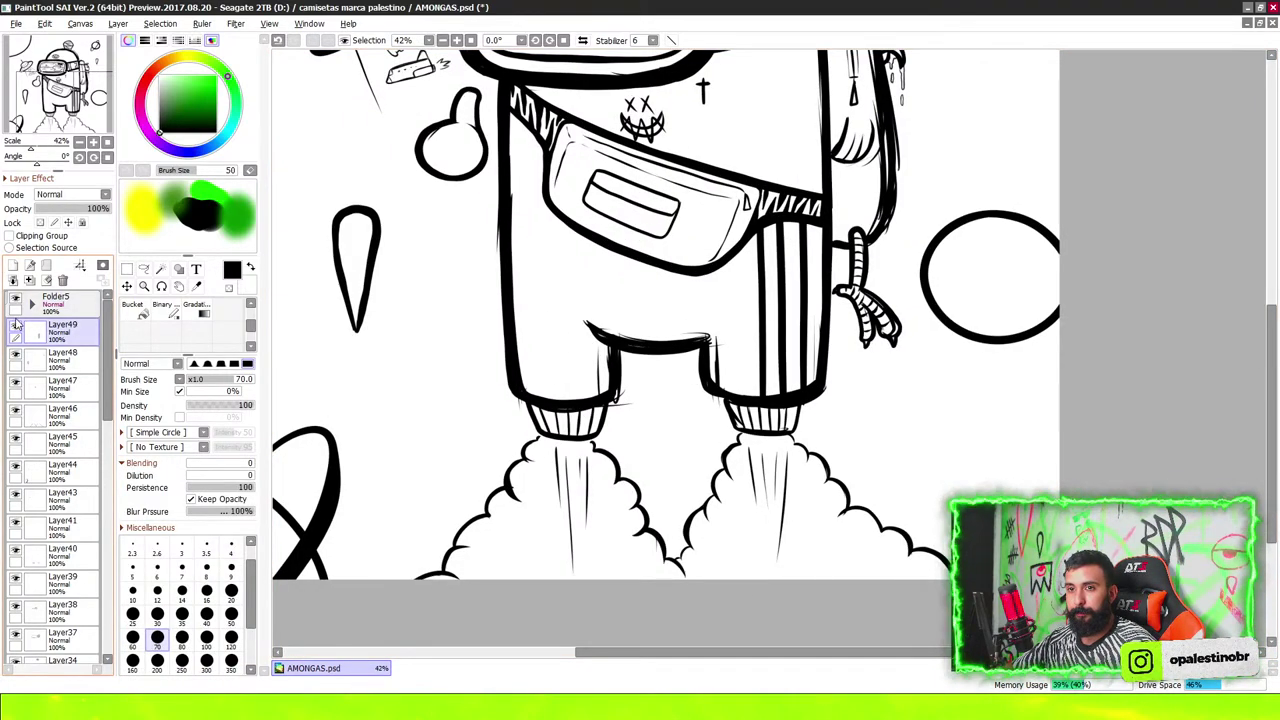
Add new Layer50 above the stripes layer
click(13, 265)
scroll(580, 220, up, 2)
scroll(504, 310, up, 3)
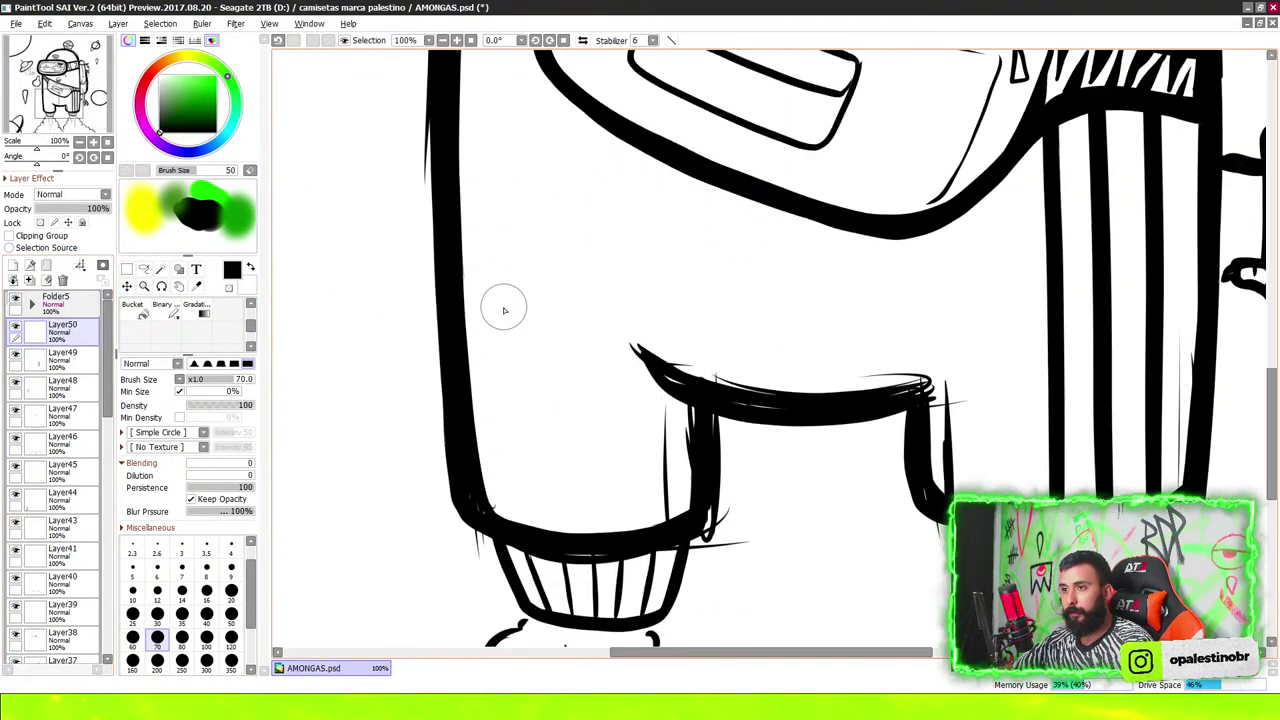
scroll(490, 311, up, 1)
scroll(480, 305, up, 1)
scroll(480, 320, up, 1)
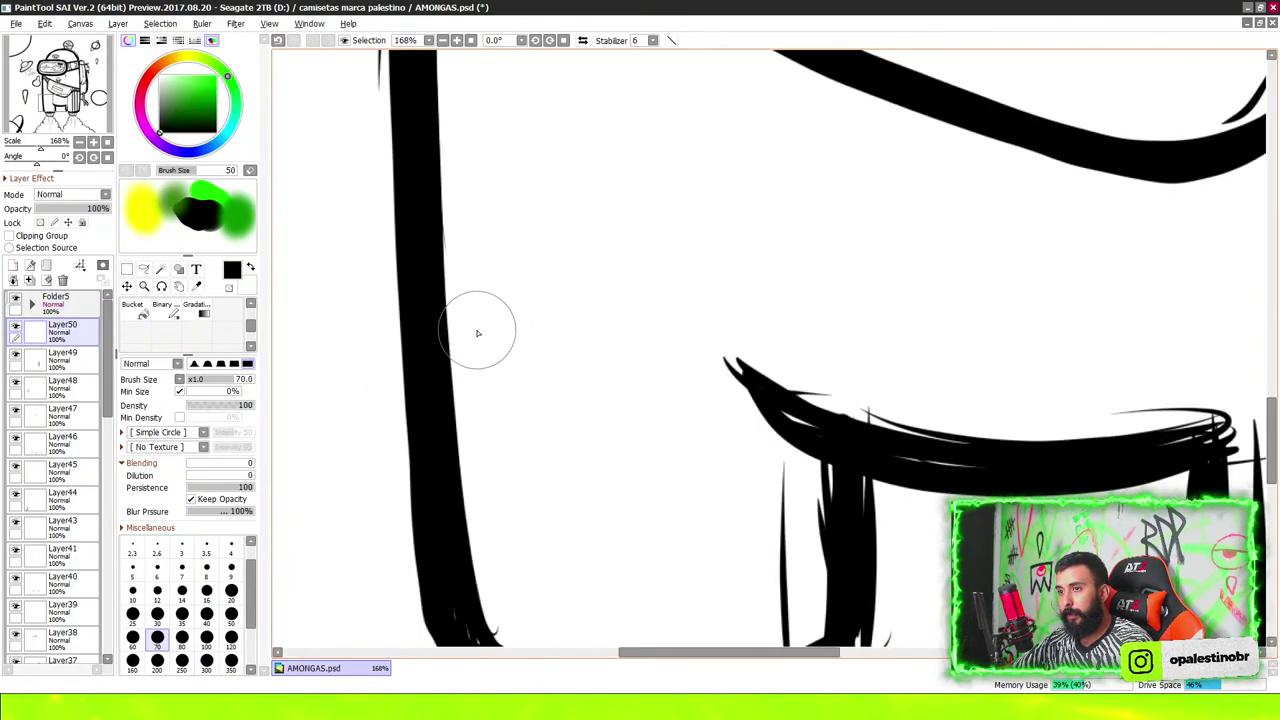
scroll(470, 350, up, 2)
Draw three small leaves and a dot on the crewmate's left leg
drag(430, 372, 498, 319)
scroll(466, 355, up, 3)
drag(402, 392, 522, 292)
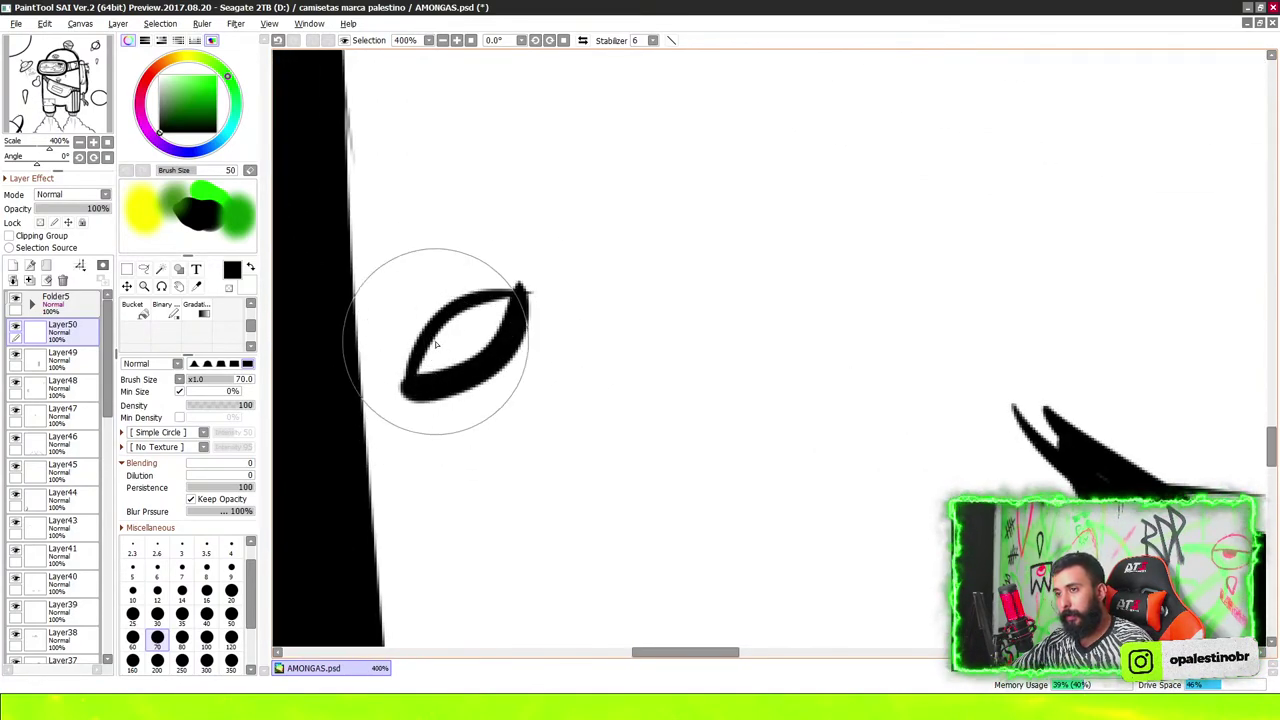
drag(436, 344, 443, 313)
mouse_move(533, 375)
mouse_down()
mouse_move(537, 466)
mouse_move(575, 487)
mouse_move(588, 469)
mouse_move(560, 448)
mouse_up()
click(476, 432)
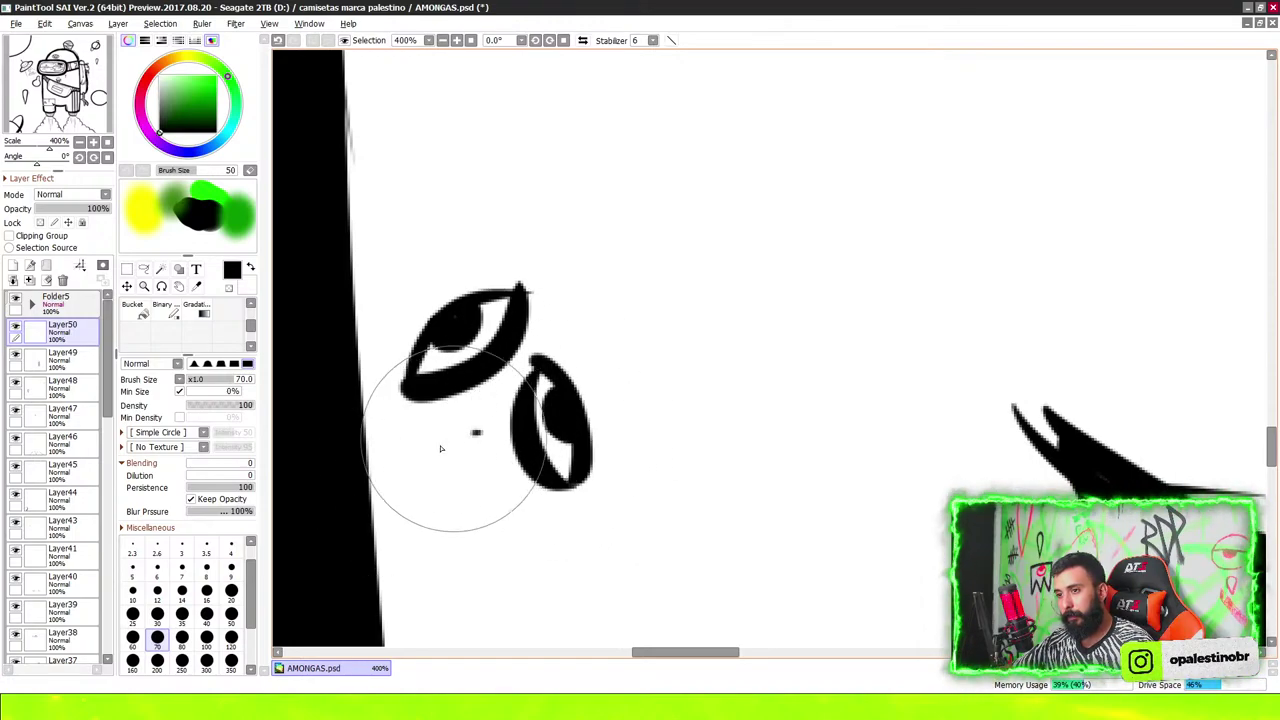
mouse_move(478, 432)
mouse_down()
mouse_move(408, 530)
mouse_move(425, 535)
mouse_move(430, 500)
mouse_move(484, 430)
mouse_up()
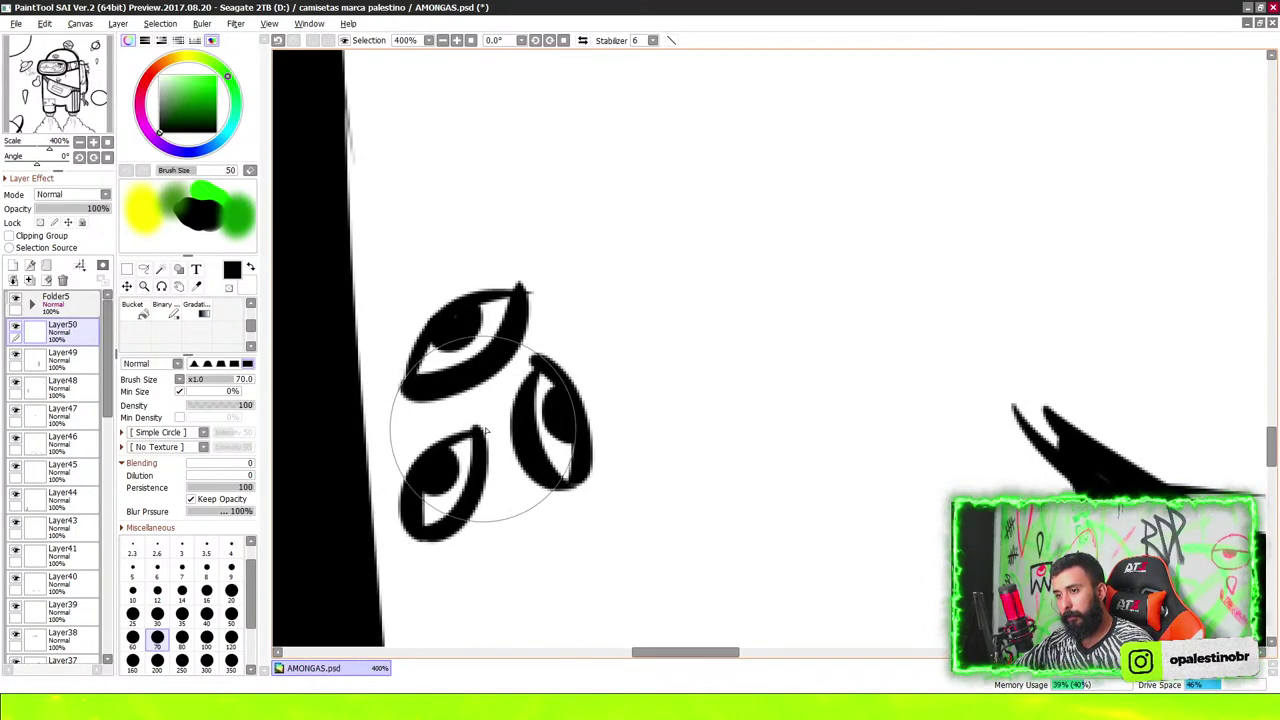
Add hatch strokes and thicken the outline along the helmet cap's top and sides
scroll(487, 429, down, 5)
scroll(487, 430, down, 1)
scroll(620, 400, up, 2)
scroll(757, 143, down, 1)
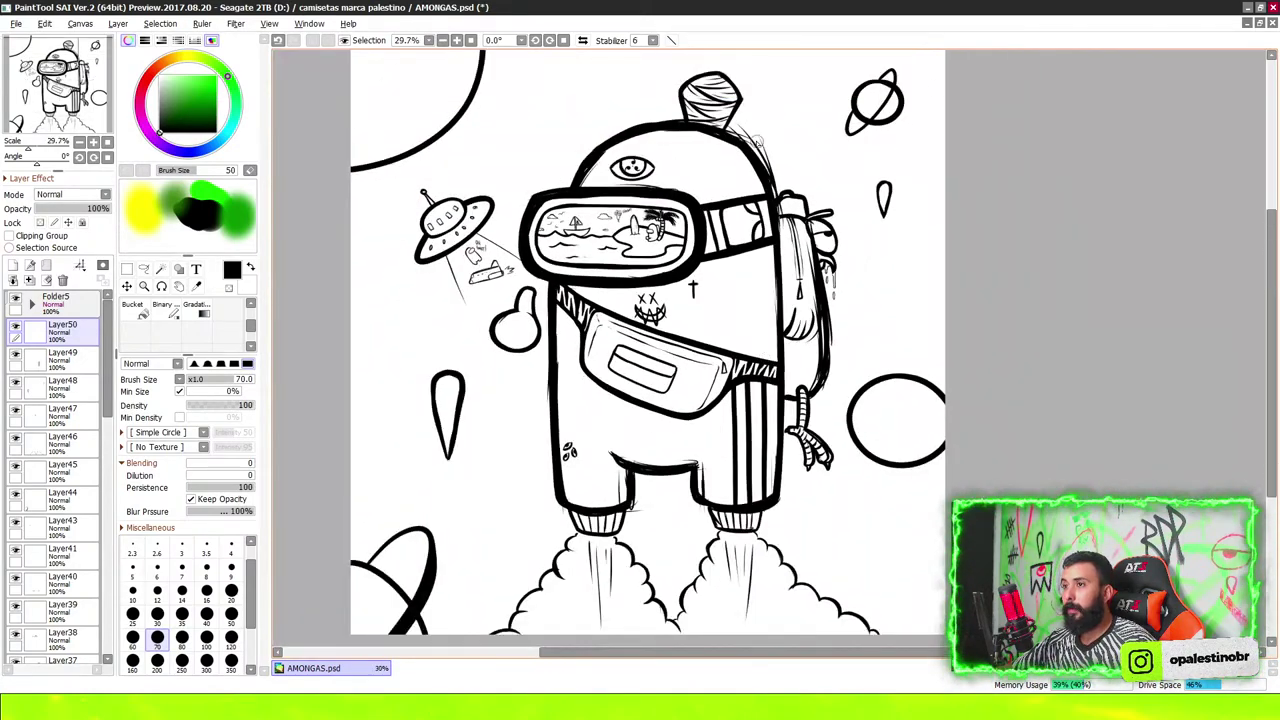
scroll(757, 143, up, 1)
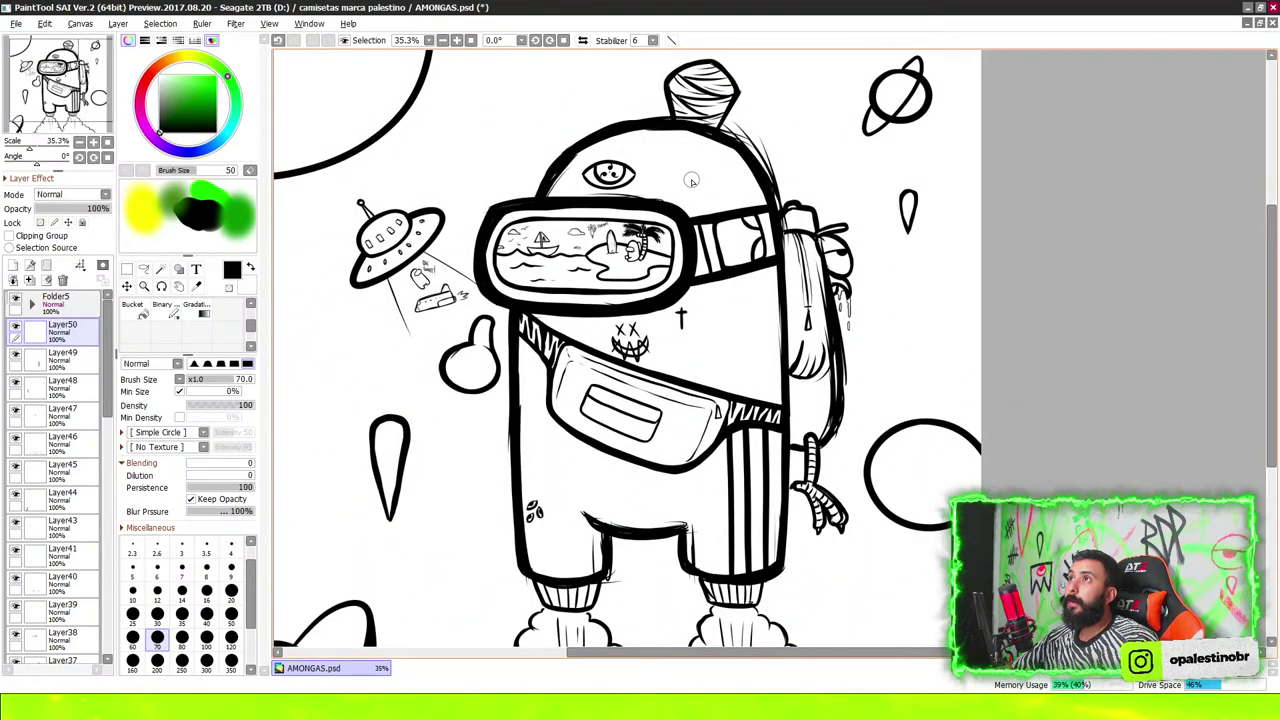
scroll(700, 135, down, 3)
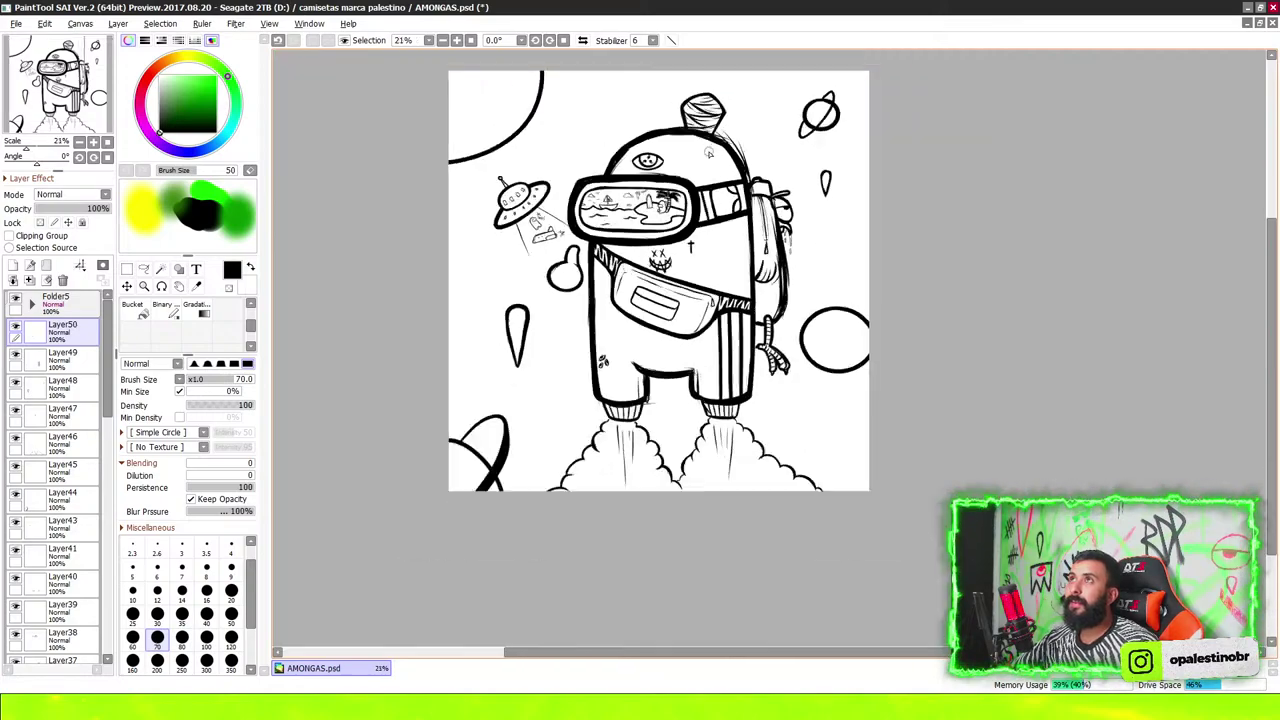
scroll(699, 135, down, 3)
scroll(705, 130, down, 3)
scroll(715, 150, up, 6)
scroll(705, 130, up, 2)
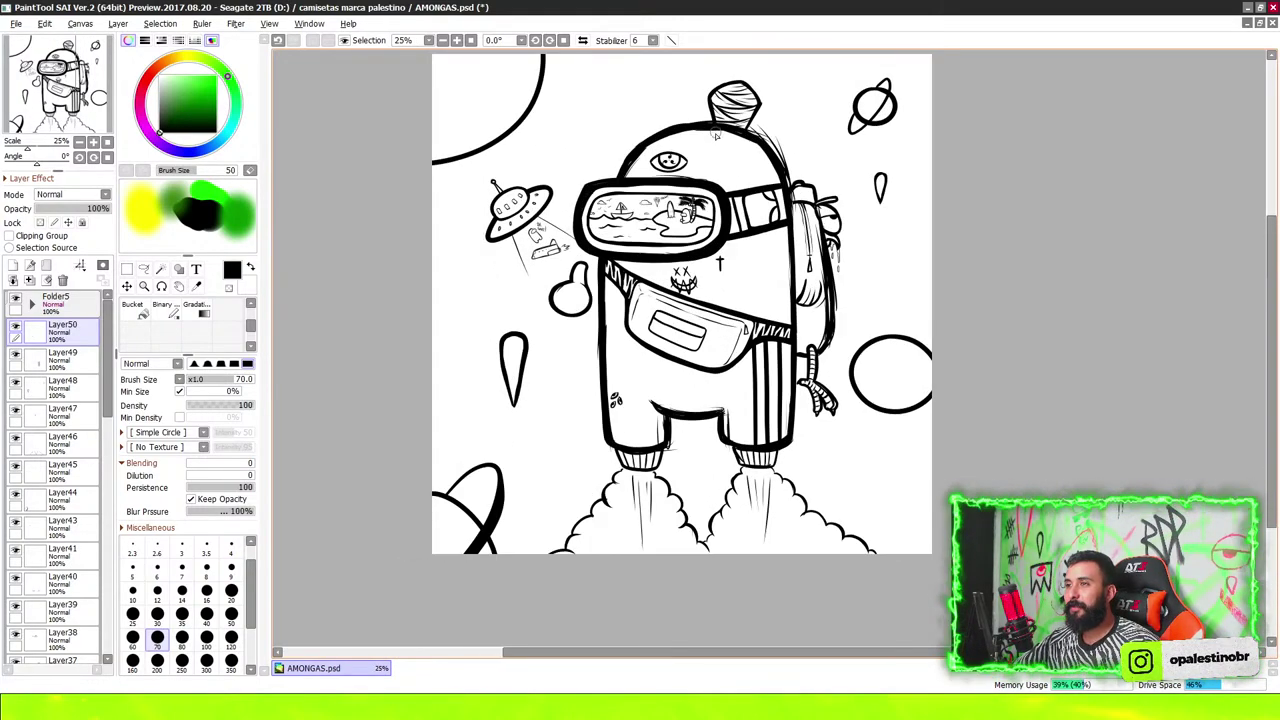
scroll(705, 130, down, 1)
scroll(680, 200, up, 8)
scroll(637, 258, up, 2)
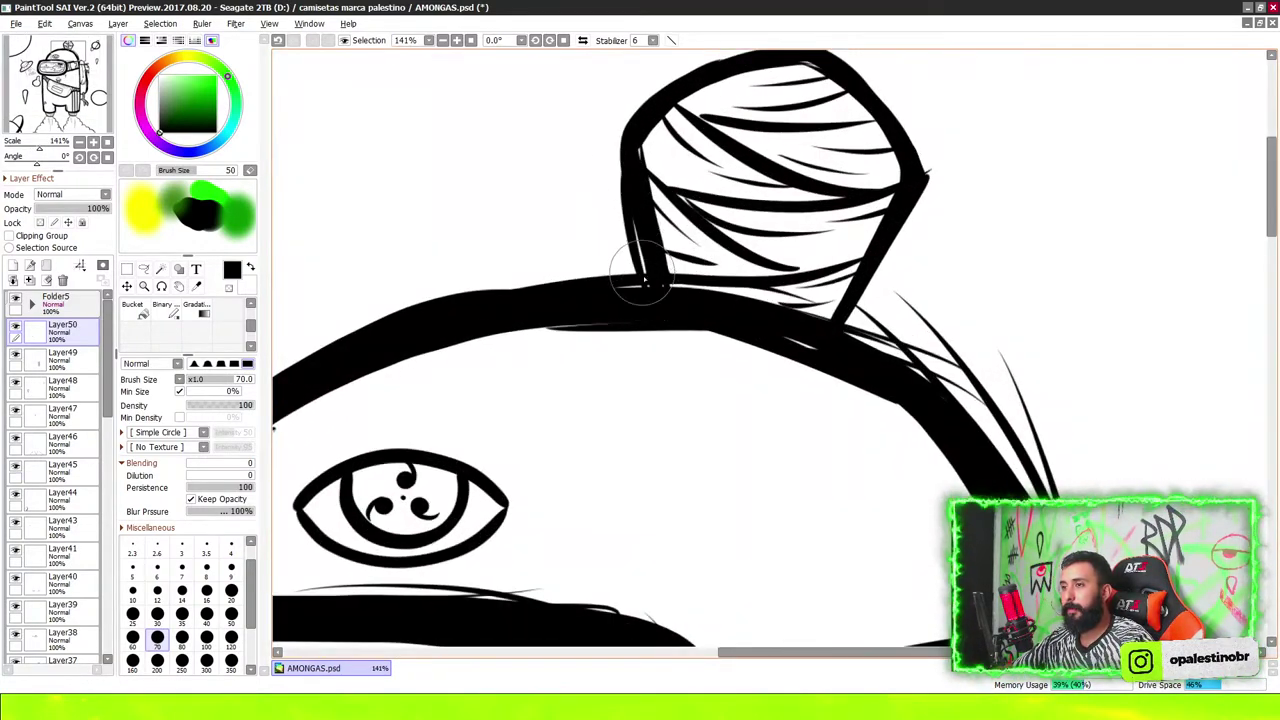
scroll(640, 270, down, 3)
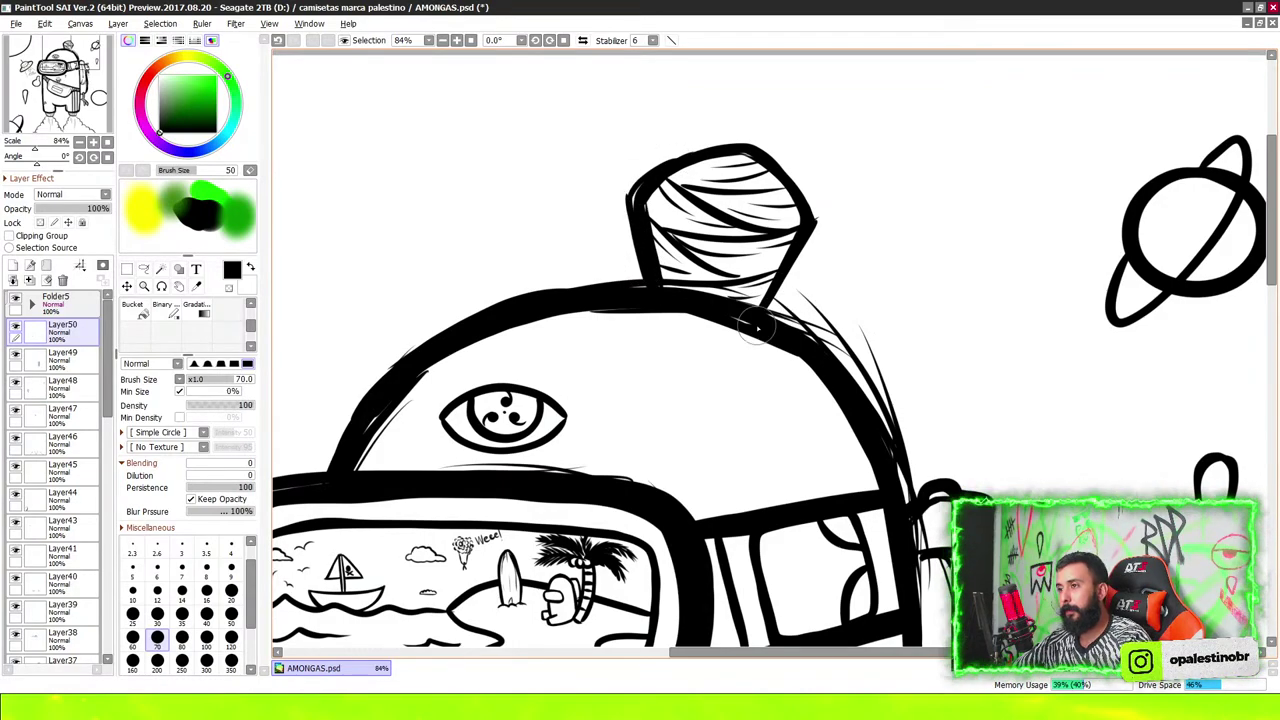
mouse_move(780, 300)
mouse_down()
mouse_move(810, 218)
mouse_move(760, 150)
mouse_up()
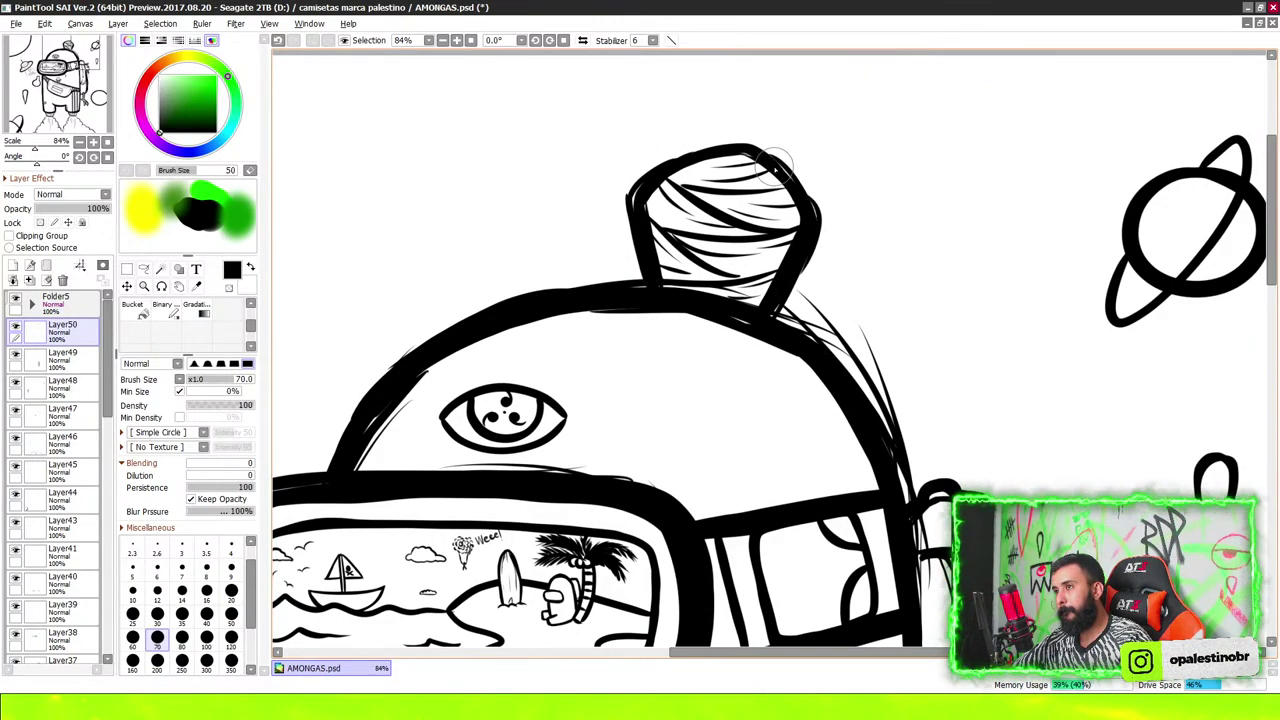
mouse_move(830, 225)
mouse_down()
mouse_move(755, 140)
mouse_move(730, 135)
mouse_up()
mouse_move(660, 175)
mouse_down()
mouse_move(637, 211)
mouse_move(699, 145)
mouse_move(735, 128)
mouse_move(770, 135)
mouse_move(712, 148)
mouse_up()
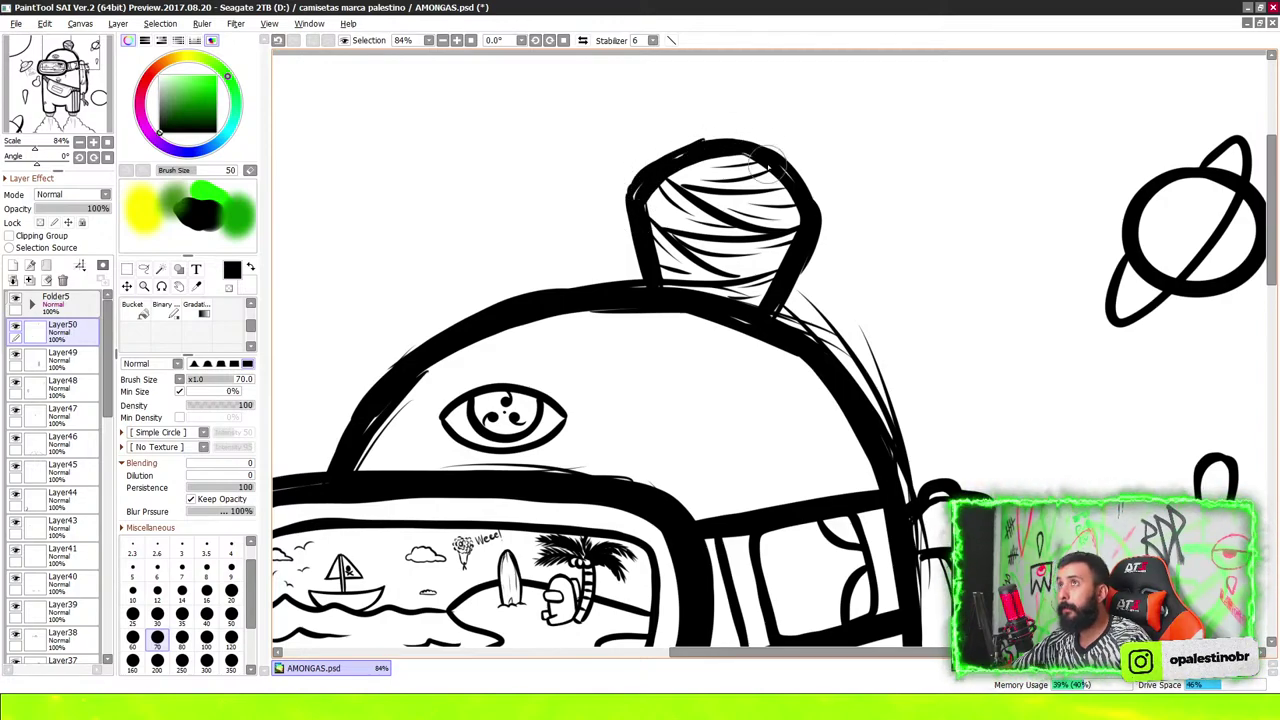
scroll(778, 116, down, 2)
scroll(778, 116, down, 2)
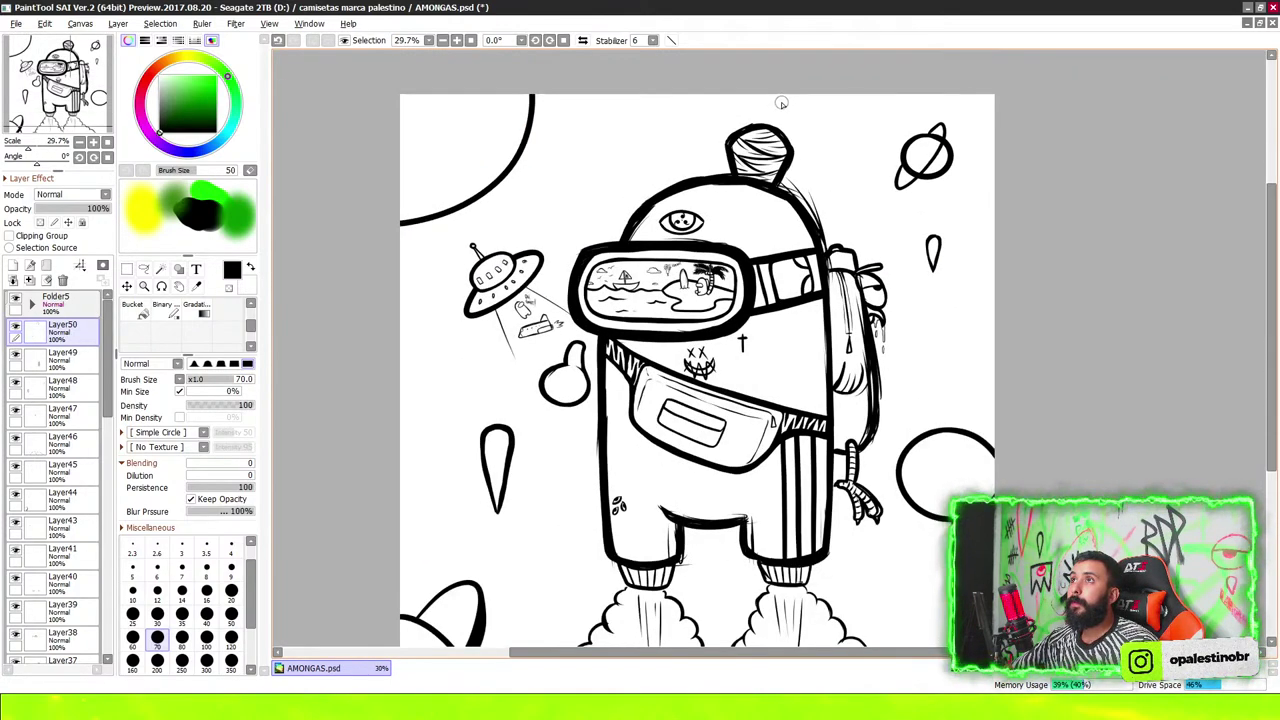
scroll(779, 108, down, 3)
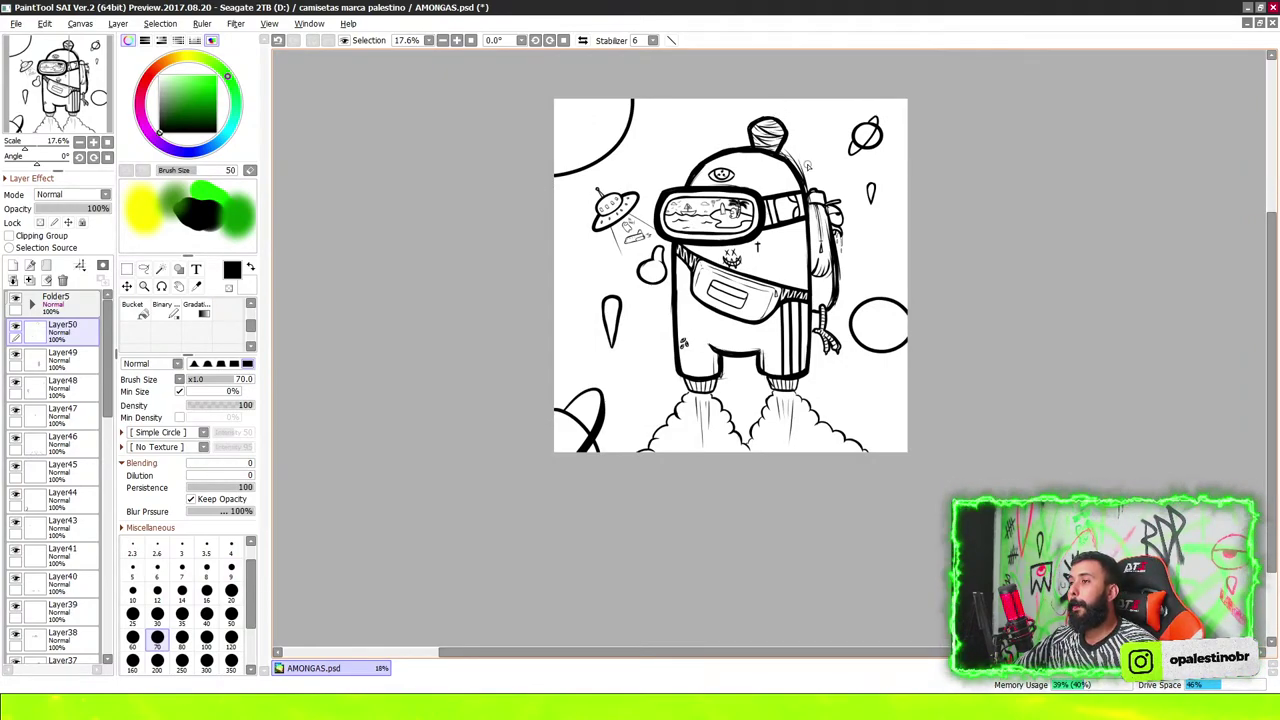
scroll(807, 166, up, 4)
scroll(827, 205, up, 1)
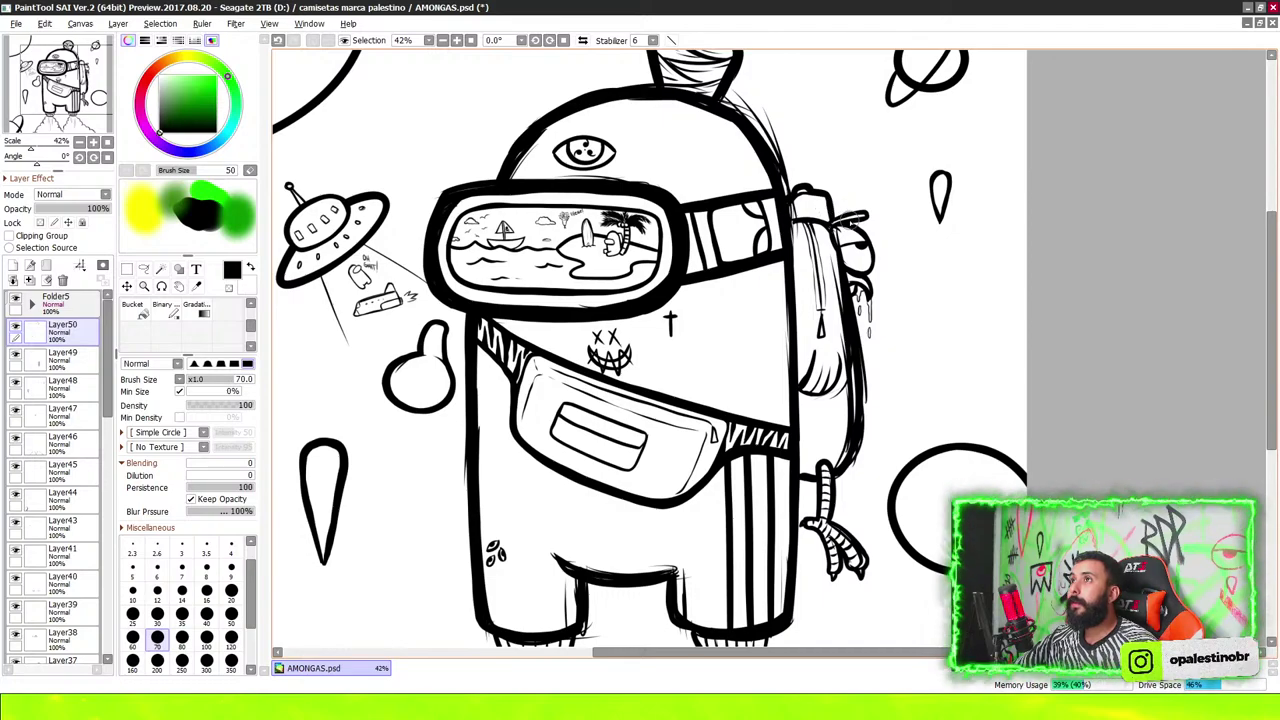
scroll(787, 156, down, 2)
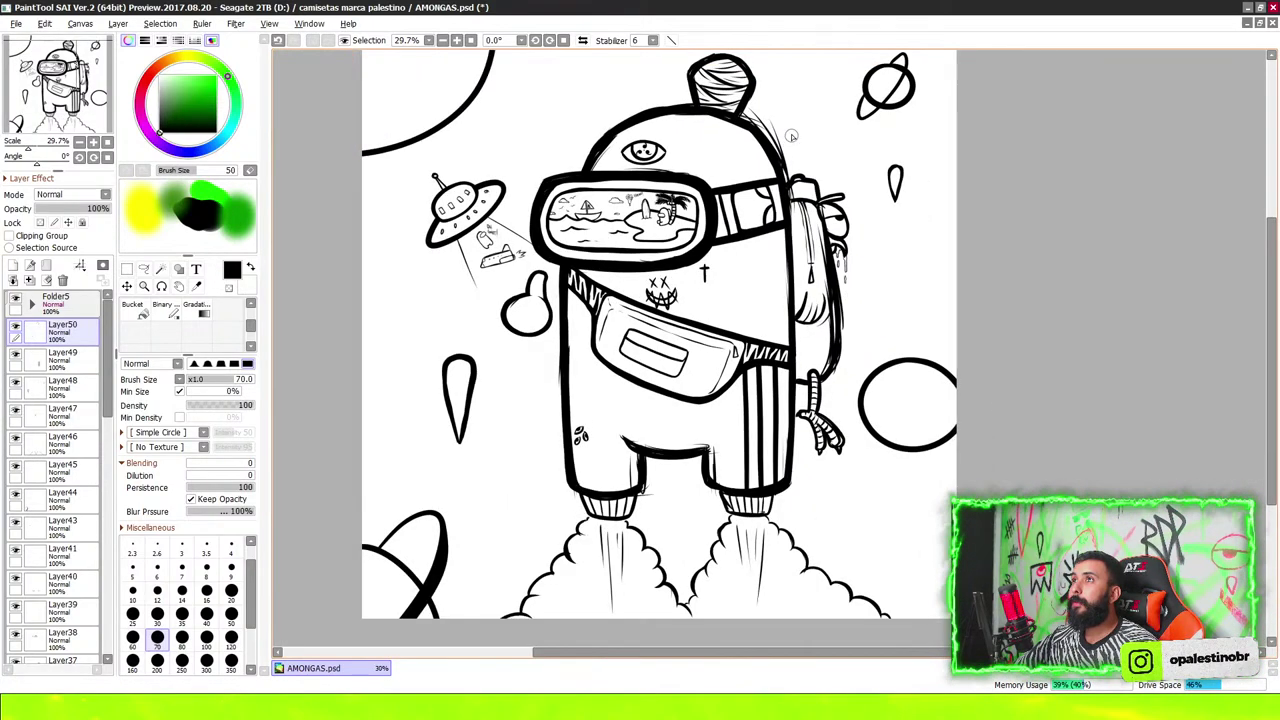
scroll(790, 178, down, 1)
scroll(778, 225, down, 1)
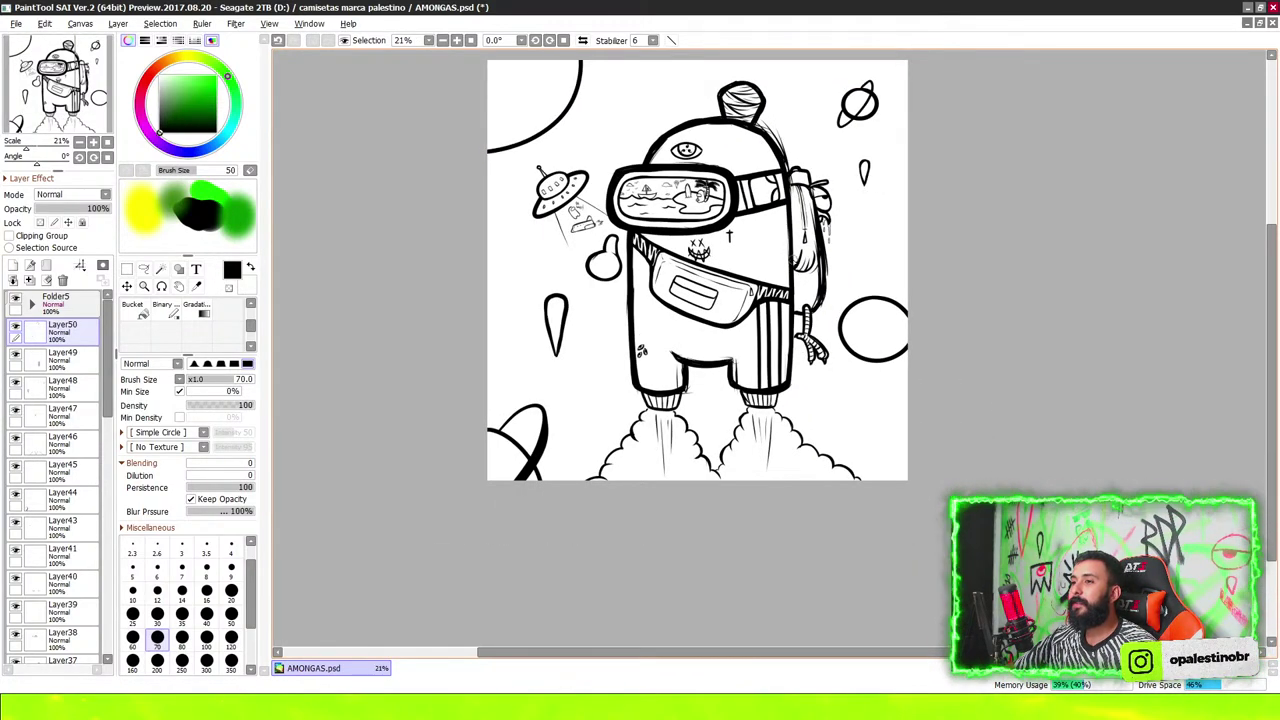
scroll(699, 285, up, 2)
scroll(699, 285, up, 2)
scroll(577, 285, up, 1)
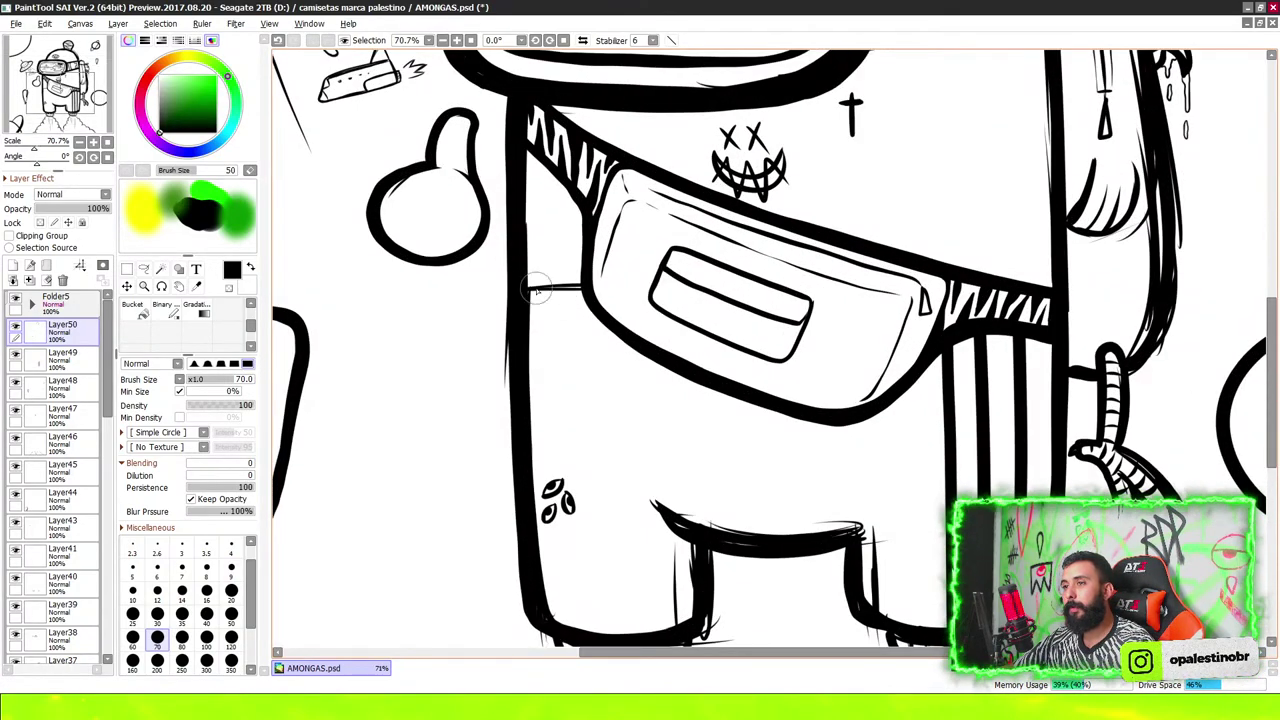
Draw the belt strap extending left from the fanny pack
drag(580, 287, 534, 289)
scroll(527, 293, up, 3)
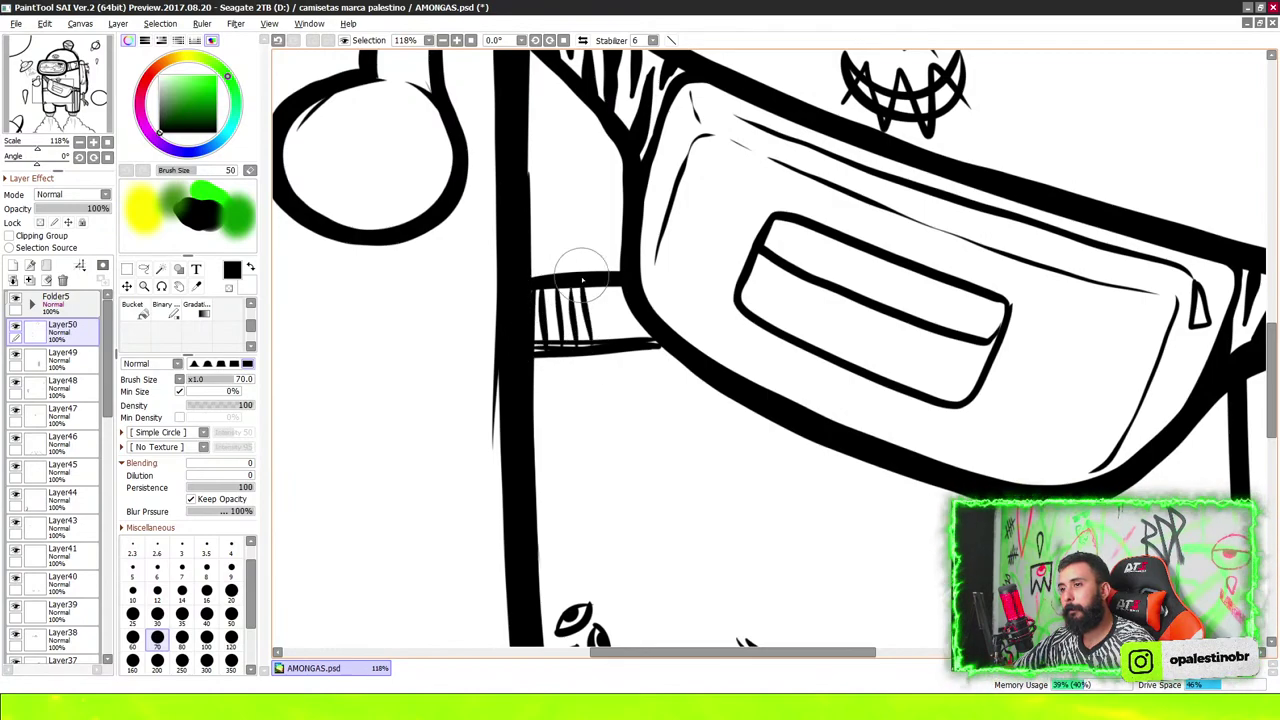
scroll(608, 324, down, 10)
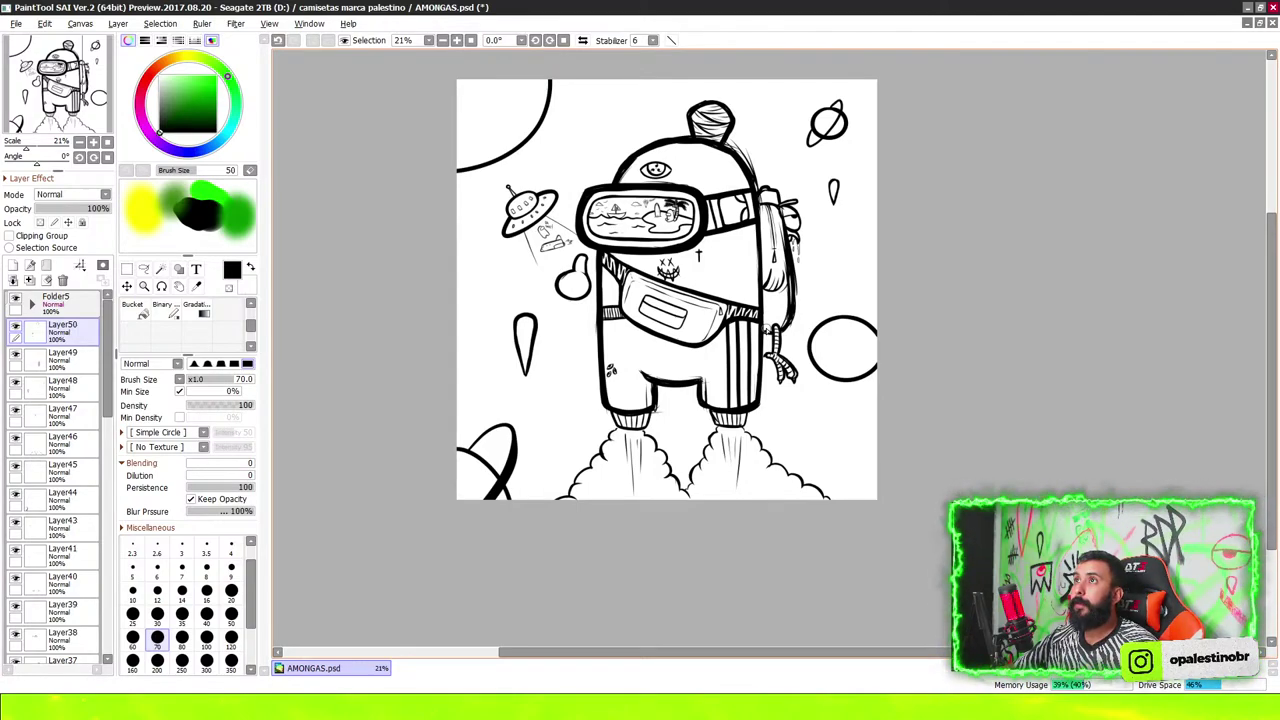
scroll(731, 232, down, 2)
scroll(728, 381, up, 3)
scroll(730, 378, down, 3)
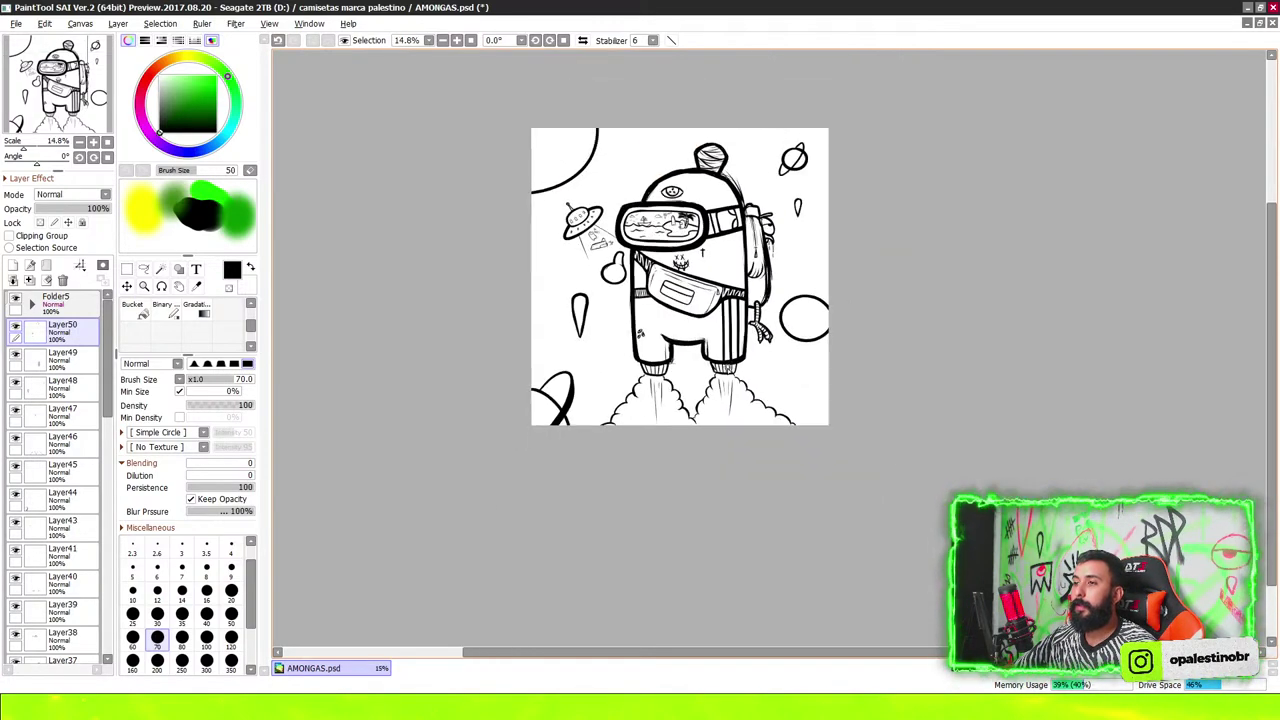
scroll(744, 397, up, 5)
scroll(744, 396, up, 4)
Thicken the thruster nozzle's left, right and bottom edges
drag(540, 218, 585, 340)
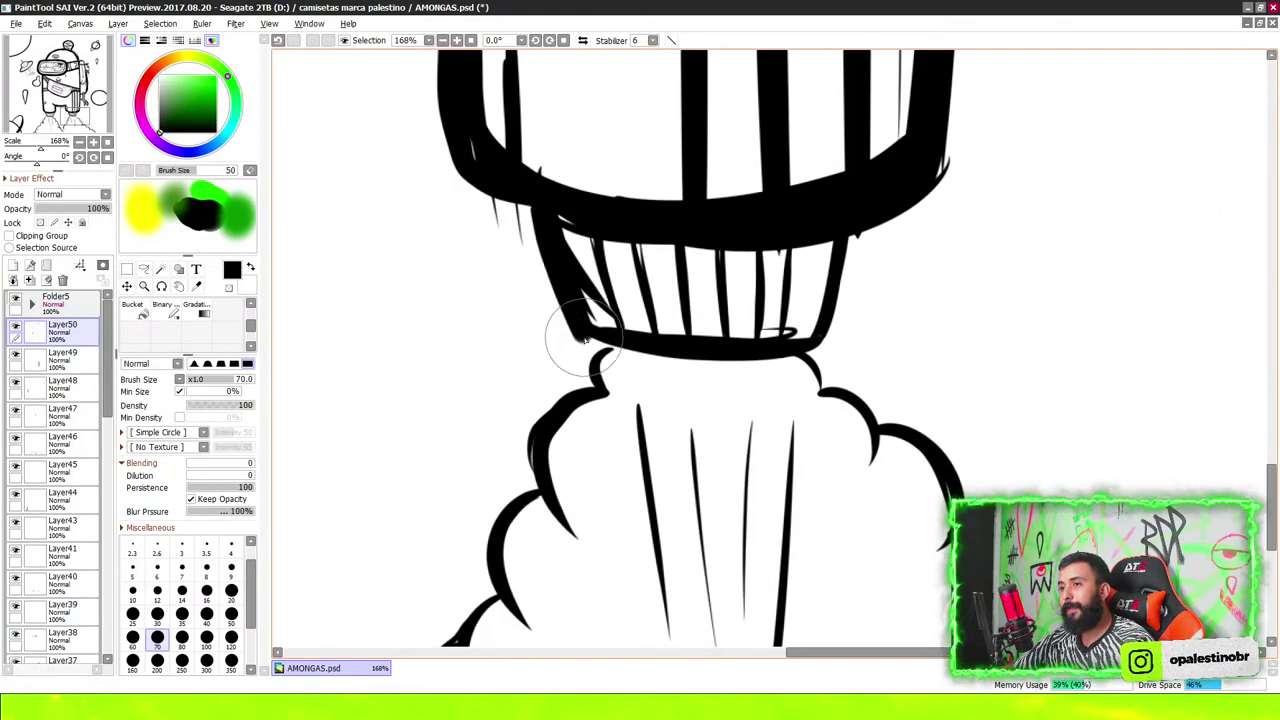
drag(833, 338, 845, 243)
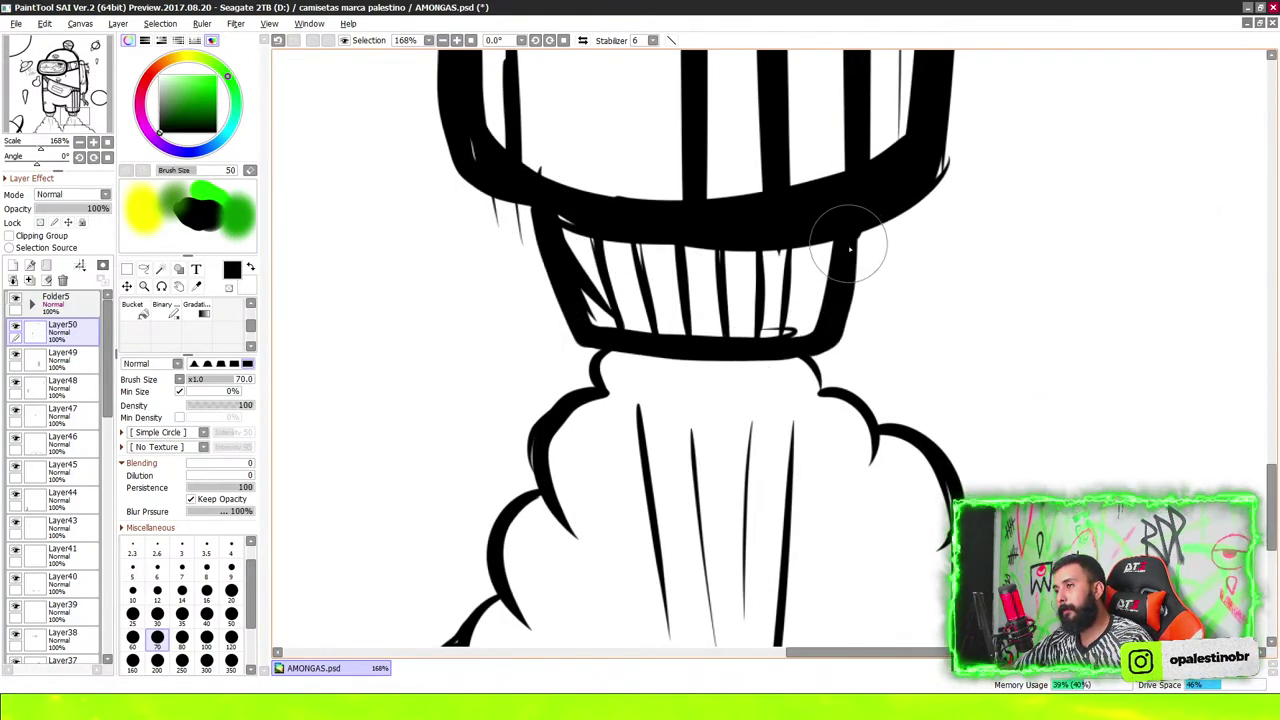
scroll(846, 243, down, 3)
scroll(700, 200, up, 1)
scroll(692, 108, up, 1)
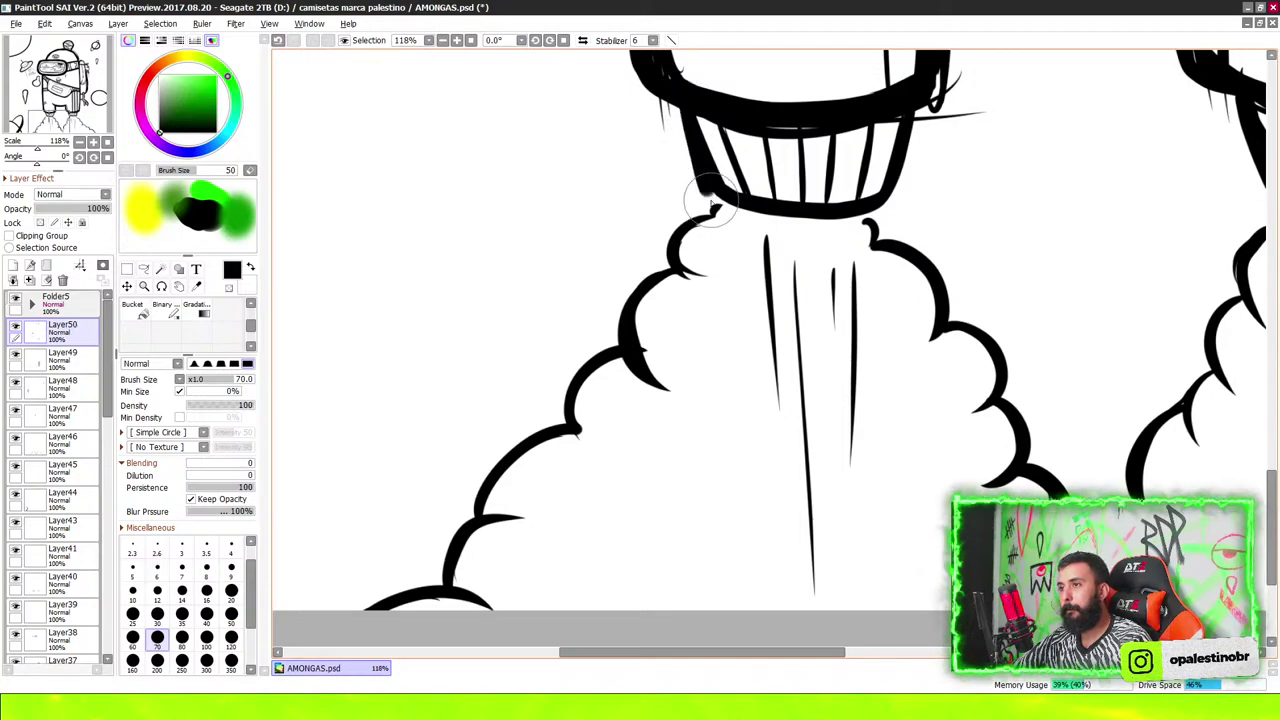
drag(808, 220, 908, 118)
scroll(905, 180, down, 3)
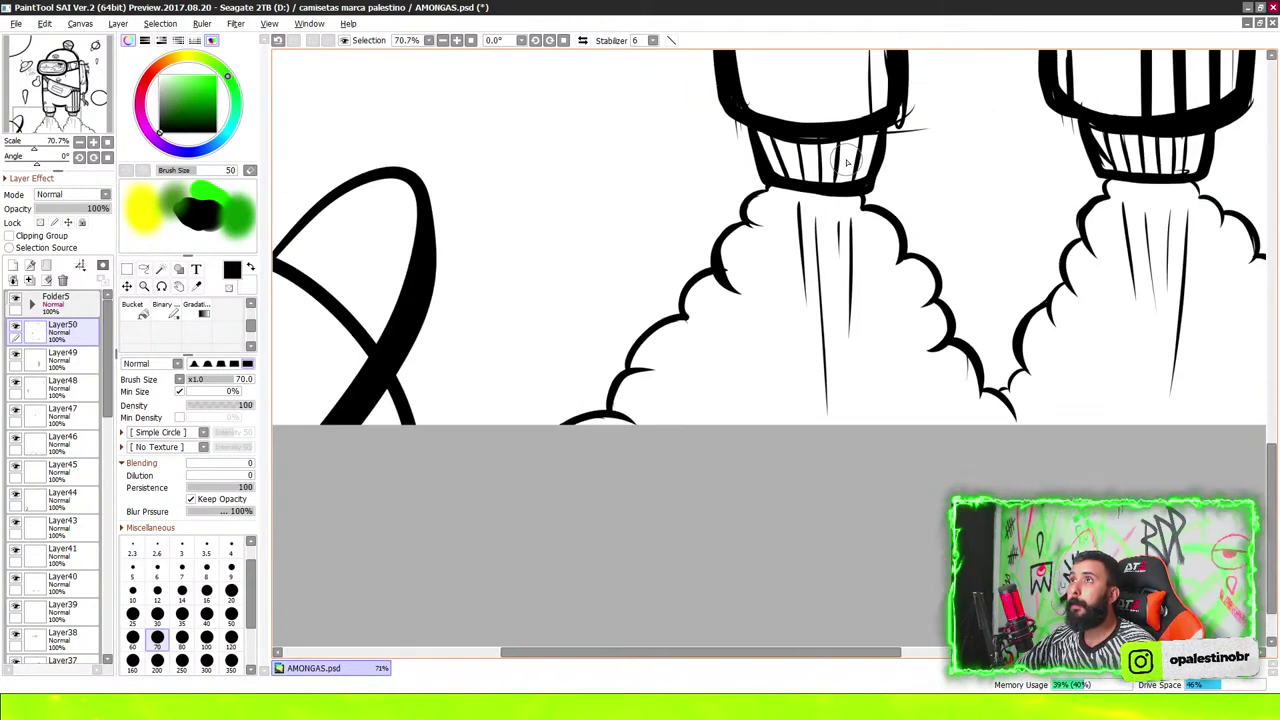
scroll(850, 220, down, 3)
scroll(757, 271, down, 3)
scroll(754, 292, down, 3)
scroll(820, 150, down, 1)
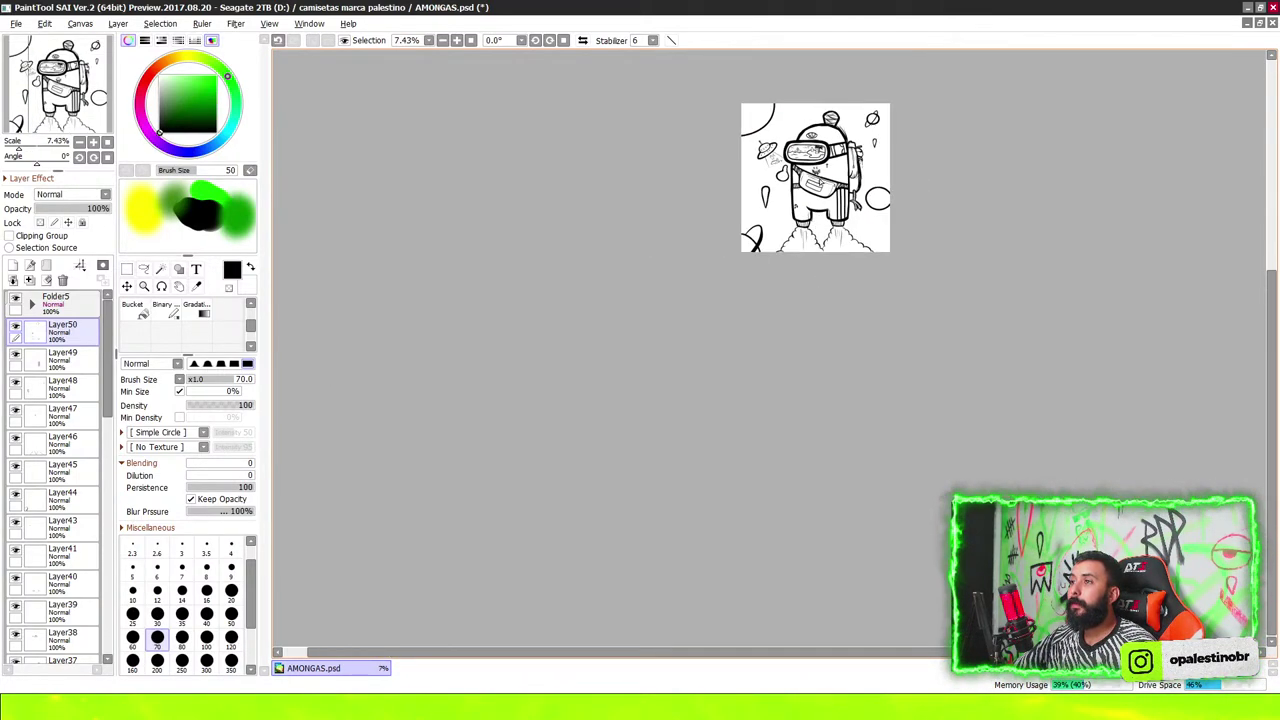
scroll(780, 300, up, 3)
scroll(780, 300, up, 1)
scroll(780, 310, down, 1)
scroll(690, 295, up, 3)
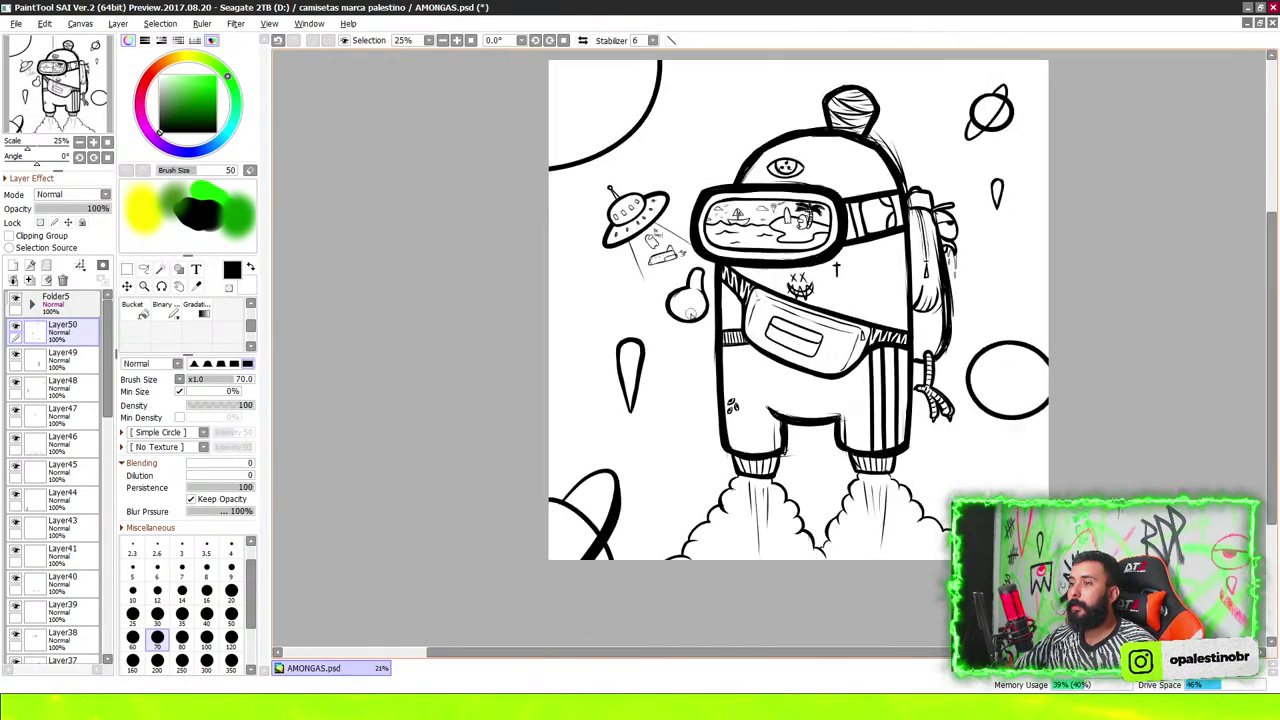
scroll(655, 240, up, 6)
scroll(655, 240, up, 1)
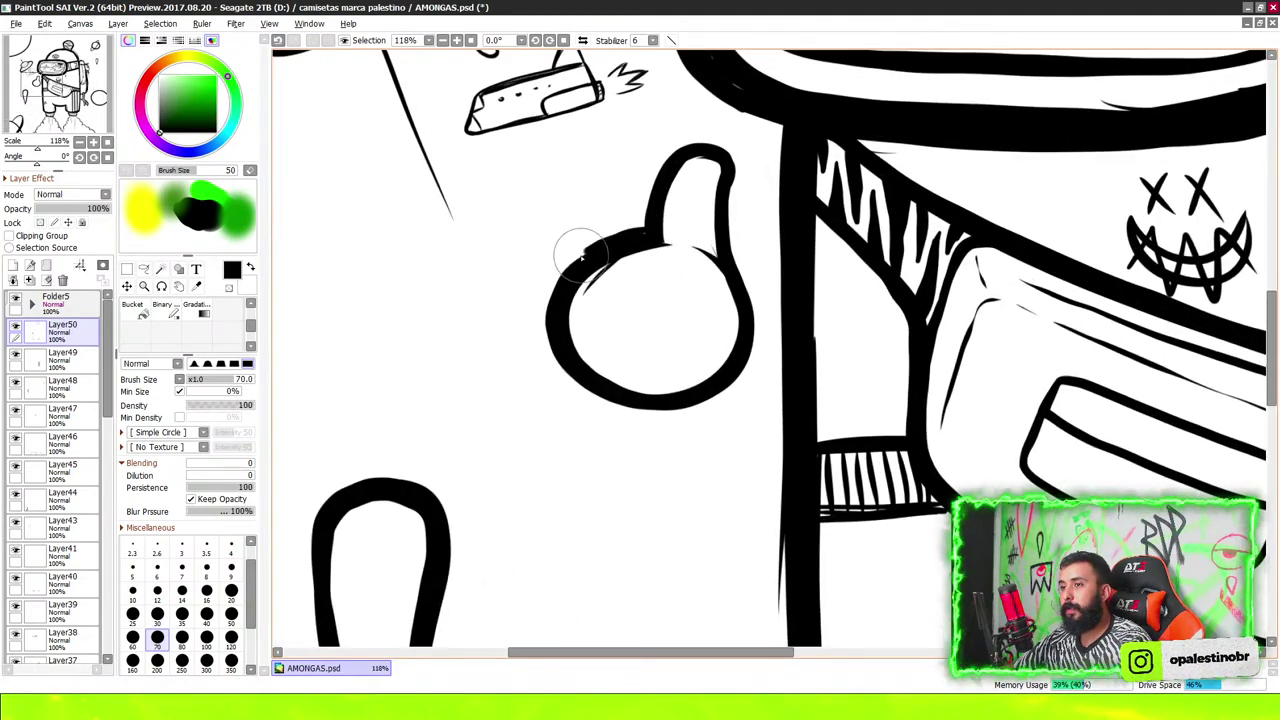
Bolden the thumbs-up hand's lower-right outline and add Layer51 above Layer50
drag(648, 412, 755, 350)
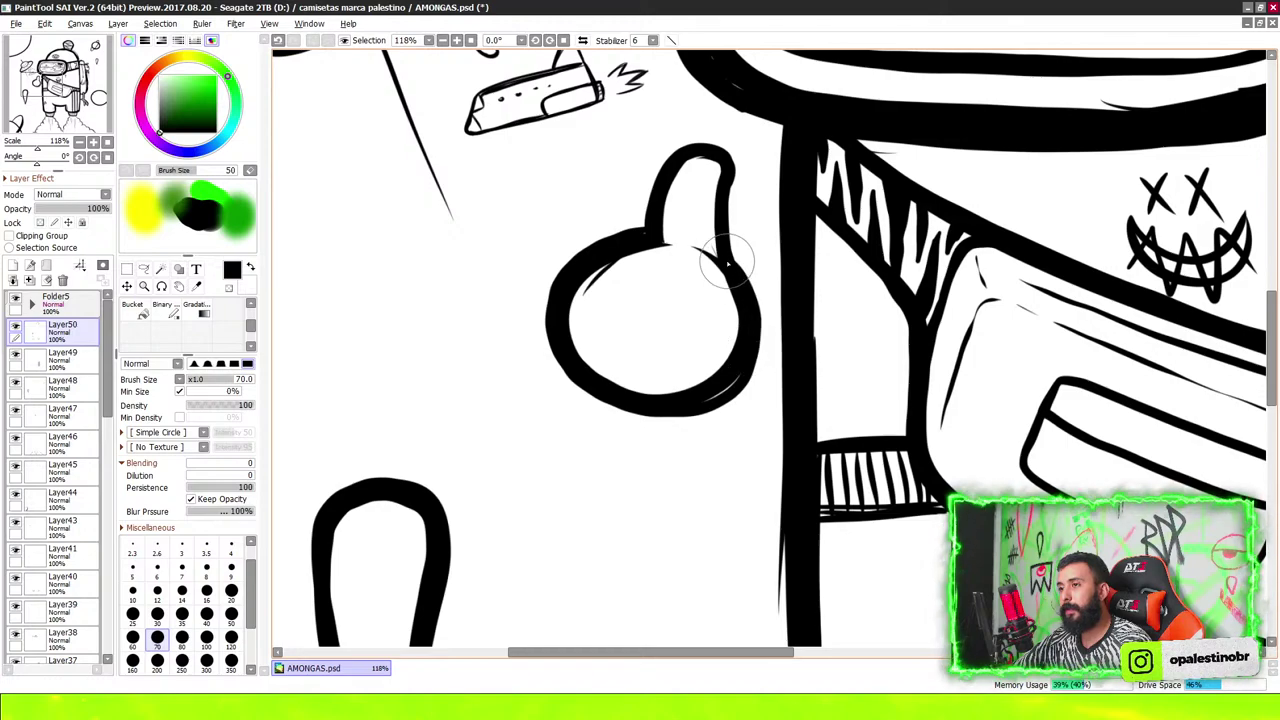
scroll(744, 343, up, 2)
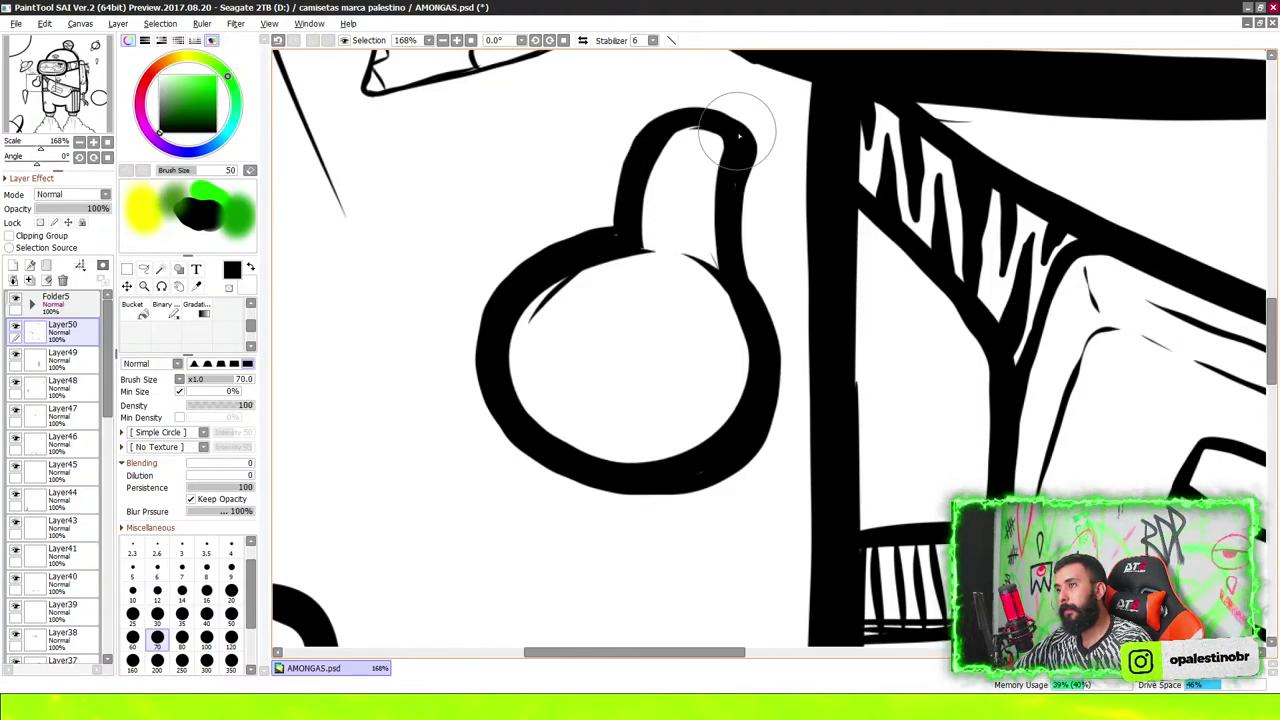
scroll(735, 162, down, 5)
scroll(734, 162, down, 2)
scroll(735, 162, down, 4)
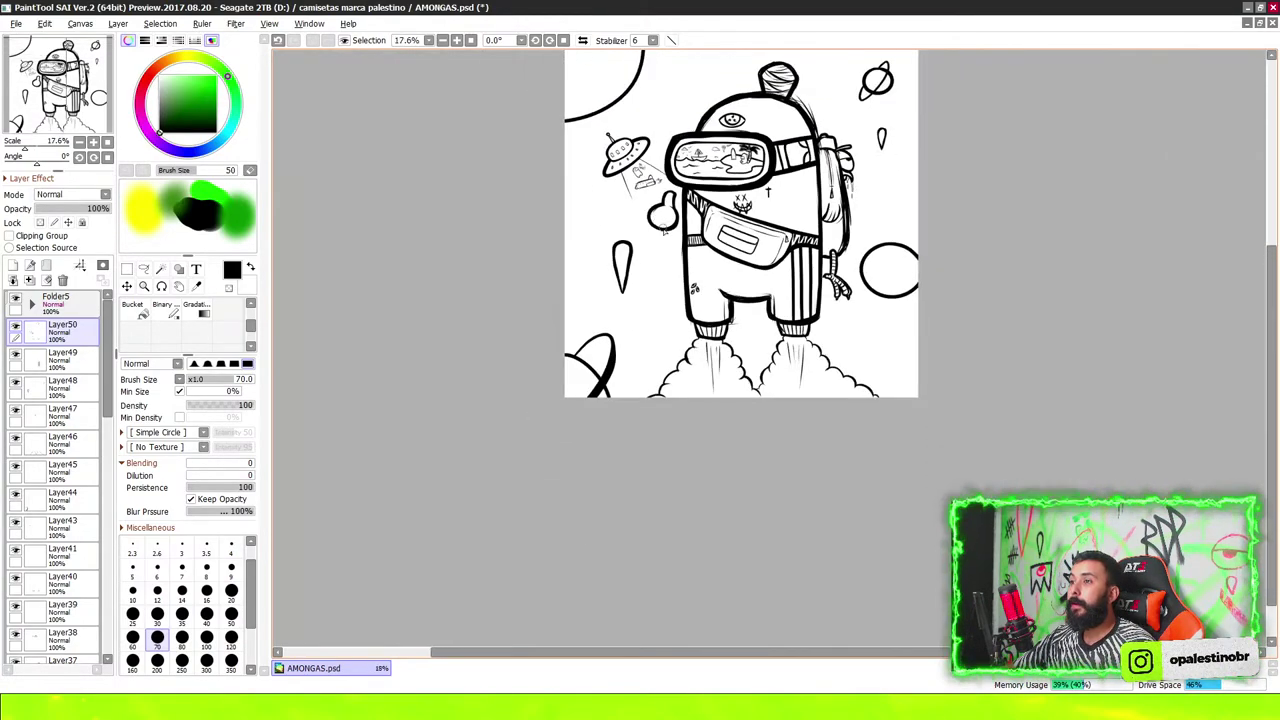
scroll(735, 162, up, 1)
scroll(735, 162, up, 2)
scroll(735, 162, down, 3)
scroll(735, 162, up, 2)
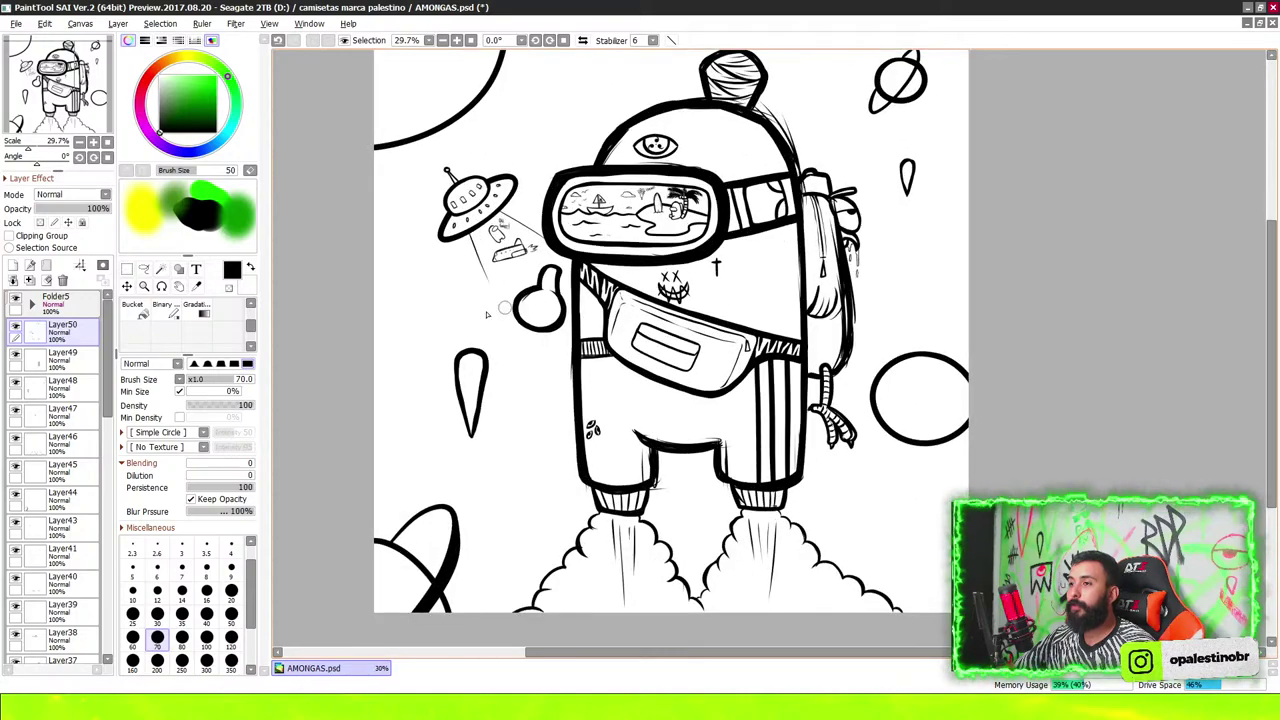
click(13, 266)
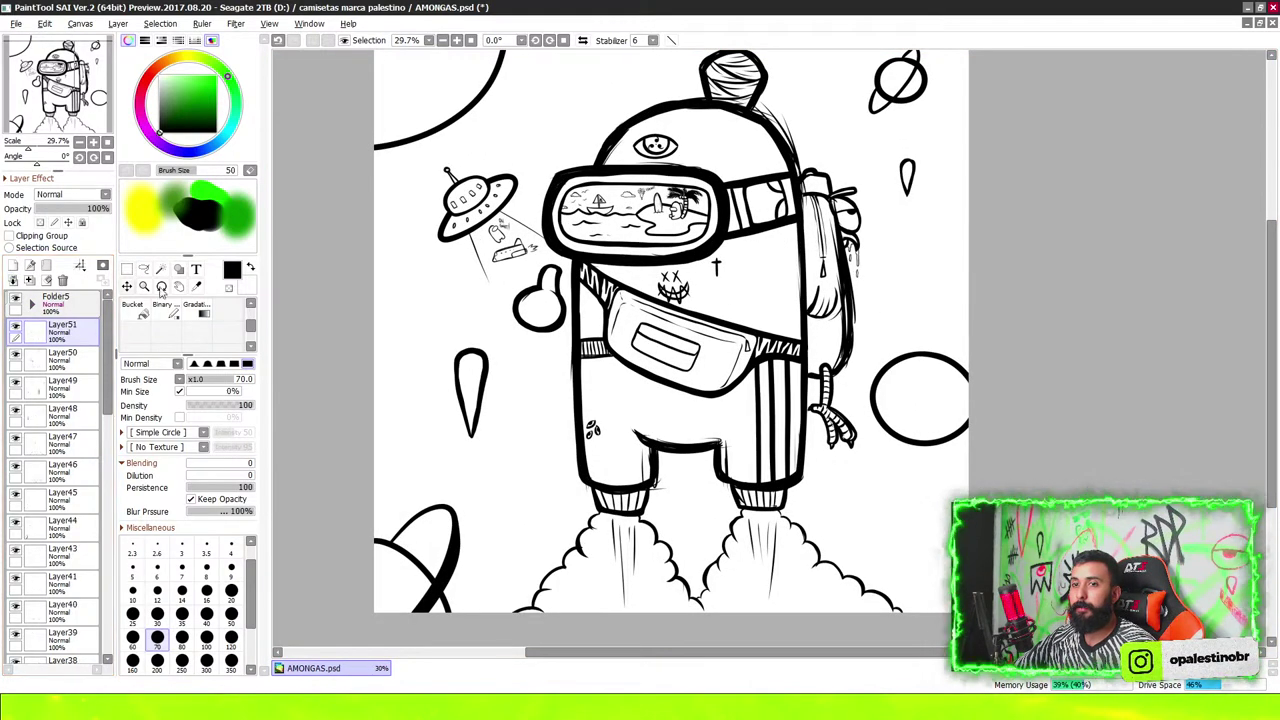
Tilt and zoom the canvas to line up the fanny pack's label
scroll(759, 208, up, 1)
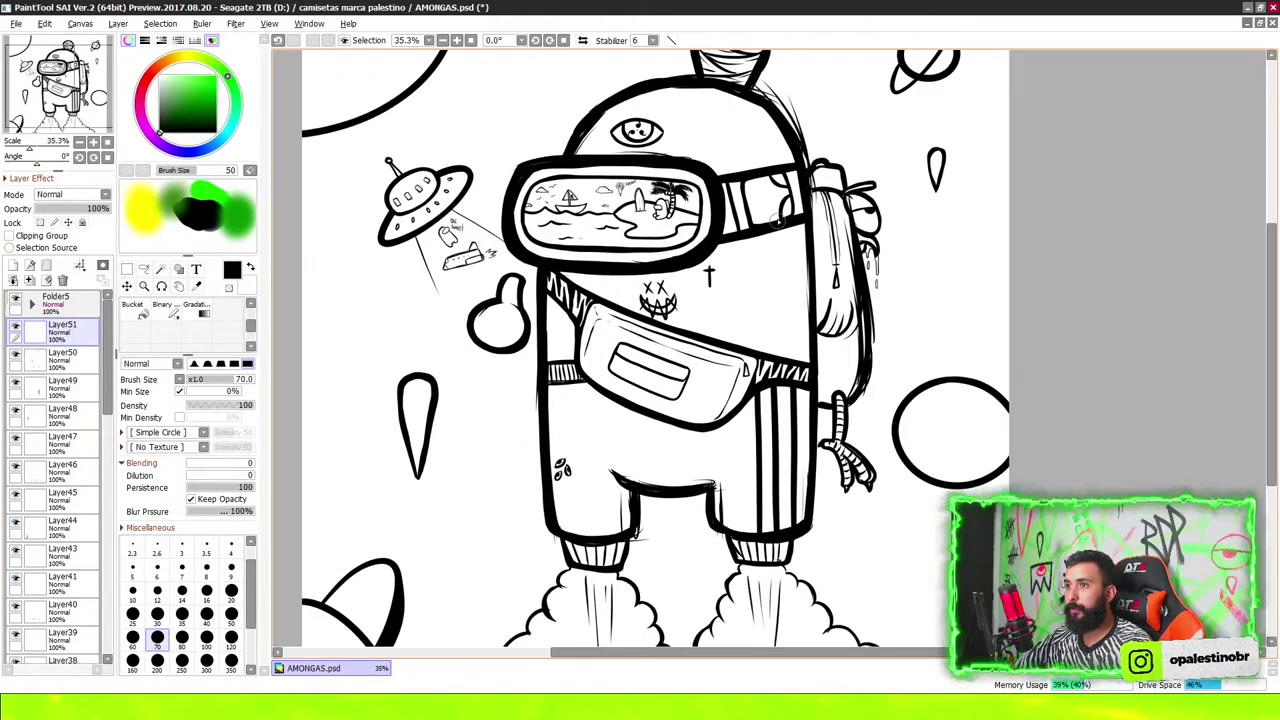
scroll(786, 258, up, 1)
scroll(766, 323, down, 2)
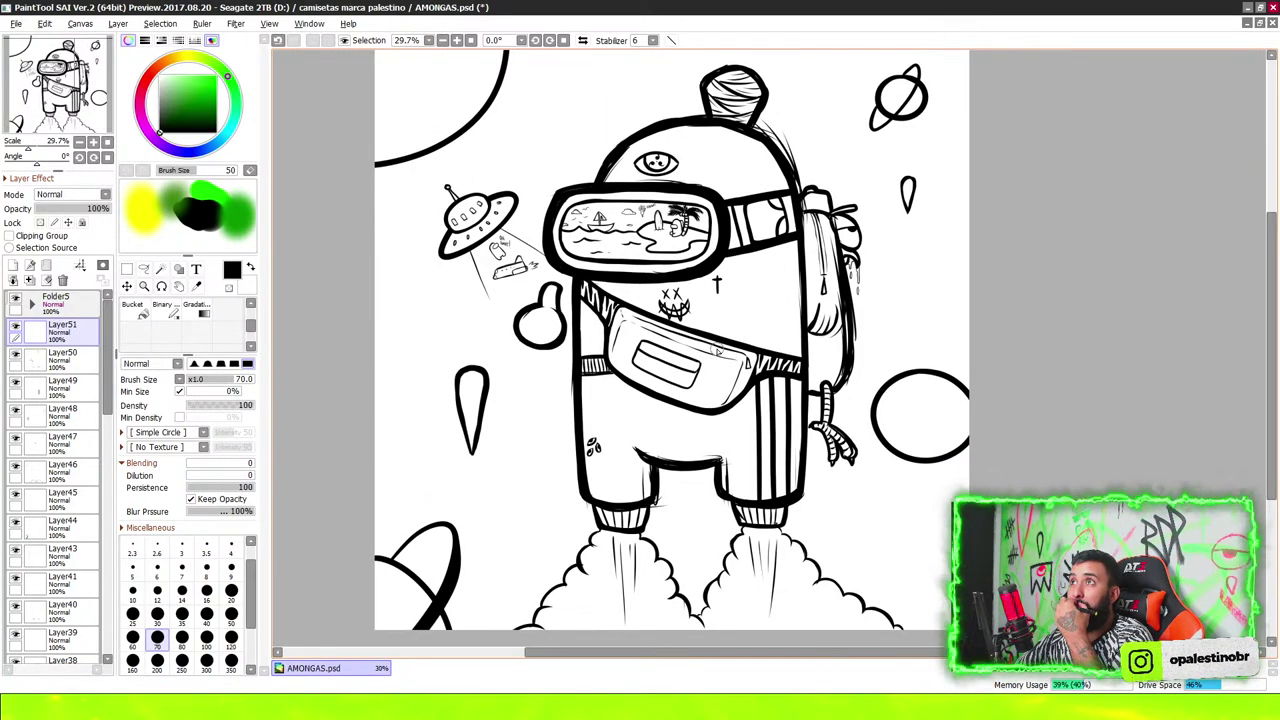
scroll(718, 340, up, 1)
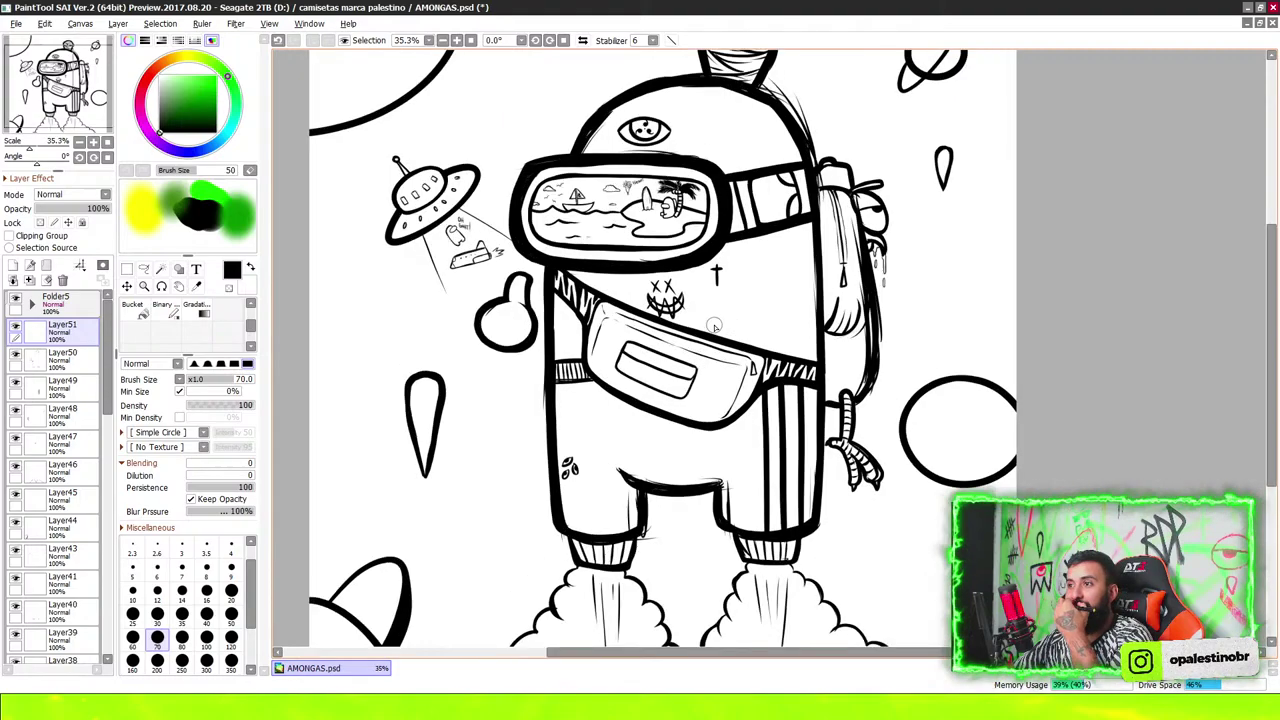
scroll(718, 340, down, 2)
scroll(700, 400, up, 1)
scroll(698, 432, up, 2)
scroll(698, 432, up, 3)
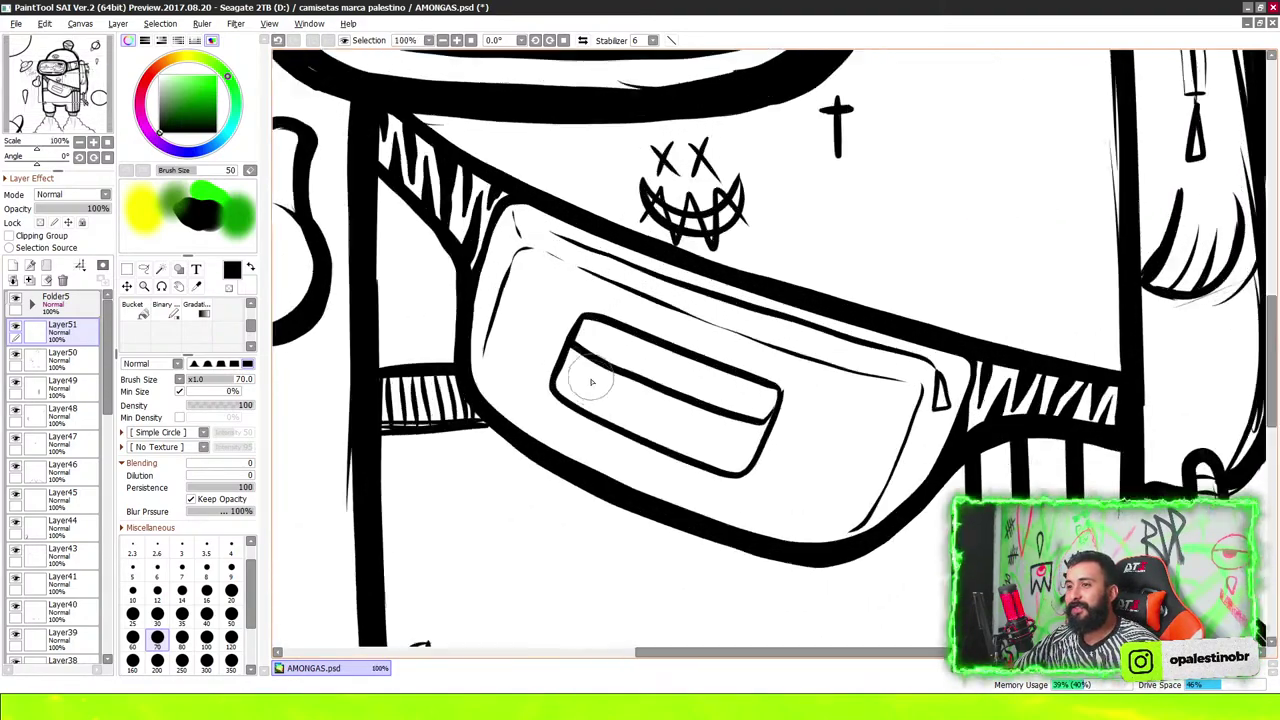
scroll(698, 432, up, 3)
drag(760, 300, 834, 346)
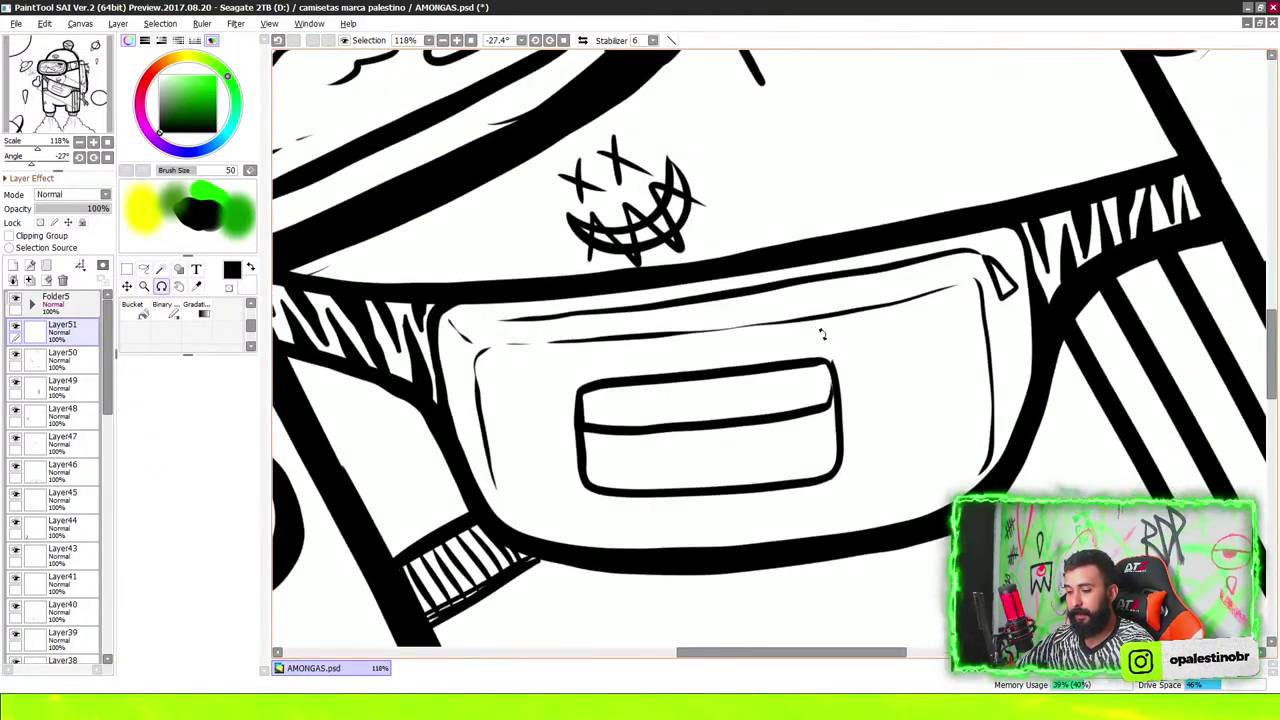
scroll(834, 346, down, 2)
scroll(754, 340, up, 3)
scroll(680, 338, up, 1)
scroll(602, 337, up, 1)
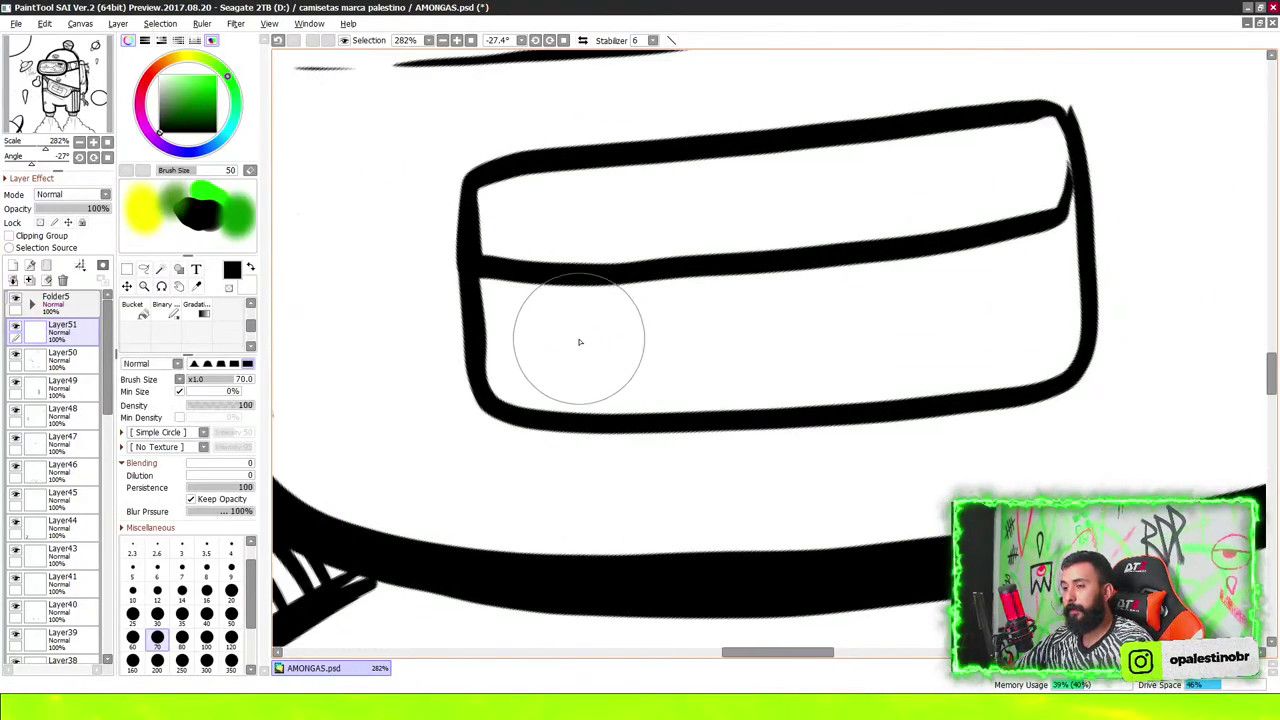
Hand-letter PALESTINO across the fanny pack's label
mouse_move(581, 308)
mouse_down()
mouse_move(621, 399)
mouse_move(628, 341)
mouse_move(571, 355)
mouse_up()
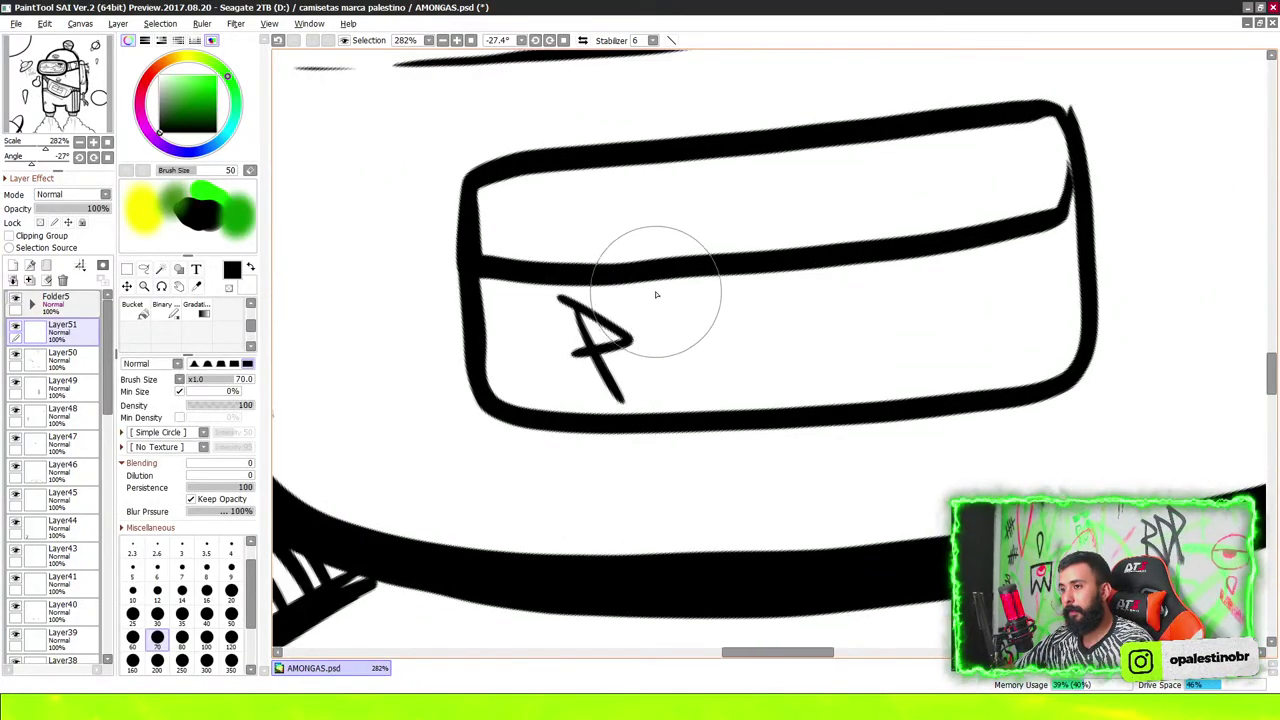
mouse_move(655, 293)
mouse_down()
mouse_move(645, 408)
mouse_move(708, 405)
mouse_up()
drag(628, 345, 690, 352)
drag(707, 298, 748, 362)
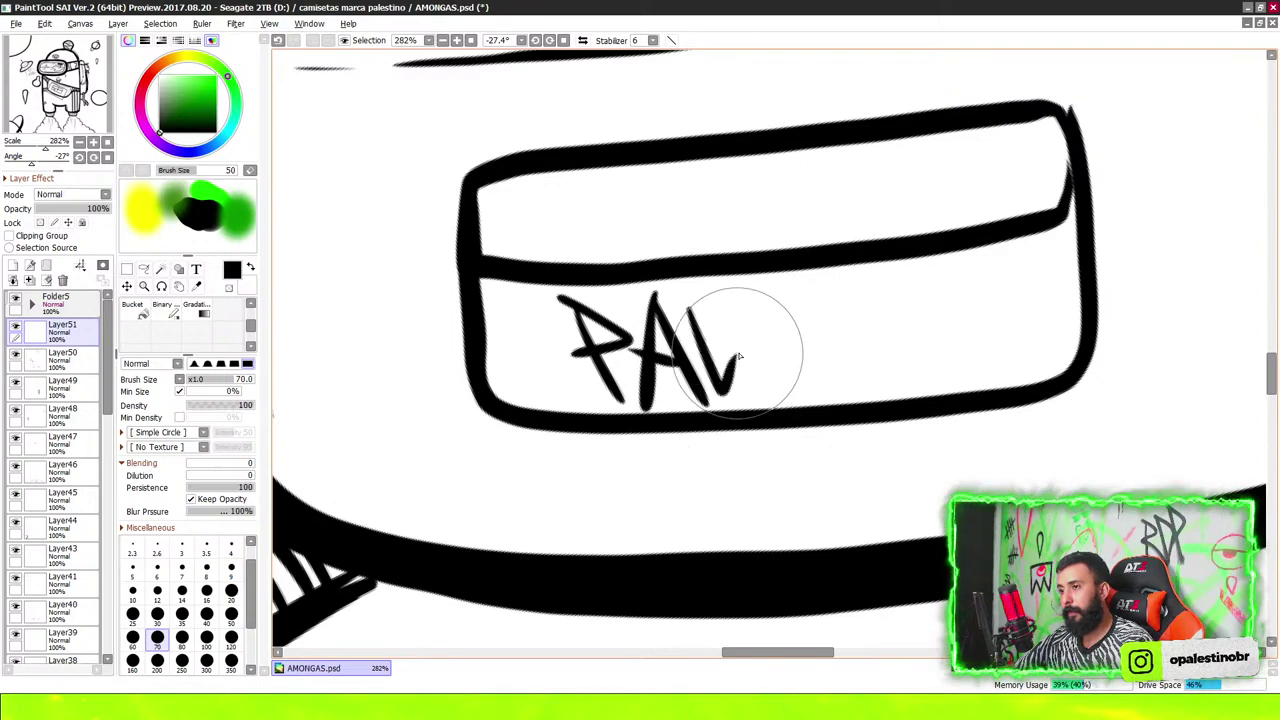
drag(764, 300, 776, 392)
drag(804, 292, 790, 335)
drag(838, 300, 836, 388)
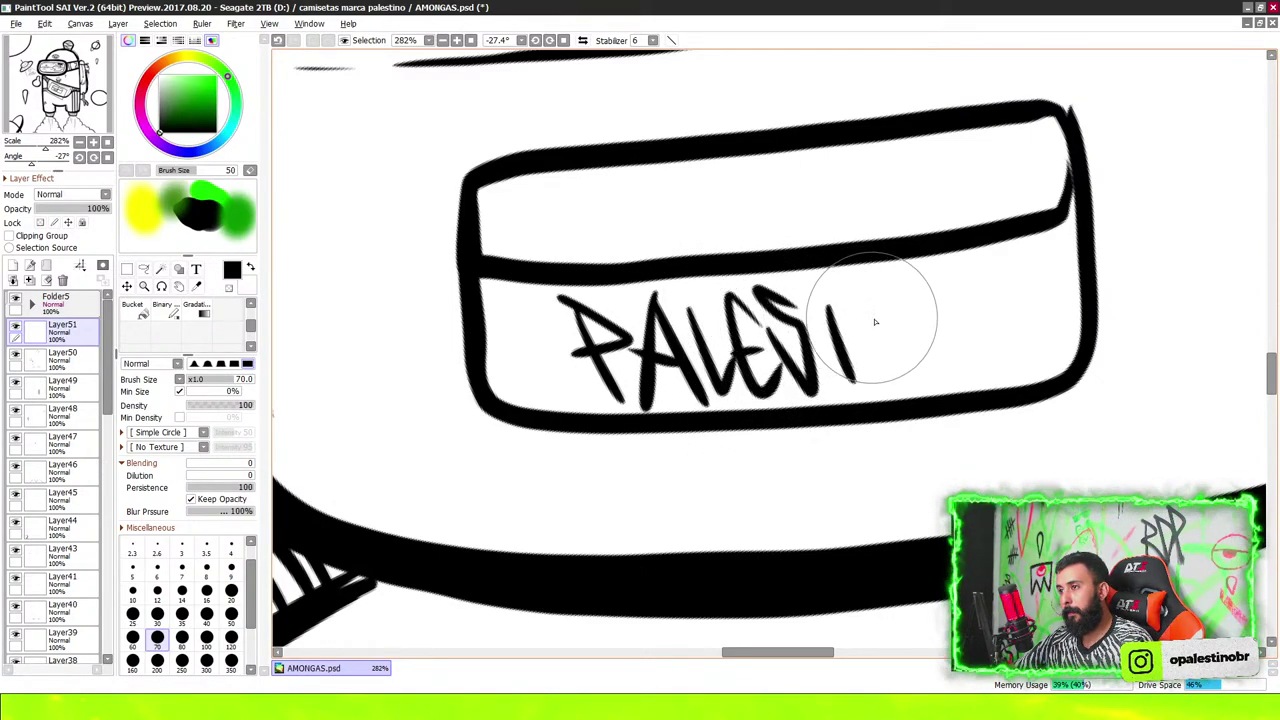
mouse_move(758, 290)
mouse_down()
mouse_move(876, 322)
mouse_move(878, 385)
mouse_up()
drag(851, 340, 888, 326)
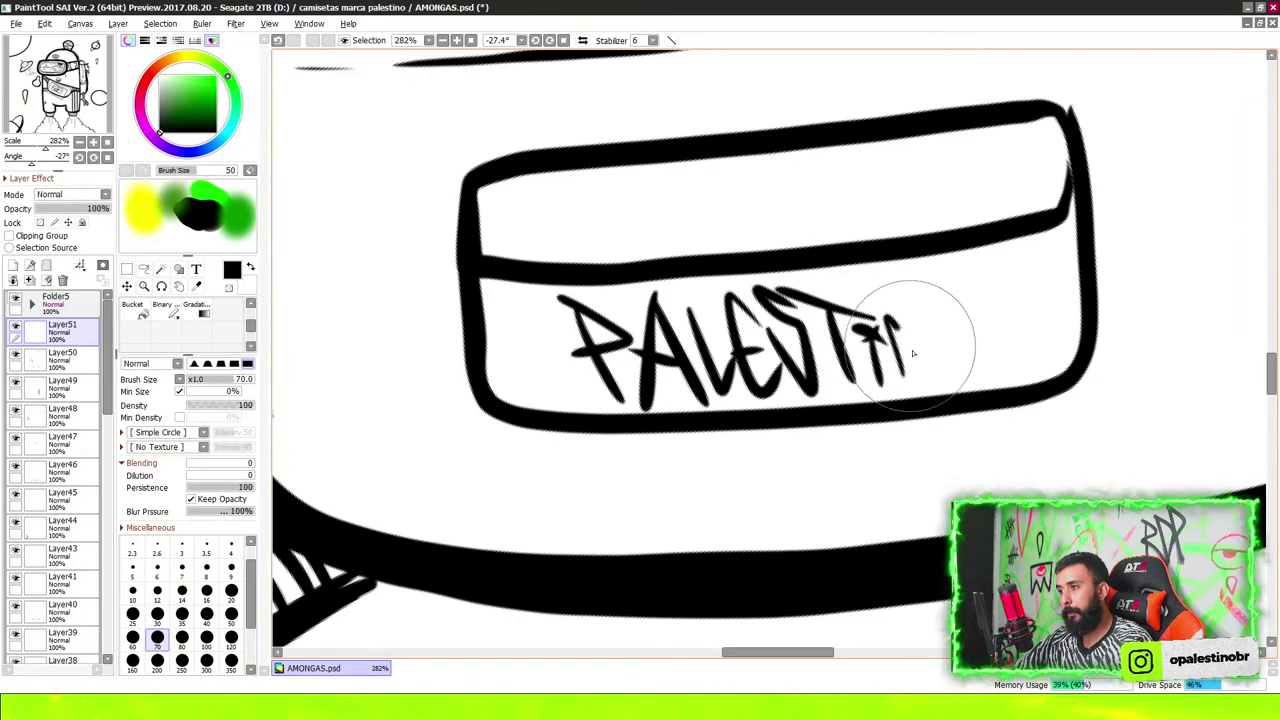
mouse_move(893, 375)
mouse_down()
mouse_move(935, 292)
mouse_move(928, 300)
mouse_move(975, 325)
mouse_up()
Draw a tiny face with eyes and a smile inside the O
scroll(927, 298, up, 1)
scroll(928, 298, up, 1)
scroll(983, 320, down, 1)
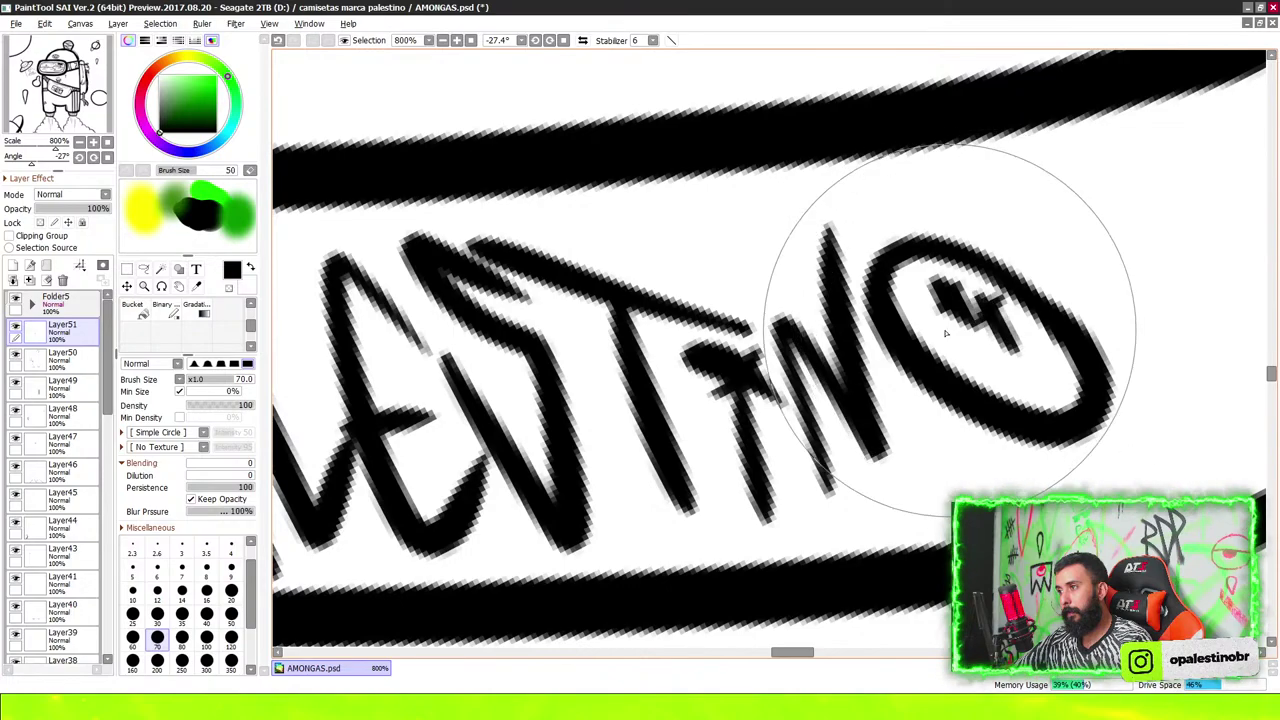
drag(995, 205, 1015, 225)
scroll(990, 220, down, 1)
scroll(814, 334, down, 2)
scroll(814, 334, down, 2)
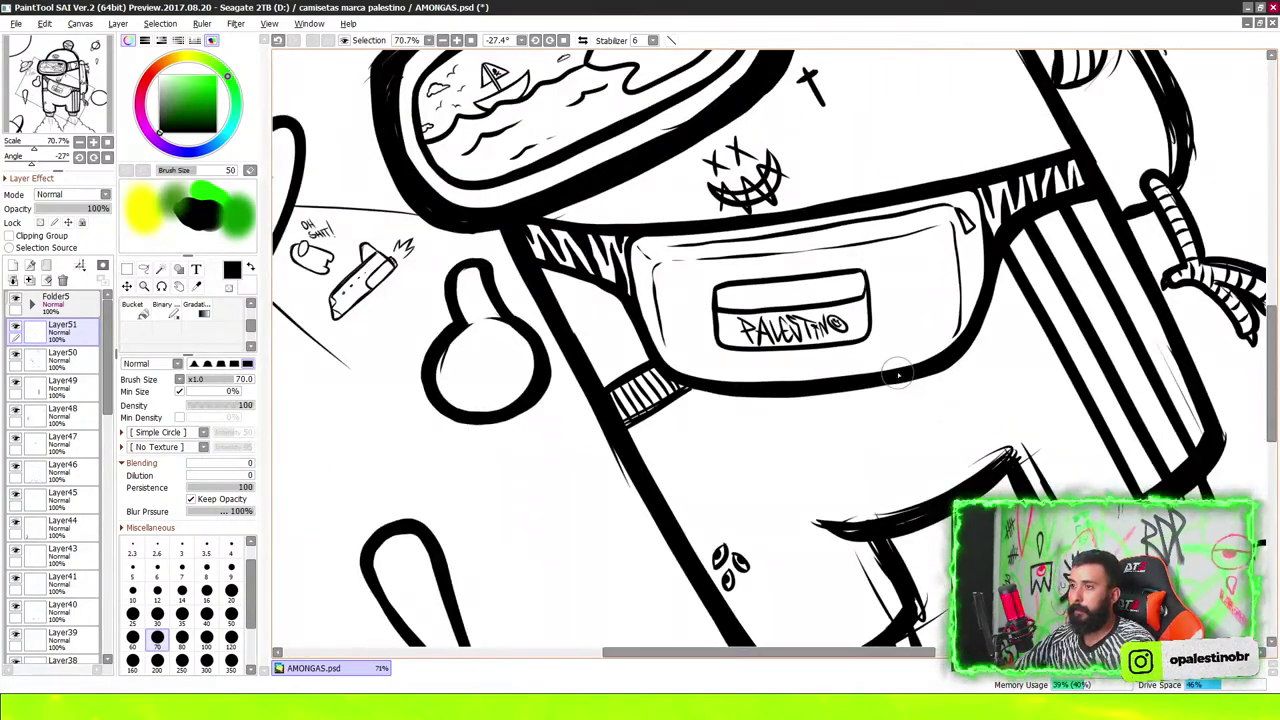
scroll(857, 349, down, 1)
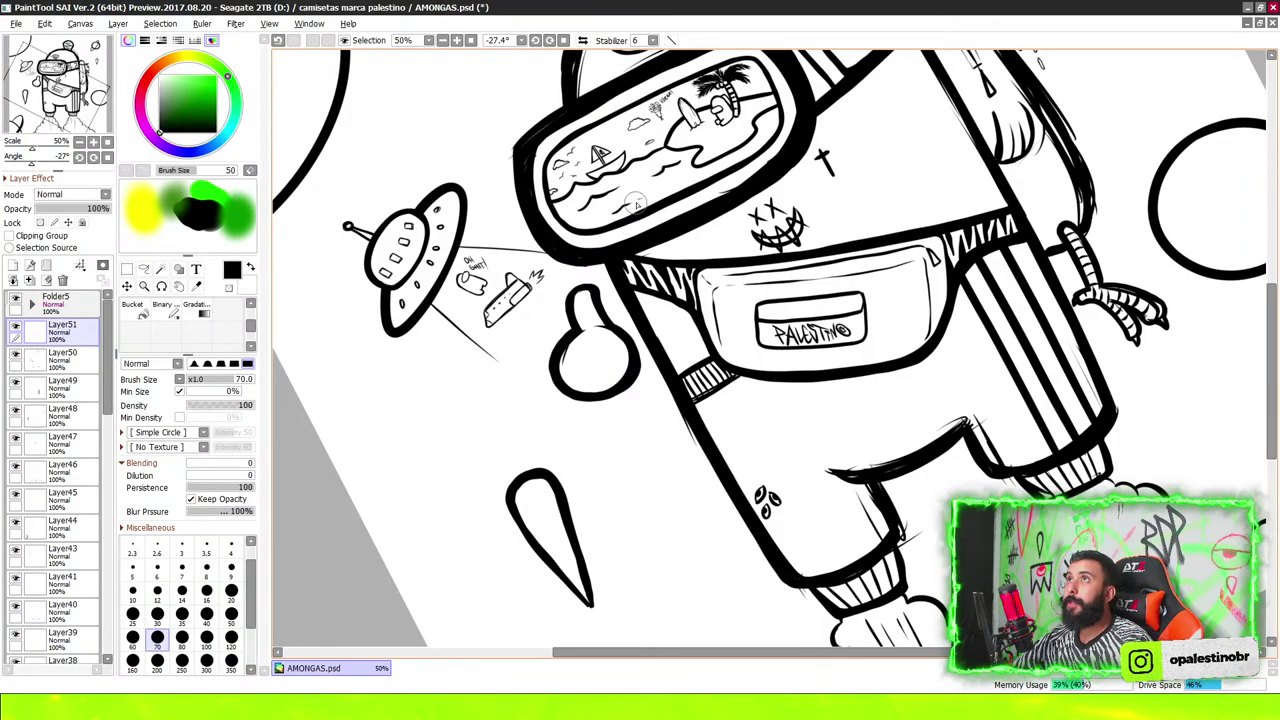
scroll(679, 228, down, 2)
scroll(660, 300, up, 4)
Reset the canvas rotation to 000° using the Rotate tool's angle presets
scroll(643, 382, down, 3)
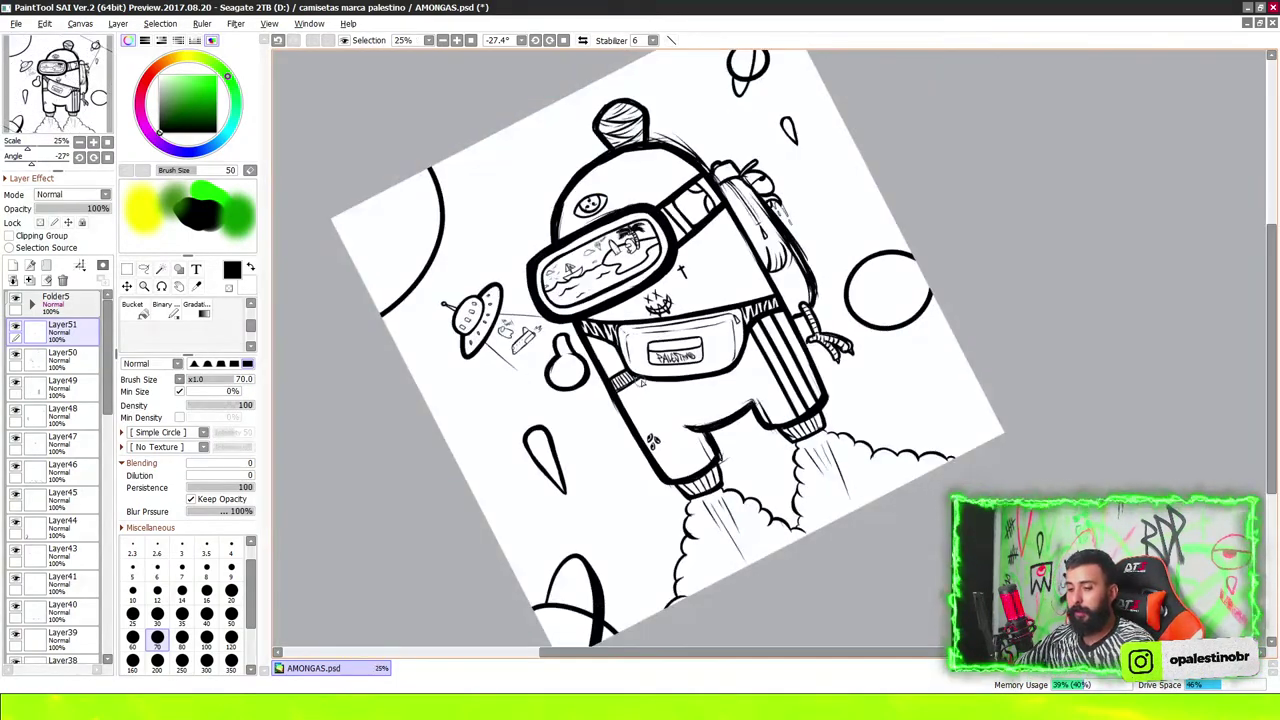
key(alt+space)
click(520, 40)
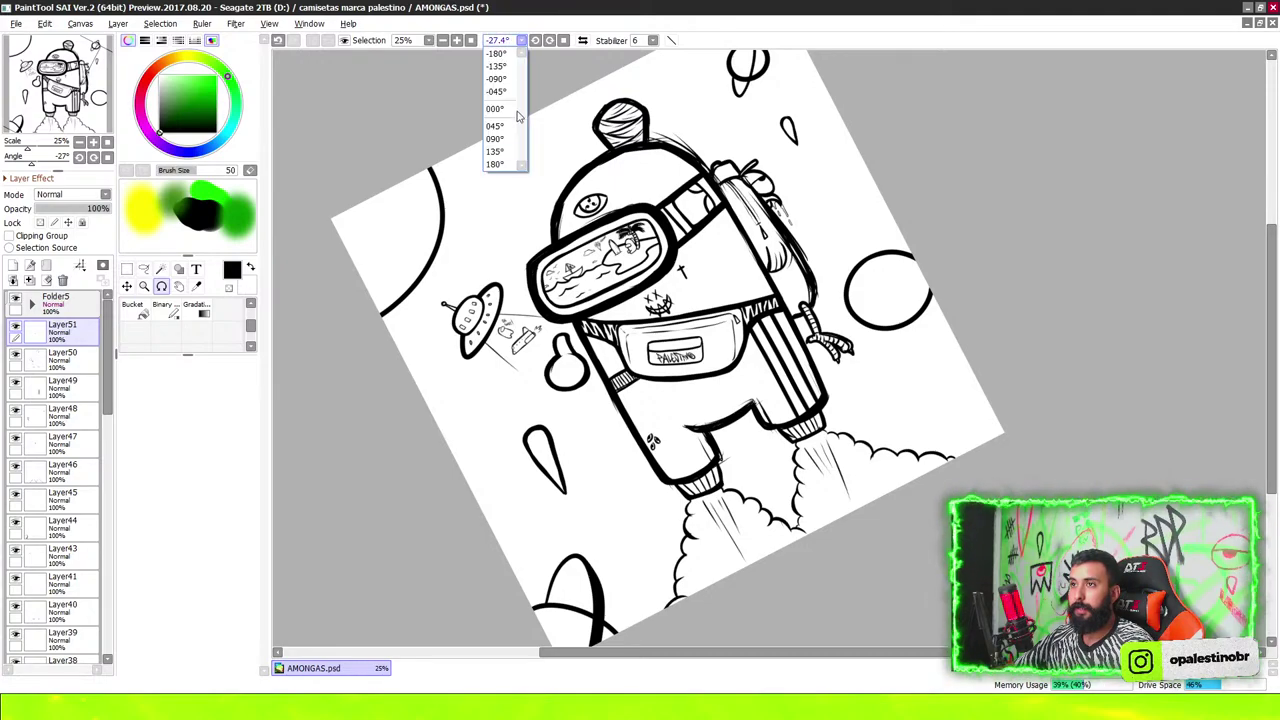
click(500, 108)
scroll(736, 320, down, 1)
scroll(734, 318, down, 1)
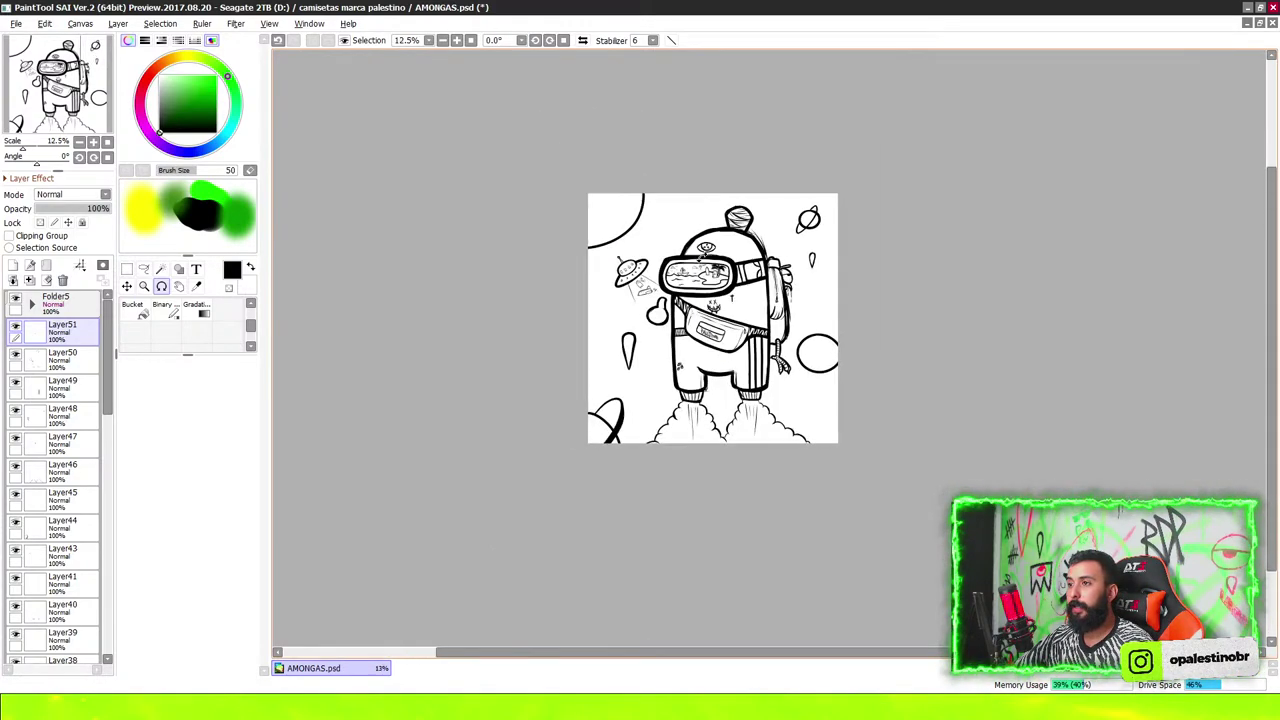
scroll(711, 258, up, 2)
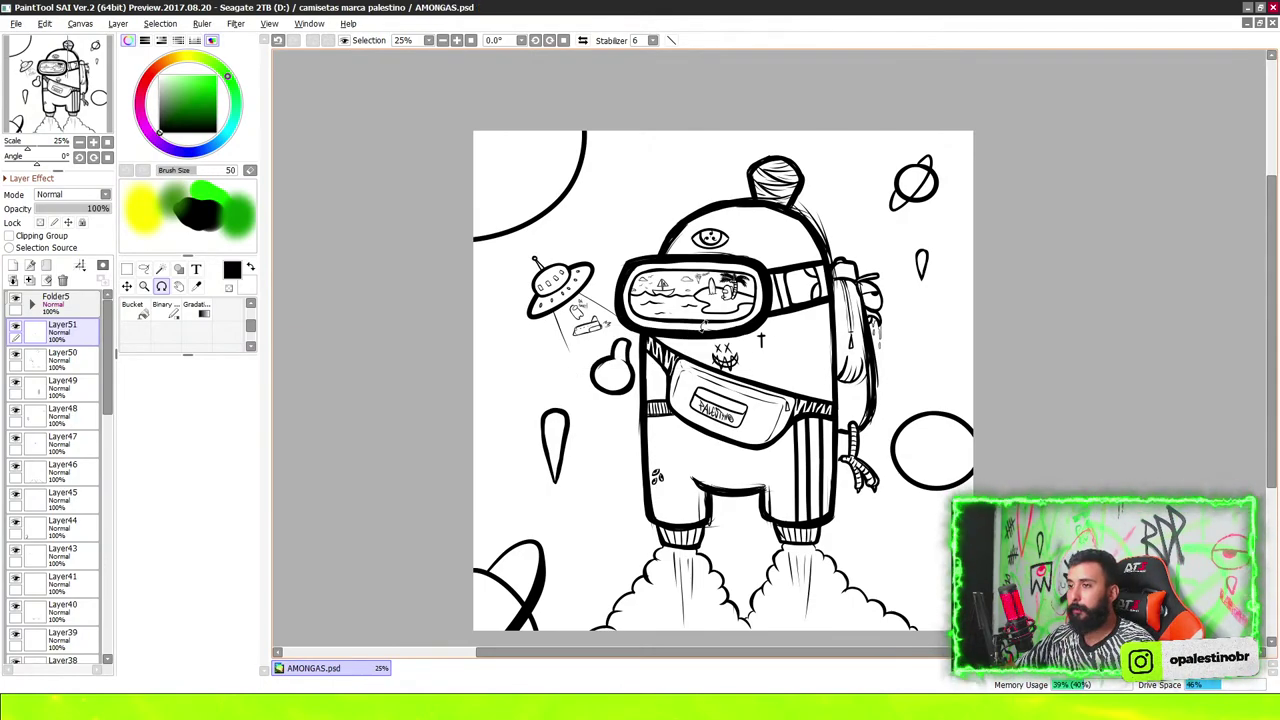
scroll(780, 189, down, 1)
scroll(700, 160, down, 1)
scroll(801, 330, up, 2)
scroll(778, 325, down, 1)
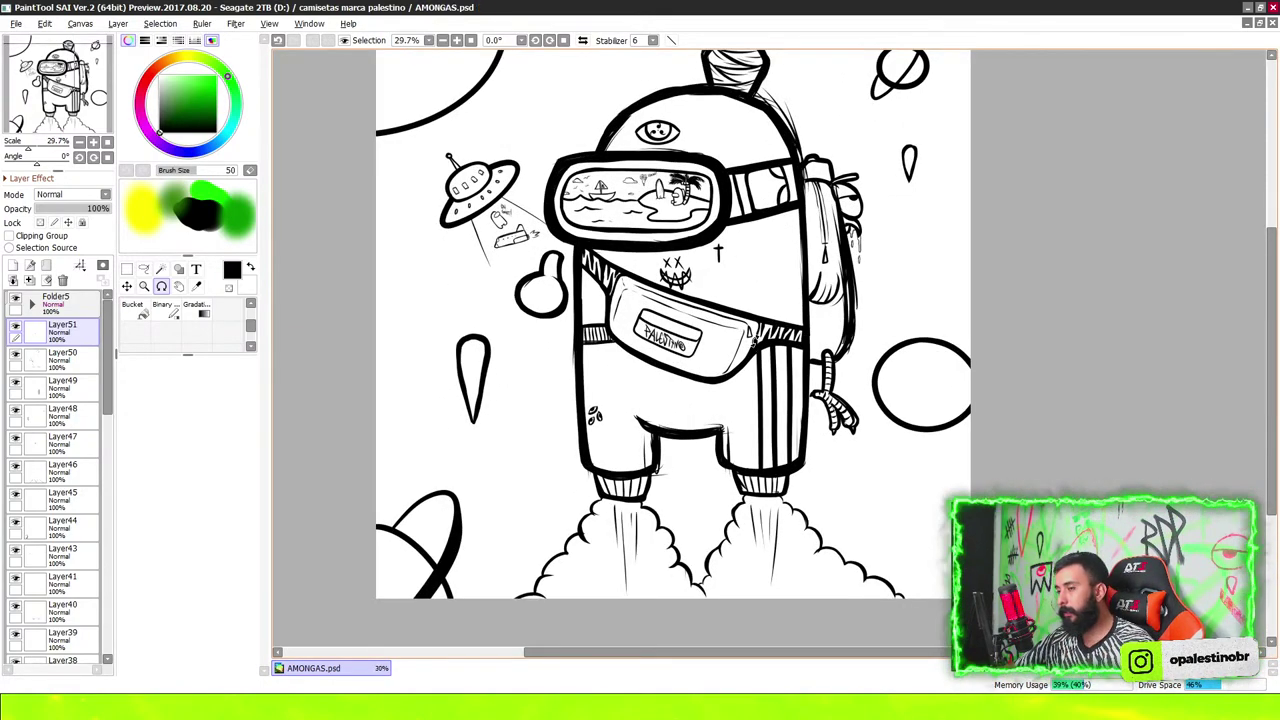
scroll(731, 387, up, 1)
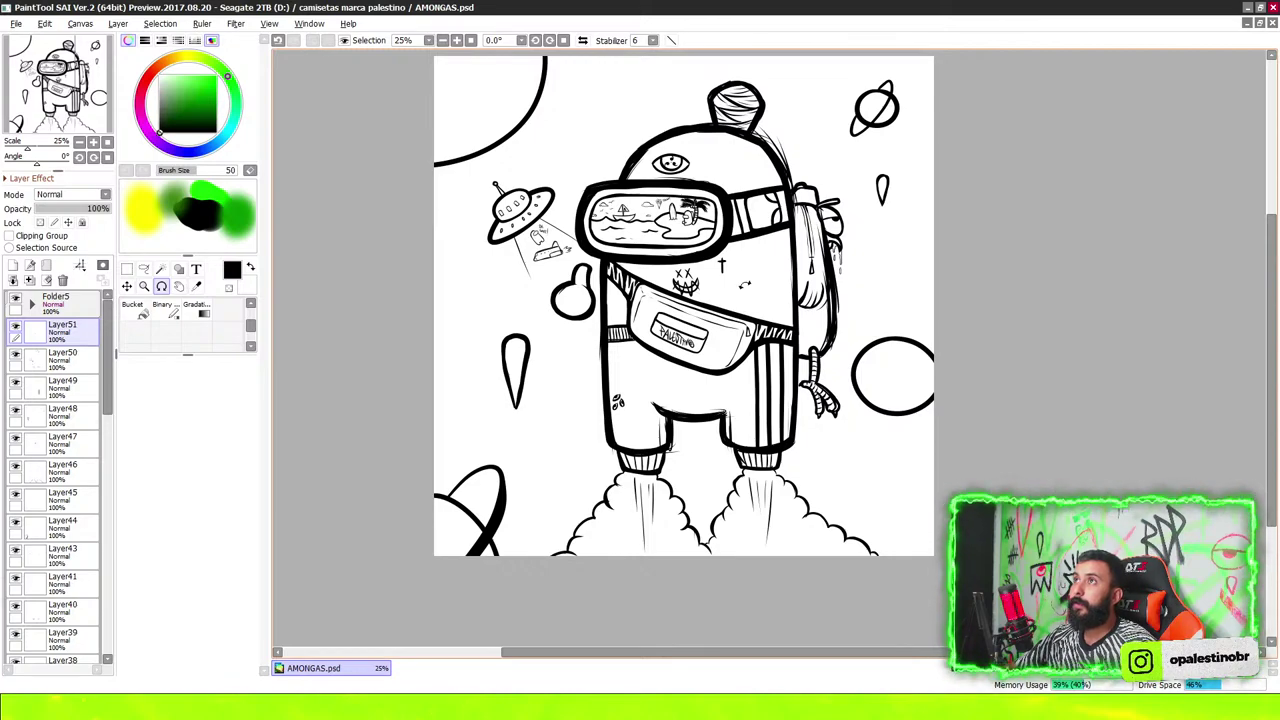
scroll(720, 390, up, 1)
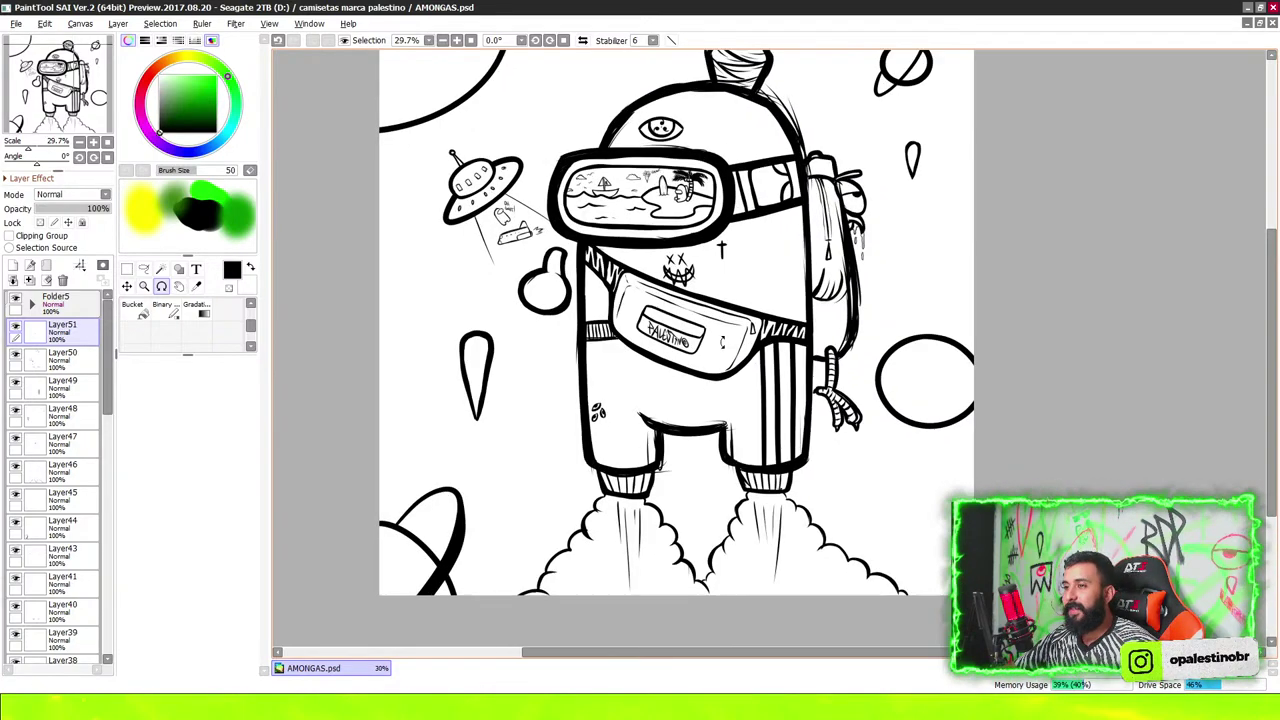
scroll(705, 380, up, 1)
Return to the pen and zoom around the whole crewmate drawing
key(b)
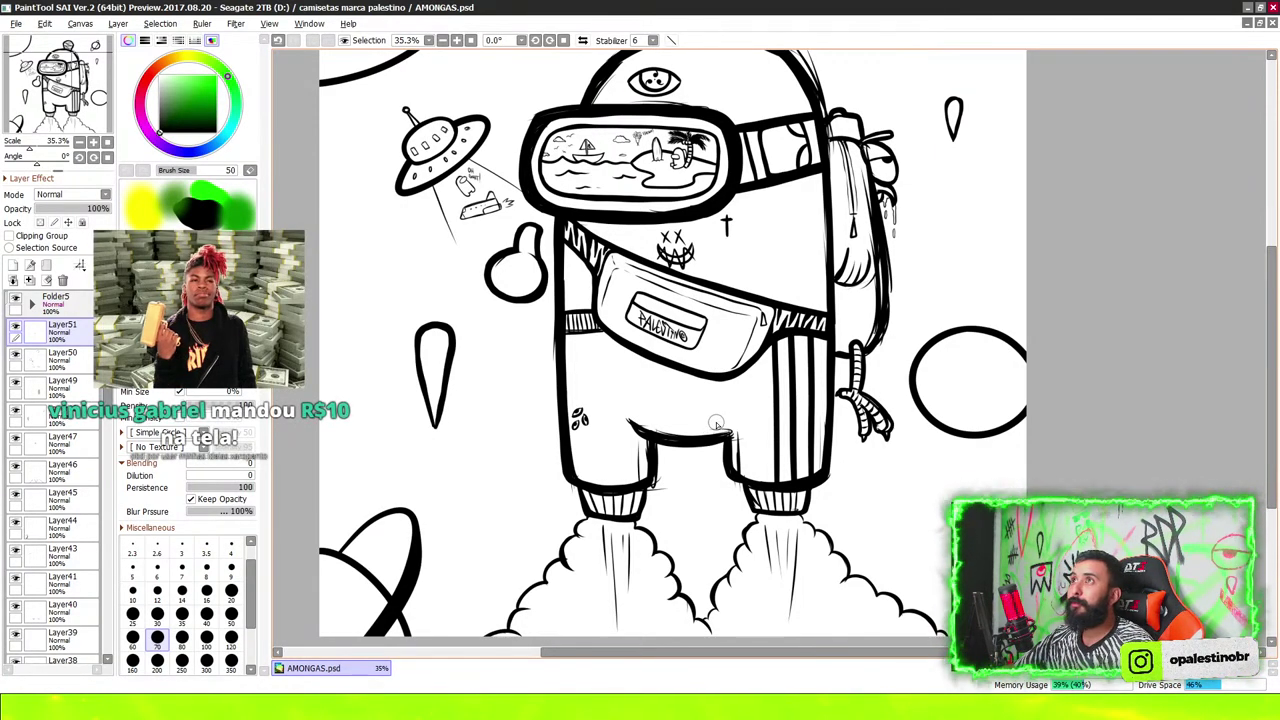
scroll(768, 349, down, 2)
scroll(768, 349, up, 1)
scroll(767, 349, up, 1)
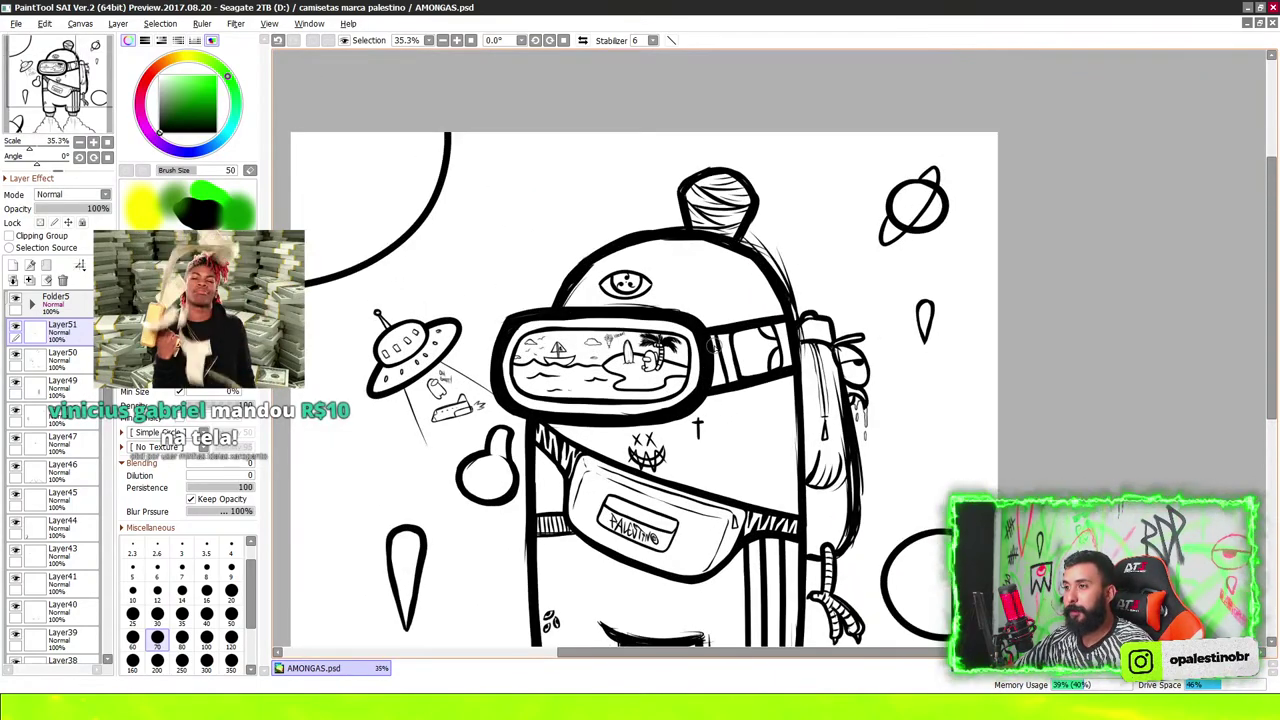
scroll(768, 349, down, 2)
scroll(720, 285, up, 3)
scroll(720, 285, down, 3)
scroll(720, 285, up, 3)
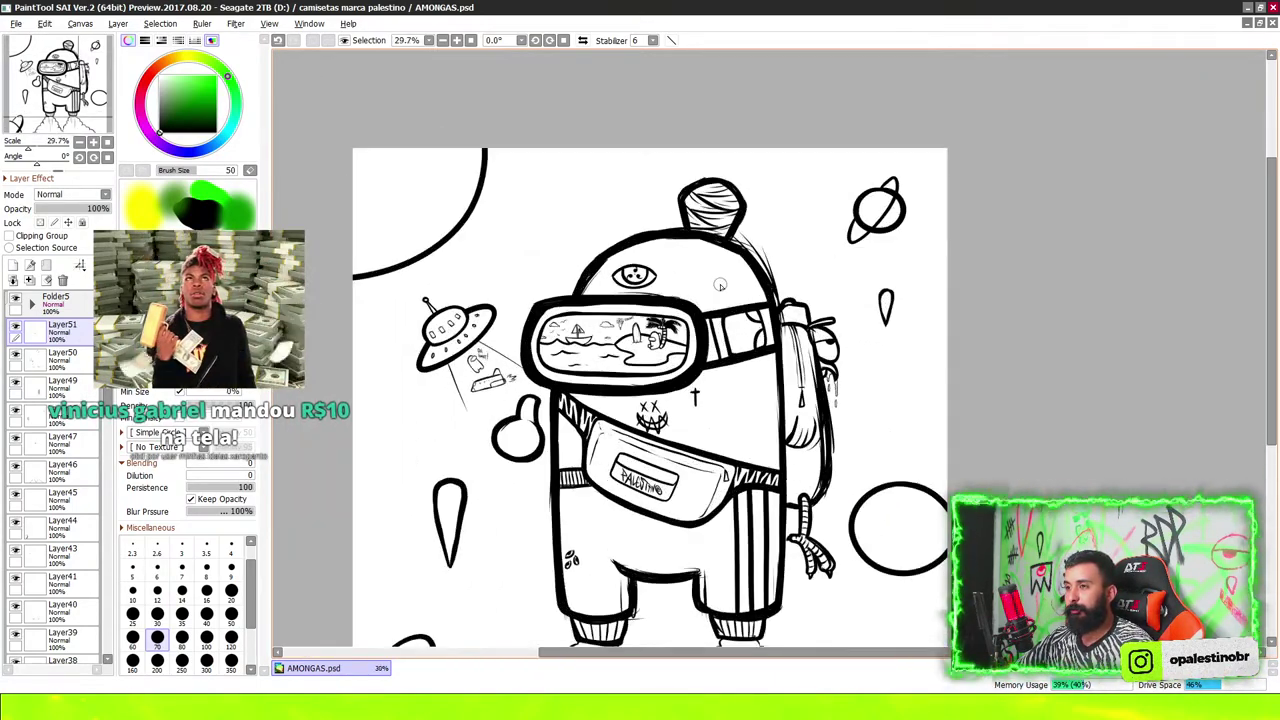
scroll(720, 285, down, 3)
scroll(720, 285, down, 1)
scroll(845, 417, up, 1)
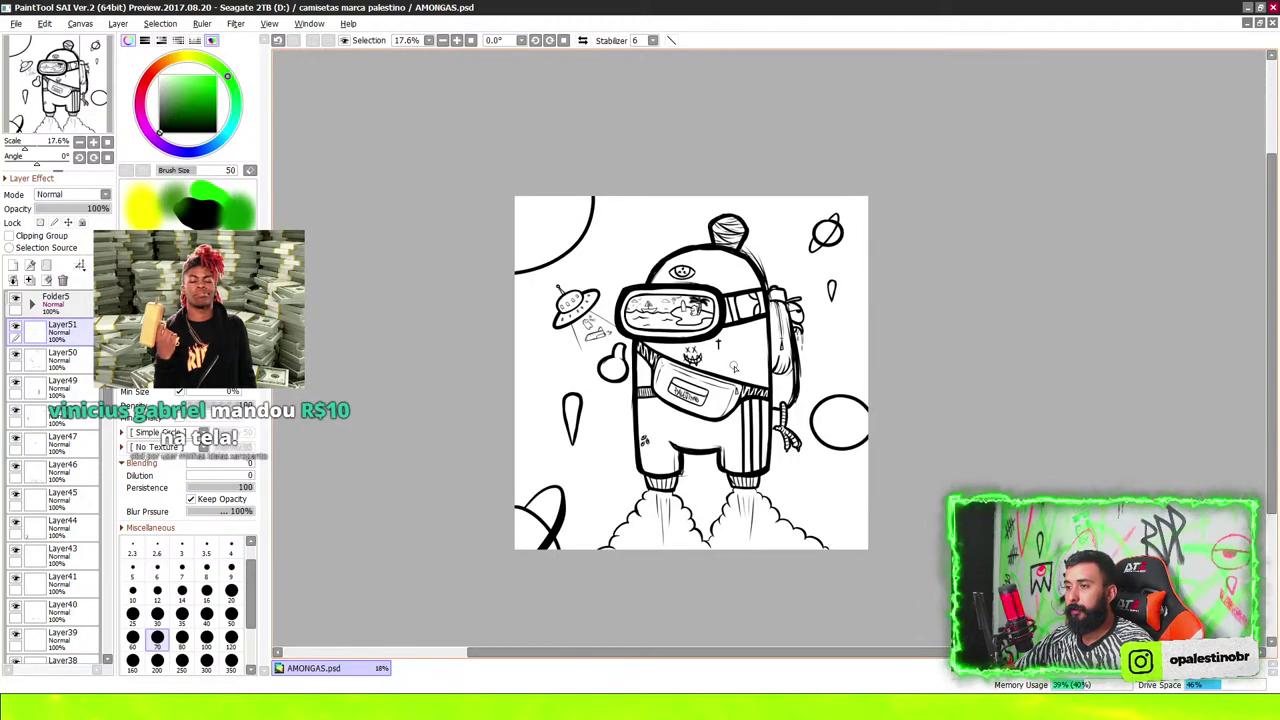
scroll(845, 417, up, 2)
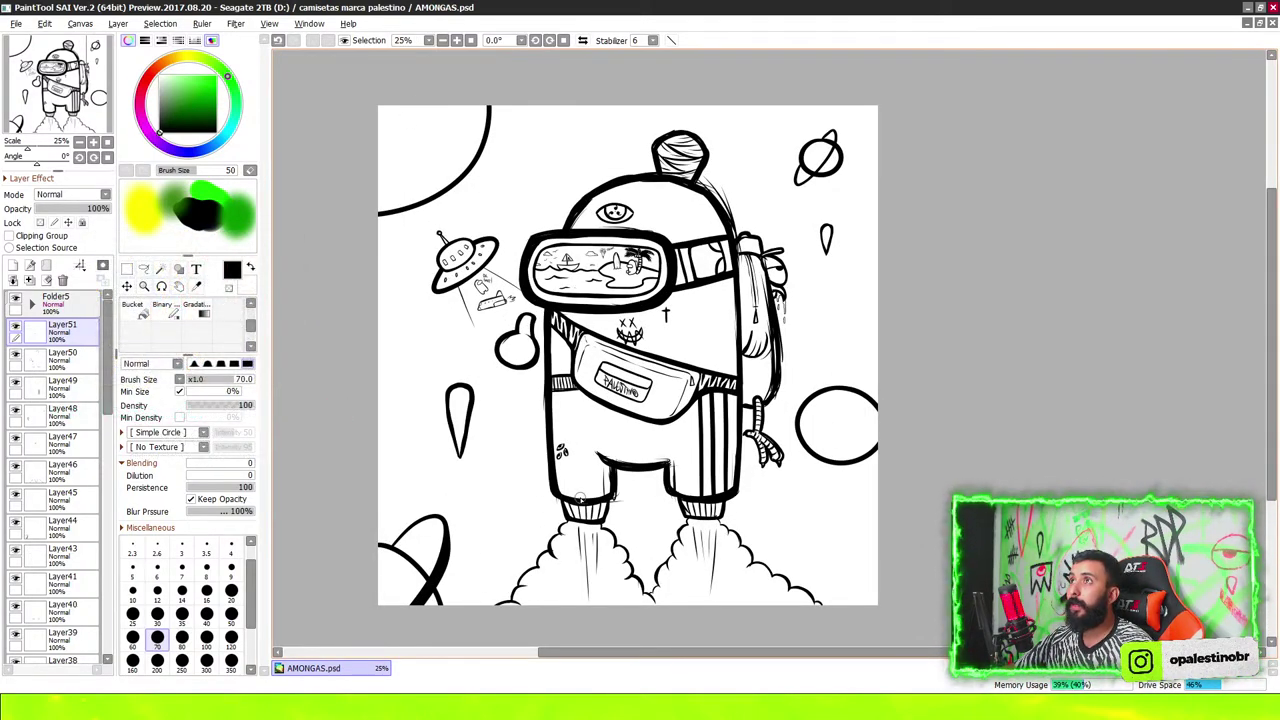
scroll(782, 328, up, 2)
scroll(760, 322, up, 2)
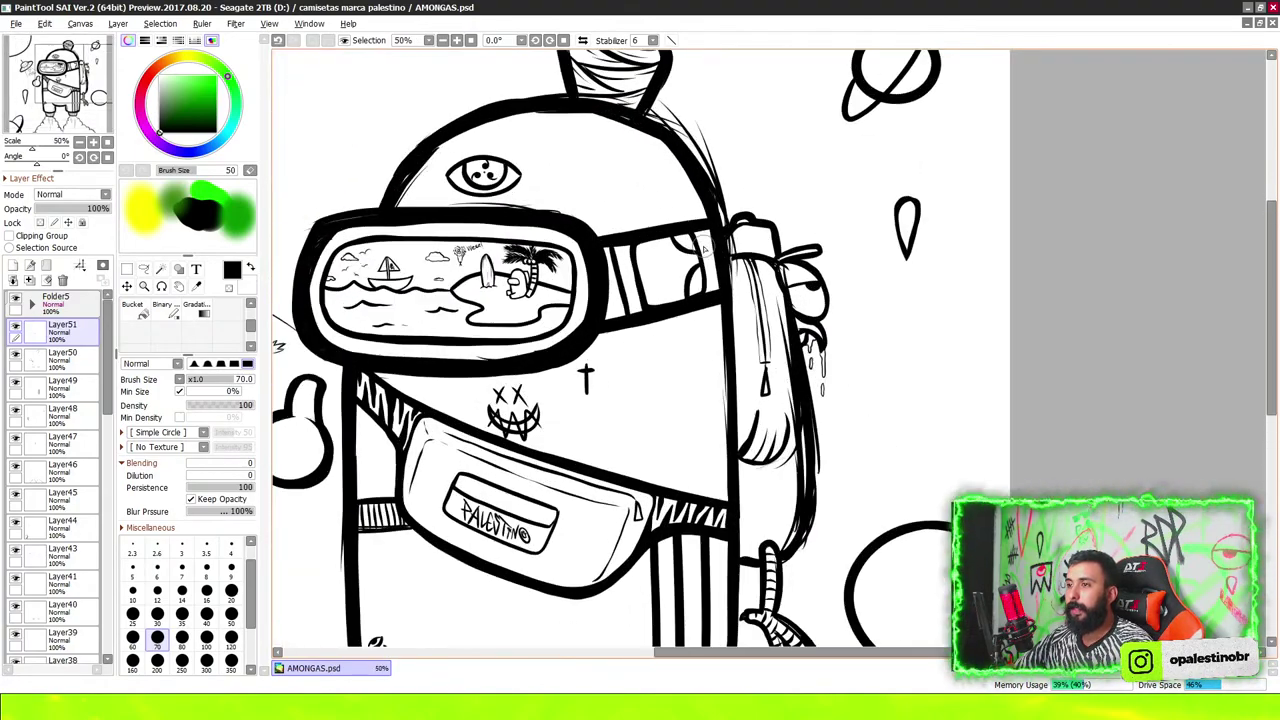
scroll(703, 307, up, 2)
Add new Layer52 above Layer51
scroll(701, 300, down, 3)
click(13, 265)
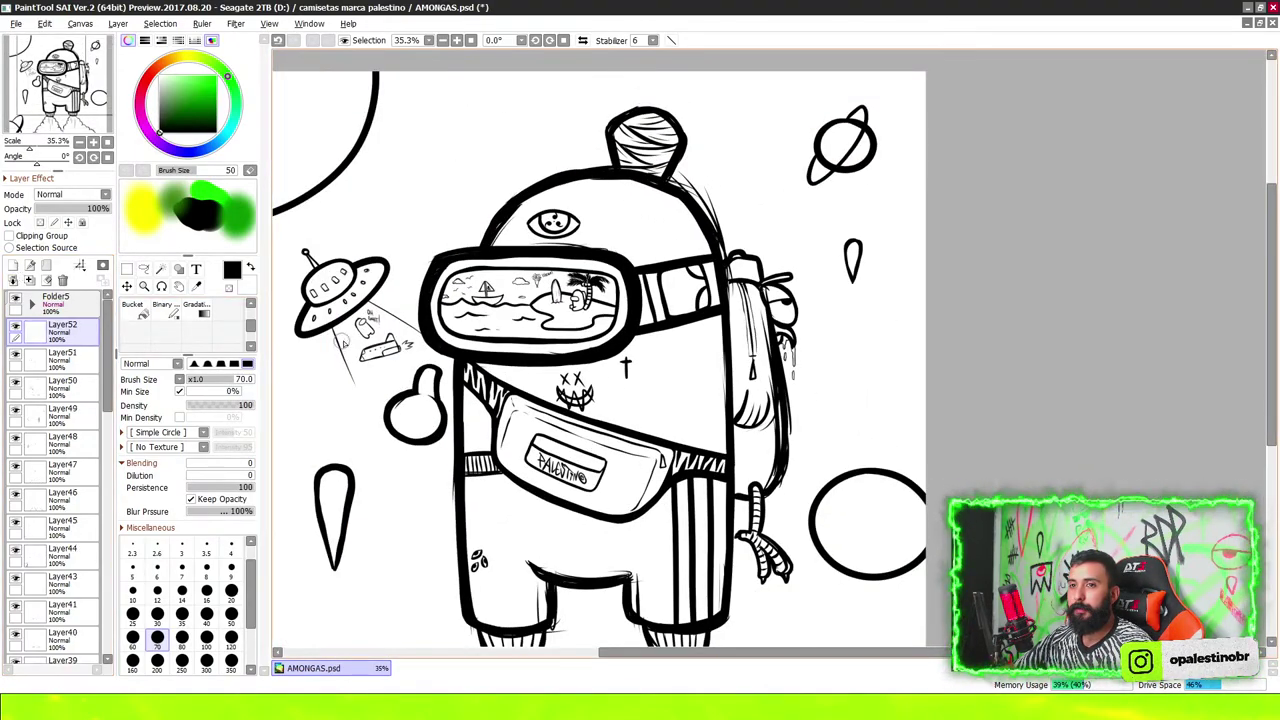
scroll(710, 327, up, 4)
scroll(710, 327, down, 1)
scroll(726, 297, down, 1)
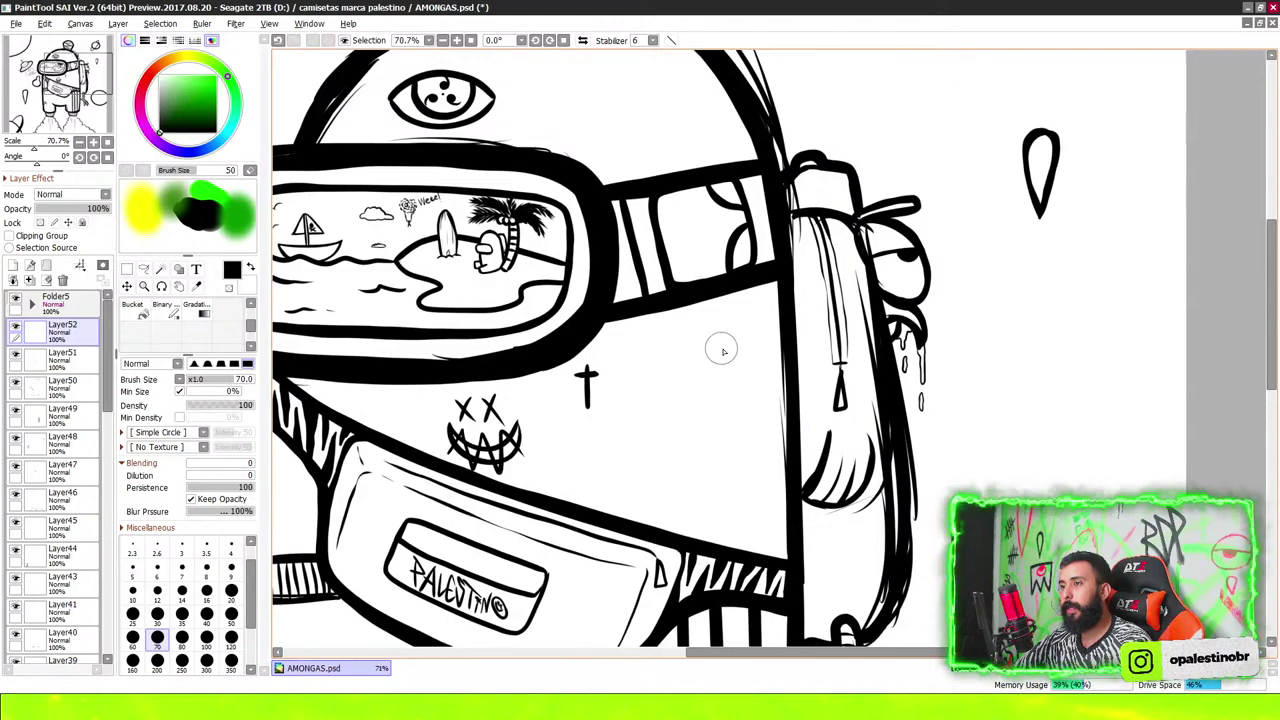
scroll(722, 350, up, 1)
Draw an S-shaped earring hook beside the goggle strap, redrawing it once
drag(705, 295, 755, 399)
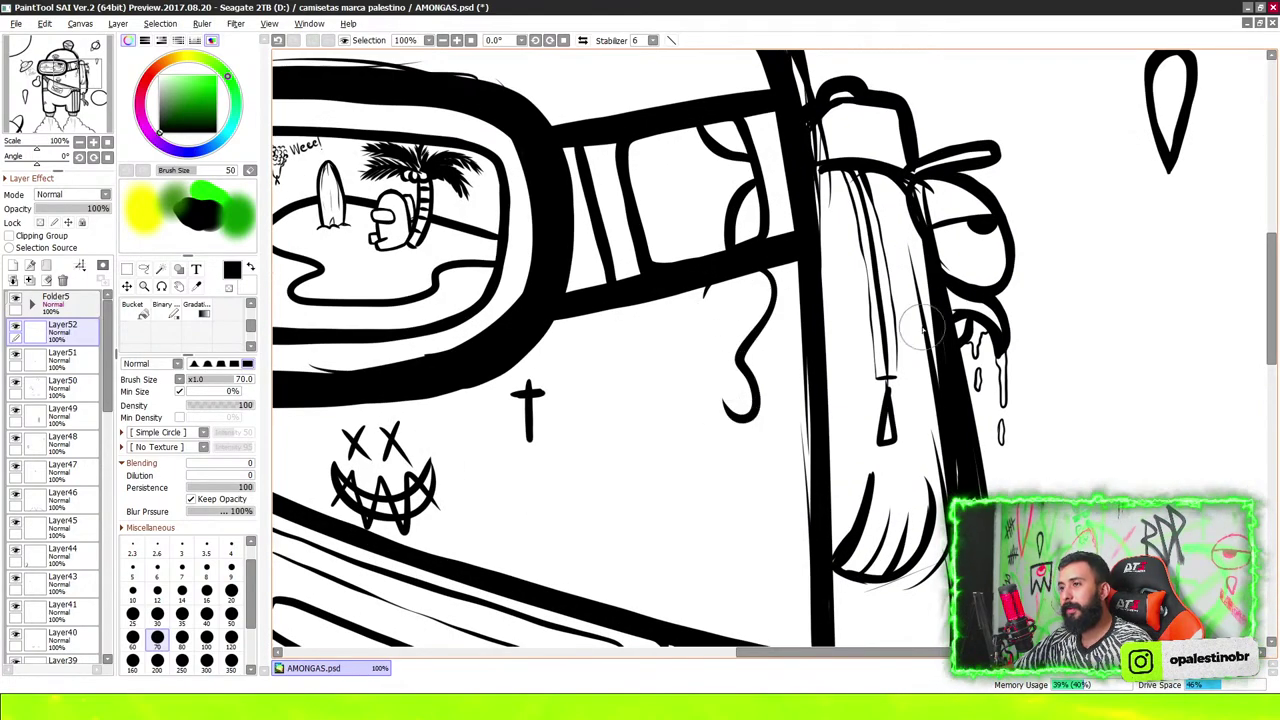
key(ctrl+z)
scroll(870, 348, down, 4)
scroll(860, 320, up, 1)
scroll(840, 285, up, 4)
scroll(774, 264, up, 2)
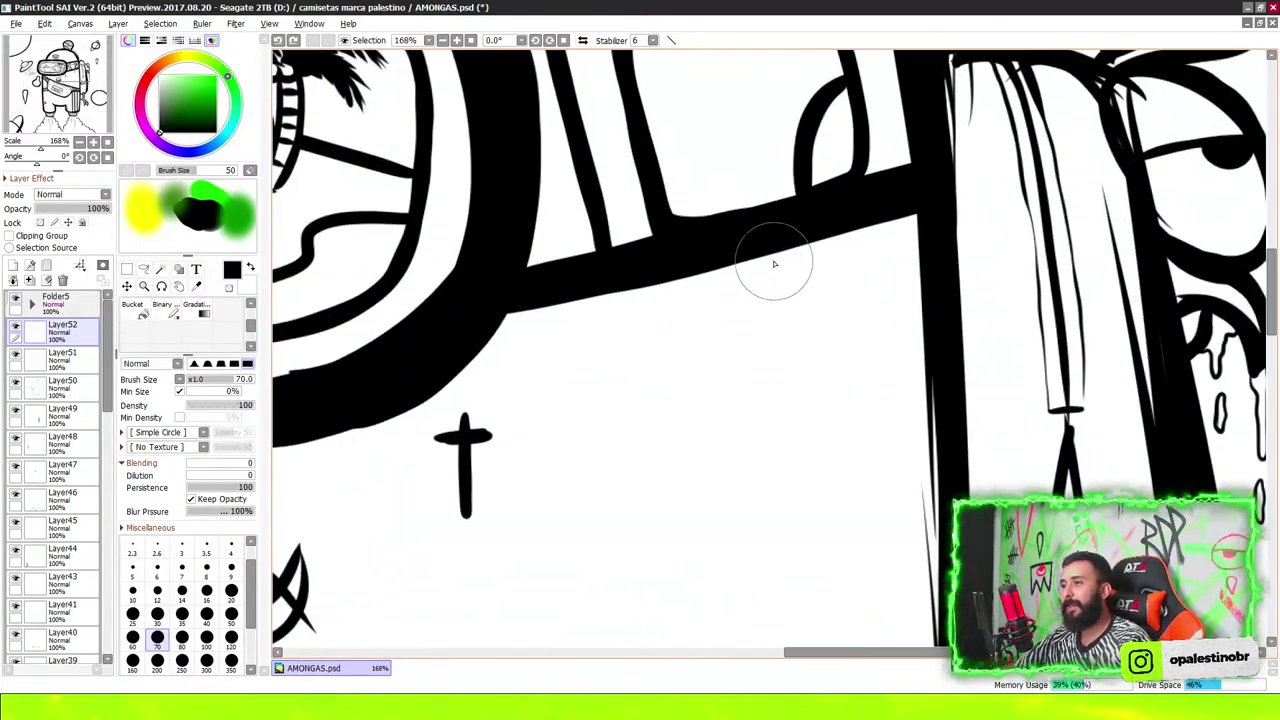
mouse_move(754, 298)
mouse_down()
mouse_move(843, 337)
mouse_move(752, 500)
mouse_move(759, 442)
mouse_move(809, 421)
mouse_move(820, 449)
mouse_up()
scroll(800, 525, up, 2)
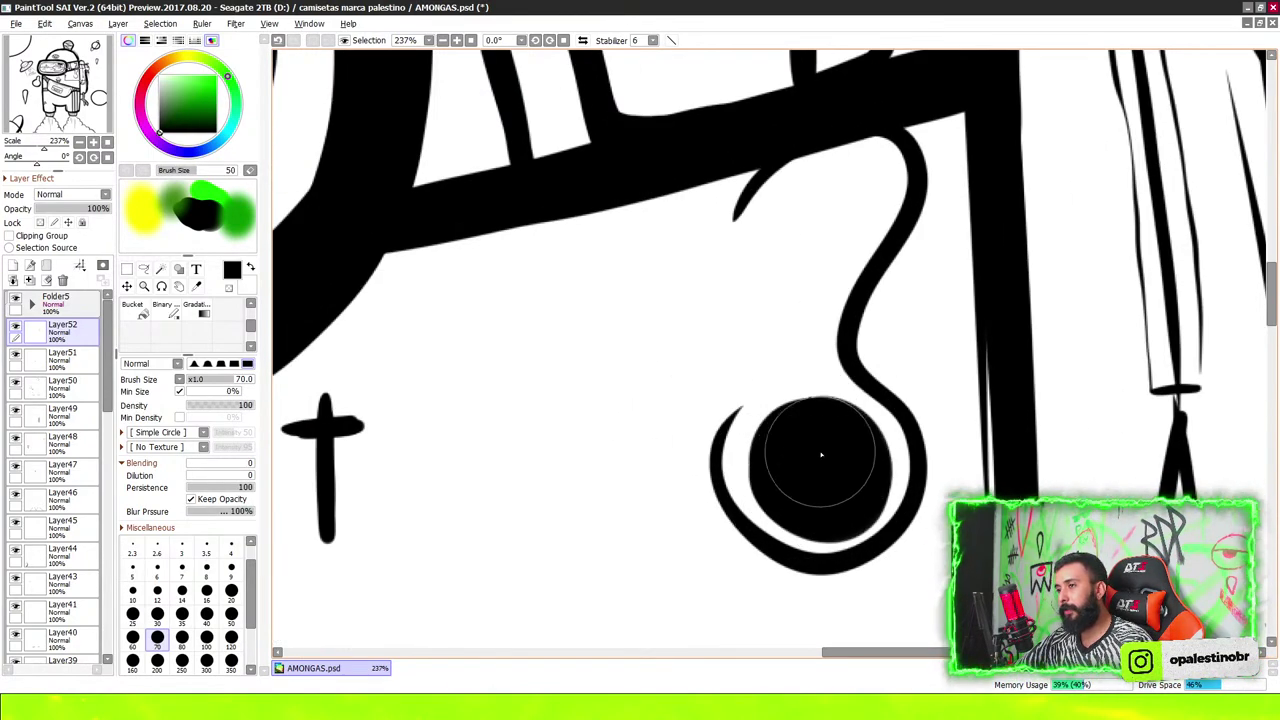
Outline an ear left of the earring and zoom out to check the drawing
mouse_move(742, 350)
mouse_down()
mouse_move(770, 200)
mouse_move(815, 270)
mouse_move(800, 240)
mouse_up()
scroll(798, 264, down, 4)
scroll(797, 264, down, 4)
scroll(786, 347, up, 4)
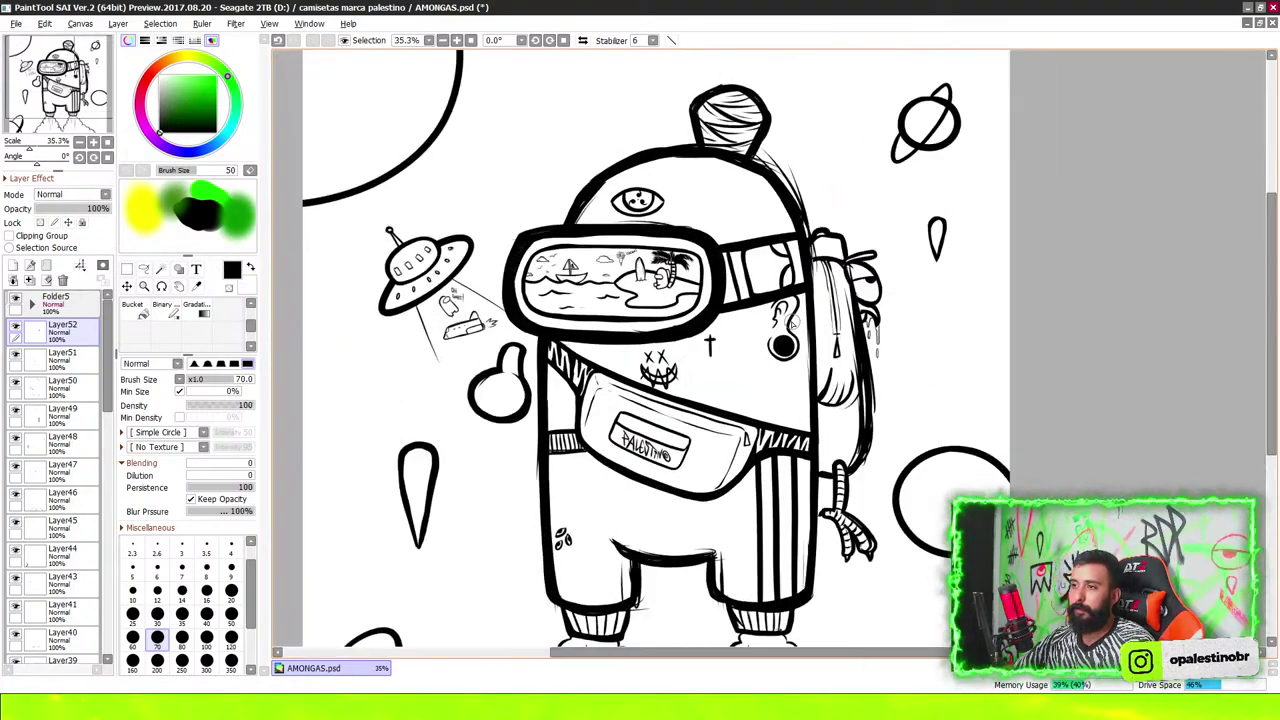
scroll(785, 347, up, 3)
scroll(786, 347, up, 1)
scroll(634, 377, down, 5)
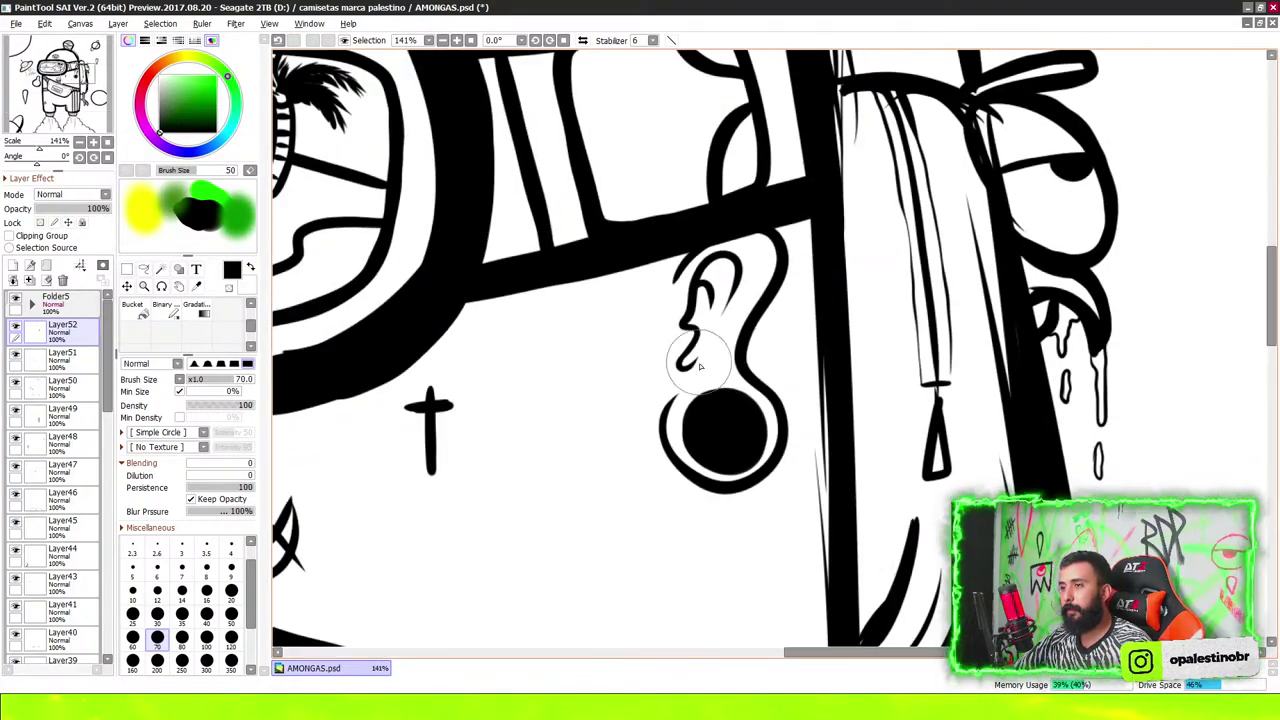
scroll(750, 342, down, 4)
scroll(748, 345, down, 3)
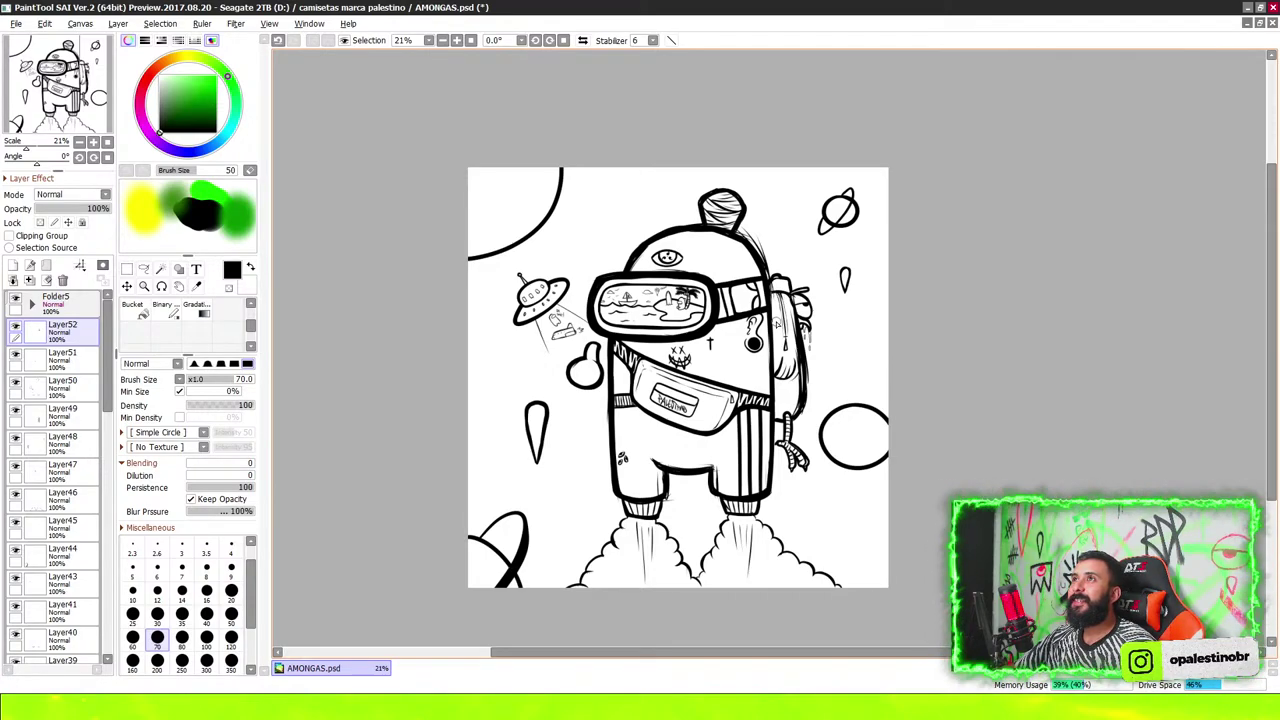
scroll(798, 260, up, 1)
scroll(795, 280, up, 2)
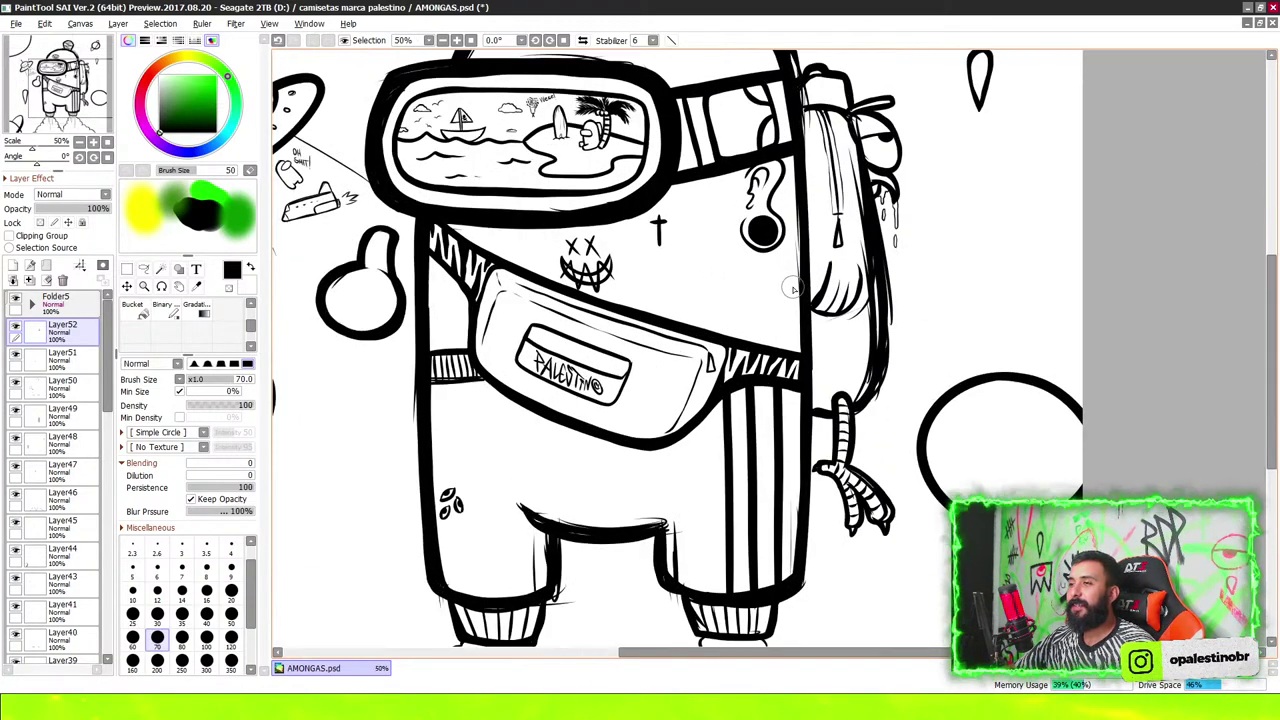
scroll(748, 256, down, 2)
Ink a solid black band across the striped hose and outline a clip around it
scroll(820, 300, down, 1)
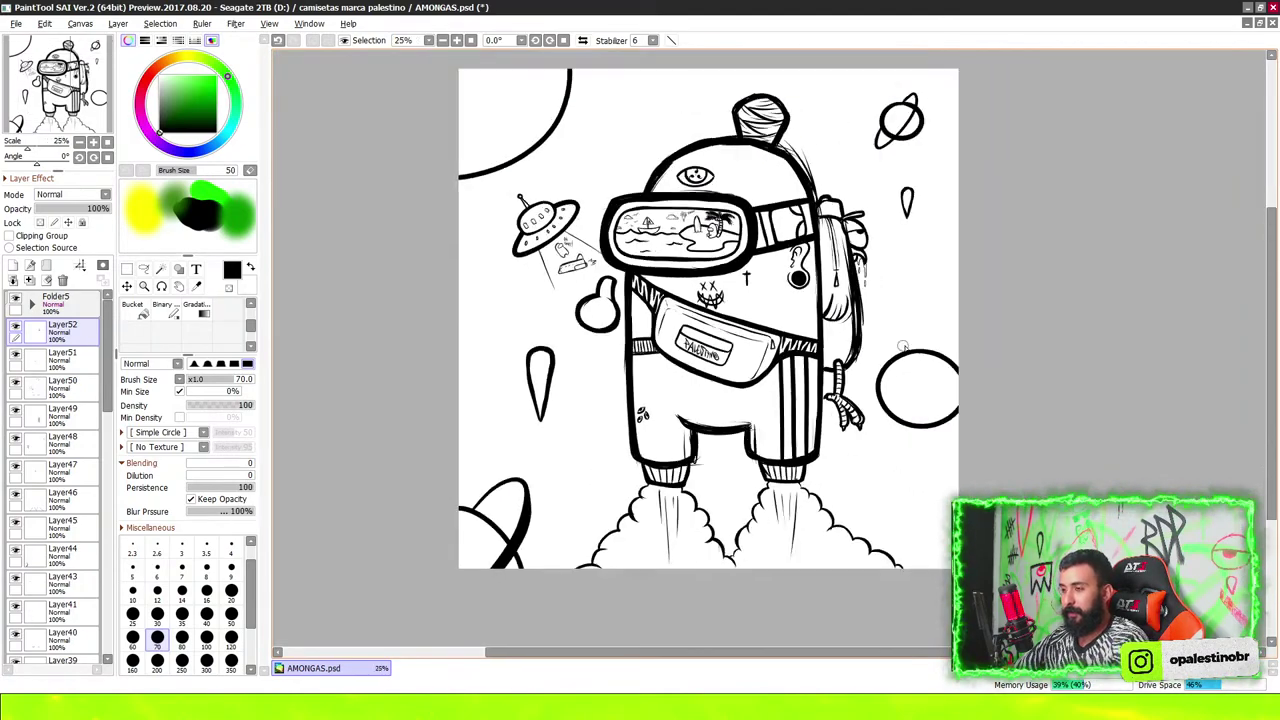
scroll(887, 338, down, 1)
scroll(880, 350, up, 5)
scroll(833, 378, up, 4)
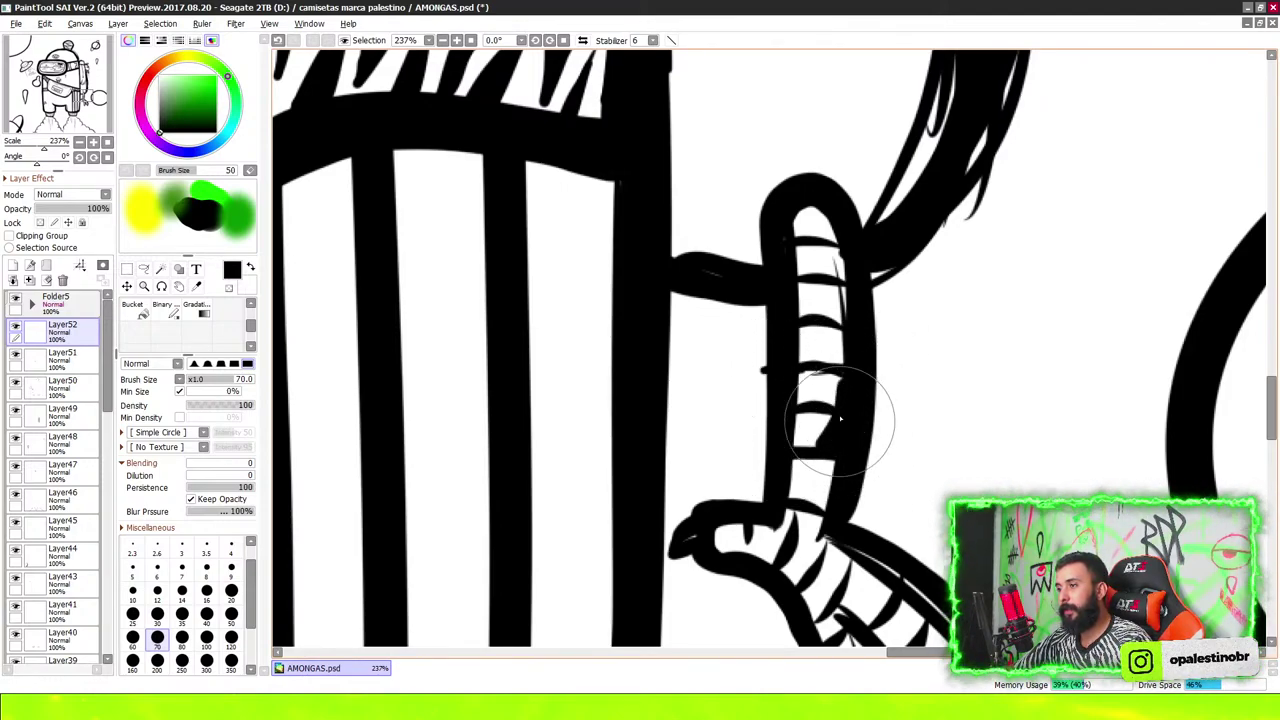
mouse_move(810, 420)
mouse_down()
mouse_move(806, 383)
mouse_move(786, 366)
mouse_move(777, 400)
mouse_move(793, 393)
mouse_up()
scroll(792, 393, up, 1)
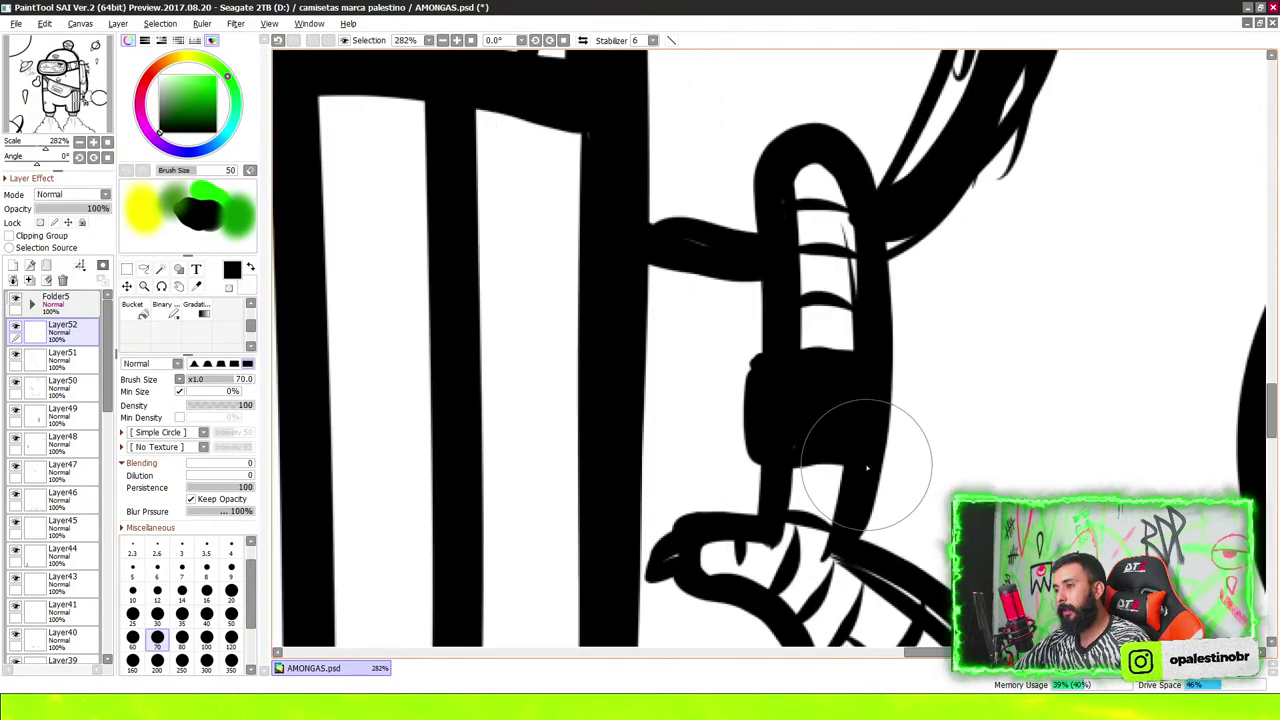
mouse_move(885, 503)
mouse_down()
mouse_move(903, 343)
mouse_move(951, 429)
mouse_move(897, 497)
mouse_up()
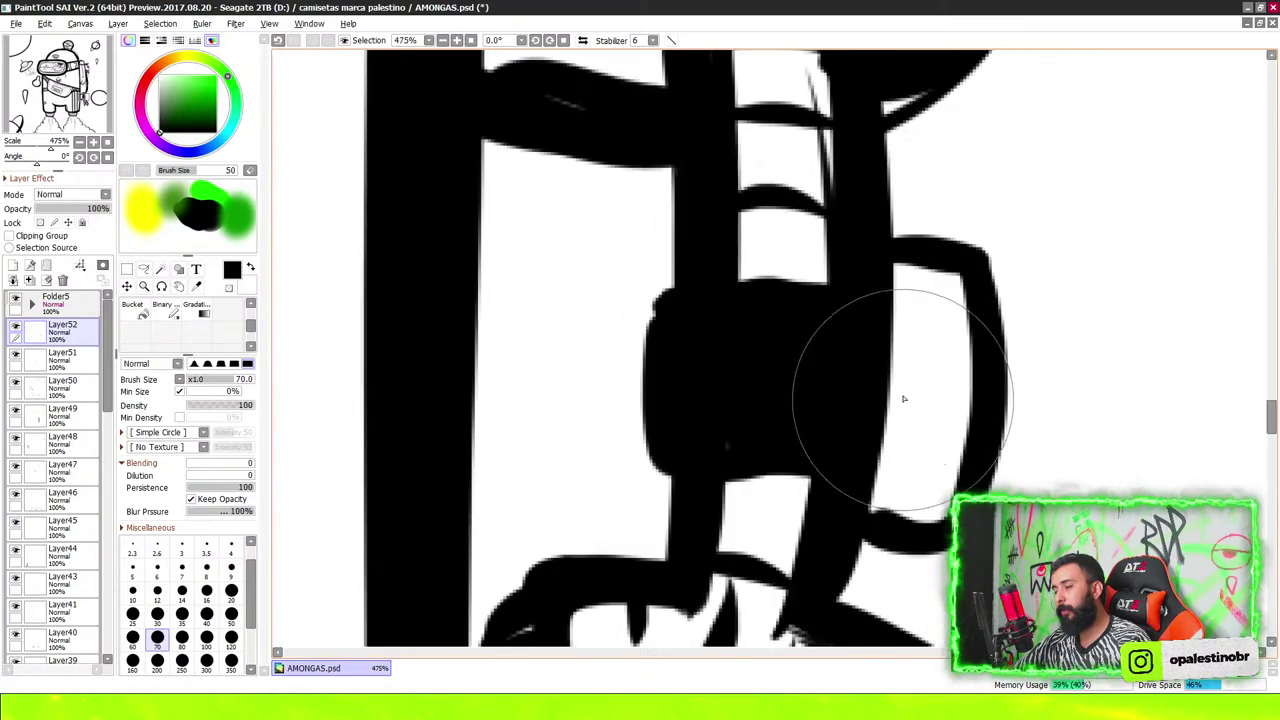
Paint white highlight lines inside the black clip and dot a small knob on its edge
scroll(894, 440, up, 3)
drag(857, 320, 872, 414)
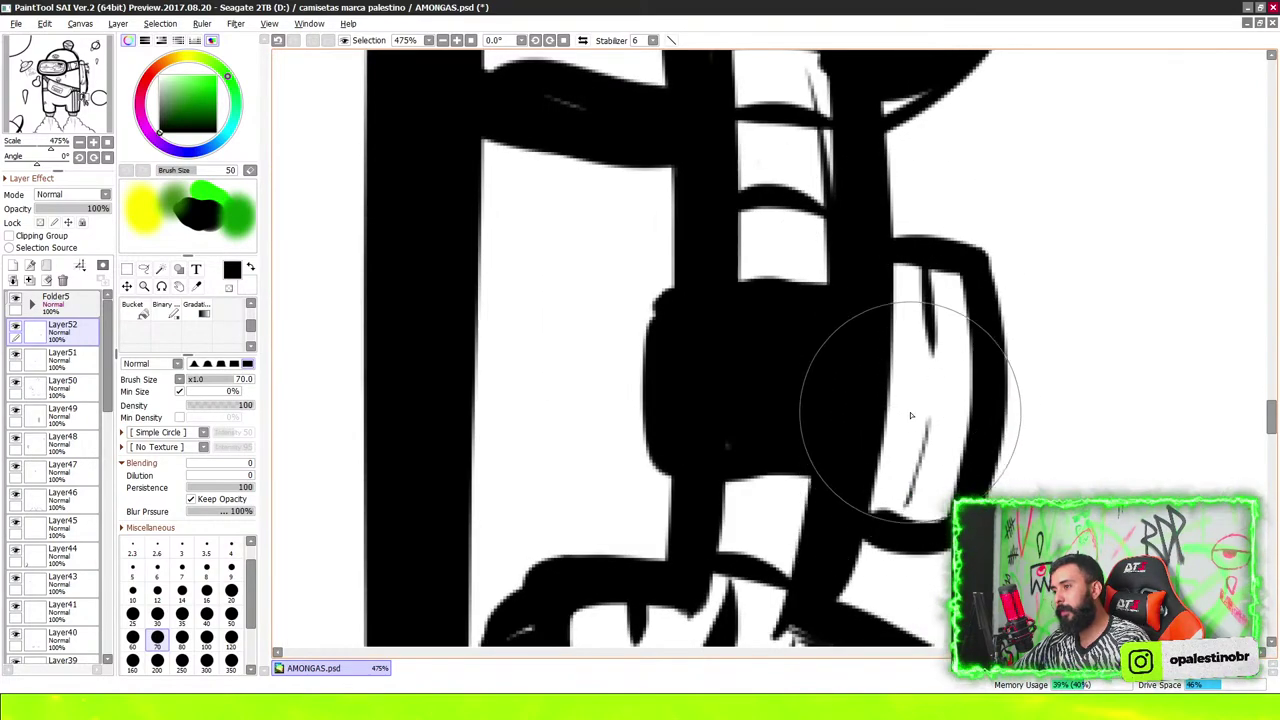
scroll(953, 372, down, 8)
scroll(953, 372, up, 6)
click(922, 464)
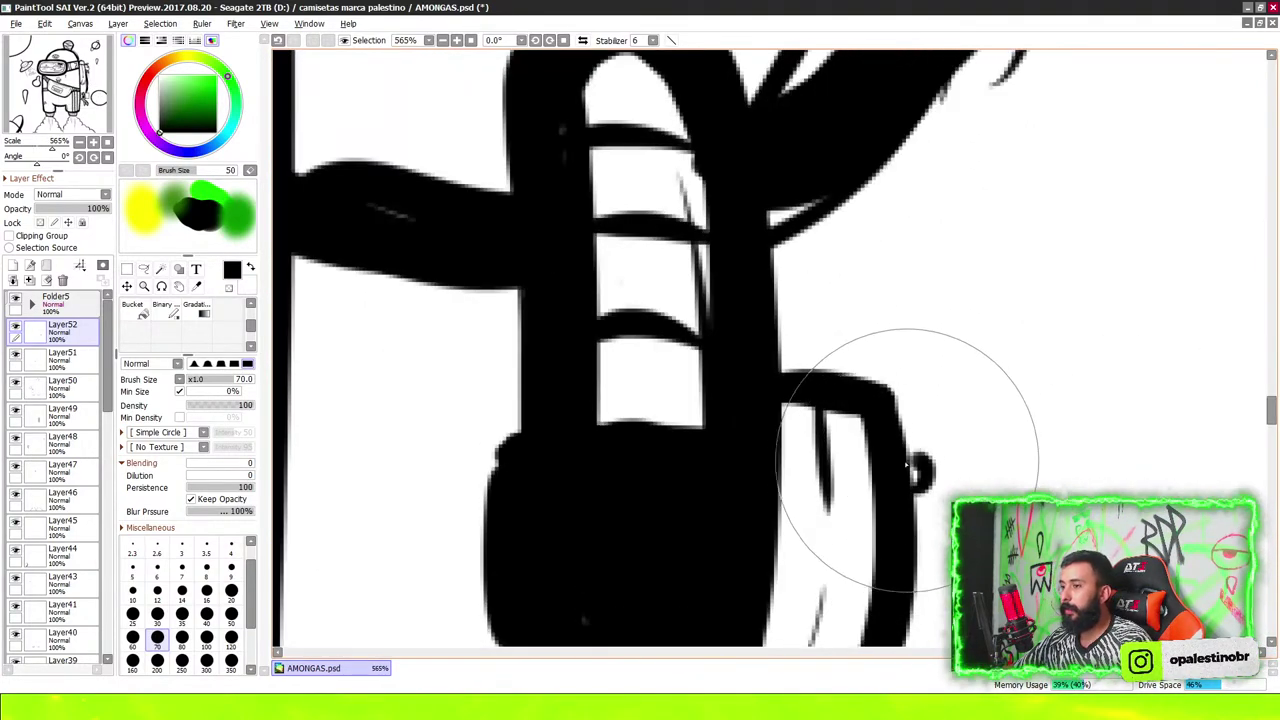
scroll(937, 477, down, 3)
scroll(937, 477, down, 2)
scroll(960, 430, up, 2)
scroll(949, 448, up, 2)
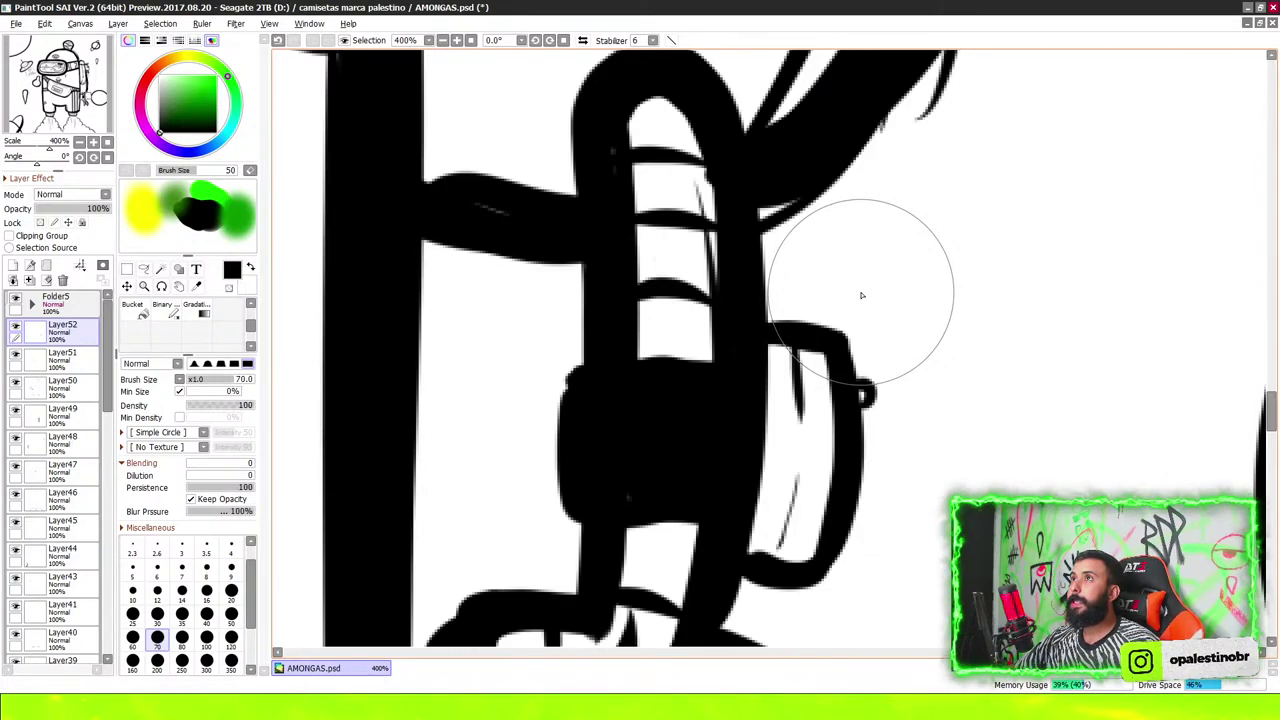
scroll(860, 295, down, 3)
scroll(880, 294, down, 3)
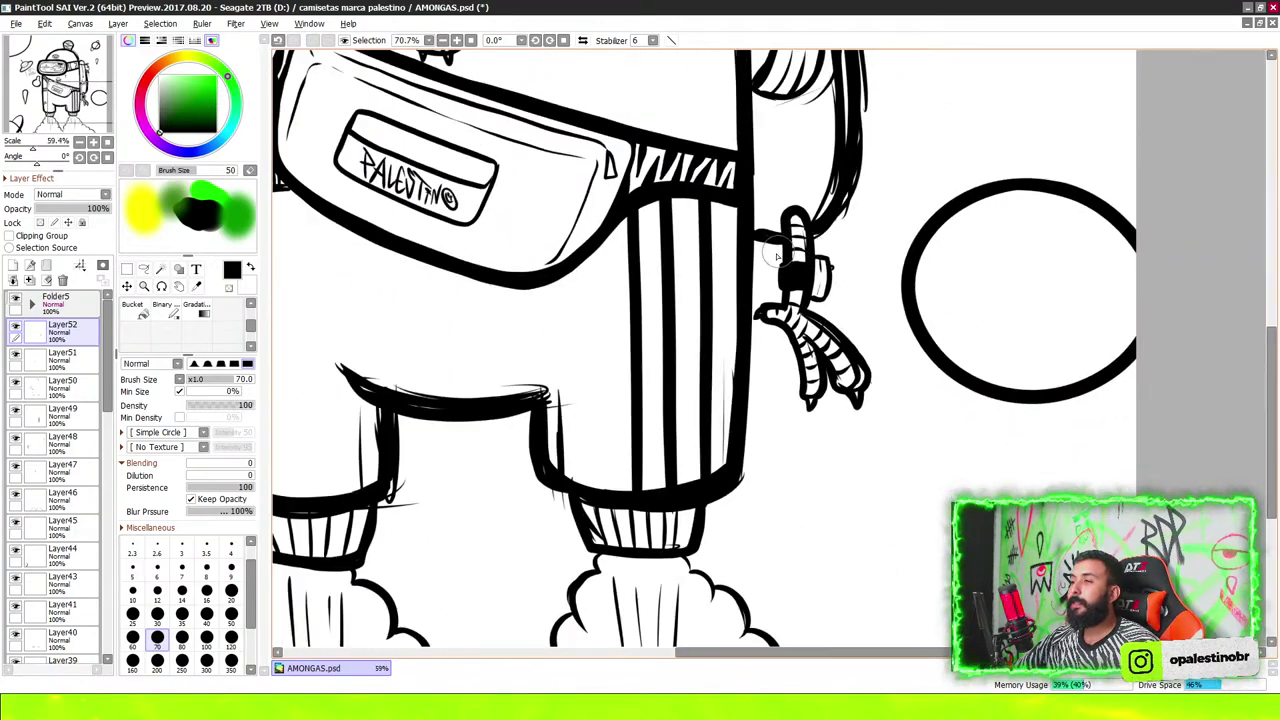
scroll(910, 293, down, 2)
scroll(933, 292, down, 1)
scroll(933, 292, up, 4)
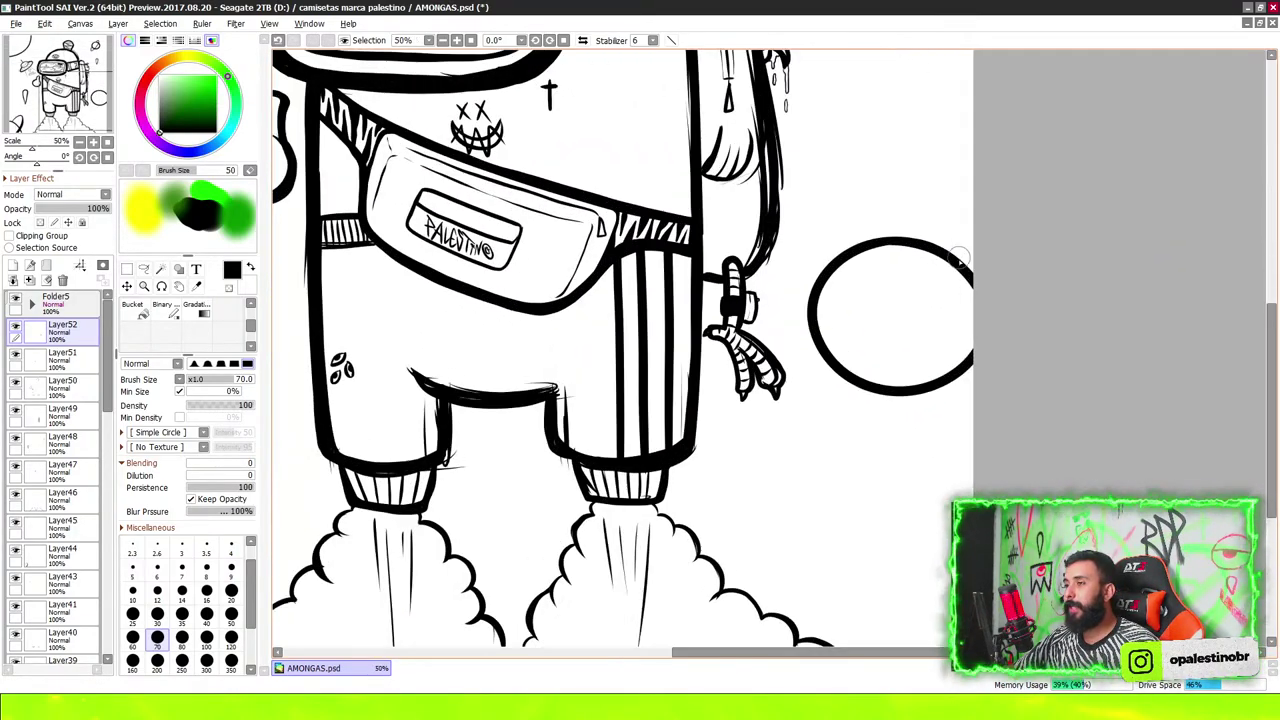
scroll(930, 300, up, 5)
scroll(922, 314, down, 1)
scroll(763, 323, up, 1)
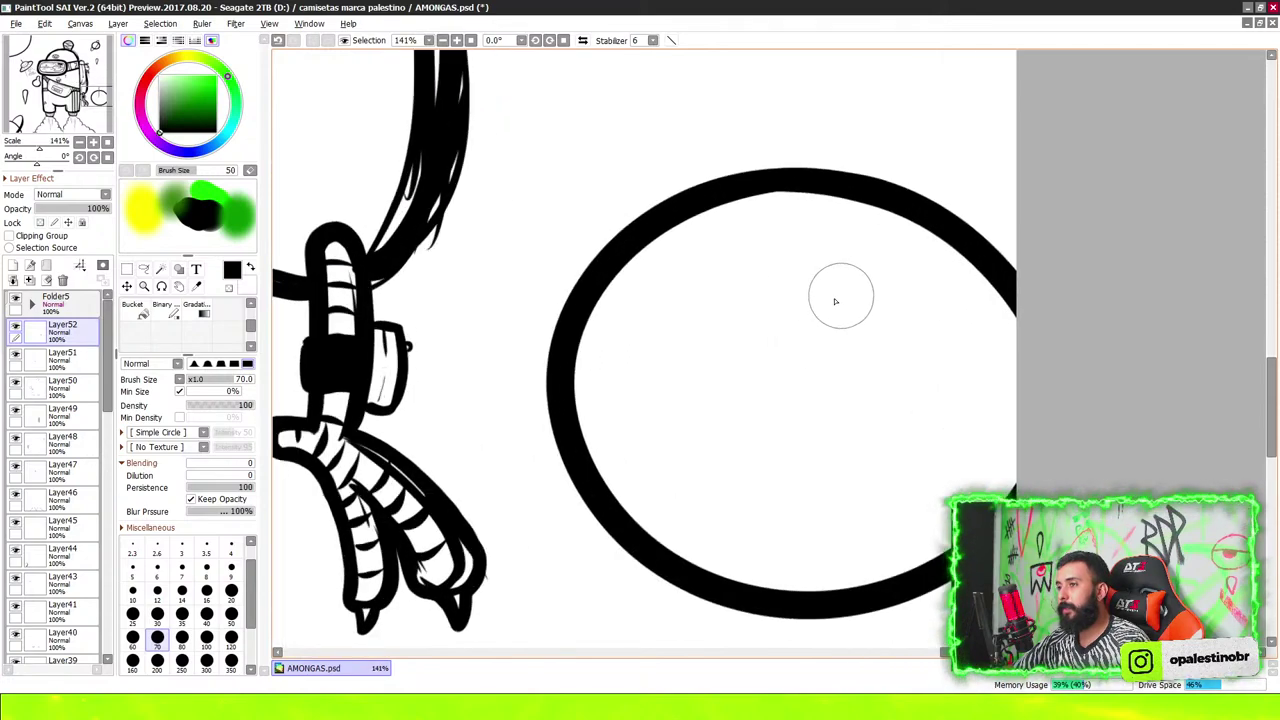
scroll(834, 297, down, 2)
scroll(671, 363, up, 2)
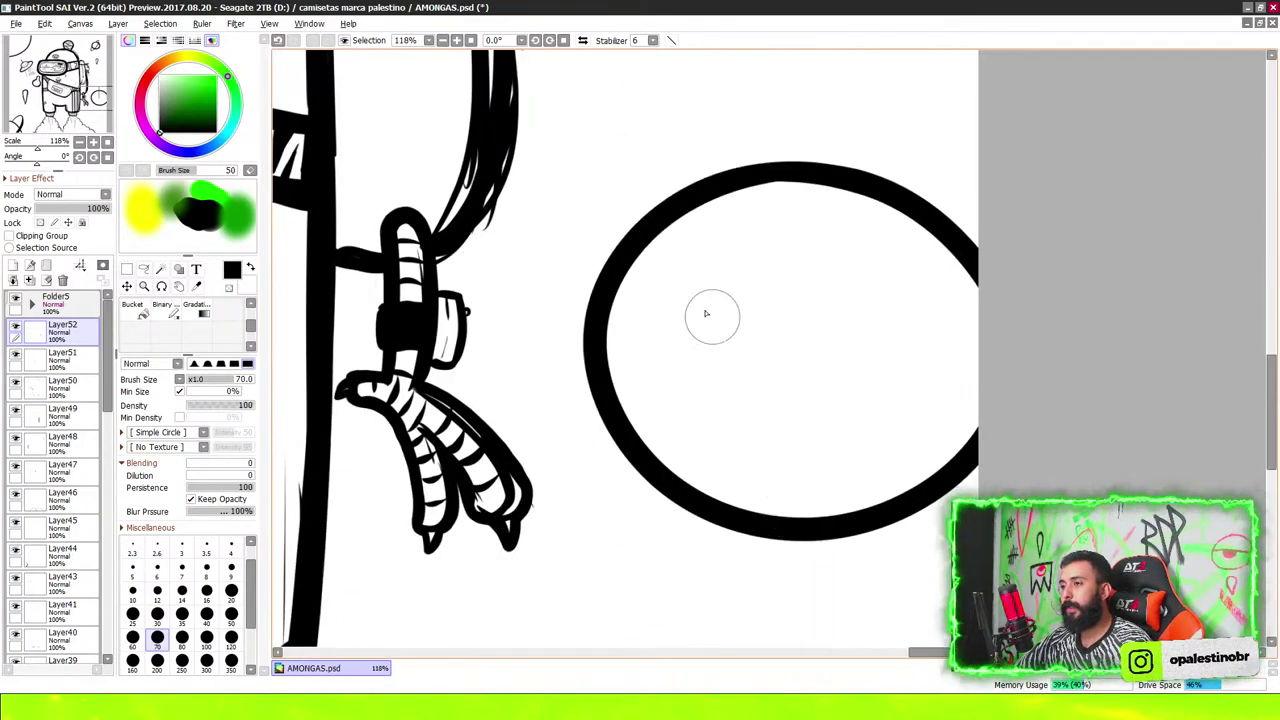
scroll(769, 323, down, 3)
scroll(756, 346, down, 1)
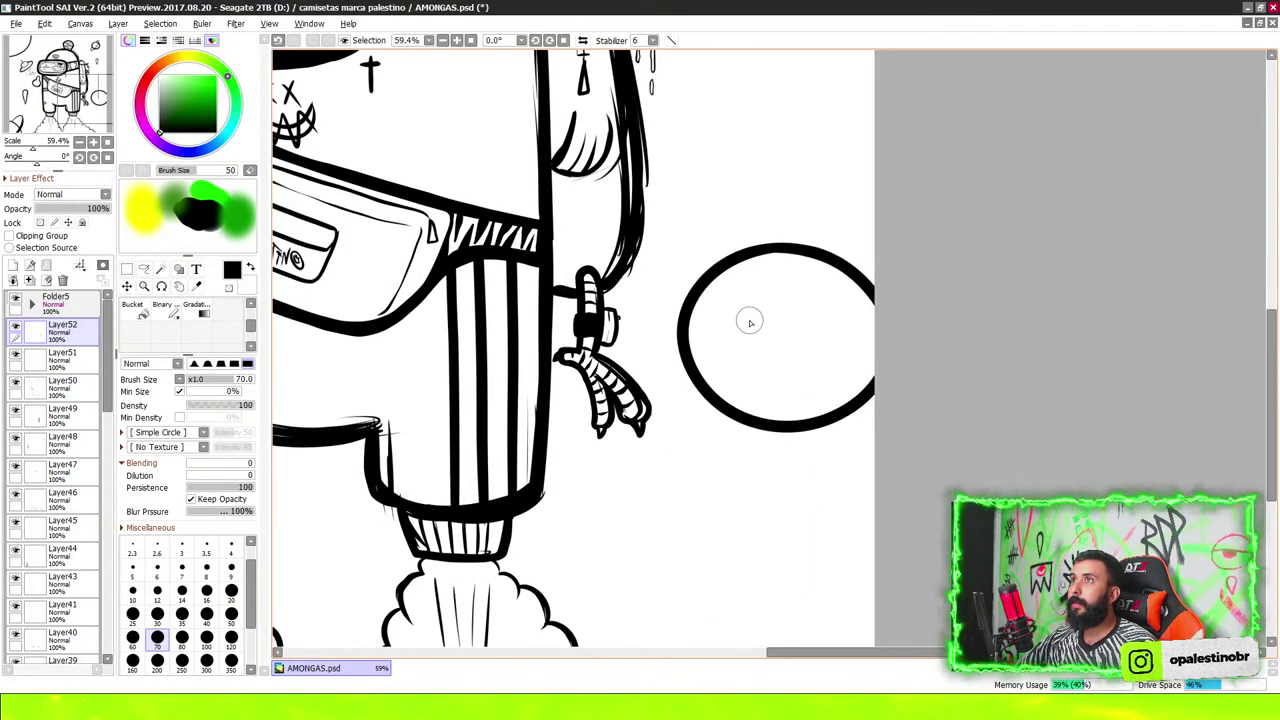
scroll(740, 263, down, 4)
scroll(740, 263, down, 1)
scroll(740, 263, down, 4)
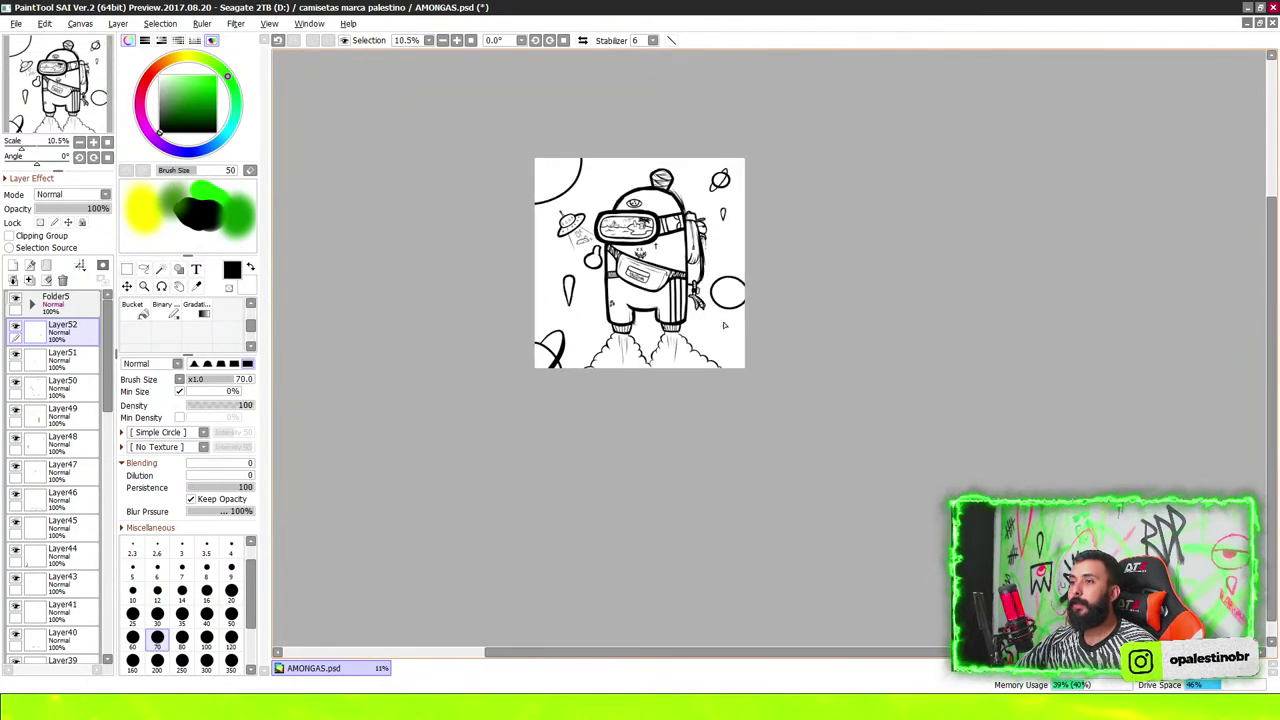
scroll(740, 263, up, 3)
scroll(473, 102, up, 2)
scroll(603, 245, up, 1)
scroll(626, 246, down, 4)
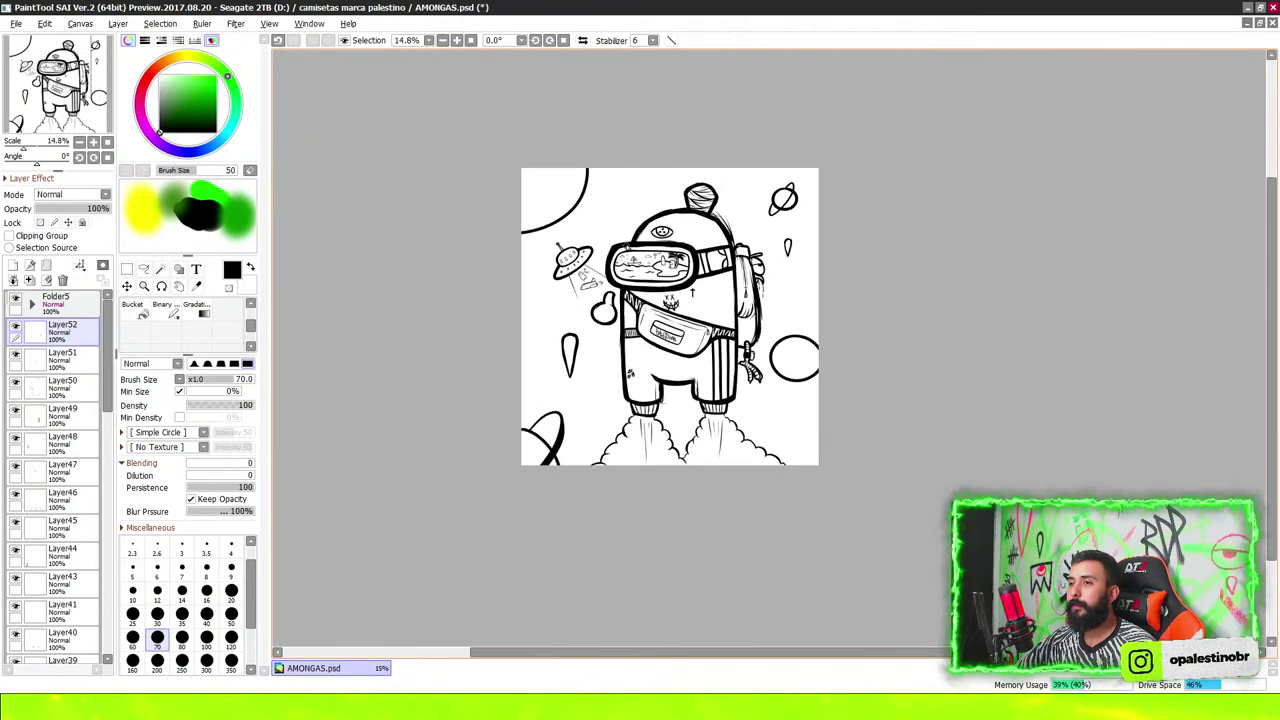
scroll(630, 186, up, 3)
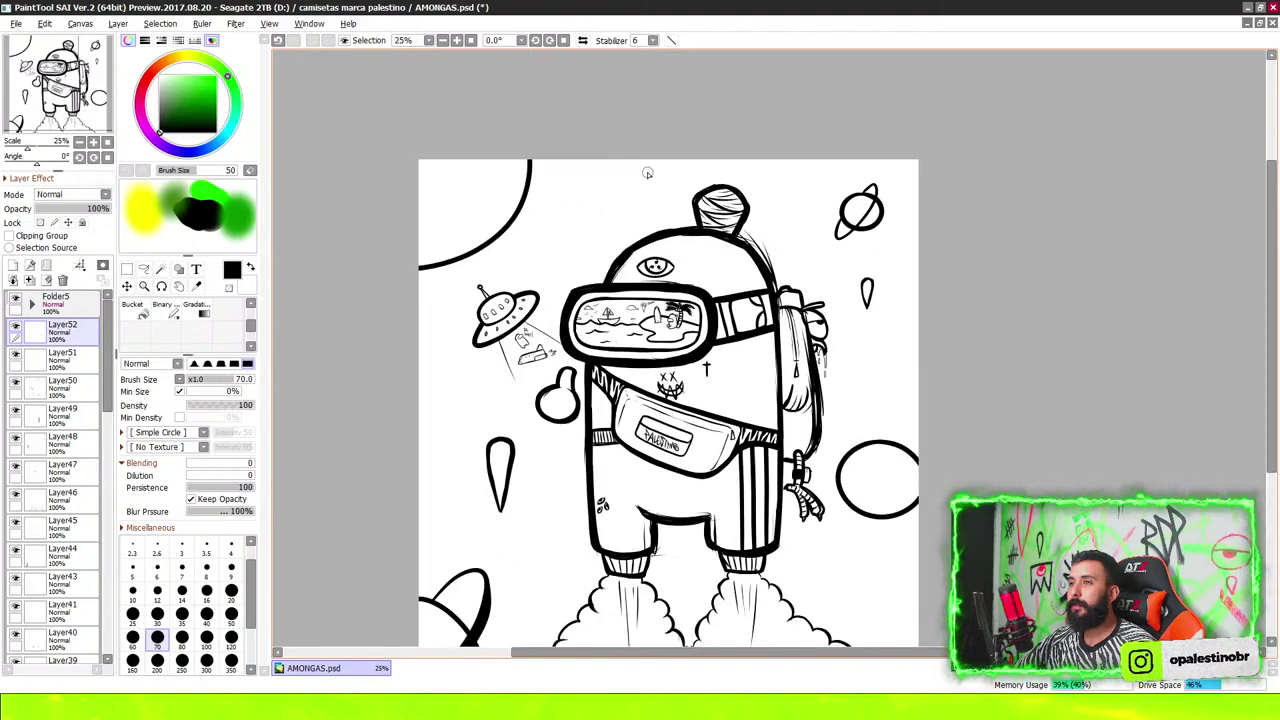
scroll(646, 169, up, 1)
scroll(643, 159, down, 4)
scroll(700, 366, up, 1)
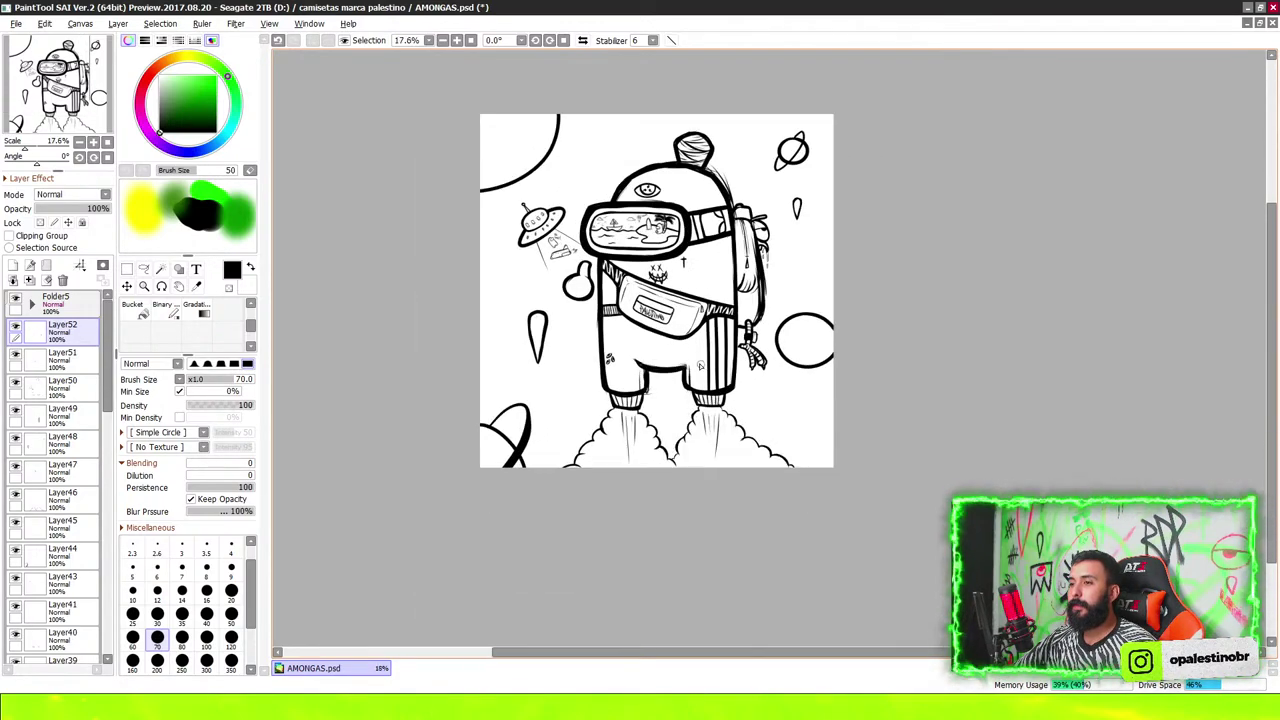
scroll(718, 322, up, 4)
scroll(757, 338, up, 3)
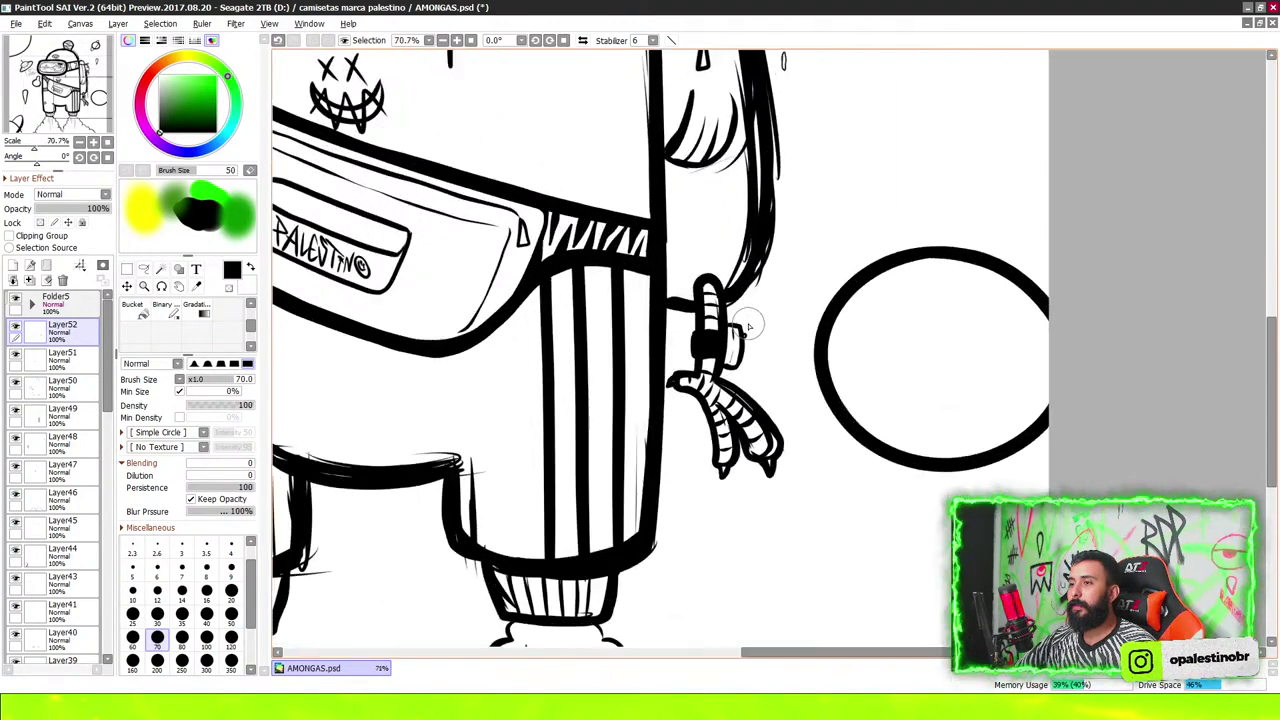
scroll(750, 337, up, 3)
scroll(730, 320, down, 4)
scroll(718, 294, down, 2)
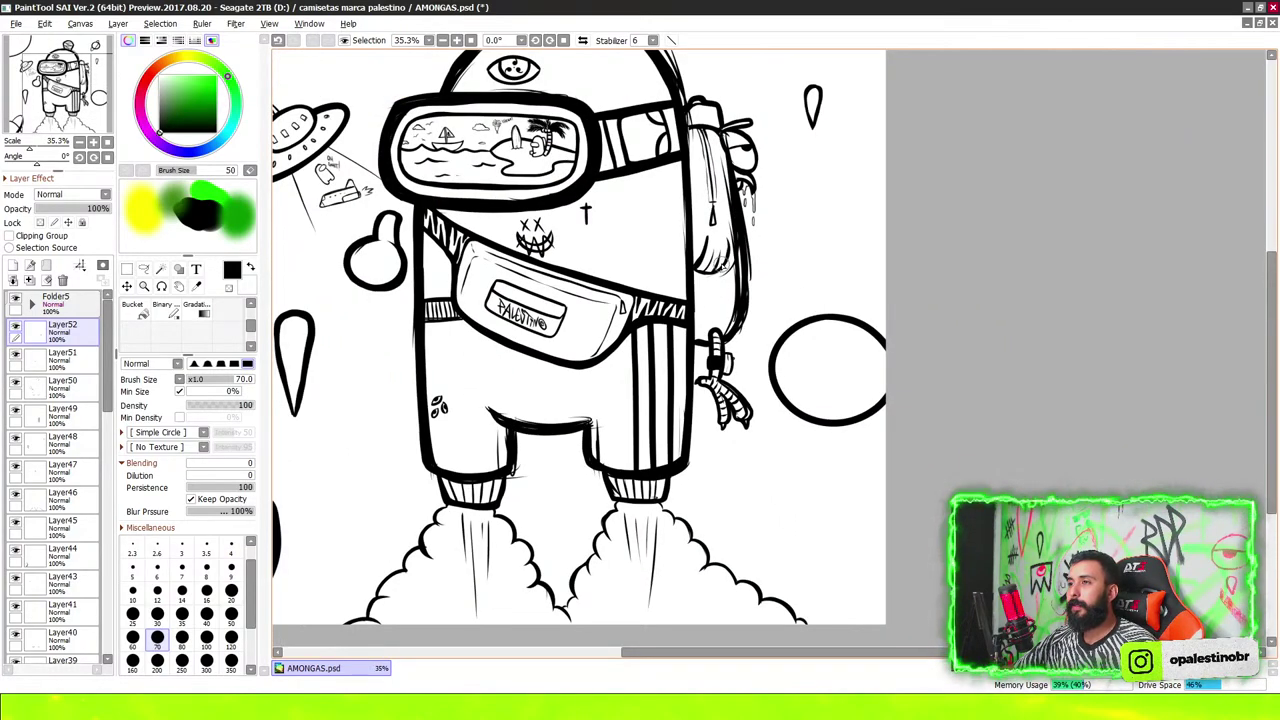
scroll(718, 250, up, 3)
scroll(670, 290, up, 2)
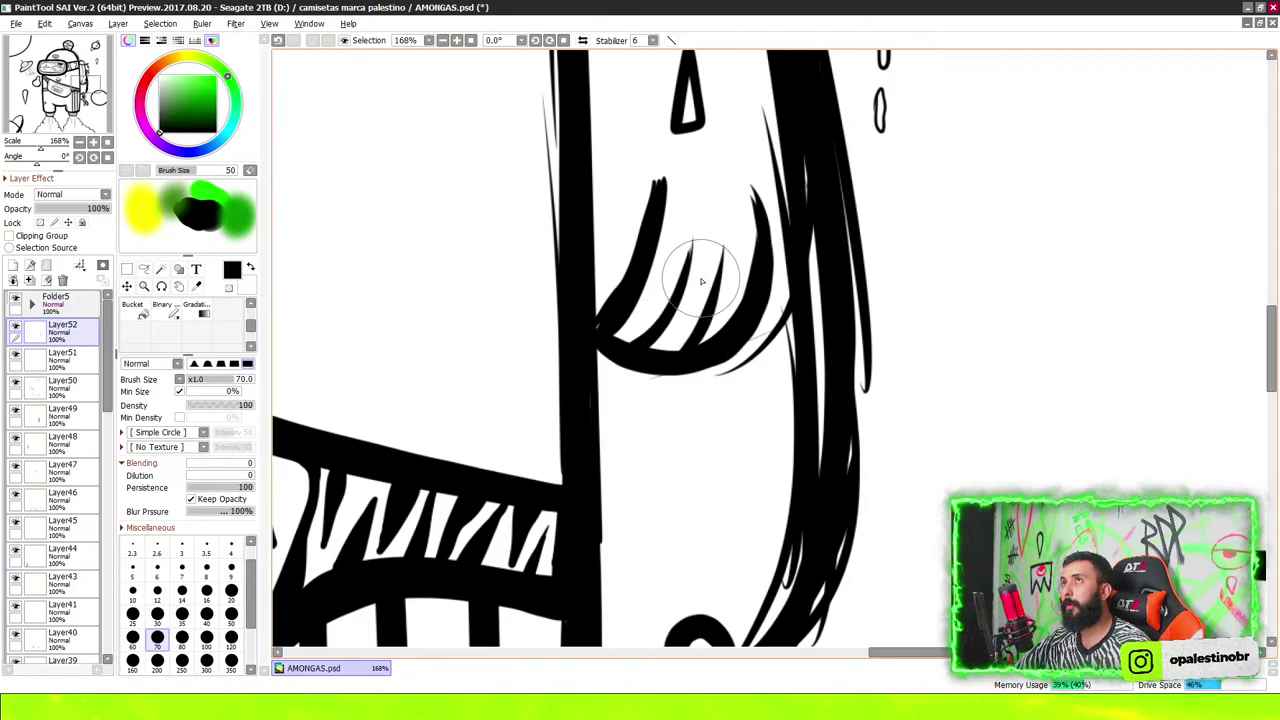
scroll(828, 302, down, 4)
scroll(828, 302, down, 5)
scroll(828, 302, down, 2)
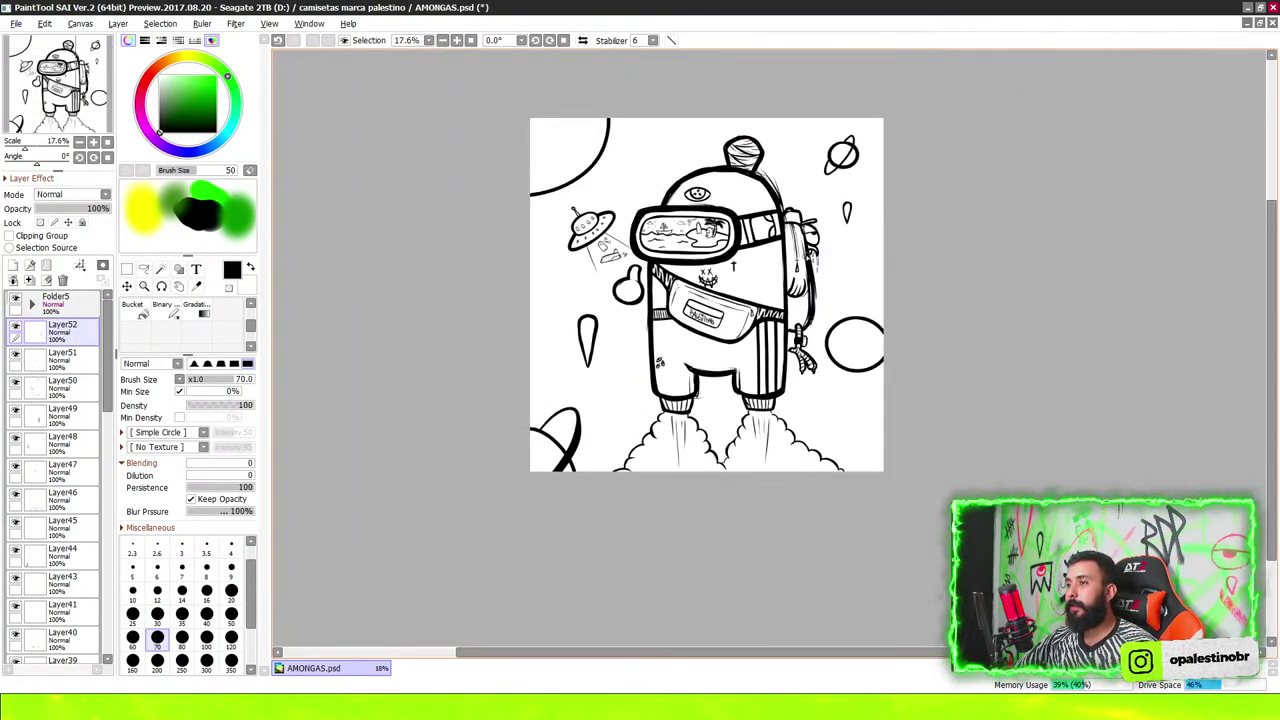
scroll(828, 302, down, 2)
scroll(780, 300, up, 8)
scroll(733, 300, up, 3)
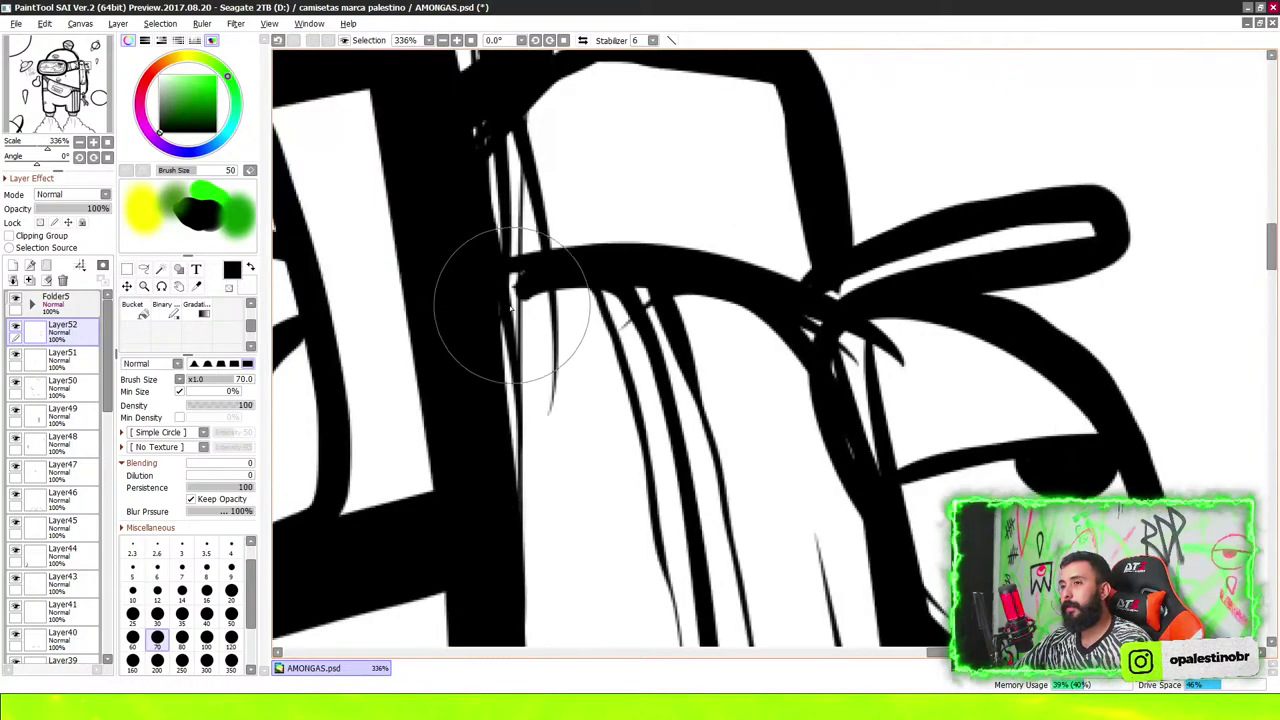
mouse_move(500, 309)
mouse_down()
mouse_move(741, 296)
mouse_move(846, 332)
mouse_move(858, 360)
mouse_up()
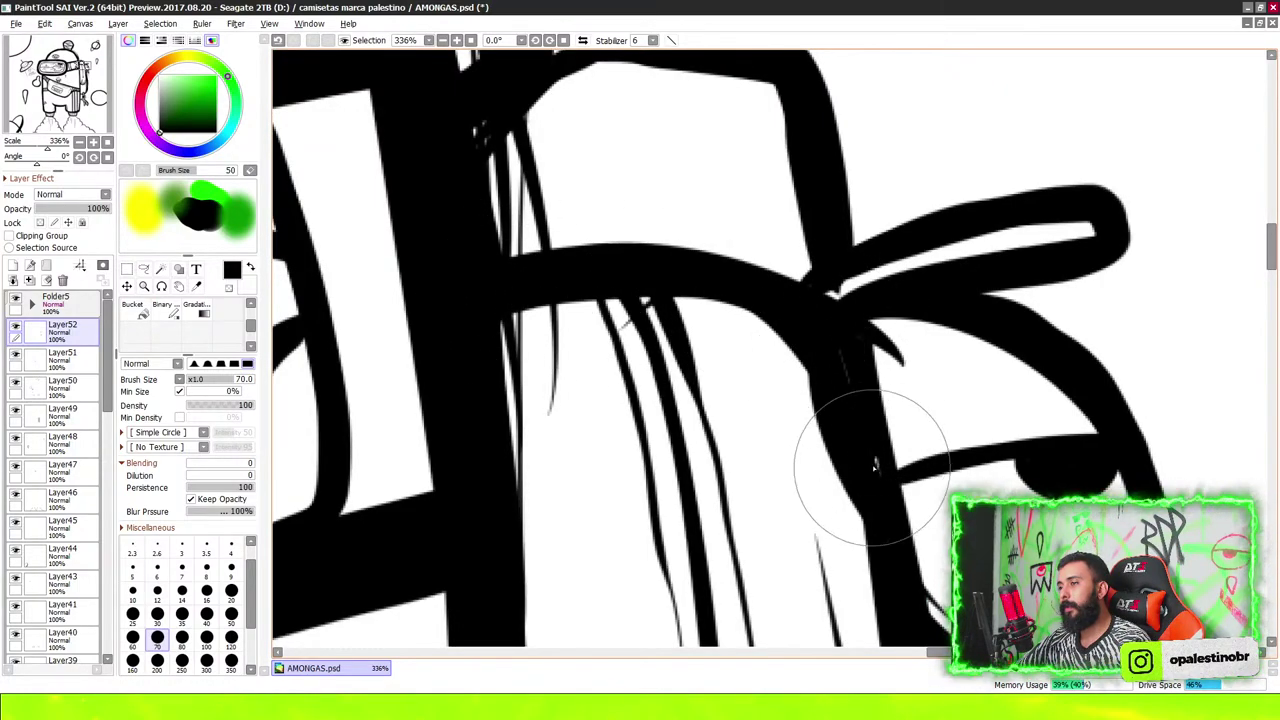
scroll(850, 360, down, 4)
scroll(845, 390, up, 2)
scroll(845, 390, down, 2)
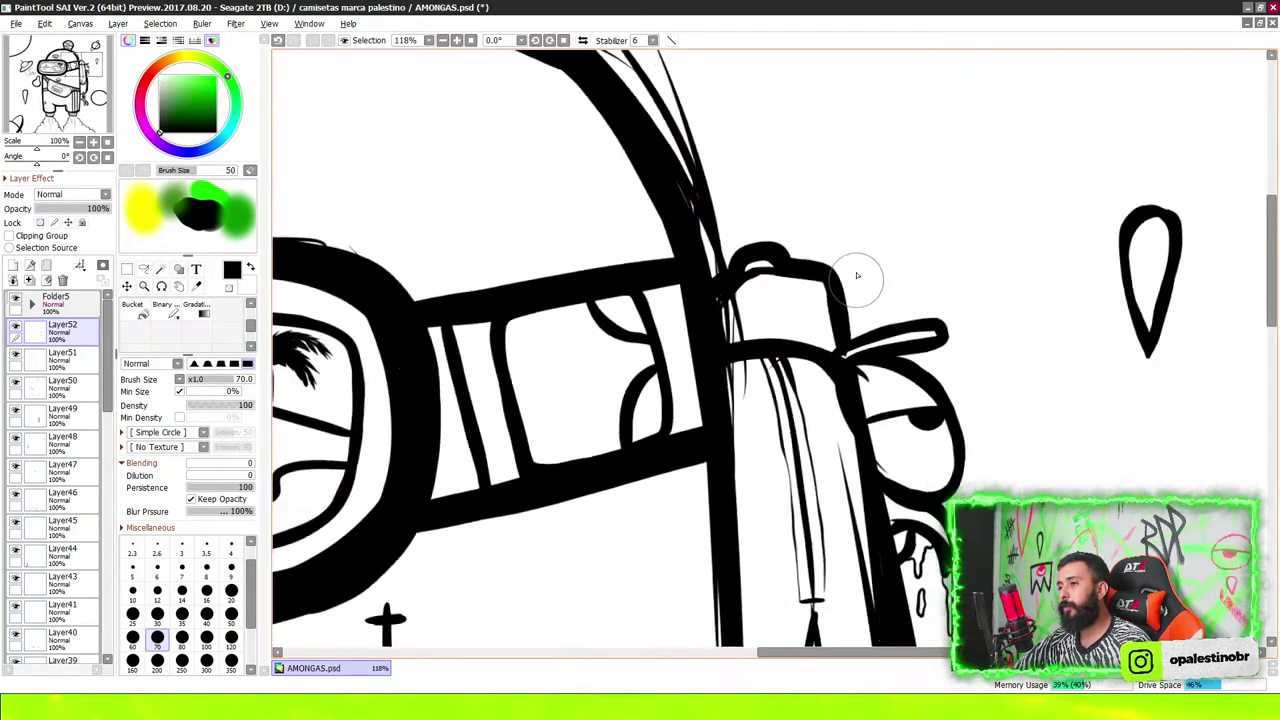
scroll(870, 370, down, 1)
scroll(857, 285, down, 3)
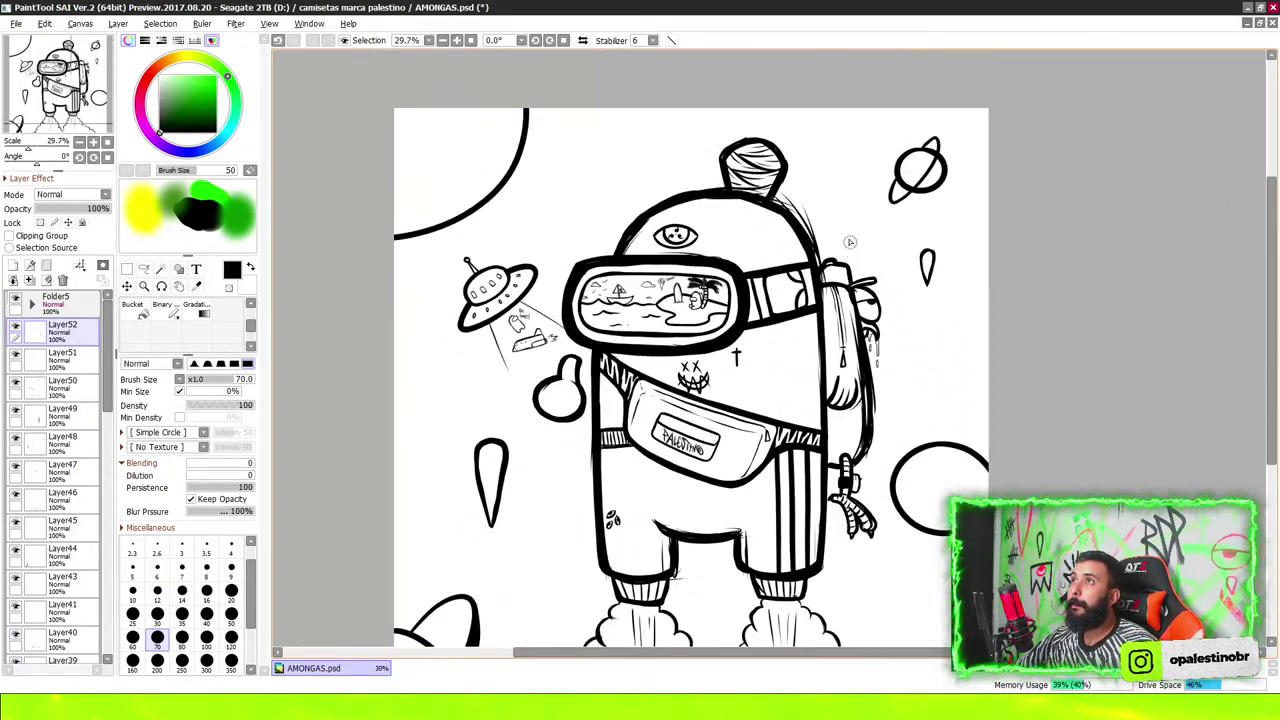
scroll(880, 275, down, 4)
scroll(904, 268, down, 2)
scroll(919, 262, up, 1)
scroll(919, 262, up, 4)
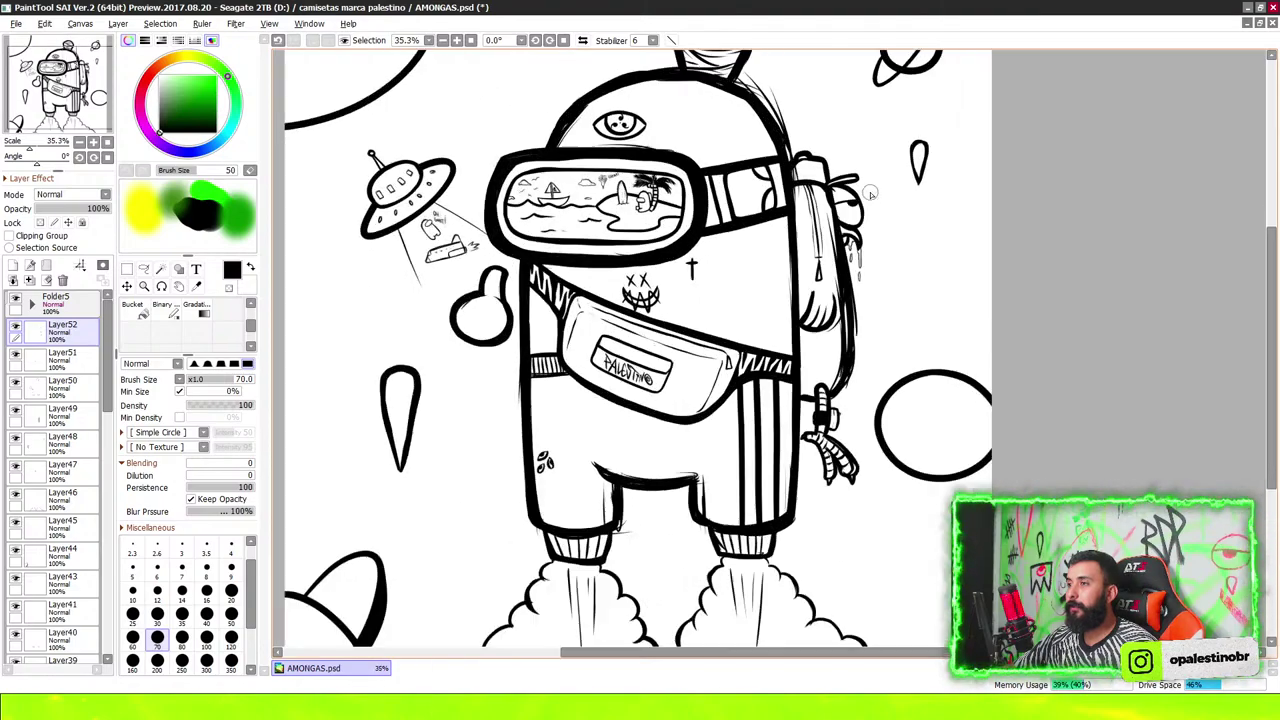
scroll(871, 194, up, 2)
scroll(714, 263, up, 1)
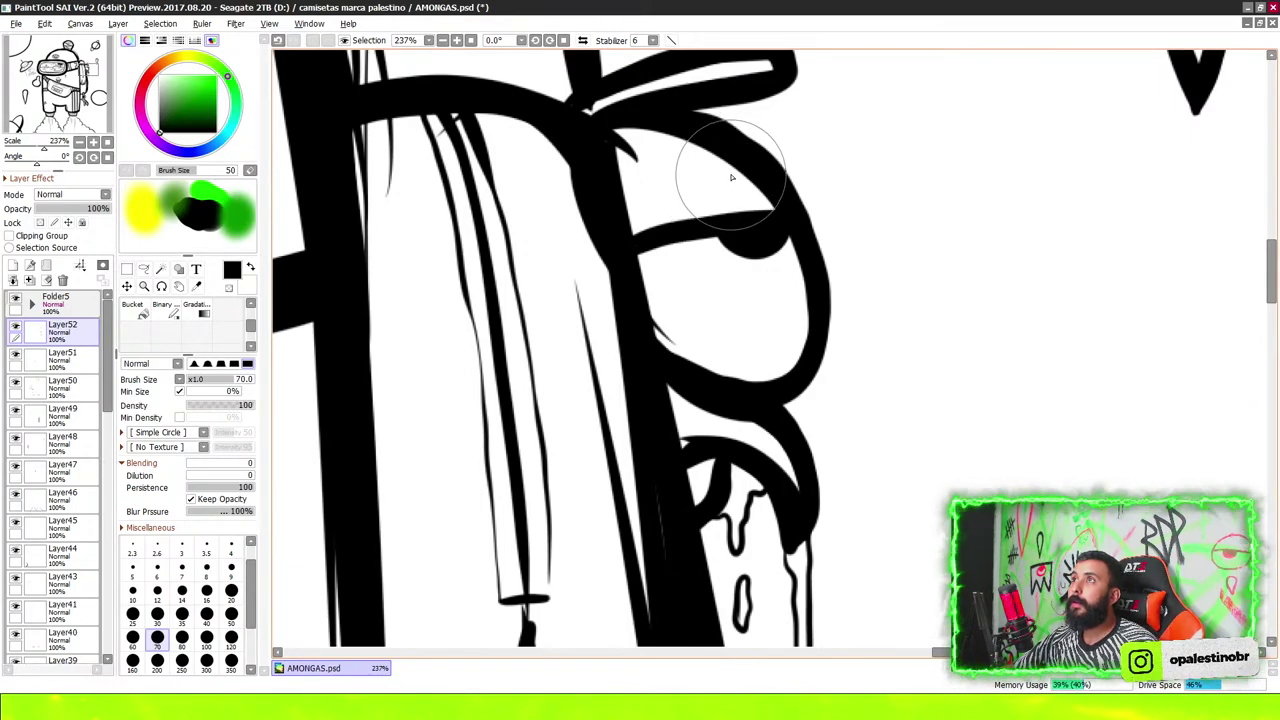
scroll(738, 175, down, 3)
scroll(741, 195, down, 4)
scroll(743, 205, down, 3)
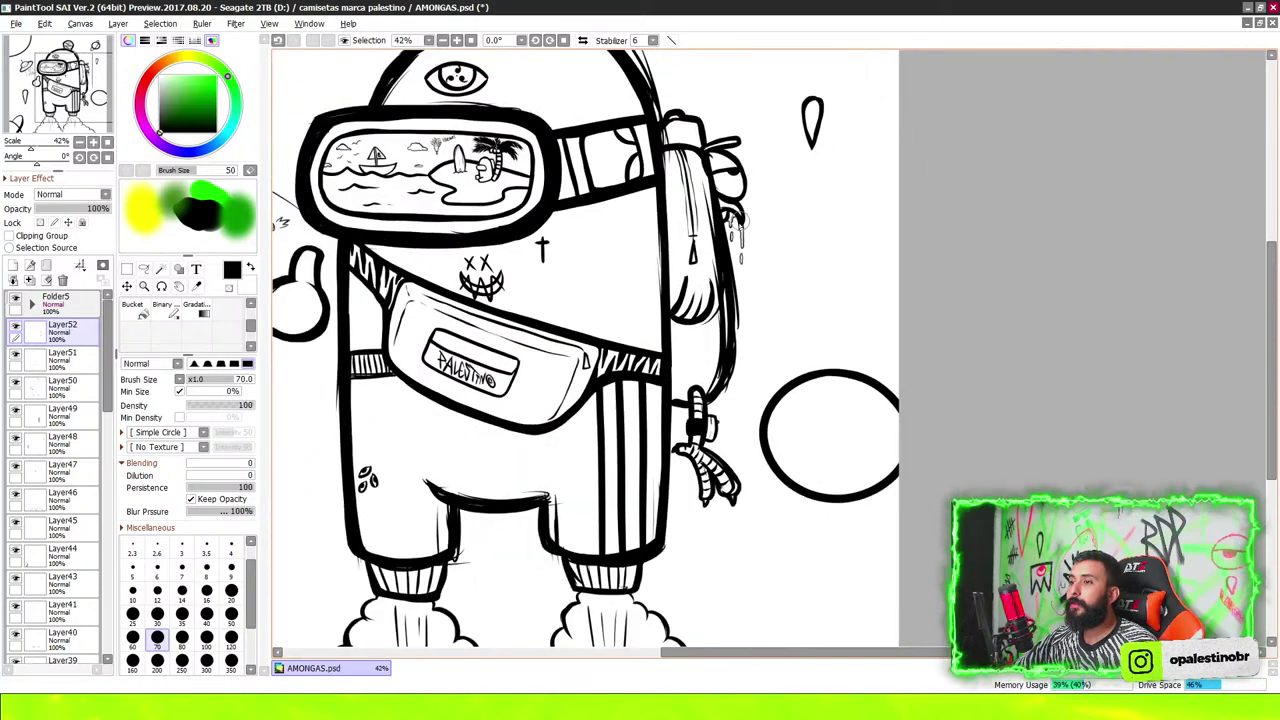
scroll(740, 212, up, 3)
scroll(738, 222, down, 3)
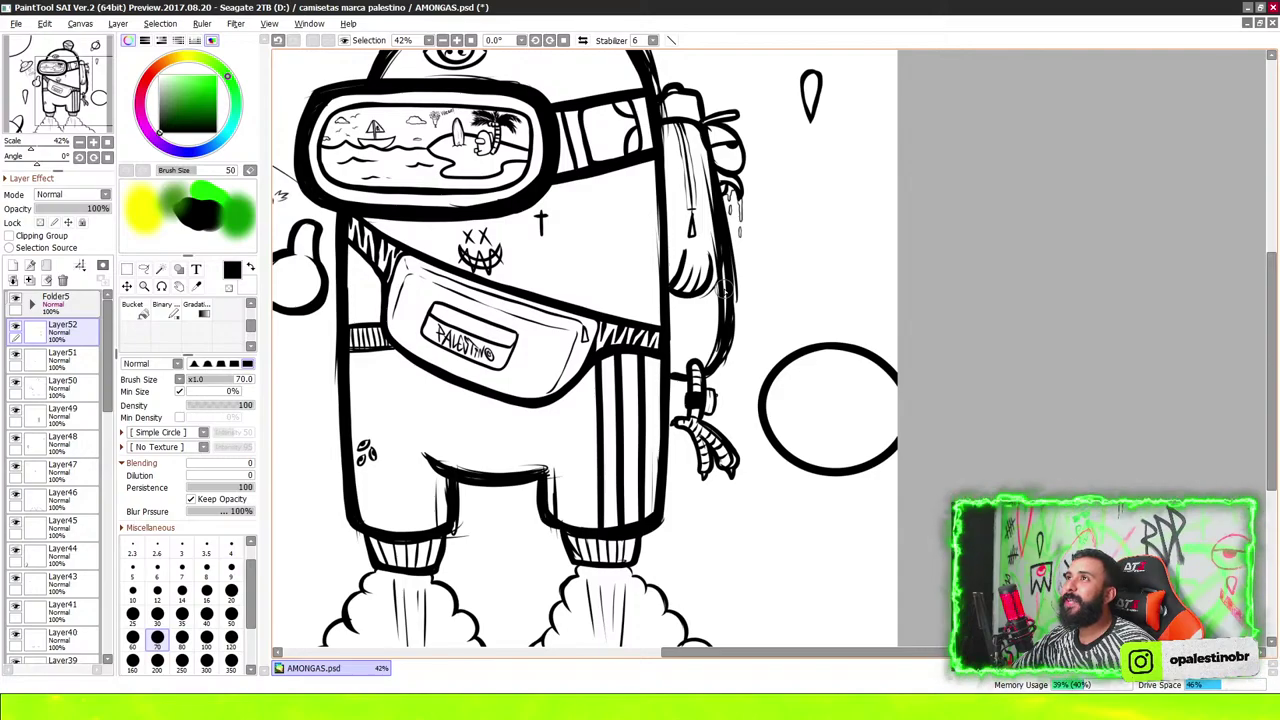
scroll(736, 280, down, 3)
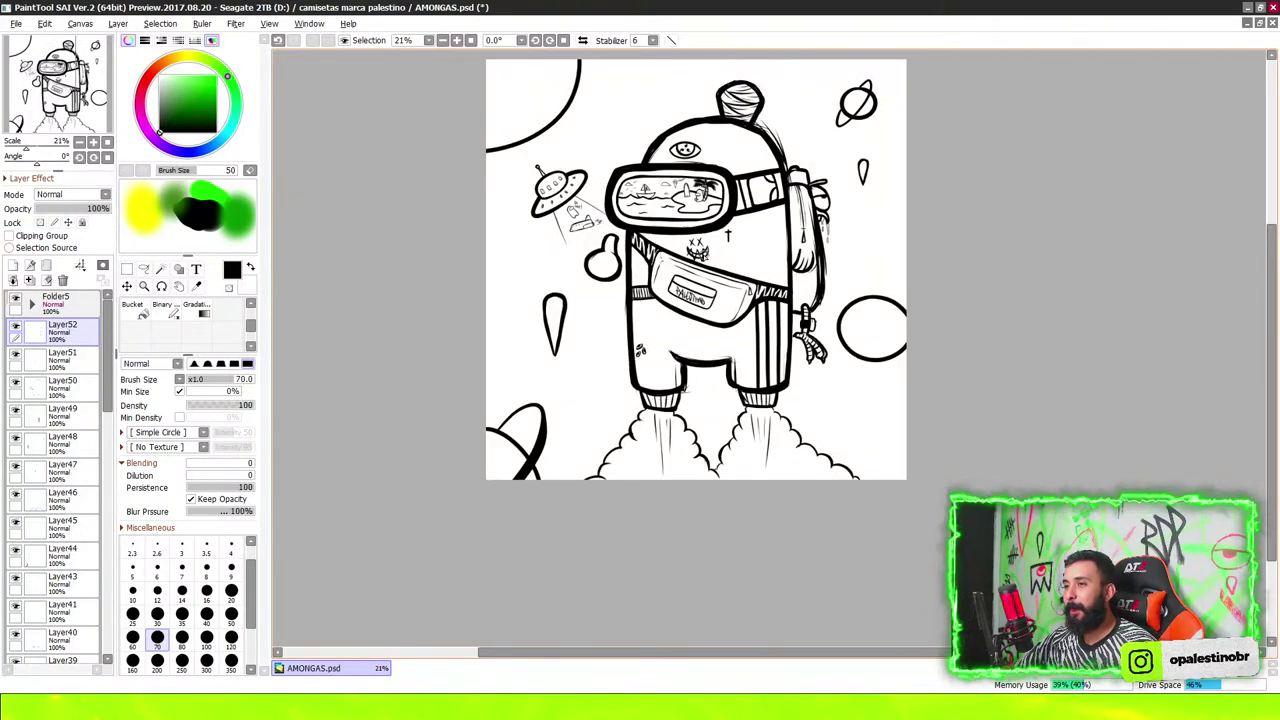
scroll(758, 238, up, 1)
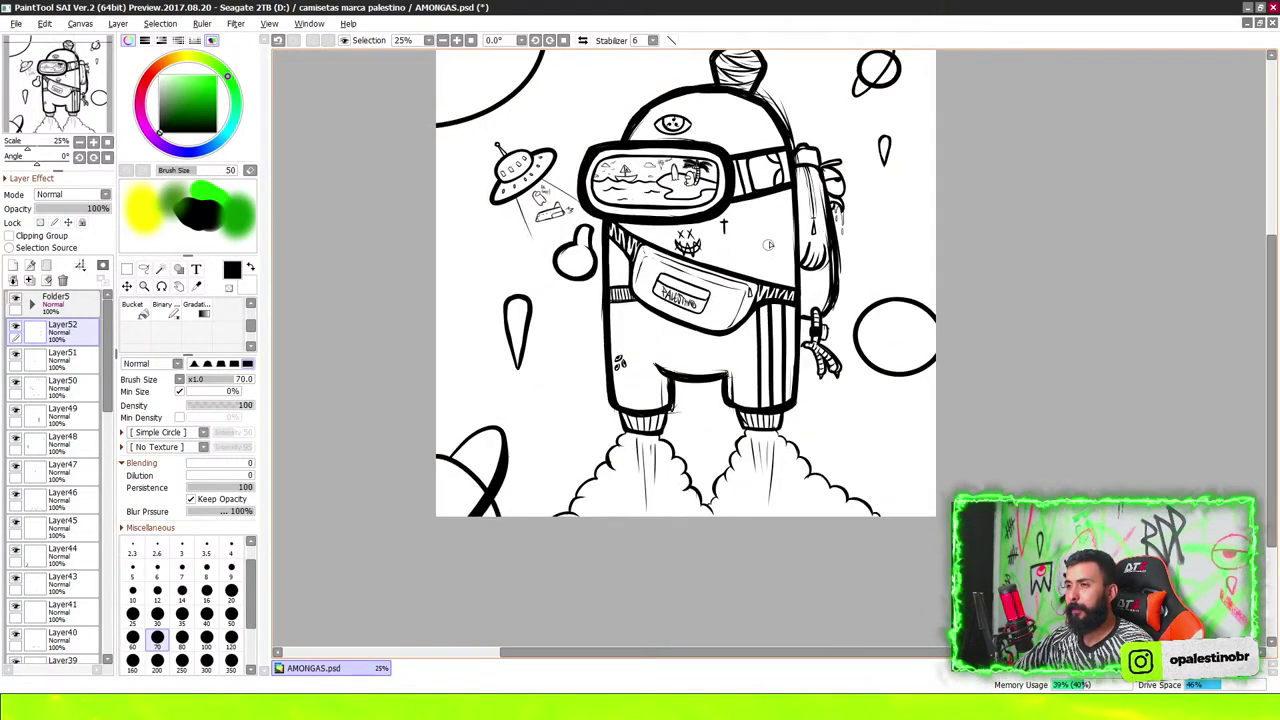
scroll(759, 238, up, 3)
scroll(759, 238, up, 3)
scroll(759, 238, down, 1)
scroll(760, 230, down, 1)
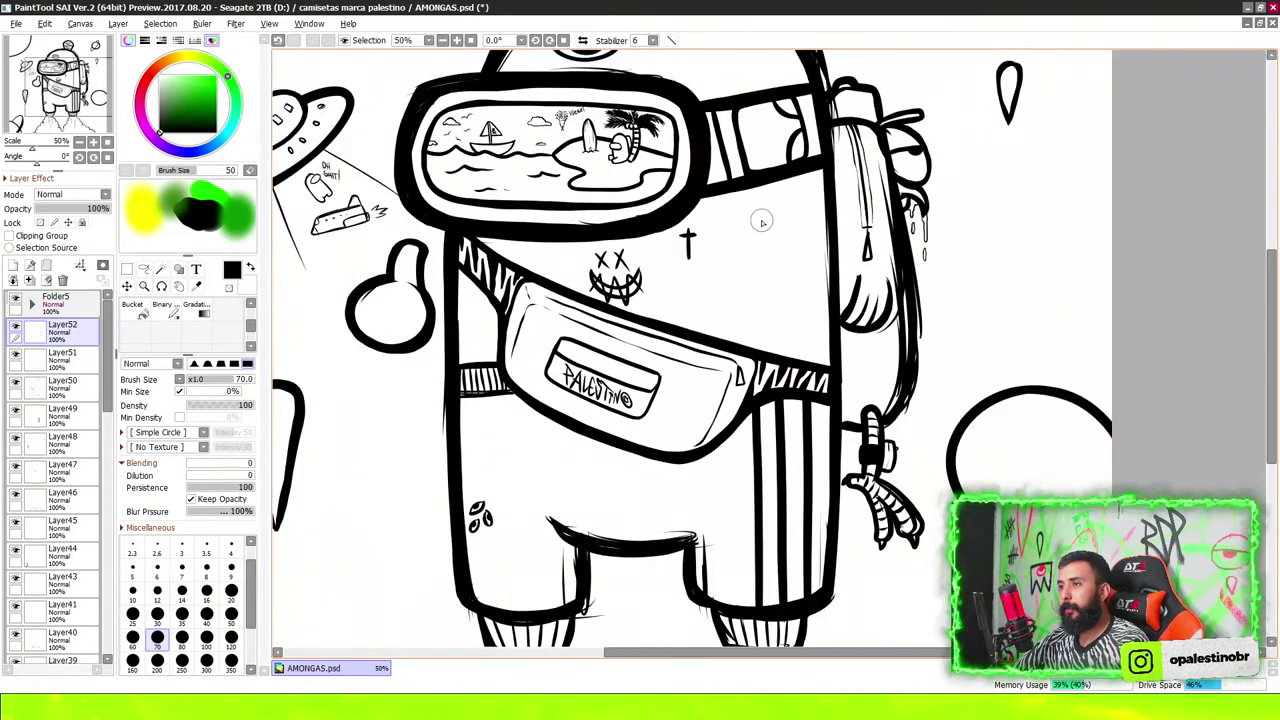
scroll(729, 288, up, 1)
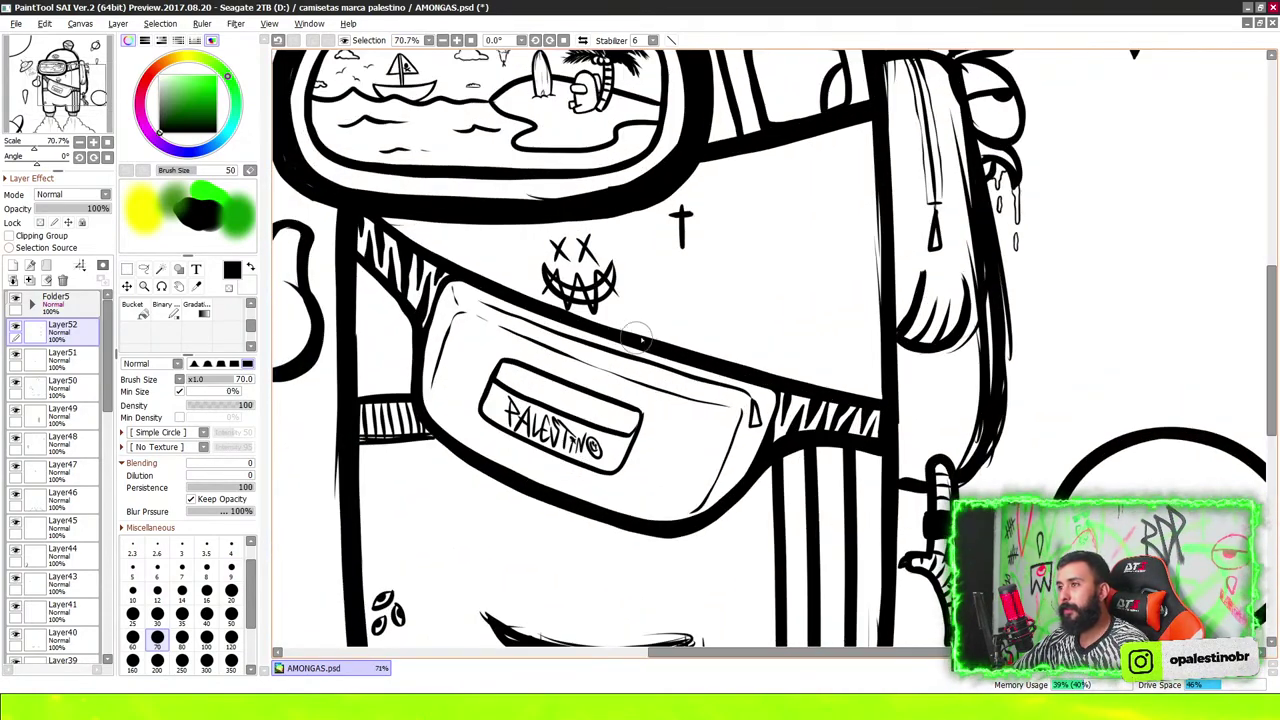
scroll(800, 200, down, 3)
scroll(810, 260, up, 3)
scroll(813, 272, up, 1)
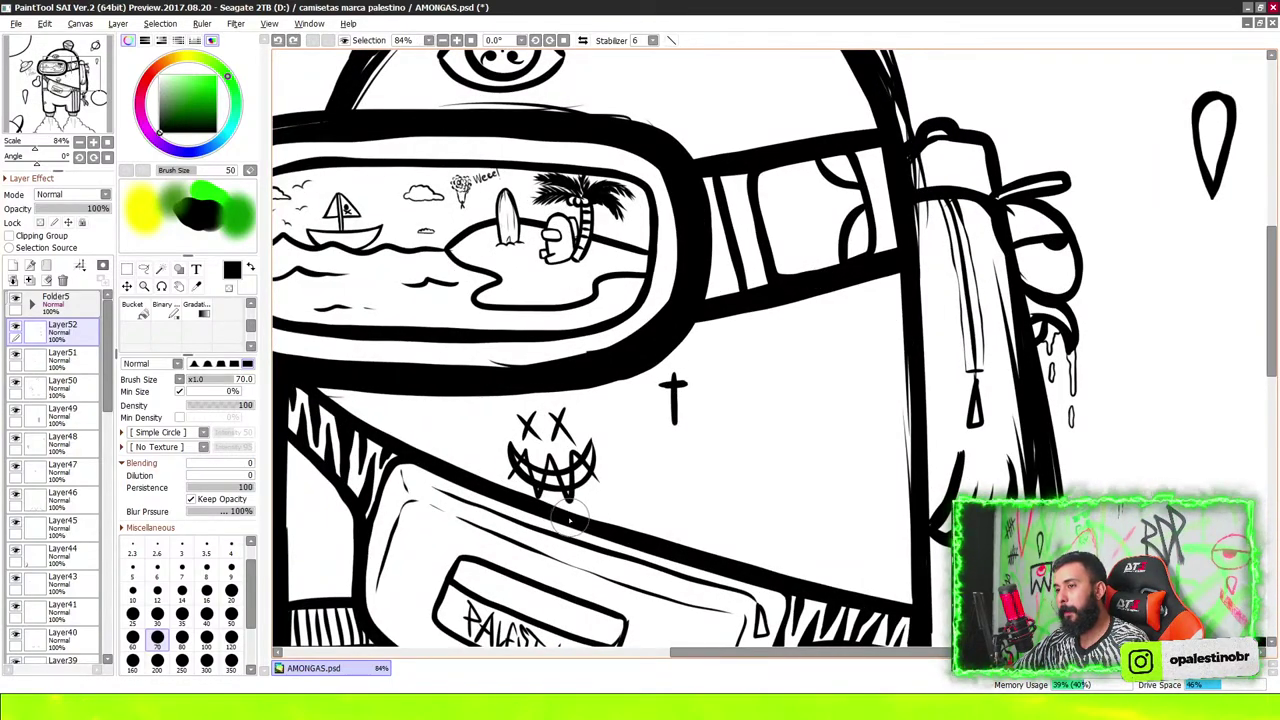
mouse_move(570, 520)
mouse_down()
mouse_move(760, 455)
mouse_move(878, 244)
mouse_up()
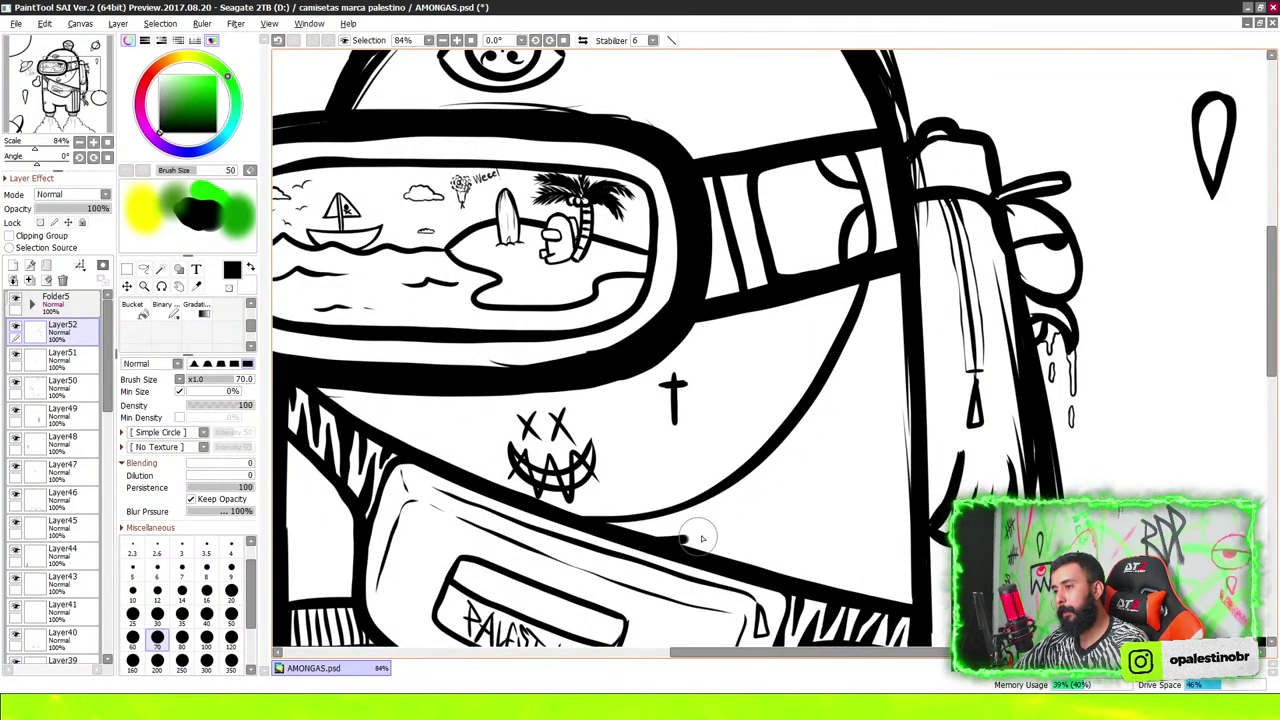
drag(702, 539, 890, 280)
scroll(647, 526, up, 1)
mouse_move(665, 500)
mouse_down()
mouse_move(644, 535)
mouse_move(667, 535)
mouse_up()
drag(722, 492, 702, 530)
drag(755, 480, 734, 520)
drag(795, 464, 790, 495)
drag(825, 438, 812, 475)
drag(842, 410, 830, 448)
drag(858, 380, 846, 420)
drag(875, 355, 864, 395)
drag(895, 320, 884, 362)
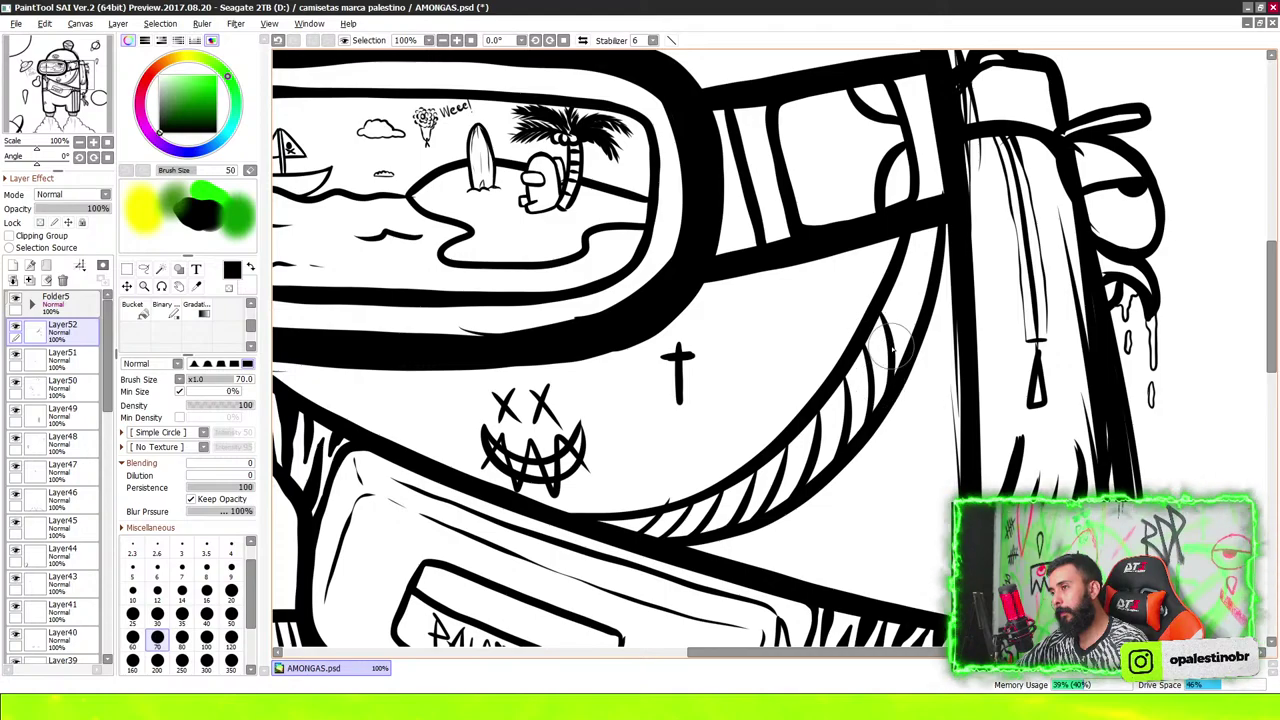
mouse_move(905, 290)
mouse_down()
mouse_move(890, 345)
mouse_move(901, 330)
mouse_up()
drag(930, 235, 915, 300)
scroll(910, 250, down, 12)
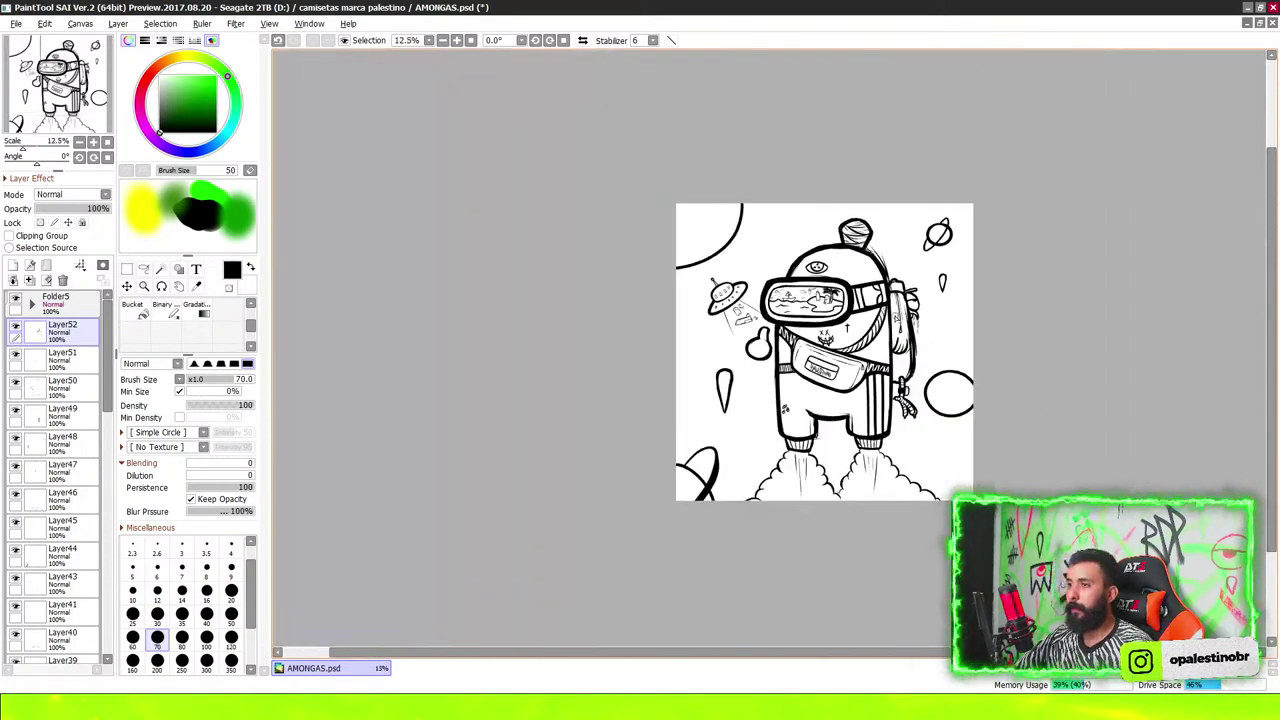
scroll(854, 345, down, 1)
scroll(854, 345, up, 4)
scroll(854, 345, up, 1)
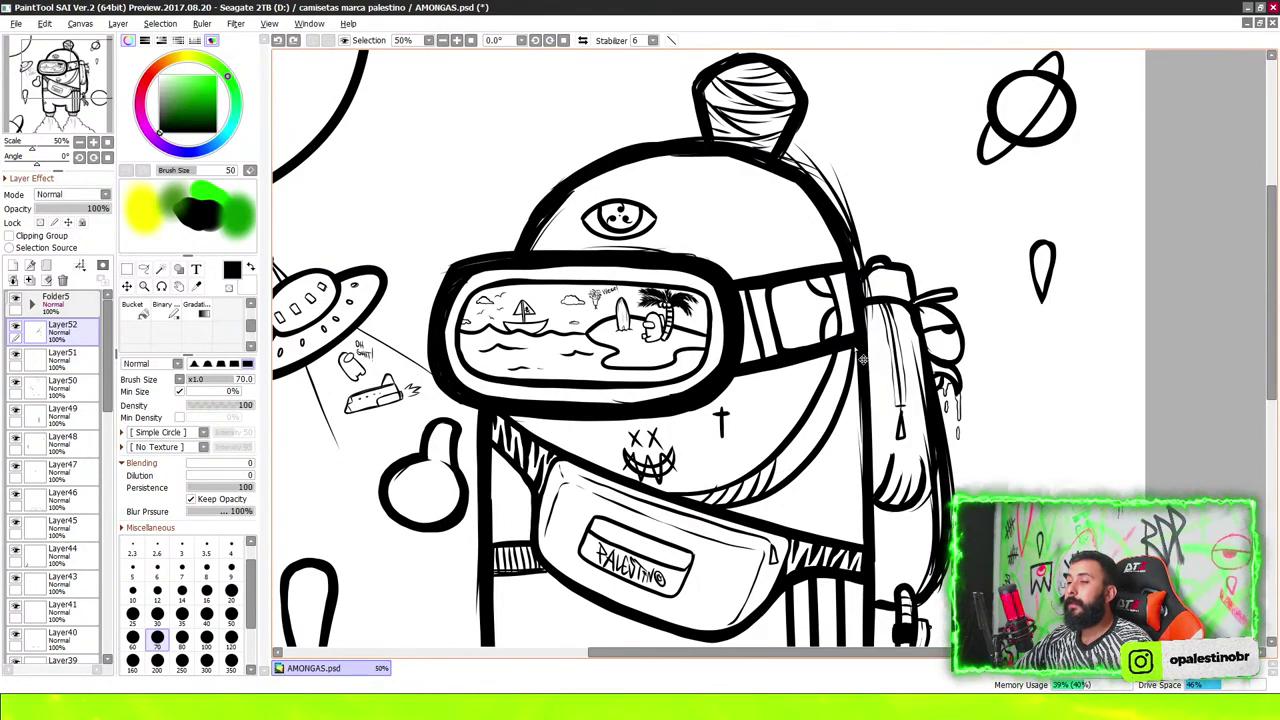
scroll(793, 437, up, 2)
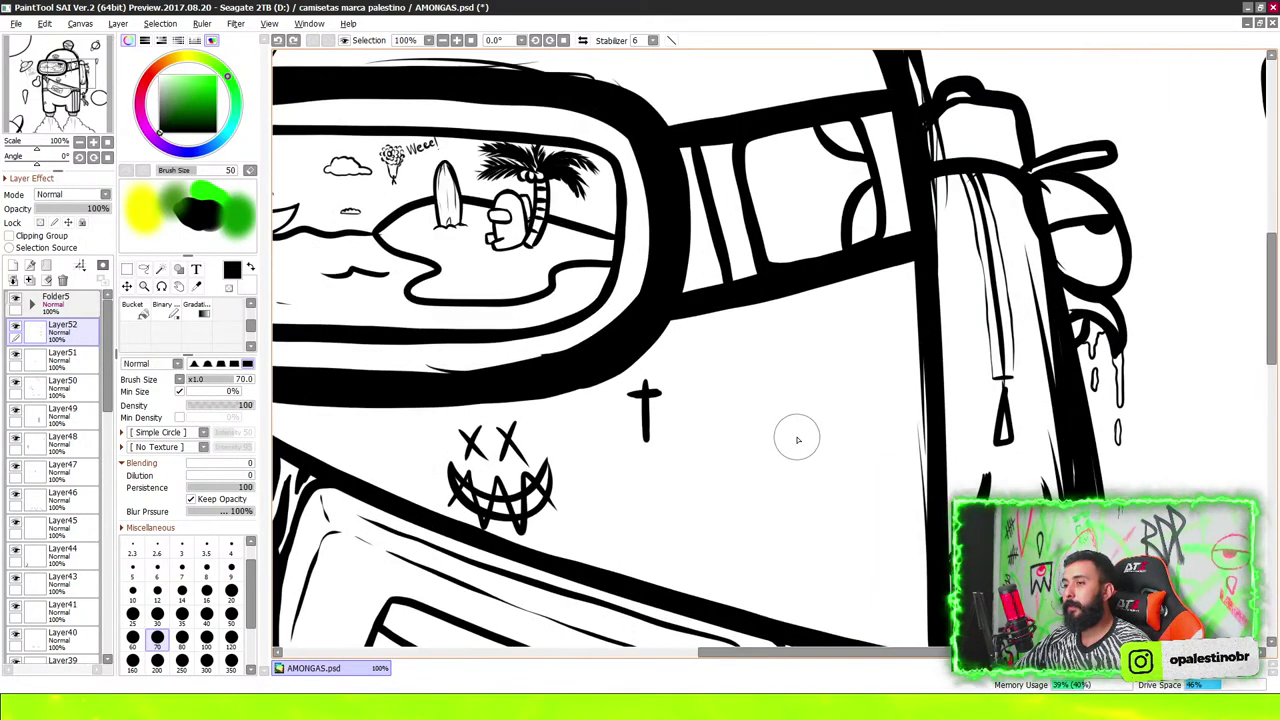
scroll(725, 467, up, 1)
scroll(797, 380, up, 2)
Draw the diagonal scar line right of the chest cross and extend its lower end
drag(845, 338, 543, 634)
scroll(592, 587, down, 2)
scroll(592, 587, up, 2)
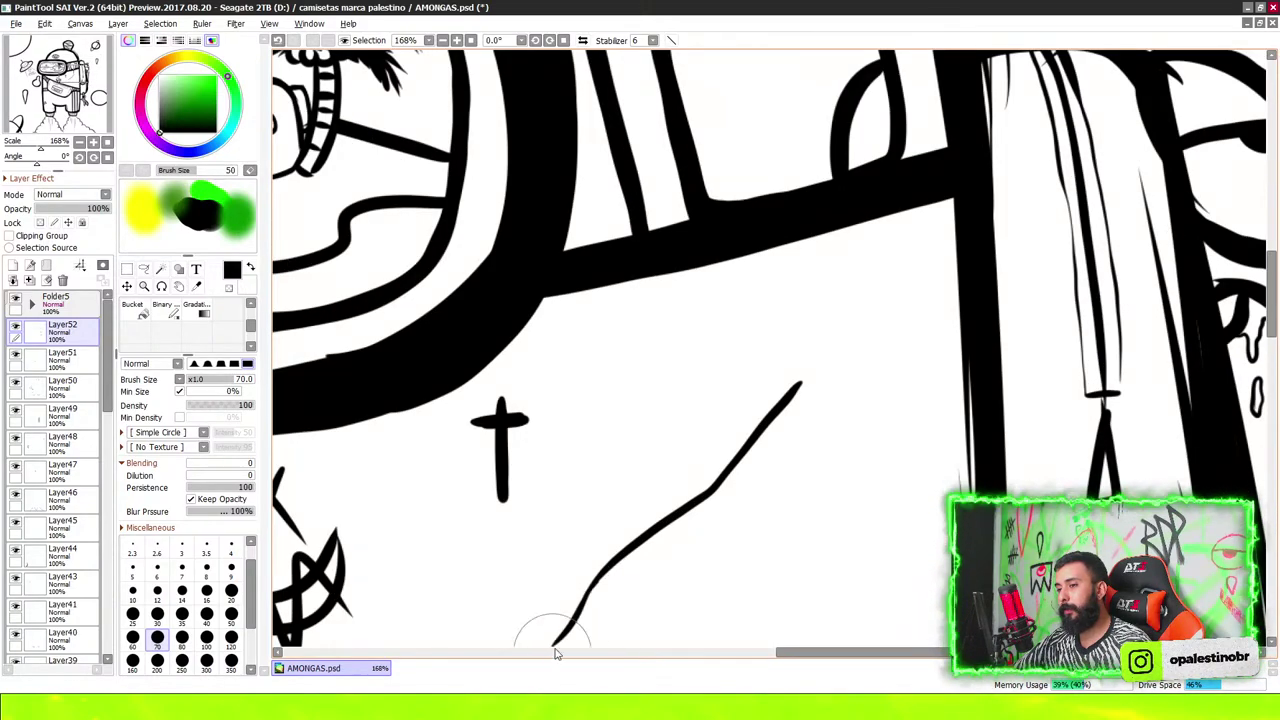
scroll(543, 634, down, 2)
scroll(640, 572, down, 2)
scroll(529, 551, up, 3)
mouse_move(523, 478)
mouse_down()
mouse_move(509, 522)
mouse_move(566, 443)
mouse_move(704, 330)
mouse_up()
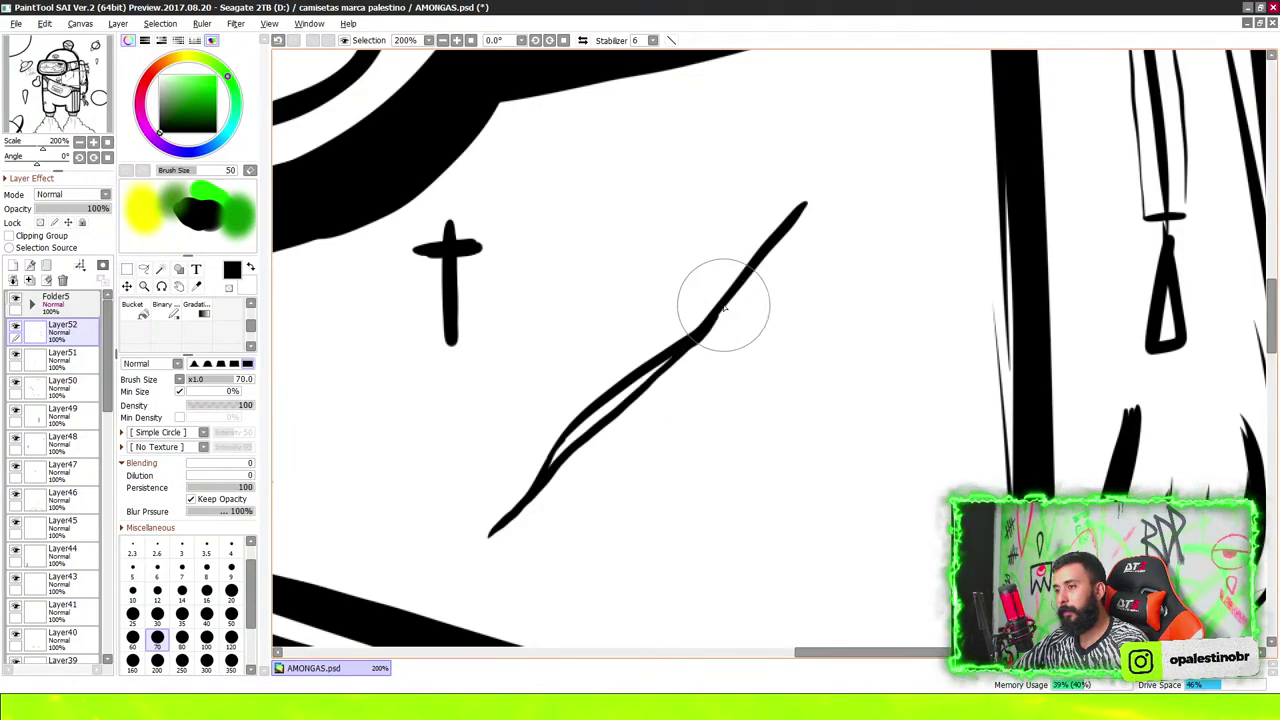
scroll(530, 467, up, 2)
Add crossing X stitches, small dashes and tick marks along the scar
drag(451, 497, 549, 600)
drag(502, 455, 603, 583)
drag(528, 385, 537, 435)
drag(592, 478, 675, 535)
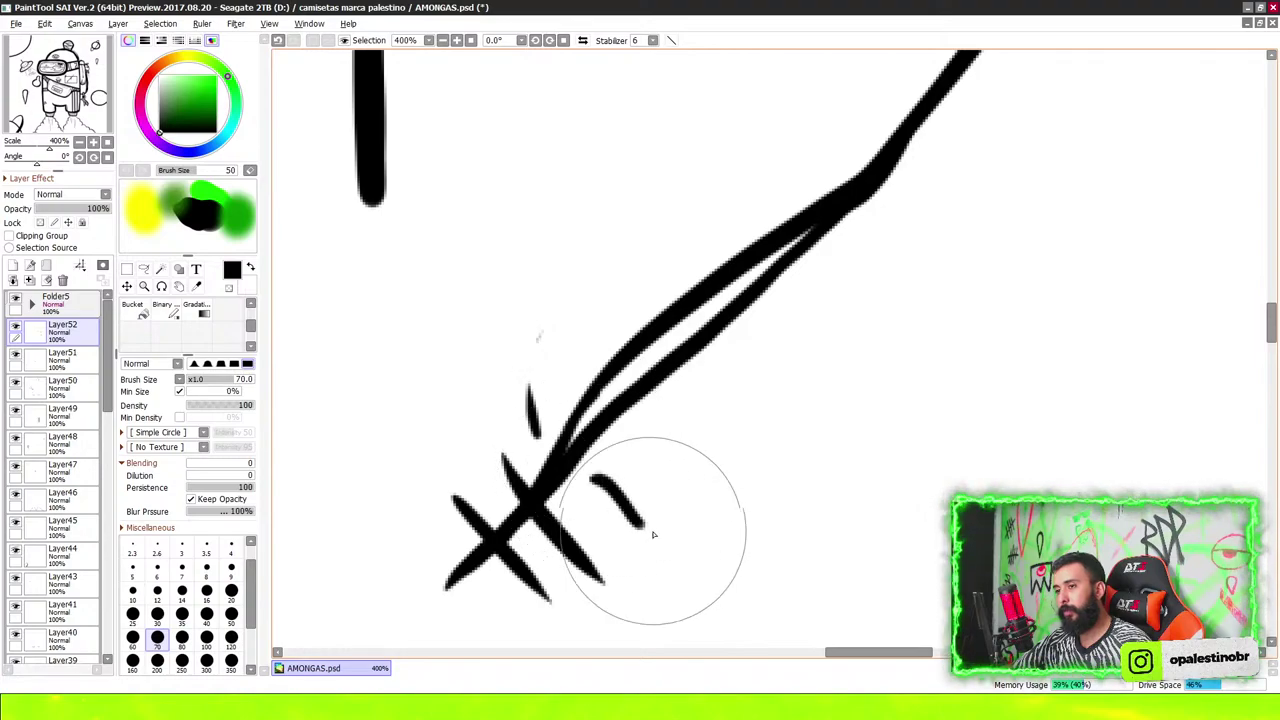
drag(642, 425, 757, 423)
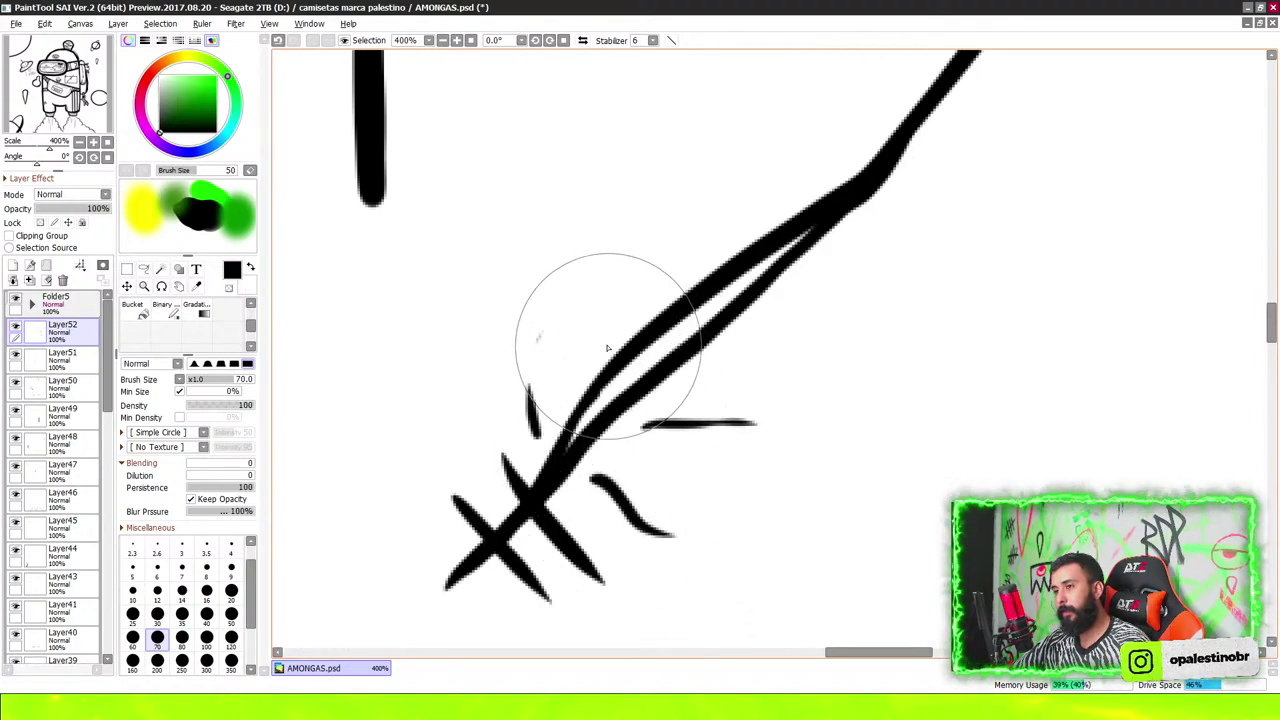
drag(563, 309, 592, 337)
drag(593, 253, 625, 290)
mouse_move(655, 172)
mouse_down()
mouse_move(683, 255)
mouse_move(810, 330)
mouse_up()
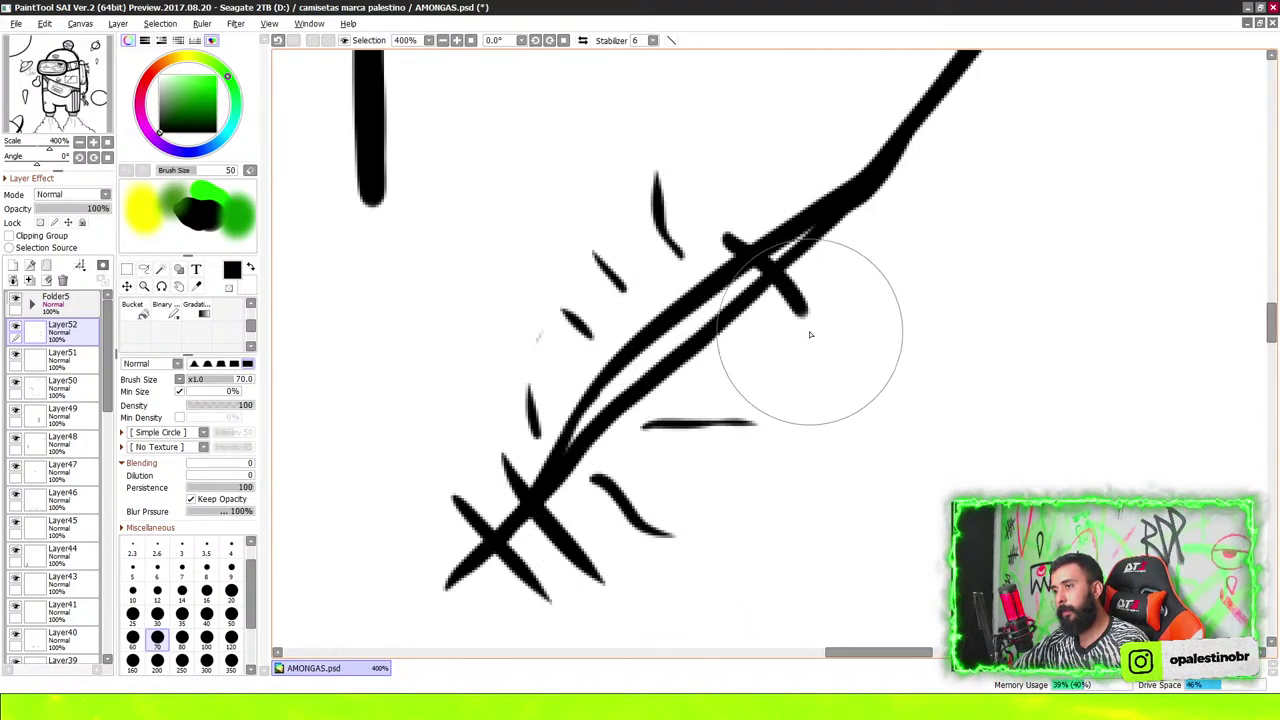
mouse_move(790, 185)
mouse_down()
mouse_move(844, 268)
mouse_move(803, 258)
mouse_move(870, 296)
mouse_up()
Add cross stitches near the scar's top and hatch ticks inside its gap
key(ctrl+minus)
scroll(805, 258, up, 1)
drag(835, 195, 880, 260)
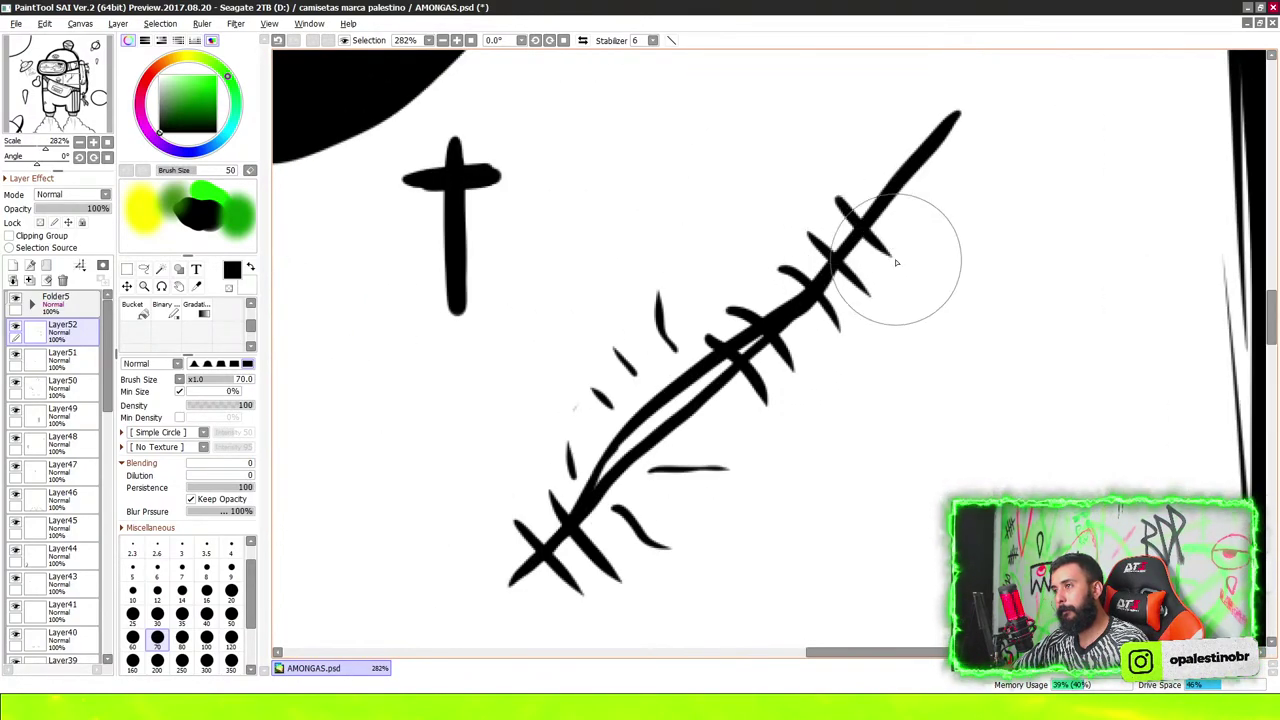
drag(858, 160, 892, 252)
drag(896, 116, 915, 150)
scroll(765, 386, down, 2)
scroll(757, 357, up, 3)
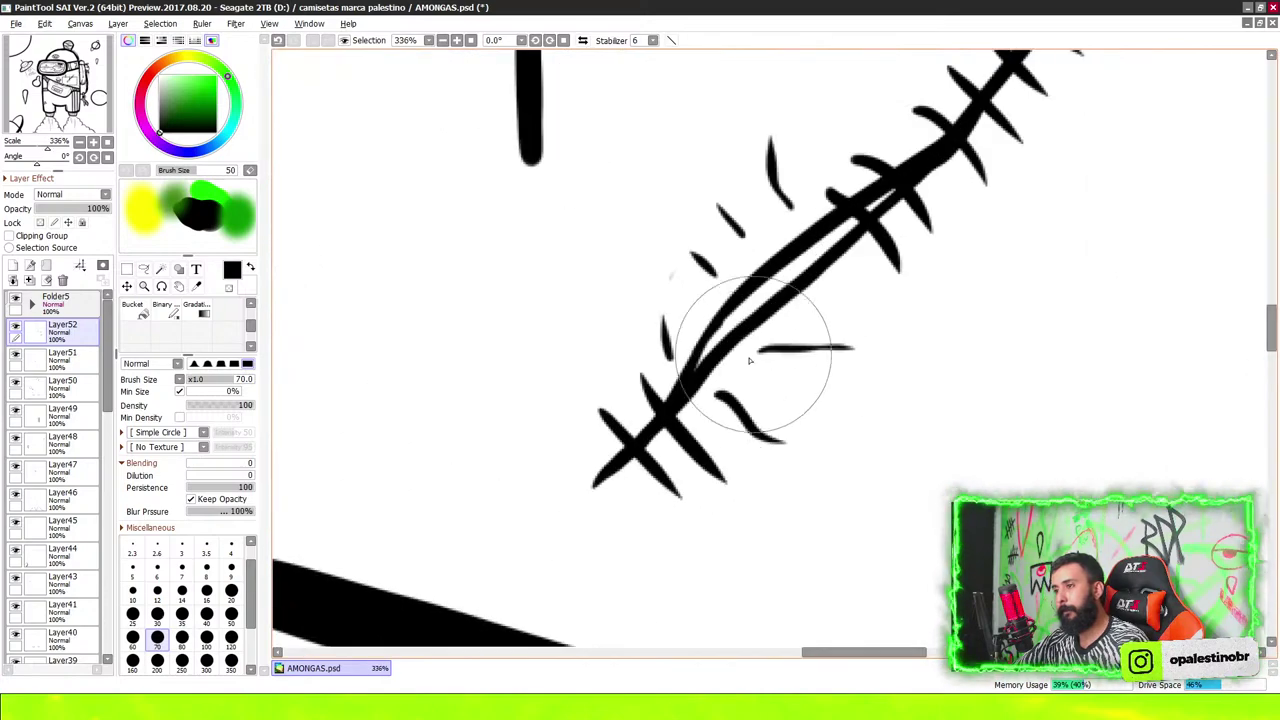
drag(738, 372, 864, 270)
scroll(716, 355, up, 3)
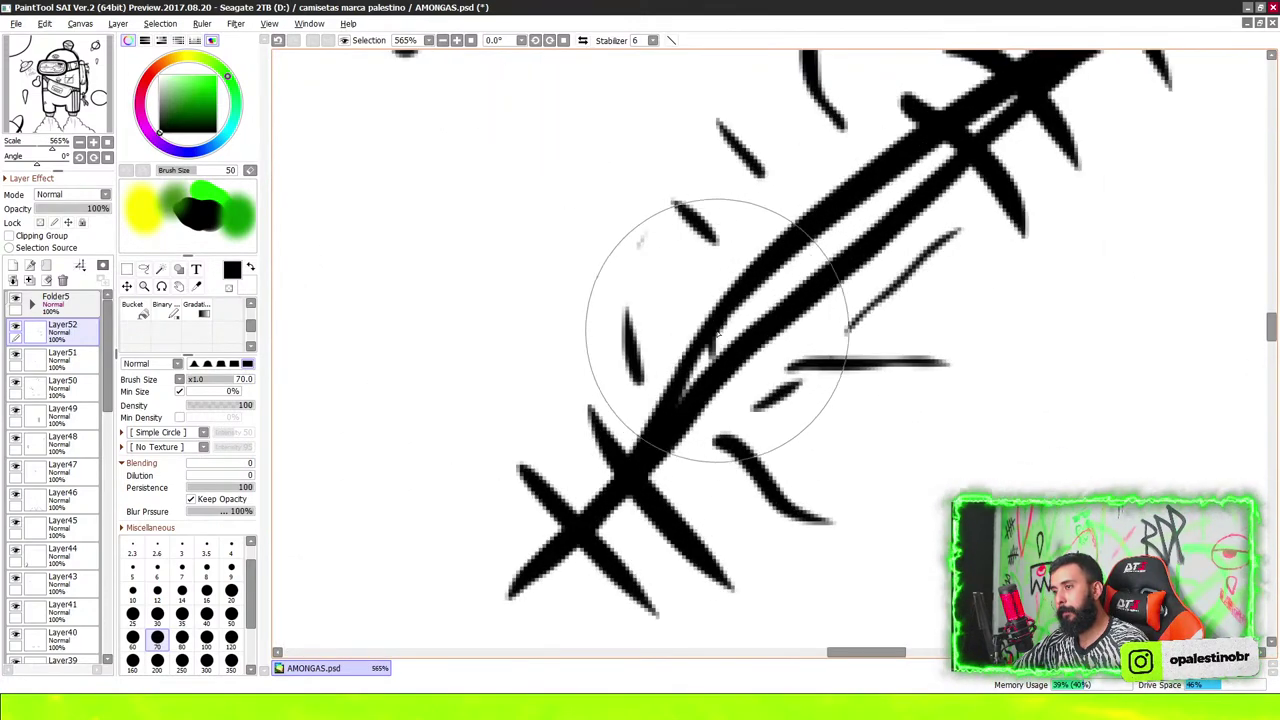
mouse_move(750, 305)
mouse_down()
mouse_move(843, 157)
mouse_move(877, 177)
mouse_move(936, 155)
mouse_up()
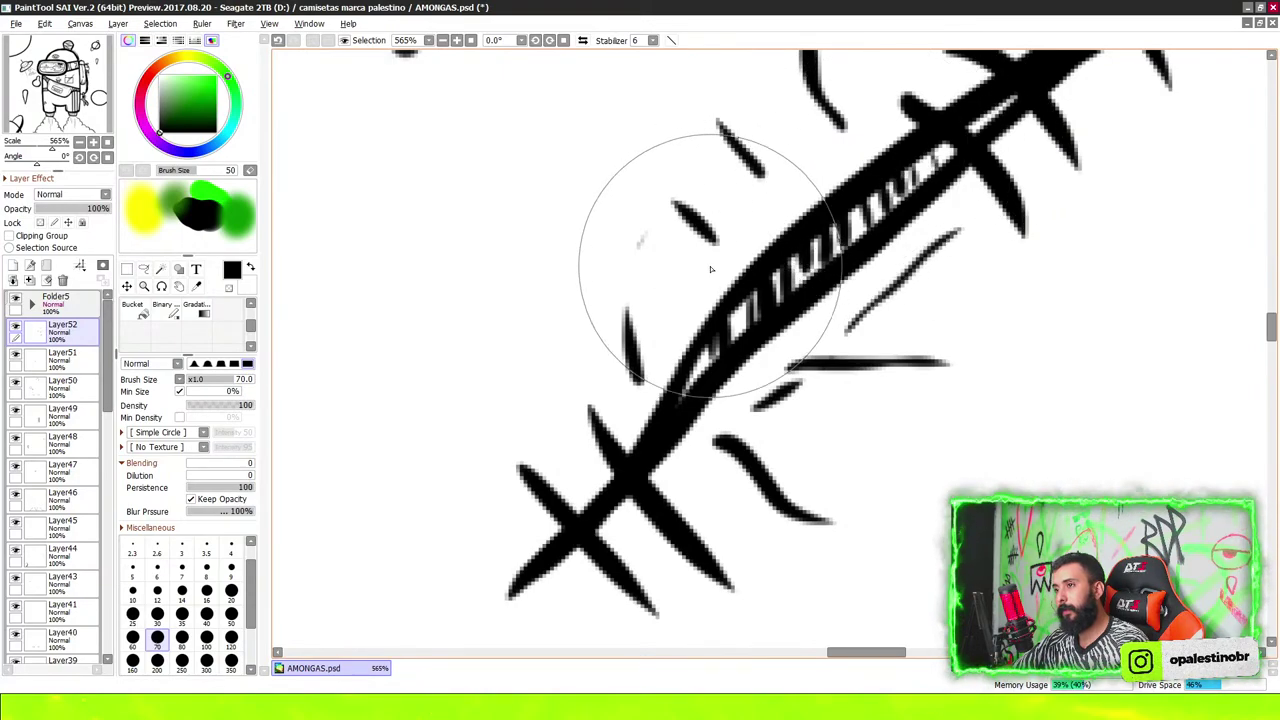
drag(724, 255, 760, 218)
drag(818, 168, 856, 141)
scroll(863, 134, down, 5)
scroll(800, 250, down, 5)
scroll(770, 291, down, 5)
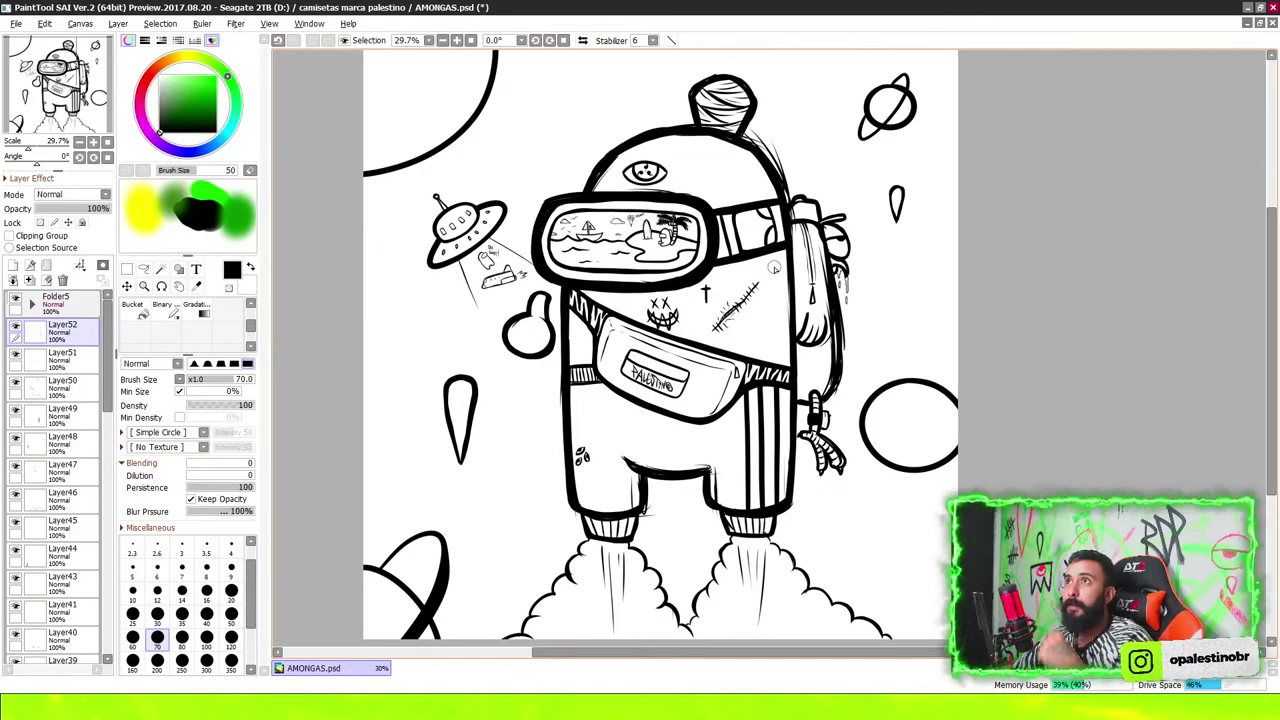
Review the whole drawing and add a new layer above Layer52
scroll(822, 256, down, 2)
scroll(846, 224, down, 1)
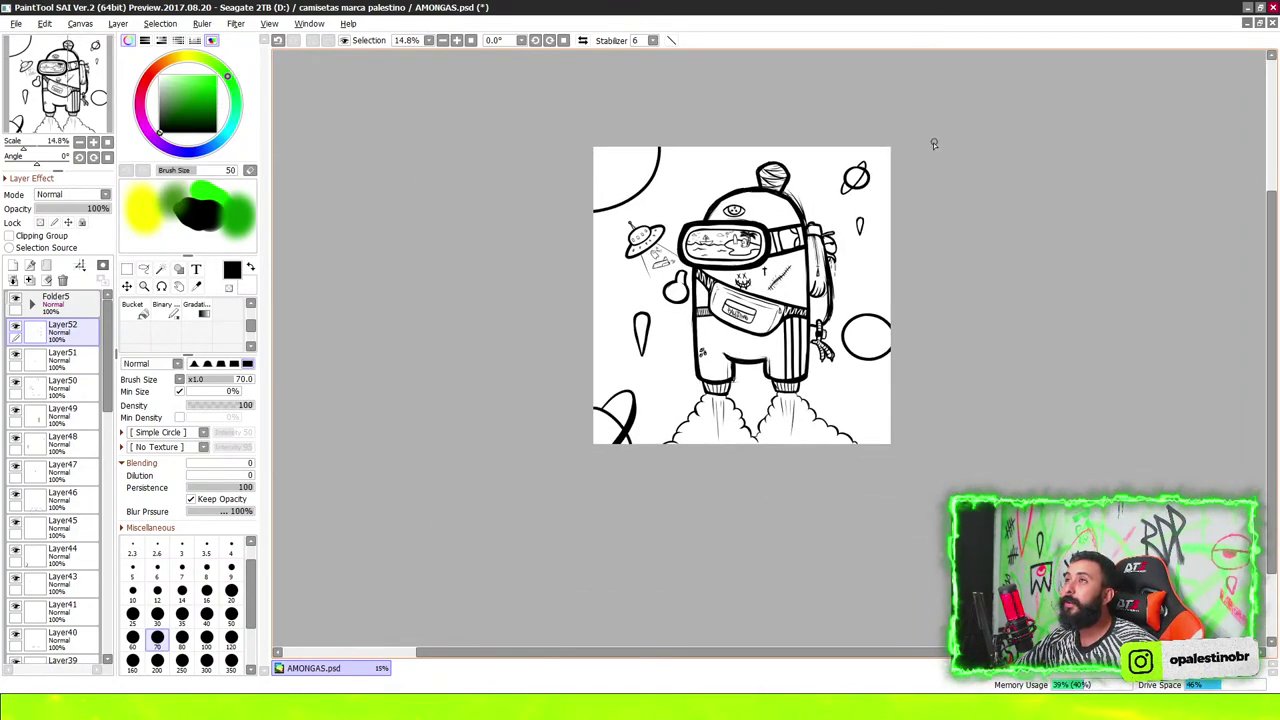
scroll(908, 170, up, 2)
scroll(860, 166, up, 2)
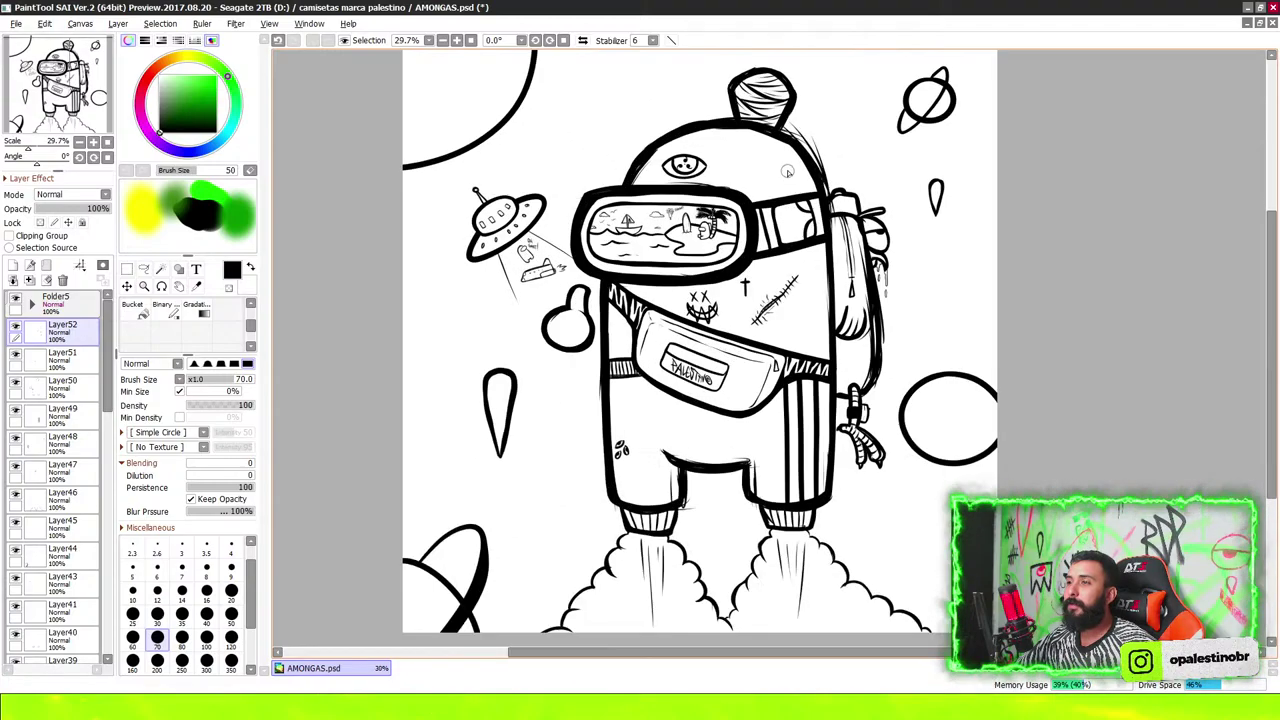
scroll(800, 164, up, 3)
scroll(776, 163, down, 2)
scroll(737, 200, up, 3)
scroll(791, 206, up, 1)
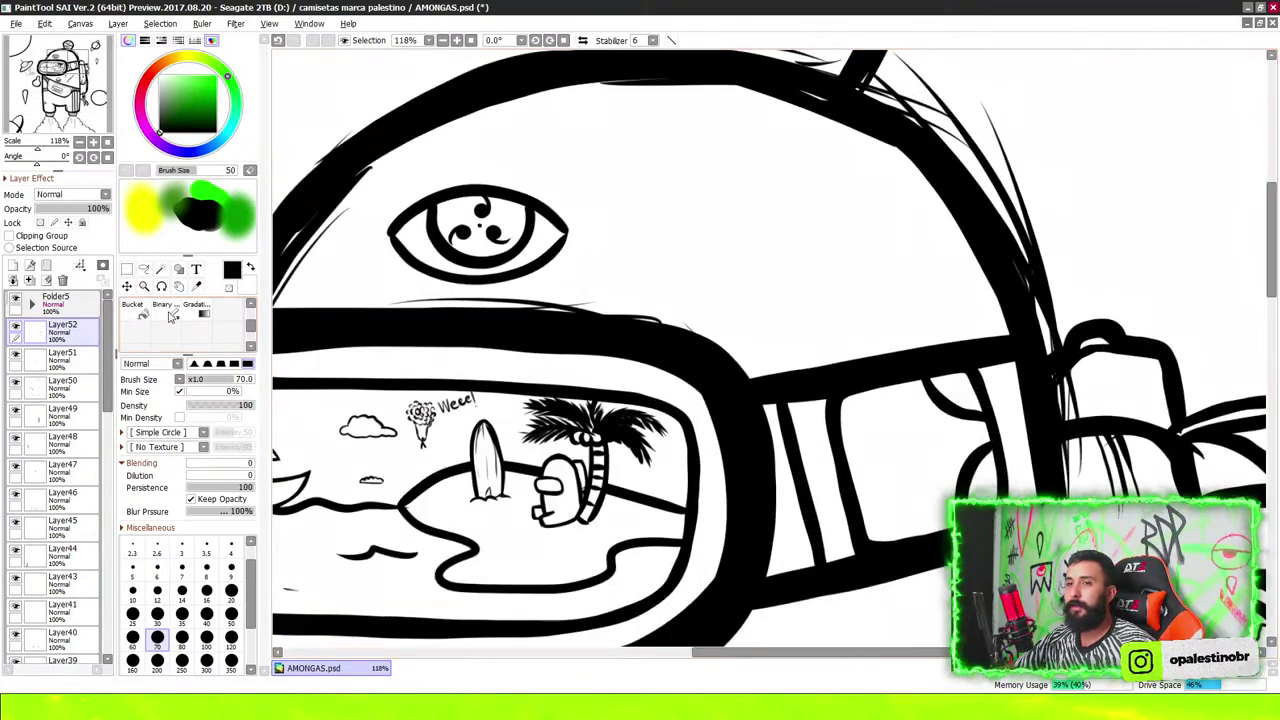
click(13, 265)
Recheck the drawing up close and enlarge the brush size from 70 to 100
scroll(891, 263, down, 2)
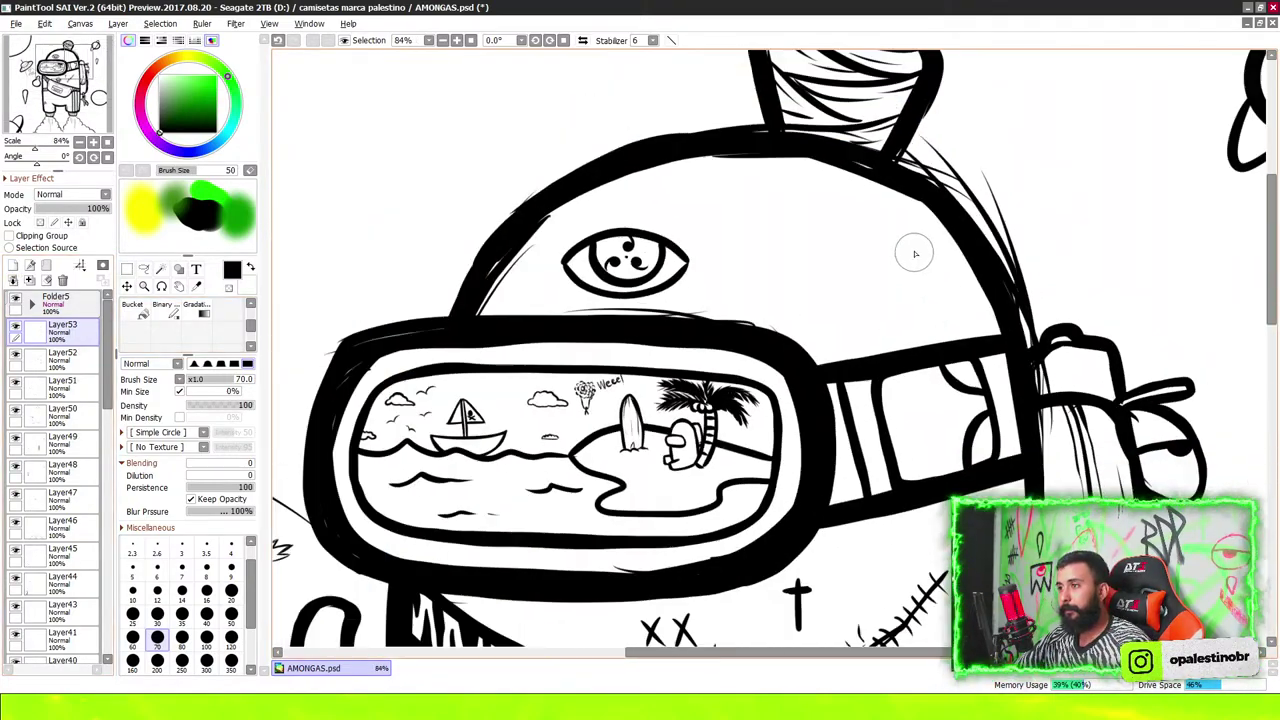
scroll(890, 263, down, 1)
scroll(860, 260, up, 1)
scroll(880, 290, up, 1)
scroll(889, 300, down, 4)
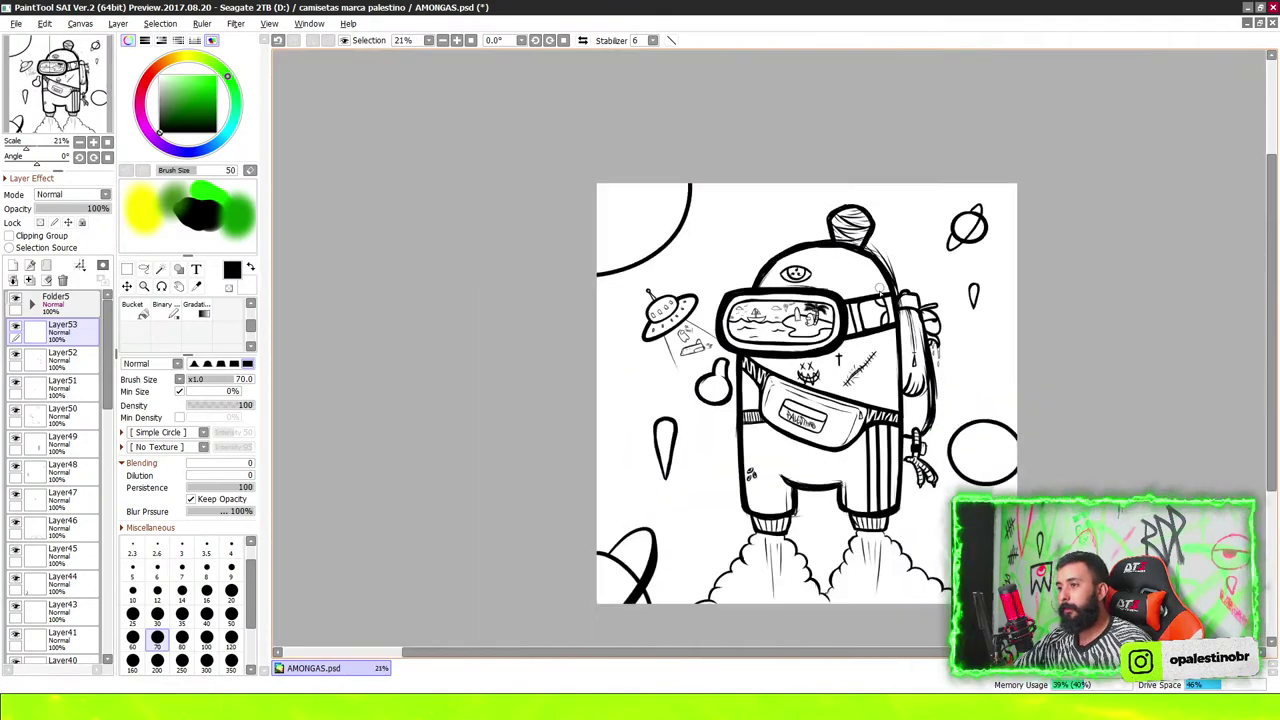
scroll(857, 258, up, 1)
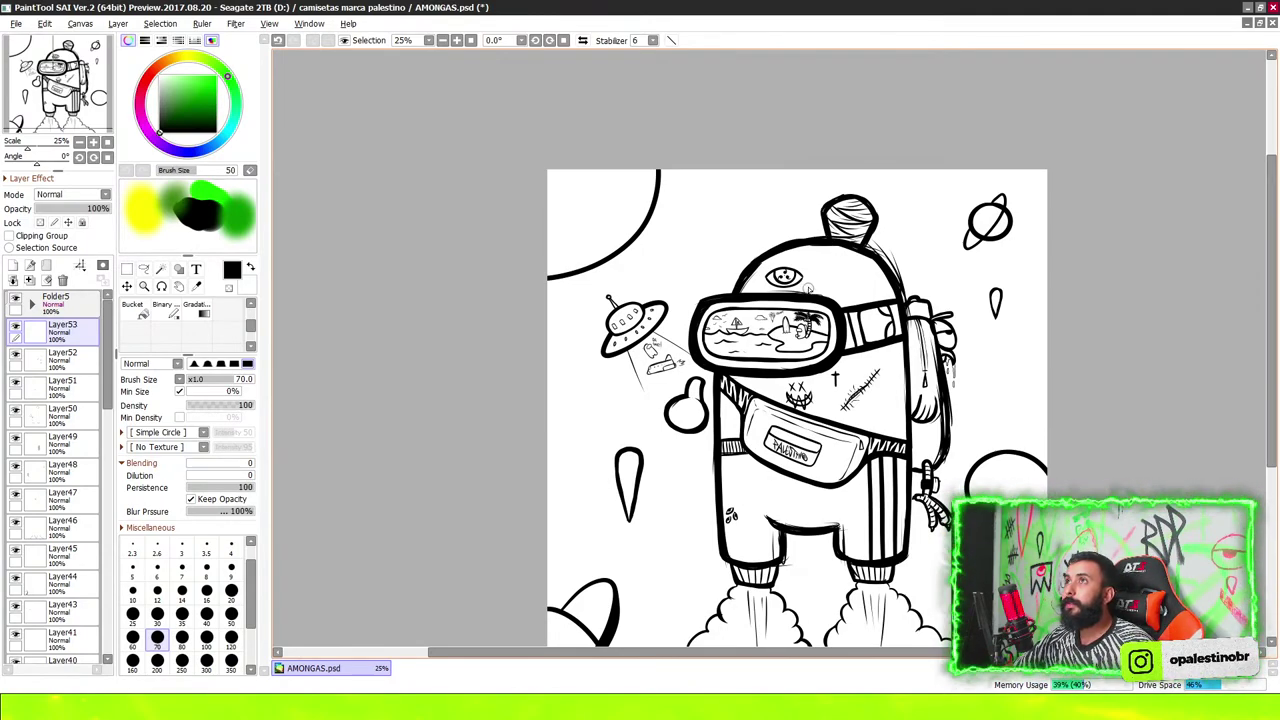
scroll(781, 226, down, 3)
scroll(781, 226, up, 2)
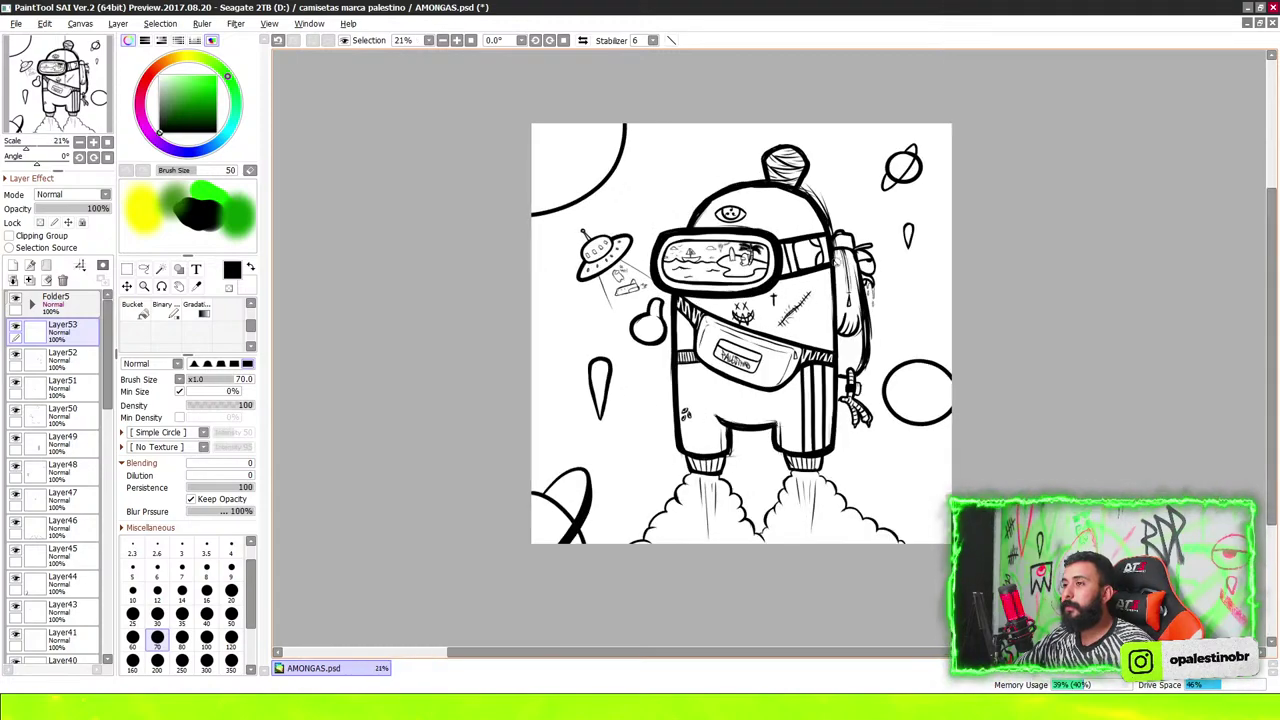
scroll(596, 139, up, 3)
scroll(486, 314, up, 2)
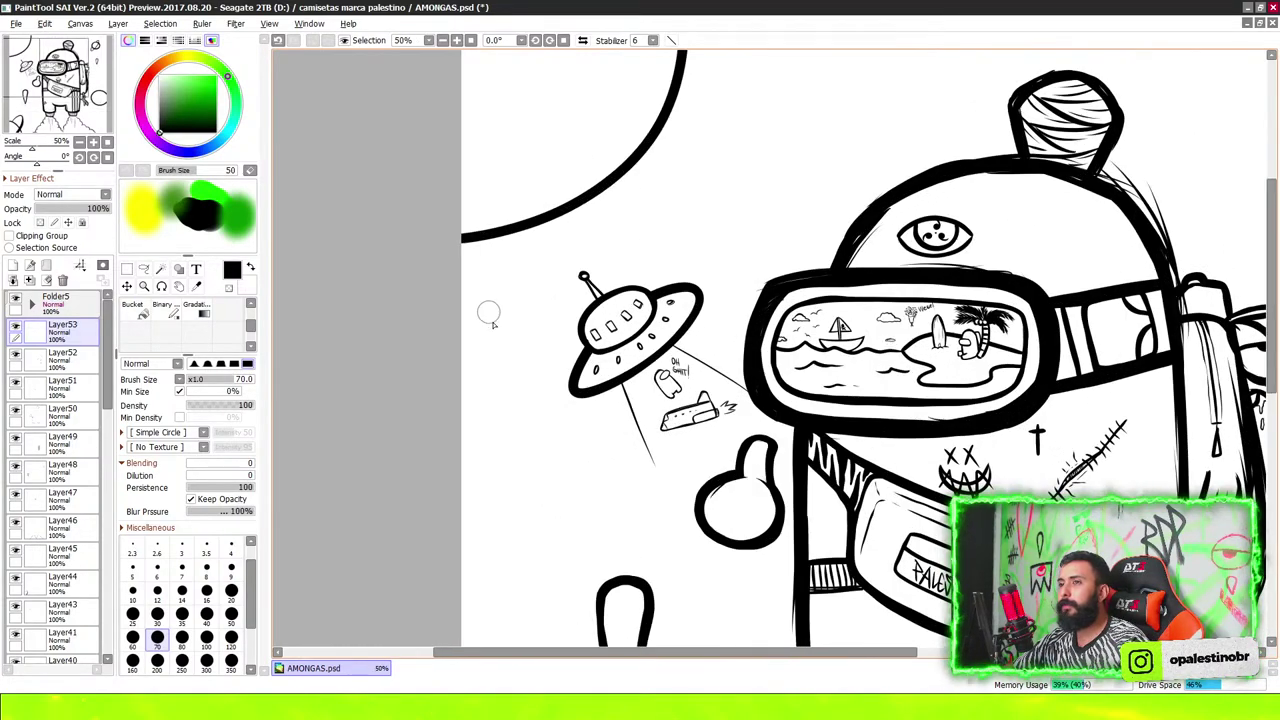
scroll(480, 290, down, 3)
scroll(451, 277, up, 3)
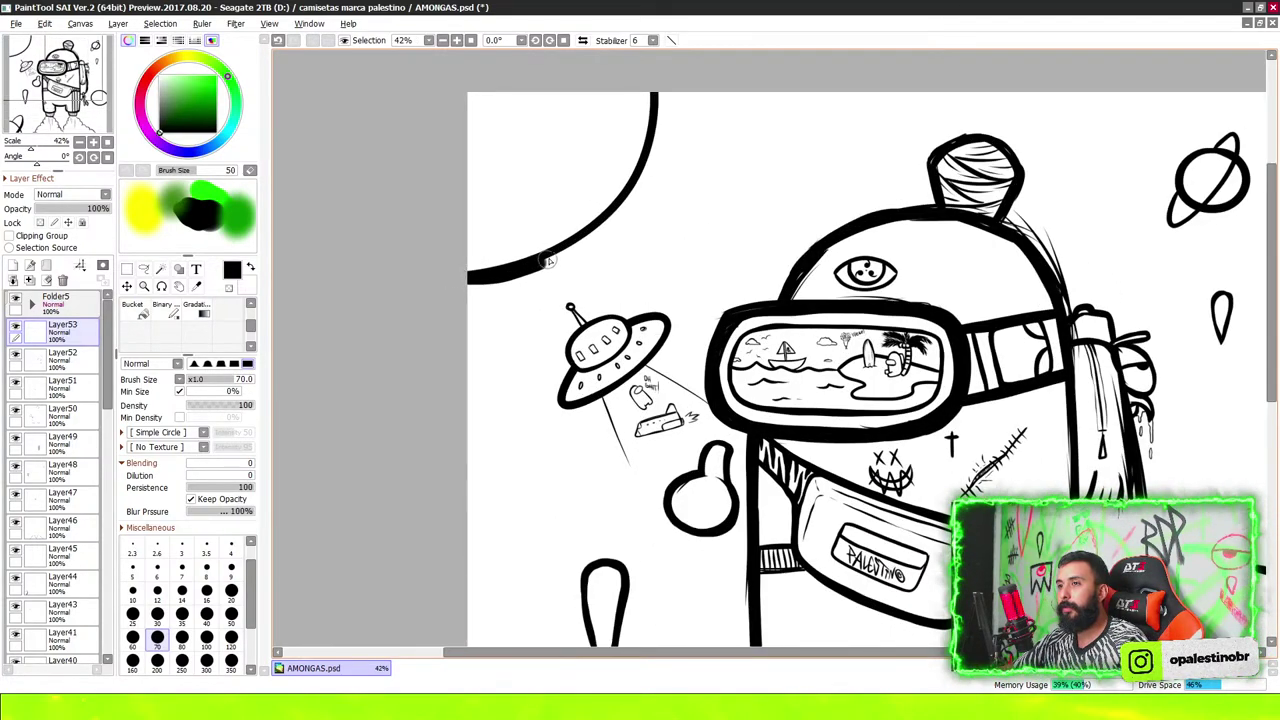
scroll(640, 130, down, 4)
scroll(640, 130, down, 1)
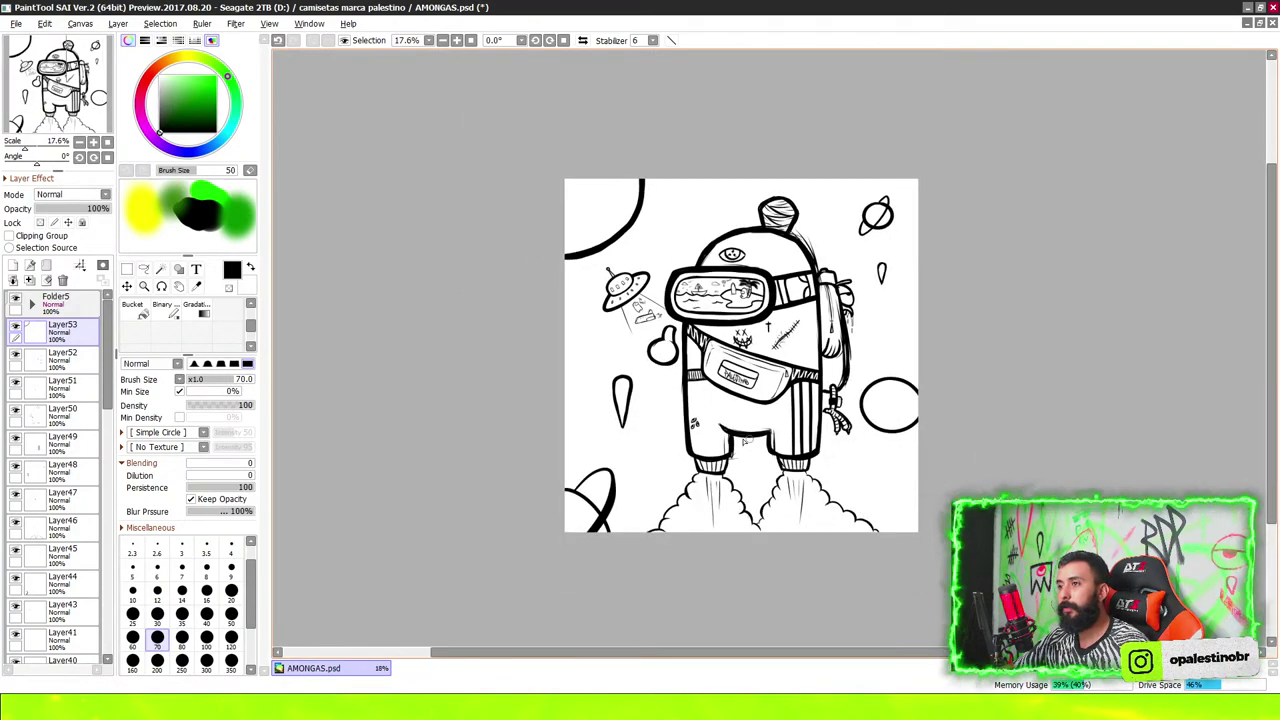
scroll(647, 374, up, 4)
scroll(643, 203, up, 1)
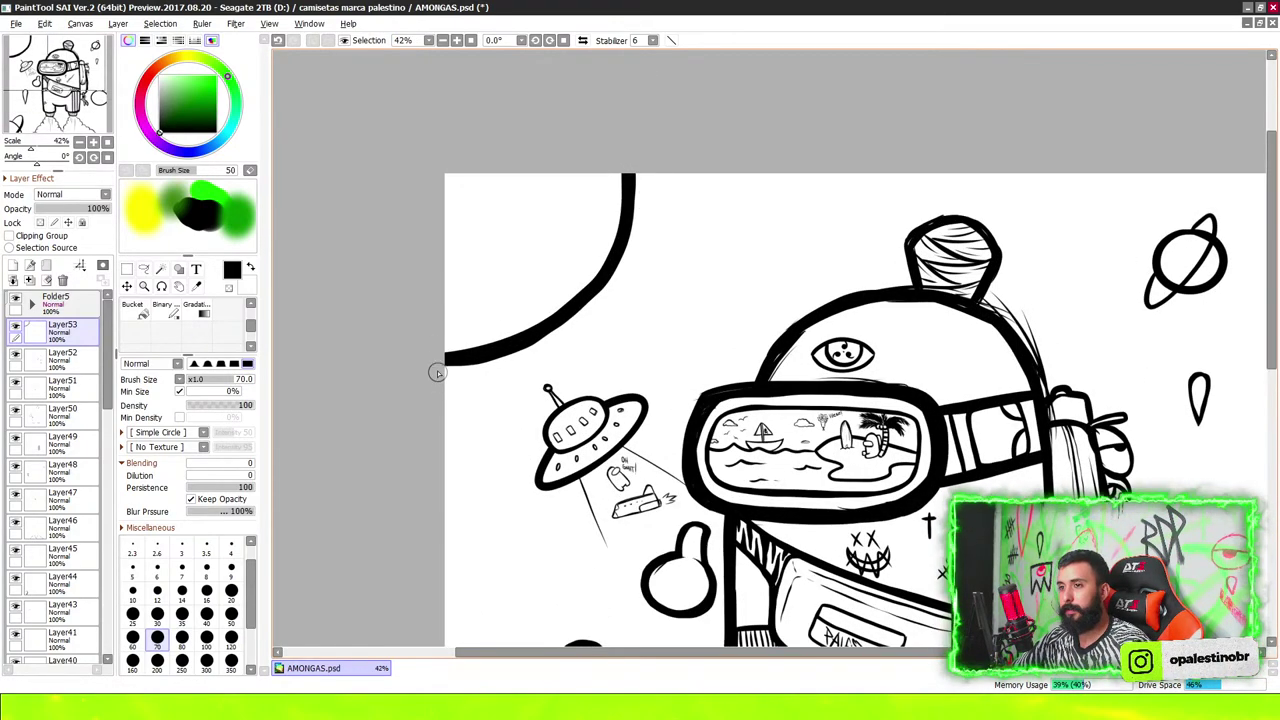
key(bracketright)
key(bracketright)
Undo the first thick arc, set Stabilizer to 15, and redraw the top-left arc smoothly
drag(434, 362, 595, 107)
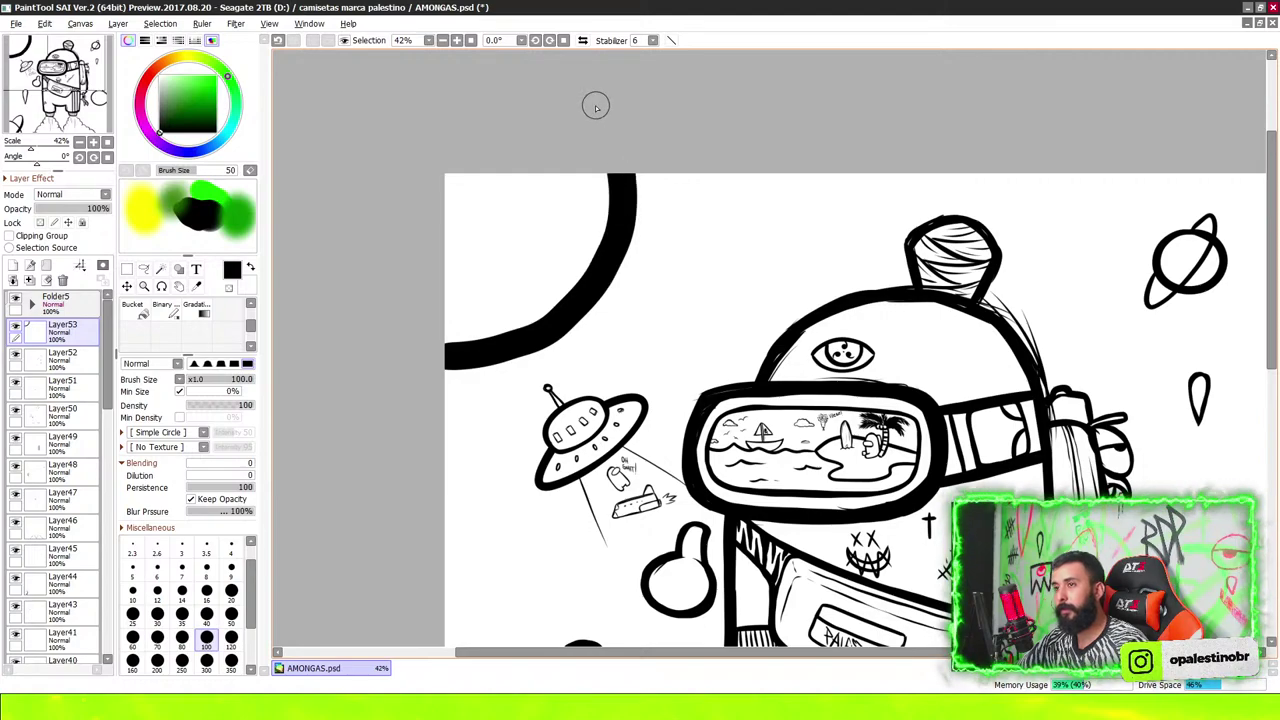
key(ctrl+z)
click(653, 41)
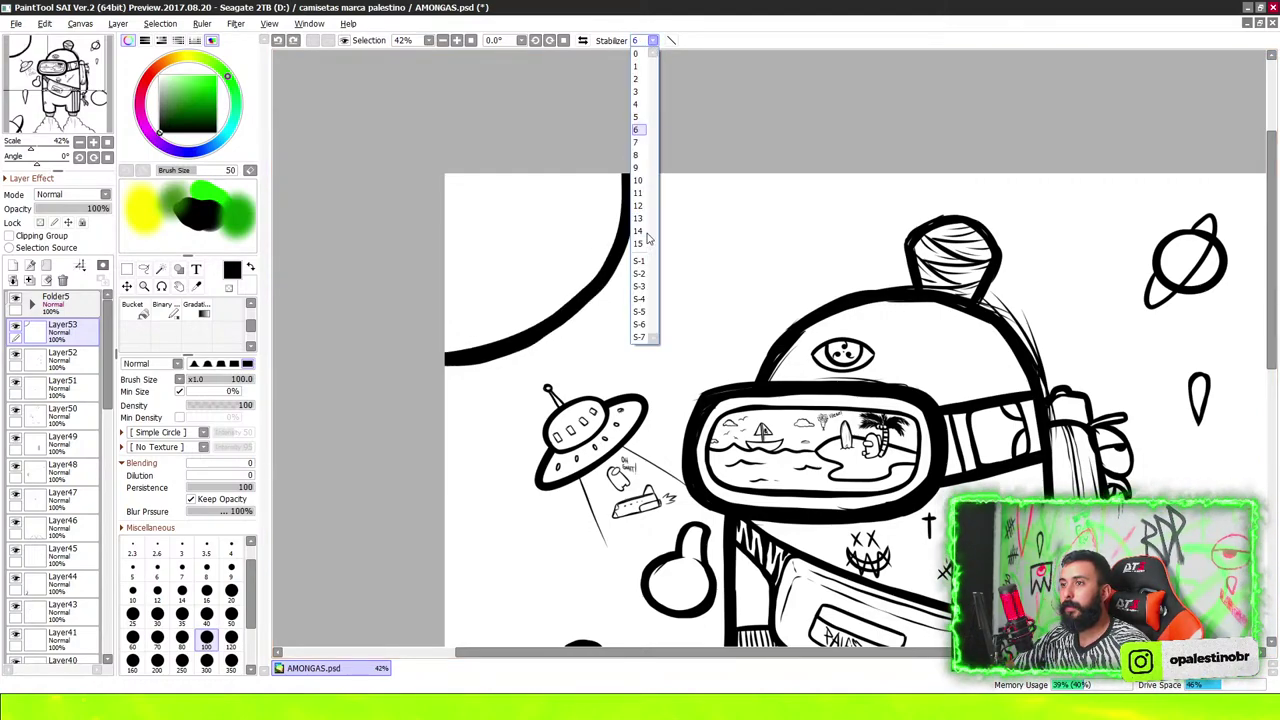
click(644, 242)
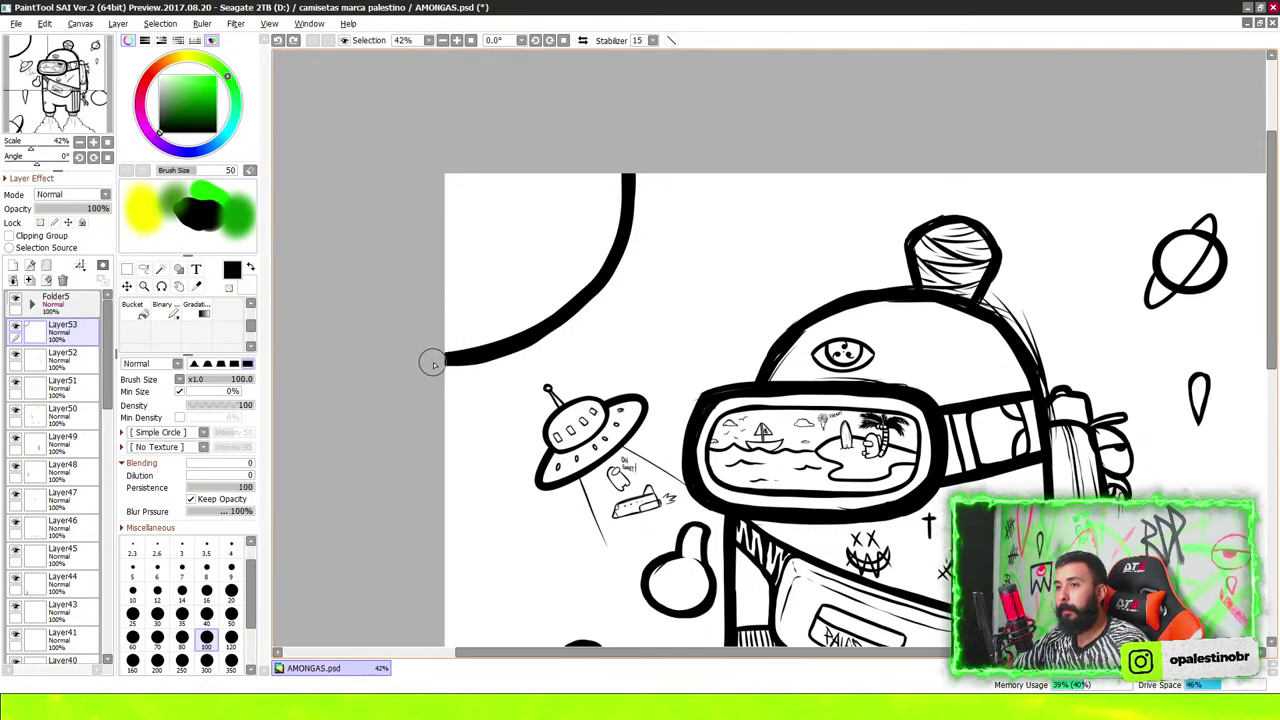
drag(432, 363, 620, 178)
scroll(593, 105, down, 3)
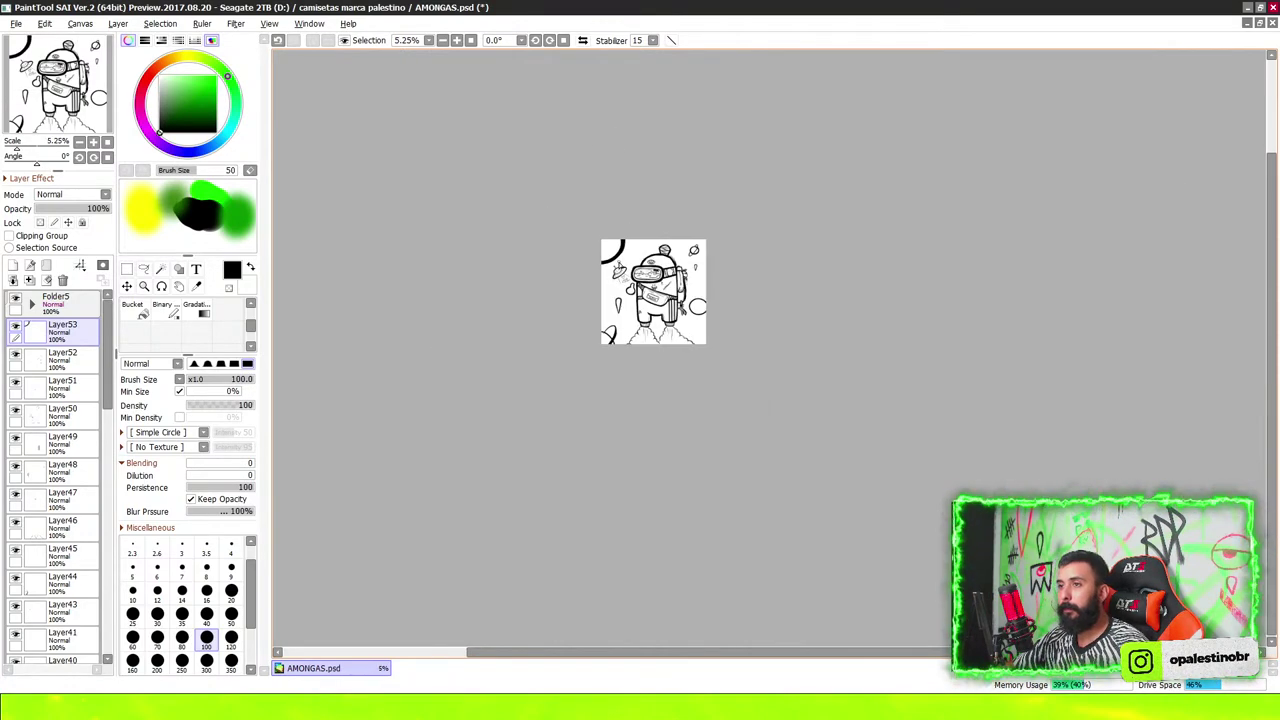
scroll(621, 260, up, 3)
scroll(636, 172, up, 2)
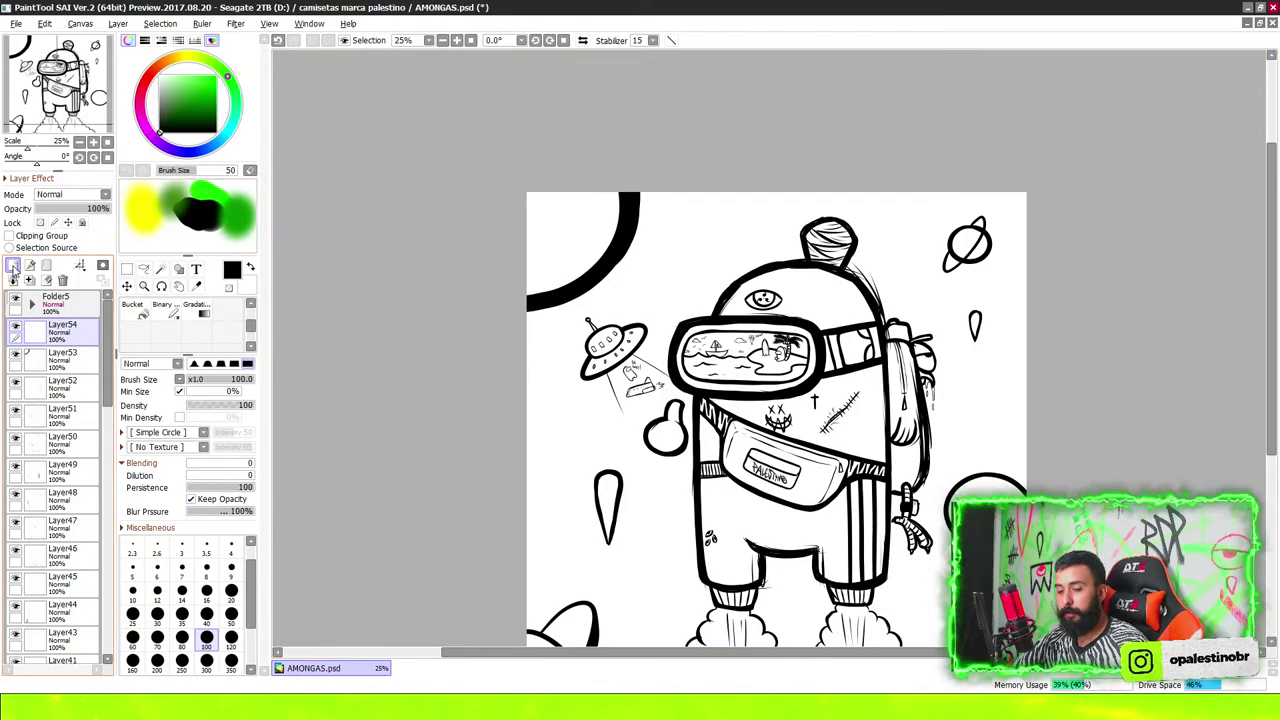
scroll(785, 262, up, 1)
scroll(785, 262, up, 1)
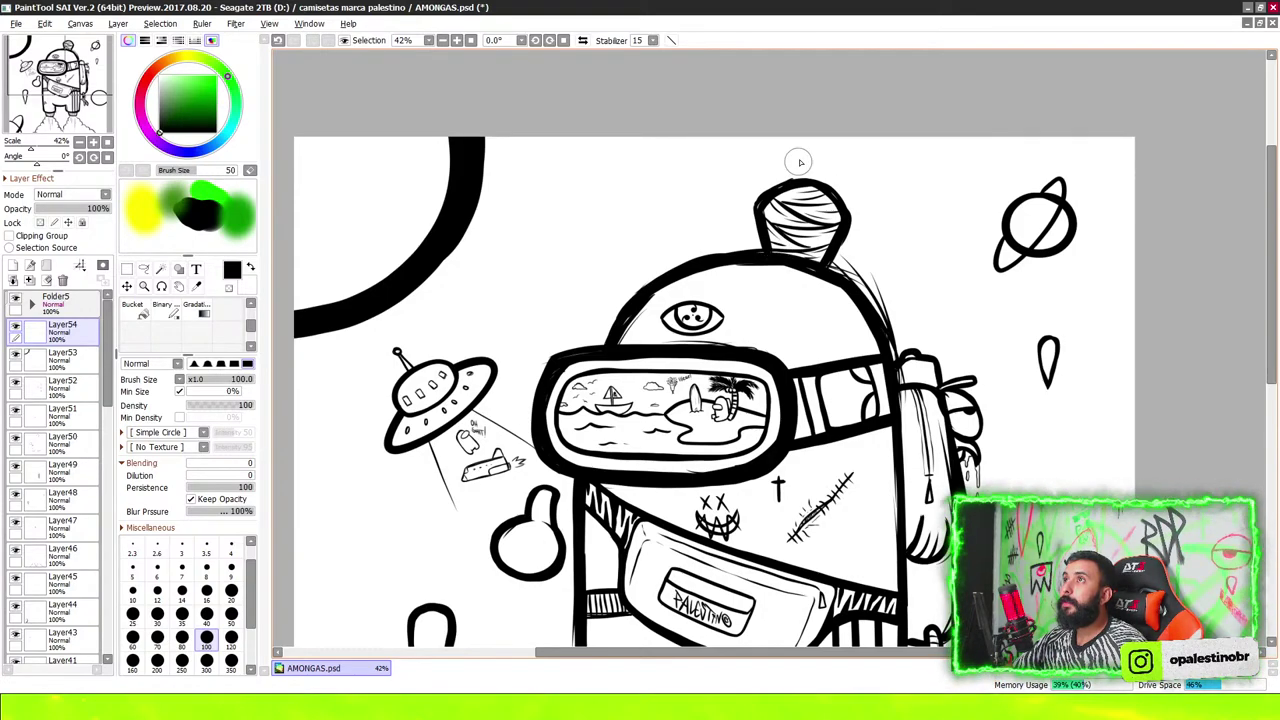
scroll(700, 70, down, 2)
scroll(747, 86, down, 1)
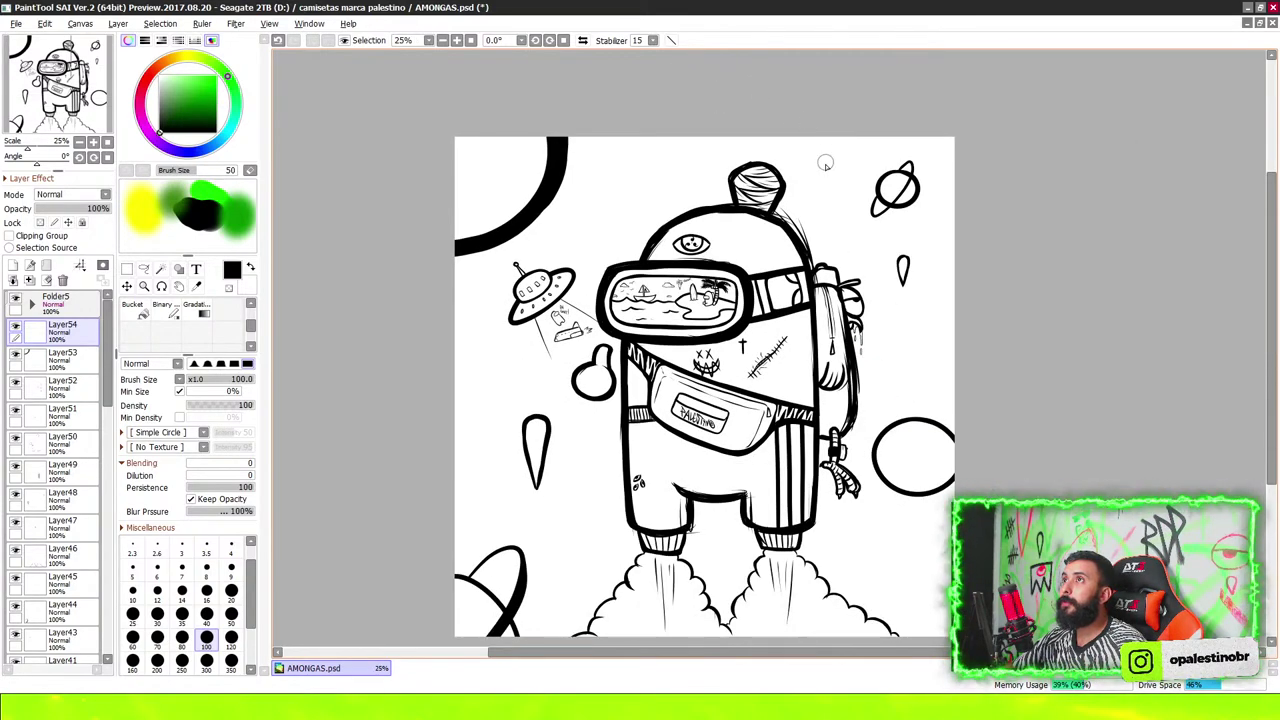
scroll(840, 252, up, 3)
scroll(817, 253, down, 2)
scroll(817, 260, up, 3)
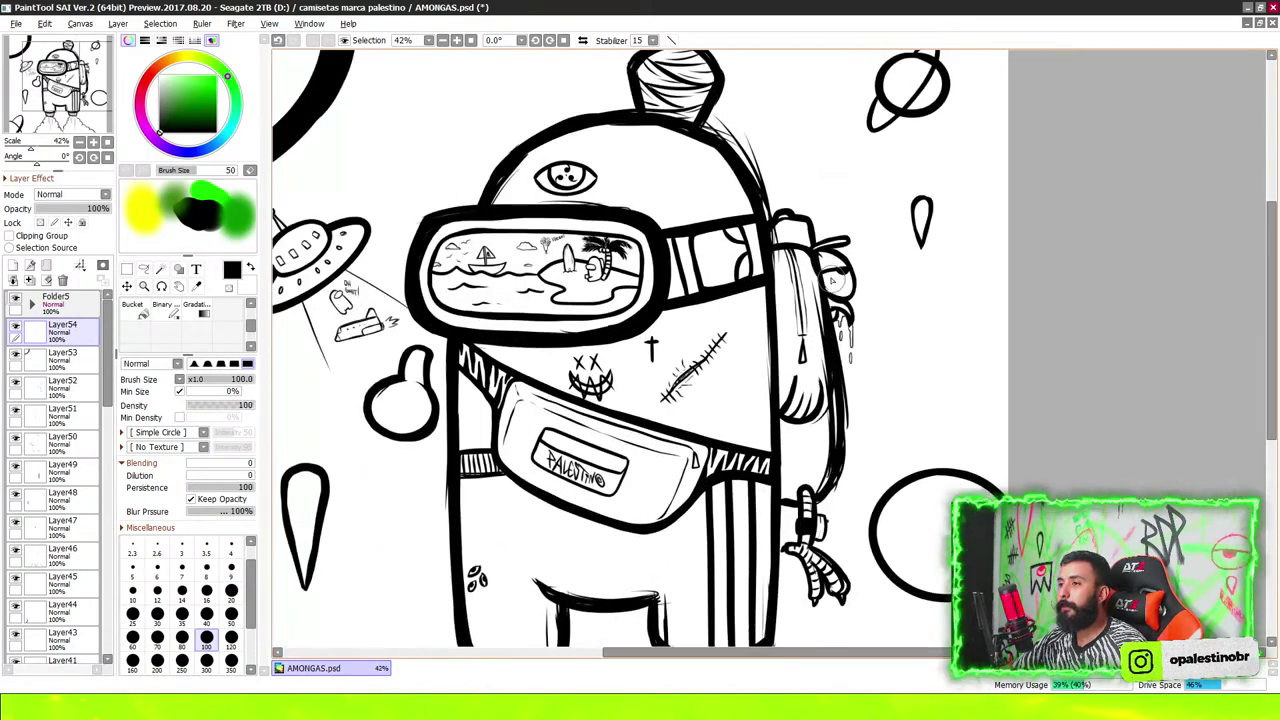
scroll(814, 280, up, 3)
scroll(813, 290, down, 3)
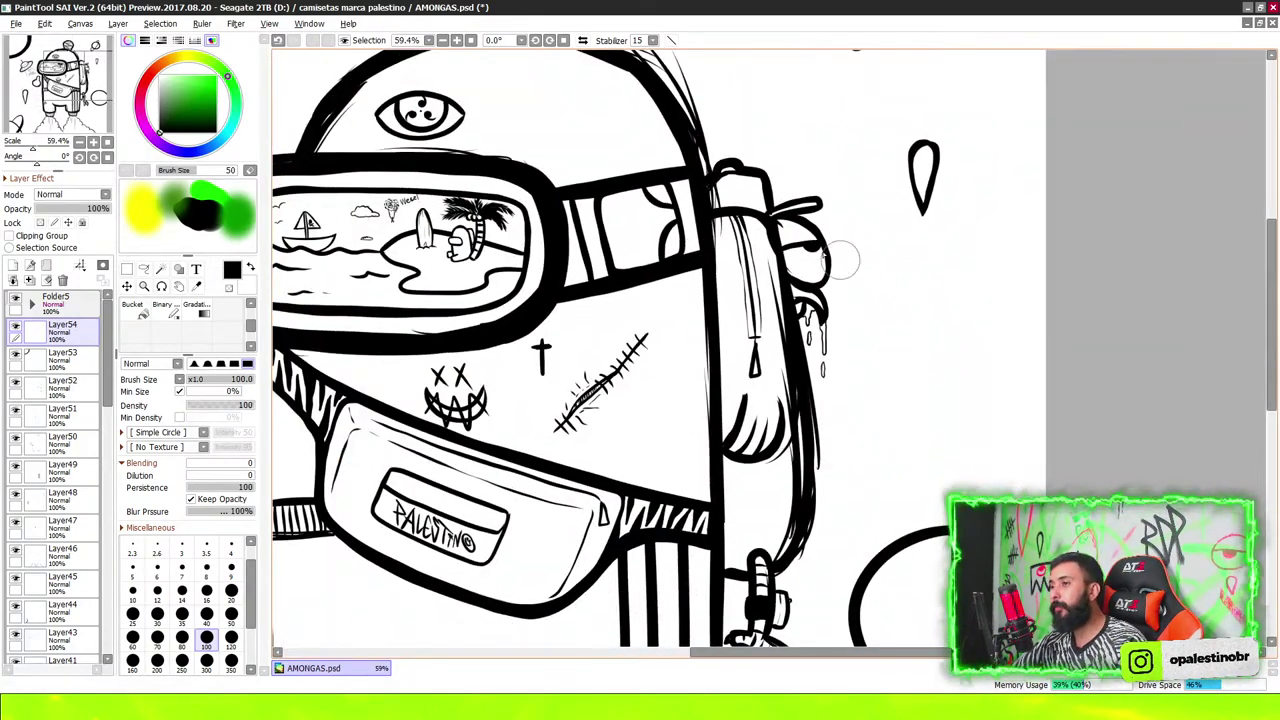
scroll(770, 310, up, 2)
scroll(765, 310, down, 5)
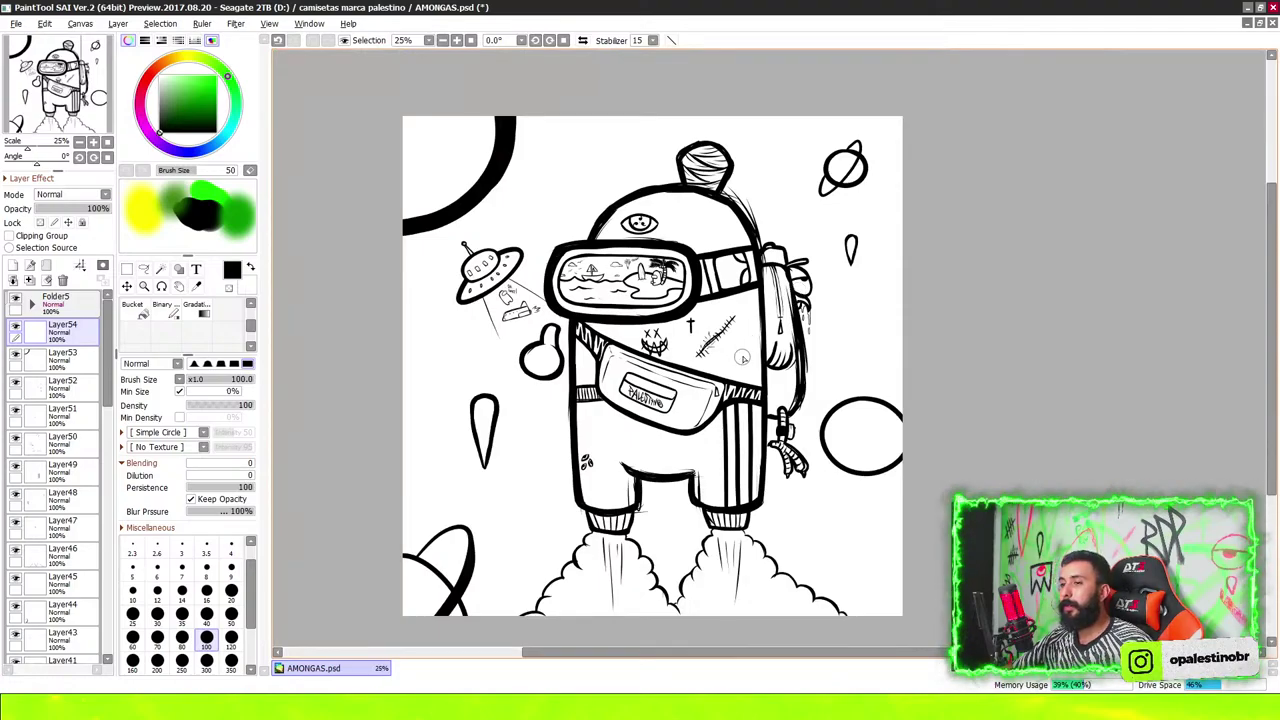
scroll(770, 297, up, 4)
scroll(759, 290, up, 2)
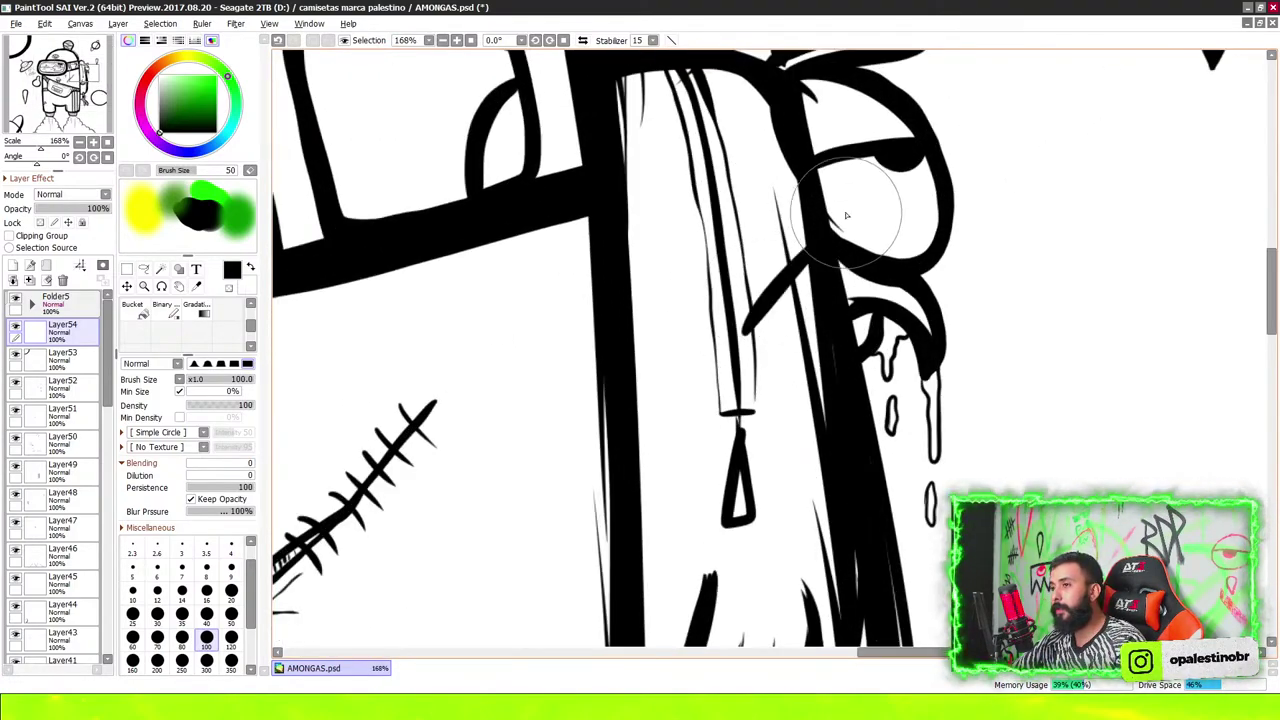
scroll(722, 243, down, 5)
scroll(760, 218, up, 3)
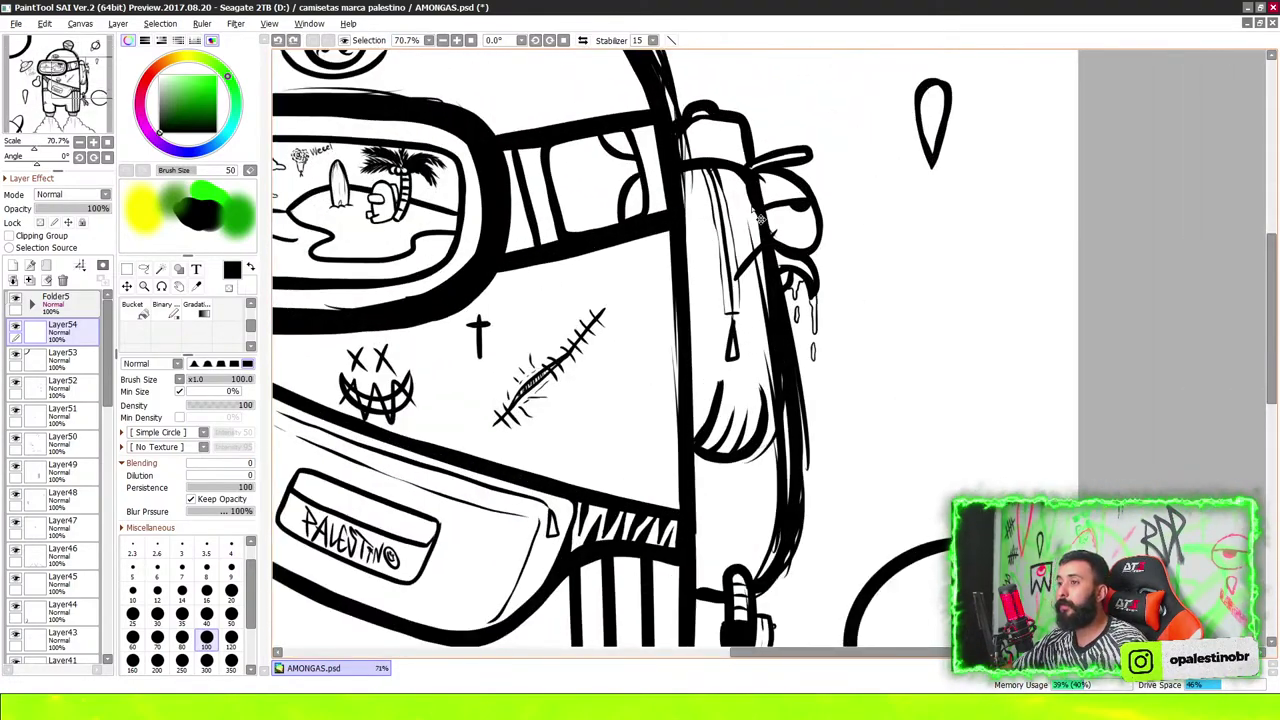
scroll(744, 225, down, 2)
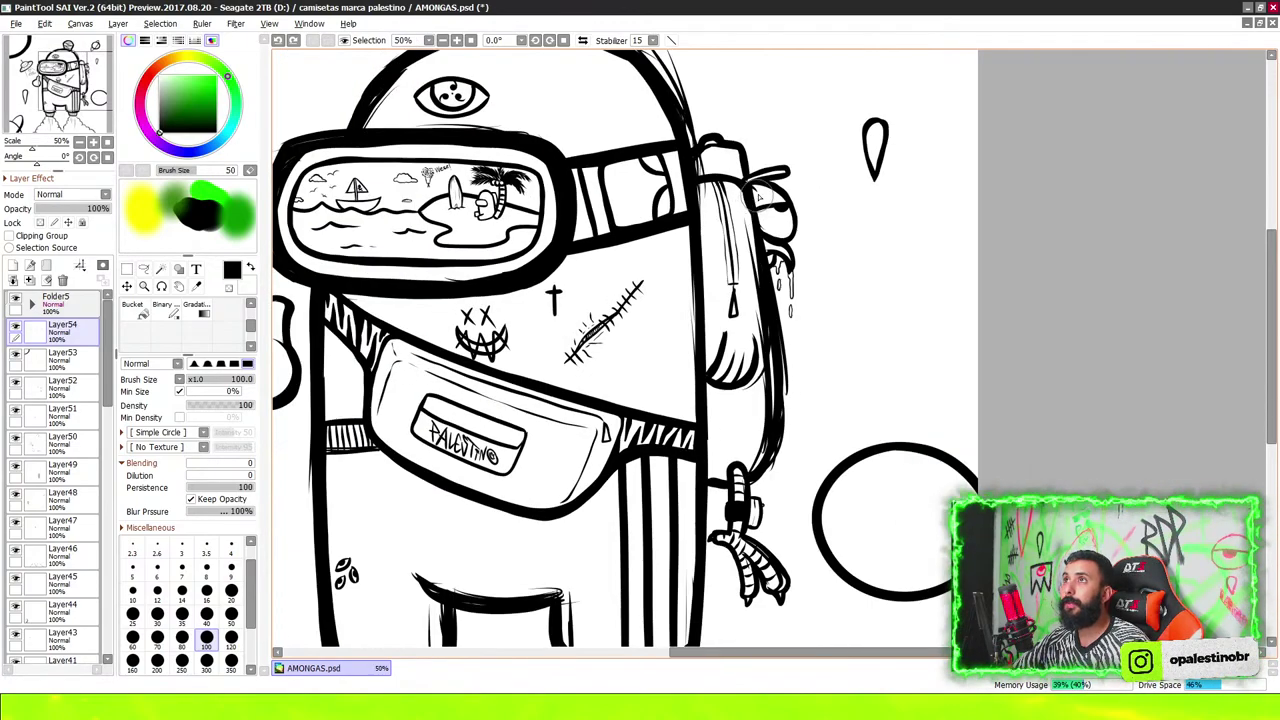
scroll(744, 225, down, 5)
scroll(744, 225, down, 3)
scroll(744, 224, down, 2)
scroll(744, 225, up, 6)
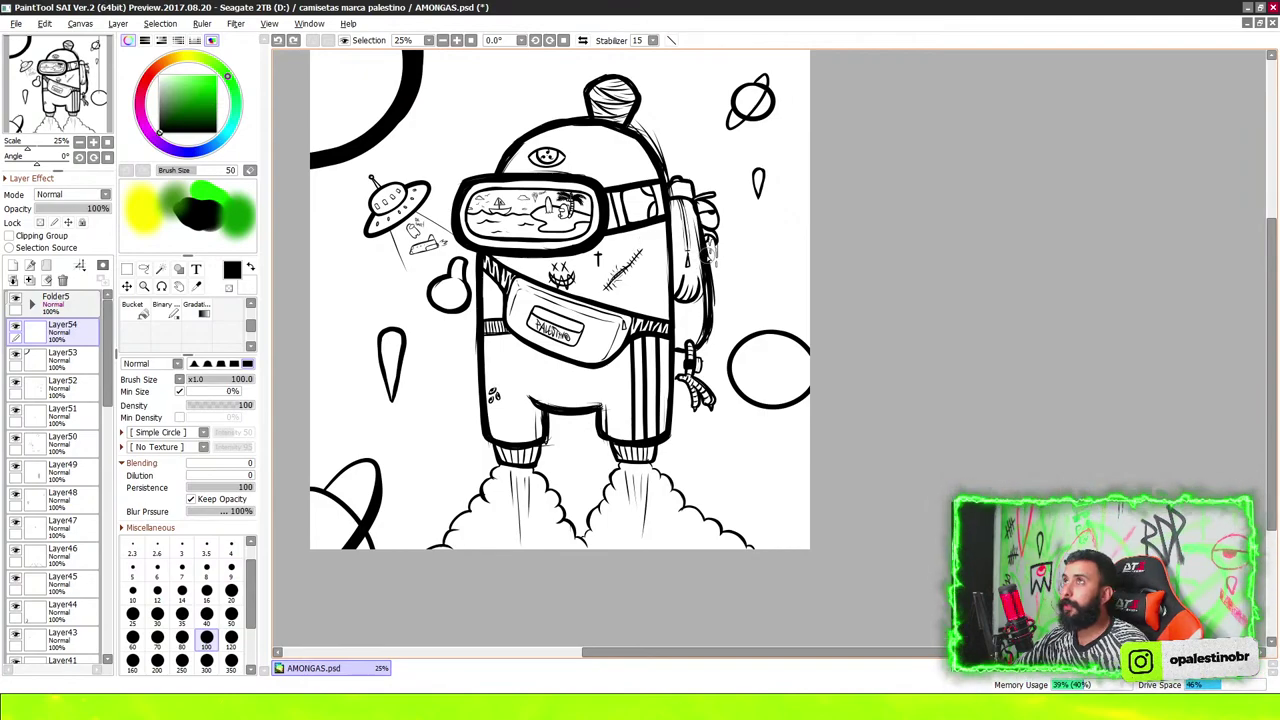
scroll(707, 255, down, 2)
scroll(700, 255, down, 2)
scroll(690, 262, up, 2)
scroll(675, 270, up, 2)
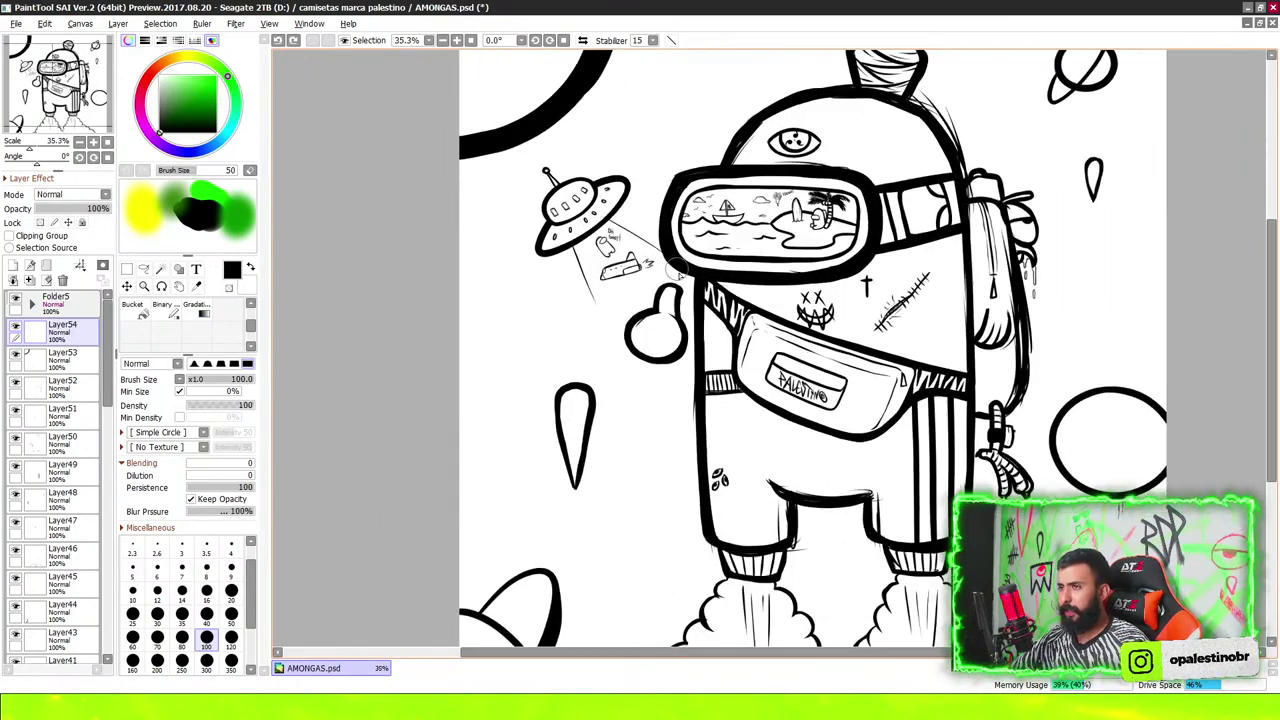
scroll(678, 268, up, 2)
scroll(688, 364, up, 1)
scroll(703, 240, down, 3)
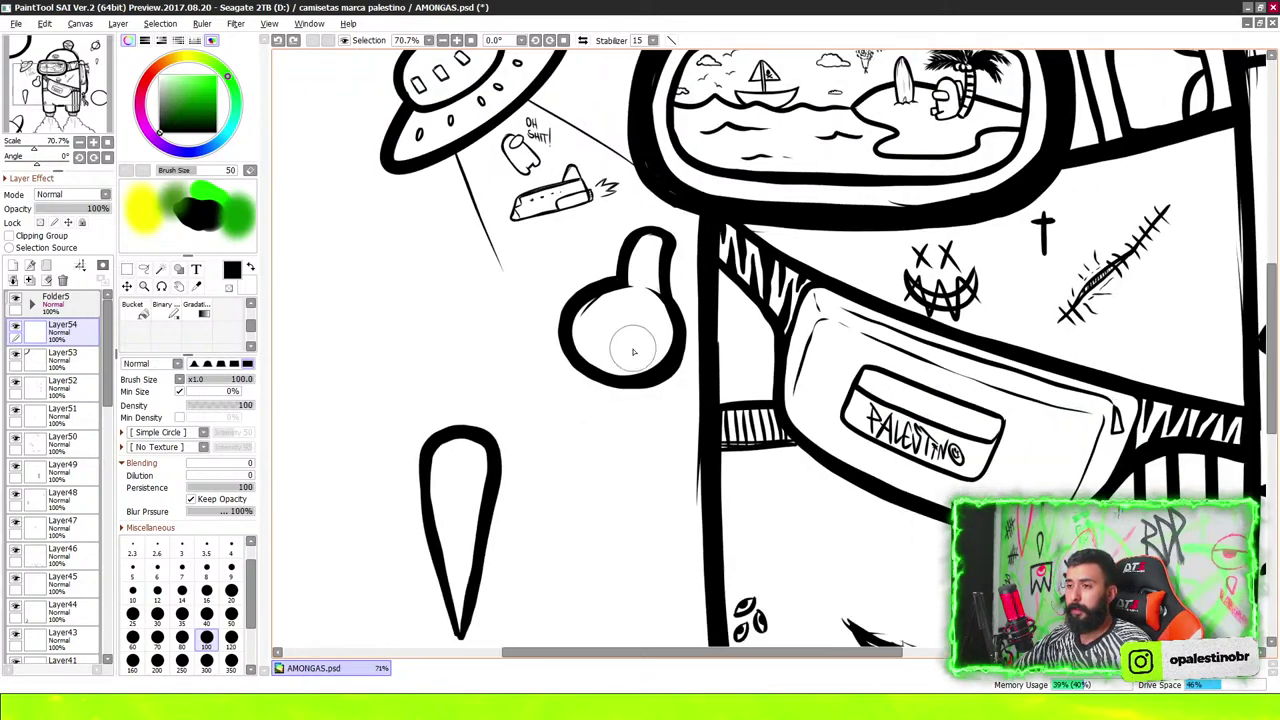
scroll(623, 262, down, 2)
scroll(650, 330, up, 1)
scroll(710, 393, up, 4)
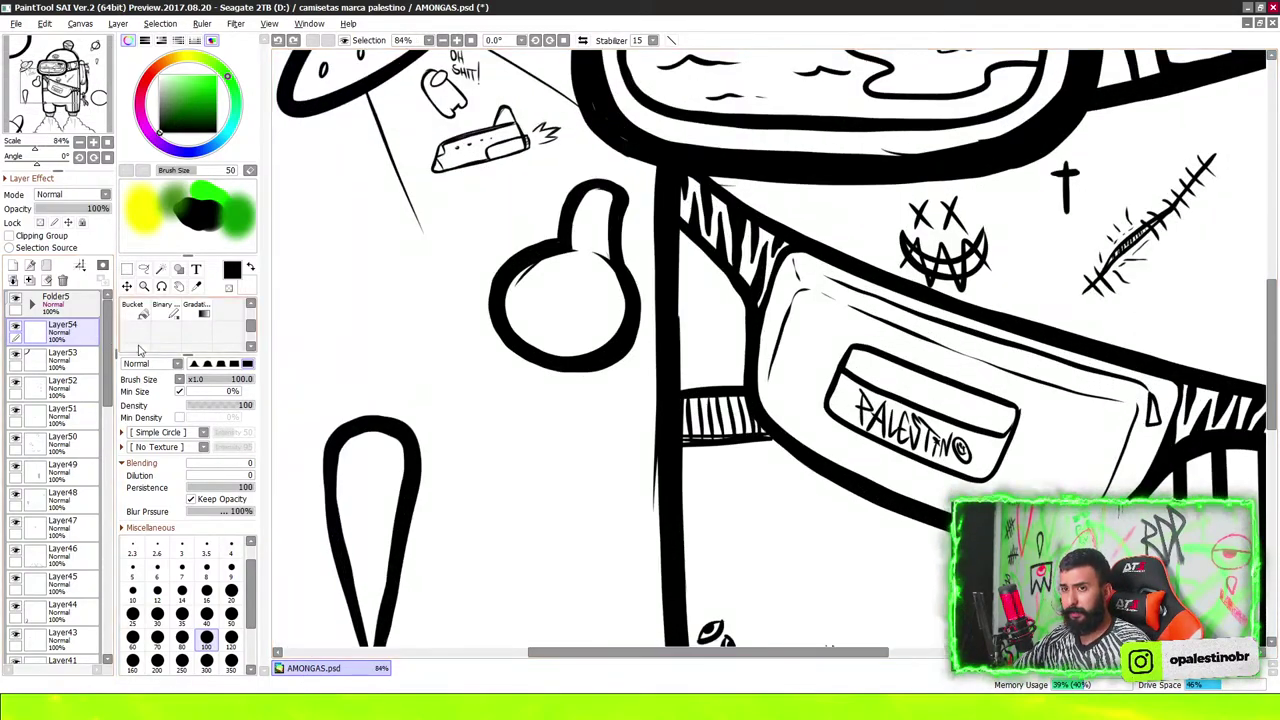
scroll(709, 404, up, 4)
scroll(699, 395, up, 1)
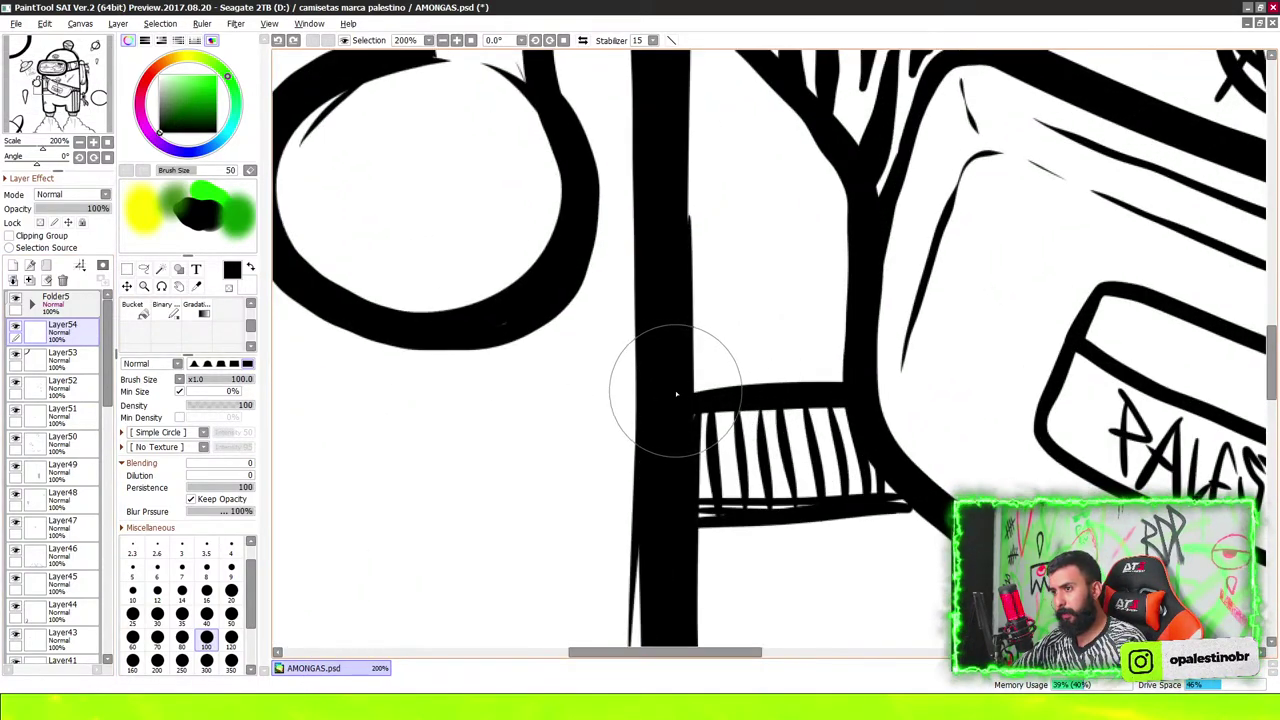
Draw thick top and bottom edges on the striped strap band, joining the bottom edge to the body line
drag(695, 385, 845, 361)
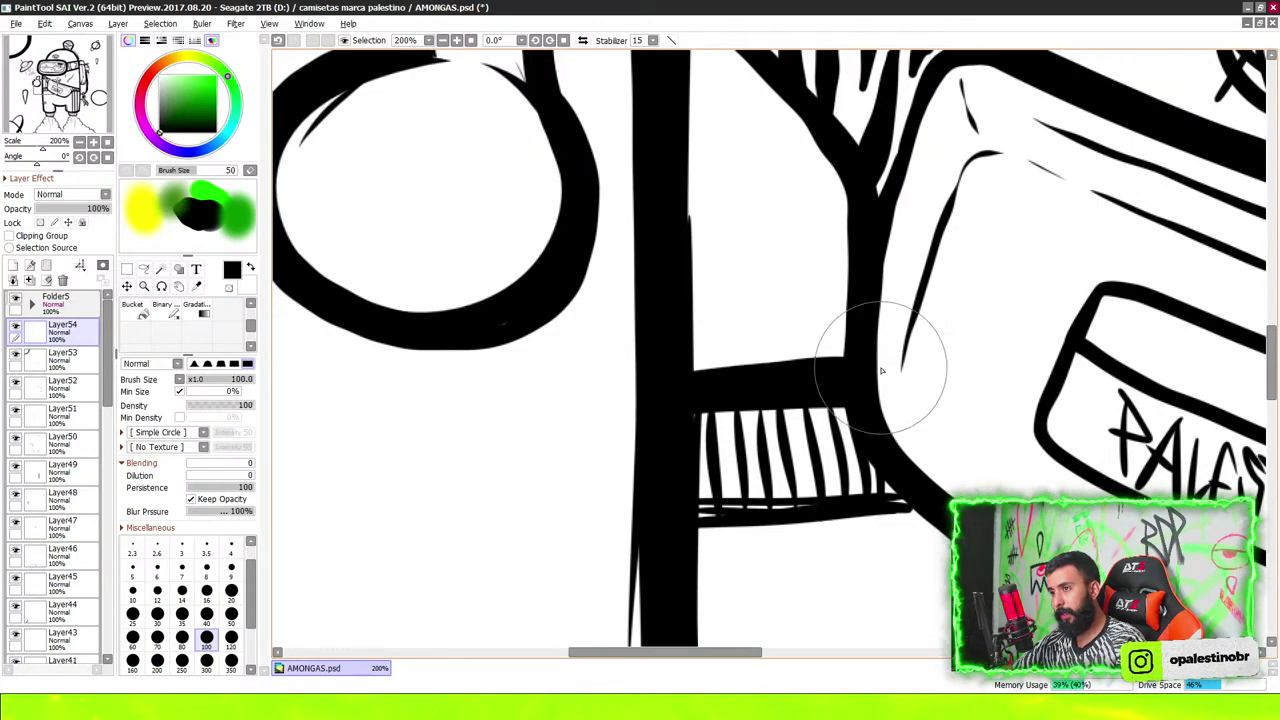
drag(690, 520, 945, 497)
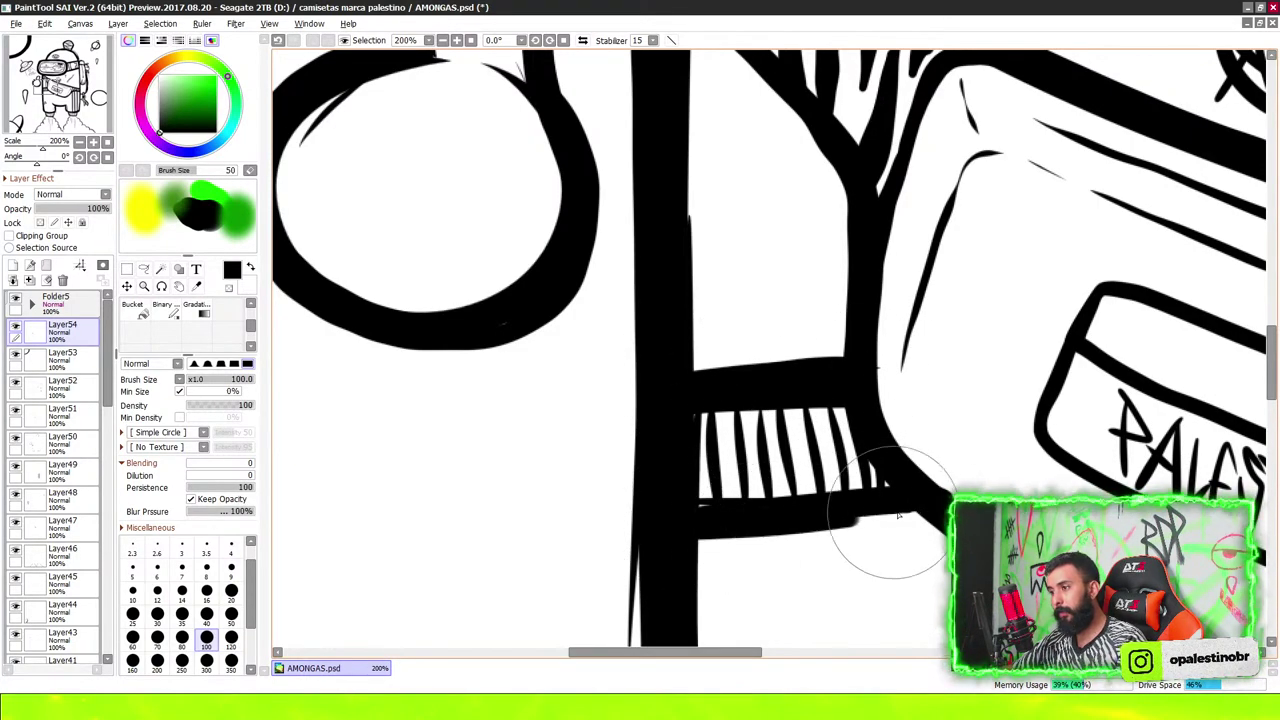
scroll(840, 460, down, 2)
scroll(846, 454, down, 2)
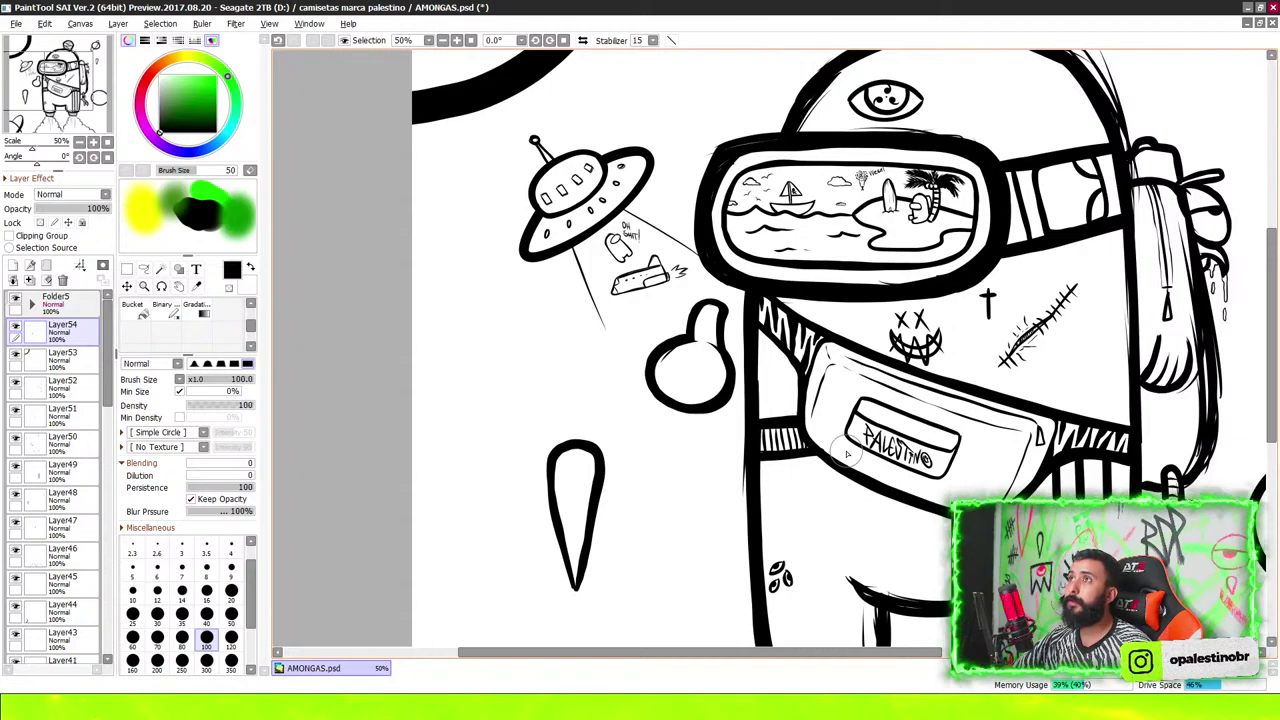
scroll(849, 455, down, 1)
scroll(900, 450, up, 1)
scroll(968, 447, up, 1)
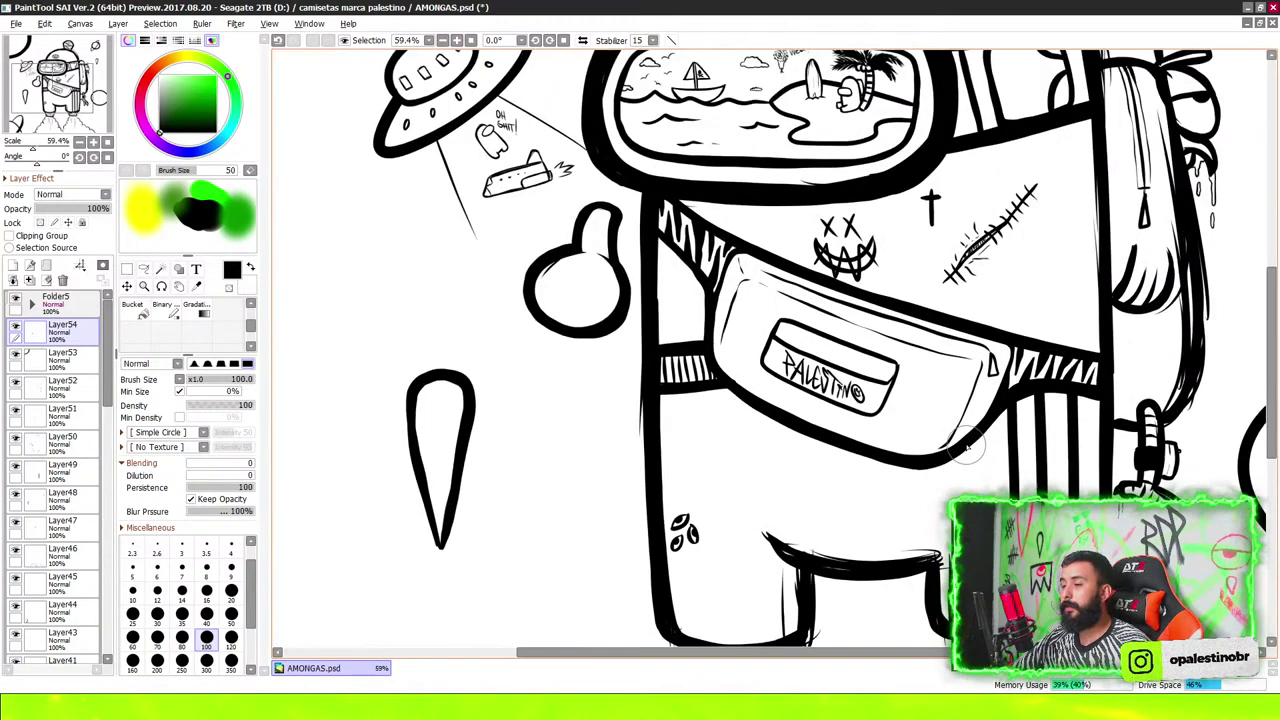
scroll(900, 379, down, 2)
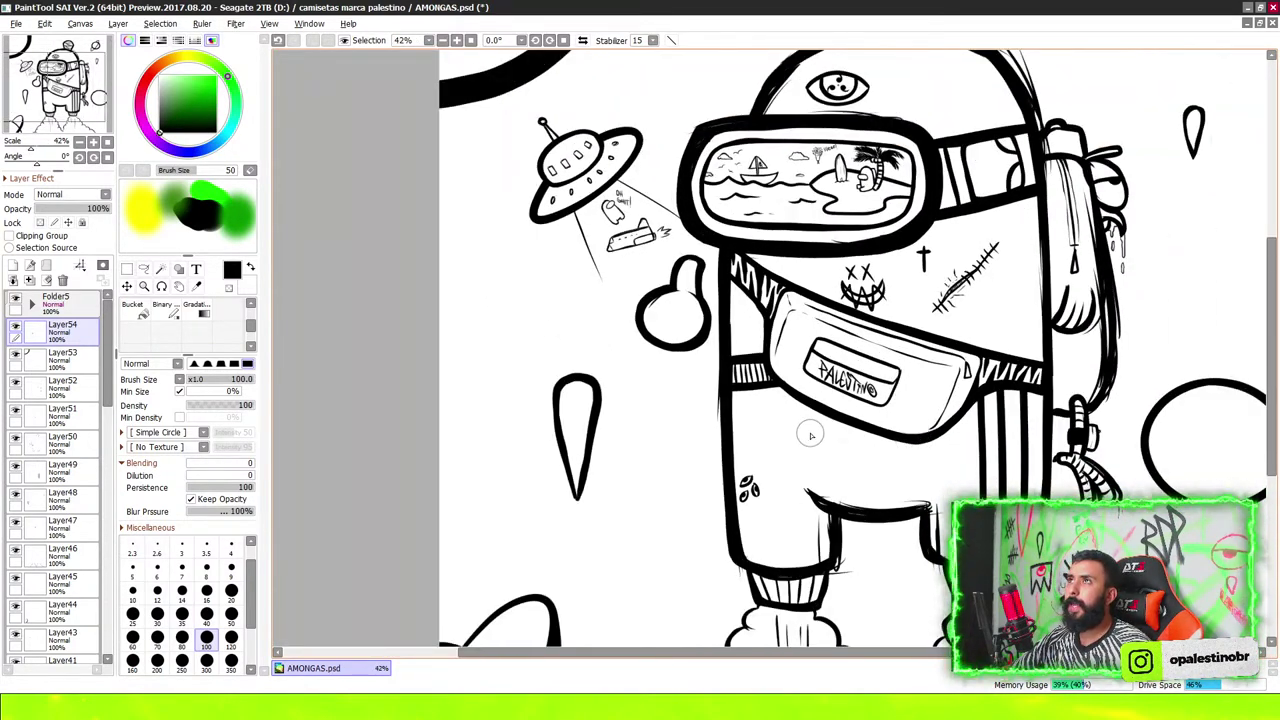
scroll(812, 410, down, 2)
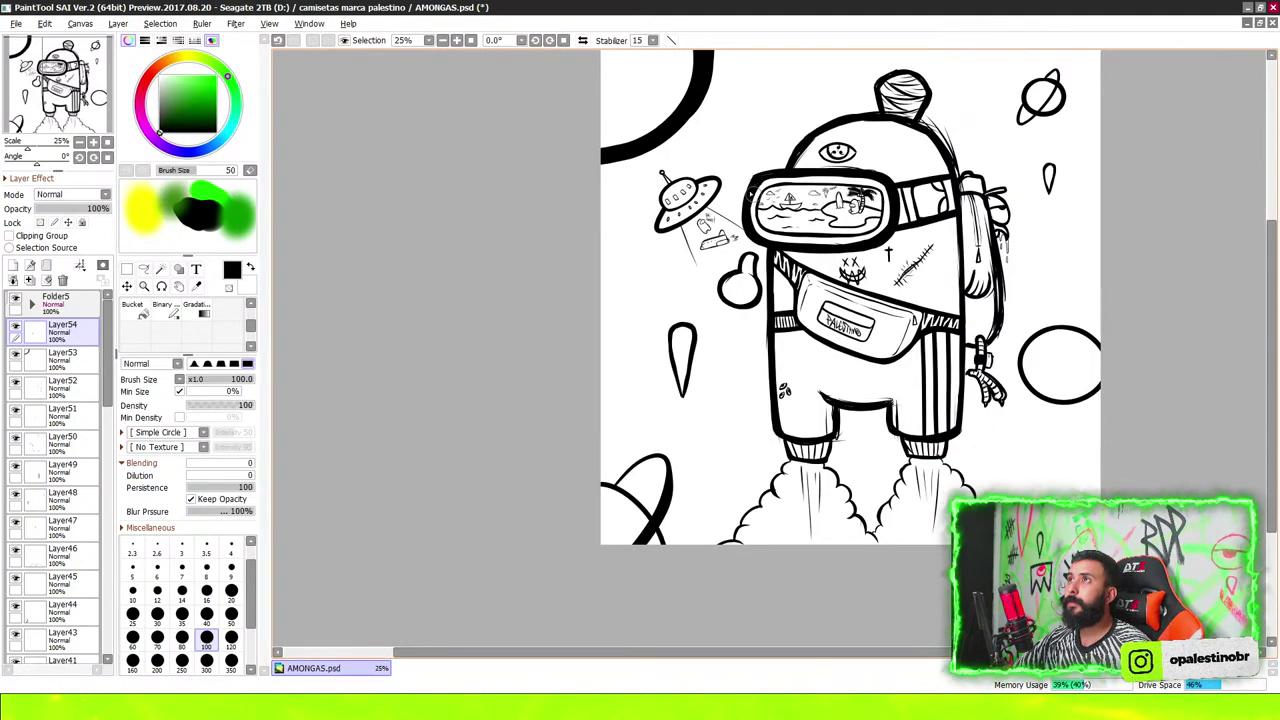
Lower the line stabilizer to 10, sketch a strap stroke, then undo the stray bent line
click(652, 40)
click(638, 180)
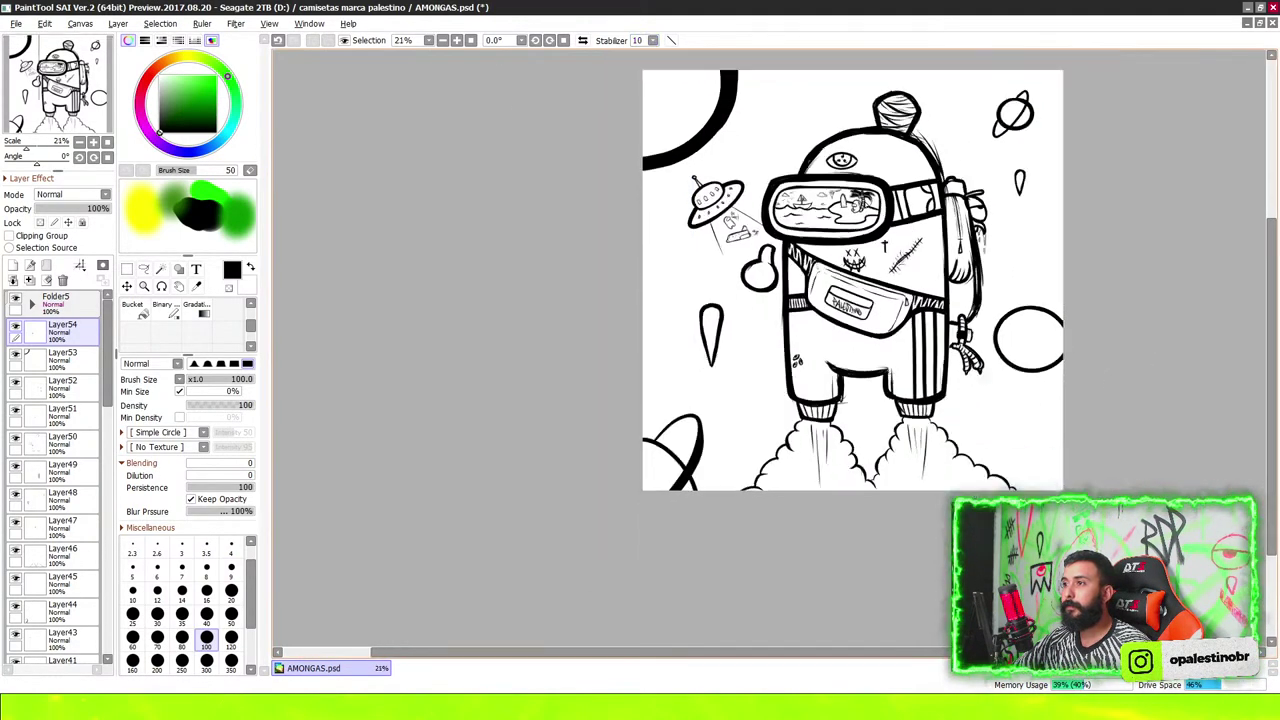
scroll(887, 249, up, 1)
scroll(888, 249, up, 2)
scroll(860, 304, up, 1)
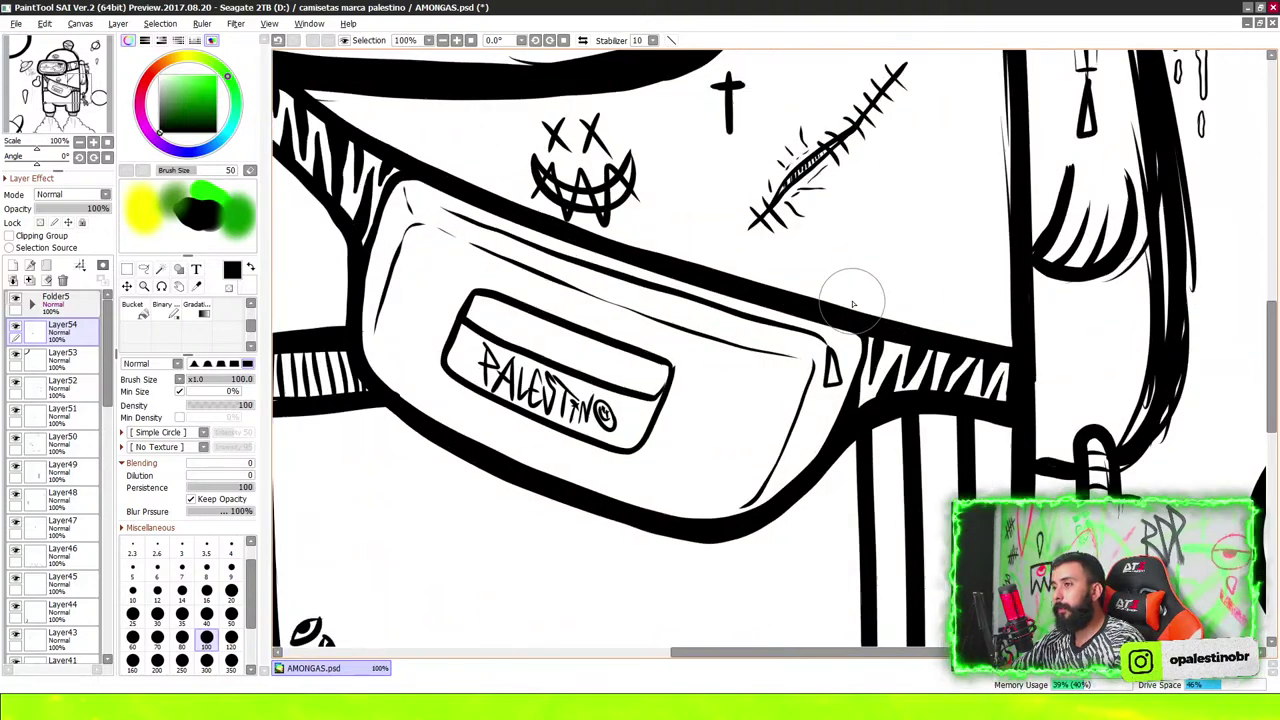
scroll(858, 312, up, 1)
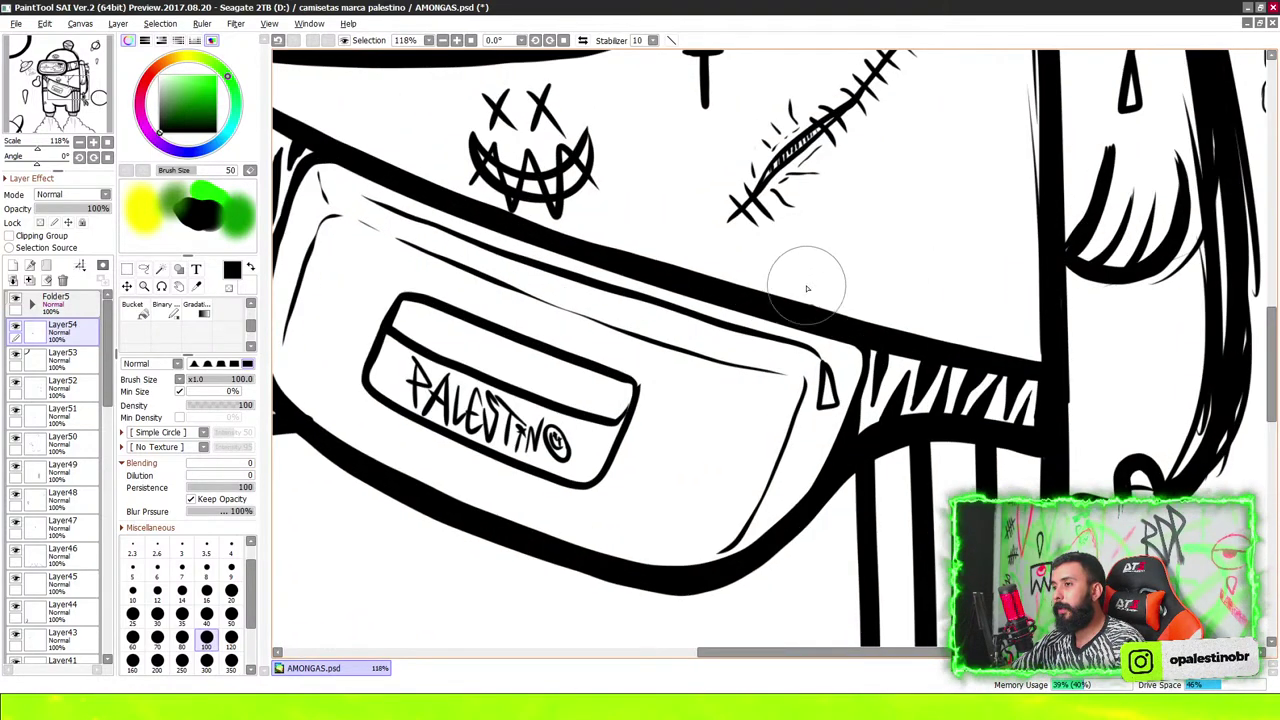
drag(807, 289, 936, 193)
scroll(936, 194, up, 2)
drag(760, 345, 737, 272)
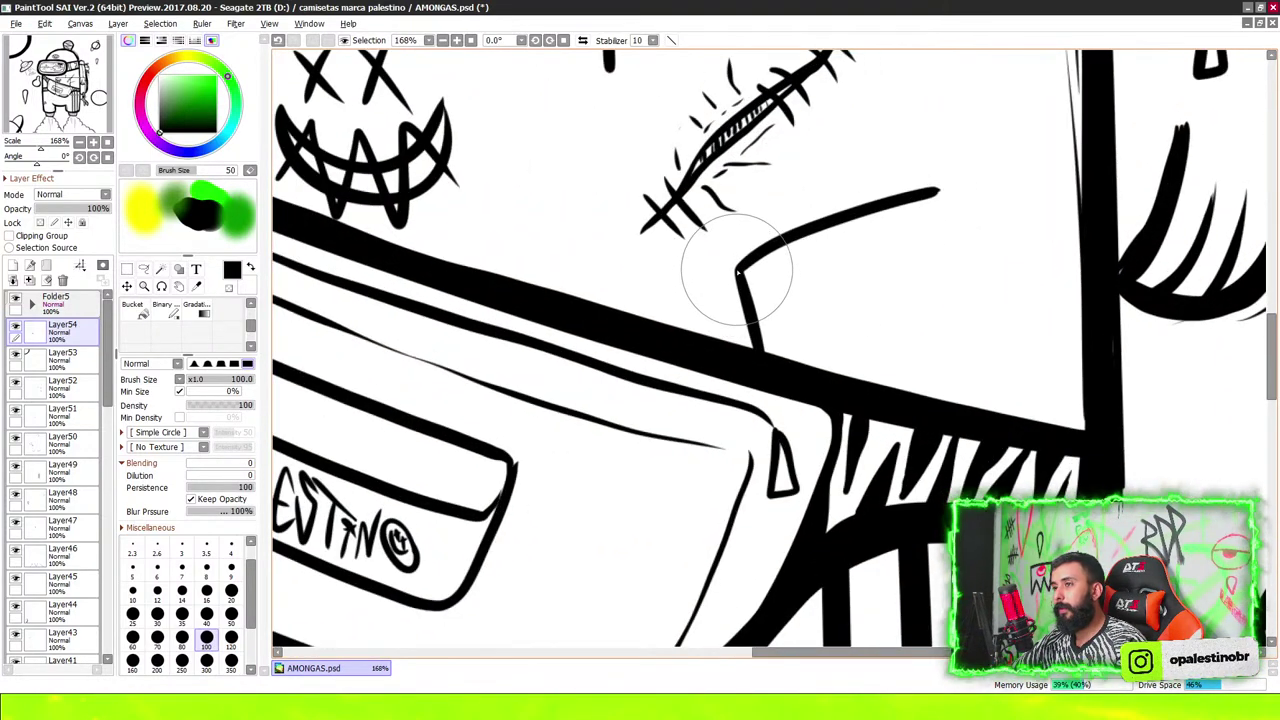
key(ctrl+z)
key(ctrl+z)
Draw the pistol's grip, barrel, trigger blob and back-corner curl on the belt strap
scroll(855, 255, down, 2)
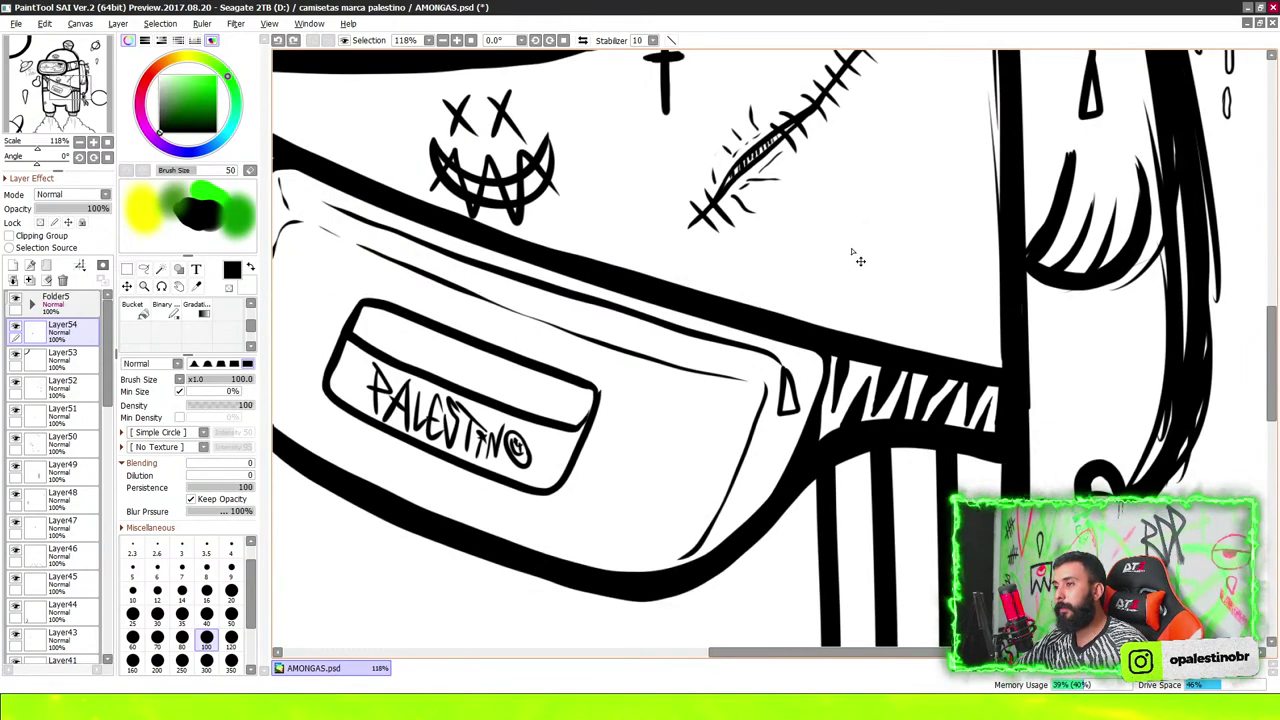
scroll(858, 260, up, 3)
mouse_move(777, 372)
mouse_down()
mouse_move(778, 335)
mouse_move(1010, 242)
mouse_up()
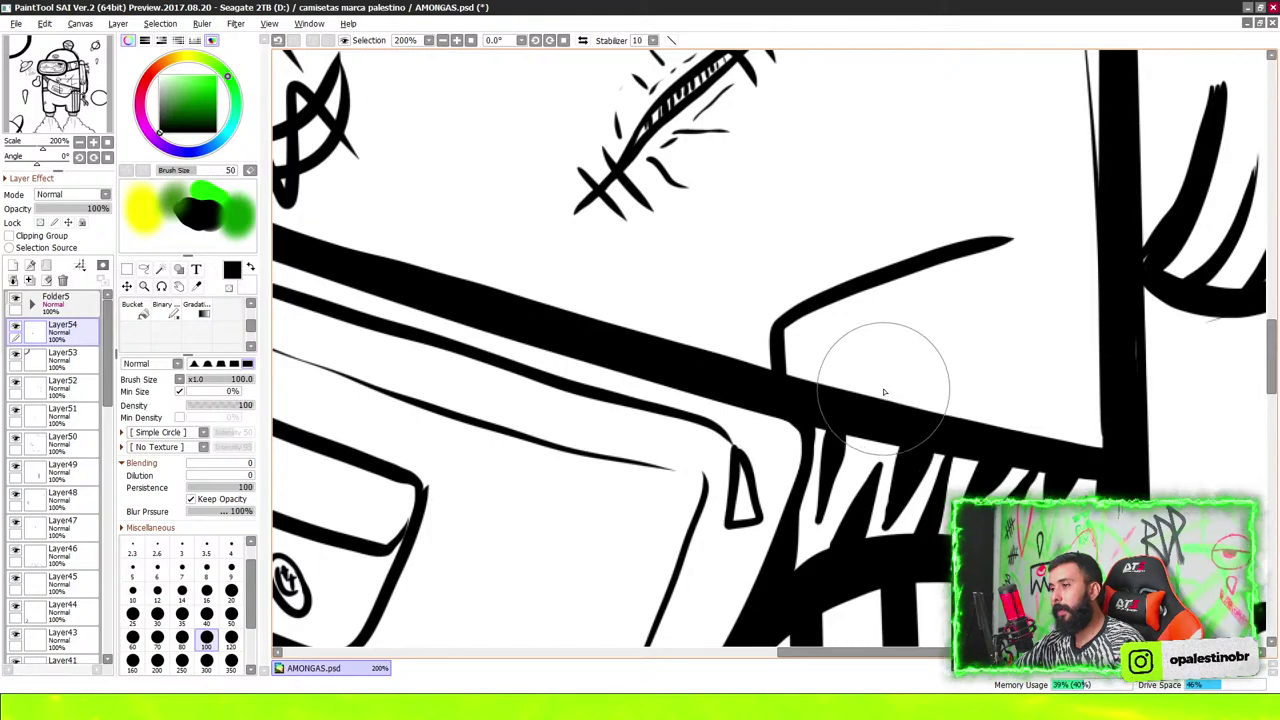
mouse_move(897, 400)
mouse_down()
mouse_move(897, 370)
mouse_move(1017, 321)
mouse_move(1012, 242)
mouse_up()
scroll(970, 288, up, 3)
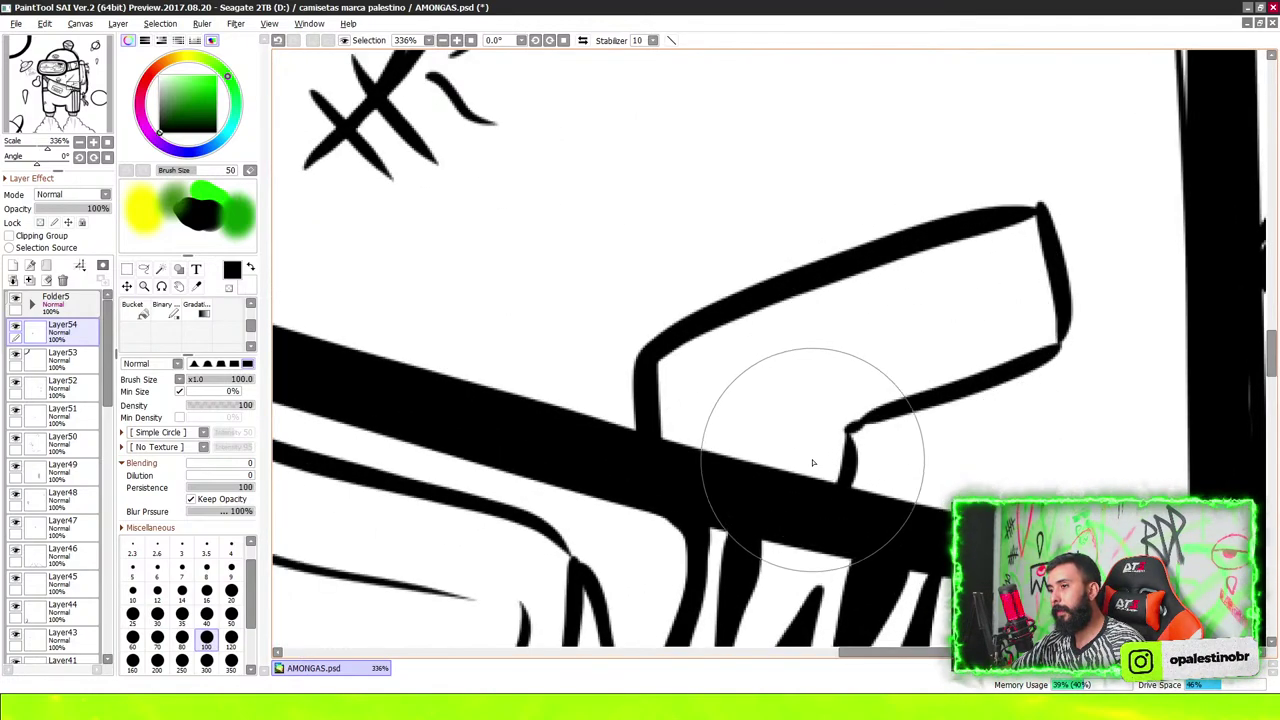
drag(795, 470, 821, 463)
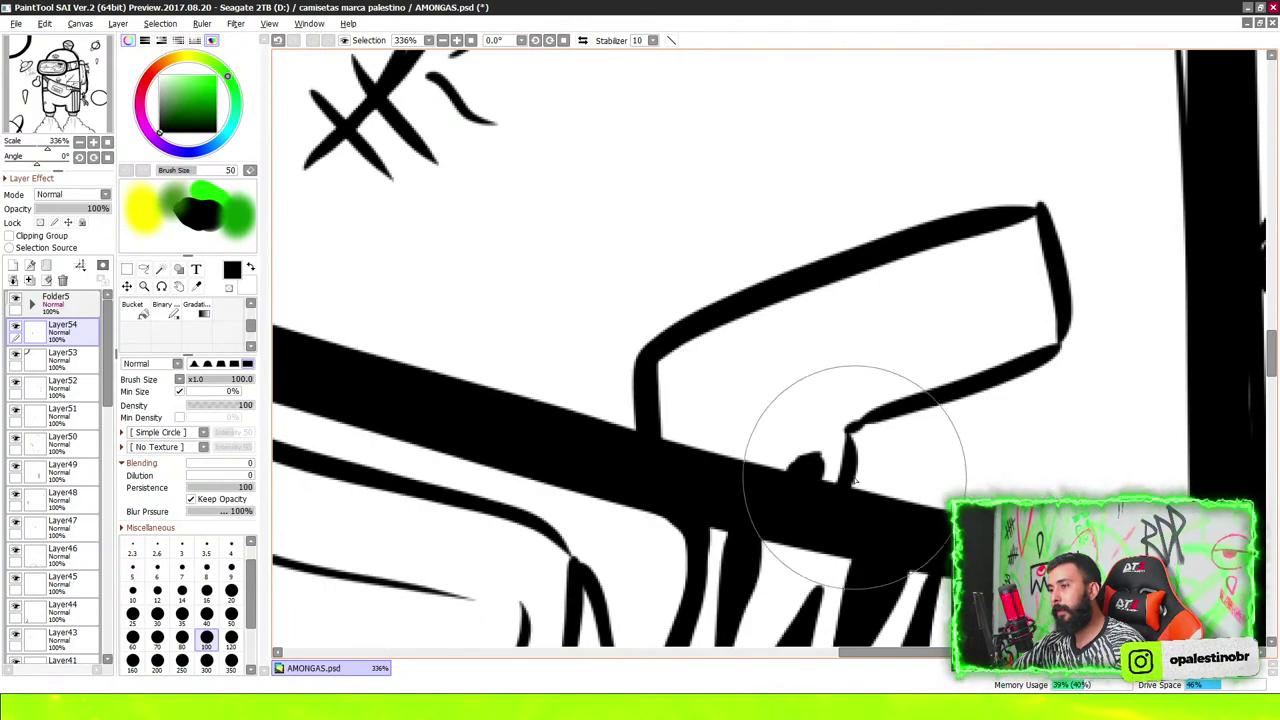
mouse_move(865, 420)
mouse_down()
mouse_move(1043, 368)
mouse_move(1030, 215)
mouse_up()
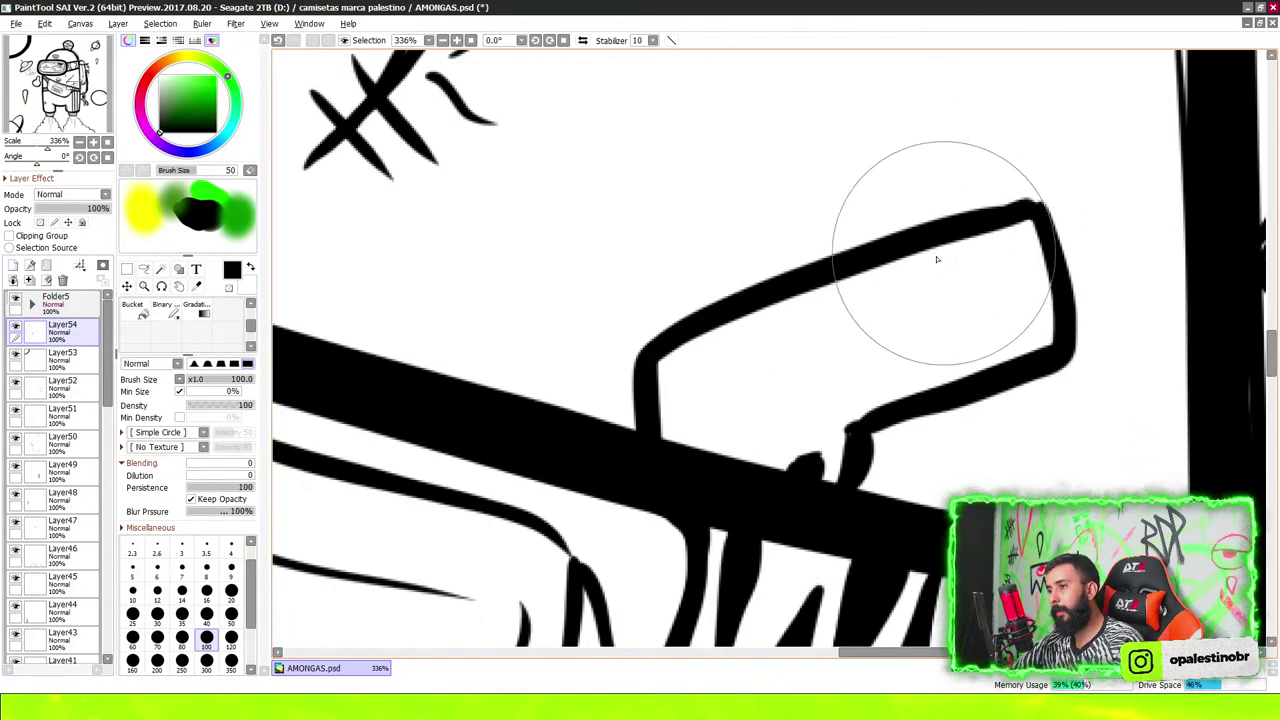
scroll(675, 349, up, 1)
drag(640, 345, 625, 395)
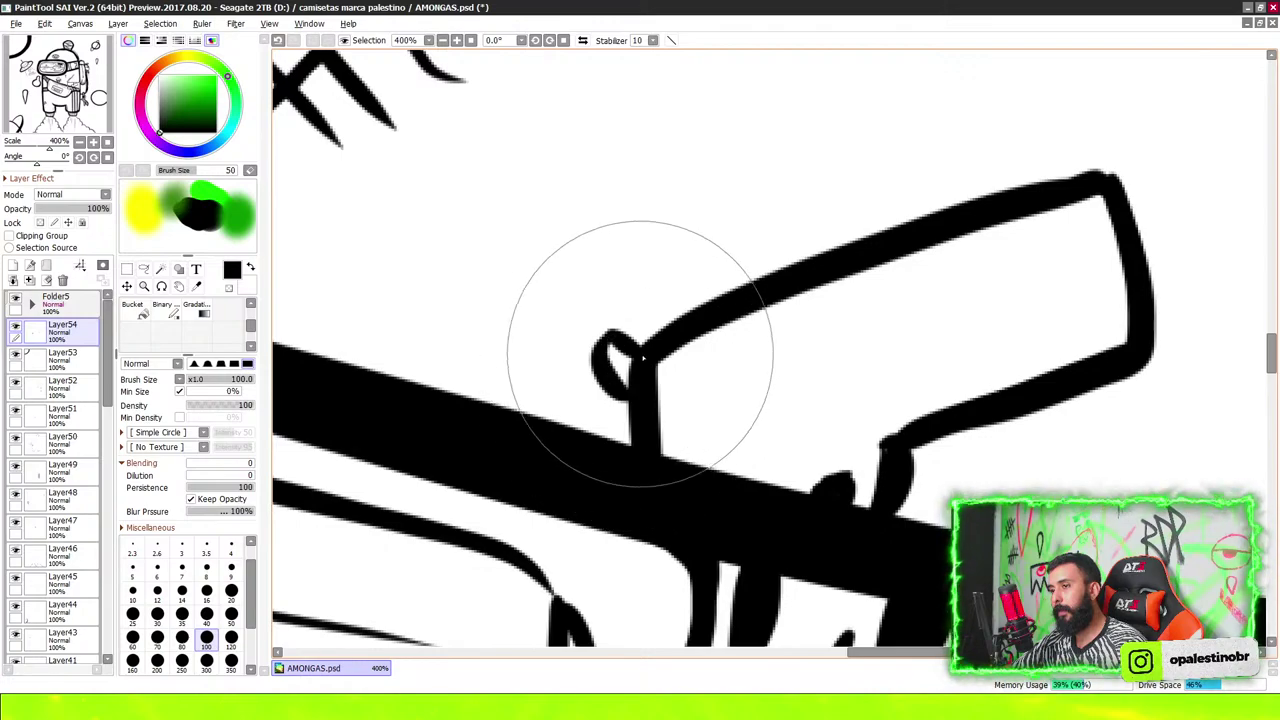
Thicken the barrel's bottom edge with a wavy line
scroll(700, 370, right, 2)
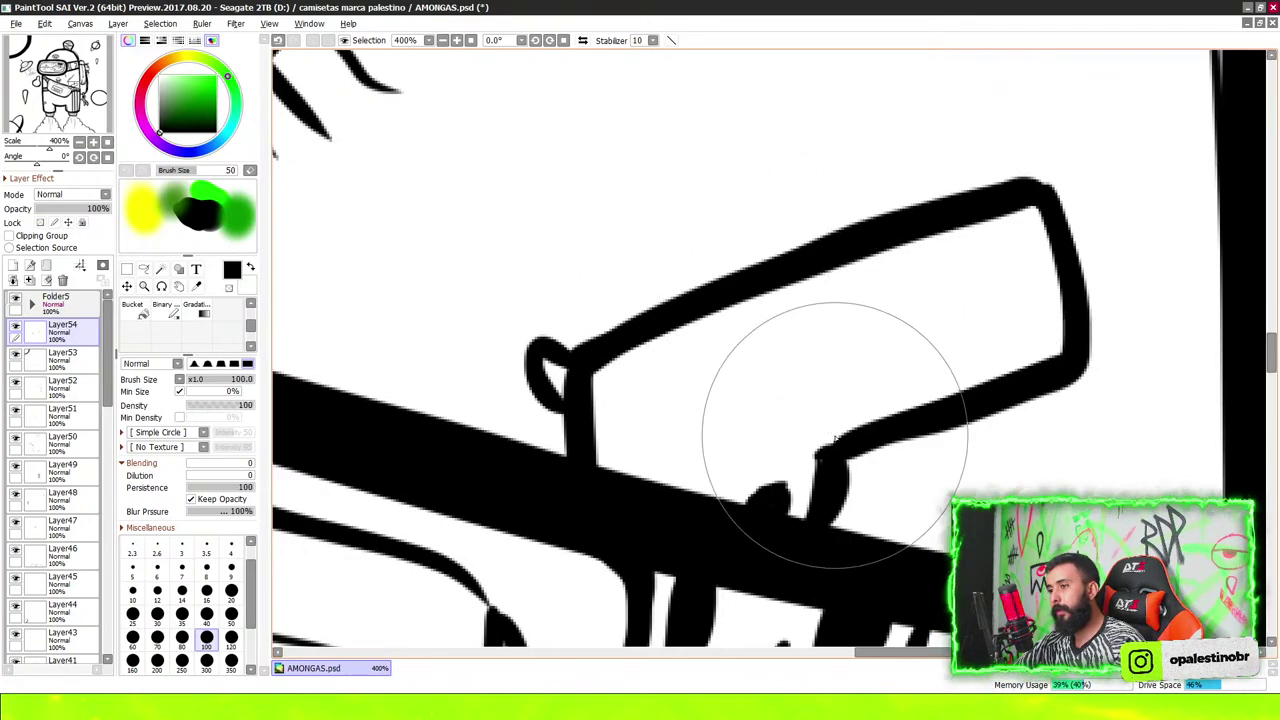
scroll(795, 459, down, 2)
scroll(690, 460, down, 1)
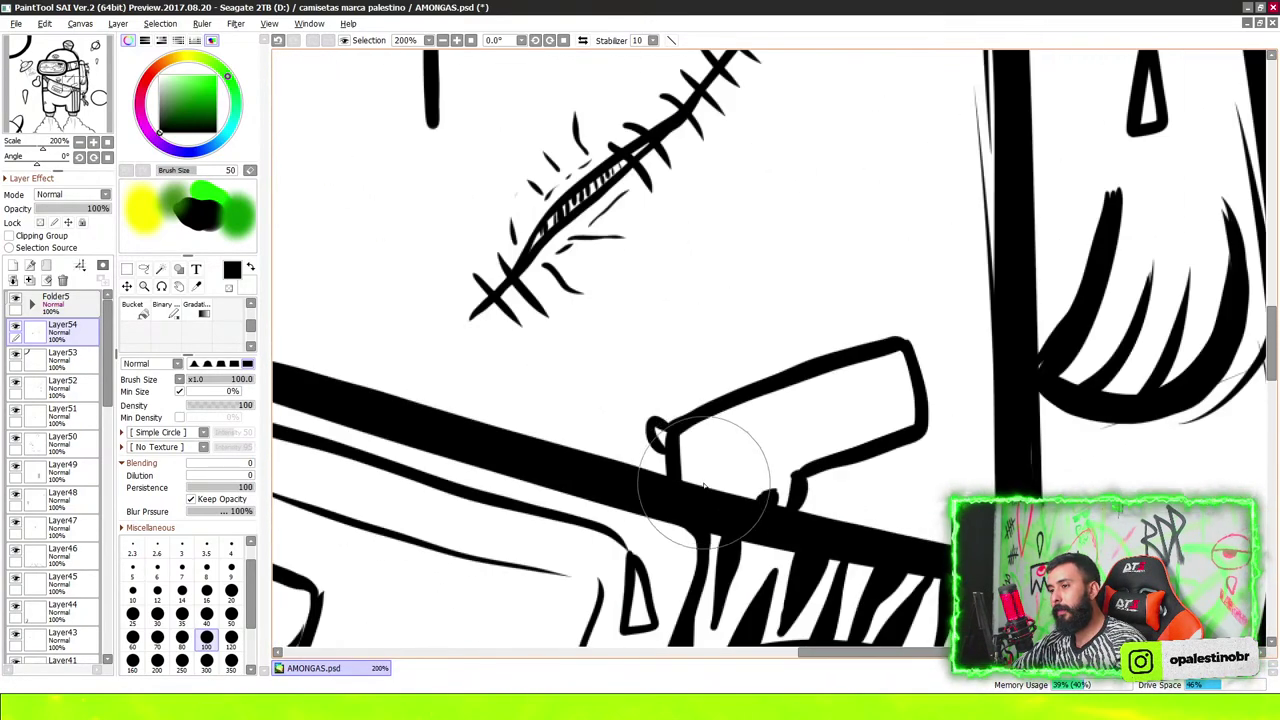
scroll(703, 487, up, 3)
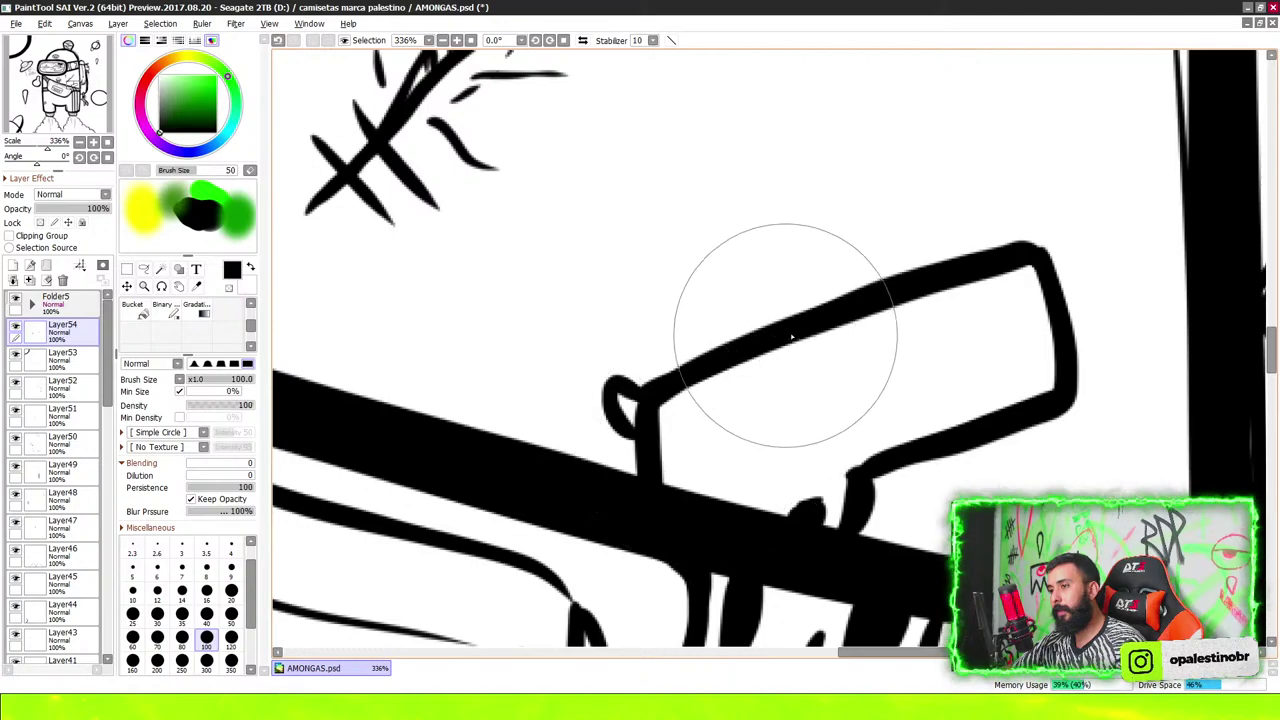
scroll(757, 357, down, 5)
scroll(752, 422, down, 4)
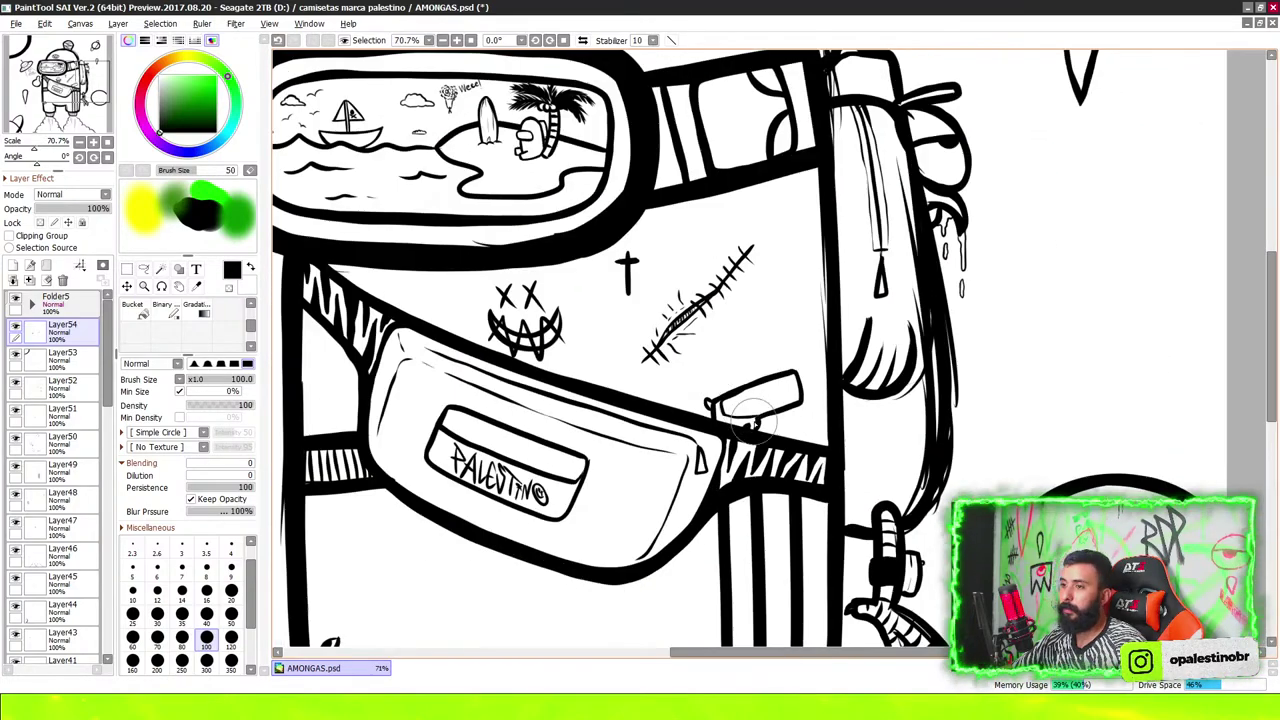
scroll(752, 422, up, 5)
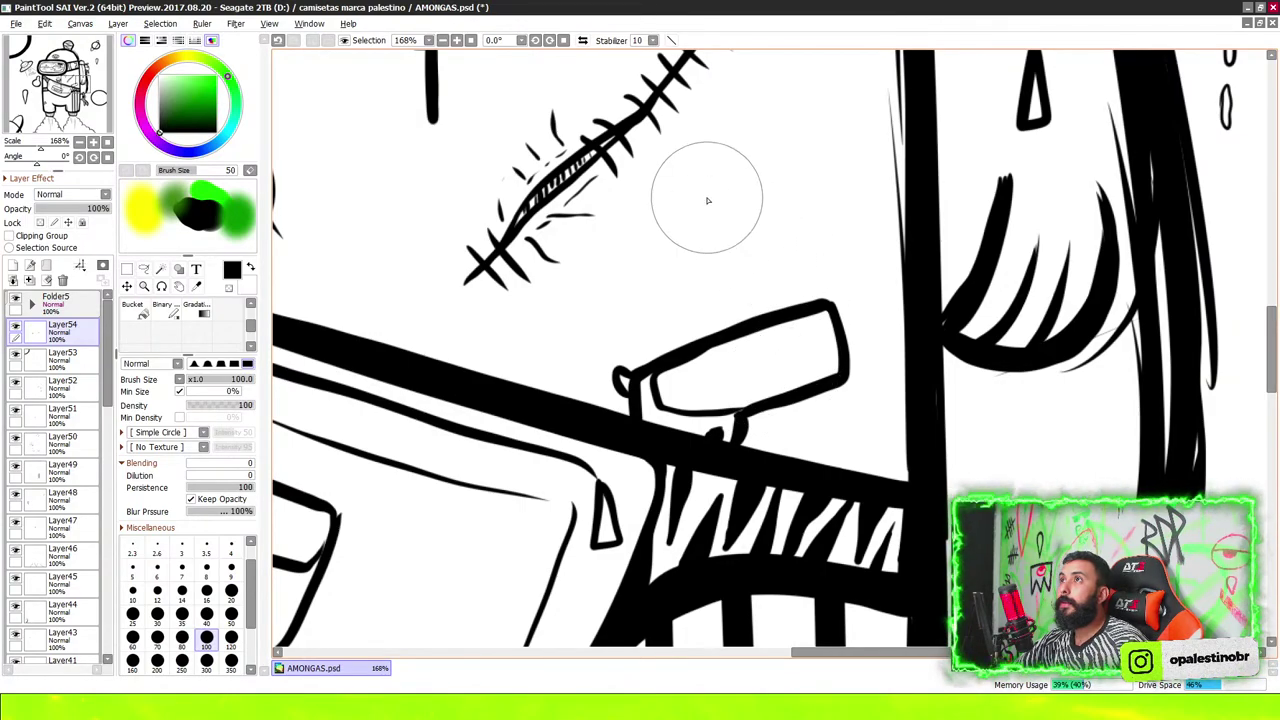
scroll(710, 197, down, 3)
scroll(779, 160, down, 3)
scroll(818, 167, down, 3)
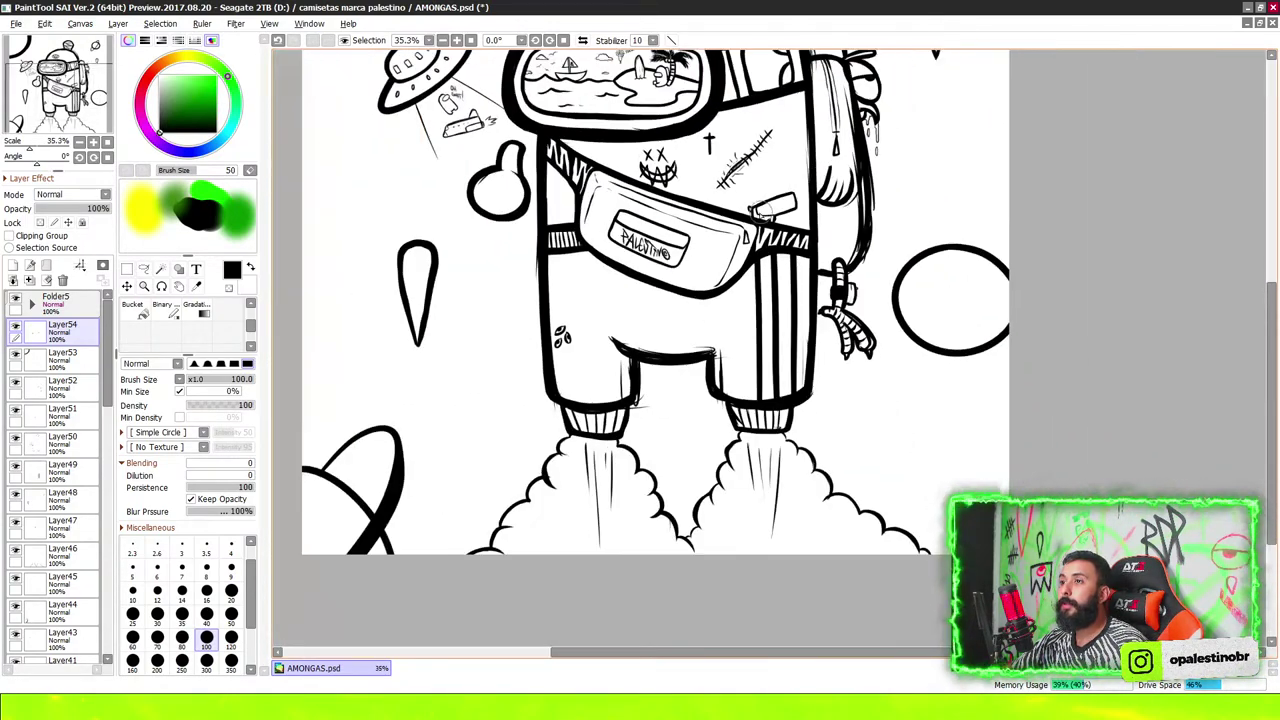
scroll(760, 200, down, 3)
scroll(750, 205, down, 3)
scroll(750, 205, up, 4)
scroll(745, 225, up, 2)
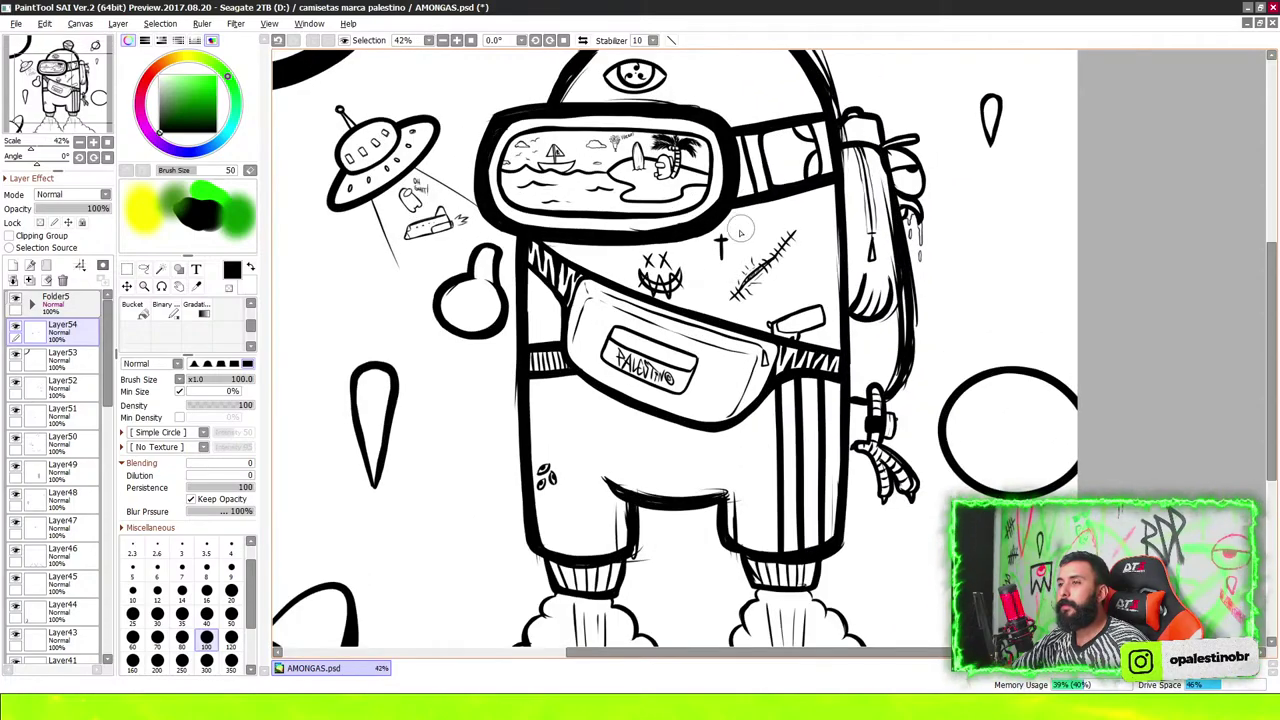
scroll(745, 230, up, 2)
scroll(780, 290, down, 3)
scroll(825, 280, up, 2)
scroll(831, 305, up, 4)
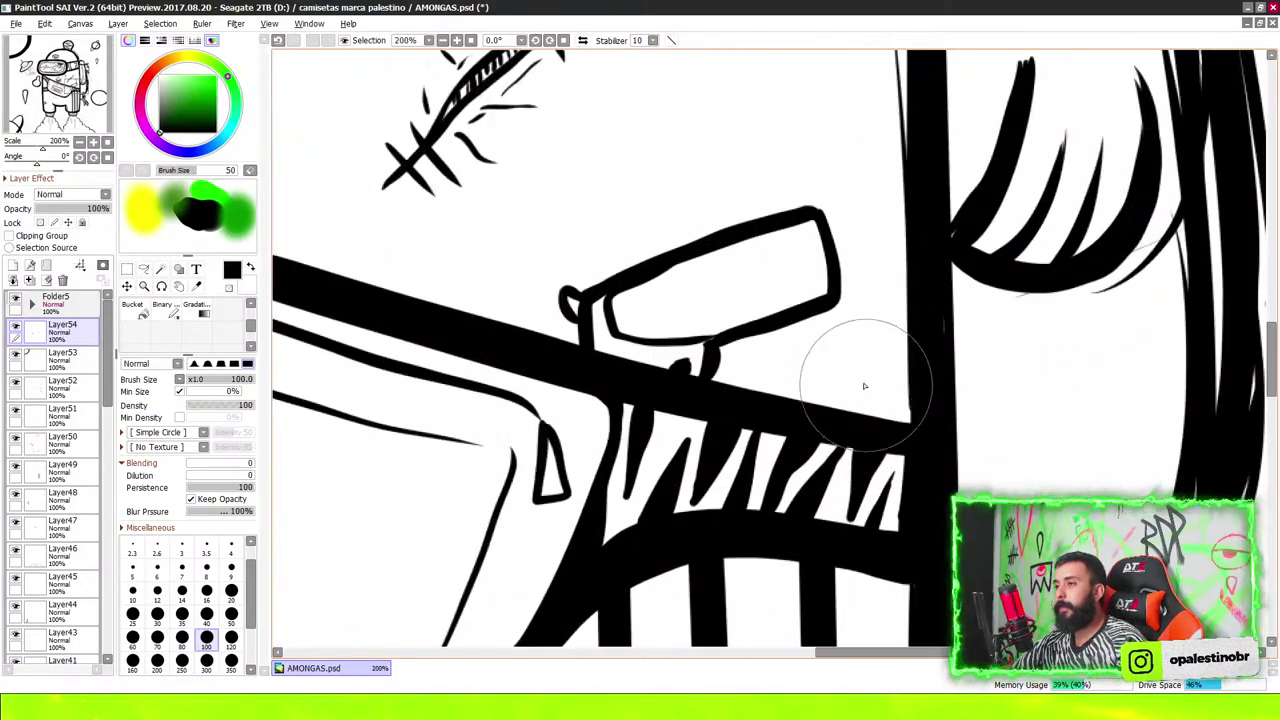
drag(724, 339, 800, 310)
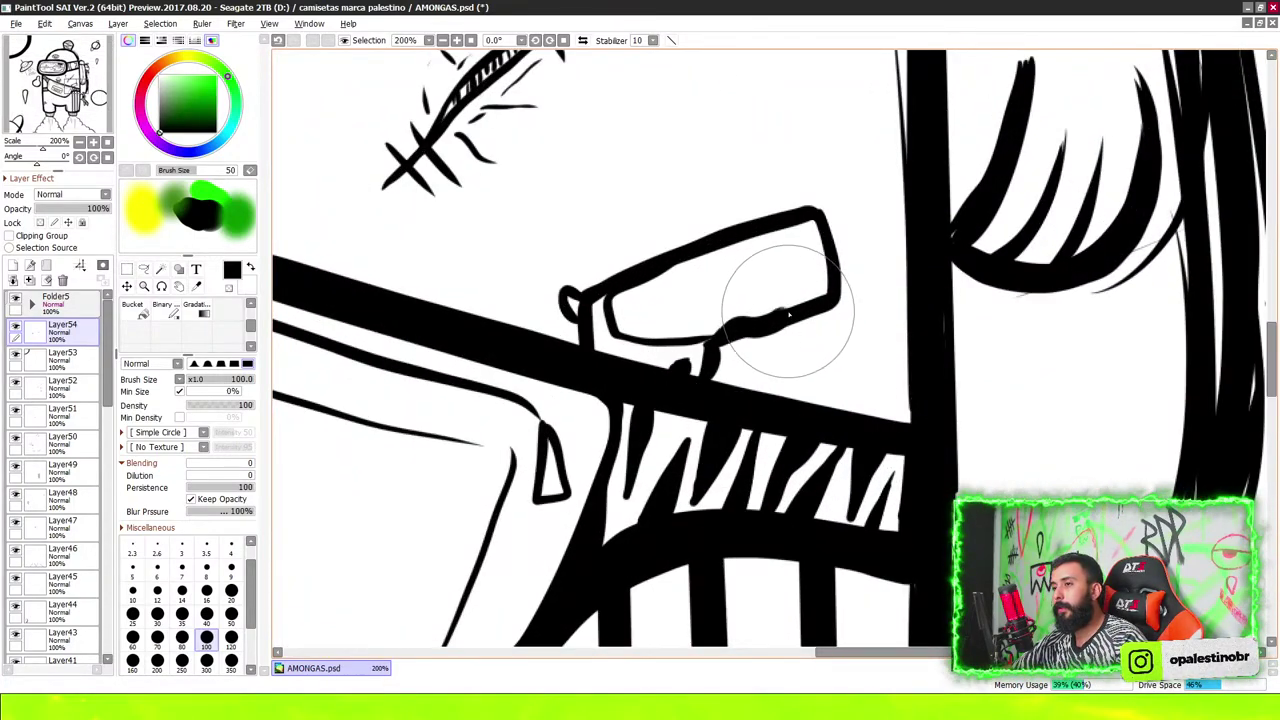
Thicken the gun's back end, top edge and the lower edge of its tip
scroll(783, 190, down, 3)
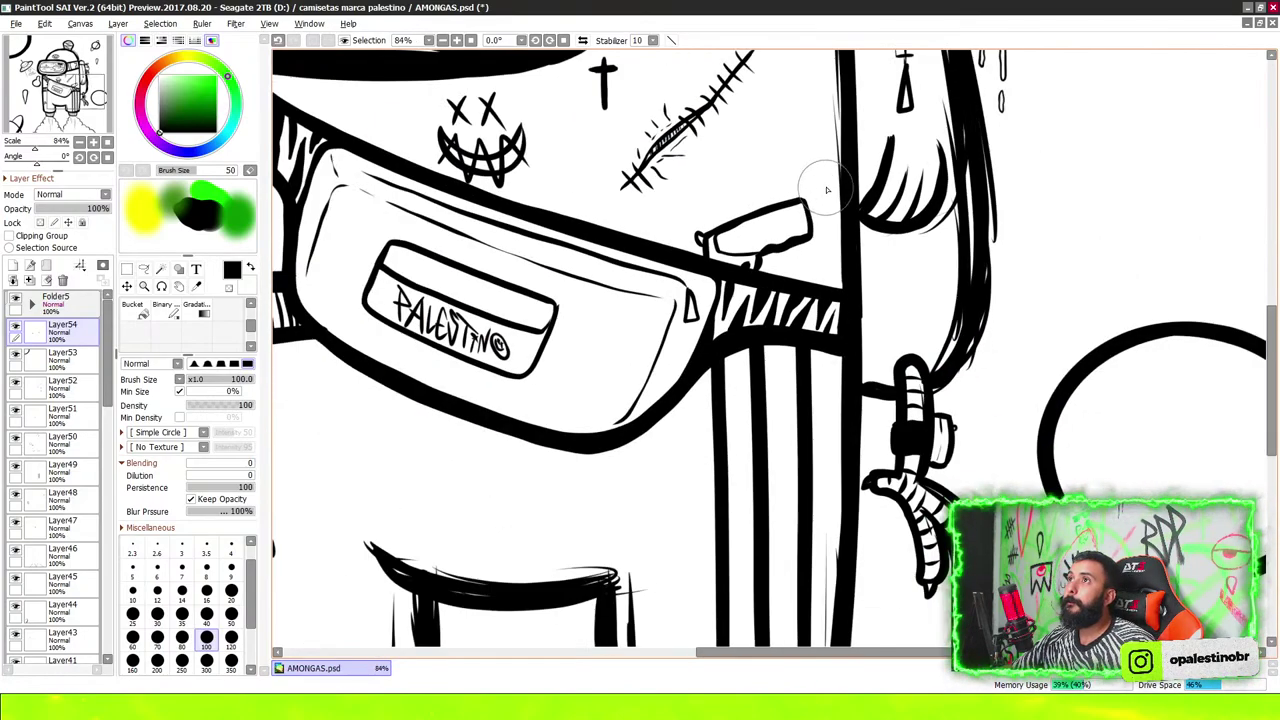
scroll(800, 190, down, 3)
scroll(860, 200, down, 2)
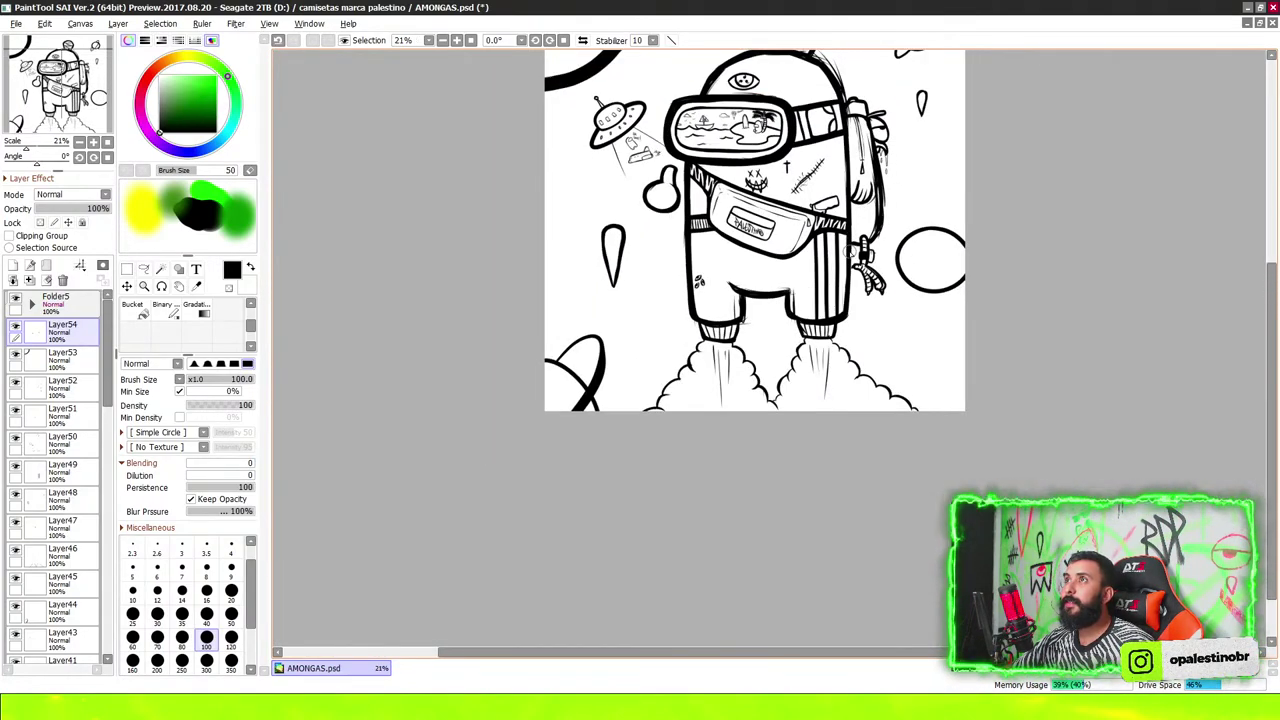
scroll(796, 201, down, 1)
scroll(796, 201, up, 5)
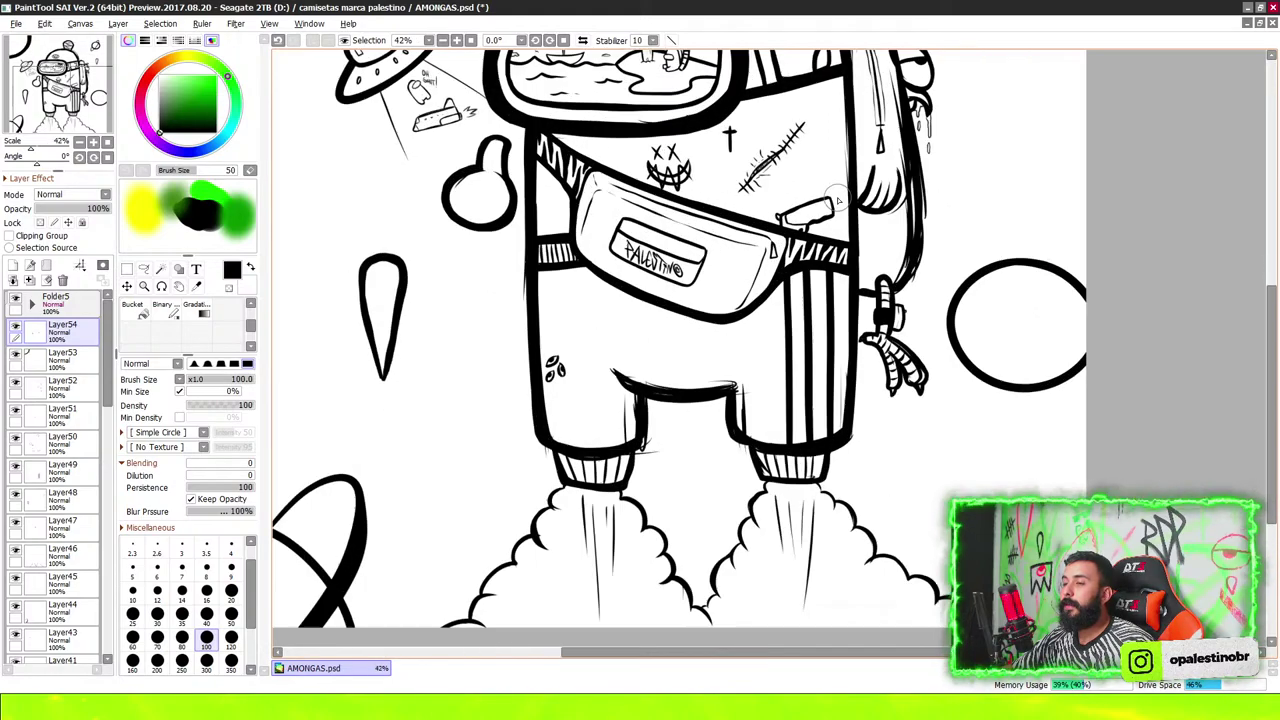
scroll(796, 201, up, 1)
scroll(796, 201, up, 1)
scroll(769, 260, up, 2)
scroll(514, 329, up, 1)
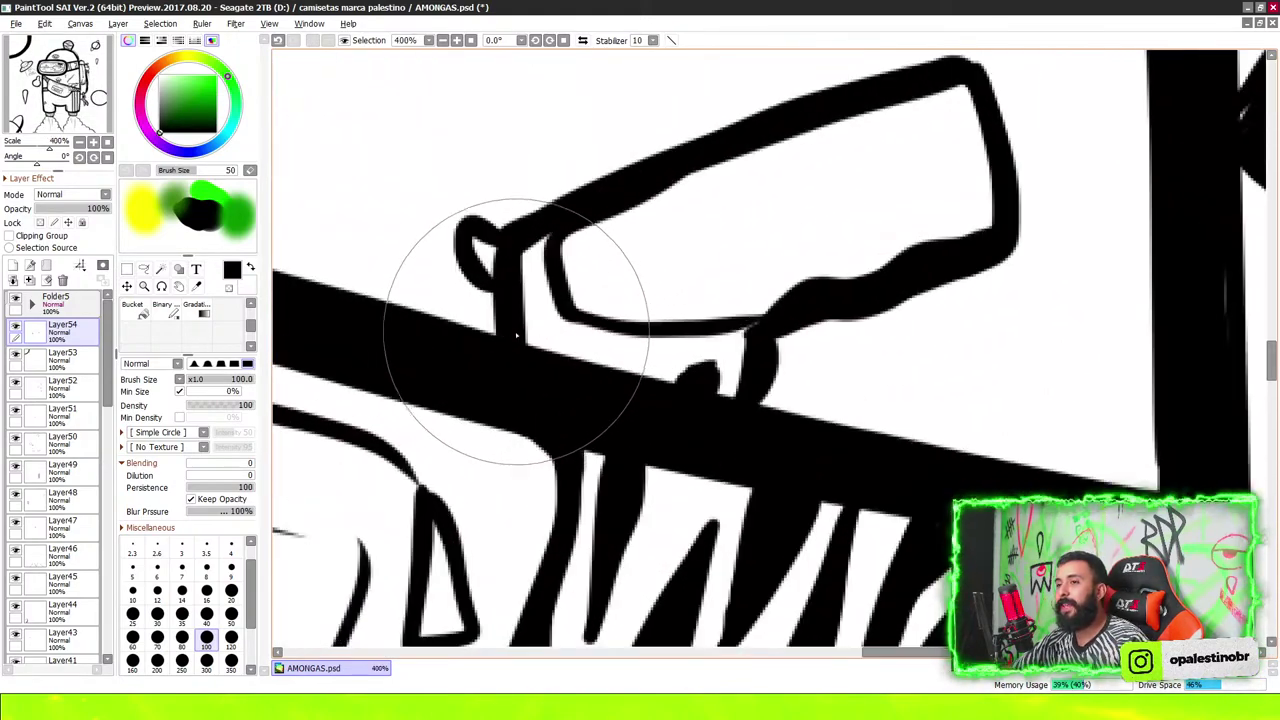
mouse_move(472, 277)
mouse_down()
mouse_move(443, 214)
mouse_move(657, 125)
mouse_move(855, 90)
mouse_up()
scroll(855, 90, down, 2)
scroll(855, 90, down, 1)
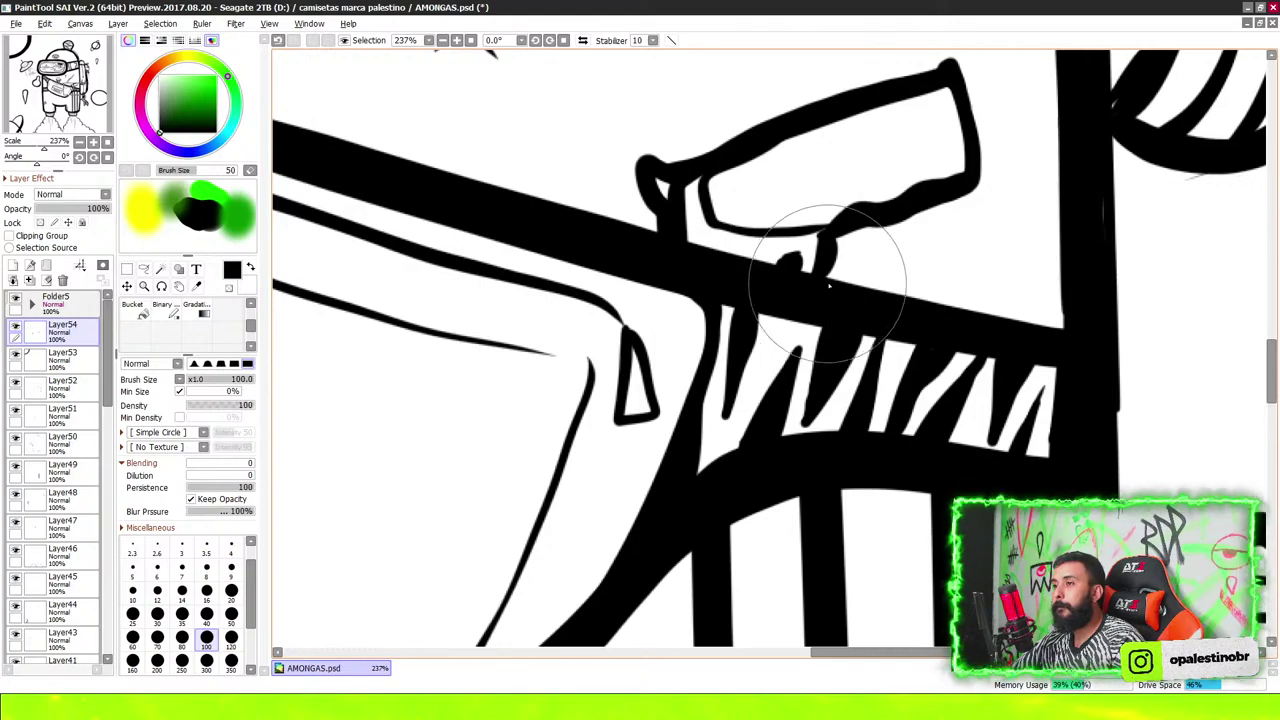
drag(832, 238, 826, 280)
mouse_move(905, 200)
mouse_down()
mouse_move(849, 234)
mouse_move(952, 102)
mouse_up()
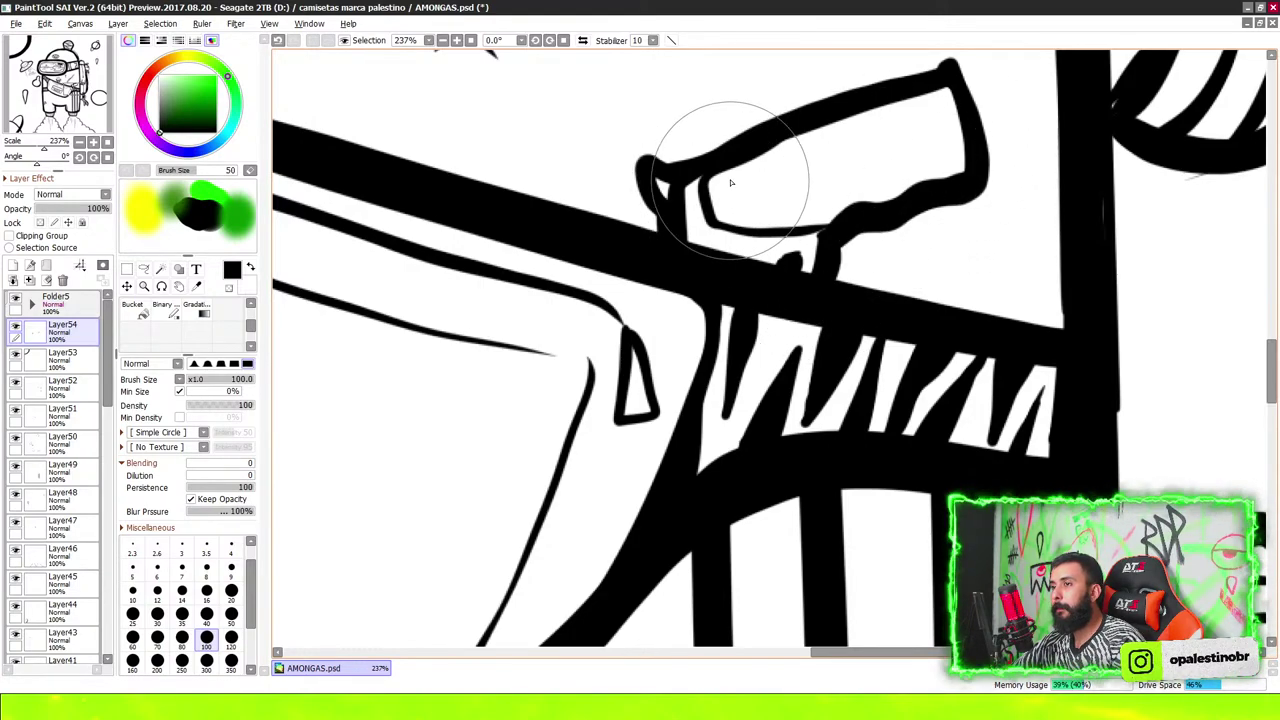
Add dots on the gun tip's corner and along the barrel
scroll(729, 180, up, 2)
click(1024, 80)
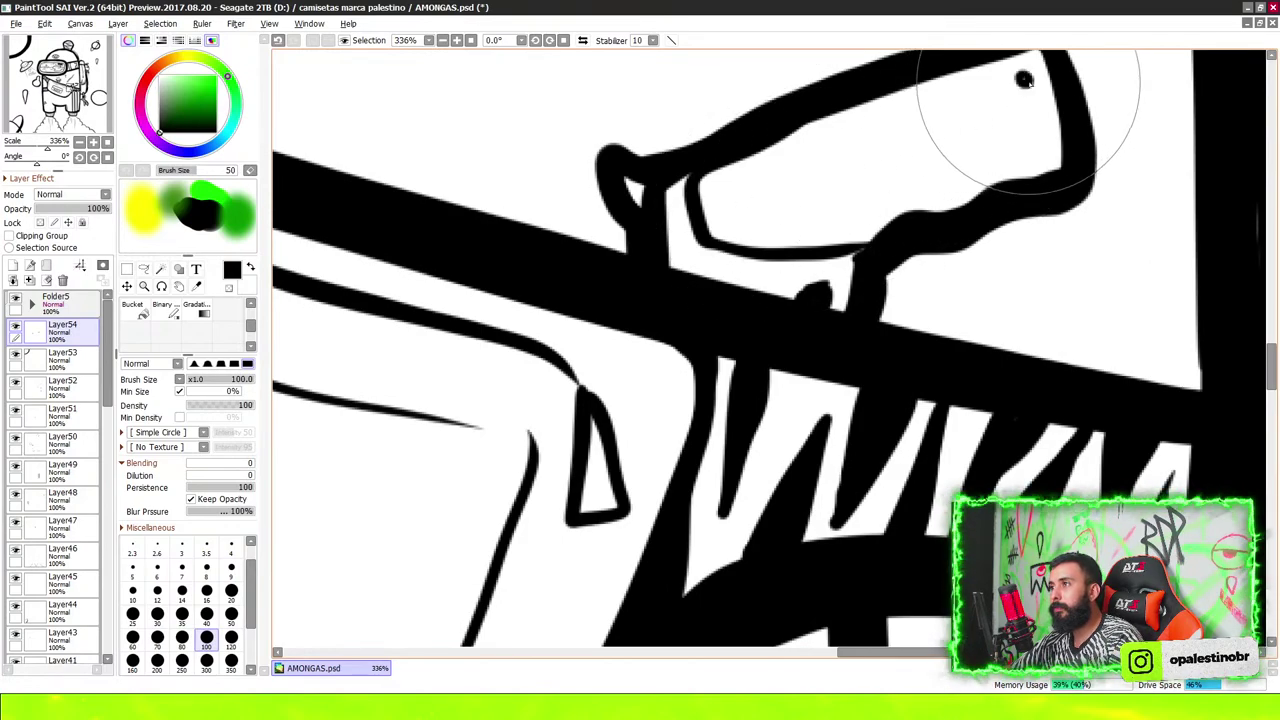
click(1039, 152)
click(726, 207)
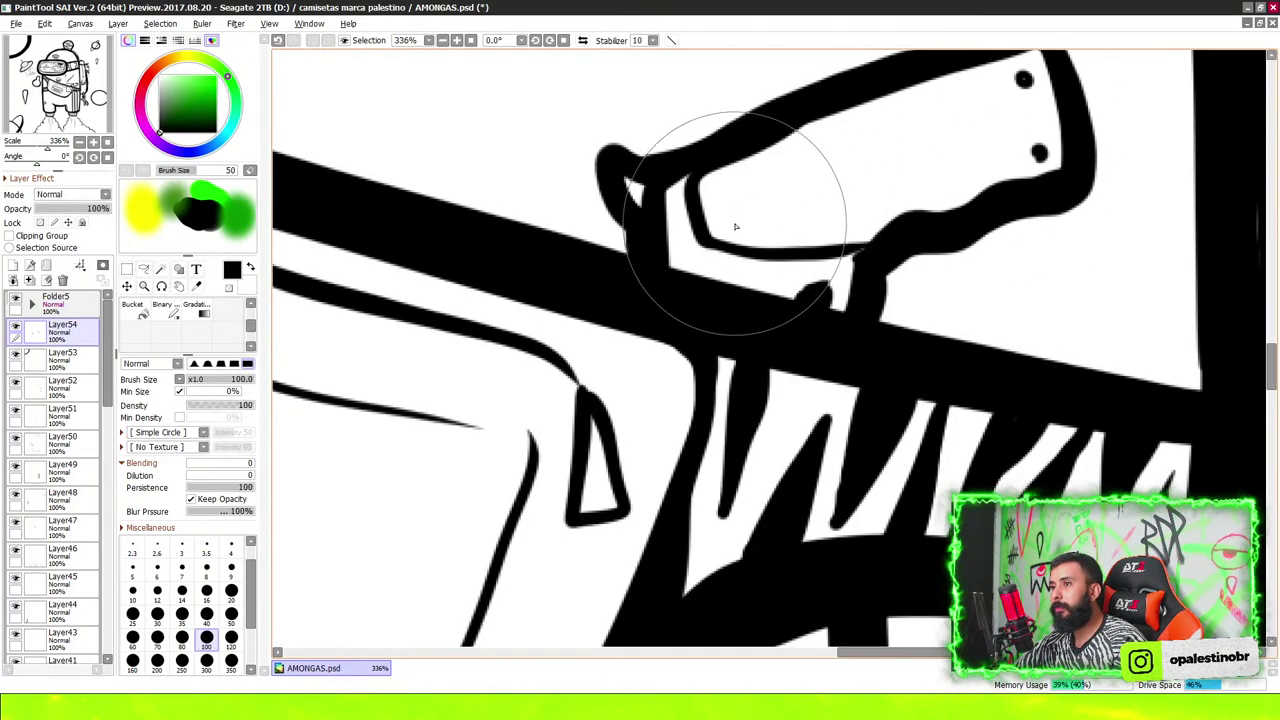
scroll(728, 207, down, 5)
scroll(729, 207, down, 5)
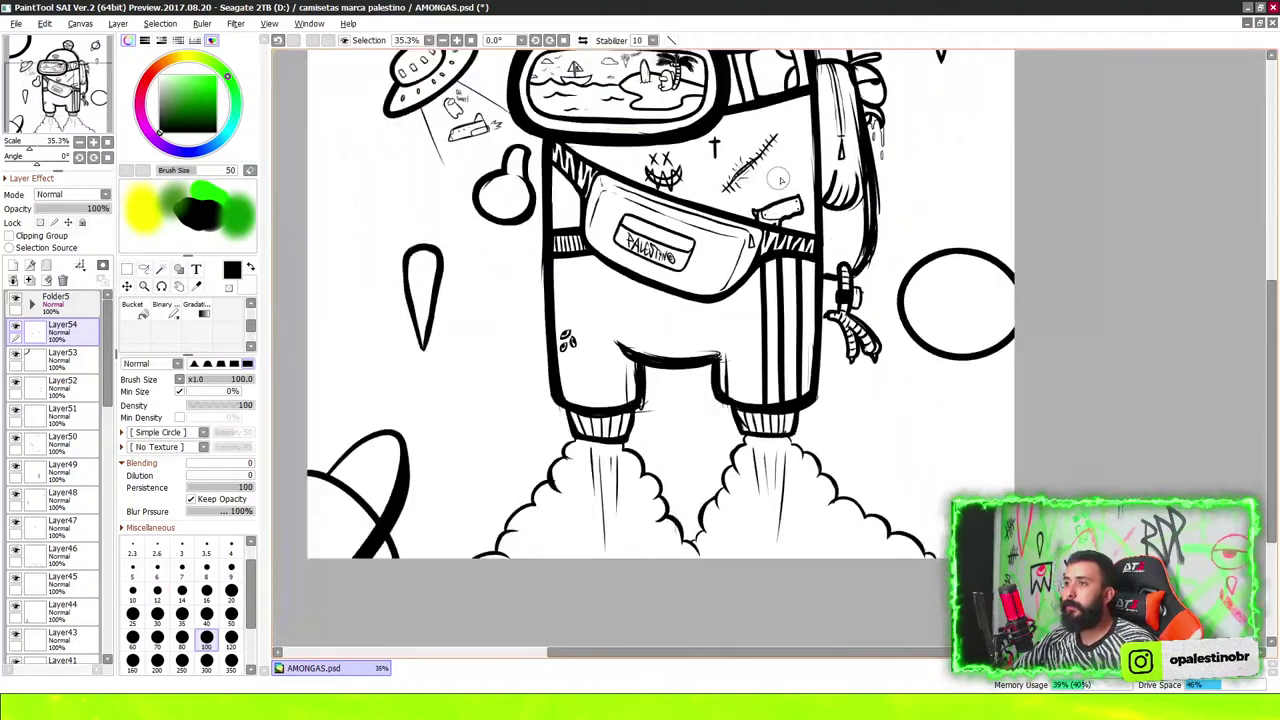
scroll(729, 207, down, 3)
scroll(729, 207, up, 2)
scroll(729, 207, down, 3)
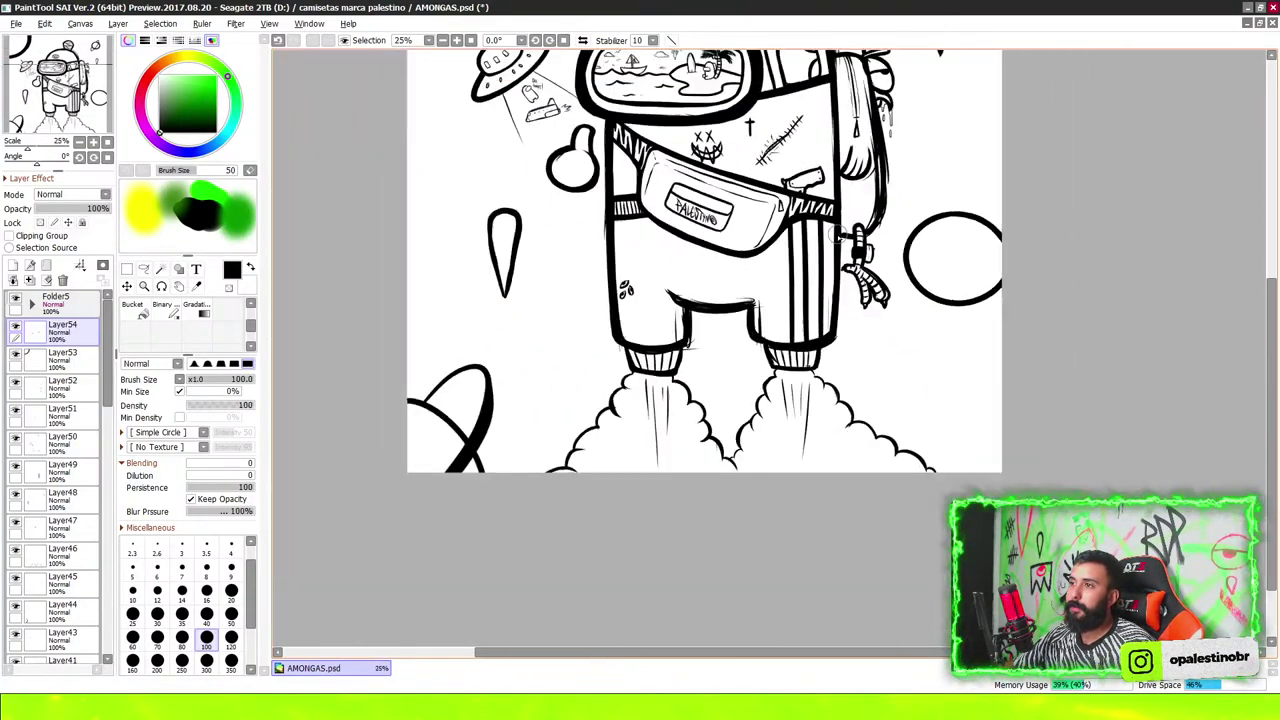
scroll(729, 207, down, 2)
scroll(853, 168, up, 3)
scroll(831, 228, up, 1)
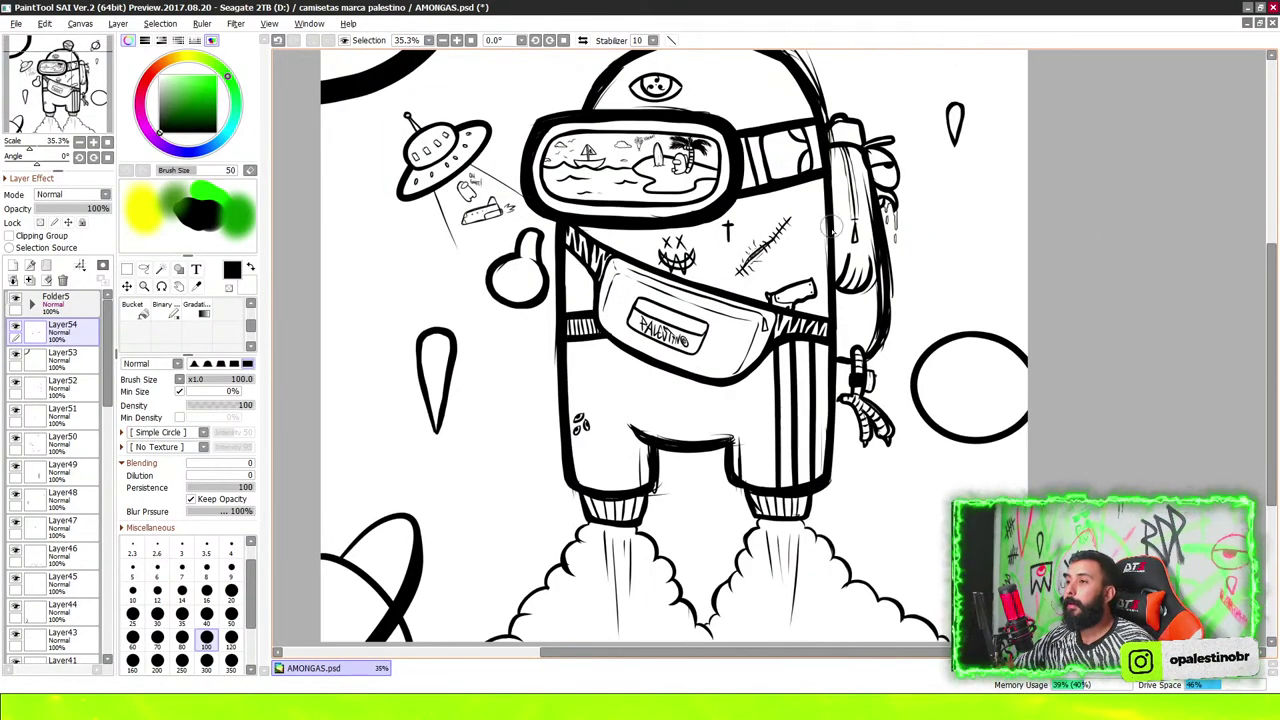
scroll(815, 295, down, 1)
mouse_move(55, 301)
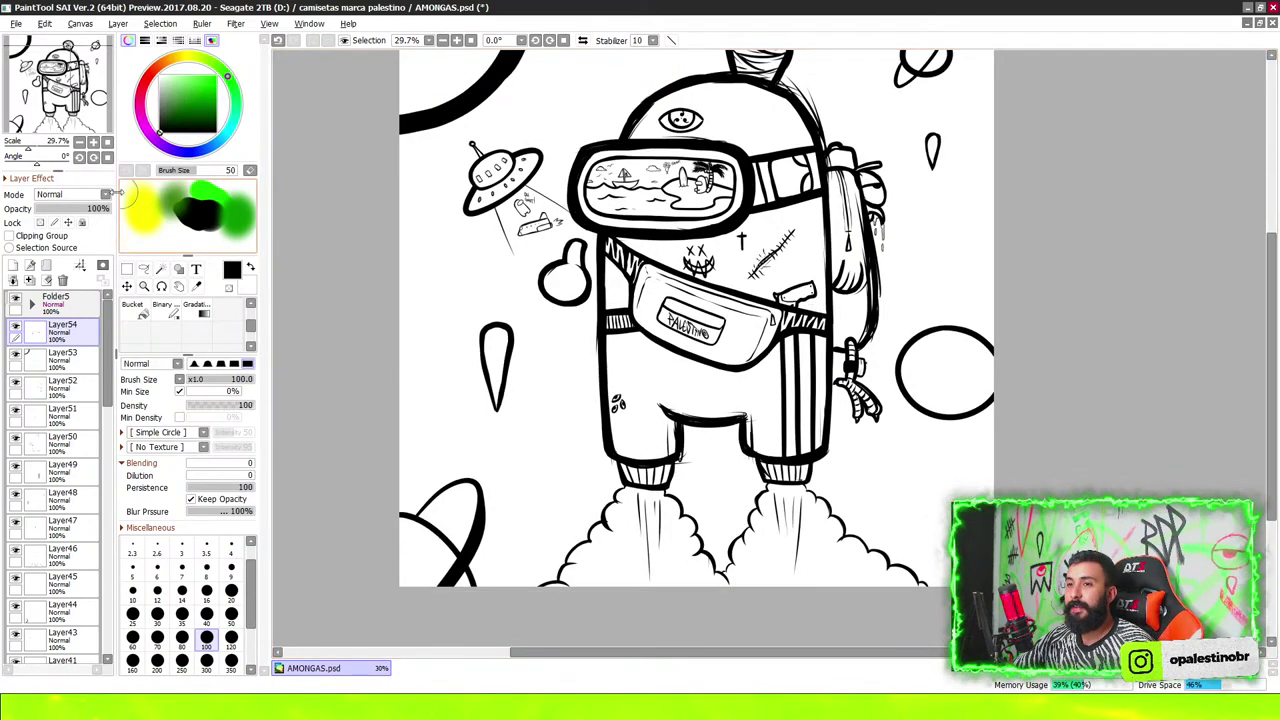
click(14, 265)
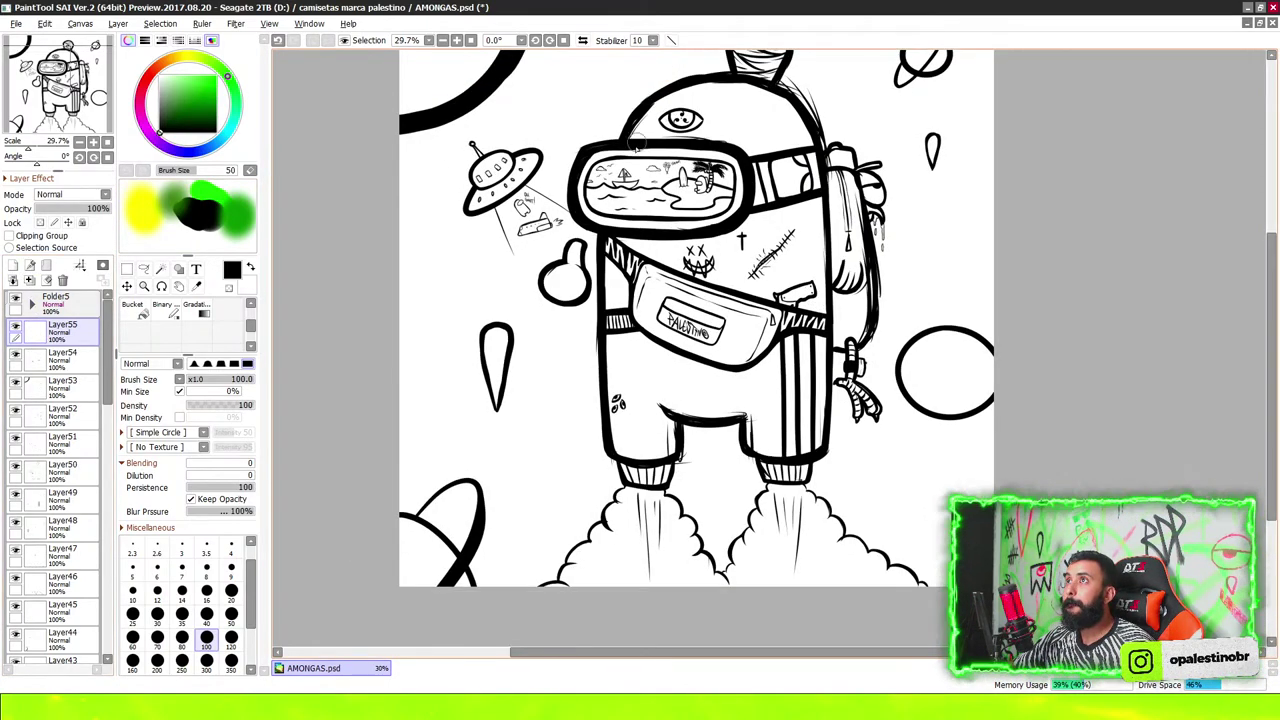
scroll(636, 146, down, 3)
scroll(808, 276, up, 9)
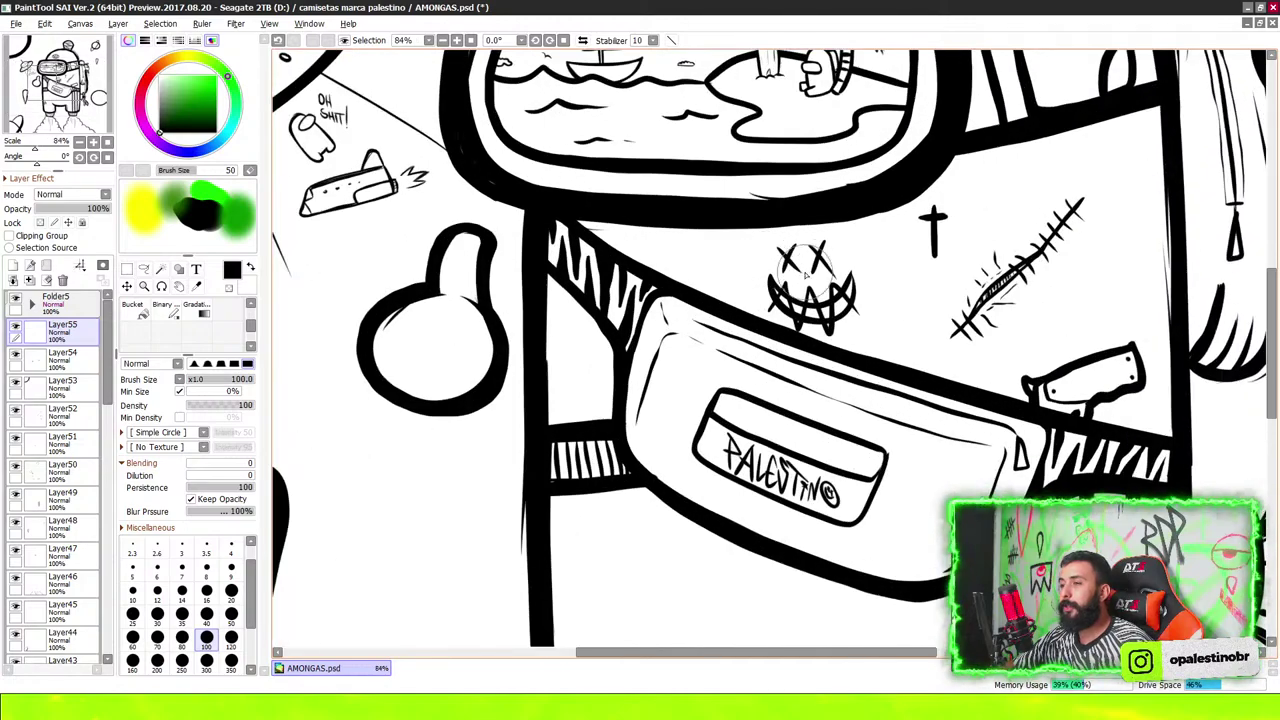
scroll(812, 370, down, 5)
scroll(812, 370, up, 1)
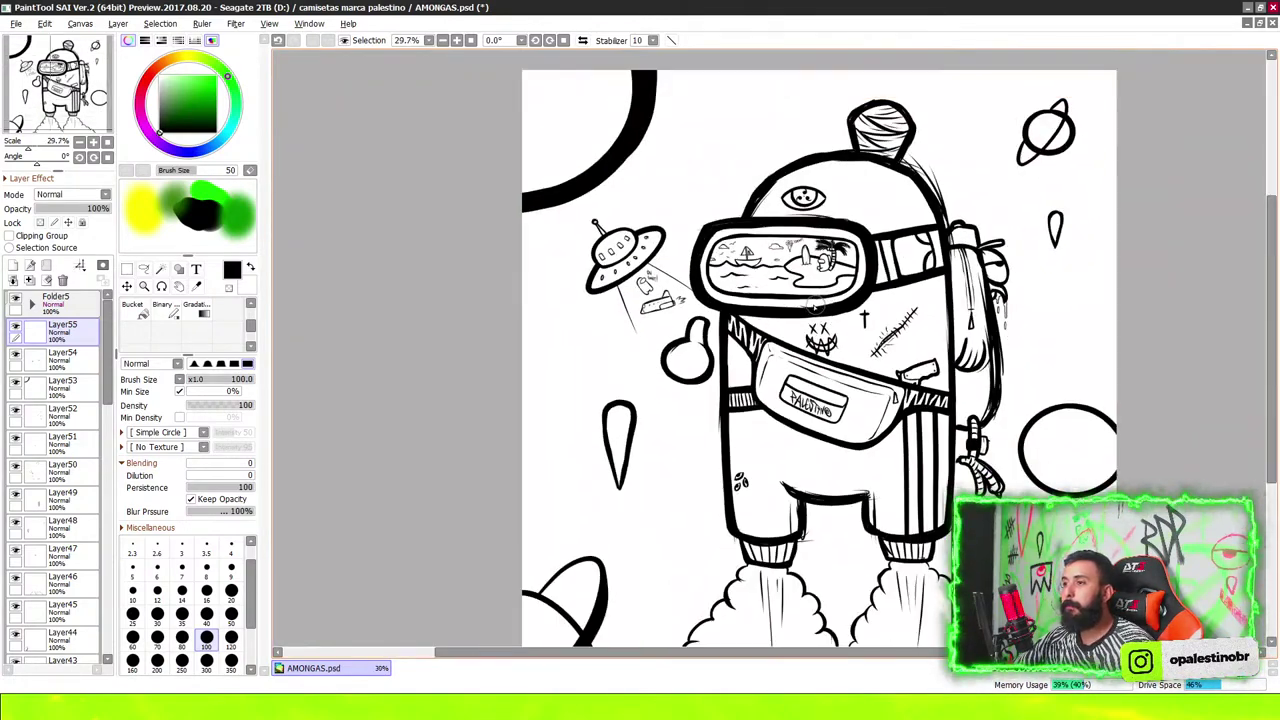
scroll(840, 340, up, 5)
scroll(705, 357, up, 3)
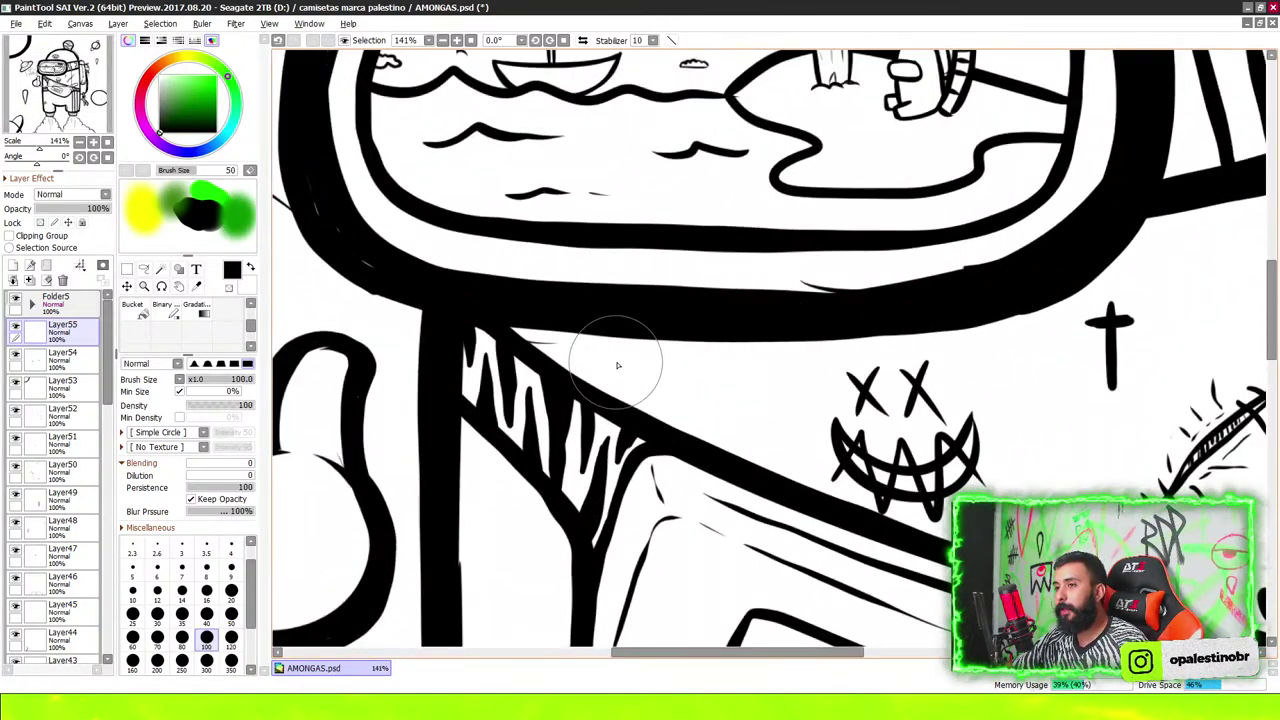
scroll(822, 383, down, 6)
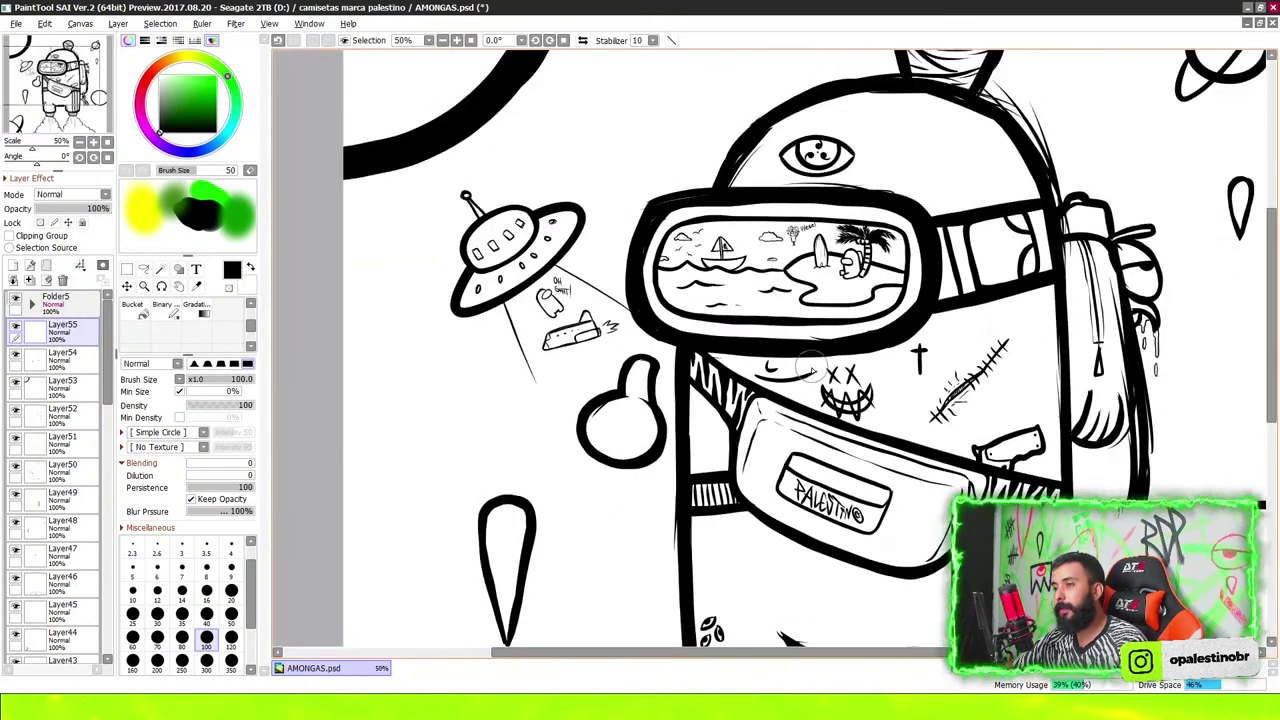
scroll(820, 386, down, 5)
scroll(846, 403, up, 5)
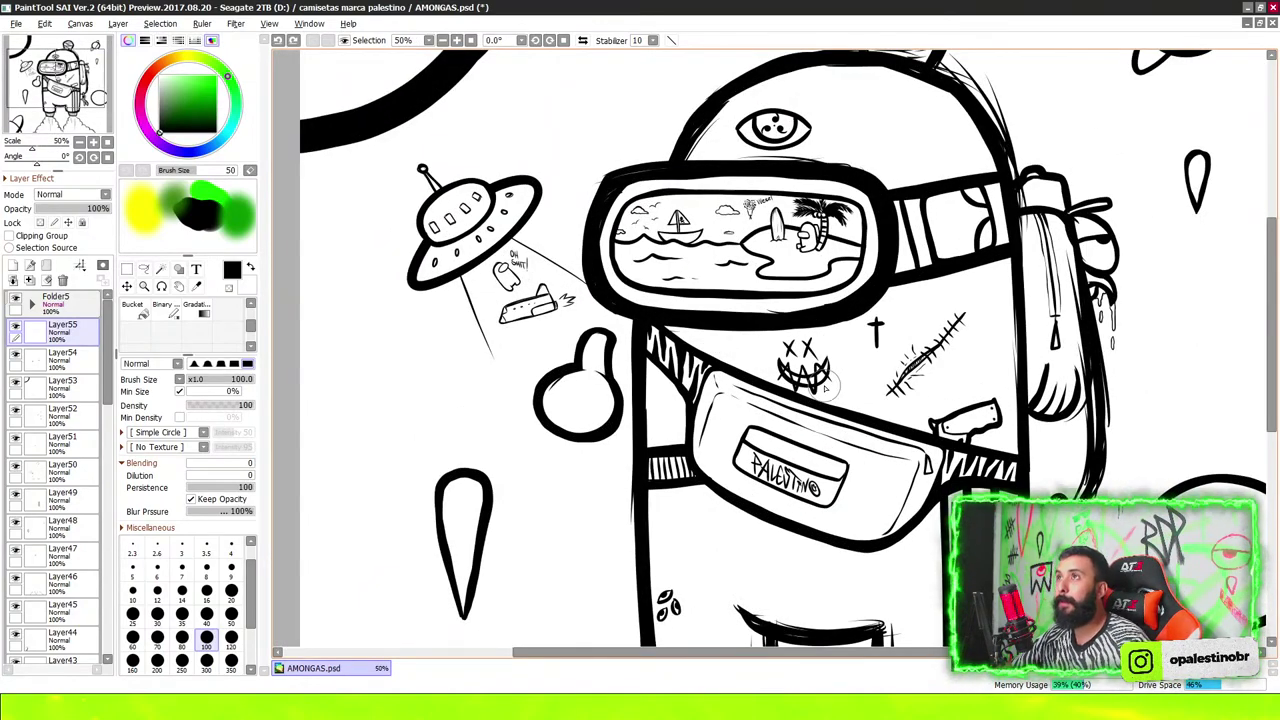
scroll(826, 375, down, 4)
scroll(835, 360, down, 3)
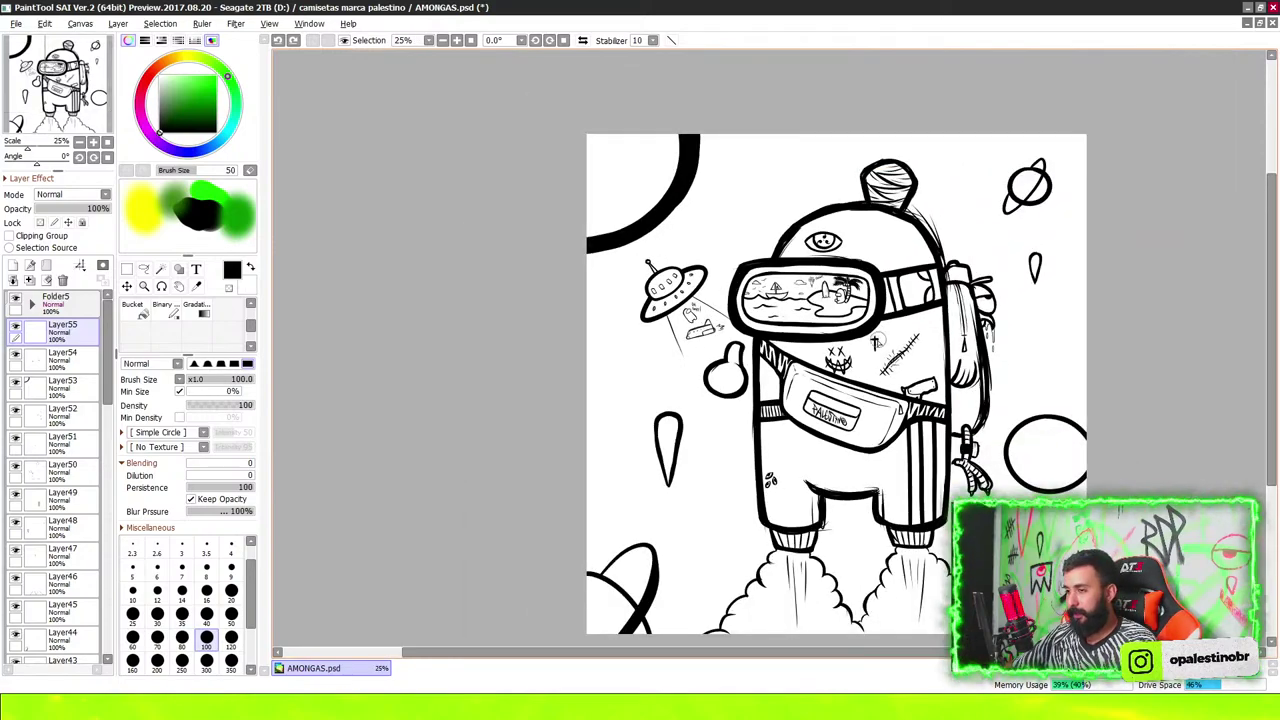
scroll(923, 424, up, 2)
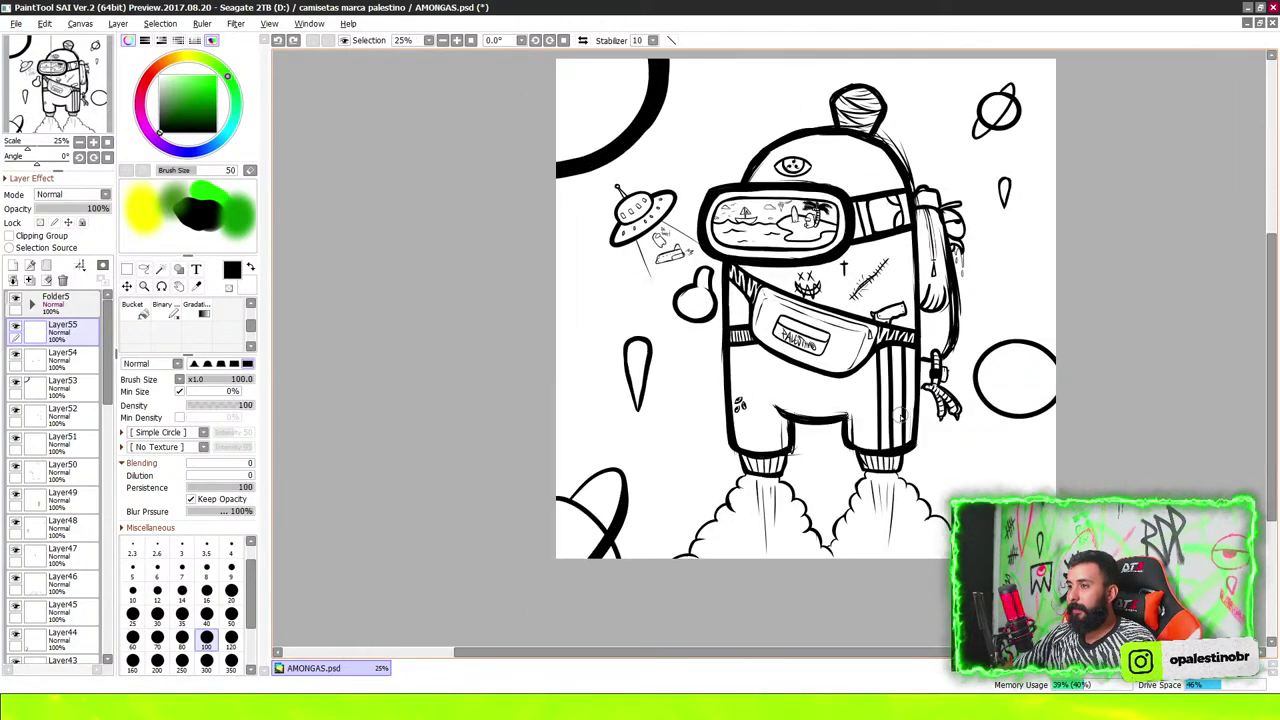
scroll(855, 397, up, 1)
scroll(886, 405, down, 3)
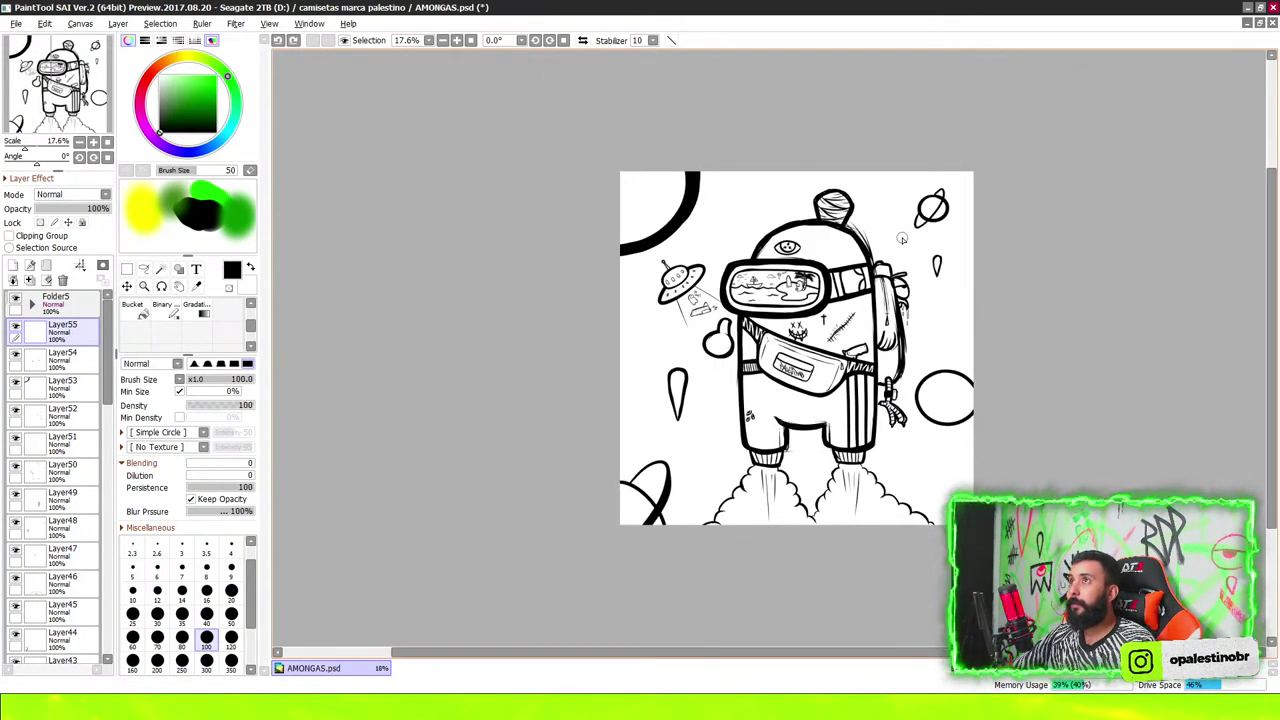
Save the crewmate drawing with Ctrl+S and zoom in and out to review the line art
key(ctrl+s)
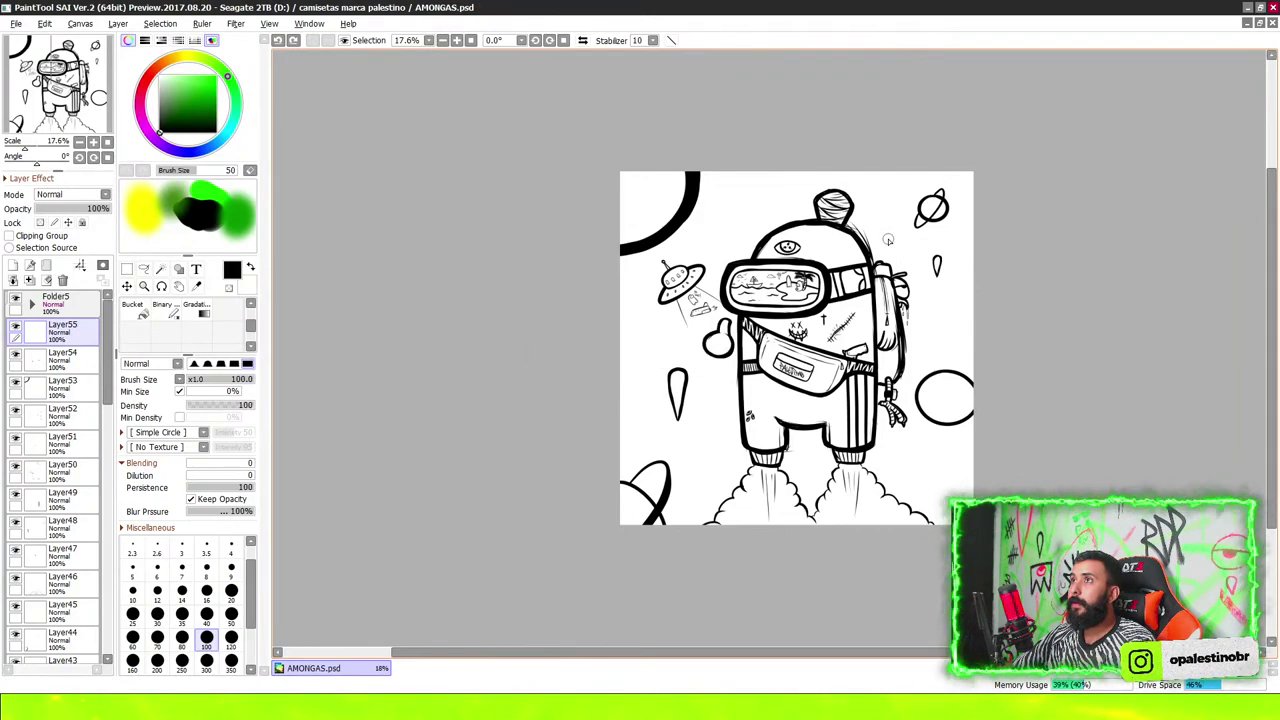
scroll(884, 358, up, 1)
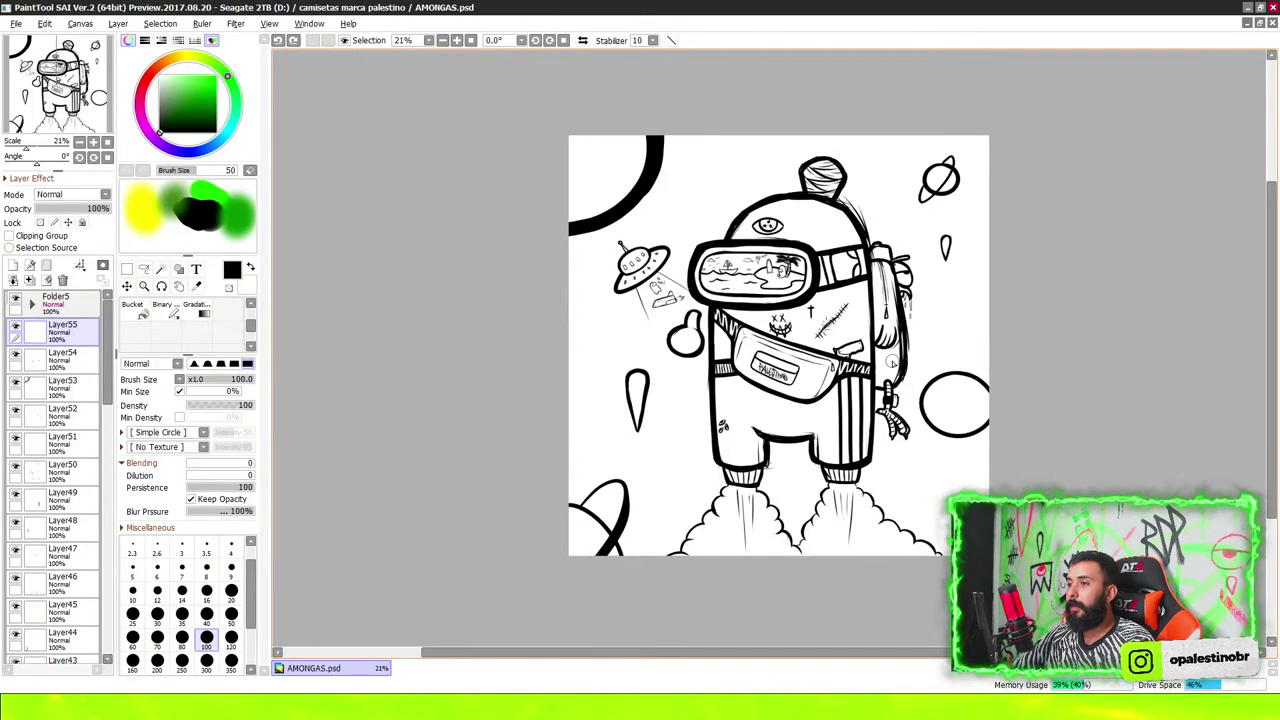
scroll(884, 358, up, 1)
scroll(884, 358, up, 1)
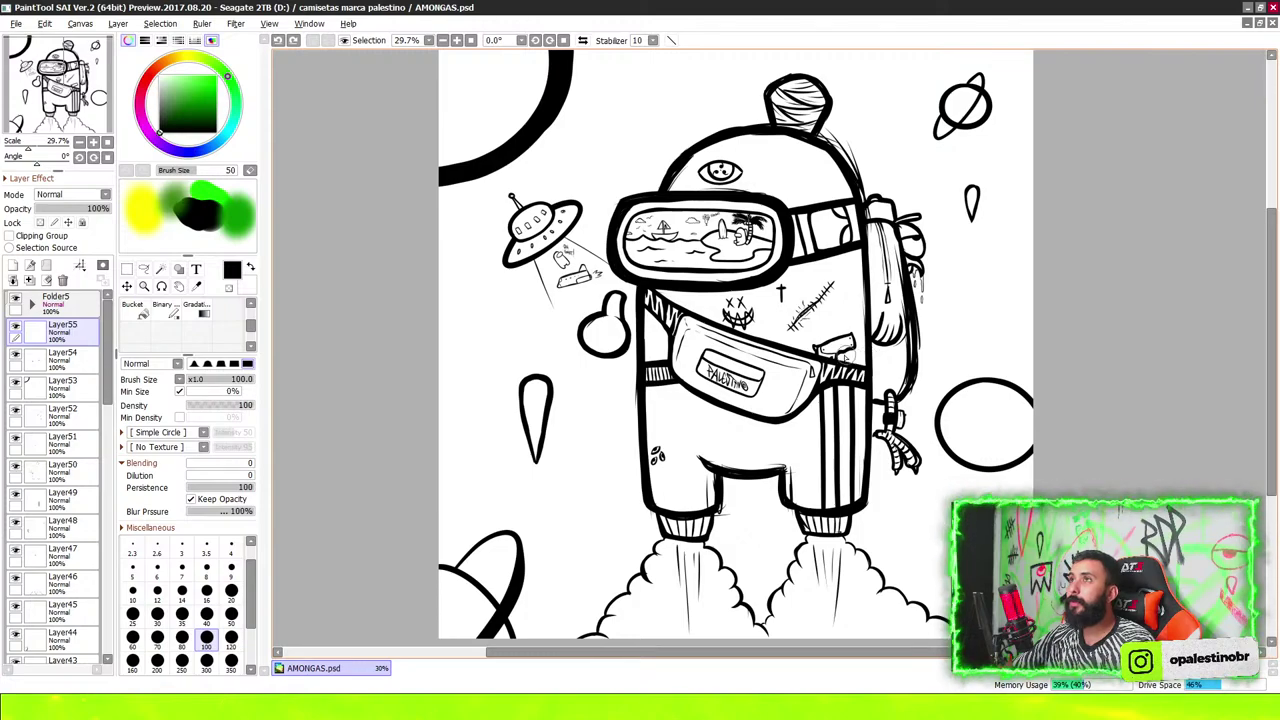
scroll(765, 285, down, 1)
scroll(765, 285, down, 3)
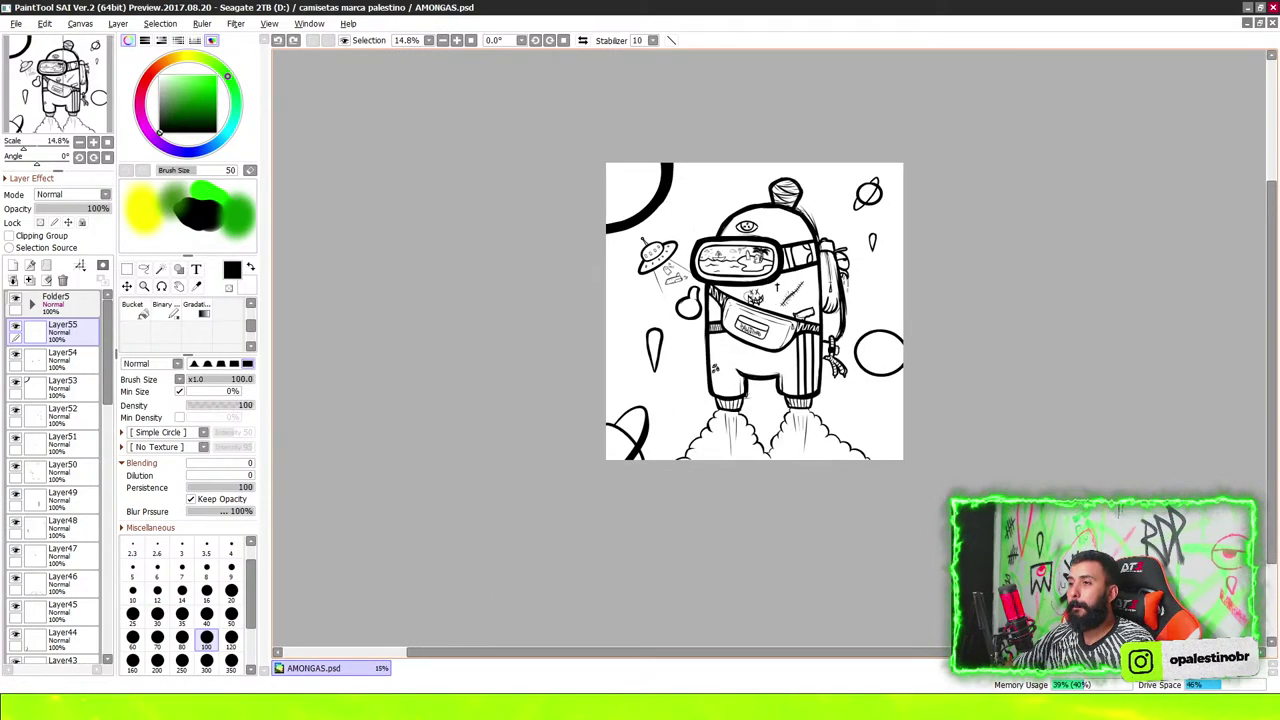
scroll(765, 285, down, 3)
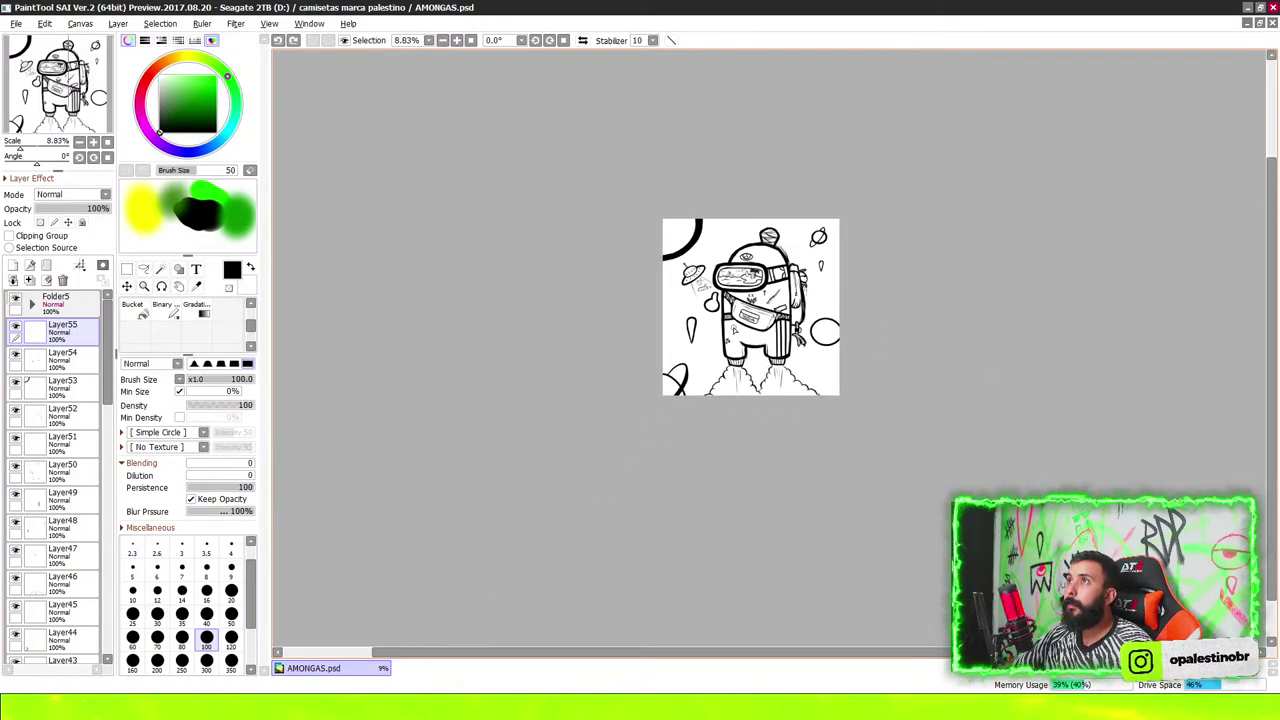
scroll(778, 313, up, 2)
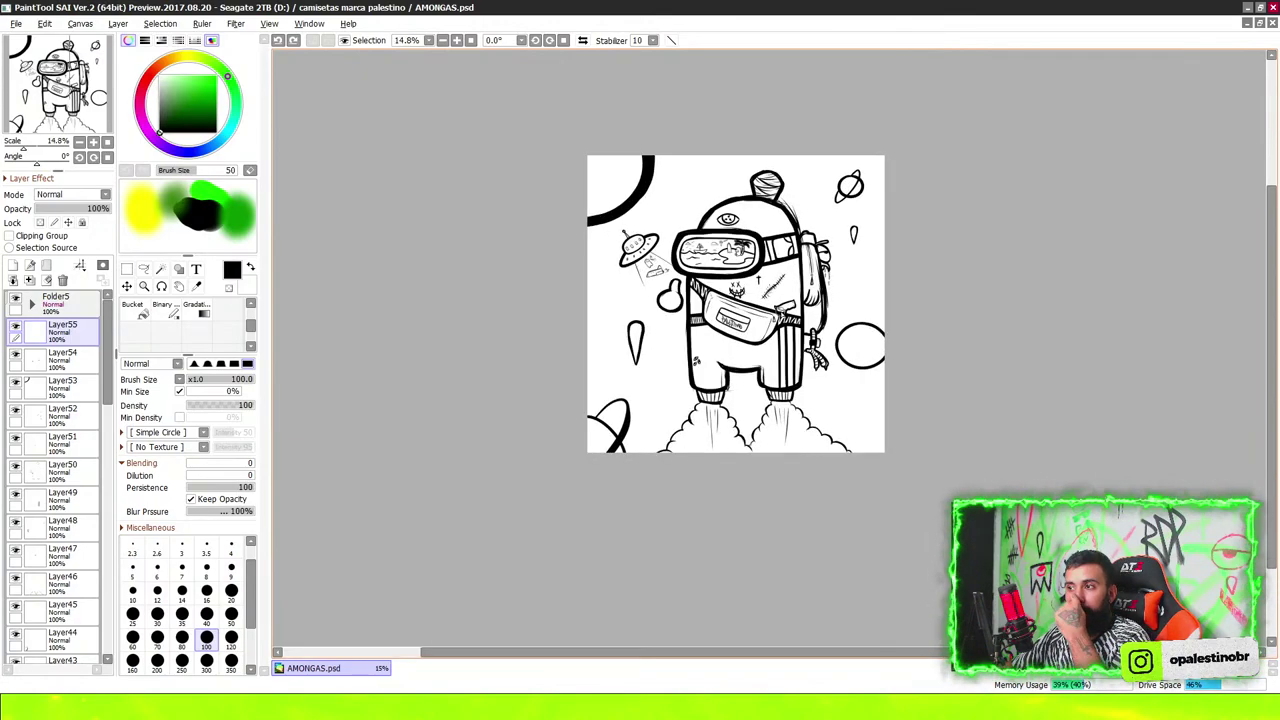
scroll(778, 313, up, 1)
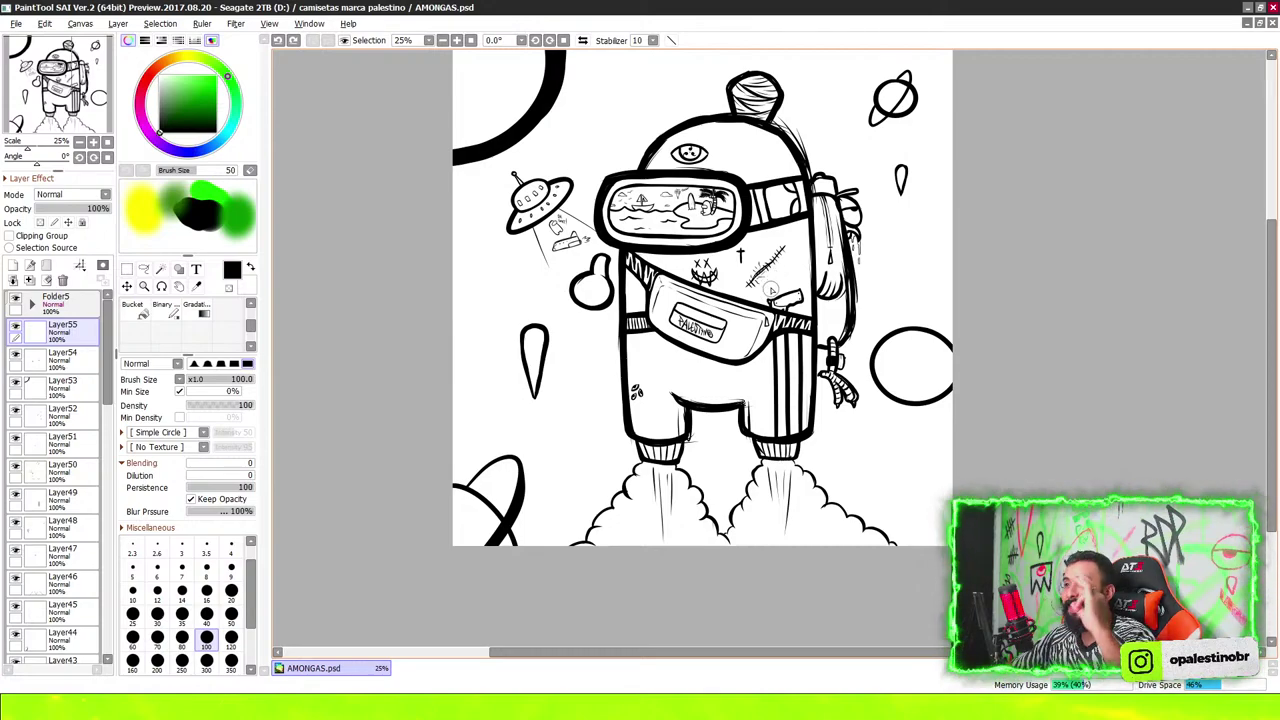
scroll(710, 300, down, 1)
scroll(732, 310, up, 2)
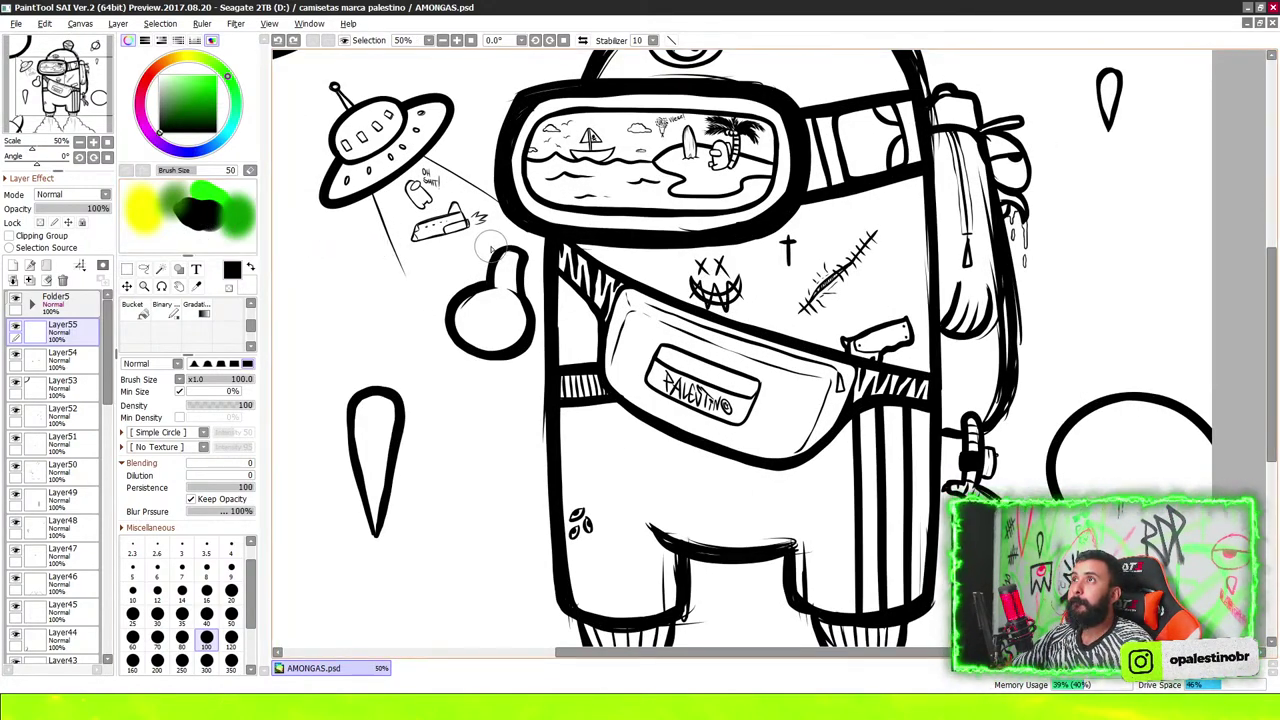
scroll(10, 519, down, 5)
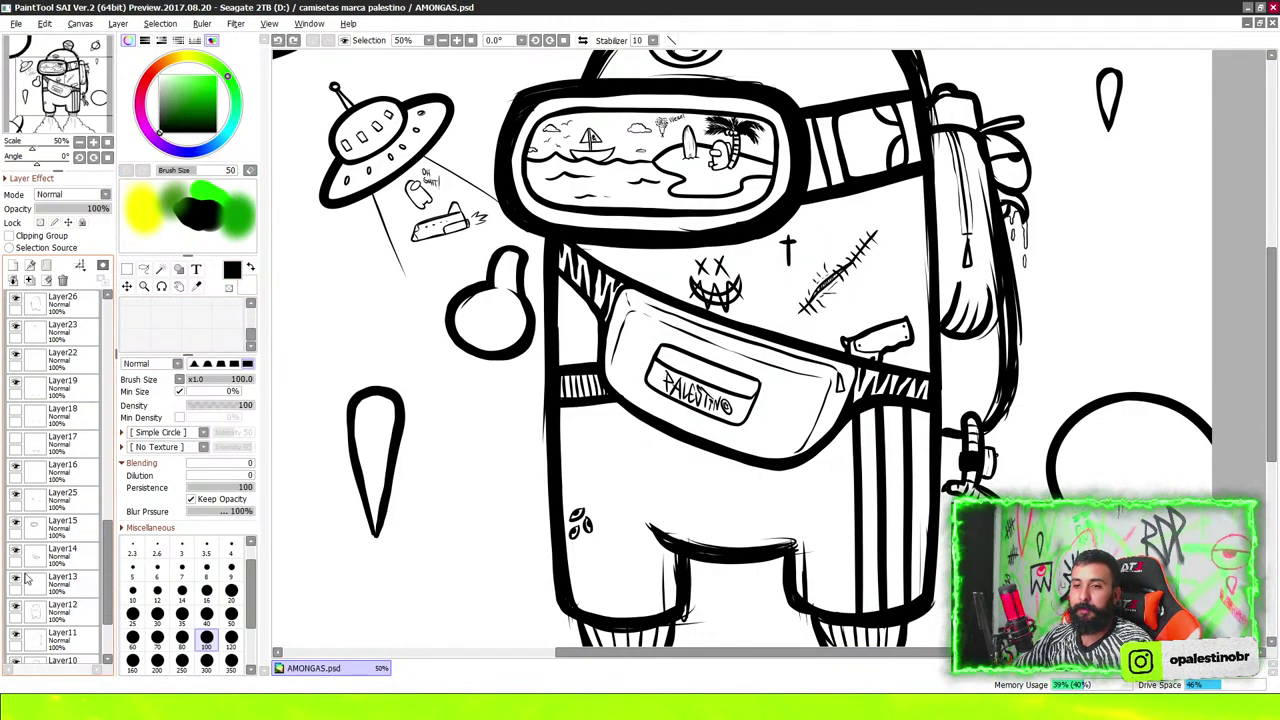
scroll(40, 470, down, 3)
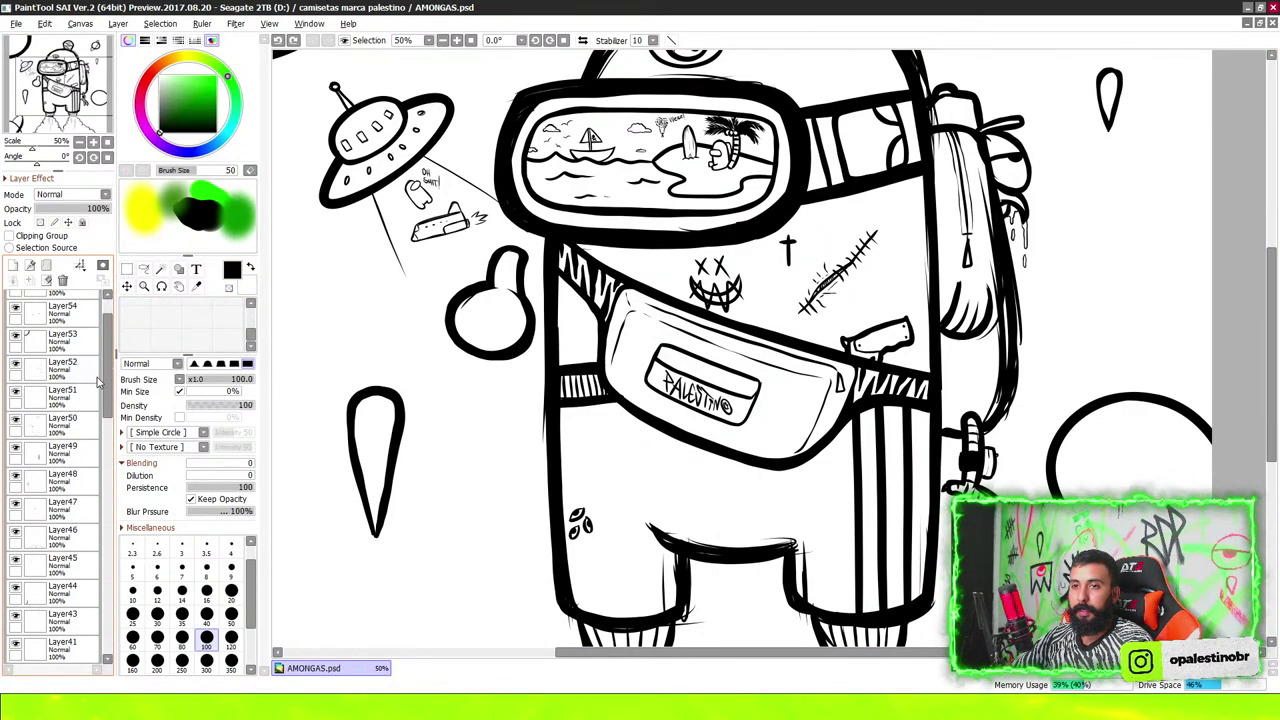
scroll(82, 370, up, 8)
Select Folder5 and its line-art layers and group them into a new folder, Folder6
click(85, 314)
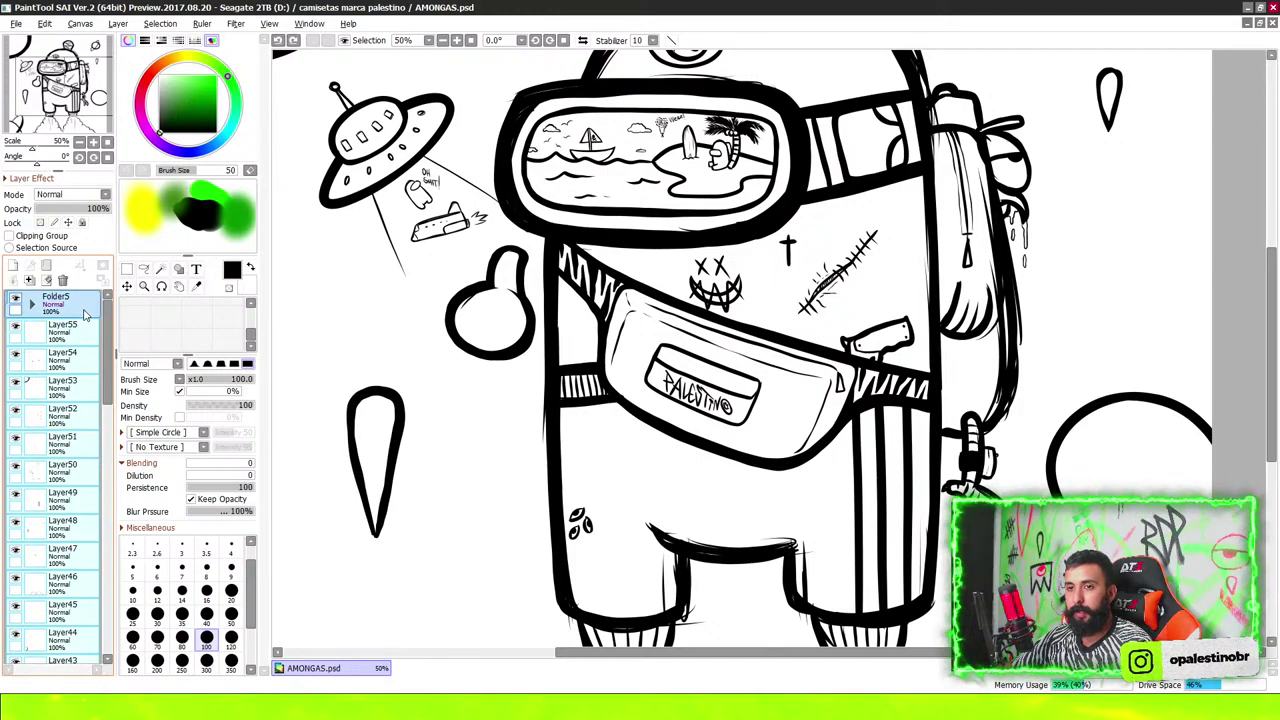
click(46, 280)
click(31, 304)
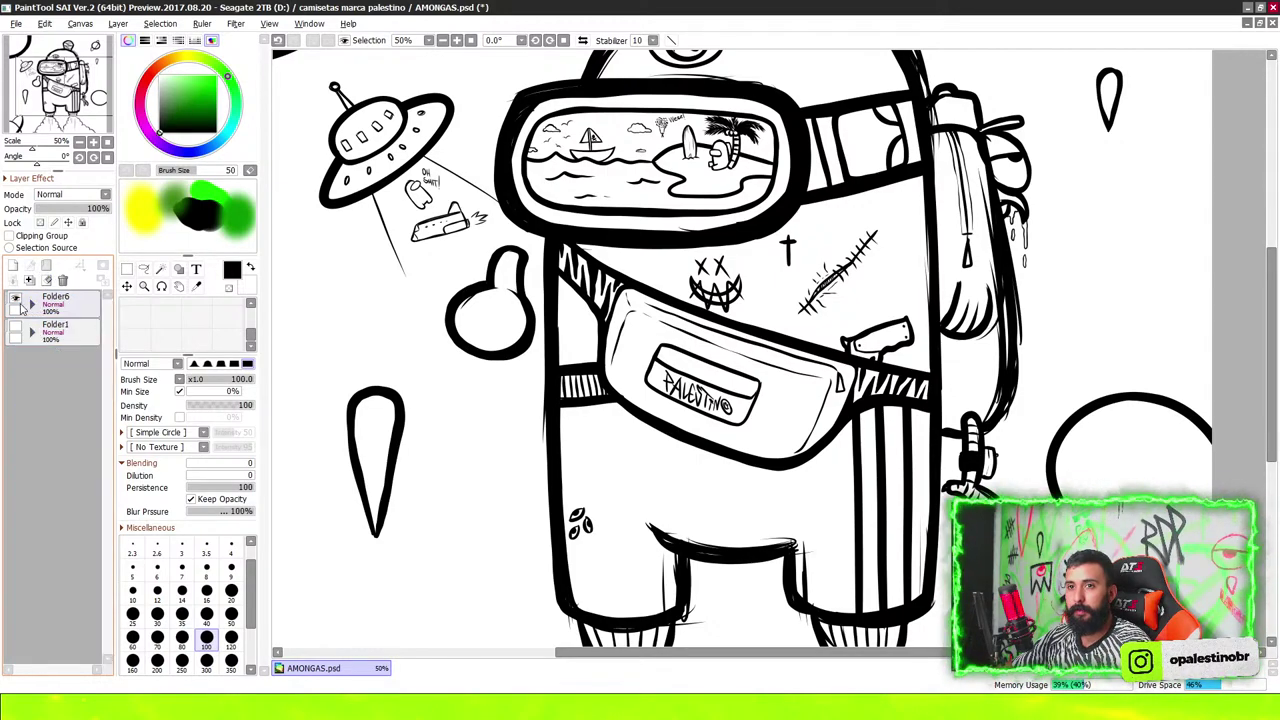
scroll(656, 384, down, 2)
scroll(657, 384, down, 1)
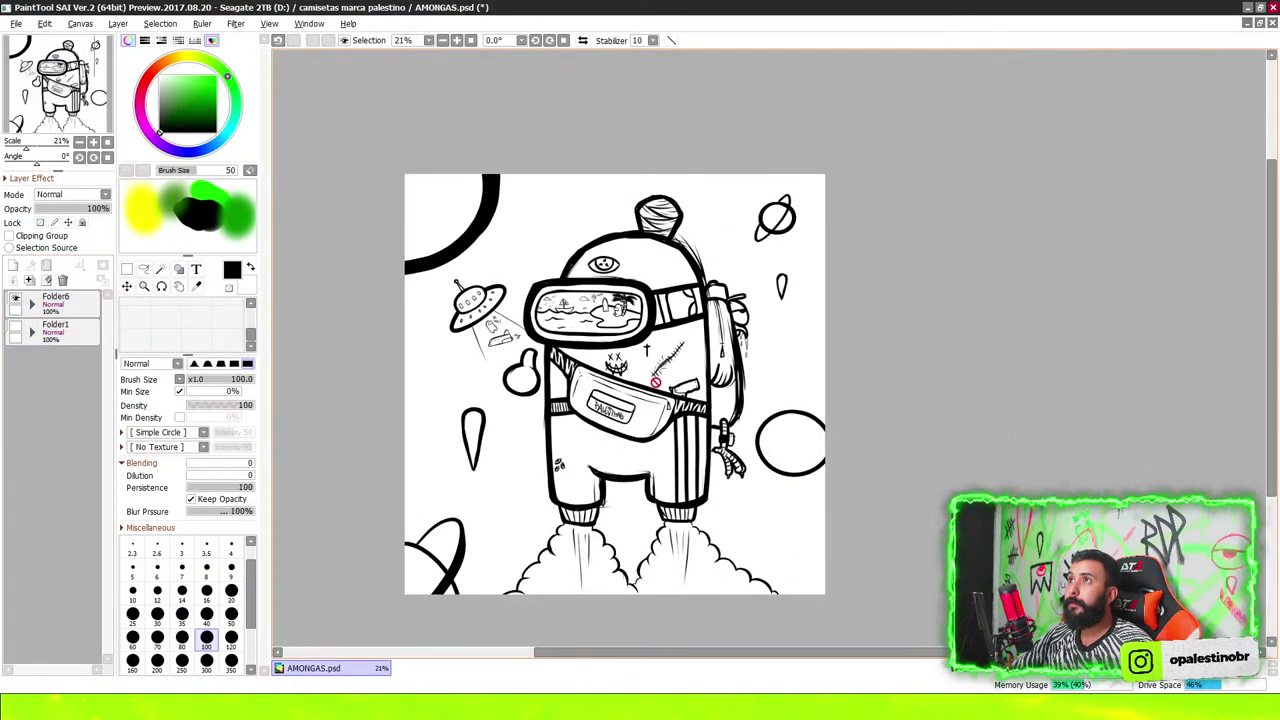
On a new layer, paint cyan over the suit's right side and upper helmet
click(13, 265)
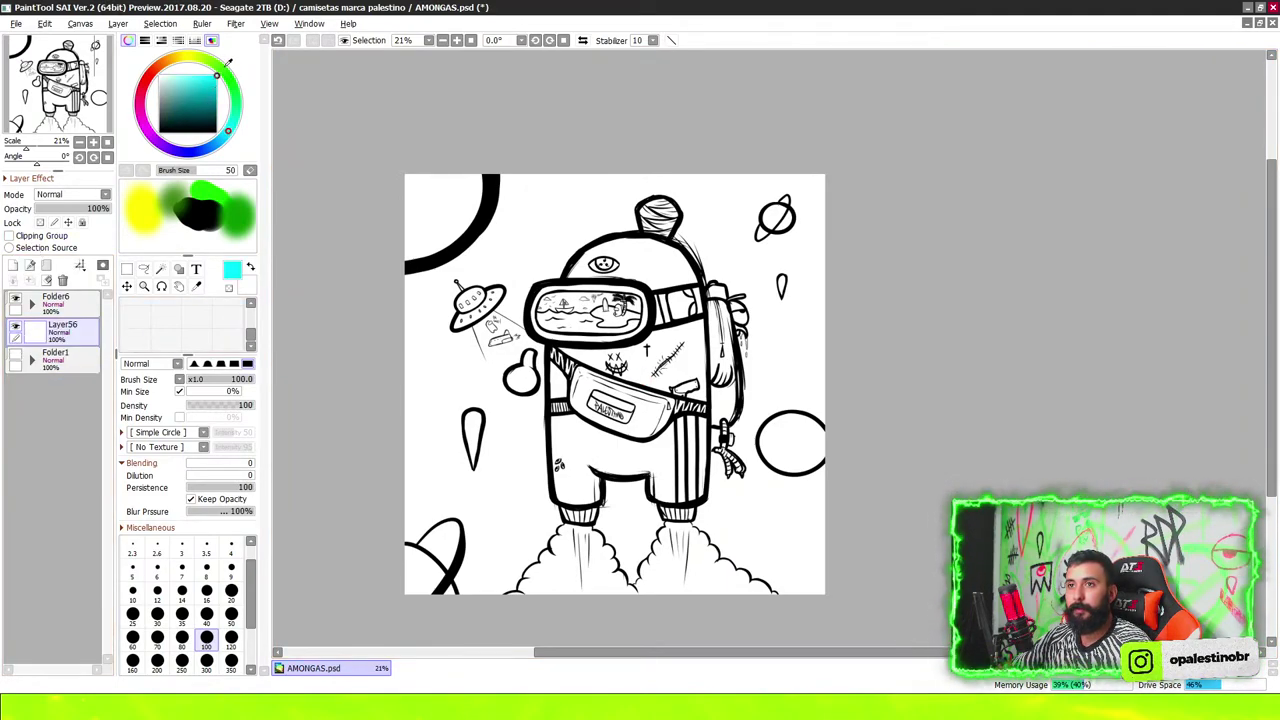
scroll(286, 178, up, 1)
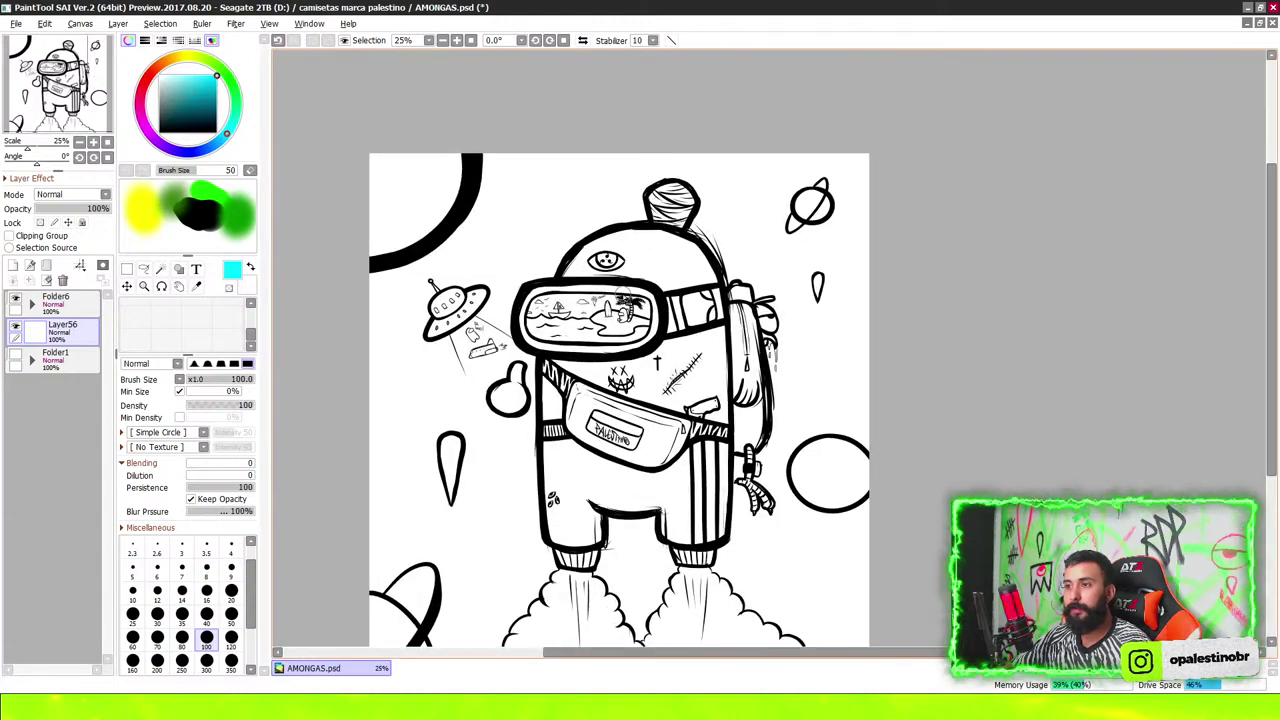
drag(657, 360, 675, 425)
drag(670, 320, 700, 430)
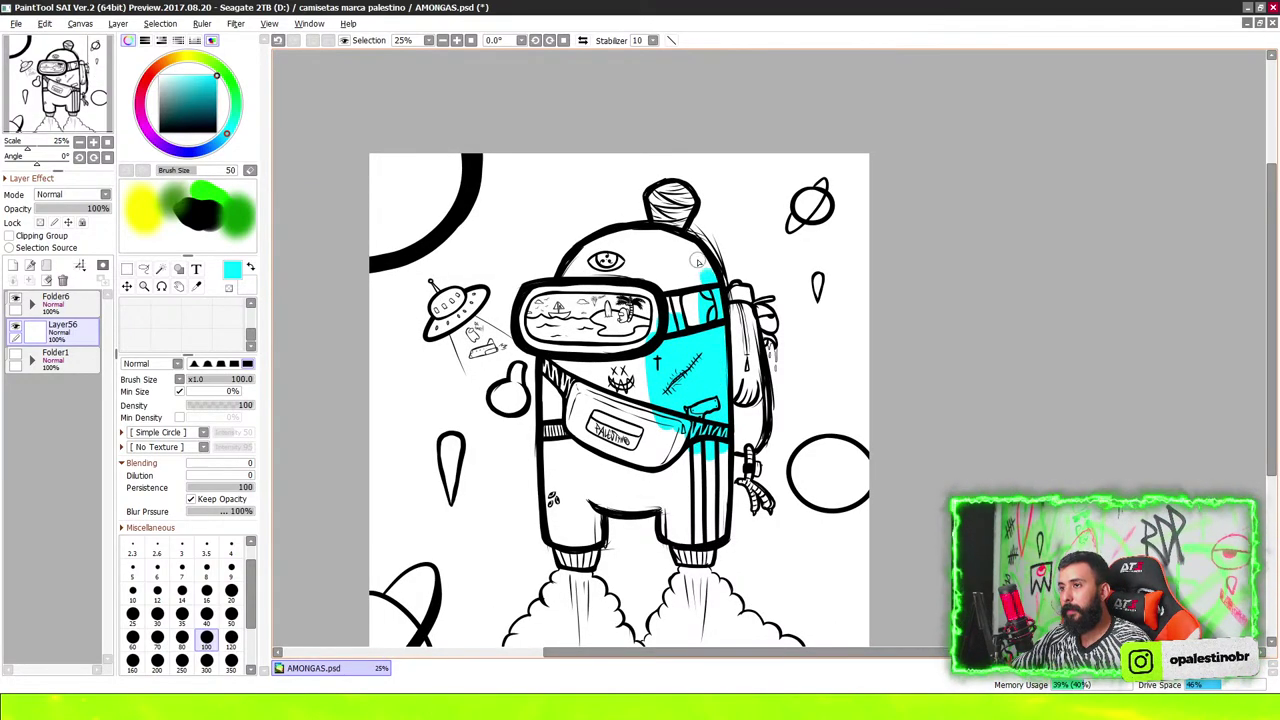
drag(698, 262, 688, 292)
scroll(605, 300, up, 1)
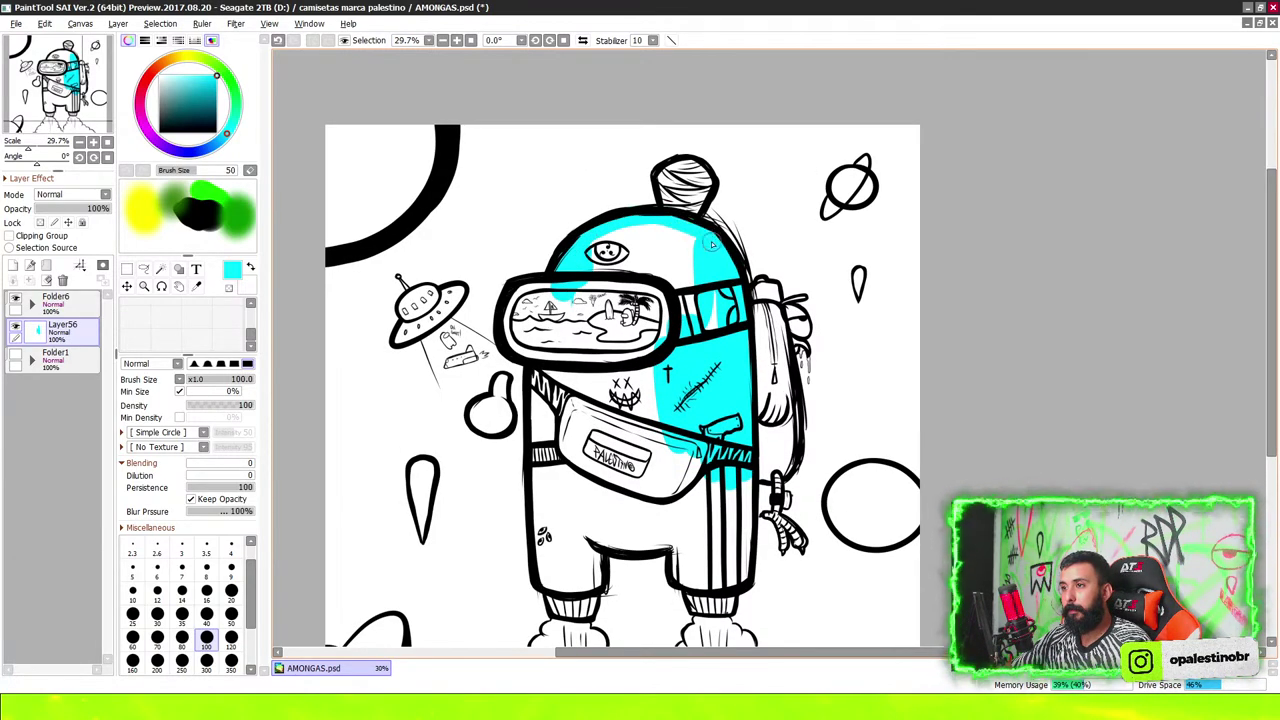
mouse_move(680, 232)
mouse_down()
mouse_move(650, 290)
mouse_move(670, 230)
mouse_move(698, 378)
mouse_move(560, 445)
mouse_up()
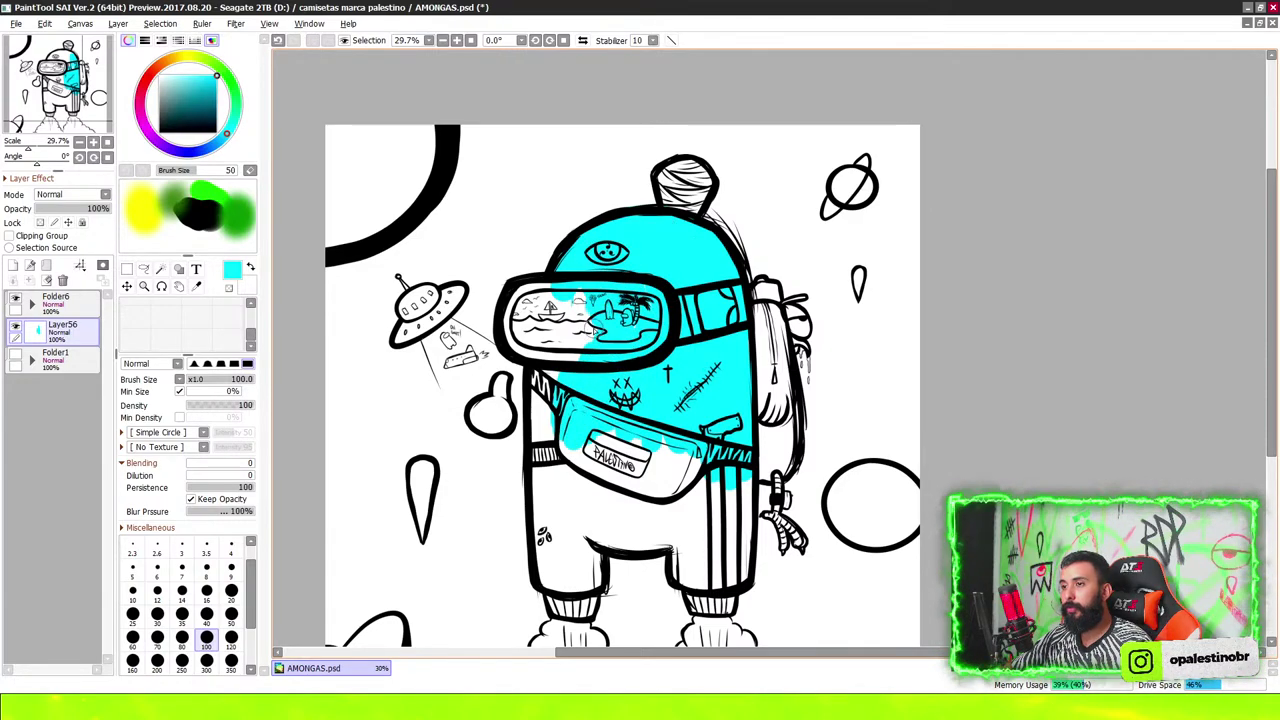
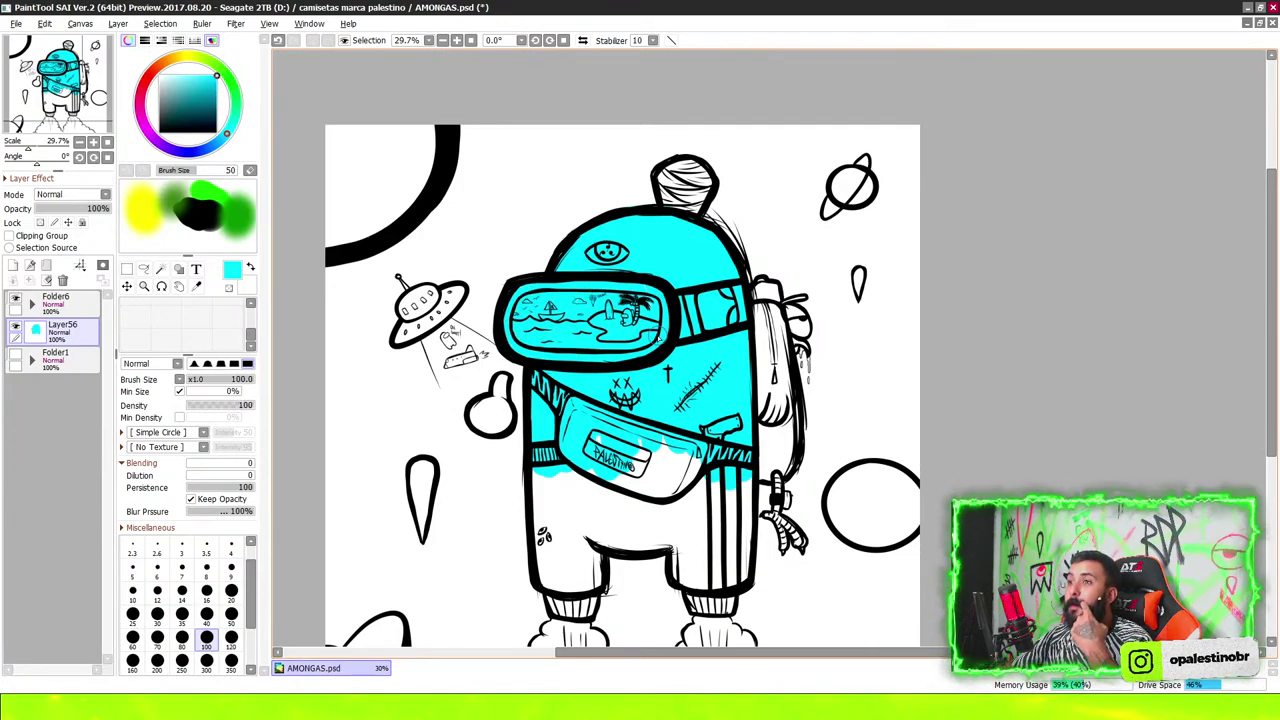
On a new layer, paint the astronaut's left and right zig-zag belt stripes hot pink
click(12, 266)
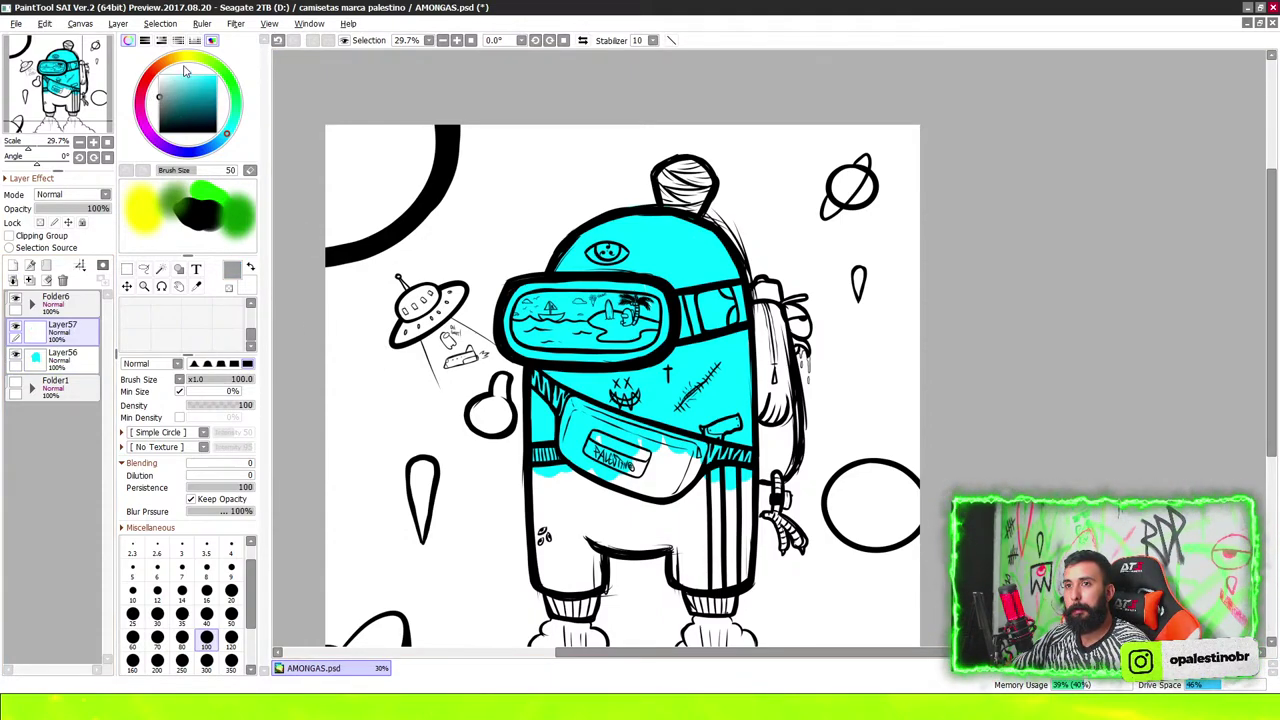
drag(184, 70, 150, 72)
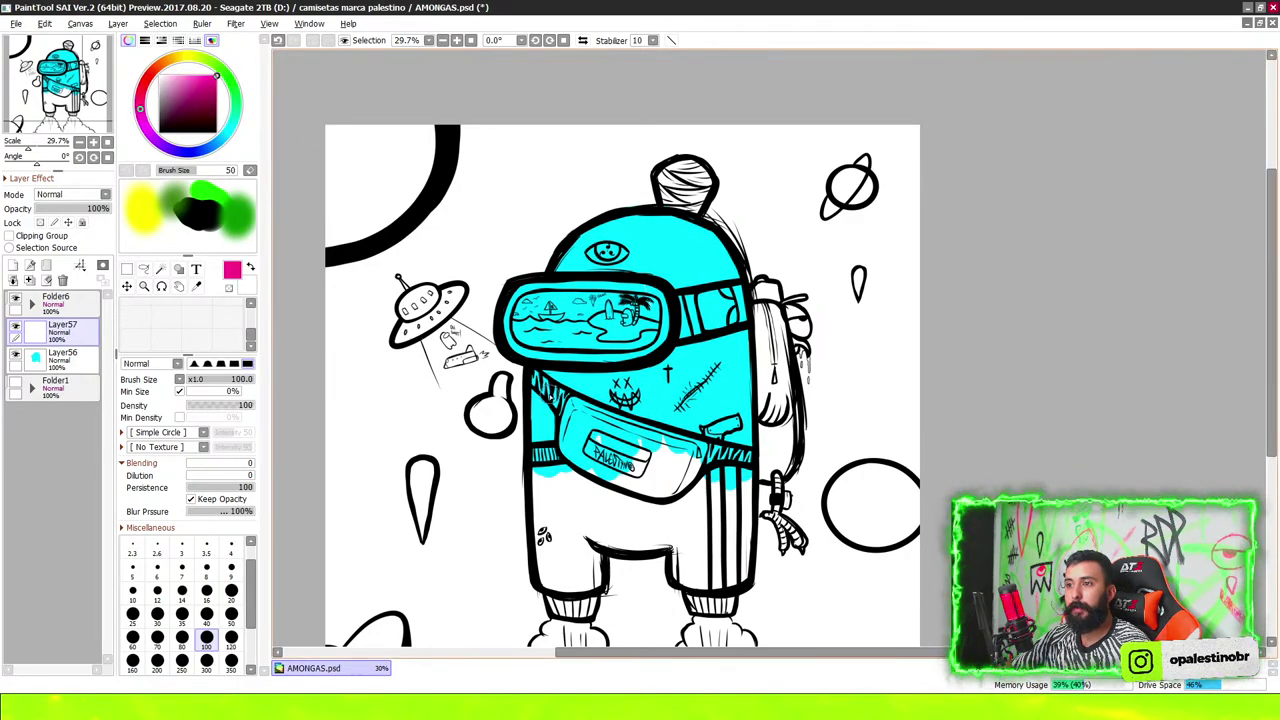
scroll(566, 411, up, 10)
mouse_move(392, 212)
mouse_down()
mouse_move(408, 250)
mouse_move(394, 195)
mouse_move(371, 271)
mouse_move(371, 200)
mouse_move(408, 285)
mouse_move(520, 420)
mouse_move(560, 330)
mouse_move(530, 430)
mouse_move(553, 318)
mouse_move(400, 214)
mouse_move(474, 360)
mouse_move(534, 338)
mouse_up()
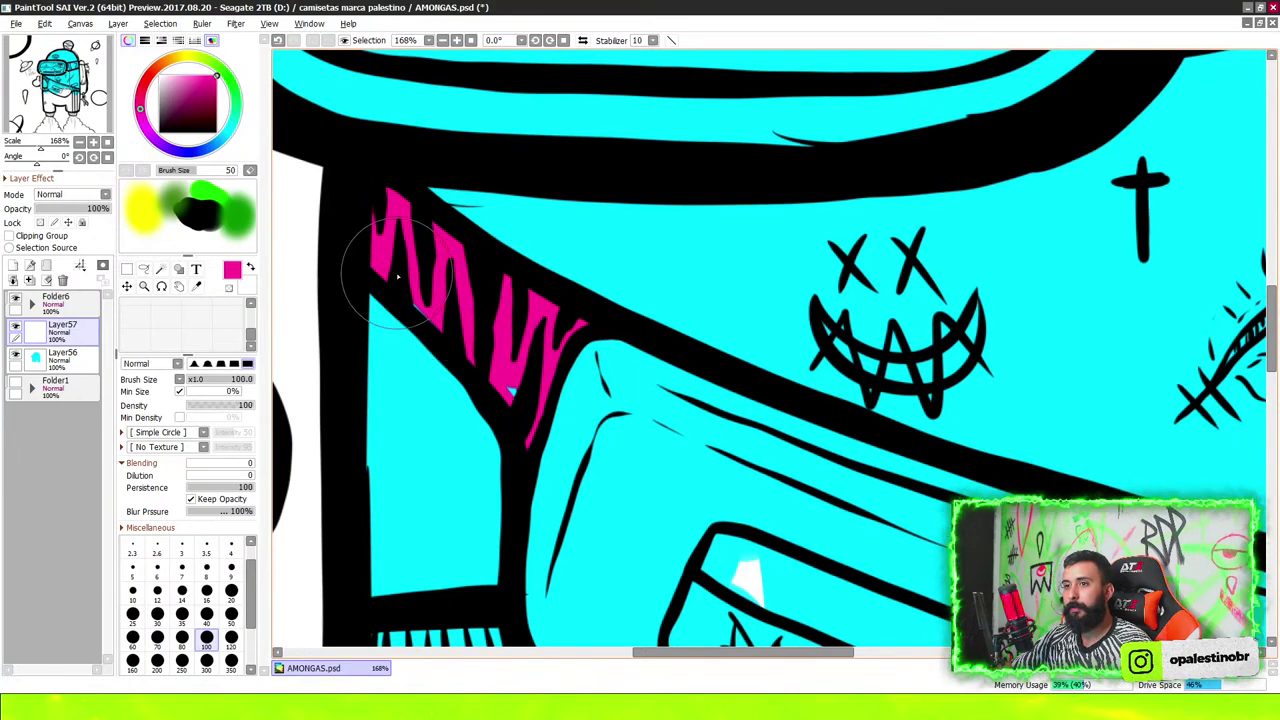
scroll(565, 246, down, 5)
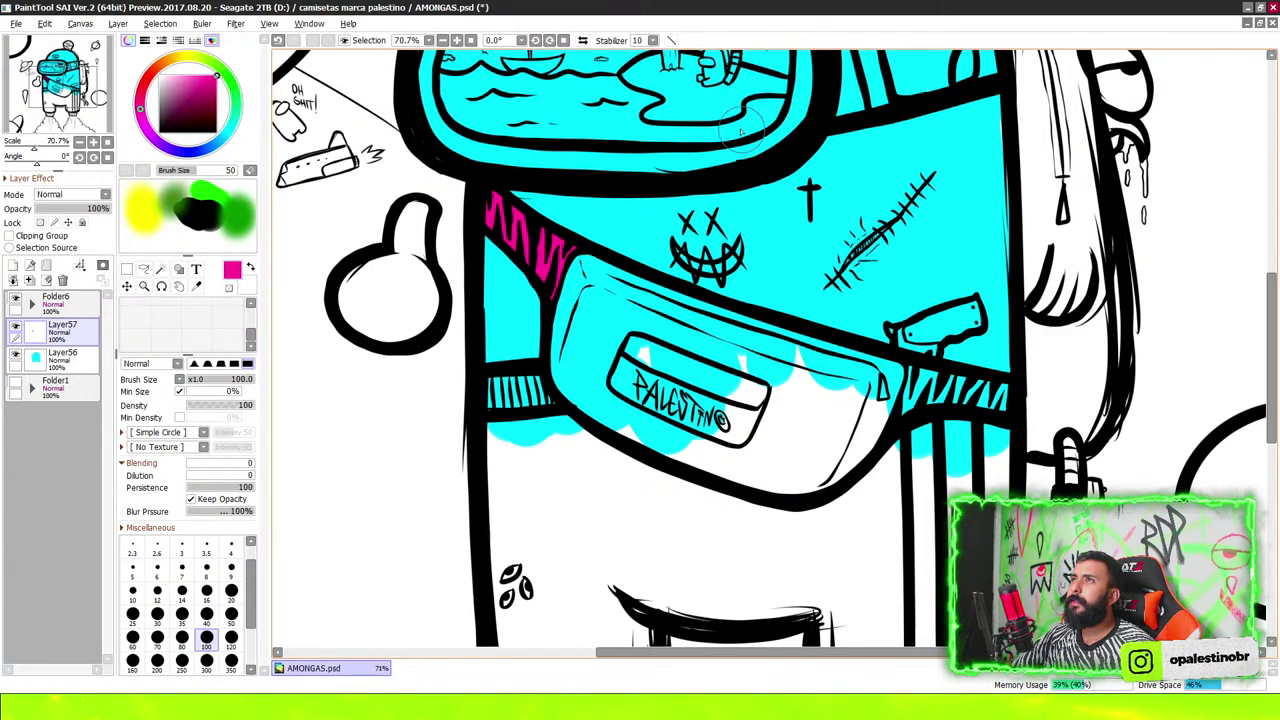
scroll(676, 78, down, 1)
scroll(900, 300, up, 1)
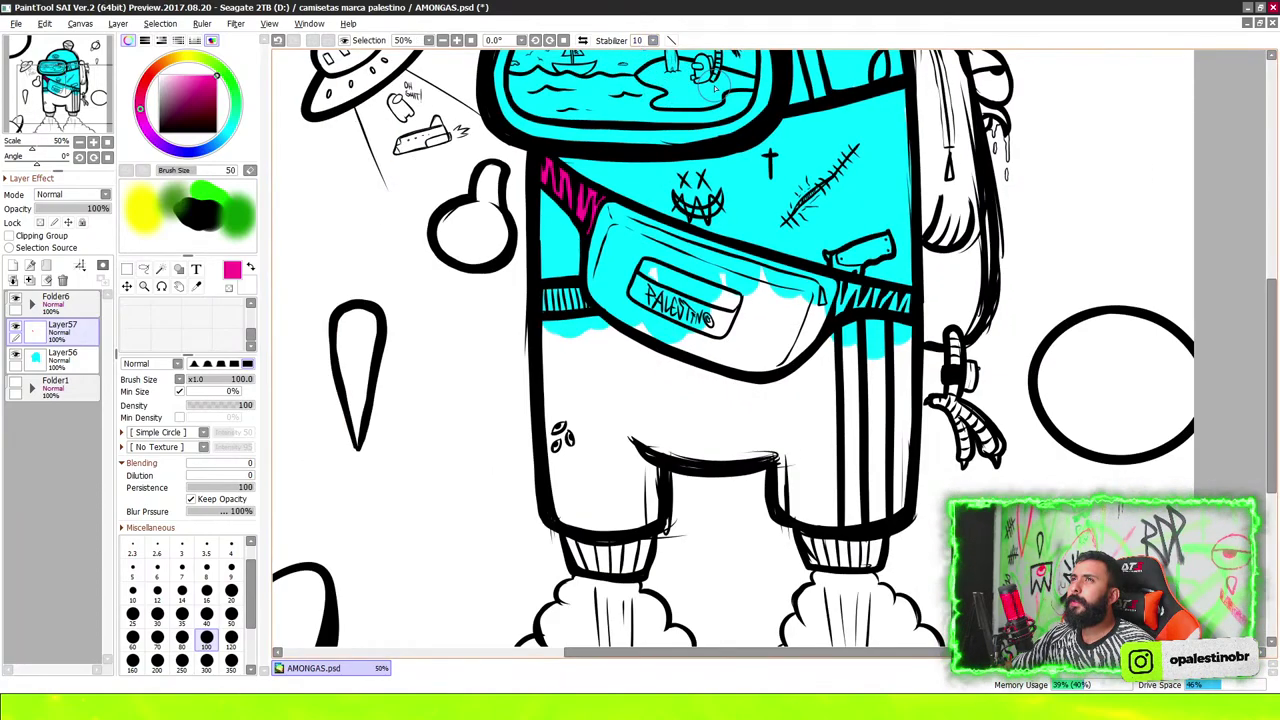
scroll(900, 300, up, 2)
mouse_move(918, 316)
mouse_down()
mouse_move(940, 300)
mouse_move(920, 272)
mouse_move(780, 260)
mouse_move(745, 285)
mouse_move(738, 330)
mouse_move(762, 253)
mouse_move(900, 260)
mouse_move(950, 320)
mouse_move(760, 320)
mouse_move(805, 270)
mouse_up()
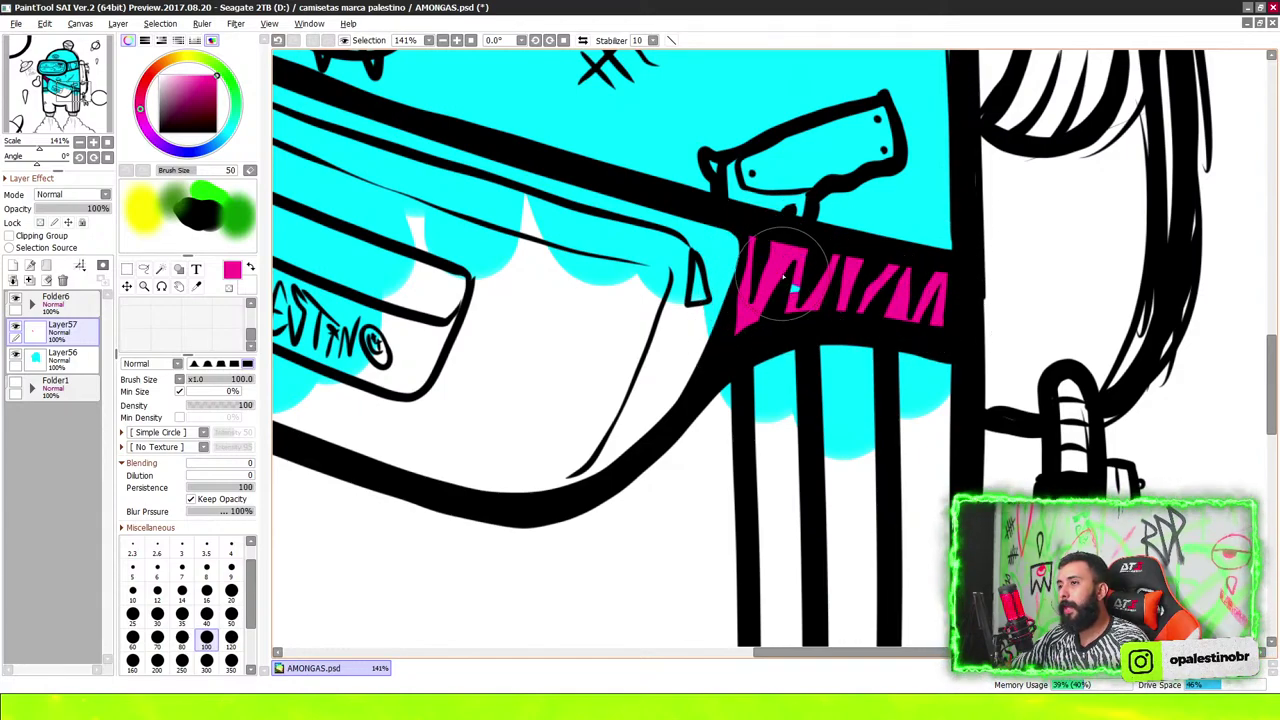
Fill the PALESTINO label on the fanny pack with solid pink
scroll(965, 338, down, 3)
scroll(965, 338, down, 2)
scroll(755, 304, up, 3)
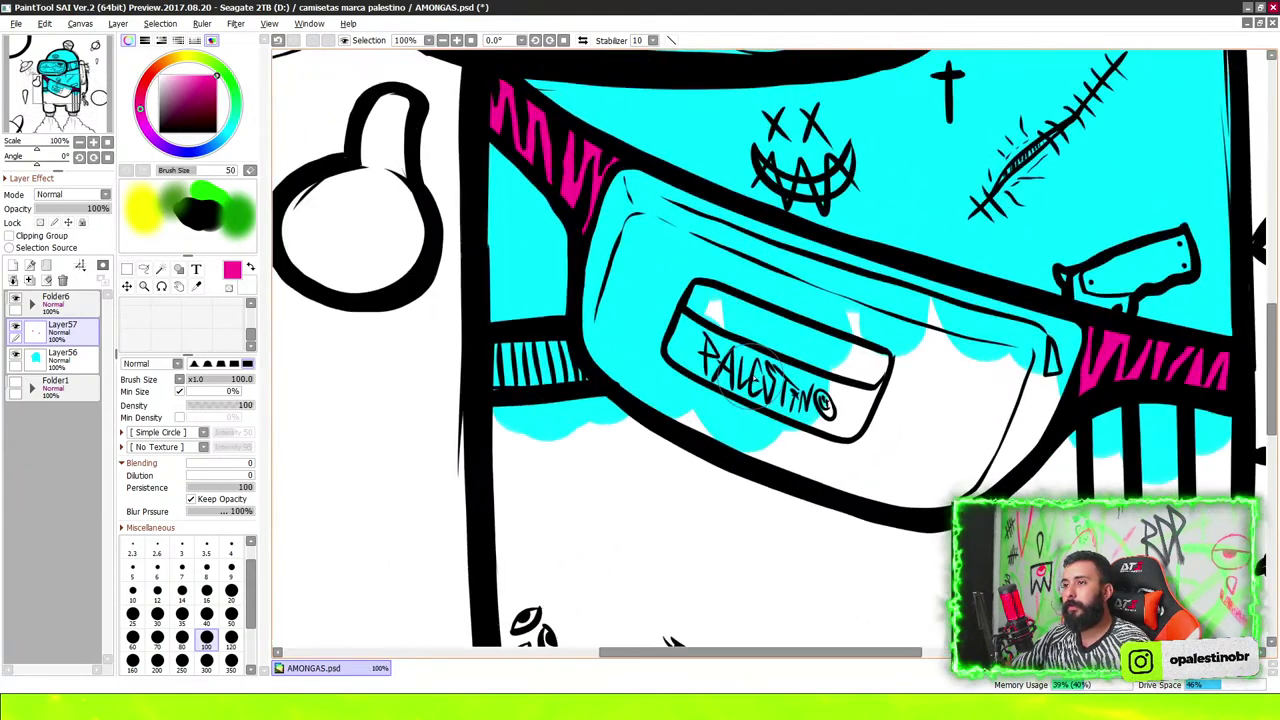
scroll(755, 304, up, 2)
mouse_move(705, 350)
mouse_down()
mouse_move(661, 305)
mouse_move(645, 360)
mouse_move(870, 455)
mouse_move(935, 400)
mouse_move(915, 412)
mouse_move(939, 370)
mouse_move(935, 390)
mouse_move(890, 345)
mouse_move(680, 280)
mouse_move(660, 300)
mouse_move(685, 268)
mouse_move(709, 302)
mouse_up()
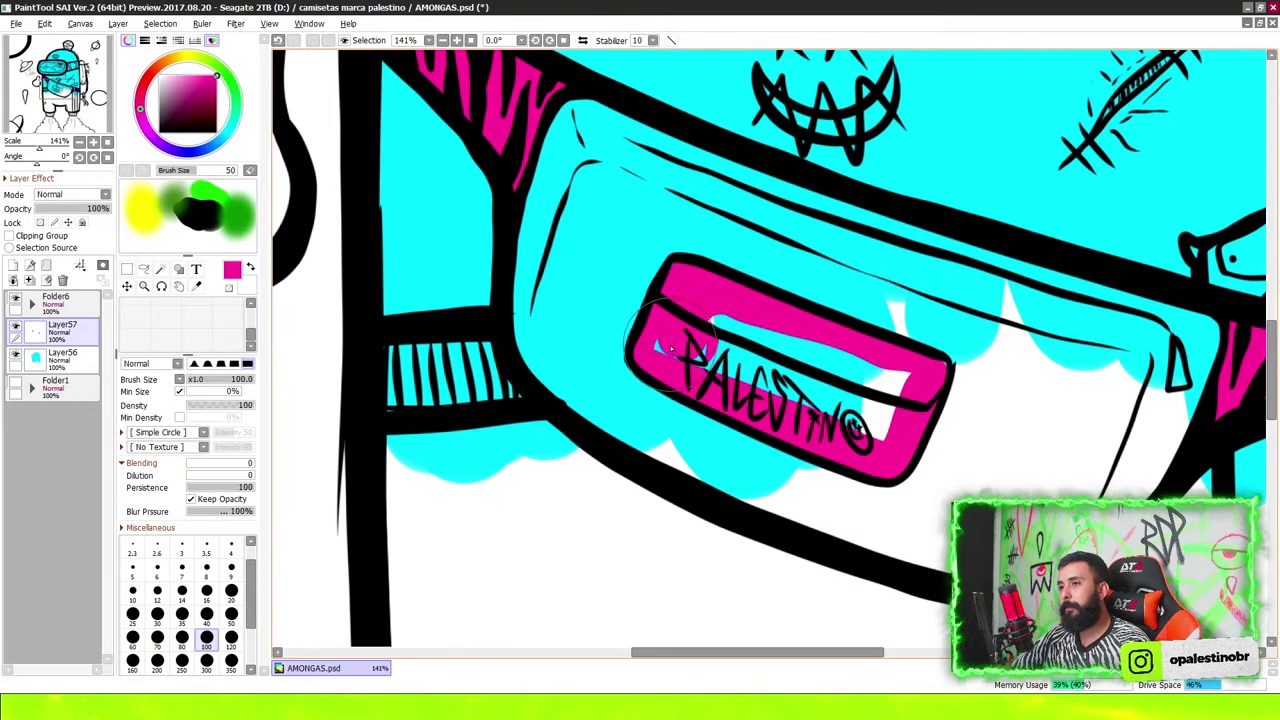
mouse_move(660, 345)
mouse_down()
mouse_move(800, 365)
mouse_move(835, 385)
mouse_move(830, 365)
mouse_up()
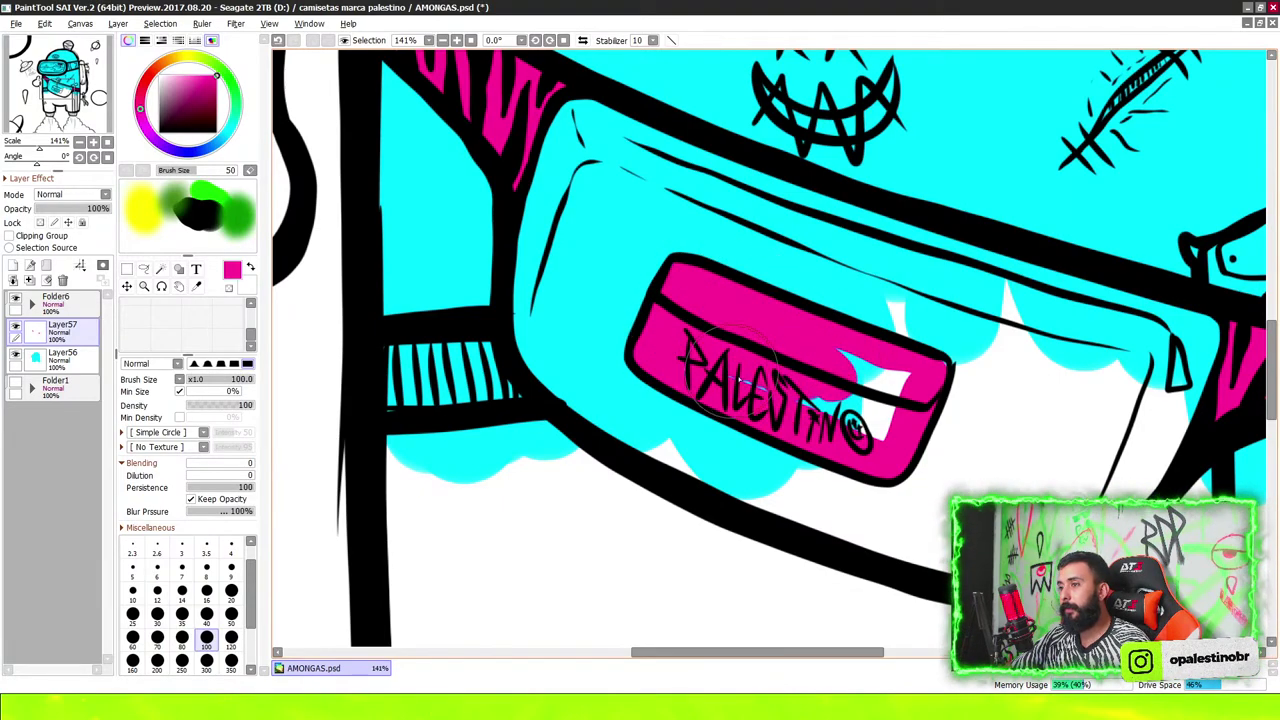
drag(740, 380, 867, 408)
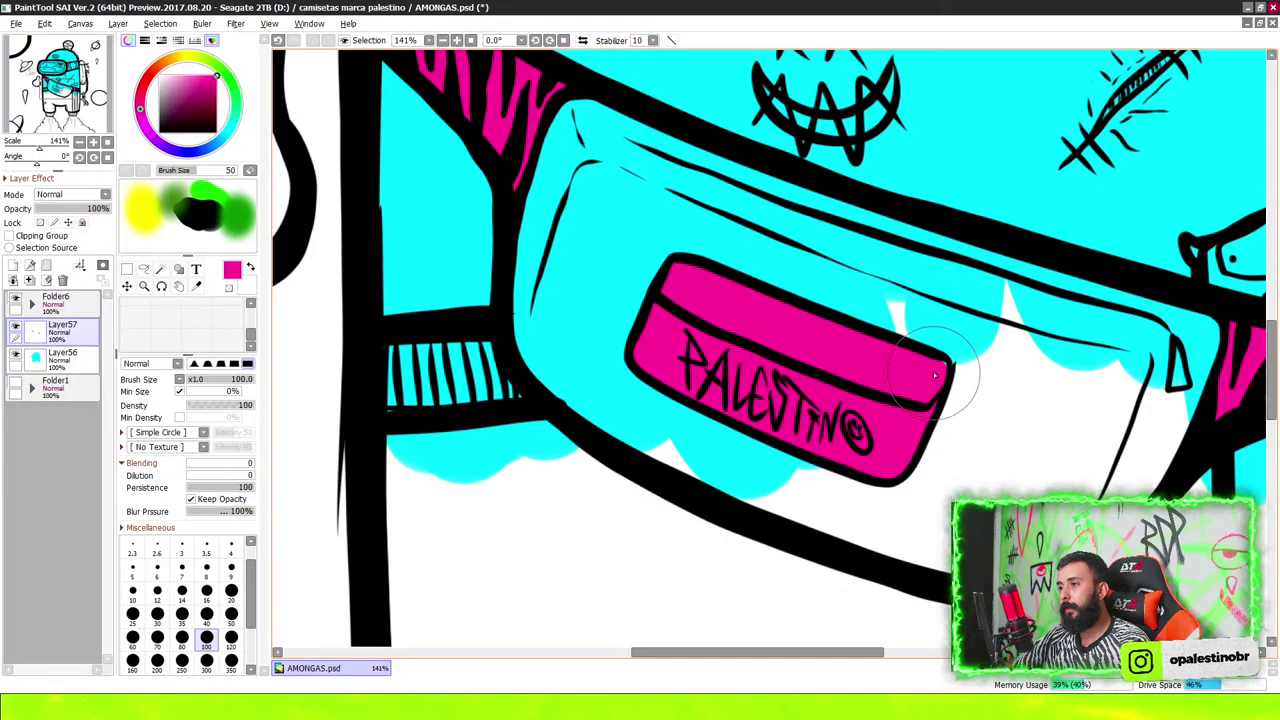
scroll(944, 366, down, 5)
scroll(944, 366, up, 1)
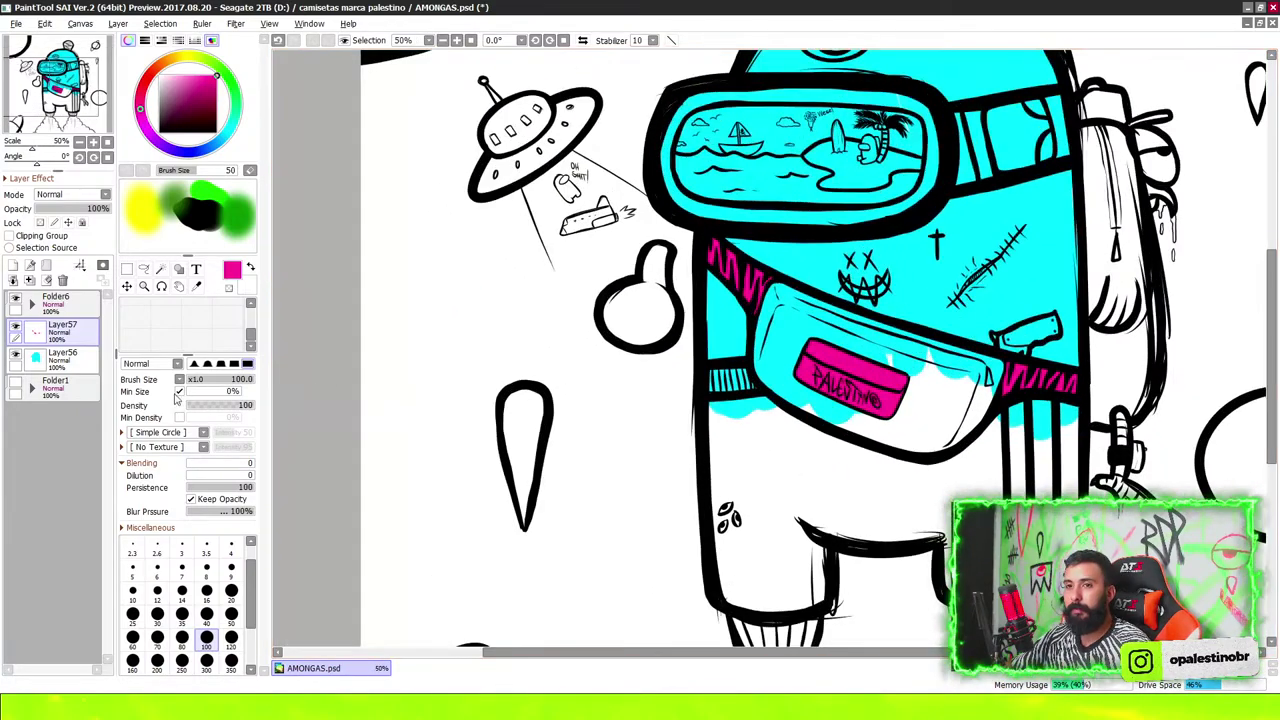
click(85, 362)
On a new layer, fill the fanny pack's left side, edge and bottom with yellow
click(29, 265)
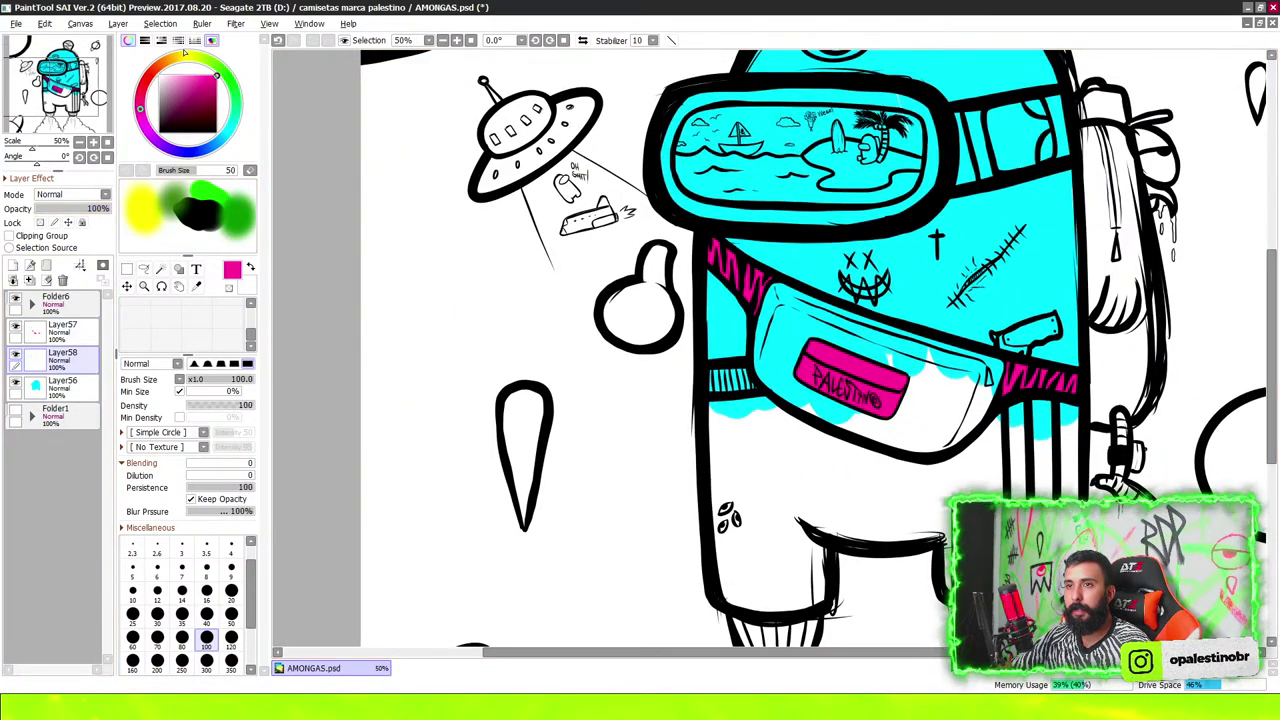
right_click(145, 210)
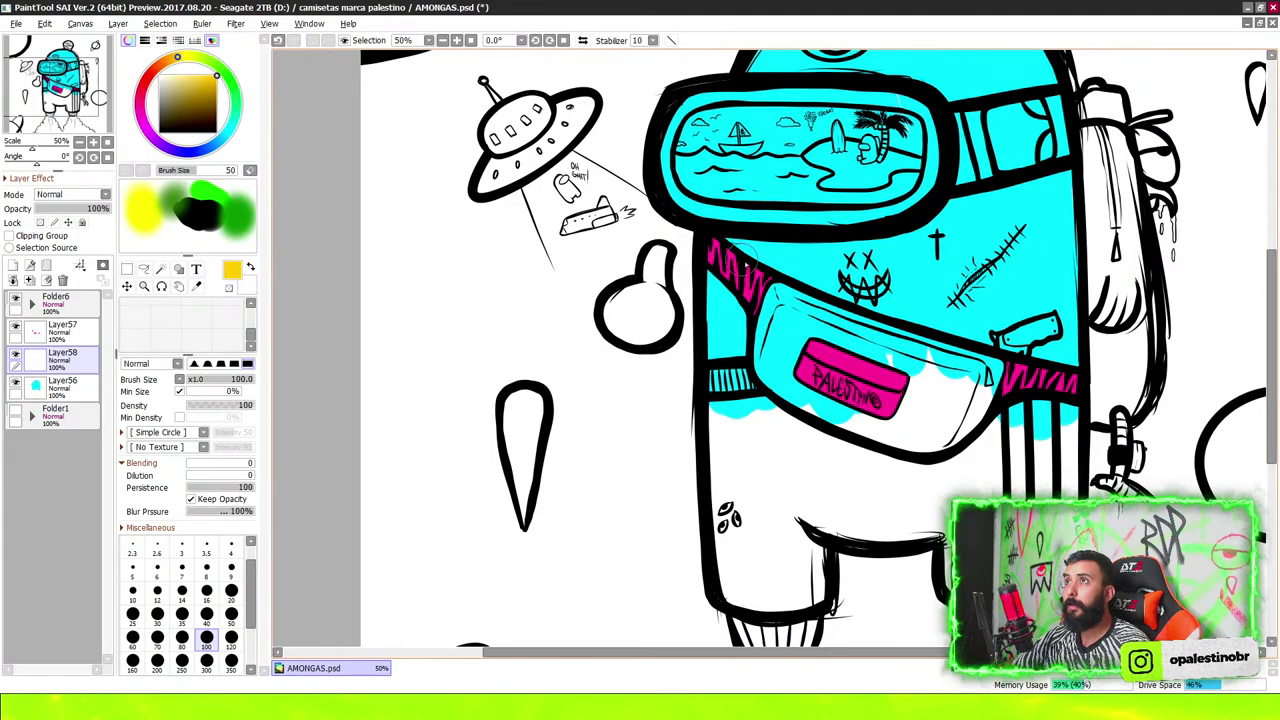
scroll(846, 327, up, 1)
drag(795, 350, 755, 293)
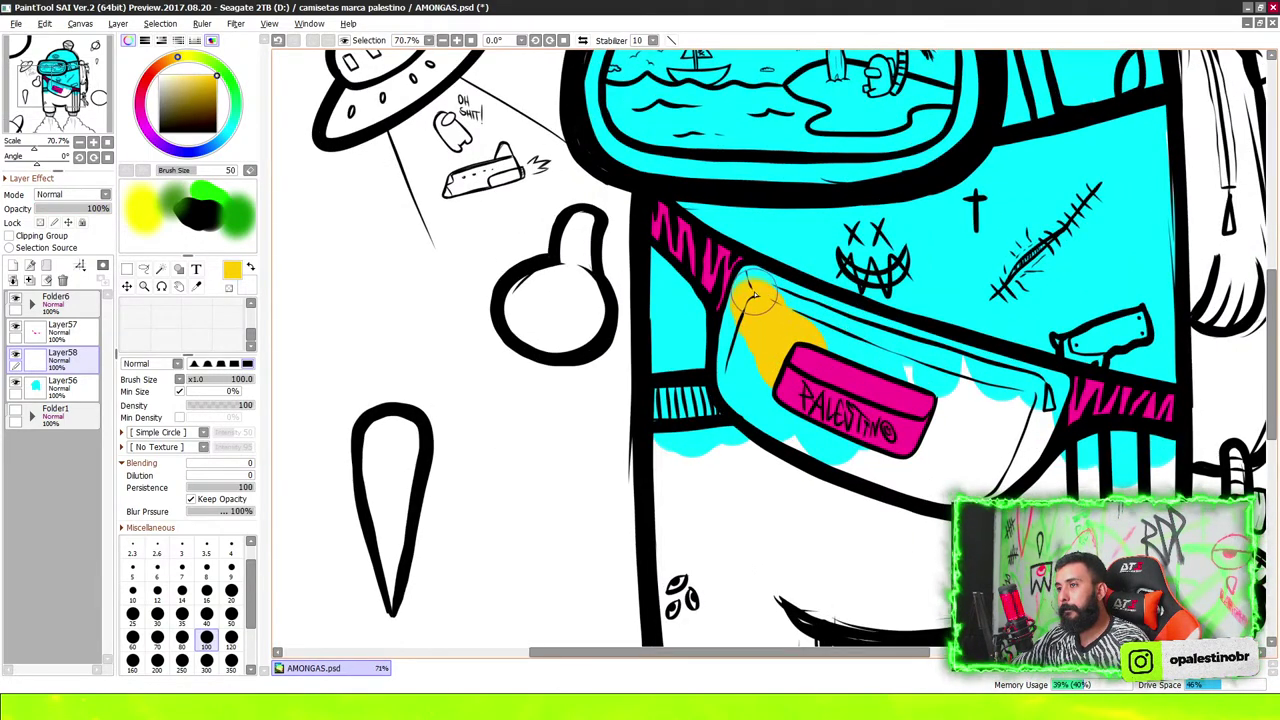
drag(748, 341, 744, 321)
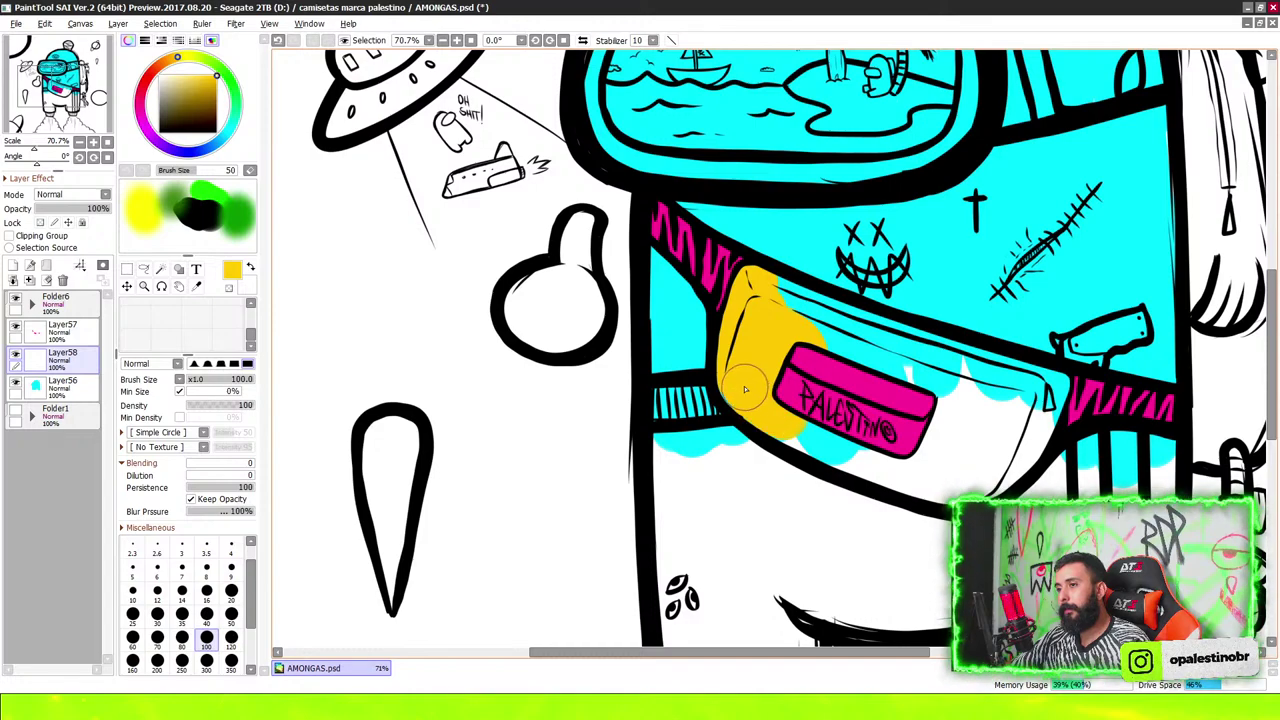
mouse_move(793, 430)
mouse_down()
mouse_move(958, 484)
mouse_move(1022, 440)
mouse_move(1047, 398)
mouse_move(740, 268)
mouse_move(1008, 412)
mouse_move(849, 418)
mouse_up()
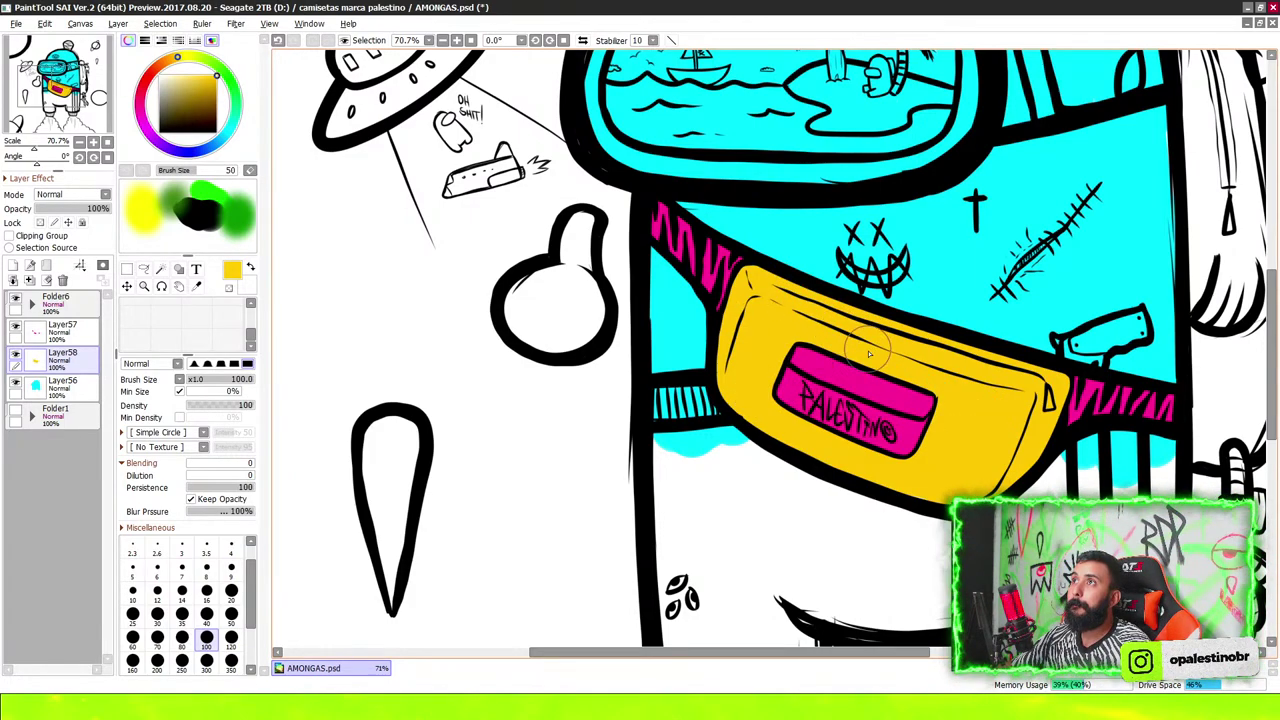
scroll(869, 353, down, 1)
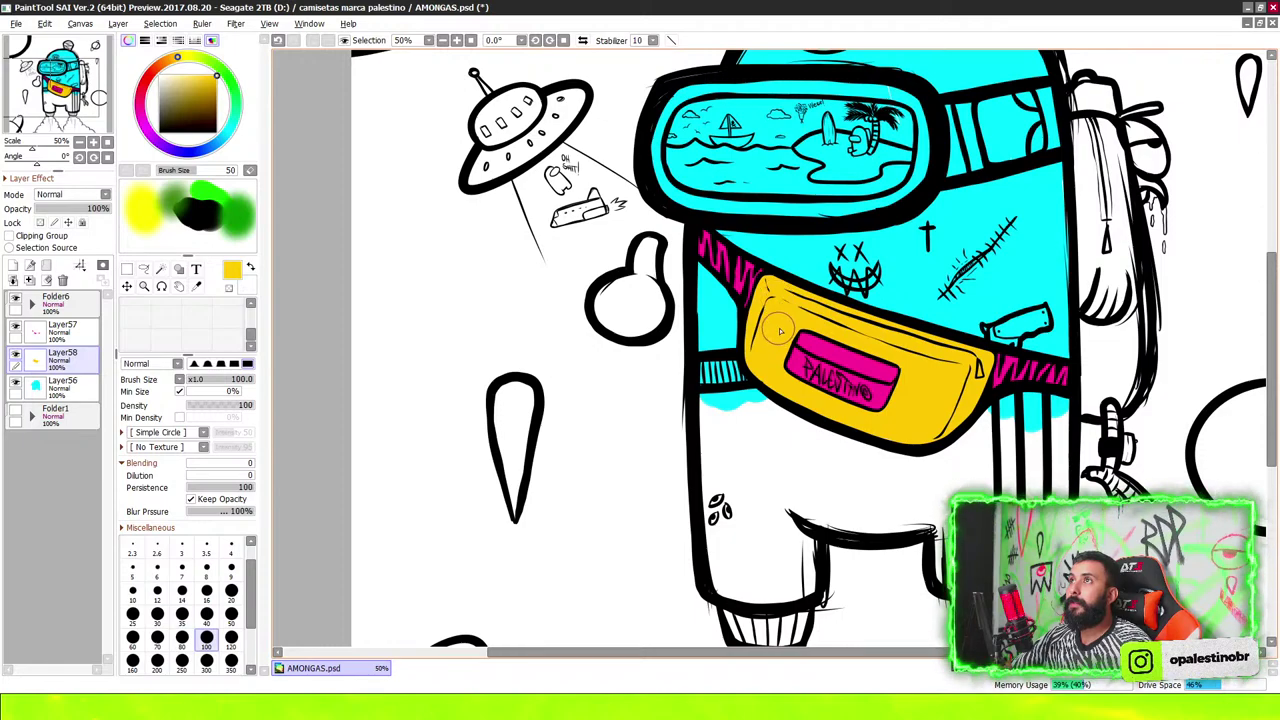
scroll(780, 332, down, 3)
scroll(780, 332, up, 1)
click(60, 328)
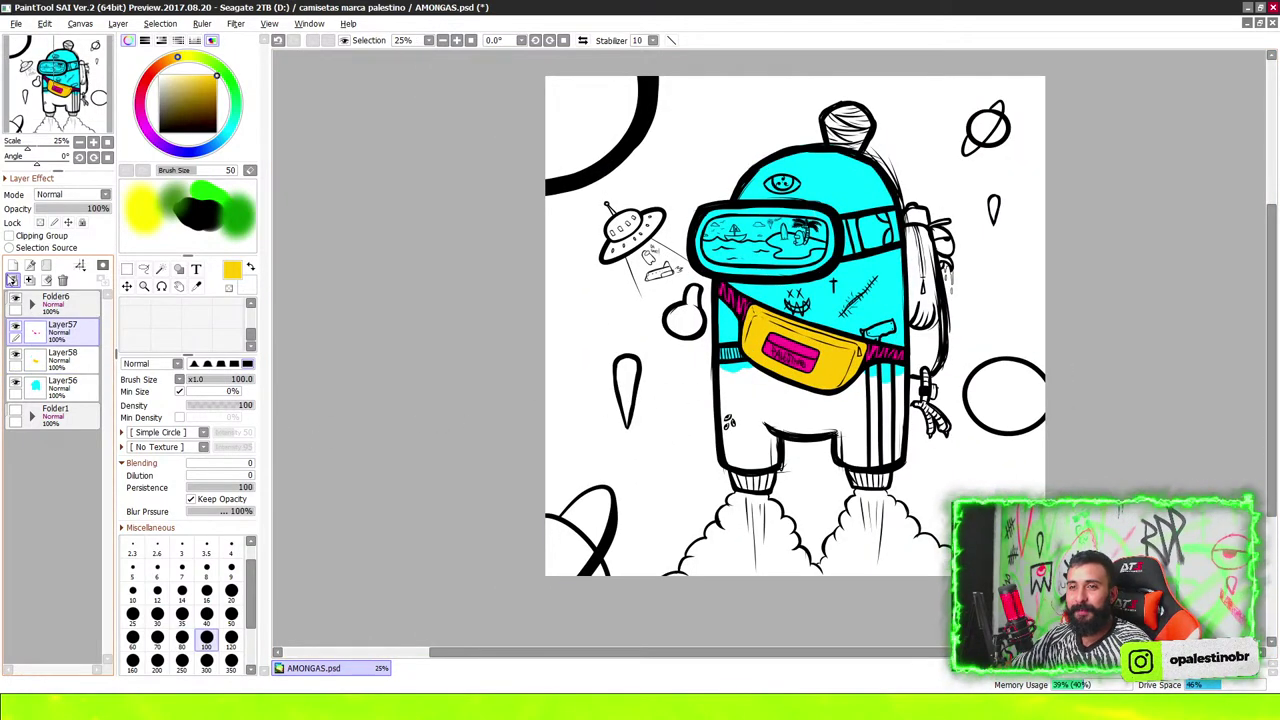
On a new layer, paint the body below the fanny pack and both legs grey
click(13, 266)
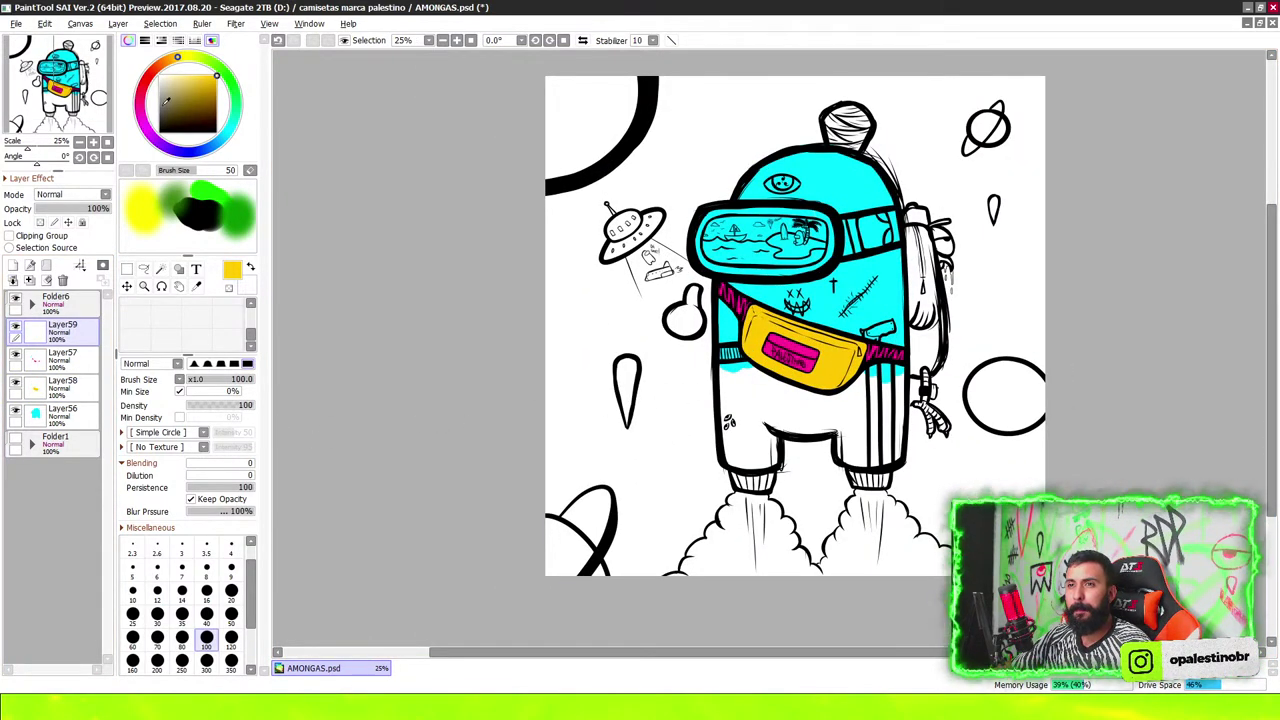
scroll(922, 436, up, 2)
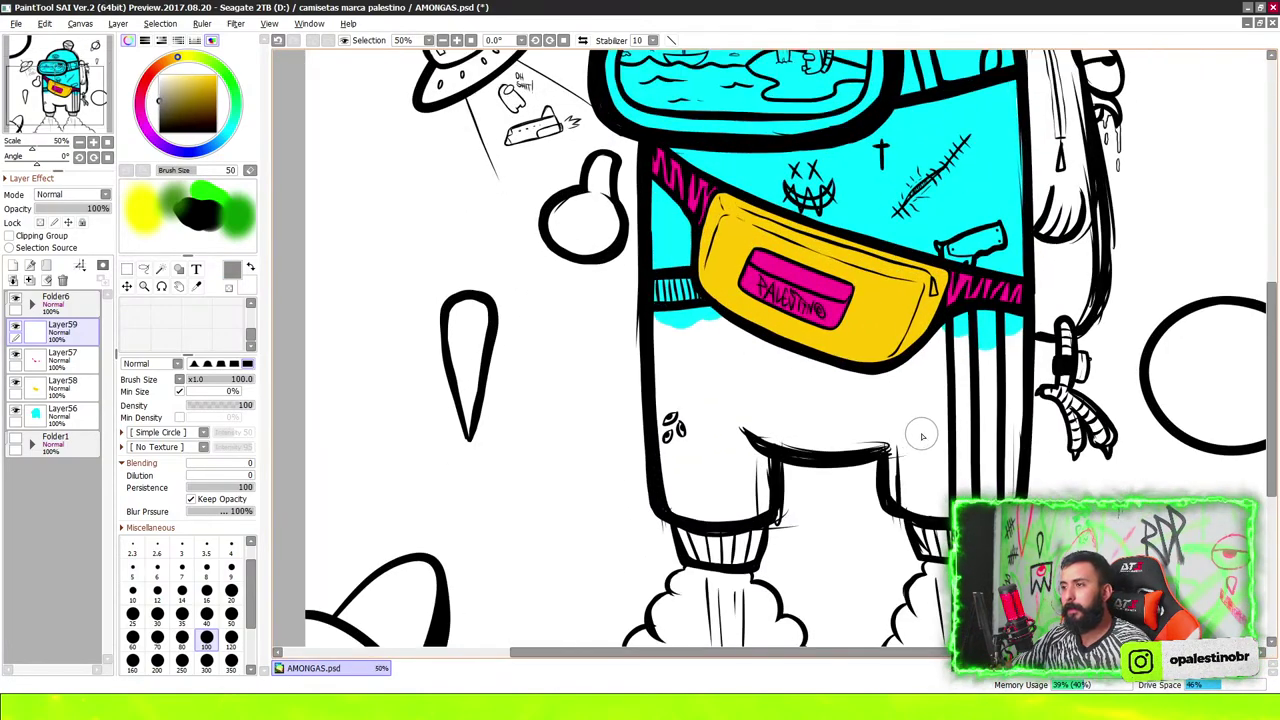
drag(975, 365, 990, 345)
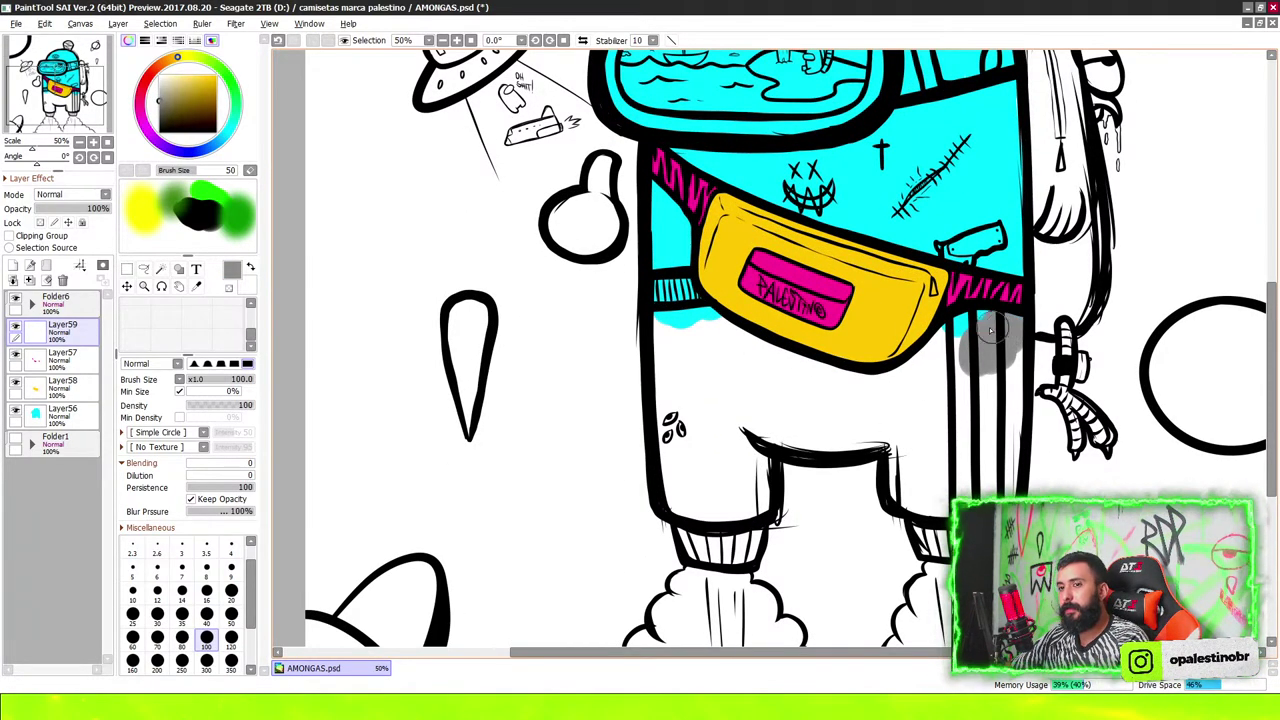
mouse_move(928, 367)
mouse_down()
mouse_move(825, 386)
mouse_move(715, 330)
mouse_move(676, 290)
mouse_up()
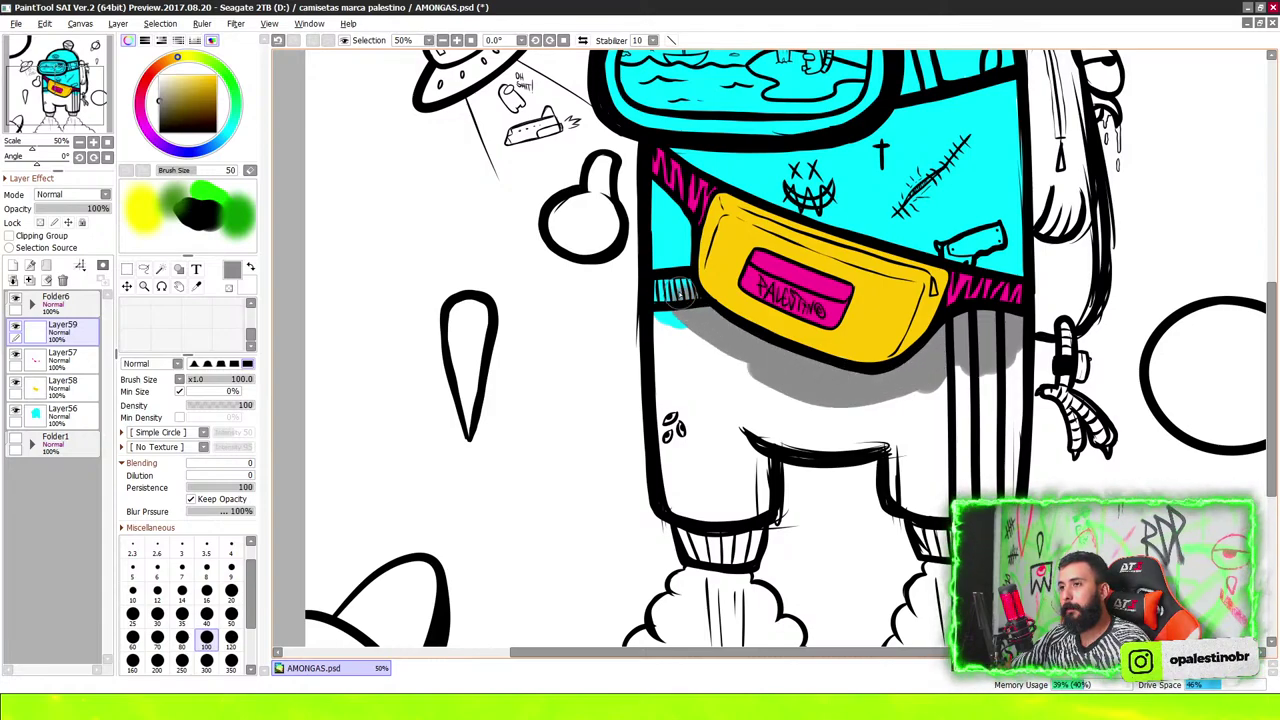
drag(675, 362, 728, 338)
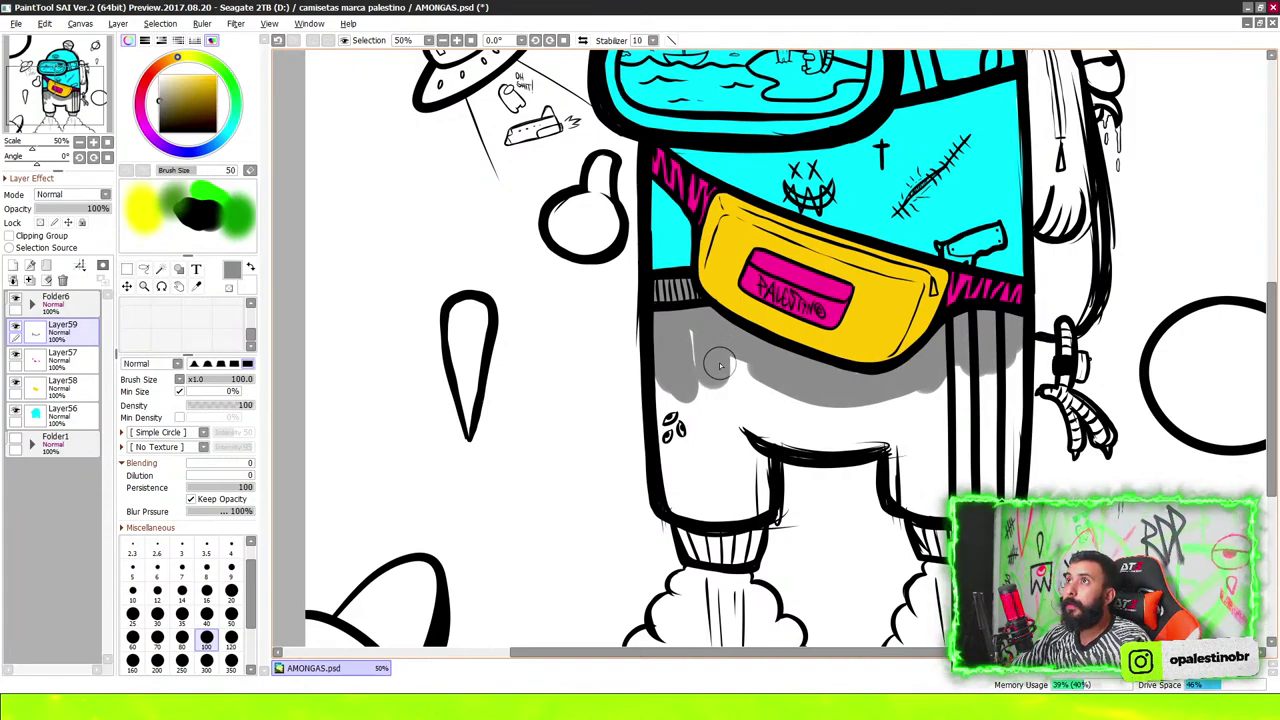
mouse_move(727, 370)
mouse_down()
mouse_move(700, 460)
mouse_move(665, 379)
mouse_move(676, 486)
mouse_move(764, 495)
mouse_move(708, 487)
mouse_up()
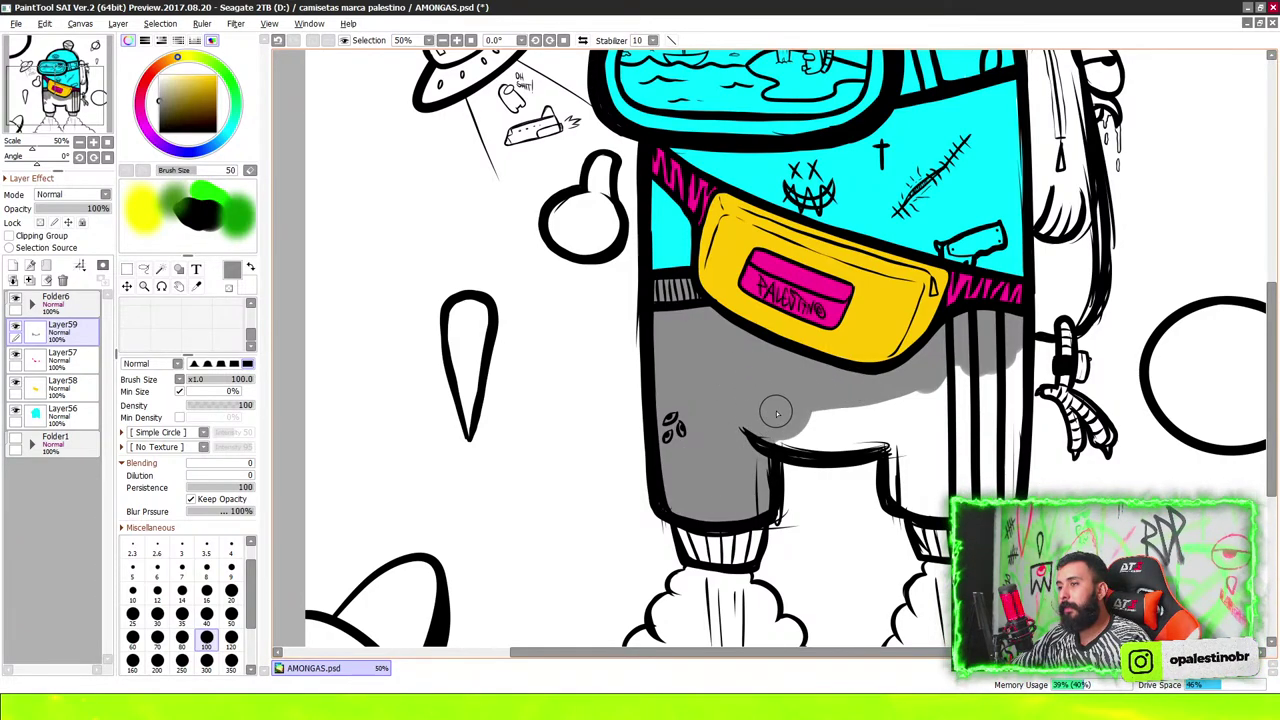
mouse_move(776, 412)
mouse_down()
mouse_move(866, 445)
mouse_move(930, 400)
mouse_move(903, 480)
mouse_up()
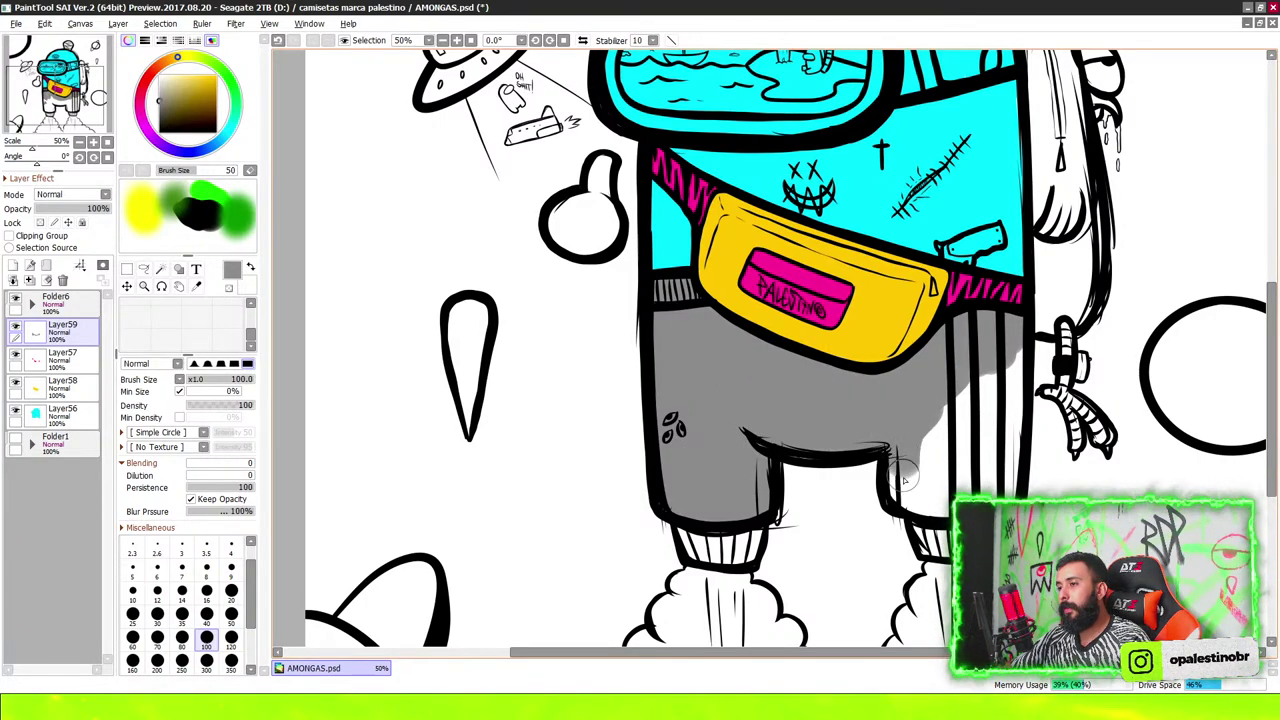
mouse_move(1005, 478)
mouse_down()
mouse_move(1009, 345)
mouse_move(969, 430)
mouse_move(921, 458)
mouse_up()
Shade the left and right ankle cuffs dark grey
scroll(958, 433, down, 8)
scroll(700, 330, up, 7)
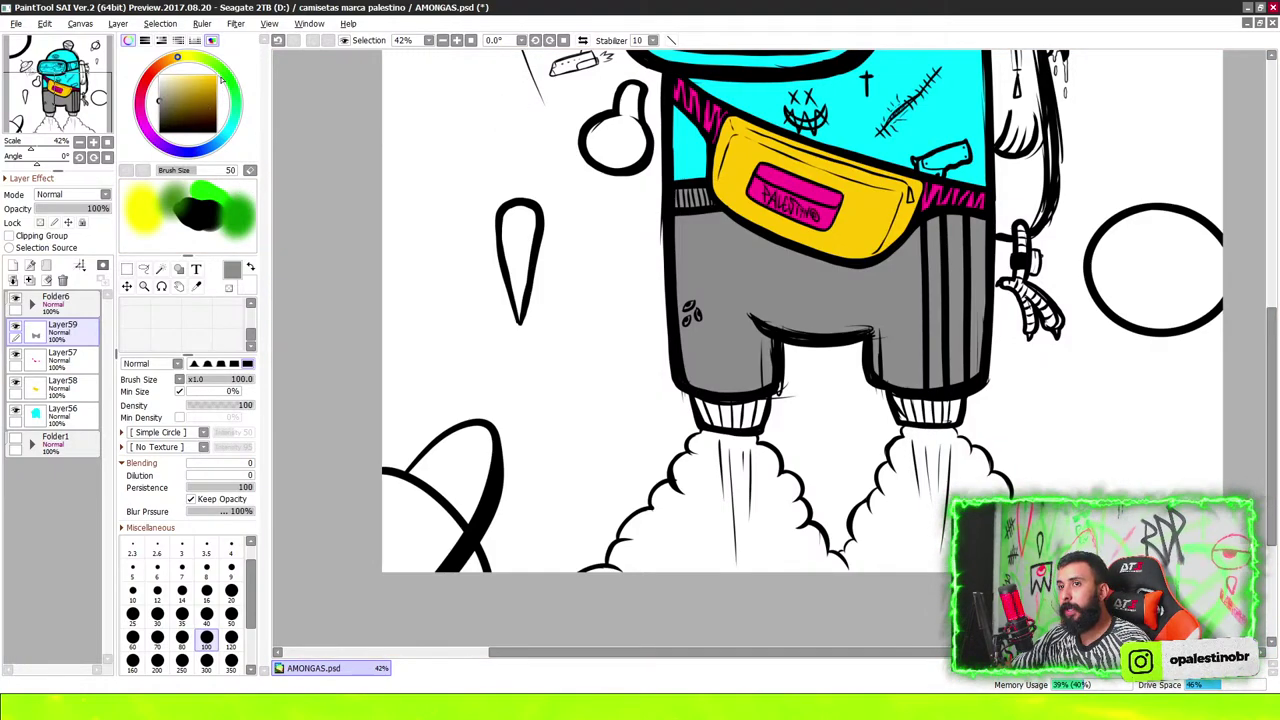
scroll(729, 394, up, 3)
scroll(729, 393, up, 3)
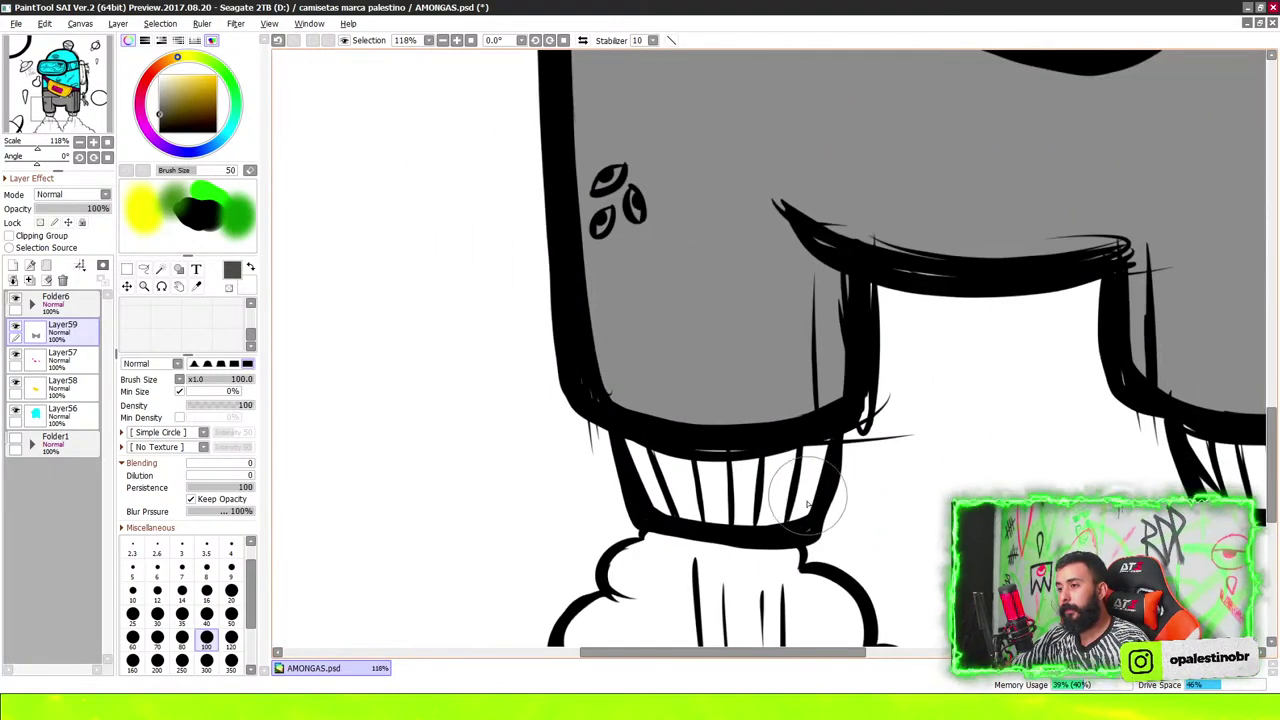
mouse_move(790, 450)
mouse_down()
mouse_move(780, 520)
mouse_move(785, 460)
mouse_move(720, 470)
mouse_move(650, 505)
mouse_move(760, 500)
mouse_move(675, 466)
mouse_up()
scroll(930, 400, up, 2)
scroll(928, 390, up, 2)
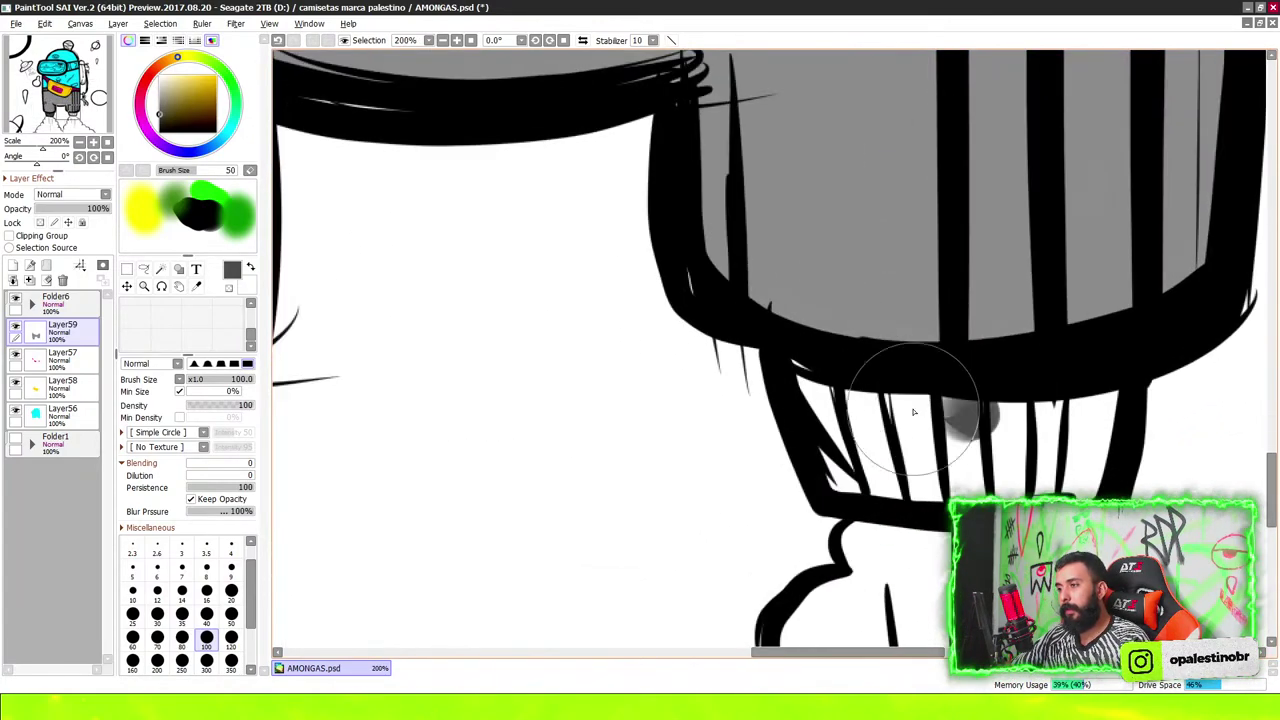
mouse_move(927, 386)
mouse_down()
mouse_move(808, 371)
mouse_move(877, 478)
mouse_move(1085, 430)
mouse_move(943, 443)
mouse_move(978, 474)
mouse_up()
scroll(908, 366, down, 1)
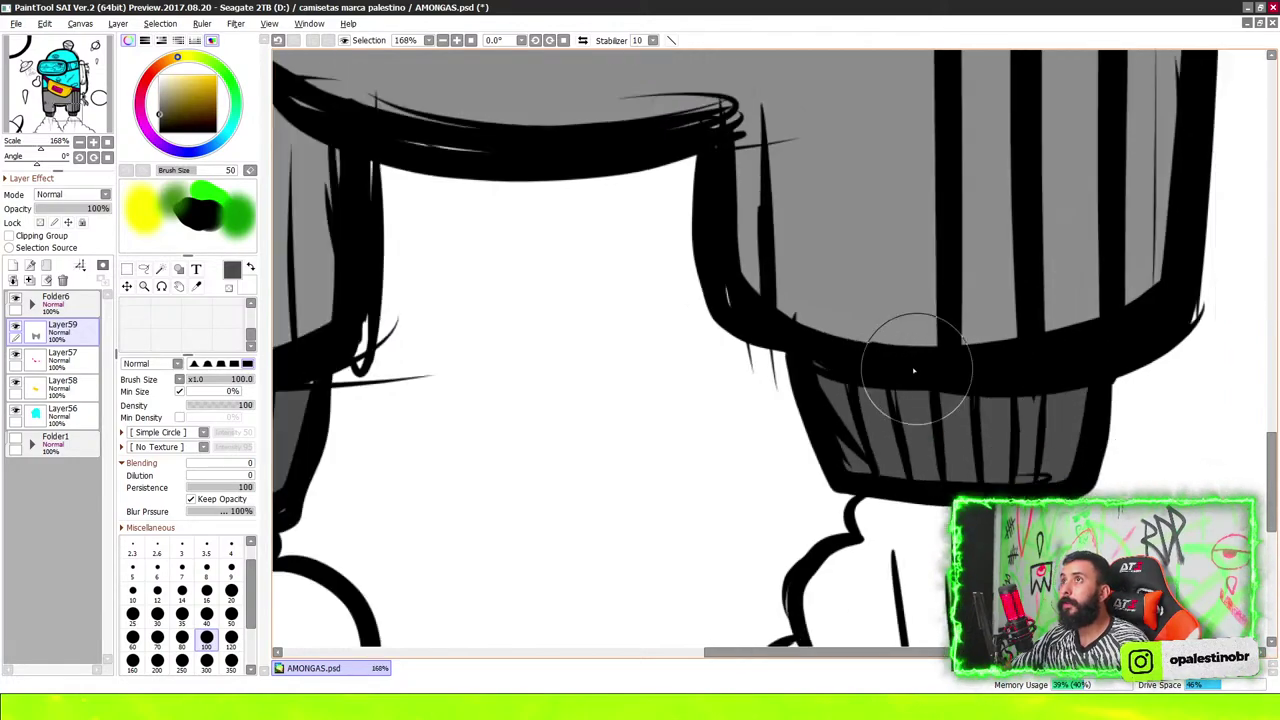
scroll(928, 350, down, 1)
scroll(938, 358, down, 1)
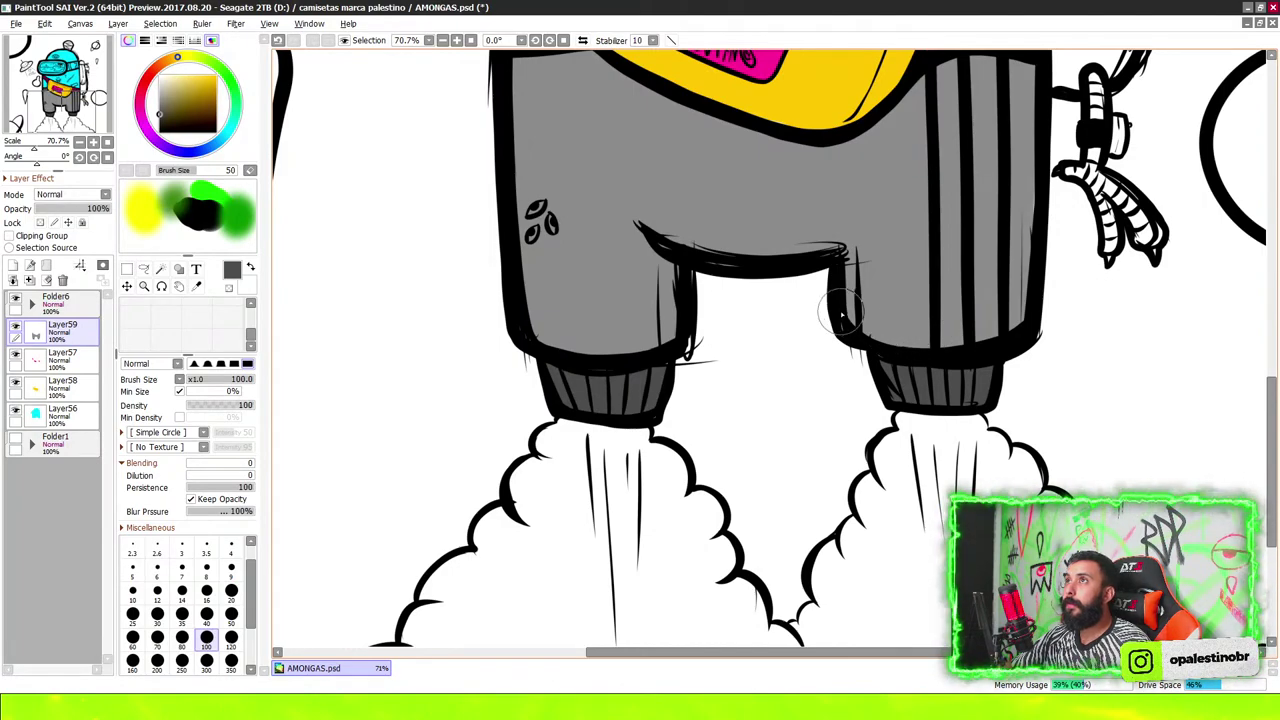
scroll(815, 325, down, 1)
scroll(794, 320, down, 3)
scroll(780, 290, up, 2)
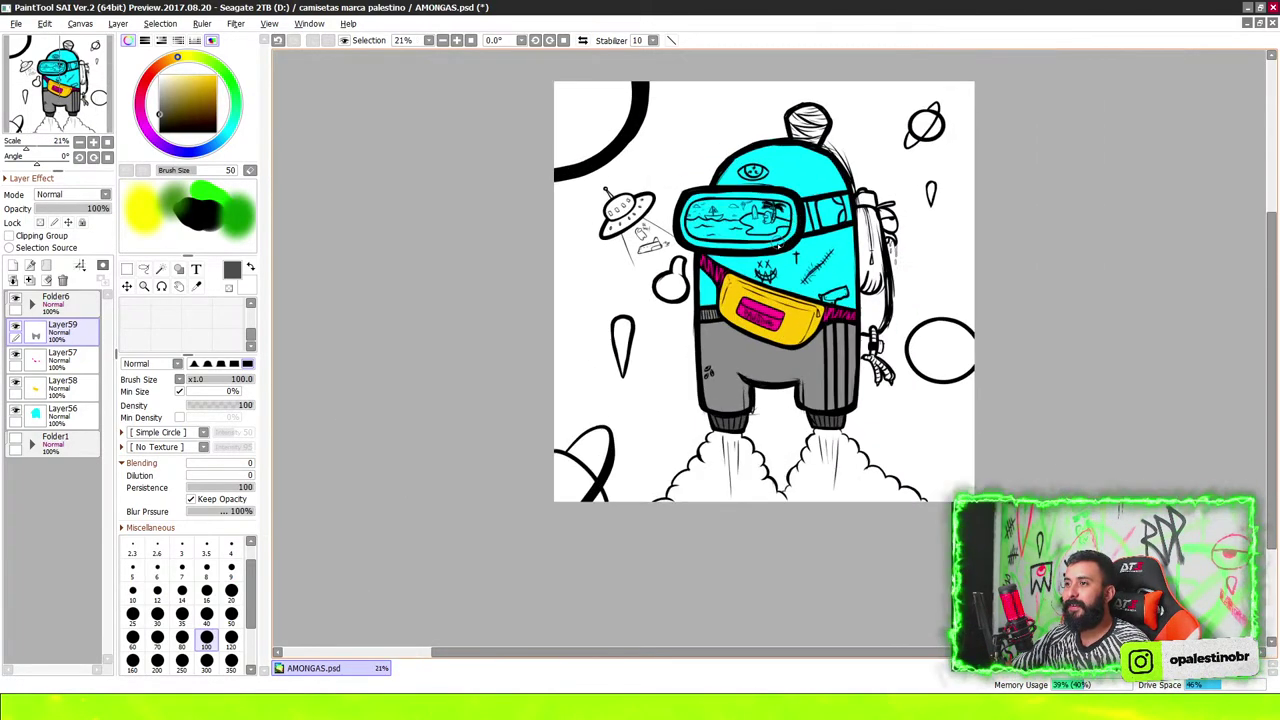
scroll(760, 253, up, 1)
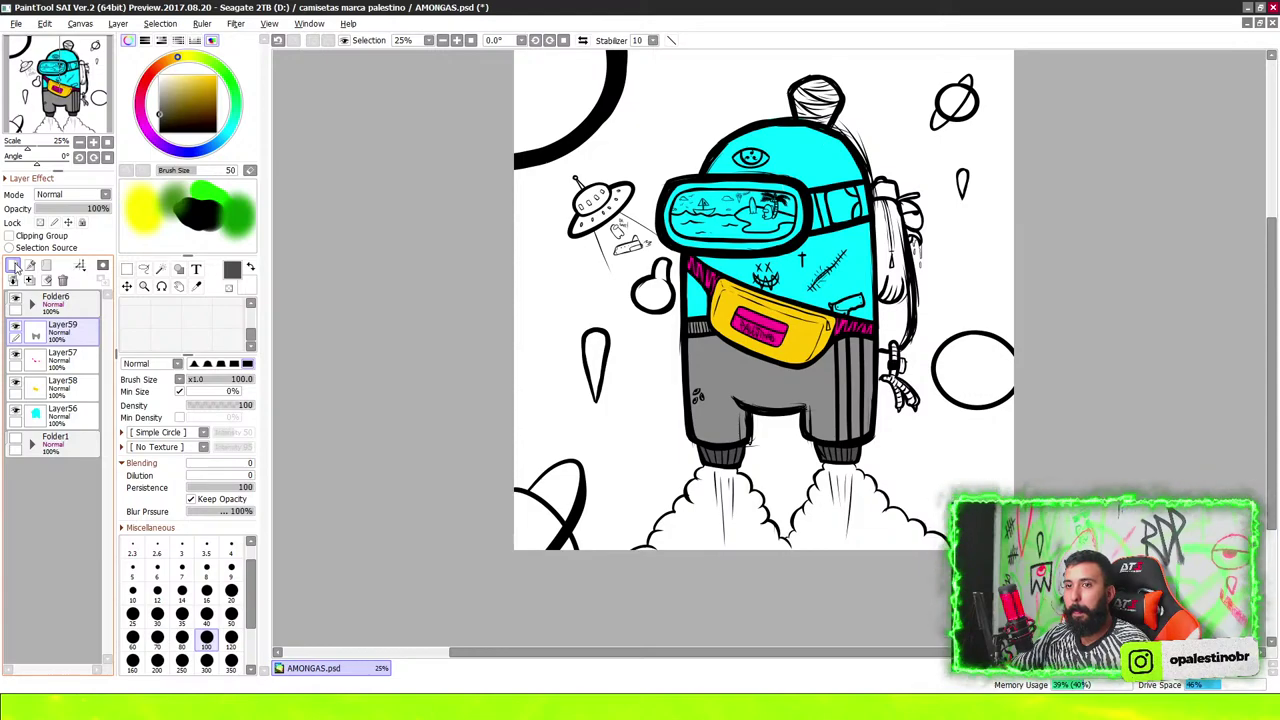
On a new layer, paint the backpack and the peeking creature's head bright green
click(14, 265)
right_click(207, 183)
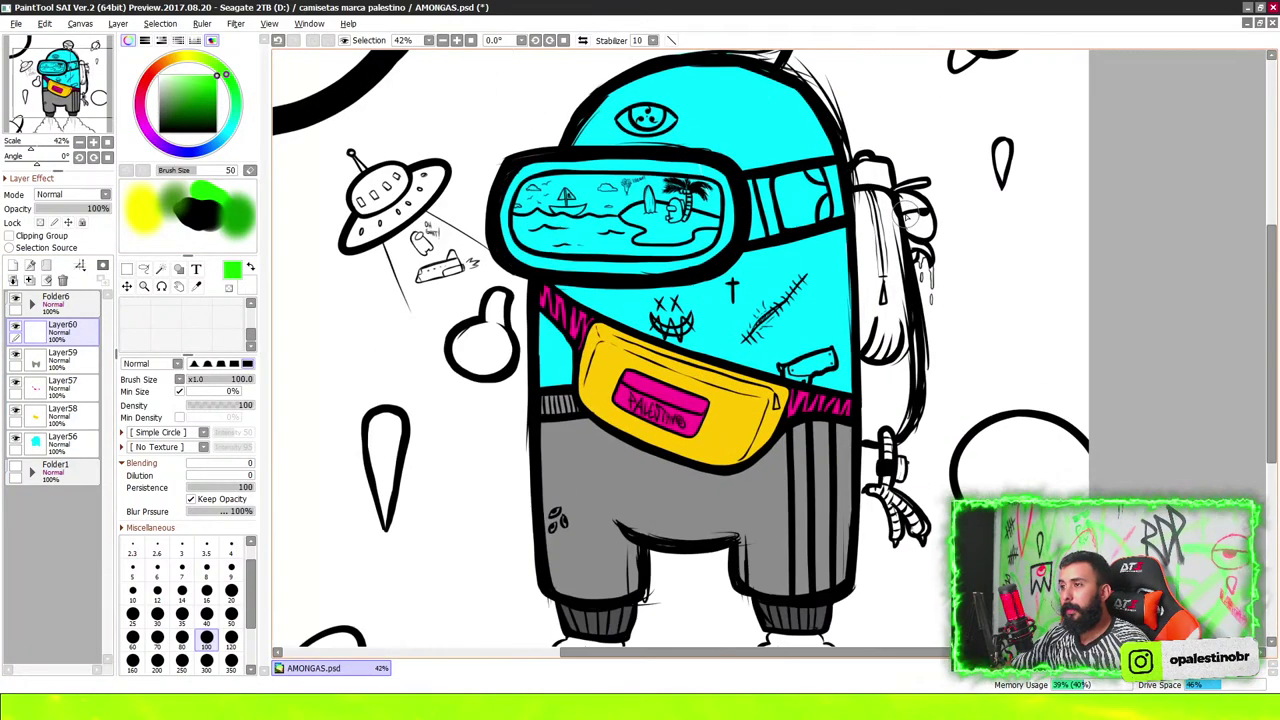
scroll(888, 215, up, 3)
drag(880, 518, 849, 593)
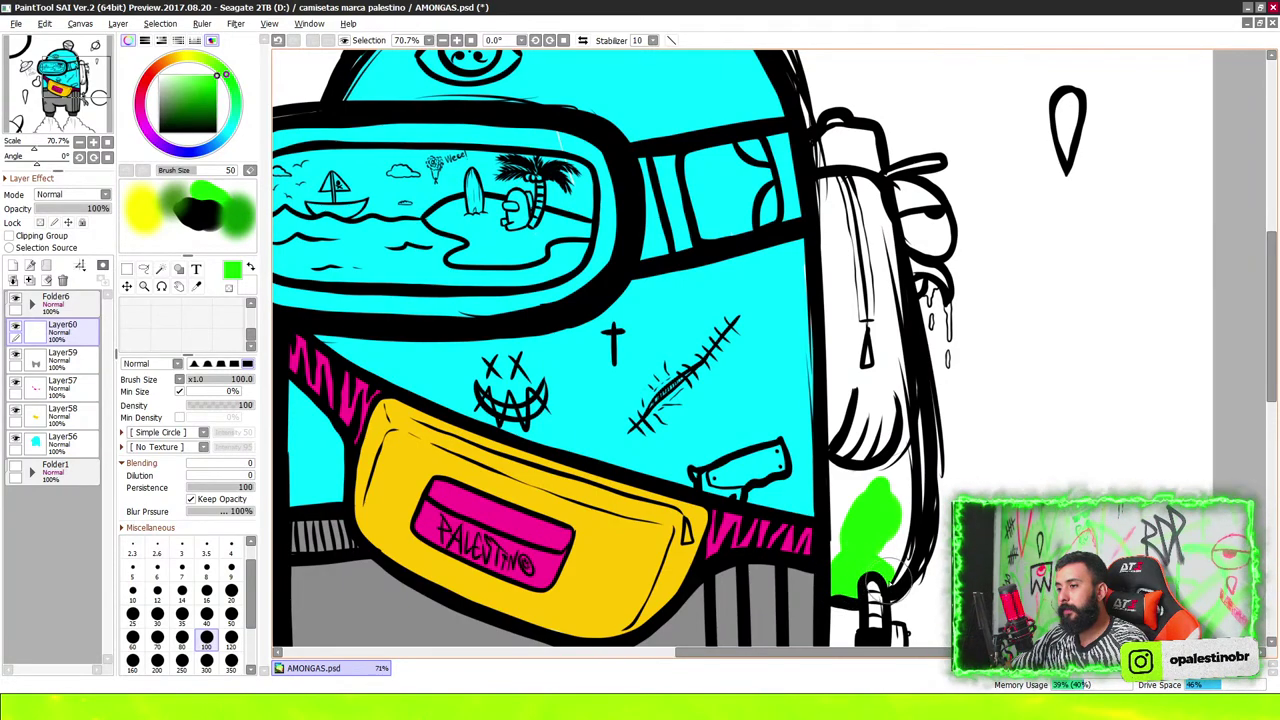
mouse_move(893, 575)
mouse_down()
mouse_move(900, 469)
mouse_move(850, 345)
mouse_move(854, 430)
mouse_move(839, 199)
mouse_up()
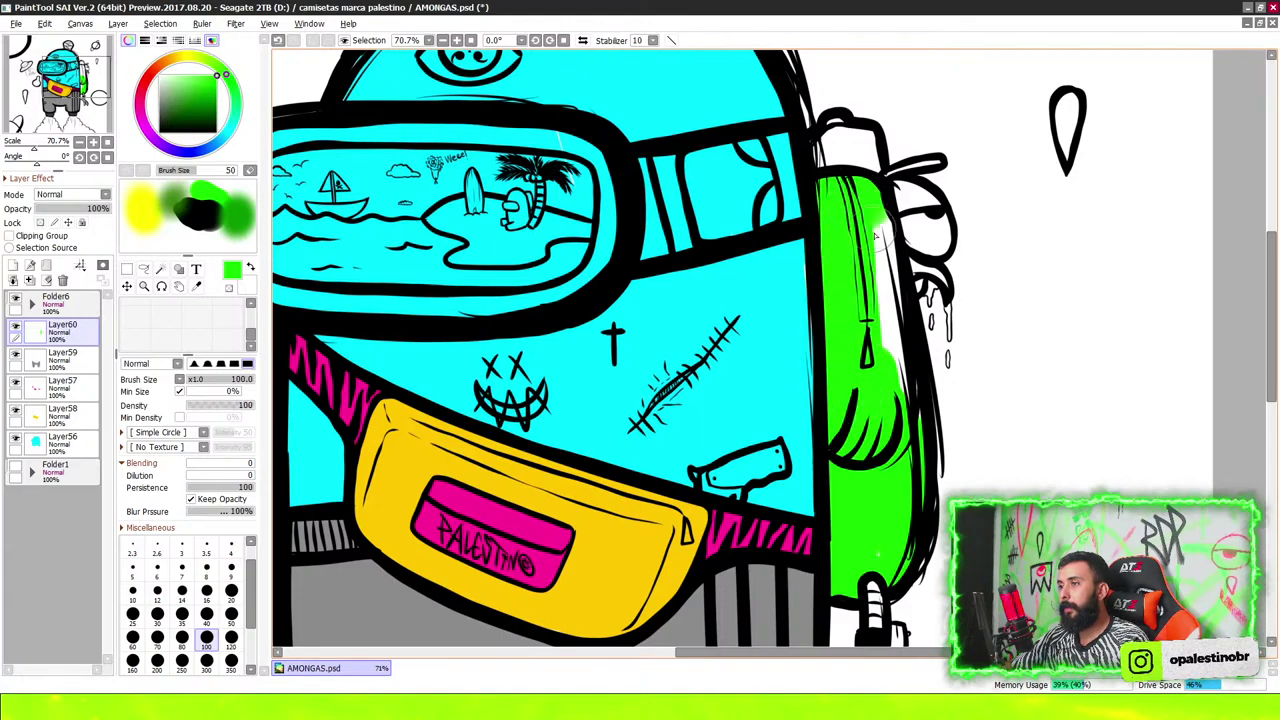
scroll(875, 236, up, 2)
scroll(900, 236, up, 2)
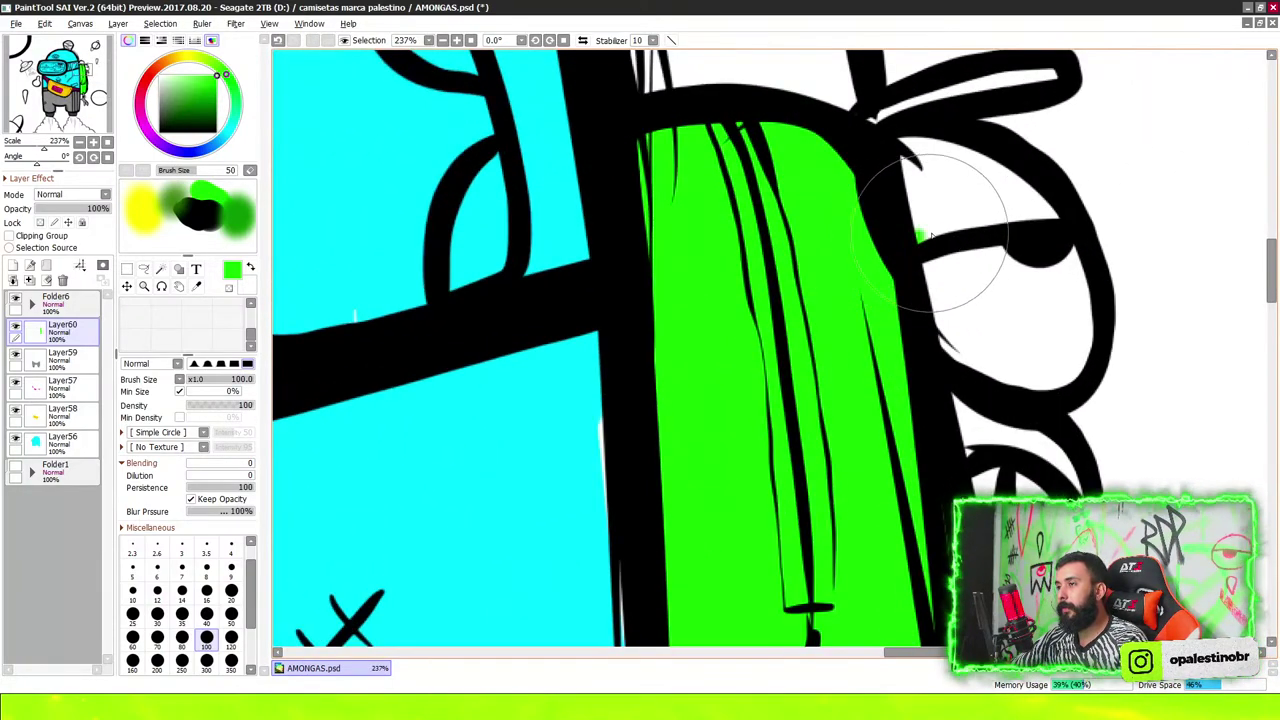
mouse_move(930, 235)
mouse_down()
mouse_move(1010, 130)
mouse_move(970, 145)
mouse_move(1000, 160)
mouse_move(987, 198)
mouse_up()
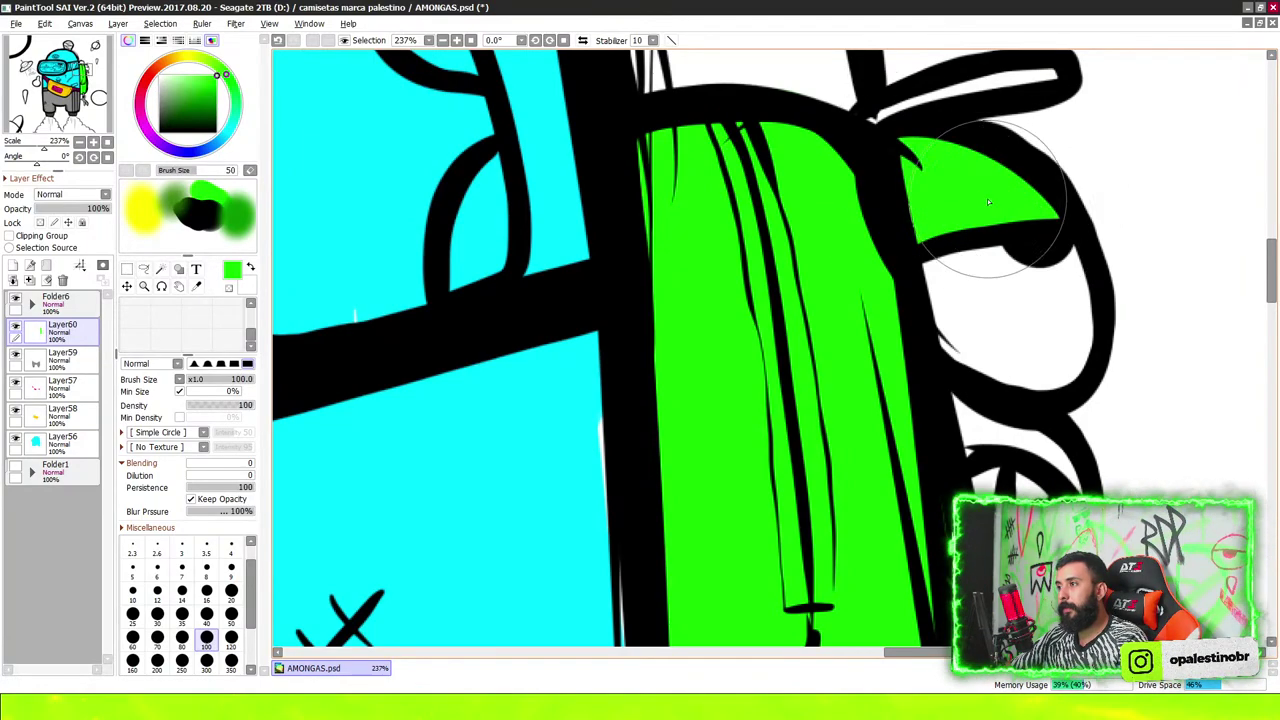
scroll(987, 198, down, 5)
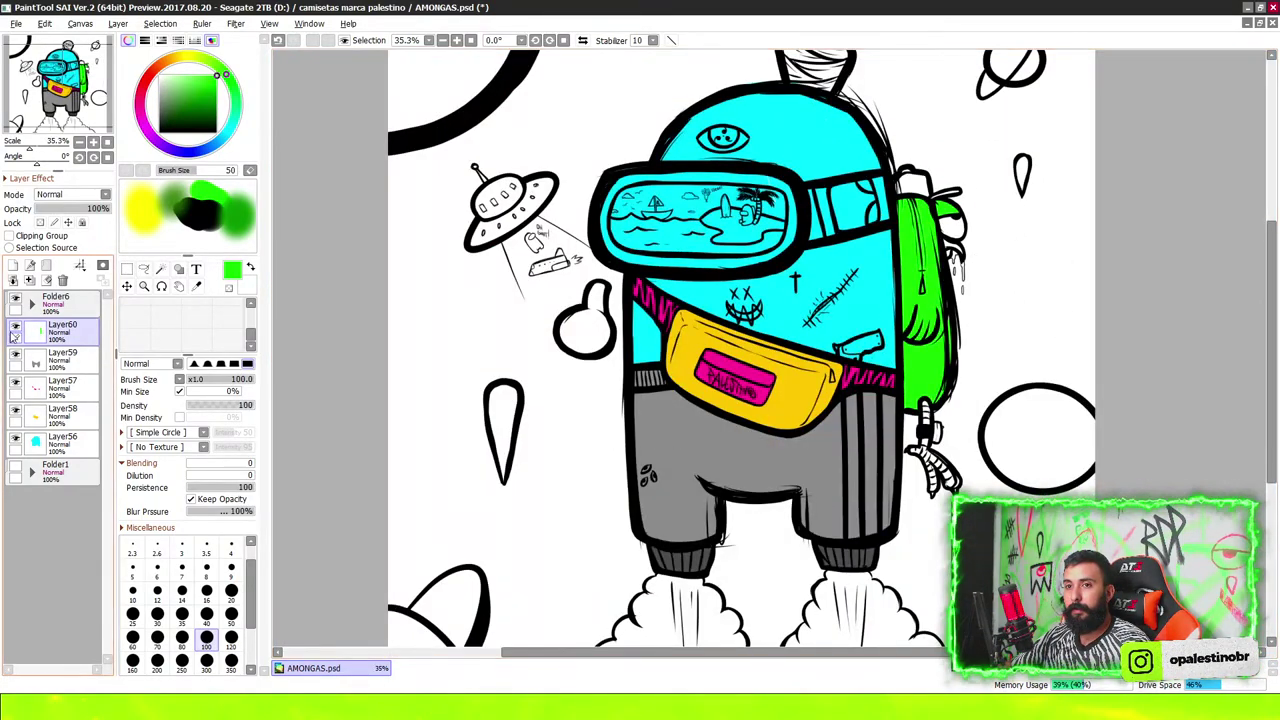
On a new layer, colour the robotic arm and the creature's beak orange
click(14, 266)
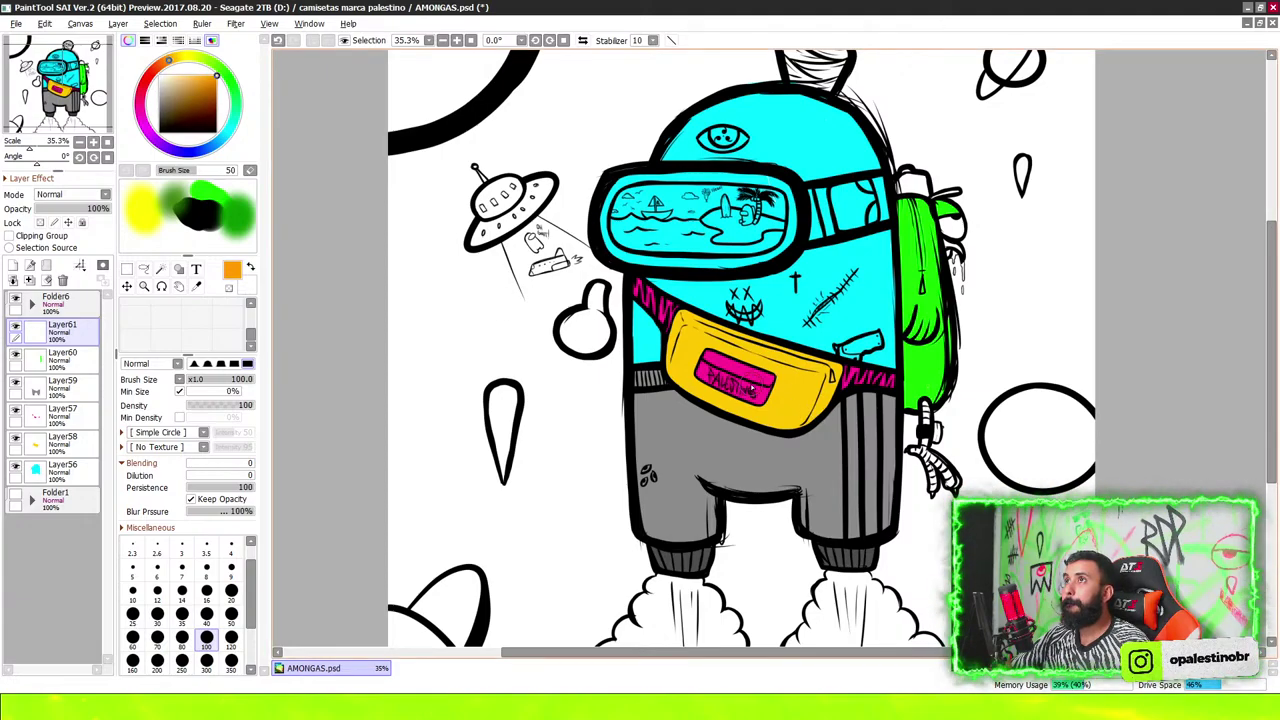
scroll(799, 300, up, 2)
scroll(814, 230, up, 2)
scroll(822, 192, up, 1)
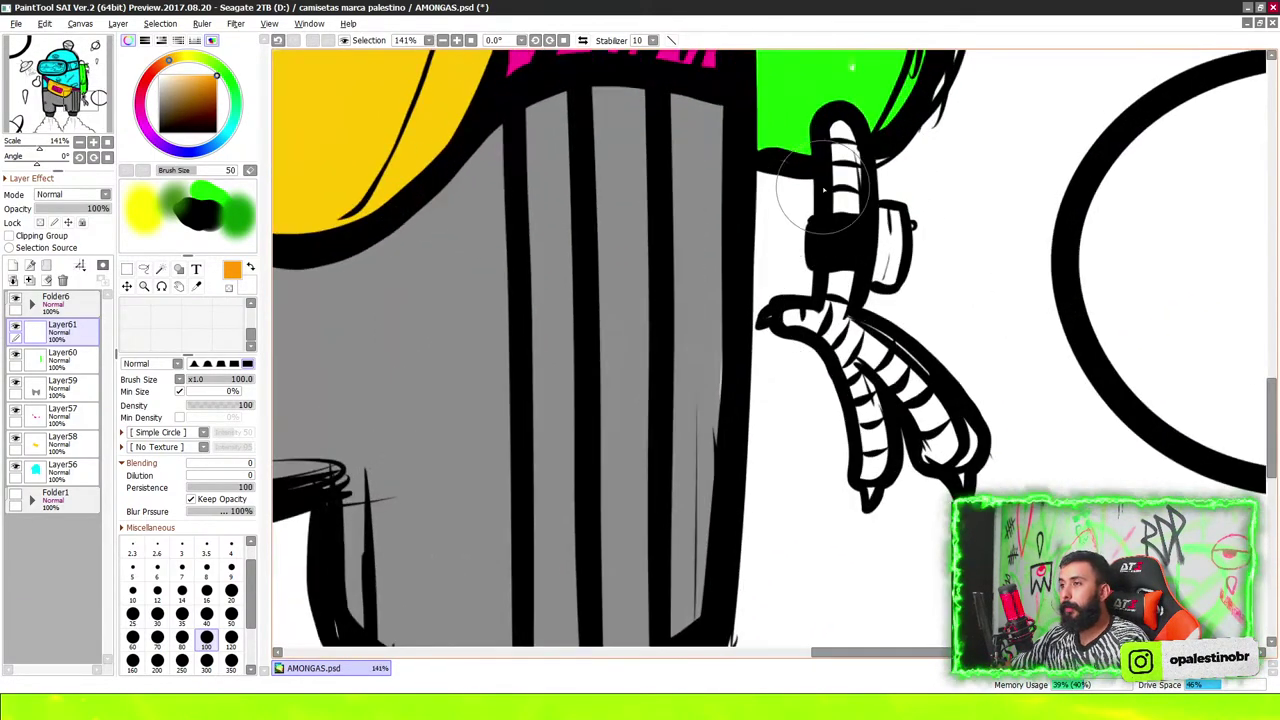
mouse_move(824, 190)
mouse_down()
mouse_move(840, 140)
mouse_move(845, 190)
mouse_up()
mouse_move(845, 130)
mouse_down()
mouse_move(838, 300)
mouse_move(786, 320)
mouse_move(850, 360)
mouse_move(869, 425)
mouse_move(857, 471)
mouse_move(866, 494)
mouse_move(858, 390)
mouse_move(895, 375)
mouse_move(934, 470)
mouse_move(966, 432)
mouse_up()
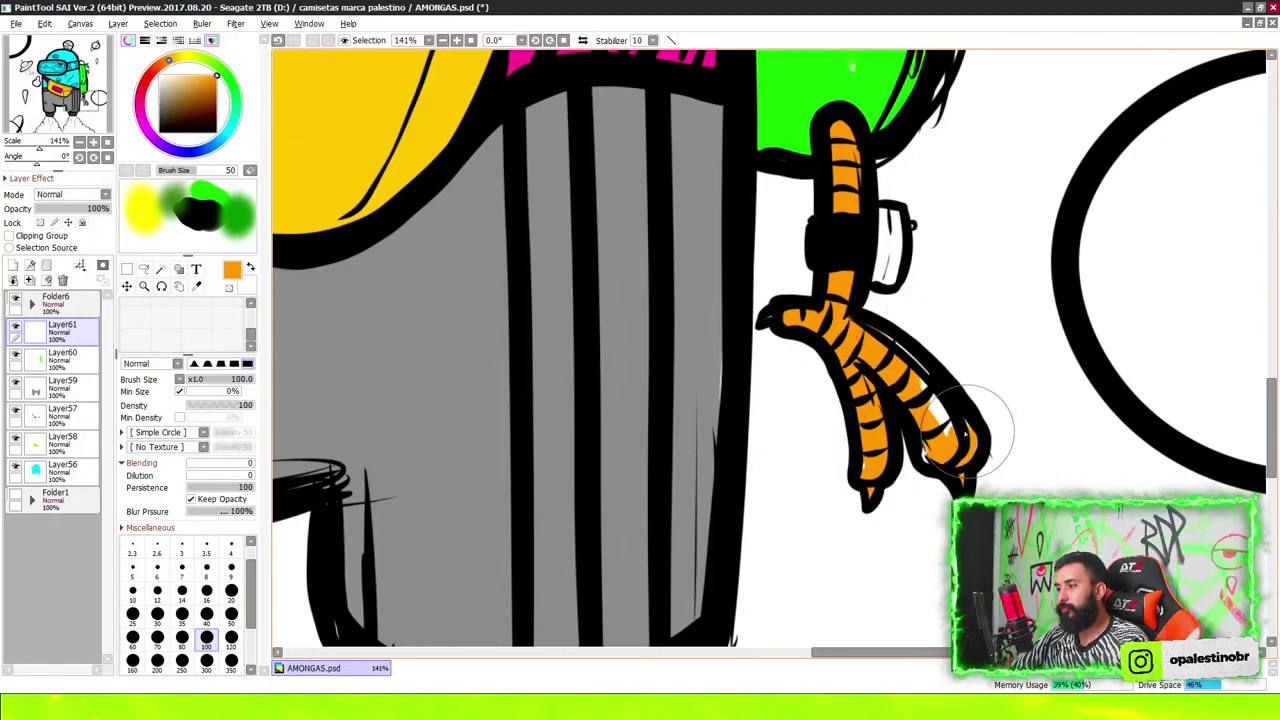
scroll(966, 432, down, 6)
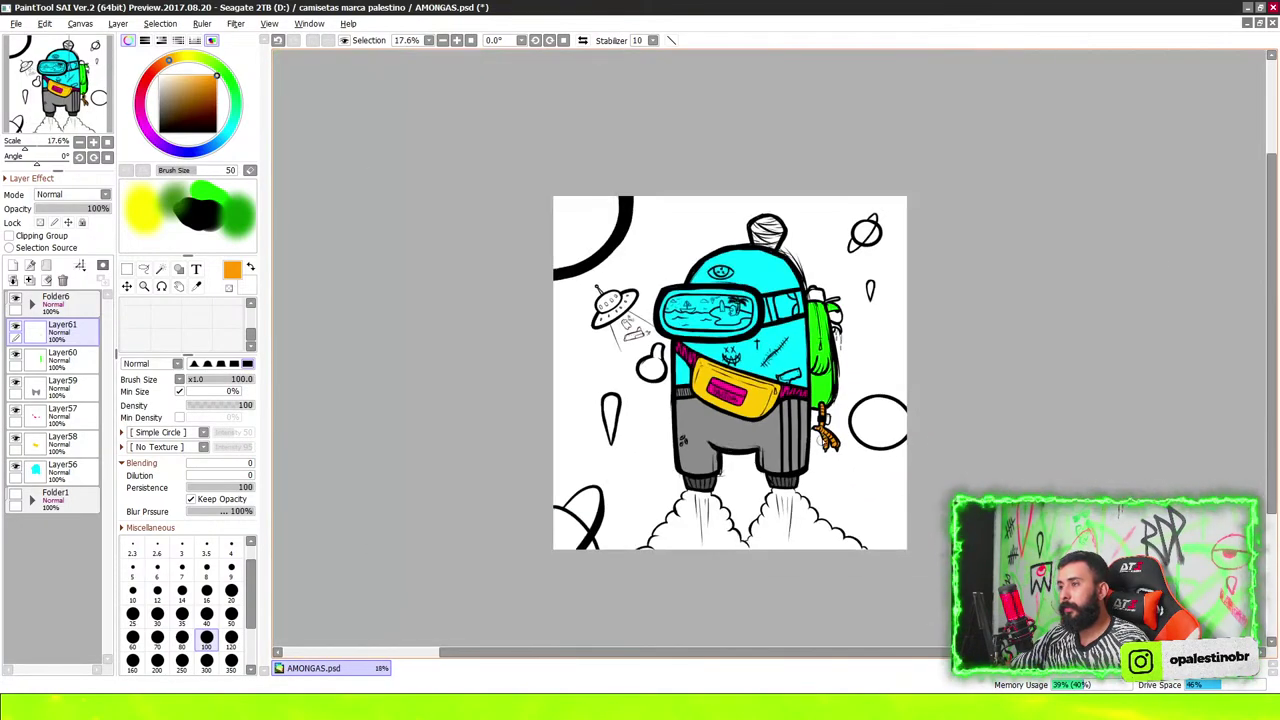
scroll(826, 440, up, 6)
scroll(770, 360, up, 1)
scroll(769, 360, up, 1)
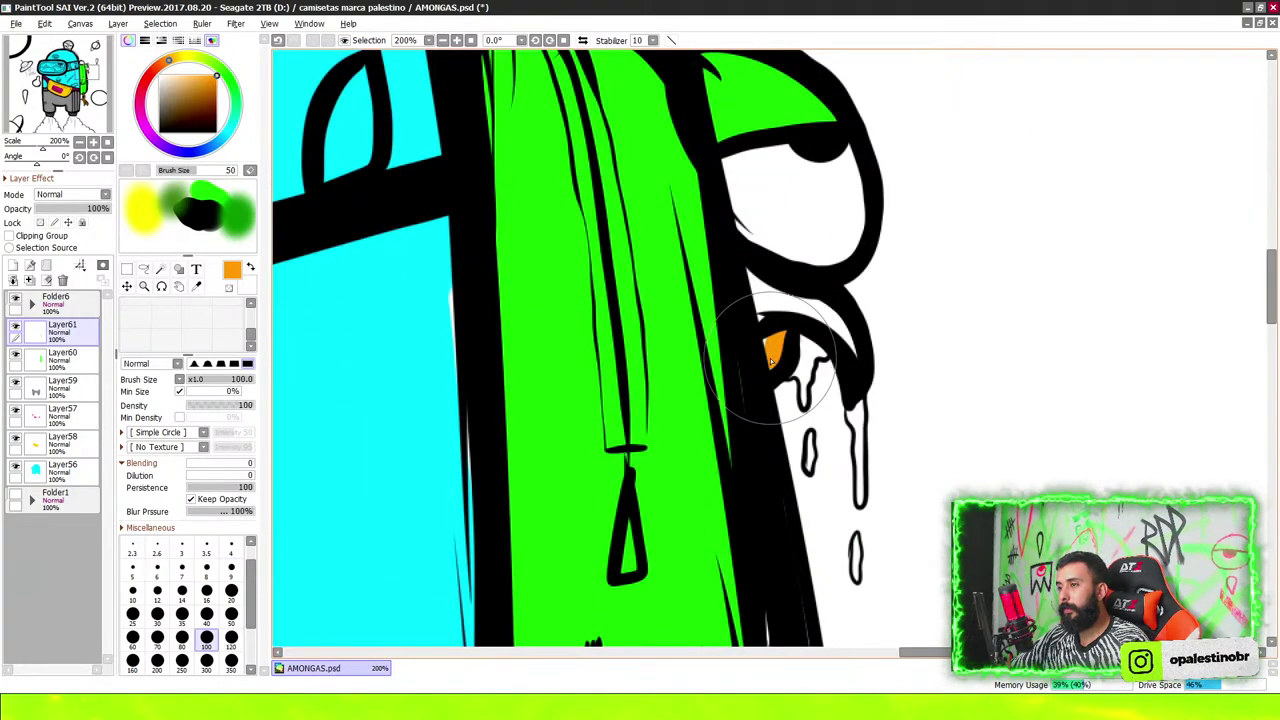
mouse_move(770, 360)
mouse_down()
mouse_move(771, 314)
mouse_move(850, 340)
mouse_move(771, 314)
mouse_move(809, 270)
mouse_up()
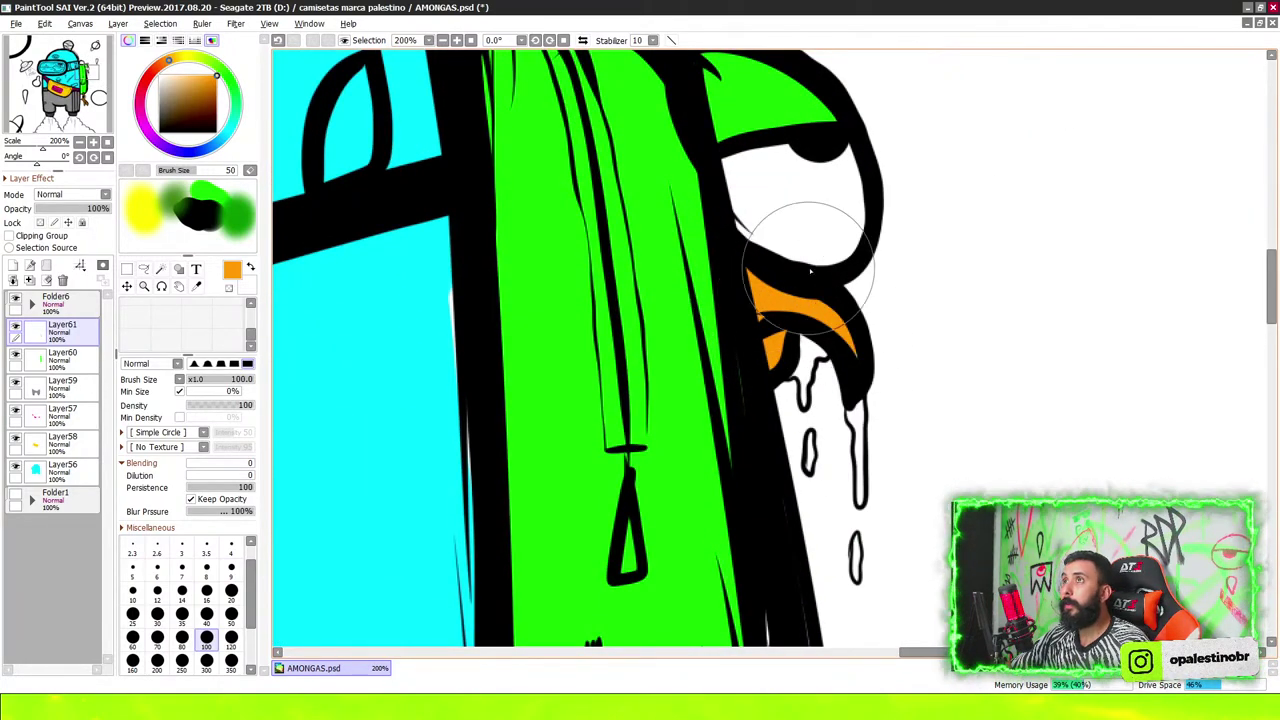
scroll(997, 297, down, 3)
scroll(1024, 322, down, 2)
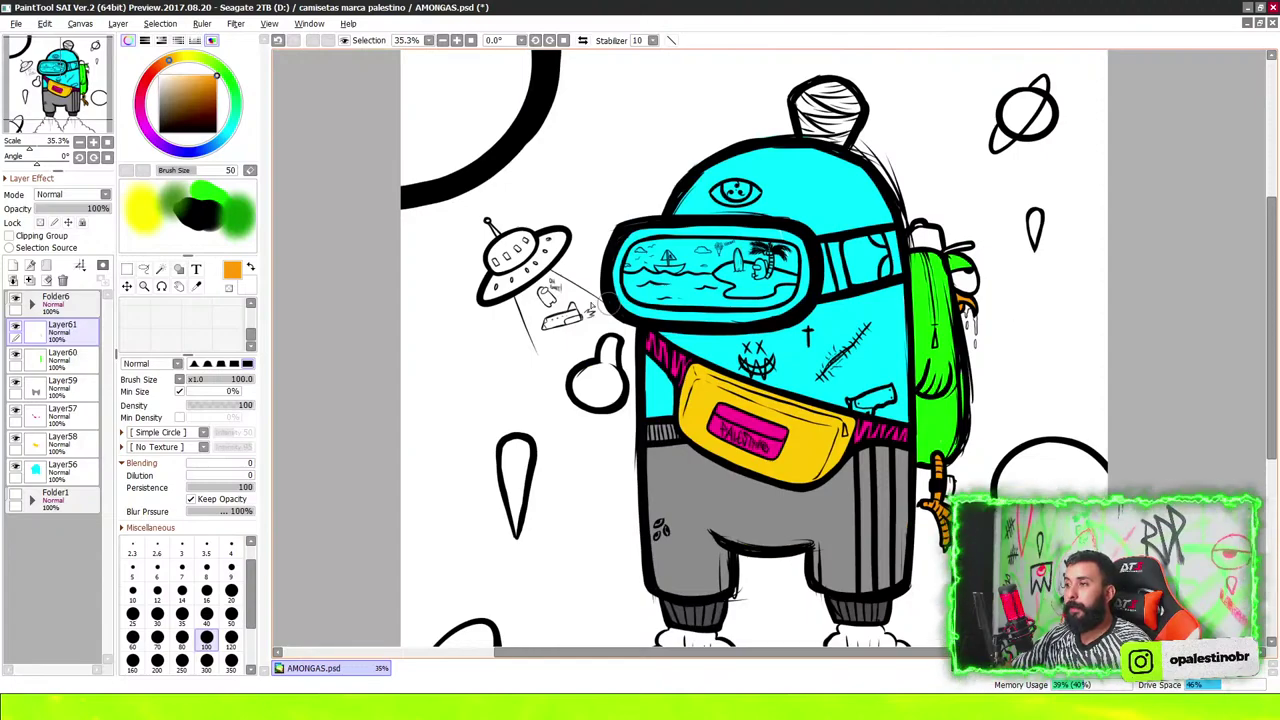
On another new layer, fill the drips below the beak with cyan
click(13, 265)
alt+click(890, 306)
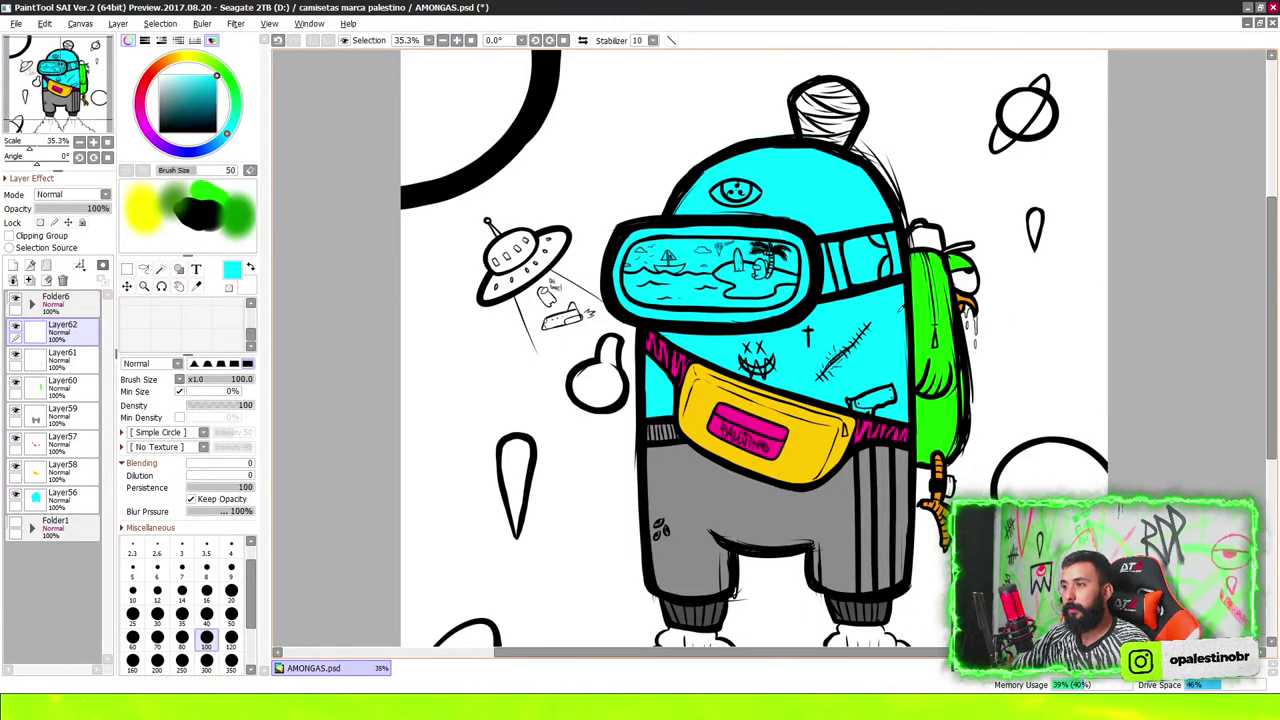
scroll(951, 286, up, 5)
scroll(900, 270, up, 2)
drag(840, 262, 842, 305)
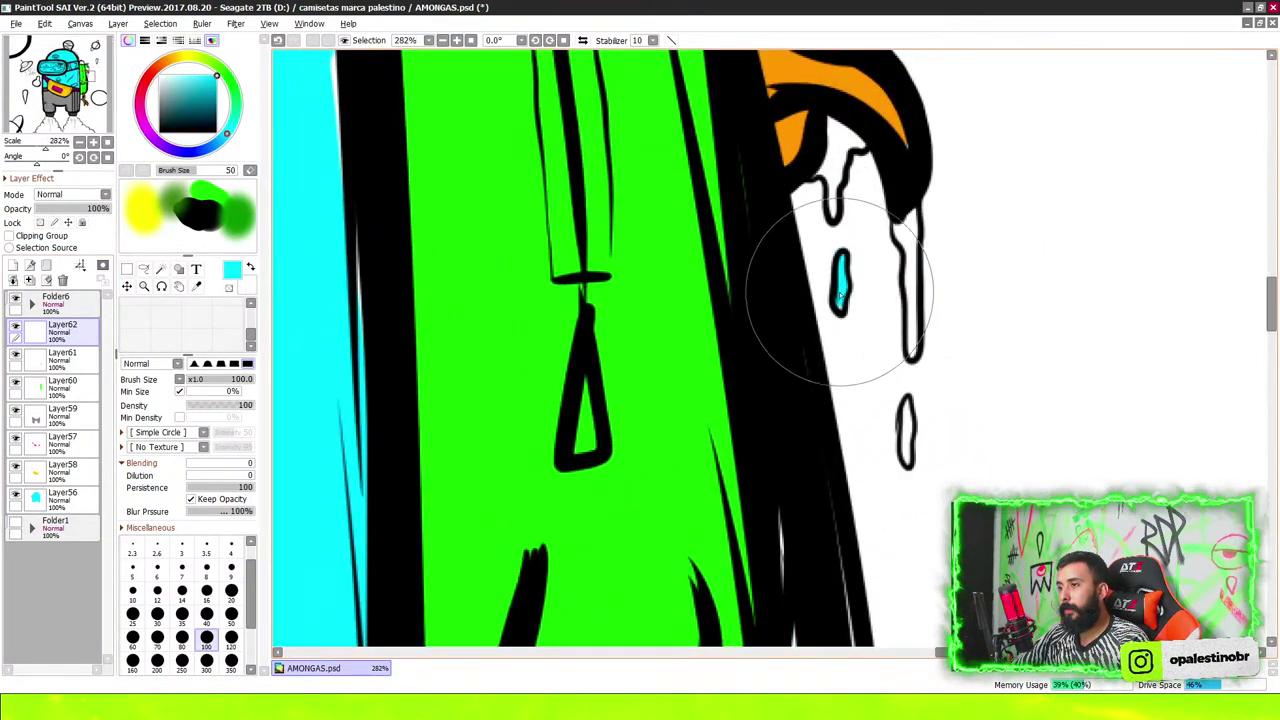
mouse_move(822, 172)
mouse_down()
mouse_move(831, 213)
mouse_move(848, 140)
mouse_up()
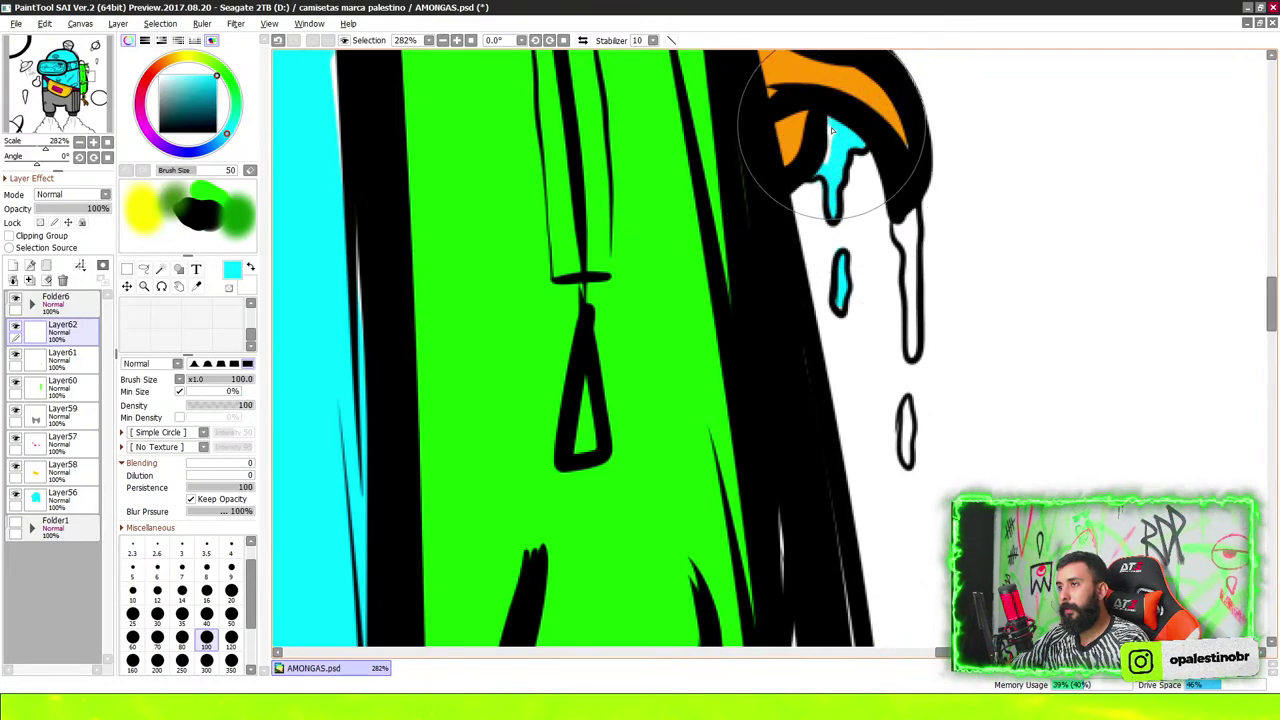
mouse_move(900, 240)
mouse_down()
mouse_move(905, 213)
mouse_move(910, 340)
mouse_up()
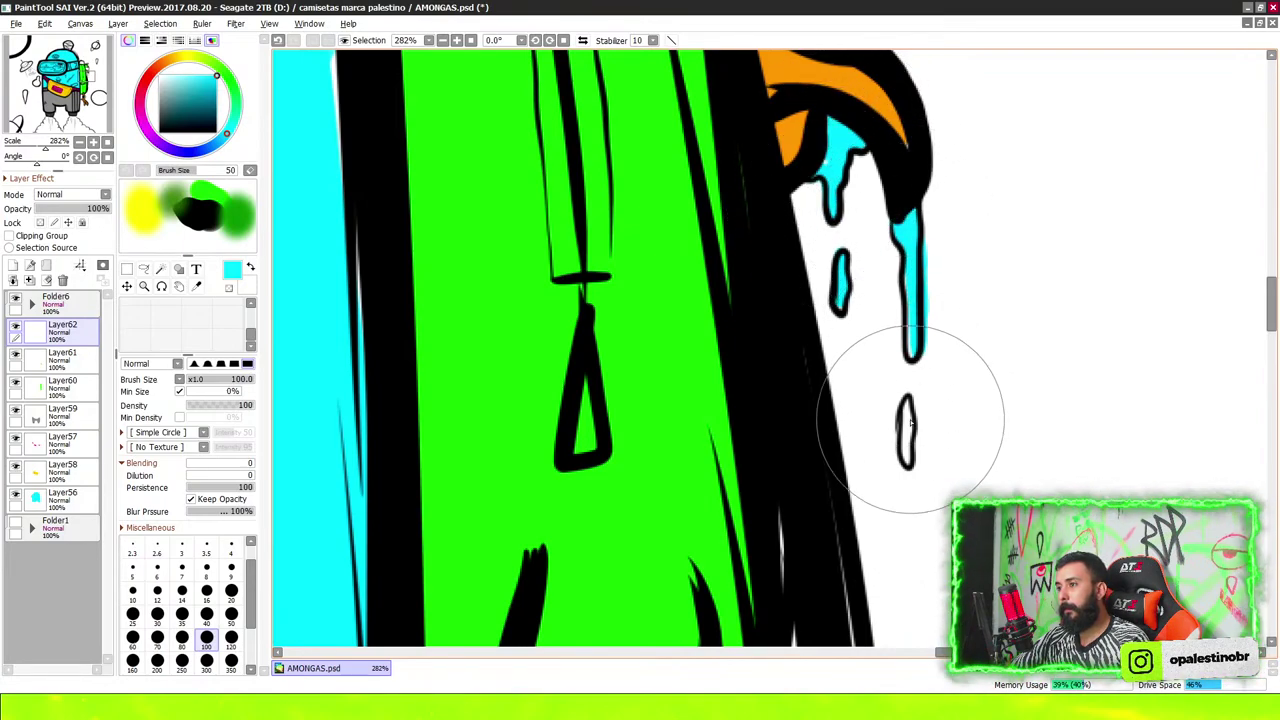
drag(905, 405, 905, 460)
scroll(910, 310, down, 3)
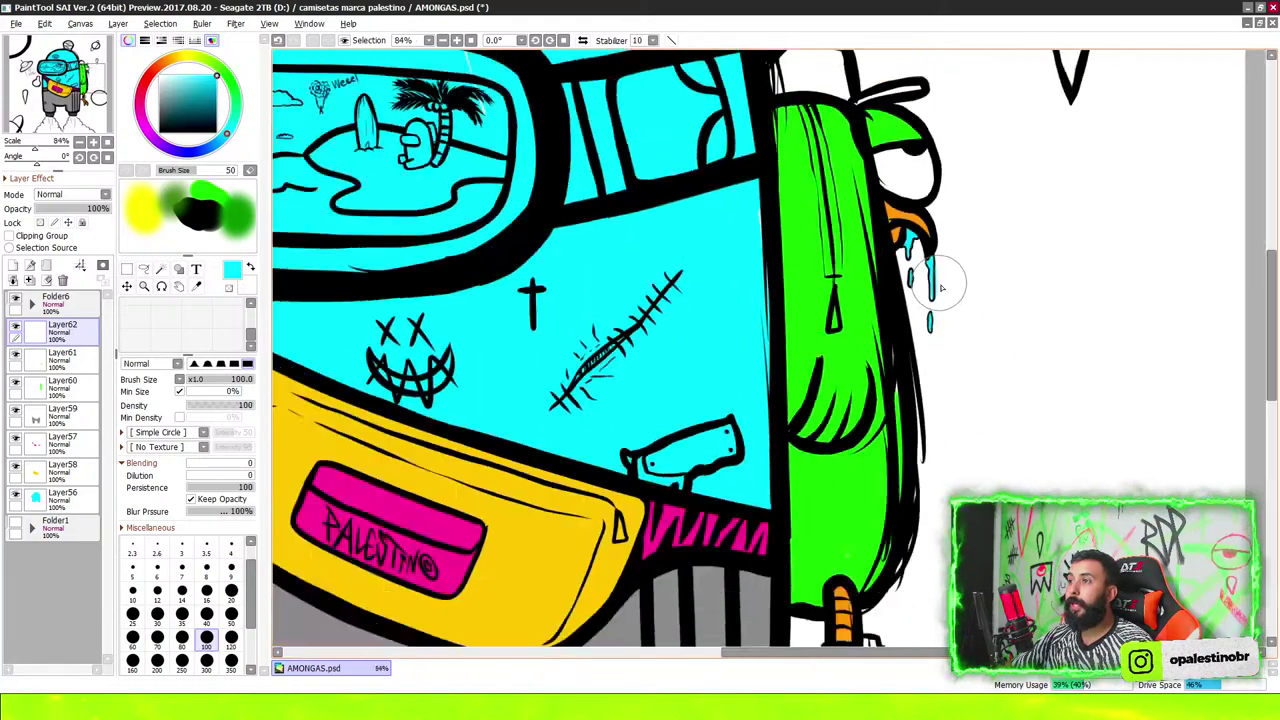
scroll(910, 310, down, 3)
scroll(910, 310, up, 2)
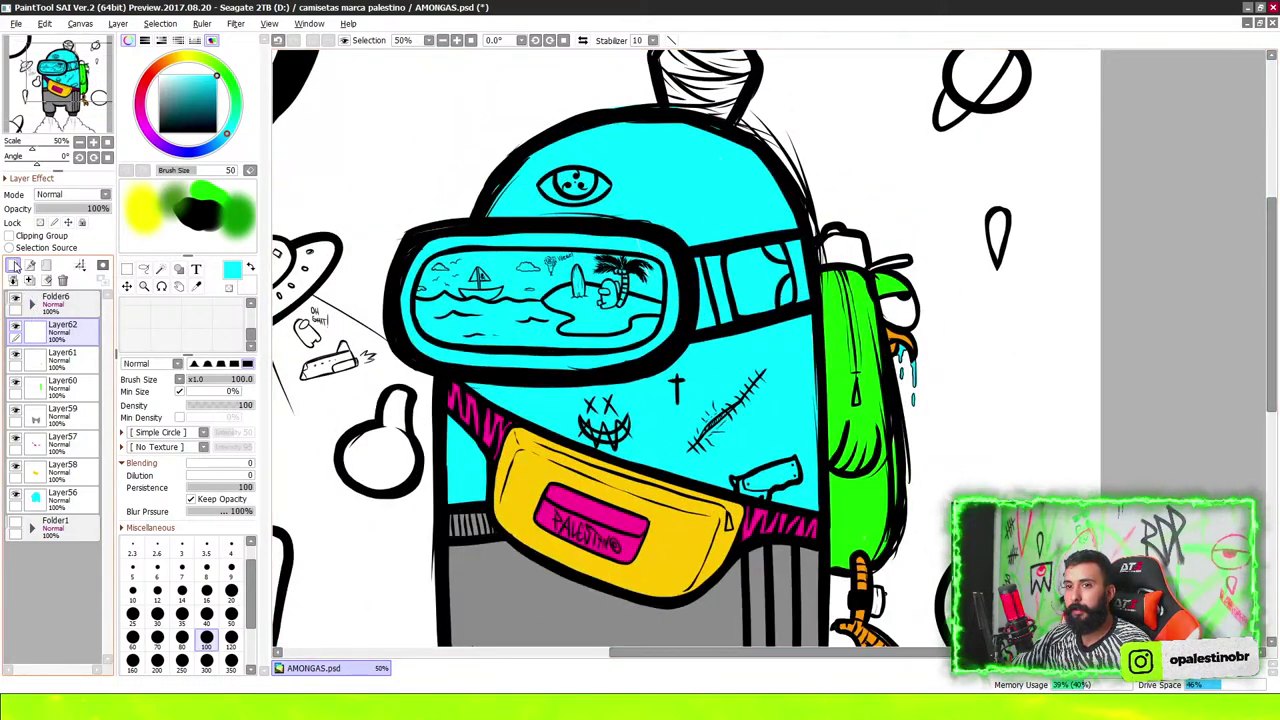
On a new layer, pick a reddish pink and paint the creature's eye area
click(14, 265)
click(159, 65)
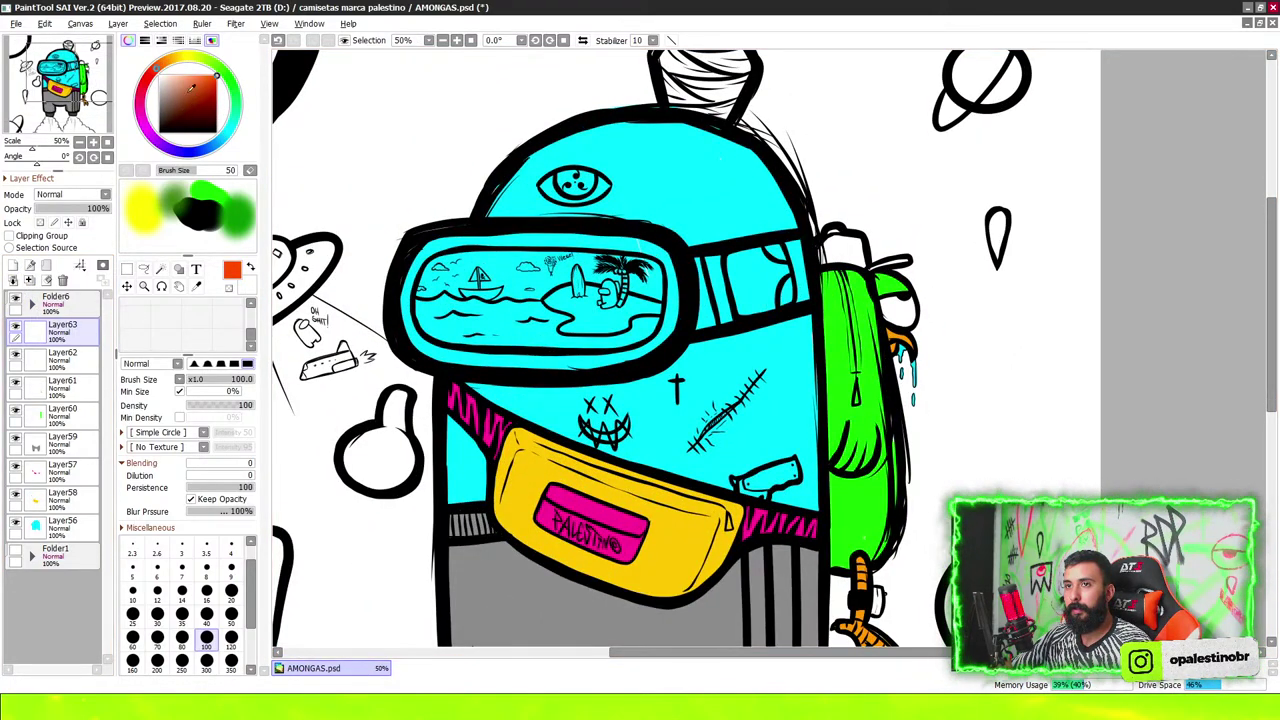
click(152, 73)
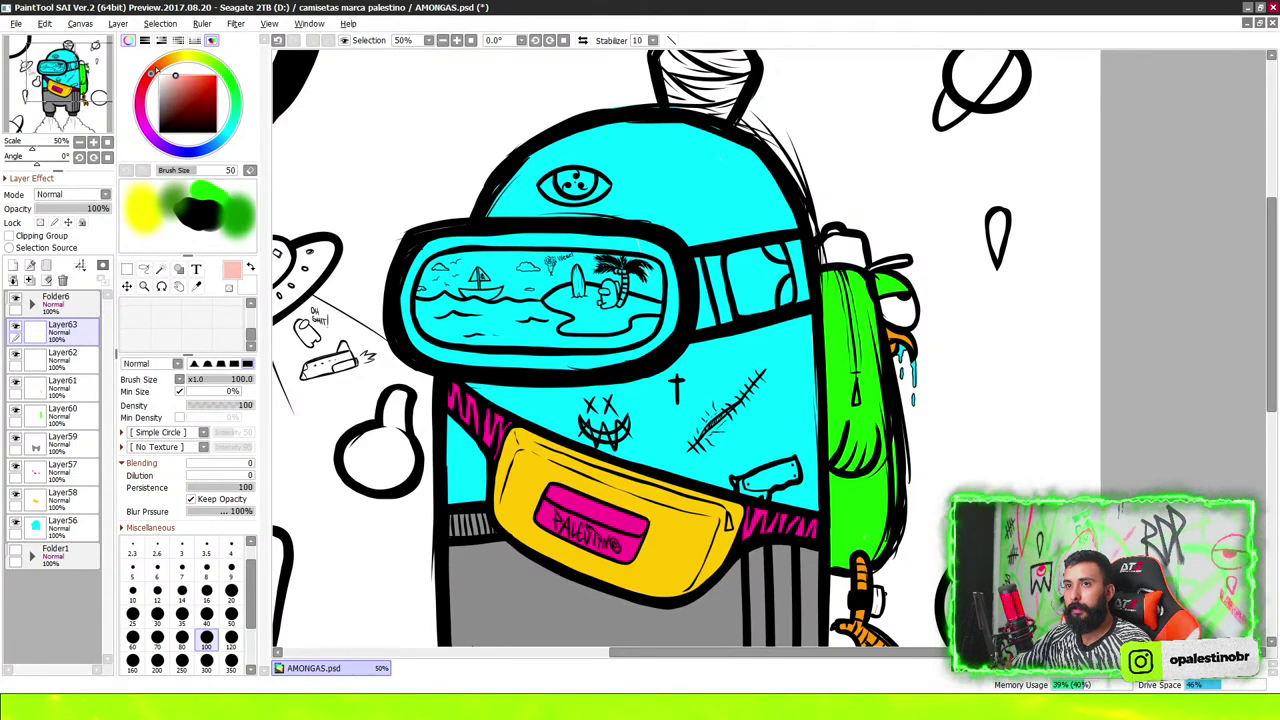
scroll(903, 282, up, 2)
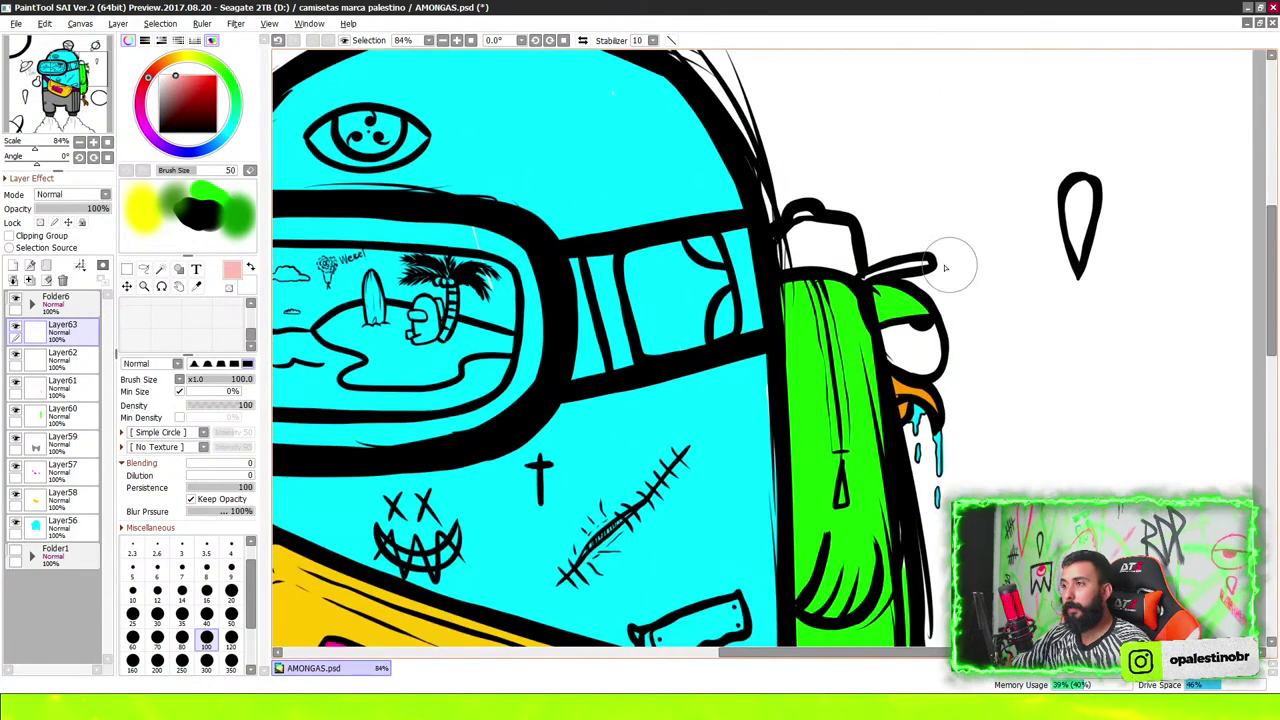
scroll(903, 282, up, 2)
drag(900, 420, 920, 414)
mouse_move(845, 405)
mouse_down()
mouse_move(885, 405)
mouse_move(830, 420)
mouse_move(879, 500)
mouse_up()
mouse_move(830, 430)
mouse_down()
mouse_move(922, 484)
mouse_move(914, 414)
mouse_move(857, 428)
mouse_move(843, 400)
mouse_move(926, 393)
mouse_up()
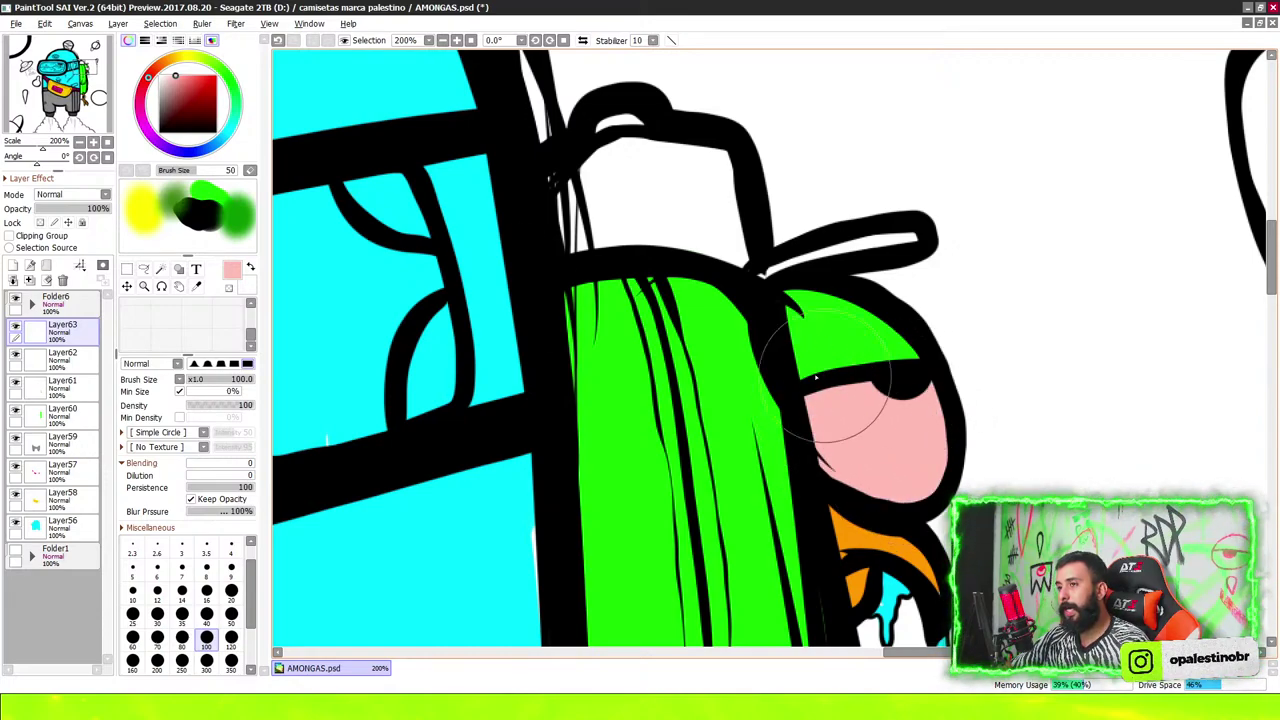
scroll(525, 332, down, 1)
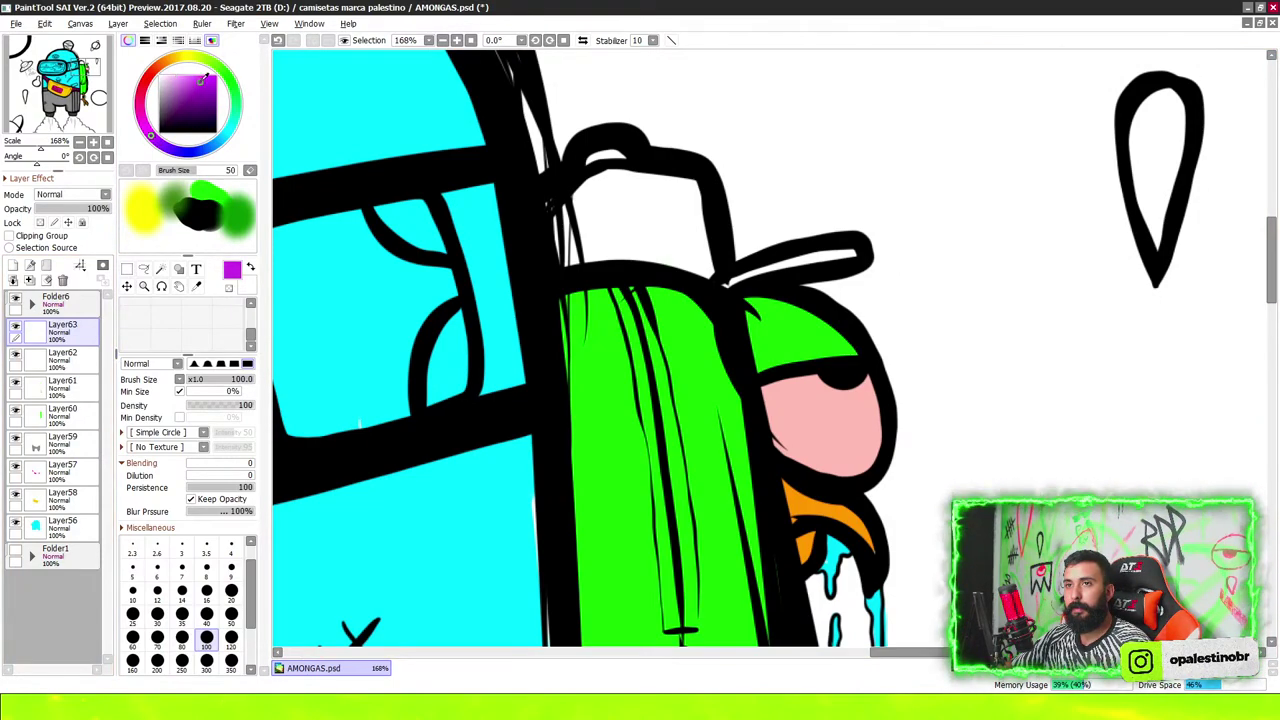
scroll(829, 257, up, 1)
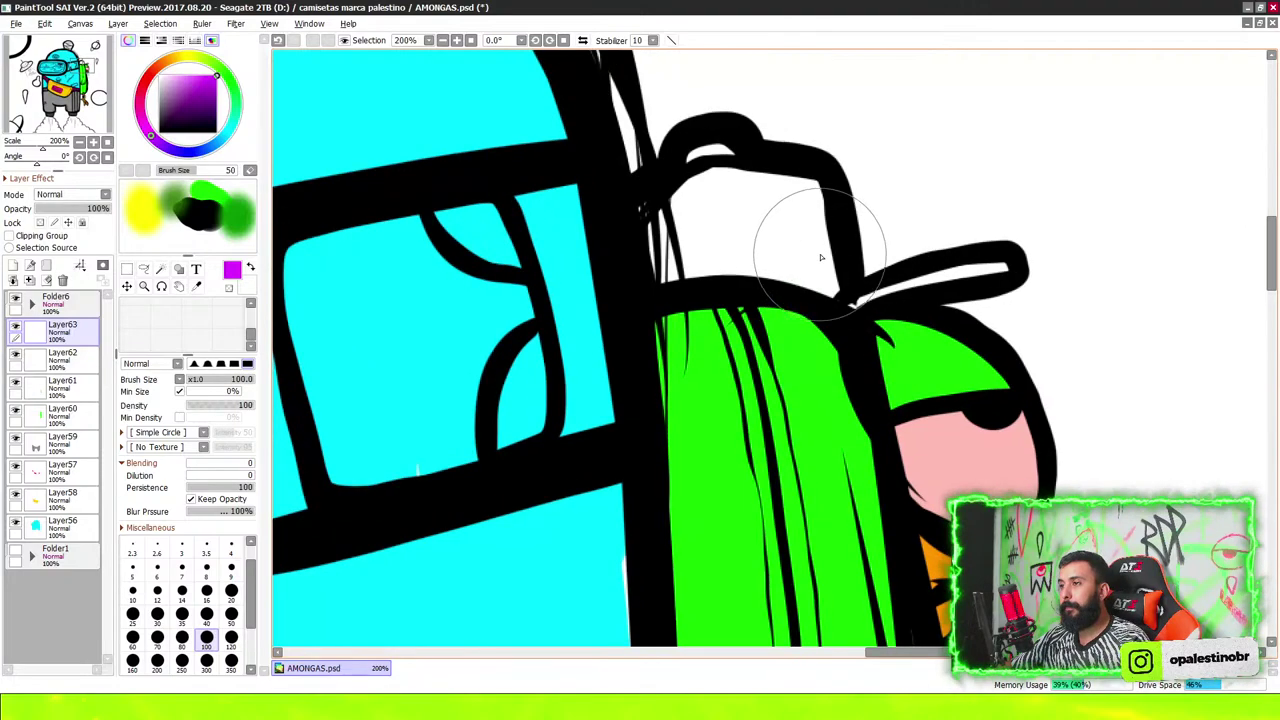
Fill the creature's cap, including brim and side, with magenta
mouse_move(820, 260)
mouse_down()
mouse_move(875, 297)
mouse_move(1005, 268)
mouse_up()
mouse_move(830, 290)
mouse_down()
mouse_move(711, 152)
mouse_move(686, 243)
mouse_move(760, 230)
mouse_move(720, 216)
mouse_move(700, 160)
mouse_up()
mouse_move(680, 230)
mouse_down()
mouse_move(790, 240)
mouse_move(732, 177)
mouse_up()
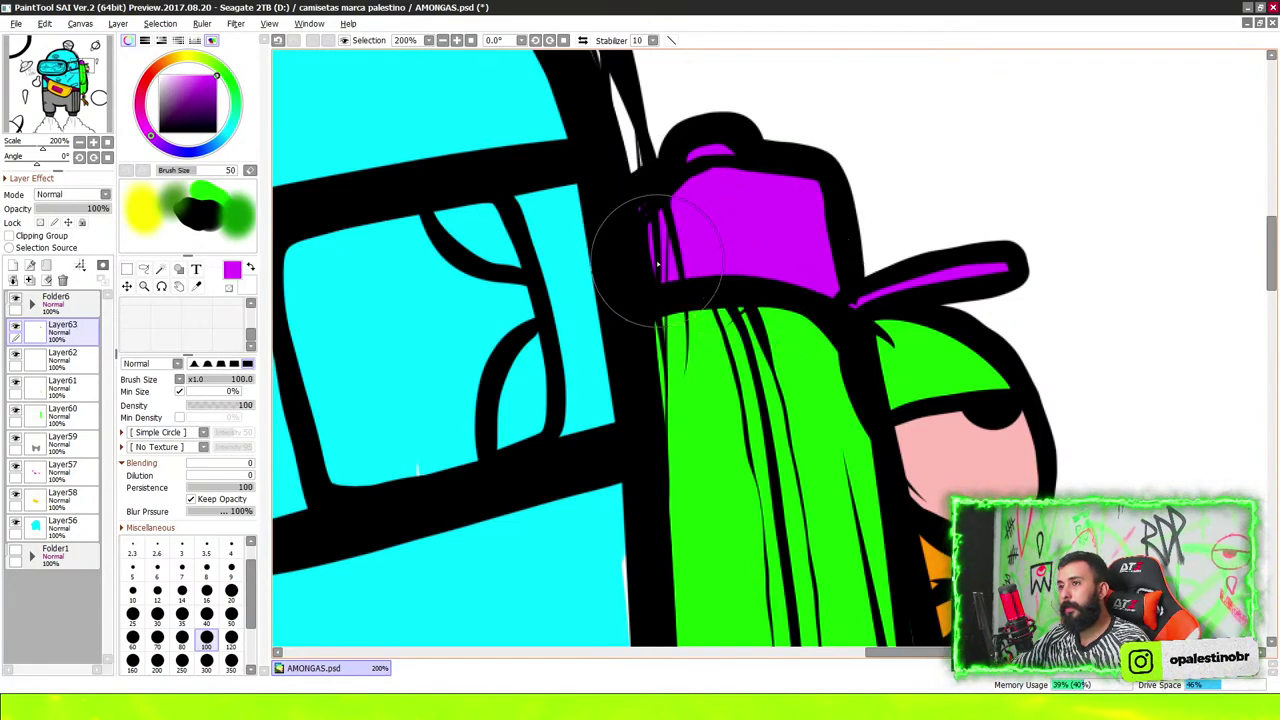
scroll(699, 260, down, 5)
scroll(900, 329, down, 1)
scroll(902, 336, up, 1)
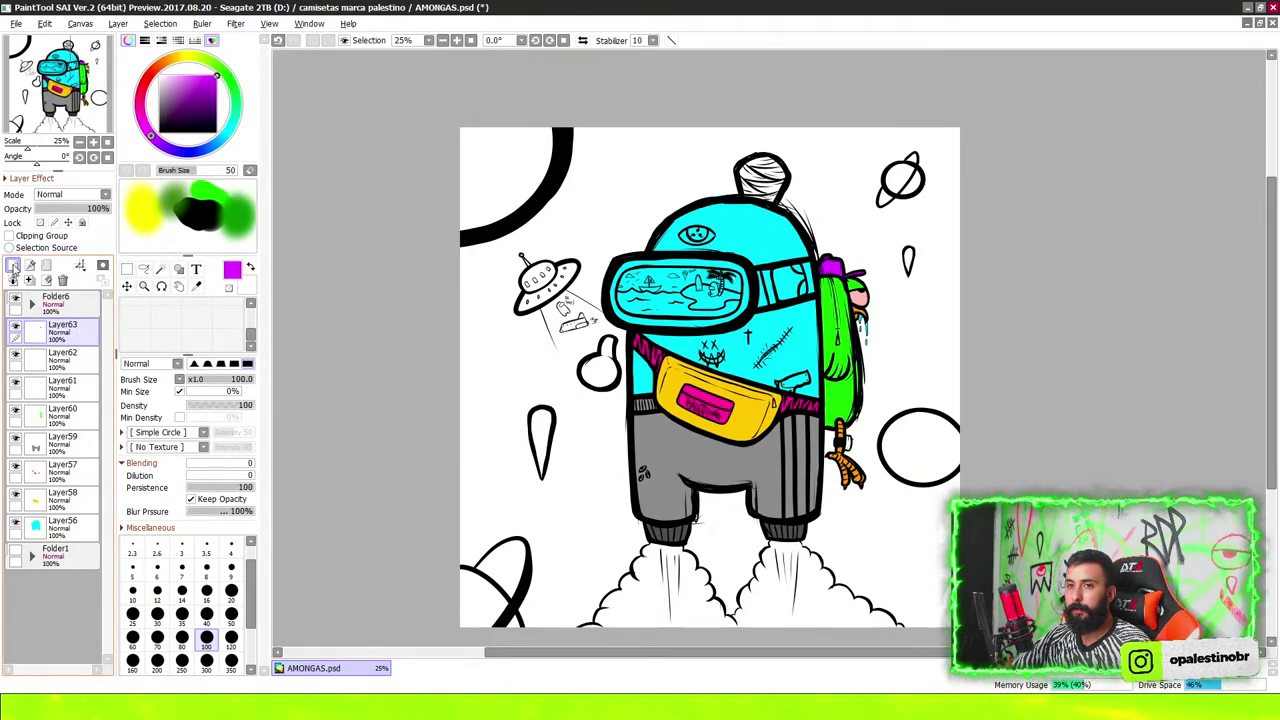
On a new layer, set the paint colour to blue for the goggle rim
click(13, 266)
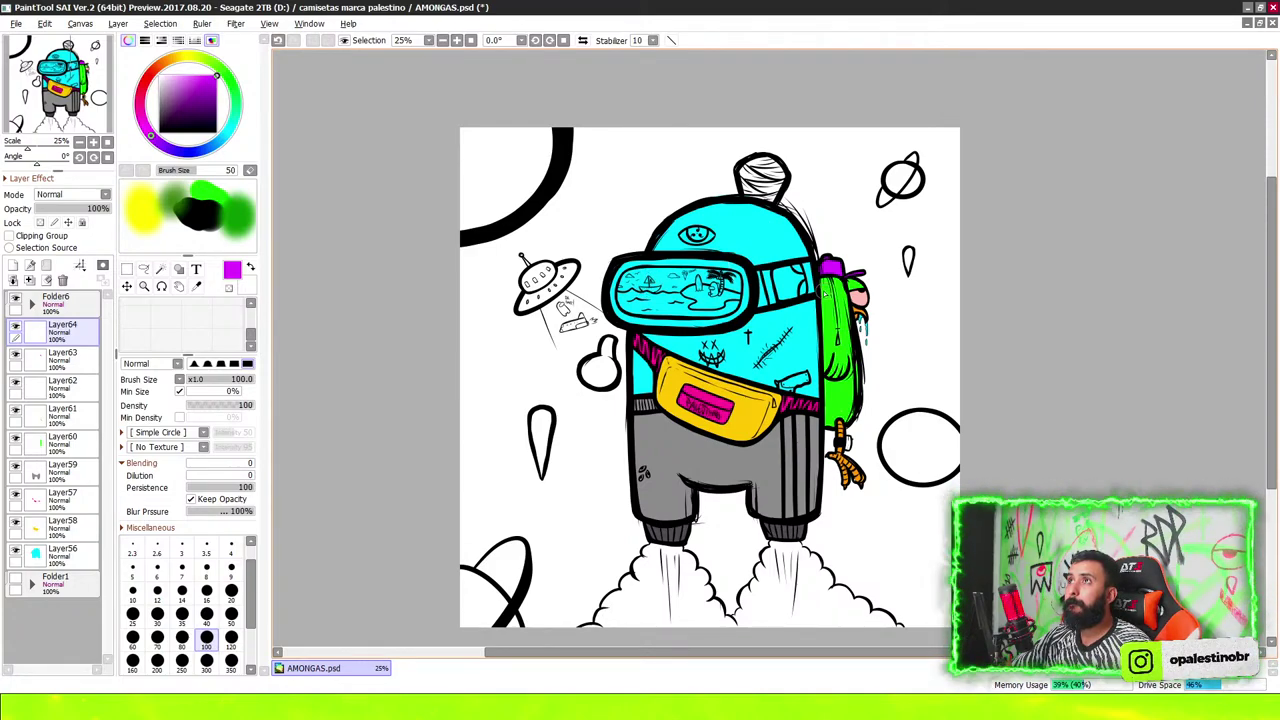
scroll(784, 234, down, 3)
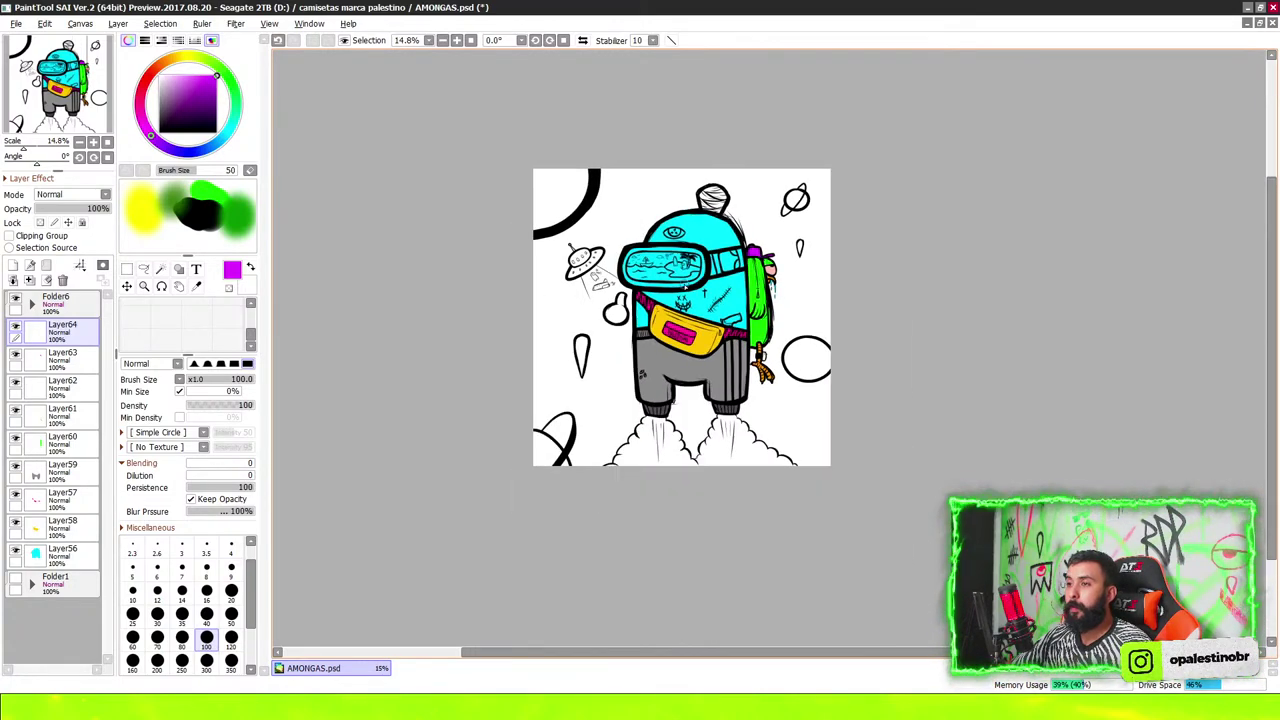
scroll(784, 234, up, 8)
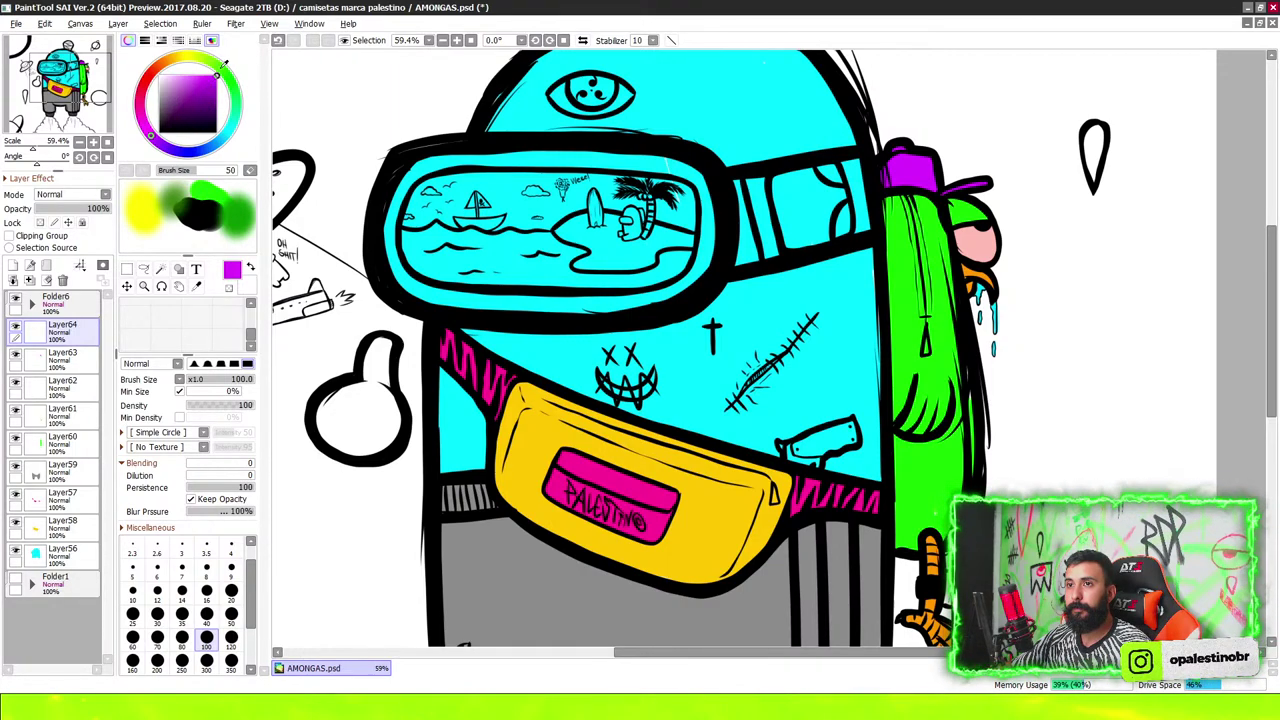
mouse_move(207, 66)
mouse_down()
mouse_move(238, 101)
mouse_move(205, 148)
mouse_up()
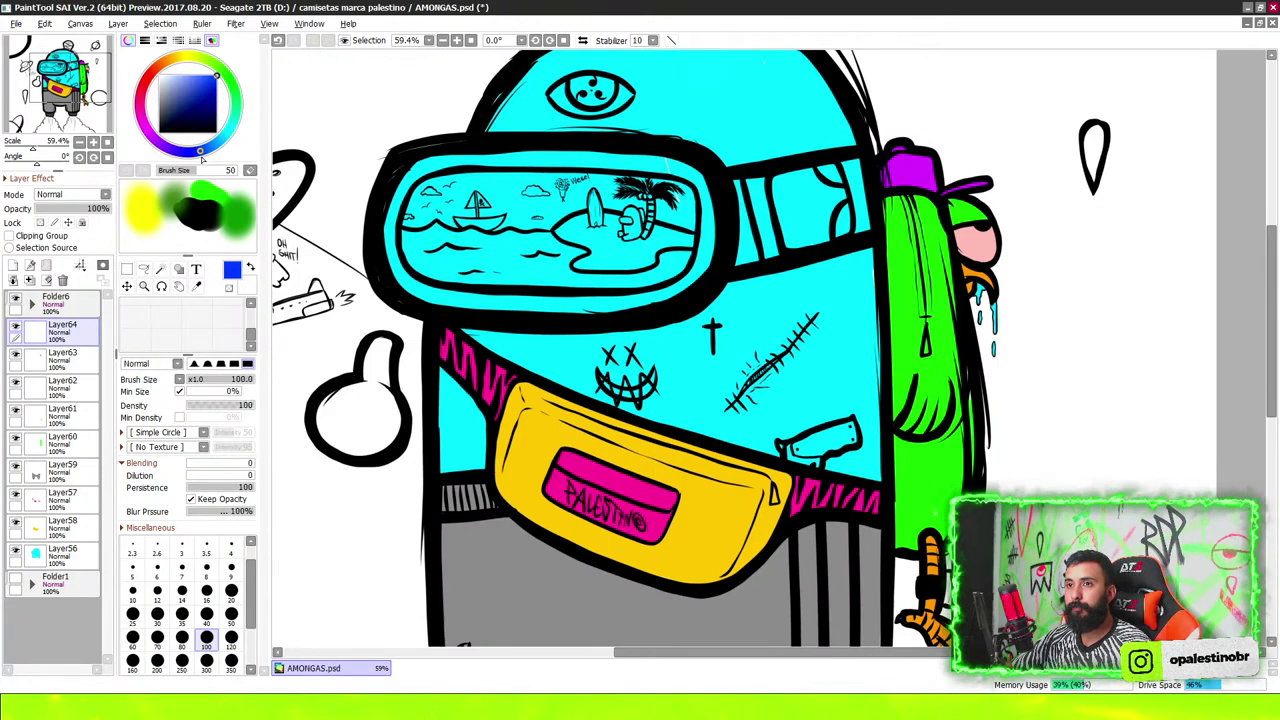
drag(737, 210, 762, 244)
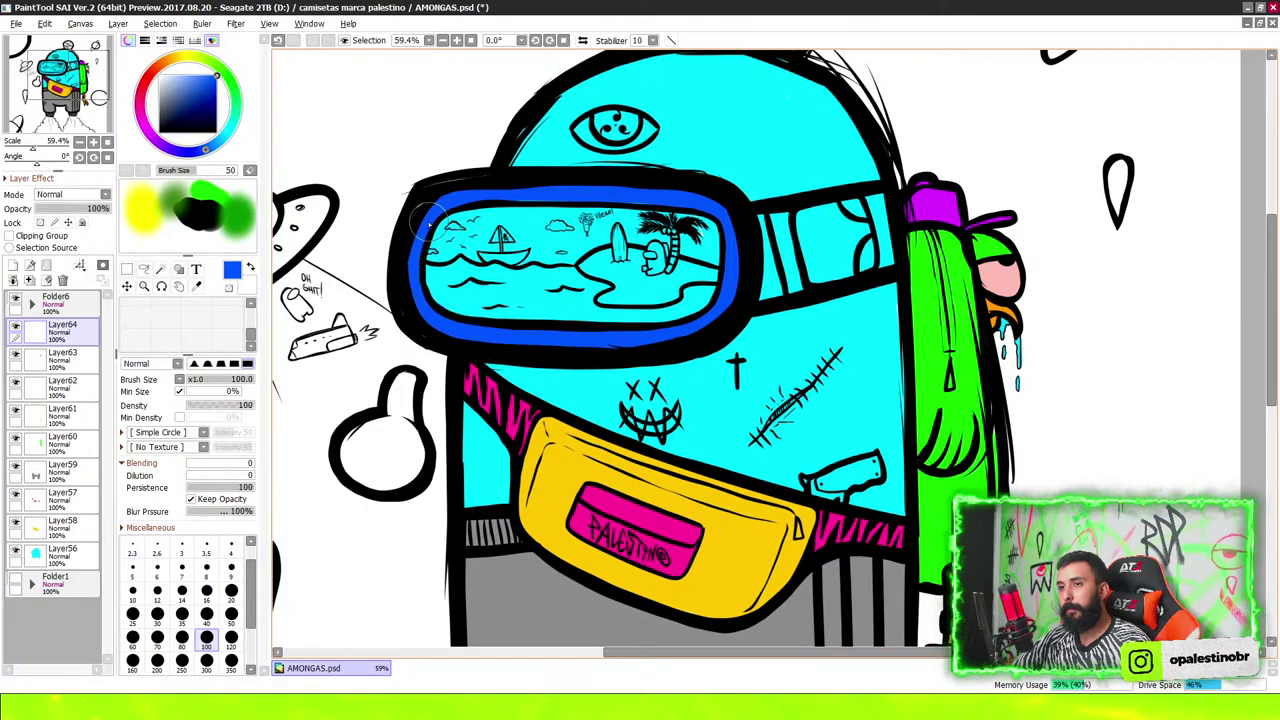
Fill the thumbs-up shape beside the astronaut with cyan
scroll(720, 362, down, 1)
scroll(719, 362, down, 1)
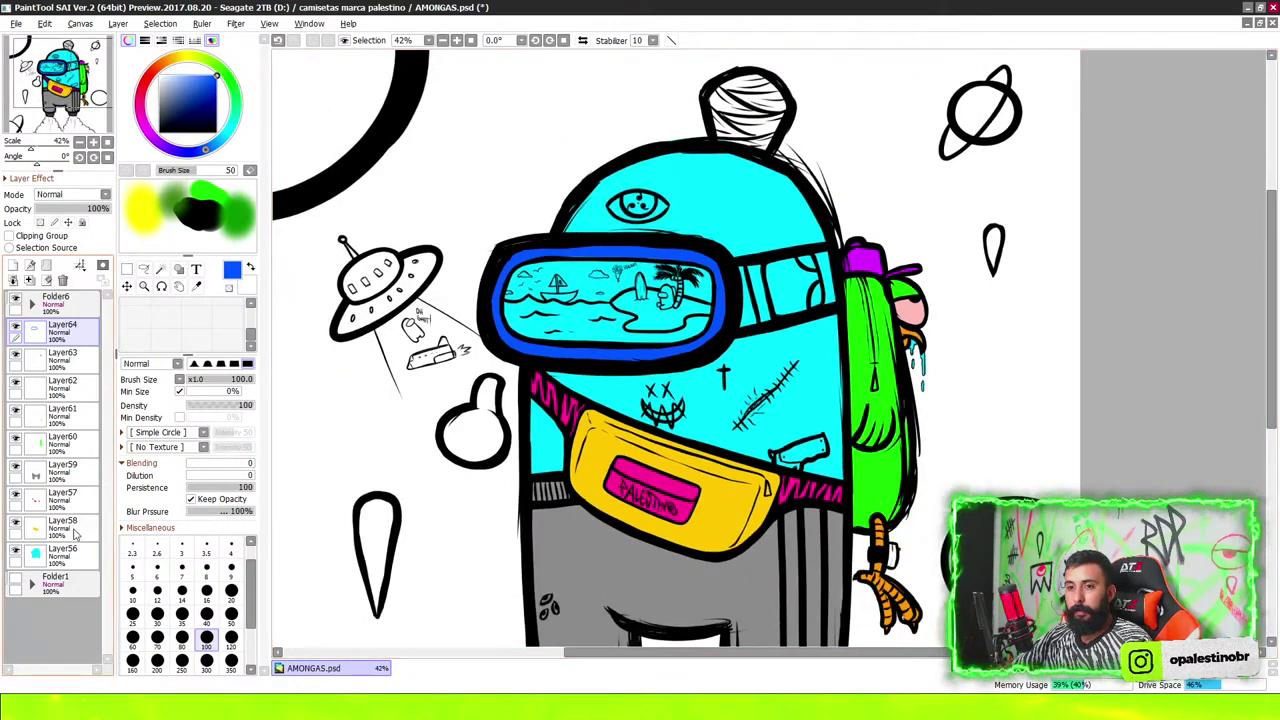
alt+click(613, 389)
scroll(460, 425, up, 6)
mouse_move(568, 330)
mouse_down()
mouse_move(578, 262)
mouse_move(514, 400)
mouse_move(457, 400)
mouse_move(534, 443)
mouse_move(543, 408)
mouse_move(573, 400)
mouse_up()
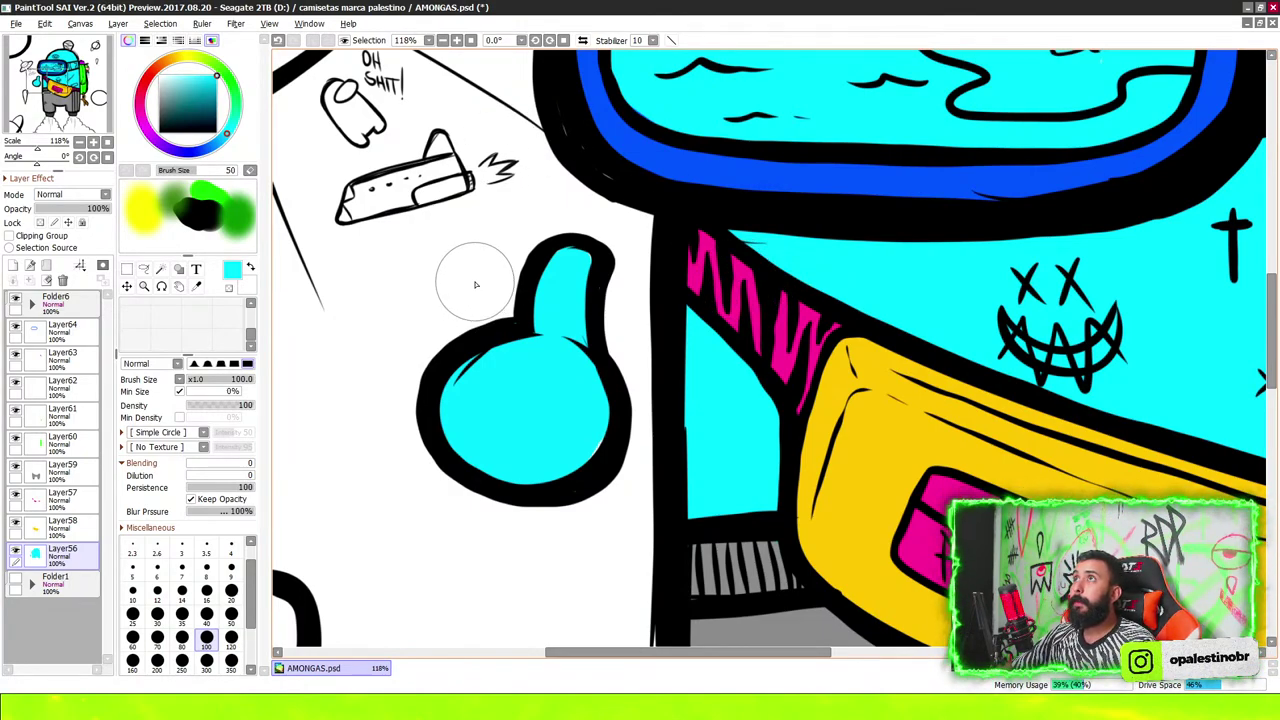
scroll(521, 238, down, 2)
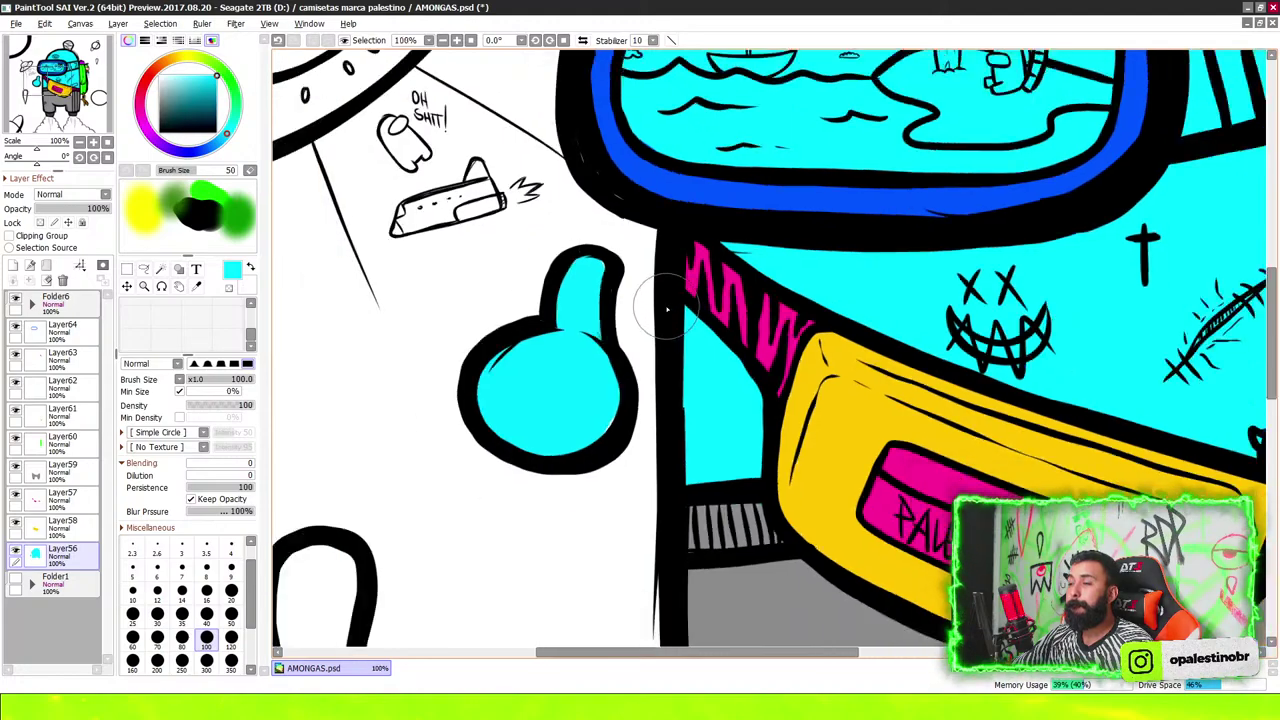
scroll(521, 238, down, 3)
On a new layer, fill the goggle-reflection island with tan sand, undoing one stray stroke
click(13, 265)
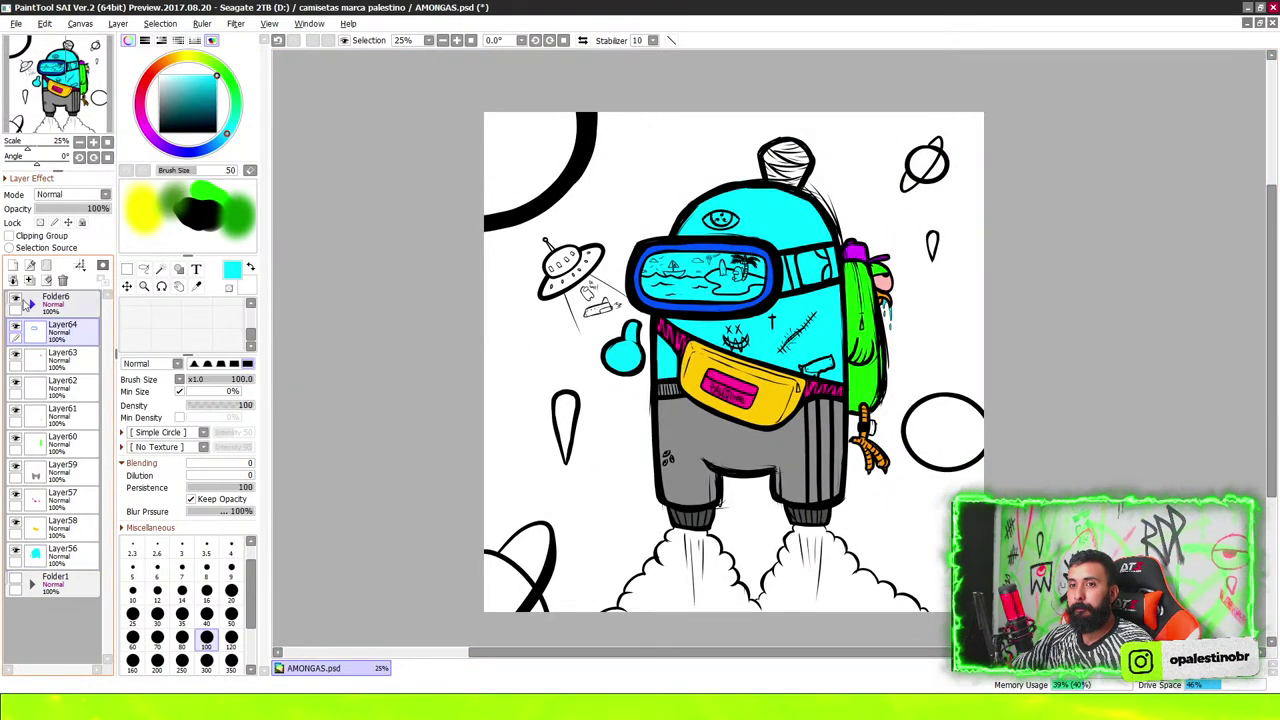
scroll(707, 272, up, 5)
scroll(707, 272, down, 2)
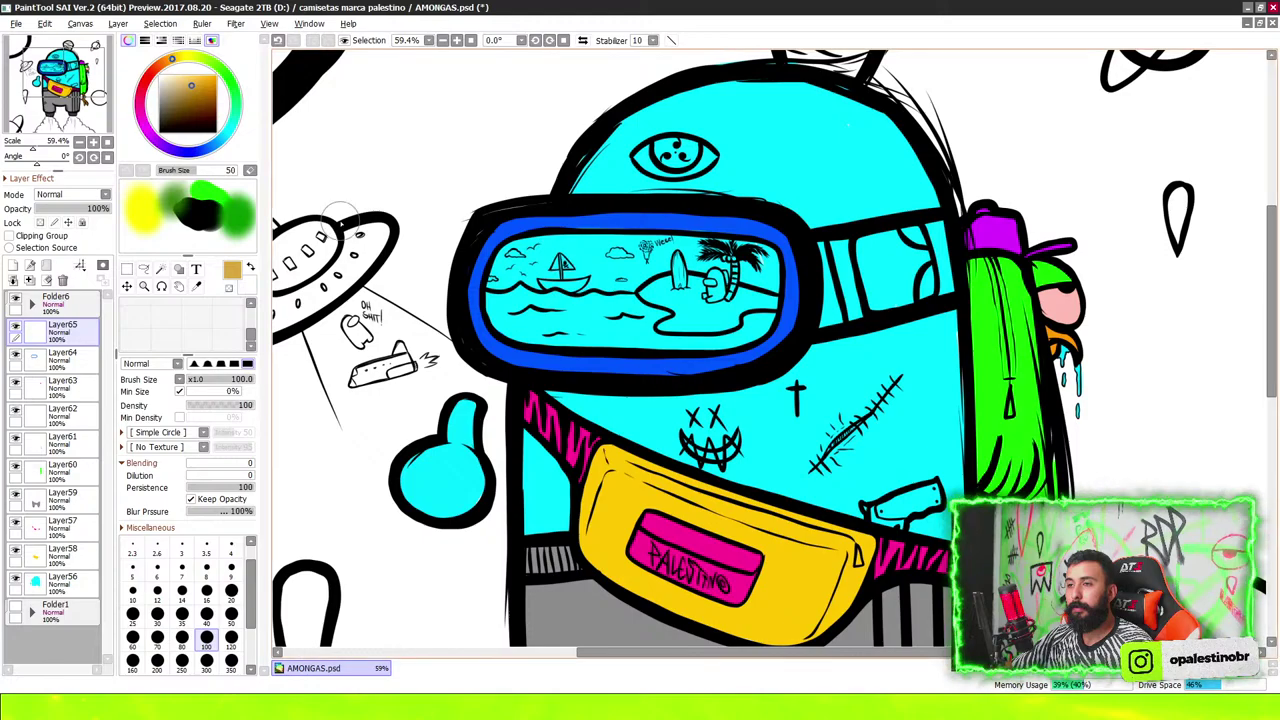
drag(652, 317, 710, 312)
key(ctrl+z)
scroll(718, 320, up, 4)
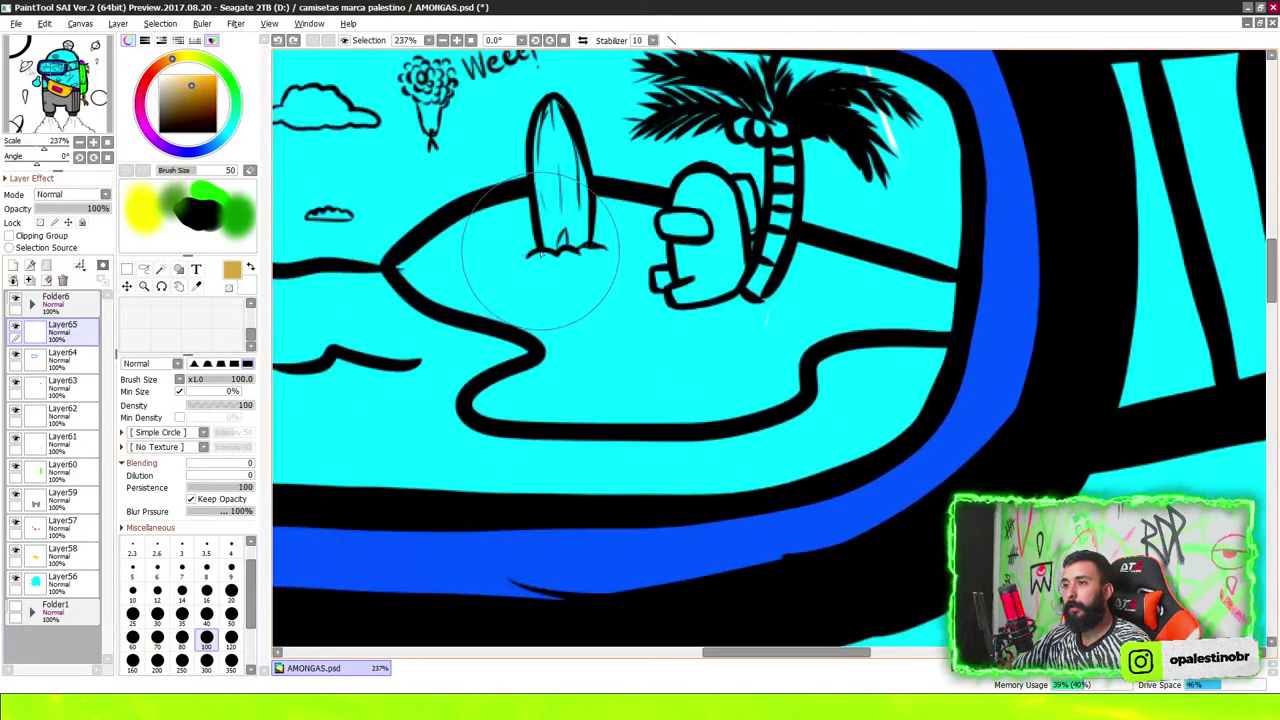
mouse_move(560, 245)
mouse_down()
mouse_move(471, 200)
mouse_move(475, 220)
mouse_move(371, 243)
mouse_move(428, 214)
mouse_move(543, 229)
mouse_move(556, 205)
mouse_move(583, 238)
mouse_move(757, 205)
mouse_move(871, 232)
mouse_move(945, 322)
mouse_move(943, 275)
mouse_move(800, 300)
mouse_move(614, 275)
mouse_move(618, 323)
mouse_move(555, 250)
mouse_move(593, 358)
mouse_move(540, 320)
mouse_move(480, 380)
mouse_move(480, 405)
mouse_move(687, 411)
mouse_move(795, 371)
mouse_move(729, 386)
mouse_move(700, 320)
mouse_move(591, 343)
mouse_move(657, 371)
mouse_move(748, 377)
mouse_up()
scroll(900, 300, down, 5)
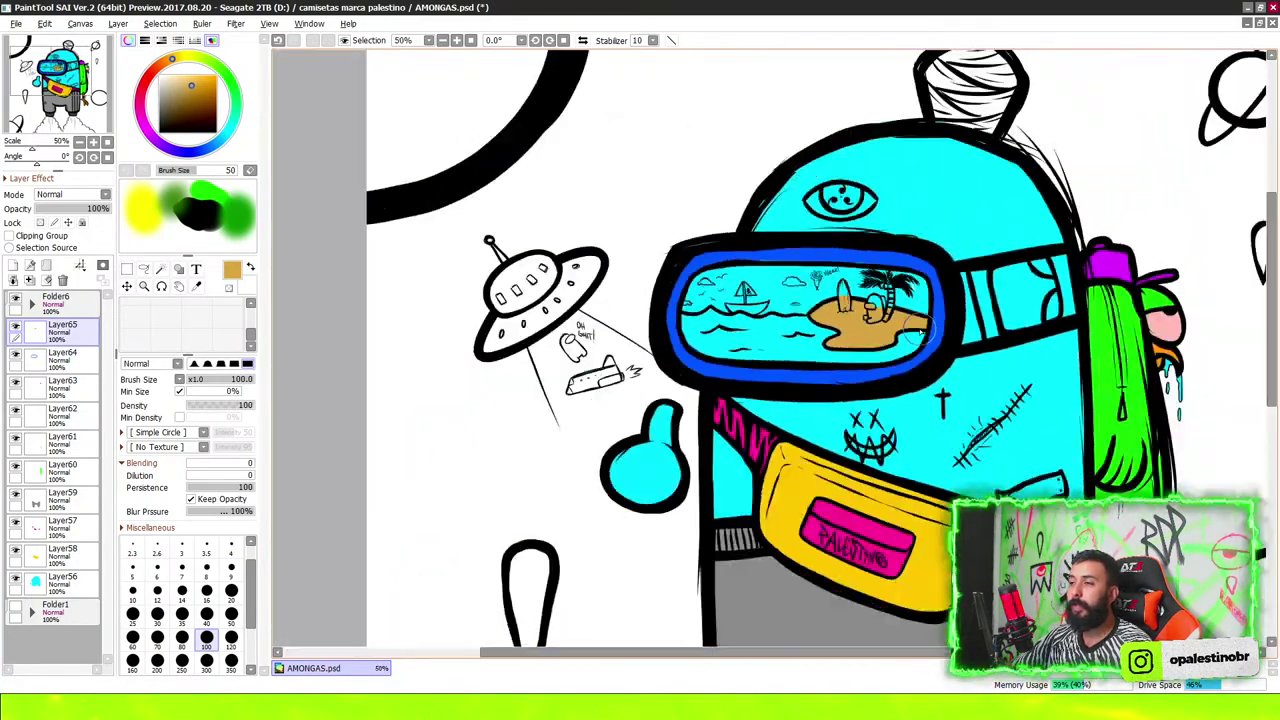
scroll(900, 299, up, 3)
On a new layer, brush pale aqua over the sea between the boat and the island
click(28, 266)
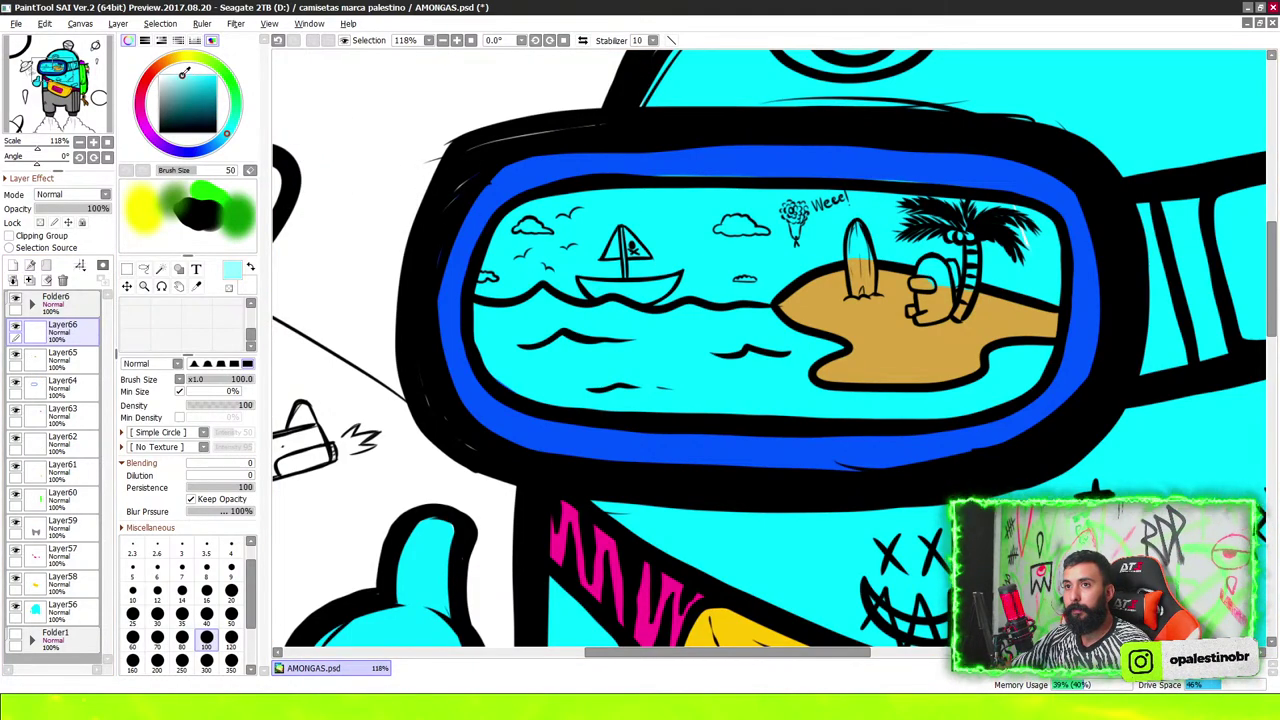
scroll(681, 341, up, 1)
mouse_move(646, 372)
mouse_down()
mouse_move(743, 316)
mouse_move(535, 310)
mouse_move(518, 332)
mouse_move(601, 338)
mouse_up()
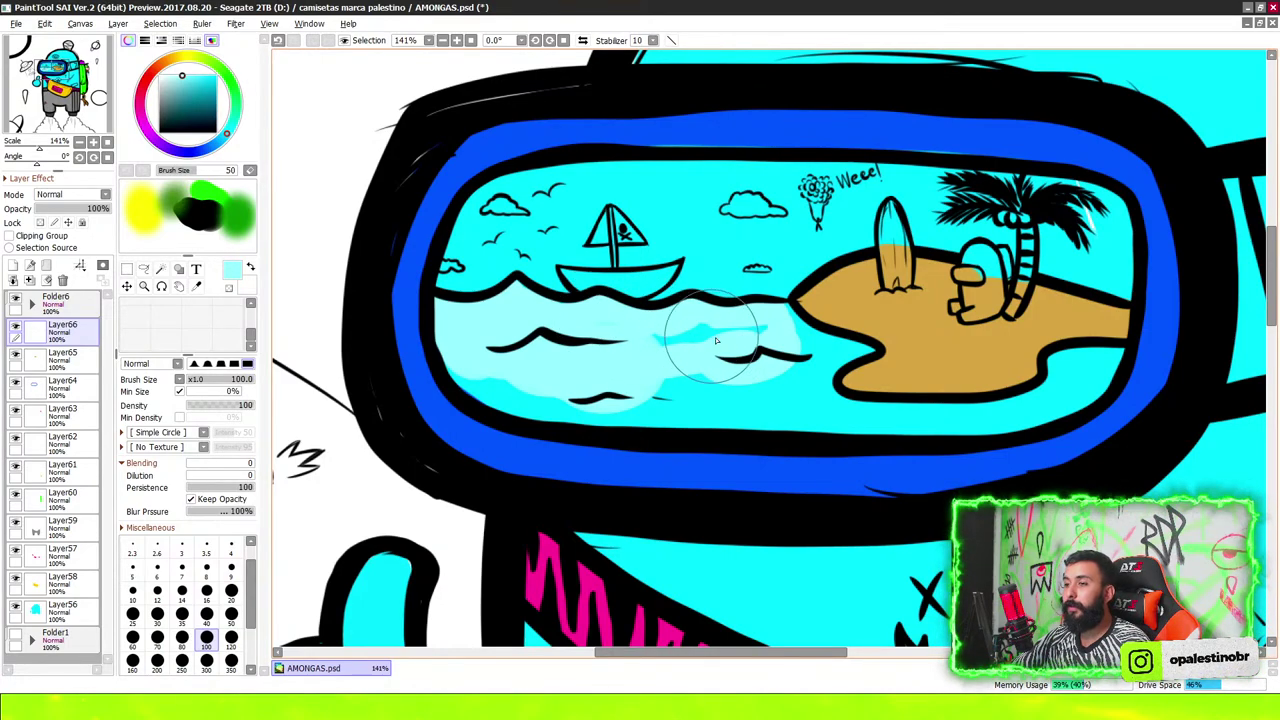
mouse_move(716, 341)
mouse_down()
mouse_move(829, 366)
mouse_move(851, 349)
mouse_up()
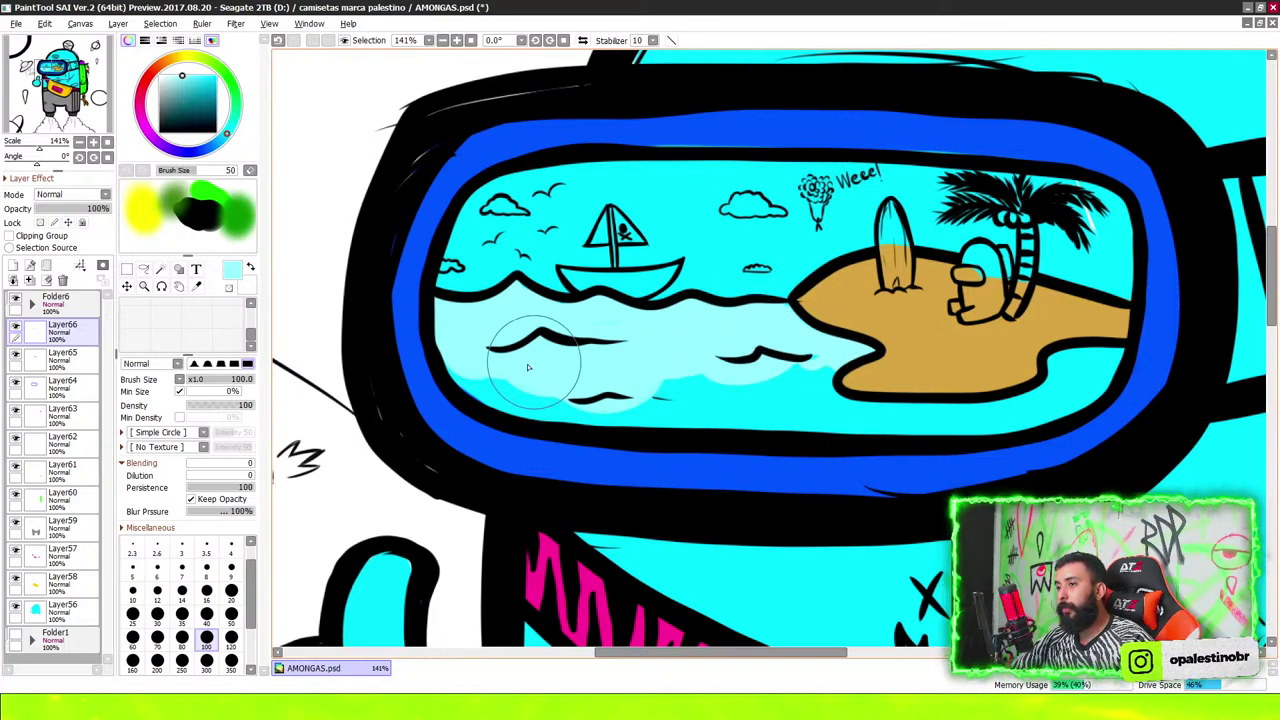
mouse_move(455, 347)
mouse_down()
mouse_move(714, 385)
mouse_move(856, 357)
mouse_move(857, 386)
mouse_move(808, 408)
mouse_move(847, 424)
mouse_move(910, 400)
mouse_move(985, 425)
mouse_move(943, 423)
mouse_move(1130, 359)
mouse_move(1070, 397)
mouse_up()
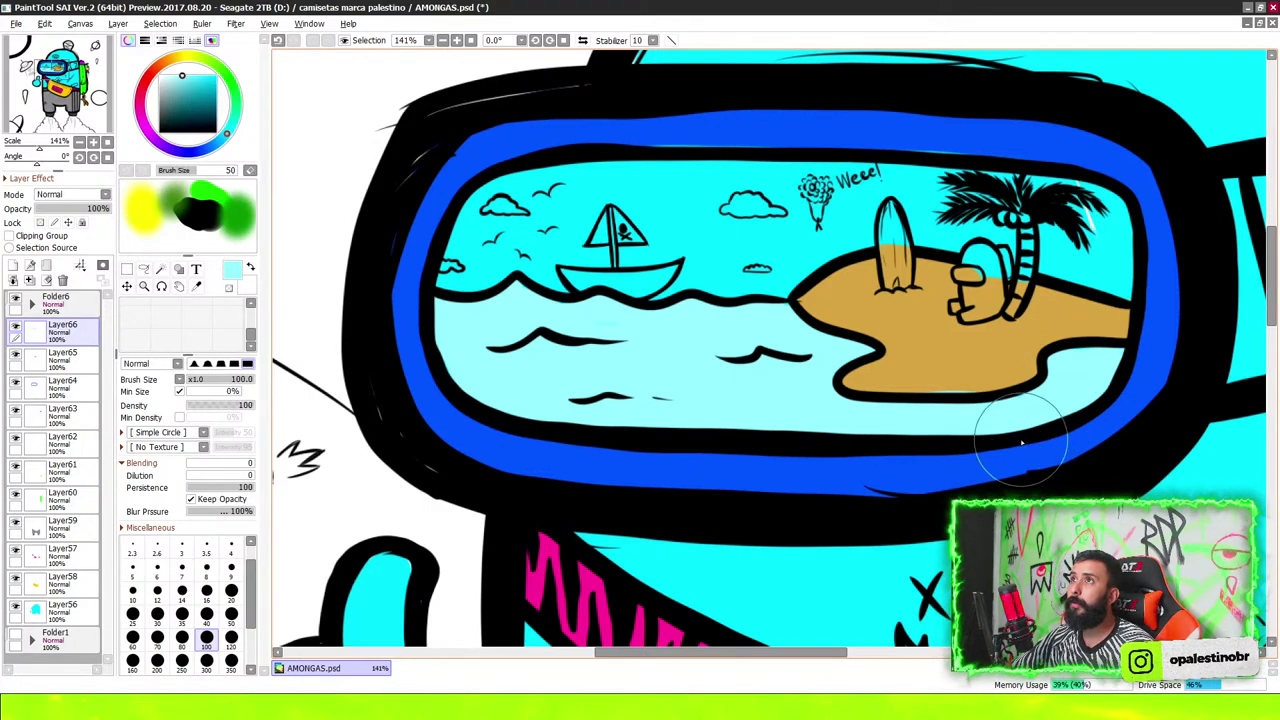
scroll(972, 354, down, 5)
scroll(972, 354, up, 5)
scroll(972, 354, up, 1)
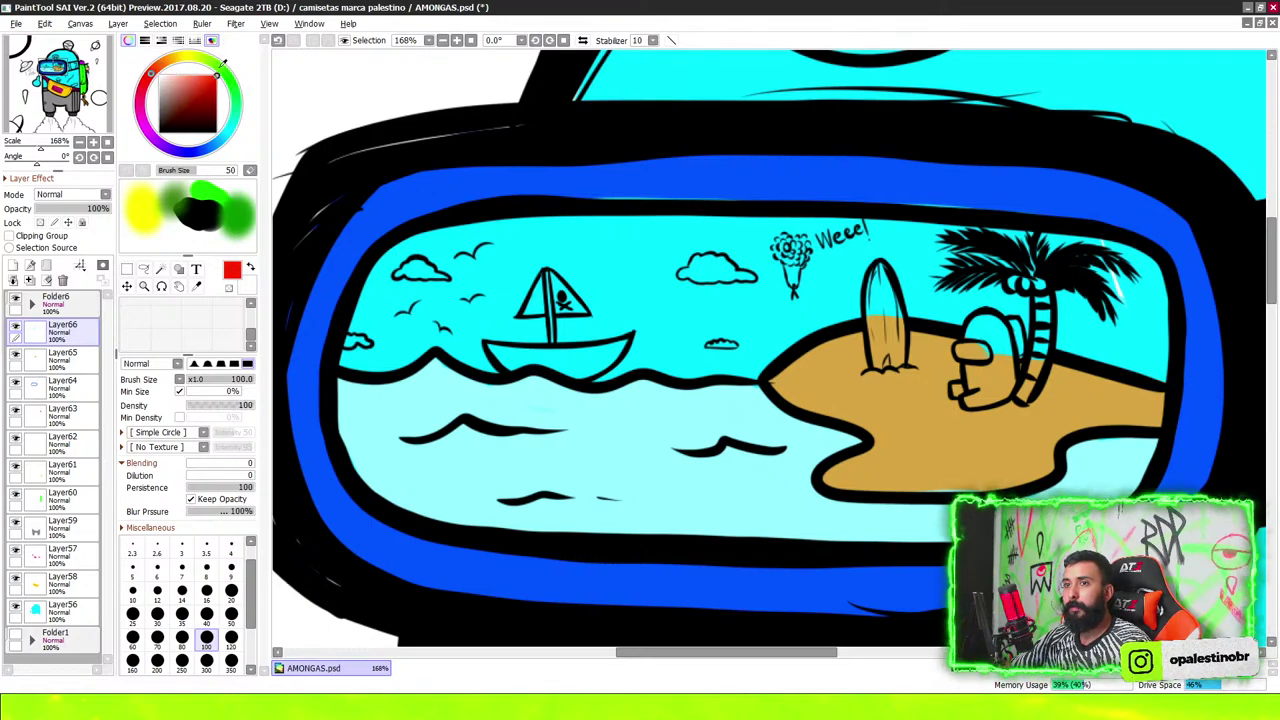
Paint the surfboard on the island red
scroll(880, 330, up, 1)
scroll(880, 330, up, 2)
mouse_move(840, 280)
mouse_down()
mouse_move(810, 128)
mouse_move(777, 130)
mouse_move(792, 420)
mouse_move(803, 399)
mouse_move(847, 403)
mouse_move(871, 357)
mouse_move(843, 186)
mouse_move(829, 329)
mouse_move(801, 188)
mouse_up()
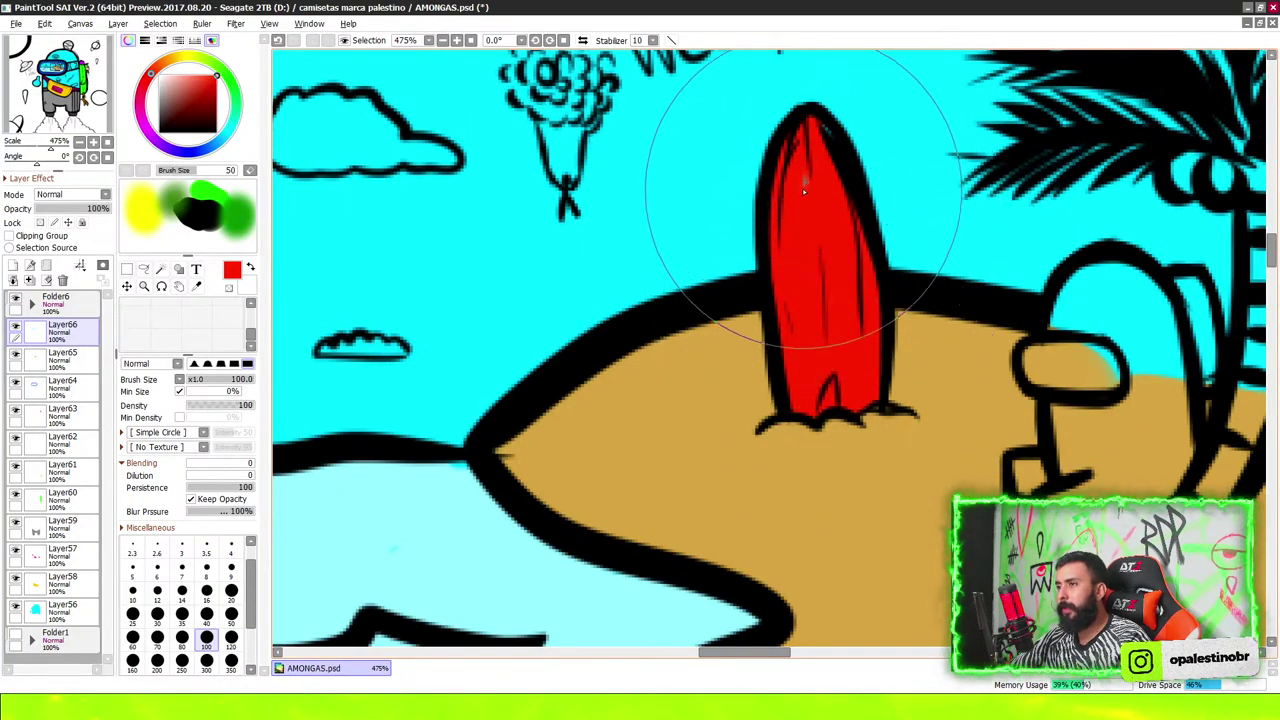
scroll(805, 200, down, 3)
scroll(810, 245, up, 1)
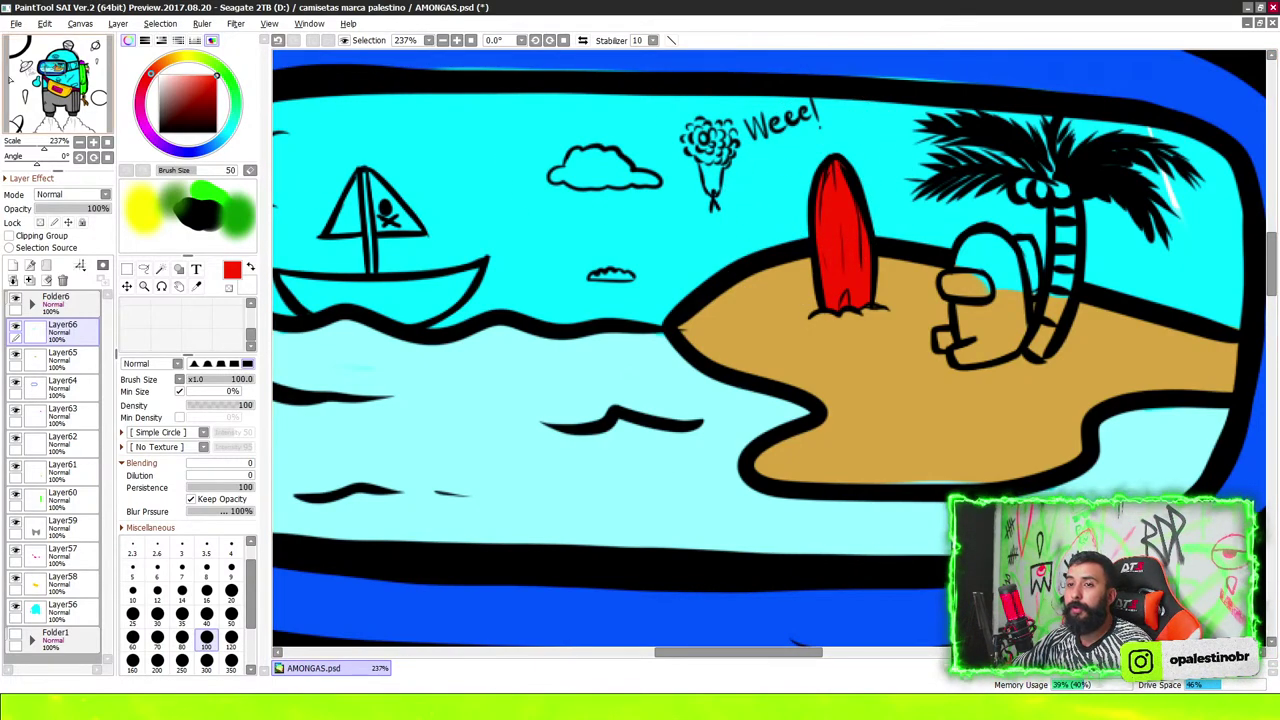
On new layers, fill the small crewmate cyan and paint its visor white
click(13, 265)
scroll(943, 243, up, 1)
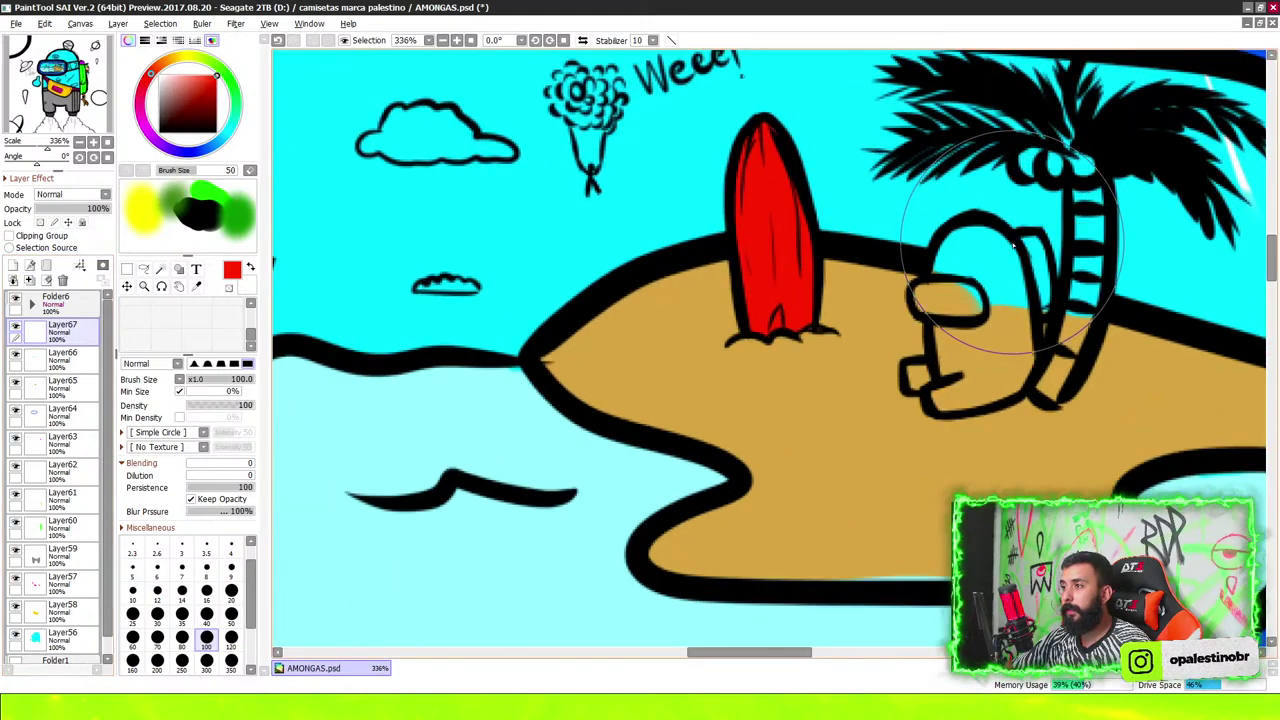
scroll(1042, 204, down, 2)
alt+click(1180, 249)
scroll(870, 270, up, 5)
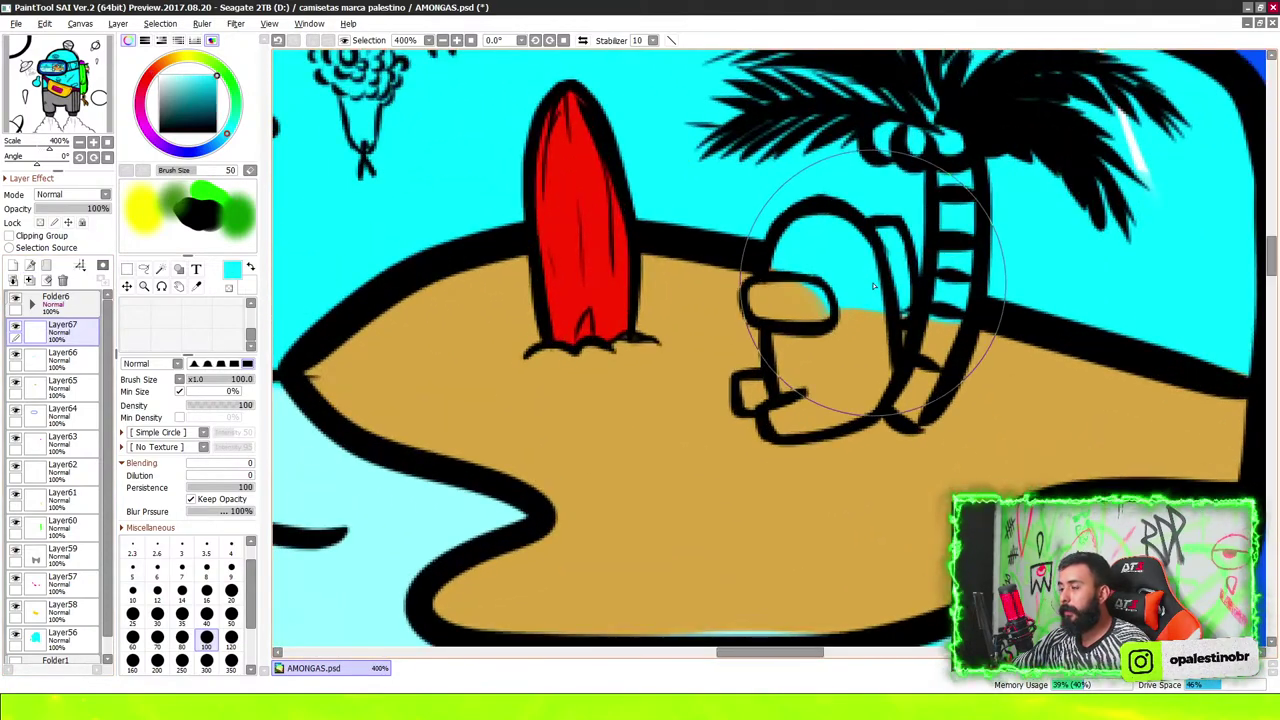
mouse_move(805, 290)
mouse_down()
mouse_move(812, 325)
mouse_move(713, 286)
mouse_move(757, 314)
mouse_move(749, 420)
mouse_move(857, 400)
mouse_move(814, 394)
mouse_move(887, 318)
mouse_up()
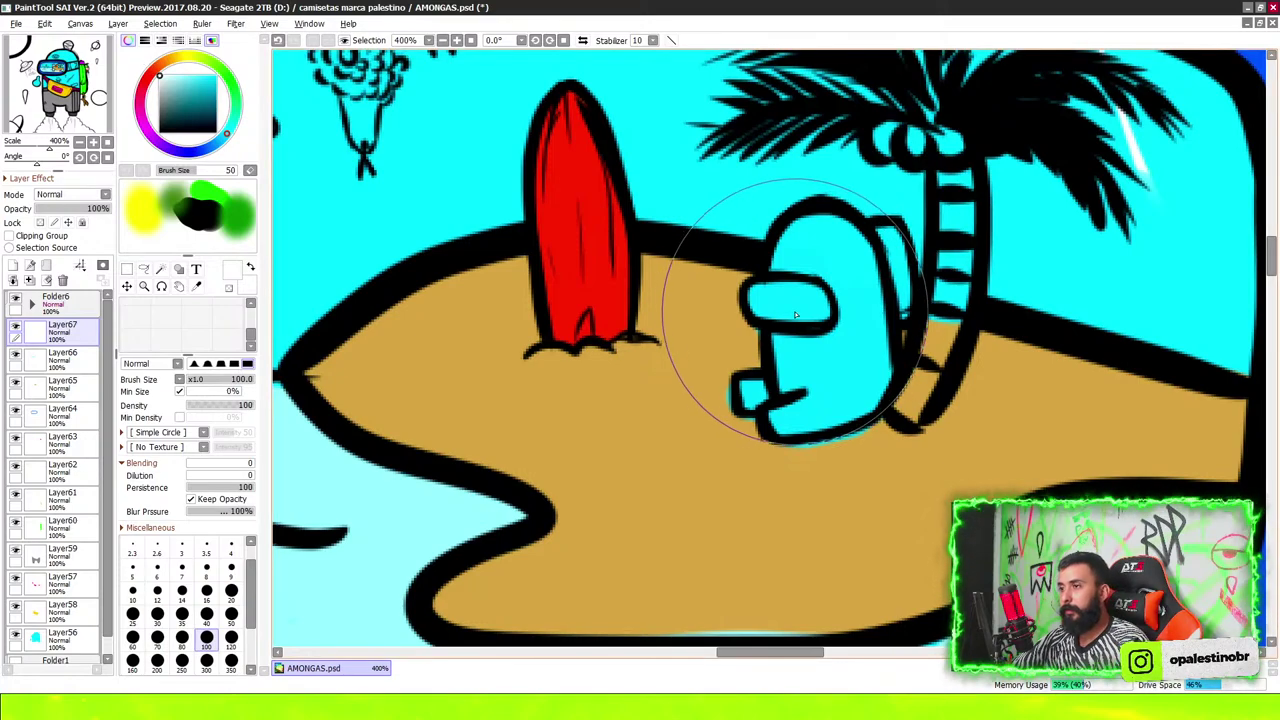
click(13, 266)
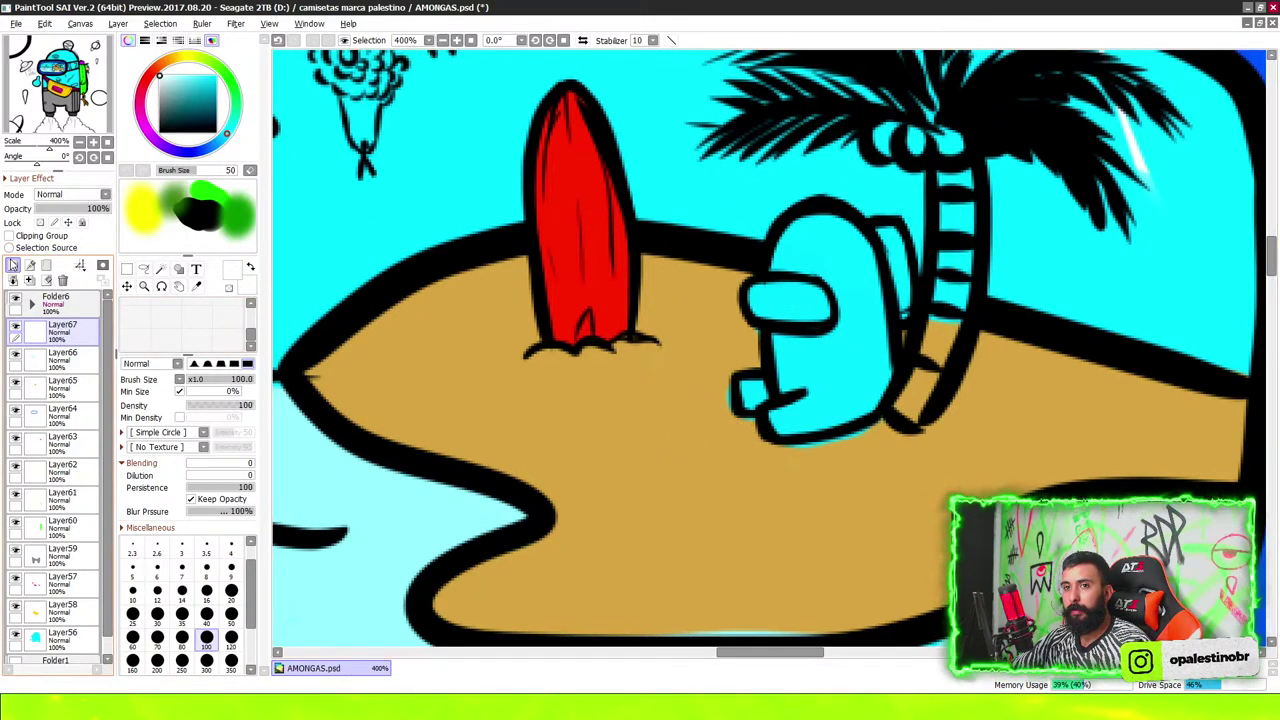
mouse_move(744, 305)
mouse_down()
mouse_move(790, 300)
mouse_move(752, 300)
mouse_up()
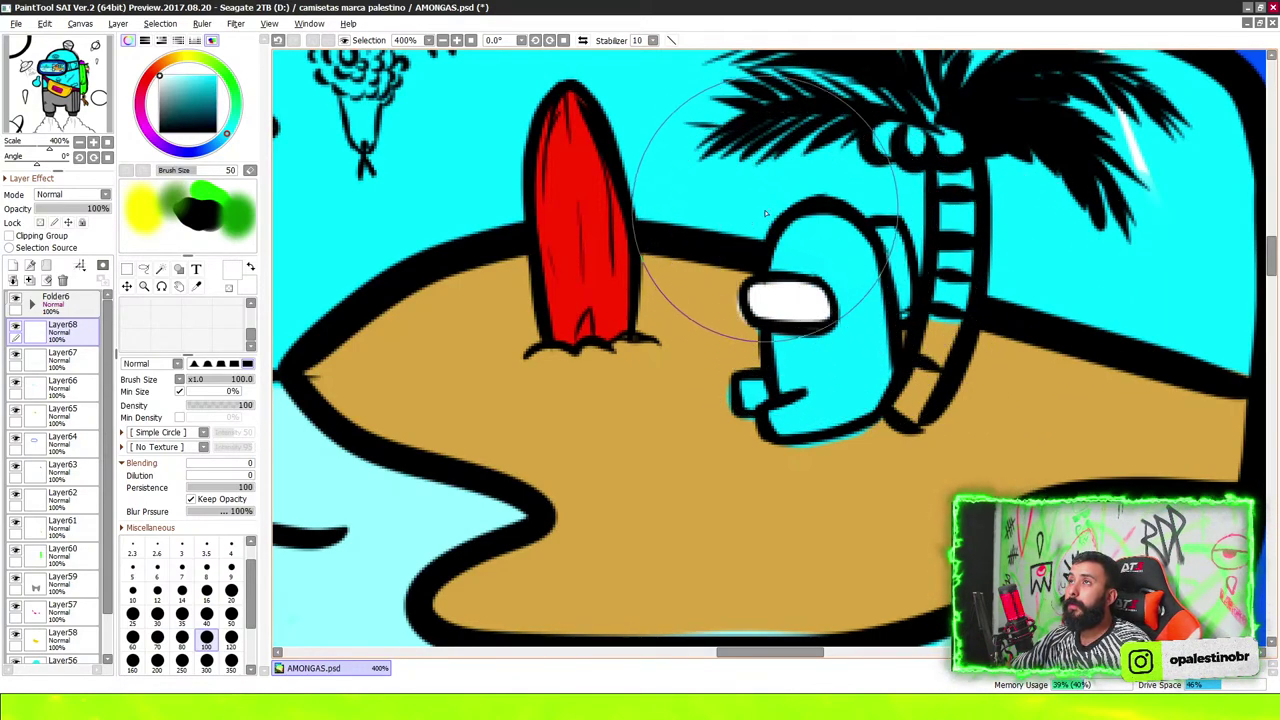
On a new layer, paint the palm trunk and coconuts dark brown
scroll(776, 183, down, 3)
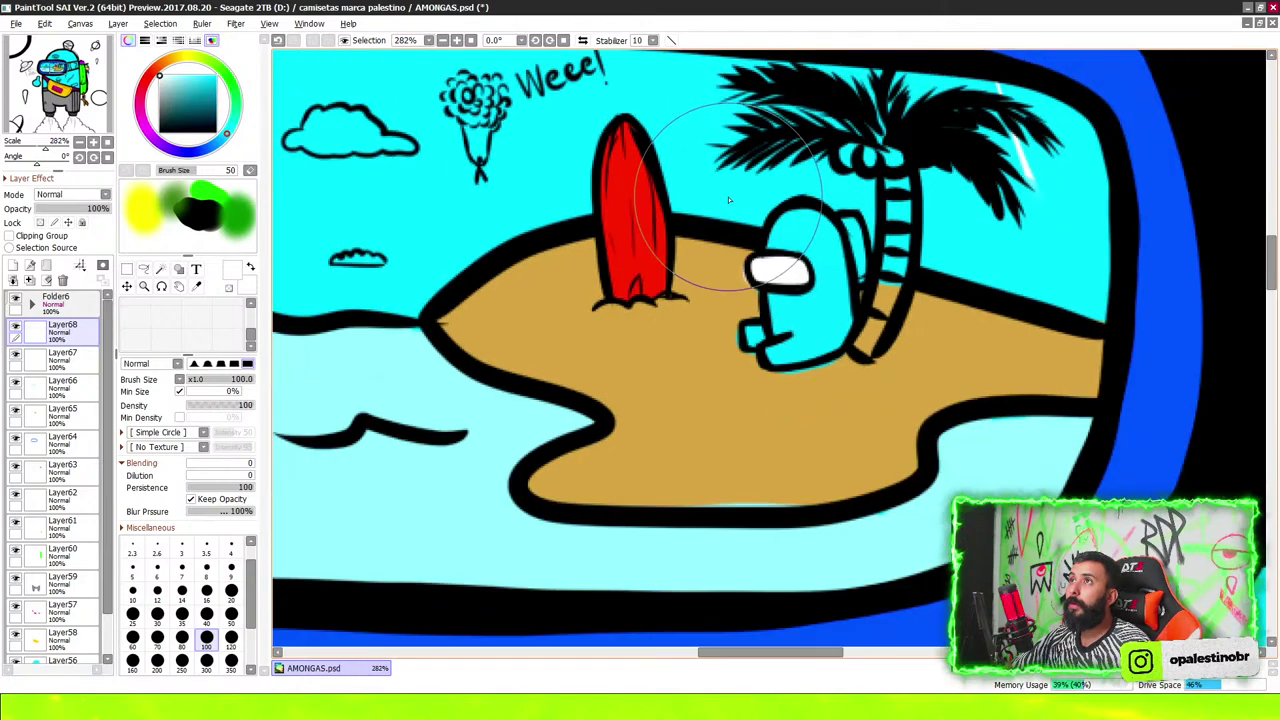
scroll(621, 173, down, 1)
scroll(621, 173, up, 1)
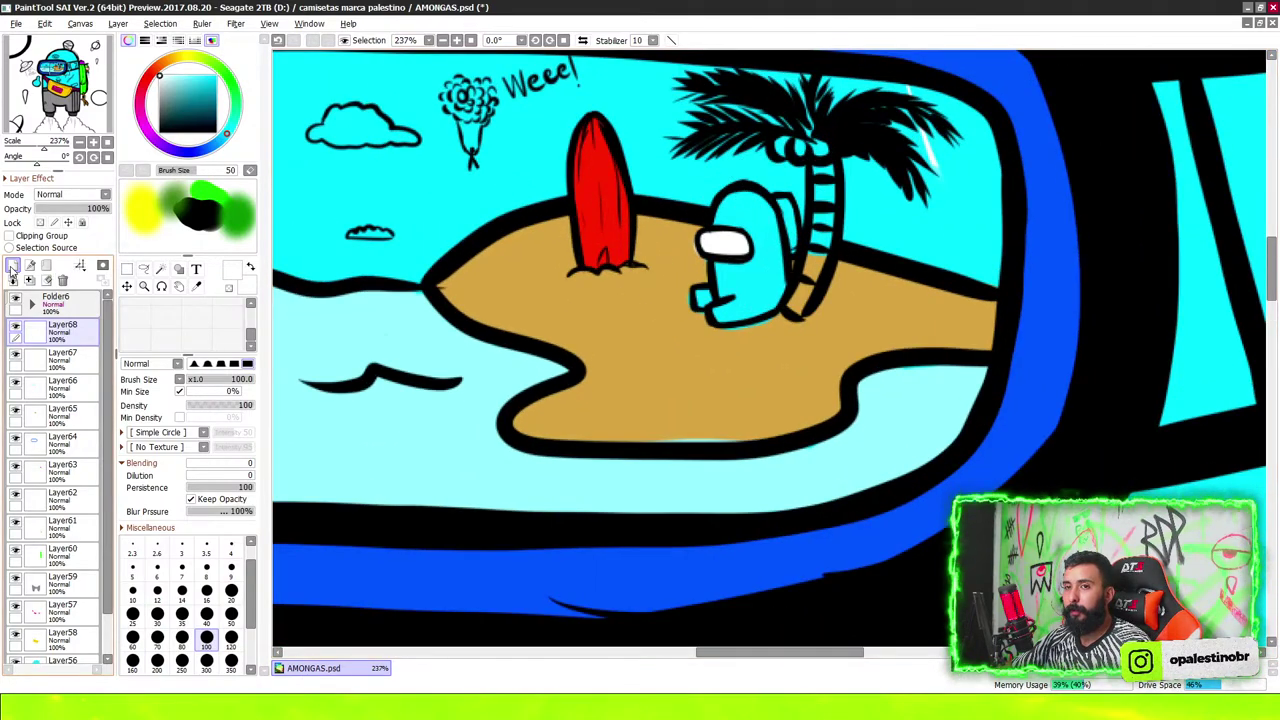
click(12, 267)
scroll(829, 285, up, 1)
scroll(800, 280, down, 2)
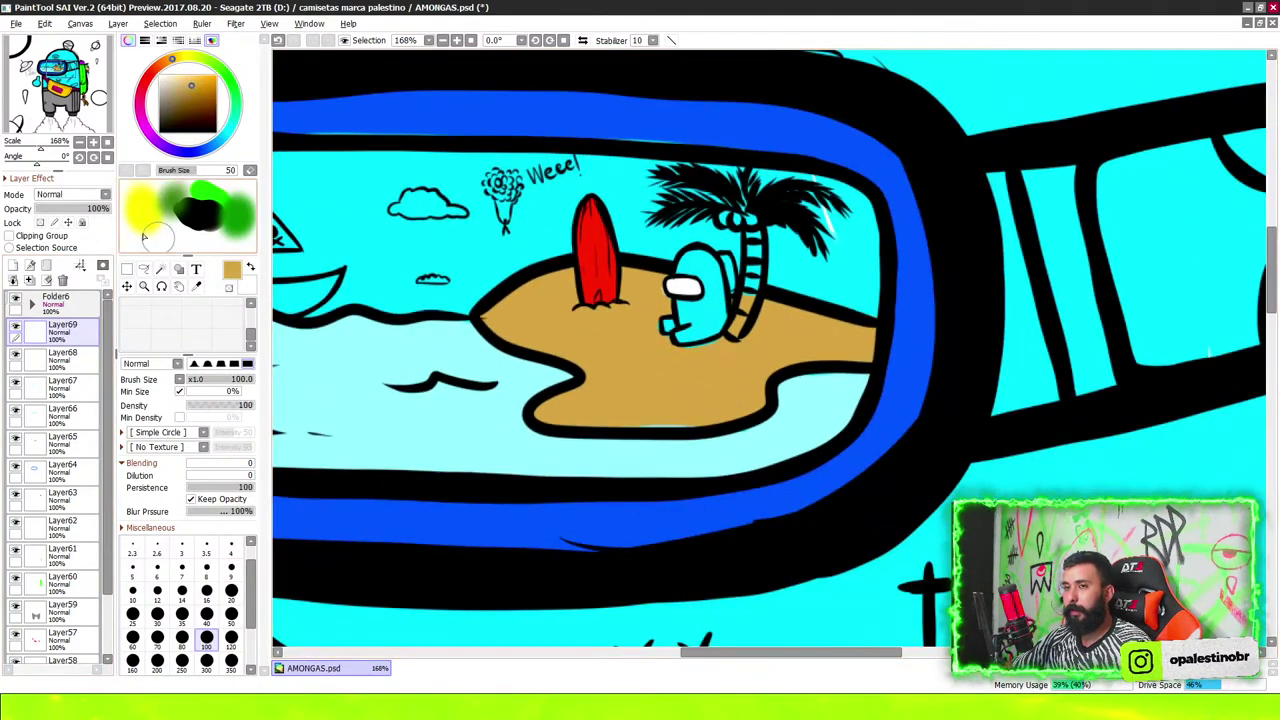
click(216, 104)
scroll(760, 260, up, 5)
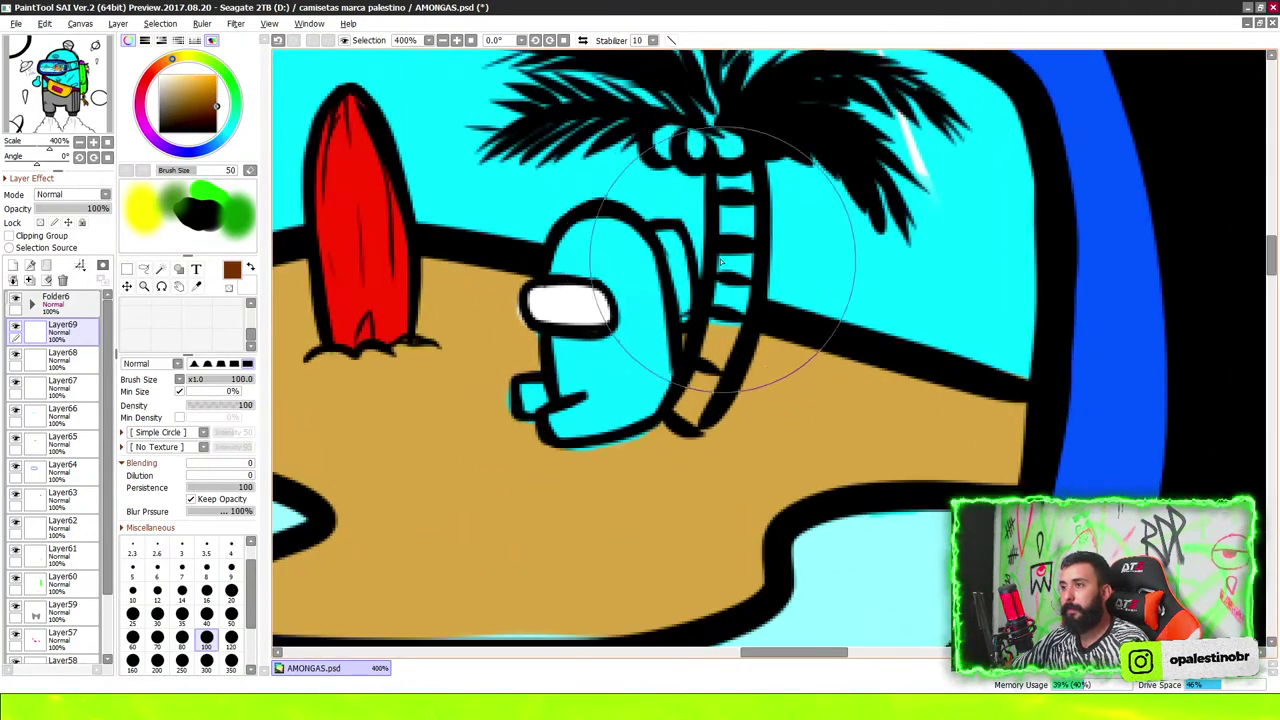
click(727, 147)
mouse_move(699, 143)
mouse_down()
mouse_move(660, 140)
mouse_move(740, 150)
mouse_move(735, 265)
mouse_move(700, 400)
mouse_up()
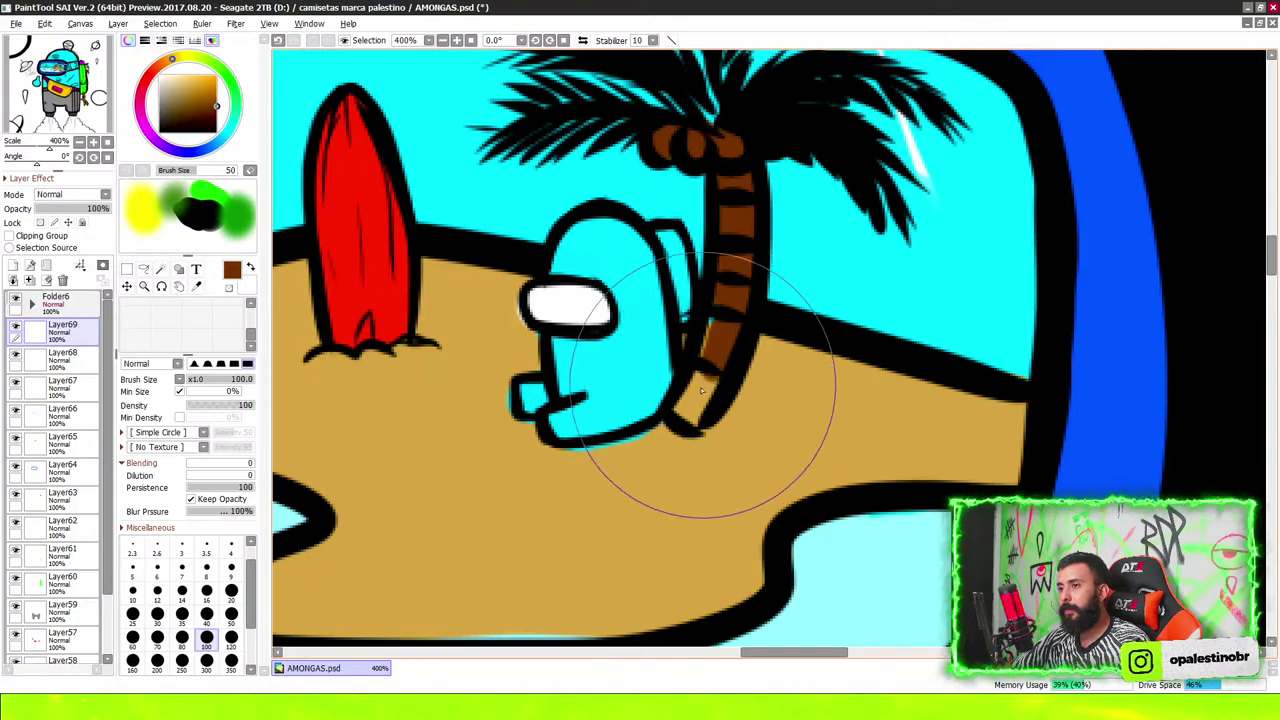
drag(735, 300, 685, 420)
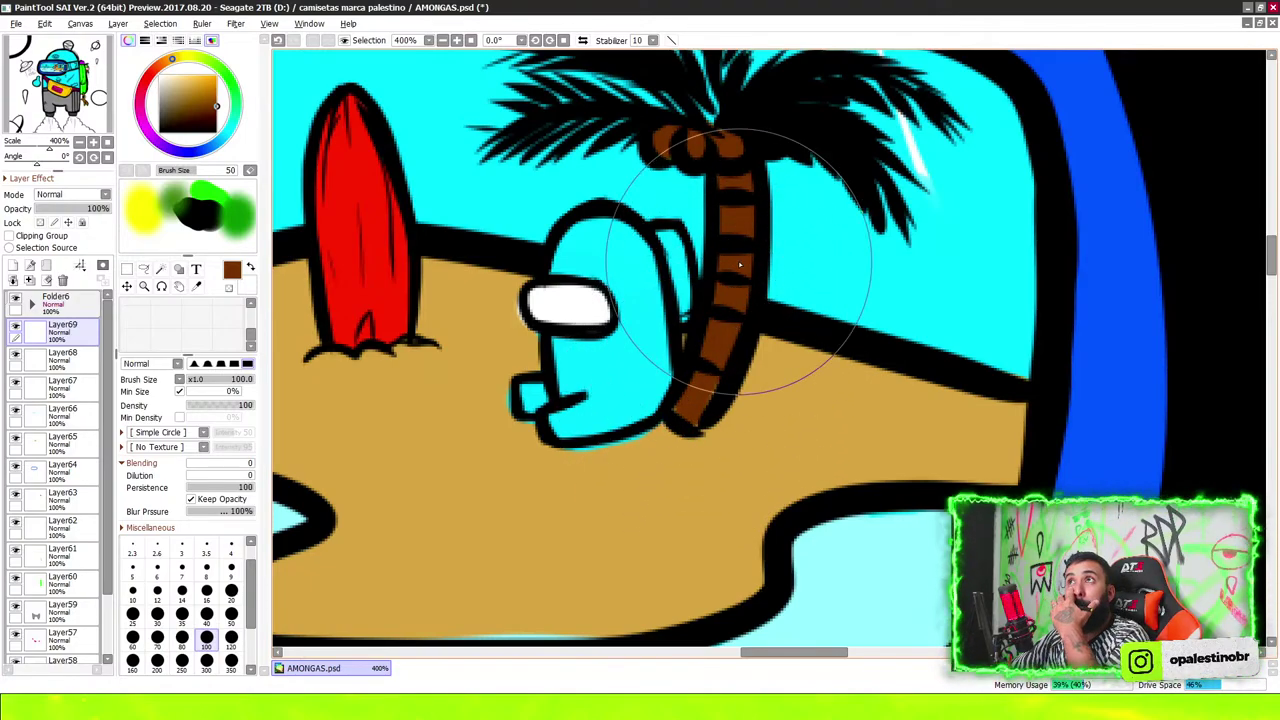
Paint the boat's mast and hull brown
scroll(740, 265, down, 2)
scroll(700, 280, down, 3)
scroll(620, 320, down, 2)
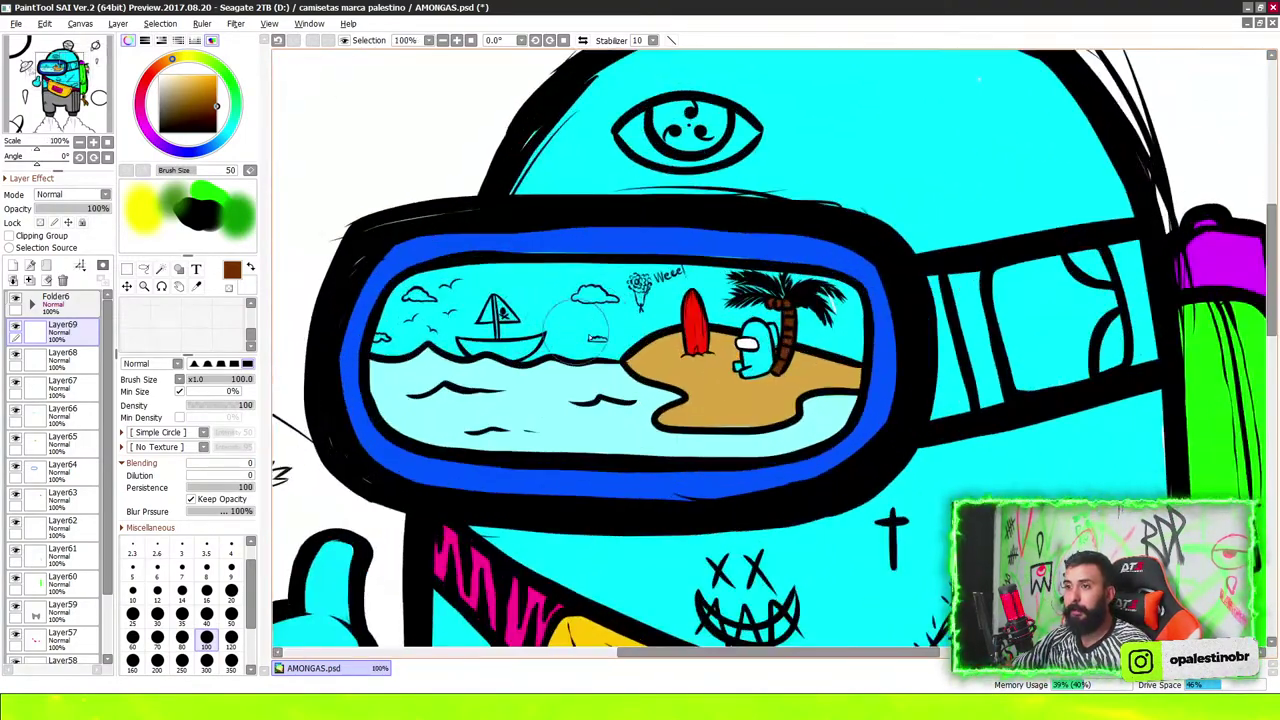
scroll(590, 335, down, 1)
scroll(500, 271, up, 3)
scroll(657, 243, up, 1)
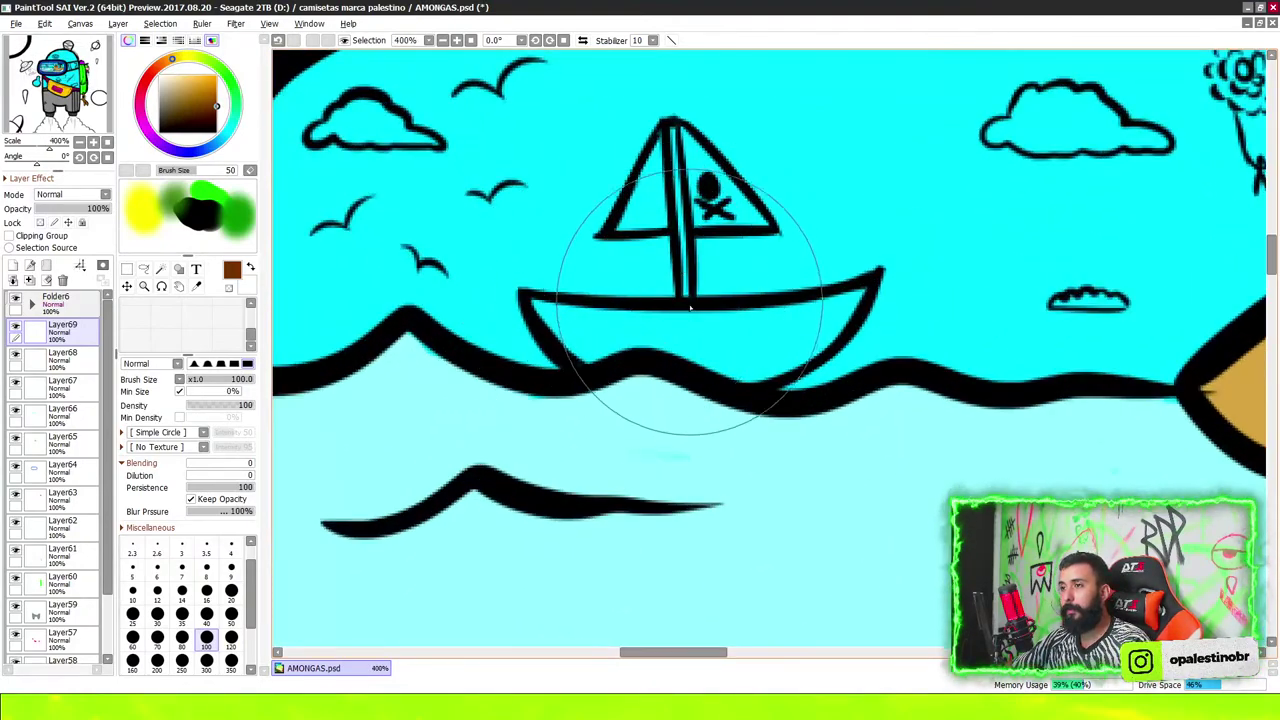
drag(682, 290, 676, 132)
mouse_move(580, 330)
mouse_down()
mouse_move(552, 316)
mouse_move(757, 357)
mouse_move(829, 314)
mouse_move(700, 314)
mouse_move(790, 362)
mouse_move(782, 373)
mouse_move(805, 370)
mouse_up()
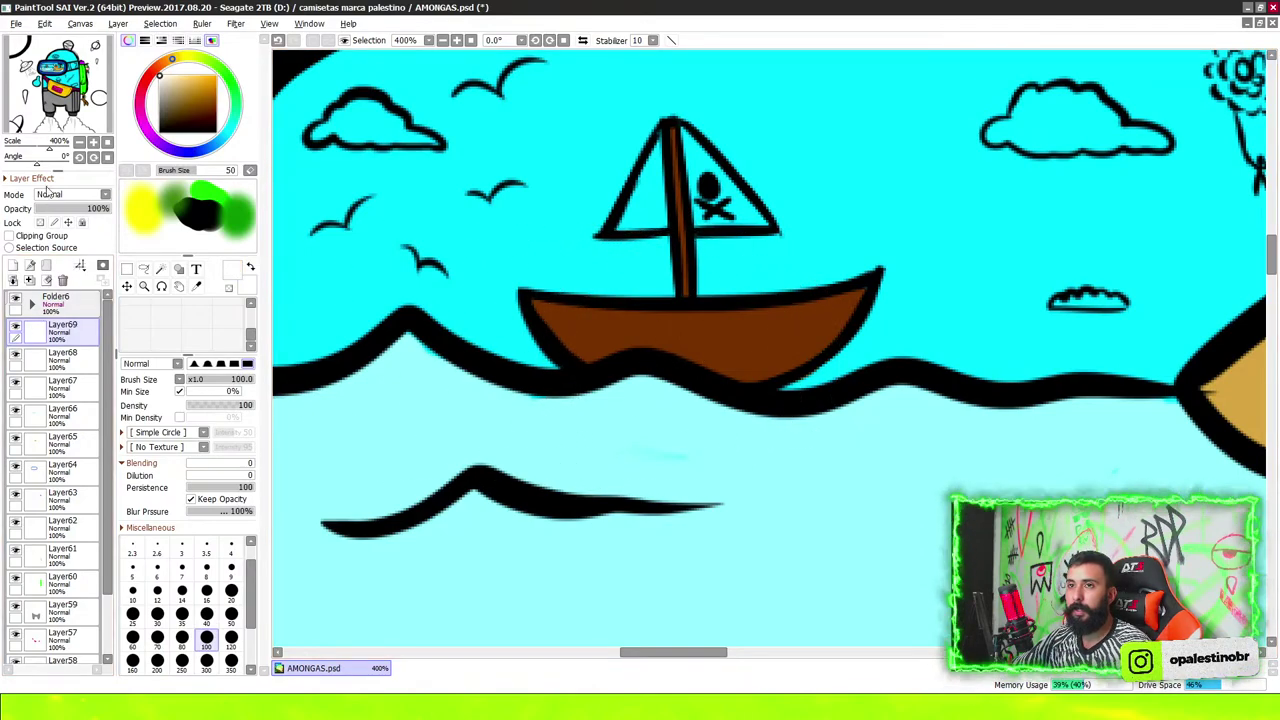
On a new layer, paint the boat's sails white
click(13, 265)
scroll(660, 236, up, 1)
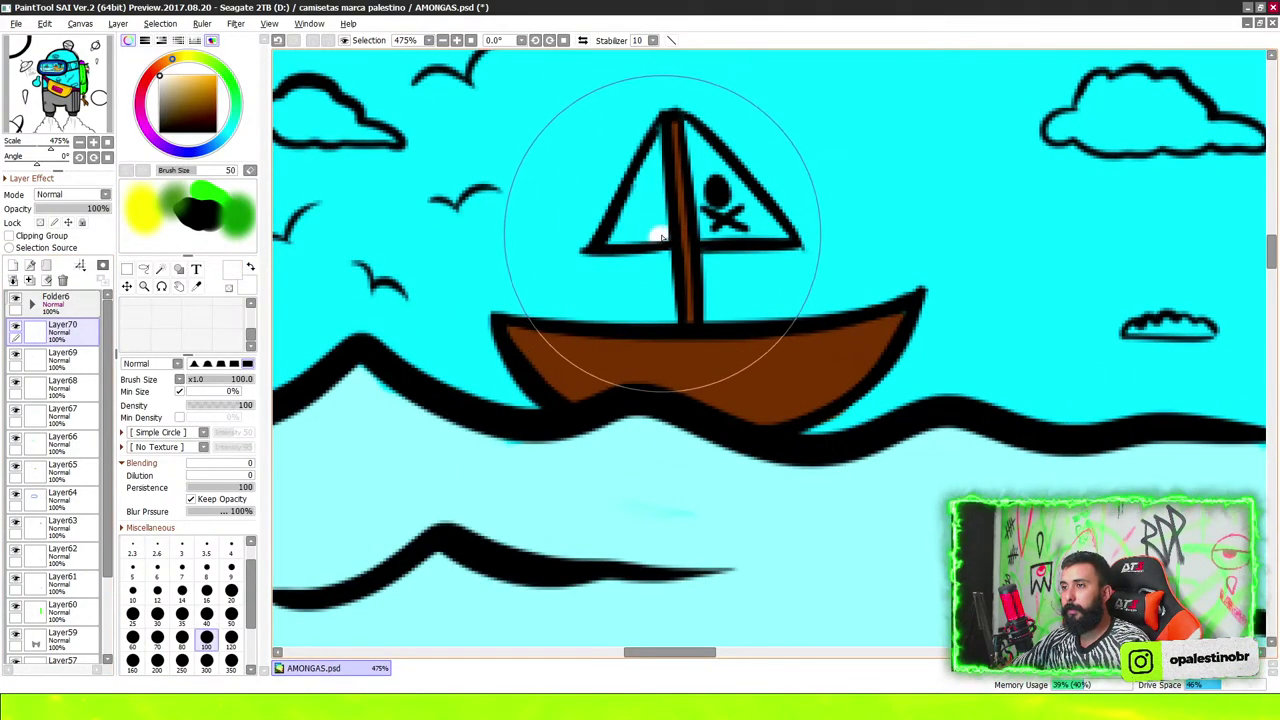
mouse_move(662, 236)
mouse_down()
mouse_move(657, 129)
mouse_move(634, 163)
mouse_move(634, 214)
mouse_move(713, 190)
mouse_move(692, 129)
mouse_move(777, 200)
mouse_move(692, 157)
mouse_move(733, 205)
mouse_up()
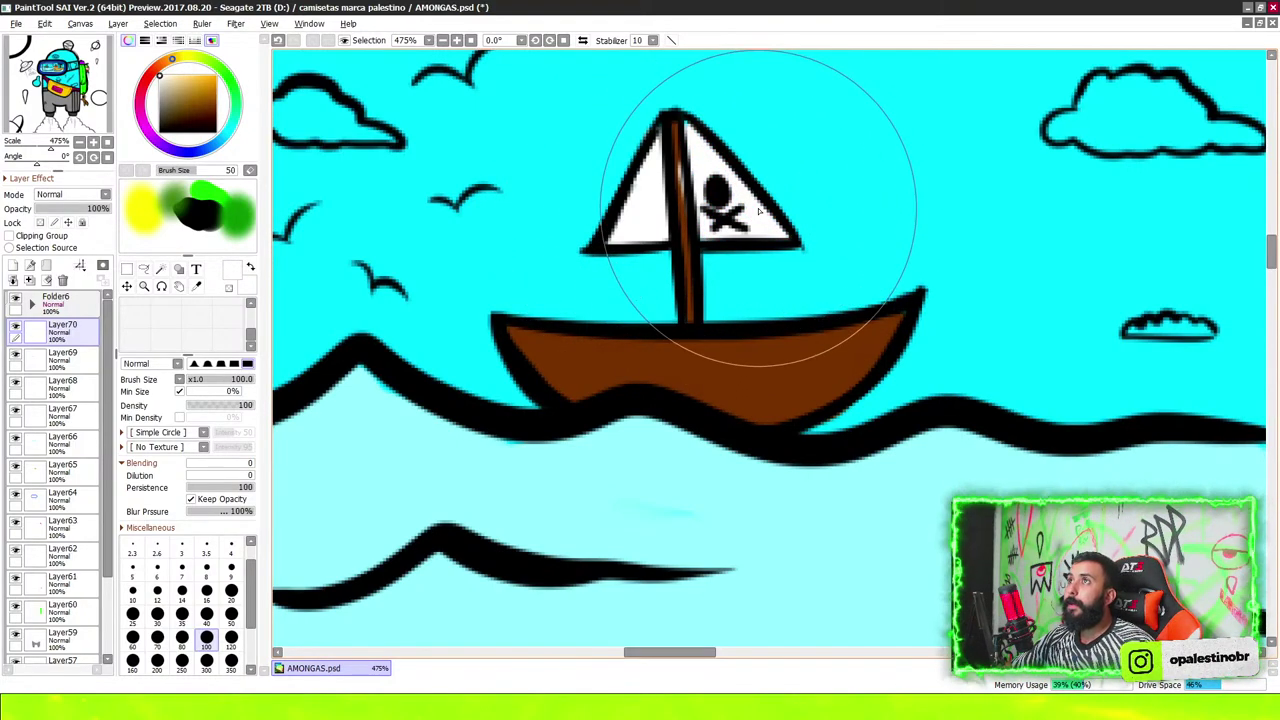
scroll(759, 212, up, 1)
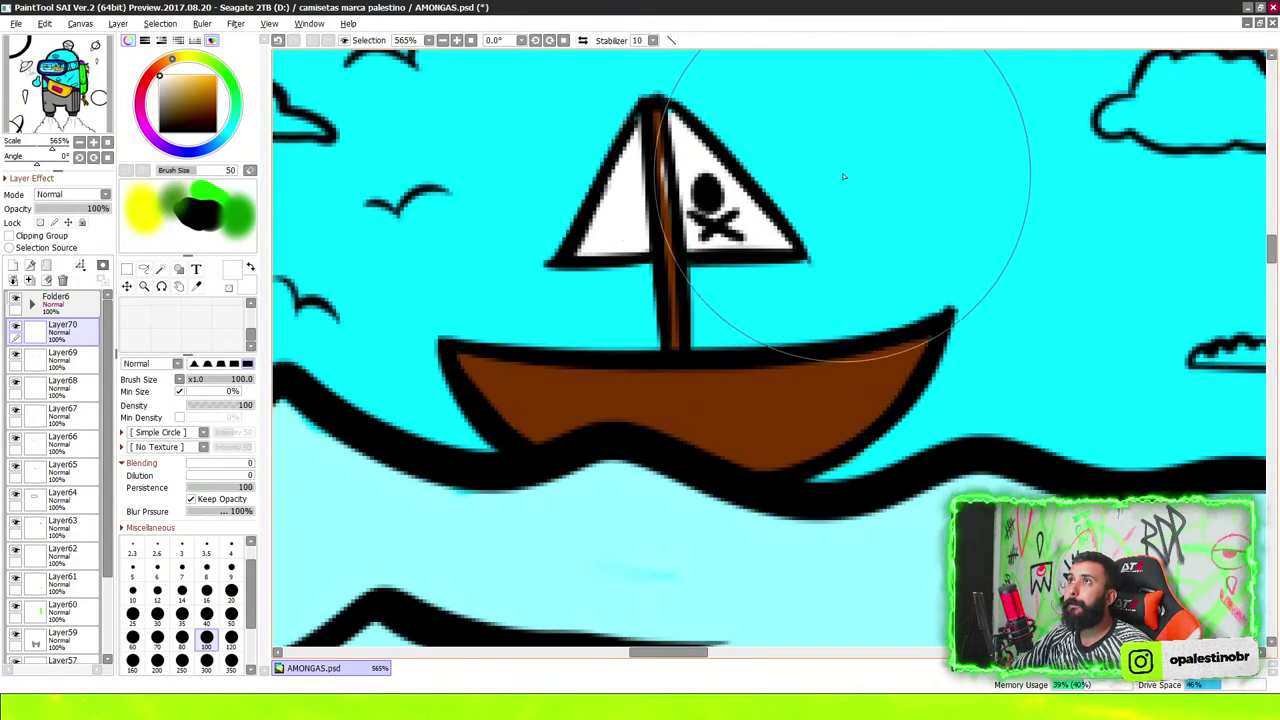
scroll(843, 177, down, 13)
scroll(760, 250, up, 1)
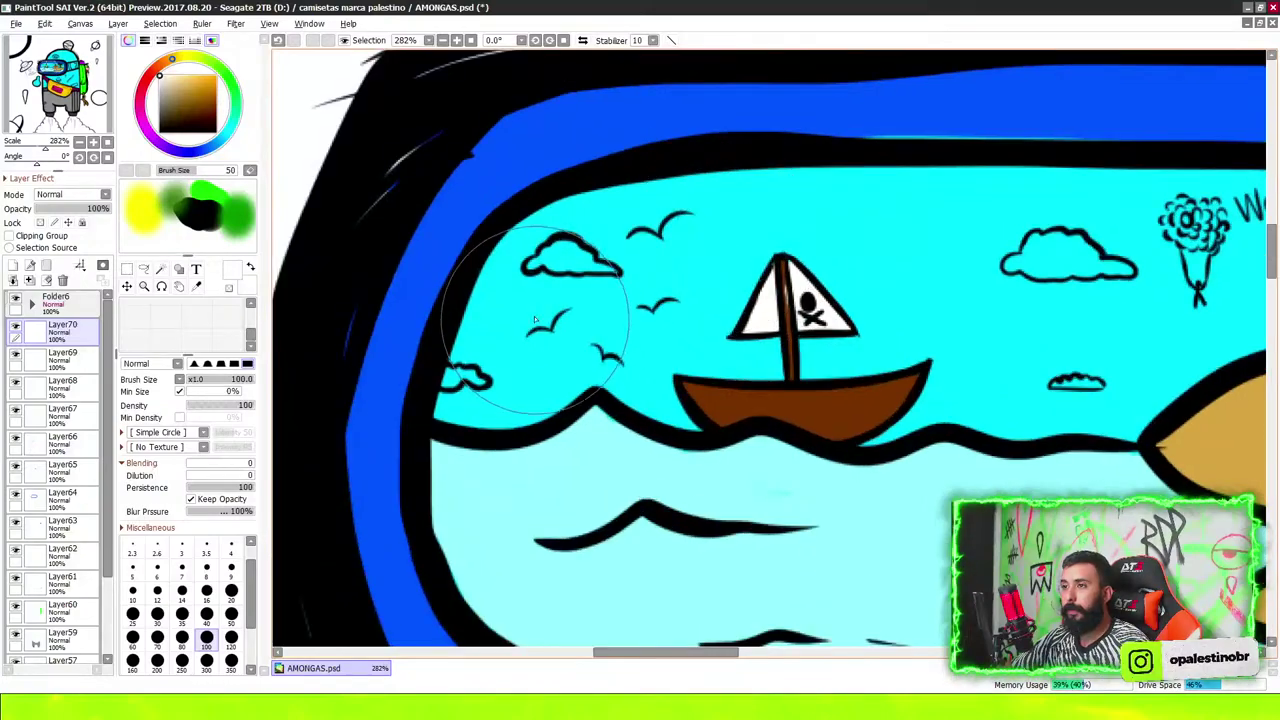
scroll(700, 250, up, 1)
Fill each cloud in the goggle reflection's sky white
drag(540, 245, 576, 232)
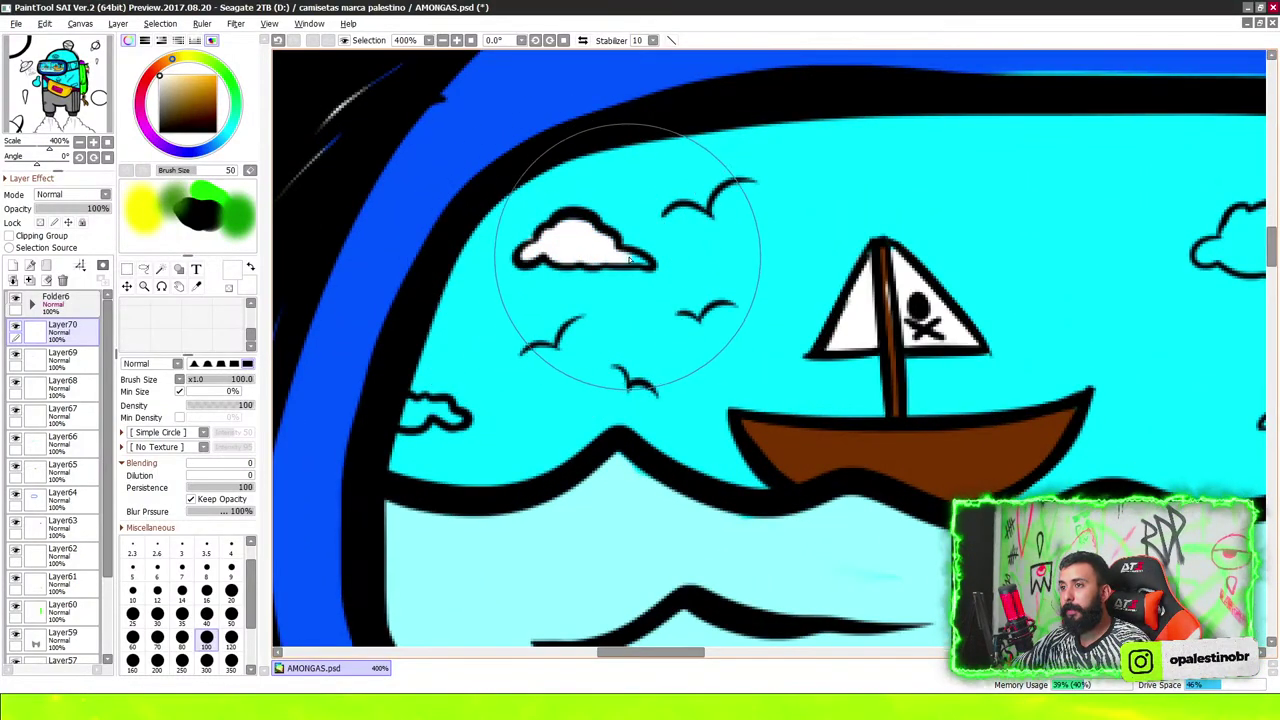
drag(405, 415, 462, 418)
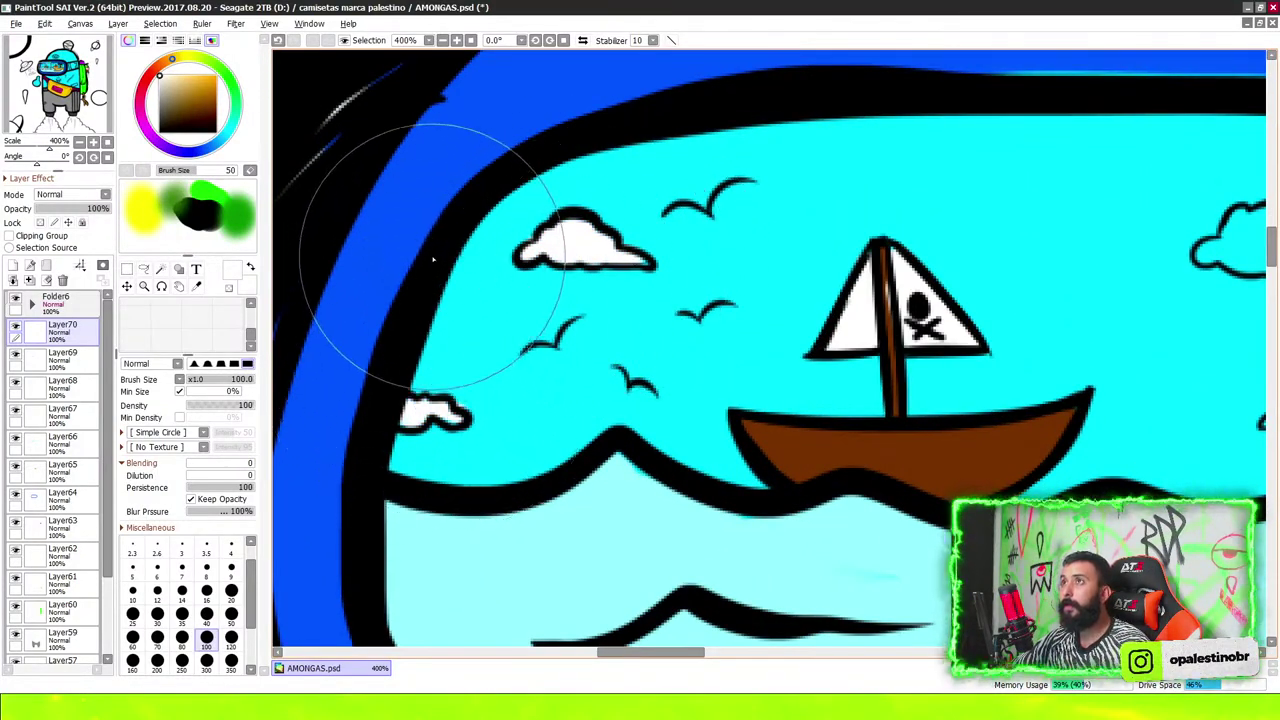
scroll(900, 214, down, 3)
scroll(1071, 205, up, 2)
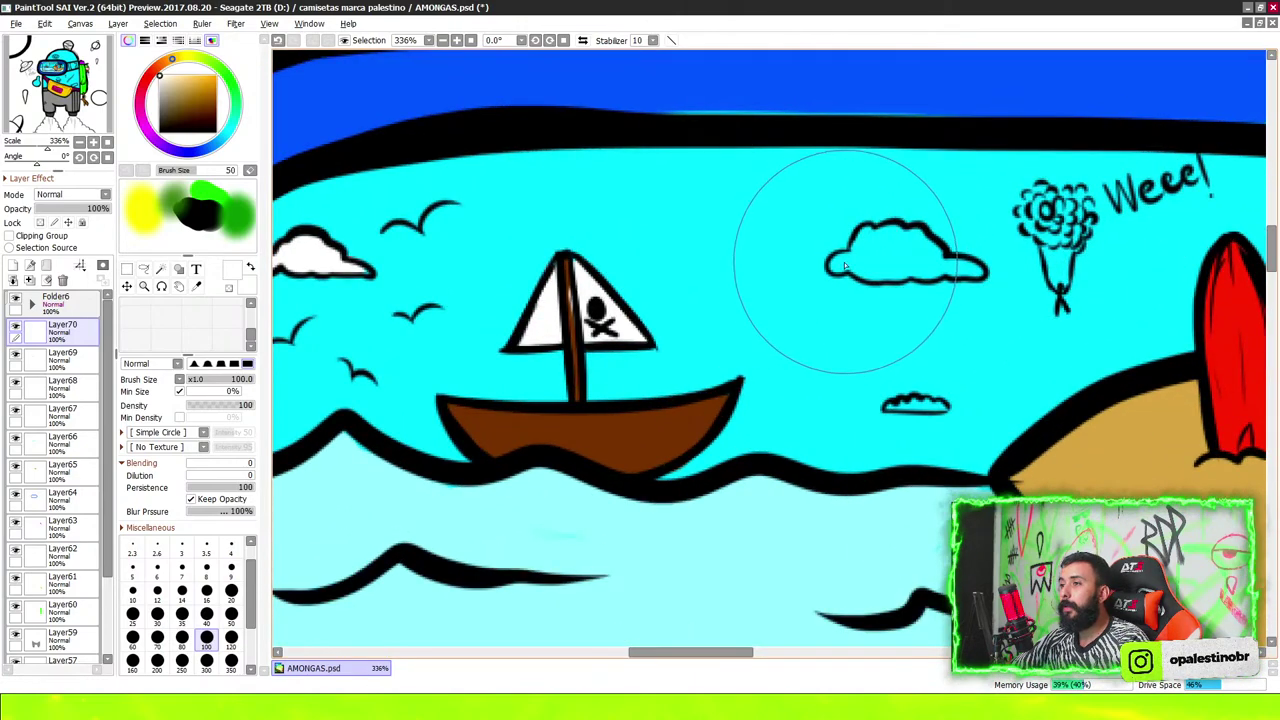
drag(833, 262, 855, 255)
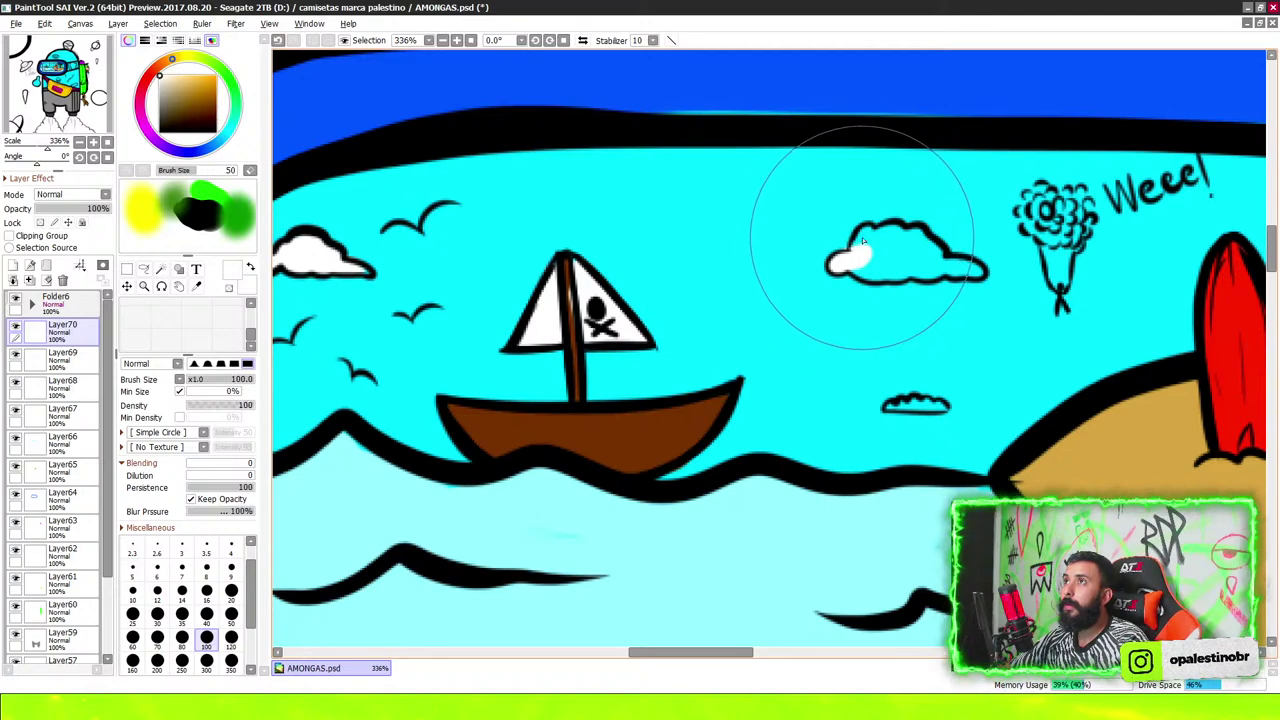
mouse_move(945, 268)
mouse_down()
mouse_move(968, 270)
mouse_move(886, 250)
mouse_move(917, 256)
mouse_up()
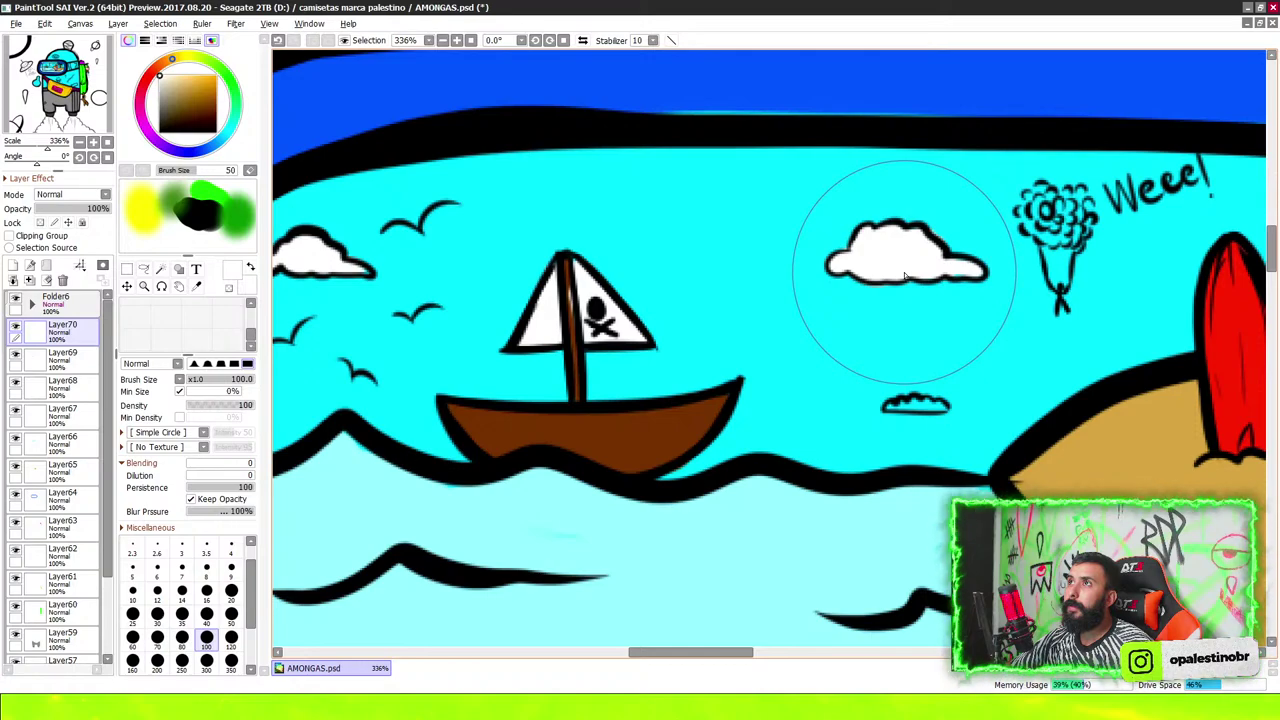
scroll(904, 275, down, 2)
On a new layer, paint the flower bouquet near 'Weee!' crimson red
scroll(904, 275, down, 1)
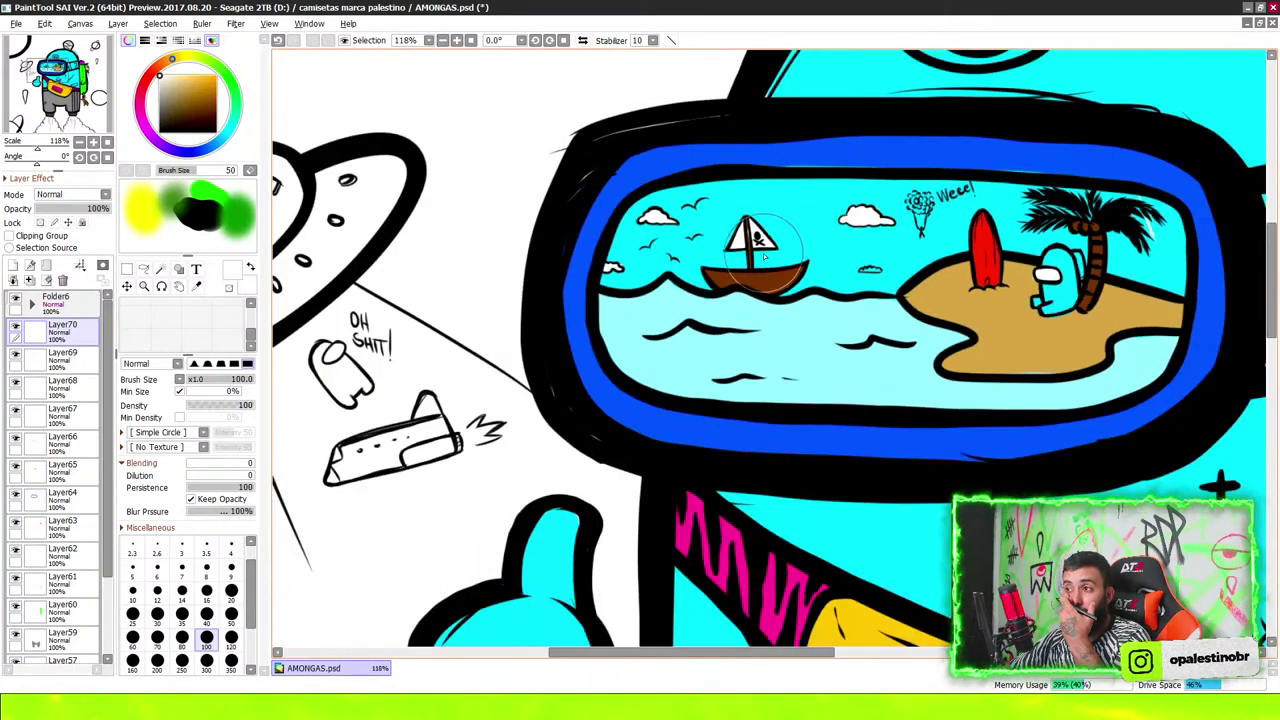
scroll(903, 270, up, 2)
scroll(902, 270, up, 2)
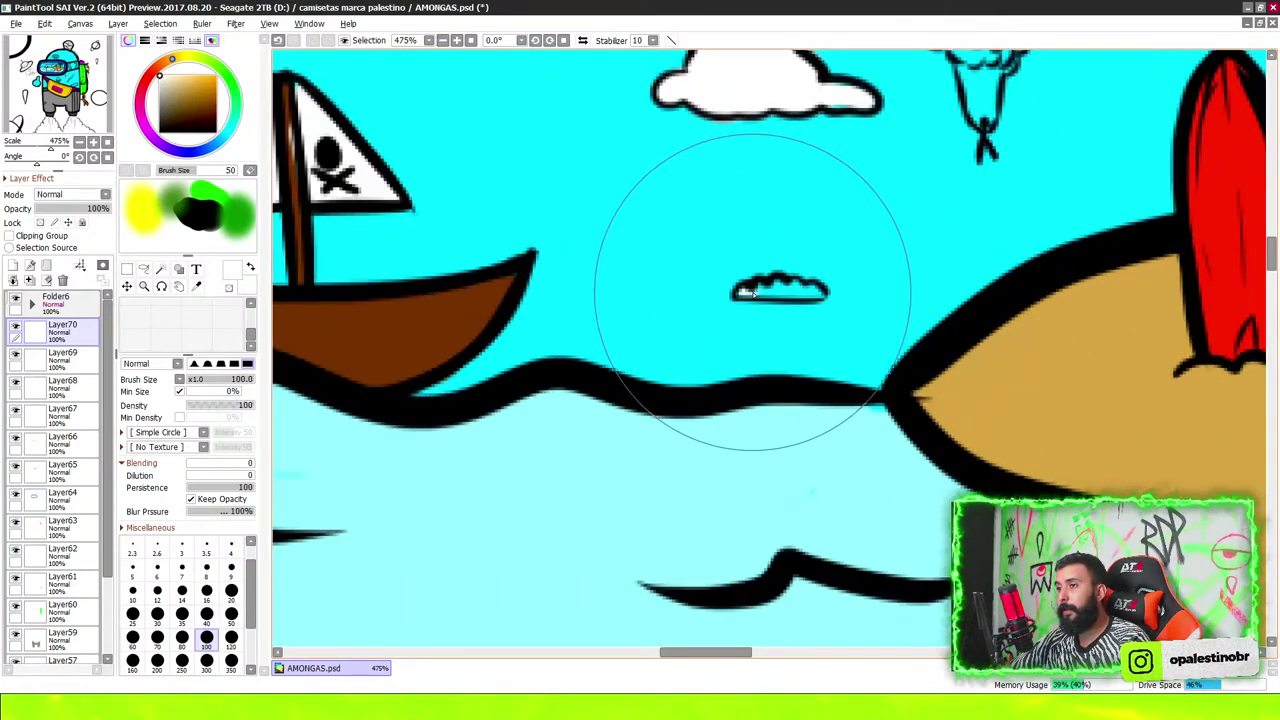
click(13, 265)
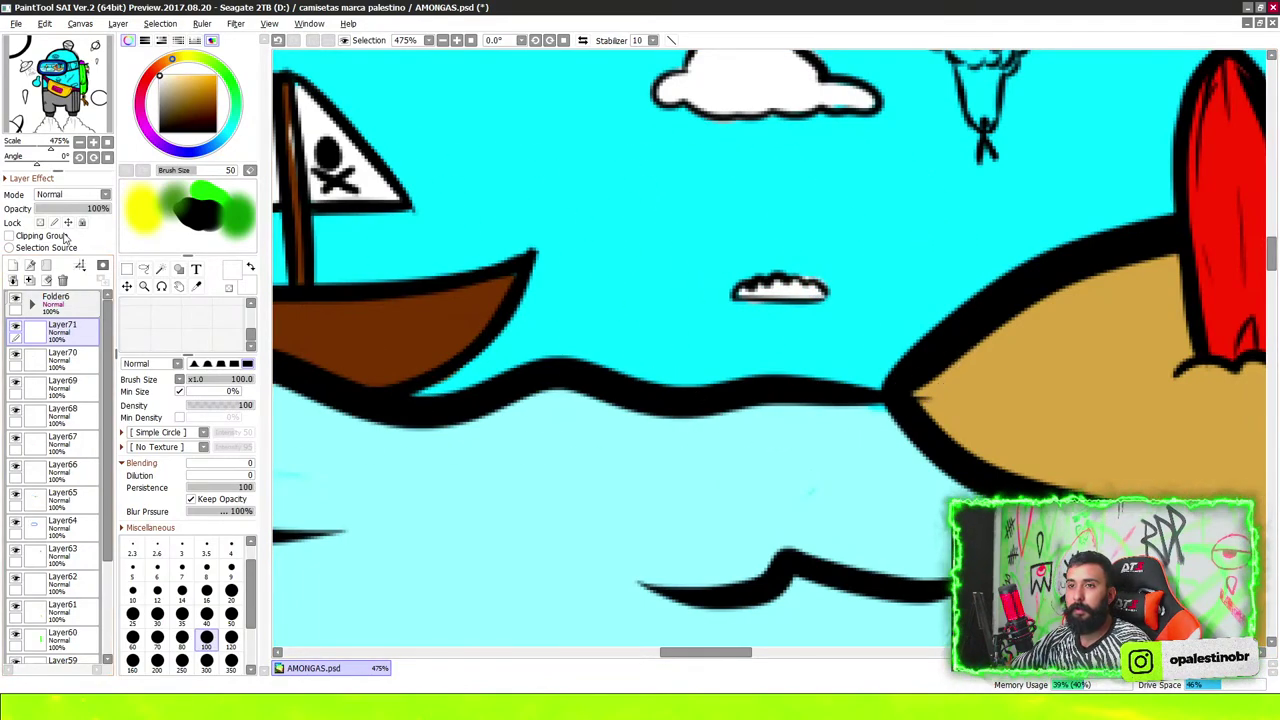
scroll(657, 400, down, 5)
scroll(771, 186, up, 3)
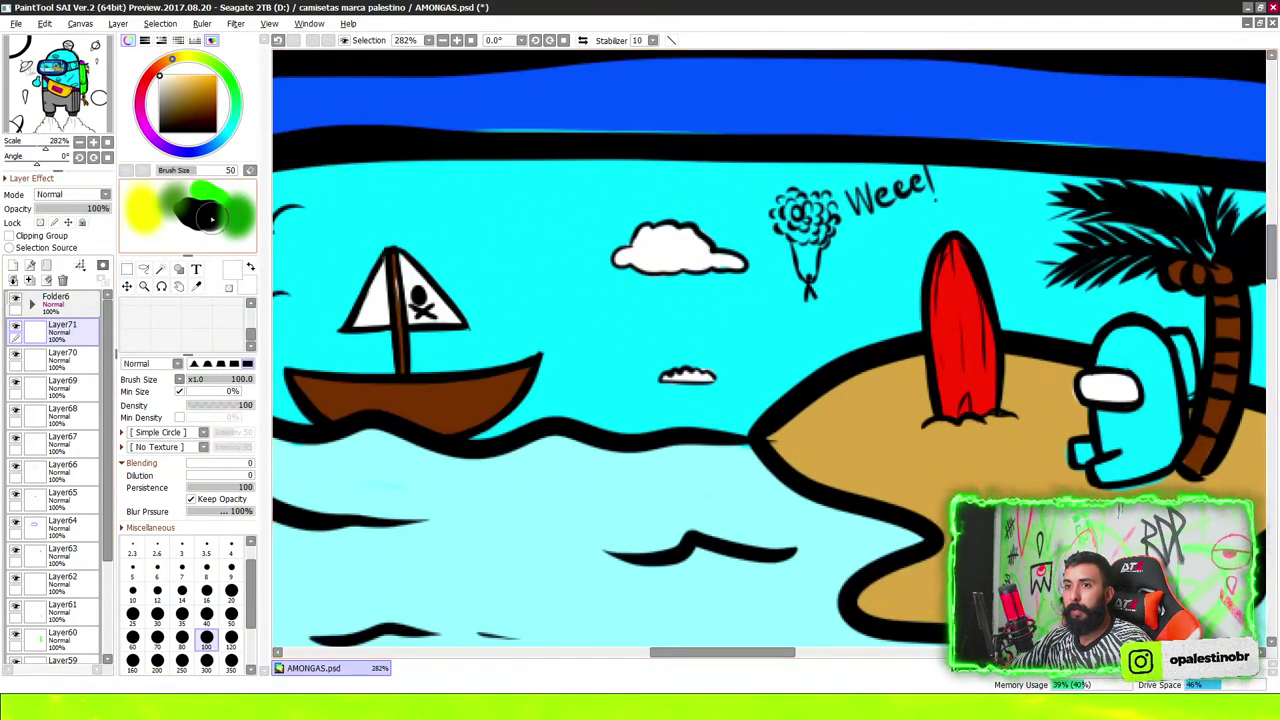
click(142, 90)
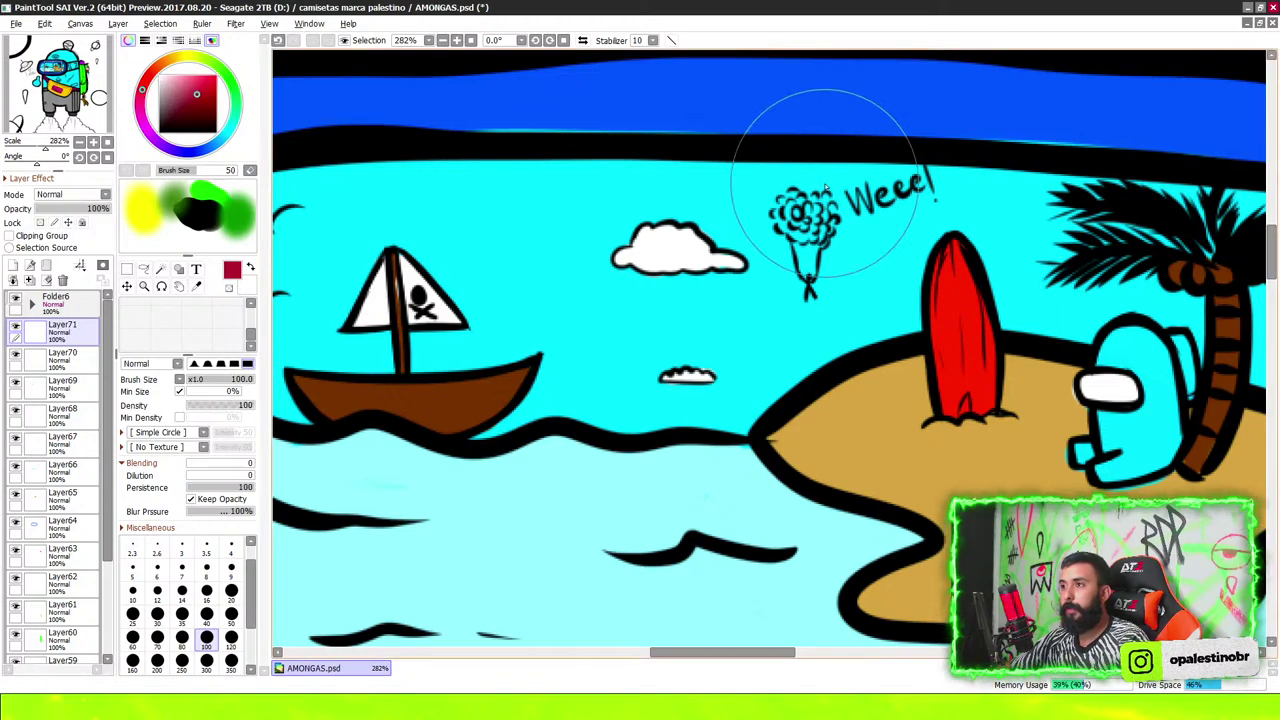
mouse_move(810, 210)
mouse_down()
mouse_move(795, 200)
mouse_move(805, 215)
mouse_move(815, 205)
mouse_move(805, 225)
mouse_up()
Switch the colour to green and add another layer for the bouquet's green touches
click(226, 73)
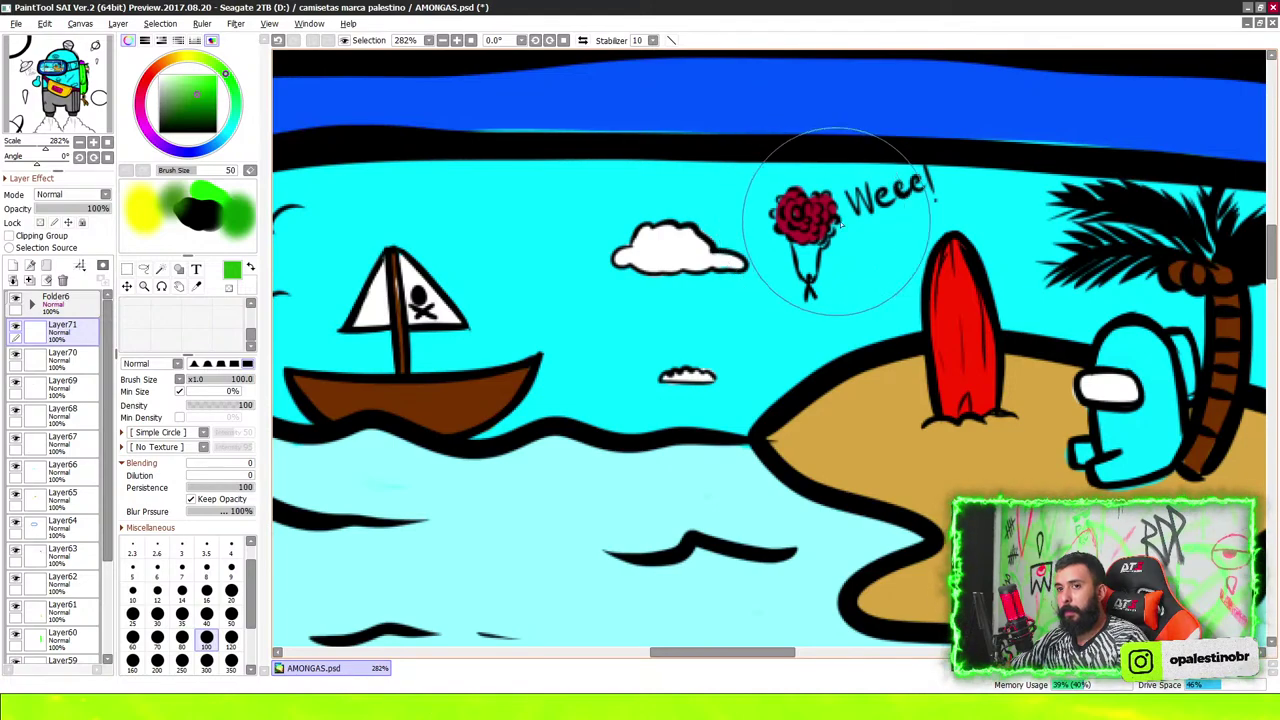
click(12, 265)
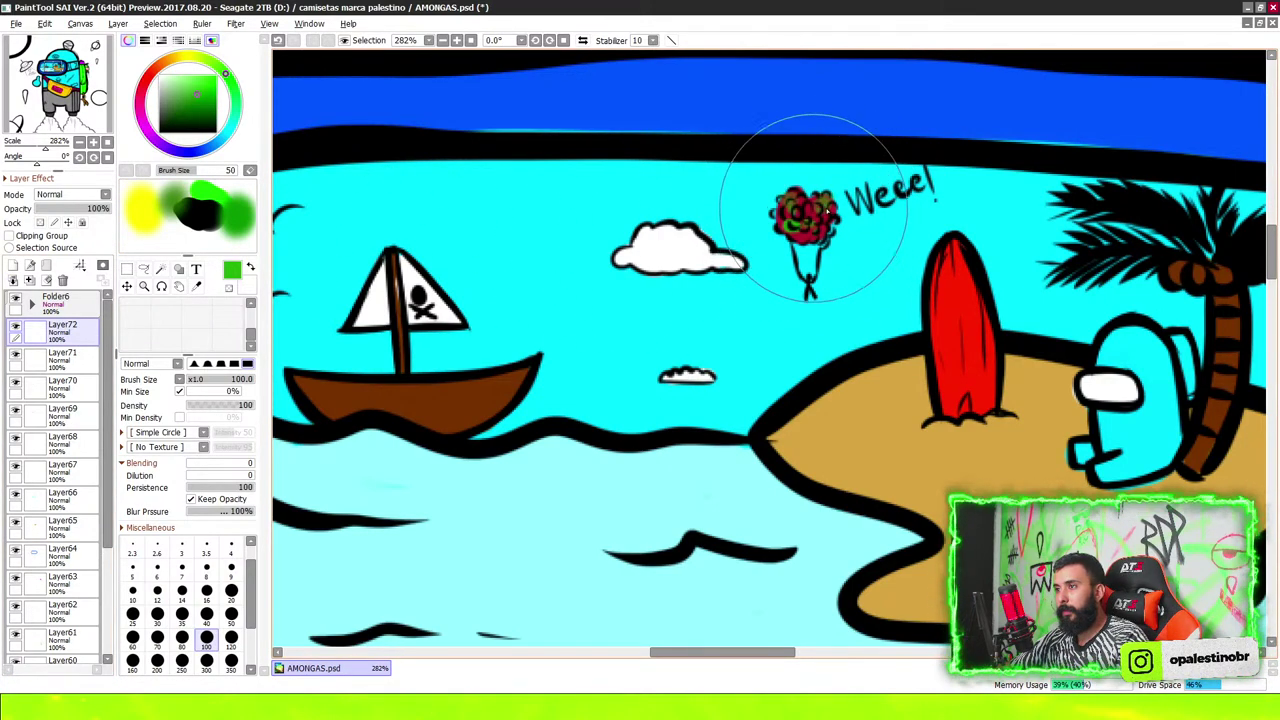
scroll(799, 225, down, 4)
scroll(830, 240, up, 1)
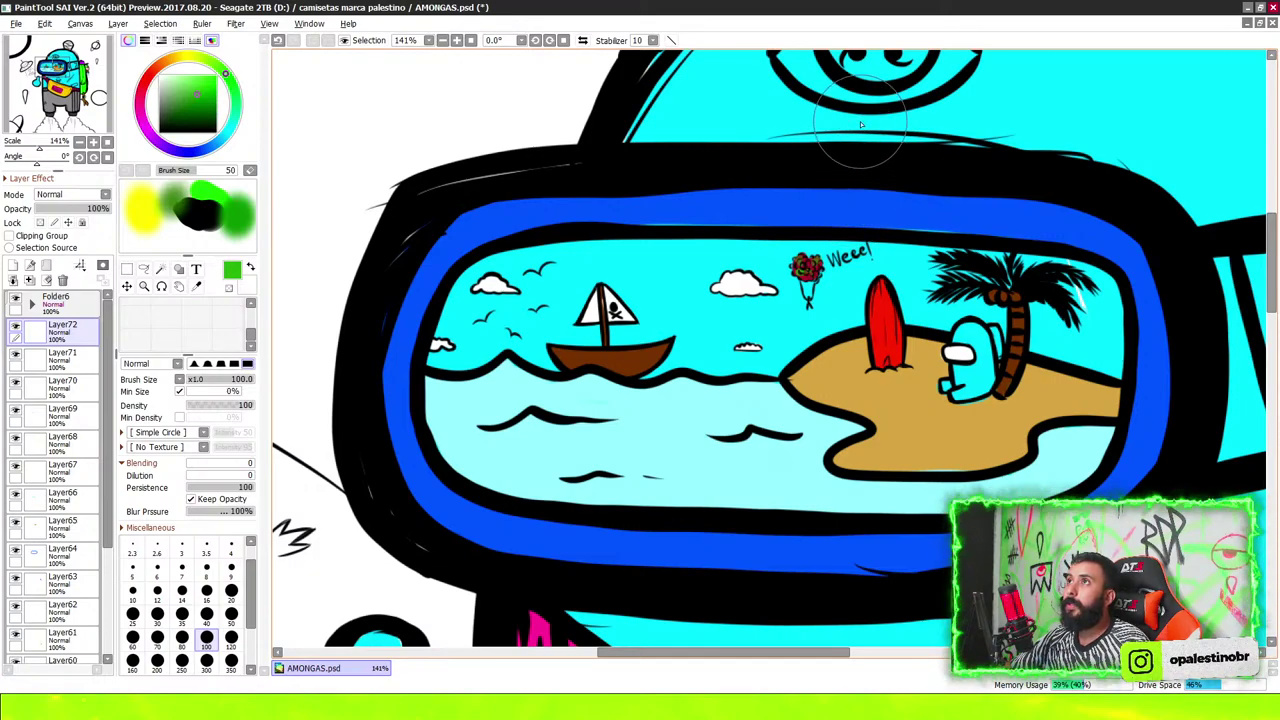
On a new layer, shade the pistol at the fanny pack and the area beneath it grey
scroll(837, 124, down, 6)
scroll(840, 150, down, 2)
scroll(850, 190, down, 4)
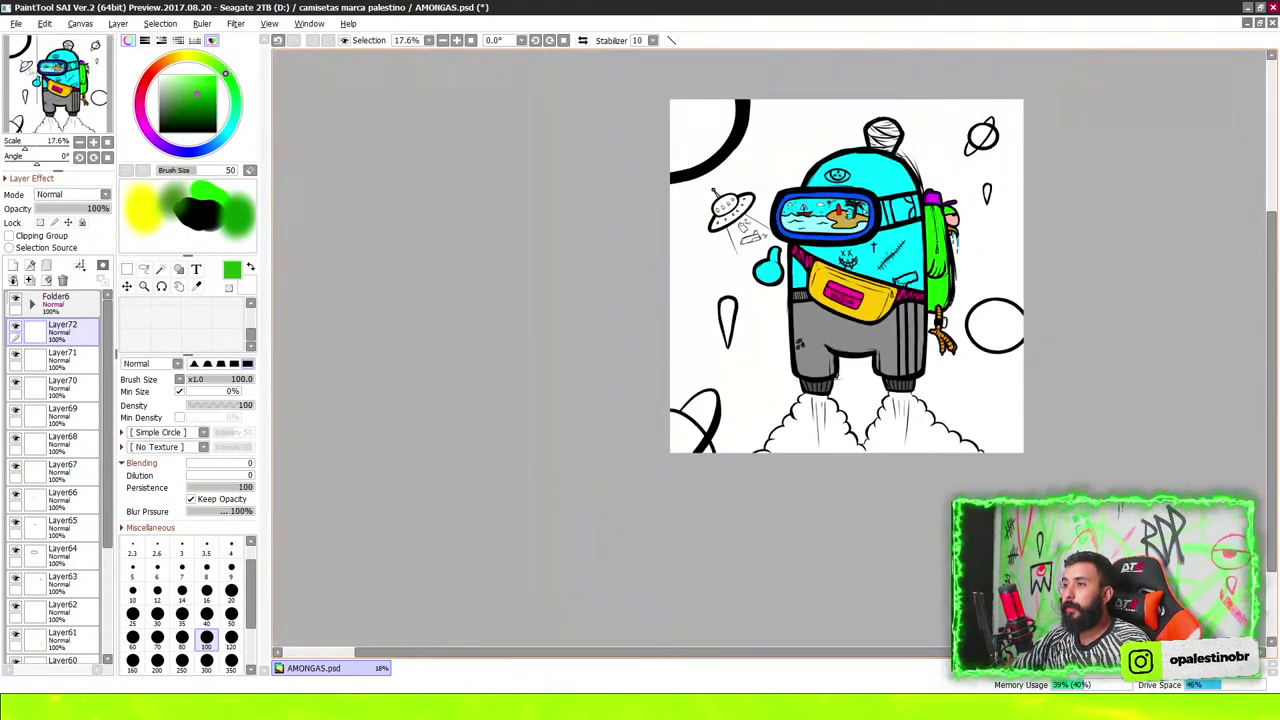
scroll(859, 214, up, 3)
scroll(840, 330, down, 4)
scroll(840, 330, up, 2)
scroll(840, 330, up, 3)
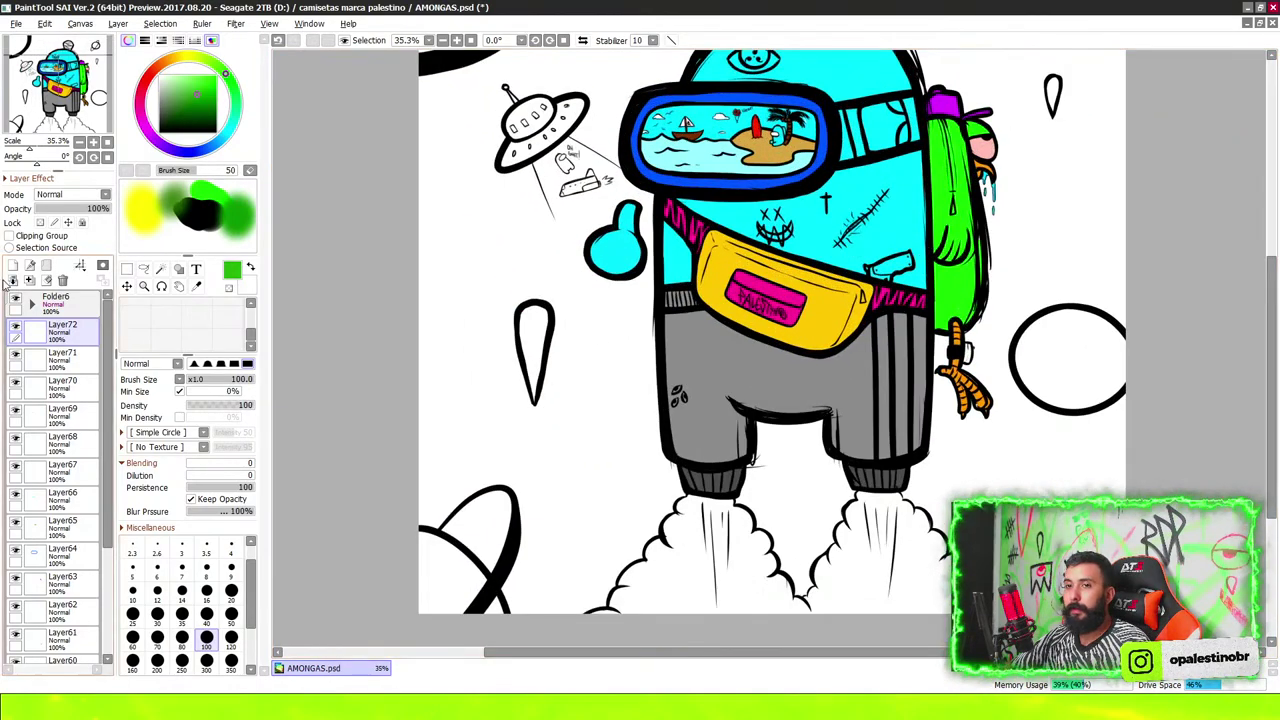
click(30, 280)
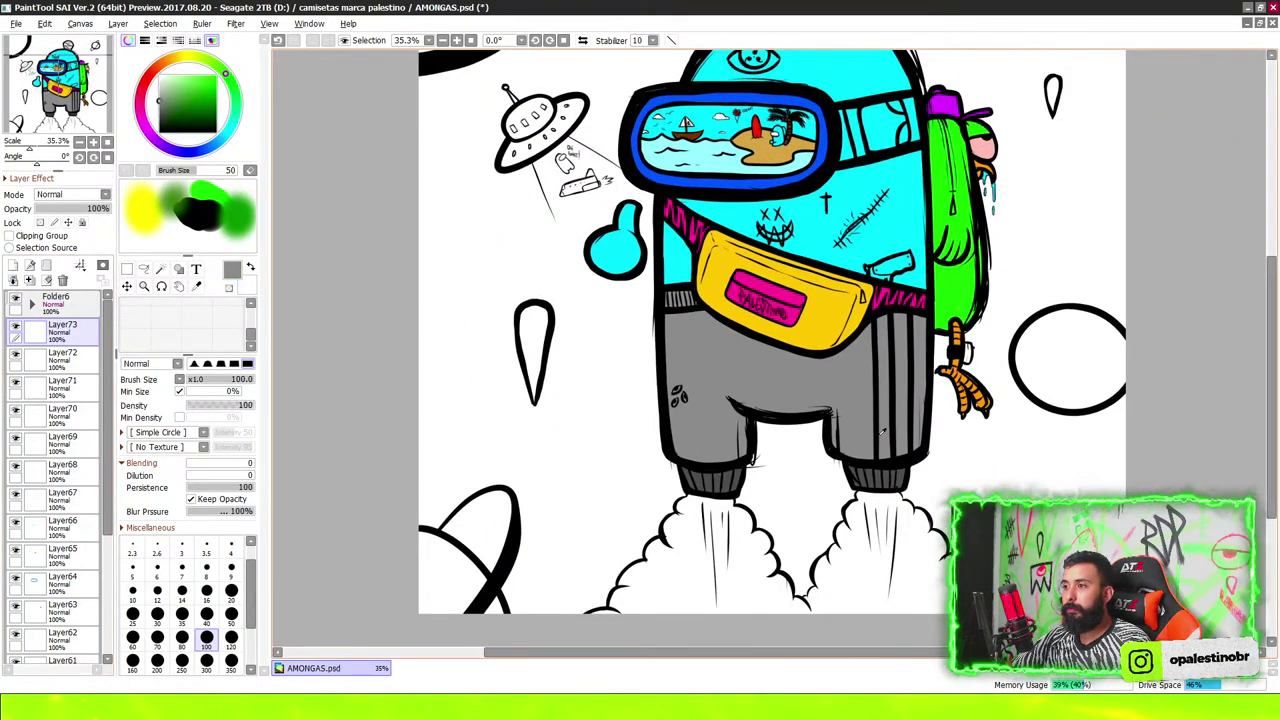
scroll(930, 237, up, 9)
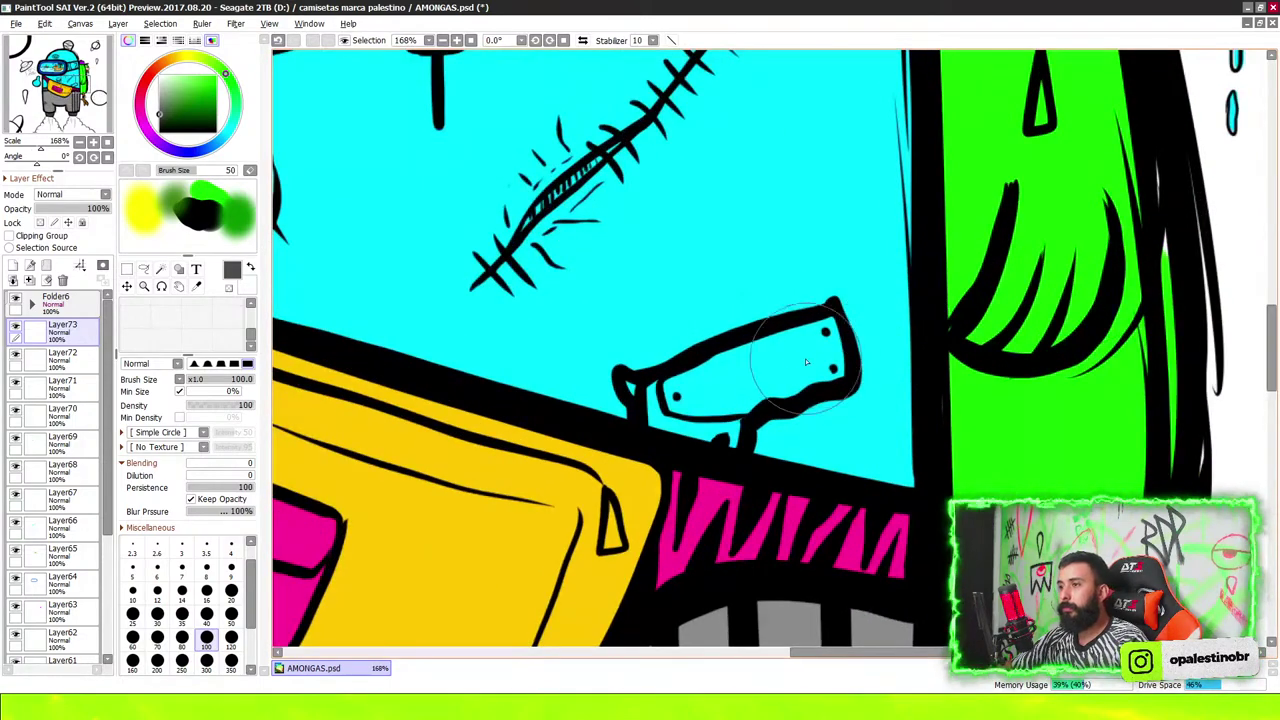
mouse_move(822, 340)
mouse_down()
mouse_move(830, 368)
mouse_move(815, 330)
mouse_move(710, 365)
mouse_move(685, 390)
mouse_move(755, 408)
mouse_move(700, 400)
mouse_move(790, 349)
mouse_move(720, 420)
mouse_move(830, 370)
mouse_move(834, 325)
mouse_move(726, 369)
mouse_up()
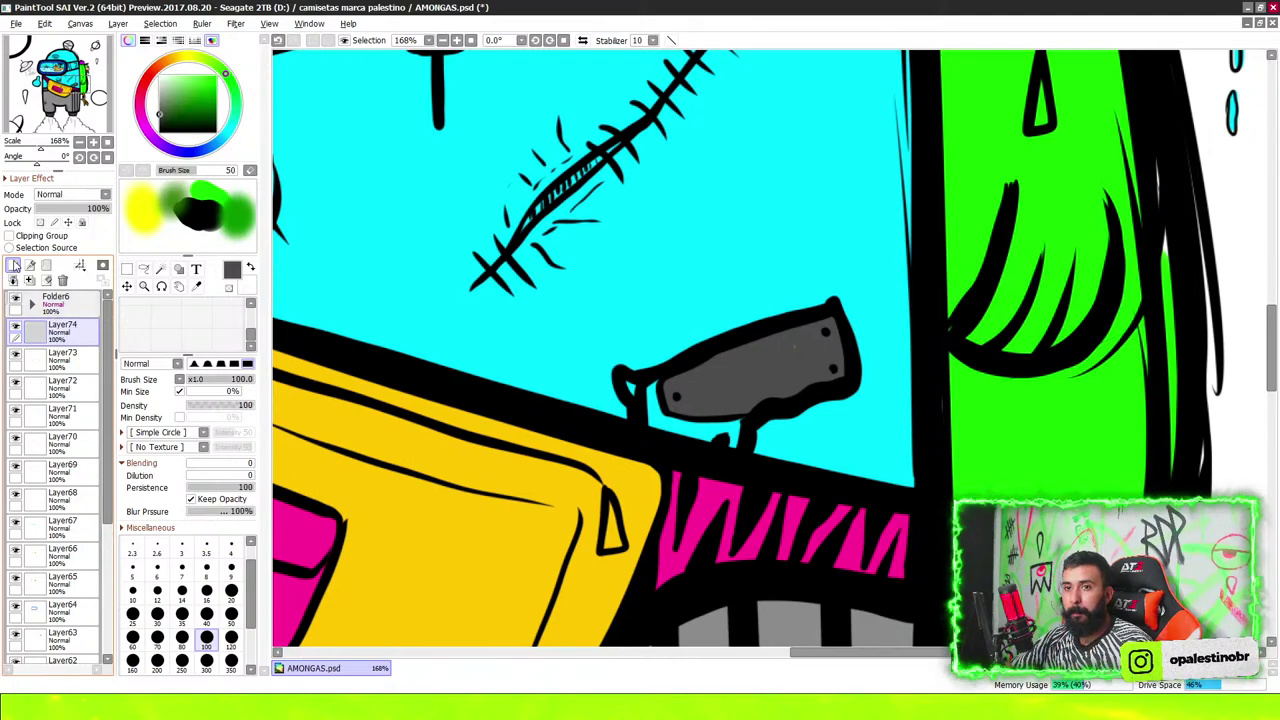
scroll(709, 480, down, 6)
scroll(727, 427, up, 8)
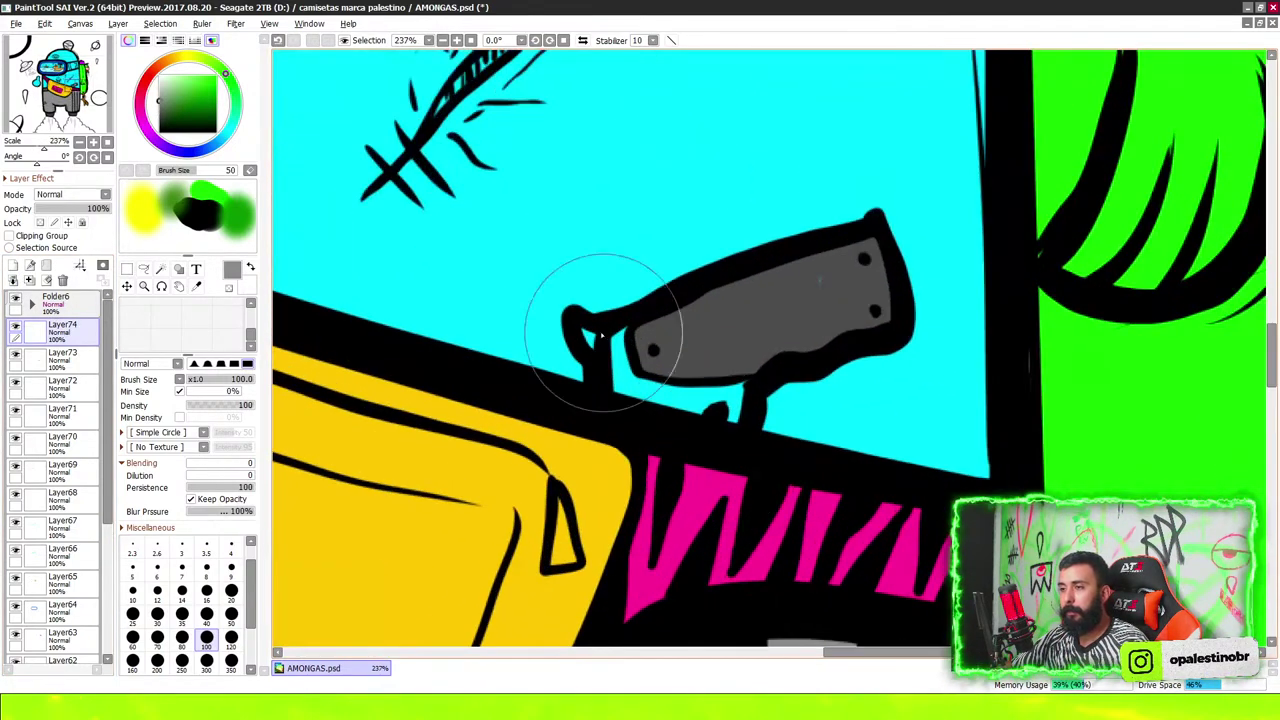
mouse_move(617, 353)
mouse_down()
mouse_move(614, 371)
mouse_move(734, 380)
mouse_move(690, 400)
mouse_up()
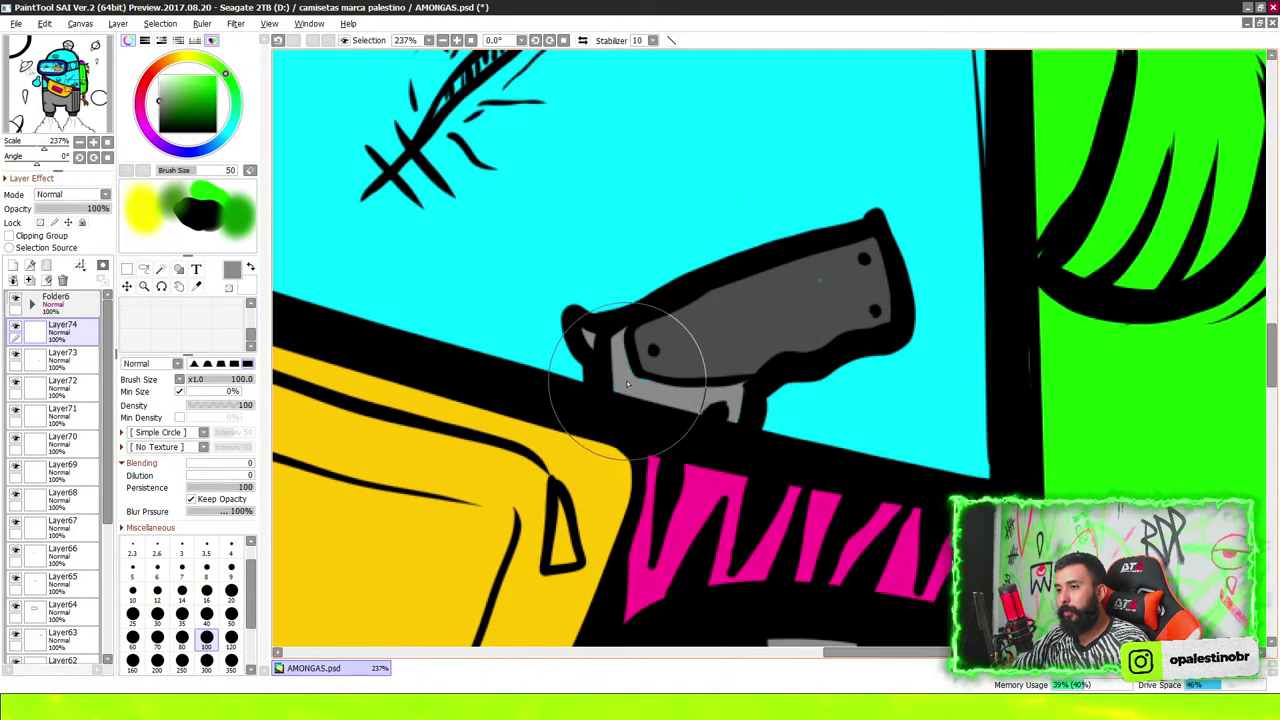
scroll(787, 372, down, 12)
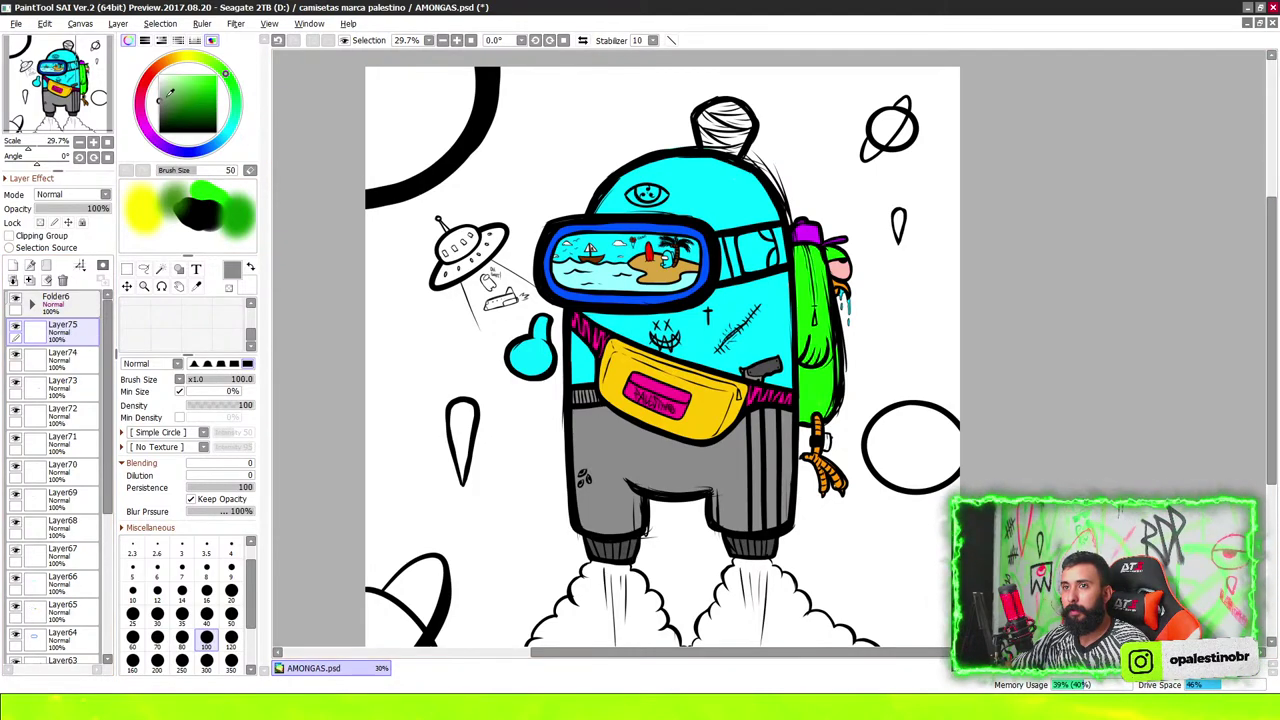
Shade the knob on top of the helmet grey
scroll(740, 120, up, 5)
scroll(739, 120, down, 2)
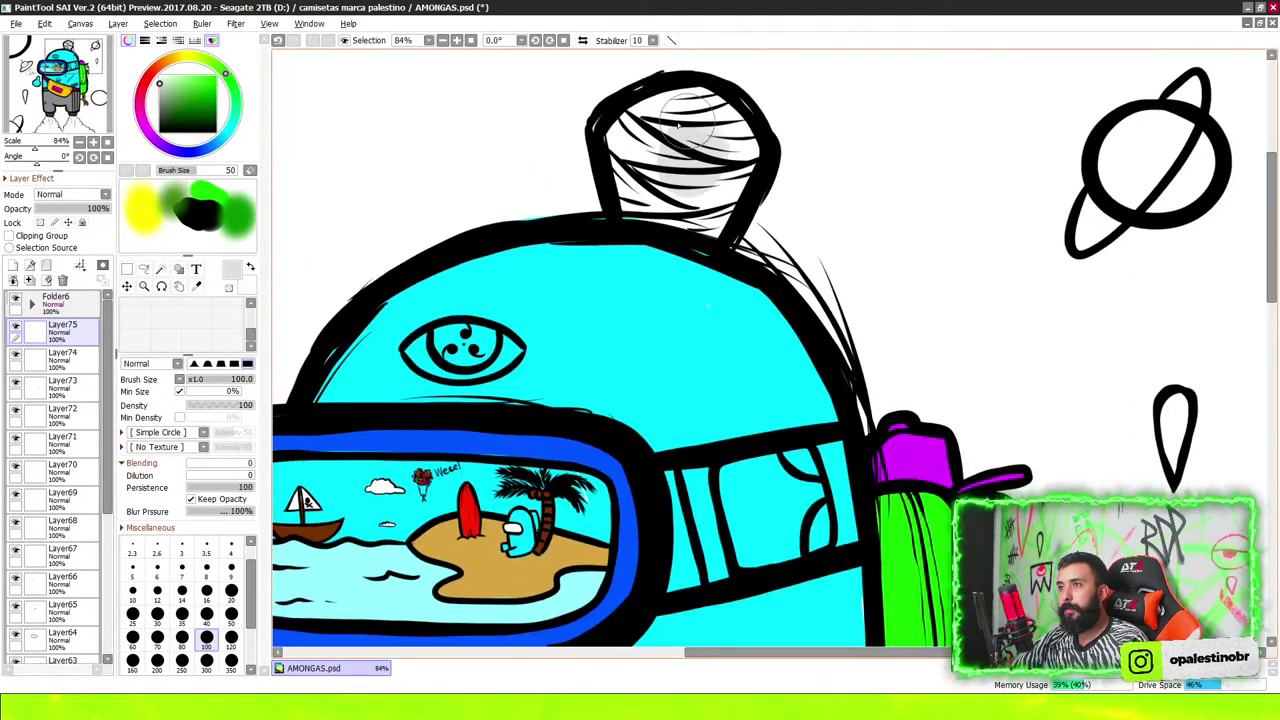
mouse_move(700, 110)
mouse_down()
mouse_move(625, 150)
mouse_move(680, 230)
mouse_move(750, 120)
mouse_move(668, 135)
mouse_up()
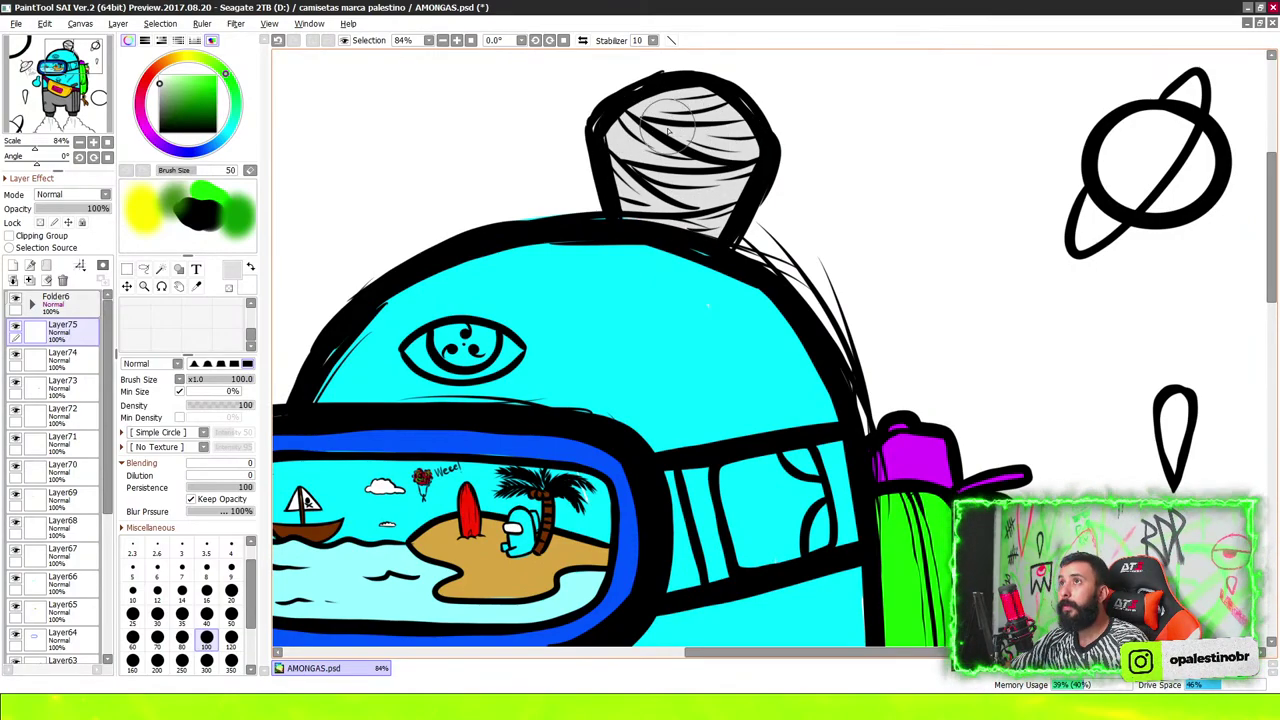
Shade the inside and upper edge of the left smoke cloud grey
scroll(828, 86, down, 5)
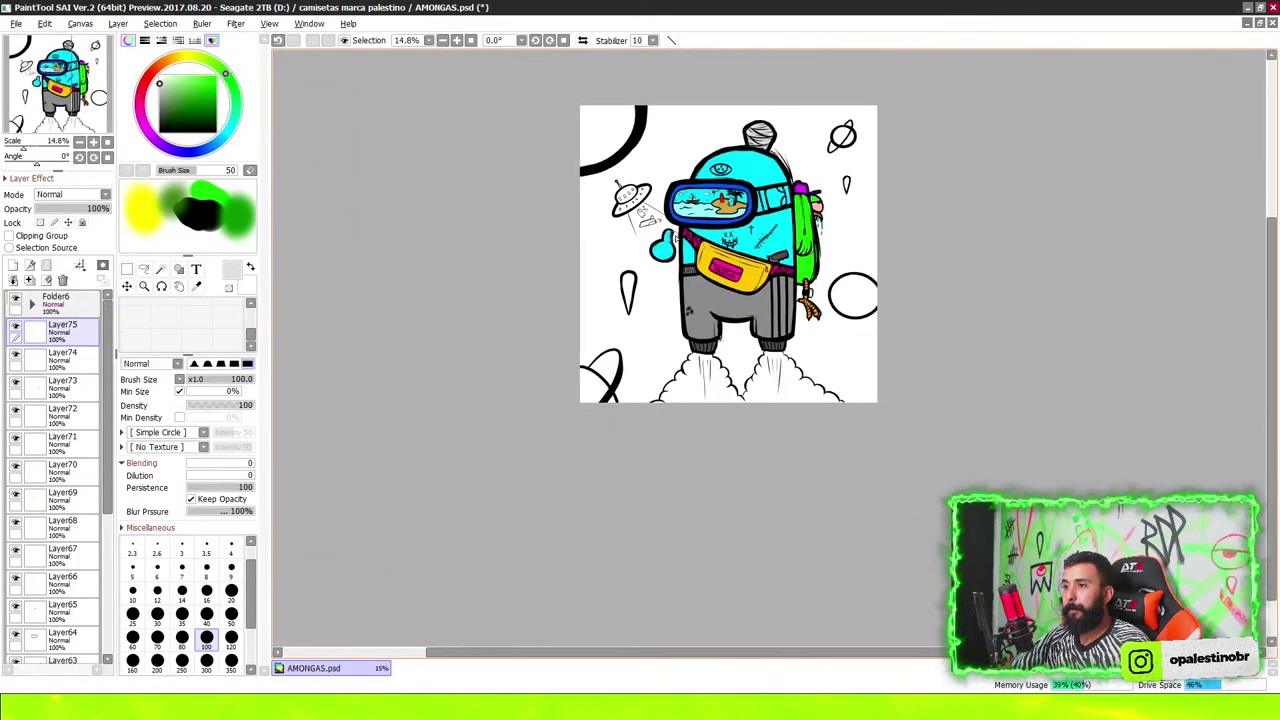
scroll(700, 320, up, 3)
scroll(680, 343, up, 2)
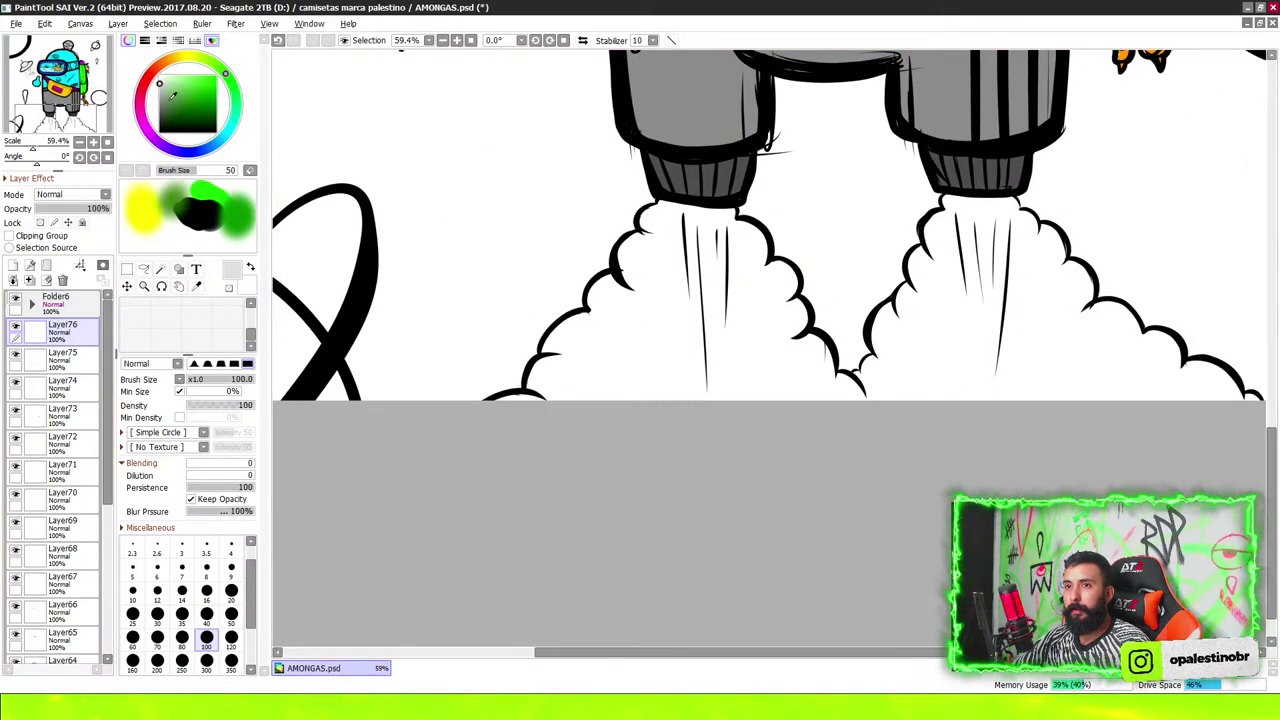
mouse_move(635, 390)
mouse_down()
mouse_move(603, 366)
mouse_move(547, 425)
mouse_up()
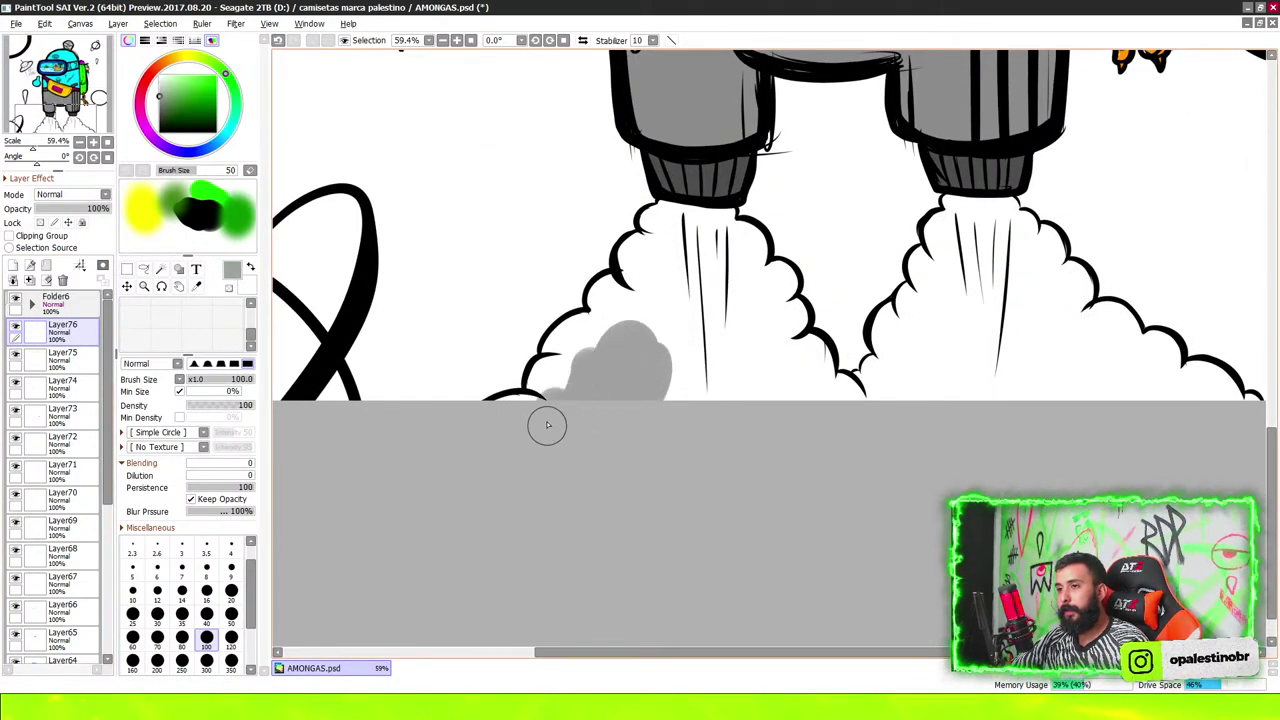
mouse_move(564, 355)
mouse_down()
mouse_move(688, 215)
mouse_move(714, 228)
mouse_move(812, 384)
mouse_move(737, 300)
mouse_move(690, 320)
mouse_move(681, 266)
mouse_up()
Shrink the brush to 60, switch brushes, and paint the right smoke cloud grey
scroll(693, 200, up, 2)
key(bracketleft)
key(bracketleft)
key(bracketleft)
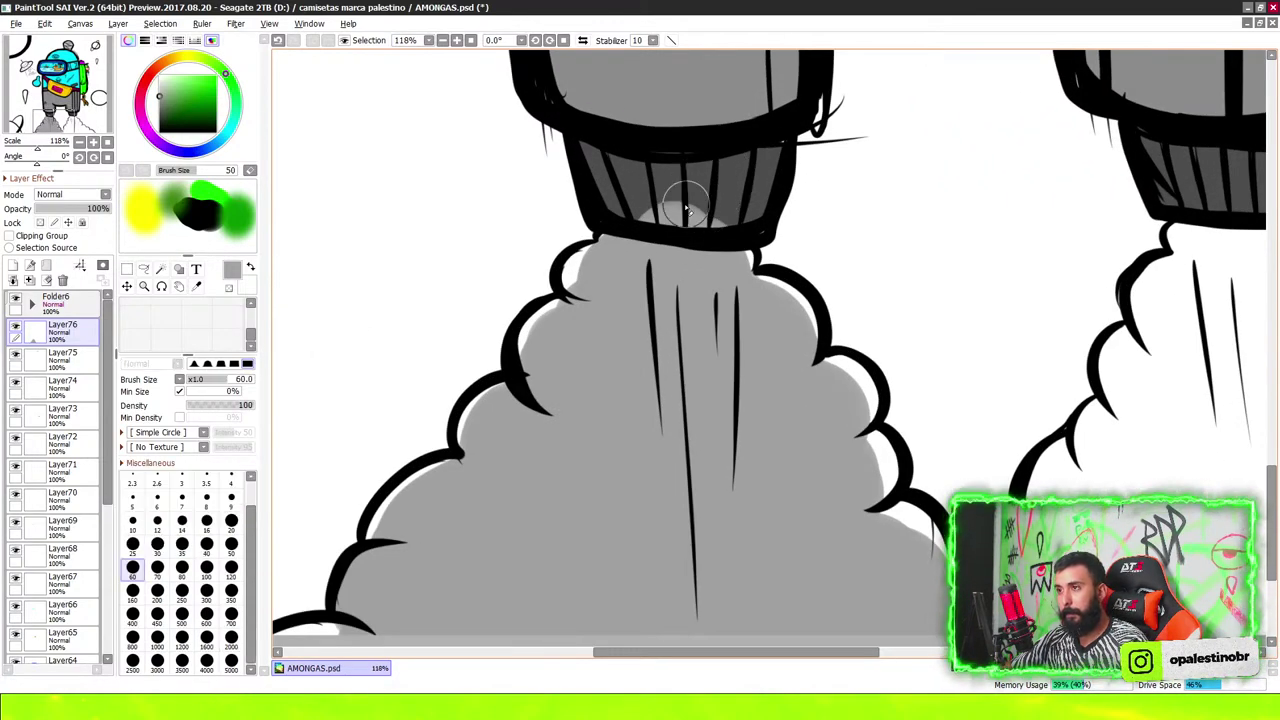
scroll(601, 207, down, 2)
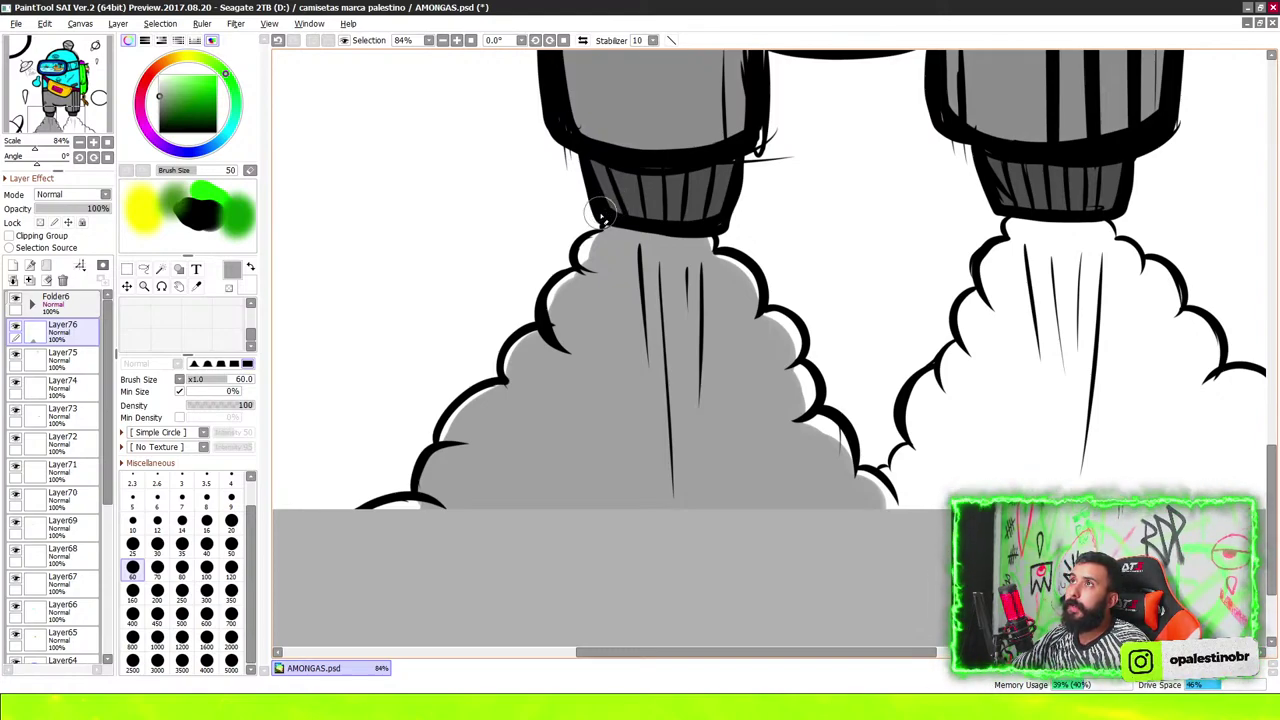
scroll(737, 163, down, 2)
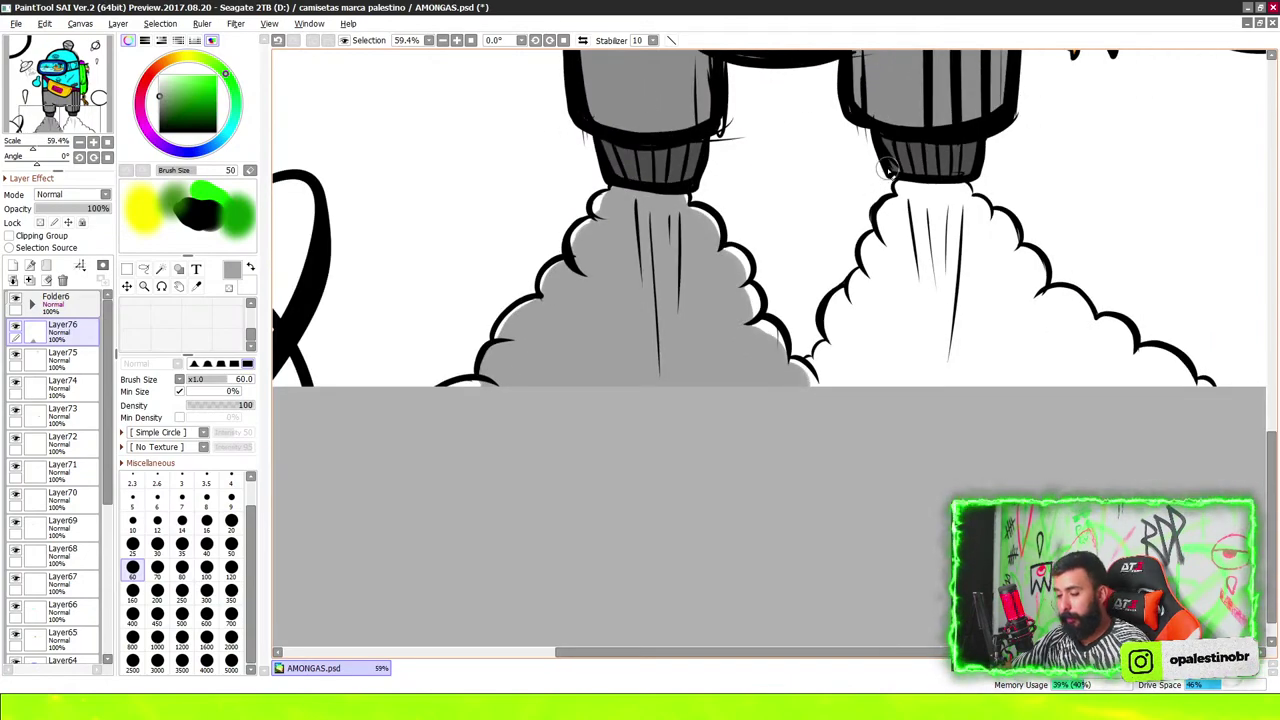
key(b)
scroll(1079, 220, up, 2)
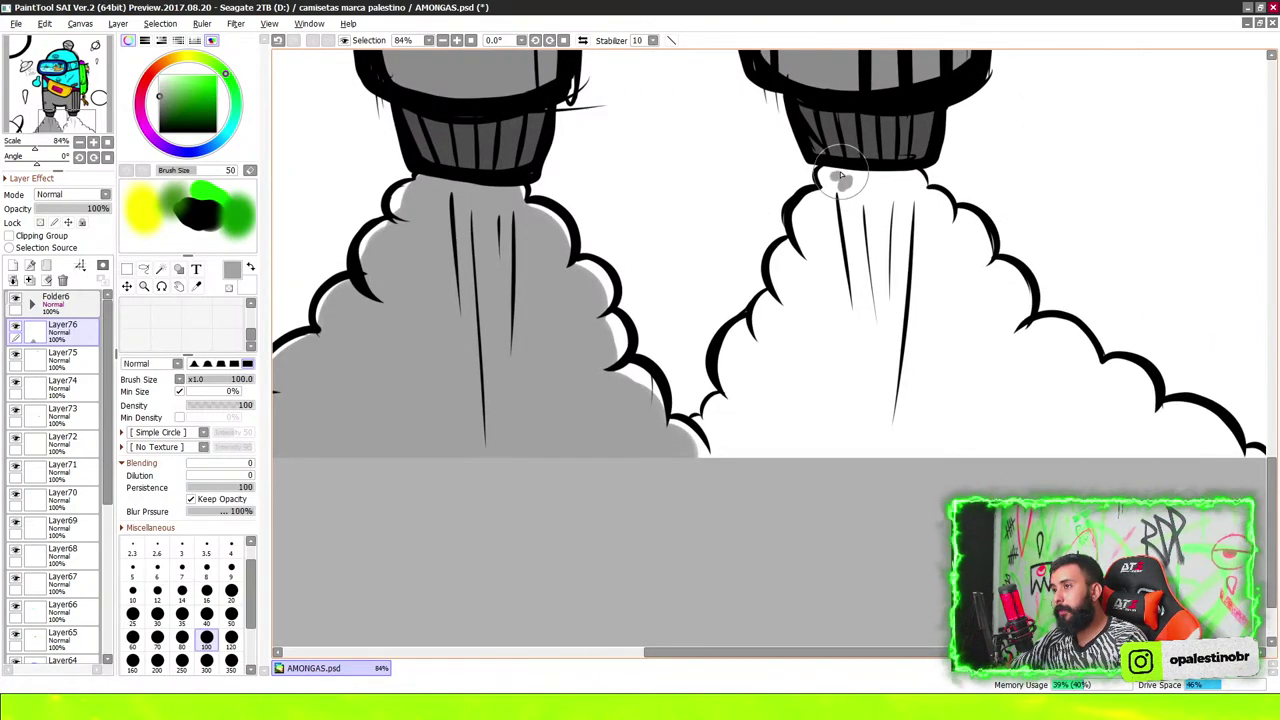
mouse_move(840, 180)
mouse_down()
mouse_move(795, 325)
mouse_move(707, 472)
mouse_move(840, 280)
mouse_move(845, 180)
mouse_move(890, 198)
mouse_move(940, 250)
mouse_move(991, 344)
mouse_move(1063, 400)
mouse_move(1137, 429)
mouse_move(1087, 428)
mouse_move(1019, 465)
mouse_move(957, 329)
mouse_move(871, 366)
mouse_move(955, 443)
mouse_up()
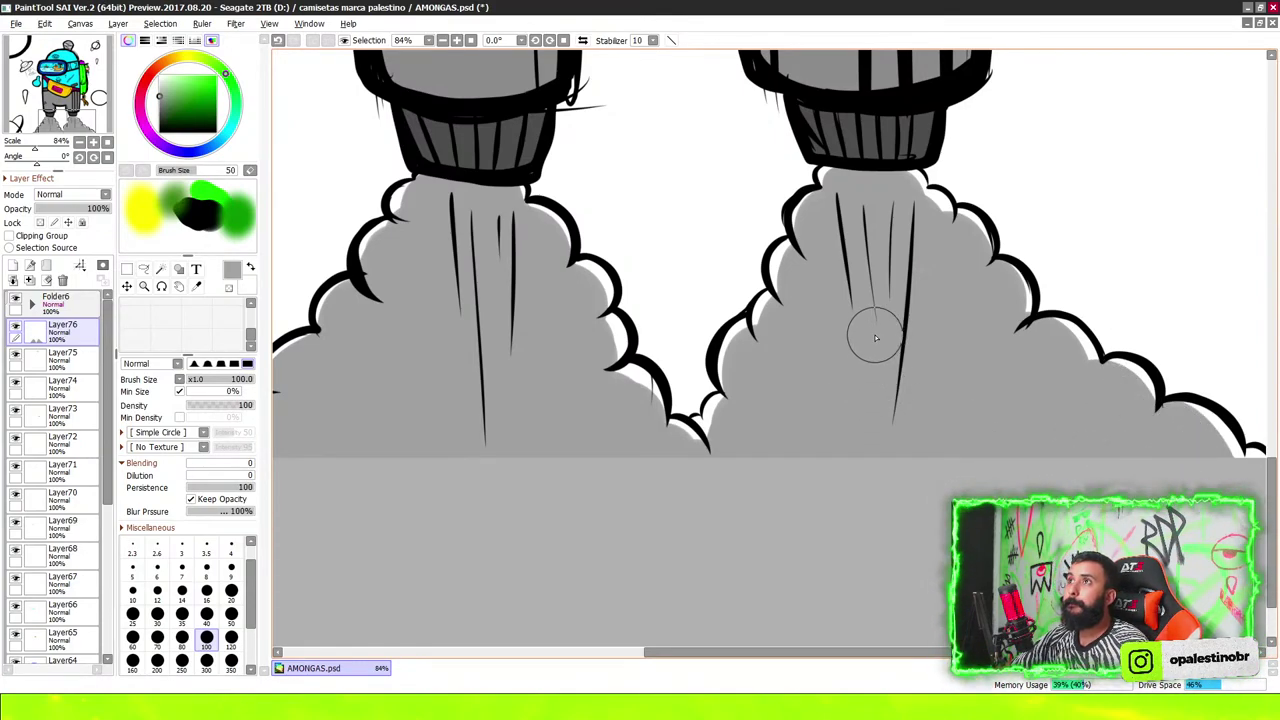
scroll(868, 345, down, 4)
scroll(868, 345, down, 3)
scroll(880, 340, down, 5)
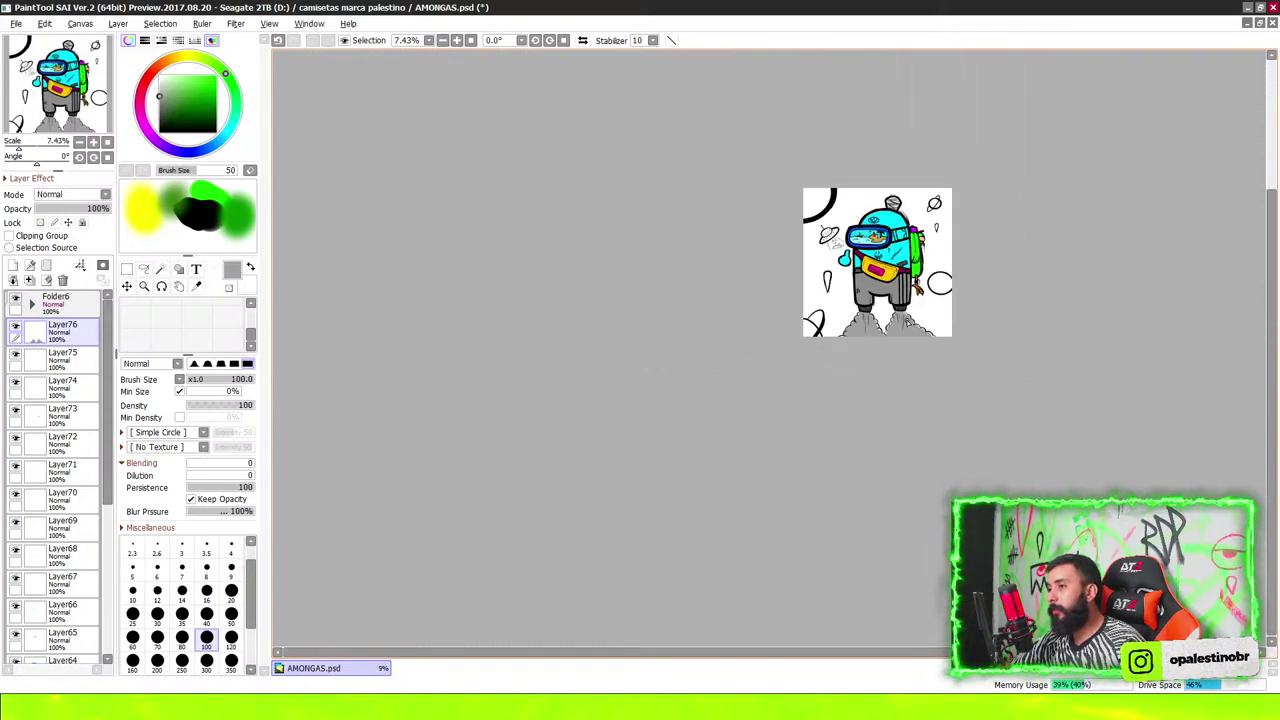
scroll(914, 334, up, 4)
scroll(914, 334, up, 2)
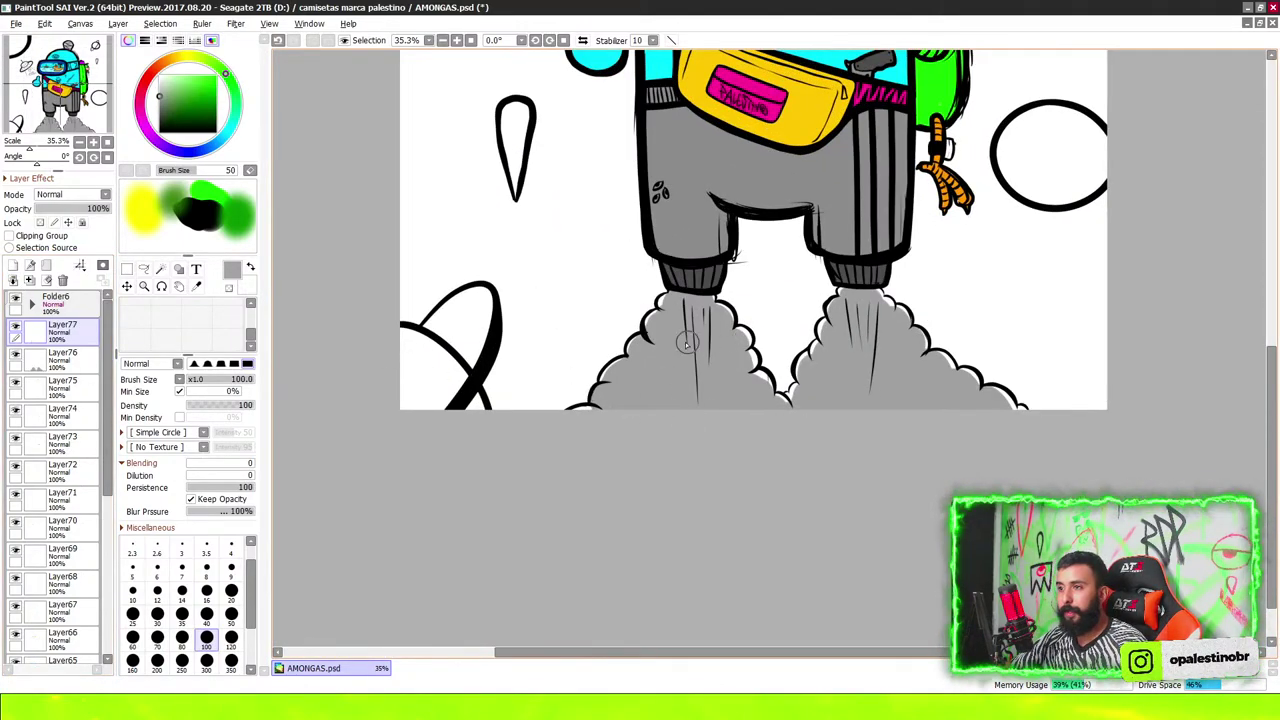
scroll(687, 343, up, 1)
scroll(683, 335, up, 1)
scroll(672, 330, down, 1)
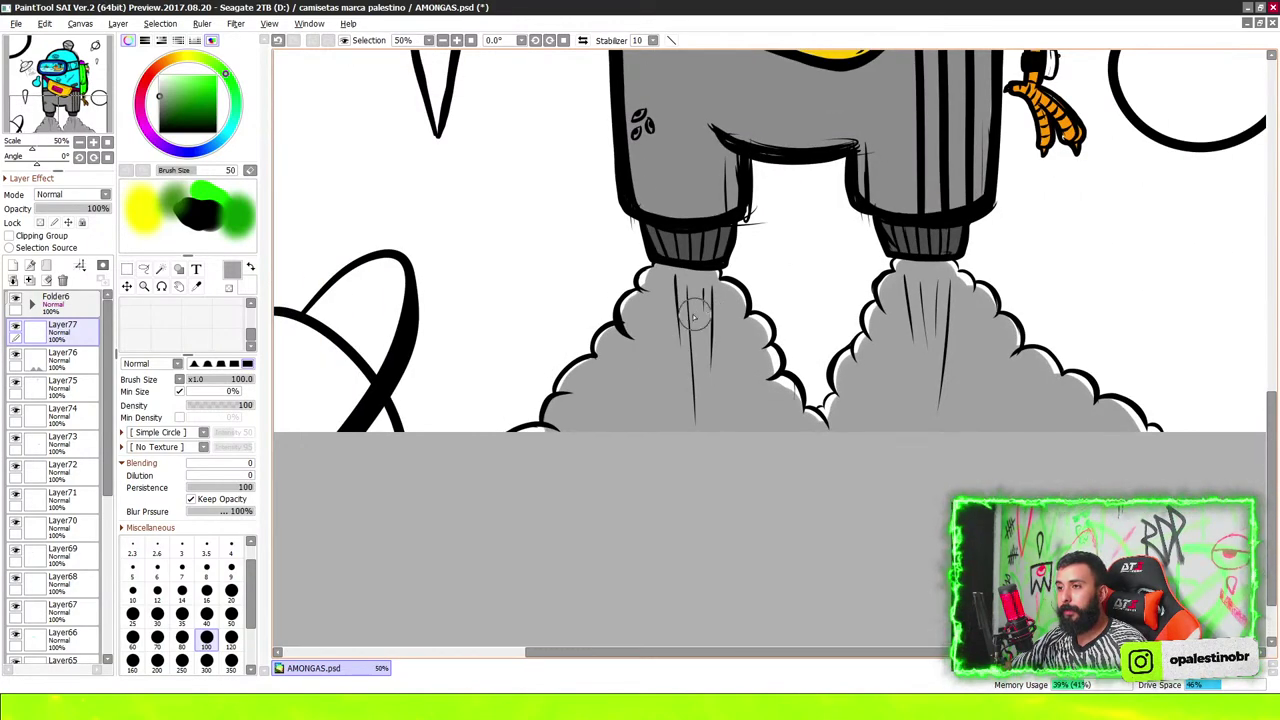
scroll(670, 302, up, 1)
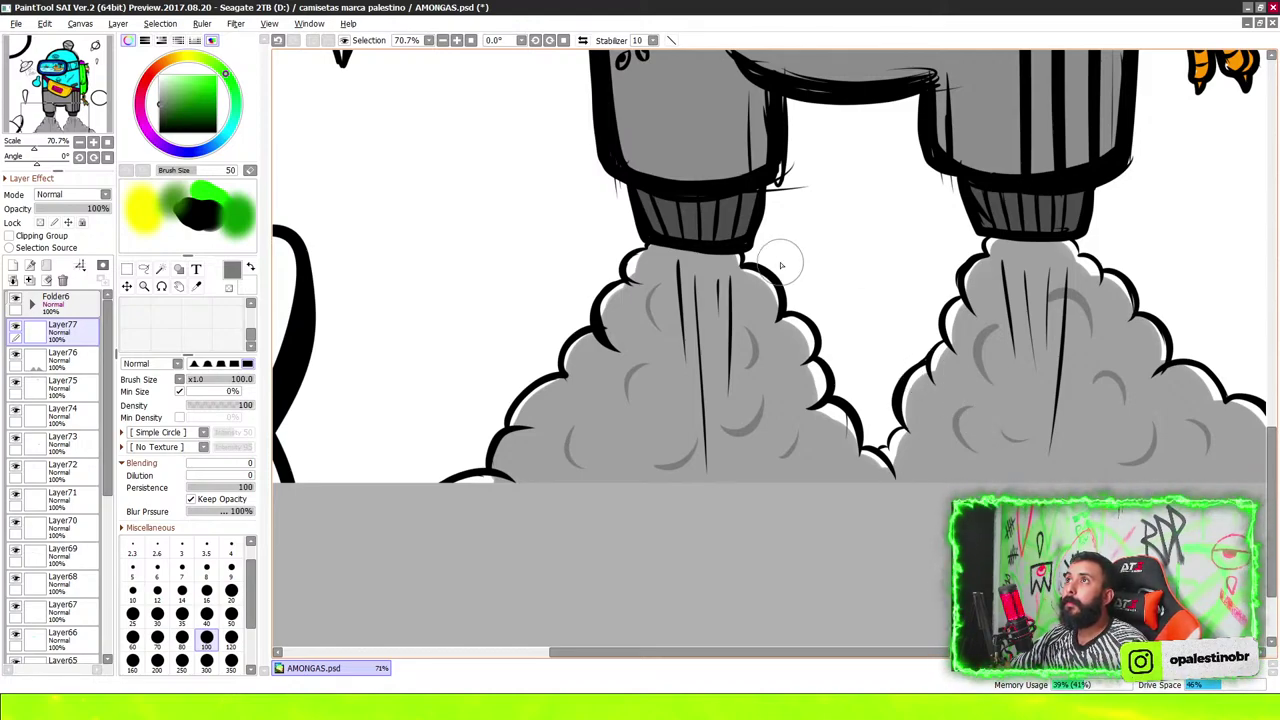
scroll(685, 292, down, 3)
scroll(795, 385, down, 2)
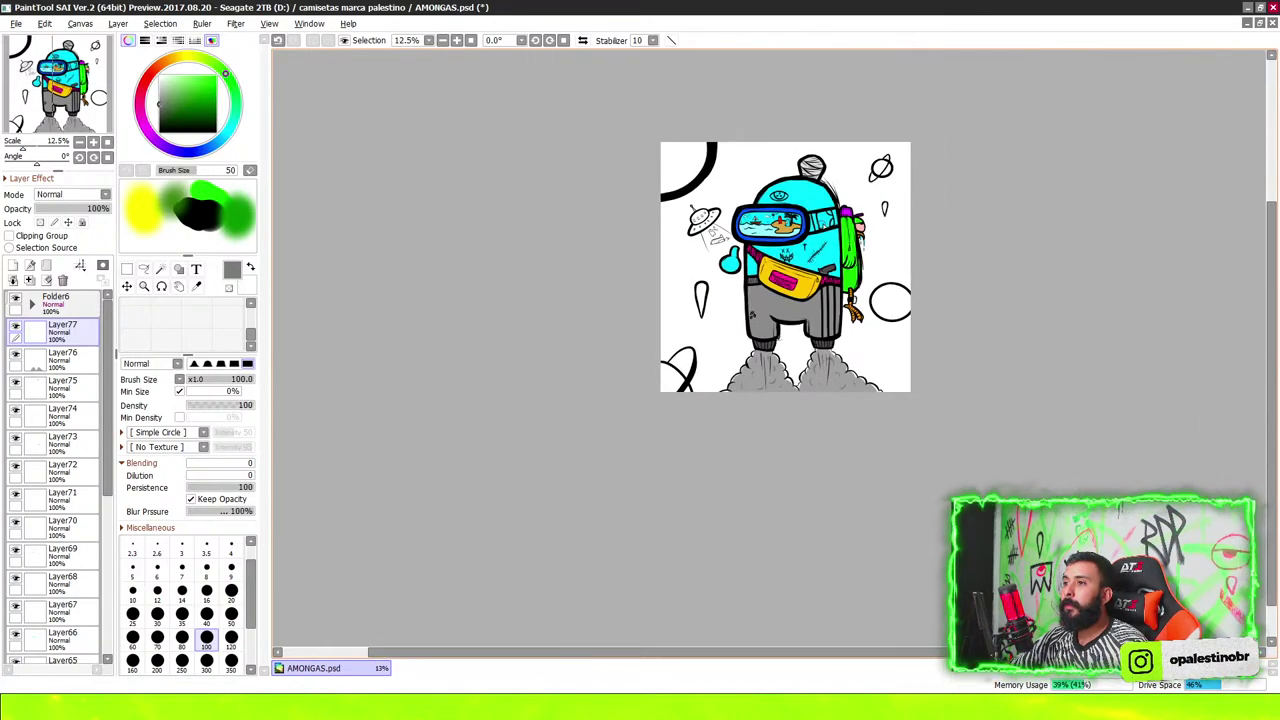
Add a new layer above Layer65 and zoom in on the goggle scene
scroll(805, 210, up, 2)
scroll(805, 210, up, 2)
scroll(60, 465, down, 4)
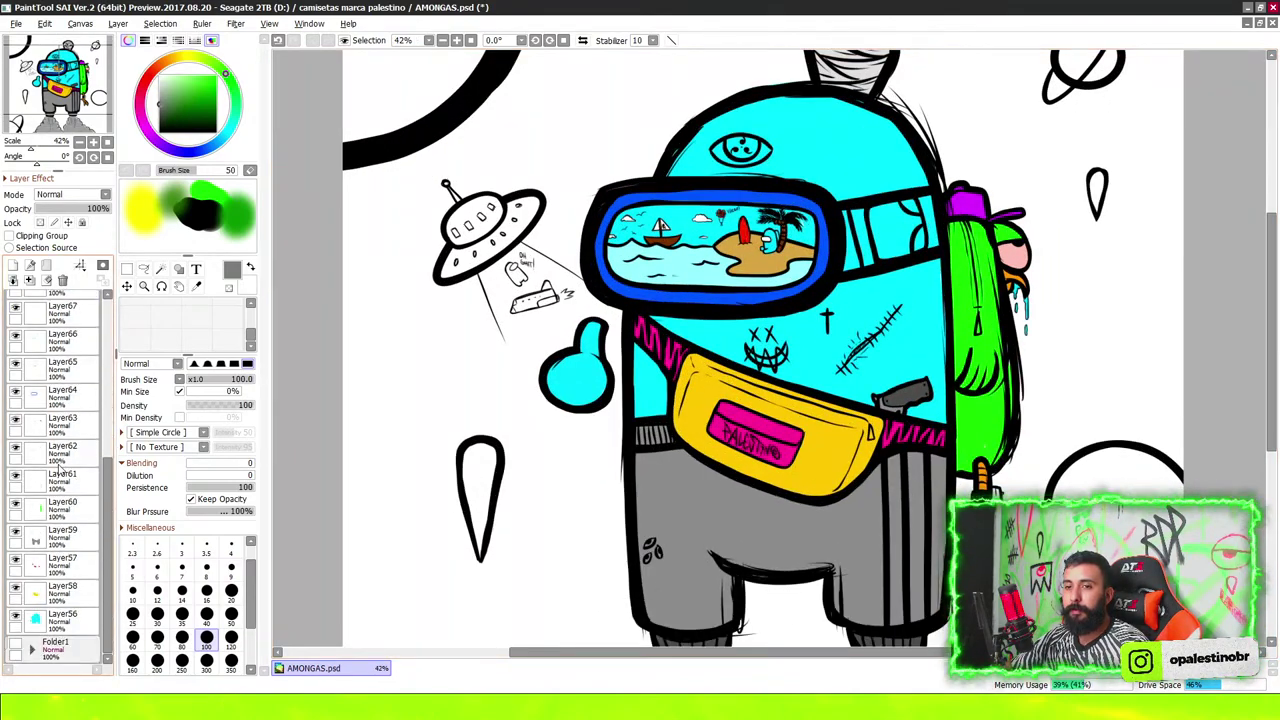
scroll(58, 468, up, 1)
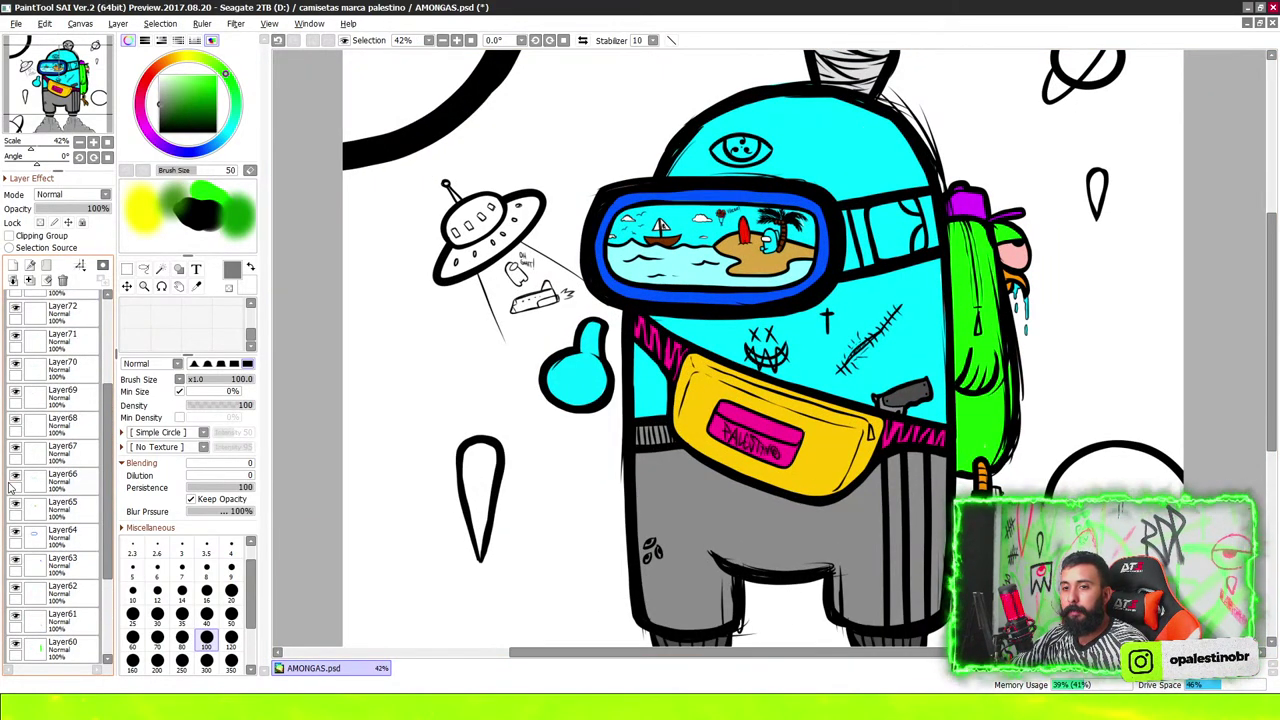
click(55, 507)
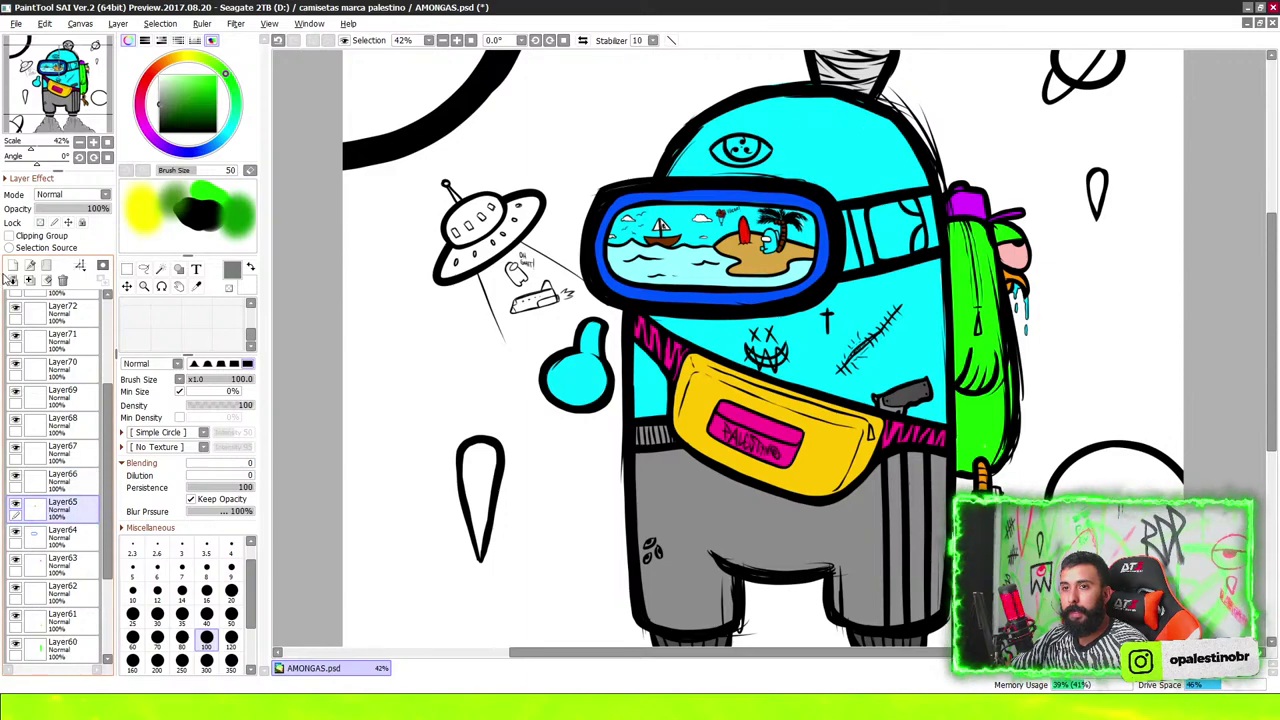
click(12, 266)
key(ctrl+plus)
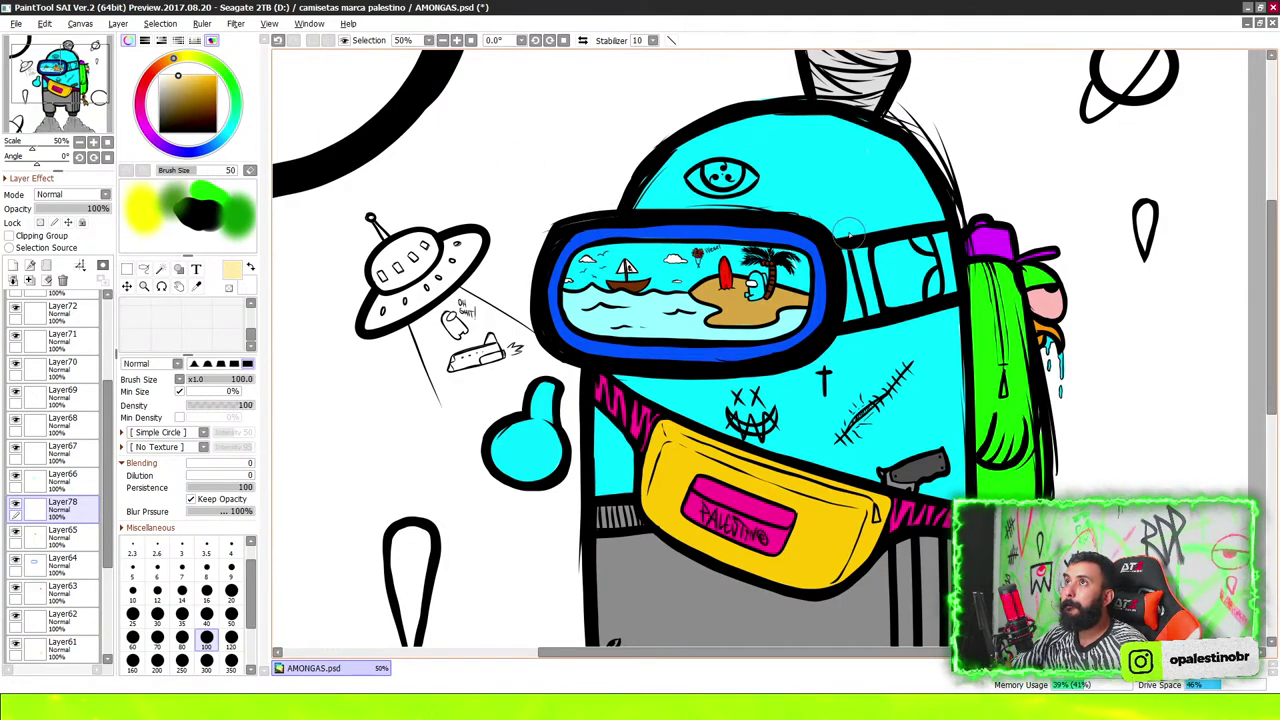
scroll(848, 232, up, 5)
scroll(400, 330, up, 1)
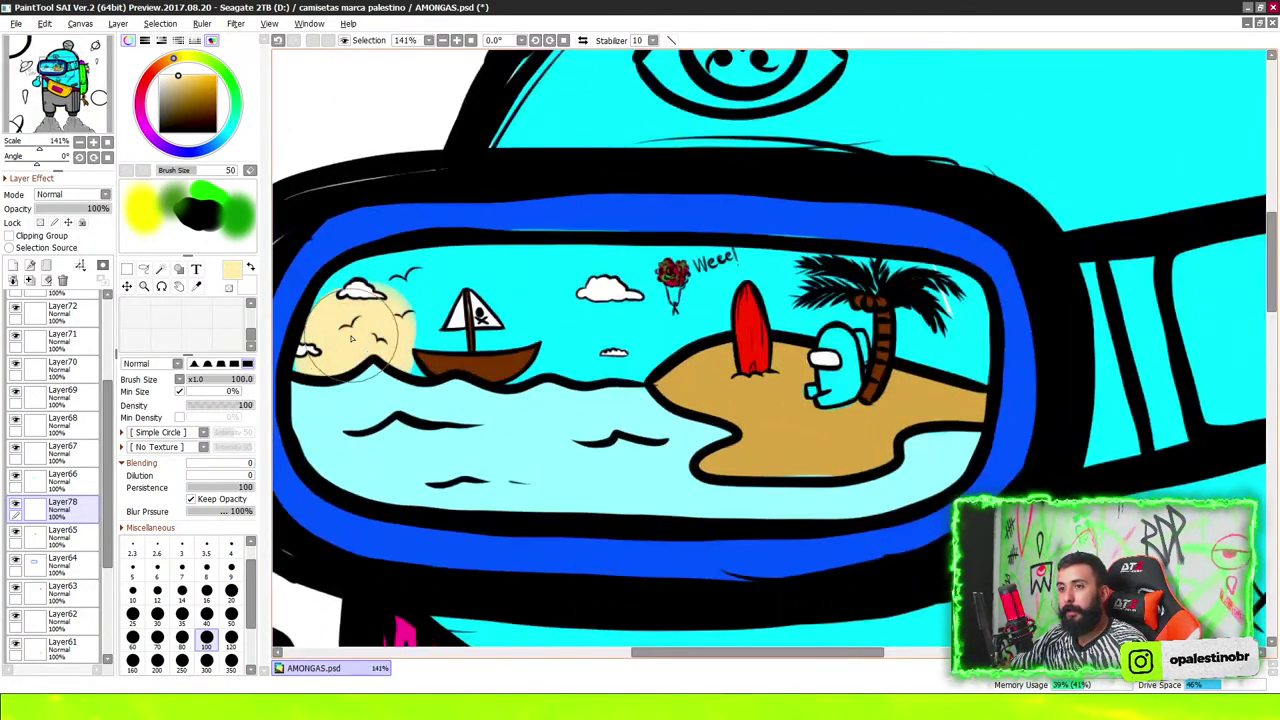
Soft-brush a pale yellow glow across the goggle sky, retouching cyan beside the palm trunk
mouse_move(352, 338)
mouse_down()
mouse_move(520, 300)
mouse_move(610, 320)
mouse_move(676, 295)
mouse_move(960, 340)
mouse_move(930, 338)
mouse_up()
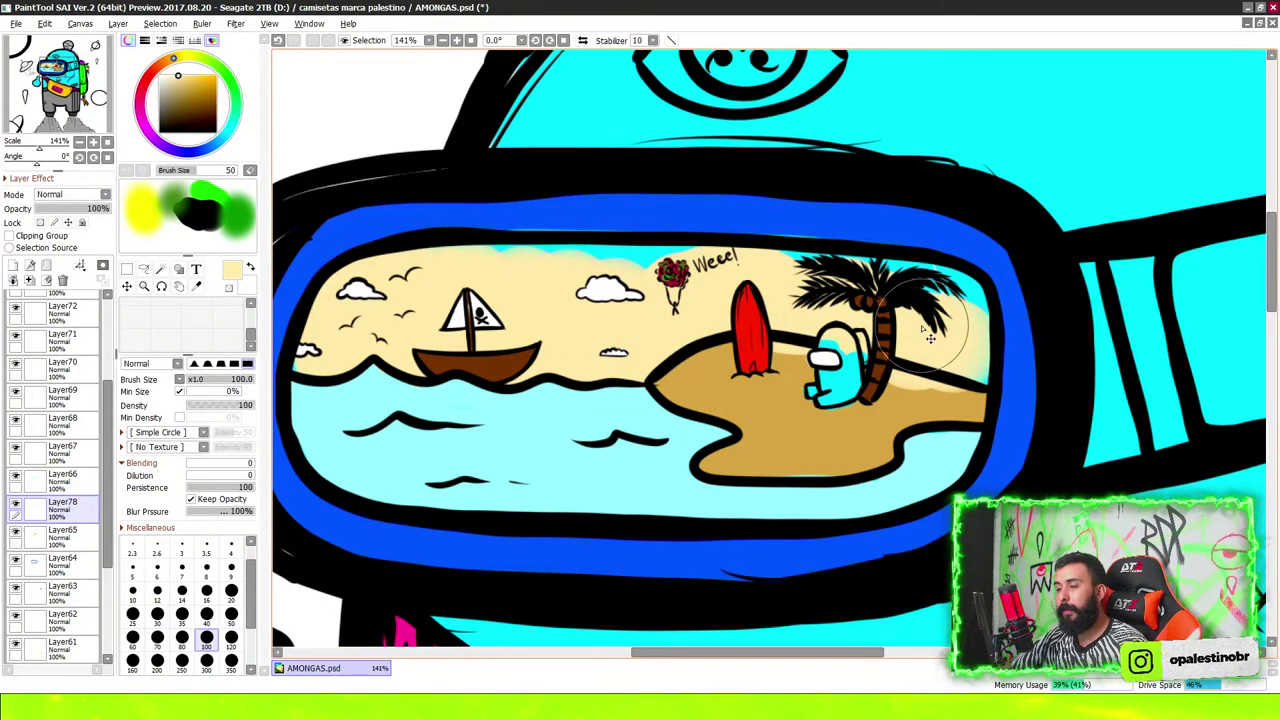
key(ctrl+z)
mouse_move(430, 390)
mouse_down()
mouse_move(340, 300)
mouse_move(420, 330)
mouse_move(322, 258)
mouse_up()
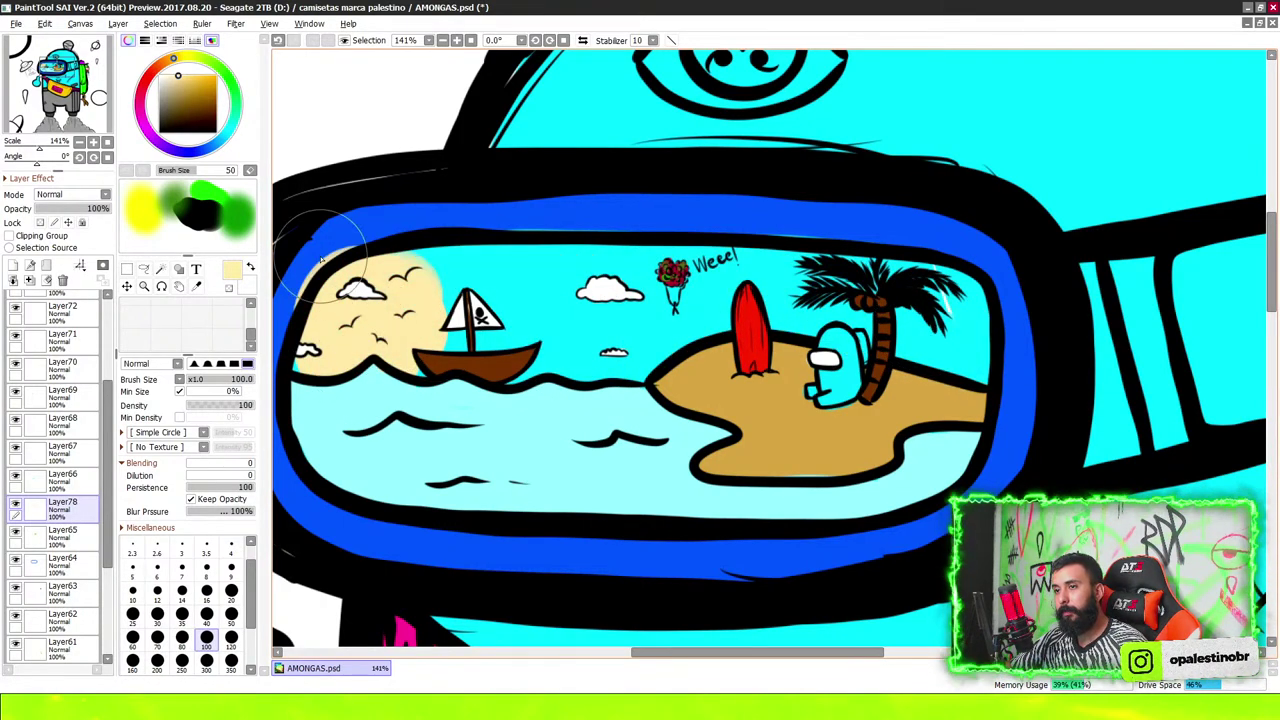
key(ctrl+z)
mouse_move(376, 390)
mouse_down()
mouse_move(340, 280)
mouse_move(330, 300)
mouse_move(550, 260)
mouse_move(527, 377)
mouse_move(620, 360)
mouse_move(640, 380)
mouse_move(690, 330)
mouse_move(725, 325)
mouse_move(680, 272)
mouse_move(622, 272)
mouse_move(588, 291)
mouse_move(560, 215)
mouse_move(718, 232)
mouse_move(699, 262)
mouse_move(717, 293)
mouse_move(760, 220)
mouse_move(836, 252)
mouse_move(762, 284)
mouse_move(785, 335)
mouse_move(815, 320)
mouse_move(840, 289)
mouse_move(773, 295)
mouse_up()
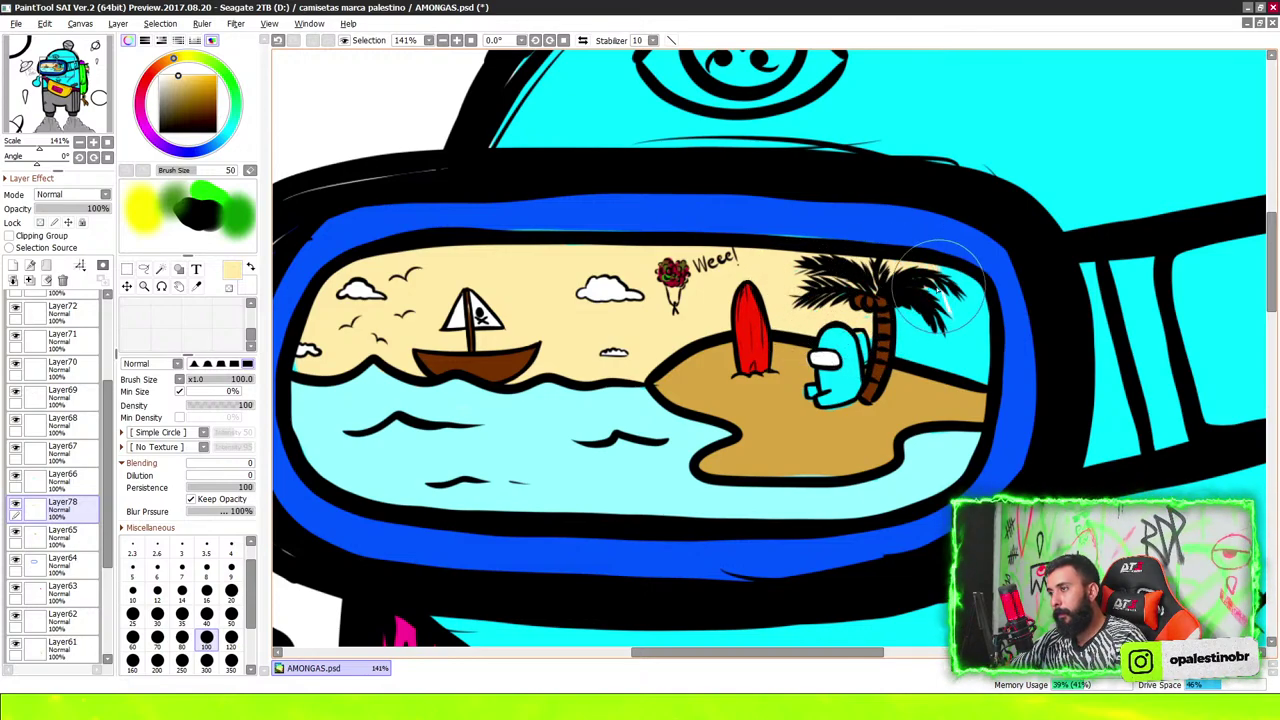
drag(945, 275, 968, 310)
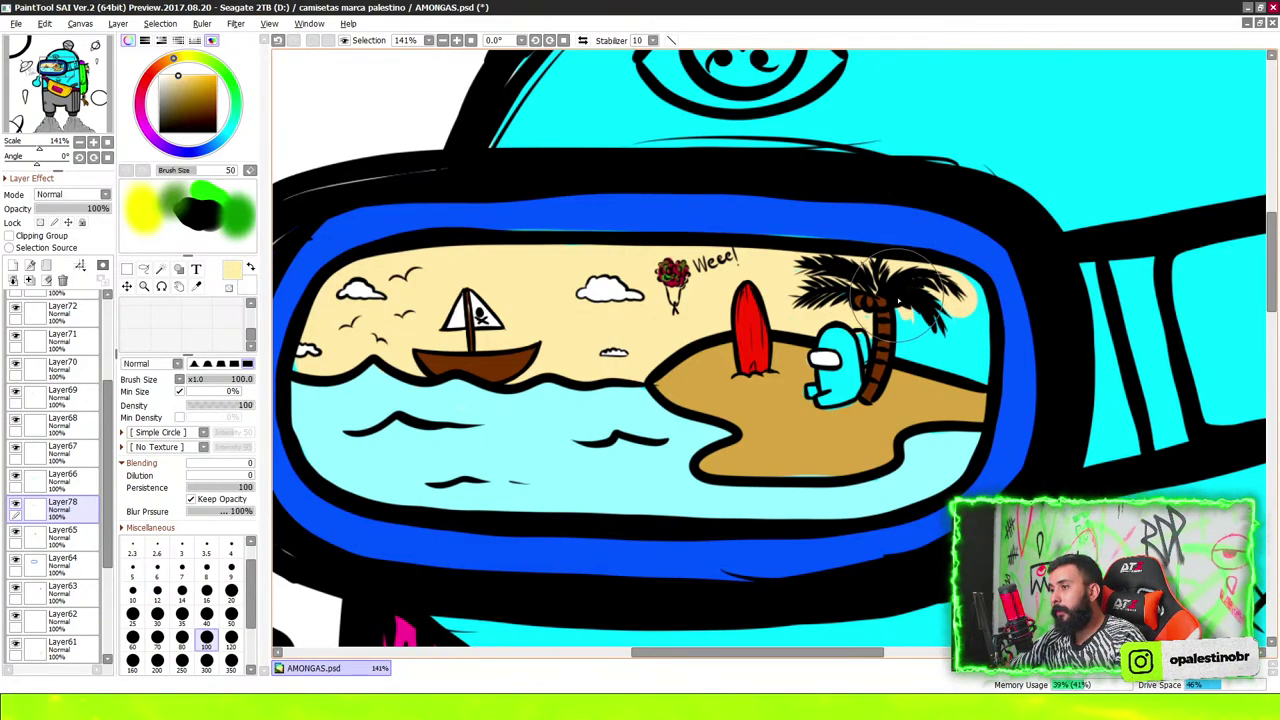
mouse_move(901, 338)
mouse_down()
mouse_move(968, 287)
mouse_move(925, 340)
mouse_move(867, 323)
mouse_up()
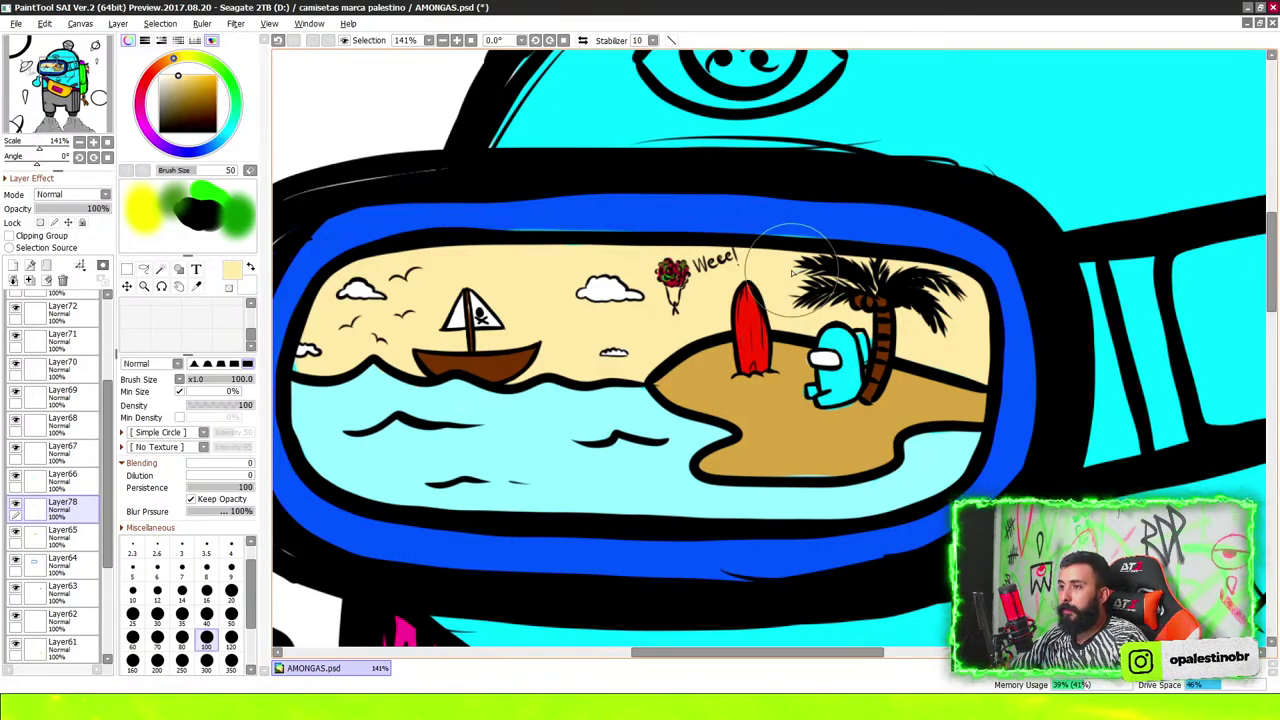
scroll(790, 300, down, 2)
scroll(794, 340, down, 3)
scroll(610, 360, up, 3)
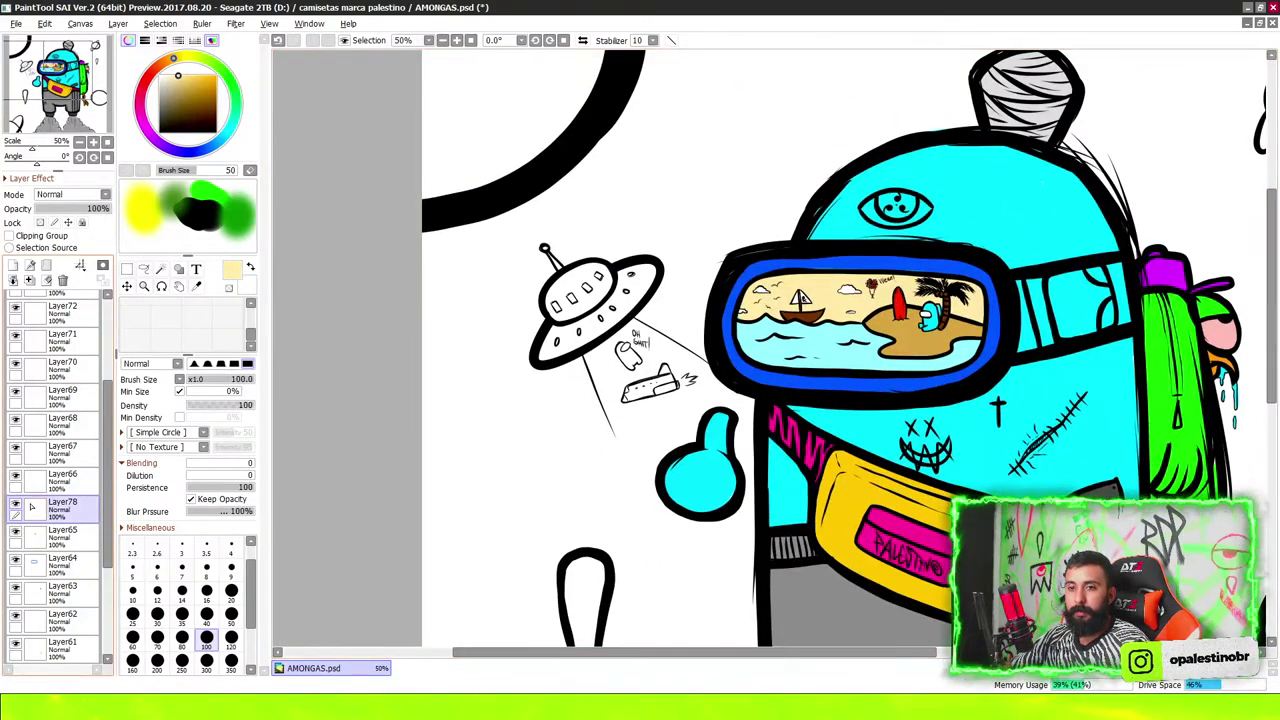
On a new layer, pick a darker gold and lasso the goggle sky above the waterline
click(14, 265)
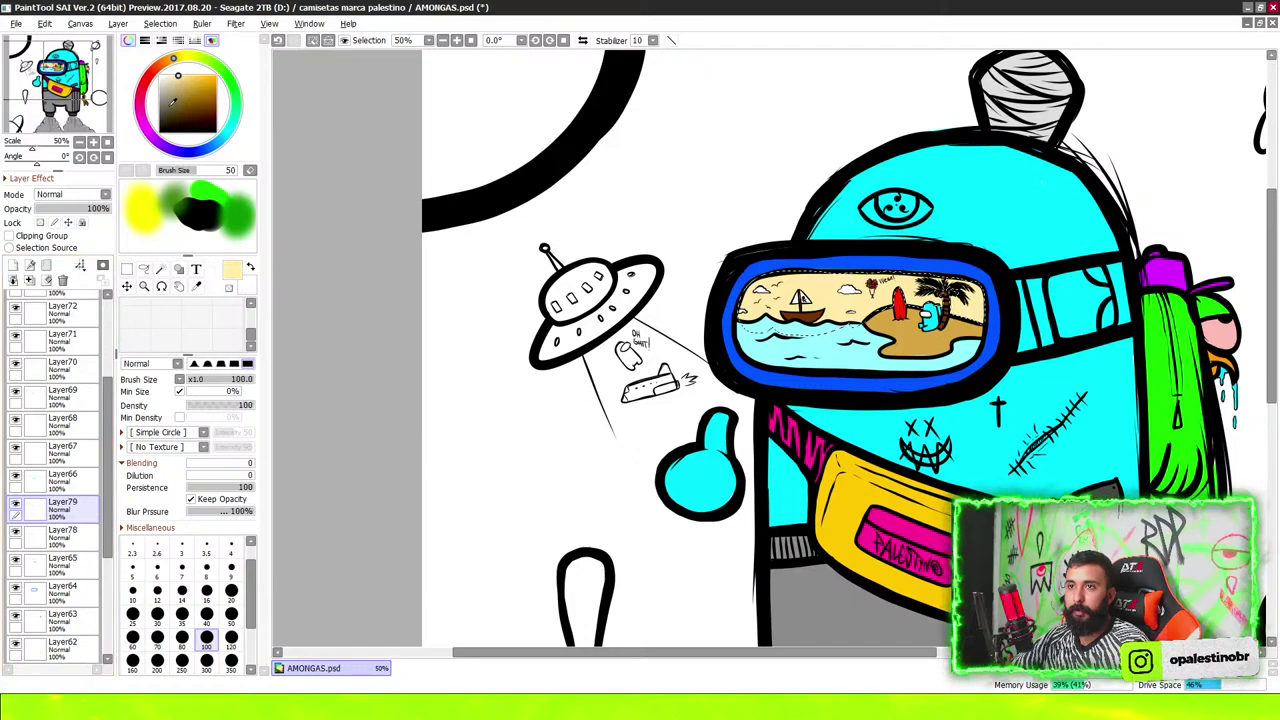
alt+click(785, 497)
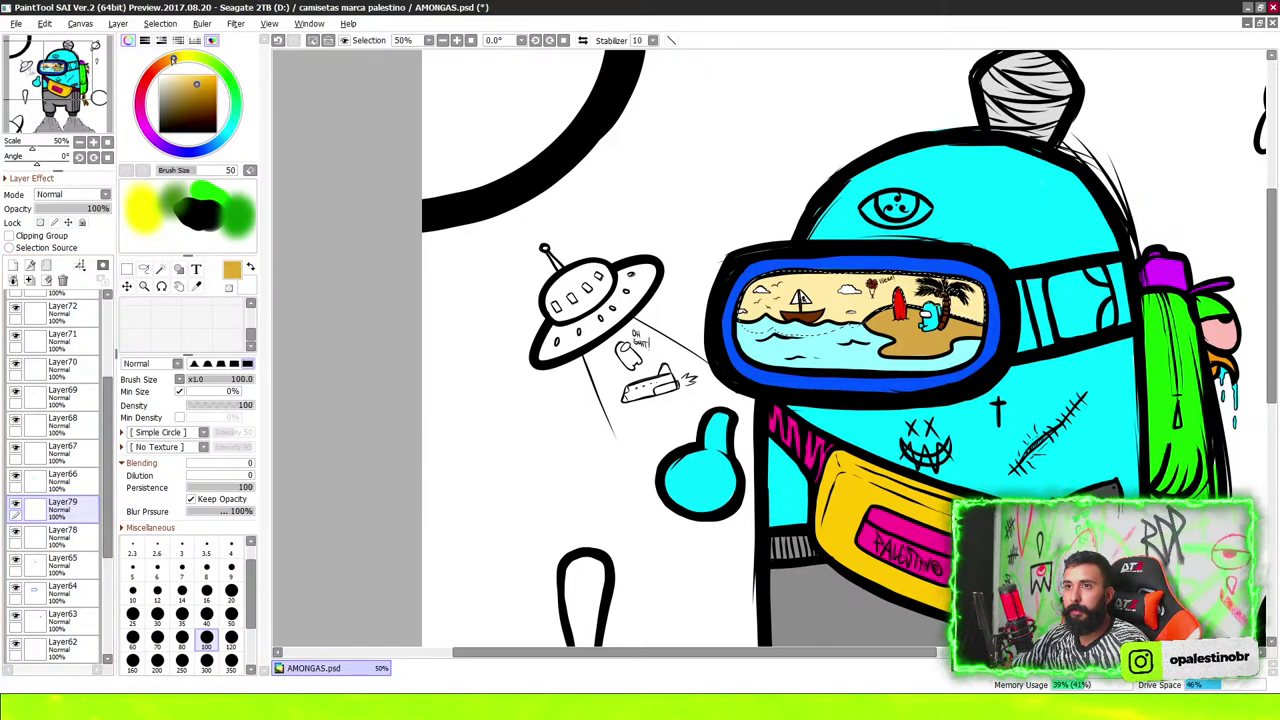
scroll(888, 296, up, 2)
mouse_move(714, 372)
mouse_down()
mouse_move(587, 367)
mouse_move(870, 330)
mouse_move(1080, 320)
mouse_up()
mouse_move(590, 320)
mouse_down()
mouse_move(625, 325)
mouse_move(600, 300)
mouse_up()
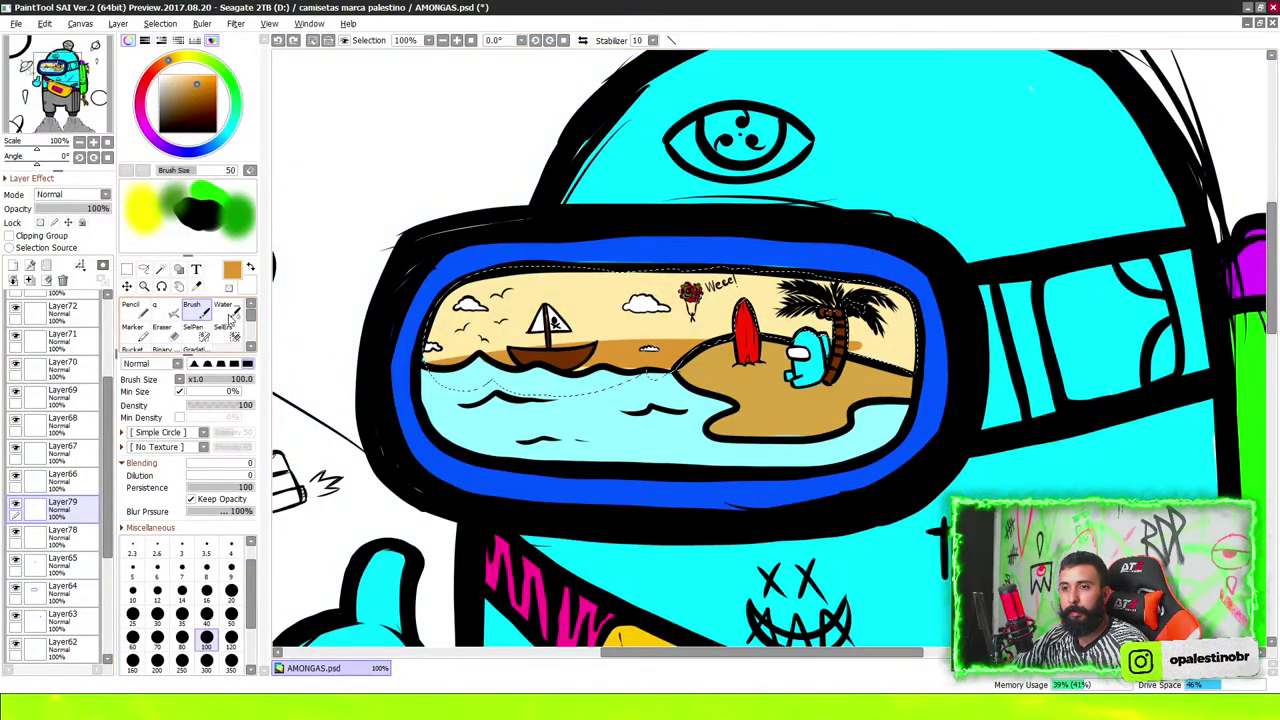
scroll(172, 340, down, 1)
scroll(170, 330, up, 1)
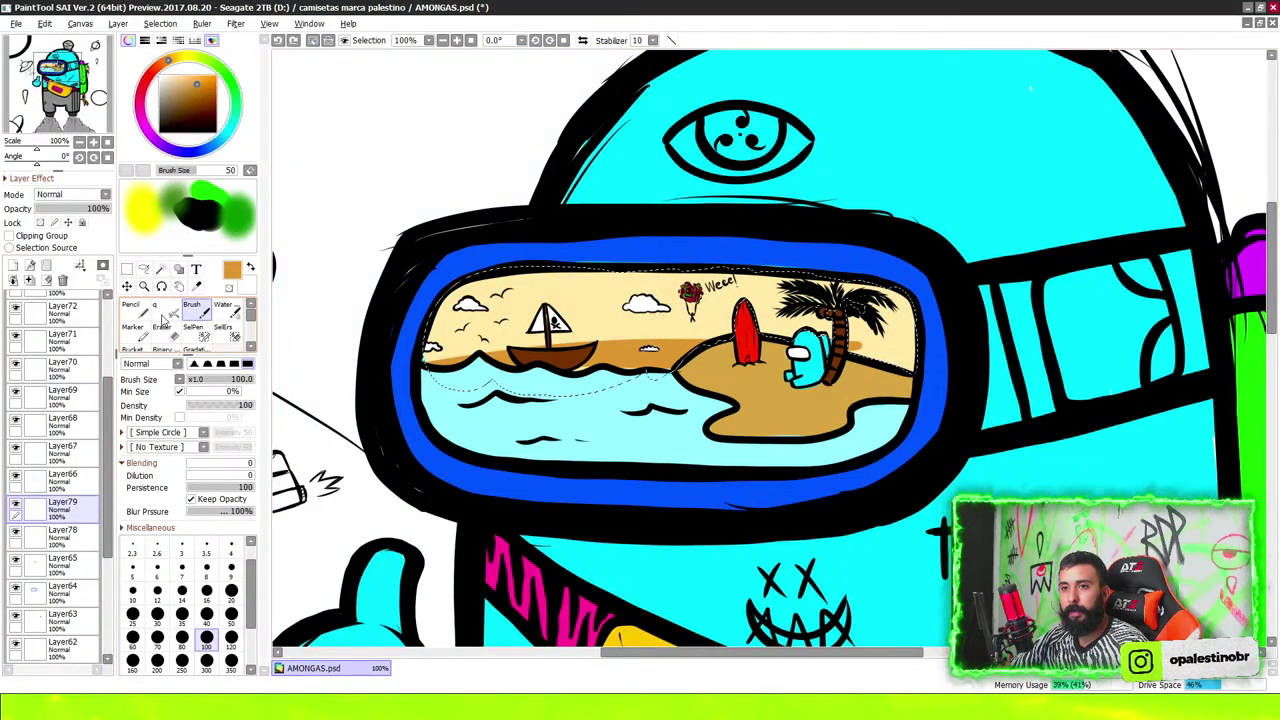
Airbrush saturated orange and deeper red across the goggle sky at sizes 100 and 200
click(163, 318)
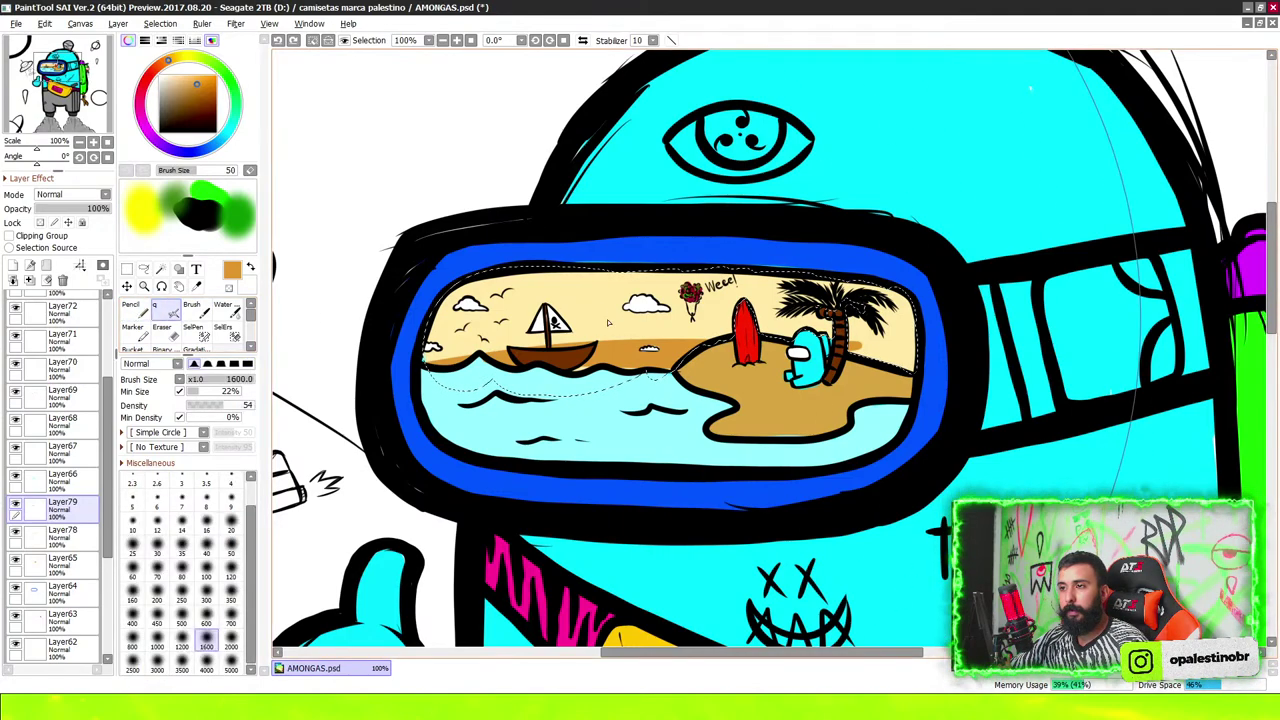
key(bracketleft)
key(bracketleft)
key(bracketleft)
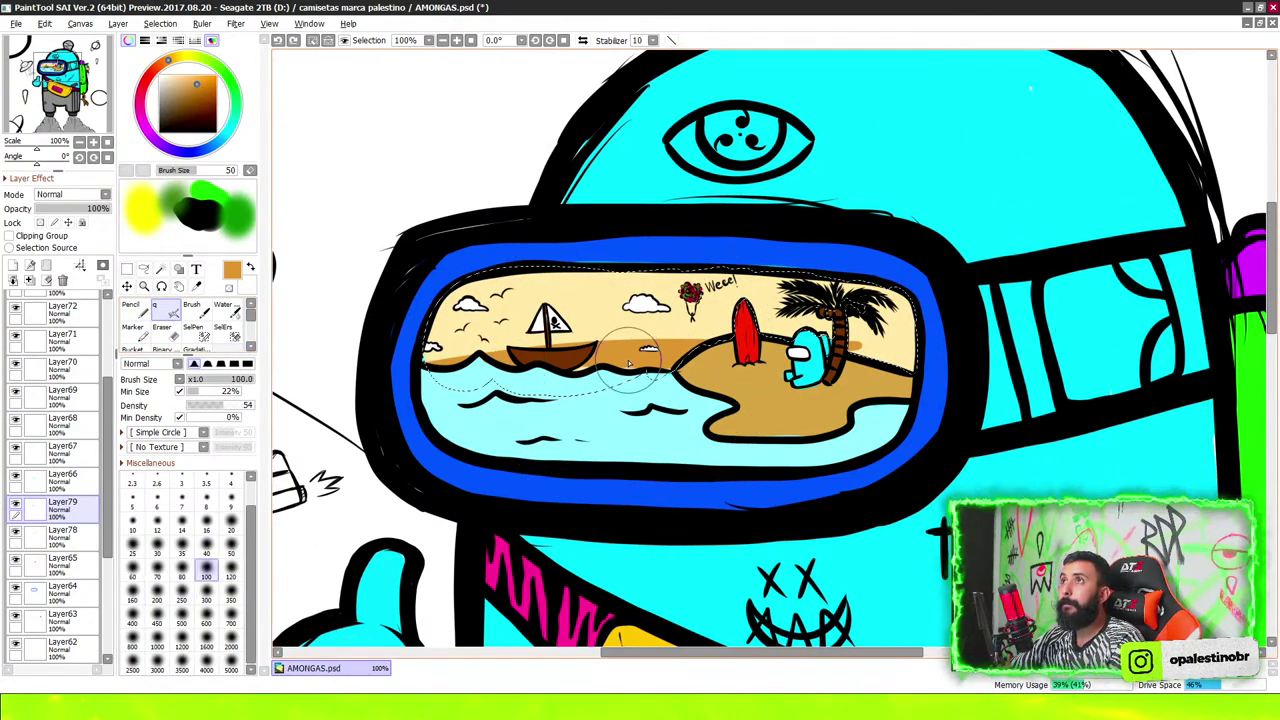
key(bracketleft)
key(bracketleft)
key(bracketleft)
key(bracketleft)
key(bracketleft)
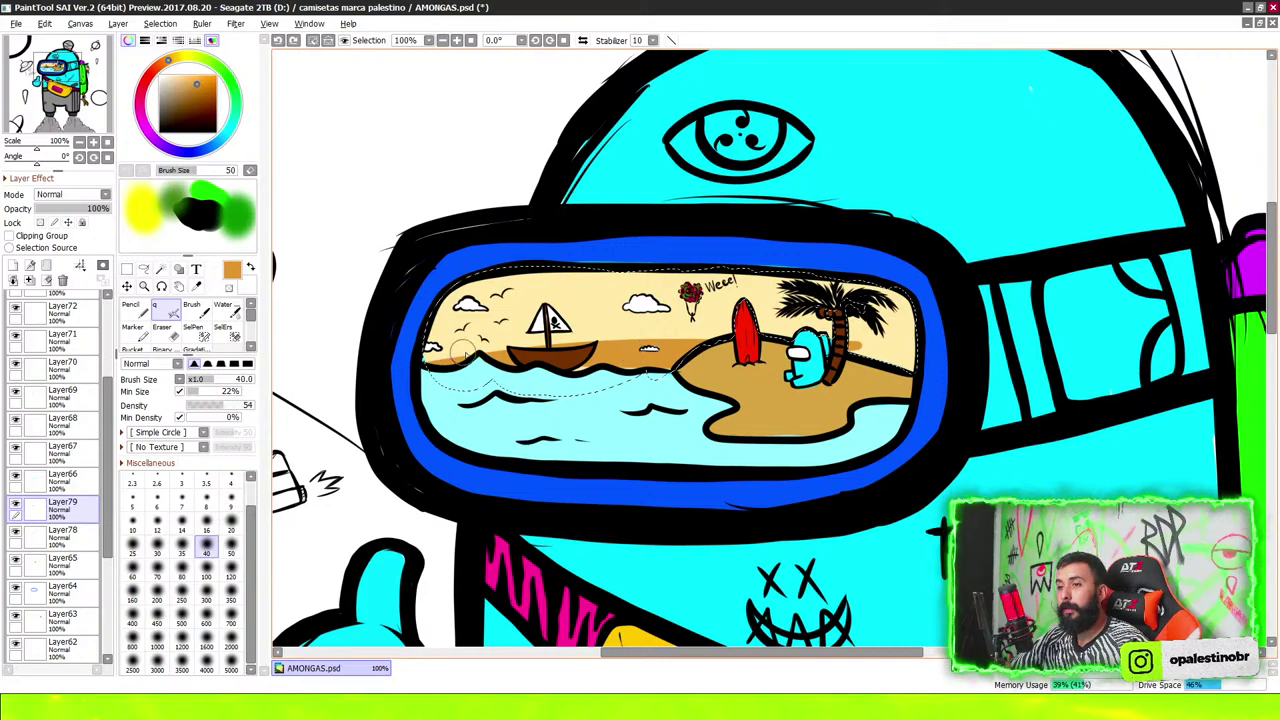
key(bracketright)
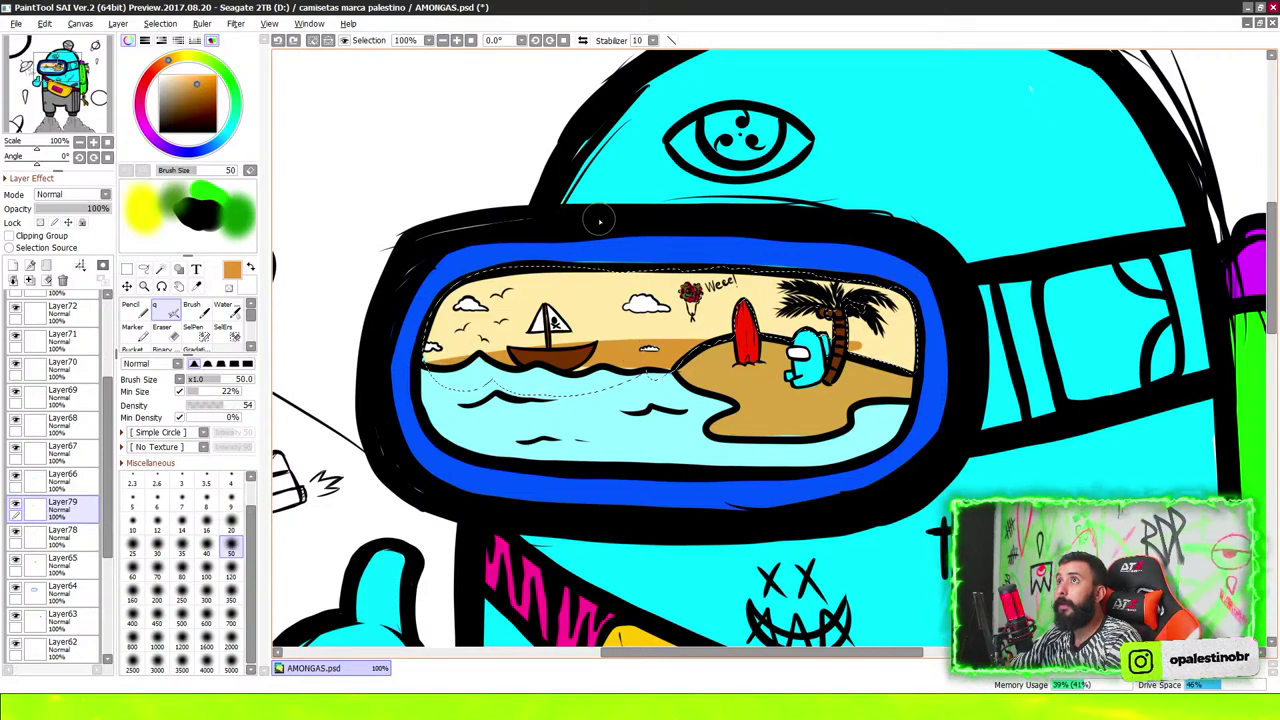
key(bracketright)
key(bracketright)
key(bracketright)
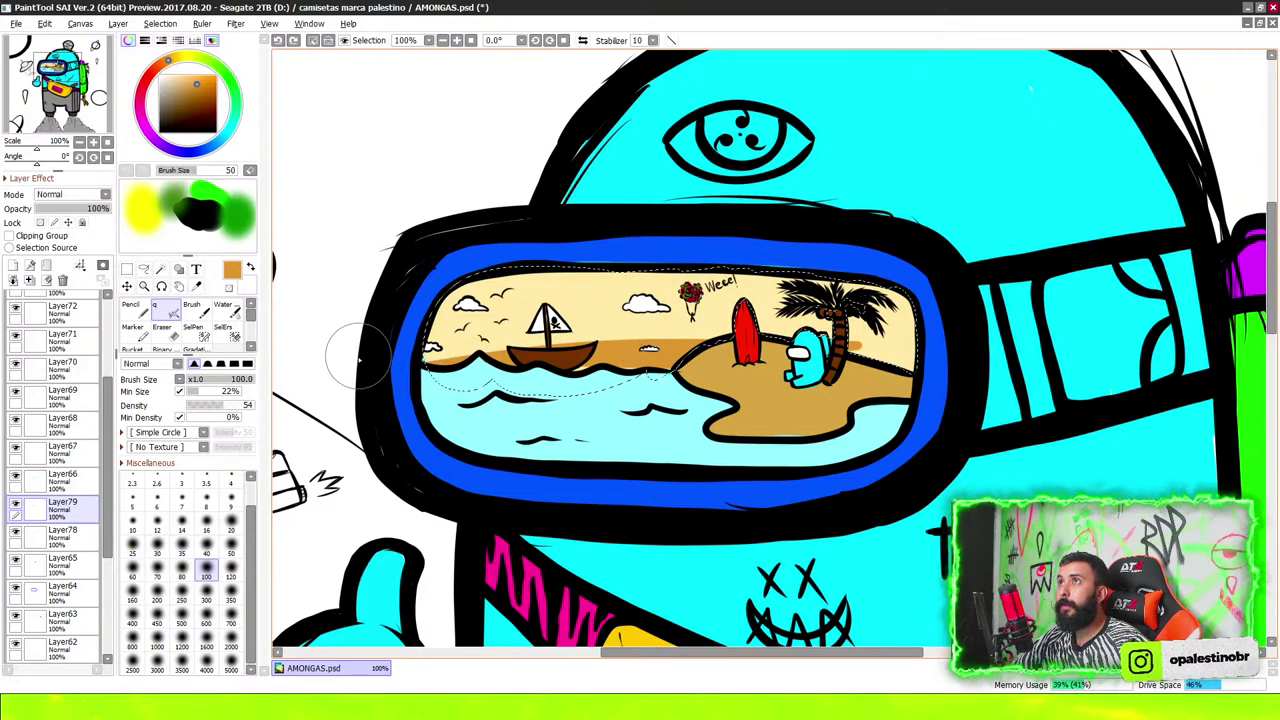
mouse_move(418, 355)
mouse_down()
mouse_move(918, 354)
mouse_move(343, 357)
mouse_up()
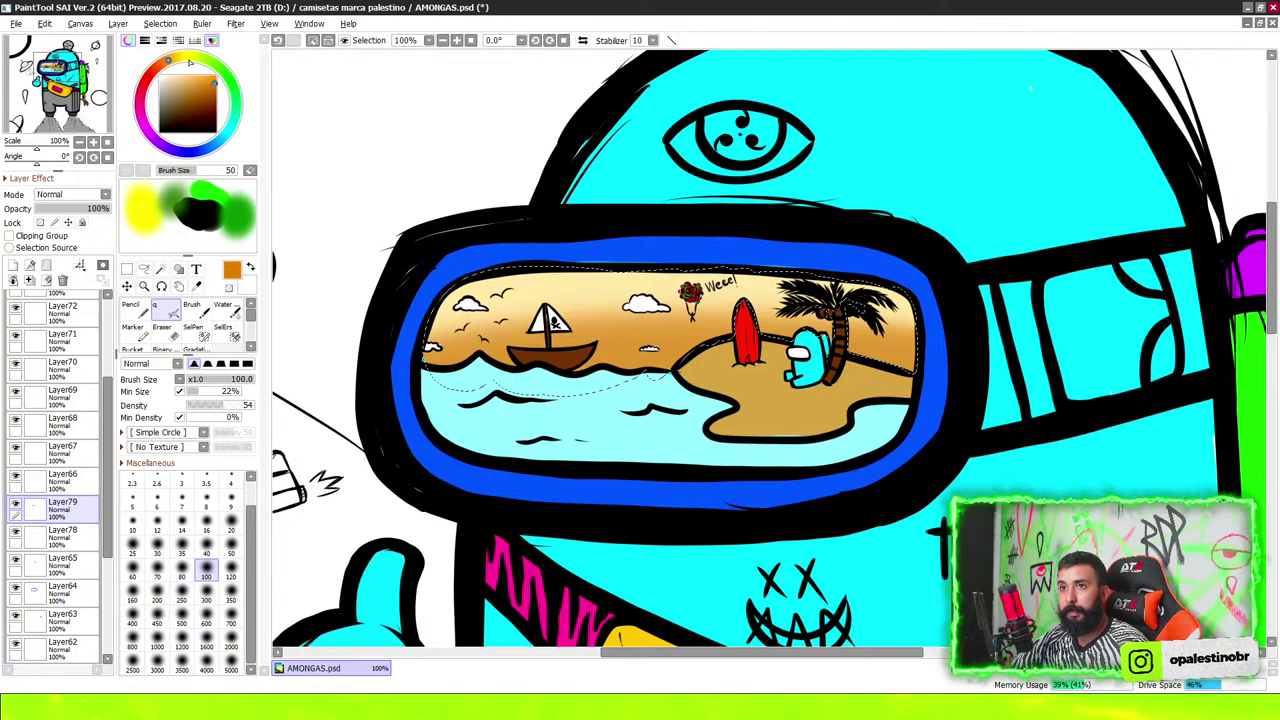
drag(168, 62, 157, 64)
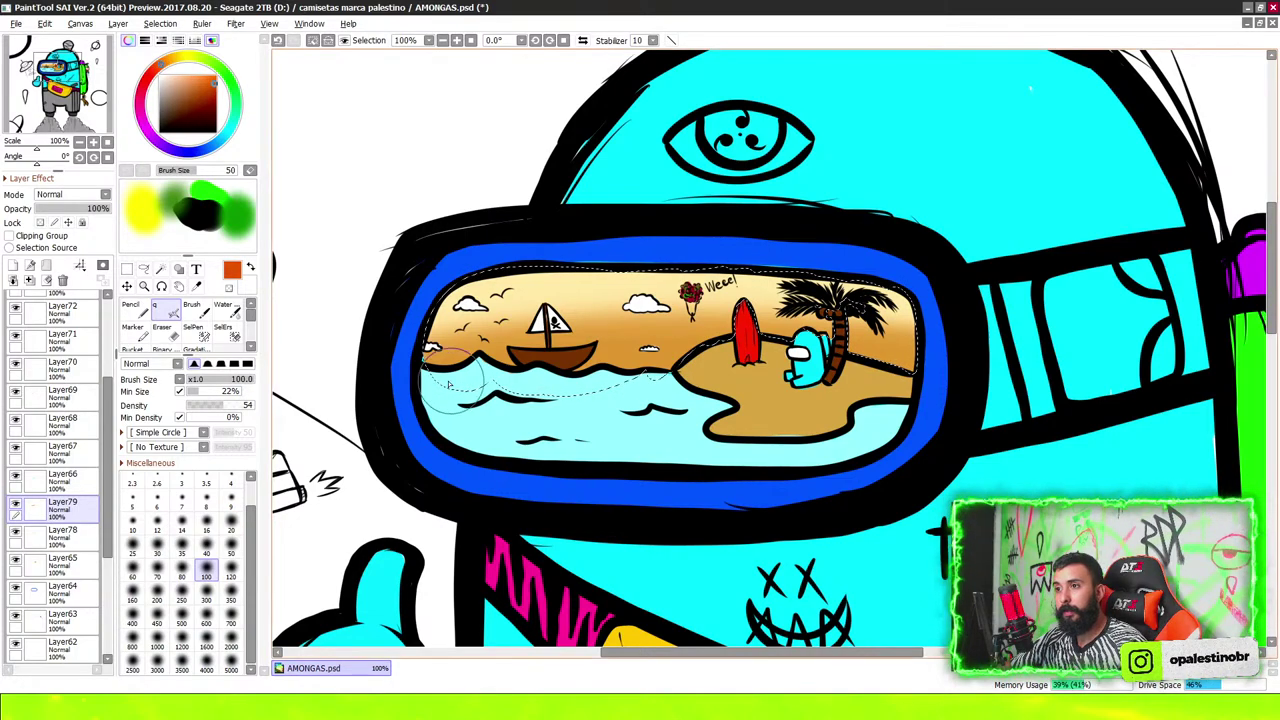
drag(910, 320, 440, 322)
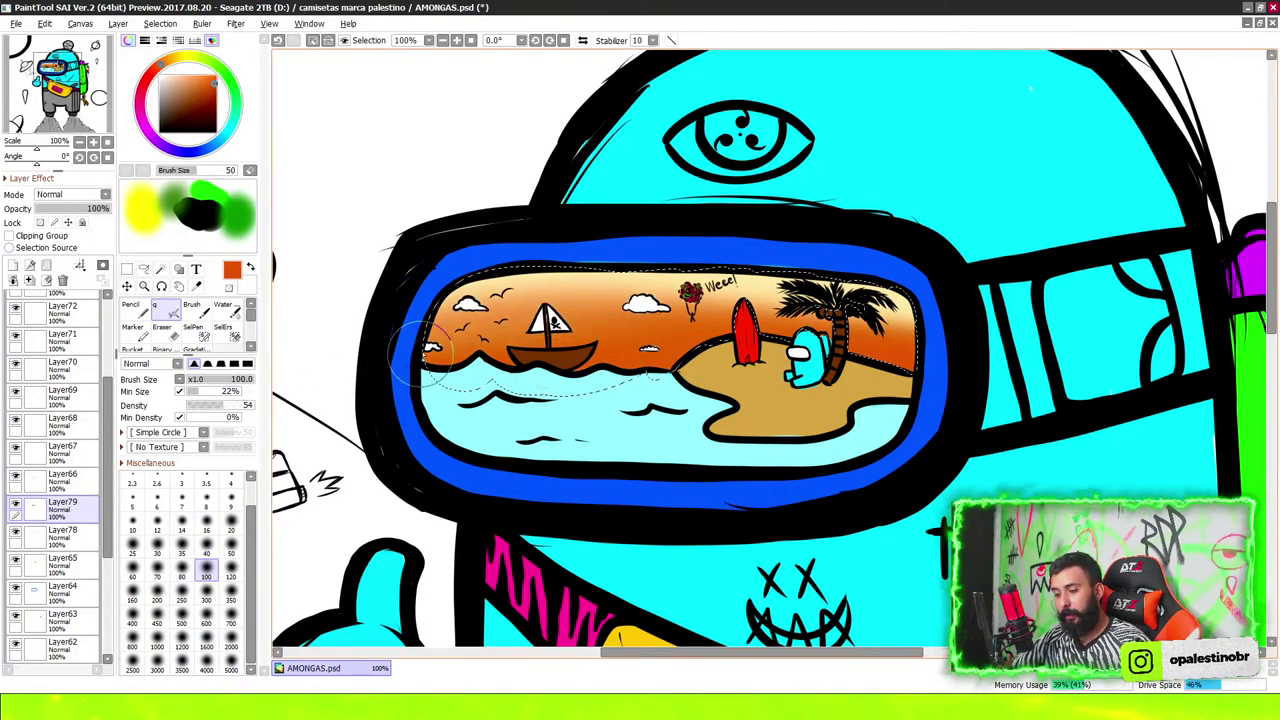
click(157, 592)
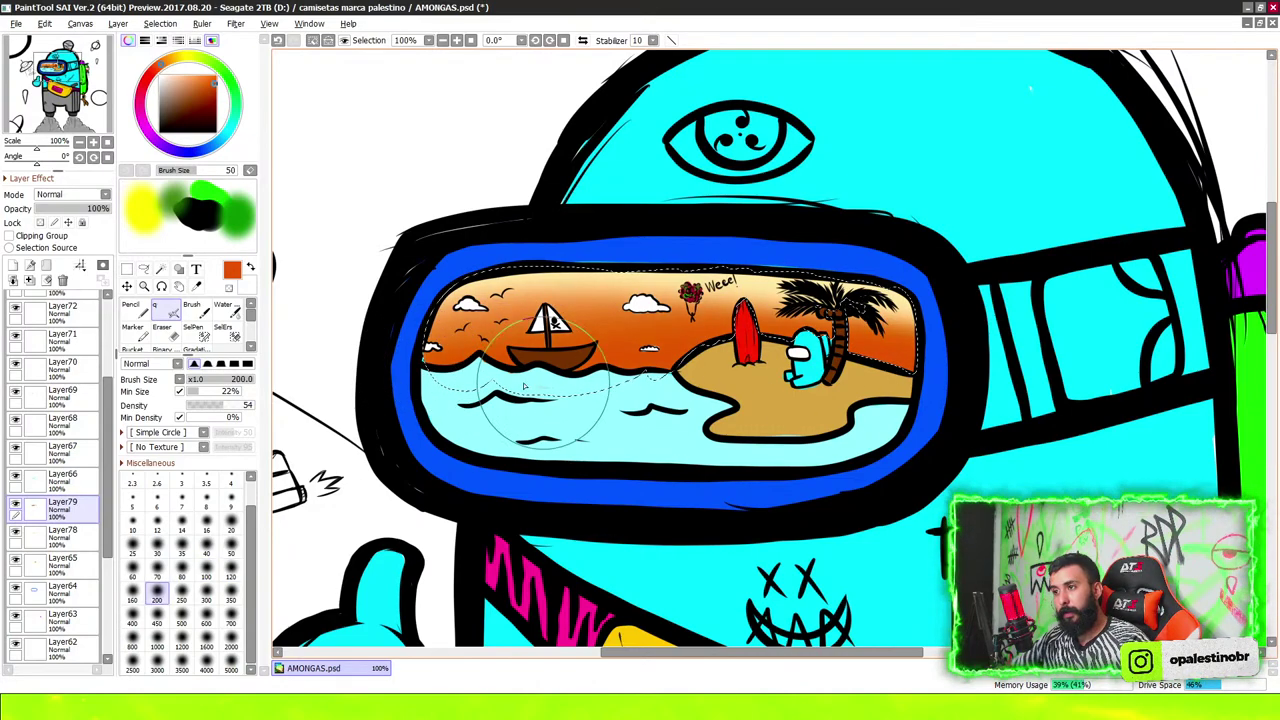
drag(575, 372, 825, 378)
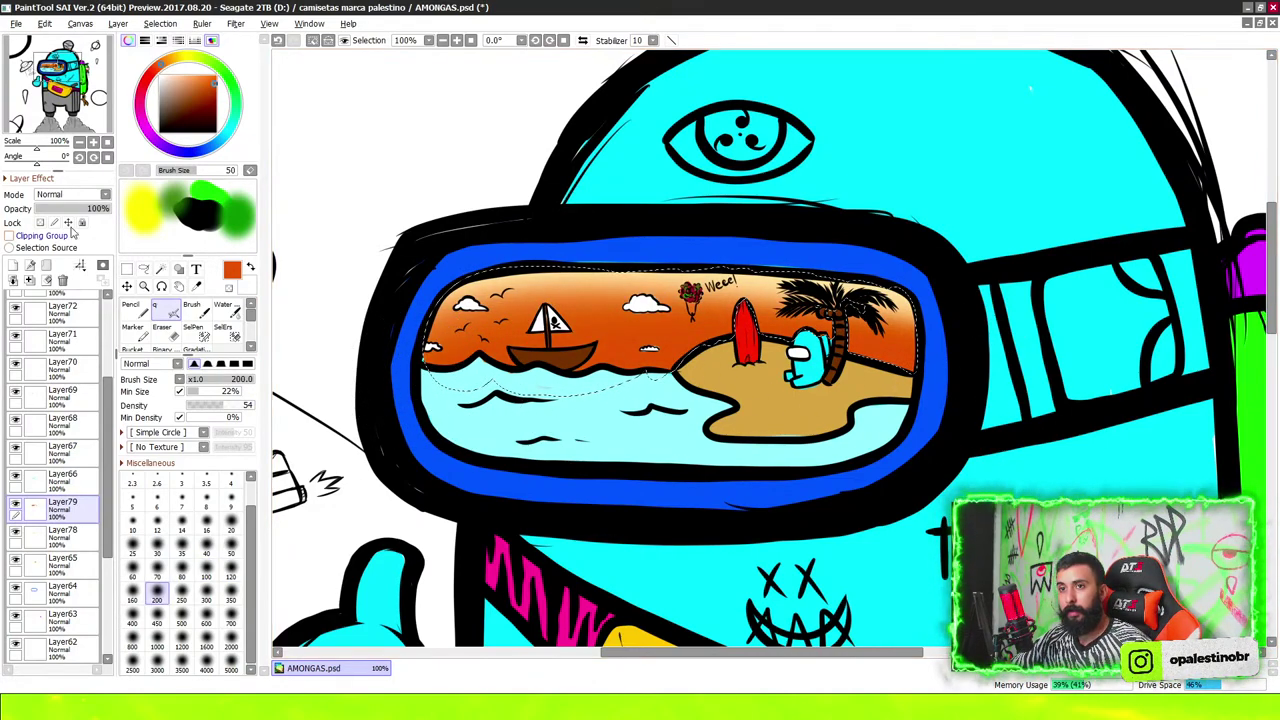
Pick yellow as the paint colour and review the sunset gradient
drag(201, 72, 185, 57)
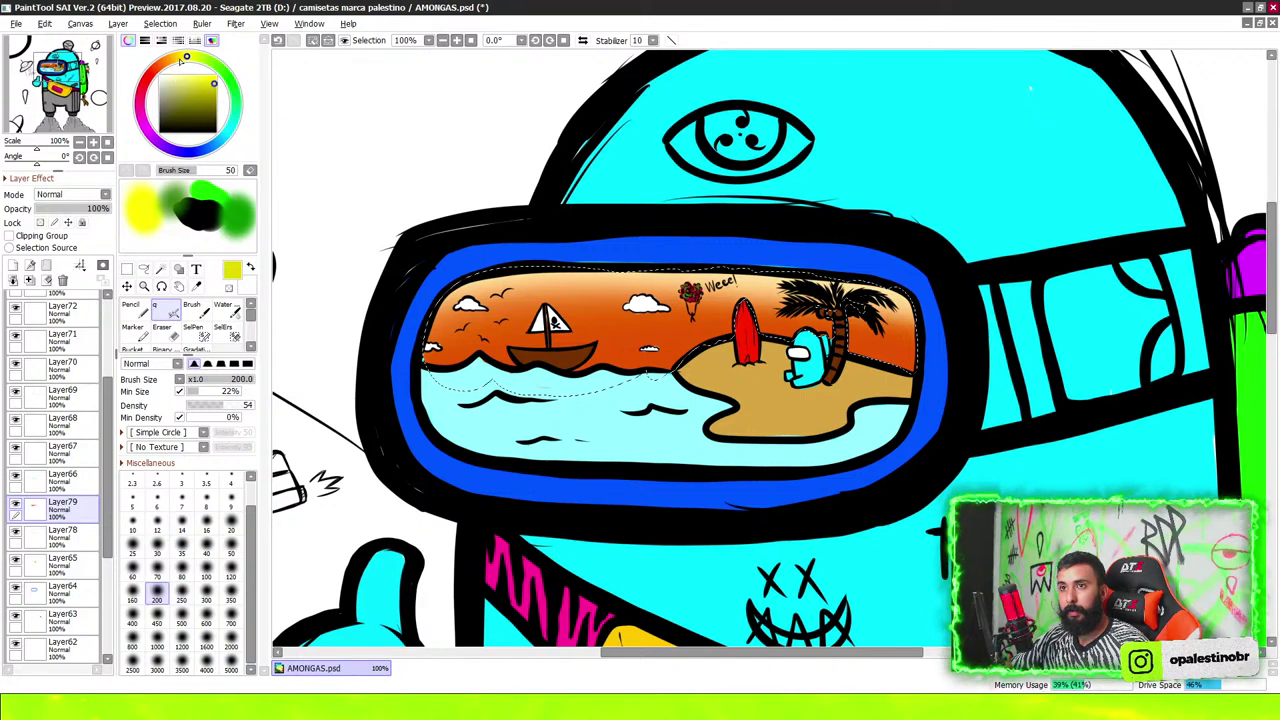
scroll(14, 300, down, 1)
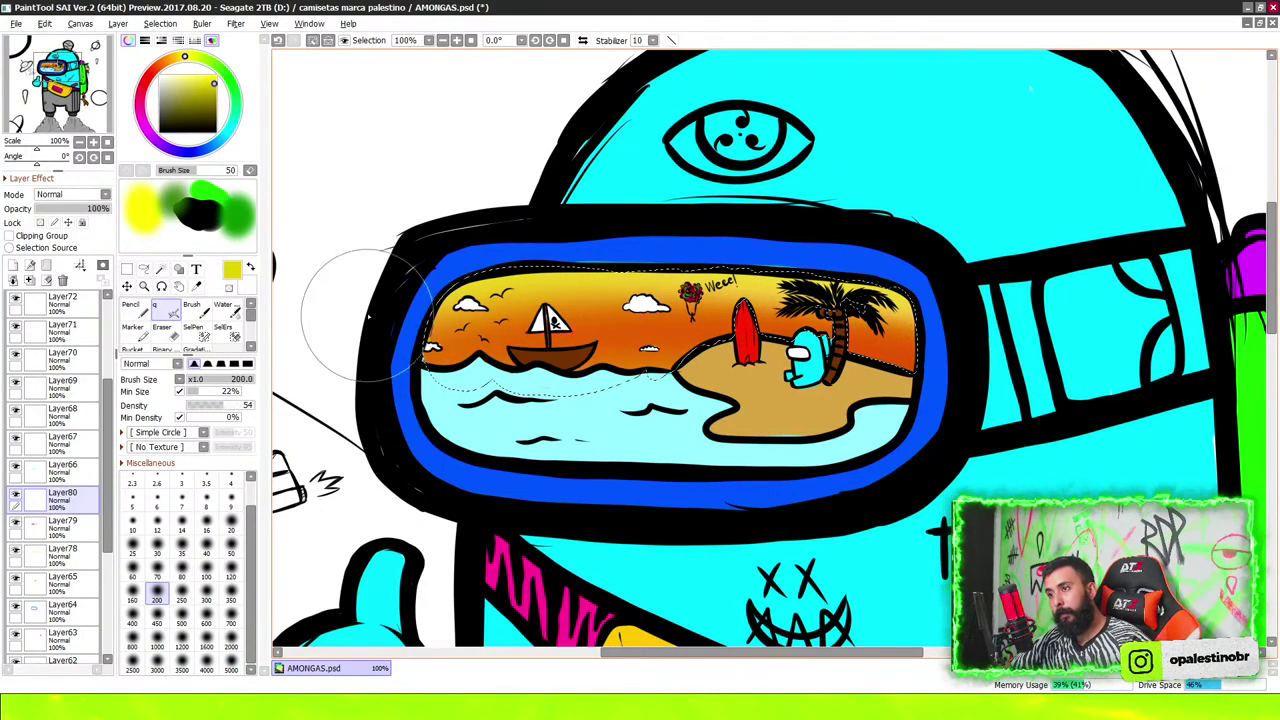
scroll(1140, 355, down, 3)
scroll(900, 340, up, 1)
scroll(700, 360, up, 2)
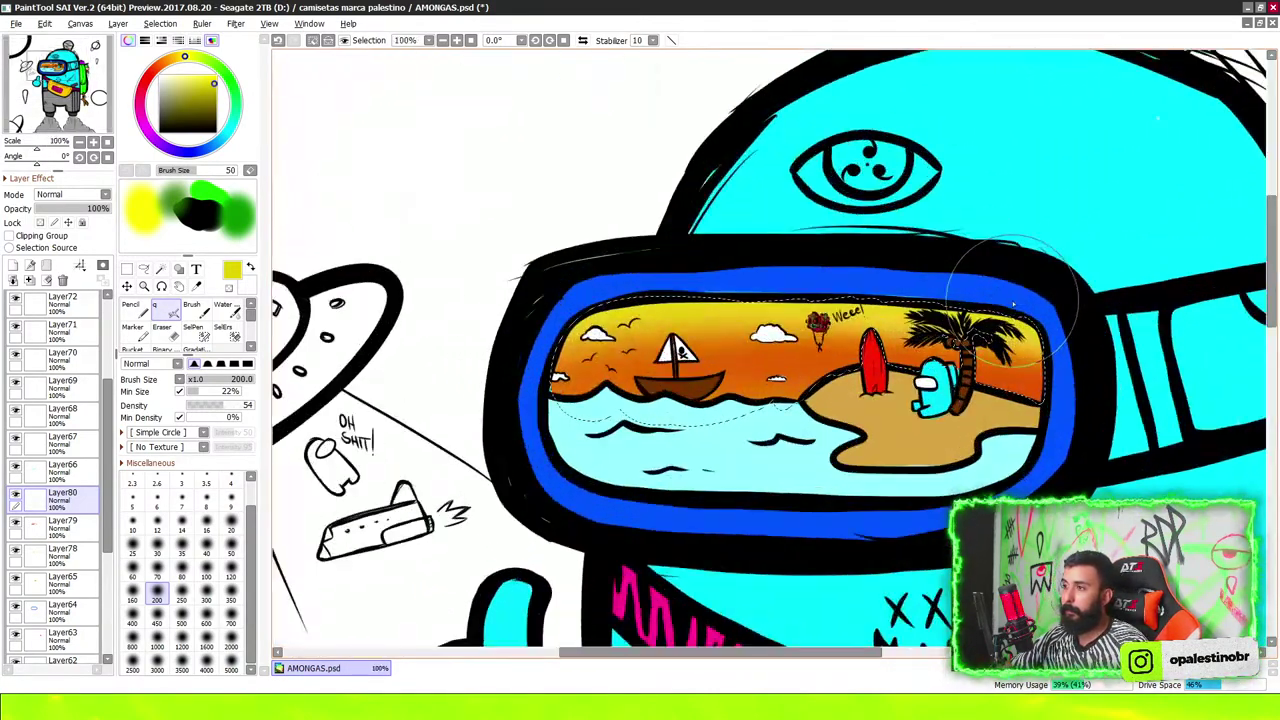
scroll(634, 376, up, 2)
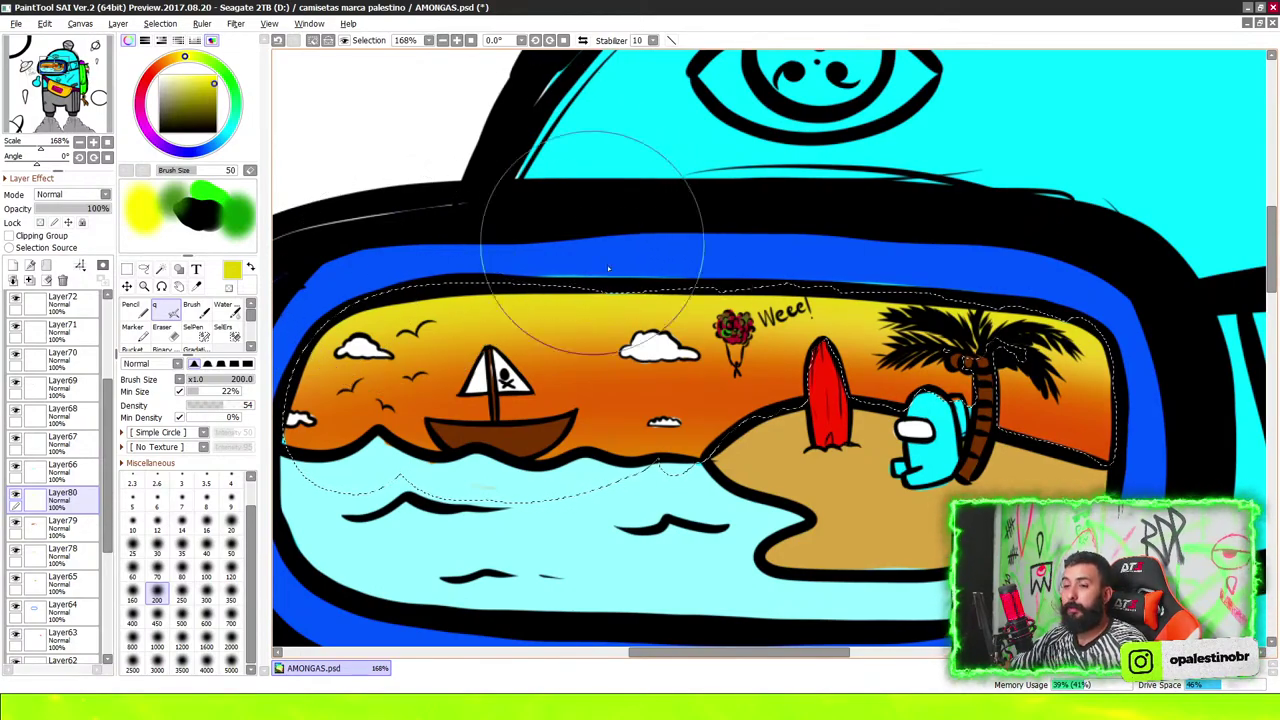
scroll(809, 358, down, 5)
scroll(809, 355, down, 2)
Make Layer77 active and add a new layer above it
scroll(815, 420, down, 2)
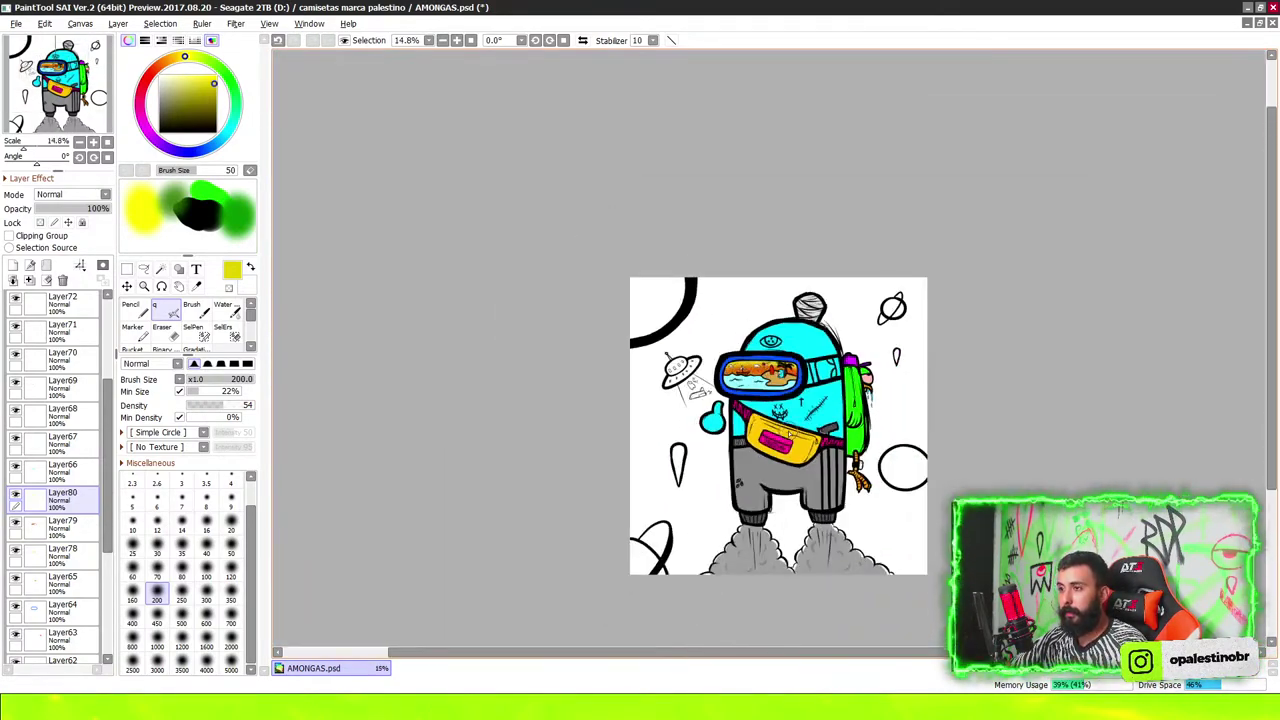
scroll(828, 455, down, 1)
scroll(830, 452, up, 4)
scroll(815, 465, down, 5)
scroll(800, 462, up, 2)
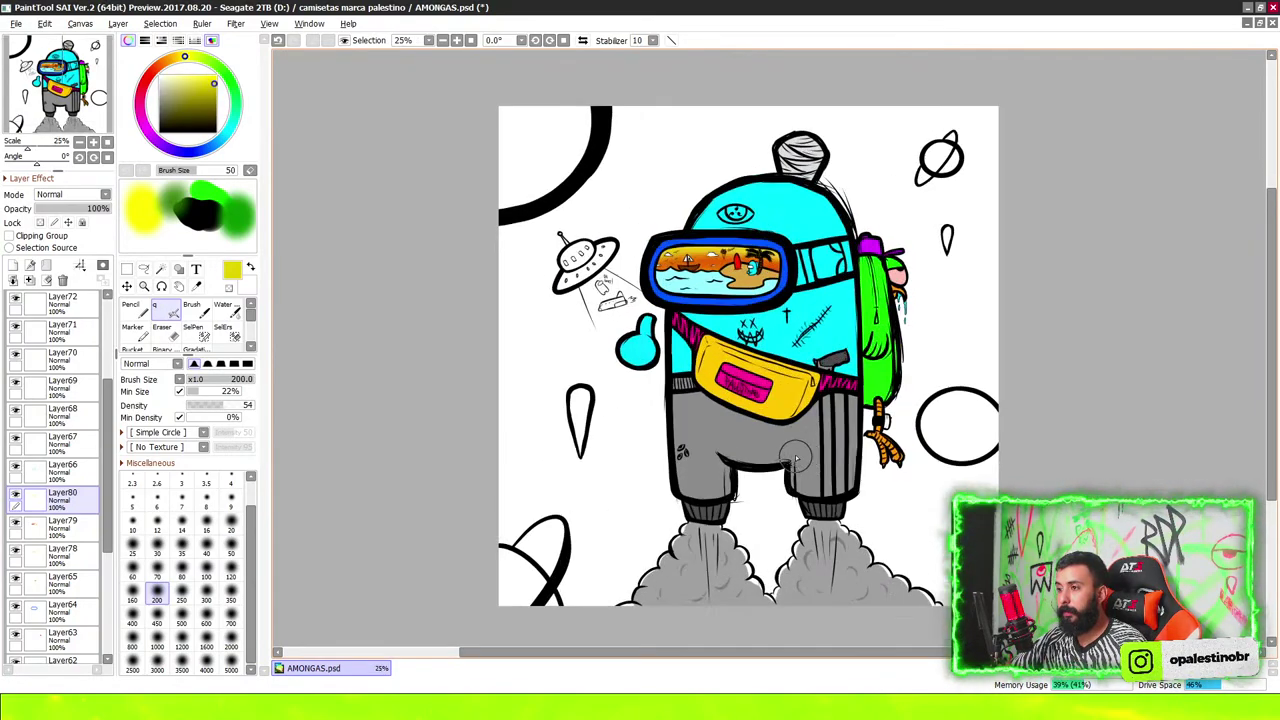
scroll(67, 376, up, 3)
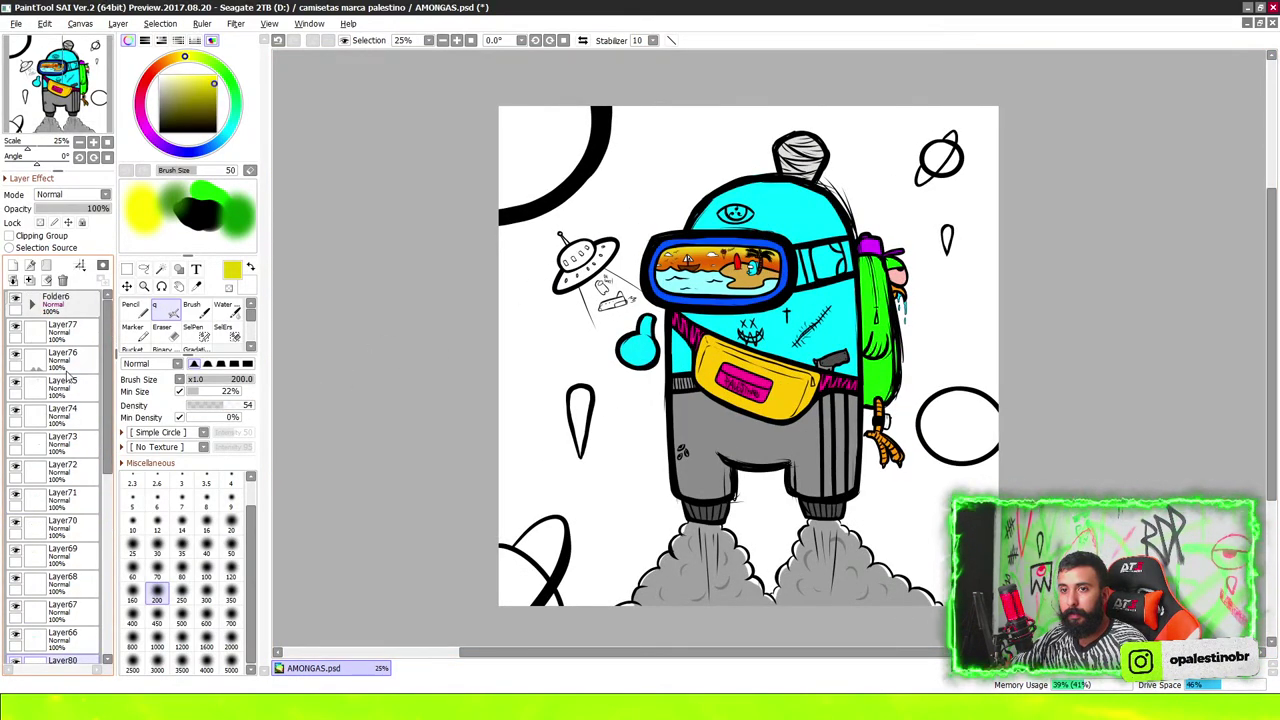
click(63, 335)
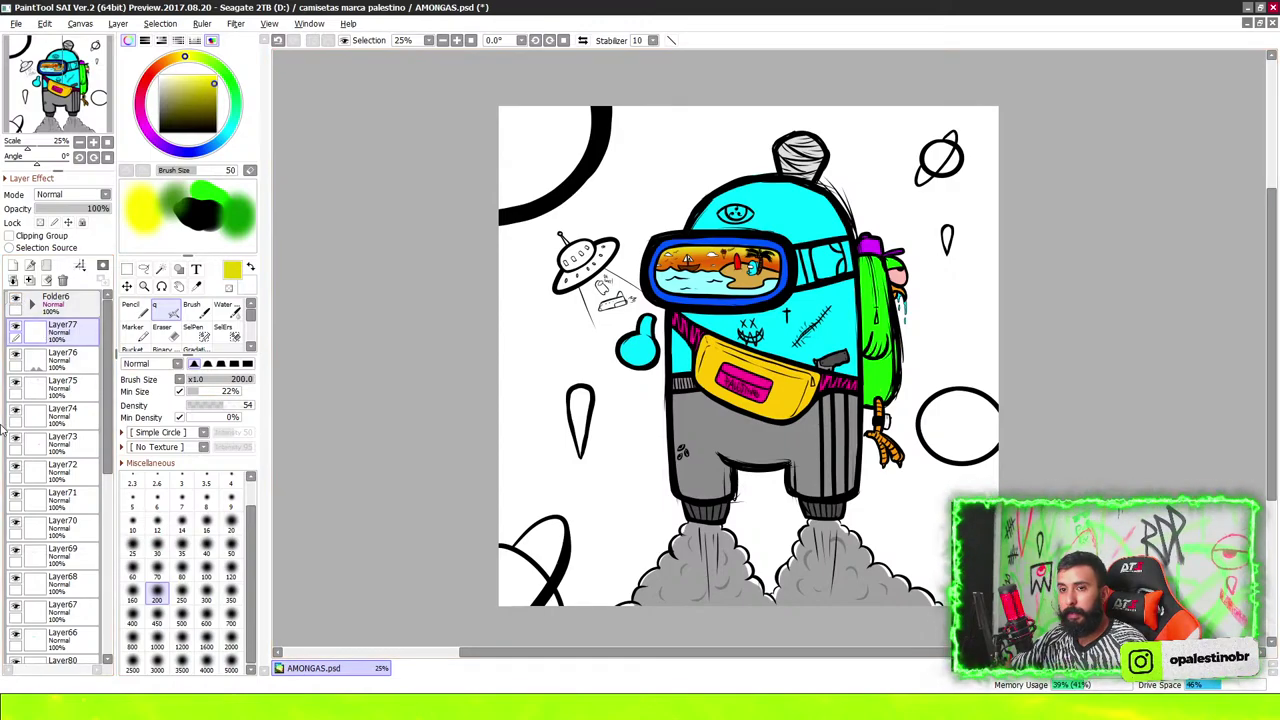
click(13, 265)
Eyedrop grey from the artwork and brush it into the cuff around the claw
scroll(865, 410, up, 5)
scroll(866, 411, up, 2)
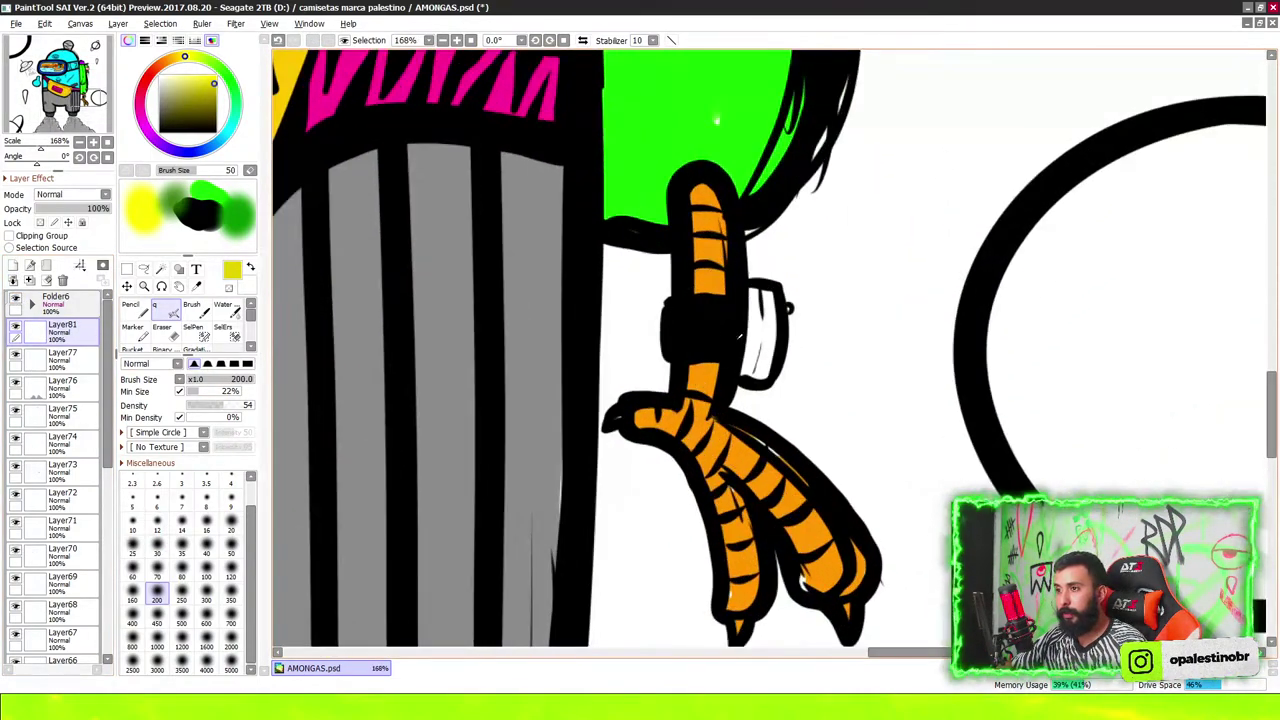
alt+click(445, 170)
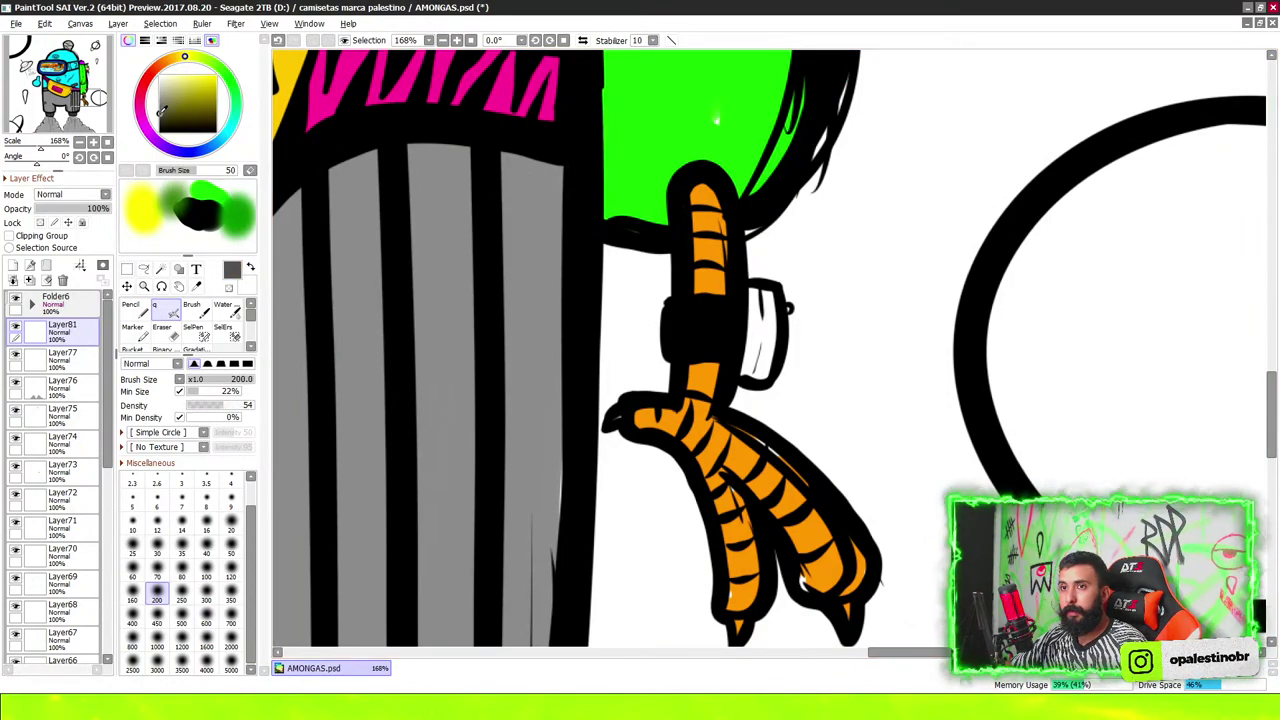
key(b)
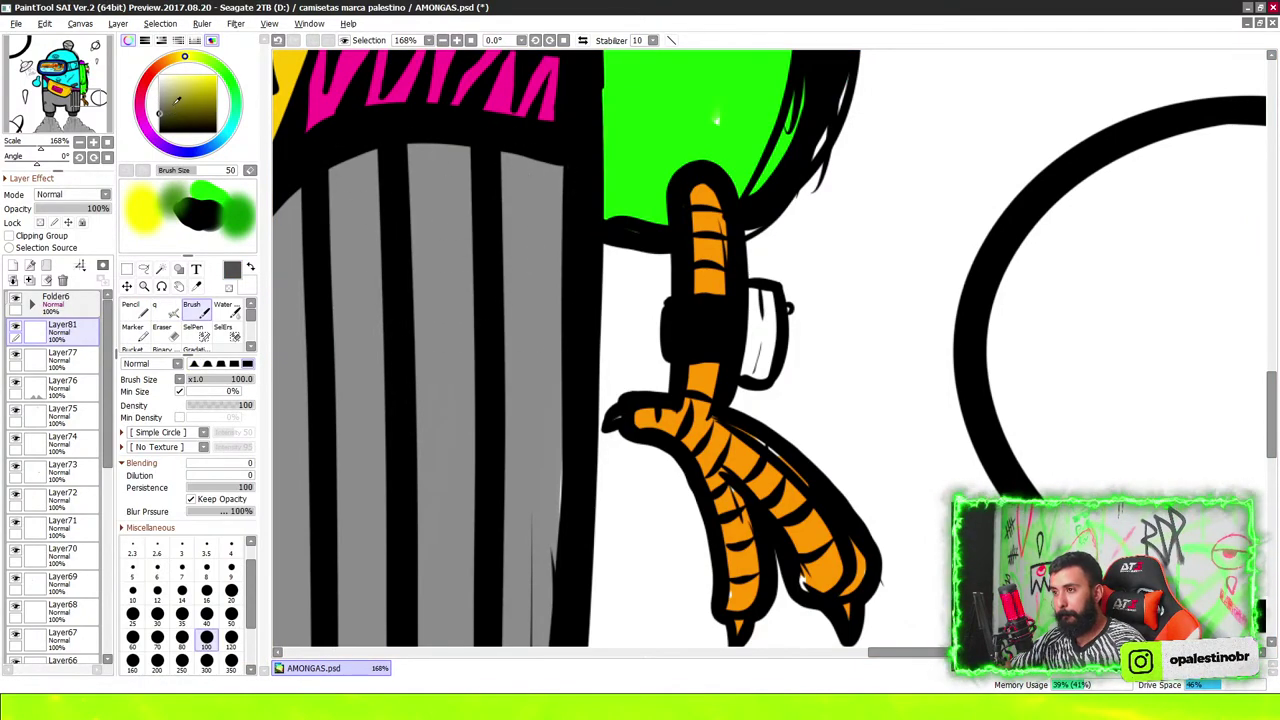
mouse_move(781, 344)
mouse_down()
mouse_move(757, 358)
mouse_move(782, 316)
mouse_up()
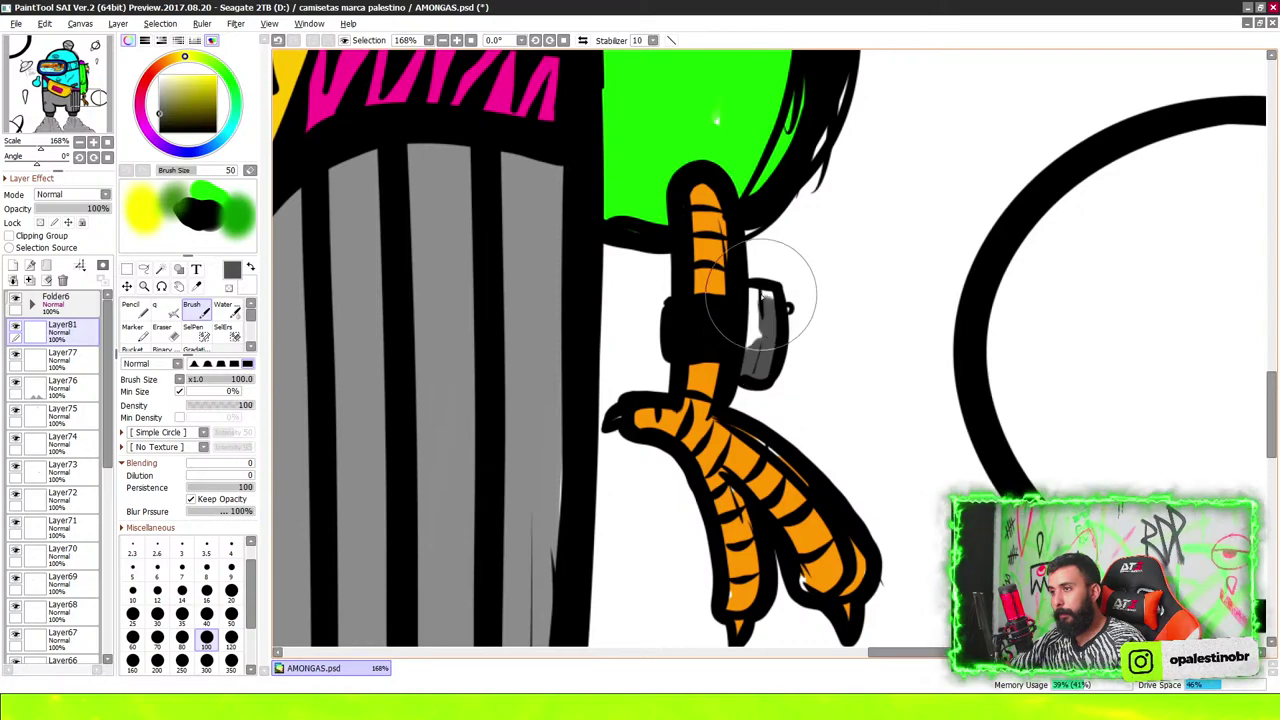
Dab red onto the cuff's small knob
scroll(782, 314, up, 2)
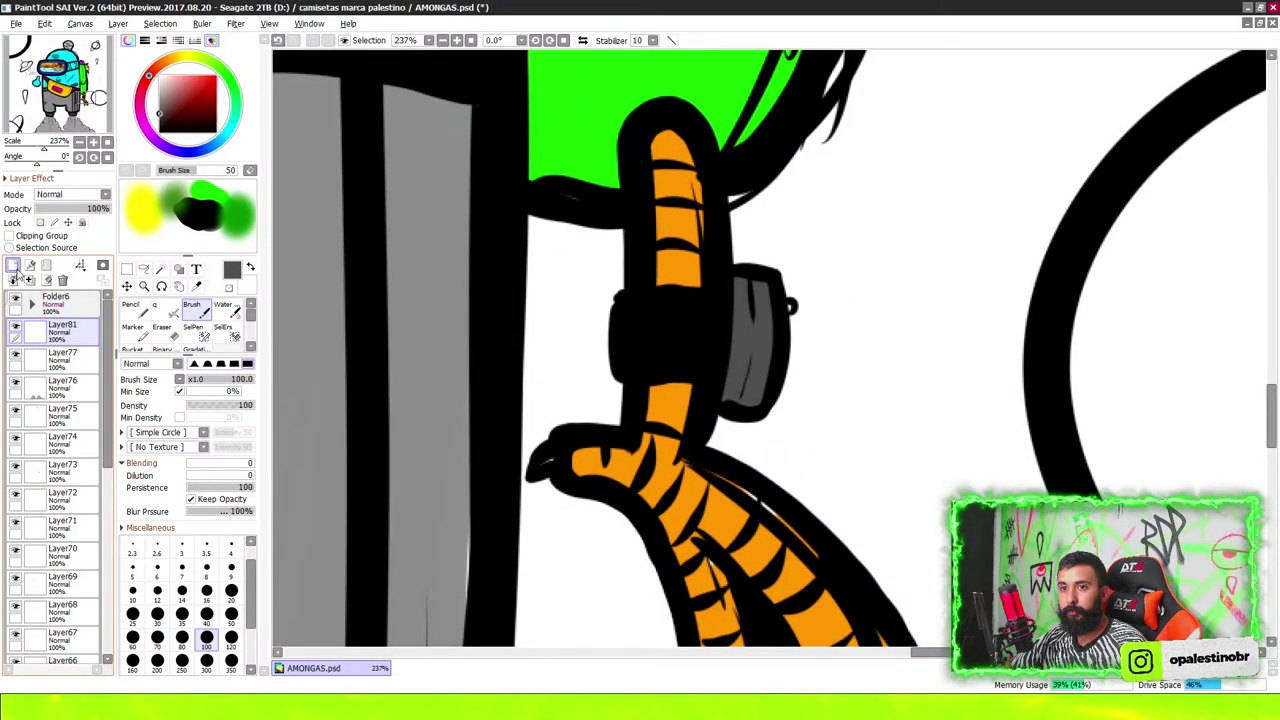
scroll(686, 229, up, 2)
scroll(857, 314, up, 2)
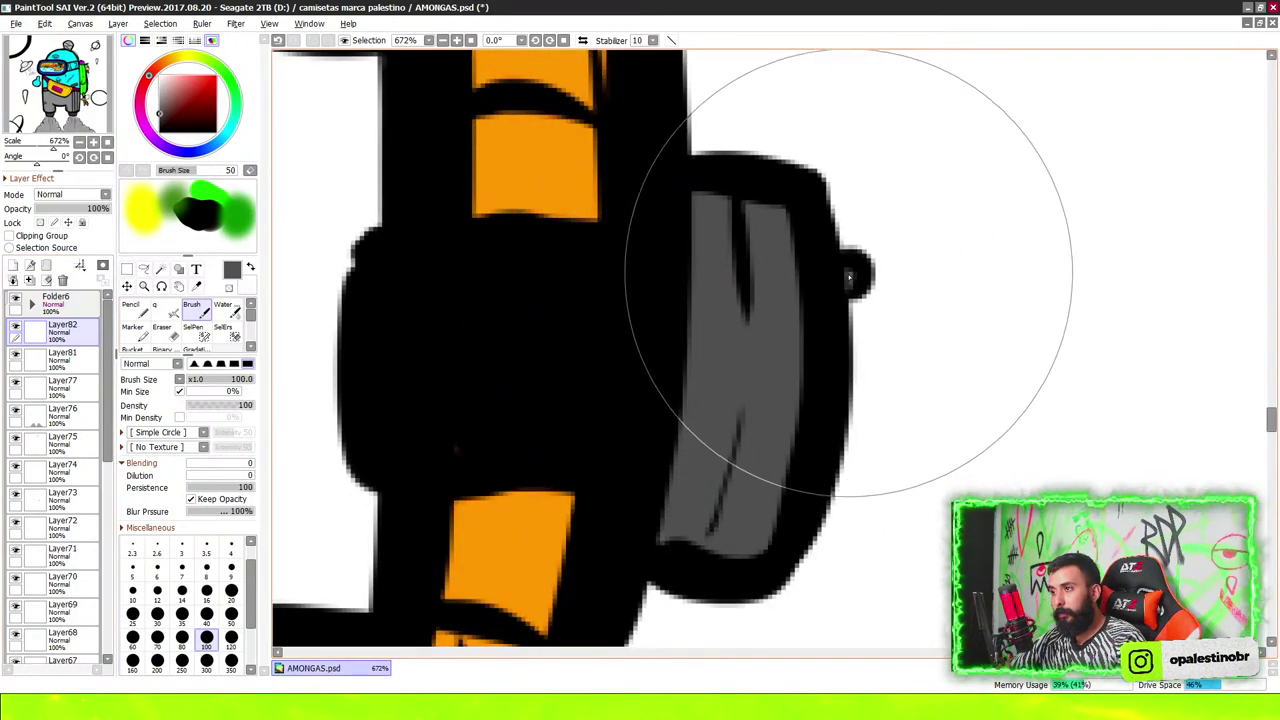
click(211, 82)
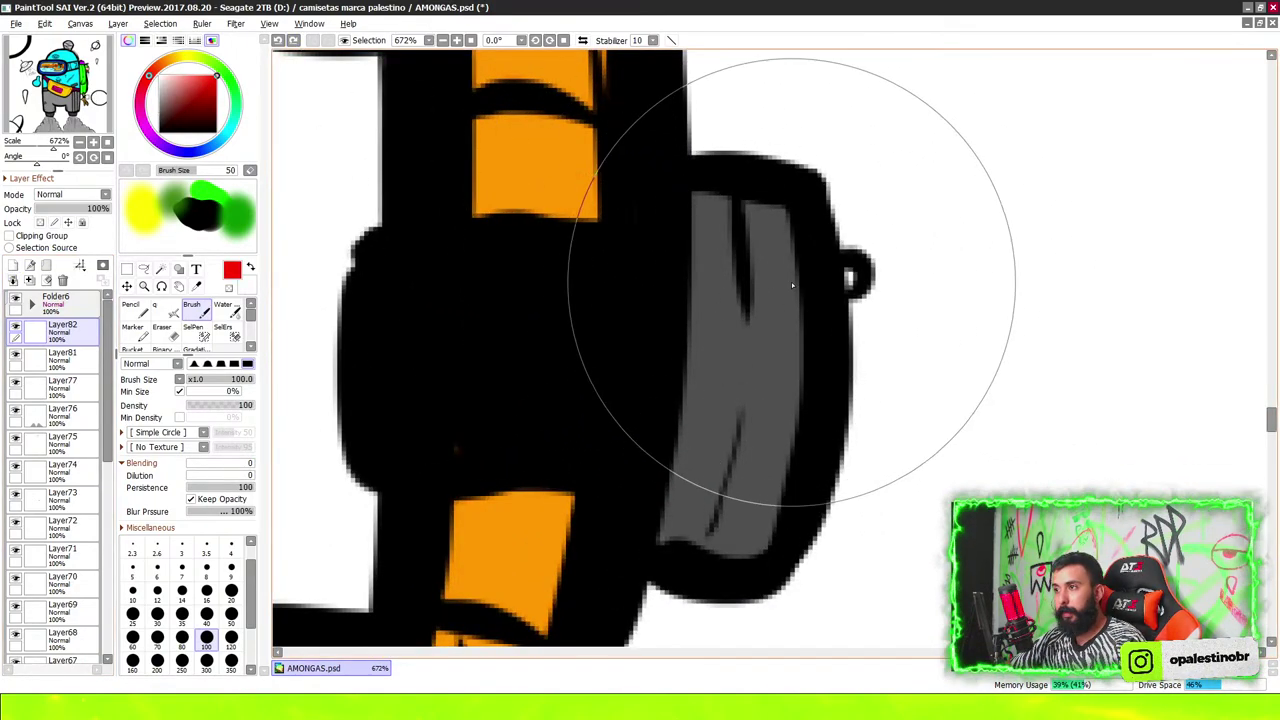
drag(847, 273, 850, 283)
scroll(880, 330, down, 3)
scroll(884, 350, down, 3)
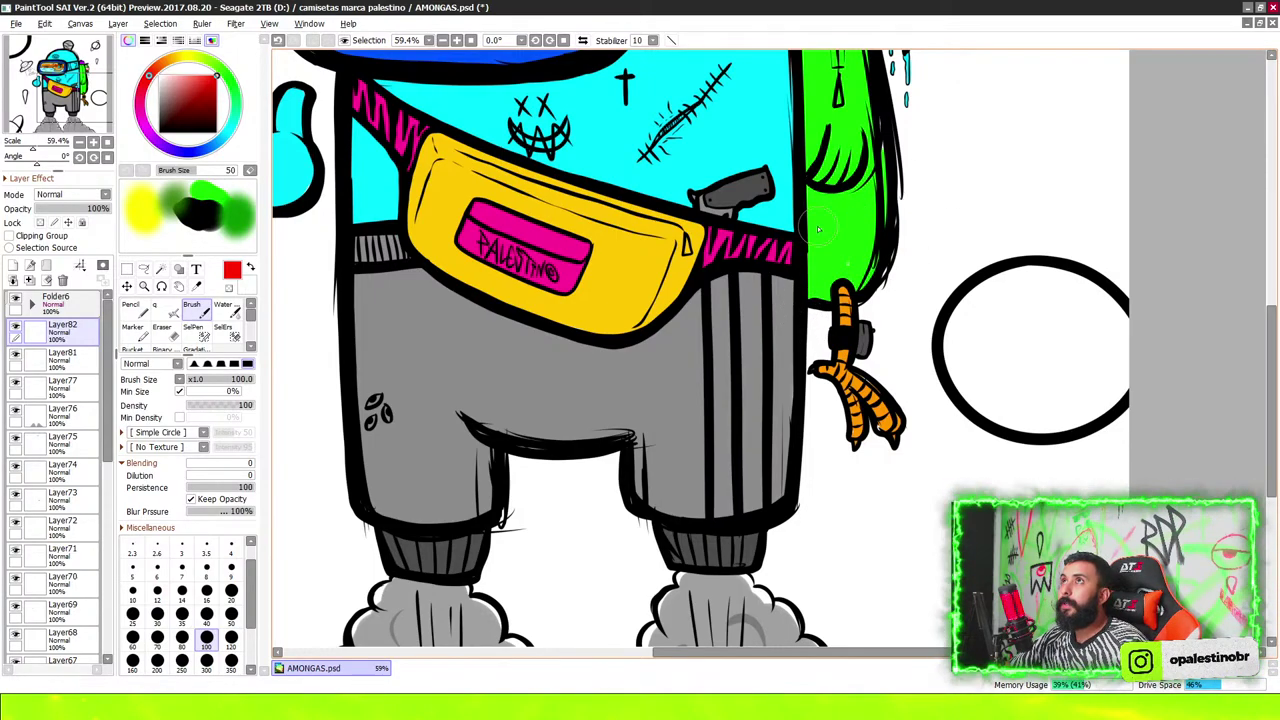
Group the selected colour layers into new Folder7 and collapse it
scroll(798, 383, down, 8)
scroll(843, 337, up, 2)
scroll(842, 337, up, 1)
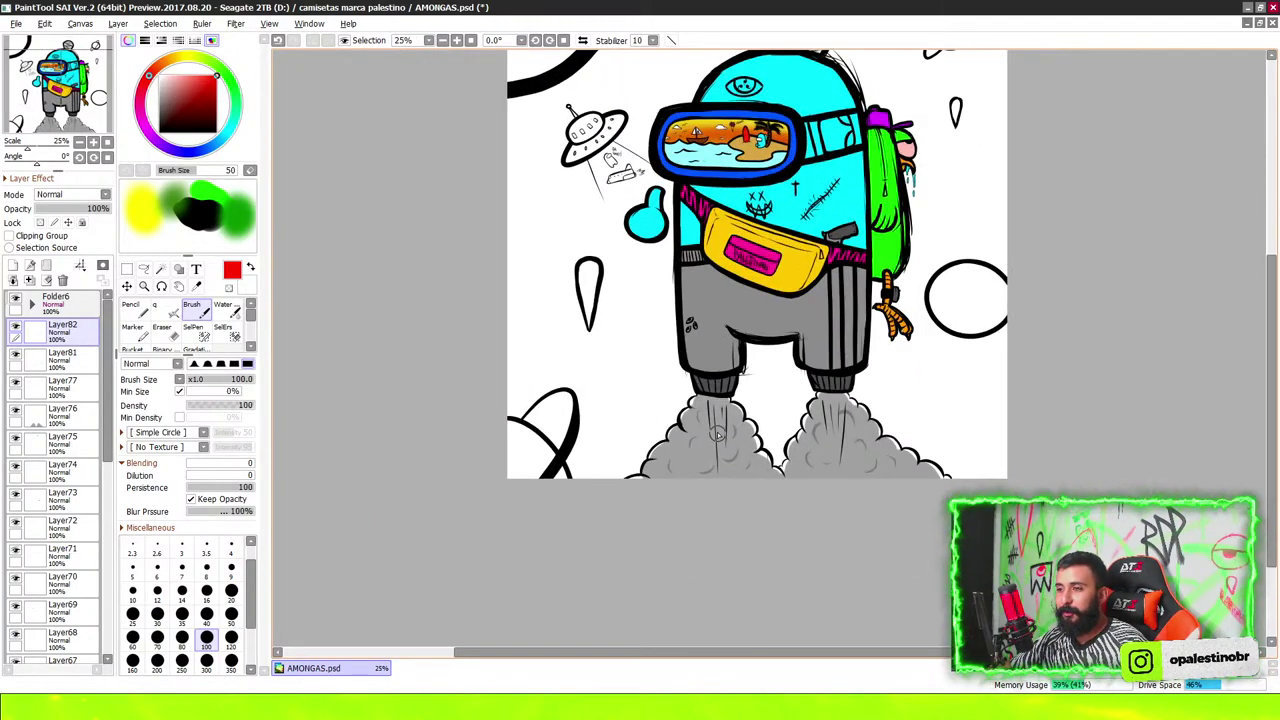
scroll(843, 337, down, 1)
scroll(843, 337, down, 1)
scroll(45, 420, down, 5)
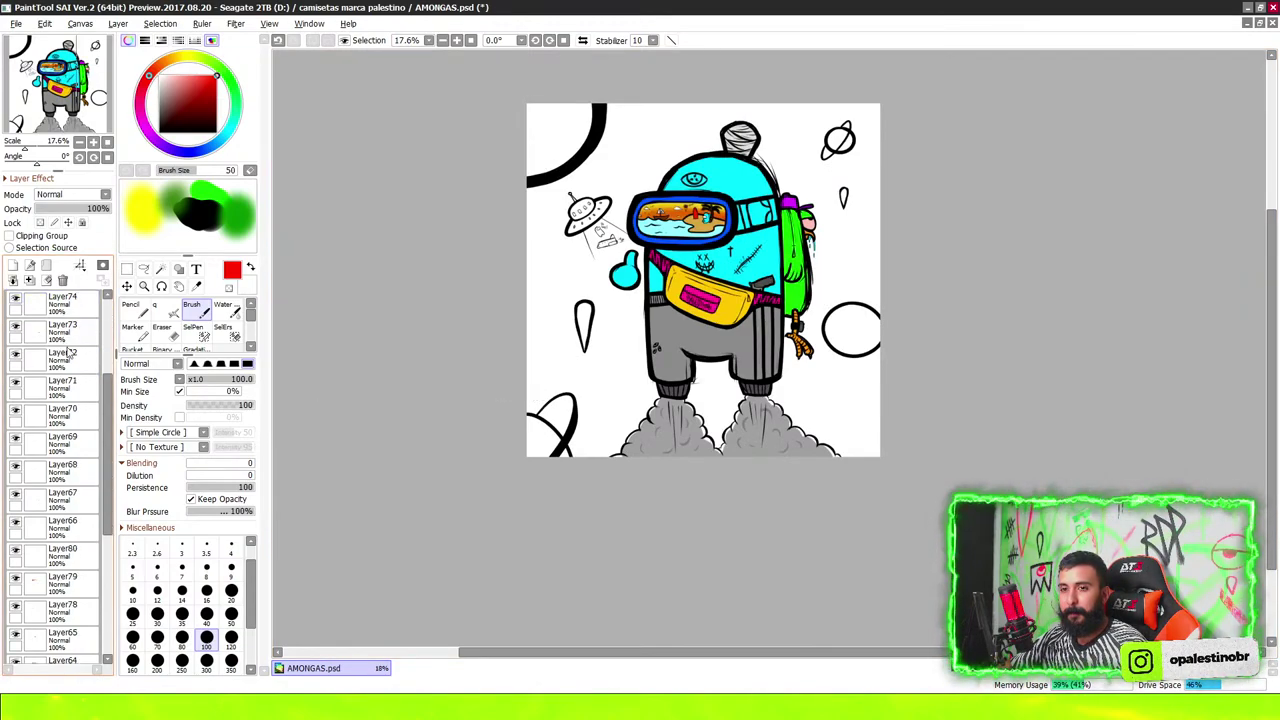
scroll(60, 515, down, 5)
shift+click(63, 612)
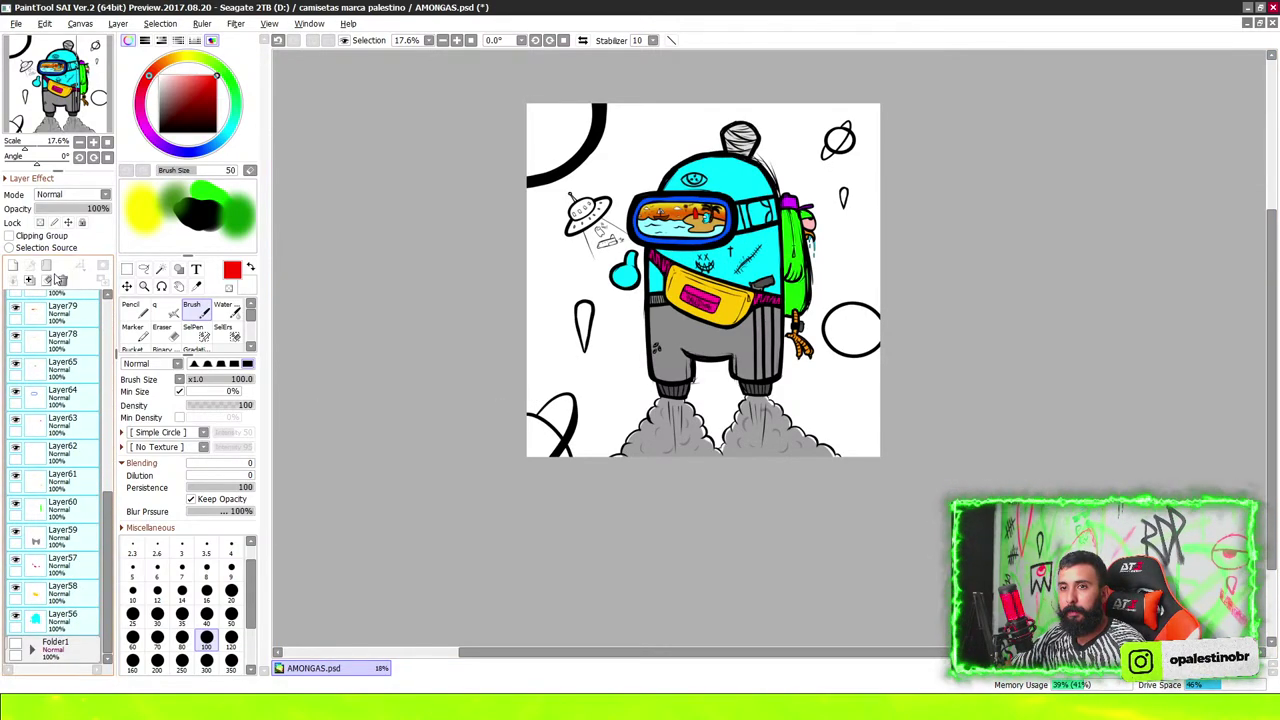
click(47, 281)
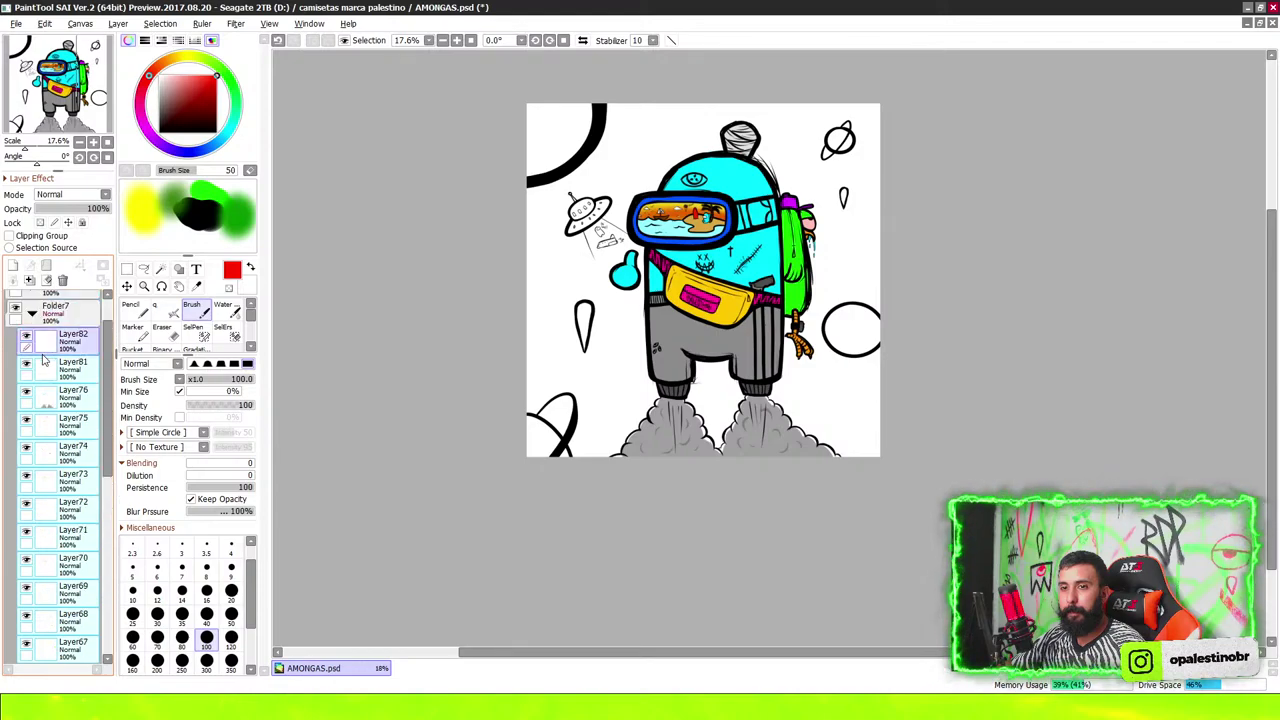
click(31, 334)
Toggle the colour folder's visibility repeatedly to compare against the line art
click(16, 327)
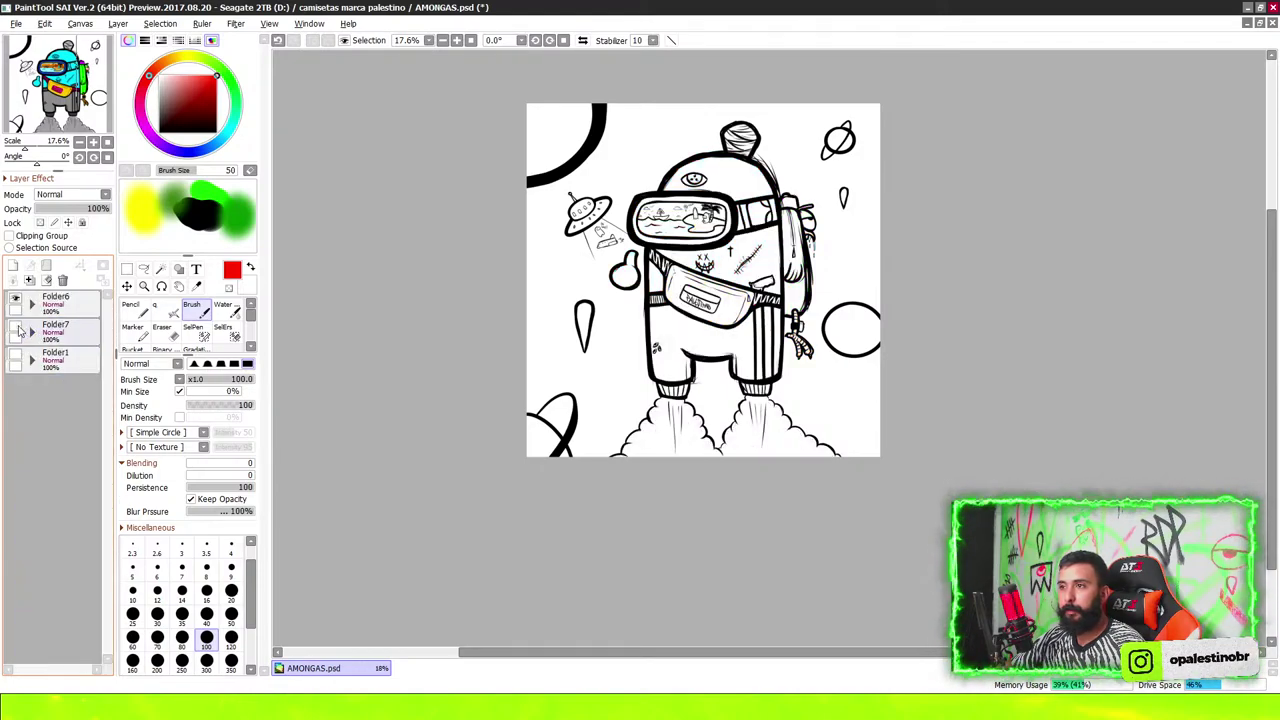
click(16, 327)
click(16, 327)
click(16, 327)
click(16, 327)
click(16, 327)
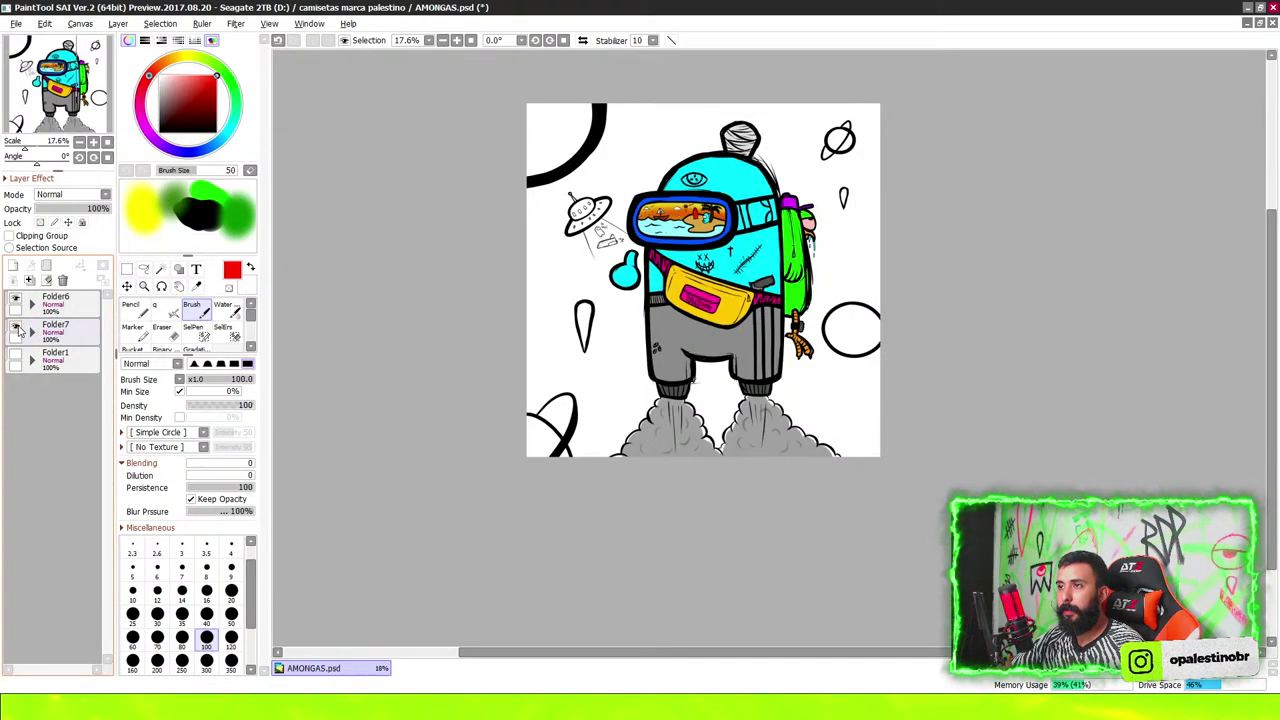
click(16, 327)
click(16, 327)
click(16, 327)
click(16, 327)
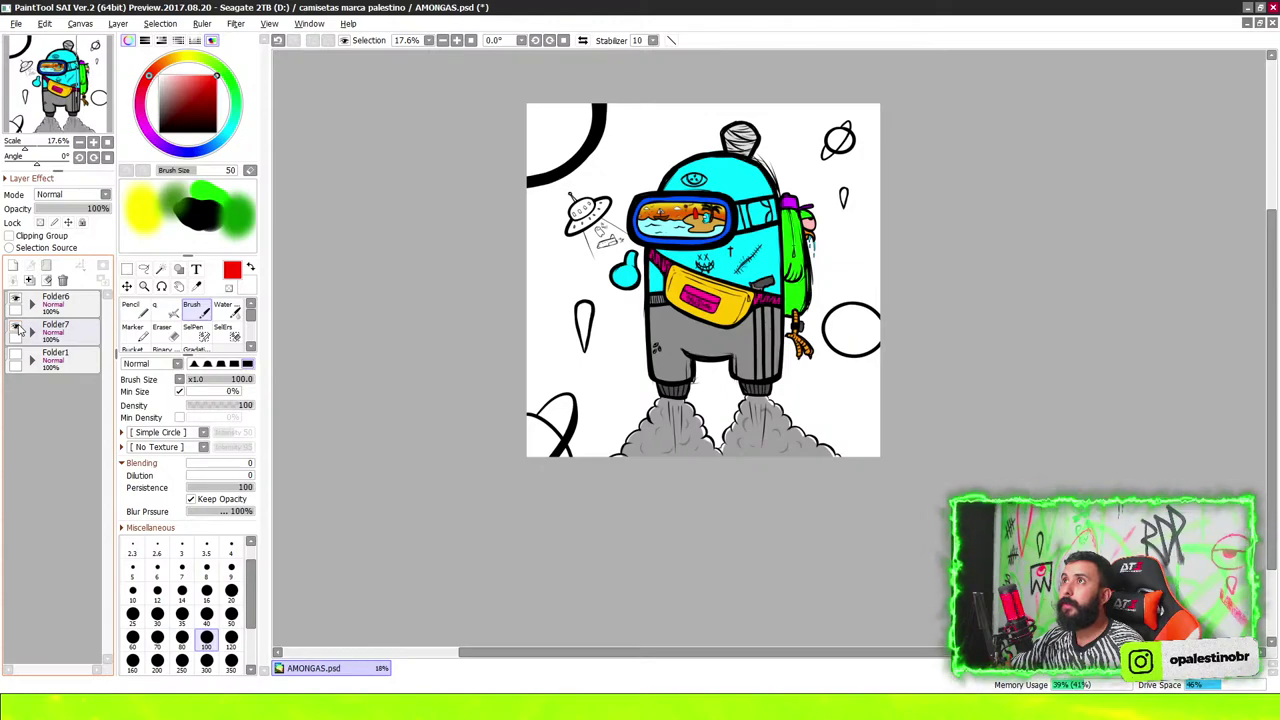
Add an empty Layer83 above Folder1 and select the Bucket tool
click(52, 362)
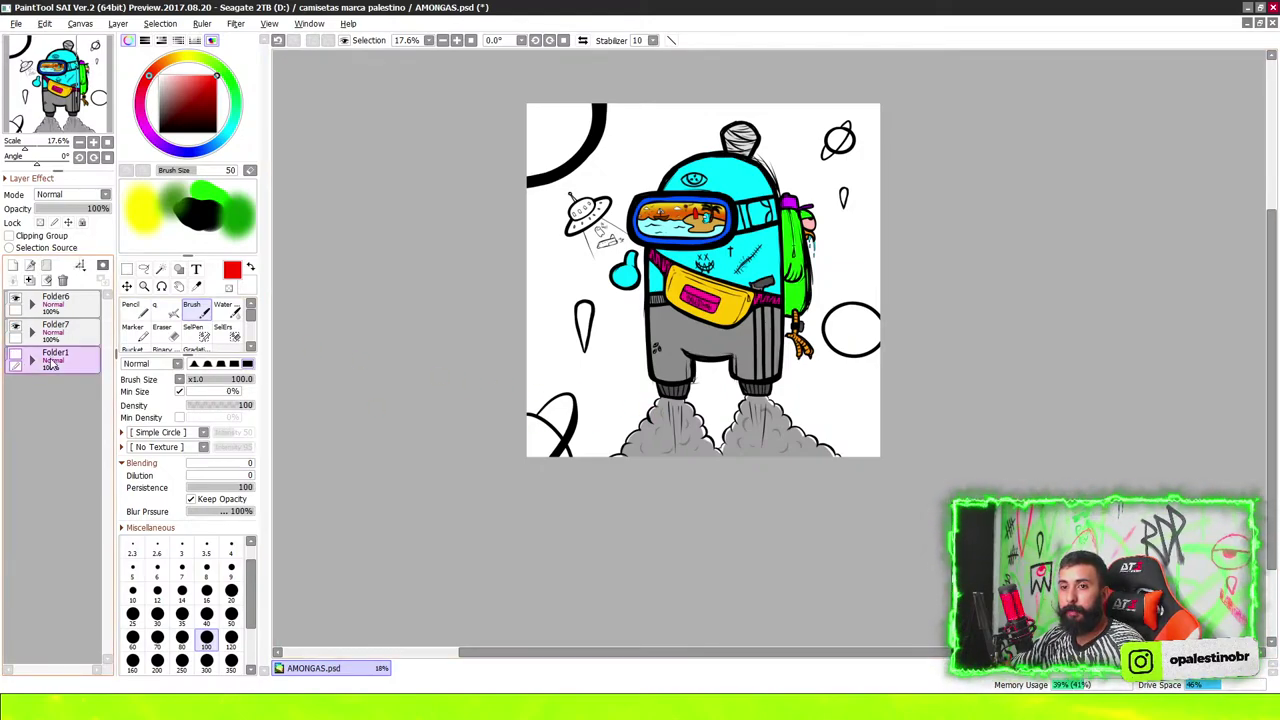
click(13, 265)
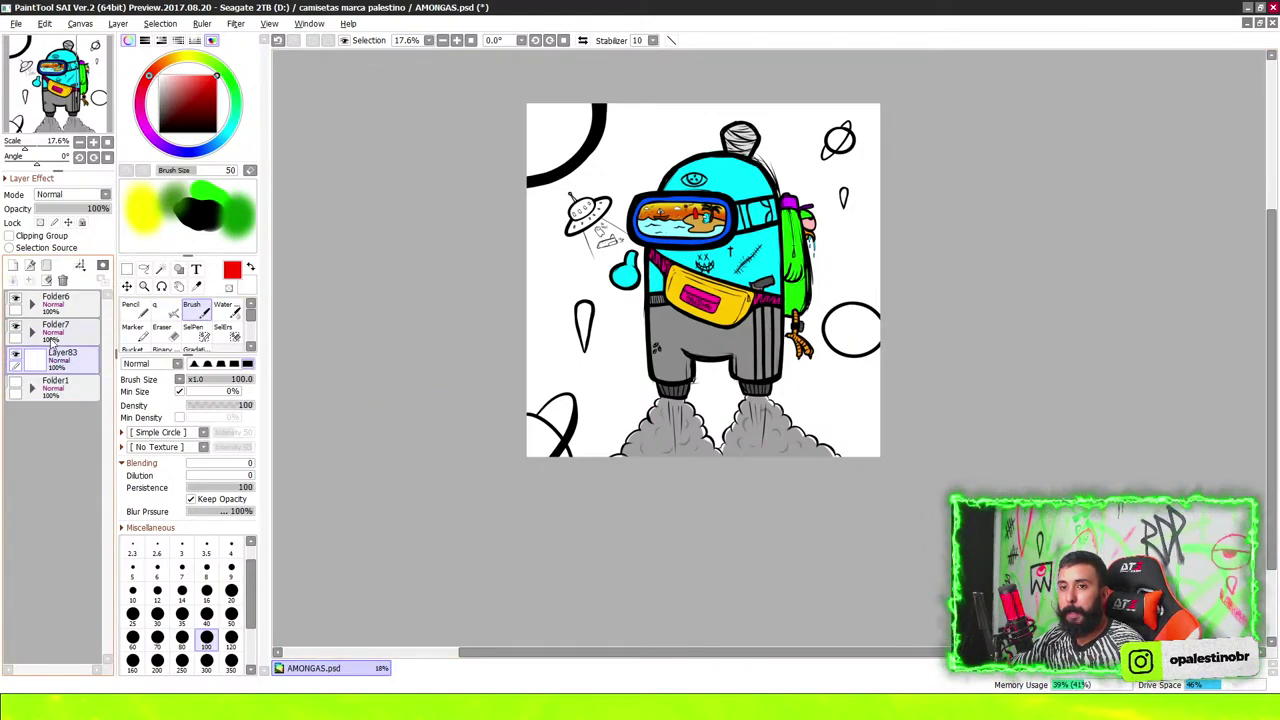
click(143, 342)
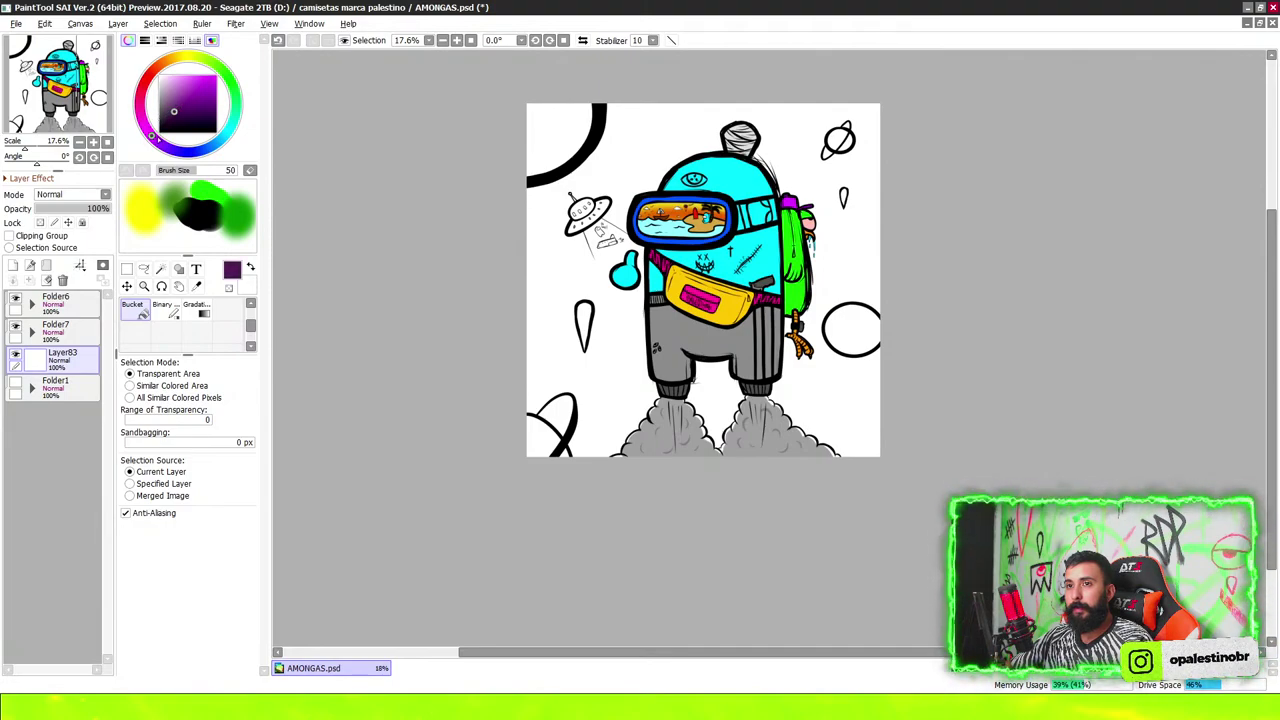
Bucket-fill Layer83 with dark purple, replacing the white backdrop behind the astronaut
click(550, 337)
scroll(735, 272, down, 2)
scroll(735, 272, down, 2)
scroll(732, 295, up, 3)
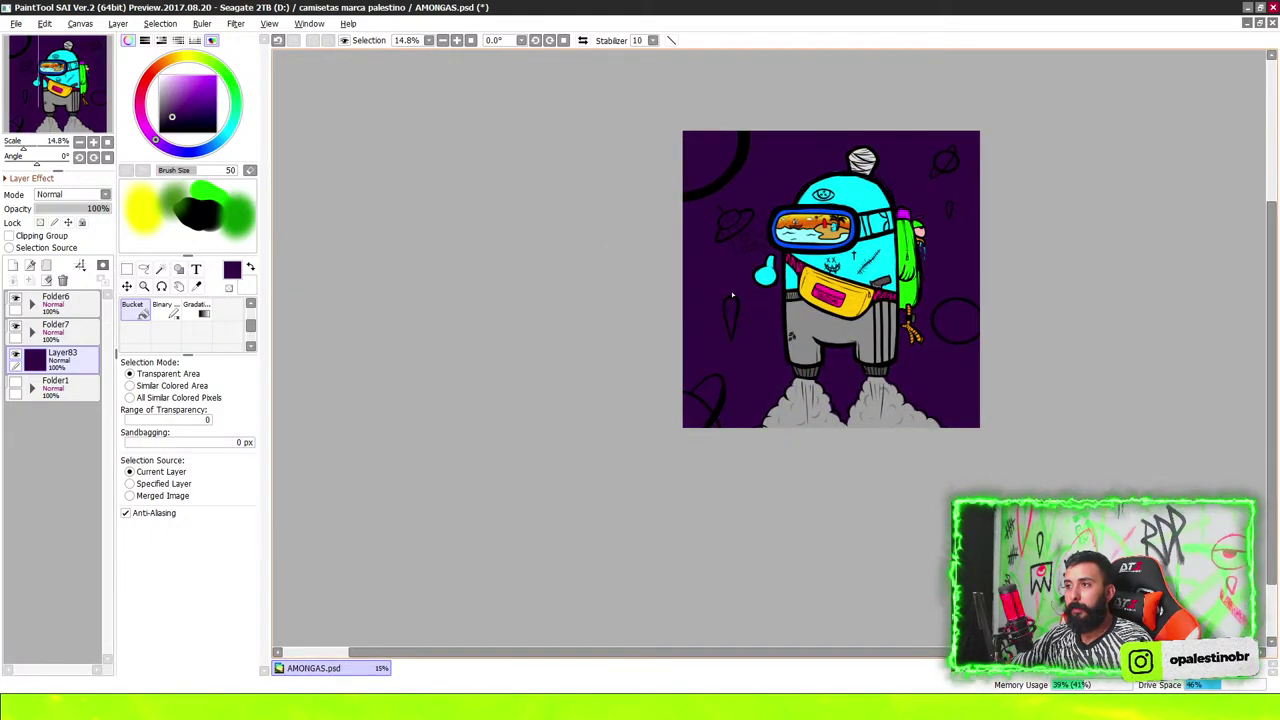
scroll(866, 210, up, 2)
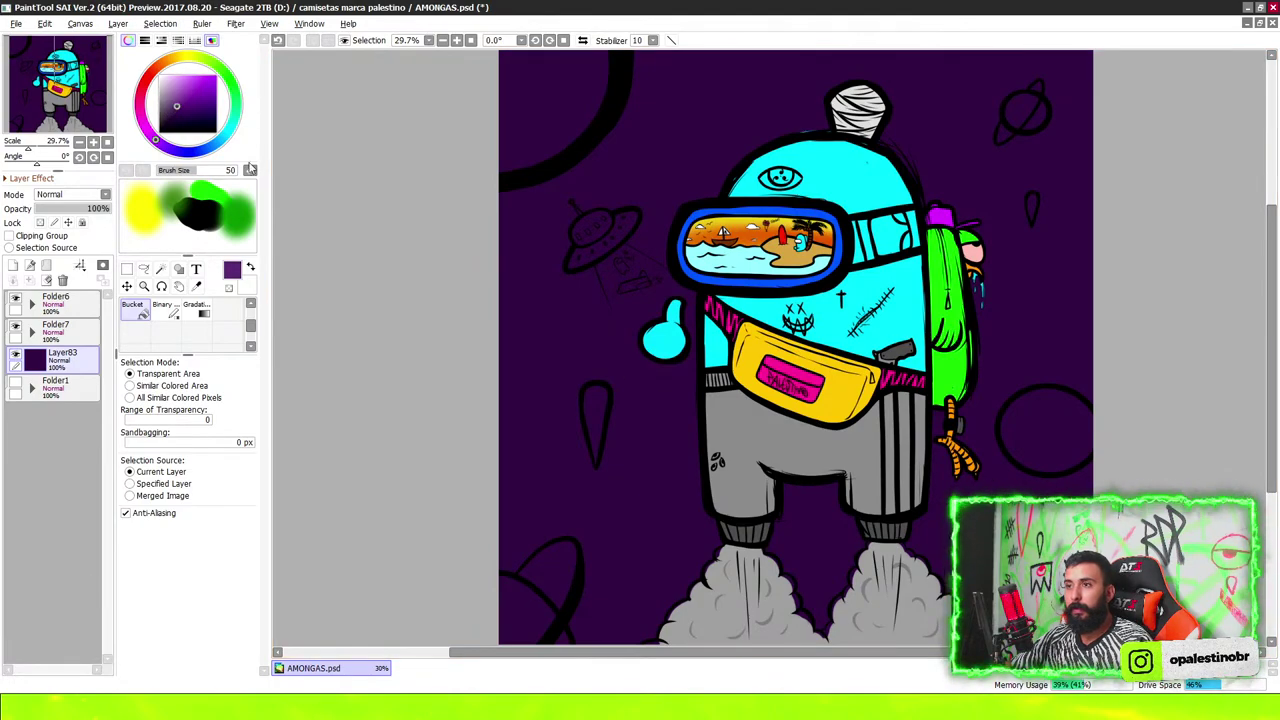
scroll(729, 286, down, 1)
scroll(729, 287, down, 2)
scroll(729, 287, down, 2)
scroll(729, 287, up, 3)
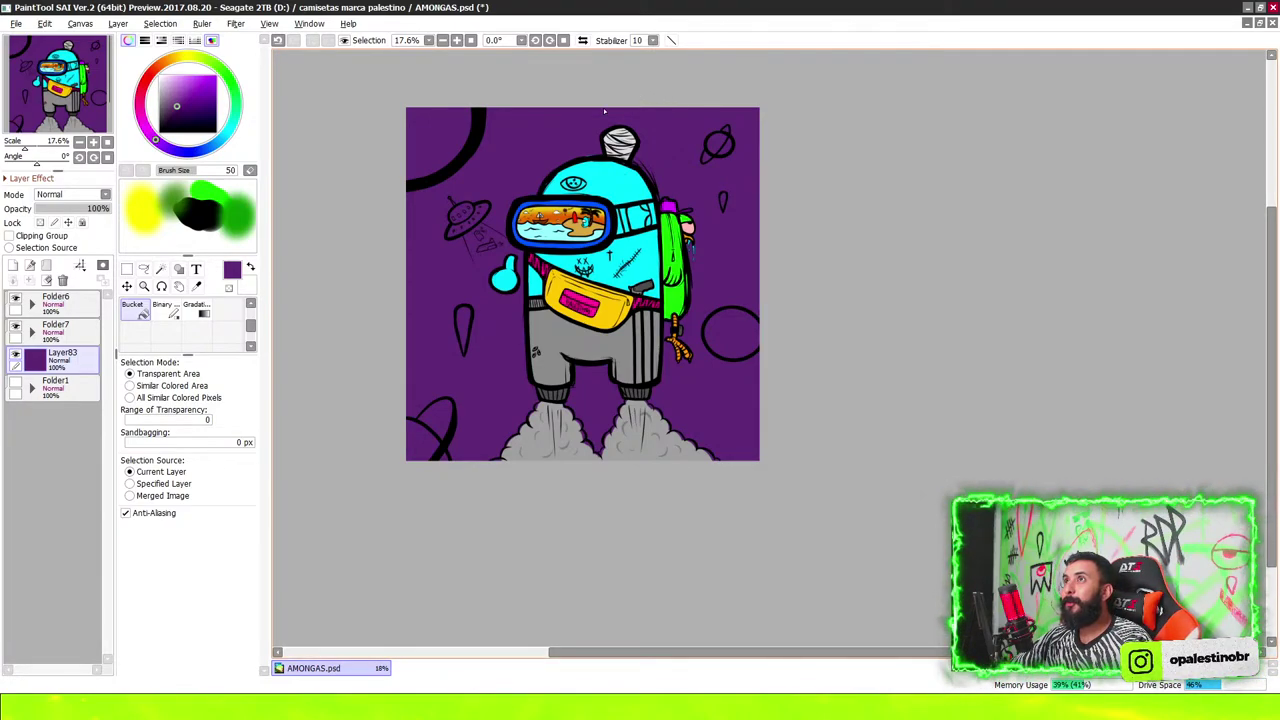
scroll(603, 112, down, 1)
scroll(507, 123, up, 2)
scroll(507, 123, down, 2)
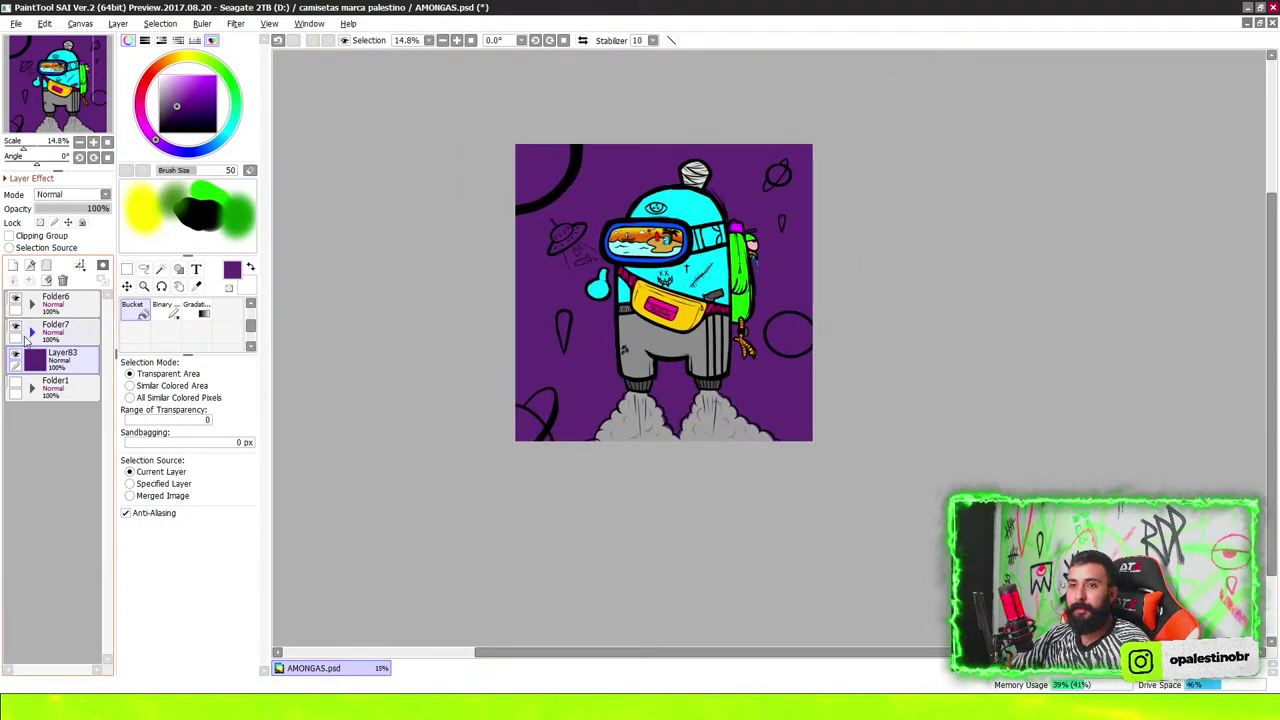
Paint the top-left circle tan on Layer84, then add Layer85 with a new colour
click(13, 265)
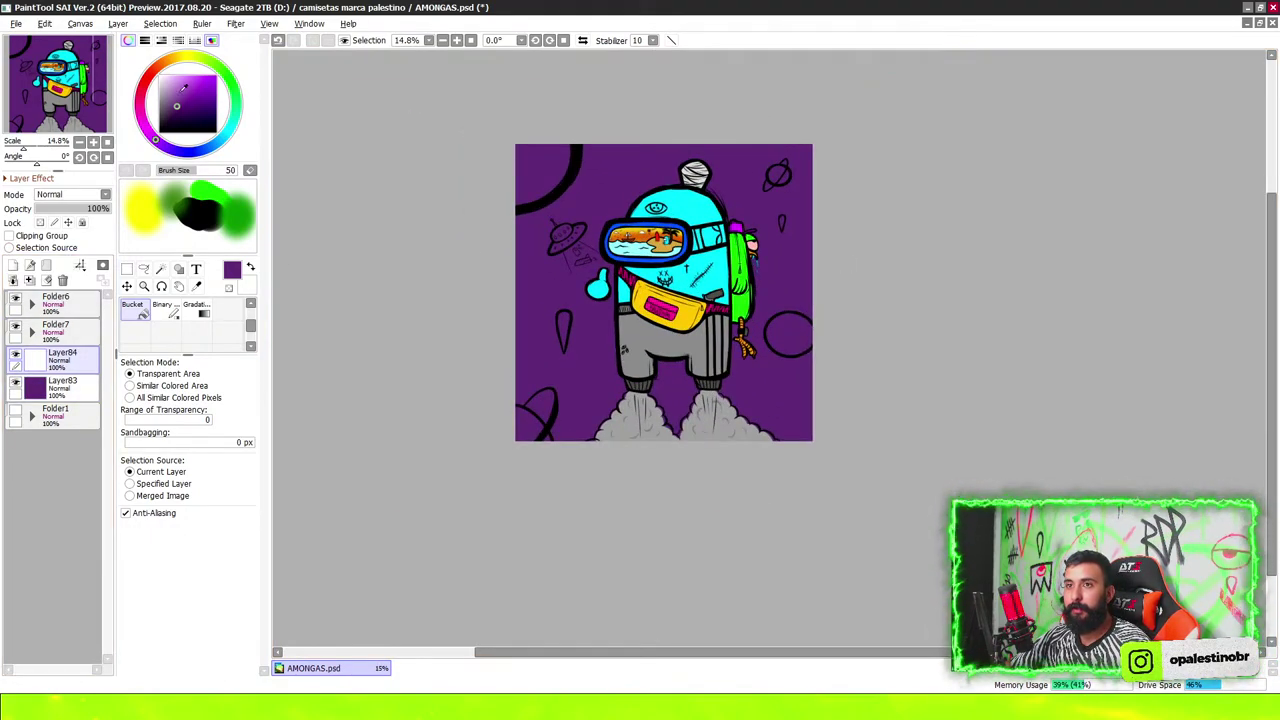
drag(163, 73, 178, 80)
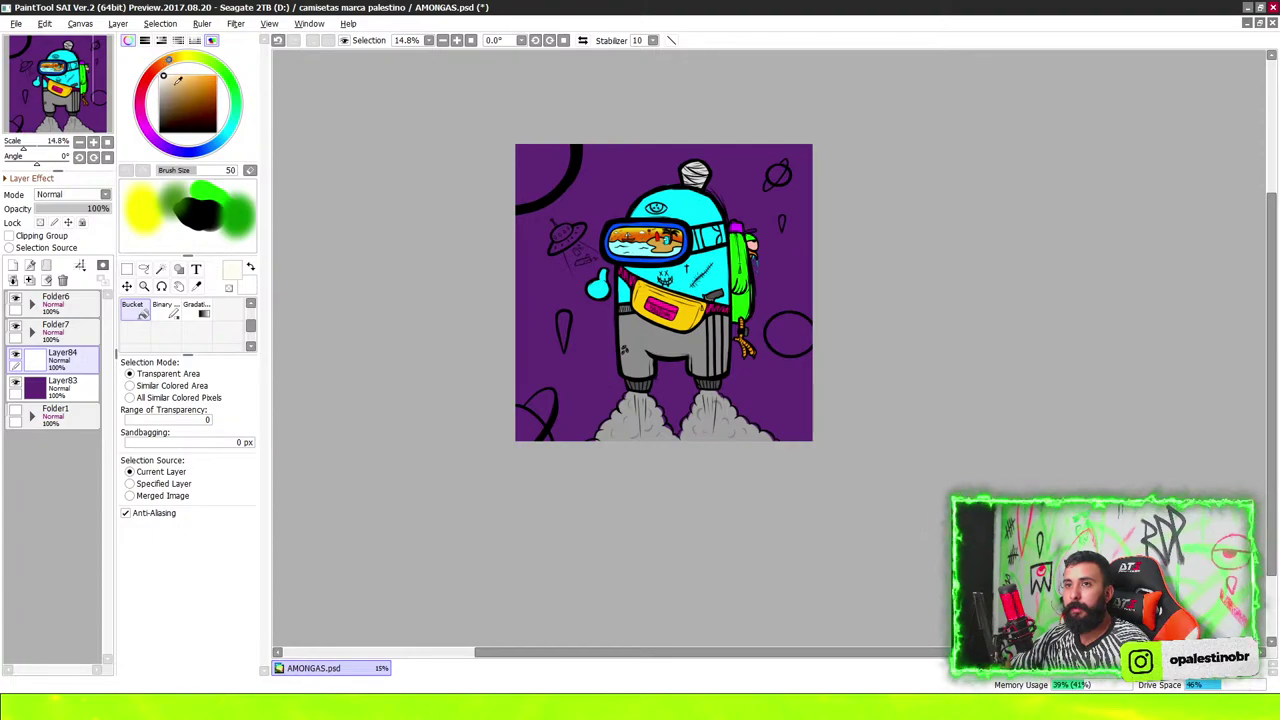
scroll(535, 172, up, 2)
key(b)
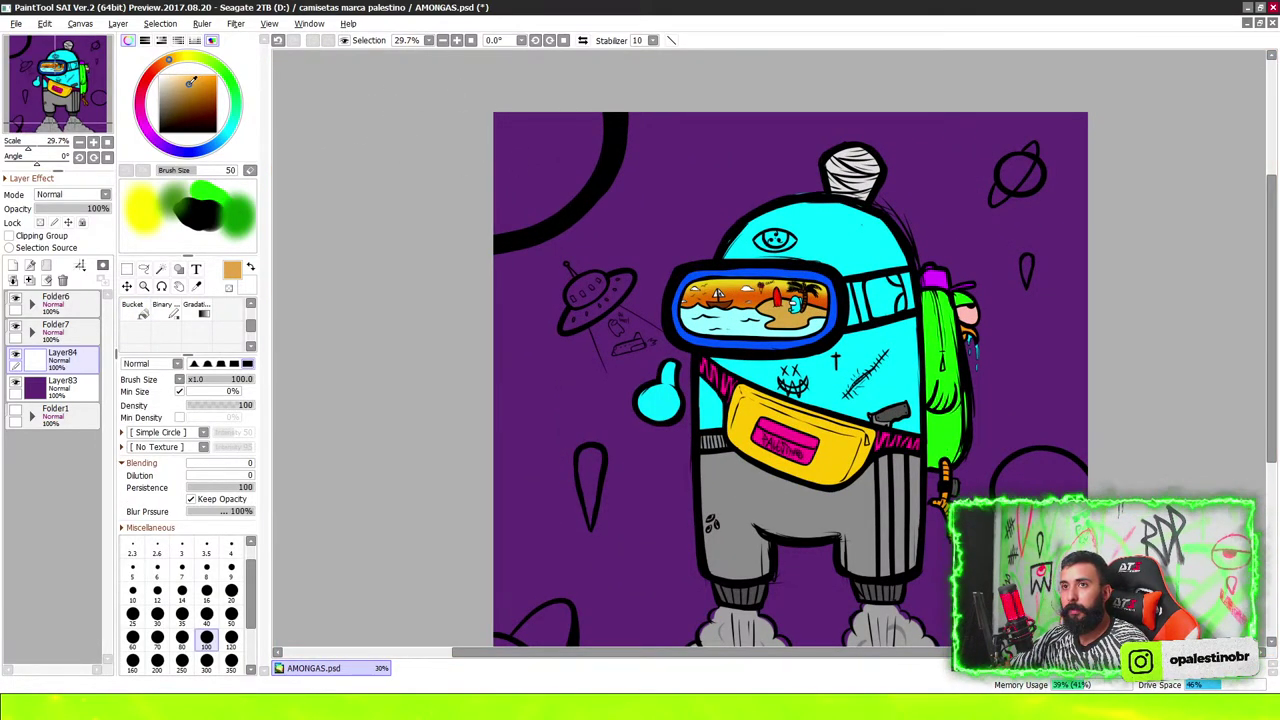
mouse_move(477, 166)
mouse_down()
mouse_move(469, 191)
mouse_move(560, 120)
mouse_move(494, 230)
mouse_move(585, 175)
mouse_move(569, 149)
mouse_up()
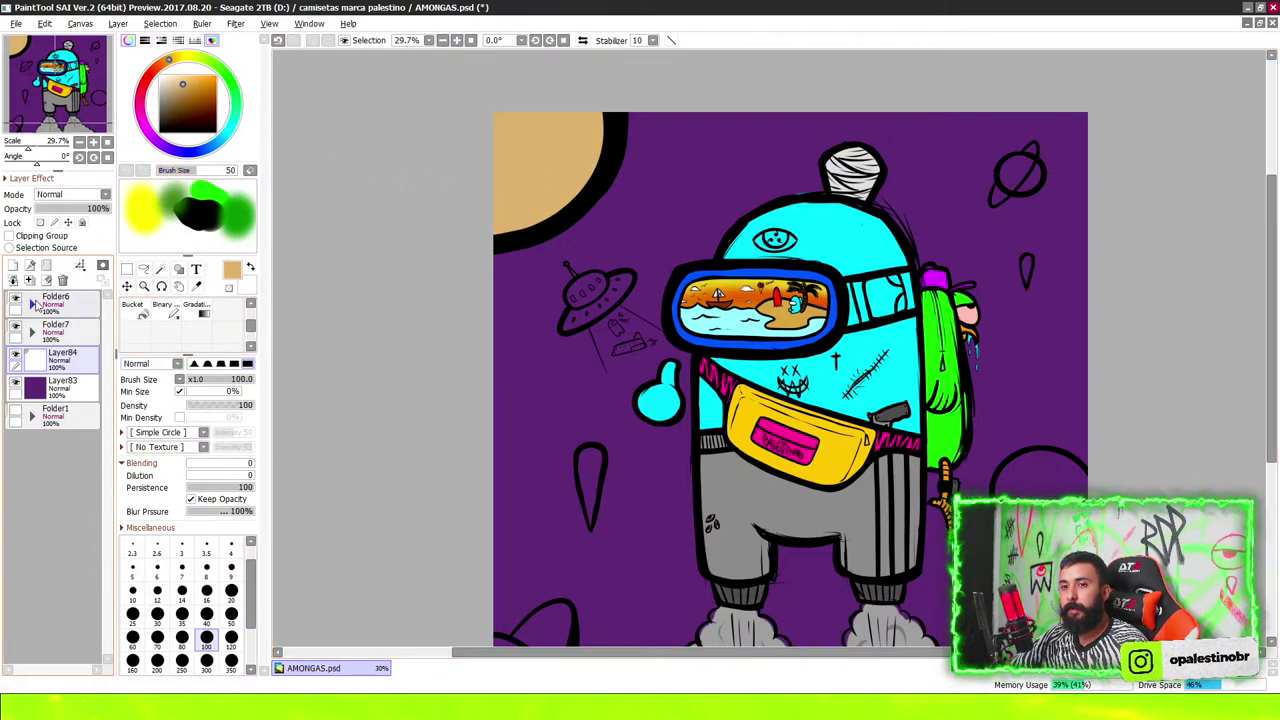
click(13, 266)
mouse_move(209, 67)
mouse_down()
mouse_move(232, 88)
mouse_move(172, 170)
mouse_move(145, 151)
mouse_up()
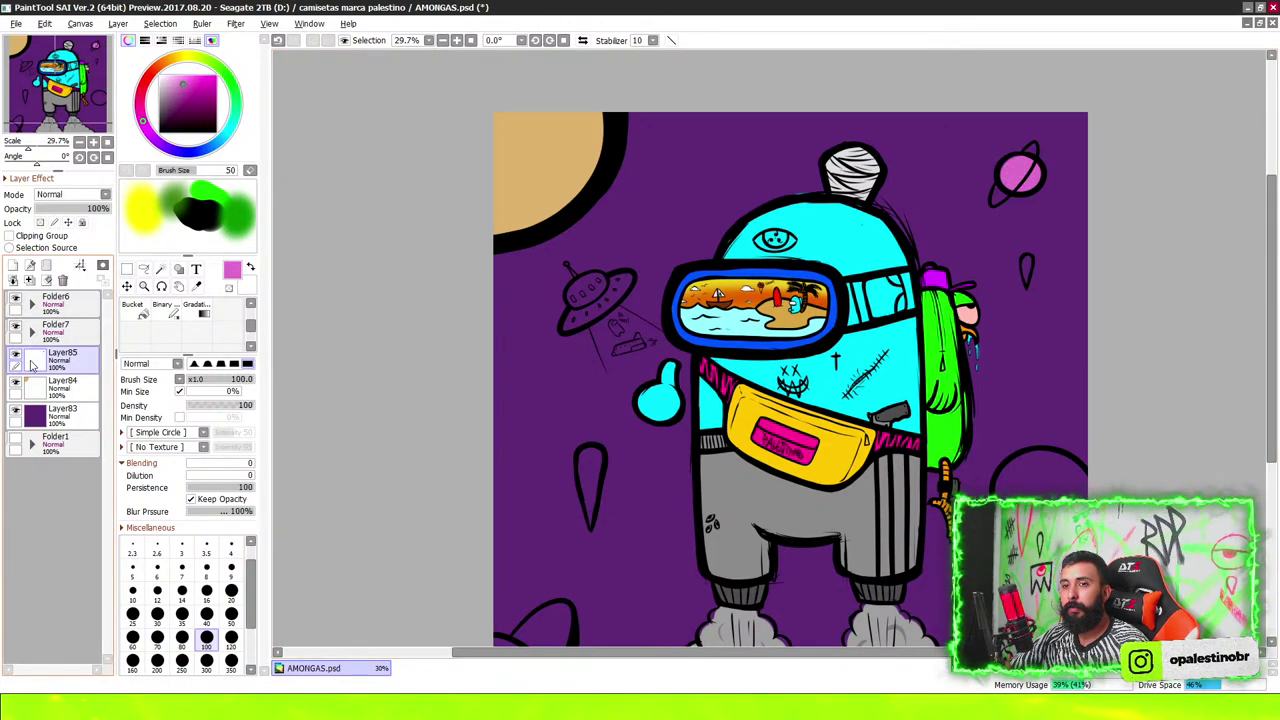
On a new layer, paint the large circle right of the astronaut pale cyan
click(13, 266)
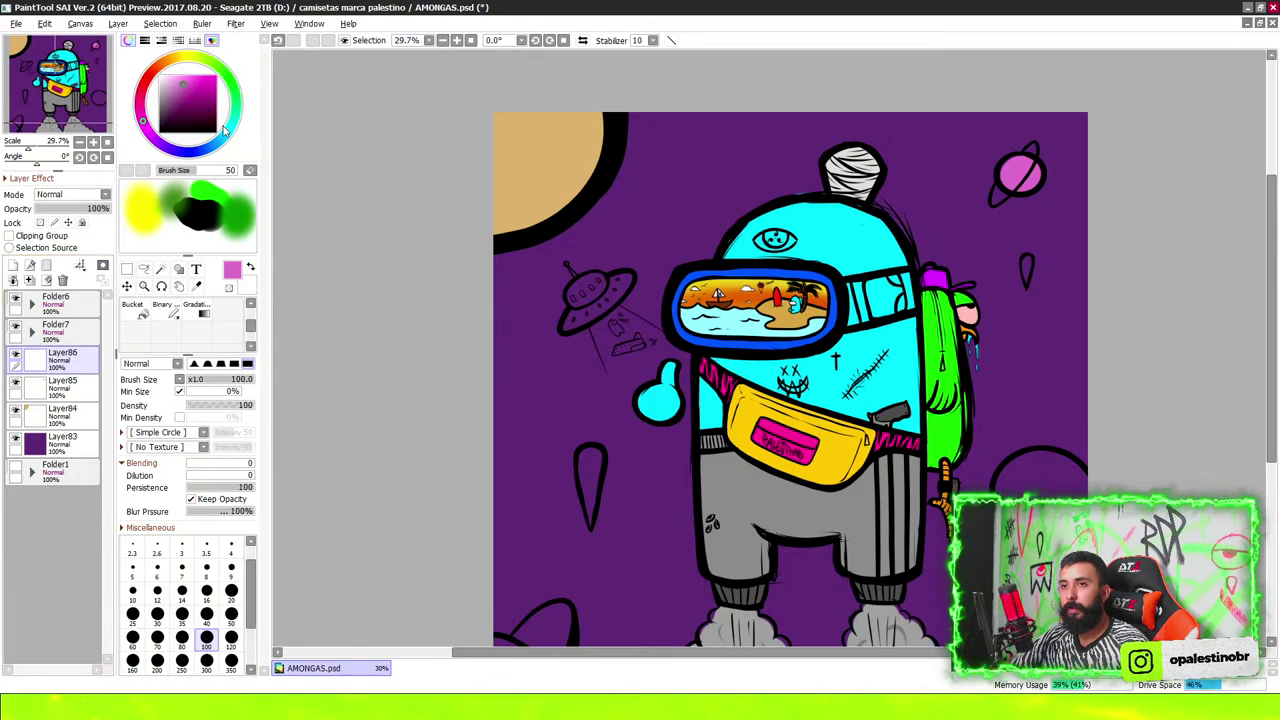
click(228, 130)
scroll(490, 100, down, 1)
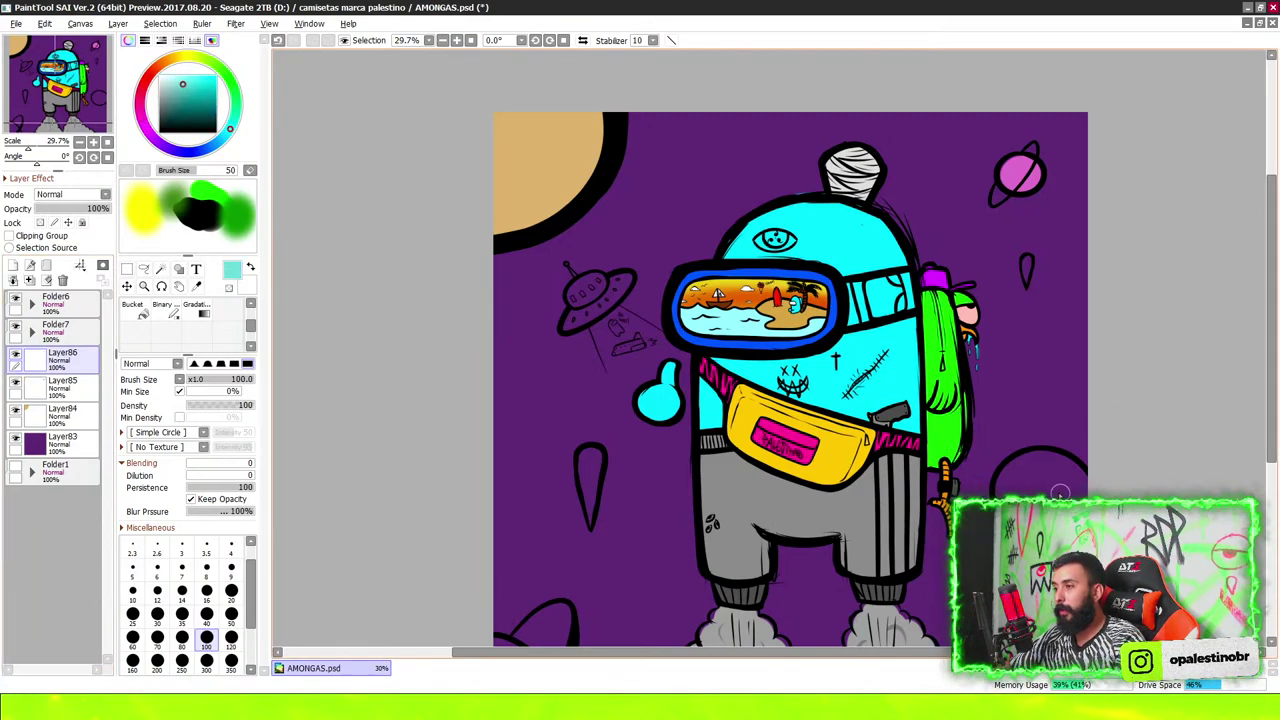
scroll(1097, 389, down, 1)
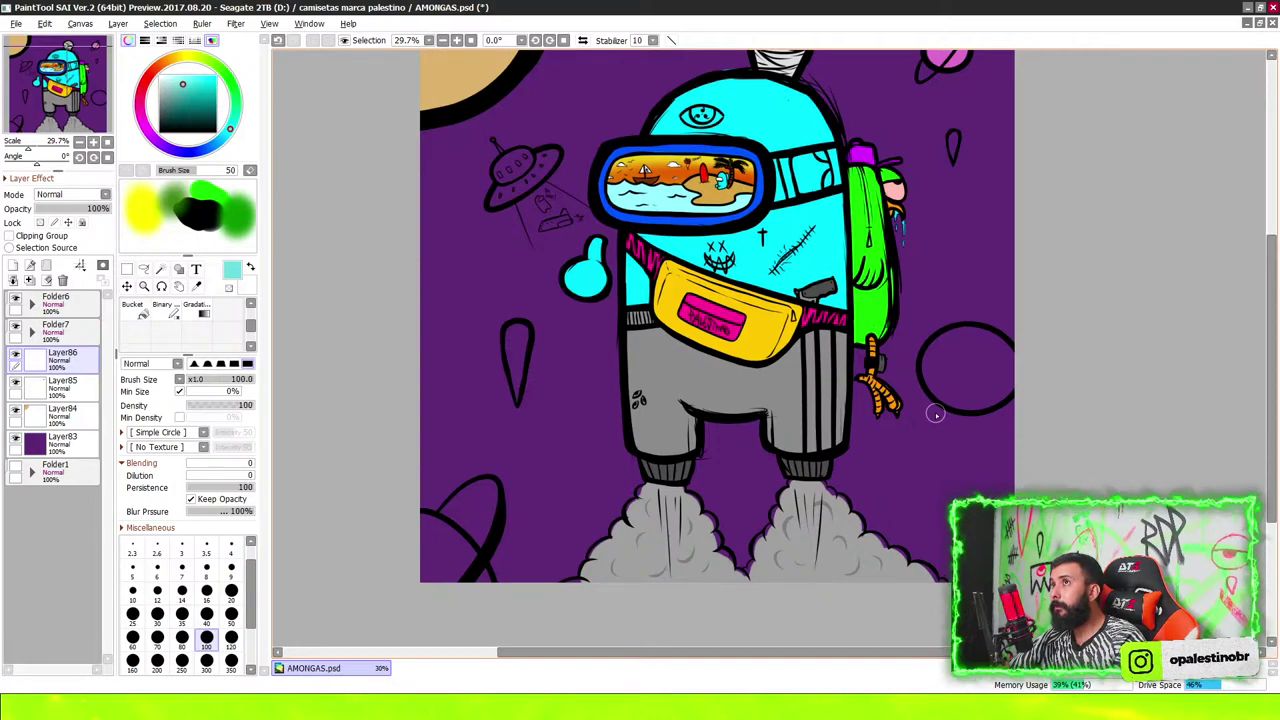
scroll(934, 413, up, 3)
mouse_move(971, 363)
mouse_down()
mouse_move(935, 390)
mouse_move(919, 354)
mouse_move(924, 458)
mouse_move(975, 462)
mouse_move(1010, 420)
mouse_move(1004, 380)
mouse_move(923, 351)
mouse_move(985, 400)
mouse_move(935, 420)
mouse_up()
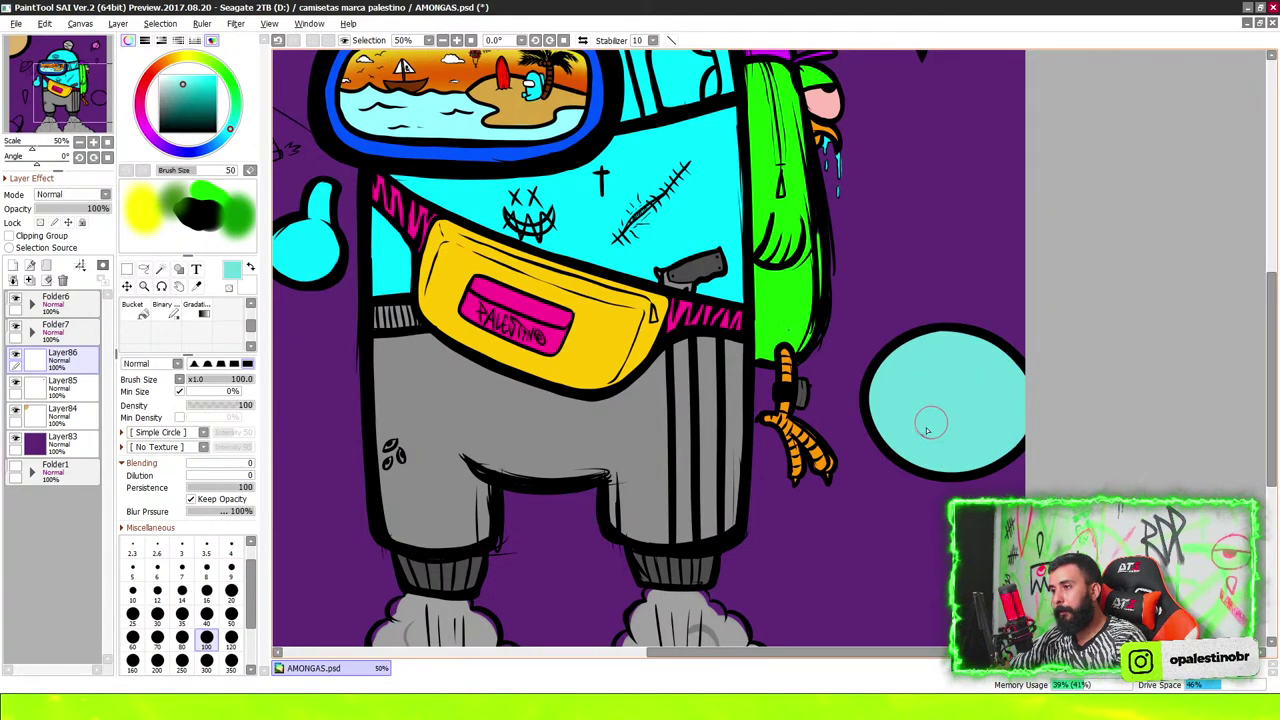
scroll(935, 391, down, 4)
scroll(935, 391, down, 2)
scroll(813, 439, up, 1)
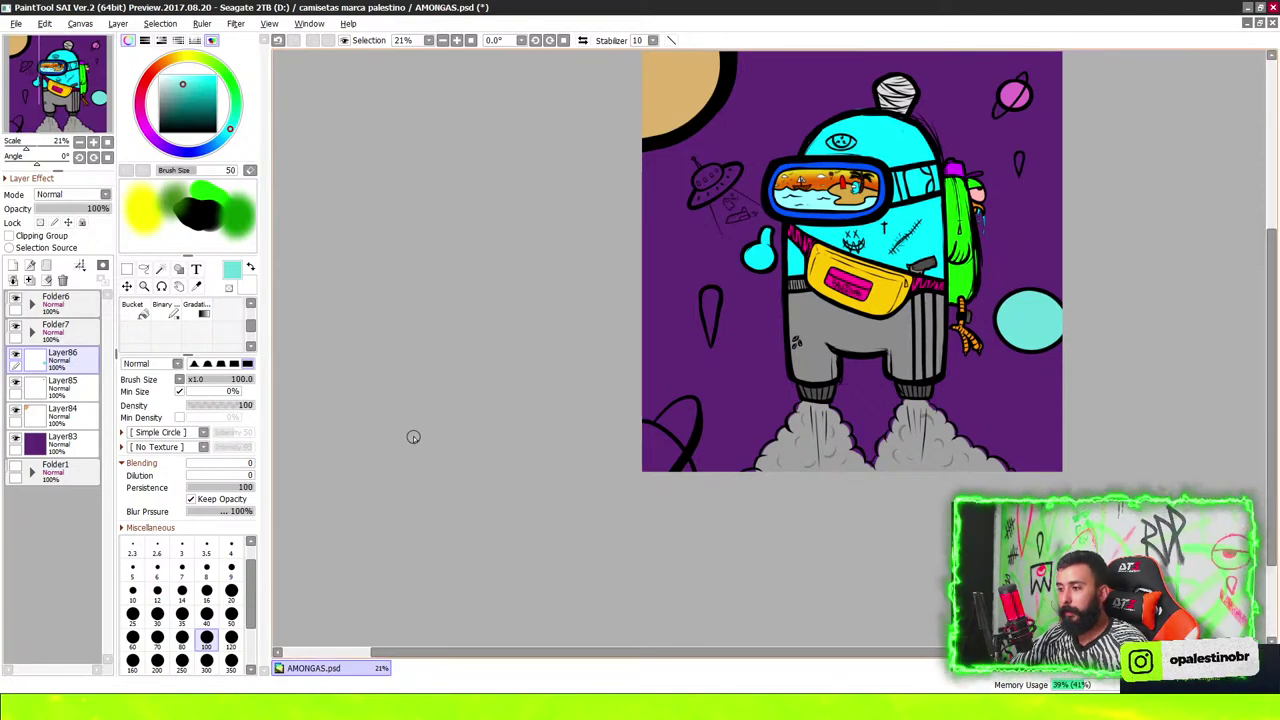
Paint the bottom-left ringed planet mint green on another layer, then add Layer88
click(13, 266)
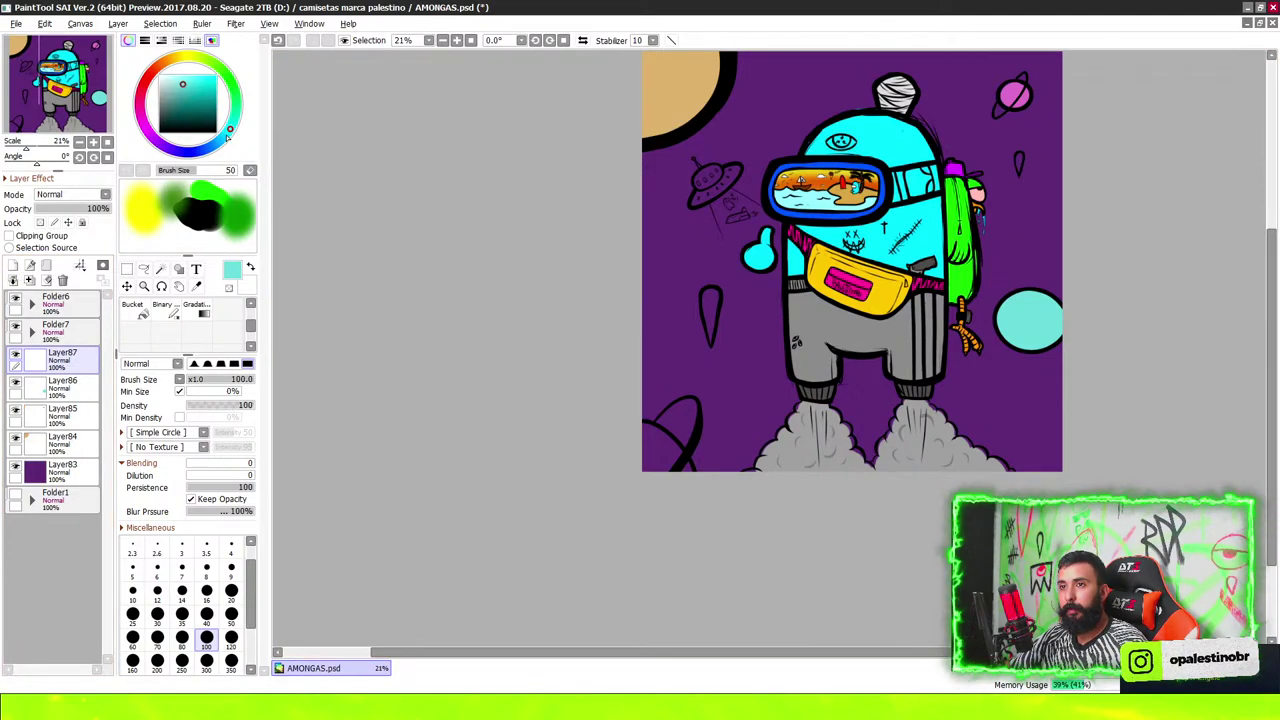
scroll(786, 60, down, 1)
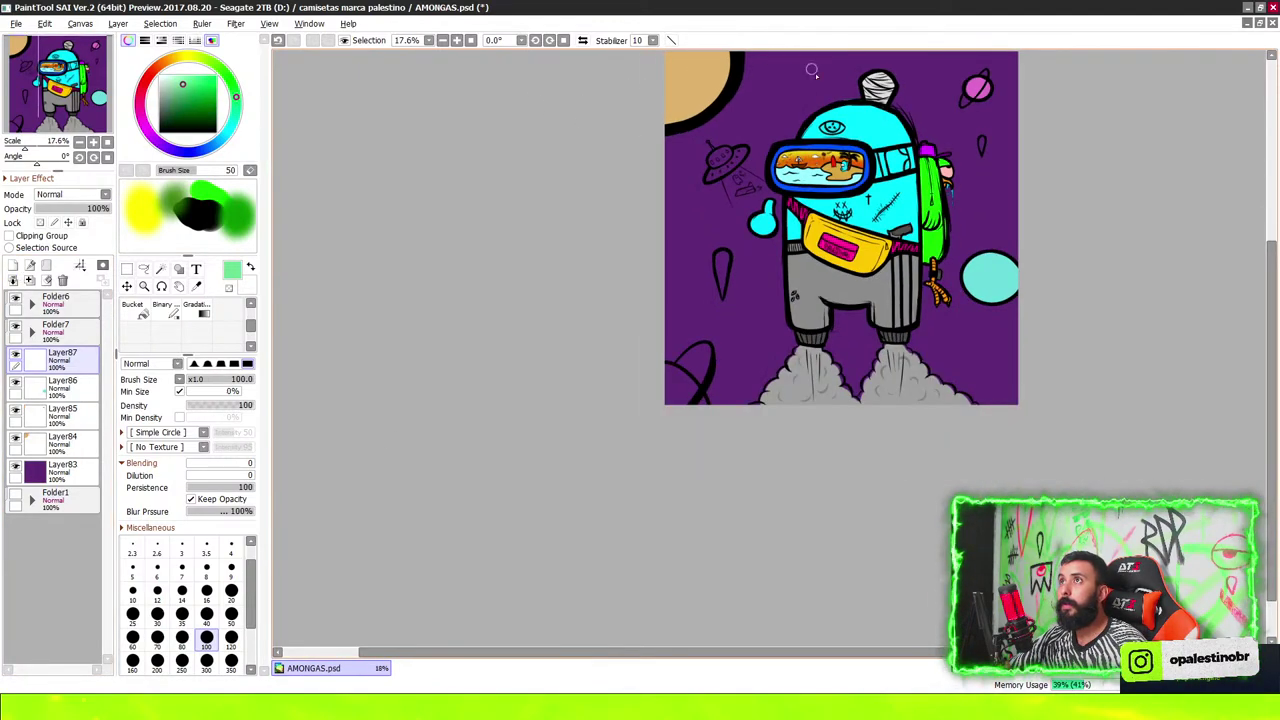
scroll(896, 204, up, 1)
scroll(911, 294, up, 1)
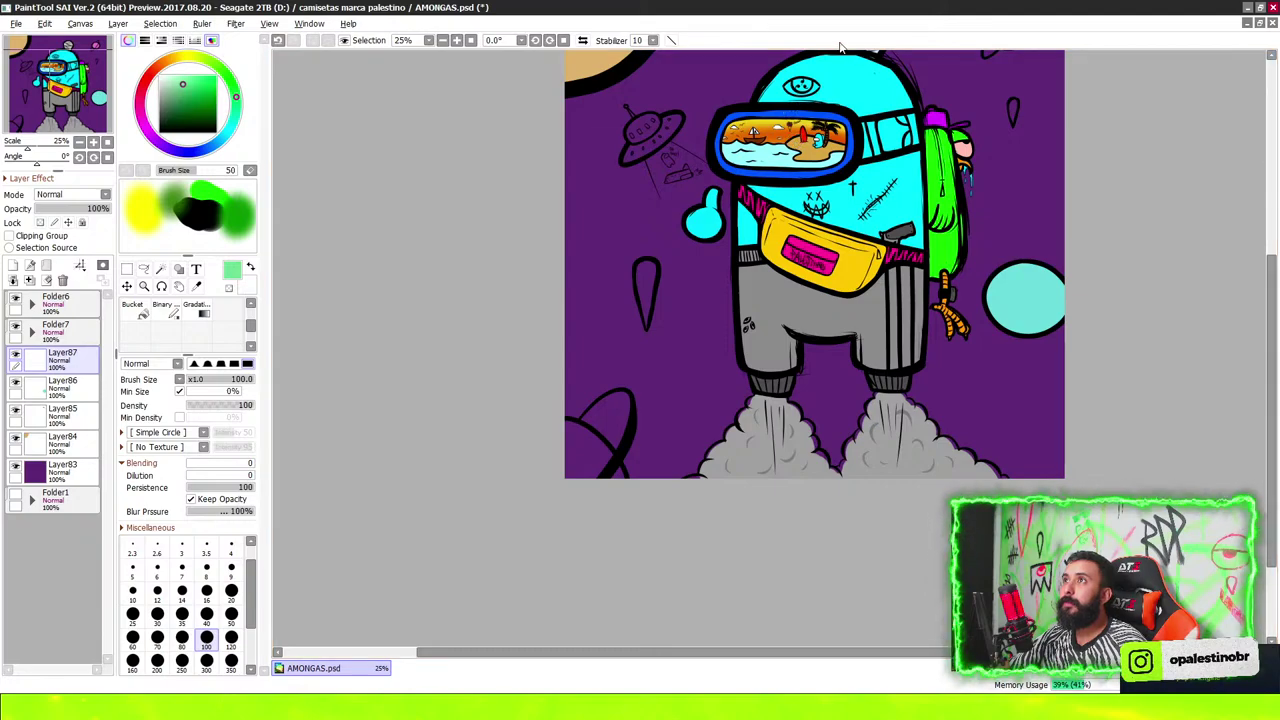
scroll(663, 310, up, 1)
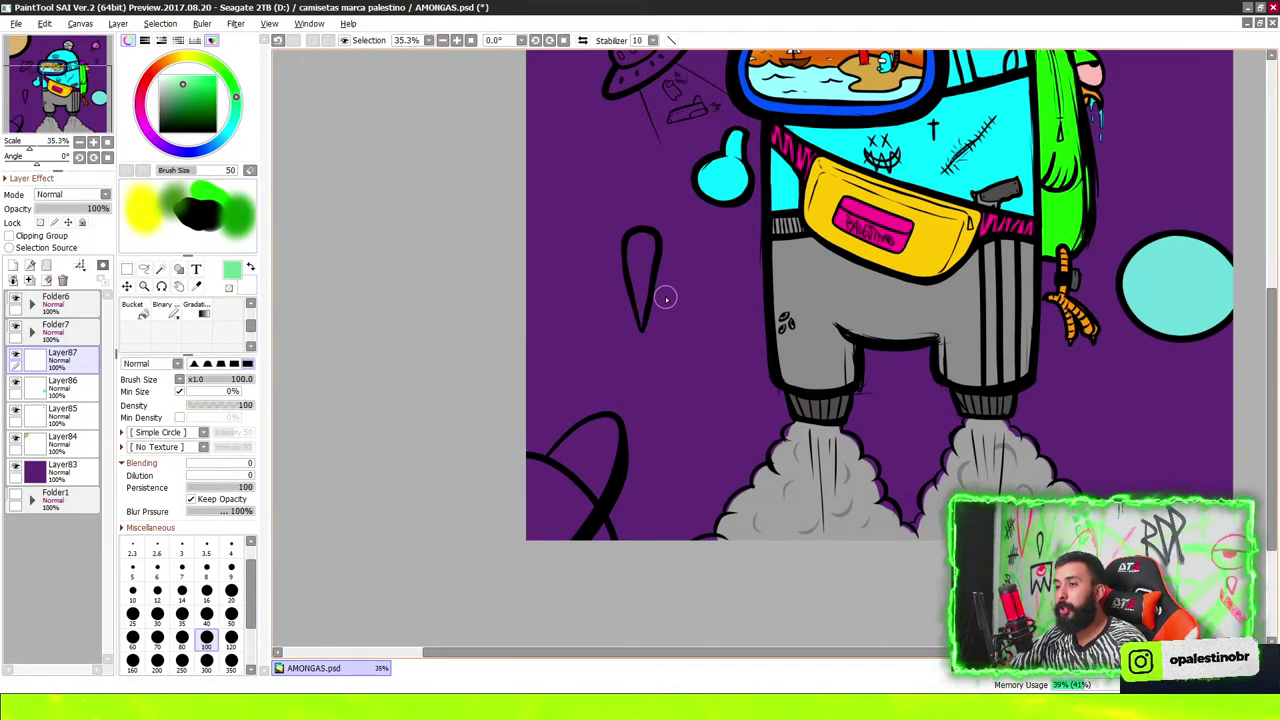
scroll(557, 476, up, 1)
mouse_move(490, 540)
mouse_down()
mouse_move(449, 571)
mouse_move(429, 509)
mouse_move(465, 470)
mouse_up()
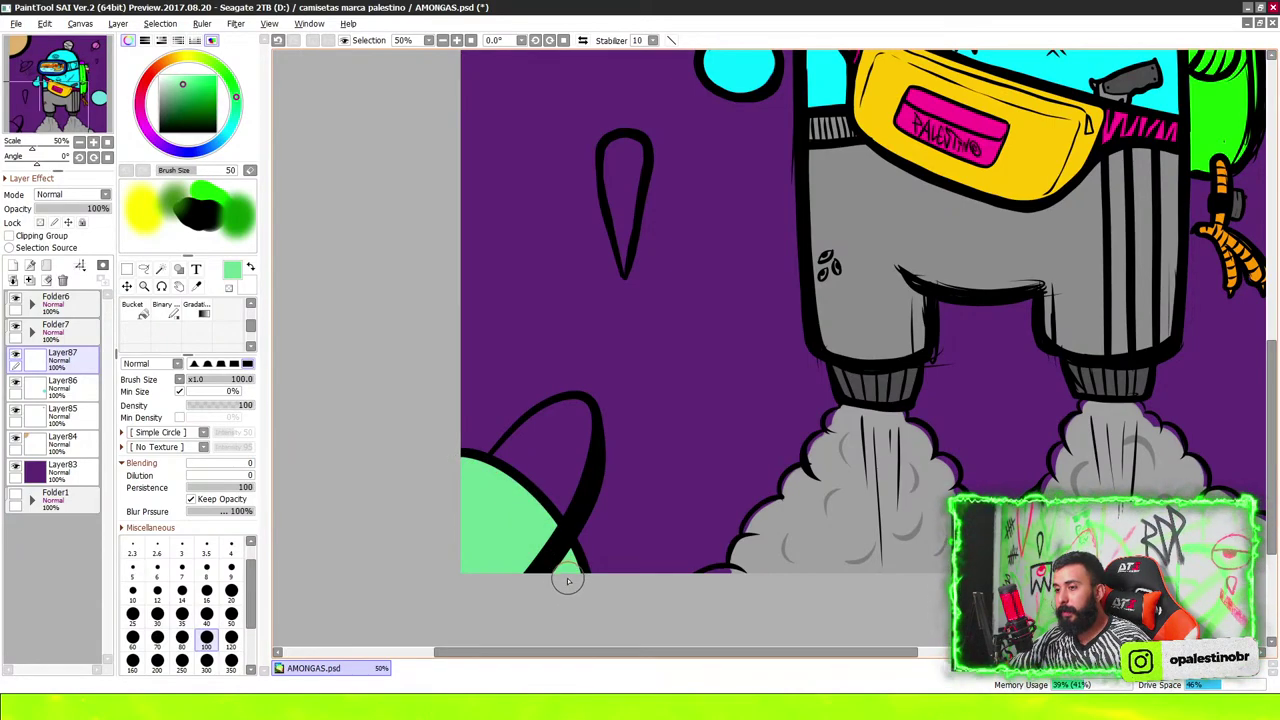
scroll(747, 456, down, 3)
scroll(747, 456, down, 3)
scroll(747, 456, up, 2)
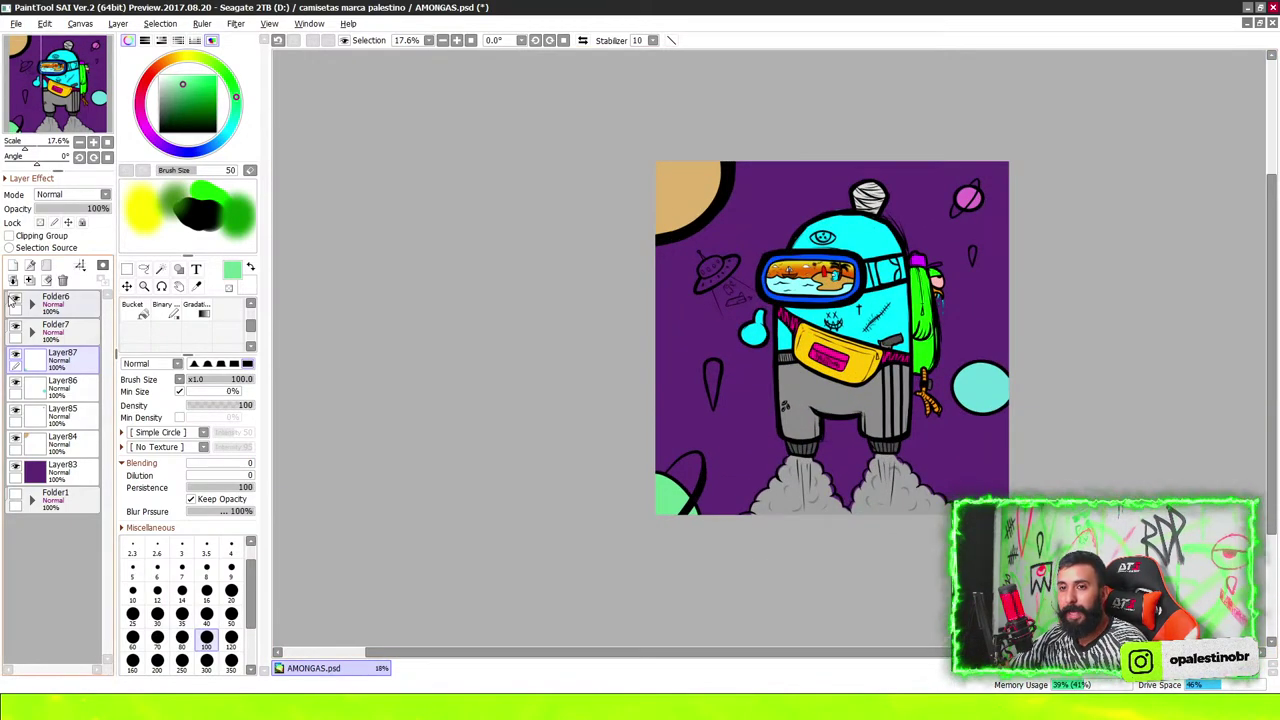
click(14, 266)
Fill both teardrop shapes with white
scroll(840, 330, up, 2)
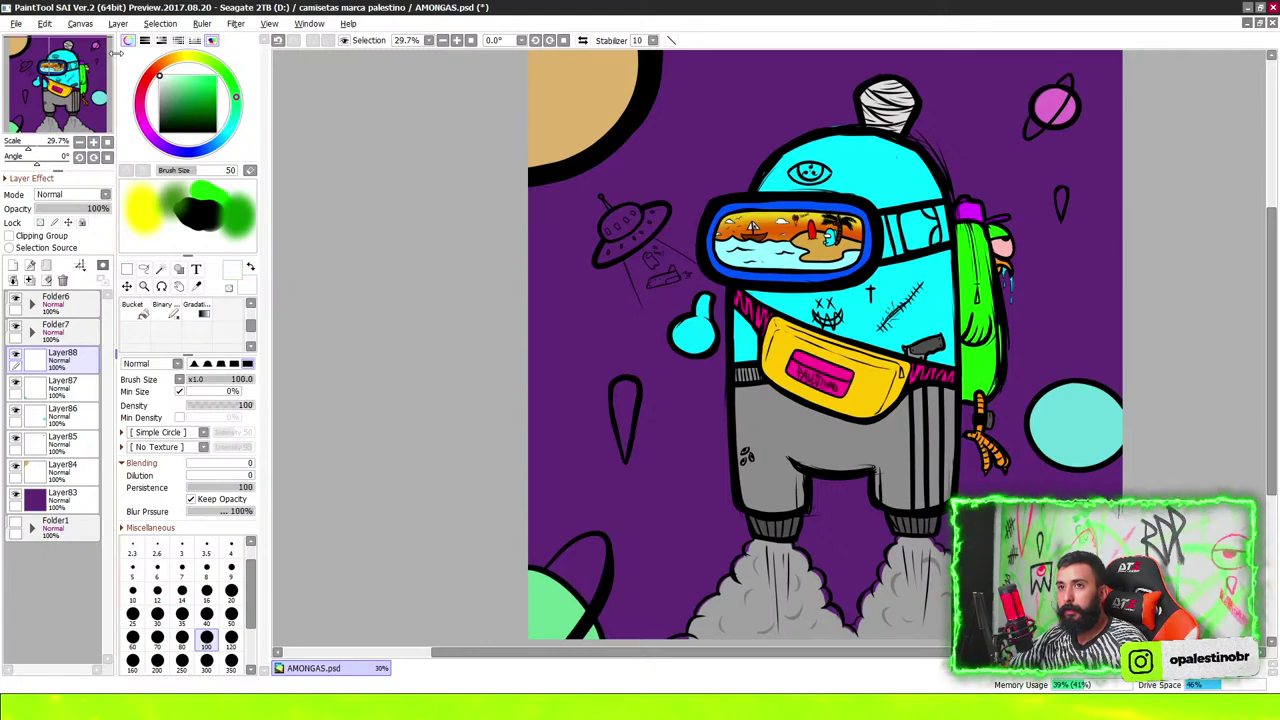
scroll(680, 380, up, 1)
mouse_move(589, 411)
mouse_down()
mouse_move(585, 440)
mouse_move(600, 392)
mouse_move(580, 430)
mouse_move(587, 512)
mouse_move(580, 475)
mouse_move(597, 405)
mouse_up()
scroll(596, 405, down, 1)
scroll(596, 405, down, 2)
scroll(857, 410, up, 3)
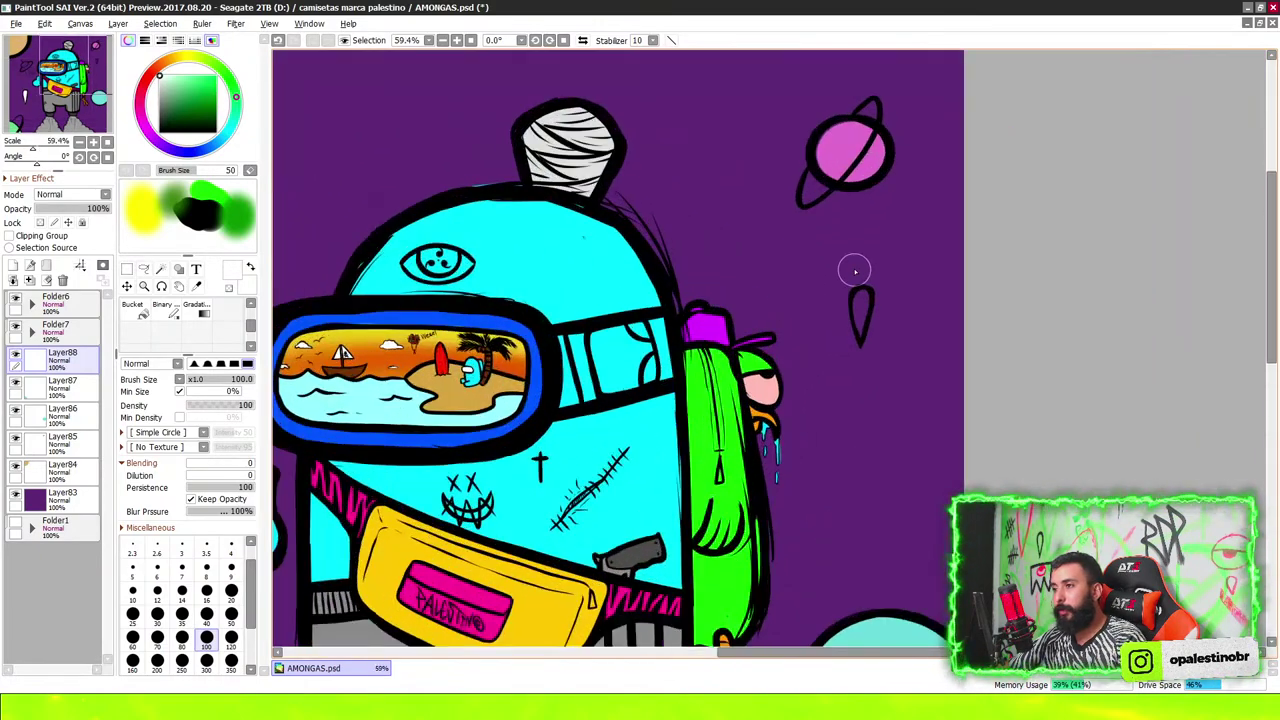
scroll(855, 295, up, 3)
mouse_move(857, 294)
mouse_down()
mouse_move(851, 371)
mouse_move(866, 358)
mouse_move(830, 338)
mouse_up()
scroll(826, 240, down, 2)
scroll(531, 281, down, 2)
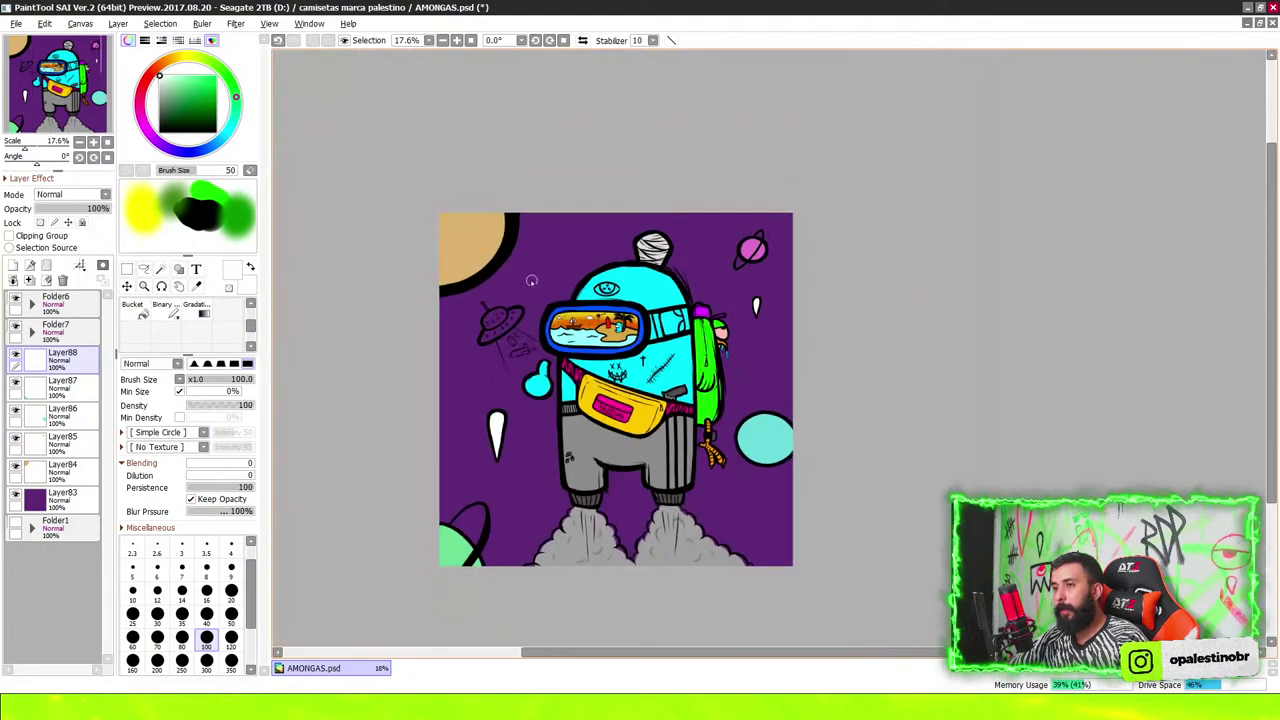
Dot white stars with stabilizer 1 at brush size 12, then add Layer89 above Layer83
key(bracketleft)
key(bracketleft)
key(bracketleft)
key(bracketleft)
key(bracketleft)
key(bracketleft)
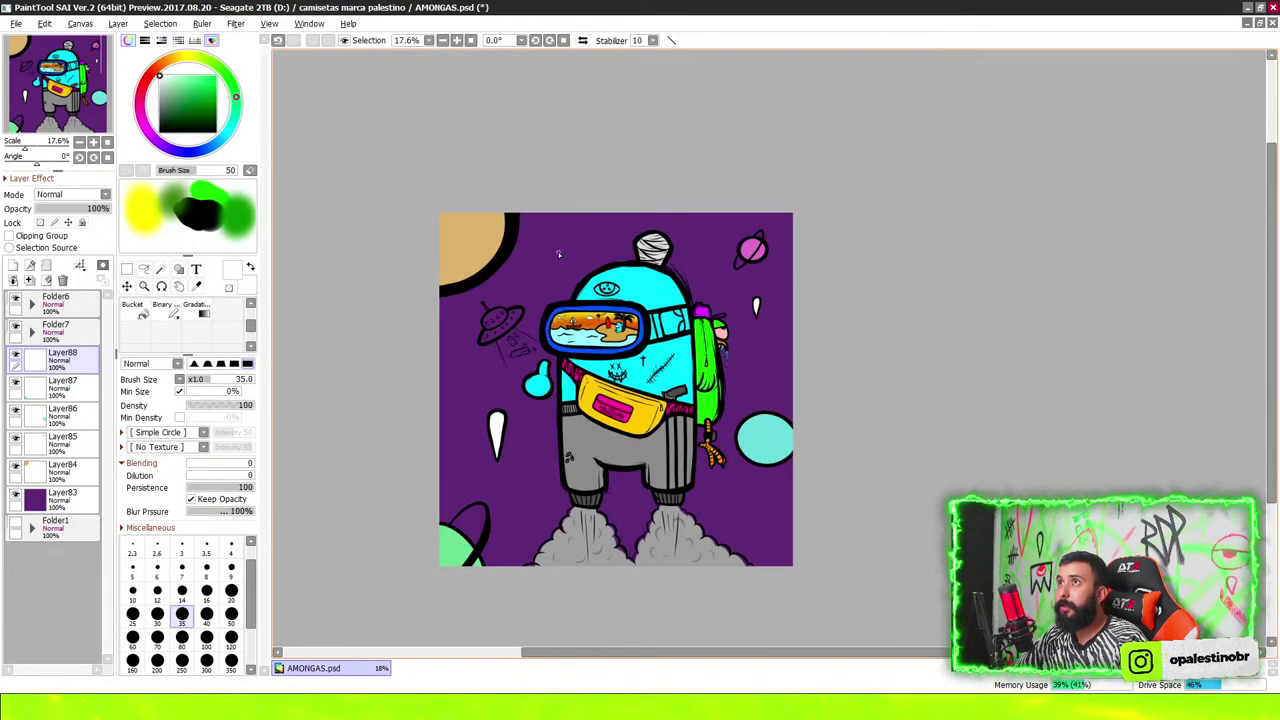
key(bracketleft)
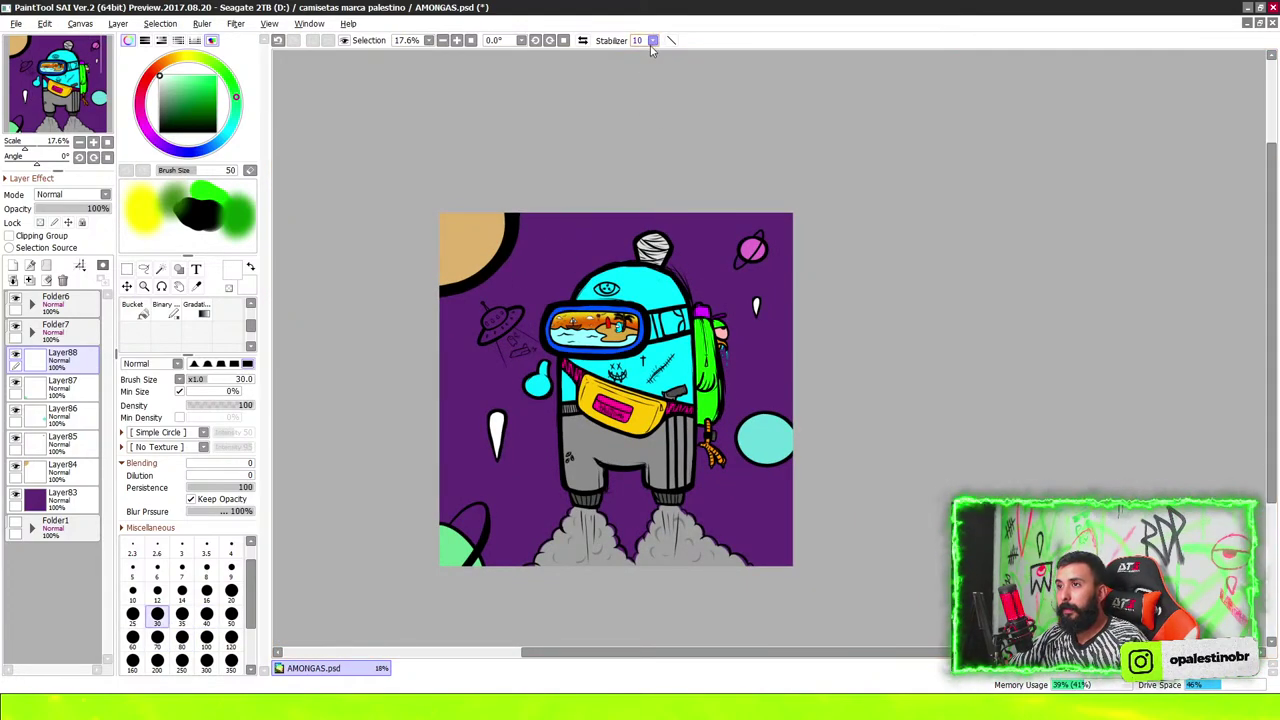
click(652, 40)
click(637, 66)
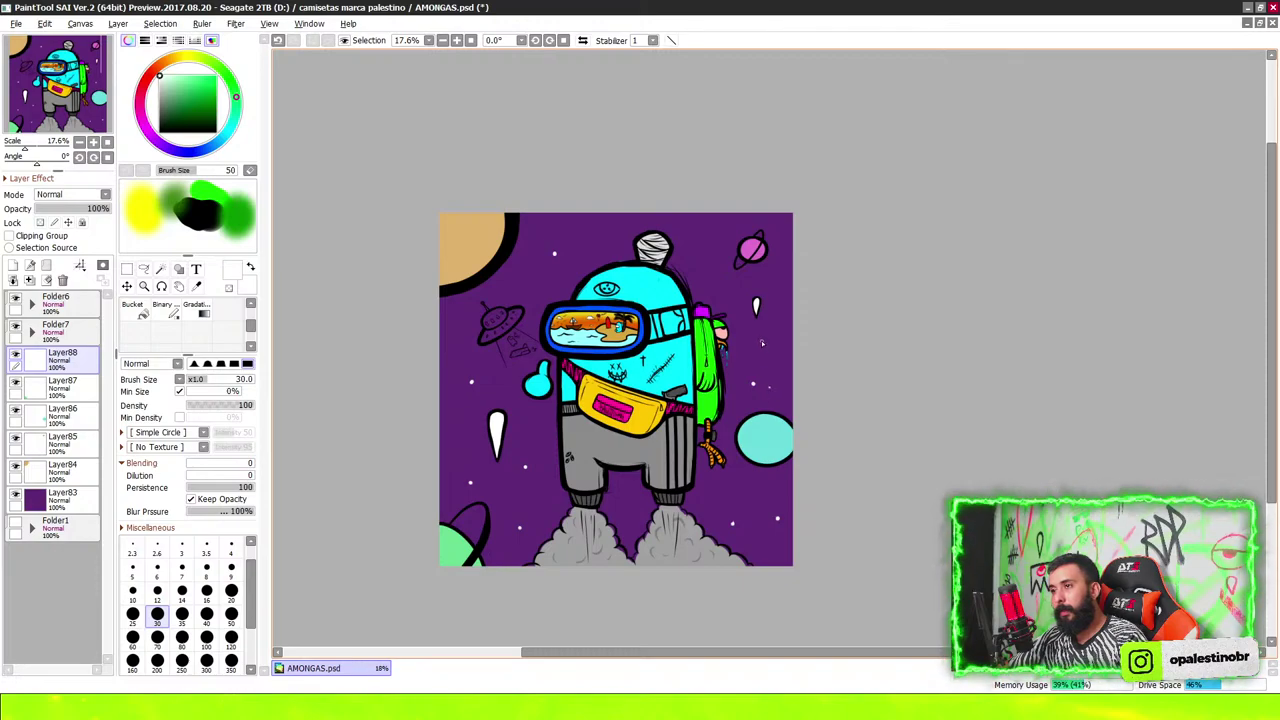
key(bracketleft)
key(bracketleft)
key(bracketleft)
key(bracketleft)
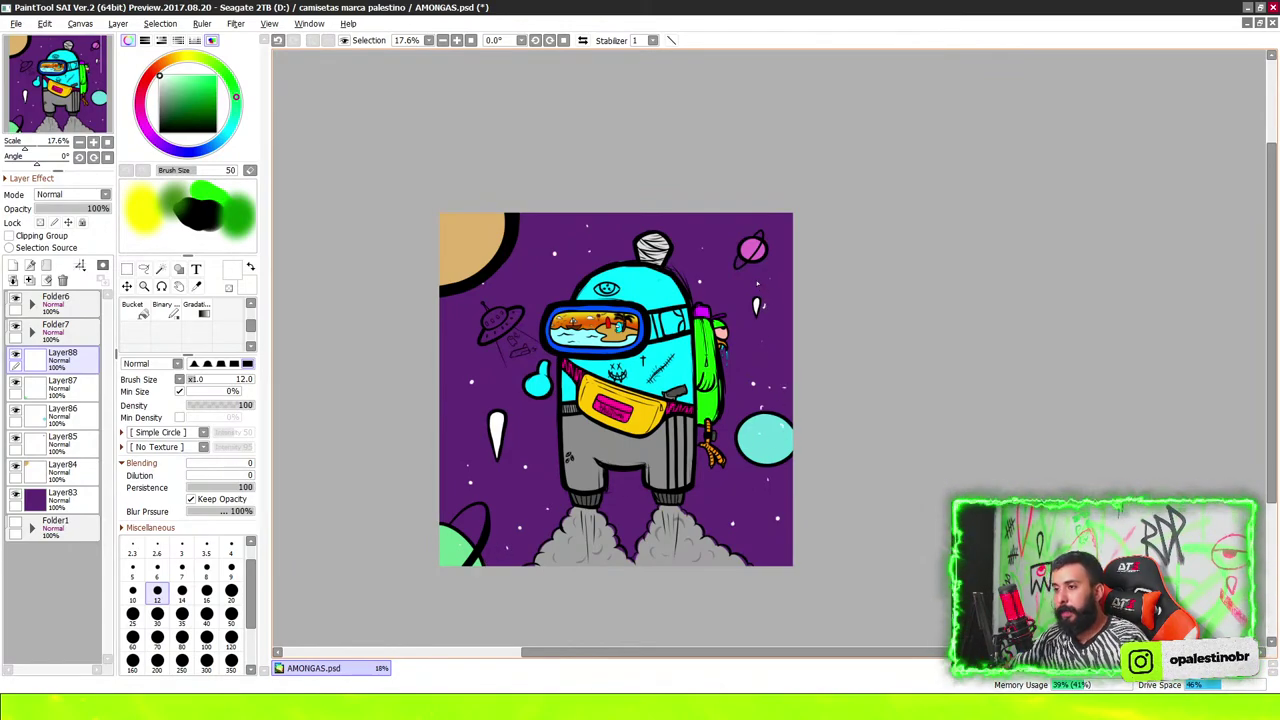
scroll(801, 354, up, 1)
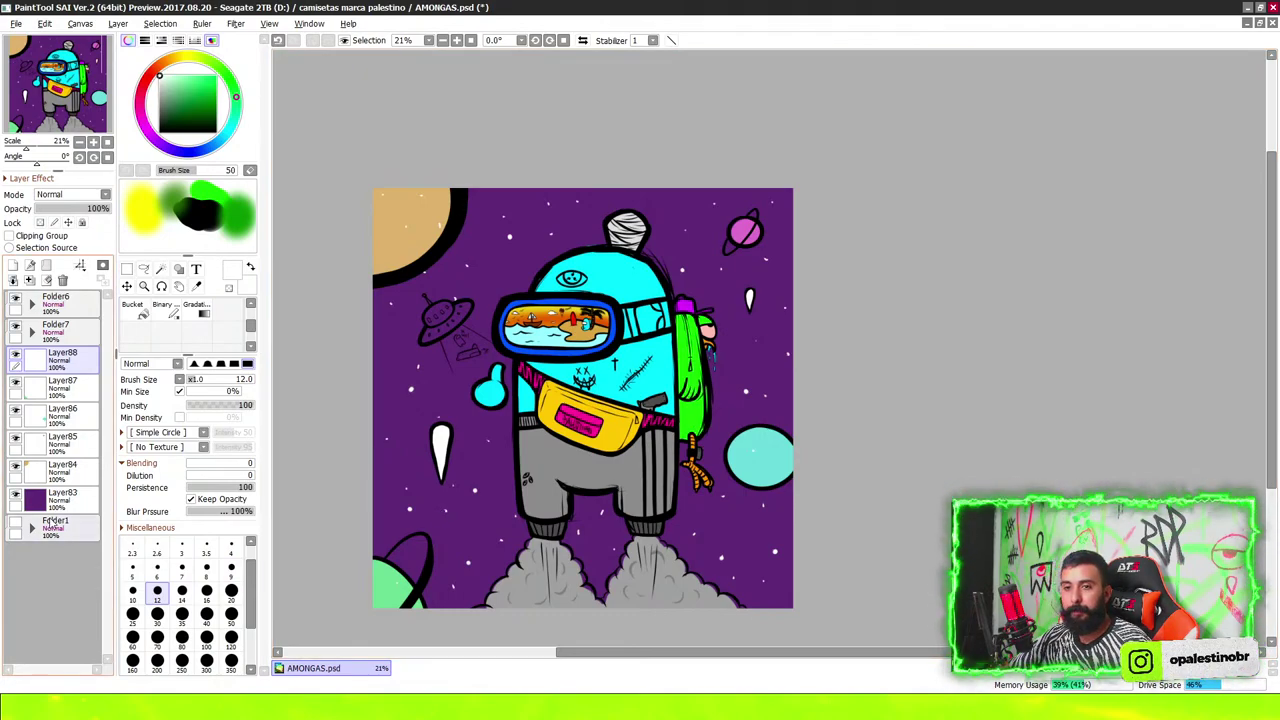
click(62, 494)
click(13, 266)
Spray soft darker purple clouds across the sky with a size-500 Airbrush in the background purple
scroll(165, 305, up, 2)
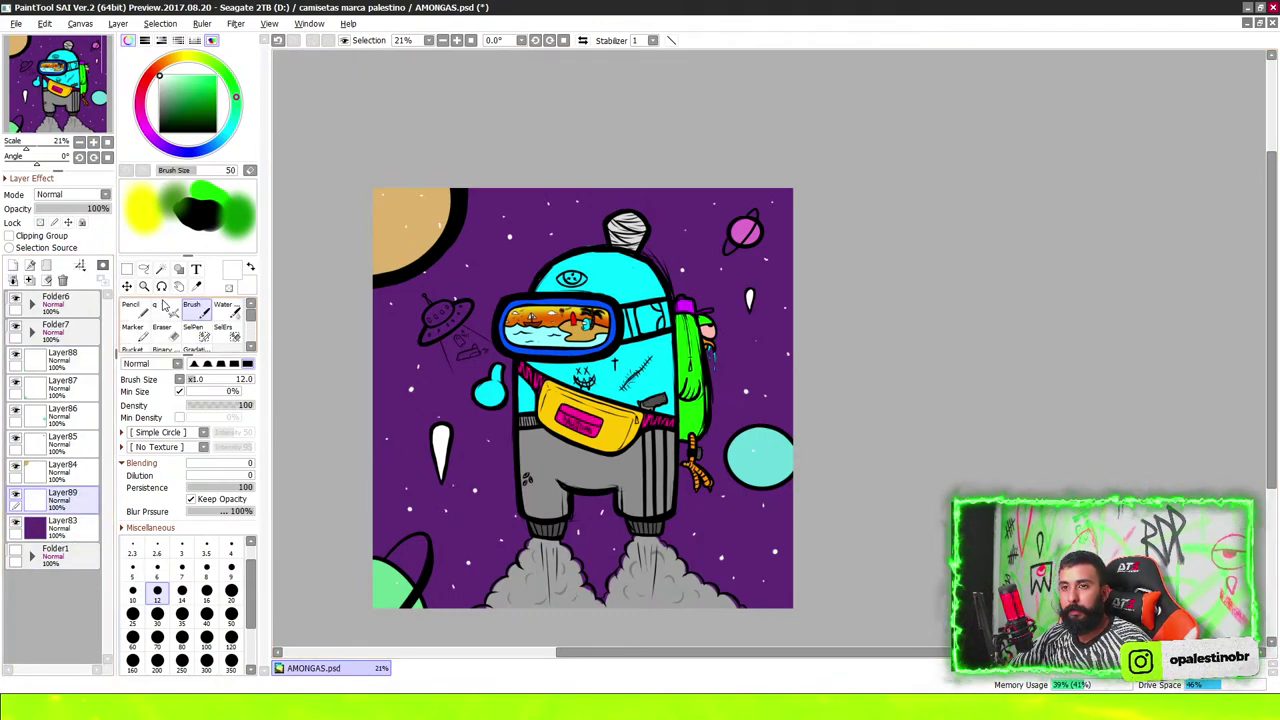
click(165, 310)
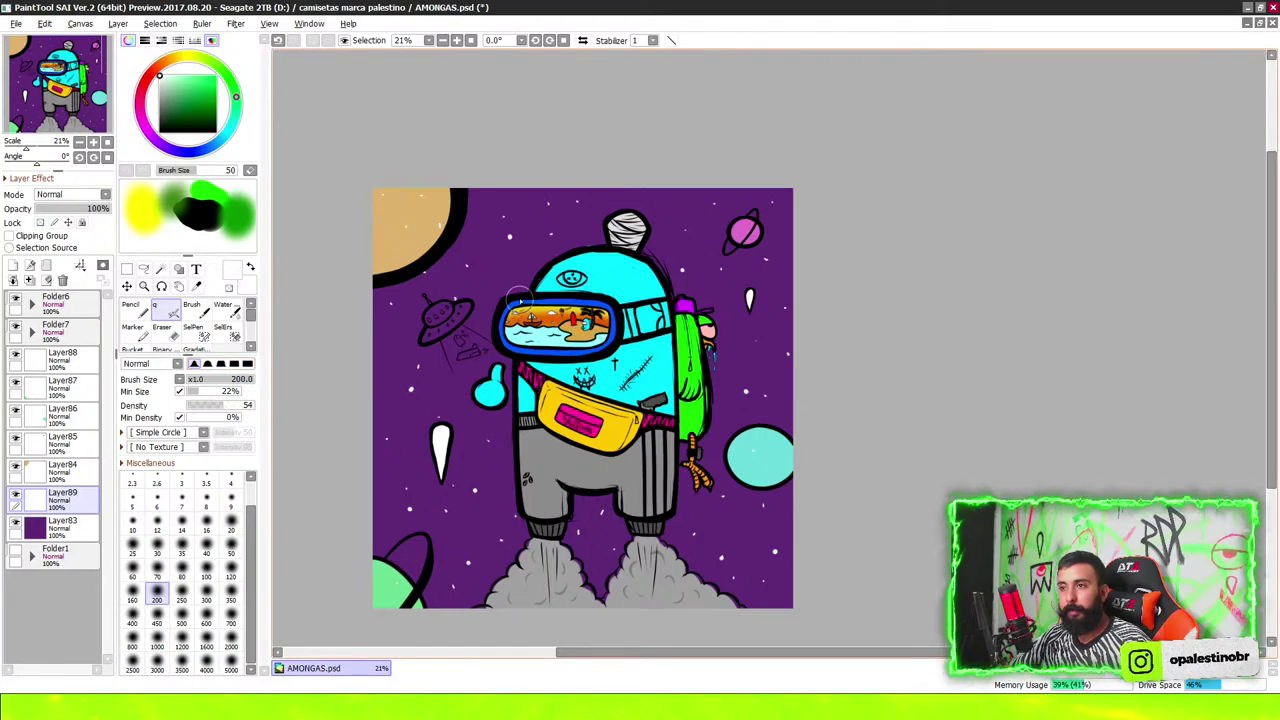
alt+click(508, 276)
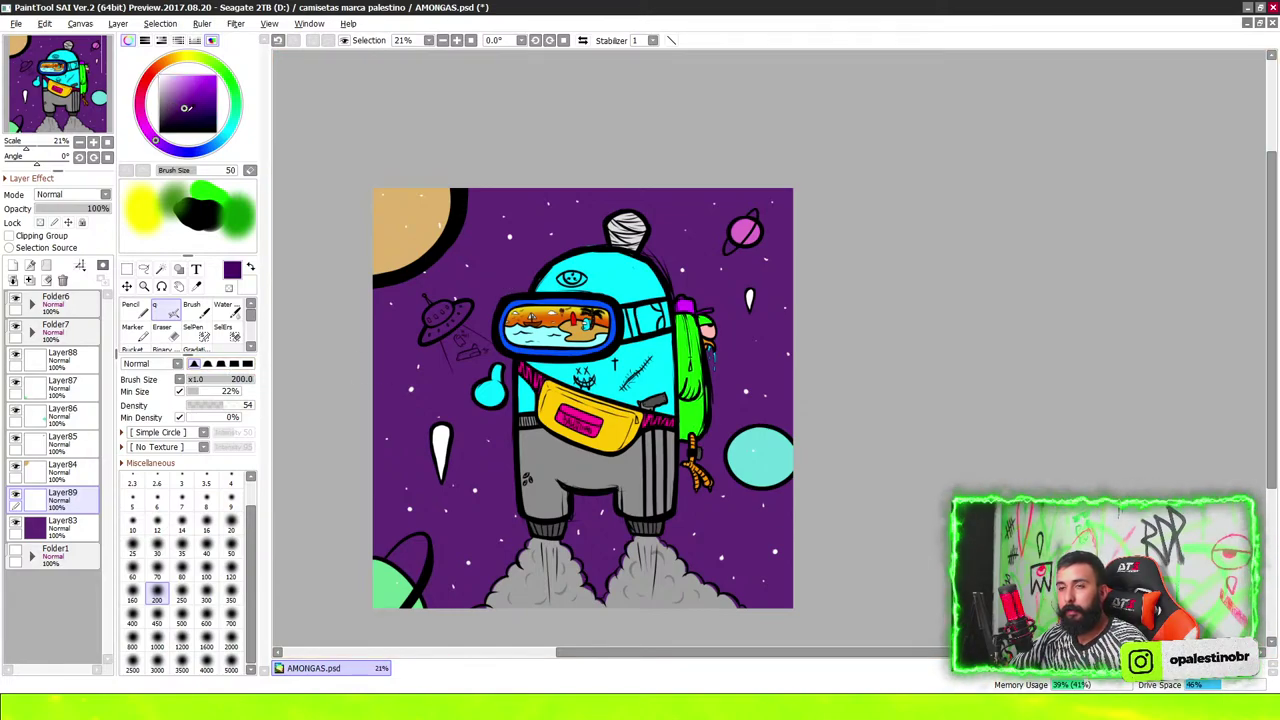
click(374, 650)
scroll(549, 537, down, 1)
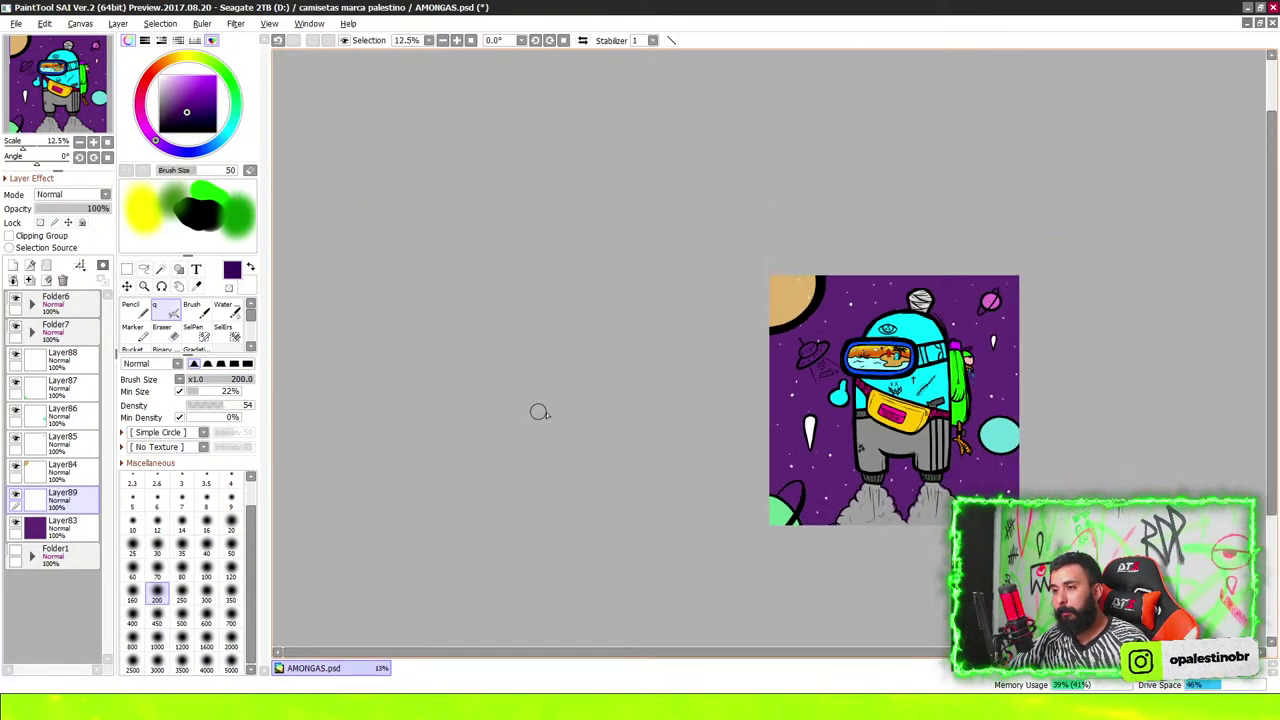
scroll(753, 508, up, 3)
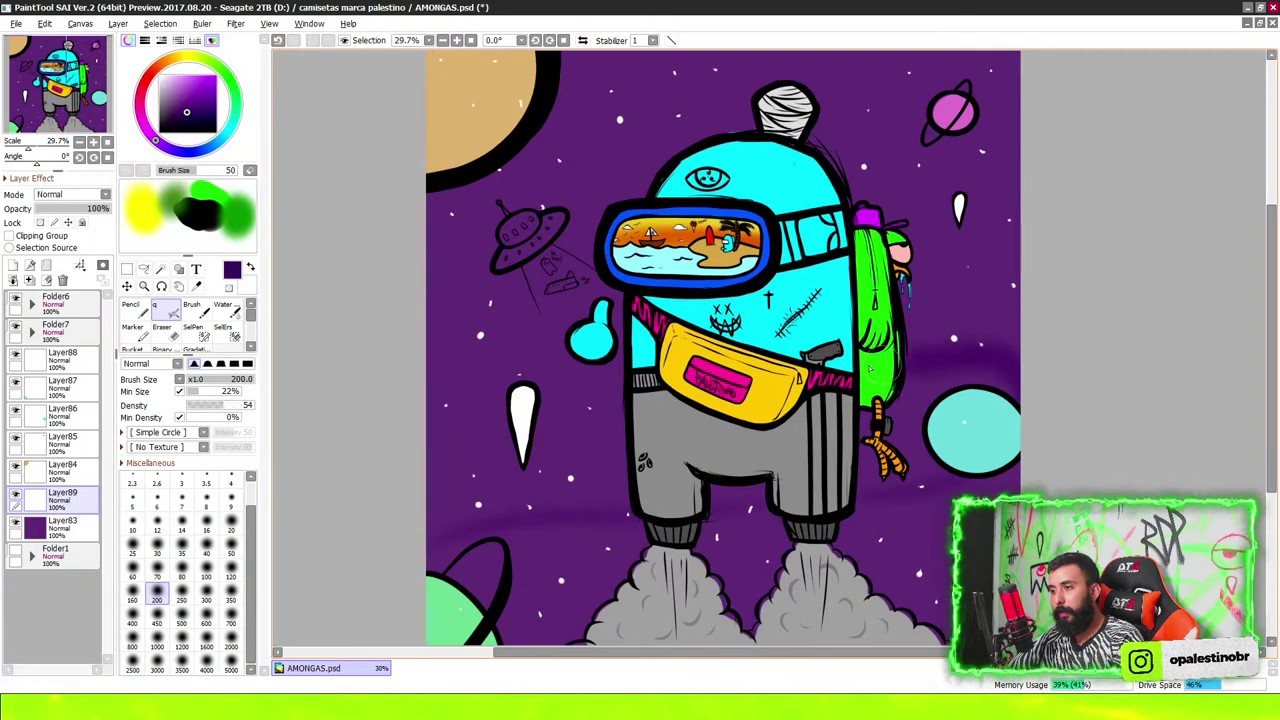
scroll(700, 230, down, 3)
scroll(733, 259, up, 3)
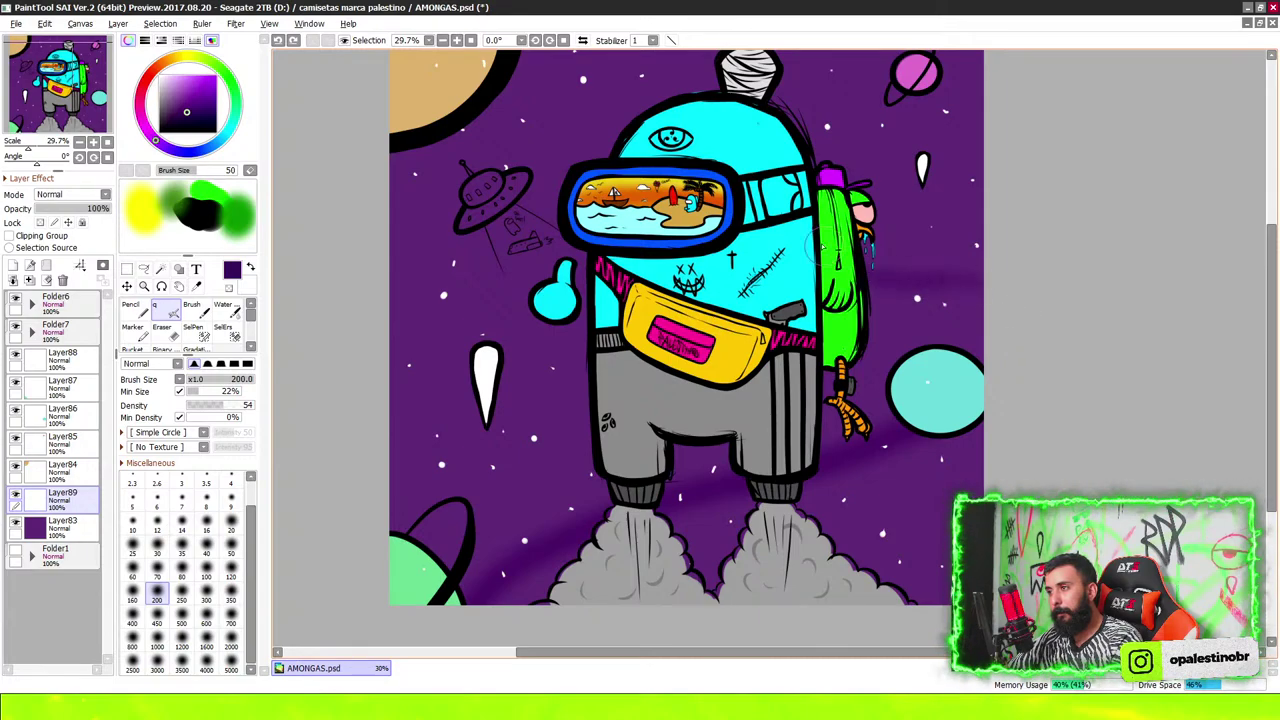
key(bracketright)
key(bracketright)
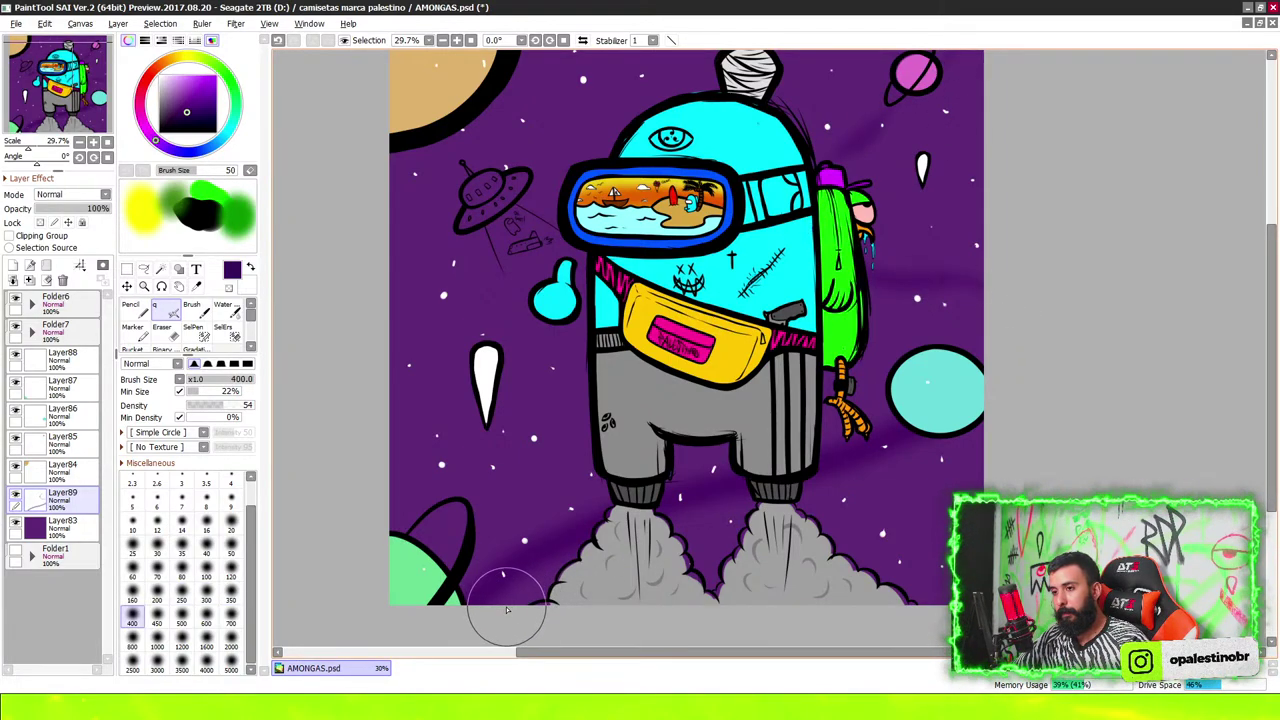
key(bracketright)
key(bracketright)
key(bracketright)
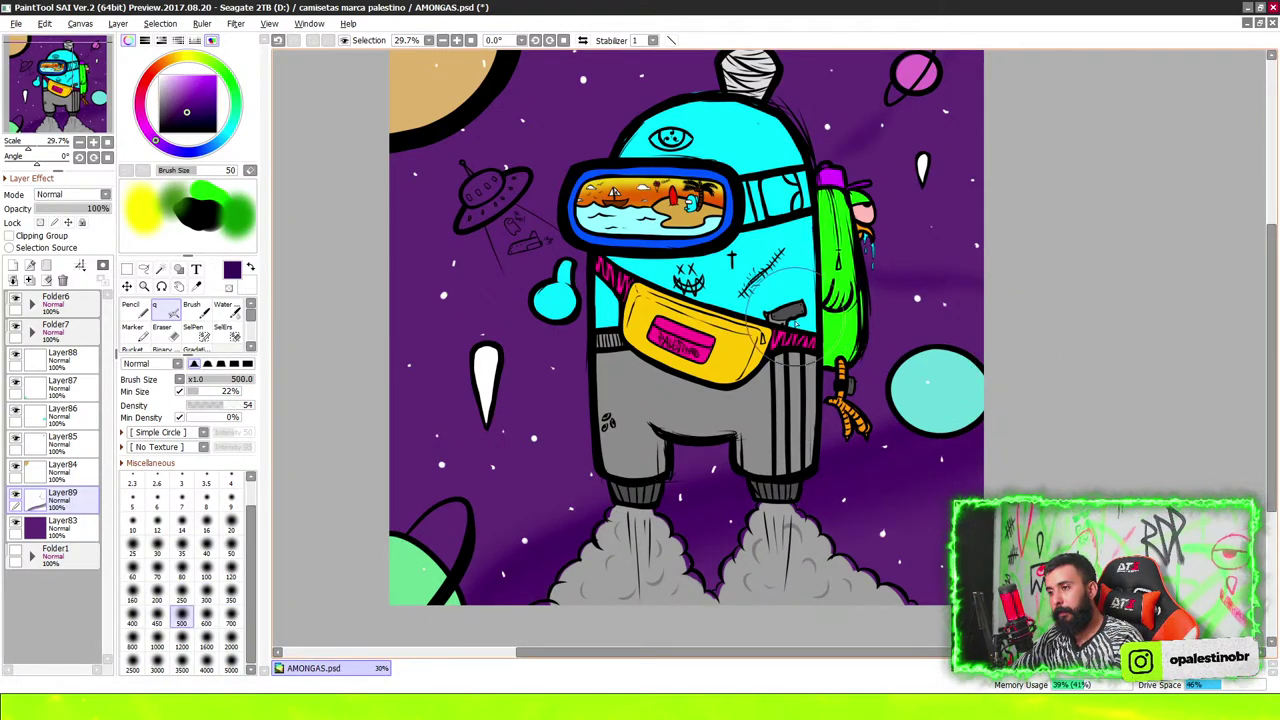
drag(1000, 342, 874, 250)
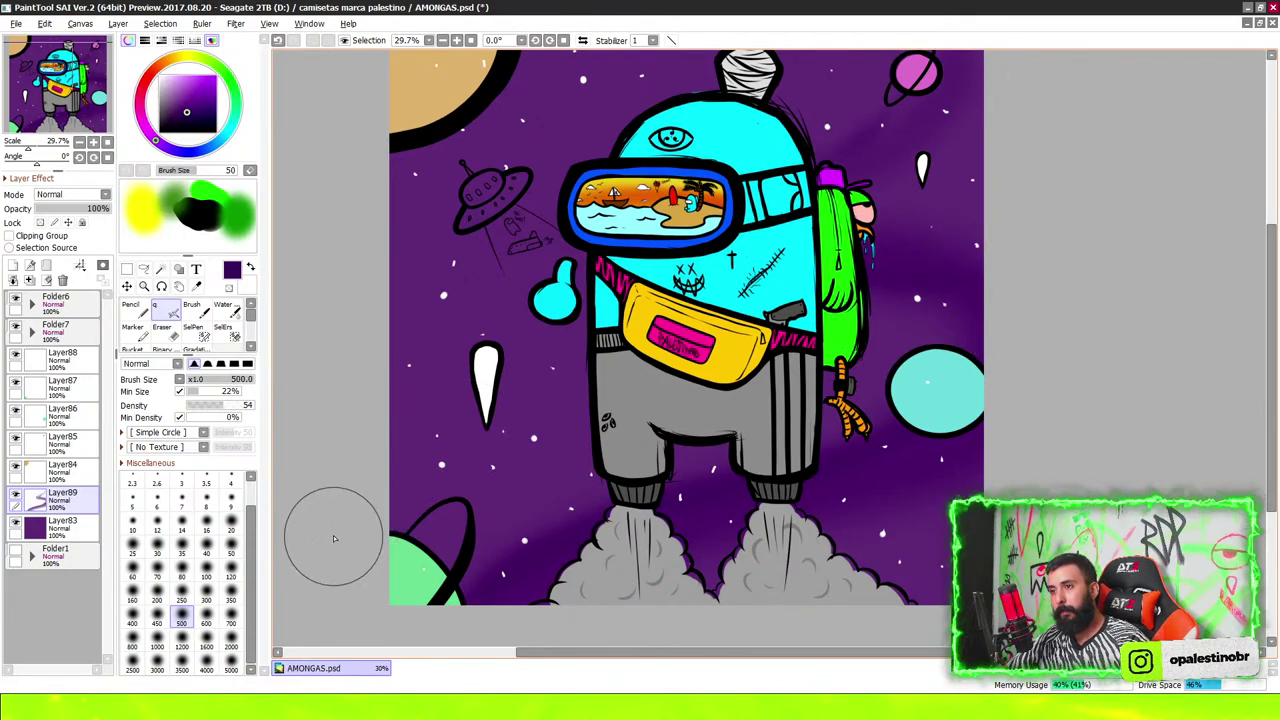
Add a new layer for lighter clouds, then select Layer88
scroll(337, 528, down, 2)
scroll(409, 357, down, 2)
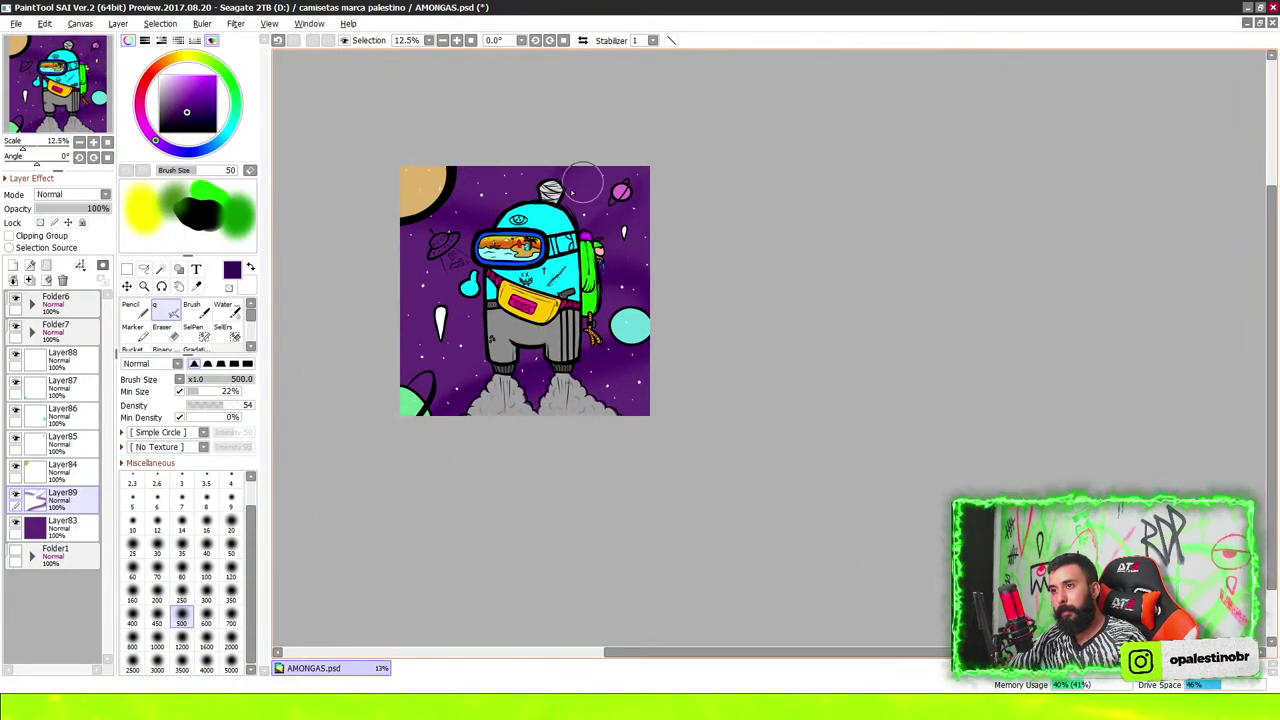
scroll(488, 222, up, 1)
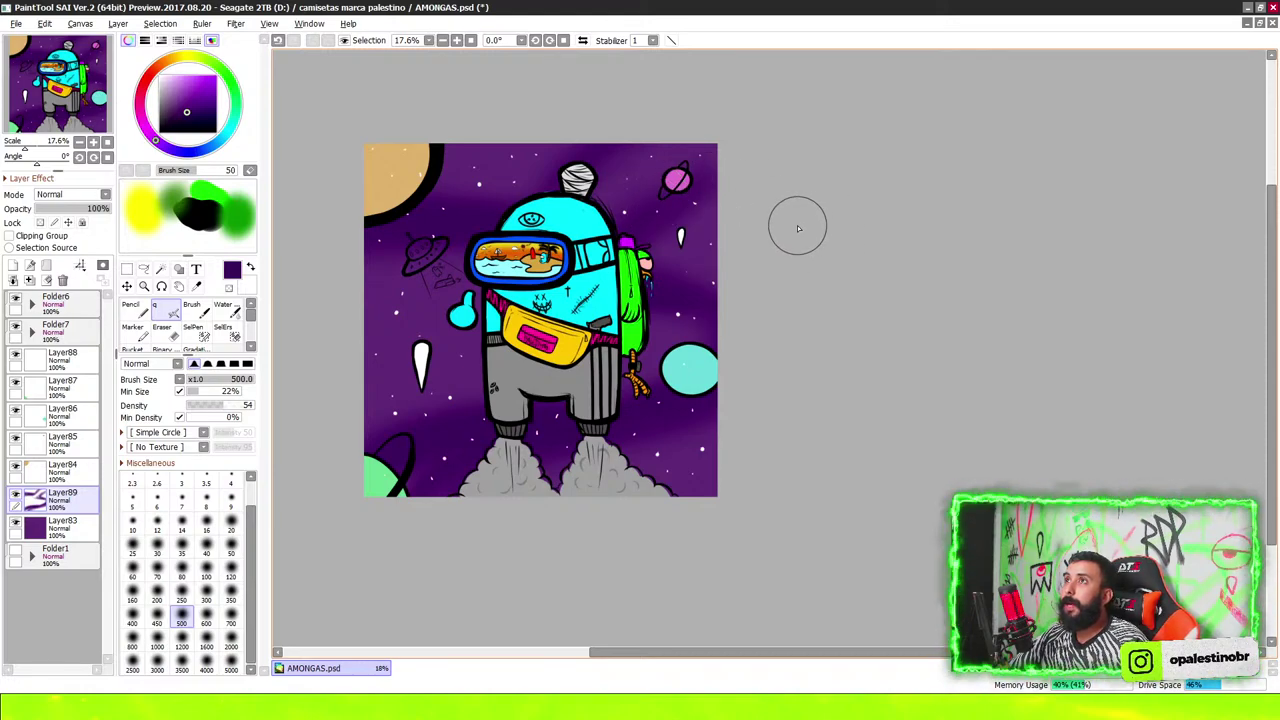
scroll(890, 238, down, 2)
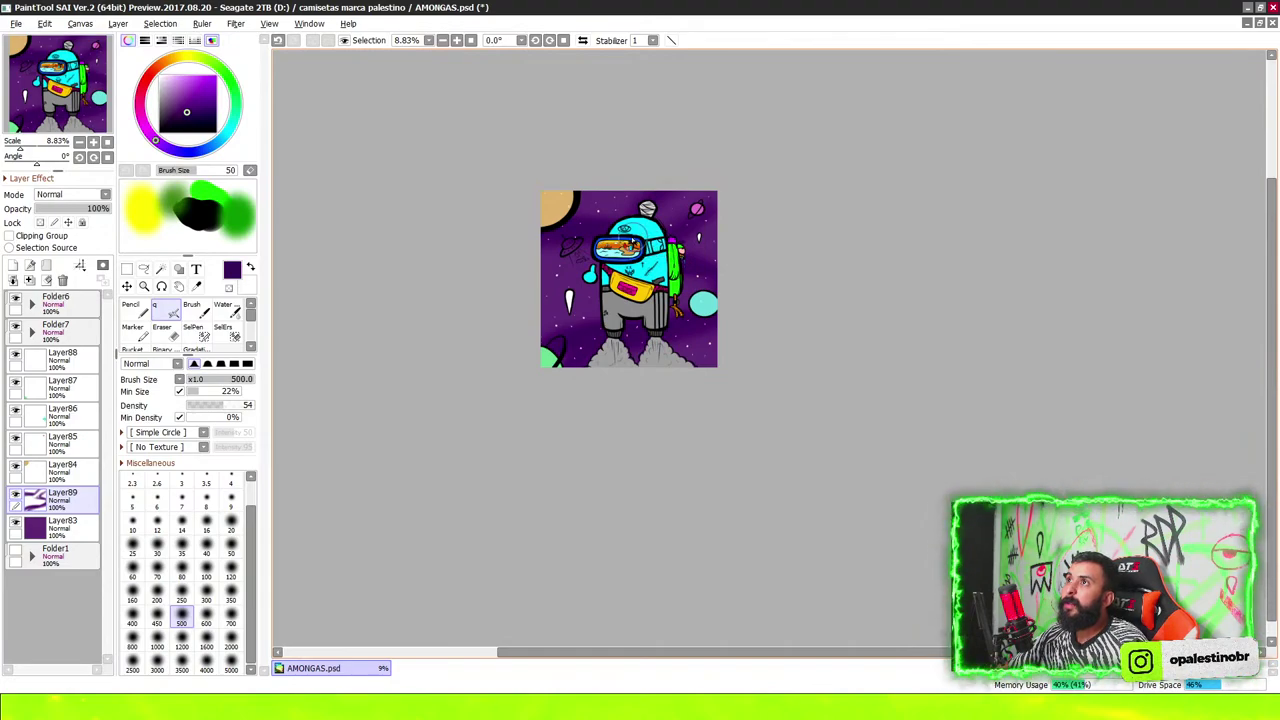
scroll(830, 243, down, 1)
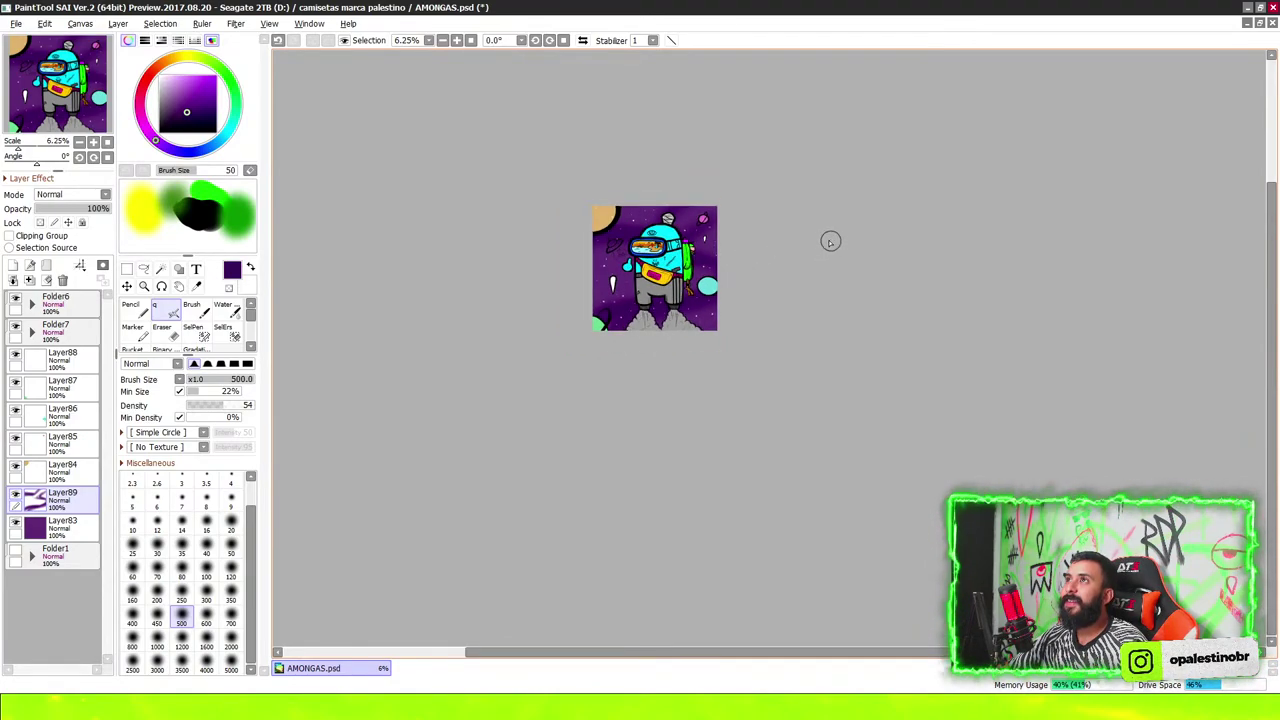
scroll(779, 270, up, 1)
scroll(740, 290, up, 1)
scroll(719, 305, down, 1)
scroll(700, 315, up, 2)
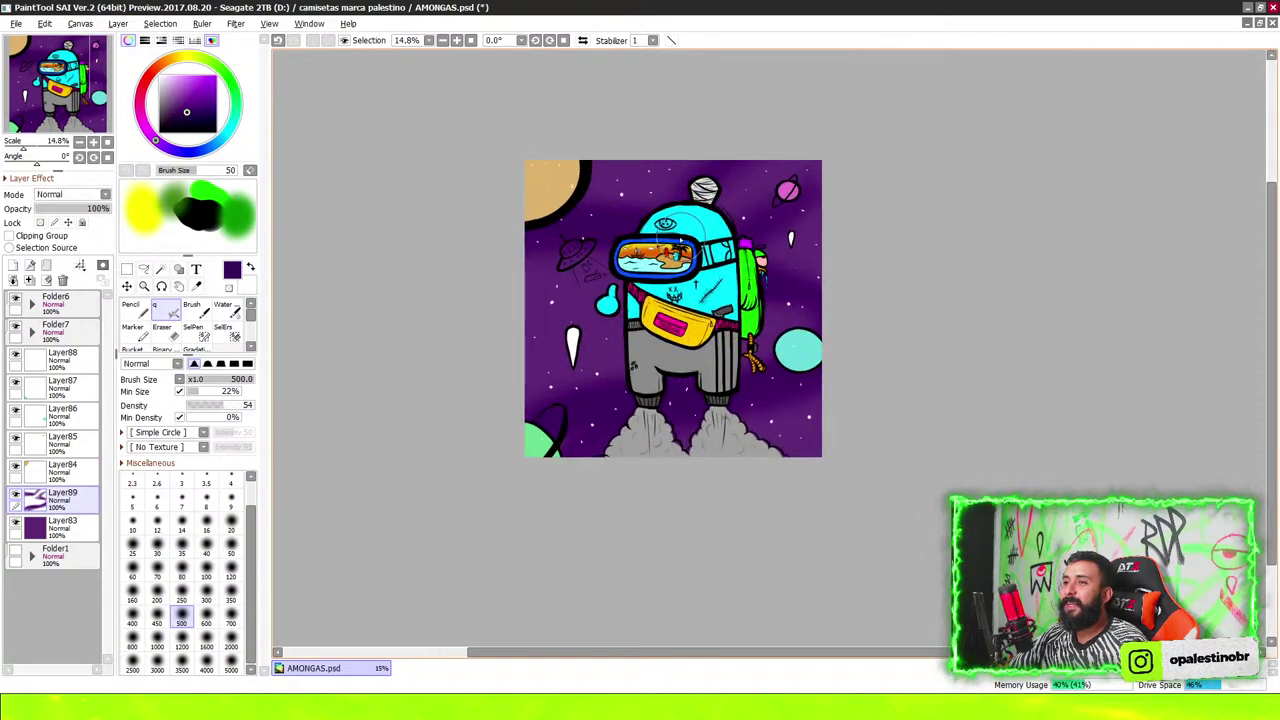
scroll(700, 315, up, 1)
click(13, 265)
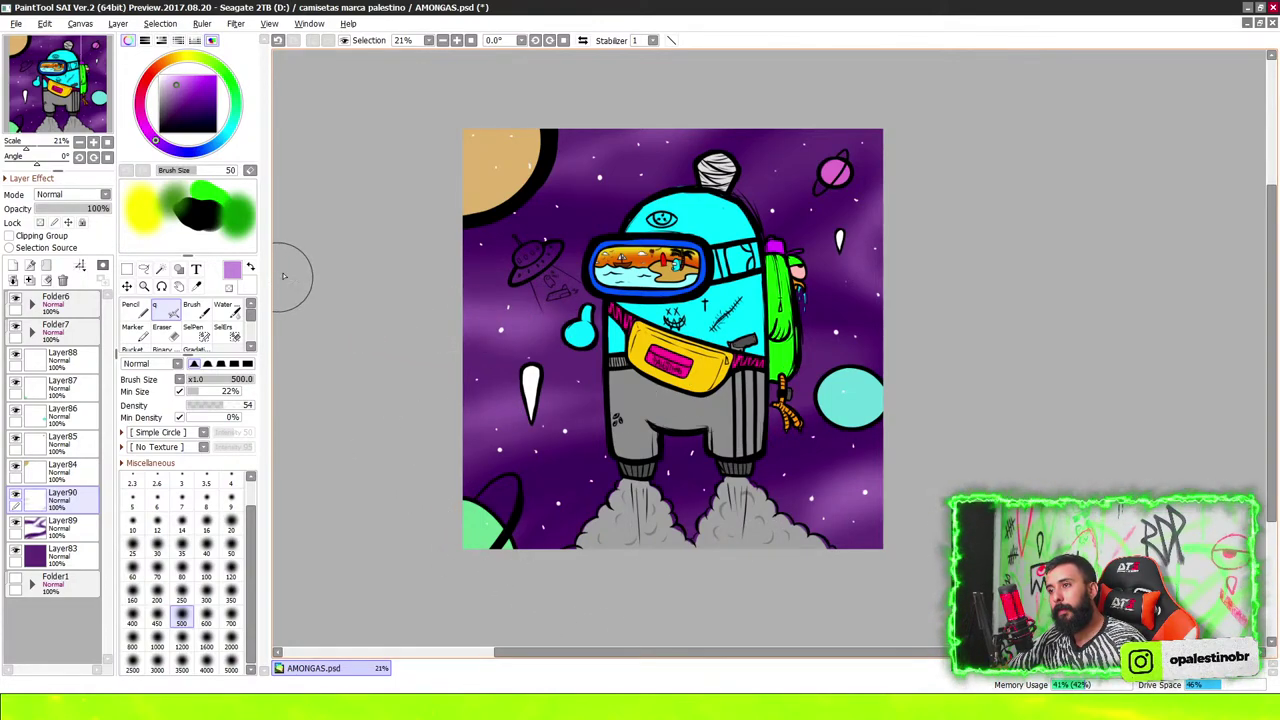
scroll(844, 366, down, 3)
scroll(844, 366, up, 1)
scroll(815, 415, up, 1)
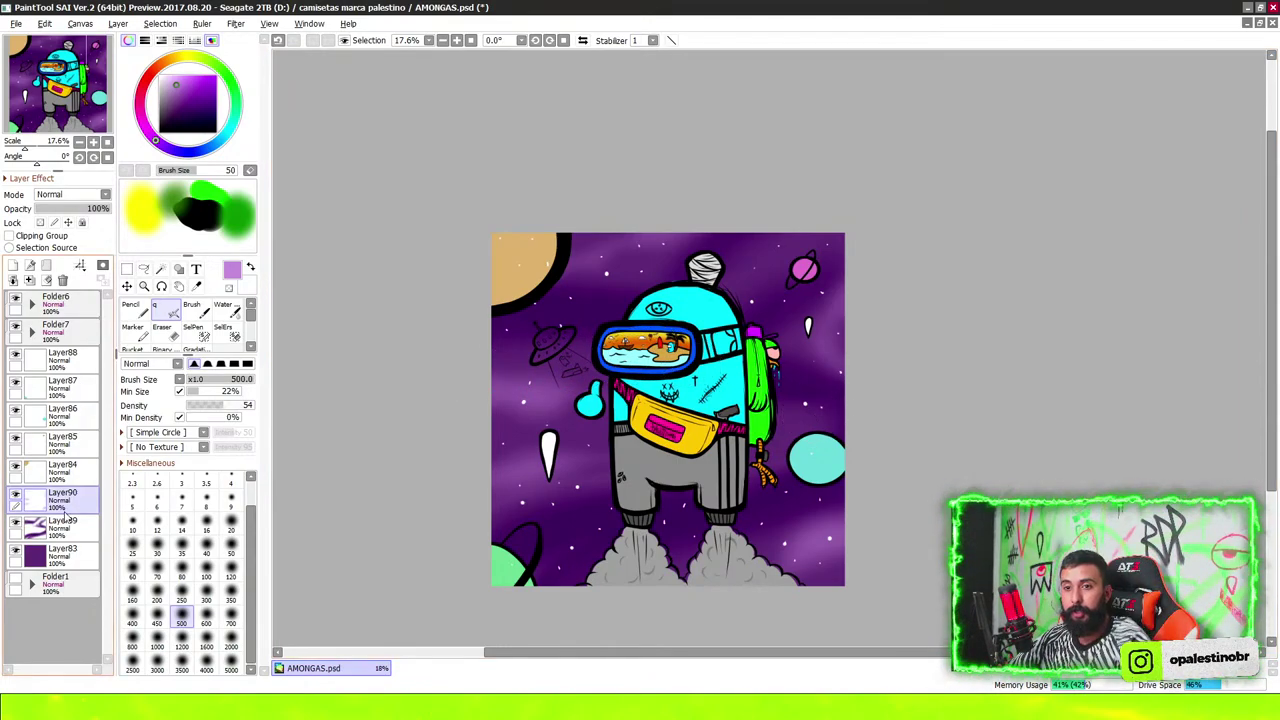
click(58, 366)
On a new layer above Layer88, paint the shuttle body, nose and crewmate visor white
click(15, 268)
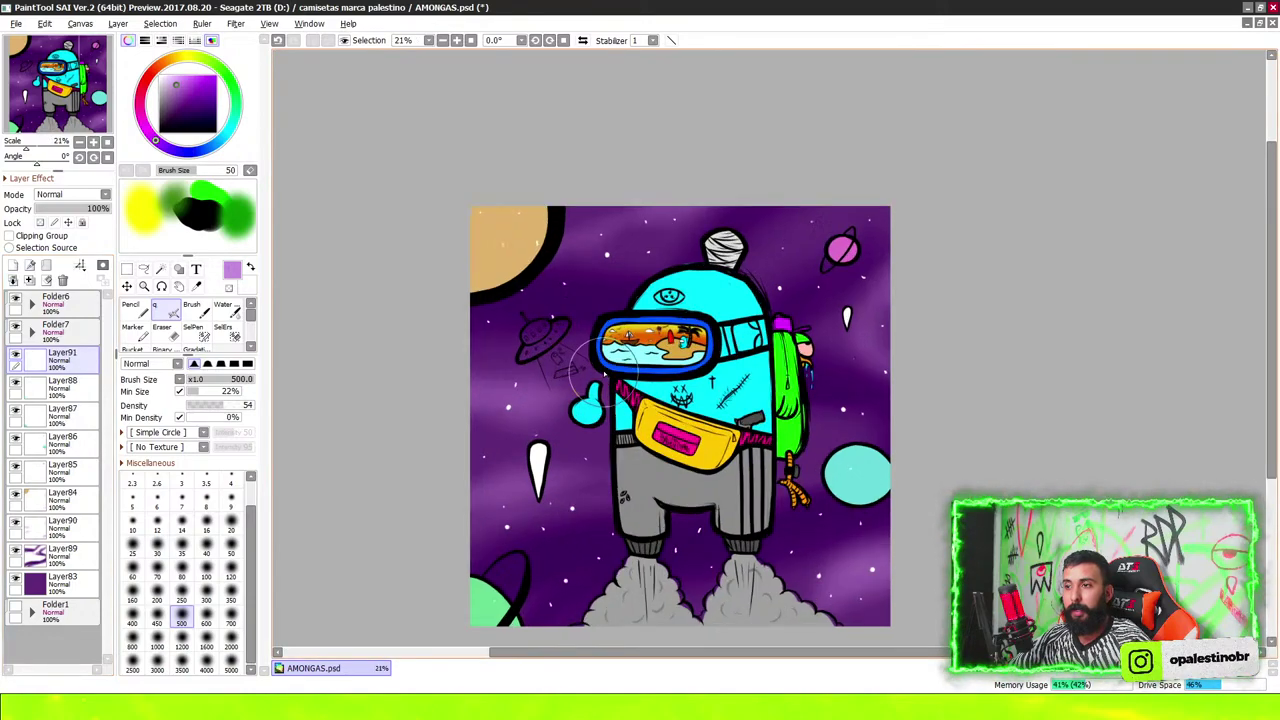
scroll(620, 400, up, 4)
scroll(620, 400, down, 2)
scroll(643, 391, up, 3)
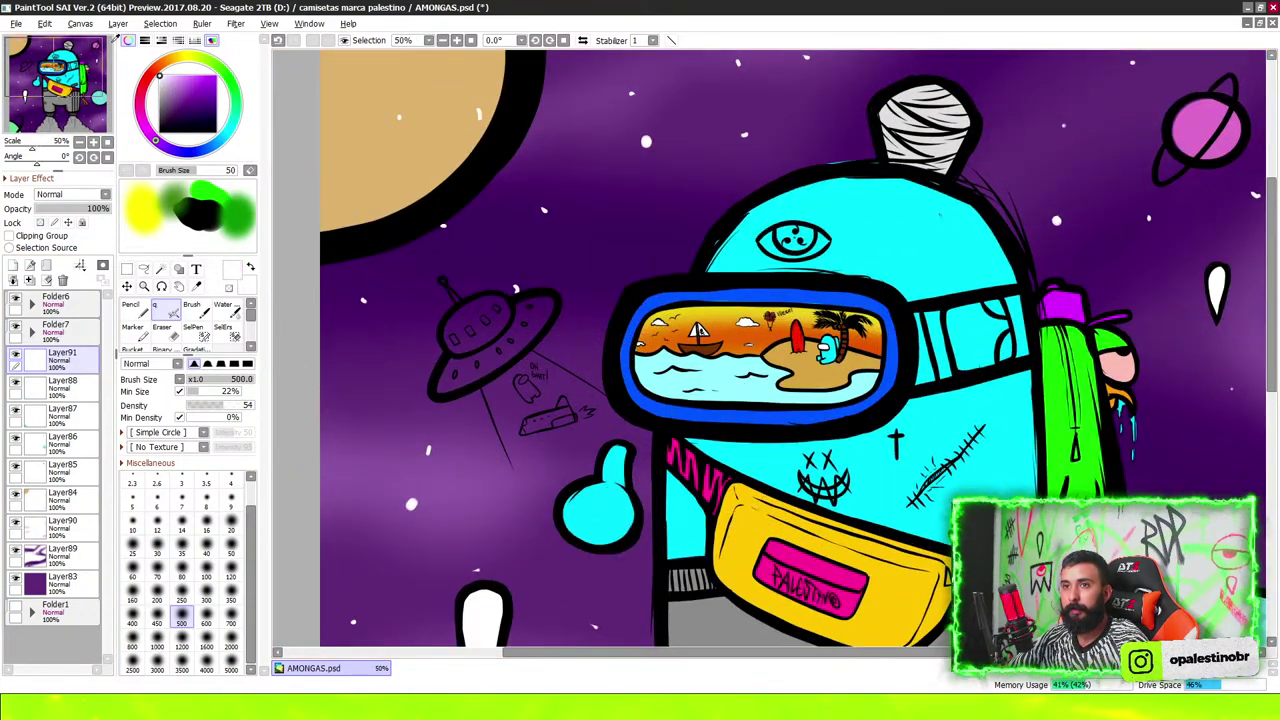
key(b)
scroll(560, 420, up, 7)
scroll(600, 480, up, 1)
mouse_move(611, 492)
mouse_down()
mouse_move(665, 472)
mouse_move(648, 425)
mouse_move(628, 450)
mouse_move(648, 490)
mouse_move(610, 505)
mouse_move(558, 480)
mouse_move(498, 500)
mouse_move(490, 535)
mouse_move(585, 505)
mouse_move(655, 505)
mouse_move(697, 482)
mouse_up()
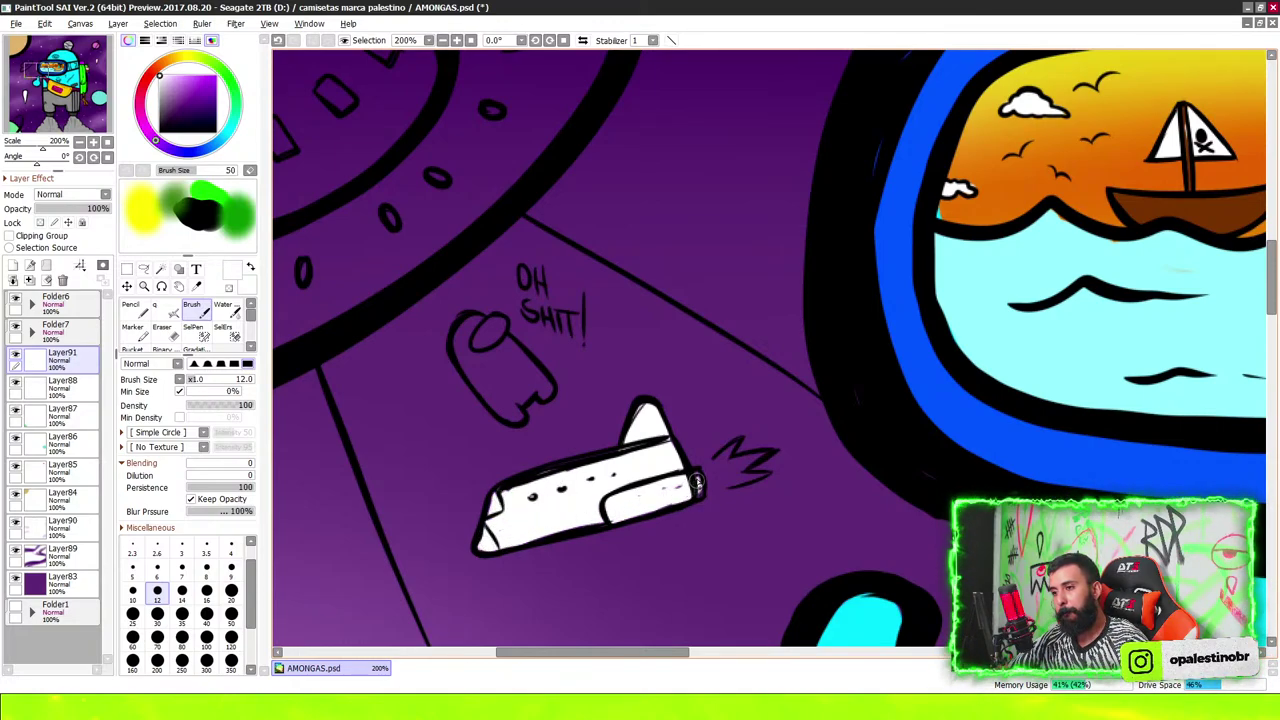
drag(480, 350, 493, 331)
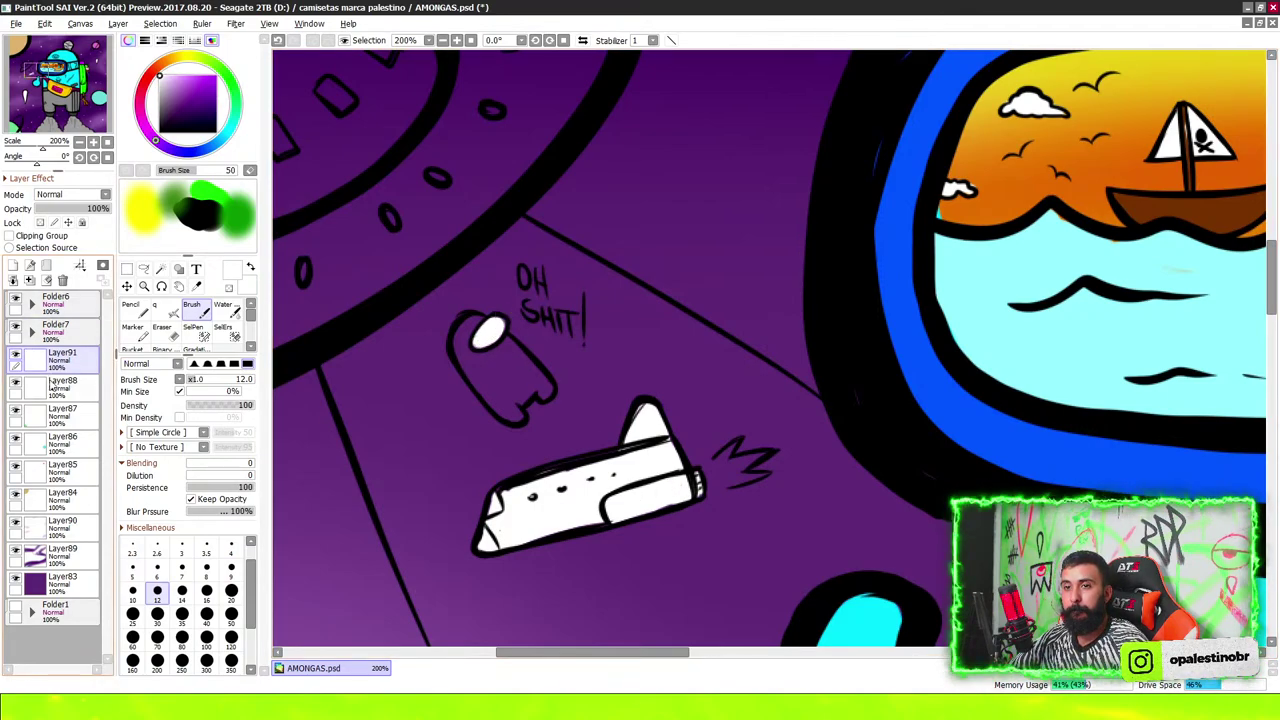
Add a layer above Layer88, switch the colour to black, and add Layer93 above Layer91
click(60, 383)
click(13, 266)
scroll(627, 407, down, 1)
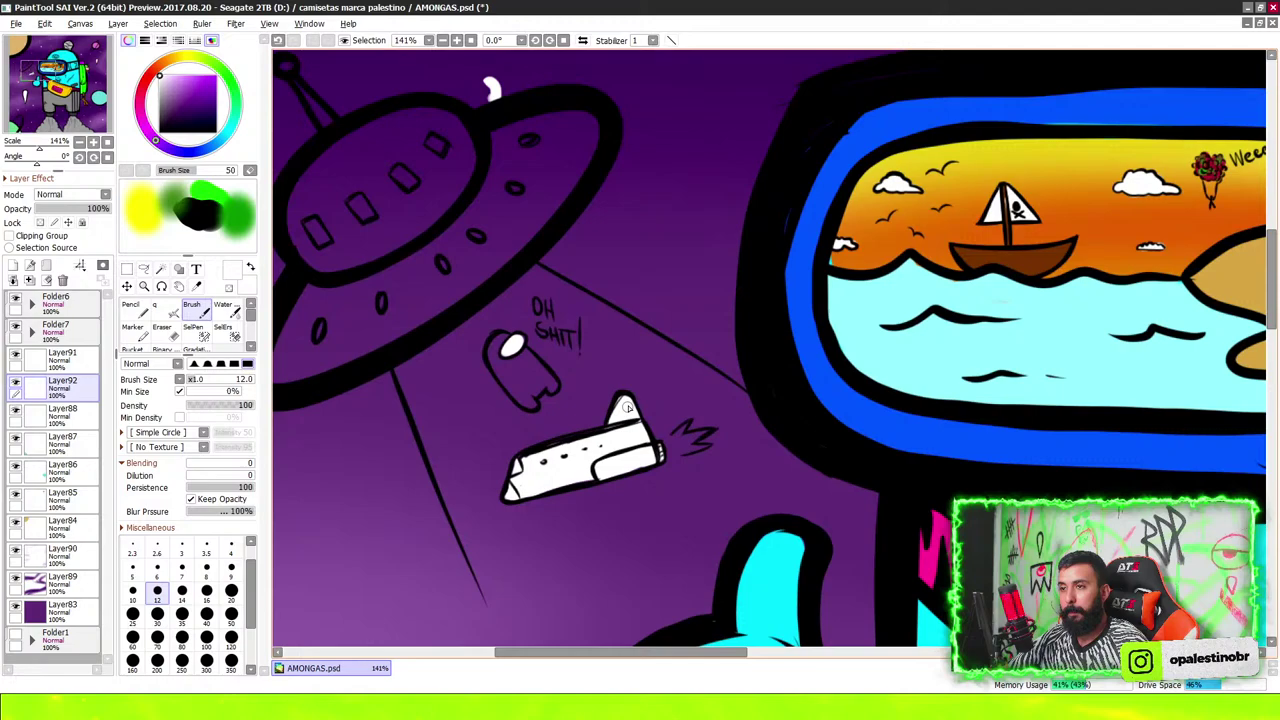
alt+click(929, 537)
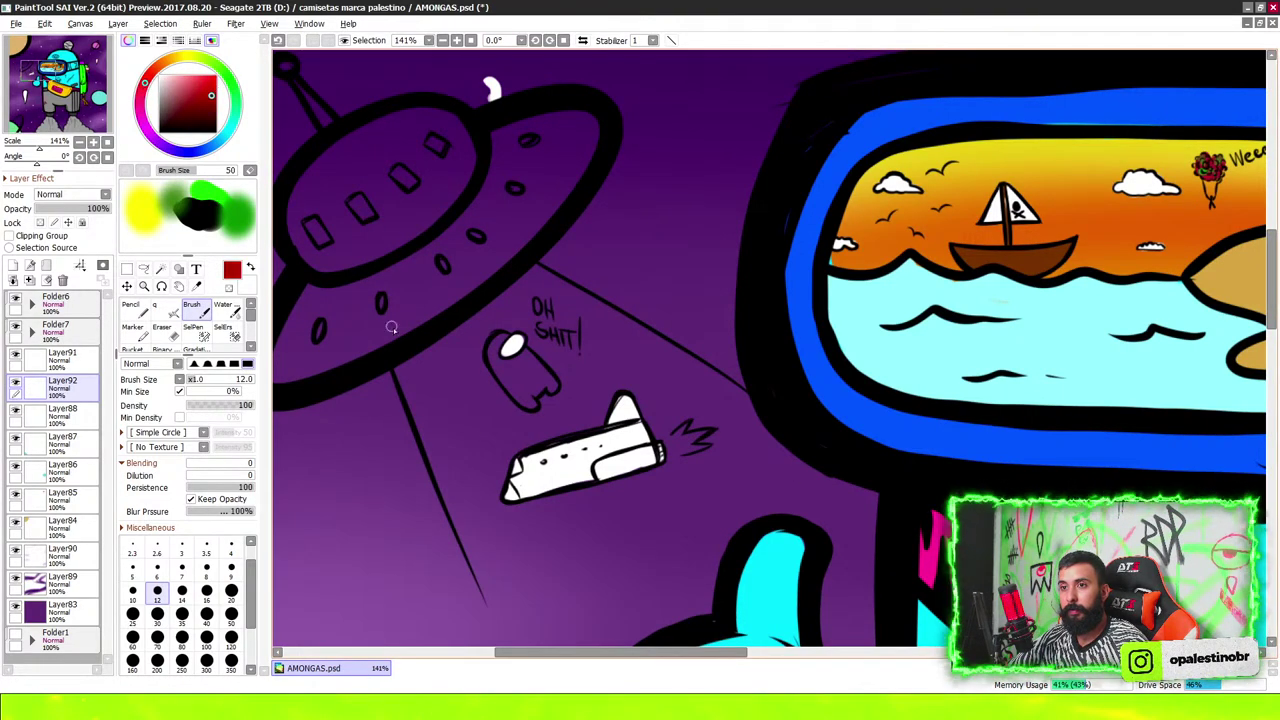
scroll(610, 470, up, 3)
scroll(610, 470, up, 2)
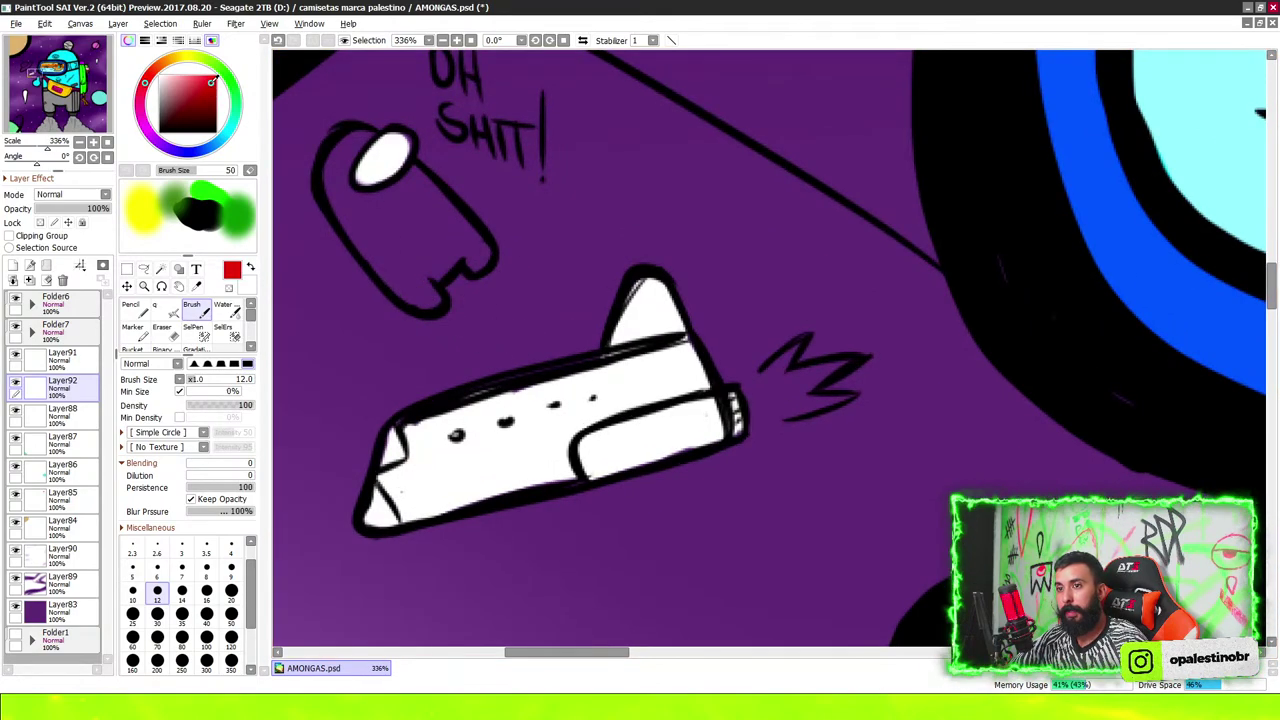
alt+click(705, 427)
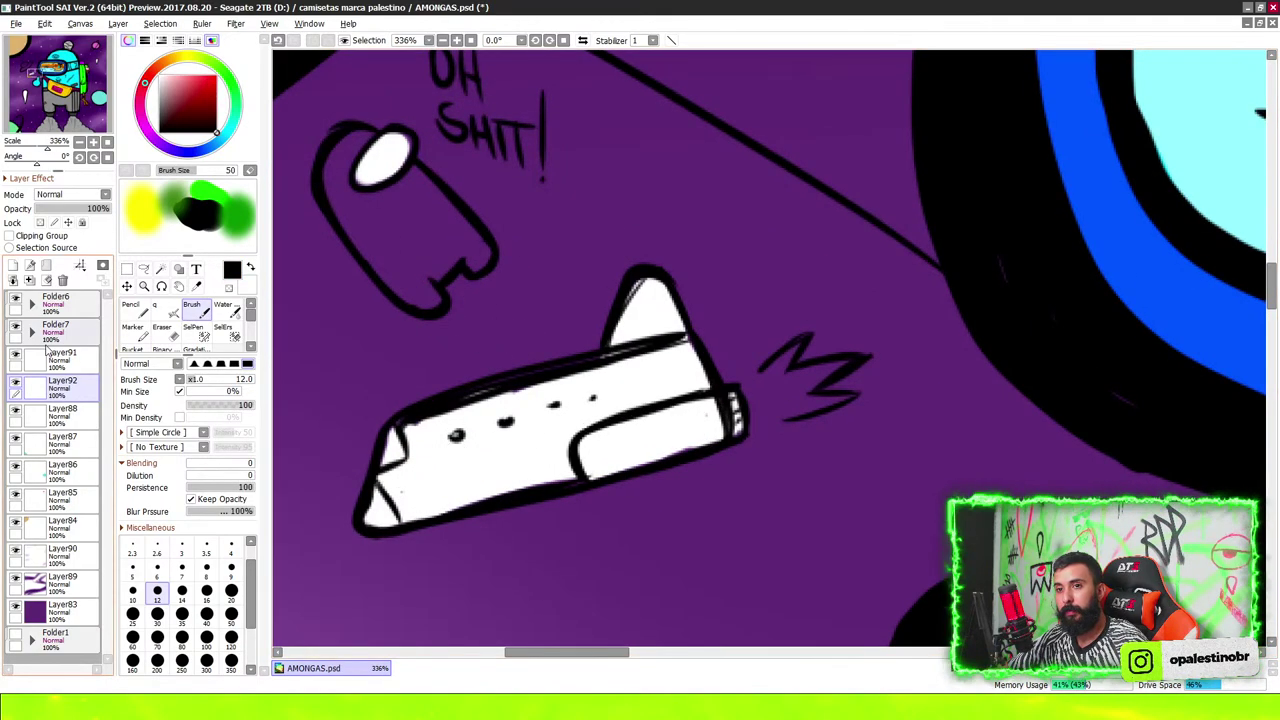
click(62, 356)
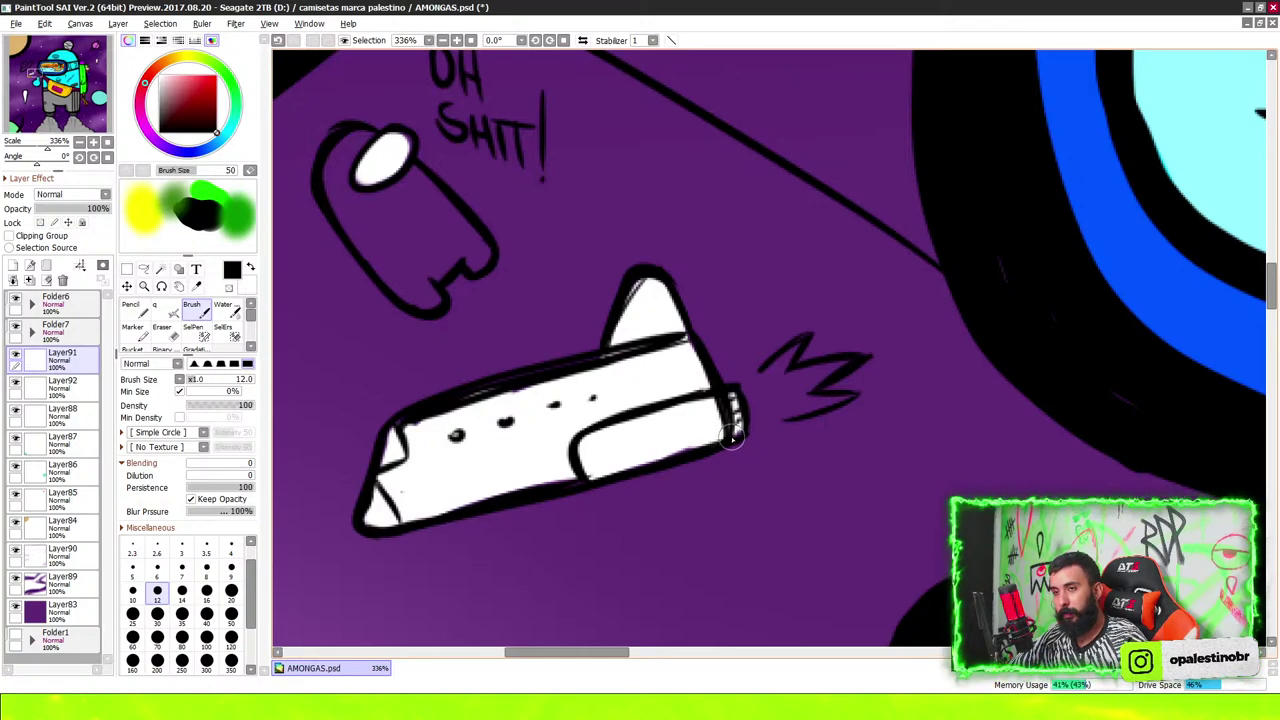
key(ctrl+shift+n)
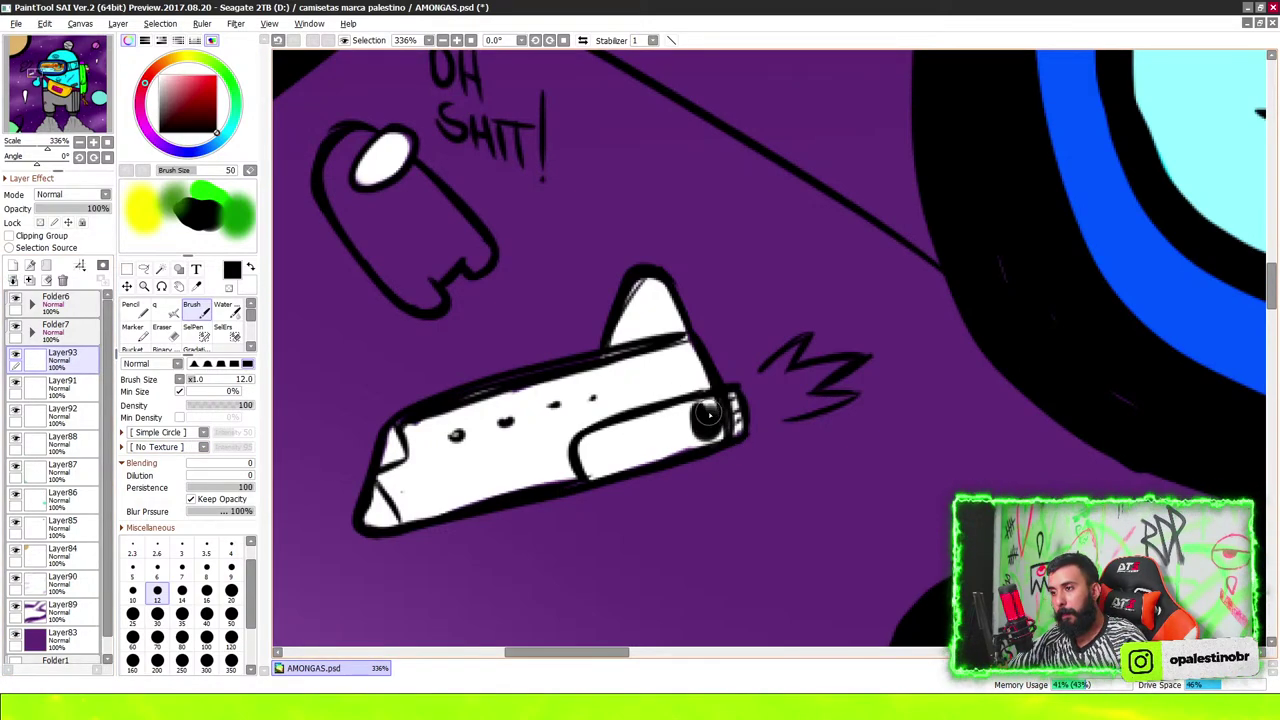
Paint the shuttle's rear section, top fin and lower-left tail tip red
click(210, 88)
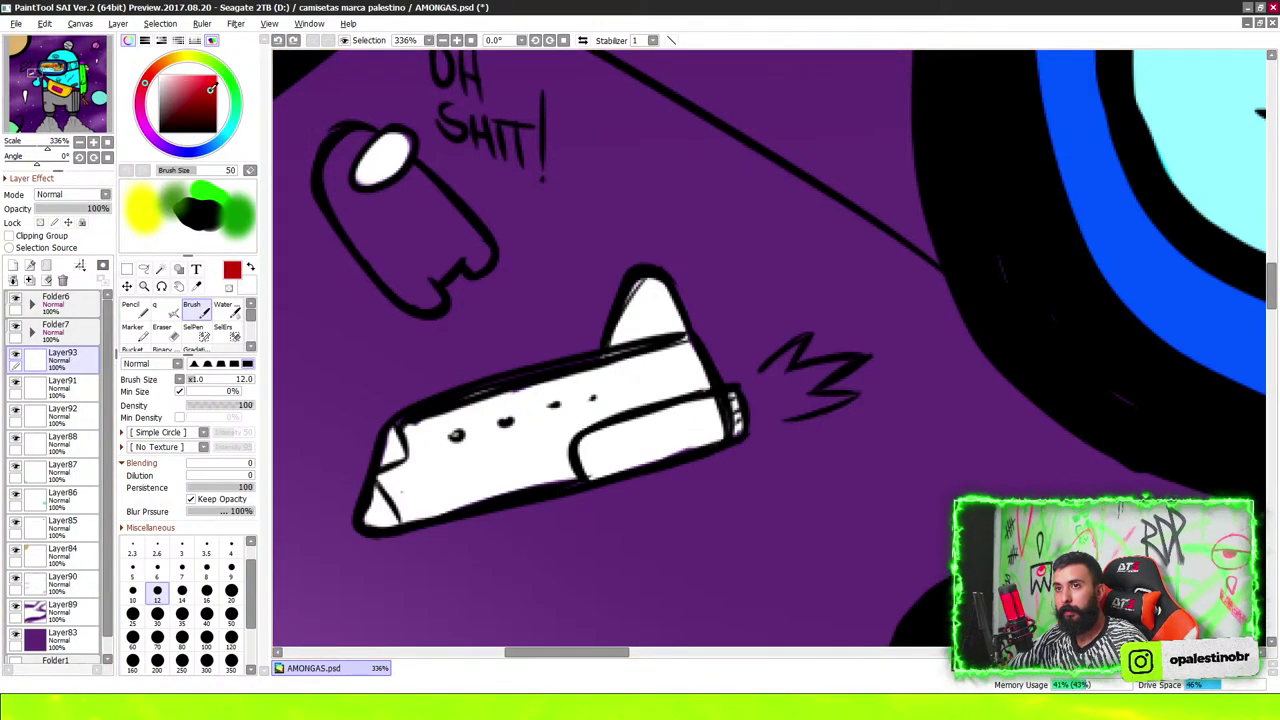
mouse_move(663, 420)
mouse_down()
mouse_move(705, 420)
mouse_move(700, 440)
mouse_move(657, 427)
mouse_move(592, 445)
mouse_move(645, 458)
mouse_up()
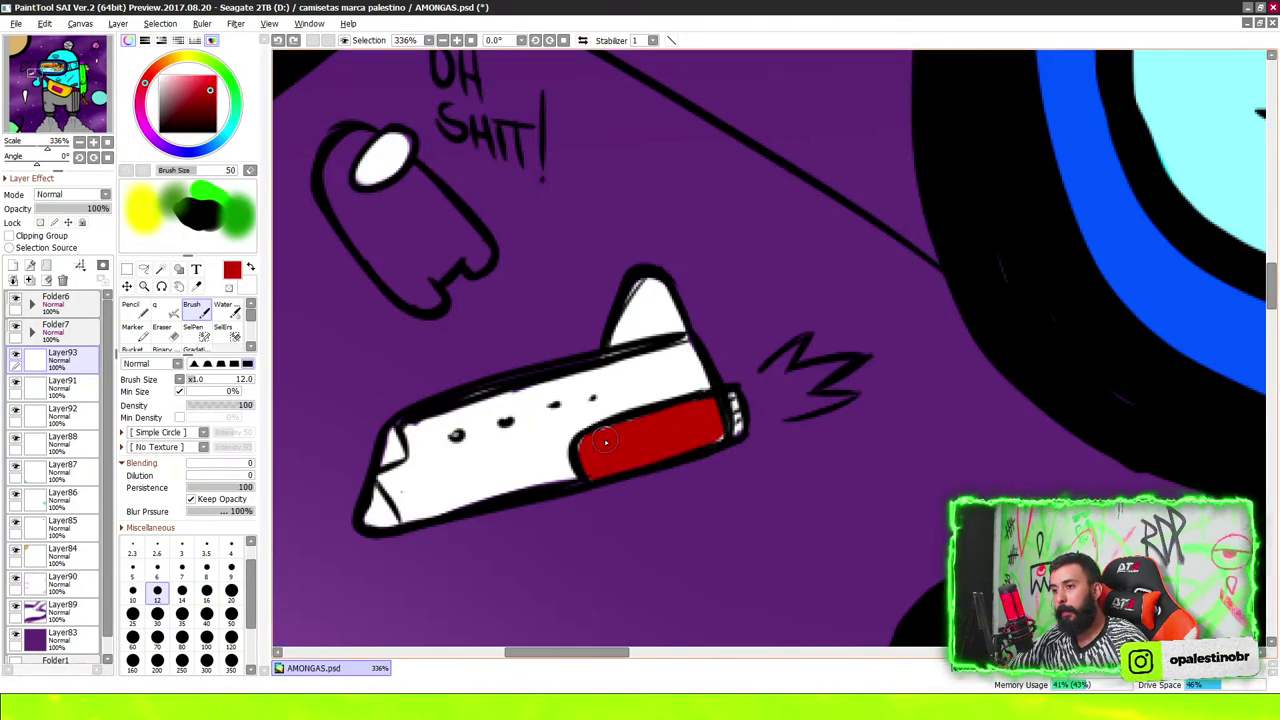
mouse_move(617, 338)
mouse_down()
mouse_move(662, 310)
mouse_move(637, 322)
mouse_up()
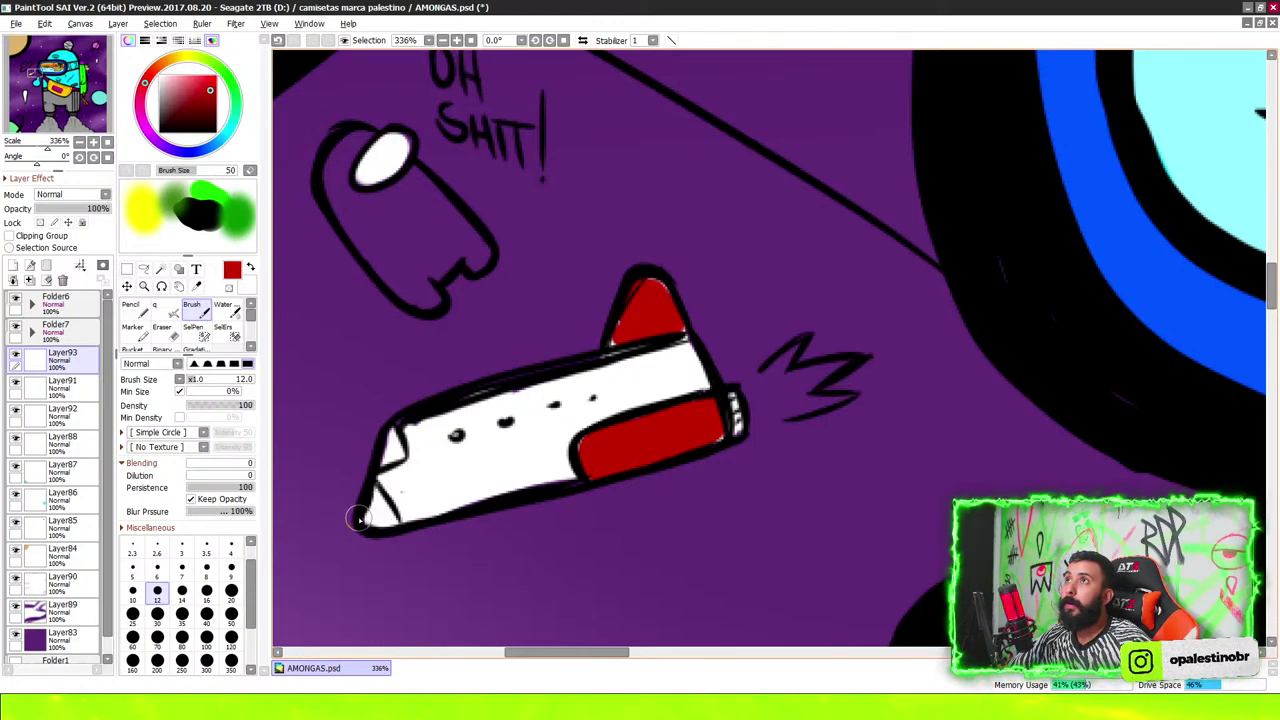
drag(359, 518, 379, 505)
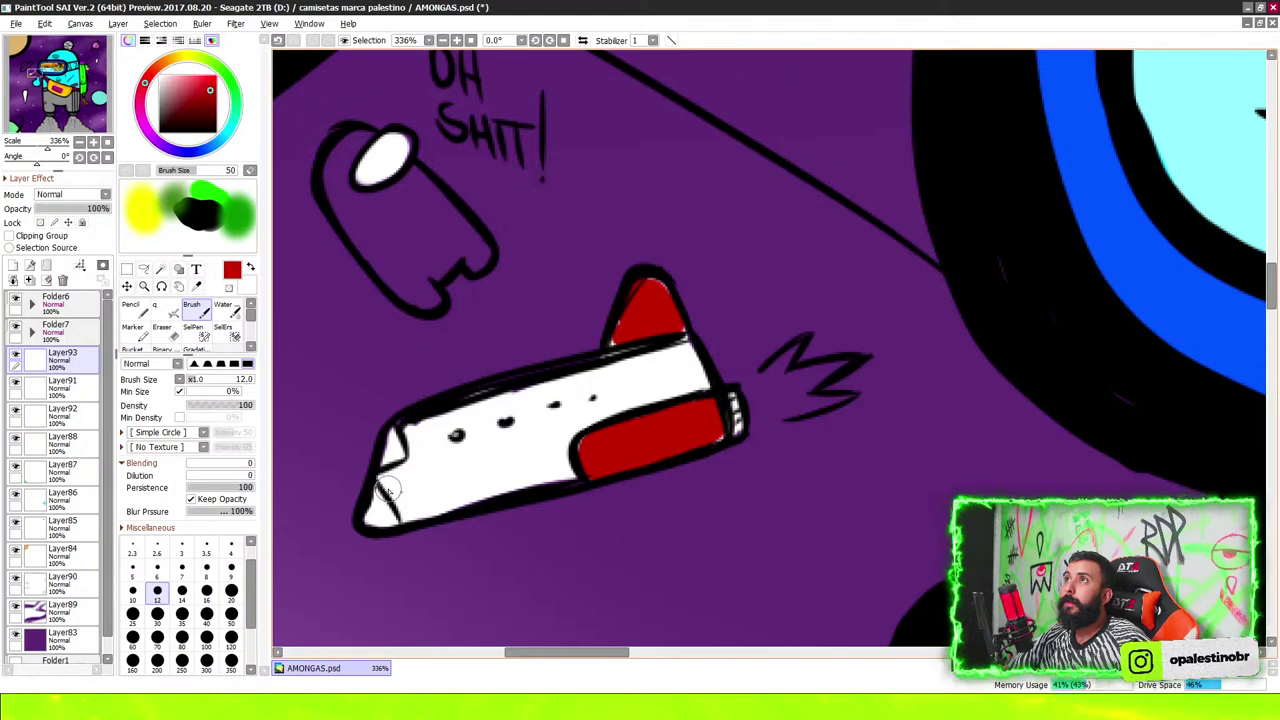
drag(376, 507, 370, 516)
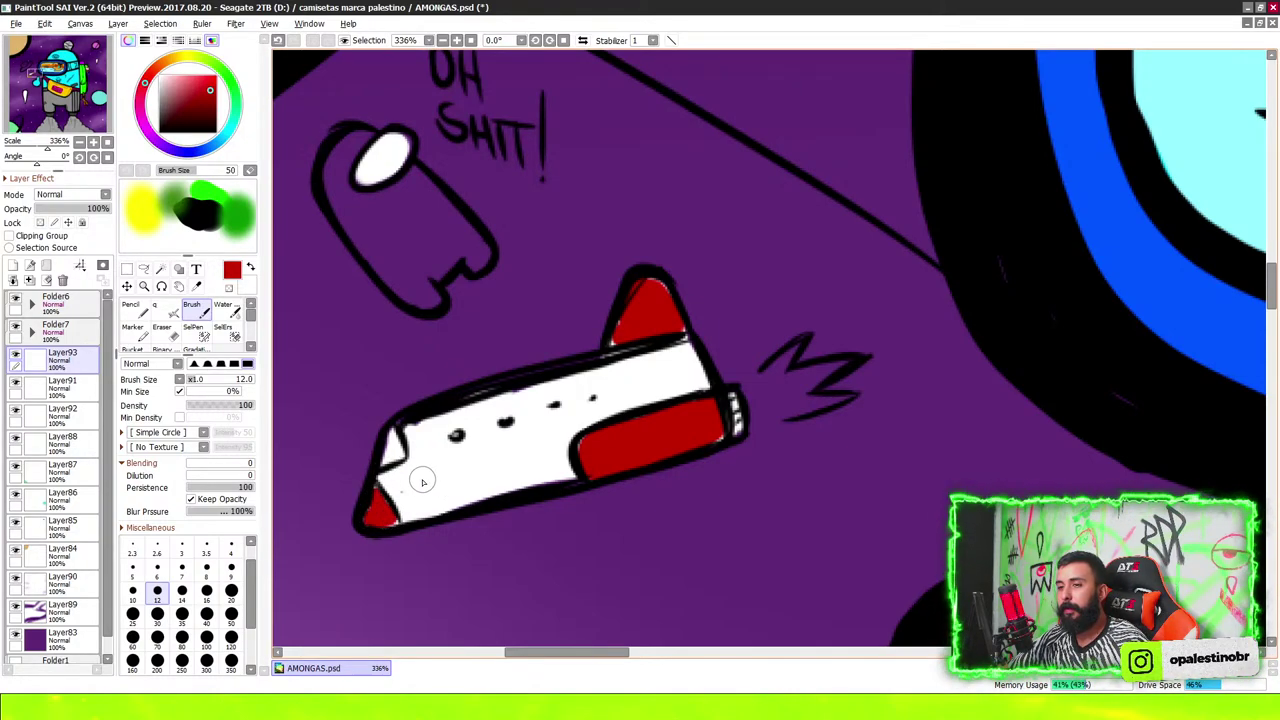
Letter VASA in red across the shuttle body
drag(418, 480, 535, 459)
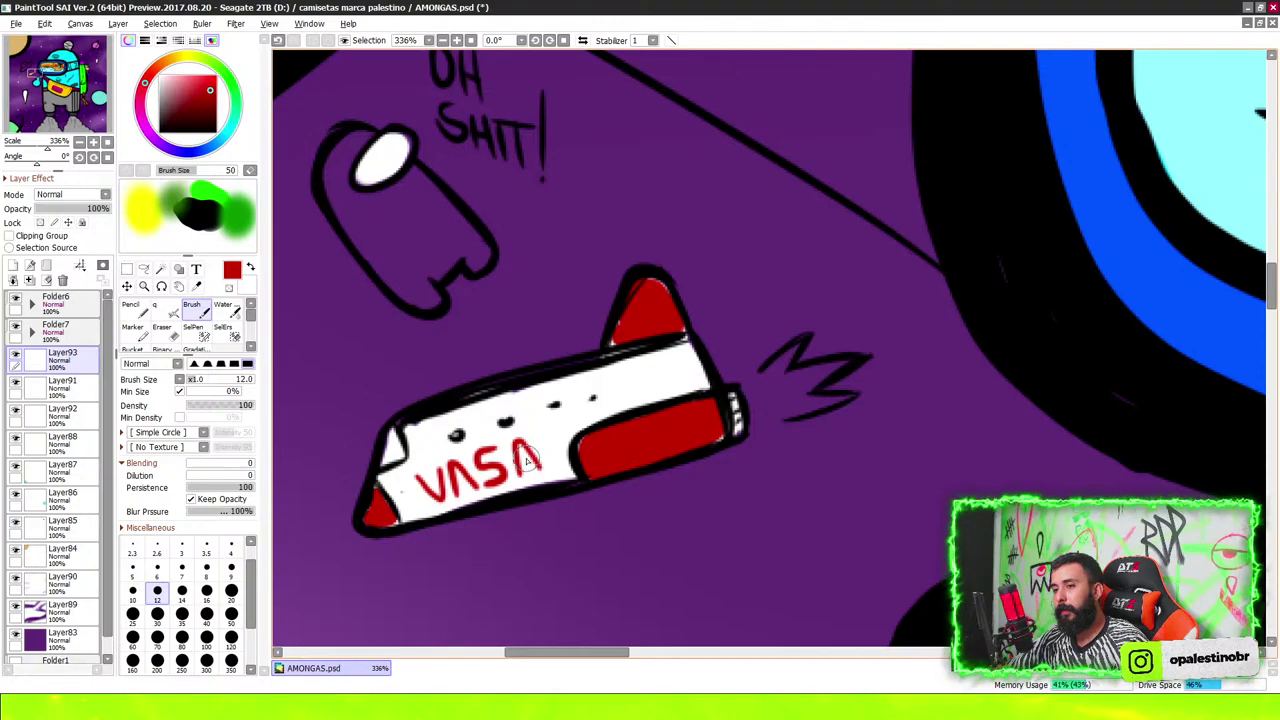
scroll(576, 514, down, 3)
scroll(509, 394, up, 4)
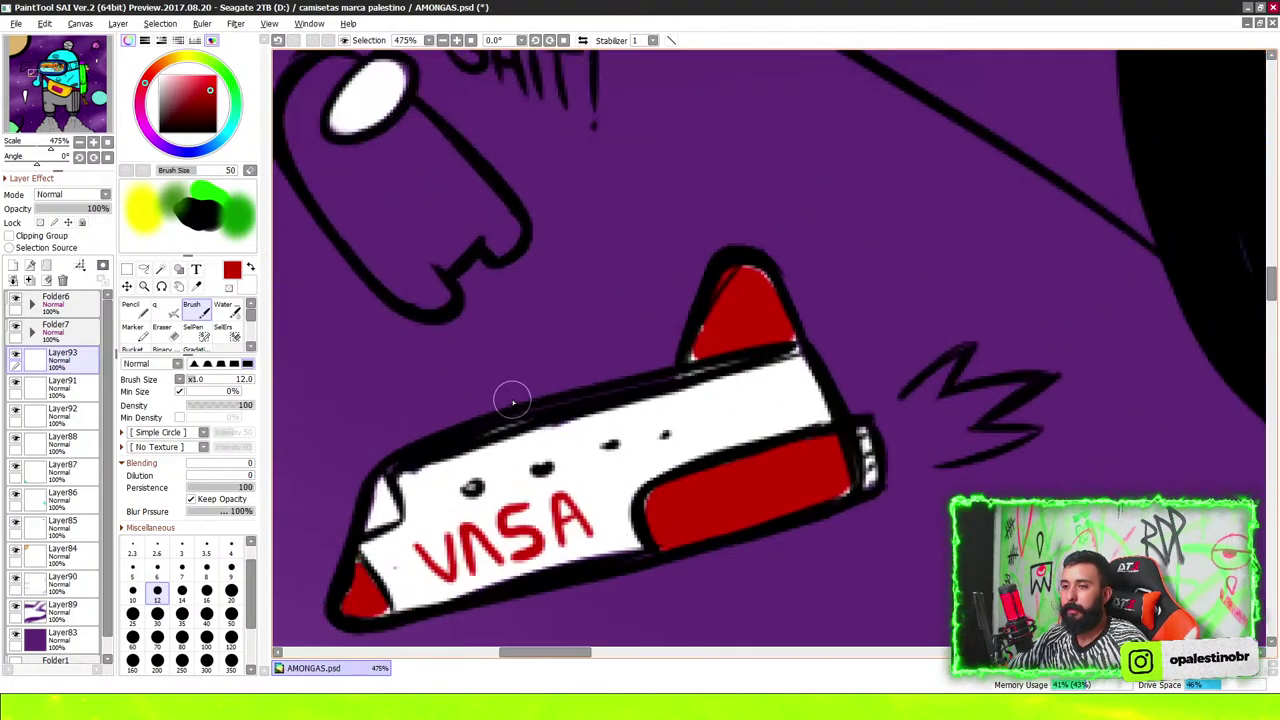
scroll(658, 544, down, 2)
scroll(658, 545, down, 5)
scroll(645, 560, up, 3)
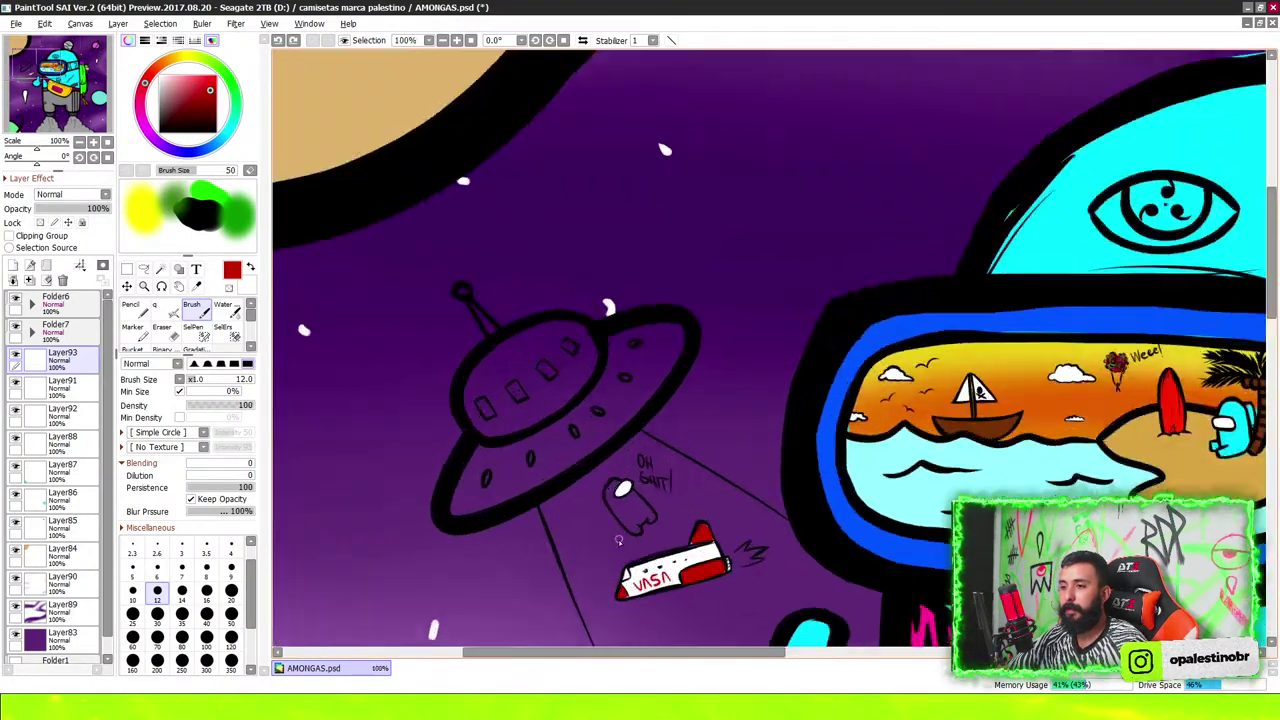
scroll(640, 568, up, 2)
scroll(638, 571, up, 1)
scroll(640, 571, up, 5)
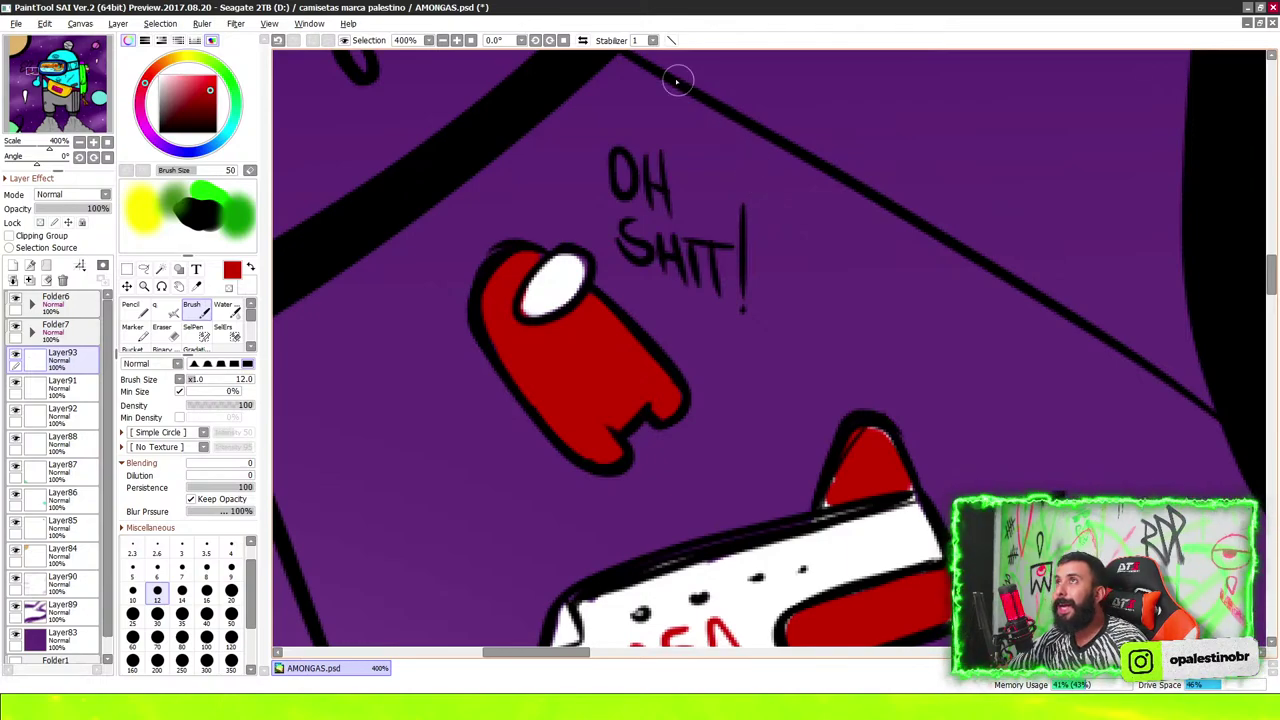
scroll(744, 372, down, 9)
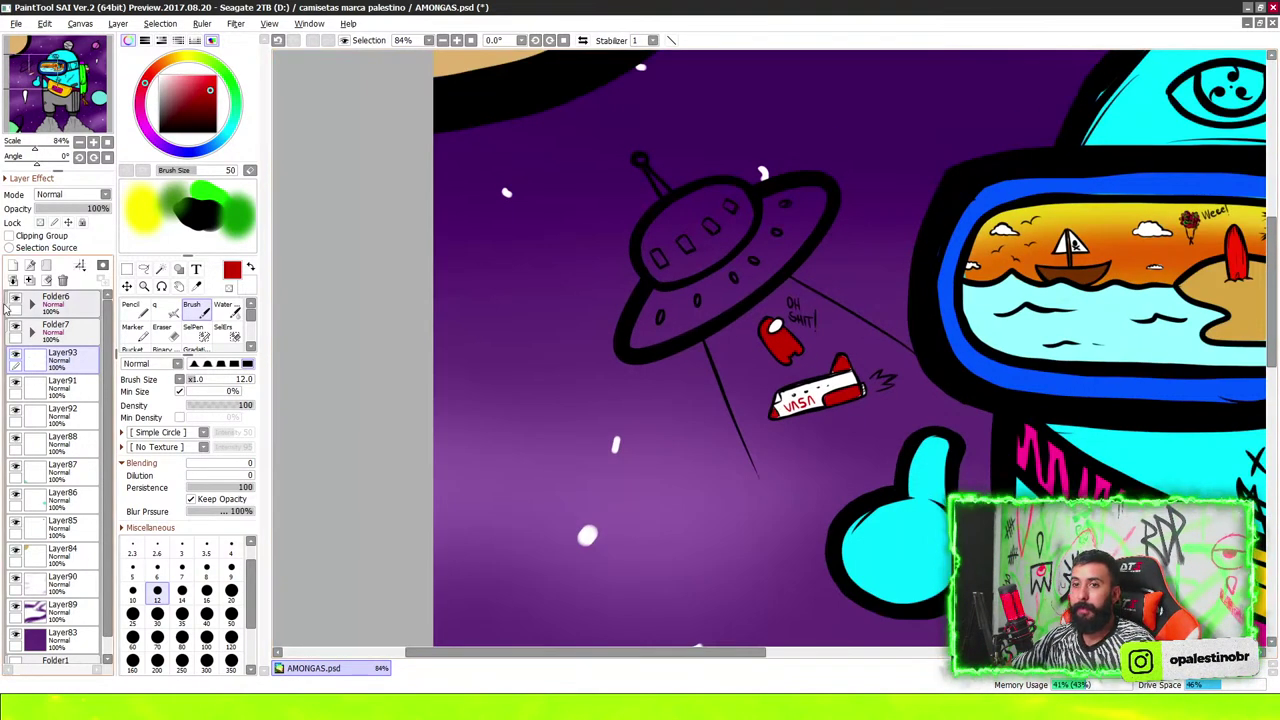
At 100% zoom, fill the UFO saucer and dome yellow with a size-35 brush, then add Layer95
key(ctrl+plus)
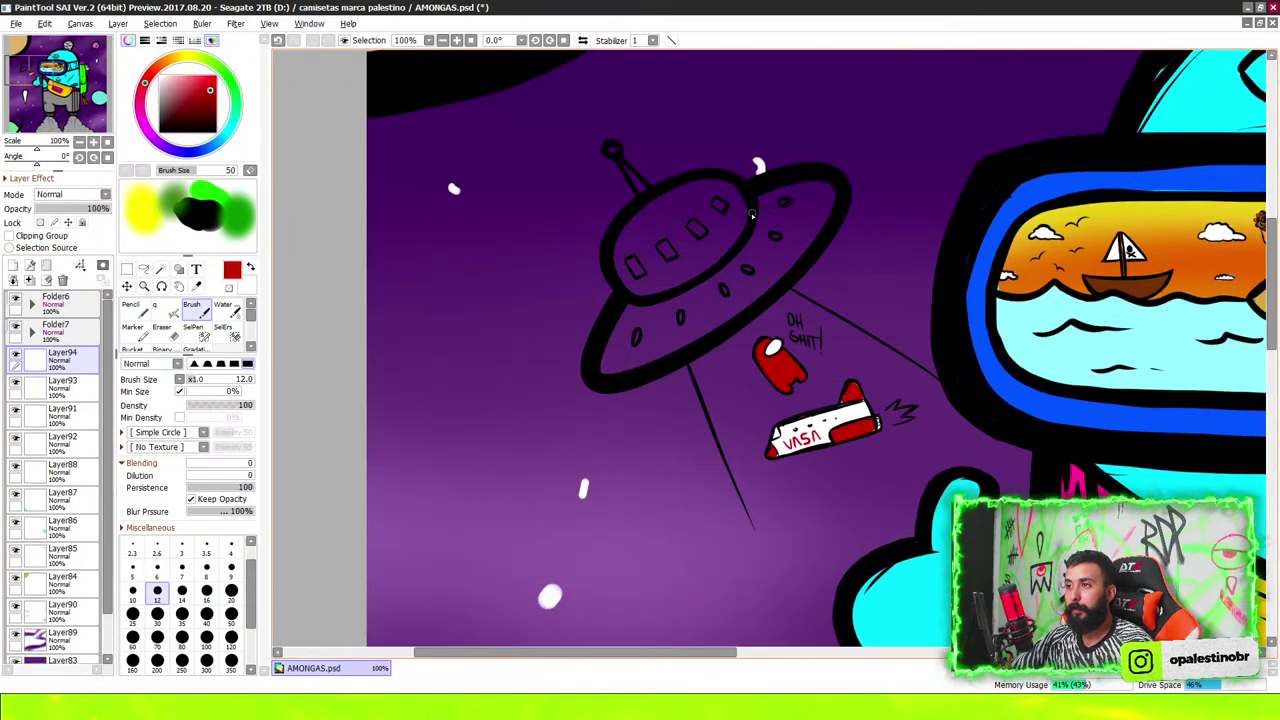
click(144, 206)
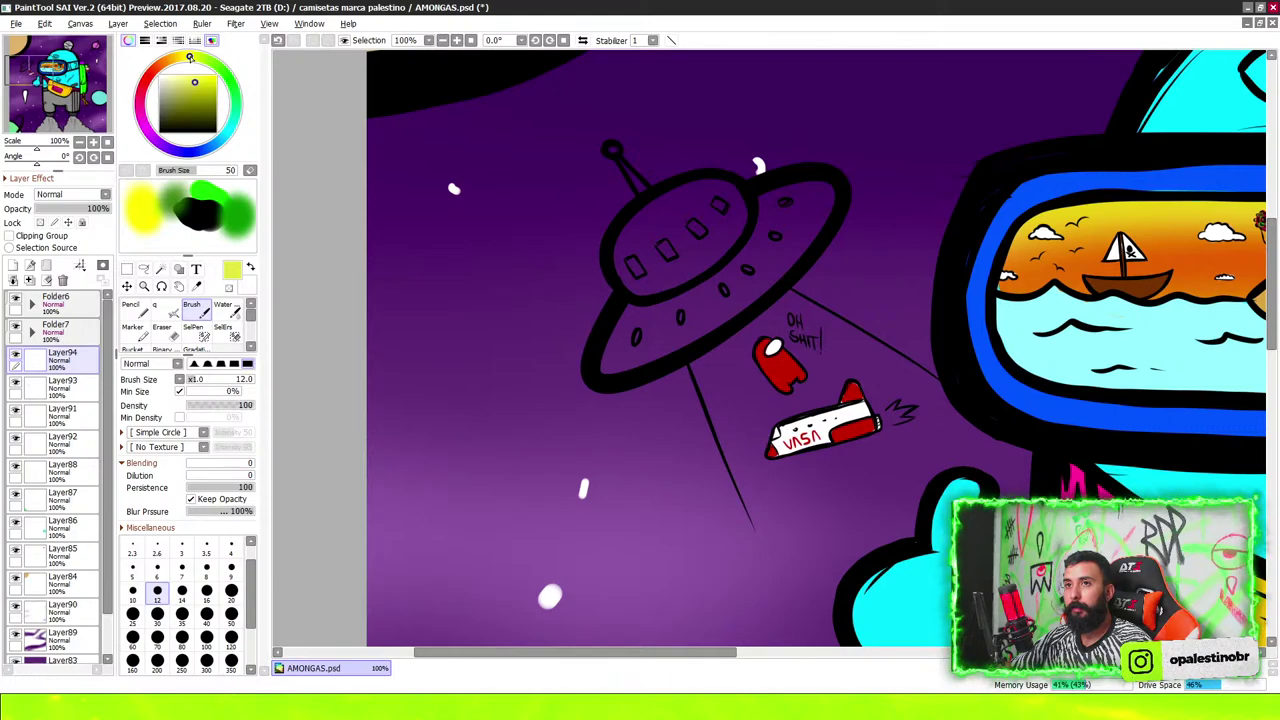
scroll(676, 208, up, 1)
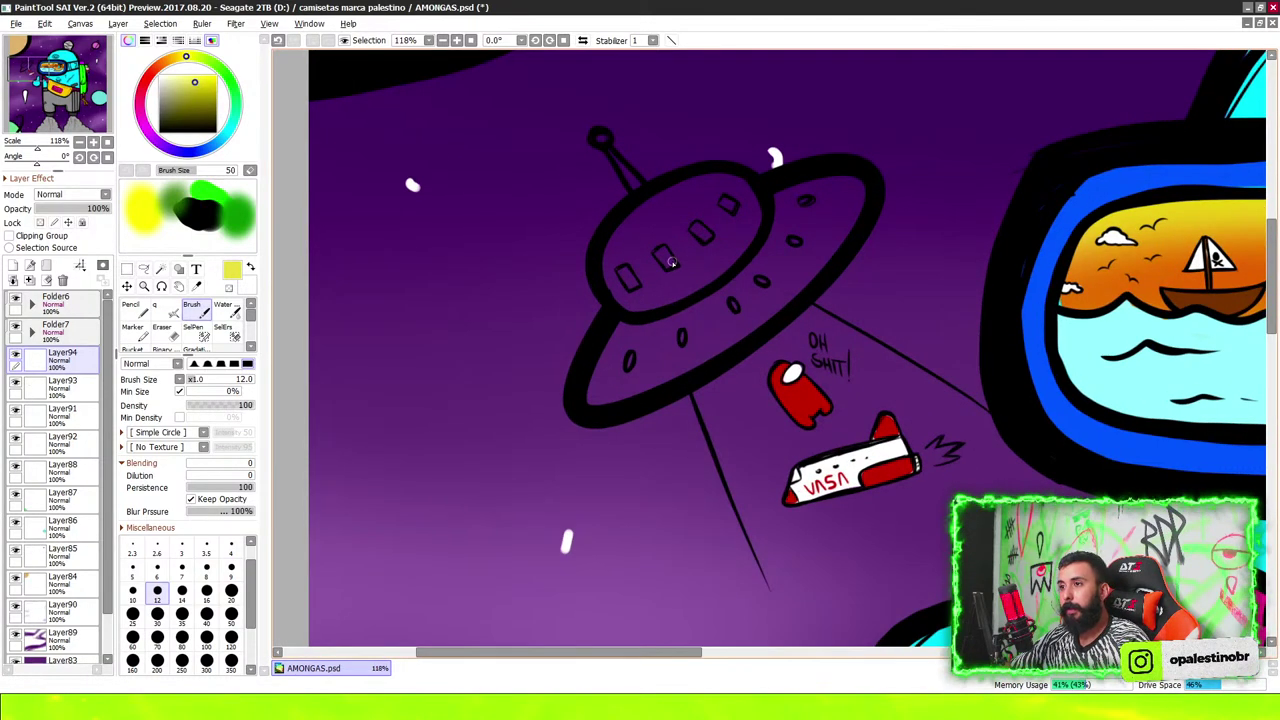
key(bracketright)
key(bracketright)
key(bracketright)
key(bracketright)
key(bracketright)
key(bracketright)
mouse_move(705, 255)
mouse_down()
mouse_move(742, 204)
mouse_move(620, 275)
mouse_move(603, 399)
mouse_move(800, 196)
mouse_move(770, 268)
mouse_move(792, 240)
mouse_up()
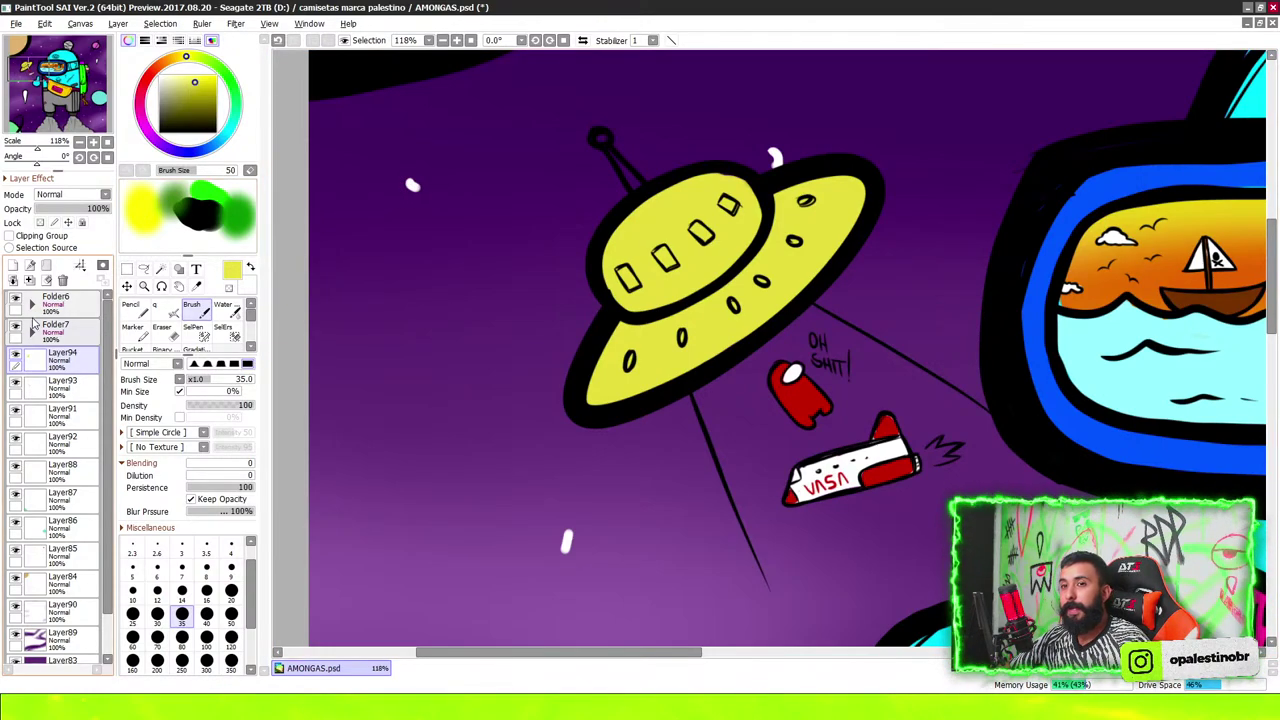
click(14, 265)
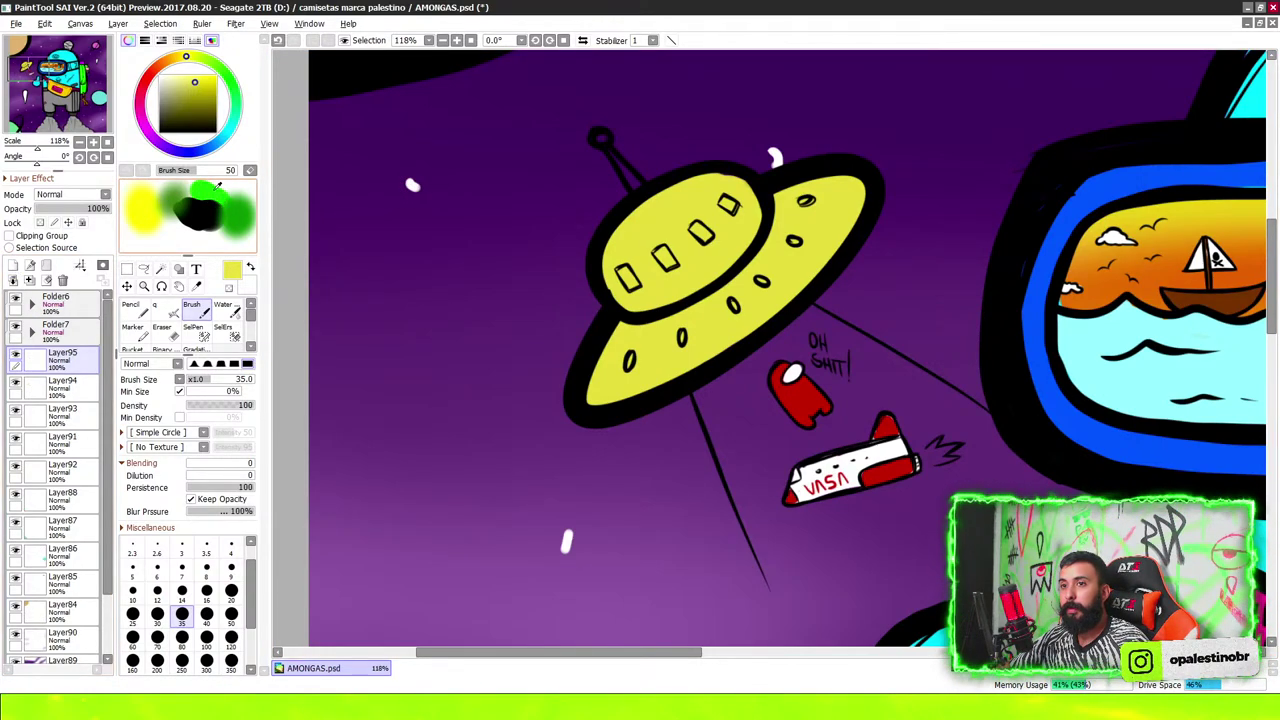
Paint five UFO windows and portholes pink
click(140, 97)
scroll(630, 225, up, 1)
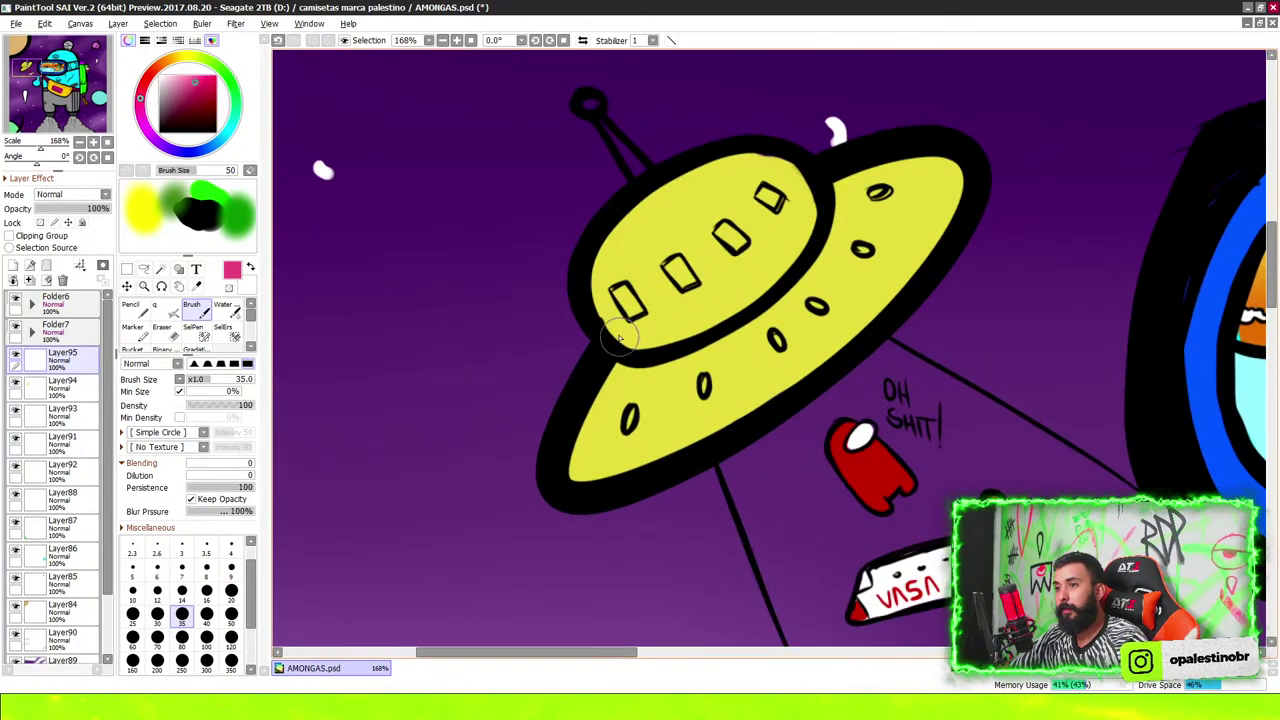
scroll(625, 300, up, 1)
mouse_move(618, 290)
mouse_down()
mouse_move(640, 312)
mouse_move(628, 307)
mouse_up()
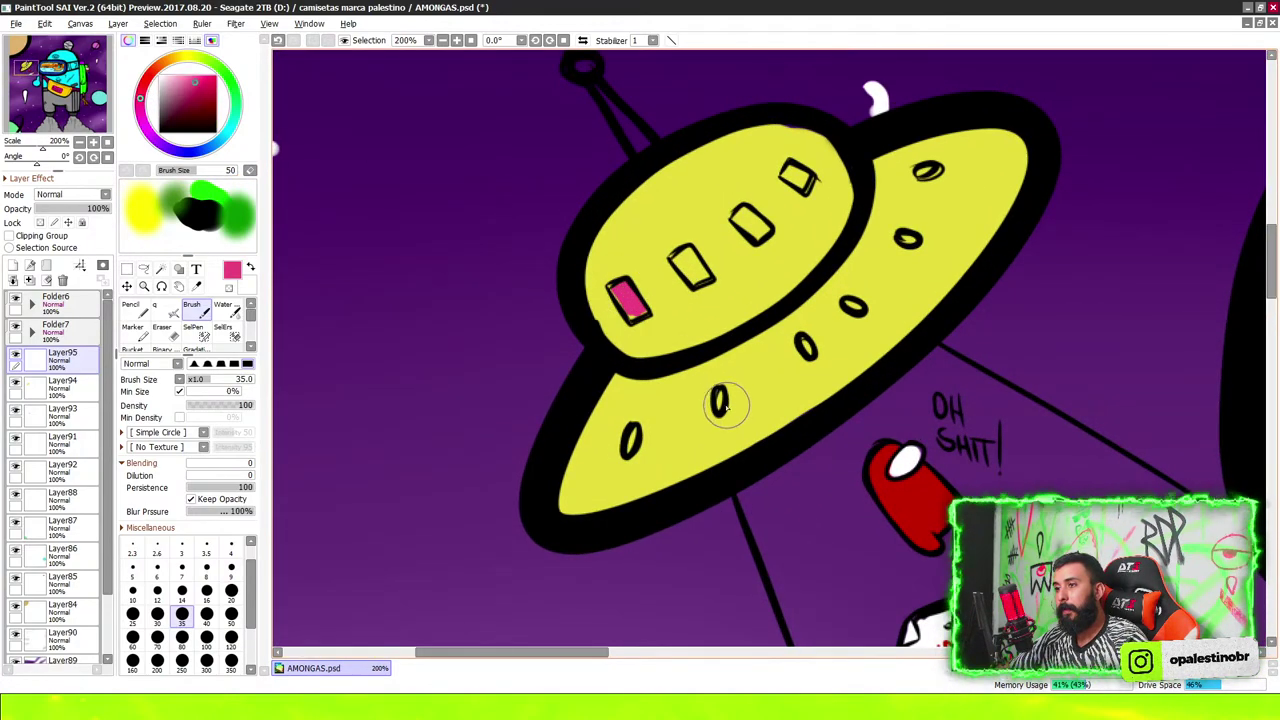
drag(718, 393, 719, 408)
drag(847, 302, 853, 307)
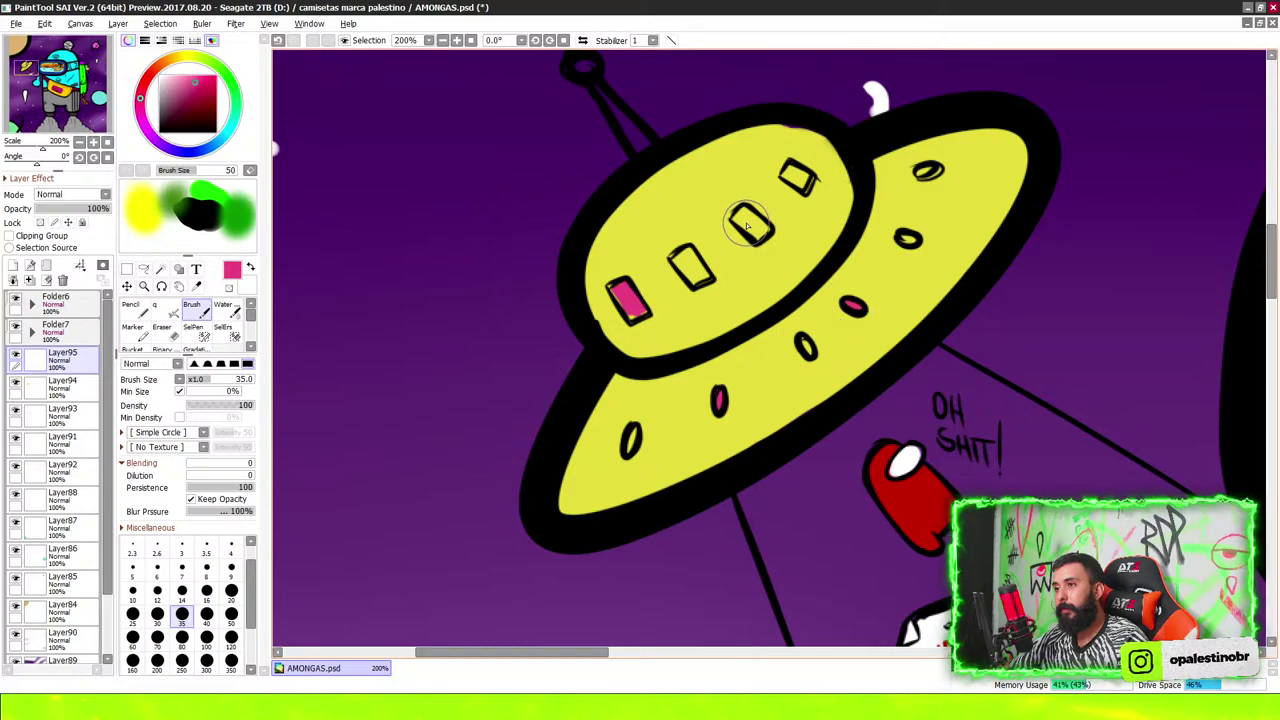
drag(744, 218, 756, 230)
drag(918, 176, 928, 170)
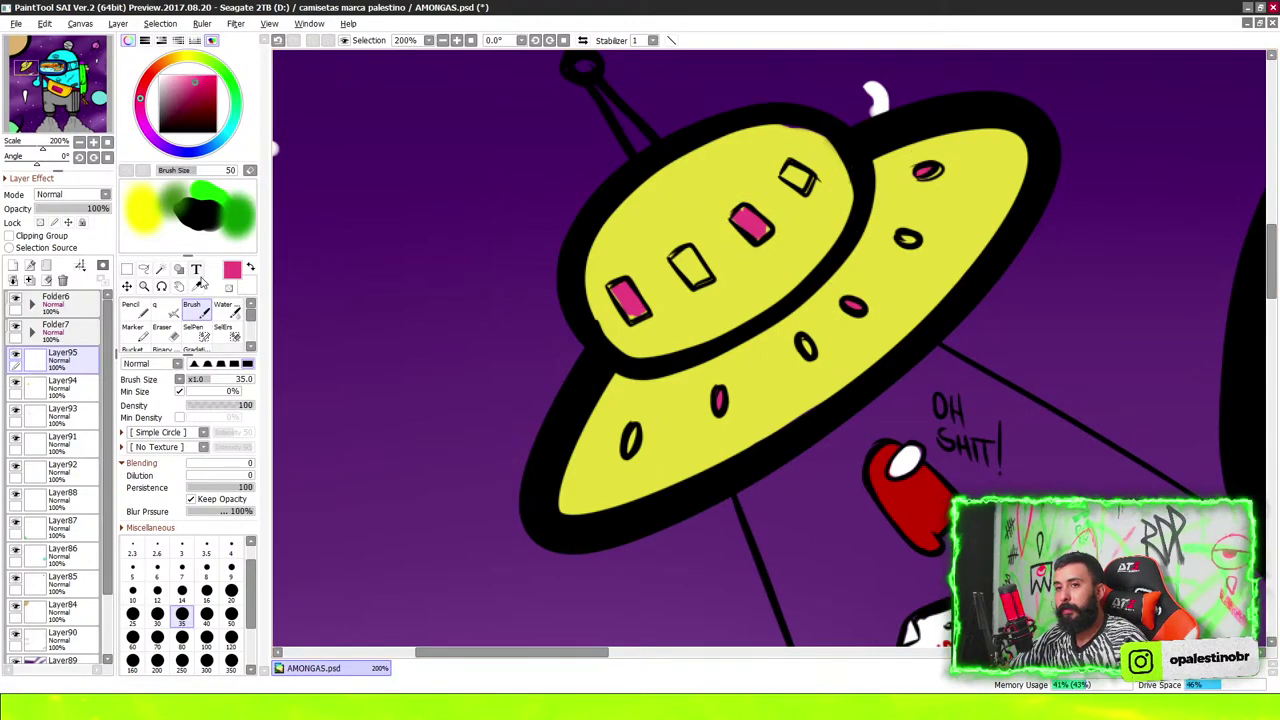
On a new layer, paint the remaining dome windows and portholes cyan
click(13, 265)
click(231, 125)
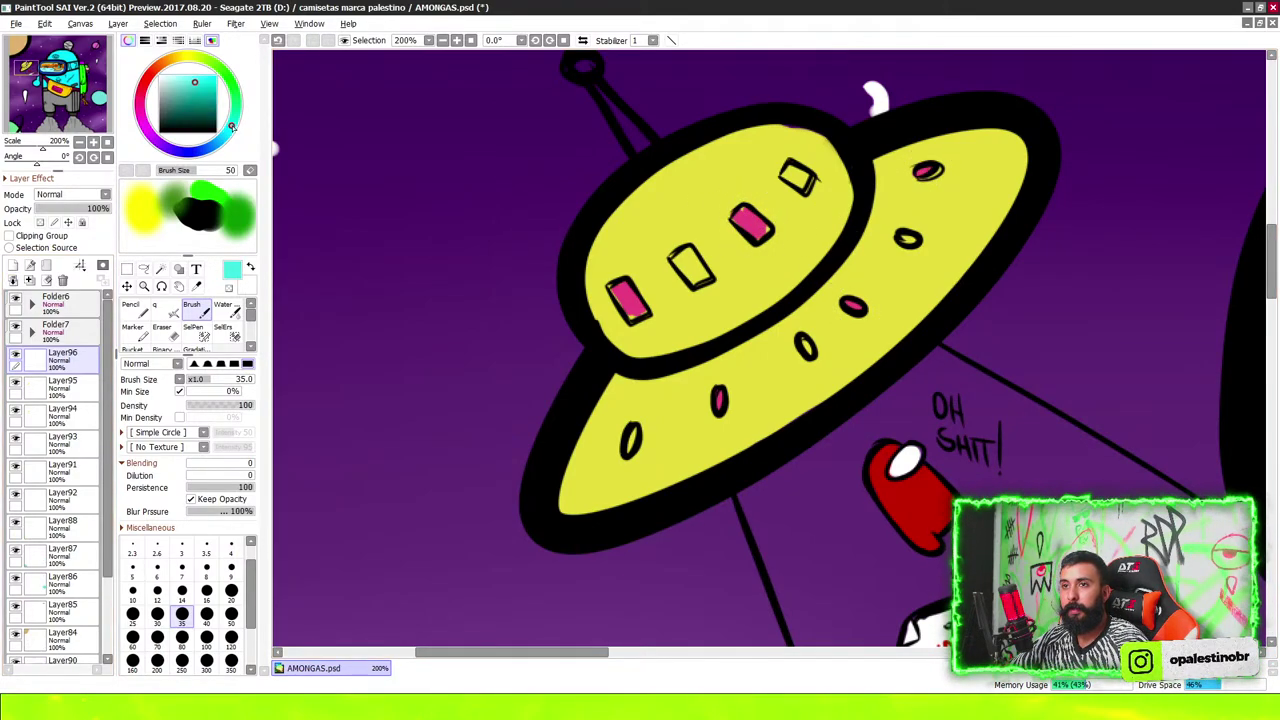
drag(630, 442, 632, 436)
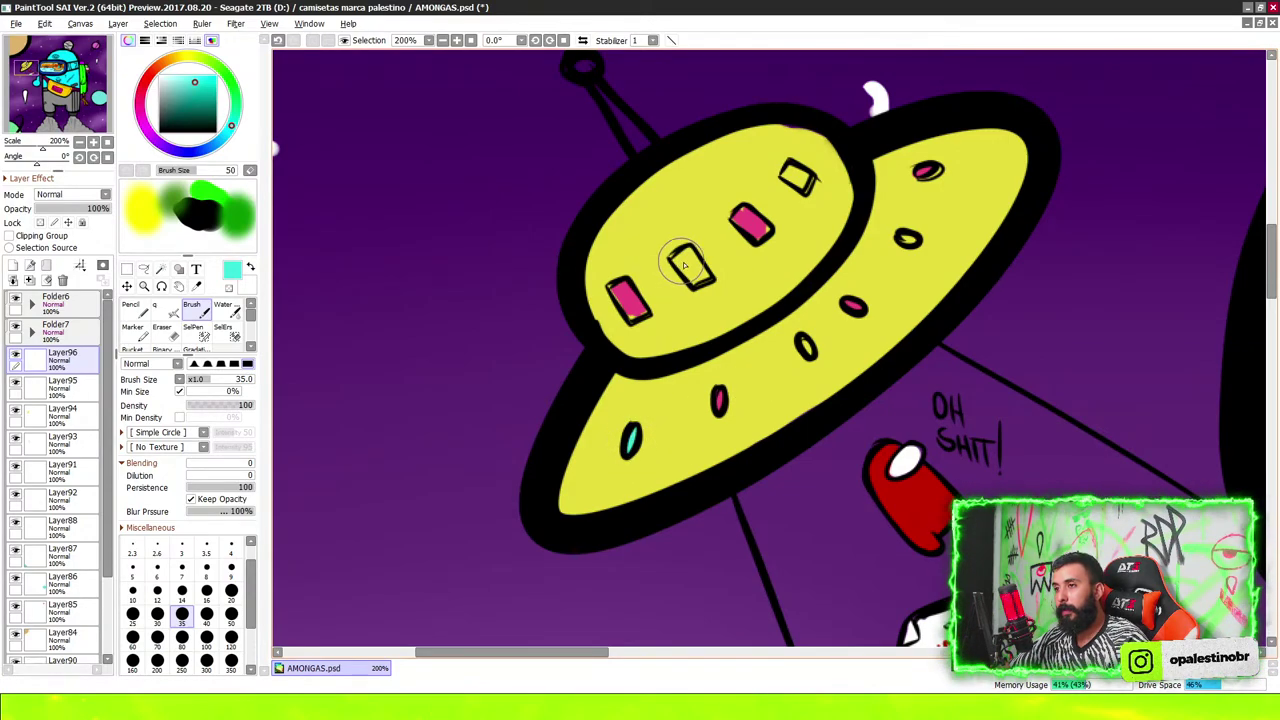
drag(686, 270, 694, 262)
drag(794, 182, 800, 174)
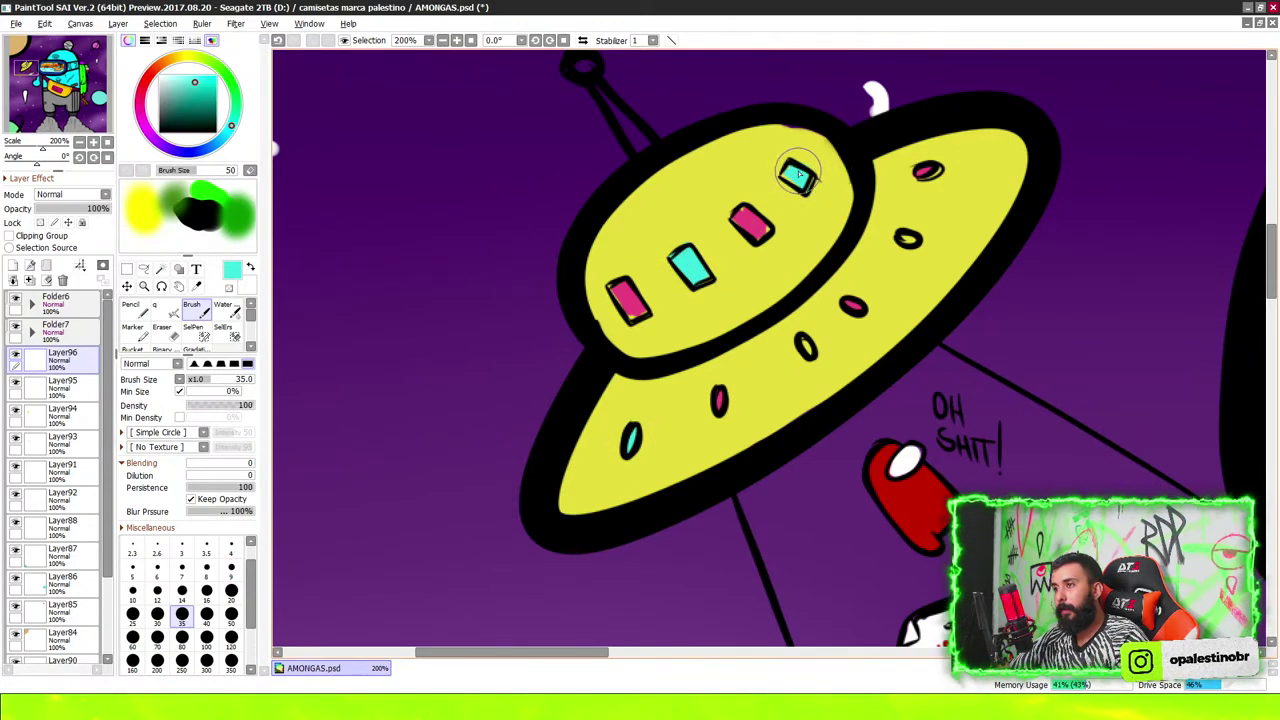
drag(803, 348, 805, 342)
drag(907, 242, 909, 236)
Paint the UFO antenna stalk and ball cyan, then zoom out
scroll(909, 260, down, 2)
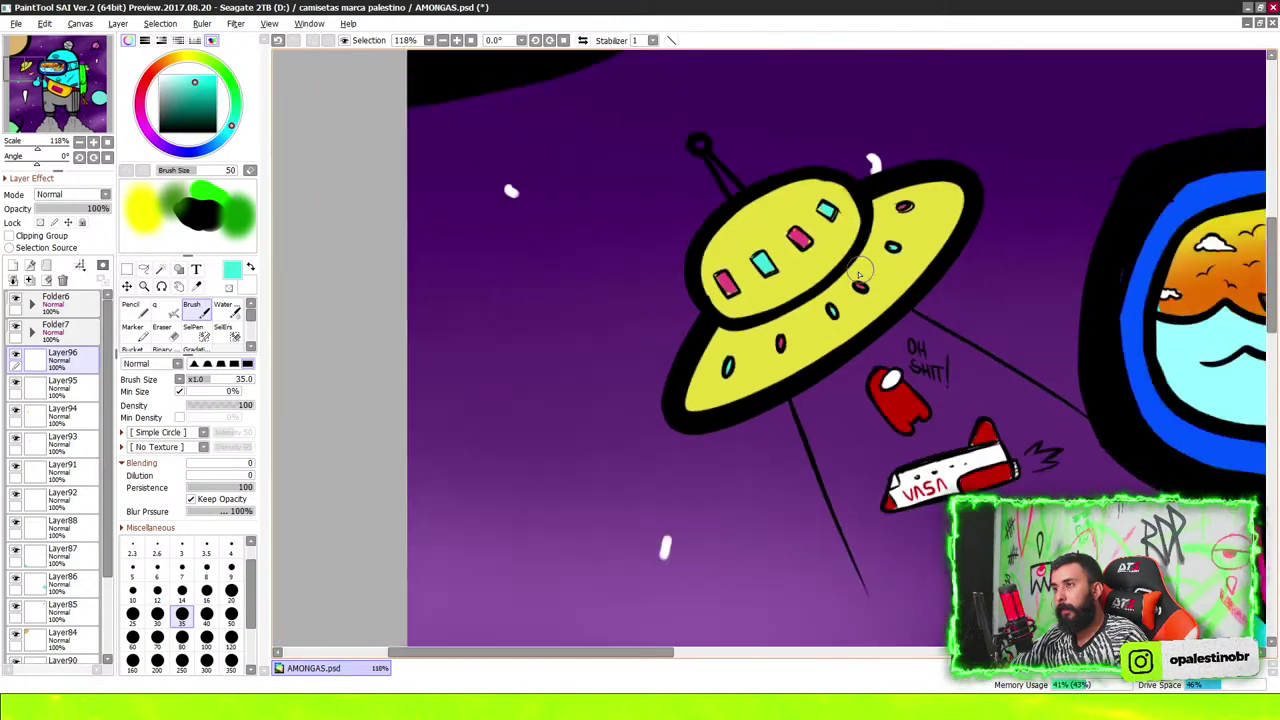
scroll(800, 300, down, 2)
scroll(656, 214, up, 4)
drag(760, 192, 807, 246)
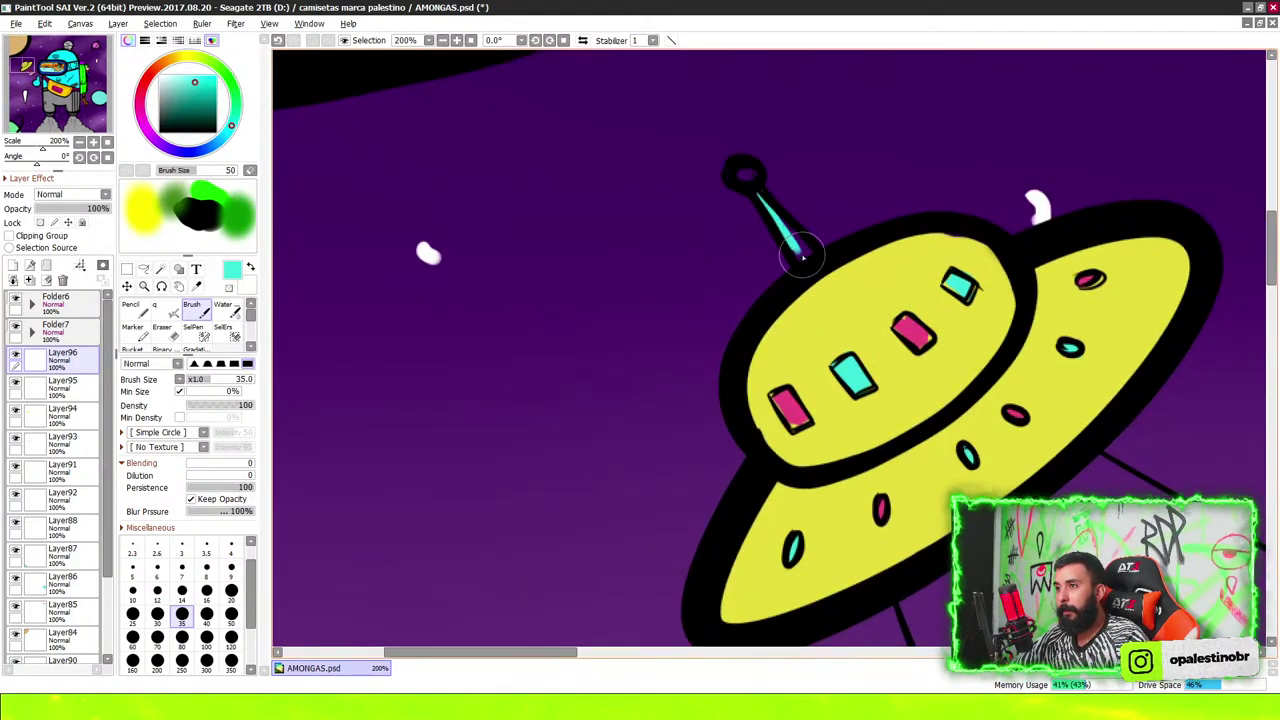
click(748, 173)
scroll(748, 175, down, 2)
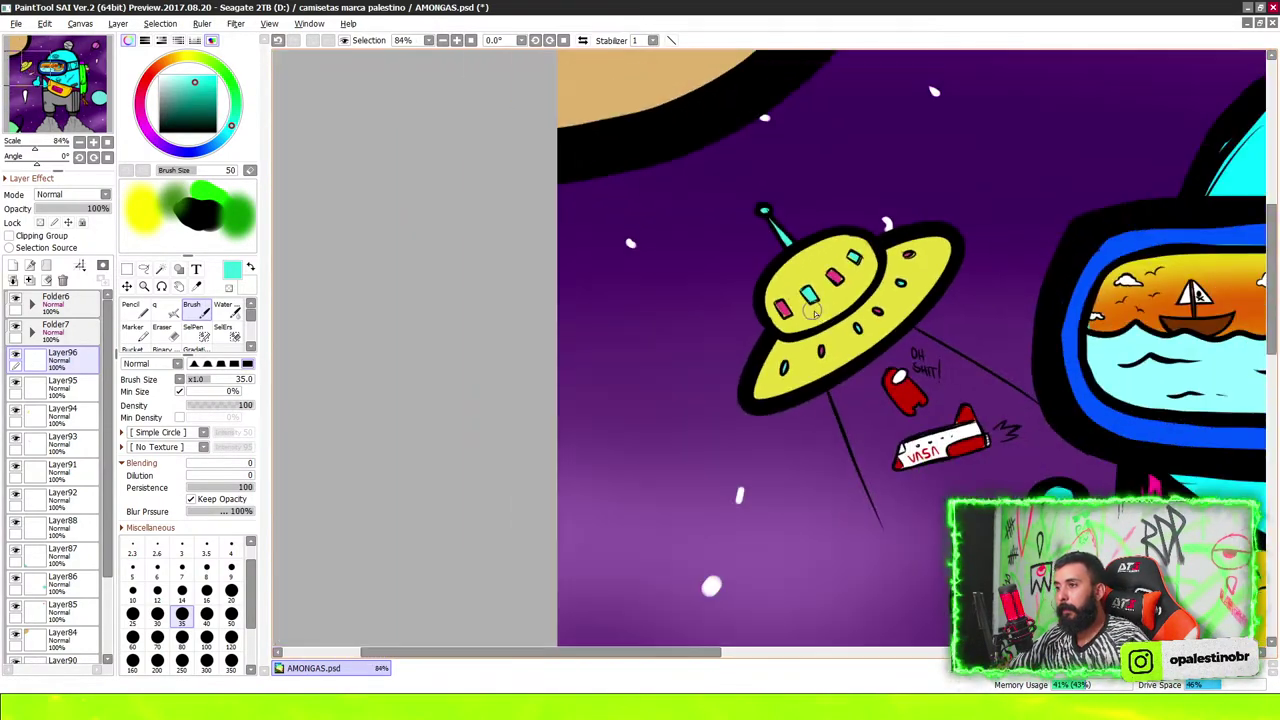
scroll(748, 175, down, 1)
scroll(748, 175, down, 1)
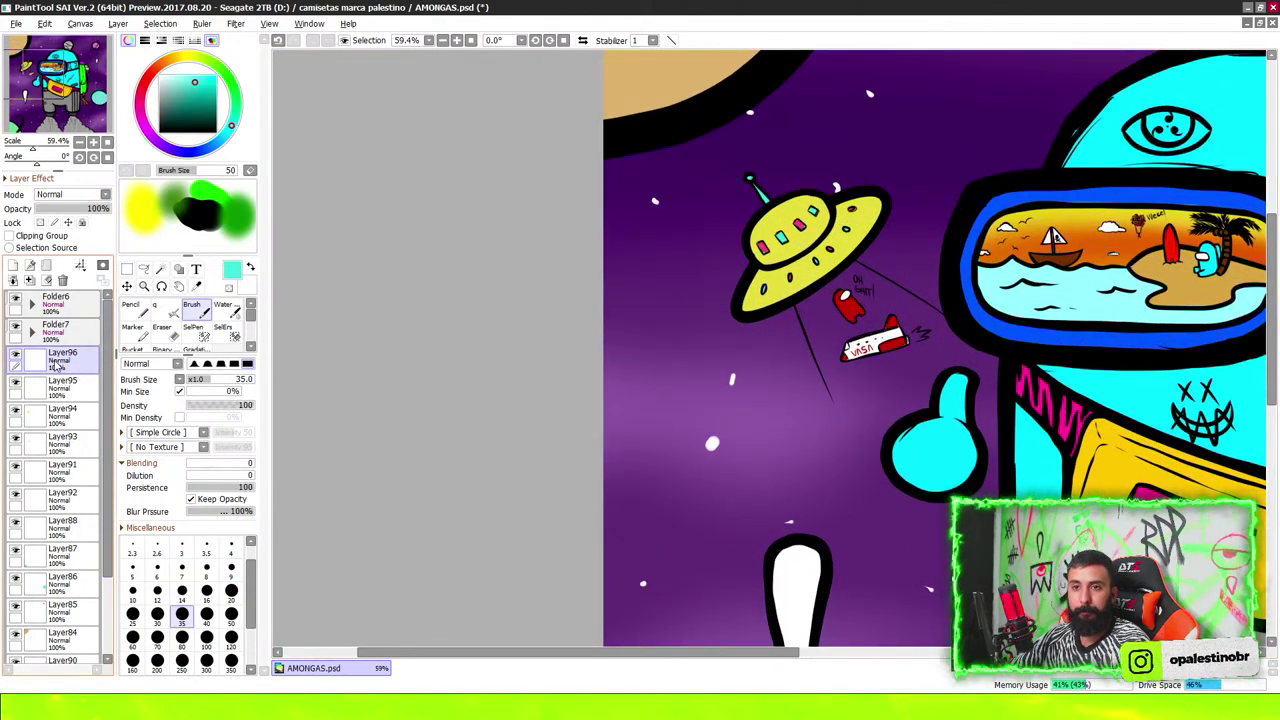
On a new layer, brush a green beam under the UFO, undoing the last two strokes
click(13, 266)
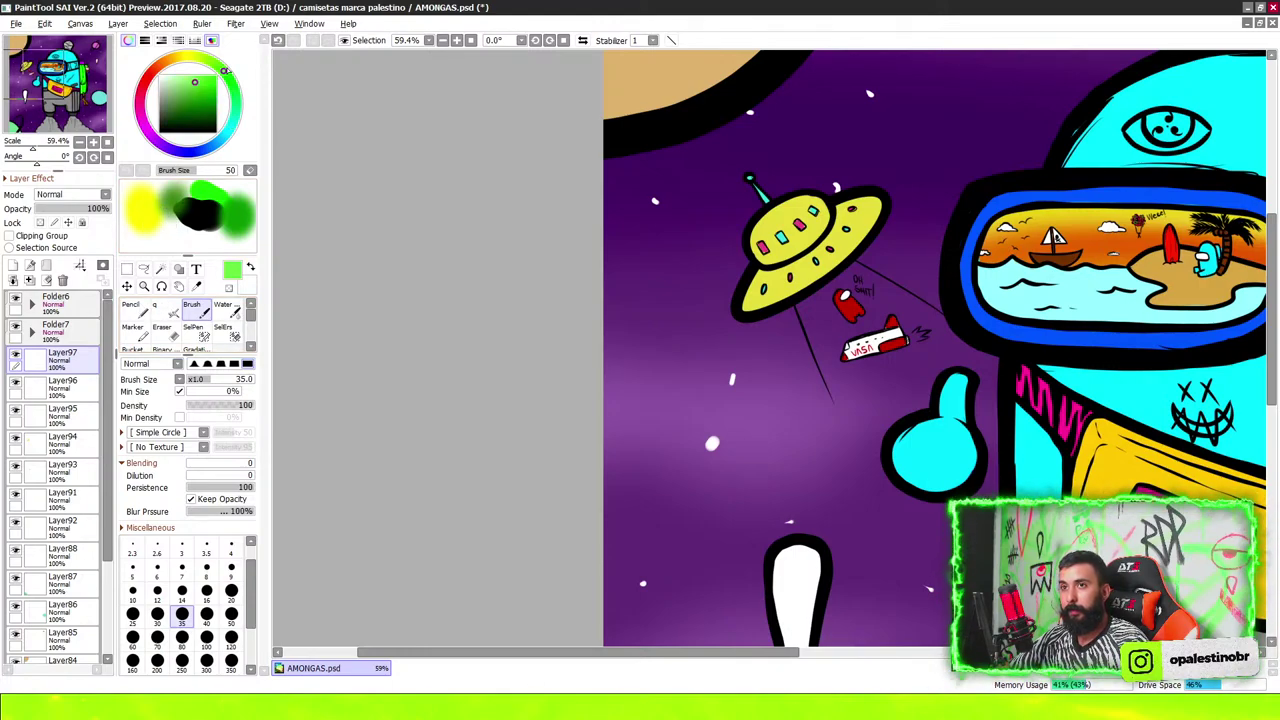
scroll(830, 320, up, 3)
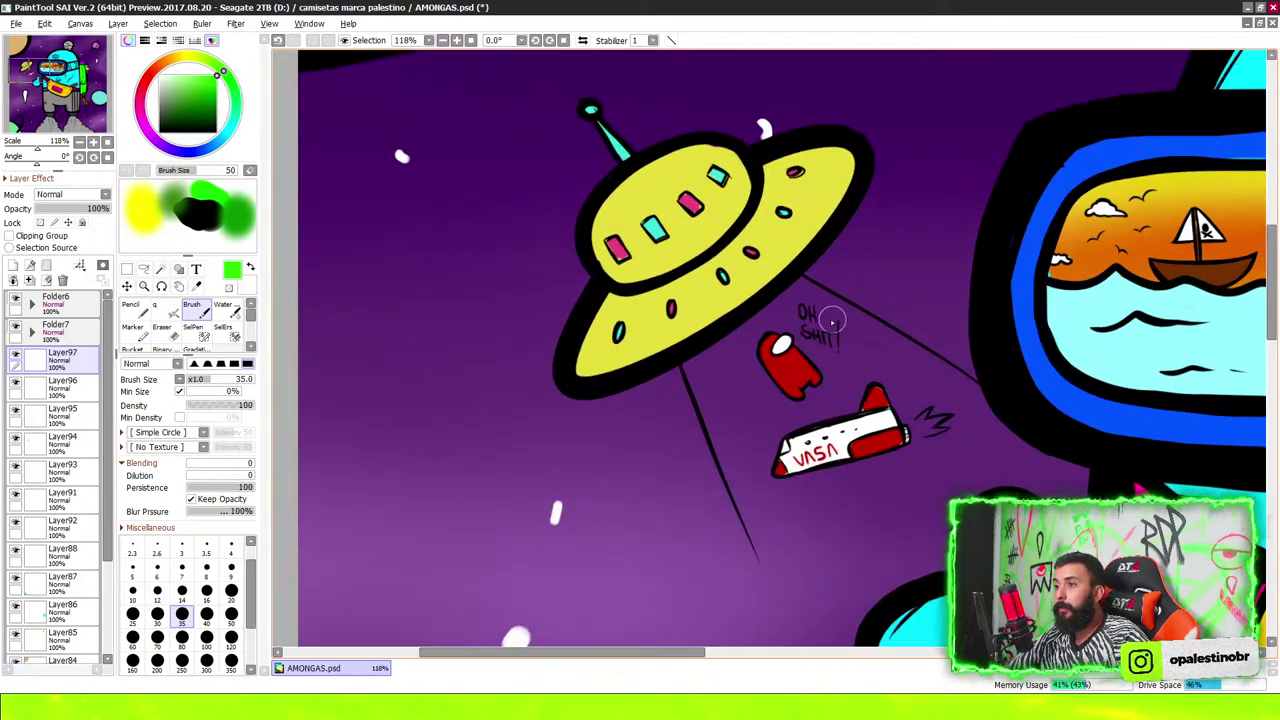
mouse_move(750, 365)
mouse_down()
mouse_move(710, 383)
mouse_move(742, 345)
mouse_move(810, 370)
mouse_move(788, 330)
mouse_move(736, 342)
mouse_up()
mouse_move(797, 291)
mouse_down()
mouse_move(974, 401)
mouse_move(979, 432)
mouse_move(829, 563)
mouse_move(768, 565)
mouse_move(786, 530)
mouse_move(826, 552)
mouse_move(850, 490)
mouse_move(940, 420)
mouse_move(936, 405)
mouse_up()
key(ctrl+z)
key(ctrl+z)
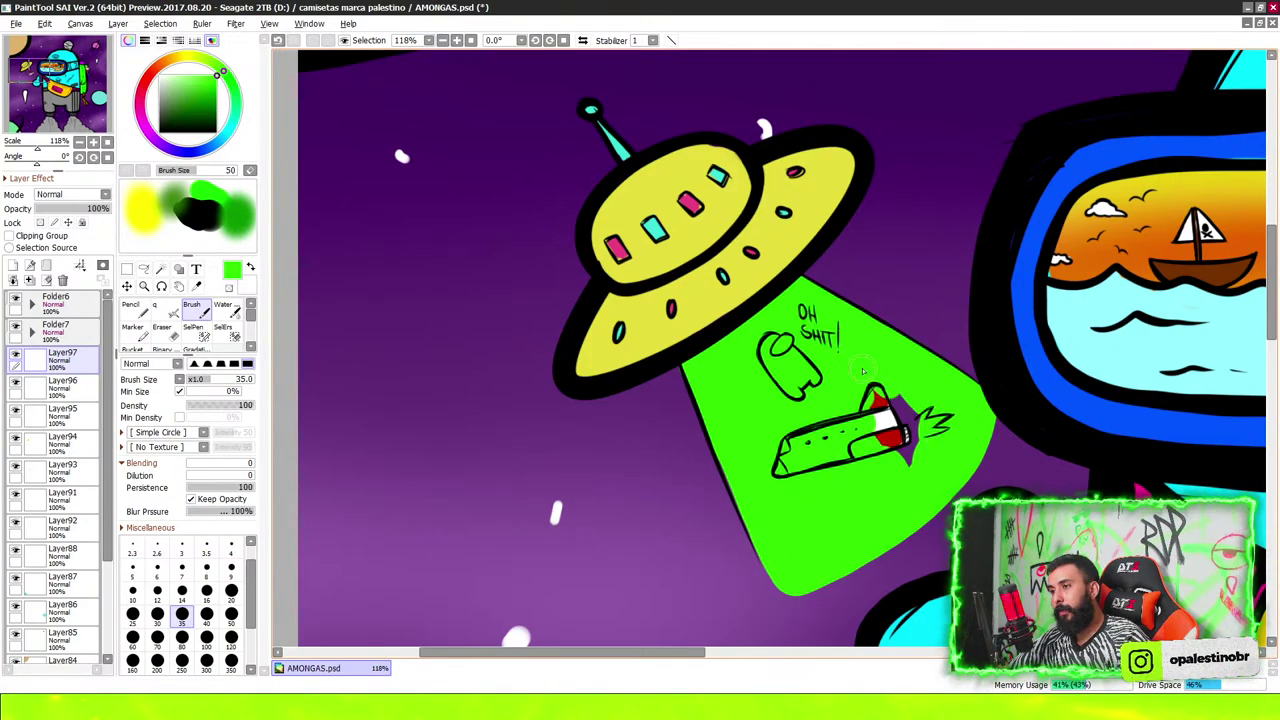
key(ctrl+z)
key(ctrl+z)
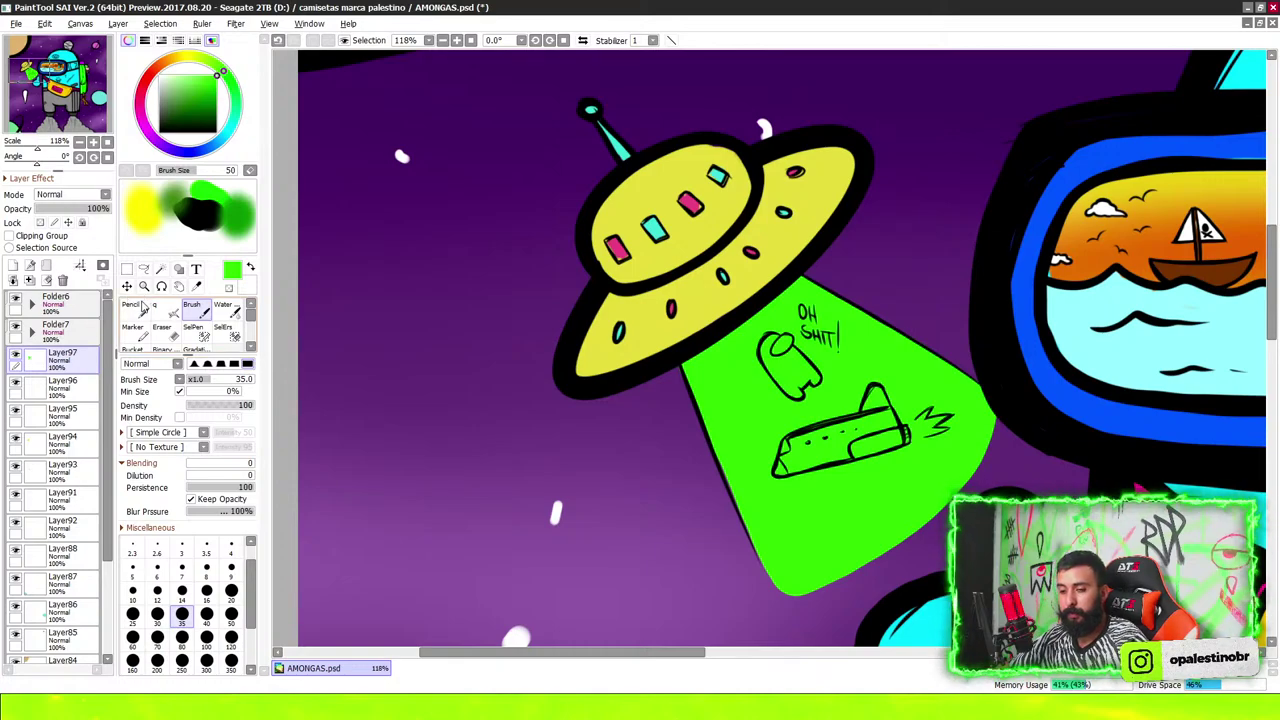
Soften the beam's right edge and tip with a size 120 Eraser and set layer opacity about 52%
click(161, 327)
click(206, 570)
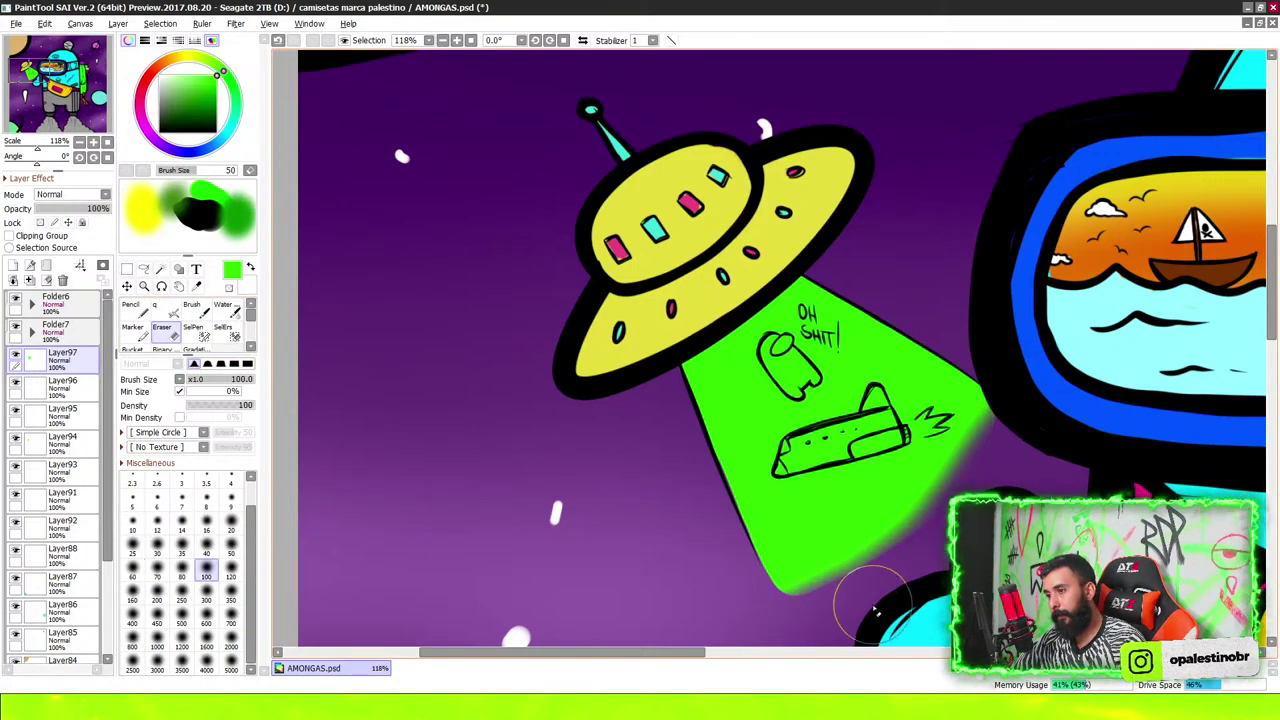
key(bracketright)
mouse_move(1025, 430)
mouse_down()
mouse_move(943, 428)
mouse_move(760, 610)
mouse_up()
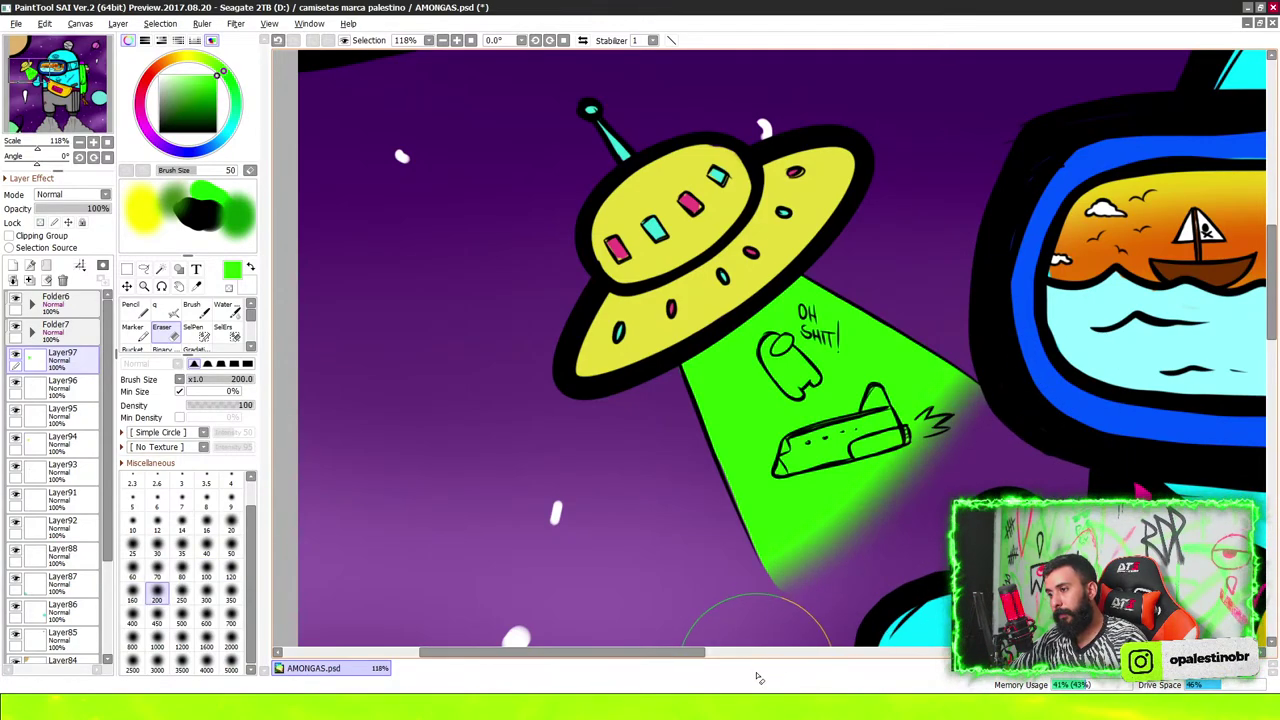
key(bracketright)
key(bracketright)
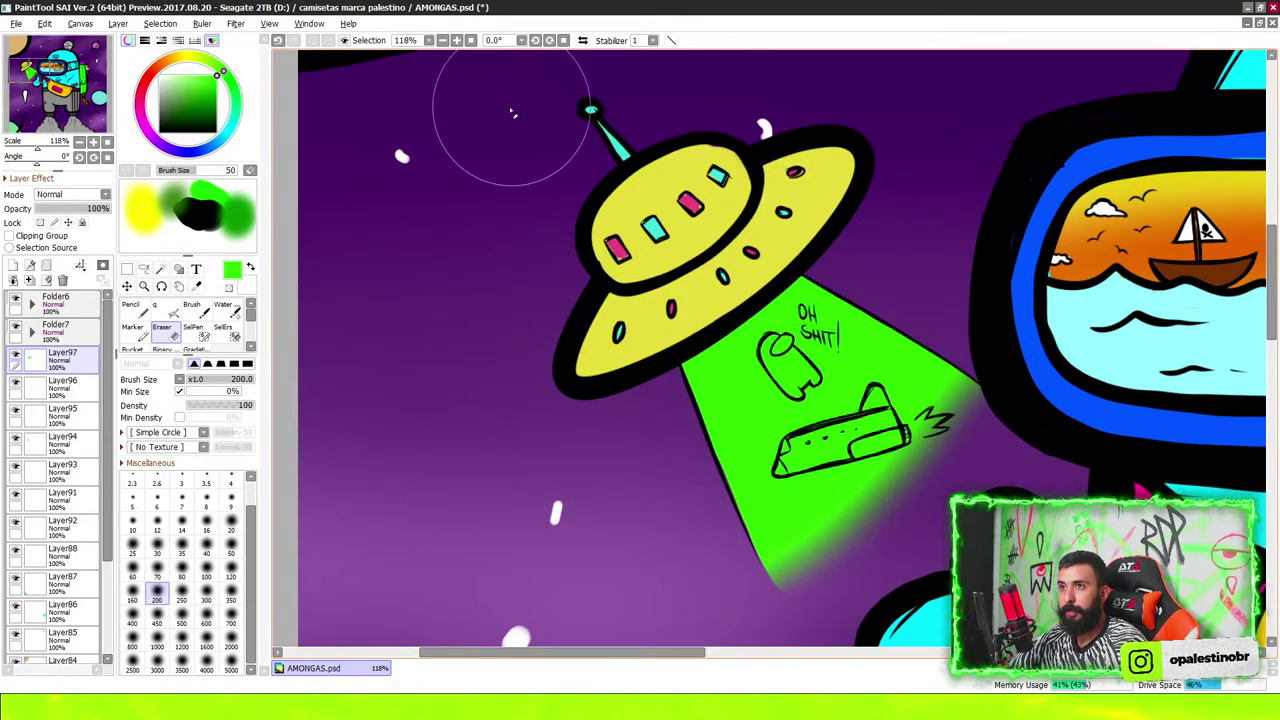
drag(100, 208, 80, 217)
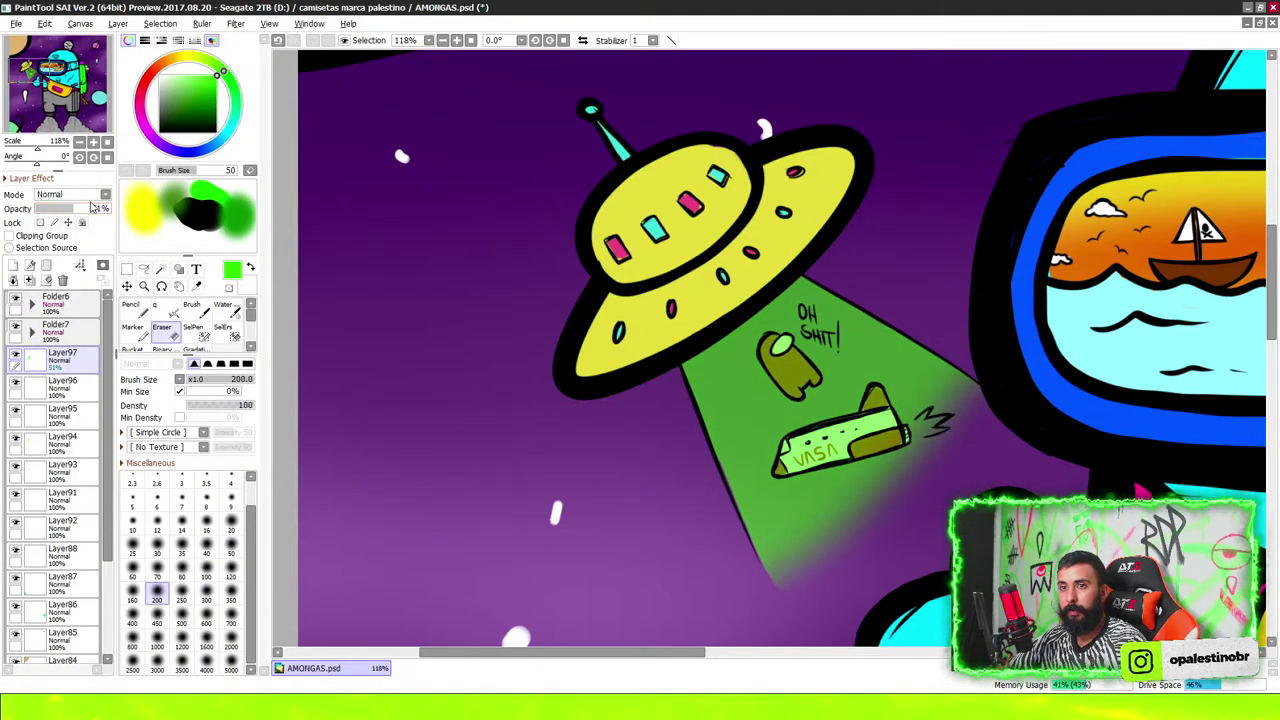
Try Darken, Lighten and Multiply on the beam layer, settling on Screen at 35% opacity
click(75, 195)
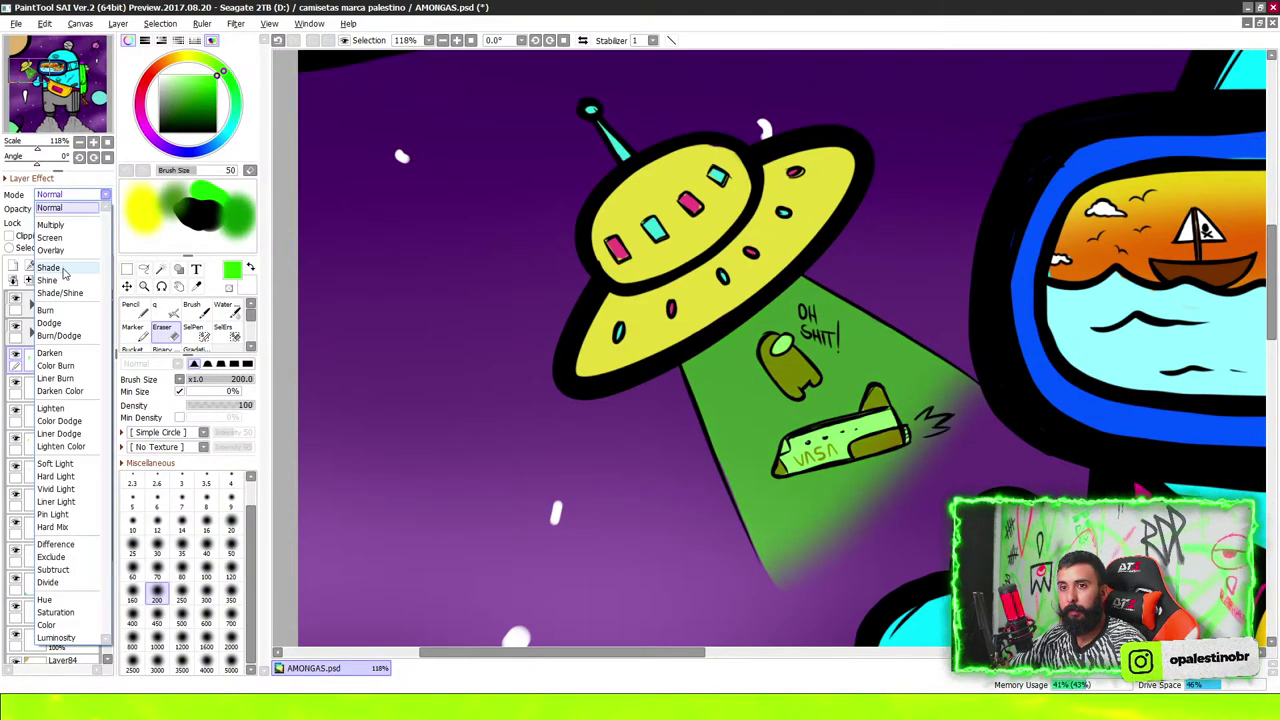
click(52, 353)
click(72, 195)
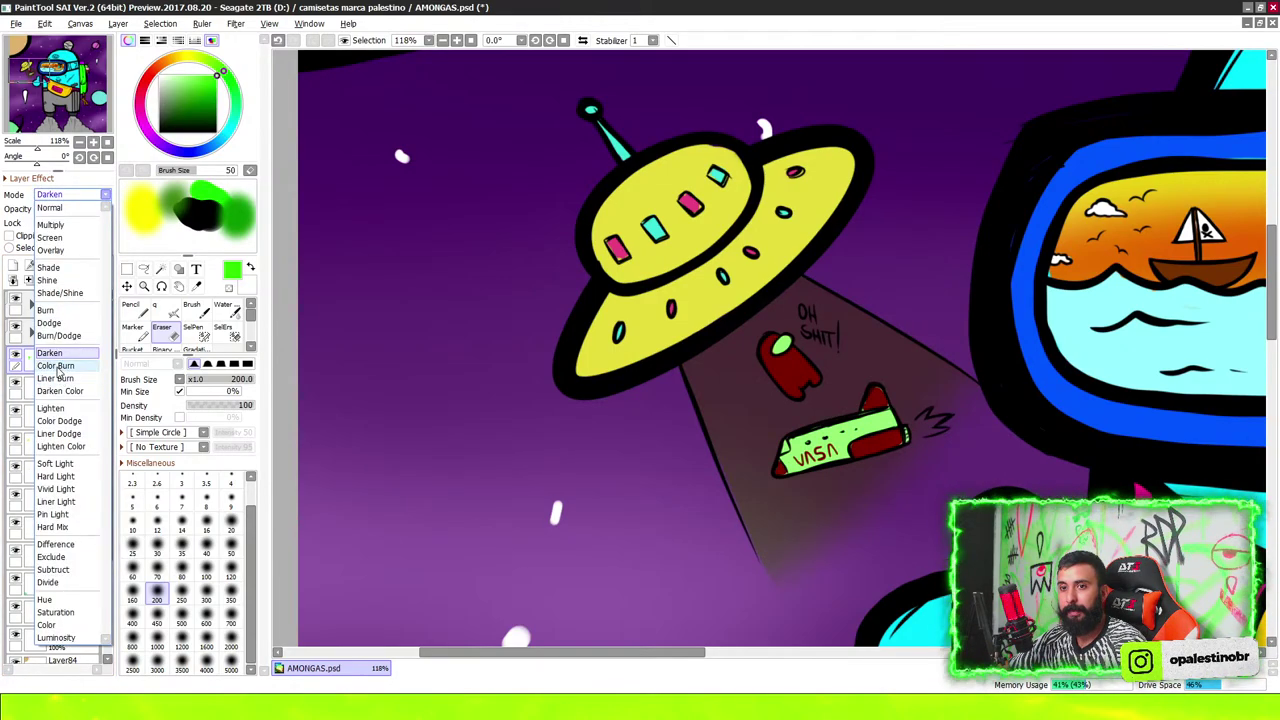
click(62, 409)
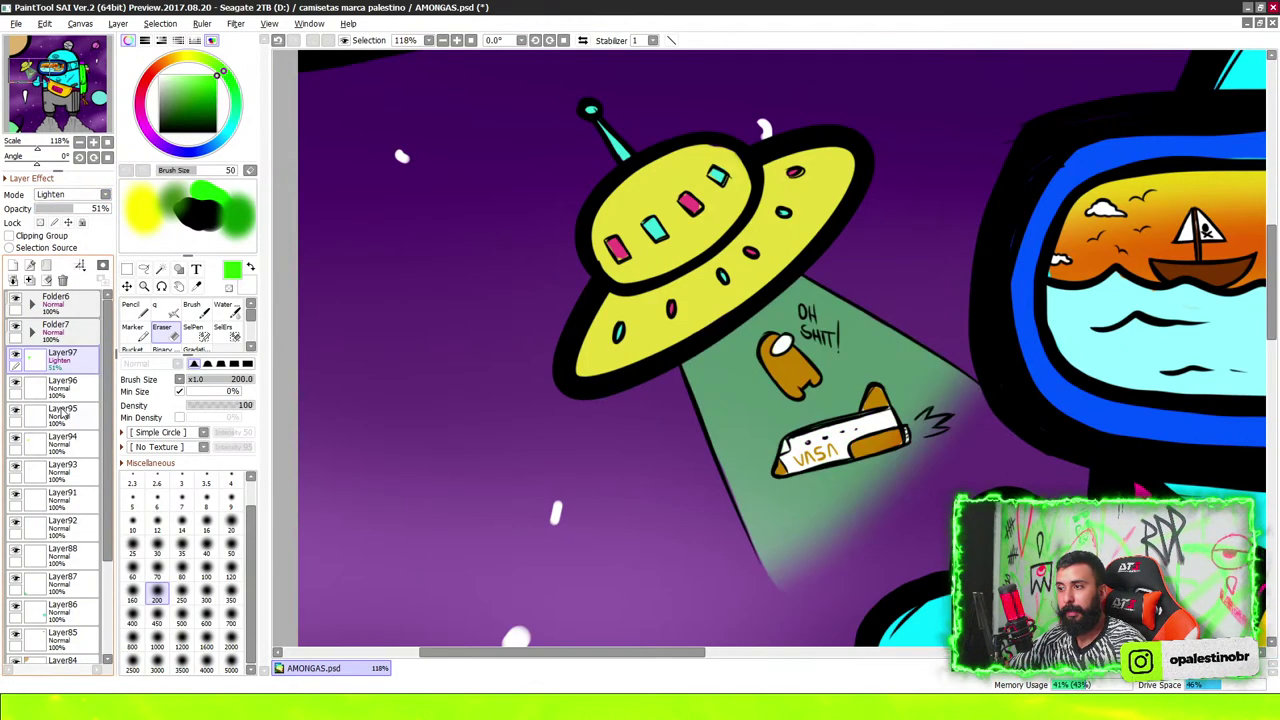
drag(80, 209, 110, 209)
click(74, 196)
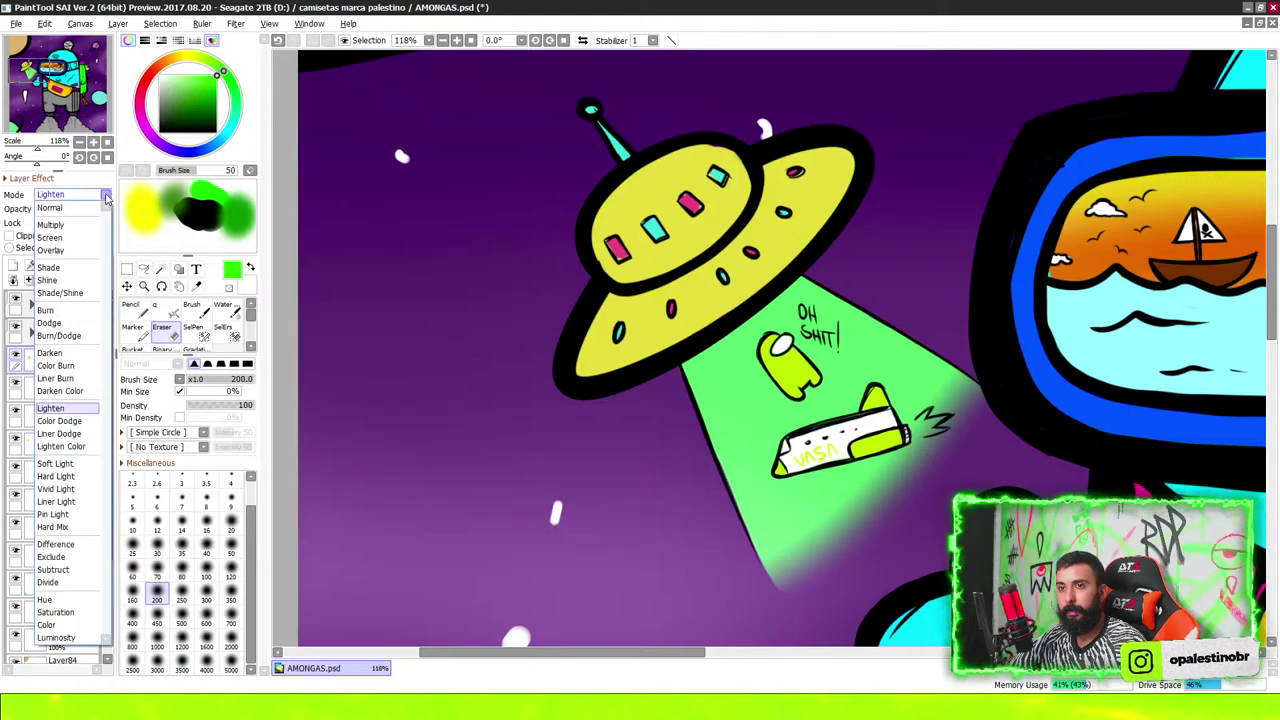
click(64, 225)
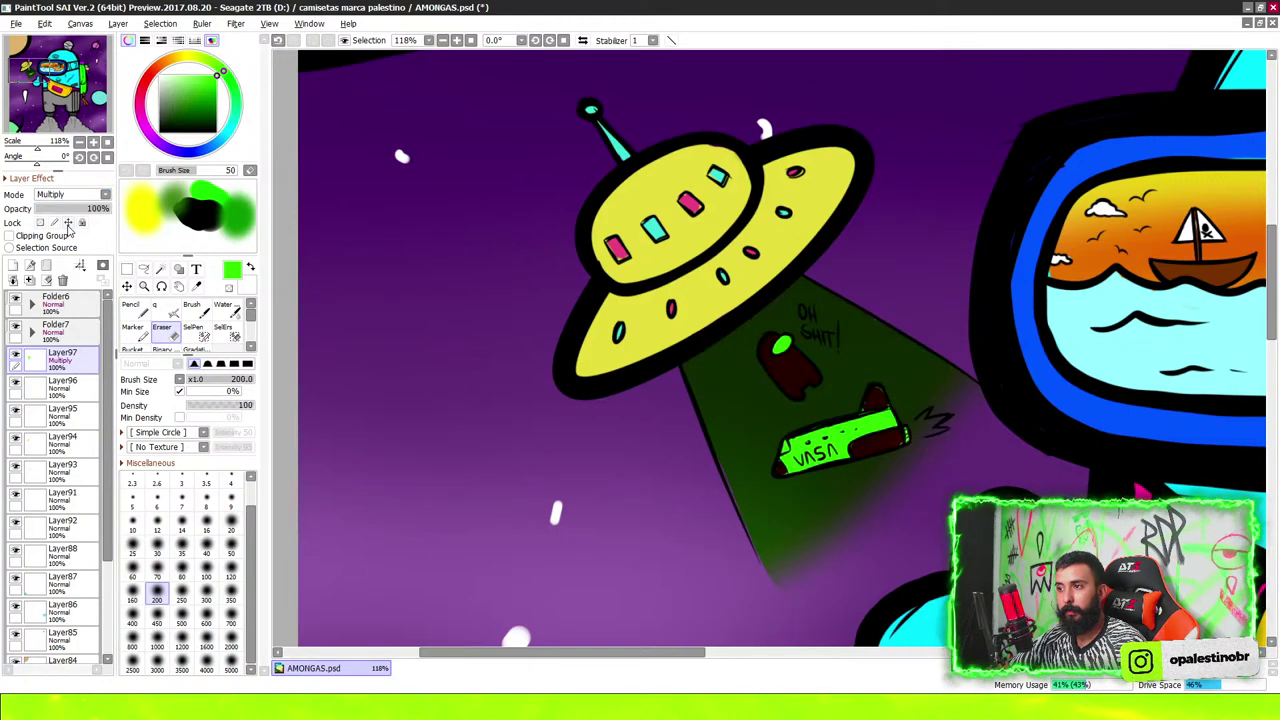
click(72, 194)
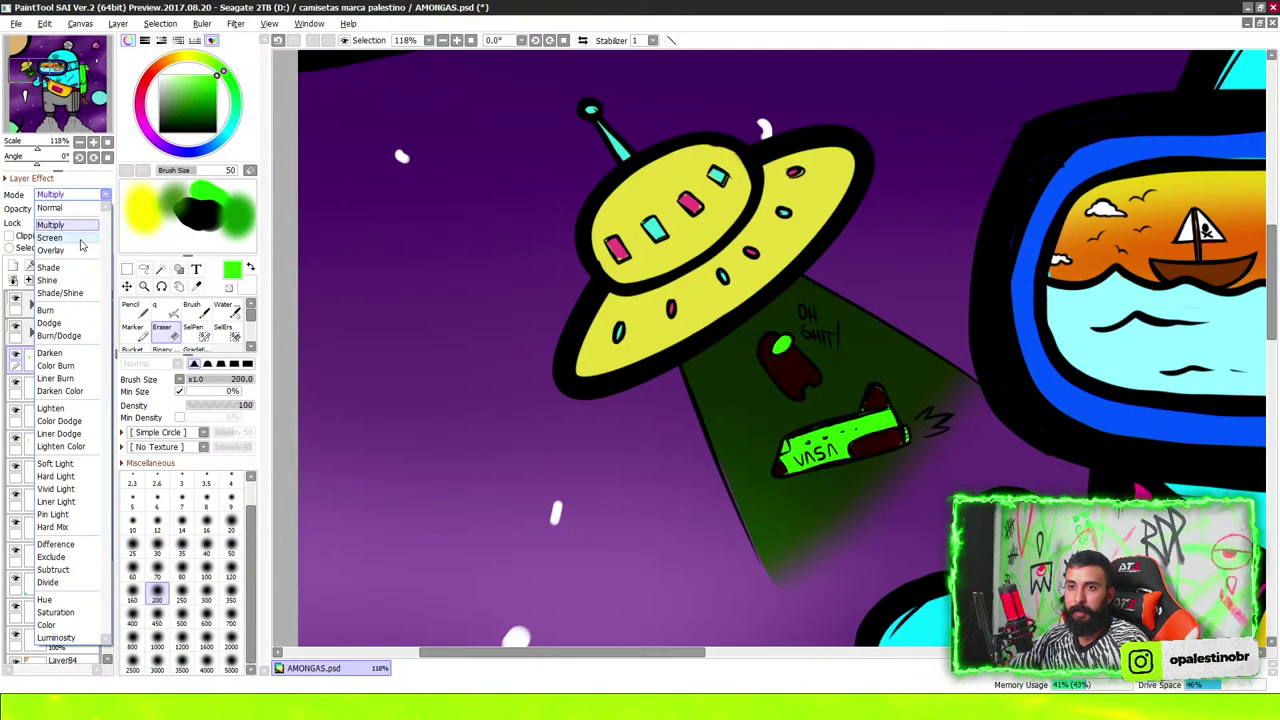
click(84, 244)
drag(105, 210, 62, 209)
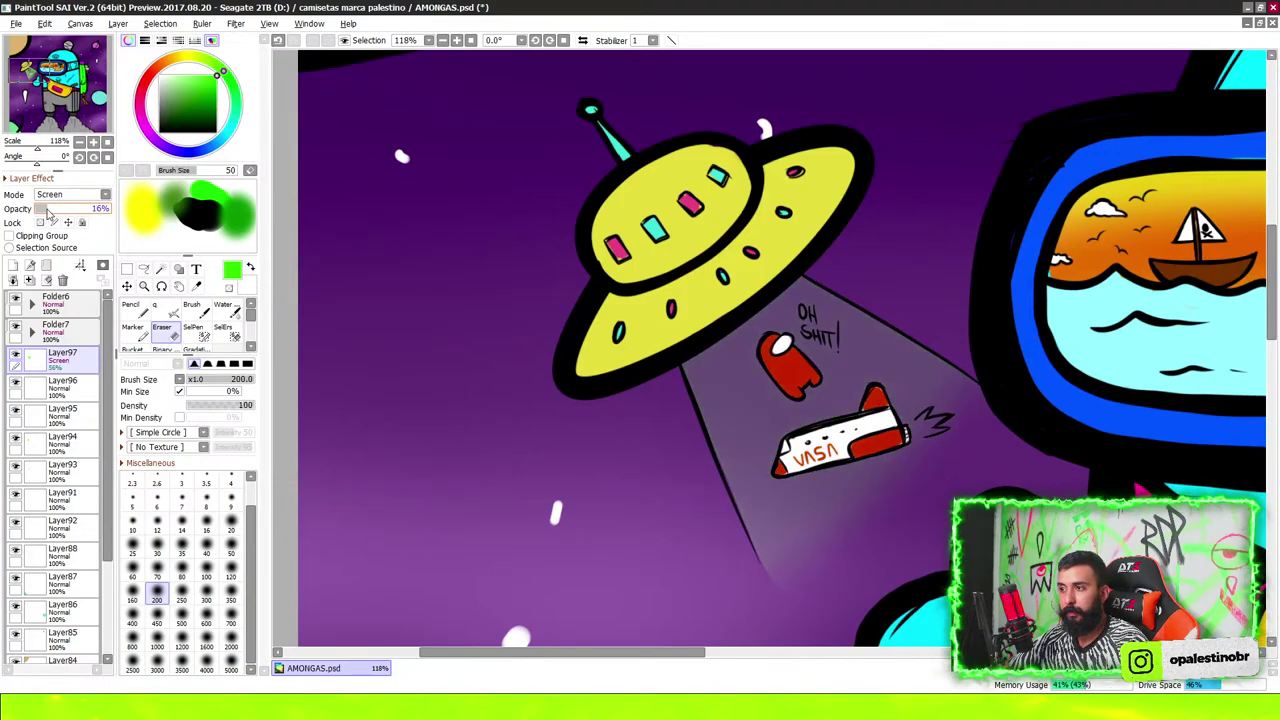
Select the beam layer's pixels, hide Layer97, and add a new layer above it
scroll(635, 307, down, 5)
scroll(700, 340, up, 1)
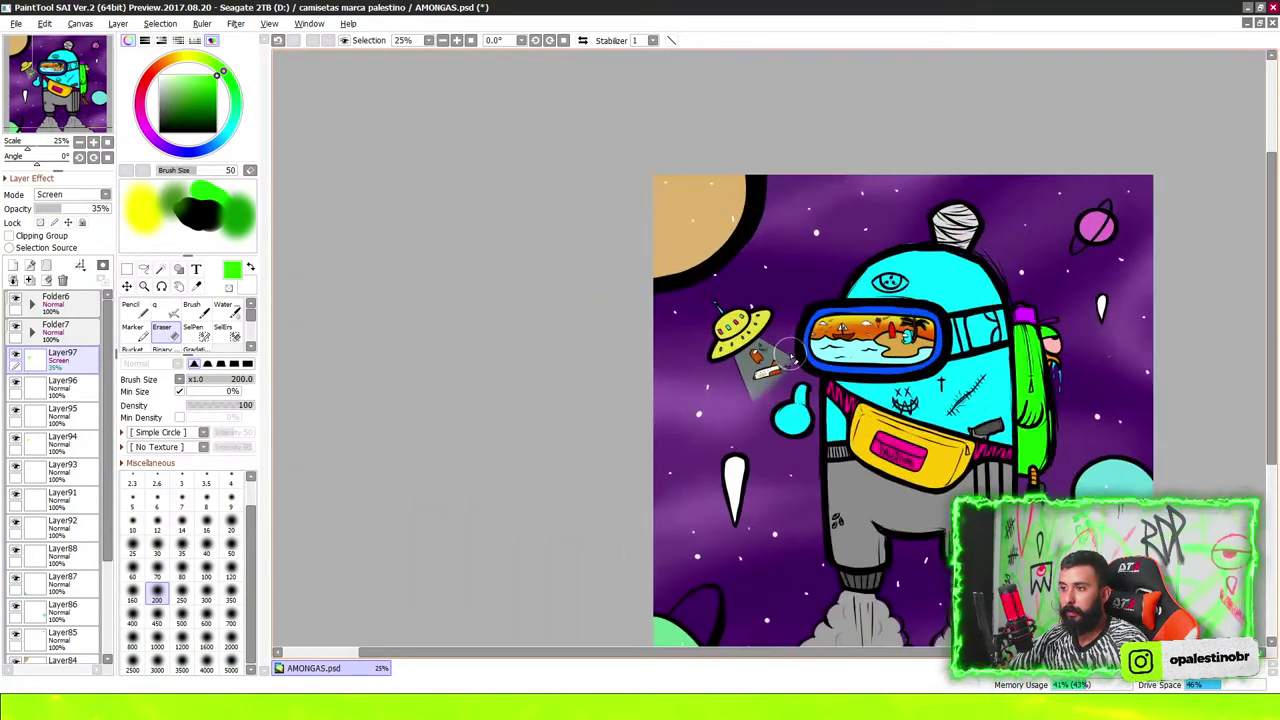
scroll(700, 340, up, 4)
scroll(714, 360, up, 1)
scroll(714, 360, down, 2)
ctrl+click(14, 362)
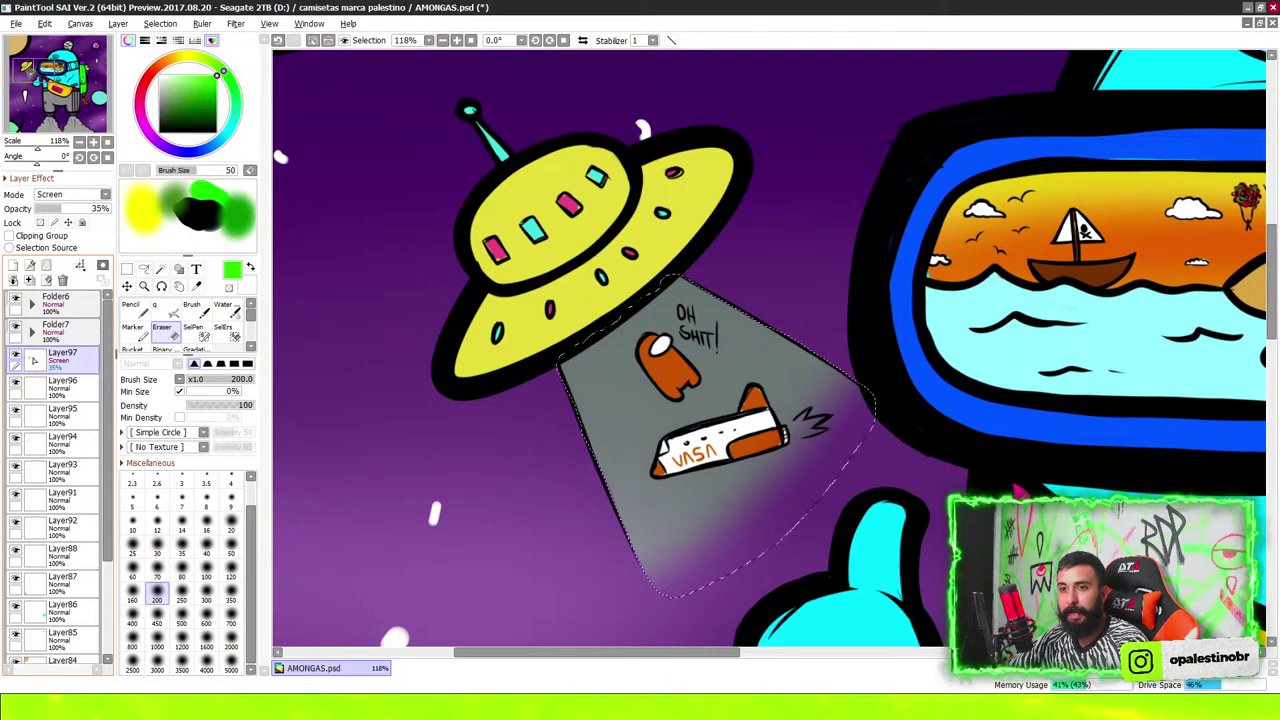
click(14, 362)
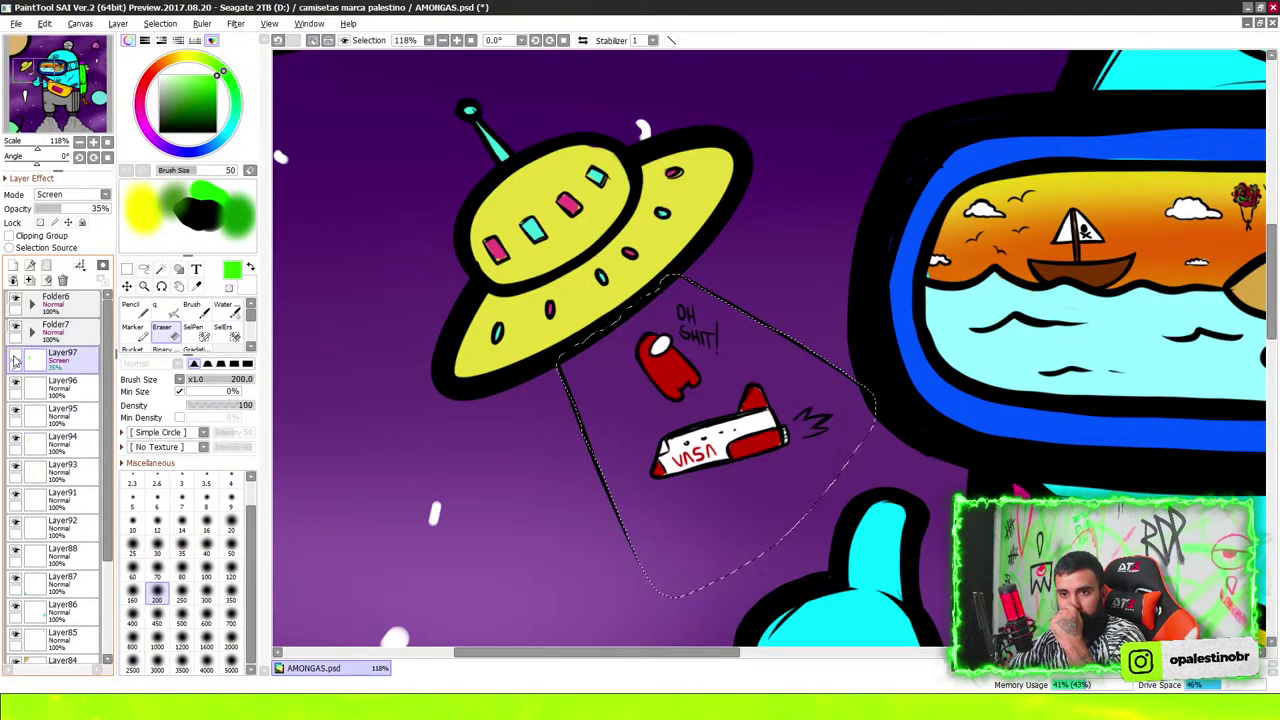
click(13, 266)
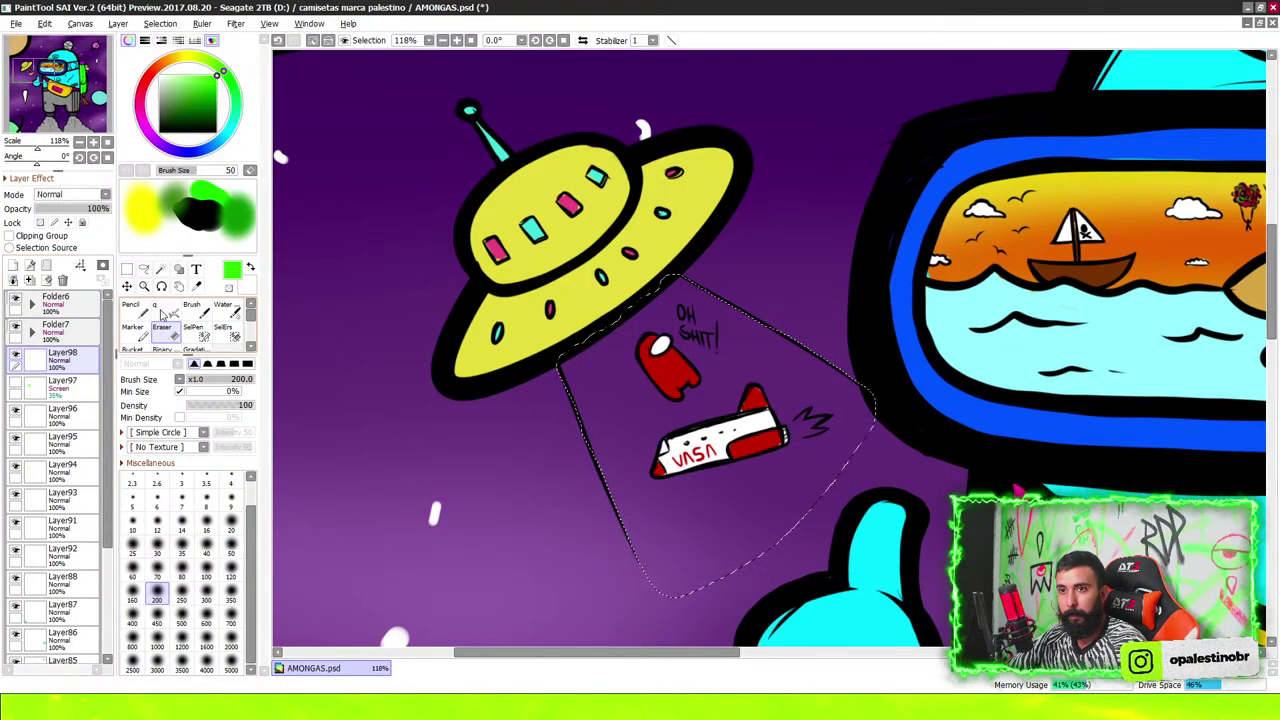
Airbrush soft green inside the beam selection at size 500, then shrink the airbrush to 200
click(160, 310)
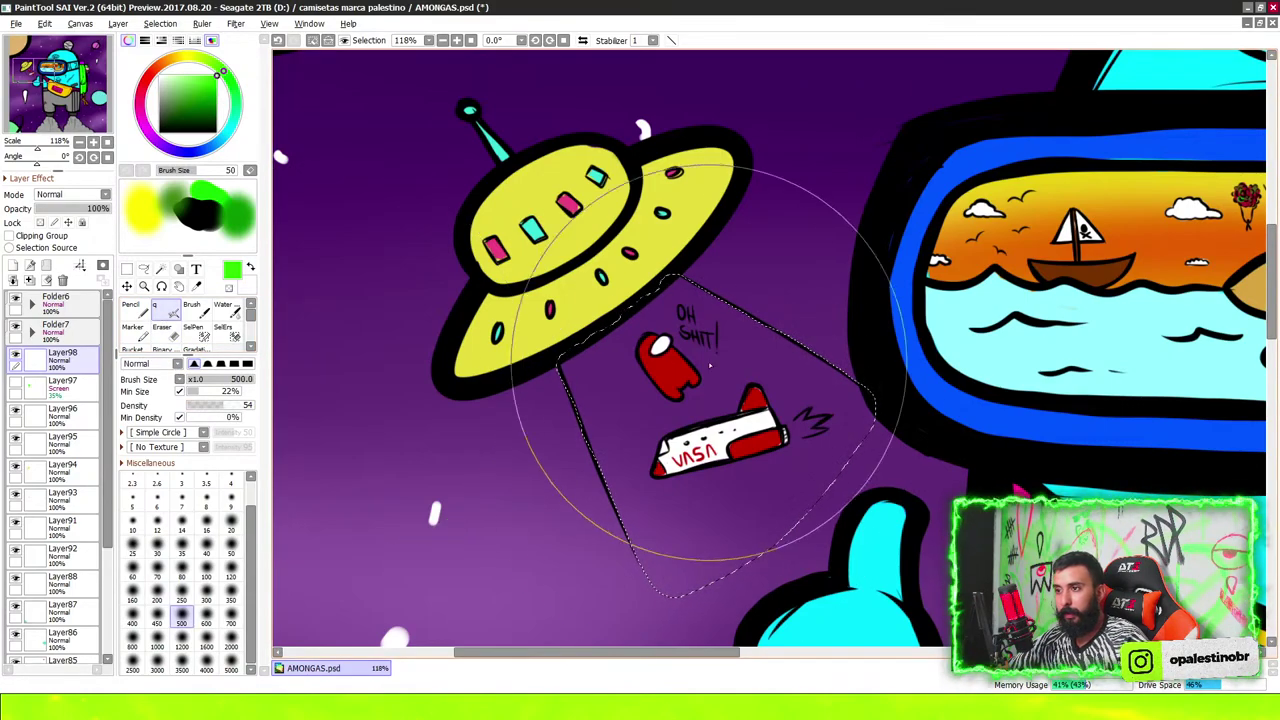
drag(760, 450, 578, 304)
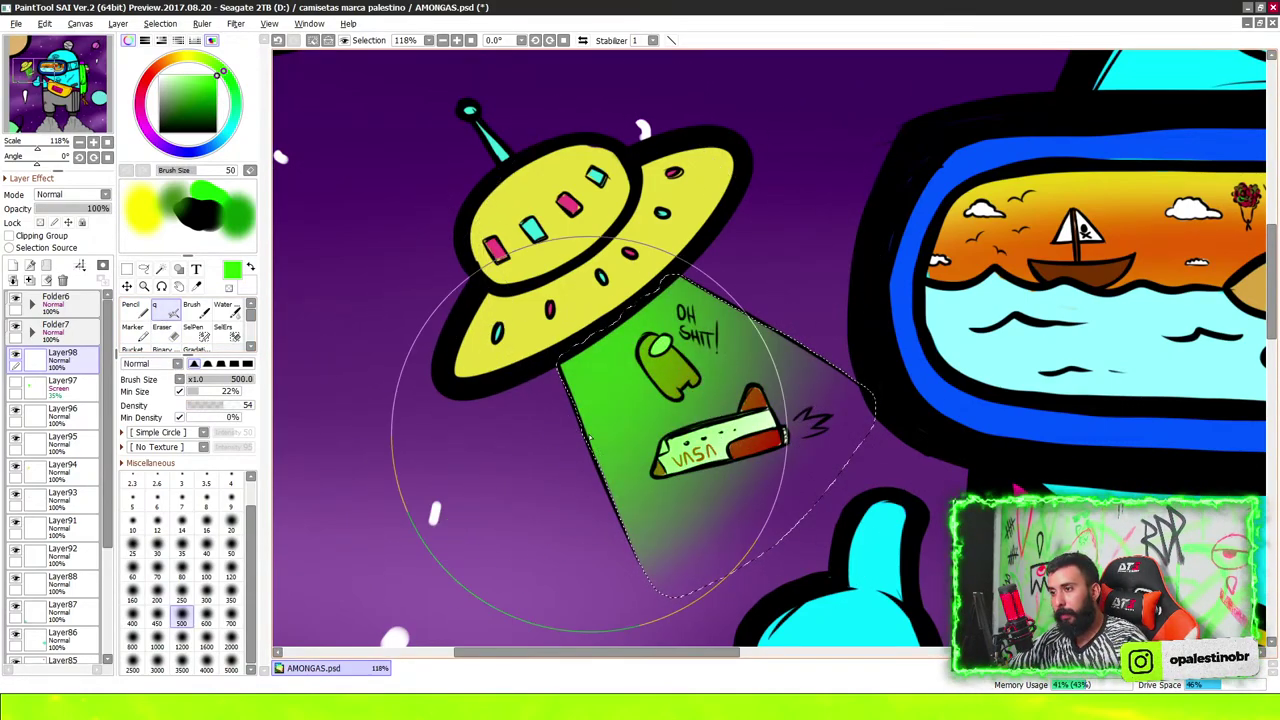
scroll(614, 471, down, 2)
scroll(671, 400, up, 1)
key(bracketleft)
key(bracketleft)
key(bracketleft)
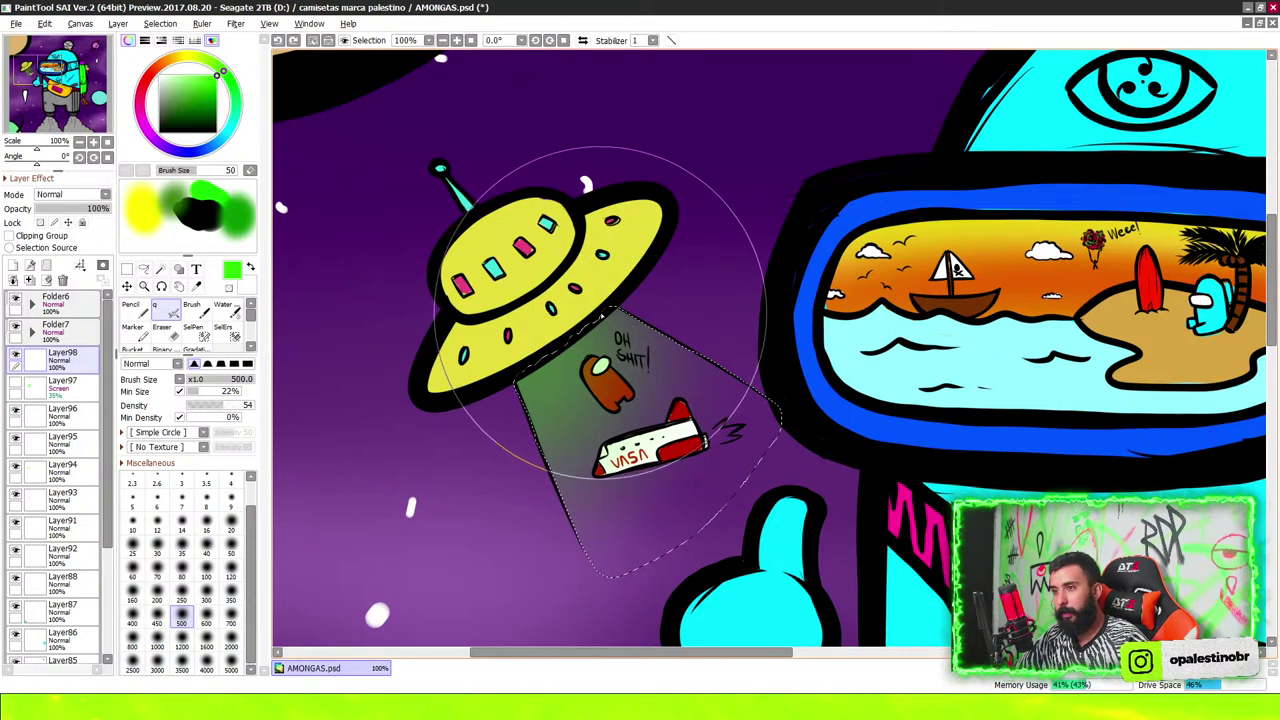
key(bracketleft)
Brighten the beam's left and upper-right parts, lowering airbrush density to 20
drag(560, 340, 530, 480)
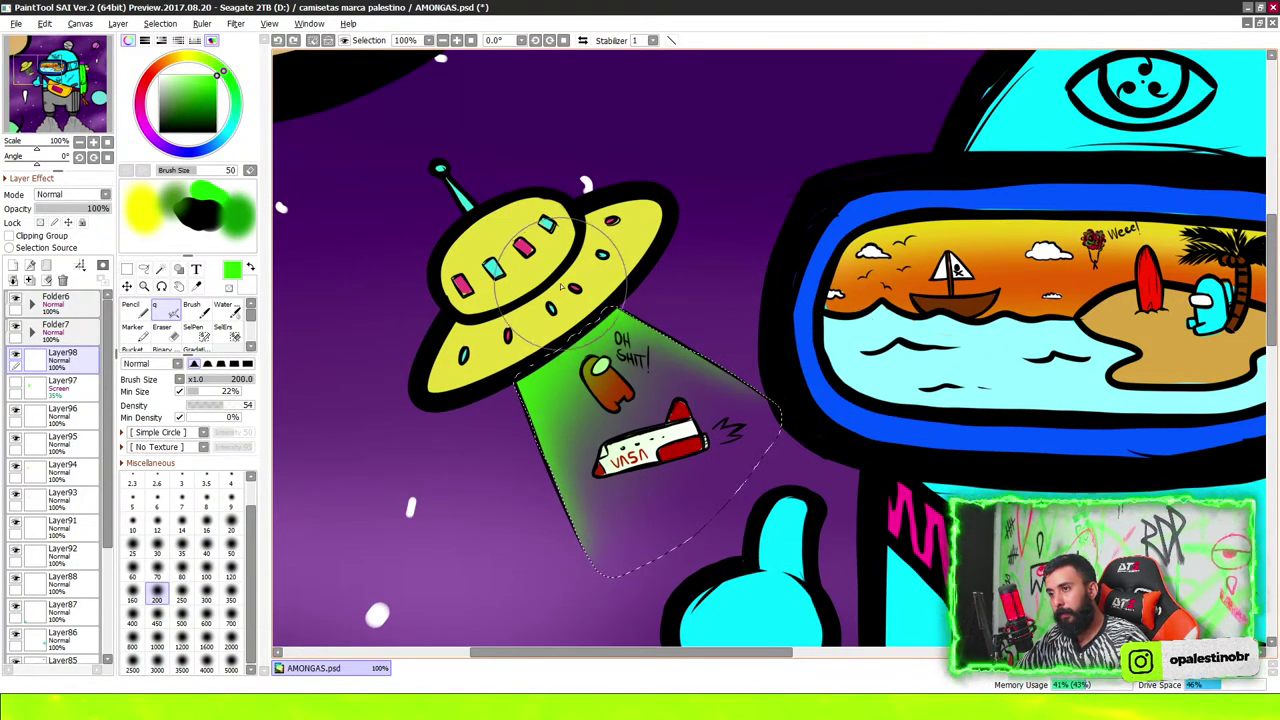
drag(630, 330, 700, 400)
key(2)
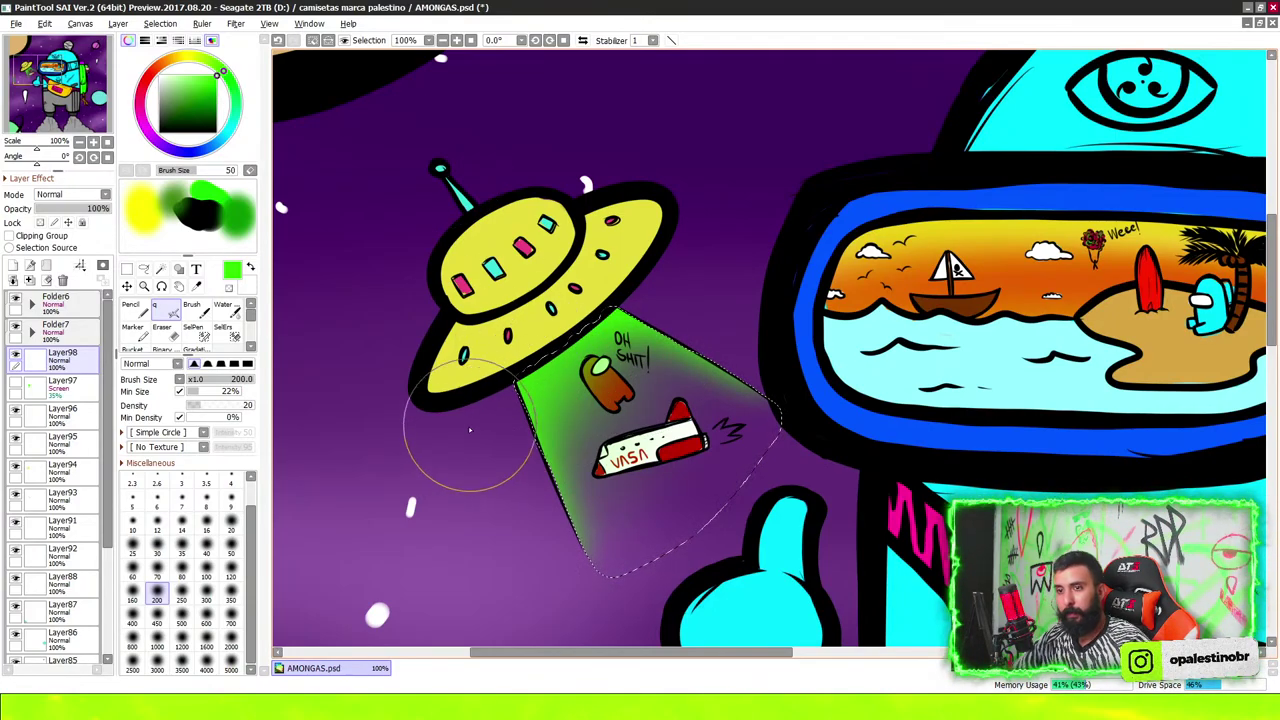
drag(624, 390, 700, 400)
scroll(760, 380, down, 1)
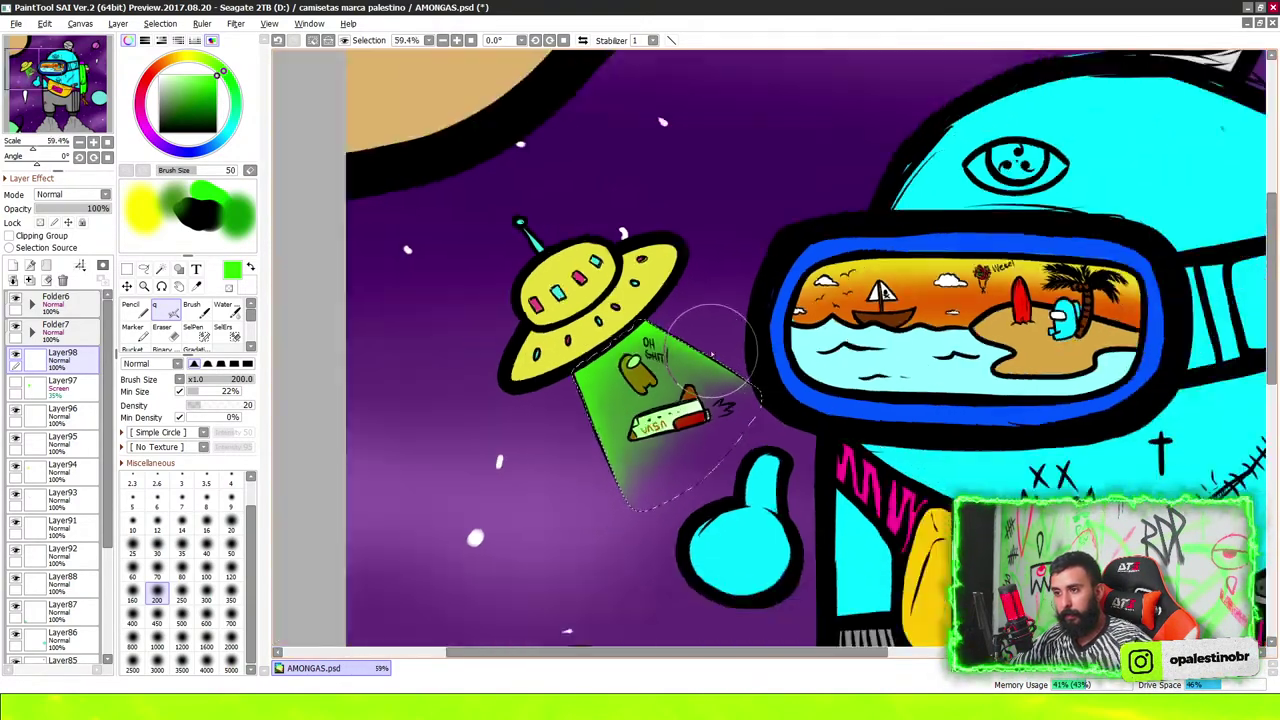
scroll(760, 380, down, 1)
scroll(763, 384, down, 2)
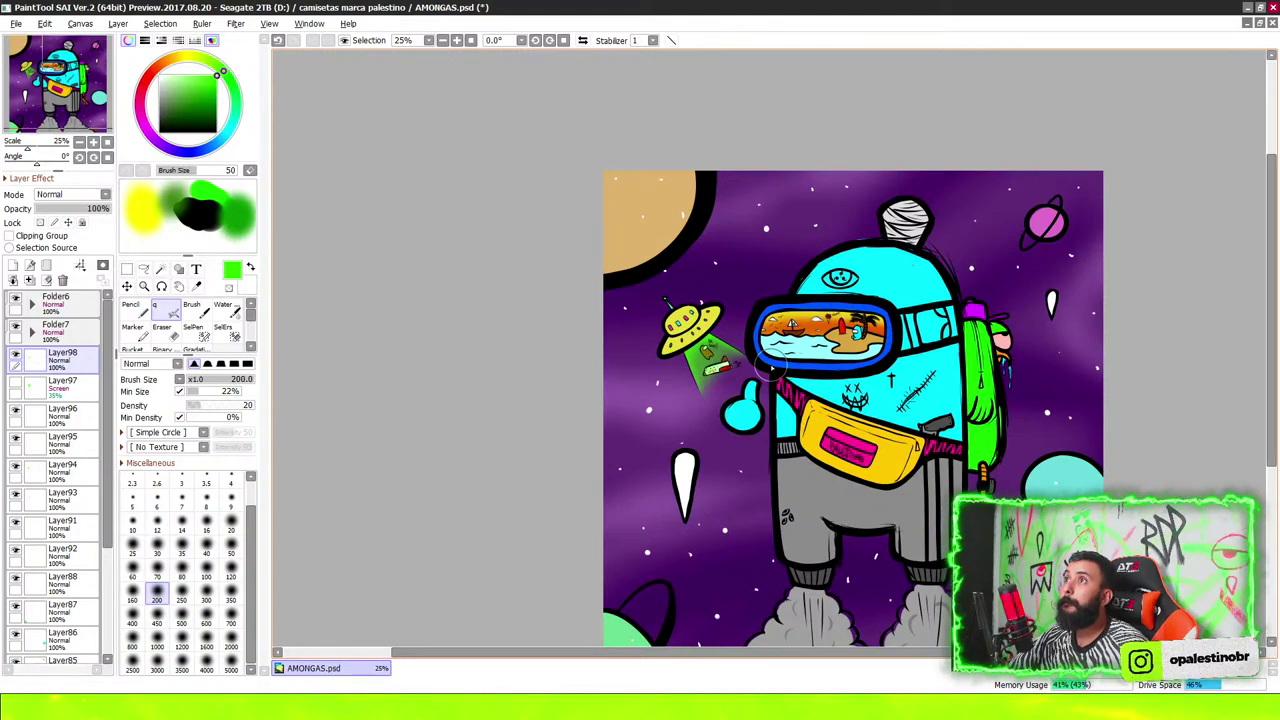
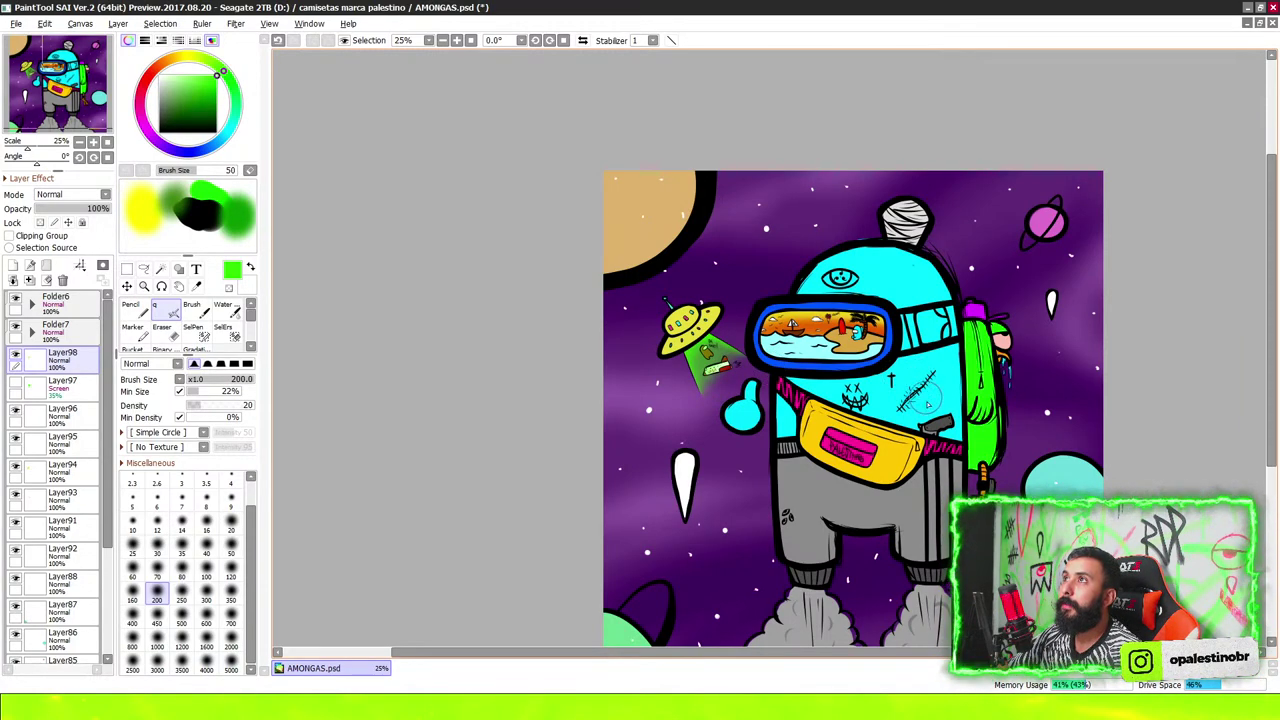
Add a new layer above Layer98 and switch to the plain Brush tool
scroll(893, 353, down, 2)
scroll(872, 302, up, 1)
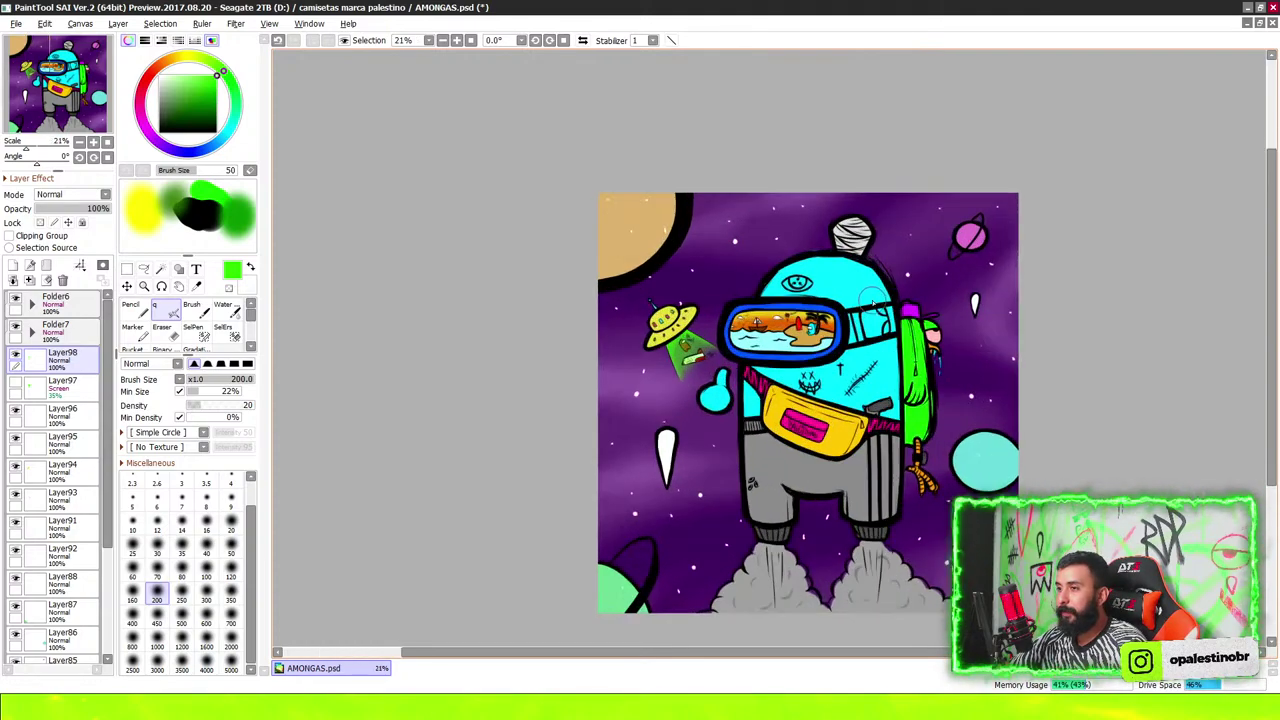
scroll(814, 292, up, 4)
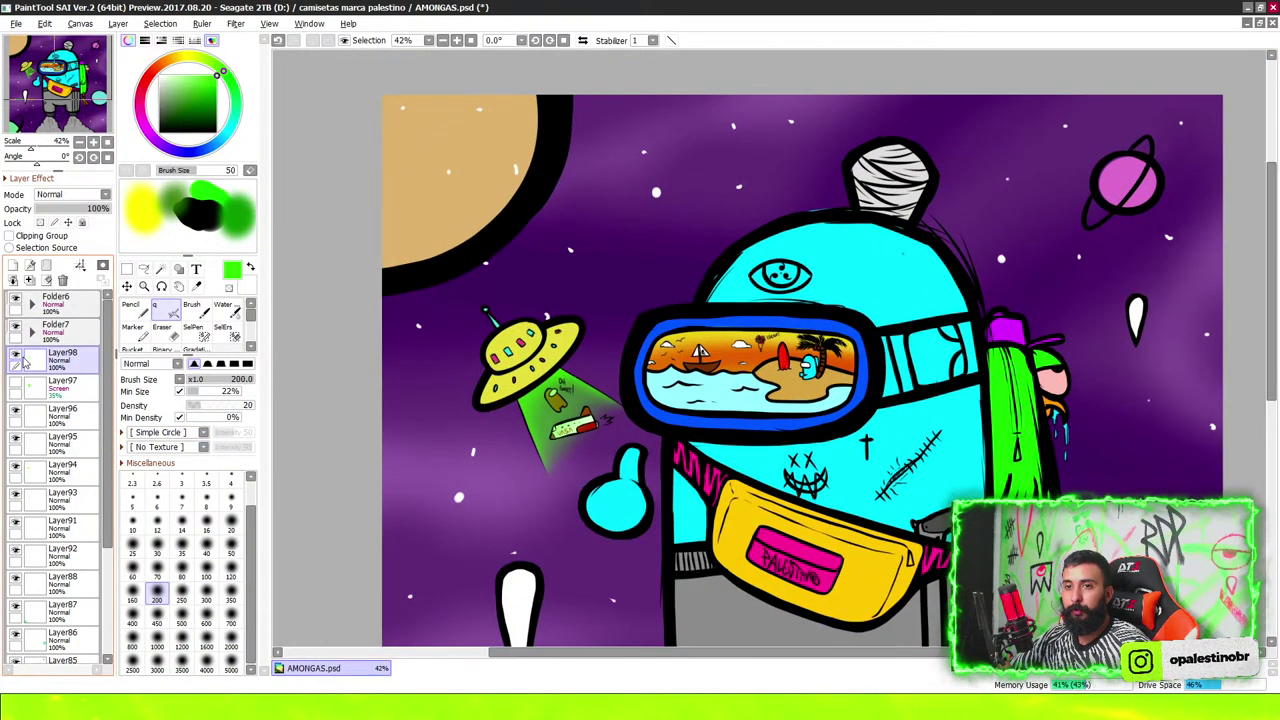
click(13, 267)
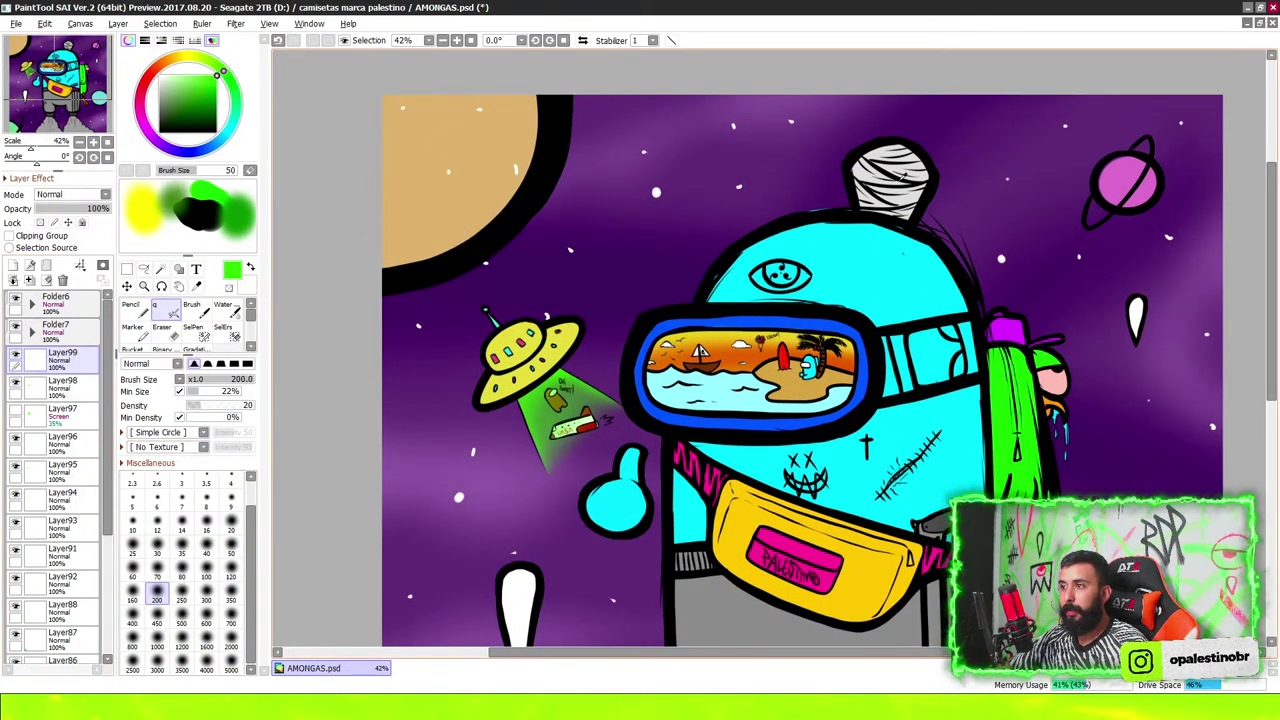
scroll(812, 245, up, 2)
scroll(812, 245, up, 2)
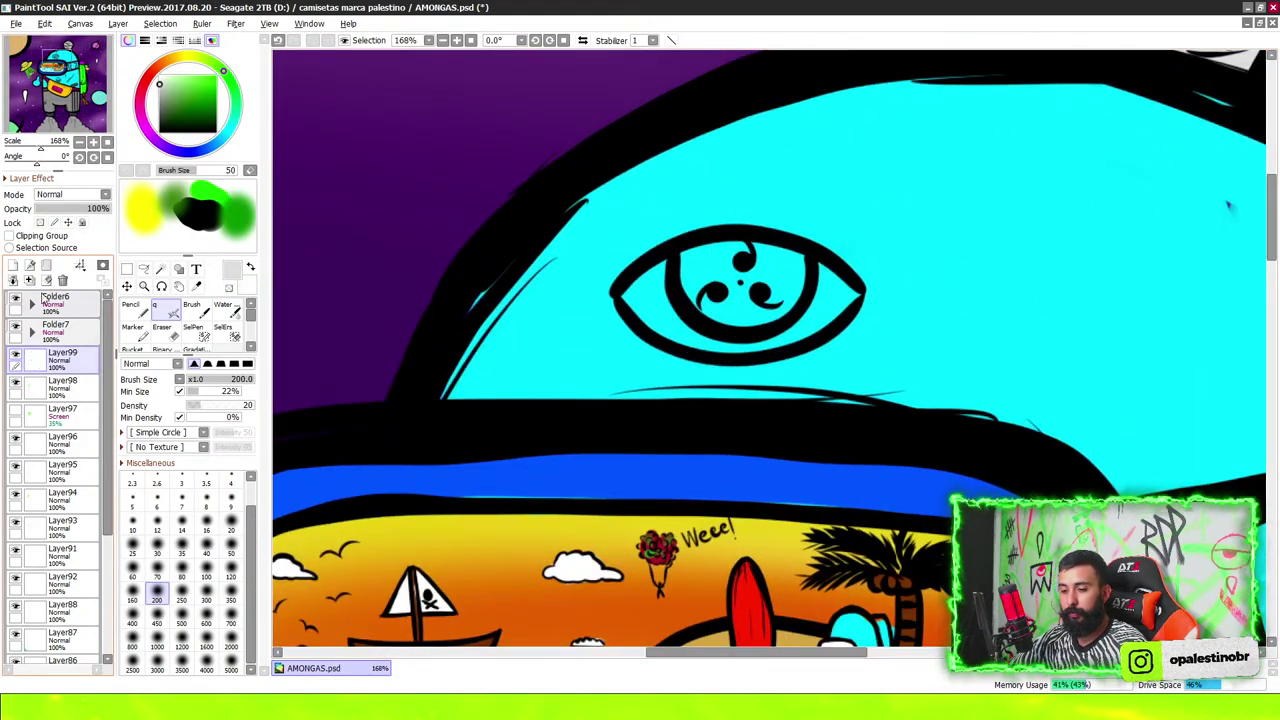
click(191, 304)
Select the Folder7 group and add new layers for colouring the eye
scroll(600, 300, down, 2)
scroll(900, 245, up, 1)
scroll(900, 245, up, 1)
scroll(593, 293, up, 1)
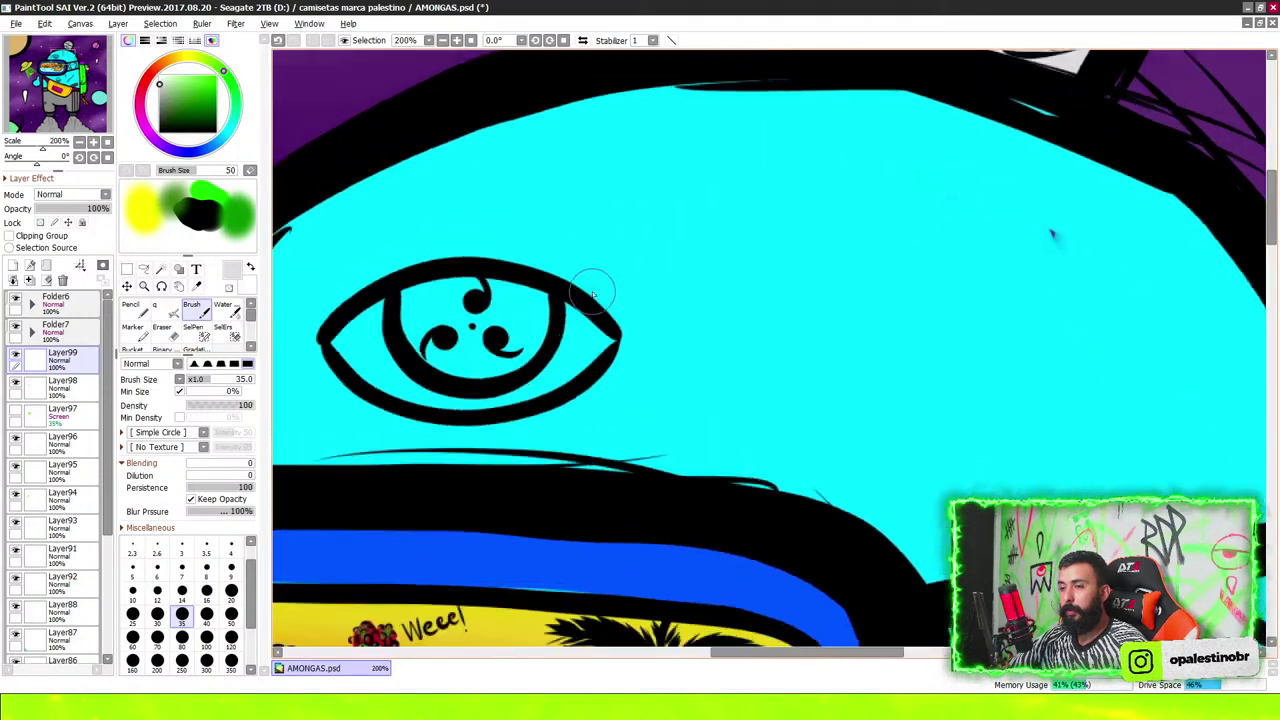
scroll(593, 293, down, 1)
scroll(593, 293, down, 2)
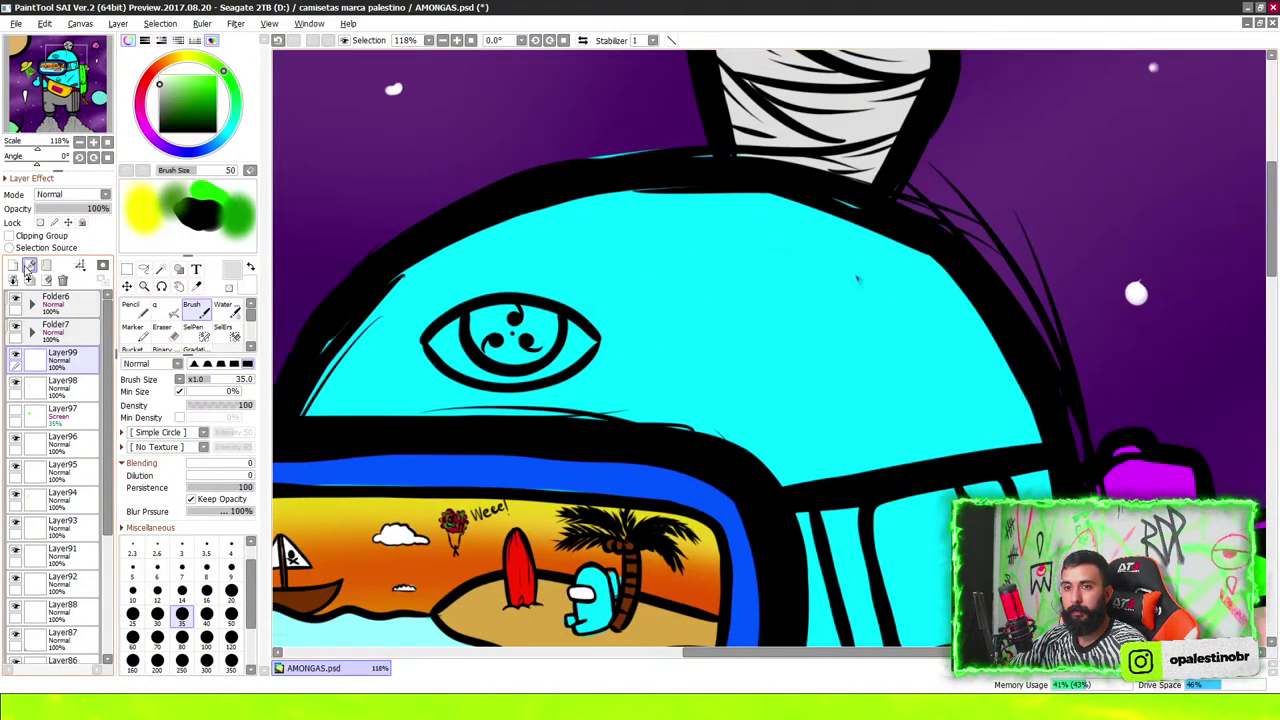
click(29, 266)
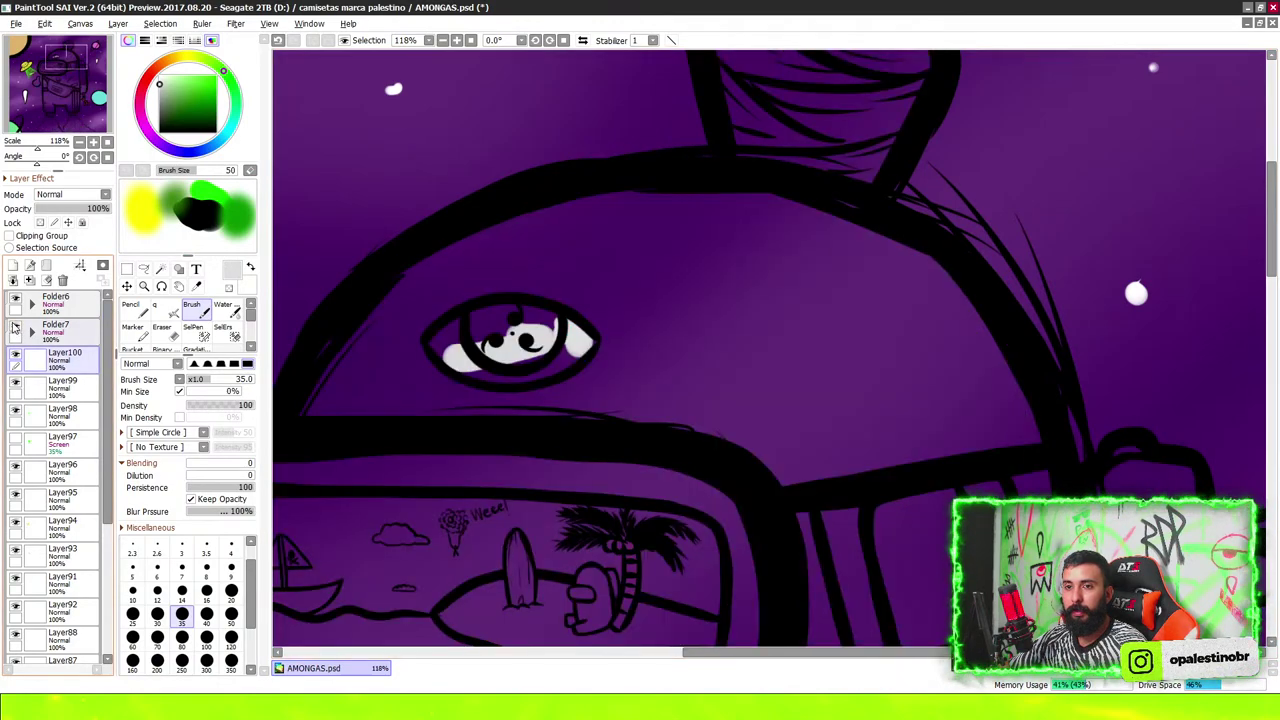
click(55, 329)
click(14, 265)
scroll(510, 340, up, 2)
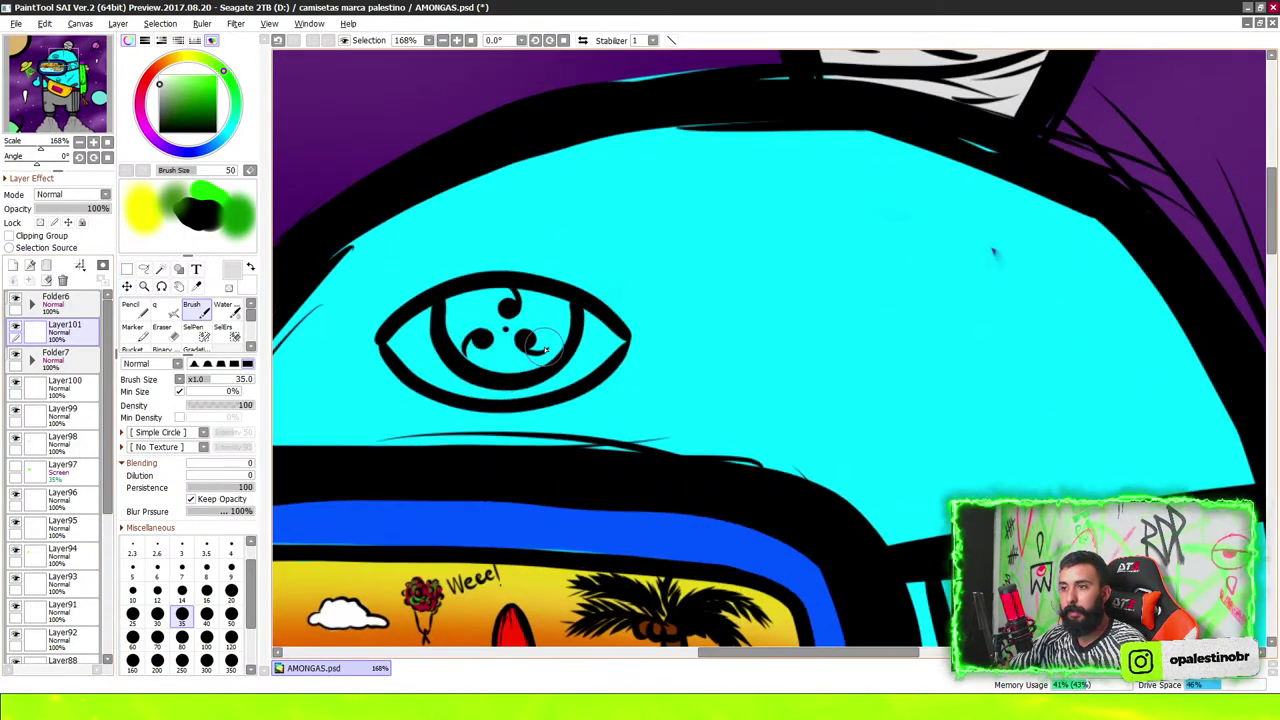
Paint the forehead eye's sclera white, then pick red for the iris
drag(604, 343, 555, 350)
mouse_move(425, 330)
mouse_down()
mouse_move(440, 384)
mouse_move(535, 385)
mouse_move(600, 340)
mouse_move(580, 322)
mouse_move(470, 345)
mouse_move(420, 330)
mouse_move(500, 258)
mouse_move(468, 265)
mouse_move(480, 300)
mouse_move(540, 310)
mouse_move(550, 250)
mouse_move(490, 265)
mouse_move(467, 292)
mouse_up()
scroll(460, 300, down, 3)
scroll(518, 484, up, 3)
alt+click(518, 484)
scroll(518, 484, down, 3)
scroll(480, 300, up, 3)
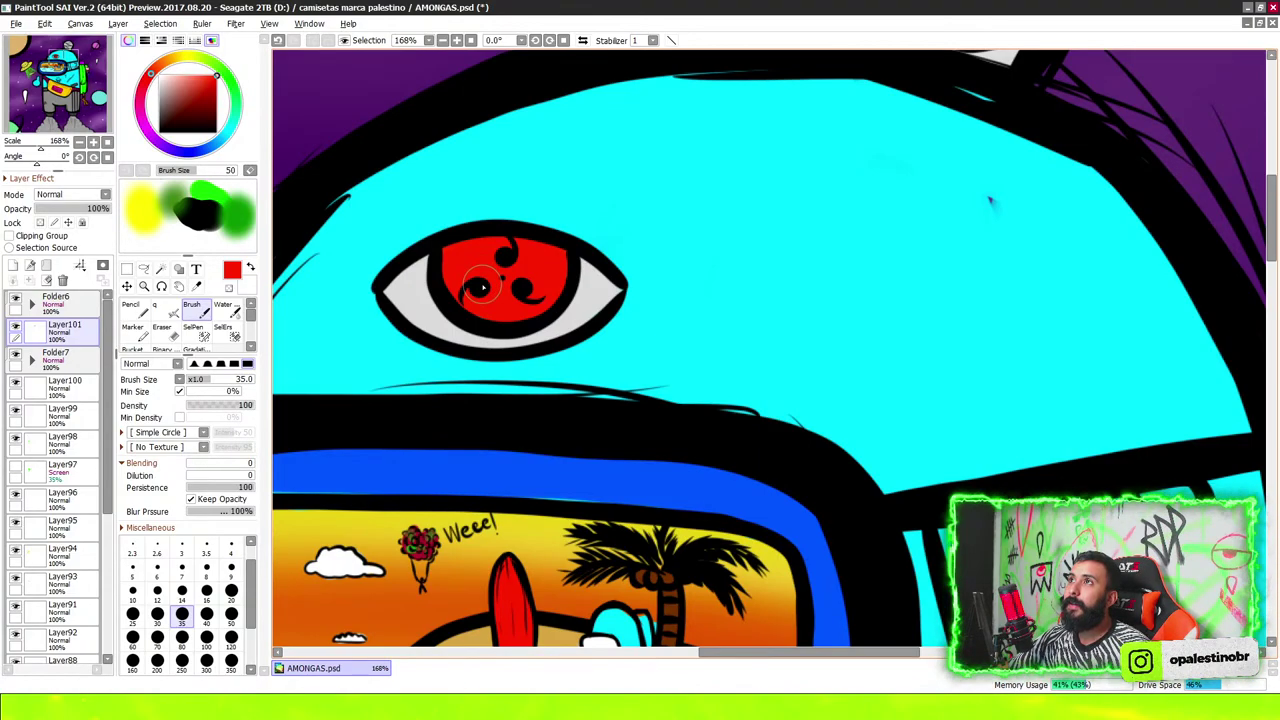
Zoom out to review the whole illustration and save AMONGAS.psd with Ctrl+S
scroll(649, 200, down, 6)
scroll(700, 240, down, 3)
scroll(769, 267, down, 4)
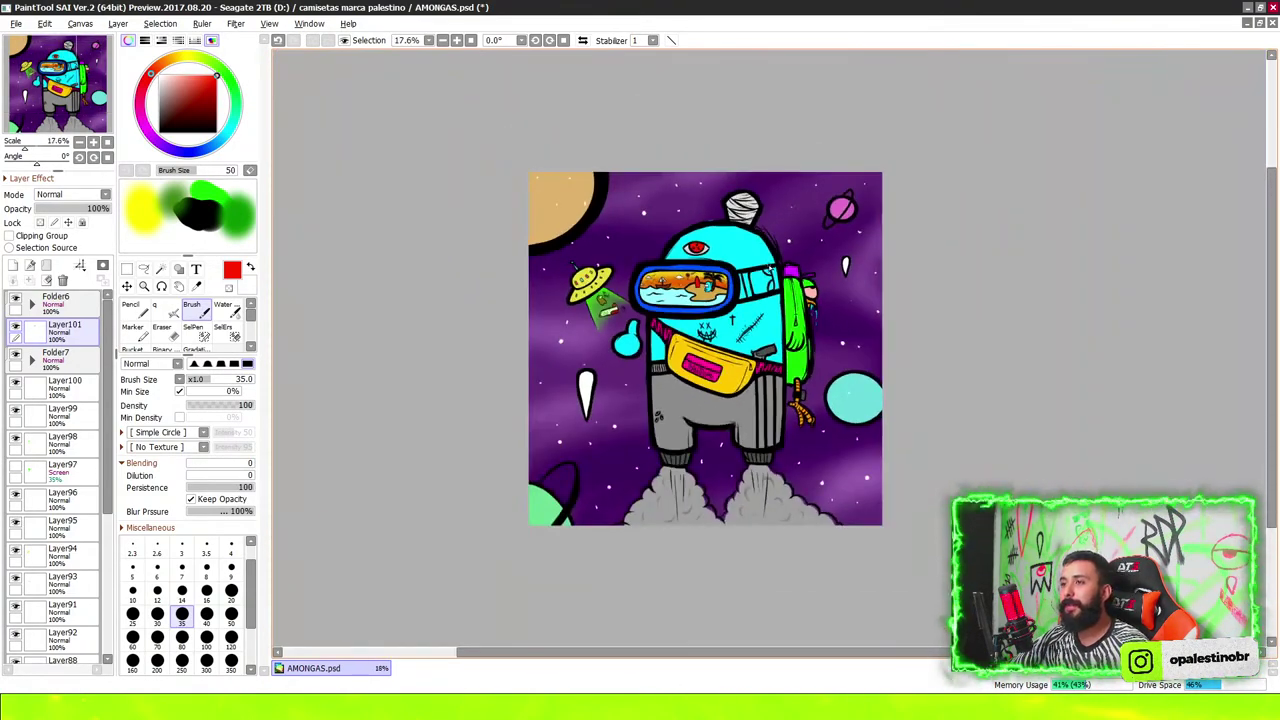
scroll(414, 315, up, 1)
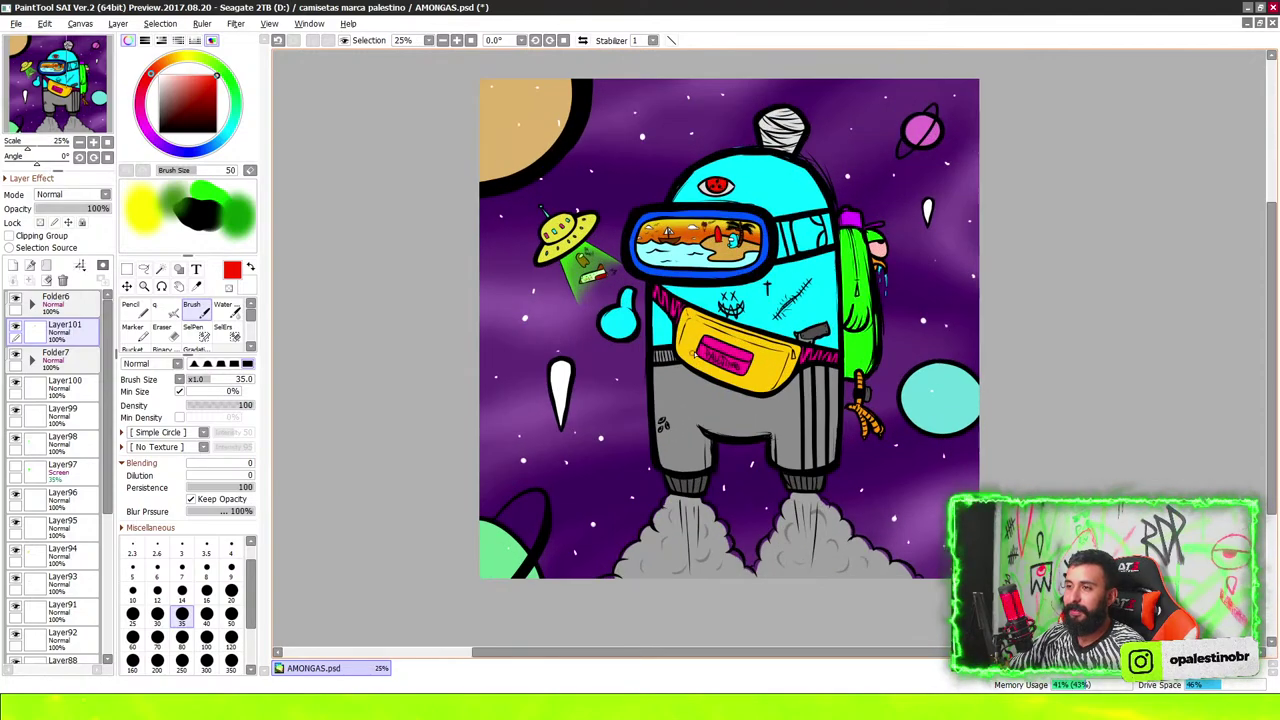
scroll(414, 315, down, 1)
scroll(414, 315, up, 2)
scroll(414, 315, down, 4)
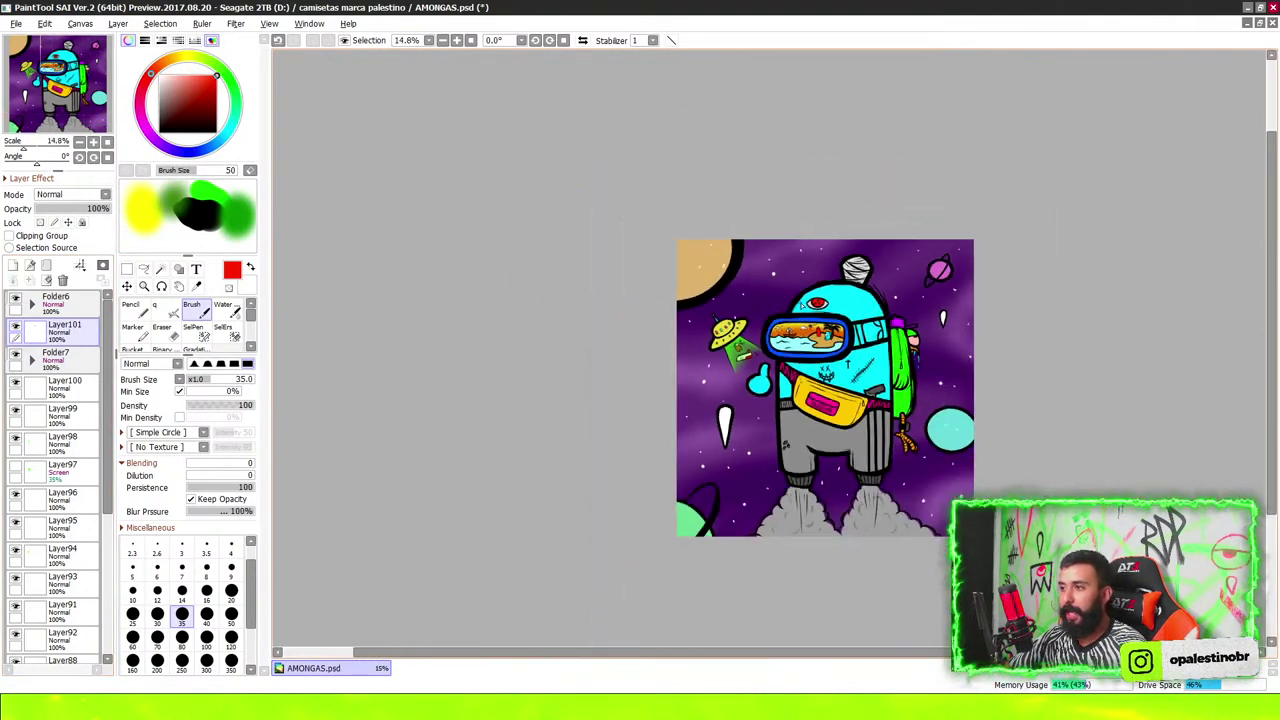
scroll(968, 370, up, 2)
key(ctrl+s)
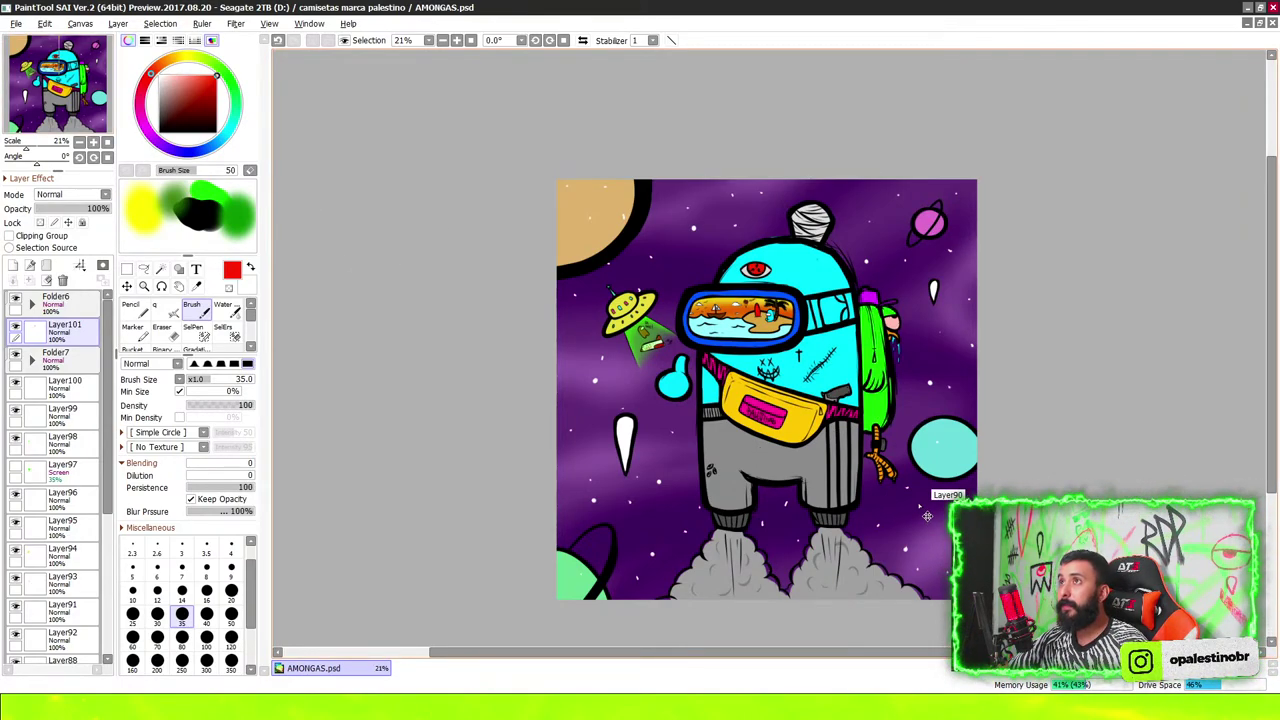
Start Save As and choose .jpg as the output file type
key(ctrl+shift+s)
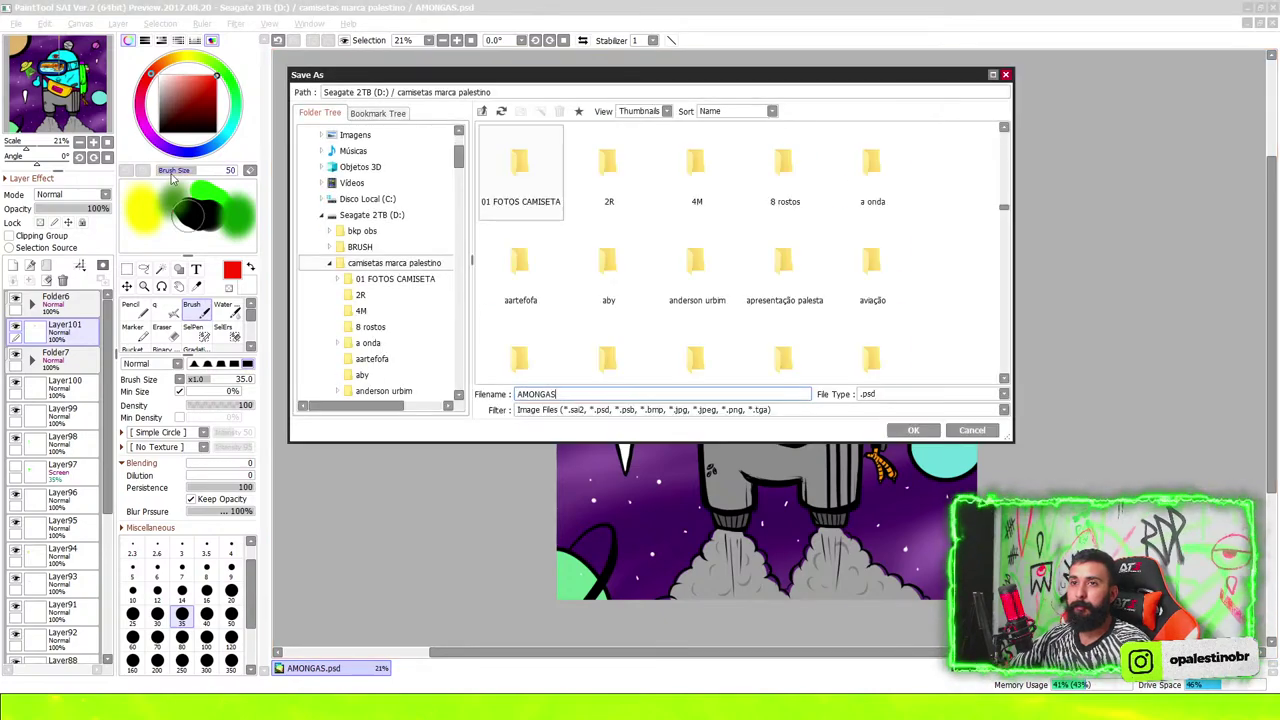
click(868, 395)
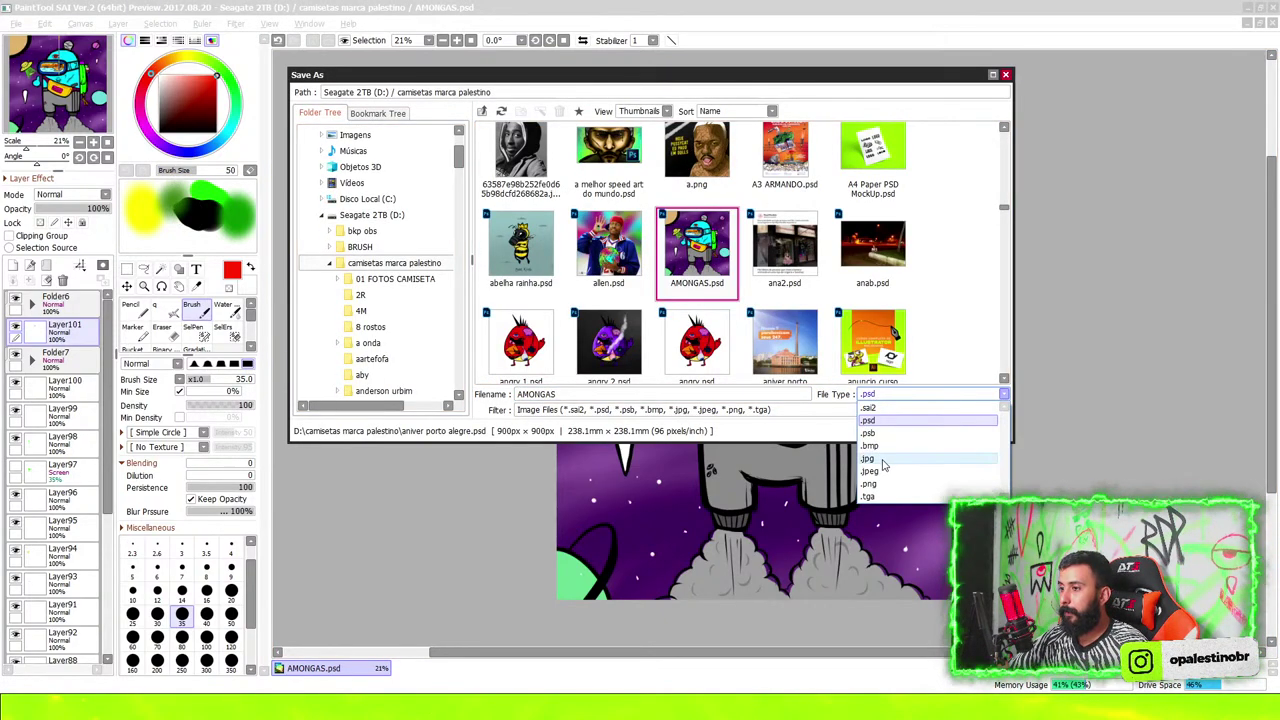
click(880, 458)
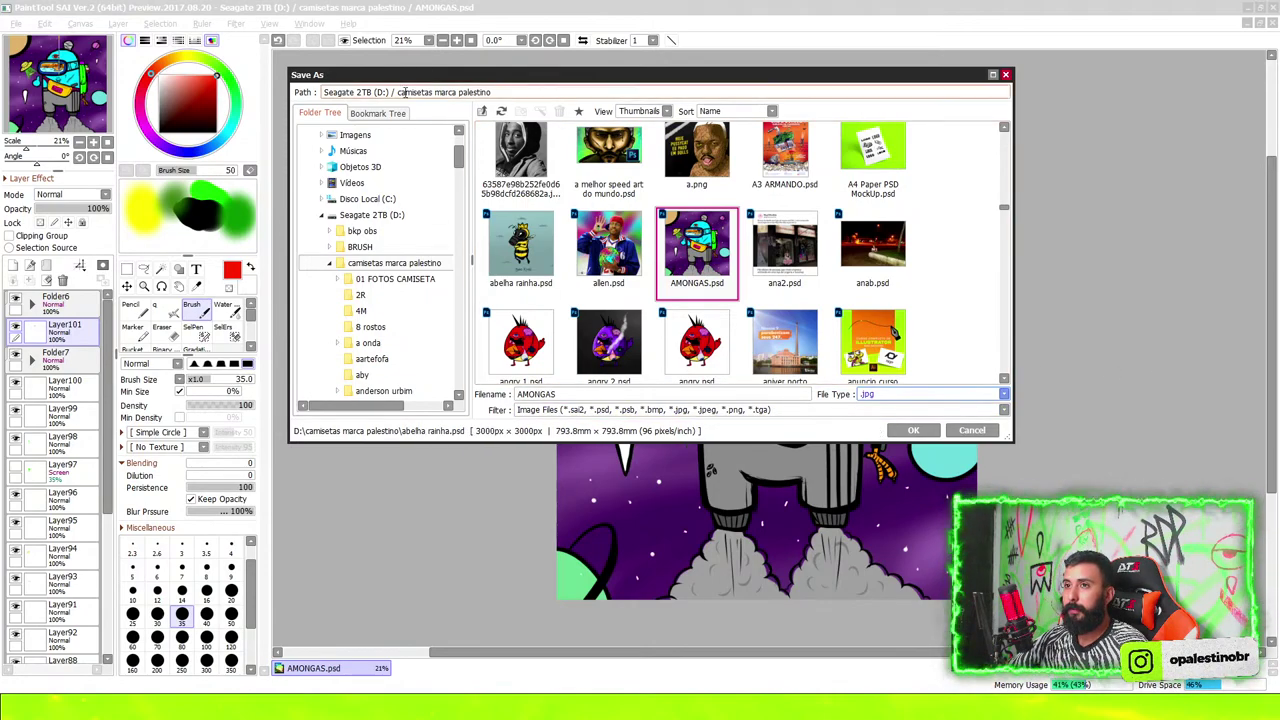
Save AMONGAS.jpg to the Área de Trabalho folder at JPEG quality 90
scroll(545, 160, up, 5)
scroll(545, 200, up, 5)
scroll(545, 190, up, 5)
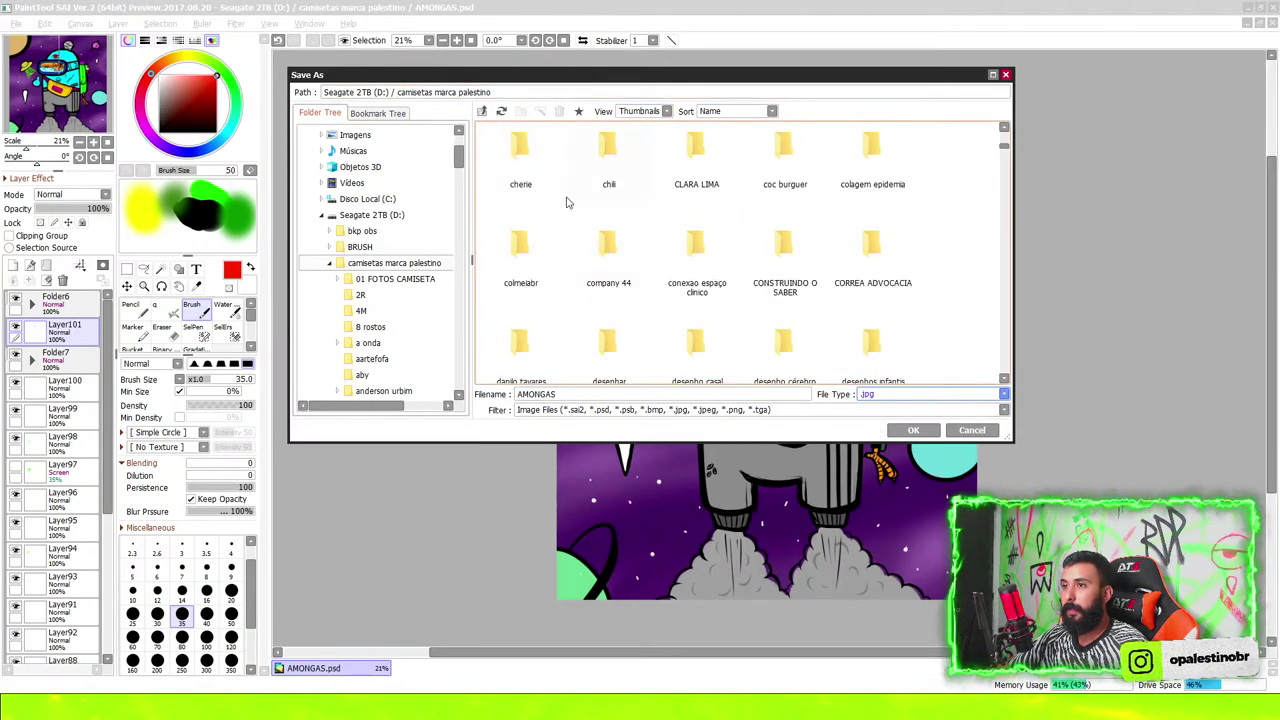
scroll(370, 184, up, 5)
scroll(378, 178, up, 1)
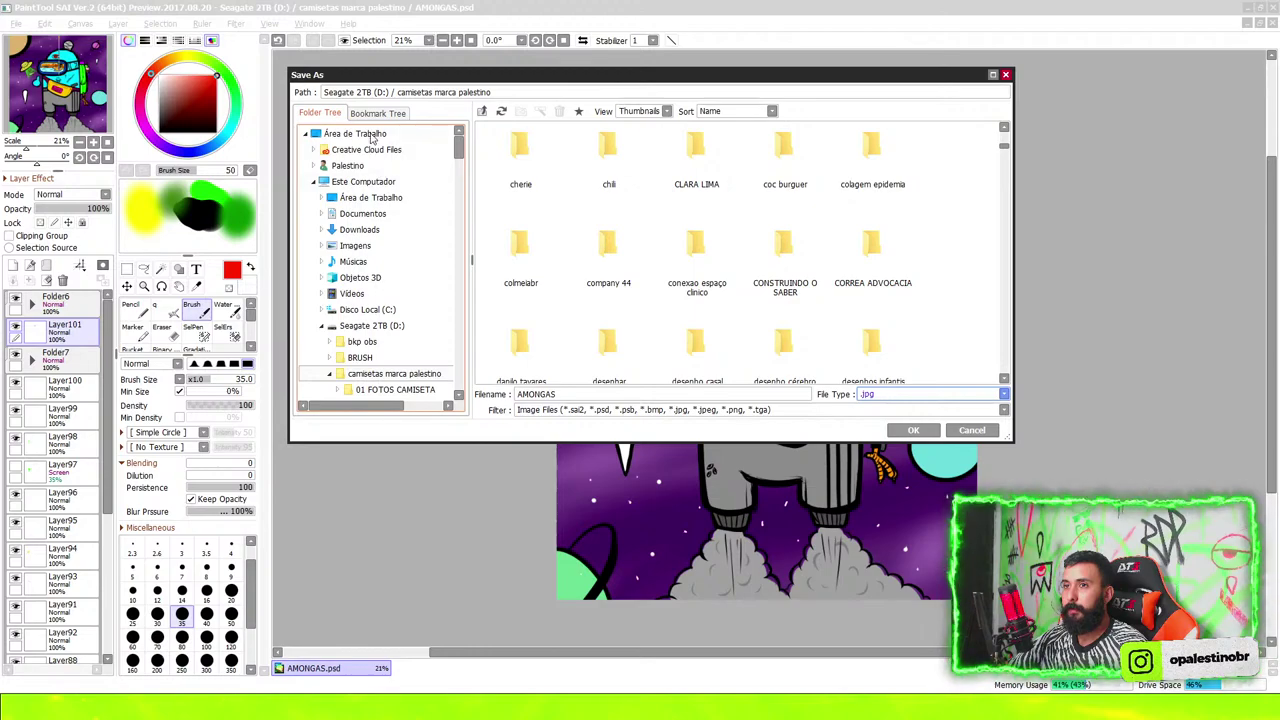
click(371, 137)
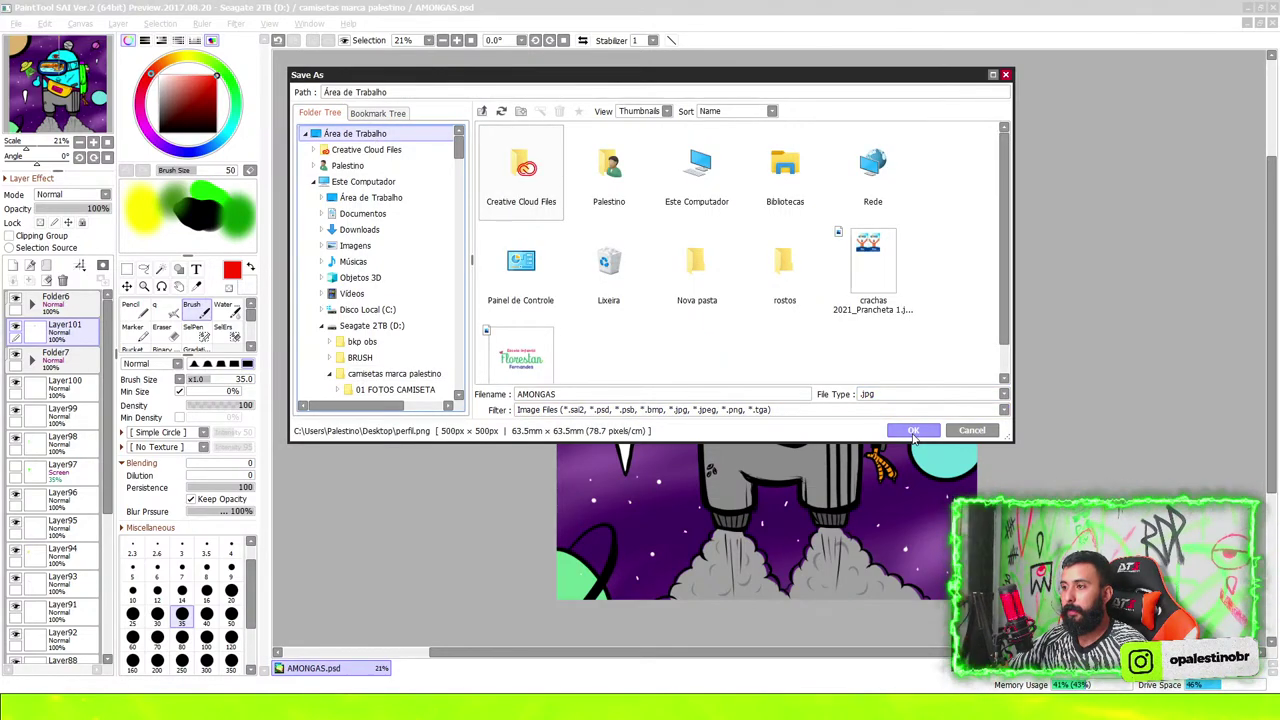
click(913, 431)
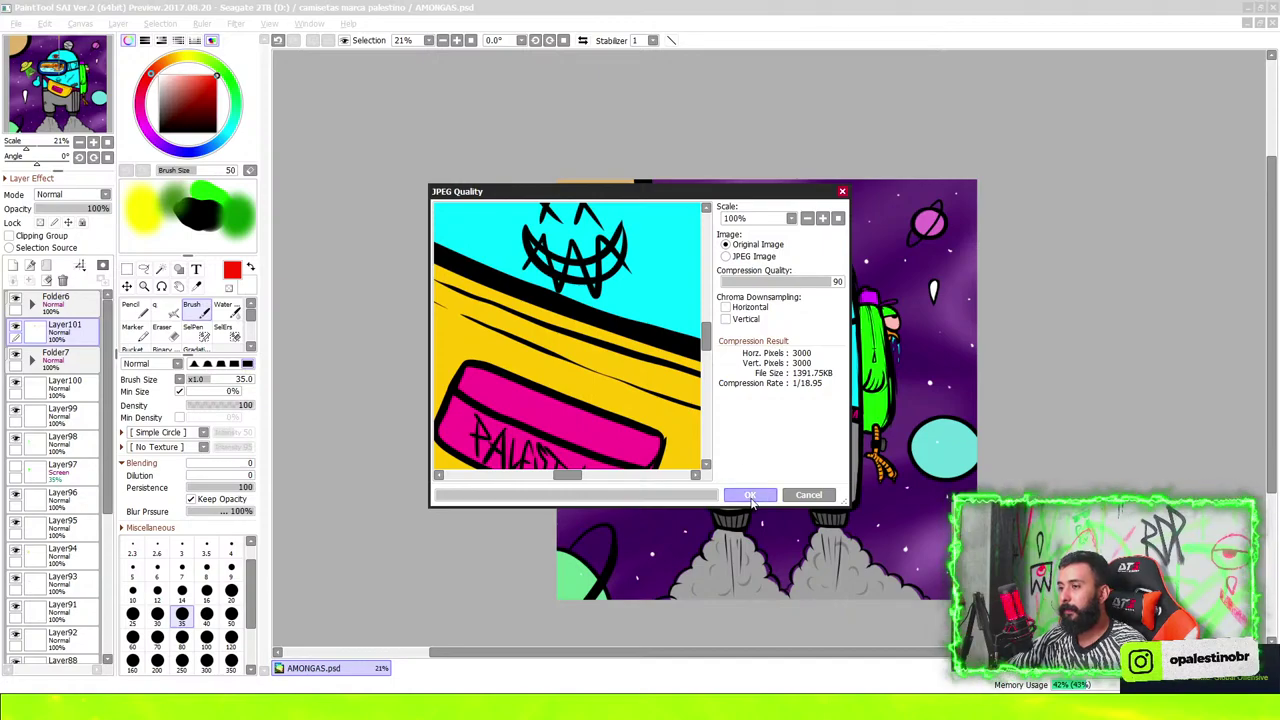
click(750, 494)
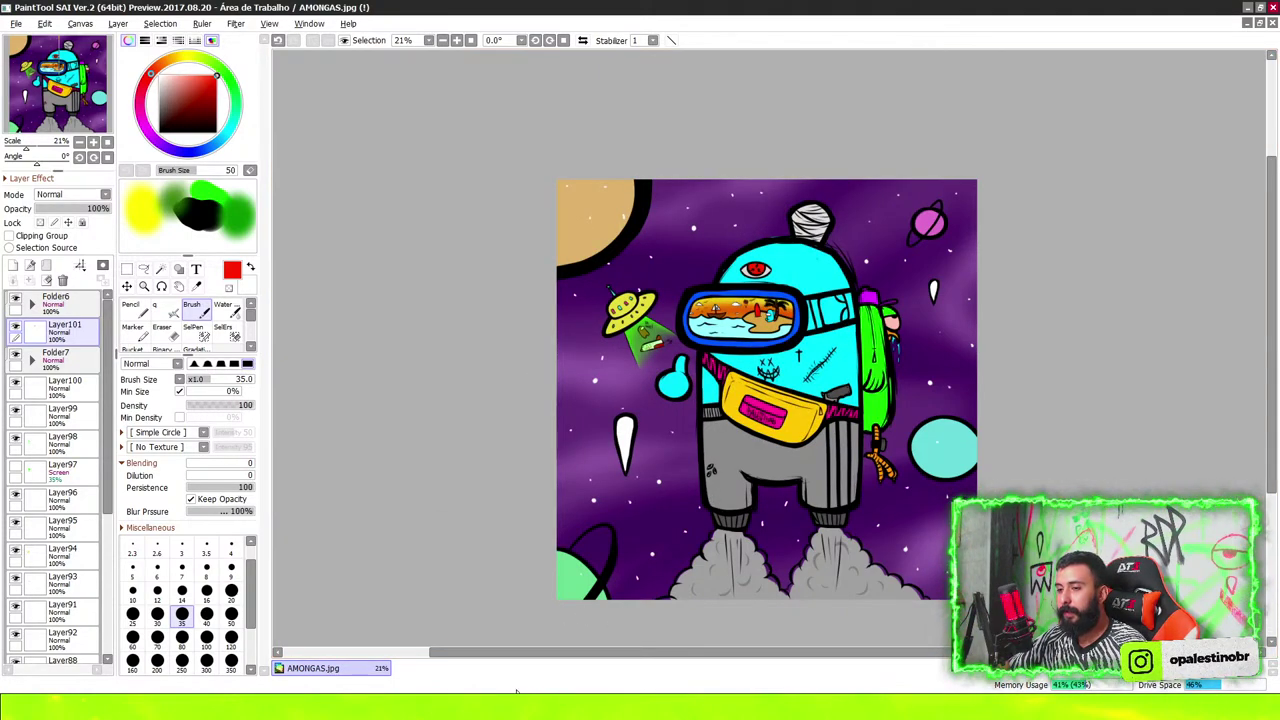
key(alt+Tab)
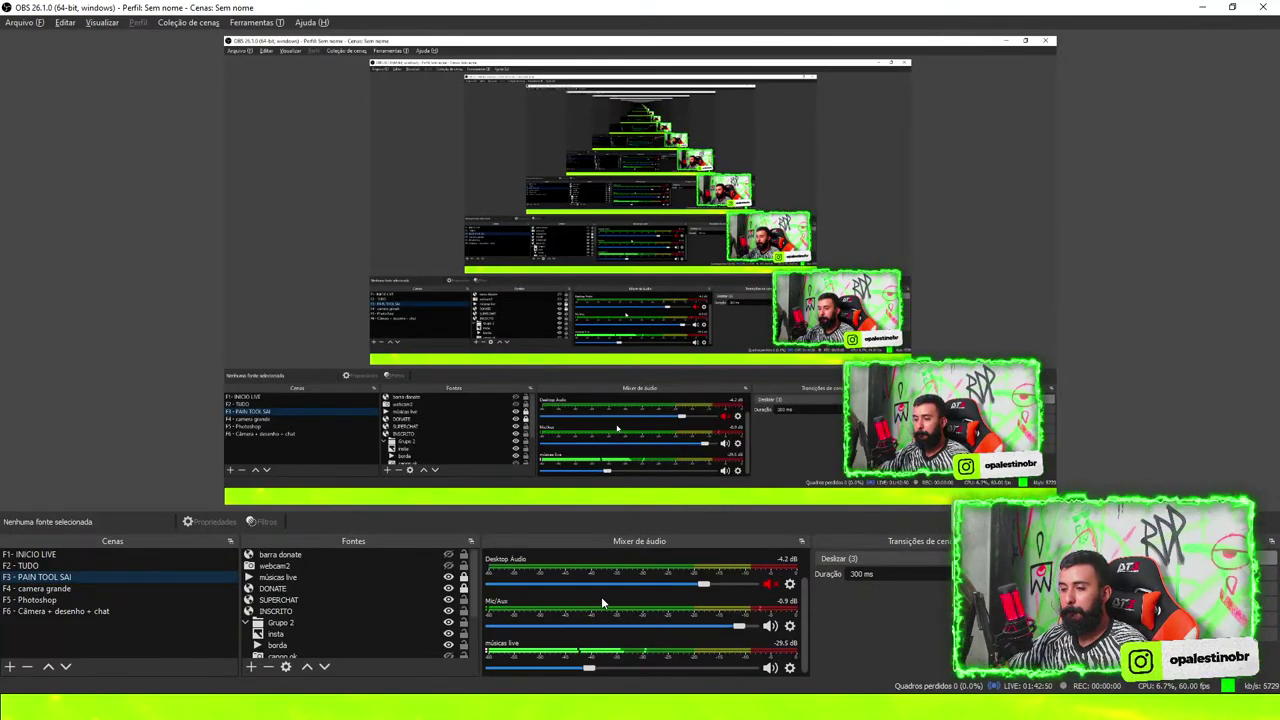
key(alt+Tab)
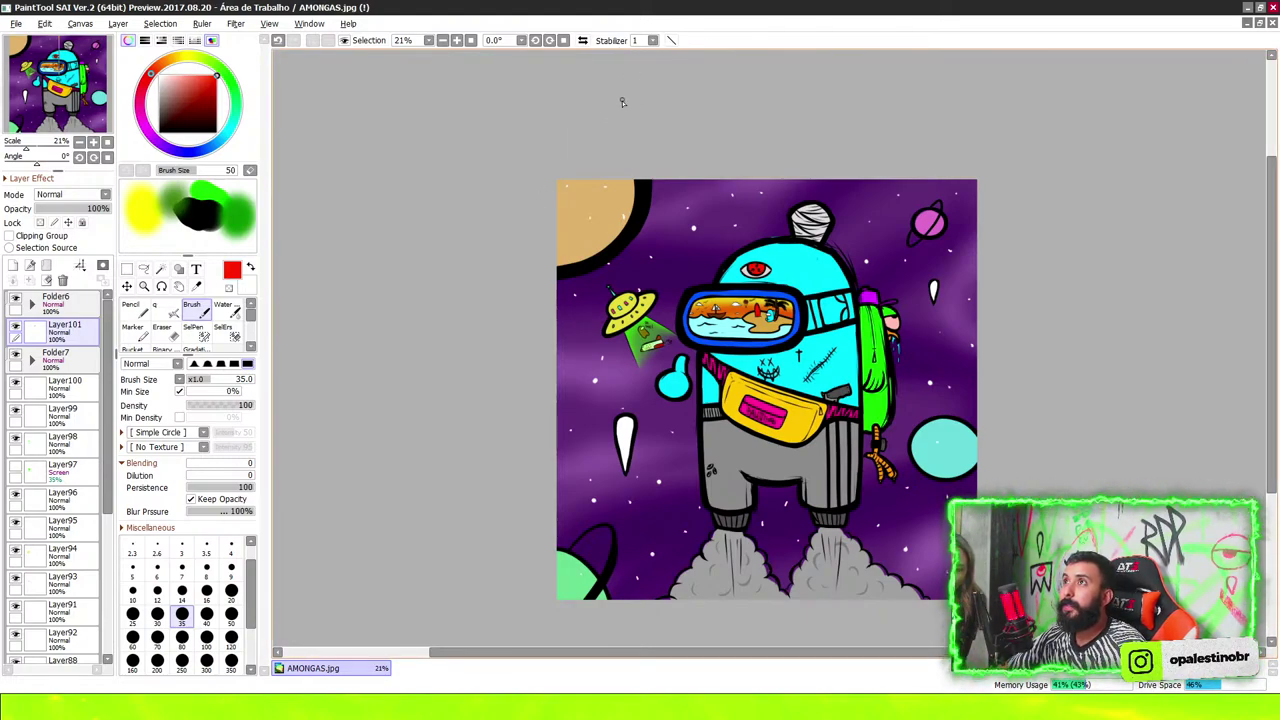
Zoom in on the sharingan eye, zoom back out, and switch to Discord
scroll(760, 436, up, 1)
scroll(760, 436, up, 1)
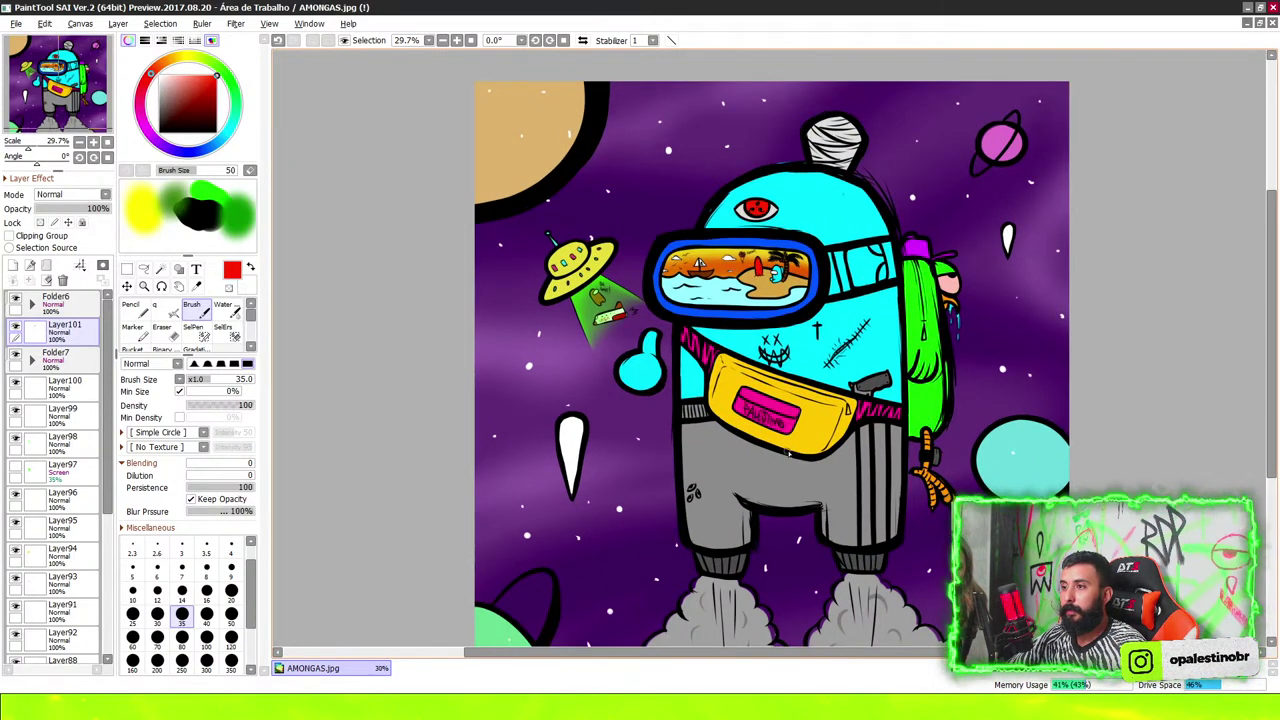
scroll(982, 343, up, 1)
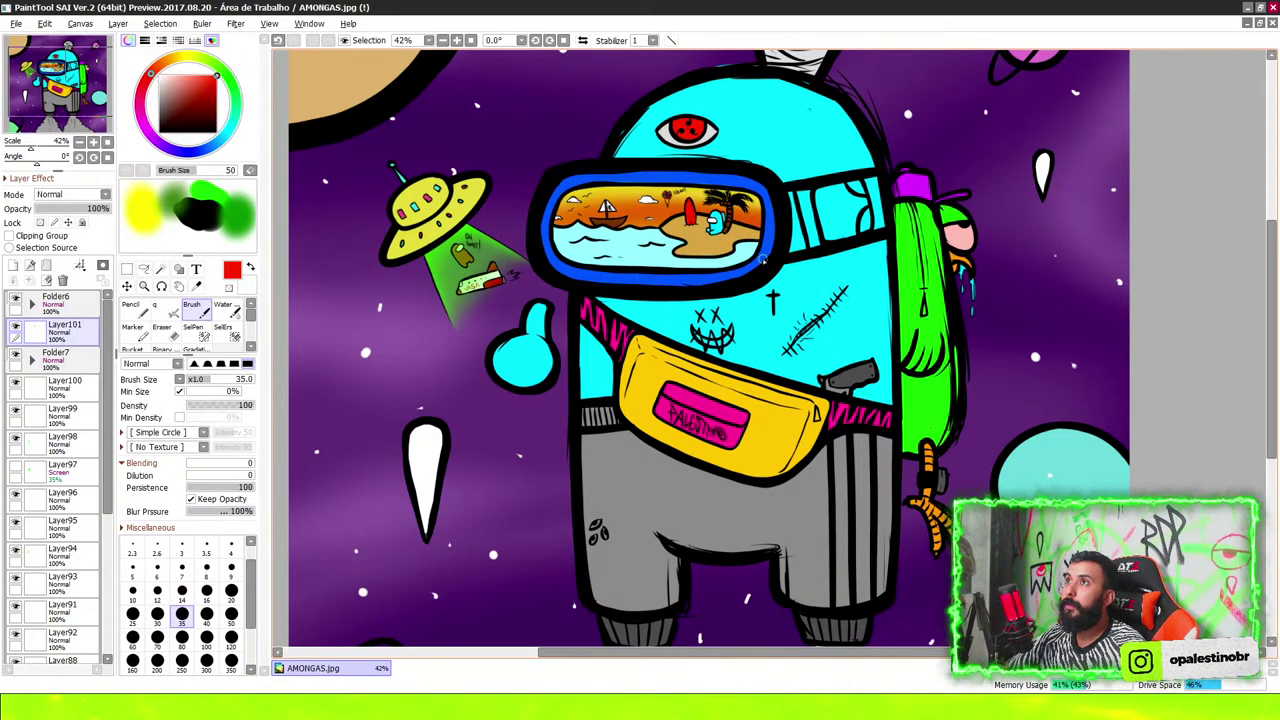
scroll(701, 99, up, 5)
scroll(701, 99, down, 7)
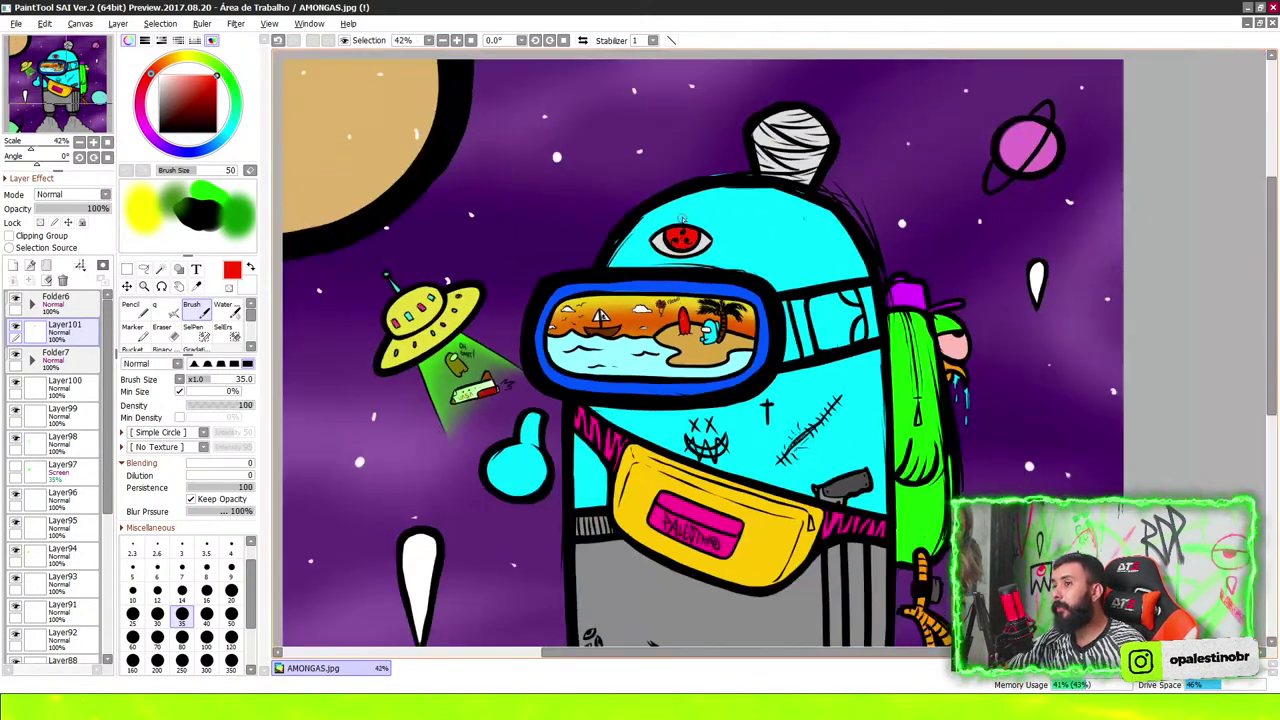
scroll(701, 99, up, 9)
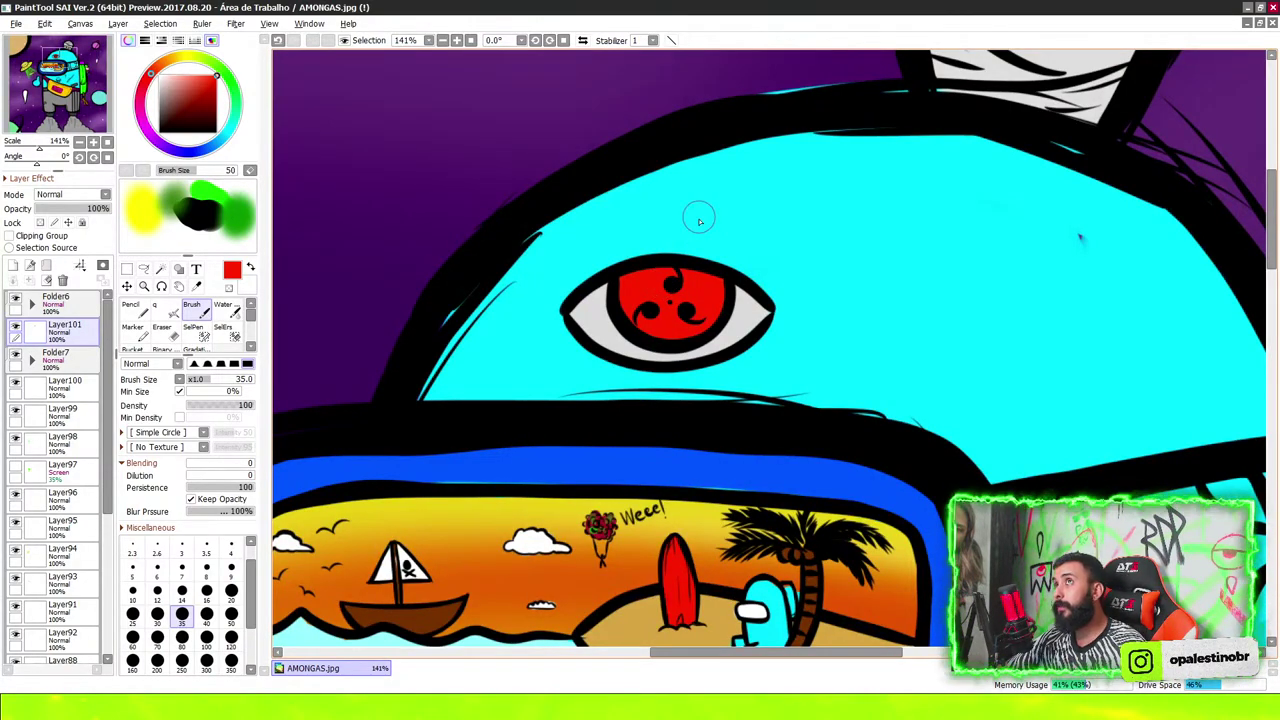
scroll(699, 220, down, 3)
scroll(699, 220, down, 3)
scroll(709, 300, up, 2)
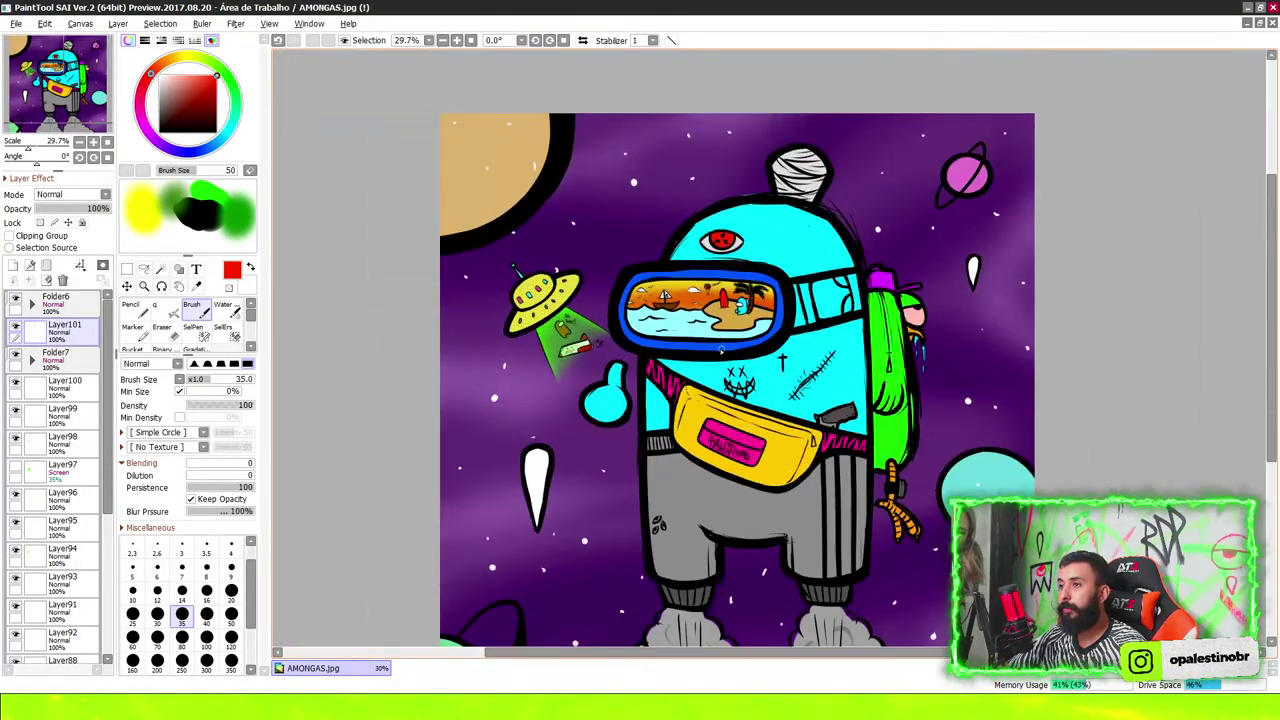
scroll(721, 348, down, 2)
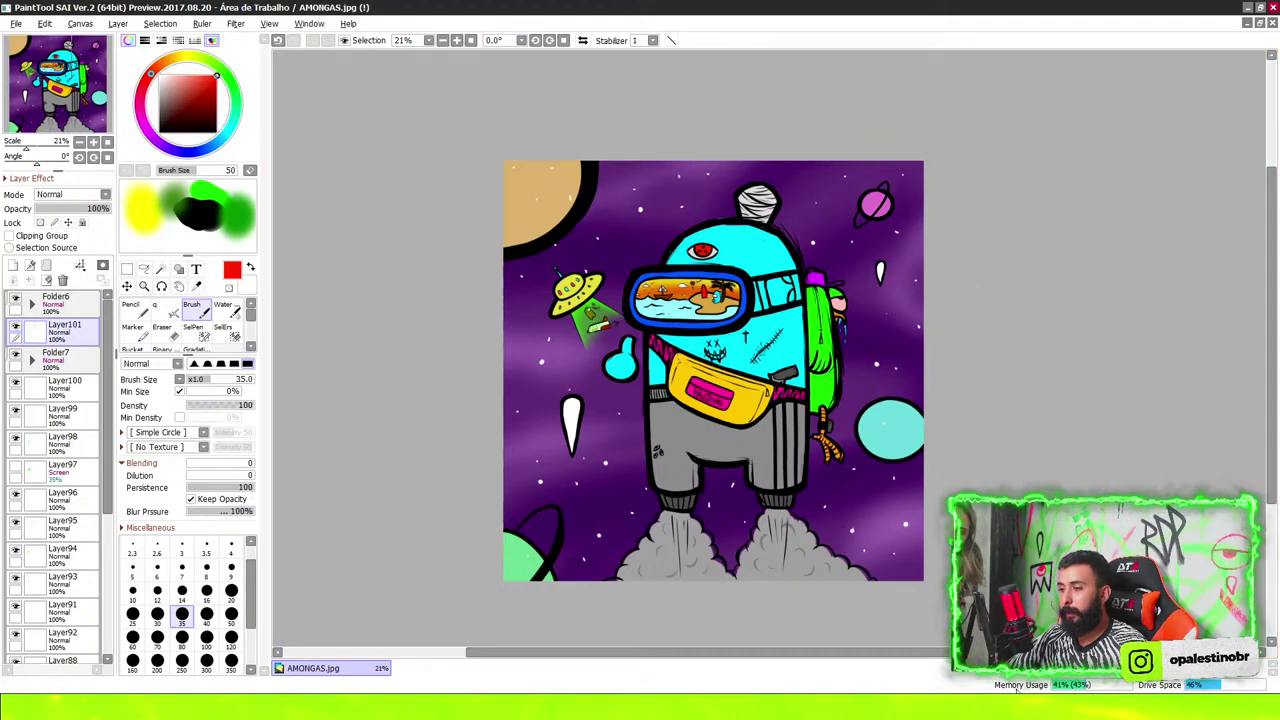
key(alt+Tab)
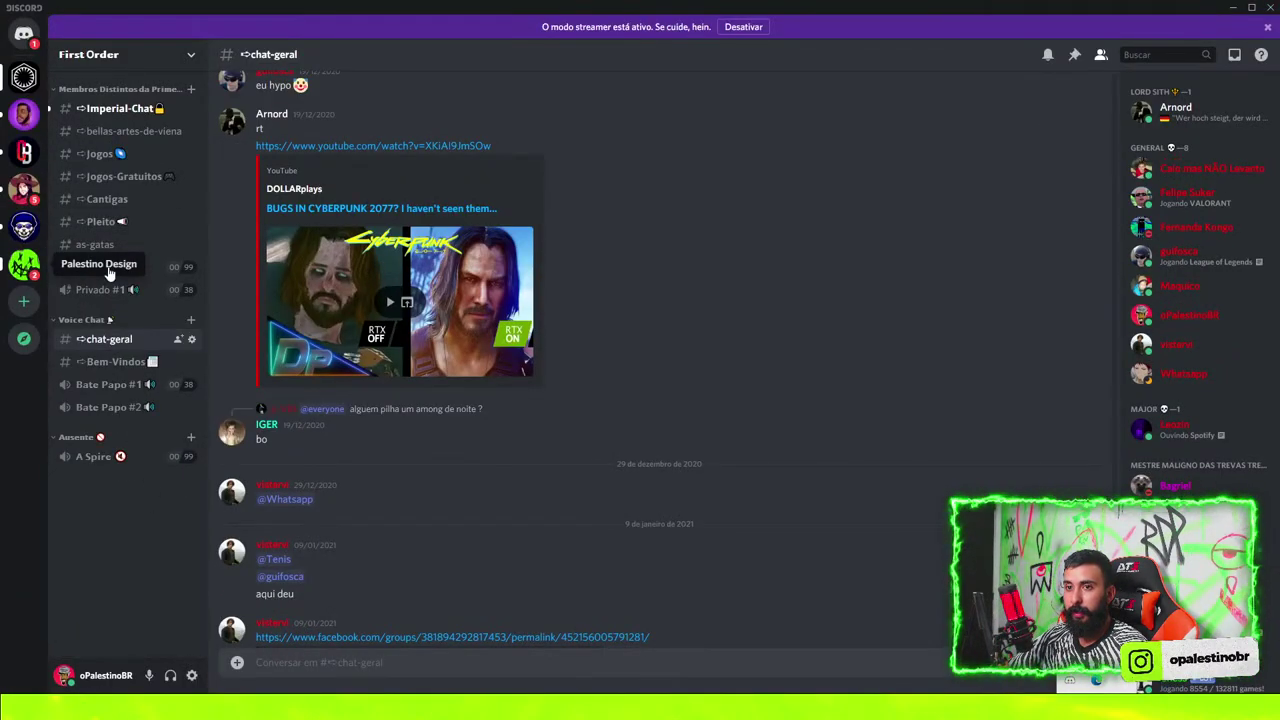
Go to the Palestino Design server's #links-e-download channel and begin a file upload
click(24, 264)
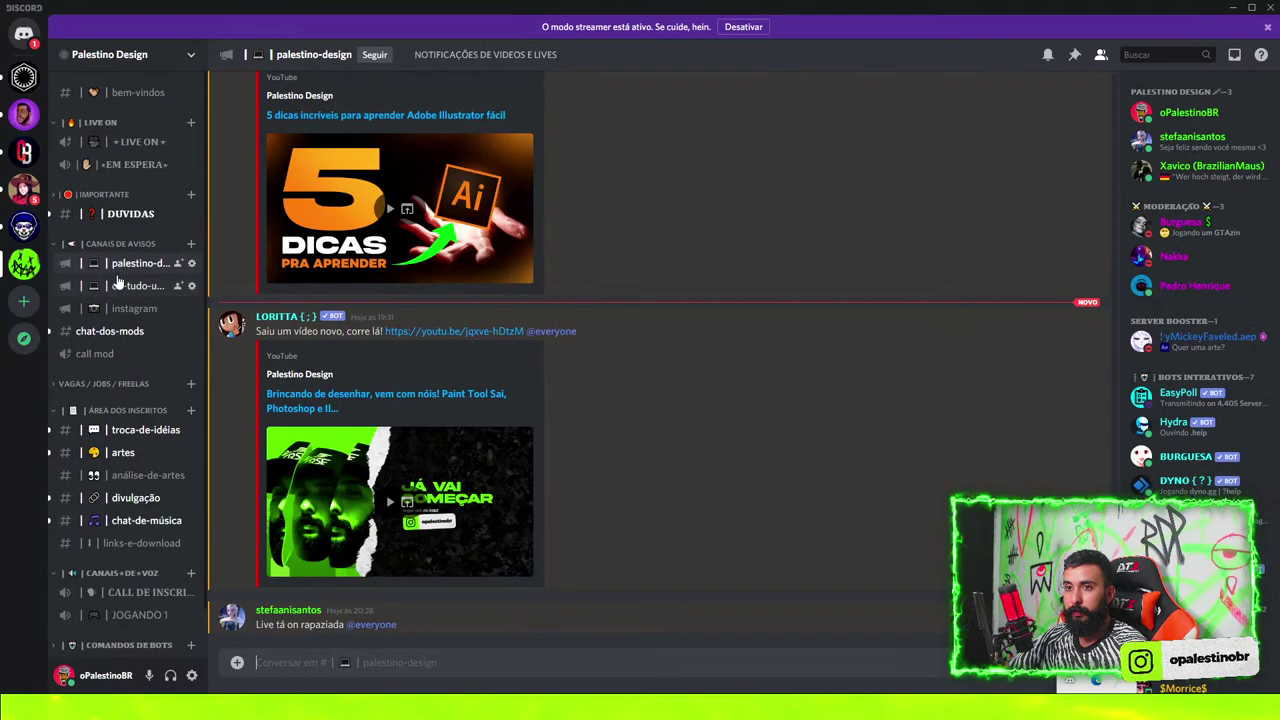
click(137, 543)
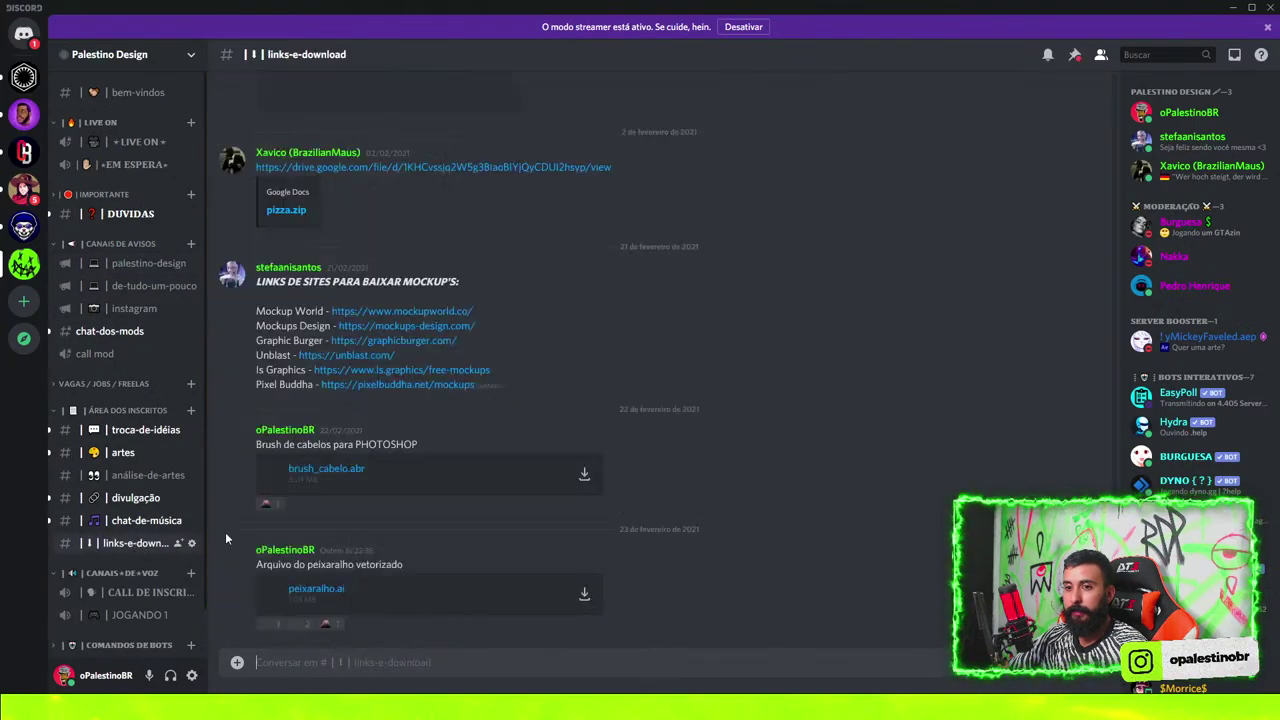
click(237, 663)
Search the camisetas marca palestino folder for 'AMONGA' and pick the drawing file to upload
scroll(380, 220, down, 3)
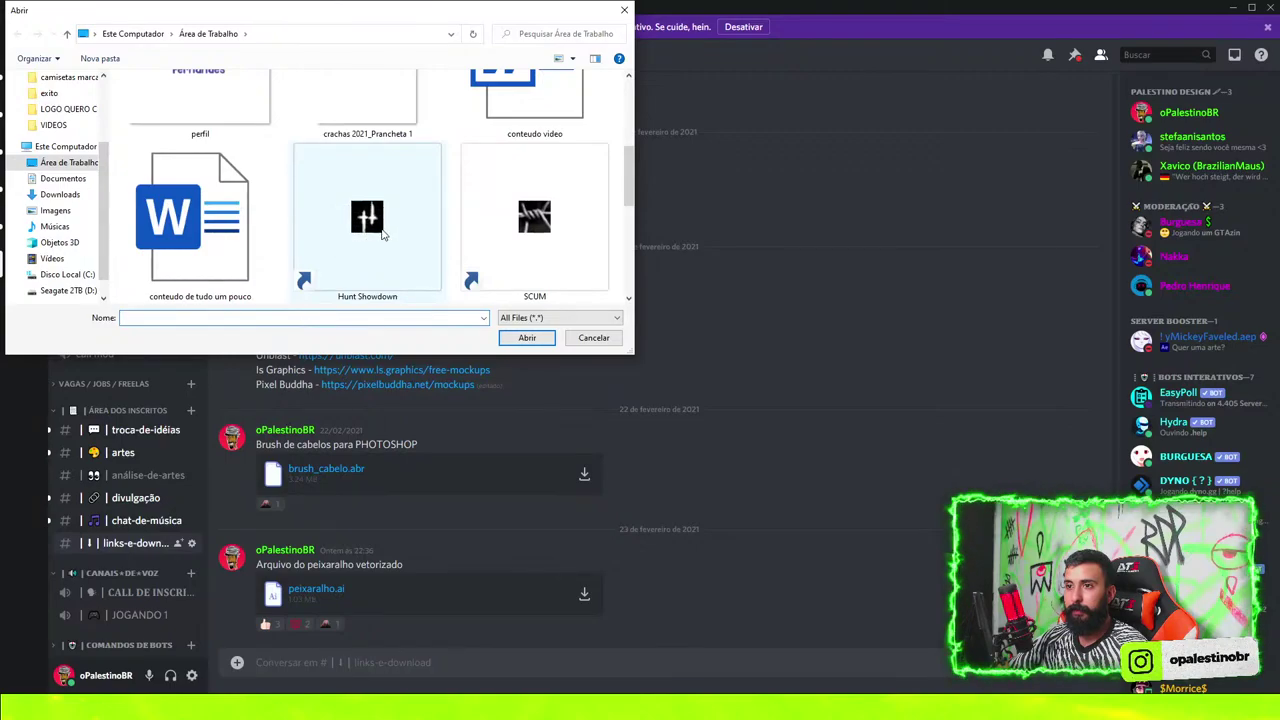
scroll(60, 149, up, 1)
click(69, 109)
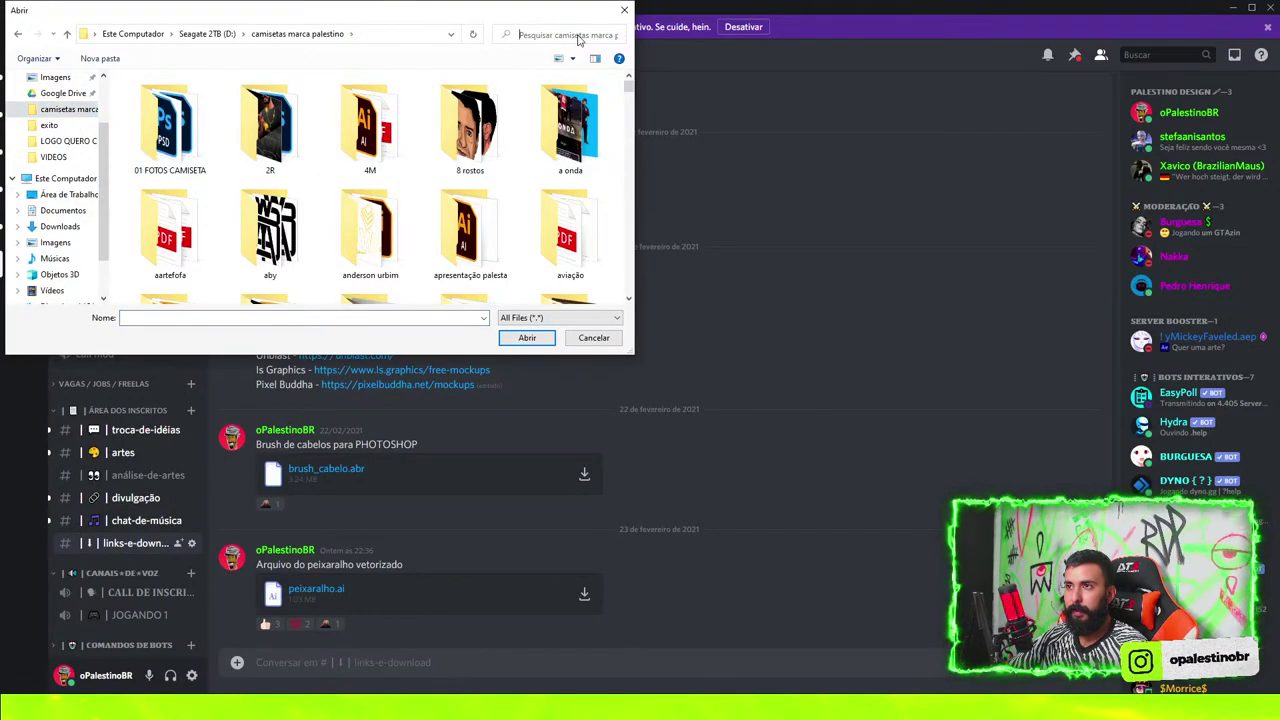
click(578, 37)
click(578, 37)
click(578, 37)
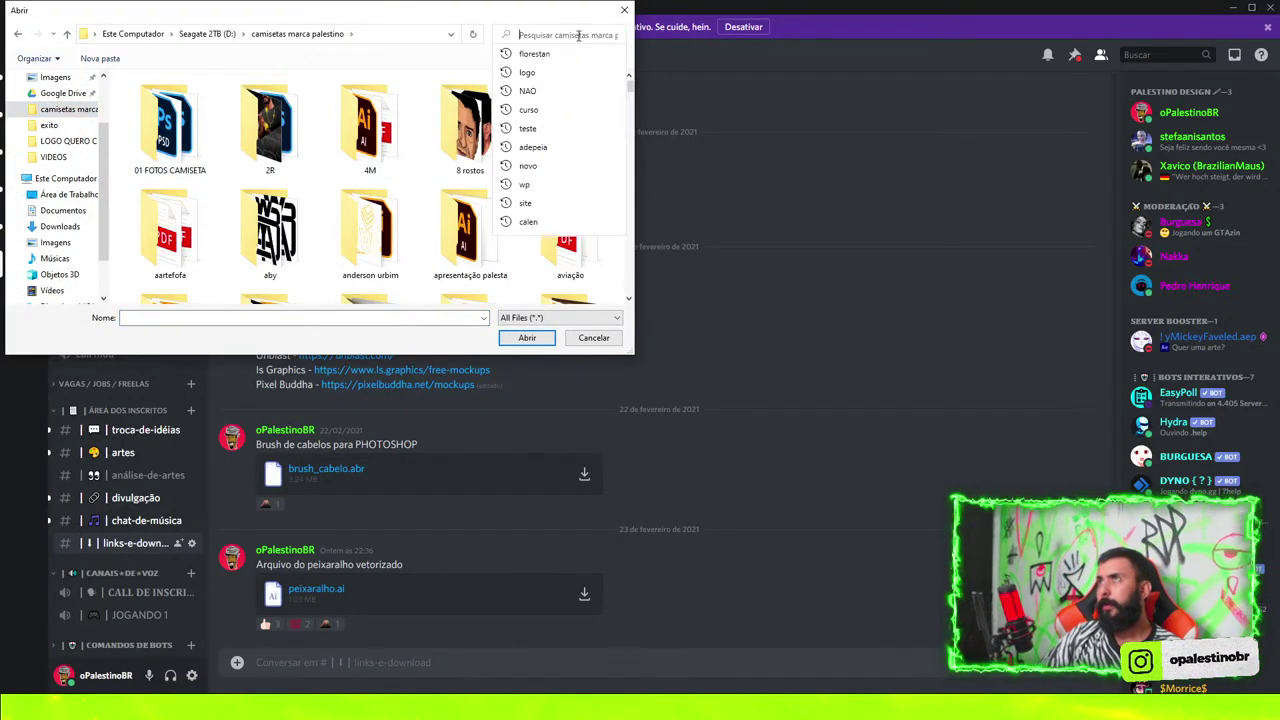
text(AMONGA)
key(Return)
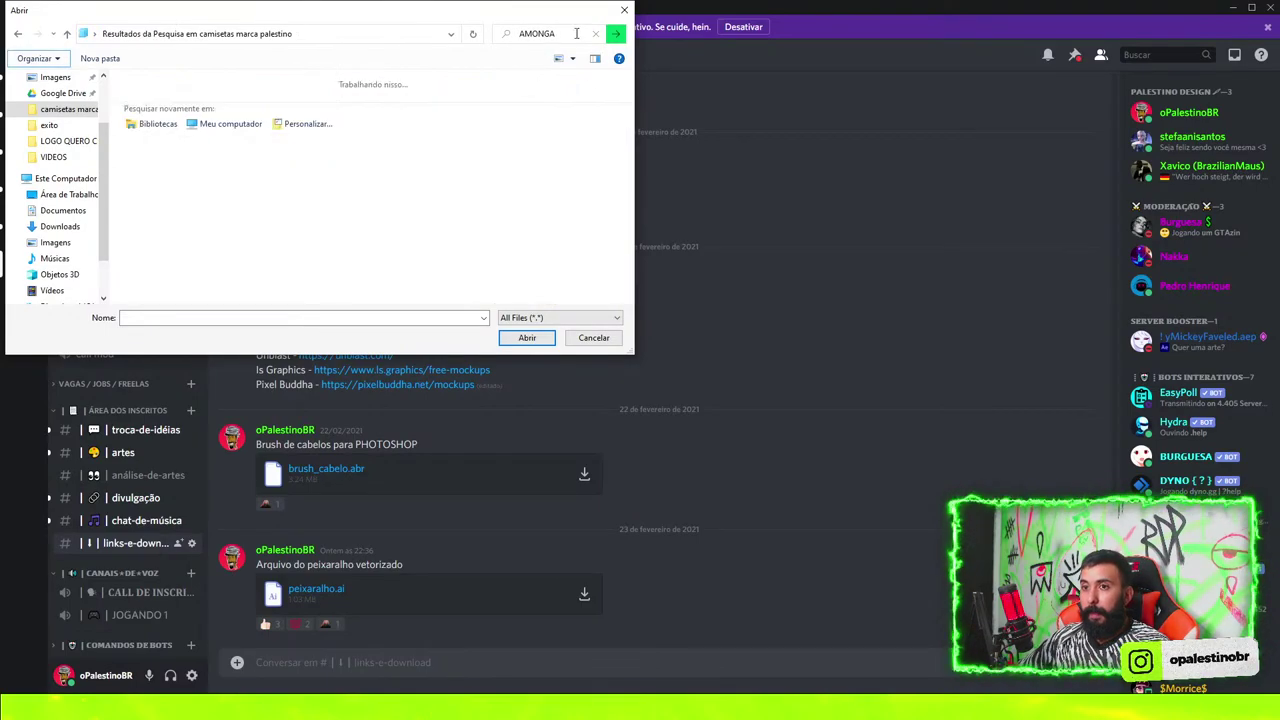
double_click(156, 110)
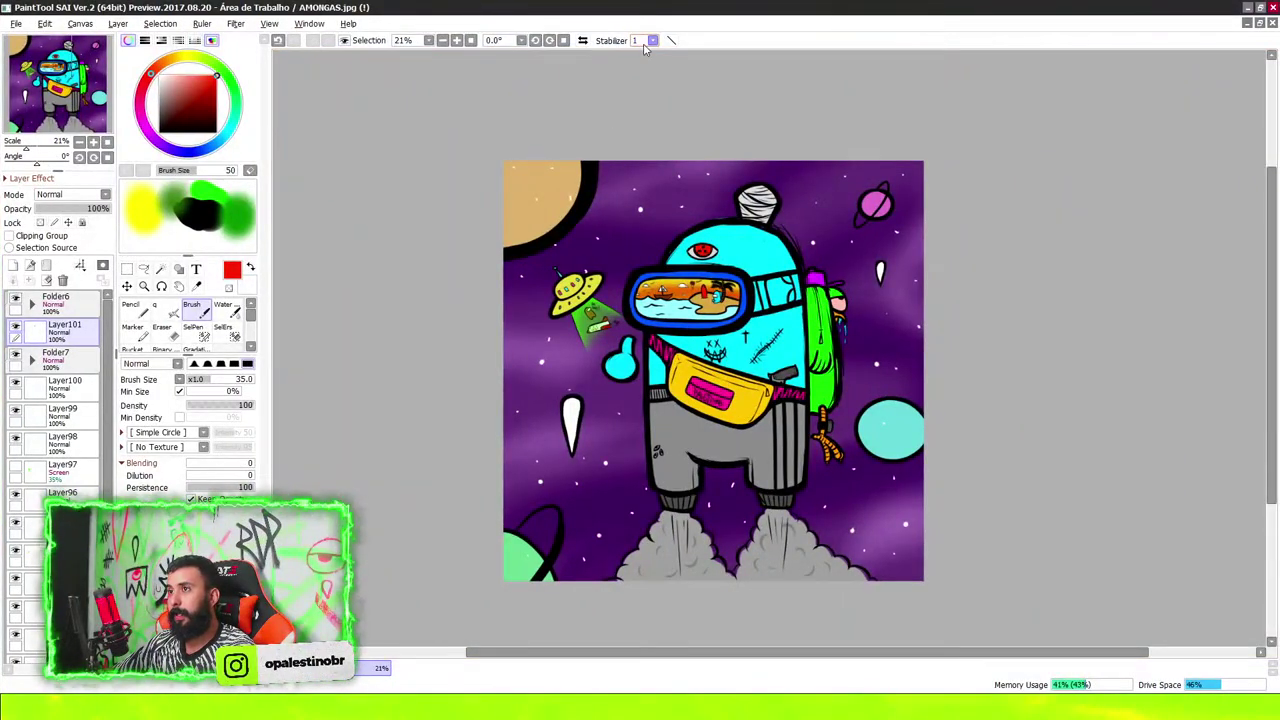
click(652, 40)
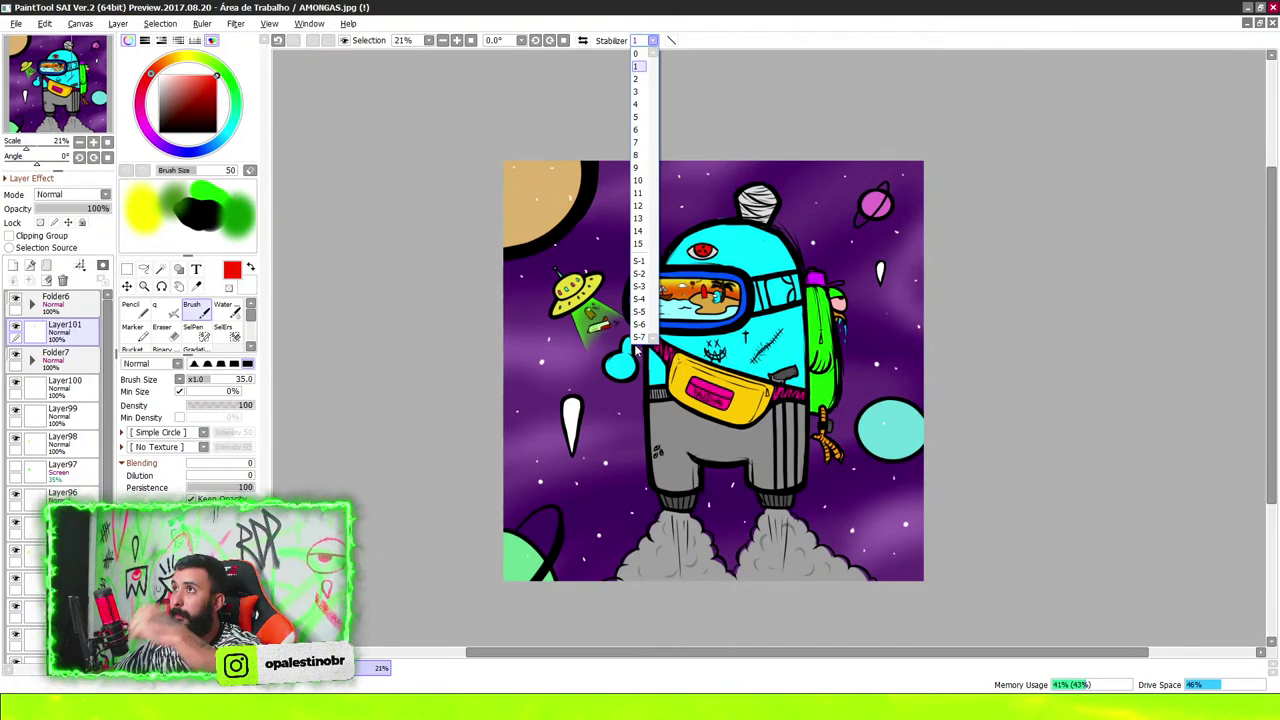
click(835, 118)
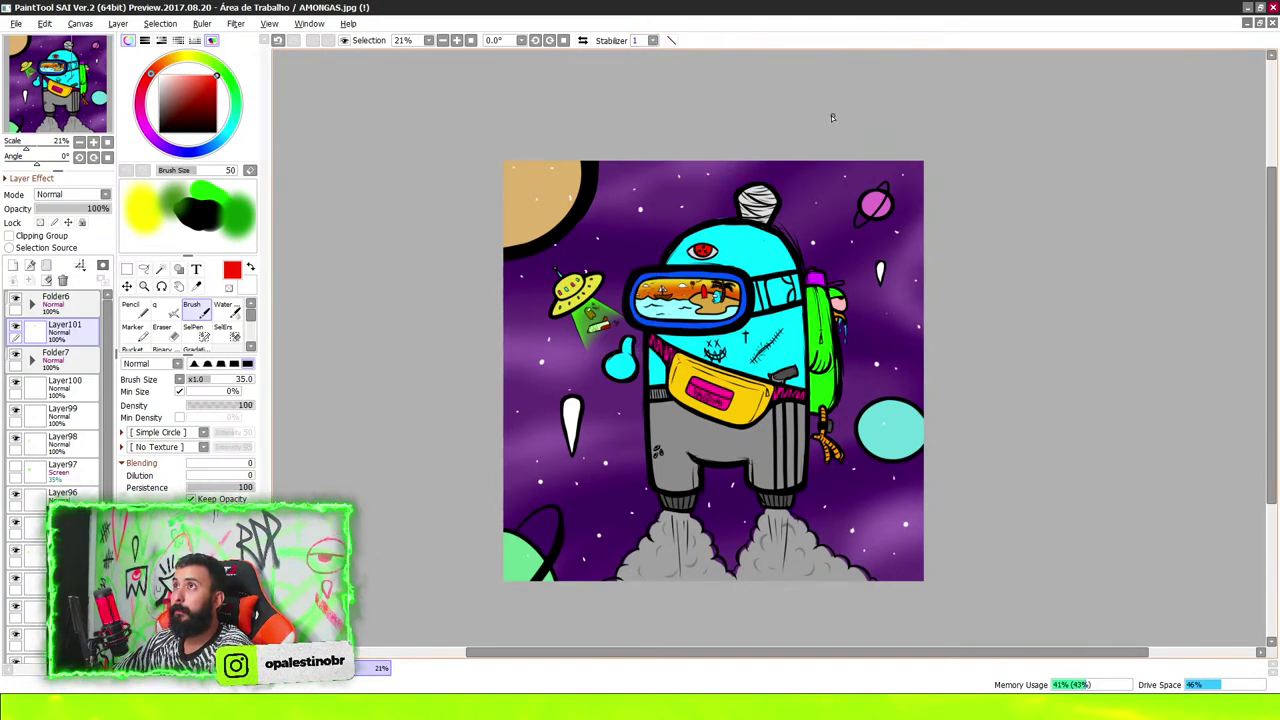